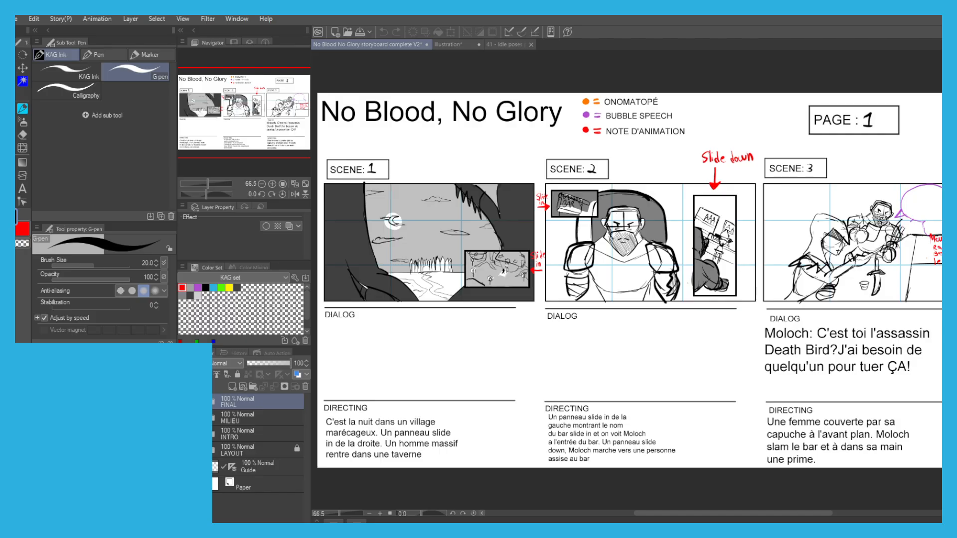
# Examine the second figure's torso, red centre line, legs and feet up close in the idle poses practice drawing.
pyautogui.click(447, 44)
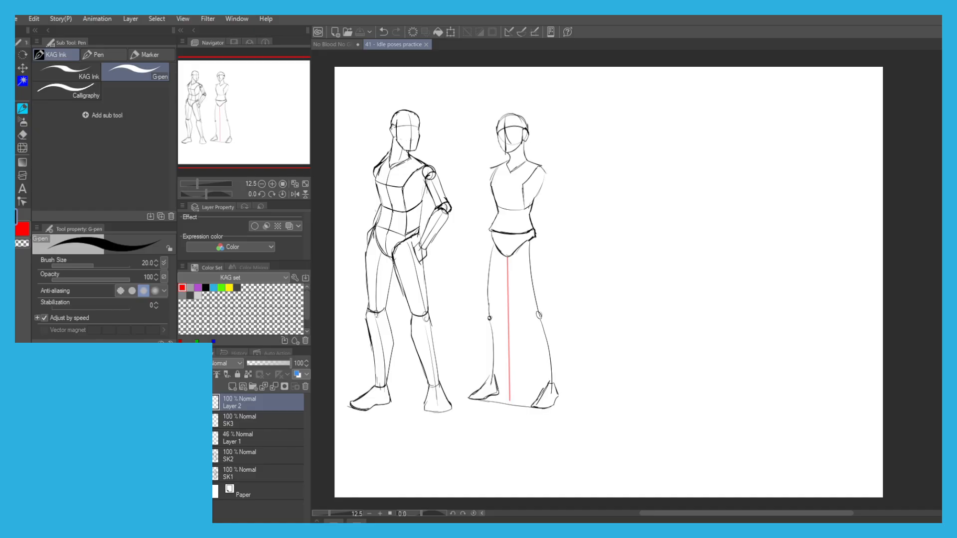
pyautogui.click(476, 269)
pyautogui.scroll(3, 536, 330)
pyautogui.moveTo(418, 162); pyautogui.dragTo(461, 193)
pyautogui.moveTo(497, 385); pyautogui.dragTo(508, 194)
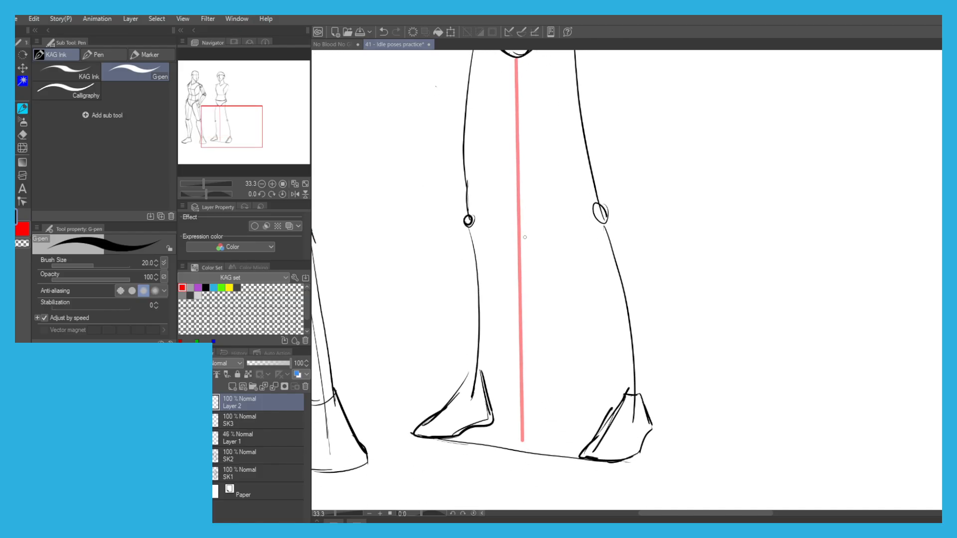
pyautogui.moveTo(498, 212); pyautogui.dragTo(496, 289)
pyautogui.scroll(-3, 500, 386)
pyautogui.scroll(2, 506, 146)
pyautogui.moveTo(460, 347); pyautogui.dragTo(481, 224)
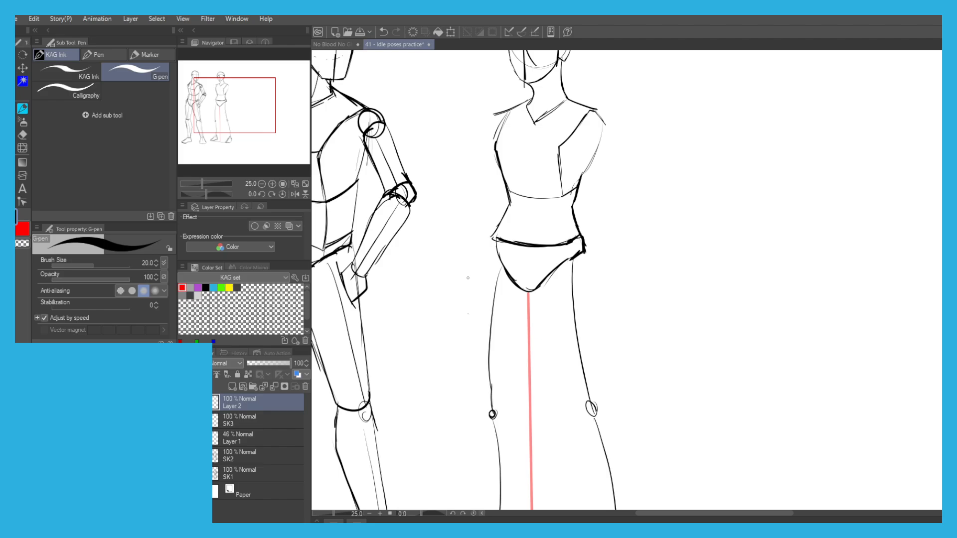
pyautogui.scroll(-5, 468, 277)
pyautogui.scroll(2, 413, 210)
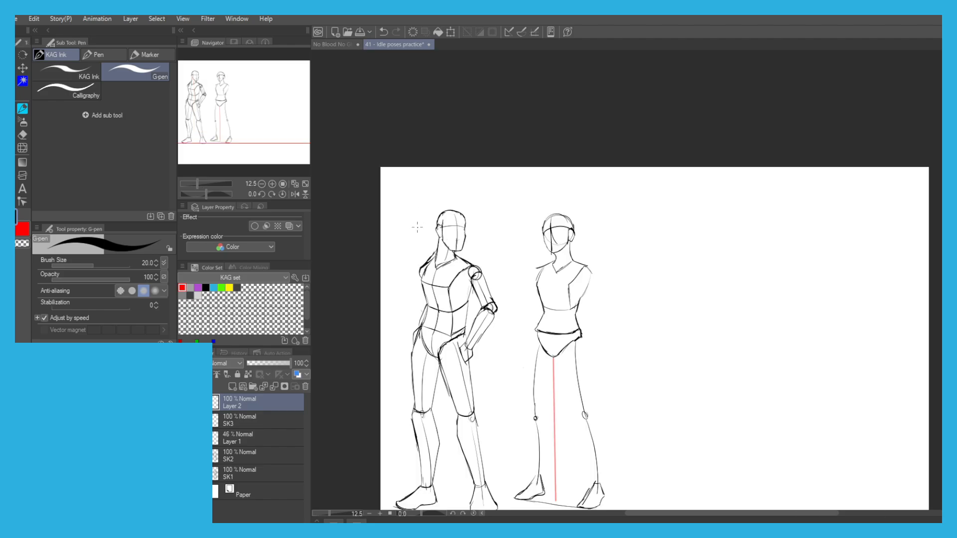
# Check the No Blood No Glory storyboard page, and return to the idle poses practice drawing.
pyautogui.click(324, 44)
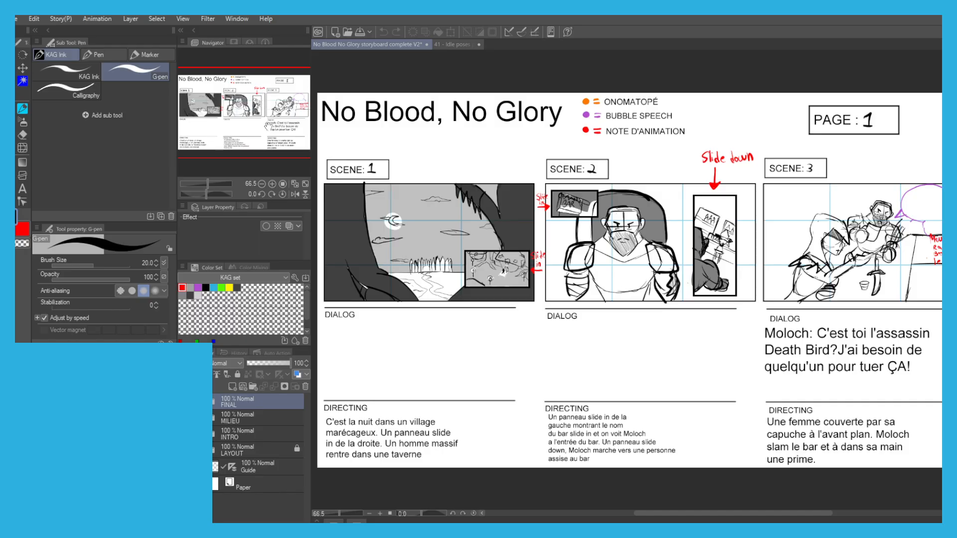
pyautogui.click(444, 44)
pyautogui.moveTo(427, 341); pyautogui.dragTo(415, 227)
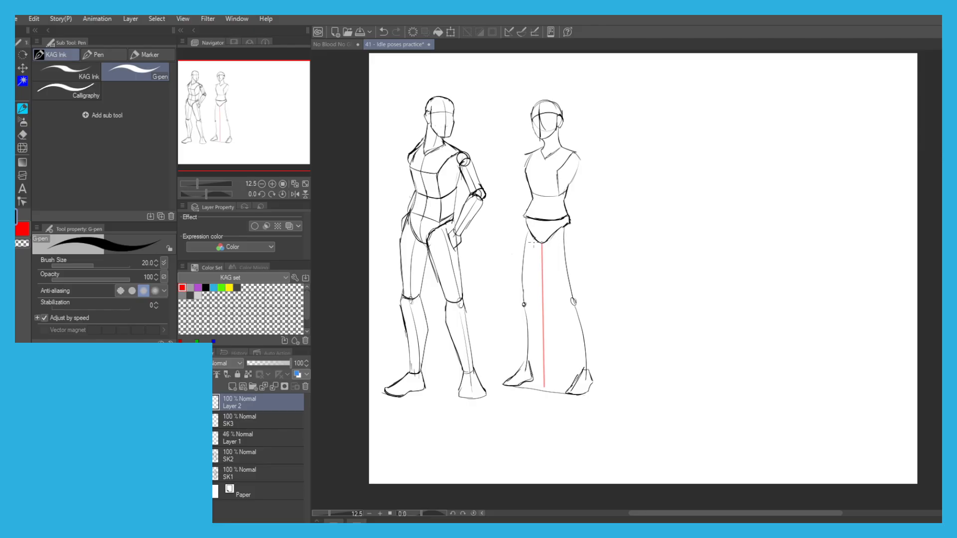
# Draw the contours of the second figure's right-hand thigh from hip to knee, closing them with a curve at the knee.
pyautogui.scroll(3, 538, 241)
pyautogui.scroll(-1, 544, 228)
pyautogui.moveTo(541, 222)
pyautogui.mouseDown()
pyautogui.moveTo(569, 186)
pyautogui.moveTo(616, 218)
pyautogui.mouseUp()
pyautogui.hotkey('ctrl', 'z')
pyautogui.hotkey('ctrl', 'z')
pyautogui.moveTo(612, 170)
pyautogui.mouseDown()
pyautogui.moveTo(623, 211)
pyautogui.moveTo(617, 178)
pyautogui.moveTo(623, 195)
pyautogui.moveTo(616, 302)
pyautogui.mouseUp()
pyautogui.hotkey('ctrl', 'z')
pyautogui.hotkey('ctrl', 'z')
pyautogui.hotkey('ctrl', 'z')
pyautogui.hotkey('ctrl', 'z')
pyautogui.moveTo(624, 191)
pyautogui.mouseDown()
pyautogui.moveTo(623, 319)
pyautogui.moveTo(602, 326)
pyautogui.mouseUp()
pyautogui.hotkey('ctrl', 'z')
pyautogui.hotkey('ctrl', 'z')
pyautogui.moveTo(573, 184)
pyautogui.mouseDown()
pyautogui.moveTo(564, 221)
pyautogui.moveTo(566, 213)
pyautogui.moveTo(580, 303)
pyautogui.mouseUp()
pyautogui.hotkey('ctrl', 'z')
pyautogui.moveTo(569, 206)
pyautogui.mouseDown()
pyautogui.moveTo(569, 240)
pyautogui.moveTo(600, 324)
pyautogui.moveTo(566, 216)
pyautogui.mouseUp()
pyautogui.hotkey('ctrl', 'z')
pyautogui.hotkey('ctrl', 'z')
pyautogui.hotkey('ctrl', 'z')
pyautogui.hotkey('ctrl', 'z')
pyautogui.moveTo(593, 319)
pyautogui.mouseDown()
pyautogui.moveTo(569, 244)
pyautogui.moveTo(569, 198)
pyautogui.moveTo(542, 208)
pyautogui.moveTo(527, 182)
pyautogui.mouseUp()
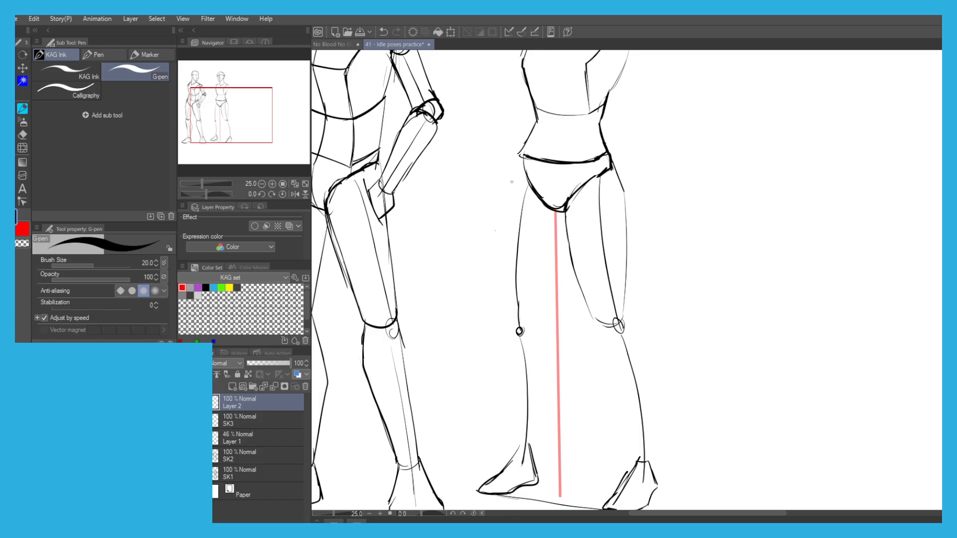
pyautogui.moveTo(515, 230); pyautogui.dragTo(525, 256)
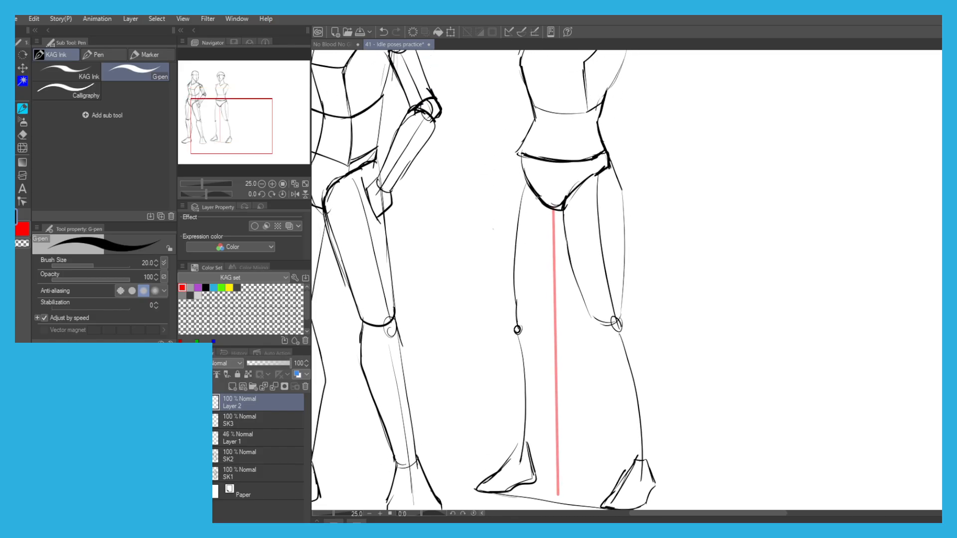
# Reinforce the hip corner with a short stroke and erase the curved outer contour of the second figure's right-hand thigh.
pyautogui.moveTo(612, 179); pyautogui.dragTo(605, 152)
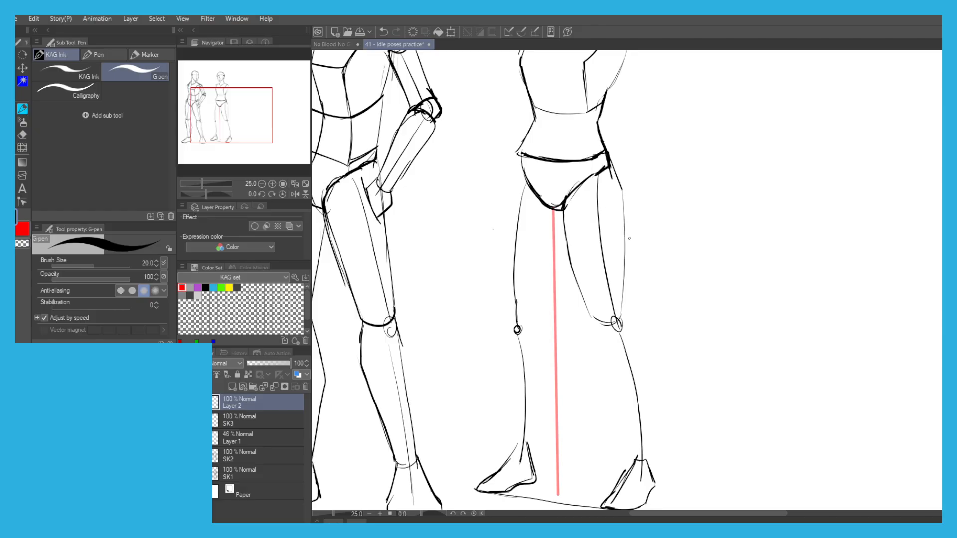
pyautogui.press('e')
pyautogui.moveTo(624, 228)
pyautogui.mouseDown()
pyautogui.moveTo(618, 170)
pyautogui.moveTo(622, 254)
pyautogui.mouseUp()
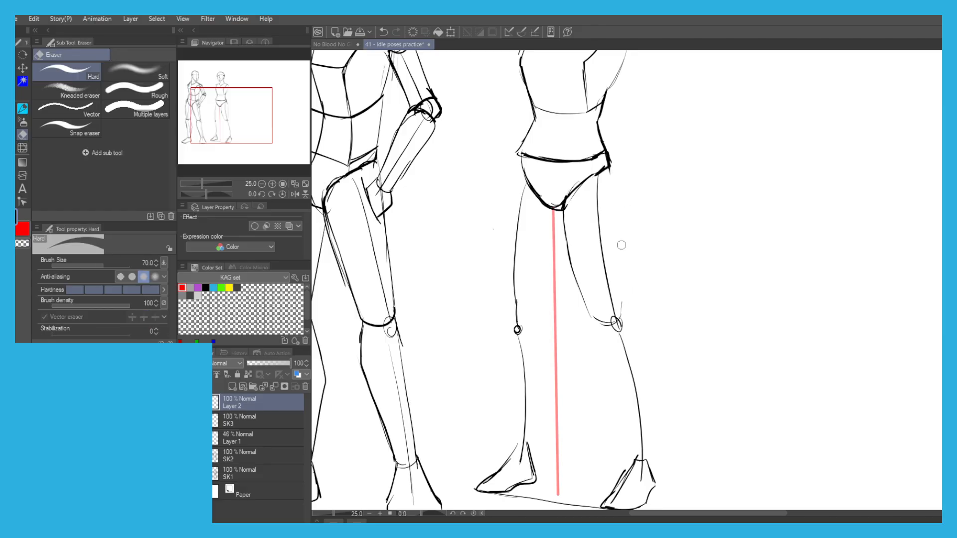
# Redraw the outer contour of the right-hand thigh as a straighter, slimmer line running from the hip to the knee.
pyautogui.press('p')
pyautogui.moveTo(620, 316); pyautogui.dragTo(608, 227)
pyautogui.hotkey('ctrl', 'z')
pyautogui.hotkey('ctrl', 'z')
pyautogui.moveTo(619, 307)
pyautogui.mouseDown()
pyautogui.moveTo(611, 179)
pyautogui.moveTo(619, 185)
pyautogui.moveTo(617, 284)
pyautogui.mouseUp()
pyautogui.moveTo(613, 215)
pyautogui.mouseDown()
pyautogui.moveTo(618, 320)
pyautogui.moveTo(617, 282)
pyautogui.moveTo(618, 310)
pyautogui.mouseUp()
pyautogui.hotkey('ctrl', 'z')
pyautogui.hotkey('ctrl', 'z')
pyautogui.moveTo(617, 232); pyautogui.dragTo(620, 302)
pyautogui.hotkey('ctrl', 'z')
pyautogui.moveTo(618, 266); pyautogui.dragTo(620, 314)
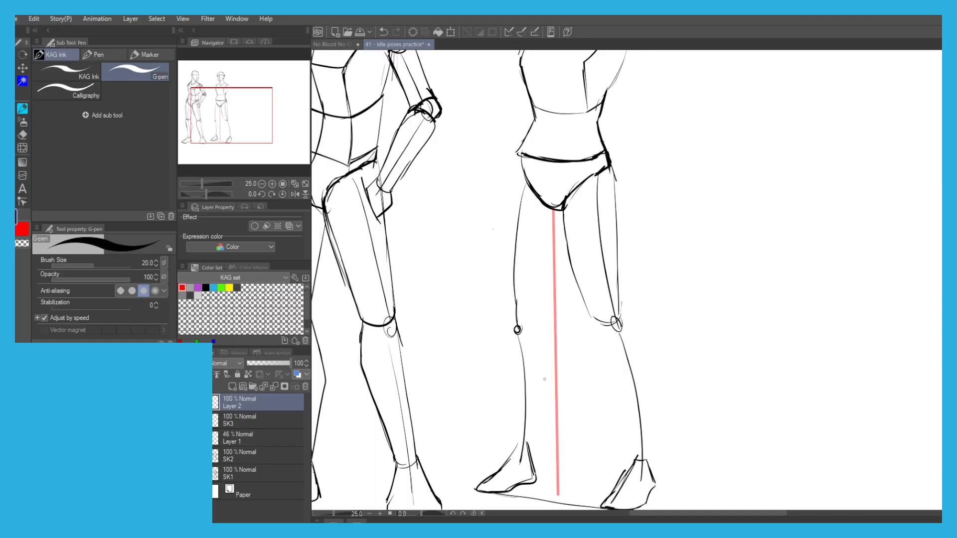
# Darken the curve under the right-hand knee and draw the calf contours of that leg down to the ankle.
pyautogui.moveTo(587, 315); pyautogui.dragTo(614, 324)
pyautogui.moveTo(563, 269); pyautogui.dragTo(555, 195)
pyautogui.hotkey('ctrl', 'z')
pyautogui.moveTo(616, 244)
pyautogui.mouseDown()
pyautogui.moveTo(634, 279)
pyautogui.moveTo(629, 269)
pyautogui.moveTo(638, 370)
pyautogui.mouseUp()
pyautogui.hotkey('ctrl', 'z')
pyautogui.hotkey('ctrl', 'z')
pyautogui.moveTo(635, 277)
pyautogui.mouseDown()
pyautogui.moveTo(638, 384)
pyautogui.moveTo(619, 384)
pyautogui.moveTo(612, 346)
pyautogui.mouseUp()
pyautogui.moveTo(575, 224)
pyautogui.mouseDown()
pyautogui.moveTo(616, 373)
pyautogui.moveTo(603, 421)
pyautogui.mouseUp()
# Redraw the instep of the right-hand foot below the ankle and erase the stray lines inside the foot.
pyautogui.hotkey('ctrl', 'z')
pyautogui.hotkey('ctrl', 'z')
pyautogui.moveTo(621, 381); pyautogui.dragTo(596, 434)
pyautogui.hotkey('ctrl', 'z')
pyautogui.moveTo(620, 381); pyautogui.dragTo(595, 427)
pyautogui.press('e')
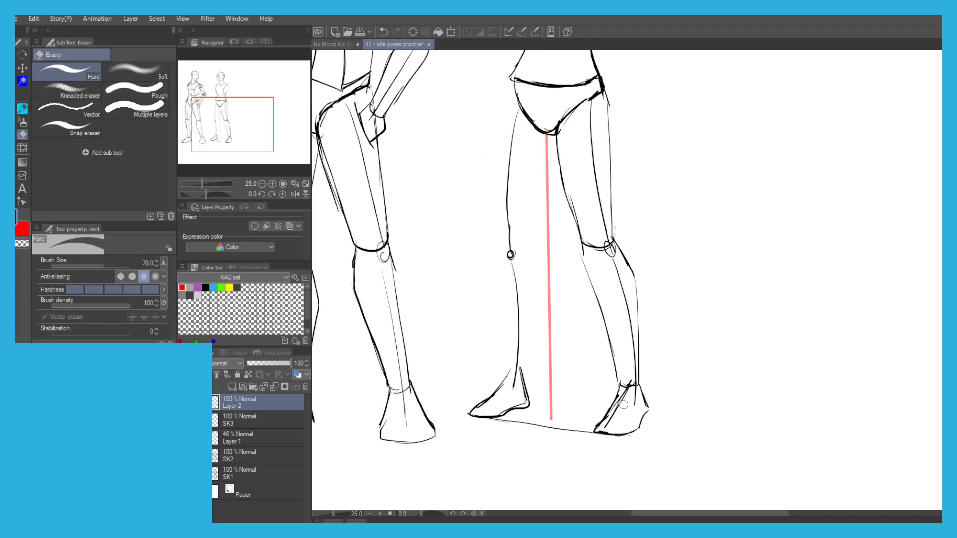
pyautogui.moveTo(606, 419); pyautogui.dragTo(599, 424)
pyautogui.press('p')
pyautogui.scroll(-4, 495, 206)
pyautogui.scroll(2, 483, 163)
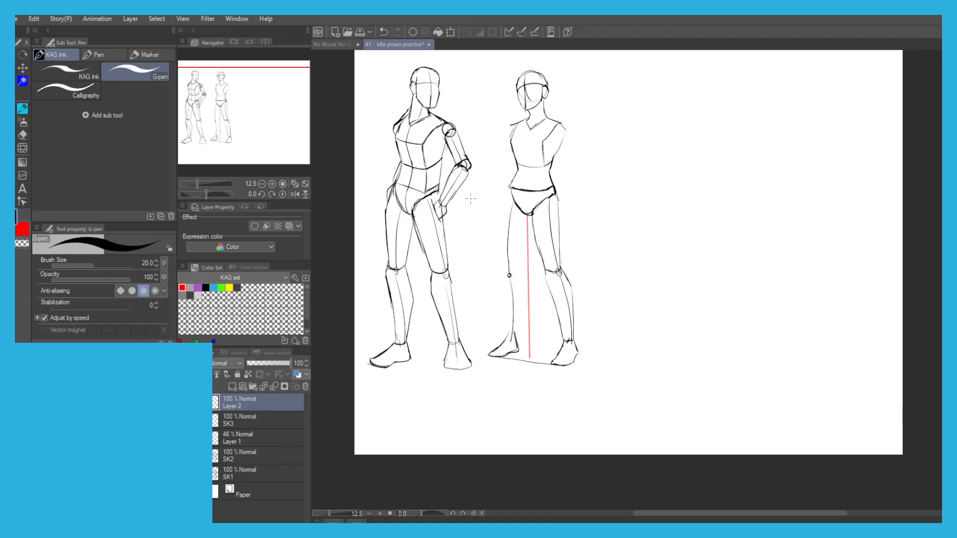
# Draw the inner contour of the second figure's left-hand thigh from the crotch down to the knee.
pyautogui.scroll(2, 561, 178)
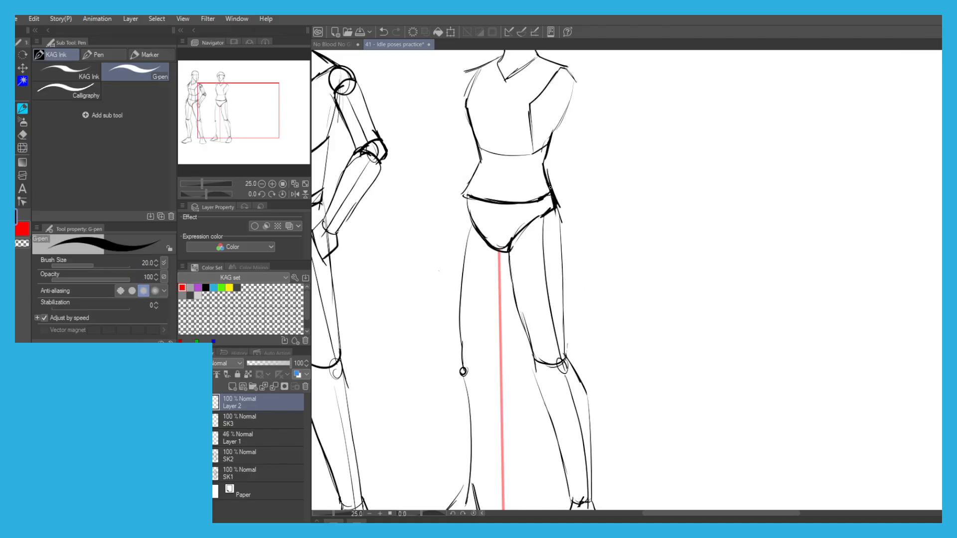
pyautogui.moveTo(468, 250); pyautogui.dragTo(493, 229)
pyautogui.moveTo(523, 277); pyautogui.dragTo(517, 290)
pyautogui.hotkey('ctrl', 'z')
pyautogui.moveTo(531, 235); pyautogui.dragTo(518, 266)
pyautogui.hotkey('ctrl', 'z')
pyautogui.moveTo(532, 230)
pyautogui.mouseDown()
pyautogui.moveTo(508, 333)
pyautogui.moveTo(494, 349)
pyautogui.moveTo(478, 338)
pyautogui.mouseUp()
# Sketch the outer contour of the left-hand thigh from the side of the hip to the knee, retrying unsatisfactory strokes.
pyautogui.moveTo(486, 171); pyautogui.dragTo(506, 220)
pyautogui.hotkey('ctrl', 'z')
pyautogui.moveTo(487, 178); pyautogui.dragTo(506, 217)
pyautogui.moveTo(486, 170); pyautogui.dragTo(483, 188)
pyautogui.hotkey('ctrl', 'z')
pyautogui.moveTo(486, 175)
pyautogui.mouseDown()
pyautogui.moveTo(473, 347)
pyautogui.moveTo(474, 240)
pyautogui.moveTo(479, 353)
pyautogui.mouseUp()
pyautogui.hotkey('ctrl', 'z')
pyautogui.hotkey('ctrl', 'z')
pyautogui.moveTo(474, 262); pyautogui.dragTo(479, 342)
pyautogui.hotkey('ctrl', 'z')
pyautogui.moveTo(476, 242); pyautogui.dragTo(480, 341)
pyautogui.hotkey('ctrl', 'z')
pyautogui.moveTo(474, 253)
pyautogui.mouseDown()
pyautogui.moveTo(479, 335)
pyautogui.moveTo(476, 216)
pyautogui.moveTo(485, 179)
pyautogui.mouseUp()
# Redraw the inner side of the left-hand thigh and complete its shape around the knee.
pyautogui.hotkey('ctrl', 'z')
pyautogui.moveTo(535, 238); pyautogui.dragTo(513, 307)
pyautogui.hotkey('ctrl', 'z')
# Draw the inner and outer calf contours of the left-hand leg from knee to ankle, and mark the ankle line.
pyautogui.hotkey('ctrl', 'z')
pyautogui.moveTo(532, 241)
pyautogui.mouseDown()
pyautogui.moveTo(512, 320)
pyautogui.moveTo(488, 342)
pyautogui.moveTo(502, 342)
pyautogui.moveTo(478, 340)
pyautogui.mouseUp()
pyautogui.hotkey('ctrl', 'z')
pyautogui.moveTo(477, 335); pyautogui.dragTo(476, 202)
pyautogui.moveTo(522, 270); pyautogui.dragTo(528, 303)
pyautogui.hotkey('ctrl', 'z')
pyautogui.hotkey('ctrl', 'z')
pyautogui.moveTo(527, 304); pyautogui.dragTo(514, 384)
pyautogui.hotkey('ctrl', 'z')
pyautogui.moveTo(522, 269); pyautogui.dragTo(513, 394)
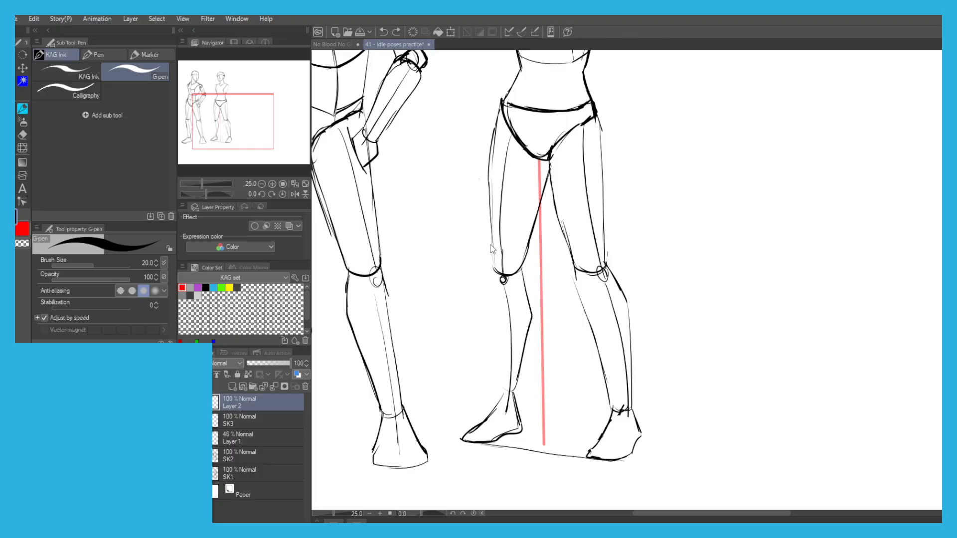
pyautogui.moveTo(522, 265)
pyautogui.mouseDown()
pyautogui.moveTo(491, 257)
pyautogui.moveTo(486, 329)
pyautogui.moveTo(506, 401)
pyautogui.mouseUp()
pyautogui.hotkey('ctrl', 'z')
# Redraw the top contour of the second figure's left-hand foot from the ankle to the toes.
pyautogui.hotkey('ctrl', 'z')
pyautogui.moveTo(486, 284); pyautogui.dragTo(497, 386)
pyautogui.moveTo(495, 370)
pyautogui.mouseDown()
pyautogui.moveTo(494, 396)
pyautogui.moveTo(513, 393)
pyautogui.mouseUp()
pyautogui.moveTo(515, 390)
pyautogui.mouseDown()
pyautogui.moveTo(497, 391)
pyautogui.moveTo(474, 425)
pyautogui.mouseUp()
pyautogui.moveTo(495, 391)
pyautogui.mouseDown()
pyautogui.moveTo(477, 425)
pyautogui.moveTo(499, 408)
pyautogui.moveTo(518, 423)
pyautogui.moveTo(469, 426)
pyautogui.mouseUp()
pyautogui.press('e')
pyautogui.press('p')
pyautogui.moveTo(490, 401)
pyautogui.mouseDown()
pyautogui.moveTo(465, 429)
pyautogui.moveTo(518, 408)
pyautogui.moveTo(523, 423)
pyautogui.moveTo(480, 443)
pyautogui.moveTo(472, 431)
pyautogui.mouseUp()
pyautogui.hotkey('ctrl', 'z')
pyautogui.hotkey('ctrl', 'z')
pyautogui.scroll(-2, 477, 427)
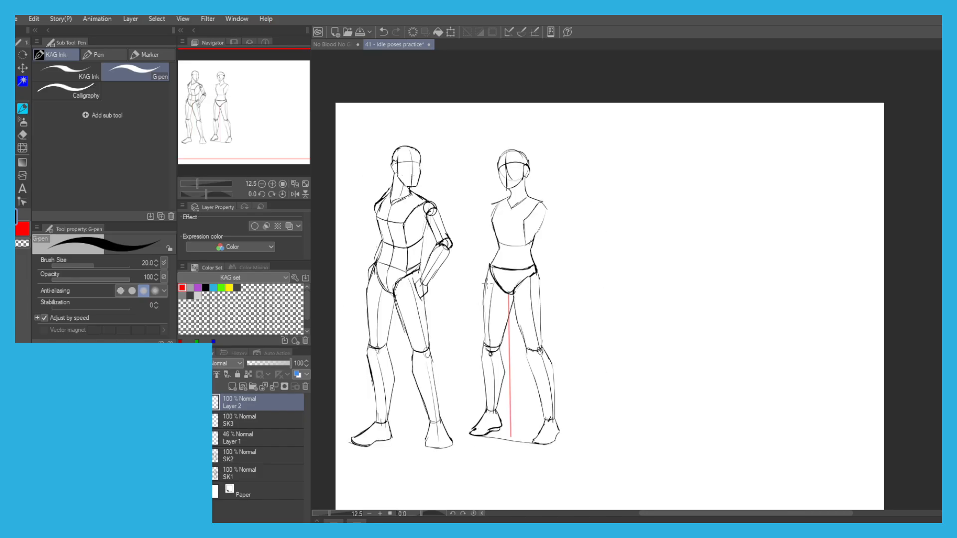
# Draw the right-hand shoulder ball and sketch a bent arm guide with an elbow circle and a forearm line to the hip.
pyautogui.scroll(2, 544, 204)
pyautogui.moveTo(544, 201)
pyautogui.mouseDown()
pyautogui.moveTo(553, 217)
pyautogui.moveTo(557, 205)
pyautogui.moveTo(543, 222)
pyautogui.moveTo(537, 205)
pyautogui.mouseUp()
pyautogui.hotkey('ctrl', 'z')
pyautogui.hotkey('ctrl', 'z')
pyautogui.moveTo(471, 223); pyautogui.dragTo(492, 186)
pyautogui.hotkey('ctrl', 'z')
pyautogui.moveTo(569, 187)
pyautogui.mouseDown()
pyautogui.moveTo(593, 257)
pyautogui.moveTo(593, 243)
pyautogui.moveTo(549, 321)
pyautogui.mouseUp()
pyautogui.hotkey('ctrl', 'z')
pyautogui.moveTo(587, 259); pyautogui.dragTo(550, 321)
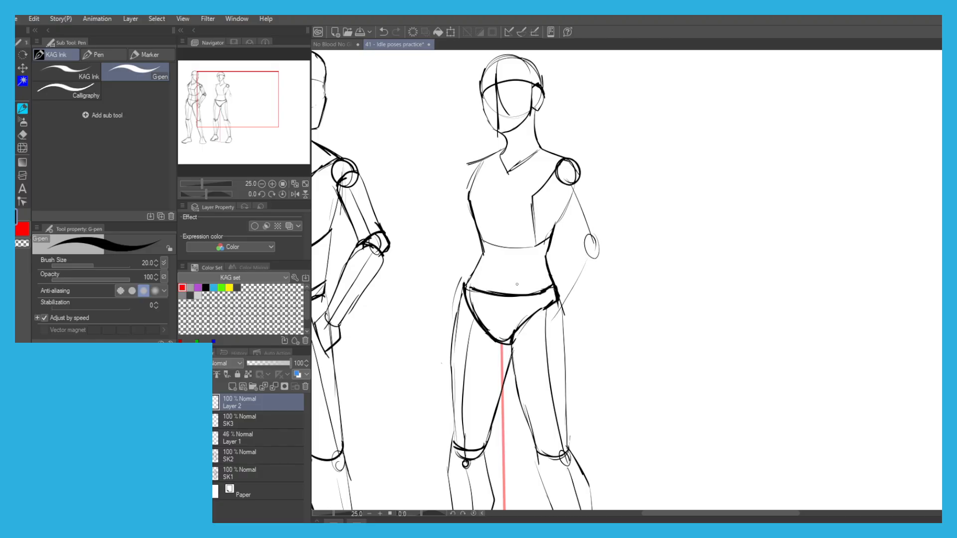
# Draw the second figure's left-hand shoulder and the contours of its upper arm down to the elbow.
pyautogui.moveTo(449, 272)
pyautogui.mouseDown()
pyautogui.moveTo(463, 307)
pyautogui.moveTo(452, 252)
pyautogui.moveTo(464, 249)
pyautogui.moveTo(451, 244)
pyautogui.moveTo(461, 241)
pyautogui.mouseUp()
pyautogui.hotkey('ctrl', 'z')
pyautogui.hotkey('ctrl', 'z')
pyautogui.hotkey('ctrl', 'z')
# Draw the left-hand elbow joint and the forearm reaching back to the hip, with the hand resting there.
pyautogui.hotkey('ctrl', 'z')
pyautogui.moveTo(457, 249); pyautogui.dragTo(467, 175)
pyautogui.hotkey('ctrl', 'z')
pyautogui.moveTo(456, 234); pyautogui.dragTo(474, 167)
pyautogui.moveTo(472, 161); pyautogui.dragTo(469, 193)
pyautogui.hotkey('ctrl', 'z')
pyautogui.moveTo(469, 164)
pyautogui.mouseDown()
pyautogui.moveTo(468, 188)
pyautogui.moveTo(462, 180)
pyautogui.moveTo(473, 188)
pyautogui.moveTo(445, 241)
pyautogui.mouseUp()
pyautogui.hotkey('ctrl', 'z')
pyautogui.hotkey('ctrl', 'z')
pyautogui.moveTo(459, 182)
pyautogui.mouseDown()
pyautogui.moveTo(445, 244)
pyautogui.moveTo(468, 241)
pyautogui.moveTo(466, 288)
pyautogui.mouseUp()
pyautogui.hotkey('ctrl', 'z')
pyautogui.hotkey('ctrl', 'z')
pyautogui.hotkey('ctrl', 'z')
pyautogui.hotkey('ctrl', 'z')
pyautogui.hotkey('ctrl', 'z')
pyautogui.moveTo(474, 244); pyautogui.dragTo(466, 292)
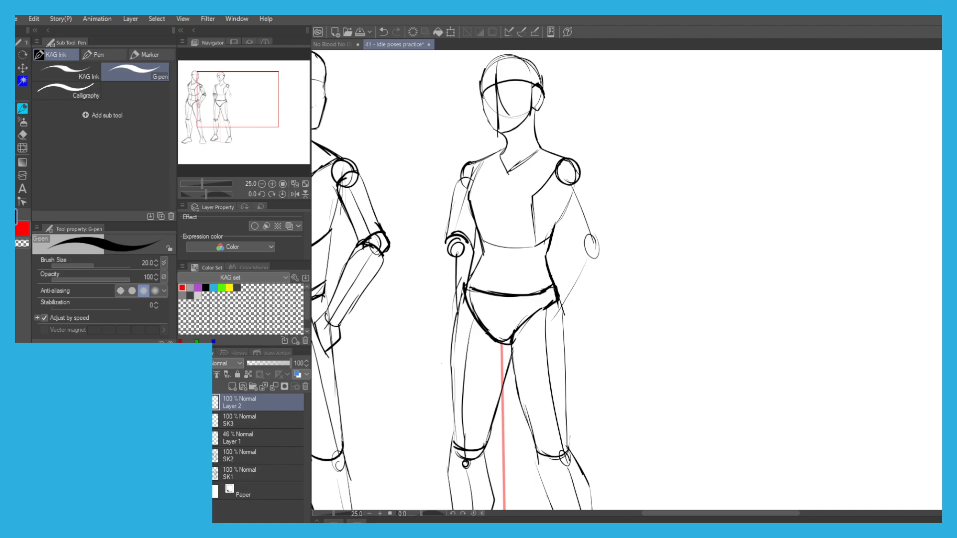
pyautogui.moveTo(445, 243)
pyautogui.mouseDown()
pyautogui.moveTo(444, 302)
pyautogui.moveTo(454, 328)
pyautogui.mouseUp()
# Build the right-hand forearm around its guide line and add a simple block hand resting on the hip.
pyautogui.hotkey('ctrl', 'z')
pyautogui.hotkey('ctrl', 'z')
pyautogui.moveTo(565, 304); pyautogui.dragTo(557, 315)
# Draw the contours of the right-hand upper arm from the shoulder ball to the outer side of the elbow.
pyautogui.hotkey('ctrl', 'z')
pyautogui.moveTo(589, 244)
pyautogui.mouseDown()
pyautogui.moveTo(603, 260)
pyautogui.moveTo(569, 274)
pyautogui.moveTo(559, 295)
pyautogui.moveTo(578, 256)
pyautogui.moveTo(602, 262)
pyautogui.moveTo(564, 317)
pyautogui.moveTo(553, 302)
pyautogui.moveTo(556, 339)
pyautogui.moveTo(534, 320)
pyautogui.moveTo(555, 342)
pyautogui.mouseUp()
pyautogui.hotkey('ctrl', 'z')
pyautogui.hotkey('ctrl', 'z')
pyautogui.hotkey('ctrl', 'z')
pyautogui.hotkey('ctrl', 'z')
pyautogui.hotkey('ctrl', 'z')
pyautogui.moveTo(577, 251)
pyautogui.mouseDown()
pyautogui.moveTo(561, 190)
pyautogui.moveTo(570, 166)
pyautogui.mouseUp()
pyautogui.hotkey('ctrl', 'z')
pyautogui.hotkey('ctrl', 'z')
pyautogui.moveTo(561, 178)
pyautogui.mouseDown()
pyautogui.moveTo(599, 230)
pyautogui.moveTo(587, 198)
pyautogui.moveTo(604, 247)
pyautogui.mouseUp()
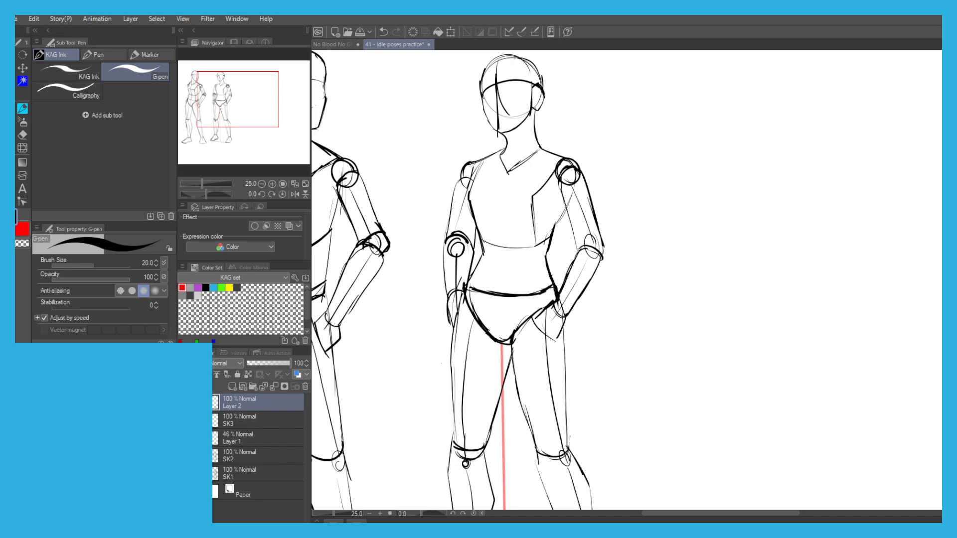
# Define the second figure's right-hand elbow band and strengthen the forearm contours running from the elbow to the hip.
pyautogui.moveTo(576, 257)
pyautogui.mouseDown()
pyautogui.moveTo(594, 250)
pyautogui.moveTo(599, 232)
pyautogui.mouseUp()
pyautogui.hotkey('ctrl', 'z')
pyautogui.moveTo(589, 234)
pyautogui.mouseDown()
pyautogui.moveTo(598, 237)
pyautogui.moveTo(560, 291)
pyautogui.mouseUp()
pyautogui.hotkey('ctrl', 'z')
pyautogui.scroll(2, 575, 242)
pyautogui.moveTo(588, 249); pyautogui.dragTo(563, 298)
# Replace the circle and guide line at the second figure's left-hand elbow with curved bands across the arm.
pyautogui.scroll(-2, 400, 222)
pyautogui.moveTo(387, 202); pyautogui.dragTo(491, 247)
pyautogui.scroll(1, 460, 287)
pyautogui.press('e')
pyautogui.moveTo(473, 291)
pyautogui.mouseDown()
pyautogui.moveTo(484, 262)
pyautogui.moveTo(485, 293)
pyautogui.moveTo(476, 296)
pyautogui.moveTo(487, 274)
pyautogui.moveTo(500, 280)
pyautogui.moveTo(469, 290)
pyautogui.moveTo(487, 296)
pyautogui.moveTo(492, 267)
pyautogui.moveTo(490, 169)
pyautogui.mouseUp()
pyautogui.press('p')
pyautogui.hotkey('ctrl', 'z')
pyautogui.hotkey('ctrl', 'z')
pyautogui.hotkey('ctrl', 'z')
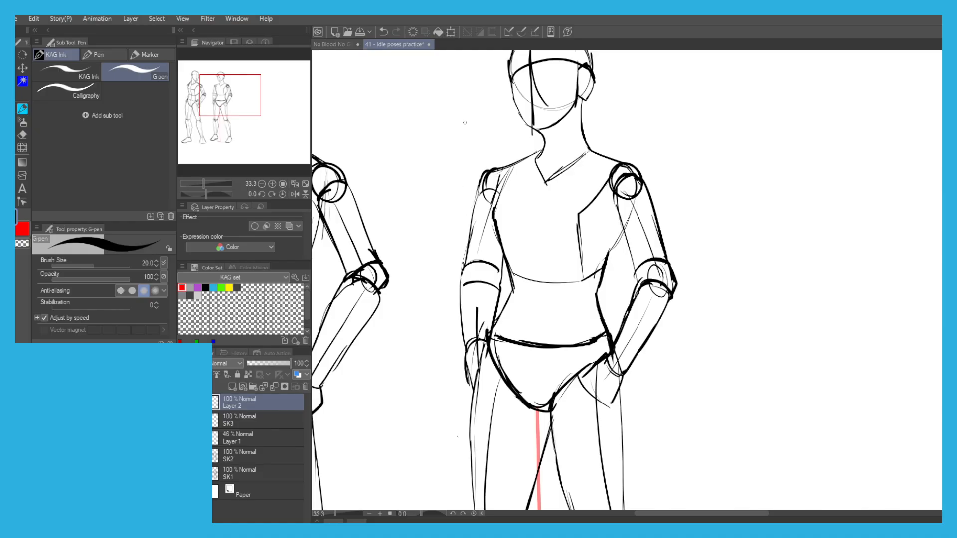
# Draw the second figure's vertical torso centre line from the neckline to the waist.
pyautogui.scroll(-1, 437, 154)
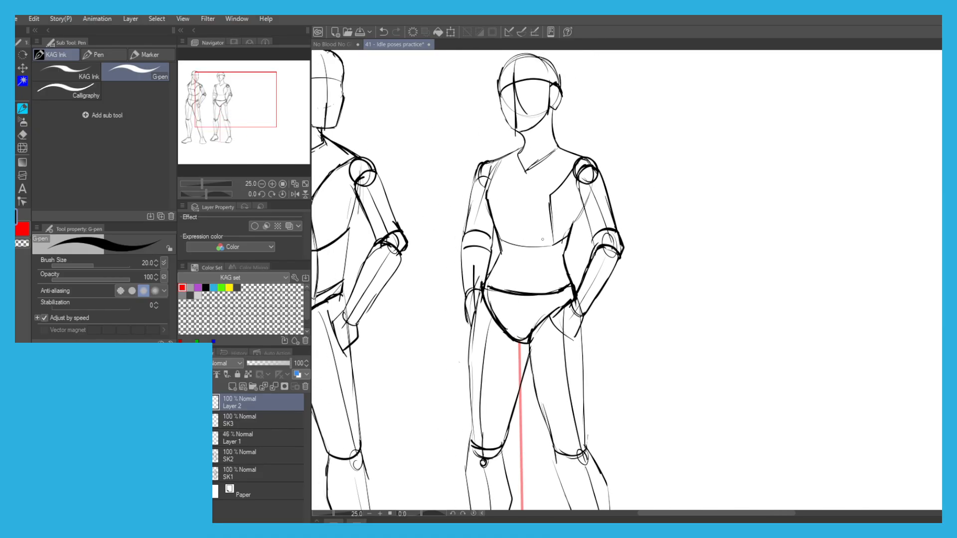
pyautogui.hotkey('ctrl', 'z')
pyautogui.moveTo(552, 259); pyautogui.dragTo(557, 280)
pyautogui.moveTo(523, 171); pyautogui.dragTo(520, 193)
pyautogui.hotkey('ctrl', 'z')
pyautogui.moveTo(525, 170); pyautogui.dragTo(519, 244)
pyautogui.hotkey('ctrl', 'z')
pyautogui.hotkey('ctrl', 'z')
pyautogui.hotkey('ctrl', 'z')
pyautogui.moveTo(524, 170); pyautogui.dragTo(516, 331)
pyautogui.hotkey('ctrl', 'z')
pyautogui.hotkey('ctrl', 'z')
# Draw the horizontal chest line across the second figure's upper torso.
pyautogui.moveTo(487, 195); pyautogui.dragTo(550, 194)
pyautogui.scroll(-4, 415, 164)
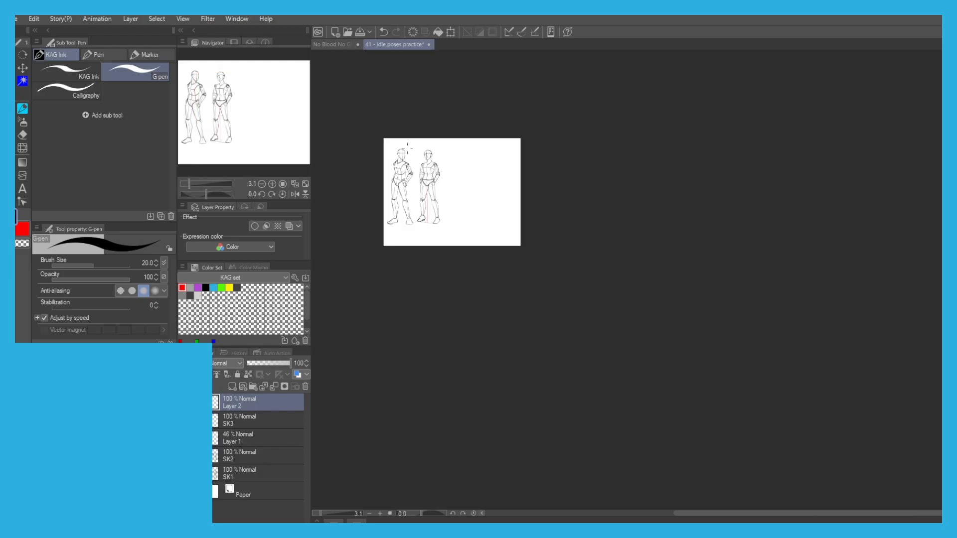
pyautogui.scroll(4, 375, 194)
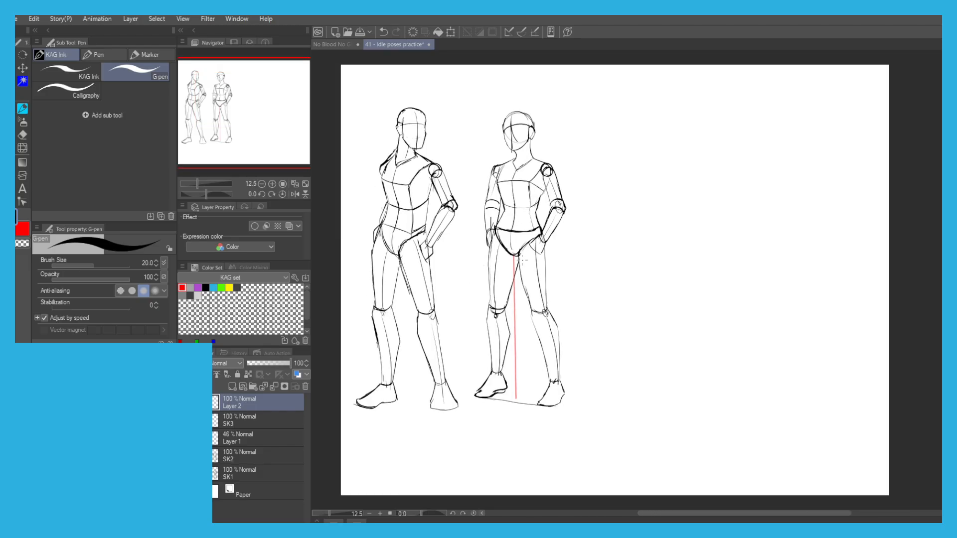
pyautogui.moveTo(413, 136); pyautogui.dragTo(414, 126)
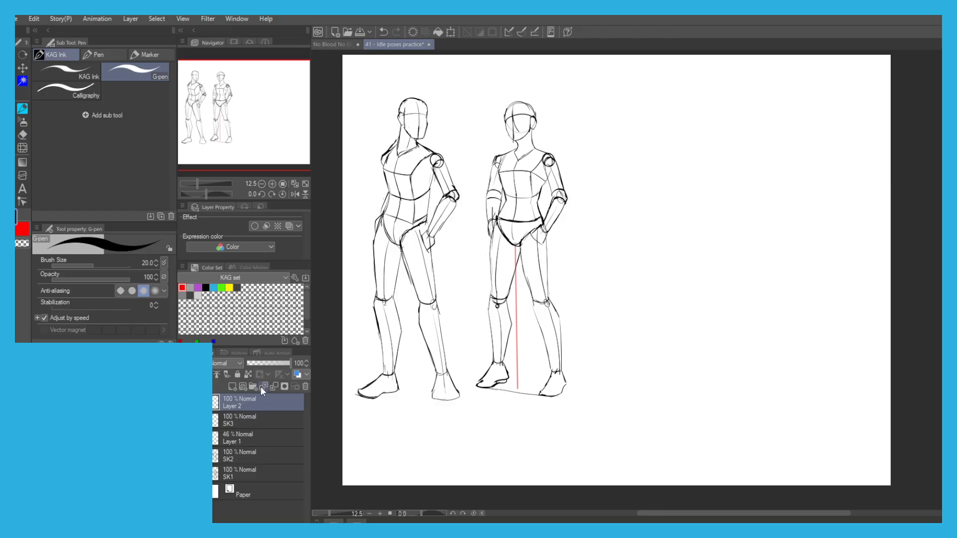
# Clear Layer 1 to remove the red vertical guide line, and make Layer 2 the active layer again.
pyautogui.click(249, 437)
pyautogui.click(413, 33)
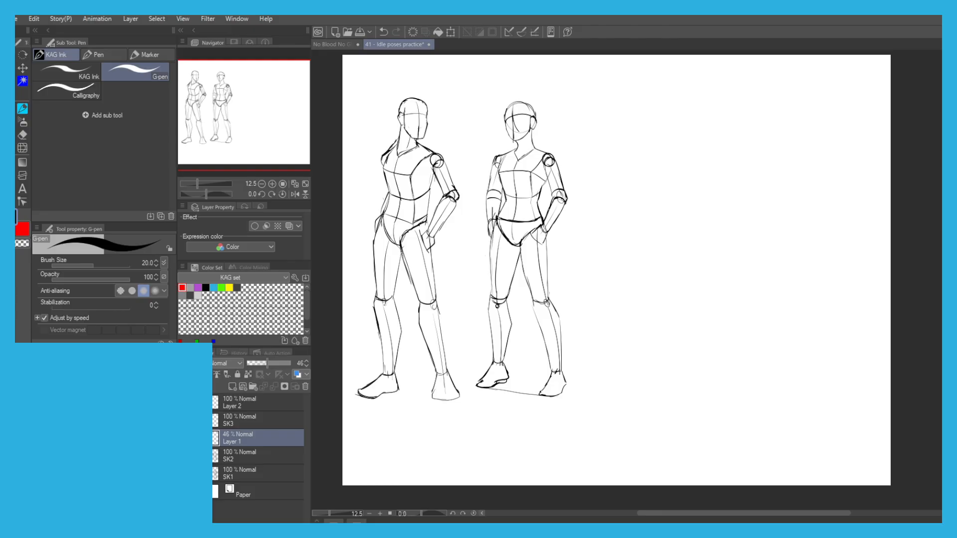
pyautogui.click(265, 403)
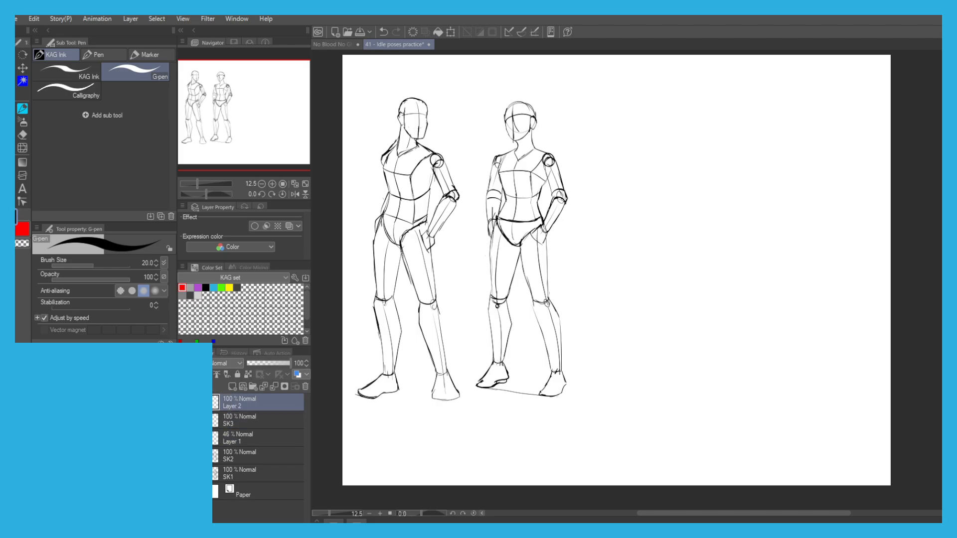
# Draw a circle for a third figure's head in the empty space beside the second figure.
pyautogui.moveTo(532, 159); pyautogui.dragTo(425, 192)
pyautogui.scroll(2, 528, 164)
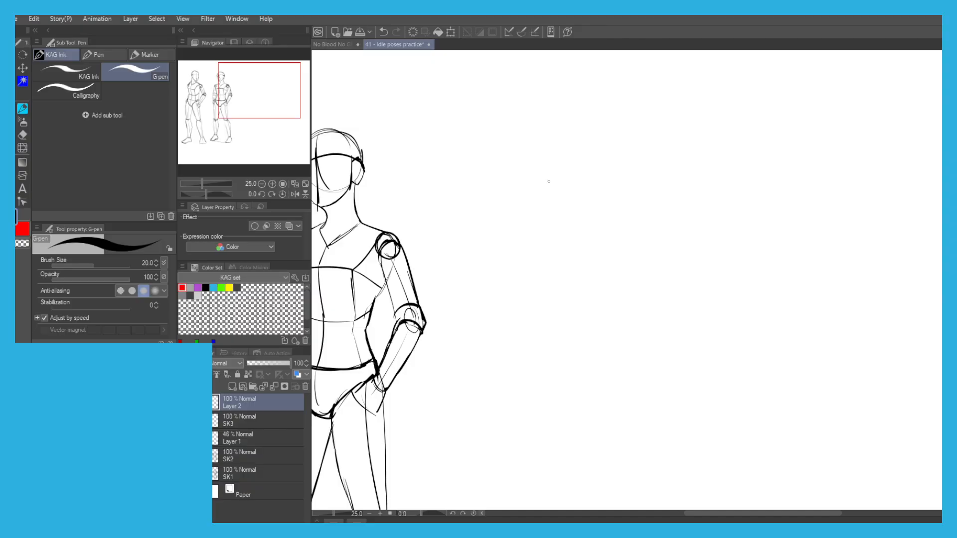
pyautogui.moveTo(549, 131)
pyautogui.mouseDown()
pyautogui.moveTo(579, 167)
pyautogui.moveTo(576, 150)
pyautogui.mouseUp()
pyautogui.hotkey('ctrl', 'z')
# Draw a curved brow line across the third figure's head circle.
pyautogui.moveTo(575, 160); pyautogui.dragTo(529, 175)
pyautogui.hotkey('ctrl', 'z')
pyautogui.hotkey('ctrl', 'z')
pyautogui.moveTo(576, 162); pyautogui.dragTo(507, 168)
pyautogui.hotkey('ctrl', 'z')
pyautogui.moveTo(576, 160); pyautogui.dragTo(515, 174)
pyautogui.hotkey('ctrl', 'z')
pyautogui.hotkey('ctrl', 'z')
pyautogui.moveTo(576, 160); pyautogui.dragTo(518, 169)
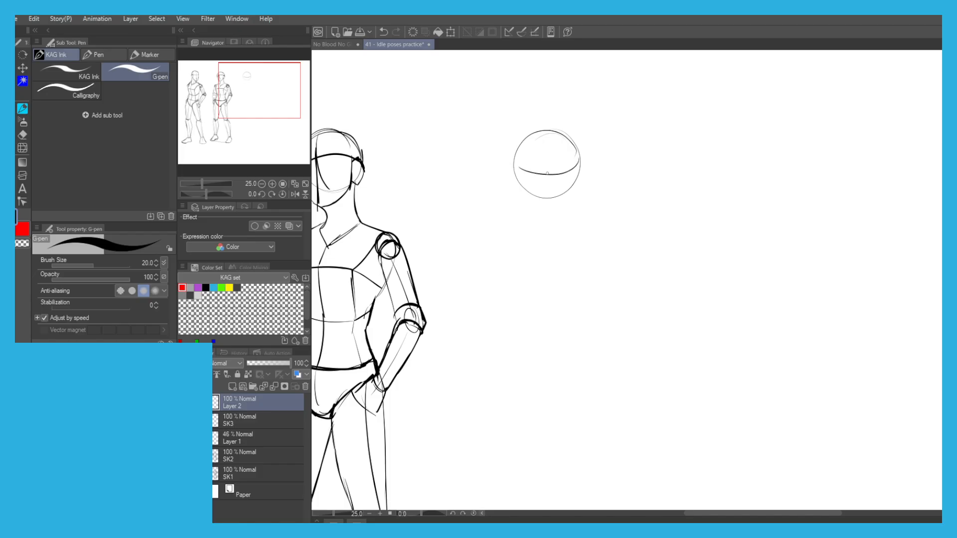
# Draw the vertical centre line down the third figure's face.
pyautogui.moveTo(553, 139); pyautogui.dragTo(559, 193)
pyautogui.hotkey('ctrl', 'z')
pyautogui.hotkey('ctrl', 'z')
pyautogui.moveTo(559, 158)
pyautogui.mouseDown()
pyautogui.moveTo(559, 224)
pyautogui.moveTo(528, 205)
pyautogui.moveTo(522, 188)
pyautogui.moveTo(562, 217)
pyautogui.mouseUp()
# Sketch the side of the face and the jaw below the third figure's head circle.
pyautogui.hotkey('ctrl', 'z')
pyautogui.hotkey('ctrl', 'z')
pyautogui.hotkey('ctrl', 'z')
pyautogui.hotkey('ctrl', 'z')
pyautogui.moveTo(579, 171); pyautogui.dragTo(568, 209)
pyautogui.moveTo(521, 157)
pyautogui.mouseDown()
pyautogui.moveTo(526, 195)
pyautogui.moveTo(509, 165)
pyautogui.moveTo(517, 162)
pyautogui.moveTo(508, 177)
pyautogui.mouseUp()
pyautogui.hotkey('ctrl', 'z')
pyautogui.hotkey('ctrl', 'z')
pyautogui.hotkey('ctrl', 'z')
pyautogui.scroll(2, 514, 172)
pyautogui.hotkey('ctrl', 'z')
pyautogui.hotkey('ctrl', 'z')
# Add the ear, strengthen the skull outline and start the back line of the third figure's neck.
pyautogui.moveTo(530, 207)
pyautogui.mouseDown()
pyautogui.moveTo(523, 213)
pyautogui.moveTo(506, 189)
pyautogui.mouseUp()
pyautogui.moveTo(509, 195)
pyautogui.mouseDown()
pyautogui.moveTo(504, 177)
pyautogui.moveTo(514, 162)
pyautogui.moveTo(501, 179)
pyautogui.moveTo(507, 193)
pyautogui.moveTo(508, 167)
pyautogui.moveTo(530, 137)
pyautogui.moveTo(563, 118)
pyautogui.moveTo(629, 148)
pyautogui.moveTo(642, 179)
pyautogui.mouseUp()
pyautogui.scroll(-4, 492, 163)
pyautogui.scroll(3, 497, 175)
pyautogui.moveTo(498, 178)
pyautogui.mouseDown()
pyautogui.moveTo(519, 158)
pyautogui.moveTo(529, 213)
pyautogui.mouseUp()
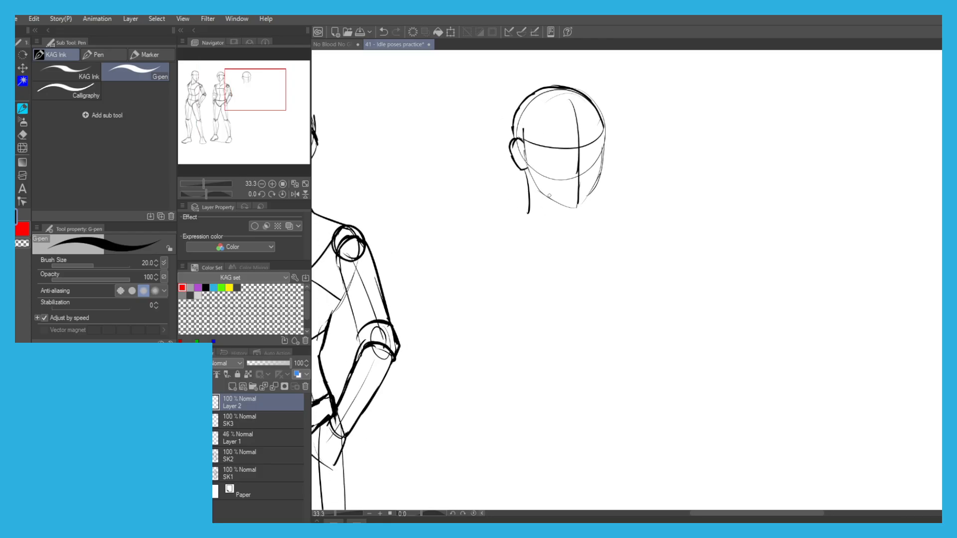
pyautogui.moveTo(590, 197)
pyautogui.mouseDown()
pyautogui.moveTo(601, 229)
pyautogui.moveTo(596, 216)
pyautogui.moveTo(551, 236)
pyautogui.moveTo(597, 220)
pyautogui.moveTo(592, 212)
pyautogui.moveTo(536, 237)
pyautogui.mouseUp()
pyautogui.hotkey('ctrl', 'z')
pyautogui.hotkey('ctrl', 'z')
# Draw the third figure's neck contours and the collar lines at its base.
pyautogui.hotkey('ctrl', 'z')
pyautogui.hotkey('ctrl', 'z')
# Draw the third figure's left-hand shoulder line and the slanted upper chest edge beneath it.
pyautogui.hotkey('ctrl', 'z')
pyautogui.hotkey('ctrl', 'z')
pyautogui.hotkey('ctrl', 'z')
pyautogui.hotkey('ctrl', 'z')
pyautogui.hotkey('ctrl', 'z')
pyautogui.hotkey('ctrl', 'z')
pyautogui.hotkey('ctrl', 'z')
pyautogui.moveTo(529, 188)
pyautogui.mouseDown()
pyautogui.moveTo(523, 239)
pyautogui.moveTo(550, 239)
pyautogui.mouseUp()
pyautogui.hotkey('ctrl', 'z')
pyautogui.moveTo(572, 219)
pyautogui.mouseDown()
pyautogui.moveTo(530, 239)
pyautogui.moveTo(529, 210)
pyautogui.mouseUp()
pyautogui.moveTo(593, 211)
pyautogui.mouseDown()
pyautogui.moveTo(625, 233)
pyautogui.moveTo(529, 242)
pyautogui.mouseUp()
pyautogui.hotkey('ctrl', 'z')
pyautogui.hotkey('ctrl', 'z')
pyautogui.moveTo(588, 206)
pyautogui.mouseDown()
pyautogui.moveTo(534, 239)
pyautogui.moveTo(497, 229)
pyautogui.moveTo(607, 219)
pyautogui.mouseUp()
pyautogui.hotkey('ctrl', 'z')
pyautogui.hotkey('ctrl', 'z')
pyautogui.hotkey('ctrl', 'z')
pyautogui.hotkey('ctrl', 'z')
pyautogui.moveTo(536, 235); pyautogui.dragTo(631, 226)
pyautogui.moveTo(527, 212)
pyautogui.mouseDown()
pyautogui.moveTo(485, 231)
pyautogui.moveTo(526, 234)
pyautogui.moveTo(511, 179)
pyautogui.moveTo(492, 217)
pyautogui.mouseUp()
pyautogui.scroll(-1, 526, 229)
pyautogui.hotkey('ctrl', 'z')
pyautogui.moveTo(517, 184); pyautogui.dragTo(497, 213)
pyautogui.hotkey('ctrl', 'z')
pyautogui.moveTo(519, 181); pyautogui.dragTo(493, 226)
pyautogui.hotkey('ctrl', 'z')
pyautogui.hotkey('ctrl', 'z')
# Outline the third figure's rib cage with its side contours, the right-hand shoulder tip and the lower edge.
pyautogui.hotkey('ctrl', 'z')
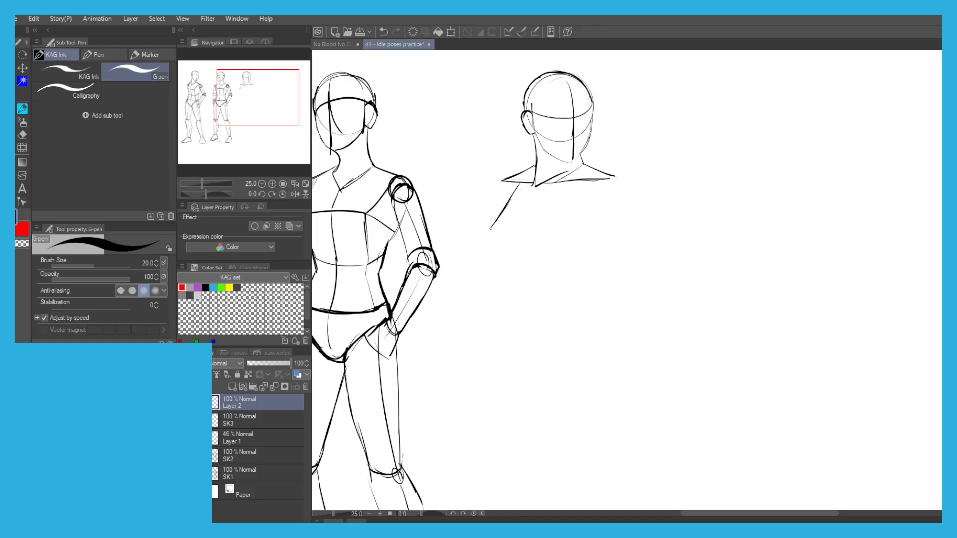
pyautogui.moveTo(502, 262); pyautogui.dragTo(516, 298)
pyautogui.moveTo(609, 187); pyautogui.dragTo(592, 227)
pyautogui.hotkey('ctrl', 'z')
pyautogui.moveTo(614, 177); pyautogui.dragTo(621, 189)
pyautogui.moveTo(611, 177); pyautogui.dragTo(623, 196)
pyautogui.moveTo(621, 199)
pyautogui.mouseDown()
pyautogui.moveTo(578, 270)
pyautogui.moveTo(587, 284)
pyautogui.moveTo(593, 276)
pyautogui.moveTo(515, 294)
pyautogui.mouseUp()
pyautogui.hotkey('ctrl', 'z')
# Draw the front plane of the third figure's chest with its diagonal, horizontal and vertical edges.
pyautogui.hotkey('ctrl', 'z')
pyautogui.moveTo(517, 295); pyautogui.dragTo(540, 290)
pyautogui.hotkey('ctrl', 'z')
pyautogui.moveTo(606, 180); pyautogui.dragTo(567, 212)
pyautogui.hotkey('ctrl', 'z')
# Draw both waist contours and strengthen the third figure's right-hand torso contour below the shoulder.
pyautogui.hotkey('ctrl', 'z')
pyautogui.hotkey('ctrl', 'z')
pyautogui.moveTo(599, 180); pyautogui.dragTo(575, 216)
pyautogui.hotkey('ctrl', 'z')
pyautogui.moveTo(493, 228); pyautogui.dragTo(566, 213)
pyautogui.hotkey('ctrl', 'z')
pyautogui.moveTo(604, 177)
pyautogui.mouseDown()
pyautogui.moveTo(572, 212)
pyautogui.moveTo(566, 285)
pyautogui.mouseUp()
pyautogui.moveTo(483, 266)
pyautogui.mouseDown()
pyautogui.moveTo(497, 216)
pyautogui.moveTo(505, 299)
pyautogui.mouseUp()
pyautogui.hotkey('ctrl', 'z')
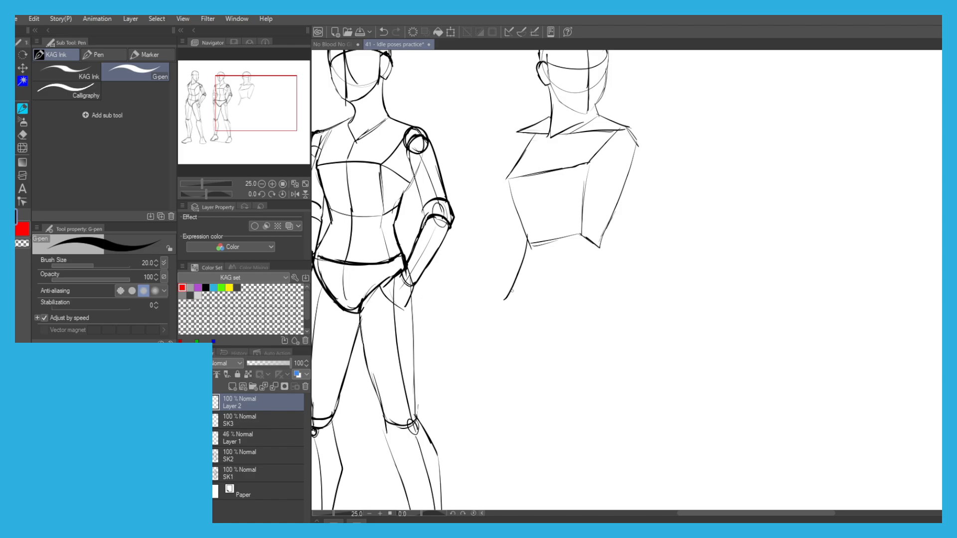
pyautogui.hotkey('ctrl', 'z')
pyautogui.moveTo(626, 132)
pyautogui.mouseDown()
pyautogui.moveTo(633, 187)
pyautogui.moveTo(639, 149)
pyautogui.moveTo(606, 229)
pyautogui.mouseUp()
pyautogui.moveTo(633, 157); pyautogui.dragTo(603, 247)
pyautogui.hotkey('ctrl', 'z')
pyautogui.moveTo(635, 152); pyautogui.dragTo(596, 262)
pyautogui.hotkey('ctrl', 'z')
pyautogui.hotkey('ctrl', 'z')
pyautogui.moveTo(637, 146); pyautogui.dragTo(586, 293)
pyautogui.hotkey('ctrl', 'z')
pyautogui.moveTo(609, 241)
pyautogui.mouseDown()
pyautogui.moveTo(589, 302)
pyautogui.moveTo(526, 299)
pyautogui.mouseUp()
pyautogui.hotkey('ctrl', 'z')
pyautogui.hotkey('ctrl', 'z')
pyautogui.hotkey('ctrl', 'z')
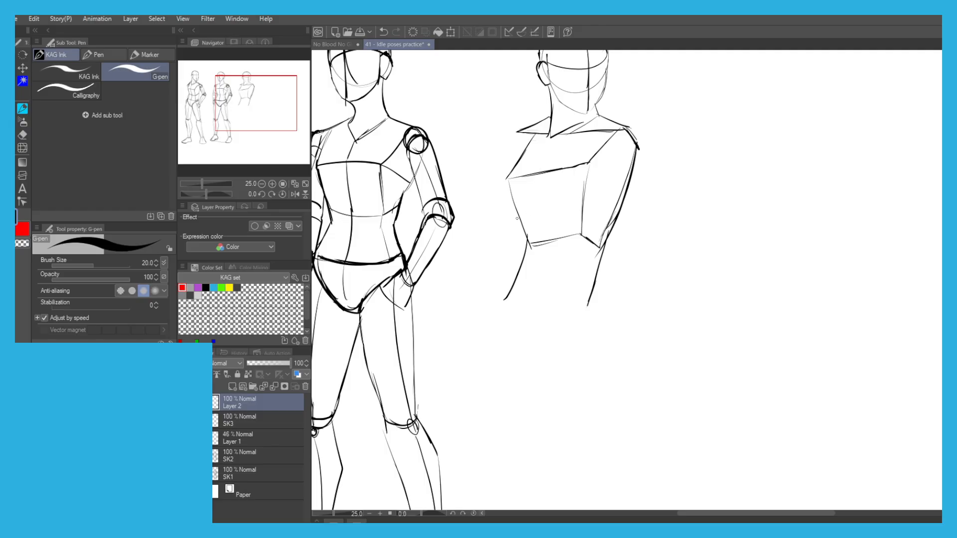
# Trim the right-hand waist contour, then draw the waist's base line and the diagonal edge of its side plane.
pyautogui.press('e')
pyautogui.moveTo(589, 305); pyautogui.dragTo(591, 273)
pyautogui.press('p')
pyautogui.moveTo(580, 236)
pyautogui.mouseDown()
pyautogui.moveTo(533, 285)
pyautogui.moveTo(593, 265)
pyautogui.mouseUp()
pyautogui.hotkey('ctrl', 'z')
pyautogui.moveTo(607, 233)
pyautogui.mouseDown()
pyautogui.moveTo(570, 303)
pyautogui.moveTo(510, 301)
pyautogui.moveTo(518, 302)
pyautogui.mouseUp()
pyautogui.hotkey('ctrl', 'z')
pyautogui.moveTo(568, 252); pyautogui.dragTo(522, 300)
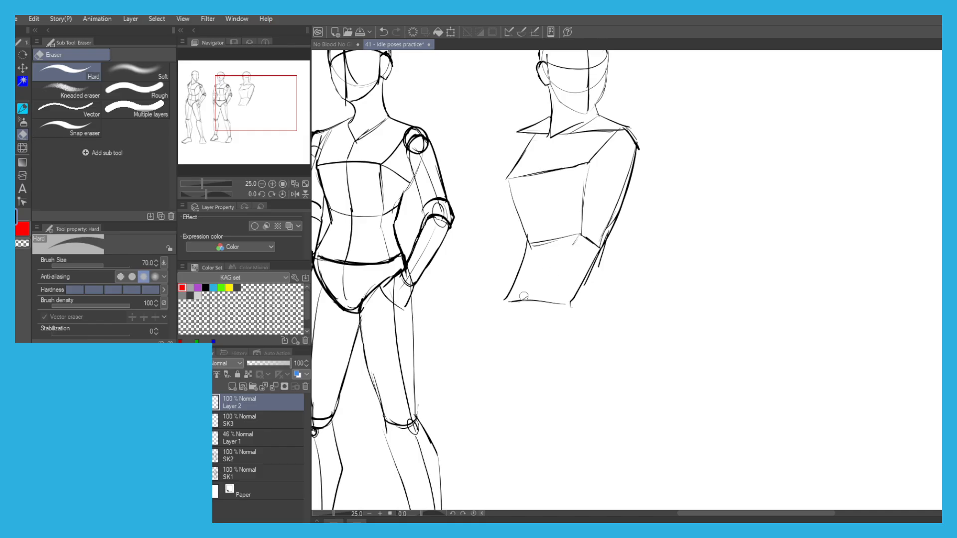
pyautogui.moveTo(530, 297); pyautogui.dragTo(580, 232)
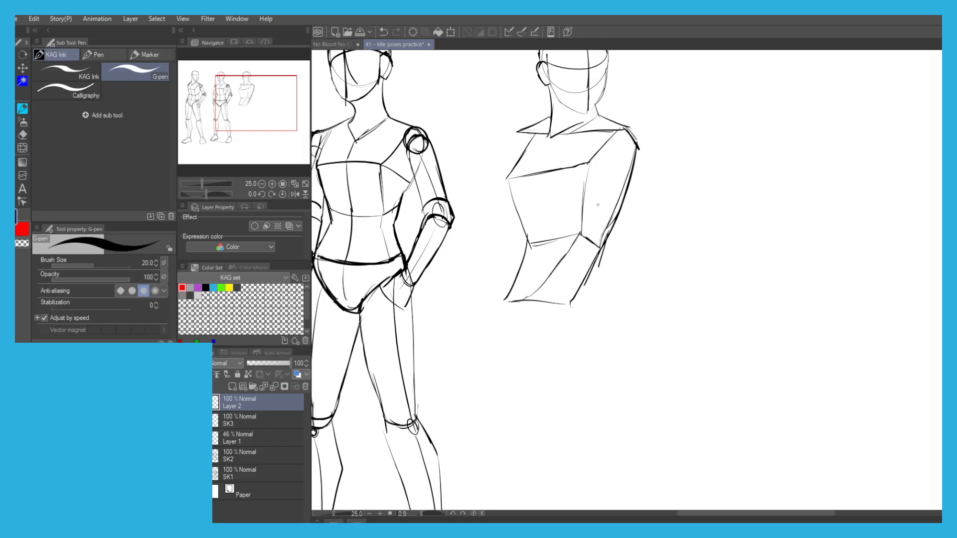
# Erase the doubled stroke inside the right-hand contour of the third figure's rib cage.
pyautogui.press('e')
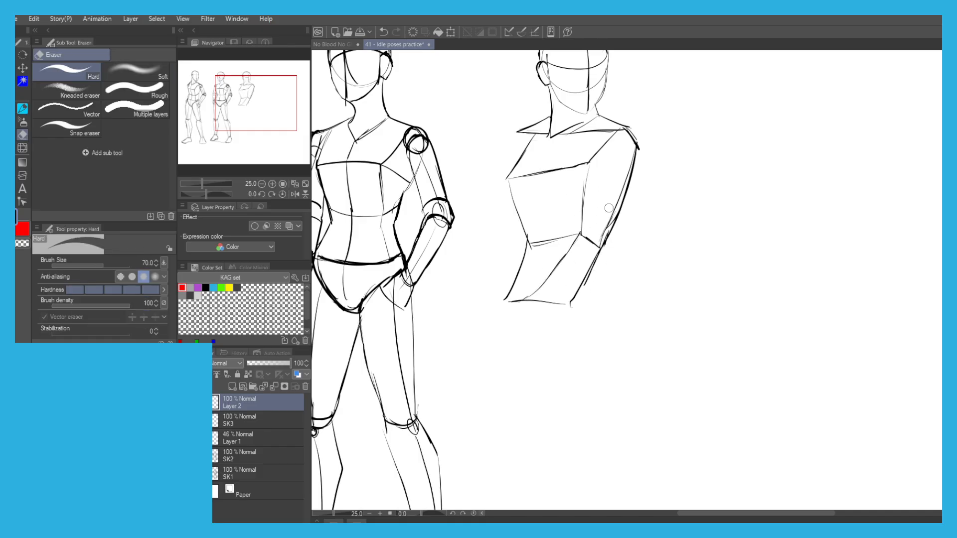
pyautogui.moveTo(605, 242); pyautogui.dragTo(632, 167)
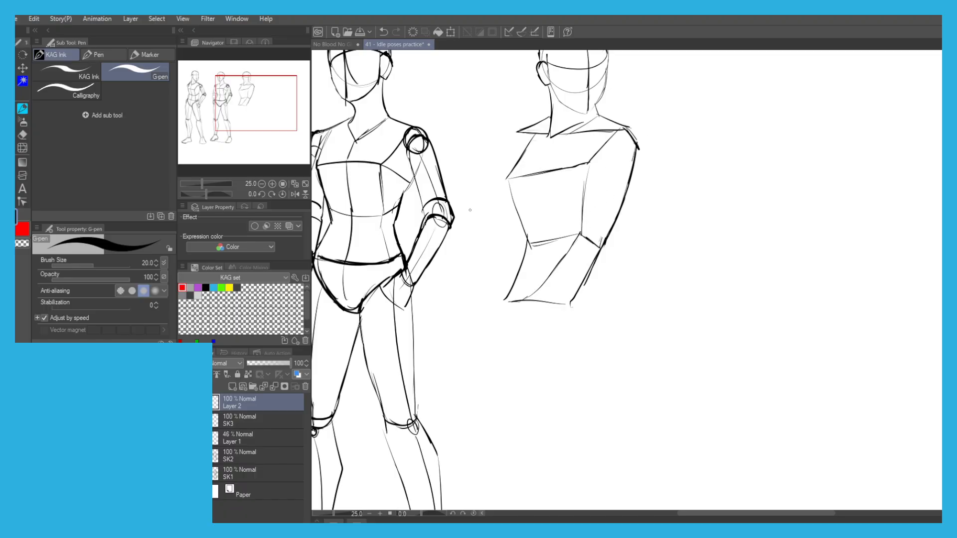
# Round off the third figure's left-hand shoulder and erase the stray ends around it.
pyautogui.moveTo(462, 127); pyautogui.dragTo(454, 153)
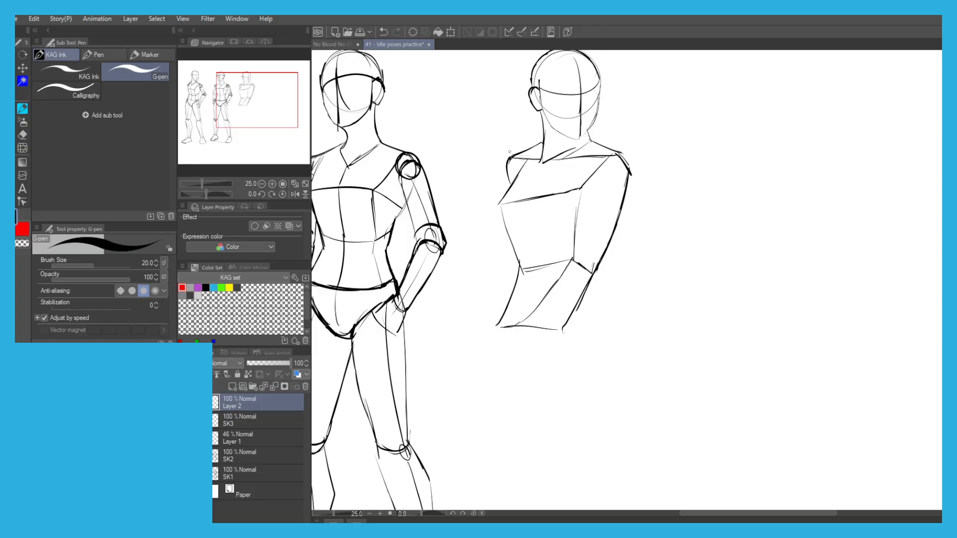
pyautogui.press('e')
pyautogui.moveTo(508, 170)
pyautogui.mouseDown()
pyautogui.moveTo(514, 155)
pyautogui.moveTo(507, 175)
pyautogui.mouseUp()
pyautogui.press('p')
# Erase and redraw the third figure's left-hand rib cage contour from the chest corner down to the waist.
pyautogui.press('e')
pyautogui.moveTo(512, 249)
pyautogui.mouseDown()
pyautogui.moveTo(503, 210)
pyautogui.moveTo(519, 268)
pyautogui.mouseUp()
pyautogui.press('p')
pyautogui.hotkey('ctrl', 'z')
pyautogui.hotkey('ctrl', 'z')
pyautogui.moveTo(509, 222); pyautogui.dragTo(524, 269)
pyautogui.hotkey('ctrl', 'z')
pyautogui.moveTo(503, 205); pyautogui.dragTo(520, 259)
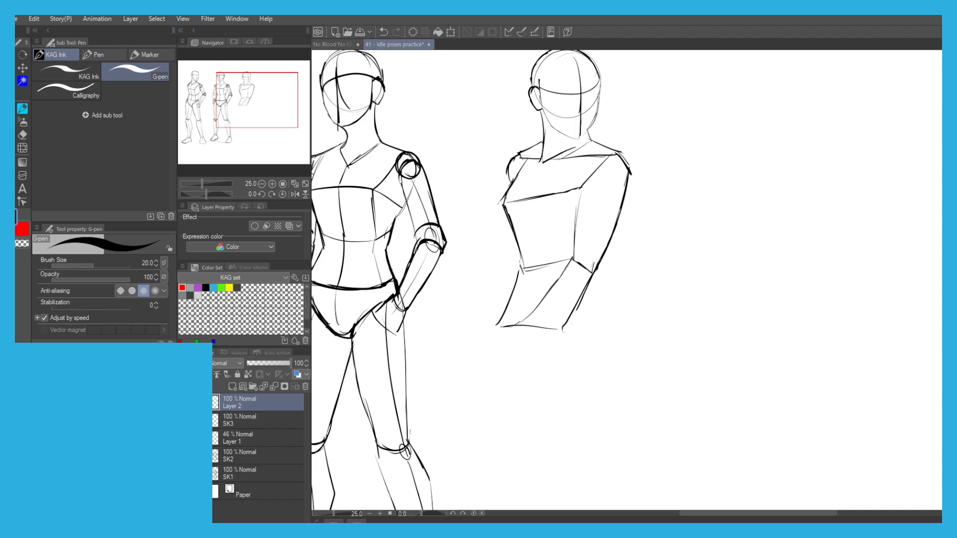
# Lasso the third figure's slanted chest line and move it slightly down on the rib cage with a transform.
pyautogui.press('m')
pyautogui.moveTo(538, 209)
pyautogui.mouseDown()
pyautogui.moveTo(497, 190)
pyautogui.moveTo(591, 178)
pyautogui.moveTo(537, 206)
pyautogui.mouseUp()
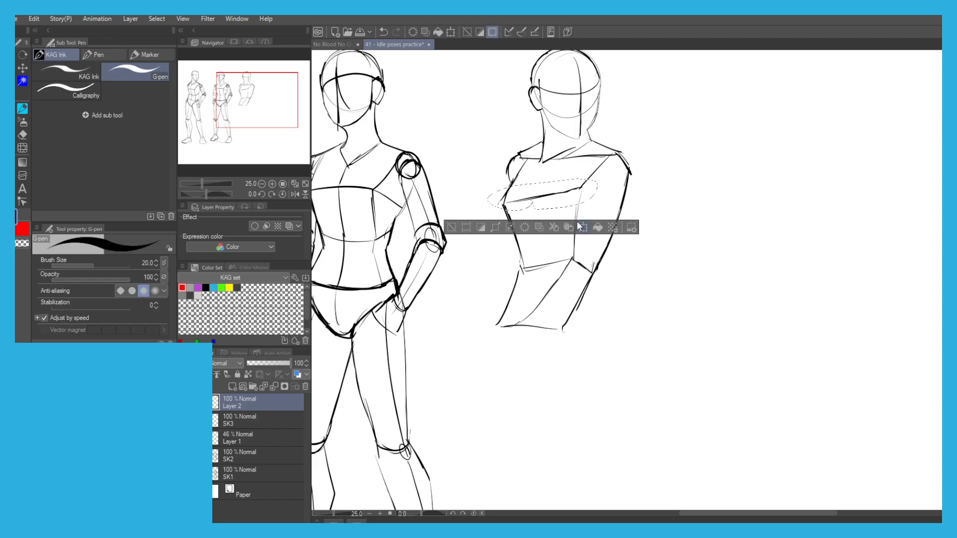
pyautogui.click(584, 228)
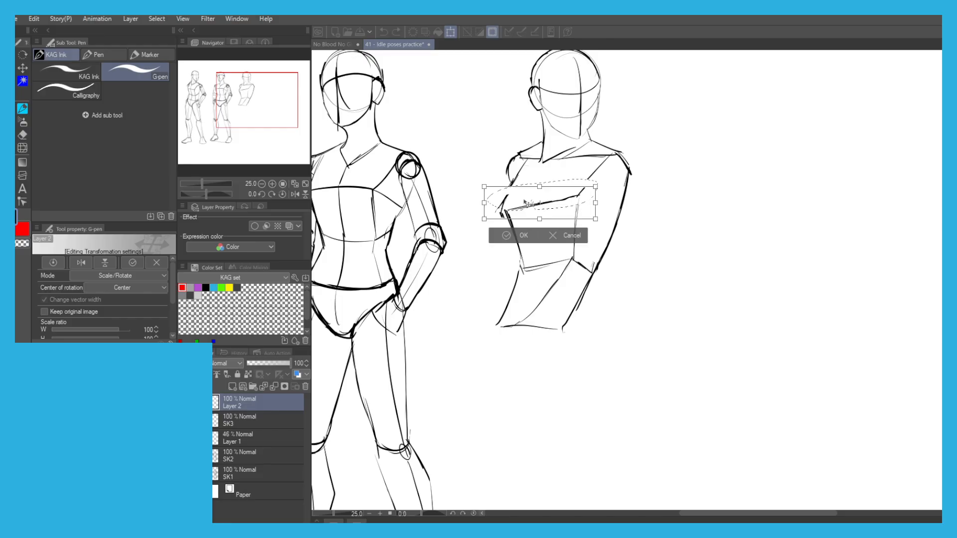
pyautogui.click(504, 243)
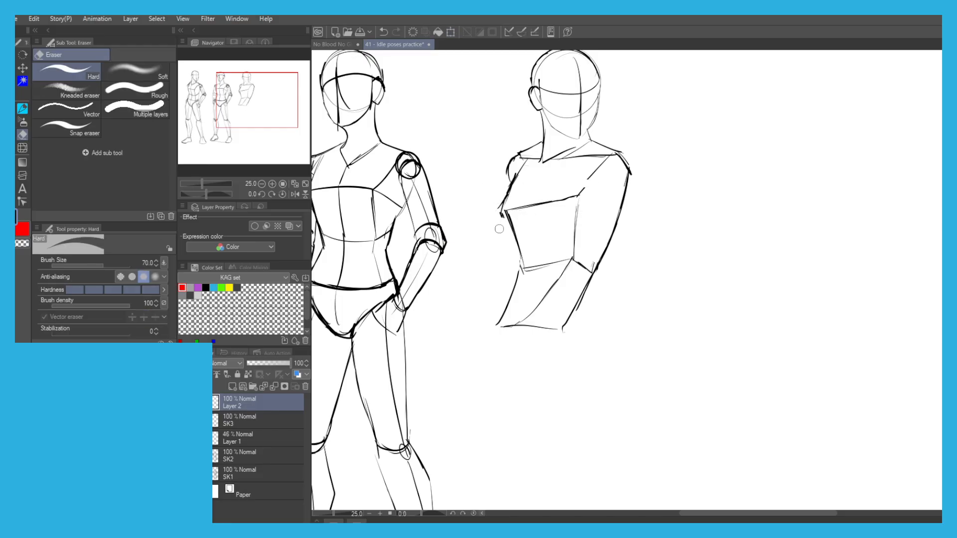
# Redraw the right-hand diagonal edge of the chest so it meets the lowered chest line.
pyautogui.moveTo(591, 172); pyautogui.dragTo(578, 195)
pyautogui.scroll(-2, 464, 163)
pyautogui.moveTo(466, 173); pyautogui.dragTo(482, 166)
pyautogui.scroll(2, 526, 222)
pyautogui.hotkey('ctrl', 'z')
# Draw short sloping side strokes for the pelvis below both ends of the third figure's waist line.
pyautogui.moveTo(538, 253); pyautogui.dragTo(550, 279)
pyautogui.moveTo(472, 249); pyautogui.dragTo(454, 285)
pyautogui.hotkey('ctrl', 'z')
pyautogui.hotkey('ctrl', 'z')
pyautogui.moveTo(561, 210); pyautogui.dragTo(545, 247)
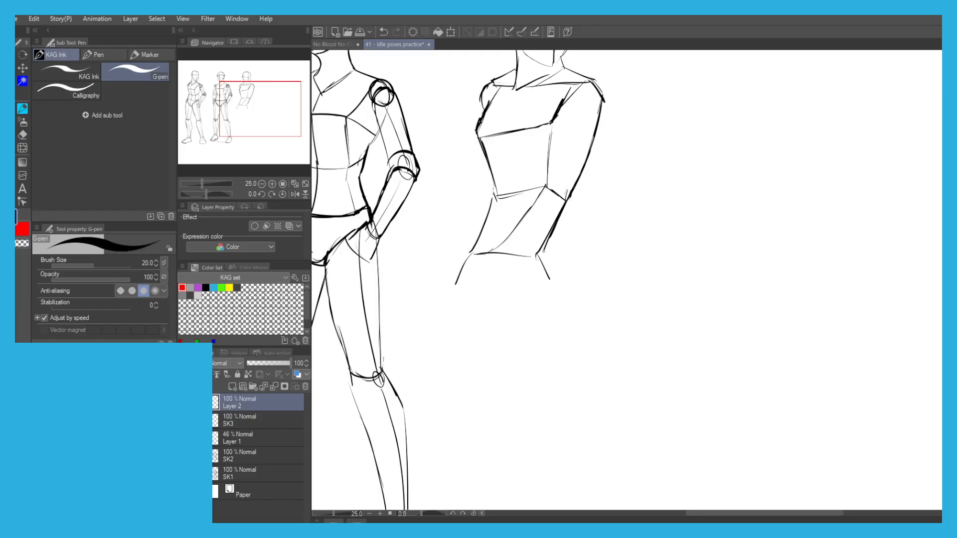
pyautogui.hotkey('ctrl', 'z')
# Draw the pelvis's rounded left-hand buttock contour, its right-hand side and the arched leg opening beneath it.
pyautogui.moveTo(550, 279); pyautogui.dragTo(547, 307)
pyautogui.moveTo(542, 299)
pyautogui.mouseDown()
pyautogui.moveTo(488, 293)
pyautogui.moveTo(470, 325)
pyautogui.mouseUp()
pyautogui.hotkey('ctrl', 'z')
pyautogui.moveTo(459, 276); pyautogui.dragTo(469, 327)
pyautogui.hotkey('ctrl', 'z')
pyautogui.moveTo(469, 327)
pyautogui.mouseDown()
pyautogui.moveTo(460, 288)
pyautogui.moveTo(475, 258)
pyautogui.mouseUp()
pyautogui.scroll(-2, 446, 197)
pyautogui.moveTo(449, 152); pyautogui.dragTo(469, 169)
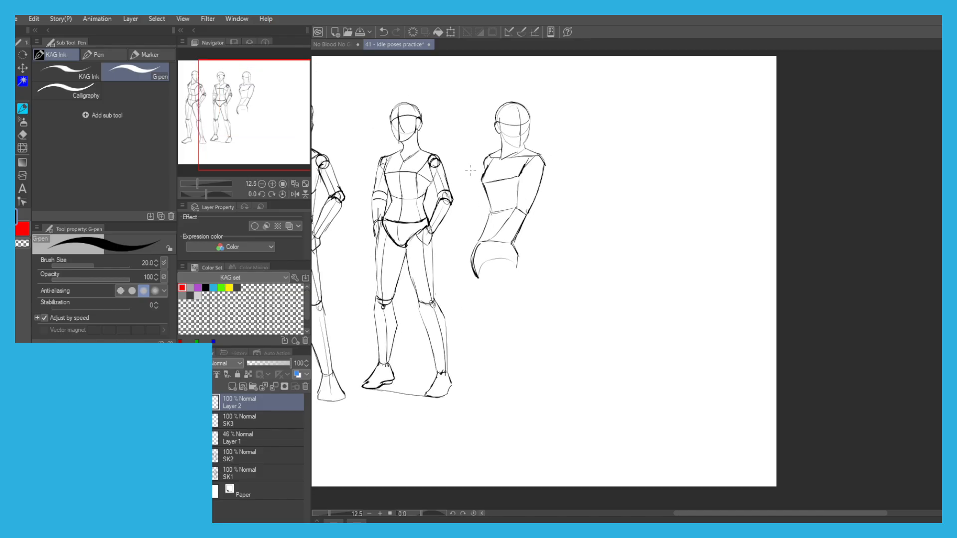
# Lasso the third figure's waist and pelvis together, move them up to shorten the torso, and clear the selection.
pyautogui.scroll(2, 469, 169)
pyautogui.press('m')
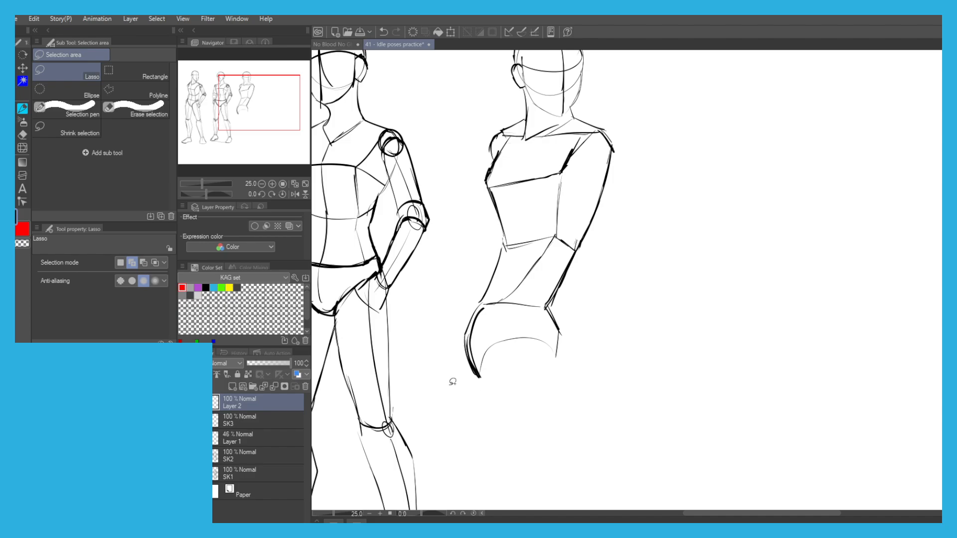
pyautogui.moveTo(542, 395)
pyautogui.mouseDown()
pyautogui.moveTo(438, 305)
pyautogui.moveTo(556, 220)
pyautogui.moveTo(542, 396)
pyautogui.mouseUp()
pyautogui.click(558, 427)
pyautogui.moveTo(484, 283); pyautogui.dragTo(484, 277)
pyautogui.click(479, 416)
pyautogui.scroll(-2, 377, 389)
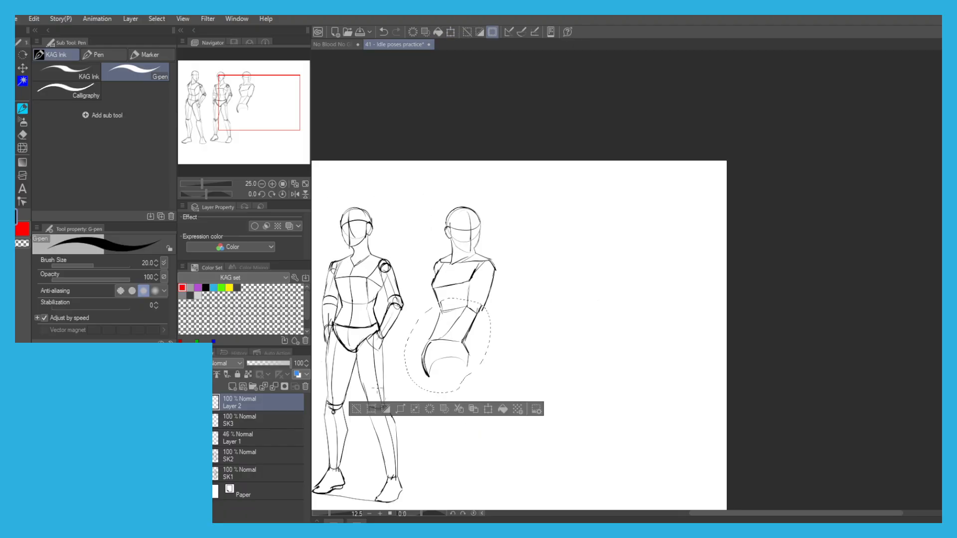
pyautogui.click(356, 409)
# Lasso the pelvis alone, transform it slightly to fit under the waist, and clear the selection.
pyautogui.scroll(2, 362, 418)
pyautogui.moveTo(562, 314)
pyautogui.mouseDown()
pyautogui.moveTo(450, 250)
pyautogui.moveTo(591, 252)
pyautogui.moveTo(586, 310)
pyautogui.mouseUp()
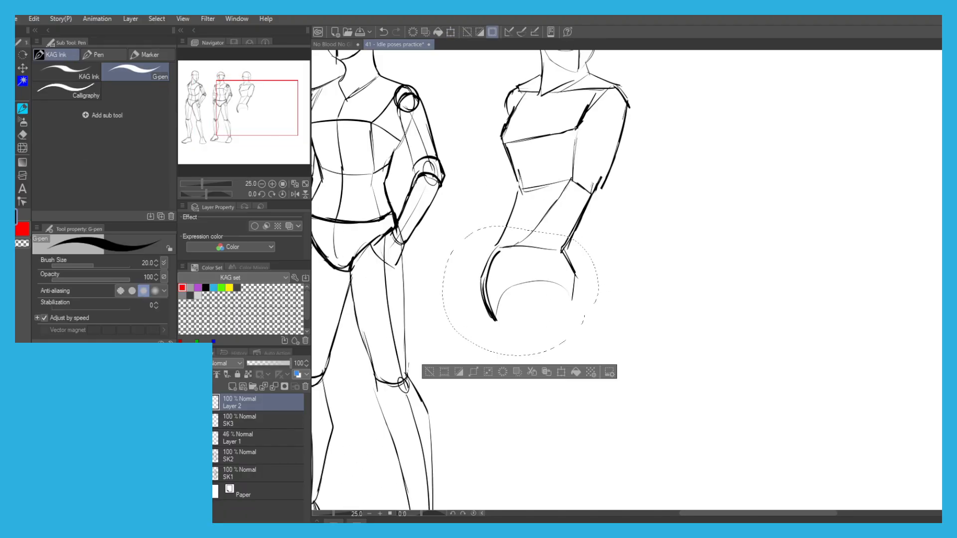
pyautogui.click(560, 372)
pyautogui.scroll(-2, 470, 281)
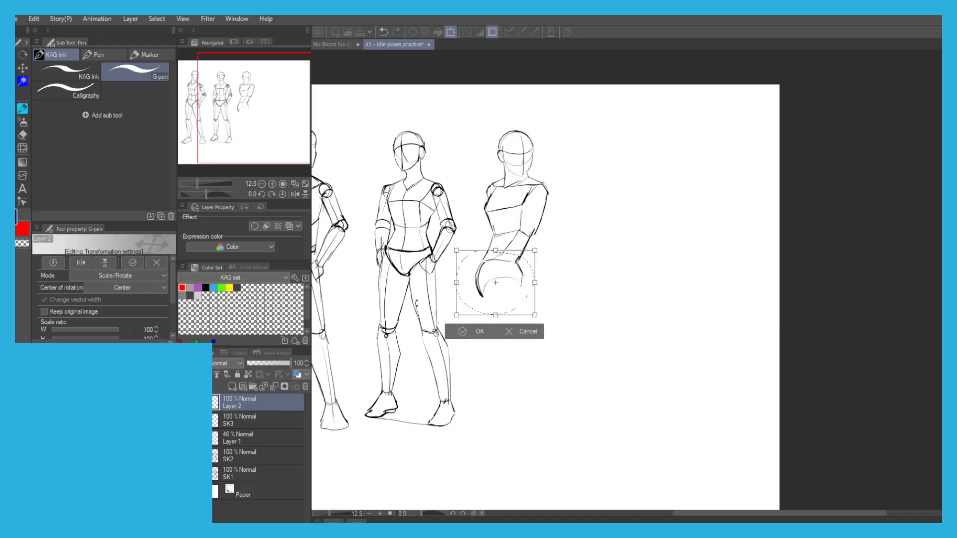
pyautogui.click(464, 331)
pyautogui.click(401, 333)
# Redraw the left-hand waist contour as one curve from the rib cage down to the pelvis.
pyautogui.scroll(2, 492, 228)
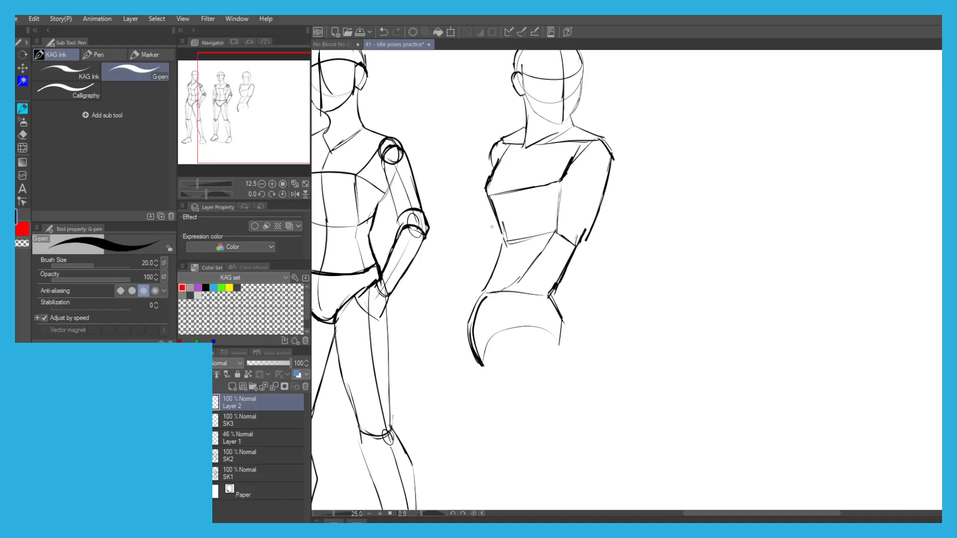
pyautogui.hotkey('ctrl', 'z')
pyautogui.moveTo(498, 213); pyautogui.dragTo(483, 291)
pyautogui.scroll(-2, 465, 135)
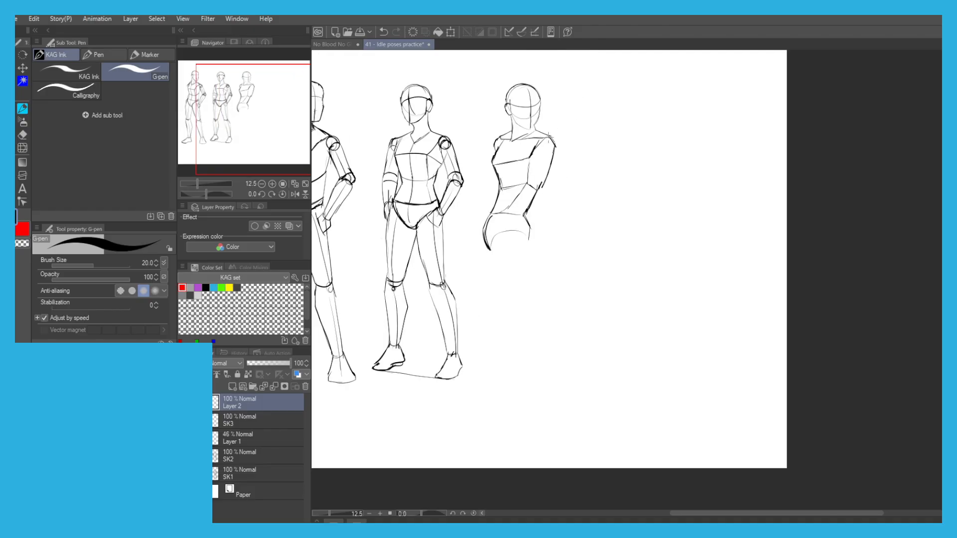
pyautogui.scroll(2, 550, 144)
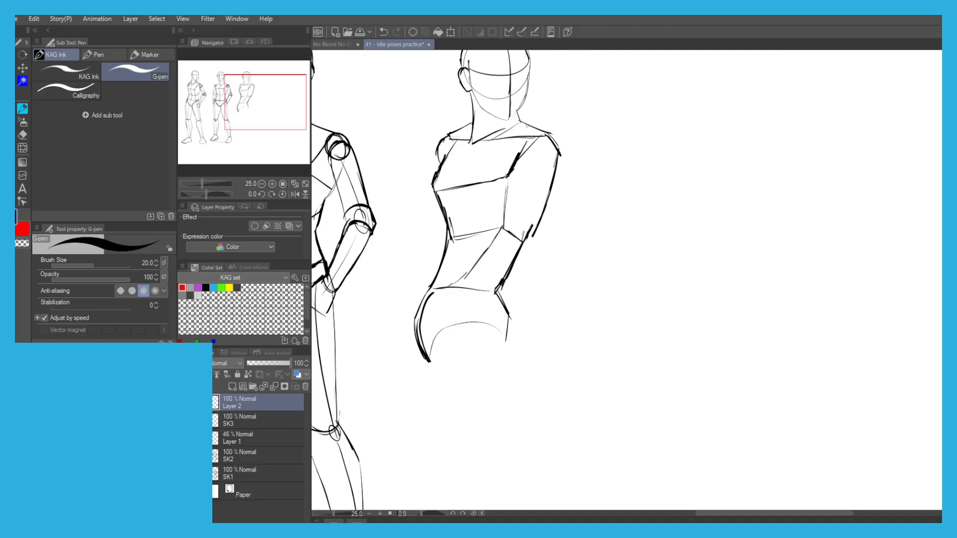
# Draw a sloping stroke from the neck towards the right-hand shoulder and erase the old shoulder lines.
pyautogui.hotkey('ctrl', 'z')
pyautogui.moveTo(516, 111)
pyautogui.mouseDown()
pyautogui.moveTo(574, 156)
pyautogui.moveTo(564, 164)
pyautogui.moveTo(528, 139)
pyautogui.moveTo(503, 151)
pyautogui.moveTo(540, 145)
pyautogui.mouseUp()
pyautogui.press('e')
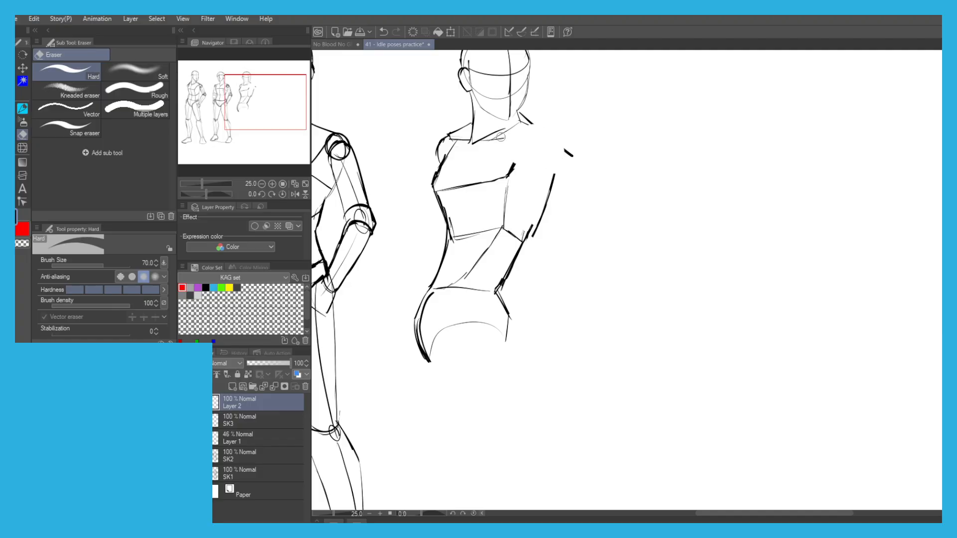
# Redraw the collar line and the right-hand chest edge, and add a circular joint at the right-hand shoulder.
pyautogui.press('p')
pyautogui.moveTo(473, 142)
pyautogui.mouseDown()
pyautogui.moveTo(556, 144)
pyautogui.moveTo(535, 141)
pyautogui.moveTo(549, 163)
pyautogui.moveTo(568, 158)
pyautogui.moveTo(513, 175)
pyautogui.mouseUp()
pyautogui.hotkey('ctrl', 'z')
pyautogui.hotkey('ctrl', 'z')
pyautogui.moveTo(543, 144)
pyautogui.mouseDown()
pyautogui.moveTo(518, 170)
pyautogui.moveTo(564, 174)
pyautogui.moveTo(568, 150)
pyautogui.moveTo(541, 159)
pyautogui.moveTo(554, 172)
pyautogui.mouseUp()
pyautogui.hotkey('ctrl', 'z')
pyautogui.hotkey('ctrl', 'z')
pyautogui.hotkey('ctrl', 'z')
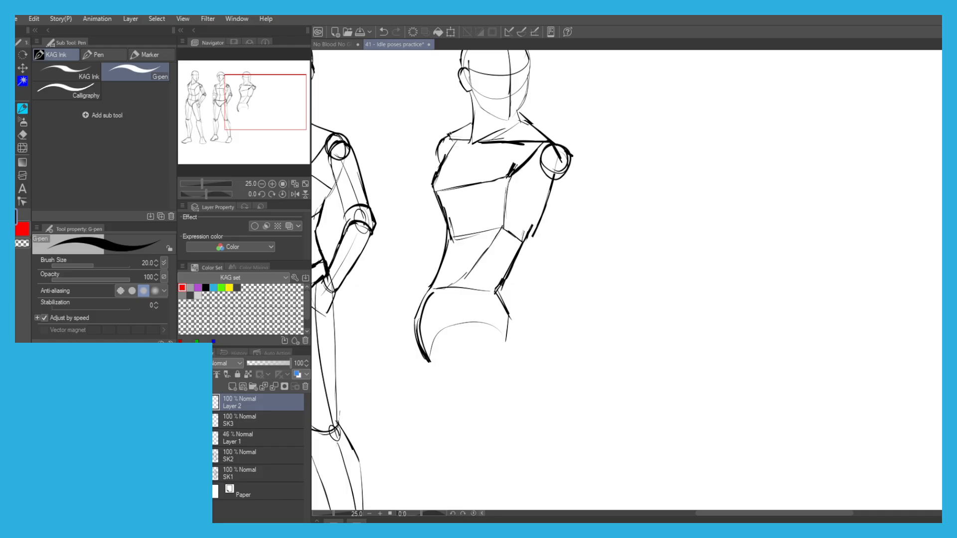
# On Layer 1, draw a straight red measuring line from the third figure's head top to the bottom of the pelvis.
pyautogui.scroll(-4, 388, 150)
pyautogui.scroll(4, 399, 149)
pyautogui.moveTo(373, 205); pyautogui.dragTo(426, 243)
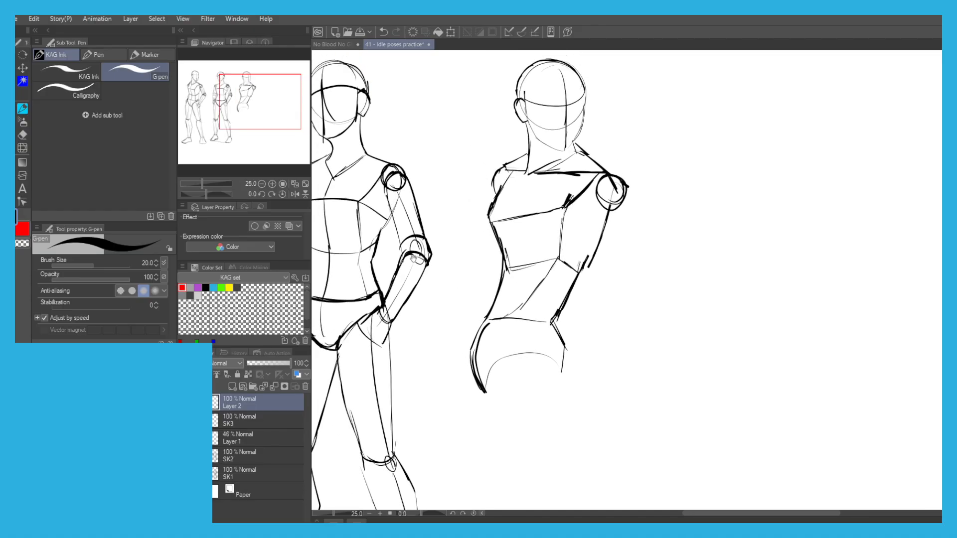
pyautogui.click(241, 433)
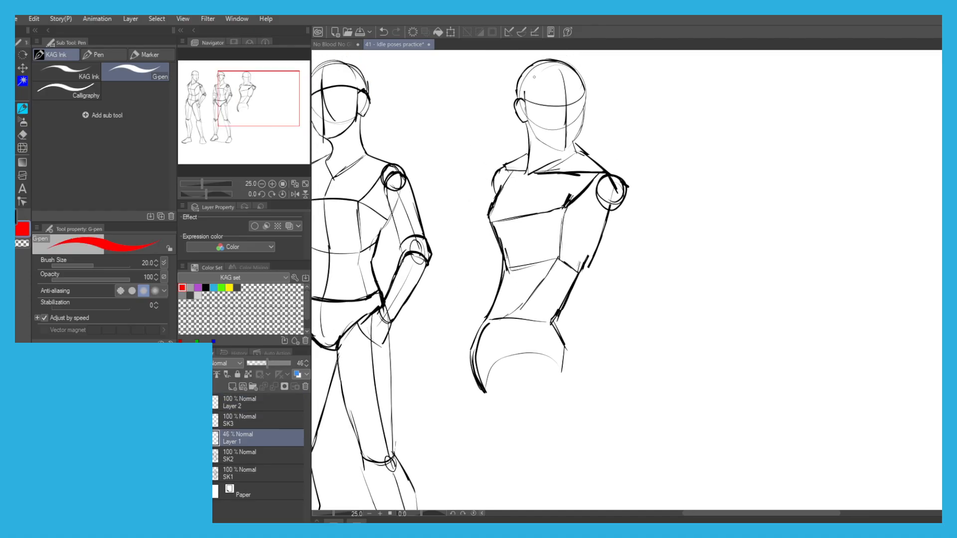
pyautogui.moveTo(534, 59); pyautogui.dragTo(528, 395)
# Move the red measuring line so it starts at the bottom of the pelvis and marks the leg length.
pyautogui.scroll(-2, 461, 198)
pyautogui.moveTo(461, 198); pyautogui.dragTo(499, 169)
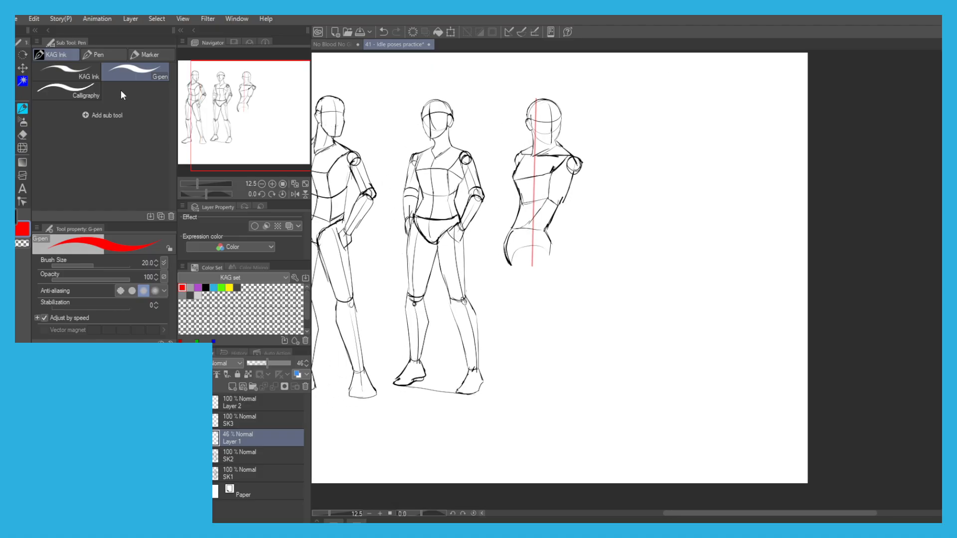
pyautogui.hotkey('ctrl', 't')
pyautogui.moveTo(536, 143); pyautogui.dragTo(515, 302)
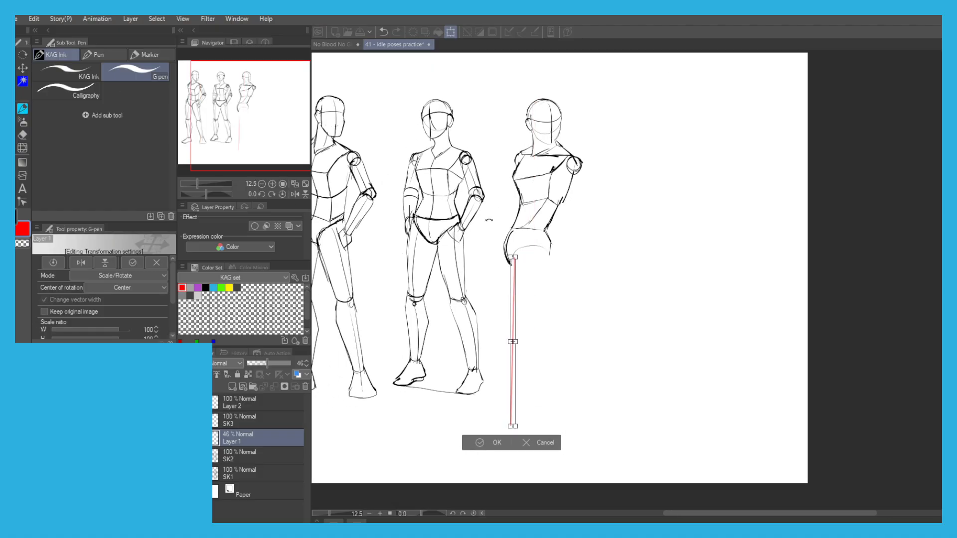
pyautogui.scroll(4, 515, 302)
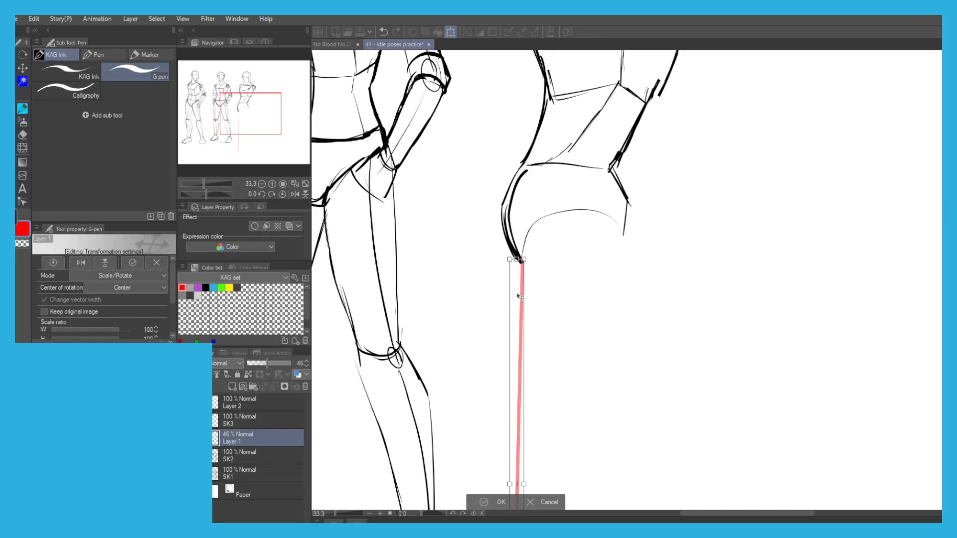
pyautogui.scroll(-1, 519, 295)
pyautogui.scroll(-2, 498, 271)
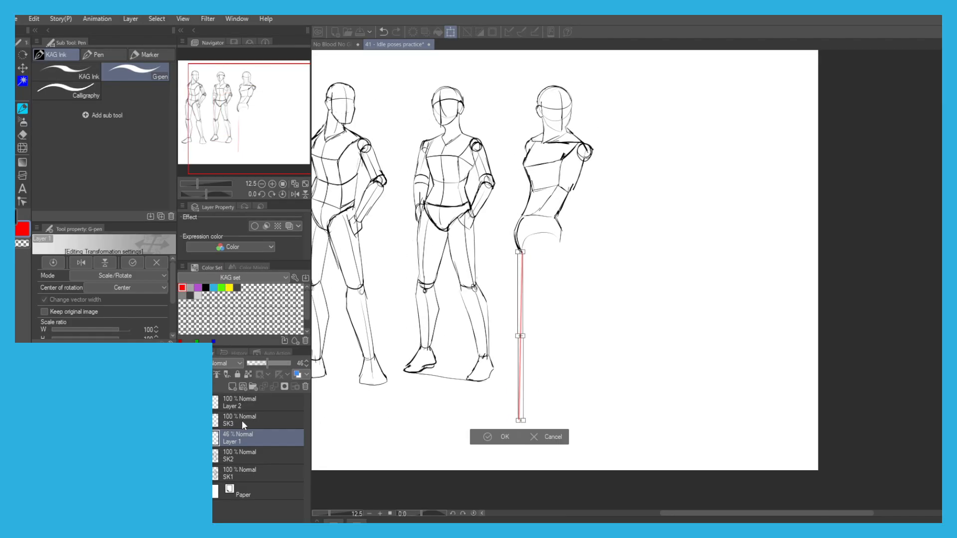
pyautogui.click(486, 438)
# On Layer 2, draw an oval hip joint, a curved thigh line and a small knee circle beside the red guide.
pyautogui.click(234, 407)
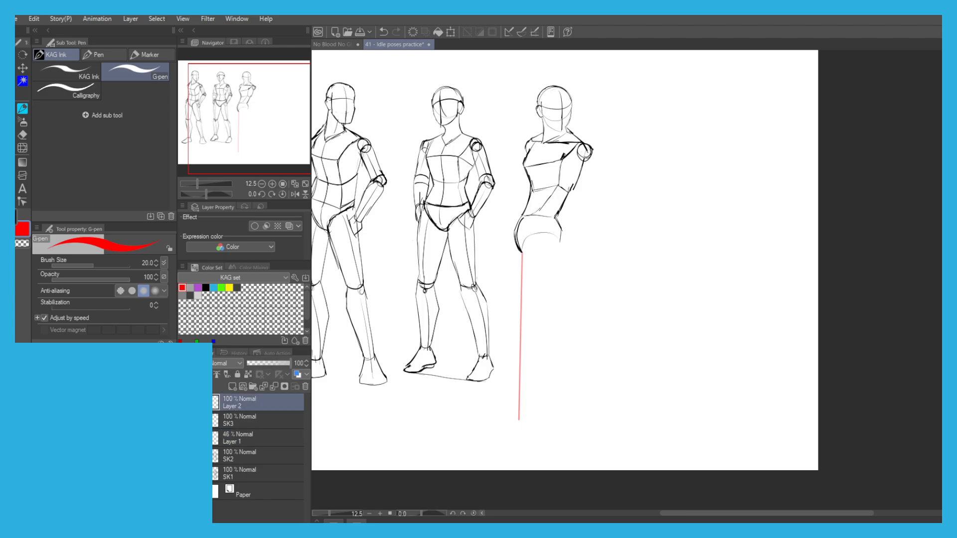
pyautogui.scroll(2, 544, 175)
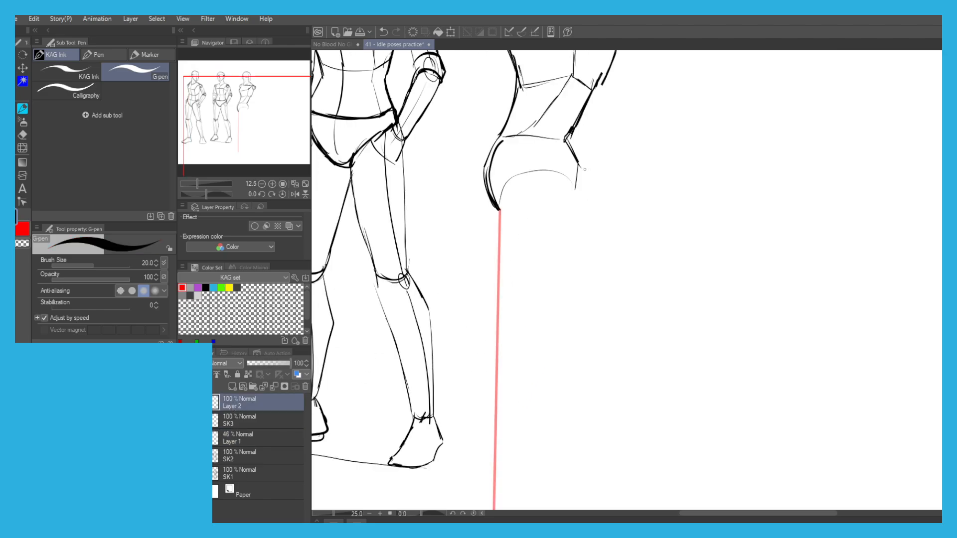
pyautogui.moveTo(544, 175); pyautogui.dragTo(512, 284)
pyautogui.hotkey('ctrl', 'z')
pyautogui.moveTo(545, 184)
pyautogui.mouseDown()
pyautogui.moveTo(532, 195)
pyautogui.moveTo(509, 305)
pyautogui.moveTo(505, 332)
pyautogui.moveTo(532, 209)
pyautogui.moveTo(514, 344)
pyautogui.moveTo(513, 262)
pyautogui.moveTo(514, 349)
pyautogui.mouseUp()
pyautogui.hotkey('ctrl', 'z')
pyautogui.hotkey('ctrl', 'z')
pyautogui.hotkey('ctrl', 'z')
pyautogui.hotkey('ctrl', 'z')
pyautogui.hotkey('ctrl', 'z')
pyautogui.moveTo(477, 247); pyautogui.dragTo(489, 134)
pyautogui.moveTo(492, 167); pyautogui.dragTo(496, 193)
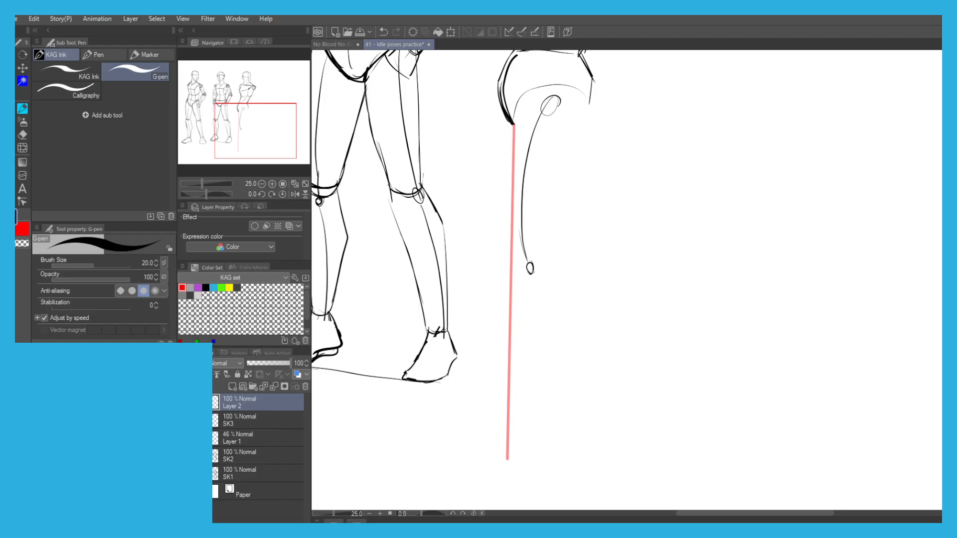
# Draw the curved lower leg line from the knee circle down to the ankle.
pyautogui.hotkey('ctrl', 'z')
pyautogui.moveTo(533, 273)
pyautogui.mouseDown()
pyautogui.moveTo(561, 330)
pyautogui.moveTo(551, 319)
pyautogui.moveTo(548, 424)
pyautogui.mouseUp()
pyautogui.hotkey('ctrl', 'z')
pyautogui.hotkey('ctrl', 'z')
# Draw a wedge-shaped foot with its toes pointing left at the lower end of the leg.
pyautogui.hotkey('ctrl', 'z')
pyautogui.hotkey('ctrl', 'z')
pyautogui.hotkey('ctrl', 'z')
pyautogui.hotkey('ctrl', 'z')
pyautogui.hotkey('ctrl', 'z')
pyautogui.moveTo(532, 275)
pyautogui.mouseDown()
pyautogui.moveTo(554, 341)
pyautogui.moveTo(541, 293)
pyautogui.moveTo(563, 439)
pyautogui.moveTo(517, 455)
pyautogui.mouseUp()
pyautogui.hotkey('ctrl', 'z')
pyautogui.hotkey('ctrl', 'z')
pyautogui.hotkey('ctrl', 'z')
pyautogui.moveTo(558, 425); pyautogui.dragTo(506, 454)
pyautogui.hotkey('ctrl', 'z')
pyautogui.moveTo(566, 458)
pyautogui.mouseDown()
pyautogui.moveTo(493, 458)
pyautogui.moveTo(545, 433)
pyautogui.mouseUp()
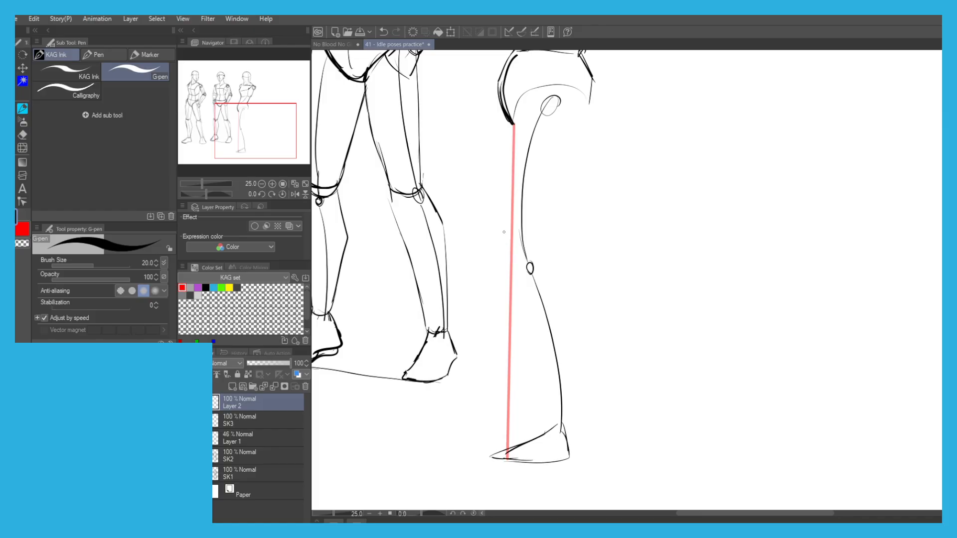
# Draw a second pointed foot shape above the first, with a thin lower leg line running up to the knee.
pyautogui.hotkey('ctrl', 'z')
pyautogui.moveTo(528, 439)
pyautogui.mouseDown()
pyautogui.moveTo(482, 437)
pyautogui.moveTo(499, 427)
pyautogui.mouseUp()
pyautogui.moveTo(540, 438)
pyautogui.mouseDown()
pyautogui.moveTo(482, 436)
pyautogui.moveTo(509, 422)
pyautogui.moveTo(526, 329)
pyautogui.mouseUp()
pyautogui.hotkey('ctrl', 'z')
pyautogui.moveTo(541, 413); pyautogui.dragTo(529, 266)
pyautogui.hotkey('ctrl', 'z')
# Strengthen the pelvis's right-hand contour and extend it into a curved thigh line sloping inward towards the knee.
pyautogui.scroll(-2, 496, 209)
pyautogui.scroll(2, 540, 143)
pyautogui.moveTo(538, 115)
pyautogui.mouseDown()
pyautogui.moveTo(591, 174)
pyautogui.moveTo(601, 231)
pyautogui.mouseUp()
pyautogui.hotkey('ctrl', 'z')
pyautogui.moveTo(592, 183); pyautogui.dragTo(600, 235)
pyautogui.hotkey('ctrl', 'z')
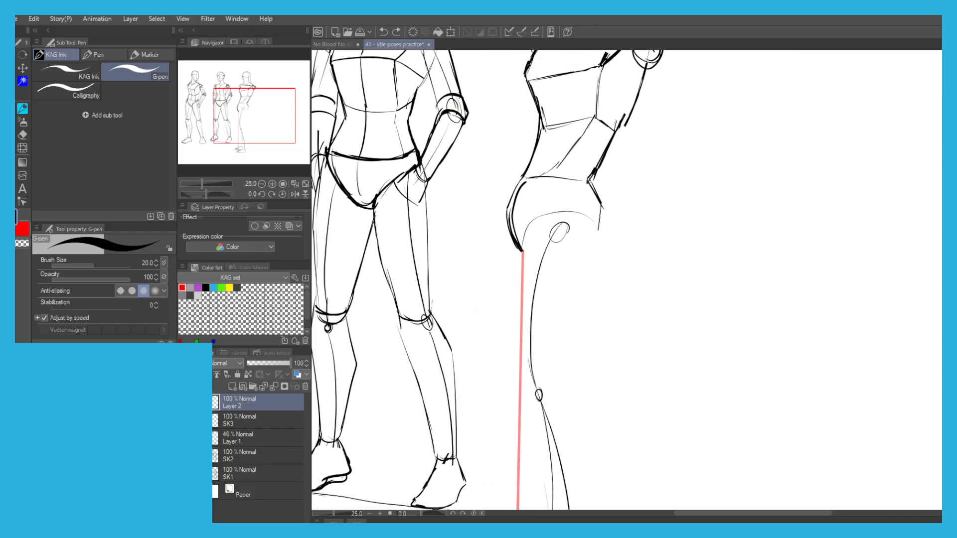
pyautogui.moveTo(591, 167)
pyautogui.mouseDown()
pyautogui.moveTo(608, 246)
pyautogui.moveTo(575, 321)
pyautogui.mouseUp()
pyautogui.hotkey('ctrl', 'z')
pyautogui.moveTo(605, 237); pyautogui.dragTo(551, 385)
pyautogui.hotkey('ctrl', 'z')
pyautogui.moveTo(606, 236); pyautogui.dragTo(562, 363)
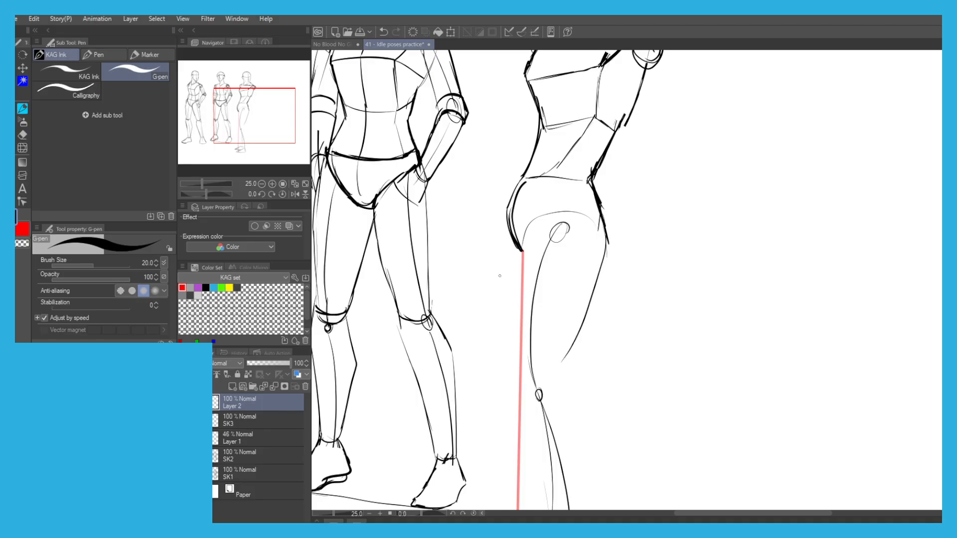
# Draw the left-hand thigh contour from the buttock down to the knee circle.
pyautogui.scroll(-4, 493, 260)
pyautogui.scroll(2, 504, 248)
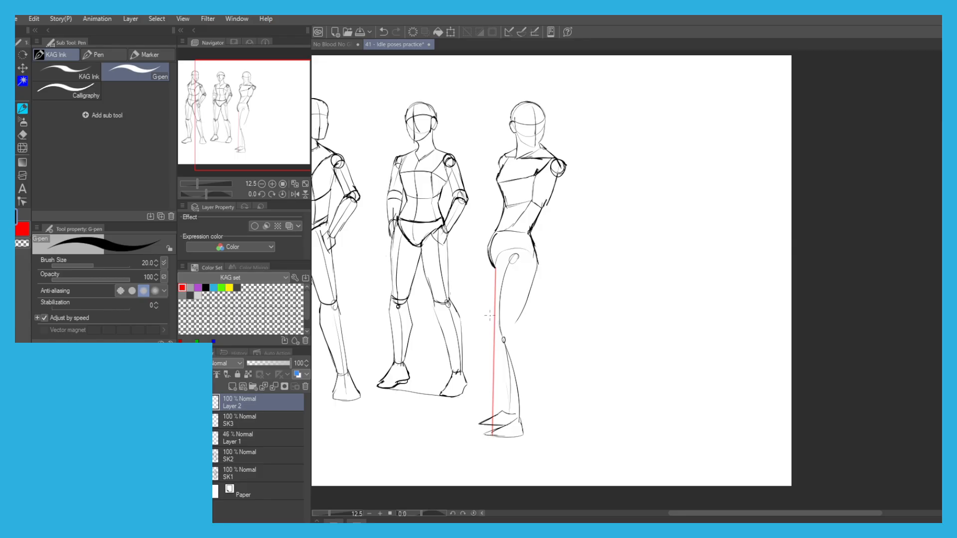
pyautogui.scroll(2, 498, 266)
pyautogui.hotkey('ctrl', 'z')
pyautogui.moveTo(492, 270)
pyautogui.mouseDown()
pyautogui.moveTo(488, 375)
pyautogui.moveTo(507, 412)
pyautogui.mouseUp()
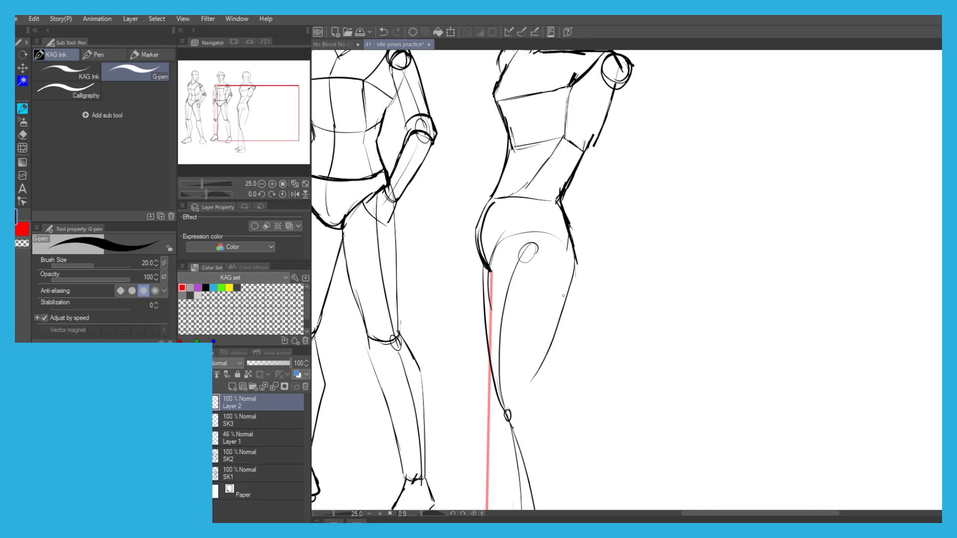
# Erase the curved right-hand thigh line and the lower part of the hip contour above it.
pyautogui.press('e')
pyautogui.moveTo(543, 365); pyautogui.dragTo(565, 299)
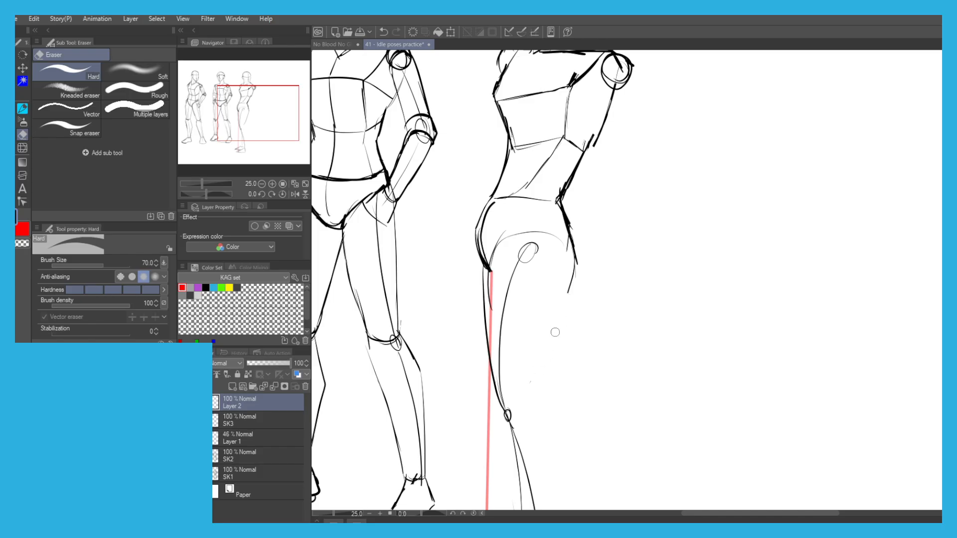
pyautogui.press('p')
pyautogui.moveTo(574, 264); pyautogui.dragTo(552, 327)
pyautogui.hotkey('ctrl', 'z')
pyautogui.moveTo(566, 230); pyautogui.dragTo(568, 305)
pyautogui.hotkey('ctrl', 'z')
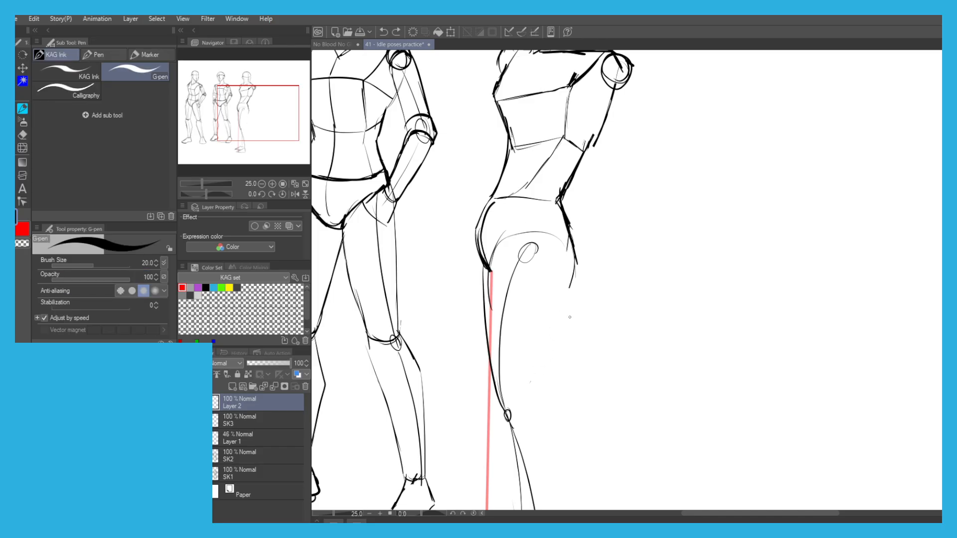
pyautogui.press('e')
pyautogui.moveTo(571, 234); pyautogui.dragTo(573, 279)
# Draw a steeper, nearly vertical right-hand thigh line below the hip.
pyautogui.press('p')
pyautogui.moveTo(556, 319); pyautogui.dragTo(568, 399)
pyautogui.hotkey('ctrl', 'z')
pyautogui.moveTo(550, 291)
pyautogui.mouseDown()
pyautogui.moveTo(567, 398)
pyautogui.moveTo(565, 382)
pyautogui.mouseUp()
pyautogui.hotkey('ctrl', 'z')
# Redraw the right-hand hip as an angular contour joining the waist to the new thigh line.
pyautogui.moveTo(567, 247); pyautogui.dragTo(558, 292)
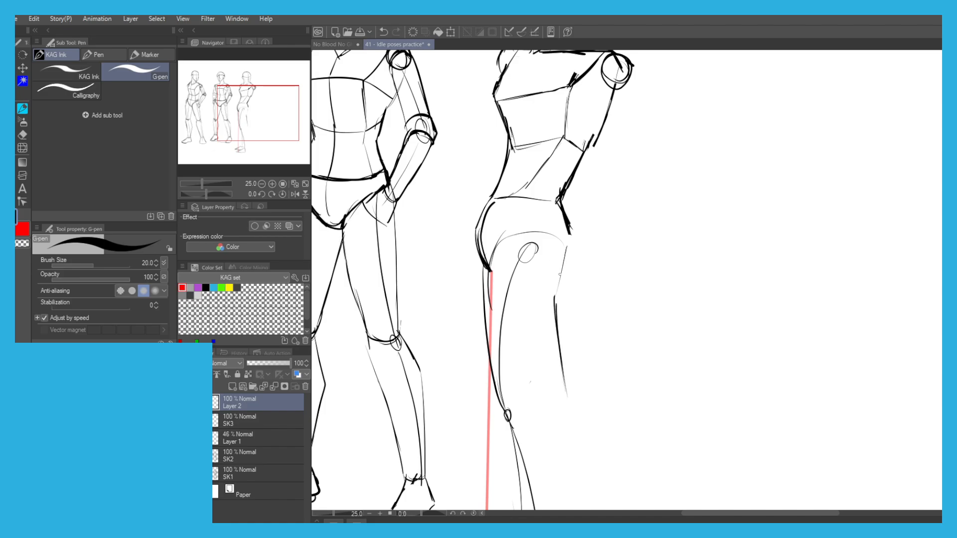
pyautogui.hotkey('ctrl', 'z')
pyautogui.hotkey('ctrl', 'z')
pyautogui.moveTo(557, 313); pyautogui.dragTo(554, 279)
pyautogui.hotkey('ctrl', 'z')
pyautogui.moveTo(557, 319); pyautogui.dragTo(556, 286)
pyautogui.moveTo(558, 291)
pyautogui.mouseDown()
pyautogui.moveTo(577, 237)
pyautogui.moveTo(571, 254)
pyautogui.moveTo(559, 201)
pyautogui.moveTo(554, 290)
pyautogui.mouseUp()
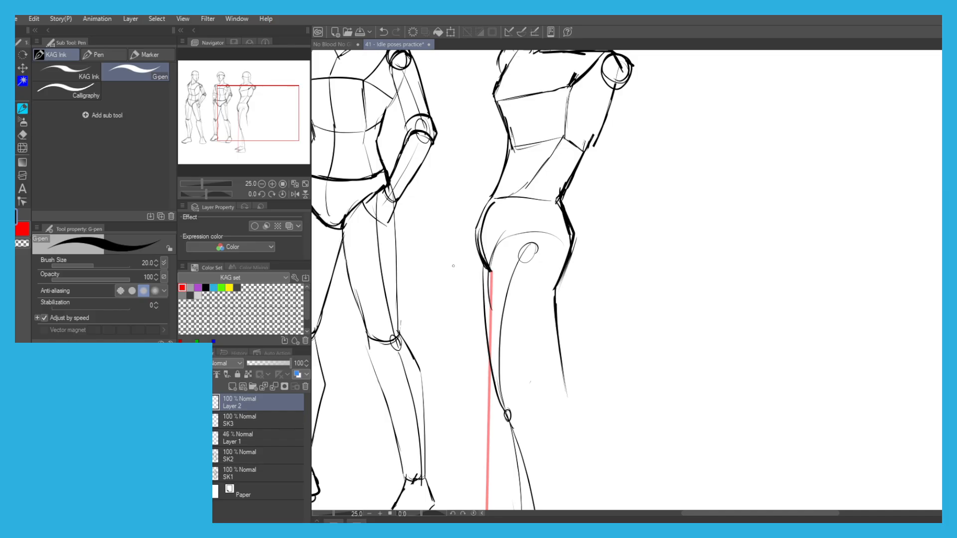
pyautogui.scroll(-2, 466, 212)
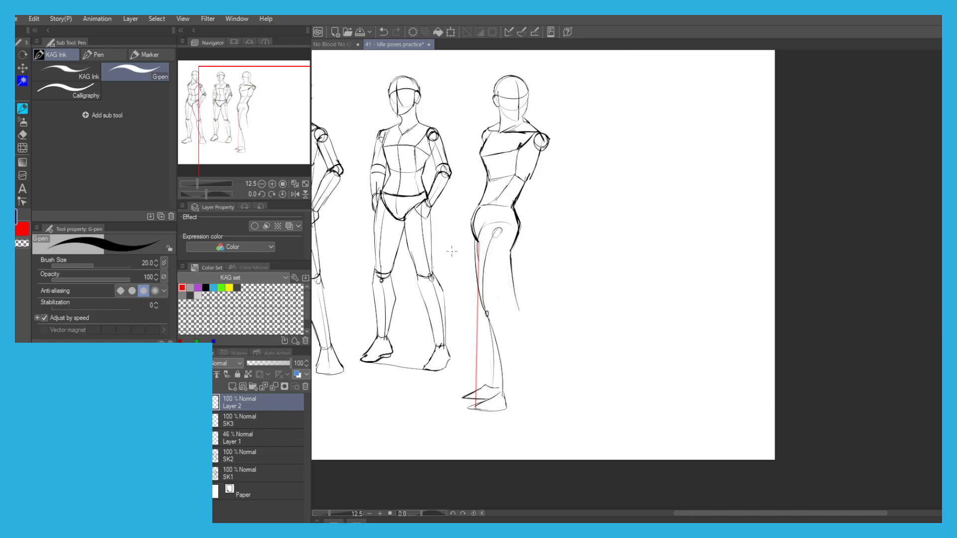
pyautogui.press('m')
pyautogui.moveTo(531, 425)
pyautogui.mouseDown()
pyautogui.moveTo(456, 267)
pyautogui.moveTo(482, 231)
pyautogui.moveTo(516, 327)
pyautogui.mouseUp()
pyautogui.hotkey('ctrl', 'z')
# Lasso the third figure's left-hand leg and foot, and rotate them slightly counterclockwise so the foot shifts right.
pyautogui.press('m')
pyautogui.moveTo(481, 225)
pyautogui.mouseDown()
pyautogui.moveTo(517, 347)
pyautogui.moveTo(463, 278)
pyautogui.moveTo(481, 225)
pyautogui.mouseUp()
pyautogui.click(522, 446)
pyautogui.moveTo(479, 324); pyautogui.dragTo(484, 323)
pyautogui.moveTo(450, 207); pyautogui.dragTo(442, 215)
pyautogui.moveTo(473, 267); pyautogui.dragTo(475, 267)
pyautogui.moveTo(441, 215); pyautogui.dragTo(439, 217)
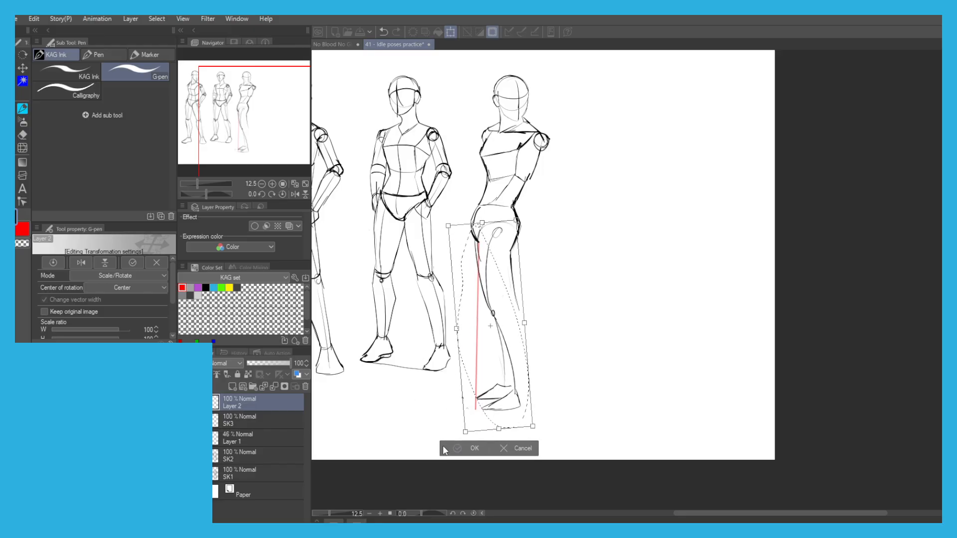
pyautogui.press('Return')
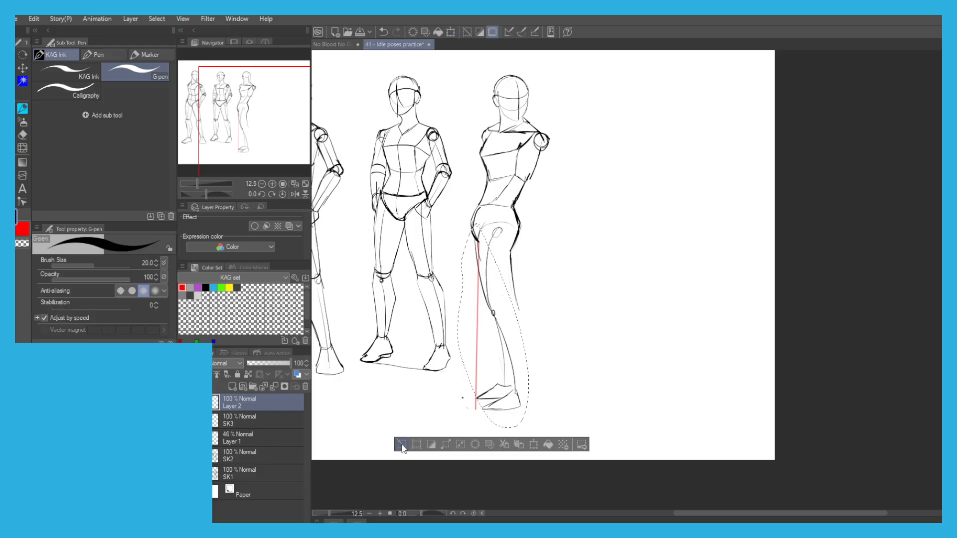
# Deselect the third figure's leg and partly erase the heavy left-hand hip contour.
pyautogui.hotkey('ctrl', 'd')
pyautogui.scroll(3, 507, 228)
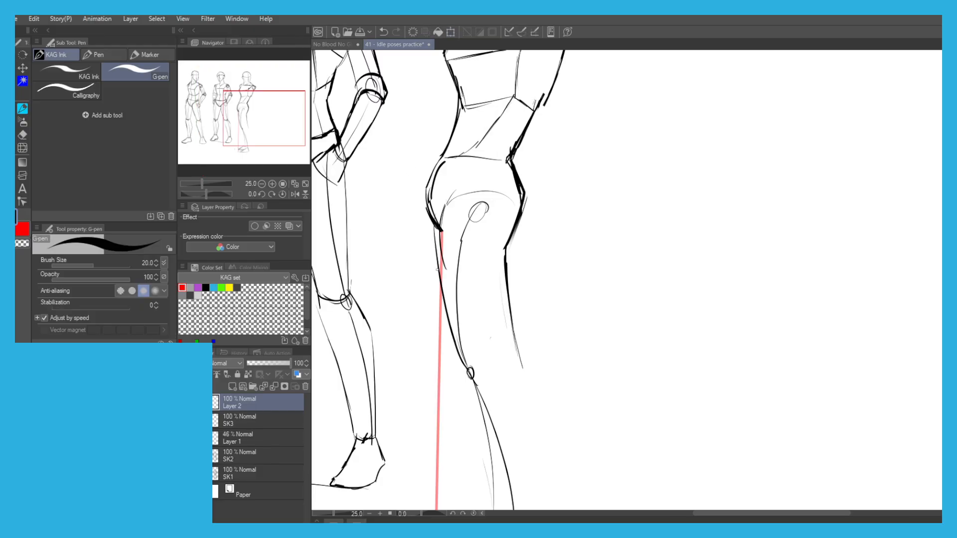
pyautogui.hotkey('ctrl', 'z')
pyautogui.moveTo(446, 199); pyautogui.dragTo(439, 269)
pyautogui.press('c')
pyautogui.moveTo(430, 178); pyautogui.dragTo(435, 209)
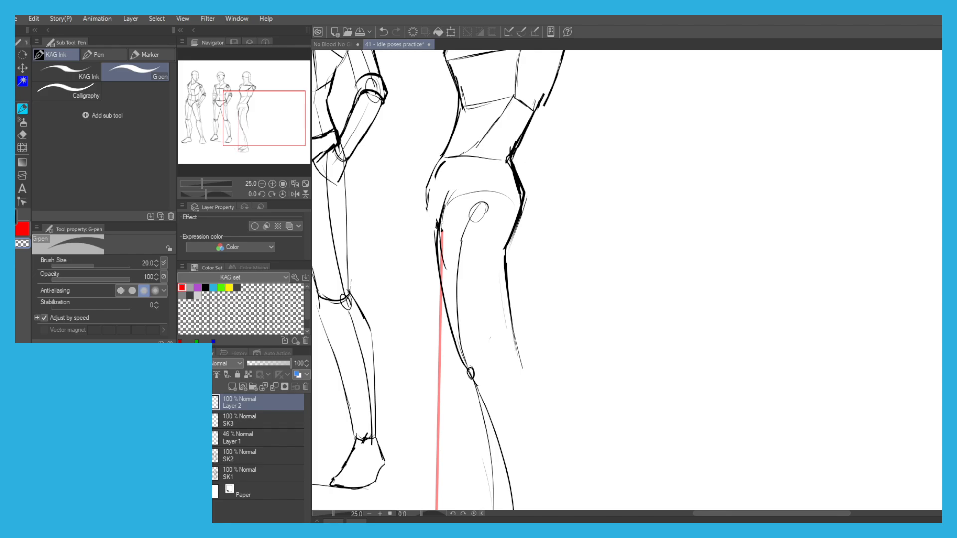
# Redraw the left-hand hip contour from the waist down to the top of the thigh.
pyautogui.moveTo(434, 228); pyautogui.dragTo(430, 185)
pyautogui.hotkey('ctrl', 'z')
pyautogui.moveTo(436, 230); pyautogui.dragTo(430, 187)
pyautogui.moveTo(429, 215); pyautogui.dragTo(438, 162)
pyautogui.moveTo(437, 163)
pyautogui.mouseDown()
pyautogui.moveTo(431, 215)
pyautogui.moveTo(429, 177)
pyautogui.mouseUp()
# Darken the waistline and draw a bold curved leg opening across the third figure's pelvis.
pyautogui.moveTo(433, 177)
pyautogui.mouseDown()
pyautogui.moveTo(441, 166)
pyautogui.moveTo(504, 155)
pyautogui.mouseUp()
pyautogui.hotkey('ctrl', 'z')
pyautogui.moveTo(439, 234)
pyautogui.mouseDown()
pyautogui.moveTo(453, 194)
pyautogui.moveTo(511, 197)
pyautogui.moveTo(518, 211)
pyautogui.mouseUp()
pyautogui.scroll(-2, 443, 160)
pyautogui.scroll(2, 459, 161)
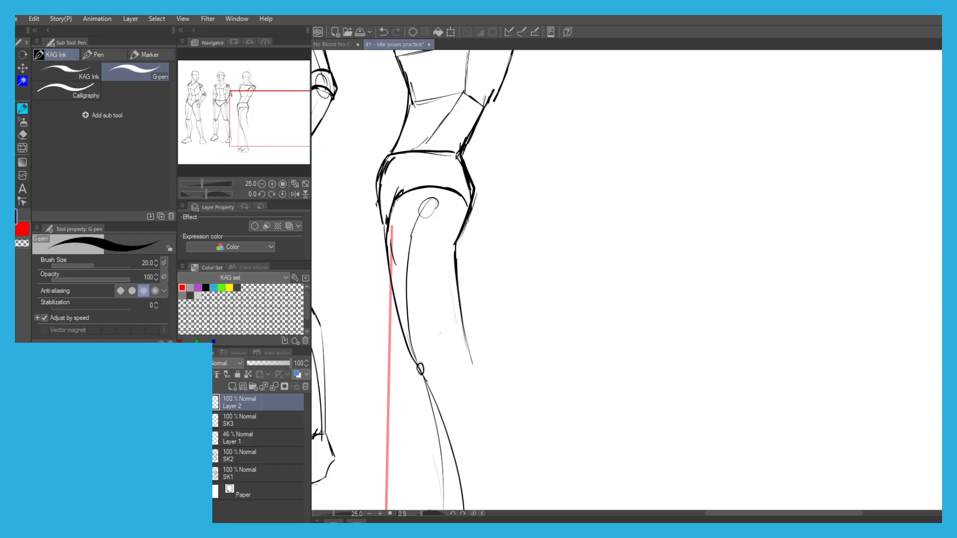
# Erase the bulging right-hand hip edge and redraw it angled to meet the end of the leg-opening curve.
pyautogui.press('e')
pyautogui.moveTo(470, 180)
pyautogui.mouseDown()
pyautogui.moveTo(463, 233)
pyautogui.moveTo(476, 207)
pyautogui.mouseUp()
pyautogui.press('p')
pyautogui.moveTo(464, 162)
pyautogui.mouseDown()
pyautogui.moveTo(477, 219)
pyautogui.moveTo(461, 243)
pyautogui.mouseUp()
pyautogui.moveTo(454, 191); pyautogui.dragTo(474, 215)
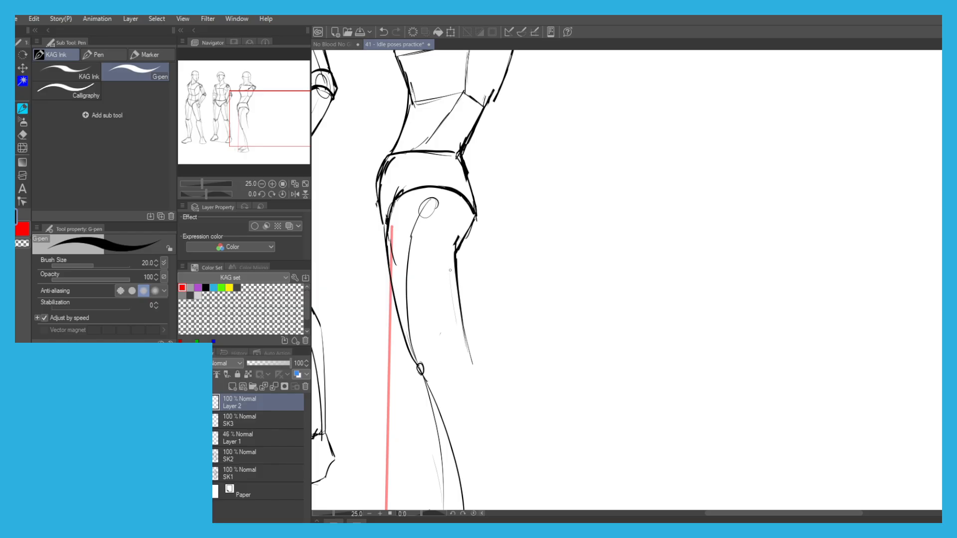
# Draw a curved line across the knee to close the bottom of the thigh.
pyautogui.moveTo(417, 297); pyautogui.dragTo(438, 263)
pyautogui.hotkey('ctrl', 'z')
pyautogui.moveTo(490, 319); pyautogui.dragTo(466, 332)
pyautogui.moveTo(483, 326); pyautogui.dragTo(442, 337)
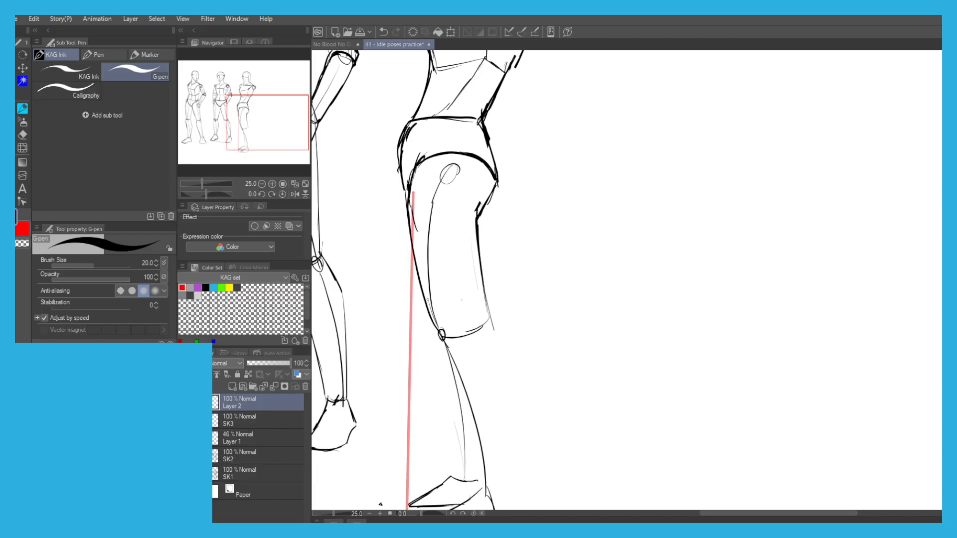
pyautogui.moveTo(408, 188)
pyautogui.mouseDown()
pyautogui.moveTo(407, 251)
pyautogui.moveTo(408, 182)
pyautogui.mouseUp()
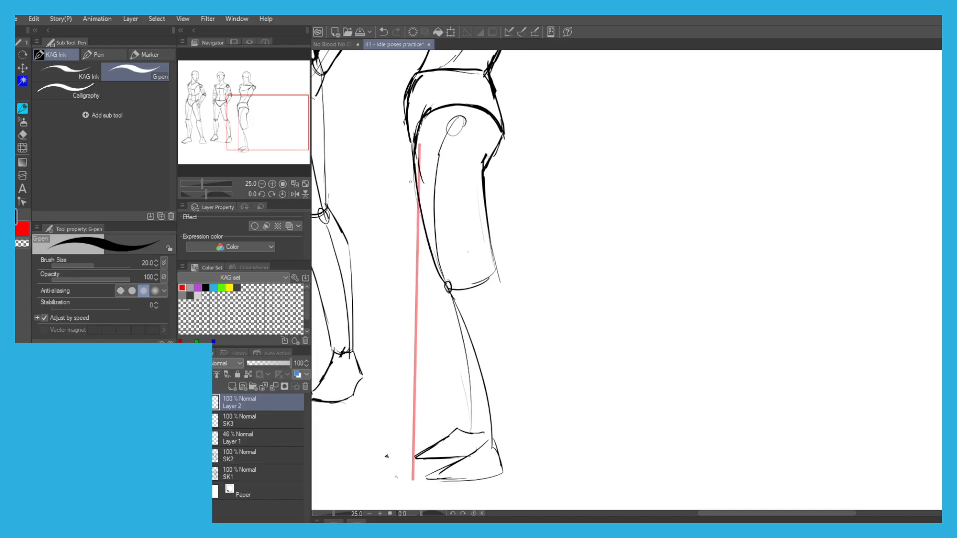
# Draw the back of the calf as an angular contour from the knee down to the ankle.
pyautogui.hotkey('ctrl', 'z')
pyautogui.moveTo(490, 271)
pyautogui.mouseDown()
pyautogui.moveTo(520, 321)
pyautogui.moveTo(504, 408)
pyautogui.mouseUp()
pyautogui.hotkey('ctrl', 'z')
pyautogui.hotkey('ctrl', 'z')
pyautogui.moveTo(519, 319); pyautogui.dragTo(496, 437)
pyautogui.hotkey('ctrl', 'z')
pyautogui.hotkey('ctrl', 'z')
pyautogui.moveTo(499, 281)
pyautogui.mouseDown()
pyautogui.moveTo(516, 317)
pyautogui.moveTo(503, 421)
pyautogui.mouseUp()
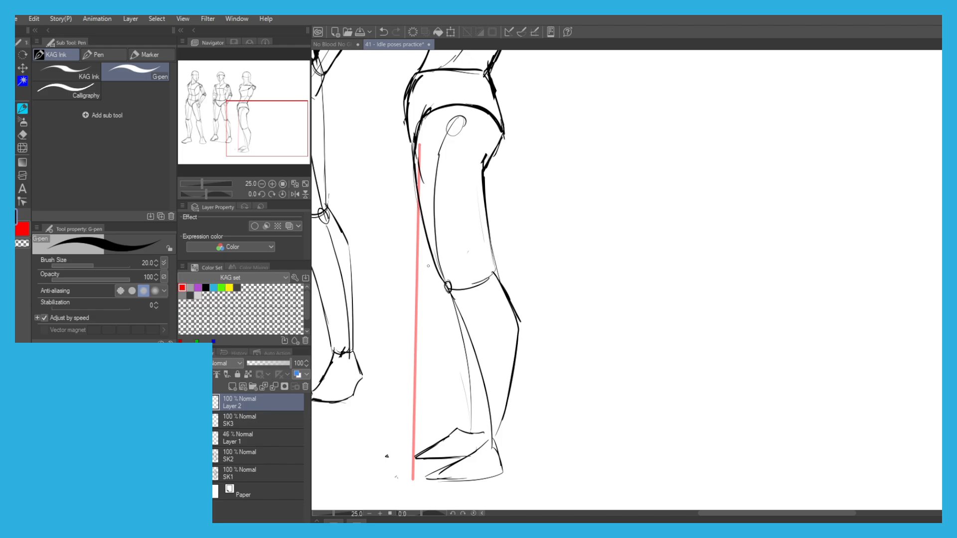
# Erase most of the hip-joint oval and the construction lines inside the thigh.
pyautogui.press('e')
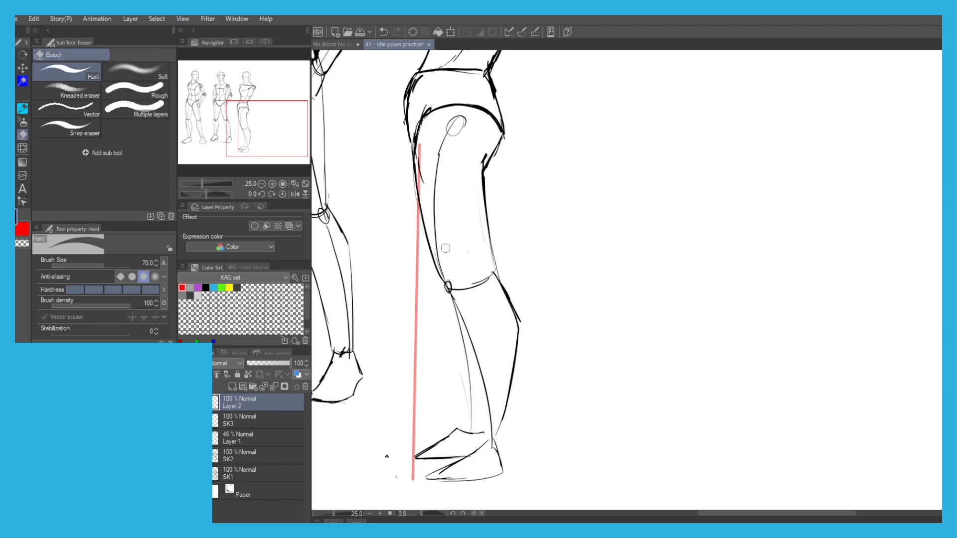
pyautogui.moveTo(455, 117); pyautogui.dragTo(449, 129)
pyautogui.moveTo(424, 168)
pyautogui.mouseDown()
pyautogui.moveTo(424, 193)
pyautogui.moveTo(420, 150)
pyautogui.mouseUp()
# Darken the front contour of the thigh down to the knee.
pyautogui.press('p')
pyautogui.moveTo(440, 280); pyautogui.dragTo(460, 335)
pyautogui.hotkey('ctrl', 'z')
pyautogui.moveTo(433, 254)
pyautogui.mouseDown()
pyautogui.moveTo(461, 305)
pyautogui.moveTo(462, 338)
pyautogui.mouseUp()
pyautogui.hotkey('ctrl', 'z')
# Draw a bold shin contour from the front of the knee to the ankle, with a curved ankle line.
pyautogui.hotkey('ctrl', 'z')
pyautogui.hotkey('ctrl', 'z')
pyautogui.moveTo(450, 295); pyautogui.dragTo(477, 376)
pyautogui.moveTo(452, 310); pyautogui.dragTo(479, 423)
pyautogui.moveTo(475, 371); pyautogui.dragTo(473, 430)
pyautogui.hotkey('ctrl', 'z')
pyautogui.moveTo(467, 346); pyautogui.dragTo(476, 429)
pyautogui.hotkey('ctrl', 'z')
pyautogui.hotkey('ctrl', 'z')
pyautogui.hotkey('ctrl', 'z')
pyautogui.moveTo(446, 294); pyautogui.dragTo(481, 429)
pyautogui.moveTo(469, 368); pyautogui.dragTo(478, 436)
pyautogui.moveTo(475, 397); pyautogui.dragTo(480, 441)
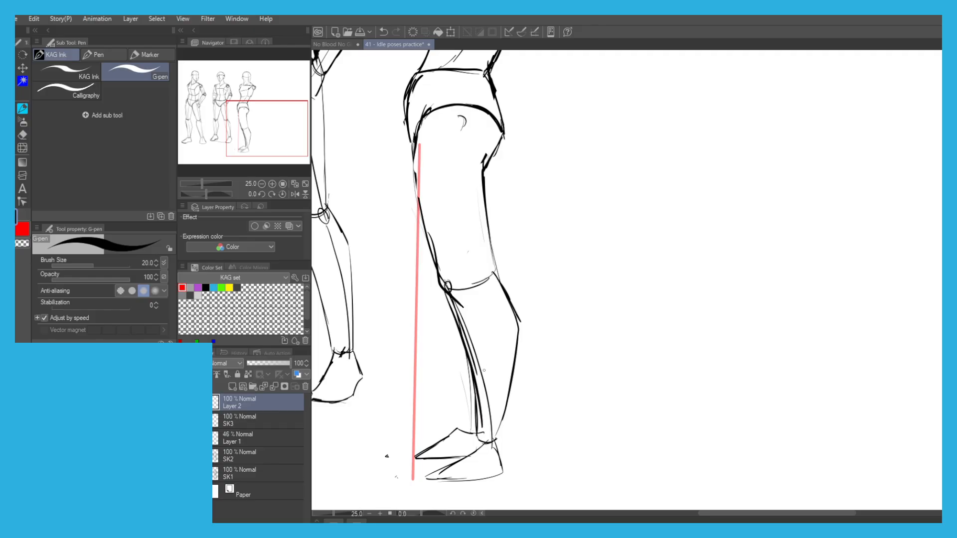
# Erase the knee-joint circle and old shin construction lines, and reinforce the upper front thigh contour.
pyautogui.press('e')
pyautogui.moveTo(478, 356)
pyautogui.mouseDown()
pyautogui.moveTo(484, 418)
pyautogui.moveTo(466, 313)
pyautogui.moveTo(475, 354)
pyautogui.moveTo(423, 221)
pyautogui.moveTo(439, 240)
pyautogui.moveTo(450, 289)
pyautogui.moveTo(449, 267)
pyautogui.mouseUp()
pyautogui.press('p')
pyautogui.moveTo(417, 204); pyautogui.dragTo(414, 174)
# Outline the near foot with bold strokes around the heel, sole, toe and instep.
pyautogui.moveTo(469, 401)
pyautogui.mouseDown()
pyautogui.moveTo(474, 352)
pyautogui.moveTo(479, 383)
pyautogui.moveTo(508, 390)
pyautogui.moveTo(518, 420)
pyautogui.moveTo(459, 429)
pyautogui.mouseUp()
pyautogui.hotkey('ctrl', 'z')
pyautogui.hotkey('ctrl', 'z')
pyautogui.hotkey('ctrl', 'z')
pyautogui.moveTo(510, 395)
pyautogui.mouseDown()
pyautogui.moveTo(497, 431)
pyautogui.moveTo(441, 429)
pyautogui.mouseUp()
pyautogui.moveTo(481, 390); pyautogui.dragTo(458, 413)
pyautogui.hotkey('ctrl', 'z')
pyautogui.moveTo(481, 390); pyautogui.dragTo(432, 419)
pyautogui.hotkey('ctrl', 'z')
pyautogui.moveTo(482, 389)
pyautogui.mouseDown()
pyautogui.moveTo(441, 427)
pyautogui.moveTo(488, 430)
pyautogui.moveTo(440, 432)
pyautogui.mouseUp()
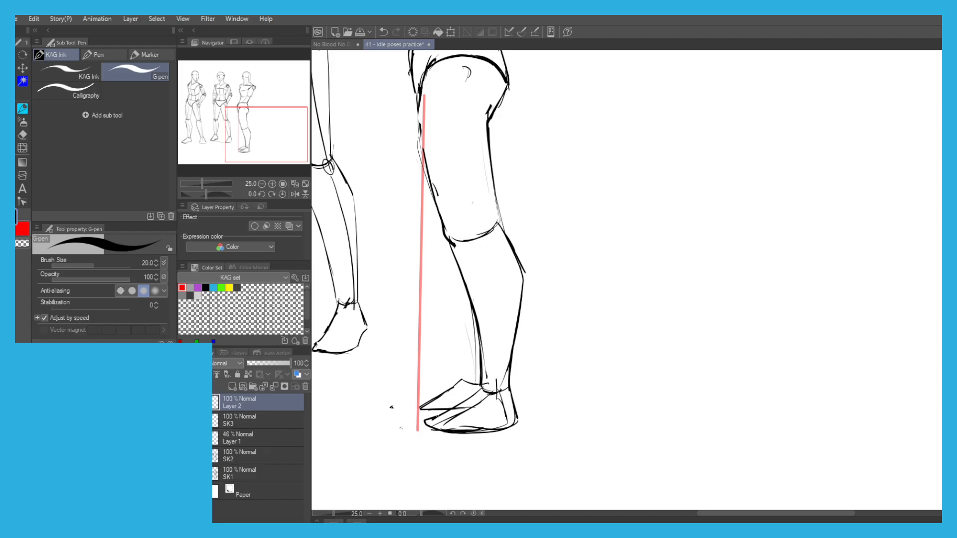
# Lasso both of the third figure's feet, enlarge them to 113%, and clear the selection.
pyautogui.scroll(-4, 382, 348)
pyautogui.moveTo(366, 300); pyautogui.dragTo(409, 313)
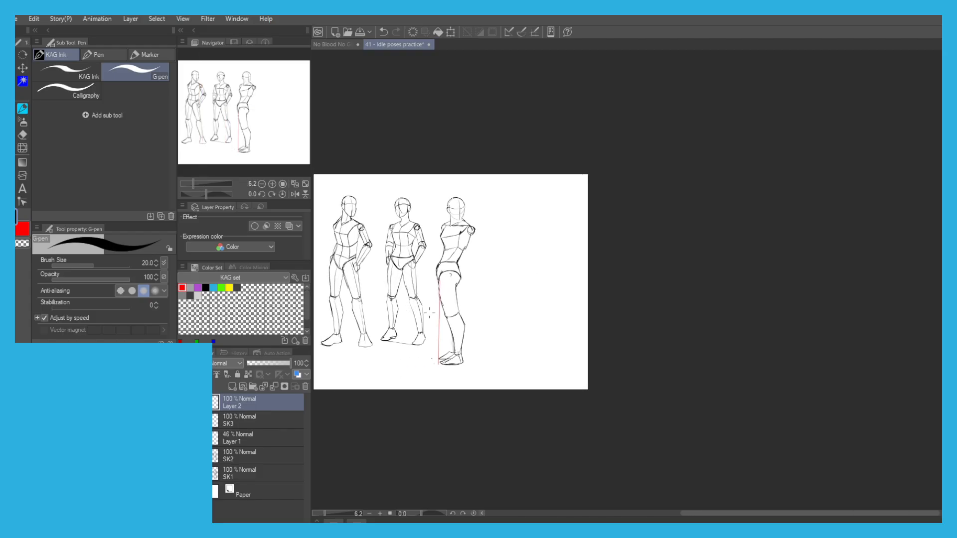
pyautogui.scroll(3, 445, 370)
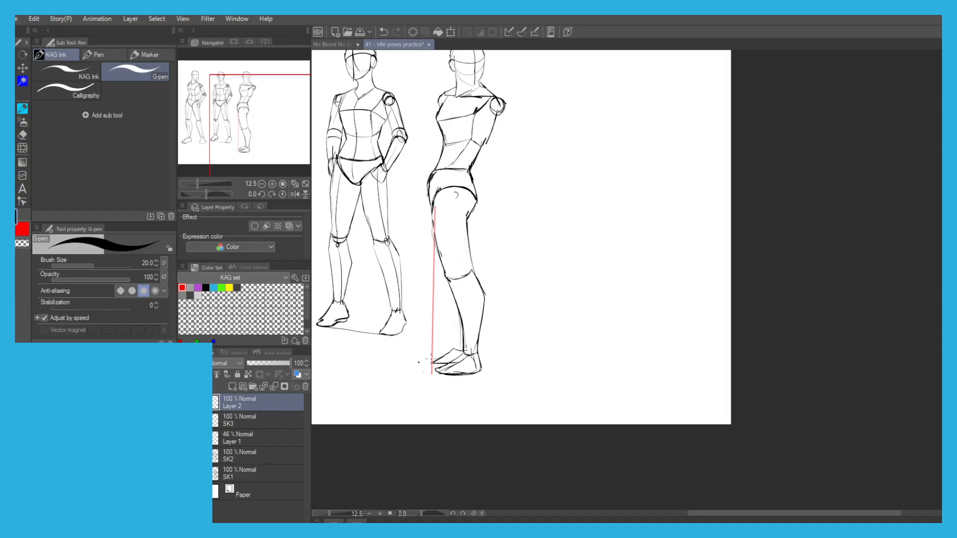
pyautogui.scroll(-1, 446, 370)
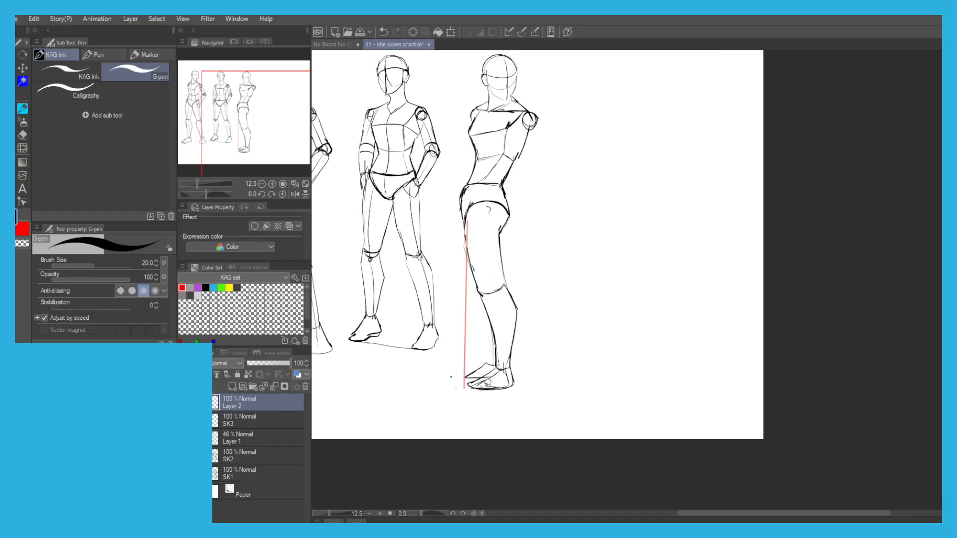
pyautogui.press('m')
pyautogui.moveTo(499, 389)
pyautogui.mouseDown()
pyautogui.moveTo(475, 388)
pyautogui.moveTo(467, 380)
pyautogui.moveTo(486, 360)
pyautogui.moveTo(467, 358)
pyautogui.moveTo(505, 365)
pyautogui.moveTo(499, 397)
pyautogui.mouseUp()
pyautogui.hotkey('ctrl', 'z')
pyautogui.press('p')
pyautogui.press('m')
pyautogui.press('p')
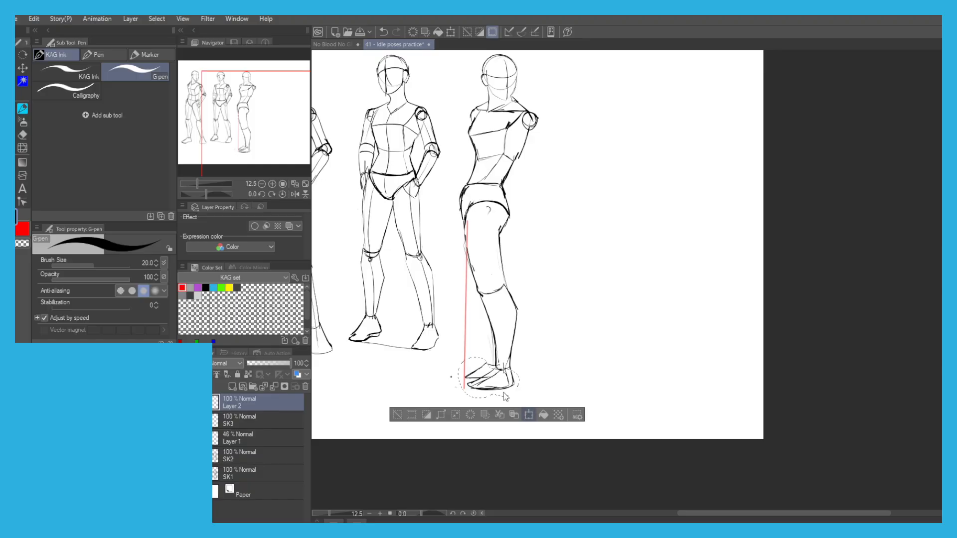
pyautogui.hotkey('ctrl', 't')
pyautogui.moveTo(449, 350); pyautogui.dragTo(456, 365)
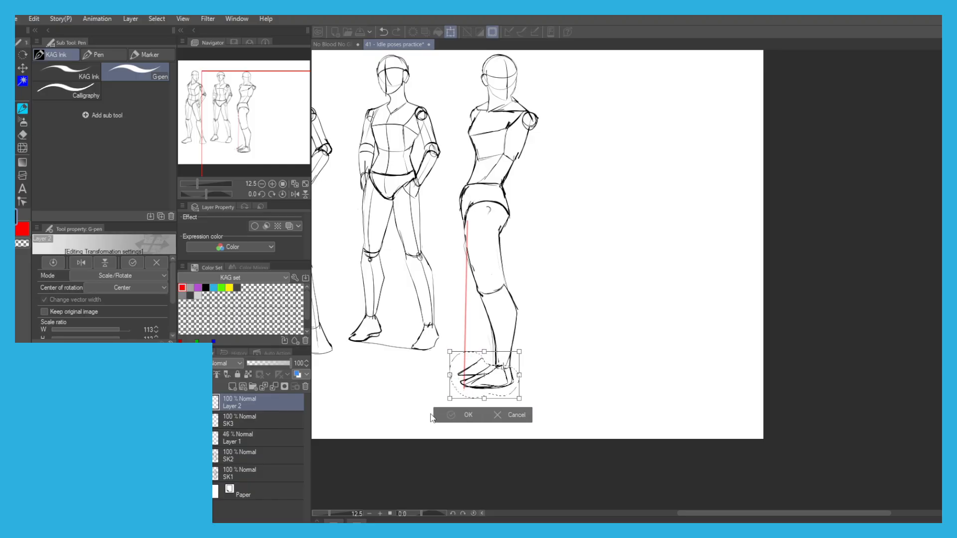
pyautogui.click(455, 416)
pyautogui.click(391, 416)
# Erase the overlapping rear-foot lines and redraw the near foot's instep as a smooth curve from the ankle to the toe.
pyautogui.scroll(3, 494, 369)
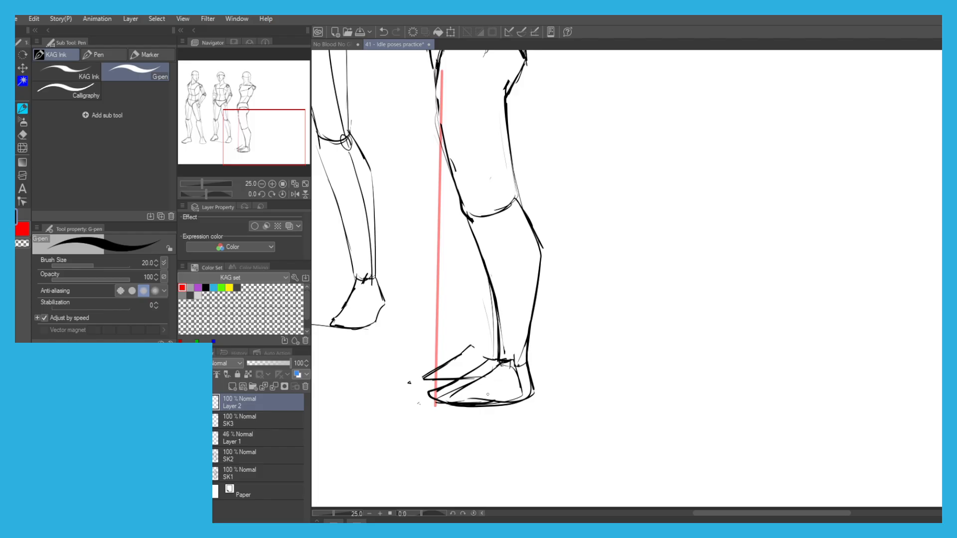
pyautogui.press('e')
pyautogui.moveTo(496, 380)
pyautogui.mouseDown()
pyautogui.moveTo(486, 384)
pyautogui.moveTo(513, 369)
pyautogui.moveTo(498, 379)
pyautogui.moveTo(504, 351)
pyautogui.mouseUp()
pyautogui.press('p')
pyautogui.moveTo(496, 315)
pyautogui.mouseDown()
pyautogui.moveTo(495, 360)
pyautogui.moveTo(524, 362)
pyautogui.moveTo(448, 385)
pyautogui.moveTo(441, 368)
pyautogui.moveTo(463, 351)
pyautogui.mouseUp()
pyautogui.hotkey('ctrl', 'z')
pyautogui.hotkey('ctrl', 'z')
pyautogui.hotkey('ctrl', 'z')
pyautogui.press('e')
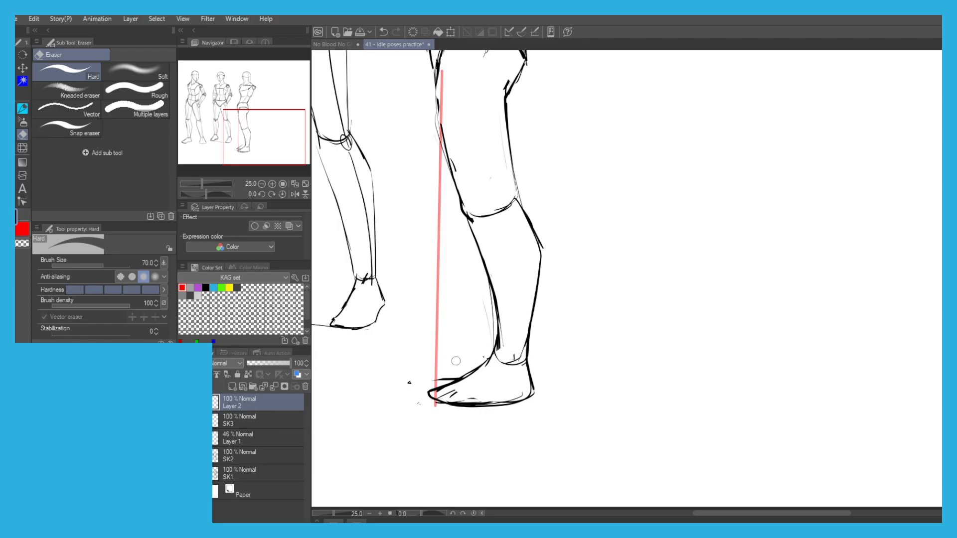
# Draw the far lower leg behind the near shin, and start the top line of the far foot.
pyautogui.press('p')
pyautogui.moveTo(447, 296); pyautogui.dragTo(485, 315)
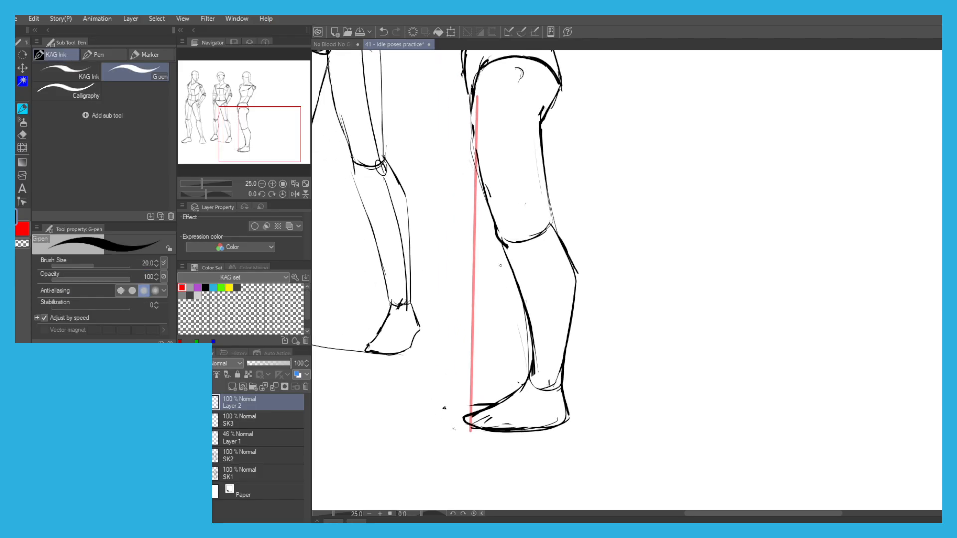
pyautogui.moveTo(502, 254); pyautogui.dragTo(506, 277)
pyautogui.hotkey('ctrl', 'z')
pyautogui.moveTo(502, 245); pyautogui.dragTo(511, 345)
pyautogui.hotkey('ctrl', 'z')
pyautogui.hotkey('ctrl', 'z')
pyautogui.moveTo(510, 271); pyautogui.dragTo(512, 355)
pyautogui.moveTo(516, 377)
pyautogui.mouseDown()
pyautogui.moveTo(527, 379)
pyautogui.moveTo(509, 263)
pyautogui.mouseUp()
pyautogui.hotkey('ctrl', 'z')
pyautogui.hotkey('ctrl', 'z')
pyautogui.moveTo(504, 371); pyautogui.dragTo(461, 394)
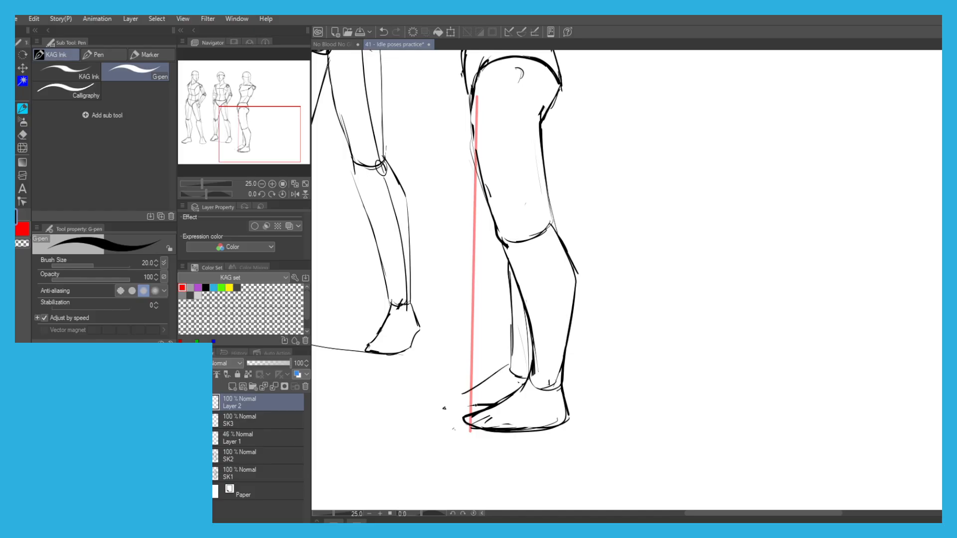
# Complete the far foot with a rounded toe and ankle line, and darken the leg contour below the knee.
pyautogui.moveTo(455, 388); pyautogui.dragTo(506, 364)
pyautogui.hotkey('ctrl', 'z')
pyautogui.moveTo(456, 391)
pyautogui.mouseDown()
pyautogui.moveTo(507, 362)
pyautogui.moveTo(476, 400)
pyautogui.mouseUp()
pyautogui.moveTo(509, 364); pyautogui.dragTo(527, 367)
pyautogui.scroll(-2, 436, 200)
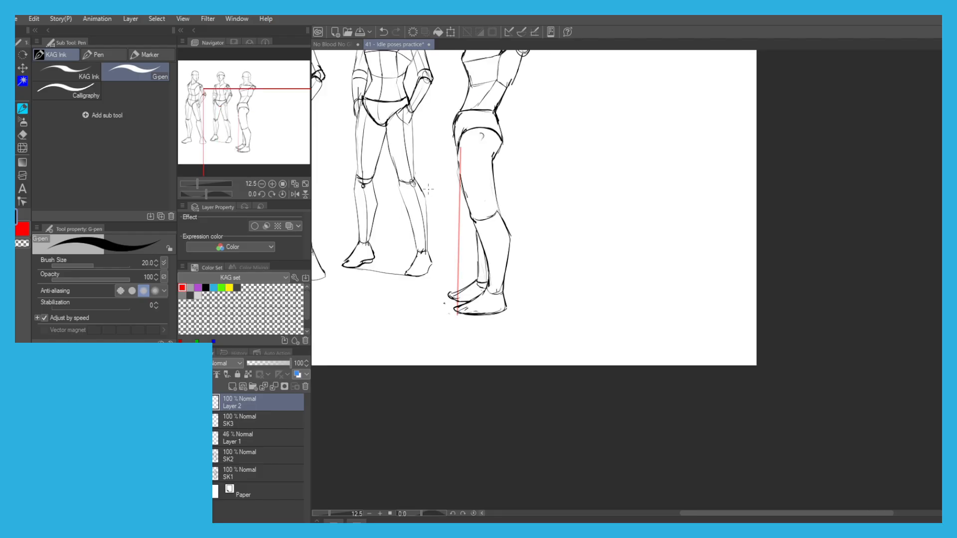
pyautogui.scroll(3, 471, 240)
pyautogui.moveTo(488, 294); pyautogui.dragTo(481, 218)
pyautogui.moveTo(489, 252); pyautogui.dragTo(473, 192)
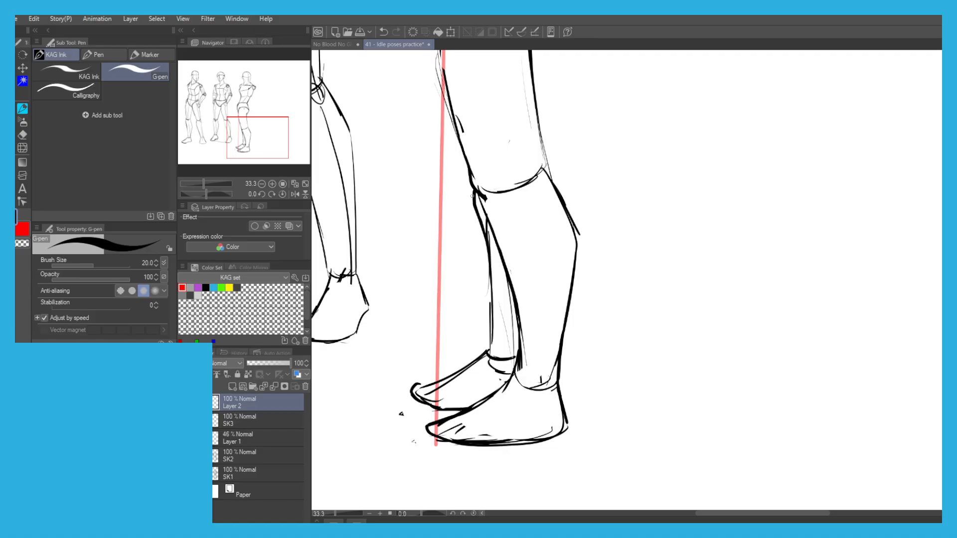
# Draw the third figure's right-hand arm as a hanging centre line from the shoulder to the wrist, with an elbow circle.
pyautogui.scroll(-3, 411, 169)
pyautogui.moveTo(335, 141); pyautogui.dragTo(391, 286)
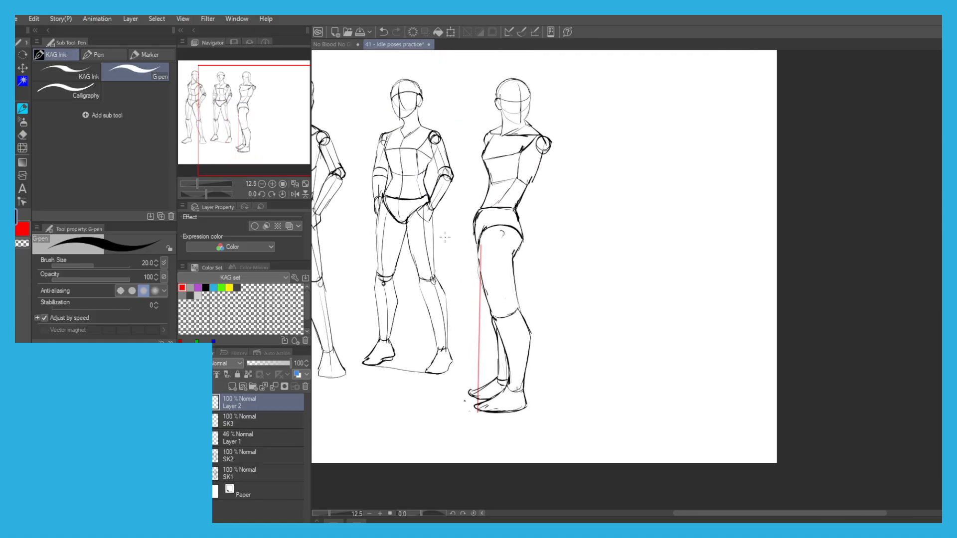
pyautogui.scroll(2, 498, 138)
pyautogui.moveTo(489, 142); pyautogui.dragTo(540, 154)
pyautogui.moveTo(598, 175); pyautogui.dragTo(595, 183)
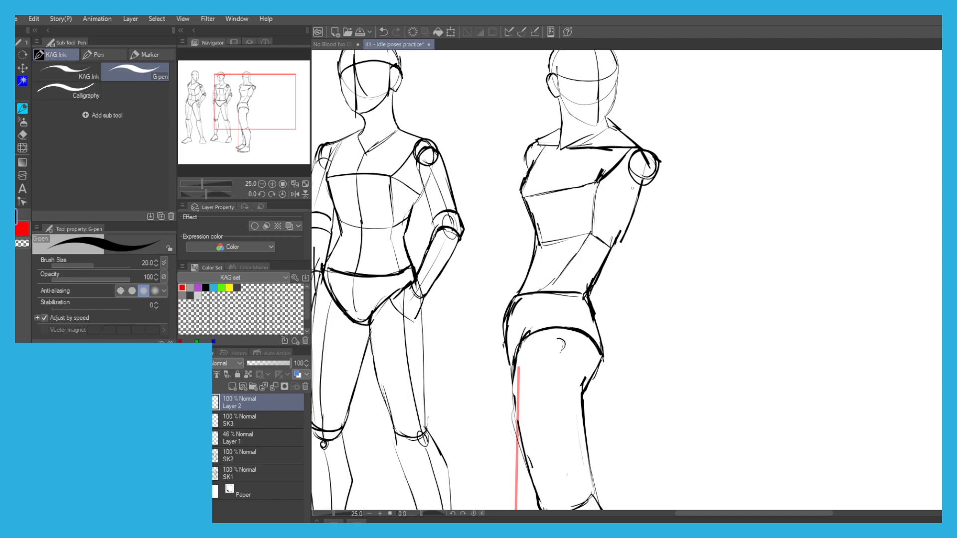
pyautogui.moveTo(657, 234); pyautogui.dragTo(653, 268)
pyautogui.hotkey('ctrl', 'z')
pyautogui.moveTo(650, 227); pyautogui.dragTo(638, 360)
pyautogui.hotkey('ctrl', 'z')
pyautogui.moveTo(650, 274); pyautogui.dragTo(631, 394)
pyautogui.moveTo(607, 333); pyautogui.dragTo(621, 272)
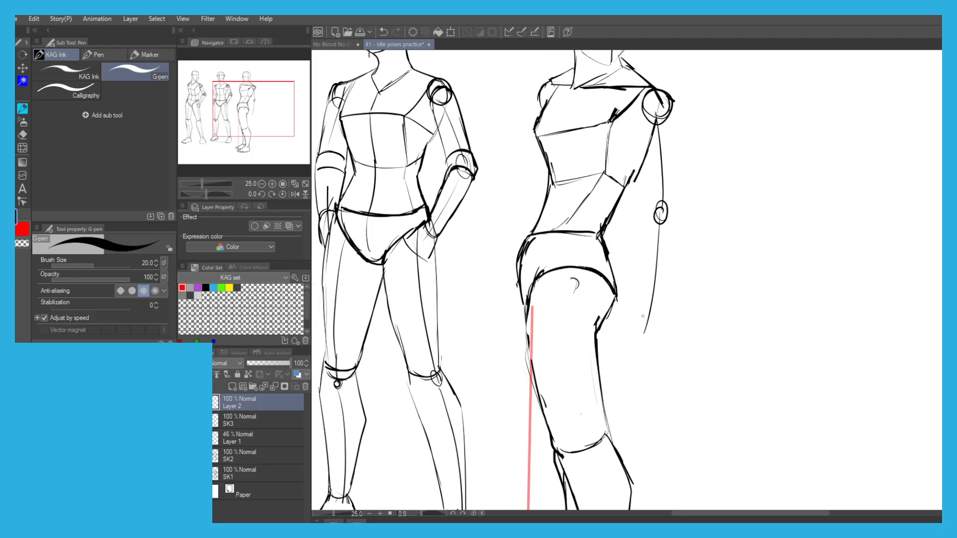
# Sketch a blocky hand at the end of the arm line, divided into a palm and a finger segment.
pyautogui.scroll(2, 651, 319)
pyautogui.moveTo(661, 318)
pyautogui.mouseDown()
pyautogui.moveTo(613, 322)
pyautogui.moveTo(601, 364)
pyautogui.mouseUp()
pyautogui.hotkey('ctrl', 'z')
pyautogui.hotkey('ctrl', 'z')
pyautogui.hotkey('ctrl', 'z')
pyautogui.hotkey('ctrl', 'z')
pyautogui.moveTo(612, 323); pyautogui.dragTo(599, 369)
pyautogui.hotkey('ctrl', 'z')
pyautogui.moveTo(661, 323); pyautogui.dragTo(664, 370)
pyautogui.moveTo(663, 372); pyautogui.dragTo(594, 372)
pyautogui.hotkey('ctrl', 'z')
pyautogui.moveTo(665, 375)
pyautogui.mouseDown()
pyautogui.moveTo(663, 397)
pyautogui.moveTo(627, 418)
pyautogui.moveTo(604, 415)
pyautogui.mouseUp()
pyautogui.hotkey('ctrl', 'z')
pyautogui.hotkey('ctrl', 'z')
pyautogui.hotkey('ctrl', 'z')
pyautogui.moveTo(598, 373); pyautogui.dragTo(590, 415)
pyautogui.scroll(-2, 561, 248)
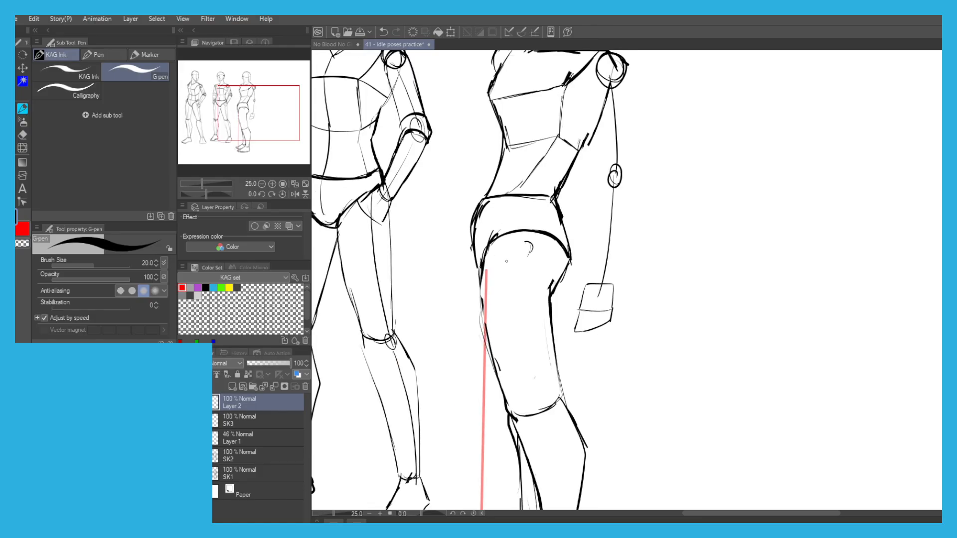
# Lasso the blocky hand, enlarge it to 105%, and clear the selection.
pyautogui.scroll(1, 572, 290)
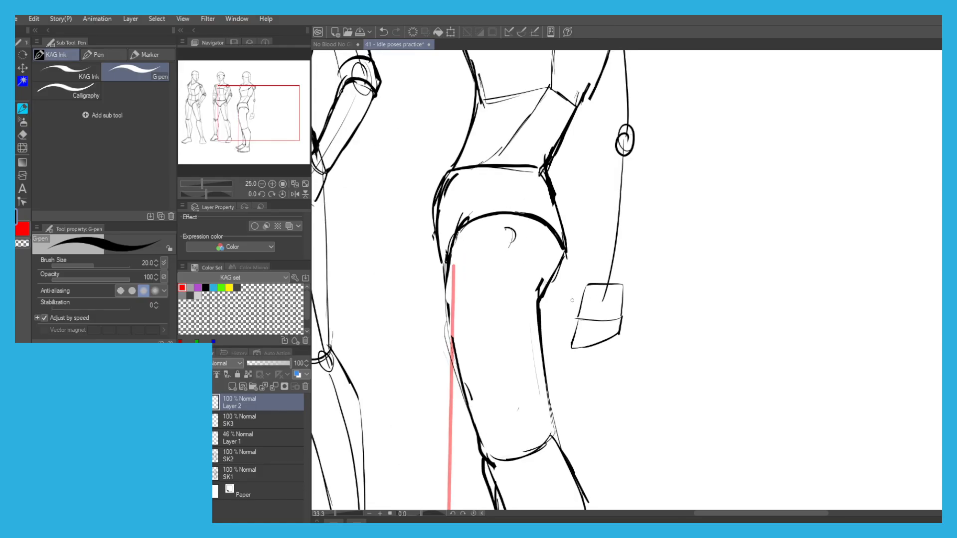
pyautogui.press('m')
pyautogui.moveTo(618, 348)
pyautogui.mouseDown()
pyautogui.moveTo(588, 269)
pyautogui.moveTo(596, 356)
pyautogui.mouseUp()
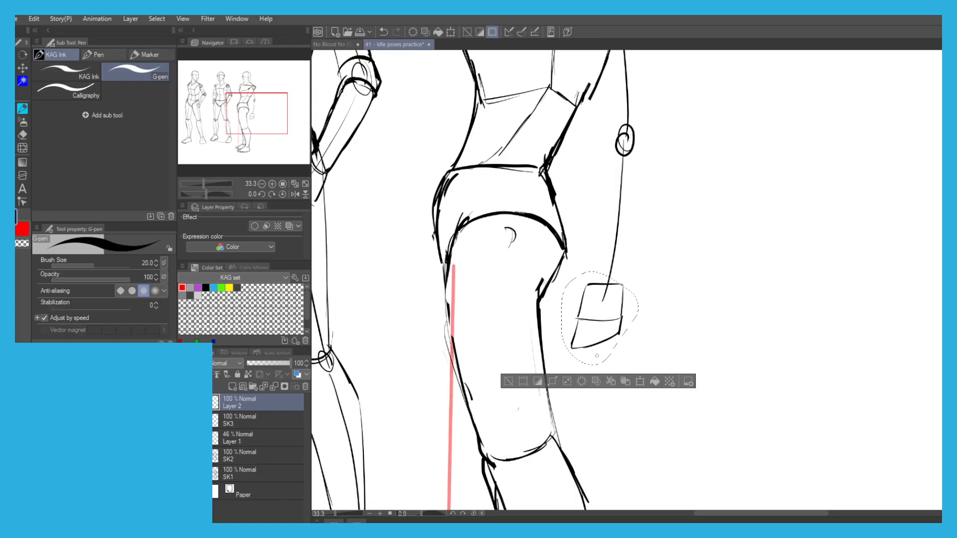
pyautogui.click(640, 382)
pyautogui.scroll(-3, 540, 337)
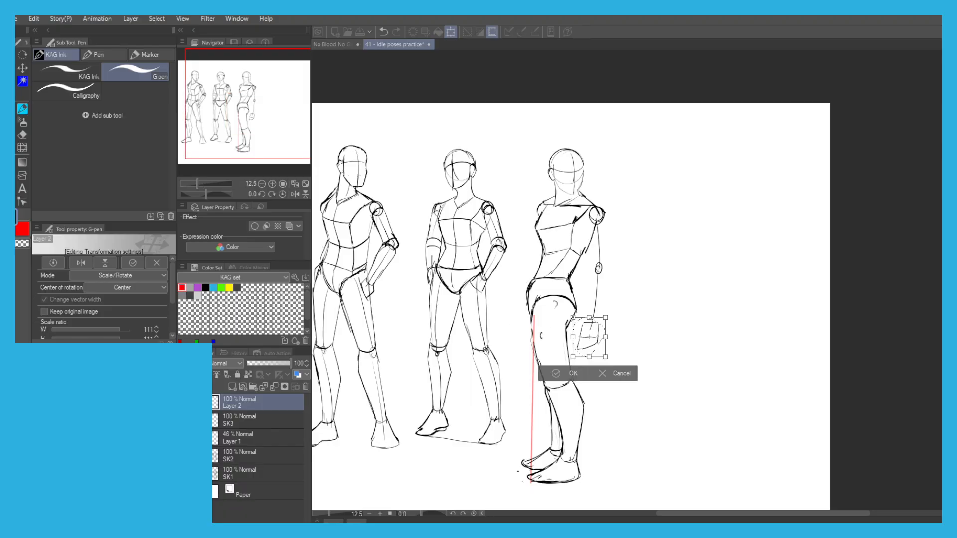
pyautogui.scroll(2, 563, 332)
pyautogui.moveTo(614, 382); pyautogui.dragTo(613, 377)
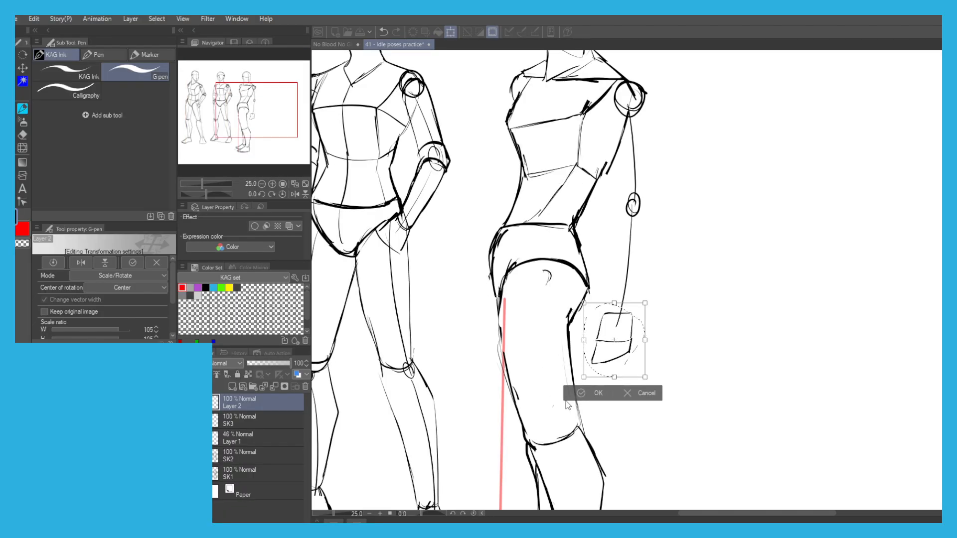
pyautogui.click(582, 393)
pyautogui.hotkey('ctrl', 'd')
# Sketch the thumb on the left-hand side of the blocky hand.
pyautogui.scroll(1, 597, 322)
pyautogui.hotkey('ctrl', 'z')
pyautogui.moveTo(605, 313); pyautogui.dragTo(585, 326)
pyautogui.hotkey('ctrl', 'z')
pyautogui.moveTo(596, 337)
pyautogui.mouseDown()
pyautogui.moveTo(580, 334)
pyautogui.moveTo(578, 358)
pyautogui.moveTo(575, 349)
pyautogui.mouseUp()
pyautogui.hotkey('ctrl', 'z')
pyautogui.hotkey('ctrl', 'z')
# Draw a short curved edge across the base of the third figure's elbow circle.
pyautogui.hotkey('ctrl', 'z')
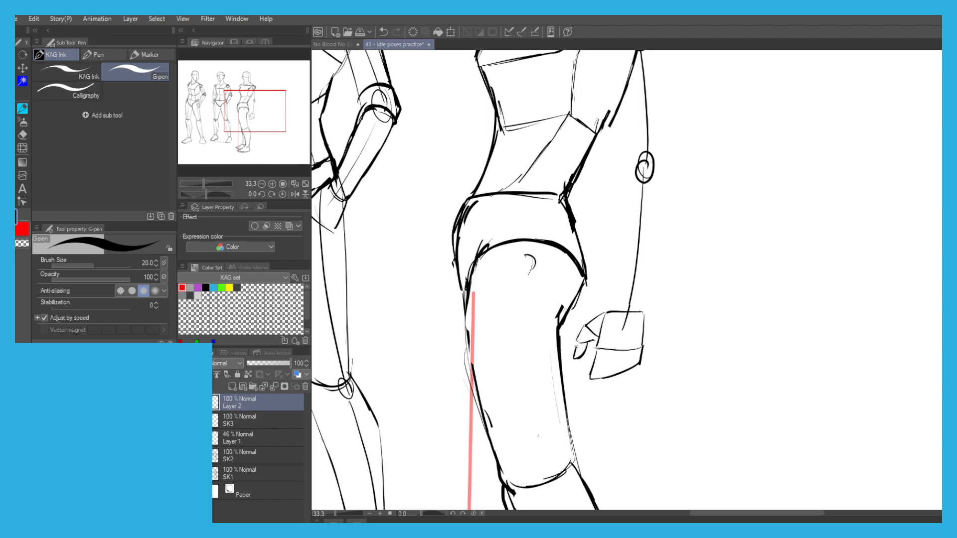
pyautogui.moveTo(589, 241); pyautogui.dragTo(543, 277)
pyautogui.moveTo(585, 211)
pyautogui.mouseDown()
pyautogui.moveTo(605, 208)
pyautogui.moveTo(613, 218)
pyautogui.moveTo(583, 206)
pyautogui.moveTo(573, 239)
pyautogui.mouseUp()
pyautogui.hotkey('ctrl', 'z')
pyautogui.hotkey('ctrl', 'z')
pyautogui.hotkey('ctrl', 'z')
pyautogui.hotkey('ctrl', 'z')
pyautogui.hotkey('ctrl', 'z')
pyautogui.moveTo(573, 300); pyautogui.dragTo(563, 340)
# Outline both sides of the third figure's forearm from the elbow to the blocky hand.
pyautogui.hotkey('ctrl', 'z')
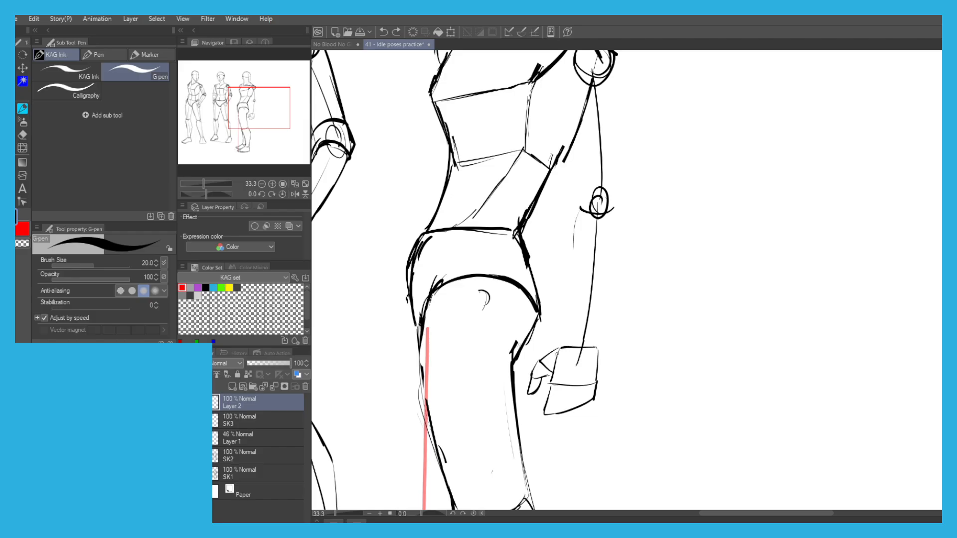
pyautogui.hotkey('ctrl', 'z')
pyautogui.moveTo(575, 291)
pyautogui.mouseDown()
pyautogui.moveTo(556, 353)
pyautogui.moveTo(562, 346)
pyautogui.mouseUp()
pyautogui.hotkey('ctrl', 'z')
pyautogui.moveTo(572, 230)
pyautogui.mouseDown()
pyautogui.moveTo(575, 286)
pyautogui.moveTo(581, 210)
pyautogui.mouseUp()
pyautogui.moveTo(596, 393); pyautogui.dragTo(617, 239)
pyautogui.moveTo(609, 276); pyautogui.dragTo(616, 228)
pyautogui.scroll(5, 588, 259)
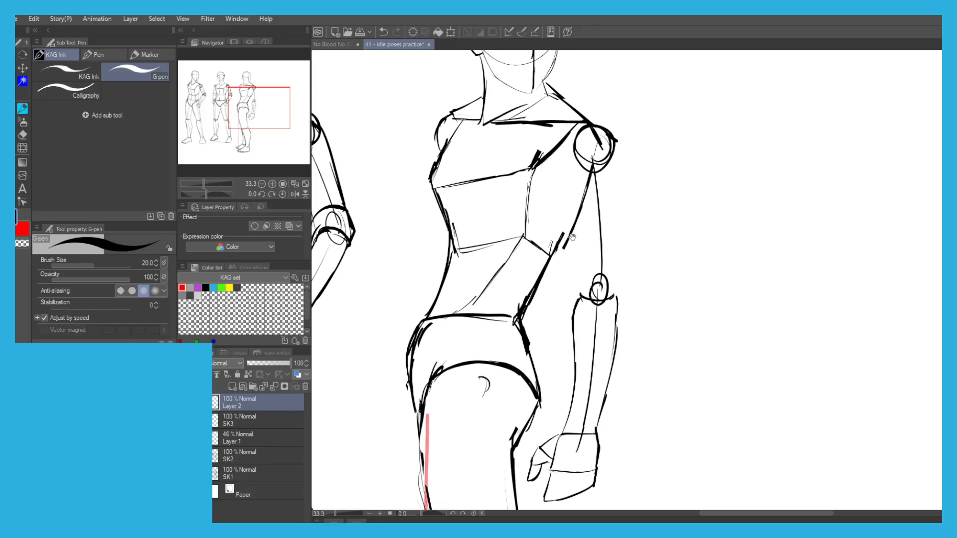
# Outline both sides of the third figure's upper arm from the shoulder circle down to the elbow.
pyautogui.moveTo(574, 325)
pyautogui.mouseDown()
pyautogui.moveTo(568, 169)
pyautogui.moveTo(606, 168)
pyautogui.mouseUp()
pyautogui.moveTo(607, 172); pyautogui.dragTo(614, 261)
pyautogui.moveTo(609, 188); pyautogui.dragTo(608, 314)
pyautogui.hotkey('ctrl', 'z')
pyautogui.moveTo(610, 211); pyautogui.dragTo(613, 320)
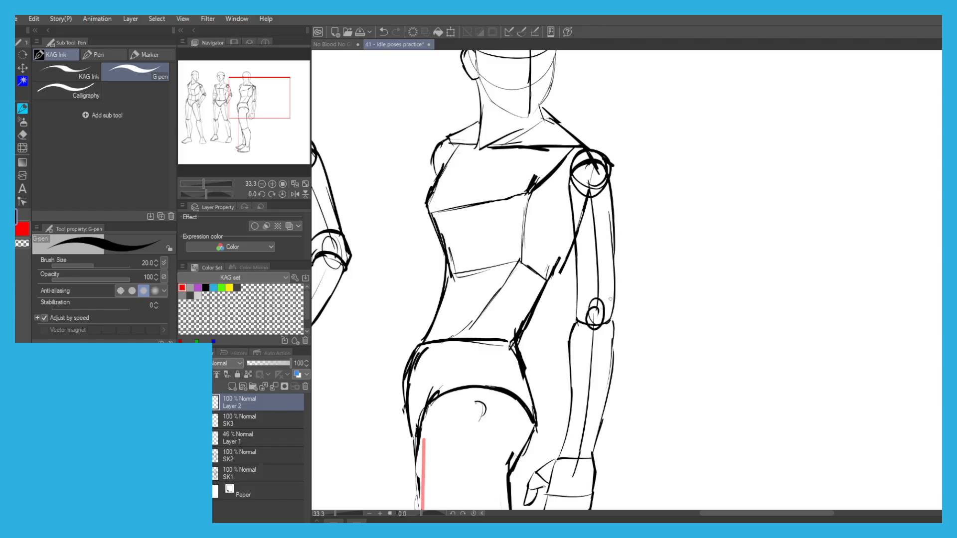
# Erase the arm's construction marks: the shoulder circle's interior, the elbow circle, and the centre line down to the wrist.
pyautogui.scroll(-1, 612, 294)
pyautogui.scroll(-2, 393, 172)
pyautogui.moveTo(416, 178); pyautogui.dragTo(459, 140)
pyautogui.moveTo(377, 174); pyautogui.dragTo(472, 186)
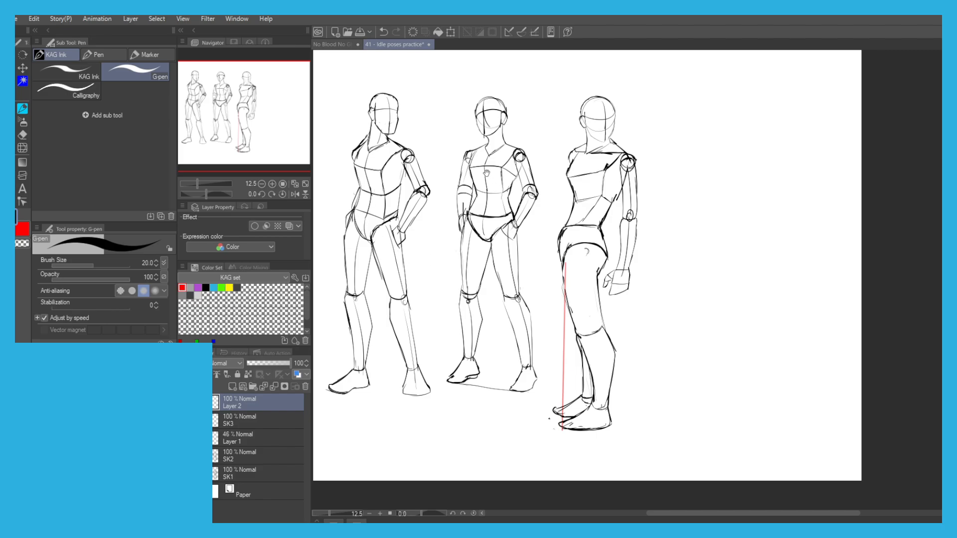
pyautogui.moveTo(488, 177); pyautogui.dragTo(474, 198)
pyautogui.moveTo(484, 270); pyautogui.dragTo(533, 265)
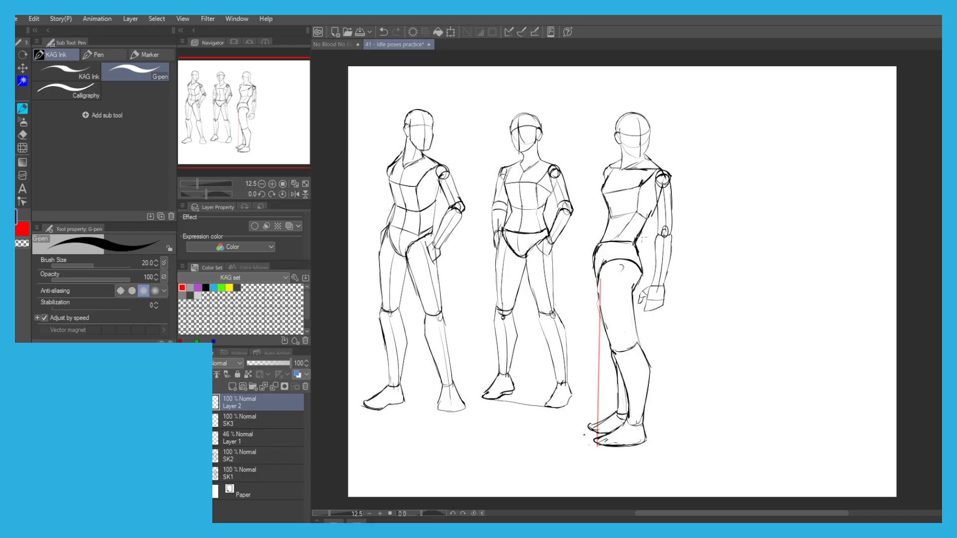
pyautogui.press('c')
pyautogui.scroll(3, 664, 182)
pyautogui.moveTo(660, 182)
pyautogui.mouseDown()
pyautogui.moveTo(651, 222)
pyautogui.moveTo(668, 195)
pyautogui.moveTo(665, 172)
pyautogui.mouseUp()
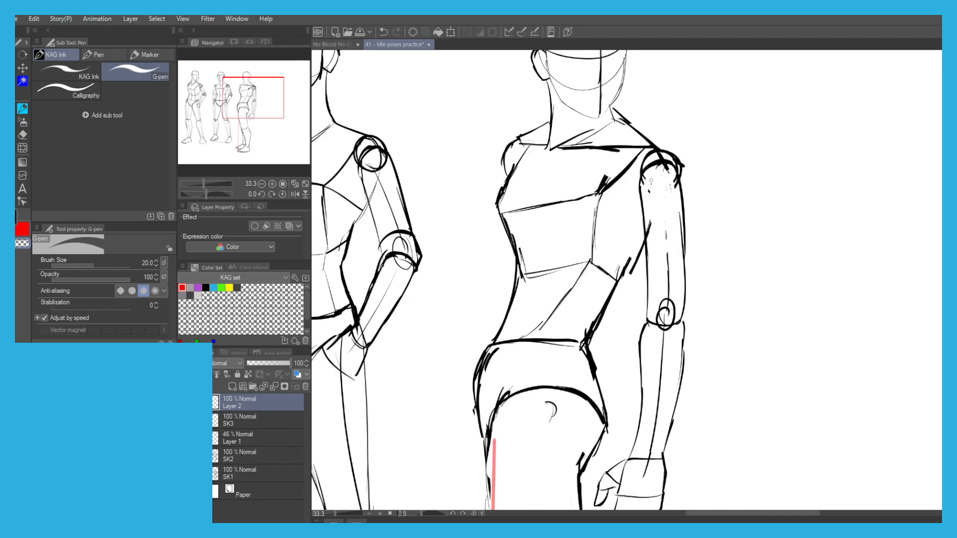
pyautogui.moveTo(672, 278); pyautogui.dragTo(668, 289)
pyautogui.press('e')
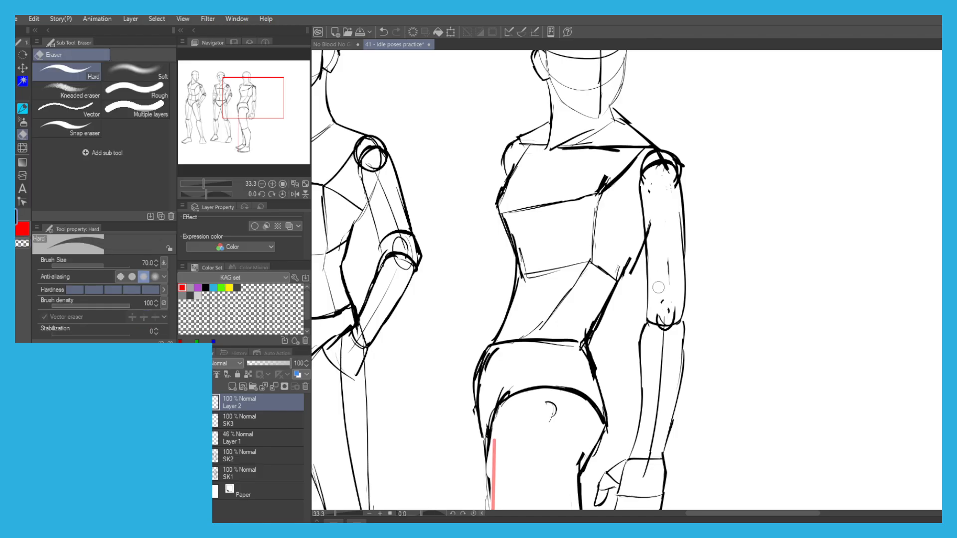
pyautogui.moveTo(658, 353); pyautogui.dragTo(643, 469)
# Draw the curved wrist edge with the pen and reinforce the inner side of the forearm.
pyautogui.press('p')
pyautogui.moveTo(663, 452)
pyautogui.mouseDown()
pyautogui.moveTo(633, 451)
pyautogui.moveTo(642, 415)
pyautogui.mouseUp()
pyautogui.hotkey('ctrl', 'z')
pyautogui.hotkey('ctrl', 'z')
pyautogui.moveTo(634, 450)
pyautogui.mouseDown()
pyautogui.moveTo(644, 331)
pyautogui.moveTo(674, 321)
pyautogui.moveTo(658, 325)
pyautogui.mouseUp()
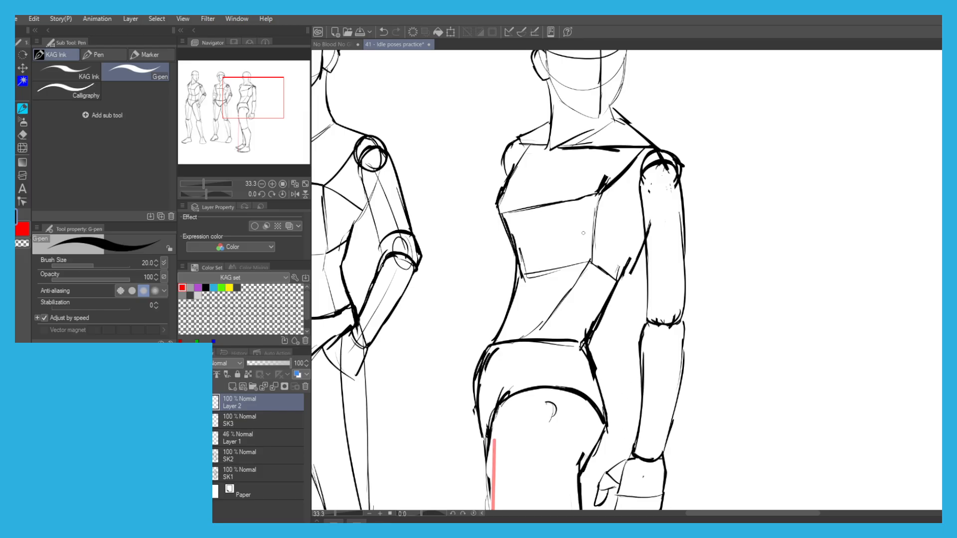
# Thicken the third figure's waistline along the pelvis and clean up its corner at the front hip.
pyautogui.moveTo(504, 343); pyautogui.dragTo(563, 341)
pyautogui.moveTo(485, 350)
pyautogui.mouseDown()
pyautogui.moveTo(583, 343)
pyautogui.moveTo(515, 343)
pyautogui.moveTo(542, 323)
pyautogui.moveTo(484, 369)
pyautogui.mouseUp()
pyautogui.hotkey('ctrl', 'z')
pyautogui.press('c')
pyautogui.moveTo(494, 352)
pyautogui.mouseDown()
pyautogui.moveTo(482, 371)
pyautogui.moveTo(506, 343)
pyautogui.mouseUp()
pyautogui.moveTo(499, 334)
pyautogui.mouseDown()
pyautogui.moveTo(521, 339)
pyautogui.moveTo(492, 349)
pyautogui.mouseUp()
pyautogui.press('c')
pyautogui.moveTo(514, 341); pyautogui.dragTo(480, 354)
pyautogui.moveTo(544, 316); pyautogui.dragTo(477, 383)
pyautogui.moveTo(431, 349); pyautogui.dragTo(446, 264)
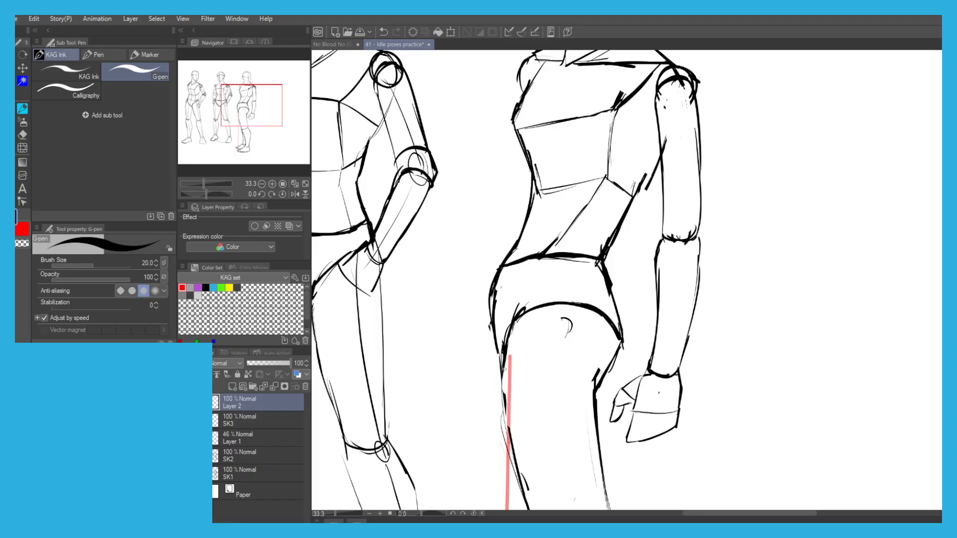
# Clean up and redraw the front contour of the pelvis down to the top of the thigh.
pyautogui.press('c')
pyautogui.moveTo(497, 285)
pyautogui.mouseDown()
pyautogui.moveTo(494, 361)
pyautogui.moveTo(490, 276)
pyautogui.moveTo(498, 349)
pyautogui.moveTo(494, 302)
pyautogui.moveTo(497, 328)
pyautogui.mouseUp()
pyautogui.press('c')
pyautogui.hotkey('ctrl', 'z')
pyautogui.hotkey('ctrl', 'z')
pyautogui.hotkey('ctrl', 'z')
pyautogui.moveTo(490, 280); pyautogui.dragTo(503, 359)
# Reinforce the third figure's waistline and the lower edge of the ribcage block.
pyautogui.hotkey('ctrl', 'z')
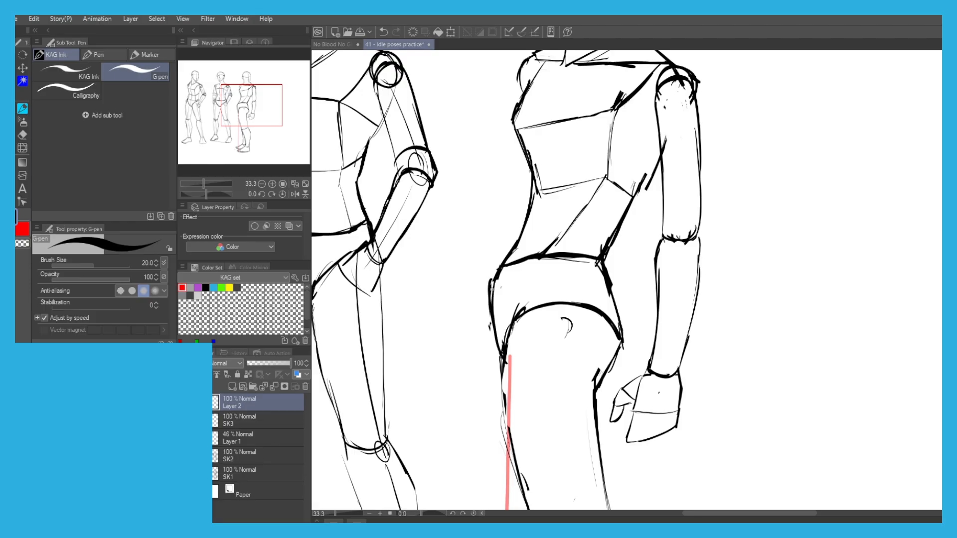
pyautogui.moveTo(498, 270); pyautogui.dragTo(600, 258)
pyautogui.hotkey('ctrl', 'z')
pyautogui.scroll(-3, 433, 182)
pyautogui.moveTo(437, 182)
pyautogui.mouseDown()
pyautogui.moveTo(450, 206)
pyautogui.moveTo(509, 213)
pyautogui.mouseUp()
pyautogui.scroll(3, 471, 205)
pyautogui.hotkey('ctrl', 'z')
pyautogui.moveTo(445, 224)
pyautogui.mouseDown()
pyautogui.moveTo(516, 210)
pyautogui.moveTo(507, 213)
pyautogui.moveTo(547, 231)
pyautogui.mouseUp()
# Redraw the ribcage block's inner side edge and reinforce the front contour of the torso.
pyautogui.hotkey('ctrl', 'z')
pyautogui.moveTo(531, 140); pyautogui.dragTo(521, 218)
pyautogui.hotkey('ctrl', 'z')
pyautogui.hotkey('ctrl', 'z')
pyautogui.hotkey('ctrl', 'z')
pyautogui.moveTo(527, 145); pyautogui.dragTo(521, 215)
pyautogui.hotkey('ctrl', 'z')
pyautogui.moveTo(442, 198); pyautogui.dragTo(428, 145)
pyautogui.hotkey('ctrl', '-')
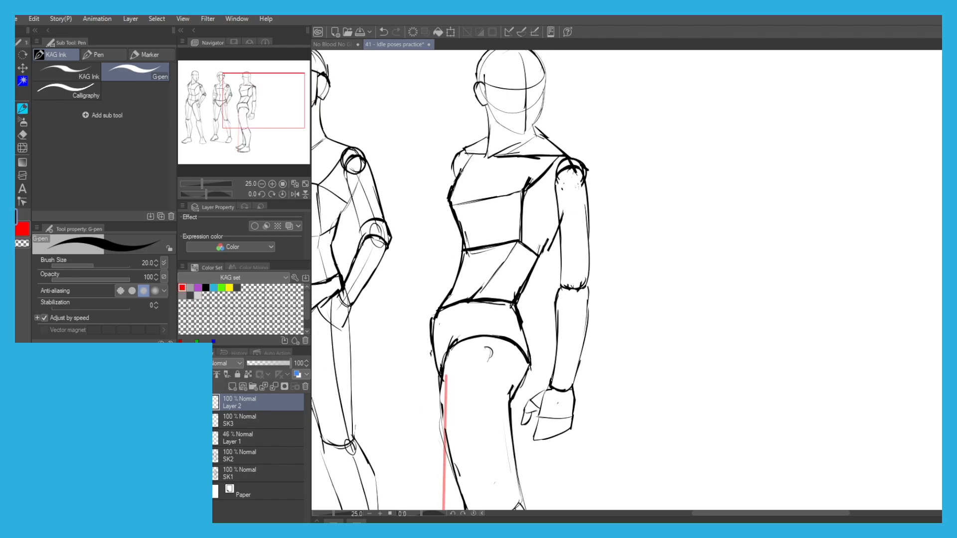
# Touch up both forearm contours just below the third figure's elbow.
pyautogui.scroll(-2, 448, 197)
pyautogui.moveTo(506, 241)
pyautogui.mouseDown()
pyautogui.moveTo(567, 217)
pyautogui.moveTo(565, 202)
pyautogui.moveTo(562, 219)
pyautogui.moveTo(529, 217)
pyautogui.mouseUp()
pyautogui.scroll(3, 534, 224)
pyautogui.press('c')
pyautogui.press('c')
pyautogui.moveTo(526, 225); pyautogui.dragTo(523, 240)
pyautogui.moveTo(566, 215); pyautogui.dragTo(562, 239)
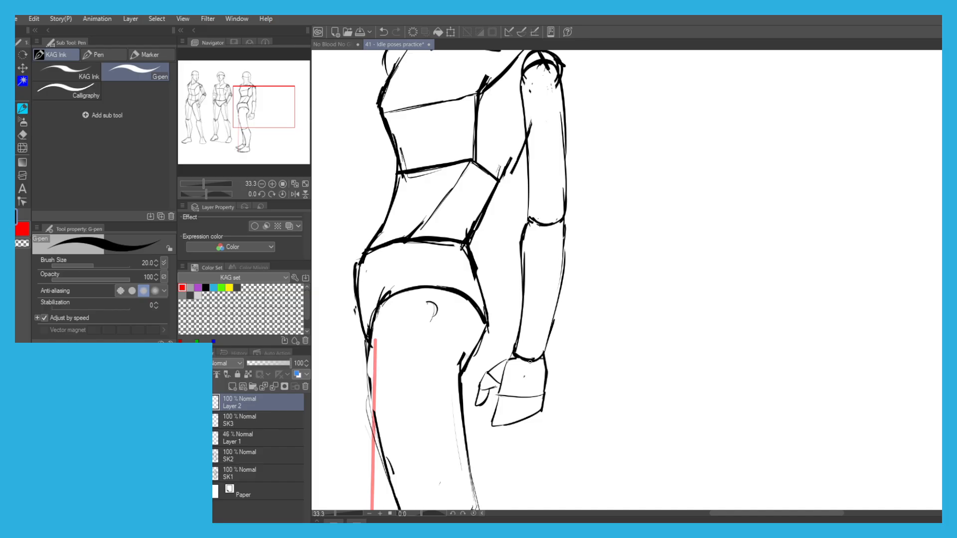
pyautogui.scroll(-1, 487, 374)
pyautogui.scroll(-4, 471, 344)
pyautogui.scroll(2, 425, 290)
pyautogui.moveTo(449, 398); pyautogui.dragTo(504, 273)
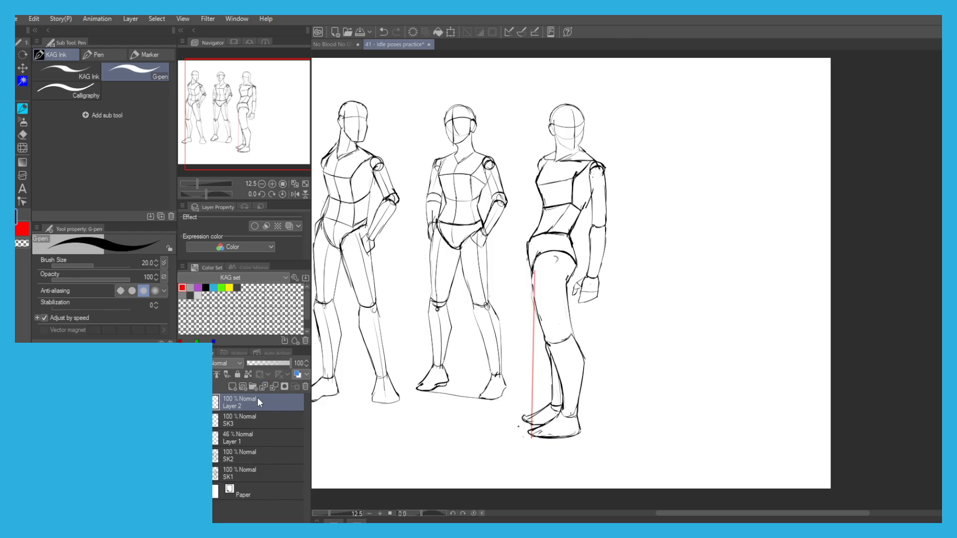
pyautogui.moveTo(378, 349); pyautogui.dragTo(420, 346)
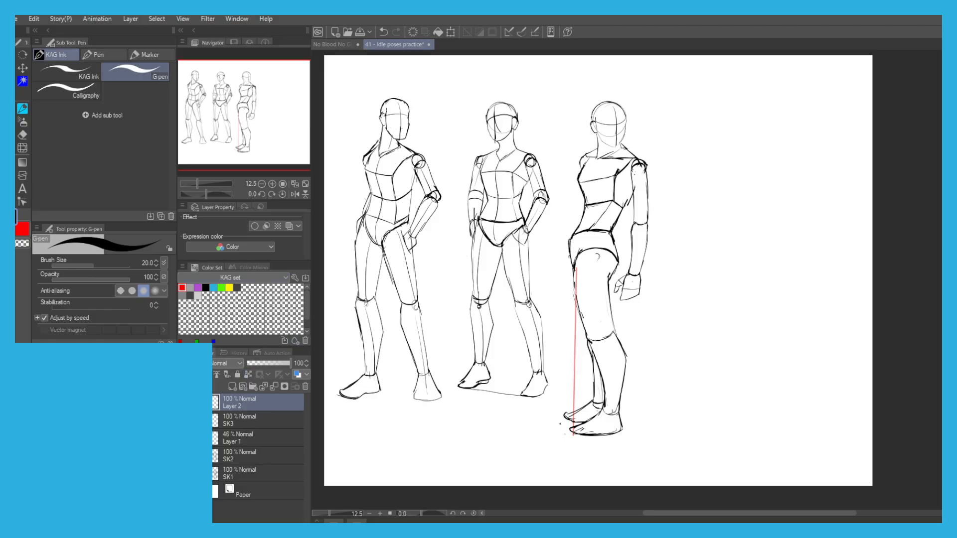
# Draw the chest's vertical centre line on the third figure's torso, working on layer SK3.
pyautogui.click(226, 420)
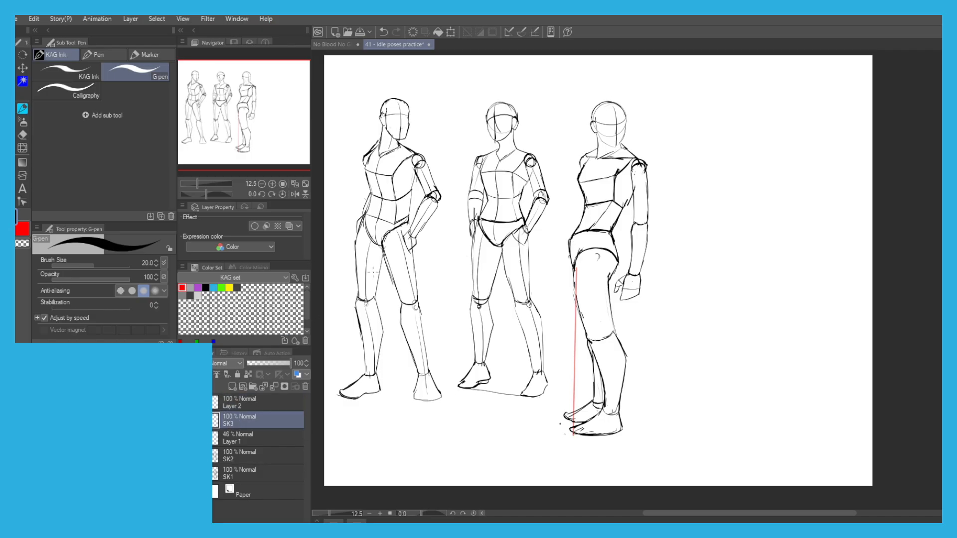
pyautogui.scroll(3, 596, 157)
pyautogui.hotkey('ctrl', 'z')
pyautogui.moveTo(602, 163)
pyautogui.mouseDown()
pyautogui.moveTo(585, 220)
pyautogui.moveTo(596, 279)
pyautogui.mouseUp()
pyautogui.hotkey('ctrl', 'z')
pyautogui.moveTo(586, 221)
pyautogui.mouseDown()
pyautogui.moveTo(595, 277)
pyautogui.moveTo(568, 352)
pyautogui.mouseUp()
pyautogui.hotkey('ctrl', 'z')
pyautogui.moveTo(588, 289); pyautogui.dragTo(556, 359)
pyautogui.hotkey('ctrl', 'z')
pyautogui.hotkey('ctrl', 'z')
pyautogui.scroll(-5, 532, 256)
pyautogui.moveTo(343, 228); pyautogui.dragTo(363, 233)
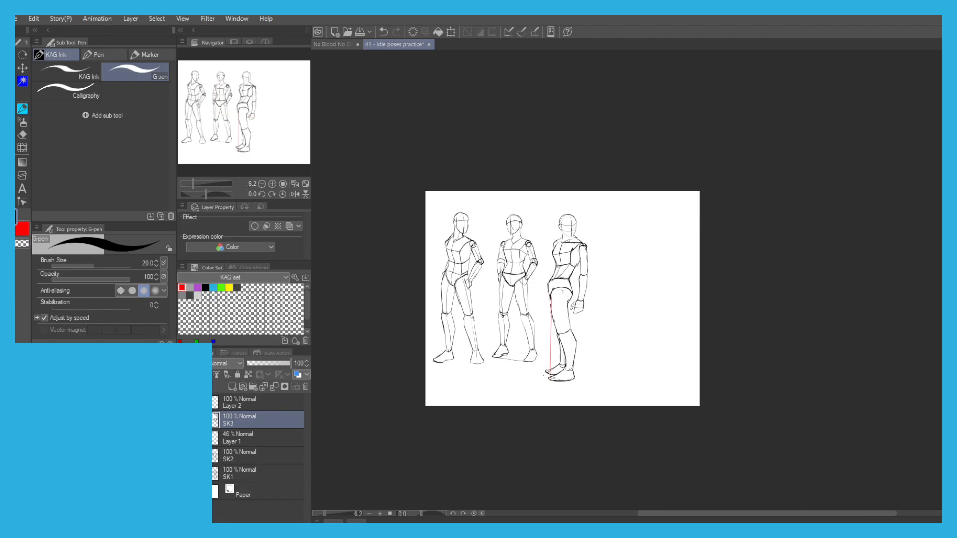
# Save the idle poses drawing and make Layer 2 the active layer.
pyautogui.hotkey('ctrl', 's')
pyautogui.click(235, 402)
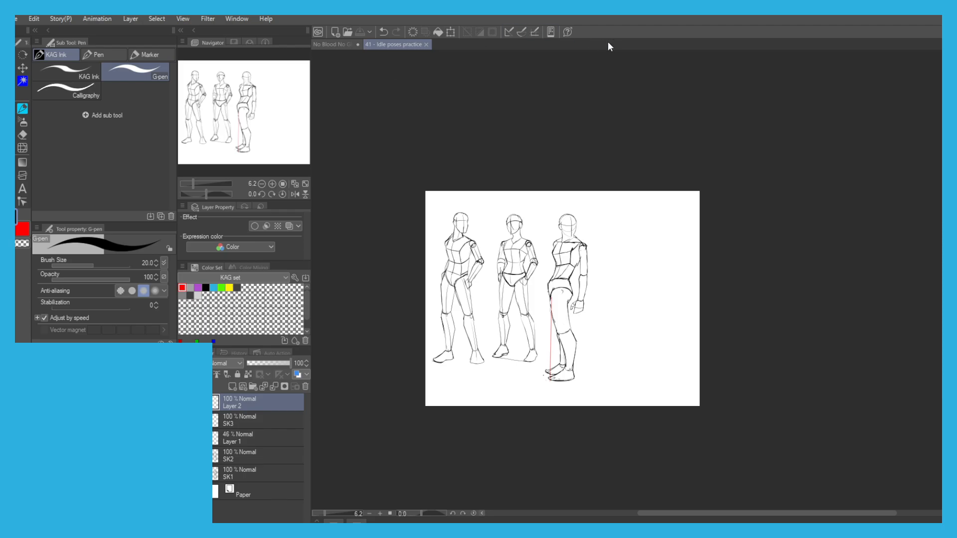
pyautogui.scroll(4, 538, 250)
pyautogui.moveTo(543, 196); pyautogui.dragTo(455, 229)
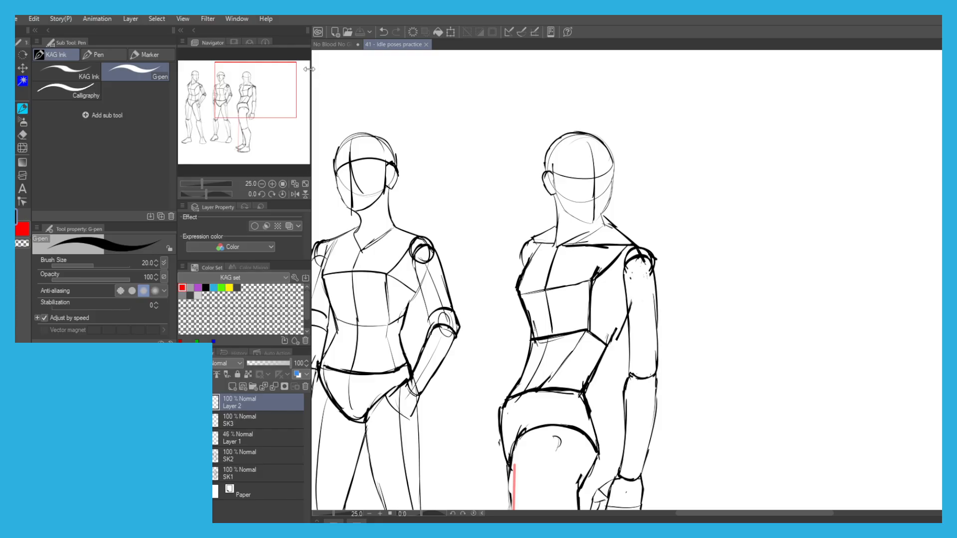
# View the No Blood No Glory storyboard document, and return to the idle poses drawing.
pyautogui.click(328, 44)
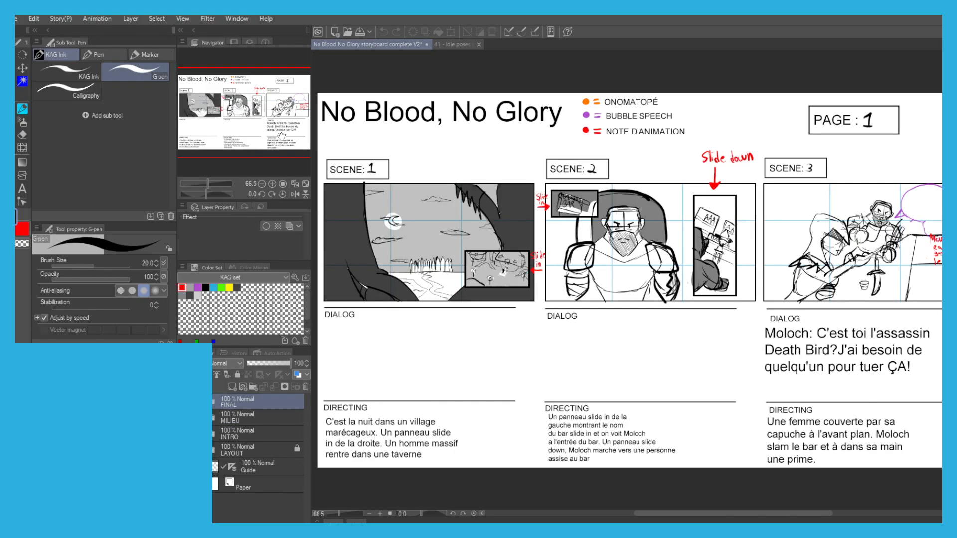
pyautogui.click(447, 45)
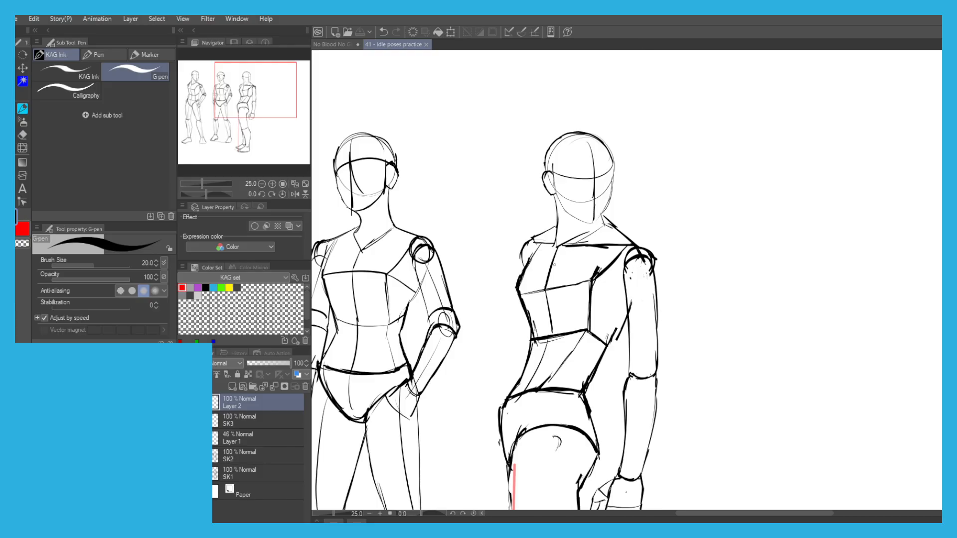
# Sketch the fourth figure's head circle in the empty area beside the third figure.
pyautogui.moveTo(566, 240); pyautogui.dragTo(416, 257)
pyautogui.scroll(-2, 456, 246)
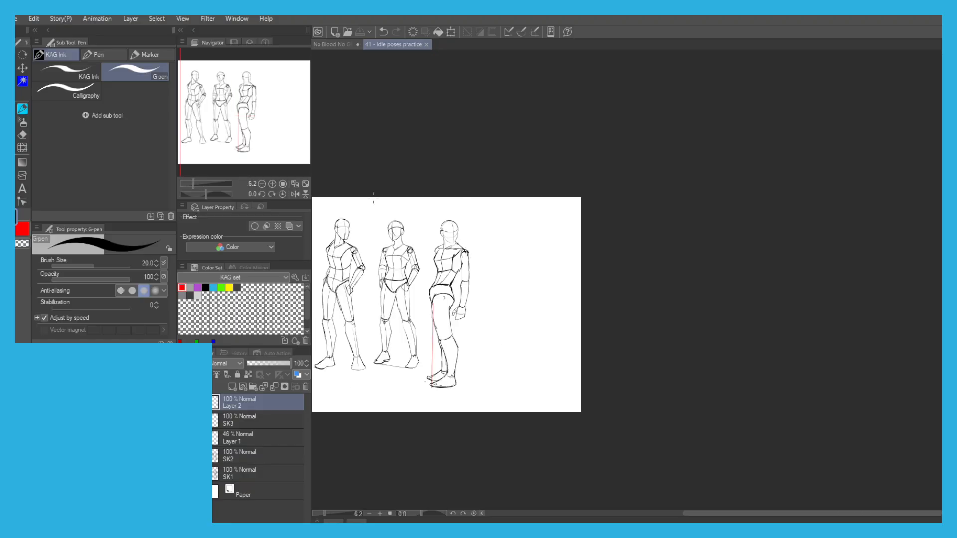
pyautogui.moveTo(371, 207); pyautogui.dragTo(409, 201)
pyautogui.scroll(1, 434, 247)
pyautogui.moveTo(475, 262); pyautogui.dragTo(398, 249)
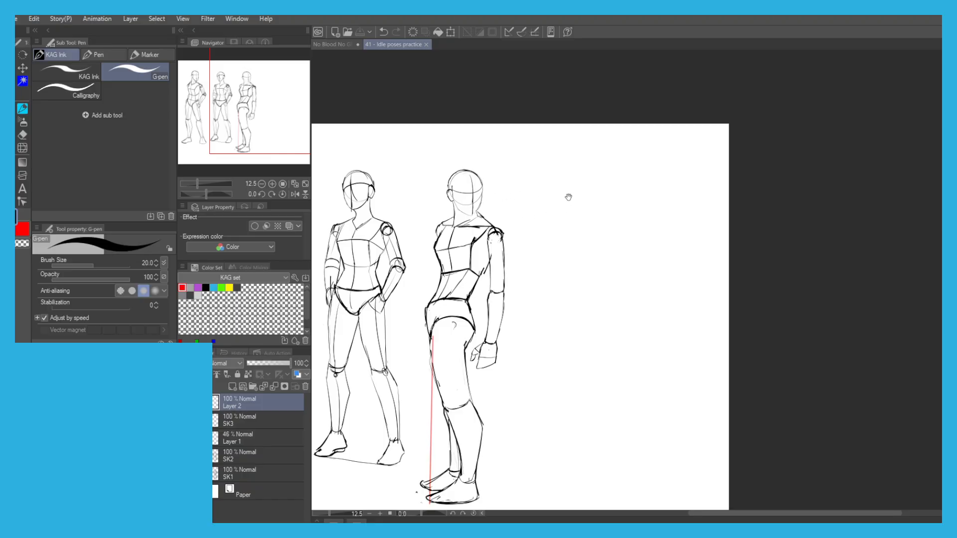
pyautogui.scroll(3, 585, 189)
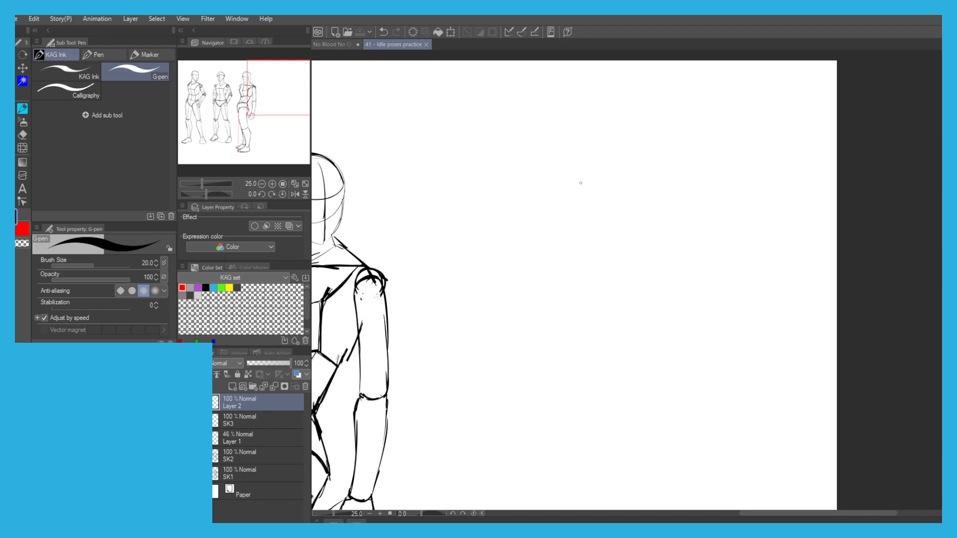
pyautogui.moveTo(554, 162)
pyautogui.mouseDown()
pyautogui.moveTo(580, 219)
pyautogui.moveTo(558, 161)
pyautogui.mouseUp()
pyautogui.hotkey('ctrl', 'z')
pyautogui.moveTo(550, 145); pyautogui.dragTo(533, 179)
pyautogui.hotkey('ctrl', 'z')
pyautogui.moveTo(574, 149)
pyautogui.mouseDown()
pyautogui.moveTo(512, 184)
pyautogui.moveTo(533, 151)
pyautogui.moveTo(575, 175)
pyautogui.moveTo(504, 186)
pyautogui.mouseUp()
pyautogui.hotkey('ctrl', 'z')
# Add curved guidelines to the fourth figure's head circle and sketch the cheek line down to the chin.
pyautogui.hotkey('ctrl', 'z')
pyautogui.hotkey('ctrl', 'z')
# Draw the straight side of the face and the jaw to the chin, and add the vertical face centre line.
pyautogui.hotkey('ctrl', 'z')
pyautogui.moveTo(567, 161)
pyautogui.mouseDown()
pyautogui.moveTo(572, 202)
pyautogui.moveTo(543, 225)
pyautogui.moveTo(529, 146)
pyautogui.moveTo(561, 152)
pyautogui.moveTo(576, 181)
pyautogui.mouseUp()
pyautogui.moveTo(526, 148)
pyautogui.mouseDown()
pyautogui.moveTo(564, 163)
pyautogui.moveTo(533, 220)
pyautogui.moveTo(569, 190)
pyautogui.mouseUp()
pyautogui.hotkey('ctrl', 'z')
pyautogui.hotkey('ctrl', 'z')
pyautogui.hotkey('ctrl', 'z')
pyautogui.moveTo(508, 192)
pyautogui.mouseDown()
pyautogui.moveTo(575, 183)
pyautogui.moveTo(529, 201)
pyautogui.moveTo(534, 254)
pyautogui.mouseUp()
pyautogui.hotkey('ctrl', 'z')
pyautogui.hotkey('ctrl', 'z')
pyautogui.hotkey('ctrl', 'z')
pyautogui.hotkey('ctrl', 'z')
pyautogui.scroll(1, 566, 202)
pyautogui.moveTo(567, 184); pyautogui.dragTo(567, 242)
pyautogui.hotkey('ctrl', 'z')
pyautogui.hotkey('ctrl', 'z')
pyautogui.hotkey('ctrl', 'z')
pyautogui.moveTo(567, 178); pyautogui.dragTo(567, 235)
pyautogui.moveTo(566, 236); pyautogui.dragTo(548, 265)
pyautogui.hotkey('ctrl', 'z')
pyautogui.hotkey('ctrl', 'z')
pyautogui.moveTo(566, 236)
pyautogui.mouseDown()
pyautogui.moveTo(533, 263)
pyautogui.moveTo(500, 248)
pyautogui.moveTo(480, 185)
pyautogui.mouseUp()
pyautogui.hotkey('ctrl', 'z')
pyautogui.hotkey('ctrl', 'z')
pyautogui.hotkey('ctrl', 'z')
pyautogui.hotkey('ctrl', 'z')
pyautogui.hotkey('ctrl', 'z')
pyautogui.moveTo(522, 264)
pyautogui.mouseDown()
pyautogui.moveTo(510, 192)
pyautogui.moveTo(518, 142)
pyautogui.mouseUp()
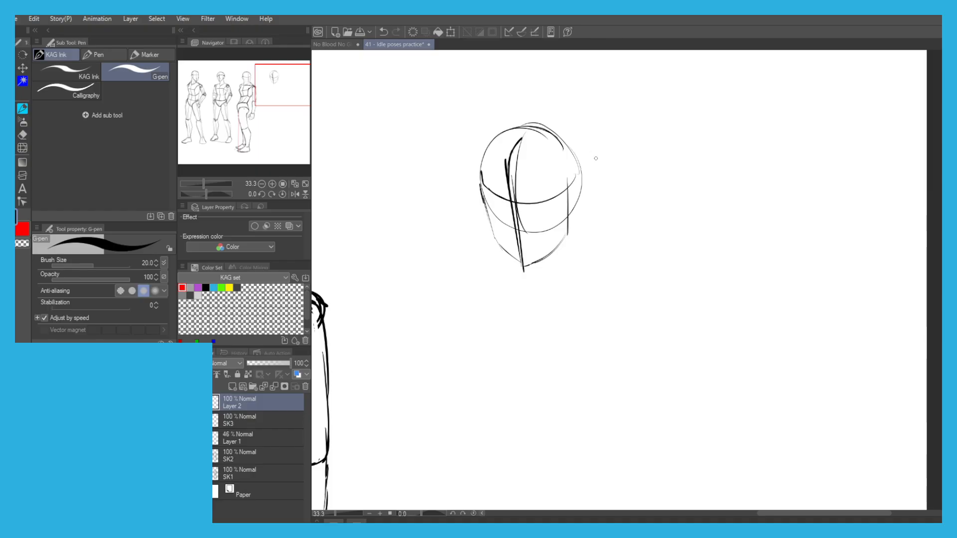
# Add the ear at the side of the fourth figure's head and thicken the cranium outline.
pyautogui.moveTo(568, 196)
pyautogui.mouseDown()
pyautogui.moveTo(581, 183)
pyautogui.moveTo(570, 220)
pyautogui.mouseUp()
pyautogui.hotkey('ctrl', 'z')
pyautogui.hotkey('ctrl', 'z')
pyautogui.hotkey('ctrl', 'z')
pyautogui.hotkey('ctrl', 'z')
pyautogui.moveTo(579, 161); pyautogui.dragTo(582, 175)
pyautogui.hotkey('ctrl', 'z')
pyautogui.moveTo(568, 140)
pyautogui.mouseDown()
pyautogui.moveTo(580, 180)
pyautogui.moveTo(574, 155)
pyautogui.mouseUp()
pyautogui.moveTo(479, 182)
pyautogui.mouseDown()
pyautogui.moveTo(482, 158)
pyautogui.moveTo(508, 129)
pyautogui.moveTo(543, 124)
pyautogui.moveTo(564, 141)
pyautogui.mouseUp()
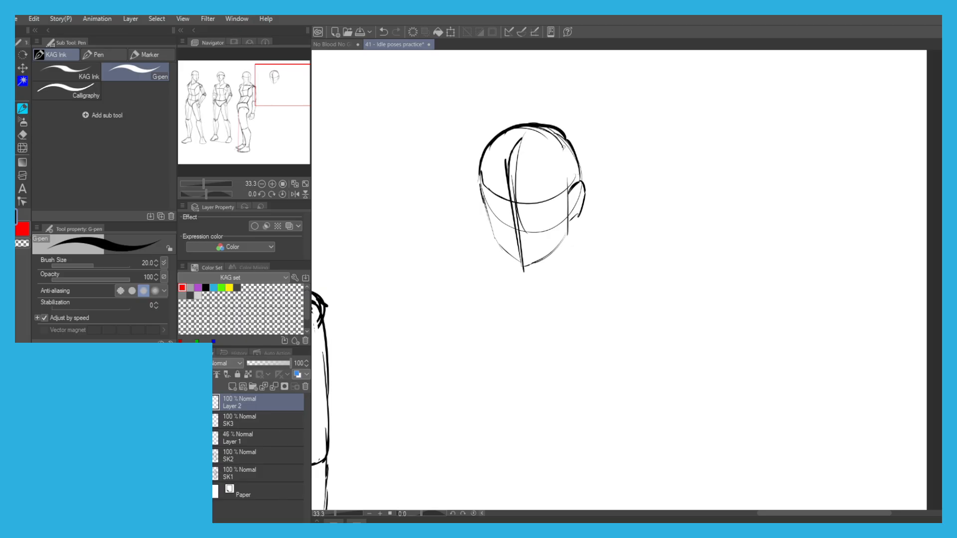
# Draw the two neck lines descending from below the fourth figure's ear and from the jaw.
pyautogui.moveTo(549, 276); pyautogui.dragTo(555, 219)
pyautogui.hotkey('ctrl', 'z')
pyautogui.moveTo(580, 162); pyautogui.dragTo(583, 202)
pyautogui.hotkey('ctrl', 'z')
pyautogui.hotkey('ctrl', 'z')
pyautogui.moveTo(515, 185); pyautogui.dragTo(513, 227)
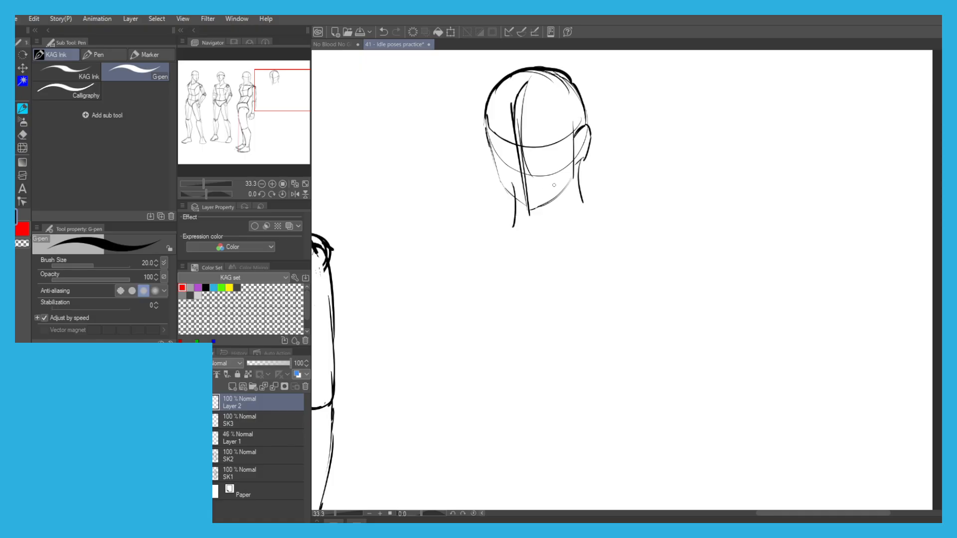
# Redraw the lower neck lines and close the neck base with a slanted line meeting in a point below the chin.
pyautogui.hotkey('ctrl', 'z')
pyautogui.hotkey('ctrl', 'z')
pyautogui.hotkey('ctrl', 'z')
pyautogui.moveTo(515, 181); pyautogui.dragTo(510, 229)
pyautogui.hotkey('ctrl', 'z')
pyautogui.moveTo(576, 157)
pyautogui.mouseDown()
pyautogui.moveTo(585, 220)
pyautogui.moveTo(527, 256)
pyautogui.mouseUp()
pyautogui.hotkey('ctrl', 'z')
pyautogui.hotkey('ctrl', 'z')
pyautogui.hotkey('ctrl', 'z')
pyautogui.moveTo(584, 214); pyautogui.dragTo(520, 253)
pyautogui.hotkey('ctrl', 'z')
pyautogui.moveTo(508, 219); pyautogui.dragTo(460, 237)
pyautogui.moveTo(507, 215); pyautogui.dragTo(462, 237)
pyautogui.hotkey('ctrl', 'z')
pyautogui.hotkey('ctrl', 'z')
pyautogui.moveTo(511, 210); pyautogui.dragTo(495, 219)
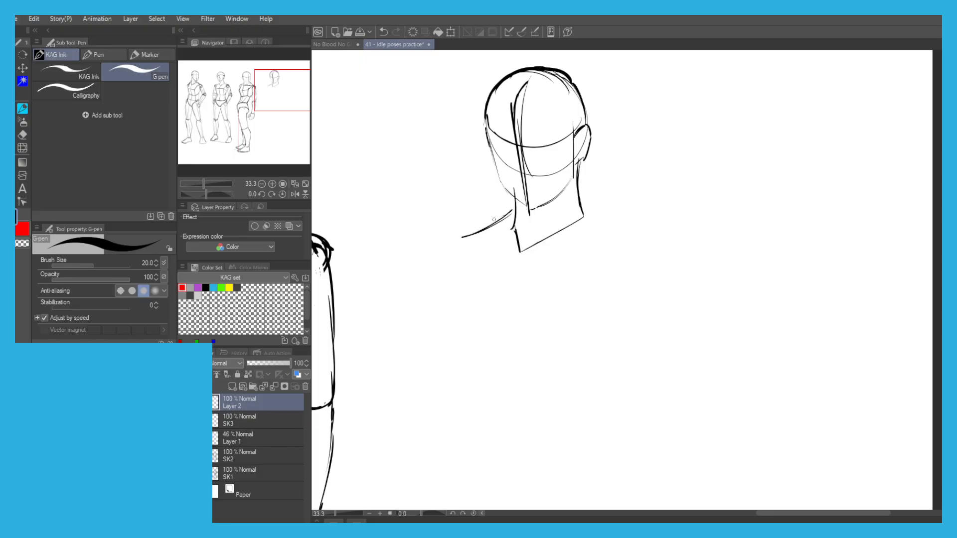
# Sketch light slanted guidelines across the base of the neck to set the tilt of the shoulders.
pyautogui.hotkey('ctrl', 'z')
pyautogui.hotkey('ctrl', 'z')
pyautogui.hotkey('ctrl', 'z')
pyautogui.moveTo(606, 211); pyautogui.dragTo(469, 223)
pyautogui.hotkey('ctrl', 'z')
pyautogui.moveTo(623, 207); pyautogui.dragTo(590, 209)
pyautogui.moveTo(452, 229); pyautogui.dragTo(538, 222)
pyautogui.hotkey('ctrl', 'z')
pyautogui.moveTo(624, 206)
pyautogui.mouseDown()
pyautogui.moveTo(474, 228)
pyautogui.moveTo(574, 220)
pyautogui.mouseUp()
pyautogui.moveTo(448, 216); pyautogui.dragTo(484, 206)
# Draw the sloping trapezius wedges on both sides of the neck, closed underneath by the collar lines.
pyautogui.hotkey('ctrl', 'z')
pyautogui.moveTo(542, 205)
pyautogui.mouseDown()
pyautogui.moveTo(487, 239)
pyautogui.moveTo(495, 235)
pyautogui.mouseUp()
pyautogui.hotkey('ctrl', 'z')
pyautogui.moveTo(617, 198)
pyautogui.mouseDown()
pyautogui.moveTo(635, 207)
pyautogui.moveTo(657, 197)
pyautogui.mouseUp()
pyautogui.hotkey('ctrl', 'z')
pyautogui.hotkey('ctrl', 'z')
pyautogui.hotkey('ctrl', 'z')
pyautogui.moveTo(567, 240)
pyautogui.mouseDown()
pyautogui.moveTo(661, 200)
pyautogui.moveTo(556, 242)
pyautogui.moveTo(663, 208)
pyautogui.moveTo(669, 195)
pyautogui.mouseUp()
pyautogui.hotkey('ctrl', 'z')
pyautogui.hotkey('ctrl', 'z')
pyautogui.hotkey('ctrl', 'z')
pyautogui.moveTo(612, 184)
pyautogui.mouseDown()
pyautogui.moveTo(665, 200)
pyautogui.moveTo(626, 212)
pyautogui.mouseUp()
pyautogui.hotkey('ctrl', 'z')
pyautogui.moveTo(547, 243); pyautogui.dragTo(483, 243)
pyautogui.moveTo(542, 208)
pyautogui.mouseDown()
pyautogui.moveTo(484, 243)
pyautogui.moveTo(508, 234)
pyautogui.mouseUp()
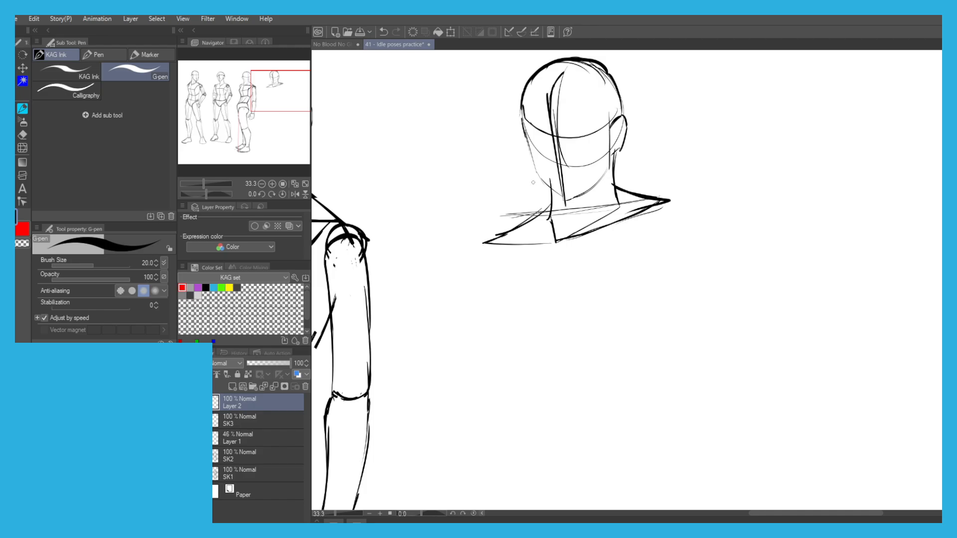
# Try to draw the chest's side edges down from the fourth figure's shoulders.
pyautogui.scroll(-1, 527, 166)
pyautogui.moveTo(487, 181); pyautogui.dragTo(501, 144)
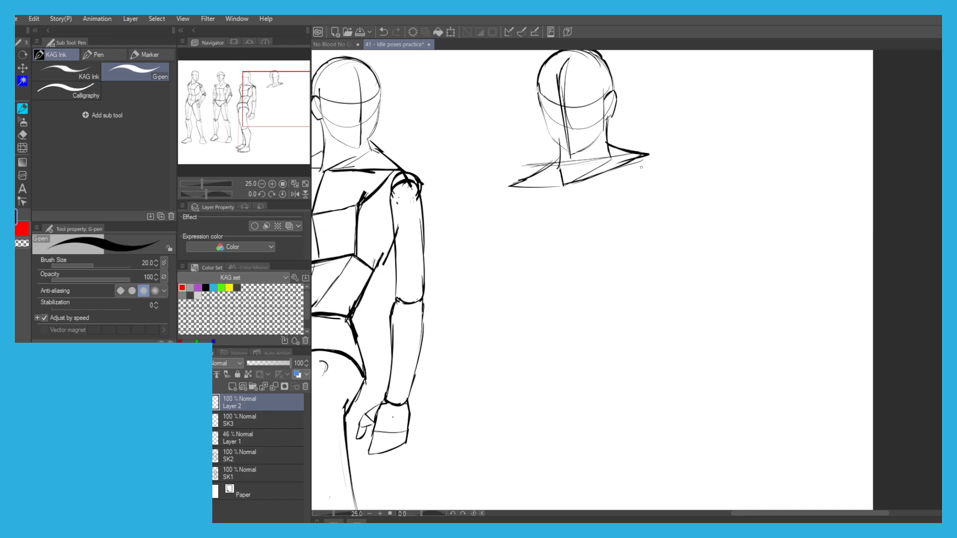
pyautogui.moveTo(649, 158); pyautogui.dragTo(665, 189)
pyautogui.hotkey('ctrl', 'z')
pyautogui.moveTo(542, 185)
pyautogui.mouseDown()
pyautogui.moveTo(517, 216)
pyautogui.moveTo(526, 206)
pyautogui.moveTo(519, 227)
pyautogui.moveTo(535, 268)
pyautogui.mouseUp()
pyautogui.hotkey('ctrl', 'z')
# Draw the upper edge of the chest under the far shoulder, slanting outward toward the armpit.
pyautogui.hotkey('ctrl', 'z')
pyautogui.hotkey('ctrl', 'z')
pyautogui.hotkey('ctrl', 'z')
pyautogui.hotkey('ctrl', 'z')
# Extend the far side of the chest downward and draw the curved bottom edge of the ribcage.
pyautogui.hotkey('ctrl', 'z')
pyautogui.hotkey('ctrl', 'z')
pyautogui.hotkey('ctrl', 'z')
pyautogui.hotkey('ctrl', 'z')
pyautogui.moveTo(534, 188)
pyautogui.mouseDown()
pyautogui.moveTo(514, 217)
pyautogui.moveTo(527, 257)
pyautogui.mouseUp()
pyautogui.hotkey('ctrl', 'z')
pyautogui.hotkey('ctrl', 'z')
pyautogui.moveTo(515, 218); pyautogui.dragTo(532, 271)
pyautogui.hotkey('ctrl', 'z')
pyautogui.hotkey('ctrl', 'z')
pyautogui.hotkey('ctrl', 'z')
pyautogui.moveTo(532, 189); pyautogui.dragTo(515, 220)
pyautogui.hotkey('ctrl', 'z')
pyautogui.hotkey('ctrl', 'z')
pyautogui.hotkey('ctrl', 'z')
pyautogui.moveTo(534, 186)
pyautogui.mouseDown()
pyautogui.moveTo(513, 224)
pyautogui.moveTo(519, 271)
pyautogui.mouseUp()
pyautogui.hotkey('ctrl', 'z')
pyautogui.moveTo(513, 225)
pyautogui.mouseDown()
pyautogui.moveTo(518, 288)
pyautogui.moveTo(586, 286)
pyautogui.mouseUp()
pyautogui.hotkey('ctrl', 'z')
pyautogui.hotkey('ctrl', 'z')
pyautogui.hotkey('ctrl', 'z')
pyautogui.hotkey('ctrl', 'z')
pyautogui.moveTo(518, 288); pyautogui.dragTo(603, 281)
pyautogui.hotkey('ctrl', 'z')
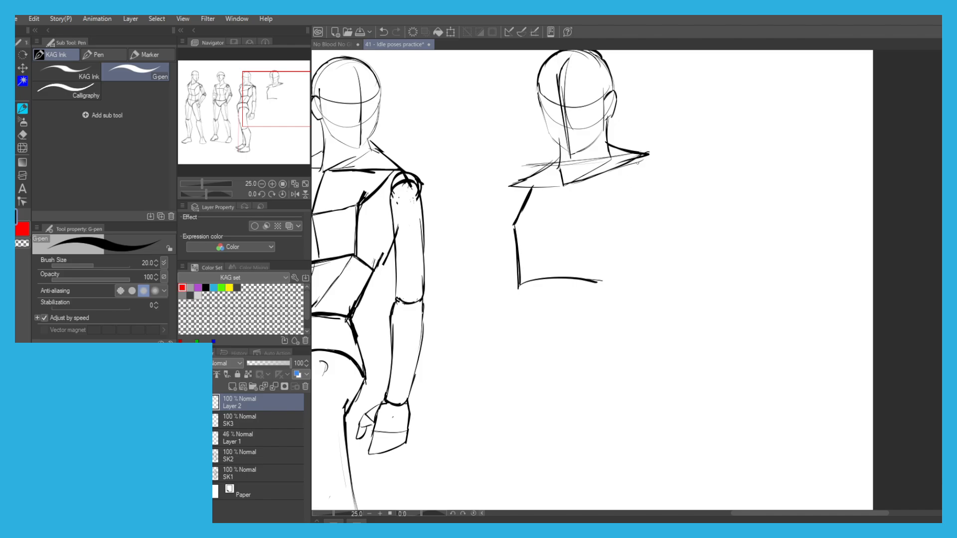
# Draw the outer edge of the chest below the near shoulder, tapering inward toward the ribcage's bottom.
pyautogui.moveTo(642, 158); pyautogui.dragTo(656, 189)
pyautogui.moveTo(643, 162)
pyautogui.mouseDown()
pyautogui.moveTo(656, 184)
pyautogui.moveTo(643, 177)
pyautogui.moveTo(651, 188)
pyautogui.moveTo(621, 272)
pyautogui.mouseUp()
pyautogui.hotkey('ctrl', 'z')
# Draw a diagonal line from the near shoulder into the chest to separate the front plane from the side plane.
pyautogui.hotkey('ctrl', 'z')
pyautogui.hotkey('ctrl', 'z')
pyautogui.hotkey('ctrl', 'z')
pyautogui.hotkey('ctrl', 'z')
pyautogui.moveTo(653, 190); pyautogui.dragTo(617, 276)
pyautogui.moveTo(645, 229); pyautogui.dragTo(612, 285)
pyautogui.moveTo(626, 165); pyautogui.dragTo(603, 201)
pyautogui.hotkey('ctrl', 'z')
pyautogui.moveTo(634, 159); pyautogui.dragTo(594, 219)
pyautogui.hotkey('ctrl', 'z')
pyautogui.hotkey('ctrl', 'z')
pyautogui.moveTo(632, 158); pyautogui.dragTo(593, 220)
pyautogui.hotkey('ctrl', 'z')
pyautogui.moveTo(629, 163); pyautogui.dragTo(598, 214)
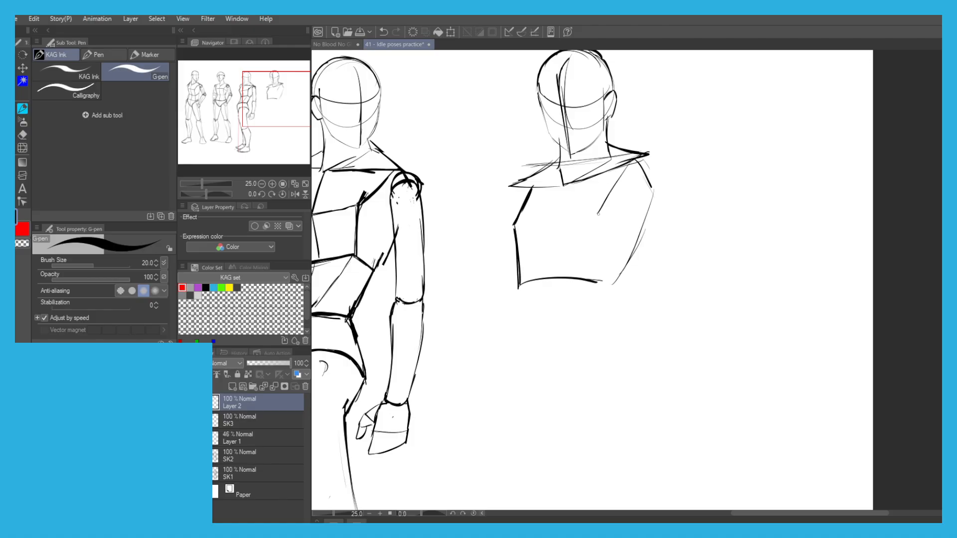
# Examine the torsos of the finished figures to compare their chest planes with the fourth figure's.
pyautogui.moveTo(394, 199); pyautogui.dragTo(550, 190)
pyautogui.moveTo(419, 189); pyautogui.dragTo(541, 190)
pyautogui.moveTo(364, 184); pyautogui.dragTo(501, 190)
pyautogui.scroll(-2, 428, 171)
pyautogui.scroll(3, 365, 150)
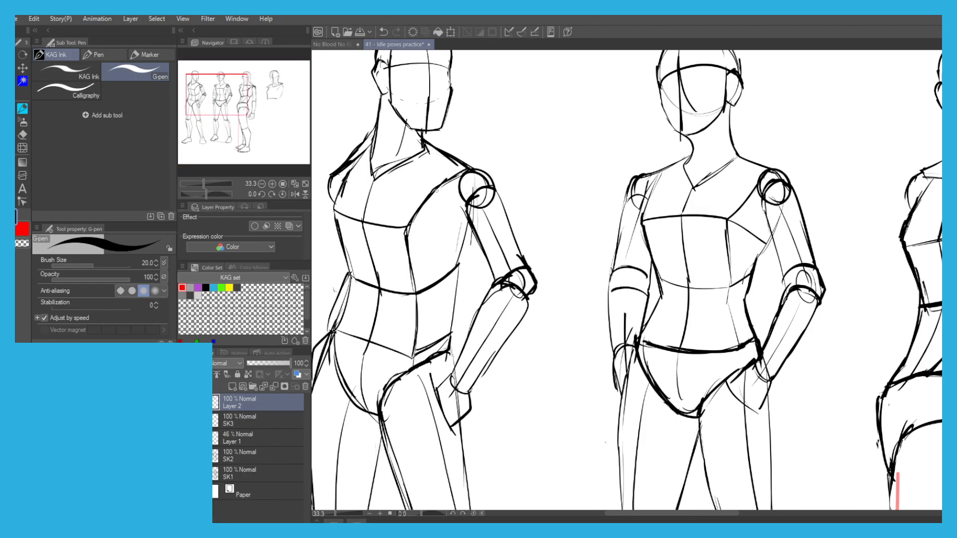
pyautogui.moveTo(720, 177); pyautogui.dragTo(438, 190)
pyautogui.moveTo(847, 175); pyautogui.dragTo(413, 164)
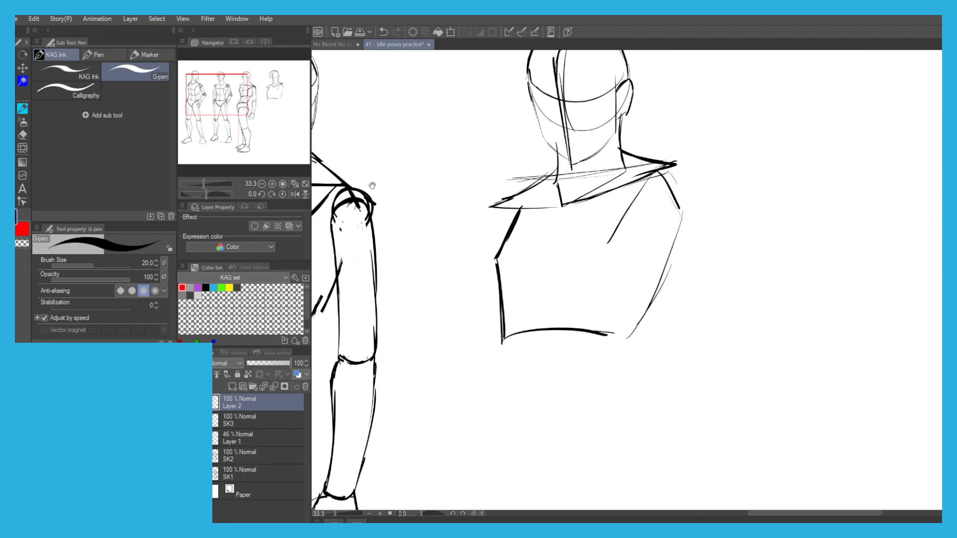
# Start a small demonstration chest box beside the fourth figure with its top edge and far side edges.
pyautogui.moveTo(761, 140); pyautogui.dragTo(630, 164)
pyautogui.moveTo(731, 149)
pyautogui.mouseDown()
pyautogui.moveTo(641, 156)
pyautogui.moveTo(658, 154)
pyautogui.moveTo(623, 208)
pyautogui.mouseUp()
pyautogui.hotkey('ctrl', 'z')
# Complete the demonstration box with its side plane and bottom edge, and divide its front with horizontal and vertical lines.
pyautogui.hotkey('ctrl', 'z')
pyautogui.hotkey('ctrl', 'z')
pyautogui.moveTo(659, 148); pyautogui.dragTo(625, 187)
pyautogui.moveTo(629, 187); pyautogui.dragTo(640, 250)
pyautogui.moveTo(735, 150)
pyautogui.mouseDown()
pyautogui.moveTo(747, 183)
pyautogui.moveTo(721, 239)
pyautogui.moveTo(673, 255)
pyautogui.moveTo(647, 246)
pyautogui.mouseUp()
pyautogui.hotkey('ctrl', 'z')
pyautogui.moveTo(726, 226)
pyautogui.mouseDown()
pyautogui.moveTo(719, 254)
pyautogui.moveTo(649, 246)
pyautogui.mouseUp()
pyautogui.moveTo(640, 252); pyautogui.dragTo(700, 248)
pyautogui.hotkey('ctrl', 'z')
pyautogui.moveTo(724, 153)
pyautogui.mouseDown()
pyautogui.moveTo(694, 199)
pyautogui.moveTo(710, 253)
pyautogui.mouseUp()
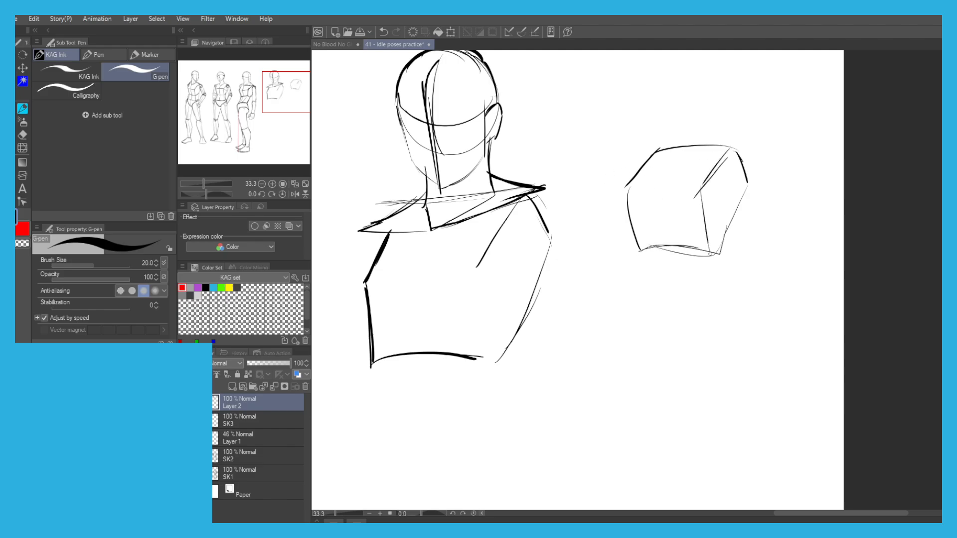
pyautogui.moveTo(622, 190); pyautogui.dragTo(710, 191)
pyautogui.moveTo(684, 148)
pyautogui.mouseDown()
pyautogui.moveTo(659, 192)
pyautogui.moveTo(667, 251)
pyautogui.mouseUp()
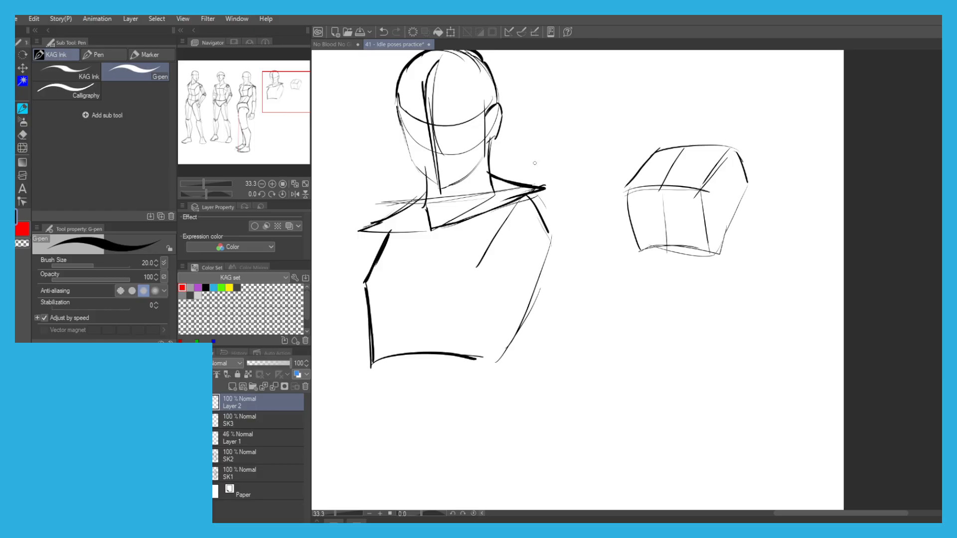
# Select the demonstration chest box, delete it and clear the selection.
pyautogui.press('m')
pyautogui.moveTo(742, 253)
pyautogui.mouseDown()
pyautogui.moveTo(625, 254)
pyautogui.moveTo(760, 252)
pyautogui.mouseUp()
pyautogui.press('Delete')
pyautogui.click(586, 294)
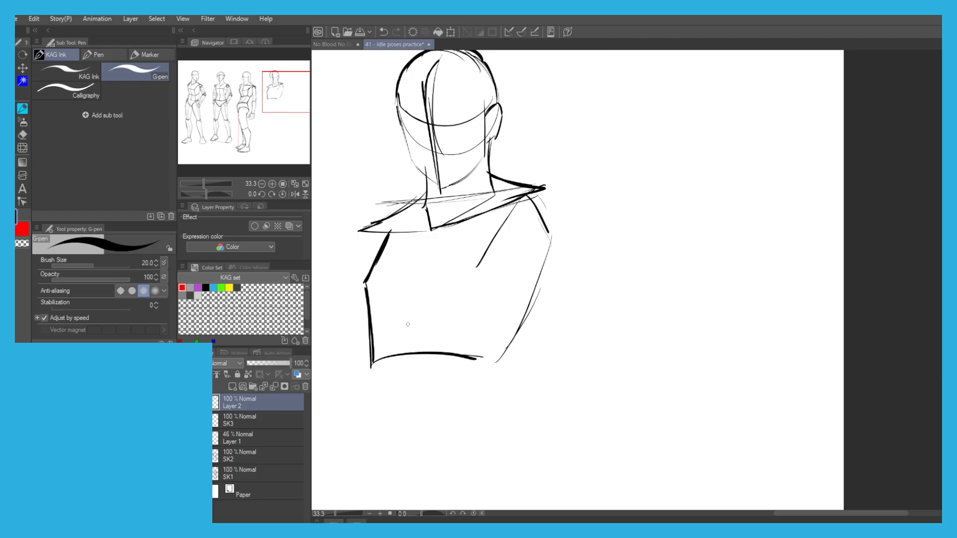
# Draw the vertical edge between the chest's front and side planes and join the planes at the bottom corner.
pyautogui.moveTo(468, 356); pyautogui.dragTo(495, 375)
pyautogui.moveTo(478, 299); pyautogui.dragTo(480, 360)
pyautogui.hotkey('ctrl', 'z')
pyautogui.hotkey('ctrl', 'z')
pyautogui.moveTo(477, 269); pyautogui.dragTo(480, 362)
pyautogui.moveTo(467, 230); pyautogui.dragTo(497, 224)
pyautogui.moveTo(544, 333); pyautogui.dragTo(528, 367)
pyautogui.moveTo(528, 368)
pyautogui.mouseDown()
pyautogui.moveTo(507, 347)
pyautogui.moveTo(412, 347)
pyautogui.mouseUp()
# Erase the upper far edge of the chest and redraw it with a higher corner at the armpit.
pyautogui.moveTo(400, 220); pyautogui.dragTo(425, 215)
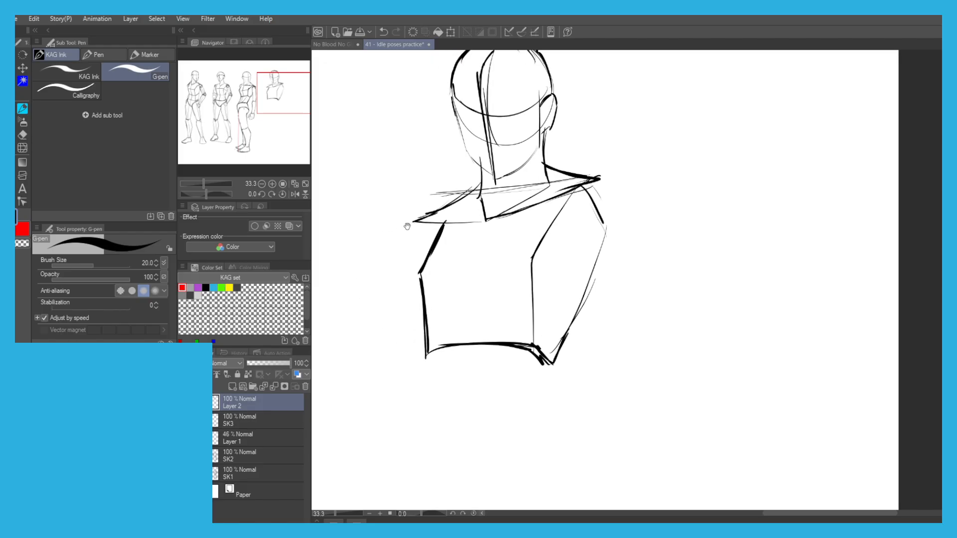
pyautogui.press('e')
pyautogui.moveTo(421, 273); pyautogui.dragTo(438, 239)
pyautogui.press('p')
pyautogui.moveTo(427, 315); pyautogui.dragTo(424, 260)
pyautogui.moveTo(424, 286); pyautogui.dragTo(423, 258)
pyautogui.hotkey('ctrl', 'z')
pyautogui.moveTo(446, 223)
pyautogui.mouseDown()
pyautogui.moveTo(423, 253)
pyautogui.moveTo(424, 281)
pyautogui.mouseUp()
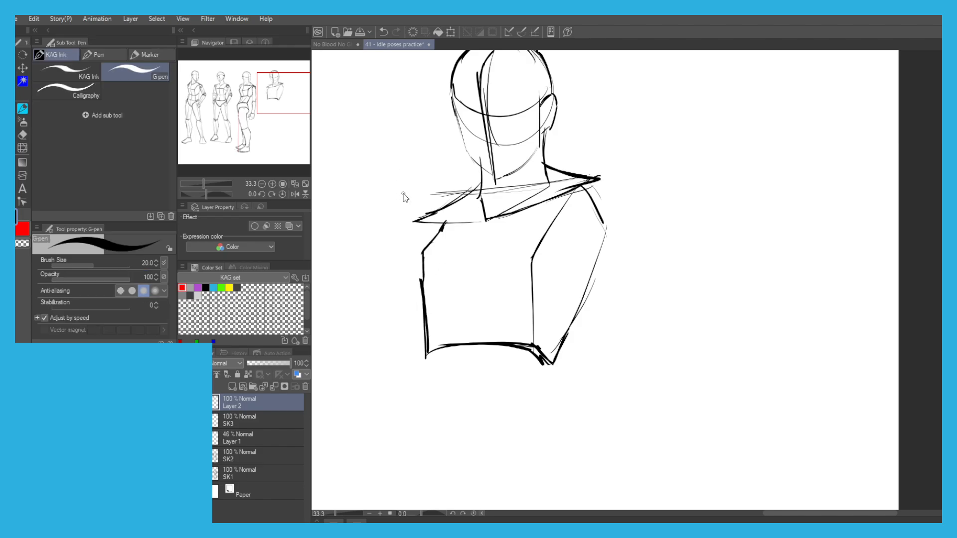
# Sketch the slanted top plane of a new demonstration chest box in the empty space beside the figure.
pyautogui.scroll(-1, 403, 193)
pyautogui.moveTo(573, 180); pyautogui.dragTo(547, 218)
pyautogui.scroll(1, 629, 164)
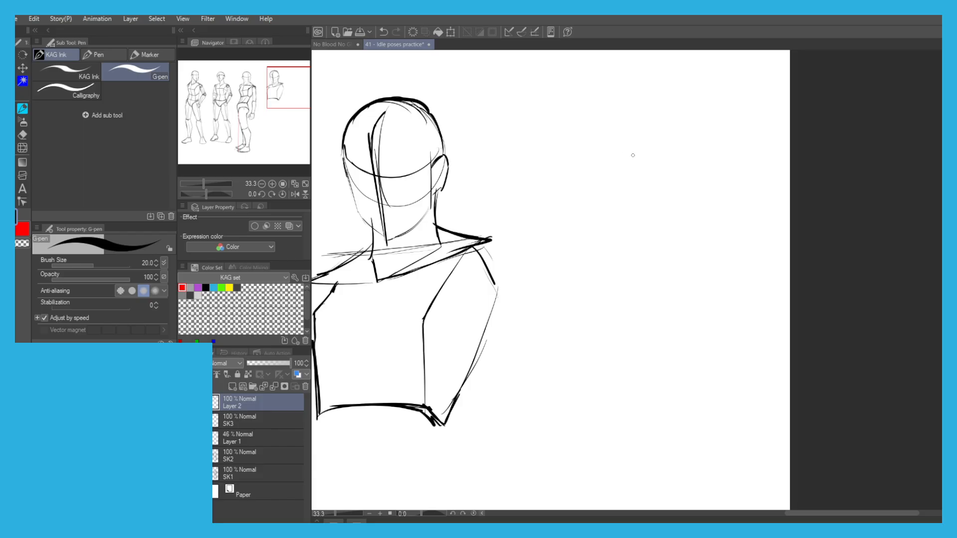
pyautogui.hotkey('ctrl', 'z')
pyautogui.moveTo(655, 139)
pyautogui.mouseDown()
pyautogui.moveTo(583, 168)
pyautogui.moveTo(592, 166)
pyautogui.mouseUp()
pyautogui.hotkey('ctrl', 'z')
pyautogui.moveTo(659, 136)
pyautogui.mouseDown()
pyautogui.moveTo(569, 171)
pyautogui.moveTo(679, 156)
pyautogui.moveTo(585, 205)
pyautogui.mouseUp()
pyautogui.hotkey('ctrl', 'z')
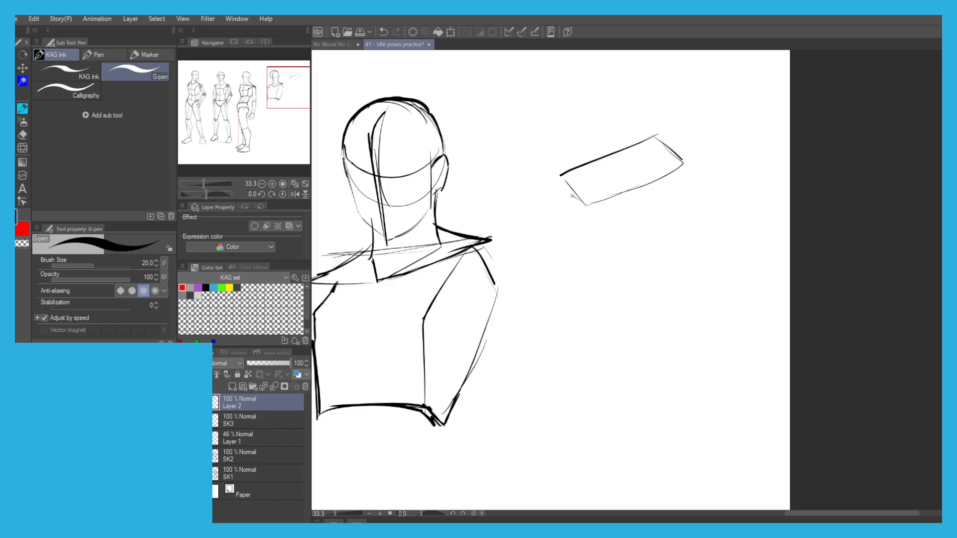
# Add the demonstration box's side plane and the upper part of its front plane.
pyautogui.moveTo(682, 163)
pyautogui.mouseDown()
pyautogui.moveTo(687, 201)
pyautogui.moveTo(665, 255)
pyautogui.moveTo(623, 266)
pyautogui.moveTo(579, 245)
pyautogui.mouseUp()
pyautogui.moveTo(560, 179)
pyautogui.mouseDown()
pyautogui.moveTo(563, 217)
pyautogui.moveTo(563, 205)
pyautogui.moveTo(585, 251)
pyautogui.mouseUp()
pyautogui.hotkey('ctrl', 'z')
pyautogui.hotkey('ctrl', 'z')
pyautogui.moveTo(585, 205); pyautogui.dragTo(595, 228)
pyautogui.hotkey('ctrl', 'z')
pyautogui.moveTo(586, 204); pyautogui.dragTo(602, 233)
# Draw the box's lower front plane below a curved fold line and add a centre line down the front.
pyautogui.hotkey('ctrl', 'z')
pyautogui.hotkey('ctrl', 'z')
pyautogui.moveTo(596, 270); pyautogui.dragTo(599, 239)
pyautogui.moveTo(683, 210); pyautogui.dragTo(604, 233)
pyautogui.hotkey('ctrl', 'z')
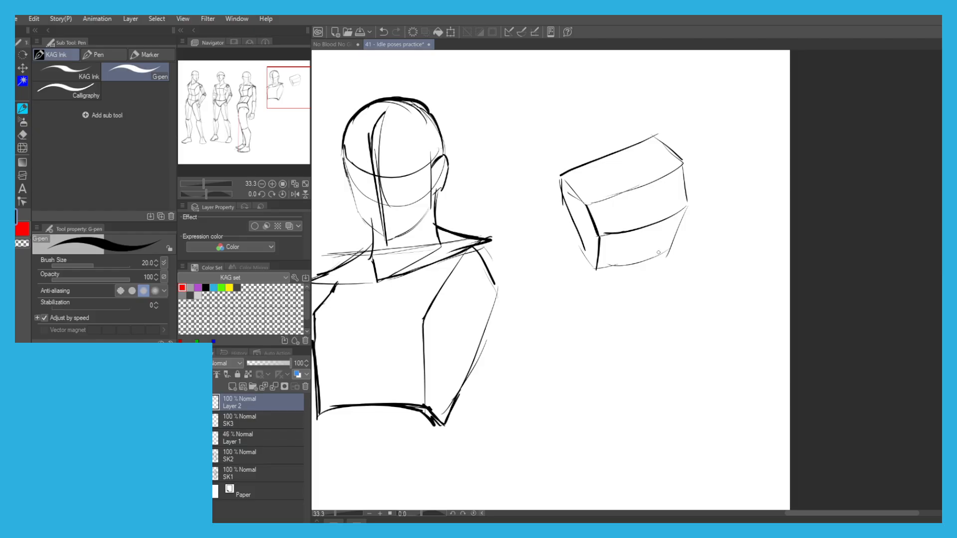
pyautogui.moveTo(636, 180); pyautogui.dragTo(648, 224)
pyautogui.moveTo(647, 227); pyautogui.dragTo(636, 265)
# Draw a cone-shaped light source with short rays aimed at the box, and hatch the lower front plane as shadow.
pyautogui.moveTo(735, 119)
pyautogui.mouseDown()
pyautogui.moveTo(732, 132)
pyautogui.moveTo(746, 116)
pyautogui.moveTo(729, 145)
pyautogui.moveTo(722, 120)
pyautogui.moveTo(721, 141)
pyautogui.mouseUp()
pyautogui.press('c')
pyautogui.press('c')
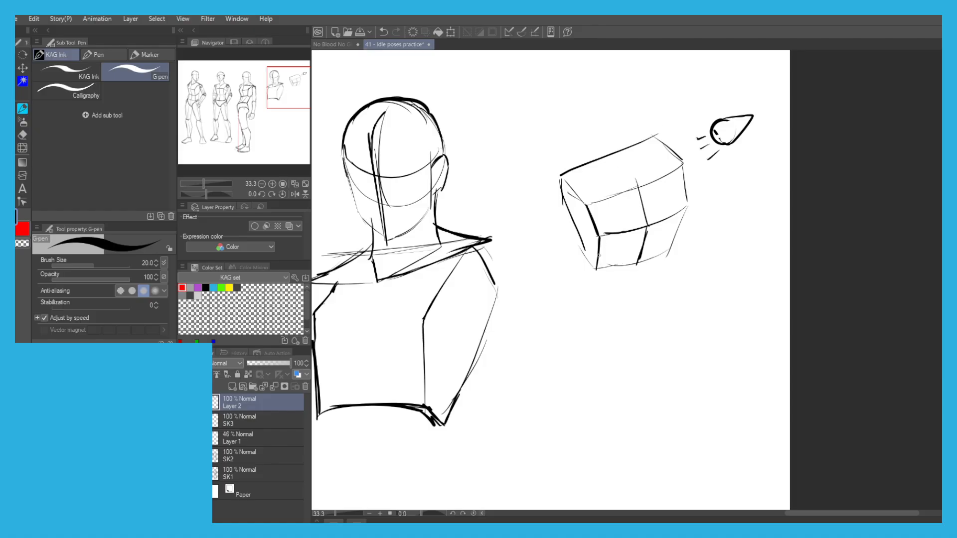
pyautogui.moveTo(612, 267)
pyautogui.mouseDown()
pyautogui.moveTo(602, 241)
pyautogui.moveTo(628, 259)
pyautogui.moveTo(619, 237)
pyautogui.moveTo(642, 261)
pyautogui.moveTo(641, 240)
pyautogui.moveTo(670, 252)
pyautogui.moveTo(661, 219)
pyautogui.moveTo(683, 224)
pyautogui.mouseUp()
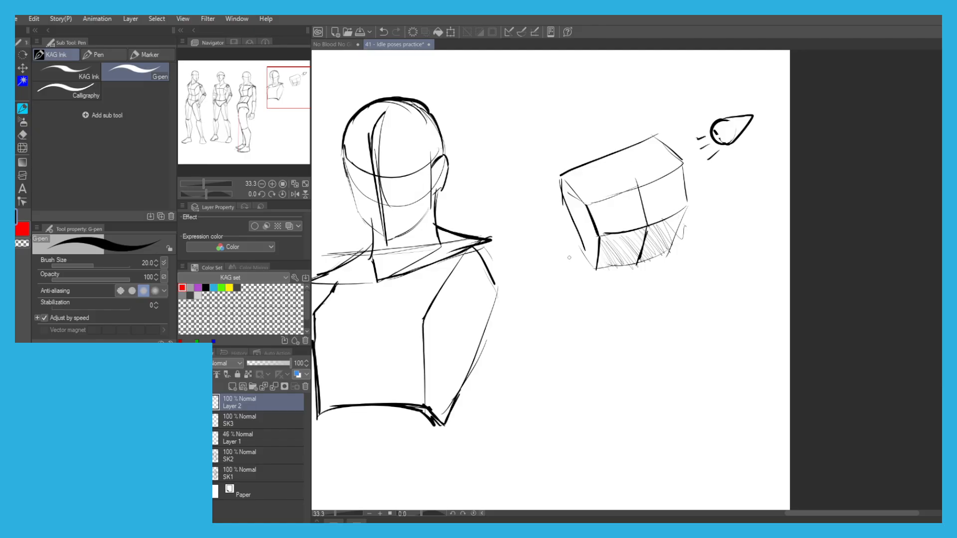
# Hatch the demonstration chest box's side plane as shadow.
pyautogui.moveTo(572, 225)
pyautogui.mouseDown()
pyautogui.moveTo(587, 240)
pyautogui.moveTo(578, 202)
pyautogui.moveTo(583, 210)
pyautogui.mouseUp()
pyautogui.scroll(-1, 430, 92)
pyautogui.moveTo(423, 91); pyautogui.dragTo(485, 128)
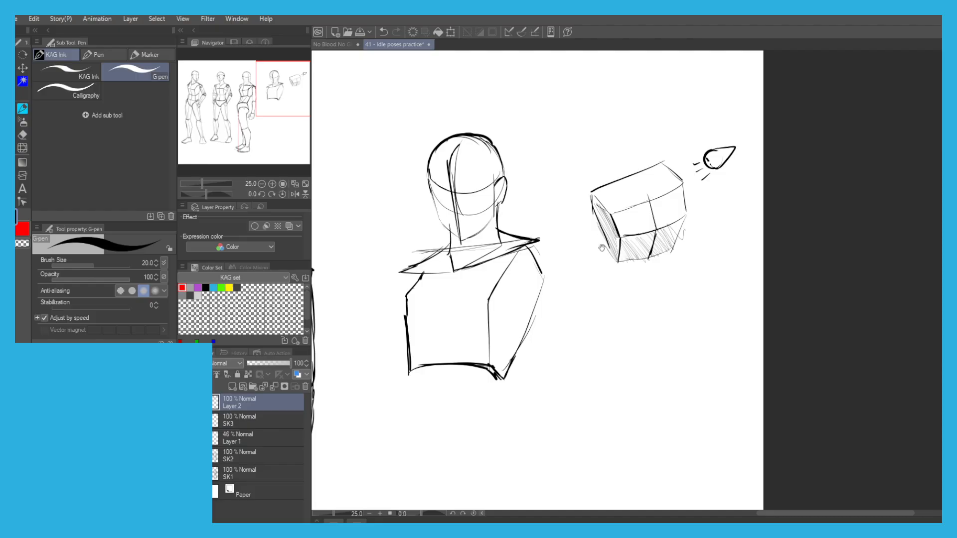
# Sketch the upper and side outline of a second demonstration chest box, tilted to be seen from below, beneath the first box.
pyautogui.moveTo(604, 246); pyautogui.dragTo(601, 220)
pyautogui.scroll(1, 638, 275)
pyautogui.moveTo(645, 257)
pyautogui.mouseDown()
pyautogui.moveTo(575, 293)
pyautogui.moveTo(654, 248)
pyautogui.moveTo(570, 289)
pyautogui.moveTo(644, 250)
pyautogui.moveTo(681, 269)
pyautogui.mouseUp()
pyautogui.hotkey('ctrl', 'z')
pyautogui.hotkey('ctrl', 'z')
pyautogui.hotkey('ctrl', 'z')
pyautogui.moveTo(570, 290); pyautogui.dragTo(550, 316)
pyautogui.moveTo(642, 253)
pyautogui.mouseDown()
pyautogui.moveTo(614, 298)
pyautogui.moveTo(626, 352)
pyautogui.mouseUp()
pyautogui.hotkey('ctrl', 'z')
# Draw the second box's lower edges and the short outer edge of its front plane.
pyautogui.hotkey('ctrl', 'z')
pyautogui.moveTo(614, 301); pyautogui.dragTo(629, 363)
pyautogui.moveTo(679, 273); pyautogui.dragTo(682, 325)
pyautogui.hotkey('ctrl', 'z')
pyautogui.moveTo(681, 272)
pyautogui.mouseDown()
pyautogui.moveTo(669, 355)
pyautogui.moveTo(620, 358)
pyautogui.mouseUp()
pyautogui.hotkey('ctrl', 'z')
pyautogui.moveTo(557, 315); pyautogui.dragTo(579, 382)
pyautogui.moveTo(668, 377)
pyautogui.mouseDown()
pyautogui.moveTo(611, 394)
pyautogui.moveTo(576, 390)
pyautogui.moveTo(559, 333)
pyautogui.mouseUp()
# Divide the second box into planes with a fold line across the front and side and a centre line down the front.
pyautogui.hotkey('ctrl', 'z')
pyautogui.moveTo(573, 381)
pyautogui.mouseDown()
pyautogui.moveTo(557, 327)
pyautogui.moveTo(606, 298)
pyautogui.mouseUp()
pyautogui.hotkey('ctrl', 'z')
# Draw a cone-shaped light source with short rays below the second box, aimed up at it.
pyautogui.hotkey('ctrl', 'z')
pyautogui.moveTo(554, 315)
pyautogui.mouseDown()
pyautogui.moveTo(594, 294)
pyautogui.moveTo(561, 319)
pyautogui.moveTo(563, 307)
pyautogui.moveTo(563, 341)
pyautogui.mouseUp()
pyautogui.hotkey('ctrl', 'z')
pyautogui.press('e')
pyautogui.press('p')
pyautogui.moveTo(613, 298); pyautogui.dragTo(570, 321)
pyautogui.moveTo(610, 300); pyautogui.dragTo(550, 331)
pyautogui.hotkey('ctrl', 'z')
pyautogui.moveTo(566, 298)
pyautogui.mouseDown()
pyautogui.moveTo(552, 324)
pyautogui.moveTo(574, 380)
pyautogui.mouseUp()
pyautogui.moveTo(592, 279)
pyautogui.mouseDown()
pyautogui.moveTo(578, 316)
pyautogui.moveTo(596, 374)
pyautogui.mouseUp()
pyautogui.hotkey('ctrl', 'z')
pyautogui.moveTo(612, 299); pyautogui.dragTo(667, 319)
pyautogui.moveTo(500, 339); pyautogui.dragTo(515, 306)
pyautogui.moveTo(543, 378)
pyautogui.mouseDown()
pyautogui.moveTo(568, 388)
pyautogui.moveTo(515, 385)
pyautogui.moveTo(543, 368)
pyautogui.moveTo(559, 394)
pyautogui.moveTo(509, 423)
pyautogui.moveTo(511, 388)
pyautogui.mouseUp()
pyautogui.hotkey('ctrl', 'z')
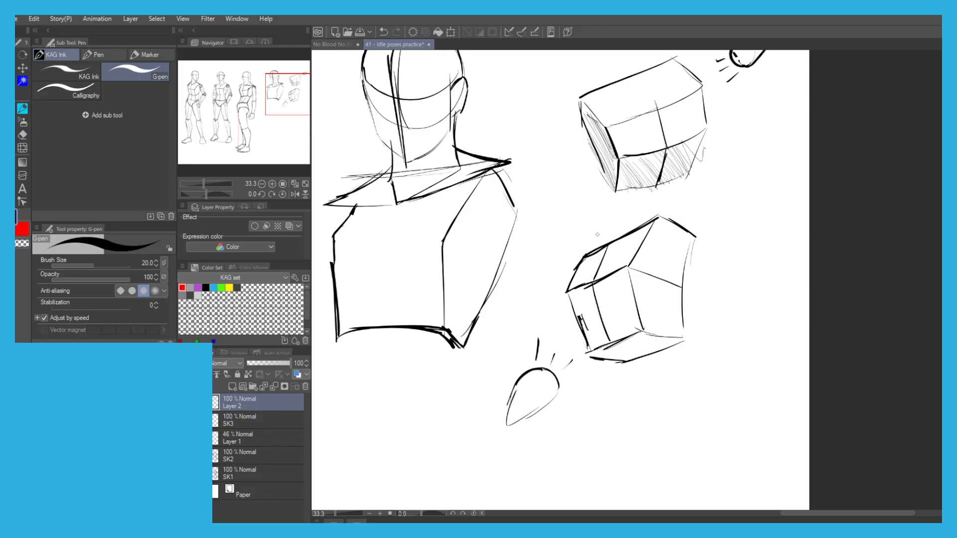
# Hatch the second box's upper front plane and its side plane as shadow.
pyautogui.moveTo(578, 271)
pyautogui.mouseDown()
pyautogui.moveTo(596, 254)
pyautogui.moveTo(574, 291)
pyautogui.mouseUp()
pyautogui.moveTo(605, 257)
pyautogui.mouseDown()
pyautogui.moveTo(632, 234)
pyautogui.moveTo(679, 275)
pyautogui.moveTo(651, 234)
pyautogui.moveTo(685, 227)
pyautogui.mouseUp()
pyautogui.moveTo(667, 272)
pyautogui.mouseDown()
pyautogui.moveTo(669, 337)
pyautogui.moveTo(661, 263)
pyautogui.moveTo(654, 339)
pyautogui.moveTo(663, 266)
pyautogui.moveTo(666, 343)
pyautogui.moveTo(660, 319)
pyautogui.moveTo(677, 307)
pyautogui.moveTo(682, 269)
pyautogui.mouseUp()
pyautogui.hotkey('ctrl', 'z')
pyautogui.scroll(-1, 435, 148)
pyautogui.scroll(2, 491, 202)
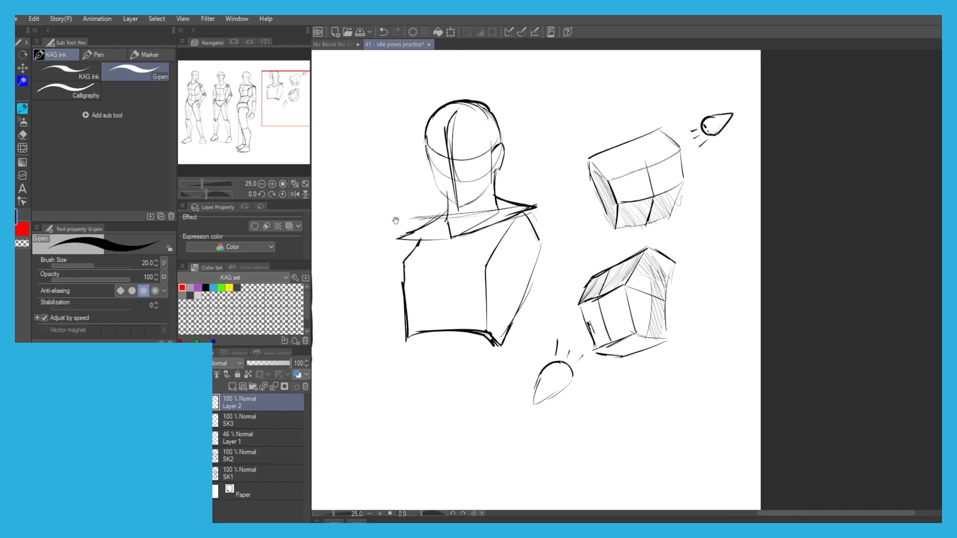
# Go over the second box's outline and plane divisions with heavier strokes.
pyautogui.moveTo(575, 311)
pyautogui.mouseDown()
pyautogui.moveTo(666, 272)
pyautogui.moveTo(577, 305)
pyautogui.mouseUp()
pyautogui.moveTo(576, 310)
pyautogui.mouseDown()
pyautogui.moveTo(604, 256)
pyautogui.moveTo(703, 203)
pyautogui.moveTo(673, 264)
pyautogui.moveTo(690, 364)
pyautogui.mouseUp()
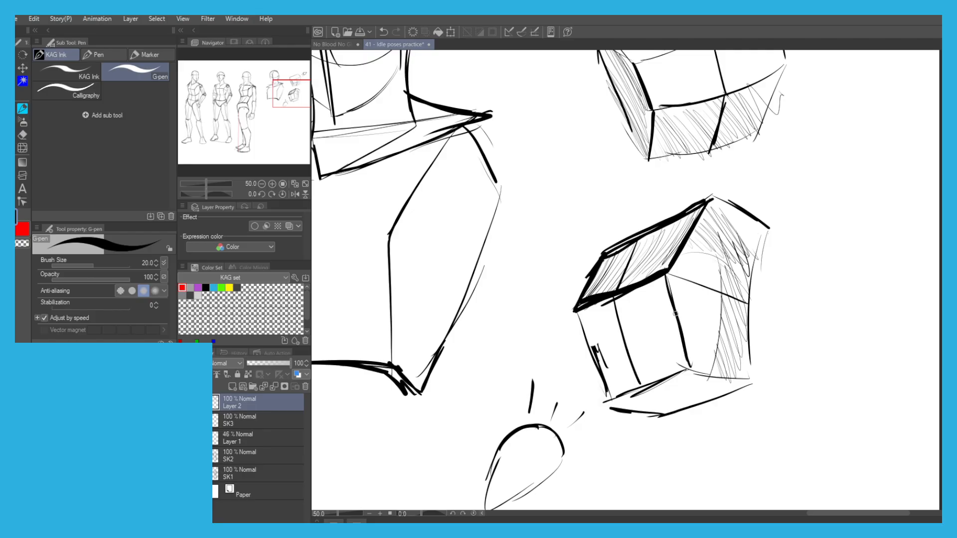
pyautogui.moveTo(665, 273); pyautogui.dragTo(737, 292)
pyautogui.hotkey('ctrl', 'z')
pyautogui.moveTo(665, 273); pyautogui.dragTo(748, 301)
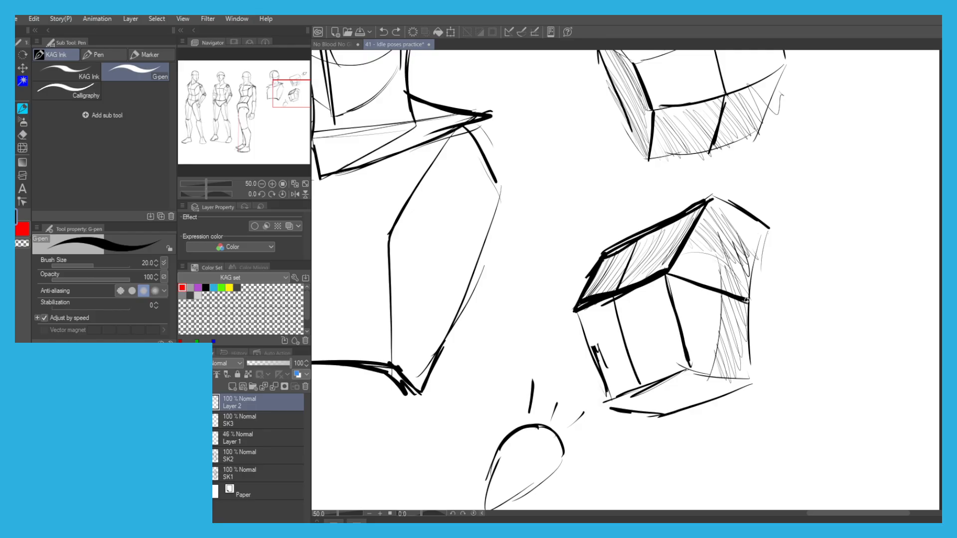
pyautogui.moveTo(704, 201)
pyautogui.mouseDown()
pyautogui.moveTo(763, 230)
pyautogui.moveTo(745, 309)
pyautogui.moveTo(750, 367)
pyautogui.moveTo(694, 373)
pyautogui.mouseUp()
pyautogui.hotkey('ctrl', 'z')
pyautogui.moveTo(667, 274)
pyautogui.mouseDown()
pyautogui.moveTo(690, 372)
pyautogui.moveTo(618, 399)
pyautogui.mouseUp()
pyautogui.moveTo(576, 312)
pyautogui.mouseDown()
pyautogui.moveTo(613, 403)
pyautogui.moveTo(667, 418)
pyautogui.mouseUp()
pyautogui.moveTo(752, 382); pyautogui.dragTo(670, 414)
# Reinforce the first box's upper outline and side edges with heavier strokes.
pyautogui.scroll(-1, 605, 225)
pyautogui.moveTo(573, 160); pyautogui.dragTo(532, 235)
pyautogui.hotkey('ctrl', 'z')
pyautogui.moveTo(685, 198)
pyautogui.mouseDown()
pyautogui.moveTo(601, 224)
pyautogui.moveTo(586, 193)
pyautogui.moveTo(667, 159)
pyautogui.mouseUp()
pyautogui.hotkey('ctrl', 'z')
pyautogui.hotkey('ctrl', 'z')
pyautogui.moveTo(587, 192)
pyautogui.mouseDown()
pyautogui.moveTo(678, 154)
pyautogui.moveTo(684, 199)
pyautogui.mouseUp()
pyautogui.hotkey('ctrl', 'z')
pyautogui.hotkey('ctrl', 'z')
pyautogui.moveTo(679, 150); pyautogui.dragTo(689, 195)
pyautogui.moveTo(561, 166); pyautogui.dragTo(591, 198)
# Reinforce the lower outline of the first box's front plane with heavier strokes.
pyautogui.hotkey('ctrl', 'z')
pyautogui.moveTo(570, 160)
pyautogui.mouseDown()
pyautogui.moveTo(653, 126)
pyautogui.moveTo(670, 142)
pyautogui.mouseUp()
pyautogui.hotkey('ctrl', 'z')
pyautogui.moveTo(690, 195); pyautogui.dragTo(665, 244)
pyautogui.moveTo(670, 242); pyautogui.dragTo(622, 255)
pyautogui.hotkey('ctrl', 'z')
pyautogui.hotkey('ctrl', 'z')
pyautogui.moveTo(686, 197); pyautogui.dragTo(667, 242)
pyautogui.moveTo(668, 241); pyautogui.dragTo(596, 259)
pyautogui.moveTo(597, 225)
pyautogui.mouseDown()
pyautogui.moveTo(590, 259)
pyautogui.moveTo(560, 166)
pyautogui.mouseUp()
pyautogui.hotkey('ctrl', 'z')
# Lasso both demonstration boxes with their light sources, scale them to 81%, and move them into the page's upper corner.
pyautogui.scroll(-3, 460, 99)
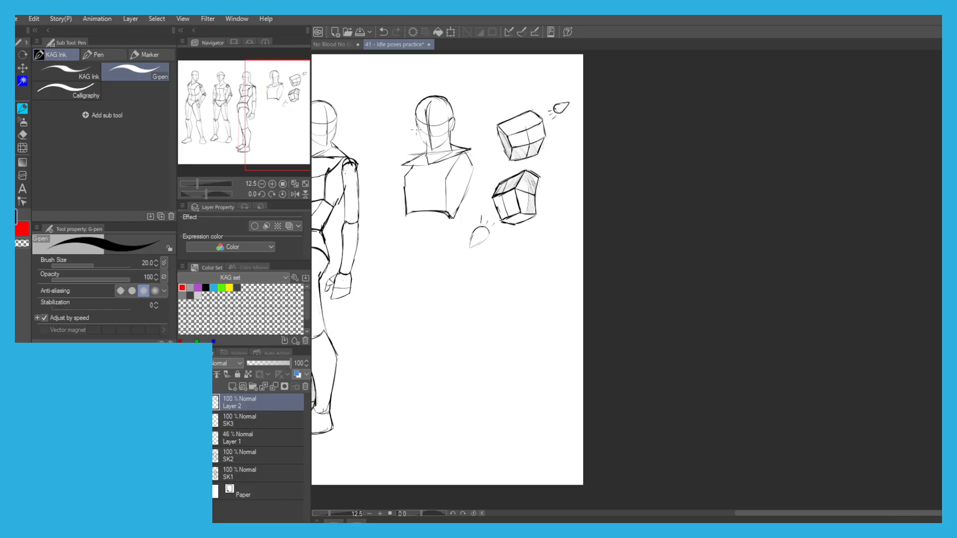
pyautogui.moveTo(353, 102); pyautogui.dragTo(443, 121)
pyautogui.press('m')
pyautogui.moveTo(628, 257)
pyautogui.mouseDown()
pyautogui.moveTo(551, 229)
pyautogui.moveTo(603, 102)
pyautogui.moveTo(642, 239)
pyautogui.moveTo(628, 256)
pyautogui.mouseUp()
pyautogui.click(650, 313)
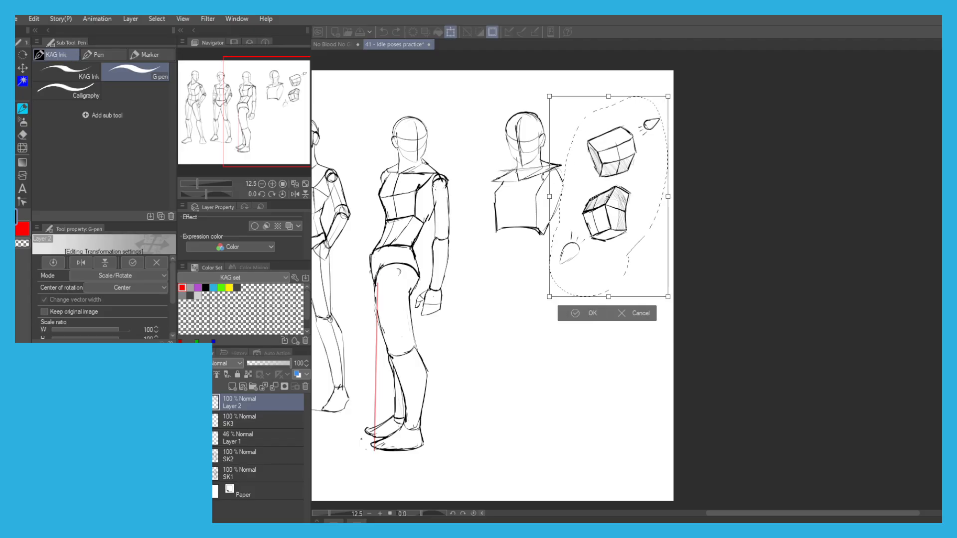
pyautogui.moveTo(548, 196); pyautogui.dragTo(572, 197)
pyautogui.moveTo(643, 235); pyautogui.dragTo(650, 186)
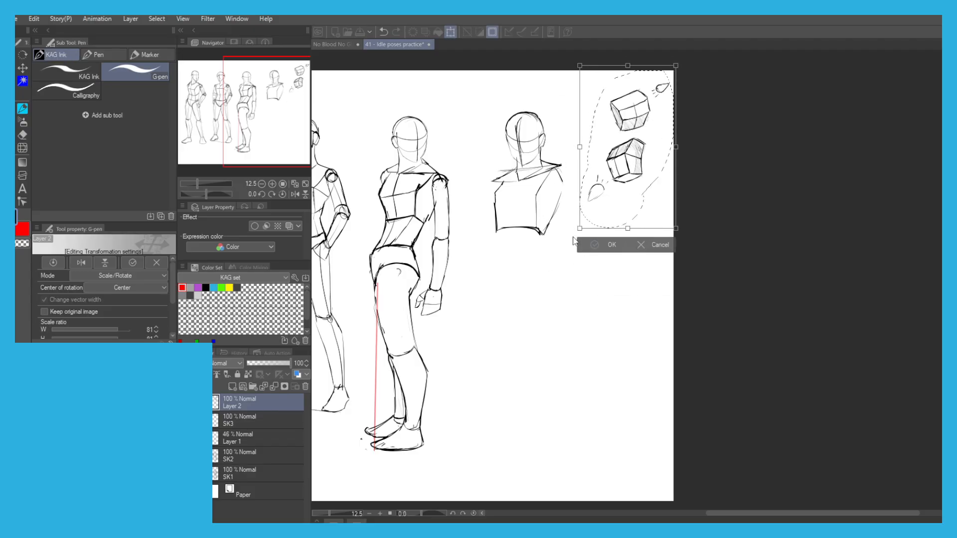
pyautogui.press('Return')
pyautogui.click(537, 245)
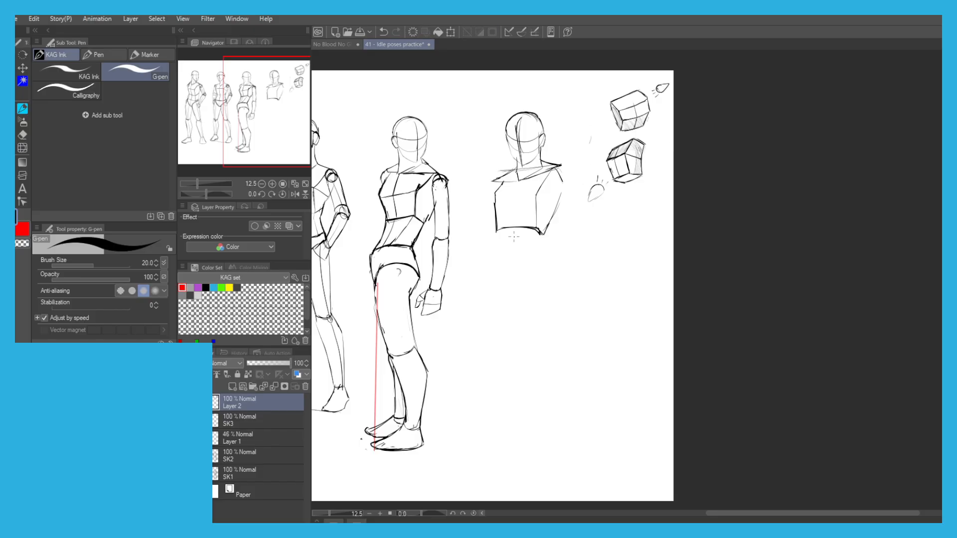
# Strengthen the fourth figure's outer chest edge and draw the fold line across the upper chest.
pyautogui.moveTo(462, 146); pyautogui.dragTo(376, 166)
pyautogui.scroll(3, 526, 175)
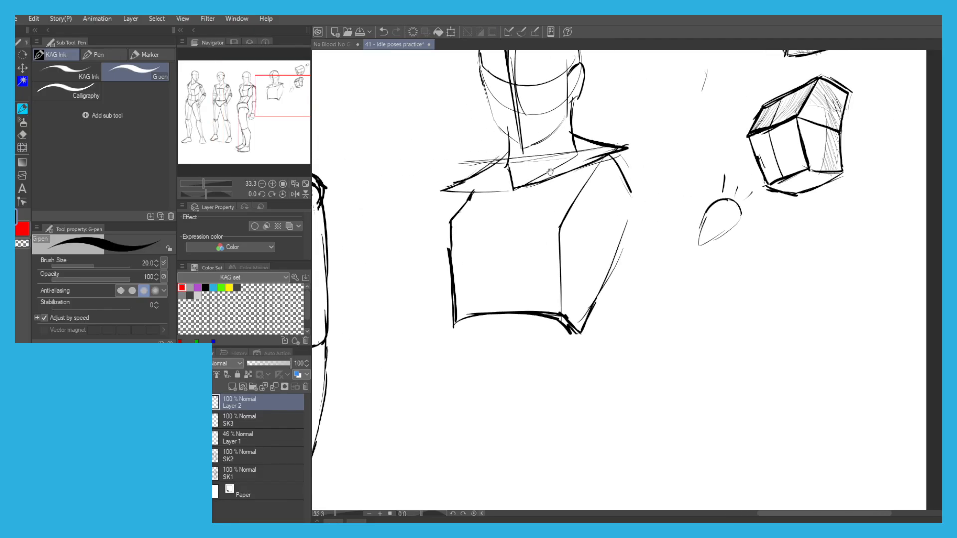
pyautogui.scroll(-1, 429, 155)
pyautogui.moveTo(398, 136); pyautogui.dragTo(458, 159)
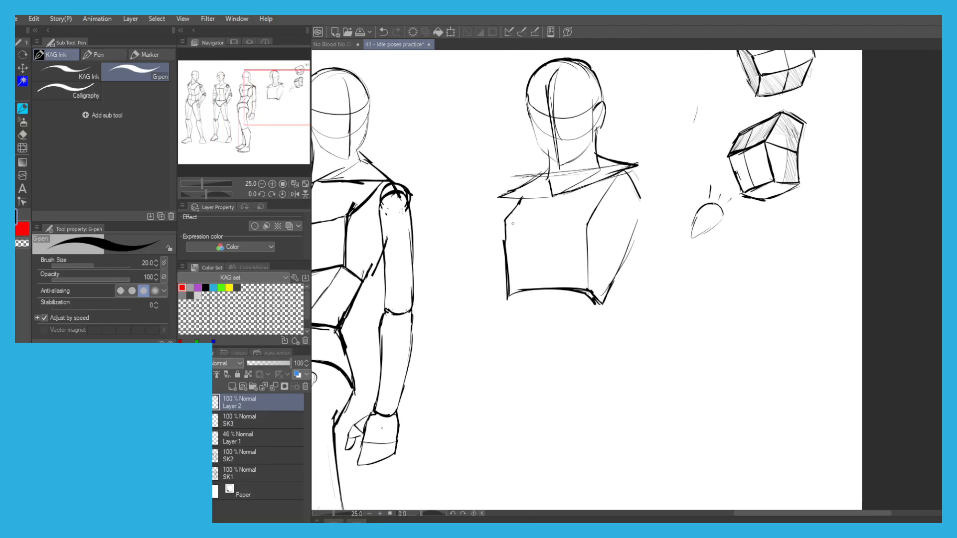
pyautogui.hotkey('ctrl', 'z')
pyautogui.moveTo(519, 204)
pyautogui.mouseDown()
pyautogui.moveTo(502, 230)
pyautogui.moveTo(507, 290)
pyautogui.mouseUp()
pyautogui.hotkey('ctrl', 'z')
pyautogui.hotkey('ctrl', 'z')
pyautogui.moveTo(502, 229); pyautogui.dragTo(594, 219)
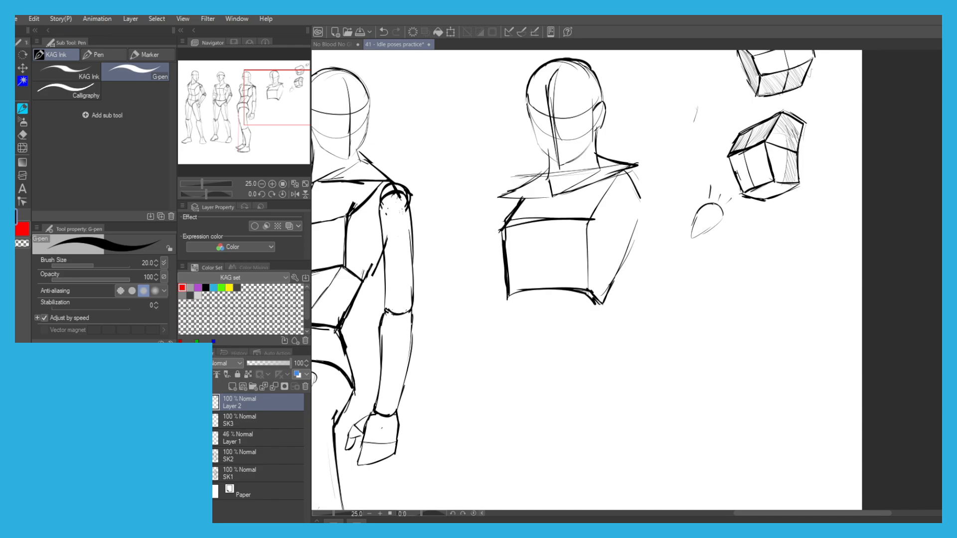
pyautogui.moveTo(504, 215); pyautogui.dragTo(519, 172)
pyautogui.hotkey('ctrl', 'z')
# Draw the abdomen below the chest with two flaring side edges and a curved lower line.
pyautogui.moveTo(609, 244); pyautogui.dragTo(615, 287)
pyautogui.hotkey('ctrl', 'z')
pyautogui.hotkey('ctrl', 'z')
pyautogui.moveTo(521, 250)
pyautogui.mouseDown()
pyautogui.moveTo(504, 292)
pyautogui.moveTo(494, 294)
pyautogui.mouseUp()
pyautogui.moveTo(614, 258)
pyautogui.mouseDown()
pyautogui.moveTo(619, 300)
pyautogui.moveTo(550, 319)
pyautogui.mouseUp()
pyautogui.hotkey('ctrl', 'z')
pyautogui.moveTo(618, 298); pyautogui.dragTo(565, 319)
pyautogui.hotkey('ctrl', 'z')
pyautogui.moveTo(614, 301)
pyautogui.mouseDown()
pyautogui.moveTo(527, 311)
pyautogui.moveTo(507, 298)
pyautogui.moveTo(538, 305)
pyautogui.mouseUp()
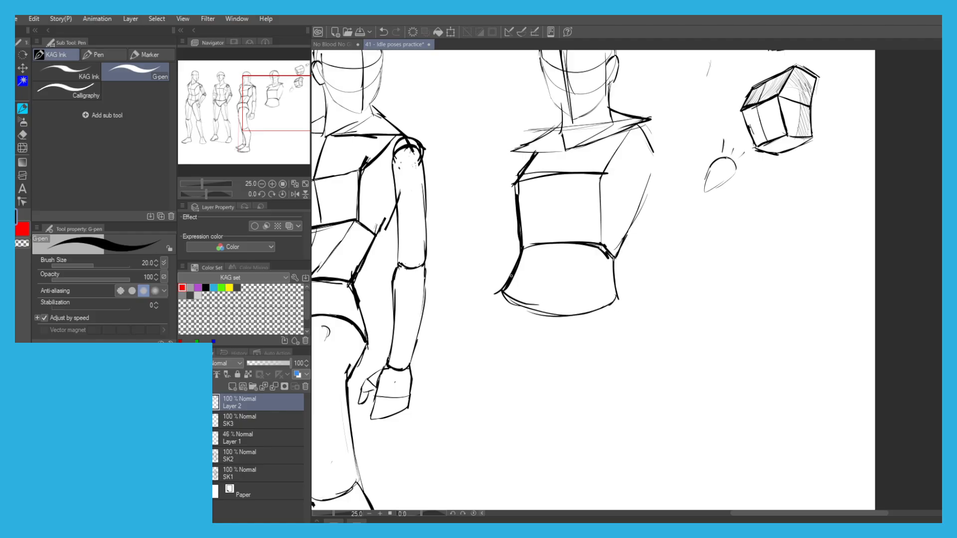
# Try to sketch the pelvis's side edges and slanted lower edge below the abdomen.
pyautogui.moveTo(612, 299); pyautogui.dragTo(629, 325)
pyautogui.hotkey('ctrl', 'z')
pyautogui.hotkey('ctrl', 'z')
pyautogui.moveTo(501, 291); pyautogui.dragTo(479, 313)
pyautogui.hotkey('ctrl', 'z')
pyautogui.hotkey('ctrl', 'z')
pyautogui.hotkey('ctrl', 'z')
pyautogui.moveTo(615, 298); pyautogui.dragTo(632, 325)
pyautogui.moveTo(629, 326); pyautogui.dragTo(607, 336)
pyautogui.hotkey('ctrl', 'z')
pyautogui.moveTo(623, 305); pyautogui.dragTo(555, 368)
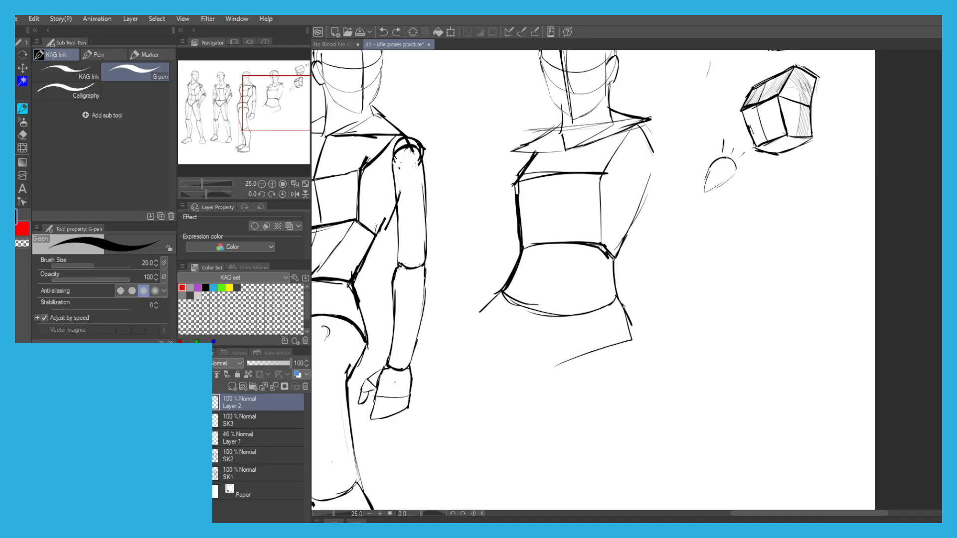
pyautogui.hotkey('ctrl', 'z')
pyautogui.hotkey('ctrl', 'z')
# Lasso the abdomen's lower edge and shift it up slightly to shorten the abdomen.
pyautogui.press('m')
pyautogui.moveTo(507, 329)
pyautogui.mouseDown()
pyautogui.moveTo(472, 298)
pyautogui.moveTo(630, 328)
pyautogui.moveTo(509, 329)
pyautogui.moveTo(492, 314)
pyautogui.mouseUp()
pyautogui.click(593, 370)
pyautogui.click(520, 361)
pyautogui.click(467, 363)
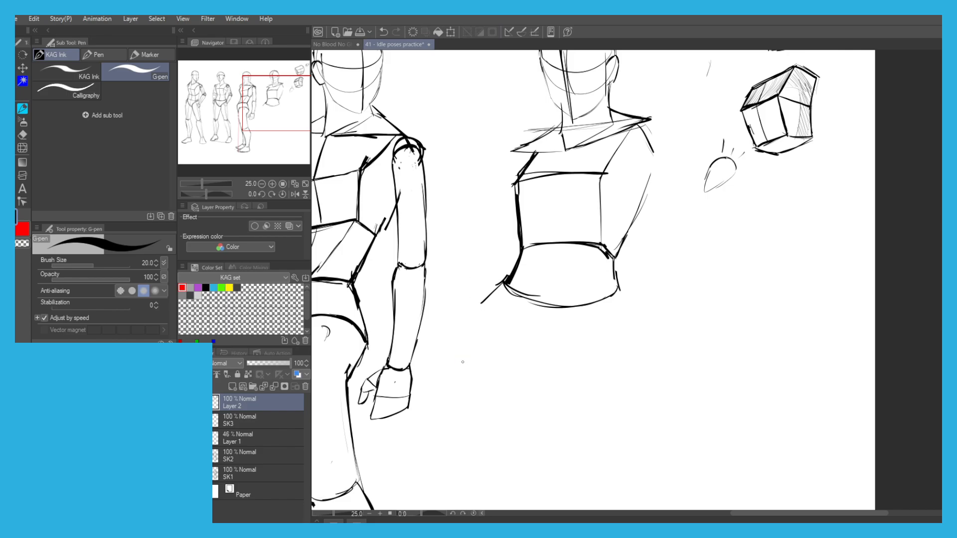
# Erase the stray hip line below the abdomen and reinforce the abdomen's opposite side edge.
pyautogui.press('e')
pyautogui.moveTo(479, 312); pyautogui.dragTo(502, 285)
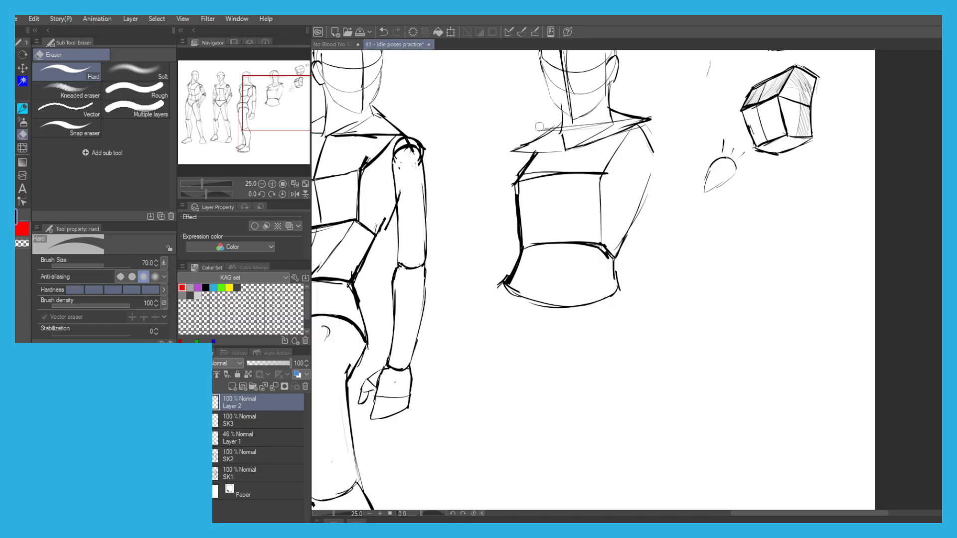
pyautogui.press('p')
pyautogui.moveTo(612, 256); pyautogui.dragTo(615, 282)
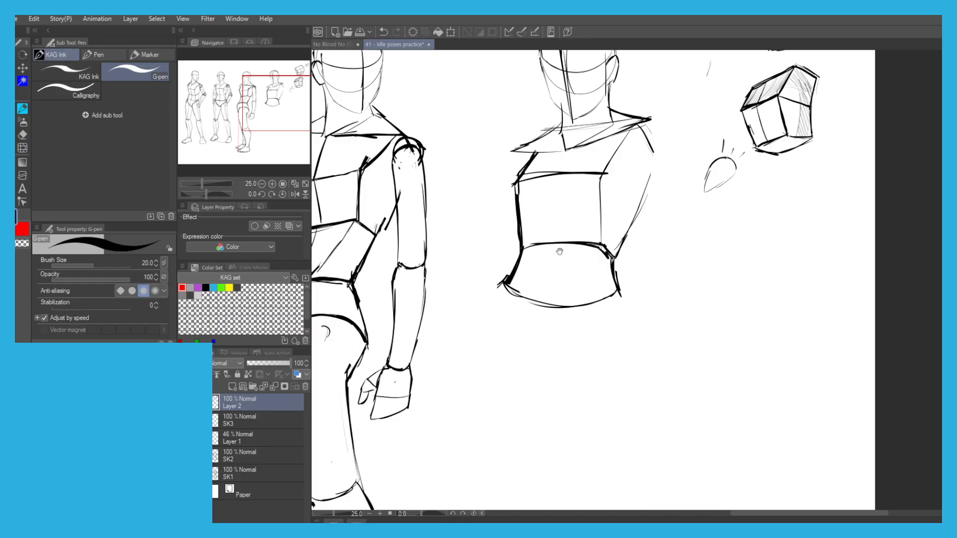
# Draw the pelvis's side edge below the abdomen and its lower edge slanting in toward the crotch.
pyautogui.moveTo(559, 250); pyautogui.dragTo(565, 234)
pyautogui.moveTo(624, 274)
pyautogui.mouseDown()
pyautogui.moveTo(637, 297)
pyautogui.moveTo(578, 337)
pyautogui.mouseUp()
pyautogui.hotkey('ctrl', 'z')
pyautogui.moveTo(636, 302); pyautogui.dragTo(583, 333)
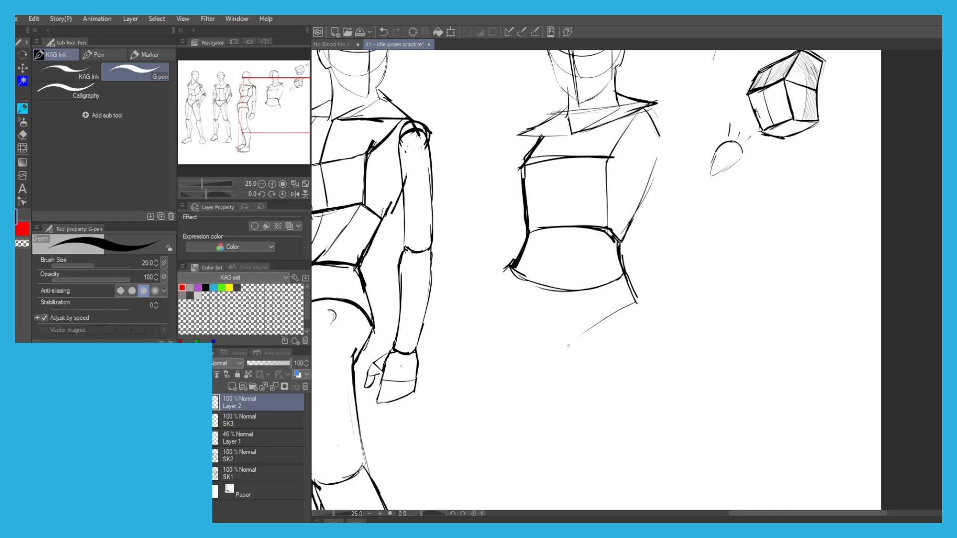
pyautogui.hotkey('ctrl', 'z')
pyautogui.hotkey('ctrl', 'z')
pyautogui.moveTo(510, 270)
pyautogui.mouseDown()
pyautogui.moveTo(501, 288)
pyautogui.moveTo(538, 322)
pyautogui.mouseUp()
pyautogui.hotkey('ctrl', 'z')
pyautogui.hotkey('ctrl', 'z')
pyautogui.hotkey('ctrl', 'z')
# Add the pelvis's opposite short hip edge and the slanted line closing the V shape at the crotch.
pyautogui.moveTo(510, 269); pyautogui.dragTo(500, 288)
pyautogui.moveTo(499, 290)
pyautogui.mouseDown()
pyautogui.moveTo(572, 336)
pyautogui.moveTo(562, 340)
pyautogui.mouseUp()
pyautogui.hotkey('ctrl', 'z')
pyautogui.moveTo(533, 321); pyautogui.dragTo(562, 340)
pyautogui.moveTo(491, 193)
pyautogui.mouseDown()
pyautogui.moveTo(451, 192)
pyautogui.moveTo(451, 236)
pyautogui.mouseUp()
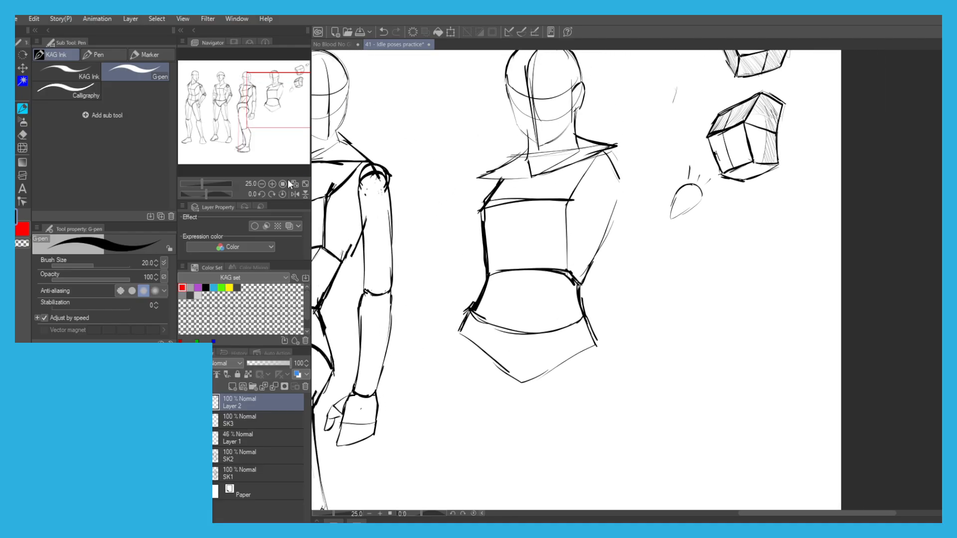
pyautogui.scroll(-2, 420, 145)
pyautogui.moveTo(402, 141); pyautogui.dragTo(443, 192)
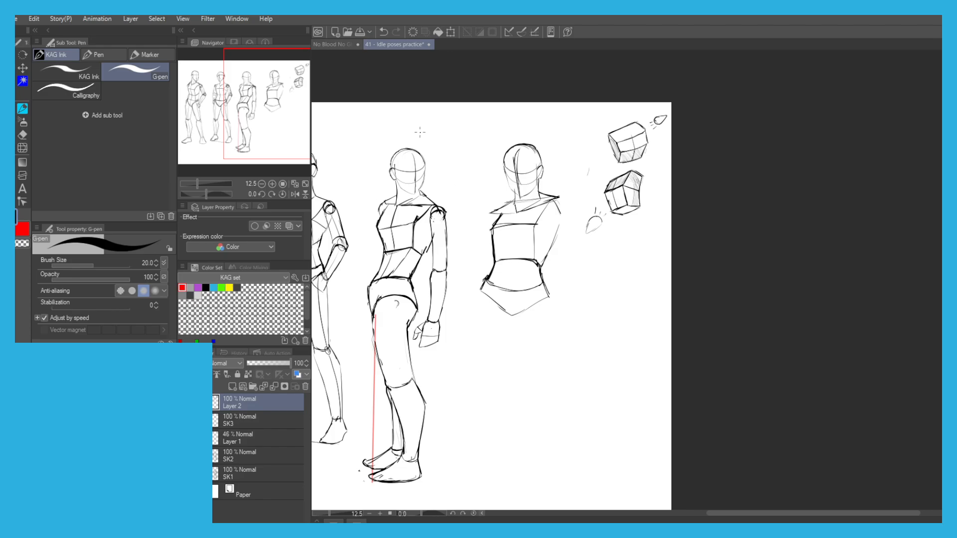
pyautogui.press('m')
pyautogui.moveTo(573, 297)
pyautogui.mouseDown()
pyautogui.moveTo(551, 333)
pyautogui.moveTo(476, 175)
pyautogui.moveTo(573, 280)
pyautogui.moveTo(574, 294)
pyautogui.mouseUp()
pyautogui.press('p')
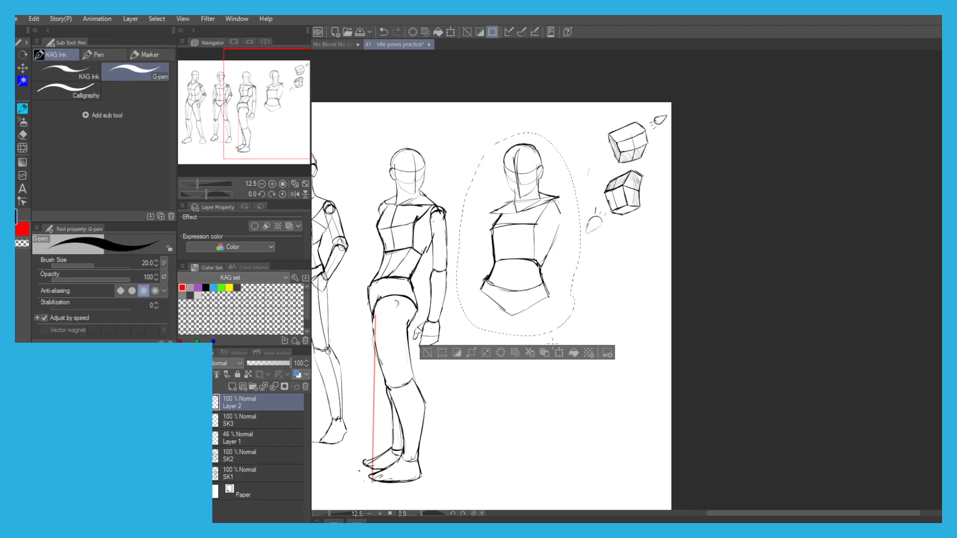
pyautogui.click(427, 353)
# Lasso the demonstration boxes and lights, cut and paste them onto their own layer, hide it, and make Layer 2 active.
pyautogui.press('m')
pyautogui.moveTo(662, 222)
pyautogui.mouseDown()
pyautogui.moveTo(571, 212)
pyautogui.moveTo(616, 98)
pyautogui.moveTo(646, 219)
pyautogui.mouseUp()
pyautogui.hotkey('ctrl', 'x')
pyautogui.hotkey('ctrl', 'v')
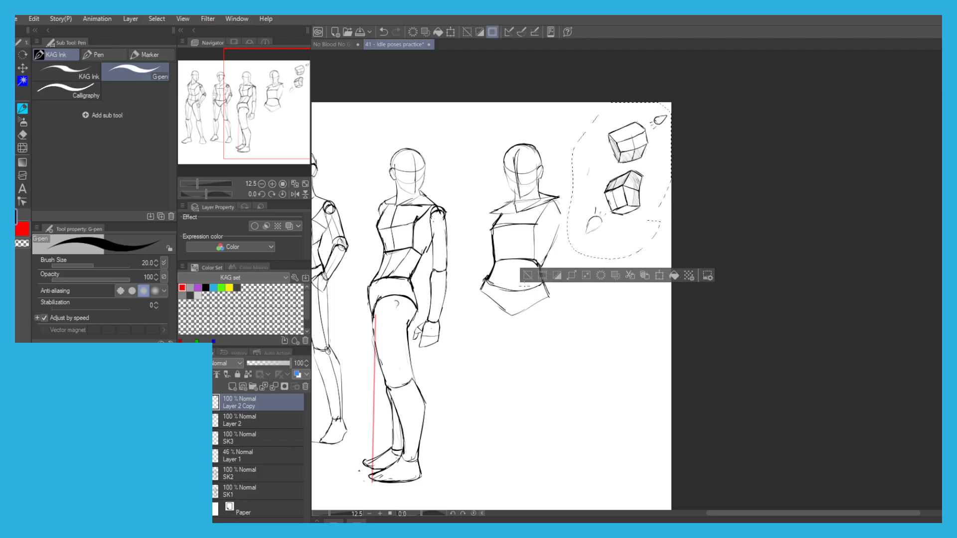
pyautogui.hotkey('ctrl', 'd')
pyautogui.click(184, 403)
pyautogui.click(249, 423)
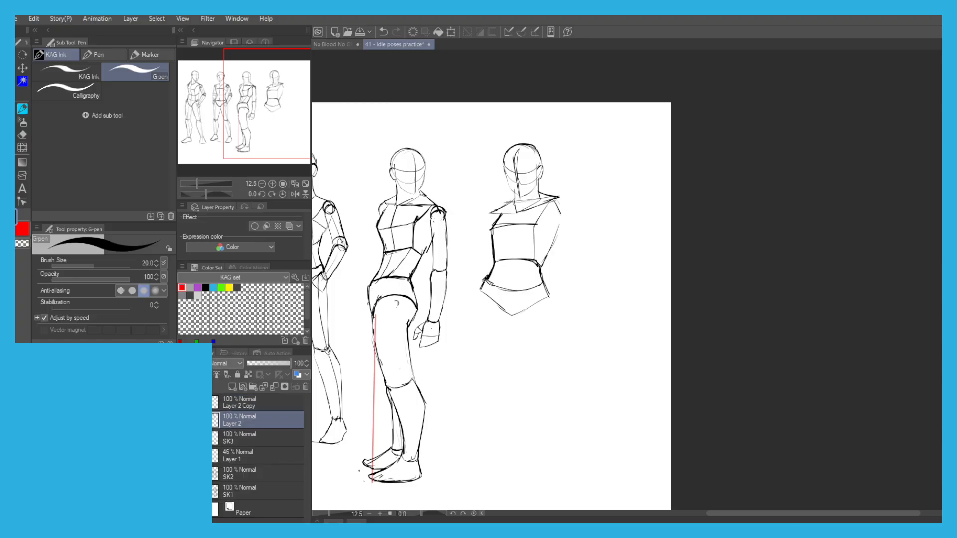
pyautogui.moveTo(537, 271); pyautogui.dragTo(541, 263)
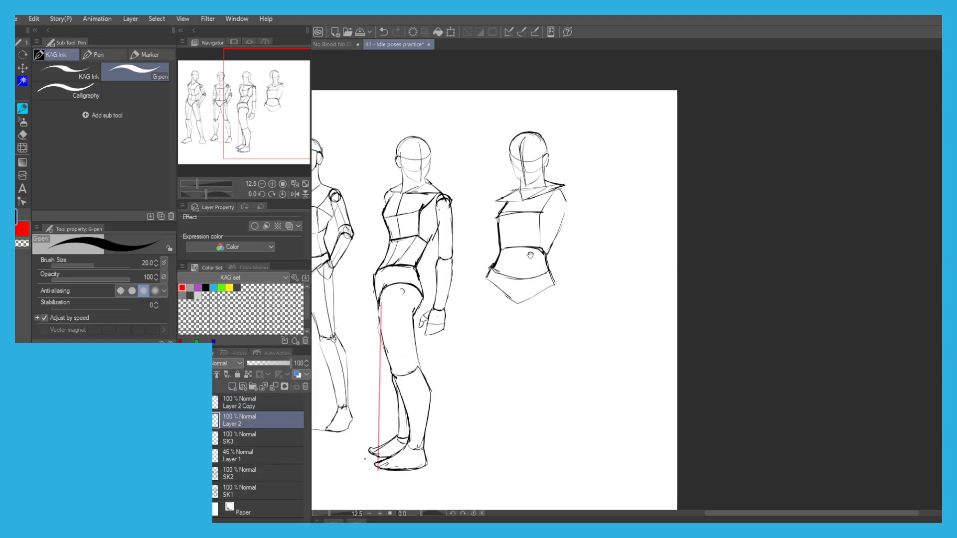
pyautogui.scroll(4, 532, 277)
pyautogui.scroll(-2, 563, 227)
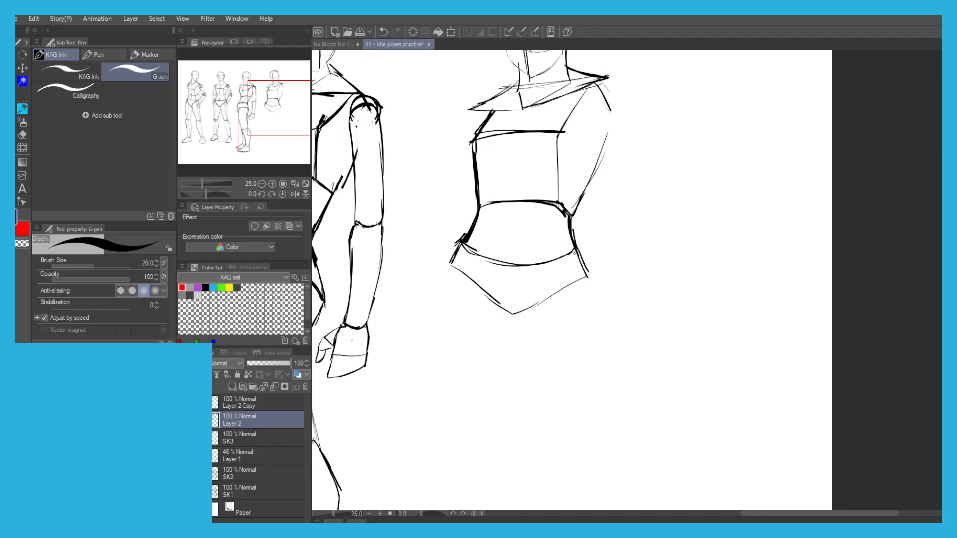
# Clean up the fourth figure's short hip edge and reinforce the slanted pelvis line running from it toward the crotch.
pyautogui.press('c')
pyautogui.moveTo(579, 256); pyautogui.dragTo(586, 270)
pyautogui.press('c')
pyautogui.moveTo(574, 245)
pyautogui.mouseDown()
pyautogui.moveTo(588, 276)
pyautogui.moveTo(549, 296)
pyautogui.mouseUp()
pyautogui.scroll(-2, 430, 121)
pyautogui.moveTo(411, 118); pyautogui.dragTo(493, 136)
pyautogui.scroll(1, 493, 136)
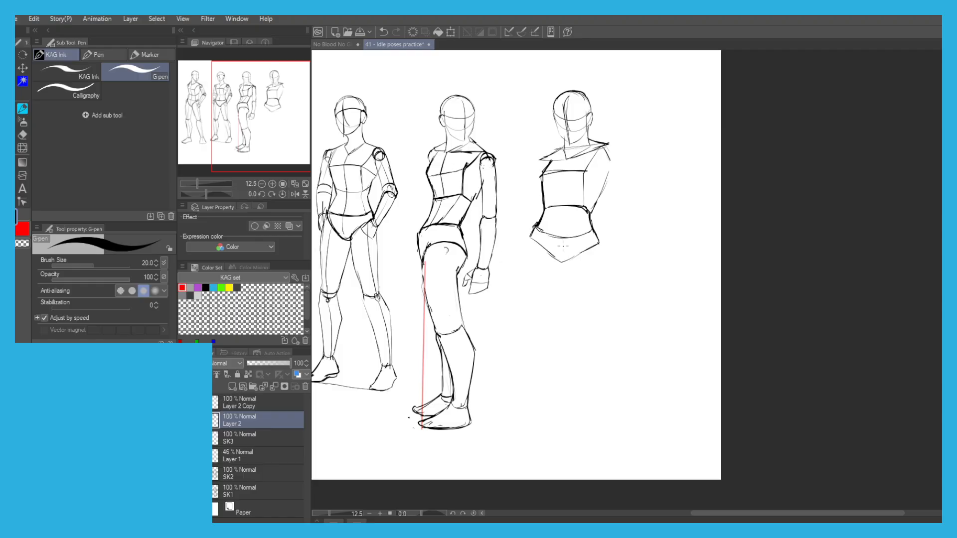
pyautogui.scroll(1, 554, 196)
pyautogui.moveTo(521, 219)
pyautogui.mouseDown()
pyautogui.moveTo(503, 183)
pyautogui.moveTo(506, 159)
pyautogui.mouseUp()
pyautogui.hotkey('ctrl', 'z')
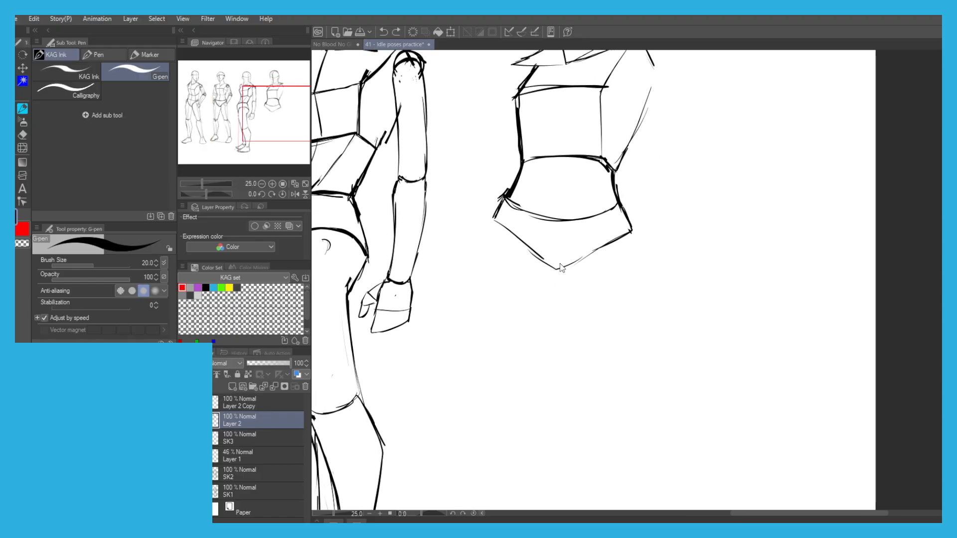
# Lasso the lower part of the pelvis, move it slightly down to lengthen the pelvis, and clear the selection.
pyautogui.press('m')
pyautogui.moveTo(485, 246)
pyautogui.mouseDown()
pyautogui.moveTo(494, 200)
pyautogui.moveTo(618, 231)
pyautogui.moveTo(486, 249)
pyautogui.mouseUp()
pyautogui.press('p')
pyautogui.click(585, 305)
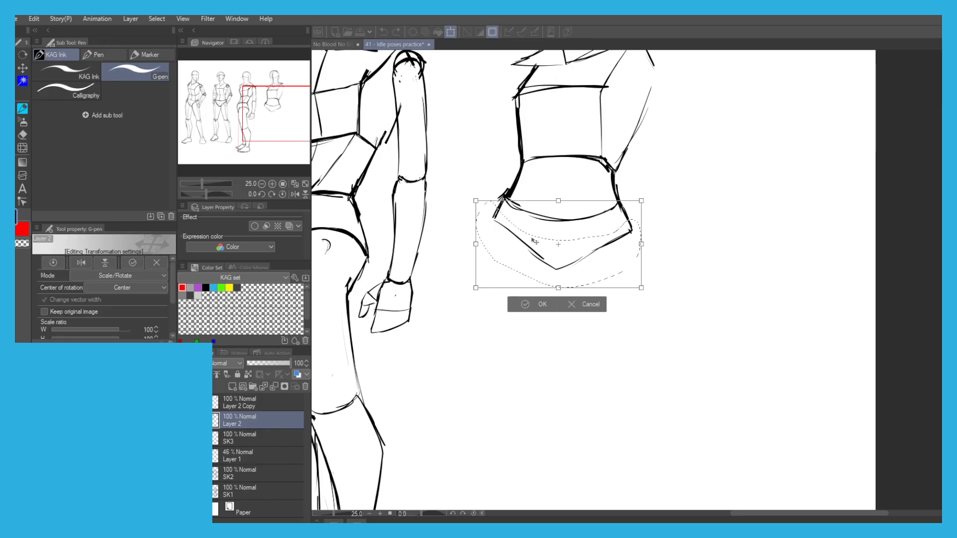
pyautogui.click(513, 309)
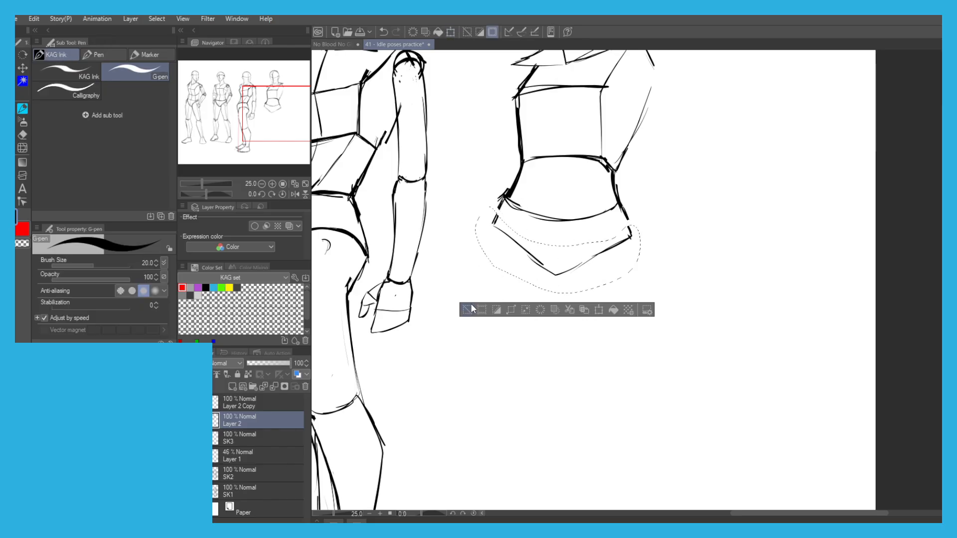
pyautogui.click(472, 305)
# Redraw the hip edges across the gaps left by the move and thicken the slanted lines toward the crotch.
pyautogui.moveTo(498, 208); pyautogui.dragTo(488, 228)
pyautogui.moveTo(619, 206)
pyautogui.mouseDown()
pyautogui.moveTo(598, 232)
pyautogui.moveTo(610, 272)
pyautogui.moveTo(581, 271)
pyautogui.moveTo(609, 250)
pyautogui.moveTo(568, 271)
pyautogui.moveTo(630, 238)
pyautogui.moveTo(512, 251)
pyautogui.moveTo(541, 271)
pyautogui.moveTo(515, 236)
pyautogui.mouseUp()
pyautogui.press('c')
pyautogui.press('c')
pyautogui.moveTo(591, 252); pyautogui.dragTo(560, 274)
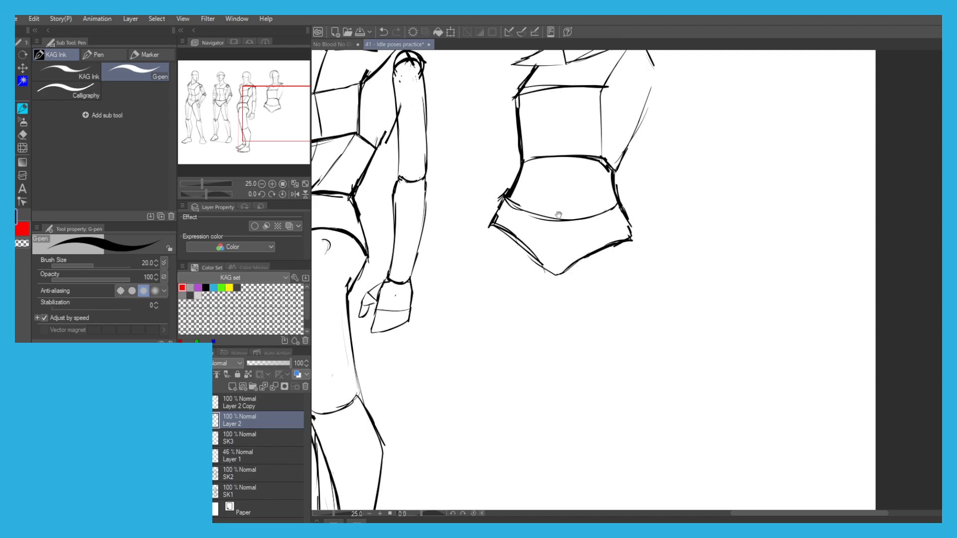
pyautogui.keyDown('space'); pyautogui.moveTo(552, 239); pyautogui.dragTo(547, 195); pyautogui.keyUp('space')
pyautogui.scroll(-2, 413, 108)
pyautogui.moveTo(413, 108)
pyautogui.keyDown('space'); pyautogui.mouseDown()
pyautogui.moveTo(464, 152)
pyautogui.moveTo(460, 199)
pyautogui.mouseUp(); pyautogui.keyUp('space')
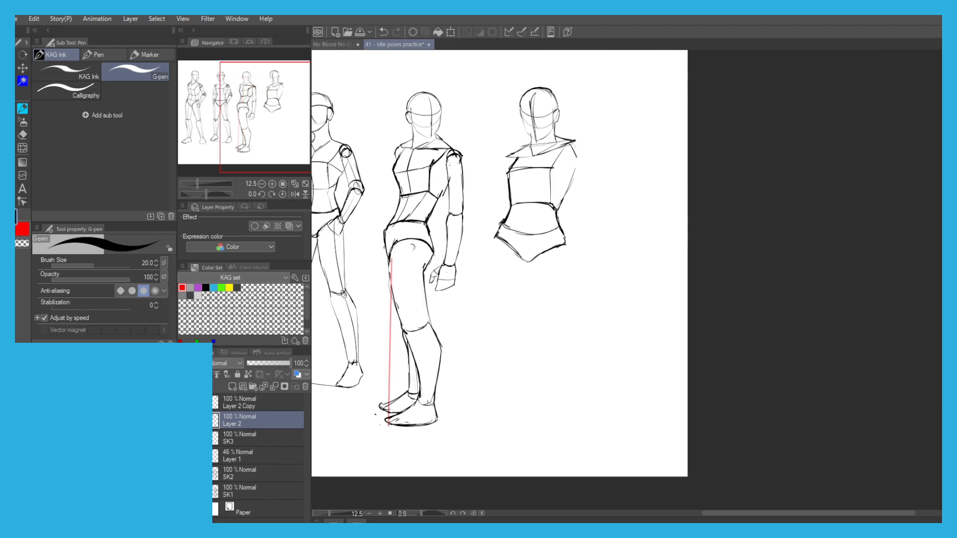
# Clear the old guide from Layer 1 and draw a red vertical line from the fourth figure's head top to its crotch.
pyautogui.press('x')
pyautogui.click(226, 444)
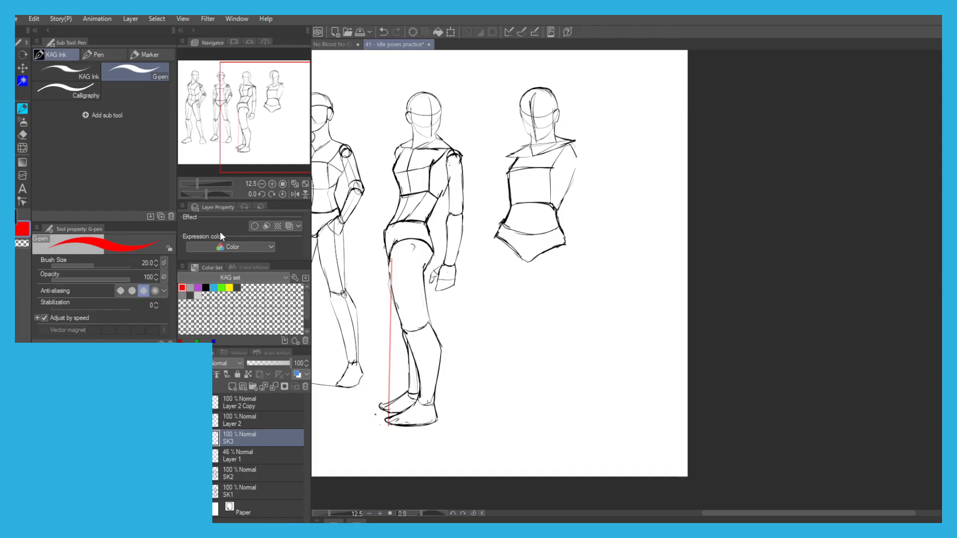
pyautogui.click(232, 420)
pyautogui.click(184, 456)
pyautogui.click(185, 456)
pyautogui.click(220, 456)
pyautogui.click(424, 31)
pyautogui.moveTo(531, 89); pyautogui.dragTo(528, 261)
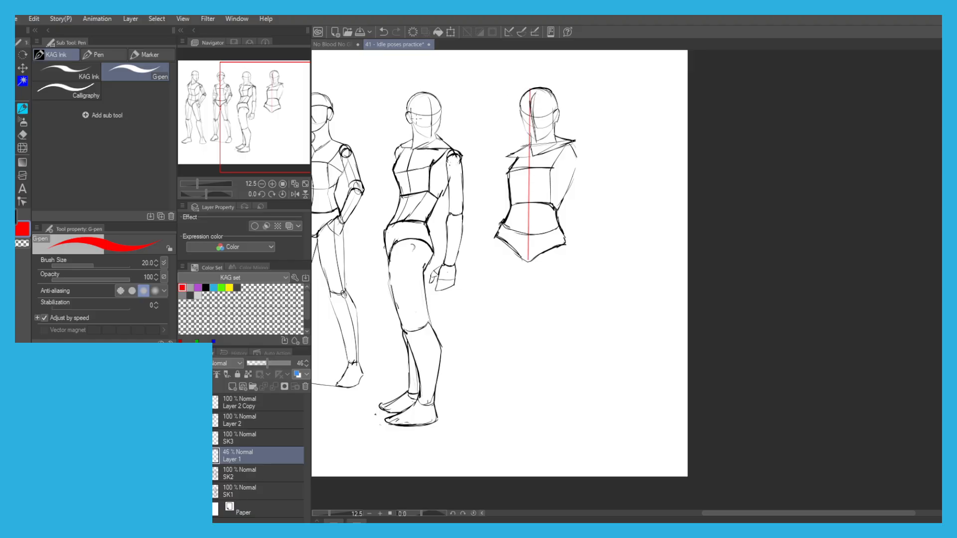
# Move the red measuring line straight down so it starts at the crotch and marks the leg length.
pyautogui.hotkey('ctrl', 't')
pyautogui.moveTo(529, 259); pyautogui.dragTo(529, 435)
pyautogui.scroll(2, 522, 307)
pyautogui.scroll(1, 522, 307)
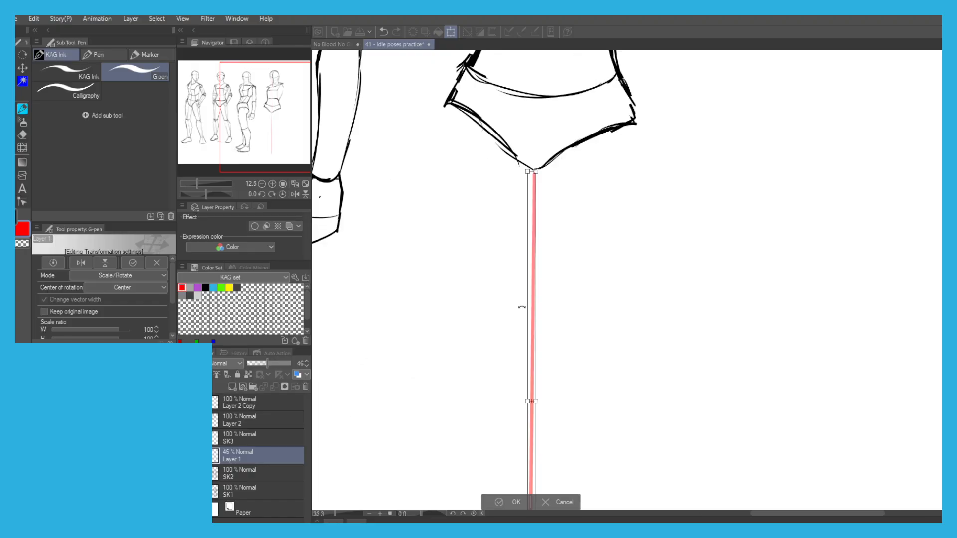
pyautogui.moveTo(532, 219); pyautogui.dragTo(531, 219)
pyautogui.scroll(-1, 531, 219)
pyautogui.click(497, 503)
pyautogui.scroll(-2, 469, 464)
pyautogui.scroll(-2, 432, 385)
pyautogui.moveTo(433, 385); pyautogui.dragTo(480, 299)
pyautogui.scroll(2, 482, 309)
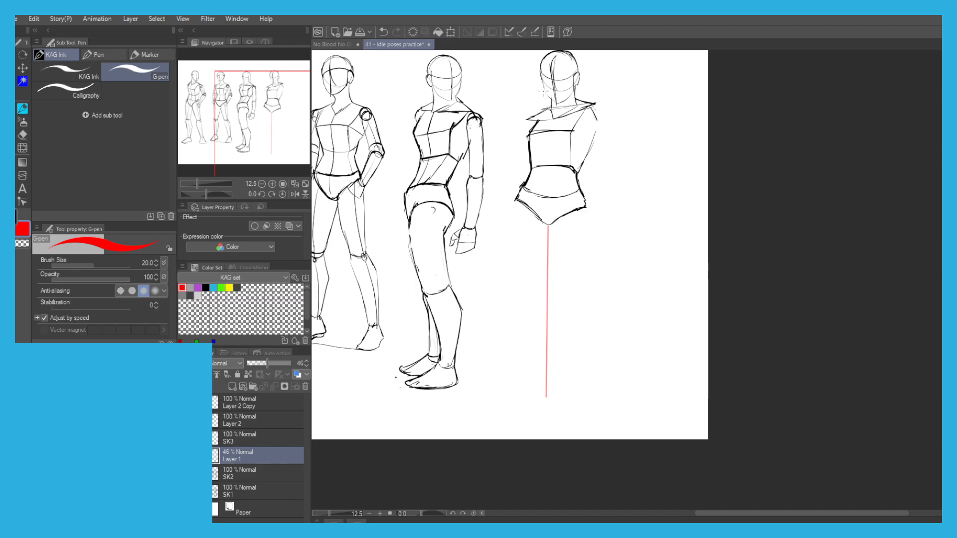
# Draw a short red vertical line over the fourth figure's head from top to chin and lasso it.
pyautogui.scroll(3, 539, 86)
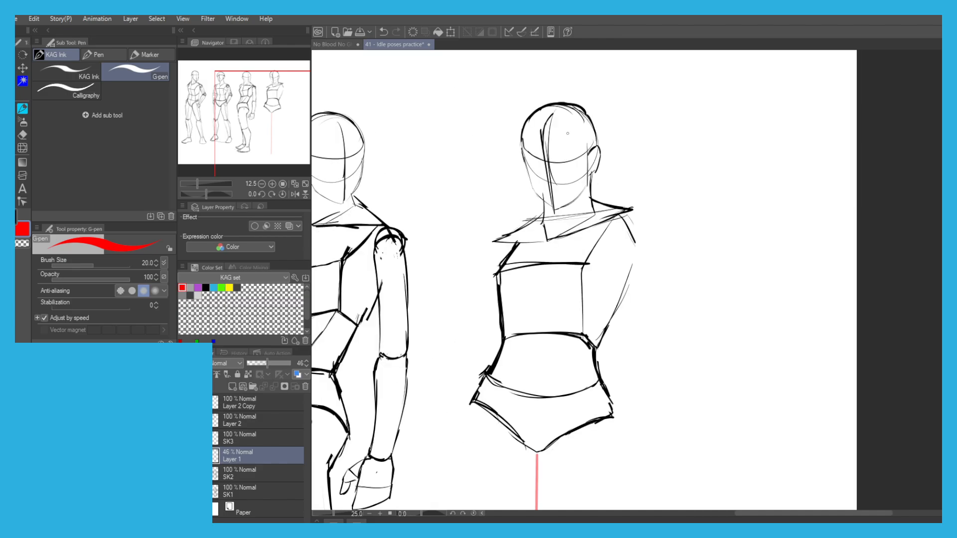
pyautogui.keyDown('shift'); pyautogui.click(552, 105); pyautogui.keyUp('shift')
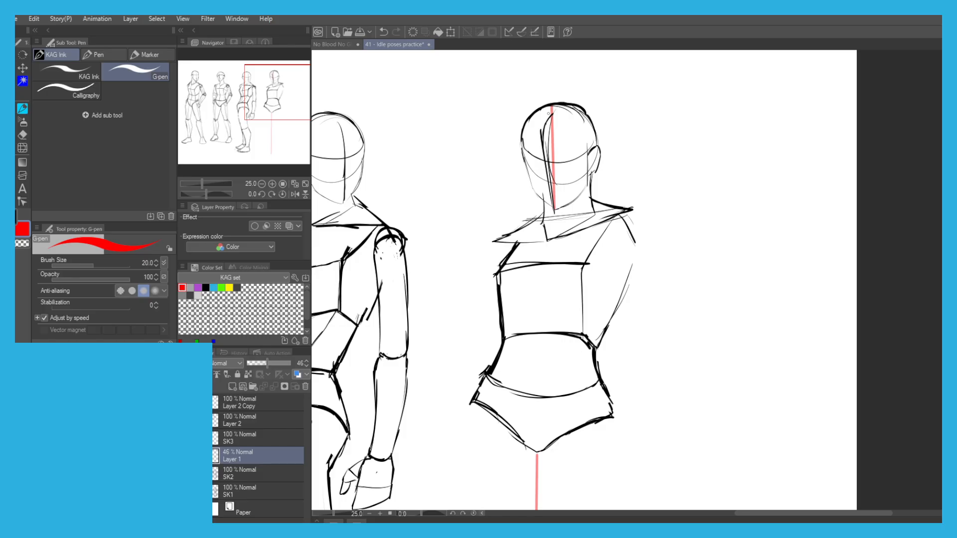
pyautogui.press('m')
pyautogui.moveTo(569, 157)
pyautogui.mouseDown()
pyautogui.moveTo(564, 101)
pyautogui.moveTo(571, 164)
pyautogui.mouseUp()
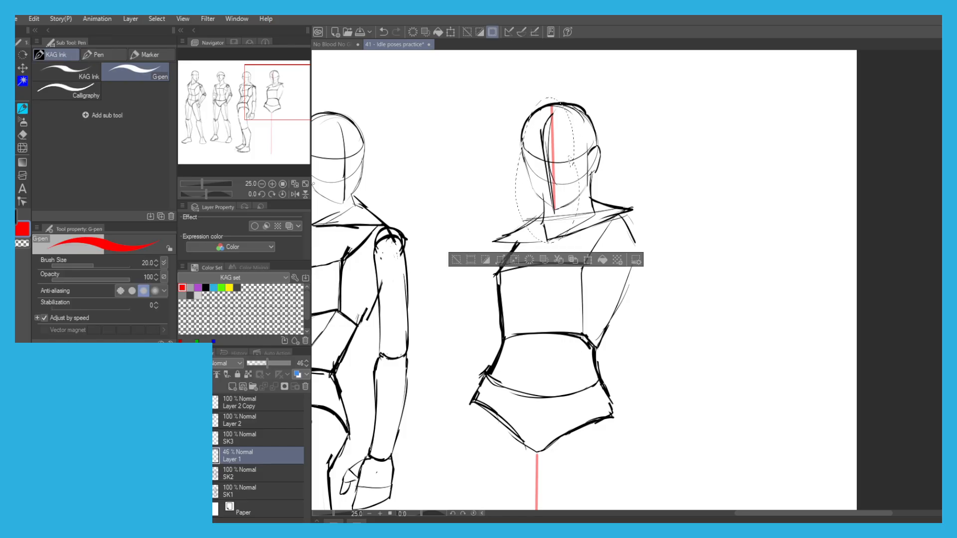
# Move the red head-length line to the lower end of the leg measuring line and clear the selection.
pyautogui.hotkey('ctrl', 't')
pyautogui.moveTo(520, 237)
pyautogui.mouseDown()
pyautogui.moveTo(525, 77)
pyautogui.moveTo(519, 414)
pyautogui.moveTo(524, 399)
pyautogui.mouseUp()
pyautogui.scroll(-2, 525, 77)
pyautogui.scroll(3, 523, 399)
pyautogui.moveTo(517, 316)
pyautogui.mouseDown()
pyautogui.moveTo(517, 333)
pyautogui.moveTo(518, 324)
pyautogui.mouseUp()
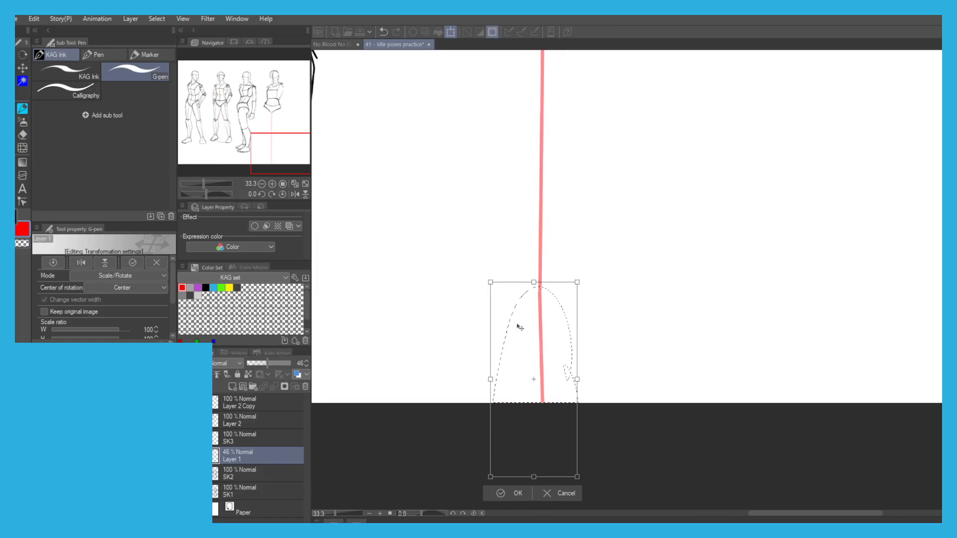
pyautogui.click(511, 493)
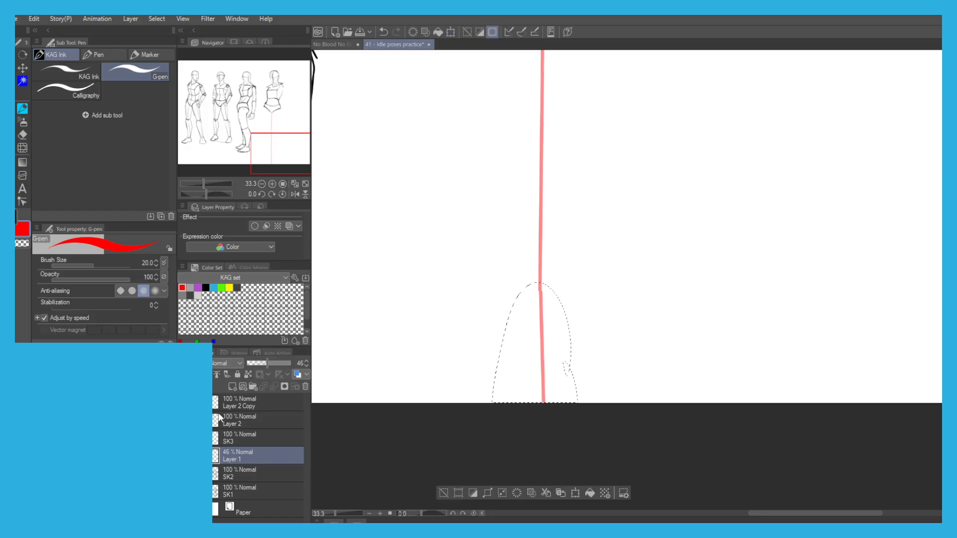
pyautogui.click(443, 493)
# Scale Layer 1 and Layer 2 together to 90%, move them up within the canvas, and make Layer 2 the only active layer.
pyautogui.hotkey('ctrl', '-')
pyautogui.moveTo(390, 375); pyautogui.dragTo(468, 449)
pyautogui.hotkey('ctrl', '-')
pyautogui.hotkey('ctrl', '-')
pyautogui.hotkey('ctrl', '+')
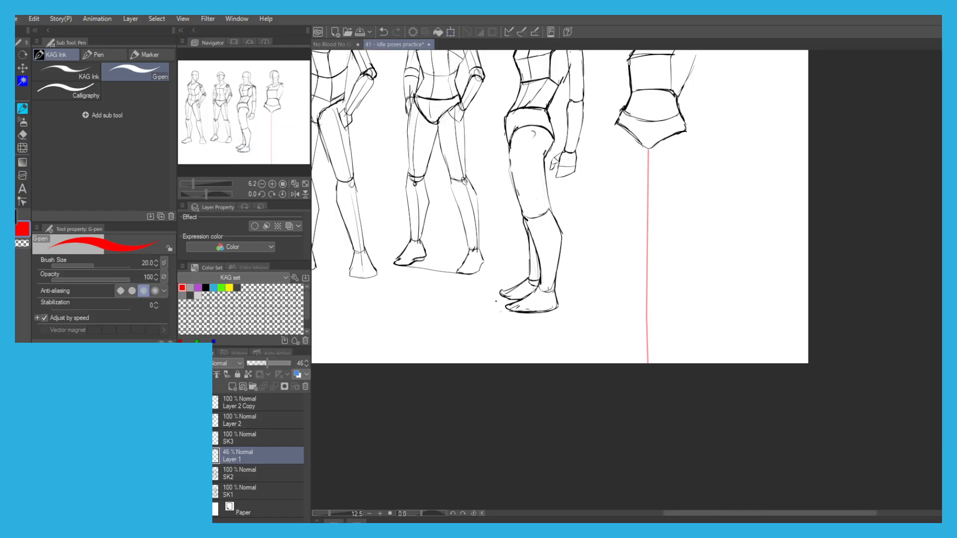
pyautogui.keyDown('ctrl'); pyautogui.click(258, 421); pyautogui.keyUp('ctrl')
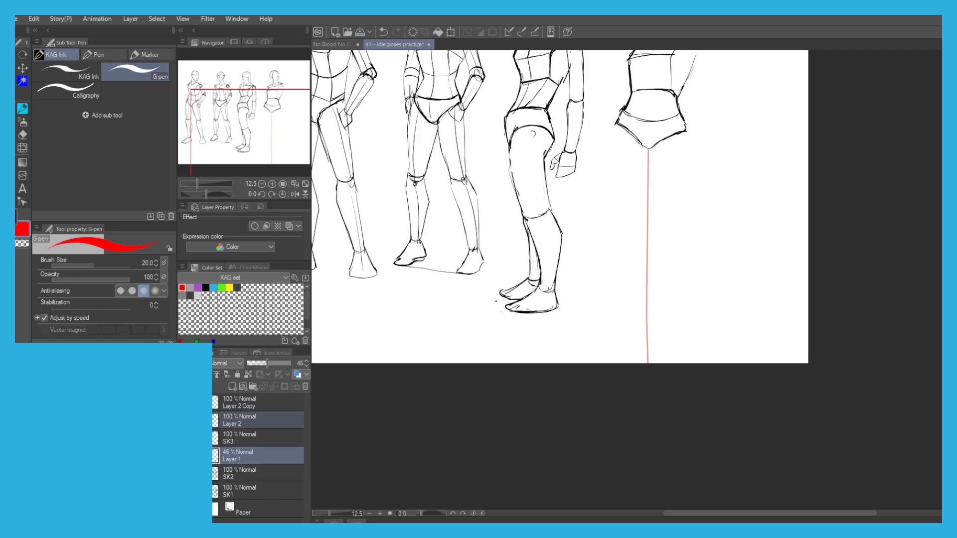
pyautogui.moveTo(422, 302); pyautogui.dragTo(419, 372)
pyautogui.hotkey('ctrl', 't')
pyautogui.moveTo(508, 438); pyautogui.dragTo(504, 398)
pyautogui.moveTo(386, 194); pyautogui.dragTo(482, 262)
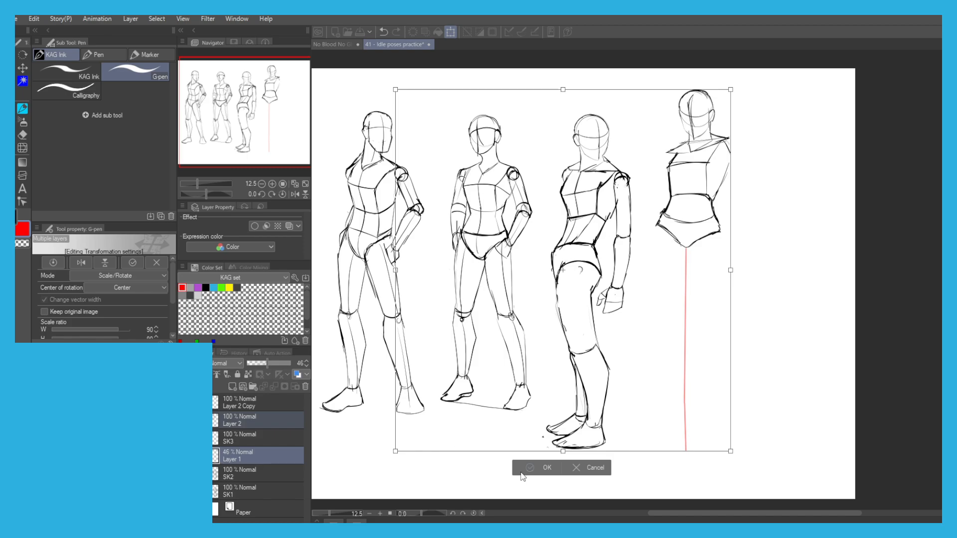
pyautogui.press('Return')
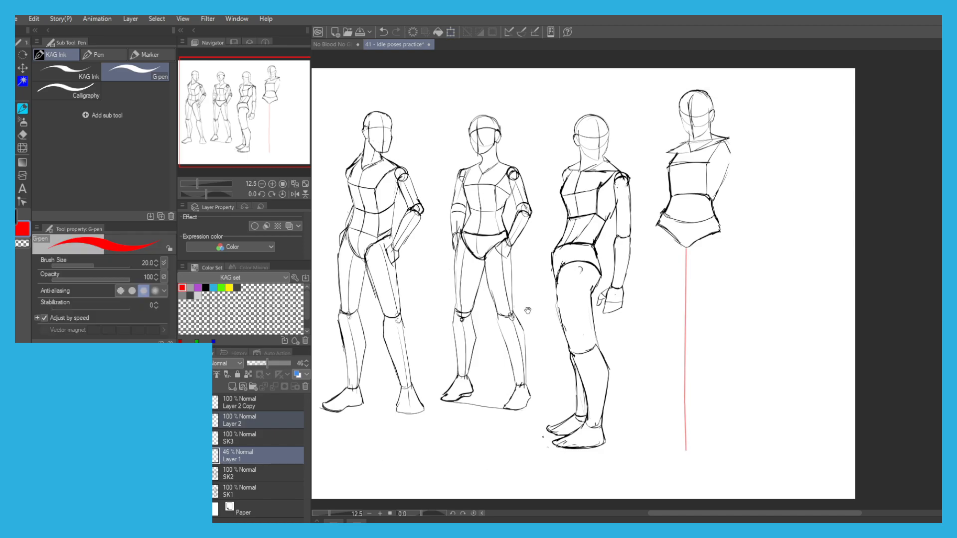
pyautogui.click(247, 426)
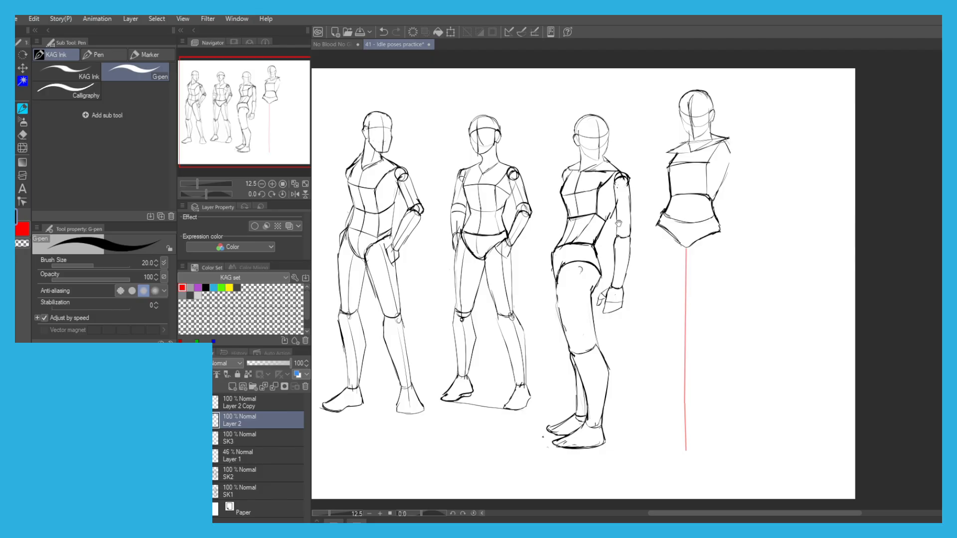
pyautogui.moveTo(616, 220); pyautogui.dragTo(581, 183)
pyautogui.scroll(5, 681, 250)
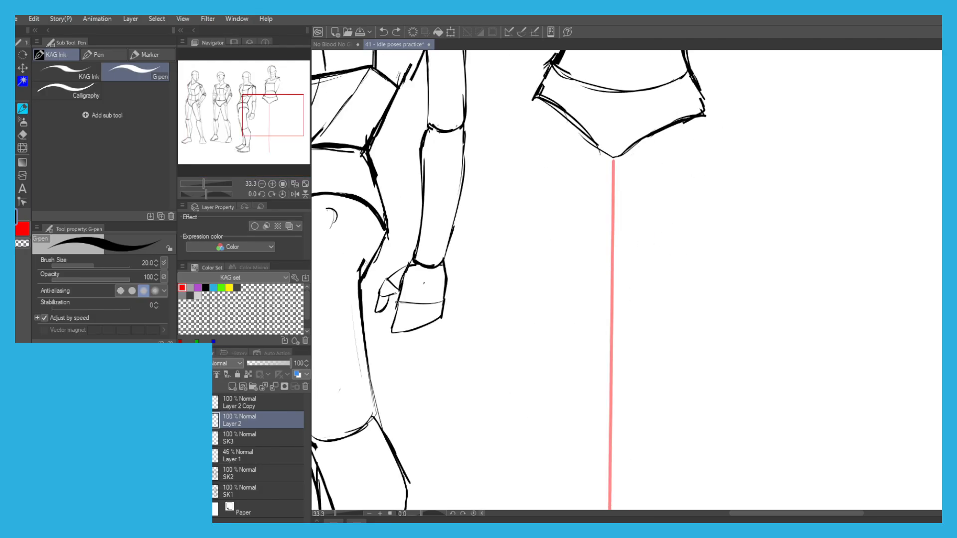
pyautogui.hotkey('ctrl', 'z')
pyautogui.moveTo(667, 139)
pyautogui.mouseDown()
pyautogui.moveTo(606, 335)
pyautogui.moveTo(603, 383)
pyautogui.mouseUp()
pyautogui.hotkey('ctrl', 'z')
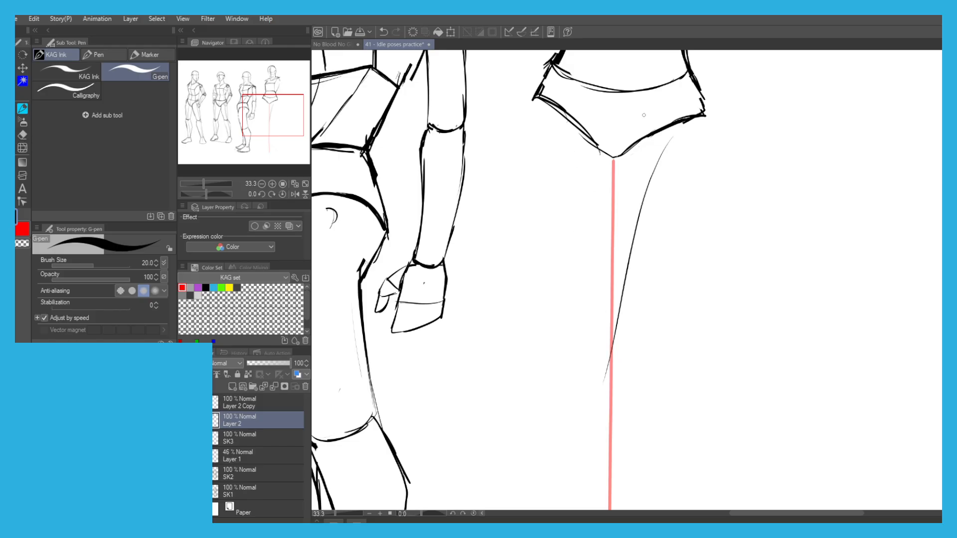
pyautogui.scroll(-5, 646, 108)
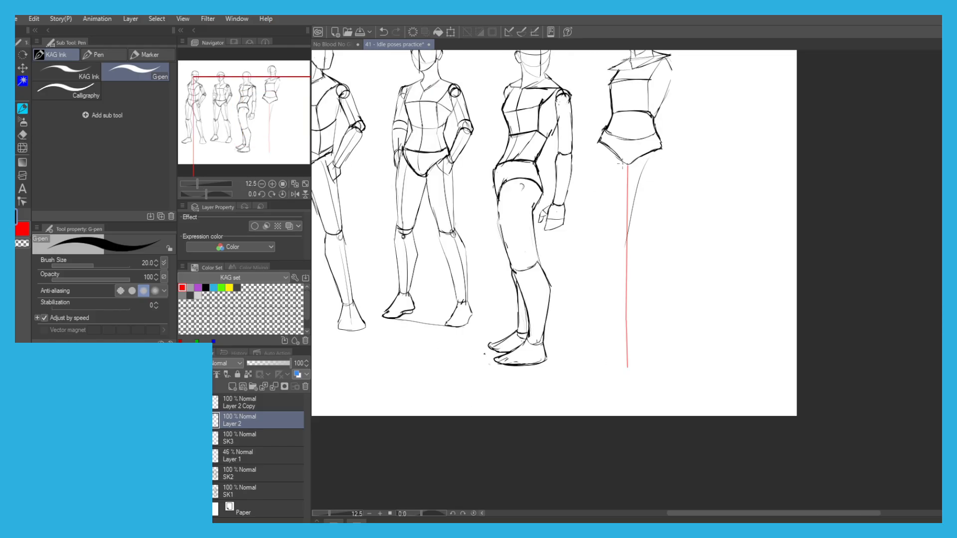
pyautogui.scroll(3, 623, 167)
pyautogui.hotkey('ctrl', 'z')
pyautogui.moveTo(668, 154); pyautogui.dragTo(622, 351)
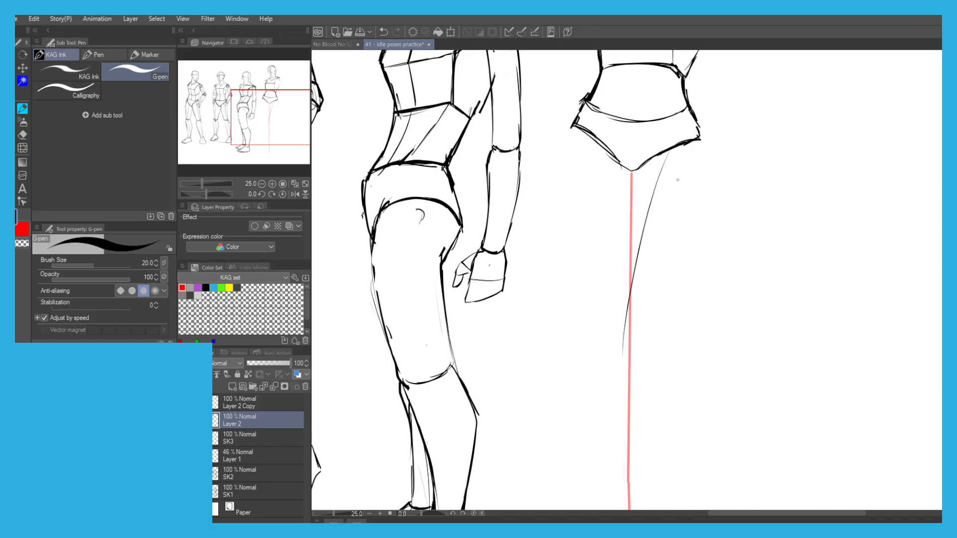
pyautogui.scroll(-2, 653, 165)
pyautogui.hotkey('ctrl', 'z')
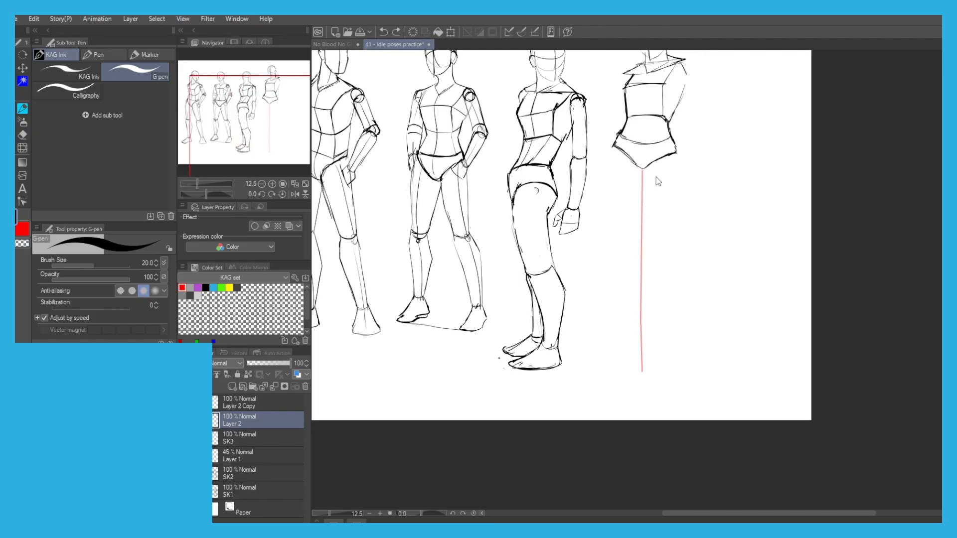
# Sketch a thin curved thigh line from below the fourth figure's pelvis across the red guide to the knee.
pyautogui.moveTo(661, 163); pyautogui.dragTo(631, 254)
pyautogui.hotkey('ctrl', 'z')
pyautogui.moveTo(662, 164); pyautogui.dragTo(630, 259)
pyautogui.hotkey('ctrl', 'z')
pyautogui.hotkey('ctrl', 'z')
pyautogui.moveTo(664, 163); pyautogui.dragTo(627, 267)
pyautogui.hotkey('ctrl', 'z')
# Redraw the shin as a thin curve from the knee oval down to ankle level, bowing away from the red guide.
pyautogui.hotkey('ctrl', 'z')
pyautogui.moveTo(666, 163); pyautogui.dragTo(630, 262)
pyautogui.hotkey('ctrl', 'z')
pyautogui.moveTo(666, 163)
pyautogui.mouseDown()
pyautogui.moveTo(625, 269)
pyautogui.moveTo(609, 355)
pyautogui.mouseUp()
pyautogui.hotkey('ctrl', 'z')
pyautogui.hotkey('ctrl', 'z')
pyautogui.hotkey('ctrl', 'z')
pyautogui.moveTo(627, 278); pyautogui.dragTo(613, 353)
pyautogui.hotkey('ctrl', 'z')
pyautogui.hotkey('ctrl', 'z')
pyautogui.hotkey('ctrl', 'z')
pyautogui.moveTo(628, 277); pyautogui.dragTo(608, 362)
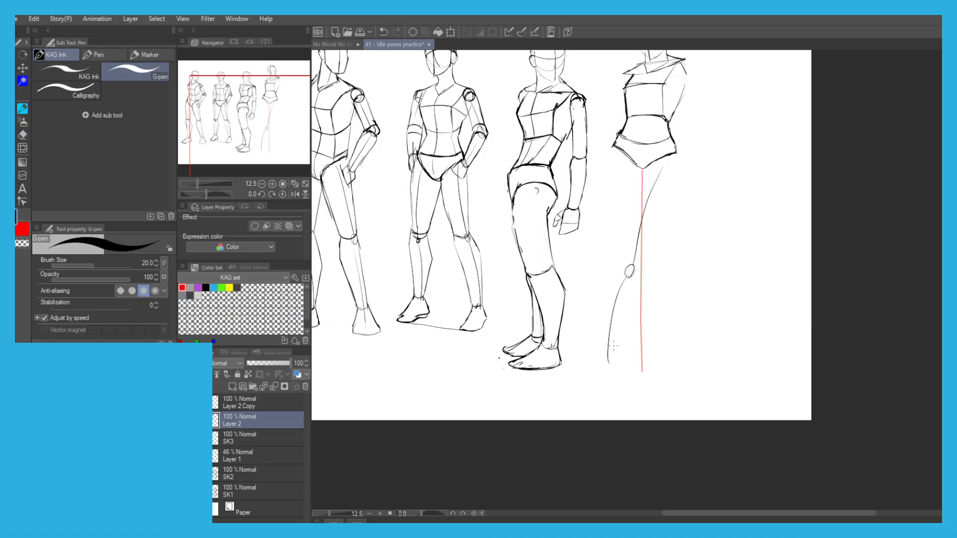
# Sketch a second thin thigh curve from the left half of the pelvis down toward the knee oval.
pyautogui.moveTo(627, 183); pyautogui.dragTo(553, 192)
pyautogui.scroll(1, 619, 135)
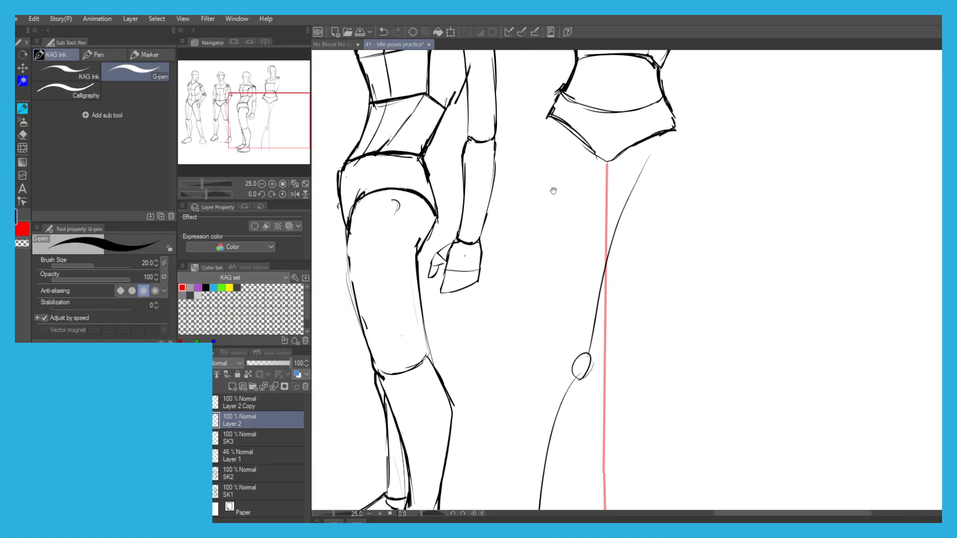
pyautogui.scroll(-1, 588, 130)
pyautogui.hotkey('ctrl', 'z')
pyautogui.moveTo(581, 136)
pyautogui.mouseDown()
pyautogui.moveTo(580, 211)
pyautogui.moveTo(585, 233)
pyautogui.moveTo(584, 195)
pyautogui.moveTo(591, 231)
pyautogui.mouseUp()
pyautogui.hotkey('ctrl', 'z')
pyautogui.hotkey('ctrl', 'z')
# Sketch a short outer hip line below the pelvis's right corner and a short mark across the knee.
pyautogui.hotkey('ctrl', 'z')
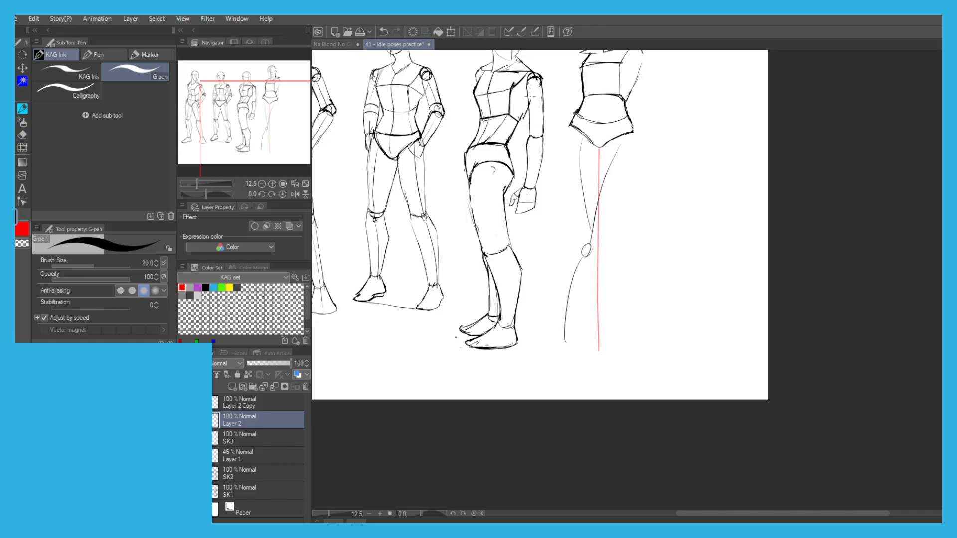
pyautogui.scroll(-1, 508, 110)
pyautogui.moveTo(493, 117); pyautogui.dragTo(546, 116)
pyautogui.scroll(1, 545, 124)
pyautogui.hotkey('ctrl', 'z')
pyautogui.moveTo(614, 141)
pyautogui.mouseDown()
pyautogui.moveTo(613, 178)
pyautogui.moveTo(571, 263)
pyautogui.mouseUp()
pyautogui.hotkey('ctrl', 'z')
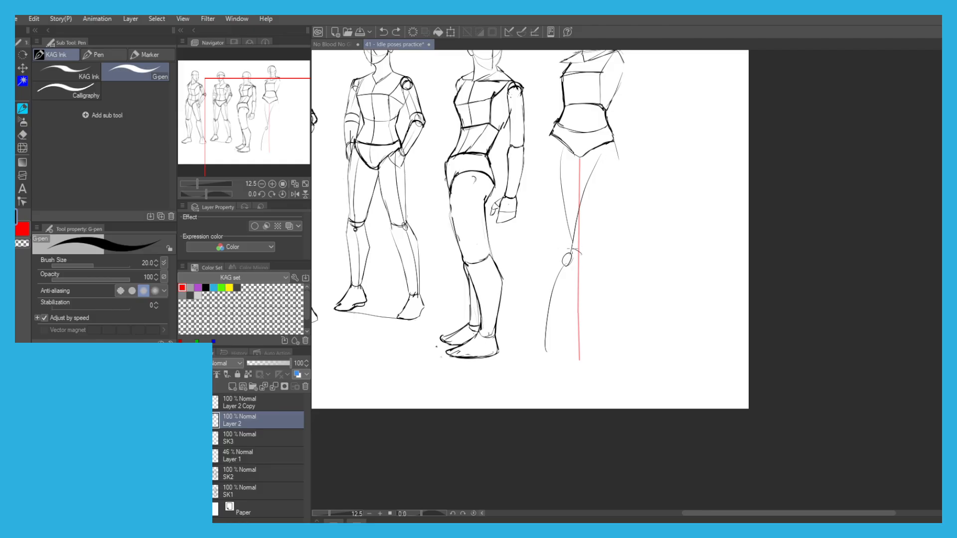
pyautogui.moveTo(562, 249); pyautogui.dragTo(577, 248)
pyautogui.hotkey('ctrl', 'z')
# Lasso the knee oval and shin curve, move them slightly up and to the right, and clear the selection.
pyautogui.press('m')
pyautogui.moveTo(563, 345)
pyautogui.mouseDown()
pyautogui.moveTo(533, 355)
pyautogui.moveTo(573, 248)
pyautogui.mouseUp()
pyautogui.press('p')
pyautogui.hotkey('ctrl', 't')
pyautogui.moveTo(536, 307); pyautogui.dragTo(541, 301)
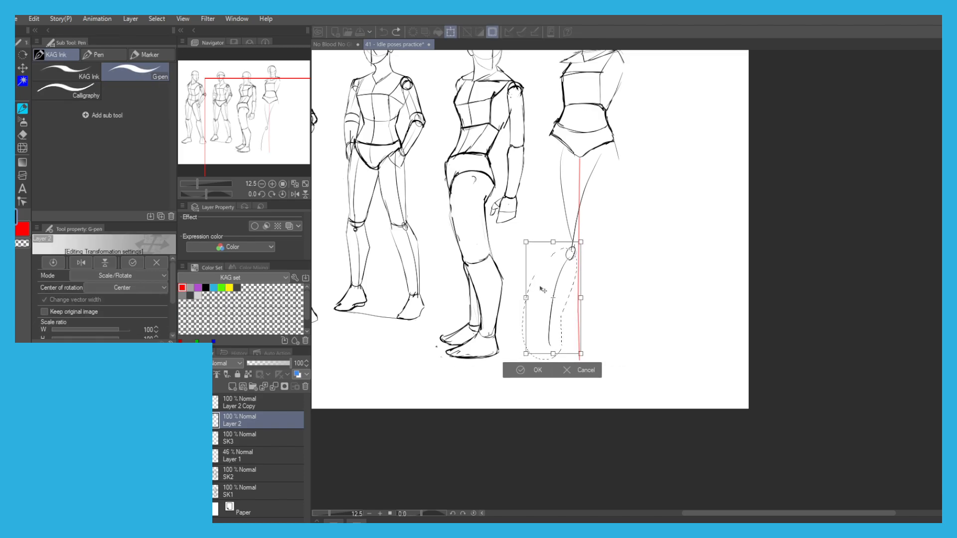
pyautogui.click(522, 370)
pyautogui.hotkey('ctrl', 'd')
# Draw a wide, tilted ellipse around the knee to mark the end of the thigh.
pyautogui.scroll(3, 584, 232)
pyautogui.moveTo(541, 258)
pyautogui.mouseDown()
pyautogui.moveTo(578, 270)
pyautogui.moveTo(548, 243)
pyautogui.moveTo(586, 271)
pyautogui.moveTo(578, 272)
pyautogui.mouseUp()
pyautogui.hotkey('ctrl', 'z')
# Draw the crossing leg's inner thigh contour from the crotch and its outer contour from the right hip to the knee ellipse.
pyautogui.hotkey('ctrl', 'z')
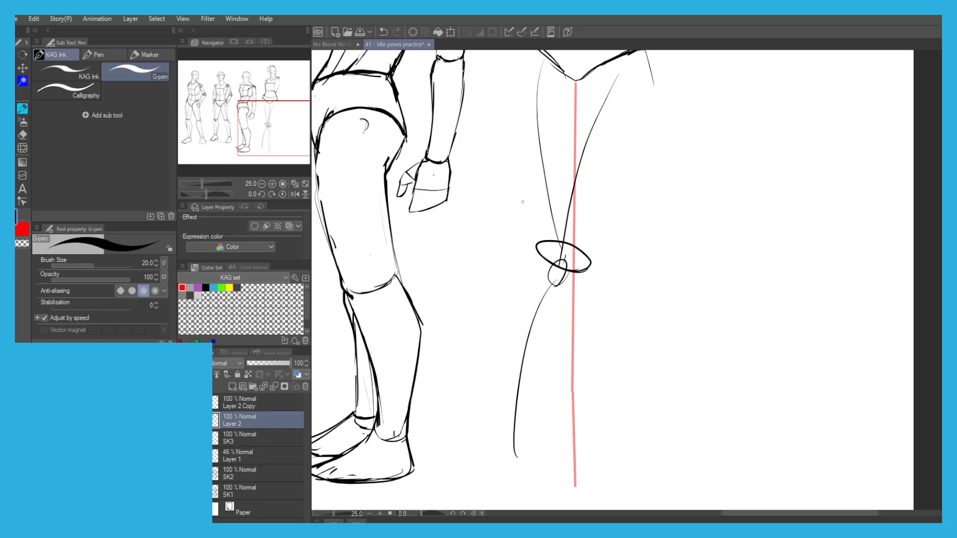
pyautogui.moveTo(540, 167); pyautogui.dragTo(532, 282)
pyautogui.moveTo(531, 357); pyautogui.dragTo(553, 289)
pyautogui.hotkey('ctrl', 'z')
pyautogui.moveTo(554, 357)
pyautogui.mouseDown()
pyautogui.moveTo(566, 206)
pyautogui.moveTo(572, 191)
pyautogui.moveTo(619, 166)
pyautogui.mouseUp()
pyautogui.hotkey('ctrl', 'z')
pyautogui.moveTo(624, 123)
pyautogui.mouseDown()
pyautogui.moveTo(643, 194)
pyautogui.moveTo(608, 307)
pyautogui.mouseUp()
pyautogui.hotkey('ctrl', 'z')
pyautogui.moveTo(637, 170)
pyautogui.mouseDown()
pyautogui.moveTo(644, 196)
pyautogui.moveTo(580, 381)
pyautogui.mouseUp()
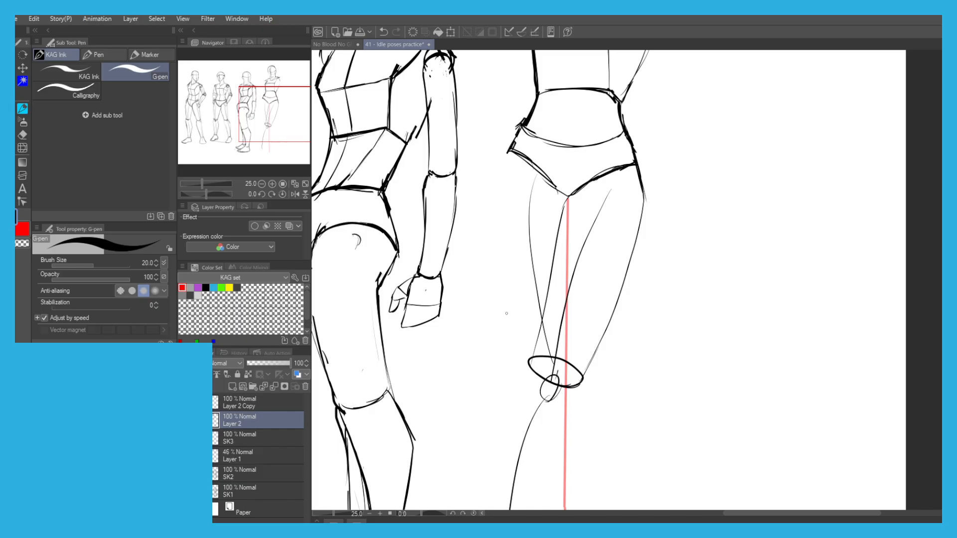
# Draw the lower leg's left contour as a curve from the knee ellipse's left edge down to the ankle.
pyautogui.moveTo(501, 312); pyautogui.dragTo(553, 169)
pyautogui.moveTo(582, 221); pyautogui.dragTo(553, 276)
pyautogui.hotkey('ctrl', 'z')
pyautogui.hotkey('ctrl', 'z')
pyautogui.hotkey('ctrl', 'z')
pyautogui.moveTo(582, 220); pyautogui.dragTo(558, 259)
pyautogui.hotkey('ctrl', 'z')
pyautogui.hotkey('ctrl', 'z')
pyautogui.moveTo(579, 221)
pyautogui.mouseDown()
pyautogui.moveTo(556, 265)
pyautogui.moveTo(548, 385)
pyautogui.mouseUp()
pyautogui.hotkey('ctrl', 'z')
pyautogui.moveTo(559, 260); pyautogui.dragTo(554, 414)
pyautogui.moveTo(582, 222); pyautogui.dragTo(569, 240)
pyautogui.hotkey('ctrl', 'z')
# Draw the lower leg's right contour from the knee ellipse's right edge, curving down to the ankle.
pyautogui.moveTo(634, 241)
pyautogui.mouseDown()
pyautogui.moveTo(607, 277)
pyautogui.moveTo(618, 267)
pyautogui.mouseUp()
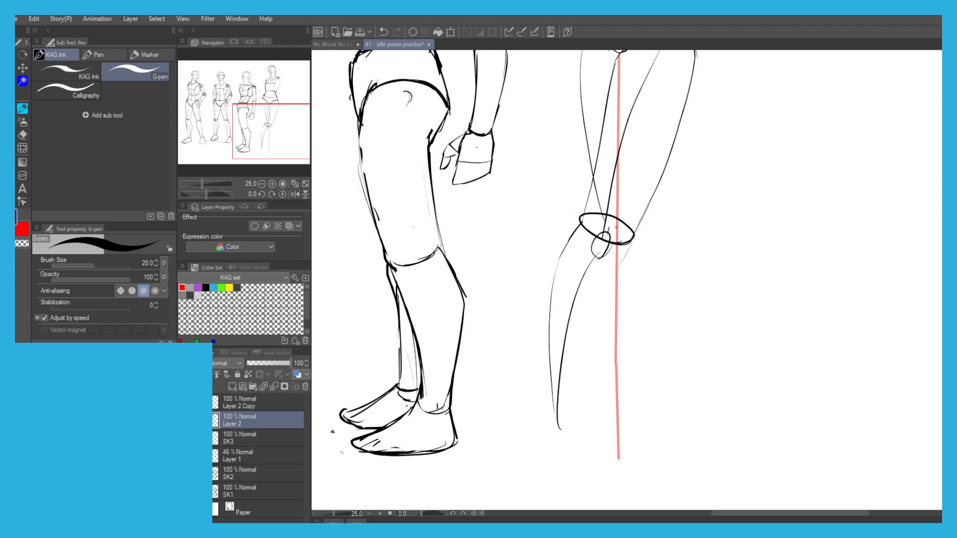
pyautogui.moveTo(632, 239)
pyautogui.mouseDown()
pyautogui.moveTo(603, 280)
pyautogui.moveTo(608, 274)
pyautogui.moveTo(577, 353)
pyautogui.mouseUp()
pyautogui.hotkey('ctrl', 'z')
pyautogui.moveTo(603, 287); pyautogui.dragTo(572, 397)
pyautogui.hotkey('ctrl', 'z')
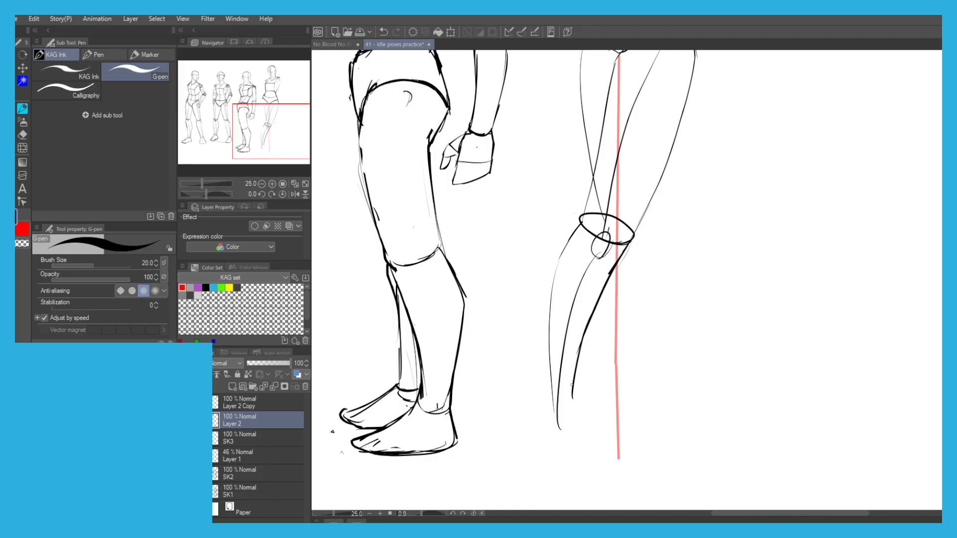
# Erase the knee oval, the knee ellipse's lower half and the shin's centre curve, and redraw the left shin contour more firmly.
pyautogui.moveTo(582, 349)
pyautogui.mouseDown()
pyautogui.moveTo(570, 406)
pyautogui.moveTo(574, 394)
pyautogui.moveTo(550, 401)
pyautogui.moveTo(548, 381)
pyautogui.mouseUp()
pyautogui.hotkey('ctrl', 'z')
# Draw the ankle joint and a wedge-shaped foot at the end of the lower leg.
pyautogui.hotkey('ctrl', 'z')
pyautogui.moveTo(568, 243)
pyautogui.mouseDown()
pyautogui.moveTo(582, 219)
pyautogui.moveTo(606, 218)
pyautogui.moveTo(592, 241)
pyautogui.moveTo(603, 228)
pyautogui.moveTo(589, 231)
pyautogui.moveTo(609, 247)
pyautogui.moveTo(594, 263)
pyautogui.moveTo(594, 220)
pyautogui.moveTo(592, 246)
pyautogui.moveTo(612, 239)
pyautogui.moveTo(590, 256)
pyautogui.moveTo(559, 392)
pyautogui.moveTo(545, 388)
pyautogui.moveTo(551, 401)
pyautogui.moveTo(542, 319)
pyautogui.mouseUp()
pyautogui.press('e')
pyautogui.press('p')
pyautogui.moveTo(581, 223)
pyautogui.mouseDown()
pyautogui.moveTo(548, 286)
pyautogui.moveTo(545, 327)
pyautogui.mouseUp()
pyautogui.moveTo(551, 283); pyautogui.dragTo(543, 331)
pyautogui.moveTo(517, 262); pyautogui.dragTo(504, 199)
pyautogui.hotkey('ctrl', 'z')
pyautogui.moveTo(535, 329)
pyautogui.mouseDown()
pyautogui.moveTo(520, 368)
pyautogui.moveTo(565, 349)
pyautogui.moveTo(584, 373)
pyautogui.moveTo(568, 349)
pyautogui.moveTo(597, 390)
pyautogui.moveTo(559, 397)
pyautogui.moveTo(523, 367)
pyautogui.moveTo(553, 392)
pyautogui.mouseUp()
pyautogui.hotkey('ctrl', 'z')
pyautogui.hotkey('ctrl', 'z')
pyautogui.hotkey('ctrl', 'z')
pyautogui.hotkey('ctrl', 'z')
pyautogui.hotkey('ctrl', 'z')
pyautogui.hotkey('ctrl', 'z')
pyautogui.hotkey('ctrl', 'z')
pyautogui.scroll(-2, 525, 213)
pyautogui.moveTo(543, 131)
pyautogui.mouseDown()
pyautogui.moveTo(557, 194)
pyautogui.moveTo(565, 191)
pyautogui.moveTo(546, 331)
pyautogui.mouseUp()
pyautogui.scroll(1, 557, 195)
pyautogui.scroll(1, 539, 222)
pyautogui.hotkey('ctrl', 'z')
pyautogui.moveTo(542, 184)
pyautogui.mouseDown()
pyautogui.moveTo(533, 214)
pyautogui.moveTo(550, 390)
pyautogui.mouseUp()
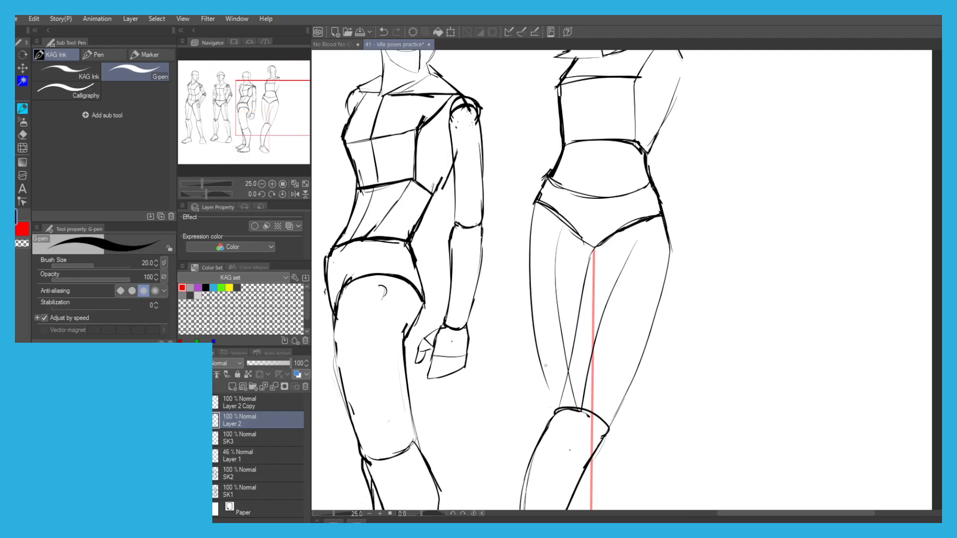
pyautogui.moveTo(537, 319)
pyautogui.mouseDown()
pyautogui.moveTo(536, 266)
pyautogui.moveTo(551, 346)
pyautogui.mouseUp()
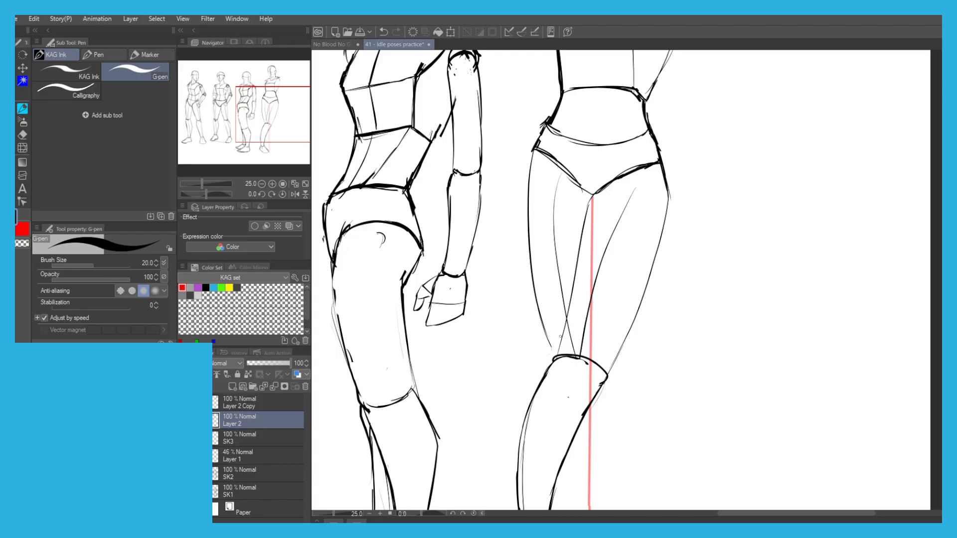
pyautogui.hotkey('ctrl', 'z')
pyautogui.moveTo(560, 340); pyautogui.dragTo(545, 340)
pyautogui.hotkey('ctrl', 'z')
pyautogui.hotkey('ctrl', 'z')
pyautogui.hotkey('ctrl', 'z')
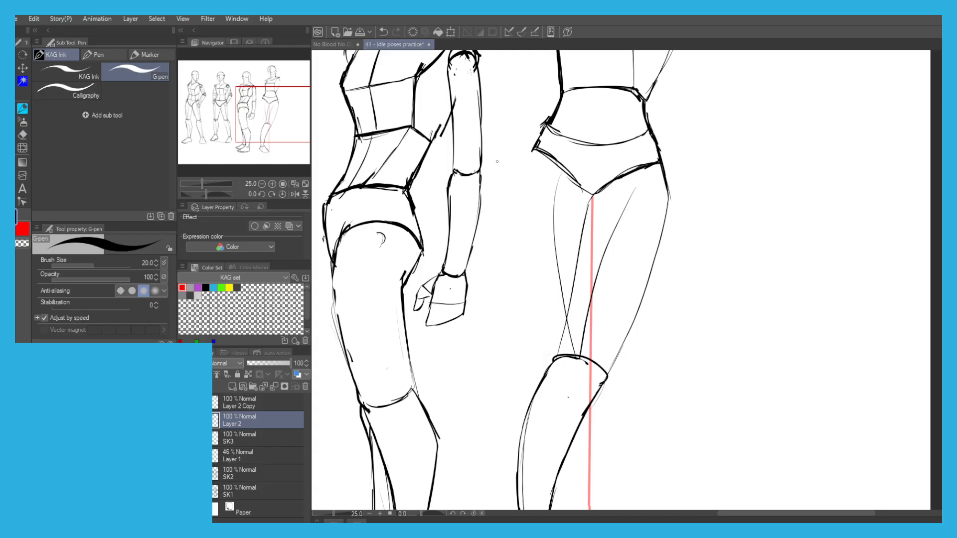
# Lasso the pelvis's left corner, rotate it slightly clockwise, nudge it into place, and clear the selection.
pyautogui.moveTo(495, 164); pyautogui.dragTo(503, 218)
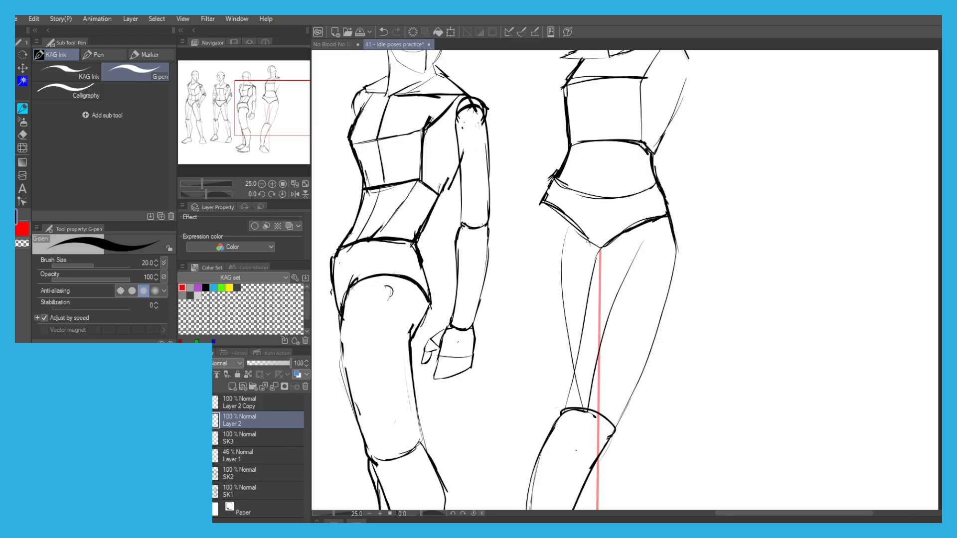
pyautogui.press('m')
pyautogui.moveTo(596, 236)
pyautogui.mouseDown()
pyautogui.moveTo(534, 169)
pyautogui.moveTo(599, 217)
pyautogui.mouseUp()
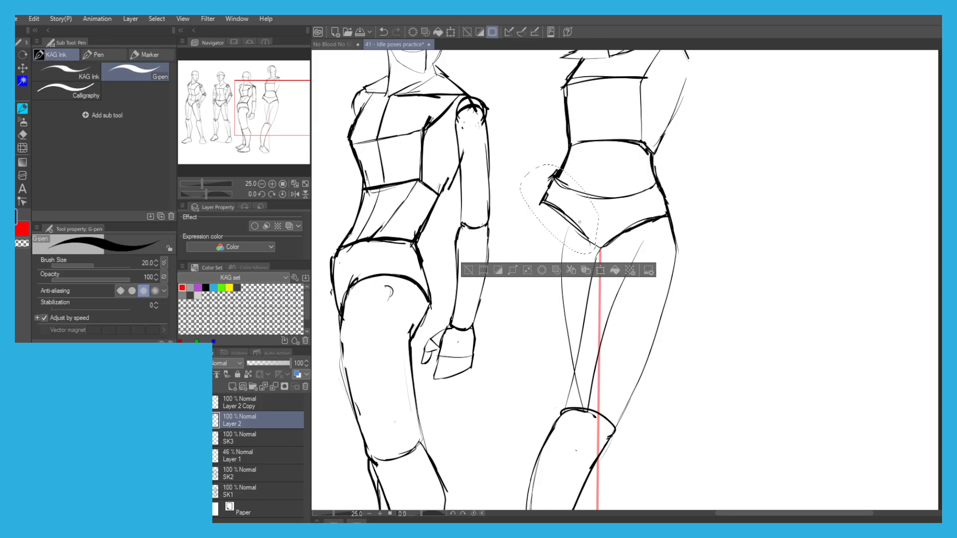
pyautogui.click(601, 274)
pyautogui.moveTo(534, 190); pyautogui.dragTo(532, 191)
pyautogui.moveTo(500, 154); pyautogui.dragTo(502, 150)
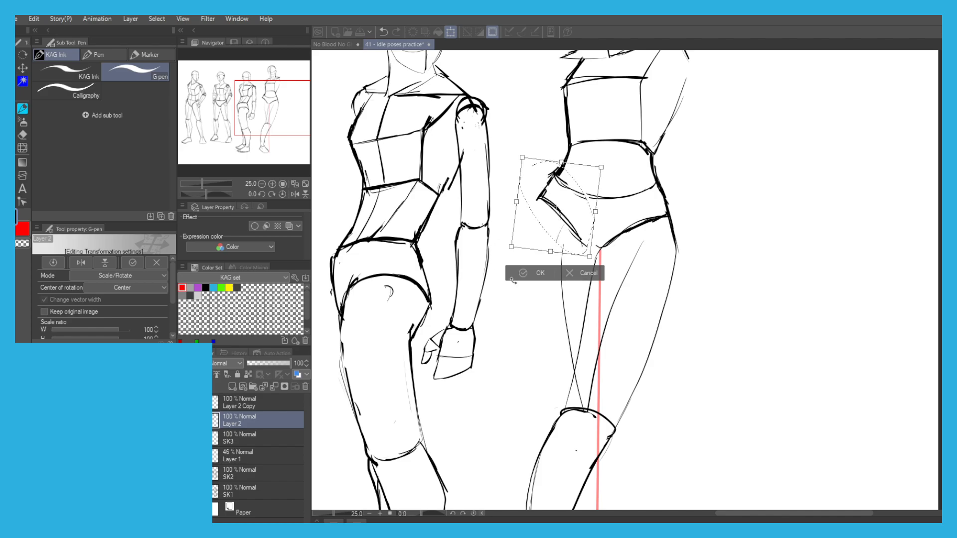
pyautogui.click(535, 273)
pyautogui.click(468, 273)
# Redraw the pelvis's lower left edge so it joins the crotch again.
pyautogui.moveTo(577, 238); pyautogui.dragTo(601, 247)
pyautogui.scroll(-2, 568, 222)
pyautogui.scroll(2, 556, 228)
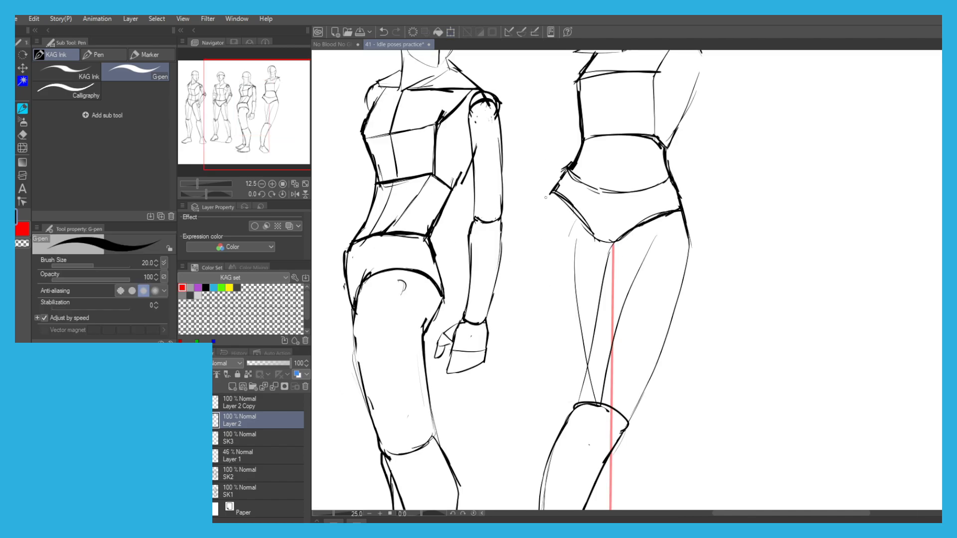
pyautogui.scroll(-2, 541, 172)
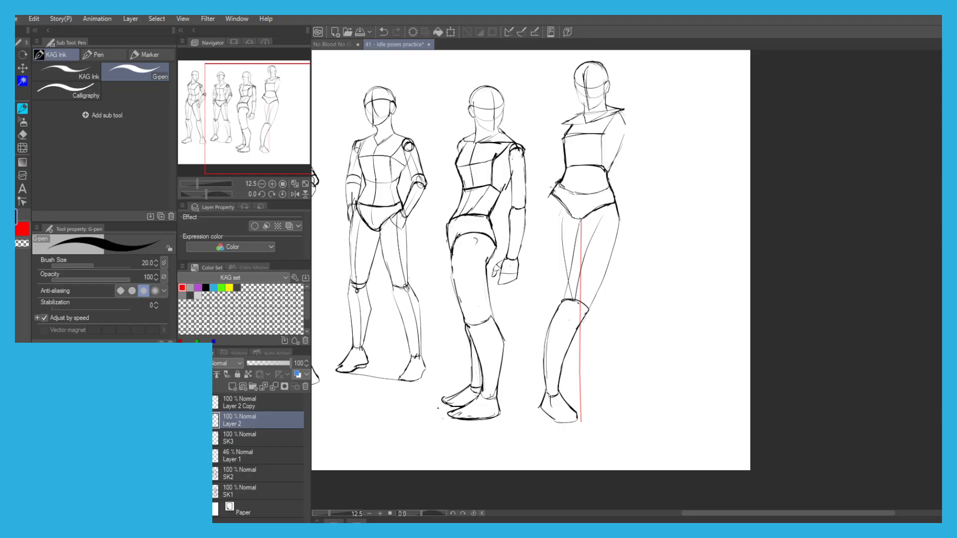
# Draw the other leg's outer thigh contour from the pelvis's left corner down behind the finished knee.
pyautogui.moveTo(552, 194); pyautogui.dragTo(550, 281)
pyautogui.moveTo(544, 248); pyautogui.dragTo(558, 304)
pyautogui.scroll(2, 573, 240)
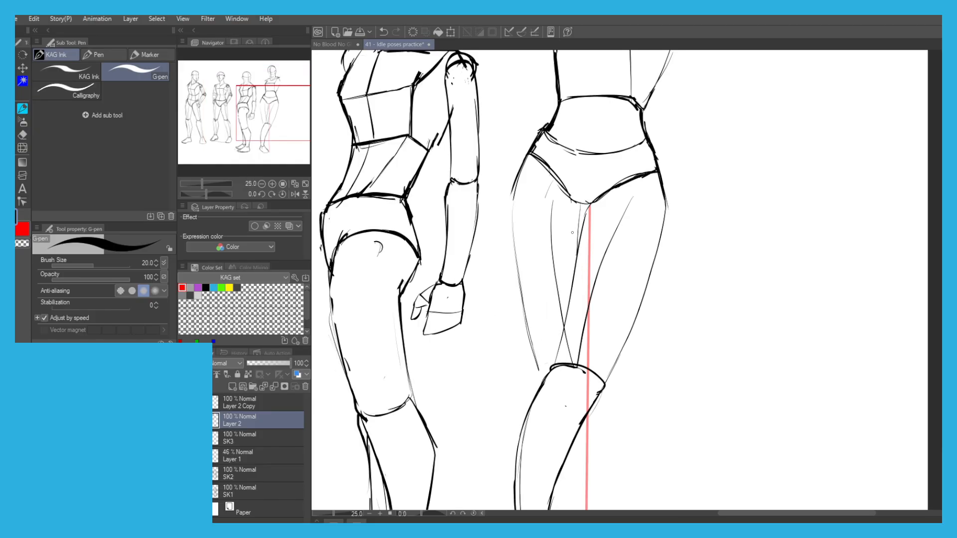
pyautogui.moveTo(534, 338); pyautogui.dragTo(546, 380)
pyautogui.hotkey('ctrl', 'z')
pyautogui.moveTo(522, 298); pyautogui.dragTo(534, 346)
pyautogui.moveTo(516, 273); pyautogui.dragTo(509, 189)
pyautogui.moveTo(548, 296); pyautogui.dragTo(517, 199)
# Draw the rear lower leg's inner contour running diagonally from behind the front knee down to the ankle.
pyautogui.moveTo(477, 252); pyautogui.dragTo(448, 165)
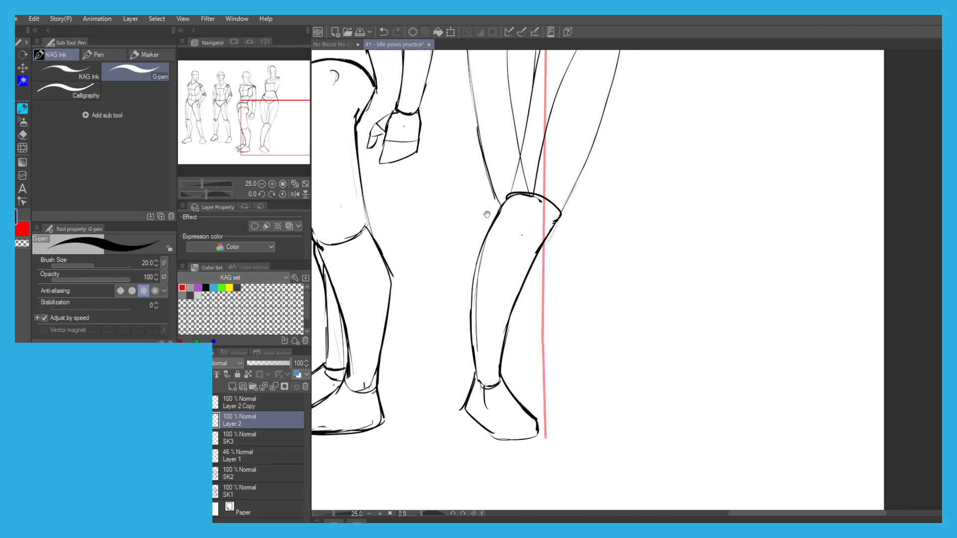
pyautogui.moveTo(520, 296)
pyautogui.mouseDown()
pyautogui.moveTo(540, 347)
pyautogui.moveTo(536, 365)
pyautogui.mouseUp()
pyautogui.hotkey('ctrl', 'z')
pyautogui.hotkey('ctrl', 'z')
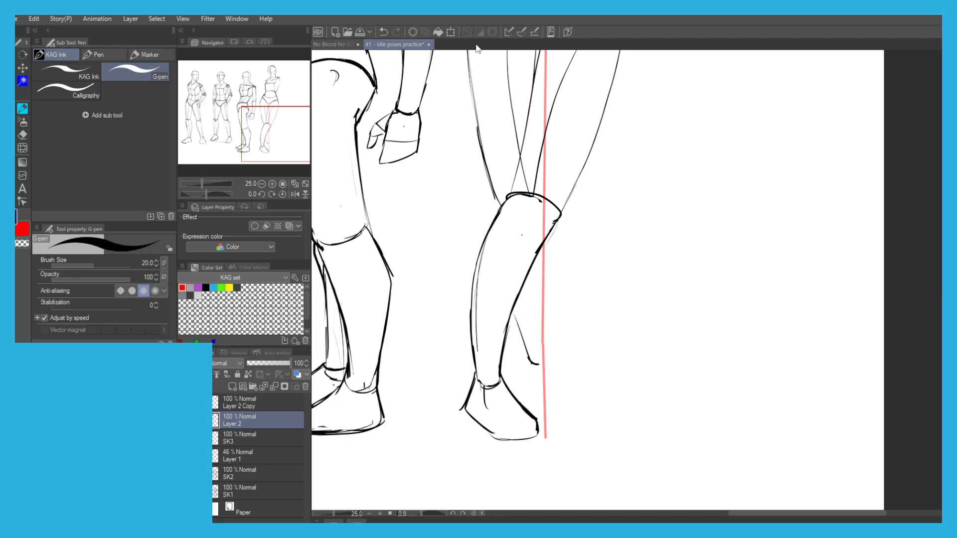
pyautogui.hotkey('ctrl', 'z')
pyautogui.hotkey('ctrl', 'z')
pyautogui.hotkey('ctrl', 'z')
pyautogui.moveTo(494, 194); pyautogui.dragTo(531, 341)
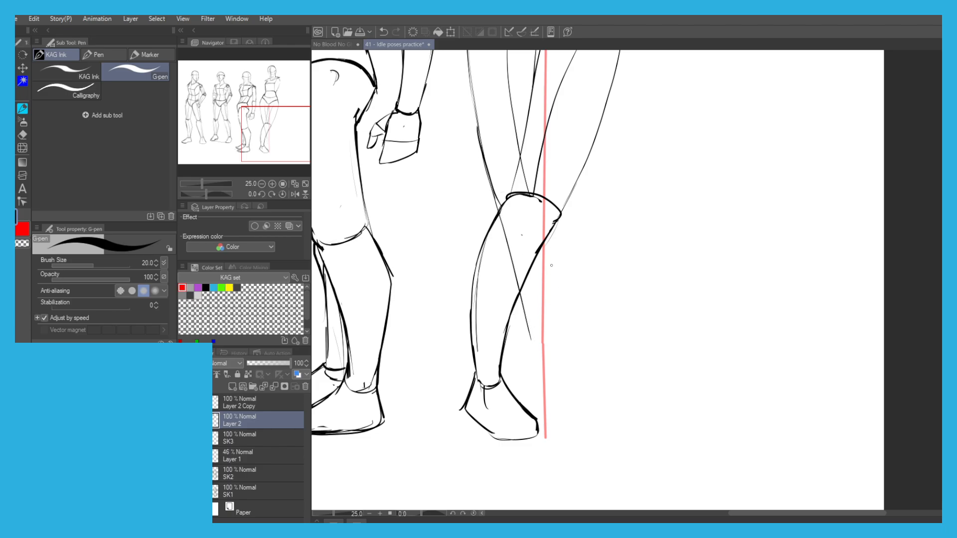
pyautogui.hotkey('ctrl', 'z')
# Draw the rear shin's outer contour, the ankle curve and the wedge-shaped foot behind the front foot.
pyautogui.moveTo(551, 231)
pyautogui.mouseDown()
pyautogui.moveTo(566, 359)
pyautogui.moveTo(536, 365)
pyautogui.moveTo(533, 351)
pyautogui.moveTo(497, 383)
pyautogui.moveTo(550, 357)
pyautogui.moveTo(570, 360)
pyautogui.moveTo(577, 381)
pyautogui.moveTo(501, 382)
pyautogui.mouseUp()
pyautogui.hotkey('ctrl', 'z')
pyautogui.hotkey('ctrl', 'z')
pyautogui.hotkey('ctrl', 'z')
pyautogui.hotkey('ctrl', 'z')
pyautogui.hotkey('ctrl', 'z')
pyautogui.hotkey('ctrl', 'z')
pyautogui.hotkey('ctrl', 'z')
pyautogui.hotkey('ctrl', 'z')
pyautogui.hotkey('ctrl', 'z')
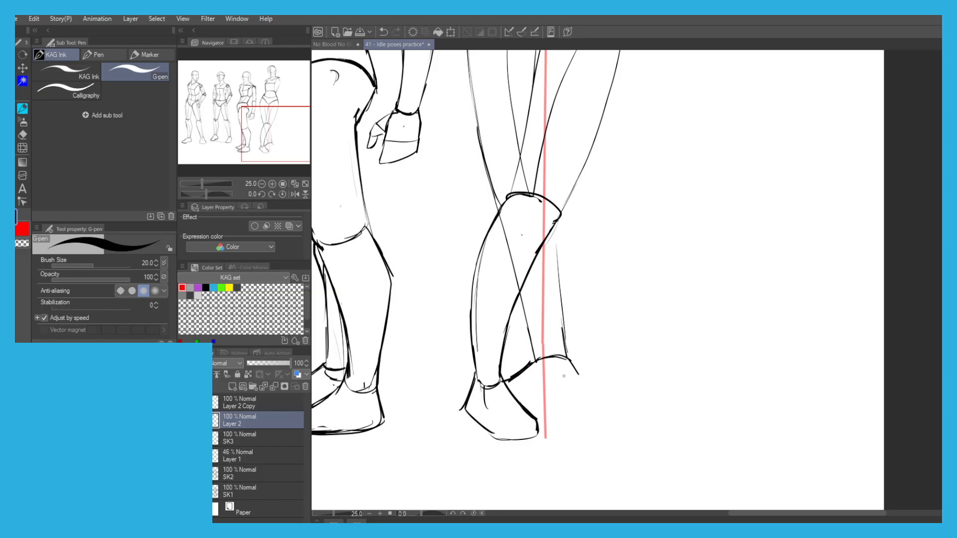
pyautogui.moveTo(568, 367)
pyautogui.mouseDown()
pyautogui.moveTo(580, 396)
pyautogui.moveTo(523, 408)
pyautogui.mouseUp()
pyautogui.scroll(-4, 448, 199)
pyautogui.scroll(2, 474, 171)
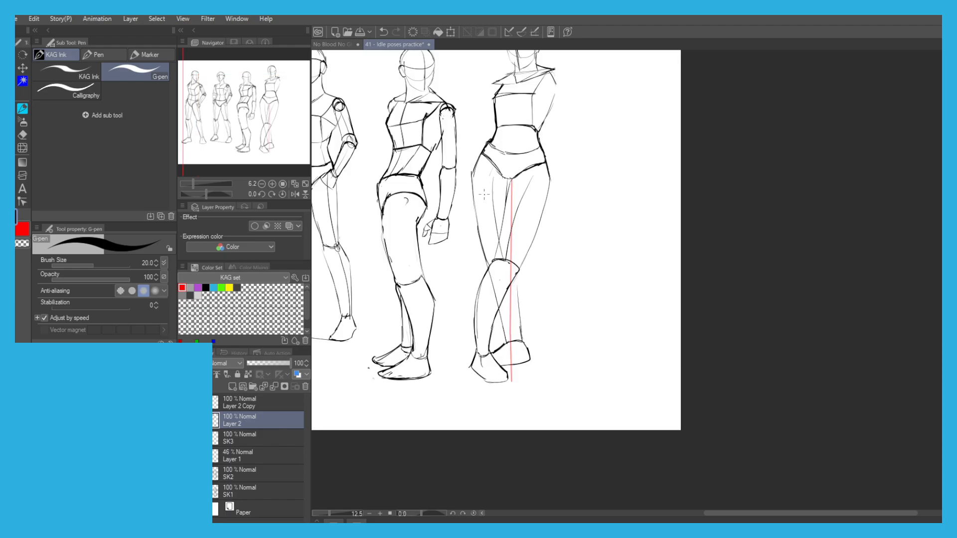
# Erase the rear shin's outer contour and redraw it from the front knee down to the ankle.
pyautogui.press('e')
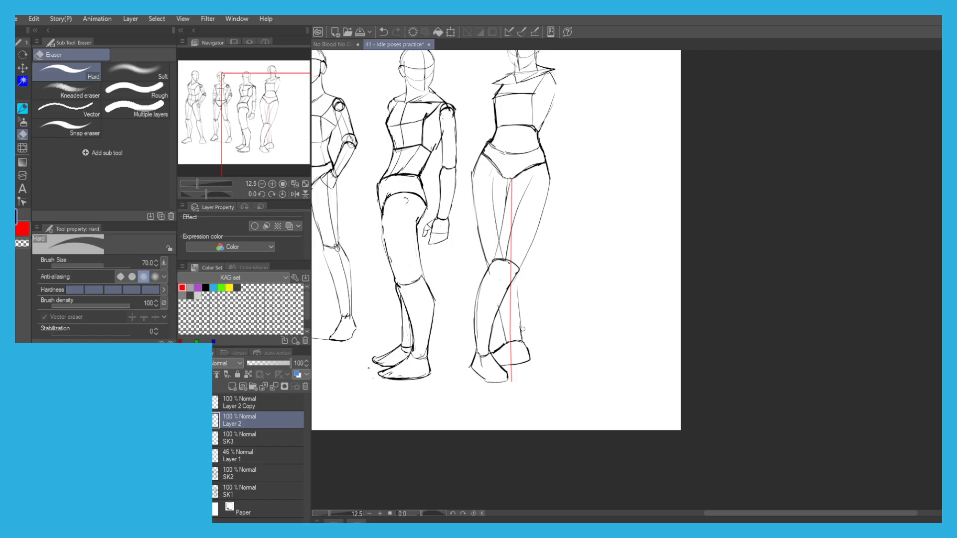
pyautogui.press('p')
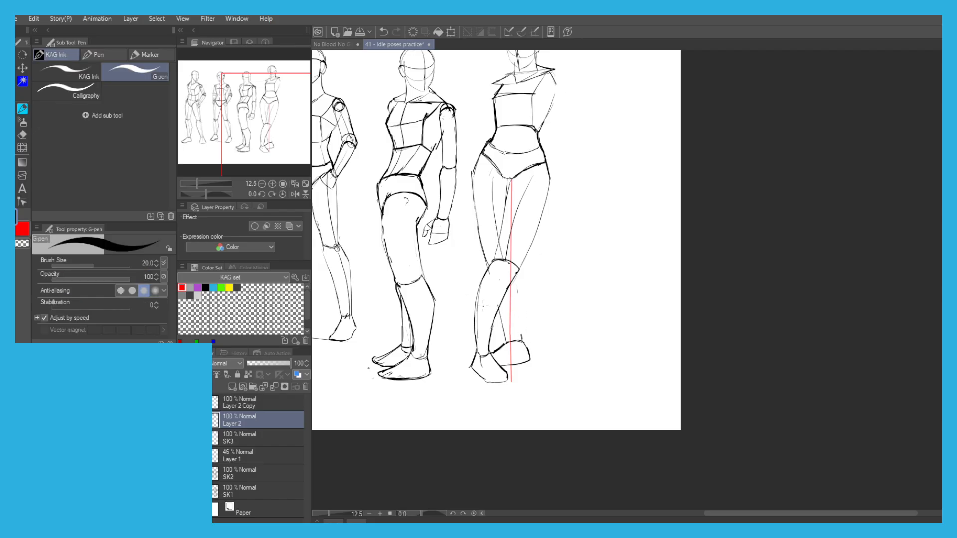
pyautogui.scroll(2, 481, 306)
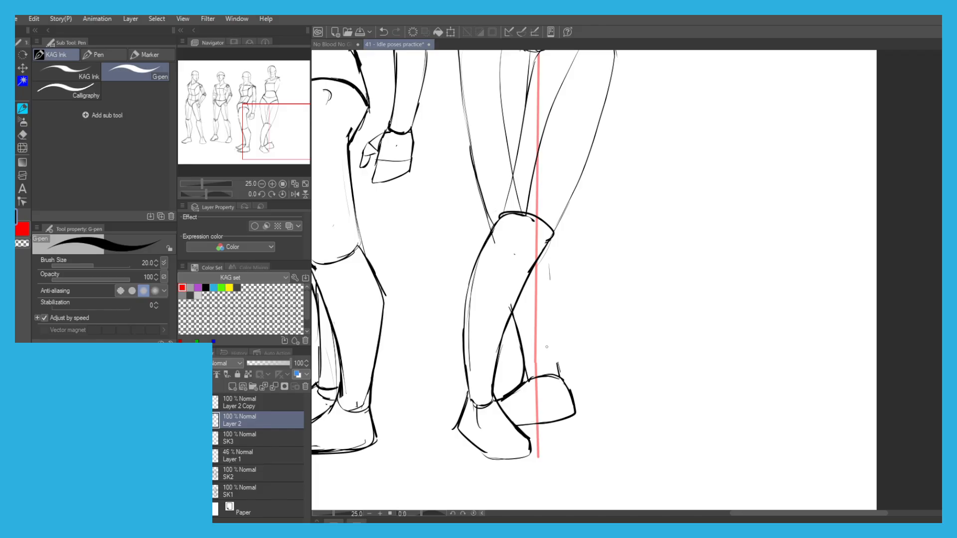
pyautogui.moveTo(551, 318); pyautogui.dragTo(562, 379)
pyautogui.moveTo(545, 265); pyautogui.dragTo(557, 360)
pyautogui.moveTo(547, 241); pyautogui.dragTo(552, 312)
# Clean up the rear ankle's overlap and erase the front thigh's inner line that runs up from the knee.
pyautogui.press('e')
pyautogui.moveTo(530, 380)
pyautogui.mouseDown()
pyautogui.moveTo(534, 374)
pyautogui.moveTo(525, 391)
pyautogui.moveTo(558, 376)
pyautogui.moveTo(524, 382)
pyautogui.mouseUp()
pyautogui.press('p')
pyautogui.scroll(-2, 440, 189)
pyautogui.moveTo(450, 162); pyautogui.dragTo(485, 239)
pyautogui.scroll(1, 484, 239)
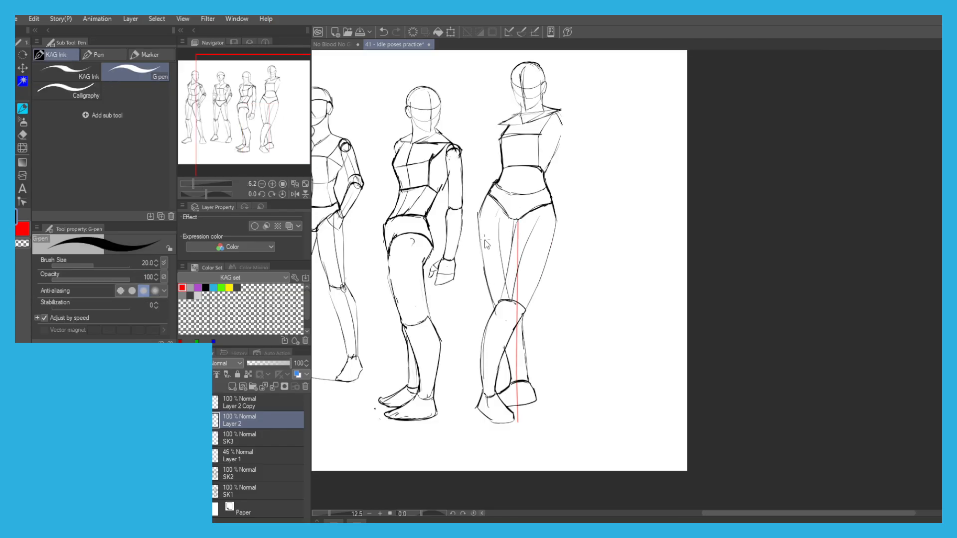
pyautogui.scroll(1, 484, 240)
pyautogui.press('e')
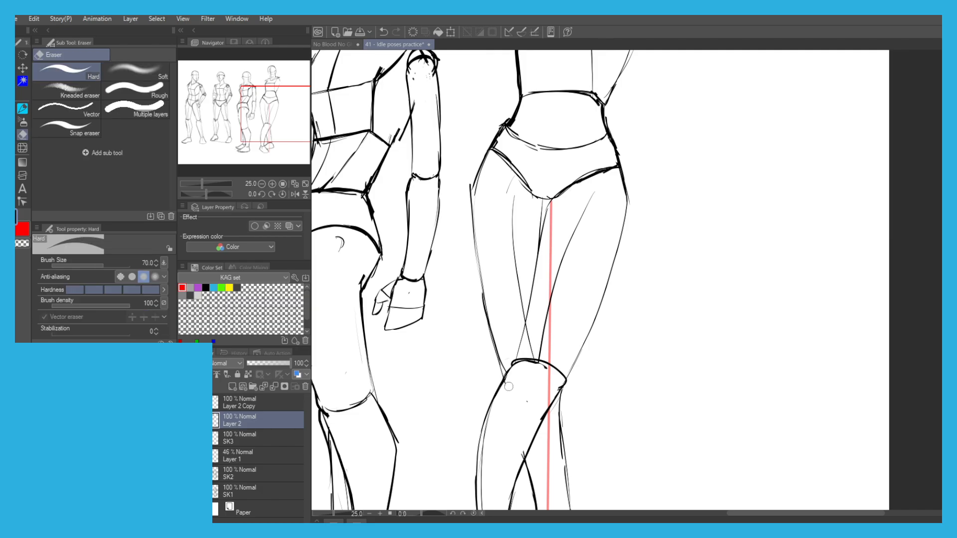
pyautogui.moveTo(543, 346)
pyautogui.mouseDown()
pyautogui.moveTo(561, 247)
pyautogui.moveTo(590, 205)
pyautogui.mouseUp()
pyautogui.press('p')
# Draw a circular ball joint at the tip of the fourth figure's raised shoulder.
pyautogui.scroll(-2, 409, 143)
pyautogui.moveTo(391, 153); pyautogui.dragTo(426, 190)
pyautogui.scroll(1, 422, 193)
pyautogui.scroll(4, 505, 344)
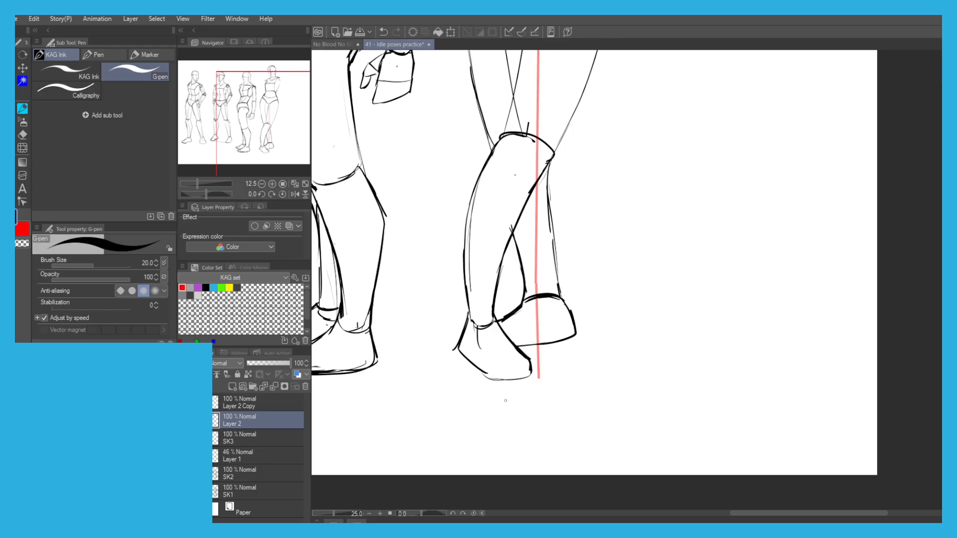
pyautogui.moveTo(472, 73); pyautogui.dragTo(437, 340)
pyautogui.scroll(-1, 437, 340)
pyautogui.moveTo(419, 152); pyautogui.dragTo(448, 266)
pyautogui.moveTo(466, 202); pyautogui.dragTo(389, 311)
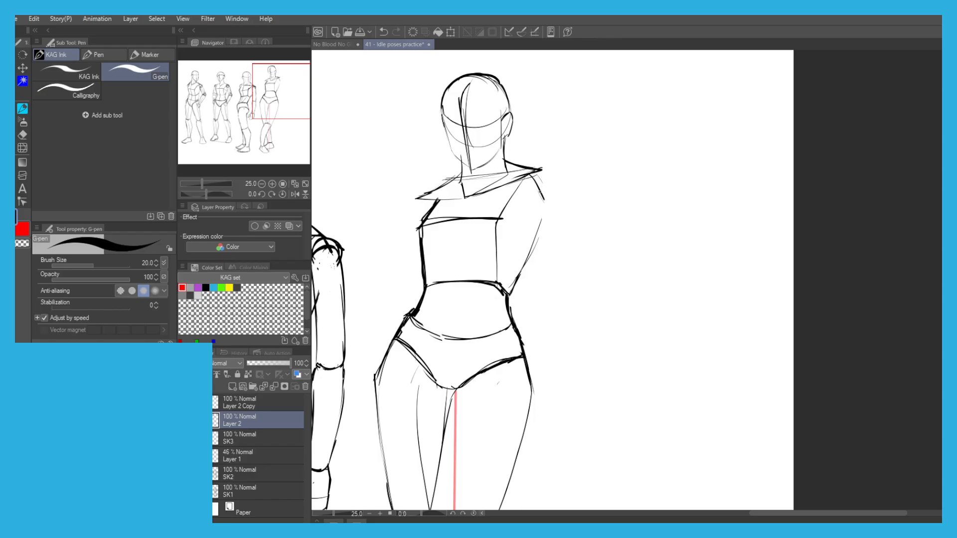
pyautogui.hotkey('ctrl', 'z')
pyautogui.moveTo(543, 173)
pyautogui.mouseDown()
pyautogui.moveTo(557, 198)
pyautogui.moveTo(560, 186)
pyautogui.moveTo(548, 201)
pyautogui.mouseUp()
pyautogui.hotkey('ctrl', 'z')
pyautogui.moveTo(398, 177)
pyautogui.mouseDown()
pyautogui.moveTo(406, 165)
pyautogui.moveTo(457, 165)
pyautogui.mouseUp()
pyautogui.moveTo(544, 199); pyautogui.dragTo(430, 222)
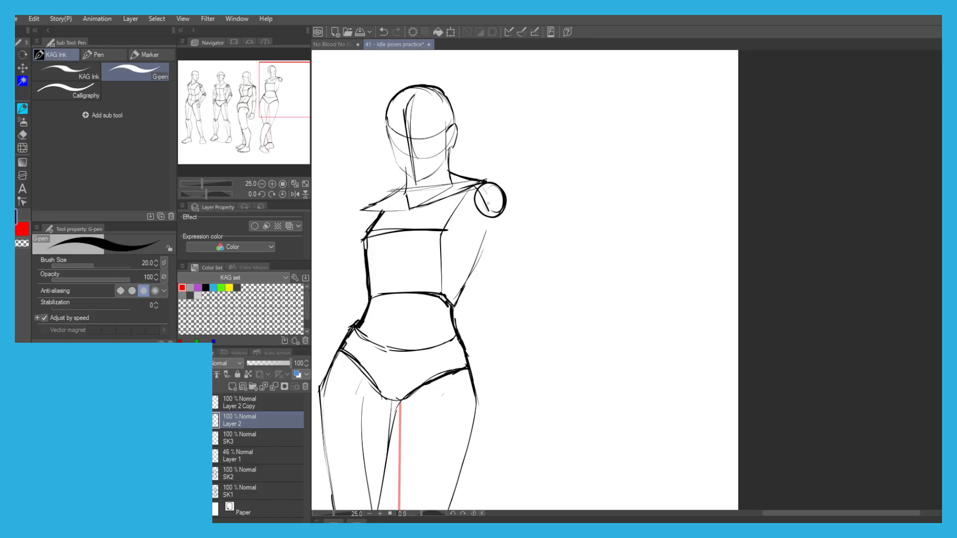
# Draw a straight upper-arm line slanting outward from the shoulder joint, ending in a smaller elbow circle.
pyautogui.moveTo(498, 215)
pyautogui.mouseDown()
pyautogui.moveTo(532, 267)
pyautogui.moveTo(559, 272)
pyautogui.moveTo(546, 267)
pyautogui.mouseUp()
pyautogui.hotkey('ctrl', 'z')
pyautogui.hotkey('ctrl', 'z')
pyautogui.hotkey('ctrl', 'z')
pyautogui.hotkey('ctrl', 'z')
pyautogui.hotkey('ctrl', 'z')
pyautogui.hotkey('ctrl', 'z')
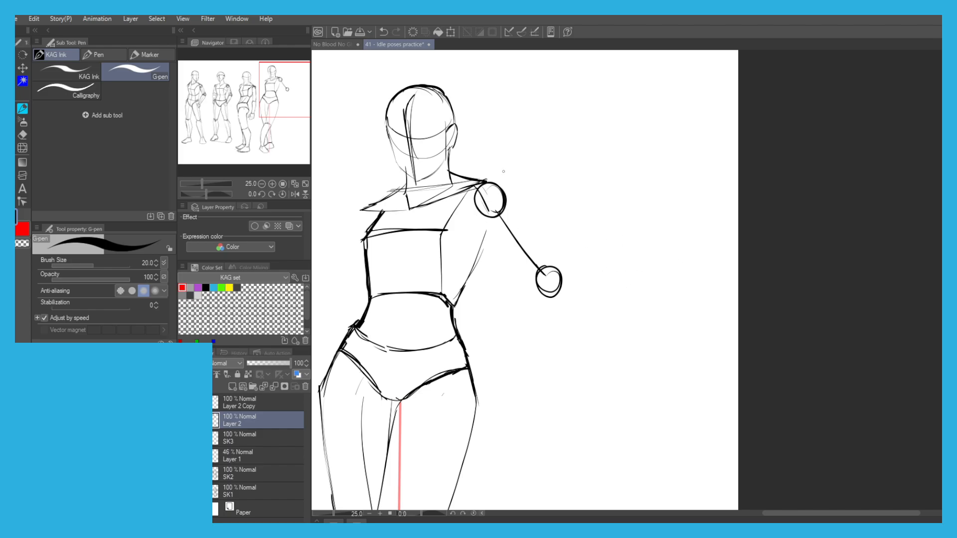
# Erase the stray strokes along the pelvis's upper edge at the hip opposite the outstretched arm.
pyautogui.moveTo(456, 192); pyautogui.dragTo(638, 102)
pyautogui.scroll(1, 535, 245)
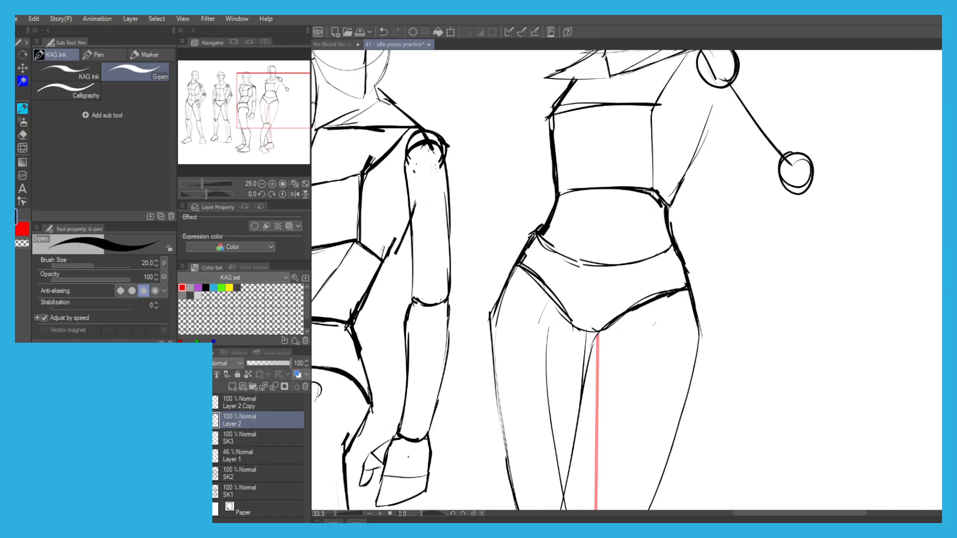
pyautogui.hotkey('ctrl', 'z')
pyautogui.press('c')
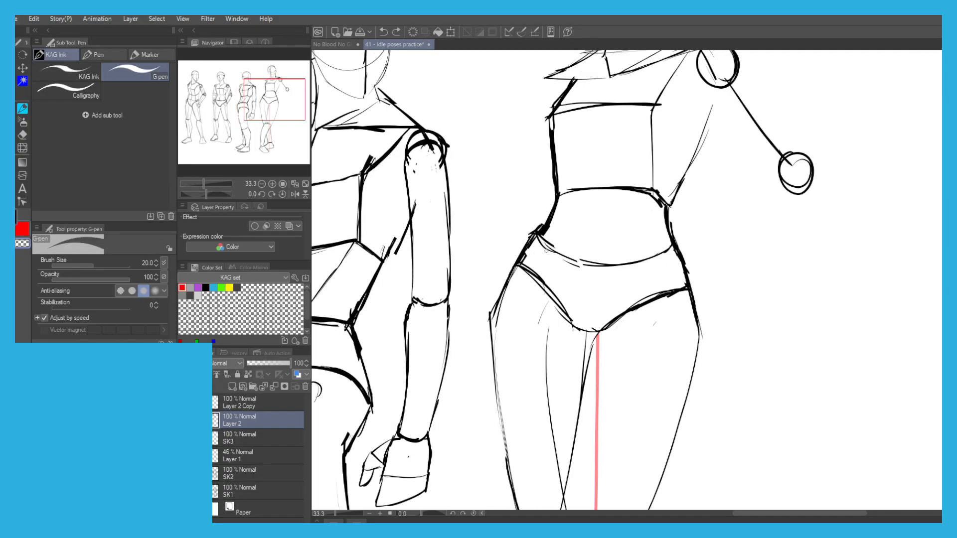
pyautogui.press('c')
pyautogui.moveTo(540, 238)
pyautogui.mouseDown()
pyautogui.moveTo(550, 230)
pyautogui.moveTo(561, 253)
pyautogui.moveTo(583, 264)
pyautogui.mouseUp()
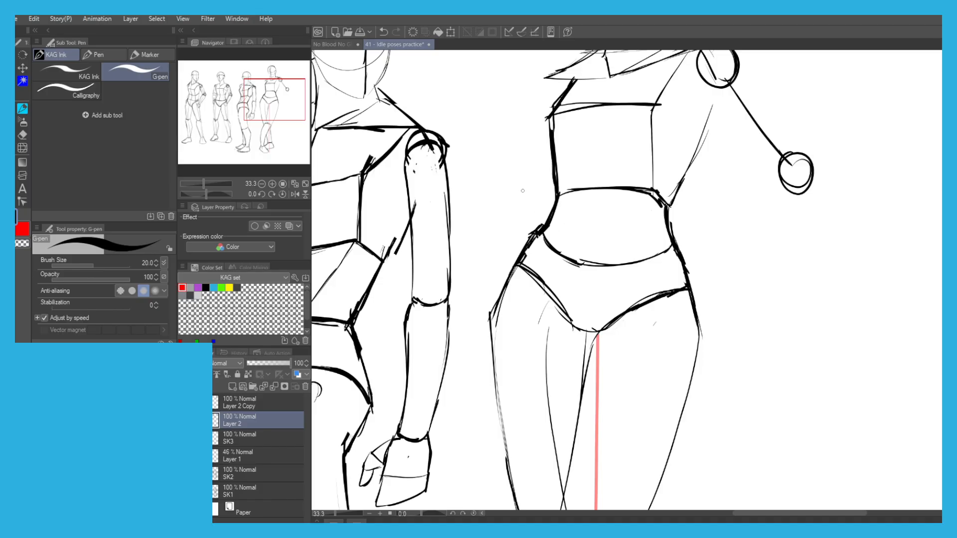
# Draw a hand resting on the hip as a rounded back-of-hand shape with a tapered finger block.
pyautogui.scroll(1, 540, 220)
pyautogui.hotkey('ctrl', 'z')
pyautogui.moveTo(539, 218); pyautogui.dragTo(504, 240)
pyautogui.hotkey('ctrl', 'z')
pyautogui.hotkey('ctrl', 'z')
pyautogui.moveTo(550, 213)
pyautogui.mouseDown()
pyautogui.moveTo(514, 232)
pyautogui.moveTo(555, 215)
pyautogui.moveTo(586, 252)
pyautogui.moveTo(536, 283)
pyautogui.moveTo(524, 275)
pyautogui.moveTo(517, 222)
pyautogui.mouseUp()
pyautogui.moveTo(573, 234); pyautogui.dragTo(600, 270)
pyautogui.hotkey('ctrl', 'z')
pyautogui.moveTo(601, 269)
pyautogui.mouseDown()
pyautogui.moveTo(599, 290)
pyautogui.moveTo(567, 285)
pyautogui.mouseUp()
pyautogui.hotkey('ctrl', 'z')
pyautogui.moveTo(583, 252)
pyautogui.mouseDown()
pyautogui.moveTo(600, 284)
pyautogui.moveTo(533, 285)
pyautogui.mouseUp()
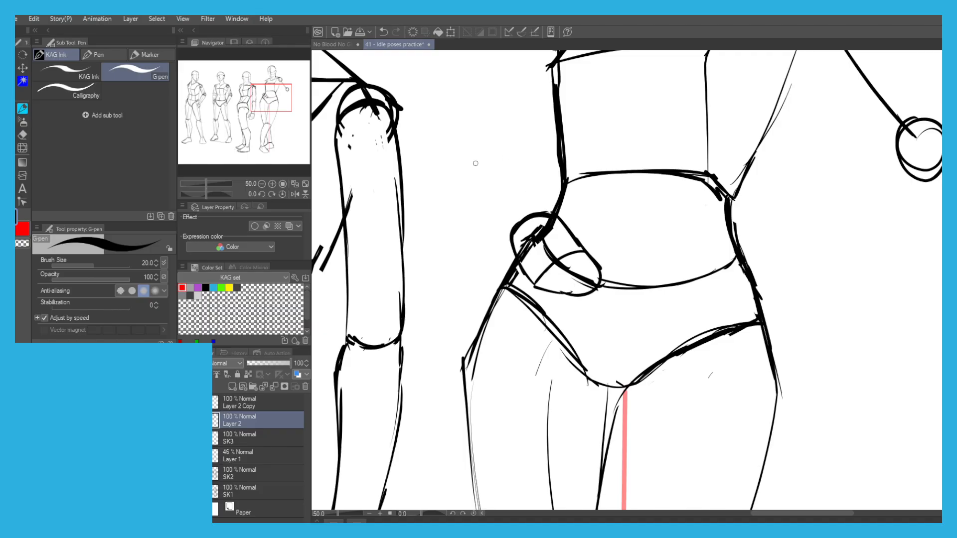
pyautogui.moveTo(447, 136); pyautogui.dragTo(455, 255)
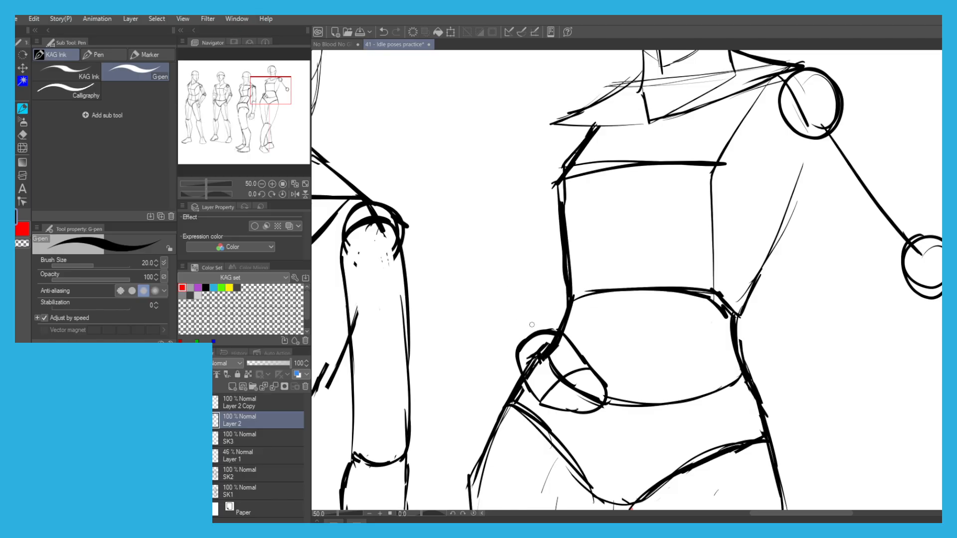
pyautogui.moveTo(533, 329); pyautogui.dragTo(496, 267)
pyautogui.hotkey('ctrl', 'z')
pyautogui.moveTo(532, 331); pyautogui.dragTo(492, 256)
pyautogui.press('e')
pyautogui.moveTo(491, 255)
pyautogui.mouseDown()
pyautogui.moveTo(500, 301)
pyautogui.moveTo(513, 297)
pyautogui.moveTo(500, 304)
pyautogui.mouseUp()
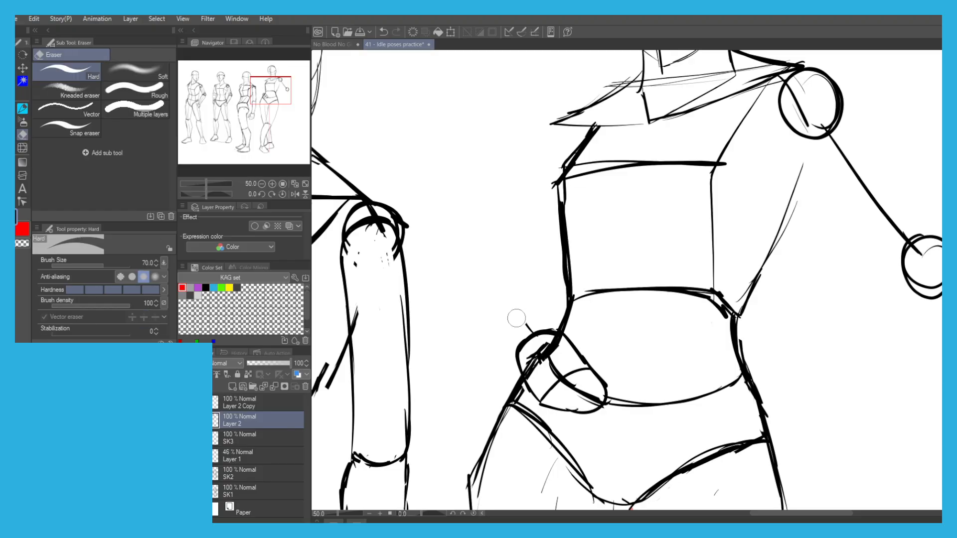
pyautogui.press('p')
pyautogui.moveTo(531, 336)
pyautogui.mouseDown()
pyautogui.moveTo(503, 297)
pyautogui.moveTo(506, 282)
pyautogui.mouseUp()
pyautogui.press('m')
pyautogui.hotkey('ctrl', 'z')
pyautogui.hotkey('ctrl', 'z')
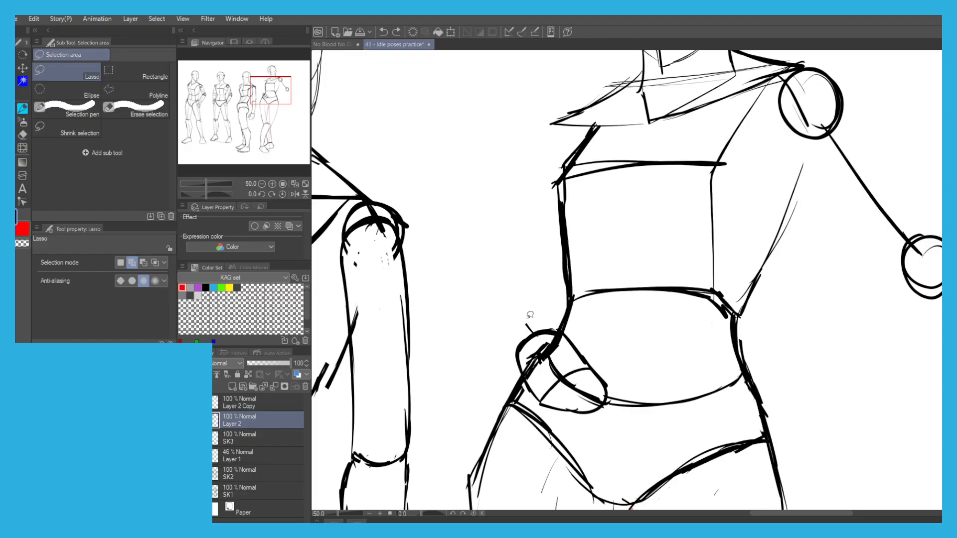
pyautogui.press('p')
pyautogui.moveTo(530, 331); pyautogui.dragTo(491, 264)
# Sketch the bent arm's outer contour from the shoulder down to the elbow, including the shoulder cap.
pyautogui.hotkey('ctrl', 'z')
pyautogui.moveTo(531, 336)
pyautogui.mouseDown()
pyautogui.moveTo(491, 283)
pyautogui.moveTo(564, 144)
pyautogui.moveTo(520, 190)
pyautogui.mouseUp()
pyautogui.moveTo(552, 218)
pyautogui.mouseDown()
pyautogui.moveTo(560, 178)
pyautogui.moveTo(532, 195)
pyautogui.moveTo(574, 175)
pyautogui.moveTo(544, 180)
pyautogui.moveTo(523, 205)
pyautogui.moveTo(545, 198)
pyautogui.moveTo(525, 195)
pyautogui.mouseUp()
pyautogui.hotkey('ctrl', 'z')
pyautogui.hotkey('ctrl', 'z')
# Draw the bent arm's inner upper-arm line between the elbow and the shoulder.
pyautogui.hotkey('ctrl', 'z')
pyautogui.moveTo(530, 193); pyautogui.dragTo(465, 292)
pyautogui.hotkey('ctrl', 'z')
pyautogui.moveTo(547, 267)
pyautogui.mouseDown()
pyautogui.moveTo(508, 317)
pyautogui.moveTo(468, 293)
pyautogui.mouseUp()
# Complete the bent arm with the elbow joint and the forearm contours leading to the wrist.
pyautogui.hotkey('ctrl', 'z')
pyautogui.hotkey('ctrl', 'z')
pyautogui.hotkey('ctrl', 'z')
pyautogui.hotkey('ctrl', 'z')
pyautogui.hotkey('ctrl', 'z')
pyautogui.hotkey('ctrl', 'z')
pyautogui.hotkey('ctrl', 'z')
pyautogui.hotkey('ctrl', 'z')
pyautogui.hotkey('ctrl', 'z')
pyautogui.moveTo(492, 323)
pyautogui.mouseDown()
pyautogui.moveTo(458, 304)
pyautogui.moveTo(472, 316)
pyautogui.moveTo(463, 292)
pyautogui.moveTo(521, 197)
pyautogui.moveTo(547, 195)
pyautogui.moveTo(543, 178)
pyautogui.moveTo(562, 171)
pyautogui.mouseUp()
pyautogui.hotkey('ctrl', 'z')
pyautogui.moveTo(464, 347)
pyautogui.mouseDown()
pyautogui.moveTo(508, 330)
pyautogui.moveTo(463, 346)
pyautogui.moveTo(496, 328)
pyautogui.moveTo(487, 331)
pyautogui.moveTo(523, 359)
pyautogui.mouseUp()
pyautogui.hotkey('ctrl', 'z')
pyautogui.hotkey('ctrl', 'z')
pyautogui.hotkey('ctrl', 'z')
pyautogui.hotkey('ctrl', 'z')
pyautogui.moveTo(500, 320); pyautogui.dragTo(524, 358)
pyautogui.moveTo(516, 338)
pyautogui.mouseDown()
pyautogui.moveTo(537, 387)
pyautogui.moveTo(486, 379)
pyautogui.moveTo(466, 353)
pyautogui.mouseUp()
pyautogui.hotkey('ctrl', 'z')
pyautogui.hotkey('ctrl', 'z')
pyautogui.moveTo(501, 398)
pyautogui.mouseDown()
pyautogui.moveTo(469, 355)
pyautogui.moveTo(507, 405)
pyautogui.mouseUp()
pyautogui.moveTo(461, 340)
pyautogui.mouseDown()
pyautogui.moveTo(449, 327)
pyautogui.moveTo(456, 301)
pyautogui.moveTo(446, 315)
pyautogui.moveTo(455, 340)
pyautogui.mouseUp()
pyautogui.hotkey('ctrl', 'z')
pyautogui.hotkey('ctrl', 'z')
pyautogui.moveTo(446, 315); pyautogui.dragTo(457, 296)
pyautogui.hotkey('ctrl', 'z')
pyautogui.moveTo(501, 319)
pyautogui.mouseDown()
pyautogui.moveTo(396, 269)
pyautogui.moveTo(434, 154)
pyautogui.moveTo(454, 254)
pyautogui.mouseUp()
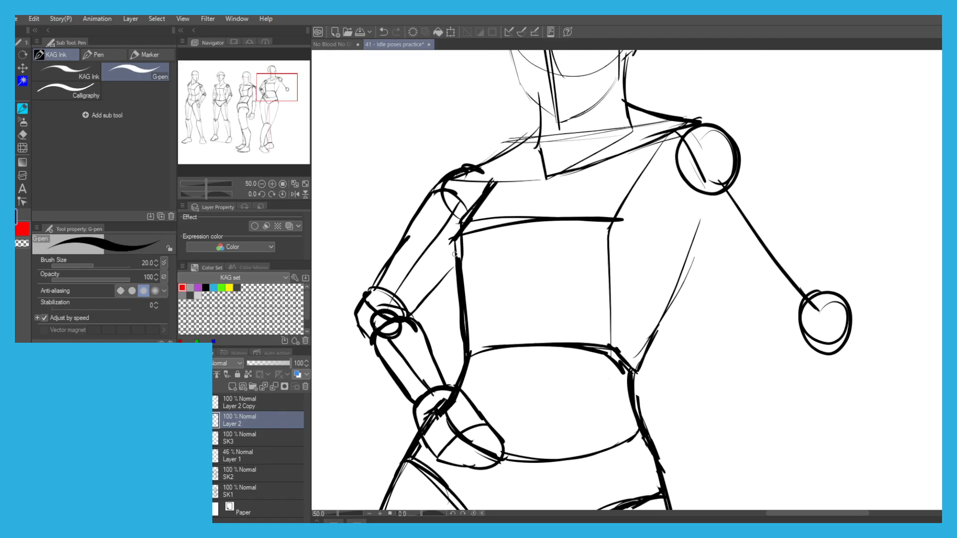
pyautogui.moveTo(599, 276); pyautogui.dragTo(583, 273)
# Erase the body lines and fingers overlapping the hand on the hip and redraw it as a compact fist.
pyautogui.scroll(-2, 423, 227)
pyautogui.moveTo(378, 219); pyautogui.dragTo(455, 243)
pyautogui.scroll(1, 491, 329)
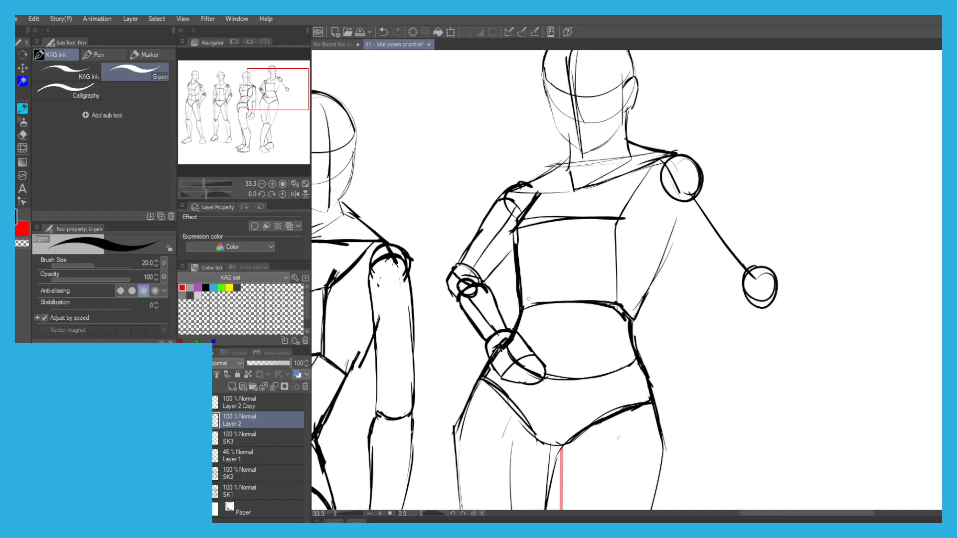
pyautogui.press('e')
pyautogui.moveTo(511, 342)
pyautogui.mouseDown()
pyautogui.moveTo(498, 354)
pyautogui.moveTo(538, 379)
pyautogui.moveTo(519, 384)
pyautogui.moveTo(513, 366)
pyautogui.moveTo(523, 364)
pyautogui.moveTo(500, 350)
pyautogui.moveTo(525, 348)
pyautogui.mouseUp()
pyautogui.press('p')
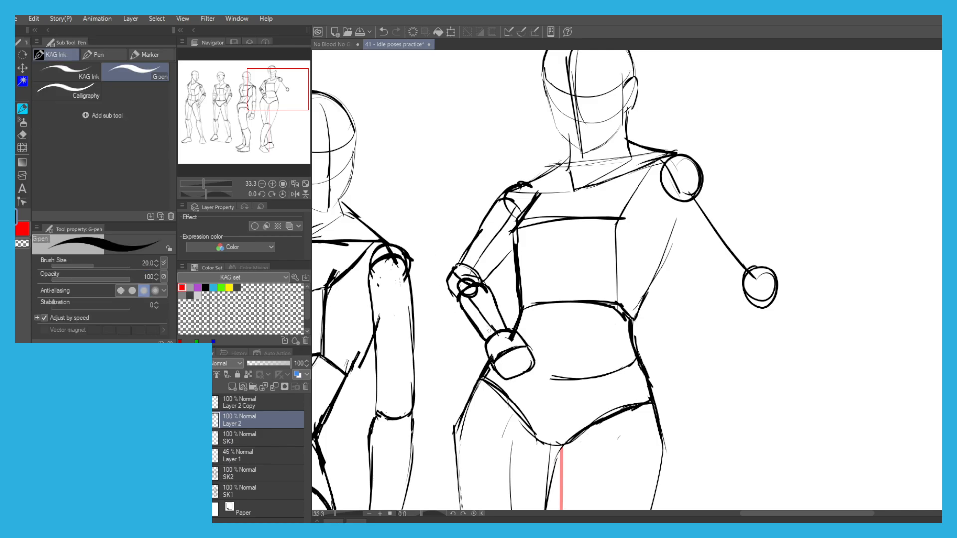
# Erase the construction lines inside the bent arm's forearm, elbow and upper arm.
pyautogui.press('e')
pyautogui.moveTo(488, 326)
pyautogui.mouseDown()
pyautogui.moveTo(464, 278)
pyautogui.moveTo(505, 214)
pyautogui.mouseUp()
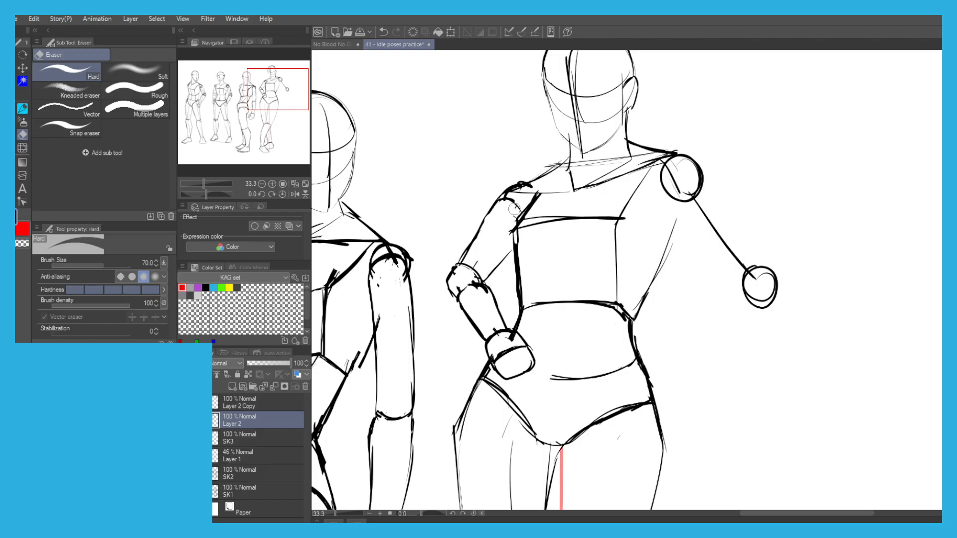
pyautogui.press('p')
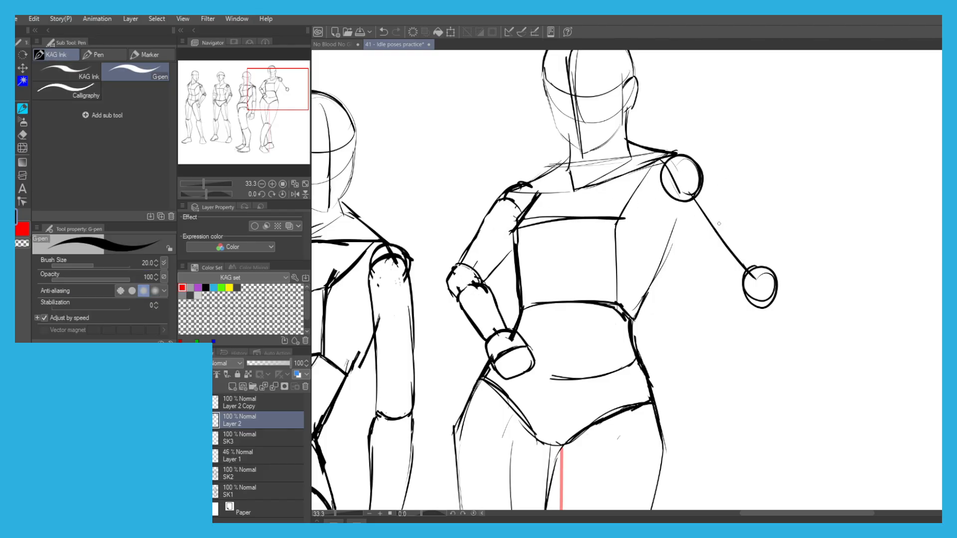
# Strengthen the torso's side contour from the armpit down to the waist beneath the outstretched arm.
pyautogui.scroll(-1, 477, 170)
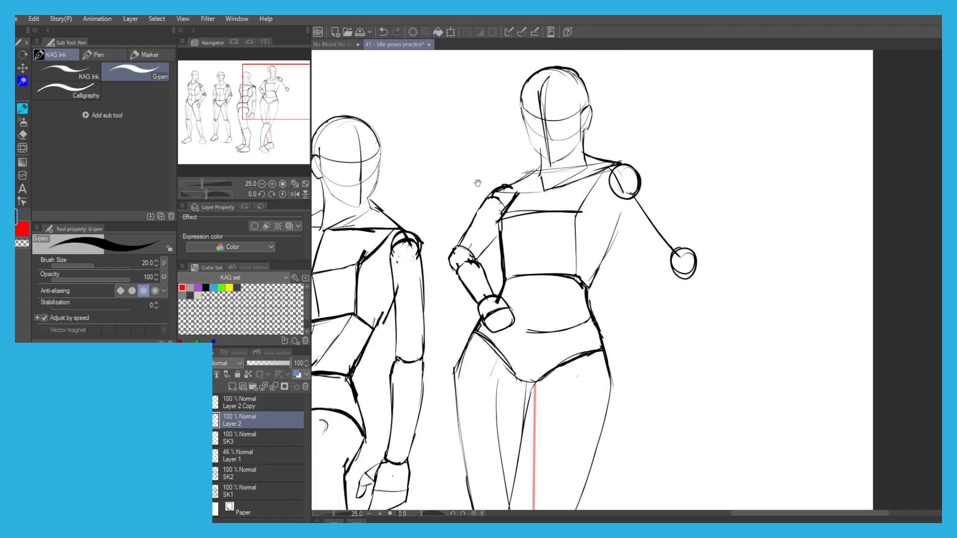
pyautogui.moveTo(583, 171); pyautogui.dragTo(526, 188)
pyautogui.moveTo(566, 215); pyautogui.dragTo(538, 294)
pyautogui.scroll(-2, 525, 142)
pyautogui.scroll(2, 582, 184)
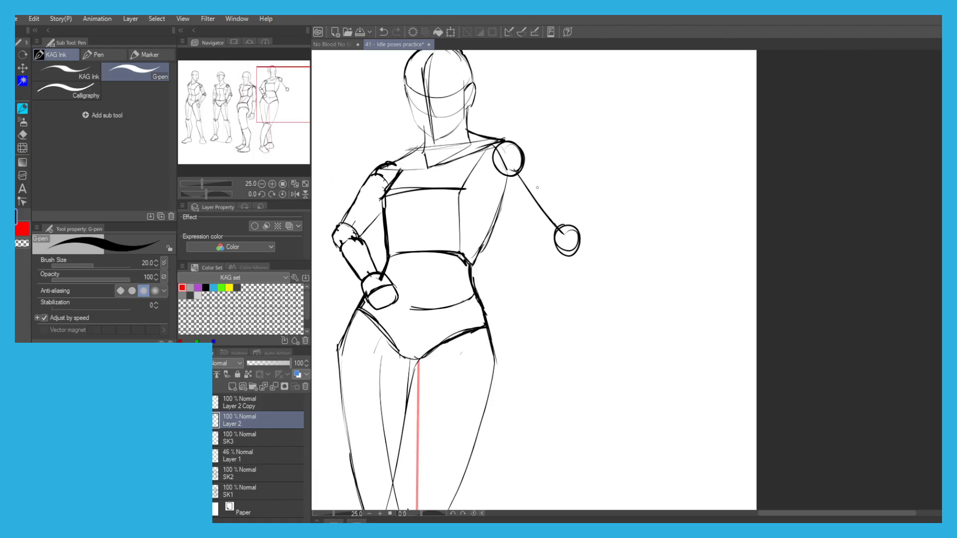
# Draw a straight forearm line extending outward and slightly upward from the free arm's elbow circle.
pyautogui.moveTo(582, 235)
pyautogui.mouseDown()
pyautogui.moveTo(649, 231)
pyautogui.moveTo(635, 218)
pyautogui.moveTo(649, 215)
pyautogui.moveTo(631, 210)
pyautogui.mouseUp()
pyautogui.hotkey('ctrl', 'z')
pyautogui.hotkey('ctrl', 'z')
pyautogui.hotkey('ctrl', 'z')
pyautogui.moveTo(581, 234); pyautogui.dragTo(676, 203)
pyautogui.scroll(-2, 371, 149)
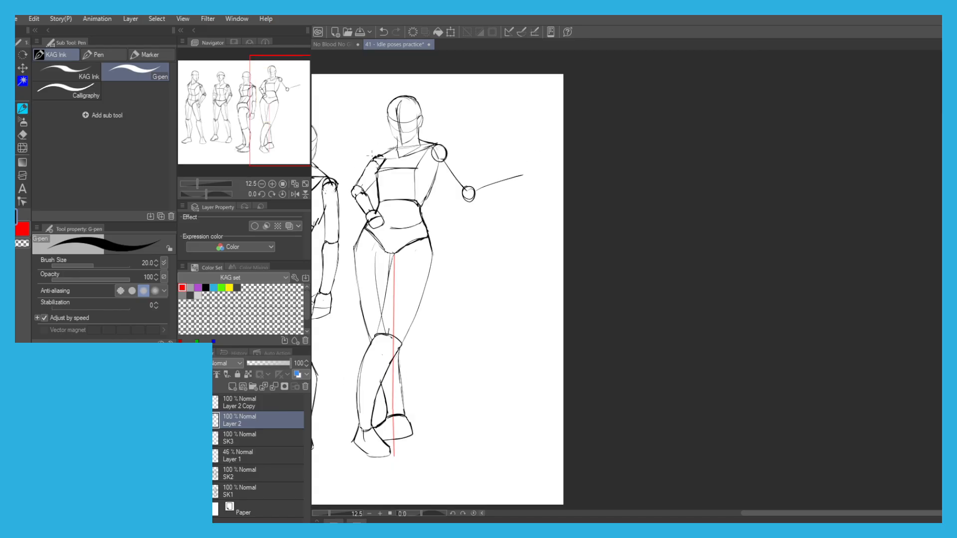
pyautogui.moveTo(372, 149); pyautogui.dragTo(467, 150)
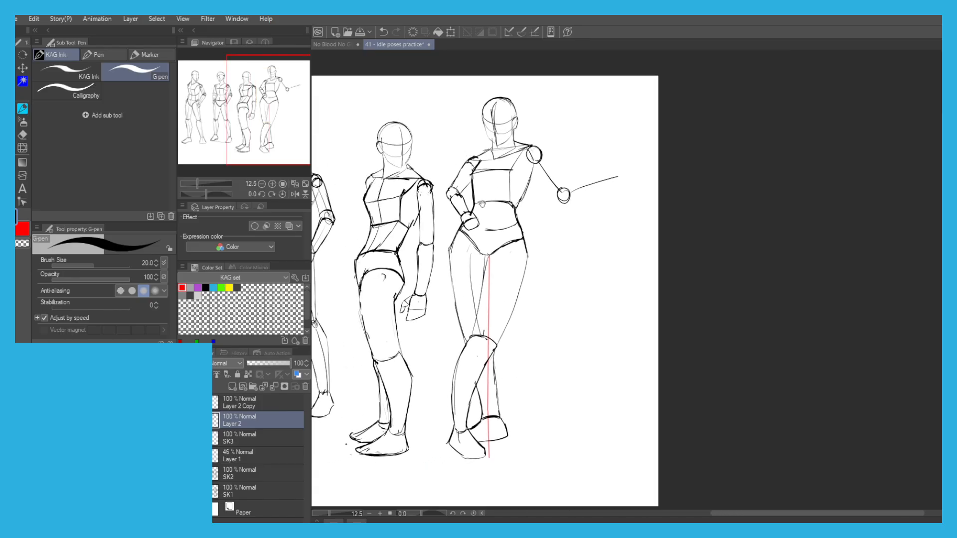
# Lasso the rear lower leg and foot, rotate them slightly counterclockwise, shift them outward, and clear the selection.
pyautogui.moveTo(498, 429)
pyautogui.mouseDown()
pyautogui.moveTo(512, 443)
pyautogui.moveTo(478, 439)
pyautogui.moveTo(476, 379)
pyautogui.moveTo(510, 409)
pyautogui.moveTo(509, 400)
pyautogui.mouseUp()
pyautogui.click(530, 464)
pyautogui.moveTo(478, 348); pyautogui.dragTo(491, 379)
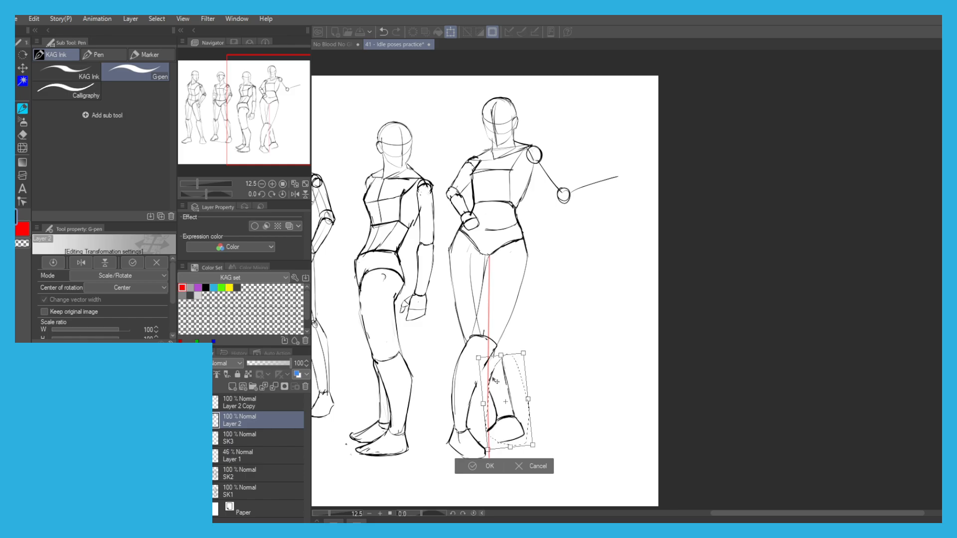
pyautogui.press('Return')
pyautogui.click(416, 465)
pyautogui.scroll(2, 503, 417)
pyautogui.hotkey('ctrl', 'z')
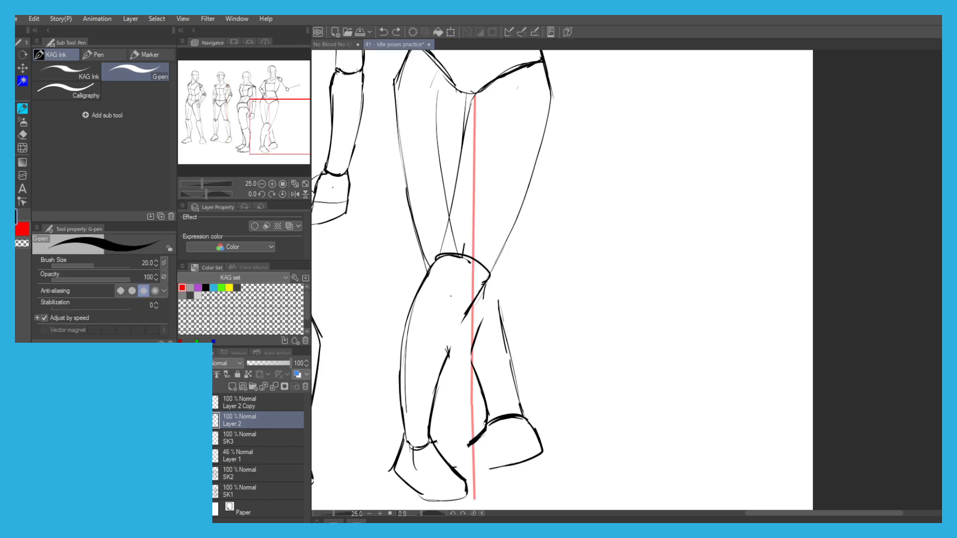
# Extend the rear foot's ankle line inward, and lasso the front foot, enlarge it to about 114 percent and fit it under the ankle.
pyautogui.moveTo(450, 449); pyautogui.dragTo(480, 431)
pyautogui.moveTo(398, 418); pyautogui.dragTo(438, 363)
pyautogui.press('m')
pyautogui.moveTo(516, 447)
pyautogui.mouseDown()
pyautogui.moveTo(444, 446)
pyautogui.moveTo(506, 408)
pyautogui.moveTo(514, 443)
pyautogui.mouseUp()
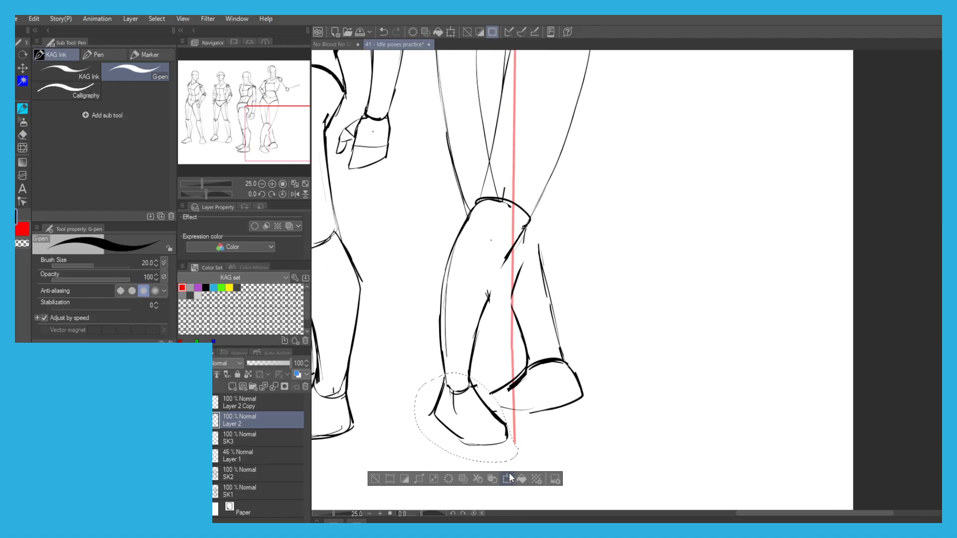
pyautogui.click(508, 478)
pyautogui.moveTo(466, 373)
pyautogui.mouseDown()
pyautogui.moveTo(466, 360)
pyautogui.moveTo(467, 388)
pyautogui.mouseUp()
pyautogui.moveTo(429, 324); pyautogui.dragTo(419, 335)
pyautogui.moveTo(453, 386); pyautogui.dragTo(452, 389)
pyautogui.scroll(-4, 453, 389)
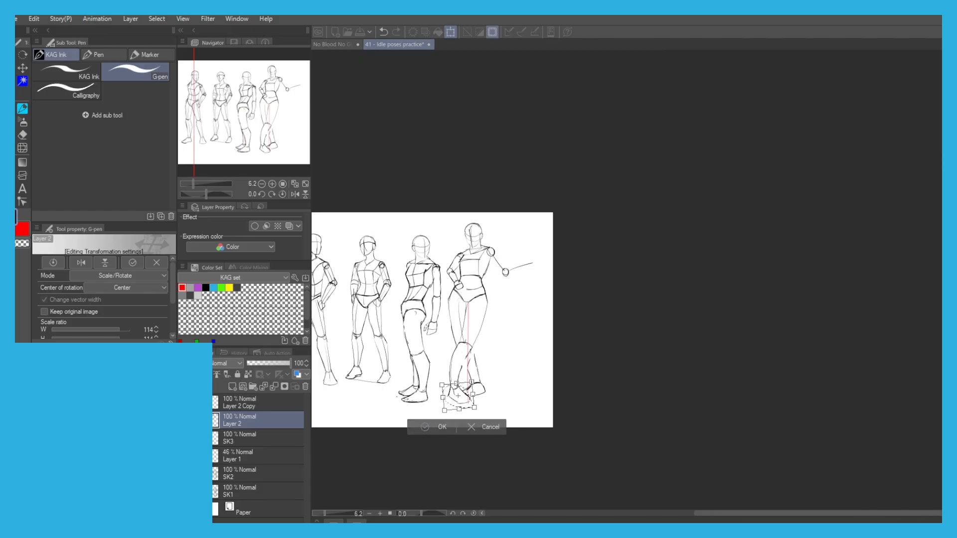
pyautogui.press('Return')
# Complete the rear foot's sole line and redraw the rear lower leg's outer contour from the knee down to the ankle.
pyautogui.scroll(4, 476, 394)
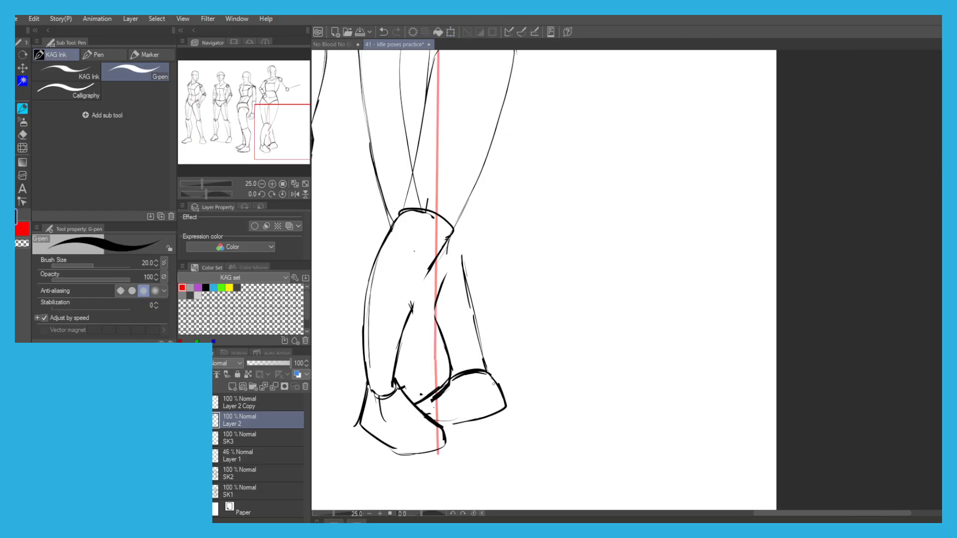
pyautogui.moveTo(508, 402); pyautogui.dragTo(447, 424)
pyautogui.scroll(-2, 407, 373)
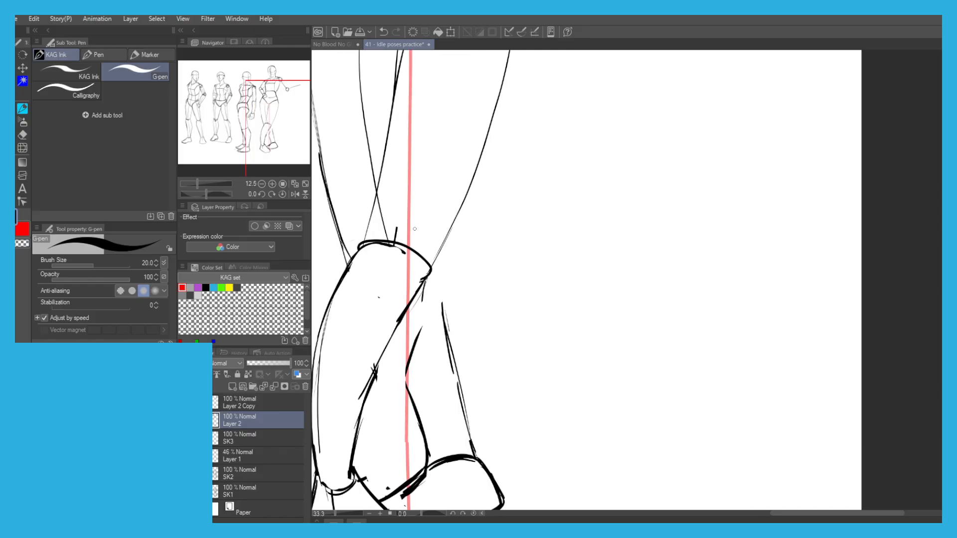
pyautogui.scroll(3, 434, 268)
pyautogui.moveTo(436, 259); pyautogui.dragTo(447, 331)
pyautogui.hotkey('ctrl', 'z')
pyautogui.moveTo(413, 393); pyautogui.dragTo(387, 331)
pyautogui.scroll(-1, 347, 241)
pyautogui.scroll(-2, 365, 261)
pyautogui.moveTo(314, 157)
pyautogui.mouseDown()
pyautogui.moveTo(381, 262)
pyautogui.moveTo(374, 278)
pyautogui.moveTo(385, 298)
pyautogui.mouseUp()
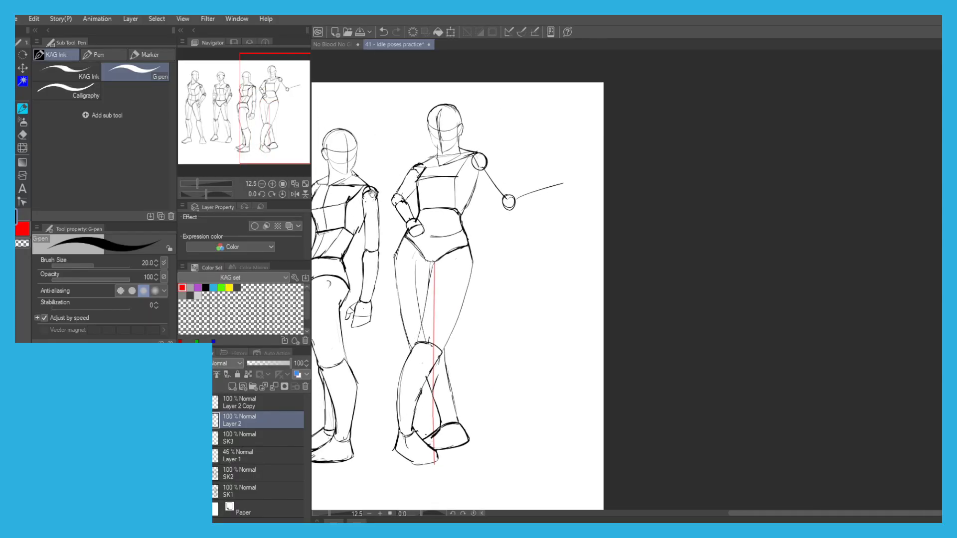
# Lasso the hand resting on the hip, enlarge it to about 123 percent, tilt it slightly, and clear the selection.
pyautogui.moveTo(369, 196); pyautogui.dragTo(422, 166)
pyautogui.moveTo(351, 137); pyautogui.dragTo(444, 162)
pyautogui.scroll(2, 581, 233)
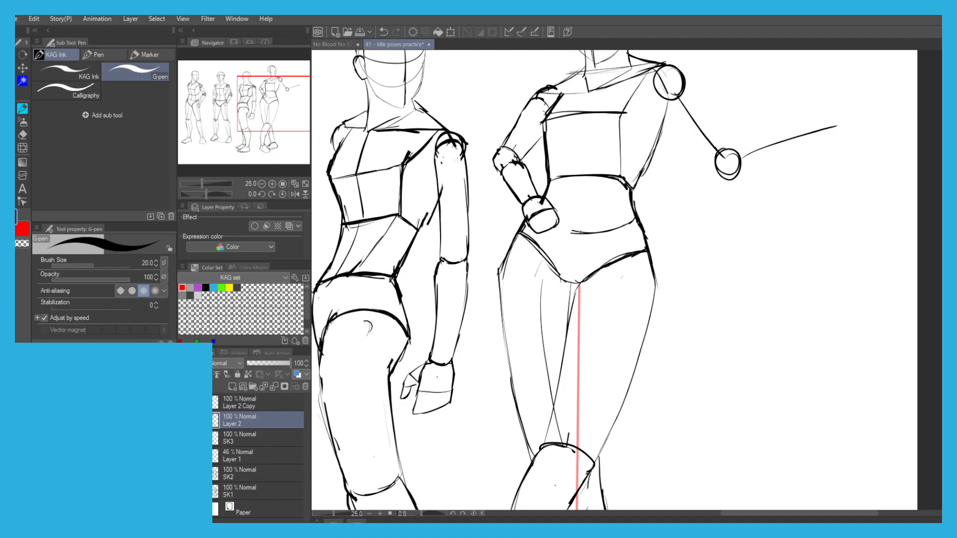
pyautogui.press('m')
pyautogui.moveTo(555, 230)
pyautogui.mouseDown()
pyautogui.moveTo(524, 196)
pyautogui.moveTo(557, 222)
pyautogui.mouseUp()
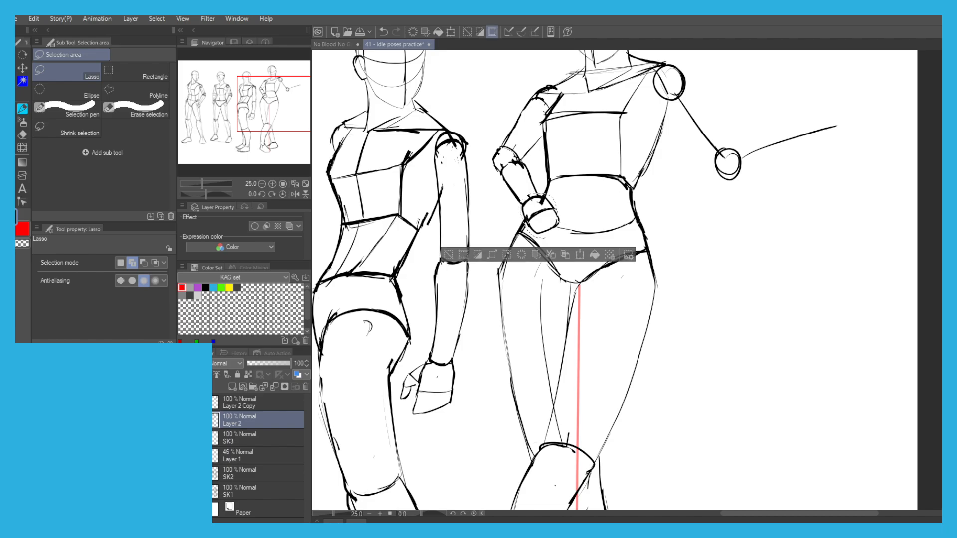
pyautogui.press('p')
pyautogui.click(579, 255)
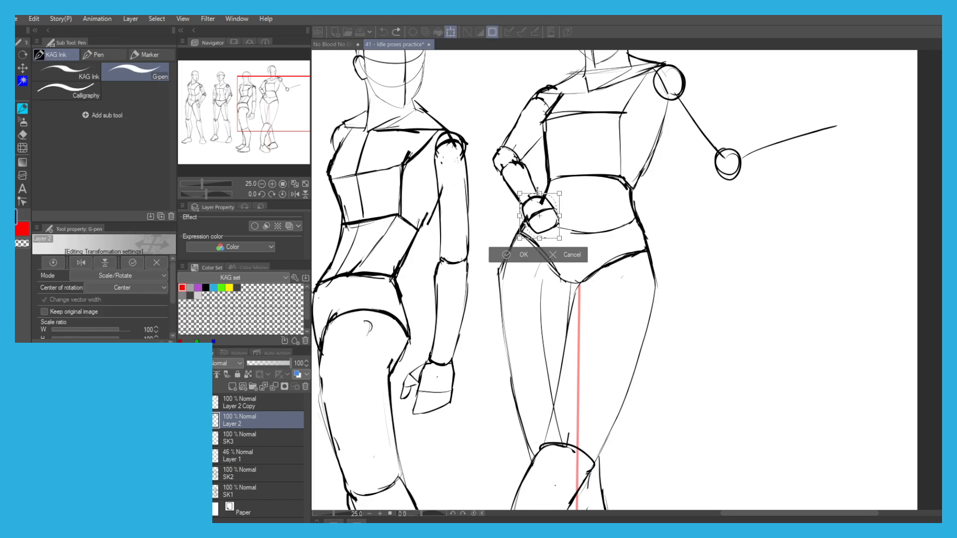
pyautogui.moveTo(534, 183); pyautogui.dragTo(528, 180)
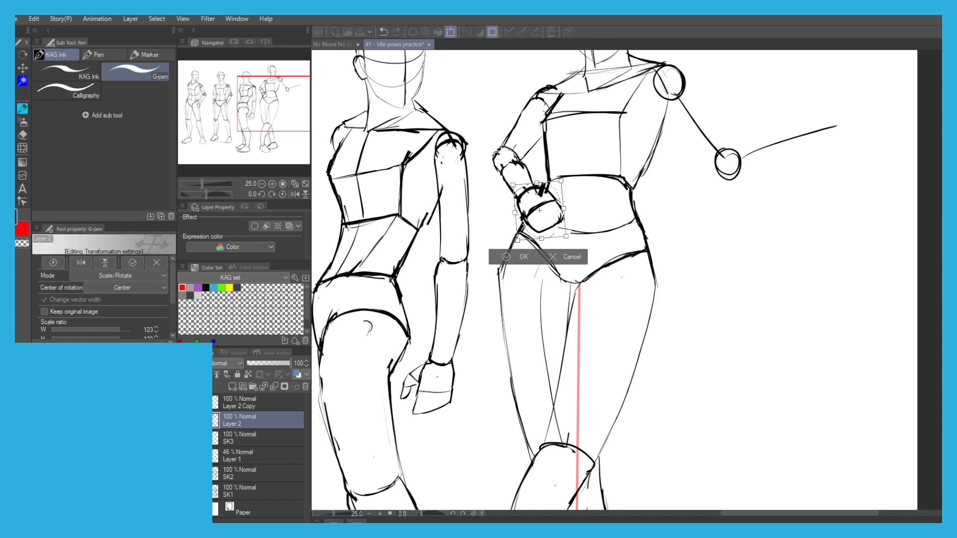
pyautogui.scroll(-4, 498, 154)
pyautogui.click(473, 193)
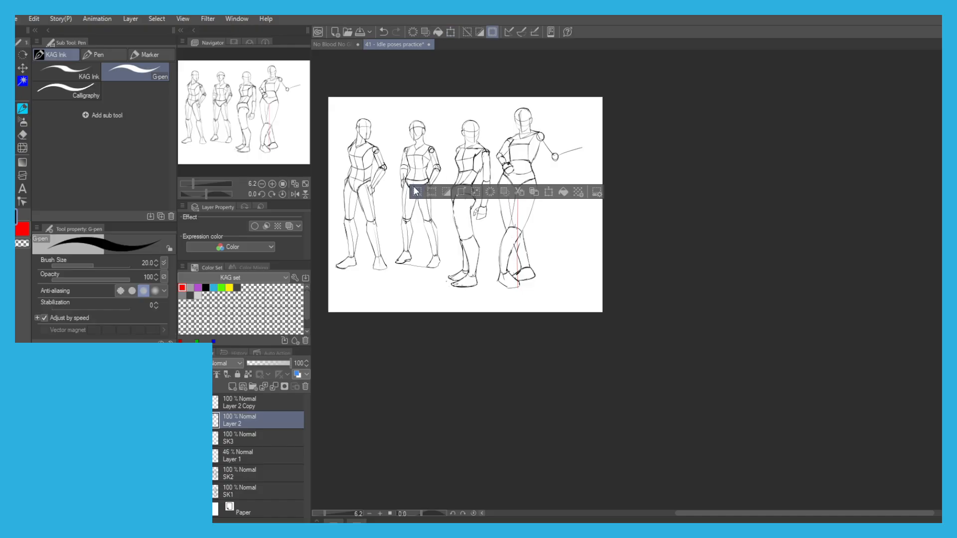
# Draw an open hand with extended fingers and a drooping thumb at the end of the outstretched forearm line.
pyautogui.scroll(2, 361, 107)
pyautogui.scroll(2, 598, 199)
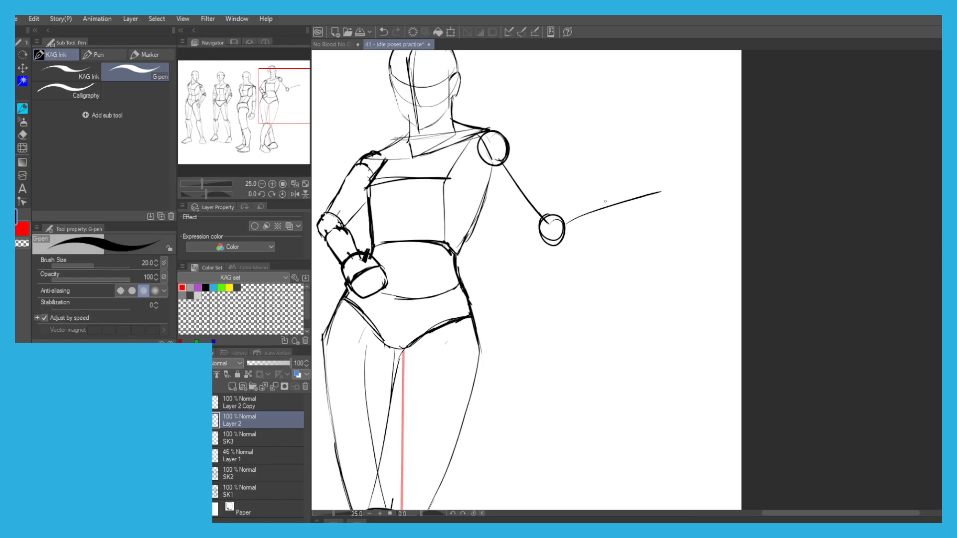
pyautogui.hotkey('ctrl', 'z')
pyautogui.moveTo(630, 222)
pyautogui.mouseDown()
pyautogui.moveTo(638, 186)
pyautogui.moveTo(680, 203)
pyautogui.mouseUp()
pyautogui.hotkey('ctrl', 'z')
pyautogui.hotkey('ctrl', 'z')
pyautogui.moveTo(668, 197)
pyautogui.mouseDown()
pyautogui.moveTo(716, 220)
pyautogui.moveTo(673, 209)
pyautogui.mouseUp()
pyautogui.hotkey('ctrl', 'z')
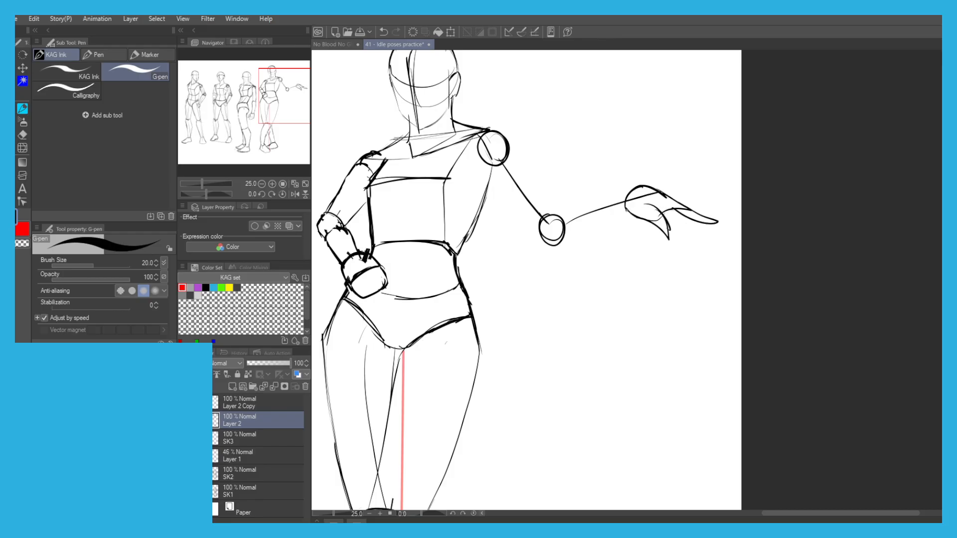
# Lasso the outstretched hand, scale it to about 92 percent, and fit it to the end of the forearm line.
pyautogui.scroll(-4, 503, 126)
pyautogui.scroll(4, 503, 125)
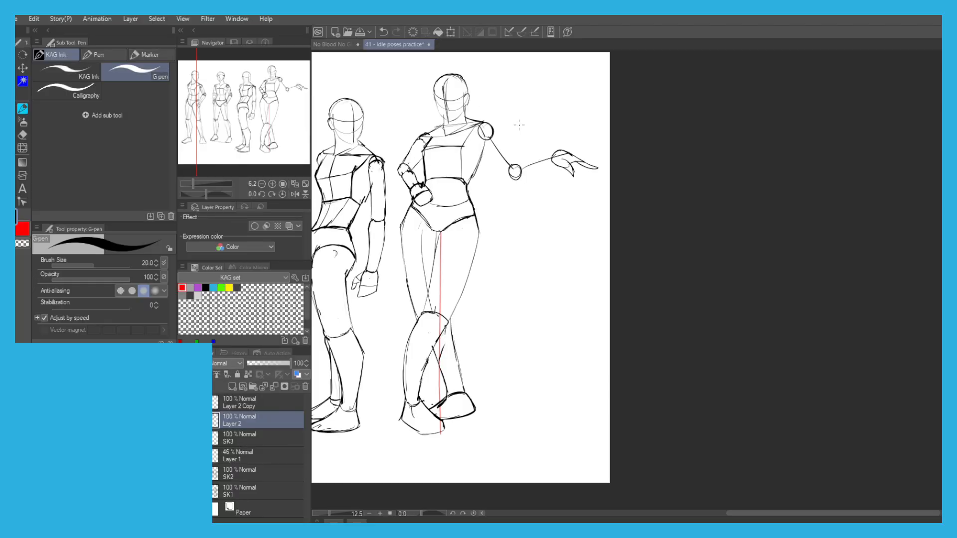
pyautogui.press('m')
pyautogui.moveTo(632, 252)
pyautogui.mouseDown()
pyautogui.moveTo(662, 209)
pyautogui.moveTo(668, 277)
pyautogui.mouseUp()
pyautogui.hotkey('ctrl', 'z')
pyautogui.moveTo(722, 244)
pyautogui.mouseDown()
pyautogui.moveTo(686, 197)
pyautogui.moveTo(712, 236)
pyautogui.mouseUp()
pyautogui.hotkey('ctrl', 't')
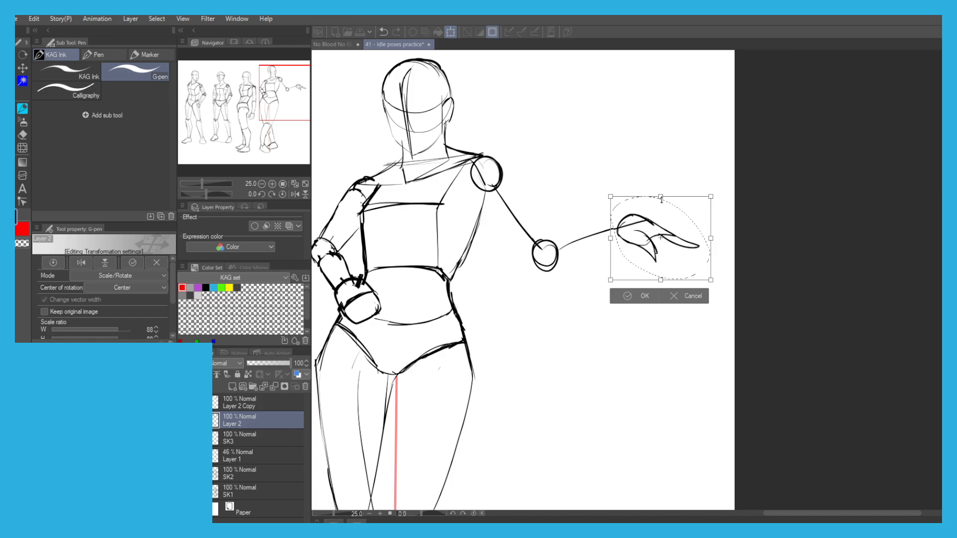
pyautogui.moveTo(668, 209); pyautogui.dragTo(666, 206)
pyautogui.scroll(-2, 665, 193)
pyautogui.moveTo(567, 136); pyautogui.dragTo(567, 138)
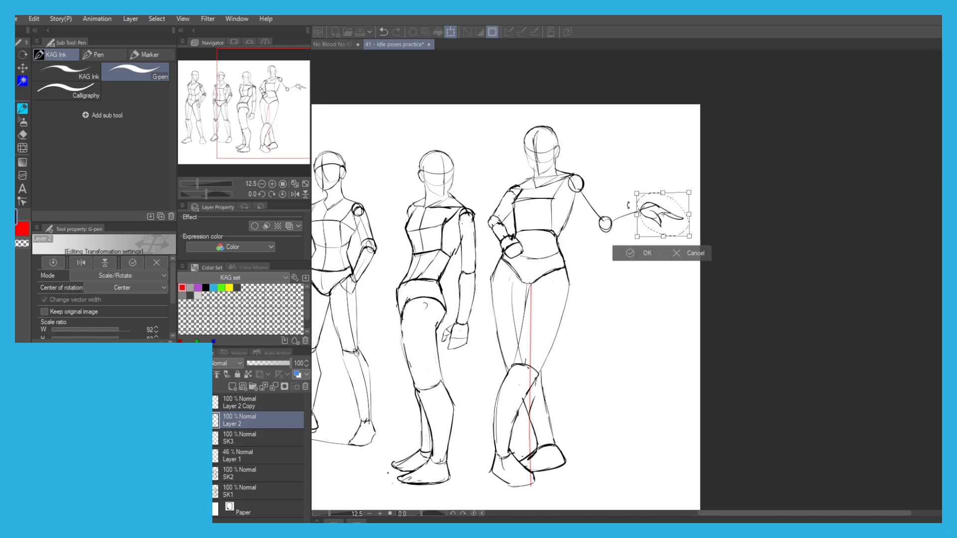
pyautogui.press('Return')
pyautogui.scroll(4, 637, 224)
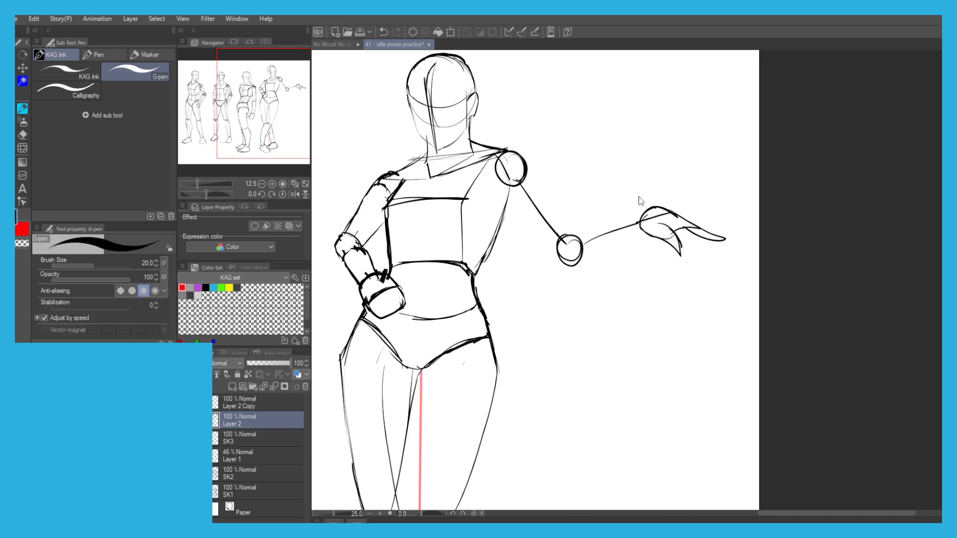
# Draw the outstretched forearm as a tapered cylinder running from the hand's wrist back to a rounded end at the elbow circle.
pyautogui.hotkey('ctrl', 'z')
pyautogui.moveTo(567, 290)
pyautogui.mouseDown()
pyautogui.moveTo(548, 266)
pyautogui.moveTo(555, 254)
pyautogui.moveTo(566, 288)
pyautogui.mouseUp()
pyautogui.hotkey('ctrl', 'z')
pyautogui.hotkey('ctrl', 'z')
pyautogui.moveTo(569, 246)
pyautogui.mouseDown()
pyautogui.moveTo(558, 290)
pyautogui.moveTo(564, 251)
pyautogui.moveTo(564, 289)
pyautogui.moveTo(579, 249)
pyautogui.moveTo(643, 219)
pyautogui.moveTo(567, 289)
pyautogui.mouseUp()
pyautogui.hotkey('ctrl', 'z')
pyautogui.hotkey('ctrl', 'z')
pyautogui.hotkey('ctrl', 'z')
pyautogui.hotkey('ctrl', 'z')
pyautogui.hotkey('ctrl', 'z')
pyautogui.moveTo(647, 241); pyautogui.dragTo(564, 288)
pyautogui.hotkey('ctrl', 'z')
pyautogui.hotkey('ctrl', 'z')
pyautogui.moveTo(641, 215); pyautogui.dragTo(559, 236)
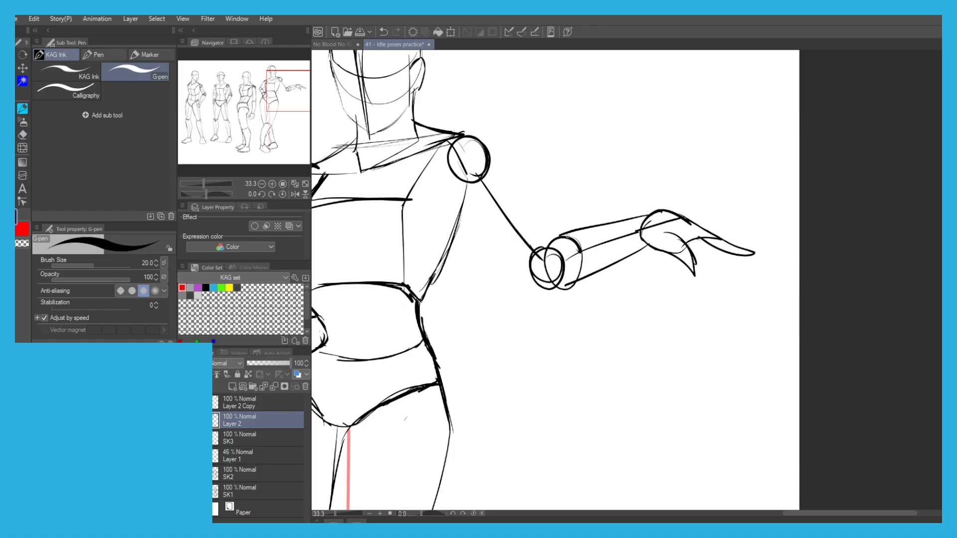
# Erase the construction line and overlapping elbow lines inside the outstretched forearm.
pyautogui.press('e')
pyautogui.moveTo(574, 271)
pyautogui.mouseDown()
pyautogui.moveTo(565, 263)
pyautogui.moveTo(573, 257)
pyautogui.moveTo(650, 222)
pyautogui.mouseUp()
pyautogui.press('p')
pyautogui.press('e')
pyautogui.press('p')
# Draw the outstretched upper arm's two side contours, its curved shoulder end and the rounded elbow joint.
pyautogui.moveTo(487, 158); pyautogui.dragTo(455, 188)
pyautogui.moveTo(457, 183)
pyautogui.mouseDown()
pyautogui.moveTo(525, 213)
pyautogui.moveTo(547, 241)
pyautogui.mouseUp()
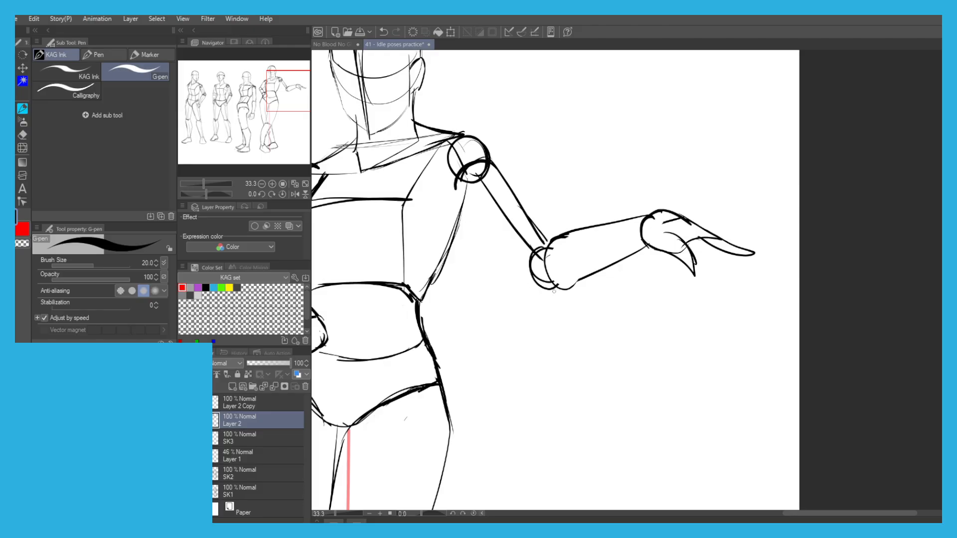
pyautogui.moveTo(571, 288)
pyautogui.mouseDown()
pyautogui.moveTo(539, 295)
pyautogui.moveTo(521, 277)
pyautogui.mouseUp()
pyautogui.moveTo(541, 242); pyautogui.dragTo(519, 269)
pyautogui.moveTo(529, 251)
pyautogui.mouseDown()
pyautogui.moveTo(524, 283)
pyautogui.moveTo(519, 266)
pyautogui.mouseUp()
pyautogui.hotkey('ctrl', 'z')
pyautogui.moveTo(466, 217)
pyautogui.mouseDown()
pyautogui.moveTo(518, 272)
pyautogui.moveTo(451, 192)
pyautogui.mouseUp()
pyautogui.hotkey('ctrl', 'z')
pyautogui.moveTo(517, 275); pyautogui.dragTo(455, 189)
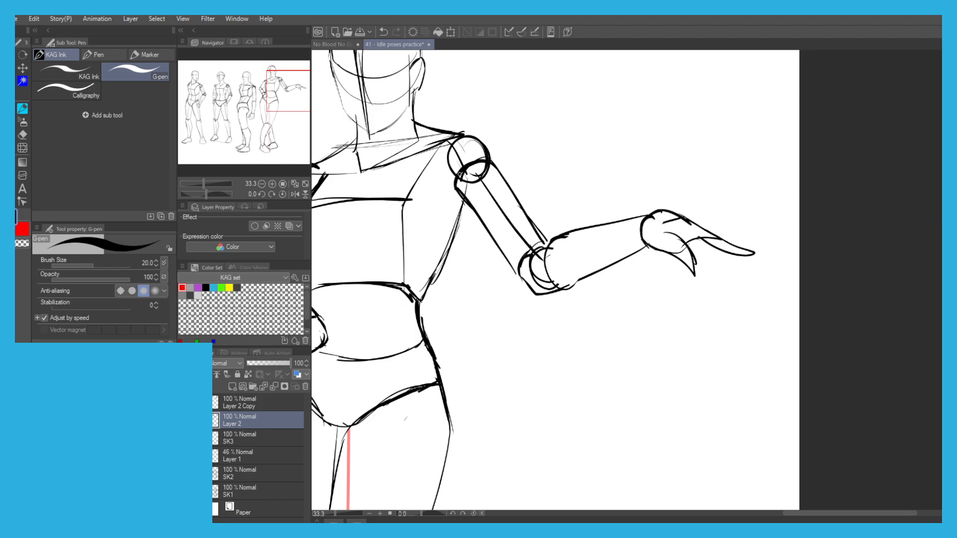
# Refine the shoulder cap of the outstretched arm and erase the construction lines inside its shoulder, upper arm and elbow.
pyautogui.moveTo(441, 132)
pyautogui.mouseDown()
pyautogui.moveTo(469, 133)
pyautogui.moveTo(485, 152)
pyautogui.mouseUp()
pyautogui.scroll(-3, 422, 111)
pyautogui.moveTo(361, 121)
pyautogui.mouseDown()
pyautogui.moveTo(457, 150)
pyautogui.moveTo(454, 238)
pyautogui.mouseUp()
pyautogui.scroll(3, 461, 141)
pyautogui.hotkey('ctrl', 'z')
pyautogui.moveTo(492, 174); pyautogui.dragTo(521, 210)
pyautogui.press('e')
pyautogui.moveTo(538, 169)
pyautogui.mouseDown()
pyautogui.moveTo(560, 184)
pyautogui.moveTo(543, 166)
pyautogui.moveTo(540, 152)
pyautogui.moveTo(551, 150)
pyautogui.moveTo(555, 159)
pyautogui.moveTo(531, 157)
pyautogui.moveTo(553, 138)
pyautogui.mouseUp()
pyautogui.press('p')
pyautogui.scroll(-2, 406, 83)
pyautogui.moveTo(372, 122); pyautogui.dragTo(418, 165)
pyautogui.scroll(2, 541, 163)
pyautogui.press('e')
pyautogui.moveTo(524, 194)
pyautogui.mouseDown()
pyautogui.moveTo(549, 232)
pyautogui.moveTo(539, 233)
pyautogui.moveTo(542, 248)
pyautogui.moveTo(537, 238)
pyautogui.mouseUp()
pyautogui.press('p')
pyautogui.scroll(-2, 525, 188)
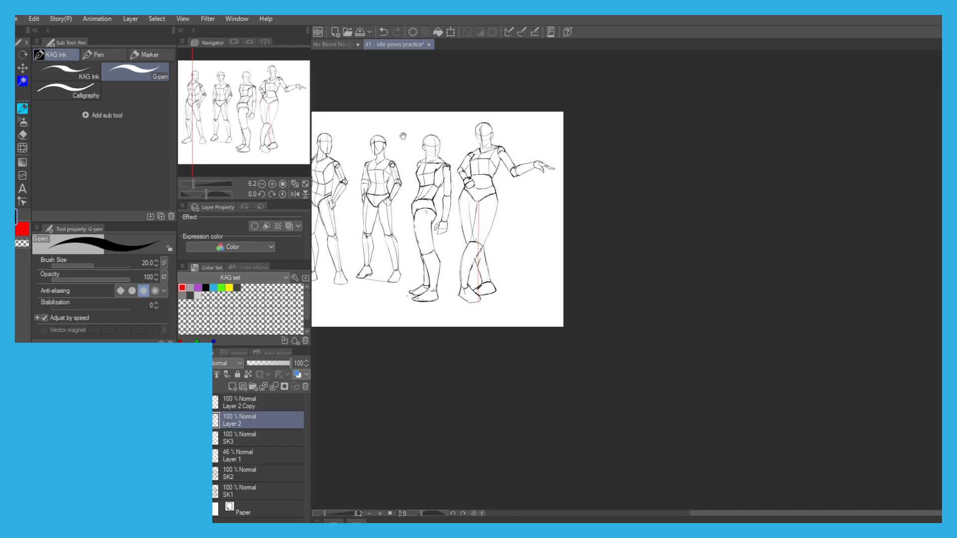
pyautogui.moveTo(399, 141); pyautogui.dragTo(476, 141)
pyautogui.scroll(1, 492, 144)
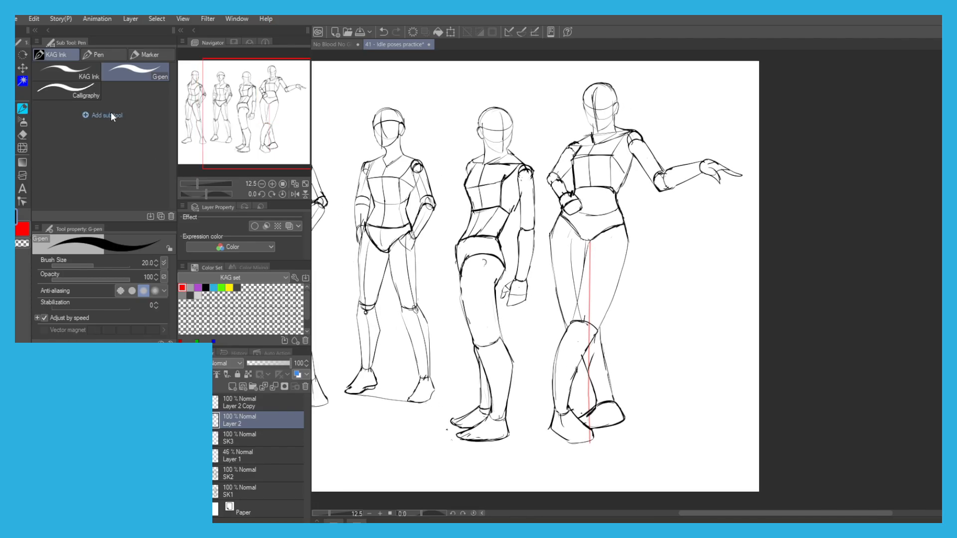
pyautogui.hotkey('ctrl', 't')
pyautogui.click(544, 461)
pyautogui.press('m')
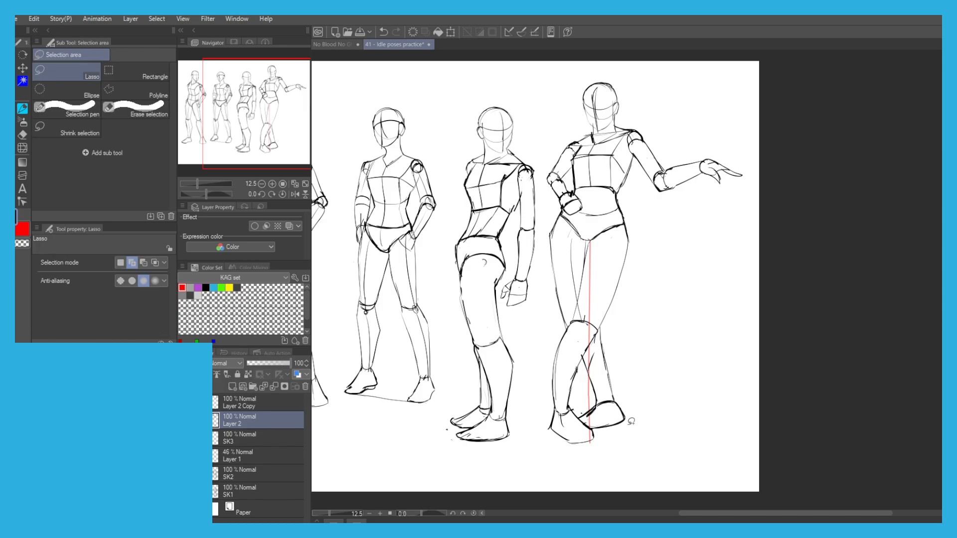
pyautogui.press('p')
pyautogui.click(184, 420)
pyautogui.click(183, 420)
pyautogui.press('m')
pyautogui.moveTo(645, 398)
pyautogui.mouseDown()
pyautogui.moveTo(525, 404)
pyautogui.moveTo(530, 146)
pyautogui.moveTo(746, 146)
pyautogui.moveTo(663, 349)
pyautogui.mouseUp()
pyautogui.press('p')
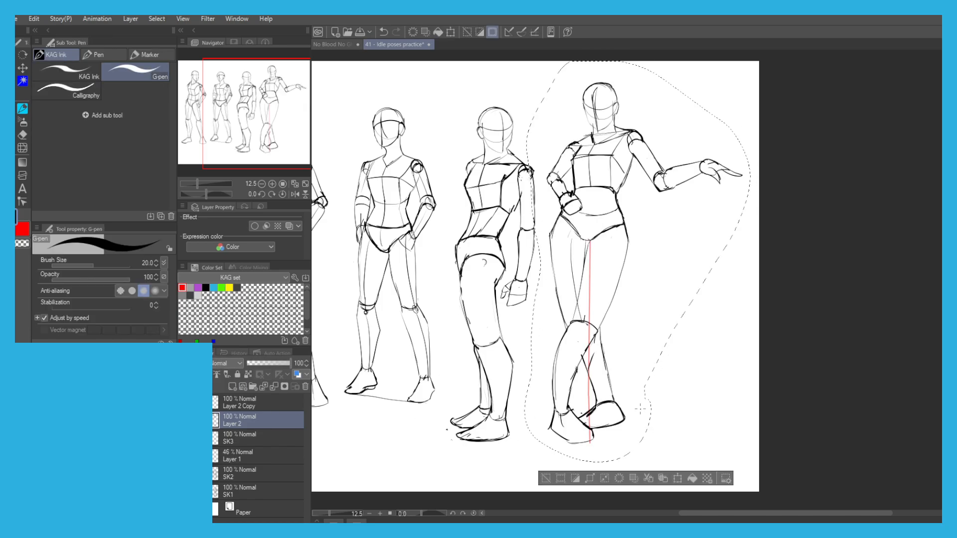
pyautogui.click(547, 480)
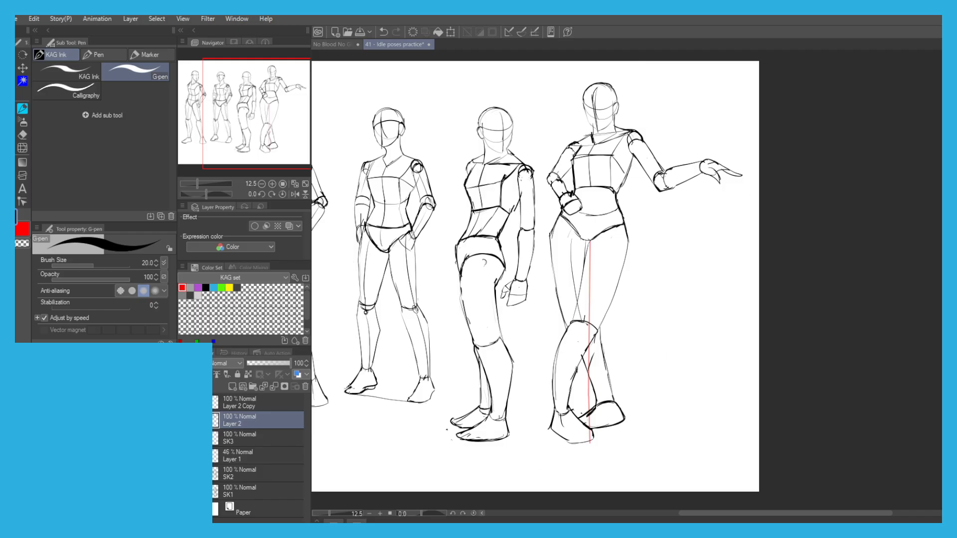
# Scale the whole fourth figure down slightly and shift it a little away from the third figure.
pyautogui.hotkey('ctrl', 't')
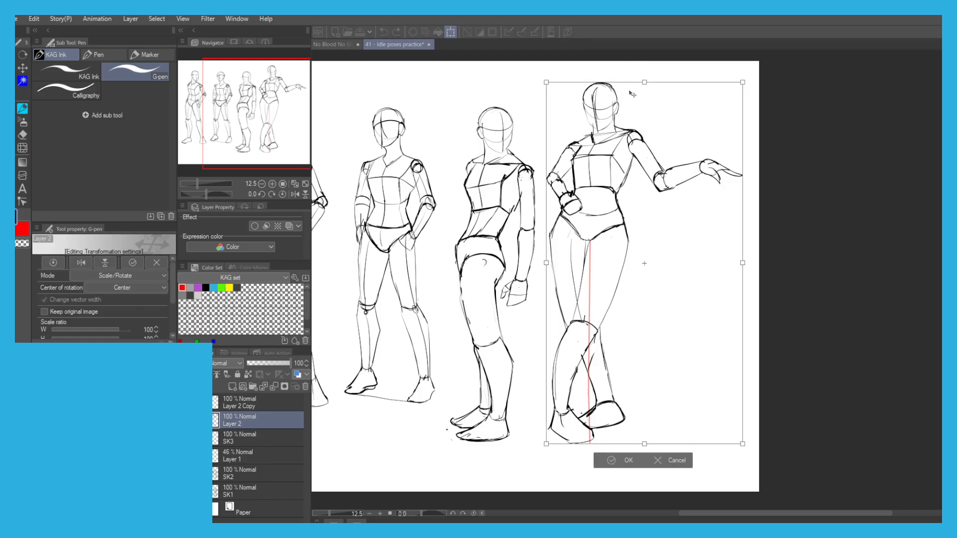
pyautogui.moveTo(645, 91); pyautogui.dragTo(646, 100)
pyautogui.moveTo(581, 146); pyautogui.dragTo(643, 153)
pyautogui.click(672, 466)
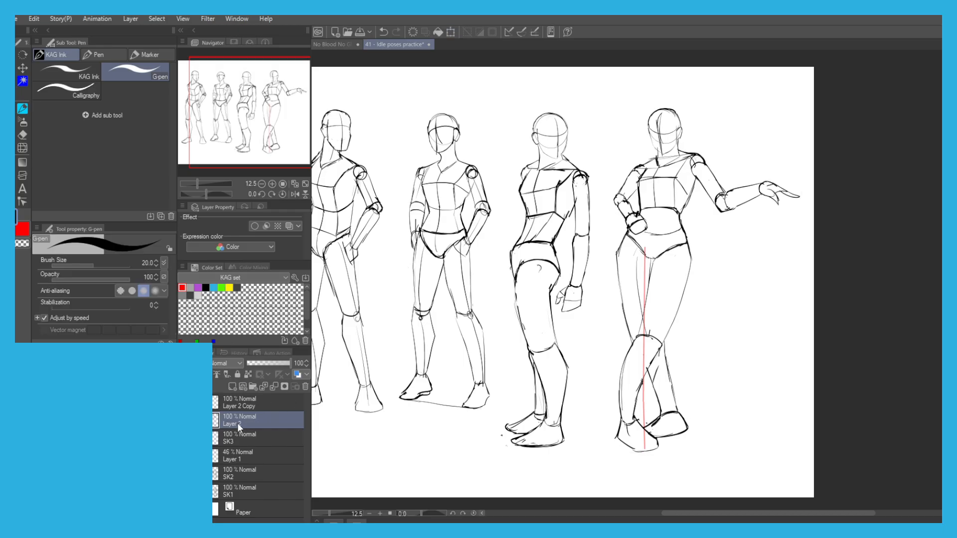
# Merge Layer 2 down into SK3 and delete Layer 1 containing the red guide line.
pyautogui.click(272, 387)
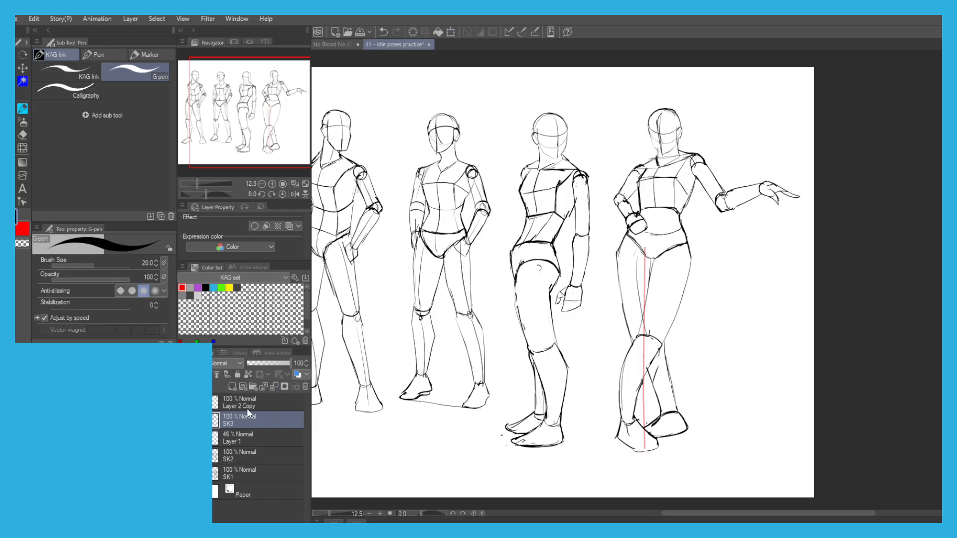
pyautogui.click(231, 438)
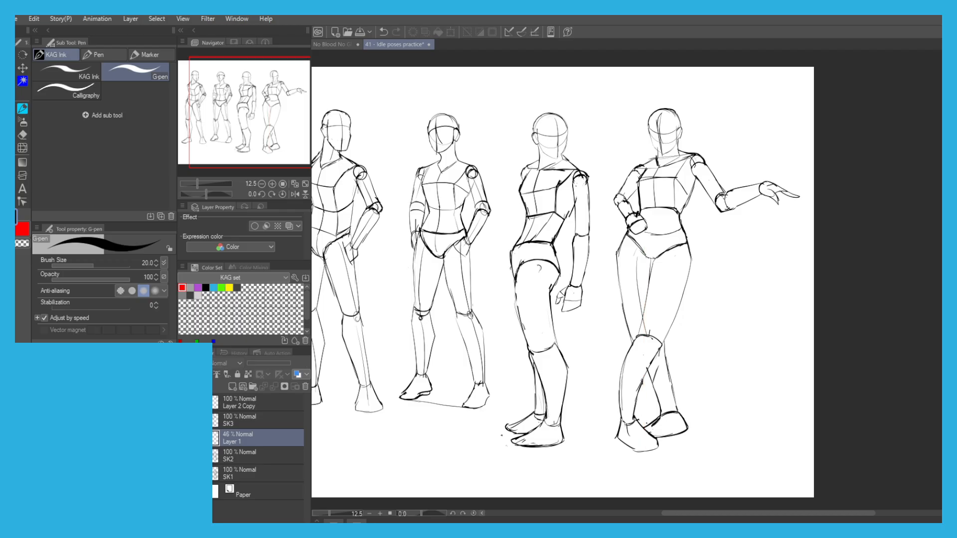
pyautogui.click(304, 388)
# Show Layer 2 Copy, enlarge its box and cone sketches, and place them beside the fourth figure's legs.
pyautogui.click(237, 402)
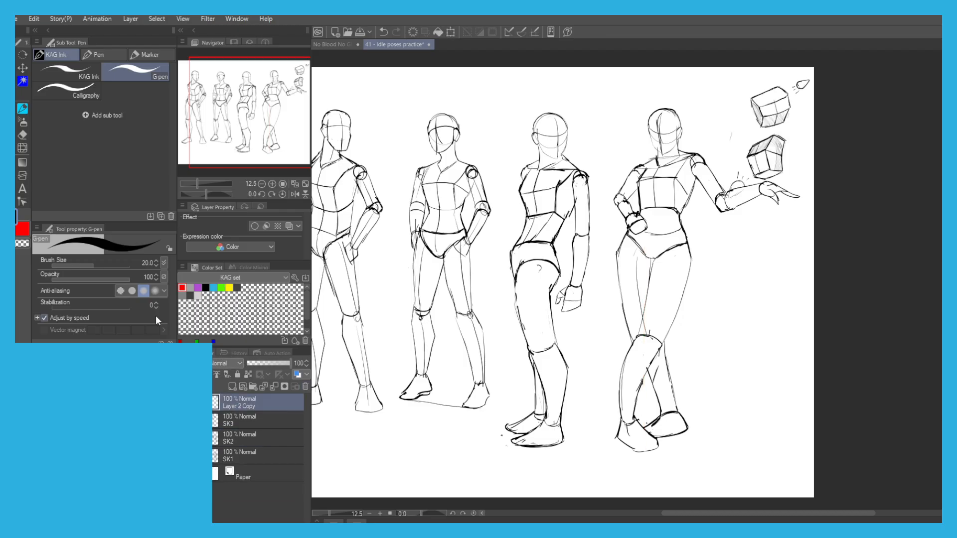
pyautogui.hotkey('ctrl', 't')
pyautogui.moveTo(768, 94)
pyautogui.mouseDown()
pyautogui.moveTo(733, 302)
pyautogui.moveTo(786, 275)
pyautogui.moveTo(812, 235)
pyautogui.mouseUp()
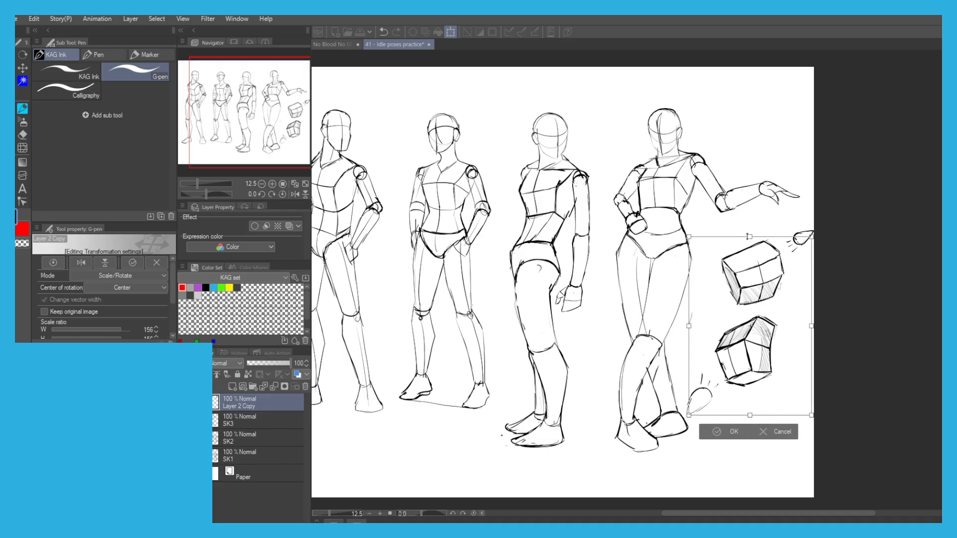
pyautogui.moveTo(749, 235); pyautogui.dragTo(749, 247)
pyautogui.moveTo(748, 319); pyautogui.dragTo(745, 308)
pyautogui.click(714, 420)
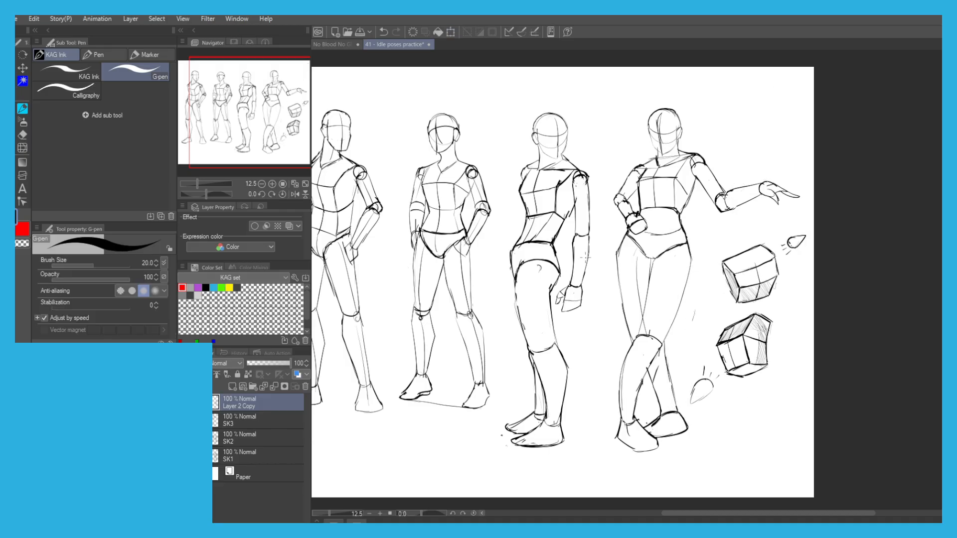
# Merge Layer 2 Copy down into SK3, save the idle poses document, and close it.
pyautogui.moveTo(527, 241); pyautogui.dragTo(573, 250)
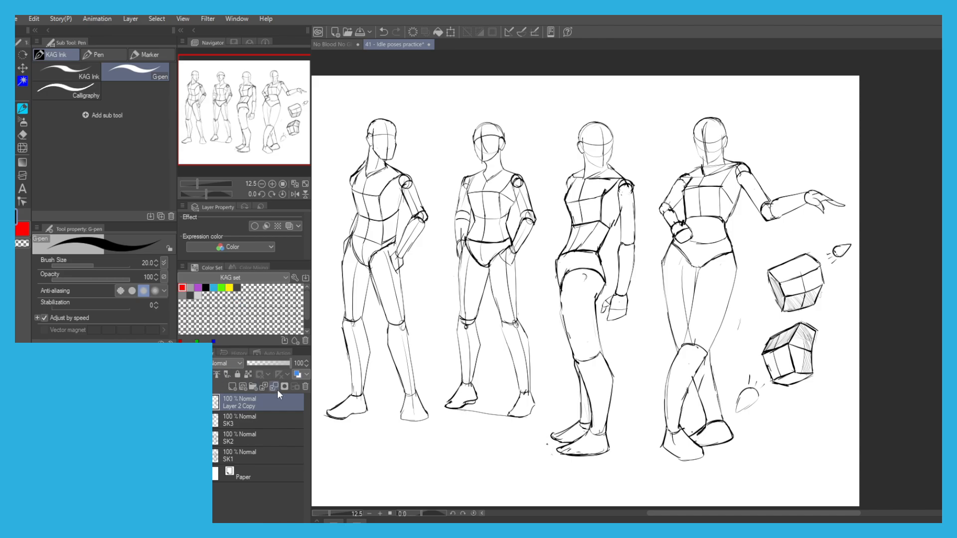
pyautogui.click(251, 385)
pyautogui.moveTo(330, 381); pyautogui.dragTo(372, 358)
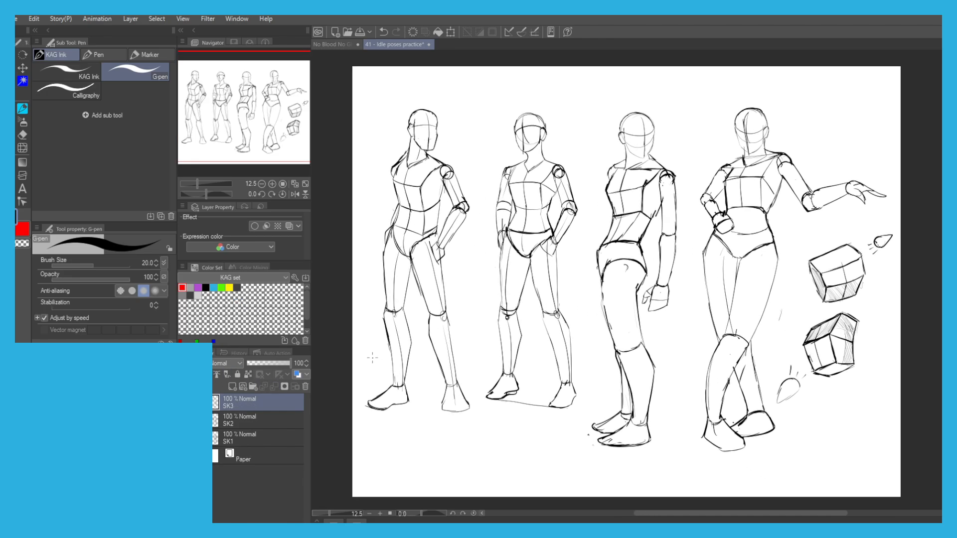
pyautogui.hotkey('ctrl', 's')
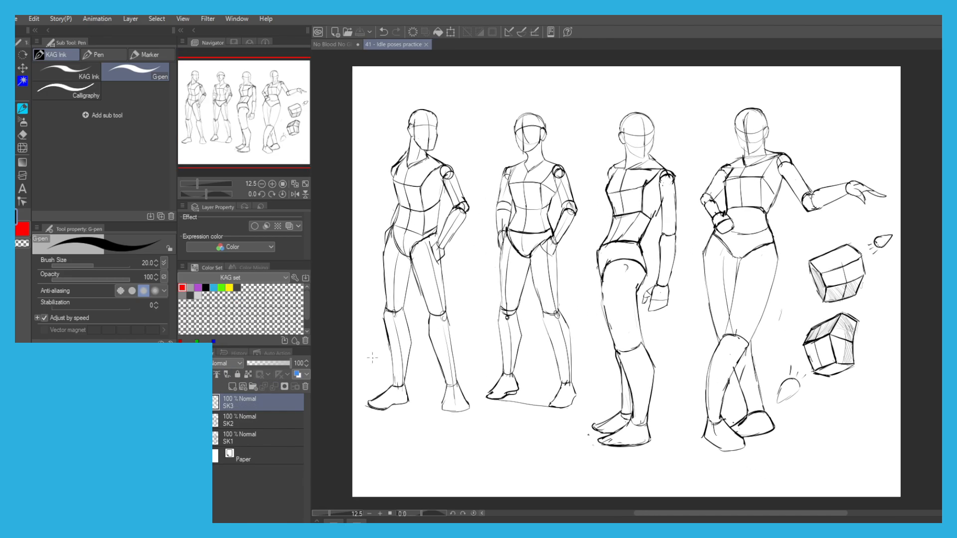
pyautogui.click(426, 44)
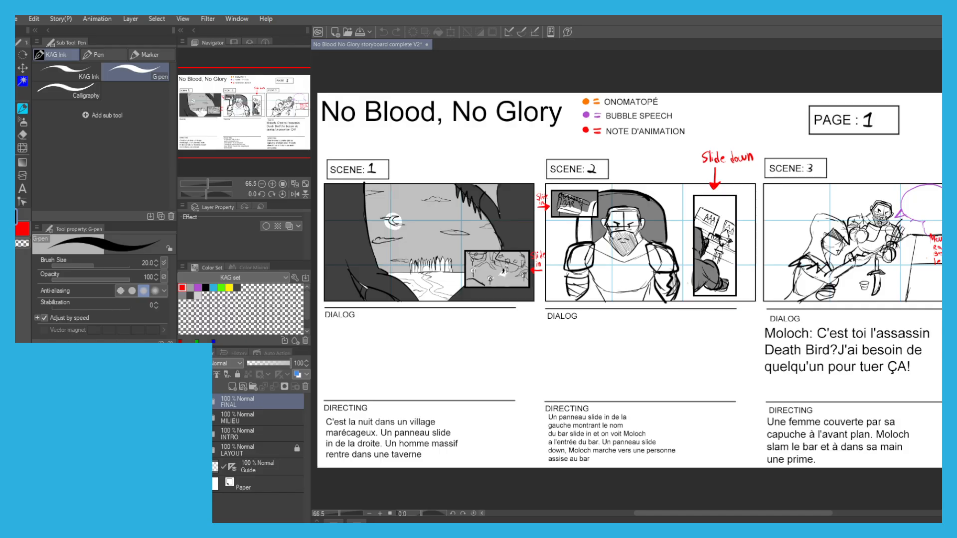
# Inside the INTRO folder, create a new layer folder named P1 CLEAN above P1.
pyautogui.click(205, 434)
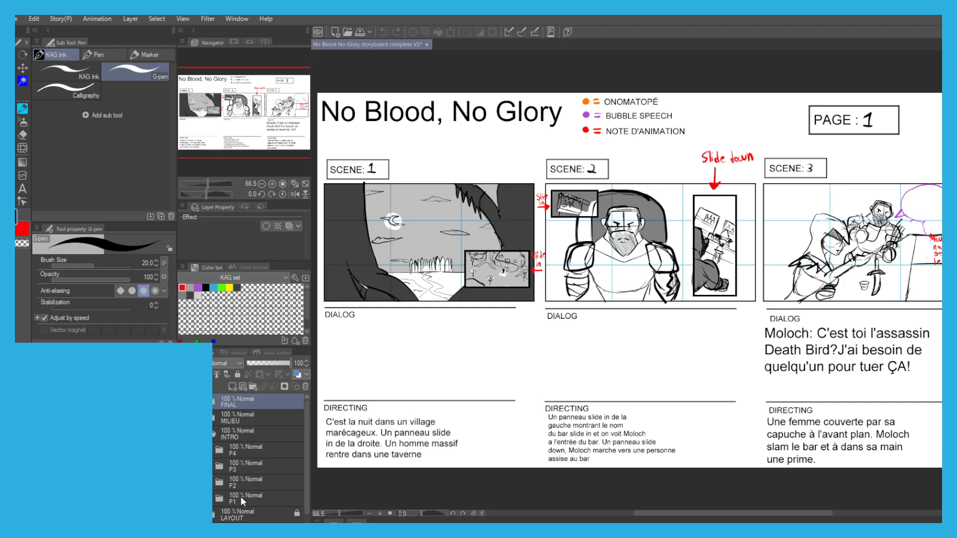
pyautogui.click(240, 497)
pyautogui.click(231, 386)
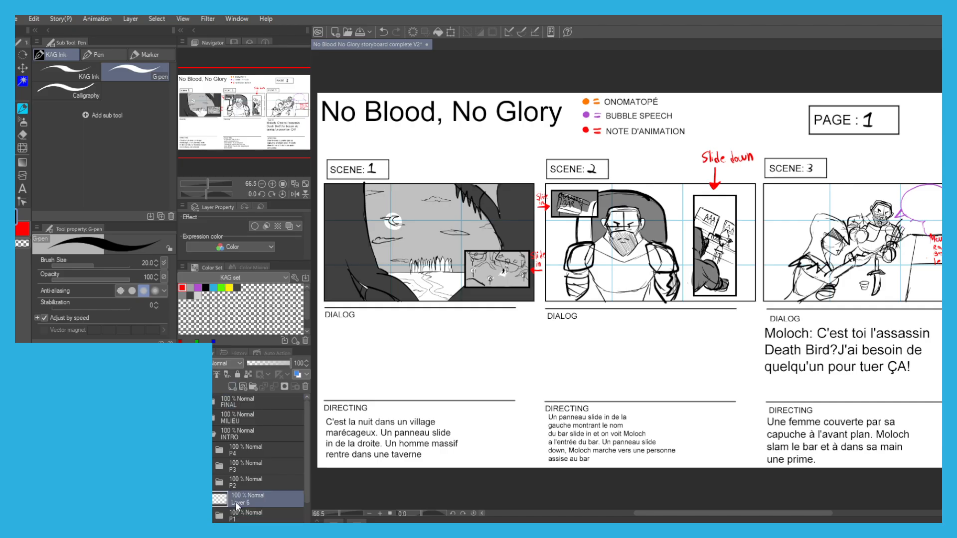
pyautogui.hotkey('ctrl', 'z')
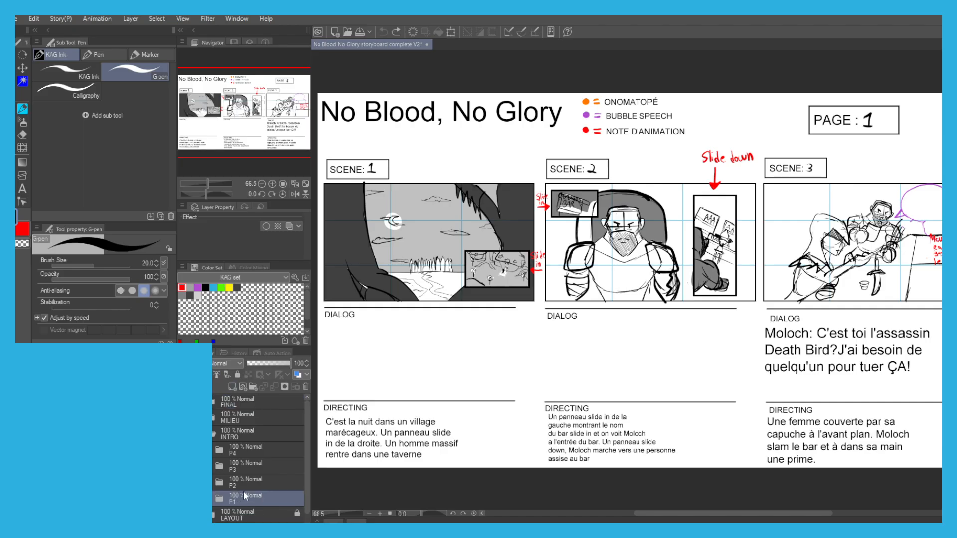
pyautogui.click(252, 387)
pyautogui.write('P1 CLEAN')
pyautogui.press('Return')
pyautogui.moveTo(307, 458); pyautogui.dragTo(304, 477)
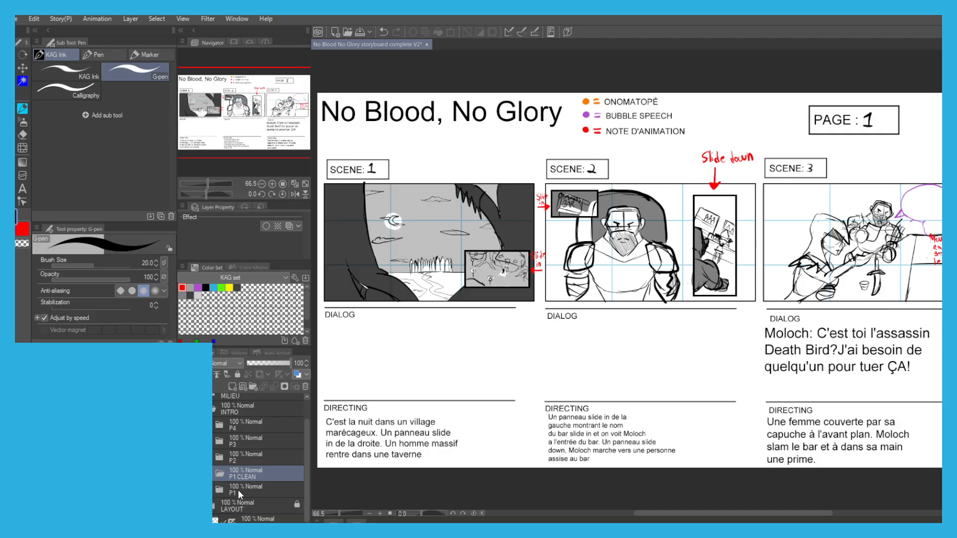
# Move the P1 folder into P1 CLEAN and turn it into a blue-tinted underlay at 48% opacity.
pyautogui.click(238, 489)
pyautogui.click(298, 374)
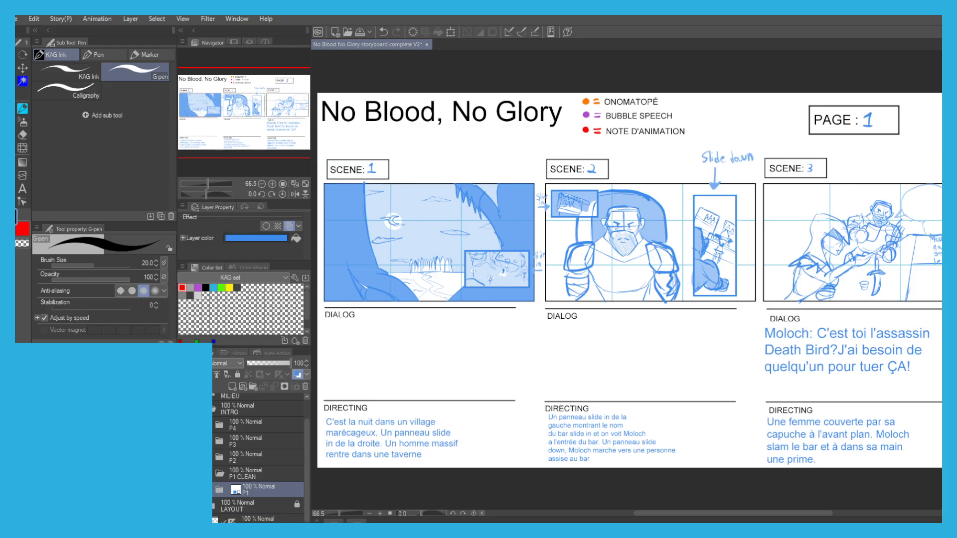
pyautogui.click(213, 491)
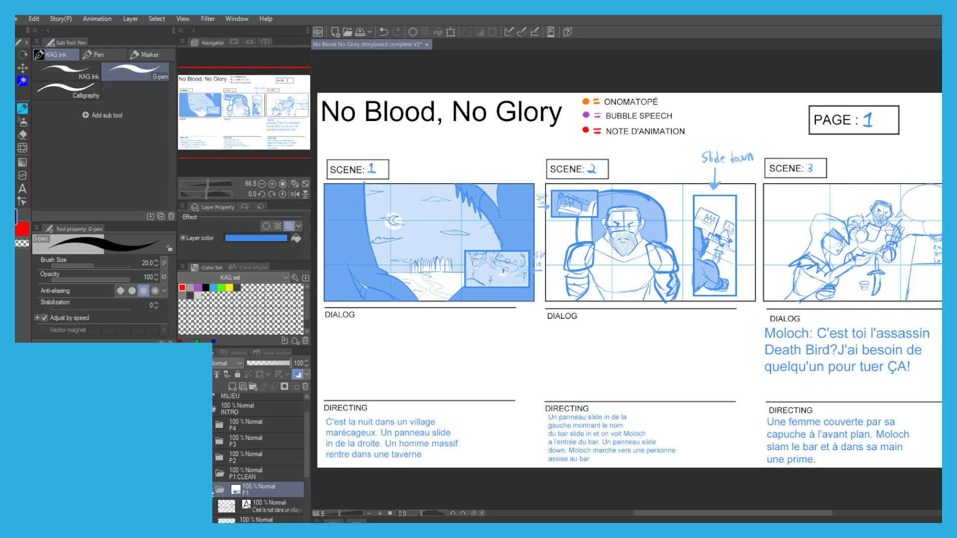
pyautogui.click(213, 491)
pyautogui.click(269, 363)
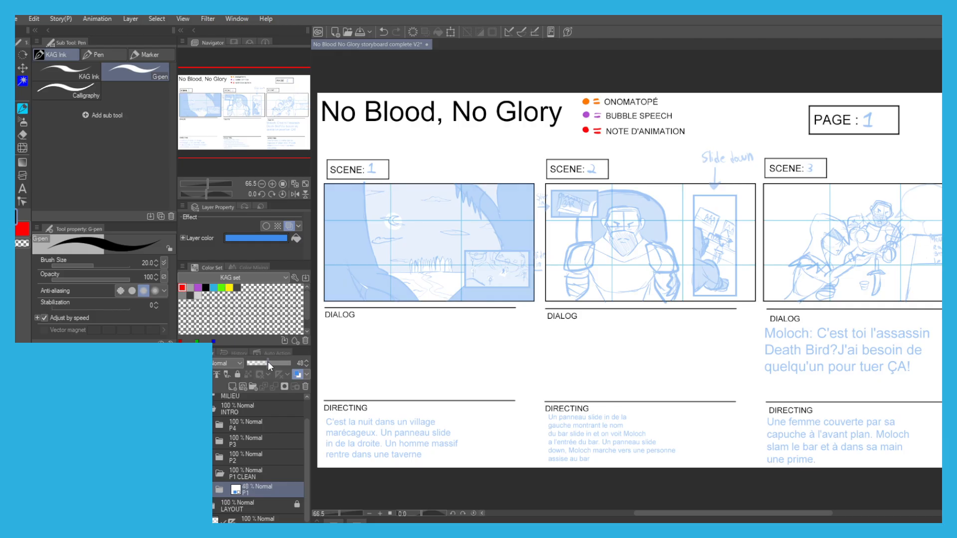
# Add a raster layer named SK inside the P1 CLEAN folder, above P1.
pyautogui.moveTo(334, 425); pyautogui.dragTo(364, 421)
pyautogui.click(250, 473)
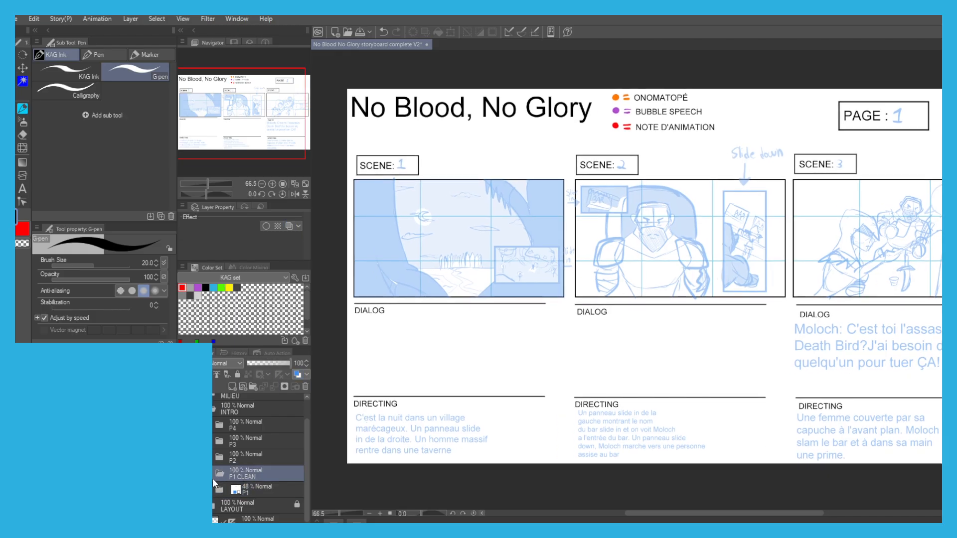
pyautogui.click(233, 386)
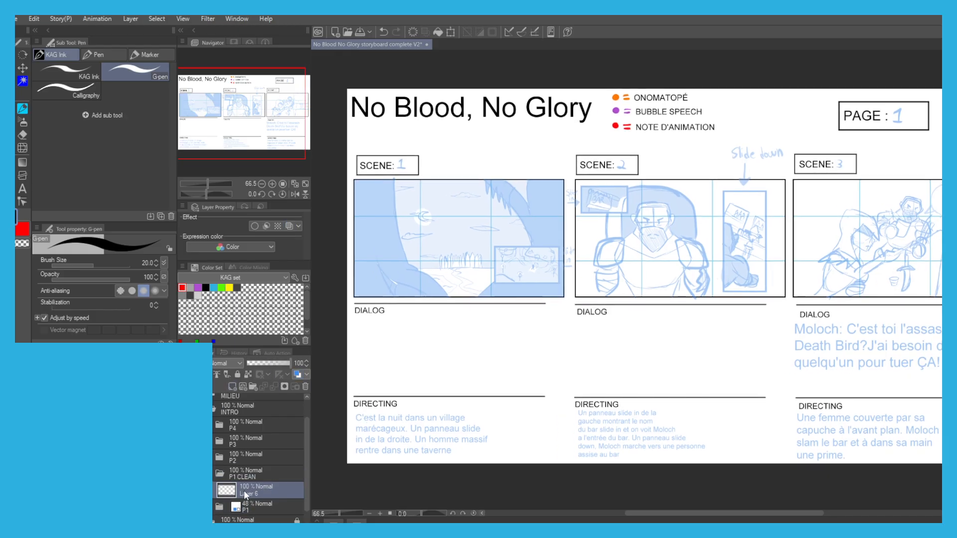
pyautogui.write('SK')
pyautogui.press('Return')
# With the KAG Ink pen at size 20, ink the Scene 1 left tree's trunk edge and root curves in black.
pyautogui.scroll(3, 384, 213)
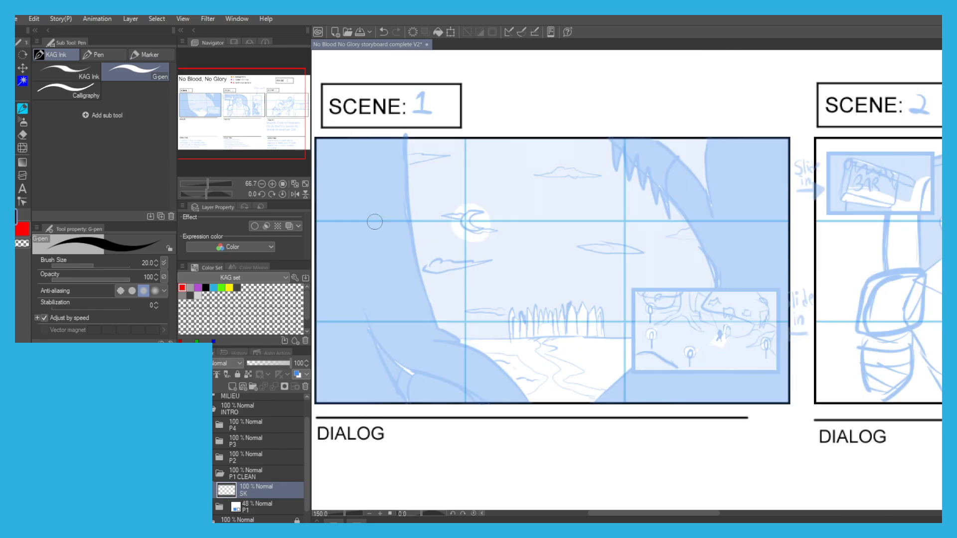
pyautogui.scroll(-1, 377, 220)
pyautogui.moveTo(362, 239); pyautogui.dragTo(410, 256)
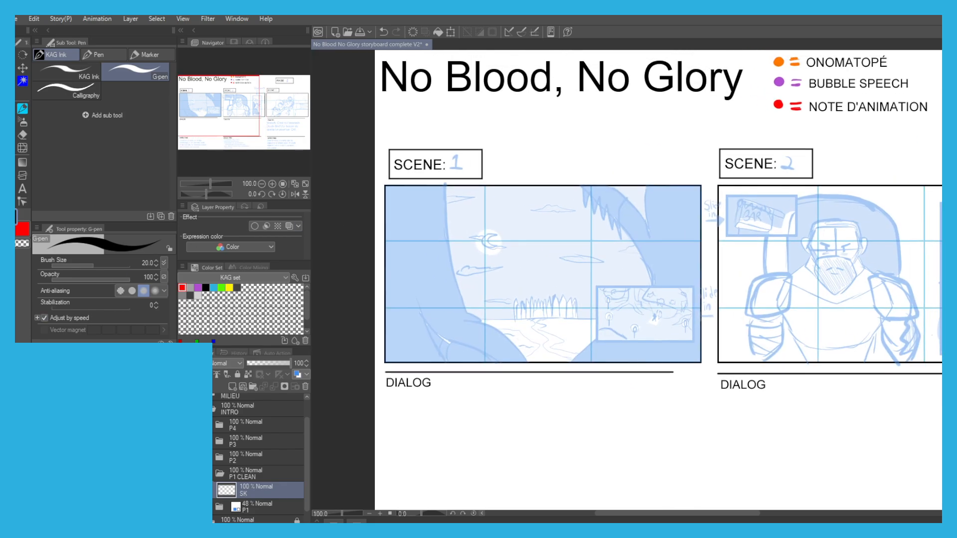
pyautogui.click(69, 74)
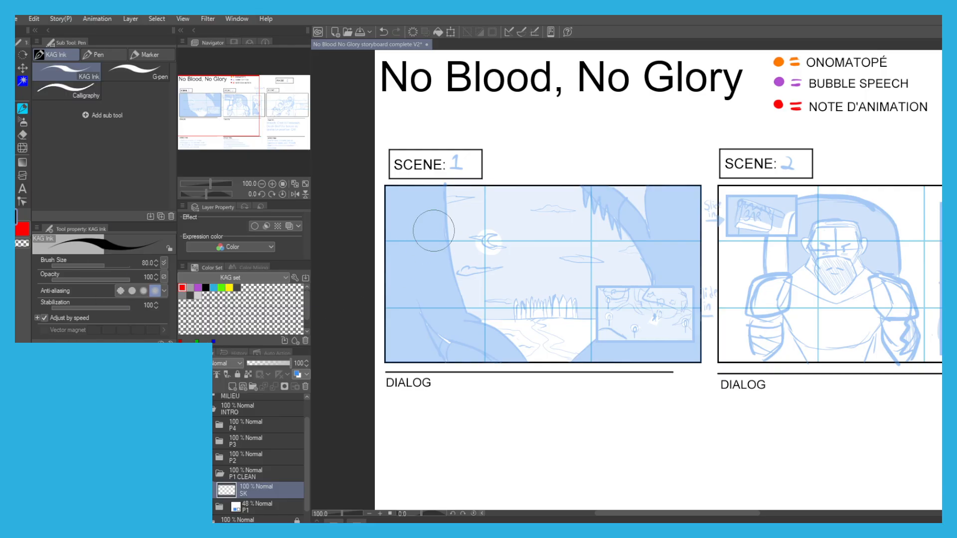
pyautogui.scroll(2, 436, 210)
pyautogui.press('[')
pyautogui.press('[')
pyautogui.press('[')
pyautogui.press('[')
pyautogui.press('[')
pyautogui.press('[')
pyautogui.press('[')
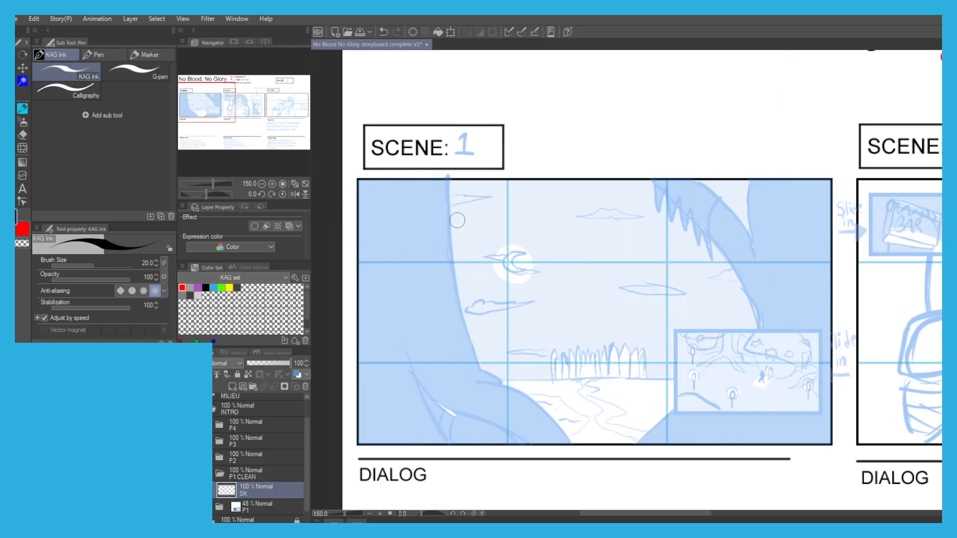
pyautogui.moveTo(449, 184); pyautogui.dragTo(444, 245)
pyautogui.hotkey('ctrl', 'z')
pyautogui.moveTo(448, 180)
pyautogui.mouseDown()
pyautogui.moveTo(452, 279)
pyautogui.moveTo(474, 357)
pyautogui.moveTo(567, 442)
pyautogui.mouseUp()
pyautogui.moveTo(387, 319)
pyautogui.mouseDown()
pyautogui.moveTo(417, 327)
pyautogui.moveTo(445, 403)
pyautogui.moveTo(471, 429)
pyautogui.mouseUp()
pyautogui.moveTo(426, 352)
pyautogui.mouseDown()
pyautogui.moveTo(459, 390)
pyautogui.moveTo(555, 432)
pyautogui.mouseUp()
# Add a layer named FRAMES and build a white rectangle with a black border over Scene 1's inset panel.
pyautogui.moveTo(490, 285); pyautogui.dragTo(358, 268)
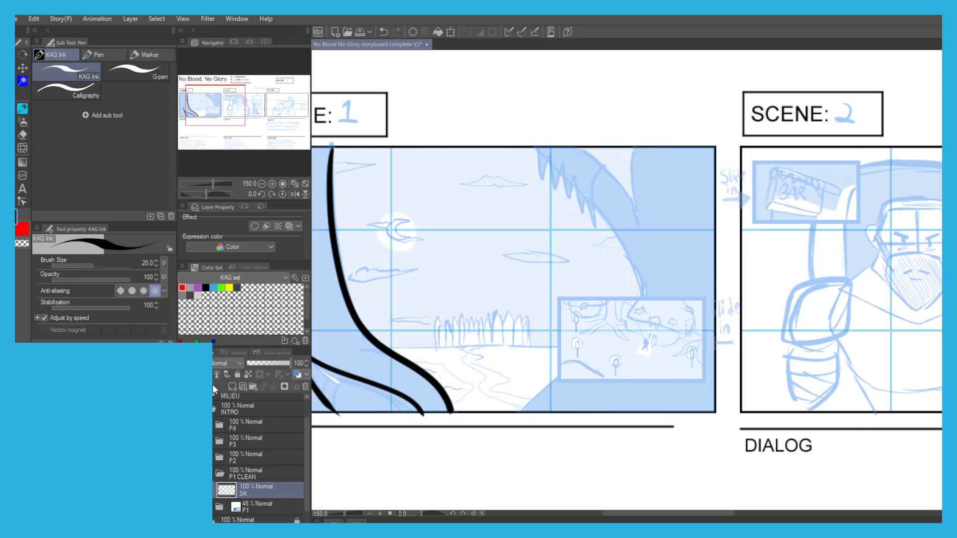
pyautogui.click(231, 385)
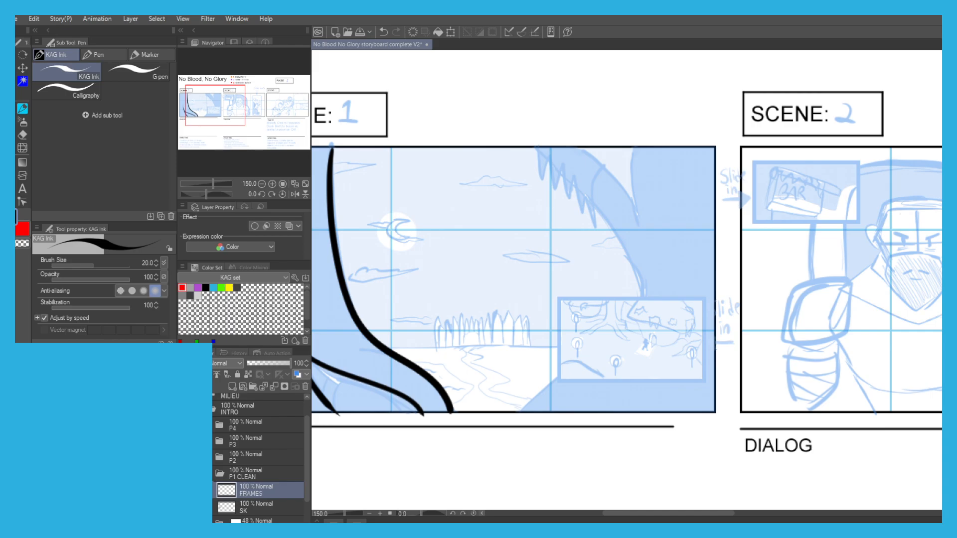
pyautogui.press('m')
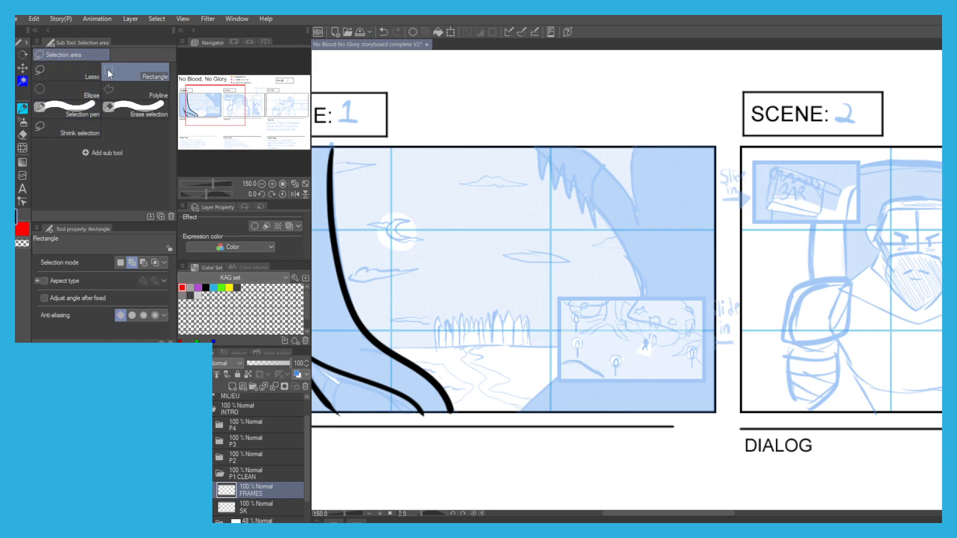
pyautogui.moveTo(559, 297); pyautogui.dragTo(703, 381)
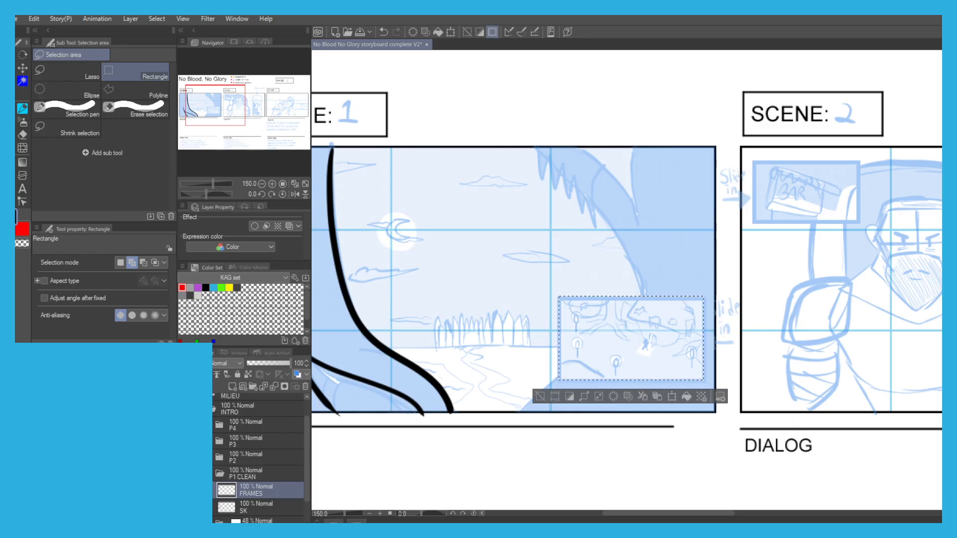
pyautogui.hotkey('alt', 'BackSpace')
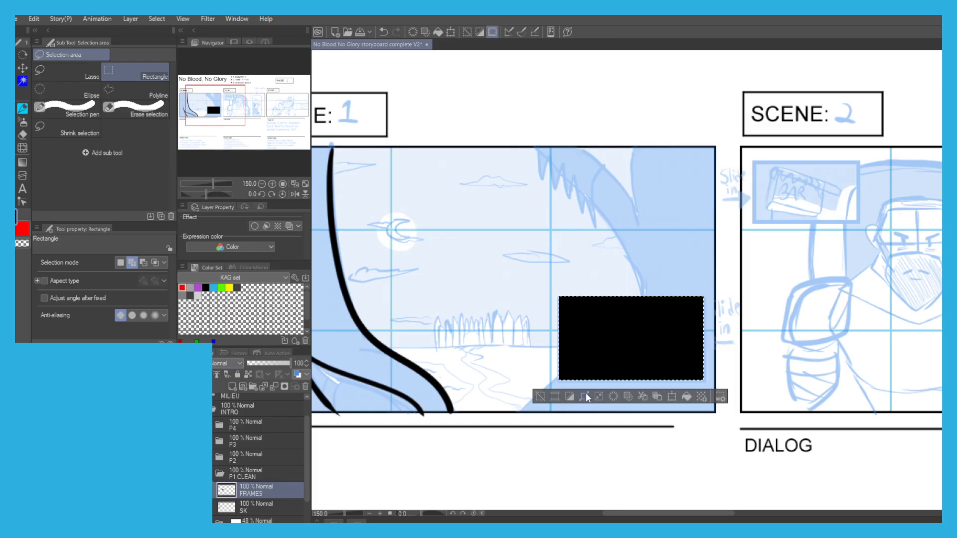
pyautogui.click(511, 255)
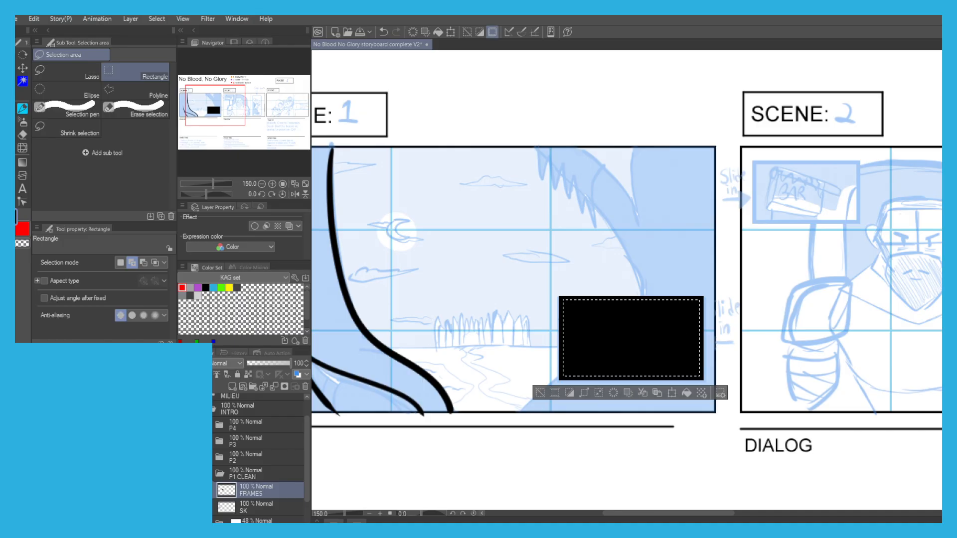
pyautogui.press('Delete')
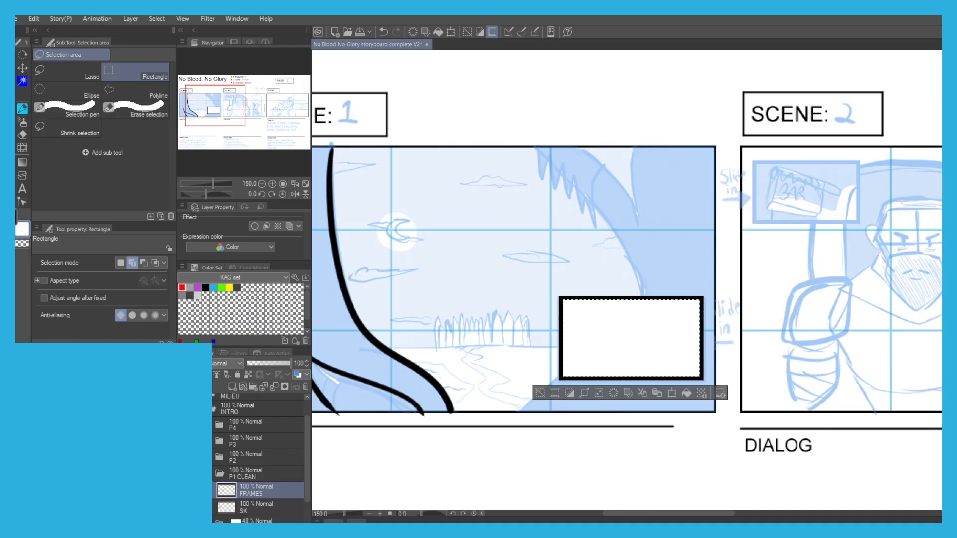
pyautogui.click(535, 388)
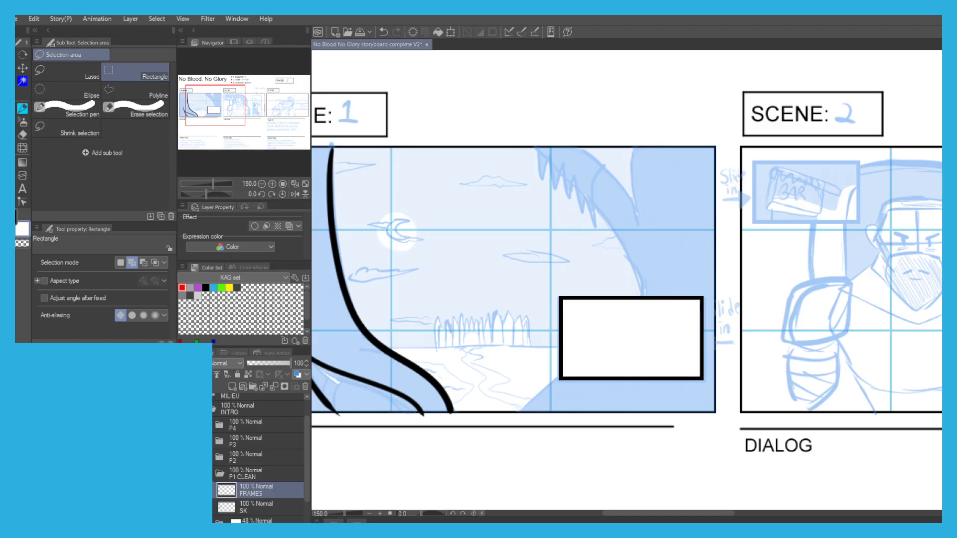
# Hide the FRAMES layer and ink the curved outline of Scene 1's right tree trunk in black on SK.
pyautogui.click(183, 490)
pyautogui.click(241, 508)
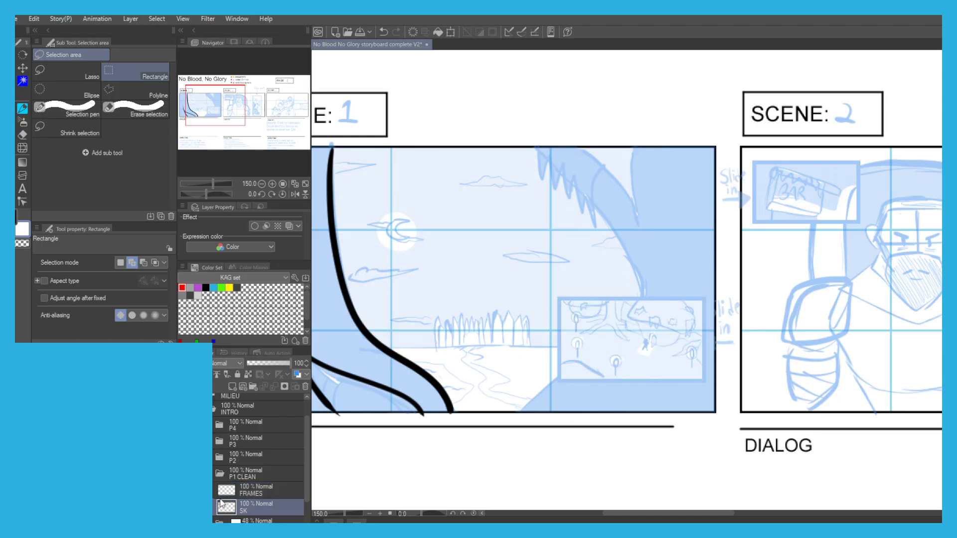
pyautogui.moveTo(422, 320); pyautogui.dragTo(482, 313)
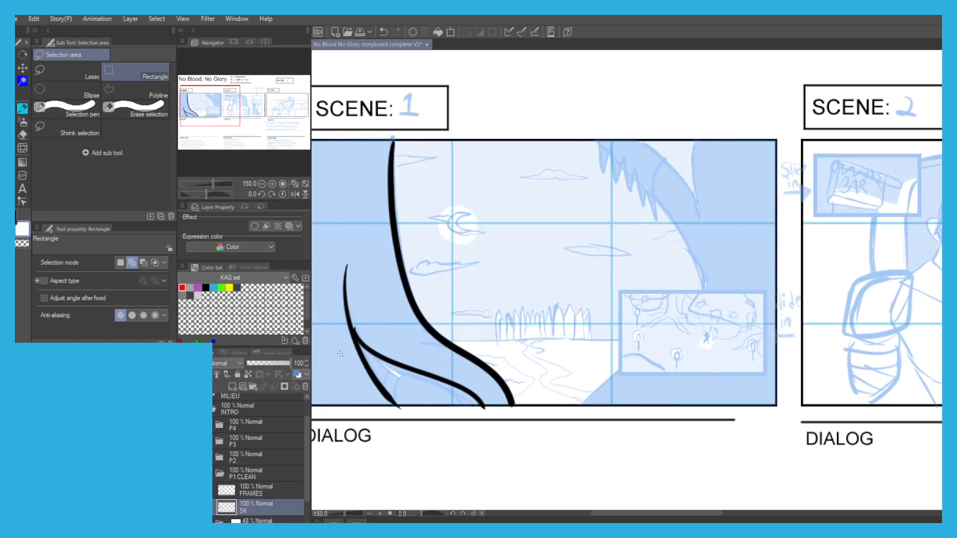
pyautogui.press('p')
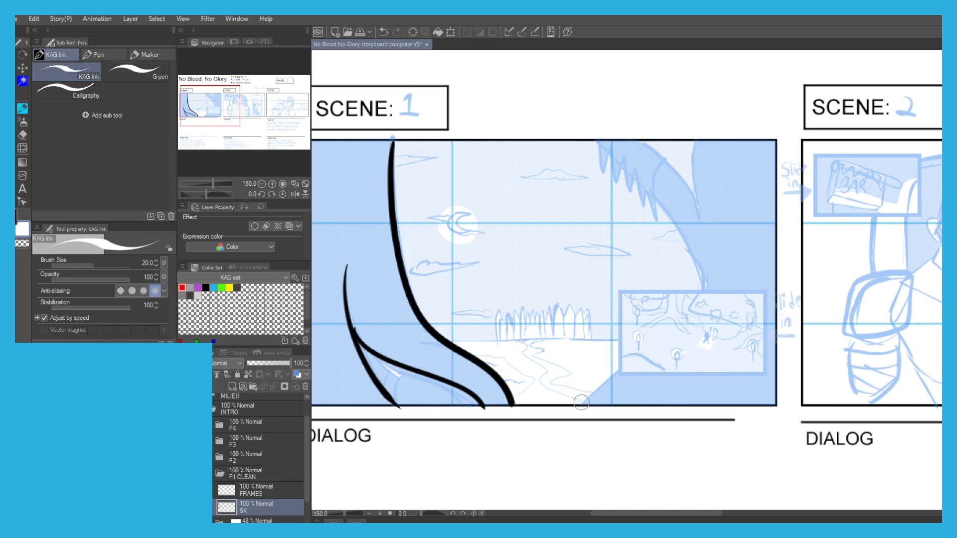
pyautogui.hotkey('ctrl', 'z')
pyautogui.press('x')
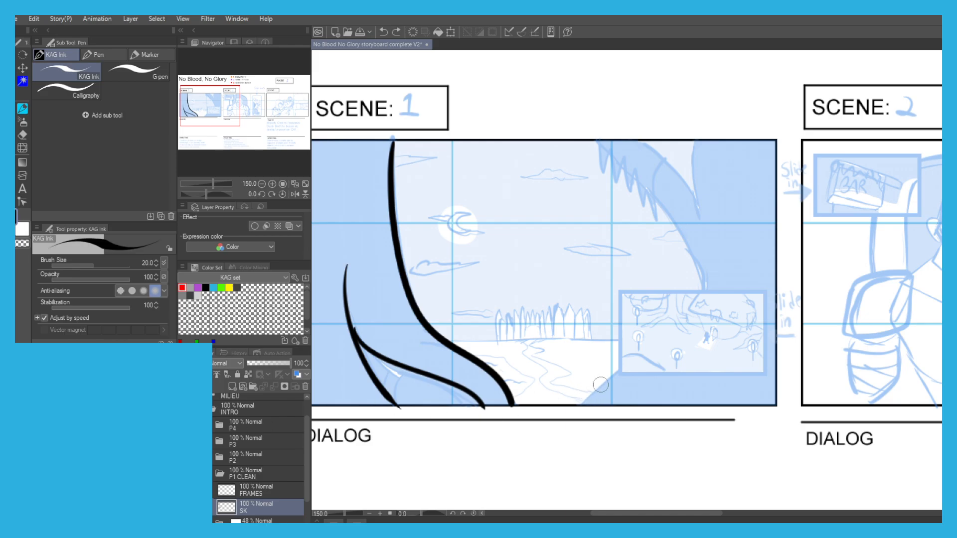
pyautogui.moveTo(587, 403)
pyautogui.mouseDown()
pyautogui.moveTo(632, 349)
pyautogui.moveTo(683, 322)
pyautogui.moveTo(701, 279)
pyautogui.moveTo(672, 225)
pyautogui.mouseUp()
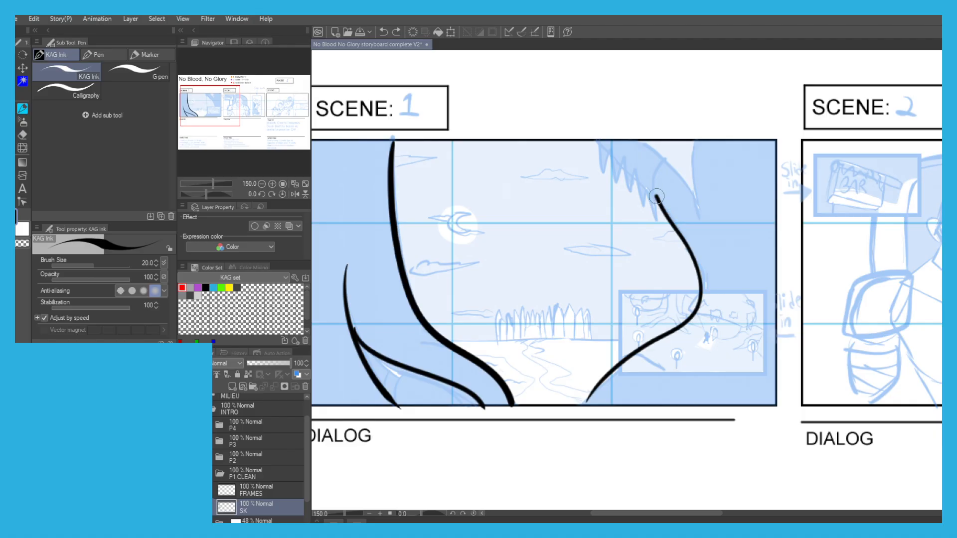
# Ink the overhanging branch with its jagged hanging foliage and the forked limb beside it on Scene 1's right tree.
pyautogui.scroll(1, 660, 154)
pyautogui.moveTo(665, 160)
pyautogui.mouseDown()
pyautogui.moveTo(652, 239)
pyautogui.moveTo(645, 180)
pyautogui.mouseUp()
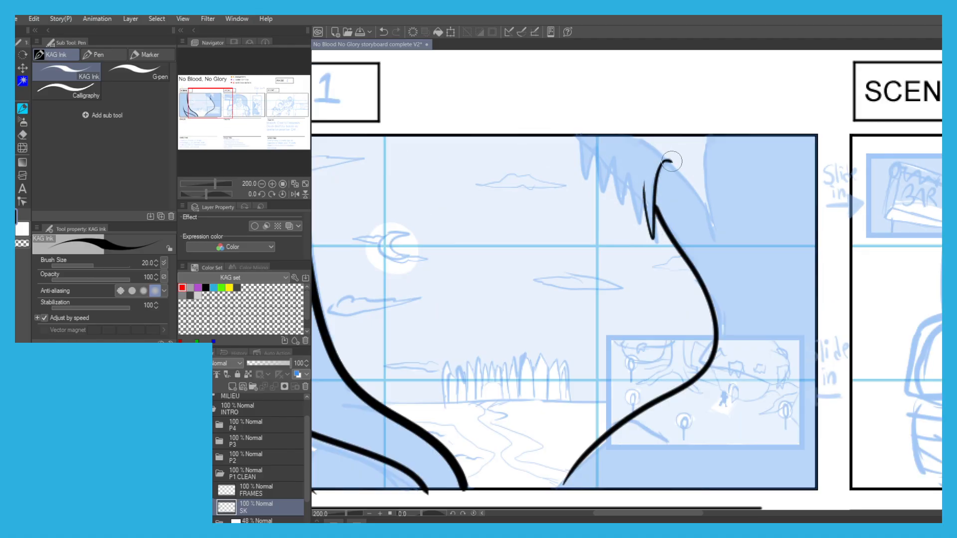
pyautogui.moveTo(647, 142); pyautogui.dragTo(584, 171)
pyautogui.hotkey('ctrl', 'z')
pyautogui.moveTo(582, 137)
pyautogui.mouseDown()
pyautogui.moveTo(585, 178)
pyautogui.moveTo(598, 144)
pyautogui.moveTo(604, 187)
pyautogui.moveTo(622, 149)
pyautogui.moveTo(632, 160)
pyautogui.moveTo(638, 218)
pyautogui.moveTo(644, 185)
pyautogui.moveTo(683, 176)
pyautogui.moveTo(707, 216)
pyautogui.mouseUp()
pyautogui.moveTo(715, 249)
pyautogui.mouseDown()
pyautogui.moveTo(705, 171)
pyautogui.moveTo(717, 129)
pyautogui.mouseUp()
pyautogui.scroll(-1, 599, 220)
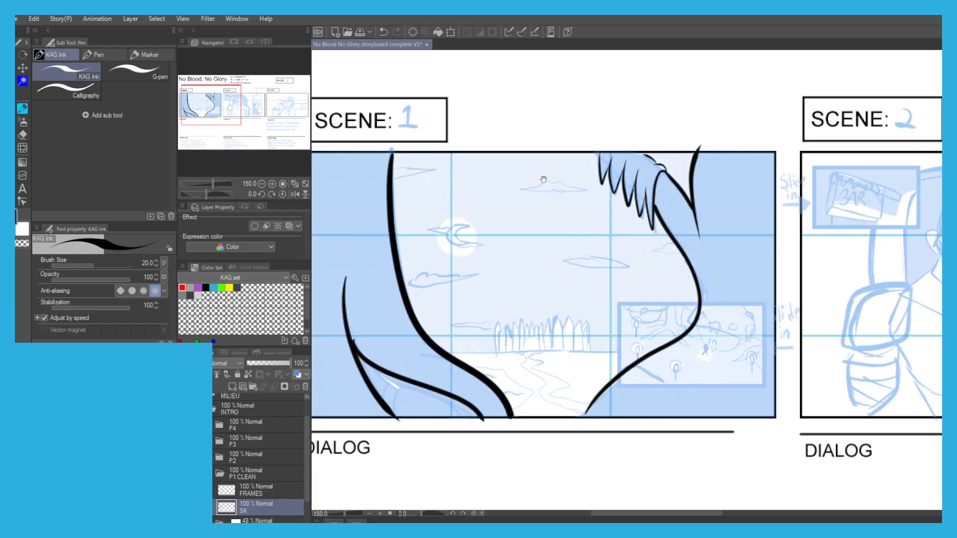
# Reduce the pen size to 10 and ink the horizon line between the two trees in Scene 1.
pyautogui.scroll(1, 597, 172)
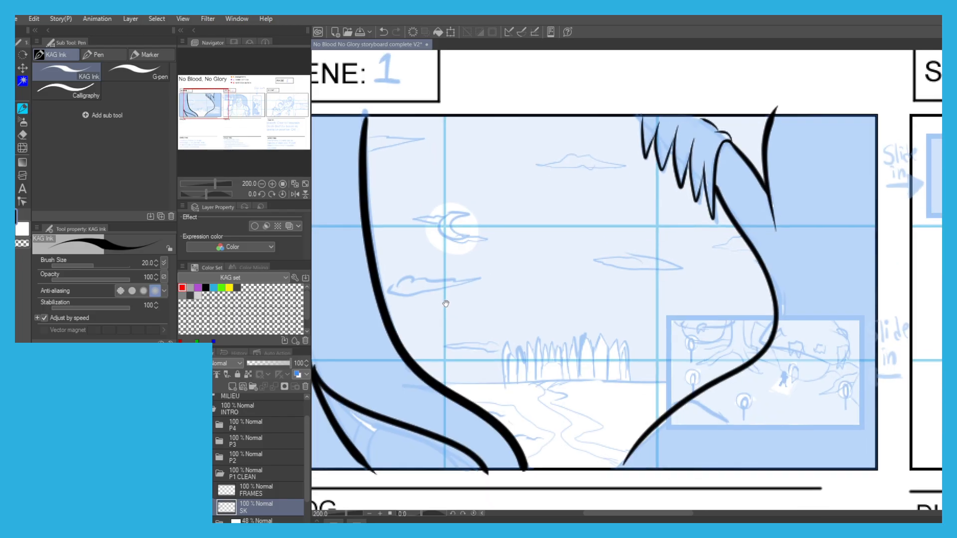
pyautogui.press('[')
pyautogui.moveTo(424, 340); pyautogui.dragTo(519, 337)
pyautogui.hotkey('ctrl', 'z')
pyautogui.moveTo(422, 339); pyautogui.dragTo(715, 331)
pyautogui.hotkey('ctrl', 'z')
pyautogui.moveTo(420, 338); pyautogui.dragTo(603, 329)
pyautogui.hotkey('ctrl', 'z')
pyautogui.moveTo(513, 340); pyautogui.dragTo(626, 337)
pyautogui.moveTo(488, 319); pyautogui.dragTo(500, 326)
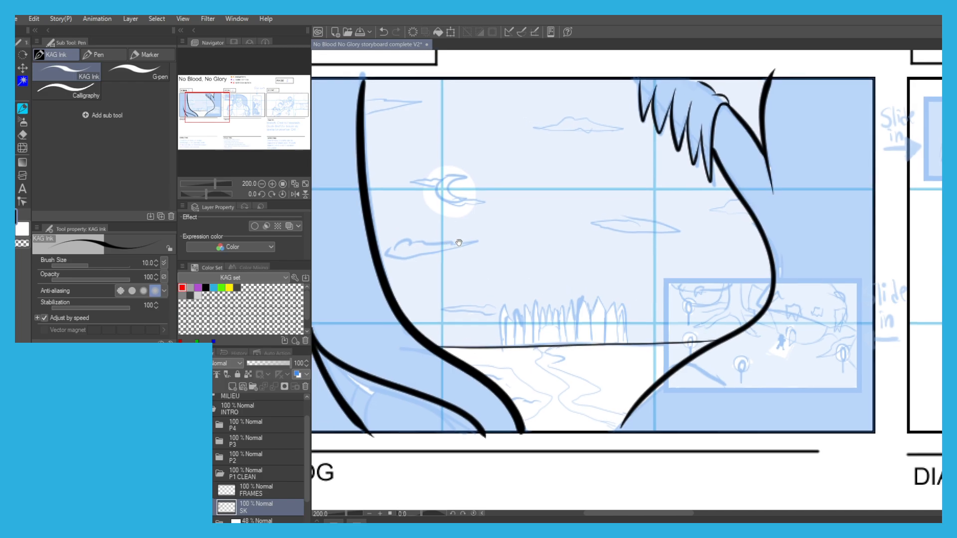
# Ink the central pointed stakes of the village fence and its gate opening above the horizon line.
pyautogui.scroll(4, 500, 323)
pyautogui.scroll(-2, 548, 304)
pyautogui.moveTo(573, 303); pyautogui.dragTo(441, 259)
pyautogui.scroll(2, 472, 276)
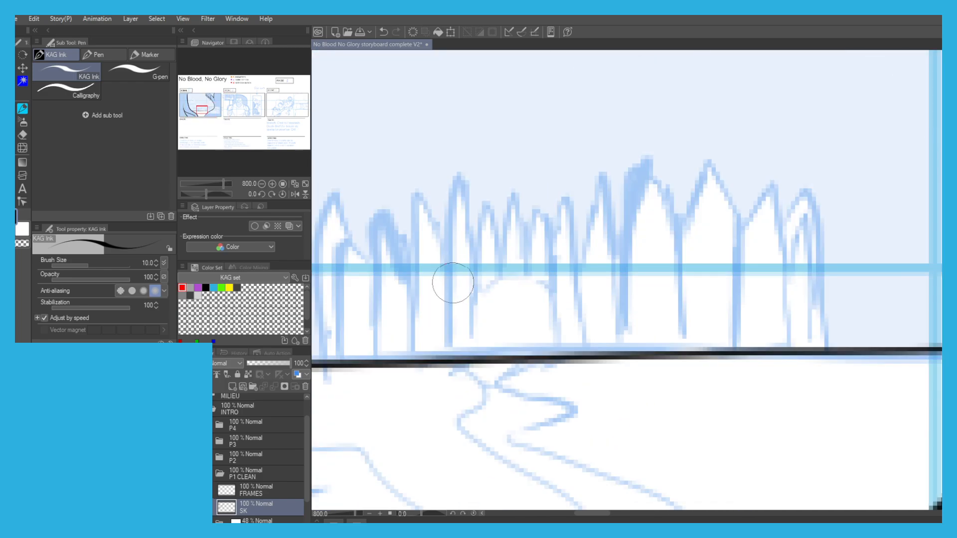
pyautogui.hotkey('ctrl', 'z')
pyautogui.moveTo(449, 348)
pyautogui.mouseDown()
pyautogui.moveTo(458, 171)
pyautogui.moveTo(475, 240)
pyautogui.moveTo(481, 364)
pyautogui.mouseUp()
pyautogui.scroll(-2, 481, 364)
pyautogui.moveTo(475, 252)
pyautogui.mouseDown()
pyautogui.moveTo(488, 279)
pyautogui.moveTo(478, 277)
pyautogui.moveTo(488, 276)
pyautogui.moveTo(492, 231)
pyautogui.moveTo(500, 265)
pyautogui.moveTo(508, 236)
pyautogui.moveTo(510, 282)
pyautogui.moveTo(480, 275)
pyautogui.mouseUp()
pyautogui.moveTo(519, 325)
pyautogui.mouseDown()
pyautogui.moveTo(515, 238)
pyautogui.moveTo(533, 315)
pyautogui.moveTo(538, 231)
pyautogui.moveTo(547, 319)
pyautogui.moveTo(557, 220)
pyautogui.moveTo(576, 308)
pyautogui.moveTo(575, 257)
pyautogui.moveTo(573, 271)
pyautogui.moveTo(594, 227)
pyautogui.moveTo(606, 308)
pyautogui.mouseUp()
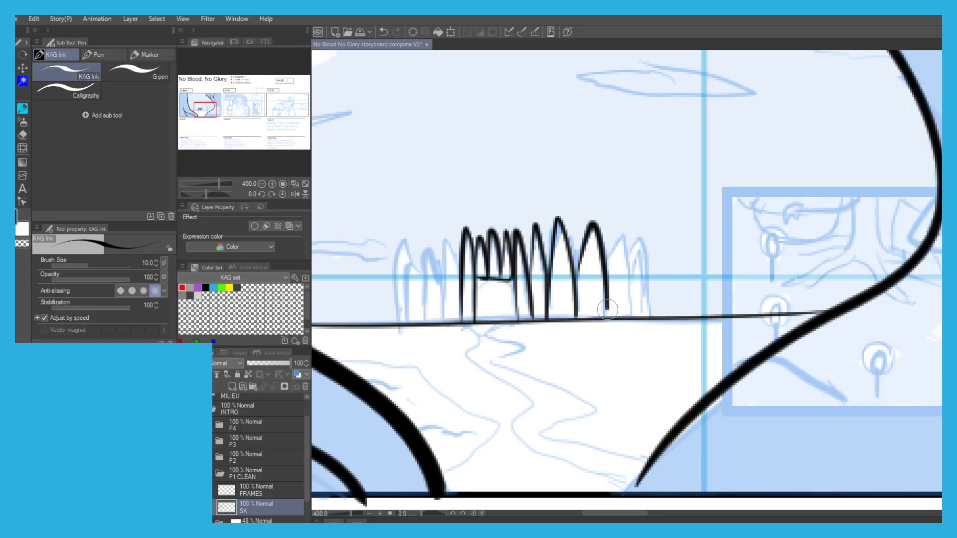
# Ink the remaining pointed stakes at both ends of the village fence.
pyautogui.moveTo(603, 270)
pyautogui.mouseDown()
pyautogui.moveTo(621, 233)
pyautogui.moveTo(628, 310)
pyautogui.mouseUp()
pyautogui.moveTo(629, 272)
pyautogui.mouseDown()
pyautogui.moveTo(642, 279)
pyautogui.moveTo(643, 312)
pyautogui.moveTo(646, 264)
pyautogui.moveTo(647, 313)
pyautogui.mouseUp()
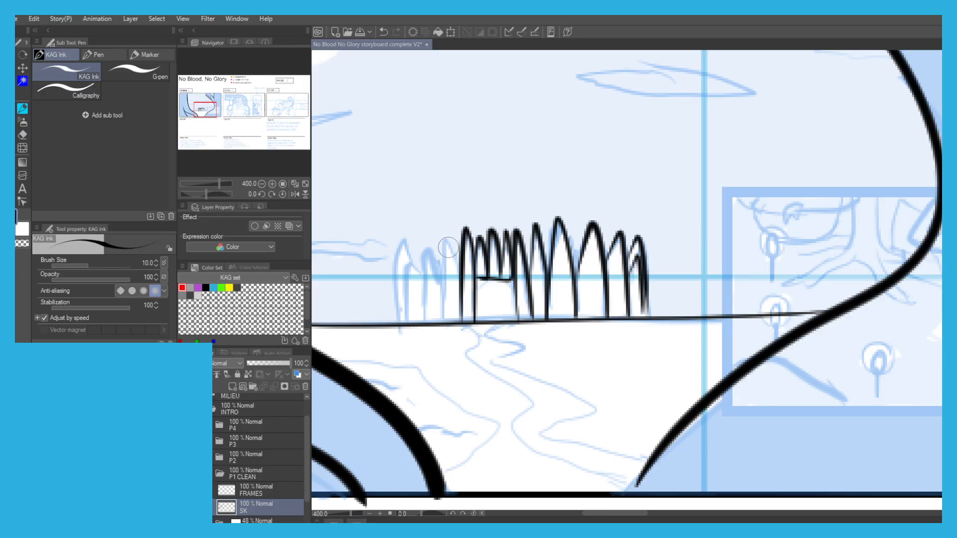
pyautogui.moveTo(459, 261)
pyautogui.mouseDown()
pyautogui.moveTo(447, 239)
pyautogui.moveTo(445, 322)
pyautogui.moveTo(431, 244)
pyautogui.moveTo(429, 325)
pyautogui.mouseUp()
pyautogui.moveTo(420, 277)
pyautogui.mouseDown()
pyautogui.moveTo(414, 258)
pyautogui.moveTo(409, 323)
pyautogui.mouseUp()
pyautogui.moveTo(416, 264)
pyautogui.mouseDown()
pyautogui.moveTo(410, 313)
pyautogui.moveTo(399, 247)
pyautogui.moveTo(397, 321)
pyautogui.mouseUp()
# Ink the leftmost stakes of the village fence and the thin low cloud beside them.
pyautogui.scroll(-2, 383, 191)
pyautogui.moveTo(374, 183); pyautogui.dragTo(446, 238)
pyautogui.scroll(2, 448, 264)
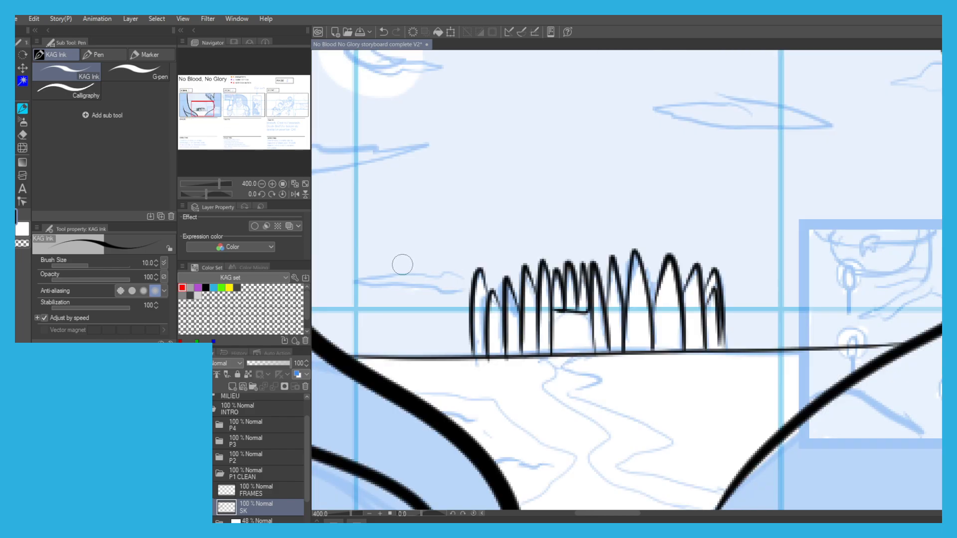
pyautogui.moveTo(446, 293)
pyautogui.mouseDown()
pyautogui.moveTo(394, 287)
pyautogui.moveTo(423, 279)
pyautogui.moveTo(347, 274)
pyautogui.moveTo(439, 272)
pyautogui.mouseUp()
# Ink the mid-sky clouds of Scene 1, from the puffy one by the left tree to the small one touching the right tree.
pyautogui.scroll(-4, 469, 273)
pyautogui.scroll(2, 406, 231)
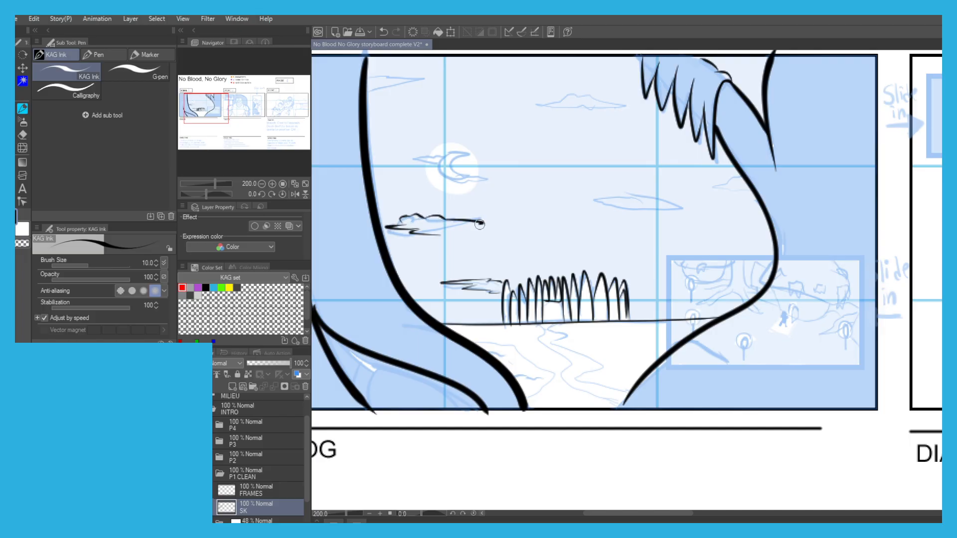
pyautogui.moveTo(471, 187); pyautogui.dragTo(431, 208)
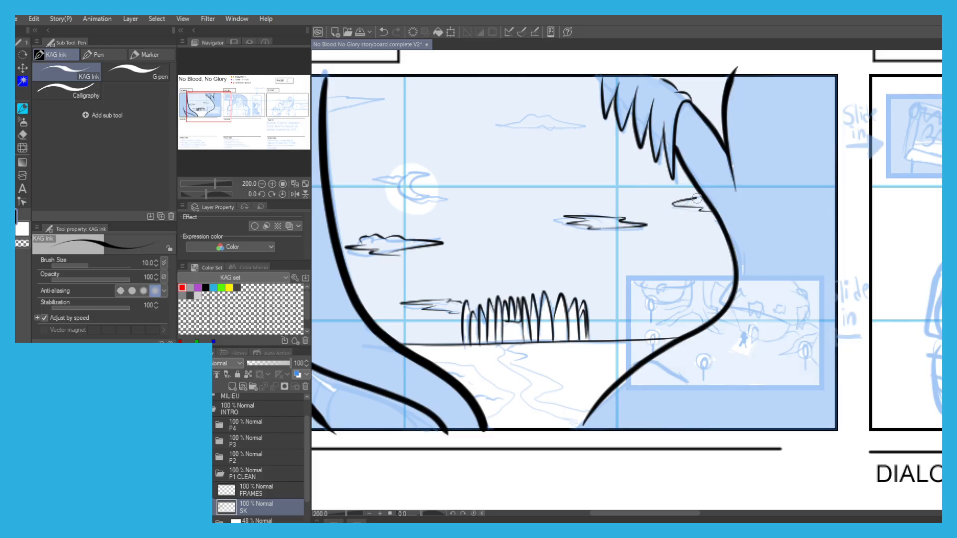
# Ink the crescent moon and the two wispy clouds on either side of it.
pyautogui.moveTo(519, 155); pyautogui.dragTo(572, 184)
pyautogui.moveTo(435, 159); pyautogui.dragTo(528, 214)
pyautogui.scroll(2, 558, 295)
pyautogui.moveTo(559, 275)
pyautogui.mouseDown()
pyautogui.moveTo(531, 256)
pyautogui.moveTo(533, 239)
pyautogui.moveTo(552, 226)
pyautogui.moveTo(581, 228)
pyautogui.moveTo(553, 251)
pyautogui.moveTo(579, 269)
pyautogui.moveTo(565, 273)
pyautogui.moveTo(636, 279)
pyautogui.moveTo(551, 274)
pyautogui.mouseUp()
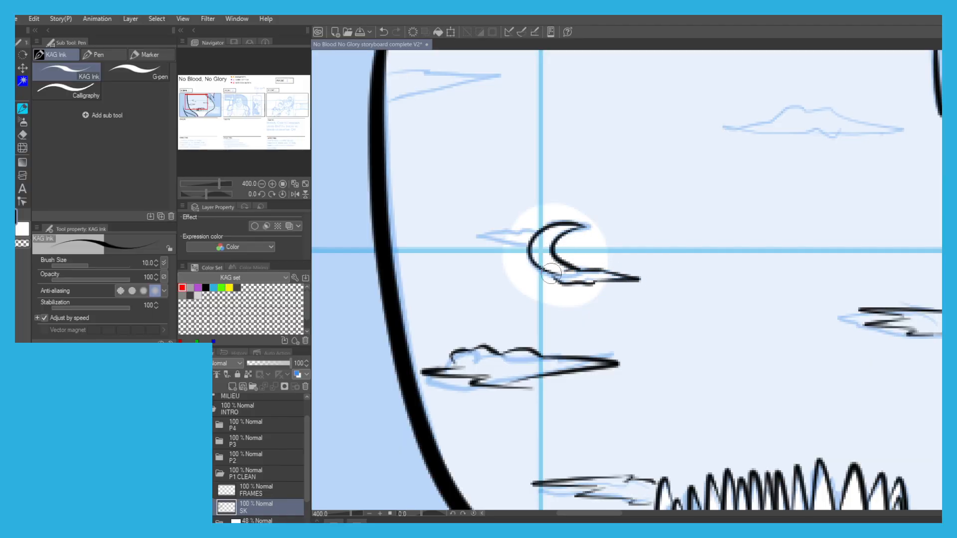
pyautogui.moveTo(525, 244)
pyautogui.mouseDown()
pyautogui.moveTo(476, 236)
pyautogui.moveTo(528, 227)
pyautogui.mouseUp()
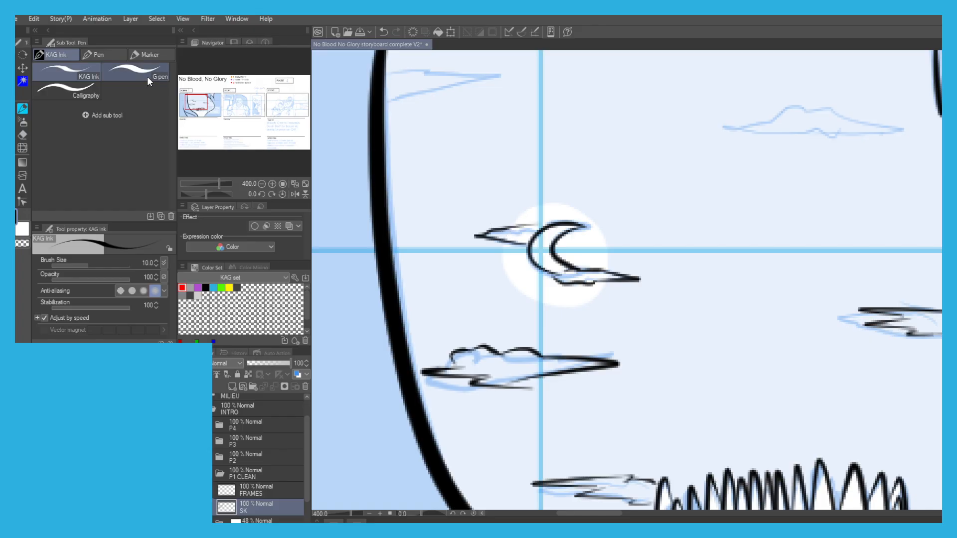
# Switch to the G-pen at size 12 and ink the jagged cloud beside the top of the left tree.
pyautogui.click(147, 77)
pyautogui.press('[')
pyautogui.press('[')
pyautogui.press('[')
pyautogui.moveTo(408, 86)
pyautogui.mouseDown()
pyautogui.moveTo(498, 203)
pyautogui.moveTo(485, 214)
pyautogui.mouseUp()
pyautogui.moveTo(464, 228)
pyautogui.mouseDown()
pyautogui.moveTo(491, 236)
pyautogui.moveTo(488, 226)
pyautogui.moveTo(535, 224)
pyautogui.moveTo(501, 217)
pyautogui.moveTo(580, 208)
pyautogui.moveTo(505, 193)
pyautogui.moveTo(465, 196)
pyautogui.mouseUp()
pyautogui.hotkey('ctrl', 'z')
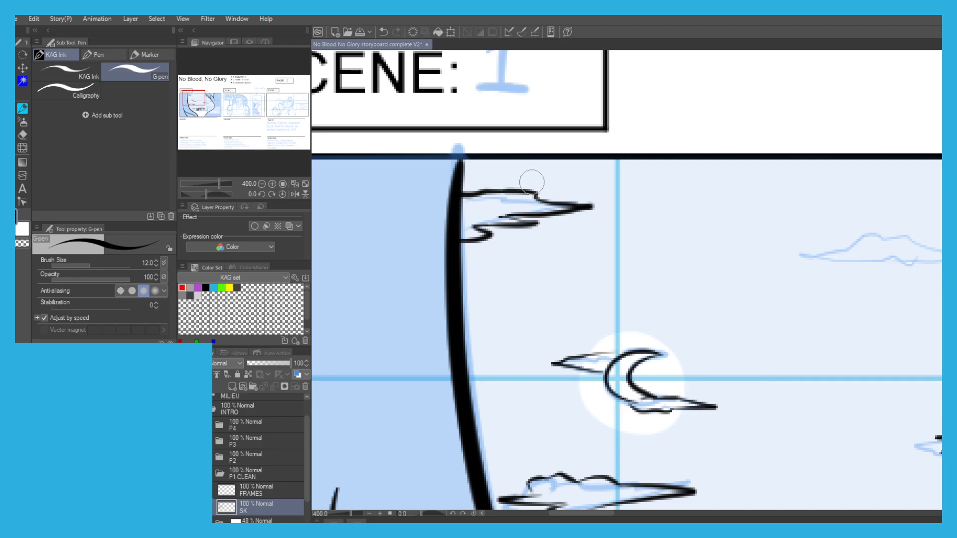
# Ink the puffy cloud in the upper middle of Scene 1's sky.
pyautogui.scroll(-2, 521, 183)
pyautogui.moveTo(611, 195); pyautogui.dragTo(506, 212)
pyautogui.scroll(2, 591, 232)
pyautogui.moveTo(588, 243)
pyautogui.mouseDown()
pyautogui.moveTo(614, 242)
pyautogui.moveTo(522, 239)
pyautogui.moveTo(589, 215)
pyautogui.moveTo(702, 235)
pyautogui.moveTo(596, 246)
pyautogui.mouseUp()
# Ink both edges of the winding path running from the fence gate to the base of the right tree.
pyautogui.scroll(-3, 573, 224)
pyautogui.moveTo(504, 372); pyautogui.dragTo(513, 328)
pyautogui.scroll(1, 521, 321)
pyautogui.moveTo(589, 359)
pyautogui.mouseDown()
pyautogui.moveTo(532, 260)
pyautogui.moveTo(530, 235)
pyautogui.moveTo(547, 255)
pyautogui.moveTo(530, 269)
pyautogui.moveTo(554, 312)
pyautogui.moveTo(642, 380)
pyautogui.moveTo(670, 386)
pyautogui.mouseUp()
pyautogui.scroll(2, 533, 258)
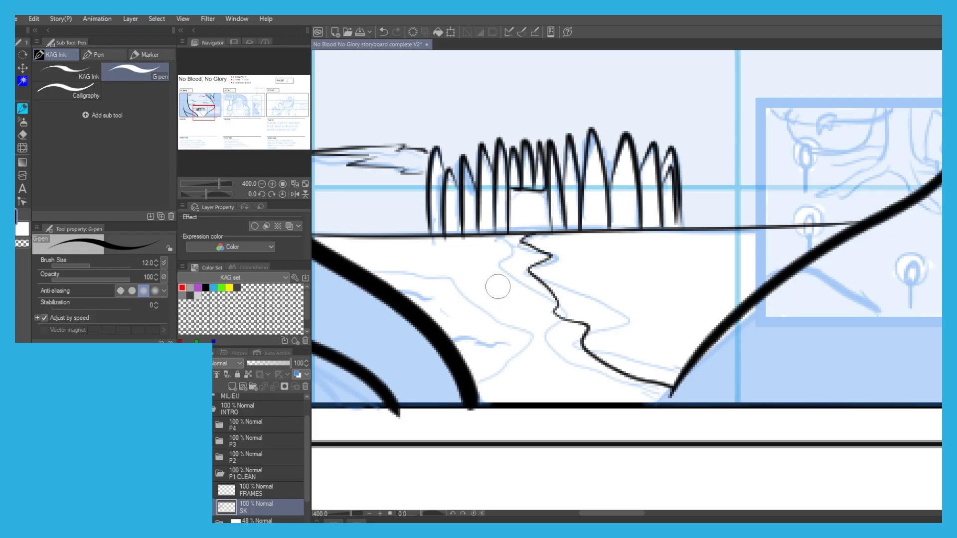
pyautogui.hotkey('ctrl', 'z')
pyautogui.moveTo(535, 237)
pyautogui.mouseDown()
pyautogui.moveTo(515, 246)
pyautogui.moveTo(553, 257)
pyautogui.moveTo(513, 273)
pyautogui.moveTo(612, 313)
pyautogui.moveTo(603, 335)
pyautogui.moveTo(690, 367)
pyautogui.mouseUp()
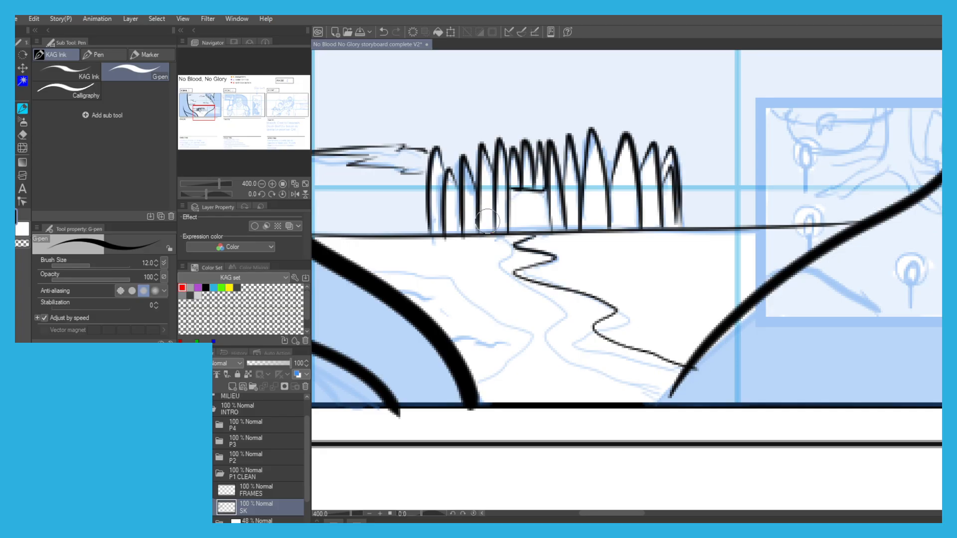
pyautogui.moveTo(511, 233)
pyautogui.mouseDown()
pyautogui.moveTo(497, 240)
pyautogui.moveTo(521, 245)
pyautogui.moveTo(485, 278)
pyautogui.moveTo(568, 316)
pyautogui.moveTo(556, 343)
pyautogui.moveTo(620, 383)
pyautogui.moveTo(659, 397)
pyautogui.moveTo(675, 391)
pyautogui.mouseUp()
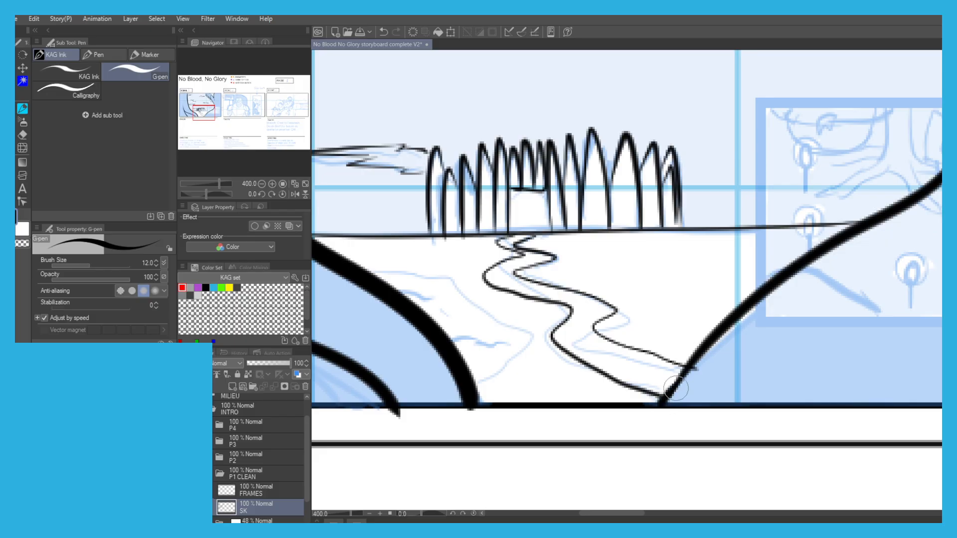
# Ink the pond's shoreline and inner contour lines between the left tree and the winding path.
pyautogui.moveTo(359, 261)
pyautogui.mouseDown()
pyautogui.moveTo(479, 274)
pyautogui.moveTo(546, 314)
pyautogui.moveTo(563, 330)
pyautogui.moveTo(521, 379)
pyautogui.mouseUp()
pyautogui.hotkey('ctrl', 'z')
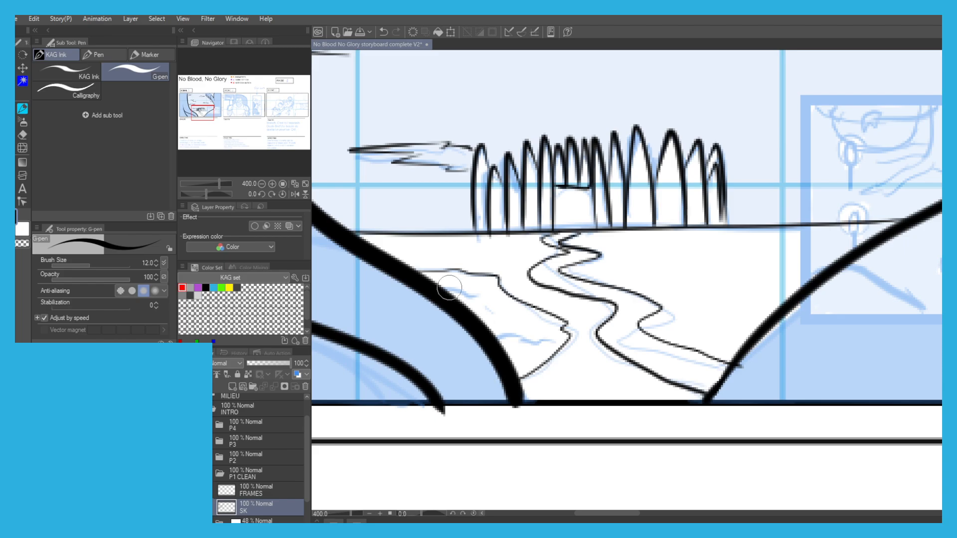
pyautogui.moveTo(434, 285)
pyautogui.mouseDown()
pyautogui.moveTo(475, 286)
pyautogui.moveTo(545, 324)
pyautogui.moveTo(554, 337)
pyautogui.moveTo(543, 361)
pyautogui.moveTo(521, 374)
pyautogui.mouseUp()
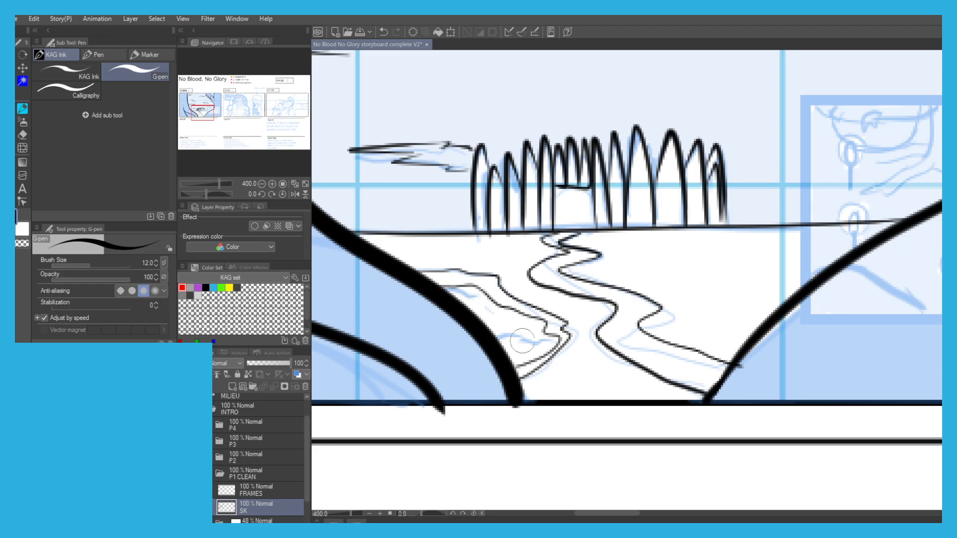
pyautogui.hotkey('ctrl', 'z')
pyautogui.moveTo(428, 284)
pyautogui.mouseDown()
pyautogui.moveTo(479, 291)
pyautogui.moveTo(568, 345)
pyautogui.moveTo(505, 335)
pyautogui.moveTo(470, 309)
pyautogui.moveTo(477, 301)
pyautogui.mouseUp()
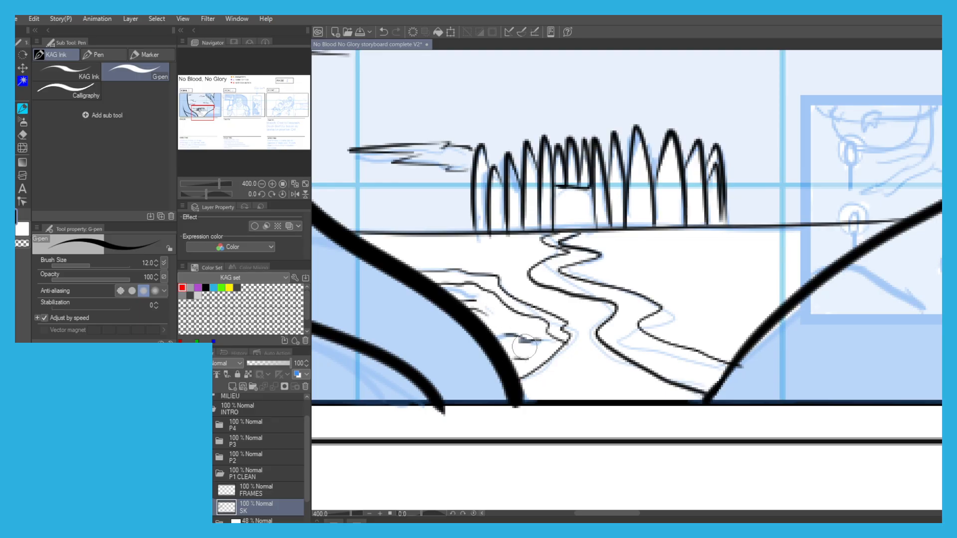
# Hide the P1 sketch folder to check Scene 1's ink lines on their own, and show it again.
pyautogui.scroll(-5, 409, 232)
pyautogui.scroll(1, 460, 257)
pyautogui.moveTo(442, 196); pyautogui.dragTo(456, 256)
pyautogui.scroll(-1, 432, 186)
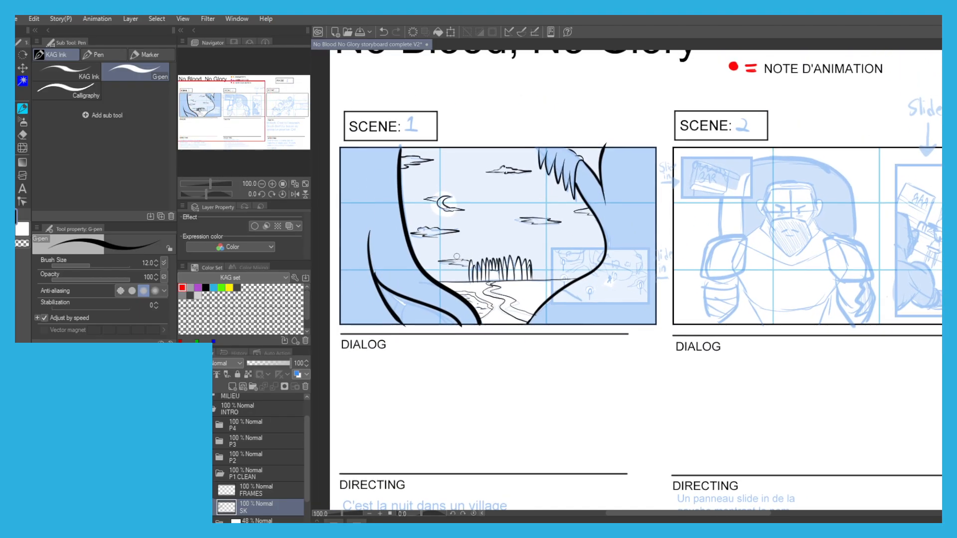
pyautogui.scroll(-2, 258, 458)
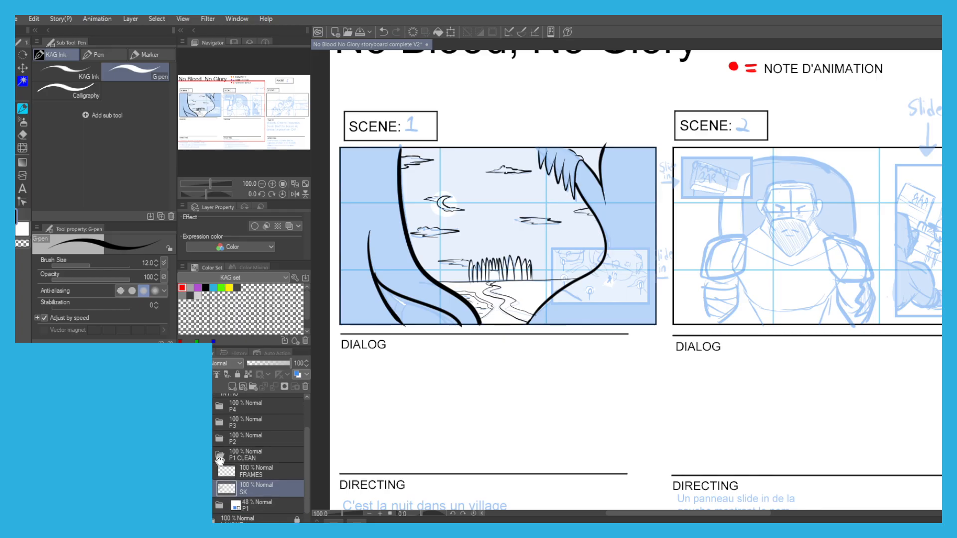
pyautogui.click(184, 486)
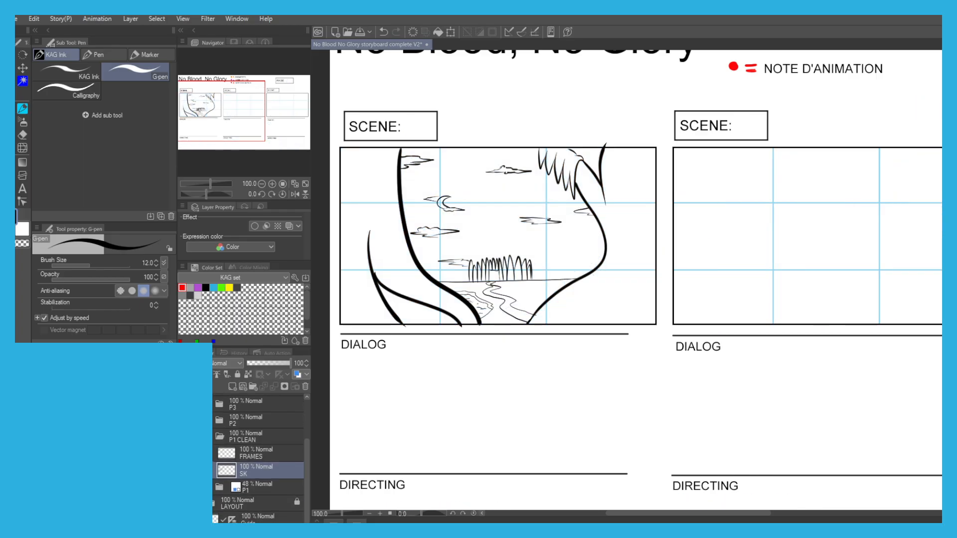
pyautogui.click(184, 487)
# Select the FRAMES layer and make it visible for work on Scene 2.
pyautogui.moveTo(592, 224); pyautogui.dragTo(472, 262)
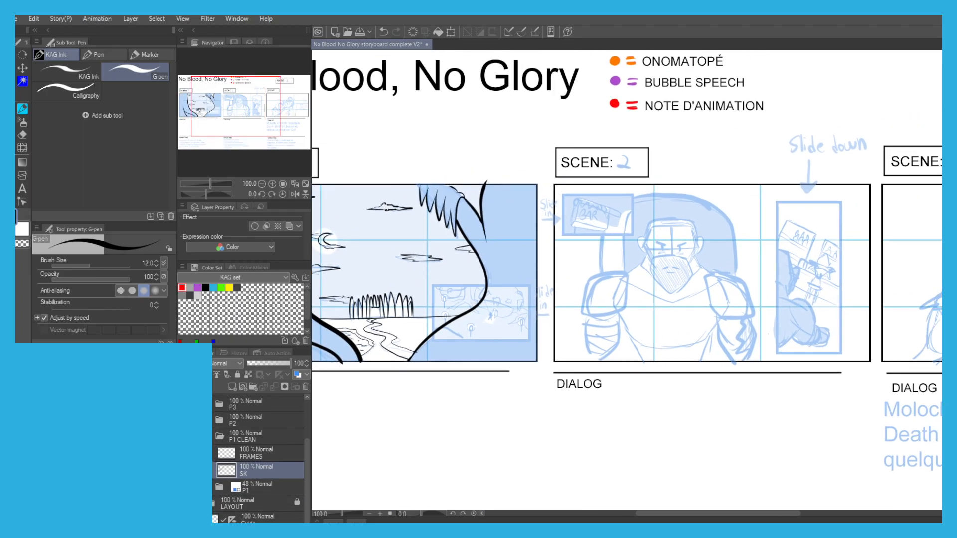
pyautogui.click(247, 453)
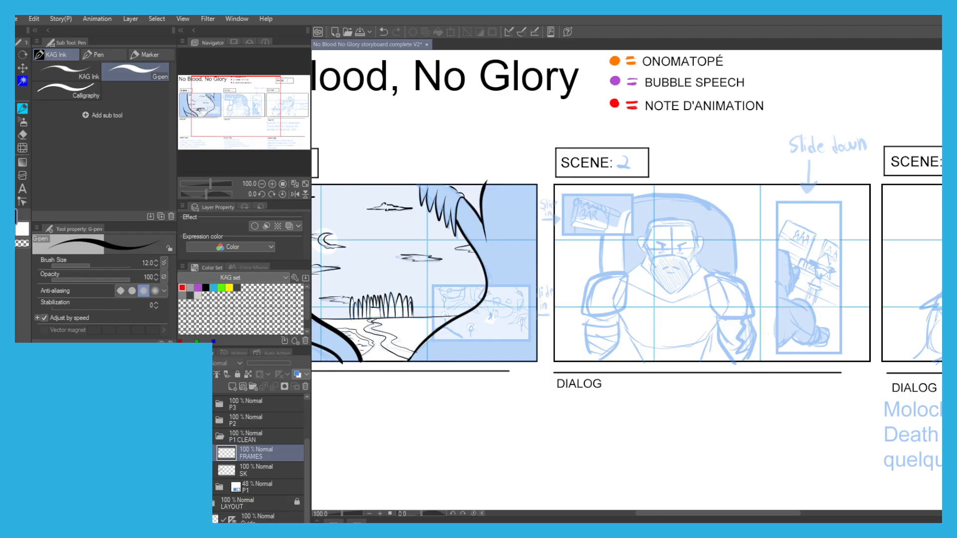
pyautogui.click(184, 453)
# Select Scene 2's two inset panels, the BAR sign and the tall slide-down panel, with rectangular selections.
pyautogui.scroll(3, 589, 194)
pyautogui.press('m')
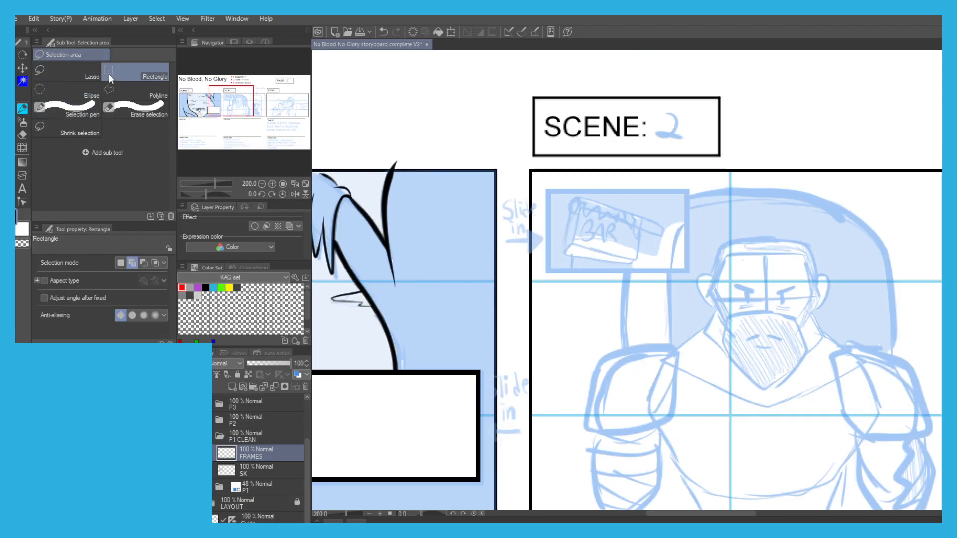
pyautogui.scroll(-3, 468, 174)
pyautogui.scroll(2, 469, 175)
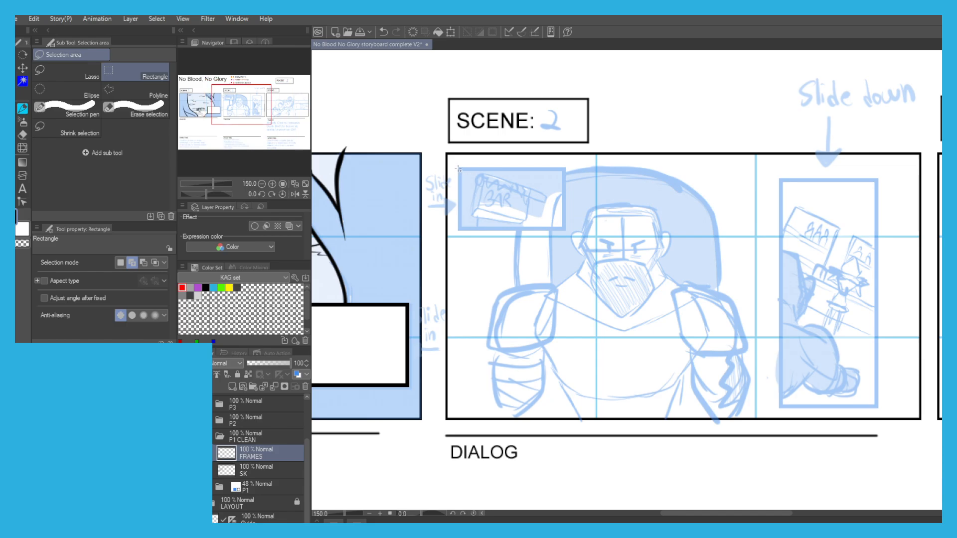
pyautogui.moveTo(479, 234); pyautogui.dragTo(566, 236)
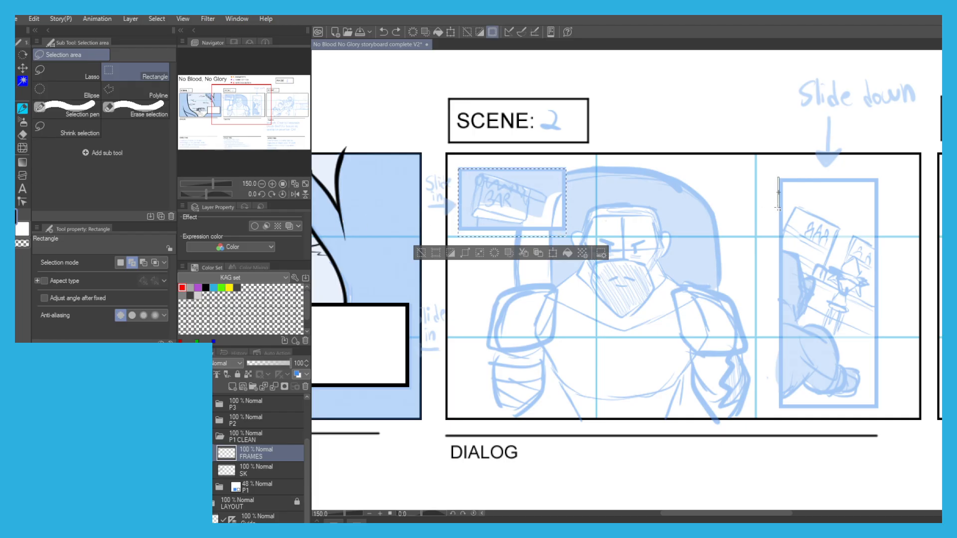
pyautogui.moveTo(880, 408); pyautogui.dragTo(879, 408)
pyautogui.moveTo(850, 176); pyautogui.dragTo(568, 143)
pyautogui.moveTo(380, 129); pyautogui.dragTo(447, 144)
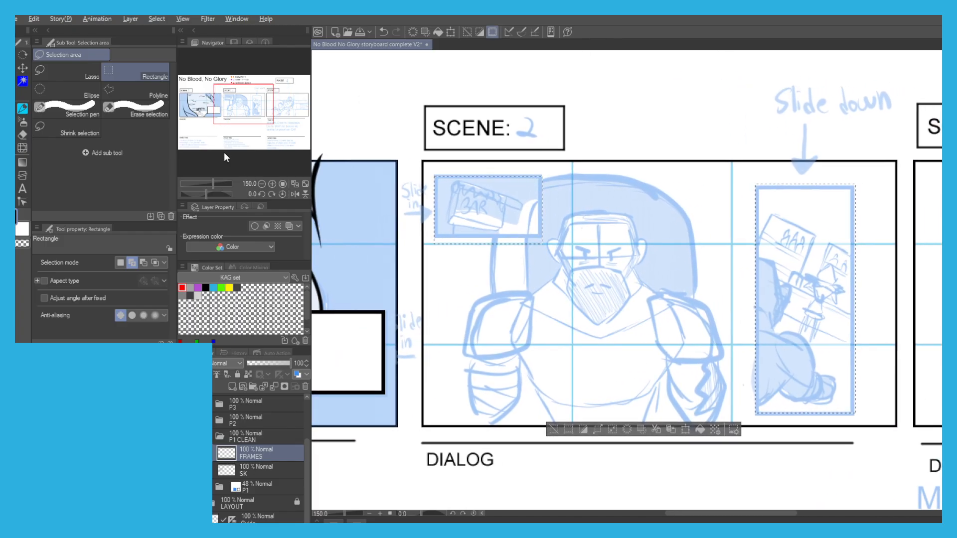
# Turn both selected areas into white frames with thick black borders and clear the selection.
pyautogui.hotkey('alt', 'BackSpace')
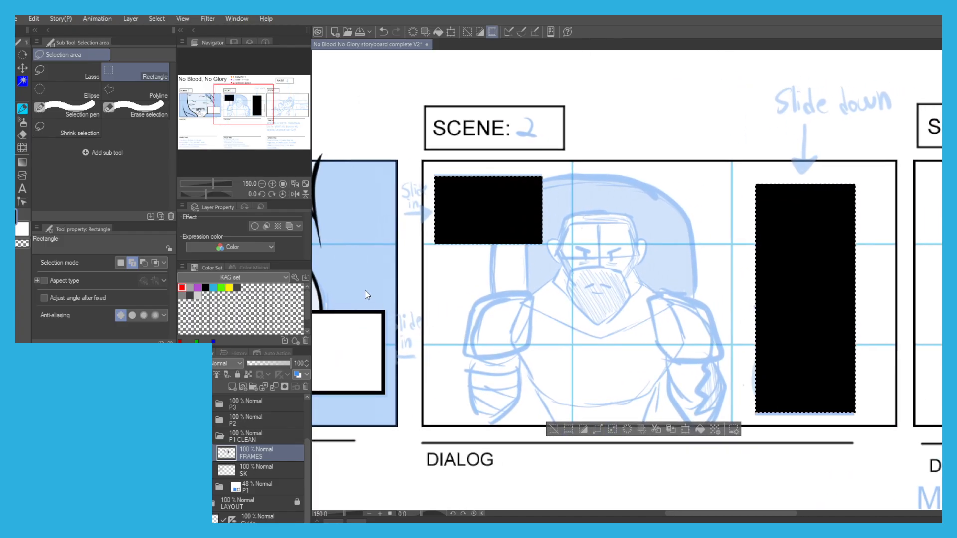
pyautogui.click(493, 256)
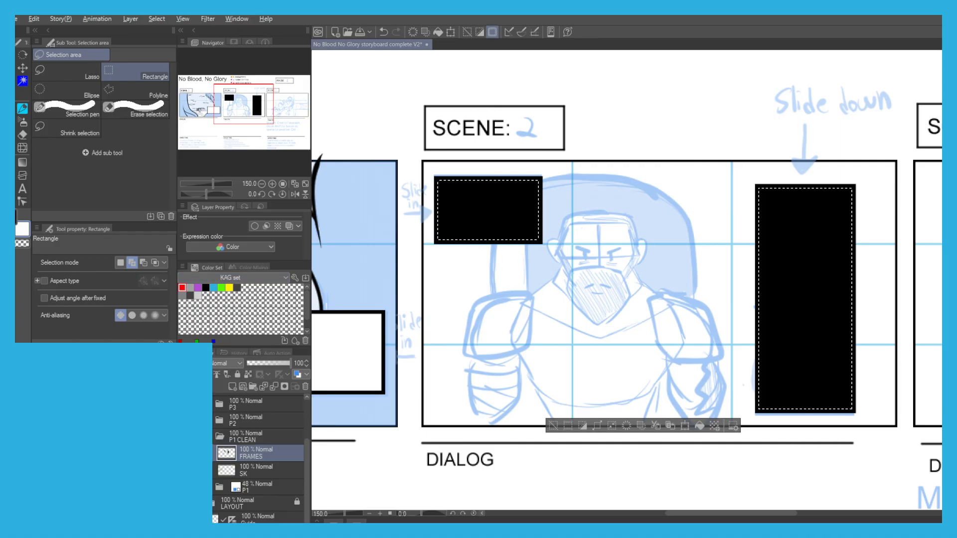
pyautogui.press('Delete')
pyautogui.click(552, 427)
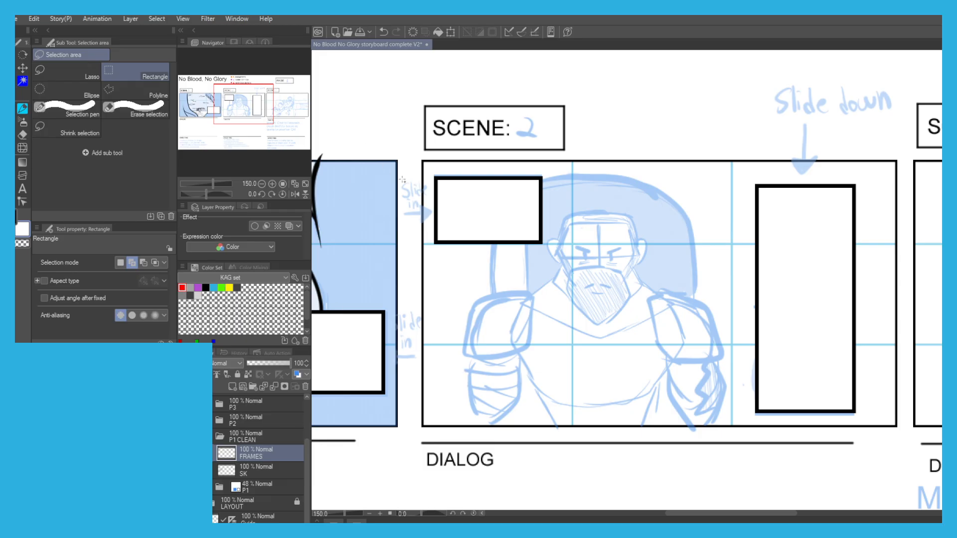
# Try placing the SK layer above the FRAMES layer.
pyautogui.scroll(-3, 404, 177)
pyautogui.moveTo(398, 186); pyautogui.dragTo(523, 231)
pyautogui.scroll(1, 424, 238)
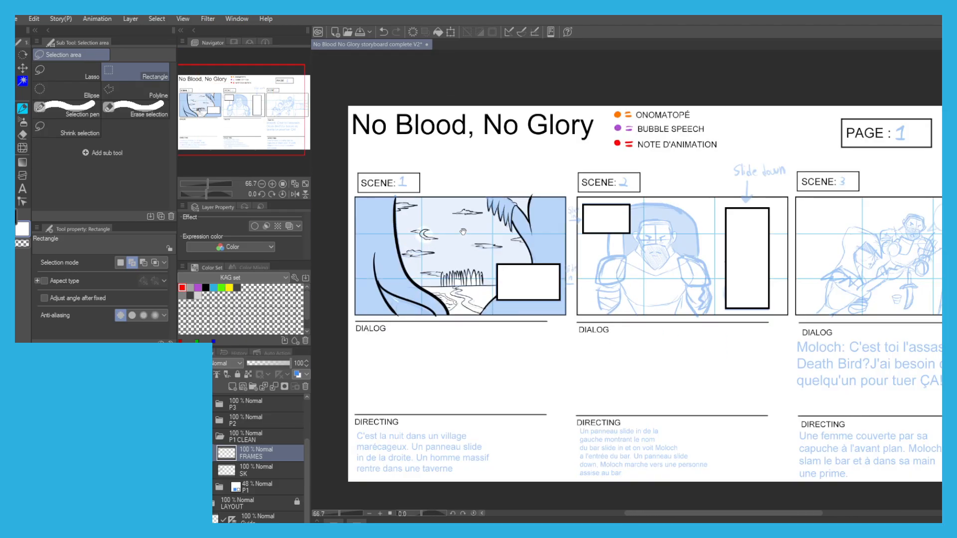
pyautogui.moveTo(465, 232); pyautogui.dragTo(392, 253)
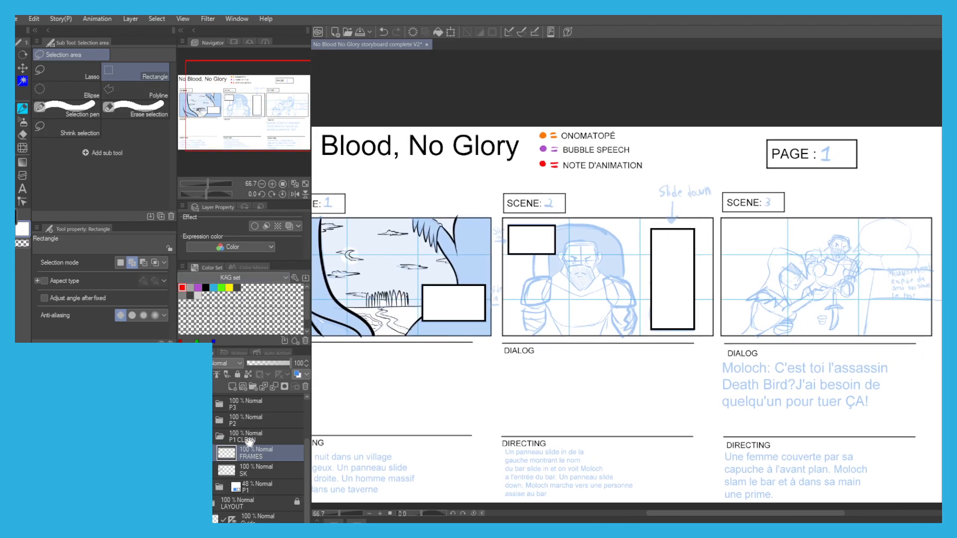
pyautogui.moveTo(245, 473); pyautogui.dragTo(248, 449)
pyautogui.click(239, 470)
pyautogui.moveTo(436, 302); pyautogui.dragTo(461, 302)
pyautogui.scroll(1, 461, 302)
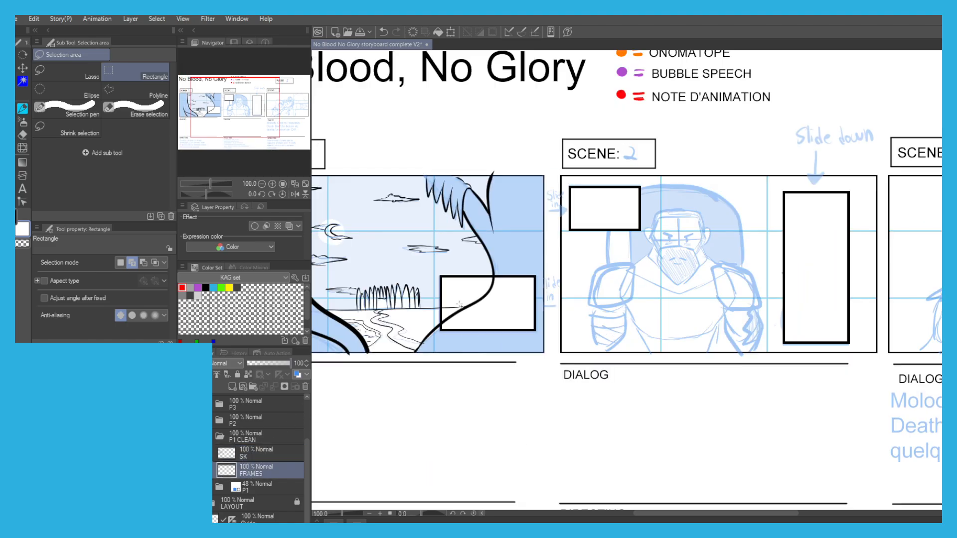
pyautogui.press('e')
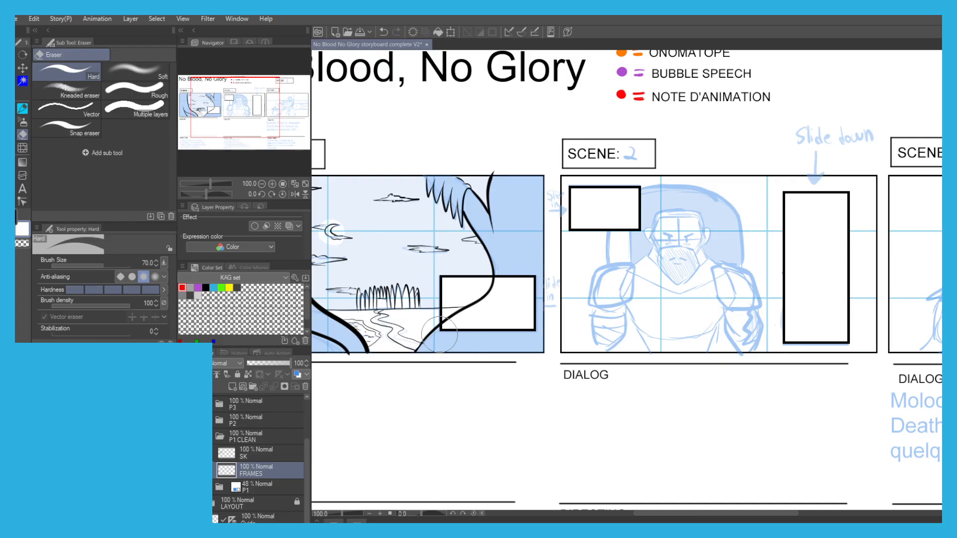
# Move the SK layer back below FRAMES and rename it SK1.
pyautogui.click(255, 455)
pyautogui.moveTo(259, 456); pyautogui.dragTo(261, 477)
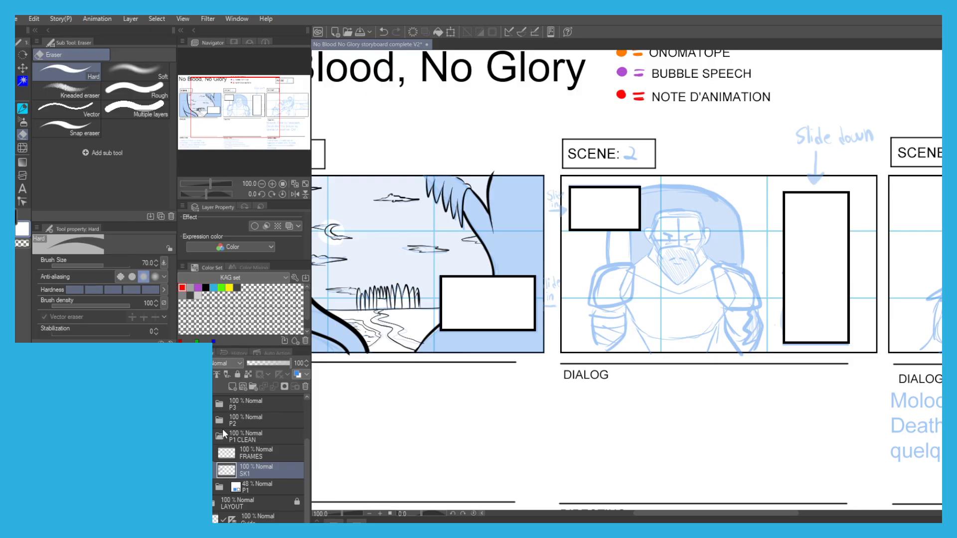
pyautogui.scroll(-1, 488, 415)
pyautogui.moveTo(400, 391)
pyautogui.mouseDown()
pyautogui.moveTo(427, 387)
pyautogui.moveTo(403, 389)
pyautogui.mouseUp()
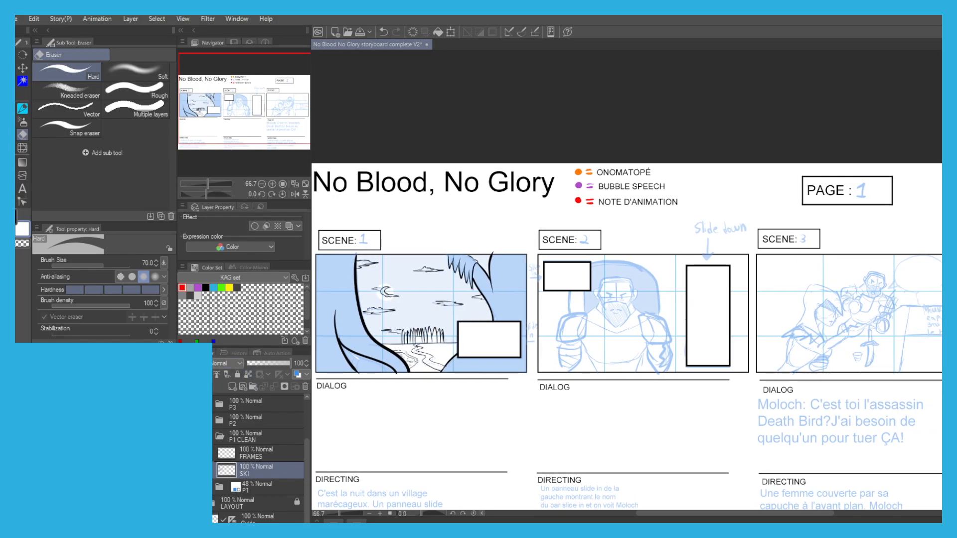
# Show the FRAMES layer at 57% opacity and add a new layer named SL2 above it.
pyautogui.scroll(5, 390, 373)
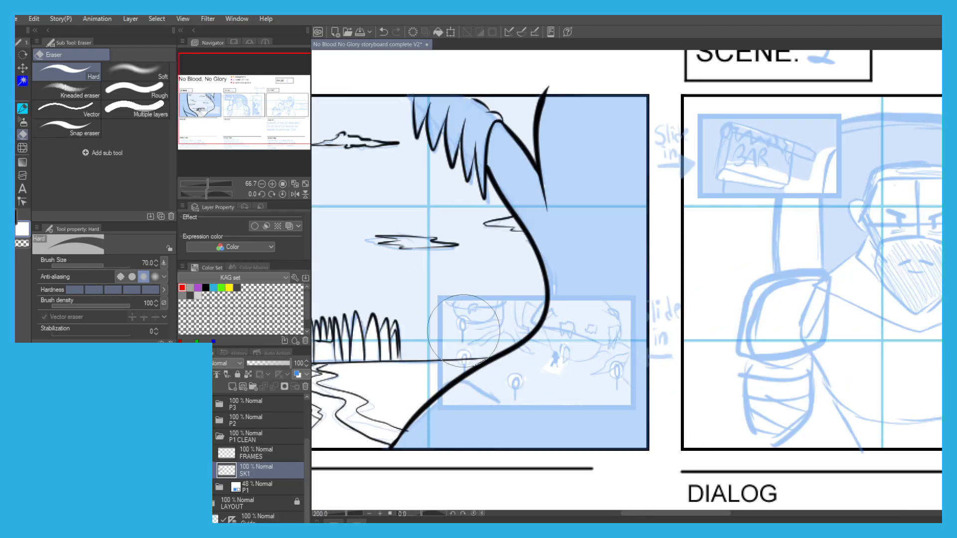
pyautogui.moveTo(390, 373); pyautogui.dragTo(390, 325)
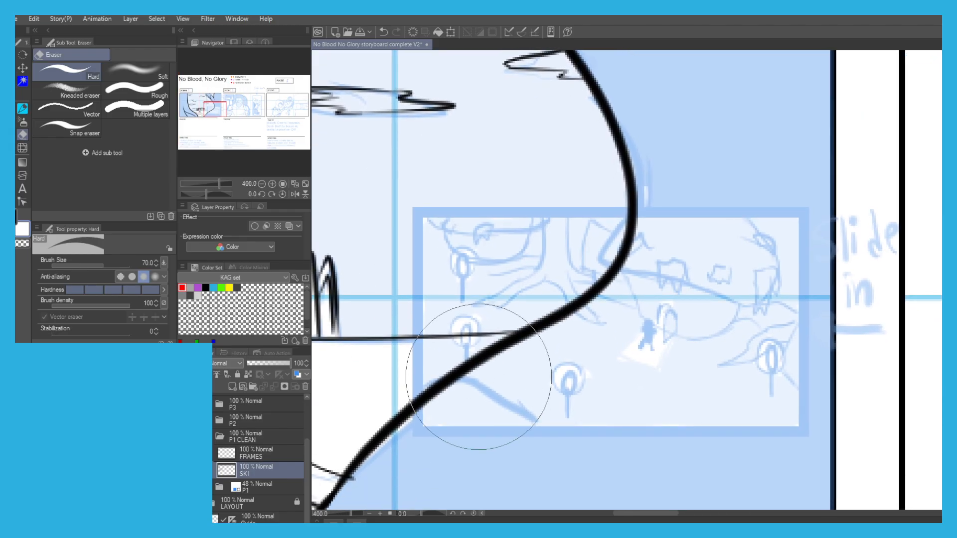
pyautogui.press('p')
pyautogui.press('x')
pyautogui.click(228, 458)
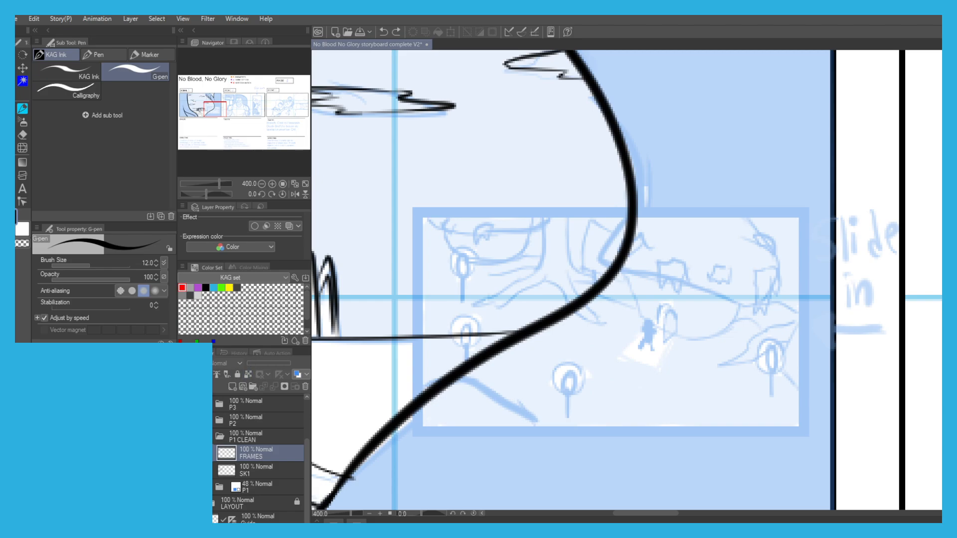
pyautogui.click(272, 362)
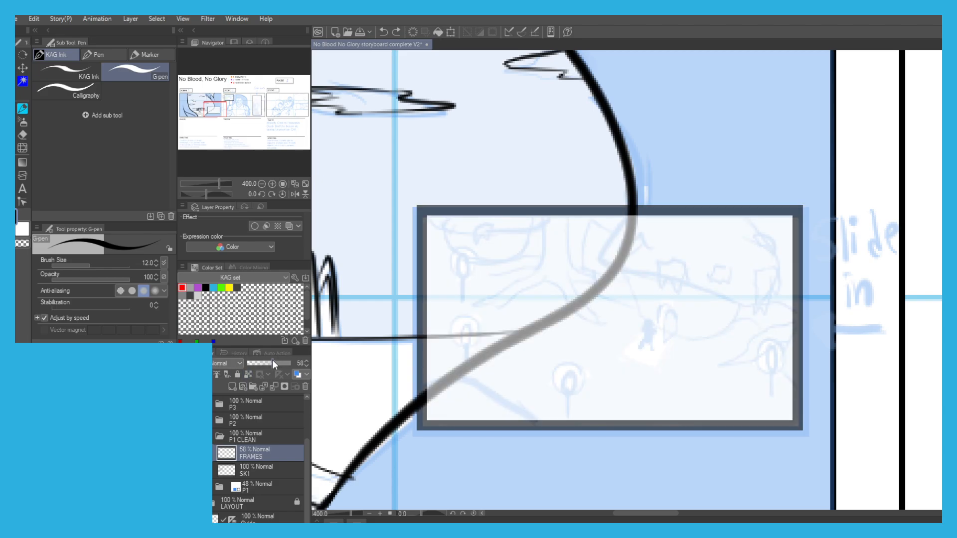
pyautogui.click(230, 387)
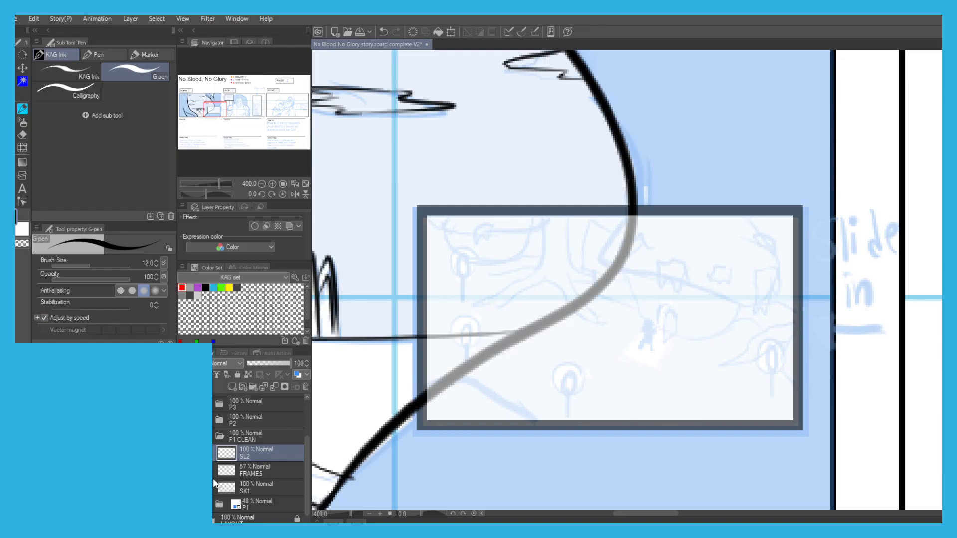
# Ink the peaked rooftop with its tile marks and small curve in the lower-left corner of scene 1's inset panel.
pyautogui.moveTo(530, 417)
pyautogui.mouseDown()
pyautogui.moveTo(486, 378)
pyautogui.moveTo(527, 418)
pyautogui.moveTo(466, 373)
pyautogui.moveTo(434, 369)
pyautogui.moveTo(439, 383)
pyautogui.mouseUp()
pyautogui.hotkey('ctrl', 'z')
pyautogui.hotkey('ctrl', 'z')
pyautogui.hotkey('ctrl', 'z')
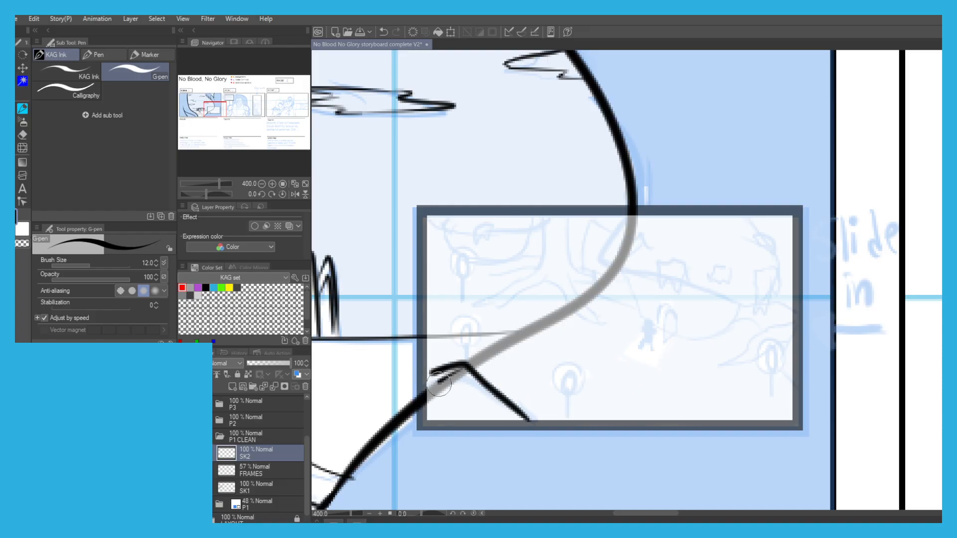
pyautogui.moveTo(499, 405)
pyautogui.mouseDown()
pyautogui.moveTo(476, 400)
pyautogui.moveTo(474, 386)
pyautogui.moveTo(452, 413)
pyautogui.mouseUp()
pyautogui.hotkey('ctrl', 'z')
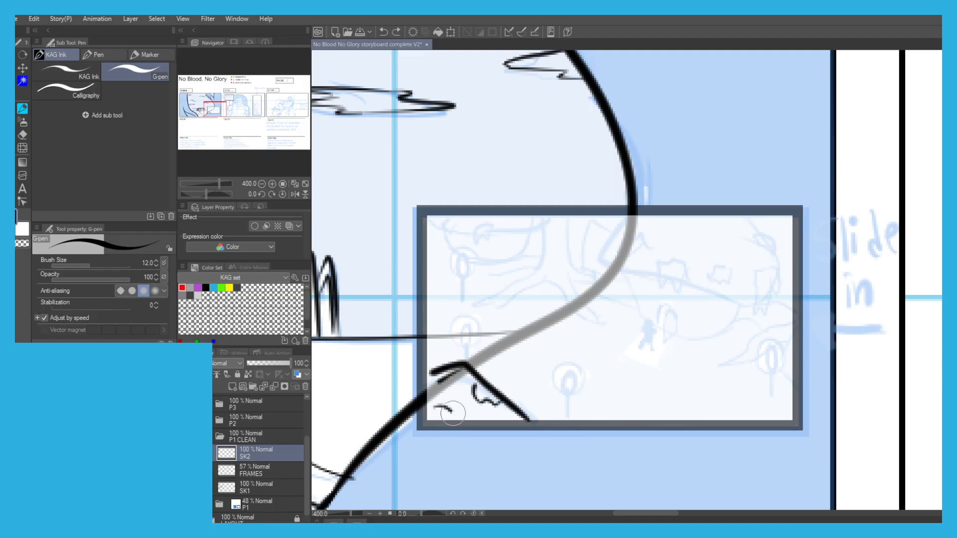
pyautogui.moveTo(490, 236); pyautogui.dragTo(473, 263)
pyautogui.scroll(1, 527, 297)
pyautogui.scroll(-1, 498, 210)
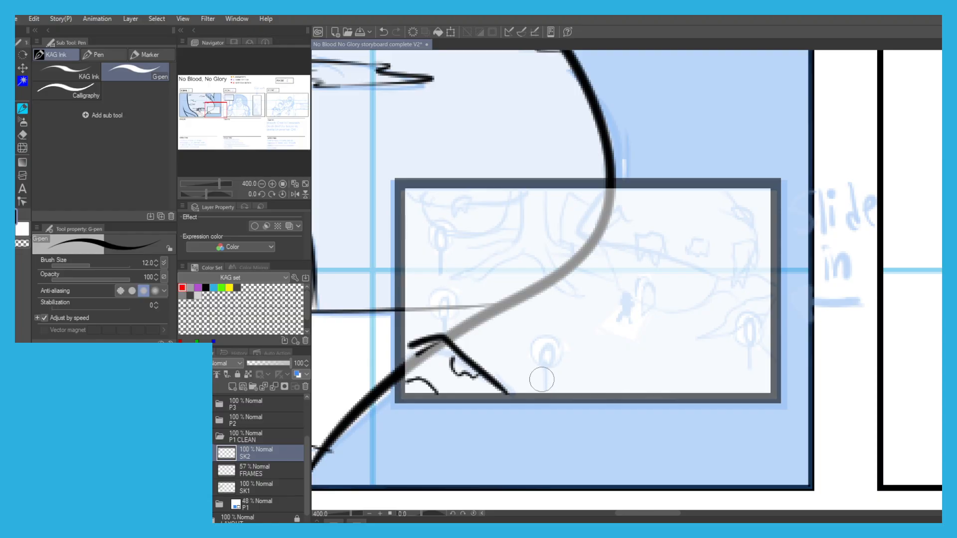
# Ink the torch at the bottom centre of the inset as a single loop on a short post.
pyautogui.scroll(1, 545, 371)
pyautogui.hotkey('ctrl', 'z')
pyautogui.moveTo(547, 401)
pyautogui.mouseDown()
pyautogui.moveTo(546, 361)
pyautogui.moveTo(531, 343)
pyautogui.moveTo(538, 316)
pyautogui.moveTo(558, 325)
pyautogui.moveTo(556, 357)
pyautogui.moveTo(513, 334)
pyautogui.moveTo(518, 321)
pyautogui.moveTo(537, 318)
pyautogui.moveTo(535, 347)
pyautogui.mouseUp()
pyautogui.hotkey('ctrl', 'z')
pyautogui.scroll(-1, 510, 334)
pyautogui.moveTo(731, 351); pyautogui.dragTo(731, 326)
pyautogui.scroll(1, 729, 319)
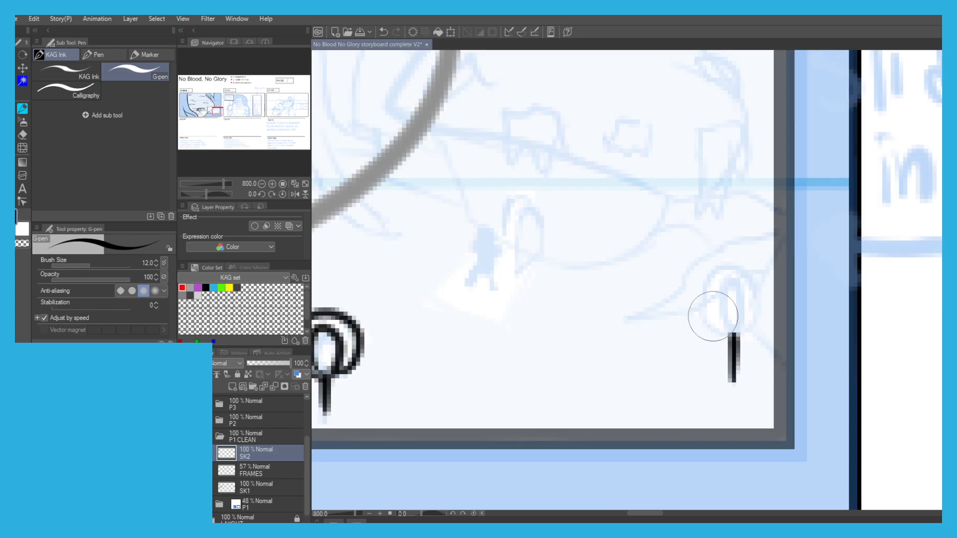
pyautogui.hotkey('ctrl', 'z')
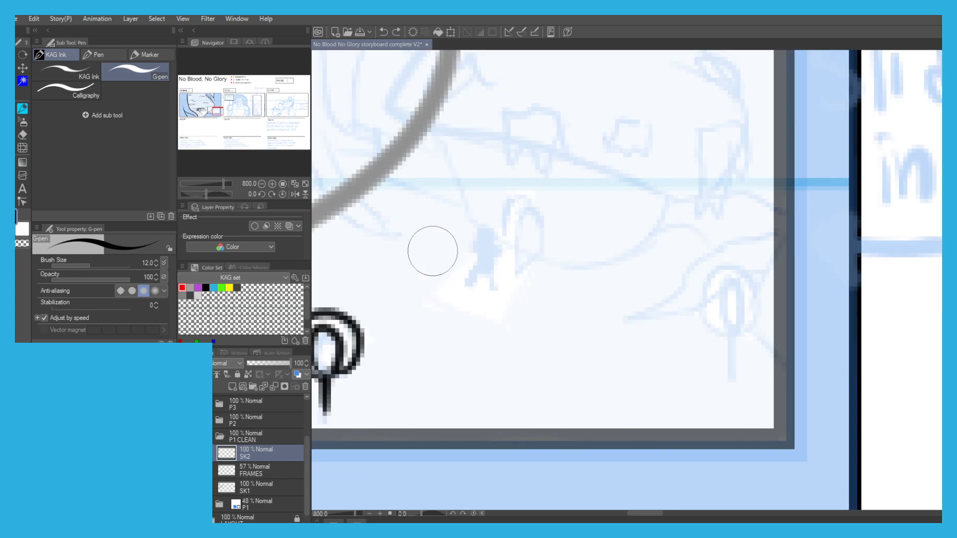
pyautogui.scroll(-1, 433, 254)
pyautogui.moveTo(376, 314); pyautogui.dragTo(375, 299)
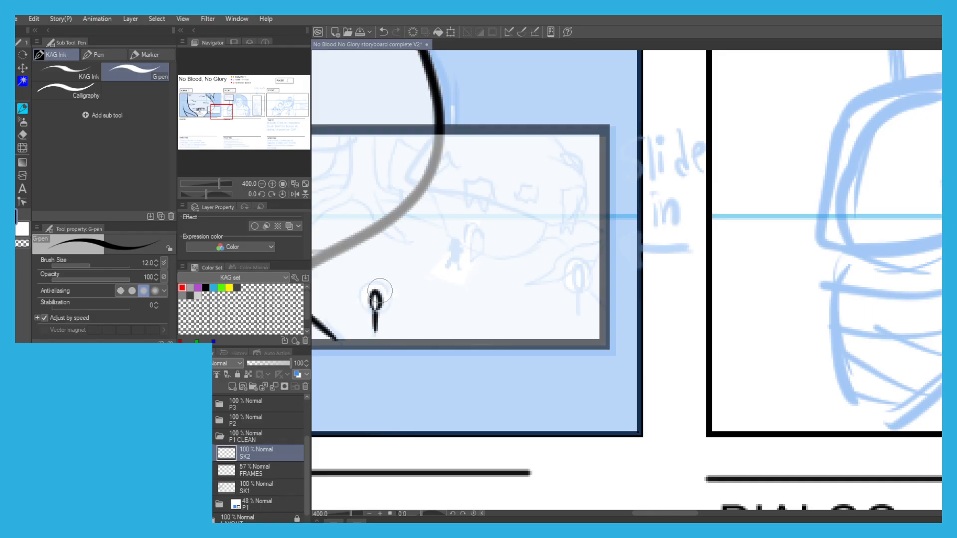
# Ink the inset's remaining torches, one at the right and two along the left side.
pyautogui.moveTo(578, 313)
pyautogui.mouseDown()
pyautogui.moveTo(581, 271)
pyautogui.moveTo(578, 286)
pyautogui.mouseUp()
pyautogui.moveTo(384, 200); pyautogui.dragTo(531, 256)
pyautogui.moveTo(416, 310); pyautogui.dragTo(427, 299)
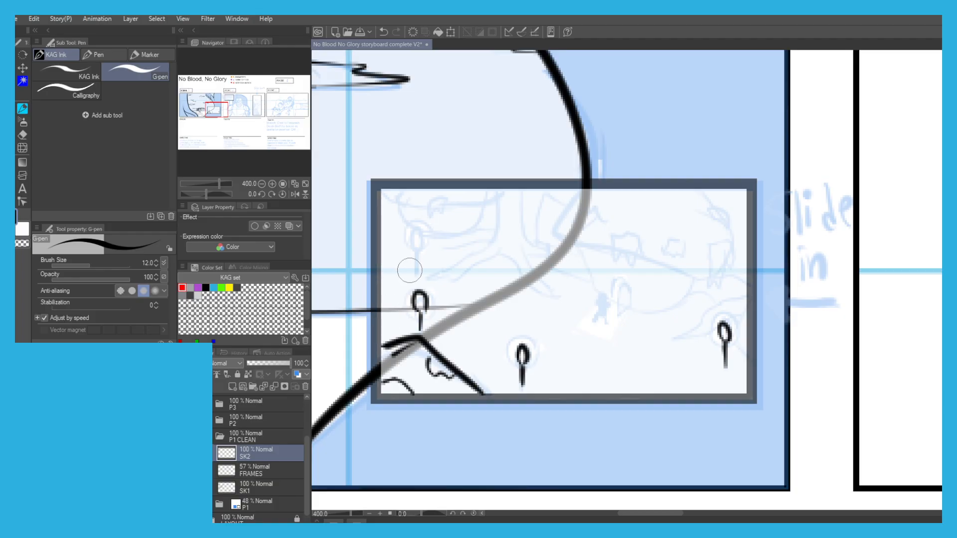
pyautogui.moveTo(413, 244); pyautogui.dragTo(419, 233)
pyautogui.scroll(1, 498, 283)
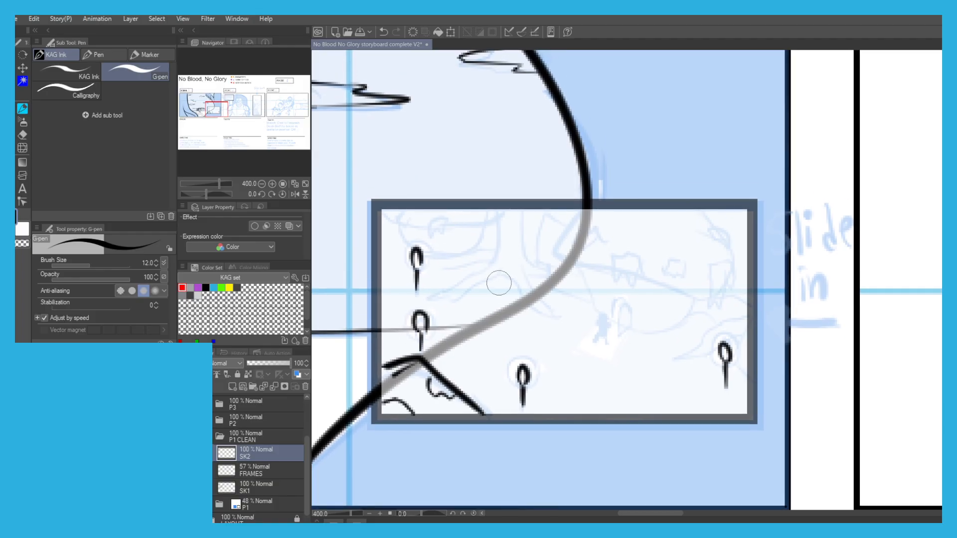
# Ink the tree trunk with spreading roots and the bowl-shaped structure to its left in the inset.
pyautogui.moveTo(504, 267)
pyautogui.mouseDown()
pyautogui.moveTo(440, 297)
pyautogui.moveTo(495, 261)
pyautogui.moveTo(498, 216)
pyautogui.moveTo(521, 230)
pyautogui.moveTo(525, 262)
pyautogui.moveTo(547, 268)
pyautogui.moveTo(534, 277)
pyautogui.moveTo(522, 271)
pyautogui.moveTo(551, 313)
pyautogui.moveTo(527, 299)
pyautogui.mouseUp()
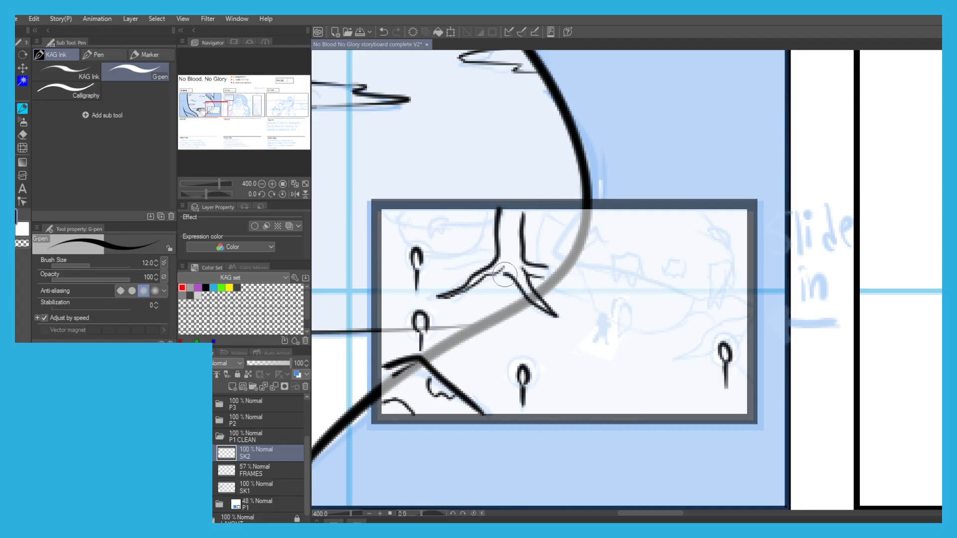
pyautogui.moveTo(413, 196); pyautogui.dragTo(455, 210)
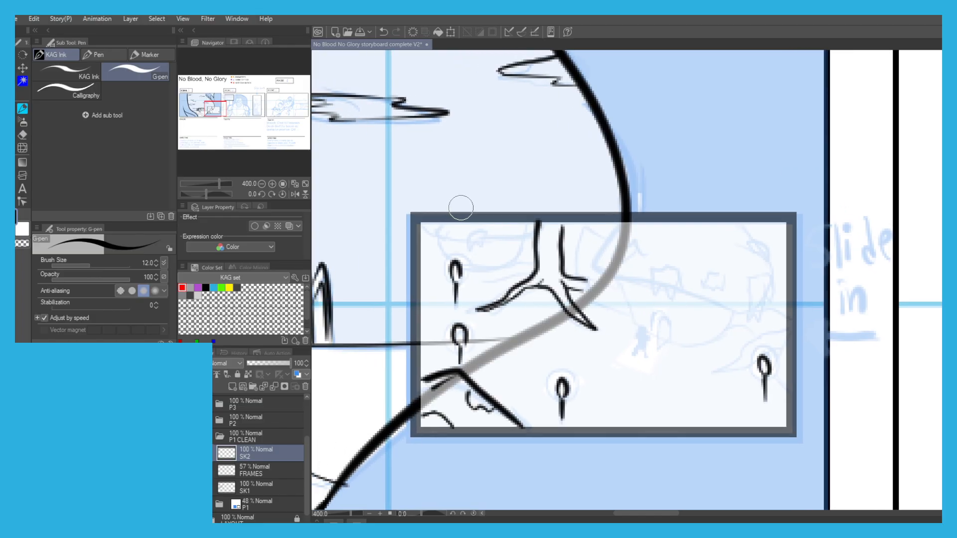
pyautogui.scroll(2, 453, 202)
pyautogui.moveTo(586, 285)
pyautogui.mouseDown()
pyautogui.moveTo(581, 326)
pyautogui.moveTo(528, 340)
pyautogui.moveTo(484, 337)
pyautogui.moveTo(445, 314)
pyautogui.moveTo(431, 322)
pyautogui.moveTo(439, 332)
pyautogui.moveTo(421, 285)
pyautogui.mouseUp()
pyautogui.moveTo(585, 243)
pyautogui.mouseDown()
pyautogui.moveTo(602, 281)
pyautogui.moveTo(573, 295)
pyautogui.moveTo(485, 295)
pyautogui.moveTo(409, 273)
pyautogui.moveTo(422, 244)
pyautogui.mouseUp()
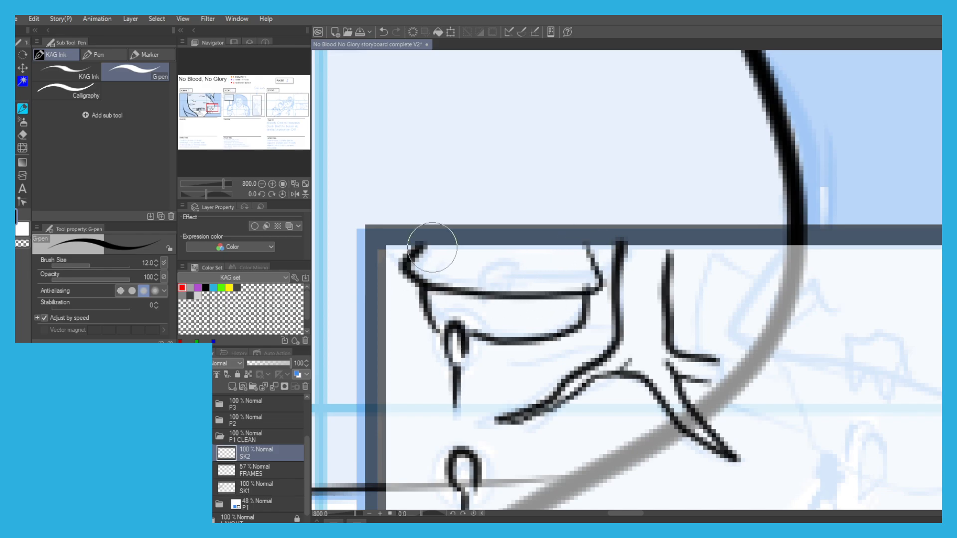
pyautogui.moveTo(521, 278)
pyautogui.mouseDown()
pyautogui.moveTo(523, 298)
pyautogui.moveTo(500, 266)
pyautogui.moveTo(525, 293)
pyautogui.mouseUp()
pyautogui.click(439, 270)
pyautogui.moveTo(438, 268)
pyautogui.mouseDown()
pyautogui.moveTo(413, 264)
pyautogui.moveTo(432, 284)
pyautogui.mouseUp()
pyautogui.moveTo(576, 247); pyautogui.dragTo(554, 254)
pyautogui.scroll(-2, 498, 206)
pyautogui.moveTo(492, 258)
pyautogui.mouseDown()
pyautogui.moveTo(461, 247)
pyautogui.moveTo(438, 252)
pyautogui.mouseUp()
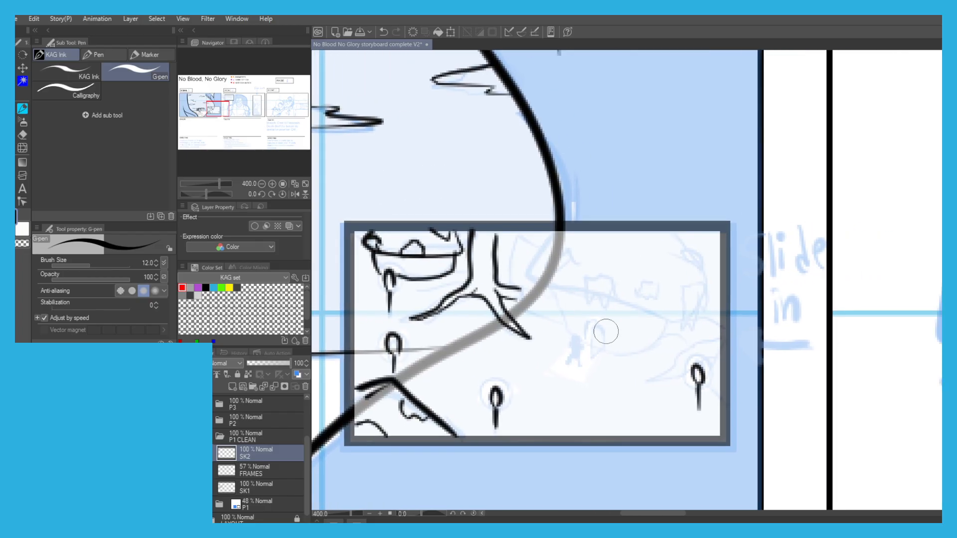
# Ink the large rounded structure with dripping shapes, the arched doorway and the solid black figure in the inset's right half.
pyautogui.scroll(1, 666, 318)
pyautogui.moveTo(663, 314)
pyautogui.mouseDown()
pyautogui.moveTo(647, 356)
pyautogui.moveTo(557, 373)
pyautogui.mouseUp()
pyautogui.hotkey('ctrl', 'z')
pyautogui.moveTo(660, 315)
pyautogui.mouseDown()
pyautogui.moveTo(663, 343)
pyautogui.moveTo(608, 378)
pyautogui.moveTo(569, 384)
pyautogui.moveTo(522, 379)
pyautogui.moveTo(532, 327)
pyautogui.moveTo(546, 375)
pyautogui.mouseUp()
pyautogui.moveTo(534, 326)
pyautogui.mouseDown()
pyautogui.moveTo(512, 324)
pyautogui.moveTo(509, 347)
pyautogui.moveTo(479, 337)
pyautogui.moveTo(461, 306)
pyautogui.moveTo(464, 320)
pyautogui.moveTo(458, 257)
pyautogui.mouseUp()
pyautogui.scroll(-2, 429, 180)
pyautogui.moveTo(455, 219)
pyautogui.mouseDown()
pyautogui.moveTo(411, 197)
pyautogui.moveTo(435, 172)
pyautogui.moveTo(435, 211)
pyautogui.moveTo(452, 217)
pyautogui.moveTo(469, 203)
pyautogui.moveTo(467, 223)
pyautogui.moveTo(483, 234)
pyautogui.moveTo(492, 223)
pyautogui.moveTo(485, 206)
pyautogui.moveTo(494, 225)
pyautogui.moveTo(563, 246)
pyautogui.moveTo(564, 257)
pyautogui.moveTo(568, 231)
pyautogui.moveTo(573, 256)
pyautogui.moveTo(587, 219)
pyautogui.moveTo(583, 211)
pyautogui.moveTo(534, 219)
pyautogui.mouseUp()
pyautogui.moveTo(421, 180); pyautogui.dragTo(439, 161)
pyautogui.moveTo(555, 159)
pyautogui.mouseDown()
pyautogui.moveTo(562, 182)
pyautogui.moveTo(574, 177)
pyautogui.moveTo(587, 197)
pyautogui.moveTo(559, 177)
pyautogui.mouseUp()
pyautogui.moveTo(448, 174)
pyautogui.mouseDown()
pyautogui.moveTo(477, 168)
pyautogui.moveTo(478, 175)
pyautogui.mouseUp()
pyautogui.scroll(2, 457, 269)
pyautogui.moveTo(455, 277)
pyautogui.mouseDown()
pyautogui.moveTo(465, 311)
pyautogui.moveTo(452, 305)
pyautogui.moveTo(458, 264)
pyautogui.moveTo(446, 274)
pyautogui.moveTo(472, 278)
pyautogui.moveTo(437, 280)
pyautogui.moveTo(479, 291)
pyautogui.moveTo(453, 268)
pyautogui.mouseUp()
pyautogui.scroll(-4, 434, 254)
pyautogui.moveTo(355, 200); pyautogui.dragTo(442, 173)
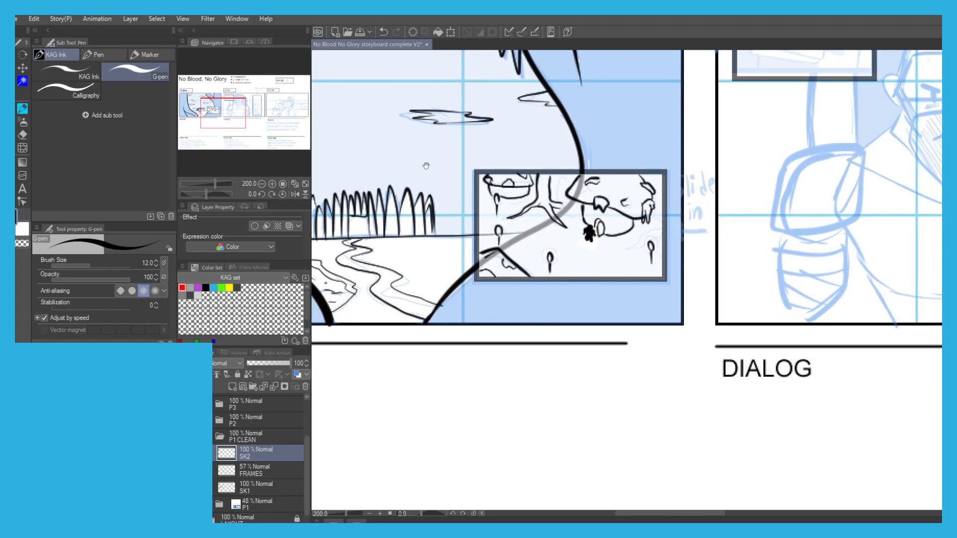
# Set the FRAMES layer's opacity to 100% to check the inked inset against scene 1.
pyautogui.click(237, 472)
pyautogui.moveTo(274, 366); pyautogui.dragTo(322, 368)
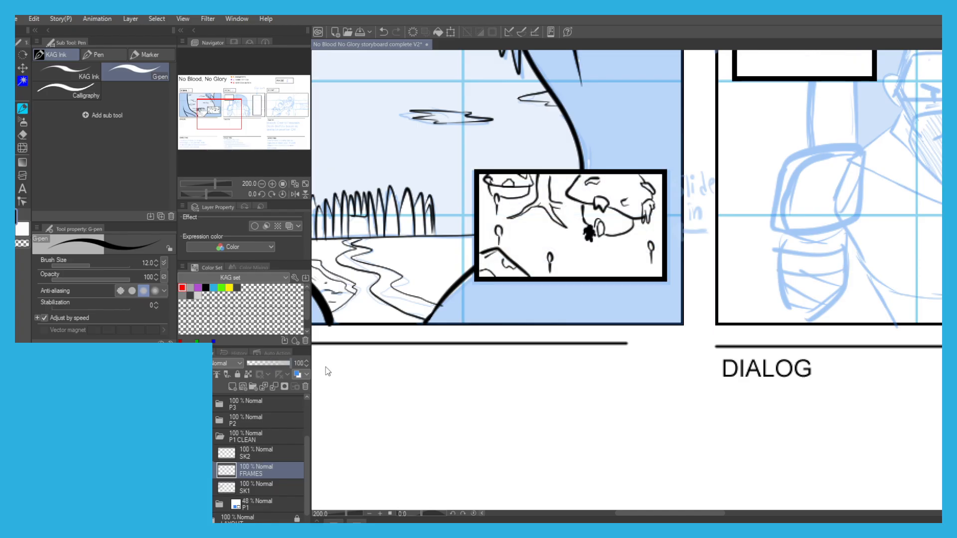
pyautogui.hotkey('ctrl', '-')
pyautogui.moveTo(385, 319); pyautogui.dragTo(368, 335)
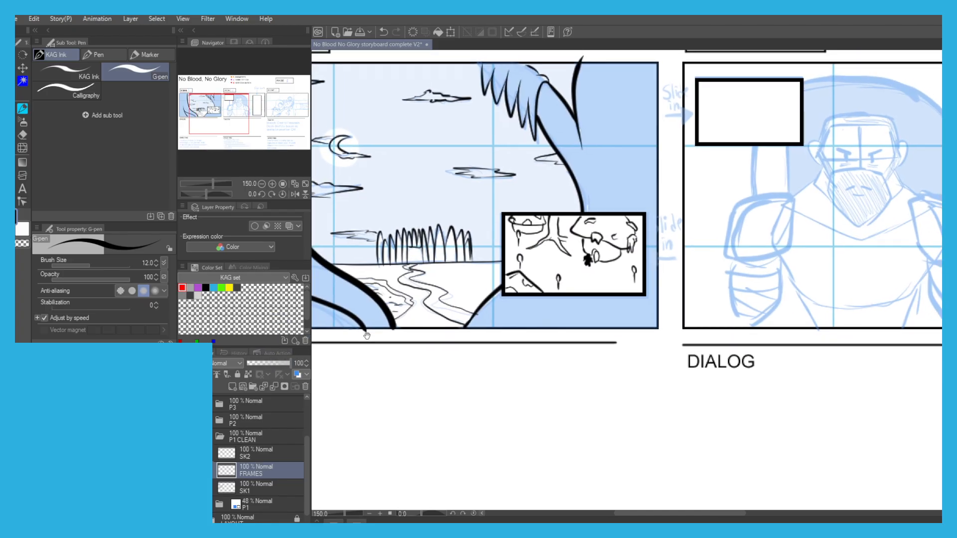
# Set the FRAMES layer to 39% opacity and ink the angular building side beside the rounded structure on SK2.
pyautogui.moveTo(270, 364); pyautogui.dragTo(265, 360)
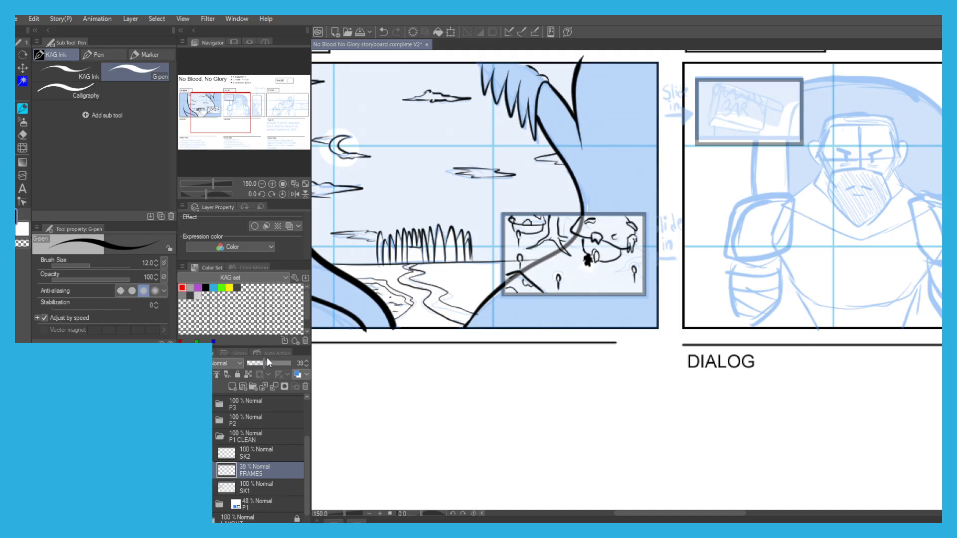
pyautogui.scroll(5, 535, 252)
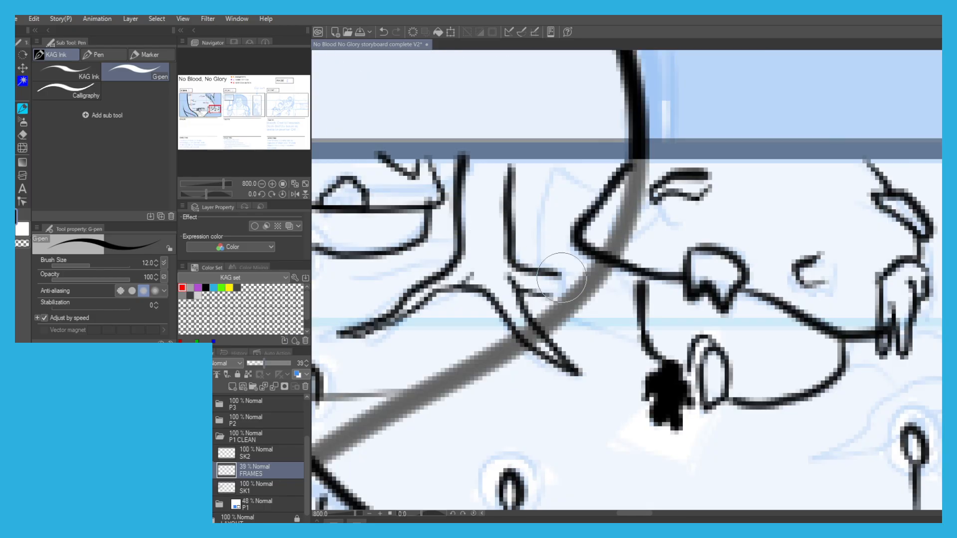
pyautogui.click(248, 451)
pyautogui.moveTo(639, 340)
pyautogui.mouseDown()
pyautogui.moveTo(555, 308)
pyautogui.moveTo(562, 315)
pyautogui.moveTo(563, 272)
pyautogui.moveTo(630, 280)
pyautogui.moveTo(548, 258)
pyautogui.moveTo(533, 242)
pyautogui.moveTo(564, 167)
pyautogui.moveTo(602, 191)
pyautogui.moveTo(607, 181)
pyautogui.mouseUp()
pyautogui.hotkey('ctrl', 'z')
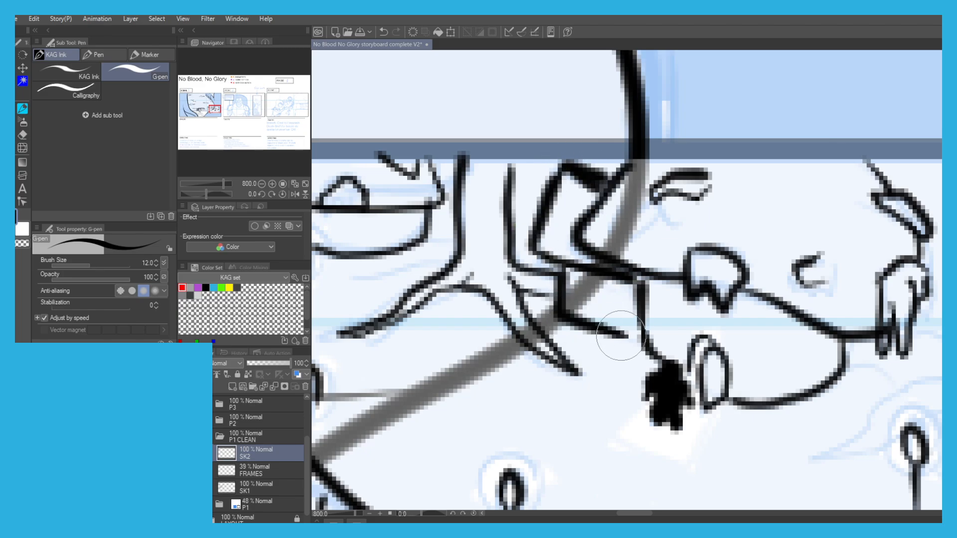
pyautogui.scroll(-5, 610, 309)
pyautogui.scroll(5, 616, 274)
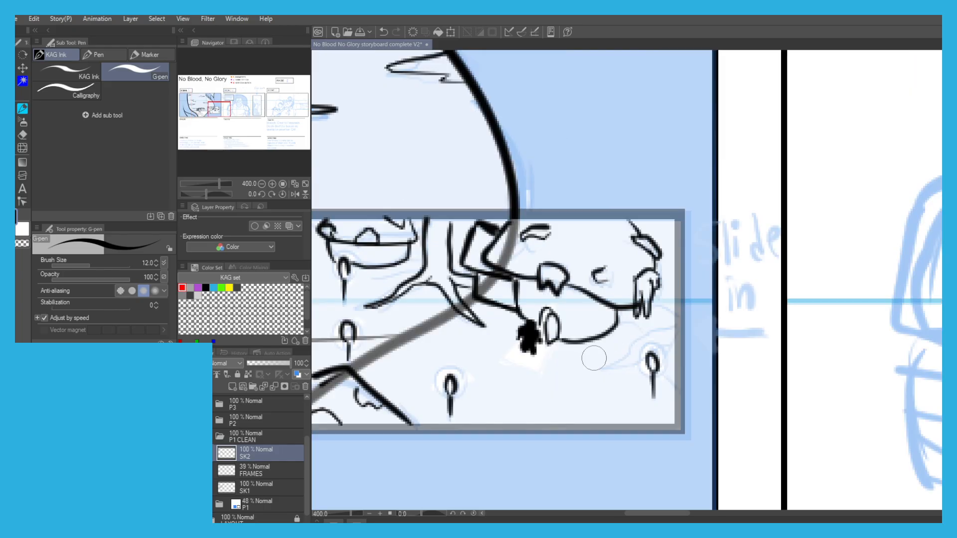
# Ink the curved root-like lines around the torch at the right edge of the inset.
pyautogui.moveTo(651, 374)
pyautogui.mouseDown()
pyautogui.moveTo(590, 371)
pyautogui.moveTo(667, 310)
pyautogui.moveTo(734, 294)
pyautogui.mouseUp()
pyautogui.moveTo(729, 330); pyautogui.dragTo(708, 335)
pyautogui.moveTo(702, 334)
pyautogui.mouseDown()
pyautogui.moveTo(637, 380)
pyautogui.moveTo(724, 332)
pyautogui.moveTo(716, 389)
pyautogui.moveTo(730, 423)
pyautogui.mouseUp()
pyautogui.scroll(-5, 727, 416)
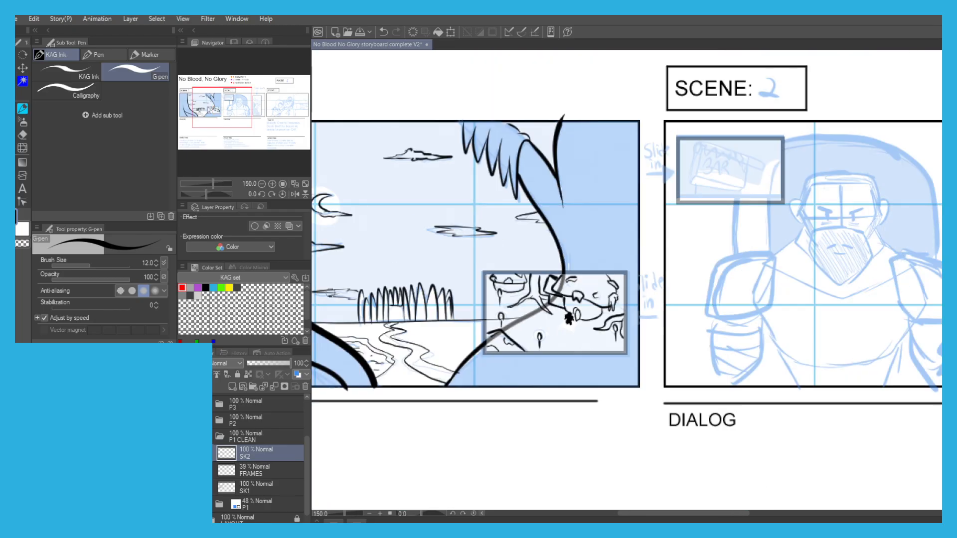
# Set the FRAMES layer's opacity to 100%.
pyautogui.click(251, 470)
pyautogui.moveTo(276, 364); pyautogui.dragTo(324, 371)
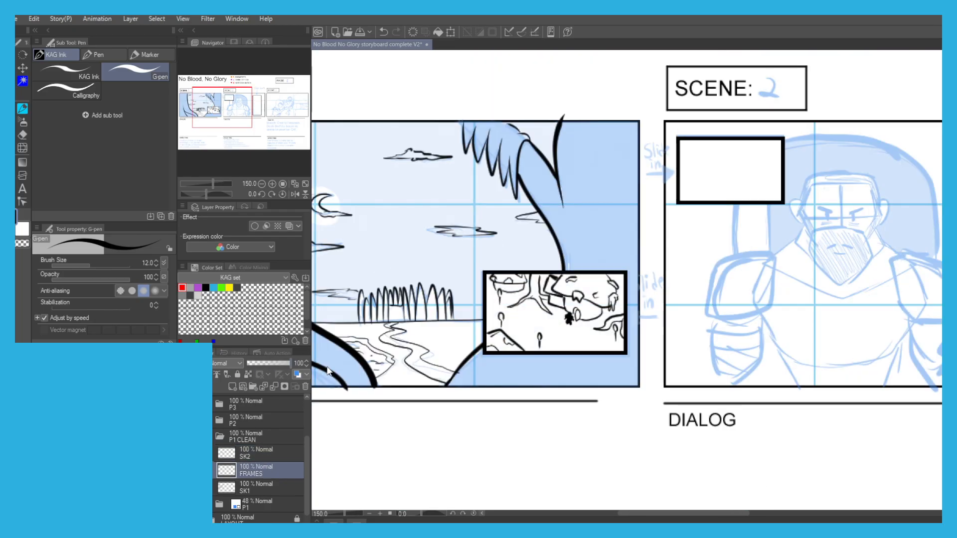
pyautogui.moveTo(561, 367); pyautogui.dragTo(278, 411)
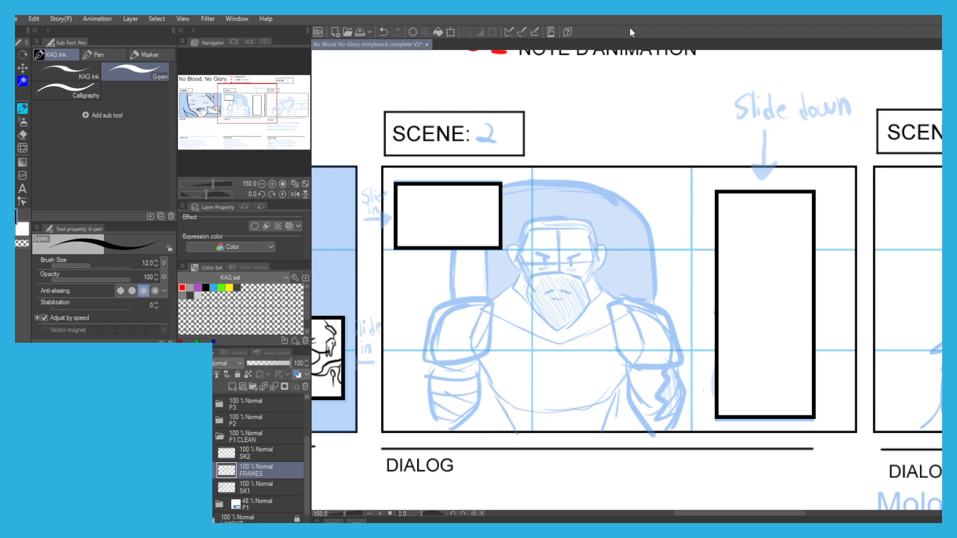
# On the SK1 layer, try outlining the man's beard in scene 2, keeping only a short stroke along its upper edge.
pyautogui.click(243, 490)
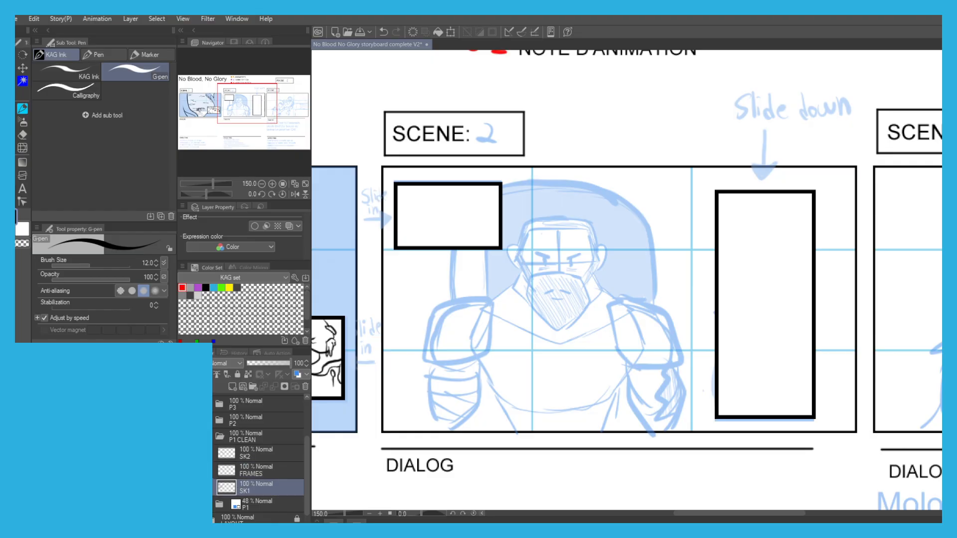
pyautogui.scroll(3, 558, 237)
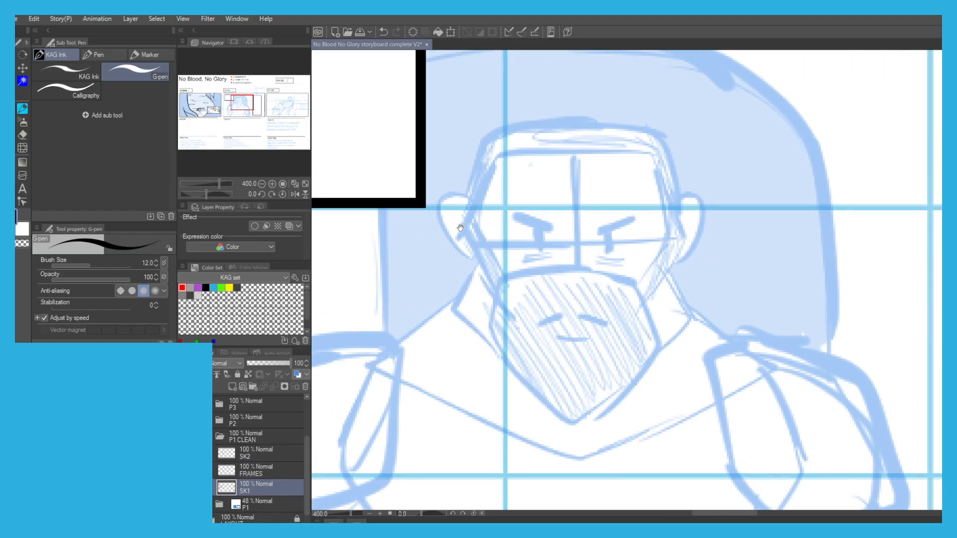
pyautogui.moveTo(596, 268)
pyautogui.mouseDown()
pyautogui.moveTo(519, 267)
pyautogui.moveTo(541, 270)
pyautogui.moveTo(510, 274)
pyautogui.moveTo(489, 330)
pyautogui.mouseUp()
pyautogui.hotkey('ctrl', 'z')
pyautogui.hotkey('ctrl', 'z')
pyautogui.moveTo(501, 290)
pyautogui.mouseDown()
pyautogui.moveTo(619, 271)
pyautogui.moveTo(654, 322)
pyautogui.mouseUp()
pyautogui.hotkey('ctrl', 'z')
pyautogui.moveTo(593, 270)
pyautogui.mouseDown()
pyautogui.moveTo(631, 271)
pyautogui.moveTo(660, 336)
pyautogui.moveTo(590, 422)
pyautogui.mouseUp()
pyautogui.hotkey('ctrl', 'z')
pyautogui.hotkey('ctrl', 'z')
pyautogui.hotkey('ctrl', 'z')
pyautogui.hotkey('ctrl', 'z')
pyautogui.hotkey('ctrl', 'z')
pyautogui.hotkey('ctrl', 'z')
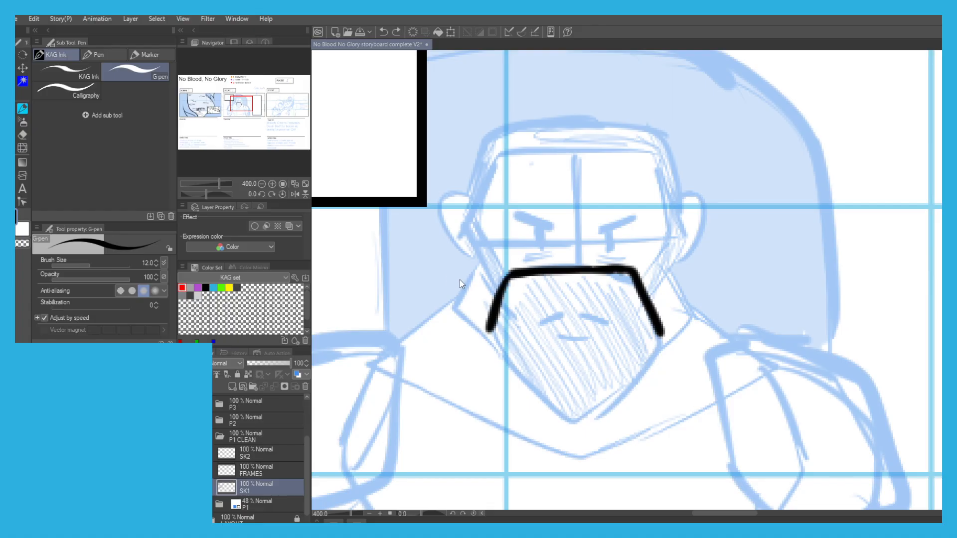
pyautogui.hotkey('ctrl', 'z')
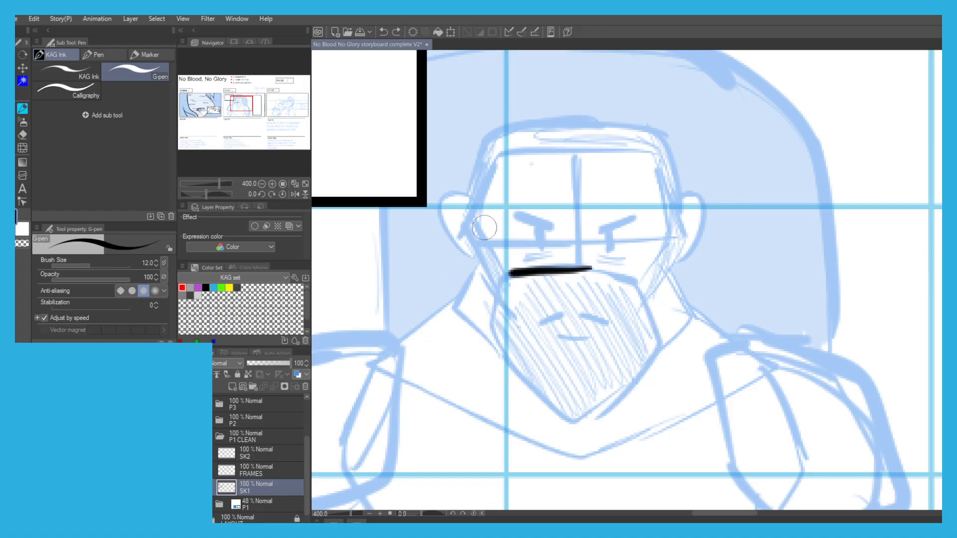
pyautogui.scroll(1, 496, 248)
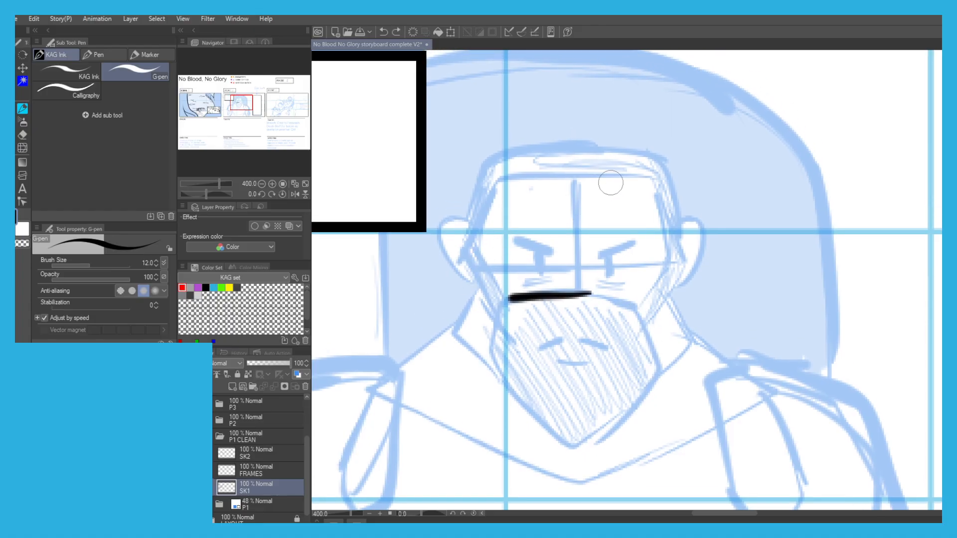
# Examine the whole page and the sketched figures in scene 3, returning to scene 2.
pyautogui.scroll(-3, 630, 78)
pyautogui.scroll(-2, 445, 167)
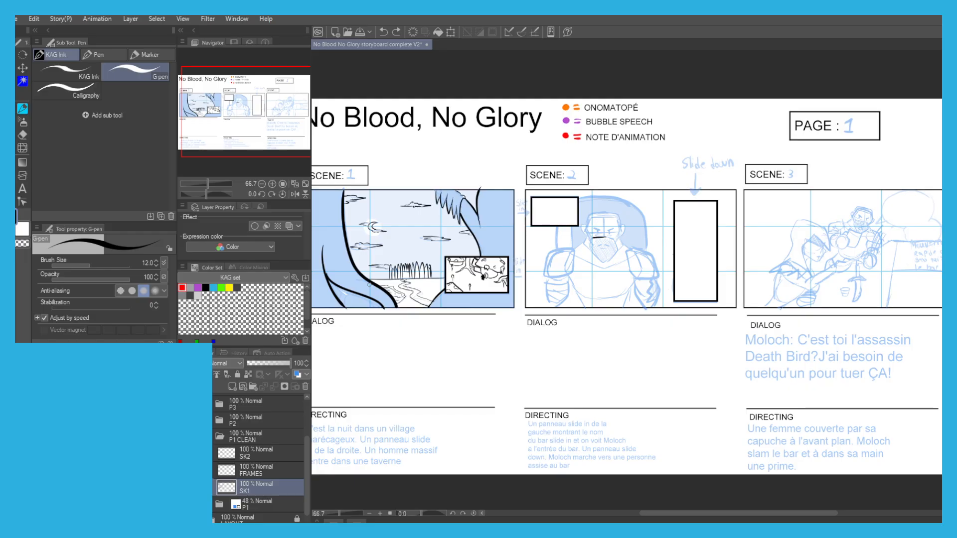
pyautogui.moveTo(889, 221); pyautogui.dragTo(698, 216)
pyautogui.scroll(3, 697, 217)
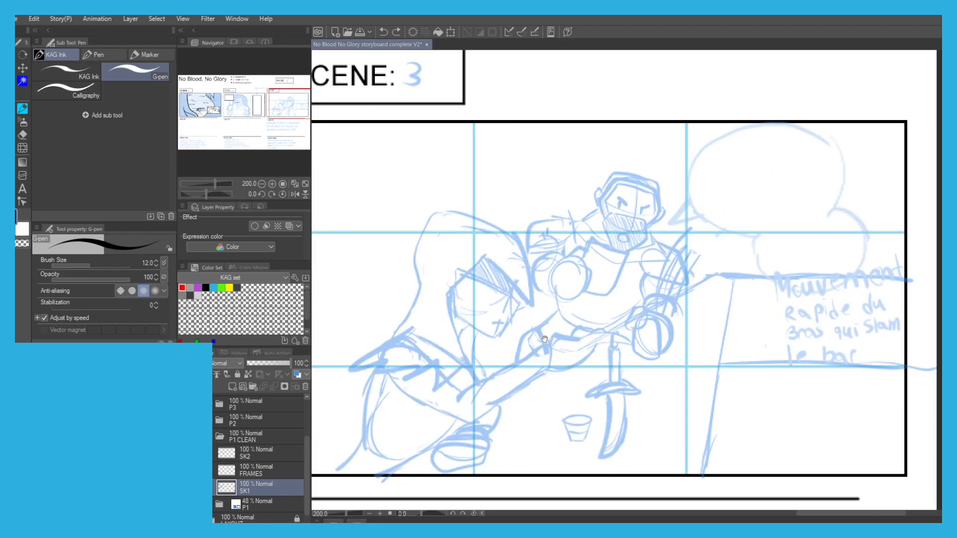
pyautogui.scroll(2, 677, 238)
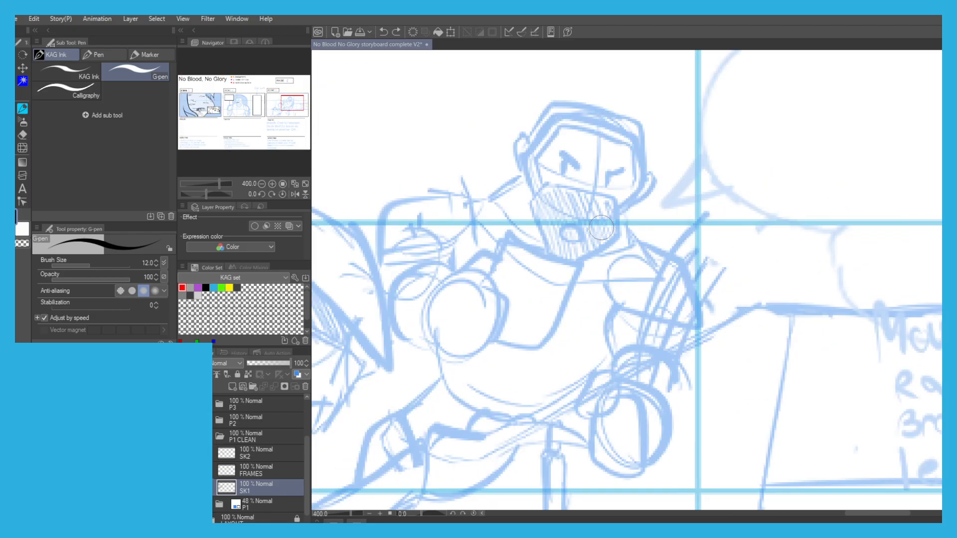
pyautogui.moveTo(520, 294); pyautogui.dragTo(534, 232)
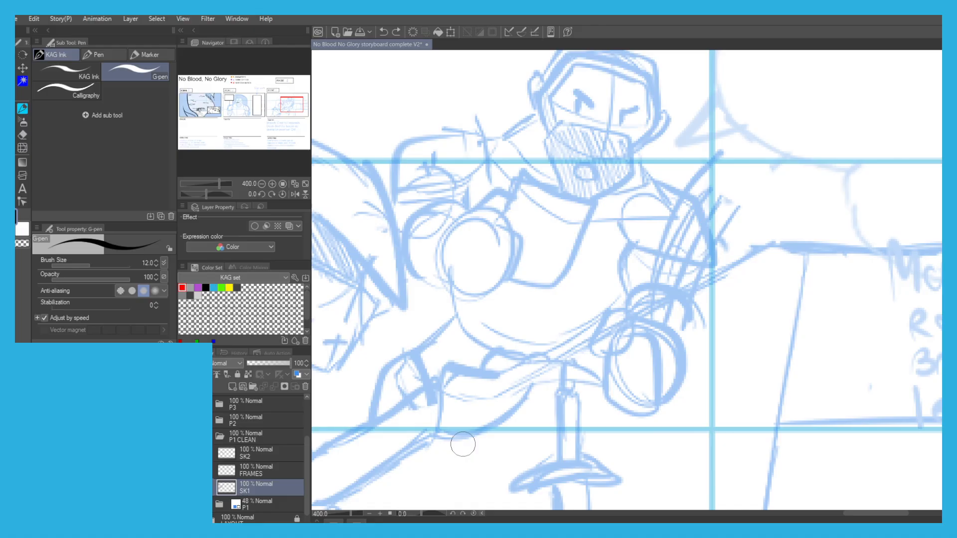
pyautogui.scroll(-2, 462, 444)
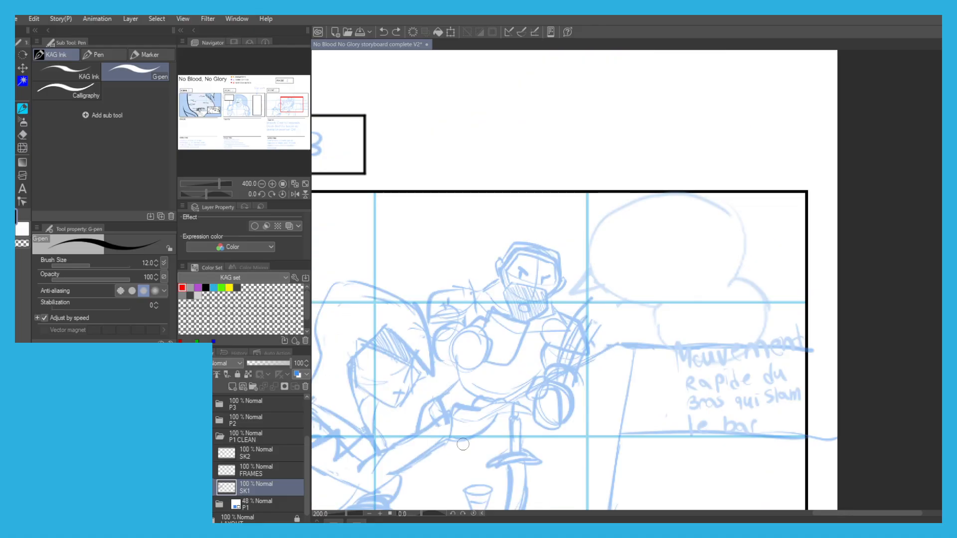
pyautogui.scroll(-1, 413, 289)
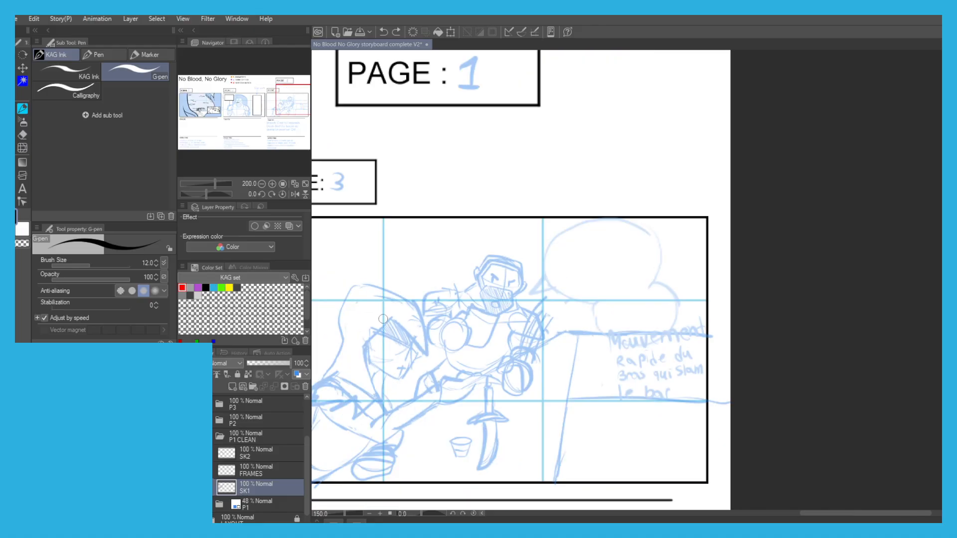
pyautogui.moveTo(413, 289); pyautogui.dragTo(601, 303)
pyautogui.moveTo(456, 290); pyautogui.dragTo(593, 252)
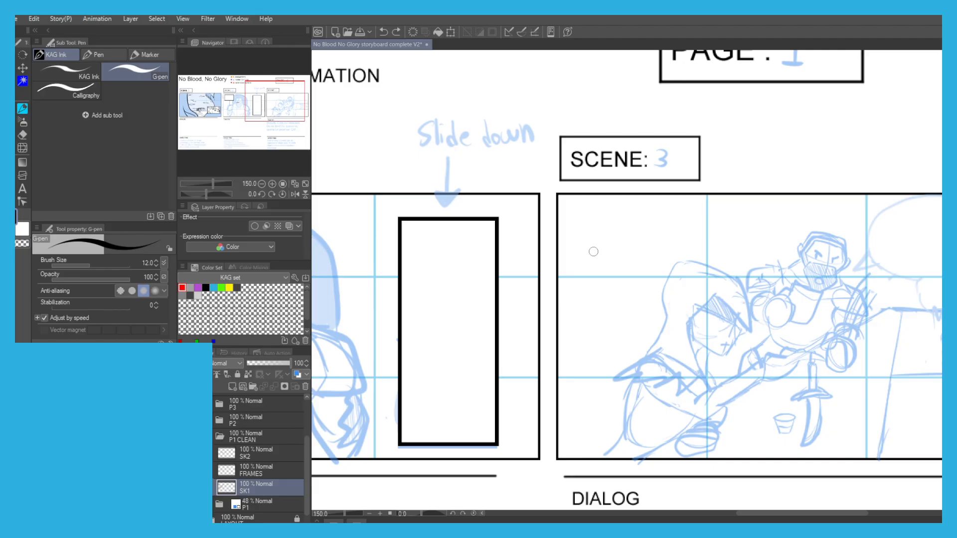
pyautogui.moveTo(357, 309); pyautogui.dragTo(634, 292)
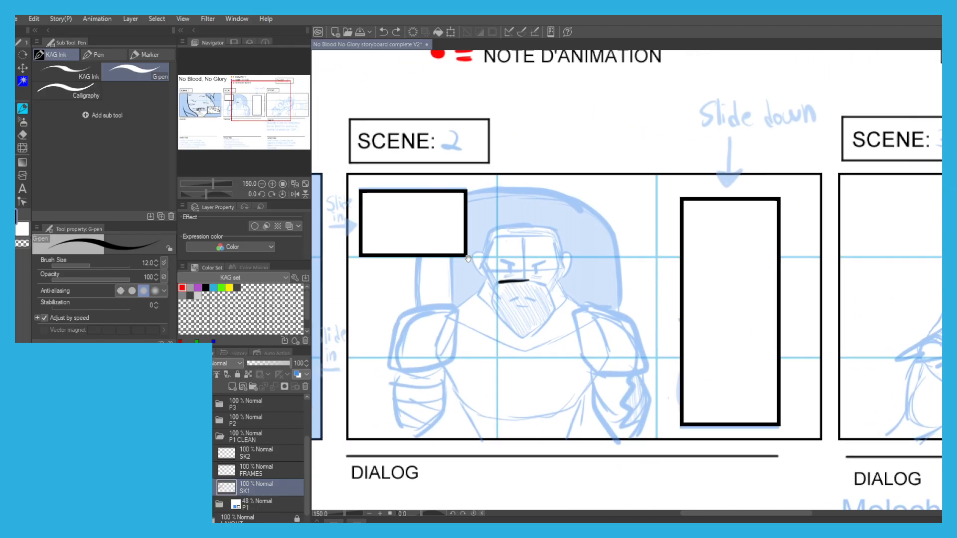
# Ink the angular outline of the face opening between hairline and beard on the man in scene 2.
pyautogui.scroll(3, 469, 272)
pyautogui.moveTo(492, 299); pyautogui.dragTo(468, 261)
pyautogui.hotkey('ctrl', 'z')
pyautogui.hotkey('ctrl', 'z')
pyautogui.moveTo(496, 299)
pyautogui.mouseDown()
pyautogui.moveTo(465, 252)
pyautogui.moveTo(493, 180)
pyautogui.moveTo(620, 177)
pyautogui.moveTo(646, 241)
pyautogui.mouseUp()
pyautogui.hotkey('ctrl', 'z')
pyautogui.moveTo(623, 174)
pyautogui.mouseDown()
pyautogui.moveTo(651, 256)
pyautogui.moveTo(619, 302)
pyautogui.moveTo(561, 292)
pyautogui.mouseUp()
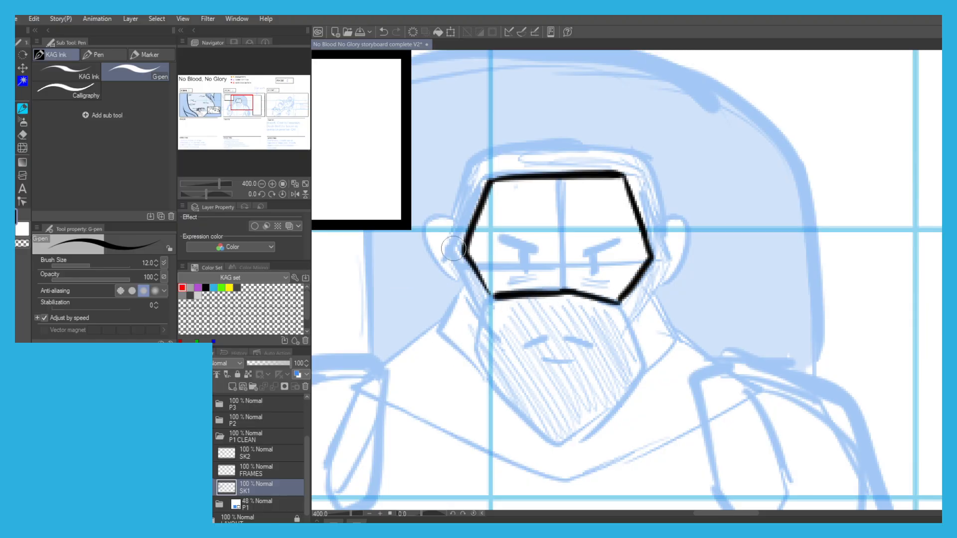
# Ink the outer contour of the man's hair and sideburns around both sides and the top of the head.
pyautogui.moveTo(451, 263); pyautogui.dragTo(446, 292)
pyautogui.moveTo(477, 351)
pyautogui.mouseDown()
pyautogui.moveTo(443, 281)
pyautogui.moveTo(460, 222)
pyautogui.mouseUp()
pyautogui.hotkey('ctrl', 'z')
pyautogui.hotkey('ctrl', 'z')
pyautogui.moveTo(442, 281); pyautogui.dragTo(459, 216)
pyautogui.moveTo(451, 239); pyautogui.dragTo(467, 199)
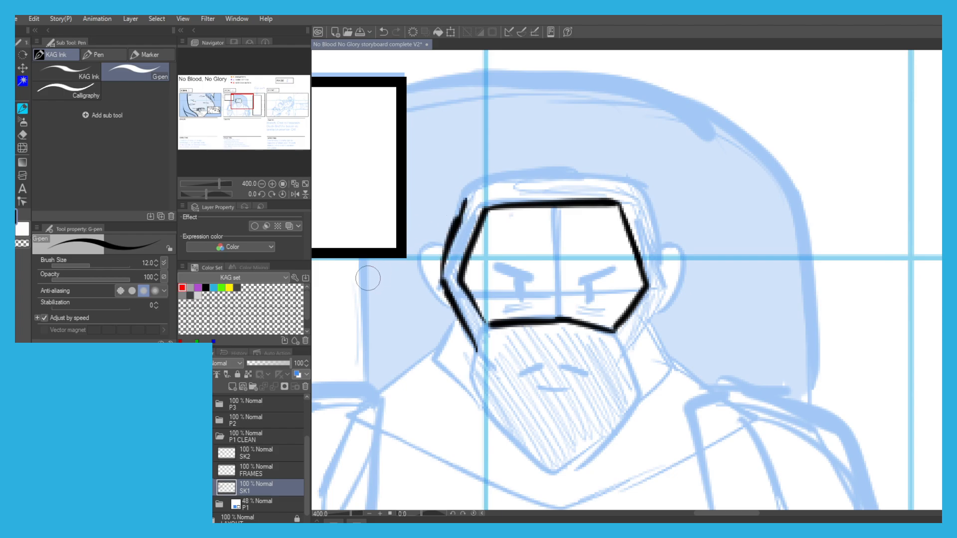
pyautogui.moveTo(456, 225)
pyautogui.mouseDown()
pyautogui.moveTo(472, 191)
pyautogui.moveTo(491, 181)
pyautogui.moveTo(632, 181)
pyautogui.moveTo(663, 263)
pyautogui.mouseUp()
pyautogui.moveTo(652, 222)
pyautogui.mouseDown()
pyautogui.moveTo(666, 284)
pyautogui.moveTo(626, 346)
pyautogui.mouseUp()
# Ink the beard's outline down to its pointed tip and add the two short moustache strokes.
pyautogui.moveTo(506, 242); pyautogui.dragTo(517, 144)
pyautogui.moveTo(638, 246)
pyautogui.mouseDown()
pyautogui.moveTo(649, 291)
pyautogui.moveTo(563, 368)
pyautogui.mouseUp()
pyautogui.hotkey('ctrl', 'z')
pyautogui.moveTo(489, 247)
pyautogui.mouseDown()
pyautogui.moveTo(473, 273)
pyautogui.moveTo(521, 341)
pyautogui.mouseUp()
pyautogui.moveTo(487, 306); pyautogui.dragTo(558, 374)
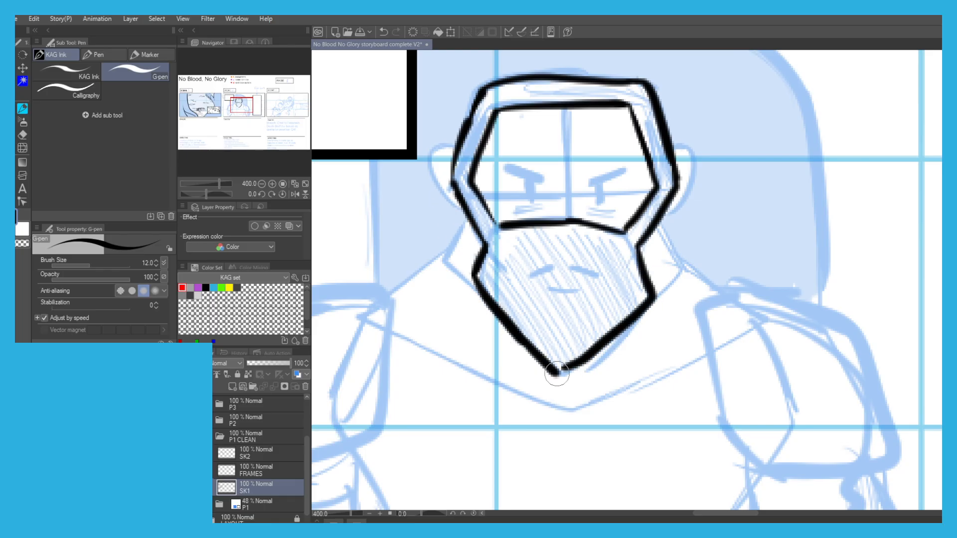
pyautogui.moveTo(517, 277)
pyautogui.mouseDown()
pyautogui.moveTo(547, 266)
pyautogui.moveTo(597, 277)
pyautogui.mouseUp()
pyautogui.moveTo(511, 253)
pyautogui.mouseDown()
pyautogui.moveTo(491, 260)
pyautogui.moveTo(497, 281)
pyautogui.mouseUp()
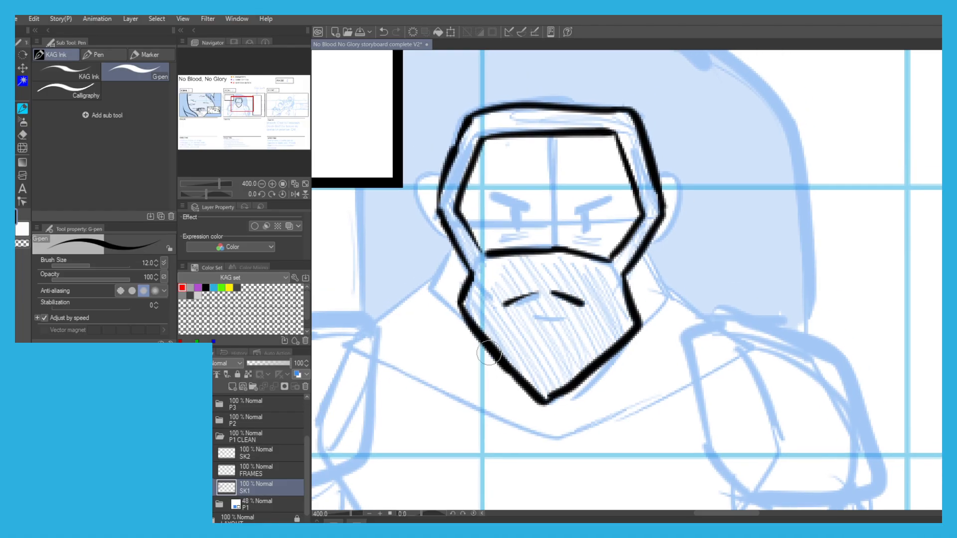
# Fill the man's beard with parallel diagonal hatching strokes.
pyautogui.moveTo(465, 313)
pyautogui.mouseDown()
pyautogui.moveTo(494, 340)
pyautogui.moveTo(463, 296)
pyautogui.moveTo(549, 389)
pyautogui.mouseUp()
pyautogui.moveTo(479, 286); pyautogui.dragTo(554, 391)
pyautogui.moveTo(472, 270); pyautogui.dragTo(554, 384)
pyautogui.moveTo(512, 304); pyautogui.dragTo(564, 383)
pyautogui.moveTo(482, 257); pyautogui.dragTo(572, 380)
pyautogui.moveTo(493, 264); pyautogui.dragTo(582, 370)
pyautogui.moveTo(505, 262); pyautogui.dragTo(588, 356)
pyautogui.moveTo(509, 249); pyautogui.dragTo(598, 354)
pyautogui.moveTo(518, 244); pyautogui.dragTo(604, 347)
pyautogui.moveTo(528, 244); pyautogui.dragTo(612, 344)
pyautogui.moveTo(550, 263); pyautogui.dragTo(623, 339)
pyautogui.moveTo(561, 253); pyautogui.dragTo(643, 343)
pyautogui.moveTo(578, 255); pyautogui.dragTo(637, 324)
pyautogui.moveTo(593, 259)
pyautogui.mouseDown()
pyautogui.moveTo(628, 313)
pyautogui.moveTo(628, 301)
pyautogui.mouseUp()
# Hatch the band of hair around the face, covering both sideburns and the top of the head.
pyautogui.moveTo(583, 247)
pyautogui.mouseDown()
pyautogui.moveTo(625, 294)
pyautogui.moveTo(657, 196)
pyautogui.moveTo(631, 116)
pyautogui.mouseUp()
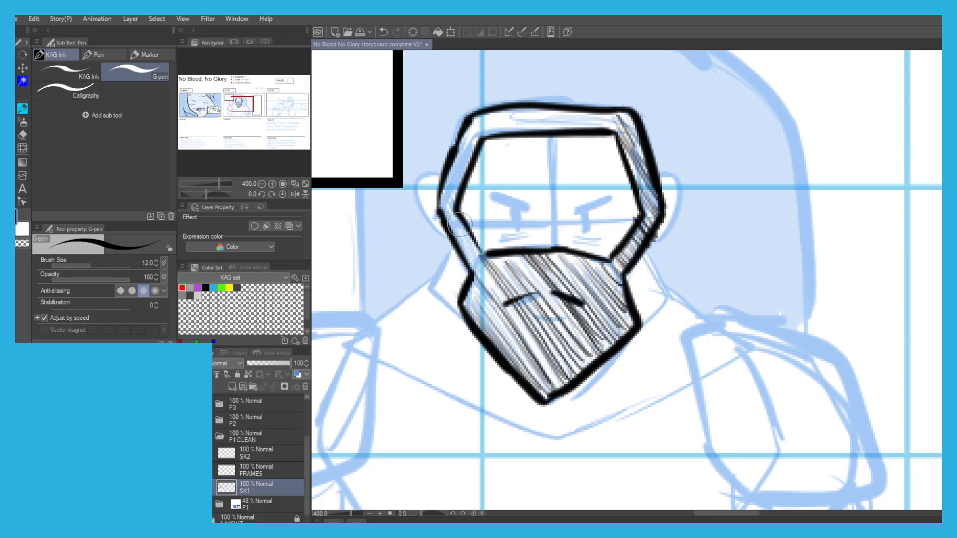
pyautogui.moveTo(471, 289); pyautogui.dragTo(483, 323)
pyautogui.moveTo(461, 266); pyautogui.dragTo(490, 306)
pyautogui.moveTo(459, 230); pyautogui.dragTo(480, 273)
pyautogui.moveTo(457, 228); pyautogui.dragTo(482, 272)
pyautogui.moveTo(443, 205); pyautogui.dragTo(482, 272)
pyautogui.moveTo(435, 185); pyautogui.dragTo(464, 224)
pyautogui.moveTo(438, 149)
pyautogui.mouseDown()
pyautogui.moveTo(458, 202)
pyautogui.moveTo(456, 131)
pyautogui.mouseUp()
pyautogui.moveTo(449, 189)
pyautogui.mouseDown()
pyautogui.moveTo(472, 115)
pyautogui.moveTo(499, 131)
pyautogui.moveTo(504, 115)
pyautogui.moveTo(598, 131)
pyautogui.moveTo(610, 120)
pyautogui.moveTo(633, 142)
pyautogui.mouseUp()
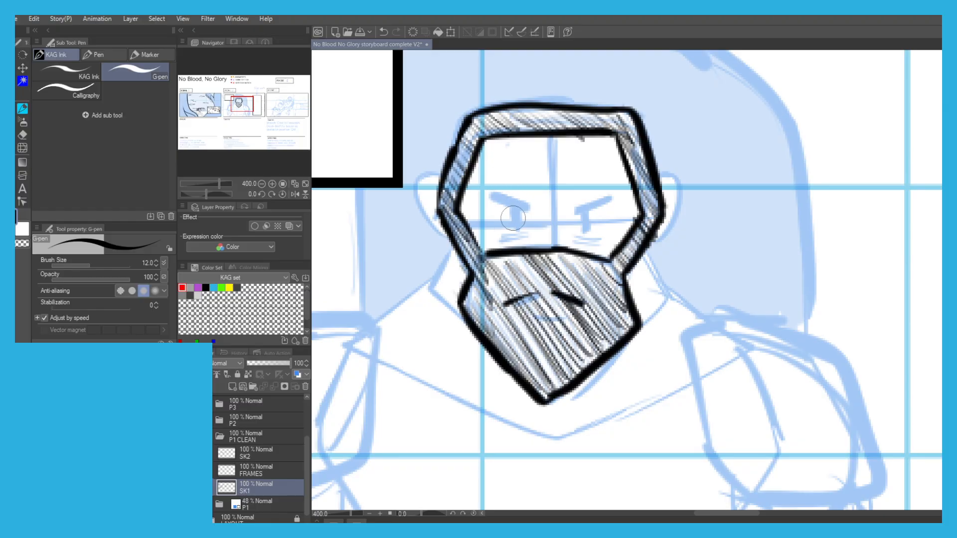
# Ink the man's two eyes and his slanted, frowning eyebrows.
pyautogui.moveTo(517, 209); pyautogui.dragTo(517, 227)
pyautogui.hotkey('ctrl', 'z')
pyautogui.moveTo(585, 212); pyautogui.dragTo(586, 230)
pyautogui.moveTo(604, 200); pyautogui.dragTo(572, 208)
pyautogui.moveTo(494, 196); pyautogui.dragTo(533, 211)
# Ink the man's ears on both sides of the head.
pyautogui.moveTo(407, 181)
pyautogui.mouseDown()
pyautogui.moveTo(438, 182)
pyautogui.moveTo(427, 194)
pyautogui.mouseUp()
pyautogui.hotkey('ctrl', 'z')
pyautogui.hotkey('ctrl', 'z')
pyautogui.moveTo(453, 248)
pyautogui.mouseDown()
pyautogui.moveTo(445, 250)
pyautogui.moveTo(429, 210)
pyautogui.moveTo(447, 180)
pyautogui.mouseUp()
pyautogui.moveTo(674, 183)
pyautogui.mouseDown()
pyautogui.moveTo(686, 180)
pyautogui.moveTo(690, 209)
pyautogui.moveTo(671, 235)
pyautogui.mouseUp()
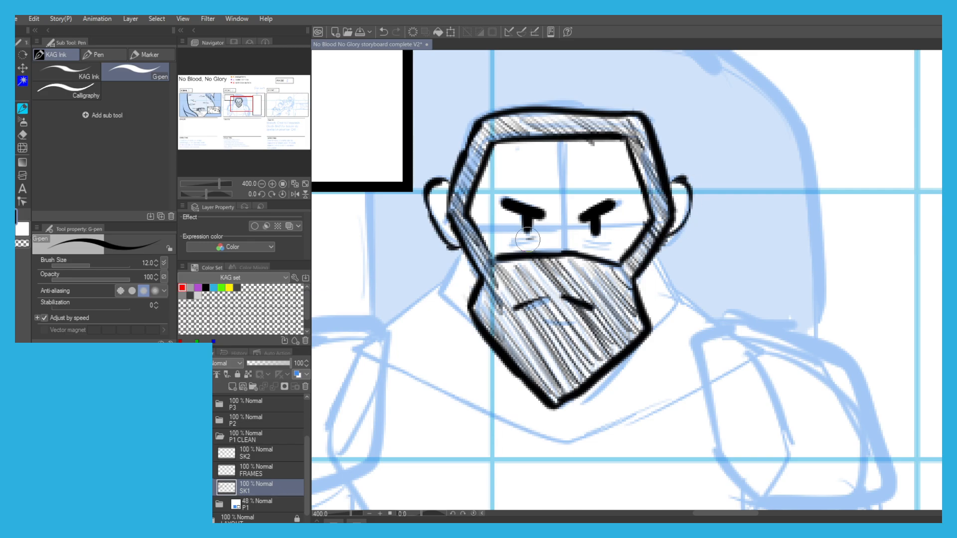
# Ink the man's neck lines and the slopes running from the neck to both shoulders.
pyautogui.scroll(-3, 370, 195)
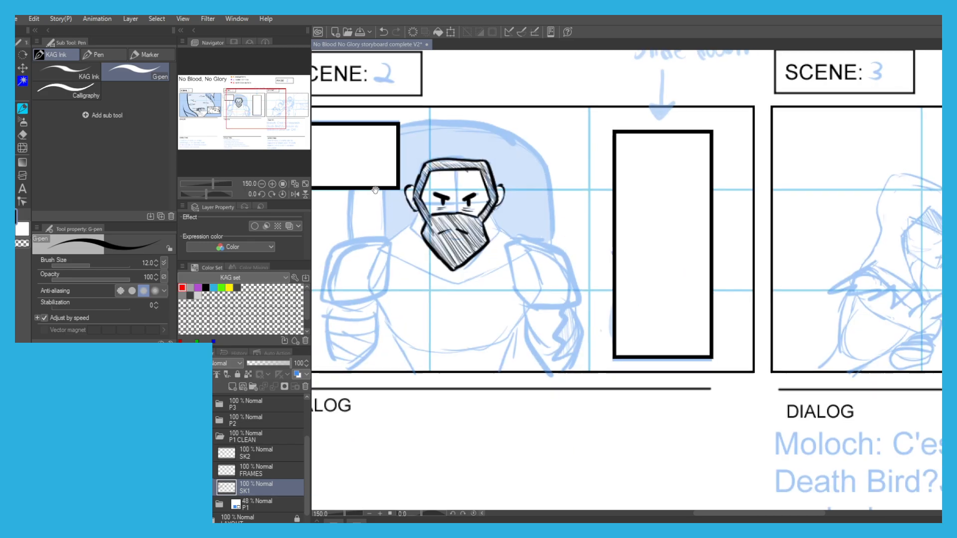
pyautogui.scroll(2, 370, 195)
pyautogui.moveTo(476, 197); pyautogui.dragTo(481, 225)
pyautogui.moveTo(578, 202); pyautogui.dragTo(581, 231)
pyautogui.moveTo(467, 217); pyautogui.dragTo(439, 233)
pyautogui.moveTo(587, 222); pyautogui.dragTo(605, 235)
# Outline the shoulder pad on the left side of the figure with thick strokes.
pyautogui.moveTo(441, 232); pyautogui.dragTo(438, 291)
pyautogui.hotkey('ctrl', 'z')
pyautogui.moveTo(379, 284); pyautogui.dragTo(407, 244)
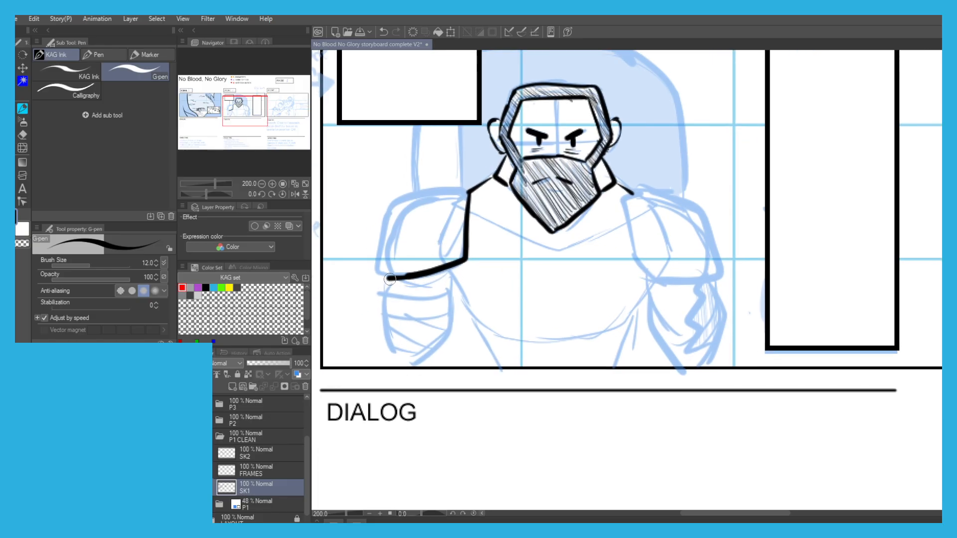
pyautogui.moveTo(375, 277)
pyautogui.mouseDown()
pyautogui.moveTo(392, 206)
pyautogui.moveTo(418, 195)
pyautogui.mouseUp()
pyautogui.hotkey('ctrl', 'z')
pyautogui.moveTo(382, 239)
pyautogui.mouseDown()
pyautogui.moveTo(398, 197)
pyautogui.moveTo(458, 191)
pyautogui.mouseUp()
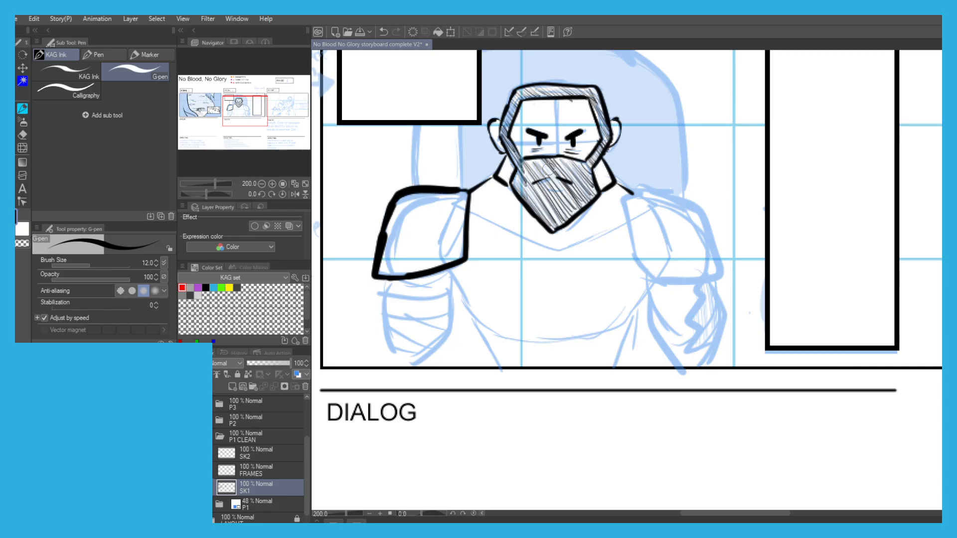
# Outline the shoulder pad on the right side of the figure, redrawing its edges until they fit the sketch.
pyautogui.hotkey('ctrl', 'z')
pyautogui.moveTo(630, 189)
pyautogui.mouseDown()
pyautogui.moveTo(695, 200)
pyautogui.moveTo(723, 268)
pyautogui.moveTo(657, 282)
pyautogui.mouseUp()
pyautogui.hotkey('ctrl', 'z')
pyautogui.hotkey('ctrl', 'z')
pyautogui.moveTo(627, 192)
pyautogui.mouseDown()
pyautogui.moveTo(635, 259)
pyautogui.moveTo(660, 280)
pyautogui.mouseUp()
# Ink the arm below the left shoulder pad and the adjoining side of the torso.
pyautogui.hotkey('ctrl', 'z')
pyautogui.moveTo(626, 210); pyautogui.dragTo(640, 264)
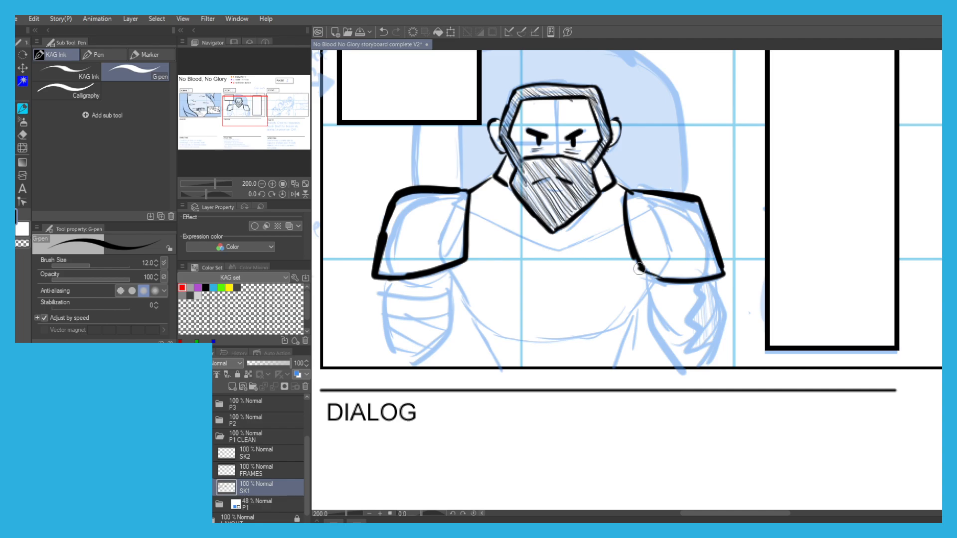
pyautogui.moveTo(377, 248); pyautogui.dragTo(407, 204)
pyautogui.moveTo(477, 220); pyautogui.dragTo(512, 285)
pyautogui.hotkey('ctrl', 'z')
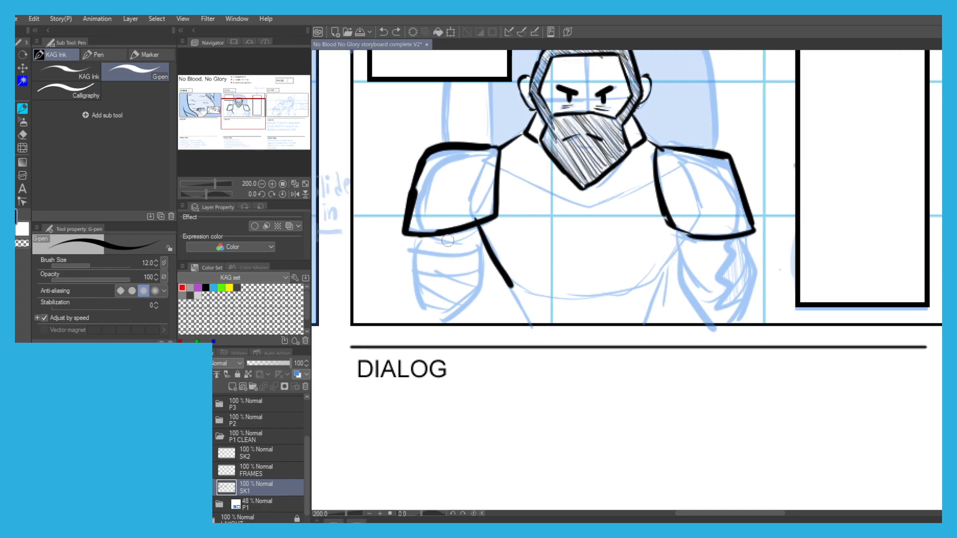
pyautogui.hotkey('ctrl', 'z')
pyautogui.moveTo(487, 238)
pyautogui.mouseDown()
pyautogui.moveTo(469, 260)
pyautogui.moveTo(450, 325)
pyautogui.mouseUp()
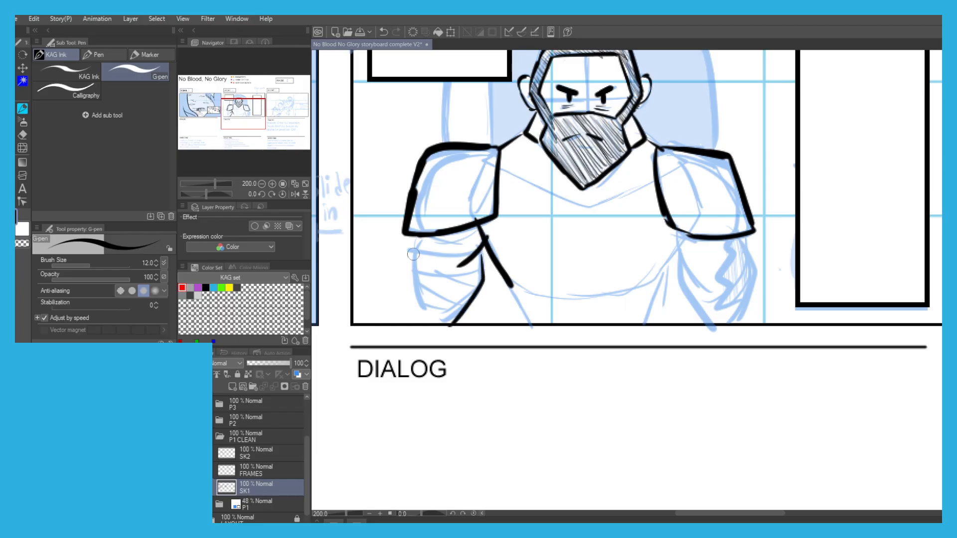
pyautogui.moveTo(409, 271); pyautogui.dragTo(412, 314)
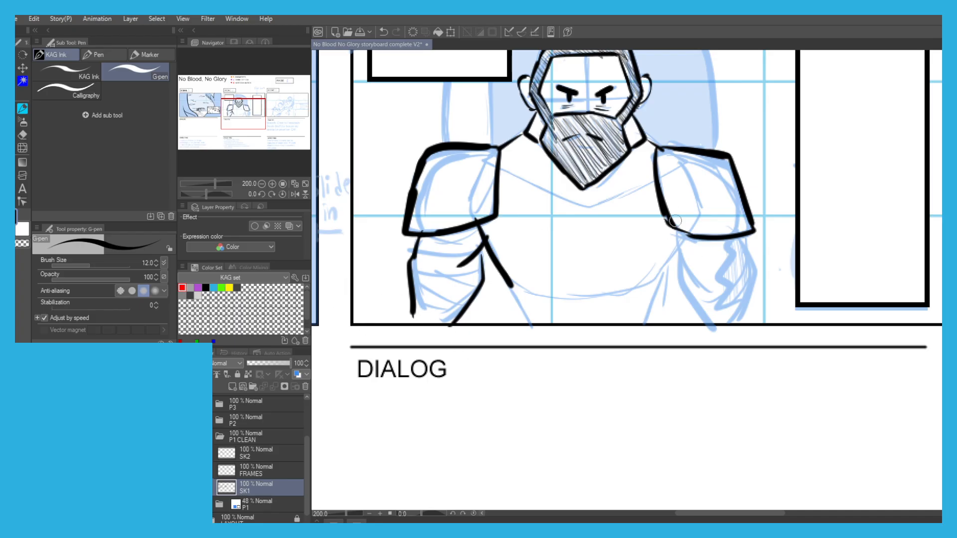
# Ink the arm below the right shoulder pad and the wide curve along the underside of the chest.
pyautogui.scroll(4, 670, 243)
pyautogui.scroll(-4, 660, 202)
pyautogui.moveTo(668, 198); pyautogui.dragTo(692, 253)
pyautogui.hotkey('ctrl', 'z')
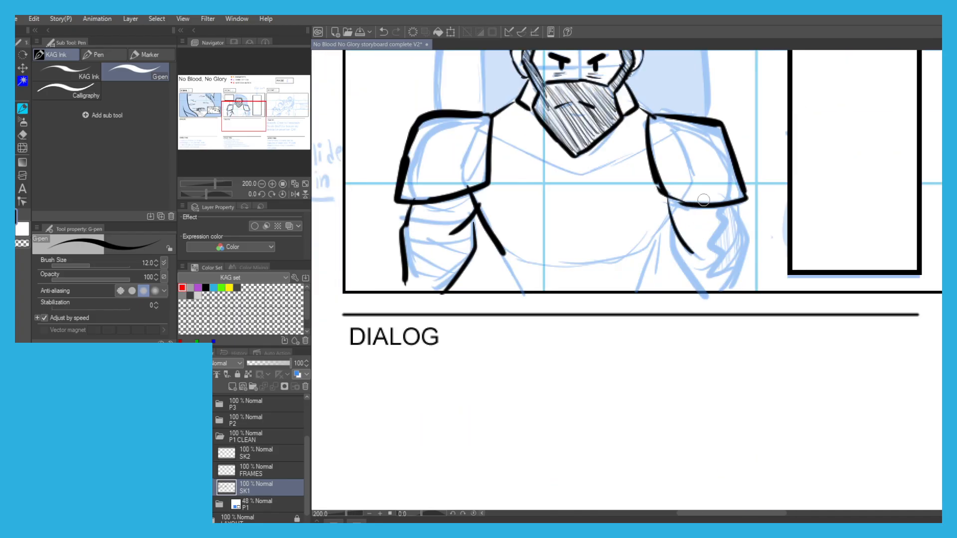
pyautogui.moveTo(746, 237); pyautogui.dragTo(727, 295)
pyautogui.moveTo(673, 242); pyautogui.dragTo(693, 291)
pyautogui.moveTo(664, 216)
pyautogui.mouseDown()
pyautogui.moveTo(648, 251)
pyautogui.moveTo(598, 265)
pyautogui.moveTo(527, 265)
pyautogui.mouseUp()
pyautogui.hotkey('ctrl', 'z')
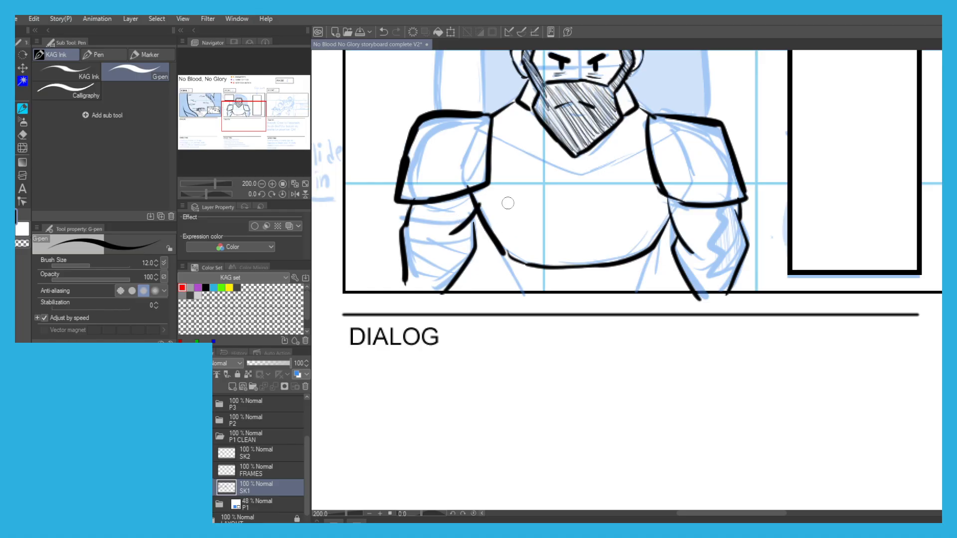
# Ink the V-shaped line across the upper chest between the two shoulder pads.
pyautogui.moveTo(486, 165); pyautogui.dragTo(495, 240)
pyautogui.moveTo(657, 221); pyautogui.dragTo(592, 248)
pyautogui.hotkey('ctrl', 'z')
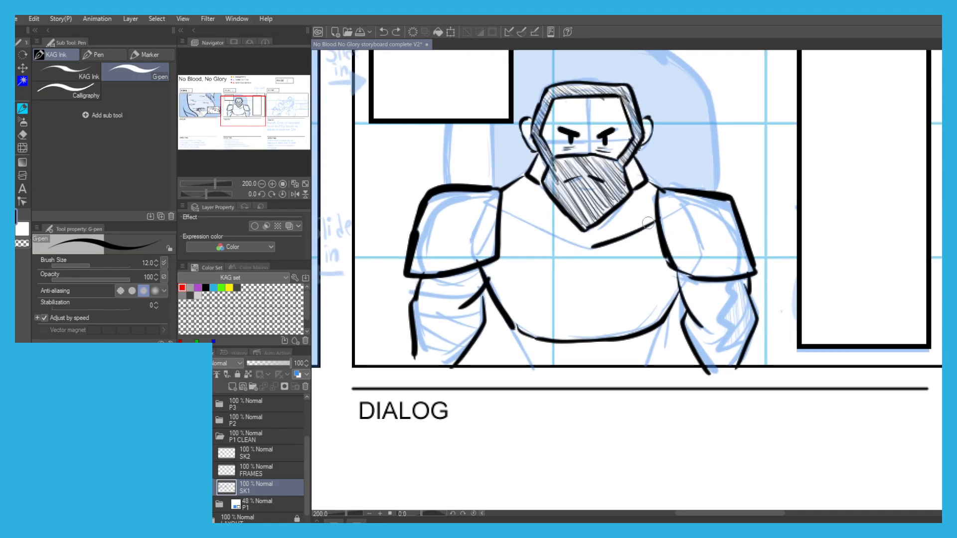
pyautogui.hotkey('ctrl', 'z')
pyautogui.hotkey('ctrl', 'z')
pyautogui.moveTo(657, 220)
pyautogui.mouseDown()
pyautogui.moveTo(580, 251)
pyautogui.moveTo(506, 208)
pyautogui.mouseUp()
pyautogui.hotkey('ctrl', 'z')
pyautogui.moveTo(586, 249); pyautogui.dragTo(503, 211)
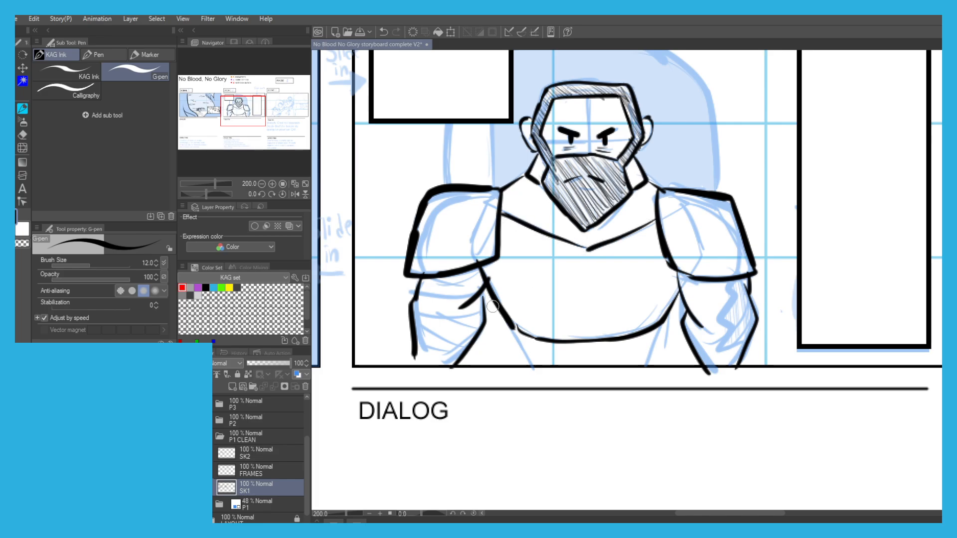
# Ink the two waist lines below the chest and the zigzag edge on the right forearm.
pyautogui.moveTo(513, 336); pyautogui.dragTo(532, 370)
pyautogui.hotkey('ctrl', 'z')
pyautogui.moveTo(663, 323); pyautogui.dragTo(648, 365)
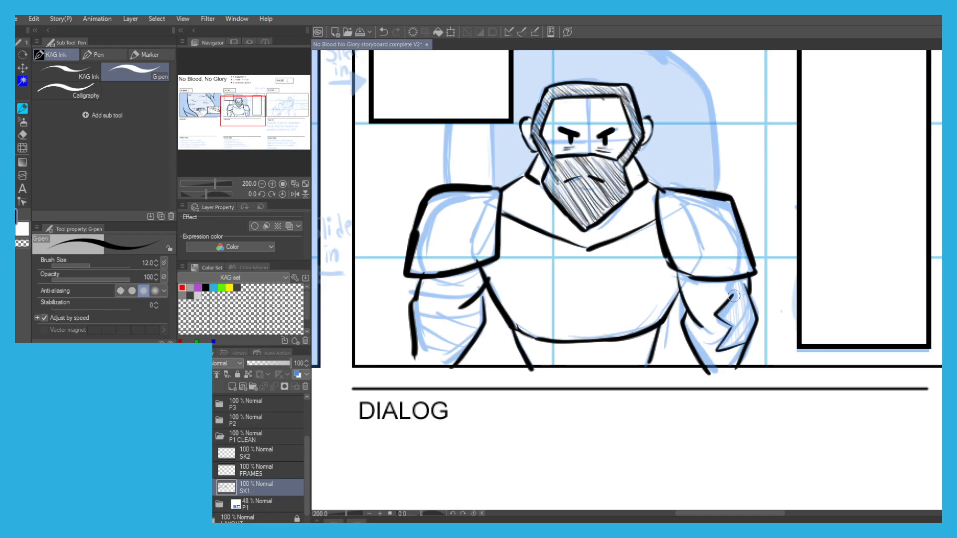
pyautogui.hotkey('ctrl', 'z')
# Ink the wrapped bands across the left forearm.
pyautogui.moveTo(476, 293); pyautogui.dragTo(417, 292)
pyautogui.moveTo(480, 310)
pyautogui.mouseDown()
pyautogui.moveTo(413, 307)
pyautogui.moveTo(458, 341)
pyautogui.moveTo(416, 327)
pyautogui.mouseUp()
pyautogui.hotkey('ctrl', 'z')
pyautogui.hotkey('ctrl', 'z')
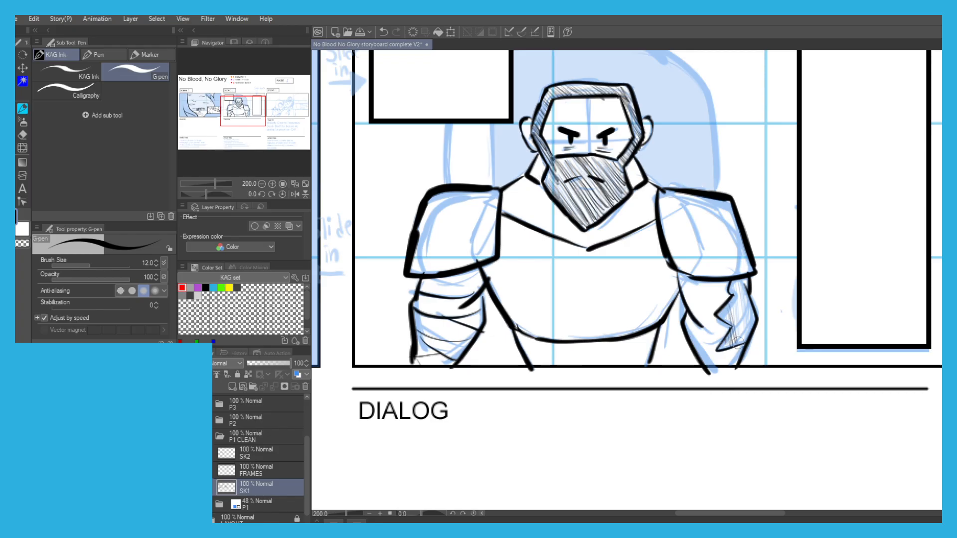
# Hatch the zigzag-edged area along the outer side of the right forearm.
pyautogui.moveTo(733, 285); pyautogui.dragTo(744, 336)
pyautogui.moveTo(737, 284); pyautogui.dragTo(753, 333)
pyautogui.moveTo(745, 283); pyautogui.dragTo(754, 331)
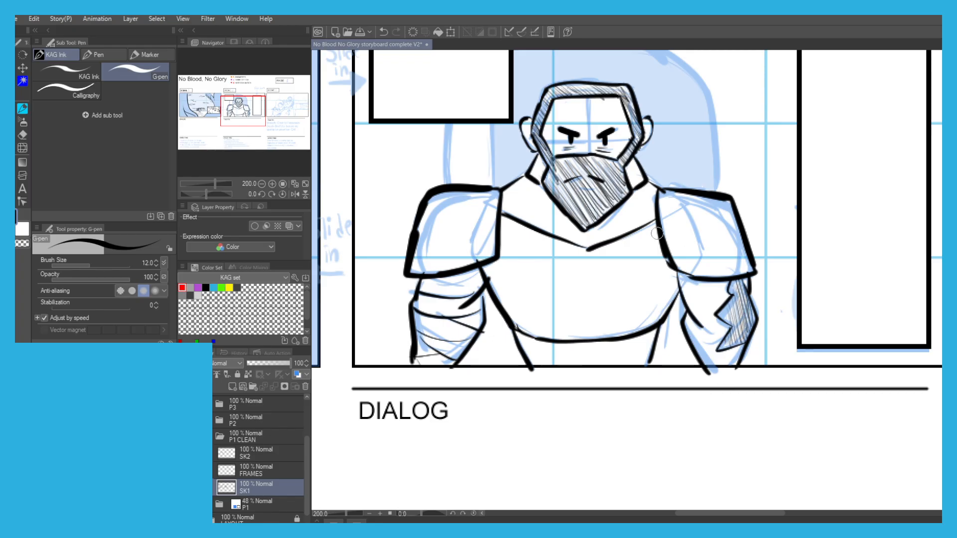
# With the FRAMES layer hidden, ink the large arched backrest behind the man and its thin inner edge line.
pyautogui.scroll(-2, 479, 154)
pyautogui.moveTo(408, 165); pyautogui.dragTo(435, 199)
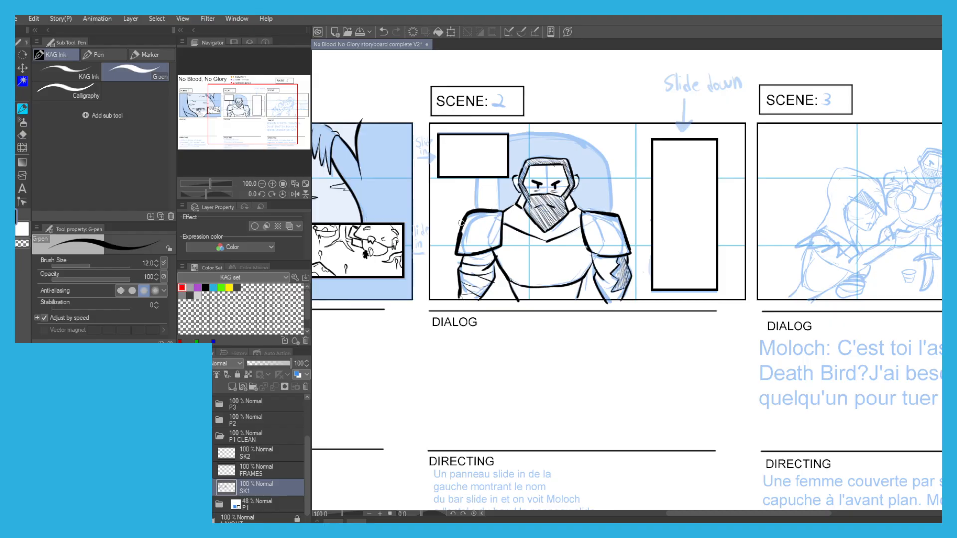
pyautogui.moveTo(562, 199); pyautogui.dragTo(559, 264)
pyautogui.scroll(1, 452, 276)
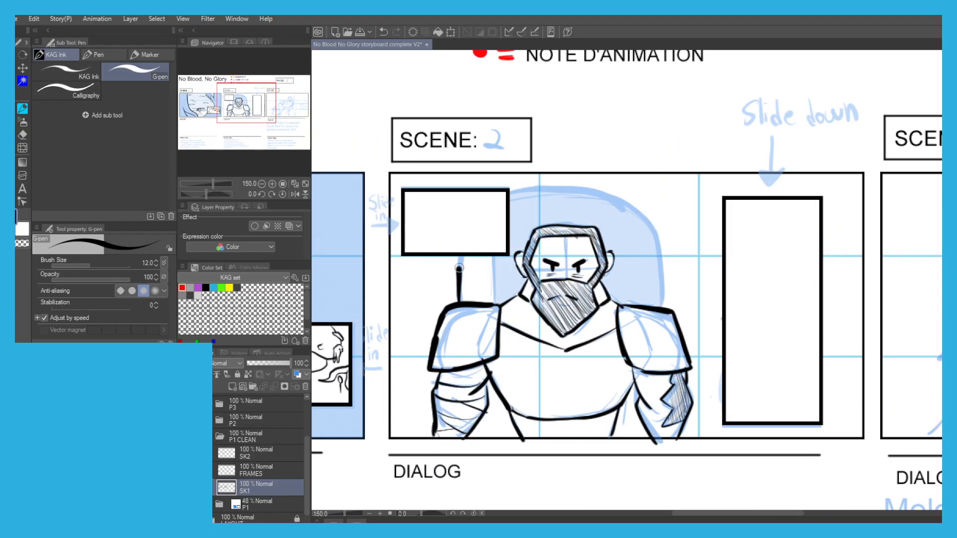
pyautogui.hotkey('ctrl', 'z')
pyautogui.hotkey('ctrl', 'z')
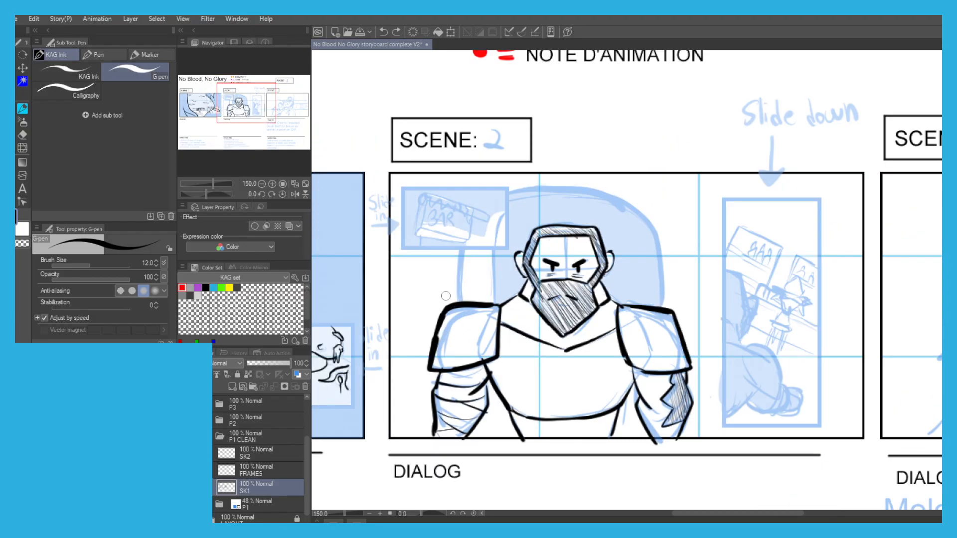
pyautogui.moveTo(459, 298)
pyautogui.mouseDown()
pyautogui.moveTo(457, 251)
pyautogui.moveTo(490, 201)
pyautogui.moveTo(595, 186)
pyautogui.moveTo(628, 205)
pyautogui.moveTo(658, 249)
pyautogui.moveTo(663, 306)
pyautogui.mouseUp()
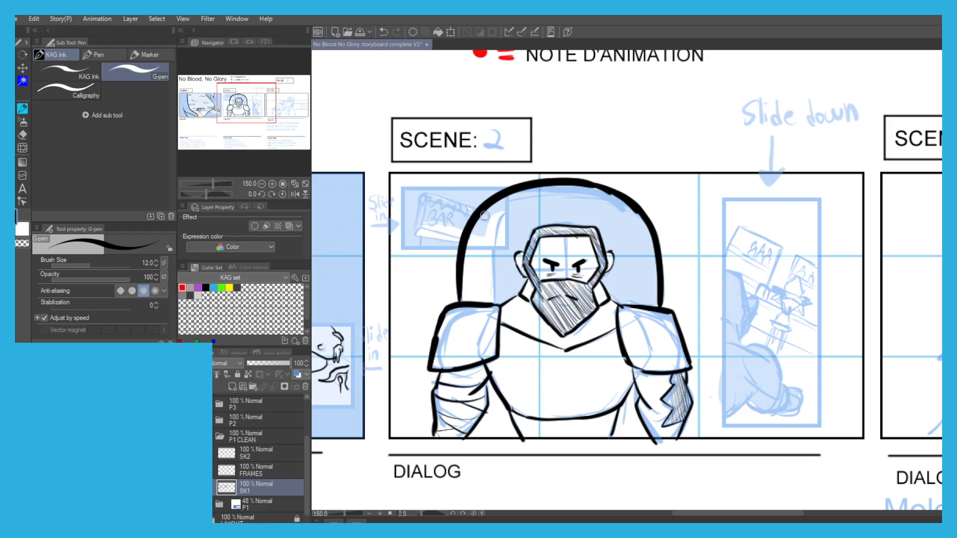
pyautogui.moveTo(483, 212); pyautogui.dragTo(486, 279)
pyautogui.hotkey('ctrl', 'z')
# Show the FRAMES layer again and set its opacity to 49%.
pyautogui.click(185, 471)
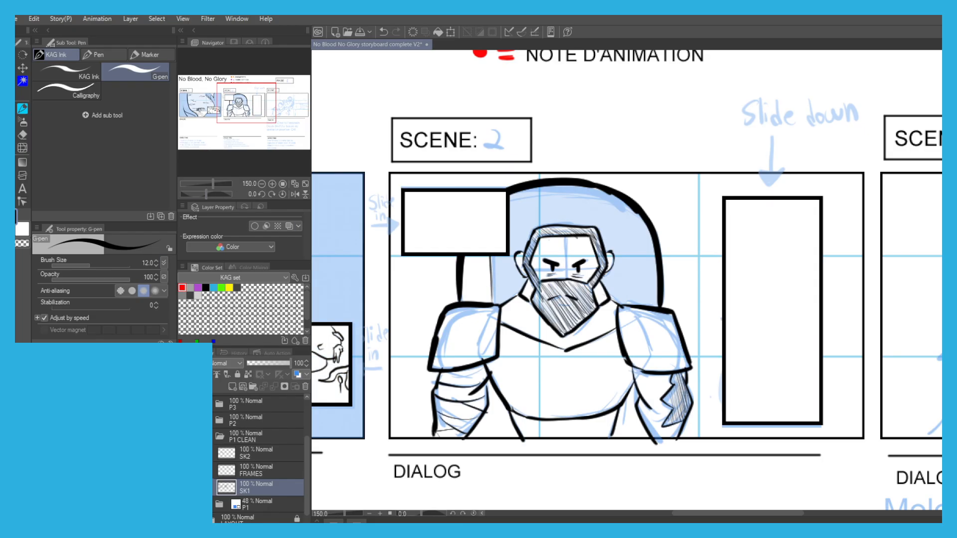
pyautogui.click(249, 467)
pyautogui.click(274, 363)
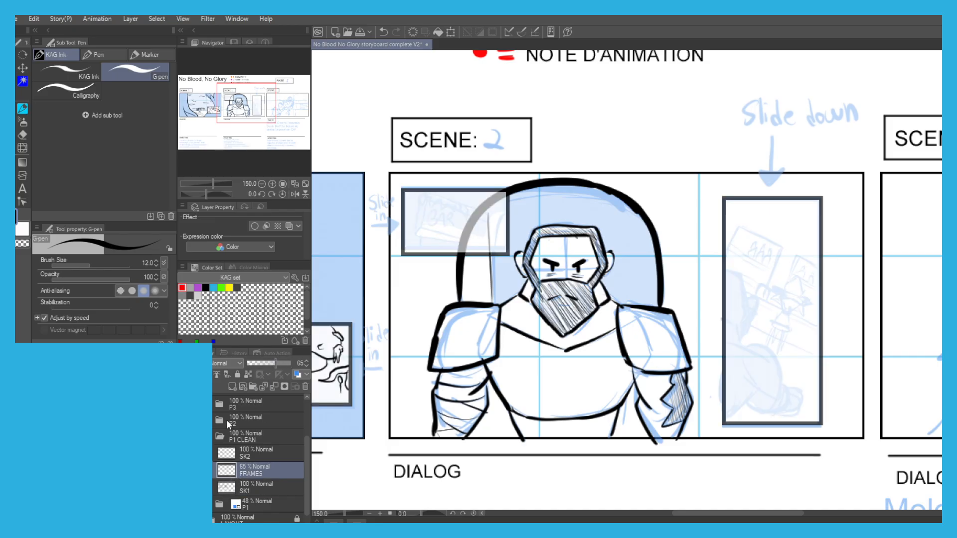
pyautogui.click(268, 363)
# Make SK2 the drawing layer and hide SK1 to expose the bar sign sketch in scene 2's small inset.
pyautogui.click(225, 455)
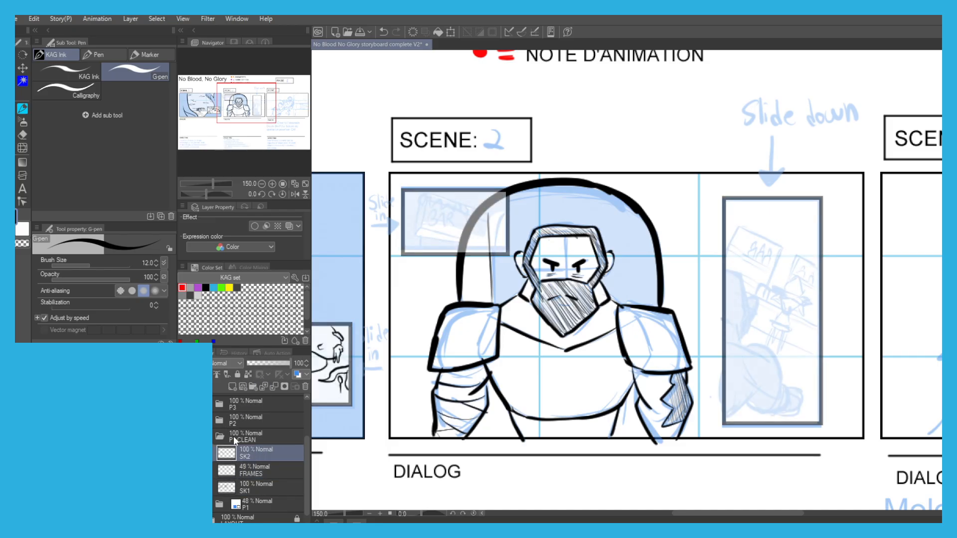
pyautogui.scroll(5, 459, 197)
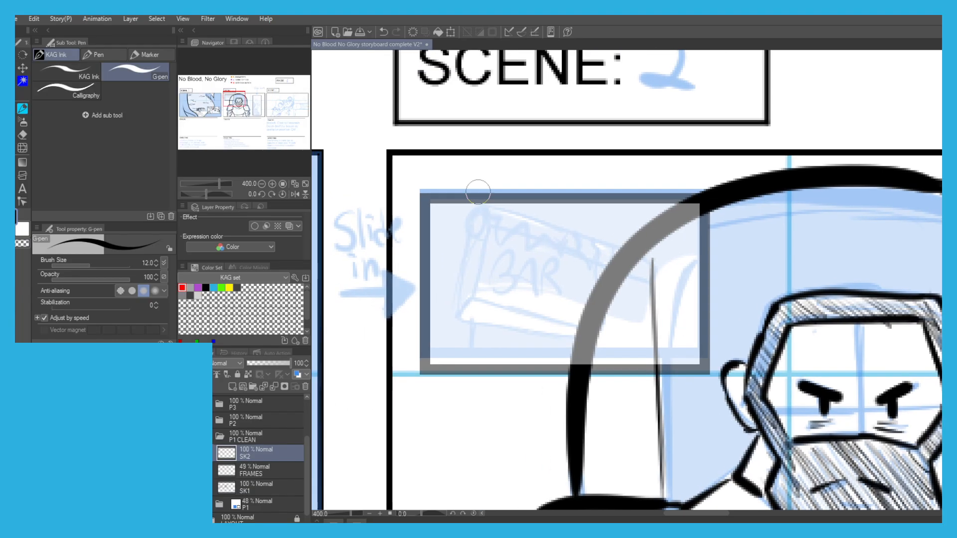
pyautogui.scroll(2, 466, 196)
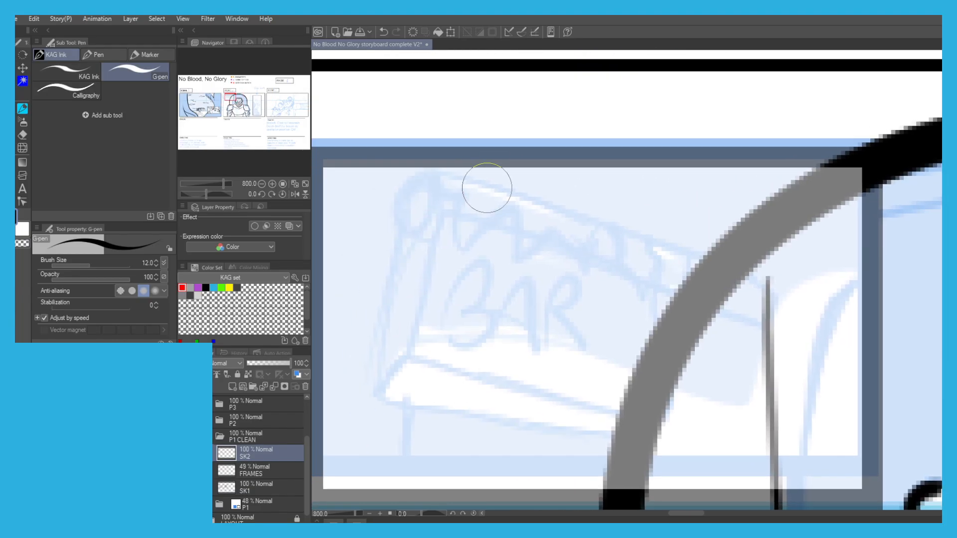
pyautogui.scroll(-2, 486, 187)
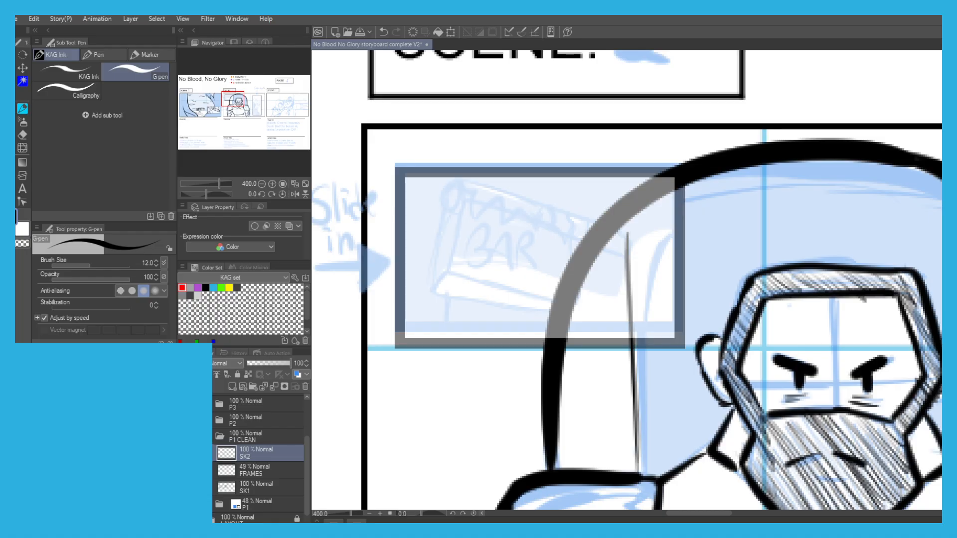
pyautogui.click(185, 487)
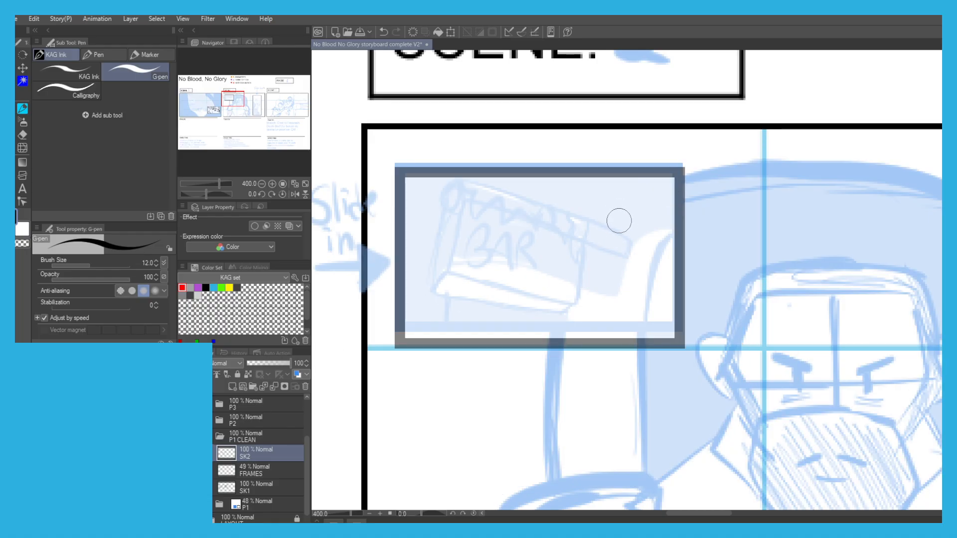
pyautogui.scroll(1, 630, 227)
pyautogui.scroll(-1, 633, 221)
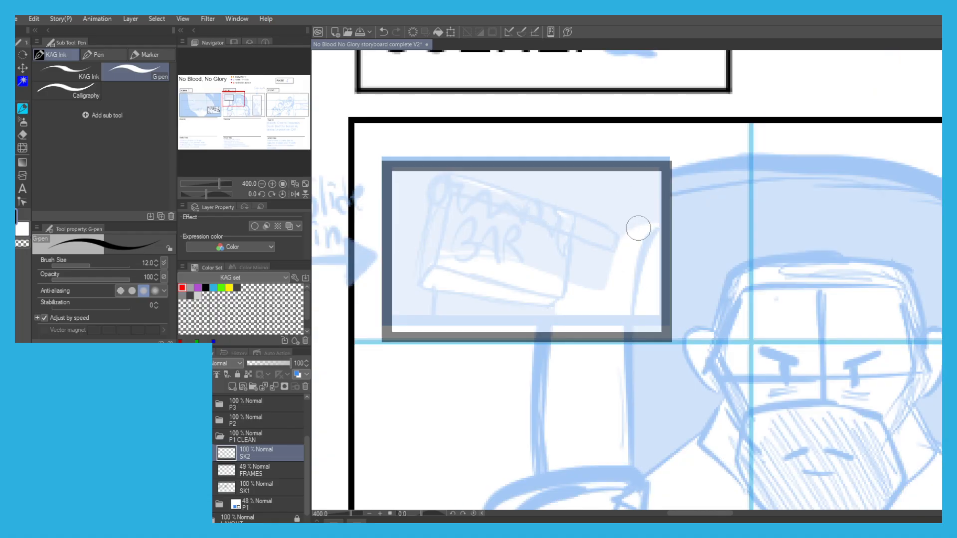
# On the SK2 layer, ink the curved line at the right edge of the bar sign inset, retrying the stroke.
pyautogui.moveTo(655, 228); pyautogui.dragTo(638, 287)
pyautogui.hotkey('ctrl', 'z')
pyautogui.hotkey('ctrl', 'z')
pyautogui.moveTo(663, 228); pyautogui.dragTo(637, 326)
pyautogui.hotkey('ctrl', 'z')
pyautogui.moveTo(660, 232); pyautogui.dragTo(637, 326)
pyautogui.hotkey('ctrl', 'z')
# Ink the short board end projecting from behind the right side of the BAR sign.
pyautogui.hotkey('ctrl', 'z')
pyautogui.moveTo(657, 227)
pyautogui.mouseDown()
pyautogui.moveTo(618, 342)
pyautogui.moveTo(641, 249)
pyautogui.moveTo(627, 333)
pyautogui.mouseUp()
pyautogui.hotkey('ctrl', 'z')
pyautogui.hotkey('ctrl', 'z')
pyautogui.moveTo(615, 226)
pyautogui.mouseDown()
pyautogui.moveTo(607, 250)
pyautogui.moveTo(617, 236)
pyautogui.moveTo(612, 229)
pyautogui.moveTo(605, 250)
pyautogui.moveTo(583, 243)
pyautogui.moveTo(585, 227)
pyautogui.moveTo(573, 218)
pyautogui.moveTo(613, 228)
pyautogui.mouseUp()
pyautogui.hotkey('ctrl', 'z')
pyautogui.hotkey('ctrl', 'z')
pyautogui.hotkey('ctrl', 'z')
pyautogui.hotkey('ctrl', 'z')
pyautogui.moveTo(613, 228); pyautogui.dragTo(585, 216)
# Ink the BAR sign's slanted top edge and the jagged dripping trim hanging beneath it, up to the projecting board end.
pyautogui.scroll(3, 453, 182)
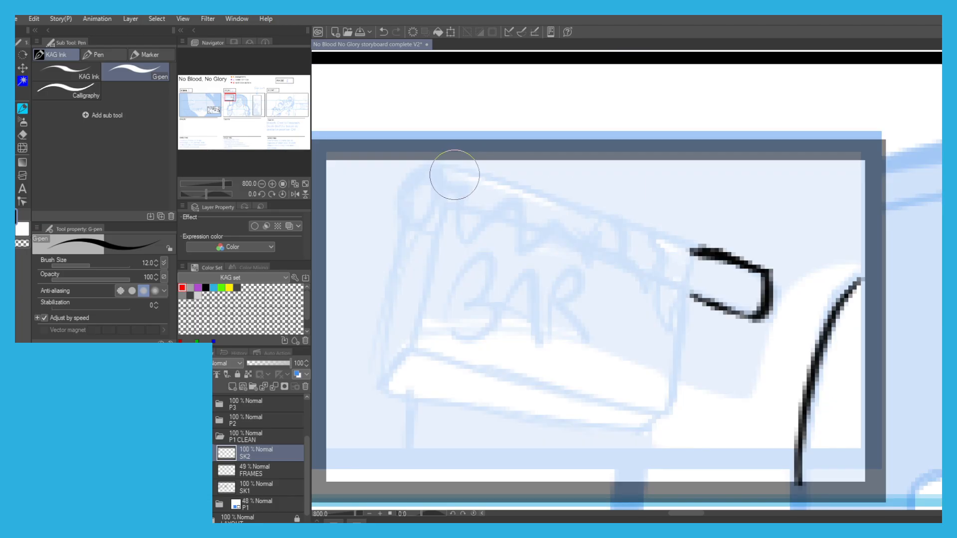
pyautogui.moveTo(441, 166)
pyautogui.mouseDown()
pyautogui.moveTo(455, 183)
pyautogui.moveTo(460, 238)
pyautogui.mouseUp()
pyautogui.moveTo(442, 166); pyautogui.dragTo(522, 185)
pyautogui.hotkey('ctrl', 'z')
pyautogui.moveTo(441, 166)
pyautogui.mouseDown()
pyautogui.moveTo(592, 210)
pyautogui.moveTo(585, 263)
pyautogui.moveTo(559, 225)
pyautogui.moveTo(526, 254)
pyautogui.moveTo(532, 228)
pyautogui.moveTo(523, 251)
pyautogui.moveTo(511, 198)
pyautogui.moveTo(458, 234)
pyautogui.mouseUp()
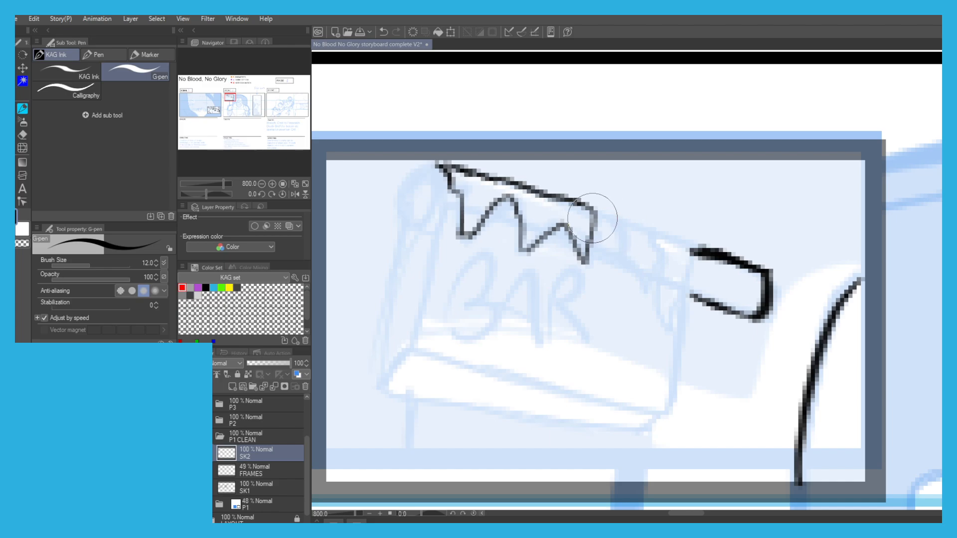
pyautogui.moveTo(602, 213)
pyautogui.mouseDown()
pyautogui.moveTo(631, 225)
pyautogui.moveTo(623, 252)
pyautogui.moveTo(637, 299)
pyautogui.moveTo(653, 280)
pyautogui.mouseUp()
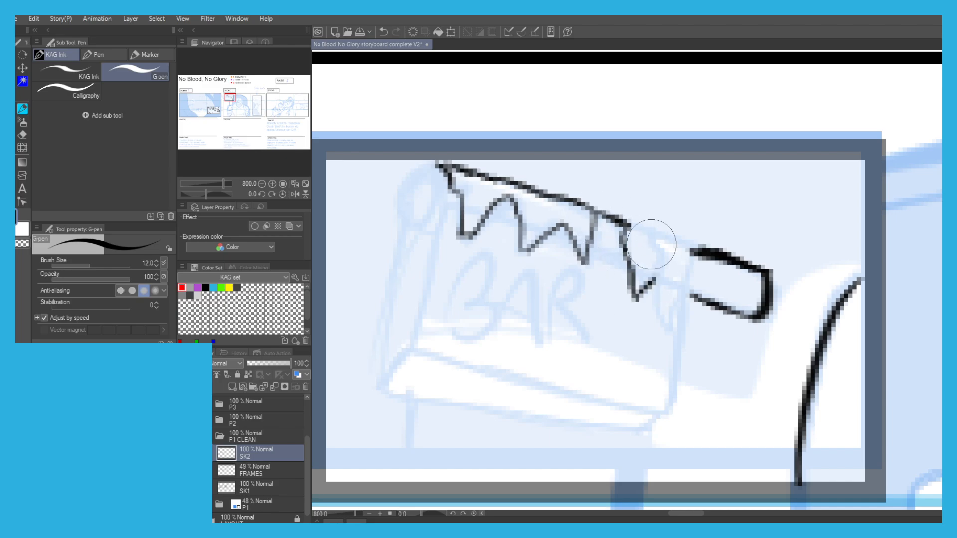
pyautogui.moveTo(631, 223)
pyautogui.mouseDown()
pyautogui.moveTo(692, 253)
pyautogui.moveTo(664, 323)
pyautogui.moveTo(651, 283)
pyautogui.moveTo(658, 244)
pyautogui.mouseUp()
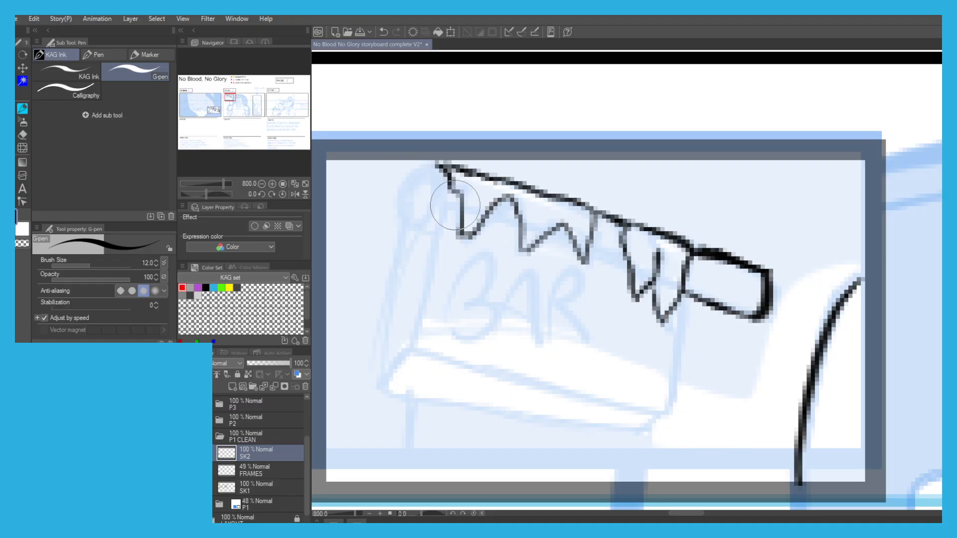
pyautogui.moveTo(424, 169)
pyautogui.mouseDown()
pyautogui.moveTo(443, 168)
pyautogui.moveTo(440, 191)
pyautogui.moveTo(415, 214)
pyautogui.moveTo(411, 170)
pyautogui.moveTo(425, 168)
pyautogui.mouseUp()
pyautogui.moveTo(438, 204); pyautogui.dragTo(454, 210)
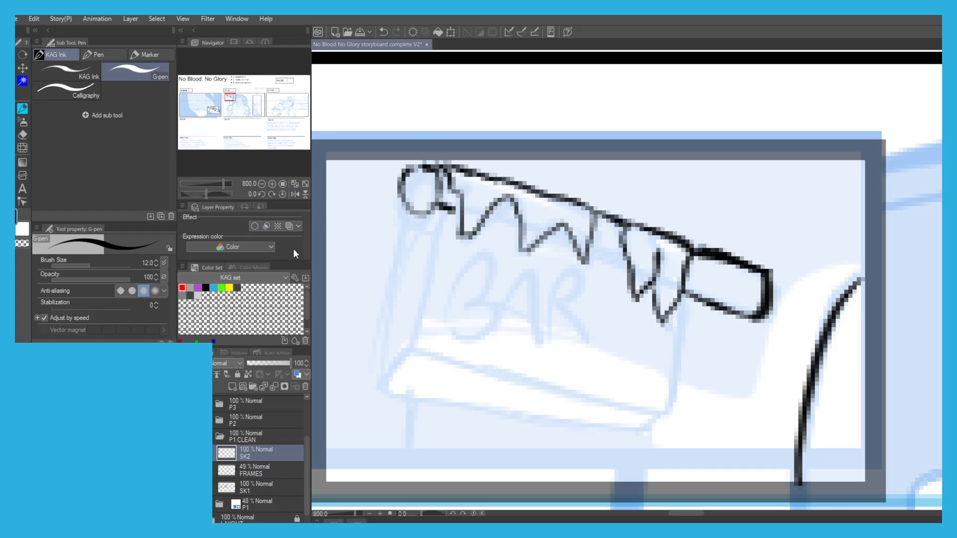
pyautogui.moveTo(414, 209)
pyautogui.mouseDown()
pyautogui.moveTo(406, 182)
pyautogui.moveTo(428, 201)
pyautogui.moveTo(423, 186)
pyautogui.mouseUp()
# Ink the BAR sign's right edge and the long lower edge of its front face, retrying strokes as needed.
pyautogui.press('c')
pyautogui.moveTo(683, 293); pyautogui.dragTo(673, 359)
pyautogui.press('c')
pyautogui.moveTo(676, 301)
pyautogui.mouseDown()
pyautogui.moveTo(679, 293)
pyautogui.moveTo(670, 384)
pyautogui.mouseUp()
pyautogui.hotkey('ctrl', 'z')
pyautogui.press('c')
pyautogui.moveTo(679, 294)
pyautogui.mouseDown()
pyautogui.moveTo(668, 409)
pyautogui.moveTo(549, 387)
pyautogui.mouseUp()
pyautogui.moveTo(603, 399); pyautogui.dragTo(405, 336)
pyautogui.hotkey('ctrl', 'z')
pyautogui.moveTo(667, 411)
pyautogui.mouseDown()
pyautogui.moveTo(491, 380)
pyautogui.moveTo(421, 350)
pyautogui.moveTo(602, 391)
pyautogui.moveTo(412, 352)
pyautogui.mouseUp()
pyautogui.hotkey('ctrl', 'z')
# Ink the left edge of the BAR sign's front face and outline the slanted underside below it.
pyautogui.moveTo(433, 212)
pyautogui.mouseDown()
pyautogui.moveTo(421, 366)
pyautogui.moveTo(438, 206)
pyautogui.moveTo(418, 352)
pyautogui.moveTo(380, 387)
pyautogui.moveTo(418, 356)
pyautogui.mouseUp()
pyautogui.hotkey('ctrl', 'z')
pyautogui.moveTo(666, 418)
pyautogui.mouseDown()
pyautogui.moveTo(619, 440)
pyautogui.moveTo(634, 434)
pyautogui.moveTo(614, 437)
pyautogui.moveTo(438, 388)
pyautogui.mouseUp()
pyautogui.hotkey('ctrl', 'z')
pyautogui.hotkey('ctrl', 'z')
pyautogui.hotkey('ctrl', 'z')
pyautogui.moveTo(618, 437)
pyautogui.mouseDown()
pyautogui.moveTo(389, 381)
pyautogui.moveTo(482, 399)
pyautogui.moveTo(379, 386)
pyautogui.mouseUp()
pyautogui.hotkey('ctrl', 'z')
pyautogui.hotkey('ctrl', 'z')
pyautogui.moveTo(431, 212)
pyautogui.mouseDown()
pyautogui.moveTo(397, 253)
pyautogui.moveTo(417, 229)
pyautogui.mouseUp()
pyautogui.hotkey('ctrl', 'z')
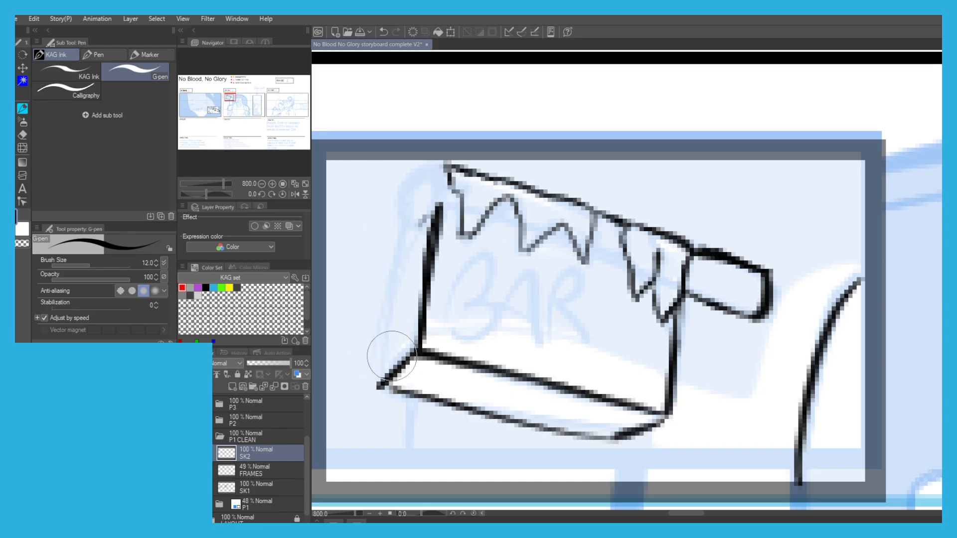
# Ink the BAR sign's narrow left side with a thick round post end, plus the line running behind the jagged trim.
pyautogui.moveTo(380, 381)
pyautogui.mouseDown()
pyautogui.moveTo(417, 165)
pyautogui.moveTo(397, 222)
pyautogui.moveTo(423, 172)
pyautogui.mouseUp()
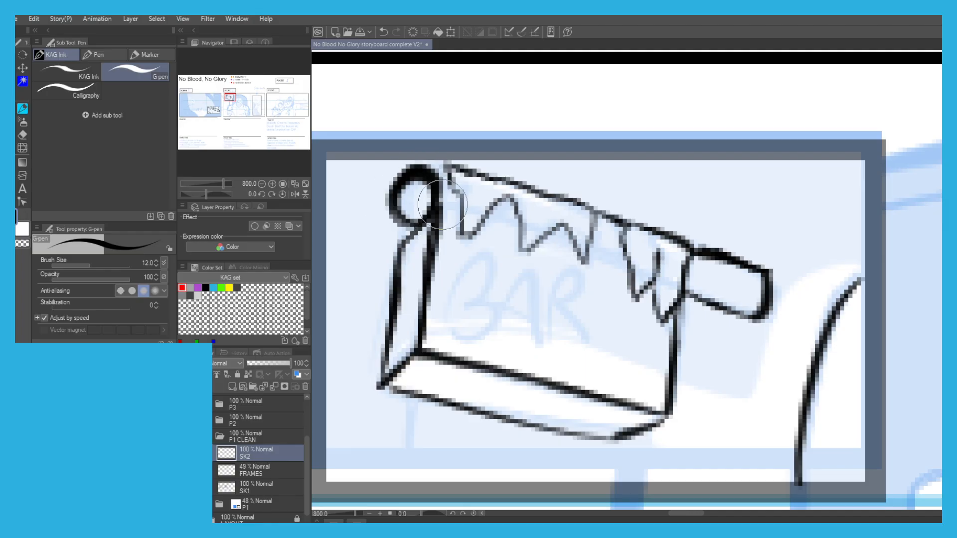
pyautogui.moveTo(441, 204); pyautogui.dragTo(469, 214)
pyautogui.moveTo(431, 168)
pyautogui.mouseDown()
pyautogui.moveTo(445, 169)
pyautogui.moveTo(431, 165)
pyautogui.mouseUp()
pyautogui.hotkey('ctrl', 'z')
pyautogui.hotkey('ctrl', 'z')
pyautogui.moveTo(441, 207); pyautogui.dragTo(629, 269)
pyautogui.hotkey('ctrl', 'z')
pyautogui.moveTo(396, 218); pyautogui.dragTo(414, 222)
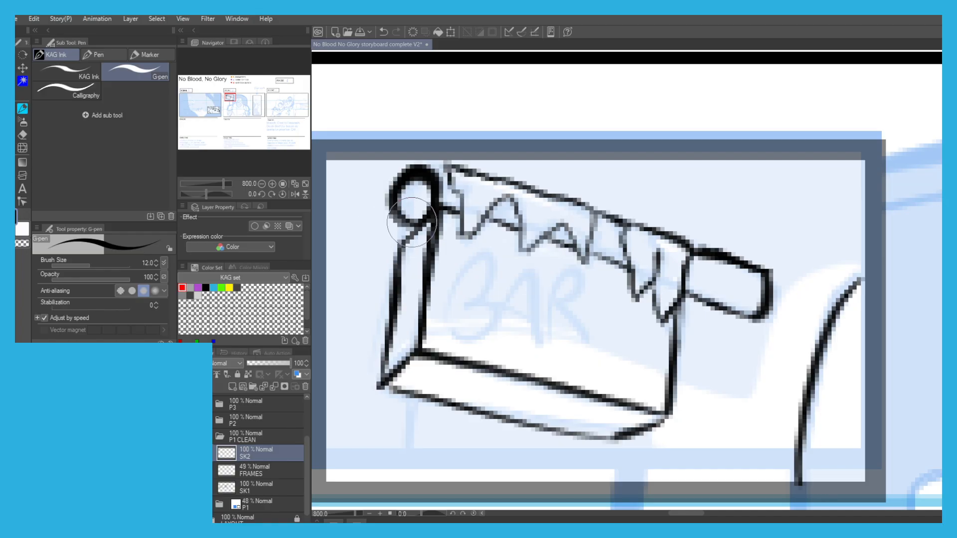
pyautogui.moveTo(413, 168)
pyautogui.mouseDown()
pyautogui.moveTo(446, 171)
pyautogui.moveTo(401, 248)
pyautogui.mouseUp()
# Ink the letters BAR across the front face of the sign.
pyautogui.scroll(-4, 393, 229)
pyautogui.scroll(-1, 355, 237)
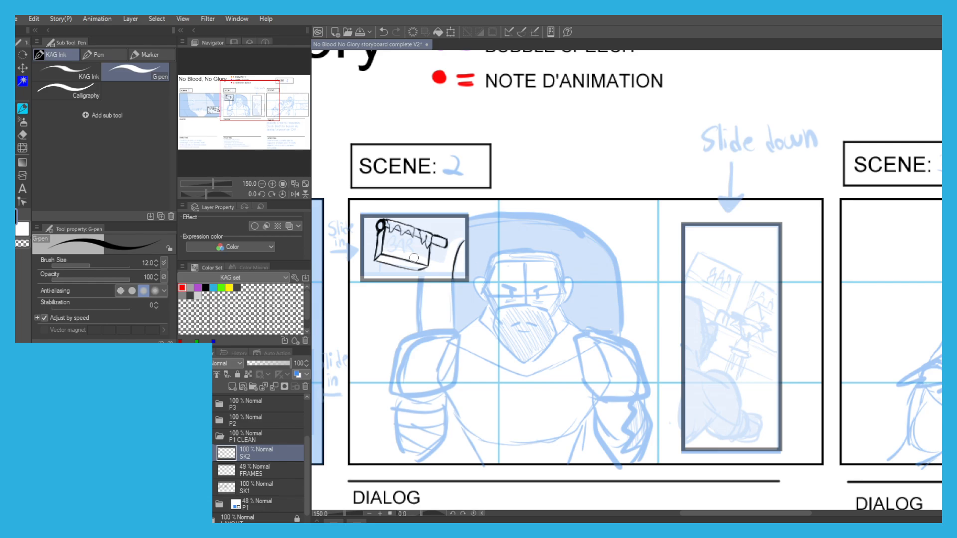
pyautogui.scroll(4, 373, 234)
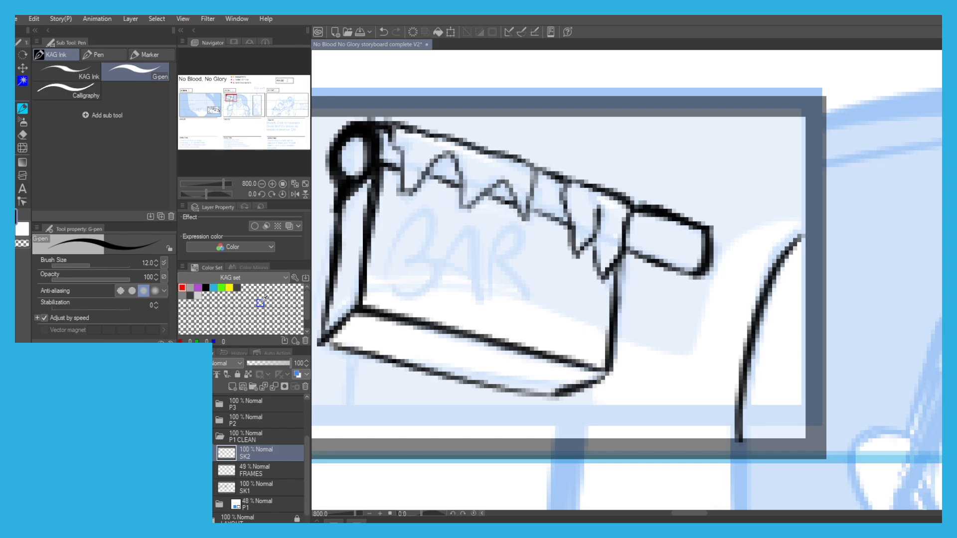
pyautogui.moveTo(439, 205); pyautogui.dragTo(419, 246)
pyautogui.hotkey('ctrl', 'z')
pyautogui.hotkey('ctrl', 'z')
pyautogui.moveTo(391, 278)
pyautogui.mouseDown()
pyautogui.moveTo(425, 216)
pyautogui.moveTo(418, 261)
pyautogui.moveTo(393, 285)
pyautogui.moveTo(474, 295)
pyautogui.moveTo(498, 229)
pyautogui.moveTo(534, 319)
pyautogui.mouseUp()
pyautogui.scroll(-4, 339, 219)
# In scene 2's tall inset, ink the back of the foreground man's head, his collar curve, neck and upper shoulder line.
pyautogui.moveTo(339, 223); pyautogui.dragTo(386, 201)
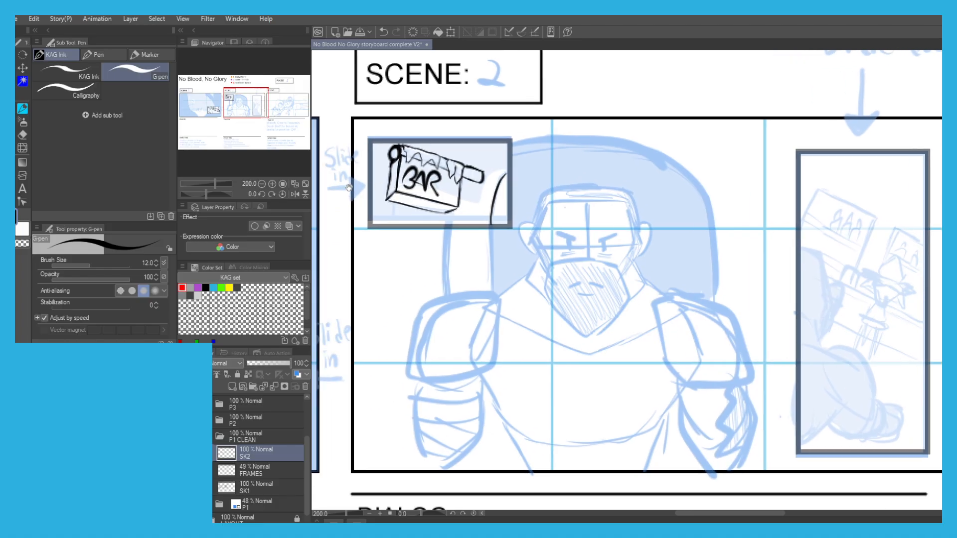
pyautogui.moveTo(480, 221); pyautogui.dragTo(360, 189)
pyautogui.moveTo(397, 161); pyautogui.dragTo(414, 162)
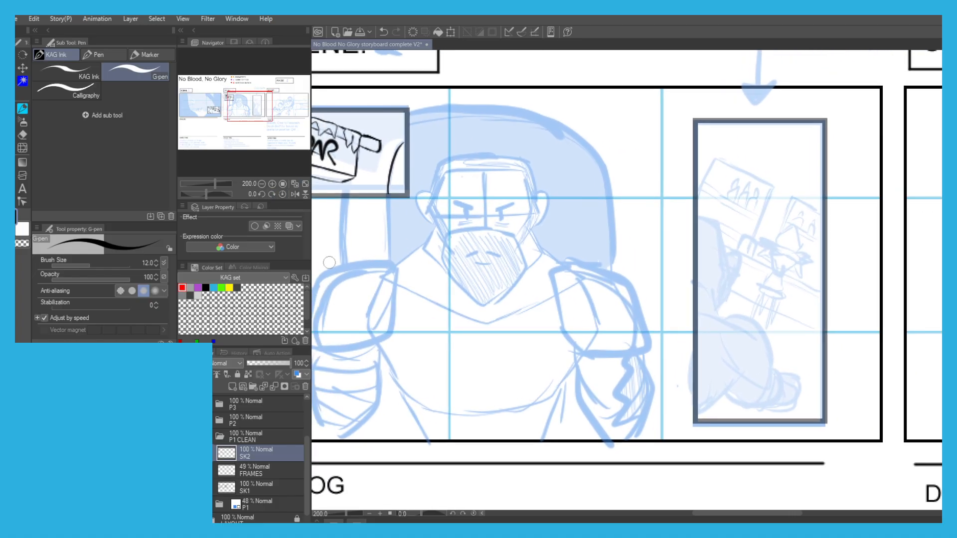
pyautogui.moveTo(689, 215); pyautogui.dragTo(645, 197)
pyautogui.scroll(2, 671, 232)
pyautogui.moveTo(613, 162)
pyautogui.mouseDown()
pyautogui.moveTo(655, 170)
pyautogui.moveTo(622, 155)
pyautogui.moveTo(656, 176)
pyautogui.moveTo(673, 257)
pyautogui.moveTo(647, 317)
pyautogui.mouseUp()
pyautogui.hotkey('ctrl', 'z')
pyautogui.hotkey('ctrl', 'z')
pyautogui.hotkey('ctrl', 'z')
pyautogui.hotkey('ctrl', 'z')
pyautogui.moveTo(605, 285)
pyautogui.mouseDown()
pyautogui.moveTo(642, 307)
pyautogui.moveTo(655, 348)
pyautogui.moveTo(631, 290)
pyautogui.moveTo(660, 315)
pyautogui.moveTo(615, 305)
pyautogui.mouseUp()
pyautogui.hotkey('ctrl', 'z')
pyautogui.moveTo(615, 305); pyautogui.dragTo(651, 312)
pyautogui.moveTo(598, 257); pyautogui.dragTo(594, 195)
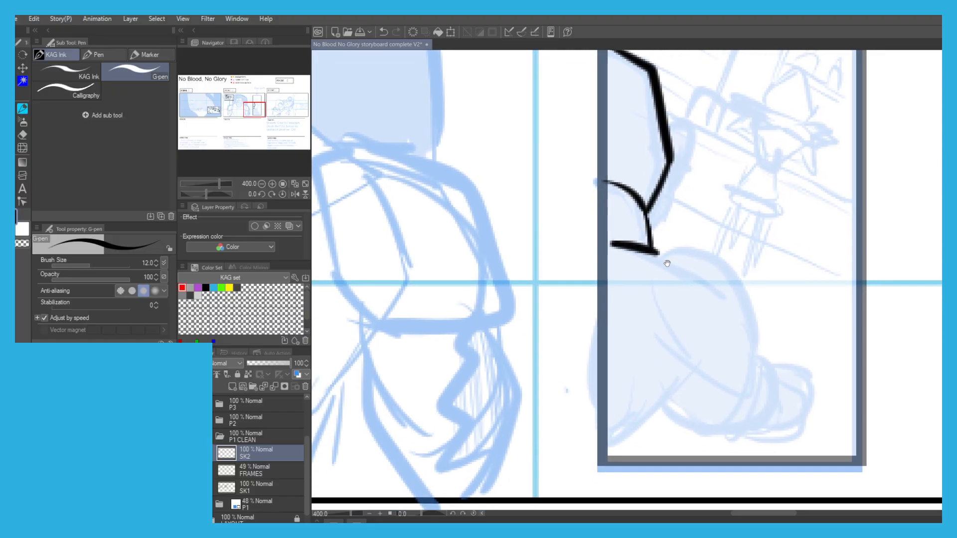
# Ink the foreground man's rounded shoulder pad and the curved body line running down to the inset's lower left corner.
pyautogui.hotkey('ctrl', 'z')
pyautogui.moveTo(656, 251)
pyautogui.mouseDown()
pyautogui.moveTo(660, 334)
pyautogui.moveTo(657, 253)
pyautogui.moveTo(700, 243)
pyautogui.moveTo(746, 291)
pyautogui.moveTo(740, 268)
pyautogui.moveTo(759, 346)
pyautogui.moveTo(756, 381)
pyautogui.moveTo(687, 375)
pyautogui.moveTo(651, 314)
pyautogui.mouseUp()
pyautogui.hotkey('ctrl', 'z')
pyautogui.hotkey('ctrl', 'z')
pyautogui.hotkey('ctrl', 'z')
pyautogui.moveTo(704, 378)
pyautogui.mouseDown()
pyautogui.moveTo(683, 370)
pyautogui.moveTo(656, 333)
pyautogui.moveTo(668, 353)
pyautogui.moveTo(651, 216)
pyautogui.mouseUp()
pyautogui.hotkey('ctrl', 'z')
pyautogui.moveTo(696, 331); pyautogui.dragTo(630, 399)
pyautogui.hotkey('ctrl', 'z')
pyautogui.hotkey('ctrl', 'z')
pyautogui.moveTo(703, 324); pyautogui.dragTo(623, 405)
pyautogui.hotkey('ctrl', 'z')
pyautogui.scroll(-2, 596, 175)
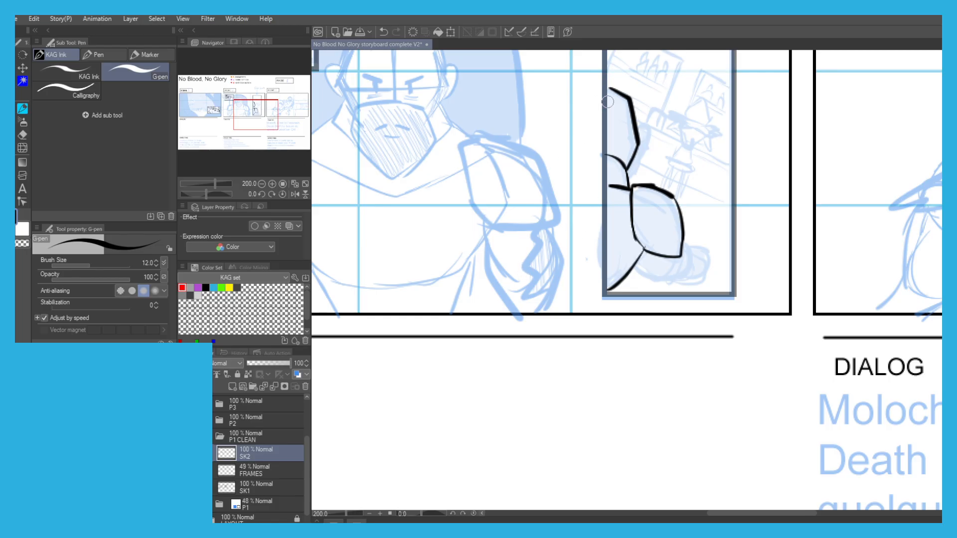
# Ink the ear on the side of the foreground man's head.
pyautogui.moveTo(555, 135); pyautogui.dragTo(514, 145)
pyautogui.scroll(4, 568, 152)
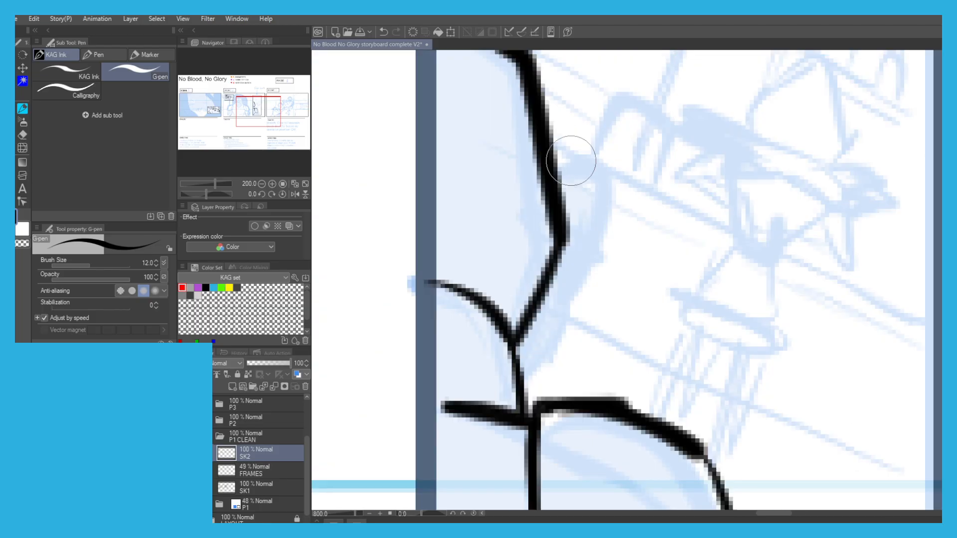
pyautogui.moveTo(566, 181)
pyautogui.mouseDown()
pyautogui.moveTo(586, 180)
pyautogui.moveTo(607, 200)
pyautogui.moveTo(575, 273)
pyautogui.moveTo(542, 303)
pyautogui.mouseUp()
pyautogui.scroll(-5, 542, 302)
pyautogui.scroll(3, 568, 282)
# Ink the foreground man's forearm below the shoulder pad, with curved bands at the wrist.
pyautogui.moveTo(562, 254); pyautogui.dragTo(570, 283)
pyautogui.hotkey('ctrl', 'z')
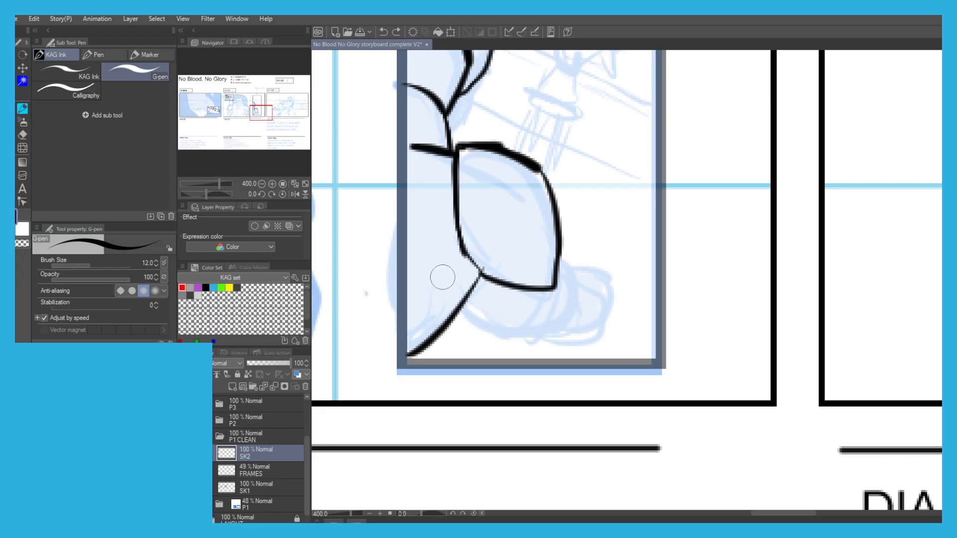
pyautogui.moveTo(562, 254)
pyautogui.mouseDown()
pyautogui.moveTo(573, 288)
pyautogui.moveTo(554, 326)
pyautogui.moveTo(487, 329)
pyautogui.moveTo(462, 311)
pyautogui.moveTo(506, 333)
pyautogui.mouseUp()
pyautogui.hotkey('ctrl', 'z')
pyautogui.moveTo(543, 290); pyautogui.dragTo(514, 329)
pyautogui.moveTo(554, 289)
pyautogui.mouseDown()
pyautogui.moveTo(549, 325)
pyautogui.moveTo(562, 260)
pyautogui.moveTo(577, 272)
pyautogui.moveTo(550, 309)
pyautogui.mouseUp()
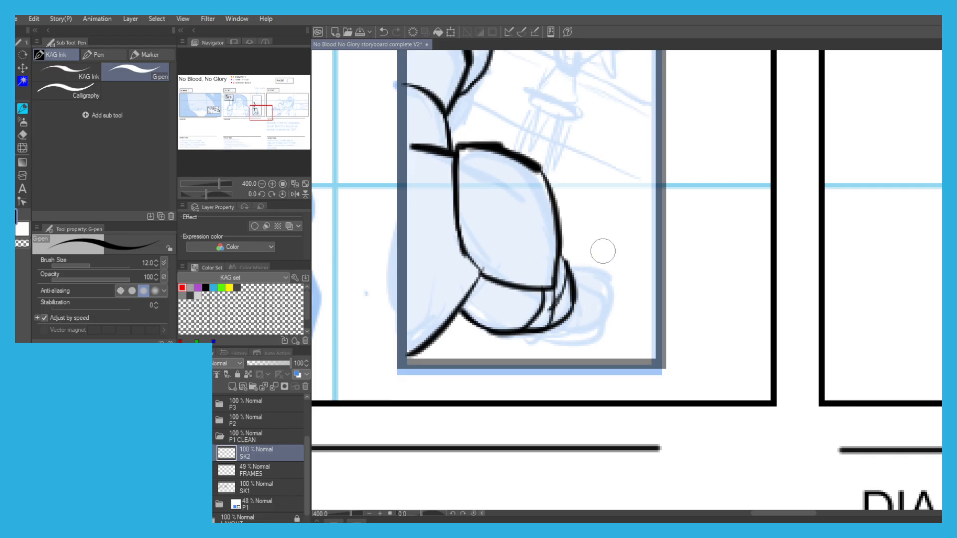
pyautogui.scroll(5, 561, 267)
pyautogui.moveTo(557, 252); pyautogui.dragTo(691, 292)
pyautogui.hotkey('ctrl', 'z')
pyautogui.scroll(-2, 634, 231)
pyautogui.moveTo(622, 250)
pyautogui.mouseDown()
pyautogui.moveTo(655, 260)
pyautogui.moveTo(667, 284)
pyautogui.moveTo(632, 301)
pyautogui.mouseUp()
pyautogui.hotkey('ctrl', 'z')
pyautogui.hotkey('ctrl', 'z')
pyautogui.hotkey('ctrl', 'z')
# Ink the foreground man's fist beyond the wrist bands, including the small curled thumb on top.
pyautogui.scroll(-5, 514, 189)
pyautogui.moveTo(434, 146)
pyautogui.mouseDown()
pyautogui.moveTo(496, 188)
pyautogui.moveTo(545, 195)
pyautogui.mouseUp()
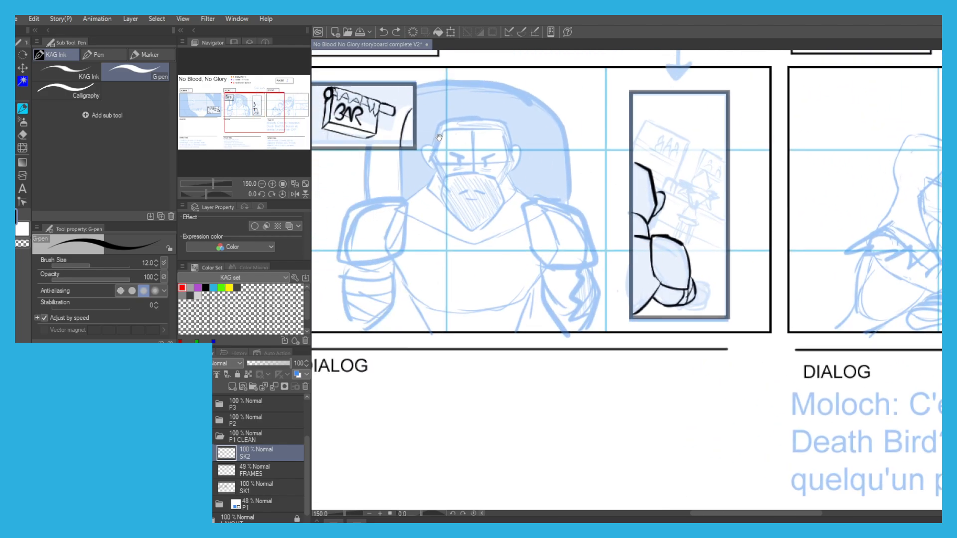
pyautogui.scroll(3, 698, 290)
pyautogui.moveTo(682, 264)
pyautogui.mouseDown()
pyautogui.moveTo(708, 264)
pyautogui.moveTo(725, 293)
pyautogui.moveTo(701, 326)
pyautogui.moveTo(676, 327)
pyautogui.mouseUp()
pyautogui.hotkey('ctrl', 'z')
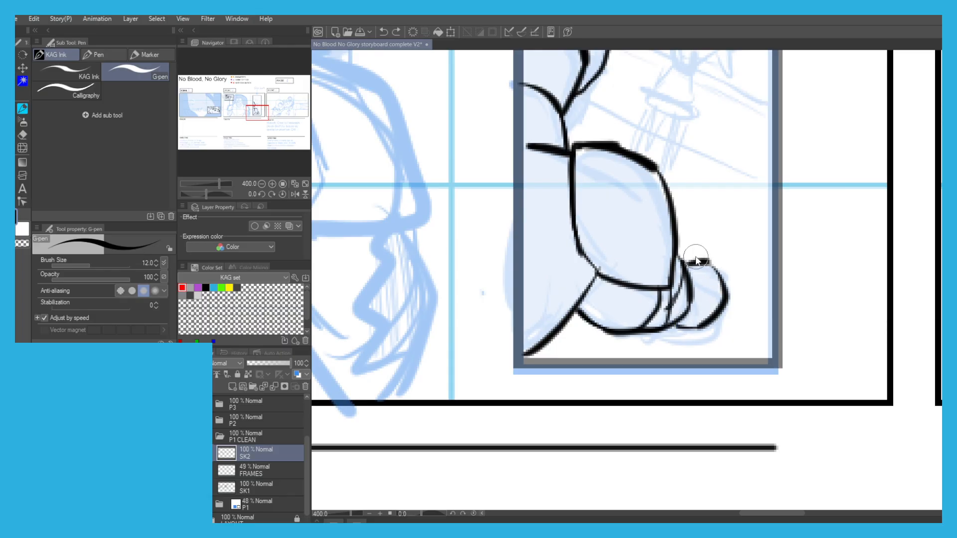
pyautogui.hotkey('ctrl', 'z')
pyautogui.hotkey('ctrl', 'z')
pyautogui.moveTo(696, 288)
pyautogui.mouseDown()
pyautogui.moveTo(711, 264)
pyautogui.moveTo(704, 276)
pyautogui.moveTo(726, 285)
pyautogui.moveTo(721, 313)
pyautogui.moveTo(672, 329)
pyautogui.mouseUp()
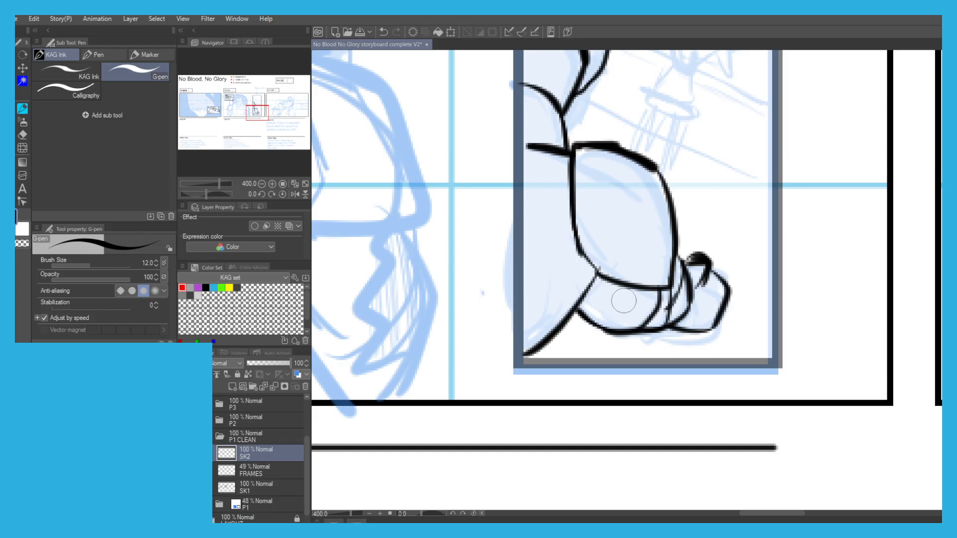
# Fill the back of the foreground man's head with dense slanted hatching for the hair.
pyautogui.scroll(-2, 506, 152)
pyautogui.moveTo(498, 150)
pyautogui.mouseDown()
pyautogui.moveTo(505, 255)
pyautogui.moveTo(541, 284)
pyautogui.mouseUp()
pyautogui.scroll(2, 505, 255)
pyautogui.moveTo(527, 227); pyautogui.dragTo(544, 297)
pyautogui.moveTo(528, 196); pyautogui.dragTo(561, 309)
pyautogui.moveTo(528, 162)
pyautogui.mouseDown()
pyautogui.moveTo(568, 314)
pyautogui.moveTo(583, 299)
pyautogui.moveTo(578, 274)
pyautogui.mouseUp()
pyautogui.moveTo(553, 172); pyautogui.dragTo(578, 269)
pyautogui.moveTo(561, 178); pyautogui.dragTo(587, 256)
pyautogui.scroll(-3, 511, 147)
pyautogui.moveTo(476, 122); pyautogui.dragTo(532, 190)
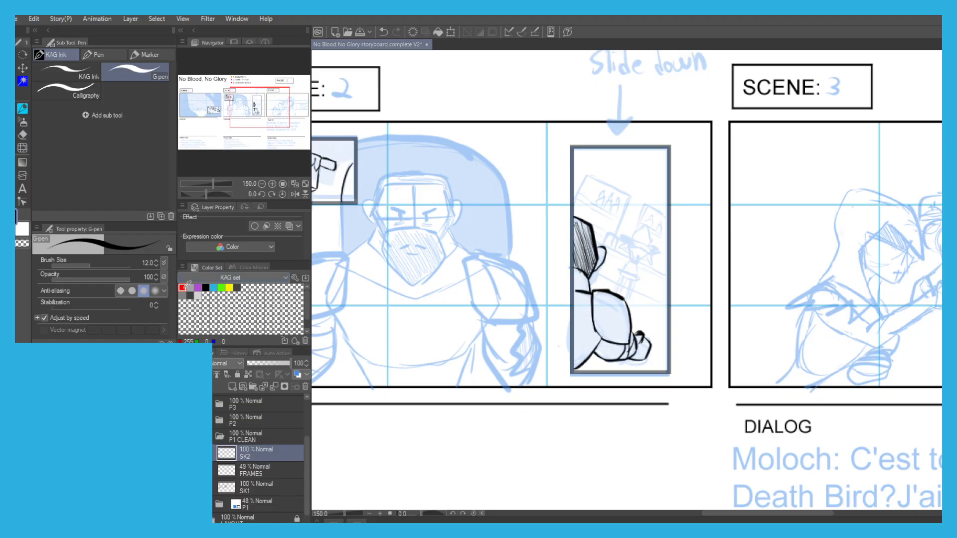
# Set the FRAMES layer's opacity to 61% and make SK2 the drawing layer again.
pyautogui.click(247, 472)
pyautogui.moveTo(274, 363)
pyautogui.mouseDown()
pyautogui.moveTo(297, 366)
pyautogui.moveTo(275, 362)
pyautogui.mouseUp()
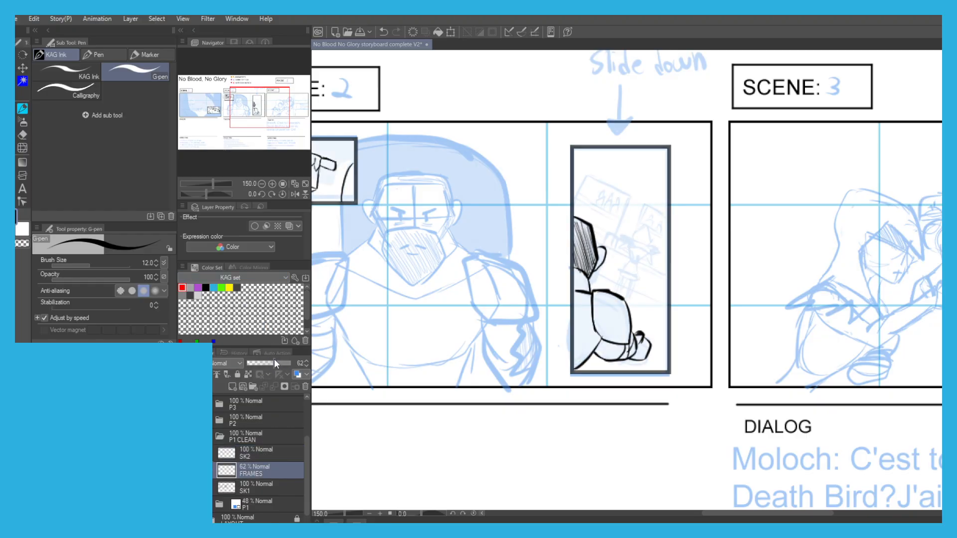
pyautogui.click(251, 457)
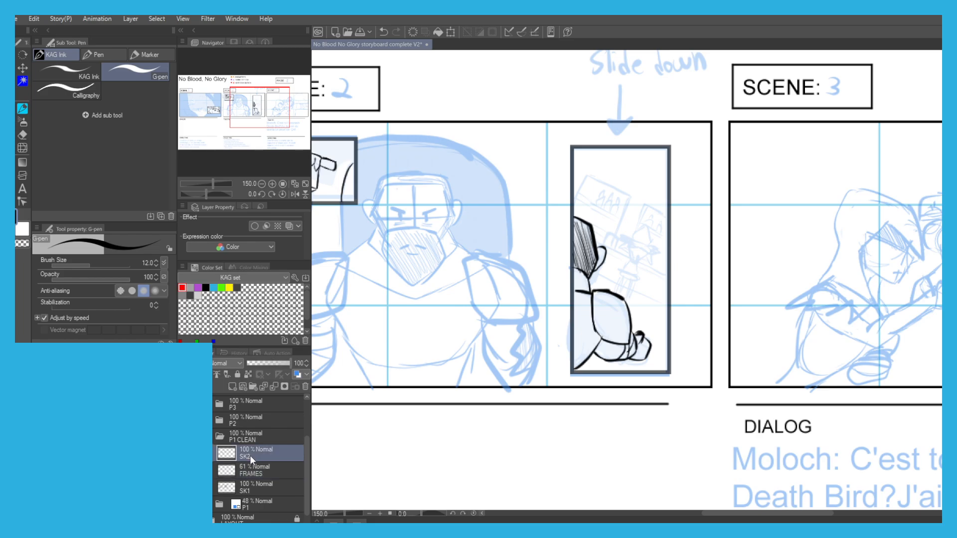
# Ink the lower body of the small figure seated on the stool in the tall inset, retrying the strokes.
pyautogui.scroll(5, 628, 235)
pyautogui.moveTo(619, 199); pyautogui.dragTo(585, 164)
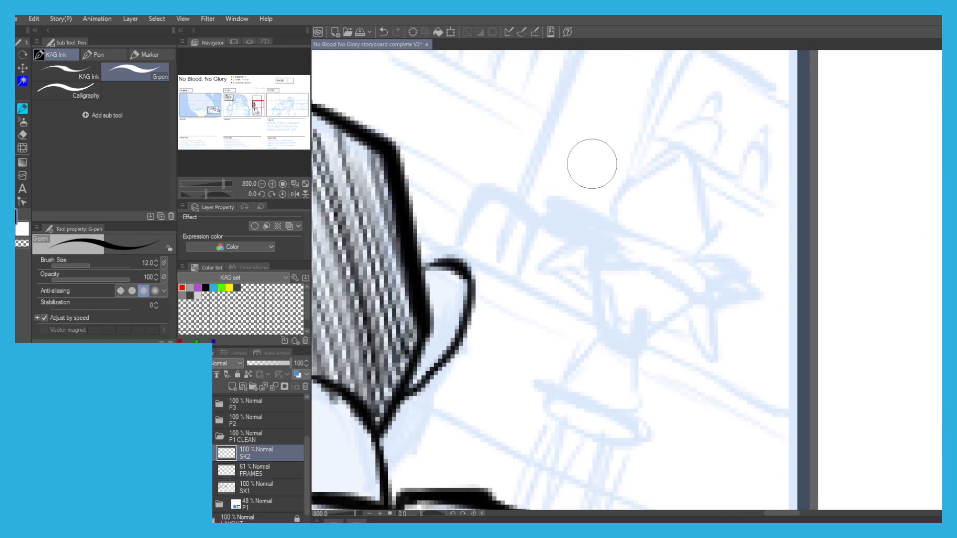
pyautogui.scroll(-2, 599, 210)
pyautogui.moveTo(574, 255)
pyautogui.mouseDown()
pyautogui.moveTo(601, 264)
pyautogui.moveTo(566, 294)
pyautogui.mouseUp()
pyautogui.scroll(2, 601, 264)
pyautogui.hotkey('ctrl', 'z')
pyautogui.hotkey('ctrl', 'z')
pyautogui.moveTo(604, 251)
pyautogui.mouseDown()
pyautogui.moveTo(563, 299)
pyautogui.moveTo(600, 316)
pyautogui.moveTo(647, 314)
pyautogui.moveTo(652, 278)
pyautogui.mouseUp()
pyautogui.hotkey('ctrl', 'z')
pyautogui.hotkey('ctrl', 'z')
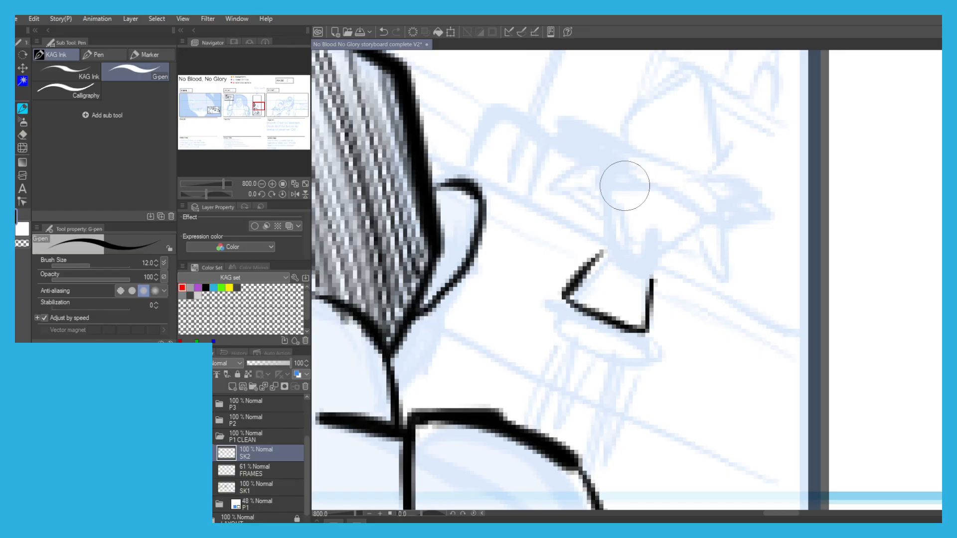
# Ink the torso, shoulder line and bent arm of the small figure seated on the stool, redoing the failed strokes.
pyautogui.moveTo(586, 272); pyautogui.dragTo(604, 252)
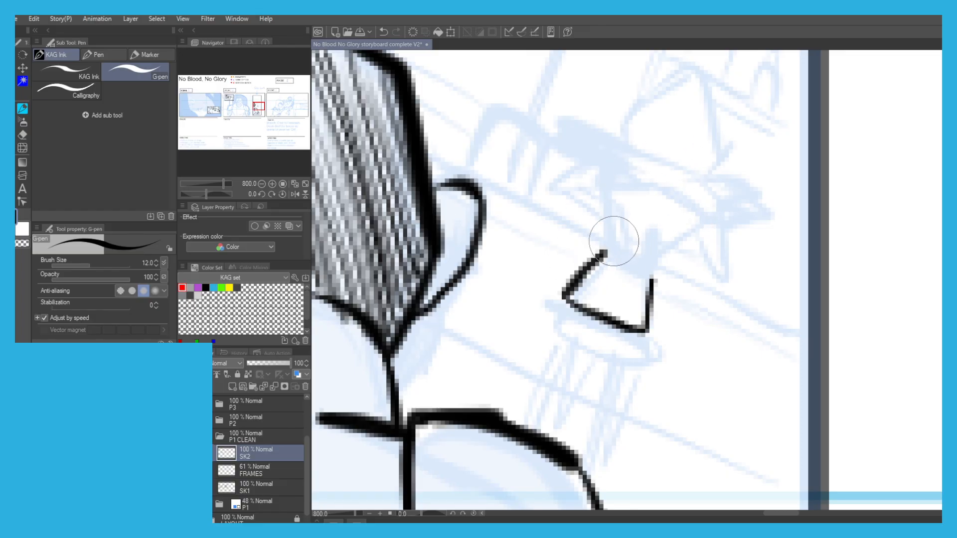
pyautogui.scroll(-1, 588, 239)
pyautogui.scroll(2, 593, 232)
pyautogui.scroll(-1, 575, 299)
pyautogui.moveTo(588, 296)
pyautogui.mouseDown()
pyautogui.moveTo(598, 196)
pyautogui.moveTo(627, 194)
pyautogui.moveTo(692, 230)
pyautogui.moveTo(698, 245)
pyautogui.moveTo(632, 324)
pyautogui.mouseUp()
pyautogui.moveTo(584, 229); pyautogui.dragTo(559, 232)
pyautogui.hotkey('ctrl', 'z')
pyautogui.hotkey('ctrl', 'z')
pyautogui.moveTo(583, 264)
pyautogui.mouseDown()
pyautogui.moveTo(533, 235)
pyautogui.moveTo(585, 198)
pyautogui.moveTo(591, 181)
pyautogui.moveTo(618, 178)
pyautogui.moveTo(575, 167)
pyautogui.mouseUp()
pyautogui.moveTo(569, 175); pyautogui.dragTo(575, 199)
pyautogui.moveTo(576, 168); pyautogui.dragTo(603, 174)
pyautogui.moveTo(606, 164)
pyautogui.mouseDown()
pyautogui.moveTo(545, 228)
pyautogui.moveTo(575, 232)
pyautogui.moveTo(549, 246)
pyautogui.moveTo(609, 267)
pyautogui.mouseUp()
pyautogui.moveTo(579, 234)
pyautogui.mouseDown()
pyautogui.moveTo(604, 240)
pyautogui.moveTo(667, 289)
pyautogui.mouseUp()
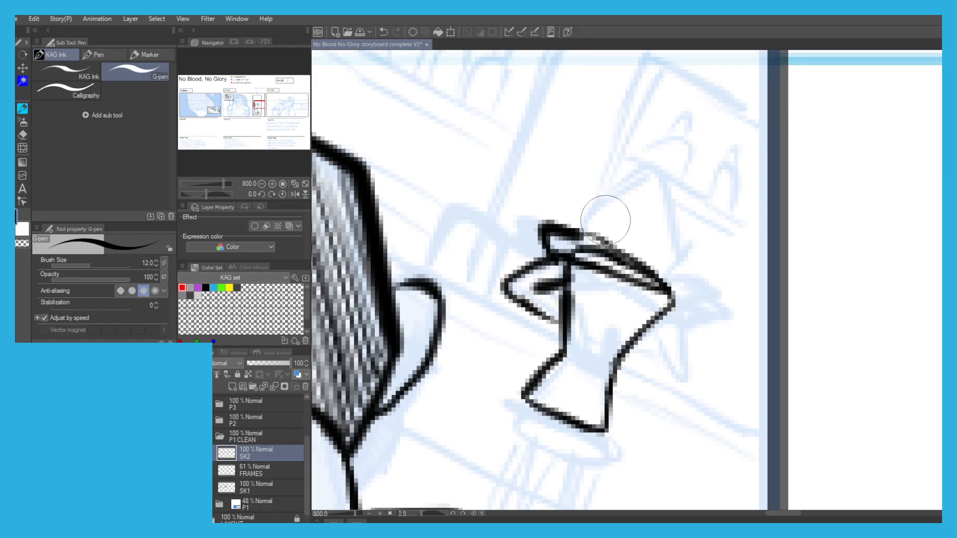
# Ink the small seated figure's pointed head and the other arm hanging beside the torso.
pyautogui.moveTo(582, 224)
pyautogui.mouseDown()
pyautogui.moveTo(630, 181)
pyautogui.moveTo(672, 244)
pyautogui.moveTo(667, 283)
pyautogui.mouseUp()
pyautogui.scroll(-2, 680, 288)
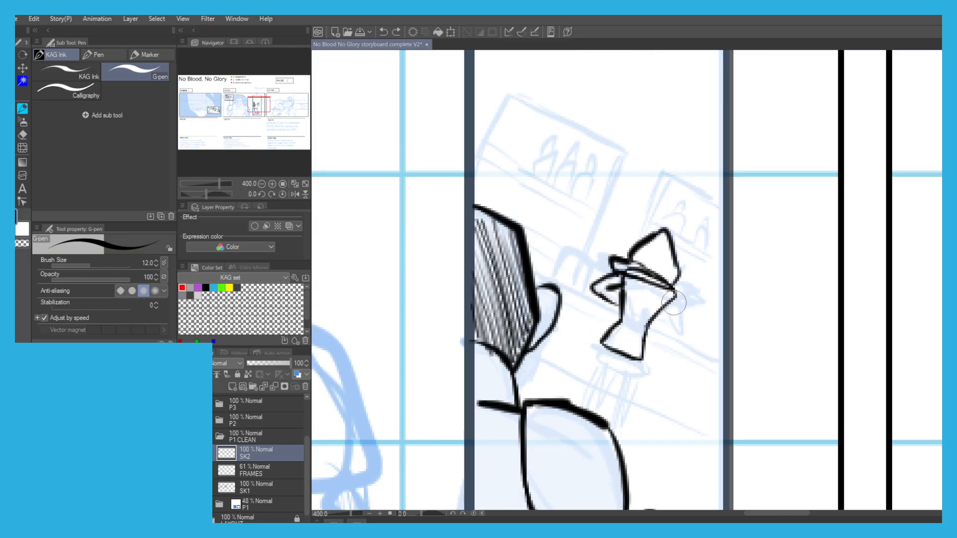
pyautogui.scroll(-2, 616, 248)
pyautogui.scroll(2, 595, 254)
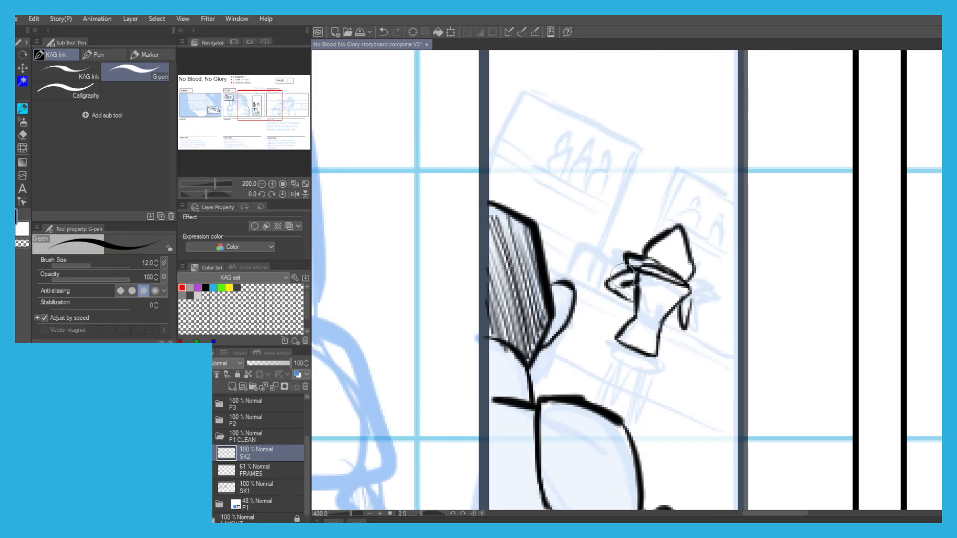
# Ink the double upper edge of the bar counter beside the seated figure, retrying the strokes.
pyautogui.moveTo(589, 275); pyautogui.dragTo(579, 251)
pyautogui.moveTo(622, 292); pyautogui.dragTo(577, 278)
pyautogui.hotkey('ctrl', 'z')
pyautogui.hotkey('ctrl', 'z')
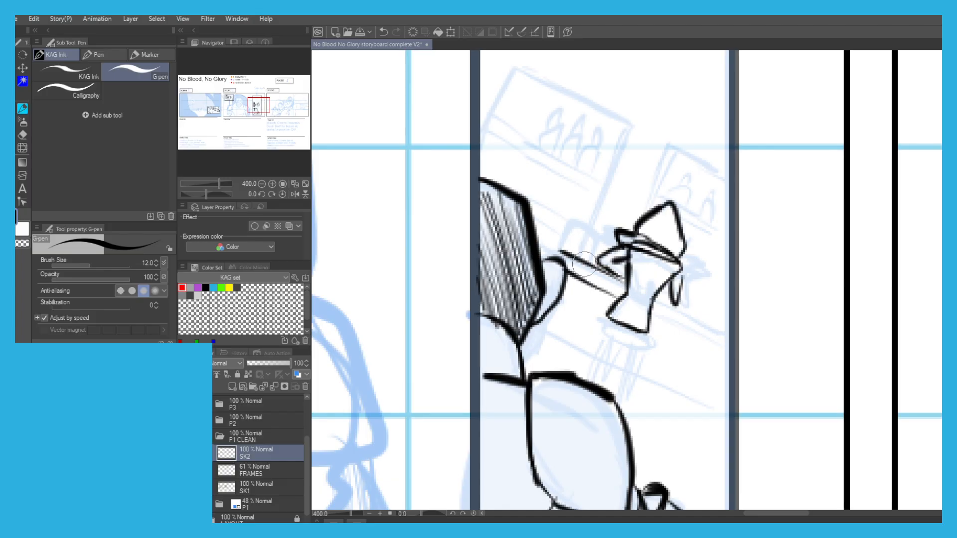
pyautogui.hotkey('ctrl', 'z')
pyautogui.moveTo(622, 277); pyautogui.dragTo(571, 257)
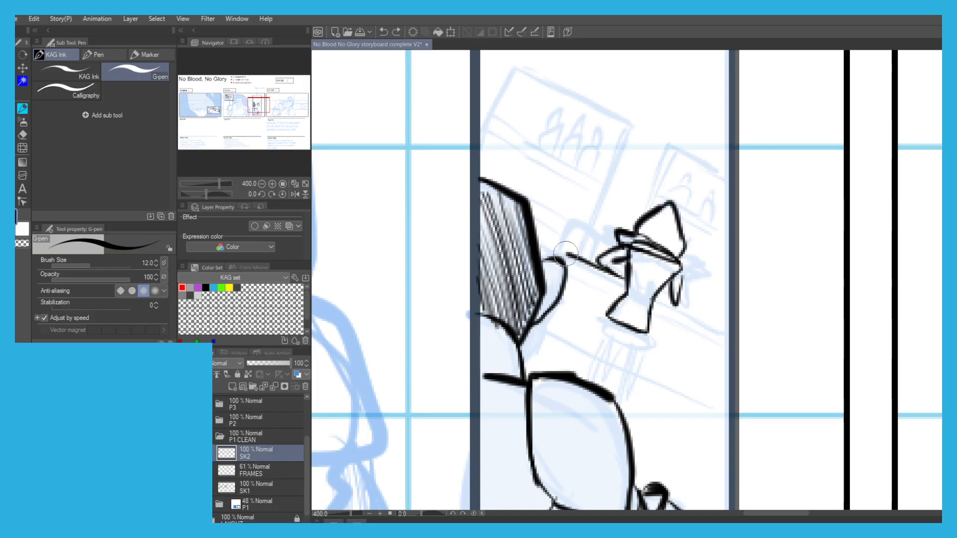
pyautogui.hotkey('ctrl', 'z')
pyautogui.moveTo(623, 279); pyautogui.dragTo(554, 248)
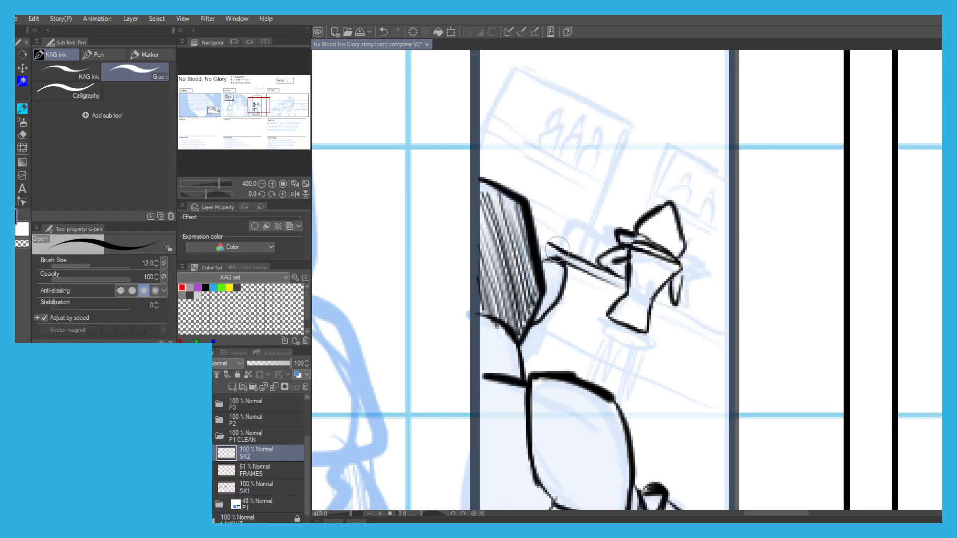
pyautogui.moveTo(661, 300)
pyautogui.mouseDown()
pyautogui.moveTo(717, 330)
pyautogui.moveTo(649, 305)
pyautogui.moveTo(702, 334)
pyautogui.mouseUp()
pyautogui.hotkey('ctrl', 'z')
# Ink the rounded stool seat and its slanted legs beneath the small figure, redoing strokes as needed.
pyautogui.scroll(-2, 560, 168)
pyautogui.moveTo(485, 160); pyautogui.dragTo(510, 185)
pyautogui.scroll(4, 616, 268)
pyautogui.moveTo(667, 308)
pyautogui.mouseDown()
pyautogui.moveTo(617, 288)
pyautogui.moveTo(667, 306)
pyautogui.moveTo(577, 267)
pyautogui.moveTo(677, 312)
pyautogui.moveTo(638, 322)
pyautogui.moveTo(575, 292)
pyautogui.moveTo(560, 271)
pyautogui.moveTo(566, 257)
pyautogui.moveTo(566, 269)
pyautogui.moveTo(578, 263)
pyautogui.moveTo(559, 275)
pyautogui.moveTo(583, 296)
pyautogui.moveTo(566, 263)
pyautogui.mouseUp()
pyautogui.hotkey('ctrl', 'z')
pyautogui.hotkey('ctrl', 'z')
pyautogui.moveTo(583, 300)
pyautogui.mouseDown()
pyautogui.moveTo(564, 364)
pyautogui.moveTo(549, 387)
pyautogui.moveTo(535, 382)
pyautogui.moveTo(559, 327)
pyautogui.moveTo(552, 380)
pyautogui.mouseUp()
pyautogui.hotkey('ctrl', 'z')
pyautogui.moveTo(627, 333)
pyautogui.mouseDown()
pyautogui.moveTo(591, 409)
pyautogui.moveTo(605, 418)
pyautogui.mouseUp()
pyautogui.moveTo(607, 311)
pyautogui.mouseDown()
pyautogui.moveTo(590, 350)
pyautogui.moveTo(610, 302)
pyautogui.moveTo(576, 388)
pyautogui.mouseUp()
pyautogui.hotkey('ctrl', 'z')
pyautogui.hotkey('ctrl', 'z')
pyautogui.moveTo(611, 315)
pyautogui.mouseDown()
pyautogui.moveTo(579, 363)
pyautogui.moveTo(590, 316)
pyautogui.moveTo(619, 328)
pyautogui.moveTo(594, 372)
pyautogui.moveTo(606, 339)
pyautogui.mouseUp()
pyautogui.scroll(-7, 487, 239)
pyautogui.scroll(4, 480, 186)
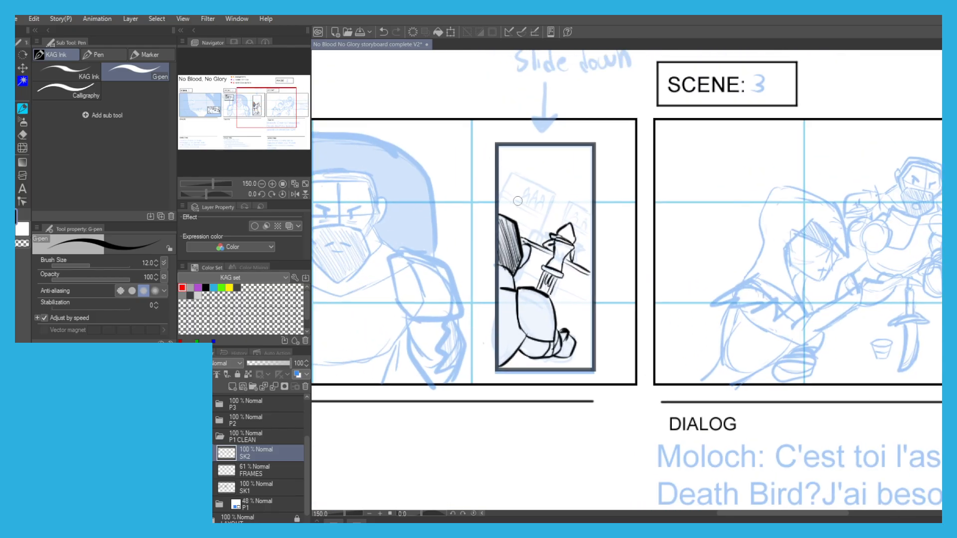
# Ink the slanted lower line of the bar counter behind the stool, retrying the stroke.
pyautogui.moveTo(613, 328); pyautogui.dragTo(551, 302)
pyautogui.hotkey('ctrl', 'z')
pyautogui.moveTo(622, 332)
pyautogui.mouseDown()
pyautogui.moveTo(532, 292)
pyautogui.moveTo(539, 301)
pyautogui.mouseUp()
pyautogui.hotkey('ctrl', 'z')
pyautogui.hotkey('ctrl', 'z')
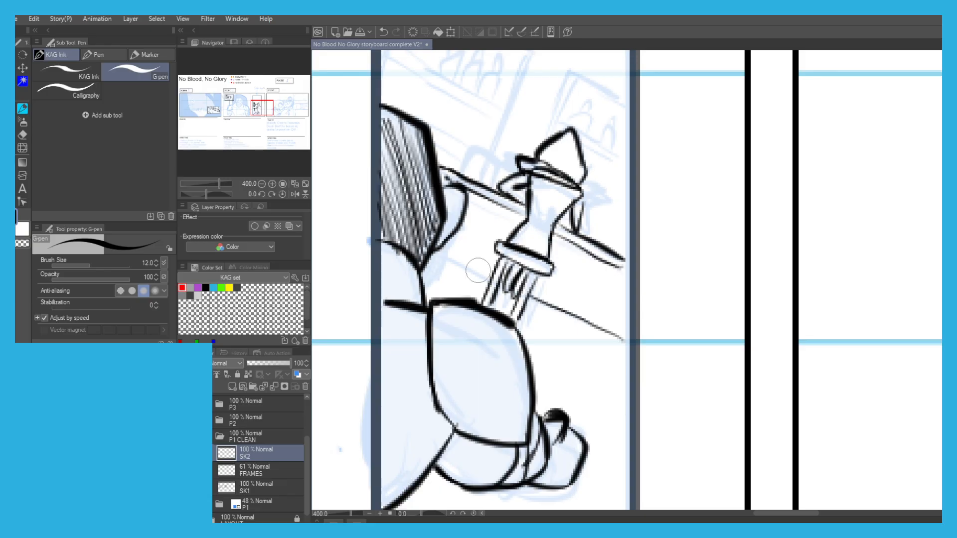
pyautogui.scroll(-5, 474, 274)
pyautogui.scroll(4, 519, 258)
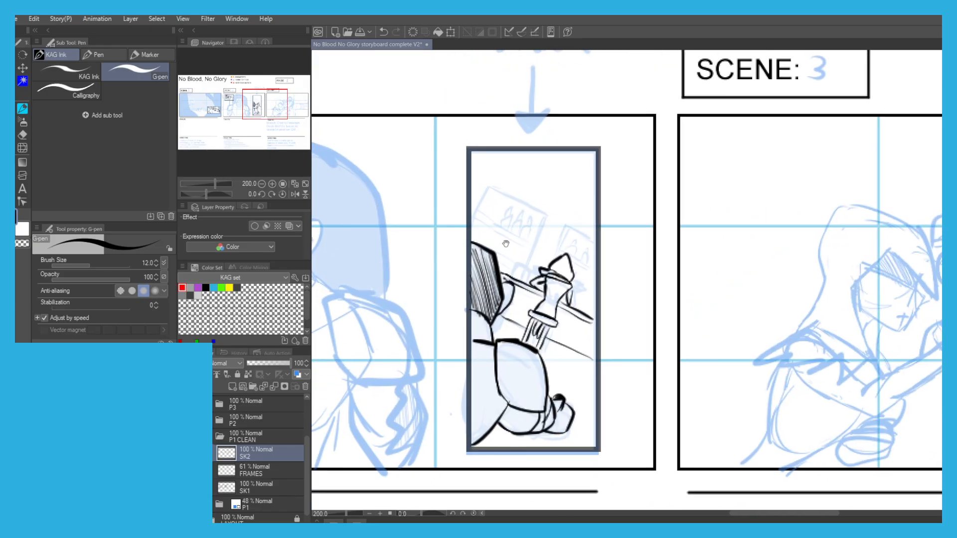
# Ink the outlines of the two tilted shelf units on the wall above the bar in the tall inset.
pyautogui.moveTo(519, 257); pyautogui.dragTo(522, 275)
pyautogui.moveTo(523, 341)
pyautogui.mouseDown()
pyautogui.moveTo(534, 317)
pyautogui.moveTo(554, 312)
pyautogui.moveTo(582, 256)
pyautogui.mouseUp()
pyautogui.hotkey('ctrl', 'z')
pyautogui.hotkey('ctrl', 'z')
pyautogui.moveTo(546, 353)
pyautogui.mouseDown()
pyautogui.moveTo(595, 222)
pyautogui.moveTo(486, 163)
pyautogui.mouseUp()
pyautogui.hotkey('ctrl', 'z')
pyautogui.moveTo(595, 225)
pyautogui.mouseDown()
pyautogui.moveTo(479, 164)
pyautogui.moveTo(443, 242)
pyautogui.moveTo(474, 174)
pyautogui.mouseUp()
pyautogui.hotkey('ctrl', 'z')
pyautogui.hotkey('ctrl', 'z')
pyautogui.moveTo(440, 242)
pyautogui.mouseDown()
pyautogui.moveTo(477, 161)
pyautogui.moveTo(450, 217)
pyautogui.moveTo(476, 166)
pyautogui.moveTo(598, 220)
pyautogui.mouseUp()
pyautogui.moveTo(601, 318)
pyautogui.mouseDown()
pyautogui.moveTo(632, 245)
pyautogui.moveTo(683, 272)
pyautogui.mouseUp()
pyautogui.hotkey('ctrl', 'z')
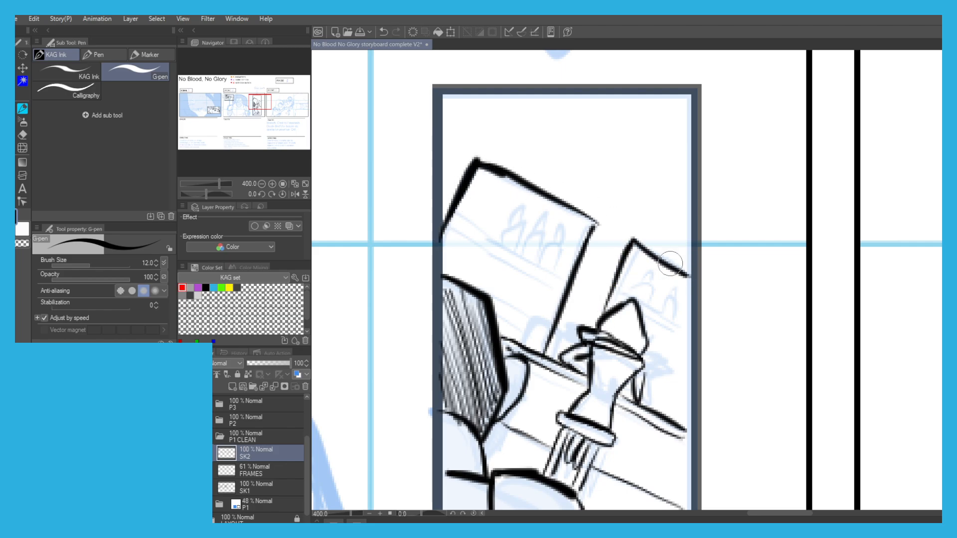
# Ink the two parallel shelf-board lines across the larger shelf unit behind the foreground man.
pyautogui.moveTo(455, 216); pyautogui.dragTo(532, 260)
pyautogui.hotkey('ctrl', 'z')
pyautogui.hotkey('ctrl', 'z')
pyautogui.moveTo(455, 216); pyautogui.dragTo(547, 272)
pyautogui.hotkey('ctrl', 'z')
pyautogui.moveTo(447, 217); pyautogui.dragTo(568, 281)
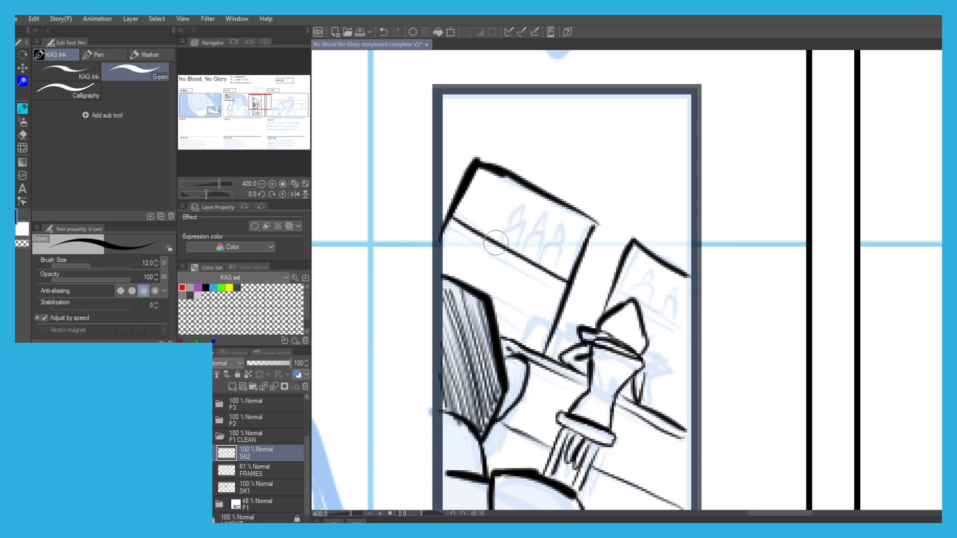
pyautogui.moveTo(452, 231); pyautogui.dragTo(558, 293)
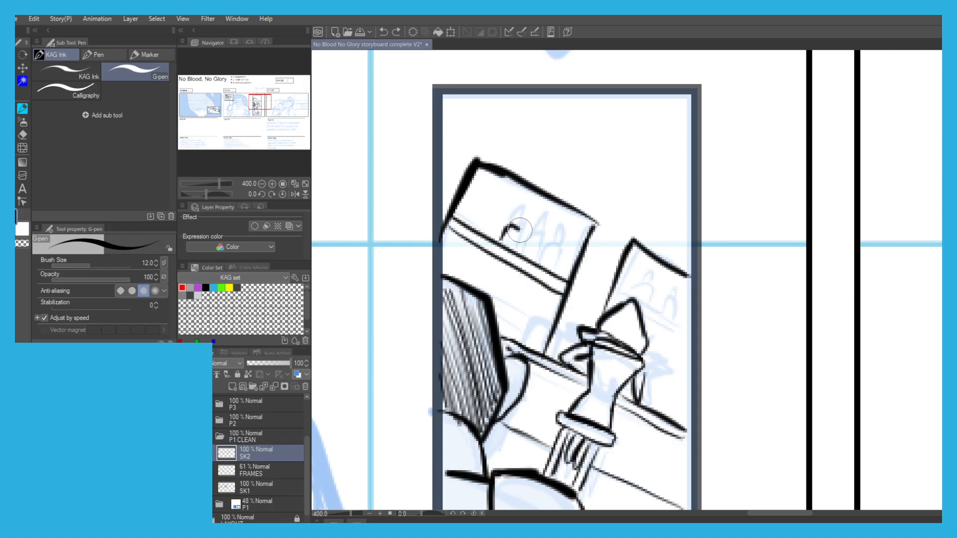
# Ink a row of bottles standing on the larger unit's shelf, following the sketch.
pyautogui.press('r')
pyautogui.moveTo(463, 196); pyautogui.dragTo(472, 301)
pyautogui.scroll(4, 500, 313)
pyautogui.hotkey('ctrl', 'z')
pyautogui.moveTo(504, 375)
pyautogui.mouseDown()
pyautogui.moveTo(521, 237)
pyautogui.moveTo(548, 218)
pyautogui.moveTo(552, 291)
pyautogui.moveTo(566, 297)
pyautogui.moveTo(576, 371)
pyautogui.moveTo(591, 350)
pyautogui.moveTo(587, 367)
pyautogui.moveTo(586, 302)
pyautogui.moveTo(628, 292)
pyautogui.moveTo(651, 362)
pyautogui.mouseUp()
pyautogui.hotkey('ctrl', 'z')
pyautogui.moveTo(581, 373)
pyautogui.mouseDown()
pyautogui.moveTo(582, 305)
pyautogui.moveTo(602, 301)
pyautogui.moveTo(601, 222)
pyautogui.moveTo(628, 215)
pyautogui.moveTo(637, 297)
pyautogui.moveTo(664, 305)
pyautogui.moveTo(668, 362)
pyautogui.mouseUp()
pyautogui.moveTo(667, 314)
pyautogui.mouseDown()
pyautogui.moveTo(682, 222)
pyautogui.moveTo(712, 211)
pyautogui.moveTo(716, 270)
pyautogui.moveTo(738, 299)
pyautogui.mouseUp()
# Ink the two parallel shelf-board lines across the smaller shelf unit behind the seated figure's head.
pyautogui.scroll(-4, 550, 216)
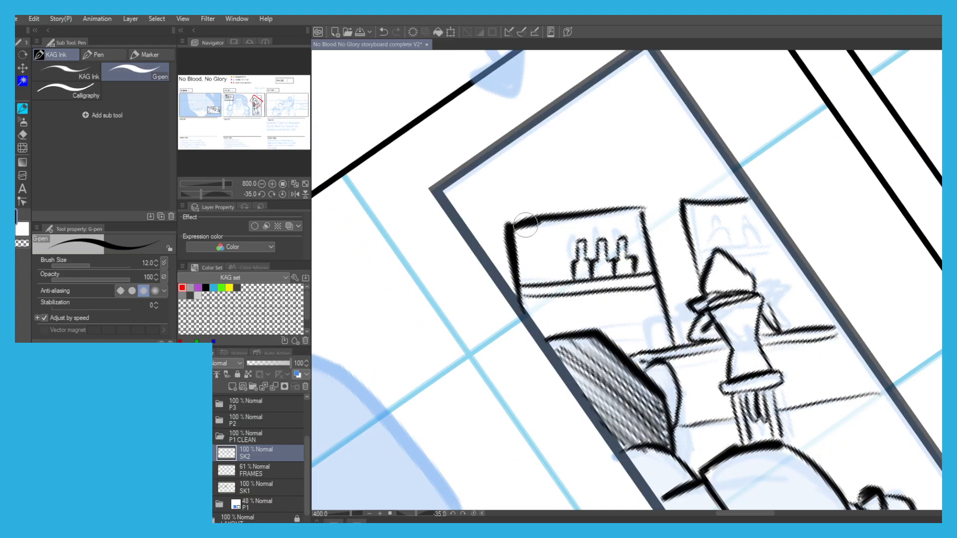
pyautogui.scroll(2, 605, 257)
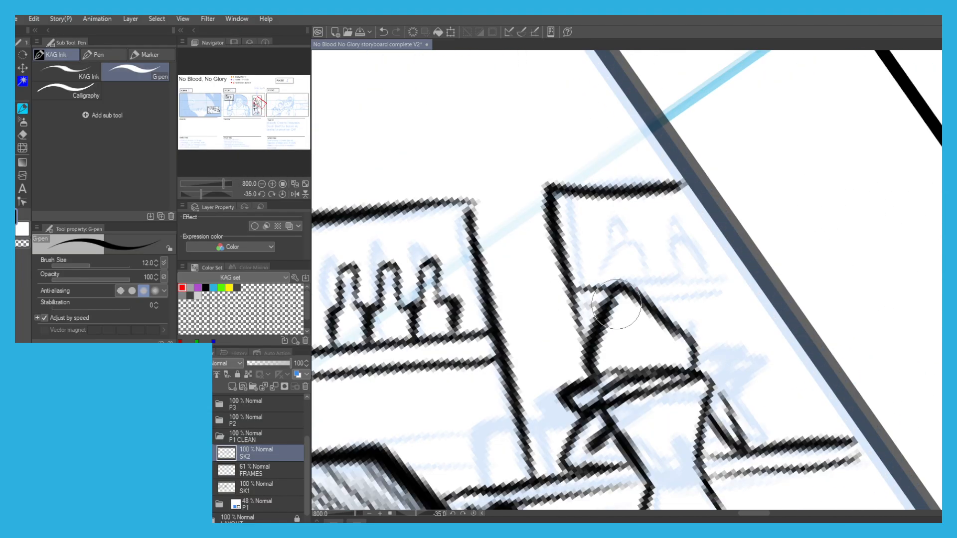
pyautogui.moveTo(573, 288); pyautogui.dragTo(742, 276)
pyautogui.moveTo(747, 293); pyautogui.dragTo(653, 298)
pyautogui.scroll(-6, 641, 239)
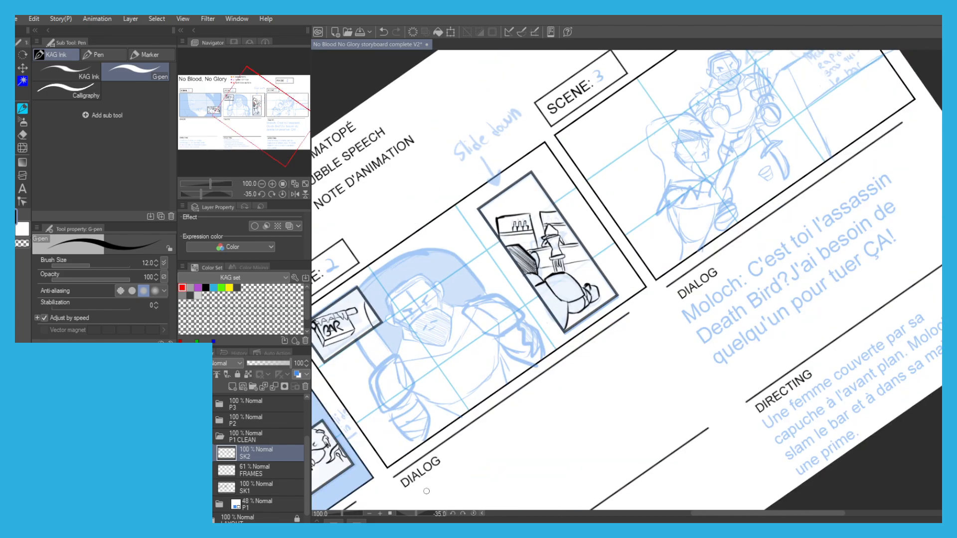
# Ink two bottles on the smaller unit's shelf, undoing the strokes that miss.
pyautogui.click(467, 513)
pyautogui.scroll(6, 542, 207)
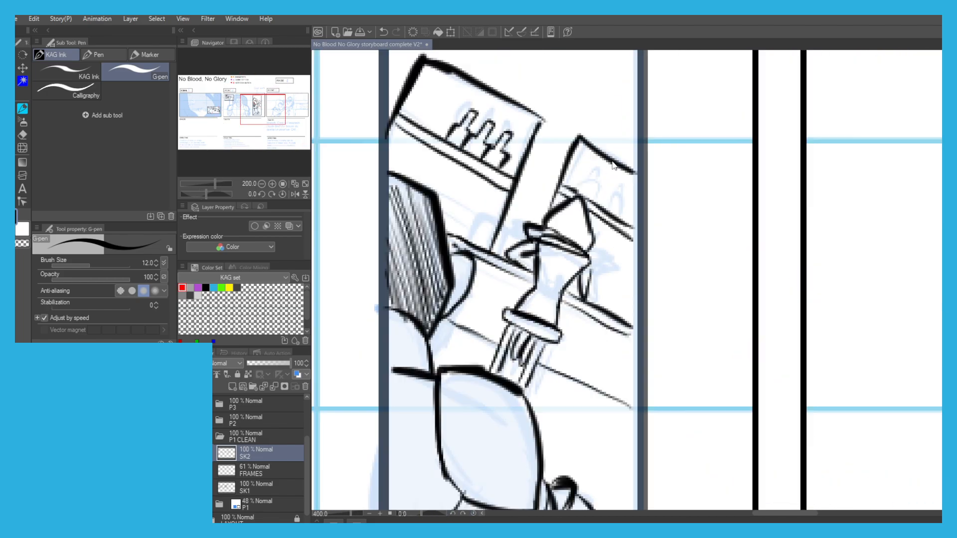
pyautogui.moveTo(541, 215)
pyautogui.mouseDown()
pyautogui.moveTo(576, 167)
pyautogui.moveTo(589, 176)
pyautogui.moveTo(579, 191)
pyautogui.moveTo(594, 207)
pyautogui.moveTo(582, 235)
pyautogui.moveTo(588, 227)
pyautogui.moveTo(600, 257)
pyautogui.moveTo(609, 220)
pyautogui.moveTo(619, 228)
pyautogui.moveTo(629, 202)
pyautogui.moveTo(641, 205)
pyautogui.moveTo(635, 229)
pyautogui.moveTo(632, 190)
pyautogui.moveTo(644, 202)
pyautogui.moveTo(632, 275)
pyautogui.mouseUp()
pyautogui.hotkey('ctrl', 'z')
pyautogui.hotkey('ctrl', 'z')
pyautogui.hotkey('ctrl', 'z')
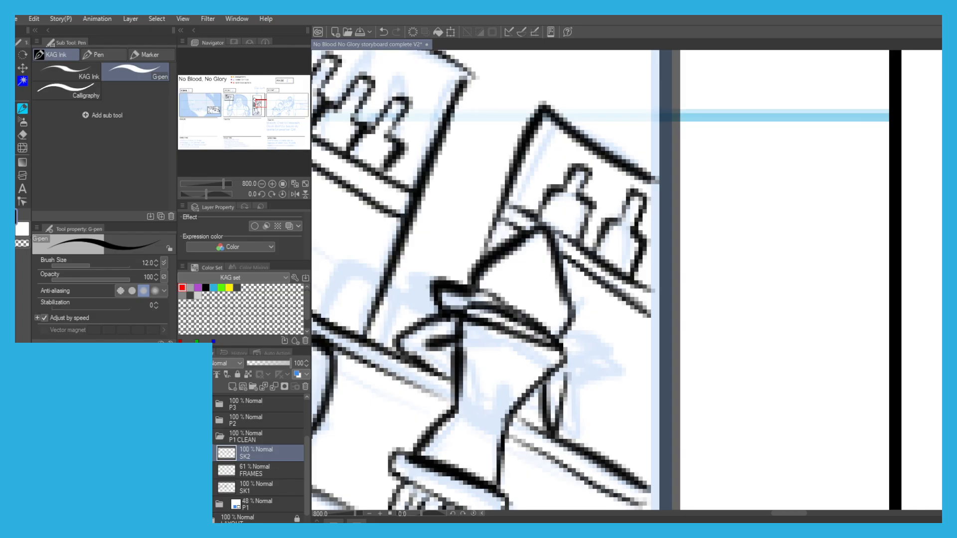
# Set the FRAMES layer's opacity to 100% and show the SK1 layer's inking again.
pyautogui.scroll(-7, 397, 177)
pyautogui.moveTo(397, 177); pyautogui.dragTo(509, 200)
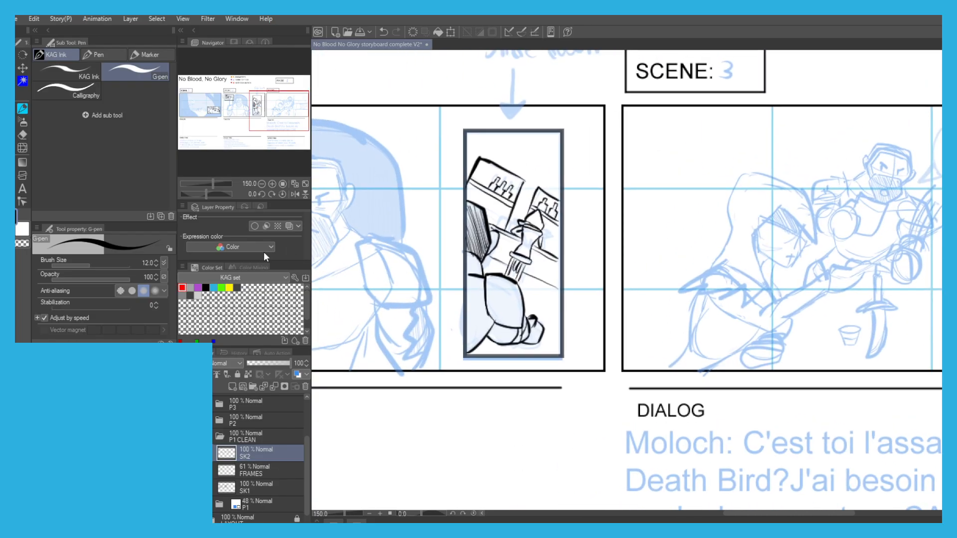
pyautogui.click(245, 471)
pyautogui.moveTo(271, 364); pyautogui.dragTo(329, 372)
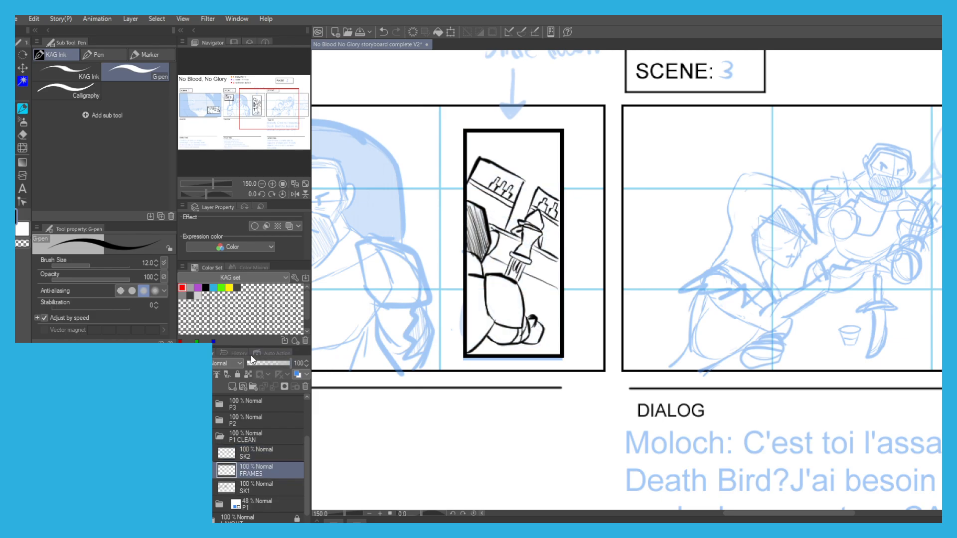
pyautogui.click(183, 487)
pyautogui.scroll(-1, 322, 397)
pyautogui.moveTo(364, 423); pyautogui.dragTo(493, 427)
pyautogui.scroll(-1, 402, 375)
pyautogui.moveTo(449, 385); pyautogui.dragTo(362, 381)
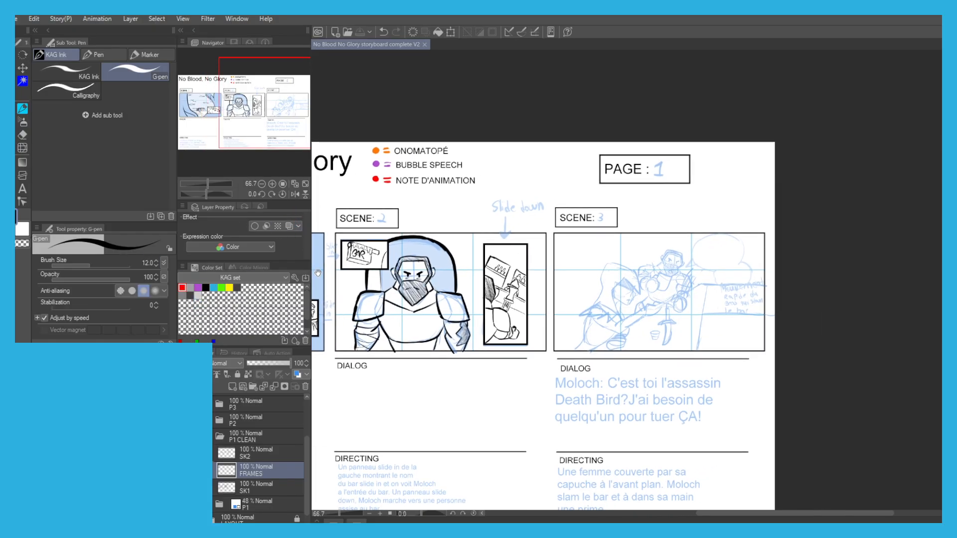
# Turn off the blue layer colour on the P1 folder and expand the folder.
pyautogui.click(265, 506)
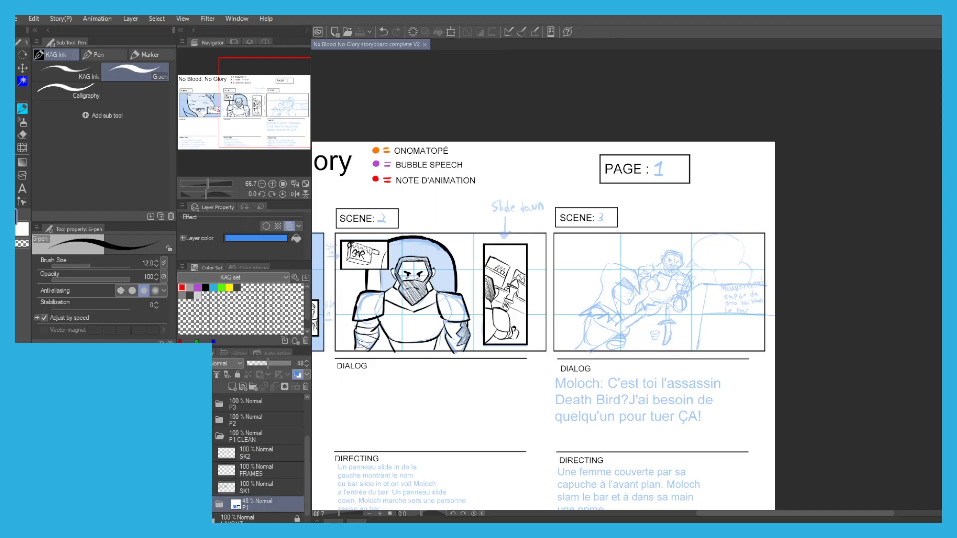
pyautogui.hotkey('ctrl', 'b')
pyautogui.moveTo(168, 491); pyautogui.dragTo(232, 442)
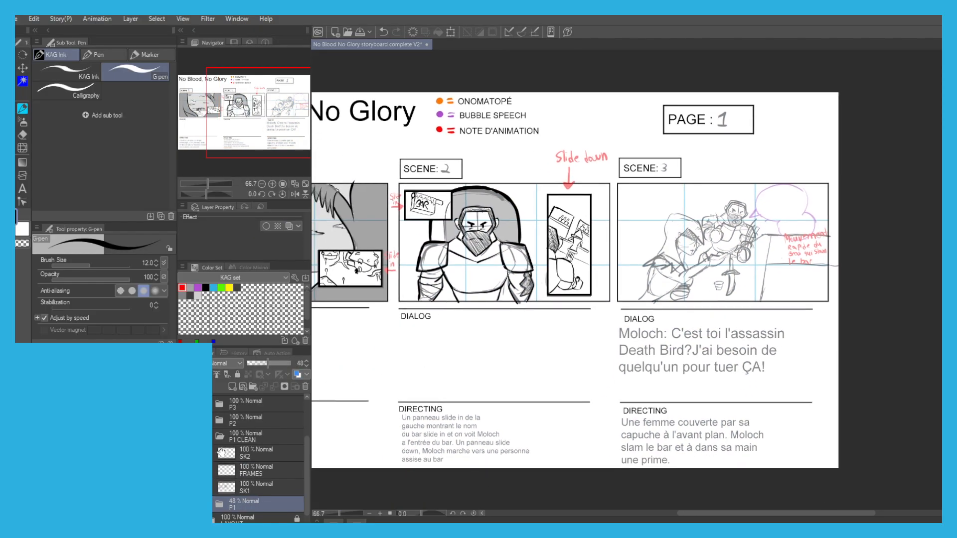
pyautogui.click(210, 504)
# Apply the blue layer colour to the SCENE3, SCENE2 and SCENE1 folders together.
pyautogui.scroll(-3, 227, 473)
pyautogui.scroll(-1, 226, 436)
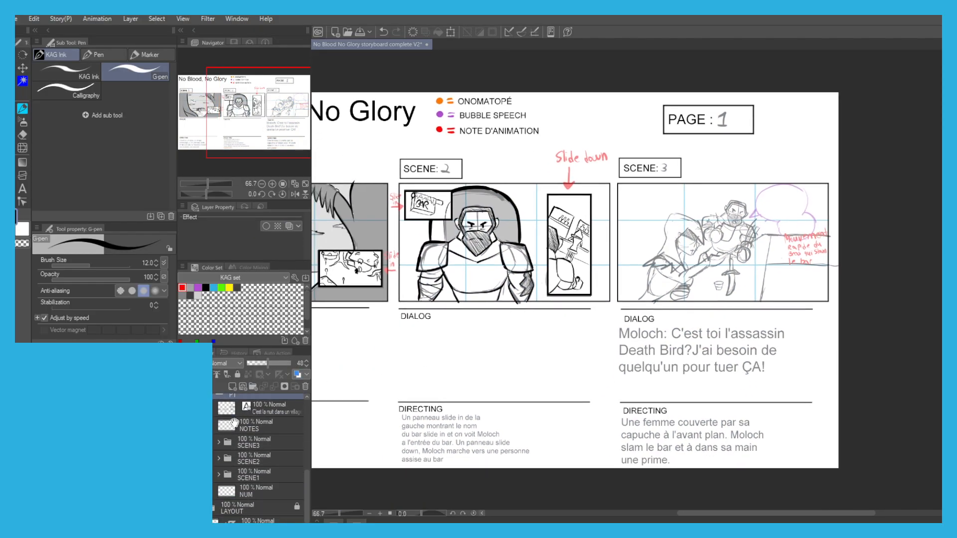
pyautogui.click(253, 444)
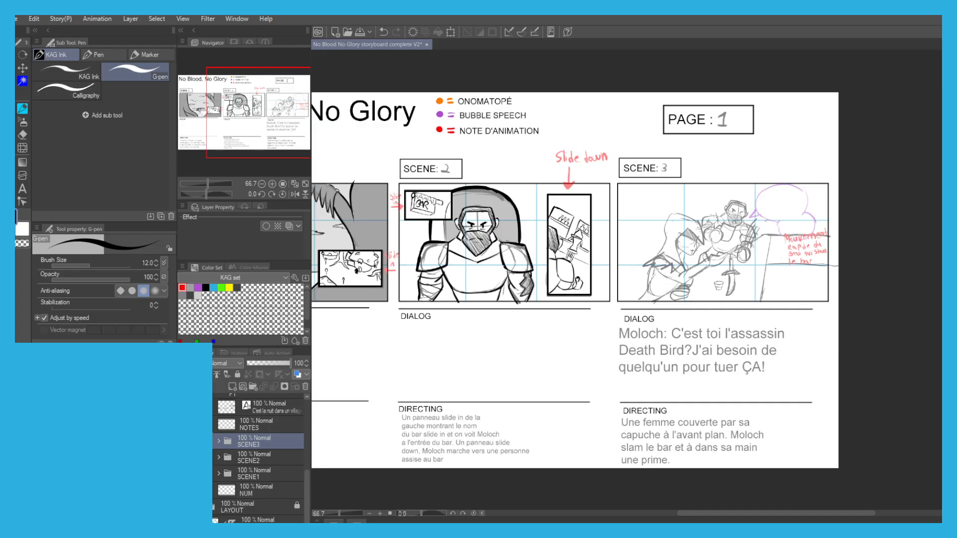
pyautogui.keyDown('ctrl'); pyautogui.click(253, 457); pyautogui.keyUp('ctrl')
pyautogui.keyDown('ctrl'); pyautogui.click(253, 474); pyautogui.keyUp('ctrl')
pyautogui.click(297, 374)
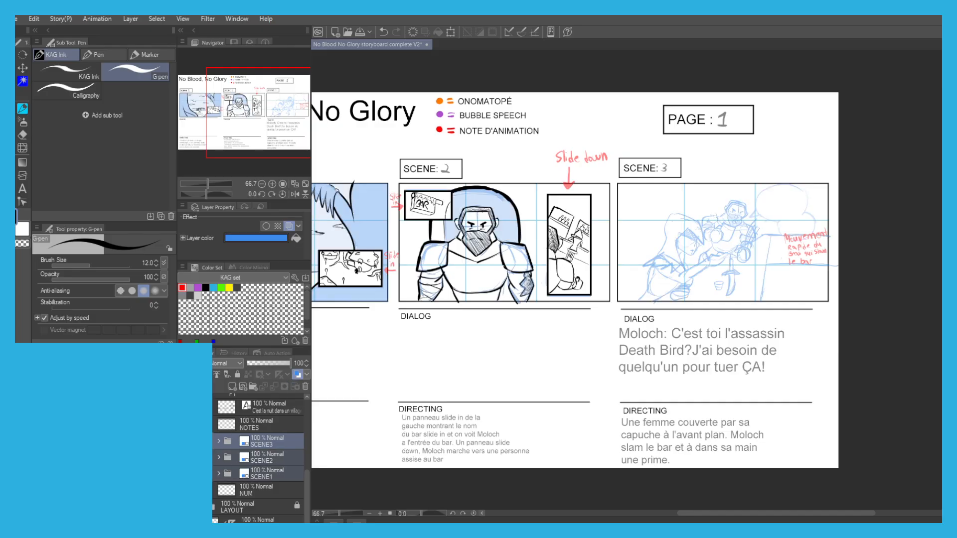
# Set the P1 folder to 100% opacity and the SCENE3, SCENE2 and SCENE1 folders to 26%.
pyautogui.scroll(3, 248, 429)
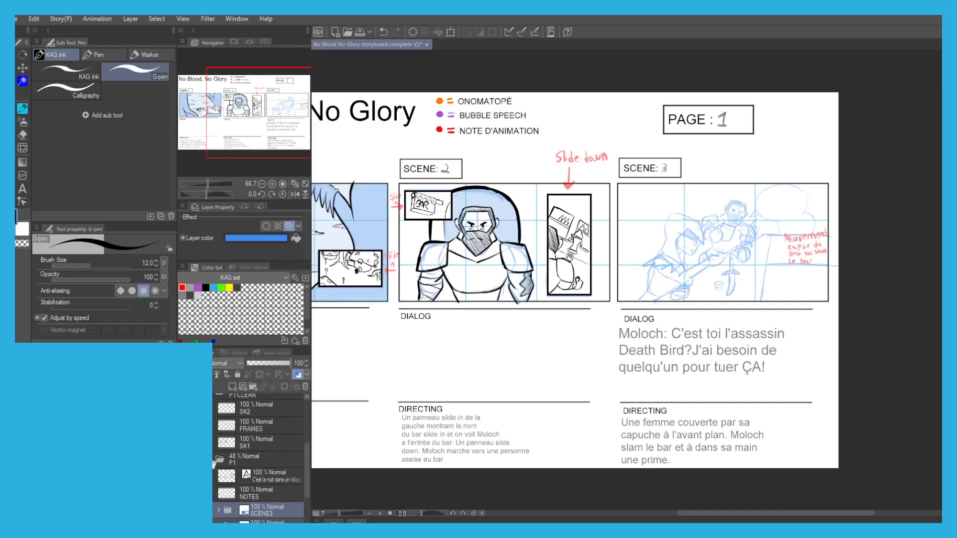
pyautogui.click(252, 454)
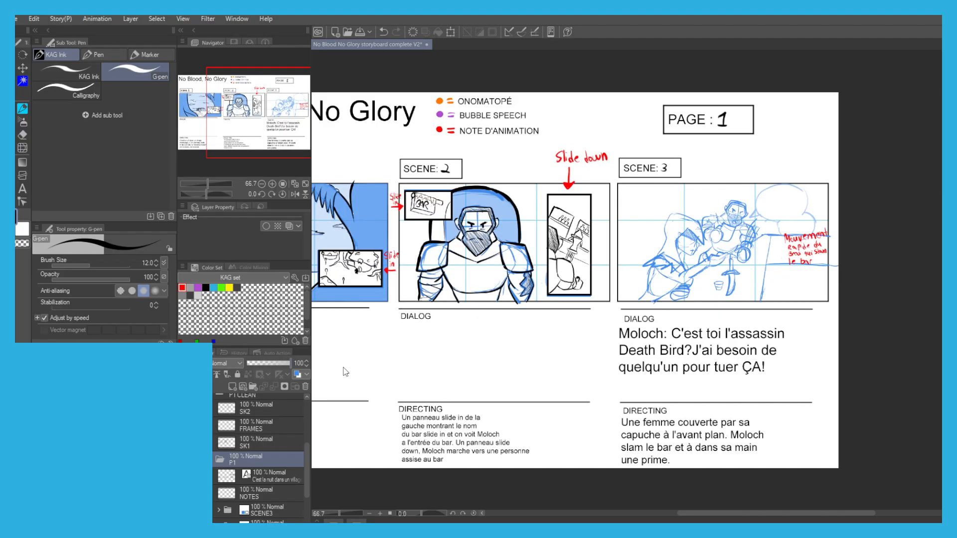
pyautogui.scroll(-3, 244, 448)
pyautogui.click(262, 434)
pyautogui.keyDown('ctrl'); pyautogui.click(262, 450); pyautogui.keyUp('ctrl')
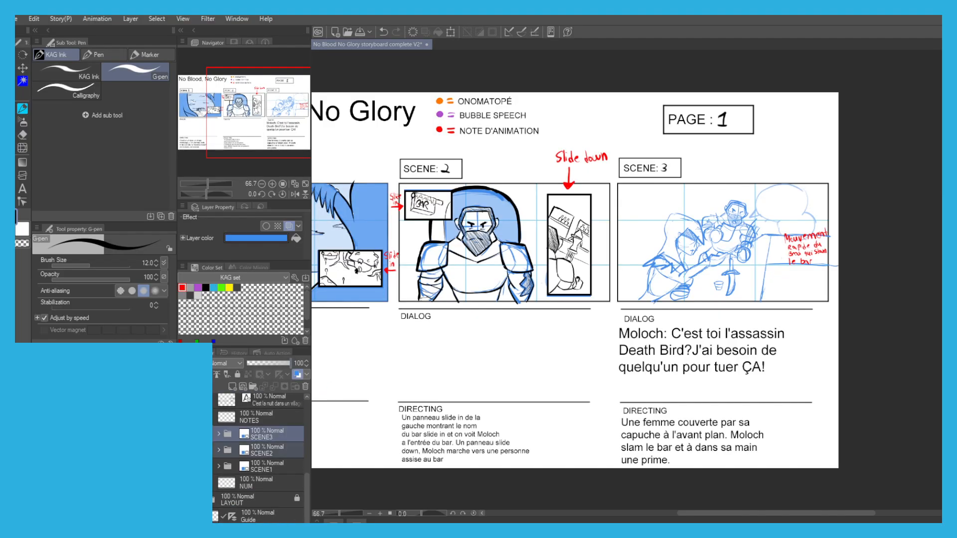
pyautogui.keyDown('ctrl'); pyautogui.click(262, 466); pyautogui.keyUp('ctrl')
pyautogui.moveTo(273, 364); pyautogui.dragTo(258, 360)
# Collapse the P1 folder and make SK1 the drawing layer.
pyautogui.scroll(2, 260, 449)
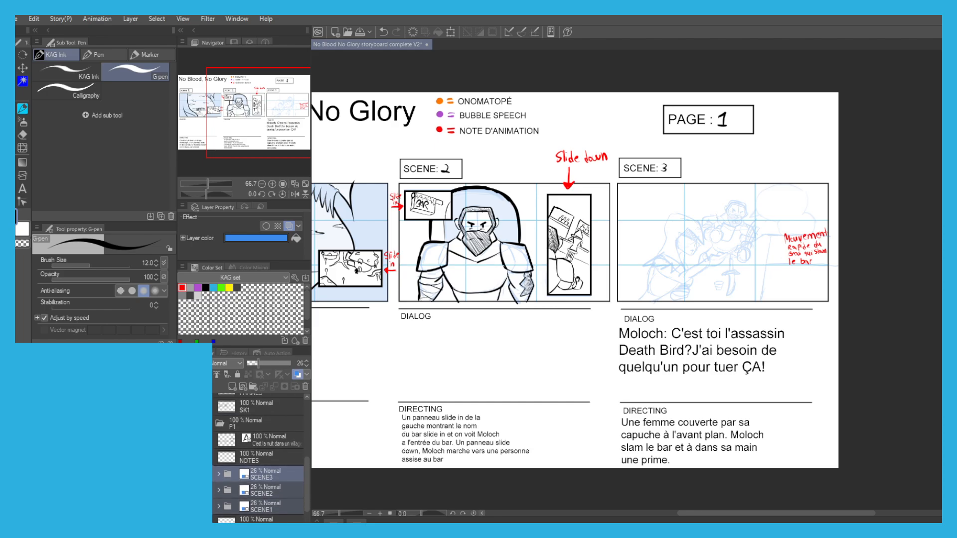
pyautogui.scroll(1, 213, 463)
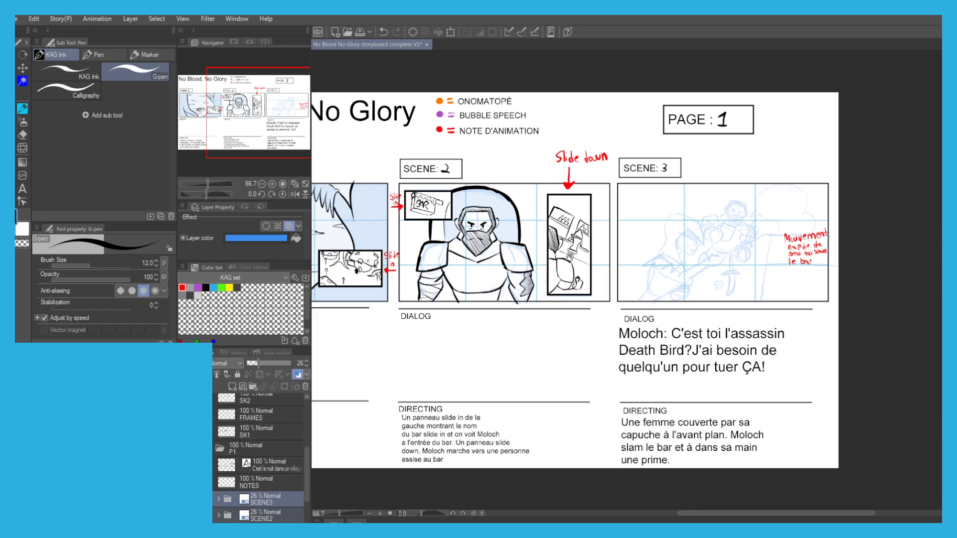
pyautogui.click(210, 449)
pyautogui.moveTo(332, 379); pyautogui.dragTo(416, 418)
pyautogui.moveTo(468, 403); pyautogui.dragTo(350, 412)
# Ink the hooded woman's nose, chin, jaw and small mouth in scene 3, redoing the misplaced strokes.
pyautogui.scroll(3, 650, 247)
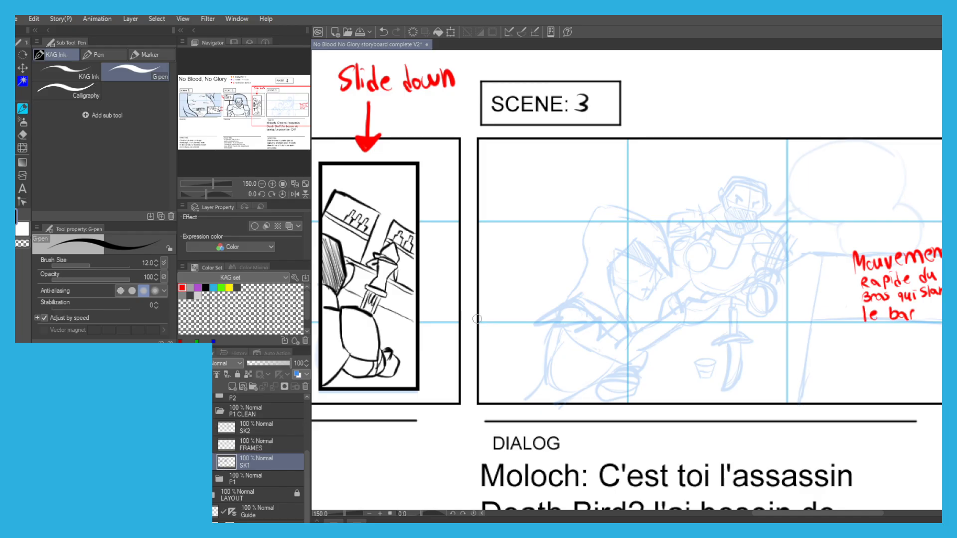
pyautogui.scroll(2, 641, 229)
pyautogui.scroll(3, 640, 229)
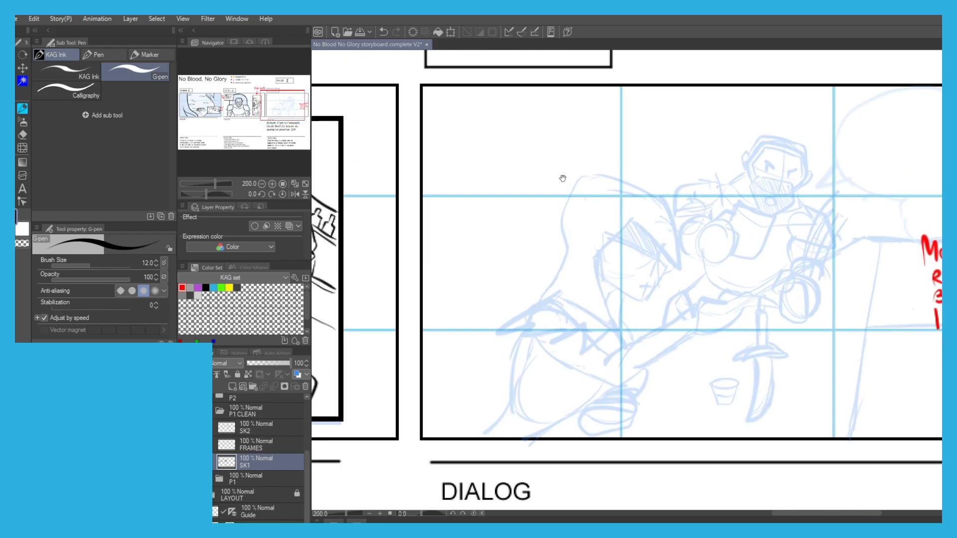
pyautogui.moveTo(707, 267)
pyautogui.mouseDown()
pyautogui.moveTo(697, 289)
pyautogui.moveTo(719, 306)
pyautogui.moveTo(679, 370)
pyautogui.mouseUp()
pyautogui.hotkey('ctrl', 'z')
pyautogui.moveTo(696, 286)
pyautogui.mouseDown()
pyautogui.moveTo(724, 307)
pyautogui.moveTo(666, 371)
pyautogui.moveTo(588, 334)
pyautogui.mouseUp()
pyautogui.moveTo(687, 339)
pyautogui.mouseDown()
pyautogui.moveTo(648, 333)
pyautogui.moveTo(664, 339)
pyautogui.mouseUp()
pyautogui.hotkey('ctrl', 'z')
pyautogui.hotkey('ctrl', 'z')
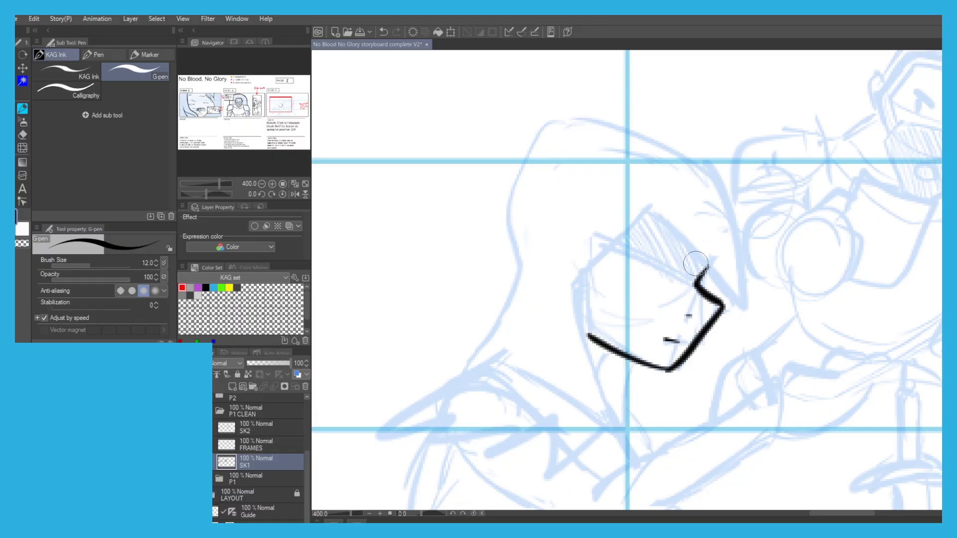
pyautogui.moveTo(696, 285)
pyautogui.mouseDown()
pyautogui.moveTo(611, 250)
pyautogui.moveTo(628, 243)
pyautogui.moveTo(641, 261)
pyautogui.moveTo(643, 222)
pyautogui.moveTo(684, 274)
pyautogui.moveTo(695, 249)
pyautogui.mouseUp()
# Hatch the shadow over the woman's eyes and ink her hood from its front tip over the crown and down the back.
pyautogui.moveTo(644, 204); pyautogui.dragTo(740, 308)
pyautogui.hotkey('ctrl', 'z')
pyautogui.moveTo(639, 200)
pyautogui.mouseDown()
pyautogui.moveTo(747, 318)
pyautogui.moveTo(736, 206)
pyautogui.moveTo(627, 116)
pyautogui.mouseUp()
pyautogui.hotkey('ctrl', 'z')
pyautogui.moveTo(728, 200)
pyautogui.mouseDown()
pyautogui.moveTo(581, 118)
pyautogui.moveTo(537, 112)
pyautogui.moveTo(560, 153)
pyautogui.moveTo(538, 168)
pyautogui.moveTo(511, 252)
pyautogui.moveTo(505, 316)
pyautogui.moveTo(468, 367)
pyautogui.mouseUp()
pyautogui.moveTo(477, 322); pyautogui.dragTo(516, 221)
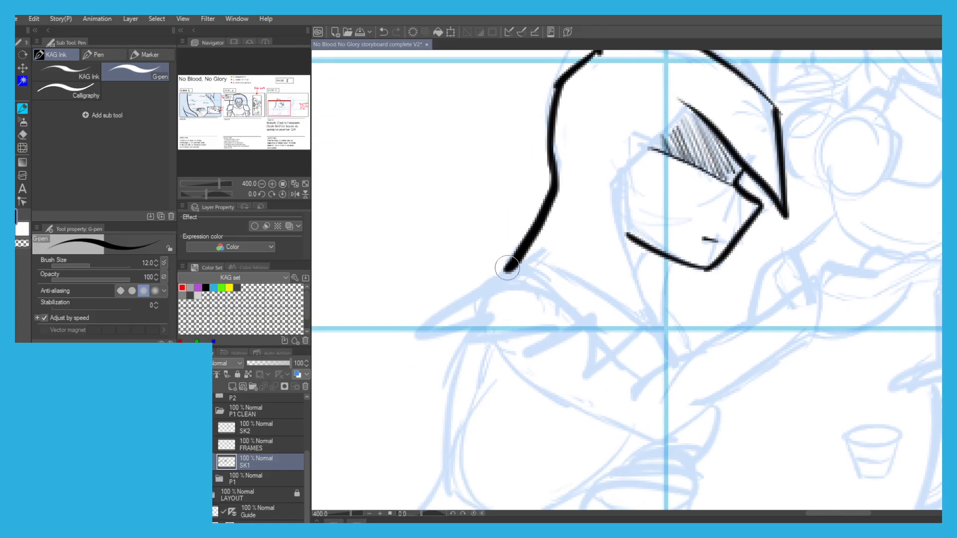
# Ink the hood's face opening, the woman's neck lines and the hood's lower edge across her shoulders in scene 3.
pyautogui.moveTo(698, 119)
pyautogui.mouseDown()
pyautogui.moveTo(659, 142)
pyautogui.moveTo(610, 200)
pyautogui.moveTo(610, 191)
pyautogui.moveTo(642, 302)
pyautogui.mouseUp()
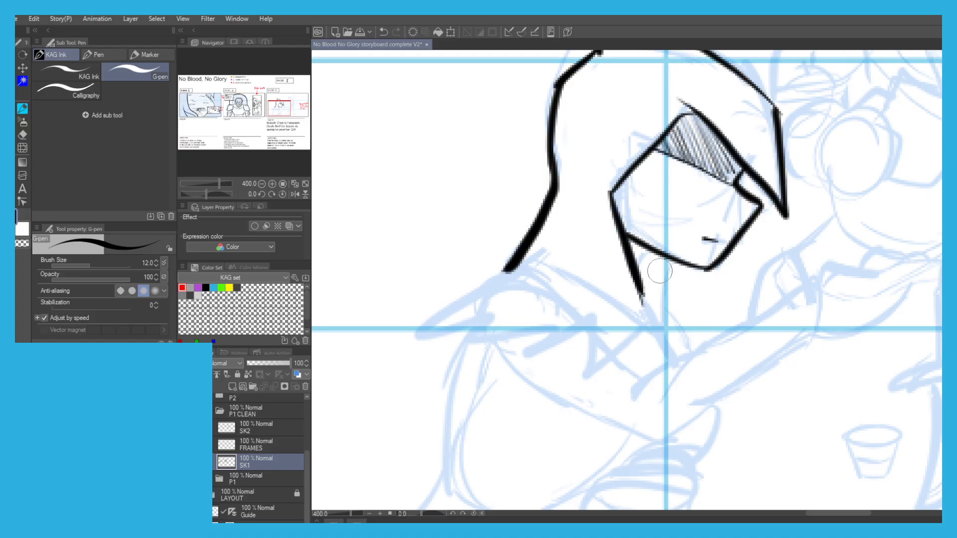
pyautogui.moveTo(652, 258)
pyautogui.mouseDown()
pyautogui.moveTo(640, 265)
pyautogui.moveTo(659, 308)
pyautogui.mouseUp()
pyautogui.moveTo(627, 267); pyautogui.dragTo(648, 305)
pyautogui.moveTo(657, 264)
pyautogui.mouseDown()
pyautogui.moveTo(652, 329)
pyautogui.moveTo(538, 289)
pyautogui.moveTo(473, 304)
pyautogui.moveTo(500, 263)
pyautogui.mouseUp()
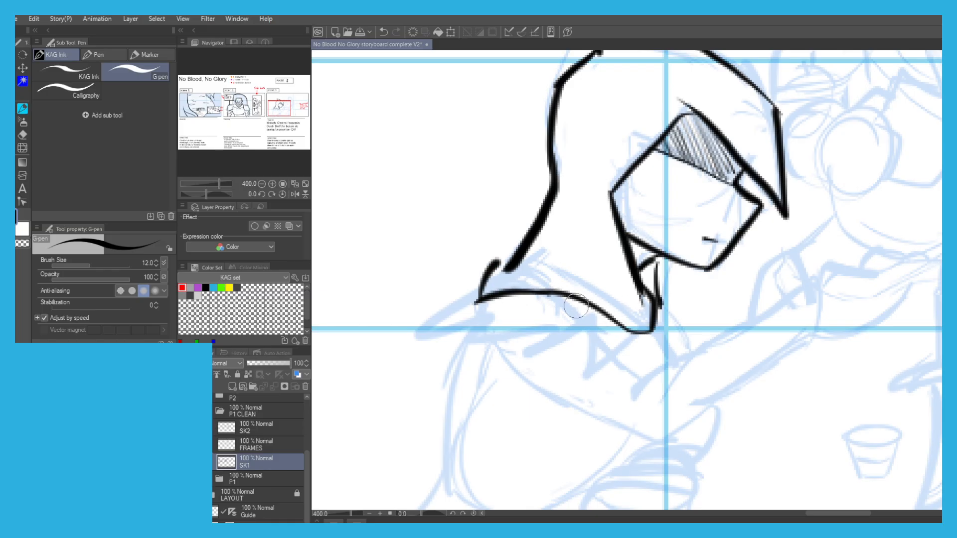
# Make SK2 the drawing layer and touch up the overlapping lines on the dagger hilt in scene 2's inset panel.
pyautogui.scroll(-2, 576, 306)
pyautogui.moveTo(588, 309); pyautogui.dragTo(568, 311)
pyautogui.scroll(-3, 409, 264)
pyautogui.moveTo(360, 246); pyautogui.dragTo(450, 274)
pyautogui.scroll(2, 450, 274)
pyautogui.scroll(3, 450, 273)
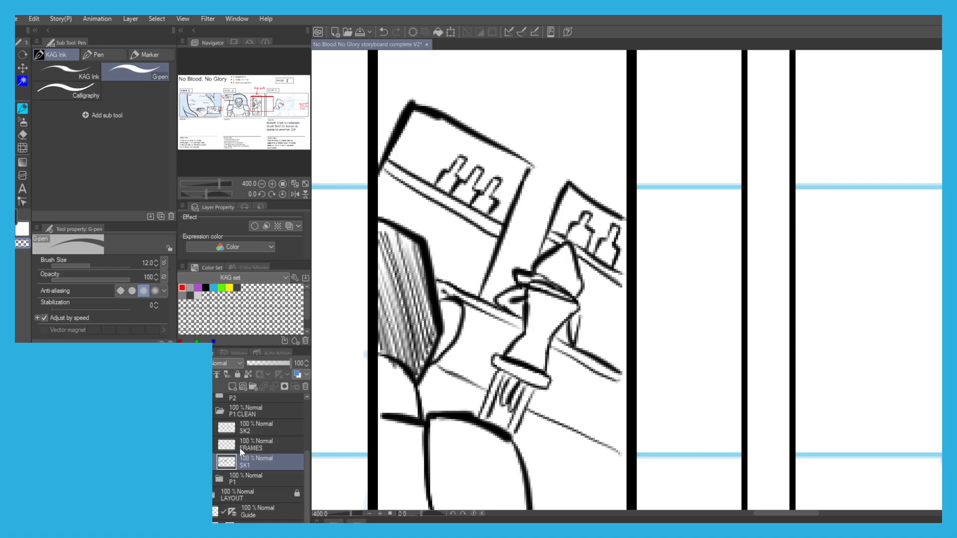
pyautogui.click(252, 427)
pyautogui.moveTo(521, 272)
pyautogui.mouseDown()
pyautogui.moveTo(537, 286)
pyautogui.moveTo(586, 295)
pyautogui.moveTo(594, 304)
pyautogui.moveTo(580, 315)
pyautogui.mouseUp()
pyautogui.press('c')
pyautogui.hotkey('ctrl', 'z')
# Ink the heavy collar fold beneath the woman's hood in scene 3, redoing the misplaced strokes.
pyautogui.scroll(-3, 533, 257)
pyautogui.moveTo(772, 331); pyautogui.dragTo(649, 319)
pyautogui.scroll(1, 678, 320)
pyautogui.hotkey('ctrl', 'z')
pyautogui.hotkey('ctrl', 'z')
pyautogui.hotkey('ctrl', 'z')
pyautogui.moveTo(632, 287)
pyautogui.mouseDown()
pyautogui.moveTo(669, 335)
pyautogui.moveTo(602, 310)
pyautogui.moveTo(592, 317)
pyautogui.mouseUp()
pyautogui.hotkey('ctrl', 'z')
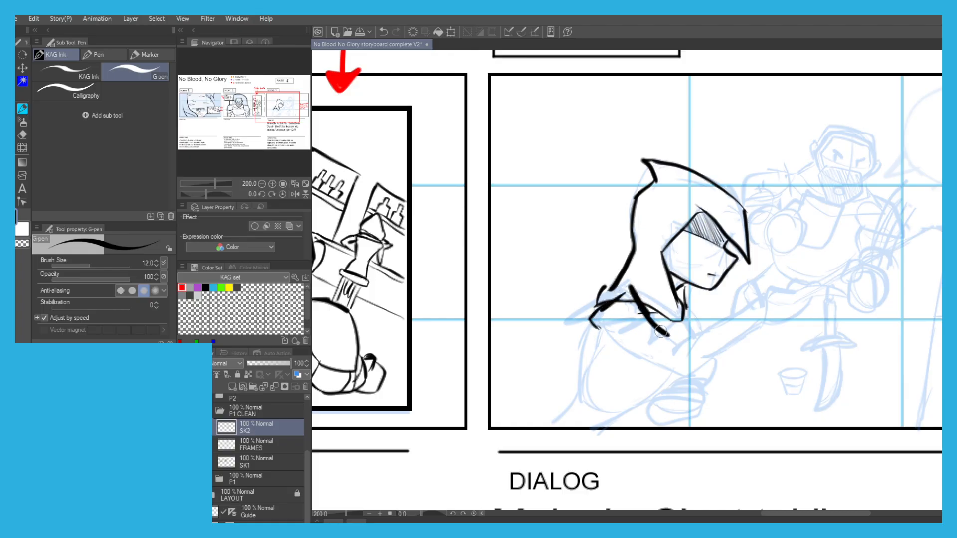
pyautogui.moveTo(645, 301); pyautogui.dragTo(682, 319)
pyautogui.moveTo(612, 301)
pyautogui.mouseDown()
pyautogui.moveTo(656, 328)
pyautogui.moveTo(661, 314)
pyautogui.moveTo(674, 334)
pyautogui.mouseUp()
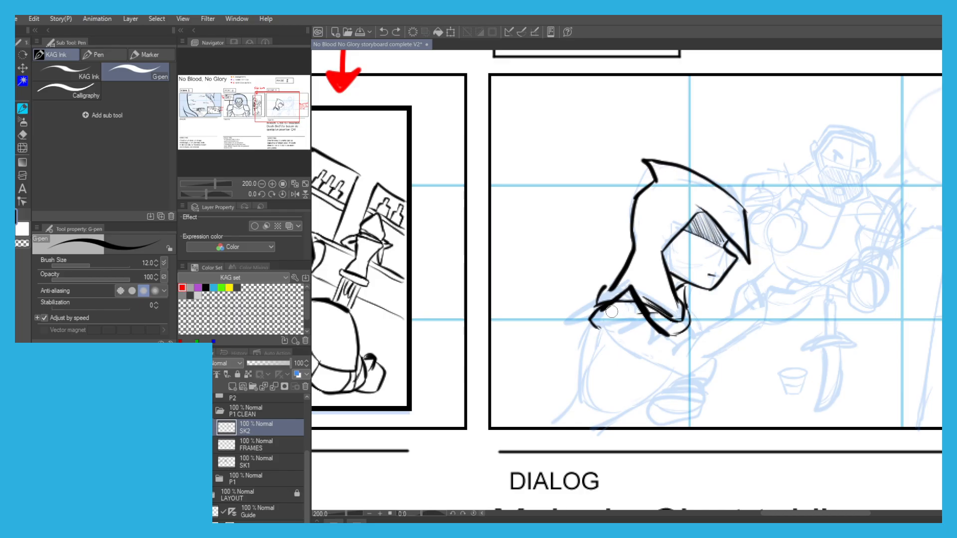
# Ink the woman's shoulder fold, the upper edge of her outstretched arm, the sleeve opening and the top of her hand.
pyautogui.moveTo(603, 317)
pyautogui.mouseDown()
pyautogui.moveTo(626, 308)
pyautogui.moveTo(675, 342)
pyautogui.moveTo(695, 340)
pyautogui.moveTo(680, 343)
pyautogui.moveTo(754, 298)
pyautogui.mouseUp()
pyautogui.hotkey('ctrl', 'z')
pyautogui.hotkey('ctrl', 'z')
pyautogui.hotkey('ctrl', 'z')
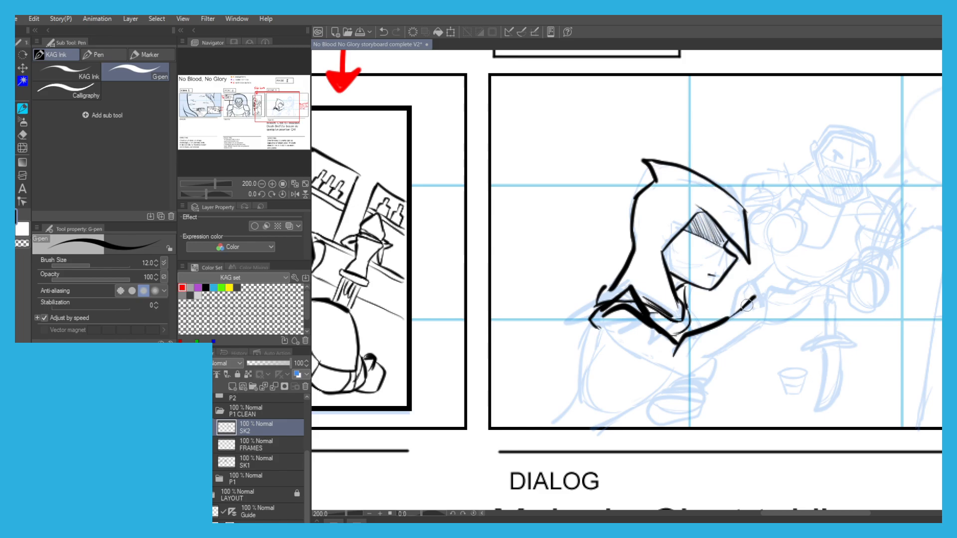
pyautogui.hotkey('ctrl', 'z')
pyautogui.hotkey('ctrl', 'z')
pyautogui.moveTo(709, 326)
pyautogui.mouseDown()
pyautogui.moveTo(740, 309)
pyautogui.moveTo(727, 352)
pyautogui.mouseUp()
pyautogui.moveTo(732, 311)
pyautogui.mouseDown()
pyautogui.moveTo(768, 287)
pyautogui.moveTo(831, 289)
pyautogui.mouseUp()
# Ink the underside of the woman's hand and sleeve and the line of her back down to the waist.
pyautogui.hotkey('ctrl', 'z')
# Ink the lines below the woman's waist down to the frame edge and her lower hand, redoing misplaced strokes.
pyautogui.hotkey('ctrl', 'z')
pyautogui.moveTo(821, 297)
pyautogui.mouseDown()
pyautogui.moveTo(786, 314)
pyautogui.moveTo(804, 319)
pyautogui.moveTo(762, 320)
pyautogui.moveTo(738, 357)
pyautogui.moveTo(728, 349)
pyautogui.moveTo(682, 380)
pyautogui.moveTo(627, 347)
pyautogui.moveTo(579, 355)
pyautogui.moveTo(587, 335)
pyautogui.moveTo(575, 404)
pyautogui.mouseUp()
pyautogui.hotkey('ctrl', 'z')
pyautogui.hotkey('ctrl', 'z')
pyautogui.hotkey('ctrl', 'z')
pyautogui.hotkey('ctrl', 'z')
pyautogui.moveTo(667, 377); pyautogui.dragTo(628, 411)
pyautogui.hotkey('ctrl', 'z')
pyautogui.moveTo(670, 374)
pyautogui.mouseDown()
pyautogui.moveTo(655, 397)
pyautogui.moveTo(595, 426)
pyautogui.mouseUp()
pyautogui.hotkey('ctrl', 'z')
pyautogui.moveTo(639, 404)
pyautogui.mouseDown()
pyautogui.moveTo(598, 427)
pyautogui.moveTo(575, 396)
pyautogui.moveTo(552, 423)
pyautogui.mouseUp()
pyautogui.hotkey('ctrl', 'z')
pyautogui.hotkey('ctrl', 'z')
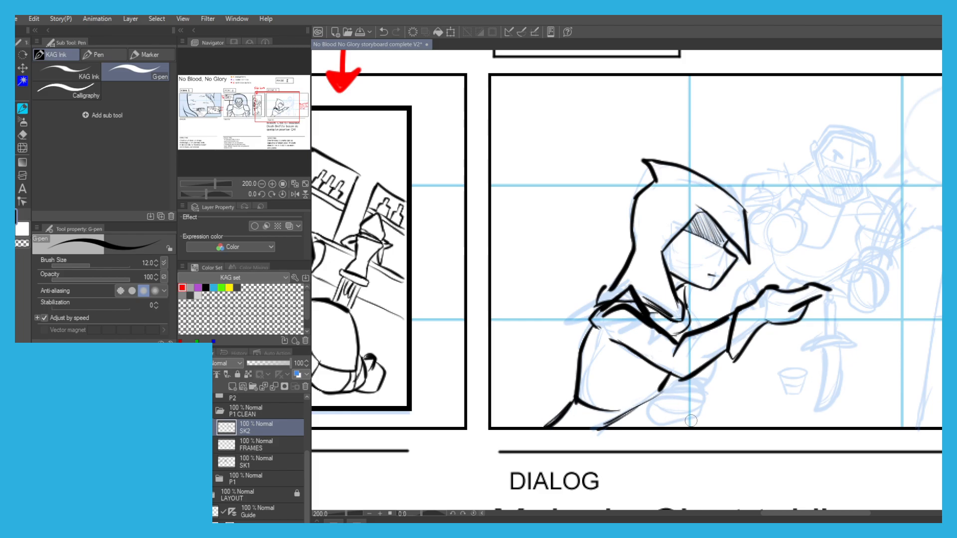
pyautogui.moveTo(698, 411)
pyautogui.mouseDown()
pyautogui.moveTo(653, 422)
pyautogui.moveTo(648, 398)
pyautogui.moveTo(697, 376)
pyautogui.moveTo(715, 384)
pyautogui.moveTo(696, 409)
pyautogui.mouseUp()
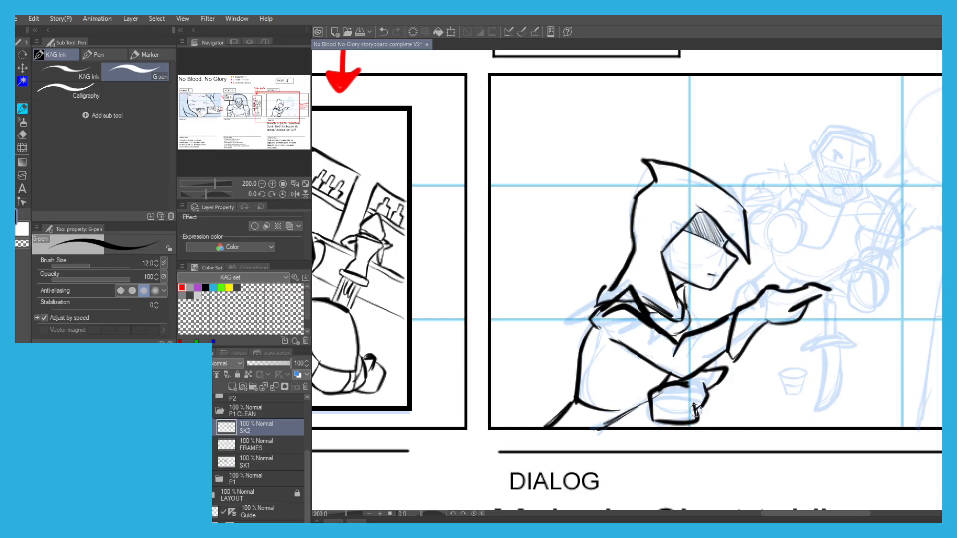
pyautogui.moveTo(823, 267)
pyautogui.mouseDown()
pyautogui.moveTo(769, 257)
pyautogui.moveTo(787, 269)
pyautogui.moveTo(785, 298)
pyautogui.mouseUp()
pyautogui.scroll(2, 760, 286)
pyautogui.hotkey('ctrl', 'z')
pyautogui.hotkey('ctrl', 'z')
pyautogui.moveTo(782, 264)
pyautogui.mouseDown()
pyautogui.moveTo(810, 270)
pyautogui.moveTo(802, 294)
pyautogui.moveTo(780, 280)
pyautogui.moveTo(799, 263)
pyautogui.moveTo(791, 292)
pyautogui.moveTo(781, 286)
pyautogui.moveTo(803, 283)
pyautogui.moveTo(806, 270)
pyautogui.mouseUp()
pyautogui.hotkey('ctrl', 'z')
pyautogui.hotkey('ctrl', 'z')
pyautogui.hotkey('ctrl', 'z')
pyautogui.hotkey('ctrl', 'z')
pyautogui.hotkey('ctrl', 'z')
pyautogui.hotkey('ctrl', 'z')
pyautogui.hotkey('ctrl', 'z')
pyautogui.hotkey('ctrl', 'z')
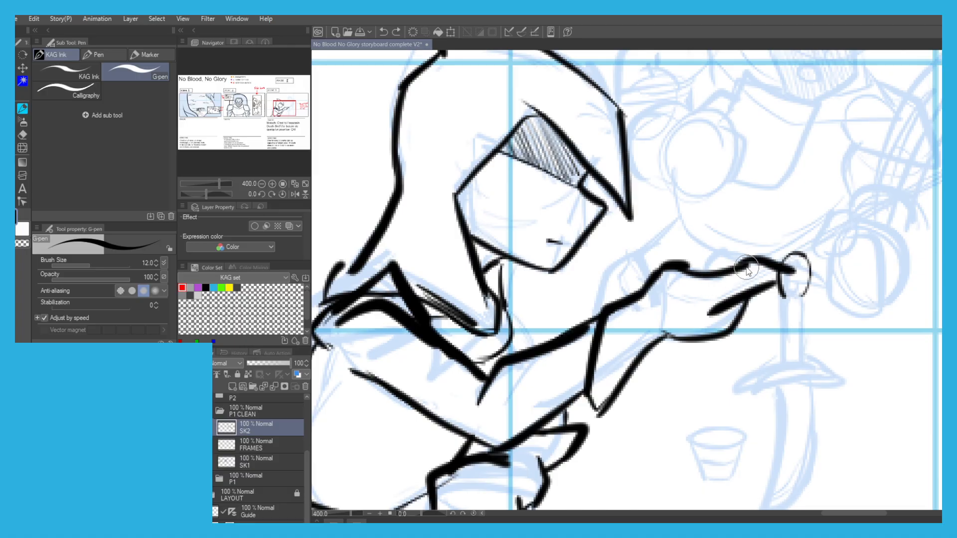
pyautogui.scroll(-2, 457, 184)
pyautogui.scroll(-1, 461, 193)
pyautogui.moveTo(381, 155); pyautogui.dragTo(446, 218)
pyautogui.scroll(1, 473, 267)
pyautogui.scroll(-1, 435, 194)
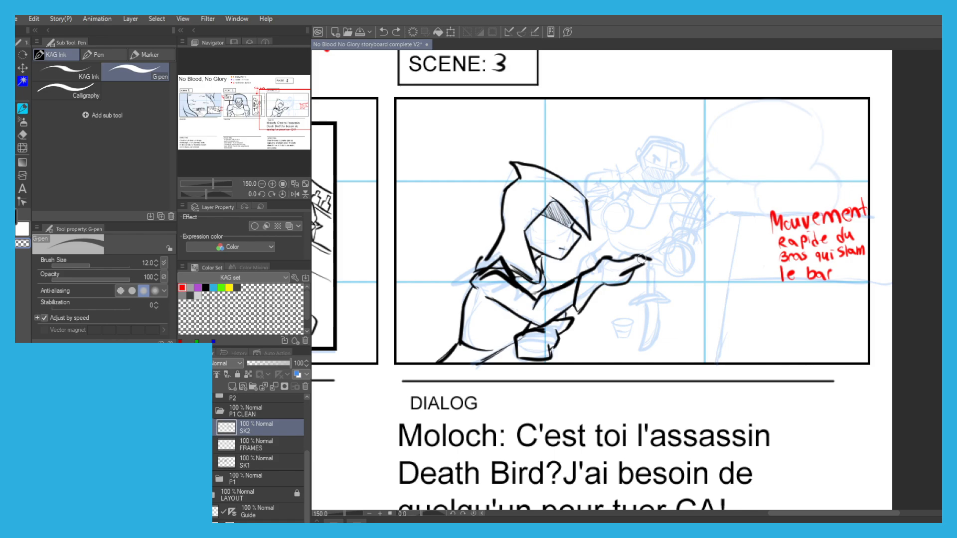
pyautogui.press('c')
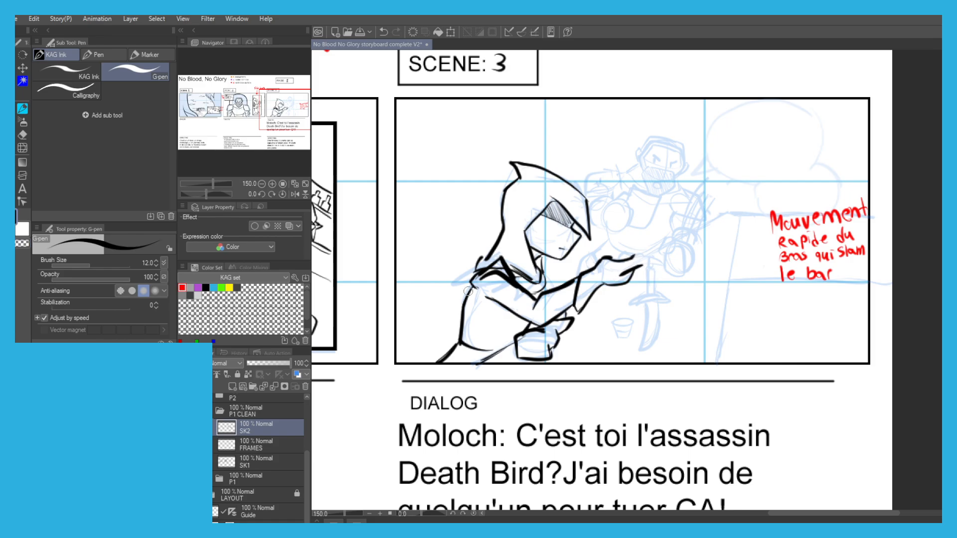
# Reduce the G-pen to size 10 and ink the extended fingertip with the dagger's round pommel and straight grip beneath it.
pyautogui.press('[')
pyautogui.scroll(1, 609, 279)
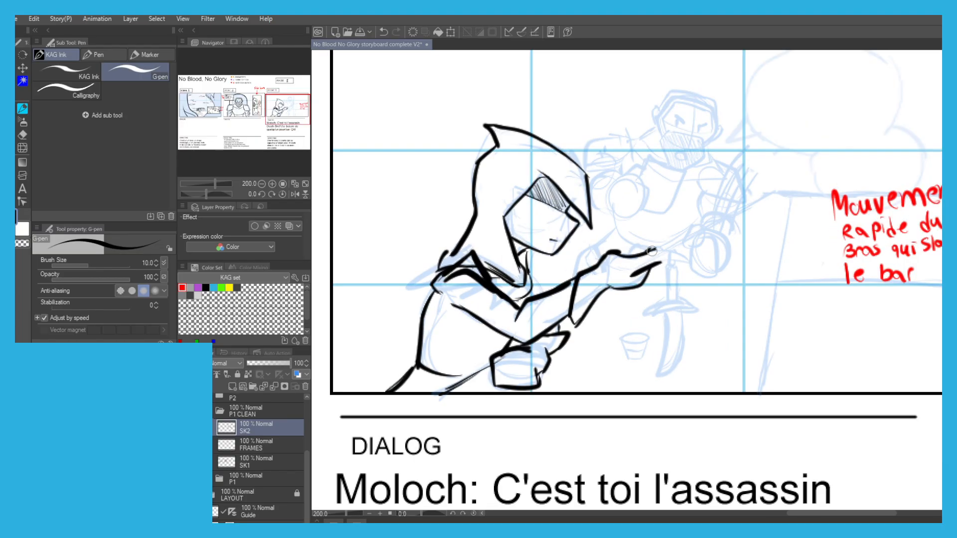
pyautogui.moveTo(643, 253)
pyautogui.mouseDown()
pyautogui.moveTo(710, 261)
pyautogui.moveTo(728, 278)
pyautogui.moveTo(658, 277)
pyautogui.mouseUp()
pyautogui.scroll(2, 656, 250)
pyautogui.moveTo(690, 244)
pyautogui.mouseDown()
pyautogui.moveTo(672, 284)
pyautogui.moveTo(690, 242)
pyautogui.moveTo(705, 273)
pyautogui.moveTo(682, 285)
pyautogui.moveTo(695, 284)
pyautogui.moveTo(675, 281)
pyautogui.moveTo(690, 261)
pyautogui.moveTo(676, 327)
pyautogui.mouseUp()
pyautogui.hotkey('ctrl', 'z')
pyautogui.hotkey('ctrl', 'z')
pyautogui.hotkey('ctrl', 'z')
pyautogui.hotkey('ctrl', 'z')
pyautogui.moveTo(696, 289); pyautogui.dragTo(695, 330)
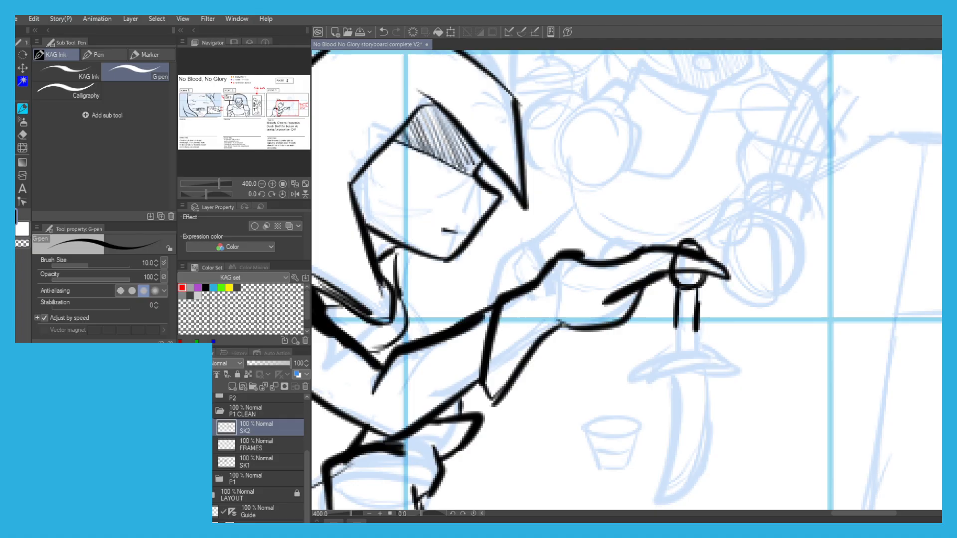
# Close the bottom of the dagger's grip and ink the round guard below it, redoing the misplaced strokes.
pyautogui.moveTo(676, 325)
pyautogui.mouseDown()
pyautogui.moveTo(684, 338)
pyautogui.moveTo(696, 333)
pyautogui.moveTo(663, 344)
pyautogui.moveTo(659, 357)
pyautogui.moveTo(706, 340)
pyautogui.moveTo(713, 368)
pyautogui.moveTo(678, 379)
pyautogui.moveTo(688, 378)
pyautogui.moveTo(666, 328)
pyautogui.moveTo(704, 339)
pyautogui.moveTo(706, 317)
pyautogui.mouseUp()
pyautogui.moveTo(714, 340); pyautogui.dragTo(717, 347)
pyautogui.hotkey('ctrl', 'z')
pyautogui.moveTo(718, 345)
pyautogui.mouseDown()
pyautogui.moveTo(706, 397)
pyautogui.moveTo(693, 339)
pyautogui.moveTo(700, 400)
pyautogui.mouseUp()
pyautogui.moveTo(686, 342); pyautogui.dragTo(661, 327)
pyautogui.moveTo(661, 330); pyautogui.dragTo(683, 411)
pyautogui.hotkey('ctrl', 'z')
pyautogui.hotkey('ctrl', 'z')
# Ink the dagger's blade from the hooked shoulder beside the guard down to its point.
pyautogui.moveTo(694, 344); pyautogui.dragTo(654, 312)
pyautogui.hotkey('ctrl', 'z')
pyautogui.moveTo(695, 344)
pyautogui.mouseDown()
pyautogui.moveTo(657, 303)
pyautogui.moveTo(665, 314)
pyautogui.moveTo(645, 320)
pyautogui.moveTo(673, 370)
pyautogui.moveTo(680, 462)
pyautogui.mouseUp()
pyautogui.hotkey('ctrl', 'z')
pyautogui.hotkey('ctrl', 'z')
pyautogui.moveTo(713, 388)
pyautogui.mouseDown()
pyautogui.moveTo(692, 477)
pyautogui.moveTo(652, 314)
pyautogui.mouseUp()
pyautogui.hotkey('ctrl', 'z')
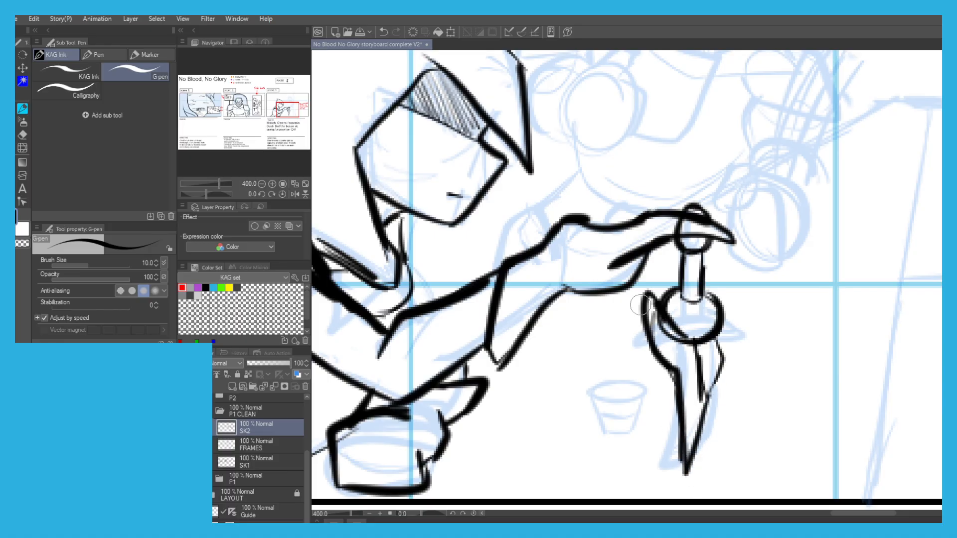
# Erase the overlapping lines where the dagger's guard meets the blade and add a small detail inside the round guard.
pyautogui.press('c')
pyautogui.moveTo(661, 340)
pyautogui.mouseDown()
pyautogui.moveTo(659, 324)
pyautogui.moveTo(702, 398)
pyautogui.moveTo(706, 374)
pyautogui.moveTo(708, 403)
pyautogui.mouseUp()
pyautogui.press('c')
pyautogui.press('c')
pyautogui.press('c')
pyautogui.moveTo(697, 351); pyautogui.dragTo(696, 402)
pyautogui.scroll(-3, 621, 273)
pyautogui.moveTo(560, 222); pyautogui.dragTo(585, 221)
pyautogui.scroll(5, 670, 277)
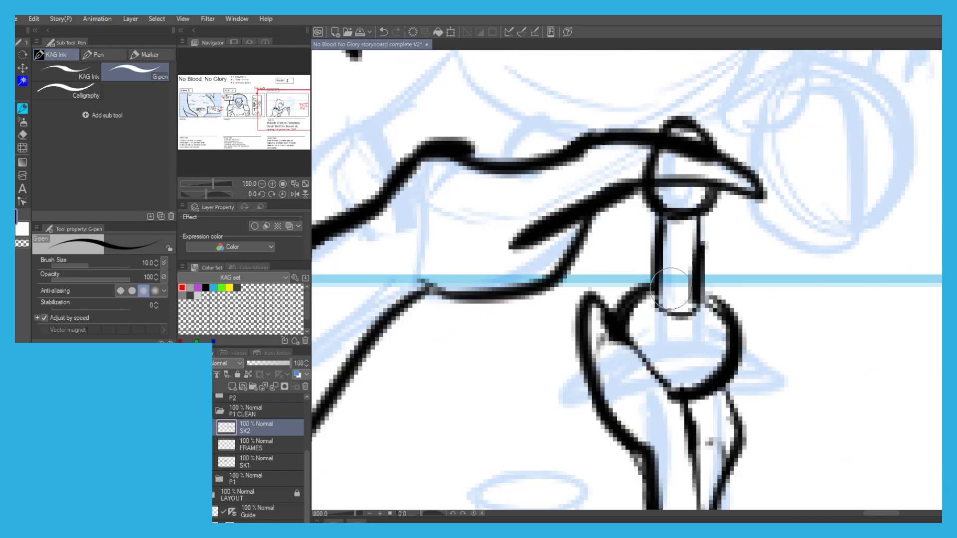
pyautogui.moveTo(677, 351)
pyautogui.mouseDown()
pyautogui.moveTo(691, 351)
pyautogui.moveTo(686, 368)
pyautogui.mouseUp()
pyautogui.scroll(-4, 687, 336)
pyautogui.scroll(-1, 503, 218)
pyautogui.moveTo(503, 219)
pyautogui.mouseDown()
pyautogui.moveTo(483, 195)
pyautogui.moveTo(523, 213)
pyautogui.moveTo(476, 211)
pyautogui.moveTo(564, 206)
pyautogui.mouseUp()
pyautogui.press('m')
pyautogui.moveTo(738, 223); pyautogui.dragTo(480, 330)
pyautogui.press('p')
pyautogui.hotkey('ctrl', 'z')
# Select the woman's inked body, arms and dagger on SK2 with a freehand lasso around the whole figure.
pyautogui.press('m')
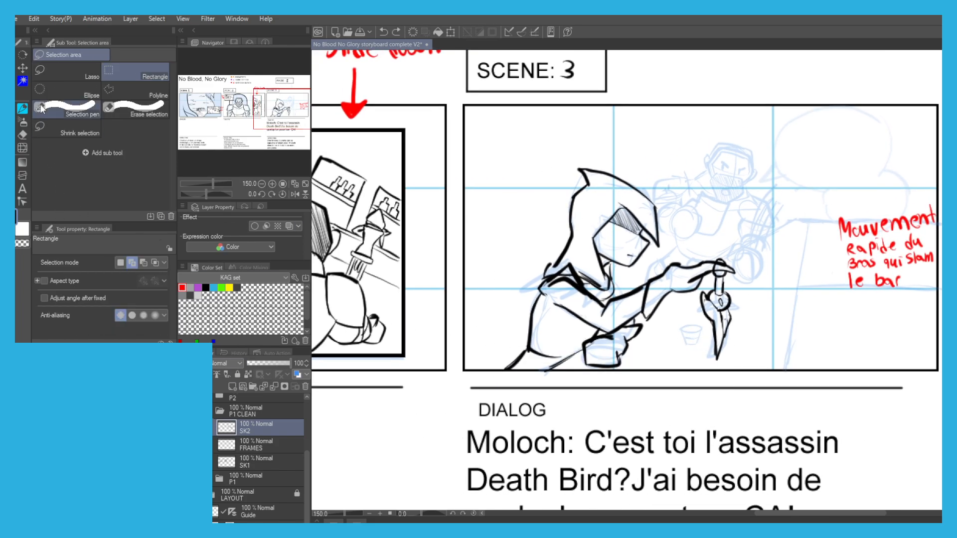
pyautogui.click(67, 72)
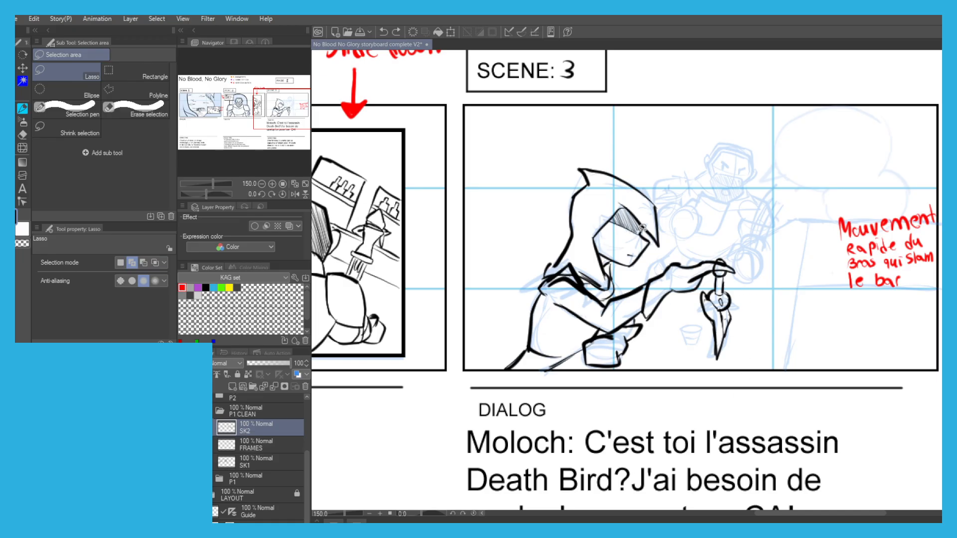
pyautogui.moveTo(737, 177)
pyautogui.mouseDown()
pyautogui.moveTo(738, 374)
pyautogui.moveTo(593, 396)
pyautogui.mouseUp()
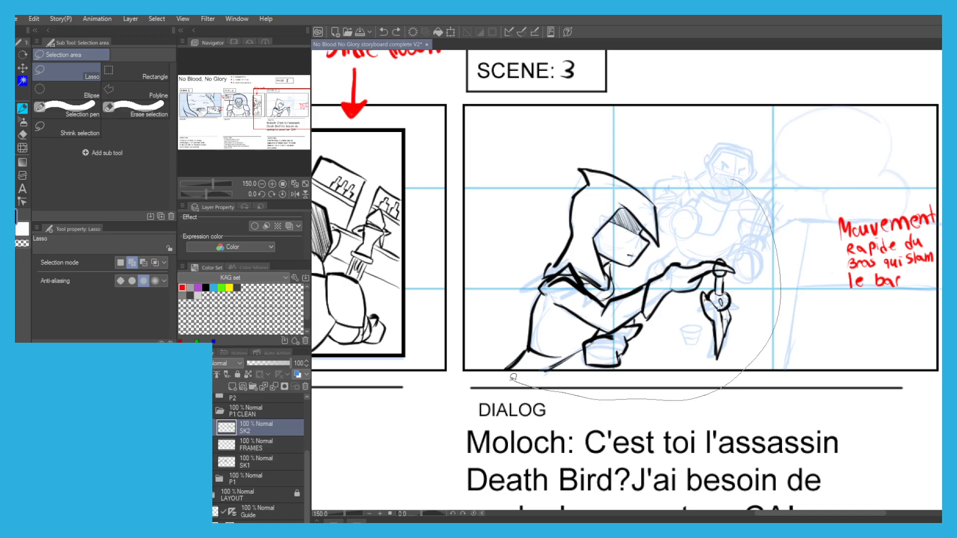
pyautogui.moveTo(511, 274); pyautogui.dragTo(598, 142)
pyautogui.press('p')
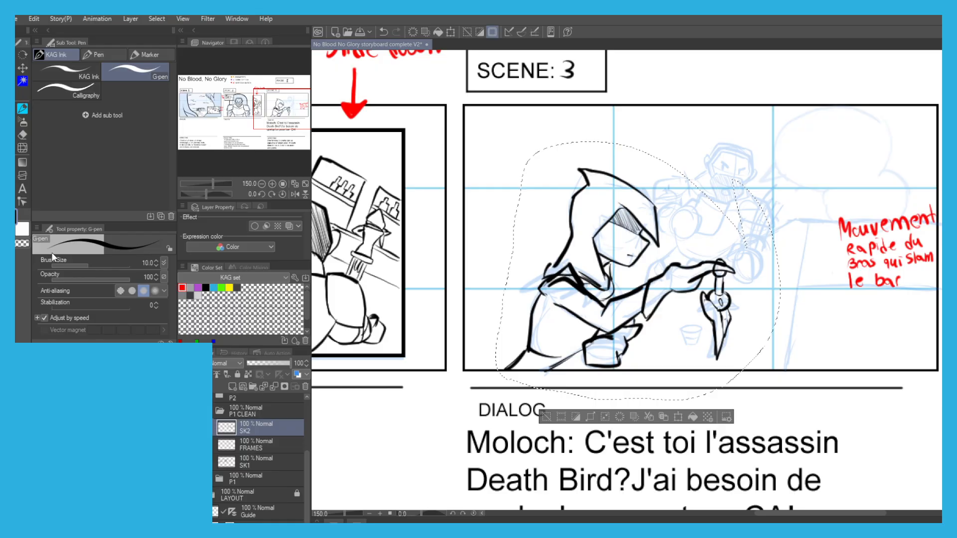
# Cut the selected drawing, paste it as its own layer directly below FRAMES, and clear the selection.
pyautogui.press('Delete')
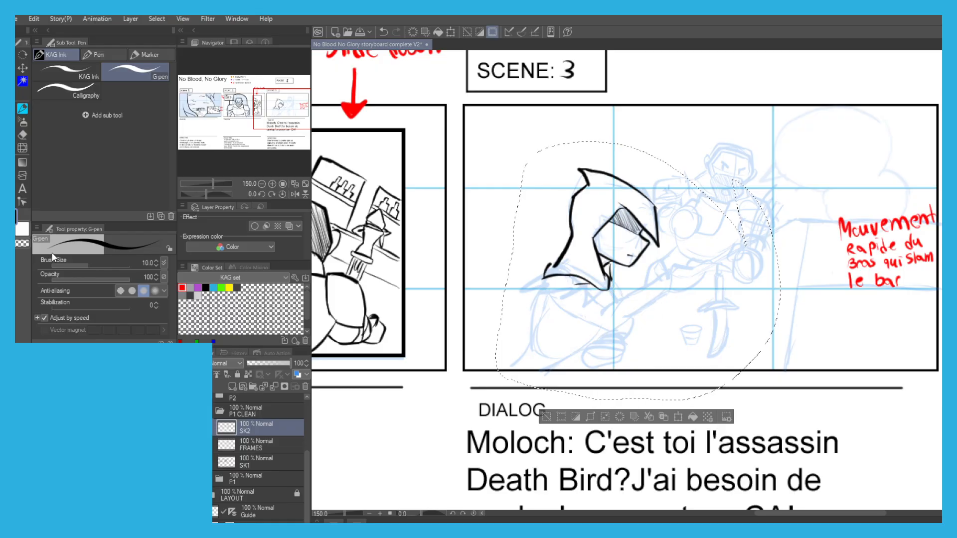
pyautogui.hotkey('ctrl', 'v')
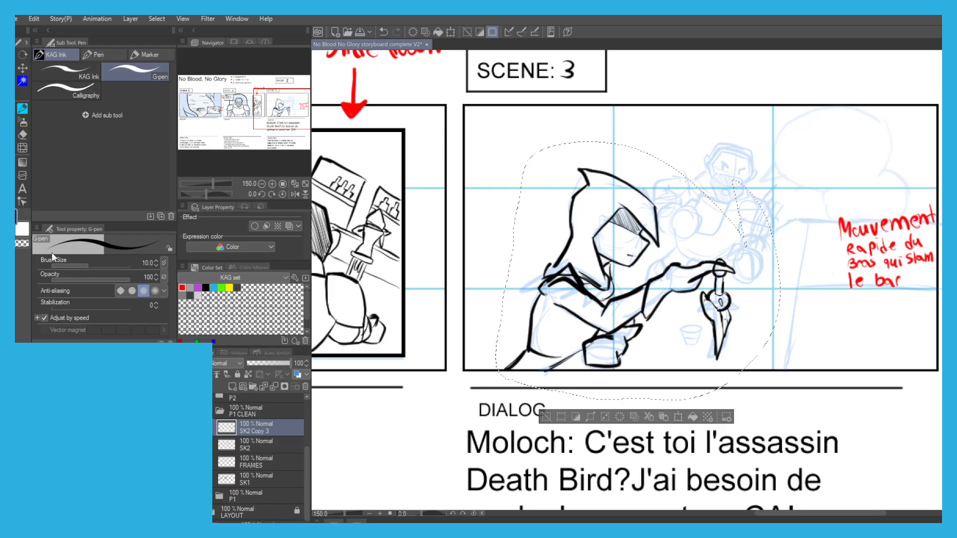
pyautogui.moveTo(258, 429); pyautogui.dragTo(250, 474)
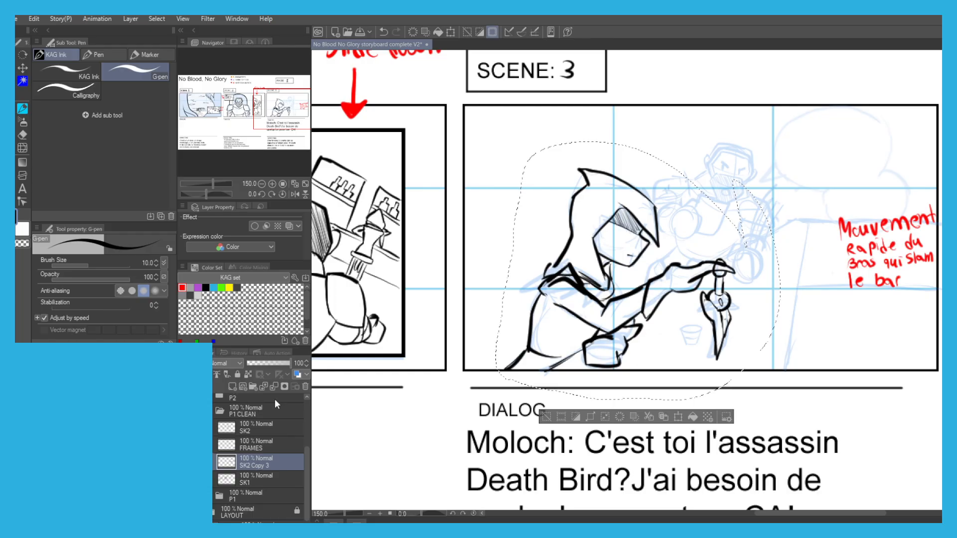
pyautogui.scroll(3, 219, 406)
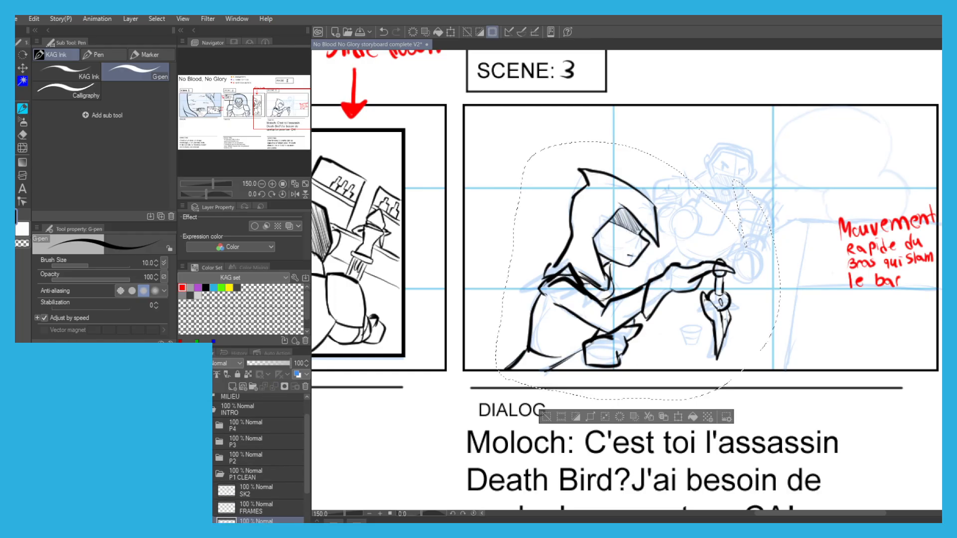
pyautogui.moveTo(420, 378); pyautogui.dragTo(434, 387)
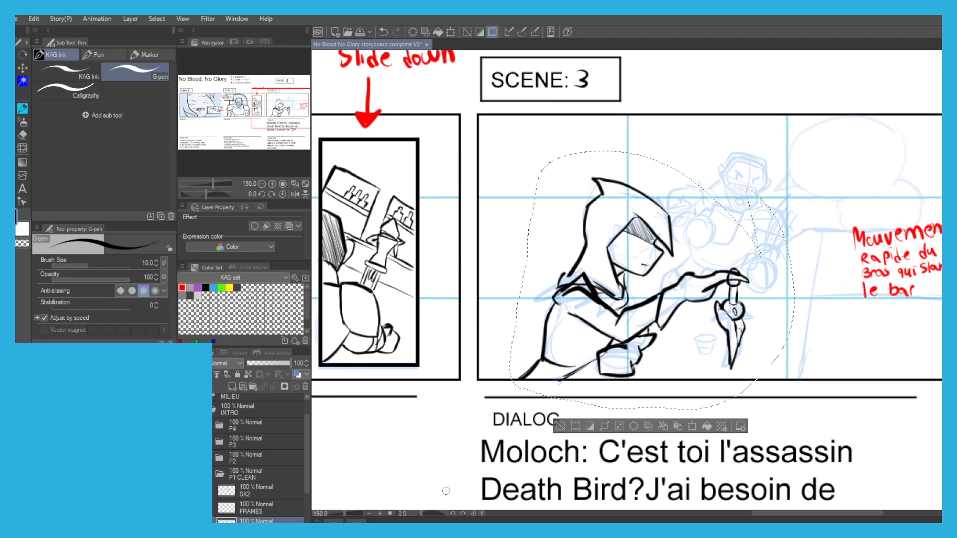
pyautogui.click(559, 424)
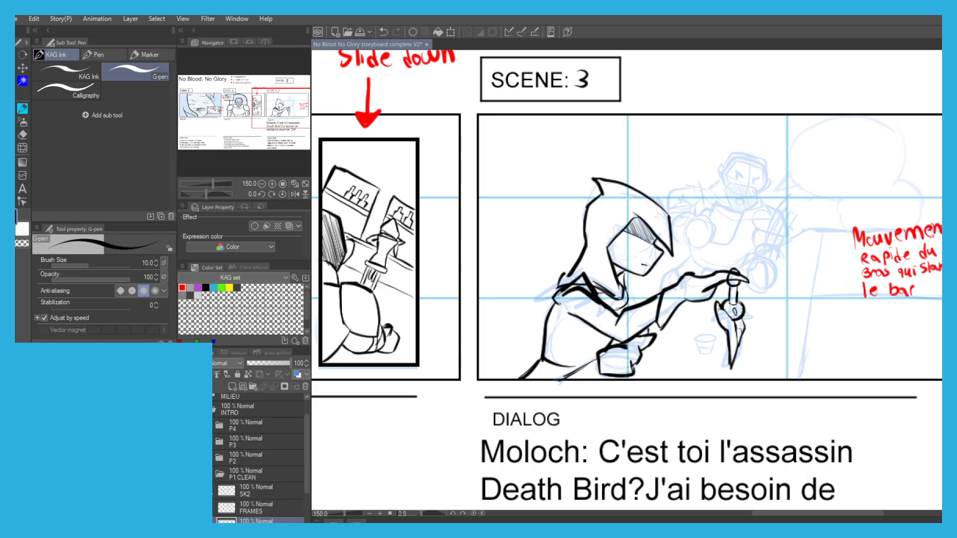
# Check the SK2 layer by toggling its visibility, and make SK2 Copy 3 the drawing layer again.
pyautogui.click(249, 498)
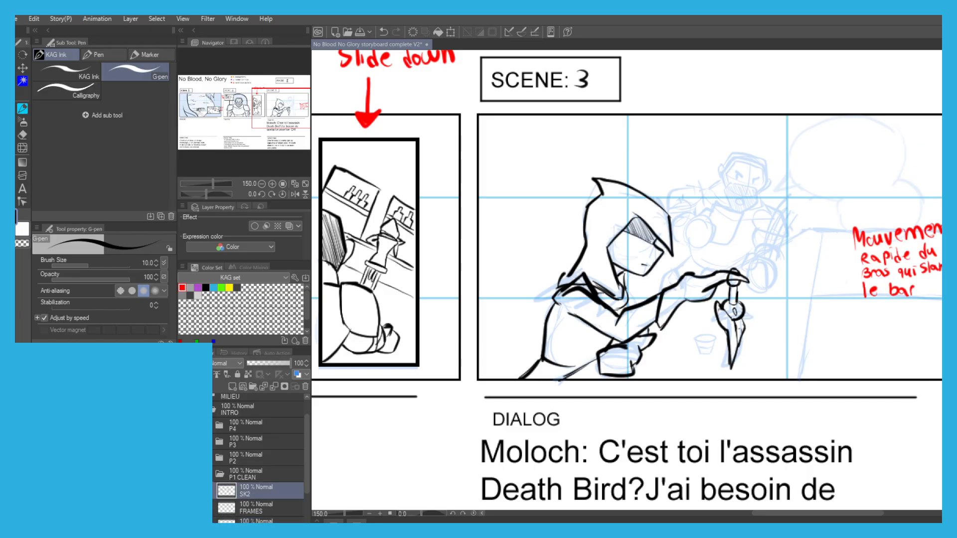
pyautogui.click(183, 491)
pyautogui.click(183, 490)
pyautogui.click(249, 522)
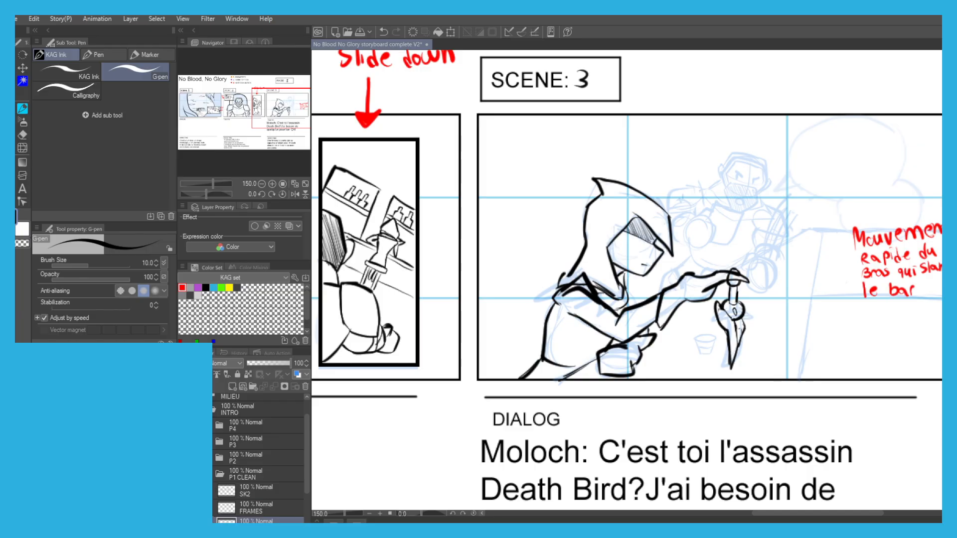
# Set the G-pen to size 7 and ink the background man's head outline, face opening and mask sides in scene 3.
pyautogui.moveTo(485, 288)
pyautogui.mouseDown()
pyautogui.moveTo(478, 261)
pyautogui.moveTo(425, 244)
pyautogui.mouseUp()
pyautogui.moveTo(414, 286); pyautogui.dragTo(461, 273)
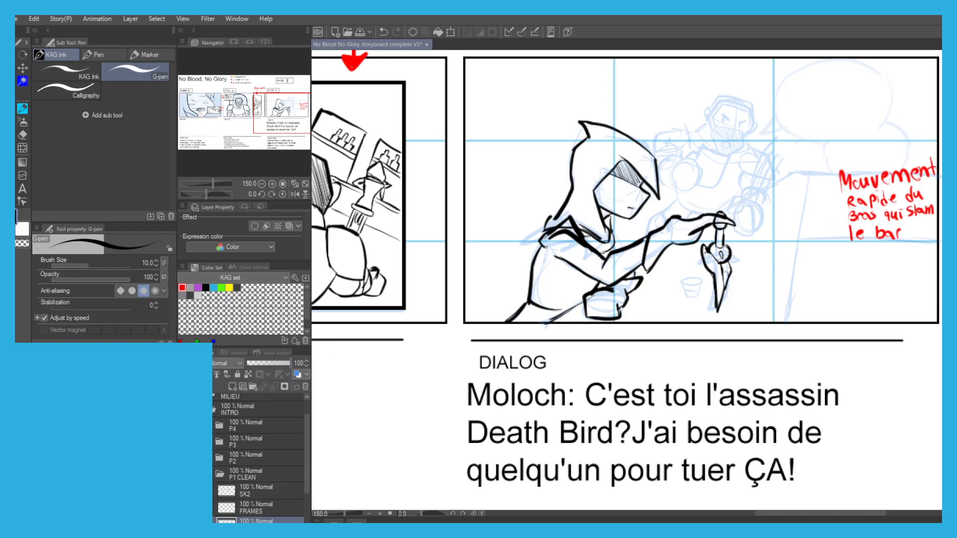
pyautogui.press('[')
pyautogui.press('[')
pyautogui.scroll(8, 694, 151)
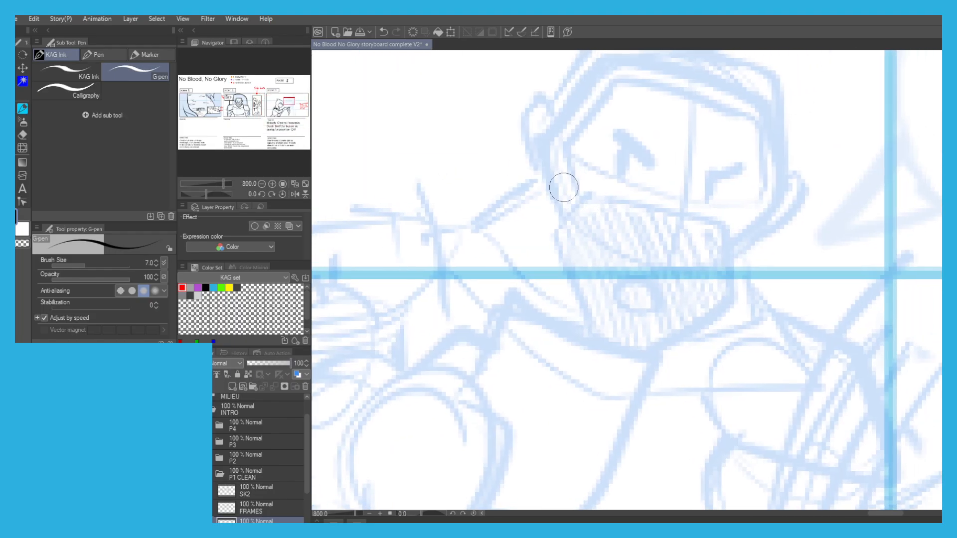
pyautogui.scroll(-2, 562, 187)
pyautogui.scroll(1, 574, 195)
pyautogui.scroll(-1, 539, 225)
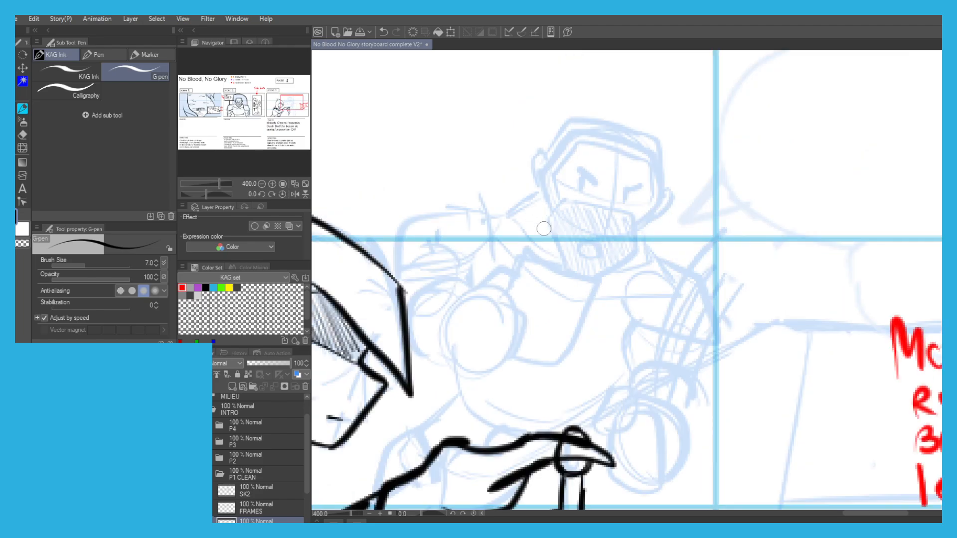
pyautogui.moveTo(637, 228)
pyautogui.mouseDown()
pyautogui.moveTo(637, 257)
pyautogui.moveTo(588, 275)
pyautogui.moveTo(548, 230)
pyautogui.moveTo(553, 214)
pyautogui.moveTo(538, 179)
pyautogui.moveTo(568, 119)
pyautogui.moveTo(640, 130)
pyautogui.moveTo(663, 147)
pyautogui.moveTo(662, 198)
pyautogui.moveTo(636, 228)
pyautogui.moveTo(566, 200)
pyautogui.moveTo(604, 211)
pyautogui.moveTo(568, 197)
pyautogui.moveTo(553, 175)
pyautogui.moveTo(598, 134)
pyautogui.moveTo(651, 160)
pyautogui.moveTo(647, 203)
pyautogui.moveTo(629, 219)
pyautogui.moveTo(617, 215)
pyautogui.mouseUp()
pyautogui.hotkey('ctrl', 'z')
pyautogui.hotkey('ctrl', 'z')
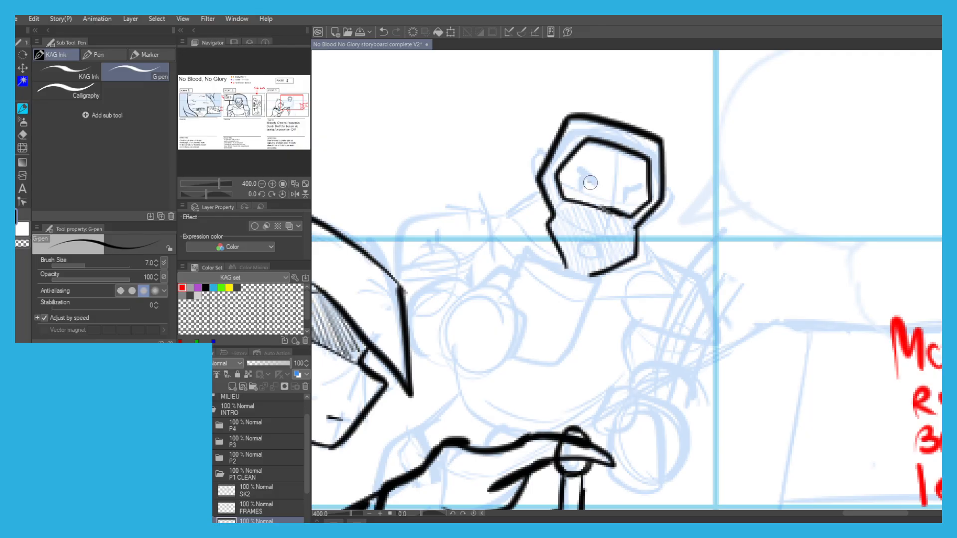
# Ink the man's angry eyes, both ears and the round mouth on his mask.
pyautogui.moveTo(581, 176)
pyautogui.mouseDown()
pyautogui.moveTo(581, 187)
pyautogui.moveTo(594, 183)
pyautogui.moveTo(580, 169)
pyautogui.mouseUp()
pyautogui.moveTo(622, 200); pyautogui.dragTo(639, 186)
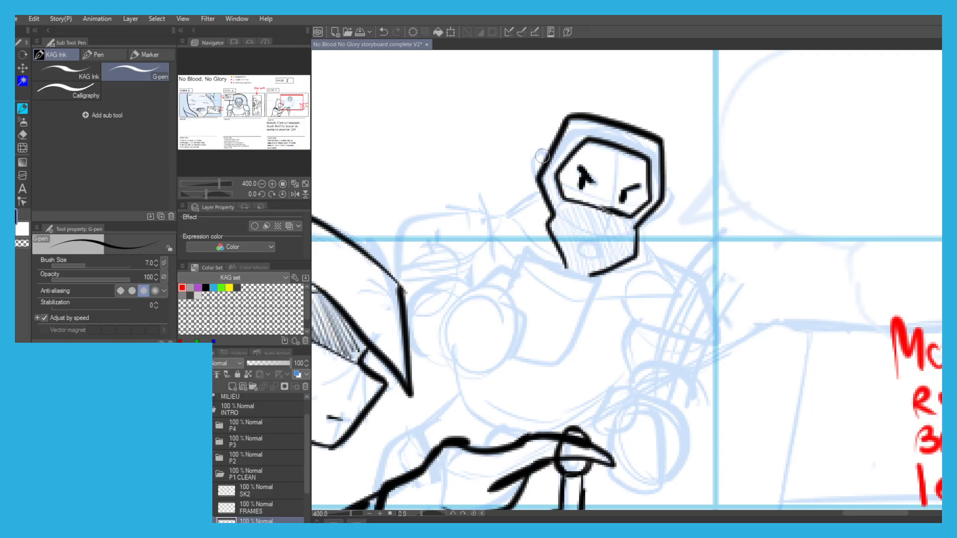
pyautogui.moveTo(542, 156)
pyautogui.mouseDown()
pyautogui.moveTo(523, 150)
pyautogui.moveTo(537, 182)
pyautogui.mouseUp()
pyautogui.moveTo(659, 195)
pyautogui.mouseDown()
pyautogui.moveTo(675, 197)
pyautogui.moveTo(643, 222)
pyautogui.mouseUp()
pyautogui.moveTo(588, 232); pyautogui.dragTo(587, 233)
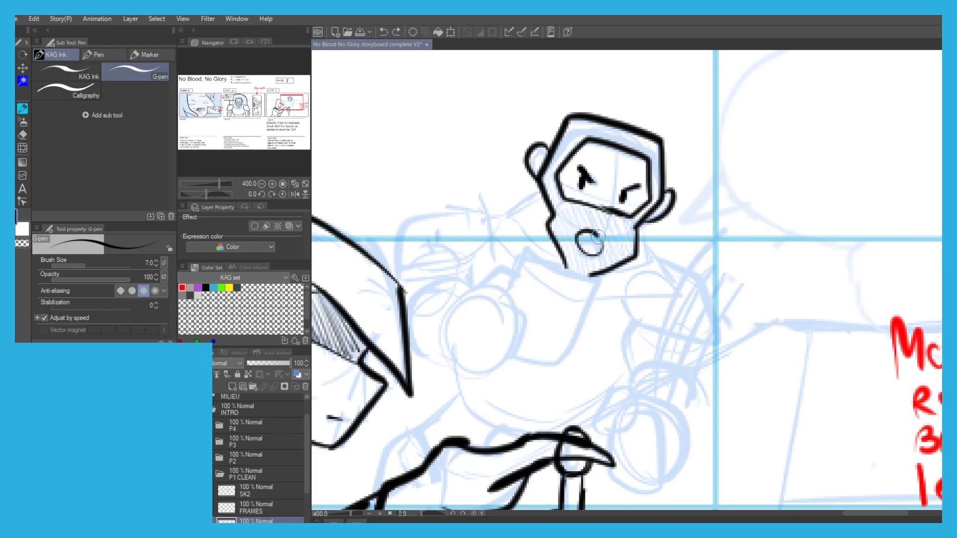
pyautogui.hotkey('ctrl', 'z')
# Ink the mug in front of the man's chest and the fingers gripping it.
pyautogui.moveTo(592, 277)
pyautogui.mouseDown()
pyautogui.moveTo(525, 256)
pyautogui.moveTo(509, 288)
pyautogui.mouseUp()
pyautogui.moveTo(565, 270)
pyautogui.mouseDown()
pyautogui.moveTo(576, 342)
pyautogui.moveTo(536, 359)
pyautogui.moveTo(521, 354)
pyautogui.mouseUp()
pyautogui.moveTo(498, 290)
pyautogui.mouseDown()
pyautogui.moveTo(538, 306)
pyautogui.moveTo(523, 357)
pyautogui.moveTo(491, 363)
pyautogui.moveTo(512, 298)
pyautogui.moveTo(540, 306)
pyautogui.moveTo(537, 325)
pyautogui.moveTo(489, 314)
pyautogui.mouseUp()
pyautogui.hotkey('ctrl', 'z')
# Ink the back of the man's hand from the knuckles to the wrist, redoing the misplaced strokes.
pyautogui.hotkey('ctrl', 'z')
pyautogui.moveTo(489, 314)
pyautogui.mouseDown()
pyautogui.moveTo(533, 331)
pyautogui.moveTo(493, 333)
pyautogui.moveTo(530, 342)
pyautogui.moveTo(521, 354)
pyautogui.moveTo(462, 355)
pyautogui.moveTo(467, 371)
pyautogui.moveTo(488, 364)
pyautogui.moveTo(451, 360)
pyautogui.mouseUp()
pyautogui.moveTo(504, 294)
pyautogui.mouseDown()
pyautogui.moveTo(482, 289)
pyautogui.moveTo(485, 268)
pyautogui.moveTo(501, 277)
pyautogui.moveTo(451, 309)
pyautogui.mouseUp()
pyautogui.hotkey('ctrl', 'z')
pyautogui.moveTo(482, 272); pyautogui.dragTo(451, 307)
pyautogui.moveTo(452, 363); pyautogui.dragTo(437, 332)
pyautogui.moveTo(437, 331); pyautogui.dragTo(440, 342)
# Ink the curved cuff around the man's wrist and the bent arm above it, redoing the misplaced strokes.
pyautogui.hotkey('ctrl', 'z')
pyautogui.moveTo(463, 286); pyautogui.dragTo(417, 294)
pyautogui.moveTo(441, 358); pyautogui.dragTo(409, 330)
pyautogui.moveTo(459, 282); pyautogui.dragTo(450, 254)
pyautogui.hotkey('ctrl', 'z')
pyautogui.moveTo(394, 279); pyautogui.dragTo(401, 261)
pyautogui.moveTo(494, 216)
pyautogui.mouseDown()
pyautogui.moveTo(455, 245)
pyautogui.moveTo(465, 252)
pyautogui.moveTo(408, 264)
pyautogui.moveTo(396, 248)
pyautogui.moveTo(408, 209)
pyautogui.moveTo(497, 215)
pyautogui.mouseUp()
pyautogui.hotkey('ctrl', 'z')
pyautogui.moveTo(455, 271); pyautogui.dragTo(401, 297)
pyautogui.moveTo(442, 355)
pyautogui.mouseDown()
pyautogui.moveTo(441, 324)
pyautogui.moveTo(455, 291)
pyautogui.moveTo(464, 293)
pyautogui.moveTo(421, 321)
pyautogui.moveTo(425, 331)
pyautogui.moveTo(432, 285)
pyautogui.moveTo(404, 318)
pyautogui.mouseUp()
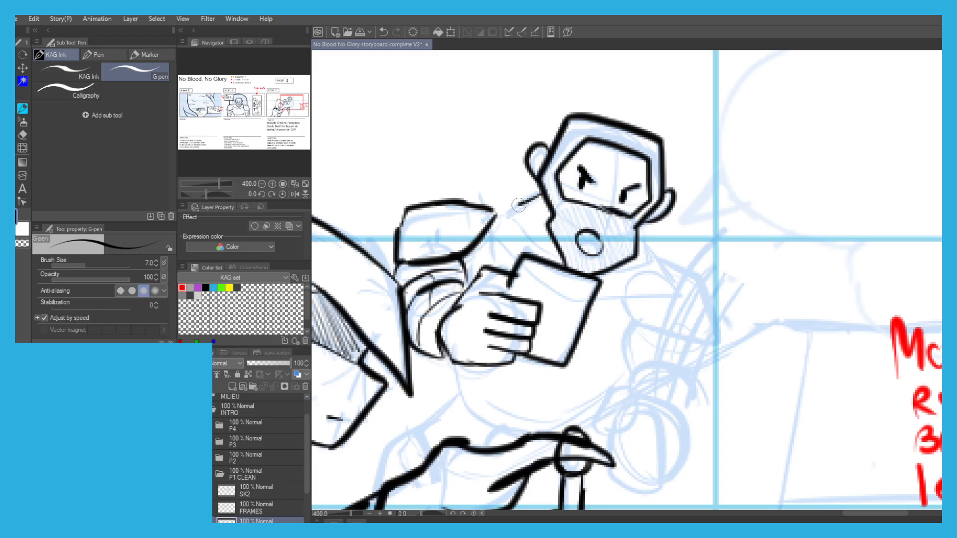
# Ink the pointed collar flaps on both sides of the man's neck, below the mask.
pyautogui.moveTo(541, 199); pyautogui.dragTo(545, 251)
pyautogui.moveTo(641, 233)
pyautogui.mouseDown()
pyautogui.moveTo(657, 260)
pyautogui.moveTo(615, 272)
pyautogui.mouseUp()
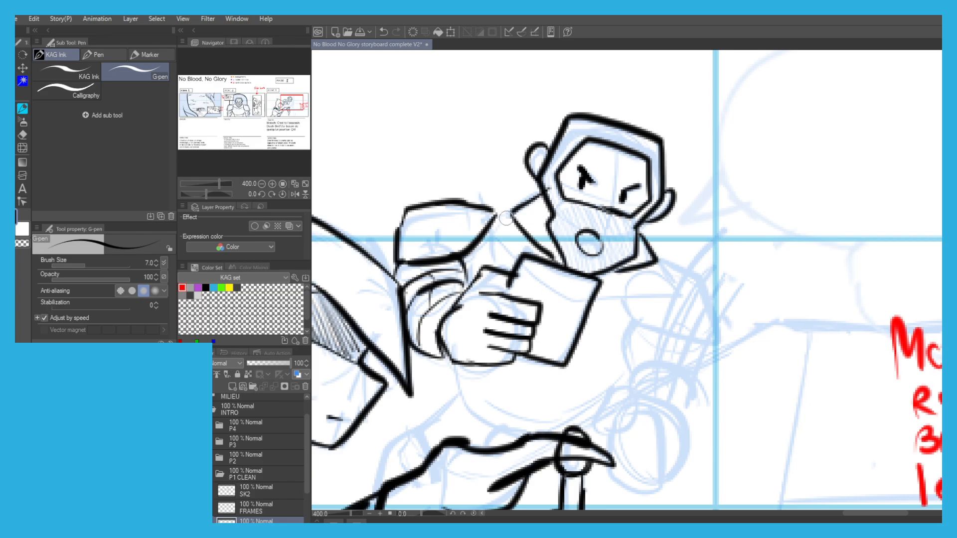
pyautogui.scroll(-4, 496, 235)
pyautogui.scroll(2, 457, 244)
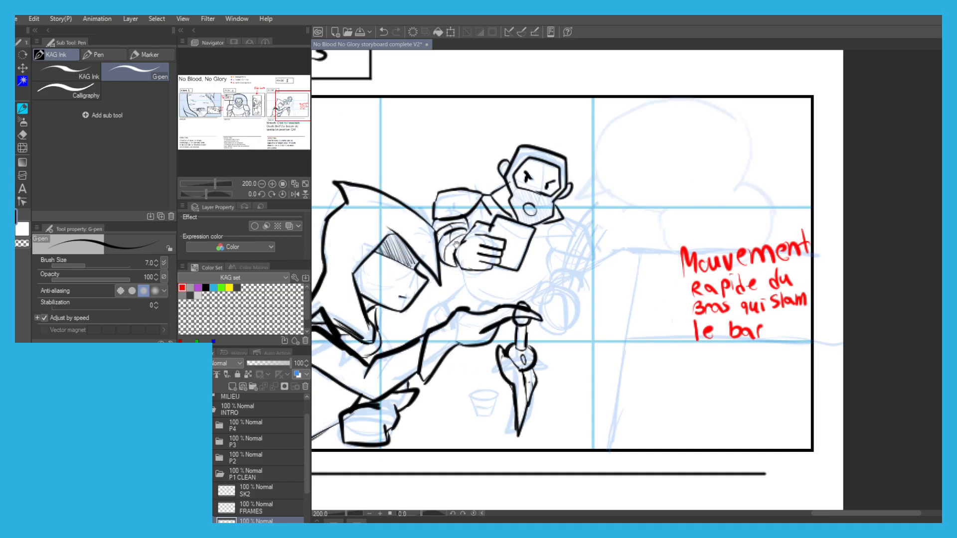
# Ink the man's chest strap line, the curved side of his torso and the hip and leg behind the hooded figure's arm.
pyautogui.scroll(2, 458, 245)
pyautogui.moveTo(461, 234)
pyautogui.mouseDown()
pyautogui.moveTo(484, 295)
pyautogui.moveTo(427, 302)
pyautogui.moveTo(436, 324)
pyautogui.mouseUp()
pyautogui.moveTo(435, 315); pyautogui.dragTo(453, 281)
pyautogui.moveTo(444, 271)
pyautogui.mouseDown()
pyautogui.moveTo(421, 275)
pyautogui.moveTo(402, 324)
pyautogui.mouseUp()
pyautogui.moveTo(493, 257); pyautogui.dragTo(510, 266)
pyautogui.moveTo(508, 218); pyautogui.dragTo(428, 272)
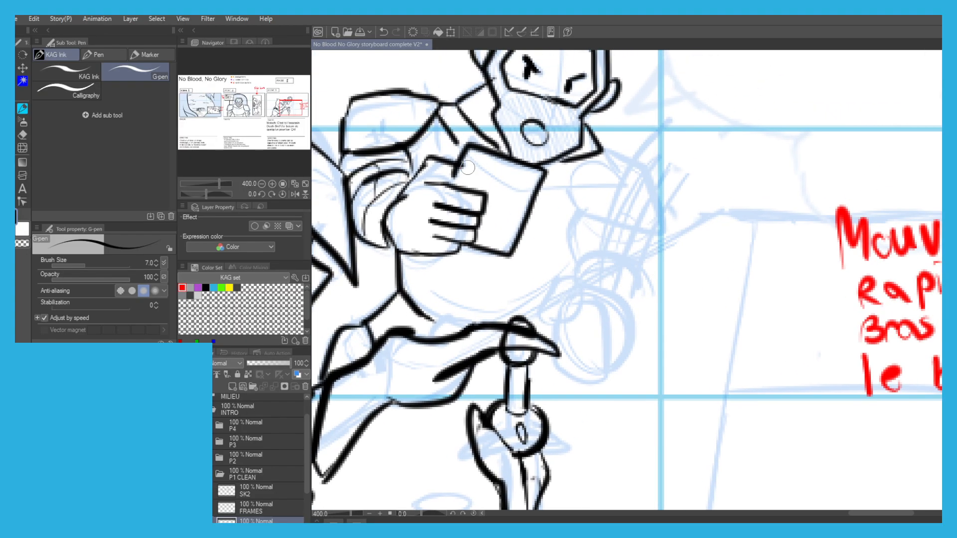
# Ink the man's other shoulder pad and the arm outline beneath it, redoing the misplaced strokes.
pyautogui.moveTo(602, 150)
pyautogui.mouseDown()
pyautogui.moveTo(626, 154)
pyautogui.moveTo(578, 195)
pyautogui.moveTo(576, 209)
pyautogui.mouseUp()
pyautogui.hotkey('ctrl', 'z')
pyautogui.hotkey('ctrl', 'z')
pyautogui.moveTo(576, 209); pyautogui.dragTo(598, 157)
pyautogui.moveTo(601, 150)
pyautogui.mouseDown()
pyautogui.moveTo(641, 166)
pyautogui.moveTo(667, 239)
pyautogui.moveTo(576, 210)
pyautogui.moveTo(577, 261)
pyautogui.mouseUp()
pyautogui.moveTo(666, 234); pyautogui.dragTo(647, 269)
pyautogui.moveTo(597, 250)
pyautogui.mouseDown()
pyautogui.moveTo(577, 260)
pyautogui.moveTo(572, 282)
pyautogui.mouseUp()
pyautogui.moveTo(640, 258)
pyautogui.mouseDown()
pyautogui.moveTo(640, 300)
pyautogui.moveTo(629, 308)
pyautogui.moveTo(602, 236)
pyautogui.moveTo(573, 239)
pyautogui.moveTo(571, 228)
pyautogui.moveTo(601, 234)
pyautogui.moveTo(554, 228)
pyautogui.mouseUp()
pyautogui.hotkey('ctrl', 'z')
pyautogui.moveTo(555, 228); pyautogui.dragTo(545, 258)
pyautogui.moveTo(545, 259)
pyautogui.mouseDown()
pyautogui.moveTo(569, 290)
pyautogui.moveTo(588, 269)
pyautogui.moveTo(565, 289)
pyautogui.mouseUp()
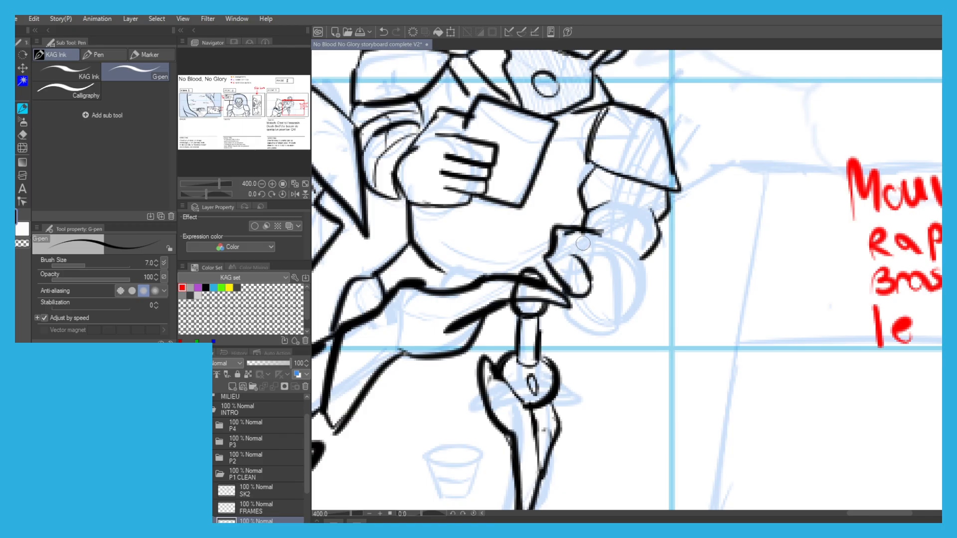
pyautogui.hotkey('ctrl', 'z')
pyautogui.hotkey('ctrl', 'z')
pyautogui.hotkey('ctrl', 'z')
pyautogui.hotkey('ctrl', 'z')
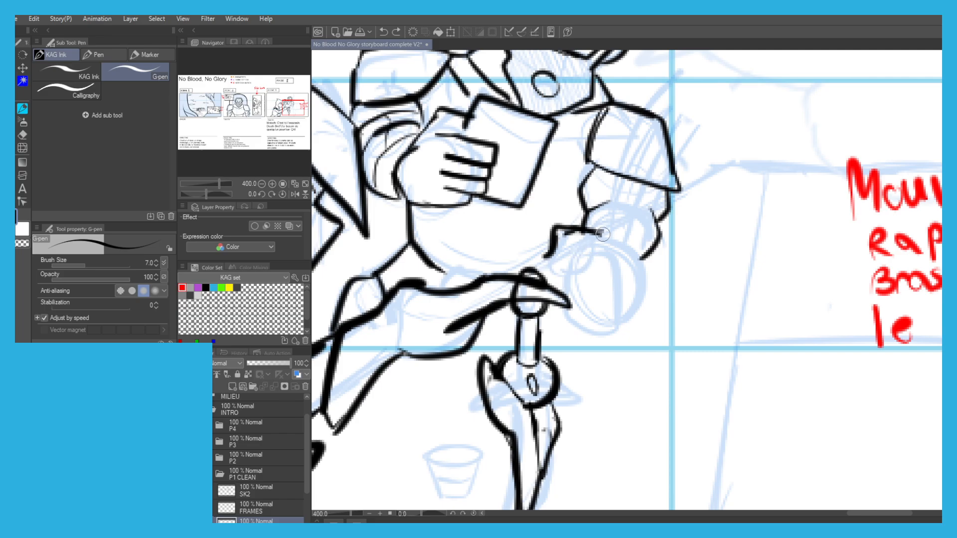
pyautogui.hotkey('ctrl', 'z')
# Ink the man's lowered fist and curled fingers beside the dagger's pommel, plus the jagged folds along his forearm.
pyautogui.moveTo(634, 244)
pyautogui.mouseDown()
pyautogui.moveTo(642, 258)
pyautogui.moveTo(625, 308)
pyautogui.moveTo(639, 297)
pyautogui.moveTo(602, 322)
pyautogui.moveTo(569, 309)
pyautogui.moveTo(556, 277)
pyautogui.moveTo(572, 250)
pyautogui.mouseUp()
pyautogui.hotkey('ctrl', 'z')
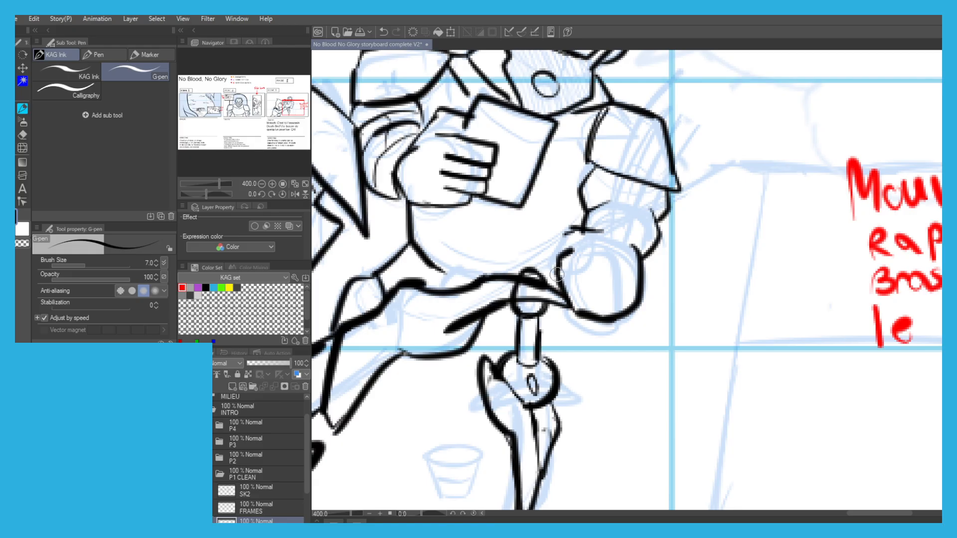
pyautogui.moveTo(561, 283); pyautogui.dragTo(544, 242)
pyautogui.hotkey('ctrl', 'z')
pyautogui.moveTo(564, 281)
pyautogui.mouseDown()
pyautogui.moveTo(540, 268)
pyautogui.moveTo(538, 242)
pyautogui.moveTo(580, 230)
pyautogui.mouseUp()
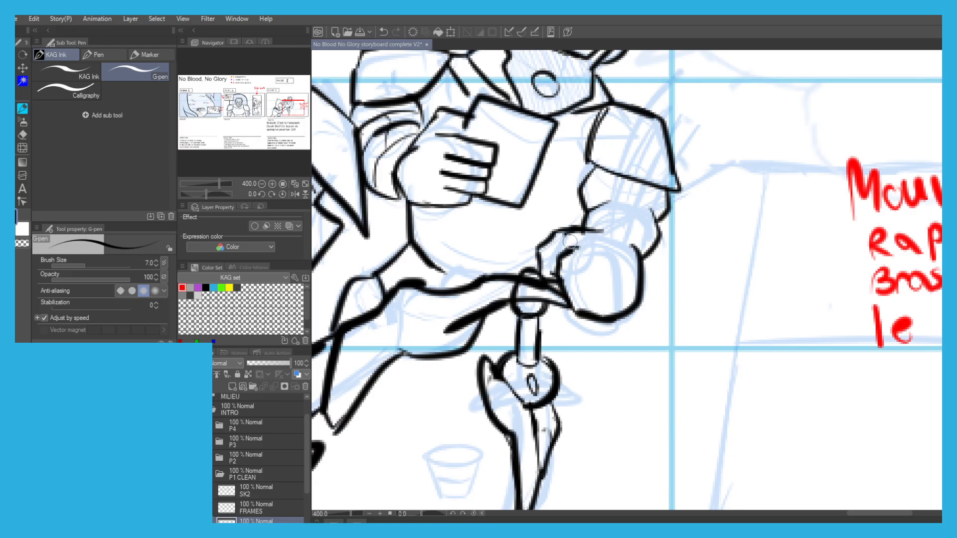
pyautogui.scroll(-4, 573, 244)
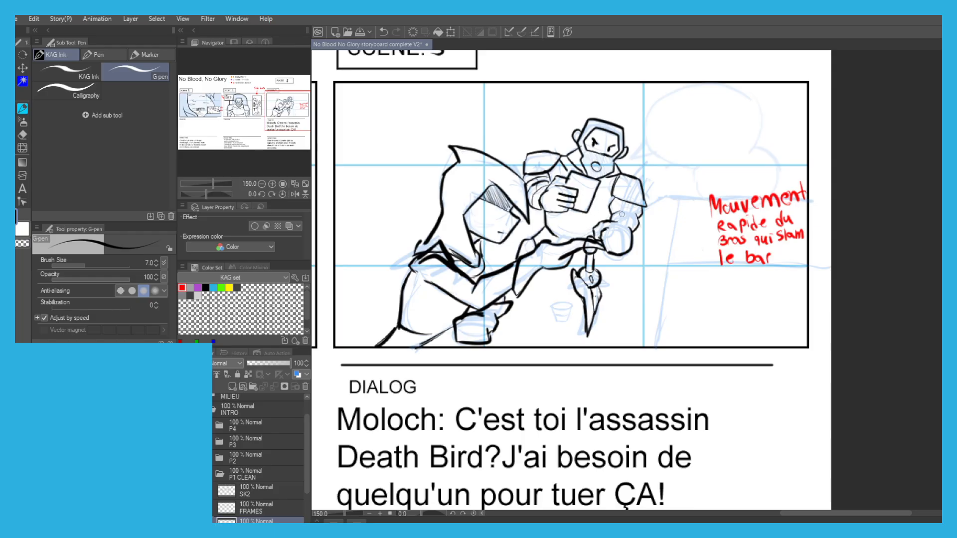
pyautogui.scroll(4, 618, 216)
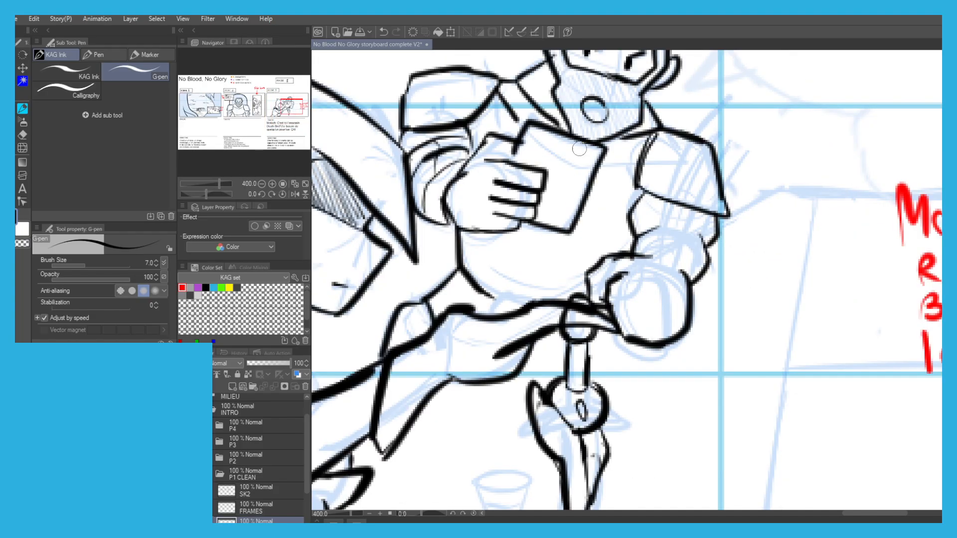
pyautogui.moveTo(703, 263)
pyautogui.mouseDown()
pyautogui.moveTo(692, 232)
pyautogui.moveTo(707, 217)
pyautogui.mouseUp()
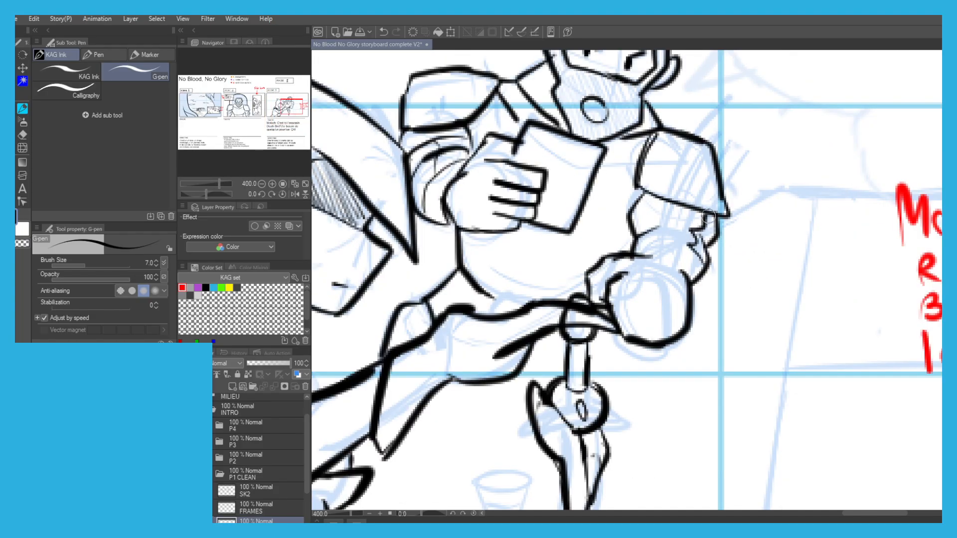
# Ink curved speed lines sweeping up across the shoulder pad of the man's lowered arm.
pyautogui.scroll(-3, 659, 188)
pyautogui.moveTo(596, 152); pyautogui.dragTo(551, 169)
pyautogui.scroll(1, 630, 193)
pyautogui.moveTo(609, 242); pyautogui.dragTo(643, 173)
pyautogui.hotkey('ctrl', 'z')
pyautogui.moveTo(613, 222)
pyautogui.mouseDown()
pyautogui.moveTo(649, 163)
pyautogui.moveTo(673, 179)
pyautogui.mouseUp()
pyautogui.scroll(-1, 464, 132)
pyautogui.moveTo(448, 143); pyautogui.dragTo(518, 147)
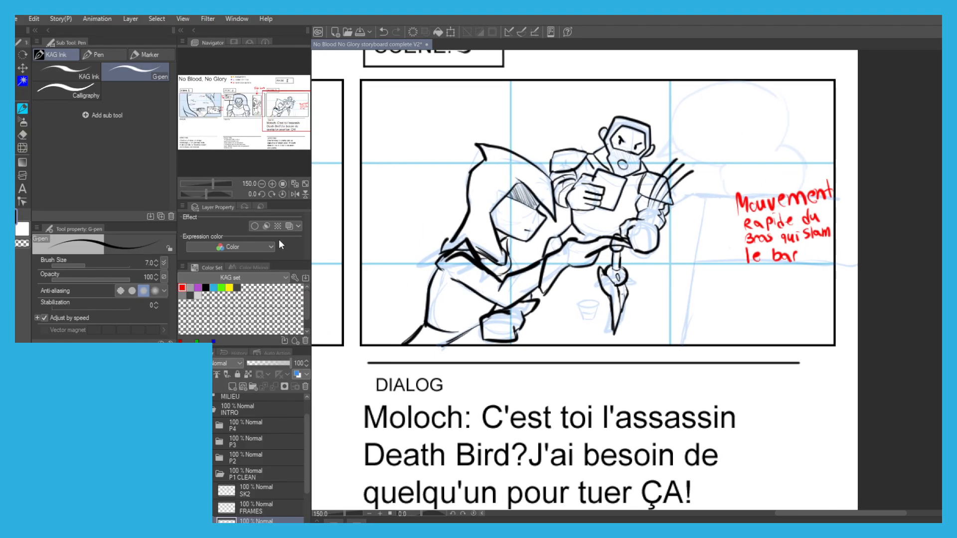
pyautogui.scroll(-1, 438, 272)
pyautogui.moveTo(380, 272)
pyautogui.mouseDown()
pyautogui.moveTo(529, 356)
pyautogui.moveTo(585, 341)
pyautogui.mouseUp()
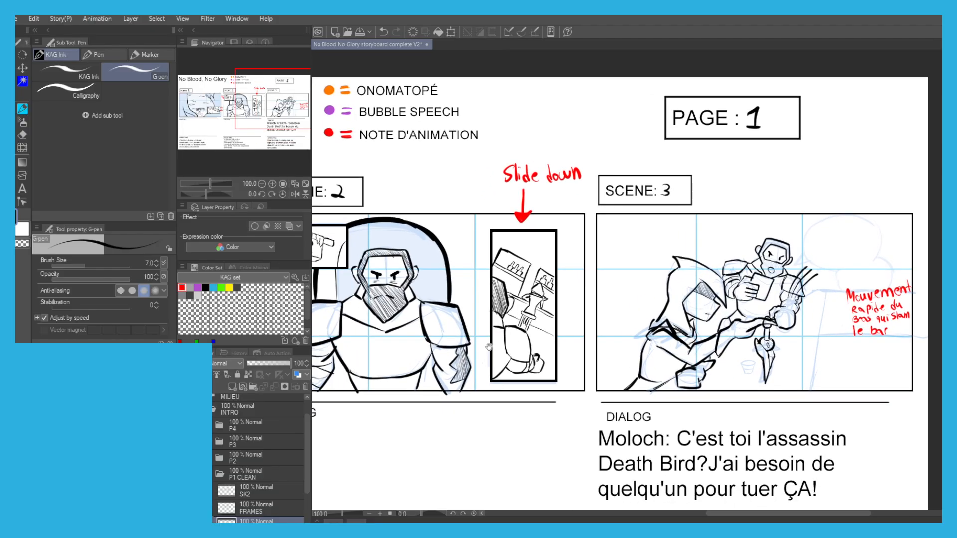
pyautogui.moveTo(813, 288)
pyautogui.mouseDown()
pyautogui.moveTo(659, 216)
pyautogui.moveTo(680, 264)
pyautogui.mouseUp()
pyautogui.scroll(1, 659, 216)
pyautogui.hotkey('ctrl', 'z')
pyautogui.moveTo(668, 215); pyautogui.dragTo(678, 261)
pyautogui.hotkey('ctrl', 'z')
pyautogui.moveTo(668, 213)
pyautogui.mouseDown()
pyautogui.moveTo(687, 215)
pyautogui.moveTo(698, 262)
pyautogui.mouseUp()
pyautogui.hotkey('ctrl', 'z')
pyautogui.hotkey('ctrl', 'z')
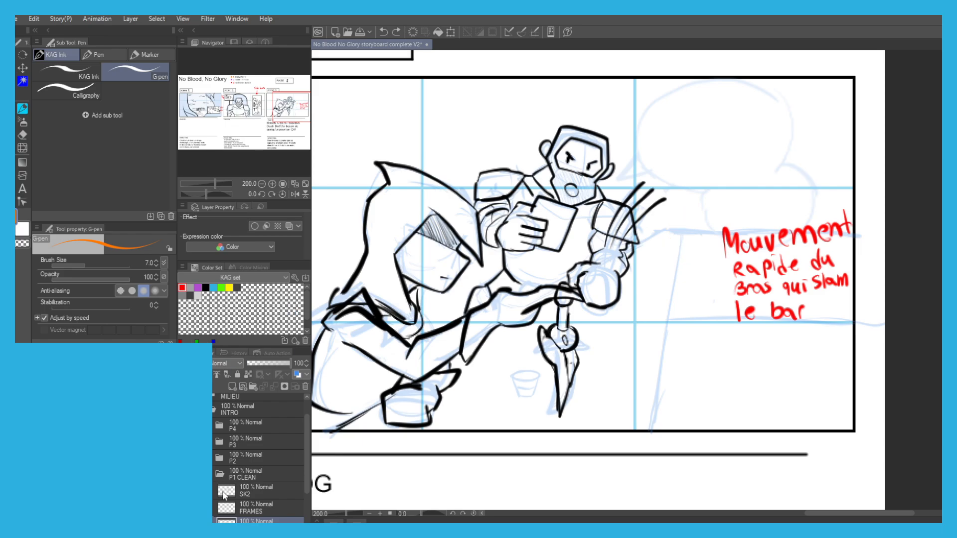
# Rename the layer between FRAMES and SK1 in the P1 CLEAN folder as ONO.
pyautogui.scroll(-2, 242, 507)
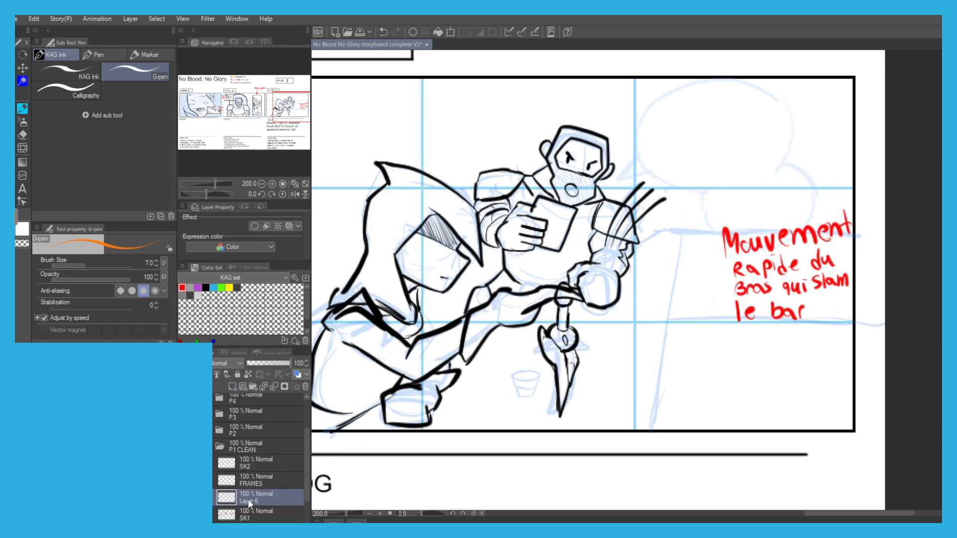
pyautogui.write('ONO')
pyautogui.press('Return')
pyautogui.moveTo(653, 253); pyautogui.dragTo(668, 301)
pyautogui.hotkey('ctrl', 'z')
pyautogui.moveTo(653, 245)
pyautogui.mouseDown()
pyautogui.moveTo(670, 293)
pyautogui.moveTo(653, 248)
pyautogui.moveTo(666, 284)
pyautogui.moveTo(676, 278)
pyautogui.moveTo(691, 301)
pyautogui.moveTo(687, 233)
pyautogui.moveTo(701, 280)
pyautogui.moveTo(682, 205)
pyautogui.moveTo(632, 331)
pyautogui.mouseUp()
pyautogui.hotkey('ctrl', 'z')
# Hand-letter the sound effect WHAM! in orange beside the man's fist, redoing the misplaced strokes.
pyautogui.hotkey('ctrl', 'z')
pyautogui.hotkey('ctrl', 'z')
pyautogui.hotkey('ctrl', 'z')
pyautogui.hotkey('ctrl', 'z')
pyautogui.hotkey('ctrl', 'z')
pyautogui.moveTo(647, 283)
pyautogui.mouseDown()
pyautogui.moveTo(636, 316)
pyautogui.moveTo(648, 333)
pyautogui.moveTo(668, 298)
pyautogui.moveTo(667, 334)
pyautogui.mouseUp()
pyautogui.hotkey('ctrl', 'z')
pyautogui.hotkey('ctrl', 'z')
pyautogui.hotkey('ctrl', 'z')
pyautogui.moveTo(676, 294)
pyautogui.mouseDown()
pyautogui.moveTo(667, 334)
pyautogui.moveTo(682, 318)
pyautogui.mouseUp()
pyautogui.moveTo(686, 300)
pyautogui.mouseDown()
pyautogui.moveTo(676, 343)
pyautogui.moveTo(690, 342)
pyautogui.mouseUp()
pyautogui.moveTo(701, 300); pyautogui.dragTo(700, 338)
pyautogui.moveTo(691, 327)
pyautogui.mouseDown()
pyautogui.moveTo(702, 324)
pyautogui.moveTo(703, 341)
pyautogui.mouseUp()
pyautogui.moveTo(716, 306)
pyautogui.mouseDown()
pyautogui.moveTo(734, 303)
pyautogui.moveTo(721, 359)
pyautogui.mouseUp()
pyautogui.moveTo(754, 310); pyautogui.dragTo(740, 351)
pyautogui.click(738, 362)
pyautogui.hotkey('ctrl', 'z')
pyautogui.hotkey('ctrl', 'z')
pyautogui.moveTo(760, 293); pyautogui.dragTo(736, 351)
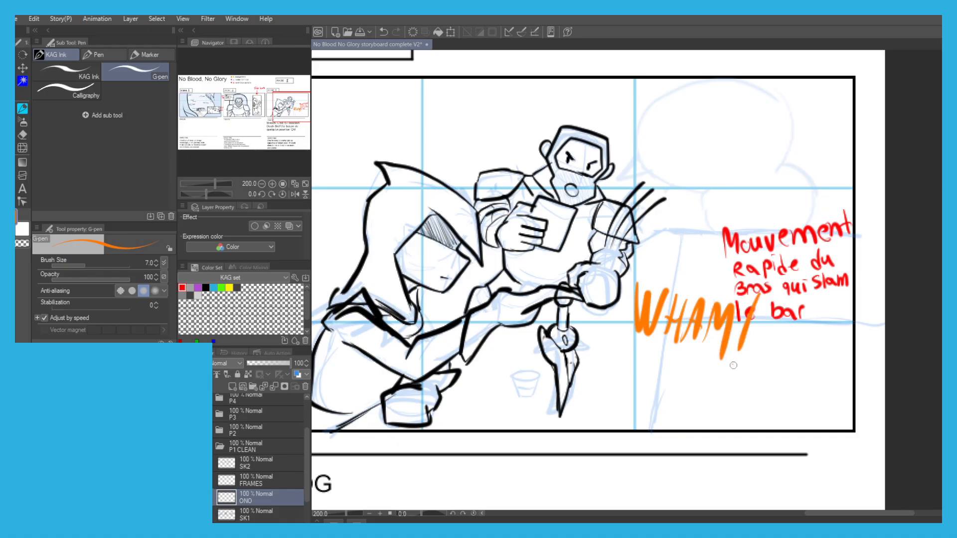
# Switch the colour to black and ink the bar's slanted side edge and its top corner, redoing the misplaced strokes.
pyautogui.moveTo(389, 323); pyautogui.dragTo(423, 288)
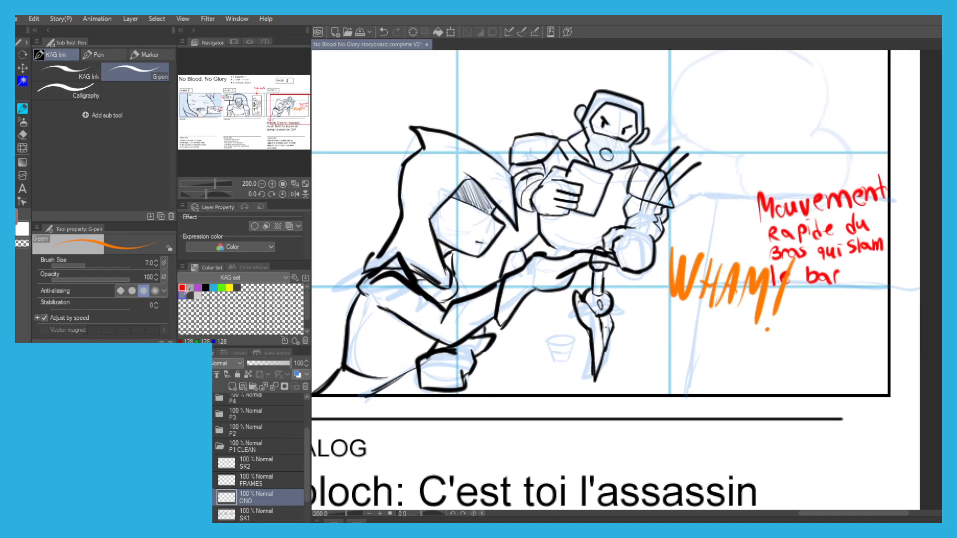
pyautogui.click(181, 302)
pyautogui.click(205, 288)
pyautogui.scroll(3, 553, 194)
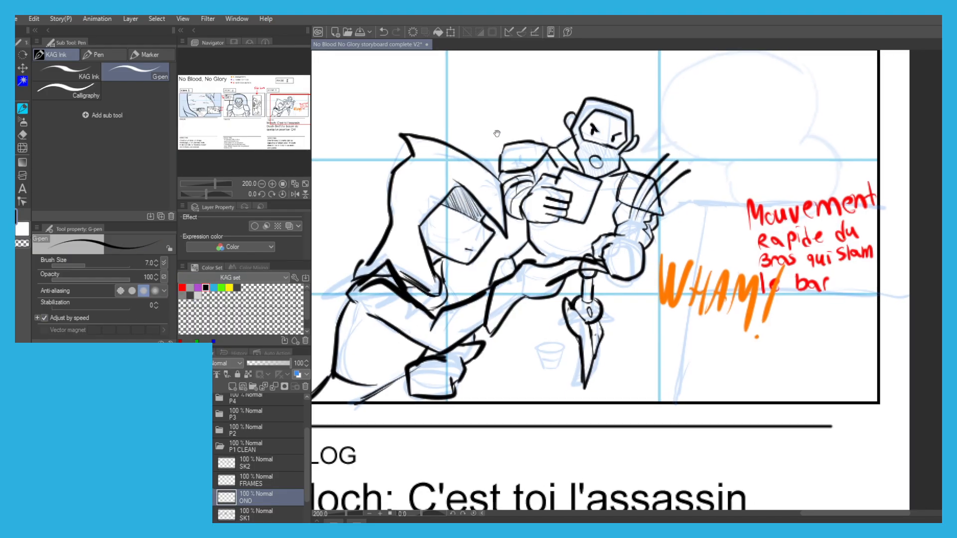
pyautogui.scroll(-3, 538, 207)
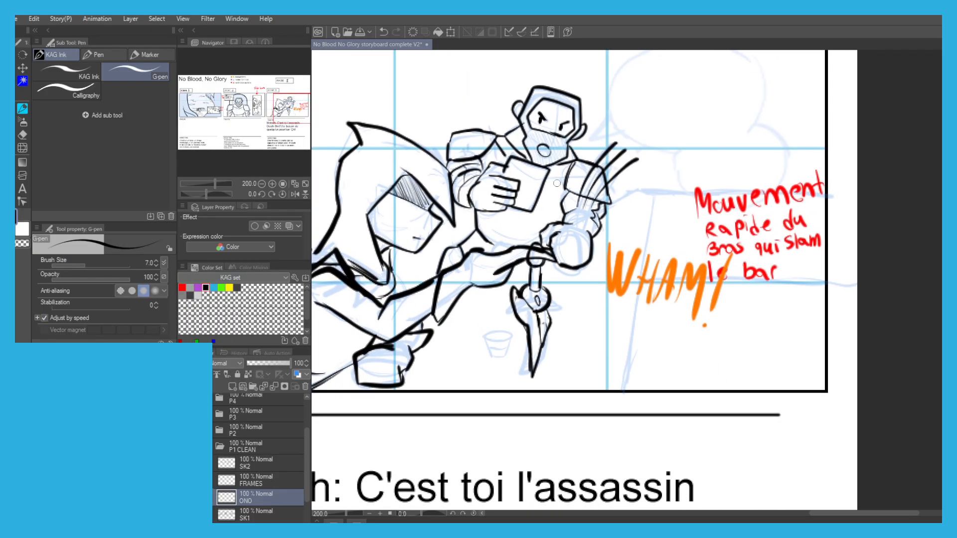
pyautogui.hotkey('ctrl', 'z')
pyautogui.moveTo(630, 190)
pyautogui.mouseDown()
pyautogui.moveTo(654, 190)
pyautogui.moveTo(610, 383)
pyautogui.mouseUp()
pyautogui.hotkey('ctrl', 'z')
pyautogui.moveTo(654, 190); pyautogui.dragTo(623, 379)
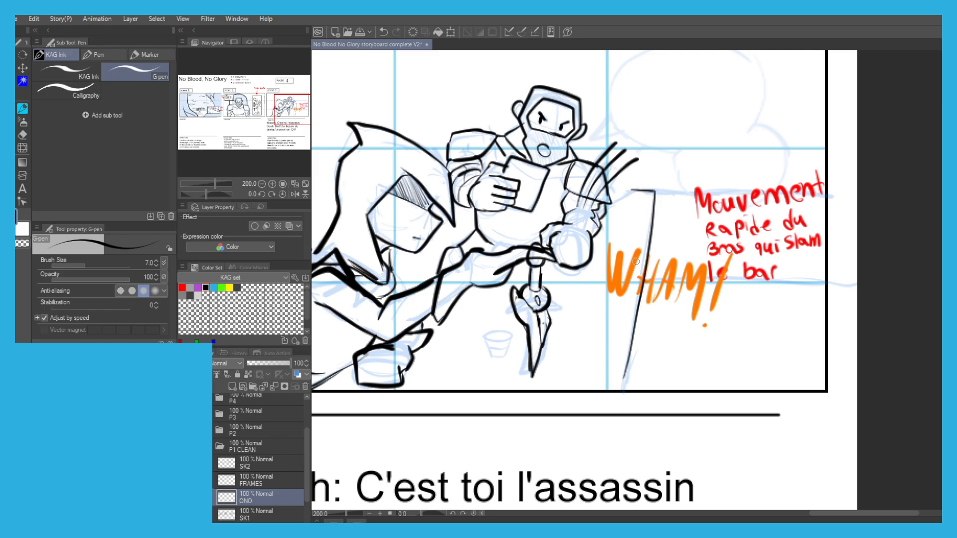
pyautogui.hotkey('ctrl', 'z')
pyautogui.moveTo(631, 189)
pyautogui.mouseDown()
pyautogui.moveTo(649, 238)
pyautogui.moveTo(622, 394)
pyautogui.mouseUp()
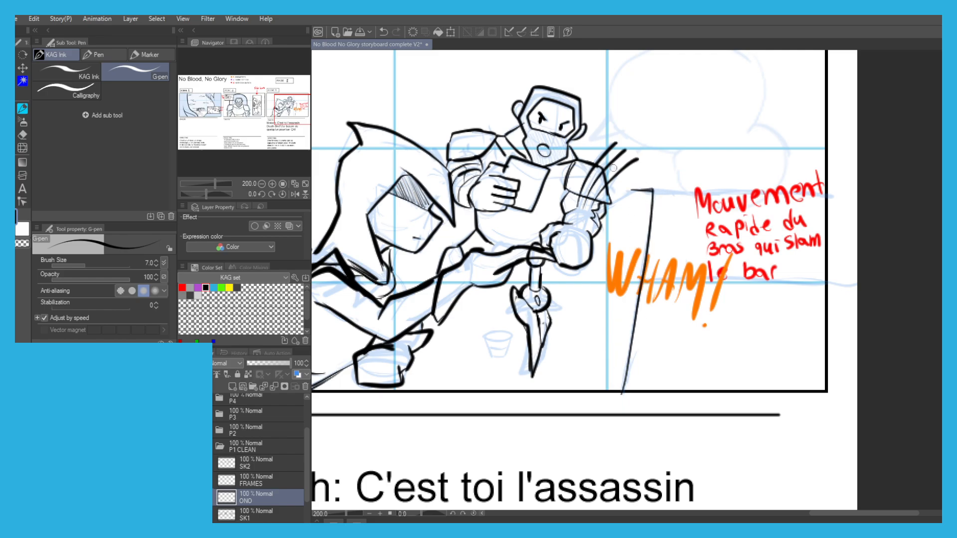
pyautogui.hotkey('ctrl', 'z')
pyautogui.moveTo(630, 190); pyautogui.dragTo(614, 202)
# Ink a tilted cup in mid-air just above the sketched cup near the dagger, redoing the misplaced strokes.
pyautogui.moveTo(382, 332); pyautogui.dragTo(443, 291)
pyautogui.scroll(1, 540, 280)
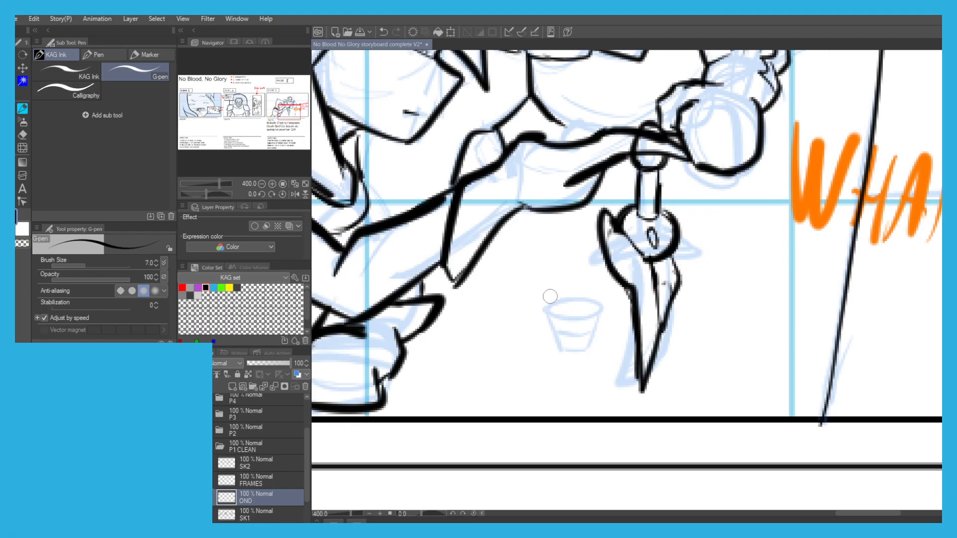
pyautogui.moveTo(578, 302)
pyautogui.mouseDown()
pyautogui.moveTo(557, 317)
pyautogui.moveTo(524, 288)
pyautogui.moveTo(576, 286)
pyautogui.moveTo(571, 269)
pyautogui.moveTo(527, 289)
pyautogui.moveTo(518, 279)
pyautogui.moveTo(550, 255)
pyautogui.moveTo(571, 270)
pyautogui.moveTo(543, 300)
pyautogui.mouseUp()
pyautogui.hotkey('ctrl', 'z')
pyautogui.hotkey('ctrl', 'z')
pyautogui.hotkey('ctrl', 'z')
pyautogui.hotkey('ctrl', 'z')
pyautogui.hotkey('ctrl', 'z')
pyautogui.hotkey('ctrl', 'z')
pyautogui.moveTo(549, 257); pyautogui.dragTo(524, 243)
pyautogui.hotkey('ctrl', 'z')
pyautogui.moveTo(530, 278)
pyautogui.mouseDown()
pyautogui.moveTo(496, 278)
pyautogui.moveTo(503, 269)
pyautogui.mouseUp()
pyautogui.hotkey('ctrl', 'z')
pyautogui.hotkey('ctrl', 'z')
# Add the liquid line inside the tilted cup, droplets flying from its rim and short motion lines beneath it.
pyautogui.hotkey('ctrl', 'z')
pyautogui.hotkey('ctrl', 'z')
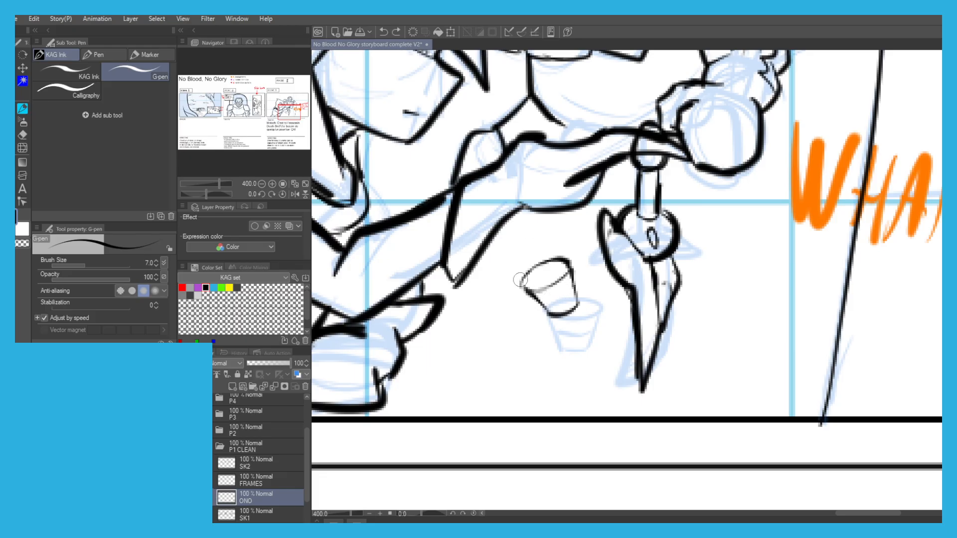
pyautogui.moveTo(572, 280)
pyautogui.mouseDown()
pyautogui.moveTo(539, 301)
pyautogui.moveTo(555, 283)
pyautogui.moveTo(548, 269)
pyautogui.moveTo(558, 279)
pyautogui.moveTo(531, 249)
pyautogui.moveTo(534, 258)
pyautogui.moveTo(515, 255)
pyautogui.moveTo(490, 274)
pyautogui.moveTo(512, 269)
pyautogui.moveTo(490, 278)
pyautogui.moveTo(490, 307)
pyautogui.moveTo(507, 293)
pyautogui.moveTo(479, 308)
pyautogui.moveTo(499, 293)
pyautogui.moveTo(488, 309)
pyautogui.mouseUp()
pyautogui.hotkey('ctrl', 'z')
pyautogui.hotkey('ctrl', 'z')
pyautogui.hotkey('ctrl', 'z')
pyautogui.hotkey('ctrl', 'z')
pyautogui.hotkey('ctrl', 'z')
pyautogui.hotkey('ctrl', 'z')
pyautogui.moveTo(478, 300); pyautogui.dragTo(490, 308)
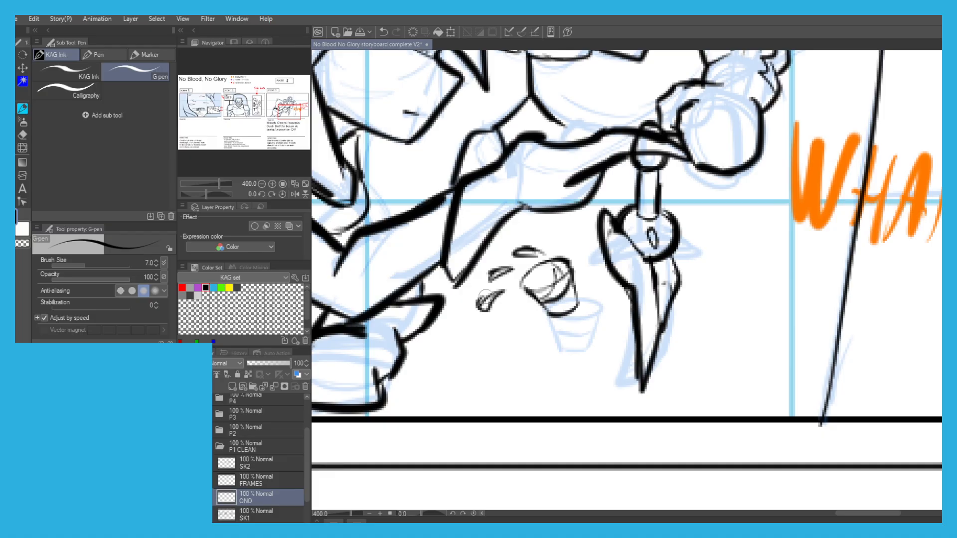
pyautogui.moveTo(579, 323); pyautogui.dragTo(566, 343)
pyautogui.moveTo(563, 326)
pyautogui.mouseDown()
pyautogui.moveTo(554, 352)
pyautogui.moveTo(542, 351)
pyautogui.mouseUp()
# Ink the bar's long horizontal top edge from the corner towards the panel frame, redoing the misplaced strokes.
pyautogui.scroll(-2, 452, 264)
pyautogui.scroll(-1, 440, 259)
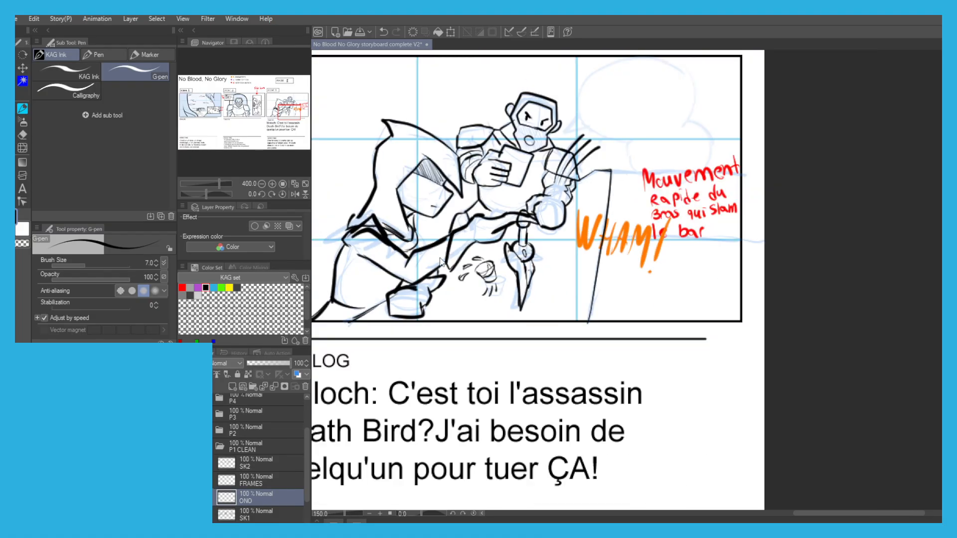
pyautogui.moveTo(359, 162); pyautogui.dragTo(391, 207)
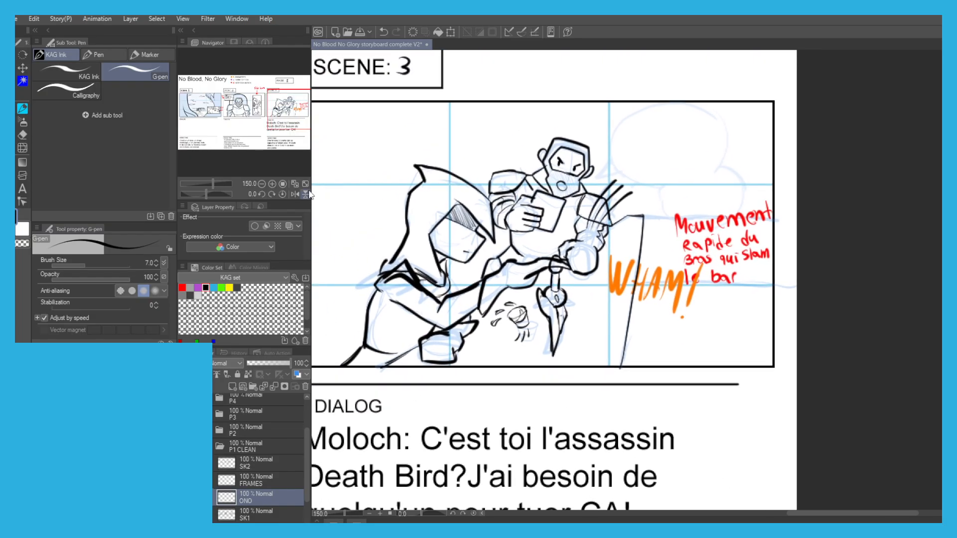
pyautogui.moveTo(378, 155); pyautogui.dragTo(460, 129)
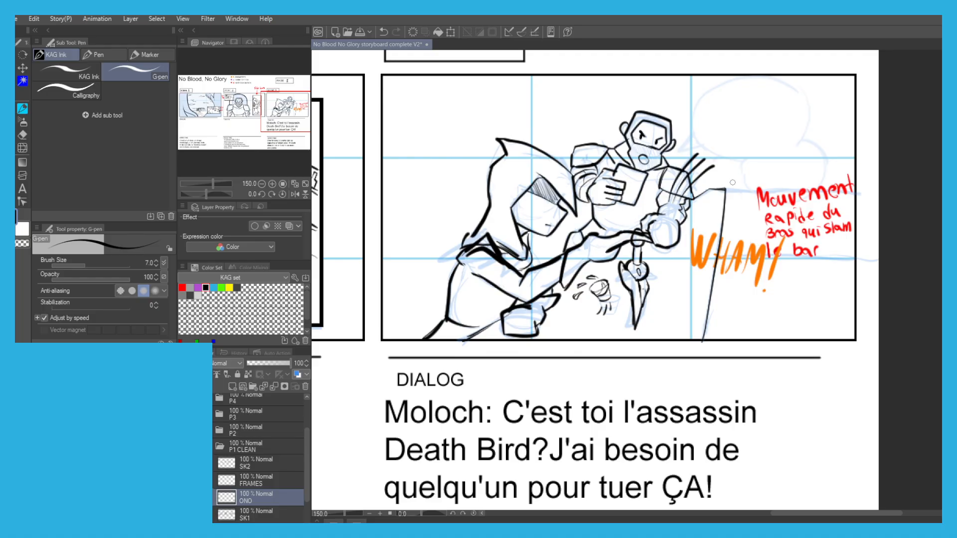
pyautogui.hotkey('ctrl', 'z')
pyautogui.moveTo(727, 189); pyautogui.dragTo(850, 190)
pyautogui.hotkey('ctrl', 'z')
pyautogui.moveTo(737, 189); pyautogui.dragTo(847, 187)
pyautogui.hotkey('ctrl', 'z')
pyautogui.scroll(1, 709, 179)
pyautogui.moveTo(767, 193); pyautogui.dragTo(615, 176)
pyautogui.press('c')
pyautogui.press('c')
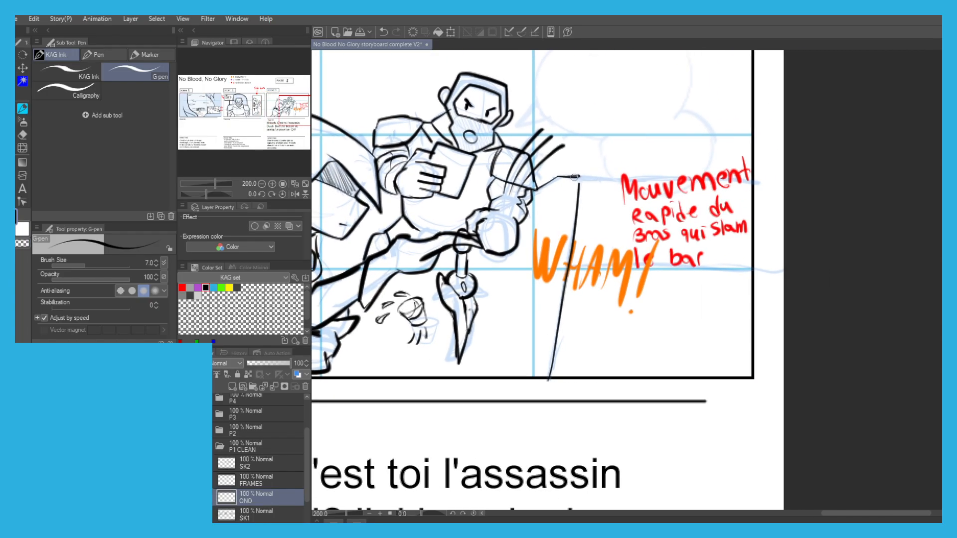
pyautogui.moveTo(599, 178); pyautogui.dragTo(749, 172)
pyautogui.hotkey('ctrl', 'z')
pyautogui.moveTo(579, 177); pyautogui.dragTo(740, 177)
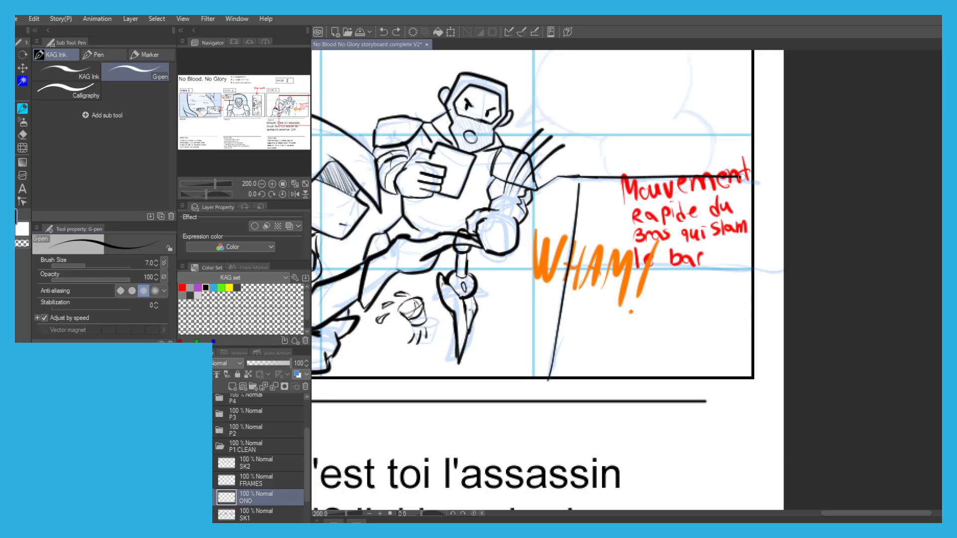
# Extend the bar's top edge to the panel frame and ink a second line under it for the countertop's thickness.
pyautogui.scroll(2, 563, 176)
pyautogui.moveTo(572, 179); pyautogui.dragTo(485, 163)
pyautogui.scroll(-1, 487, 165)
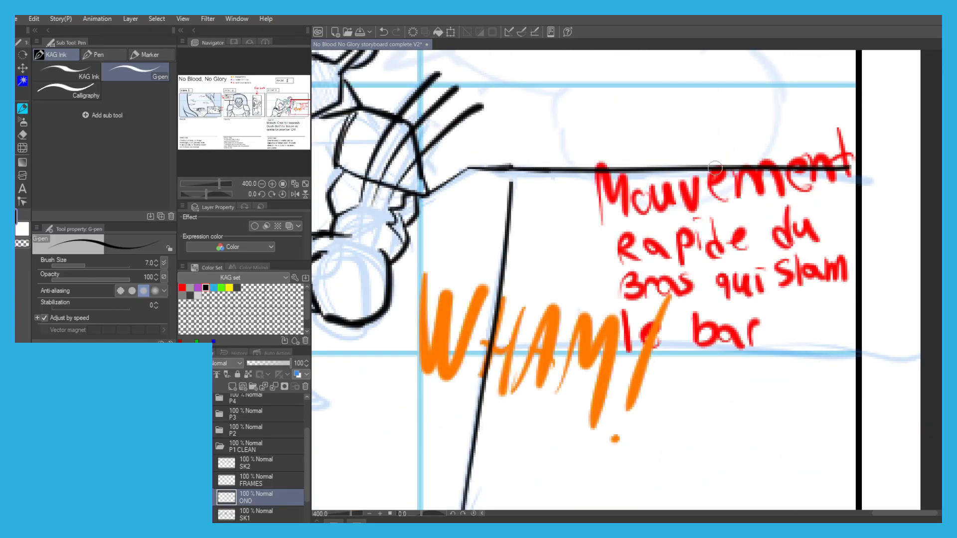
pyautogui.moveTo(839, 166)
pyautogui.mouseDown()
pyautogui.moveTo(862, 166)
pyautogui.moveTo(735, 179)
pyautogui.moveTo(459, 172)
pyautogui.mouseUp()
pyautogui.hotkey('ctrl', 'z')
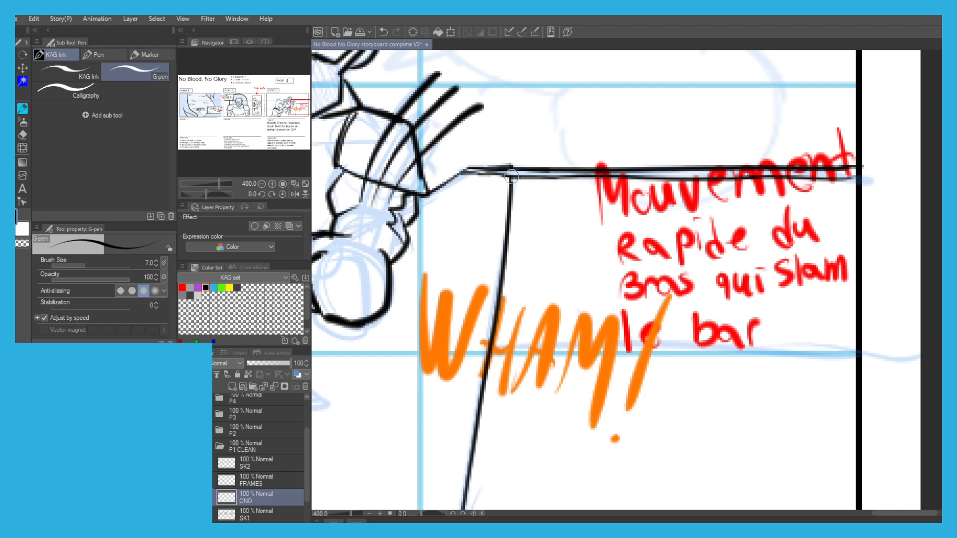
# Ink a horizontal line across the bar's front and two vertical dividers between it and the countertop.
pyautogui.moveTo(486, 352)
pyautogui.mouseDown()
pyautogui.moveTo(516, 353)
pyautogui.moveTo(514, 338)
pyautogui.mouseUp()
pyautogui.hotkey('ctrl', 'z')
pyautogui.hotkey('ctrl', 'z')
pyautogui.scroll(-3, 452, 149)
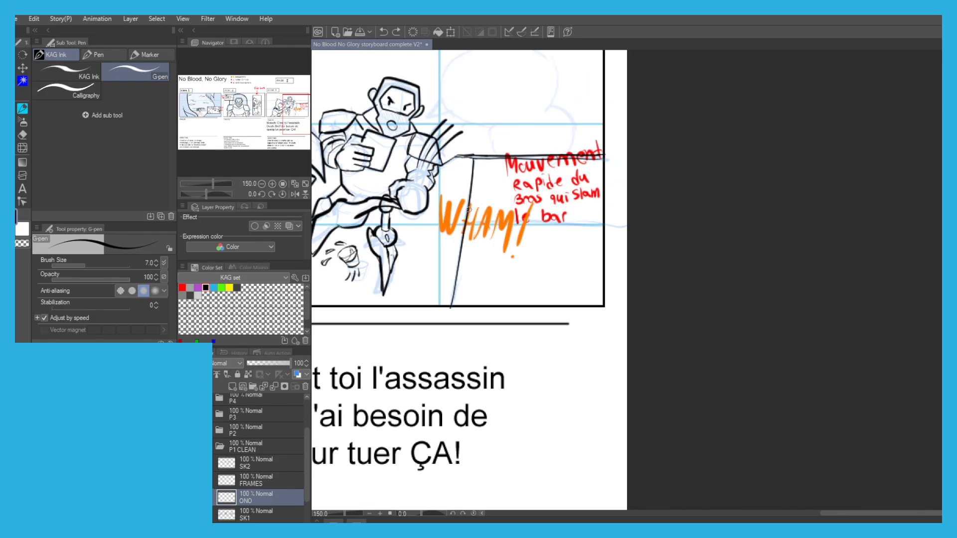
pyautogui.moveTo(507, 210); pyautogui.dragTo(594, 209)
pyautogui.hotkey('ctrl', 'z')
pyautogui.moveTo(500, 170)
pyautogui.mouseDown()
pyautogui.moveTo(500, 208)
pyautogui.moveTo(500, 160)
pyautogui.moveTo(554, 204)
pyautogui.mouseUp()
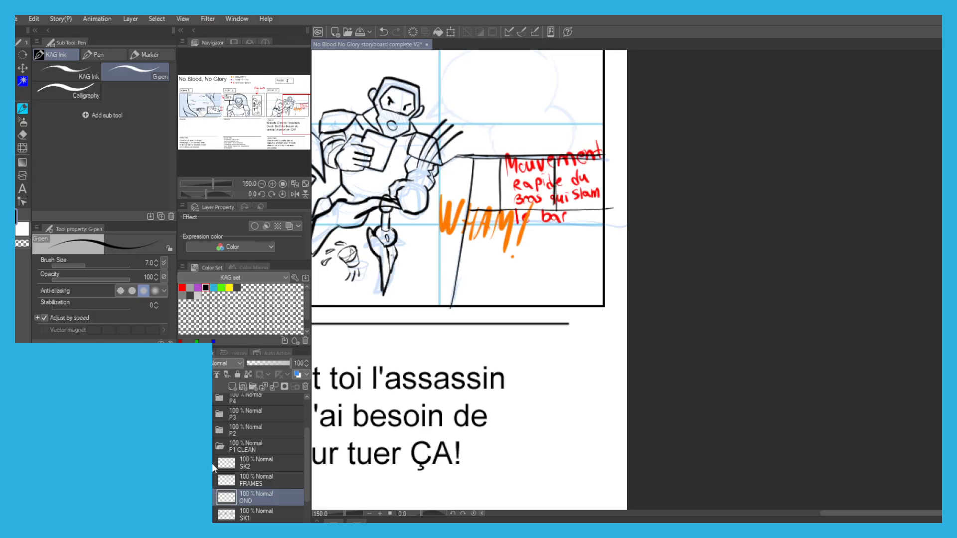
# Lasso the red "Mouvement rapide du bras qui slam le bar" note and move it above the hooded figure in scene 3.
pyautogui.press('o')
pyautogui.click(482, 173)
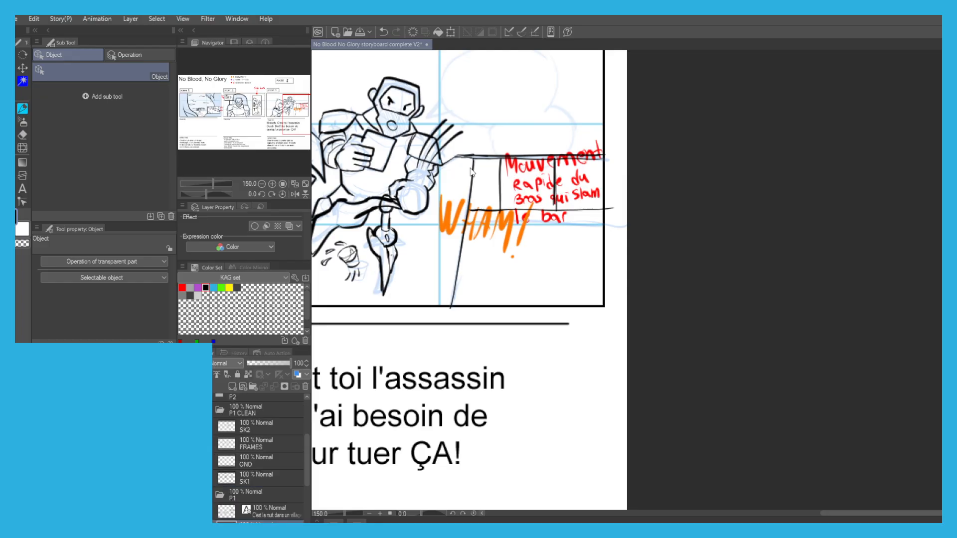
pyautogui.moveTo(484, 269); pyautogui.dragTo(532, 281)
pyautogui.press('m')
pyautogui.moveTo(630, 244)
pyautogui.mouseDown()
pyautogui.moveTo(525, 203)
pyautogui.moveTo(653, 152)
pyautogui.moveTo(643, 247)
pyautogui.mouseUp()
pyautogui.press('o')
pyautogui.hotkey('alt', 'BackSpace')
pyautogui.hotkey('ctrl', 'z')
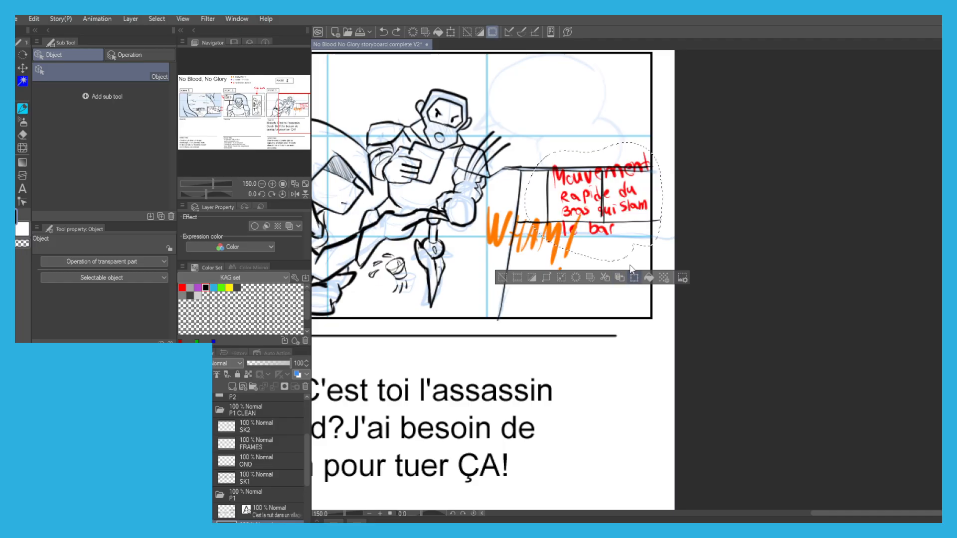
pyautogui.hotkey('ctrl', 't')
pyautogui.moveTo(568, 192); pyautogui.dragTo(437, 142)
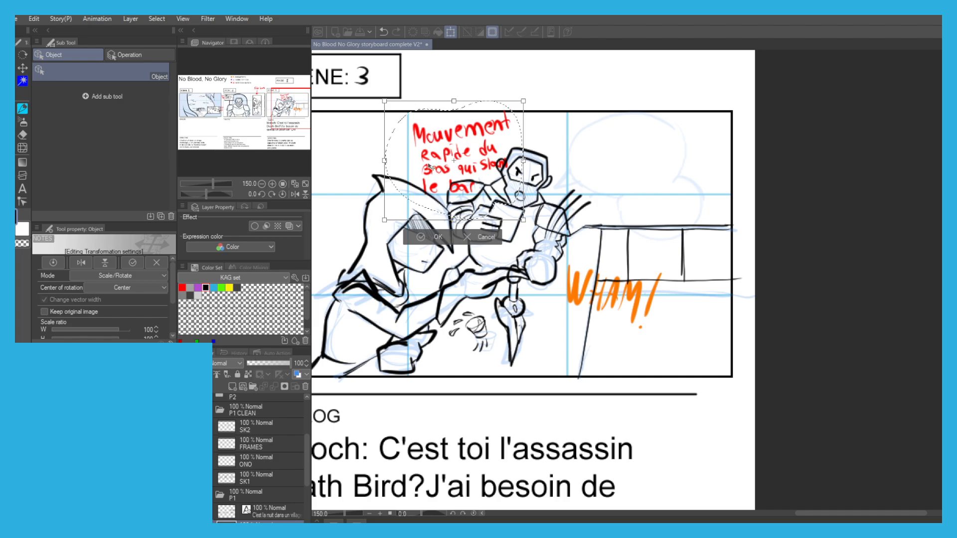
pyautogui.click(426, 237)
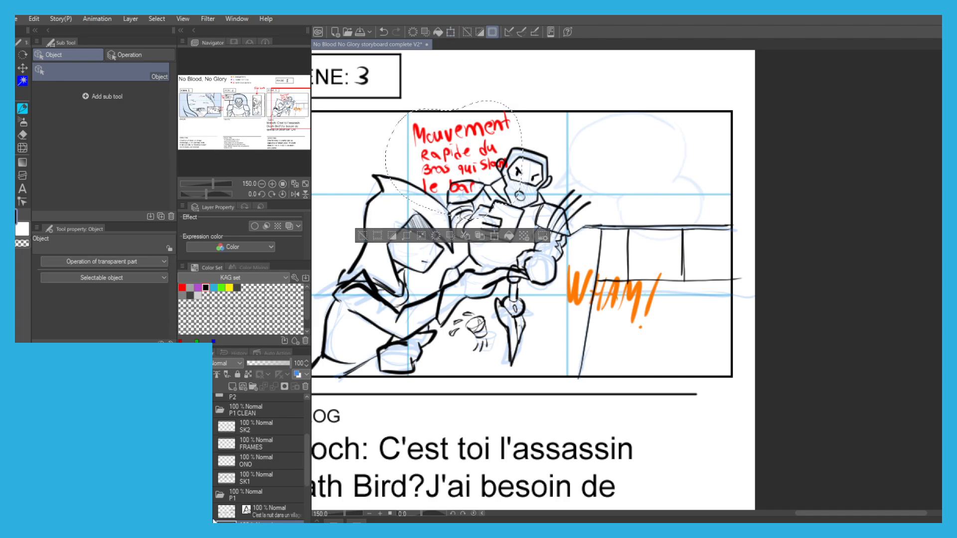
# Move the NOTES layer to the top of the P1 CLEAN folder and delete the selected red arm-movement note from scene 3.
pyautogui.click(233, 517)
pyautogui.moveTo(243, 522); pyautogui.dragTo(241, 427)
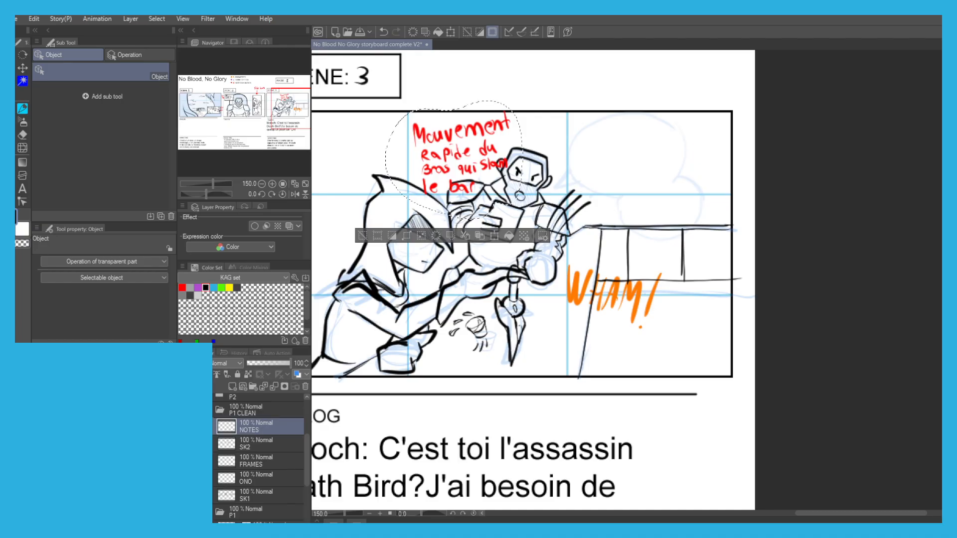
pyautogui.hotkey('ctrl', 't')
pyautogui.moveTo(451, 139)
pyautogui.mouseDown()
pyautogui.moveTo(599, 221)
pyautogui.moveTo(606, 234)
pyautogui.moveTo(438, 181)
pyautogui.moveTo(468, 135)
pyautogui.moveTo(579, 232)
pyautogui.moveTo(653, 261)
pyautogui.mouseUp()
pyautogui.press('Return')
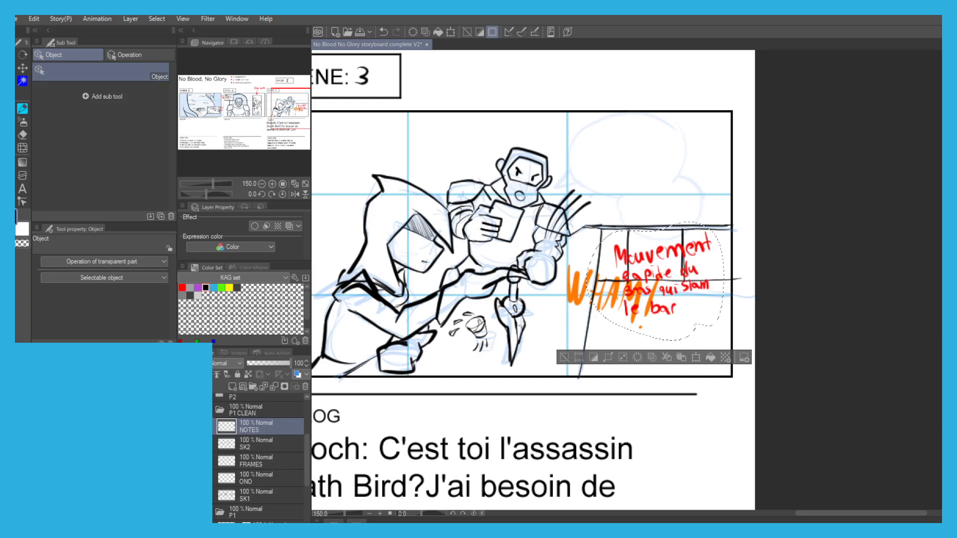
pyautogui.press('Delete')
pyautogui.click(564, 357)
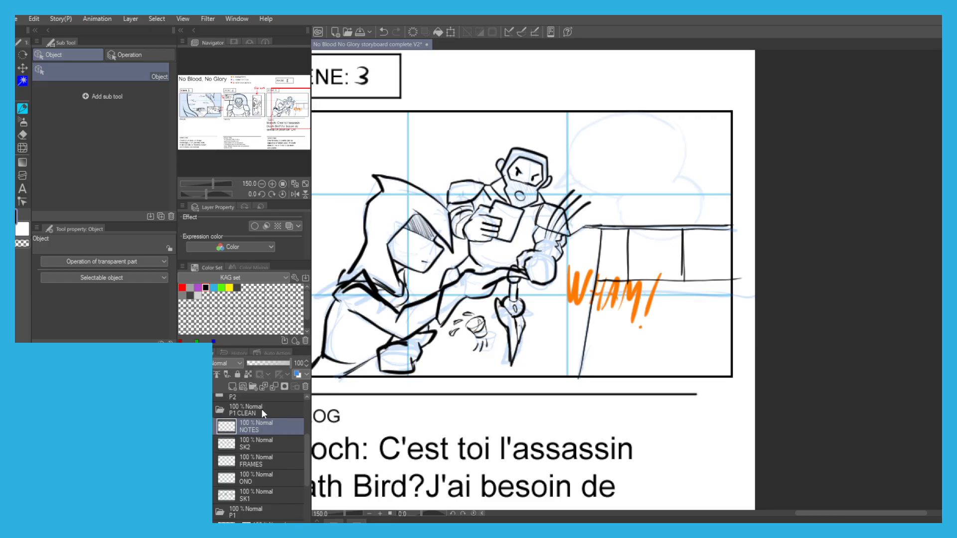
# Draw three curved red motion lines over the slamming arm in scene 3 on the NOTES layer.
pyautogui.scroll(1, 548, 221)
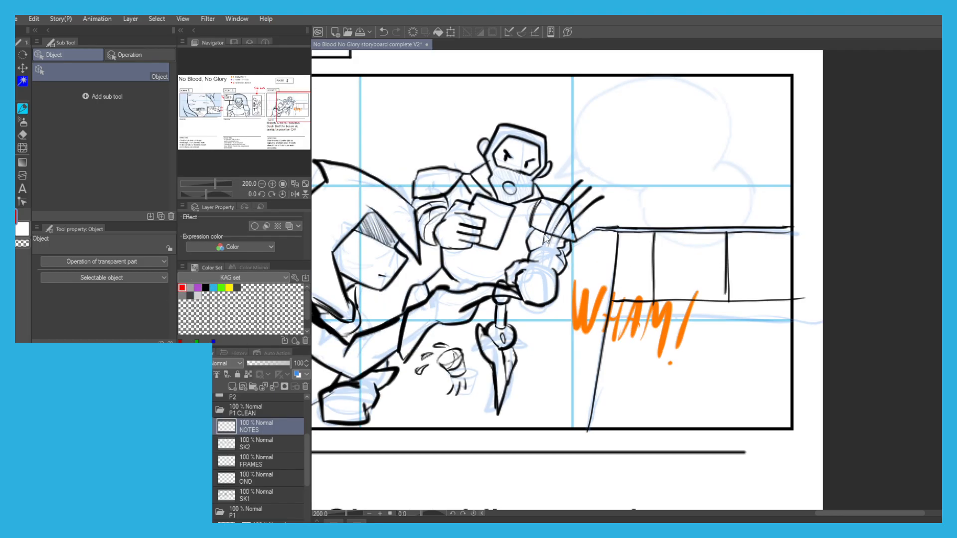
pyautogui.moveTo(543, 240); pyautogui.dragTo(580, 182)
pyautogui.hotkey('ctrl', 'z')
pyautogui.moveTo(549, 246)
pyautogui.mouseDown()
pyautogui.moveTo(593, 187)
pyautogui.moveTo(573, 224)
pyautogui.moveTo(609, 191)
pyautogui.mouseUp()
pyautogui.scroll(2, 611, 217)
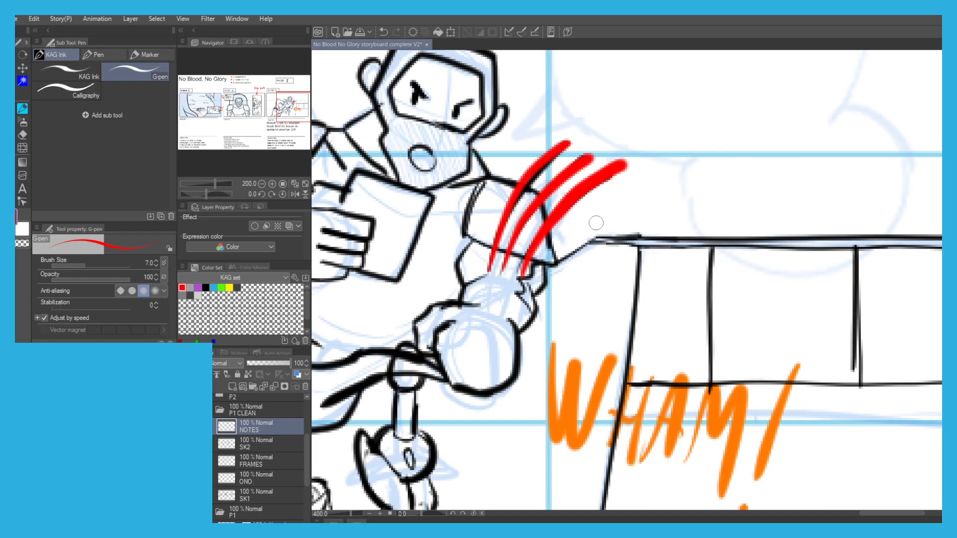
# Handwrite the red animation note "Bras qui slam!" beside the arm's motion lines, redoing misplaced strokes.
pyautogui.moveTo(584, 224)
pyautogui.mouseDown()
pyautogui.moveTo(575, 252)
pyautogui.moveTo(592, 220)
pyautogui.moveTo(598, 246)
pyautogui.moveTo(590, 231)
pyautogui.moveTo(582, 255)
pyautogui.moveTo(647, 238)
pyautogui.moveTo(647, 250)
pyautogui.mouseUp()
pyautogui.hotkey('ctrl', 'z')
pyautogui.hotkey('ctrl', 'z')
pyautogui.moveTo(679, 219); pyautogui.dragTo(660, 259)
pyautogui.moveTo(593, 279); pyautogui.dragTo(594, 314)
pyautogui.moveTo(605, 284)
pyautogui.mouseDown()
pyautogui.moveTo(619, 289)
pyautogui.moveTo(624, 309)
pyautogui.mouseUp()
pyautogui.moveTo(635, 286); pyautogui.dragTo(634, 308)
pyautogui.click(641, 274)
pyautogui.moveTo(673, 282)
pyautogui.mouseDown()
pyautogui.moveTo(657, 310)
pyautogui.moveTo(691, 311)
pyautogui.mouseUp()
pyautogui.moveTo(710, 291)
pyautogui.mouseDown()
pyautogui.moveTo(703, 298)
pyautogui.moveTo(713, 311)
pyautogui.mouseUp()
pyautogui.moveTo(722, 297); pyautogui.dragTo(770, 313)
pyautogui.moveTo(783, 272); pyautogui.dragTo(779, 309)
pyautogui.click(779, 315)
pyautogui.hotkey('ctrl', 'z')
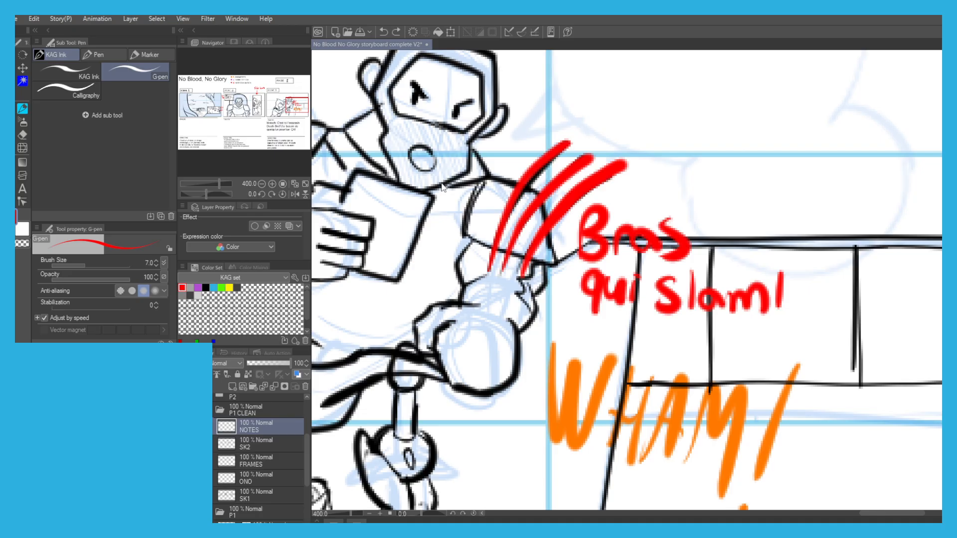
# Pick up the purple drawing colour from the BUBBLE SPEECH entry in the page's legend.
pyautogui.scroll(-4, 439, 174)
pyautogui.moveTo(366, 136); pyautogui.dragTo(468, 165)
pyautogui.moveTo(389, 200)
pyautogui.mouseDown()
pyautogui.moveTo(596, 267)
pyautogui.moveTo(635, 298)
pyautogui.mouseUp()
pyautogui.keyDown('alt'); pyautogui.click(357, 134); pyautogui.keyUp('alt')
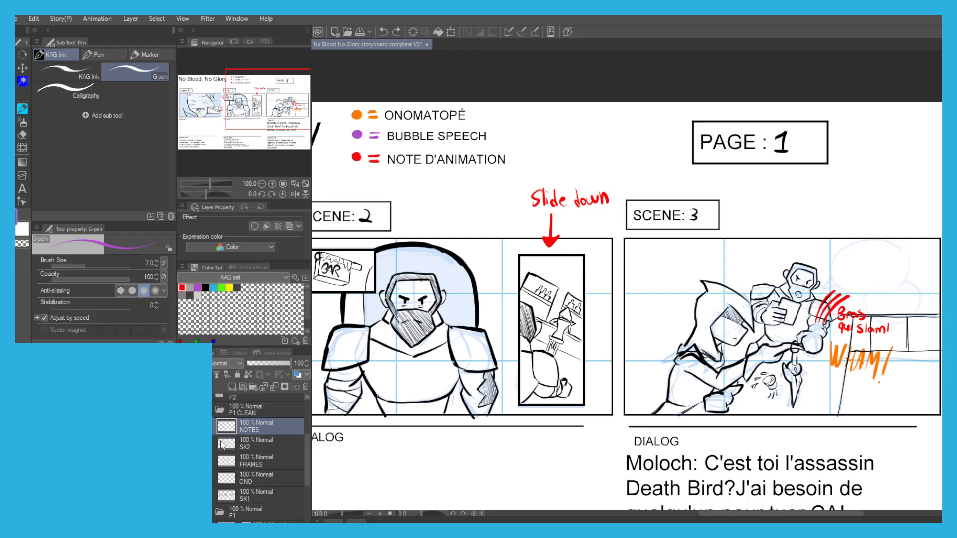
# Move the ONO layer directly below NOTES and add a layer named BB between them.
pyautogui.moveTo(241, 483); pyautogui.dragTo(237, 442)
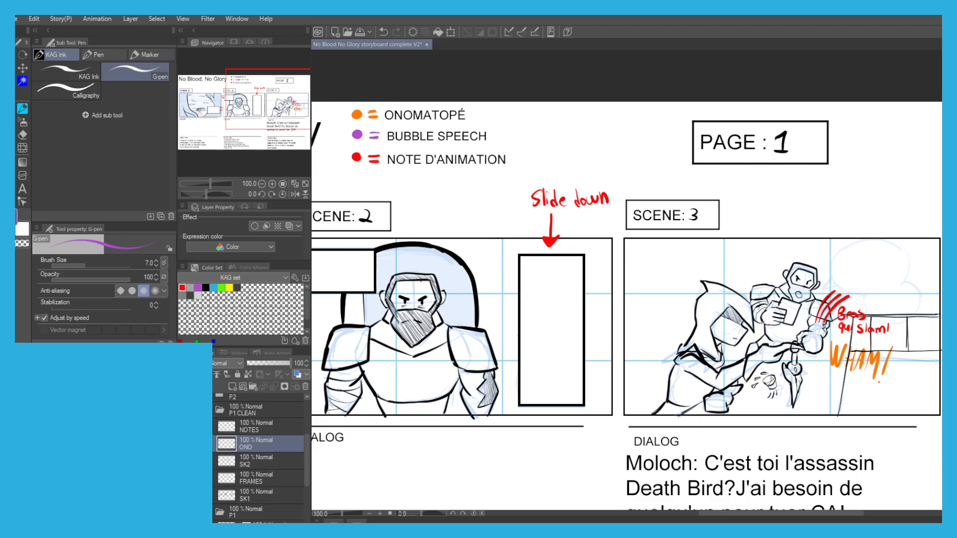
pyautogui.click(233, 388)
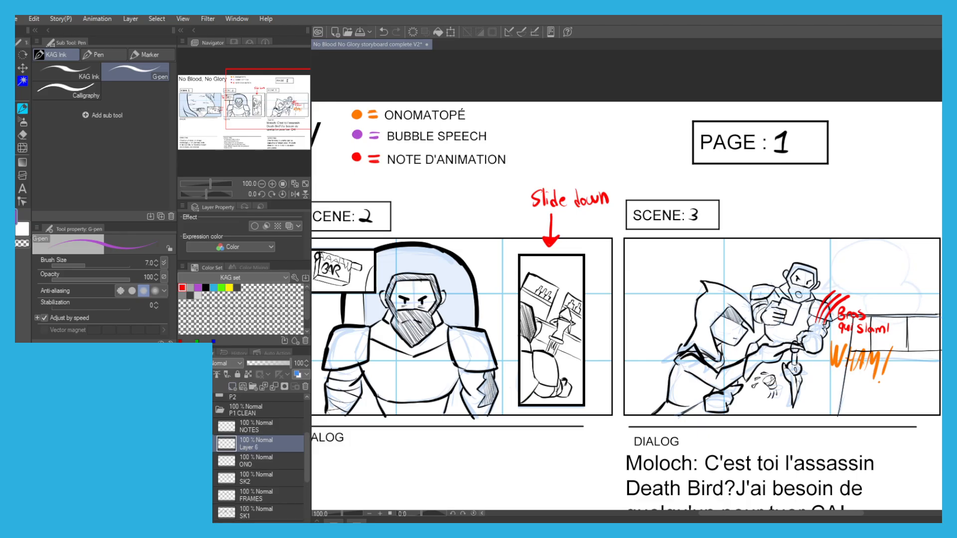
# Draw a purple two-lobed speech bubble above the bar in scene 3, with its tail pointing to the man's mouth.
pyautogui.moveTo(904, 279); pyautogui.dragTo(782, 254)
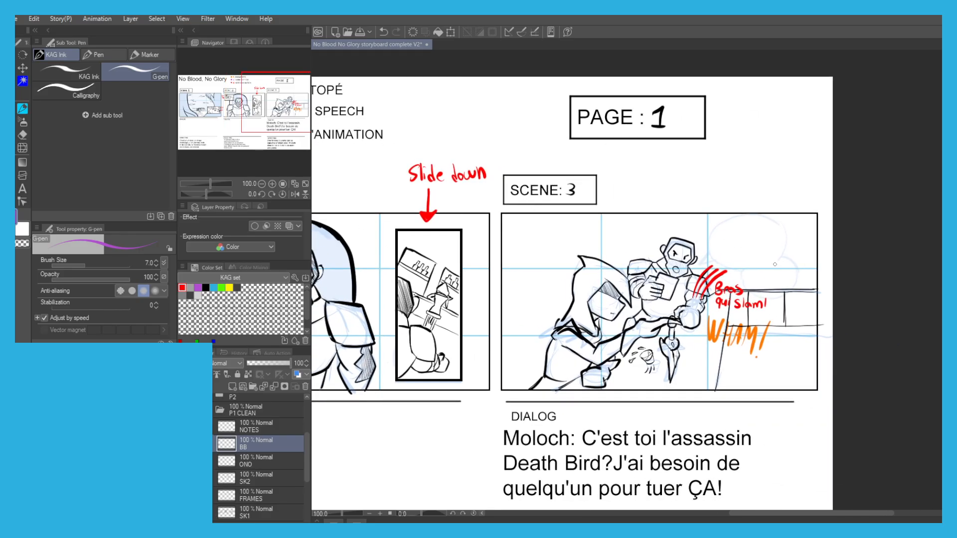
pyautogui.scroll(1, 785, 255)
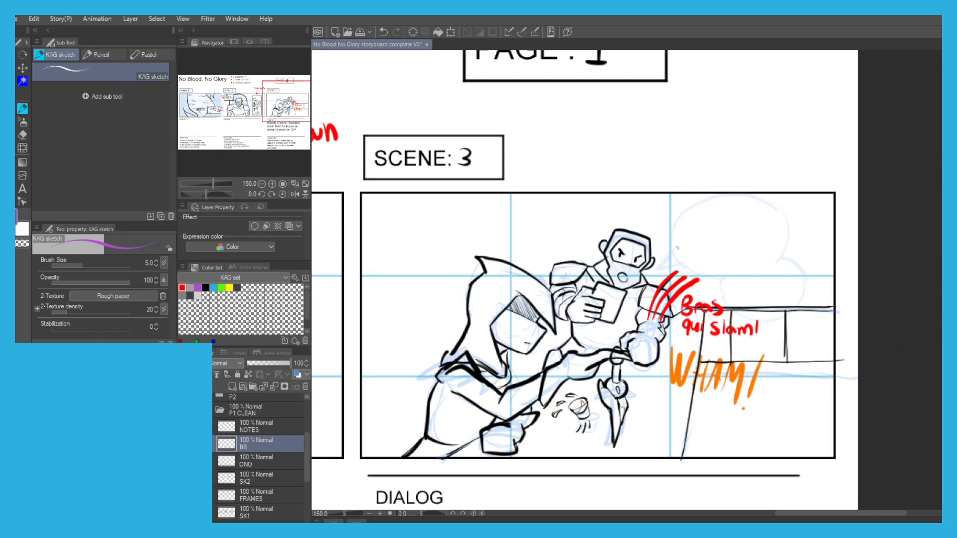
pyautogui.moveTo(673, 249)
pyautogui.mouseDown()
pyautogui.moveTo(614, 247)
pyautogui.moveTo(670, 195)
pyautogui.mouseUp()
pyautogui.hotkey('ctrl', 'z')
pyautogui.moveTo(616, 247)
pyautogui.mouseDown()
pyautogui.moveTo(639, 210)
pyautogui.moveTo(686, 201)
pyautogui.moveTo(725, 226)
pyautogui.mouseUp()
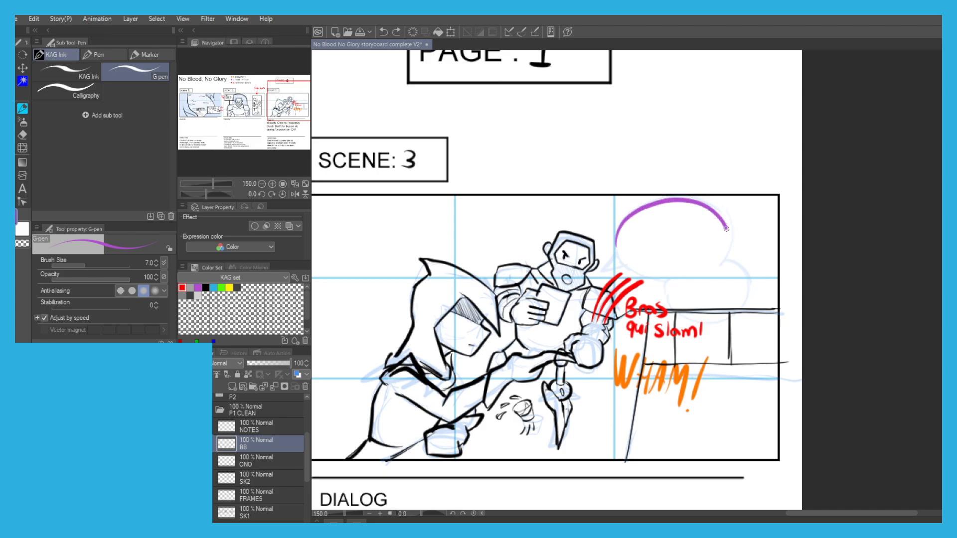
pyautogui.moveTo(743, 267)
pyautogui.mouseDown()
pyautogui.moveTo(751, 313)
pyautogui.moveTo(698, 327)
pyautogui.mouseUp()
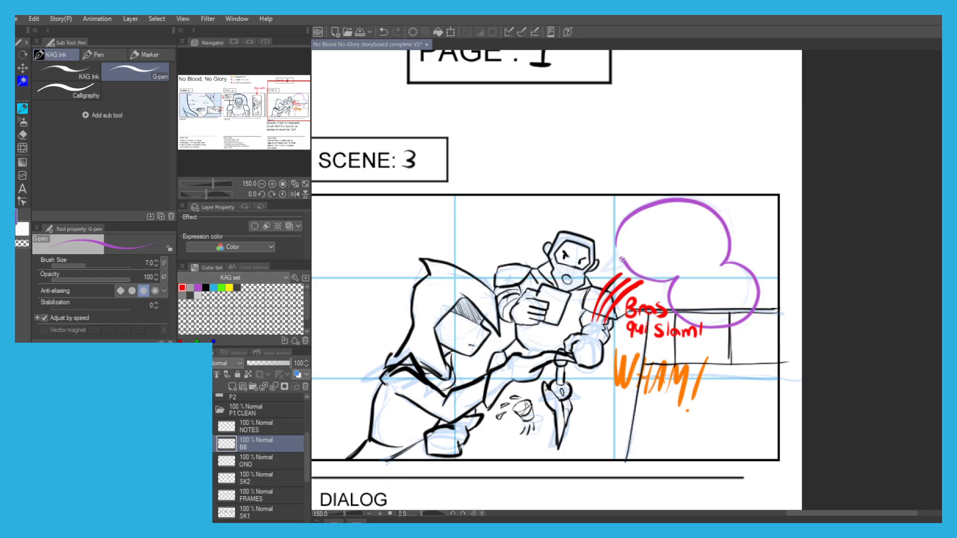
pyautogui.hotkey('ctrl', 'z')
pyautogui.scroll(-1, 568, 240)
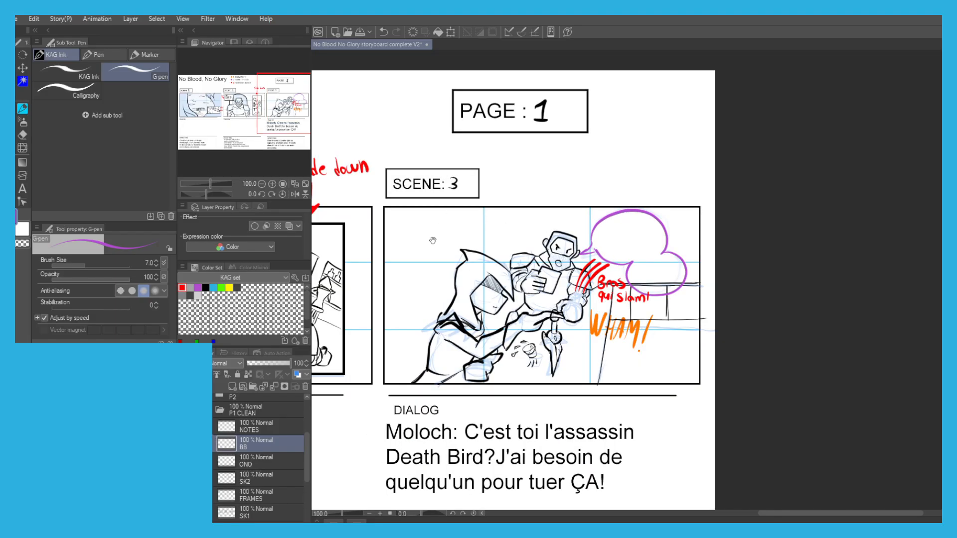
# Hatch the man's beard and hair in scene 3 with black G-pen strokes on the SK1 layer.
pyautogui.moveTo(549, 239); pyautogui.dragTo(610, 212)
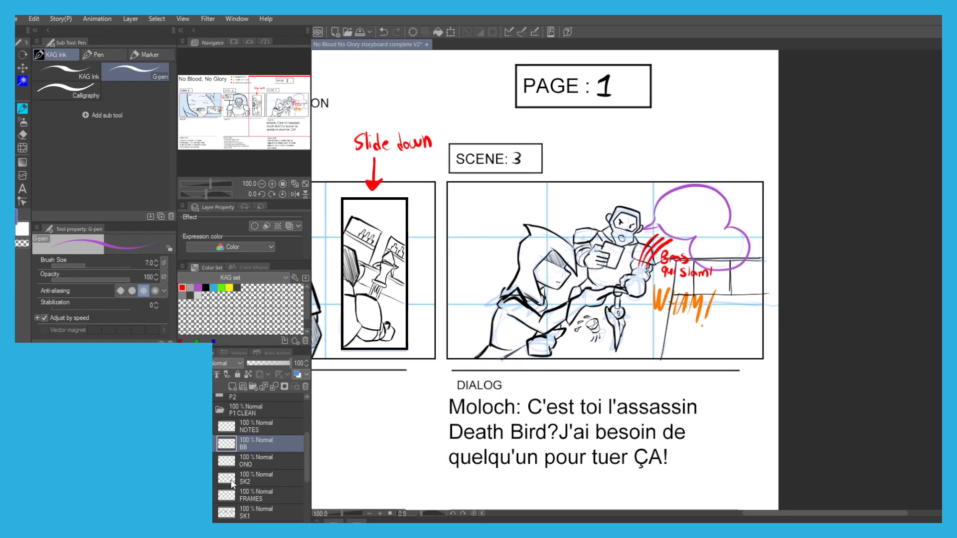
pyautogui.click(241, 504)
pyautogui.scroll(2, 635, 234)
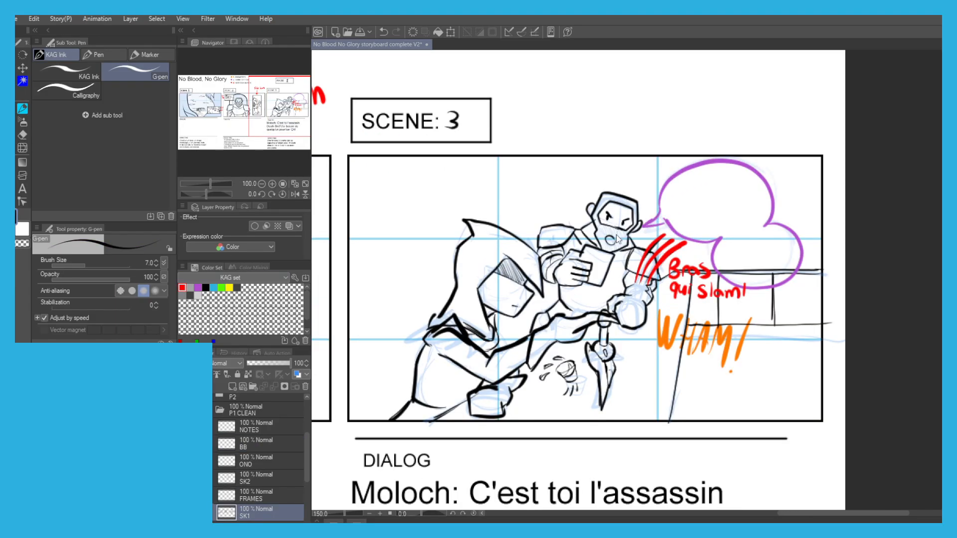
pyautogui.moveTo(590, 230); pyautogui.dragTo(597, 254)
pyautogui.moveTo(591, 229); pyautogui.dragTo(603, 256)
pyautogui.moveTo(595, 224)
pyautogui.mouseDown()
pyautogui.moveTo(606, 253)
pyautogui.moveTo(602, 239)
pyautogui.mouseUp()
pyautogui.moveTo(597, 221); pyautogui.dragTo(609, 235)
pyautogui.moveTo(605, 221); pyautogui.dragTo(625, 245)
pyautogui.moveTo(617, 234)
pyautogui.mouseDown()
pyautogui.moveTo(624, 255)
pyautogui.moveTo(603, 255)
pyautogui.mouseUp()
pyautogui.moveTo(598, 248); pyautogui.dragTo(615, 259)
pyautogui.moveTo(609, 243); pyautogui.dragTo(628, 256)
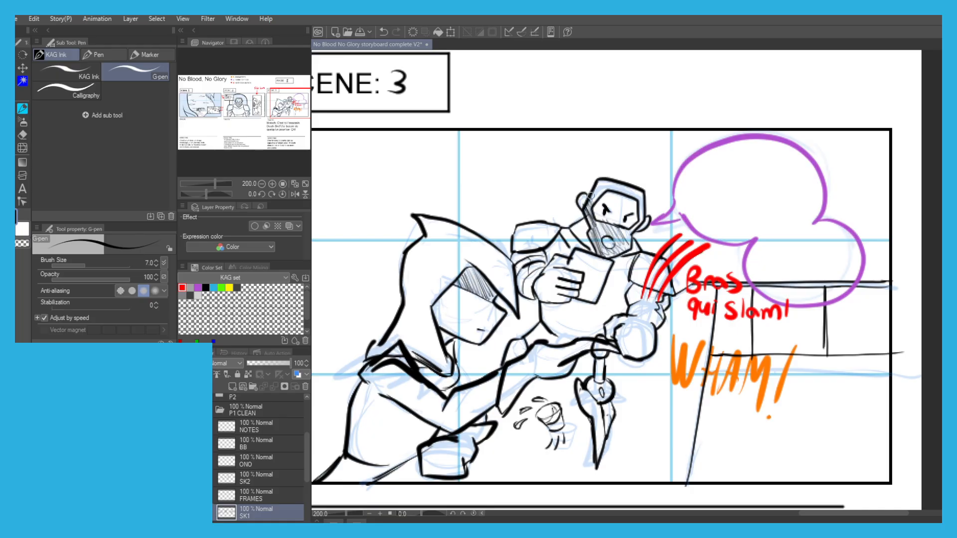
pyautogui.moveTo(605, 184)
pyautogui.mouseDown()
pyautogui.moveTo(634, 199)
pyautogui.moveTo(636, 221)
pyautogui.mouseUp()
# Add a new layer in the P1 CLEAN folder and place it directly below SK1.
pyautogui.scroll(-3, 446, 166)
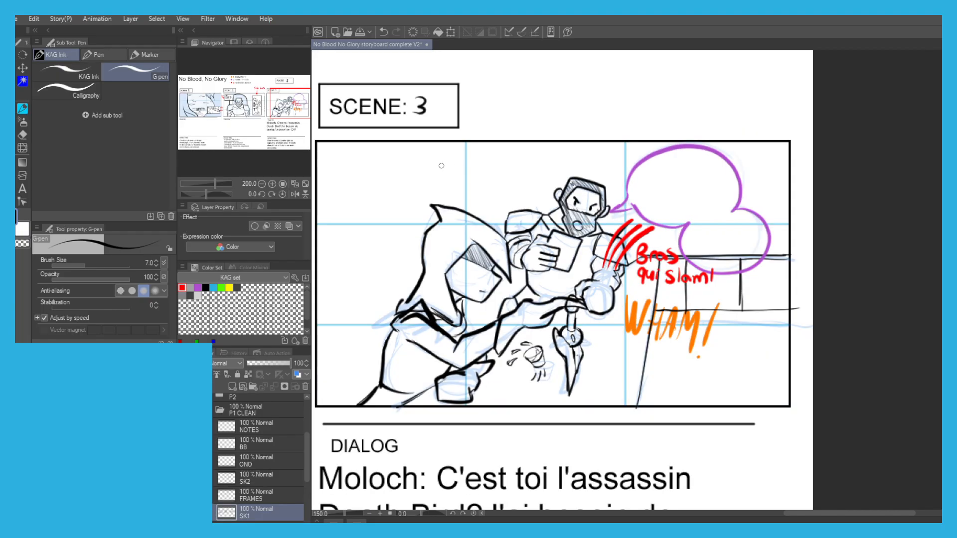
pyautogui.moveTo(389, 180); pyautogui.dragTo(521, 186)
pyautogui.moveTo(429, 193); pyautogui.dragTo(599, 183)
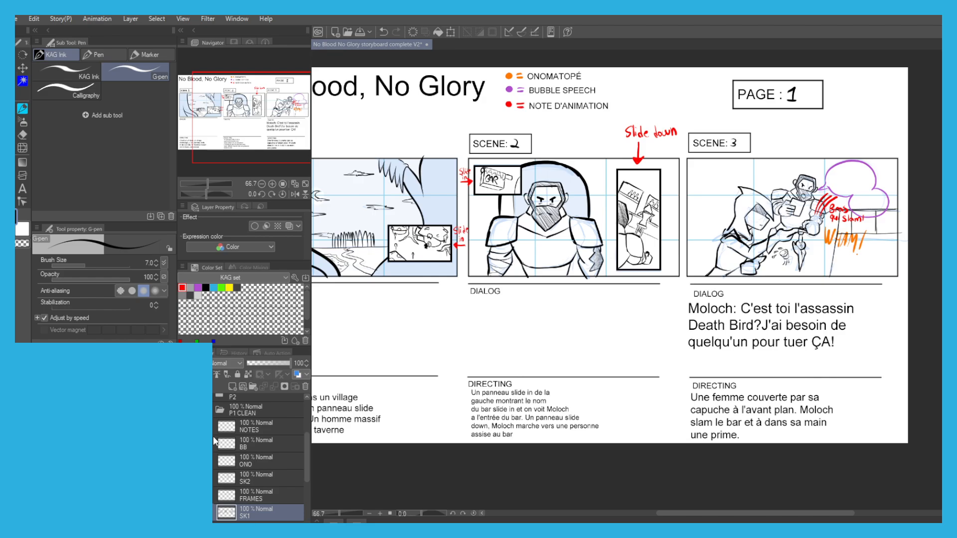
pyautogui.click(233, 386)
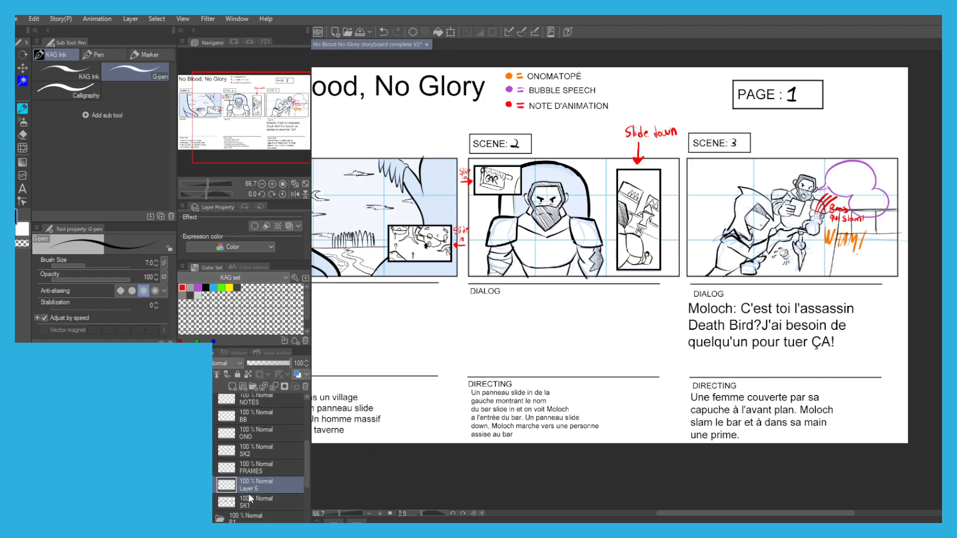
pyautogui.moveTo(254, 503); pyautogui.dragTo(255, 509)
# Choose a grey swatch from the KAG set and switch to the Fill tool that refers to other layers.
pyautogui.moveTo(404, 409); pyautogui.dragTo(545, 433)
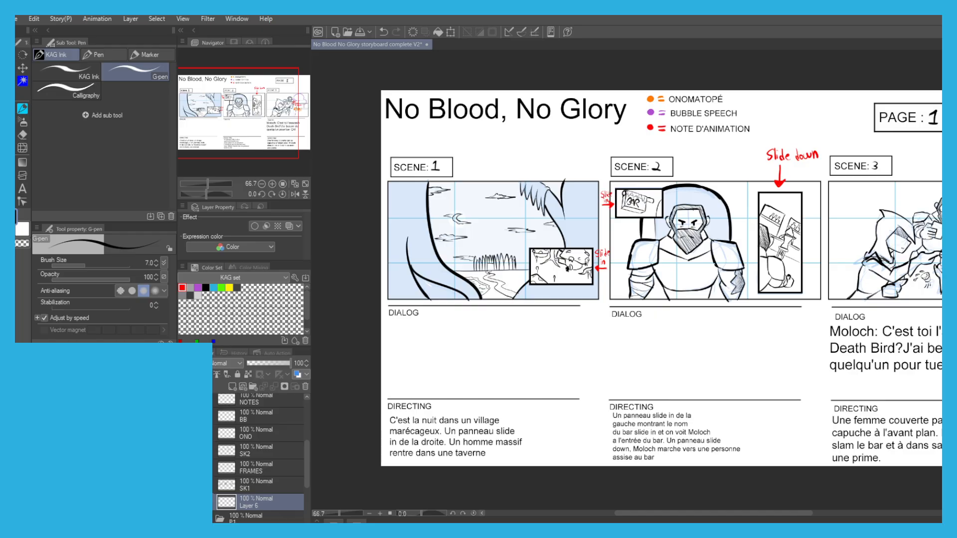
pyautogui.click(190, 295)
pyautogui.click(238, 287)
pyautogui.click(238, 287)
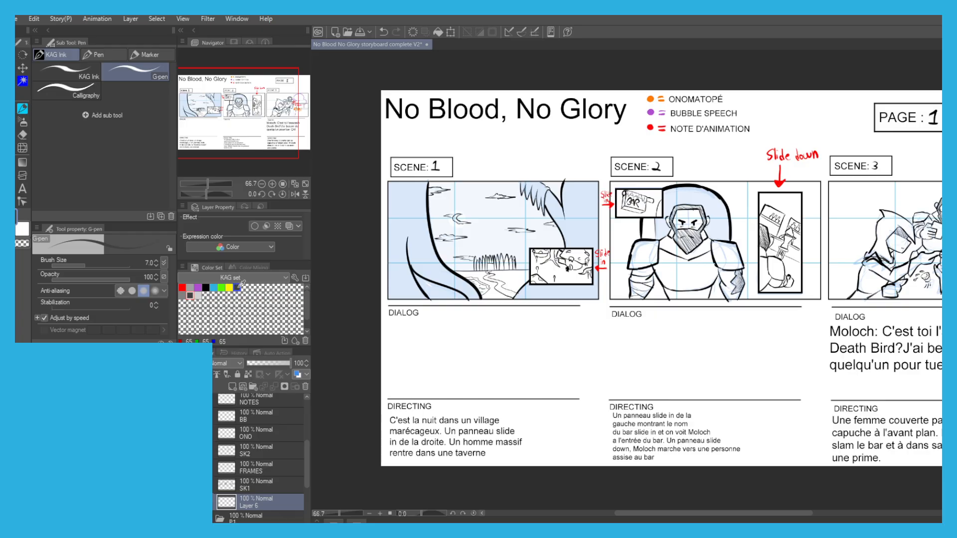
pyautogui.click(190, 294)
pyautogui.press('g')
# Move the directing text layer and the NUM layer from the P1 folder to the top of P1 CLEAN.
pyautogui.scroll(-3, 258, 459)
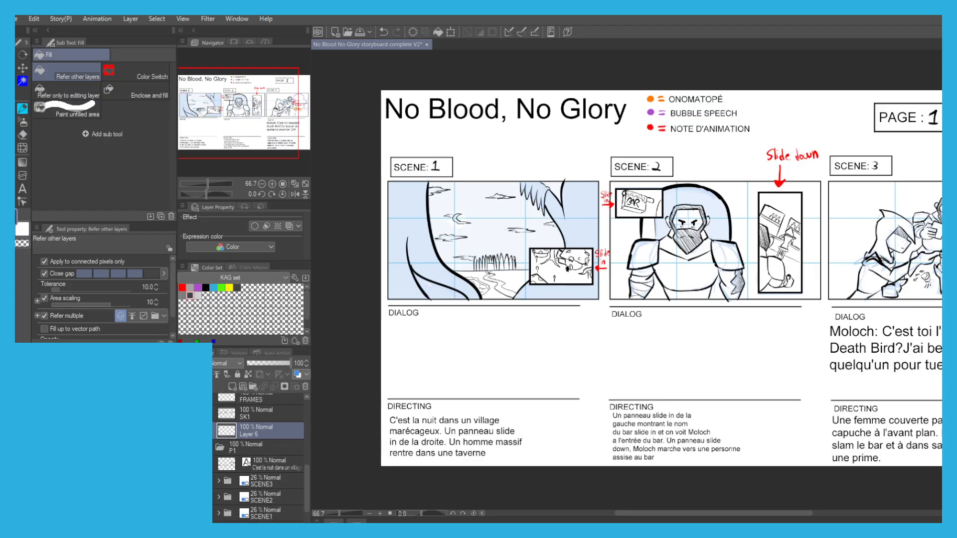
pyautogui.scroll(2, 258, 458)
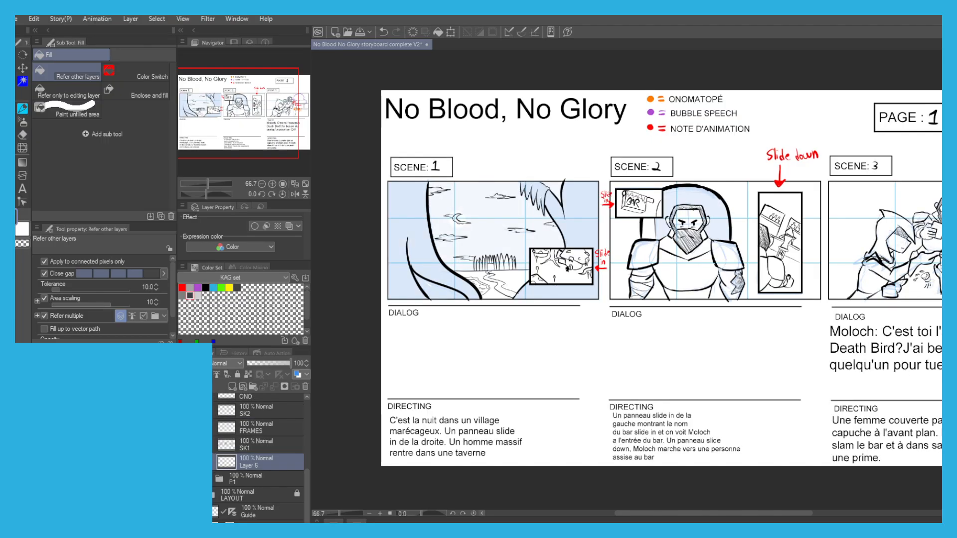
pyautogui.click(211, 479)
pyautogui.scroll(-2, 239, 466)
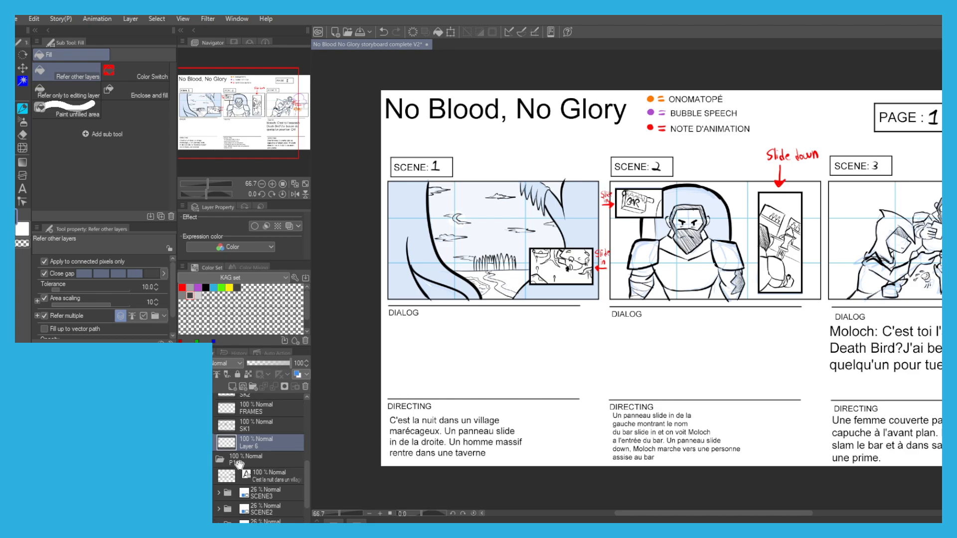
pyautogui.moveTo(261, 474); pyautogui.dragTo(230, 414)
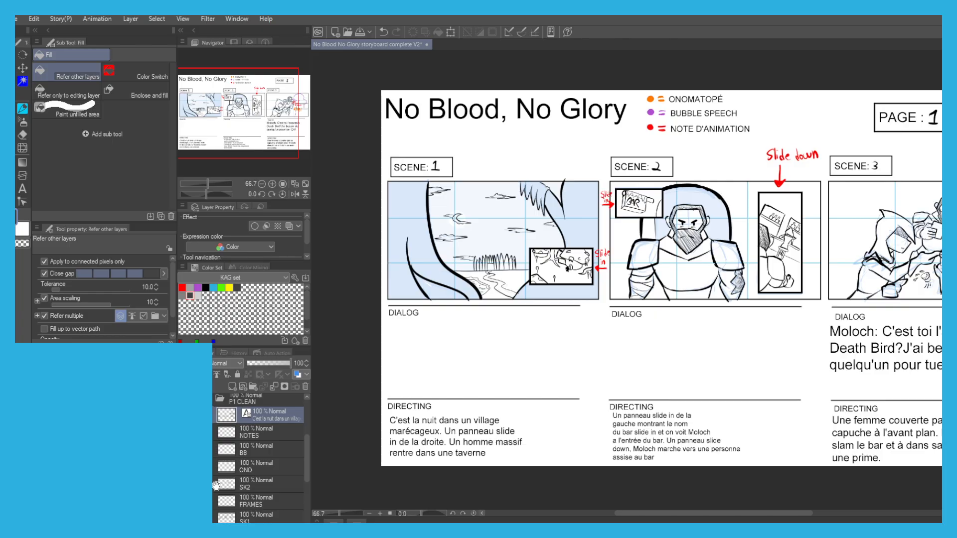
pyautogui.scroll(-5, 226, 439)
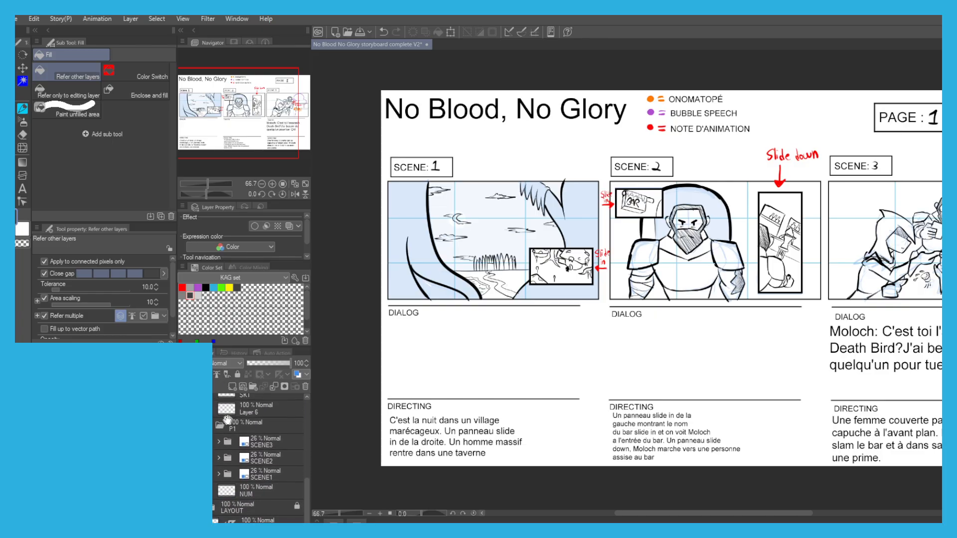
pyautogui.moveTo(241, 493); pyautogui.dragTo(230, 420)
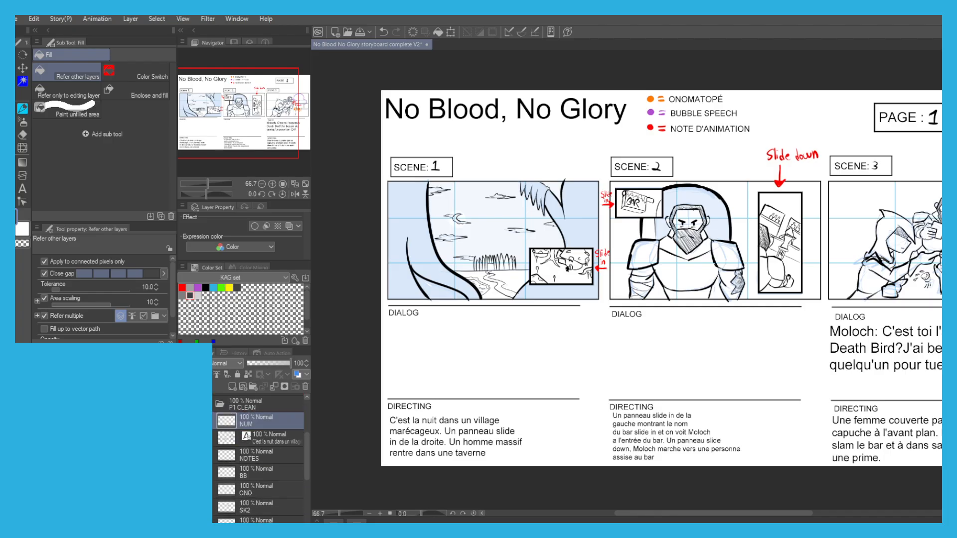
# Collapse the P1 CLEAN and P1 folders with the P1 sketches hidden, and select the P2 folder.
pyautogui.click(218, 403)
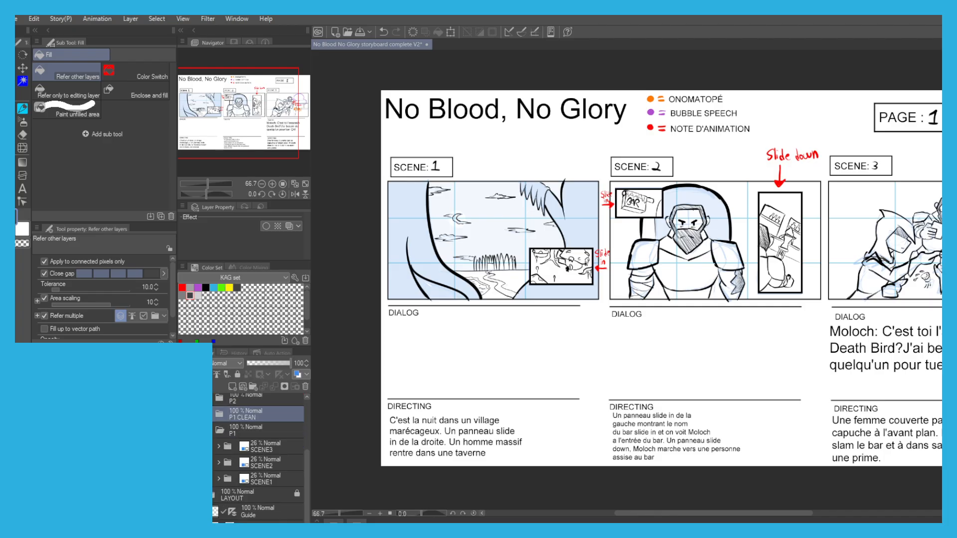
pyautogui.click(183, 430)
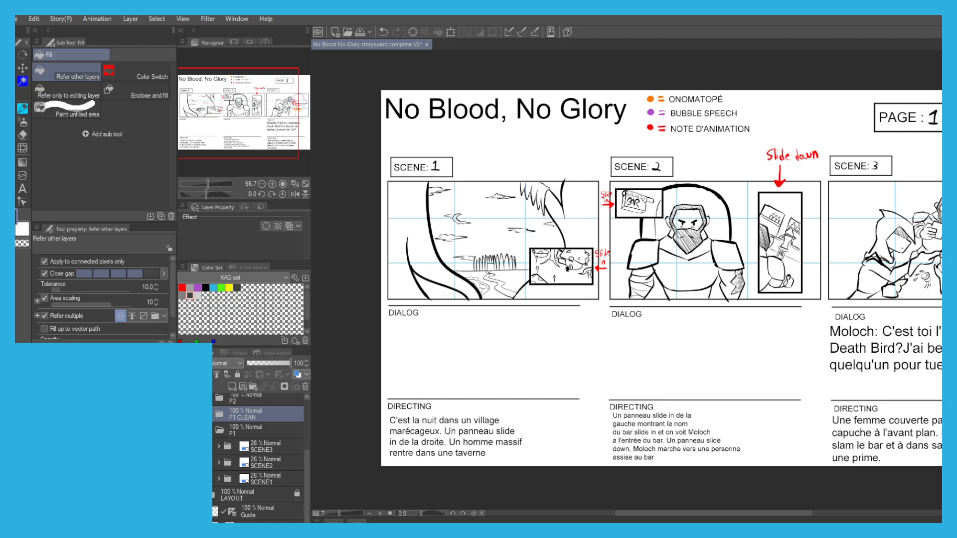
pyautogui.click(208, 431)
pyautogui.click(245, 443)
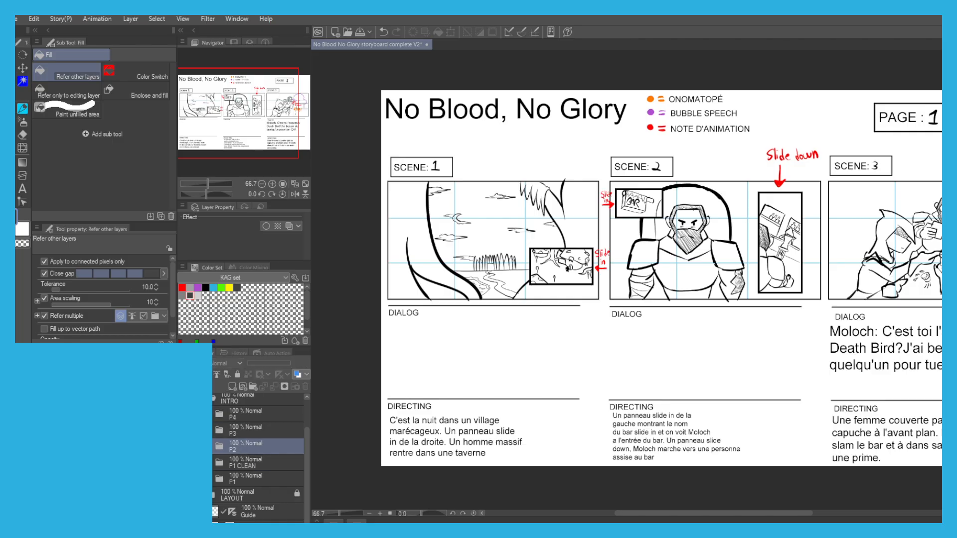
# Expand the P1 CLEAN folder and fill the left tree of scene 1 with dark grey on the VAL1 layer.
pyautogui.click(208, 463)
pyautogui.click(252, 465)
pyautogui.scroll(-4, 247, 489)
pyautogui.click(240, 499)
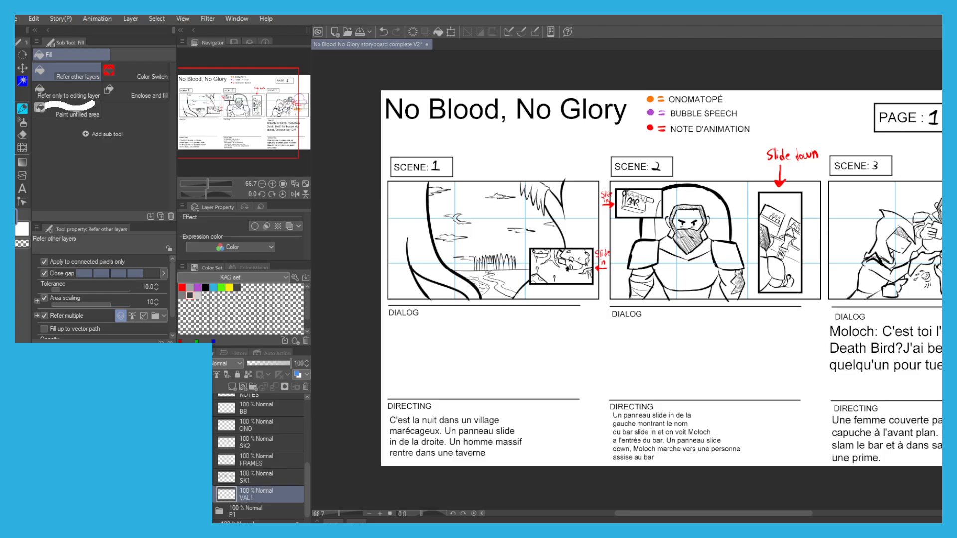
pyautogui.click(399, 258)
pyautogui.click(403, 277)
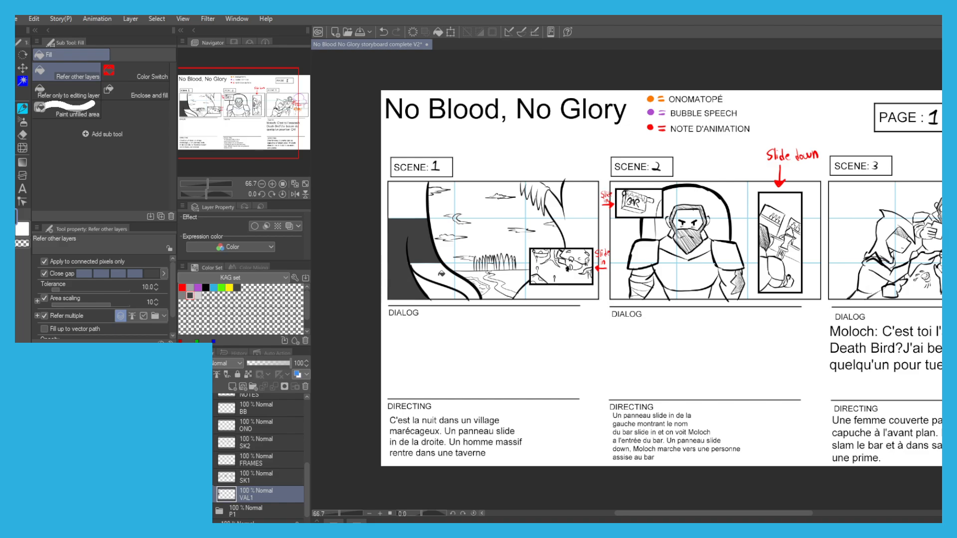
pyautogui.click(436, 269)
pyautogui.click(471, 291)
pyautogui.click(435, 286)
pyautogui.click(412, 195)
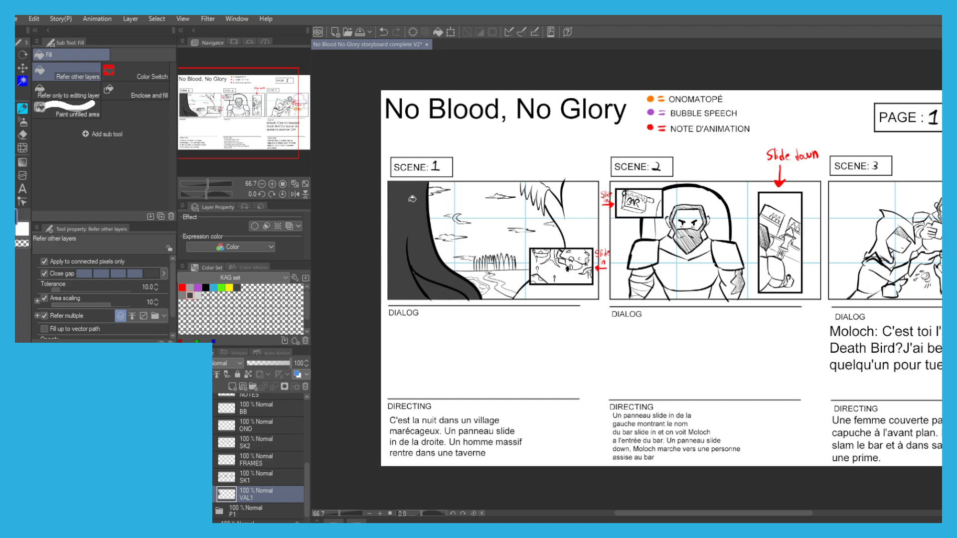
# Hide the FRAMES and SK2 layers, and fill the right tree of scene 1 and its branch with dark grey.
pyautogui.scroll(2, 538, 283)
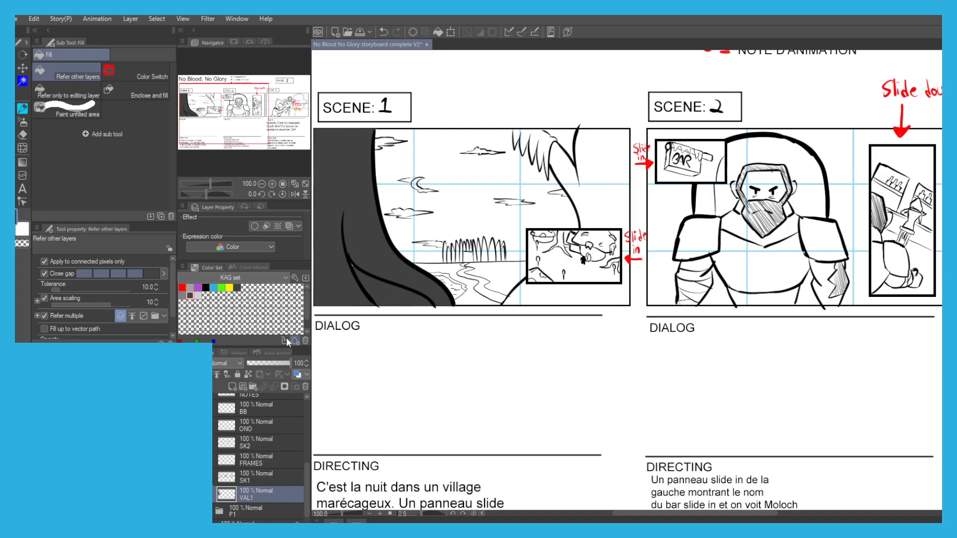
pyautogui.click(183, 460)
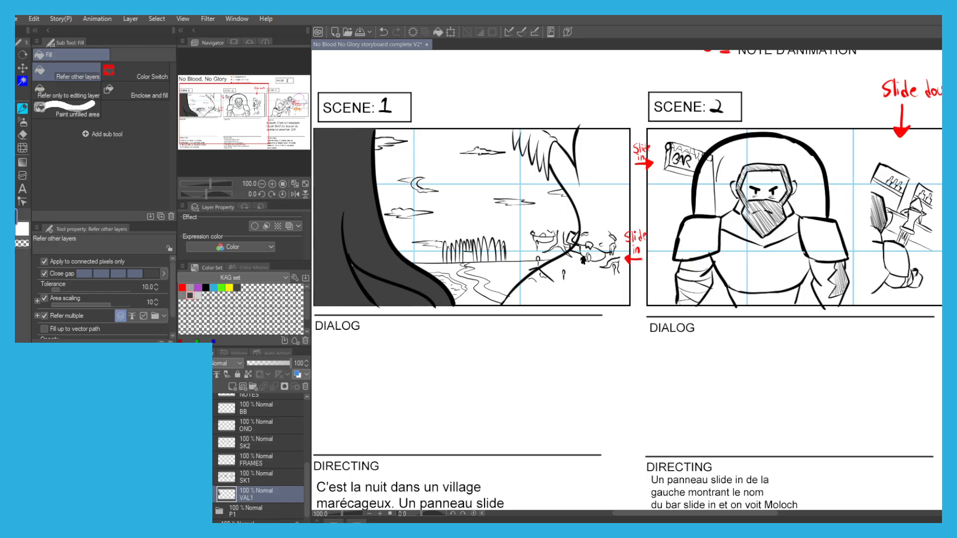
pyautogui.click(590, 274)
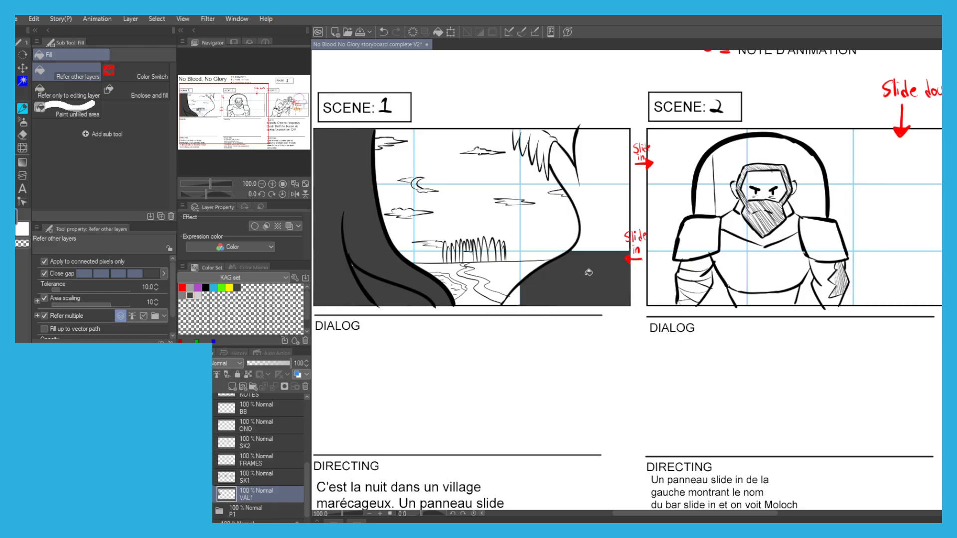
pyautogui.click(597, 214)
pyautogui.click(595, 160)
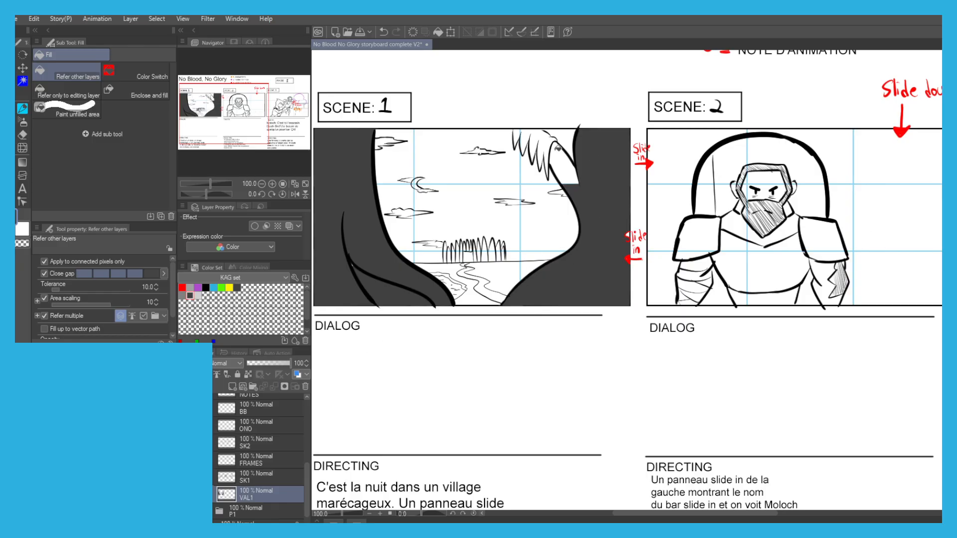
pyautogui.click(560, 155)
# Undo the last fill, and fill the hanging foliage of the right tree in scene 1 with dark grey.
pyautogui.click(537, 147)
pyautogui.hotkey('ctrl', 'z')
pyautogui.scroll(2, 535, 127)
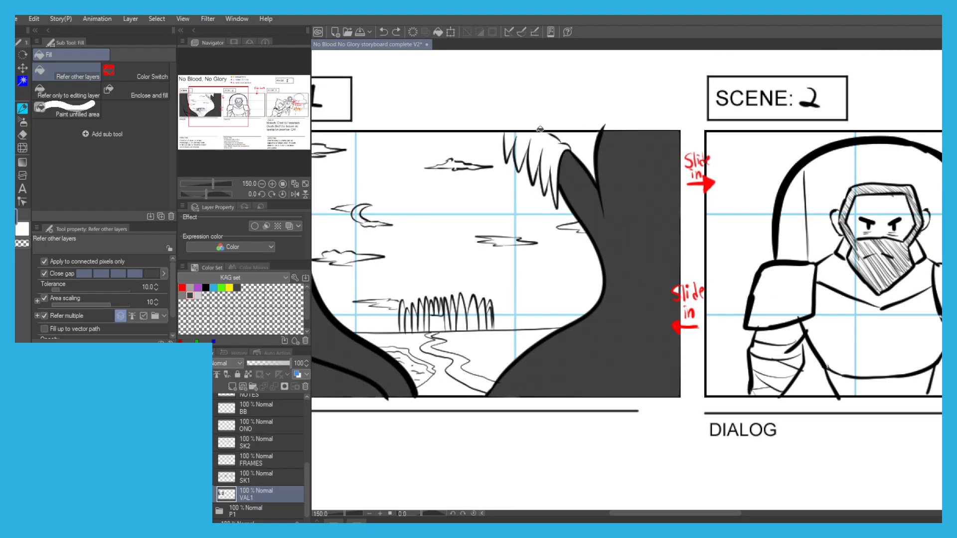
pyautogui.press('p')
pyautogui.press('g')
pyautogui.click(511, 136)
pyautogui.click(521, 141)
pyautogui.click(547, 146)
pyautogui.press('p')
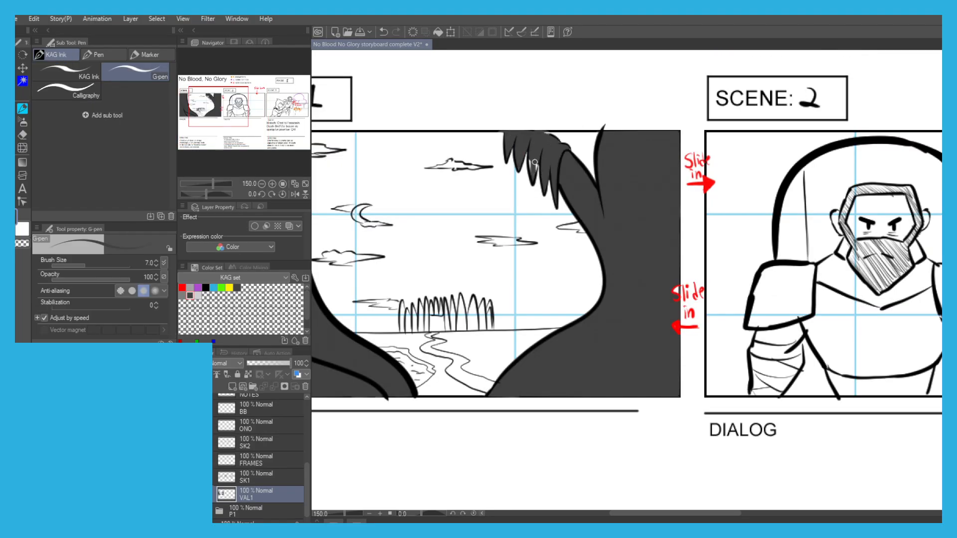
pyautogui.press('g')
# Choose the light grey swatch and draw a halo outline around the moon in scene 1 with the G-pen.
pyautogui.moveTo(375, 183); pyautogui.dragTo(470, 166)
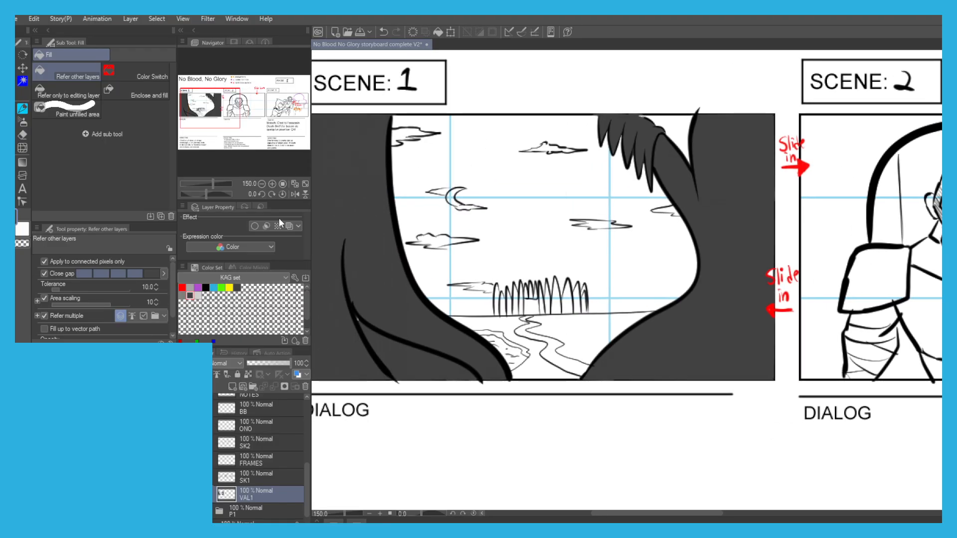
pyautogui.click(198, 296)
pyautogui.press('p')
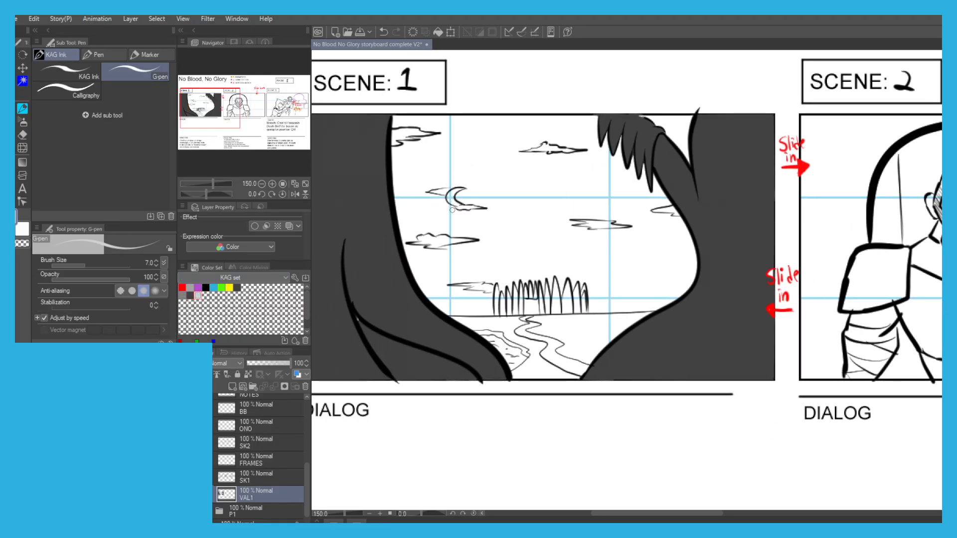
pyautogui.moveTo(443, 185); pyautogui.dragTo(457, 179)
pyautogui.moveTo(441, 187); pyautogui.dragTo(457, 178)
pyautogui.press('g')
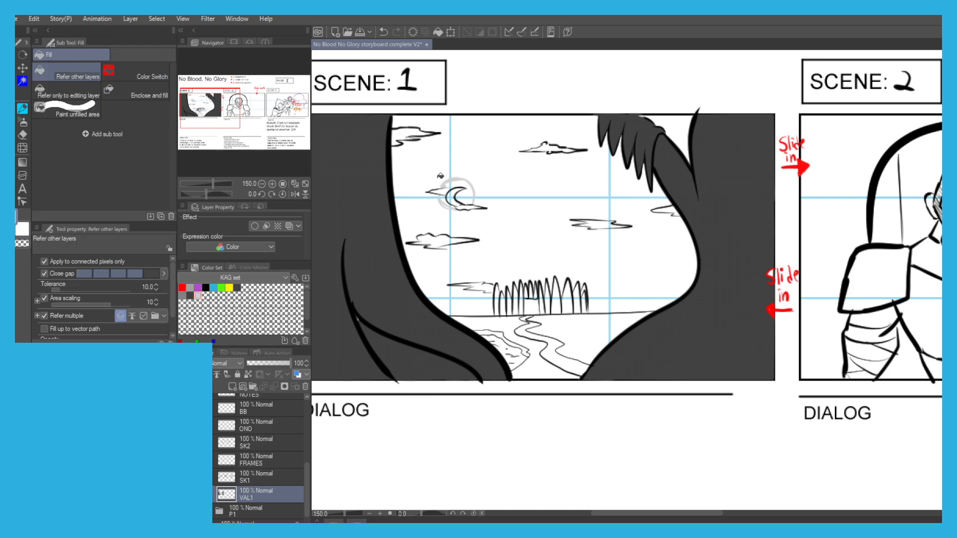
# Fill the sky along the left tree with light grey down past the lower-left cloud, including the clouds.
pyautogui.click(439, 175)
pyautogui.click(428, 118)
pyautogui.press('p')
pyautogui.moveTo(408, 131)
pyautogui.mouseDown()
pyautogui.moveTo(399, 141)
pyautogui.moveTo(394, 132)
pyautogui.mouseUp()
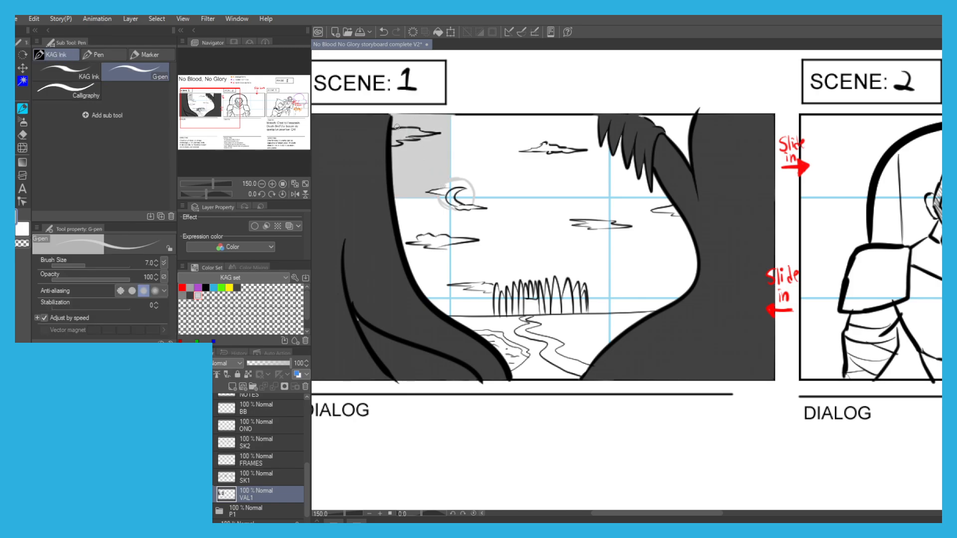
pyautogui.press('g')
pyautogui.click(413, 217)
pyautogui.click(430, 236)
pyautogui.click(428, 258)
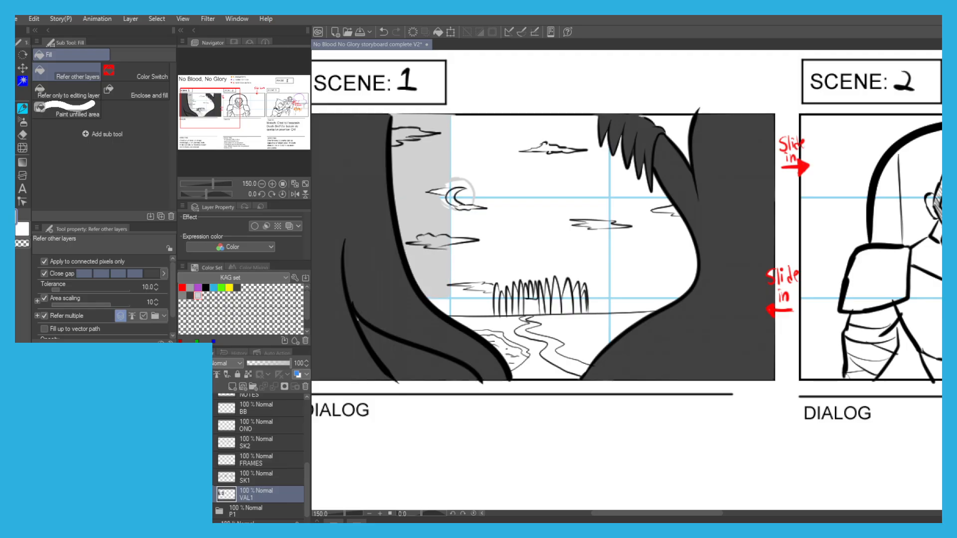
# Fill the central sky above the village with light grey and extend the tone down to the horizon beside the left tree.
pyautogui.press('p')
pyautogui.press('g')
pyautogui.click(468, 236)
pyautogui.press('p')
pyautogui.moveTo(461, 279)
pyautogui.mouseDown()
pyautogui.moveTo(481, 287)
pyautogui.moveTo(465, 301)
pyautogui.moveTo(440, 303)
pyautogui.mouseUp()
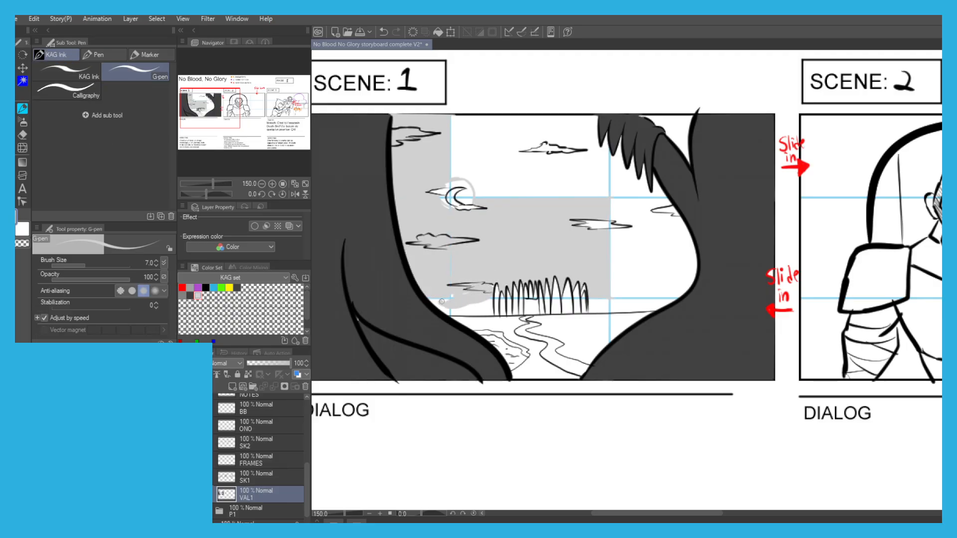
pyautogui.press('g')
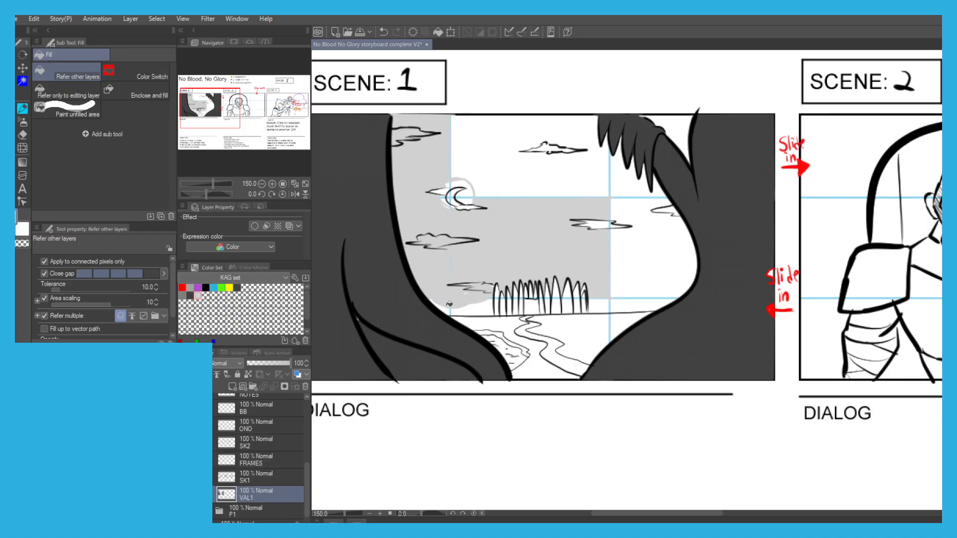
pyautogui.click(454, 305)
# Fill the upper central sky with light grey, including the sky behind the foliage, and tone the clouds there with the G-pen.
pyautogui.click(500, 169)
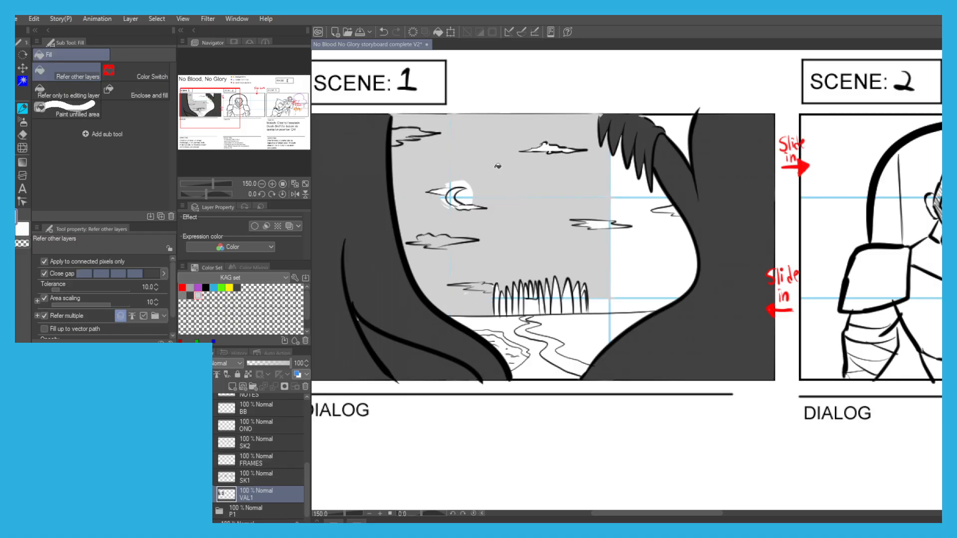
pyautogui.press('p')
pyautogui.moveTo(562, 153); pyautogui.dragTo(523, 153)
pyautogui.press('g')
pyautogui.press('p')
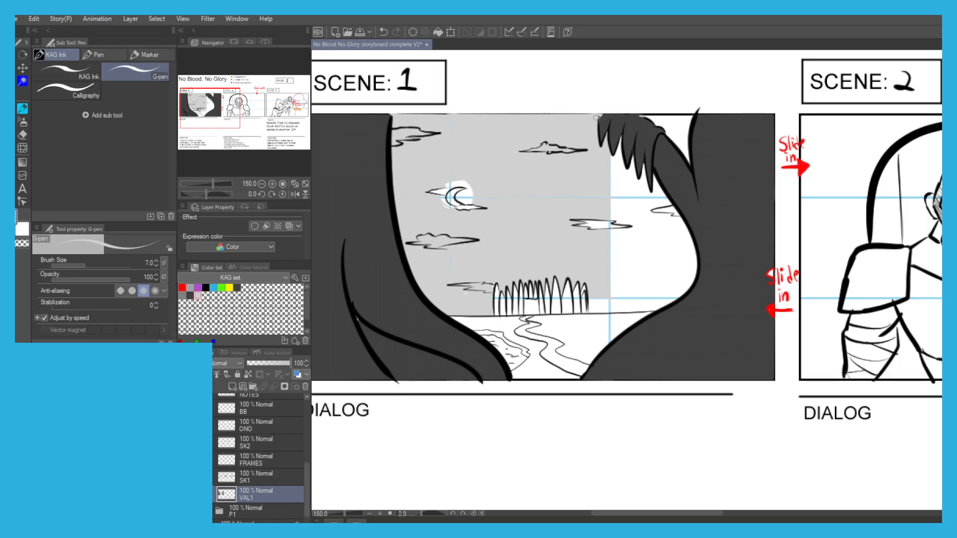
pyautogui.press('g')
pyautogui.click(628, 186)
pyautogui.press('p')
pyautogui.moveTo(623, 221)
pyautogui.mouseDown()
pyautogui.moveTo(583, 224)
pyautogui.moveTo(626, 230)
pyautogui.mouseUp()
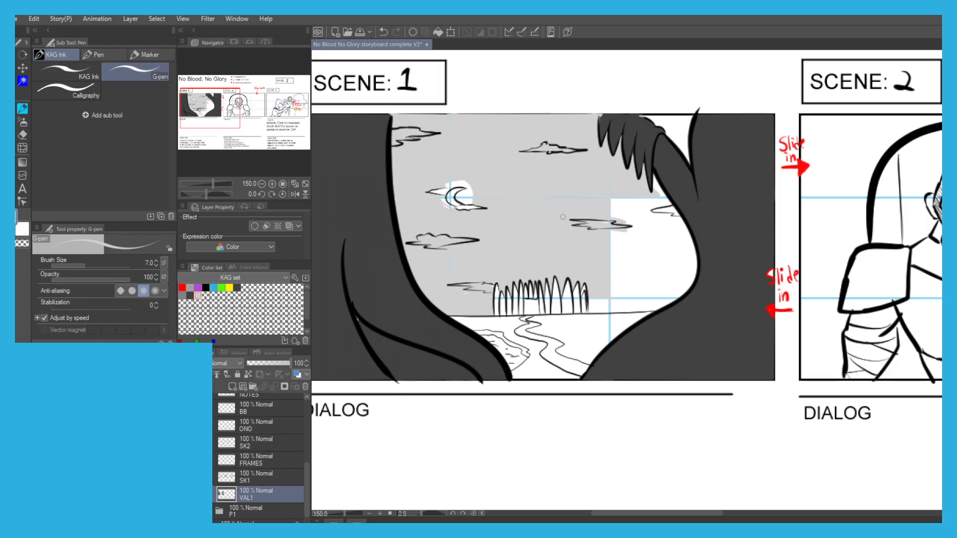
# Fill the remaining sky beside the right tree with light grey down to the horizon.
pyautogui.press('g')
pyautogui.click(635, 257)
pyautogui.press('p')
pyautogui.press('g')
pyautogui.click(621, 306)
pyautogui.press('p')
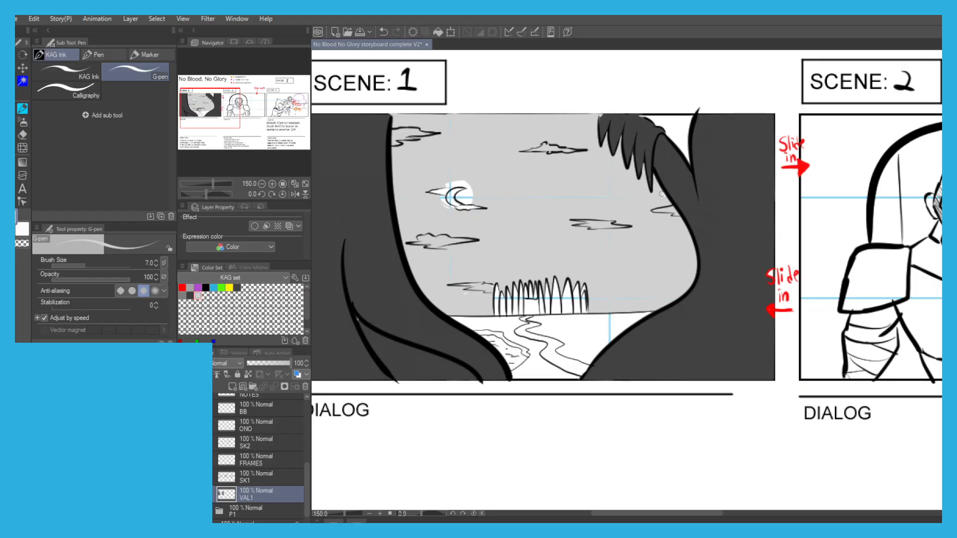
# Pen in the upper edge of the small sky patch between the foliage and right trunk, and try filling the patch.
pyautogui.press('g')
pyautogui.hotkey('ctrl', 'z')
pyautogui.press('p')
pyautogui.scroll(3, 642, 115)
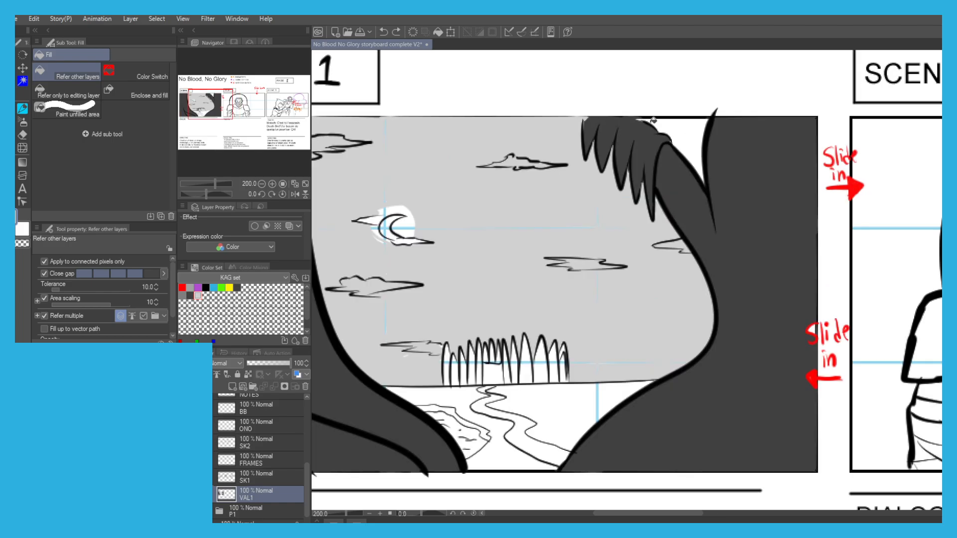
pyautogui.moveTo(640, 117); pyautogui.dragTo(631, 115)
pyautogui.press('g')
pyautogui.scroll(-3, 666, 120)
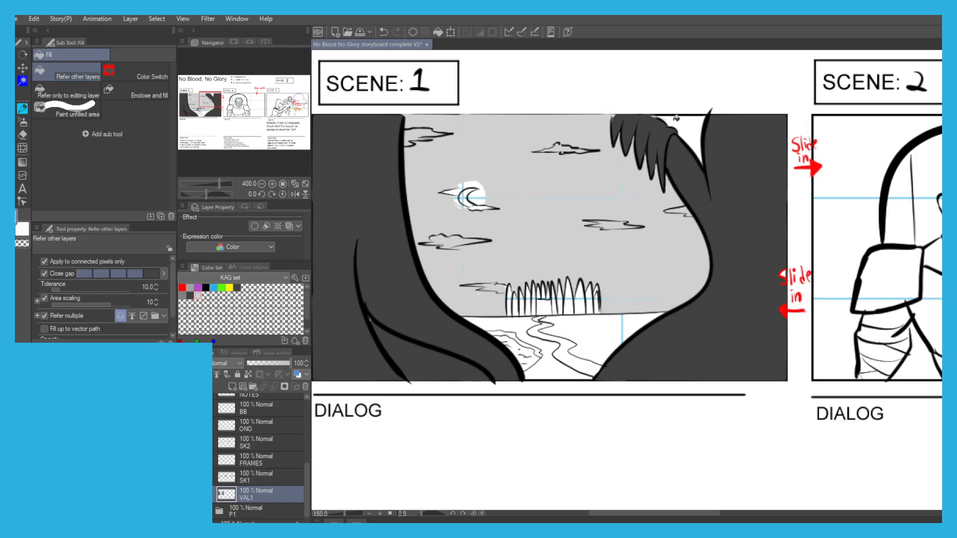
pyautogui.click(679, 119)
pyautogui.hotkey('ctrl', 'z')
# Close the upper edge of the sky patch beside the right trunk with the G-pen and fill it light grey.
pyautogui.press('p')
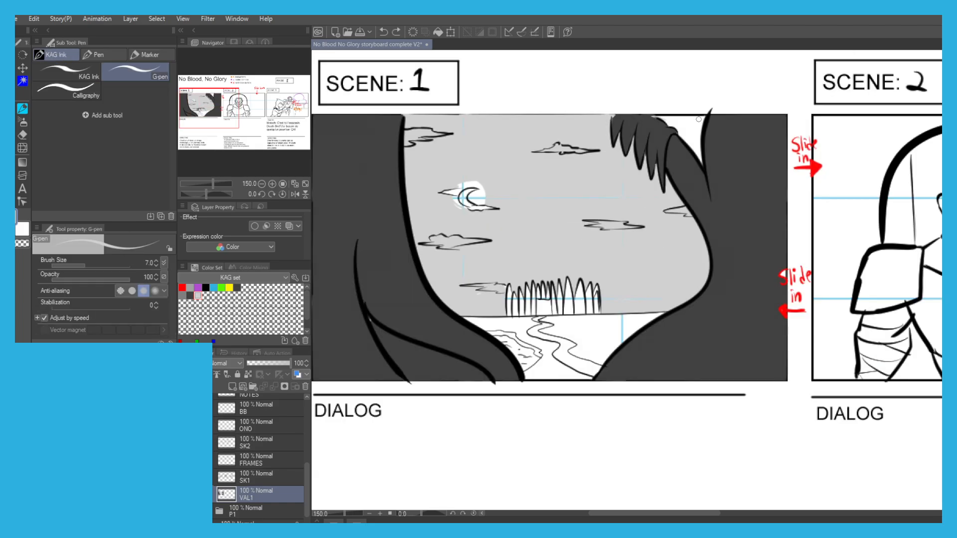
pyautogui.press('g')
pyautogui.press('p')
pyautogui.moveTo(656, 117)
pyautogui.mouseDown()
pyautogui.moveTo(703, 121)
pyautogui.moveTo(694, 148)
pyautogui.moveTo(665, 121)
pyautogui.moveTo(689, 120)
pyautogui.moveTo(697, 154)
pyautogui.moveTo(689, 119)
pyautogui.mouseUp()
pyautogui.press('g')
pyautogui.hotkey('ctrl', '-')
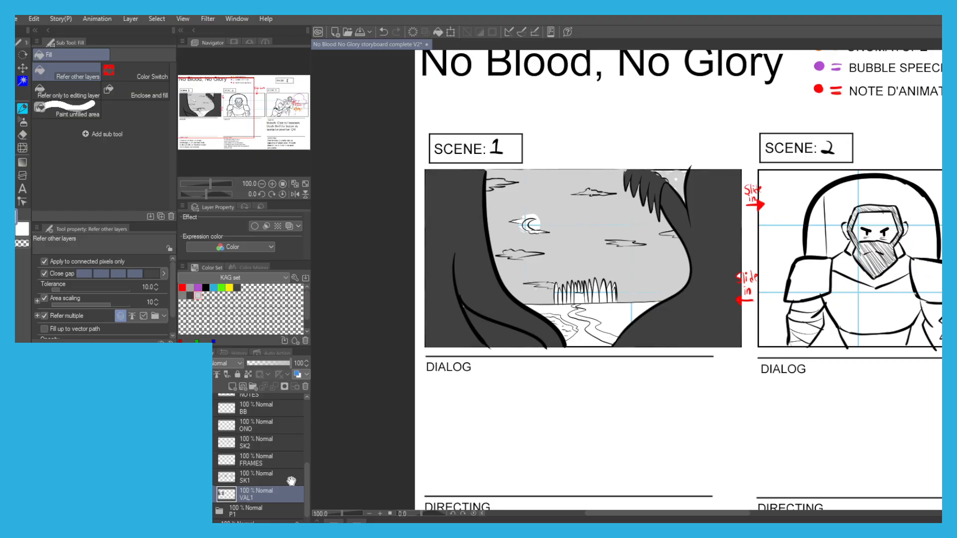
# Move the LAYOUT folder to the top of the layer stack, above FINAL.
pyautogui.scroll(-2, 306, 477)
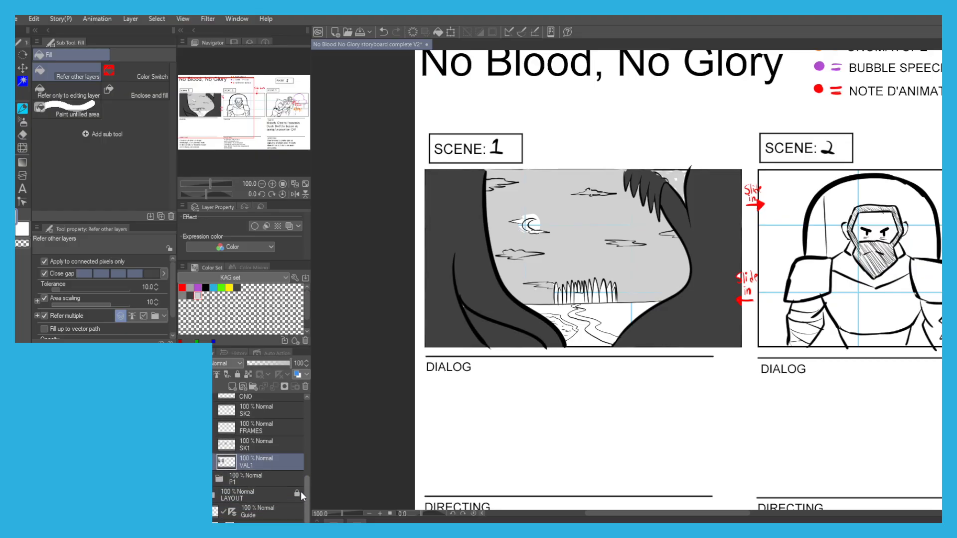
pyautogui.hotkey('ctrl', '-')
pyautogui.moveTo(225, 495); pyautogui.dragTo(244, 396)
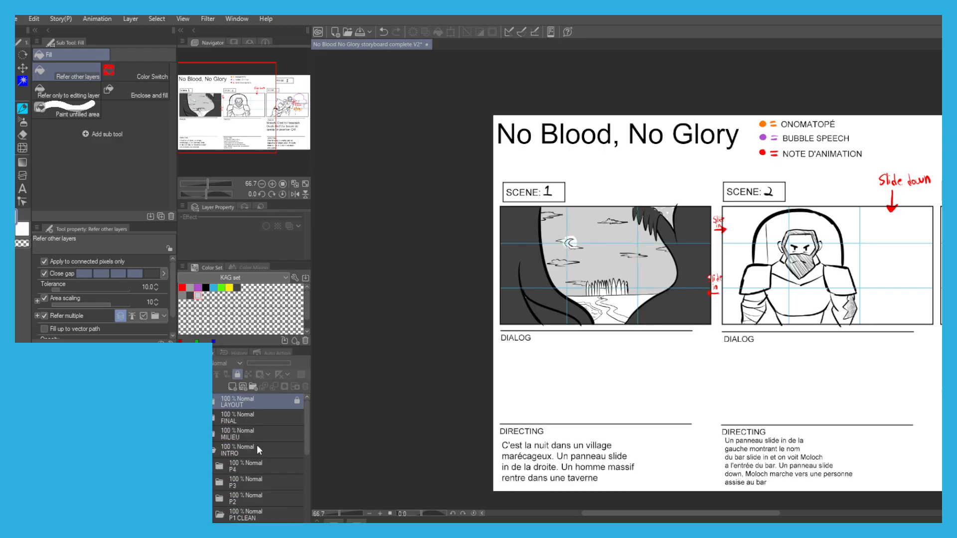
pyautogui.scroll(-10, 233, 488)
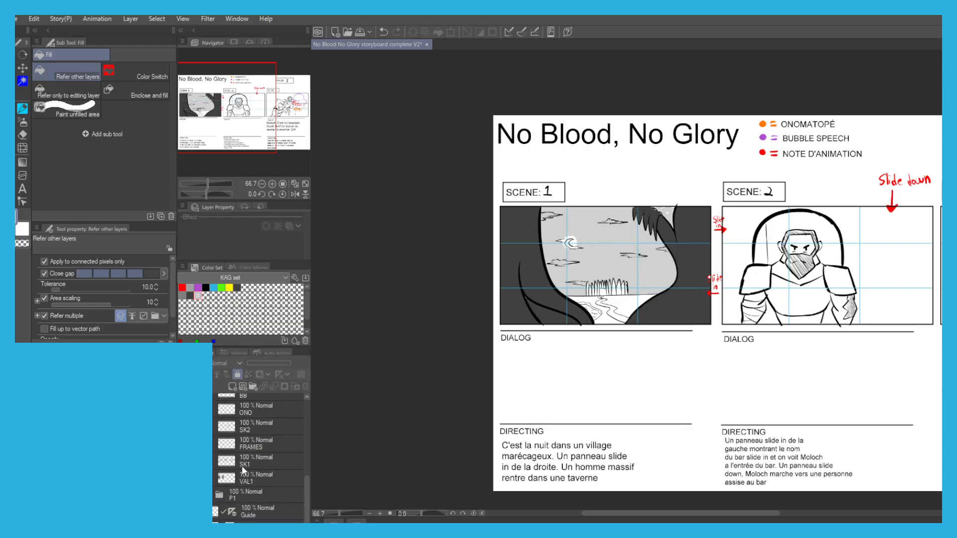
# Touch up the white spots in the sky patch beside the right trunk on the VAL1 layer.
pyautogui.click(244, 477)
pyautogui.scroll(3, 657, 210)
pyautogui.press('p')
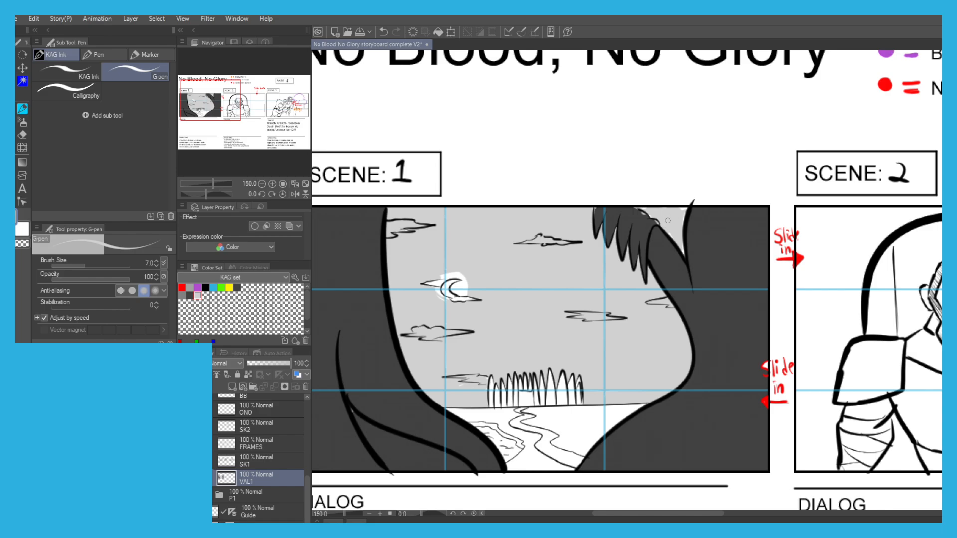
pyautogui.scroll(-1, 598, 206)
pyautogui.press('g')
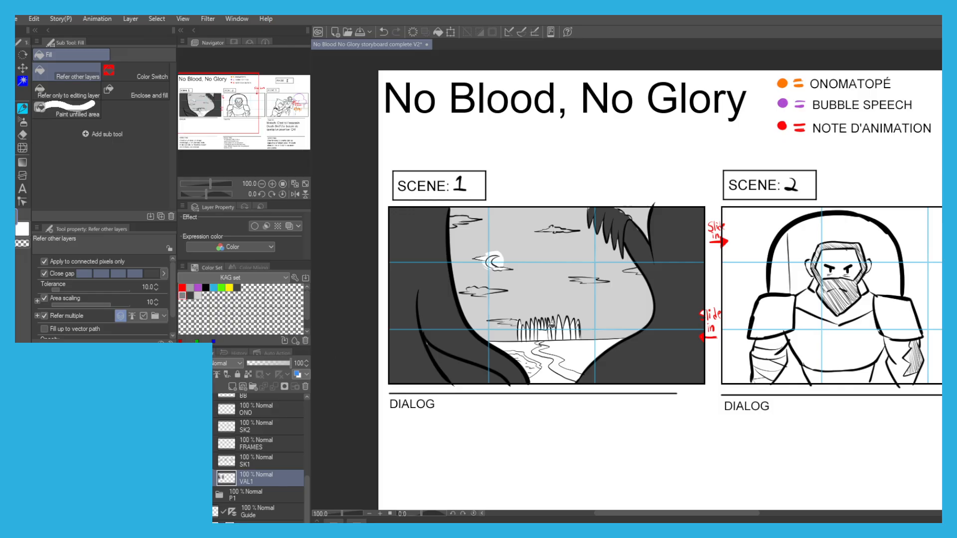
# Fill the village palisade in scene 1 with mid grey from its left end to past the doorway, leaving the doorway white.
pyautogui.scroll(2, 548, 323)
pyautogui.moveTo(499, 343)
pyautogui.mouseDown()
pyautogui.moveTo(525, 335)
pyautogui.moveTo(522, 323)
pyautogui.mouseUp()
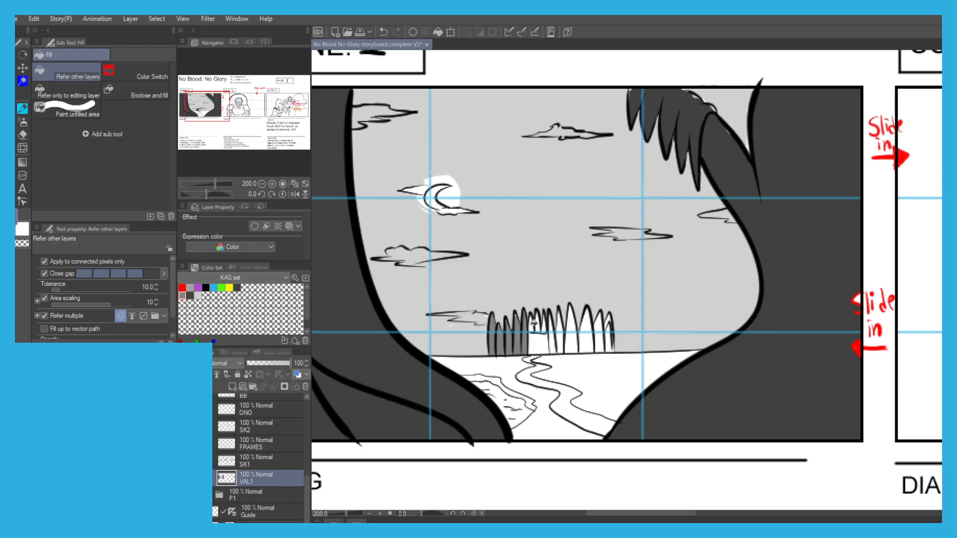
pyautogui.click(553, 324)
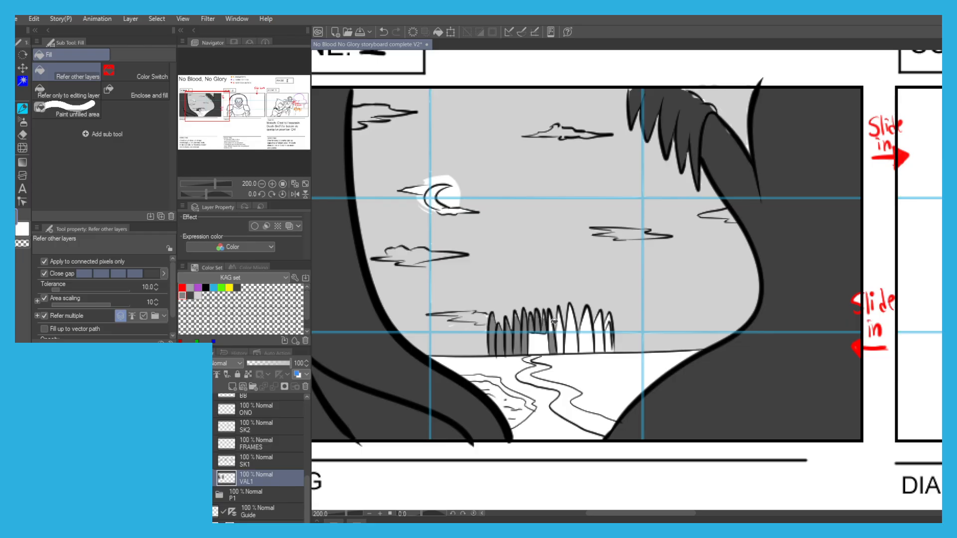
pyautogui.click(554, 321)
pyautogui.click(562, 323)
pyautogui.click(570, 339)
pyautogui.click(562, 338)
# Fill the right-hand stakes of the village palisade with mid grey and touch up the last ones with the G-pen.
pyautogui.click(572, 317)
pyautogui.click(587, 325)
pyautogui.click(588, 340)
pyautogui.click(601, 339)
pyautogui.click(602, 326)
pyautogui.click(609, 337)
pyautogui.click(609, 320)
pyautogui.press('p')
pyautogui.moveTo(608, 325); pyautogui.dragTo(608, 338)
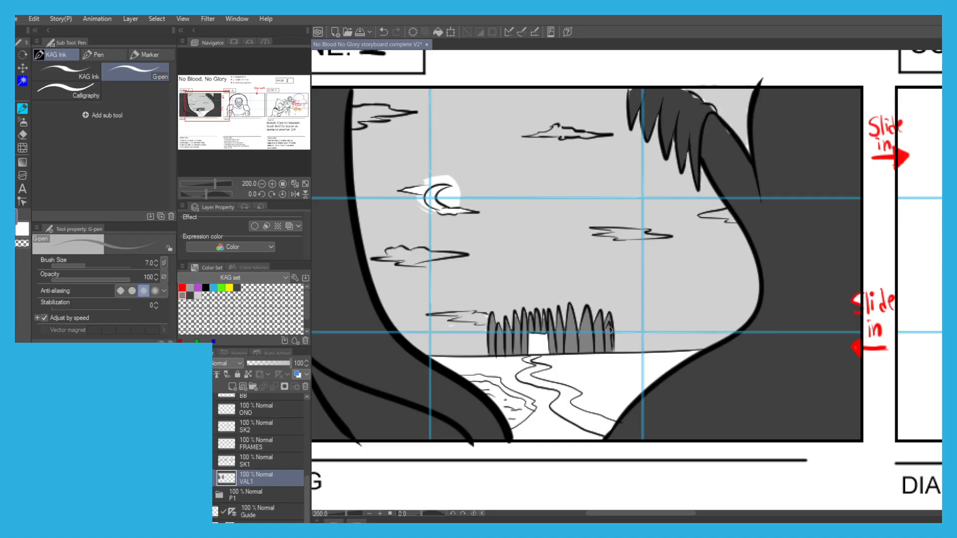
pyautogui.press('g')
# Show the FRAMES layer with the inset panels again.
pyautogui.scroll(-1, 471, 275)
pyautogui.scroll(-1, 440, 269)
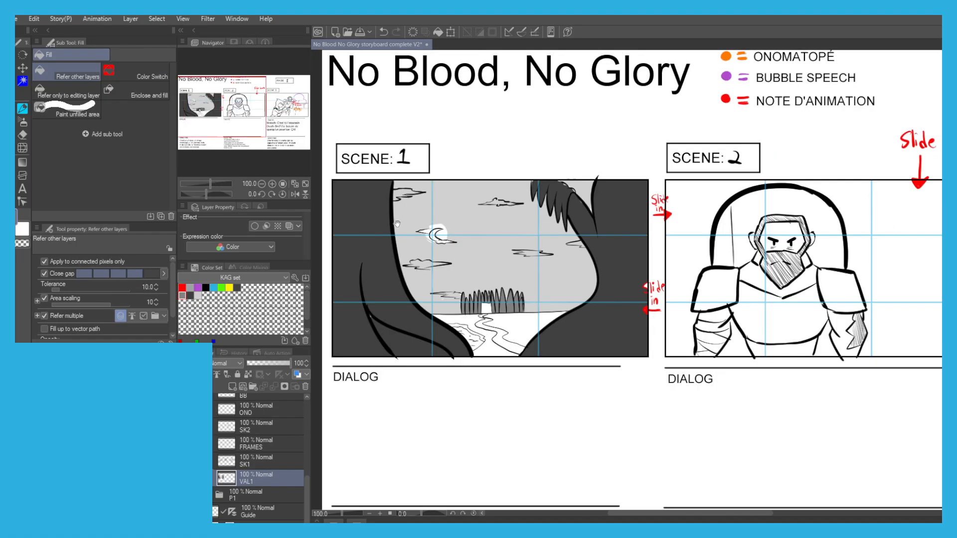
pyautogui.moveTo(370, 234); pyautogui.dragTo(404, 216)
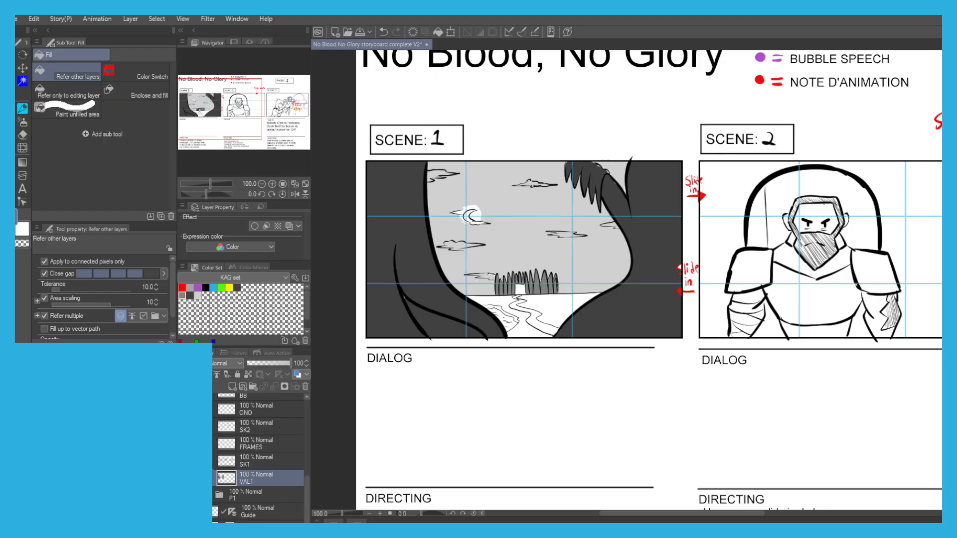
pyautogui.click(183, 444)
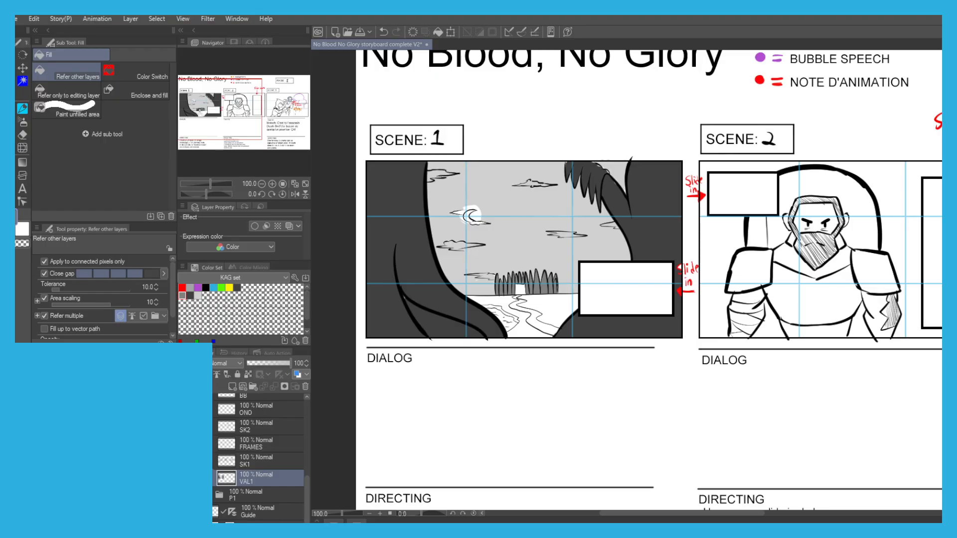
# Show the drawings inside the inset panels again and add a new layer named VAL2 directly above FRAMES.
pyautogui.click(183, 426)
pyautogui.scroll(2, 613, 280)
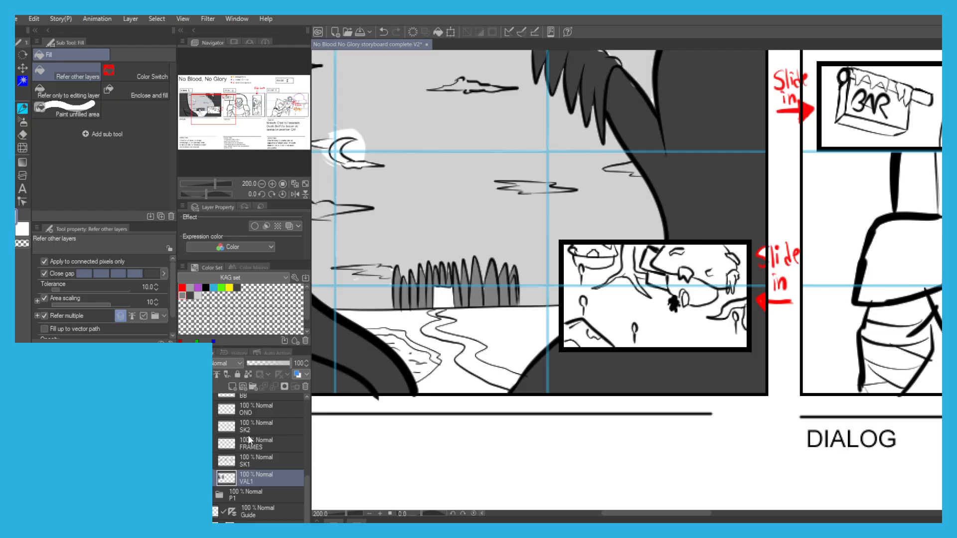
pyautogui.click(252, 451)
pyautogui.hotkey('ctrl', 'shift', 'n')
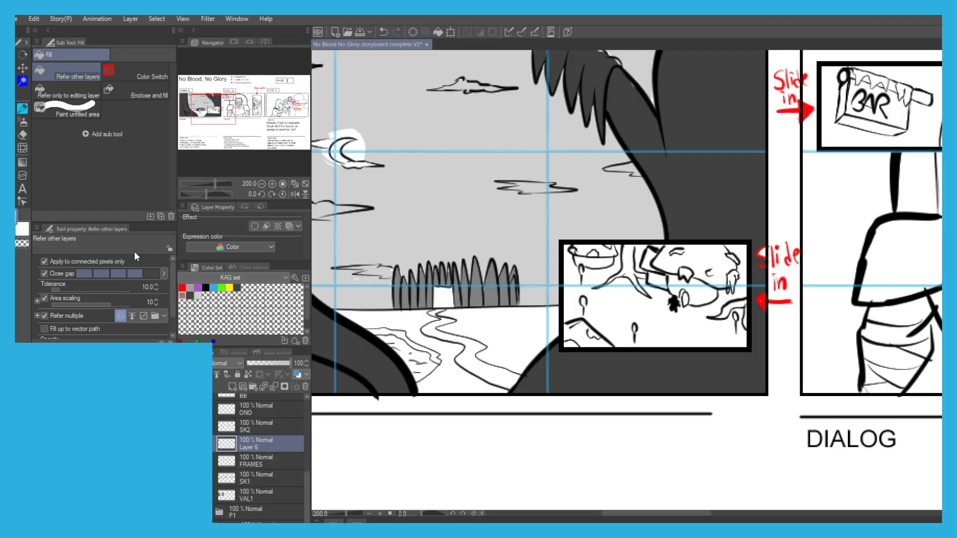
pyautogui.click(620, 316)
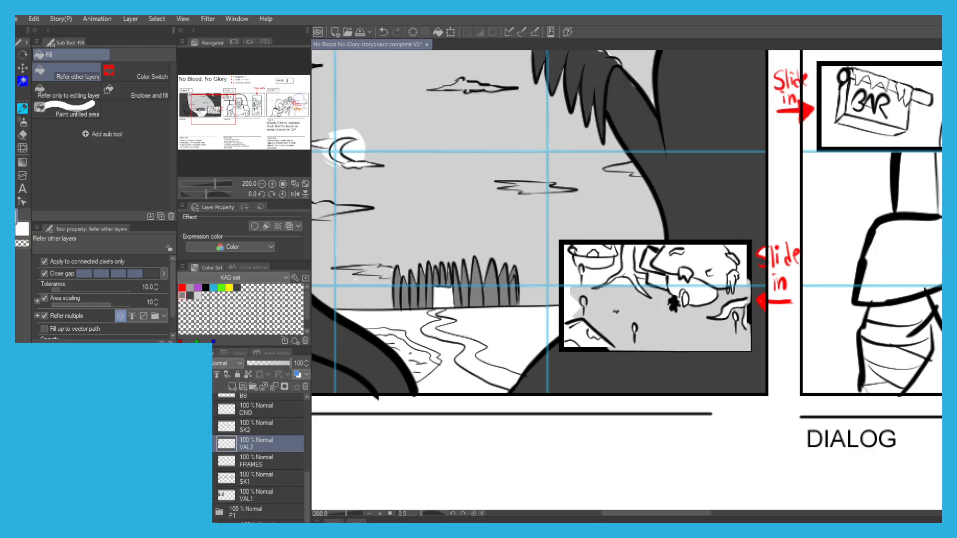
pyautogui.hotkey('ctrl', 'z')
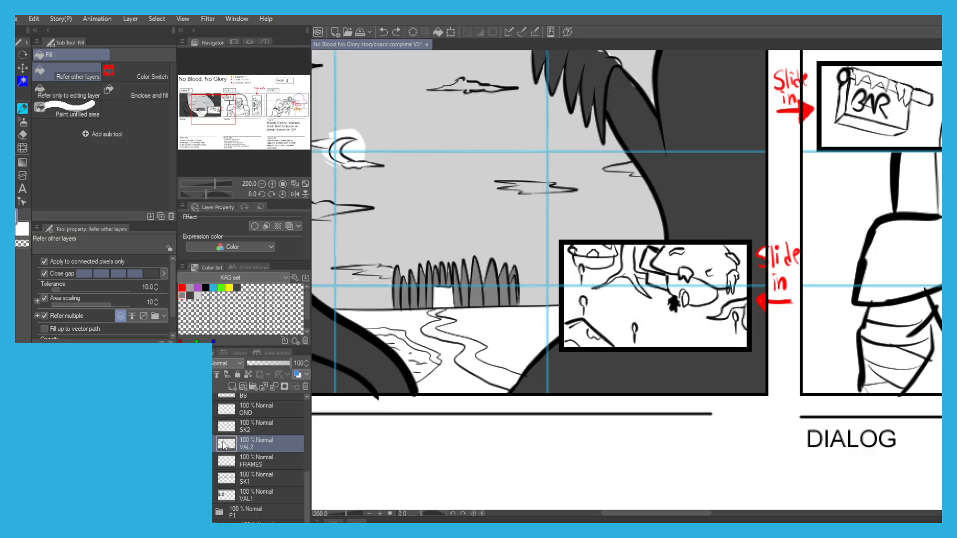
pyautogui.moveTo(245, 458); pyautogui.dragTo(252, 490)
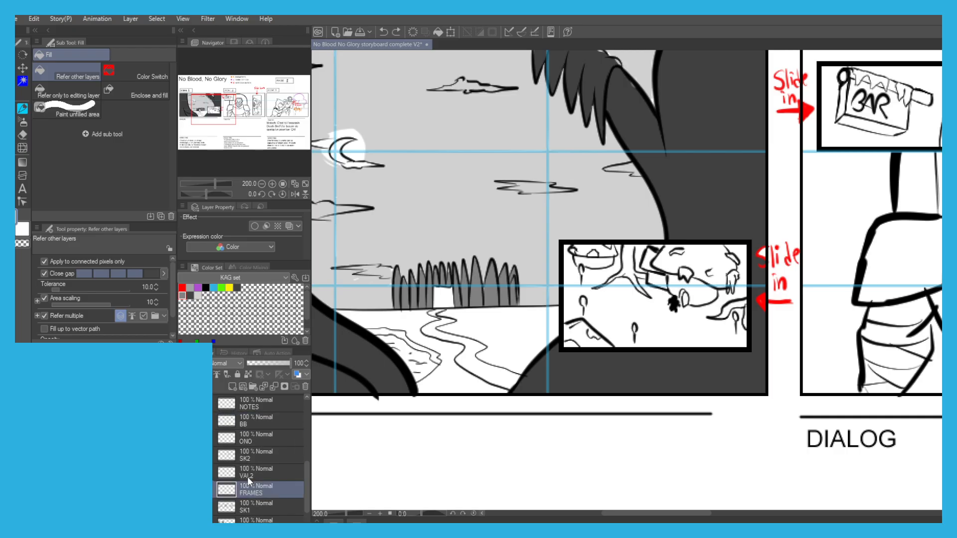
pyautogui.scroll(2, 628, 323)
pyautogui.press('p')
pyautogui.moveTo(675, 314)
pyautogui.mouseDown()
pyautogui.moveTo(665, 342)
pyautogui.moveTo(639, 342)
pyautogui.moveTo(626, 310)
pyautogui.moveTo(675, 319)
pyautogui.mouseUp()
pyautogui.moveTo(561, 270)
pyautogui.mouseDown()
pyautogui.moveTo(529, 289)
pyautogui.moveTo(562, 262)
pyautogui.mouseUp()
pyautogui.moveTo(525, 209)
pyautogui.mouseDown()
pyautogui.moveTo(554, 218)
pyautogui.moveTo(528, 218)
pyautogui.moveTo(530, 196)
pyautogui.moveTo(551, 195)
pyautogui.moveTo(529, 195)
pyautogui.mouseUp()
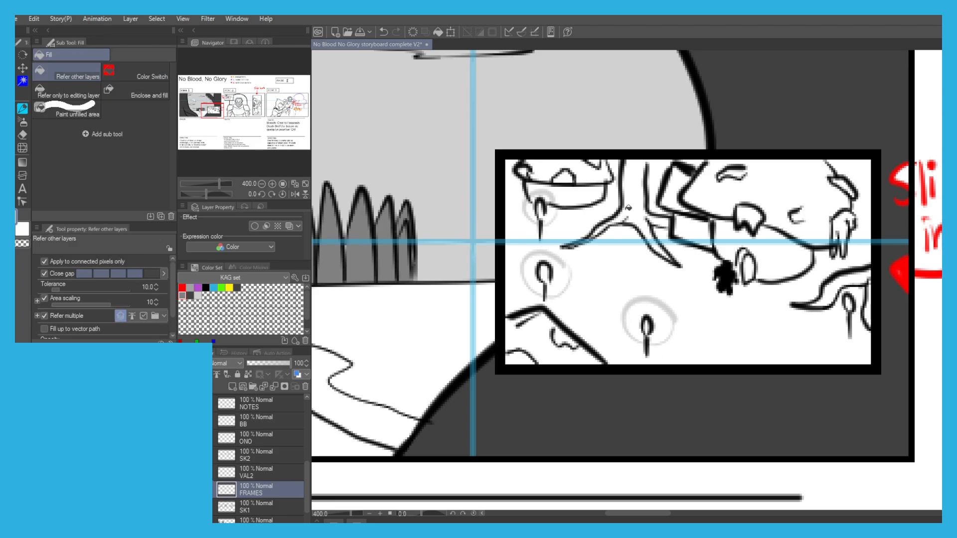
pyautogui.moveTo(847, 330)
pyautogui.mouseDown()
pyautogui.moveTo(829, 297)
pyautogui.moveTo(860, 322)
pyautogui.mouseUp()
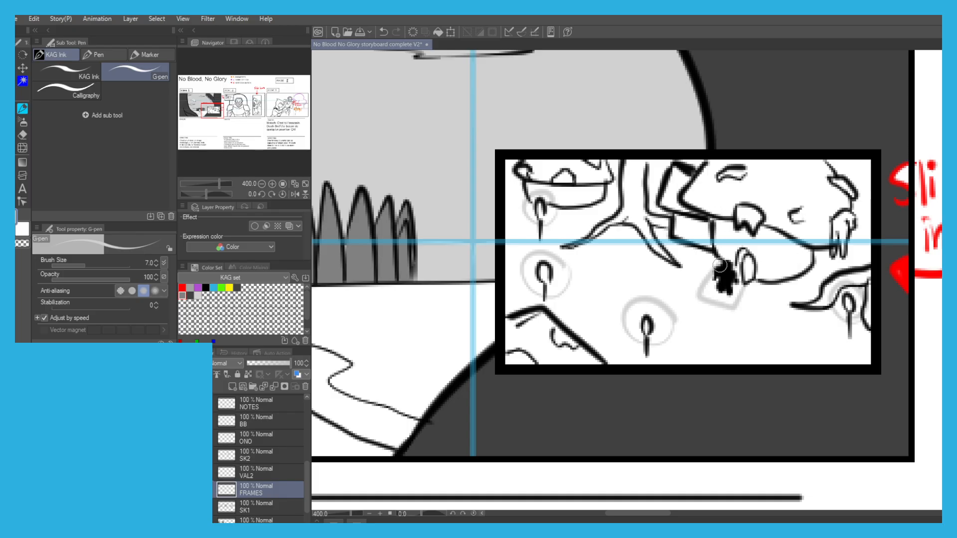
pyautogui.press('g')
pyautogui.click(680, 283)
pyautogui.hotkey('ctrl', 'z')
pyautogui.press('p')
pyautogui.press('g')
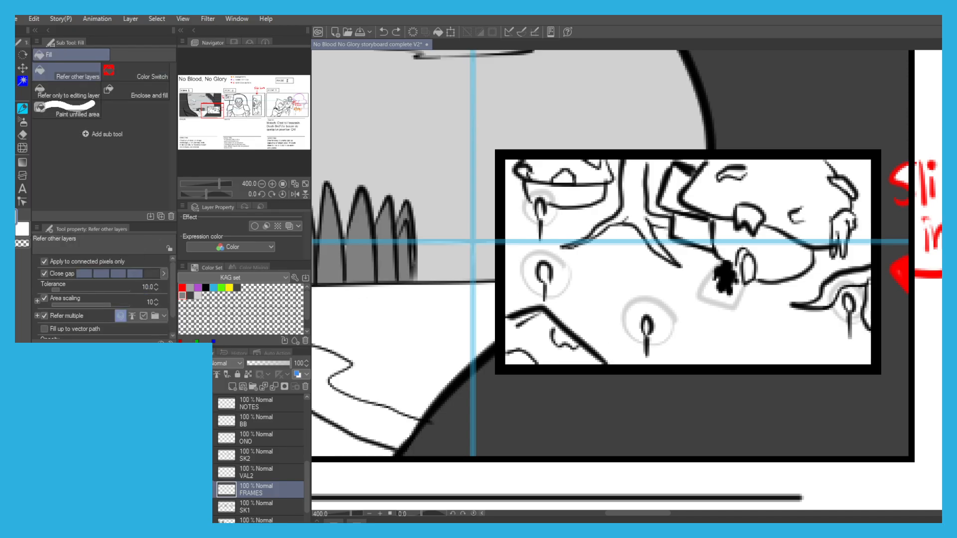
pyautogui.hotkey('ctrl', 'z')
pyautogui.hotkey('ctrl', 'z')
pyautogui.hotkey('ctrl', 'z')
pyautogui.hotkey('ctrl', 'z')
pyautogui.hotkey('ctrl', 'z')
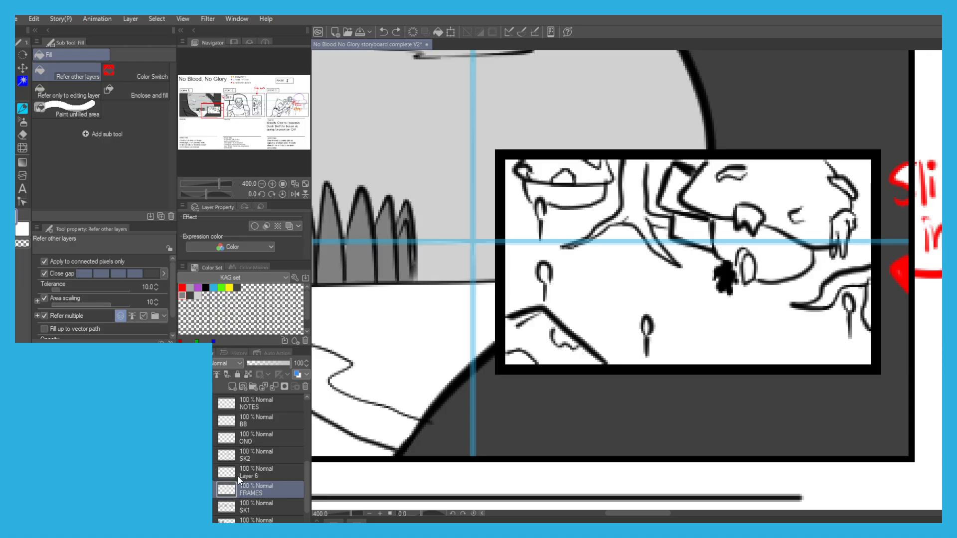
pyautogui.click(245, 473)
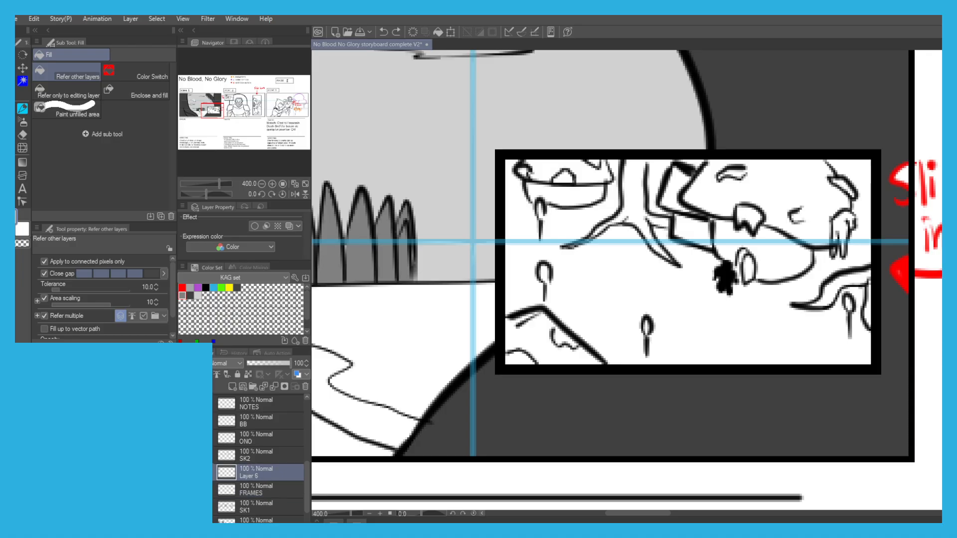
pyautogui.click(397, 32)
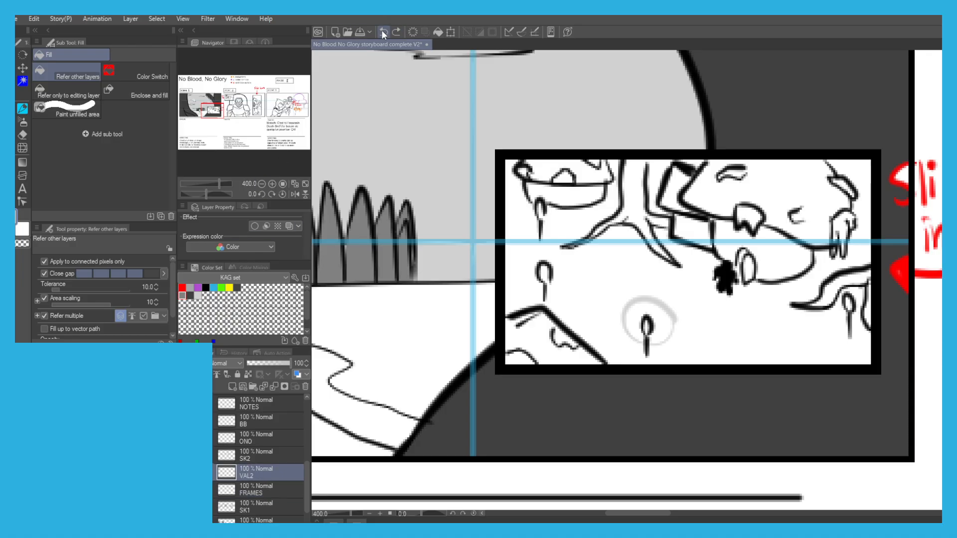
pyautogui.click(382, 32)
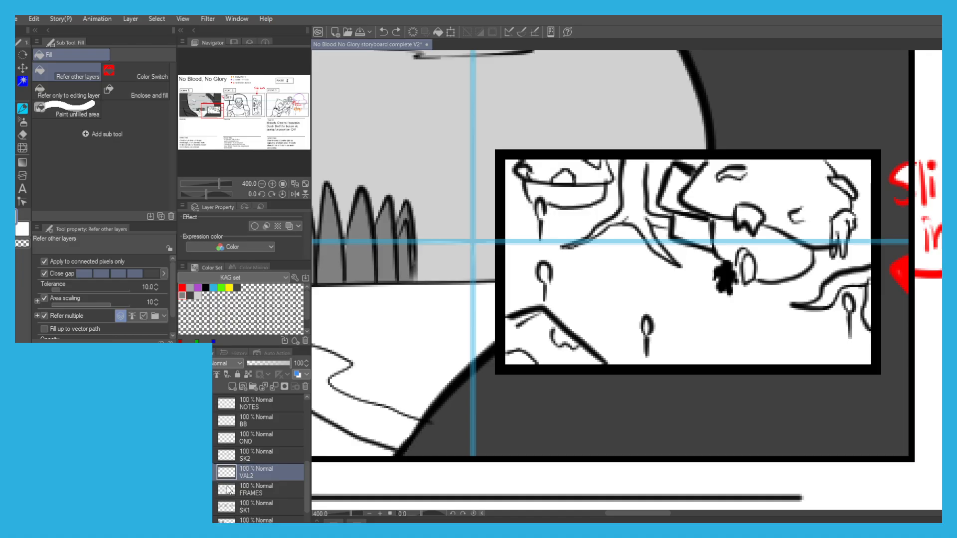
# Select the white interiors of the inset panels on the FRAMES layer by colour and make VAL2 the active layer.
pyautogui.click(247, 491)
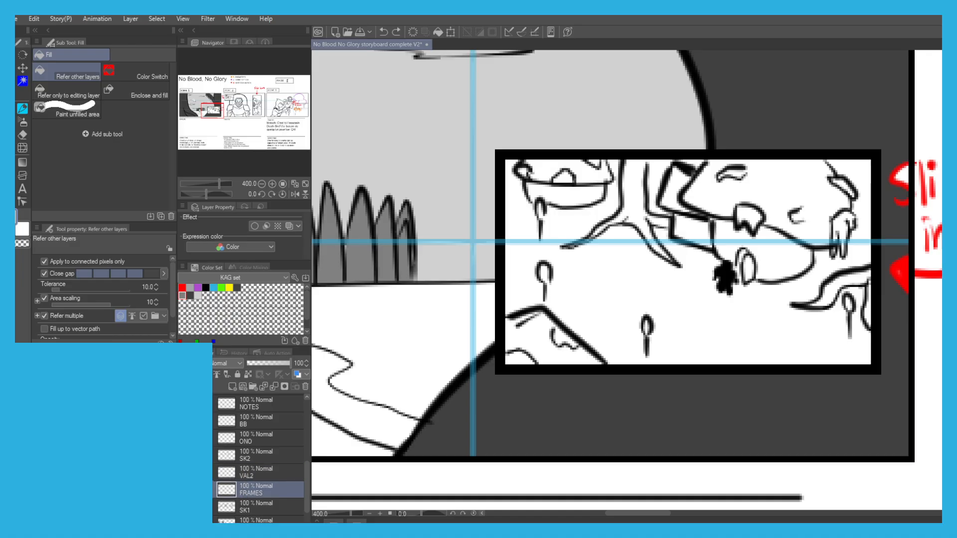
pyautogui.press('w')
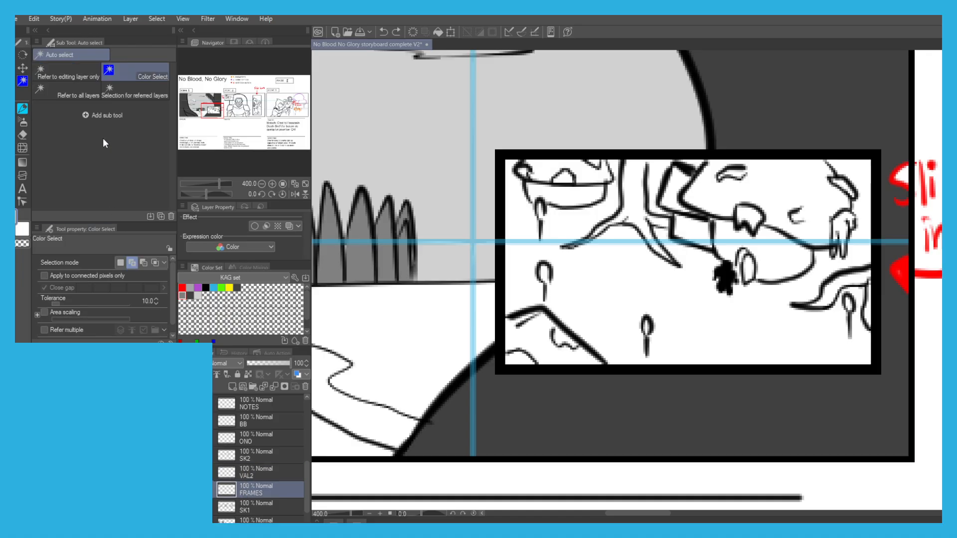
pyautogui.click(584, 275)
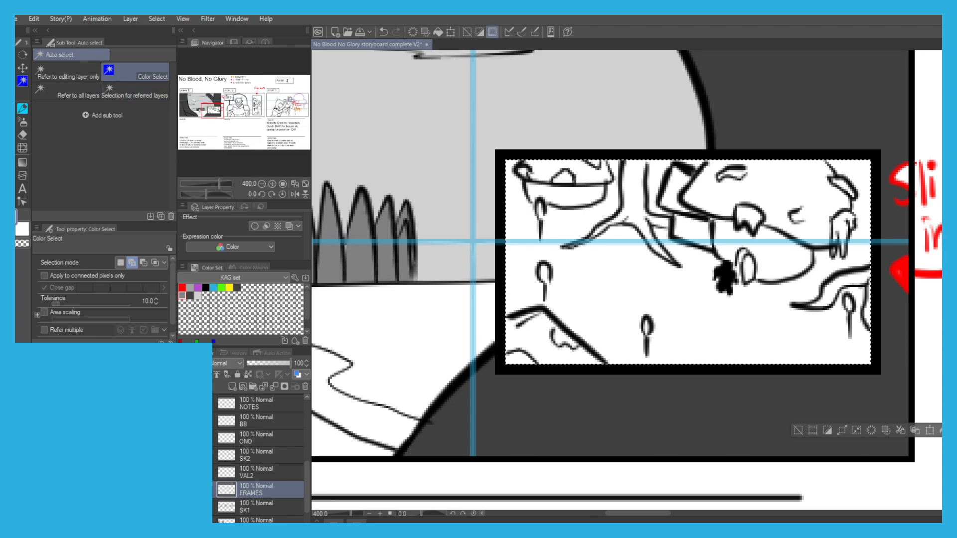
pyautogui.click(248, 471)
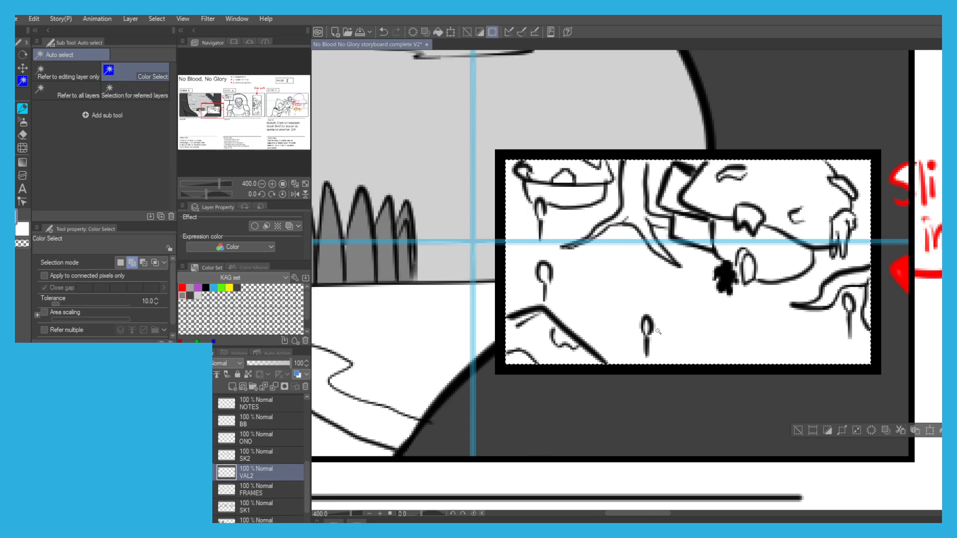
# Outline the glows around the candles and the patch around the black blot in scene 1's inset with light grey G-pen strokes.
pyautogui.press('p')
pyautogui.moveTo(559, 262); pyautogui.dragTo(561, 268)
pyautogui.moveTo(548, 200)
pyautogui.mouseDown()
pyautogui.moveTo(553, 223)
pyautogui.moveTo(551, 199)
pyautogui.mouseUp()
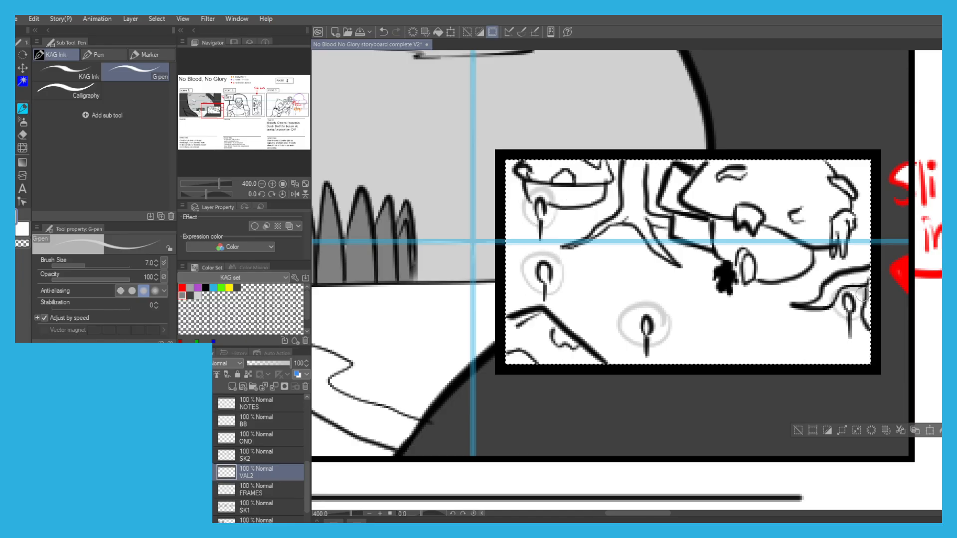
pyautogui.moveTo(699, 287); pyautogui.dragTo(714, 270)
# Close the outline of the middle-left candle's glow and fill the ground of scene 1's inset with light grey, leaving the glows white.
pyautogui.press('w')
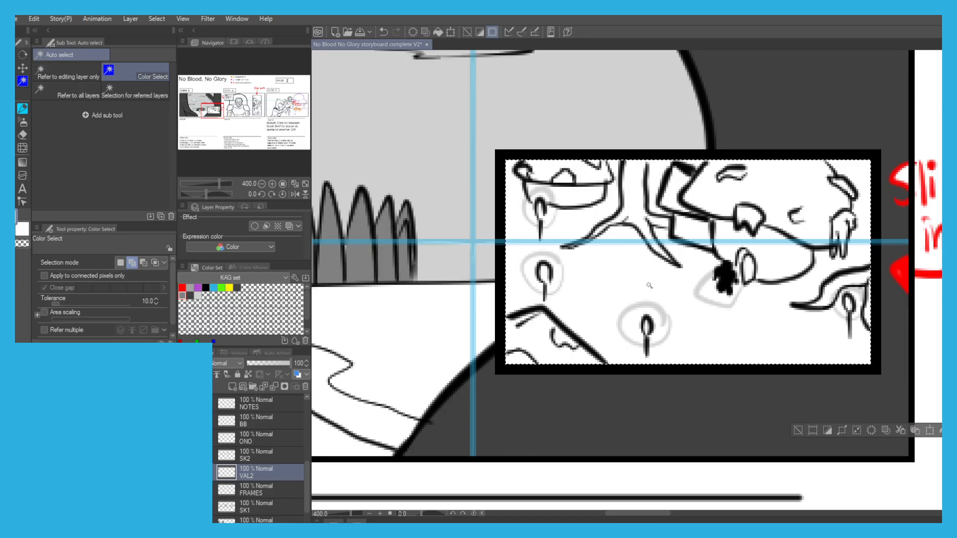
pyautogui.click(594, 276)
pyautogui.press('g')
pyautogui.click(601, 273)
pyautogui.hotkey('ctrl', 'z')
pyautogui.press('p')
pyautogui.moveTo(549, 257); pyautogui.dragTo(560, 281)
pyautogui.press('g')
pyautogui.click(564, 258)
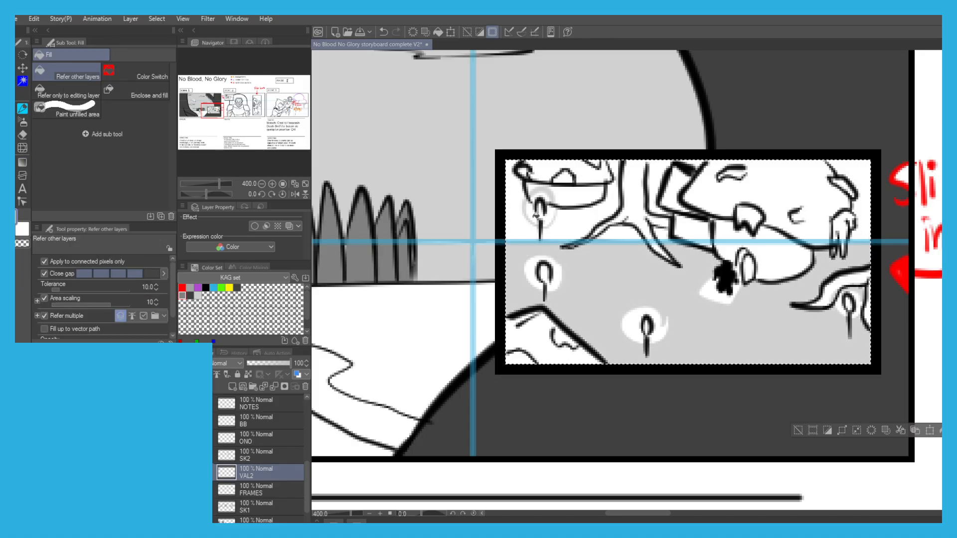
# Close the upper-left candle's glow outline and fill the area between it and the tree with light grey.
pyautogui.hotkey('ctrl', 'z')
pyautogui.press('p')
pyautogui.moveTo(554, 203)
pyautogui.mouseDown()
pyautogui.moveTo(516, 212)
pyautogui.moveTo(535, 188)
pyautogui.moveTo(560, 203)
pyautogui.moveTo(546, 205)
pyautogui.moveTo(572, 211)
pyautogui.moveTo(517, 230)
pyautogui.moveTo(514, 184)
pyautogui.moveTo(527, 162)
pyautogui.moveTo(567, 179)
pyautogui.moveTo(556, 199)
pyautogui.moveTo(571, 169)
pyautogui.moveTo(598, 172)
pyautogui.mouseUp()
pyautogui.press('g')
pyautogui.click(581, 214)
pyautogui.press('p')
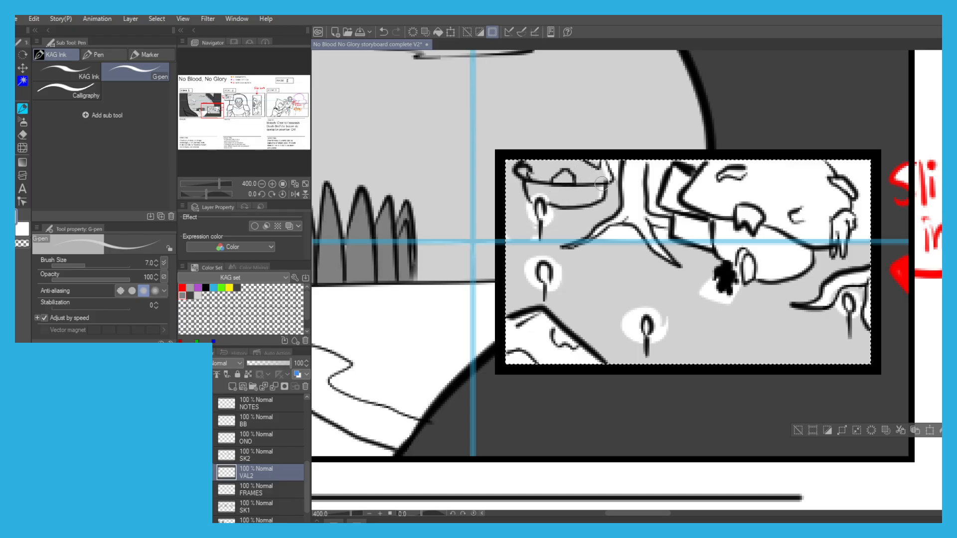
# Fill the tree trunk and the large figure in the upper right of scene 1's inset with light grey.
pyautogui.press('g')
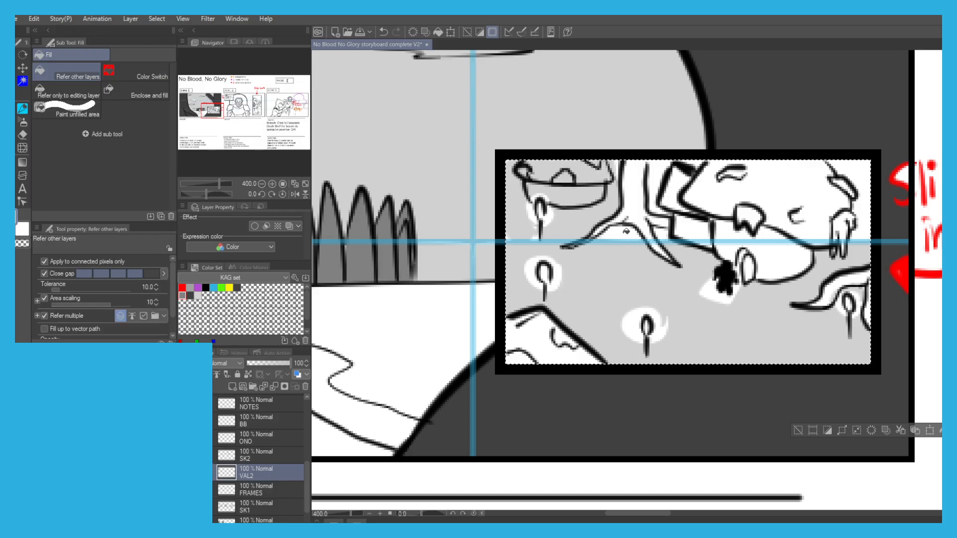
pyautogui.click(633, 197)
pyautogui.click(654, 199)
pyautogui.press('p')
pyautogui.moveTo(595, 234); pyautogui.dragTo(606, 222)
pyautogui.moveTo(632, 191)
pyautogui.mouseDown()
pyautogui.moveTo(658, 249)
pyautogui.moveTo(663, 174)
pyautogui.moveTo(693, 229)
pyautogui.moveTo(709, 174)
pyautogui.moveTo(735, 199)
pyautogui.moveTo(745, 182)
pyautogui.mouseUp()
pyautogui.press('g')
pyautogui.click(762, 189)
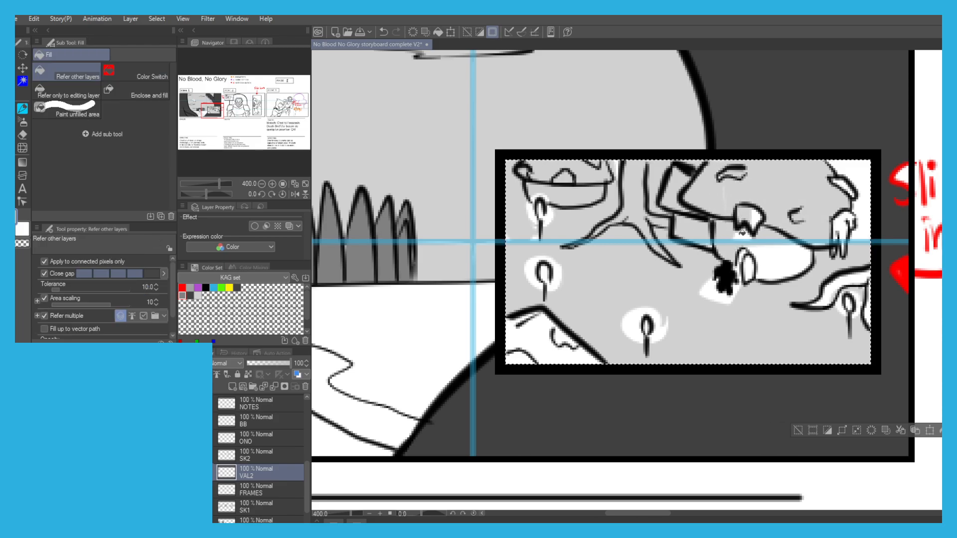
# Cover the remaining white areas along the inset's right edge and around the right-hand root with light grey, keeping the candle glow white.
pyautogui.press('p')
pyautogui.moveTo(839, 184)
pyautogui.mouseDown()
pyautogui.moveTo(845, 248)
pyautogui.moveTo(834, 246)
pyautogui.moveTo(834, 212)
pyautogui.moveTo(854, 174)
pyautogui.mouseUp()
pyautogui.press('g')
pyautogui.click(868, 212)
pyautogui.press('p')
pyautogui.moveTo(843, 275); pyautogui.dragTo(823, 302)
pyautogui.moveTo(846, 279)
pyautogui.mouseDown()
pyautogui.moveTo(866, 277)
pyautogui.moveTo(868, 320)
pyautogui.mouseUp()
pyautogui.press('g')
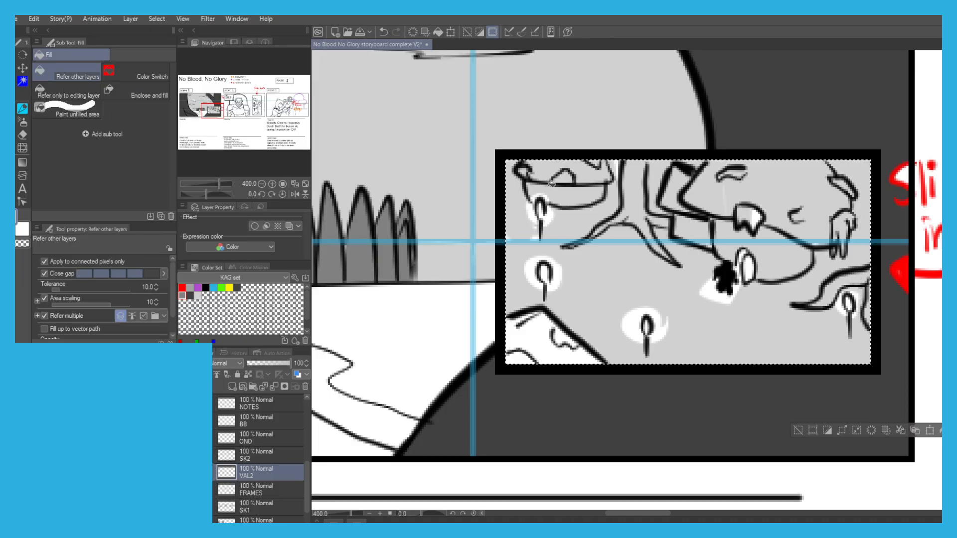
# Fill the shape in the lower-left corner of scene 1's inset with dark grey and touch up its edge with the G-pen.
pyautogui.scroll(-3, 557, 184)
pyautogui.scroll(1, 631, 196)
pyautogui.press('p')
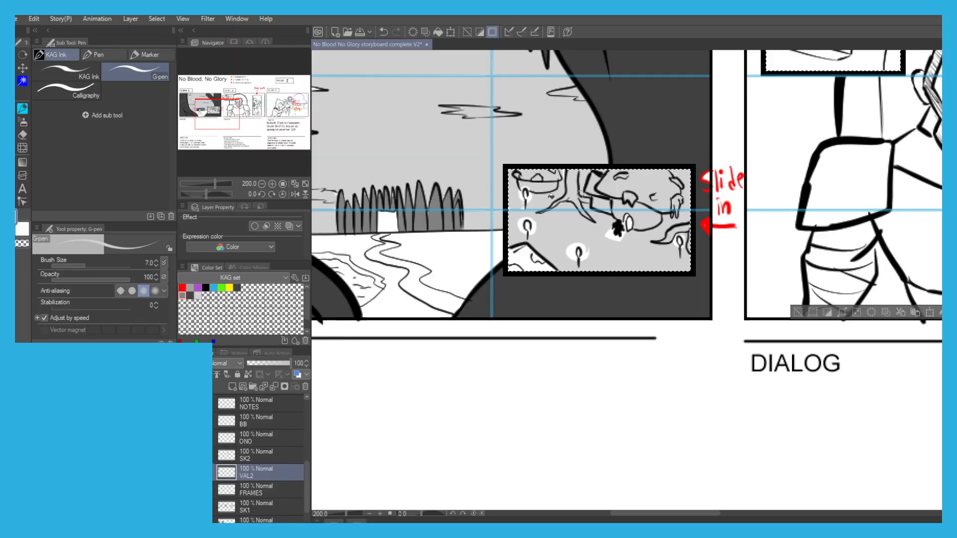
pyautogui.press('g')
pyautogui.click(192, 298)
pyautogui.scroll(2, 536, 259)
pyautogui.click(514, 256)
pyautogui.click(491, 276)
pyautogui.press('p')
pyautogui.moveTo(502, 237)
pyautogui.mouseDown()
pyautogui.moveTo(548, 266)
pyautogui.moveTo(494, 238)
pyautogui.mouseUp()
pyautogui.press('g')
pyautogui.scroll(-3, 446, 228)
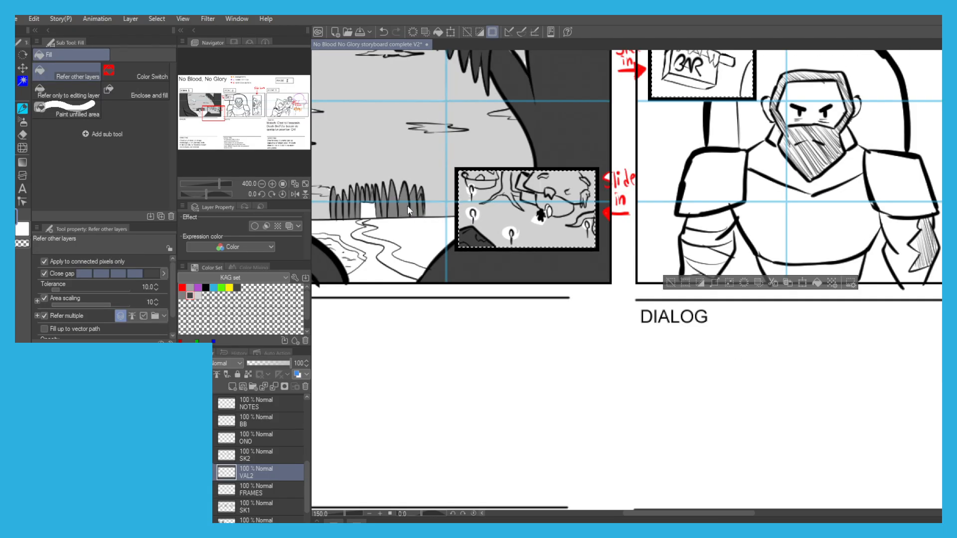
# Clear the selection and paint over the white gaps behind scene 1's red "Slide in" note in dark grey on the VAL1 layer.
pyautogui.scroll(-1, 410, 204)
pyautogui.moveTo(327, 92); pyautogui.dragTo(446, 146)
pyautogui.moveTo(424, 205); pyautogui.dragTo(405, 225)
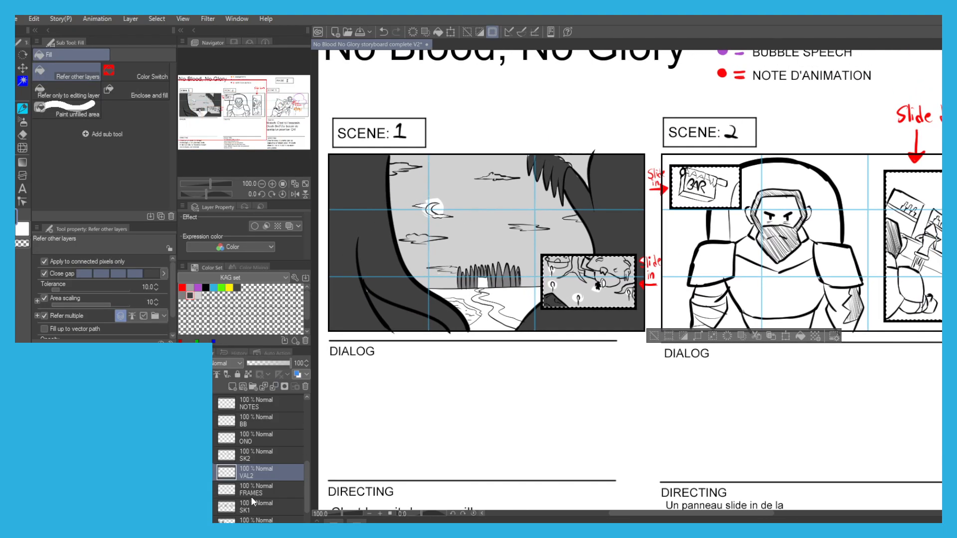
pyautogui.click(254, 520)
pyautogui.press('p')
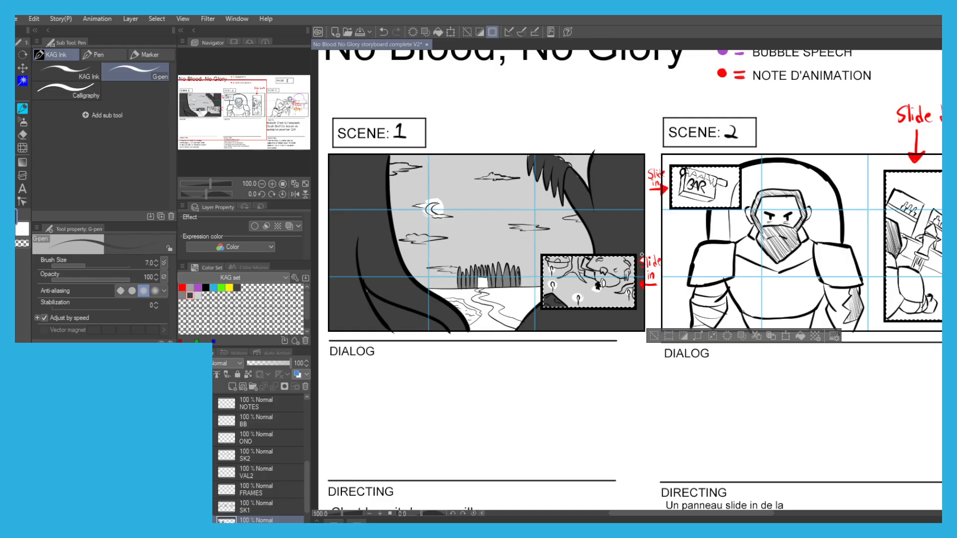
pyautogui.scroll(8, 643, 263)
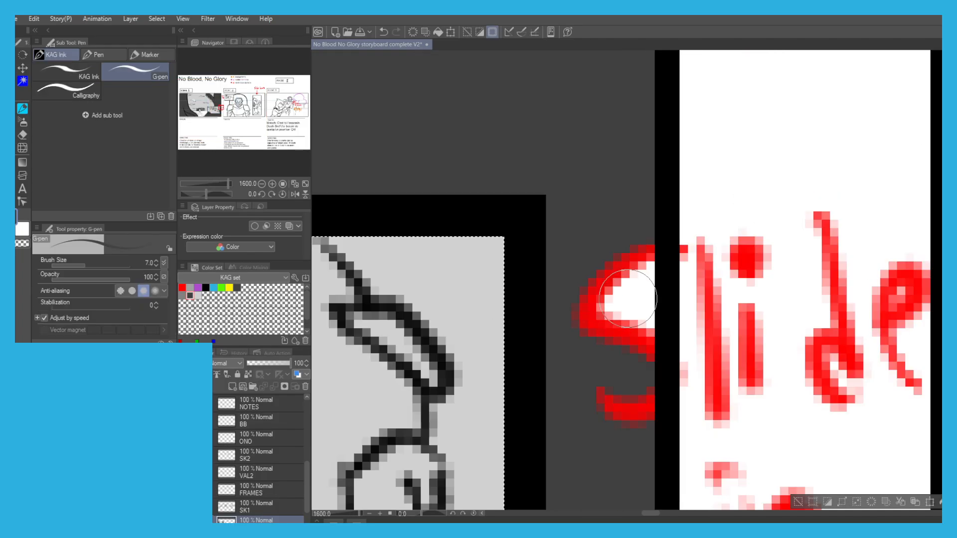
pyautogui.scroll(-8, 628, 290)
pyautogui.press('g')
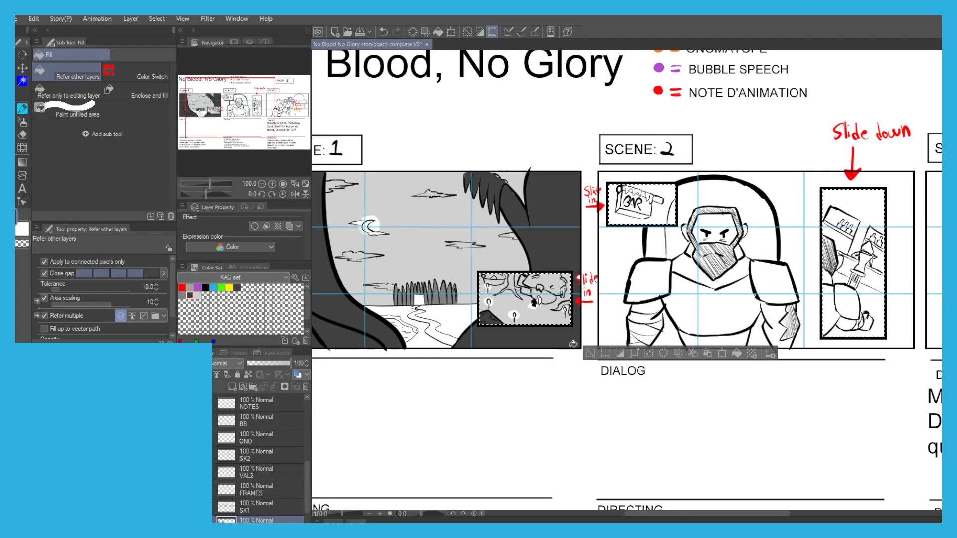
pyautogui.scroll(8, 588, 318)
pyautogui.press('p')
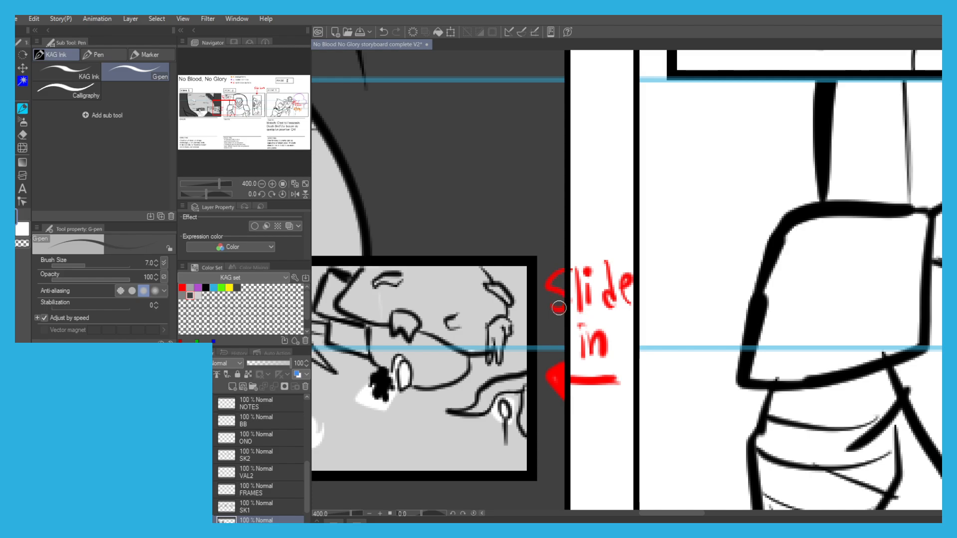
# Save the storyboard file.
pyautogui.scroll(-8, 476, 226)
pyautogui.press('g')
pyautogui.moveTo(477, 225); pyautogui.dragTo(454, 214)
pyautogui.hotkey('ctrl', 's')
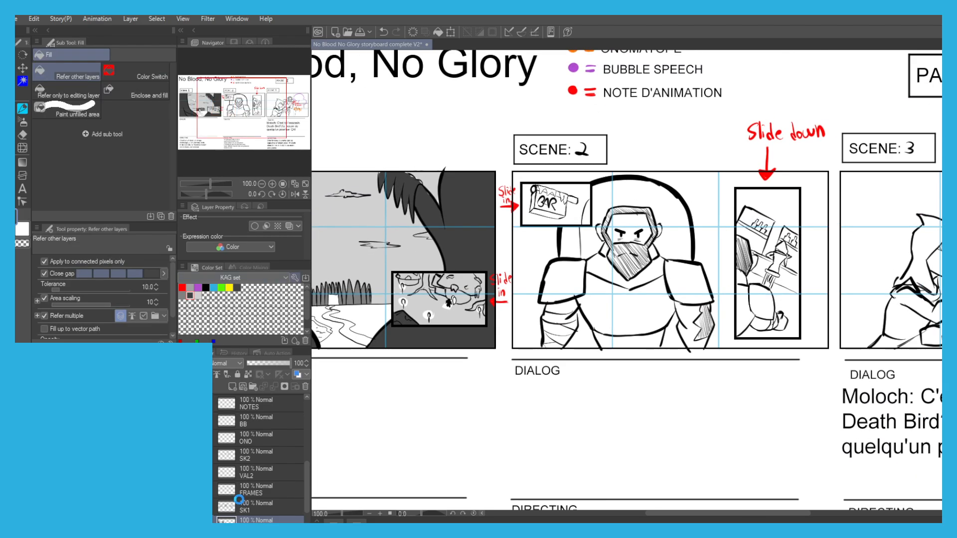
# Fill the high chair back behind the bearded man in scene 2 with dark grey on the VAL1 layer.
pyautogui.moveTo(547, 308); pyautogui.dragTo(471, 291)
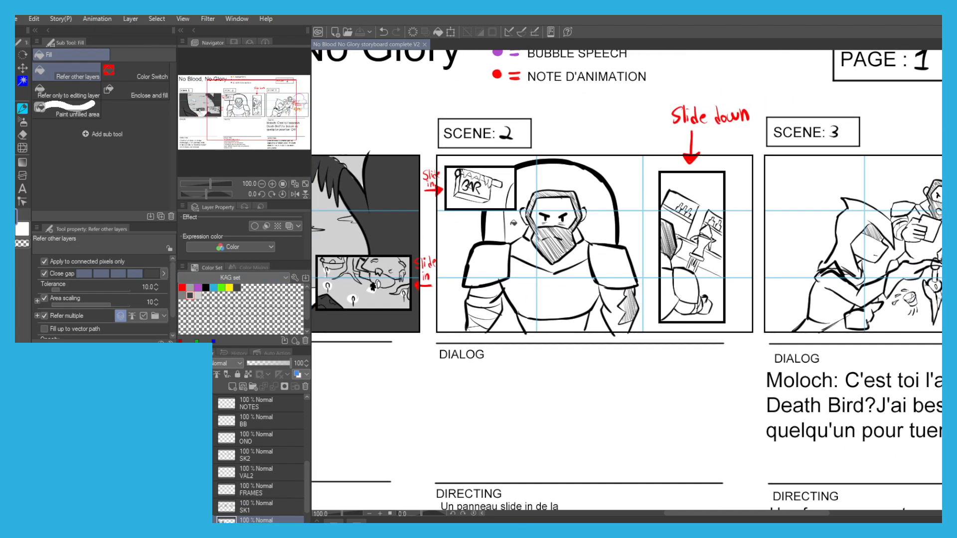
pyautogui.click(536, 183)
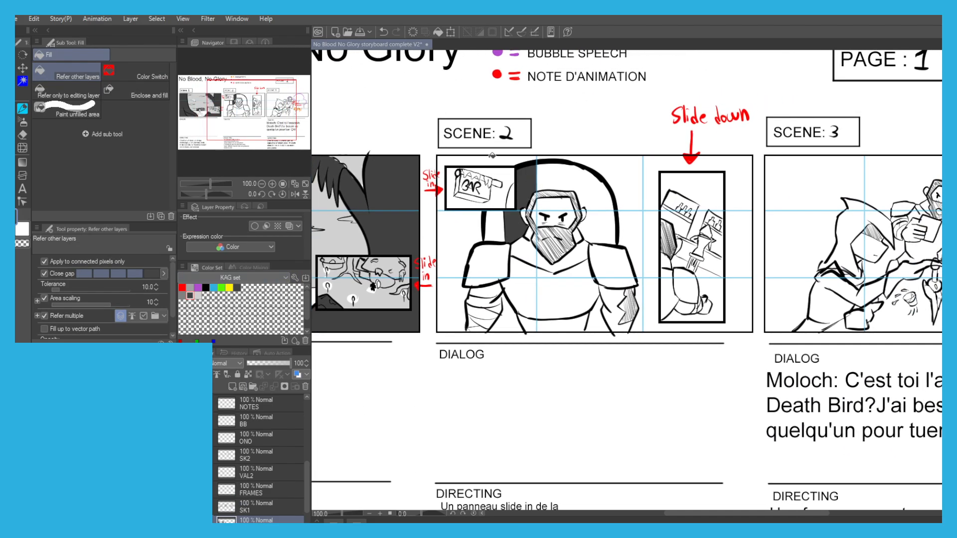
pyautogui.click(565, 175)
pyautogui.click(597, 221)
pyautogui.moveTo(467, 195); pyautogui.dragTo(542, 154)
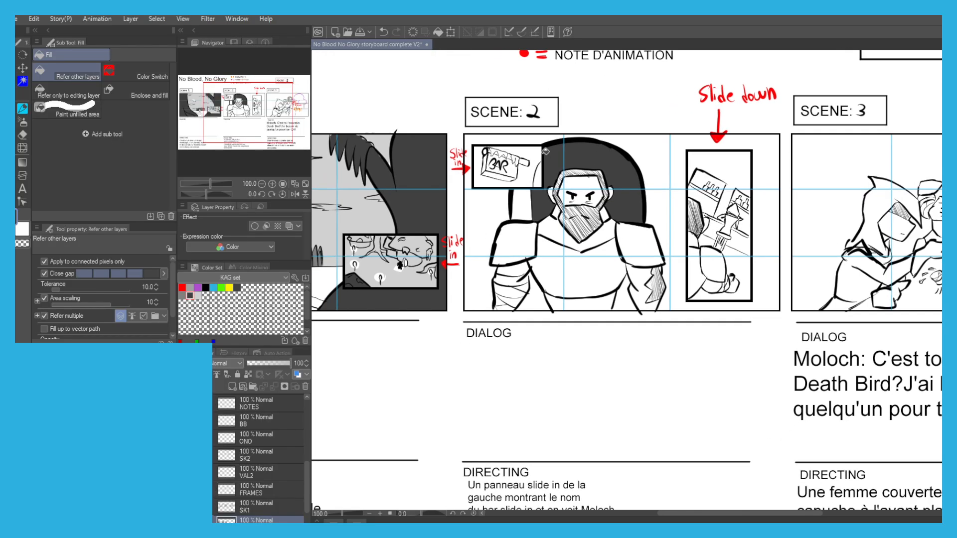
pyautogui.moveTo(454, 188); pyautogui.dragTo(460, 197)
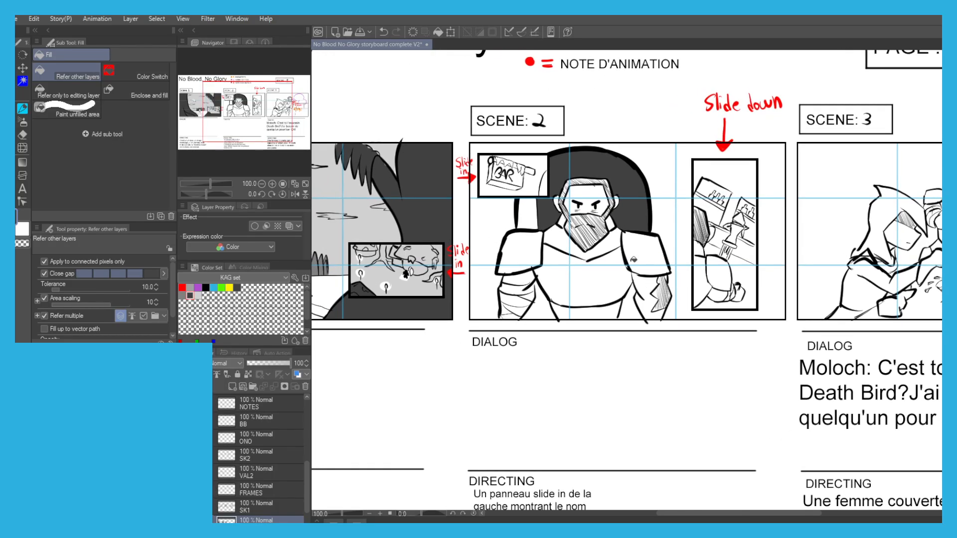
pyautogui.scroll(2, 490, 193)
pyautogui.scroll(-2, 491, 193)
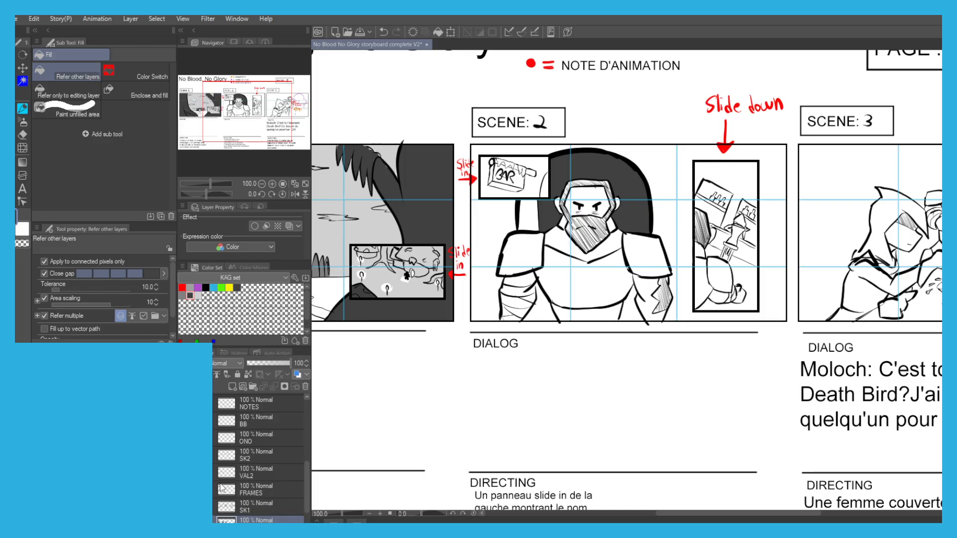
# On the VAL2 layer, fill the seated figure's body and arm in scene 2's "Slide down" inset with dark grey and paint its hand with the G-pen.
pyautogui.click(249, 471)
pyautogui.scroll(1, 710, 284)
pyautogui.click(698, 299)
pyautogui.click(728, 277)
pyautogui.click(725, 298)
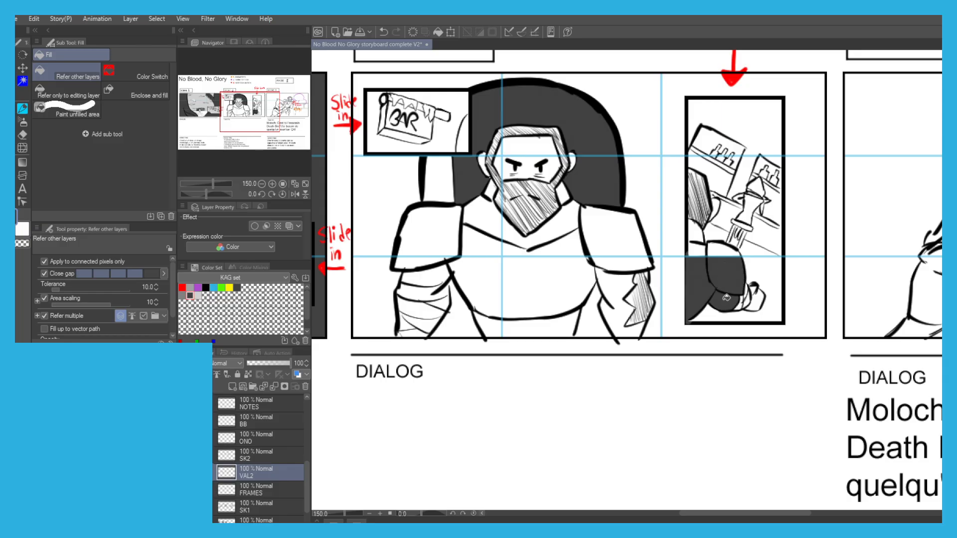
pyautogui.press('p')
pyautogui.moveTo(746, 293); pyautogui.dragTo(760, 297)
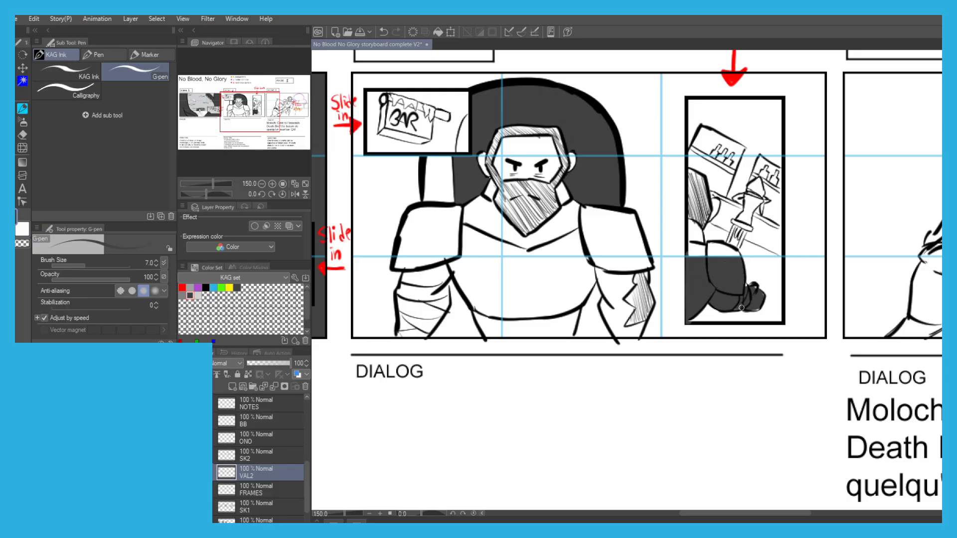
# Fill the same figure's upper back with dark grey and paint over its hair and head with the G-pen.
pyautogui.press('g')
pyautogui.click(693, 247)
pyautogui.click(696, 235)
pyautogui.press('p')
pyautogui.moveTo(690, 216)
pyautogui.mouseDown()
pyautogui.moveTo(689, 181)
pyautogui.moveTo(694, 227)
pyautogui.moveTo(704, 205)
pyautogui.mouseUp()
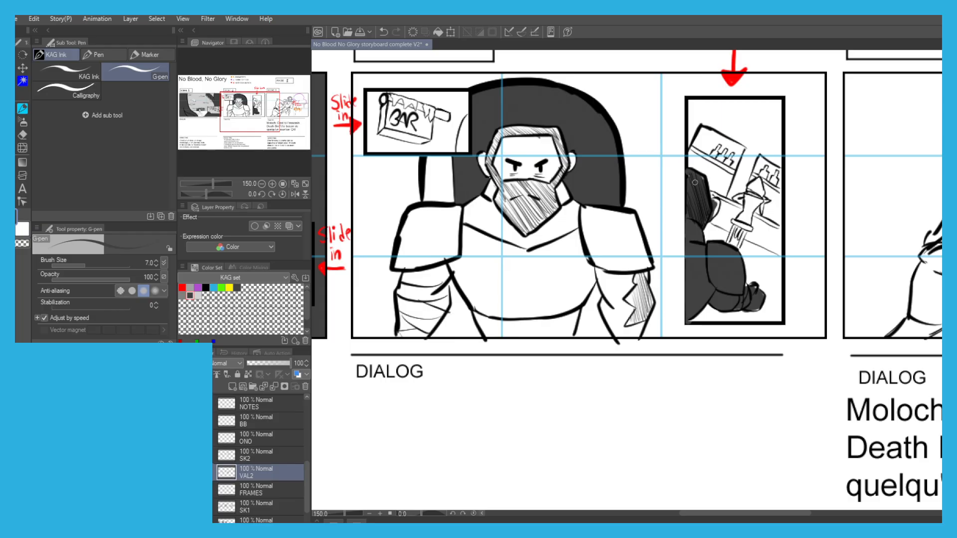
# Switch to mid grey, then paint and fill the front and side of the BAR sign in scene 2's "Slide in" inset.
pyautogui.press('g')
pyautogui.scroll(-2, 450, 143)
pyautogui.moveTo(394, 124); pyautogui.dragTo(481, 155)
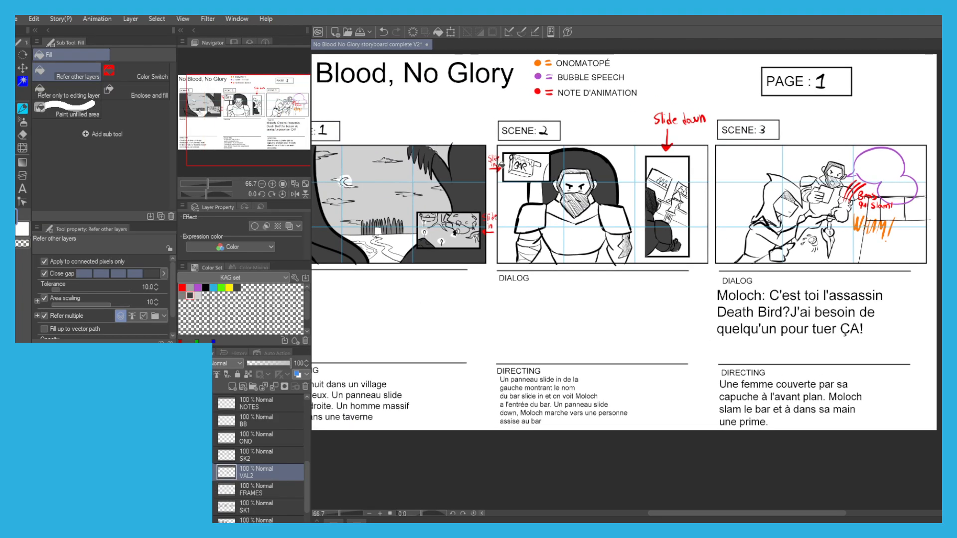
pyautogui.scroll(1, 478, 156)
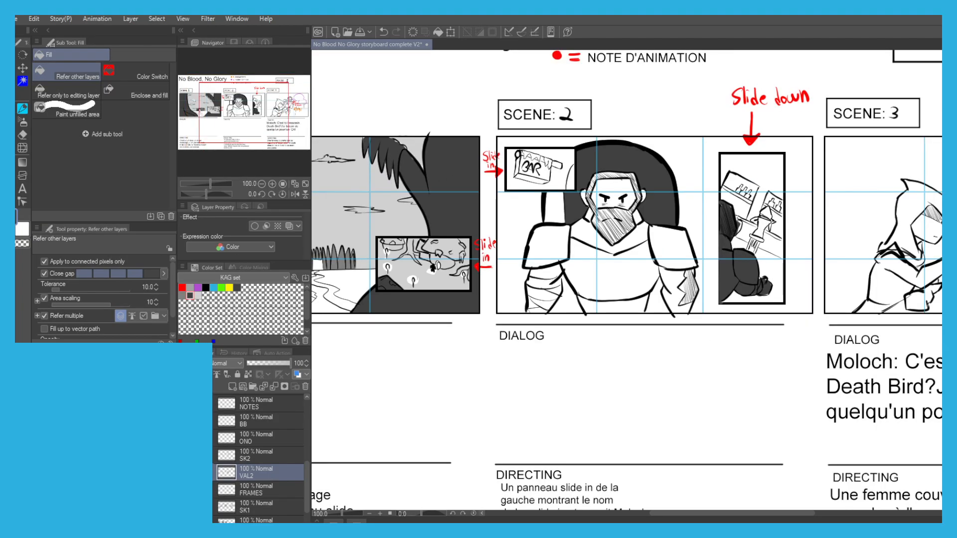
pyautogui.click(184, 295)
pyautogui.scroll(4, 525, 160)
pyautogui.press('p')
pyautogui.moveTo(620, 210); pyautogui.dragTo(543, 194)
pyautogui.hotkey('ctrl', 'z')
pyautogui.moveTo(624, 211)
pyautogui.mouseDown()
pyautogui.moveTo(546, 198)
pyautogui.moveTo(482, 214)
pyautogui.mouseUp()
pyautogui.press('g')
pyautogui.click(521, 180)
# Fill the sign's dripping top edge and its pole with mid grey and touch up the small gaps with the G-pen.
pyautogui.press('p')
pyautogui.moveTo(537, 192)
pyautogui.mouseDown()
pyautogui.moveTo(554, 172)
pyautogui.moveTo(605, 189)
pyautogui.moveTo(588, 187)
pyautogui.moveTo(587, 167)
pyautogui.moveTo(615, 199)
pyautogui.moveTo(618, 174)
pyautogui.mouseUp()
pyautogui.press('g')
pyautogui.click(650, 179)
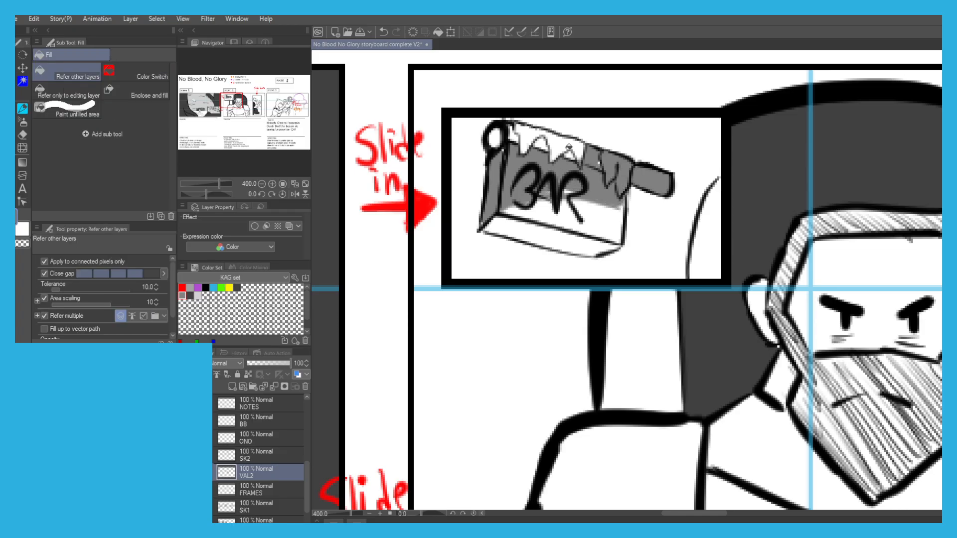
pyautogui.click(570, 148)
pyautogui.press('p')
pyautogui.moveTo(505, 139)
pyautogui.mouseDown()
pyautogui.moveTo(494, 134)
pyautogui.moveTo(509, 135)
pyautogui.mouseUp()
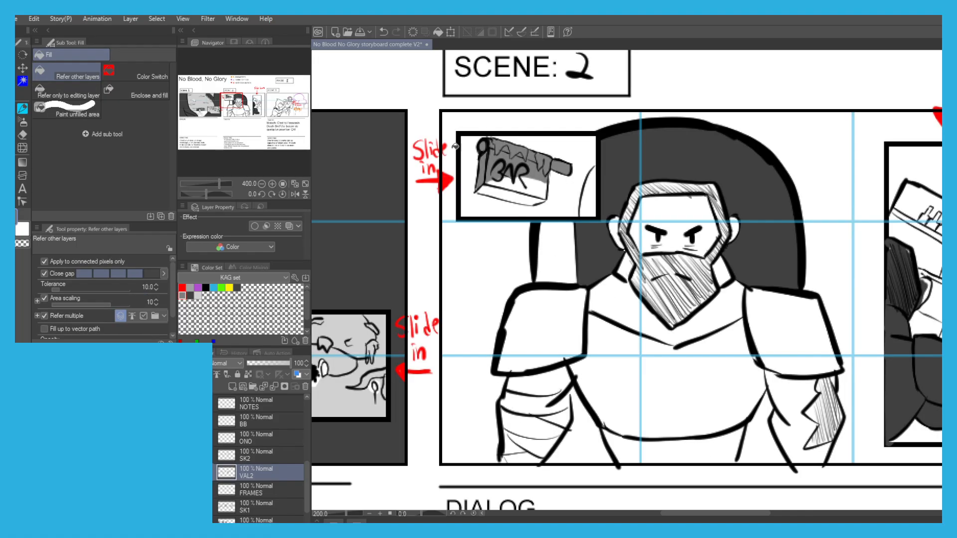
# Draw boundary lines on both sides of the BAR sign with the G-pen and undo the trial fill of the inset background.
pyautogui.press('g')
pyautogui.scroll(-3, 463, 150)
pyautogui.moveTo(515, 149); pyautogui.dragTo(529, 163)
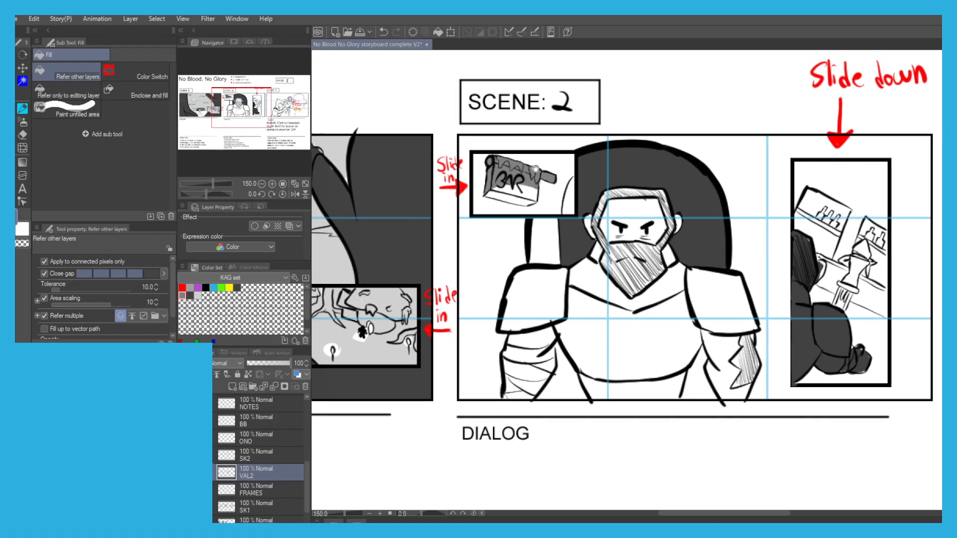
pyautogui.press('p')
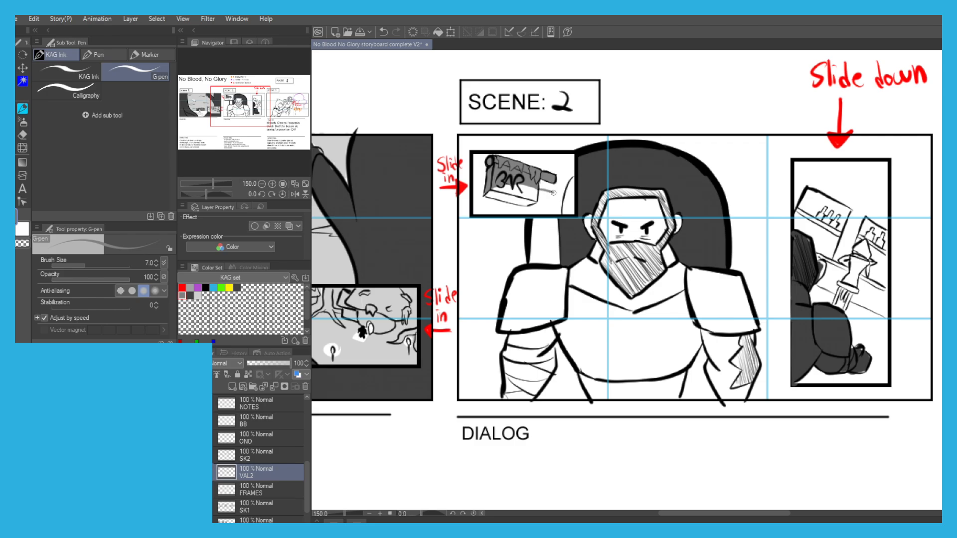
pyautogui.press('g')
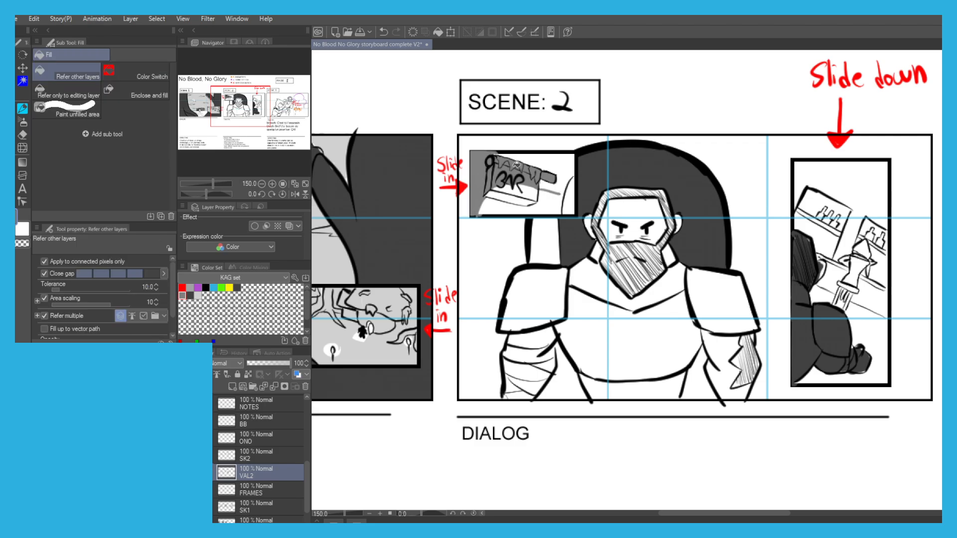
pyautogui.hotkey('ctrl', 'z')
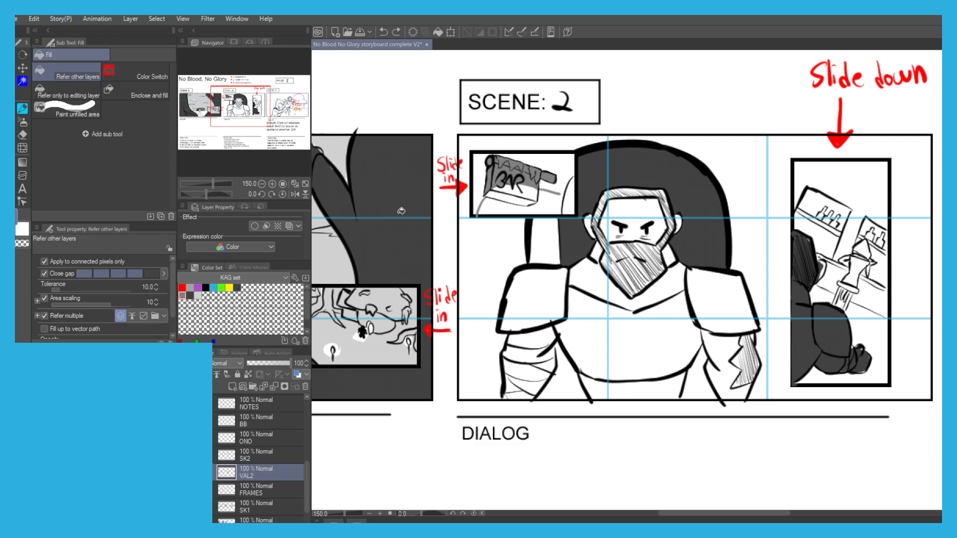
# Select the inset interiors from the FRAMES layer by color and fill the background around the BAR sign with mid grey on the VAL2 layer.
pyautogui.press('w')
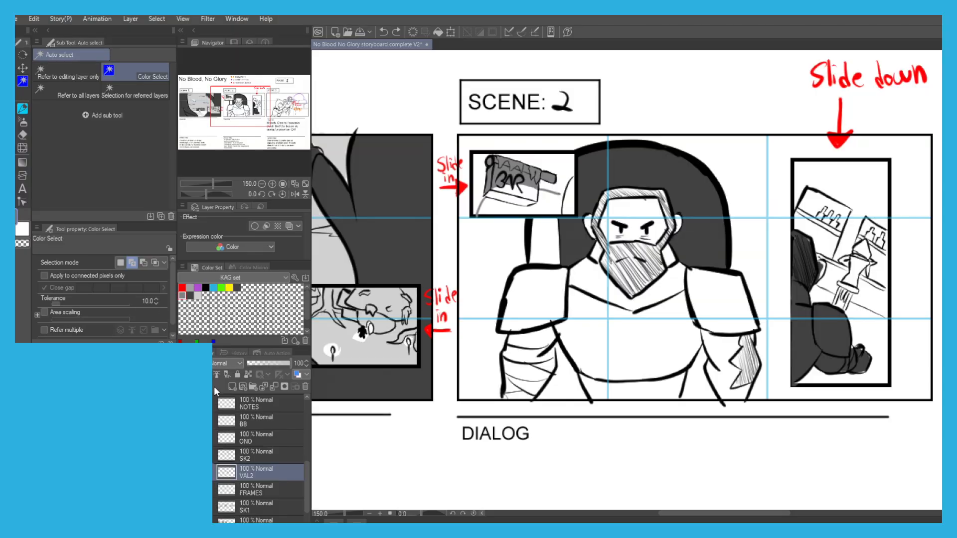
pyautogui.click(248, 494)
pyautogui.click(481, 183)
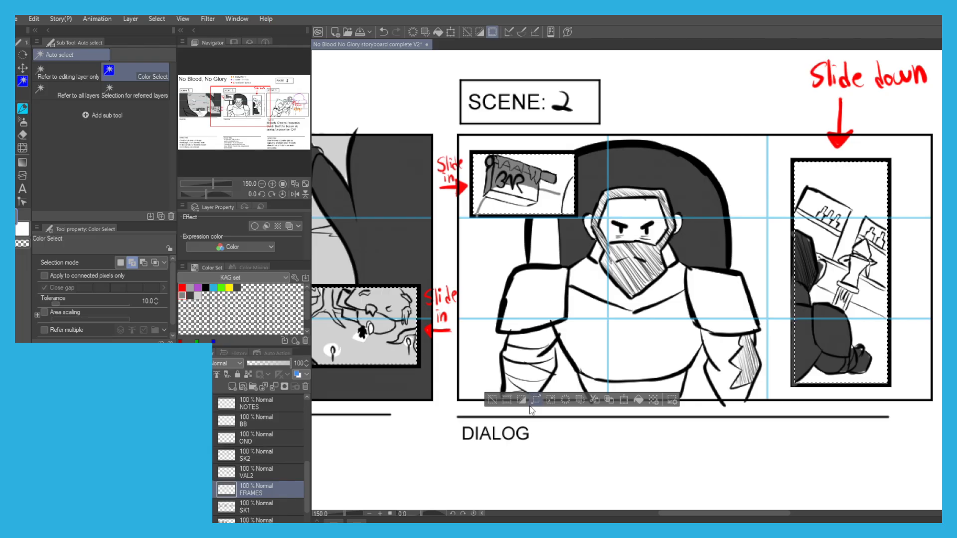
pyautogui.click(254, 472)
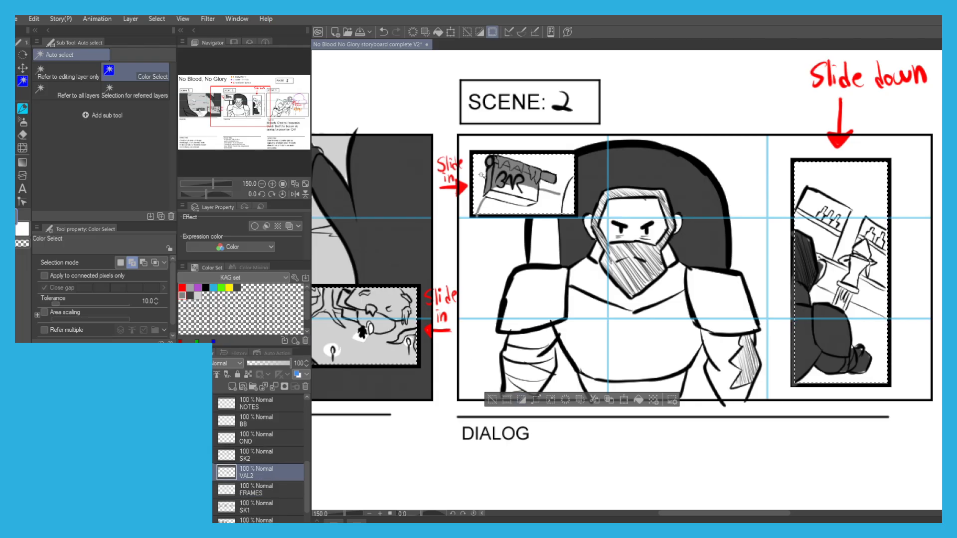
pyautogui.press('g')
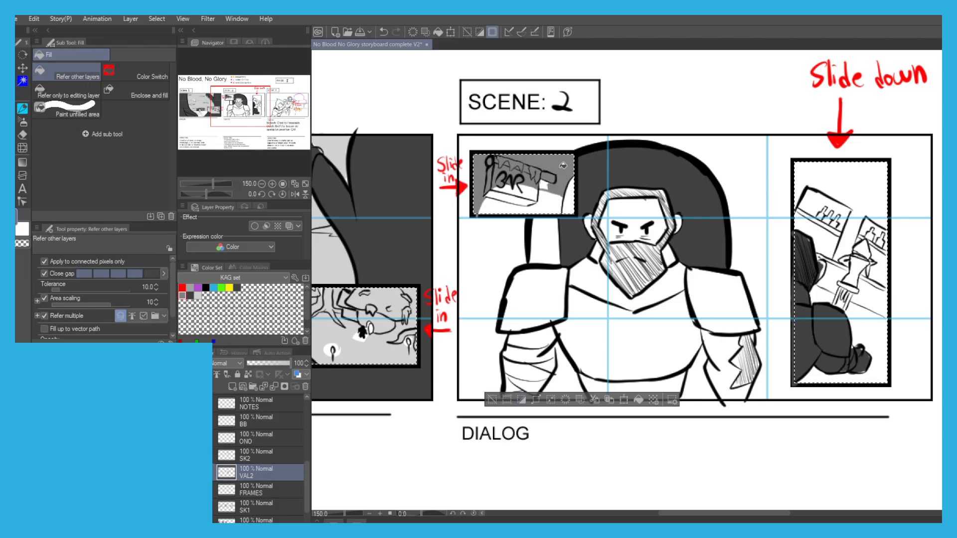
pyautogui.press('p')
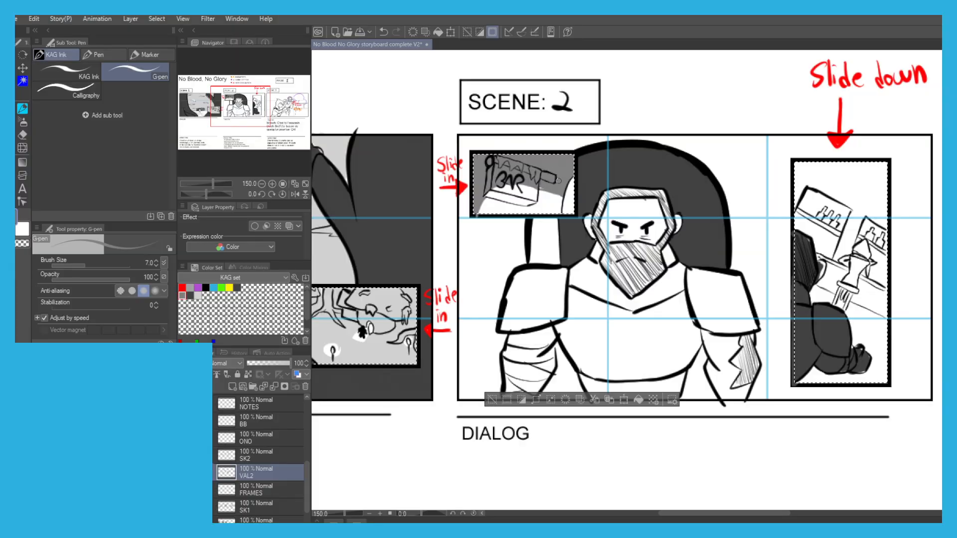
# Move the selection launcher away from the drawing and clear the selection of the inset panels.
pyautogui.press('g')
pyautogui.moveTo(422, 276); pyautogui.dragTo(451, 295)
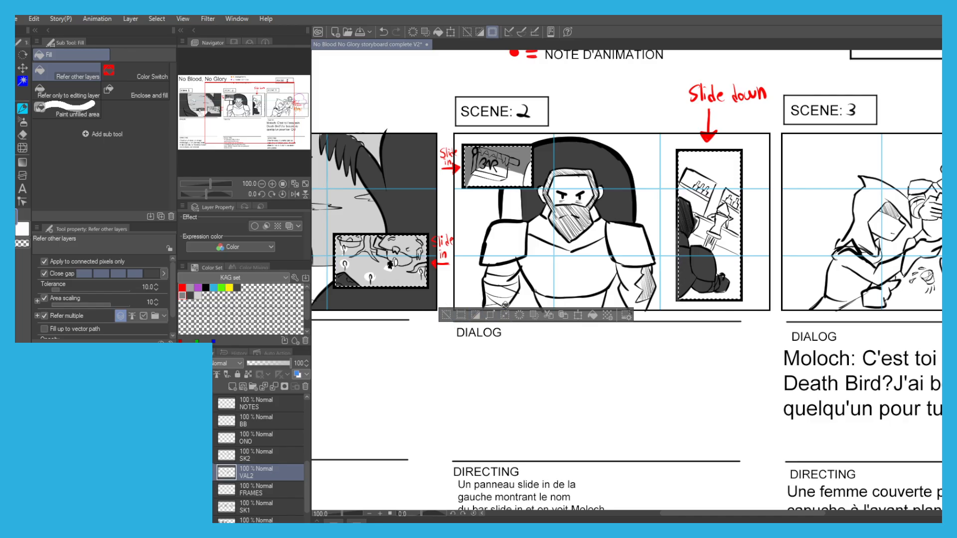
pyautogui.click(476, 315)
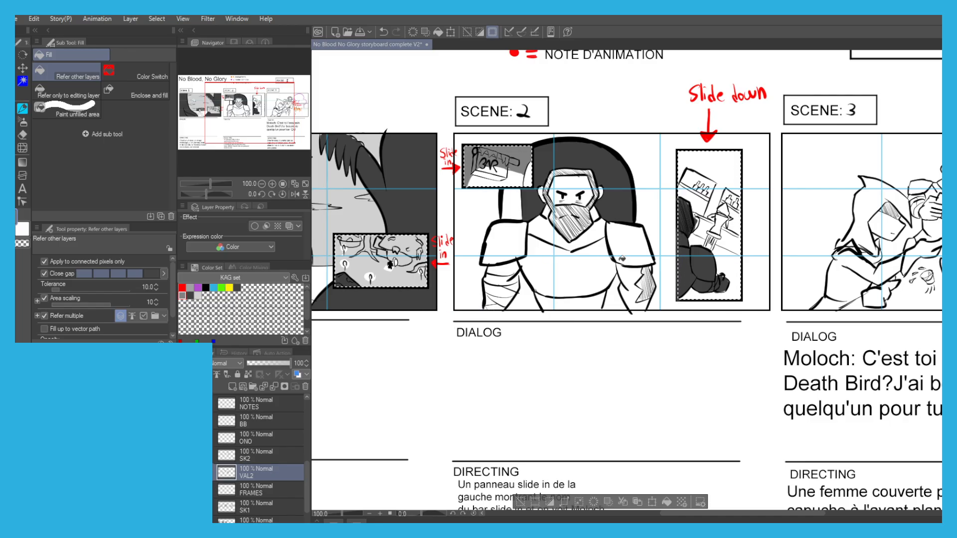
pyautogui.press('w')
pyautogui.press('e')
pyautogui.scroll(2, 674, 279)
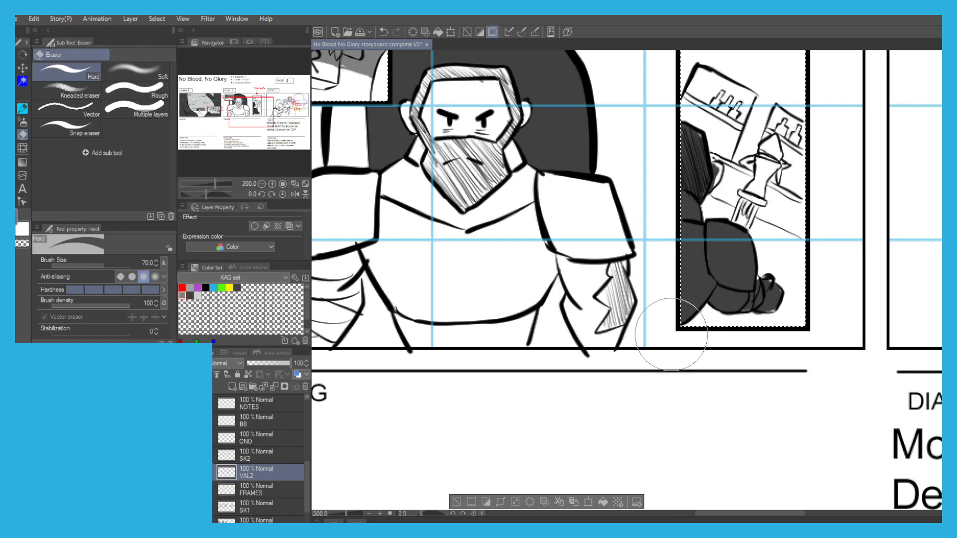
pyautogui.scroll(-2, 582, 144)
pyautogui.scroll(-2, 483, 151)
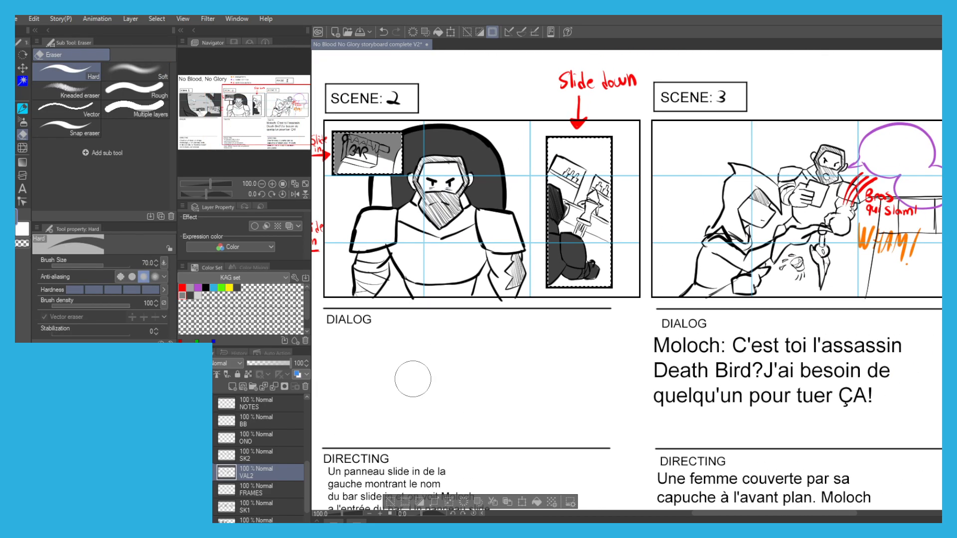
pyautogui.hotkey('ctrl', 'd')
pyautogui.moveTo(406, 327); pyautogui.dragTo(425, 294)
pyautogui.scroll(-1, 413, 269)
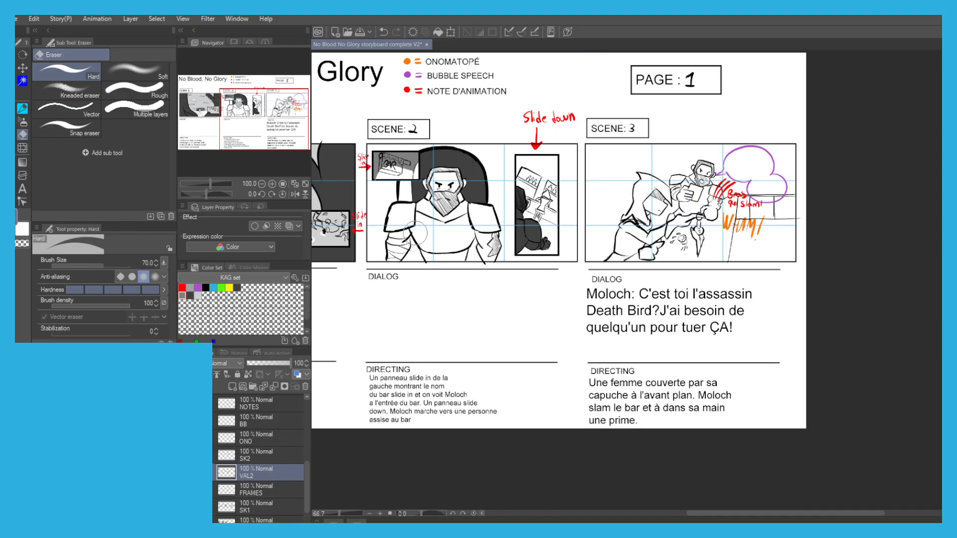
pyautogui.scroll(1, 469, 192)
pyautogui.moveTo(460, 264); pyautogui.dragTo(464, 276)
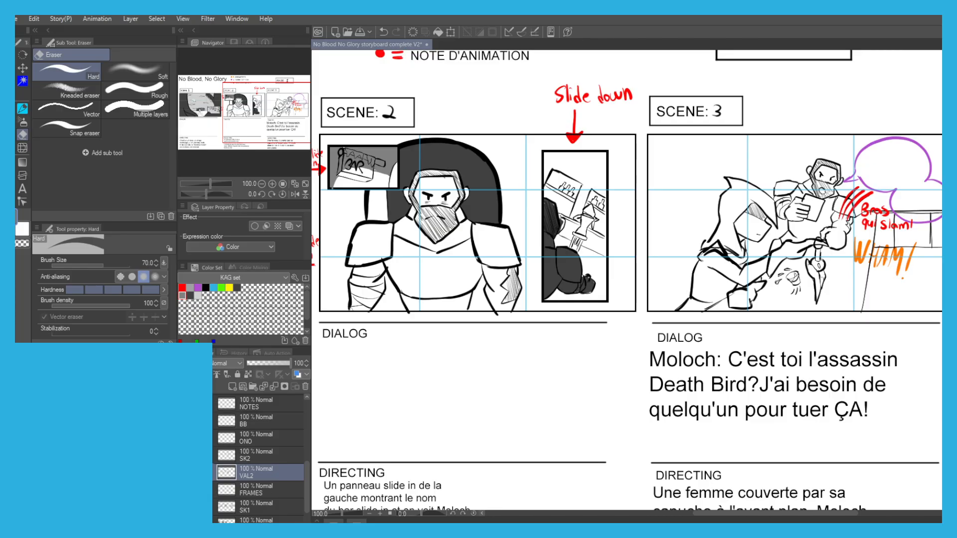
pyautogui.hotkey('ctrl', '-')
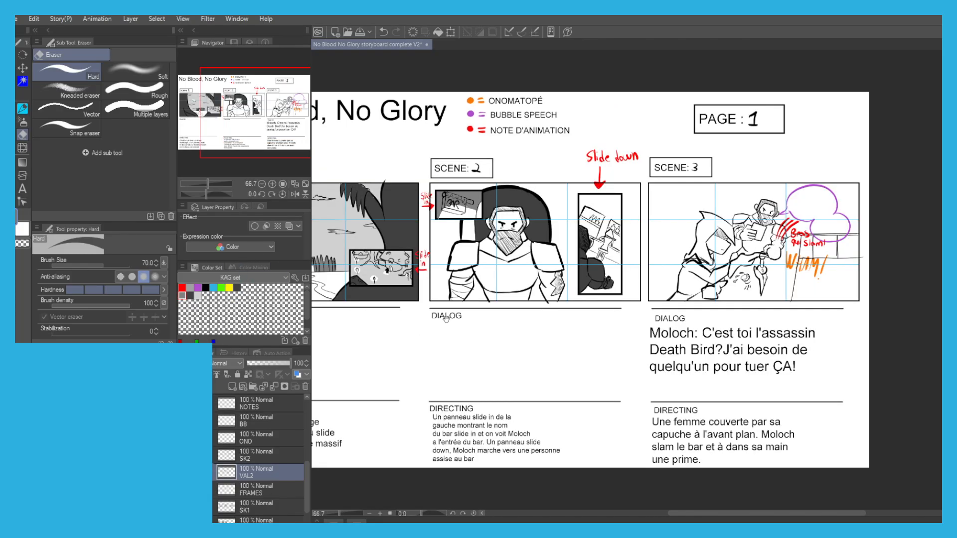
pyautogui.moveTo(447, 311); pyautogui.dragTo(443, 320)
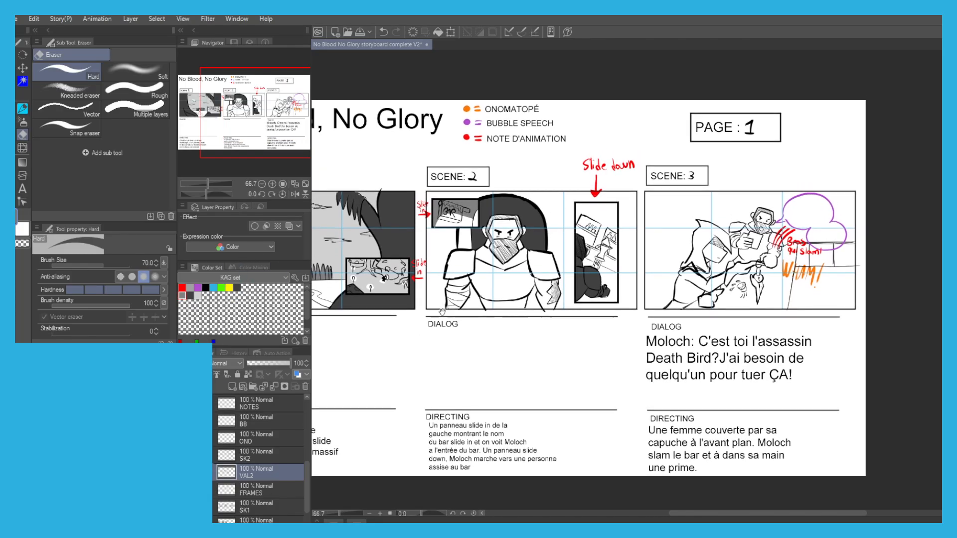
# Fill the back of the hood and the face of the hooded woman in scene 3 with mid grey on the VAL1 layer.
pyautogui.click(199, 296)
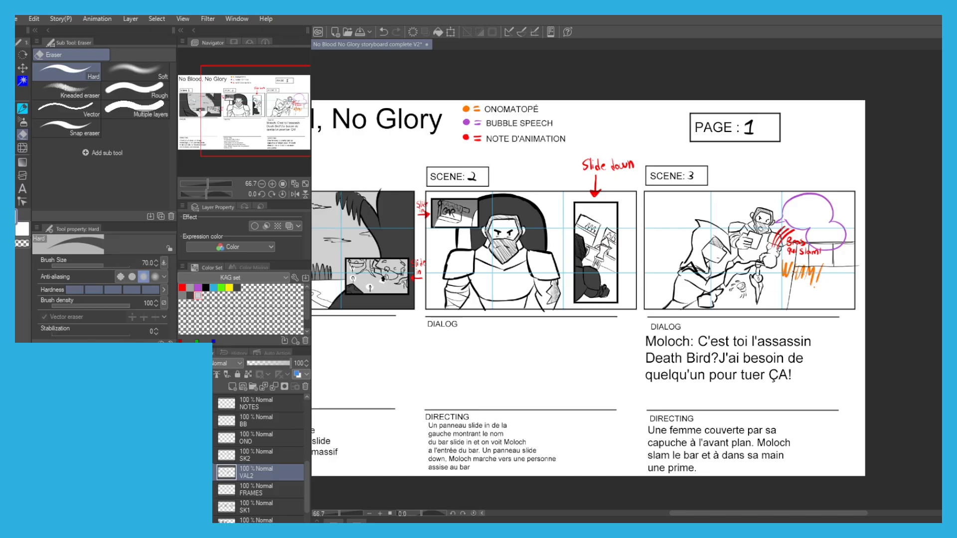
pyautogui.click(246, 507)
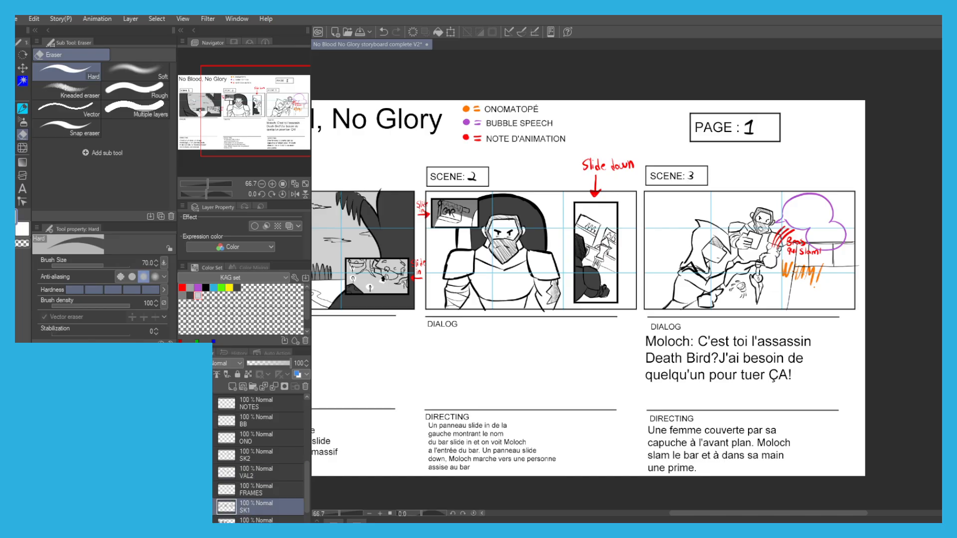
pyautogui.scroll(3, 646, 212)
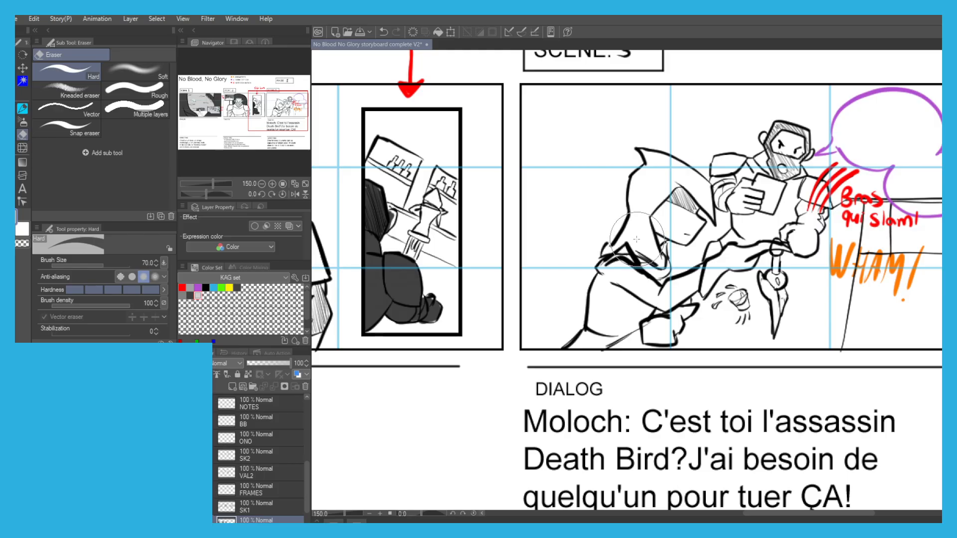
pyautogui.press('g')
pyautogui.click(182, 296)
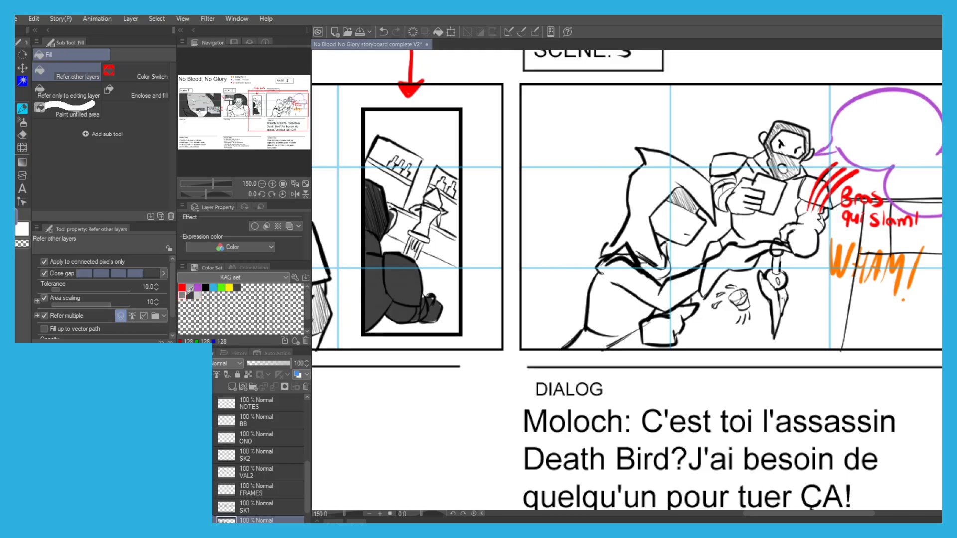
pyautogui.click(643, 209)
pyautogui.click(663, 219)
pyautogui.click(683, 222)
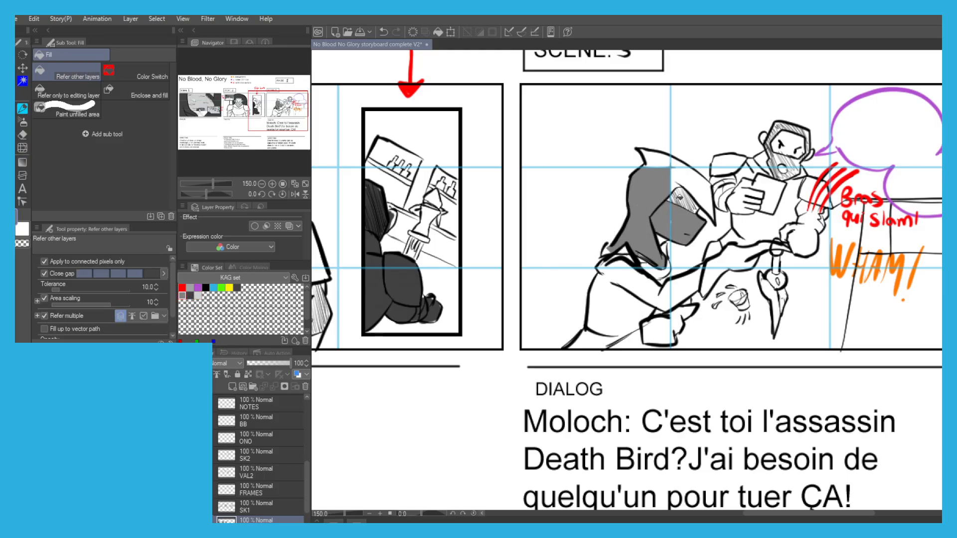
# Paint the hatched shadow above the woman's face and fill the rest of her hood with mid grey, touching up the gaps.
pyautogui.press('p')
pyautogui.moveTo(678, 184)
pyautogui.mouseDown()
pyautogui.moveTo(681, 208)
pyautogui.moveTo(695, 214)
pyautogui.moveTo(698, 202)
pyautogui.mouseUp()
pyautogui.press('g')
pyautogui.click(692, 178)
pyautogui.click(654, 159)
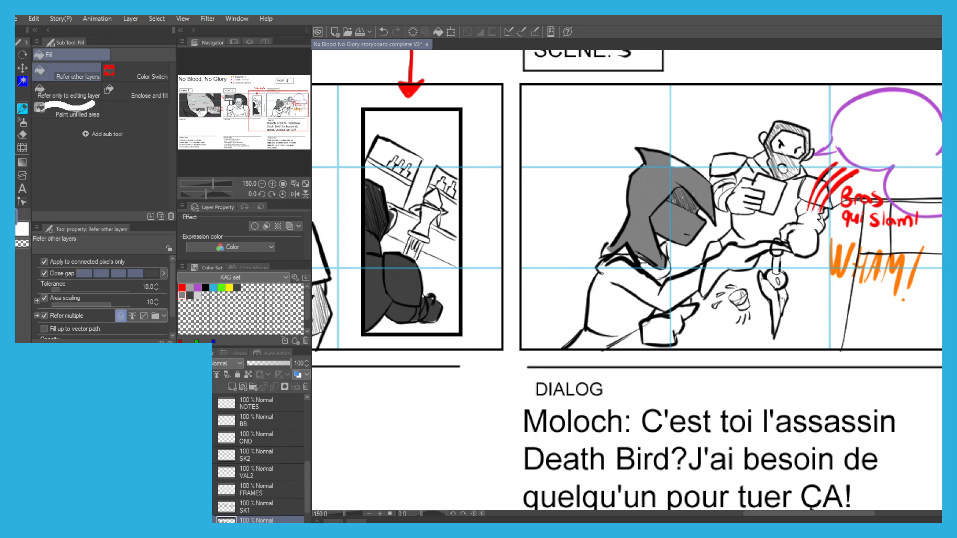
pyautogui.press('p')
pyautogui.moveTo(684, 167); pyautogui.dragTo(672, 162)
# Paint and fill the hooded woman's shoulders, torso and upper arm with mid grey, using the G-pen at size 50.
pyautogui.moveTo(618, 250)
pyautogui.mouseDown()
pyautogui.moveTo(600, 272)
pyautogui.moveTo(628, 249)
pyautogui.moveTo(620, 283)
pyautogui.moveTo(628, 236)
pyautogui.moveTo(642, 287)
pyautogui.moveTo(638, 248)
pyautogui.moveTo(652, 280)
pyautogui.moveTo(651, 235)
pyautogui.moveTo(660, 263)
pyautogui.mouseUp()
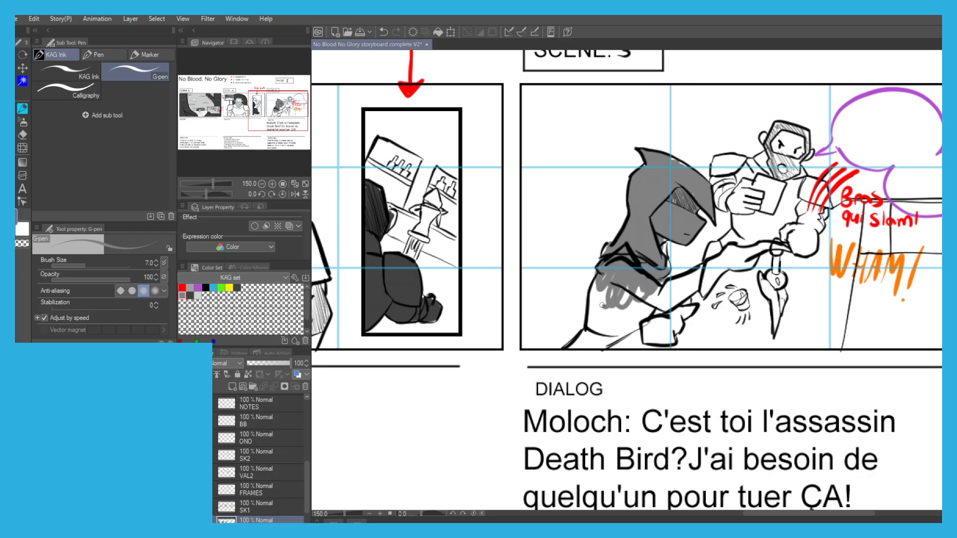
pyautogui.press('g')
pyautogui.press('p')
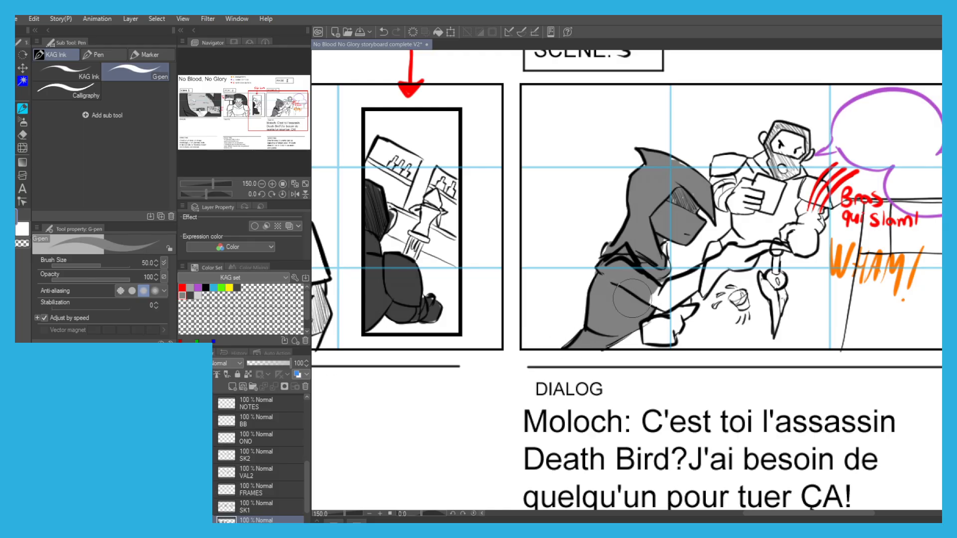
pyautogui.press('g')
pyautogui.press('p')
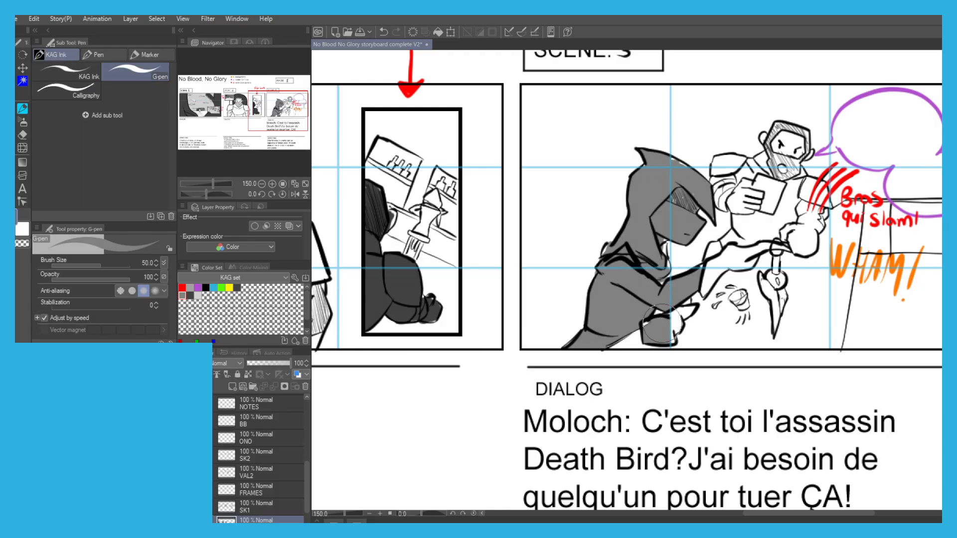
# Paint and fill the hooded woman's lower hand, outstretched forearm and other hand with mid grey, using the G-pen at size 40.
pyautogui.moveTo(652, 328); pyautogui.dragTo(690, 311)
pyautogui.press('g')
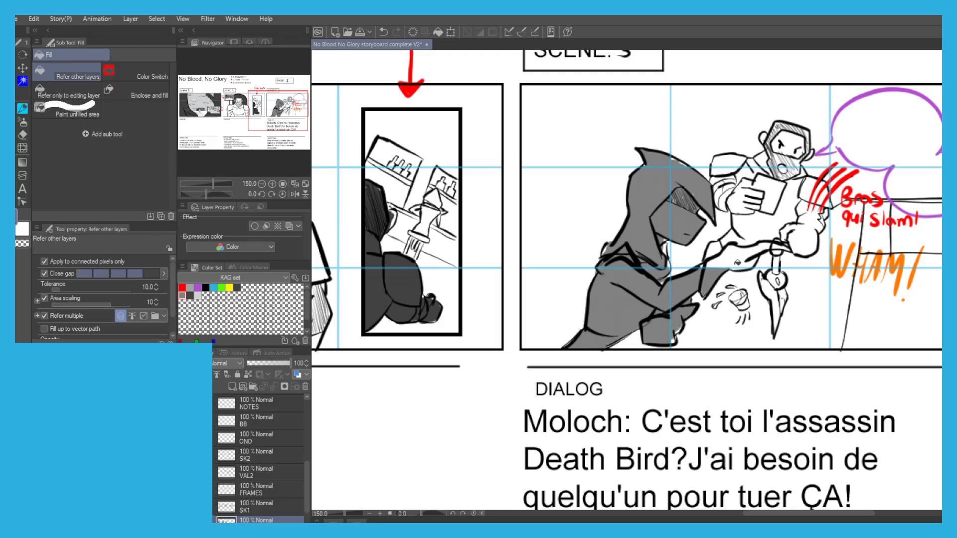
pyautogui.press('p')
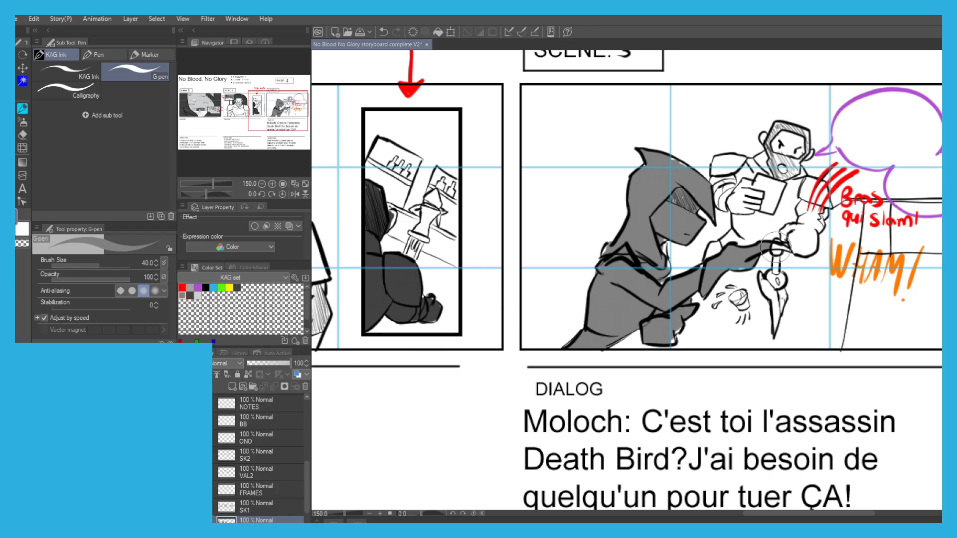
# Fill the guard and blade of the dagger below the outstretched hand in scene 3 with mid grey, touching up the gaps.
pyautogui.scroll(1, 767, 247)
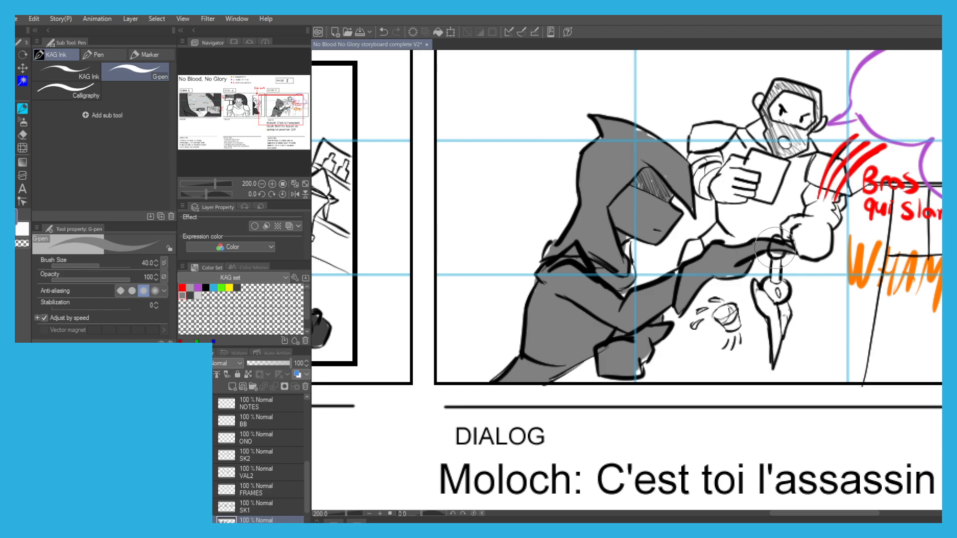
pyautogui.press('g')
pyautogui.click(776, 288)
pyautogui.press('p')
pyautogui.moveTo(781, 302); pyautogui.dragTo(771, 307)
pyautogui.press('g')
pyautogui.click(769, 303)
pyautogui.press('p')
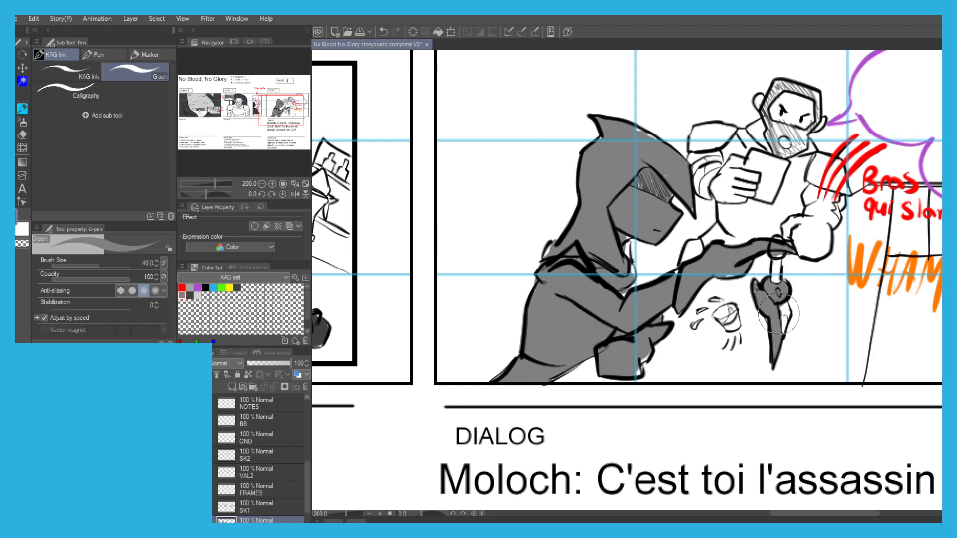
pyautogui.press('g')
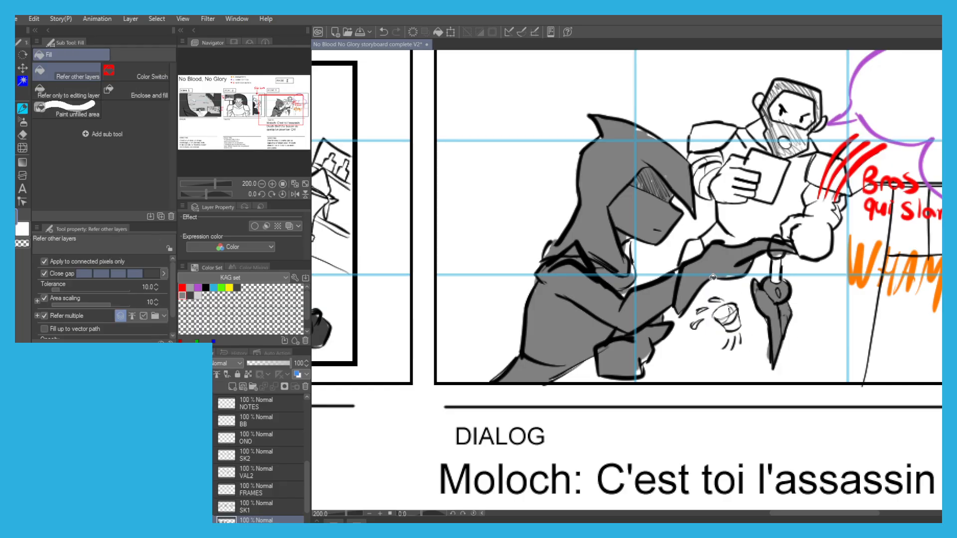
# Save the storyboard document after finishing the grey values on the hooded woman.
pyautogui.scroll(-1, 711, 277)
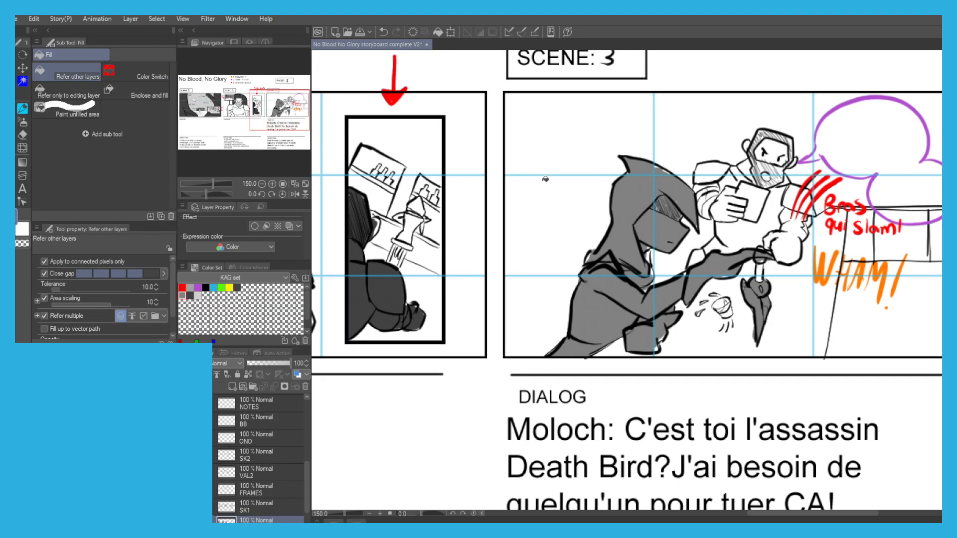
pyautogui.scroll(-1, 521, 157)
pyautogui.press('p')
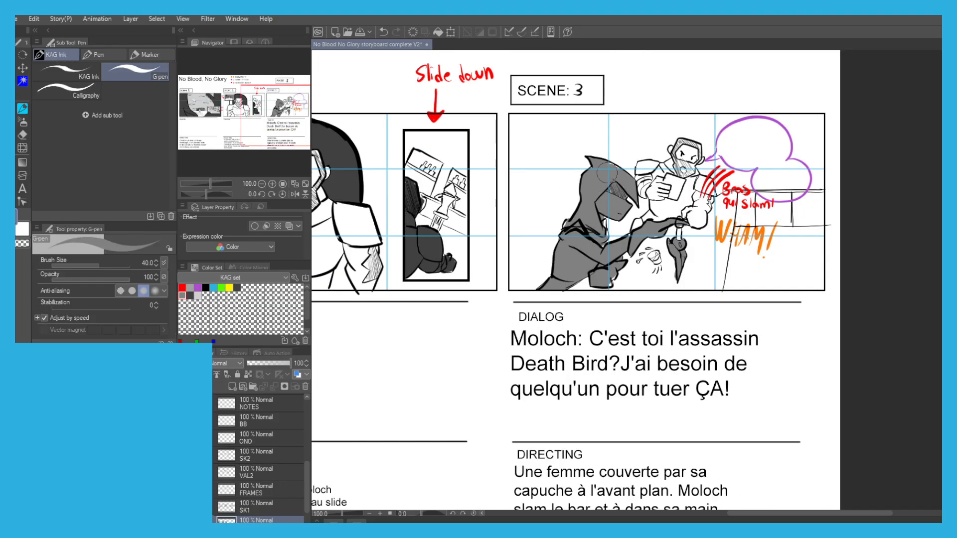
pyautogui.press('g')
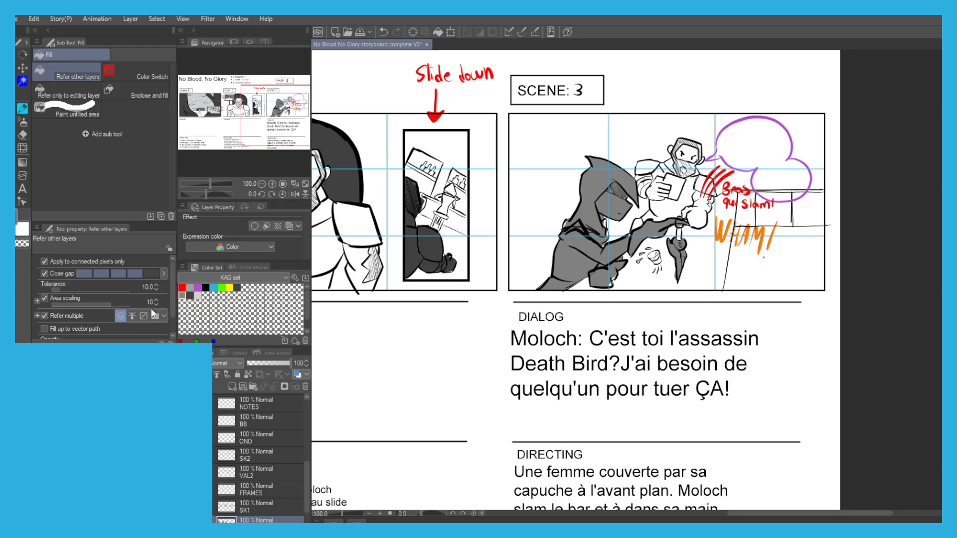
pyautogui.moveTo(417, 311); pyautogui.dragTo(543, 353)
pyautogui.scroll(-1, 406, 250)
pyautogui.moveTo(398, 266); pyautogui.dragTo(458, 233)
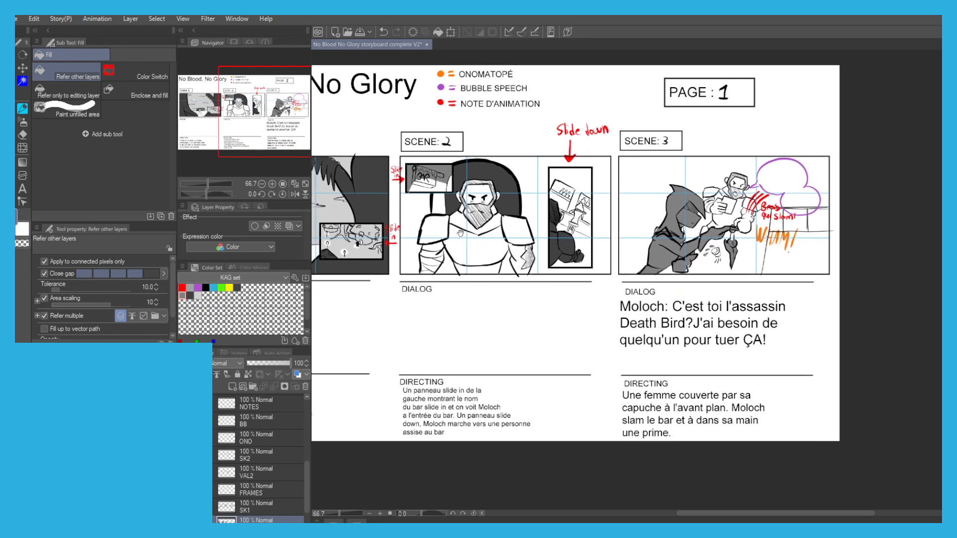
pyautogui.moveTo(392, 288); pyautogui.dragTo(499, 330)
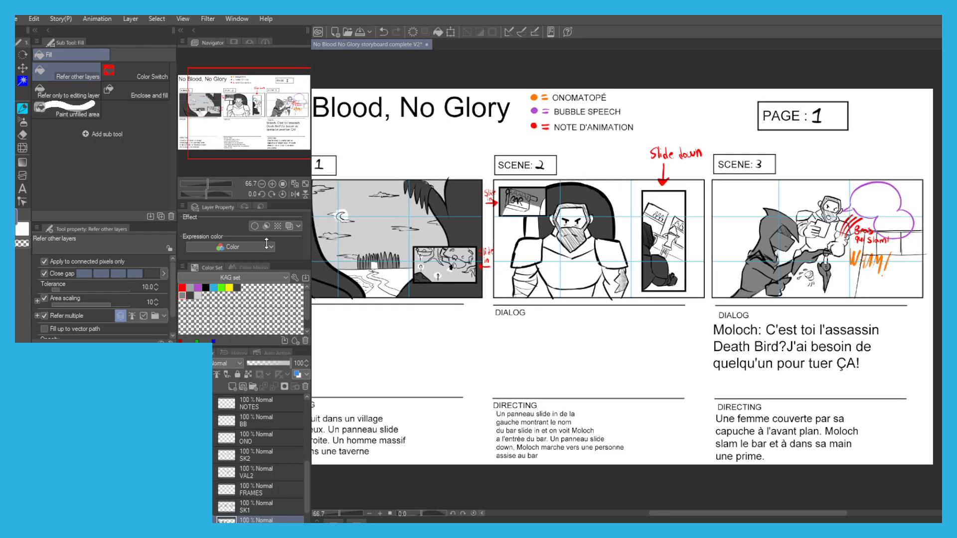
pyautogui.hotkey('ctrl', 's')
# Collapse the P1 CLEAN folder and create a layer folder named P2 CLEAN directly above the P2 folder.
pyautogui.scroll(3, 226, 430)
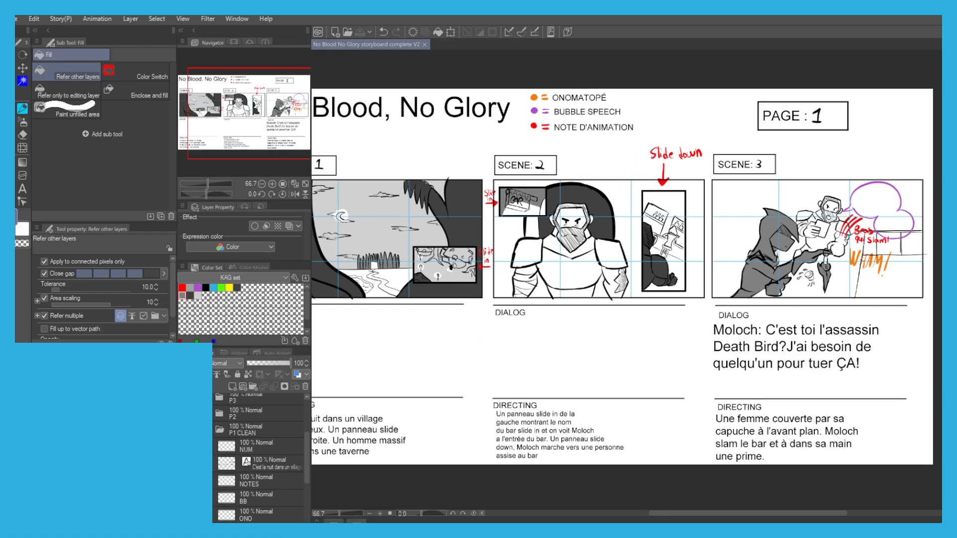
pyautogui.click(218, 431)
pyautogui.scroll(3, 214, 428)
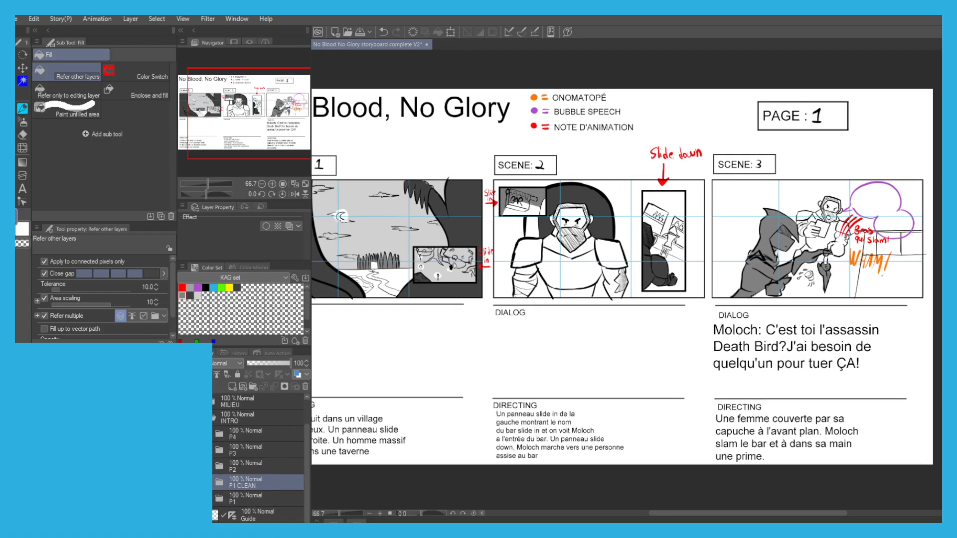
pyautogui.click(244, 466)
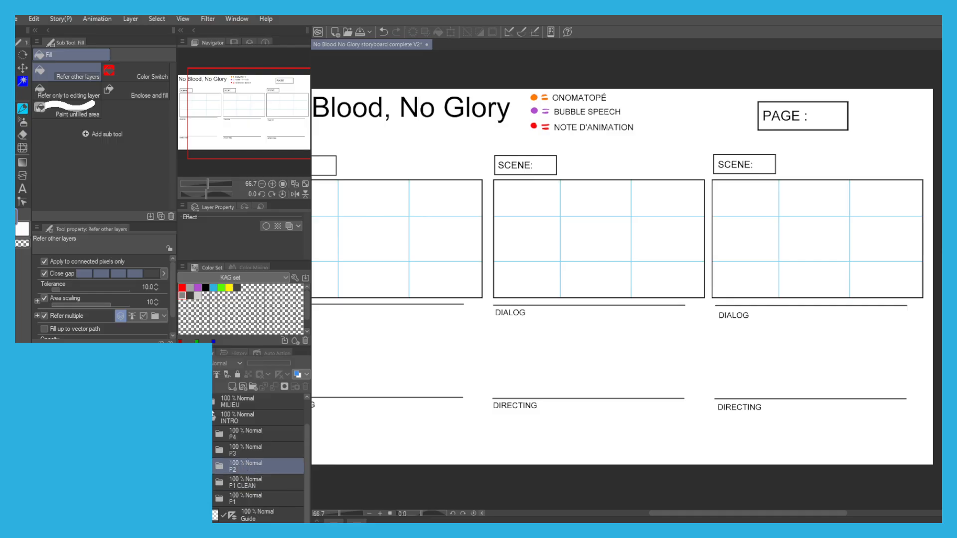
pyautogui.click(252, 388)
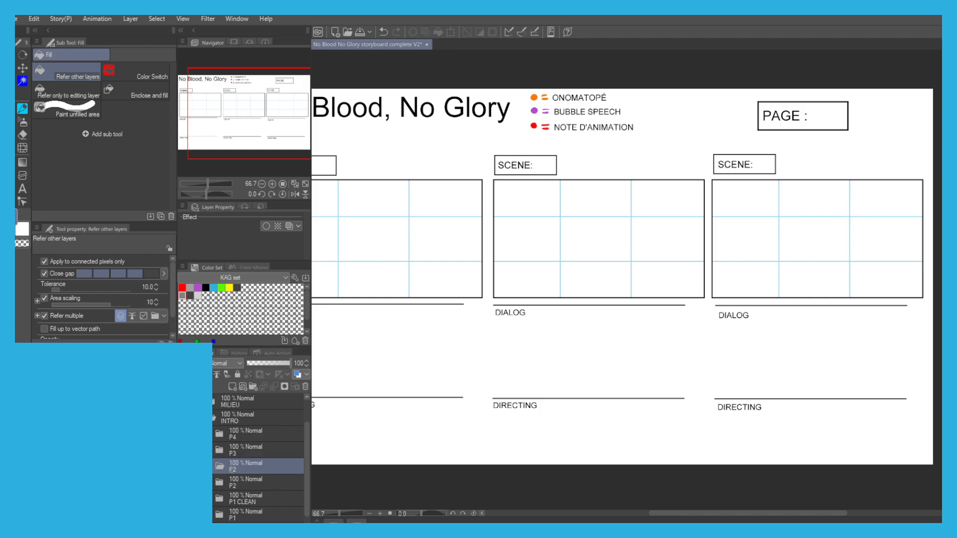
pyautogui.press('Return')
# Hide the P1 CLEAN folder and show the P2 folder with the rough drawings of page 2.
pyautogui.click(235, 499)
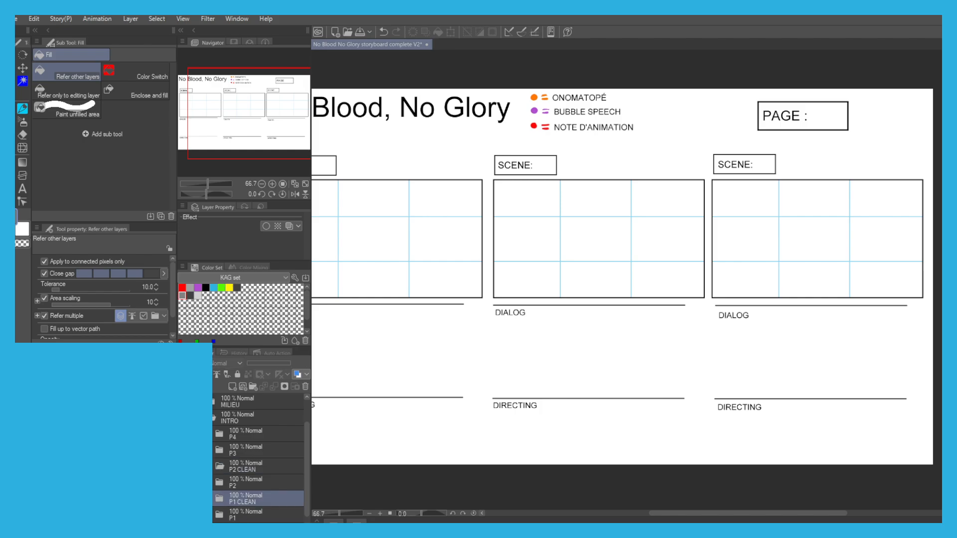
pyautogui.click(183, 498)
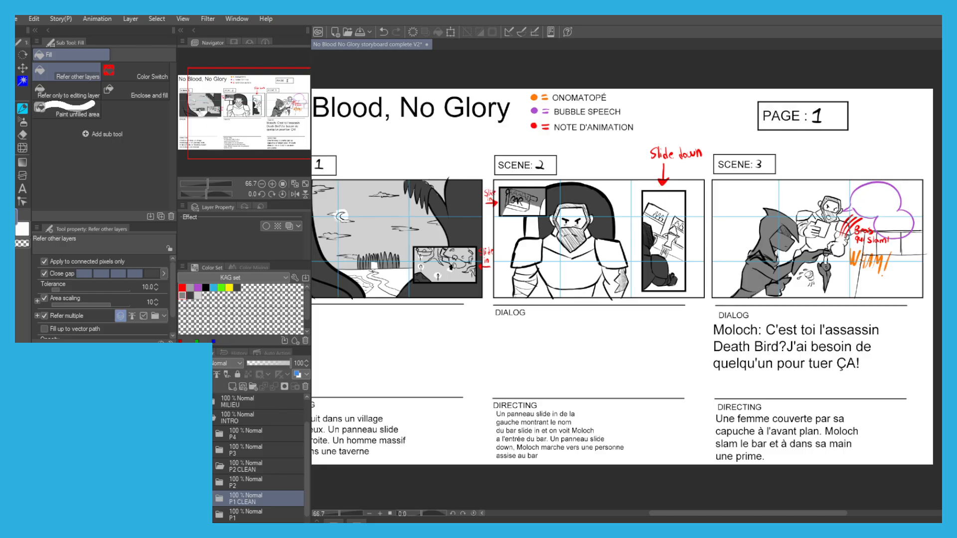
pyautogui.click(183, 499)
pyautogui.click(183, 482)
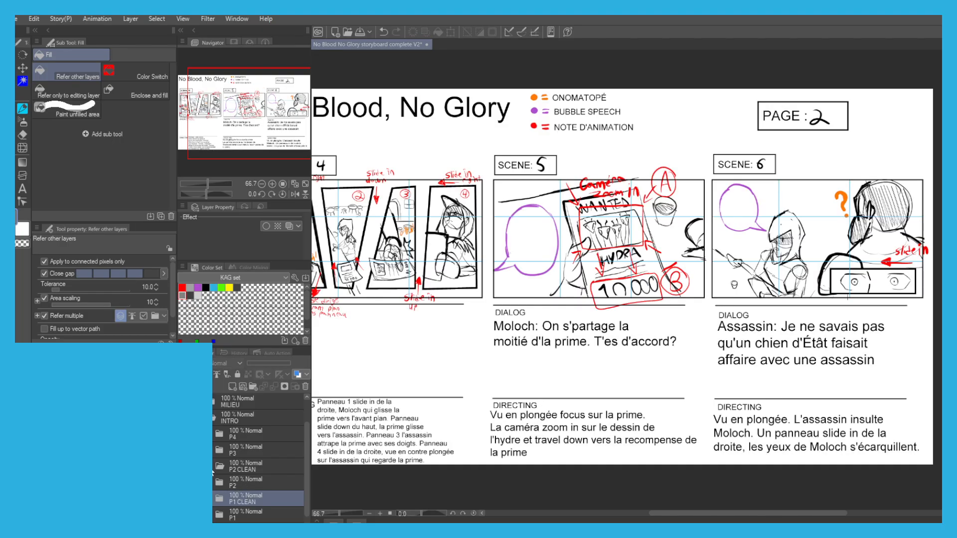
# Expand the P2 folder and move its NUM, NOTES and text layers into the P2 CLEAN folder.
pyautogui.click(213, 483)
pyautogui.scroll(-1, 229, 490)
pyautogui.moveTo(251, 484); pyautogui.dragTo(246, 454)
pyautogui.moveTo(246, 502); pyautogui.dragTo(249, 446)
pyautogui.scroll(-1, 237, 477)
pyautogui.scroll(-3, 226, 478)
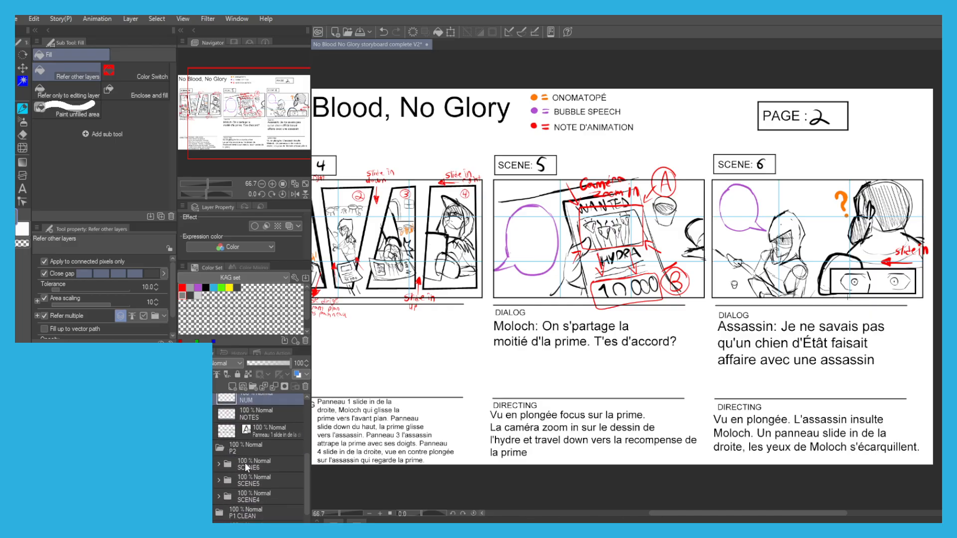
# Apply the blue layer color to the SCENE4, SCENE5 and SCENE6 folders and lower their opacity to 30%.
pyautogui.click(244, 463)
pyautogui.moveTo(198, 480); pyautogui.dragTo(198, 497)
pyautogui.click(294, 374)
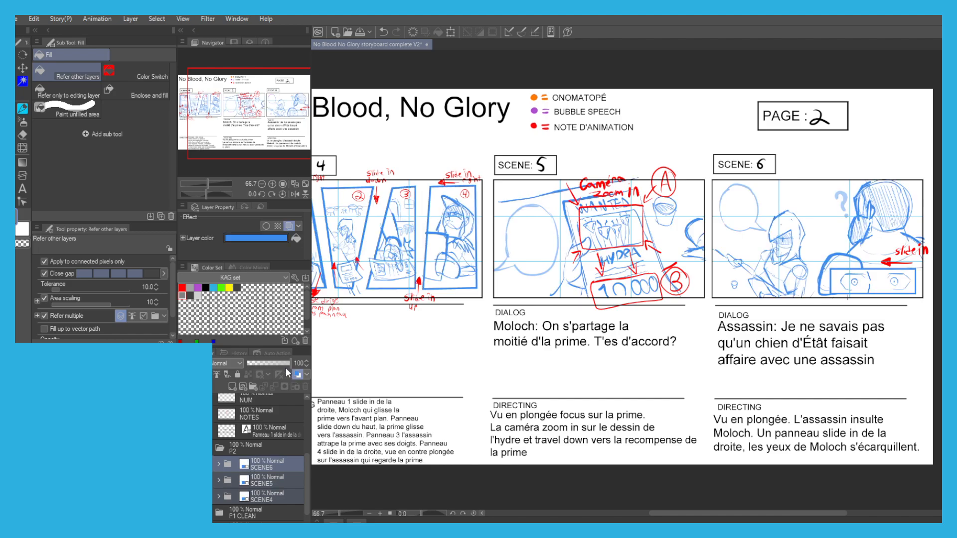
pyautogui.moveTo(285, 363); pyautogui.dragTo(254, 354)
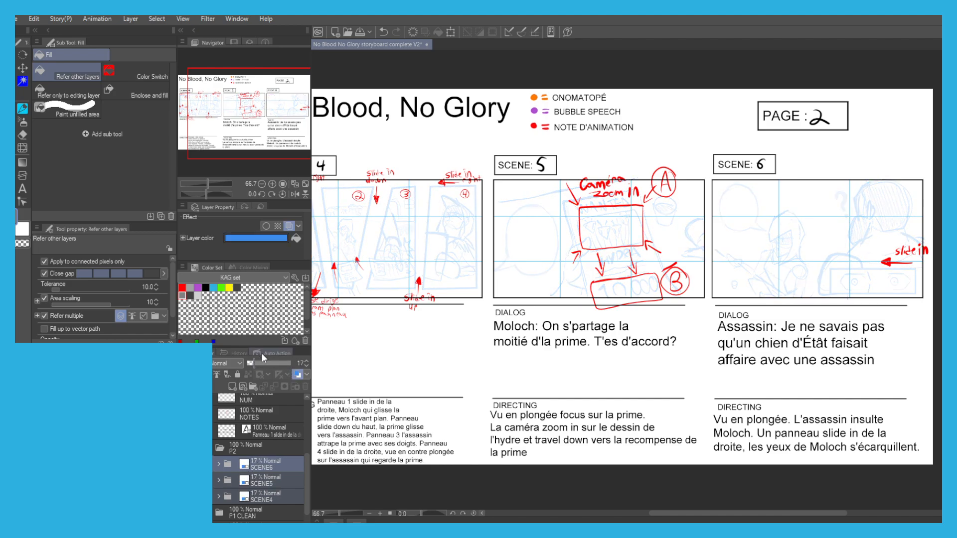
pyautogui.moveTo(319, 361); pyautogui.dragTo(430, 352)
pyautogui.moveTo(356, 326); pyautogui.dragTo(335, 327)
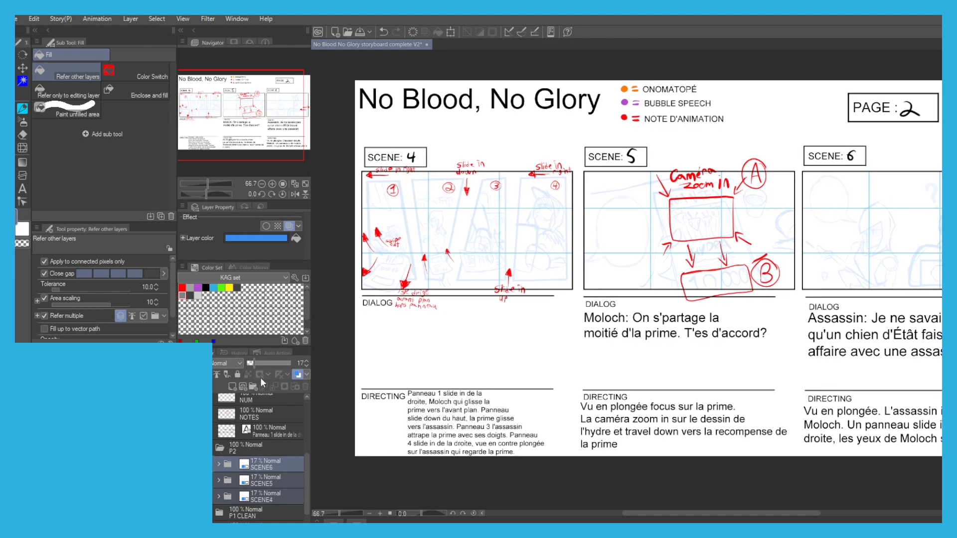
pyautogui.moveTo(256, 368); pyautogui.dragTo(264, 366)
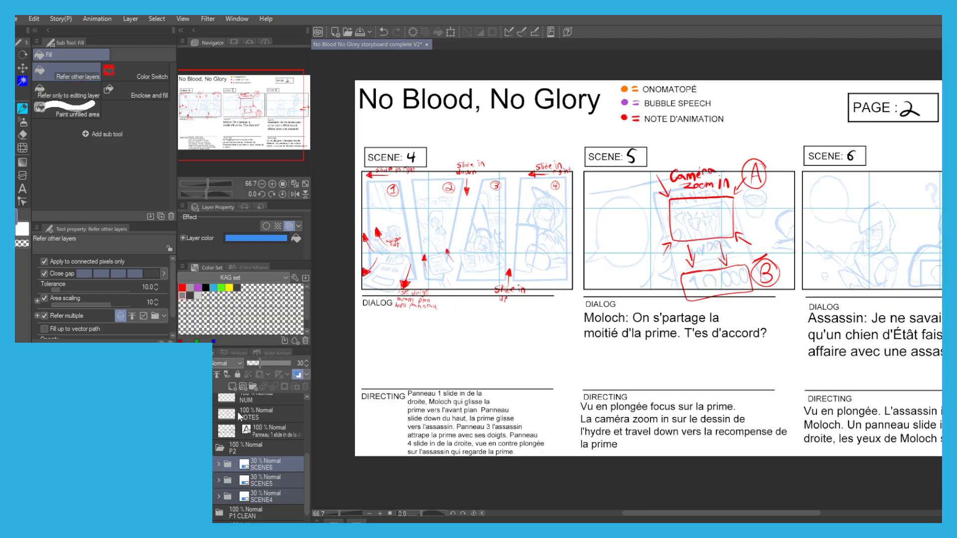
# Add a raster layer named FRAMES beneath the text layer in the P2 CLEAN folder.
pyautogui.click(259, 467)
pyautogui.click(264, 432)
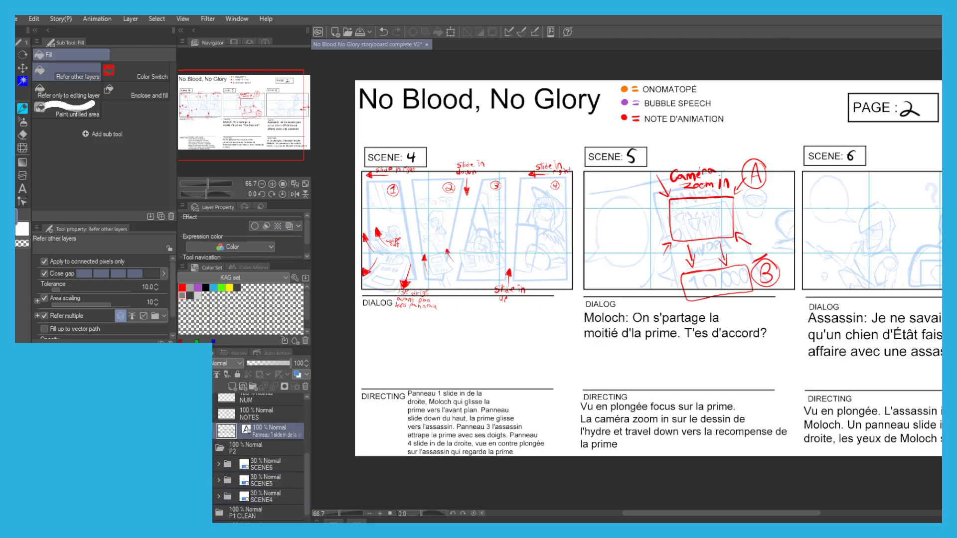
pyautogui.click(232, 387)
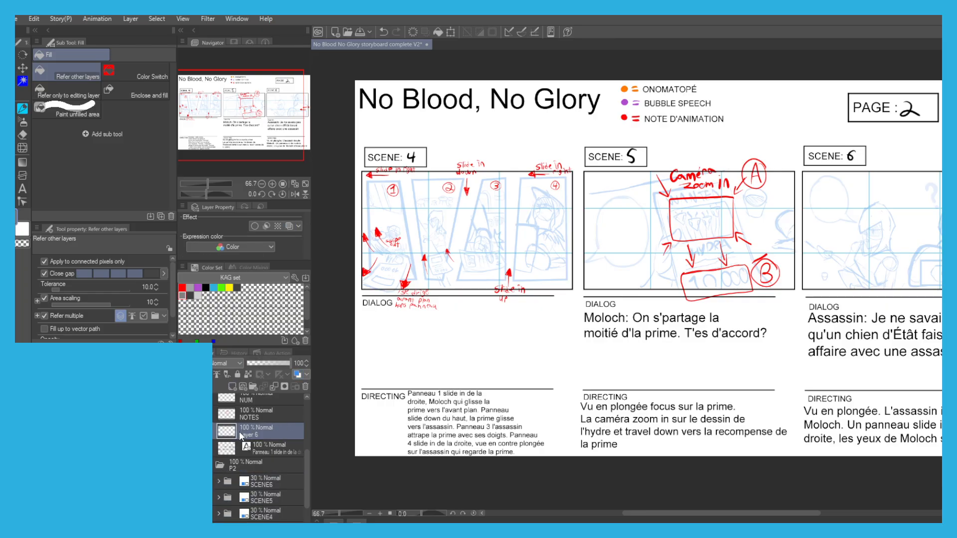
pyautogui.moveTo(258, 452); pyautogui.dragTo(229, 457)
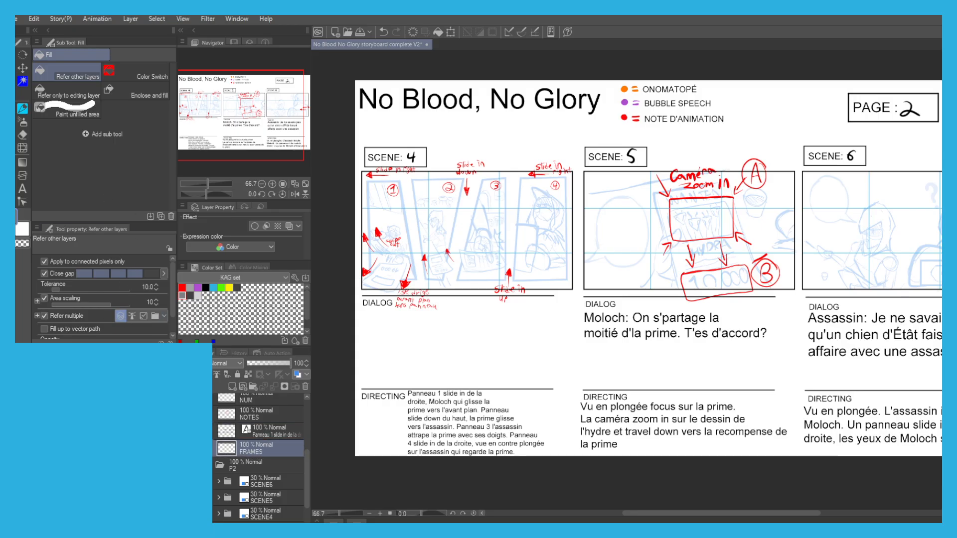
# Select the areas of slanted panels 1 and 2 in scene 4 with the Polyline selection tool, following the rough frames.
pyautogui.press('m')
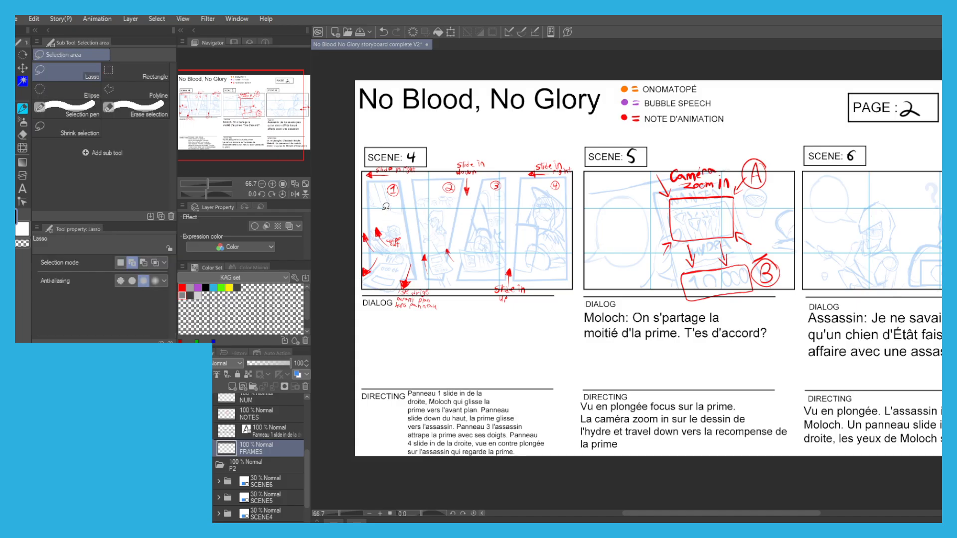
pyautogui.moveTo(371, 168); pyautogui.dragTo(423, 157)
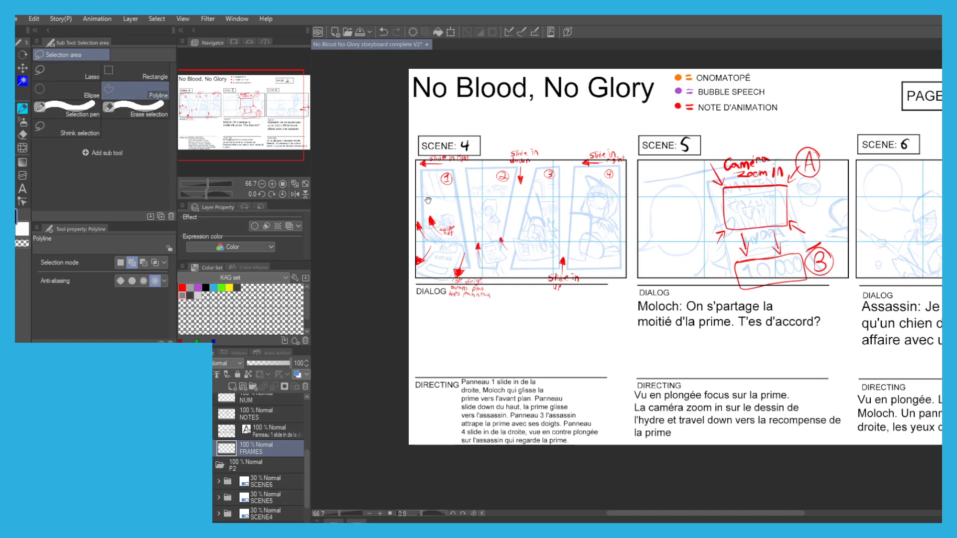
pyautogui.scroll(1, 423, 157)
pyautogui.click(418, 176)
pyautogui.click(466, 175)
pyautogui.click(490, 323)
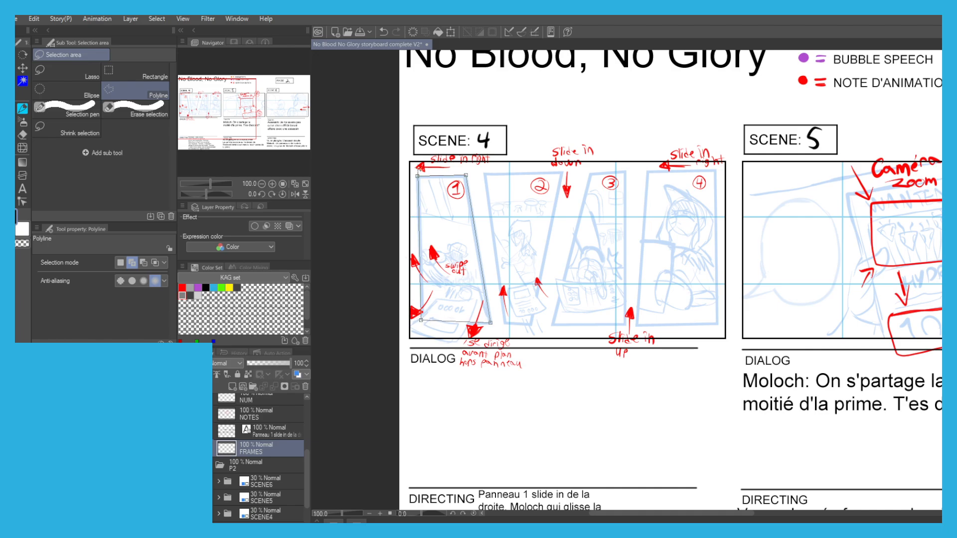
pyautogui.click(418, 177)
pyautogui.click(486, 174)
pyautogui.click(562, 172)
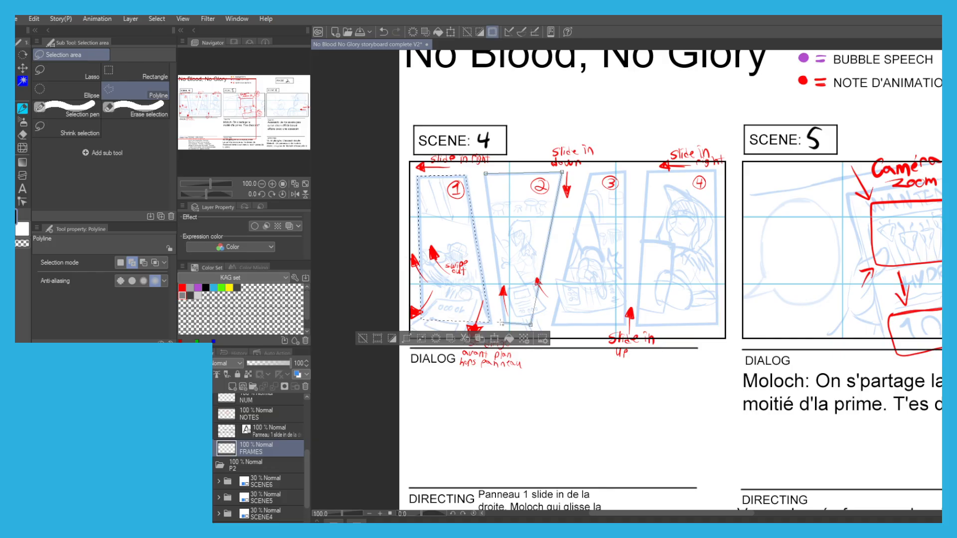
pyautogui.click(486, 174)
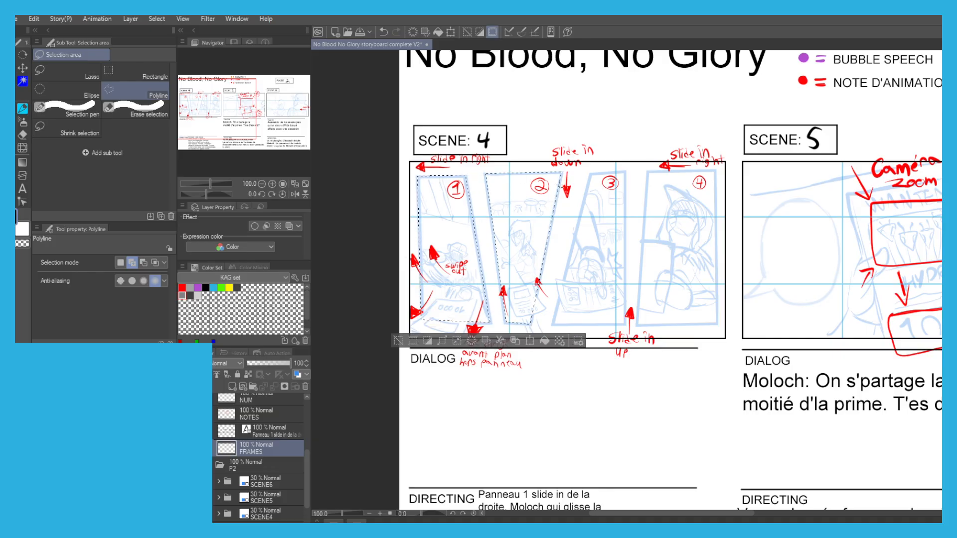
# Add the outlines of panels 3 and 4 in scene 4 to the polyline selection.
pyautogui.click(625, 170)
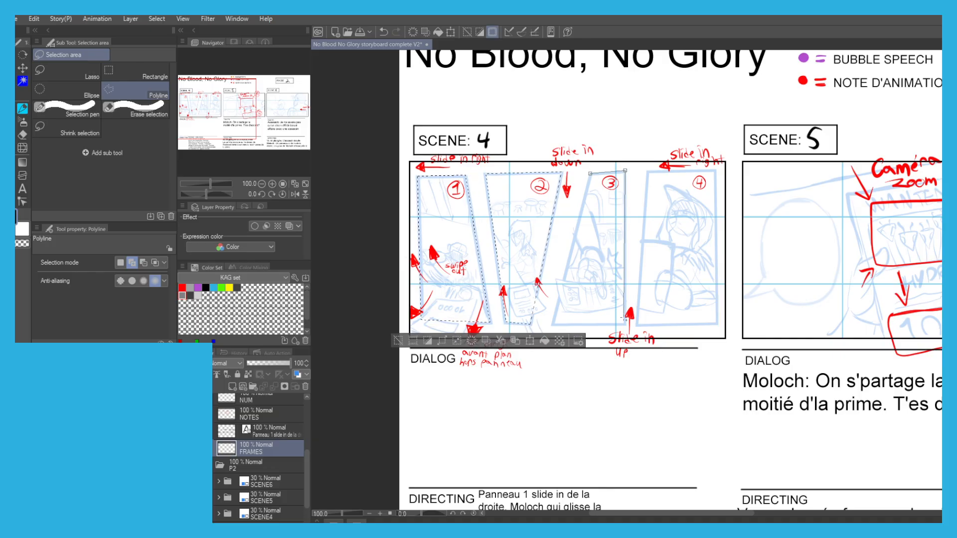
pyautogui.click(621, 325)
pyautogui.click(589, 173)
pyautogui.hscroll(3, 586, 173)
pyautogui.click(587, 170)
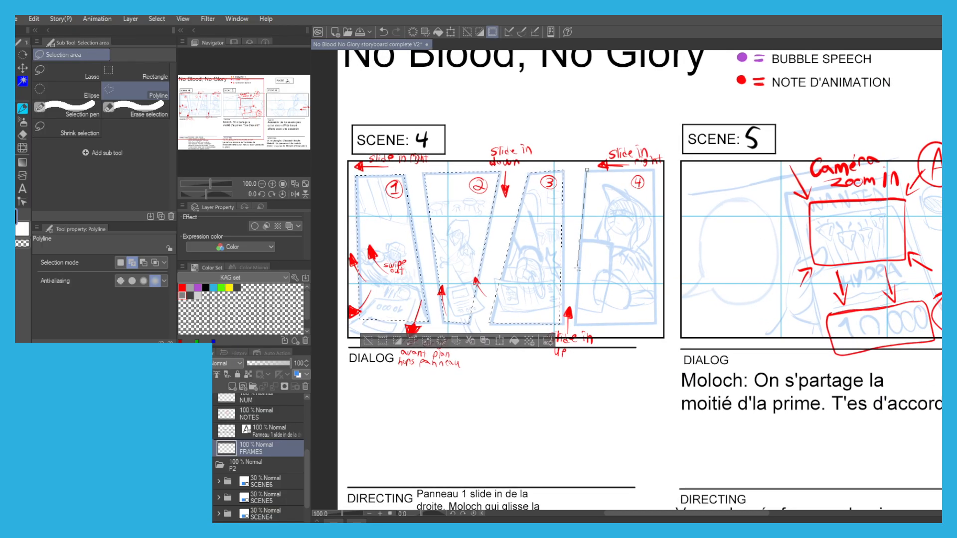
pyautogui.click(573, 325)
pyautogui.click(654, 326)
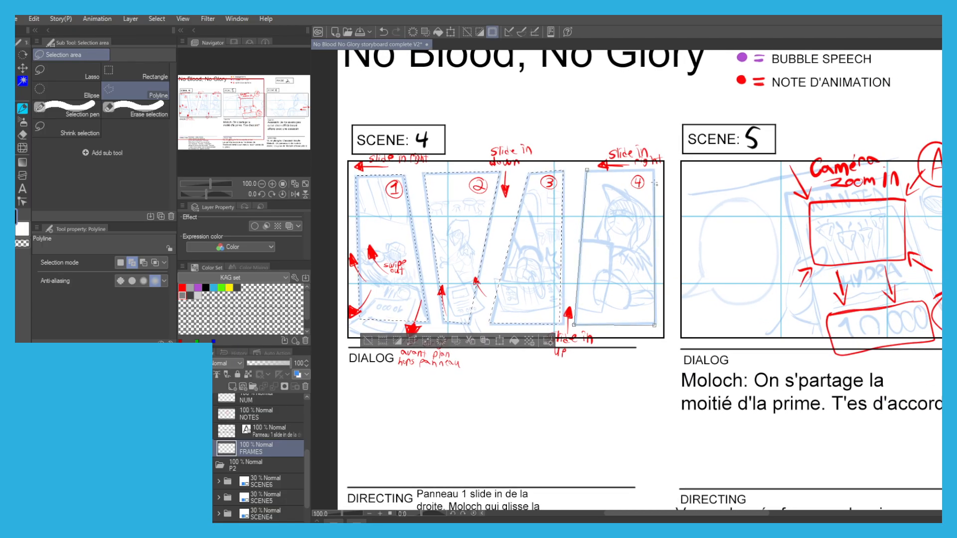
pyautogui.click(656, 172)
pyautogui.click(587, 170)
# Add the rectangular inset panel with the eyes in scene 6 to the polyline selection.
pyautogui.moveTo(714, 252); pyautogui.dragTo(394, 231)
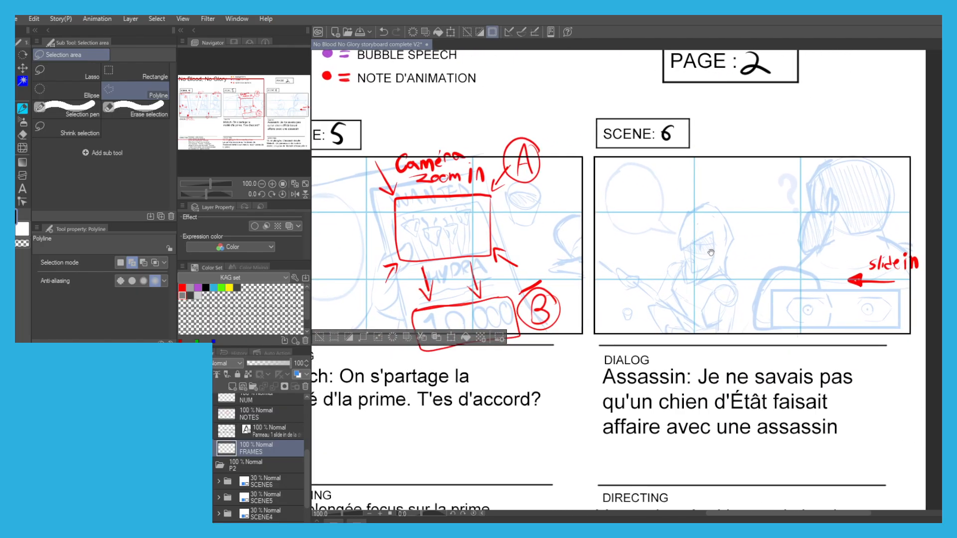
pyautogui.moveTo(770, 328); pyautogui.dragTo(650, 291)
pyautogui.click(642, 307)
pyautogui.click(643, 268)
pyautogui.click(772, 307)
pyautogui.click(642, 307)
pyautogui.moveTo(413, 197); pyautogui.dragTo(482, 165)
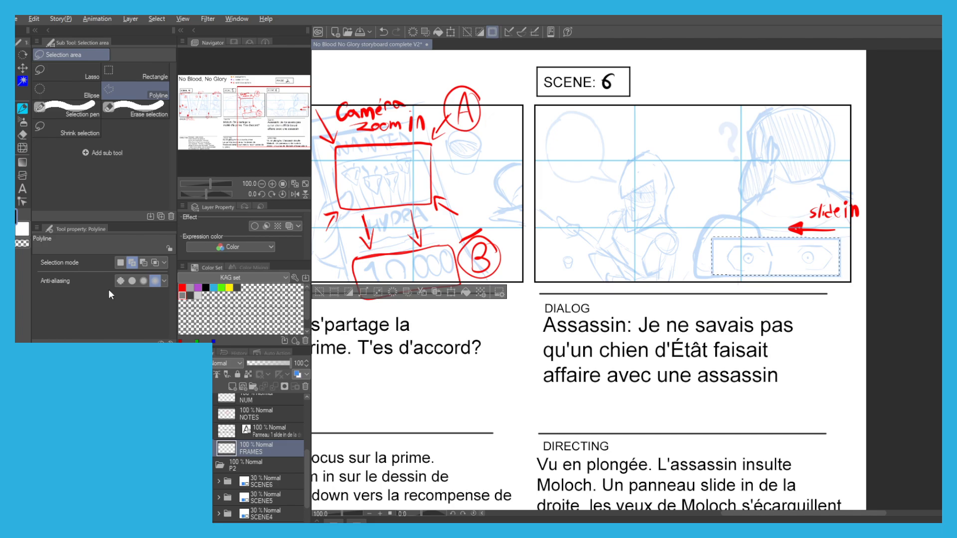
# Fill the selected panel shapes with black, fill their contracted interiors with white to leave black borders, and deselect.
pyautogui.hotkey('alt', 'BackSpace')
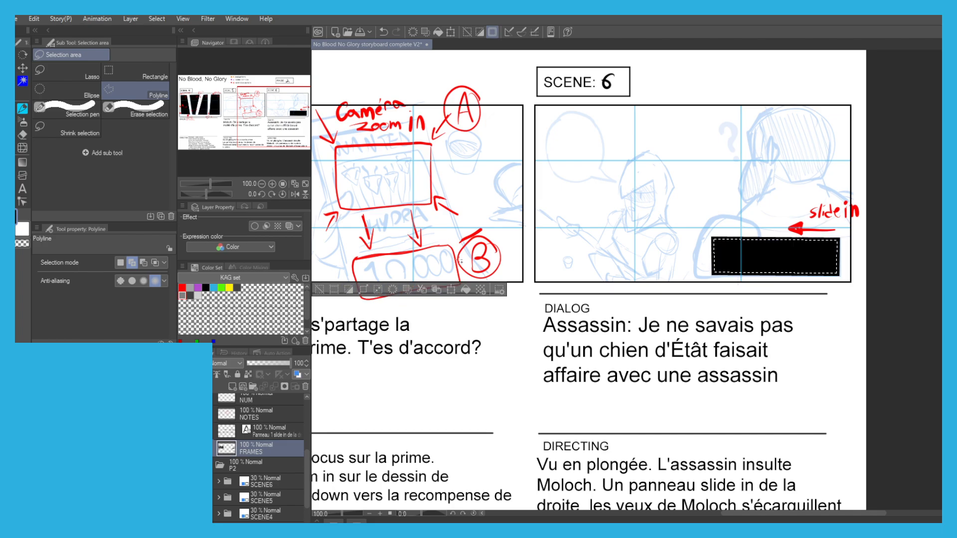
pyautogui.press('x')
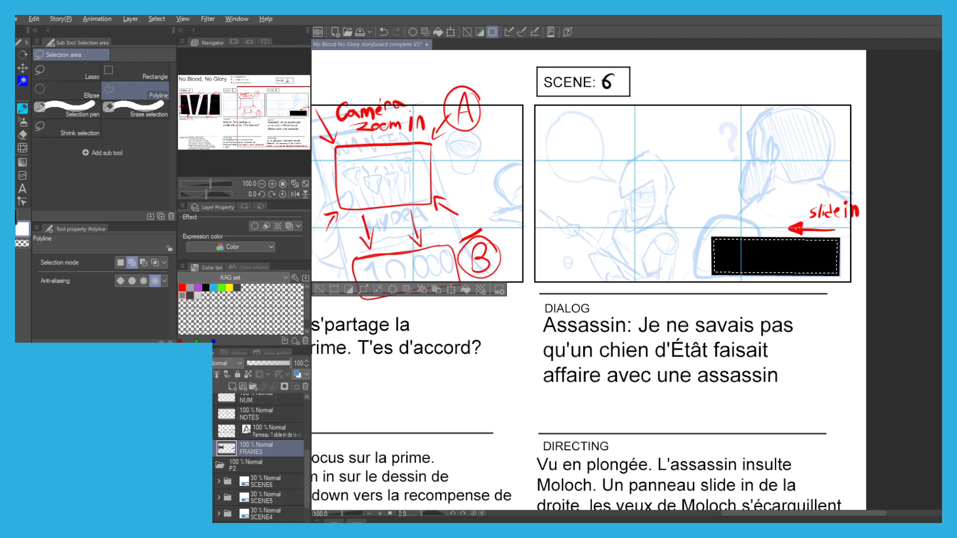
pyautogui.hotkey('alt', 'Delete')
pyautogui.scroll(-2, 461, 194)
pyautogui.moveTo(399, 177); pyautogui.dragTo(531, 194)
pyautogui.moveTo(384, 160); pyautogui.dragTo(498, 163)
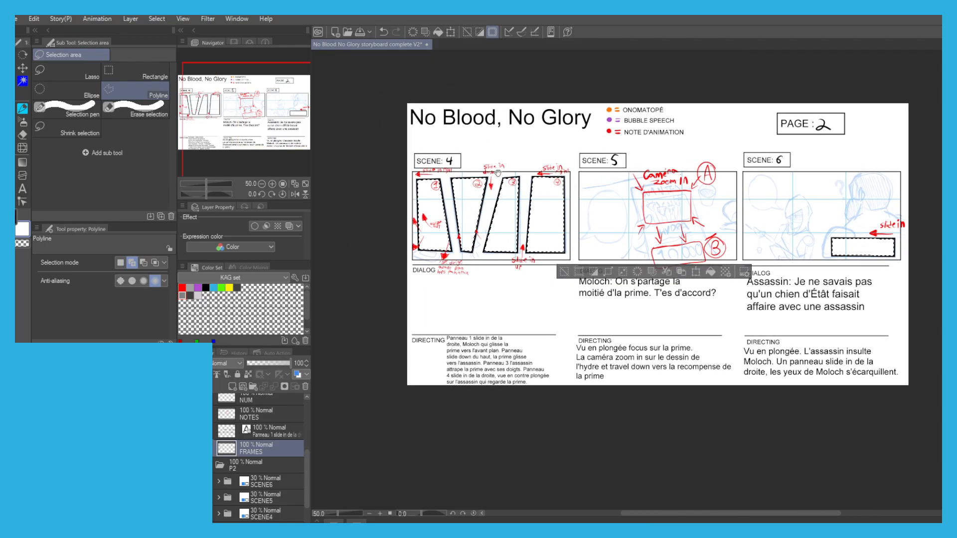
pyautogui.click(564, 272)
pyautogui.moveTo(563, 272)
pyautogui.mouseDown()
pyautogui.moveTo(570, 277)
pyautogui.moveTo(551, 286)
pyautogui.mouseUp()
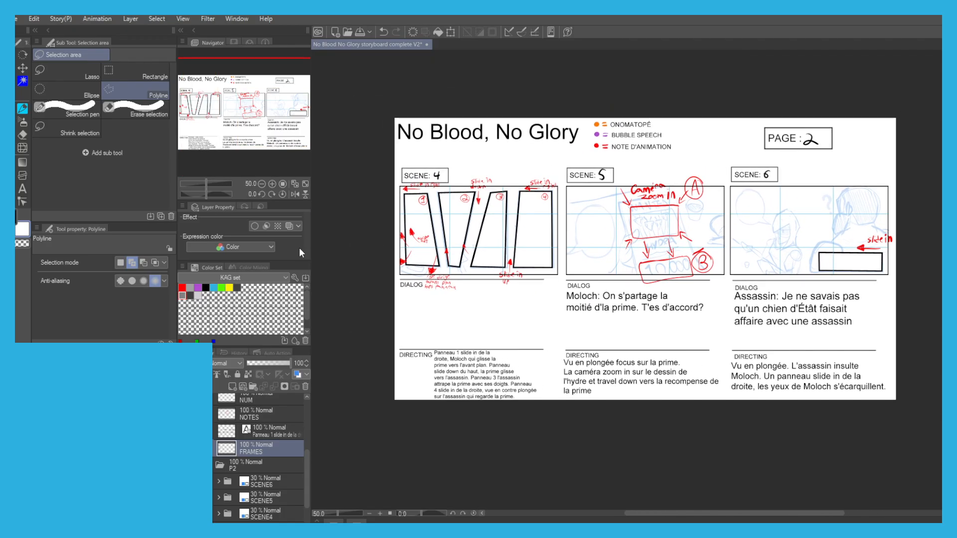
# Add two raster layers in the P2 CLEAN folder, SK2 above the FRAMES layer and SK1 beneath it.
pyautogui.click(232, 387)
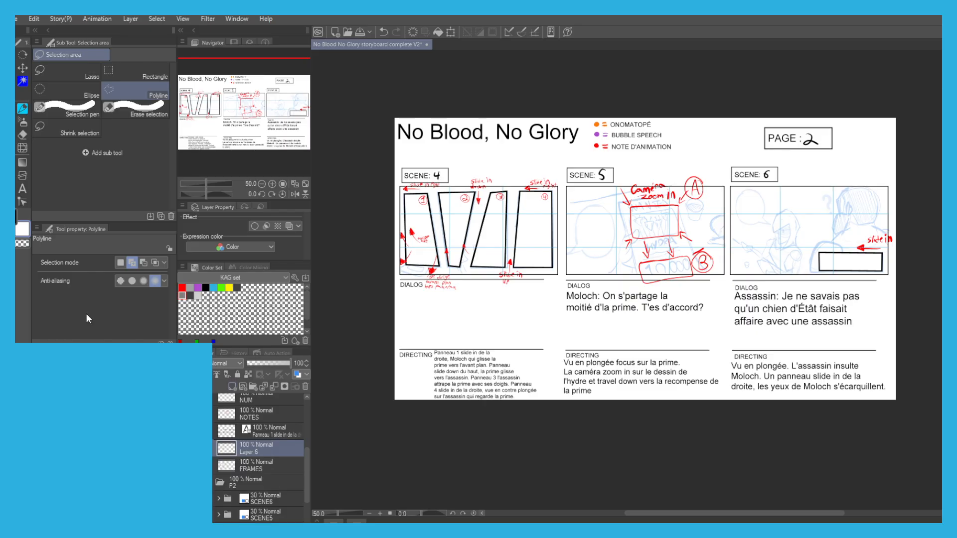
pyautogui.click(232, 387)
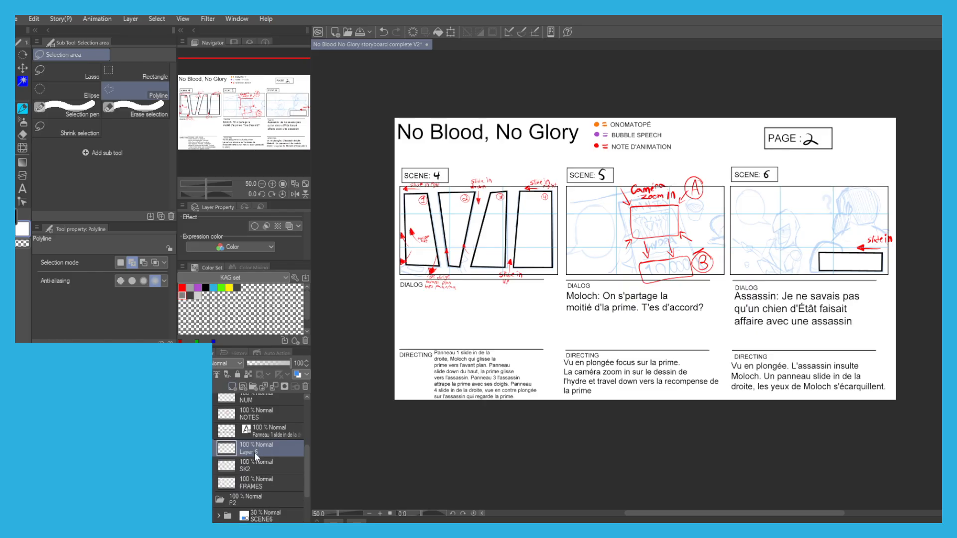
pyautogui.moveTo(252, 487); pyautogui.dragTo(227, 493)
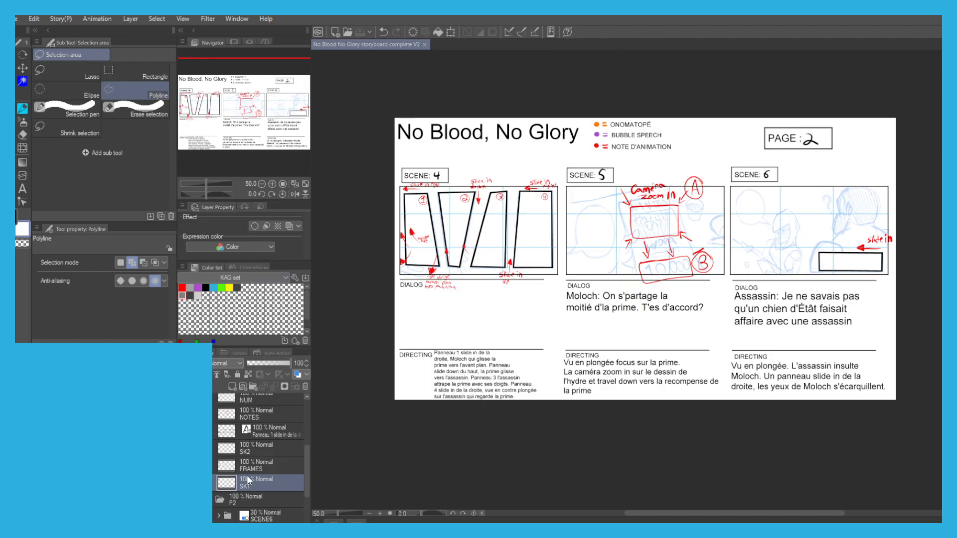
# Set the G-pen's brush size to 10 for inking the wanted poster in scene 5.
pyautogui.scroll(2, 611, 216)
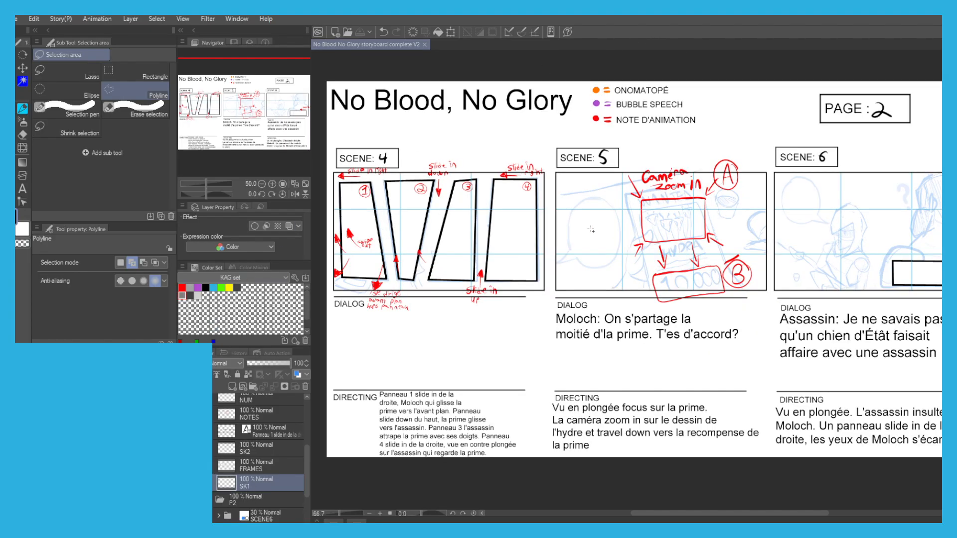
pyautogui.press('p')
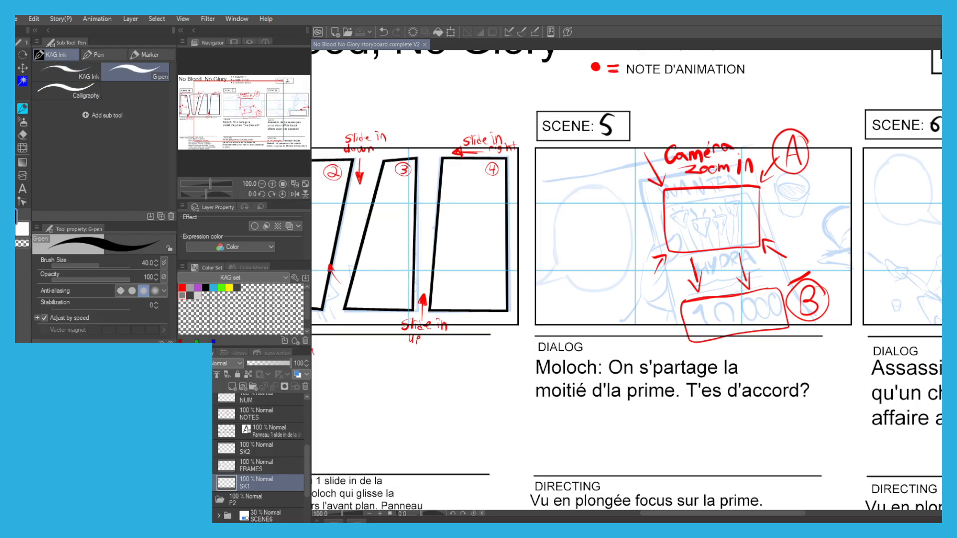
pyautogui.moveTo(642, 252); pyautogui.dragTo(567, 263)
pyautogui.scroll(1, 601, 308)
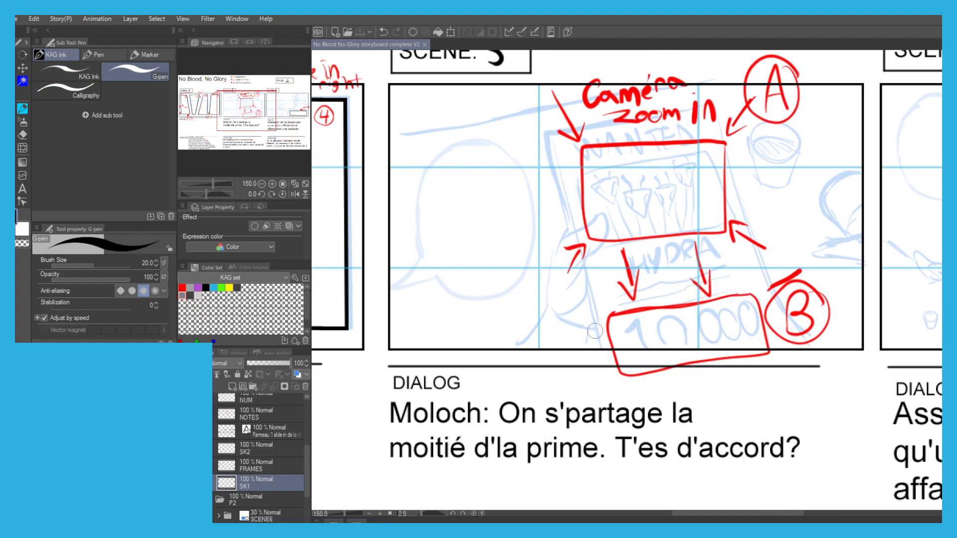
pyautogui.moveTo(601, 345); pyautogui.dragTo(573, 262)
pyautogui.hotkey('ctrl', 'z')
pyautogui.press('[')
pyautogui.moveTo(588, 312); pyautogui.dragTo(589, 362)
pyautogui.moveTo(603, 396)
pyautogui.mouseDown()
pyautogui.moveTo(551, 182)
pyautogui.moveTo(711, 156)
pyautogui.moveTo(789, 365)
pyautogui.mouseUp()
pyautogui.hotkey('ctrl', 'z')
pyautogui.hotkey('ctrl', 'z')
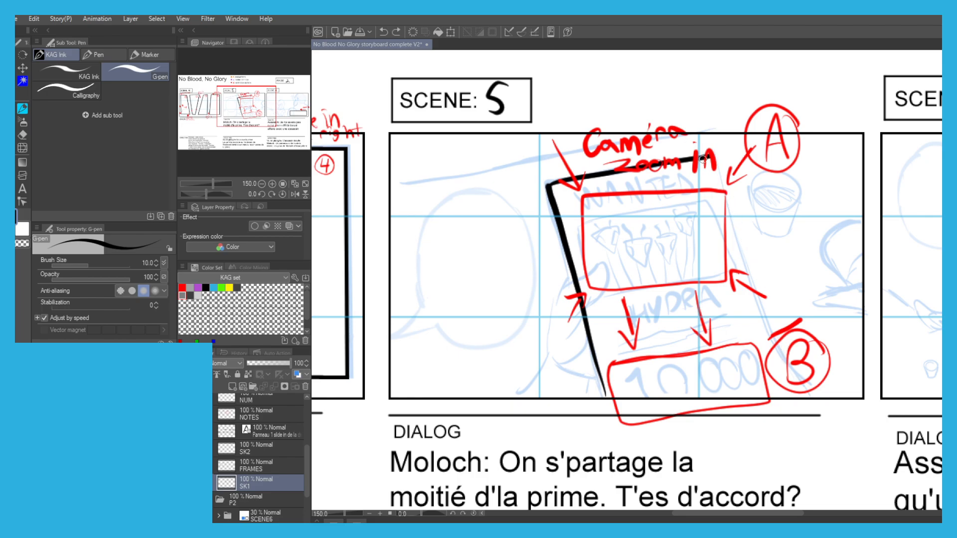
pyautogui.hotkey('ctrl', 'z')
pyautogui.hotkey('ctrl', 'z')
pyautogui.moveTo(548, 182); pyautogui.dragTo(599, 385)
pyautogui.hotkey('ctrl', 'z')
pyautogui.scroll(1, 577, 310)
# Ink the fingers, thumb and wrist of the hand gripping the wanted poster in scene 5, following the rough sketch.
pyautogui.hotkey('ctrl', 'z')
pyautogui.moveTo(591, 321); pyautogui.dragTo(588, 358)
pyautogui.hotkey('ctrl', 'z')
pyautogui.moveTo(593, 326)
pyautogui.mouseDown()
pyautogui.moveTo(567, 367)
pyautogui.moveTo(592, 390)
pyautogui.moveTo(572, 381)
pyautogui.moveTo(595, 387)
pyautogui.moveTo(591, 414)
pyautogui.mouseUp()
pyautogui.hotkey('ctrl', 'z')
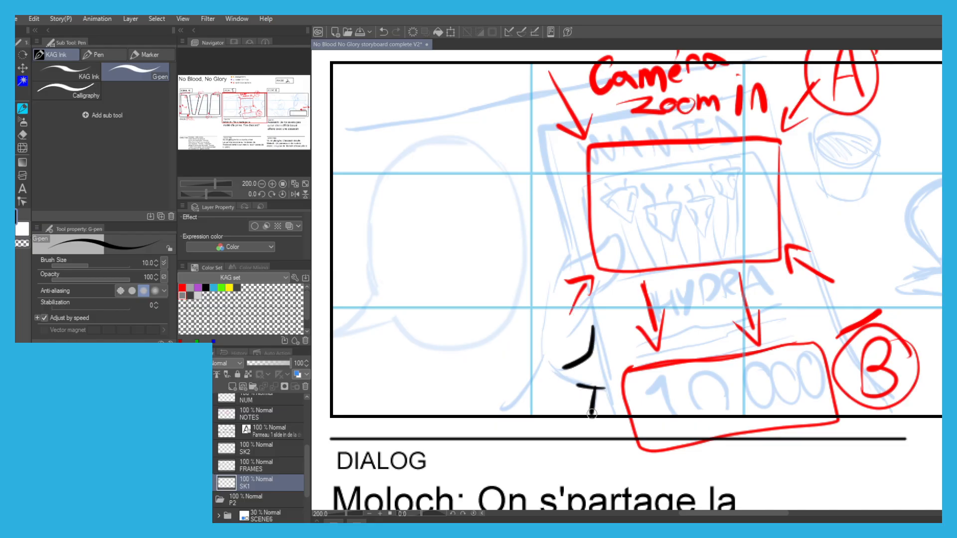
pyautogui.moveTo(536, 358)
pyautogui.mouseDown()
pyautogui.moveTo(488, 412)
pyautogui.moveTo(473, 415)
pyautogui.moveTo(539, 357)
pyautogui.moveTo(543, 305)
pyautogui.moveTo(560, 269)
pyautogui.moveTo(612, 238)
pyautogui.moveTo(609, 271)
pyautogui.mouseUp()
pyautogui.hotkey('ctrl', 'z')
pyautogui.hotkey('ctrl', 'z')
# Ink the outer edges of the tilted wanted poster in scene 5 over the rough sketch.
pyautogui.hotkey('ctrl', 'z')
pyautogui.moveTo(609, 239)
pyautogui.mouseDown()
pyautogui.moveTo(619, 280)
pyautogui.moveTo(574, 309)
pyautogui.moveTo(567, 298)
pyautogui.moveTo(589, 303)
pyautogui.moveTo(563, 335)
pyautogui.mouseUp()
pyautogui.hotkey('ctrl', 'z')
# Hand-letter the heading WANTED across the upper part of the poster.
pyautogui.hotkey('ctrl', 'z')
pyautogui.moveTo(586, 300); pyautogui.dragTo(570, 334)
pyautogui.moveTo(219, 447); pyautogui.dragTo(218, 487)
pyautogui.click(184, 455)
pyautogui.moveTo(563, 193); pyautogui.dragTo(525, 224)
pyautogui.moveTo(535, 286); pyautogui.dragTo(503, 182)
# Ink the slanted rectangular picture frame below the WANTED heading, ending at the thumb.
pyautogui.hotkey('ctrl', 'z')
pyautogui.hotkey('ctrl', 'z')
pyautogui.moveTo(535, 286)
pyautogui.mouseDown()
pyautogui.moveTo(501, 165)
pyautogui.moveTo(730, 113)
pyautogui.moveTo(762, 253)
pyautogui.moveTo(824, 382)
pyautogui.mouseUp()
pyautogui.hotkey('ctrl', 'z')
pyautogui.hotkey('ctrl', 'z')
pyautogui.moveTo(730, 113)
pyautogui.mouseDown()
pyautogui.moveTo(773, 283)
pyautogui.moveTo(857, 444)
pyautogui.mouseUp()
pyautogui.scroll(2, 569, 169)
pyautogui.moveTo(534, 161)
pyautogui.mouseDown()
pyautogui.moveTo(581, 167)
pyautogui.moveTo(589, 145)
pyautogui.mouseUp()
pyautogui.moveTo(620, 190)
pyautogui.mouseDown()
pyautogui.moveTo(648, 140)
pyautogui.moveTo(637, 127)
pyautogui.mouseUp()
pyautogui.hotkey('ctrl', 'z')
pyautogui.moveTo(637, 127)
pyautogui.mouseDown()
pyautogui.moveTo(668, 202)
pyautogui.moveTo(667, 167)
pyautogui.mouseUp()
pyautogui.moveTo(676, 194)
pyautogui.mouseDown()
pyautogui.moveTo(680, 120)
pyautogui.moveTo(700, 110)
pyautogui.moveTo(777, 119)
pyautogui.mouseUp()
pyautogui.moveTo(743, 121); pyautogui.dragTo(763, 184)
pyautogui.moveTo(807, 102); pyautogui.dragTo(823, 170)
pyautogui.moveTo(780, 135); pyautogui.dragTo(822, 130)
pyautogui.moveTo(817, 107); pyautogui.dragTo(827, 159)
pyautogui.moveTo(611, 185); pyautogui.dragTo(545, 138)
pyautogui.moveTo(501, 336)
pyautogui.mouseDown()
pyautogui.moveTo(488, 211)
pyautogui.moveTo(815, 141)
pyautogui.moveTo(894, 327)
pyautogui.moveTo(569, 393)
pyautogui.moveTo(555, 383)
pyautogui.moveTo(580, 332)
pyautogui.mouseUp()
pyautogui.hotkey('ctrl', 'z')
pyautogui.hotkey('ctrl', 'z')
pyautogui.moveTo(591, 386); pyautogui.dragTo(567, 310)
pyautogui.moveTo(625, 377); pyautogui.dragTo(594, 280)
pyautogui.hotkey('ctrl', 'z')
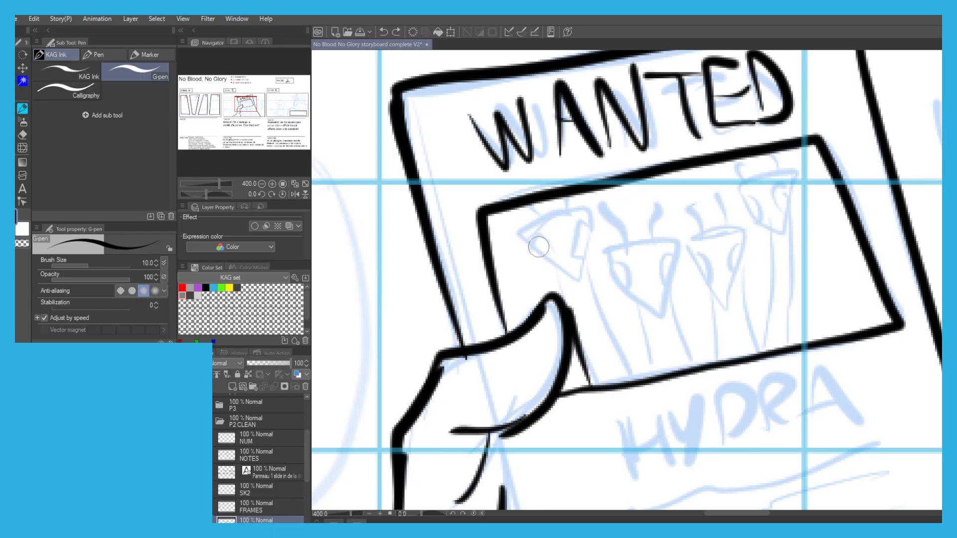
pyautogui.hotkey('ctrl', 'z')
# Ink four inverted triangles as the hydra heads inside the poster's picture frame.
pyautogui.moveTo(586, 215)
pyautogui.mouseDown()
pyautogui.moveTo(541, 224)
pyautogui.moveTo(534, 252)
pyautogui.moveTo(567, 286)
pyautogui.moveTo(591, 213)
pyautogui.mouseUp()
pyautogui.moveTo(667, 228)
pyautogui.mouseDown()
pyautogui.moveTo(620, 239)
pyautogui.moveTo(674, 227)
pyautogui.mouseUp()
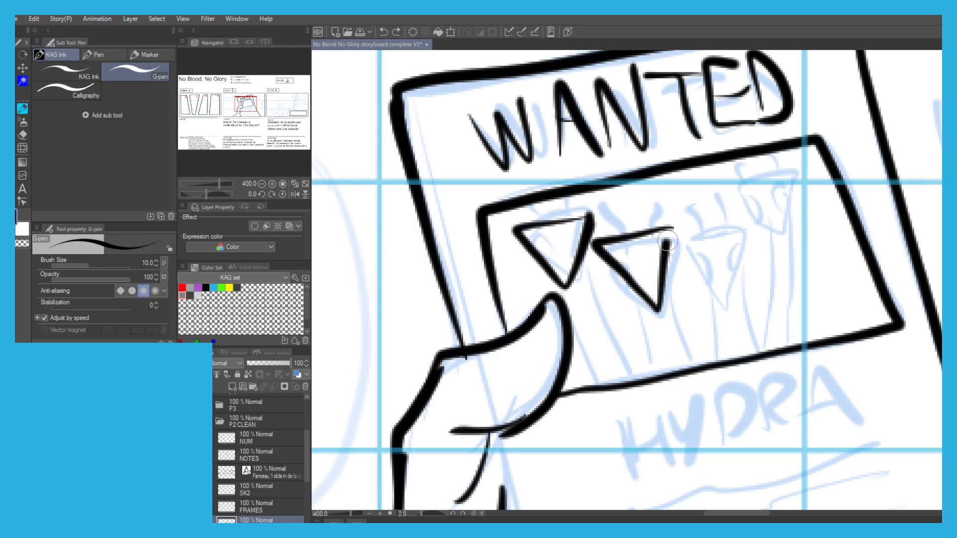
pyautogui.moveTo(746, 225)
pyautogui.mouseDown()
pyautogui.moveTo(706, 230)
pyautogui.moveTo(699, 260)
pyautogui.moveTo(726, 295)
pyautogui.moveTo(719, 230)
pyautogui.moveTo(693, 234)
pyautogui.moveTo(742, 257)
pyautogui.moveTo(727, 300)
pyautogui.moveTo(690, 243)
pyautogui.mouseUp()
pyautogui.hotkey('ctrl', 'z')
pyautogui.moveTo(748, 176)
pyautogui.mouseDown()
pyautogui.moveTo(805, 166)
pyautogui.moveTo(805, 178)
pyautogui.moveTo(747, 198)
pyautogui.moveTo(741, 172)
pyautogui.mouseUp()
pyautogui.hotkey('ctrl', 'z')
# Ink the hydra's necks as pairs of lines running from the four heads to the picture frame's lower edge.
pyautogui.hotkey('ctrl', 'z')
pyautogui.moveTo(765, 233); pyautogui.dragTo(763, 351)
pyautogui.hotkey('ctrl', 'z')
pyautogui.moveTo(797, 227); pyautogui.dragTo(821, 349)
pyautogui.moveTo(742, 270)
pyautogui.mouseDown()
pyautogui.moveTo(741, 319)
pyautogui.moveTo(758, 355)
pyautogui.mouseUp()
pyautogui.moveTo(708, 287); pyautogui.dragTo(713, 364)
pyautogui.moveTo(665, 290); pyautogui.dragTo(685, 360)
pyautogui.moveTo(635, 290); pyautogui.dragTo(640, 382)
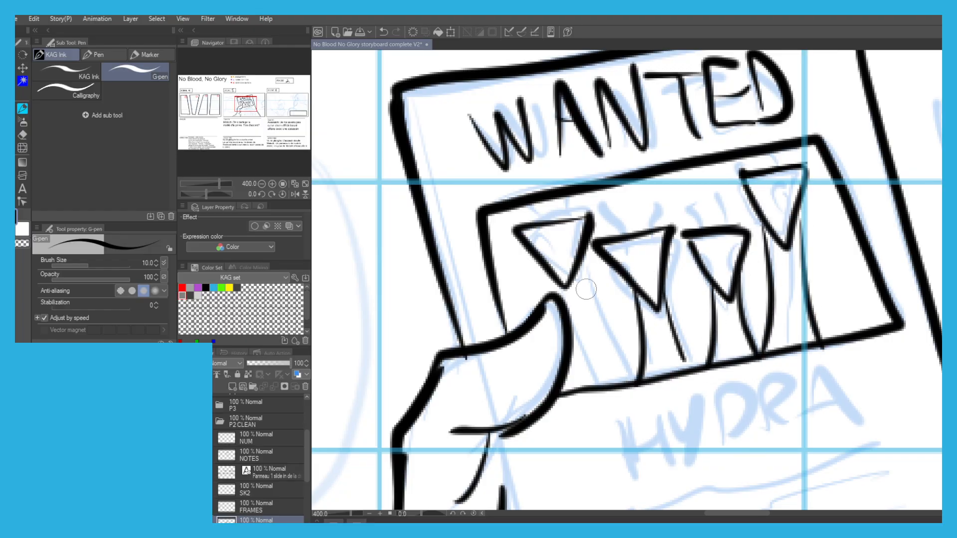
pyautogui.moveTo(583, 264); pyautogui.dragTo(614, 380)
pyautogui.moveTo(552, 279); pyautogui.dragTo(552, 314)
pyautogui.hotkey('ctrl', 'z')
pyautogui.moveTo(543, 272); pyautogui.dragTo(545, 299)
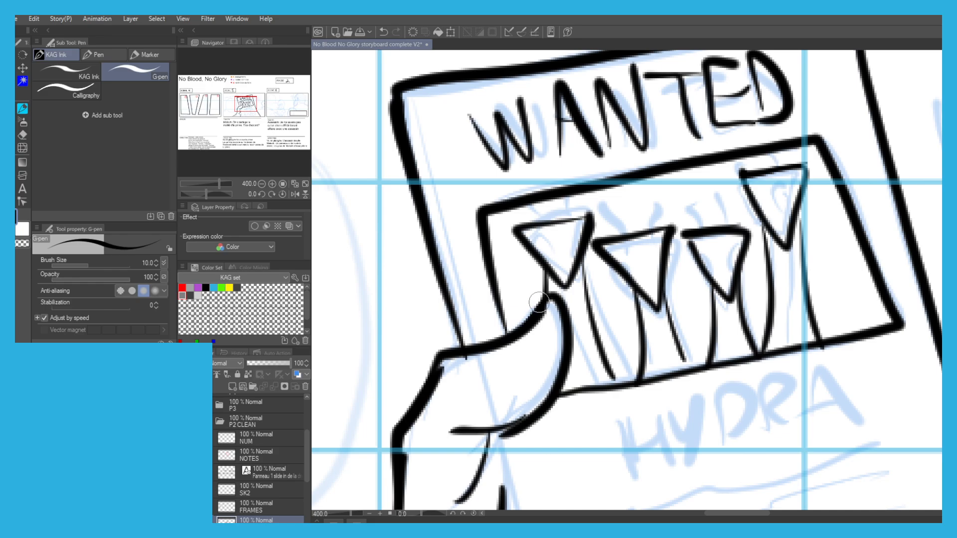
# Fill the hydra head and neck nearest the thumb with black and touch up the gaps with the G-pen.
pyautogui.scroll(-3, 544, 271)
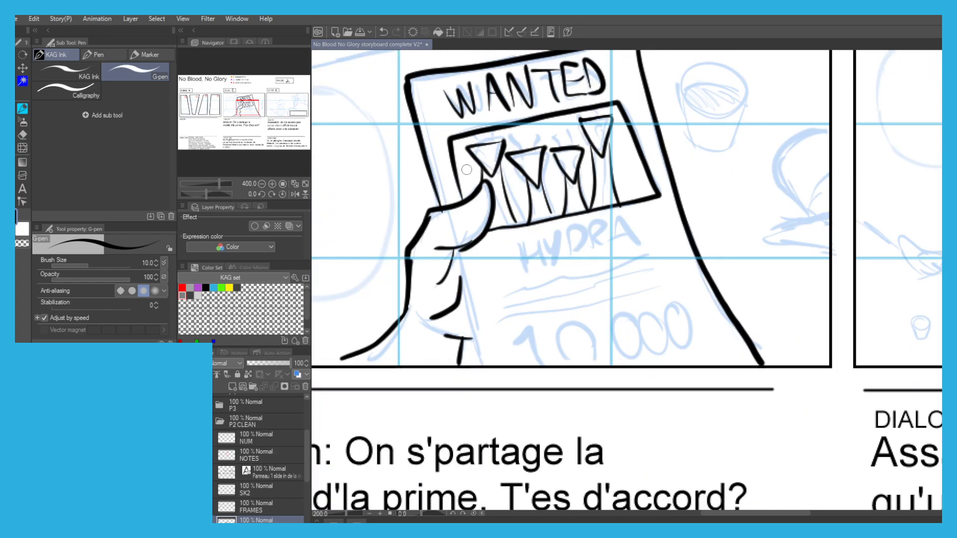
pyautogui.press('g')
pyautogui.press('g')
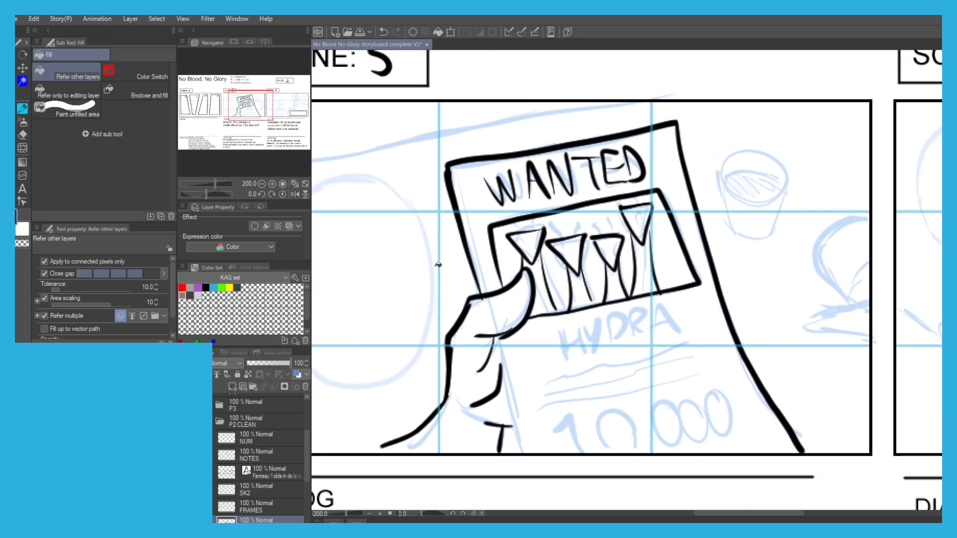
pyautogui.click(526, 242)
pyautogui.press('p')
pyautogui.moveTo(529, 252); pyautogui.dragTo(529, 248)
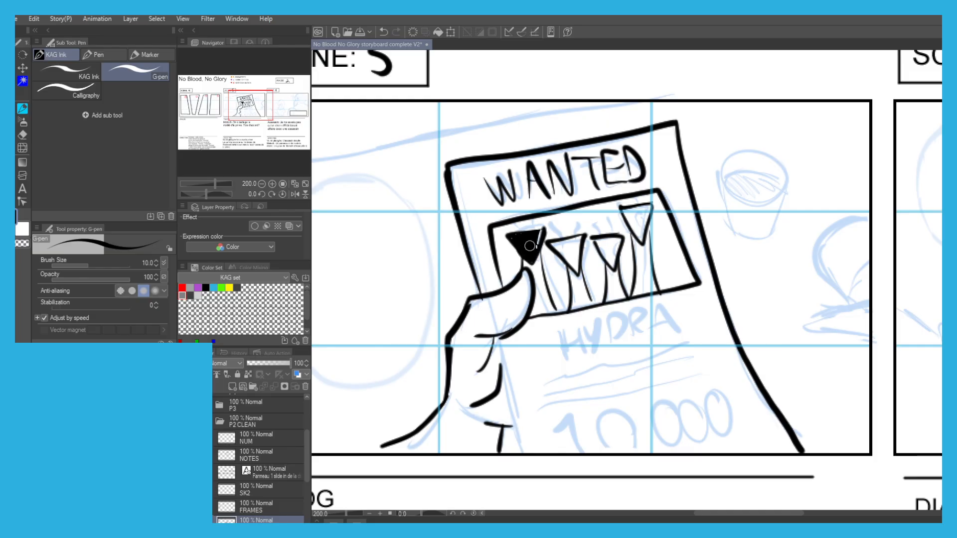
pyautogui.press('g')
pyautogui.press('g')
pyautogui.click(538, 292)
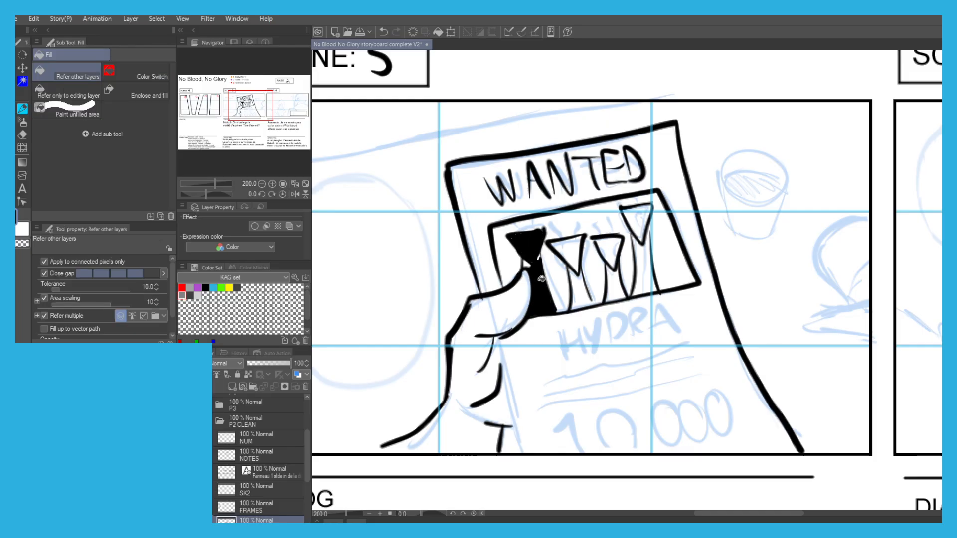
pyautogui.press('p')
pyautogui.moveTo(527, 259); pyautogui.dragTo(528, 269)
pyautogui.press('g')
pyautogui.press('g')
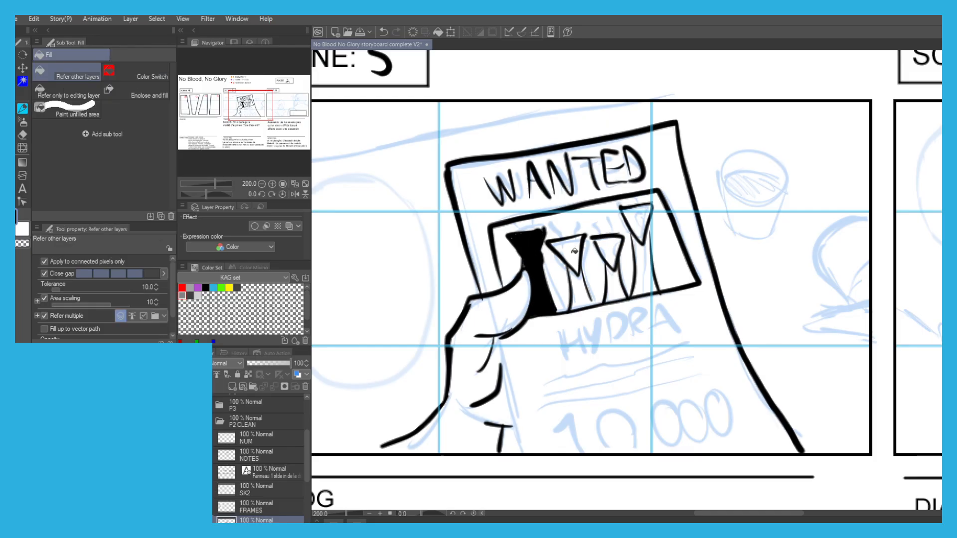
# Fill the second and third hydra heads and necks with black.
pyautogui.click(562, 245)
pyautogui.press('p')
pyautogui.press('g')
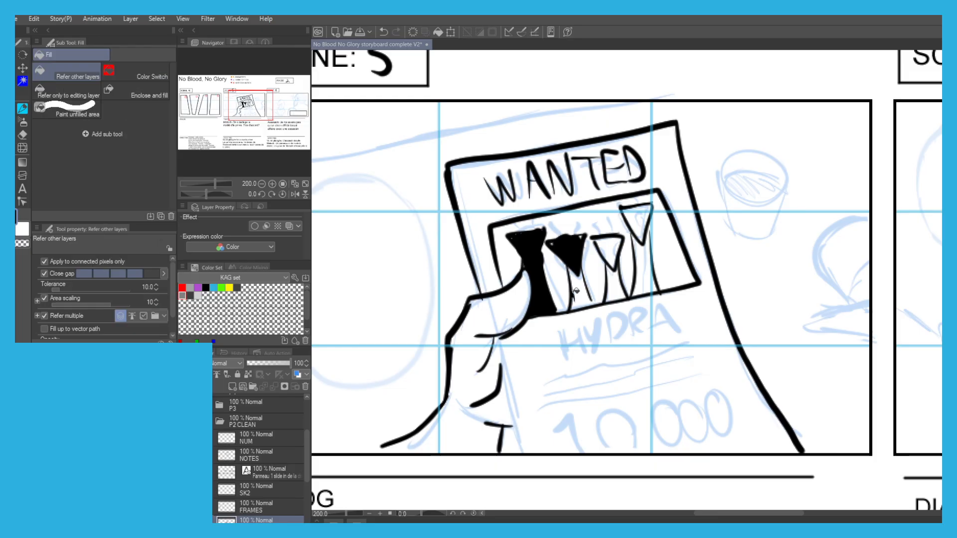
pyautogui.click(577, 289)
pyautogui.press('p')
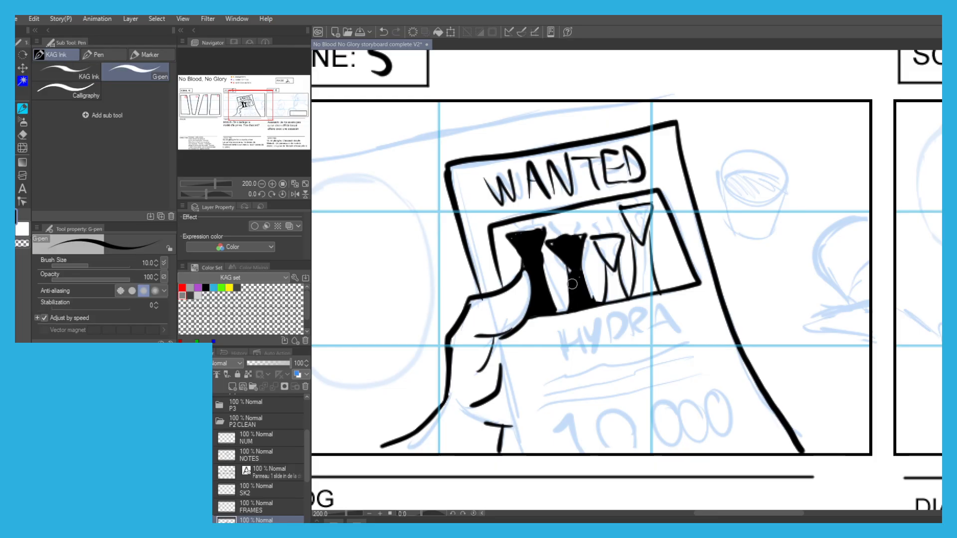
pyautogui.press('g')
pyautogui.click(604, 248)
pyautogui.press('p')
pyautogui.press('g')
pyautogui.click(608, 278)
pyautogui.press('p')
# Fill the neck and head of the fourth, tallest hydra with black.
pyautogui.press('g')
pyautogui.click(639, 262)
pyautogui.press('p')
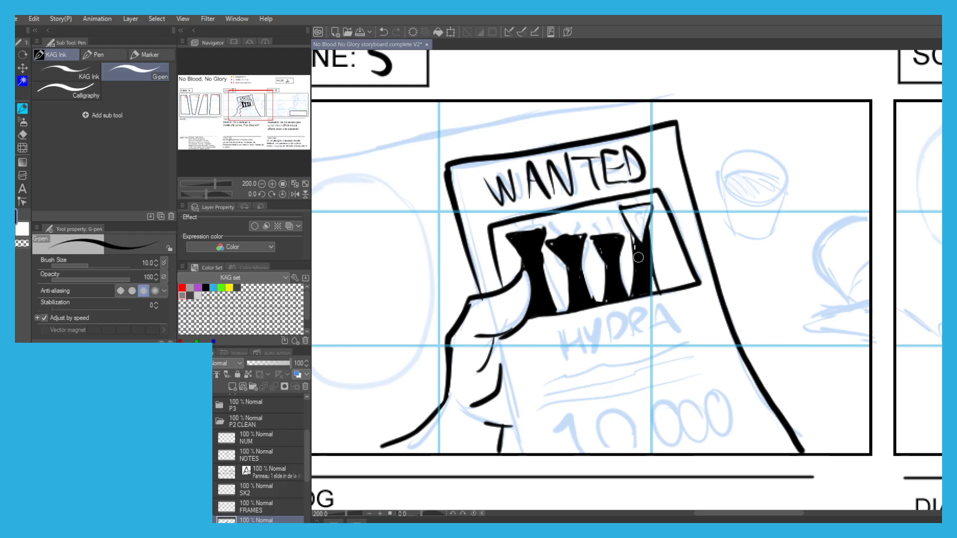
pyautogui.press('g')
pyautogui.click(640, 227)
pyautogui.press('p')
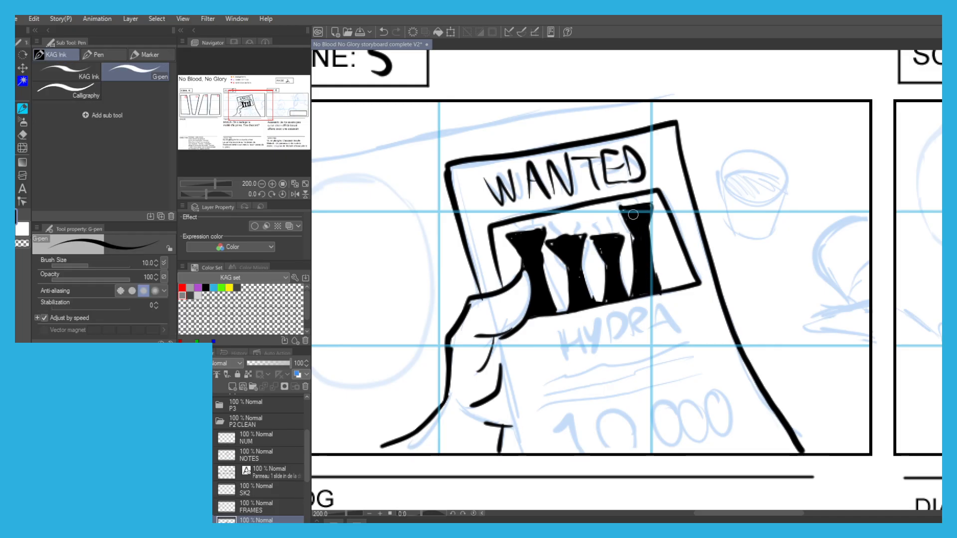
pyautogui.press('g')
pyautogui.press('p')
# Cut slanted eyes into the four black hydra heads using the G-pen with the transparent colour.
pyautogui.press('c')
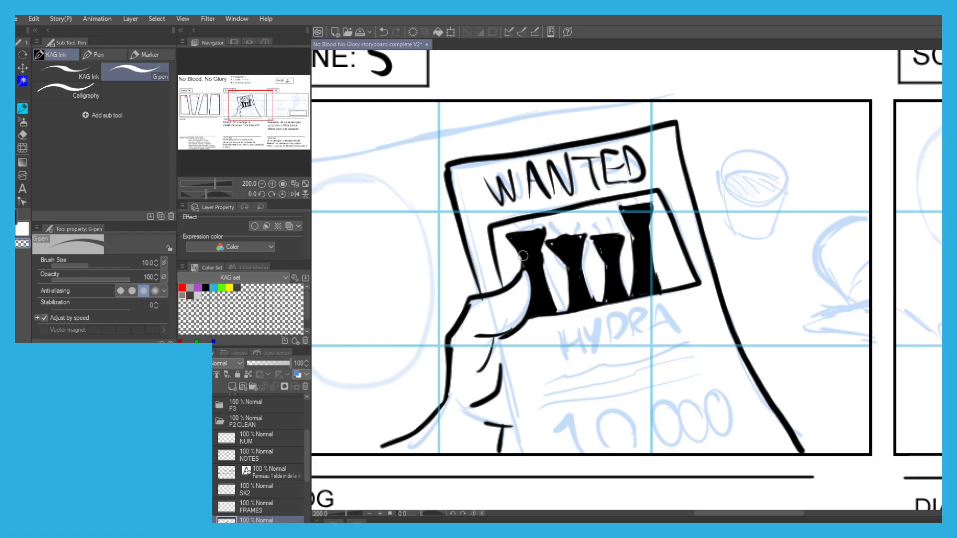
pyautogui.scroll(2, 520, 243)
pyautogui.moveTo(512, 237)
pyautogui.mouseDown()
pyautogui.moveTo(525, 257)
pyautogui.moveTo(612, 269)
pyautogui.moveTo(707, 265)
pyautogui.mouseUp()
pyautogui.moveTo(747, 186)
pyautogui.mouseDown()
pyautogui.moveTo(750, 213)
pyautogui.moveTo(763, 212)
pyautogui.mouseUp()
pyautogui.scroll(-2, 658, 199)
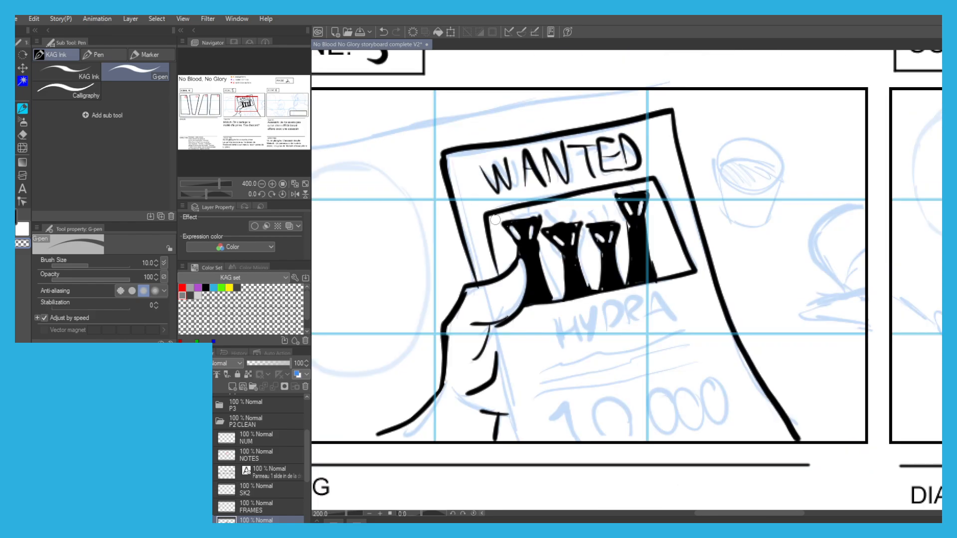
# Ink a spiky crest around the second hydra head and short black horns on the other three.
pyautogui.scroll(3, 548, 207)
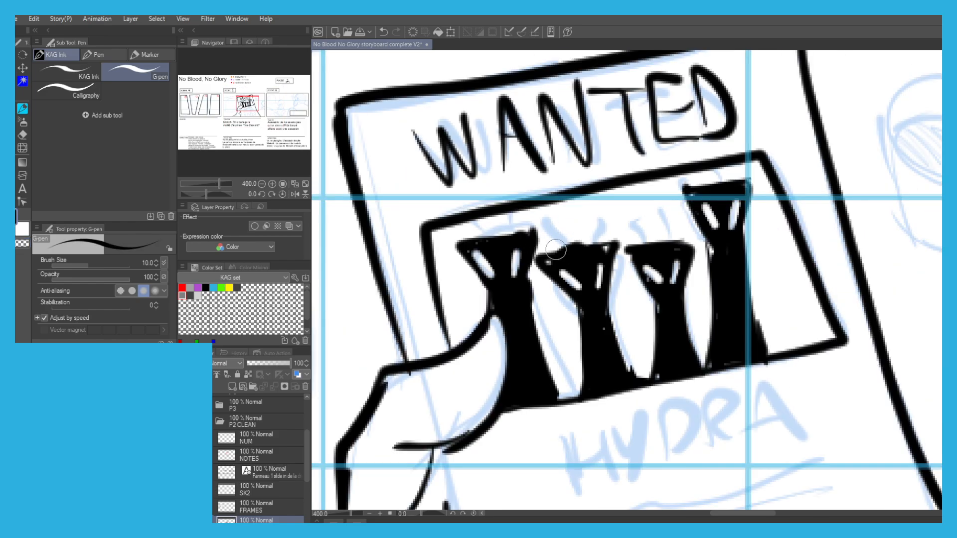
pyautogui.moveTo(555, 225)
pyautogui.mouseDown()
pyautogui.moveTo(560, 243)
pyautogui.moveTo(549, 239)
pyautogui.moveTo(605, 220)
pyautogui.moveTo(616, 299)
pyautogui.moveTo(604, 234)
pyautogui.mouseUp()
pyautogui.hotkey('ctrl', 'z')
pyautogui.hotkey('ctrl', 'z')
pyautogui.hotkey('ctrl', 'z')
pyautogui.hotkey('ctrl', 'z')
pyautogui.moveTo(547, 244); pyautogui.dragTo(544, 260)
pyautogui.hotkey('ctrl', 'z')
pyautogui.moveTo(543, 260)
pyautogui.mouseDown()
pyautogui.moveTo(568, 311)
pyautogui.moveTo(551, 249)
pyautogui.moveTo(568, 240)
pyautogui.moveTo(574, 251)
pyautogui.moveTo(564, 235)
pyautogui.moveTo(587, 242)
pyautogui.mouseUp()
pyautogui.moveTo(643, 228)
pyautogui.mouseDown()
pyautogui.moveTo(647, 243)
pyautogui.moveTo(666, 224)
pyautogui.mouseUp()
pyautogui.moveTo(703, 187)
pyautogui.mouseDown()
pyautogui.moveTo(702, 173)
pyautogui.moveTo(717, 173)
pyautogui.mouseUp()
pyautogui.moveTo(522, 237)
pyautogui.mouseDown()
pyautogui.moveTo(515, 222)
pyautogui.moveTo(487, 229)
pyautogui.mouseUp()
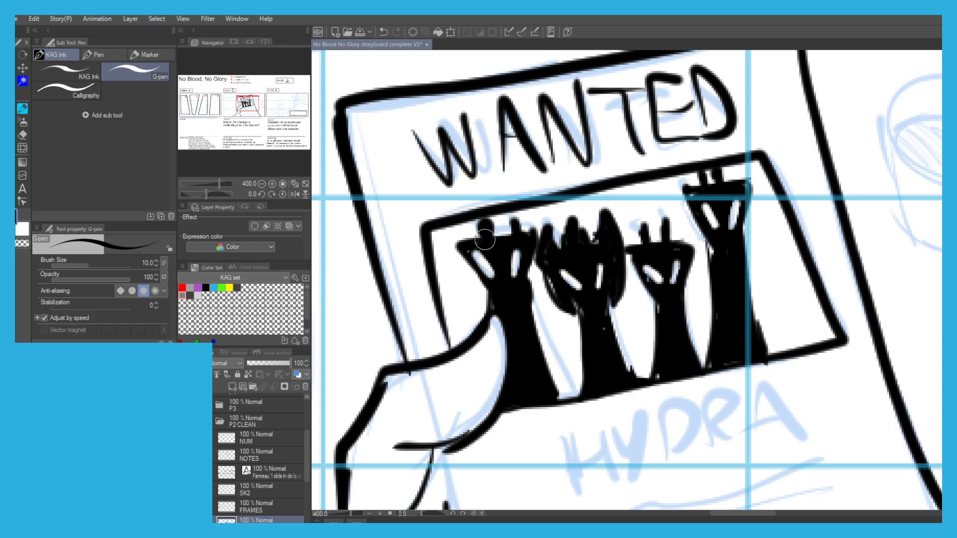
# Hand-letter the name HYDRA below the poster's picture frame.
pyautogui.scroll(-3, 458, 232)
pyautogui.moveTo(446, 202); pyautogui.dragTo(476, 162)
pyautogui.scroll(1, 543, 273)
pyautogui.hotkey('ctrl', 'z')
pyautogui.moveTo(523, 260); pyautogui.dragTo(527, 294)
pyautogui.moveTo(521, 280)
pyautogui.mouseDown()
pyautogui.moveTo(540, 274)
pyautogui.moveTo(536, 292)
pyautogui.mouseUp()
pyautogui.moveTo(547, 263)
pyautogui.mouseDown()
pyautogui.moveTo(551, 292)
pyautogui.moveTo(573, 285)
pyautogui.mouseUp()
pyautogui.moveTo(573, 259)
pyautogui.mouseDown()
pyautogui.moveTo(579, 283)
pyautogui.moveTo(595, 278)
pyautogui.mouseUp()
pyautogui.moveTo(598, 248); pyautogui.dragTo(618, 272)
# Ink the wavy lines of small text and the reward figure 10 000 on the lower part of the poster.
pyautogui.moveTo(617, 273)
pyautogui.mouseDown()
pyautogui.moveTo(643, 269)
pyautogui.moveTo(630, 255)
pyautogui.moveTo(573, 299)
pyautogui.moveTo(509, 314)
pyautogui.mouseUp()
pyautogui.moveTo(655, 287); pyautogui.dragTo(512, 318)
pyautogui.moveTo(650, 306)
pyautogui.mouseDown()
pyautogui.moveTo(516, 333)
pyautogui.moveTo(565, 333)
pyautogui.mouseUp()
pyautogui.moveTo(545, 388)
pyautogui.mouseDown()
pyautogui.moveTo(530, 348)
pyautogui.moveTo(675, 330)
pyautogui.mouseUp()
pyautogui.hotkey('ctrl', 'z')
# Ink the lower part of the poster's left edge beside the gripping fingers.
pyautogui.moveTo(392, 207)
pyautogui.mouseDown()
pyautogui.moveTo(420, 263)
pyautogui.moveTo(474, 189)
pyautogui.mouseUp()
pyautogui.moveTo(543, 252); pyautogui.dragTo(570, 362)
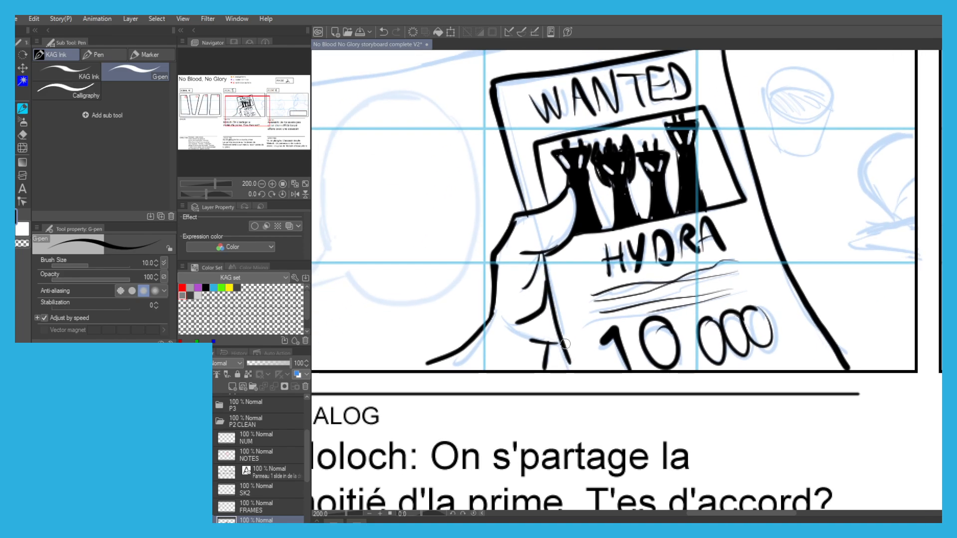
pyautogui.scroll(-1, 501, 264)
pyautogui.moveTo(412, 197); pyautogui.dragTo(393, 283)
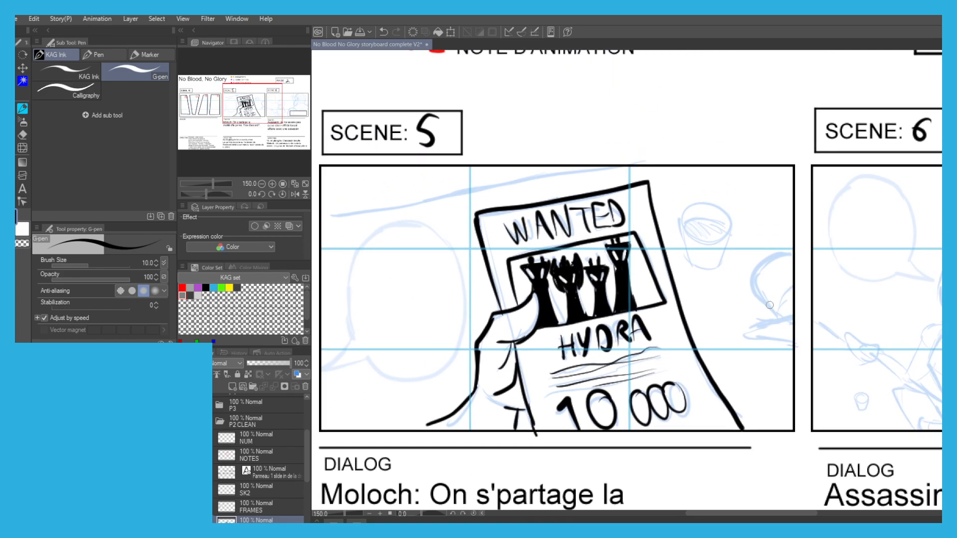
# Ink the straight edges of the handle beside scene 5's poster and the thick curve of the finger over it.
pyautogui.scroll(1, 783, 315)
pyautogui.hotkey('ctrl', 'z')
pyautogui.moveTo(787, 359); pyautogui.dragTo(764, 355)
pyautogui.hotkey('ctrl', 'z')
pyautogui.hotkey('ctrl', 'z')
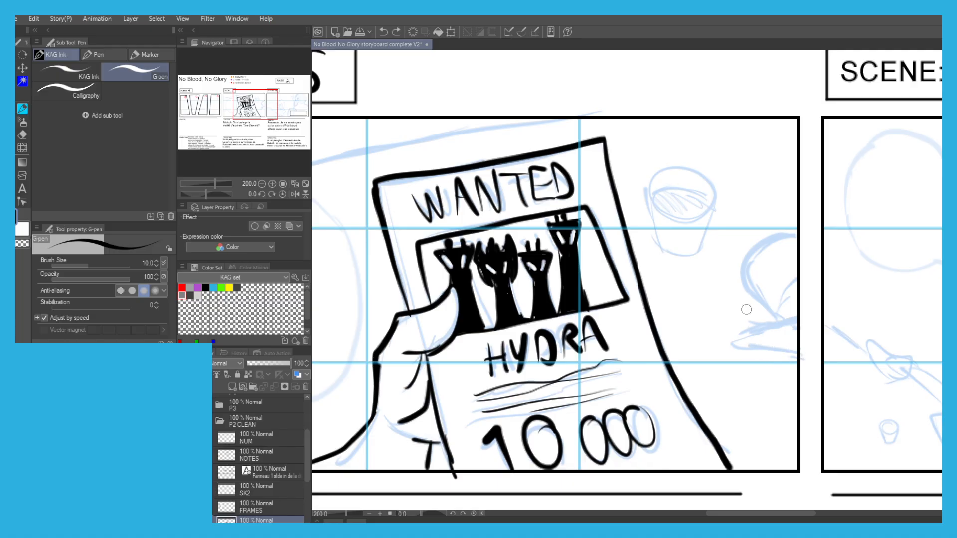
pyautogui.moveTo(710, 320)
pyautogui.mouseDown()
pyautogui.moveTo(750, 296)
pyautogui.moveTo(724, 337)
pyautogui.mouseUp()
pyautogui.hotkey('ctrl', 'z')
pyautogui.hotkey('ctrl', 'z')
pyautogui.hotkey('ctrl', 'z')
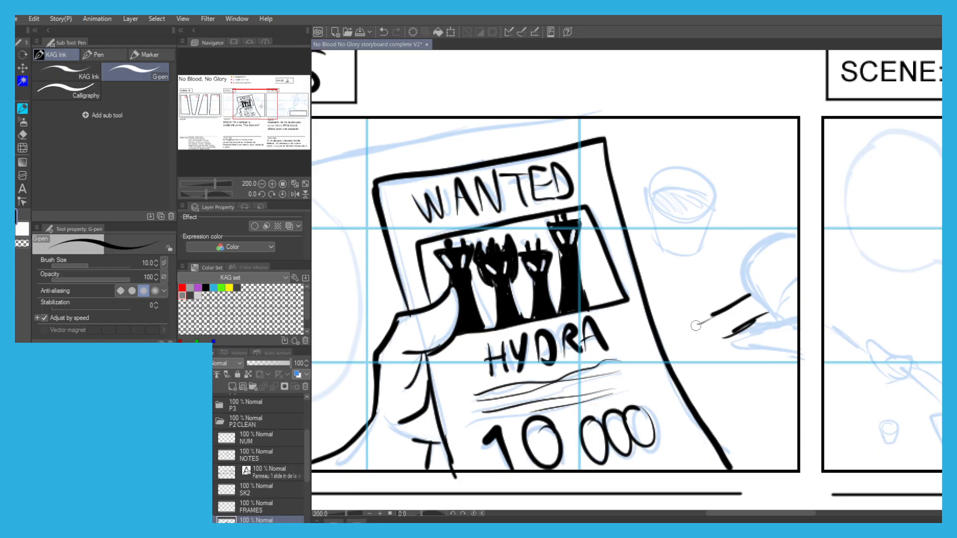
pyautogui.moveTo(734, 295)
pyautogui.mouseDown()
pyautogui.moveTo(740, 288)
pyautogui.moveTo(773, 313)
pyautogui.mouseUp()
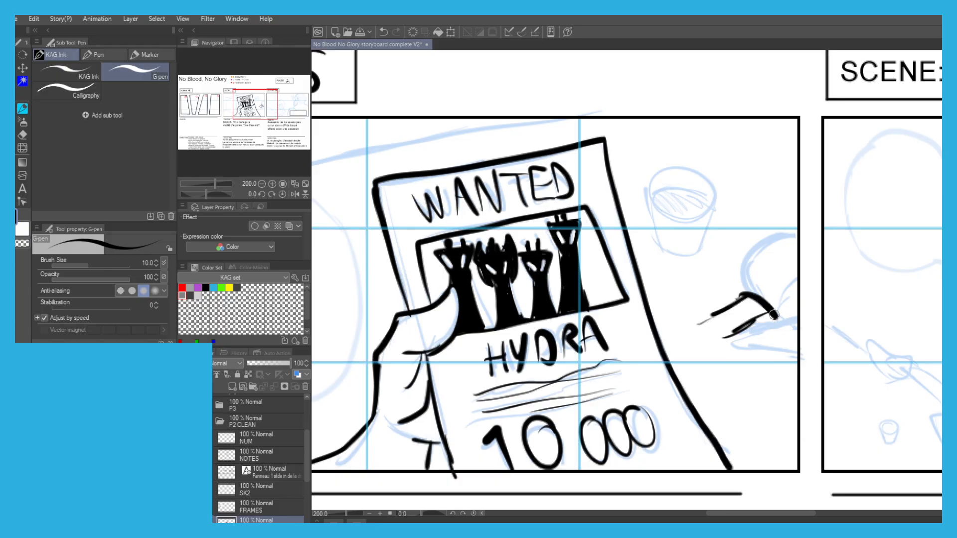
# Ink the angular back of the hand above the handle and the bent finger beneath it.
pyautogui.moveTo(730, 290)
pyautogui.mouseDown()
pyautogui.moveTo(729, 255)
pyautogui.moveTo(771, 233)
pyautogui.mouseUp()
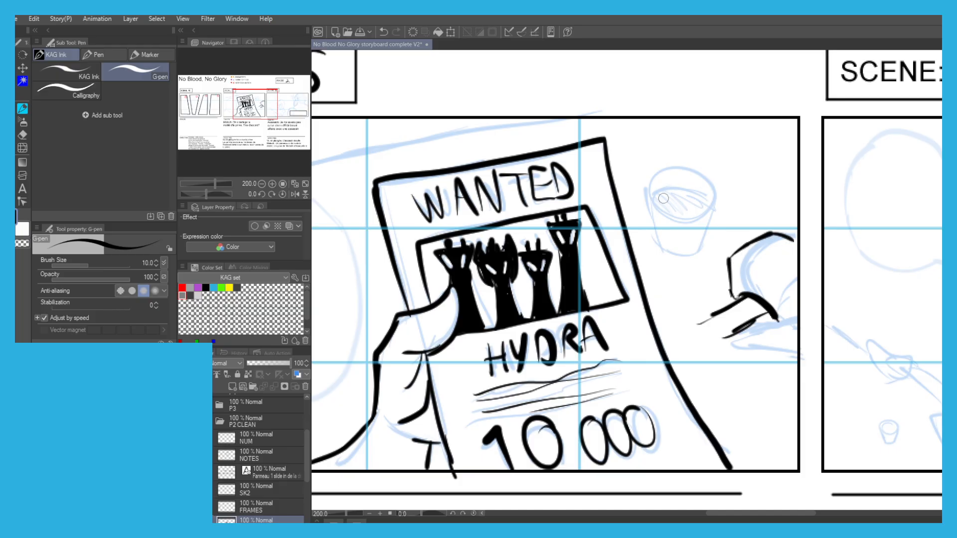
pyautogui.scroll(-1, 673, 203)
pyautogui.scroll(-2, 501, 200)
pyautogui.scroll(2, 693, 264)
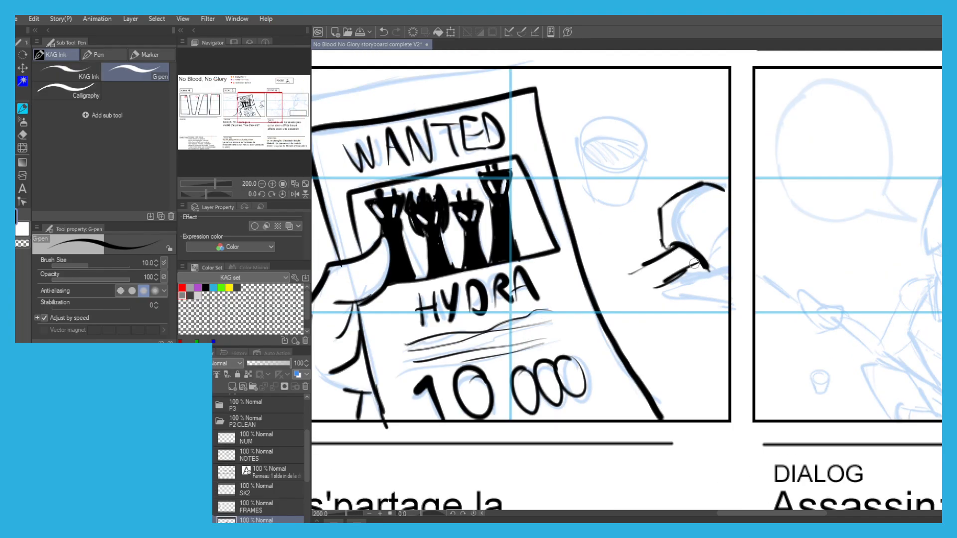
pyautogui.moveTo(683, 272)
pyautogui.mouseDown()
pyautogui.moveTo(686, 294)
pyautogui.moveTo(722, 293)
pyautogui.mouseUp()
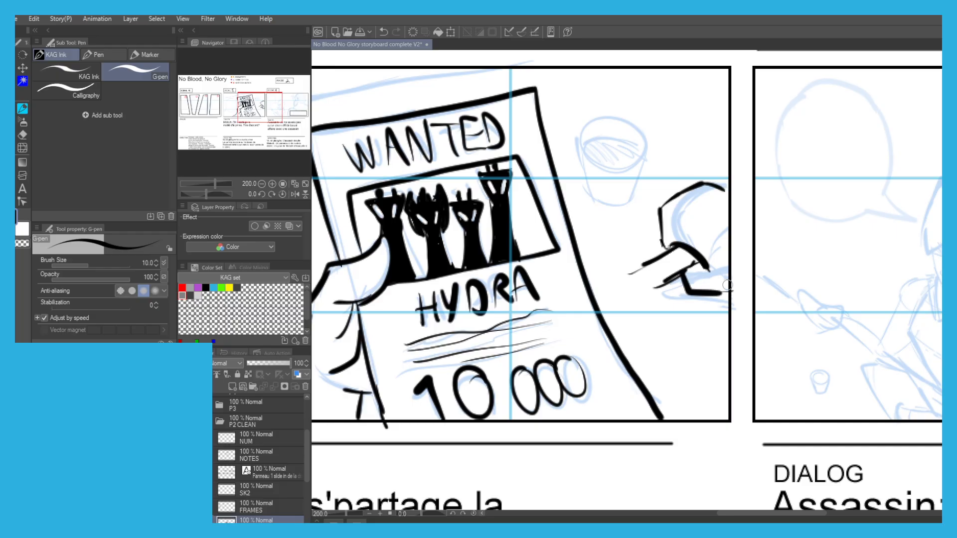
# Ink two concentric circles as the round end of the held handle.
pyautogui.moveTo(654, 283)
pyautogui.mouseDown()
pyautogui.moveTo(623, 302)
pyautogui.moveTo(636, 309)
pyautogui.moveTo(649, 271)
pyautogui.moveTo(637, 278)
pyautogui.mouseUp()
pyautogui.hotkey('ctrl', 'z')
pyautogui.hotkey('ctrl', 'z')
pyautogui.hotkey('ctrl', 'z')
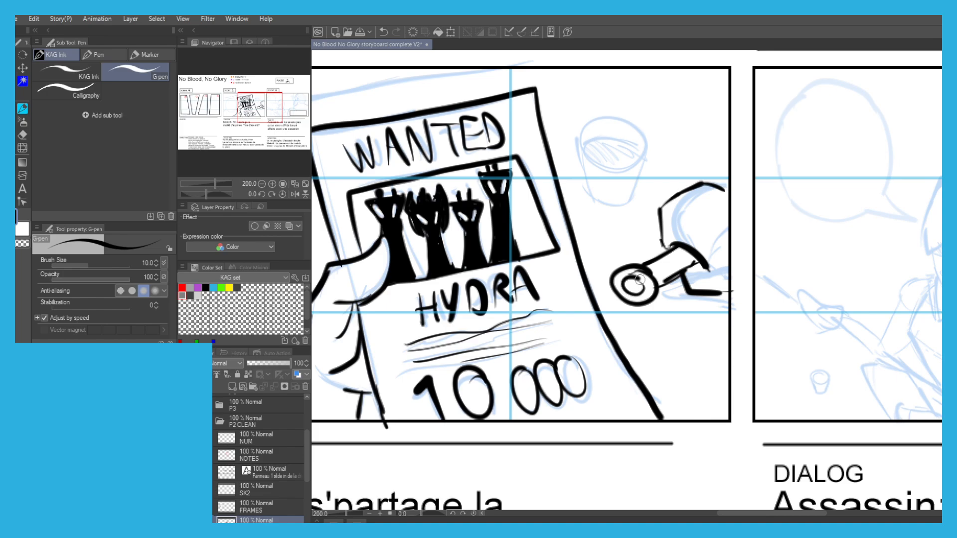
# Ink the oval end of a tilted cup above the hand, beside the WANTED poster.
pyautogui.moveTo(575, 146)
pyautogui.mouseDown()
pyautogui.moveTo(606, 240)
pyautogui.moveTo(643, 224)
pyautogui.mouseUp()
pyautogui.hotkey('ctrl', 'z')
pyautogui.moveTo(666, 262)
pyautogui.mouseDown()
pyautogui.moveTo(636, 282)
pyautogui.moveTo(640, 256)
pyautogui.moveTo(614, 248)
pyautogui.moveTo(620, 273)
pyautogui.moveTo(638, 277)
pyautogui.moveTo(622, 264)
pyautogui.mouseUp()
pyautogui.hotkey('ctrl', 'z')
# Ink the two diverging straight sides of the tilted cup.
pyautogui.hotkey('ctrl', 'z')
pyautogui.hotkey('ctrl', 'z')
pyautogui.hotkey('ctrl', 'z')
pyautogui.hotkey('ctrl', 'z')
pyautogui.moveTo(617, 229); pyautogui.dragTo(656, 188)
pyautogui.hotkey('ctrl', 'z')
pyautogui.hotkey('ctrl', 'z')
pyautogui.hotkey('ctrl', 'z')
pyautogui.hotkey('ctrl', 'z')
pyautogui.moveTo(639, 274); pyautogui.dragTo(696, 255)
# Close the cup's wide end with a rounded curve and add thin lines inside it.
pyautogui.hotkey('ctrl', 'z')
pyautogui.hotkey('ctrl', 'z')
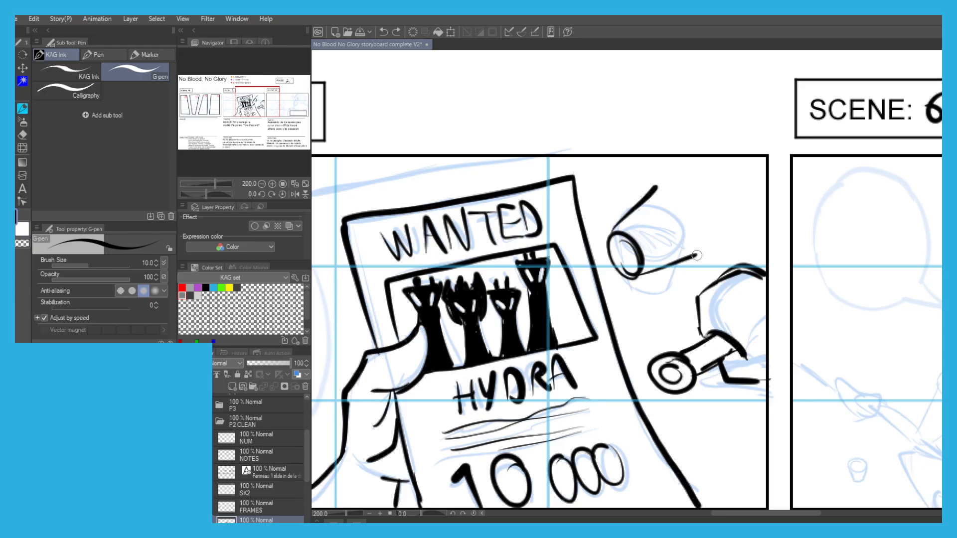
pyautogui.moveTo(652, 190)
pyautogui.mouseDown()
pyautogui.moveTo(691, 199)
pyautogui.moveTo(705, 238)
pyautogui.mouseUp()
pyautogui.hotkey('ctrl', 'z')
pyautogui.moveTo(657, 185)
pyautogui.mouseDown()
pyautogui.moveTo(702, 217)
pyautogui.moveTo(703, 251)
pyautogui.moveTo(671, 243)
pyautogui.moveTo(654, 200)
pyautogui.moveTo(648, 241)
pyautogui.moveTo(636, 244)
pyautogui.moveTo(657, 239)
pyautogui.mouseUp()
pyautogui.hotkey('ctrl', 'z')
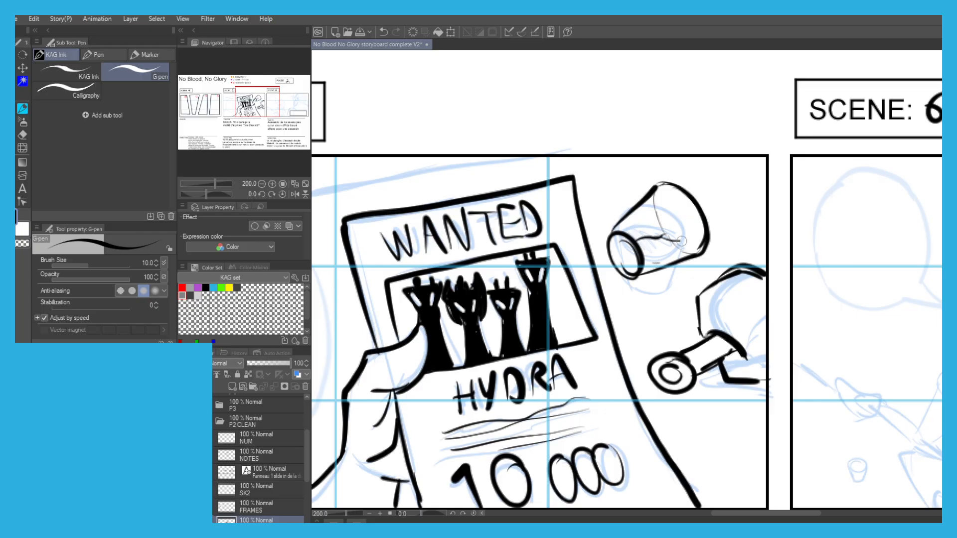
# Ink thin wavy liquid lines trailing from the cup to scene 5's panel edge.
pyautogui.moveTo(757, 200)
pyautogui.mouseDown()
pyautogui.moveTo(770, 218)
pyautogui.moveTo(725, 242)
pyautogui.mouseUp()
pyautogui.hotkey('ctrl', 'z')
pyautogui.moveTo(703, 209)
pyautogui.mouseDown()
pyautogui.moveTo(732, 201)
pyautogui.moveTo(766, 218)
pyautogui.mouseUp()
pyautogui.scroll(-1, 664, 240)
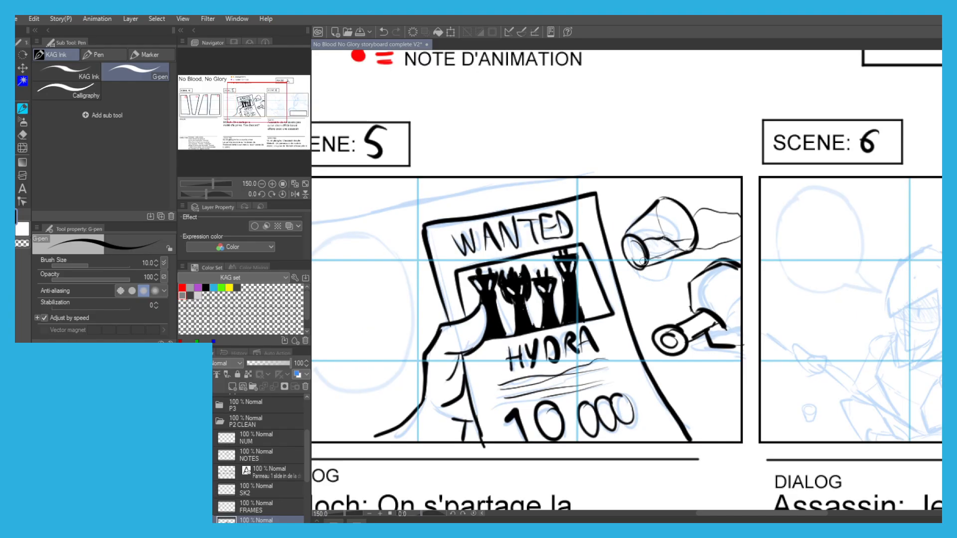
# Thicken the dark finger strokes of the hand gripping the handle in scene 5.
pyautogui.scroll(-2, 646, 260)
pyautogui.moveTo(505, 252); pyautogui.dragTo(544, 199)
pyautogui.scroll(1, 566, 215)
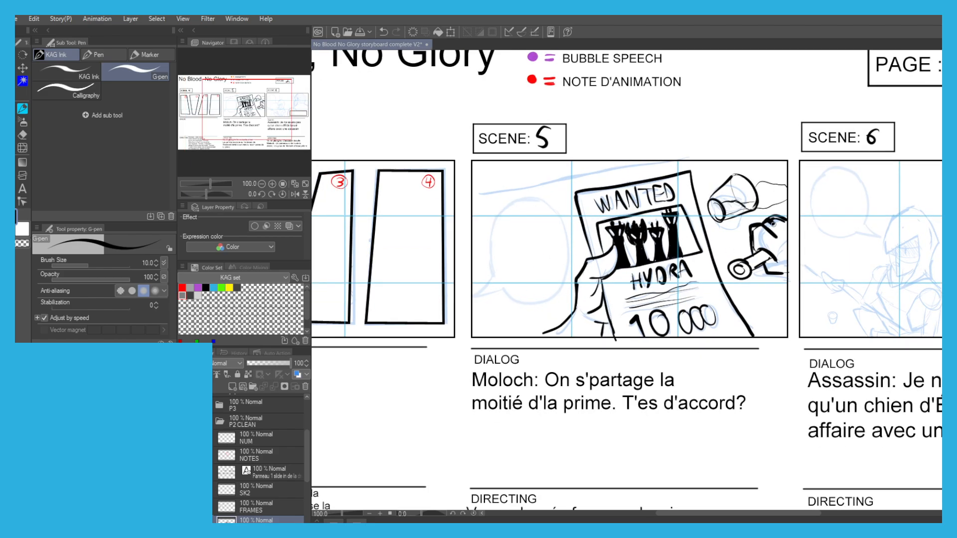
pyautogui.scroll(-1, 778, 218)
pyautogui.scroll(1, 747, 219)
pyautogui.scroll(-1, 729, 215)
pyautogui.moveTo(476, 176); pyautogui.dragTo(494, 189)
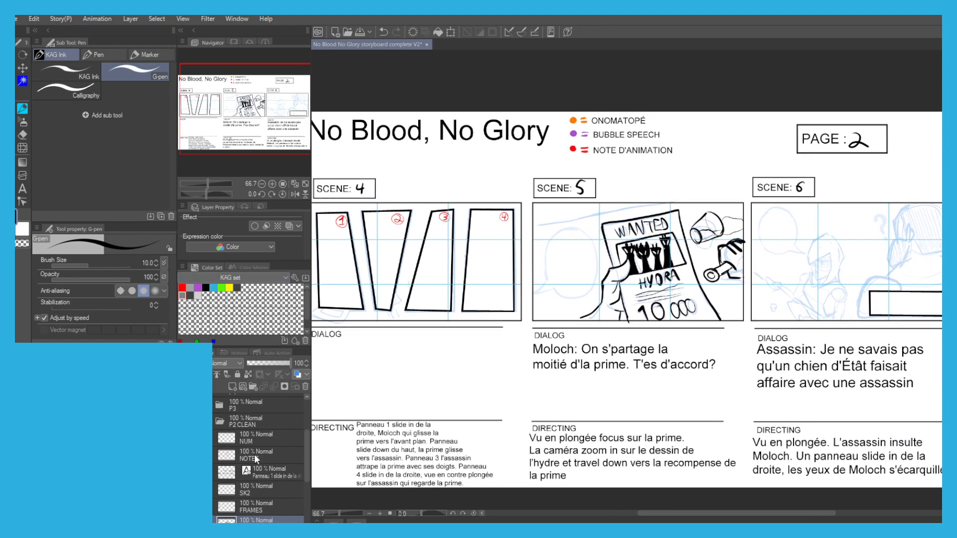
# Add two new layers above SK2 in the P2 CLEAN folder, named BB and ONO.
pyautogui.click(254, 435)
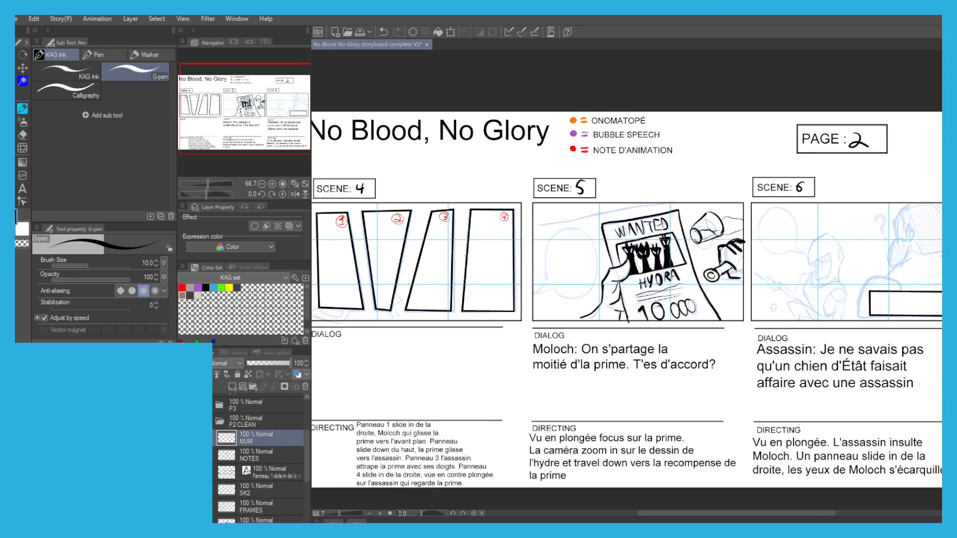
pyautogui.click(246, 491)
pyautogui.scroll(-2, 230, 458)
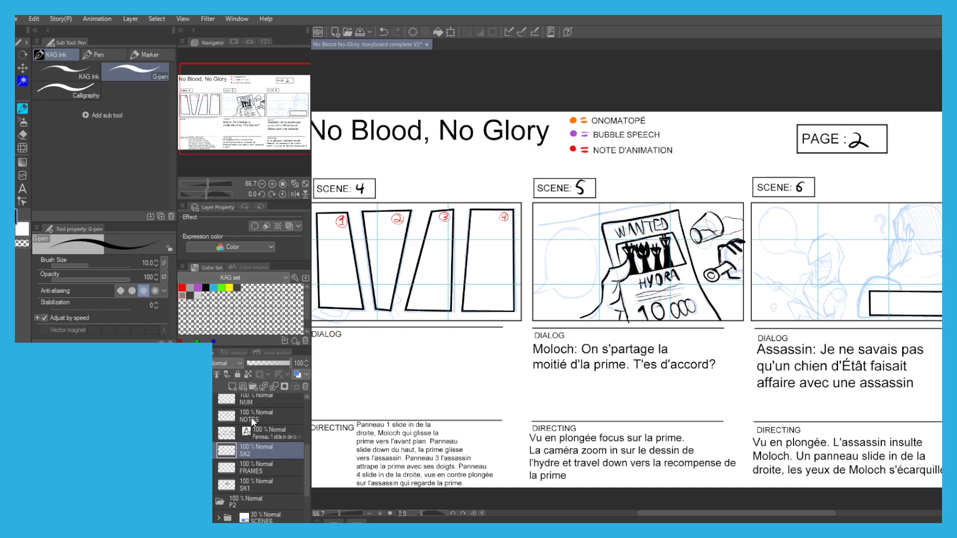
pyautogui.click(233, 387)
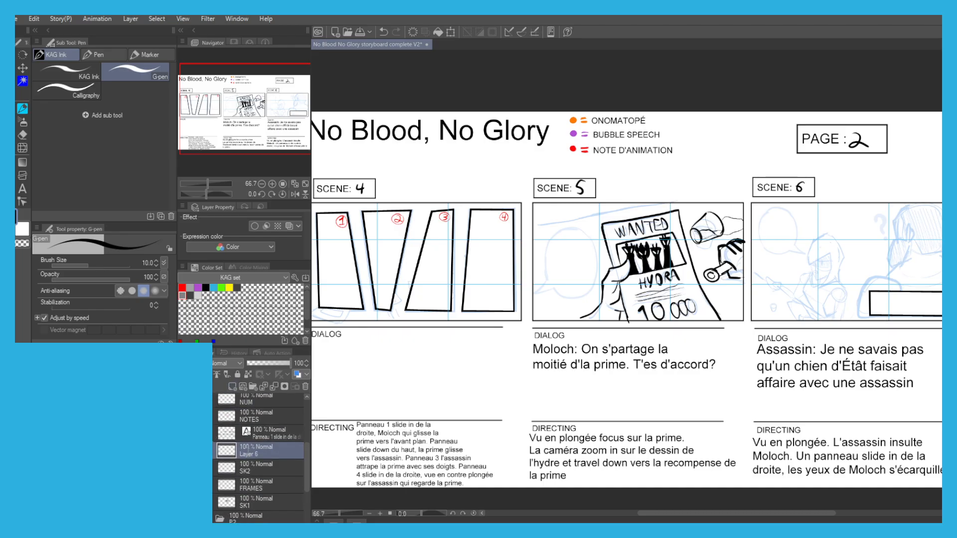
pyautogui.click(232, 386)
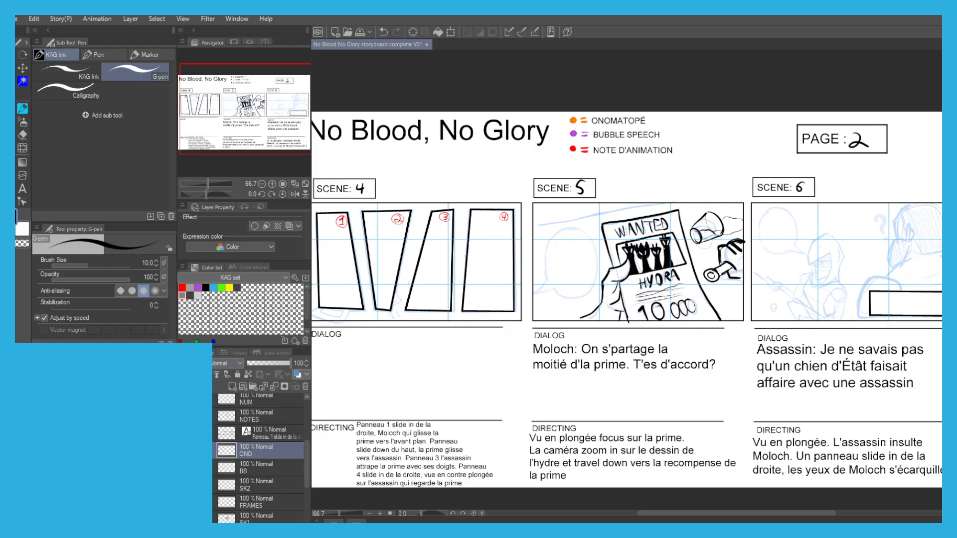
# On the BB layer, ink scene 5's speech bubble in the legend's bubble-speech purple.
pyautogui.click(235, 488)
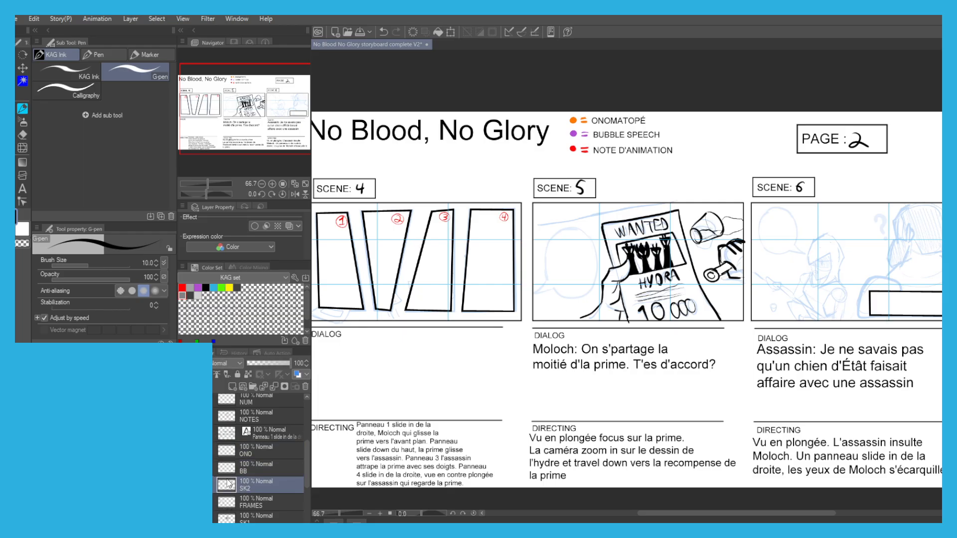
pyautogui.click(241, 469)
pyautogui.keyDown('alt'); pyautogui.click(573, 133); pyautogui.keyUp('alt')
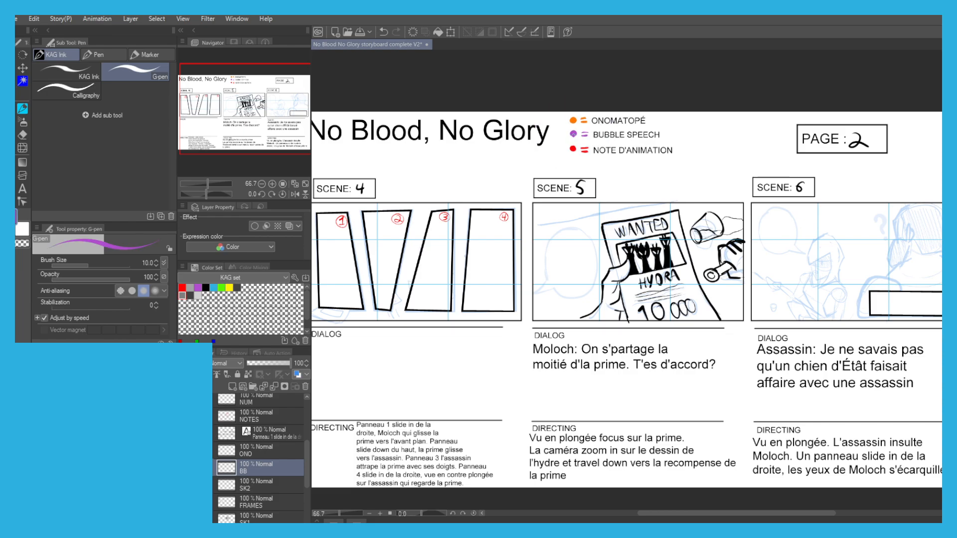
pyautogui.scroll(1, 566, 258)
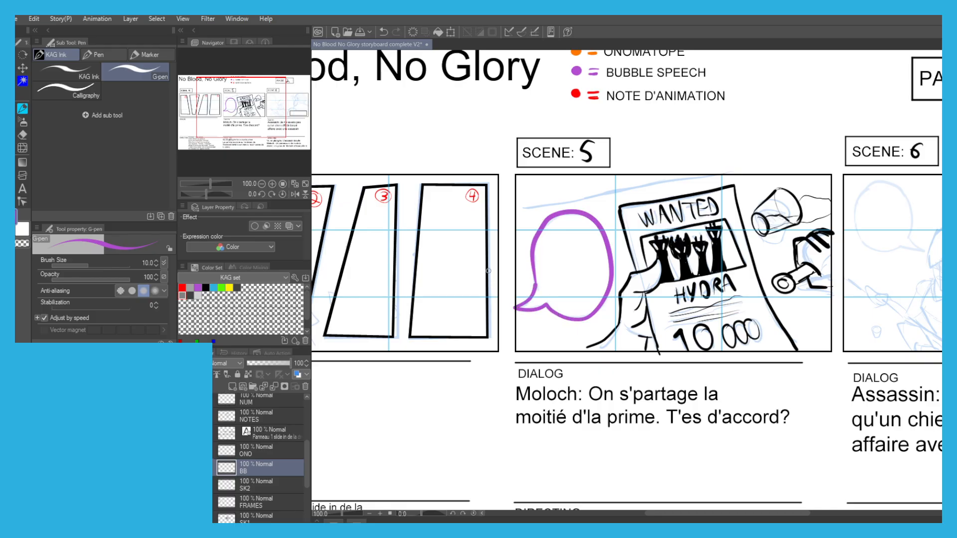
# On the SK1 layer, ink a black slanted line above the speech bubble across the upper part of scene 5.
pyautogui.click(243, 516)
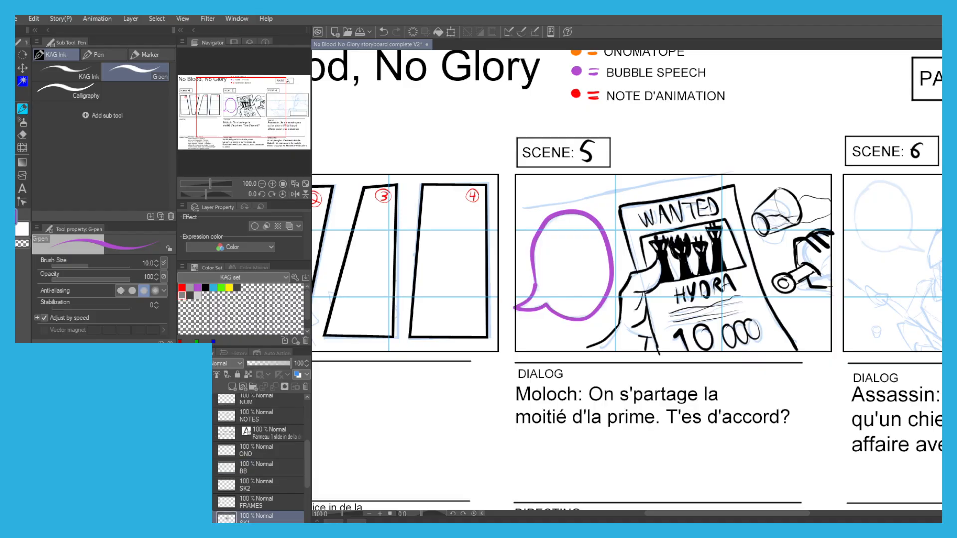
pyautogui.click(206, 287)
pyautogui.moveTo(697, 176); pyautogui.dragTo(514, 215)
pyautogui.hotkey('ctrl', 'z')
pyautogui.hotkey('ctrl', 'z')
pyautogui.moveTo(671, 174)
pyautogui.mouseDown()
pyautogui.moveTo(524, 216)
pyautogui.moveTo(597, 194)
pyautogui.moveTo(537, 214)
pyautogui.moveTo(550, 199)
pyautogui.moveTo(629, 181)
pyautogui.mouseUp()
pyautogui.hotkey('ctrl', 'z')
pyautogui.hotkey('ctrl', 'z')
pyautogui.hotkey('ctrl', 'z')
pyautogui.moveTo(527, 208); pyautogui.dragTo(692, 178)
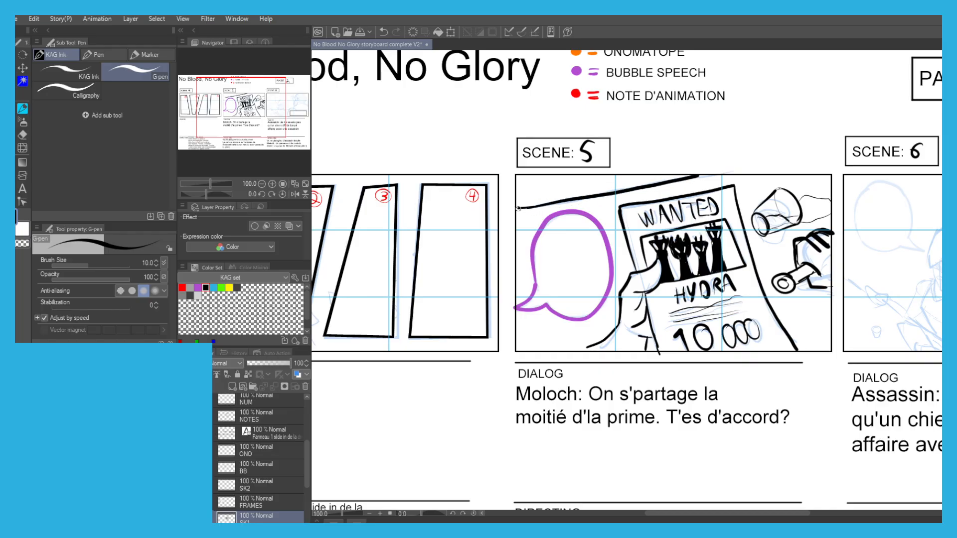
pyautogui.scroll(-1, 484, 198)
pyautogui.moveTo(485, 198); pyautogui.dragTo(427, 210)
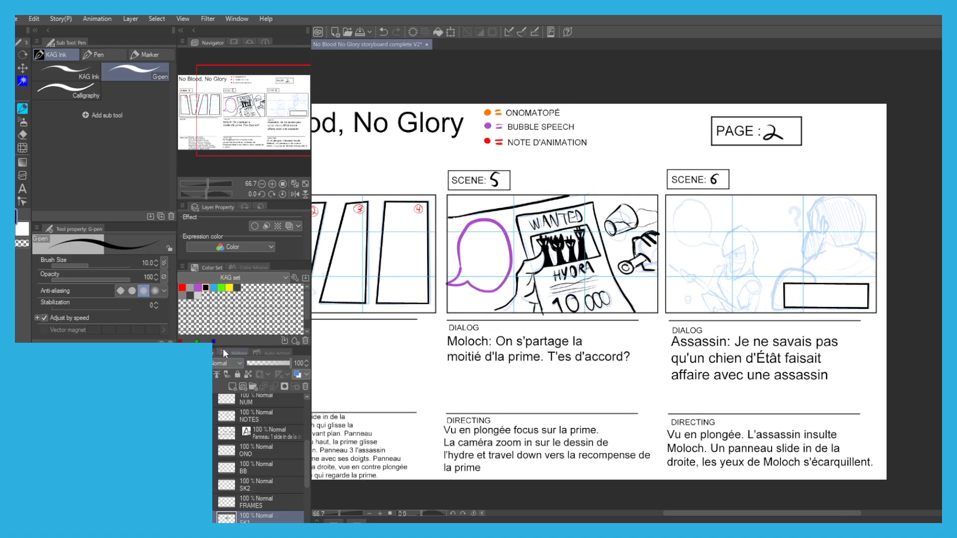
# Ink the thick shoulder outline of the foreground man around the empty box in scene 6.
pyautogui.moveTo(702, 239); pyautogui.dragTo(605, 252)
pyautogui.hotkey('ctrl', '+')
pyautogui.hotkey('ctrl', '+')
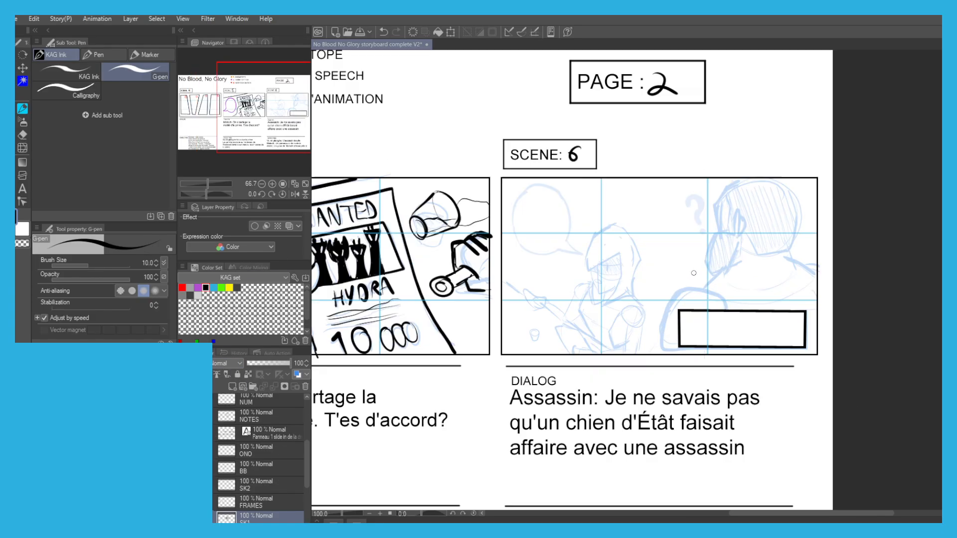
pyautogui.moveTo(549, 229)
pyautogui.mouseDown()
pyautogui.moveTo(547, 256)
pyautogui.moveTo(560, 244)
pyautogui.mouseUp()
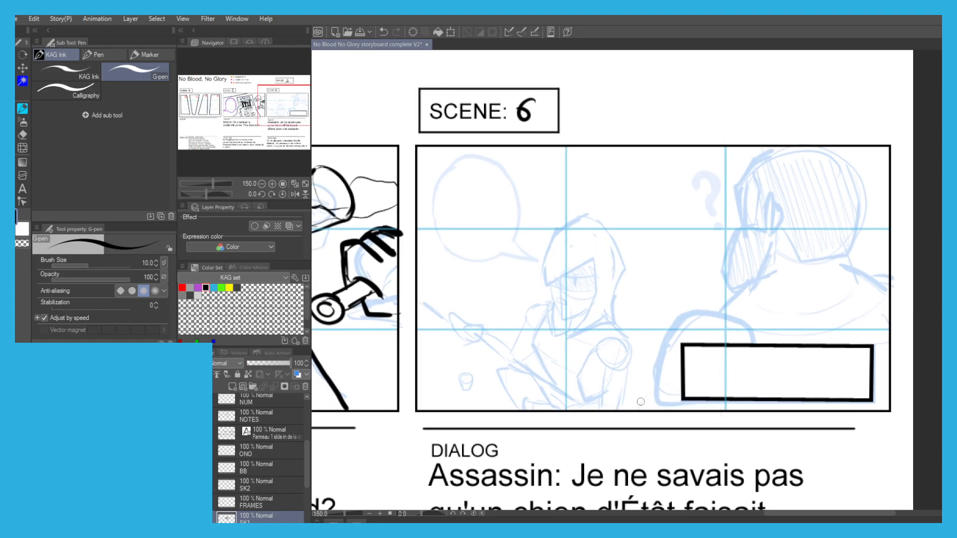
pyautogui.hotkey('ctrl', 'z')
pyautogui.moveTo(648, 368)
pyautogui.mouseDown()
pyautogui.moveTo(646, 396)
pyautogui.moveTo(668, 319)
pyautogui.moveTo(711, 309)
pyautogui.moveTo(755, 343)
pyautogui.mouseUp()
pyautogui.hotkey('ctrl', 'z')
# Ink the foreground man's wide collar around his neck.
pyautogui.hotkey('ctrl', 'z')
pyautogui.moveTo(721, 308)
pyautogui.mouseDown()
pyautogui.moveTo(744, 286)
pyautogui.moveTo(833, 260)
pyautogui.moveTo(854, 268)
pyautogui.mouseUp()
pyautogui.moveTo(837, 275)
pyautogui.mouseDown()
pyautogui.moveTo(870, 276)
pyautogui.moveTo(886, 292)
pyautogui.moveTo(840, 331)
pyautogui.moveTo(740, 322)
pyautogui.mouseUp()
pyautogui.hotkey('ctrl', 'z')
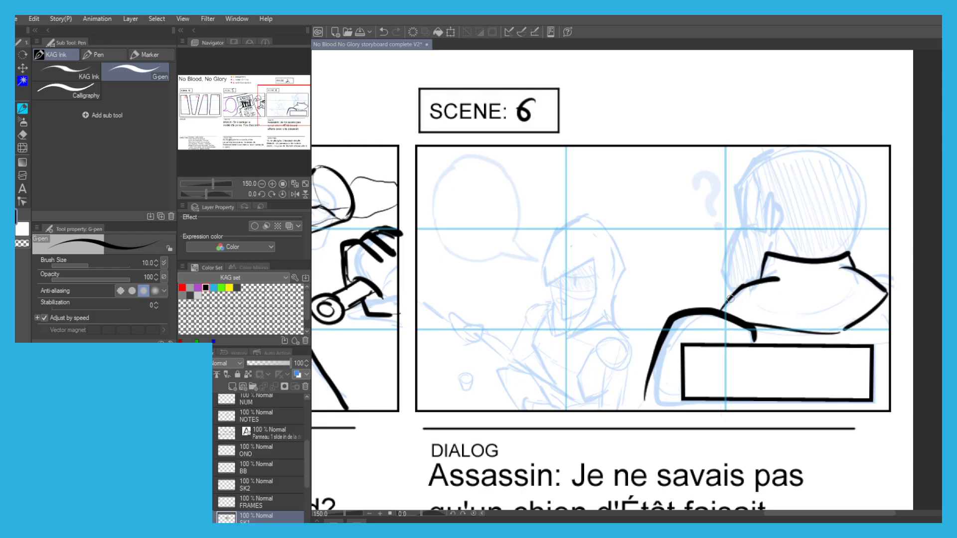
# Ink the foreground man's head, face edge, beard outline and ear as seen from behind.
pyautogui.moveTo(729, 294)
pyautogui.mouseDown()
pyautogui.moveTo(721, 263)
pyautogui.moveTo(727, 248)
pyautogui.moveTo(730, 279)
pyautogui.moveTo(740, 271)
pyautogui.moveTo(740, 251)
pyautogui.mouseUp()
pyautogui.moveTo(737, 211)
pyautogui.mouseDown()
pyautogui.moveTo(817, 199)
pyautogui.moveTo(840, 213)
pyautogui.moveTo(853, 259)
pyautogui.moveTo(828, 299)
pyautogui.mouseUp()
pyautogui.scroll(3, 726, 271)
pyautogui.moveTo(730, 290)
pyautogui.mouseDown()
pyautogui.moveTo(716, 194)
pyautogui.moveTo(743, 150)
pyautogui.mouseUp()
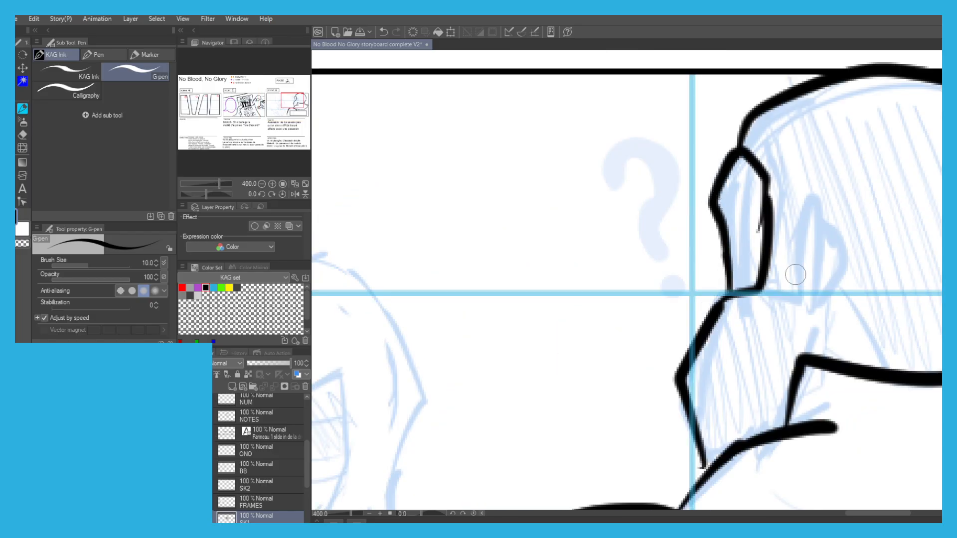
pyautogui.moveTo(799, 199)
pyautogui.mouseDown()
pyautogui.moveTo(824, 251)
pyautogui.moveTo(813, 309)
pyautogui.moveTo(803, 256)
pyautogui.moveTo(811, 198)
pyautogui.moveTo(844, 277)
pyautogui.moveTo(818, 289)
pyautogui.moveTo(831, 325)
pyautogui.mouseUp()
pyautogui.scroll(-3, 760, 282)
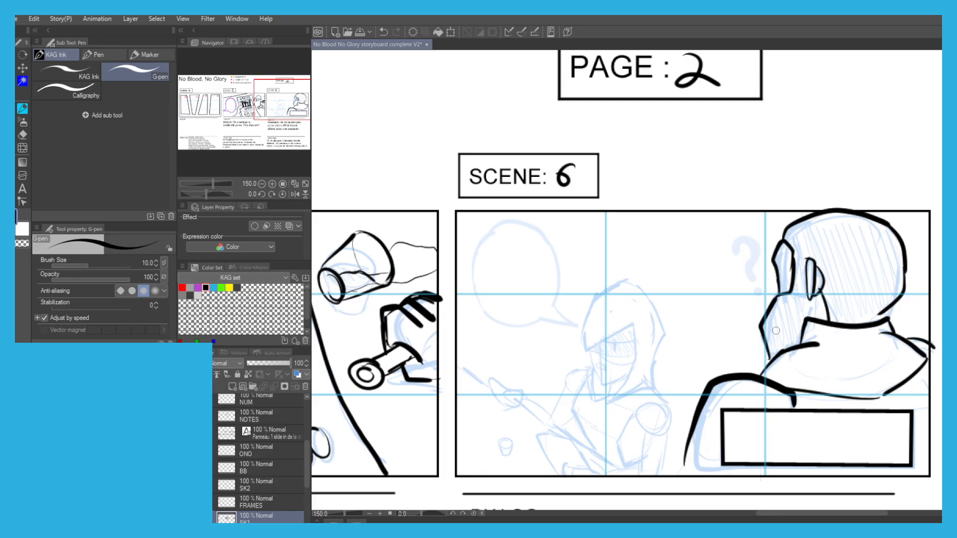
# Hatch the foreground man's beard and hair with close, thin diagonal strokes.
pyautogui.moveTo(763, 326); pyautogui.dragTo(773, 362)
pyautogui.moveTo(778, 314); pyautogui.dragTo(770, 355)
pyautogui.moveTo(788, 298)
pyautogui.mouseDown()
pyautogui.moveTo(799, 324)
pyautogui.moveTo(790, 282)
pyautogui.mouseUp()
pyautogui.moveTo(803, 319)
pyautogui.mouseDown()
pyautogui.moveTo(793, 227)
pyautogui.moveTo(808, 249)
pyautogui.mouseUp()
pyautogui.moveTo(838, 312); pyautogui.dragTo(804, 224)
pyautogui.moveTo(840, 321); pyautogui.dragTo(815, 249)
pyautogui.moveTo(851, 318); pyautogui.dragTo(821, 237)
pyautogui.moveTo(857, 324)
pyautogui.mouseDown()
pyautogui.moveTo(820, 225)
pyautogui.moveTo(827, 231)
pyautogui.mouseUp()
pyautogui.moveTo(869, 321)
pyautogui.mouseDown()
pyautogui.moveTo(830, 231)
pyautogui.moveTo(872, 316)
pyautogui.mouseUp()
pyautogui.moveTo(827, 218)
pyautogui.mouseDown()
pyautogui.moveTo(875, 315)
pyautogui.moveTo(875, 304)
pyautogui.mouseUp()
pyautogui.moveTo(846, 221); pyautogui.dragTo(886, 303)
pyautogui.moveTo(857, 222); pyautogui.dragTo(895, 295)
pyautogui.moveTo(876, 222); pyautogui.dragTo(904, 279)
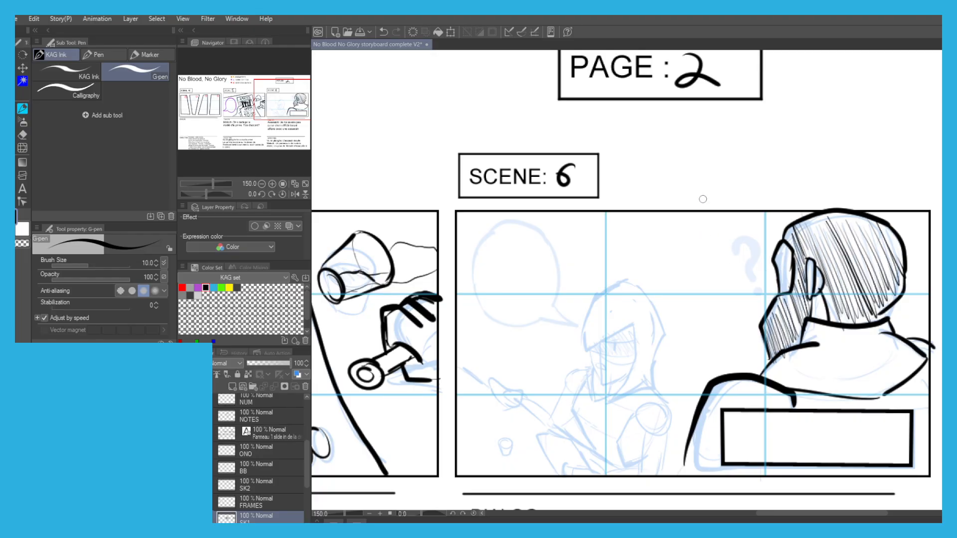
# Ink the rounded crown and pointed back tip of the assassin's hood in scene 6.
pyautogui.moveTo(674, 234); pyautogui.dragTo(641, 209)
pyautogui.moveTo(530, 237); pyautogui.dragTo(568, 180)
pyautogui.scroll(3, 590, 276)
pyautogui.moveTo(721, 174); pyautogui.dragTo(667, 211)
pyautogui.hotkey('ctrl', 'z')
pyautogui.hotkey('ctrl', 'z')
pyautogui.moveTo(719, 178)
pyautogui.mouseDown()
pyautogui.moveTo(634, 232)
pyautogui.moveTo(604, 267)
pyautogui.moveTo(612, 334)
pyautogui.moveTo(604, 288)
pyautogui.moveTo(613, 216)
pyautogui.moveTo(653, 157)
pyautogui.moveTo(695, 134)
pyautogui.moveTo(743, 134)
pyautogui.moveTo(760, 182)
pyautogui.mouseUp()
pyautogui.hotkey('ctrl', 'z')
pyautogui.hotkey('ctrl', 'z')
pyautogui.hotkey('ctrl', 'z')
pyautogui.moveTo(717, 133)
pyautogui.mouseDown()
pyautogui.moveTo(770, 175)
pyautogui.moveTo(793, 208)
pyautogui.mouseUp()
pyautogui.hotkey('ctrl', 'z')
# Ink the sides, angular face opening and lower edge of the assassin's hood.
pyautogui.moveTo(776, 168)
pyautogui.mouseDown()
pyautogui.moveTo(746, 193)
pyautogui.moveTo(796, 218)
pyautogui.moveTo(806, 274)
pyautogui.moveTo(783, 351)
pyautogui.moveTo(785, 421)
pyautogui.moveTo(628, 452)
pyautogui.mouseUp()
pyautogui.moveTo(725, 246)
pyautogui.mouseDown()
pyautogui.moveTo(693, 401)
pyautogui.moveTo(669, 439)
pyautogui.moveTo(654, 425)
pyautogui.moveTo(621, 446)
pyautogui.moveTo(624, 460)
pyautogui.mouseUp()
pyautogui.moveTo(623, 358); pyautogui.dragTo(616, 449)
pyautogui.moveTo(769, 433); pyautogui.dragTo(737, 347)
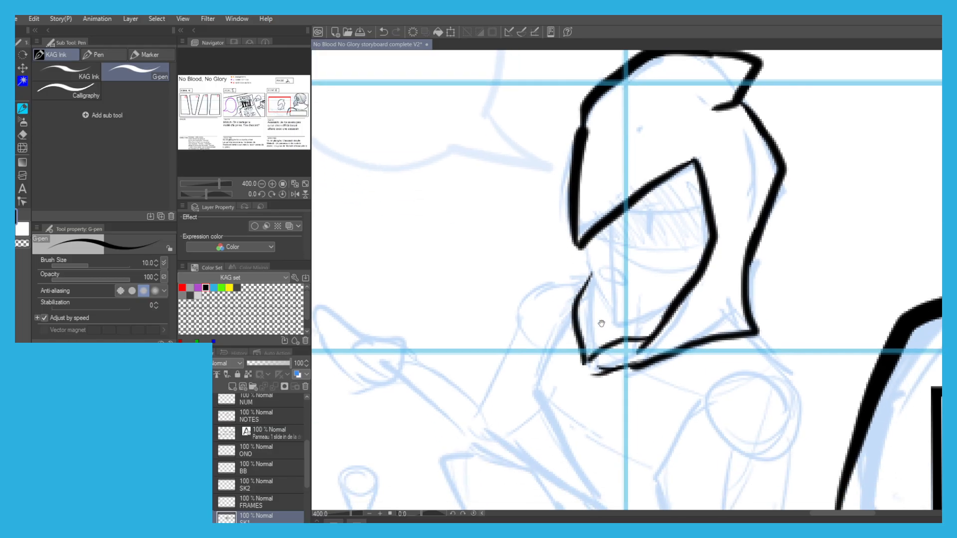
# Ink the pointed collar flap beside the assassin's face and its edge running down to the chest.
pyautogui.scroll(-2, 692, 329)
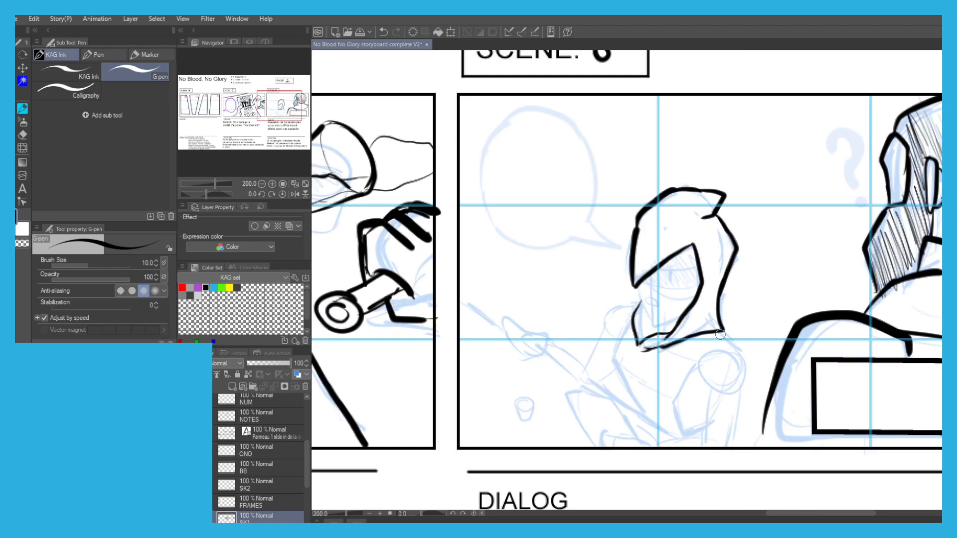
pyautogui.scroll(2, 720, 336)
pyautogui.scroll(-2, 719, 334)
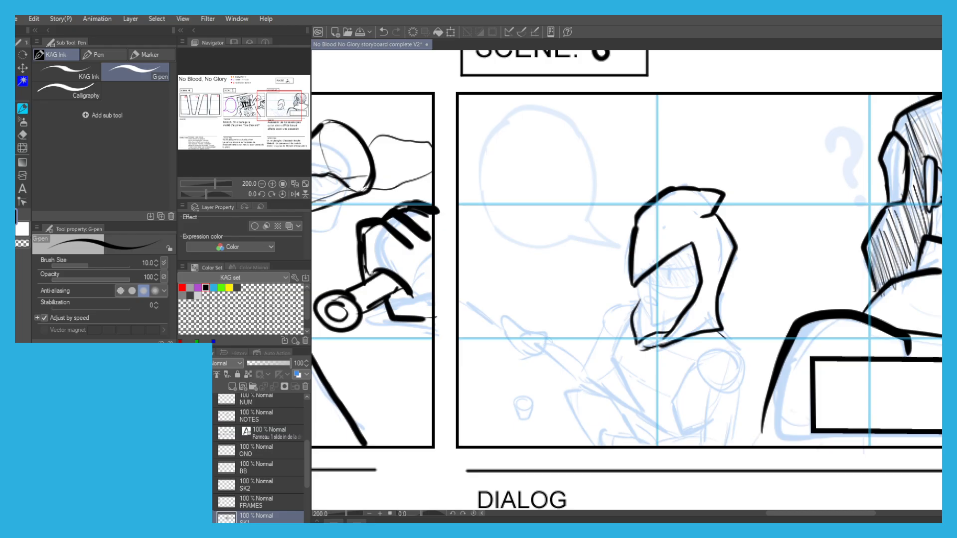
pyautogui.moveTo(714, 328)
pyautogui.mouseDown()
pyautogui.moveTo(733, 350)
pyautogui.moveTo(683, 371)
pyautogui.moveTo(650, 371)
pyautogui.moveTo(612, 325)
pyautogui.moveTo(604, 299)
pyautogui.moveTo(627, 292)
pyautogui.mouseUp()
pyautogui.scroll(2, 606, 300)
pyautogui.moveTo(605, 326)
pyautogui.mouseDown()
pyautogui.moveTo(641, 270)
pyautogui.moveTo(685, 272)
pyautogui.mouseUp()
pyautogui.scroll(-1, 642, 271)
# Ink the assassin's jaw, the thin curve beneath the eye area and a small oval mouth.
pyautogui.moveTo(767, 323)
pyautogui.mouseDown()
pyautogui.moveTo(730, 330)
pyautogui.moveTo(688, 255)
pyautogui.mouseUp()
pyautogui.moveTo(806, 244); pyautogui.dragTo(726, 255)
pyautogui.hotkey('ctrl', 'z')
pyautogui.hotkey('ctrl', 'z')
pyautogui.hotkey('ctrl', 'z')
pyautogui.moveTo(808, 250); pyautogui.dragTo(696, 245)
pyautogui.scroll(1, 705, 273)
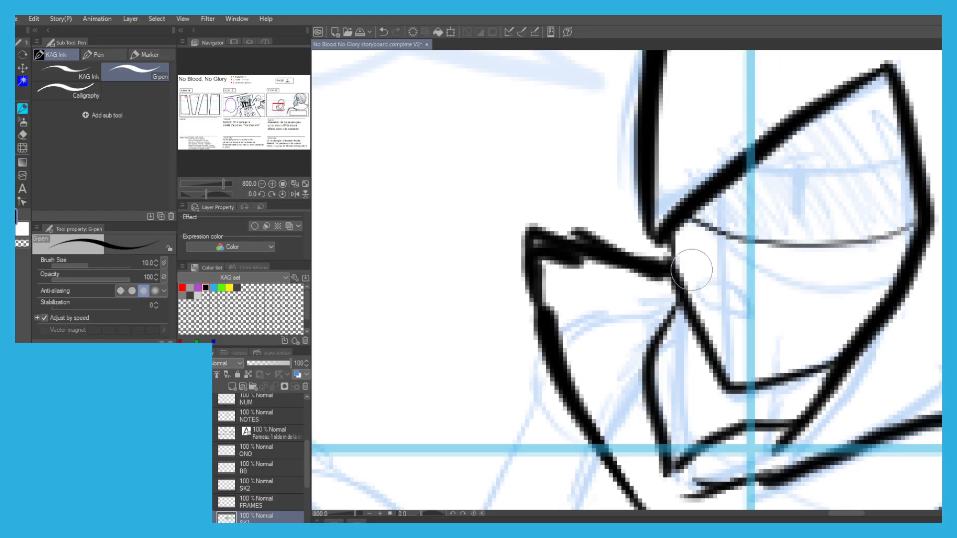
pyautogui.moveTo(703, 305)
pyautogui.mouseDown()
pyautogui.moveTo(736, 288)
pyautogui.moveTo(698, 295)
pyautogui.mouseUp()
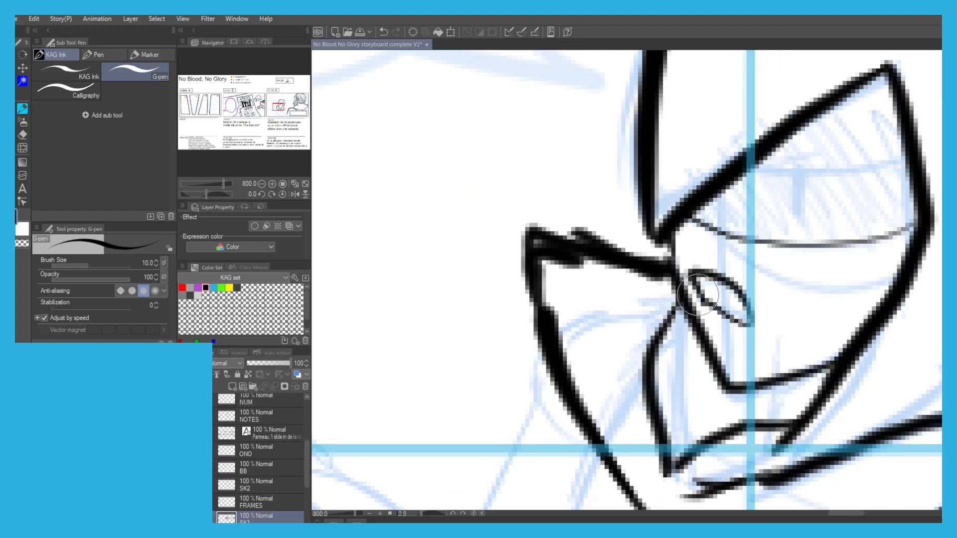
# Ink the assassin's eye and hatch the shaded band inside the hood opening.
pyautogui.moveTo(795, 170)
pyautogui.mouseDown()
pyautogui.moveTo(810, 154)
pyautogui.moveTo(823, 161)
pyautogui.mouseUp()
pyautogui.hotkey('ctrl', 'z')
pyautogui.scroll(-2, 749, 150)
pyautogui.moveTo(732, 173)
pyautogui.mouseDown()
pyautogui.moveTo(749, 195)
pyautogui.moveTo(770, 184)
pyautogui.moveTo(792, 189)
pyautogui.moveTo(820, 147)
pyautogui.moveTo(832, 149)
pyautogui.mouseUp()
# Ink the assassin's rounded shoulder and the two edges of the upper arm below it.
pyautogui.scroll(-4, 778, 119)
pyautogui.scroll(2, 778, 119)
pyautogui.moveTo(809, 192); pyautogui.dragTo(808, 253)
pyautogui.moveTo(779, 220); pyautogui.dragTo(775, 275)
pyautogui.hotkey('ctrl', 'z')
pyautogui.moveTo(808, 233); pyautogui.dragTo(804, 282)
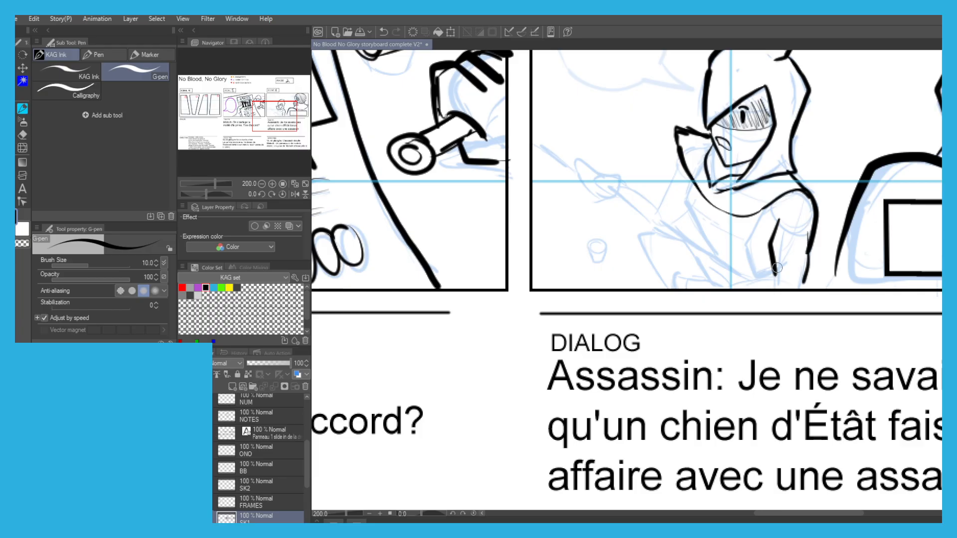
pyautogui.hotkey('ctrl', 'z')
# Ink the assassin's bent arm in scene 6, with its upper edge, the sleeve end and the long line under the elbow.
pyautogui.moveTo(694, 185)
pyautogui.mouseDown()
pyautogui.moveTo(688, 212)
pyautogui.moveTo(705, 245)
pyautogui.moveTo(740, 274)
pyautogui.mouseUp()
pyautogui.moveTo(678, 166)
pyautogui.mouseDown()
pyautogui.moveTo(655, 207)
pyautogui.moveTo(629, 191)
pyautogui.mouseUp()
pyautogui.hotkey('ctrl', 'z')
pyautogui.hotkey('ctrl', 'z')
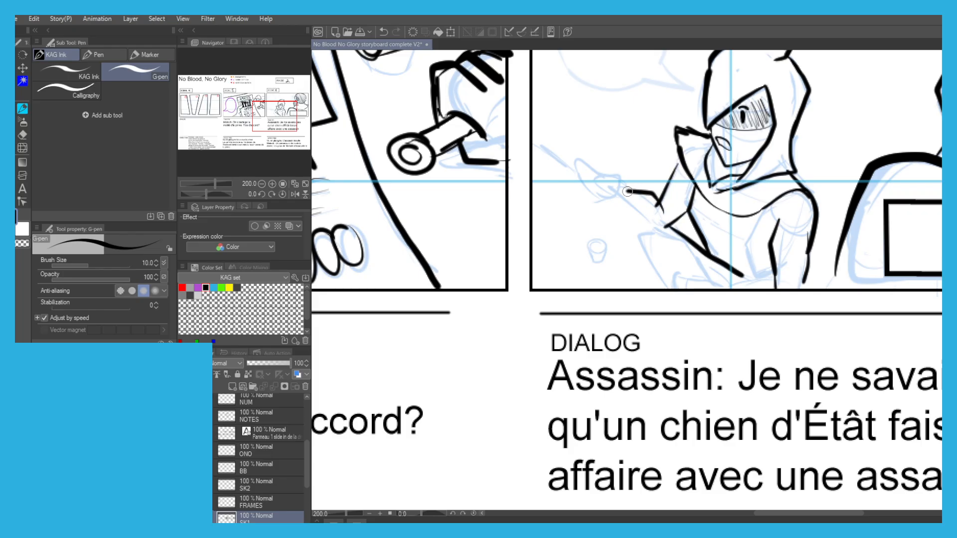
pyautogui.moveTo(658, 226)
pyautogui.mouseDown()
pyautogui.moveTo(630, 206)
pyautogui.moveTo(636, 266)
pyautogui.mouseUp()
pyautogui.scroll(2, 627, 189)
pyautogui.hotkey('ctrl', 'z')
pyautogui.moveTo(630, 197)
pyautogui.mouseDown()
pyautogui.moveTo(626, 293)
pyautogui.moveTo(641, 261)
pyautogui.moveTo(628, 302)
pyautogui.moveTo(601, 165)
pyautogui.mouseUp()
pyautogui.hotkey('ctrl', 'z')
pyautogui.moveTo(511, 119); pyautogui.dragTo(583, 181)
pyautogui.moveTo(660, 262); pyautogui.dragTo(610, 296)
pyautogui.hotkey('ctrl', 'z')
pyautogui.hotkey('ctrl', 'z')
# Ink the pointed glove cuff at the assassin's wrist and the curved underside of the hand.
pyautogui.moveTo(716, 310); pyautogui.dragTo(702, 378)
pyautogui.moveTo(649, 326); pyautogui.dragTo(639, 299)
pyautogui.moveTo(658, 274)
pyautogui.mouseDown()
pyautogui.moveTo(556, 268)
pyautogui.moveTo(508, 222)
pyautogui.moveTo(541, 255)
pyautogui.moveTo(518, 222)
pyautogui.mouseUp()
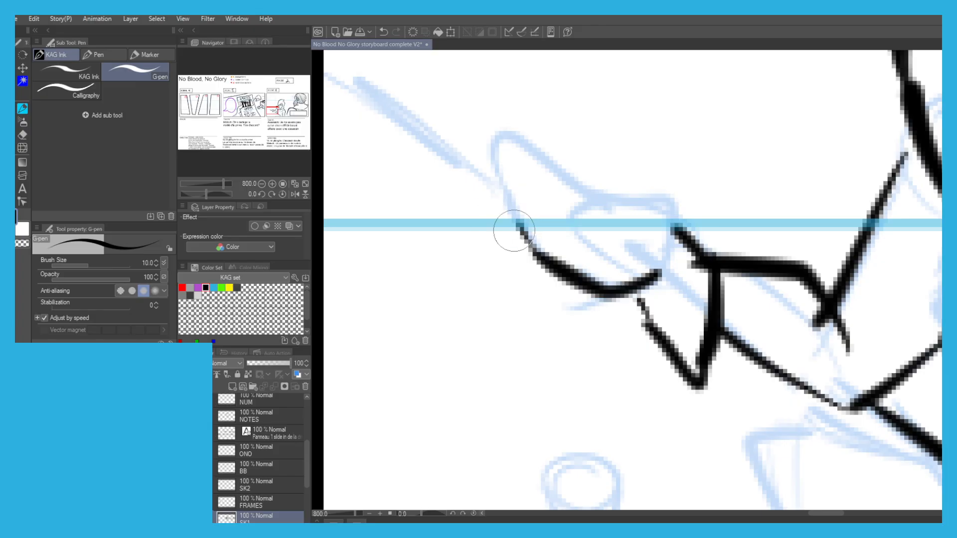
# Ink the back of the assassin's hand, one long outstretched finger and a rounded curled finger below it.
pyautogui.scroll(-4, 534, 213)
pyautogui.scroll(4, 569, 201)
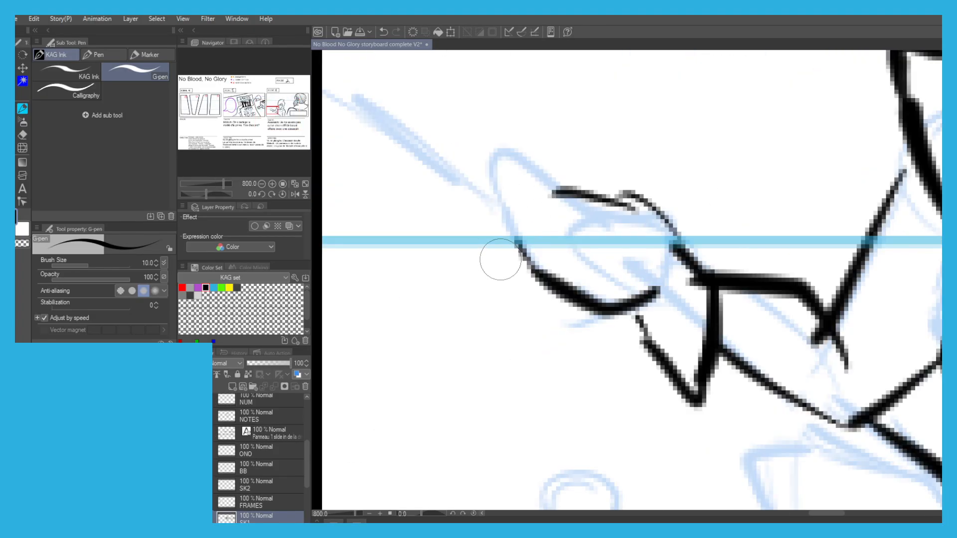
pyautogui.moveTo(553, 189)
pyautogui.mouseDown()
pyautogui.moveTo(503, 183)
pyautogui.moveTo(515, 175)
pyautogui.moveTo(412, 202)
pyautogui.mouseUp()
pyautogui.moveTo(501, 204)
pyautogui.mouseDown()
pyautogui.moveTo(422, 224)
pyautogui.moveTo(446, 197)
pyautogui.mouseUp()
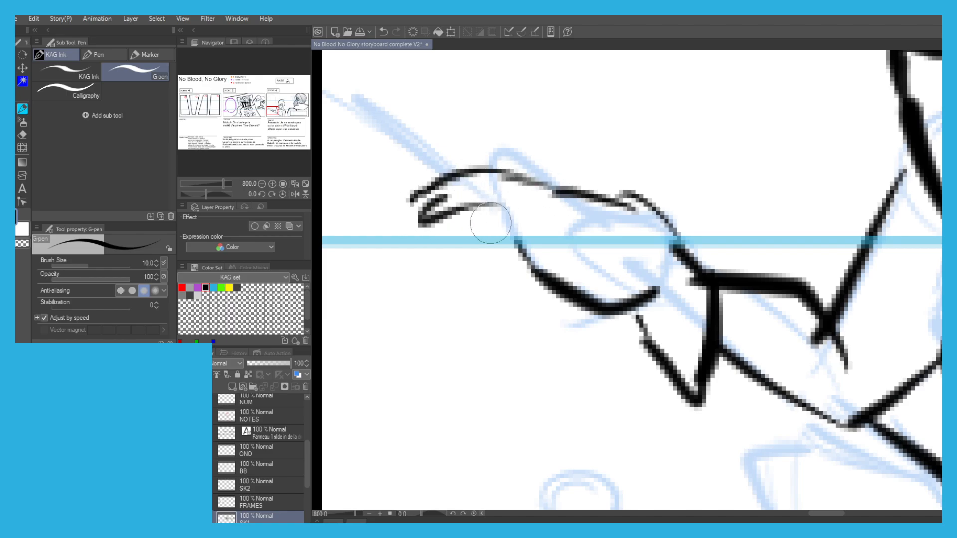
pyautogui.moveTo(578, 303)
pyautogui.mouseDown()
pyautogui.moveTo(530, 293)
pyautogui.moveTo(513, 223)
pyautogui.moveTo(571, 217)
pyautogui.moveTo(600, 256)
pyautogui.moveTo(568, 263)
pyautogui.mouseUp()
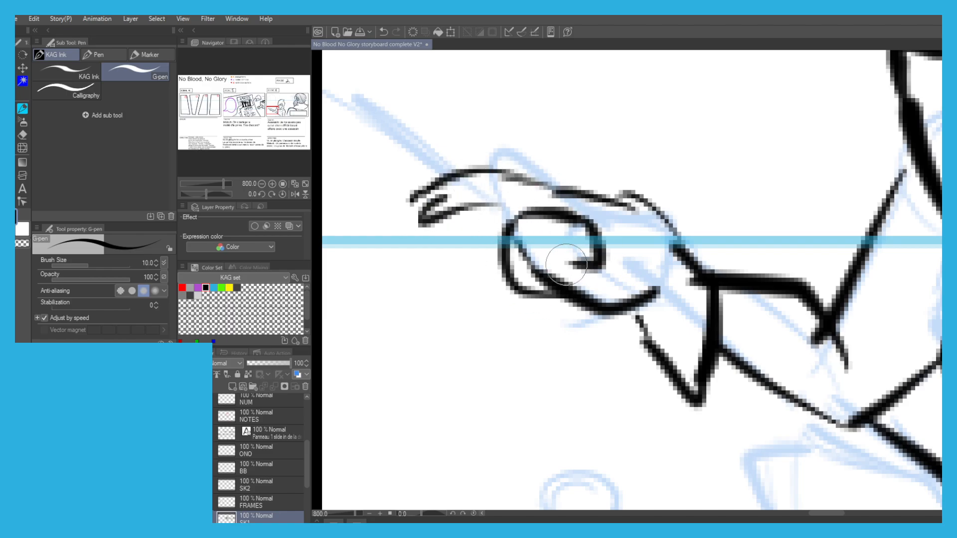
# Ink the raised thumb on top of the assassin's hand.
pyautogui.scroll(-4, 449, 181)
pyautogui.scroll(2, 459, 182)
pyautogui.moveTo(554, 172)
pyautogui.mouseDown()
pyautogui.moveTo(541, 156)
pyautogui.moveTo(552, 173)
pyautogui.moveTo(555, 152)
pyautogui.moveTo(559, 170)
pyautogui.mouseUp()
pyautogui.hotkey('ctrl', 'z')
pyautogui.hotkey('ctrl', 'z')
pyautogui.moveTo(597, 219)
pyautogui.mouseDown()
pyautogui.moveTo(558, 142)
pyautogui.moveTo(548, 163)
pyautogui.moveTo(562, 180)
pyautogui.mouseUp()
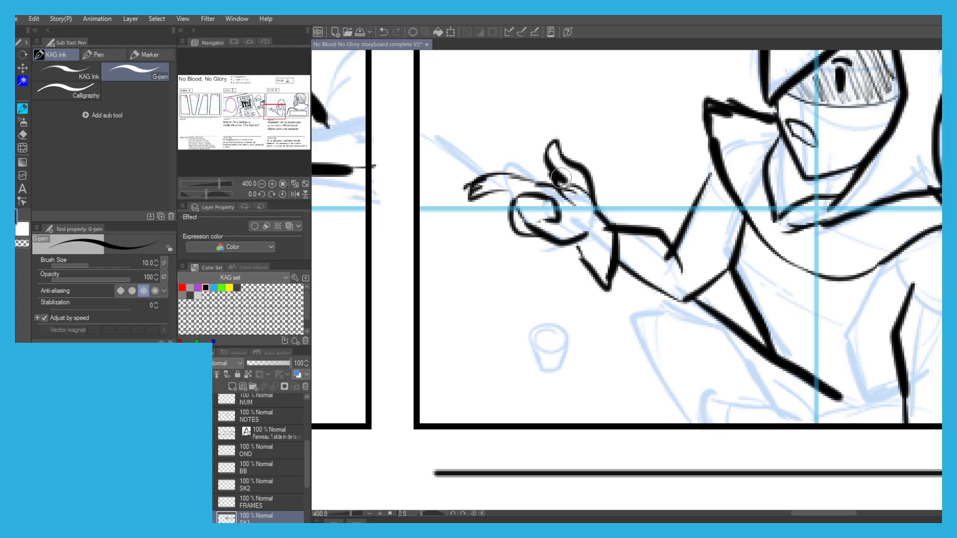
pyautogui.moveTo(471, 166)
pyautogui.mouseDown()
pyautogui.moveTo(566, 238)
pyautogui.moveTo(554, 253)
pyautogui.moveTo(551, 243)
pyautogui.moveTo(555, 257)
pyautogui.moveTo(566, 232)
pyautogui.moveTo(562, 192)
pyautogui.mouseUp()
pyautogui.hotkey('ctrl', 'z')
# Ink an upright dagger over the assassin's fingertip, with a ring pommel, thin handle, winged round guard and pointed blade.
pyautogui.hotkey('ctrl', 'z')
pyautogui.hotkey('ctrl', 'z')
pyautogui.moveTo(564, 228)
pyautogui.mouseDown()
pyautogui.moveTo(557, 201)
pyautogui.moveTo(563, 228)
pyautogui.mouseUp()
pyautogui.moveTo(560, 184)
pyautogui.mouseDown()
pyautogui.moveTo(554, 164)
pyautogui.moveTo(584, 170)
pyautogui.moveTo(592, 218)
pyautogui.moveTo(550, 182)
pyautogui.moveTo(524, 186)
pyautogui.moveTo(527, 203)
pyautogui.moveTo(536, 175)
pyautogui.mouseUp()
pyautogui.moveTo(544, 146); pyautogui.dragTo(552, 224)
pyautogui.moveTo(573, 242)
pyautogui.mouseDown()
pyautogui.moveTo(588, 204)
pyautogui.moveTo(573, 169)
pyautogui.mouseUp()
pyautogui.hotkey('ctrl', 'z')
pyautogui.hotkey('ctrl', 'z')
pyautogui.moveTo(550, 242)
pyautogui.mouseDown()
pyautogui.moveTo(537, 224)
pyautogui.moveTo(546, 181)
pyautogui.moveTo(572, 169)
pyautogui.moveTo(568, 152)
pyautogui.moveTo(556, 240)
pyautogui.mouseUp()
pyautogui.hotkey('ctrl', 'z')
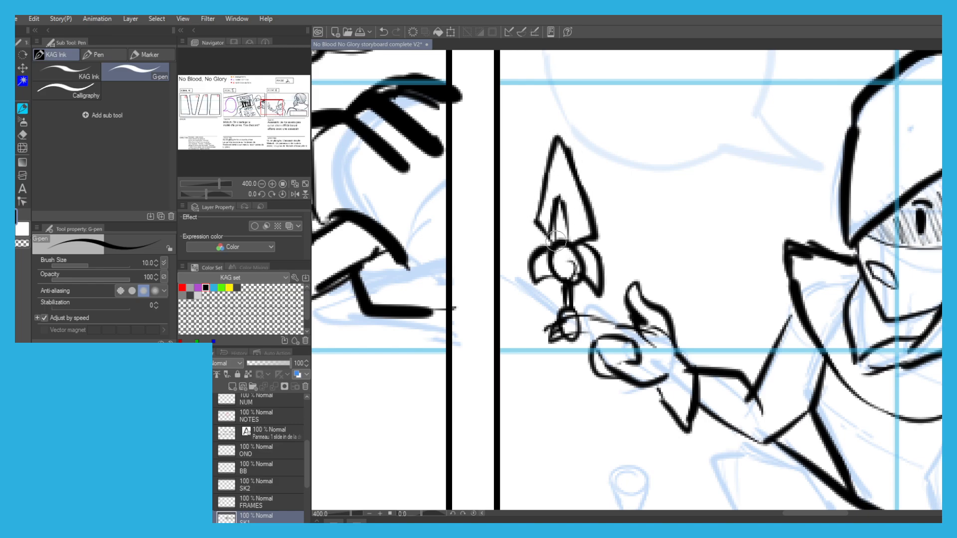
pyautogui.hotkey('ctrl', 'z')
pyautogui.moveTo(596, 195)
pyautogui.mouseDown()
pyautogui.moveTo(639, 298)
pyautogui.moveTo(638, 257)
pyautogui.moveTo(643, 299)
pyautogui.mouseUp()
pyautogui.hotkey('ctrl', 'z')
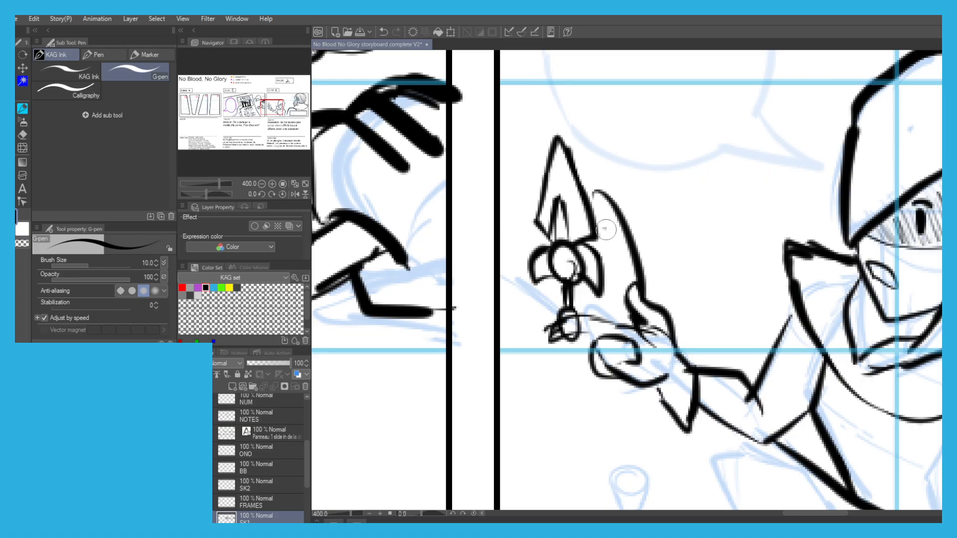
pyautogui.moveTo(603, 228); pyautogui.dragTo(623, 318)
pyautogui.moveTo(606, 273); pyautogui.dragTo(612, 304)
pyautogui.hotkey('ctrl', 'z')
pyautogui.hotkey('ctrl', 'z')
pyautogui.hotkey('ctrl', 'z')
pyautogui.moveTo(597, 196); pyautogui.dragTo(620, 254)
pyautogui.hotkey('ctrl', 'z')
pyautogui.moveTo(594, 194)
pyautogui.mouseDown()
pyautogui.moveTo(613, 238)
pyautogui.moveTo(608, 210)
pyautogui.moveTo(631, 301)
pyautogui.mouseUp()
pyautogui.moveTo(607, 259); pyautogui.dragTo(610, 326)
pyautogui.hotkey('ctrl', 'z')
pyautogui.hotkey('ctrl', 'z')
pyautogui.moveTo(592, 197); pyautogui.dragTo(602, 373)
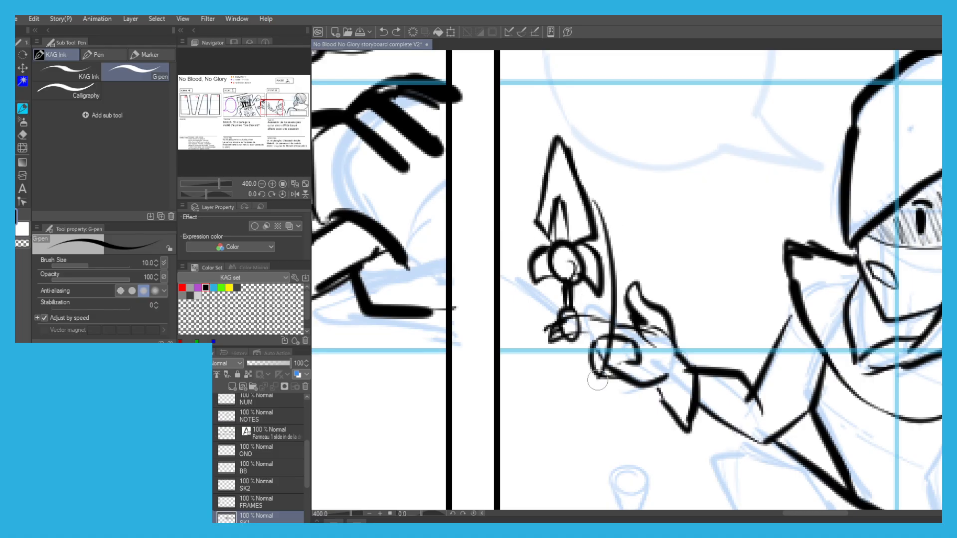
pyautogui.hotkey('ctrl', 'z')
pyautogui.moveTo(594, 191)
pyautogui.mouseDown()
pyautogui.moveTo(606, 205)
pyautogui.moveTo(614, 200)
pyautogui.moveTo(651, 276)
pyautogui.mouseUp()
pyautogui.hotkey('ctrl', 'z')
pyautogui.hotkey('ctrl', 'z')
# Ink two curved motion lines beside the dagger, sweeping down to the assassin's thumb.
pyautogui.moveTo(597, 211); pyautogui.dragTo(640, 289)
pyautogui.moveTo(603, 236); pyautogui.dragTo(629, 289)
pyautogui.scroll(-3, 549, 216)
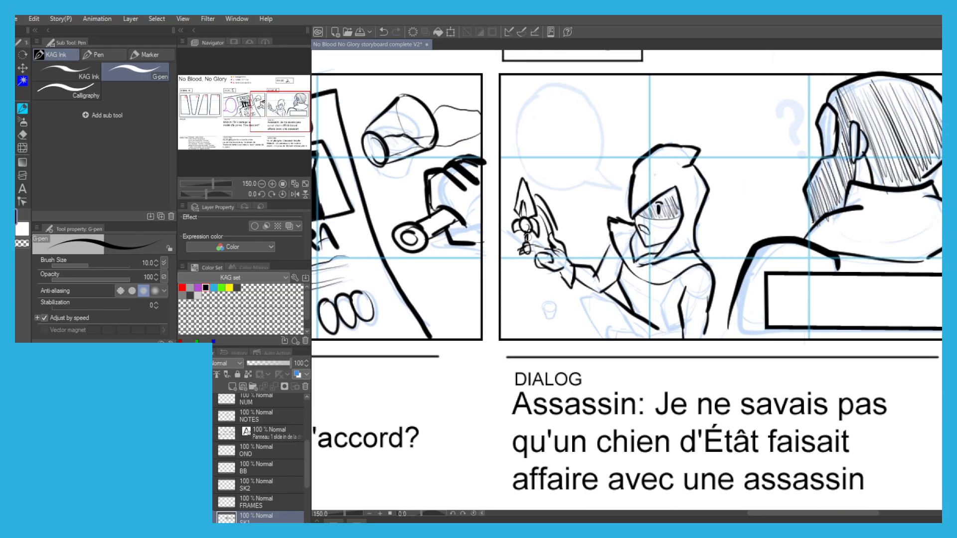
# Ink the folds at the assassin's waist along the frame's lower edge and the thigh outline below the raised arm.
pyautogui.scroll(1, 603, 303)
pyautogui.scroll(2, 603, 303)
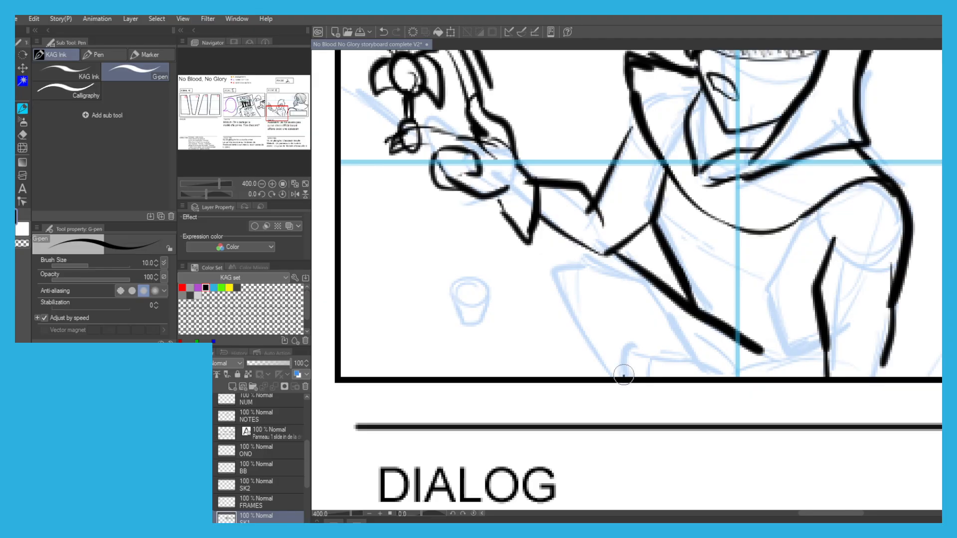
pyautogui.moveTo(621, 374)
pyautogui.mouseDown()
pyautogui.moveTo(625, 345)
pyautogui.moveTo(675, 360)
pyautogui.moveTo(687, 339)
pyautogui.mouseUp()
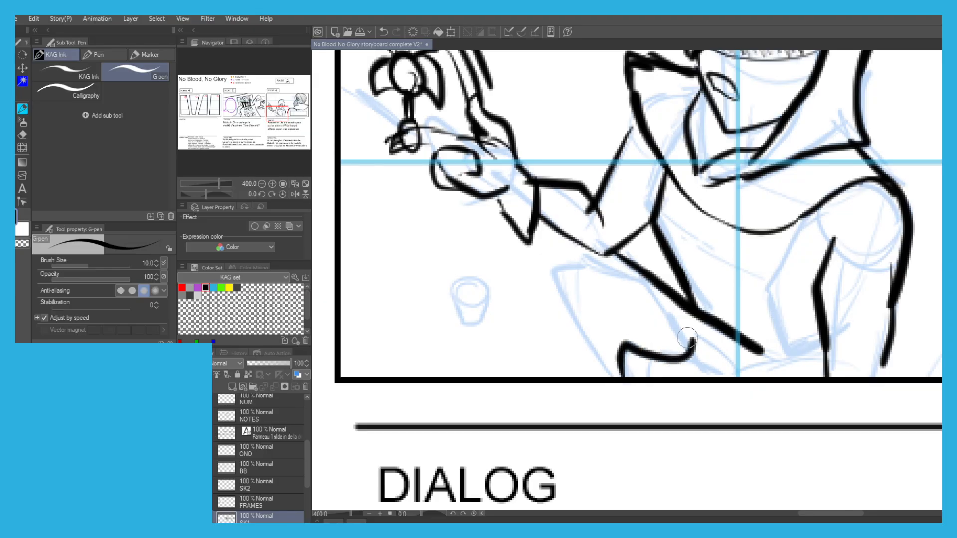
pyautogui.hotkey('ctrl', 'z')
pyautogui.moveTo(622, 363)
pyautogui.mouseDown()
pyautogui.moveTo(690, 356)
pyautogui.moveTo(697, 330)
pyautogui.moveTo(734, 366)
pyautogui.moveTo(834, 376)
pyautogui.mouseUp()
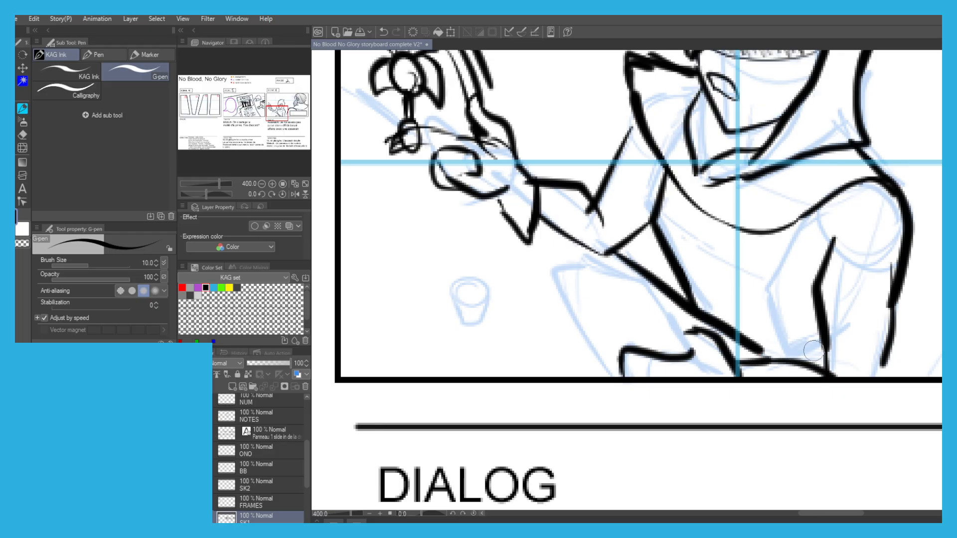
pyautogui.scroll(-3, 703, 264)
pyautogui.scroll(1, 629, 273)
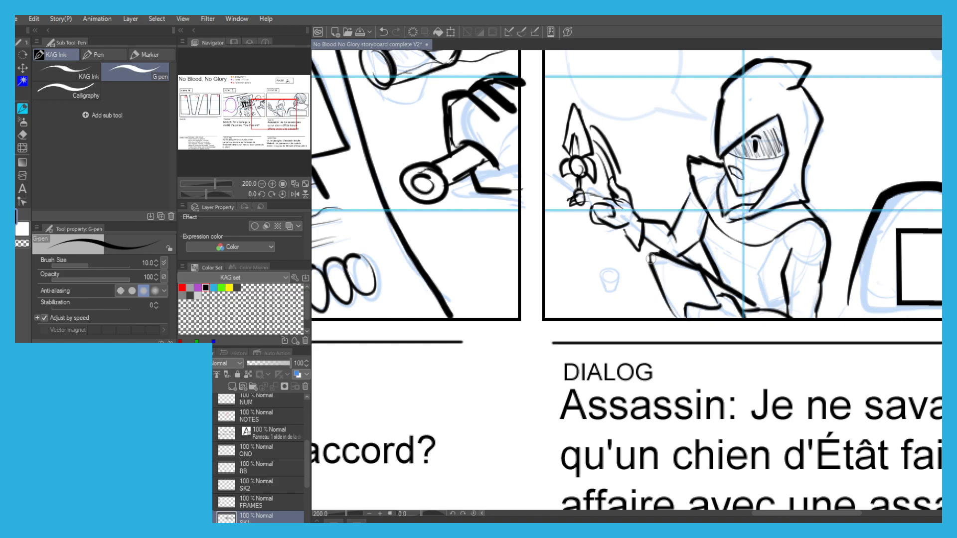
# Ink a small tipped-over cup beside its blue sketch in the lower corner of scene 6, with a round base and wider body.
pyautogui.scroll(5, 590, 264)
pyautogui.moveTo(600, 259)
pyautogui.mouseDown()
pyautogui.moveTo(596, 308)
pyautogui.moveTo(604, 283)
pyautogui.mouseUp()
pyautogui.hotkey('ctrl', 'z')
pyautogui.moveTo(605, 262)
pyautogui.mouseDown()
pyautogui.moveTo(607, 301)
pyautogui.moveTo(602, 258)
pyautogui.moveTo(614, 284)
pyautogui.mouseUp()
pyautogui.moveTo(598, 257); pyautogui.dragTo(559, 205)
pyautogui.hotkey('ctrl', 'z')
pyautogui.hotkey('ctrl', 'z')
pyautogui.moveTo(570, 310); pyautogui.dragTo(534, 284)
pyautogui.hotkey('ctrl', 'z')
pyautogui.moveTo(568, 310)
pyautogui.mouseDown()
pyautogui.moveTo(511, 285)
pyautogui.moveTo(498, 250)
pyautogui.moveTo(548, 197)
pyautogui.moveTo(565, 216)
pyautogui.mouseUp()
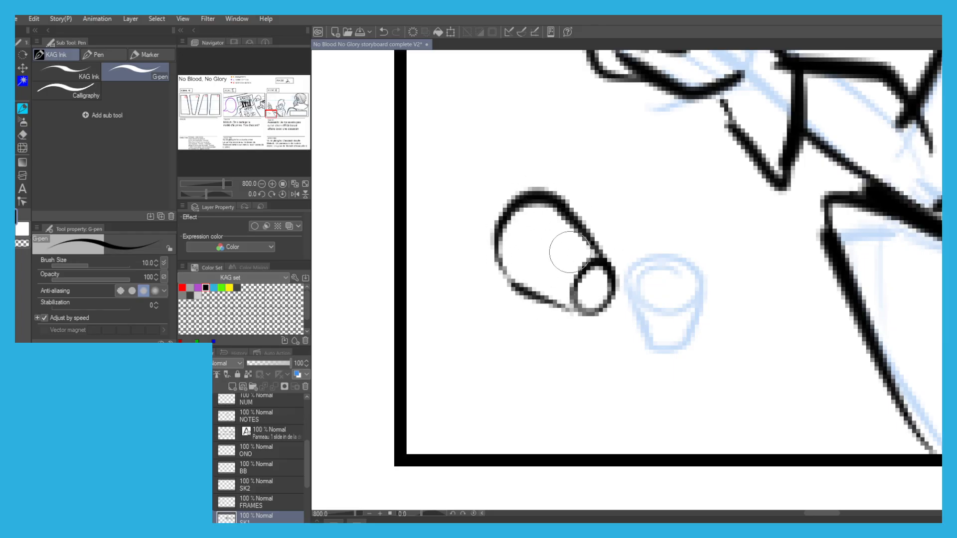
# Ink a thin wavy splash spilling from the cup's mouth and light detail lines inside the cup.
pyautogui.moveTo(501, 269)
pyautogui.mouseDown()
pyautogui.moveTo(450, 261)
pyautogui.moveTo(435, 203)
pyautogui.moveTo(506, 198)
pyautogui.mouseUp()
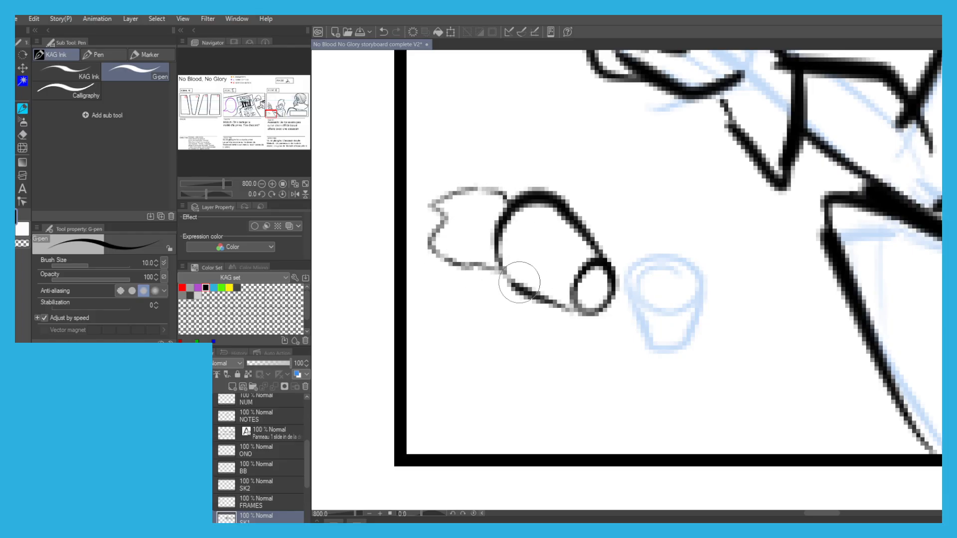
pyautogui.moveTo(564, 220); pyautogui.dragTo(527, 292)
pyautogui.moveTo(553, 263)
pyautogui.mouseDown()
pyautogui.moveTo(570, 276)
pyautogui.moveTo(554, 266)
pyautogui.moveTo(561, 270)
pyautogui.moveTo(540, 287)
pyautogui.moveTo(574, 295)
pyautogui.mouseUp()
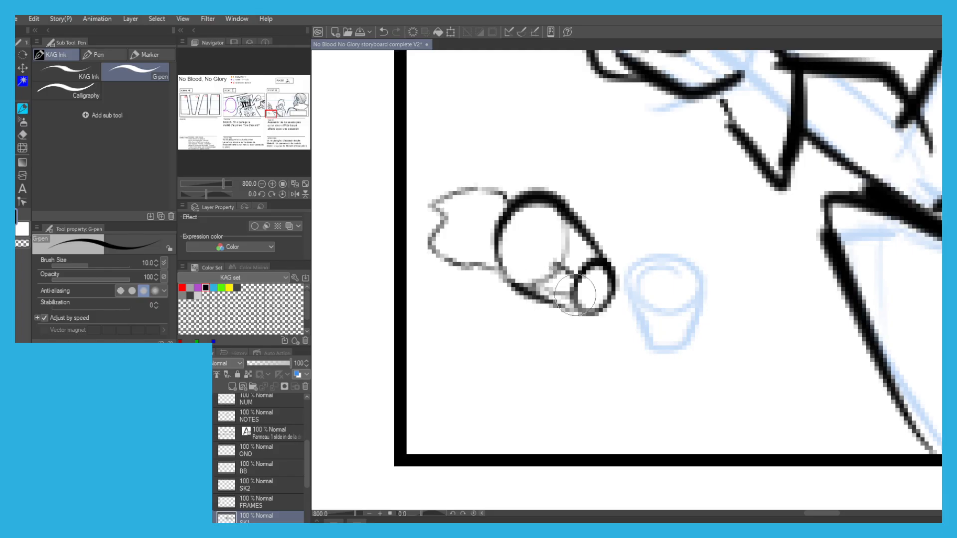
pyautogui.scroll(-7, 431, 189)
pyautogui.moveTo(409, 148); pyautogui.dragTo(478, 212)
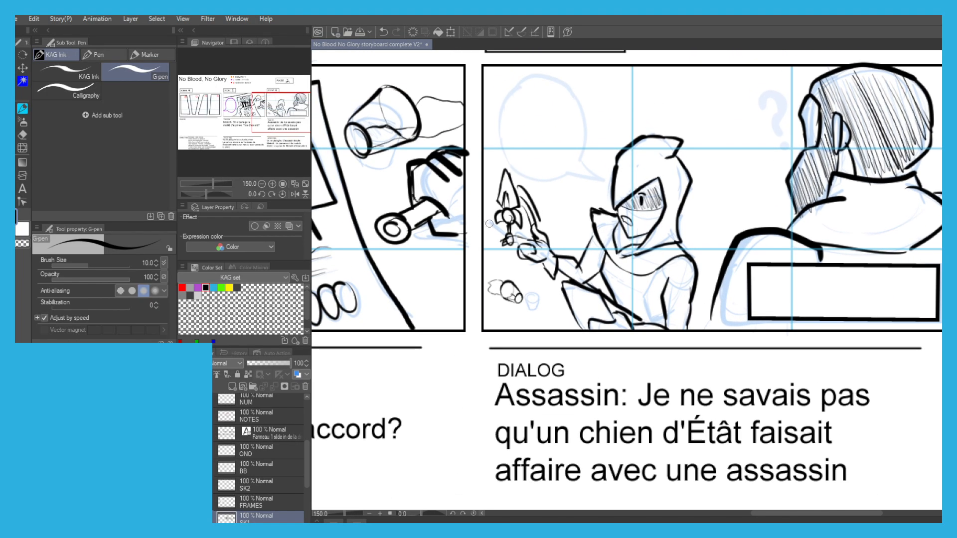
# Thicken the outlines of the assassin's palm and curled finger.
pyautogui.scroll(1, 489, 224)
pyautogui.scroll(4, 522, 252)
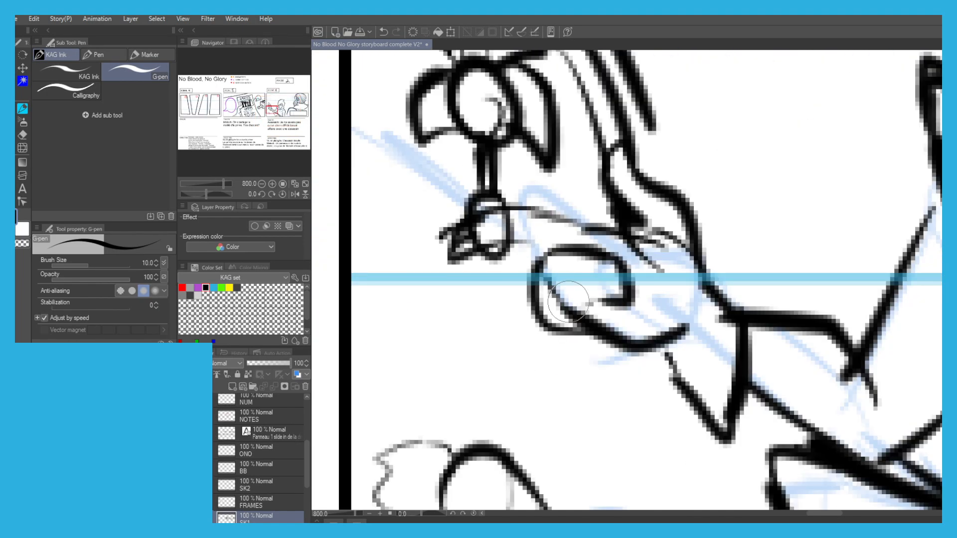
pyautogui.moveTo(679, 331); pyautogui.dragTo(563, 327)
pyautogui.moveTo(630, 269)
pyautogui.mouseDown()
pyautogui.moveTo(600, 327)
pyautogui.moveTo(543, 251)
pyautogui.moveTo(565, 247)
pyautogui.mouseUp()
pyautogui.scroll(-5, 510, 237)
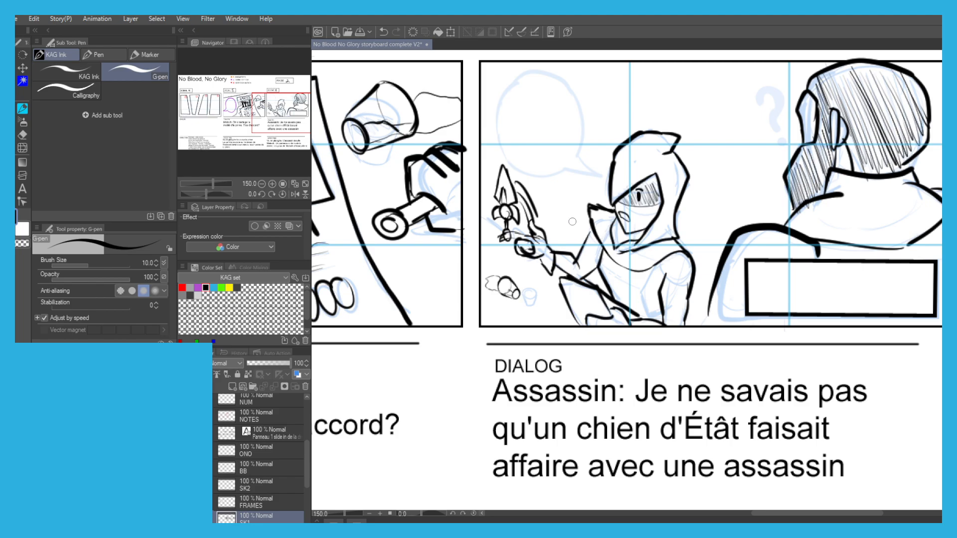
# On the BB layer, draw scene 6's speech bubble in the legend's purple, with its tail pointing at the assassin.
pyautogui.scroll(-2, 581, 123)
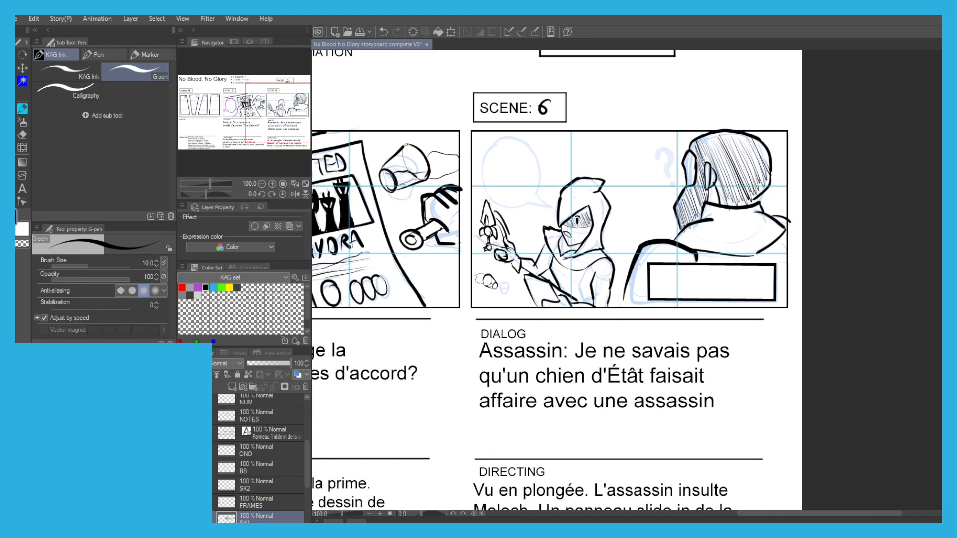
pyautogui.click(264, 467)
pyautogui.moveTo(339, 199); pyautogui.dragTo(480, 327)
pyautogui.keyDown('alt'); pyautogui.click(370, 160); pyautogui.keyUp('alt')
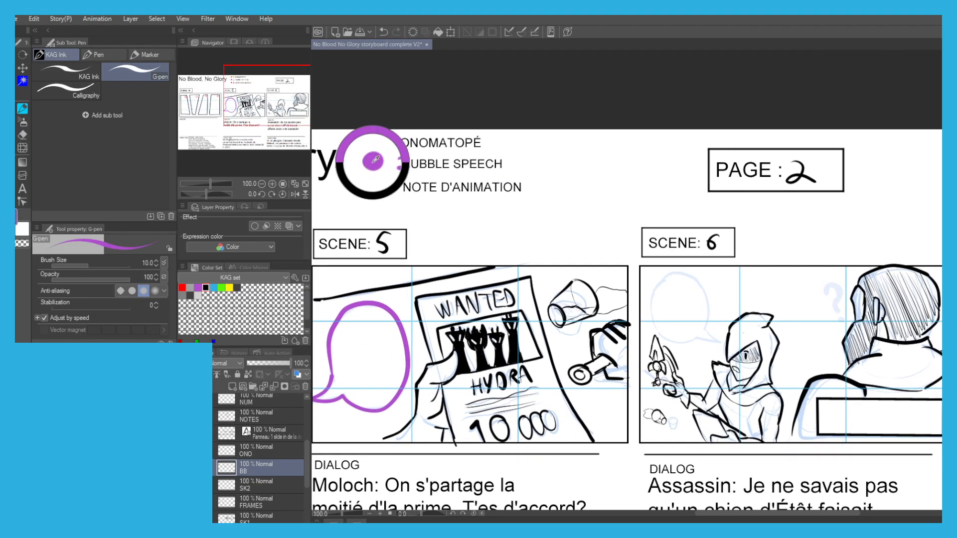
pyautogui.scroll(1, 617, 258)
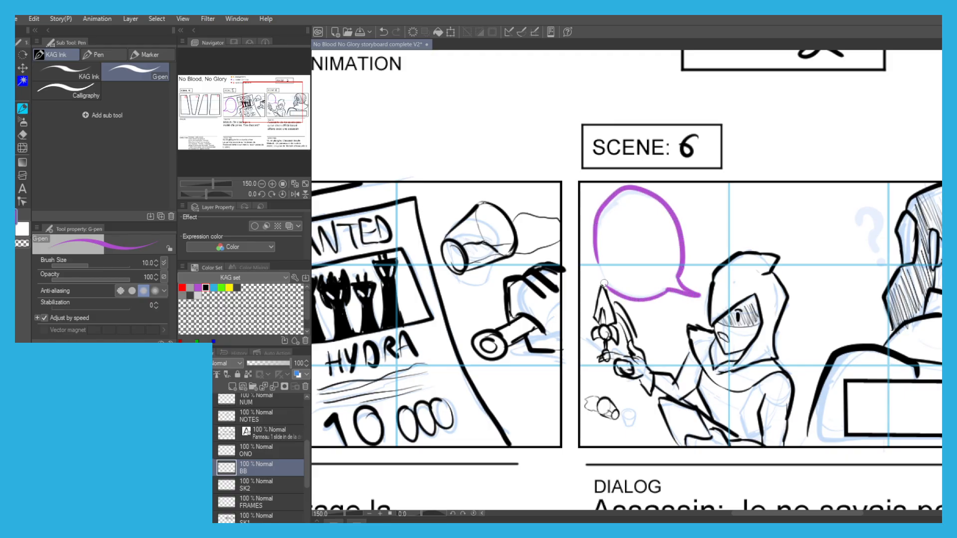
# On the ONO layer, draw a question mark in the legend's orange beside the foreground figure's head in scene 6.
pyautogui.scroll(-1, 556, 193)
pyautogui.moveTo(370, 120); pyautogui.dragTo(440, 194)
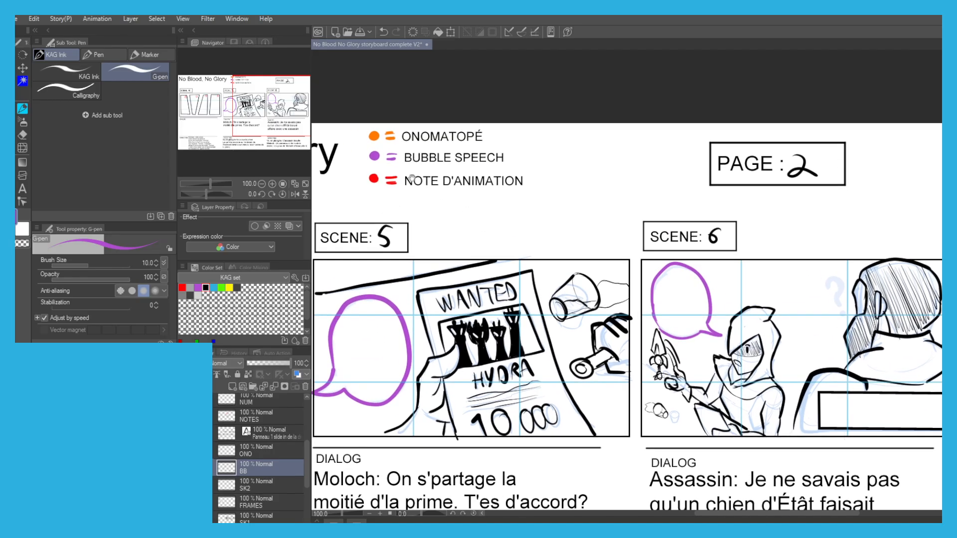
pyautogui.scroll(2, 832, 280)
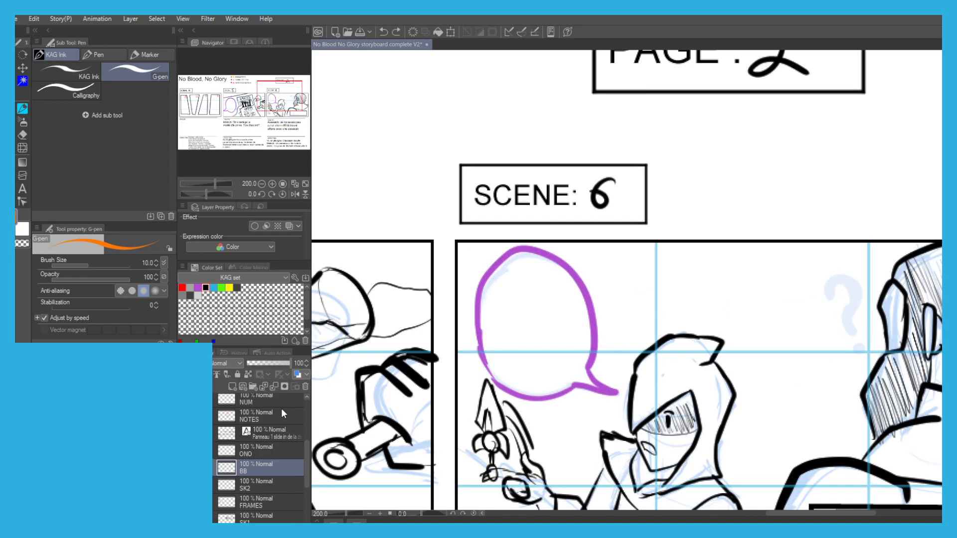
pyautogui.click(280, 450)
pyautogui.moveTo(823, 295)
pyautogui.mouseDown()
pyautogui.moveTo(845, 279)
pyautogui.moveTo(841, 328)
pyautogui.mouseUp()
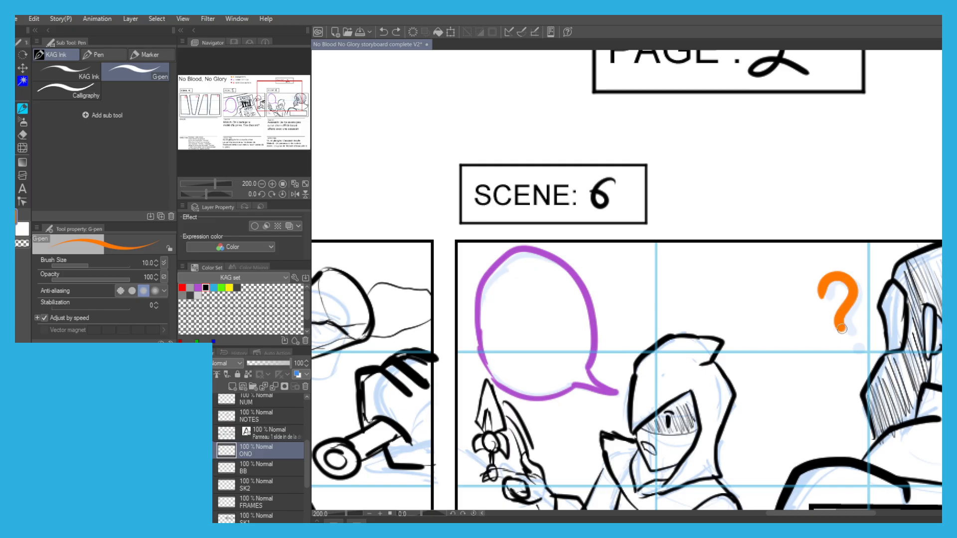
# Letter the orange sound effect "Flip!" between the dagger and the assassin's hood.
pyautogui.scroll(-2, 706, 244)
pyautogui.moveTo(528, 220); pyautogui.dragTo(580, 171)
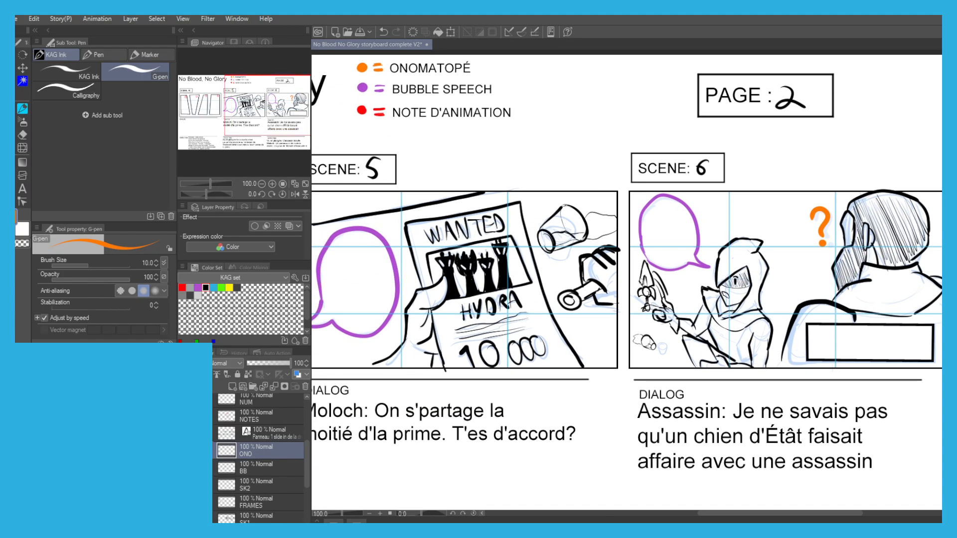
pyautogui.scroll(4, 660, 286)
pyautogui.moveTo(679, 284)
pyautogui.mouseDown()
pyautogui.moveTo(687, 316)
pyautogui.moveTo(675, 288)
pyautogui.moveTo(701, 284)
pyautogui.mouseUp()
pyautogui.hotkey('ctrl', 'z')
pyautogui.moveTo(681, 303)
pyautogui.mouseDown()
pyautogui.moveTo(697, 301)
pyautogui.moveTo(713, 325)
pyautogui.moveTo(727, 325)
pyautogui.mouseUp()
pyautogui.click(725, 288)
pyautogui.moveTo(737, 291); pyautogui.dragTo(741, 325)
pyautogui.moveTo(739, 294); pyautogui.dragTo(743, 310)
pyautogui.moveTo(768, 269); pyautogui.dragTo(770, 294)
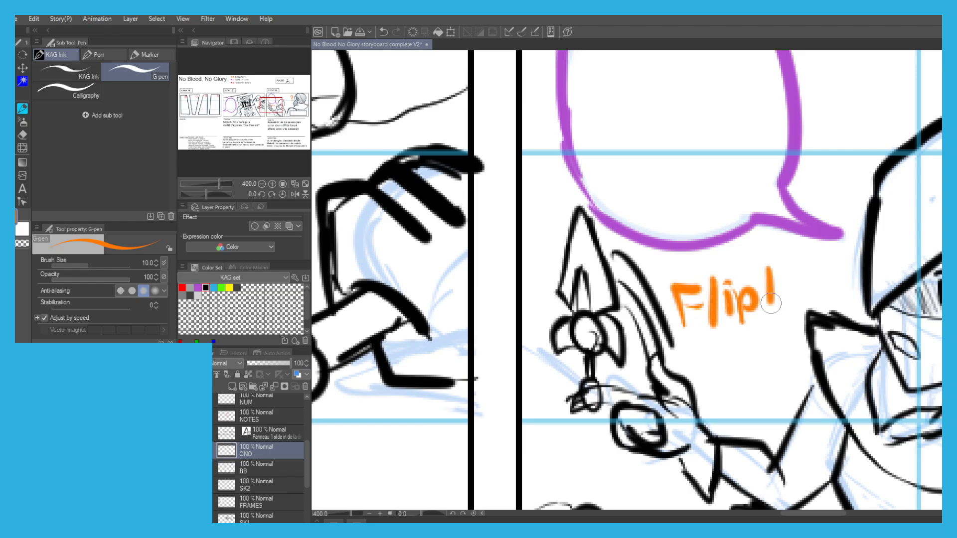
# Lower the opacity of the FRAMES layer to 54%.
pyautogui.scroll(-4, 757, 314)
pyautogui.moveTo(477, 250); pyautogui.dragTo(519, 180)
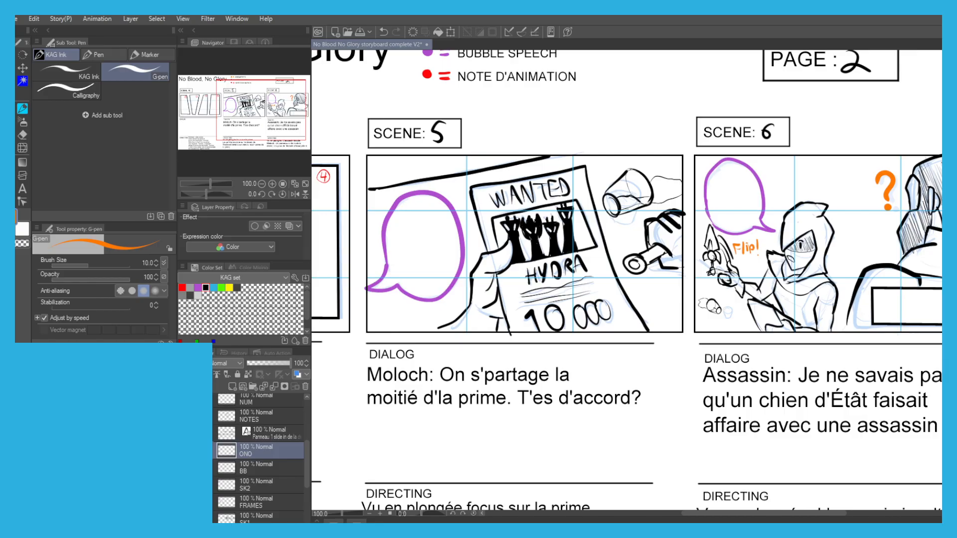
pyautogui.scroll(-1, 456, 156)
pyautogui.scroll(-1, 456, 162)
pyautogui.scroll(1, 456, 214)
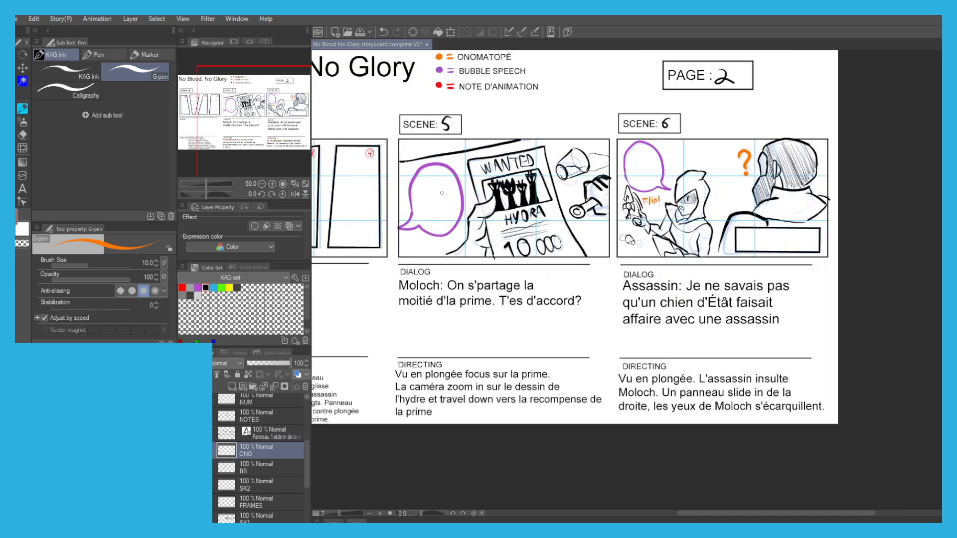
pyautogui.moveTo(315, 287); pyautogui.dragTo(430, 302)
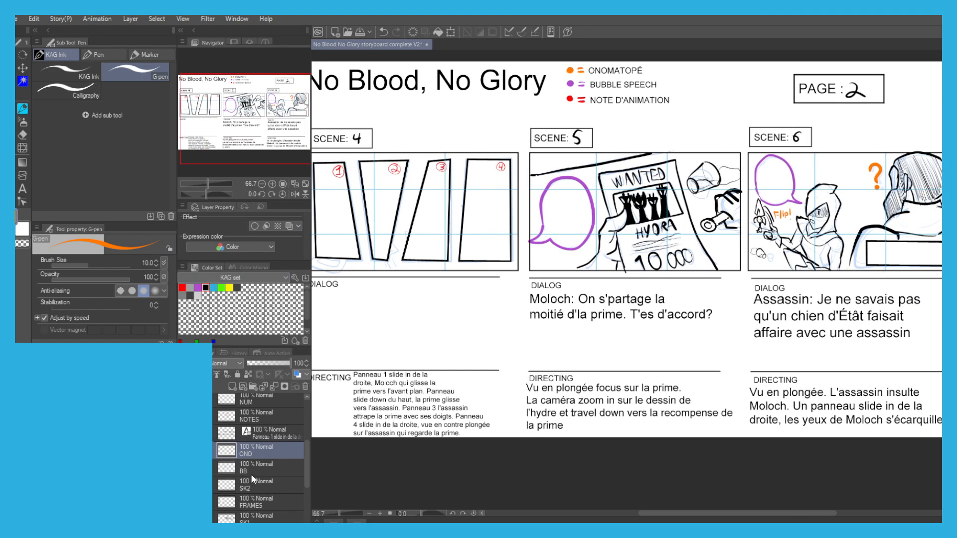
pyautogui.click(256, 501)
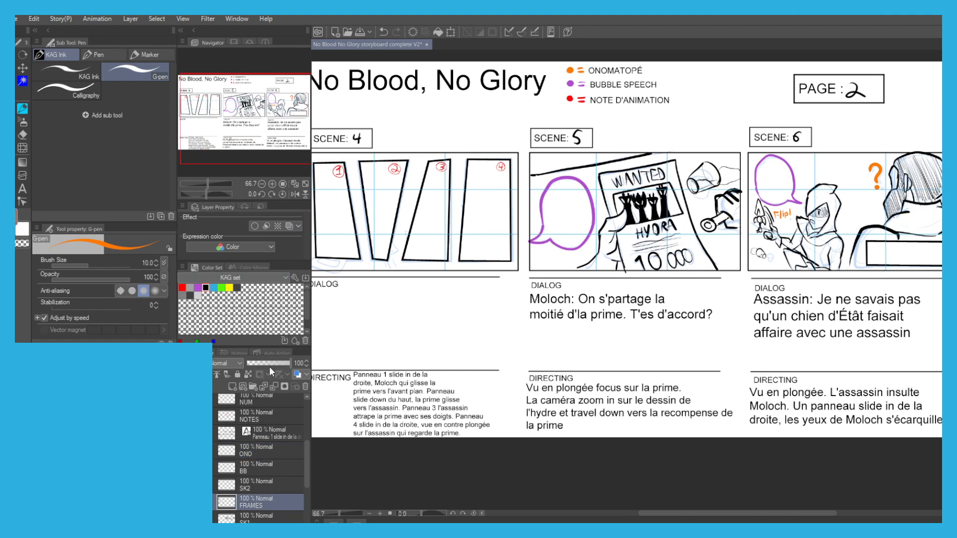
pyautogui.moveTo(277, 364); pyautogui.dragTo(273, 363)
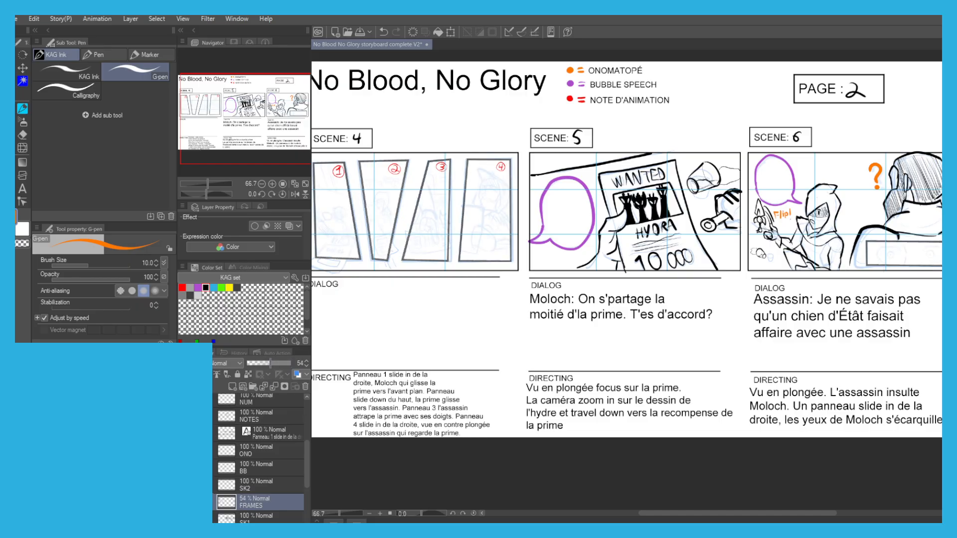
# On the SK2 layer, ink the left eye with its iris and the nose bridge lines in black inside scene 6's inset frame.
pyautogui.click(205, 287)
pyautogui.scroll(5, 932, 249)
pyautogui.moveTo(639, 255)
pyautogui.mouseDown()
pyautogui.moveTo(594, 229)
pyautogui.moveTo(603, 229)
pyautogui.mouseUp()
pyautogui.hotkey('ctrl', 'z')
pyautogui.hotkey('ctrl', 'z')
pyautogui.click(243, 484)
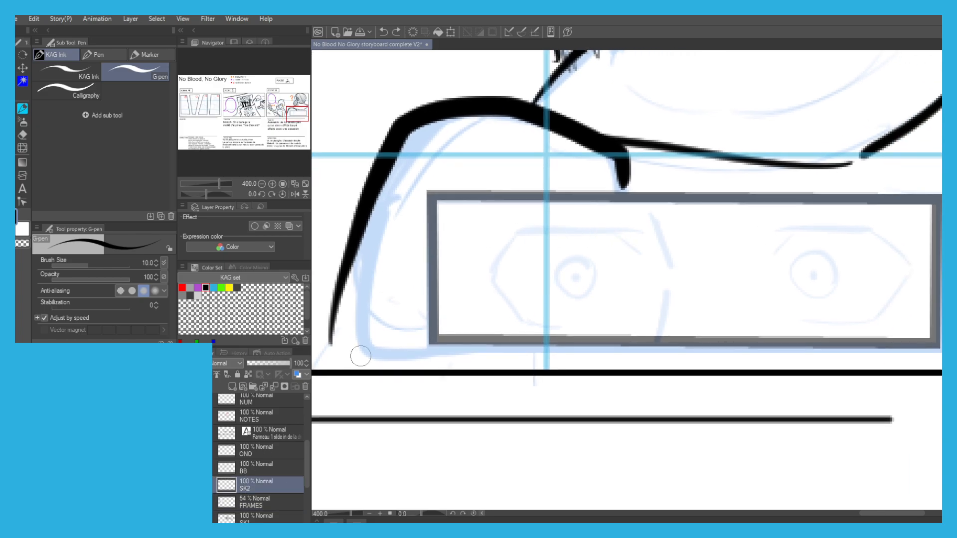
pyautogui.hotkey('ctrl', 'z')
pyautogui.moveTo(639, 258)
pyautogui.mouseDown()
pyautogui.moveTo(600, 230)
pyautogui.moveTo(626, 237)
pyautogui.moveTo(518, 232)
pyautogui.moveTo(496, 271)
pyautogui.moveTo(532, 321)
pyautogui.moveTo(571, 325)
pyautogui.mouseUp()
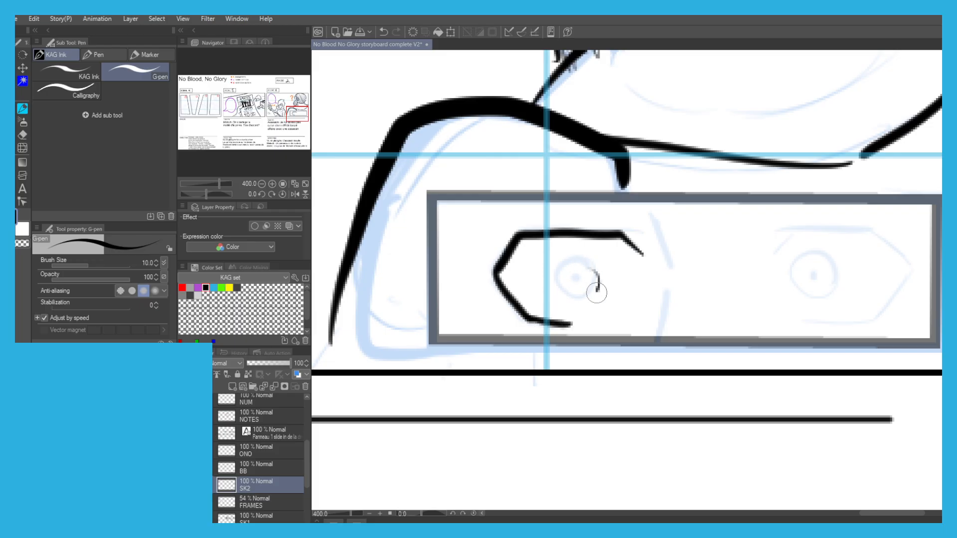
pyautogui.moveTo(598, 278); pyautogui.dragTo(597, 280)
pyautogui.moveTo(601, 232)
pyautogui.mouseDown()
pyautogui.moveTo(633, 231)
pyautogui.moveTo(671, 271)
pyautogui.mouseUp()
pyautogui.moveTo(661, 339); pyautogui.dragTo(669, 291)
# Ink the right eye's angular outline, iris and pupil inside scene 6's inset frame.
pyautogui.moveTo(770, 230)
pyautogui.mouseDown()
pyautogui.moveTo(870, 226)
pyautogui.moveTo(905, 261)
pyautogui.moveTo(872, 321)
pyautogui.mouseUp()
pyautogui.hotkey('ctrl', 'z')
pyautogui.hotkey('ctrl', 'z')
pyautogui.moveTo(871, 324); pyautogui.dragTo(776, 325)
pyautogui.moveTo(788, 233); pyautogui.dragTo(766, 258)
pyautogui.moveTo(835, 287)
pyautogui.mouseDown()
pyautogui.moveTo(839, 275)
pyautogui.moveTo(814, 302)
pyautogui.moveTo(840, 280)
pyautogui.mouseUp()
pyautogui.hotkey('ctrl', 'z')
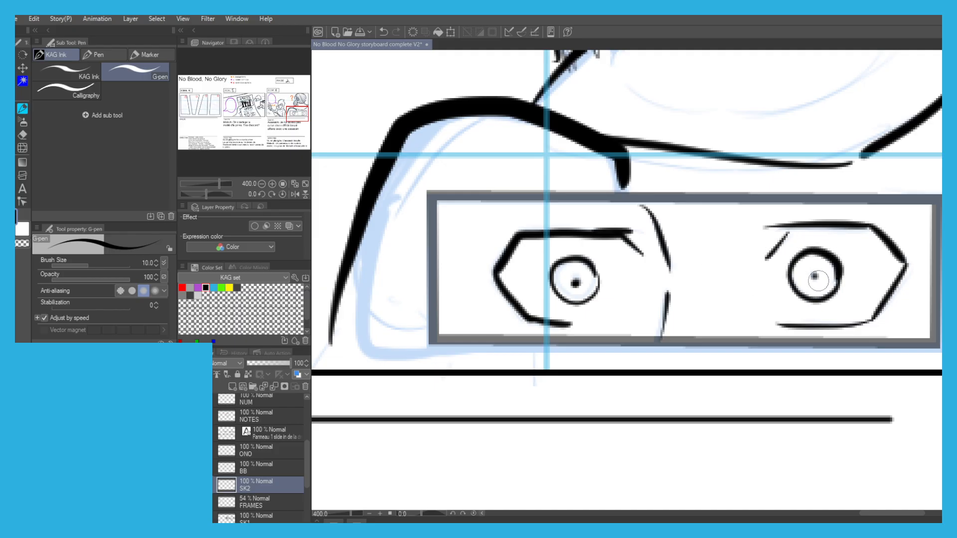
pyautogui.scroll(-5, 717, 232)
# Ink the outline of the bounty poster sliding out over the lower edge of panel 1 in scene 4.
pyautogui.moveTo(573, 219); pyautogui.dragTo(793, 240)
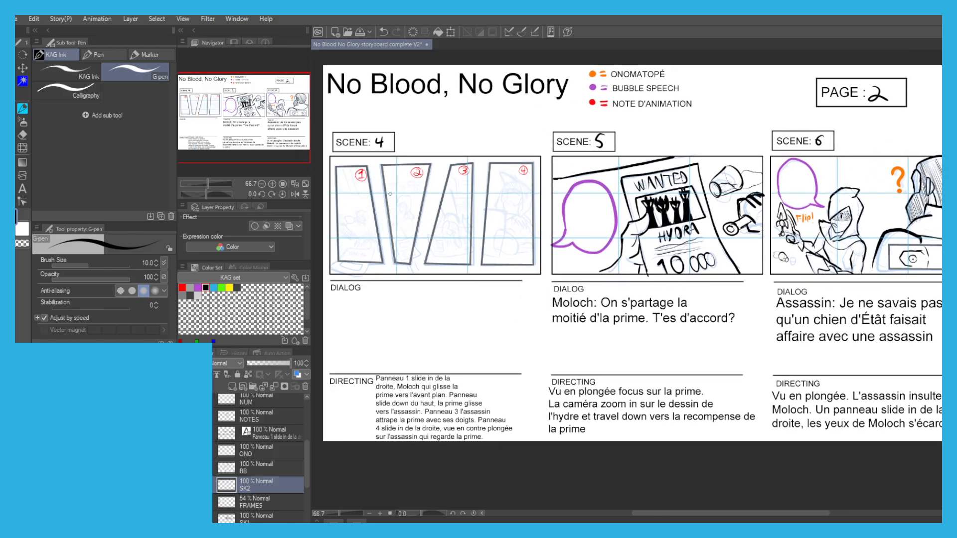
pyautogui.moveTo(346, 217); pyautogui.dragTo(468, 189)
pyautogui.scroll(4, 428, 217)
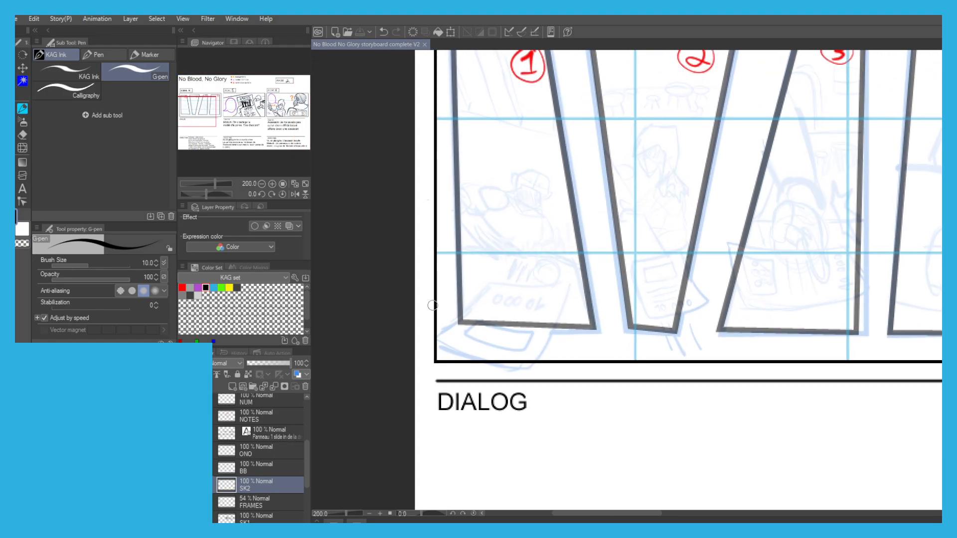
pyautogui.moveTo(500, 278)
pyautogui.mouseDown()
pyautogui.moveTo(441, 336)
pyautogui.moveTo(513, 353)
pyautogui.mouseUp()
pyautogui.hotkey('ctrl', 'z')
pyautogui.hotkey('ctrl', 'z')
pyautogui.hotkey('ctrl', 'z')
pyautogui.hotkey('ctrl', 'z')
pyautogui.hotkey('ctrl', 'z')
pyautogui.moveTo(440, 334)
pyautogui.mouseDown()
pyautogui.moveTo(533, 359)
pyautogui.moveTo(560, 311)
pyautogui.moveTo(497, 284)
pyautogui.mouseUp()
# Ink the picture box and the upside-down bounty number 10 000 on panel 1's poster.
pyautogui.scroll(2, 514, 315)
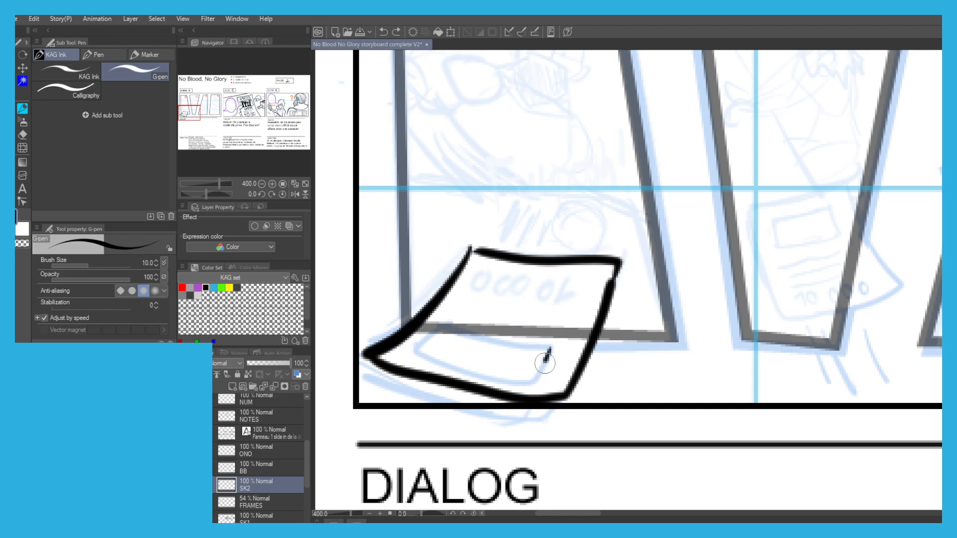
pyautogui.moveTo(550, 349)
pyautogui.mouseDown()
pyautogui.moveTo(431, 358)
pyautogui.moveTo(456, 323)
pyautogui.moveTo(544, 344)
pyautogui.mouseUp()
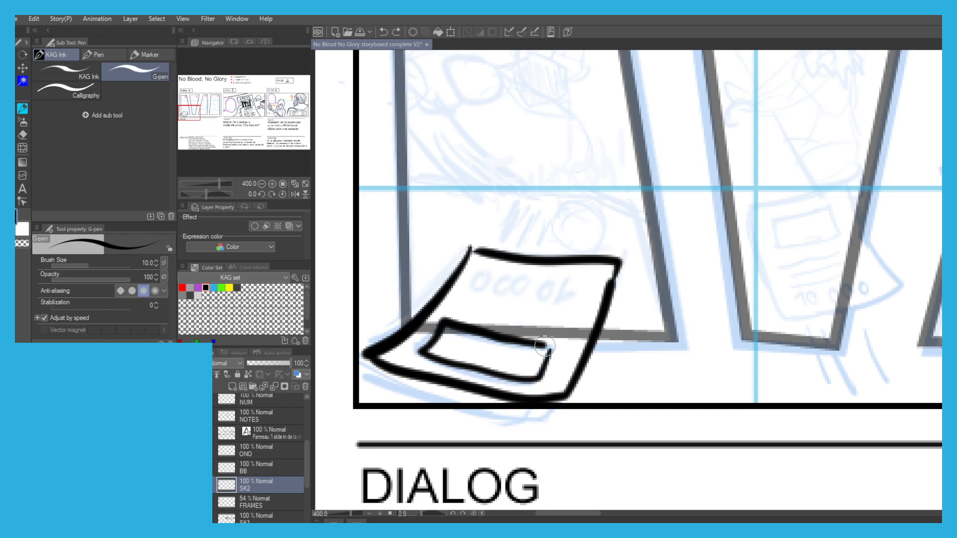
pyautogui.moveTo(566, 284)
pyautogui.mouseDown()
pyautogui.moveTo(560, 304)
pyautogui.moveTo(547, 289)
pyautogui.mouseUp()
pyautogui.moveTo(509, 284); pyautogui.dragTo(483, 282)
pyautogui.scroll(-2, 419, 194)
# Ink Moloch's rounded shoulder and upper-arm shapes at the left edge of panel 1.
pyautogui.scroll(5, 396, 161)
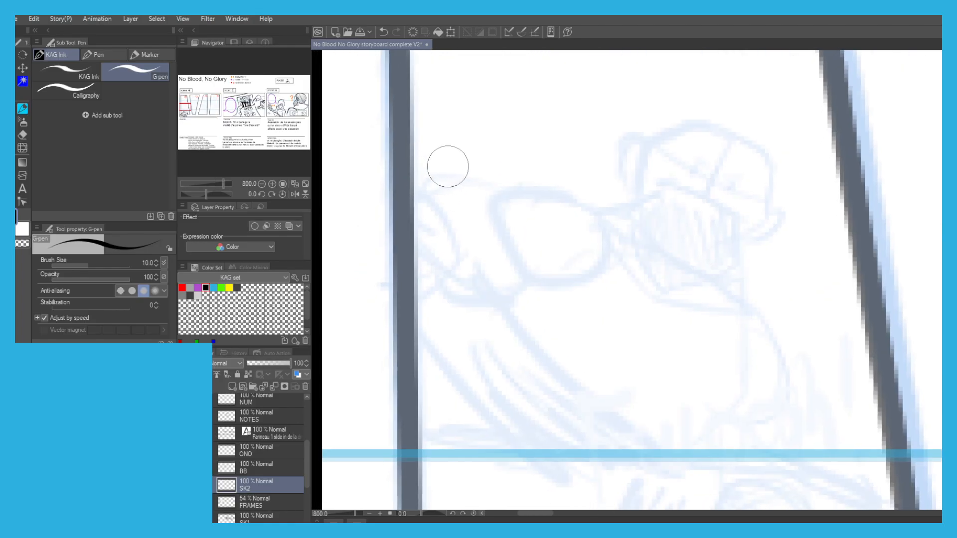
pyautogui.scroll(-4, 444, 164)
pyautogui.scroll(4, 498, 181)
pyautogui.moveTo(456, 164)
pyautogui.mouseDown()
pyautogui.moveTo(535, 256)
pyautogui.moveTo(442, 198)
pyautogui.mouseUp()
pyautogui.moveTo(477, 255); pyautogui.dragTo(402, 258)
pyautogui.moveTo(438, 172)
pyautogui.mouseDown()
pyautogui.moveTo(384, 182)
pyautogui.moveTo(427, 150)
pyautogui.moveTo(446, 195)
pyautogui.moveTo(447, 222)
pyautogui.moveTo(401, 245)
pyautogui.mouseUp()
pyautogui.hotkey('ctrl', 'z')
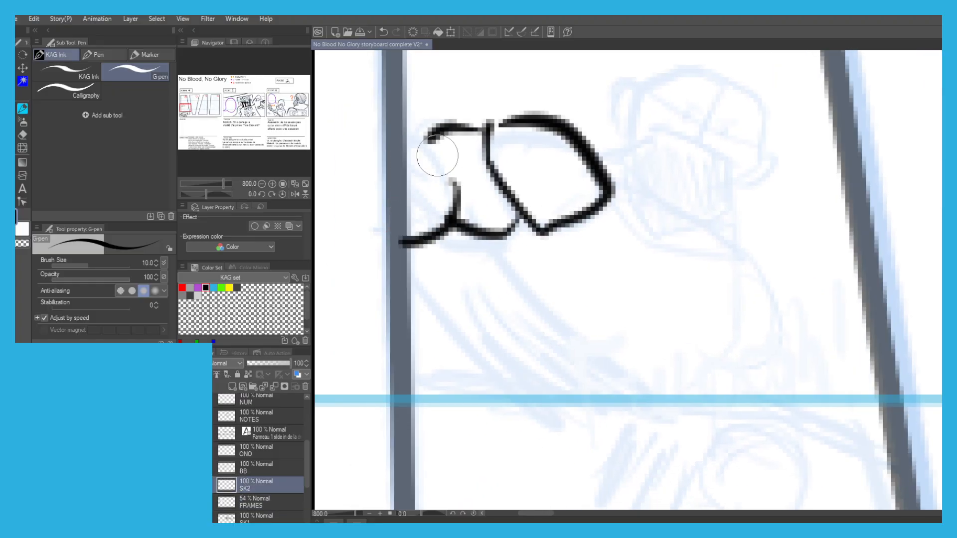
# Ink the slanted torso lines below Moloch's shoulder in panel 1.
pyautogui.scroll(-2, 403, 154)
pyautogui.moveTo(436, 202); pyautogui.dragTo(474, 249)
pyautogui.hotkey('ctrl', 'z')
pyautogui.moveTo(436, 199); pyautogui.dragTo(522, 267)
pyautogui.hotkey('ctrl', 'z')
# Draw the speed lines above panel 1's poster and ink Moloch's fist and wrist beside them.
pyautogui.hotkey('ctrl', 'z')
pyautogui.hotkey('ctrl', 'z')
pyautogui.moveTo(417, 215)
pyautogui.mouseDown()
pyautogui.moveTo(492, 269)
pyautogui.moveTo(482, 272)
pyautogui.mouseUp()
pyautogui.moveTo(507, 327); pyautogui.dragTo(526, 289)
pyautogui.hotkey('ctrl', 'z')
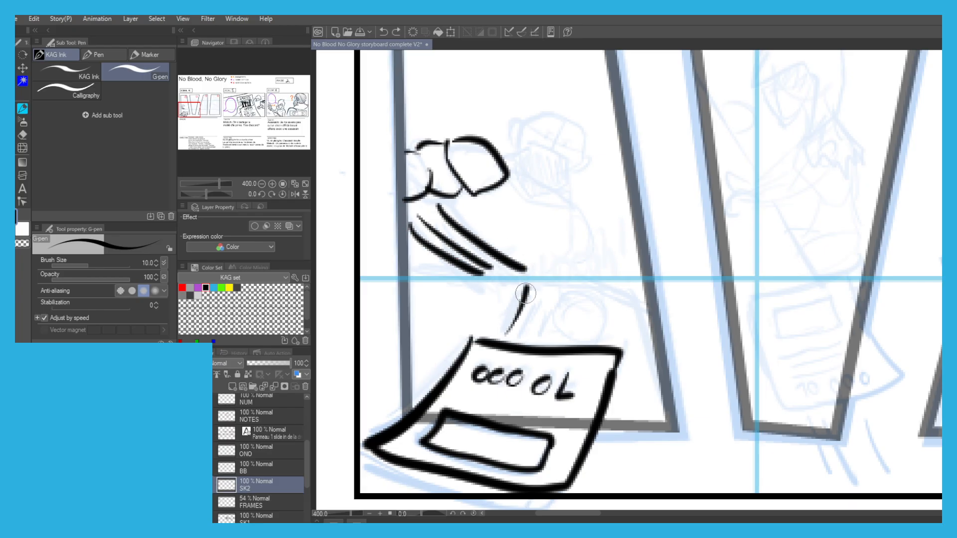
pyautogui.moveTo(543, 341)
pyautogui.mouseDown()
pyautogui.moveTo(551, 302)
pyautogui.moveTo(606, 321)
pyautogui.moveTo(573, 333)
pyautogui.mouseUp()
pyautogui.moveTo(553, 271); pyautogui.dragTo(590, 271)
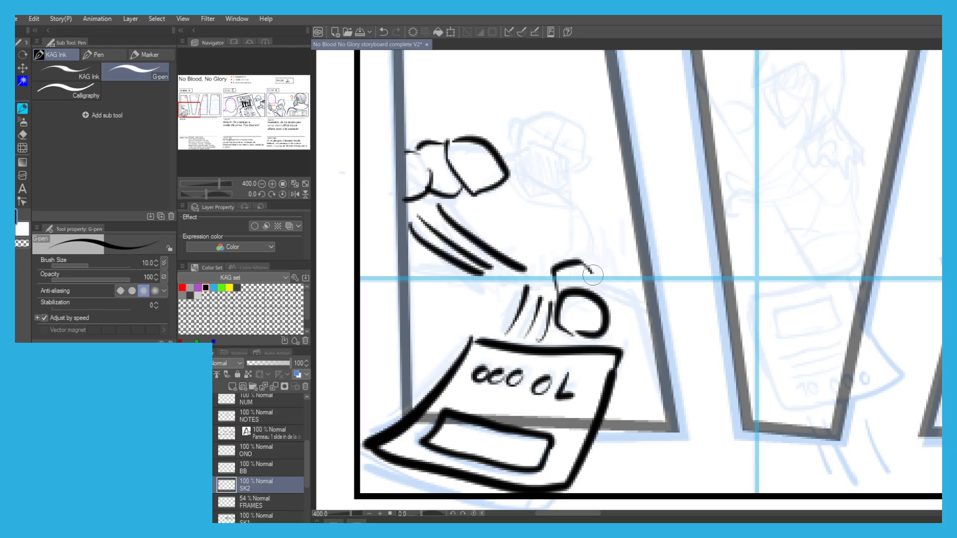
# Ink Moloch's pointed arm piece above the fist, his lower torso curve and the table's back edge in panel 1.
pyautogui.moveTo(549, 218); pyautogui.dragTo(591, 241)
pyautogui.moveTo(570, 196)
pyautogui.mouseDown()
pyautogui.moveTo(597, 221)
pyautogui.moveTo(563, 245)
pyautogui.moveTo(572, 253)
pyautogui.mouseUp()
pyautogui.hotkey('ctrl', 'z')
pyautogui.hotkey('ctrl', 'z')
pyautogui.moveTo(569, 199)
pyautogui.mouseDown()
pyautogui.moveTo(598, 235)
pyautogui.moveTo(564, 243)
pyautogui.mouseUp()
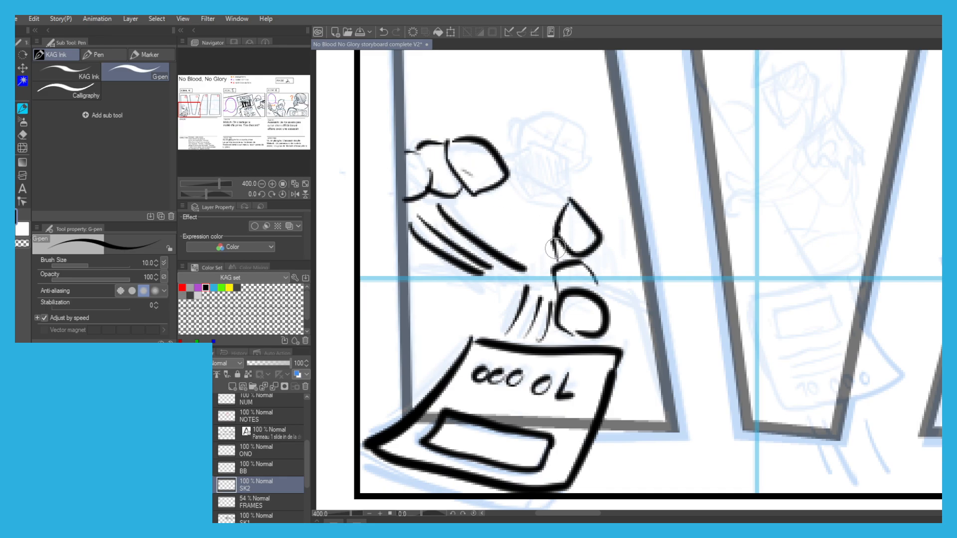
pyautogui.hotkey('ctrl', 'z')
pyautogui.moveTo(564, 207)
pyautogui.mouseDown()
pyautogui.moveTo(556, 251)
pyautogui.moveTo(520, 278)
pyautogui.moveTo(548, 277)
pyautogui.moveTo(475, 289)
pyautogui.mouseUp()
pyautogui.hotkey('ctrl', 'z')
pyautogui.moveTo(552, 273); pyautogui.dragTo(411, 277)
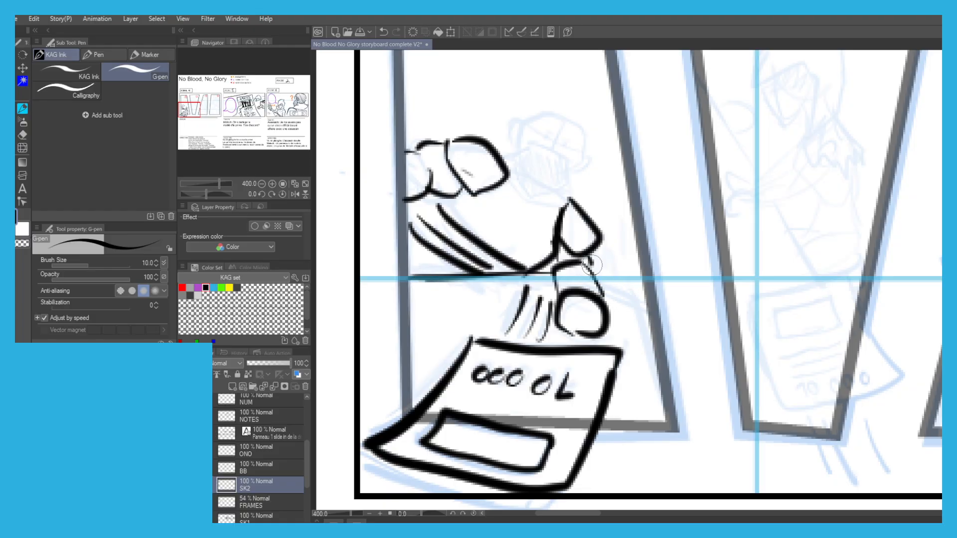
# Ink Moloch's angular head in panel 1, with the inner face outline and a hatched lower face.
pyautogui.moveTo(527, 140)
pyautogui.mouseDown()
pyautogui.moveTo(543, 158)
pyautogui.moveTo(526, 170)
pyautogui.mouseUp()
pyautogui.scroll(2, 537, 162)
pyautogui.hotkey('ctrl', 'z')
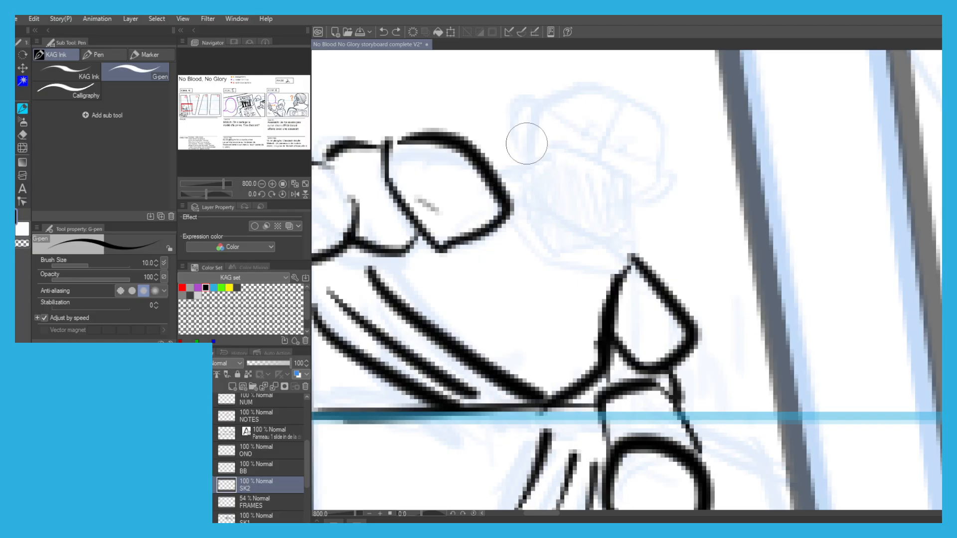
pyautogui.scroll(2, 521, 159)
pyautogui.moveTo(526, 232)
pyautogui.mouseDown()
pyautogui.moveTo(546, 158)
pyautogui.moveTo(567, 148)
pyautogui.moveTo(537, 179)
pyautogui.moveTo(571, 145)
pyautogui.moveTo(592, 142)
pyautogui.moveTo(659, 178)
pyautogui.moveTo(664, 235)
pyautogui.moveTo(632, 260)
pyautogui.moveTo(618, 297)
pyautogui.moveTo(540, 310)
pyautogui.moveTo(522, 253)
pyautogui.moveTo(546, 213)
pyautogui.mouseUp()
pyautogui.hotkey('ctrl', 'z')
pyautogui.hotkey('ctrl', 'z')
pyautogui.moveTo(577, 165)
pyautogui.mouseDown()
pyautogui.moveTo(554, 174)
pyautogui.moveTo(555, 213)
pyautogui.moveTo(560, 233)
pyautogui.moveTo(605, 261)
pyautogui.moveTo(647, 226)
pyautogui.moveTo(649, 197)
pyautogui.moveTo(607, 162)
pyautogui.moveTo(558, 167)
pyautogui.mouseUp()
pyautogui.moveTo(528, 234)
pyautogui.mouseDown()
pyautogui.moveTo(533, 279)
pyautogui.moveTo(548, 299)
pyautogui.moveTo(610, 303)
pyautogui.mouseUp()
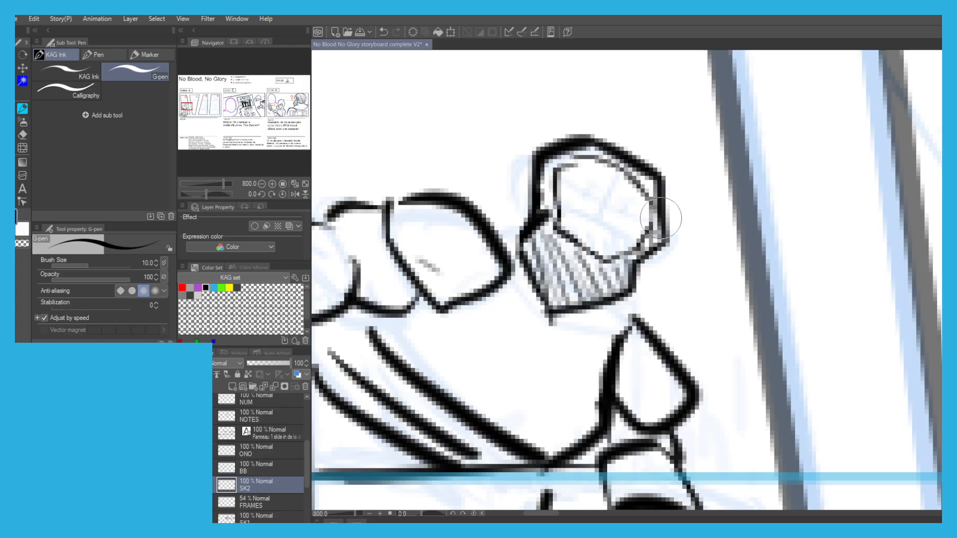
pyautogui.scroll(-4, 548, 170)
# Ink Moloch's eyes and the line joining his head to the shoulder in panel 1.
pyautogui.scroll(2, 551, 161)
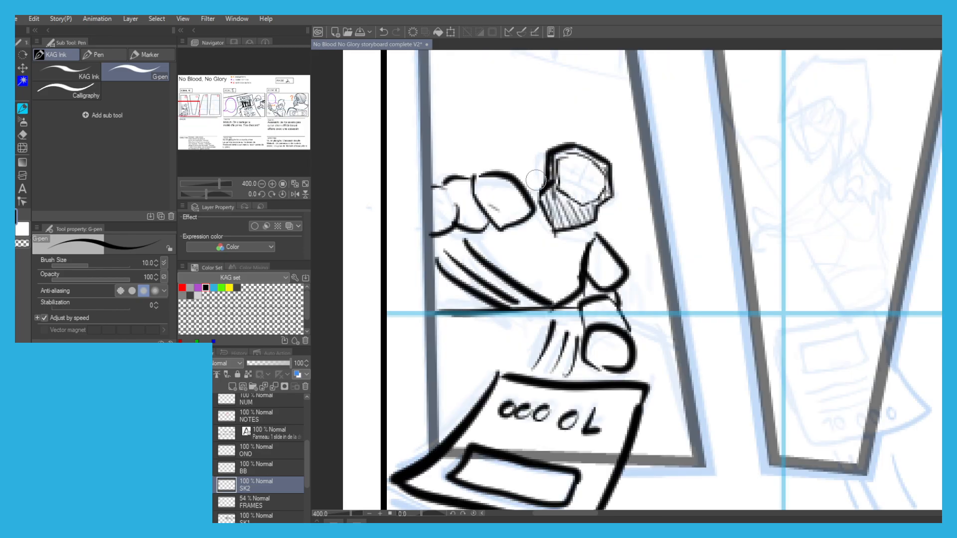
pyautogui.scroll(2, 596, 182)
pyautogui.moveTo(600, 178)
pyautogui.mouseDown()
pyautogui.moveTo(594, 188)
pyautogui.moveTo(570, 174)
pyautogui.mouseUp()
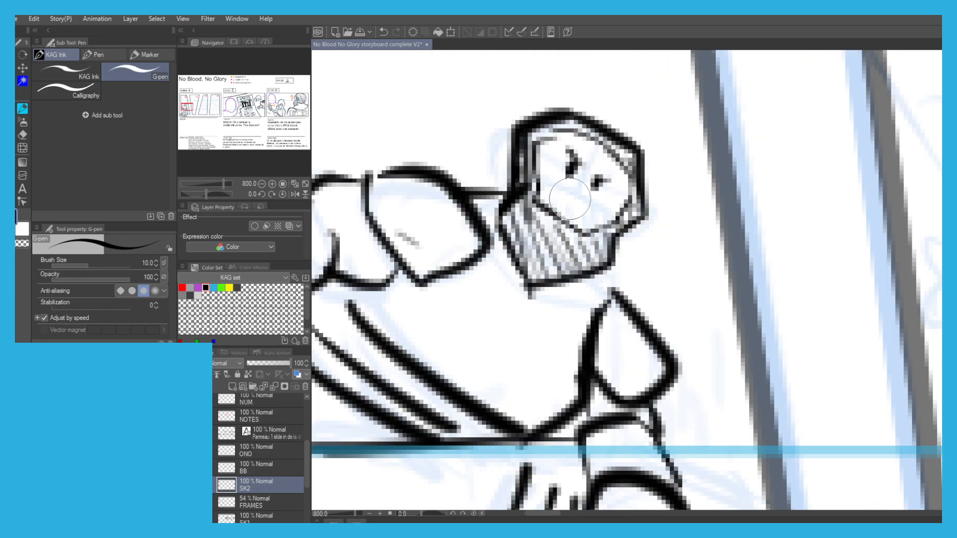
pyautogui.scroll(-2, 526, 209)
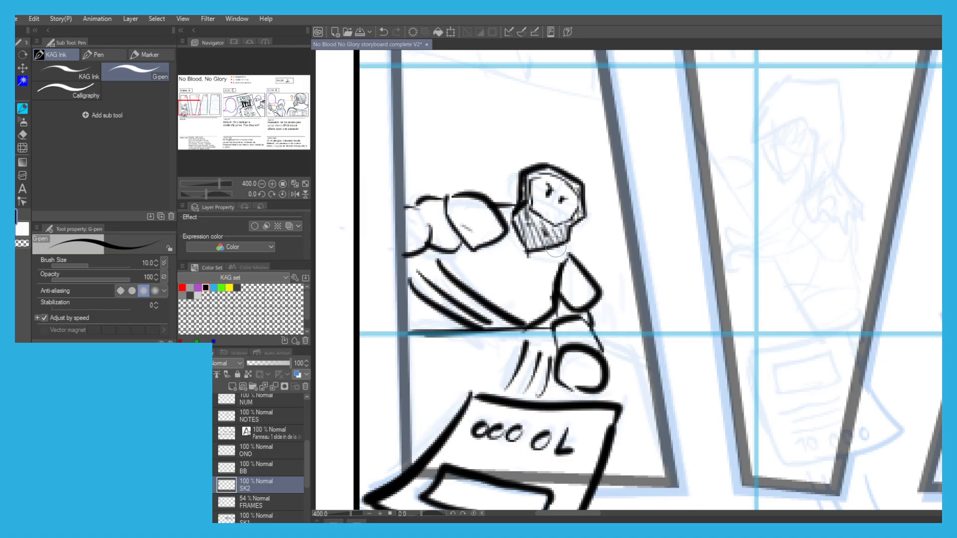
pyautogui.scroll(-2, 516, 202)
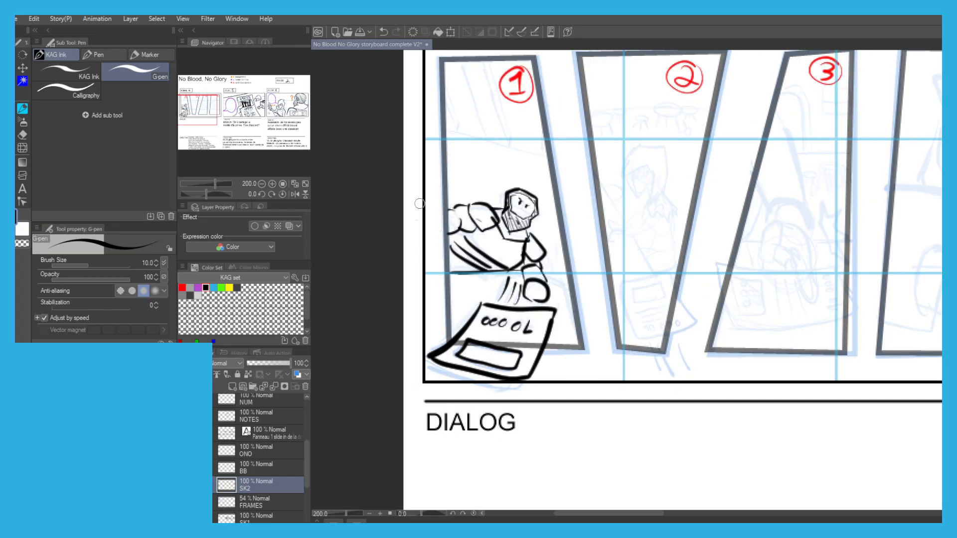
# Ink Moloch's neckline and the table's right edge in panel 1, and rework the table's back edge.
pyautogui.scroll(2, 595, 250)
pyautogui.hotkey('ctrl', 'z')
pyautogui.moveTo(594, 259); pyautogui.dragTo(643, 367)
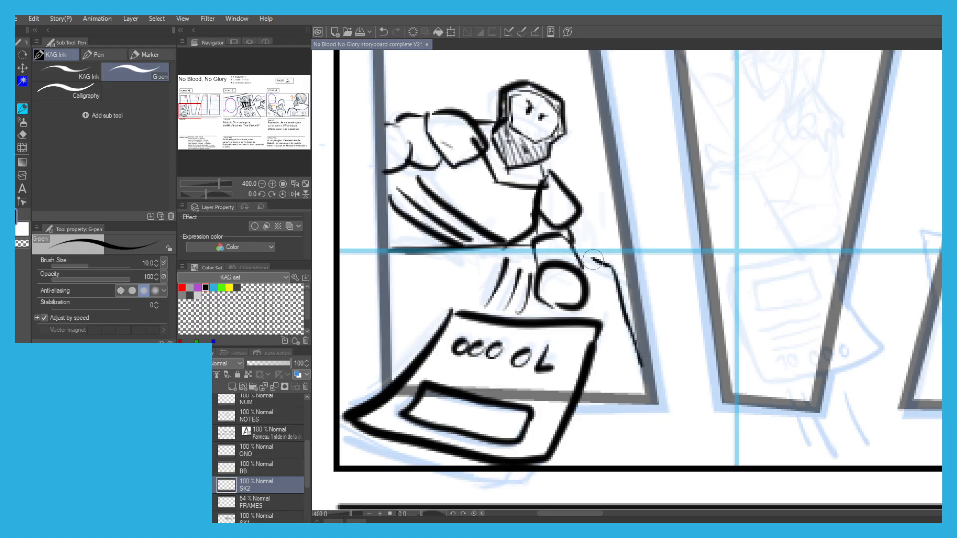
pyautogui.moveTo(532, 251); pyautogui.dragTo(439, 253)
pyautogui.hotkey('ctrl', 'z')
pyautogui.moveTo(540, 252); pyautogui.dragTo(401, 254)
pyautogui.hotkey('ctrl', 'z')
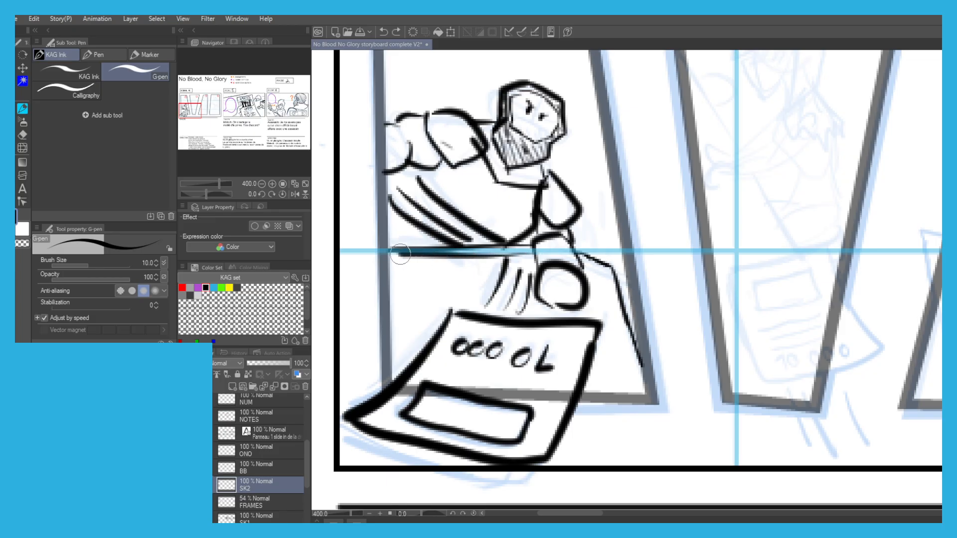
# Raise the opacity of the SCENE4, SCENE5 and SCENE6 sketch folders to 64%.
pyautogui.scroll(-1, 403, 223)
pyautogui.moveTo(439, 177); pyautogui.dragTo(378, 264)
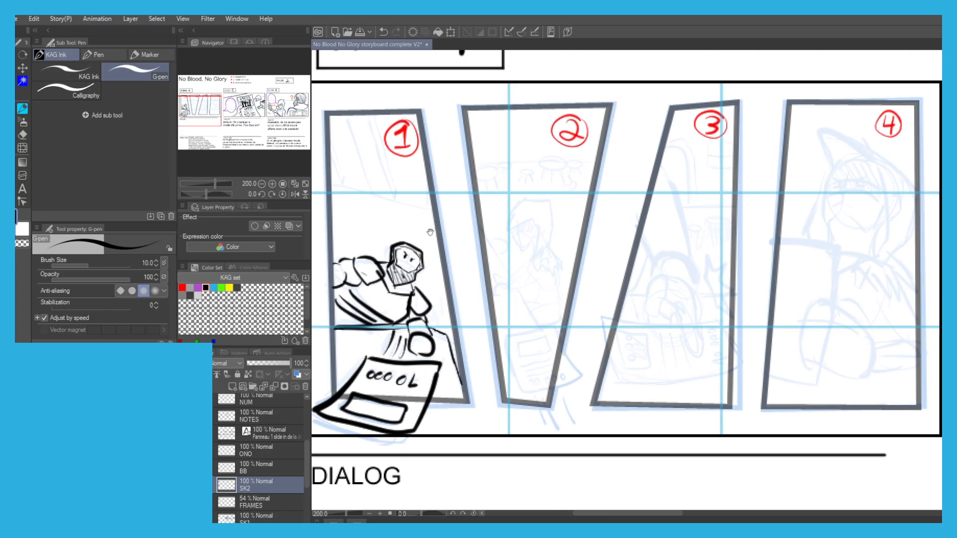
pyautogui.scroll(1, 507, 206)
pyautogui.scroll(-4, 230, 503)
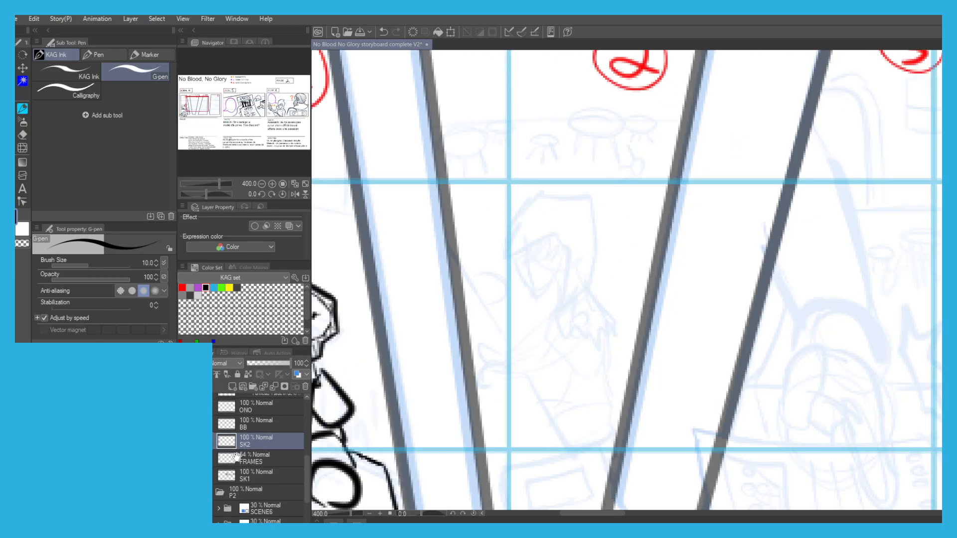
pyautogui.moveTo(195, 479); pyautogui.dragTo(195, 512)
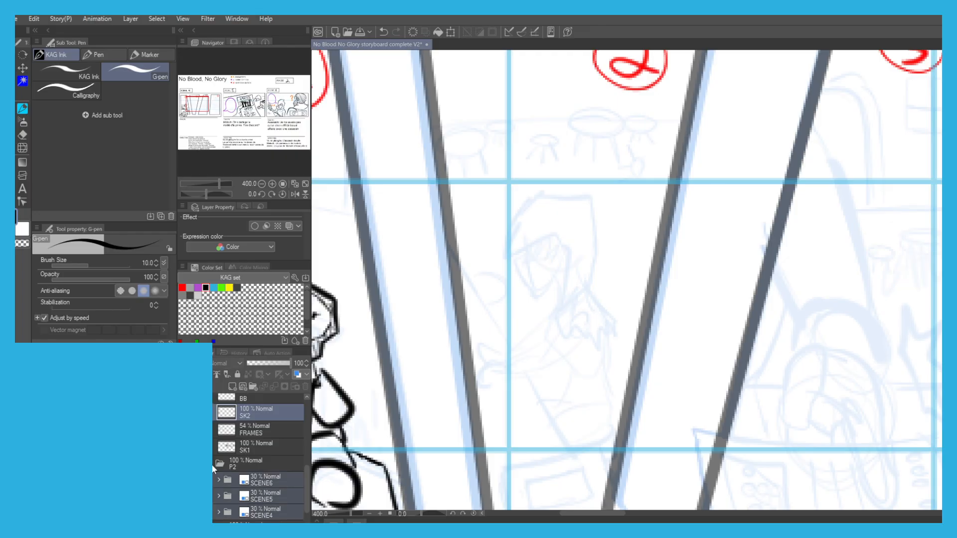
pyautogui.click(259, 481)
pyautogui.moveTo(260, 363); pyautogui.dragTo(274, 364)
pyautogui.hotkey('ctrl', 'alt', '0')
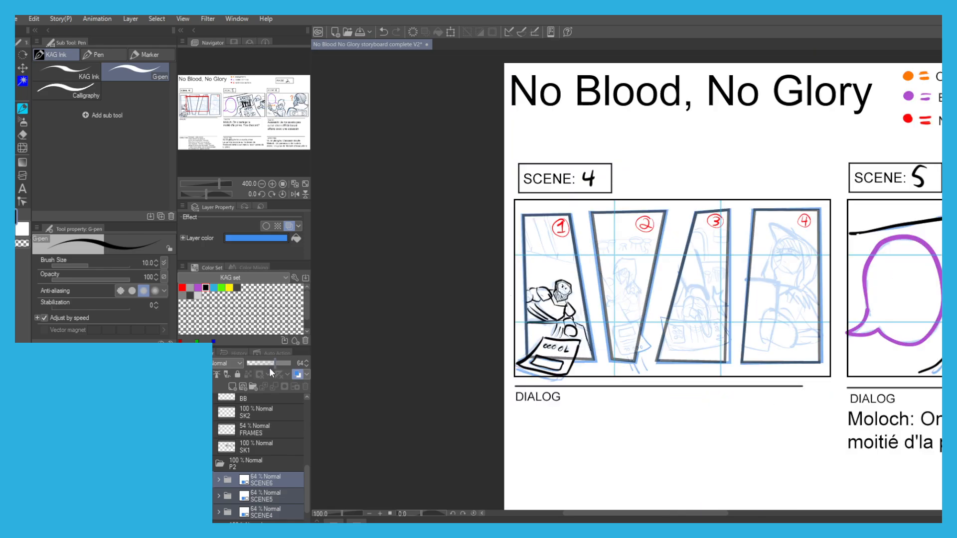
# On the SK2 layer, ink the background wall's base line and its slanted vertical planks behind Moloch in panel 1.
pyautogui.moveTo(565, 392); pyautogui.dragTo(452, 386)
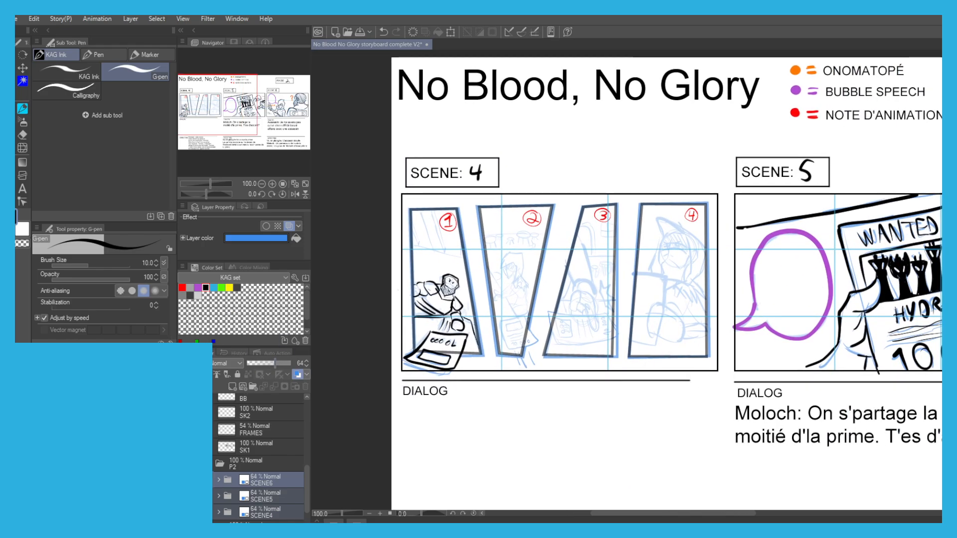
pyautogui.click(229, 448)
pyautogui.click(247, 411)
pyautogui.scroll(4, 442, 235)
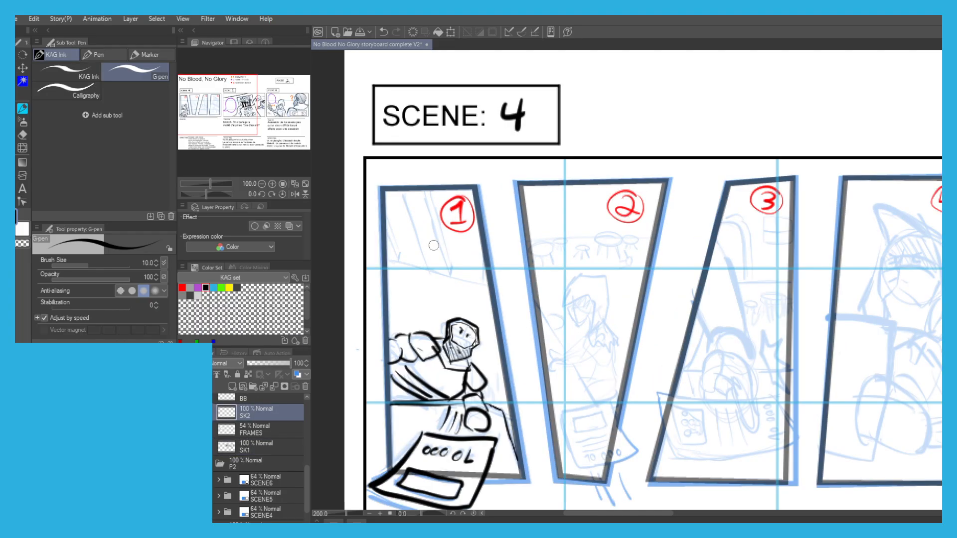
pyautogui.moveTo(622, 353); pyautogui.dragTo(458, 311)
pyautogui.hotkey('ctrl', 'z')
pyautogui.hotkey('ctrl', 'z')
pyautogui.moveTo(623, 358); pyautogui.dragTo(433, 305)
pyautogui.moveTo(497, 325)
pyautogui.mouseDown()
pyautogui.moveTo(448, 172)
pyautogui.moveTo(497, 320)
pyautogui.mouseUp()
pyautogui.hotkey('ctrl', 'z')
pyautogui.moveTo(483, 156)
pyautogui.mouseDown()
pyautogui.moveTo(536, 334)
pyautogui.moveTo(508, 176)
pyautogui.mouseUp()
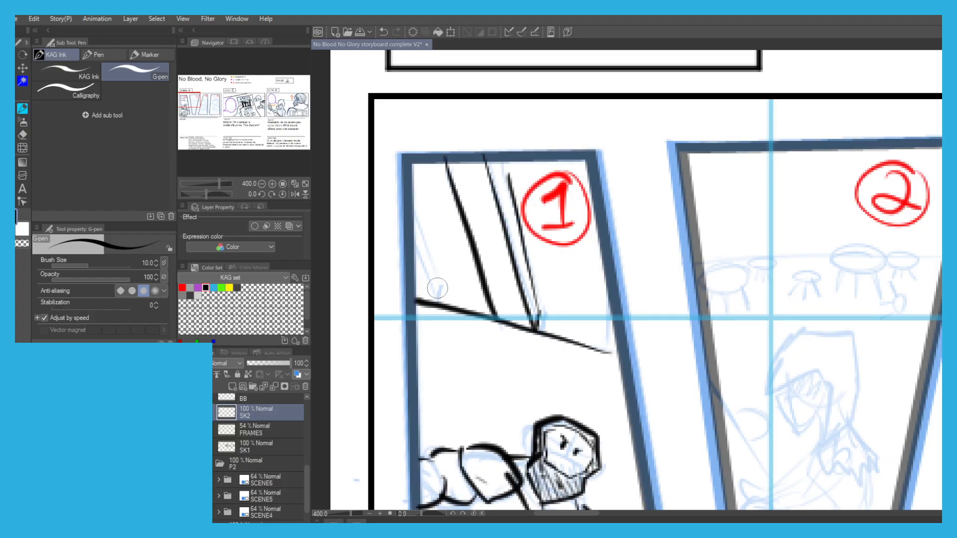
pyautogui.moveTo(412, 229)
pyautogui.mouseDown()
pyautogui.moveTo(439, 304)
pyautogui.moveTo(410, 184)
pyautogui.mouseUp()
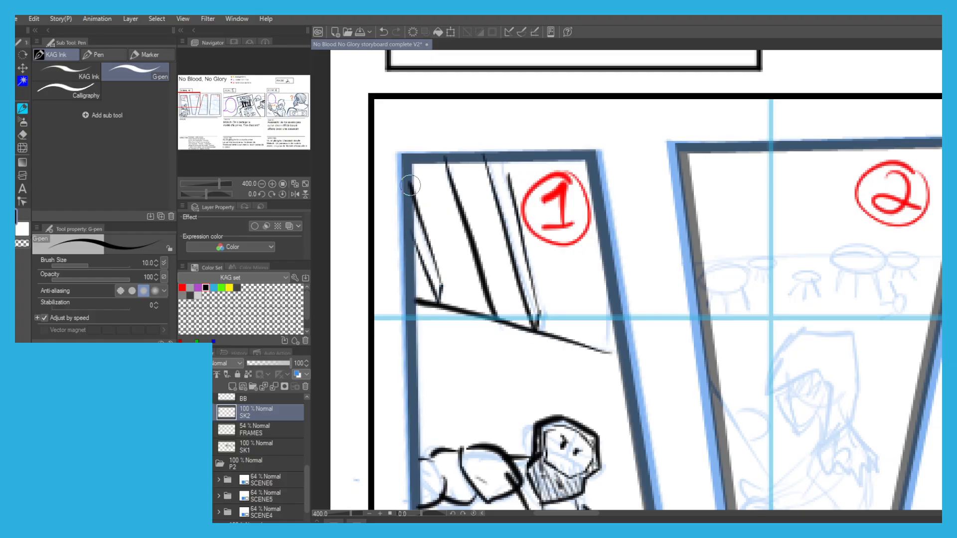
pyautogui.moveTo(609, 303); pyautogui.dragTo(608, 353)
# Ink the curved outline of the bounty poster at the lower end of panel 2 in scene 4.
pyautogui.scroll(-3, 419, 278)
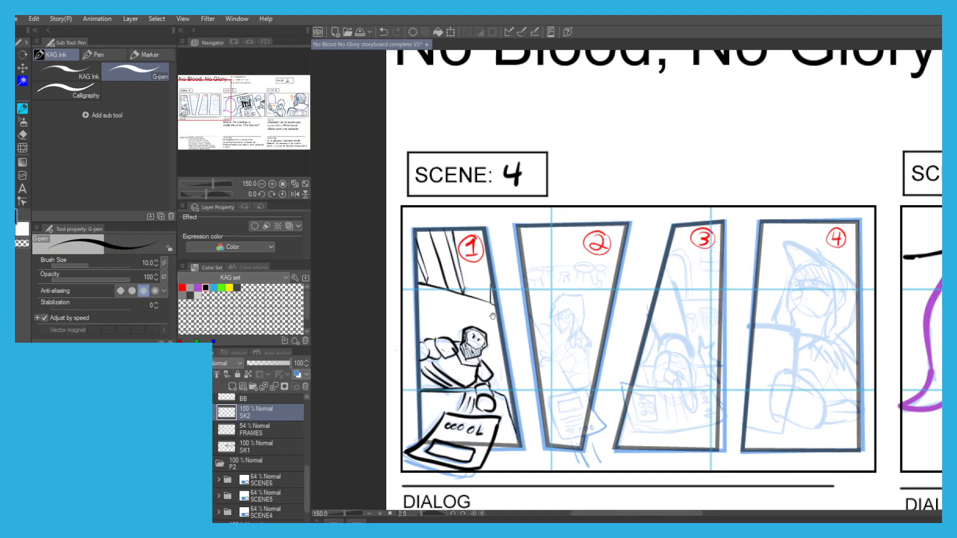
pyautogui.scroll(1, 559, 328)
pyautogui.moveTo(356, 346); pyautogui.dragTo(356, 247)
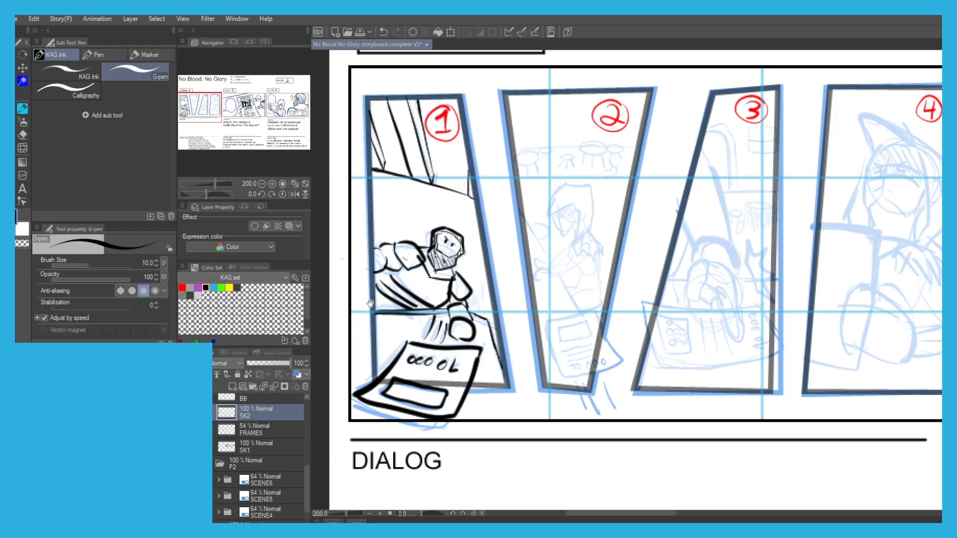
pyautogui.scroll(2, 583, 314)
pyautogui.moveTo(597, 306)
pyautogui.mouseDown()
pyautogui.moveTo(502, 328)
pyautogui.moveTo(519, 401)
pyautogui.mouseUp()
pyautogui.hotkey('ctrl', 'z')
pyautogui.hotkey('ctrl', 'z')
pyautogui.hotkey('ctrl', 'z')
pyautogui.hotkey('ctrl', 'z')
pyautogui.hotkey('ctrl', 'z')
pyautogui.moveTo(501, 329); pyautogui.dragTo(524, 418)
pyautogui.moveTo(603, 306)
pyautogui.mouseDown()
pyautogui.moveTo(652, 390)
pyautogui.moveTo(626, 367)
pyautogui.moveTo(603, 307)
pyautogui.moveTo(635, 377)
pyautogui.moveTo(662, 407)
pyautogui.moveTo(611, 433)
pyautogui.moveTo(545, 445)
pyautogui.moveTo(524, 413)
pyautogui.mouseUp()
pyautogui.hotkey('ctrl', 'z')
pyautogui.hotkey('ctrl', 'z')
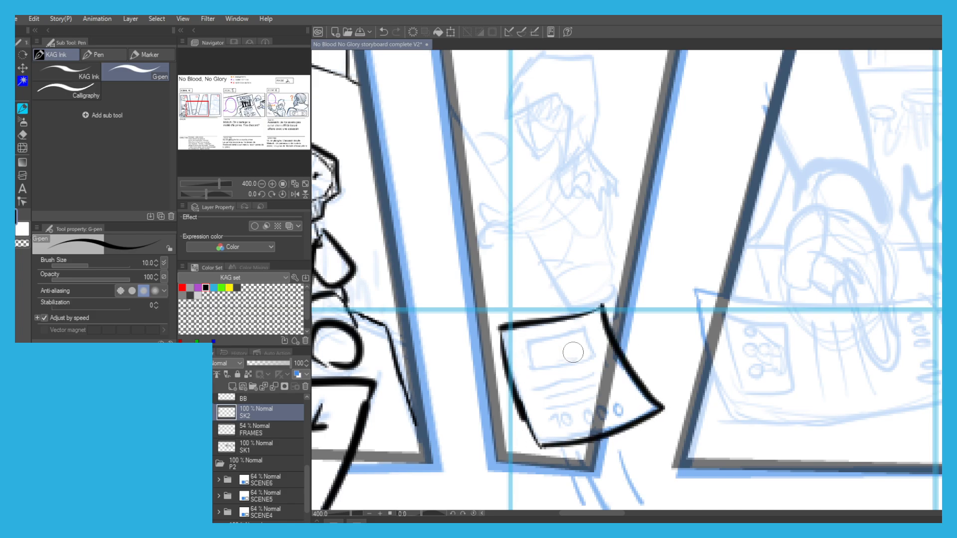
# Ink the picture box, text lines and bounty number 10 000 on panel 2's poster.
pyautogui.scroll(2, 577, 343)
pyautogui.moveTo(532, 316); pyautogui.dragTo(551, 222)
pyautogui.hotkey('ctrl', 'z')
pyautogui.moveTo(612, 225)
pyautogui.mouseDown()
pyautogui.moveTo(630, 266)
pyautogui.moveTo(551, 292)
pyautogui.moveTo(499, 291)
pyautogui.moveTo(546, 239)
pyautogui.moveTo(614, 223)
pyautogui.mouseUp()
pyautogui.hotkey('ctrl', 'z')
pyautogui.moveTo(542, 398)
pyautogui.mouseDown()
pyautogui.moveTo(557, 419)
pyautogui.moveTo(568, 395)
pyautogui.mouseUp()
pyautogui.moveTo(620, 378)
pyautogui.mouseDown()
pyautogui.moveTo(617, 384)
pyautogui.moveTo(653, 386)
pyautogui.moveTo(673, 374)
pyautogui.mouseUp()
pyautogui.moveTo(639, 301)
pyautogui.mouseDown()
pyautogui.moveTo(513, 321)
pyautogui.moveTo(517, 334)
pyautogui.mouseUp()
pyautogui.moveTo(640, 335)
pyautogui.mouseDown()
pyautogui.moveTo(545, 357)
pyautogui.moveTo(624, 354)
pyautogui.mouseUp()
# Try inking the hooded character's straight body line above the poster and a slanted arm line in panel 2.
pyautogui.scroll(-2, 438, 273)
pyautogui.moveTo(405, 139); pyautogui.dragTo(425, 203)
pyautogui.scroll(1, 424, 201)
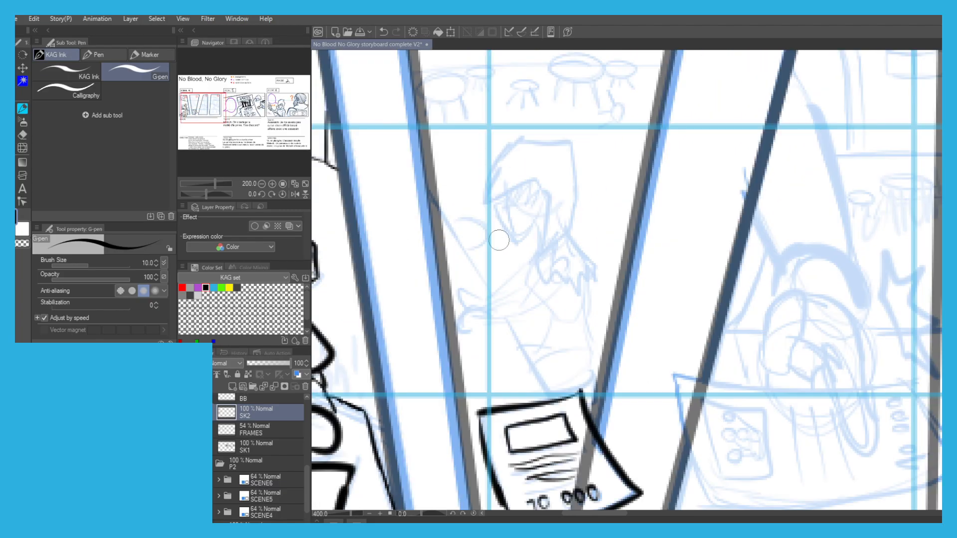
pyautogui.scroll(2, 497, 236)
pyautogui.scroll(-2, 416, 159)
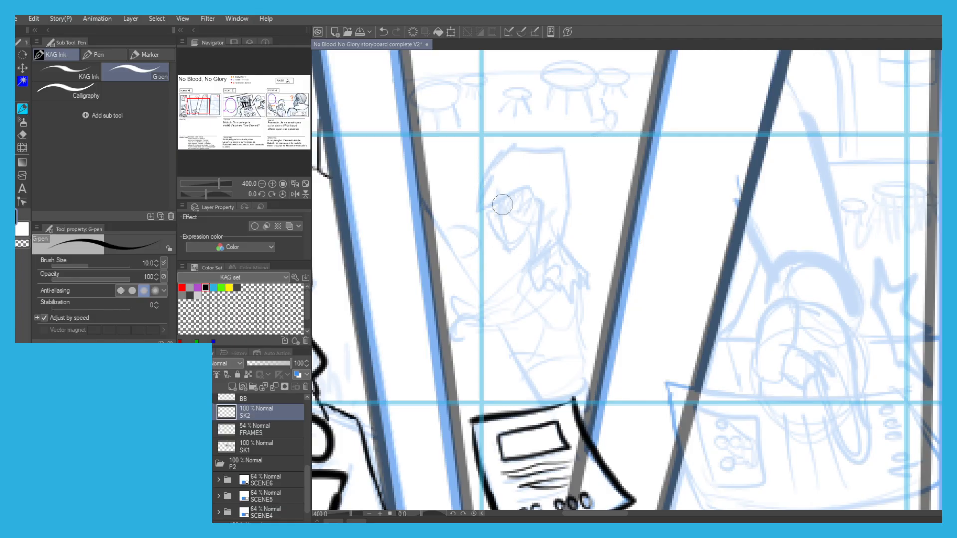
pyautogui.hotkey('ctrl', 'z')
# Ink the character's angular face opening, the pointed hood around it and its folds in panel 2.
pyautogui.hotkey('ctrl', 'z')
pyautogui.moveTo(539, 402); pyautogui.dragTo(500, 338)
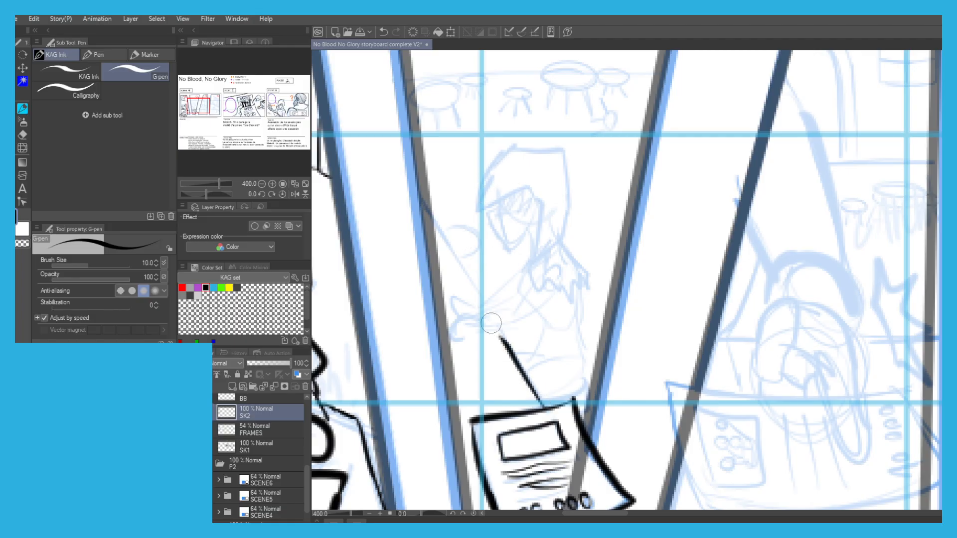
pyautogui.moveTo(477, 294); pyautogui.dragTo(427, 209)
pyautogui.scroll(2, 492, 163)
pyautogui.moveTo(572, 290)
pyautogui.mouseDown()
pyautogui.moveTo(524, 333)
pyautogui.moveTo(478, 273)
pyautogui.moveTo(520, 227)
pyautogui.mouseUp()
pyautogui.hotkey('ctrl', 'z')
pyautogui.hotkey('ctrl', 'z')
pyautogui.moveTo(474, 256)
pyautogui.mouseDown()
pyautogui.moveTo(522, 225)
pyautogui.moveTo(588, 278)
pyautogui.moveTo(565, 305)
pyautogui.moveTo(578, 351)
pyautogui.mouseUp()
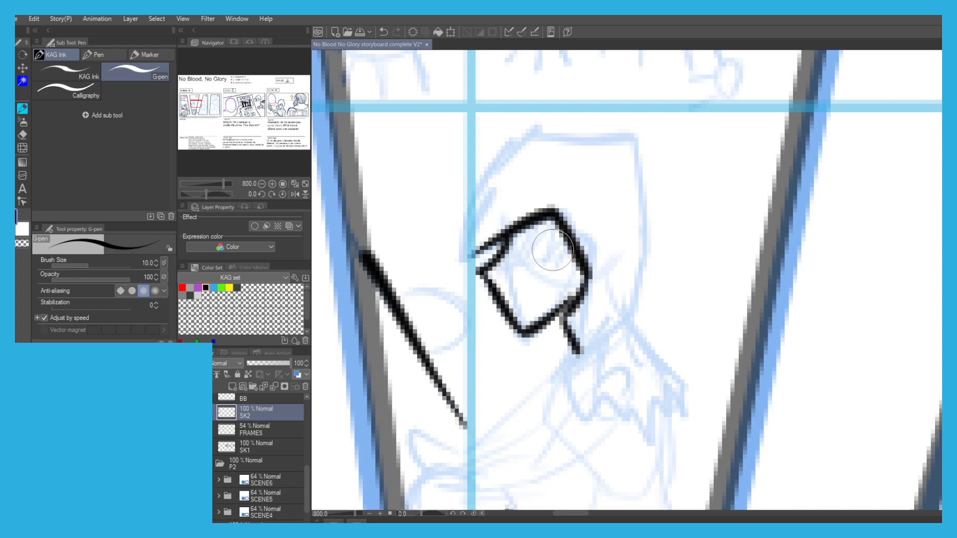
pyautogui.moveTo(461, 252)
pyautogui.mouseDown()
pyautogui.moveTo(506, 150)
pyautogui.moveTo(633, 145)
pyautogui.moveTo(609, 185)
pyautogui.moveTo(643, 222)
pyautogui.moveTo(631, 331)
pyautogui.moveTo(601, 184)
pyautogui.moveTo(629, 219)
pyautogui.moveTo(583, 240)
pyautogui.moveTo(553, 225)
pyautogui.moveTo(522, 244)
pyautogui.moveTo(551, 277)
pyautogui.moveTo(611, 249)
pyautogui.moveTo(646, 252)
pyautogui.mouseUp()
pyautogui.moveTo(631, 218)
pyautogui.mouseDown()
pyautogui.moveTo(618, 257)
pyautogui.moveTo(536, 231)
pyautogui.moveTo(539, 189)
pyautogui.mouseUp()
pyautogui.moveTo(627, 252)
pyautogui.mouseDown()
pyautogui.moveTo(631, 265)
pyautogui.moveTo(561, 328)
pyautogui.mouseUp()
pyautogui.moveTo(578, 276)
pyautogui.mouseDown()
pyautogui.moveTo(533, 295)
pyautogui.moveTo(507, 324)
pyautogui.mouseUp()
# Ink the hooded character's shoulder, the folds below the hood and the first forearm lines in panel 2.
pyautogui.scroll(-7, 578, 206)
pyautogui.moveTo(507, 199); pyautogui.dragTo(519, 213)
pyautogui.scroll(4, 553, 231)
pyautogui.hotkey('ctrl', 'z')
pyautogui.hotkey('ctrl', 'z')
pyautogui.moveTo(625, 274); pyautogui.dragTo(585, 294)
pyautogui.moveTo(616, 248); pyautogui.dragTo(595, 267)
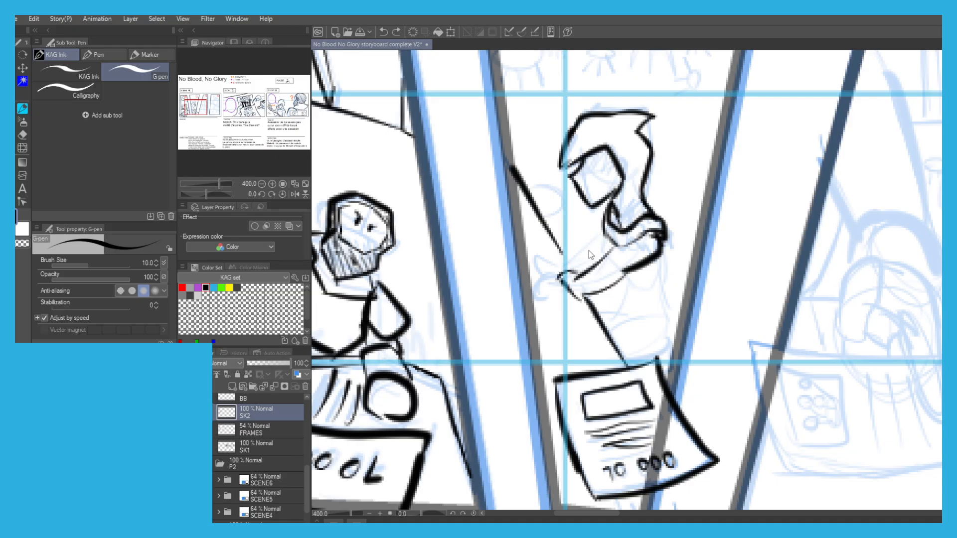
pyautogui.moveTo(604, 241); pyautogui.dragTo(561, 273)
pyautogui.hotkey('ctrl', 'z')
pyautogui.moveTo(606, 244)
pyautogui.mouseDown()
pyautogui.moveTo(550, 278)
pyautogui.moveTo(565, 256)
pyautogui.mouseUp()
pyautogui.hotkey('ctrl', 'z')
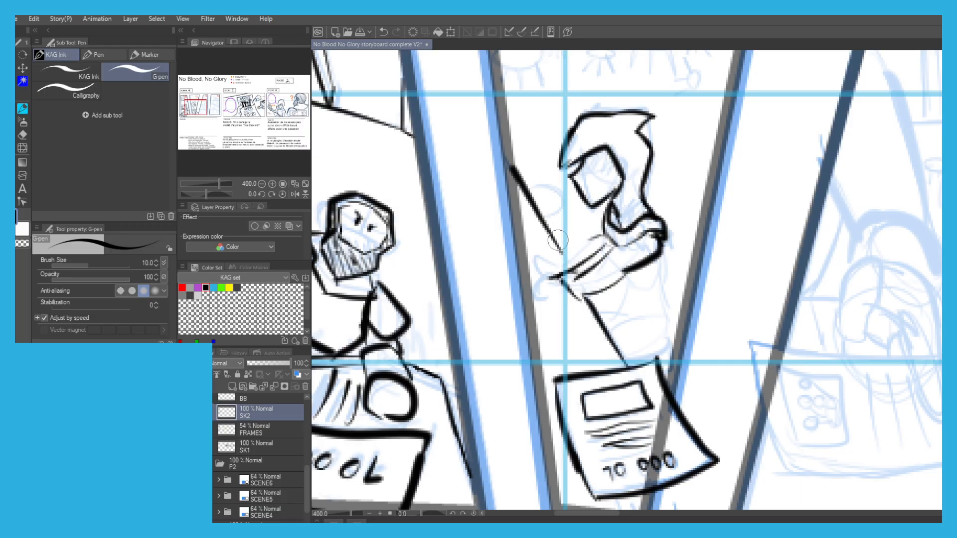
pyautogui.hotkey('ctrl', 'z')
# Erase the straight body and arm lines and the forearm's end in panel 2 with the Hard eraser.
pyautogui.press('e')
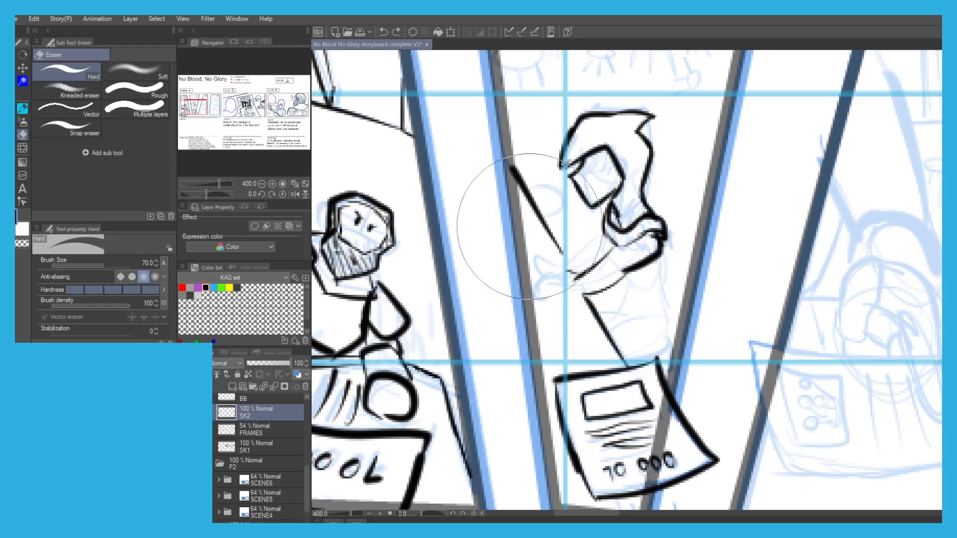
pyautogui.click(92, 265)
pyautogui.press(']')
pyautogui.moveTo(537, 255)
pyautogui.mouseDown()
pyautogui.moveTo(541, 231)
pyautogui.moveTo(616, 345)
pyautogui.mouseUp()
# Ink the hooded character's crossed forearm and the bent elbow of the raised arm in panel 2.
pyautogui.press('p')
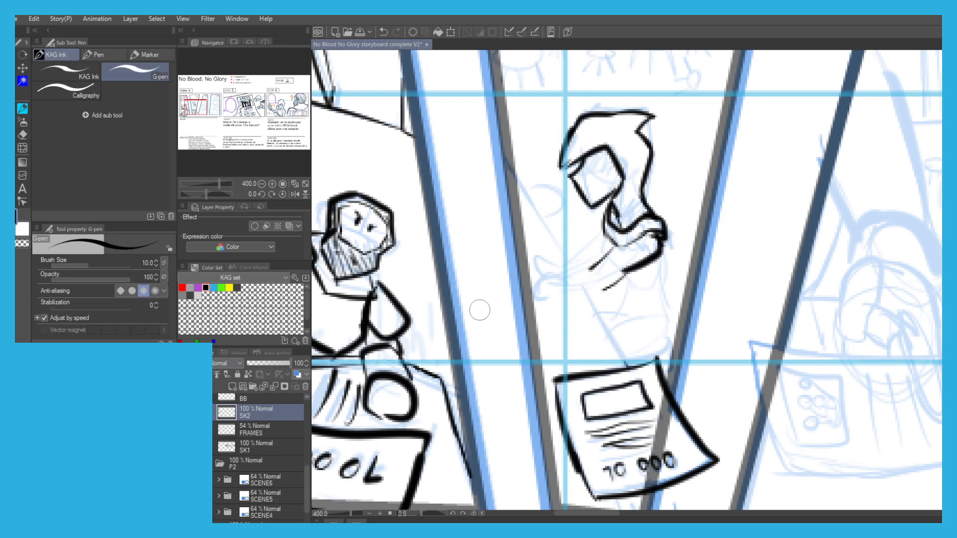
pyautogui.moveTo(612, 250)
pyautogui.mouseDown()
pyautogui.moveTo(582, 279)
pyautogui.moveTo(588, 301)
pyautogui.mouseUp()
pyautogui.hotkey('ctrl', 'z')
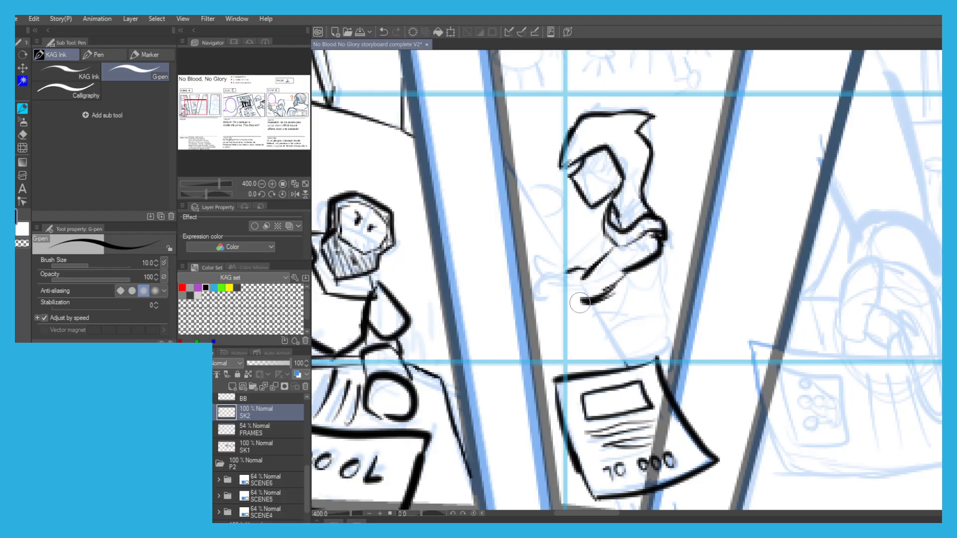
pyautogui.moveTo(537, 241); pyautogui.dragTo(581, 263)
pyautogui.hotkey('ctrl', 'z')
# Ink the hooded character's torso sides, crossed waist folds and raised hand in panel 2.
pyautogui.moveTo(628, 288); pyautogui.dragTo(655, 293)
pyautogui.moveTo(658, 244)
pyautogui.mouseDown()
pyautogui.moveTo(665, 289)
pyautogui.moveTo(630, 321)
pyautogui.mouseUp()
pyautogui.moveTo(664, 286); pyautogui.dragTo(665, 342)
pyautogui.hotkey('ctrl', 'z')
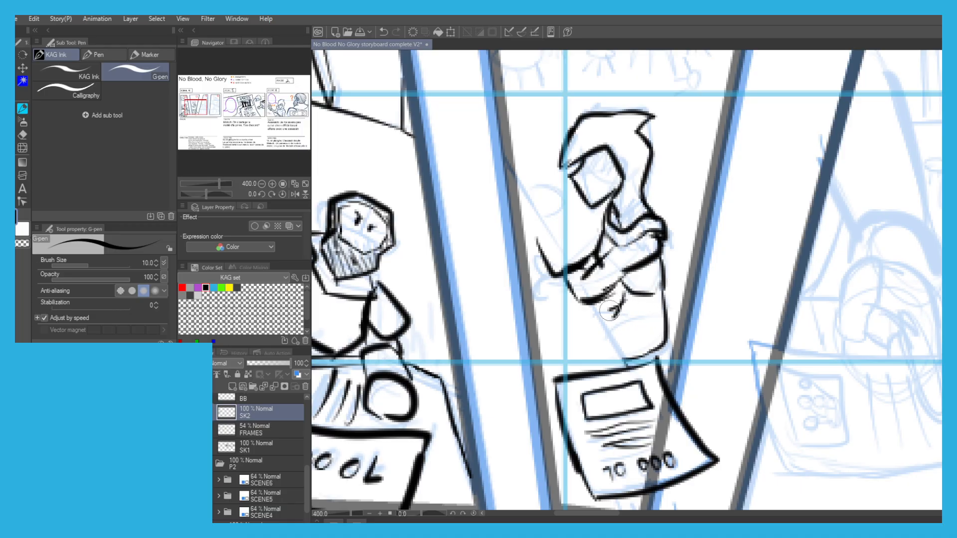
pyautogui.moveTo(618, 302); pyautogui.dragTo(635, 326)
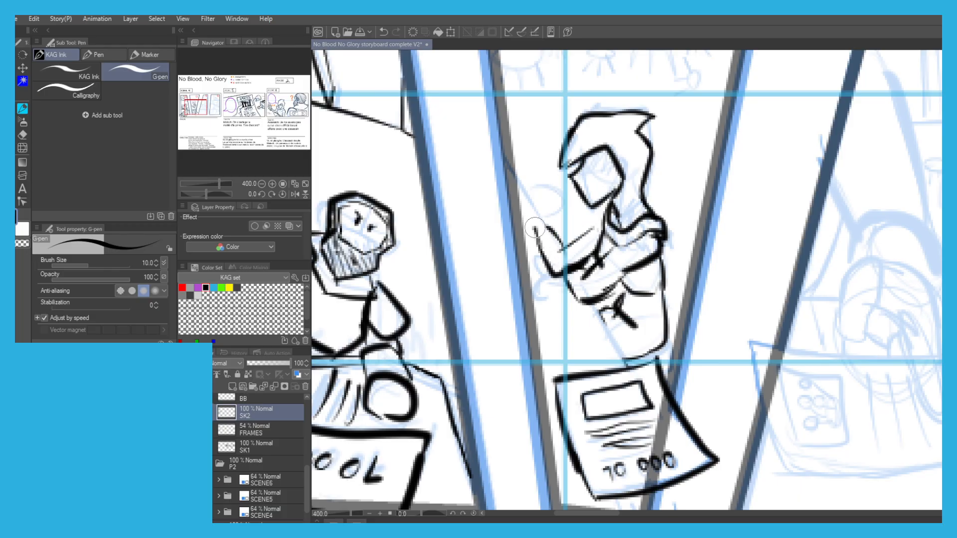
pyautogui.moveTo(540, 245); pyautogui.dragTo(522, 219)
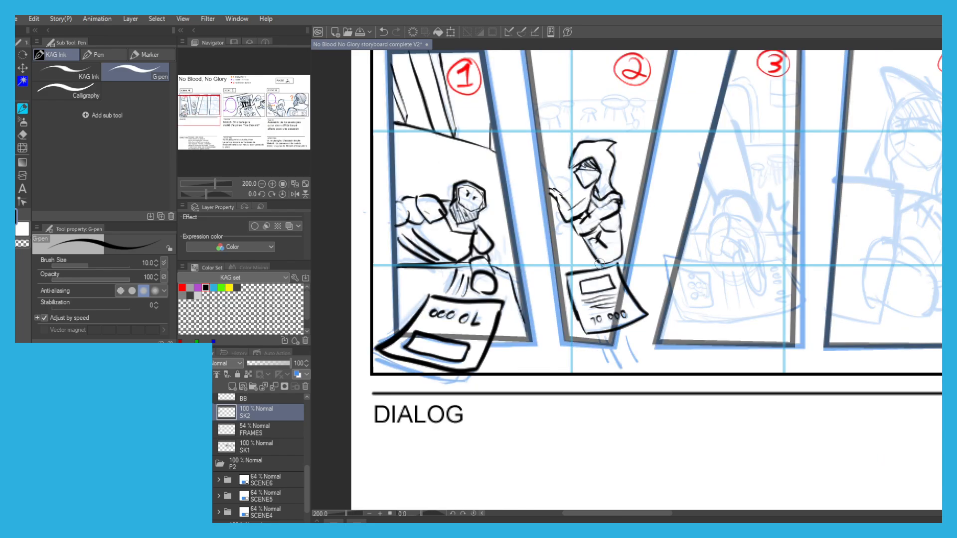
# Ink short parallel speed lines beneath the bounty poster in panel 2.
pyautogui.moveTo(621, 335)
pyautogui.mouseDown()
pyautogui.moveTo(638, 367)
pyautogui.moveTo(626, 366)
pyautogui.mouseUp()
pyautogui.moveTo(599, 337); pyautogui.dragTo(613, 367)
# Ink the reaching arm's two long contours and the rounded cuff at its wrist in panel 3.
pyautogui.moveTo(598, 161); pyautogui.dragTo(490, 201)
pyautogui.moveTo(621, 251); pyautogui.dragTo(575, 277)
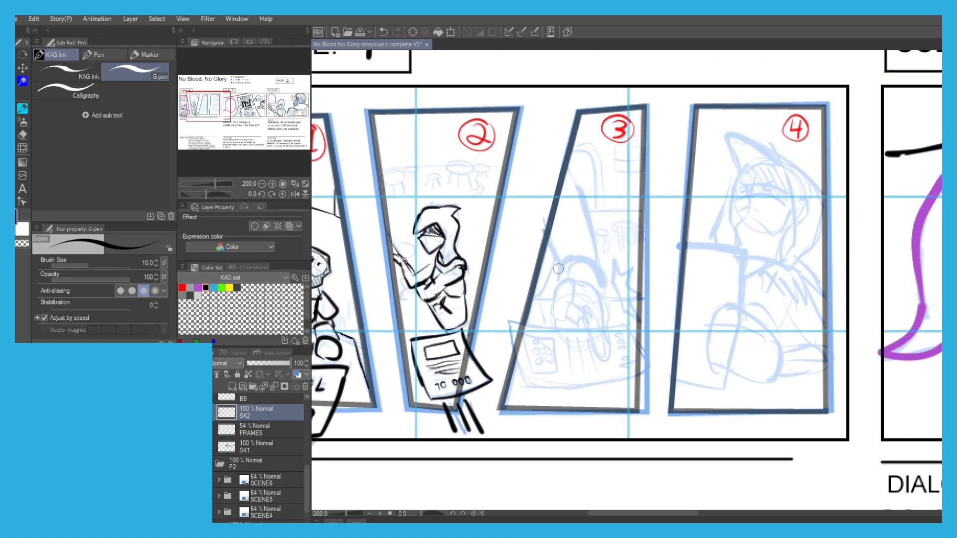
pyautogui.scroll(2, 560, 269)
pyautogui.moveTo(552, 311)
pyautogui.mouseDown()
pyautogui.moveTo(563, 267)
pyautogui.moveTo(613, 247)
pyautogui.moveTo(640, 293)
pyautogui.mouseUp()
pyautogui.hotkey('ctrl', 'z')
pyautogui.moveTo(607, 249)
pyautogui.mouseDown()
pyautogui.moveTo(634, 313)
pyautogui.moveTo(655, 310)
pyautogui.moveTo(646, 334)
pyautogui.mouseUp()
pyautogui.hotkey('ctrl', 'z')
pyautogui.moveTo(602, 294)
pyautogui.mouseDown()
pyautogui.moveTo(656, 312)
pyautogui.moveTo(638, 321)
pyautogui.moveTo(637, 339)
pyautogui.mouseUp()
pyautogui.hotkey('ctrl', 'z')
pyautogui.hotkey('ctrl', 'z')
pyautogui.moveTo(628, 259)
pyautogui.mouseDown()
pyautogui.moveTo(619, 198)
pyautogui.moveTo(580, 100)
pyautogui.mouseUp()
pyautogui.moveTo(552, 260)
pyautogui.mouseDown()
pyautogui.moveTo(529, 204)
pyautogui.moveTo(557, 251)
pyautogui.moveTo(607, 252)
pyautogui.mouseUp()
# Ink the hand's long pointing finger reaching down onto the poster in panel 3.
pyautogui.scroll(-2, 533, 212)
pyautogui.scroll(2, 533, 223)
pyautogui.moveTo(594, 206)
pyautogui.mouseDown()
pyautogui.moveTo(578, 264)
pyautogui.moveTo(554, 276)
pyautogui.moveTo(552, 247)
pyautogui.moveTo(607, 263)
pyautogui.moveTo(636, 338)
pyautogui.mouseUp()
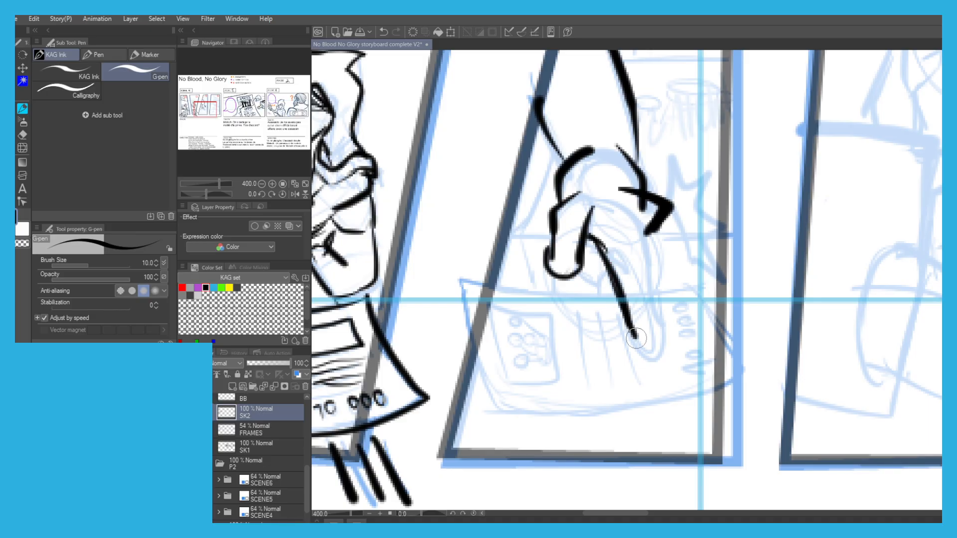
pyautogui.hotkey('ctrl', 'z')
pyautogui.moveTo(631, 215)
pyautogui.mouseDown()
pyautogui.moveTo(647, 239)
pyautogui.moveTo(656, 310)
pyautogui.moveTo(631, 324)
pyautogui.mouseUp()
pyautogui.hotkey('ctrl', 'z')
# Ink the upper edge of panel 3's poster on both sides of the finger and its slanted side.
pyautogui.moveTo(619, 290)
pyautogui.mouseDown()
pyautogui.moveTo(553, 297)
pyautogui.moveTo(476, 280)
pyautogui.mouseUp()
pyautogui.hotkey('ctrl', 'z')
pyautogui.hotkey('ctrl', 'z')
pyautogui.moveTo(650, 290); pyautogui.dragTo(695, 286)
pyautogui.moveTo(694, 286); pyautogui.dragTo(734, 346)
# Ink the curved lower edge and the remaining side edge of panel 3's poster.
pyautogui.hotkey('ctrl', 'z')
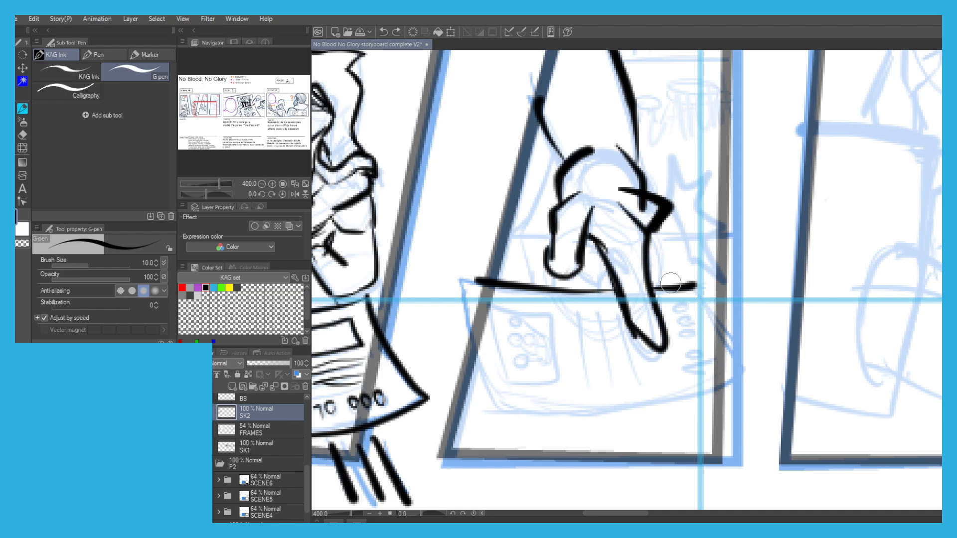
pyautogui.moveTo(681, 285); pyautogui.dragTo(717, 327)
pyautogui.moveTo(713, 391)
pyautogui.mouseDown()
pyautogui.moveTo(552, 416)
pyautogui.moveTo(480, 410)
pyautogui.moveTo(461, 307)
pyautogui.mouseUp()
pyautogui.hotkey('ctrl', 'z')
# Ink the picture box, the vertical text lines and the bounty number on panel 3's poster.
pyautogui.hotkey('ctrl', 'z')
pyautogui.moveTo(475, 386); pyautogui.dragTo(464, 287)
pyautogui.hotkey('ctrl', 'z')
pyautogui.hotkey('ctrl', 'z')
pyautogui.moveTo(519, 416)
pyautogui.mouseDown()
pyautogui.moveTo(480, 409)
pyautogui.moveTo(465, 292)
pyautogui.moveTo(479, 281)
pyautogui.moveTo(492, 286)
pyautogui.moveTo(503, 374)
pyautogui.mouseUp()
pyautogui.hotkey('ctrl', 'z')
pyautogui.moveTo(491, 305)
pyautogui.mouseDown()
pyautogui.moveTo(501, 377)
pyautogui.moveTo(537, 313)
pyautogui.moveTo(545, 378)
pyautogui.moveTo(543, 390)
pyautogui.moveTo(496, 388)
pyautogui.mouseUp()
pyautogui.moveTo(569, 321); pyautogui.dragTo(570, 351)
pyautogui.hotkey('ctrl', 'z')
pyautogui.hotkey('ctrl', 'z')
pyautogui.hotkey('ctrl', 'z')
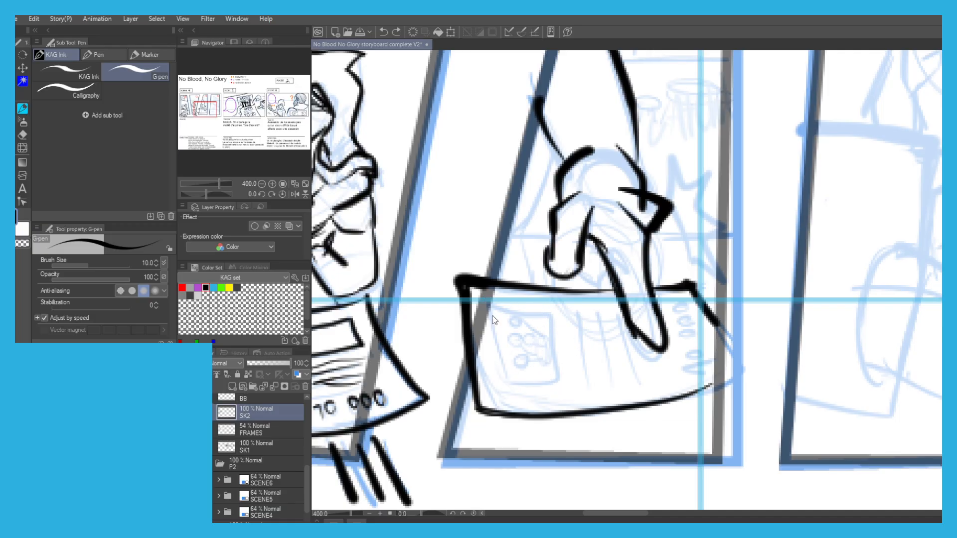
pyautogui.moveTo(547, 312)
pyautogui.mouseDown()
pyautogui.moveTo(561, 381)
pyautogui.moveTo(518, 383)
pyautogui.moveTo(508, 314)
pyautogui.moveTo(543, 307)
pyautogui.moveTo(586, 381)
pyautogui.mouseUp()
pyautogui.moveTo(598, 310)
pyautogui.mouseDown()
pyautogui.moveTo(609, 379)
pyautogui.moveTo(686, 373)
pyautogui.moveTo(694, 334)
pyautogui.moveTo(675, 294)
pyautogui.mouseUp()
# Ink the spiky impact burst beside the hand and the short table edge line behind it in panel 3.
pyautogui.scroll(-2, 507, 167)
pyautogui.moveTo(501, 198); pyautogui.dragTo(513, 297)
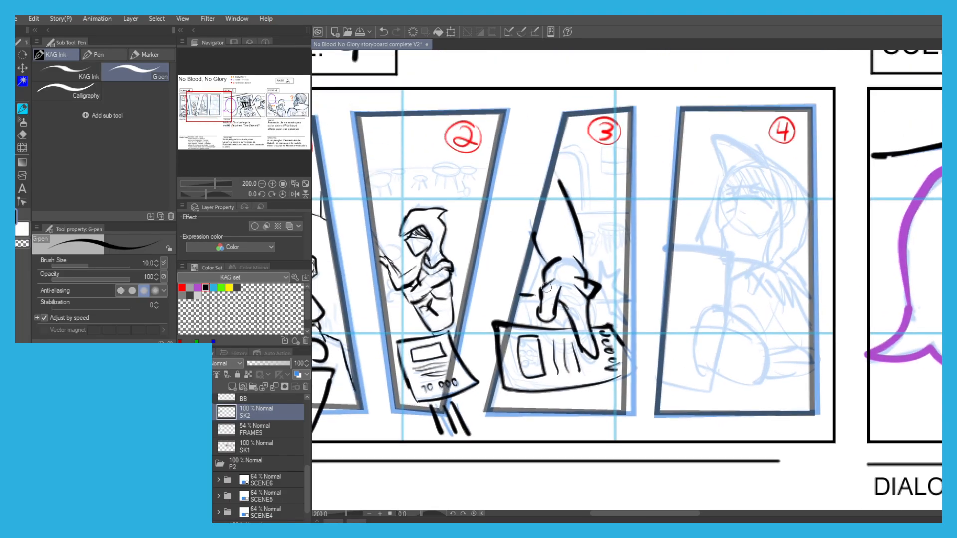
pyautogui.scroll(2, 593, 267)
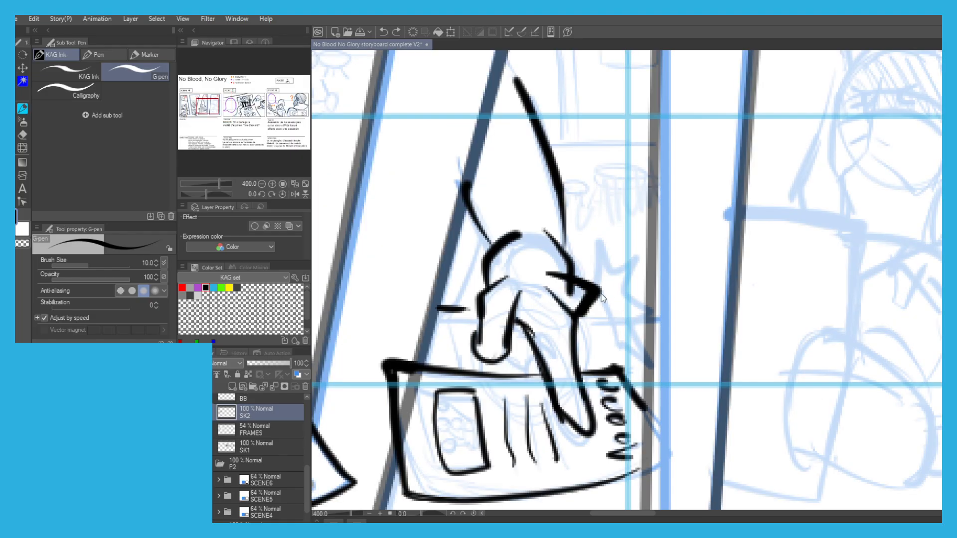
pyautogui.moveTo(618, 339)
pyautogui.mouseDown()
pyautogui.moveTo(596, 260)
pyautogui.moveTo(609, 220)
pyautogui.moveTo(614, 254)
pyautogui.moveTo(637, 253)
pyautogui.moveTo(624, 271)
pyautogui.moveTo(641, 283)
pyautogui.moveTo(631, 296)
pyautogui.moveTo(649, 307)
pyautogui.moveTo(634, 317)
pyautogui.moveTo(642, 353)
pyautogui.moveTo(591, 314)
pyautogui.moveTo(615, 315)
pyautogui.mouseUp()
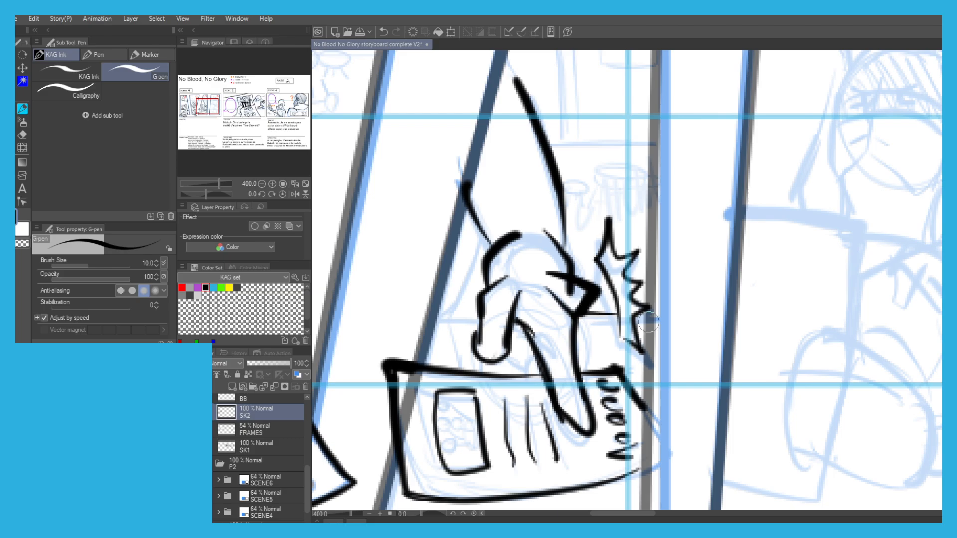
pyautogui.moveTo(477, 308); pyautogui.dragTo(443, 311)
# Reinforce the hand's finger contours and extend the arm's long line up to panel 3's frame.
pyautogui.moveTo(525, 369); pyautogui.dragTo(476, 355)
pyautogui.moveTo(576, 329); pyautogui.dragTo(584, 360)
pyautogui.hotkey('ctrl', 'z')
pyautogui.moveTo(579, 309)
pyautogui.mouseDown()
pyautogui.moveTo(568, 322)
pyautogui.moveTo(582, 369)
pyautogui.mouseUp()
pyautogui.scroll(-3, 451, 171)
pyautogui.moveTo(398, 156)
pyautogui.mouseDown()
pyautogui.moveTo(421, 184)
pyautogui.moveTo(463, 173)
pyautogui.moveTo(524, 180)
pyautogui.mouseUp()
pyautogui.scroll(1, 550, 191)
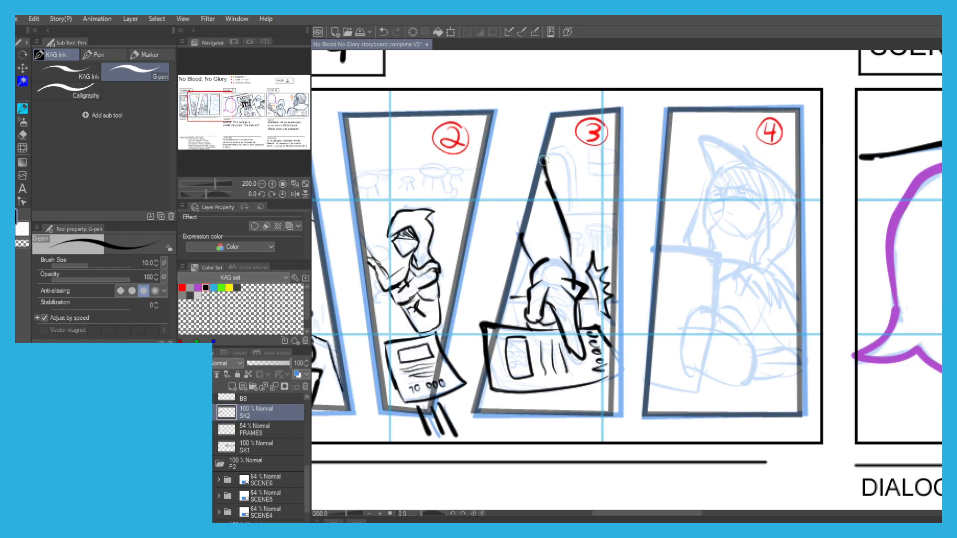
pyautogui.scroll(-1, 543, 172)
pyautogui.moveTo(543, 173); pyautogui.dragTo(527, 170)
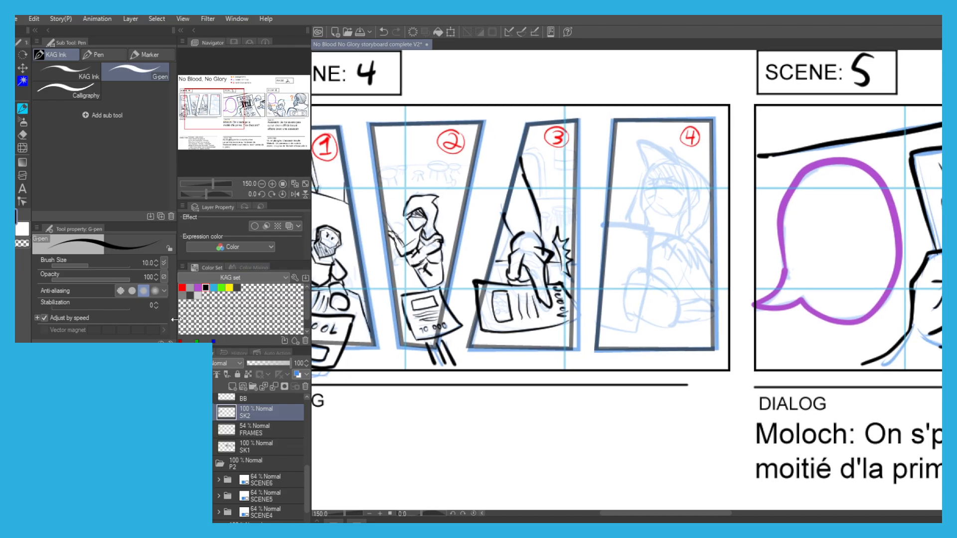
# Make the ONO layer active and set the pen colour to orange.
pyautogui.scroll(3, 238, 443)
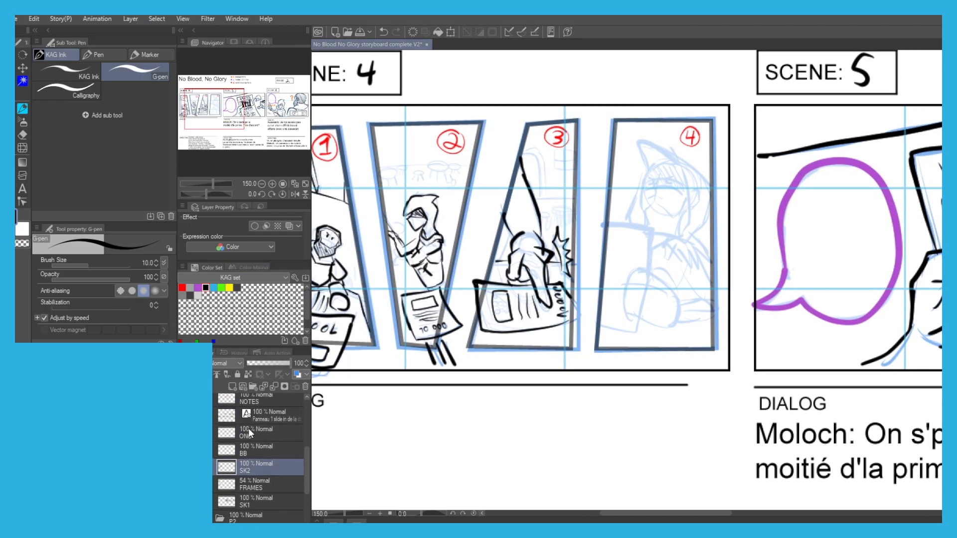
pyautogui.click(240, 434)
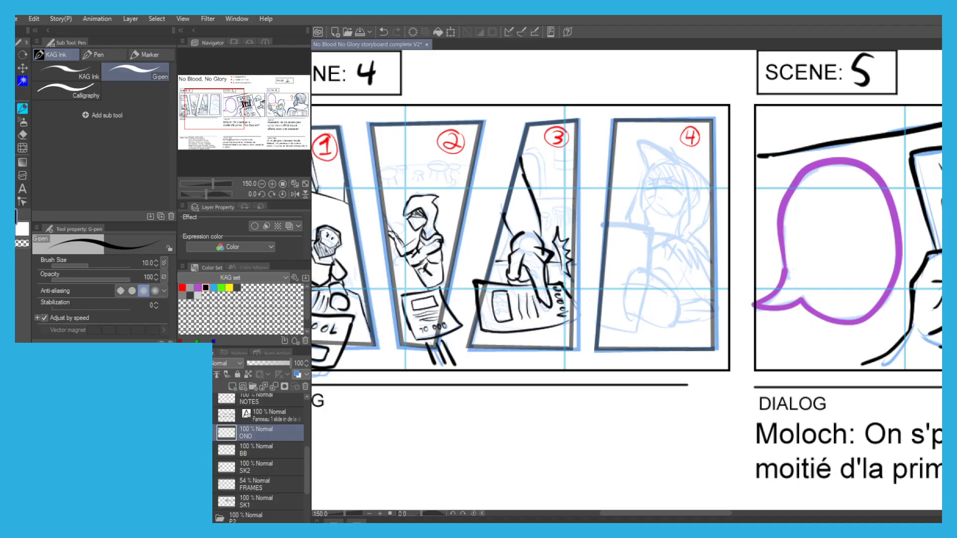
pyautogui.moveTo(448, 314)
pyautogui.mouseDown()
pyautogui.moveTo(481, 387)
pyautogui.moveTo(391, 471)
pyautogui.mouseUp()
pyautogui.keyDown('alt'); pyautogui.click(789, 79); pyautogui.keyUp('alt')
# Hand-letter the orange sound effect CATCH! above the impact burst in panel 3.
pyautogui.moveTo(392, 379); pyautogui.dragTo(391, 274)
pyautogui.scroll(1, 391, 274)
pyautogui.moveTo(527, 227); pyautogui.dragTo(514, 316)
pyautogui.hotkey('ctrl', 'z')
pyautogui.scroll(4, 516, 234)
pyautogui.scroll(-2, 517, 289)
pyautogui.hotkey('ctrl', 'z')
pyautogui.moveTo(528, 273)
pyautogui.mouseDown()
pyautogui.moveTo(523, 302)
pyautogui.moveTo(533, 301)
pyautogui.moveTo(527, 291)
pyautogui.moveTo(543, 307)
pyautogui.moveTo(571, 304)
pyautogui.mouseUp()
pyautogui.hotkey('ctrl', 'z')
pyautogui.hotkey('ctrl', 'z')
pyautogui.moveTo(572, 264)
pyautogui.mouseDown()
pyautogui.moveTo(588, 261)
pyautogui.moveTo(582, 314)
pyautogui.mouseUp()
pyautogui.moveTo(595, 262)
pyautogui.mouseDown()
pyautogui.moveTo(589, 292)
pyautogui.moveTo(598, 295)
pyautogui.mouseUp()
pyautogui.moveTo(606, 259); pyautogui.dragTo(606, 296)
pyautogui.moveTo(607, 279)
pyautogui.mouseDown()
pyautogui.moveTo(619, 273)
pyautogui.moveTo(620, 293)
pyautogui.mouseUp()
pyautogui.moveTo(629, 235); pyautogui.dragTo(630, 279)
pyautogui.click(635, 300)
# Return to black on the SK2 layer and ink the outline of the held poster in panel 4.
pyautogui.scroll(-3, 441, 219)
pyautogui.moveTo(396, 200); pyautogui.dragTo(410, 158)
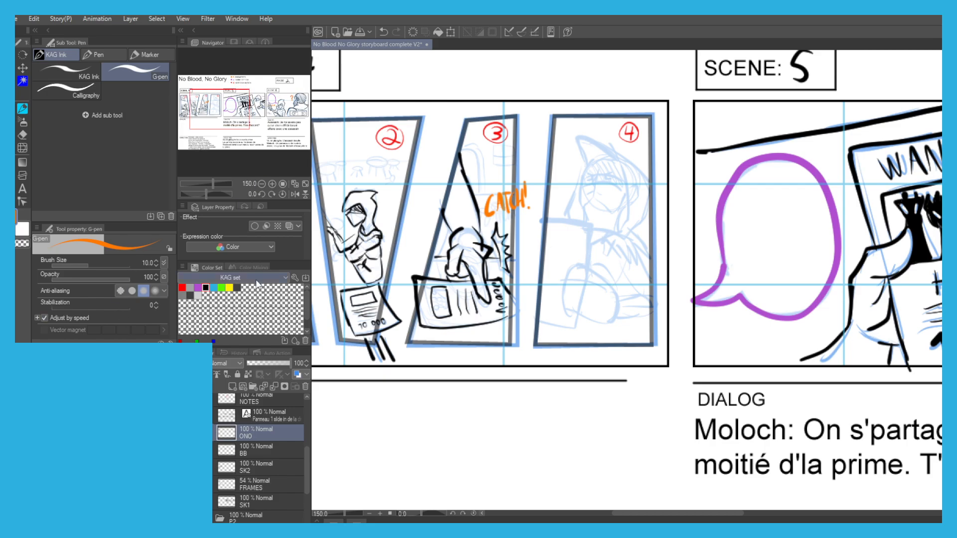
pyautogui.moveTo(429, 303); pyautogui.dragTo(444, 309)
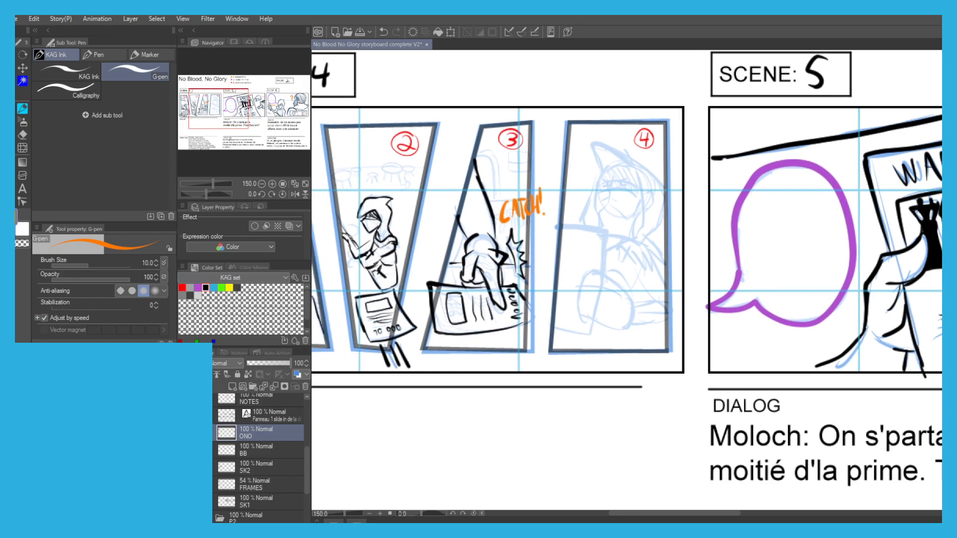
pyautogui.click(205, 288)
pyautogui.click(248, 467)
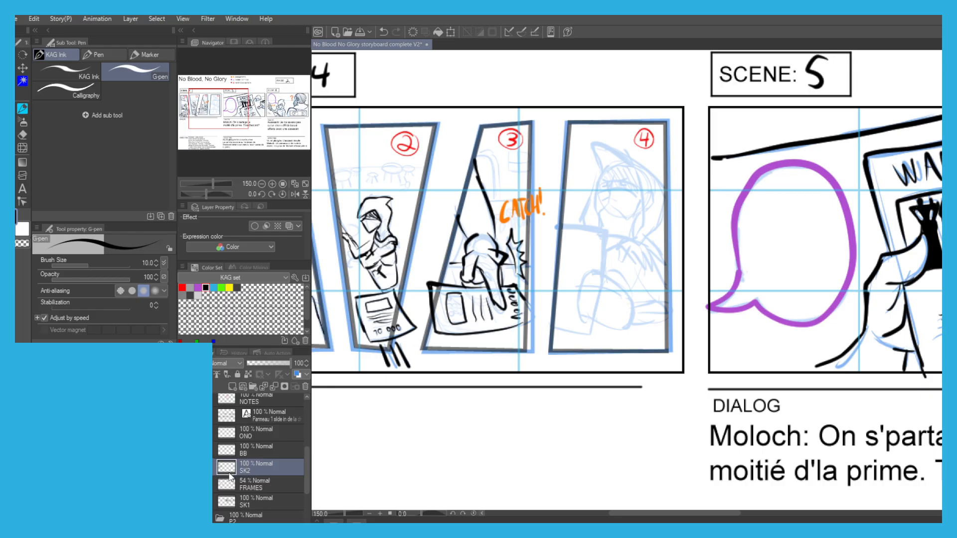
pyautogui.scroll(1, 573, 297)
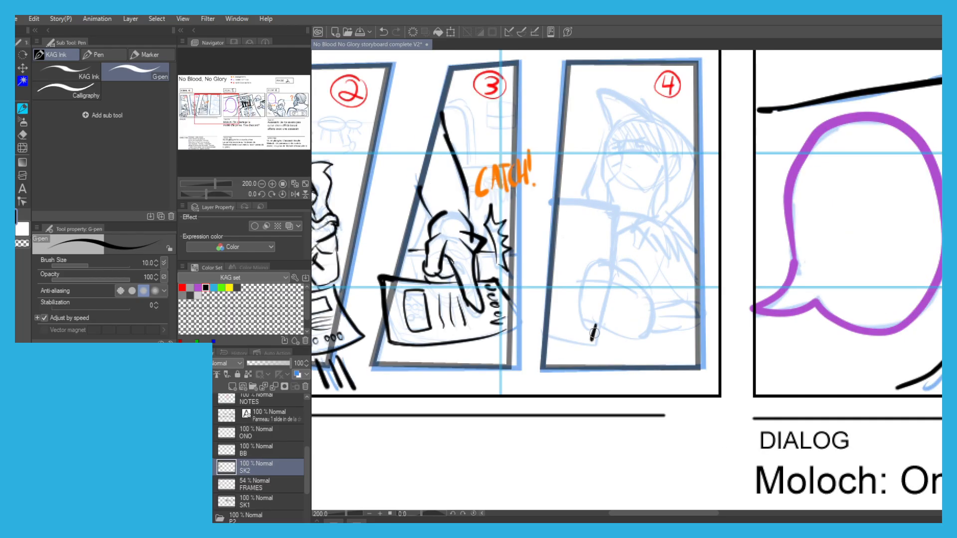
pyautogui.moveTo(596, 342); pyautogui.dragTo(551, 340)
pyautogui.hotkey('ctrl', 'z')
pyautogui.moveTo(611, 261)
pyautogui.mouseDown()
pyautogui.moveTo(620, 207)
pyautogui.moveTo(562, 203)
pyautogui.moveTo(610, 255)
pyautogui.mouseUp()
pyautogui.hotkey('ctrl', 'z')
pyautogui.moveTo(610, 331)
pyautogui.mouseDown()
pyautogui.moveTo(584, 323)
pyautogui.moveTo(581, 297)
pyautogui.mouseUp()
pyautogui.moveTo(581, 295); pyautogui.dragTo(586, 276)
pyautogui.hotkey('ctrl', 'z')
pyautogui.hotkey('ctrl', 'z')
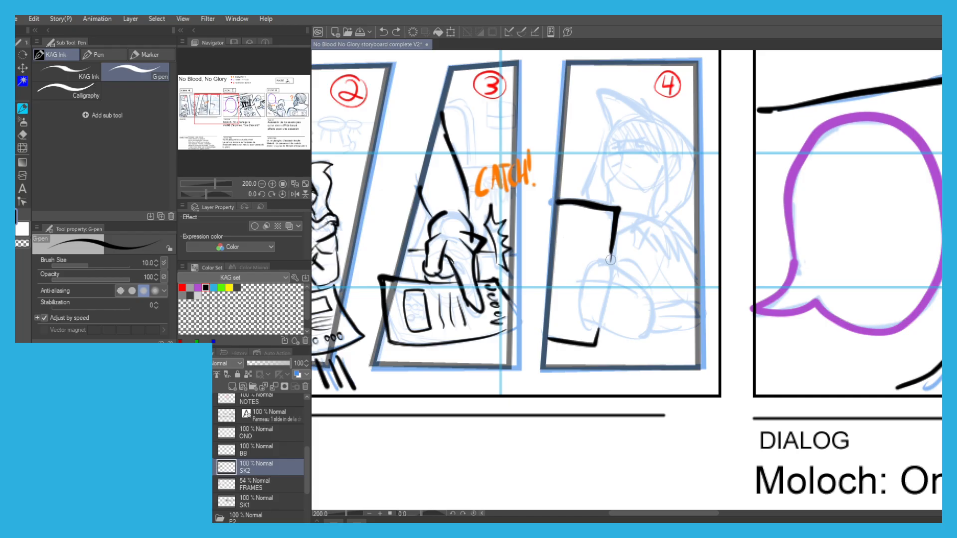
# Ink the forearm, the hand and the fingers gripping the poster in panel 4.
pyautogui.moveTo(622, 255); pyautogui.dragTo(644, 289)
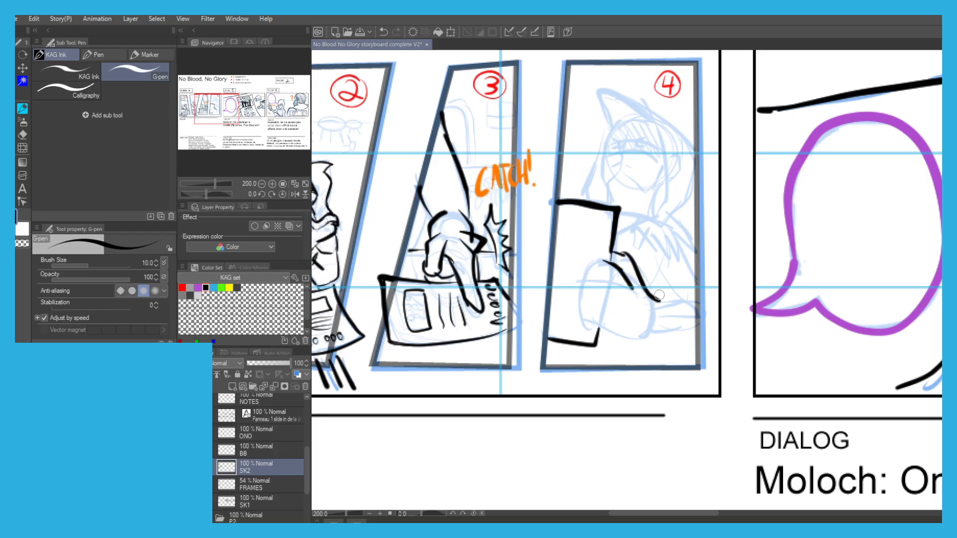
pyautogui.hotkey('ctrl', 'z')
pyautogui.moveTo(656, 298)
pyautogui.mouseDown()
pyautogui.moveTo(689, 348)
pyautogui.moveTo(594, 328)
pyautogui.mouseUp()
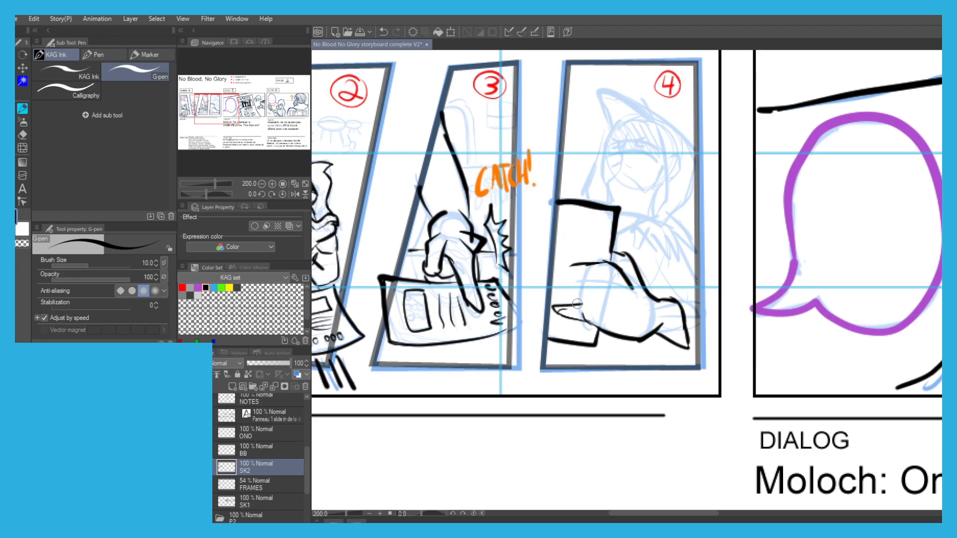
pyautogui.moveTo(602, 291); pyautogui.dragTo(559, 295)
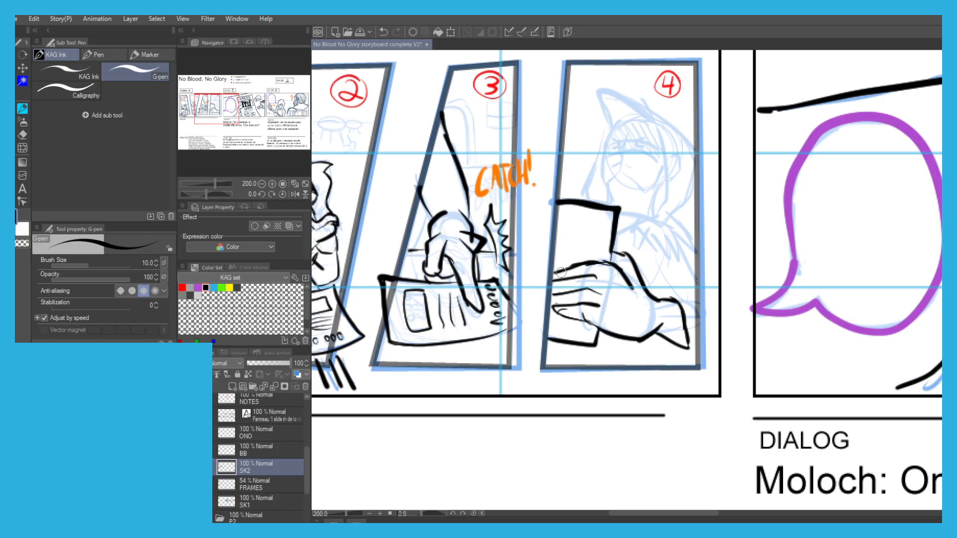
pyautogui.moveTo(573, 264); pyautogui.dragTo(606, 264)
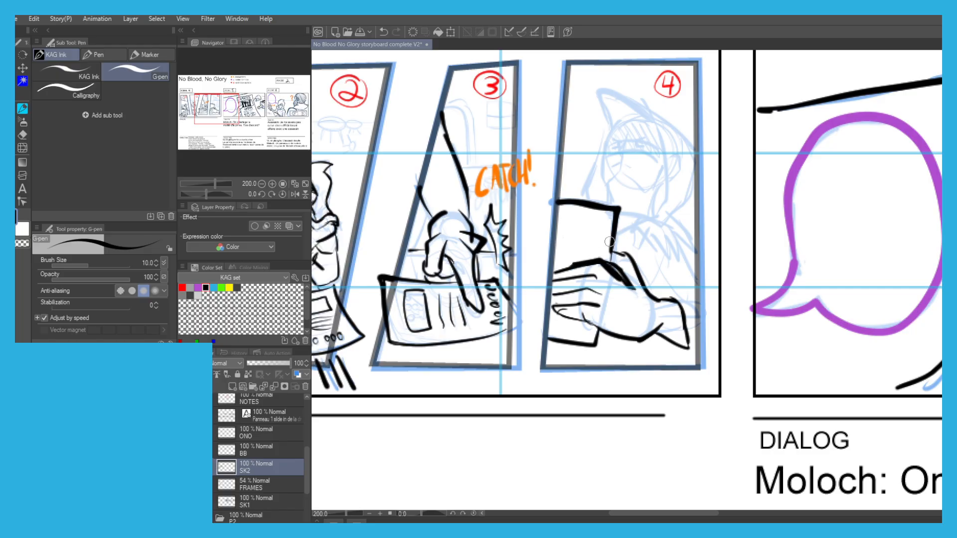
# Ink the sleeve folds and the shoulder line of the hooded figure in panel 4.
pyautogui.moveTo(655, 298)
pyautogui.mouseDown()
pyautogui.moveTo(677, 339)
pyautogui.moveTo(657, 341)
pyautogui.mouseUp()
pyautogui.moveTo(673, 291)
pyautogui.mouseDown()
pyautogui.moveTo(653, 249)
pyautogui.moveTo(628, 248)
pyautogui.mouseUp()
pyautogui.hotkey('ctrl', 'z')
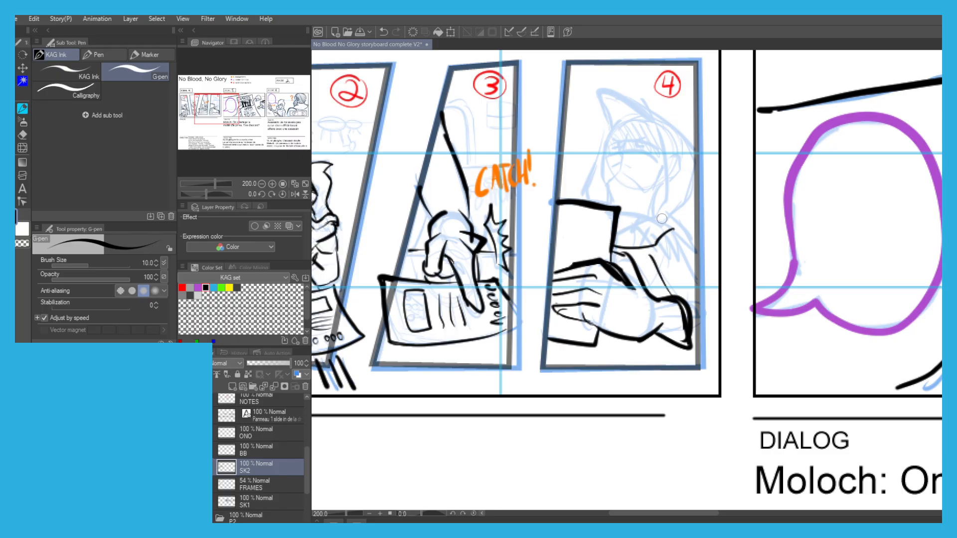
pyautogui.moveTo(664, 213)
pyautogui.mouseDown()
pyautogui.moveTo(619, 225)
pyautogui.moveTo(604, 129)
pyautogui.moveTo(592, 188)
pyautogui.mouseUp()
pyautogui.hotkey('ctrl', 'z')
pyautogui.scroll(2, 609, 137)
pyautogui.hotkey('ctrl', 'z')
pyautogui.hotkey('ctrl', 'z')
pyautogui.moveTo(592, 190); pyautogui.dragTo(600, 219)
# Ink the pointed hood and its inner edge around the figure's face in panel 4.
pyautogui.hotkey('ctrl', 'z')
pyautogui.hotkey('ctrl', 'z')
pyautogui.moveTo(604, 155)
pyautogui.mouseDown()
pyautogui.moveTo(592, 186)
pyautogui.moveTo(608, 273)
pyautogui.mouseUp()
pyautogui.moveTo(690, 295); pyautogui.dragTo(716, 233)
pyautogui.hotkey('ctrl', 'z')
pyautogui.moveTo(605, 112); pyautogui.dragTo(607, 164)
pyautogui.moveTo(594, 234)
pyautogui.mouseDown()
pyautogui.moveTo(602, 188)
pyautogui.moveTo(628, 164)
pyautogui.moveTo(667, 154)
pyautogui.mouseUp()
pyautogui.moveTo(611, 168)
pyautogui.mouseDown()
pyautogui.moveTo(588, 116)
pyautogui.moveTo(602, 99)
pyautogui.moveTo(671, 128)
pyautogui.mouseUp()
pyautogui.hotkey('ctrl', 'z')
pyautogui.moveTo(623, 98)
pyautogui.mouseDown()
pyautogui.moveTo(728, 164)
pyautogui.moveTo(775, 214)
pyautogui.moveTo(707, 170)
pyautogui.moveTo(730, 211)
pyautogui.mouseUp()
pyautogui.hotkey('ctrl', 'z')
pyautogui.moveTo(694, 154)
pyautogui.mouseDown()
pyautogui.moveTo(740, 272)
pyautogui.moveTo(716, 319)
pyautogui.moveTo(716, 342)
pyautogui.moveTo(686, 339)
pyautogui.moveTo(672, 355)
pyautogui.moveTo(748, 346)
pyautogui.moveTo(739, 333)
pyautogui.moveTo(774, 305)
pyautogui.moveTo(783, 237)
pyautogui.mouseUp()
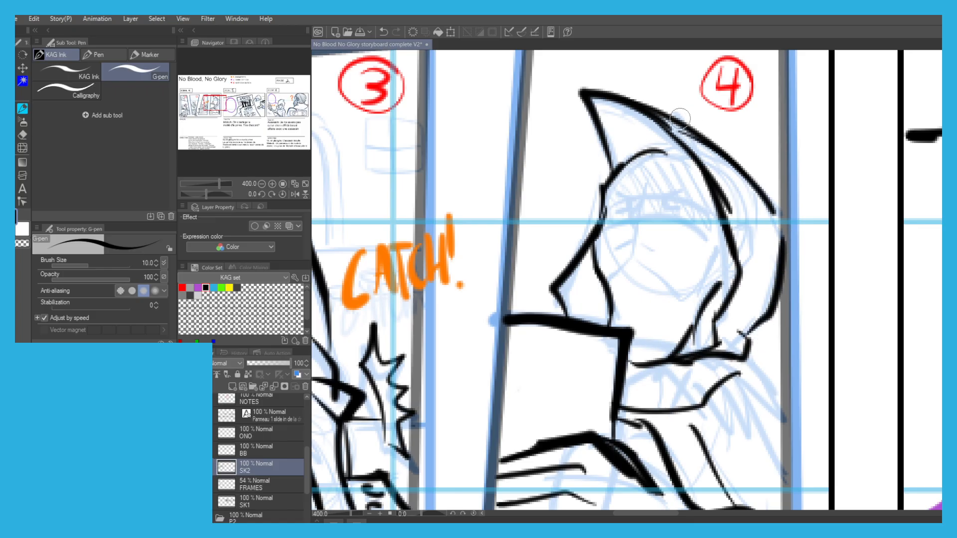
# Ink the nose, mouth, chin and frowning eyes inside the hood and hatch the shadow across the upper face.
pyautogui.scroll(2, 637, 206)
pyautogui.moveTo(633, 254)
pyautogui.mouseDown()
pyautogui.moveTo(626, 220)
pyautogui.moveTo(654, 176)
pyautogui.moveTo(652, 224)
pyautogui.moveTo(622, 226)
pyautogui.moveTo(647, 181)
pyautogui.moveTo(640, 159)
pyautogui.mouseUp()
pyautogui.hotkey('ctrl', 'z')
pyautogui.hotkey('ctrl', 'z')
pyautogui.moveTo(656, 241); pyautogui.dragTo(668, 250)
pyautogui.moveTo(595, 286)
pyautogui.mouseDown()
pyautogui.moveTo(618, 273)
pyautogui.moveTo(664, 285)
pyautogui.mouseUp()
pyautogui.moveTo(581, 335)
pyautogui.mouseDown()
pyautogui.moveTo(620, 315)
pyautogui.moveTo(707, 368)
pyautogui.moveTo(751, 371)
pyautogui.moveTo(777, 327)
pyautogui.mouseUp()
pyautogui.moveTo(693, 189)
pyautogui.mouseDown()
pyautogui.moveTo(689, 211)
pyautogui.moveTo(719, 215)
pyautogui.mouseUp()
pyautogui.moveTo(716, 174); pyautogui.dragTo(691, 212)
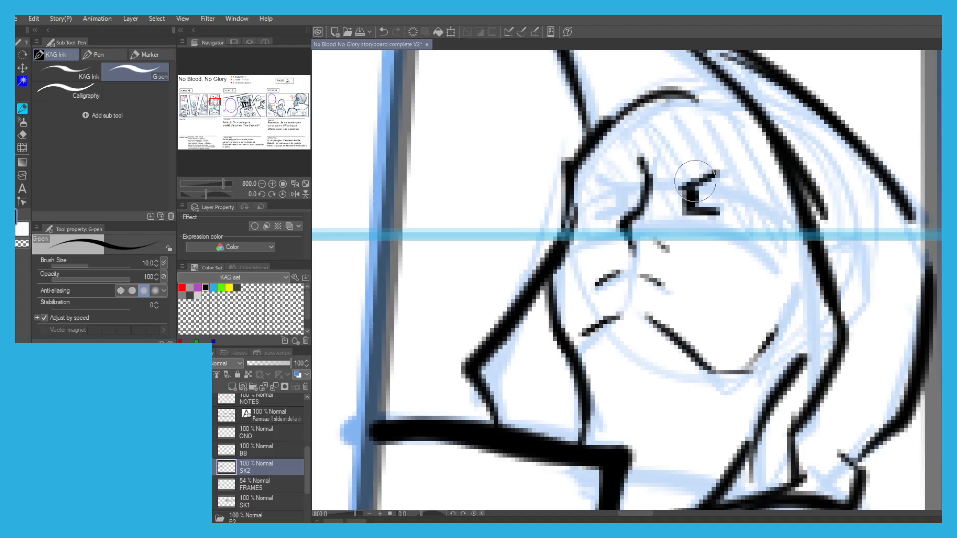
pyautogui.moveTo(620, 194)
pyautogui.mouseDown()
pyautogui.moveTo(622, 208)
pyautogui.moveTo(625, 195)
pyautogui.moveTo(694, 230)
pyautogui.mouseUp()
pyautogui.scroll(-2, 584, 179)
pyautogui.moveTo(583, 190)
pyautogui.mouseDown()
pyautogui.moveTo(596, 165)
pyautogui.moveTo(626, 171)
pyautogui.moveTo(668, 209)
pyautogui.moveTo(642, 140)
pyautogui.moveTo(663, 149)
pyautogui.moveTo(658, 199)
pyautogui.moveTo(683, 220)
pyautogui.moveTo(677, 175)
pyautogui.mouseUp()
# Ink the cloak's back edge below the hood in panel 4 and erase stray ink on the hand beside the poster.
pyautogui.scroll(-4, 678, 174)
pyautogui.scroll(1, 630, 241)
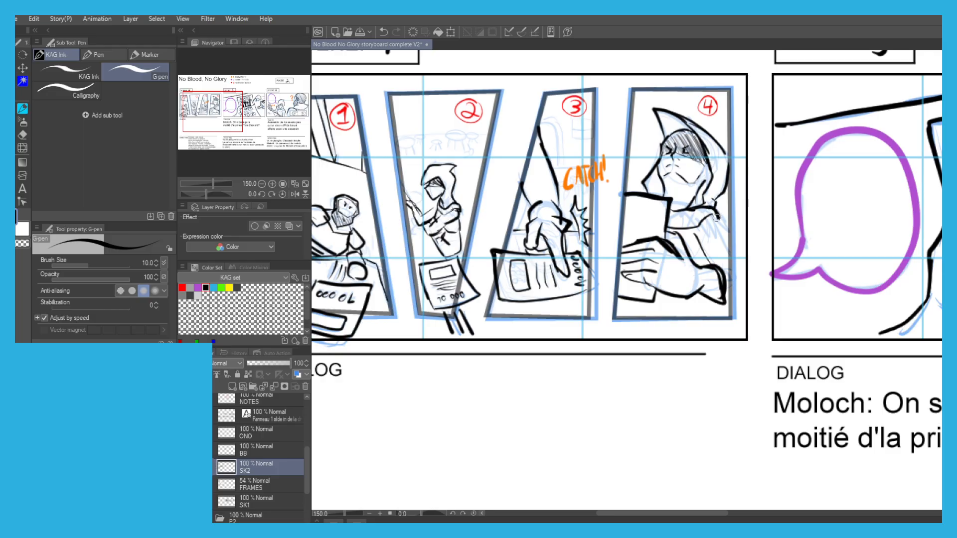
pyautogui.moveTo(711, 214); pyautogui.dragTo(733, 267)
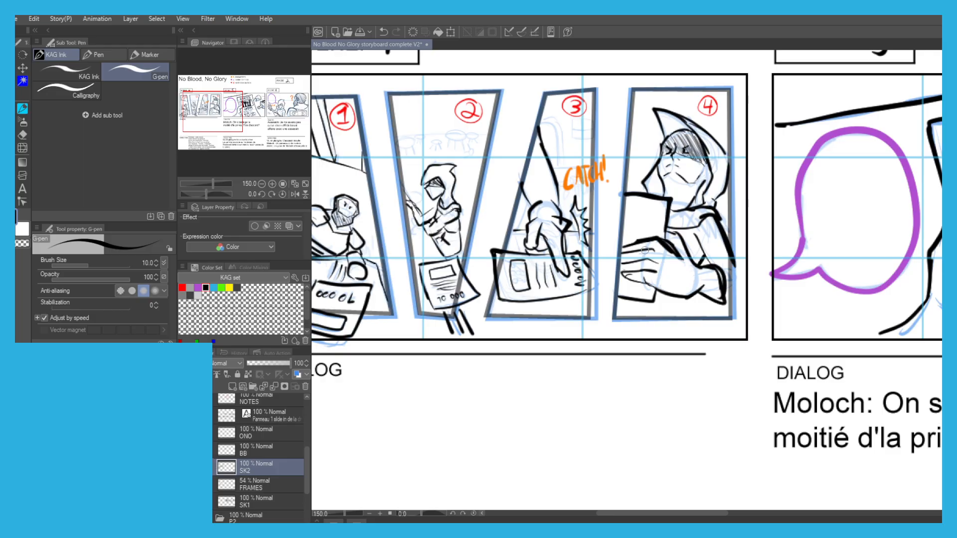
pyautogui.scroll(1, 642, 249)
pyautogui.press('c')
pyautogui.moveTo(656, 244)
pyautogui.mouseDown()
pyautogui.moveTo(673, 254)
pyautogui.moveTo(648, 235)
pyautogui.moveTo(632, 236)
pyautogui.moveTo(659, 232)
pyautogui.mouseUp()
pyautogui.press('c')
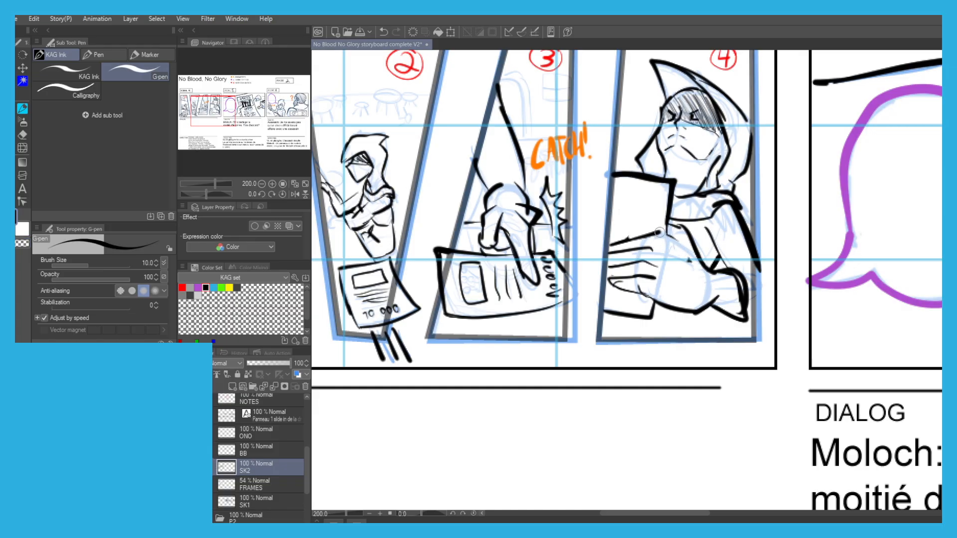
pyautogui.scroll(-2, 670, 232)
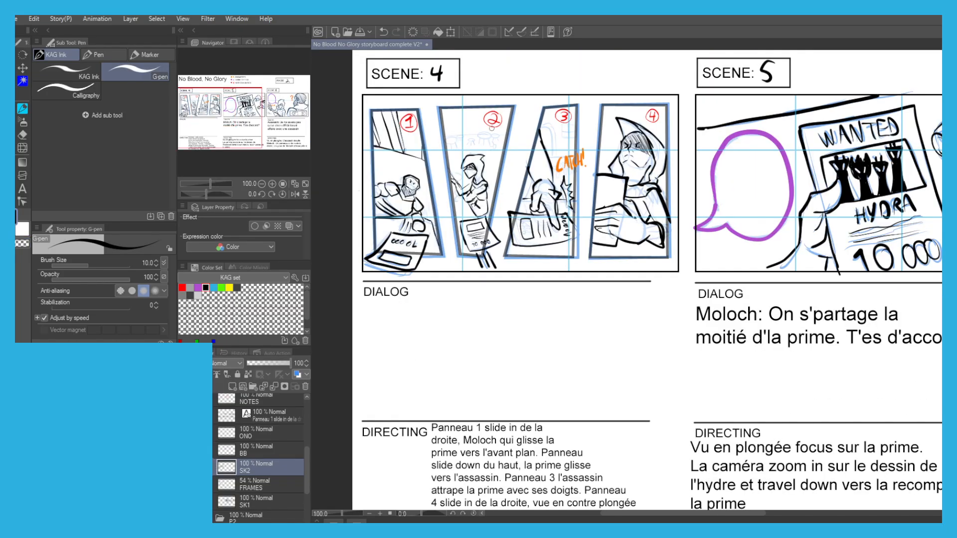
pyautogui.moveTo(491, 84); pyautogui.dragTo(499, 119)
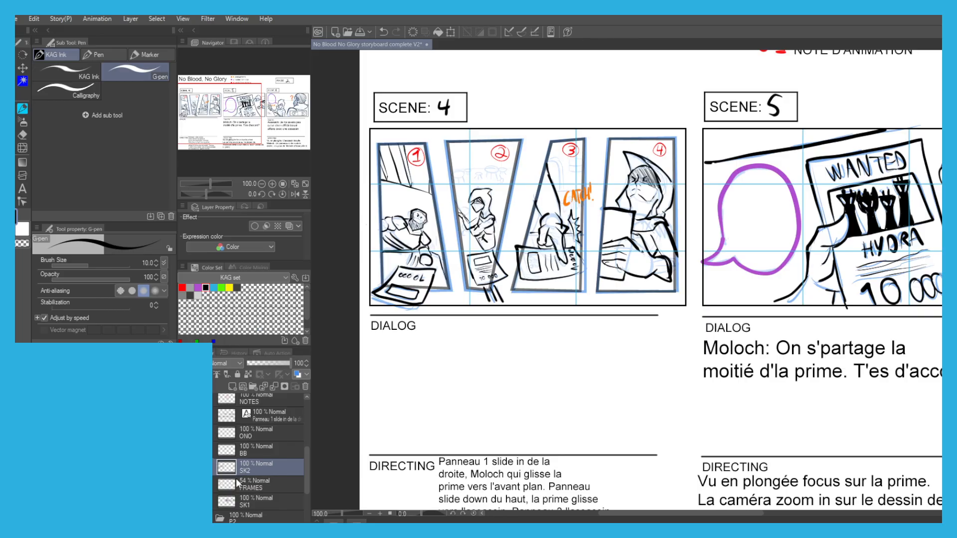
# Set the FRAMES layer's opacity to 100% and save the storyboard.
pyautogui.click(256, 482)
pyautogui.click(291, 364)
pyautogui.moveTo(536, 377); pyautogui.dragTo(400, 406)
pyautogui.scroll(-1, 391, 371)
pyautogui.moveTo(436, 373); pyautogui.dragTo(449, 364)
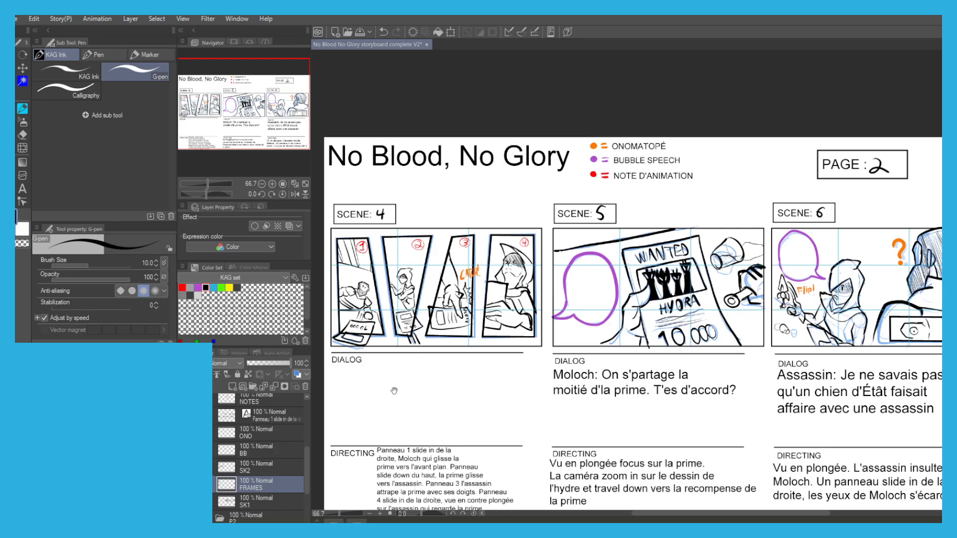
pyautogui.moveTo(379, 375); pyautogui.dragTo(392, 377)
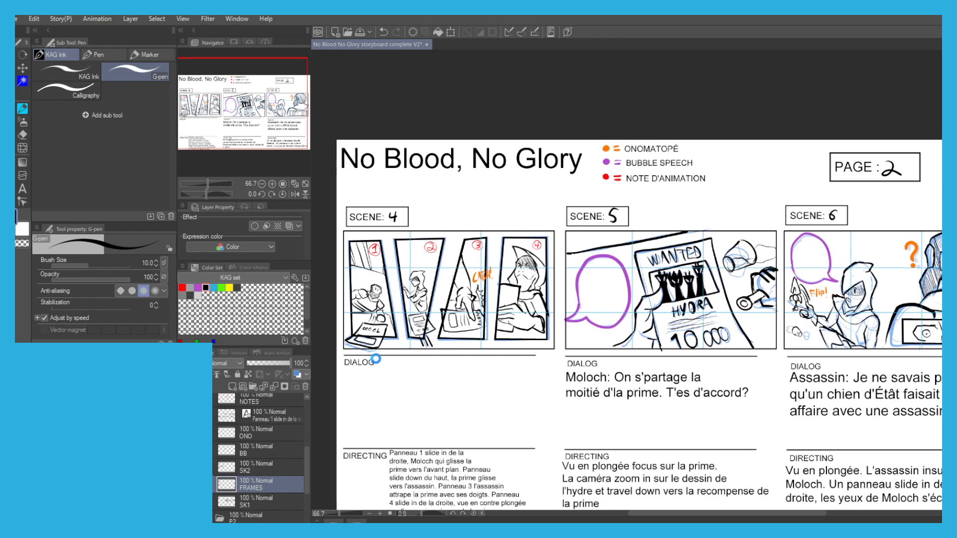
pyautogui.moveTo(358, 293); pyautogui.dragTo(399, 296)
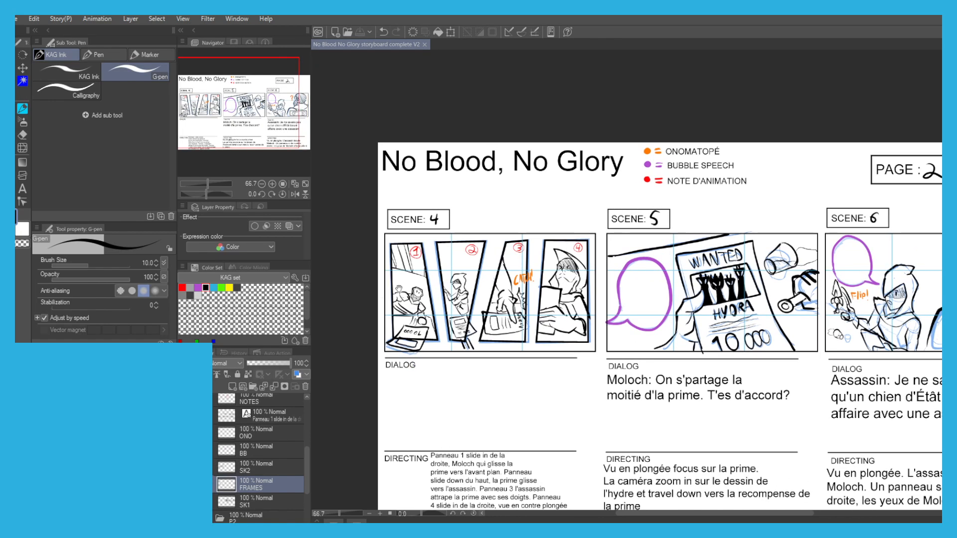
pyautogui.scroll(1, 400, 297)
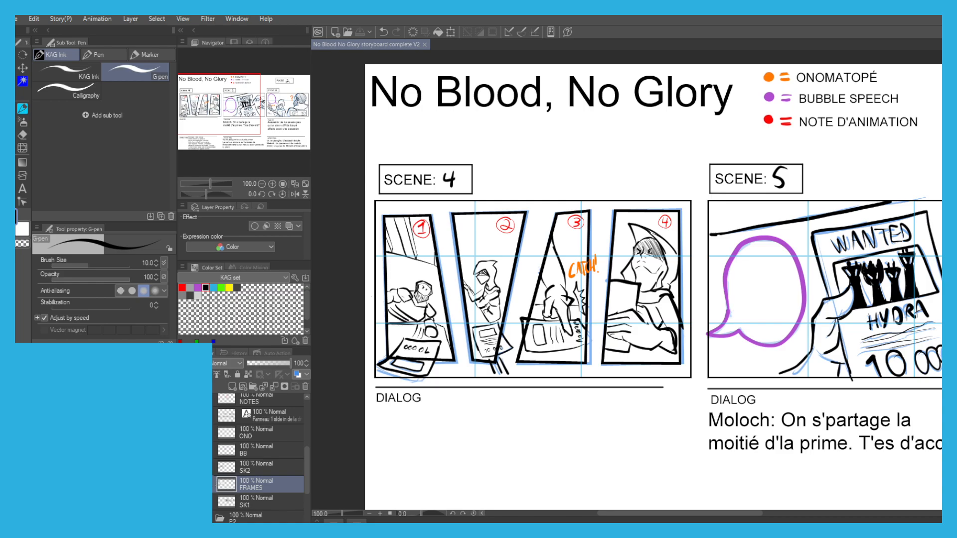
# Show the red animation notes of page 2 and collapse the P2 CLEAN and P2 folders.
pyautogui.scroll(2, 259, 458)
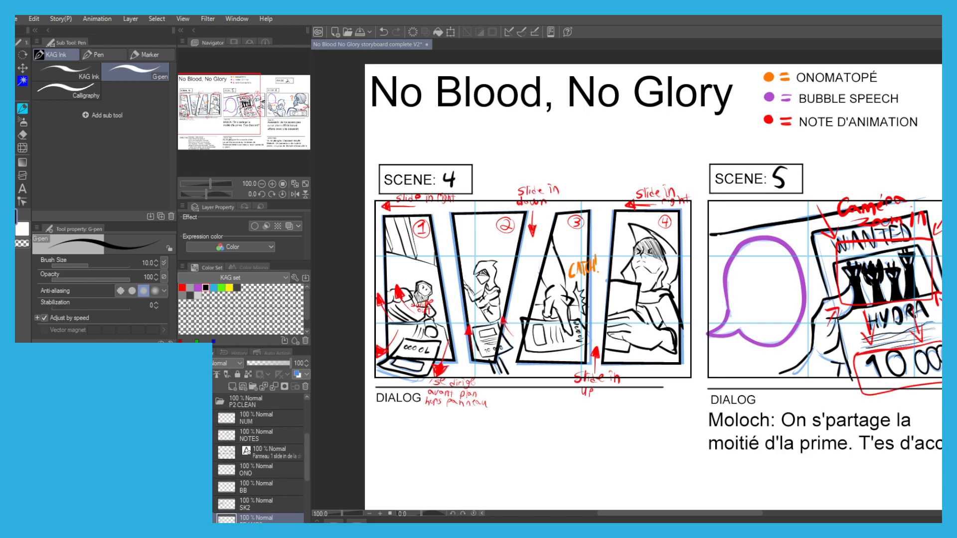
pyautogui.moveTo(394, 431); pyautogui.dragTo(431, 437)
pyautogui.moveTo(462, 399); pyautogui.dragTo(349, 413)
pyautogui.scroll(-1, 349, 373)
pyautogui.click(220, 401)
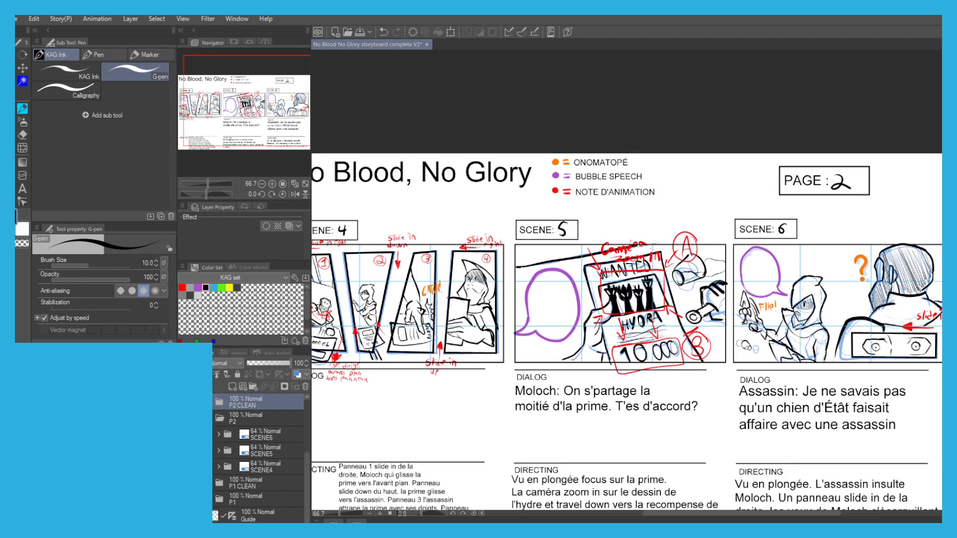
pyautogui.click(244, 418)
pyautogui.click(217, 418)
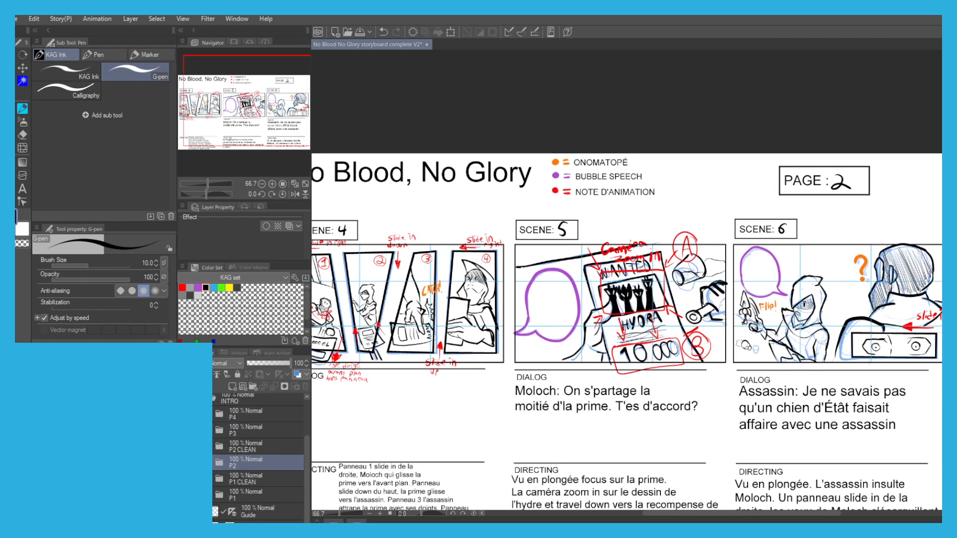
# Hide the P2 and P2 CLEAN folders and show the P3 folder.
pyautogui.click(185, 462)
pyautogui.moveTo(379, 435); pyautogui.dragTo(410, 444)
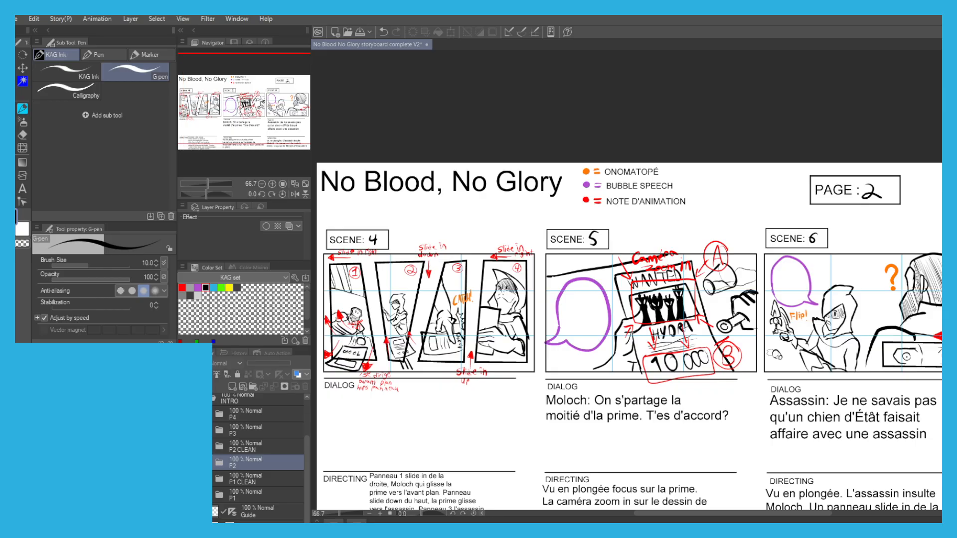
pyautogui.click(184, 446)
pyautogui.click(185, 430)
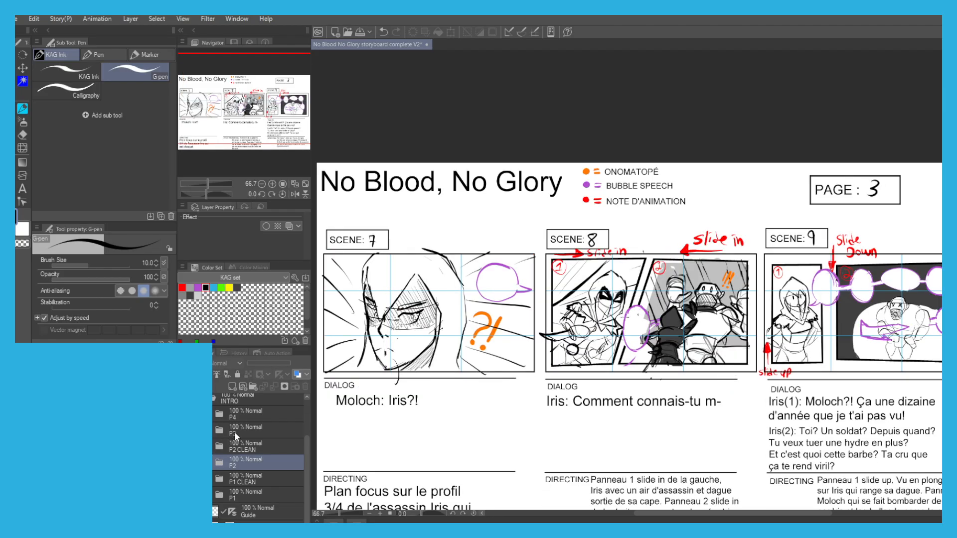
# Create a new folder named P3 CLEAN directly above the P3 folder.
pyautogui.click(239, 431)
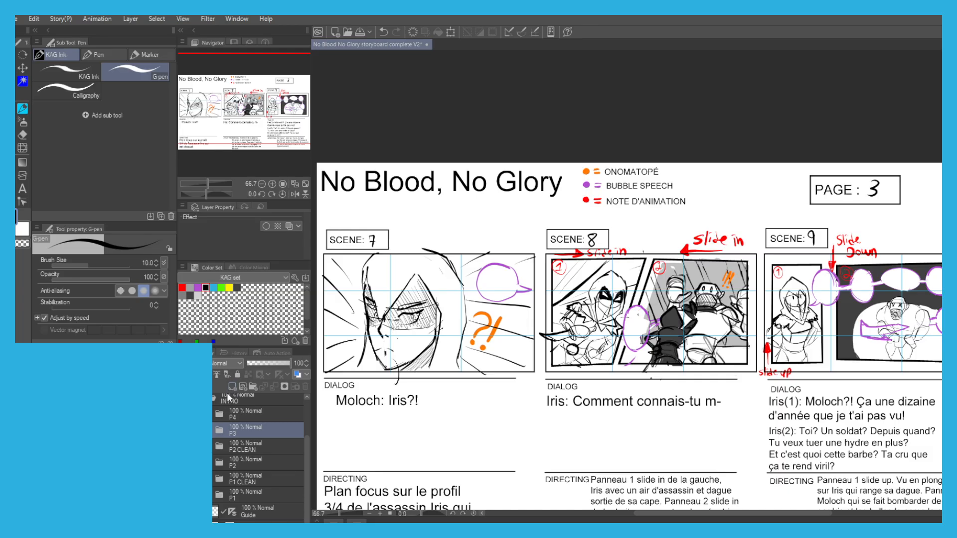
pyautogui.click(243, 387)
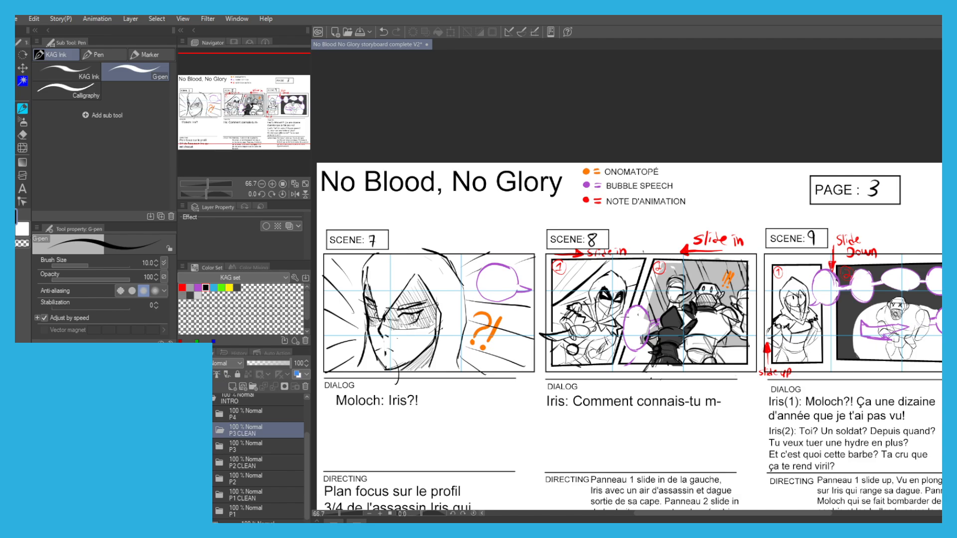
pyautogui.click(185, 446)
pyautogui.click(185, 446)
# Move the dialogue text, NOTE and NUM layers from the P3 folder into P3 CLEAN.
pyautogui.click(219, 446)
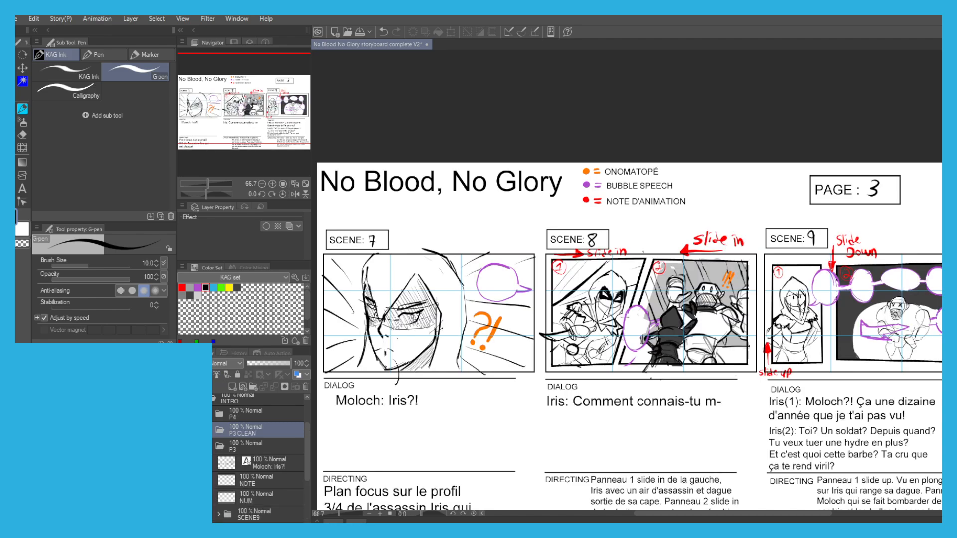
pyautogui.click(213, 465)
pyautogui.keyDown('ctrl'); pyautogui.click(213, 481); pyautogui.keyUp('ctrl')
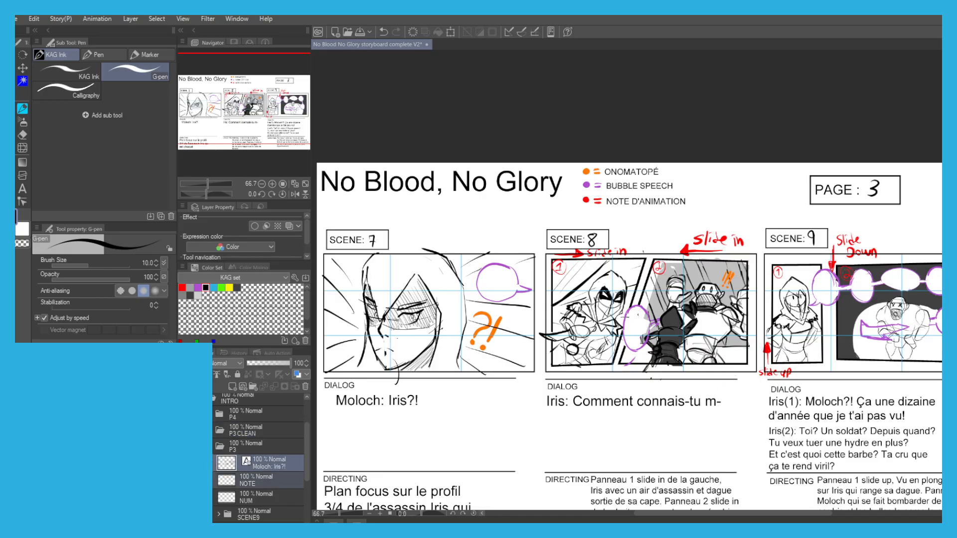
pyautogui.keyDown('ctrl'); pyautogui.click(219, 497); pyautogui.keyUp('ctrl')
pyautogui.moveTo(261, 440); pyautogui.dragTo(259, 432)
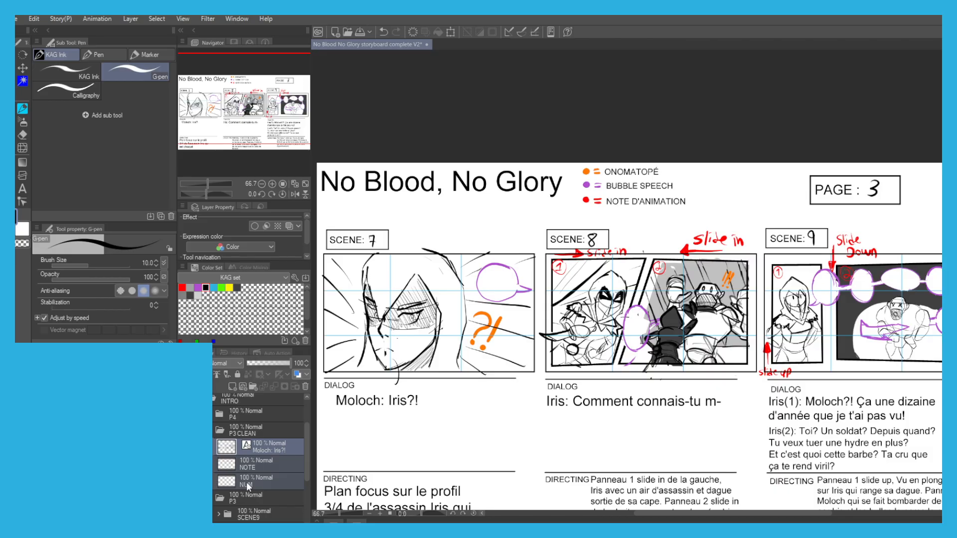
# Apply the blue layer colour to the SCENE7, SCENE8 and SCENE9 folders at 31% opacity and save the file.
pyautogui.scroll(-2, 253, 500)
pyautogui.click(249, 478)
pyautogui.keyDown('ctrl'); pyautogui.click(213, 495); pyautogui.keyUp('ctrl')
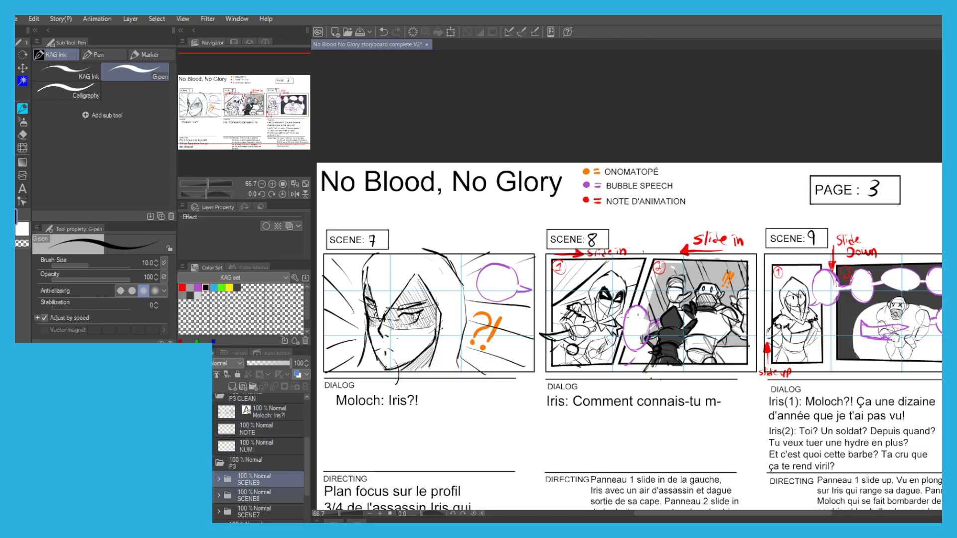
pyautogui.keyDown('ctrl'); pyautogui.click(213, 512); pyautogui.keyUp('ctrl')
pyautogui.click(298, 374)
pyautogui.moveTo(282, 360); pyautogui.dragTo(264, 359)
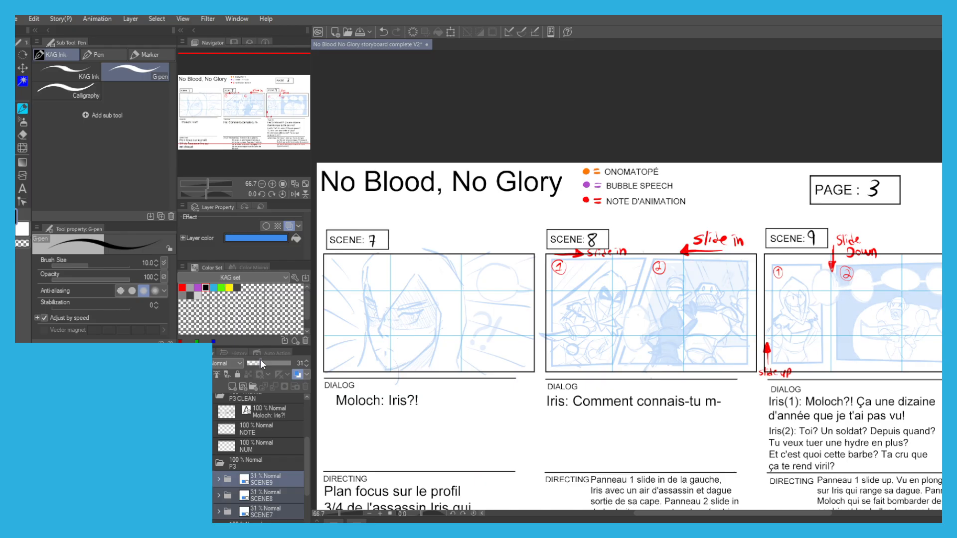
pyautogui.click(248, 440)
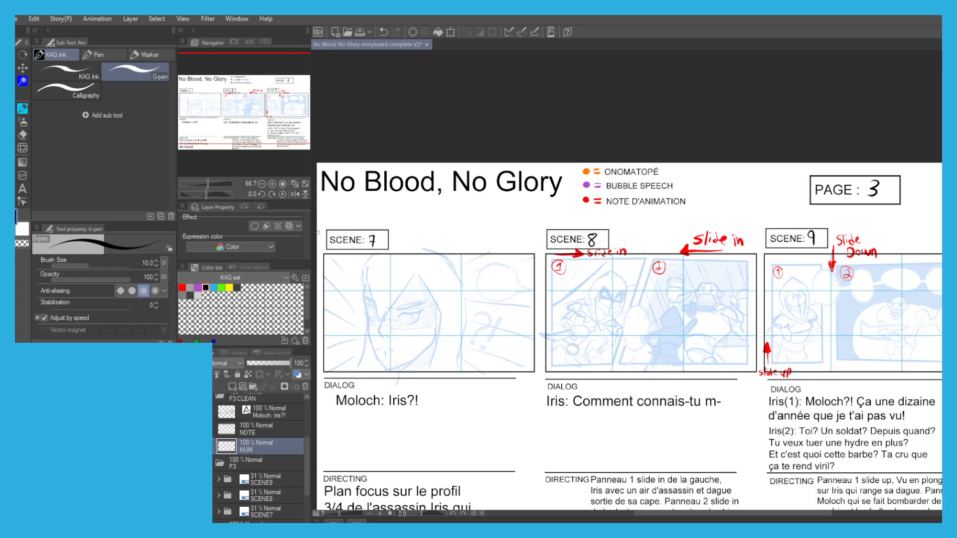
pyautogui.hotkey('ctrl', 's')
# Look through the page folders inside the MILIEU and FINAL groups.
pyautogui.scroll(4, 303, 446)
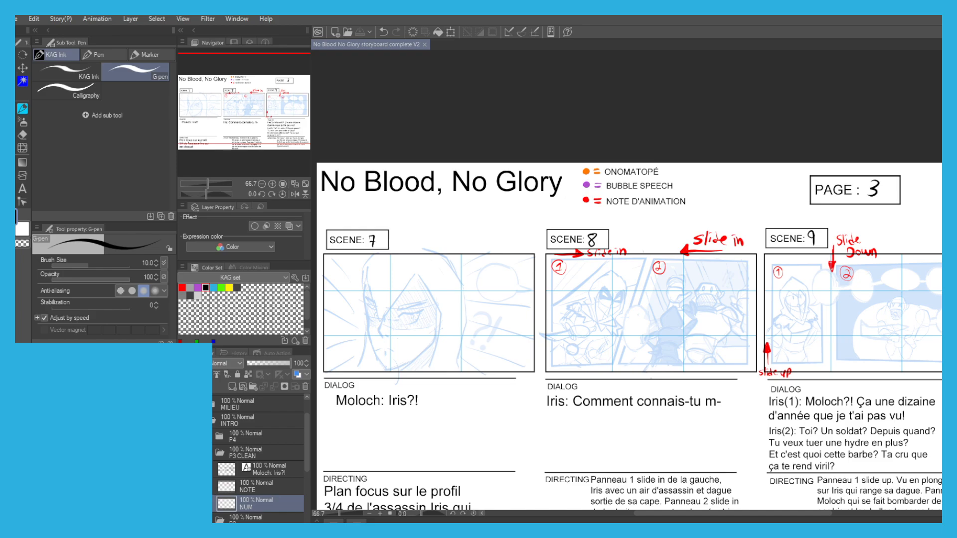
pyautogui.scroll(2, 304, 422)
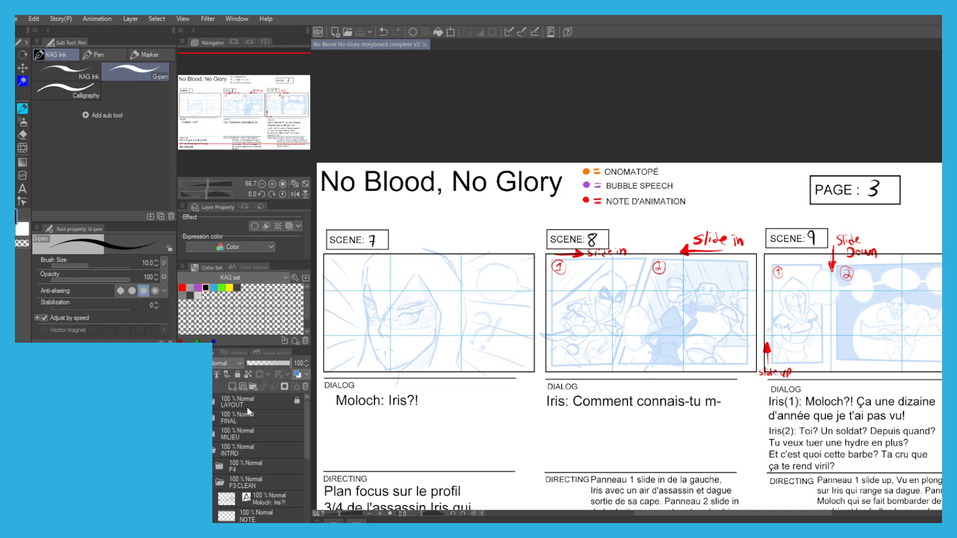
pyautogui.click(213, 434)
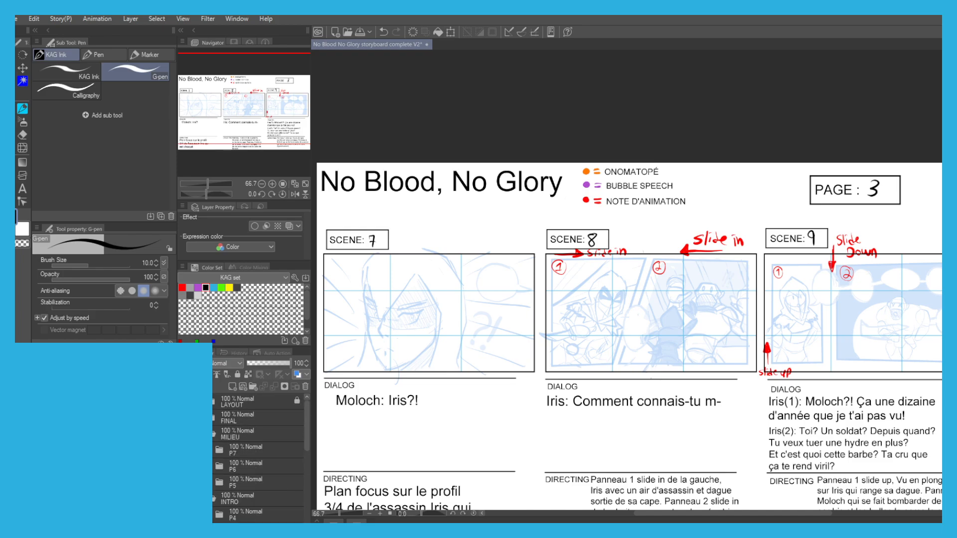
pyautogui.click(213, 434)
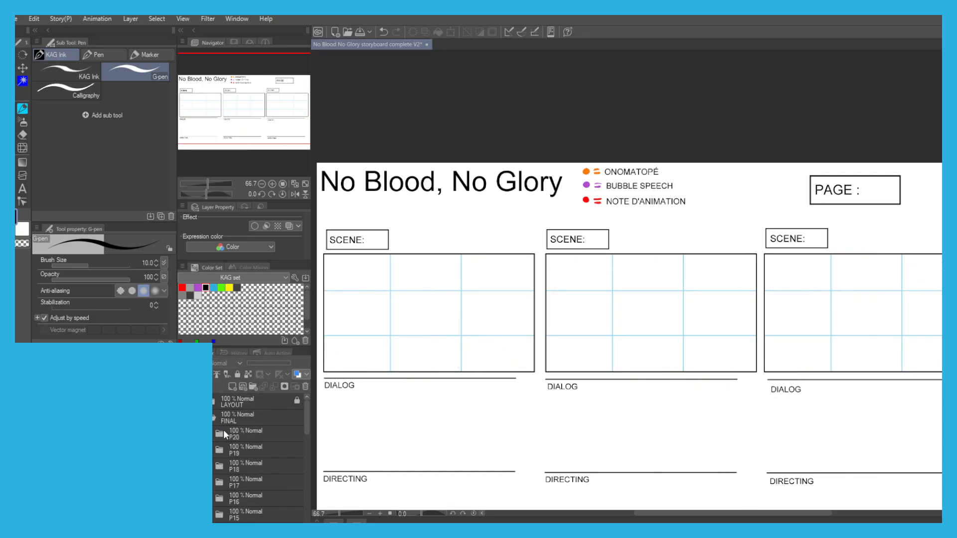
pyautogui.moveTo(306, 427)
pyautogui.mouseDown()
pyautogui.moveTo(303, 483)
pyautogui.moveTo(310, 420)
pyautogui.mouseUp()
pyautogui.click(213, 418)
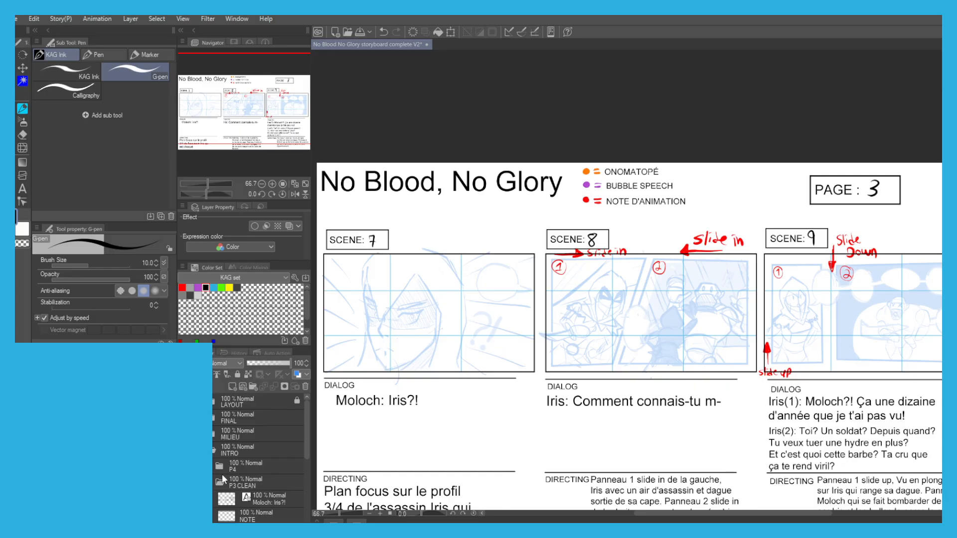
# Collapse the P3 folder and add a new layer named FRAMES above NUM in P3 CLEAN.
pyautogui.moveTo(307, 447); pyautogui.dragTo(307, 474)
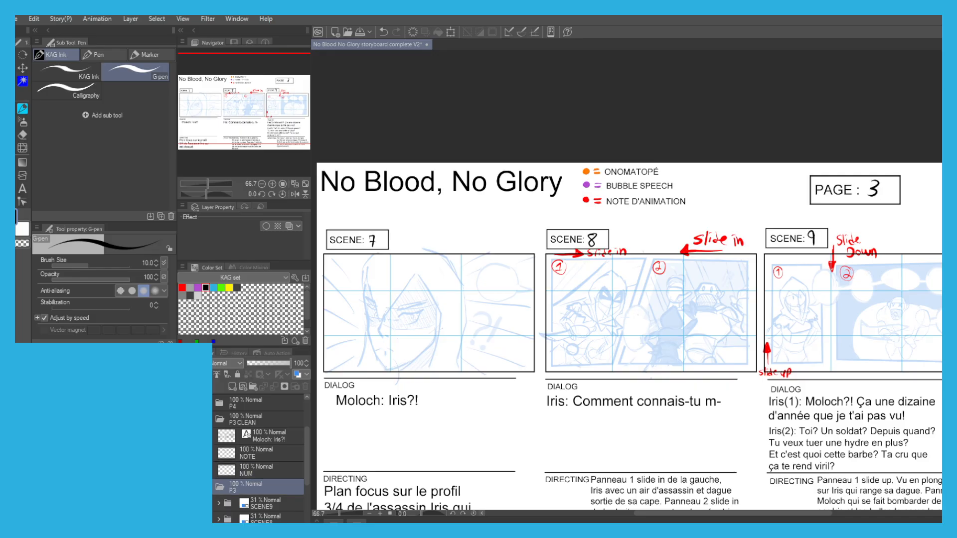
pyautogui.click(220, 487)
pyautogui.click(232, 387)
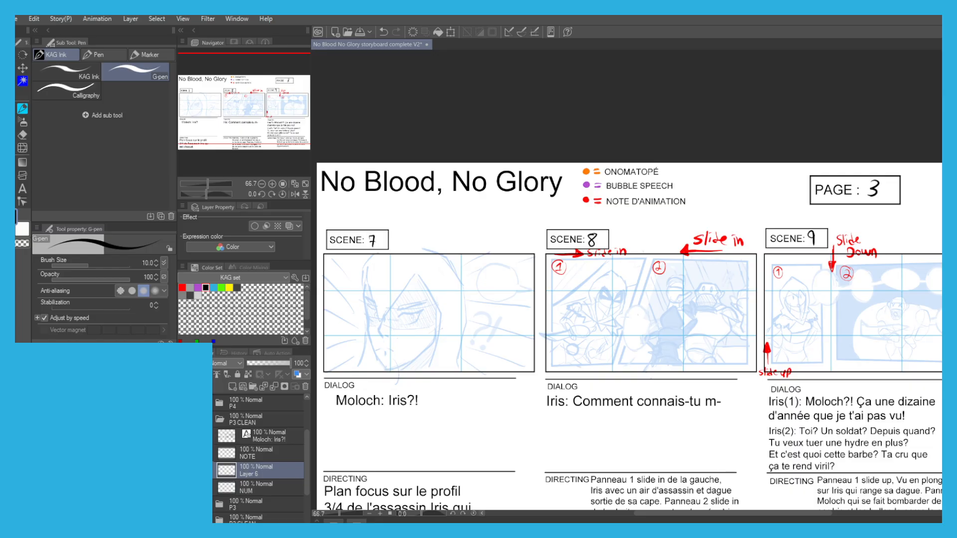
pyautogui.write('FRAMES')
pyautogui.press('Return')
# Outline panel 1 of scene 8 with a Polyline selection that follows its slanted sketch border.
pyautogui.press('m')
pyautogui.click(142, 87)
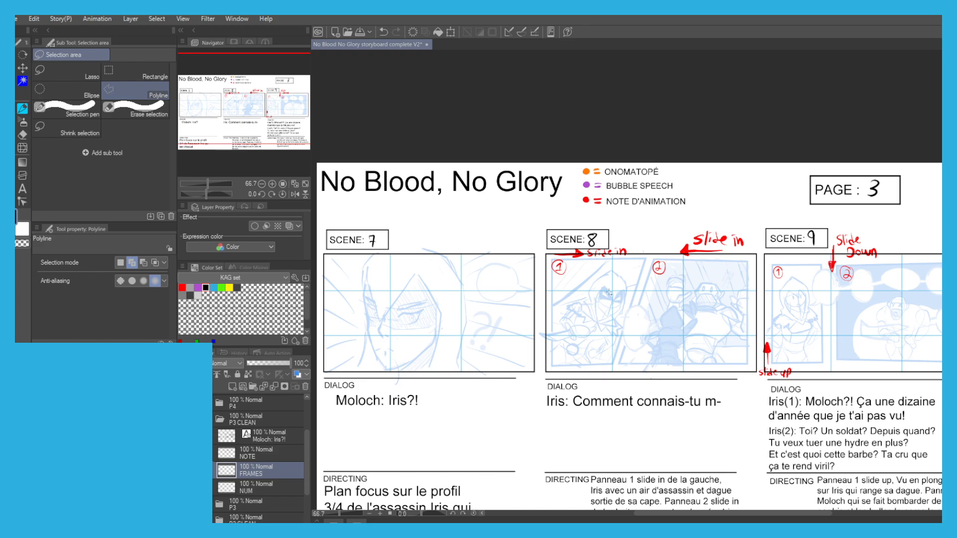
pyautogui.scroll(1, 609, 297)
pyautogui.scroll(1, 480, 274)
pyautogui.moveTo(523, 289); pyautogui.dragTo(422, 296)
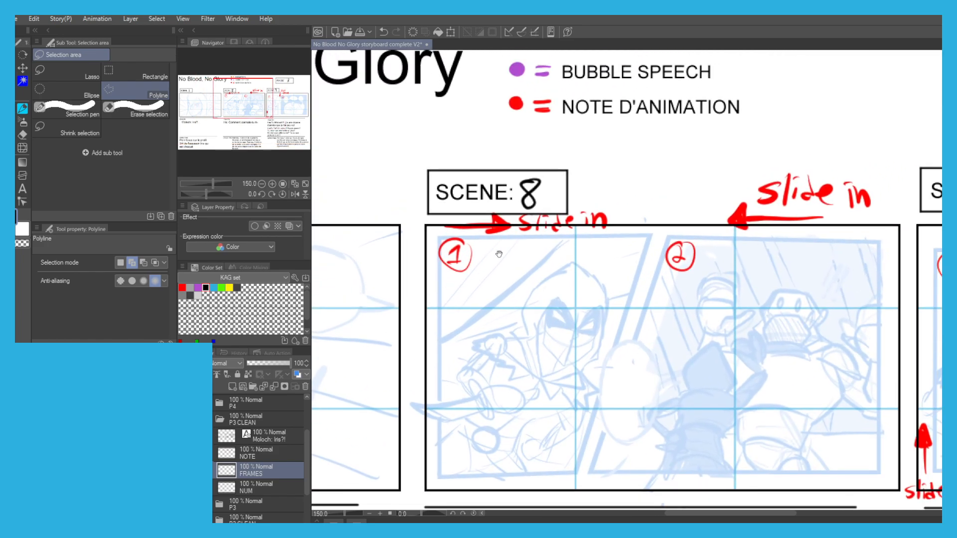
pyautogui.click(437, 236)
pyautogui.click(650, 234)
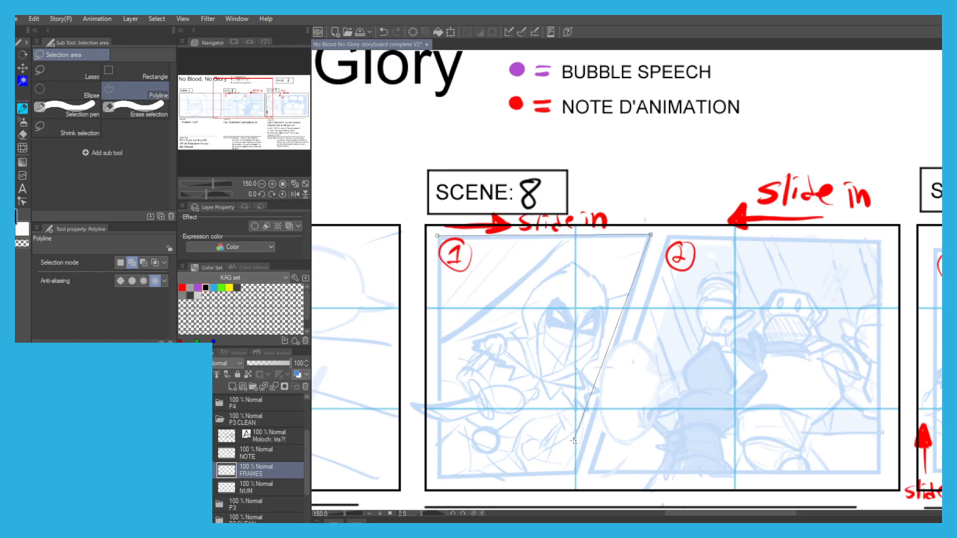
pyautogui.scroll(-3, 574, 440)
pyautogui.click(576, 410)
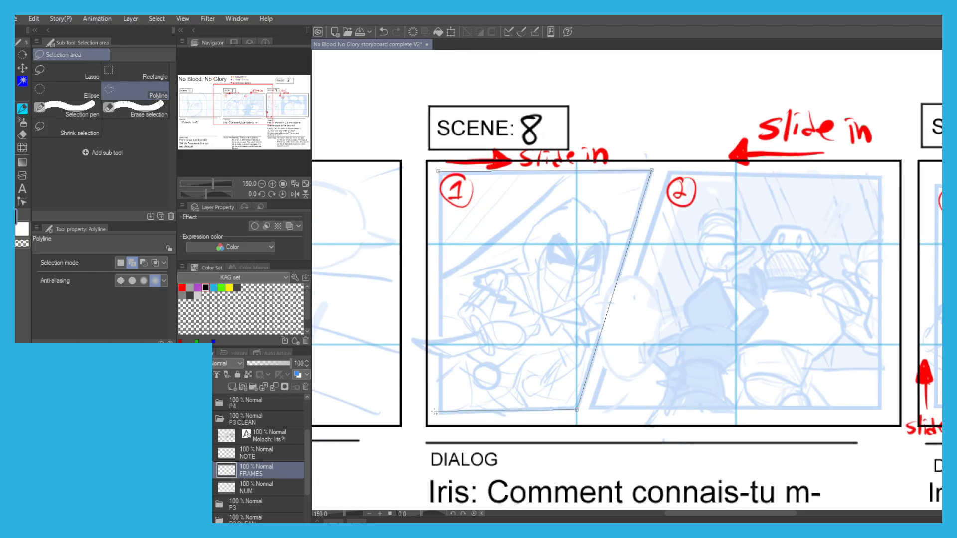
pyautogui.click(438, 172)
# Add panel 2 of scene 8 to the selection along its four sketched corners.
pyautogui.moveTo(521, 231); pyautogui.dragTo(436, 263)
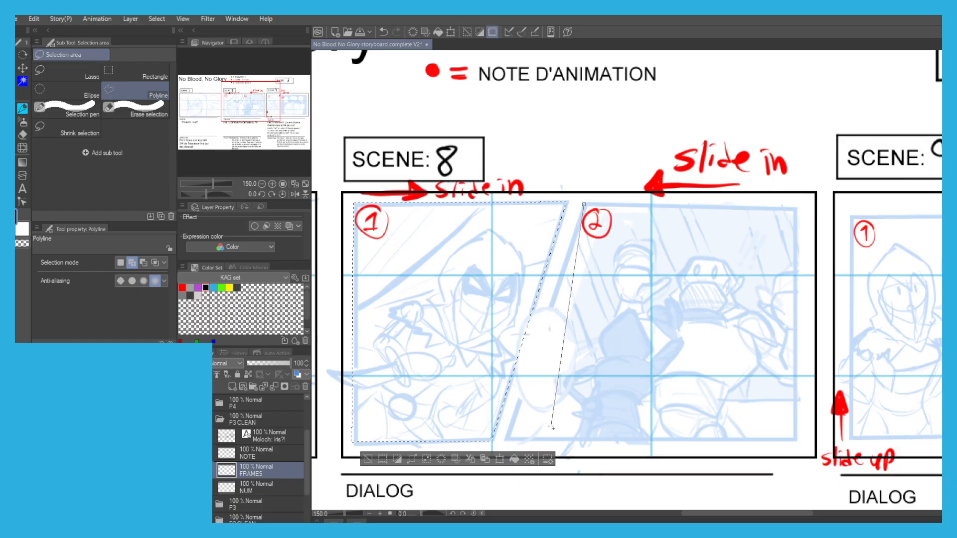
pyautogui.click(503, 442)
pyautogui.click(796, 441)
pyautogui.click(797, 205)
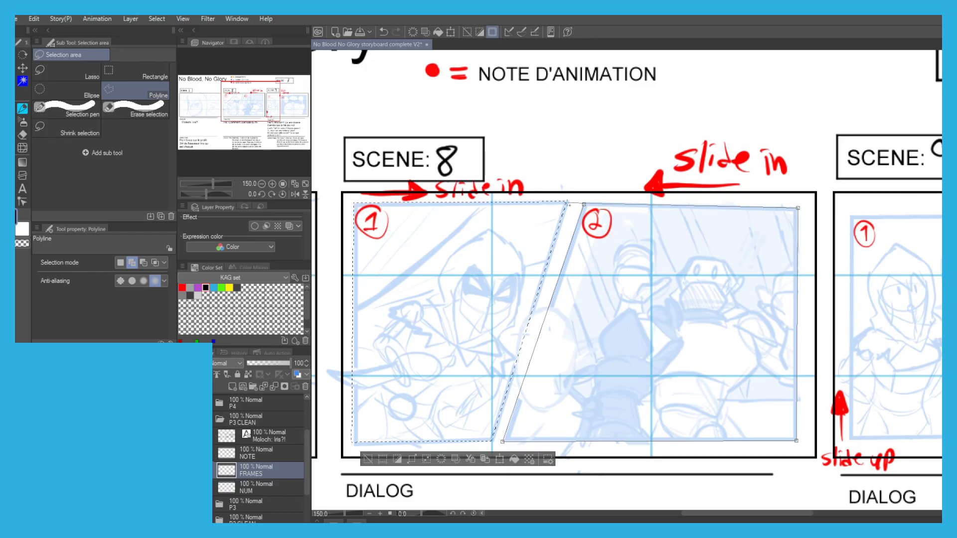
pyautogui.click(584, 205)
# Add the narrow panel 1 of scene 9 to the selection by tracing its sketched border.
pyautogui.moveTo(785, 263); pyautogui.dragTo(508, 264)
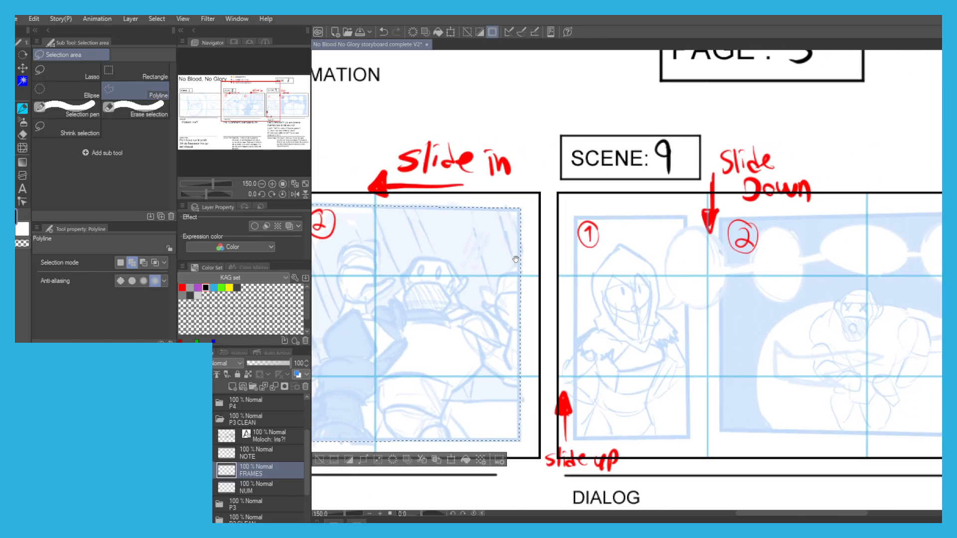
pyautogui.click(575, 215)
pyautogui.click(575, 437)
pyautogui.click(690, 437)
pyautogui.click(688, 217)
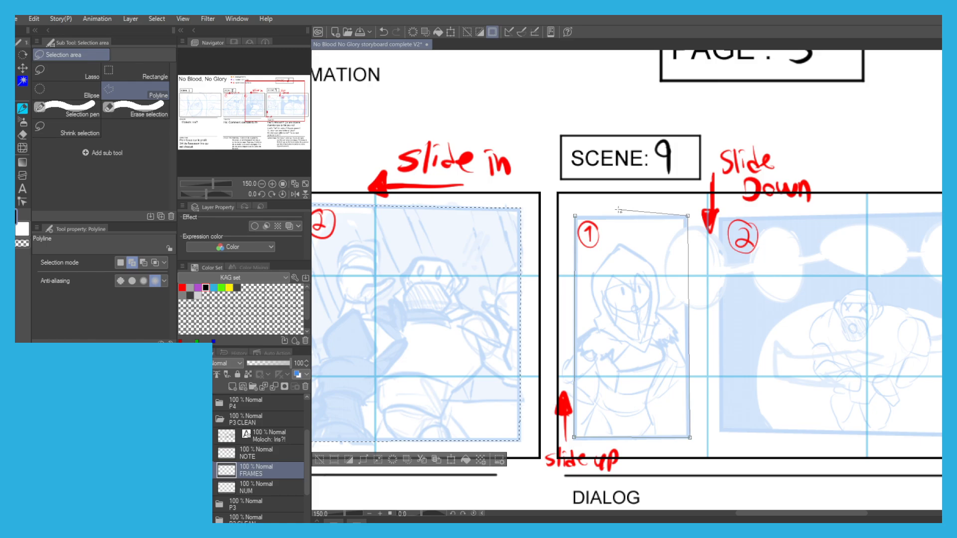
pyautogui.click(575, 216)
# Add the wide panel 2 of scene 9 to the selection along its sketched corners.
pyautogui.moveTo(658, 235); pyautogui.dragTo(563, 235)
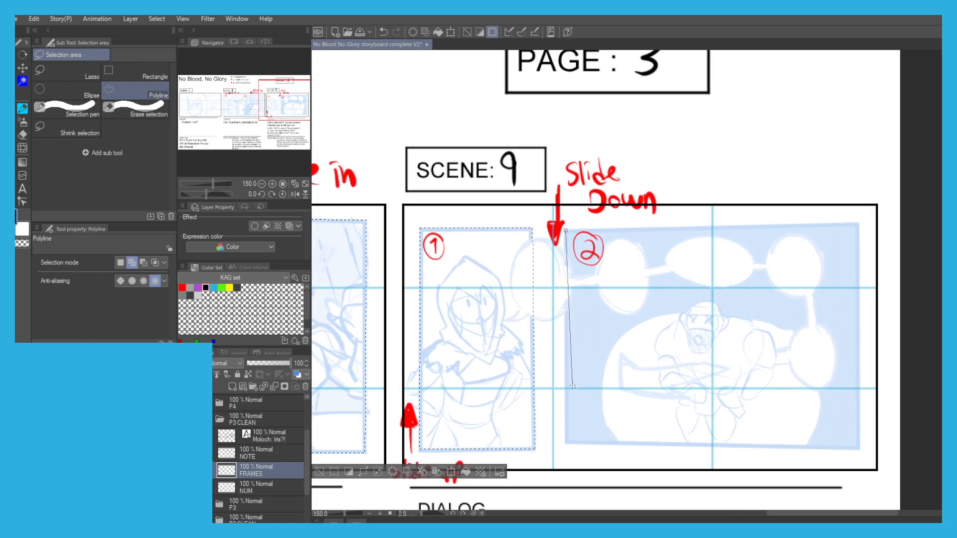
pyautogui.click(565, 447)
pyautogui.click(857, 449)
pyautogui.click(859, 224)
pyautogui.click(565, 230)
# Fill the selected panels with black, shrink the selection slightly, fill the inside with white to leave black borders, and deselect.
pyautogui.scroll(-1, 605, 219)
pyautogui.moveTo(394, 270); pyautogui.dragTo(536, 268)
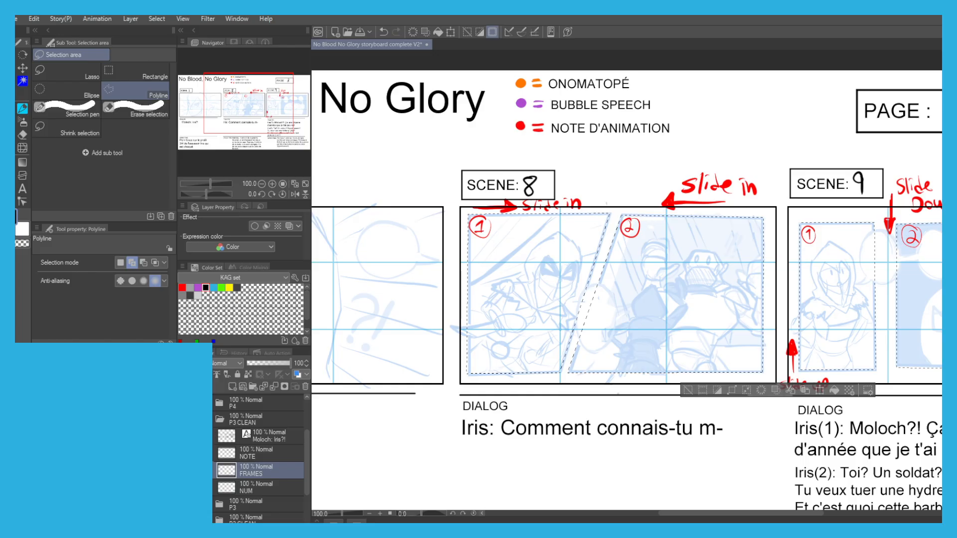
pyautogui.hotkey('alt', 'Delete')
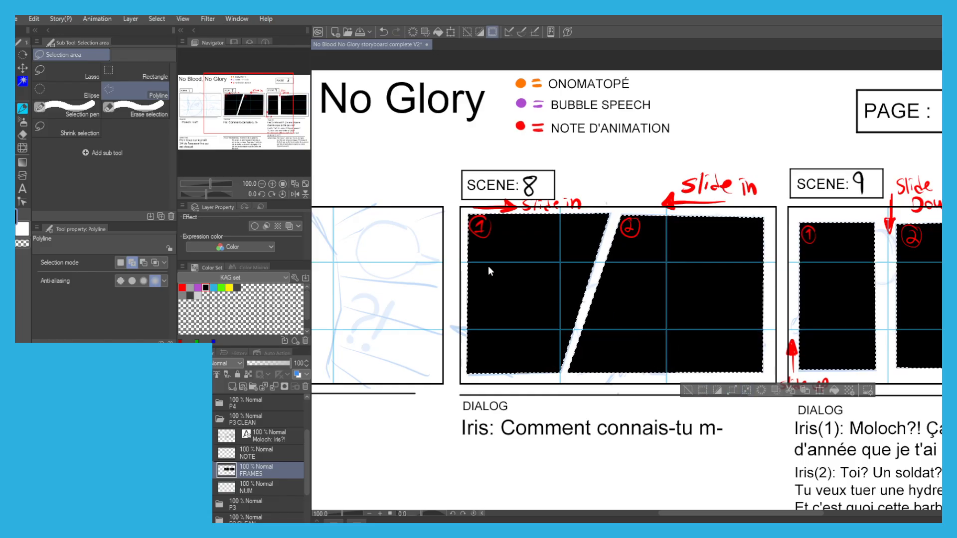
pyautogui.moveTo(503, 253); pyautogui.dragTo(432, 257)
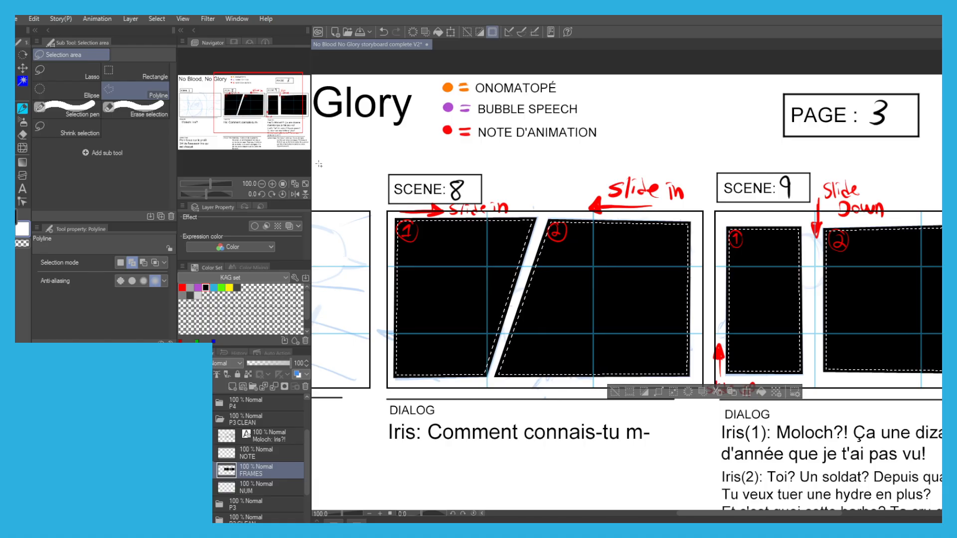
pyautogui.press('Delete')
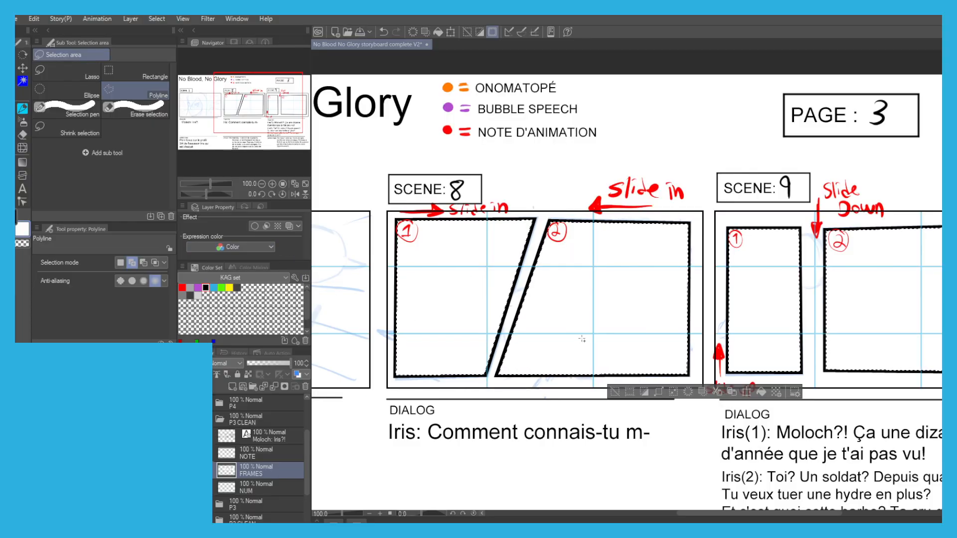
pyautogui.click(613, 393)
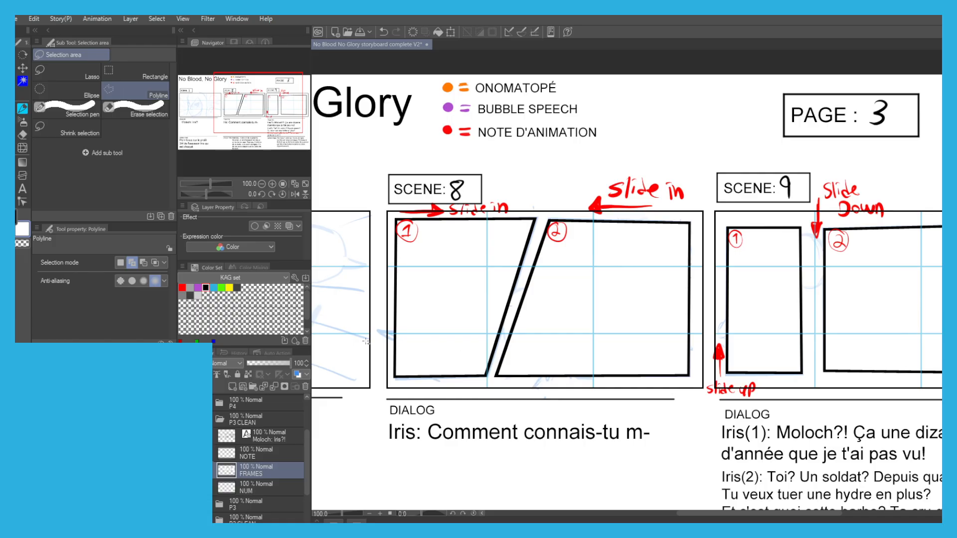
# Lower the FRAMES layer's opacity to 57% and move it below the NUM layer.
pyautogui.moveTo(274, 364); pyautogui.dragTo(271, 361)
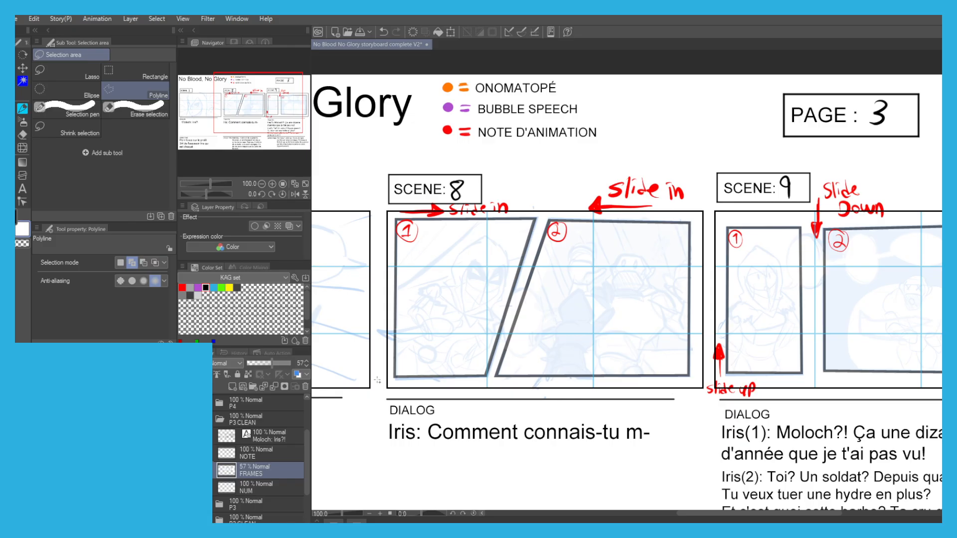
pyautogui.moveTo(410, 322)
pyautogui.mouseDown()
pyautogui.moveTo(496, 328)
pyautogui.moveTo(502, 311)
pyautogui.mouseUp()
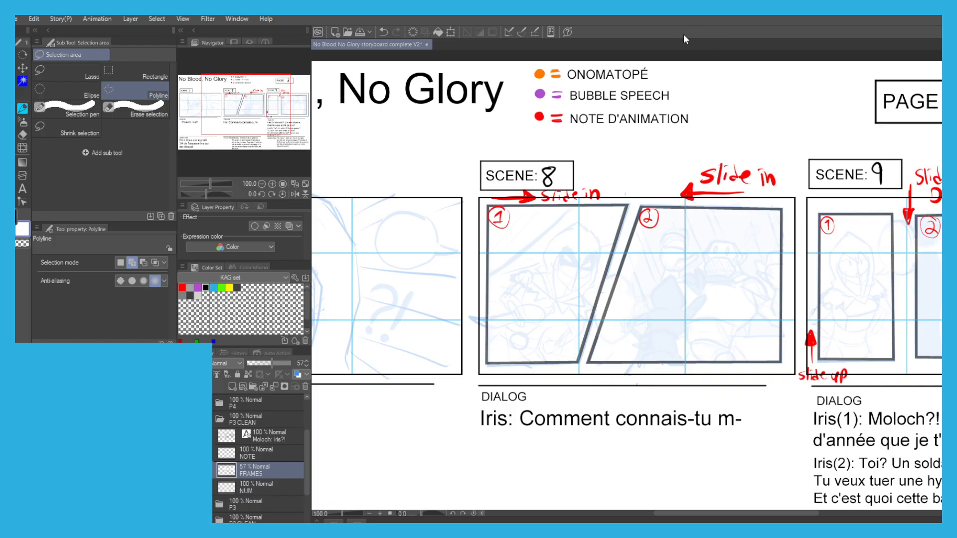
pyautogui.press('p')
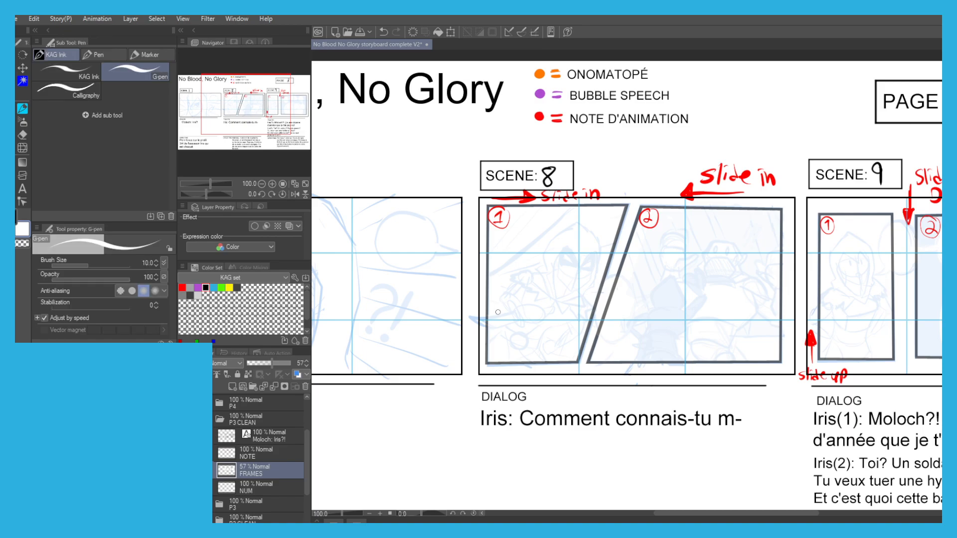
pyautogui.hotkey('ctrl', '-')
pyautogui.moveTo(363, 320)
pyautogui.mouseDown()
pyautogui.moveTo(375, 316)
pyautogui.moveTo(358, 302)
pyautogui.mouseUp()
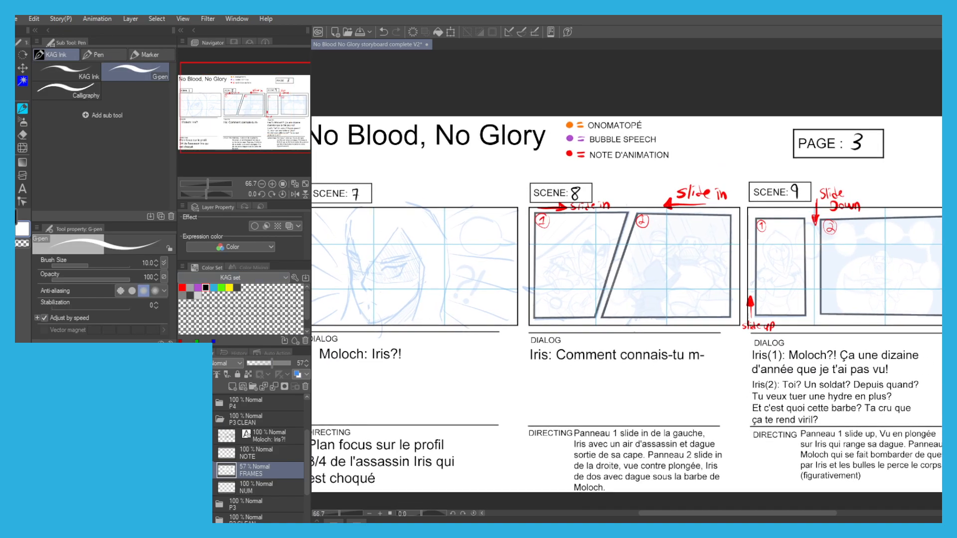
pyautogui.moveTo(253, 482); pyautogui.dragTo(253, 493)
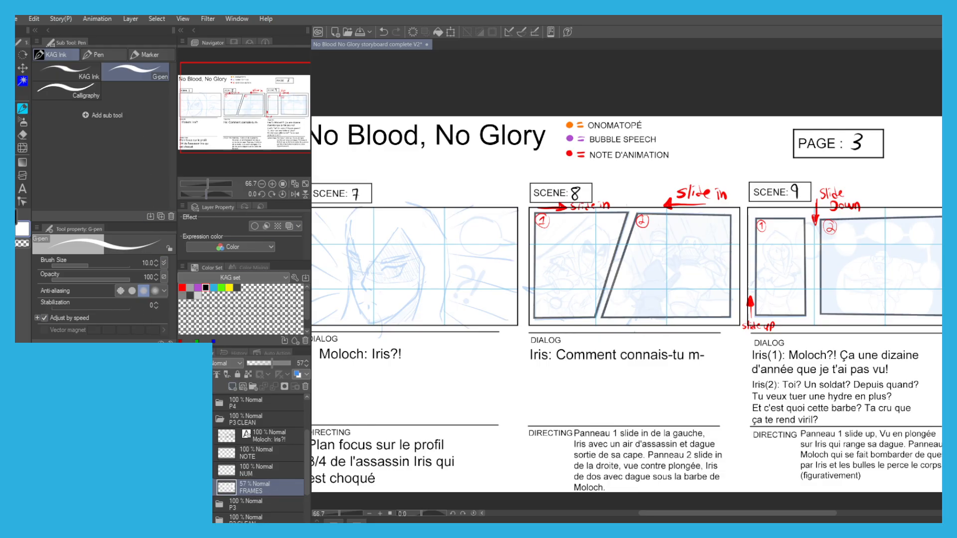
# Add a new layer named SK2 above FRAMES and another new layer directly below FRAMES.
pyautogui.click(232, 387)
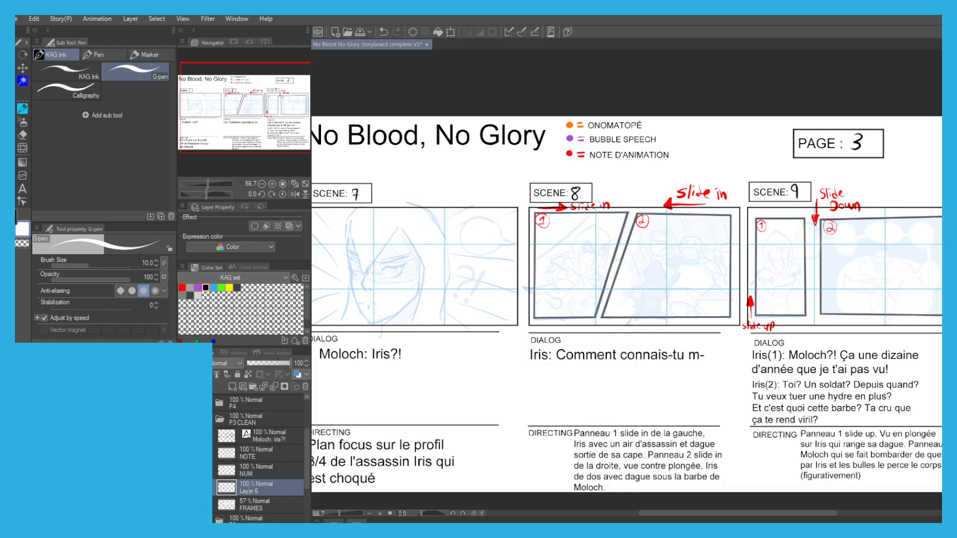
pyautogui.write('SK2')
pyautogui.press('Return')
pyautogui.click(231, 386)
pyautogui.moveTo(261, 490); pyautogui.dragTo(260, 521)
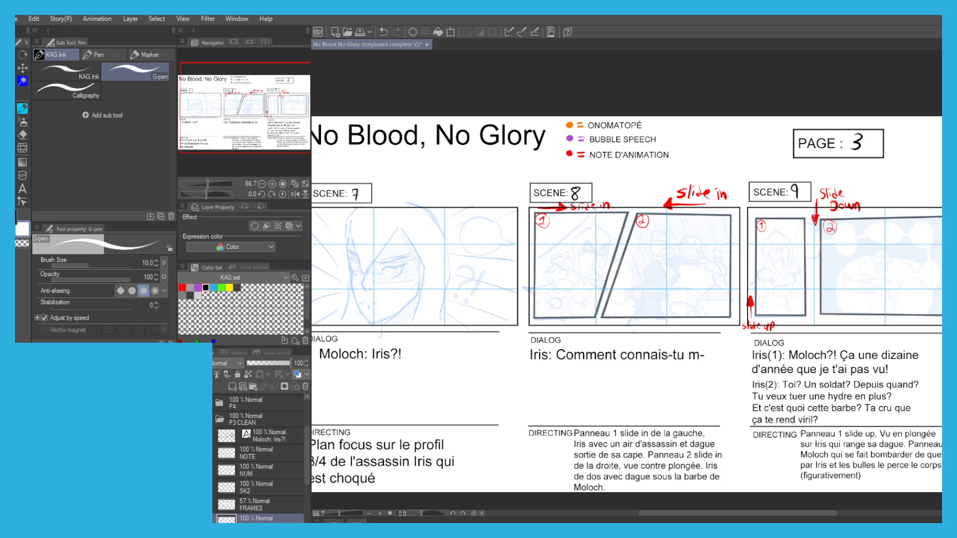
pyautogui.moveTo(354, 273); pyautogui.dragTo(451, 317)
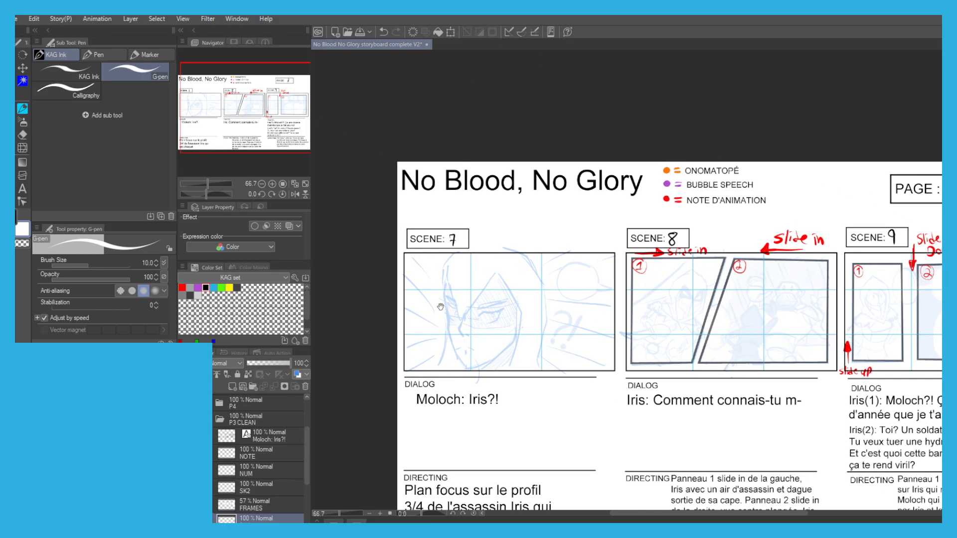
pyautogui.scroll(1, 478, 279)
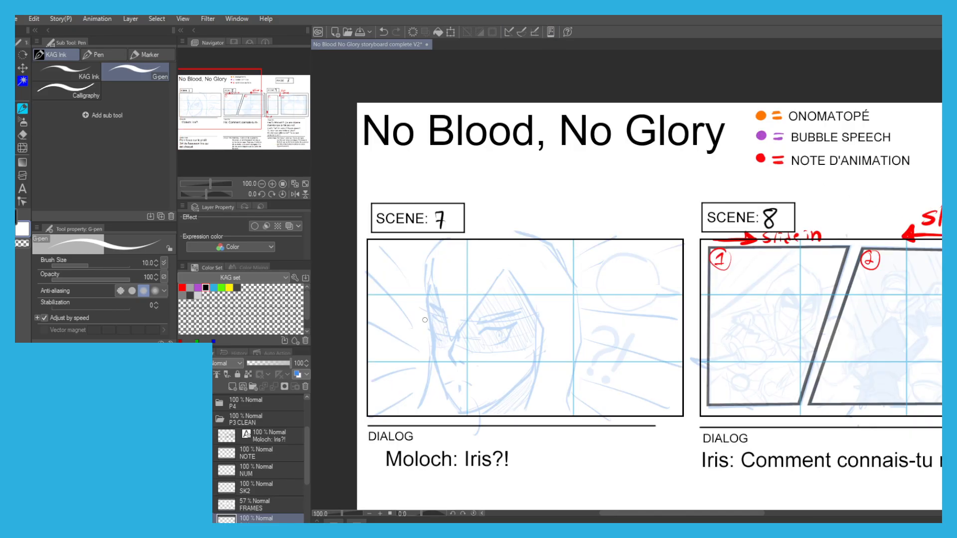
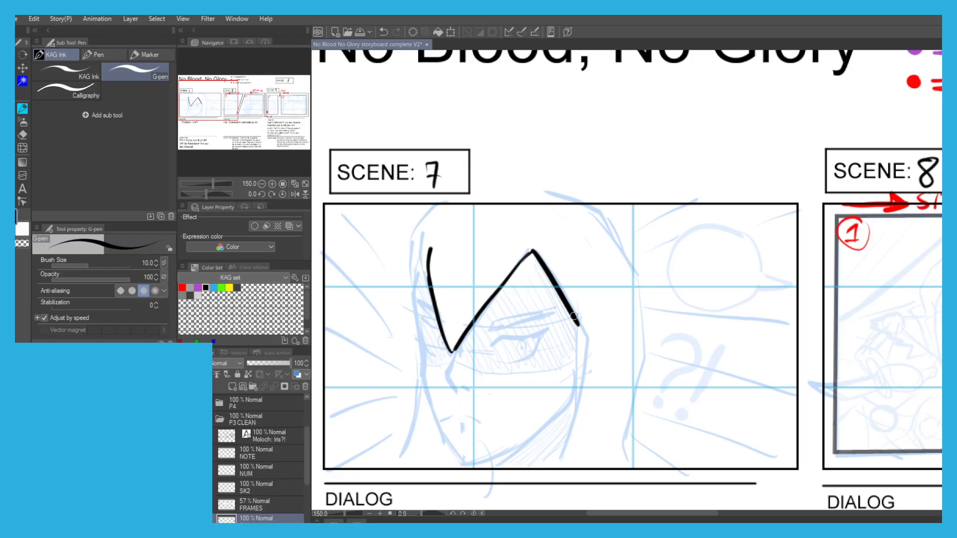
# Ink the hood's outer back edge in Scene 7, including the pointed fold near the top and the folds at the base.
pyautogui.moveTo(504, 212); pyautogui.dragTo(483, 217)
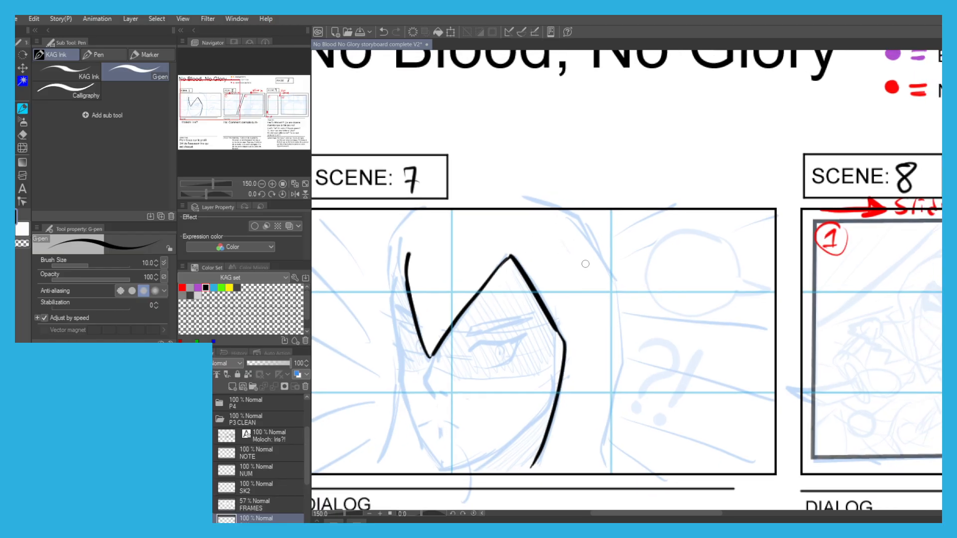
pyautogui.moveTo(604, 257)
pyautogui.mouseDown()
pyautogui.moveTo(638, 264)
pyautogui.moveTo(591, 213)
pyautogui.moveTo(609, 264)
pyautogui.mouseUp()
pyautogui.hotkey('ctrl', 'z')
pyautogui.moveTo(567, 214)
pyautogui.mouseDown()
pyautogui.moveTo(628, 314)
pyautogui.moveTo(633, 343)
pyautogui.moveTo(621, 377)
pyautogui.mouseUp()
pyautogui.hotkey('ctrl', 'z')
pyautogui.hotkey('ctrl', 'z')
pyautogui.moveTo(635, 340); pyautogui.dragTo(599, 452)
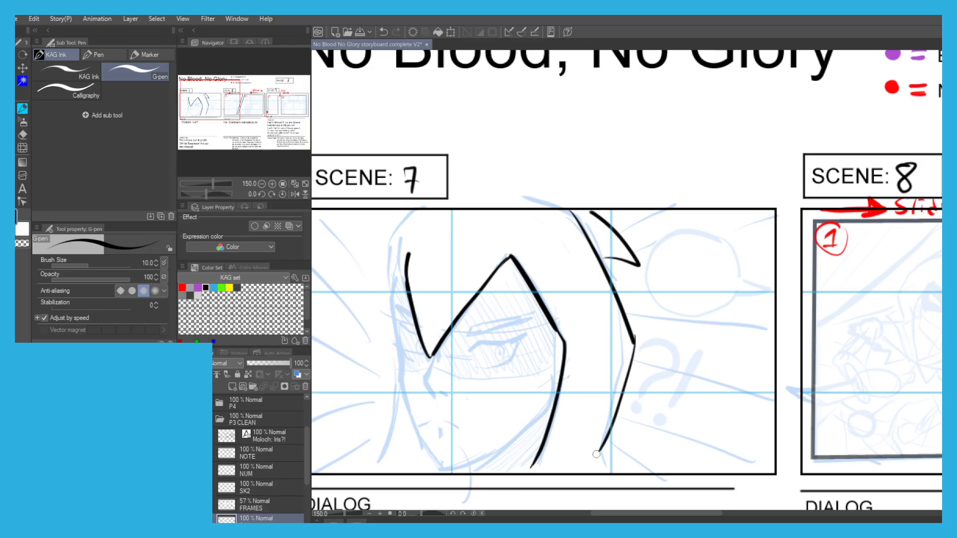
pyautogui.moveTo(600, 449)
pyautogui.mouseDown()
pyautogui.moveTo(579, 460)
pyautogui.moveTo(599, 454)
pyautogui.moveTo(619, 480)
pyautogui.mouseUp()
pyautogui.hotkey('ctrl', 'z')
# Ink the far contour of the face from the brow to the cheek, beside the hood opening in Scene 7.
pyautogui.scroll(1, 605, 463)
pyautogui.moveTo(408, 316); pyautogui.dragTo(569, 296)
pyautogui.moveTo(499, 148)
pyautogui.mouseDown()
pyautogui.moveTo(515, 187)
pyautogui.moveTo(498, 212)
pyautogui.mouseUp()
pyautogui.scroll(-2, 490, 326)
pyautogui.hotkey('ctrl', 'z')
pyautogui.moveTo(512, 167); pyautogui.dragTo(501, 206)
pyautogui.hotkey('ctrl', 'z')
pyautogui.hotkey('ctrl', 'z')
pyautogui.moveTo(514, 167)
pyautogui.mouseDown()
pyautogui.moveTo(505, 262)
pyautogui.moveTo(517, 311)
pyautogui.mouseUp()
pyautogui.hotkey('ctrl', 'z')
pyautogui.moveTo(504, 233)
pyautogui.mouseDown()
pyautogui.moveTo(513, 320)
pyautogui.moveTo(538, 393)
pyautogui.mouseUp()
# Ink the jawline from the far cheek around the chin and up to the near edge of the hood opening.
pyautogui.hotkey('ctrl', 'z')
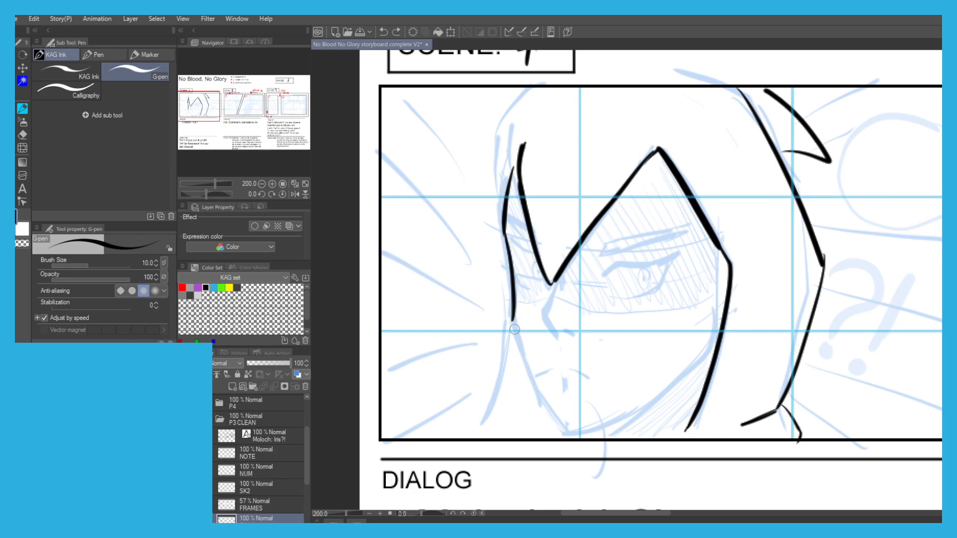
pyautogui.moveTo(512, 323); pyautogui.dragTo(559, 429)
pyautogui.hotkey('ctrl', 'z')
pyautogui.moveTo(712, 359)
pyautogui.mouseDown()
pyautogui.moveTo(611, 431)
pyautogui.moveTo(597, 436)
pyautogui.moveTo(670, 392)
pyautogui.moveTo(568, 432)
pyautogui.mouseUp()
pyautogui.hotkey('ctrl', 'z')
pyautogui.hotkey('ctrl', 'z')
pyautogui.moveTo(712, 356)
pyautogui.mouseDown()
pyautogui.moveTo(580, 432)
pyautogui.moveTo(562, 431)
pyautogui.mouseUp()
# Ink the nose, the small frowning mouth and the near eye with its pupil on the Scene 7 face.
pyautogui.moveTo(553, 284)
pyautogui.mouseDown()
pyautogui.moveTo(544, 313)
pyautogui.moveTo(556, 340)
pyautogui.moveTo(575, 332)
pyautogui.mouseUp()
pyautogui.moveTo(550, 367)
pyautogui.mouseDown()
pyautogui.moveTo(537, 374)
pyautogui.moveTo(578, 373)
pyautogui.mouseUp()
pyautogui.moveTo(598, 280)
pyautogui.mouseDown()
pyautogui.moveTo(674, 256)
pyautogui.moveTo(659, 279)
pyautogui.moveTo(609, 298)
pyautogui.mouseUp()
pyautogui.moveTo(647, 272); pyautogui.dragTo(644, 284)
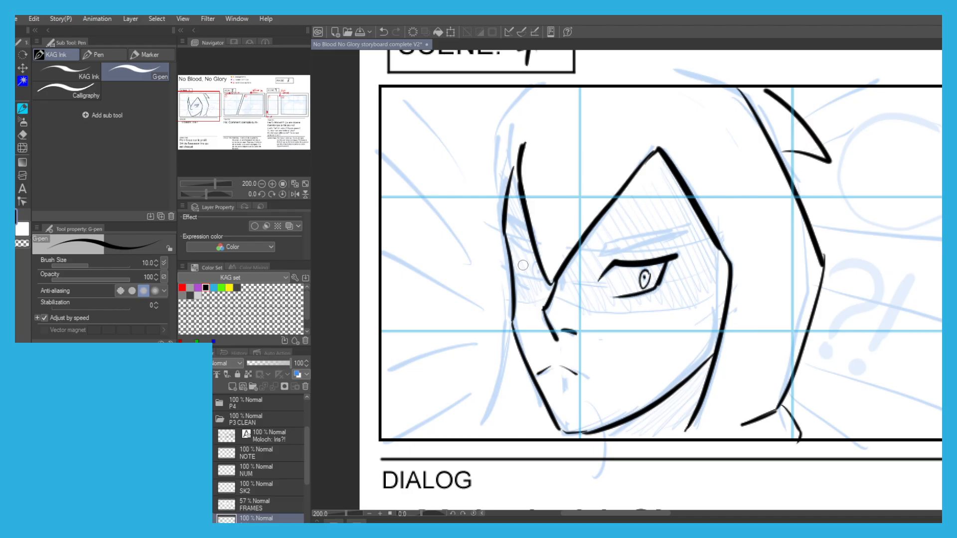
# Ink the far eye with its upper lid, lower lid and iris between the face contour and the hood opening.
pyautogui.scroll(2, 522, 263)
pyautogui.moveTo(534, 317); pyautogui.dragTo(517, 310)
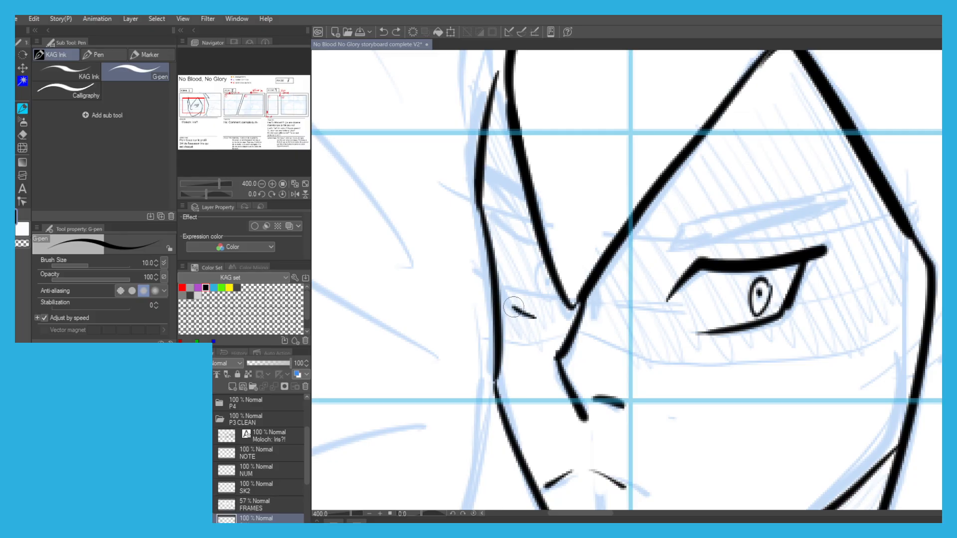
pyautogui.moveTo(540, 248)
pyautogui.mouseDown()
pyautogui.moveTo(486, 223)
pyautogui.moveTo(497, 269)
pyautogui.mouseUp()
pyautogui.moveTo(494, 235)
pyautogui.mouseDown()
pyautogui.moveTo(514, 305)
pyautogui.moveTo(536, 317)
pyautogui.mouseUp()
pyautogui.moveTo(543, 262); pyautogui.dragTo(547, 289)
# Ink the near eyebrow as a tapered outlined shape above the near eye, redoing strokes that miss the sketch.
pyautogui.moveTo(668, 250)
pyautogui.mouseDown()
pyautogui.moveTo(529, 310)
pyautogui.moveTo(598, 297)
pyautogui.mouseUp()
pyautogui.hotkey('ctrl', 'z')
pyautogui.moveTo(532, 314)
pyautogui.mouseDown()
pyautogui.moveTo(602, 292)
pyautogui.moveTo(594, 297)
pyautogui.mouseUp()
pyautogui.hotkey('ctrl', 'z')
pyautogui.hotkey('ctrl', 'z')
pyautogui.hotkey('ctrl', 'z')
pyautogui.moveTo(526, 313)
pyautogui.mouseDown()
pyautogui.moveTo(580, 289)
pyautogui.moveTo(665, 277)
pyautogui.mouseUp()
pyautogui.scroll(-3, 560, 273)
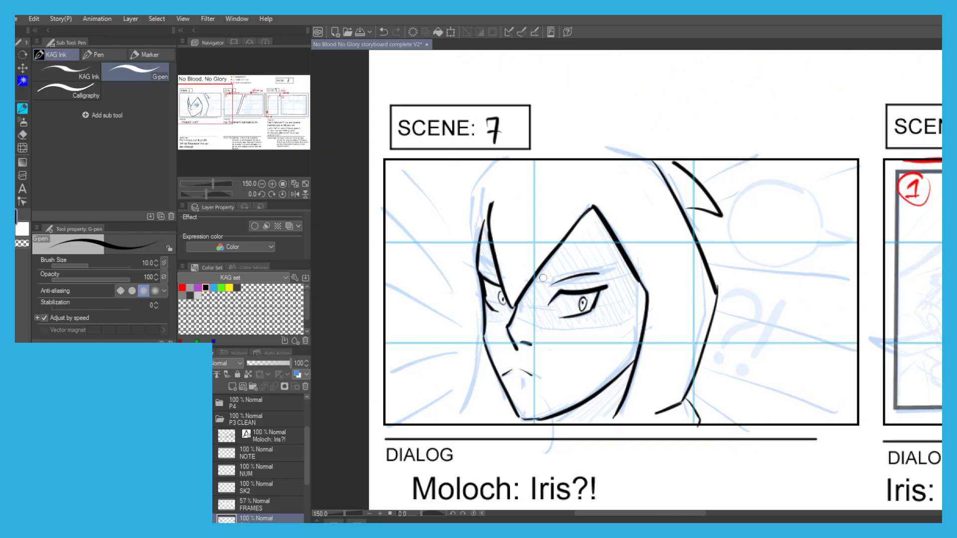
pyautogui.scroll(1, 544, 278)
pyautogui.hotkey('ctrl', 'z')
pyautogui.moveTo(552, 293)
pyautogui.mouseDown()
pyautogui.moveTo(580, 277)
pyautogui.moveTo(624, 275)
pyautogui.moveTo(553, 284)
pyautogui.moveTo(560, 274)
pyautogui.moveTo(623, 269)
pyautogui.moveTo(642, 280)
pyautogui.moveTo(618, 275)
pyautogui.mouseUp()
pyautogui.hotkey('ctrl', 'z')
pyautogui.moveTo(444, 254); pyautogui.dragTo(490, 254)
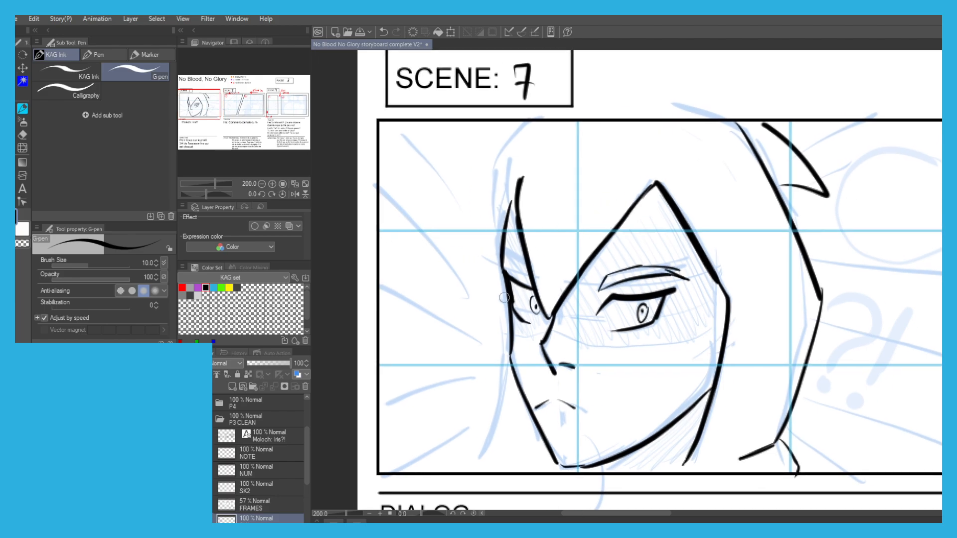
pyautogui.moveTo(452, 221); pyautogui.dragTo(474, 219)
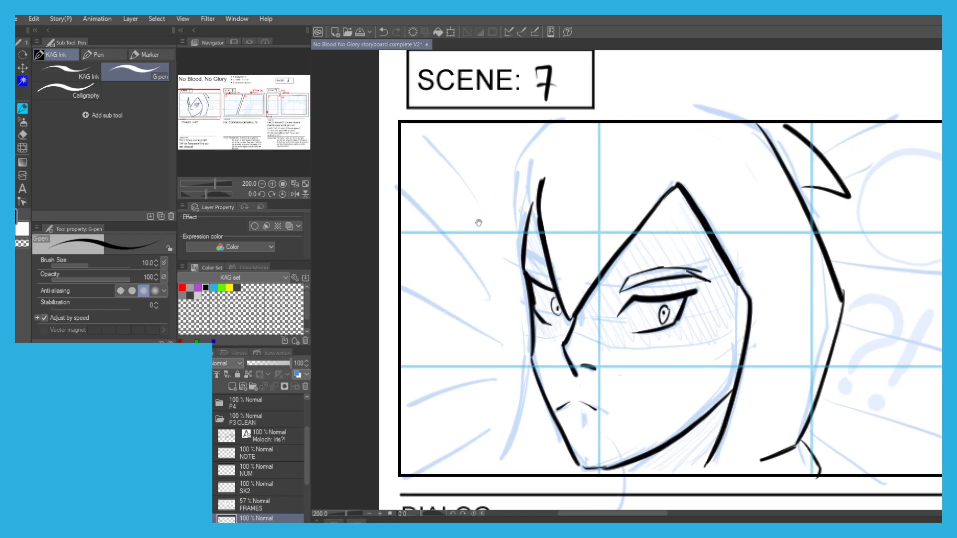
# Ink the far eyebrow as short strokes above the far eye, between the face contour and the hood opening.
pyautogui.scroll(2, 496, 279)
pyautogui.moveTo(537, 240); pyautogui.dragTo(422, 222)
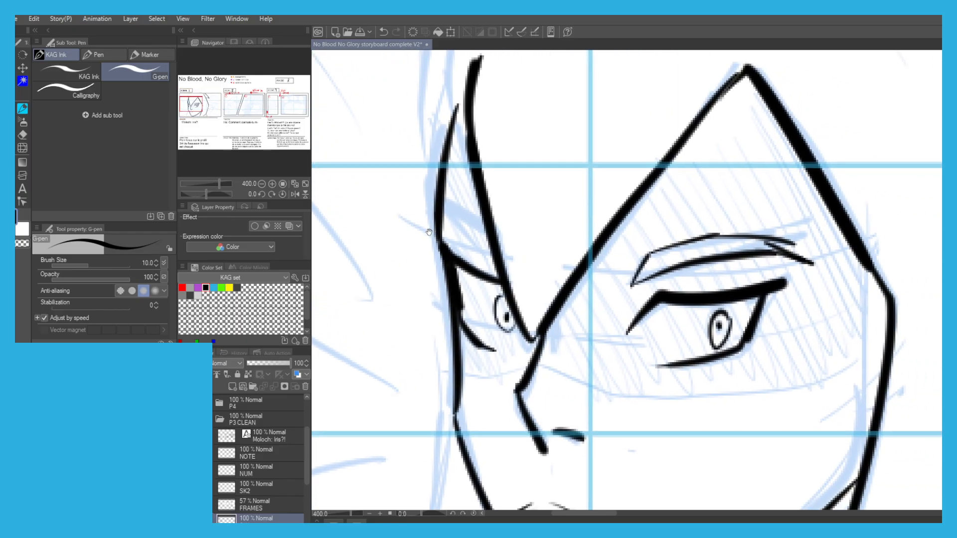
pyautogui.scroll(1, 428, 239)
pyautogui.scroll(-3, 422, 229)
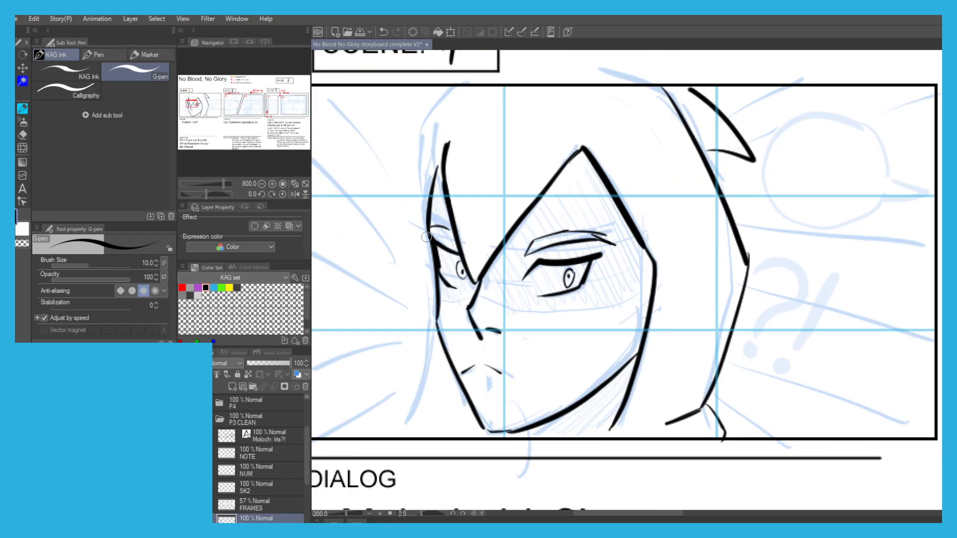
pyautogui.scroll(1, 428, 159)
pyautogui.scroll(1, 412, 153)
pyautogui.scroll(-1, 412, 153)
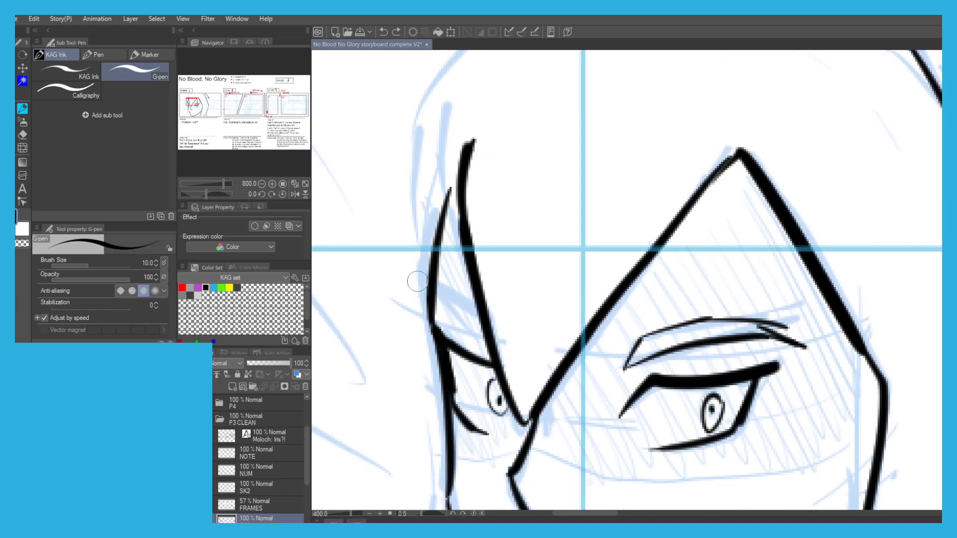
pyautogui.moveTo(471, 318); pyautogui.dragTo(482, 321)
pyautogui.hotkey('ctrl', 'z')
pyautogui.moveTo(436, 315)
pyautogui.mouseDown()
pyautogui.moveTo(483, 333)
pyautogui.moveTo(486, 320)
pyautogui.mouseUp()
pyautogui.hotkey('ctrl', 'z')
pyautogui.hotkey('ctrl', 'z')
pyautogui.scroll(-3, 434, 308)
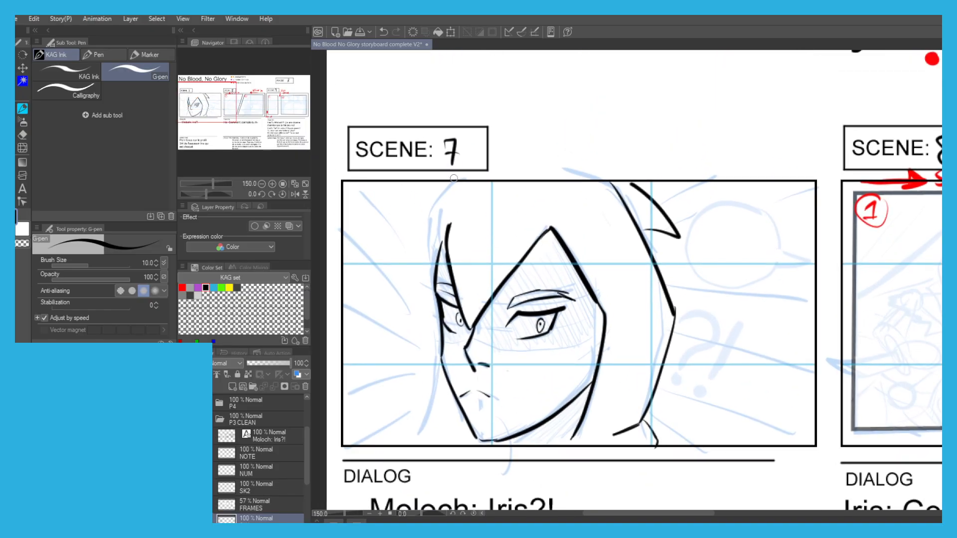
# Ink the hood's front outer edge from the frame top down the far side, plus its lower drape and the fold below the chin.
pyautogui.hotkey('ctrl', 'z')
pyautogui.moveTo(435, 266)
pyautogui.mouseDown()
pyautogui.moveTo(430, 215)
pyautogui.moveTo(461, 181)
pyautogui.mouseUp()
pyautogui.moveTo(398, 287); pyautogui.dragTo(407, 225)
pyautogui.moveTo(454, 314); pyautogui.dragTo(435, 372)
pyautogui.hotkey('ctrl', 'z')
pyautogui.hotkey('ctrl', 'z')
pyautogui.moveTo(457, 332); pyautogui.dragTo(429, 378)
pyautogui.hotkey('ctrl', 'z')
pyautogui.hotkey('ctrl', 'z')
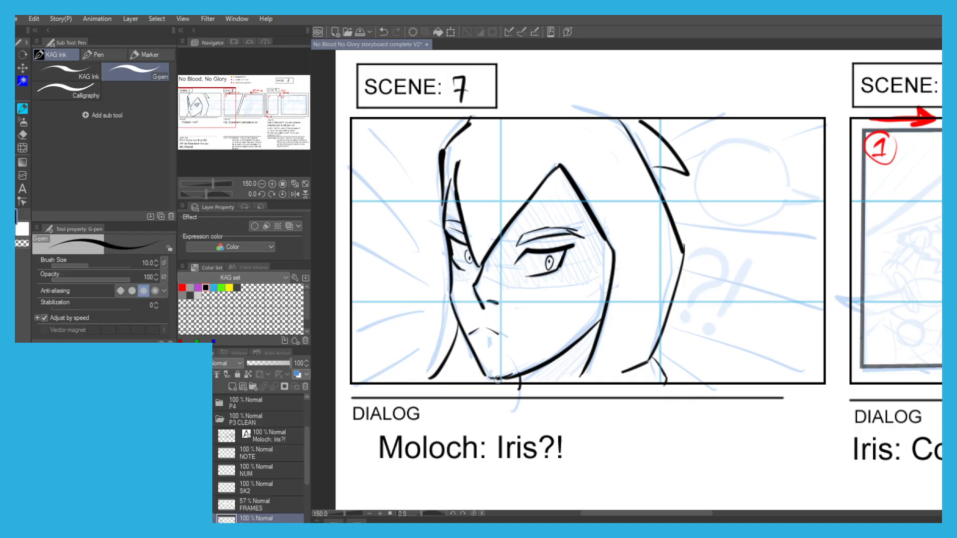
# Refine the upper ends of the hood's back edge and pointed fold where they meet the top of the Scene 7 frame.
pyautogui.scroll(-1, 373, 162)
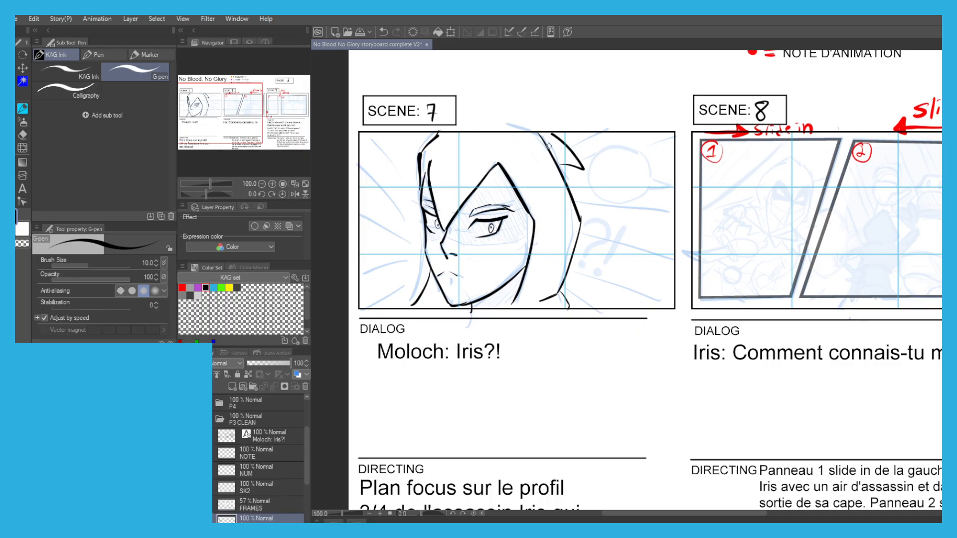
pyautogui.scroll(2, 546, 148)
pyautogui.scroll(-1, 528, 137)
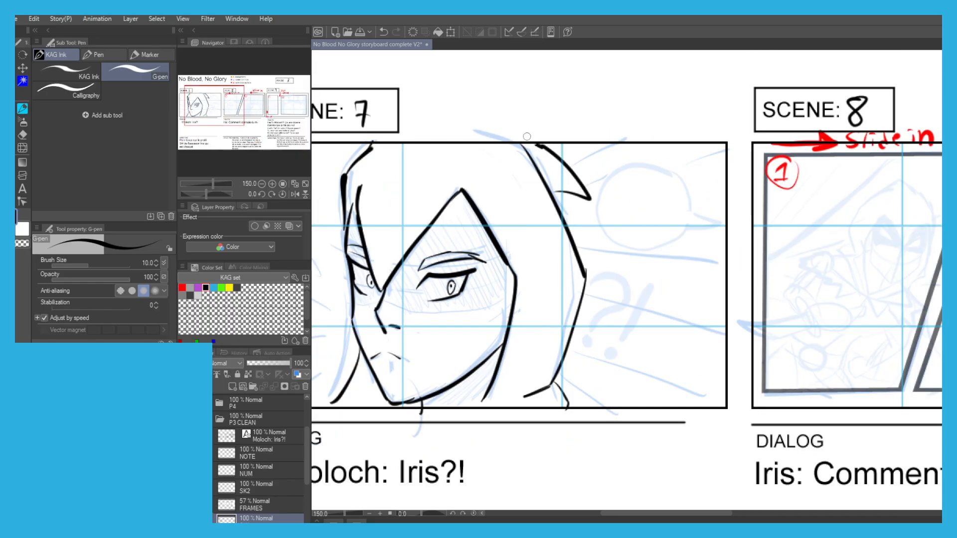
pyautogui.scroll(3, 536, 144)
pyautogui.hotkey('ctrl', 'z')
pyautogui.moveTo(572, 166); pyautogui.dragTo(539, 146)
pyautogui.scroll(-3, 493, 159)
pyautogui.moveTo(399, 151); pyautogui.dragTo(462, 130)
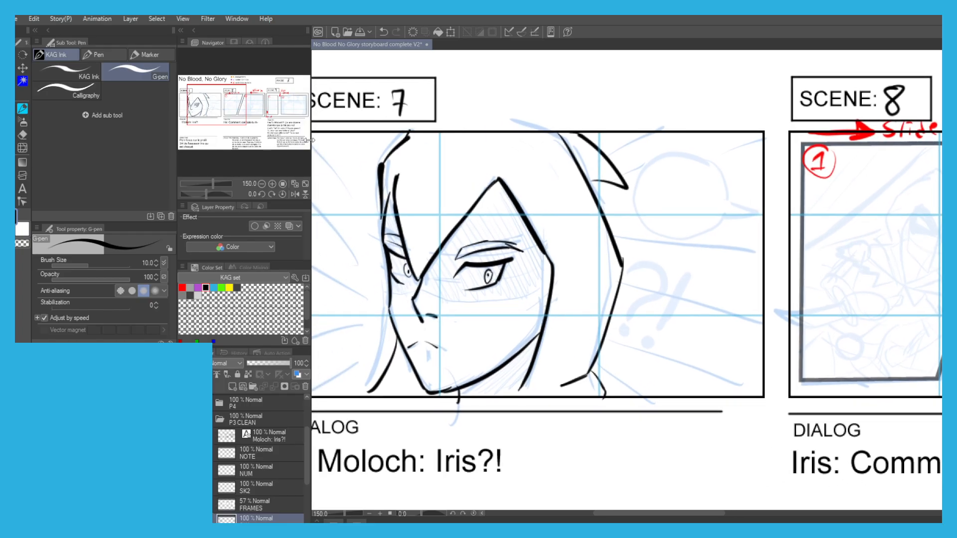
# Draw a thin curved shadow boundary below the eyes, across the nose bridge to the near side of the hood opening.
pyautogui.scroll(-2, 237, 397)
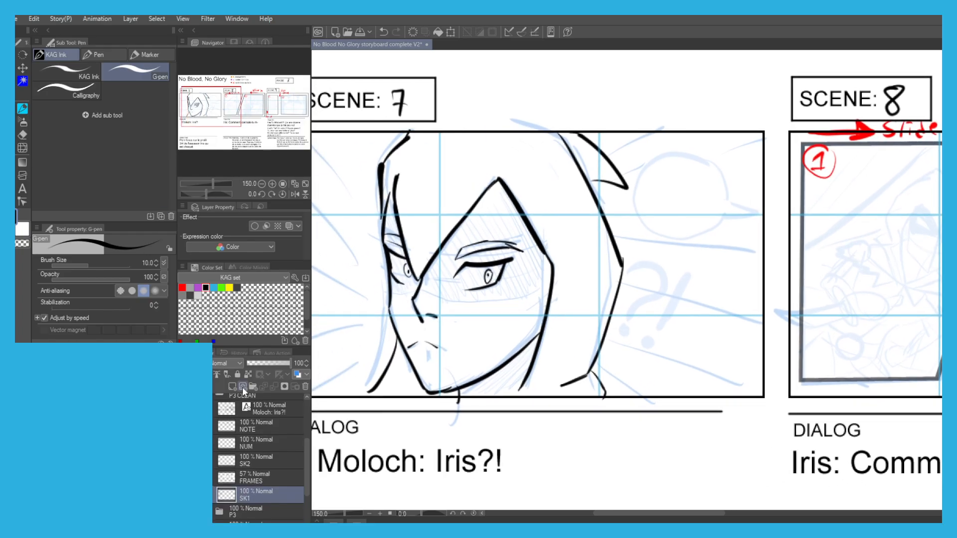
pyautogui.moveTo(312, 303); pyautogui.dragTo(369, 333)
pyautogui.scroll(1, 486, 293)
pyautogui.hotkey('ctrl', 'z')
pyautogui.moveTo(475, 325)
pyautogui.mouseDown()
pyautogui.moveTo(536, 341)
pyautogui.moveTo(519, 337)
pyautogui.moveTo(617, 329)
pyautogui.mouseUp()
pyautogui.hotkey('ctrl', 'z')
pyautogui.hotkey('ctrl', 'z')
pyautogui.moveTo(518, 339); pyautogui.dragTo(635, 329)
pyautogui.moveTo(435, 329)
pyautogui.mouseDown()
pyautogui.moveTo(472, 335)
pyautogui.moveTo(435, 329)
pyautogui.moveTo(447, 331)
pyautogui.mouseUp()
pyautogui.hotkey('ctrl', 'z')
pyautogui.hotkey('ctrl', 'z')
pyautogui.hotkey('ctrl', 'z')
# Hatch the shadow over the far eye and eyebrow with thin diagonal strokes up to the tip of the face contour.
pyautogui.moveTo(437, 299); pyautogui.dragTo(454, 331)
pyautogui.moveTo(433, 283); pyautogui.dragTo(464, 335)
pyautogui.moveTo(442, 285); pyautogui.dragTo(463, 321)
pyautogui.moveTo(435, 257); pyautogui.dragTo(464, 322)
pyautogui.moveTo(429, 235); pyautogui.dragTo(458, 289)
pyautogui.moveTo(424, 221)
pyautogui.mouseDown()
pyautogui.moveTo(451, 271)
pyautogui.moveTo(454, 256)
pyautogui.mouseUp()
pyautogui.moveTo(427, 196); pyautogui.dragTo(455, 255)
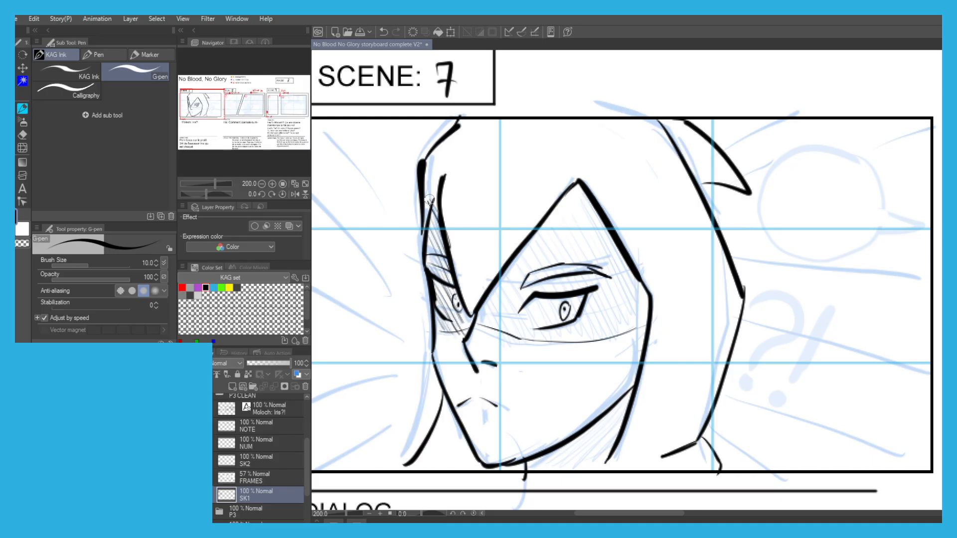
# Hatch the shadow from the nose bridge across the near eye with thin parallel diagonal strokes.
pyautogui.moveTo(471, 303); pyautogui.dragTo(490, 334)
pyautogui.moveTo(477, 306); pyautogui.dragTo(498, 330)
pyautogui.moveTo(486, 300); pyautogui.dragTo(520, 339)
pyautogui.moveTo(496, 289); pyautogui.dragTo(532, 334)
pyautogui.moveTo(502, 280); pyautogui.dragTo(548, 339)
pyautogui.moveTo(511, 270)
pyautogui.mouseDown()
pyautogui.moveTo(558, 340)
pyautogui.moveTo(567, 331)
pyautogui.mouseUp()
pyautogui.moveTo(519, 264)
pyautogui.mouseDown()
pyautogui.moveTo(572, 336)
pyautogui.moveTo(565, 321)
pyautogui.mouseUp()
pyautogui.moveTo(526, 257); pyautogui.dragTo(583, 335)
pyautogui.moveTo(535, 259); pyautogui.dragTo(587, 331)
pyautogui.moveTo(536, 242); pyautogui.dragTo(599, 329)
pyautogui.moveTo(546, 233); pyautogui.dragTo(602, 325)
# Undo the last hatching strokes and hatch the rest of the near eye's shadow up to the peak of the hood opening.
pyautogui.hotkey('ctrl', 'z')
pyautogui.hotkey('ctrl', 'z')
pyautogui.hotkey('ctrl', 'z')
pyautogui.hotkey('ctrl', 'z')
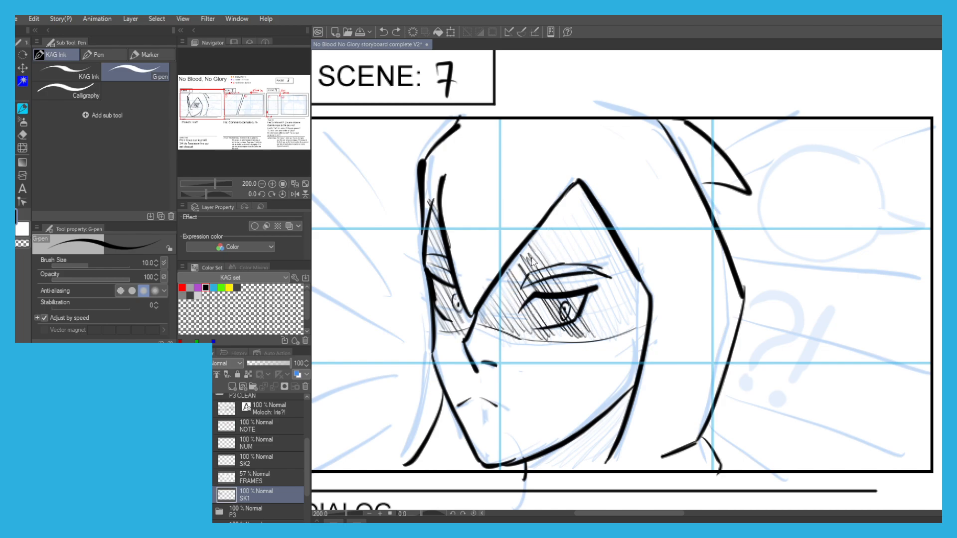
pyautogui.hotkey('ctrl', 'z')
pyautogui.hotkey('ctrl', 'z')
pyautogui.hotkey('ctrl', 'z')
pyautogui.hotkey('ctrl', 'z')
pyautogui.hotkey('ctrl', 'z')
pyautogui.hotkey('ctrl', 'z')
pyautogui.moveTo(515, 270)
pyautogui.mouseDown()
pyautogui.moveTo(554, 339)
pyautogui.moveTo(571, 343)
pyautogui.mouseUp()
pyautogui.moveTo(516, 238); pyautogui.dragTo(583, 336)
pyautogui.moveTo(541, 253); pyautogui.dragTo(577, 335)
pyautogui.moveTo(538, 234); pyautogui.dragTo(600, 334)
pyautogui.moveTo(556, 234); pyautogui.dragTo(612, 329)
pyautogui.moveTo(561, 232); pyautogui.dragTo(623, 329)
pyautogui.moveTo(568, 222); pyautogui.dragTo(627, 327)
pyautogui.moveTo(593, 264); pyautogui.dragTo(631, 326)
pyautogui.moveTo(574, 209); pyautogui.dragTo(642, 333)
pyautogui.moveTo(583, 215); pyautogui.dragTo(645, 315)
pyautogui.moveTo(591, 214); pyautogui.dragTo(648, 316)
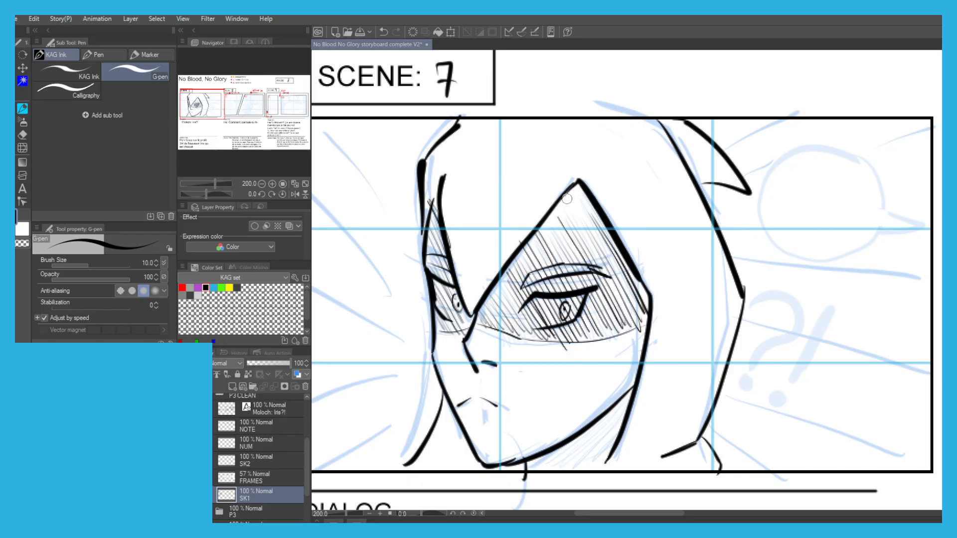
pyautogui.moveTo(564, 201); pyautogui.dragTo(602, 248)
# Make the SK2 layer active for inking panel 1 of Scene 8.
pyautogui.scroll(-1, 403, 366)
pyautogui.moveTo(401, 348); pyautogui.dragTo(379, 299)
pyautogui.scroll(-1, 536, 214)
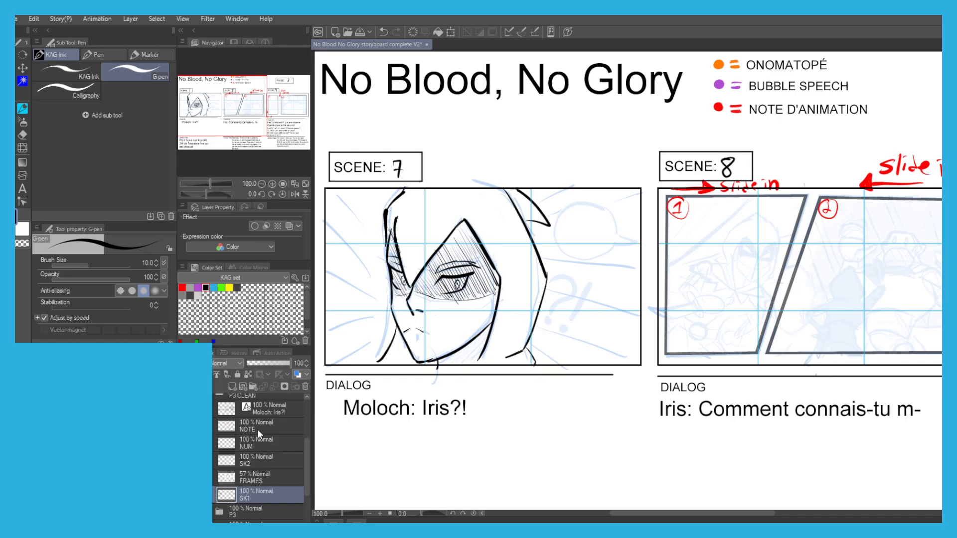
pyautogui.moveTo(567, 333); pyautogui.dragTo(300, 355)
pyautogui.moveTo(517, 427); pyautogui.dragTo(409, 398)
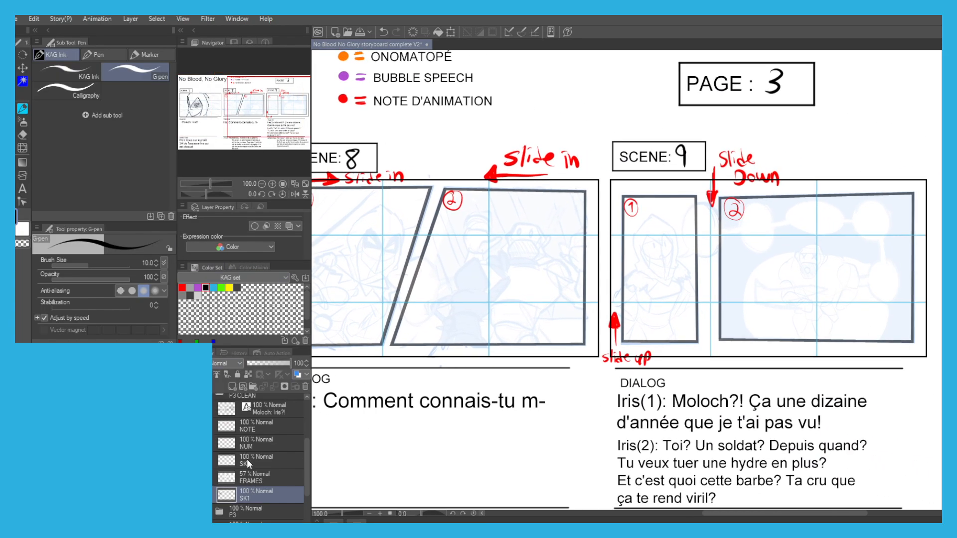
pyautogui.click(247, 463)
pyautogui.moveTo(428, 295); pyautogui.dragTo(570, 308)
pyautogui.scroll(2, 500, 253)
pyautogui.moveTo(485, 258); pyautogui.dragTo(573, 276)
pyautogui.scroll(2, 624, 269)
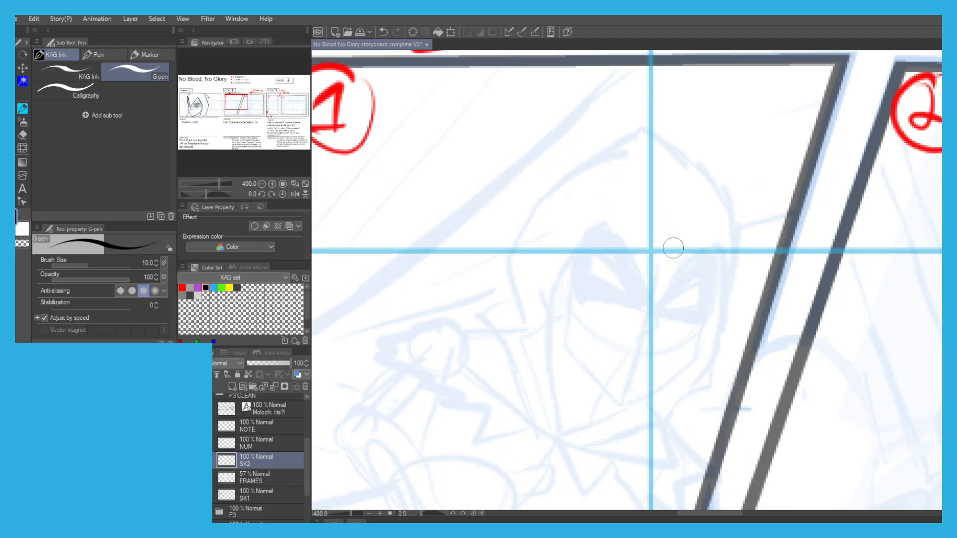
# Ink the hood's inner opening around the face in panel 1 of Scene 8, with its peak and central point.
pyautogui.moveTo(701, 241)
pyautogui.mouseDown()
pyautogui.moveTo(650, 309)
pyautogui.moveTo(610, 211)
pyautogui.moveTo(550, 284)
pyautogui.moveTo(550, 388)
pyautogui.moveTo(532, 285)
pyautogui.moveTo(546, 333)
pyautogui.mouseUp()
pyautogui.hotkey('ctrl', 'z')
pyautogui.hotkey('ctrl', 'z')
pyautogui.moveTo(494, 239); pyautogui.dragTo(515, 279)
pyautogui.moveTo(568, 357)
pyautogui.mouseDown()
pyautogui.moveTo(566, 384)
pyautogui.moveTo(567, 375)
pyautogui.mouseUp()
pyautogui.click(562, 372)
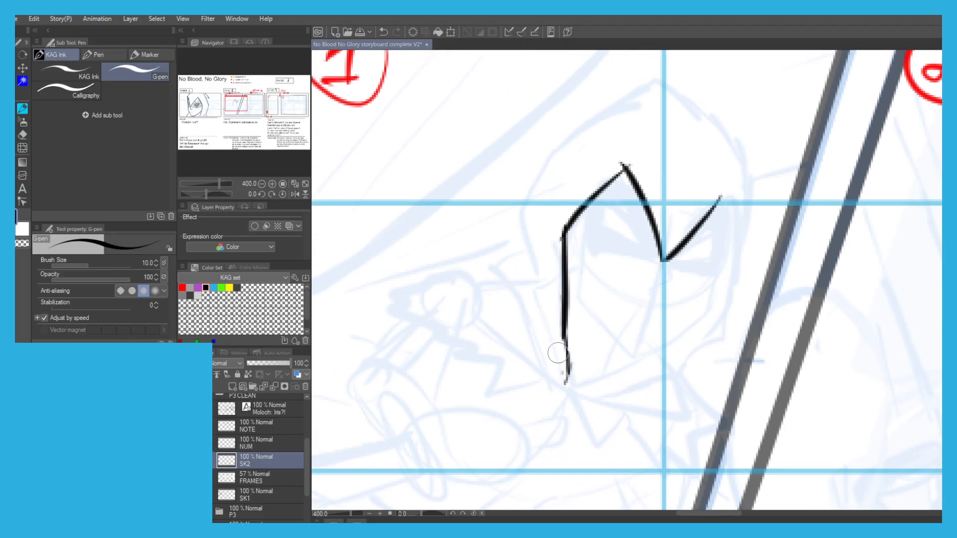
# Ink the outer edge of the hood on the side facing panel 1's number, curving up over the forehead.
pyautogui.moveTo(567, 325); pyautogui.dragTo(543, 327)
pyautogui.moveTo(524, 286)
pyautogui.mouseDown()
pyautogui.moveTo(536, 354)
pyautogui.moveTo(502, 302)
pyautogui.moveTo(552, 219)
pyautogui.moveTo(634, 188)
pyautogui.moveTo(601, 165)
pyautogui.mouseUp()
pyautogui.hotkey('ctrl', 'z')
pyautogui.moveTo(597, 188)
pyautogui.mouseDown()
pyautogui.moveTo(583, 175)
pyautogui.moveTo(625, 160)
pyautogui.mouseUp()
pyautogui.hotkey('ctrl', 'z')
pyautogui.moveTo(597, 188)
pyautogui.mouseDown()
pyautogui.moveTo(588, 180)
pyautogui.moveTo(651, 156)
pyautogui.moveTo(696, 202)
pyautogui.mouseUp()
pyautogui.hotkey('ctrl', 'z')
# Ink the hood's crown and the outer edge nearest panel 2 down to below the chin, and complete the inner opening's second peak.
pyautogui.moveTo(617, 163)
pyautogui.mouseDown()
pyautogui.moveTo(666, 168)
pyautogui.moveTo(721, 240)
pyautogui.mouseUp()
pyautogui.moveTo(651, 161)
pyautogui.mouseDown()
pyautogui.moveTo(726, 244)
pyautogui.moveTo(723, 232)
pyautogui.moveTo(721, 366)
pyautogui.mouseUp()
pyautogui.moveTo(727, 320)
pyautogui.mouseDown()
pyautogui.moveTo(701, 406)
pyautogui.moveTo(718, 385)
pyautogui.moveTo(666, 439)
pyautogui.mouseUp()
pyautogui.hotkey('ctrl', 'z')
pyautogui.moveTo(634, 329); pyautogui.dragTo(632, 256)
pyautogui.moveTo(665, 366); pyautogui.dragTo(593, 401)
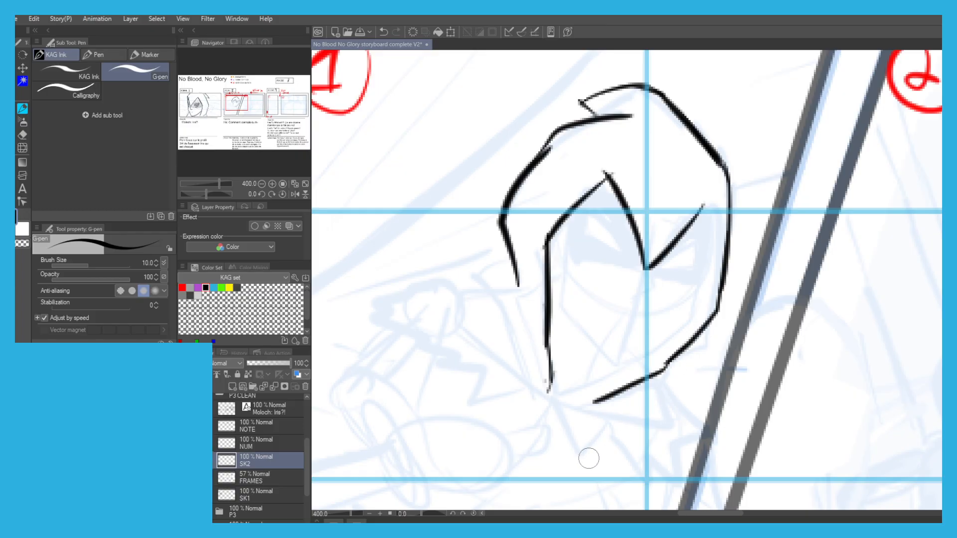
pyautogui.moveTo(618, 395); pyautogui.dragTo(585, 404)
pyautogui.moveTo(699, 209)
pyautogui.mouseDown()
pyautogui.moveTo(717, 219)
pyautogui.moveTo(724, 252)
pyautogui.mouseUp()
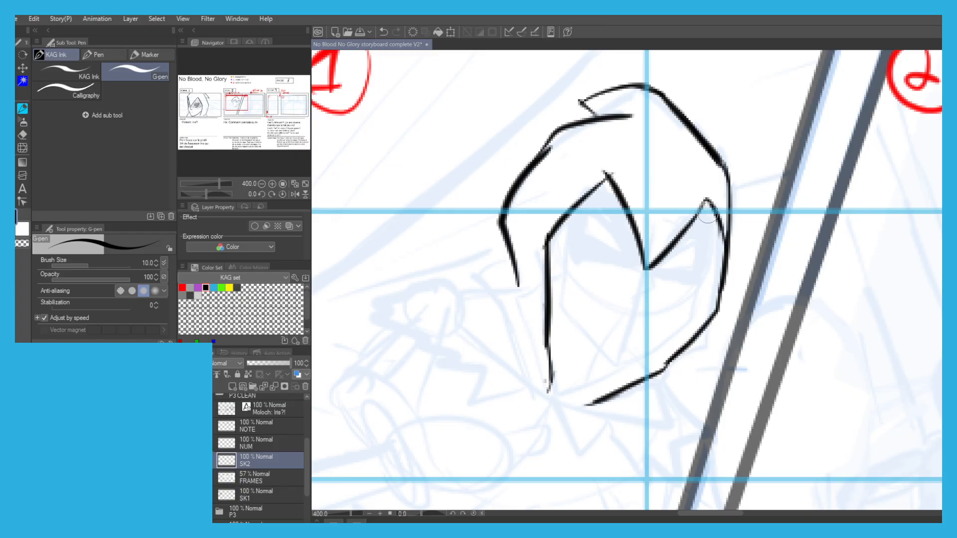
# Ink the face contour inside the hood in panel 1, from the temple around the chin up to the opposite cheek.
pyautogui.moveTo(706, 209); pyautogui.dragTo(709, 272)
pyautogui.hotkey('ctrl', 'z')
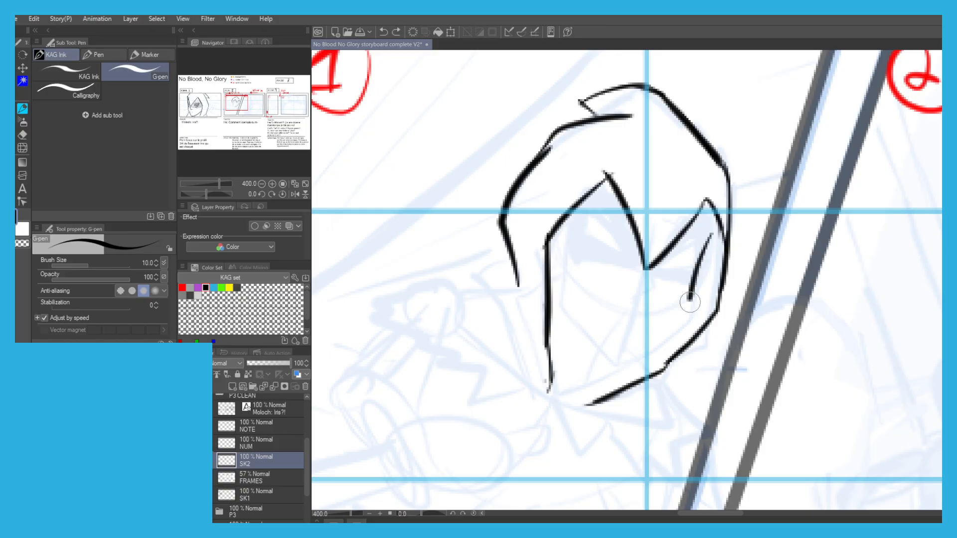
pyautogui.moveTo(714, 245)
pyautogui.mouseDown()
pyautogui.moveTo(695, 315)
pyautogui.moveTo(618, 365)
pyautogui.moveTo(564, 303)
pyautogui.moveTo(562, 280)
pyautogui.mouseUp()
pyautogui.hotkey('ctrl', 'z')
pyautogui.moveTo(568, 313); pyautogui.dragTo(548, 239)
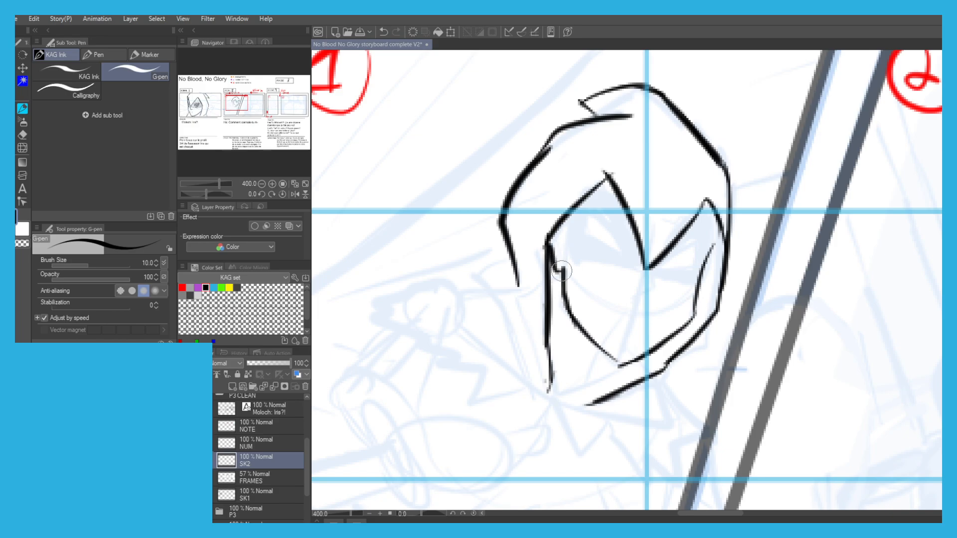
# Ink the lower edges of both eye sockets on the hooded face.
pyautogui.hotkey('ctrl', 'z')
pyautogui.moveTo(643, 264)
pyautogui.mouseDown()
pyautogui.moveTo(615, 274)
pyautogui.moveTo(573, 263)
pyautogui.moveTo(633, 264)
pyautogui.moveTo(571, 263)
pyautogui.moveTo(661, 270)
pyautogui.moveTo(692, 296)
pyautogui.mouseUp()
pyautogui.hotkey('ctrl', 'z')
pyautogui.hotkey('ctrl', 'z')
pyautogui.hotkey('ctrl', 'z')
pyautogui.hotkey('ctrl', 'z')
pyautogui.hotkey('ctrl', 'z')
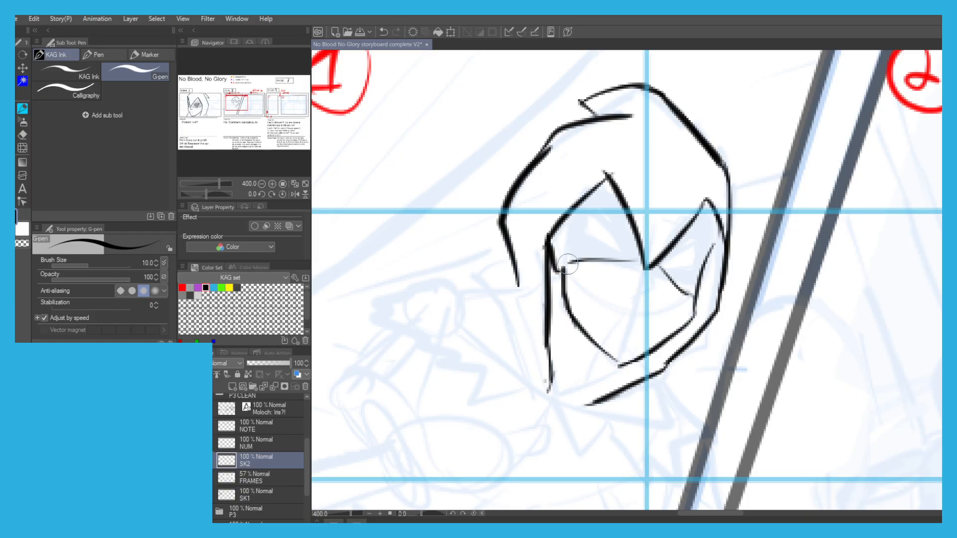
# Fill both eye sockets solid black and ink the nose between and below them.
pyautogui.moveTo(555, 238)
pyautogui.mouseDown()
pyautogui.moveTo(561, 265)
pyautogui.moveTo(553, 244)
pyautogui.moveTo(576, 225)
pyautogui.moveTo(603, 249)
pyautogui.moveTo(590, 209)
pyautogui.moveTo(603, 231)
pyautogui.moveTo(581, 214)
pyautogui.moveTo(591, 199)
pyautogui.moveTo(538, 242)
pyautogui.mouseUp()
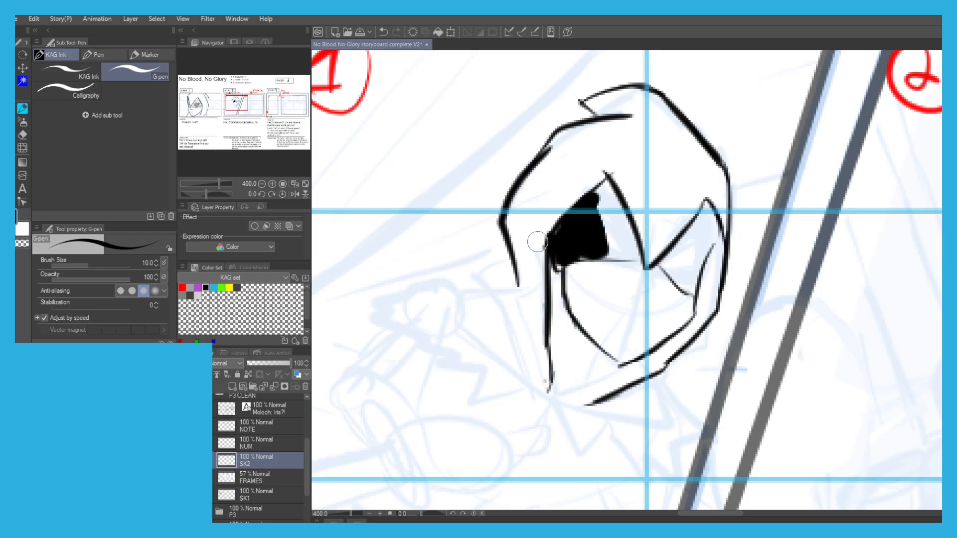
pyautogui.moveTo(526, 239)
pyautogui.mouseDown()
pyautogui.moveTo(589, 227)
pyautogui.moveTo(593, 218)
pyautogui.moveTo(600, 237)
pyautogui.moveTo(600, 200)
pyautogui.moveTo(617, 247)
pyautogui.moveTo(603, 187)
pyautogui.moveTo(629, 248)
pyautogui.moveTo(615, 241)
pyautogui.moveTo(629, 256)
pyautogui.moveTo(628, 215)
pyautogui.mouseUp()
pyautogui.moveTo(696, 259)
pyautogui.mouseDown()
pyautogui.moveTo(717, 228)
pyautogui.moveTo(709, 207)
pyautogui.moveTo(689, 252)
pyautogui.moveTo(703, 224)
pyautogui.moveTo(692, 289)
pyautogui.moveTo(670, 269)
pyautogui.moveTo(698, 223)
pyautogui.moveTo(681, 274)
pyautogui.moveTo(706, 209)
pyautogui.moveTo(684, 289)
pyautogui.mouseUp()
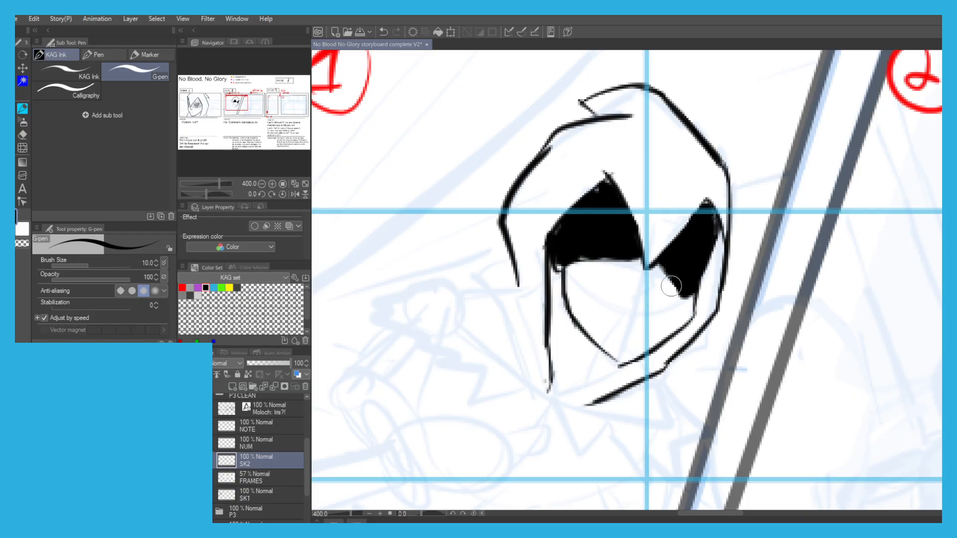
pyautogui.moveTo(693, 302); pyautogui.dragTo(686, 295)
pyautogui.moveTo(647, 269)
pyautogui.mouseDown()
pyautogui.moveTo(650, 289)
pyautogui.moveTo(633, 302)
pyautogui.mouseUp()
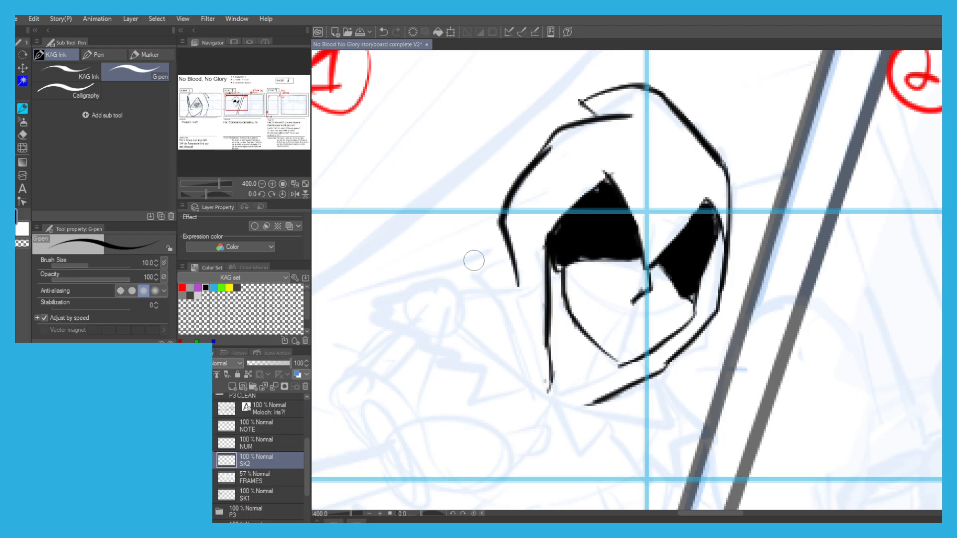
# Carve the eye shapes out of both black sockets with the transparent color, then restore black for inking.
pyautogui.press('c')
pyautogui.moveTo(598, 211)
pyautogui.mouseDown()
pyautogui.moveTo(621, 232)
pyautogui.moveTo(588, 226)
pyautogui.moveTo(623, 228)
pyautogui.moveTo(591, 227)
pyautogui.moveTo(620, 241)
pyautogui.mouseUp()
pyautogui.moveTo(677, 256)
pyautogui.mouseDown()
pyautogui.moveTo(695, 248)
pyautogui.moveTo(693, 272)
pyautogui.moveTo(682, 262)
pyautogui.moveTo(692, 250)
pyautogui.moveTo(676, 258)
pyautogui.moveTo(703, 257)
pyautogui.moveTo(693, 269)
pyautogui.mouseUp()
pyautogui.hotkey('ctrl', 'z')
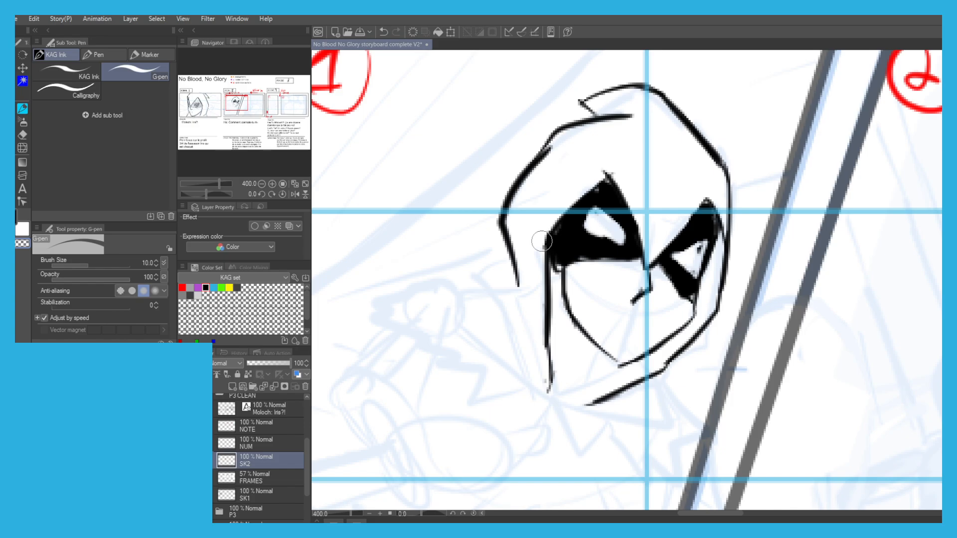
pyautogui.press('c')
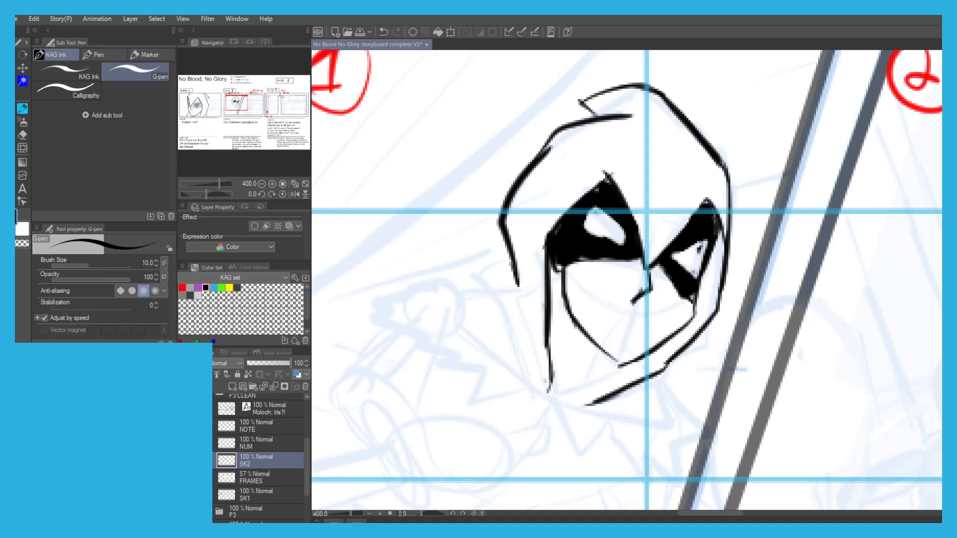
# Thicken the pointed fold at the hood's crown and ink a short curve beside the hood's lower outer edge.
pyautogui.moveTo(593, 115)
pyautogui.mouseDown()
pyautogui.moveTo(577, 102)
pyautogui.moveTo(605, 89)
pyautogui.mouseUp()
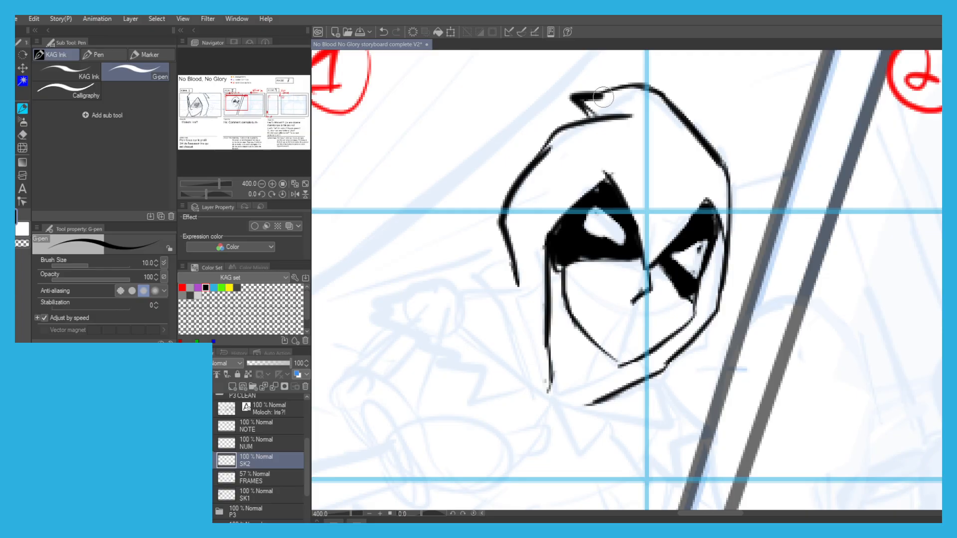
pyautogui.moveTo(512, 264)
pyautogui.mouseDown()
pyautogui.moveTo(478, 283)
pyautogui.moveTo(503, 243)
pyautogui.mouseUp()
# Ink the rounded contour below the hood, curving from beneath the jaw around its underside.
pyautogui.moveTo(661, 337); pyautogui.dragTo(673, 364)
pyautogui.hotkey('ctrl', 'z')
pyautogui.moveTo(662, 330)
pyautogui.mouseDown()
pyautogui.moveTo(674, 373)
pyautogui.moveTo(665, 402)
pyautogui.mouseUp()
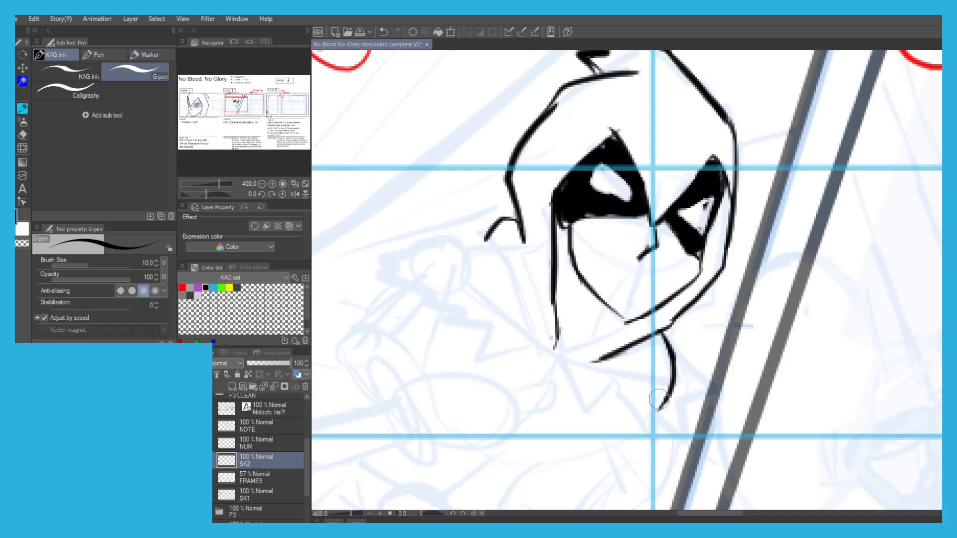
pyautogui.moveTo(668, 347); pyautogui.dragTo(601, 436)
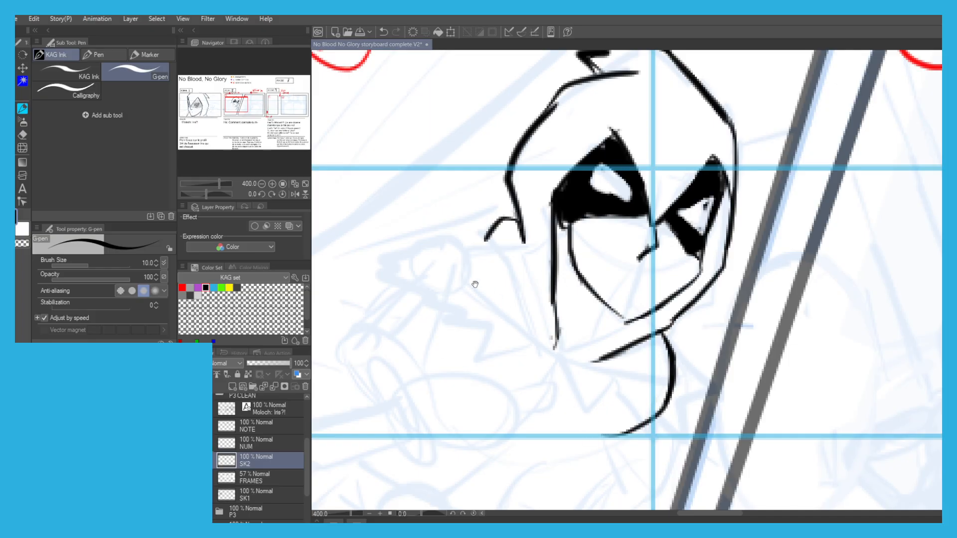
pyautogui.moveTo(426, 313); pyautogui.dragTo(487, 264)
pyautogui.moveTo(545, 277); pyautogui.dragTo(558, 279)
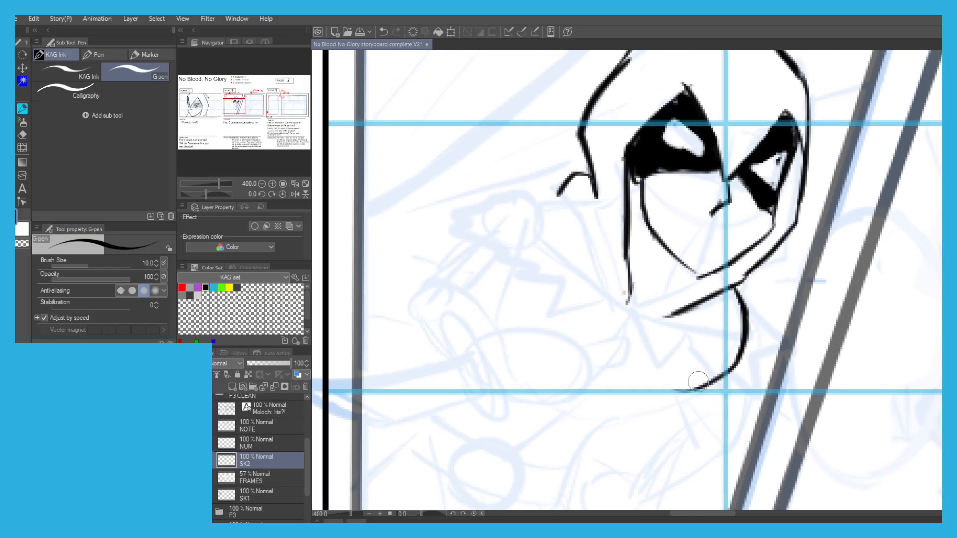
pyautogui.moveTo(699, 382); pyautogui.dragTo(538, 341)
pyautogui.hotkey('ctrl', 'z')
pyautogui.moveTo(703, 378); pyautogui.dragTo(599, 373)
pyautogui.hotkey('ctrl', 'z')
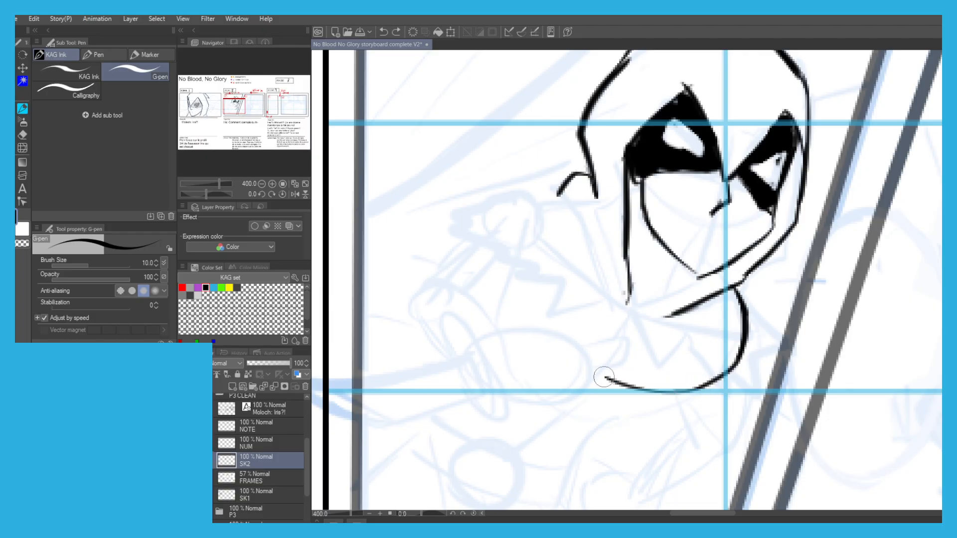
pyautogui.hotkey('ctrl', 'z')
pyautogui.moveTo(705, 381)
pyautogui.mouseDown()
pyautogui.moveTo(629, 380)
pyautogui.moveTo(690, 390)
pyautogui.moveTo(604, 369)
pyautogui.mouseUp()
pyautogui.hotkey('ctrl', 'z')
# Ink the long peaked shape beside the hooded head, with a short slanted stroke from its tip.
pyautogui.moveTo(552, 322)
pyautogui.mouseDown()
pyautogui.moveTo(509, 233)
pyautogui.moveTo(511, 208)
pyautogui.mouseUp()
pyautogui.hotkey('ctrl', 'z')
pyautogui.moveTo(537, 304)
pyautogui.mouseDown()
pyautogui.moveTo(487, 163)
pyautogui.moveTo(444, 233)
pyautogui.mouseUp()
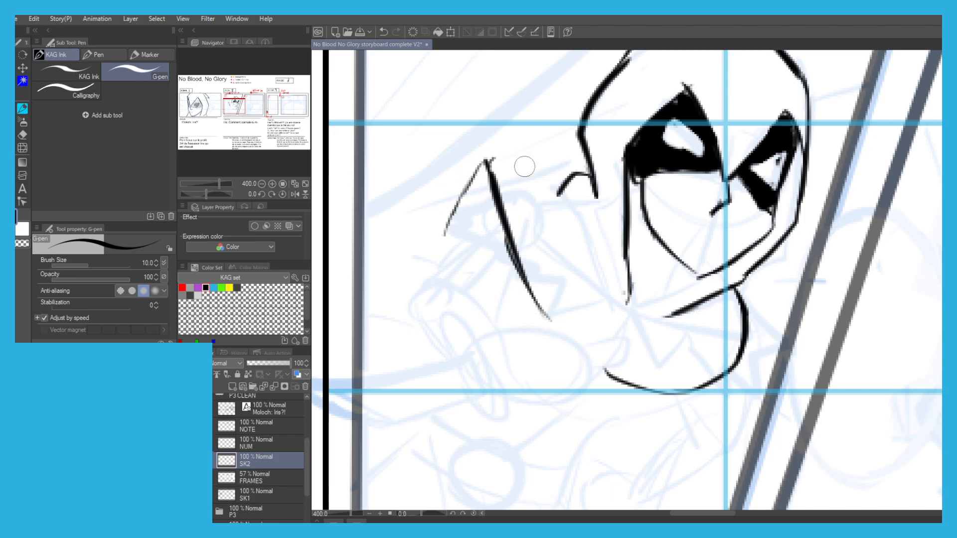
pyautogui.moveTo(485, 153); pyautogui.dragTo(520, 185)
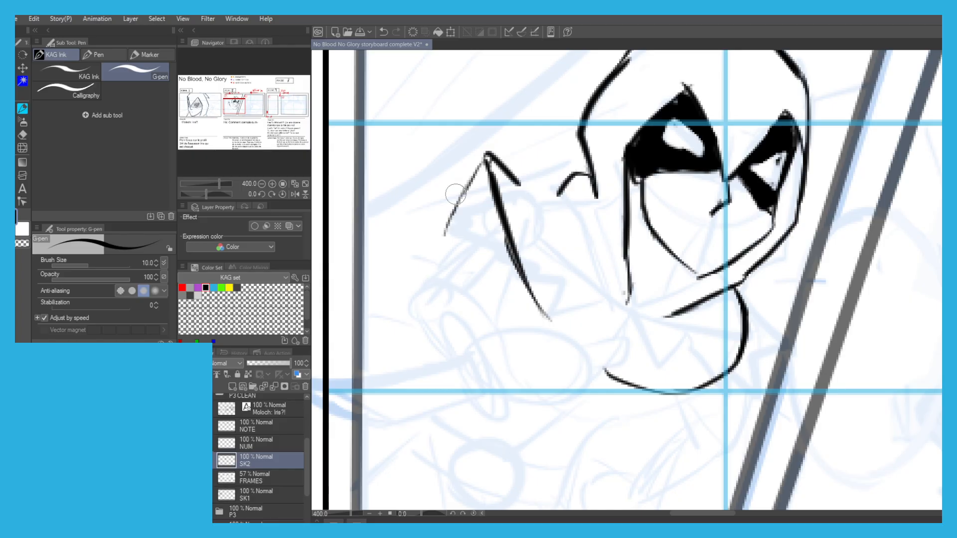
# Ink a short slanted line between the chin and the hood's lower edge in panel 1 of Scene 8.
pyautogui.scroll(-3, 455, 194)
pyautogui.moveTo(455, 194); pyautogui.dragTo(758, 275)
pyautogui.moveTo(448, 257); pyautogui.dragTo(499, 247)
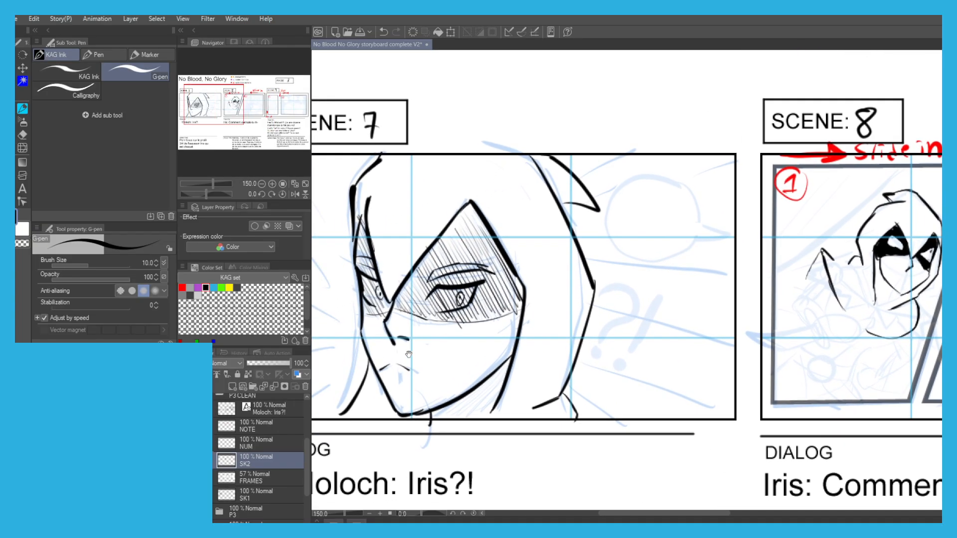
pyautogui.moveTo(607, 285); pyautogui.dragTo(353, 259)
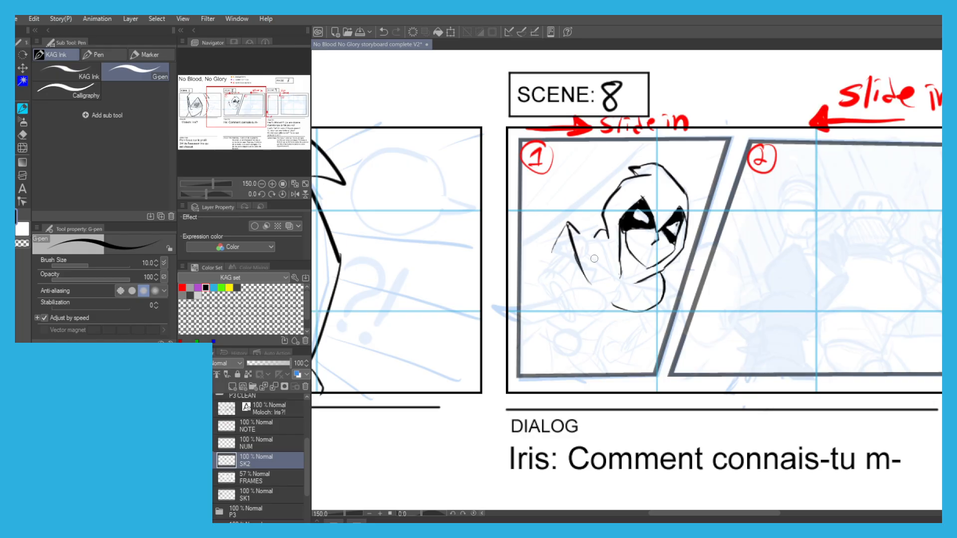
pyautogui.scroll(5, 591, 235)
pyautogui.scroll(-3, 590, 234)
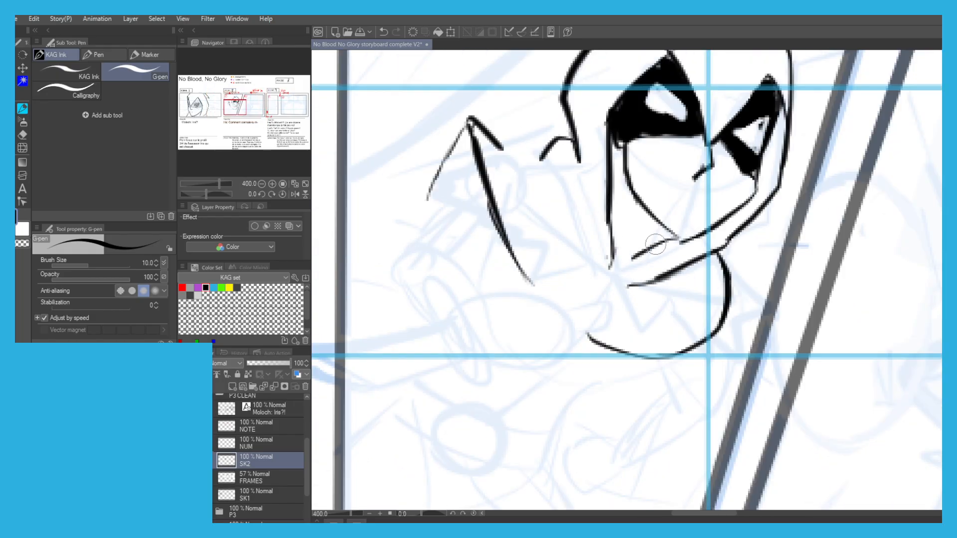
pyautogui.moveTo(626, 262)
pyautogui.mouseDown()
pyautogui.moveTo(662, 240)
pyautogui.moveTo(639, 246)
pyautogui.mouseUp()
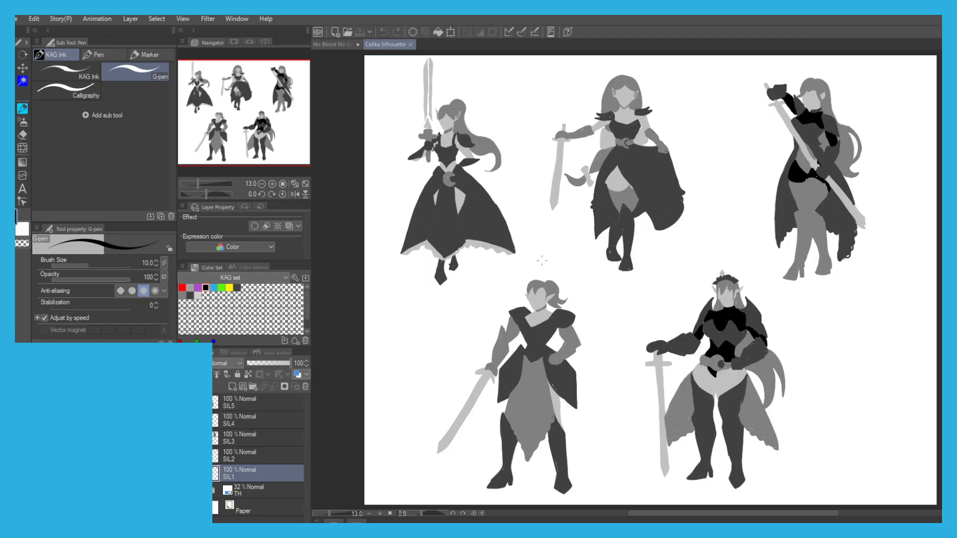
# In the Celika Silhouette file, add a new layer and draw a red heart beside the top-row figure with the diagonal sword.
pyautogui.click(232, 387)
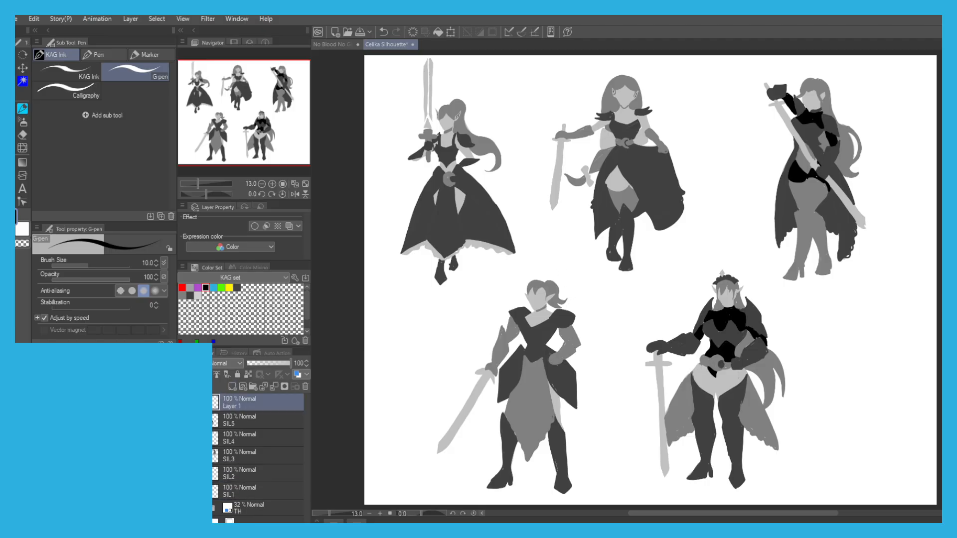
pyautogui.click(182, 287)
pyautogui.moveTo(810, 136); pyautogui.dragTo(756, 240)
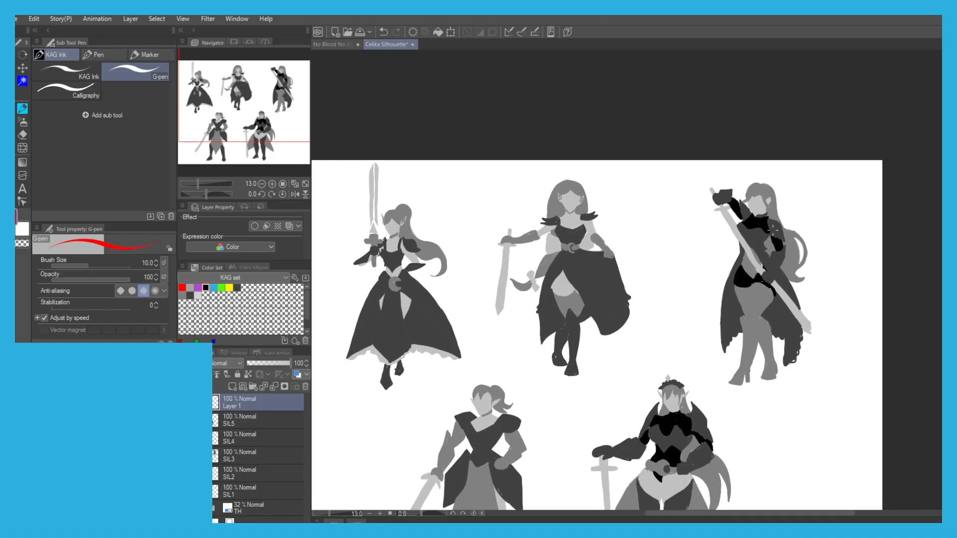
pyautogui.scroll(3, 800, 194)
pyautogui.moveTo(802, 210)
pyautogui.mouseDown()
pyautogui.moveTo(776, 274)
pyautogui.moveTo(749, 249)
pyautogui.moveTo(757, 258)
pyautogui.mouseUp()
pyautogui.scroll(-1, 681, 268)
pyautogui.scroll(-2, 605, 265)
pyautogui.moveTo(381, 250)
pyautogui.mouseDown()
pyautogui.moveTo(385, 271)
pyautogui.moveTo(372, 254)
pyautogui.mouseUp()
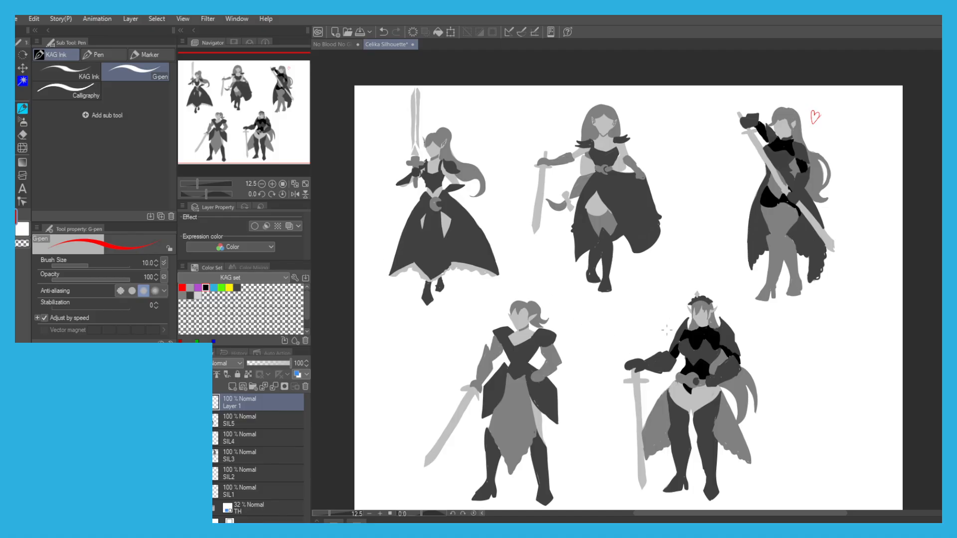
# Draw a red heart beside the head of the ponytailed figure holding her sword upright.
pyautogui.scroll(1, 688, 317)
pyautogui.scroll(-1, 675, 308)
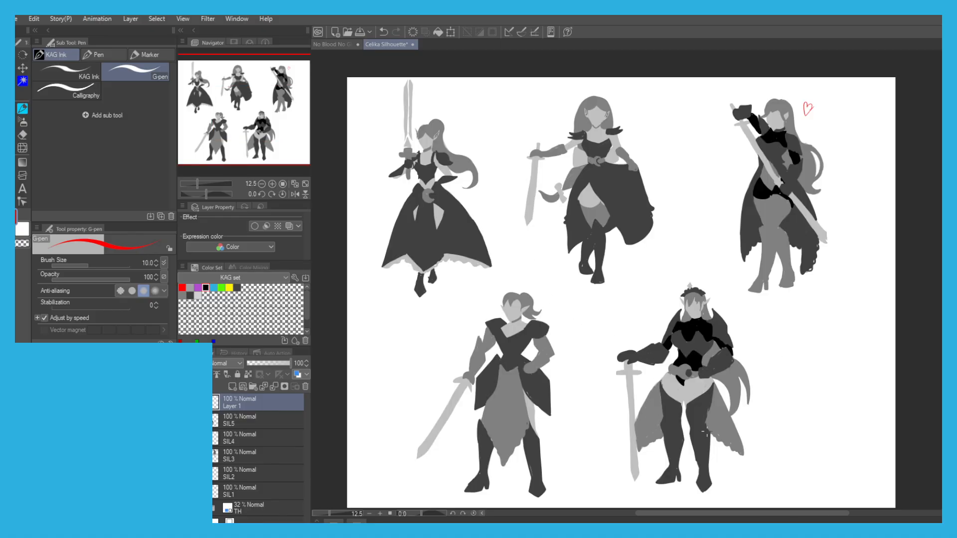
pyautogui.moveTo(666, 402); pyautogui.dragTo(674, 417)
pyautogui.moveTo(360, 315); pyautogui.dragTo(352, 321)
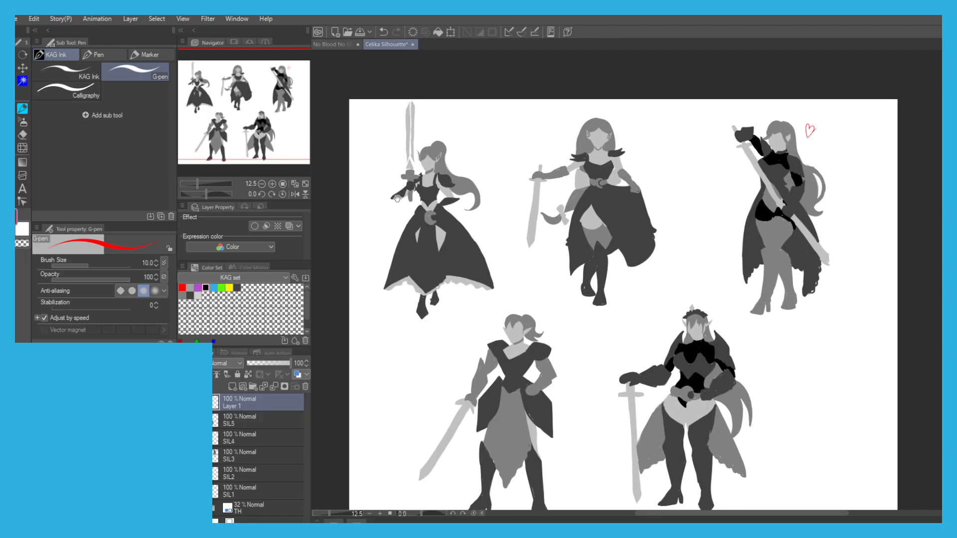
pyautogui.moveTo(397, 199); pyautogui.dragTo(395, 197)
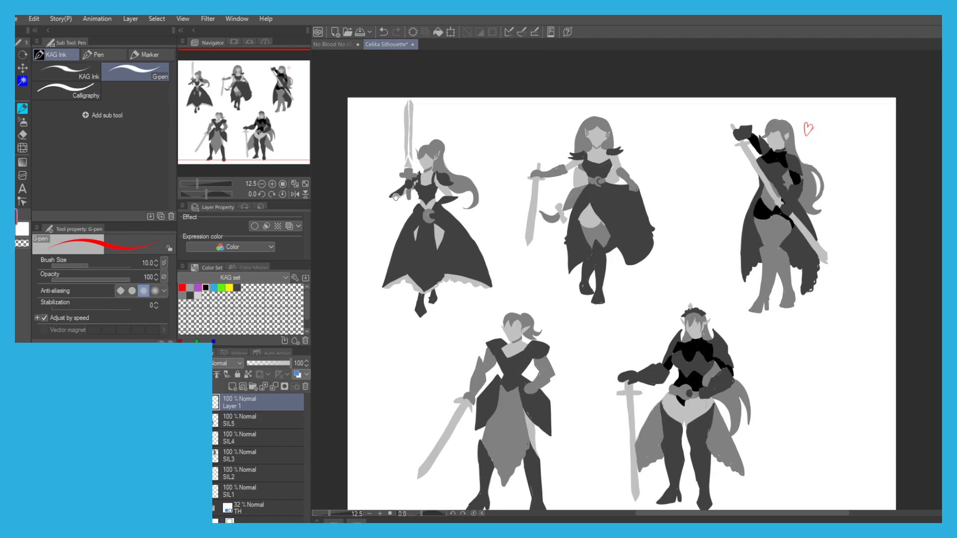
pyautogui.moveTo(395, 197); pyautogui.dragTo(388, 194)
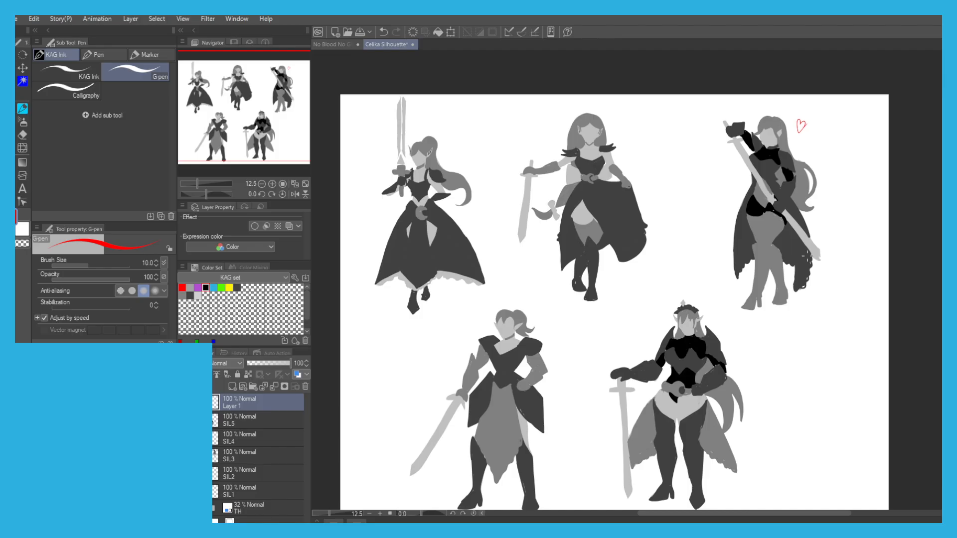
pyautogui.moveTo(456, 148)
pyautogui.mouseDown()
pyautogui.moveTo(446, 193)
pyautogui.moveTo(445, 183)
pyautogui.mouseUp()
pyautogui.moveTo(420, 302); pyautogui.dragTo(402, 224)
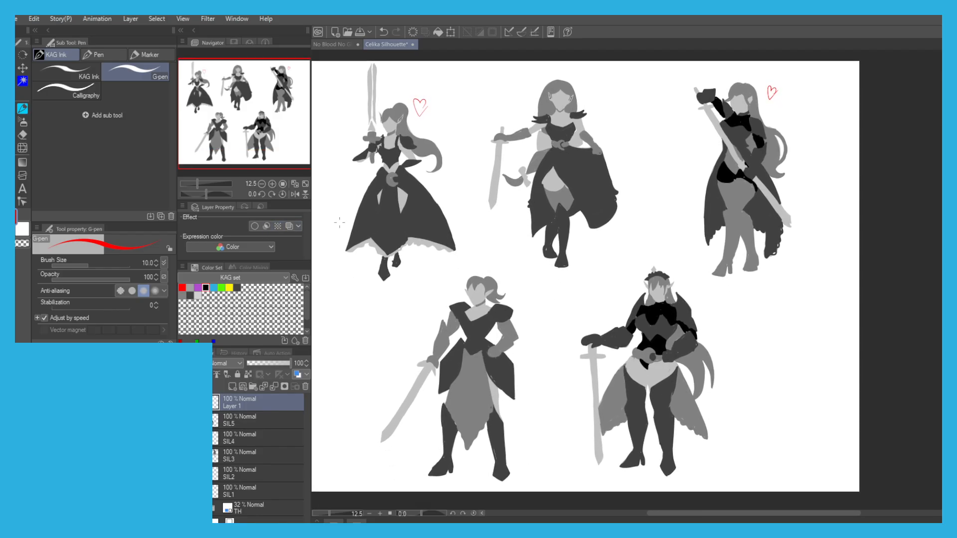
# Draw a small red heart beside the crowned figure's head and save the silhouette file.
pyautogui.scroll(3, 671, 279)
pyautogui.moveTo(675, 262)
pyautogui.mouseDown()
pyautogui.moveTo(679, 271)
pyautogui.moveTo(675, 262)
pyautogui.mouseUp()
pyautogui.scroll(-3, 473, 288)
pyautogui.moveTo(405, 281)
pyautogui.mouseDown()
pyautogui.moveTo(415, 314)
pyautogui.moveTo(465, 282)
pyautogui.mouseUp()
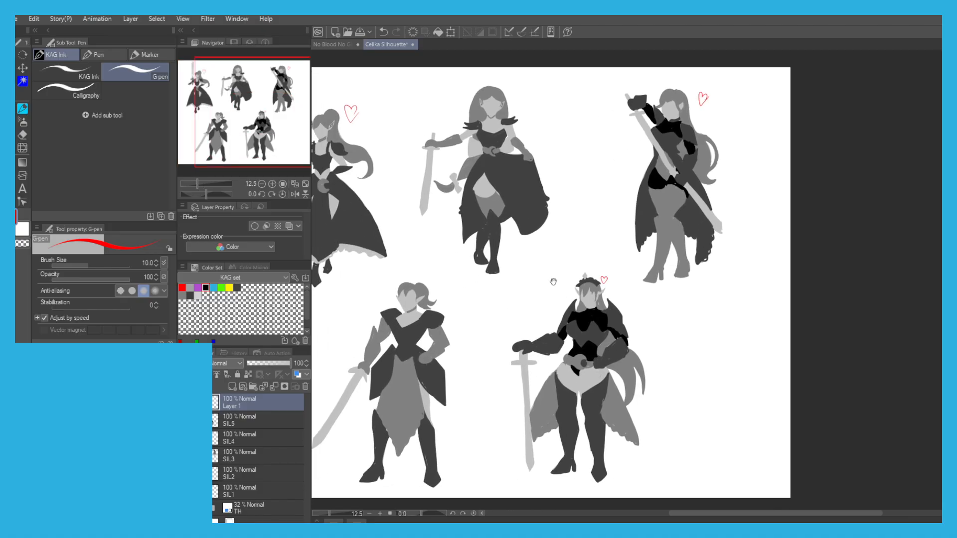
pyautogui.moveTo(529, 435); pyautogui.dragTo(572, 444)
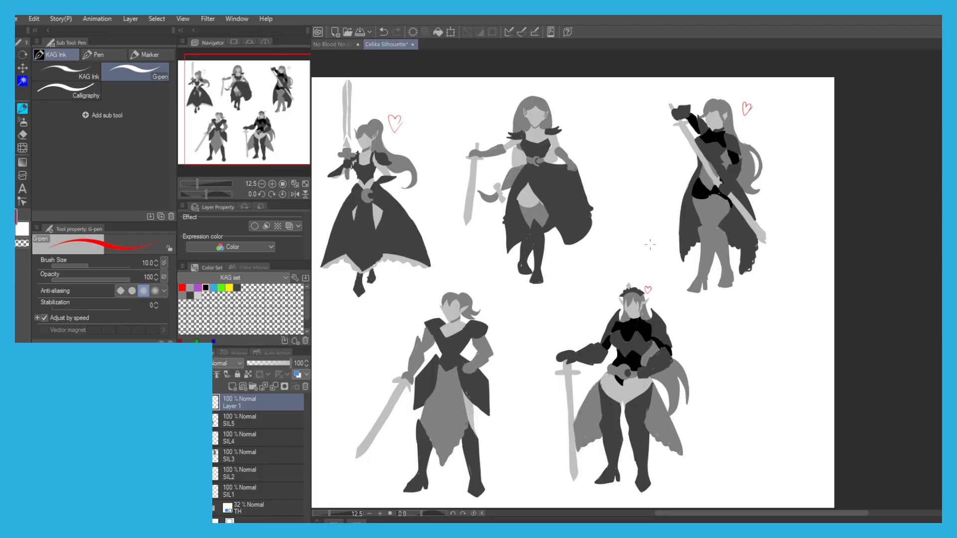
pyautogui.moveTo(375, 313); pyautogui.dragTo(405, 323)
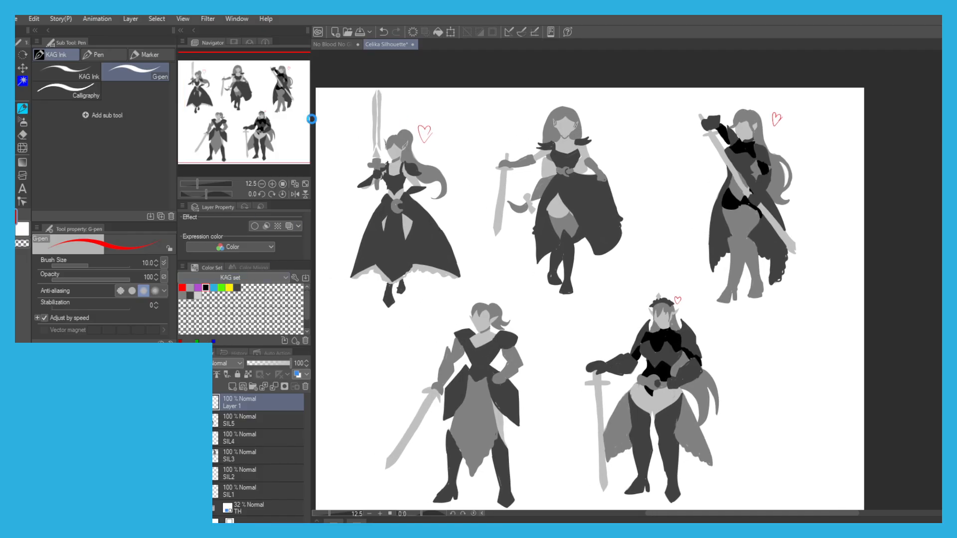
pyautogui.hotkey('ctrl', 's')
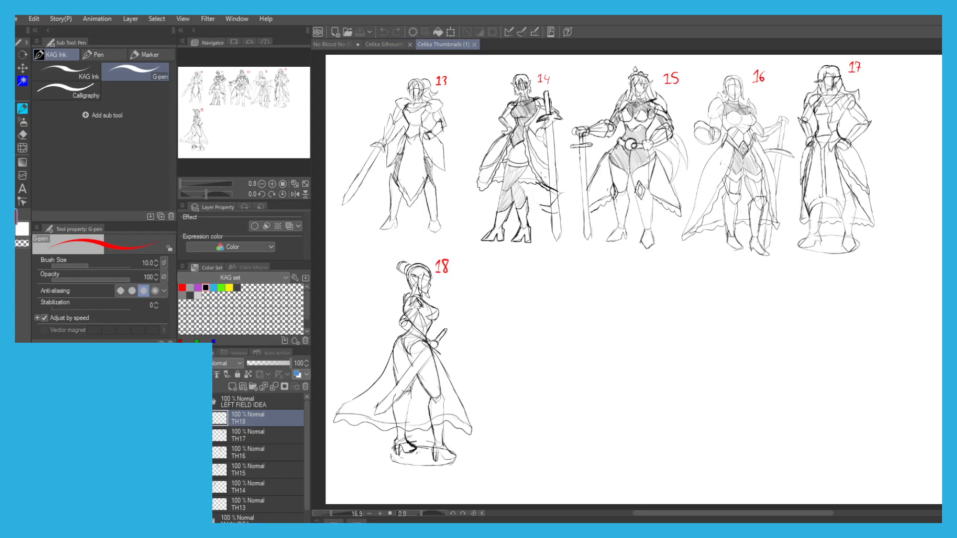
# In the Celika Thumbnails file, collapse the LEFT FIELD IDEA layer folder and hide its sketches.
pyautogui.click(213, 402)
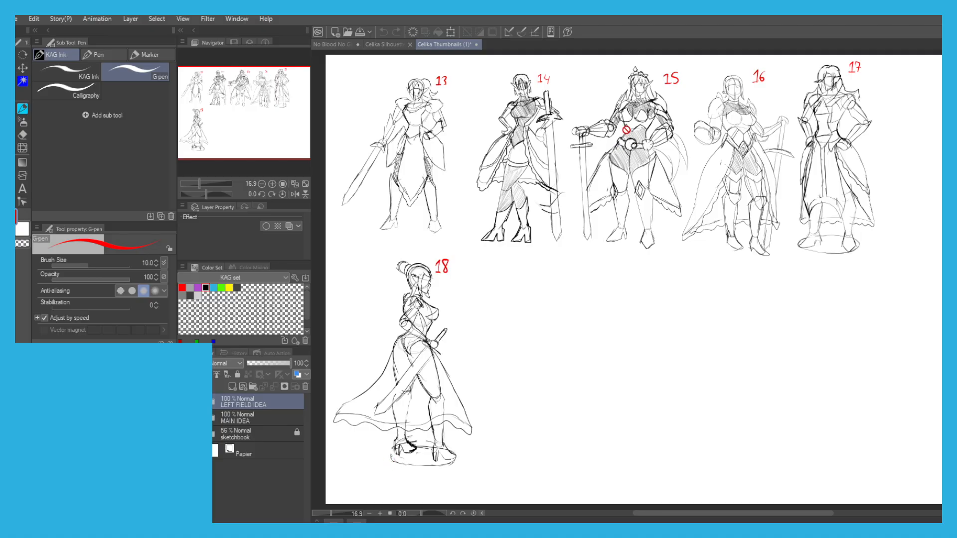
pyautogui.moveTo(443, 260); pyautogui.dragTo(447, 275)
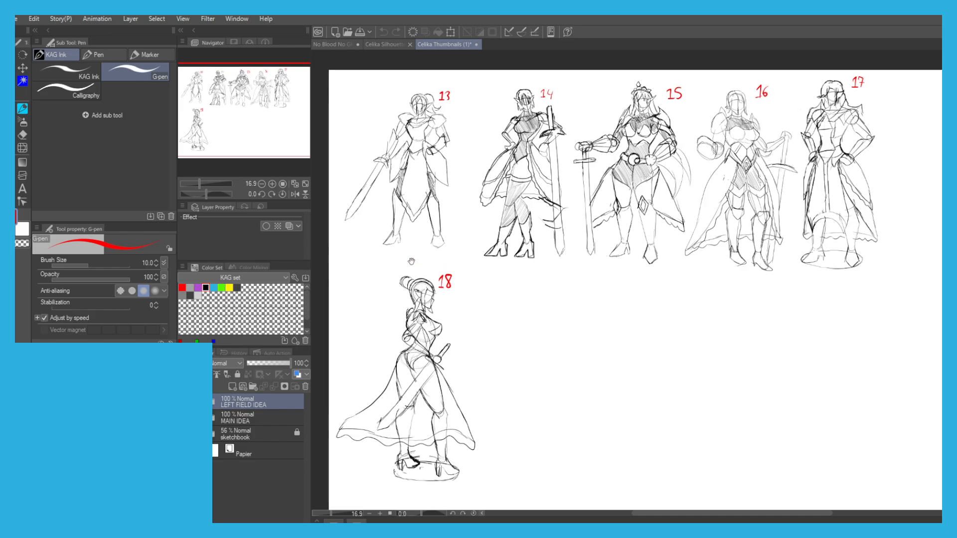
pyautogui.moveTo(458, 167); pyautogui.dragTo(465, 215)
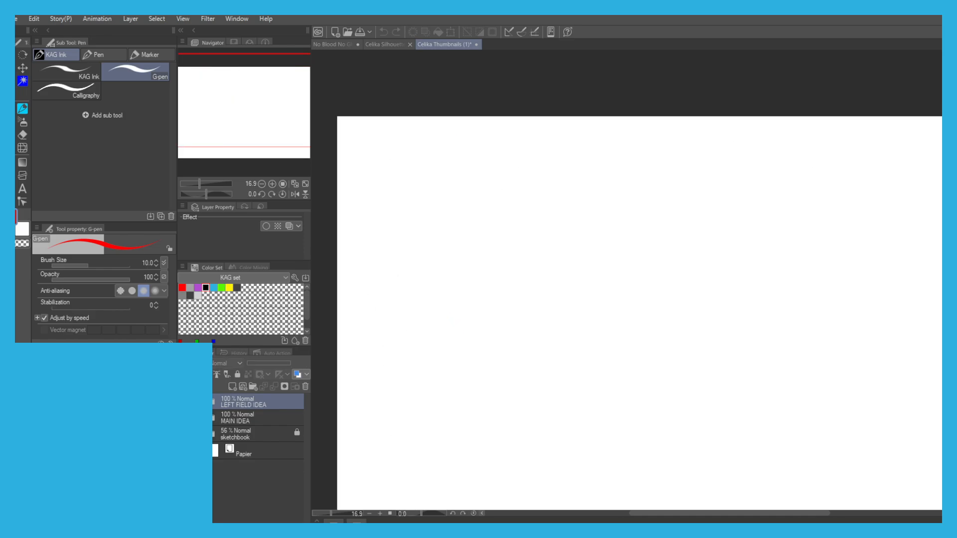
pyautogui.scroll(-3, 448, 356)
pyautogui.moveTo(448, 356); pyautogui.dragTo(454, 395)
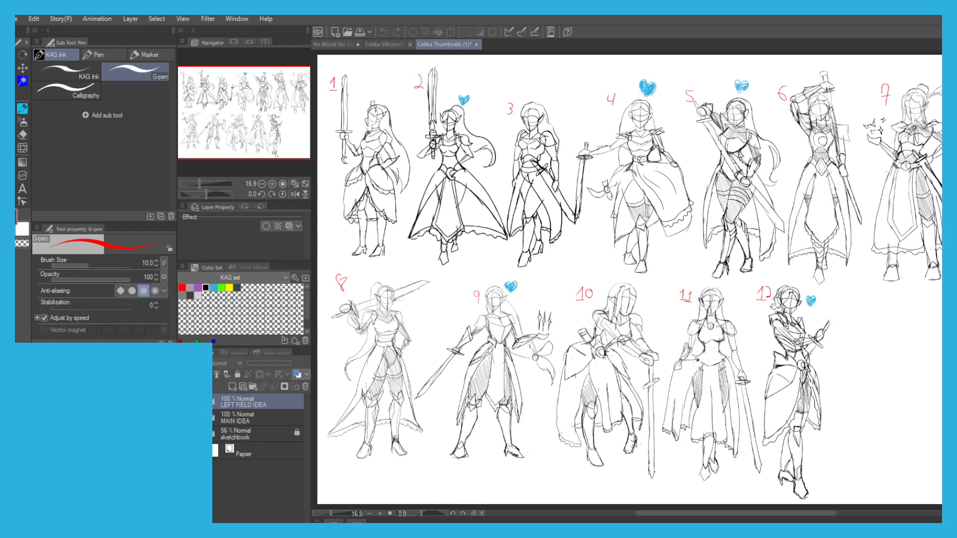
# Show the MAIN IDEA sketches in the thumbnails file, look over the numbered Celika poses, and save the file.
pyautogui.moveTo(457, 487); pyautogui.dragTo(458, 490)
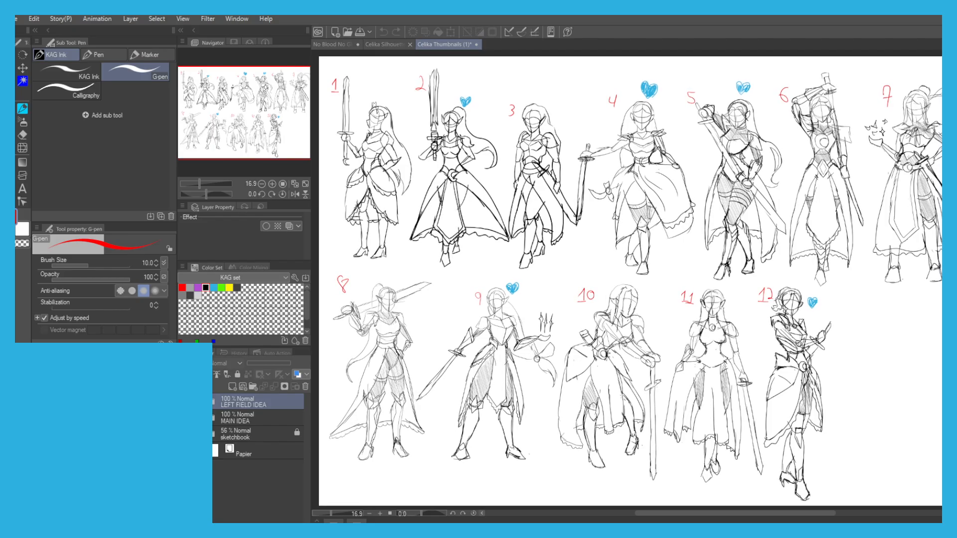
pyautogui.moveTo(739, 118); pyautogui.dragTo(731, 193)
pyautogui.scroll(2, 731, 196)
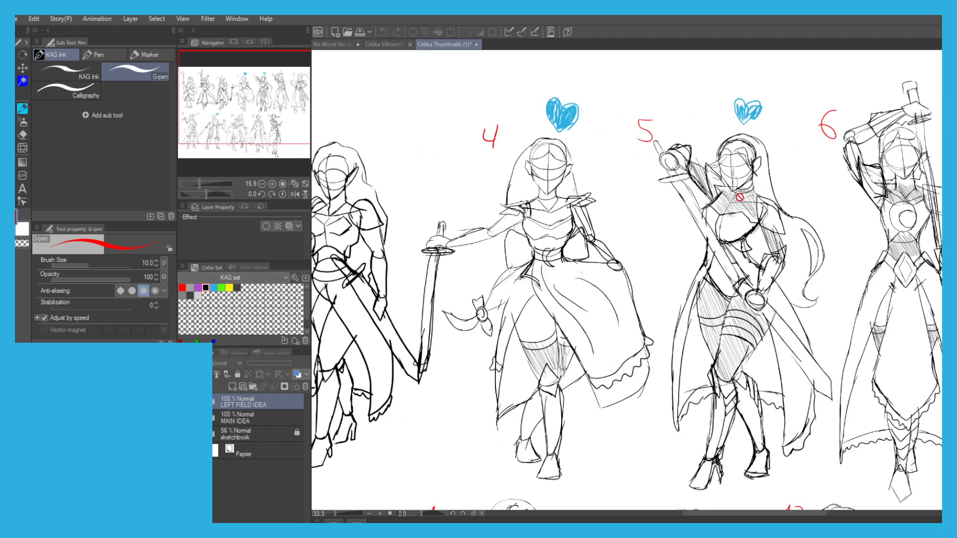
pyautogui.scroll(-1, 610, 143)
pyautogui.moveTo(417, 180); pyautogui.dragTo(568, 126)
pyautogui.scroll(-2, 568, 126)
pyautogui.scroll(2, 487, 146)
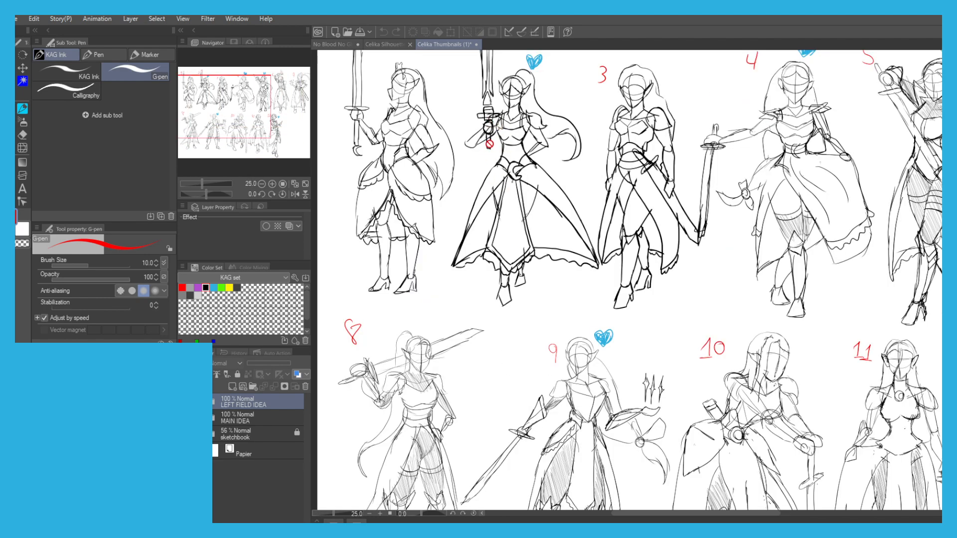
pyautogui.scroll(-2, 487, 146)
pyautogui.moveTo(487, 161); pyautogui.dragTo(423, 215)
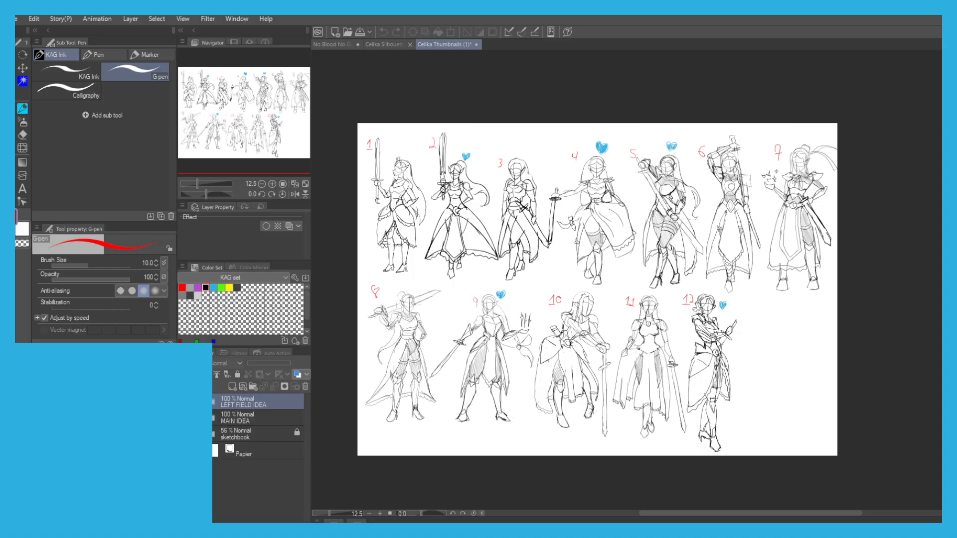
pyautogui.hotkey('ctrl', 's')
# Return to the No Blood No Glory storyboard and ink the shoulder fold between the hood and the pointed shoulder in Scene 8, panel 1.
pyautogui.click(330, 45)
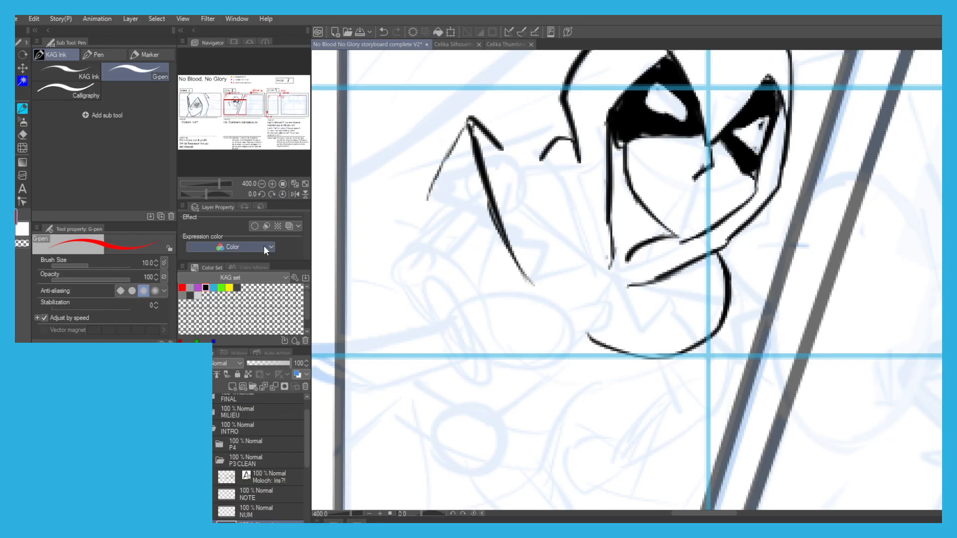
pyautogui.scroll(3, 511, 139)
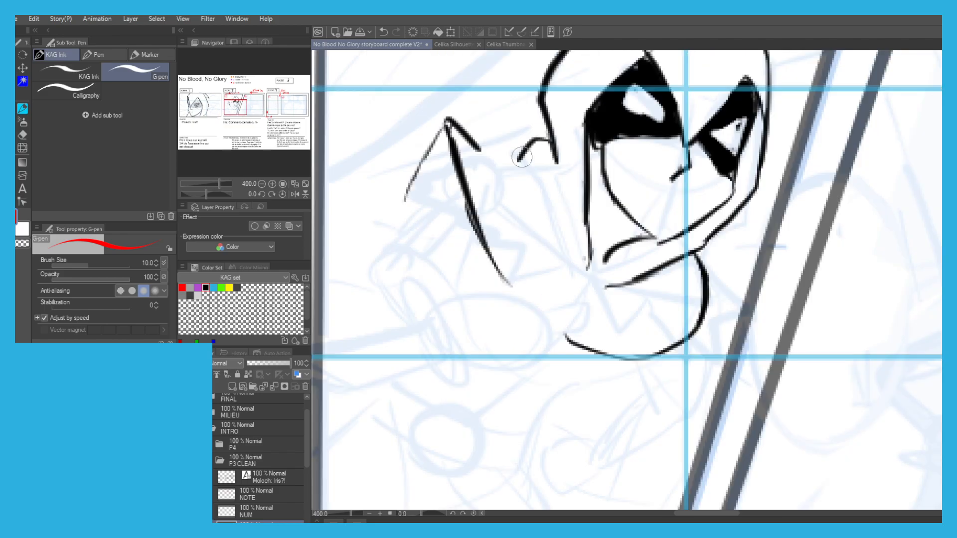
pyautogui.moveTo(532, 143)
pyautogui.mouseDown()
pyautogui.moveTo(518, 167)
pyautogui.moveTo(545, 216)
pyautogui.mouseUp()
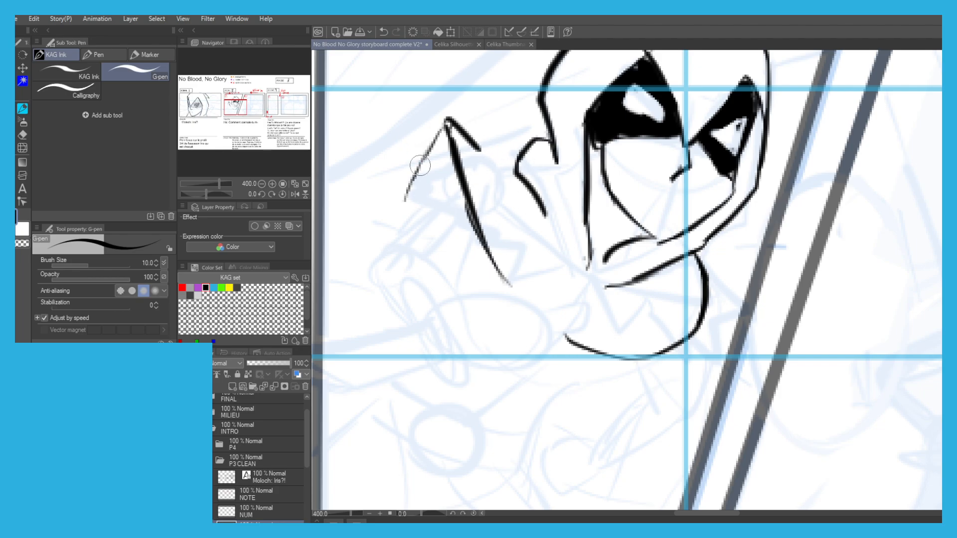
pyautogui.moveTo(466, 138)
pyautogui.mouseDown()
pyautogui.moveTo(479, 155)
pyautogui.moveTo(460, 131)
pyautogui.moveTo(516, 177)
pyautogui.mouseUp()
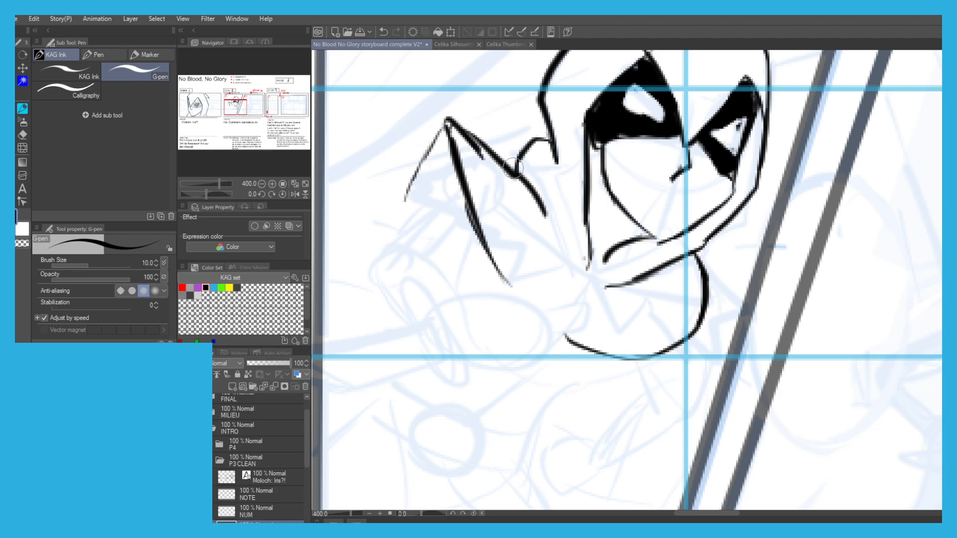
# Ink a short inner sleeve line branching down from the hooded figure's pointed shoulder in panel 1.
pyautogui.scroll(-2, 432, 229)
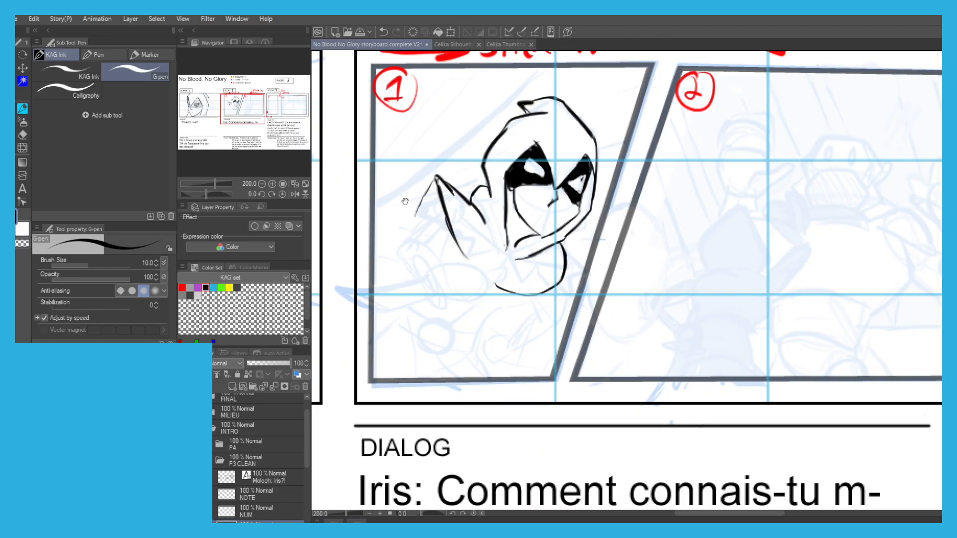
pyautogui.scroll(2, 372, 210)
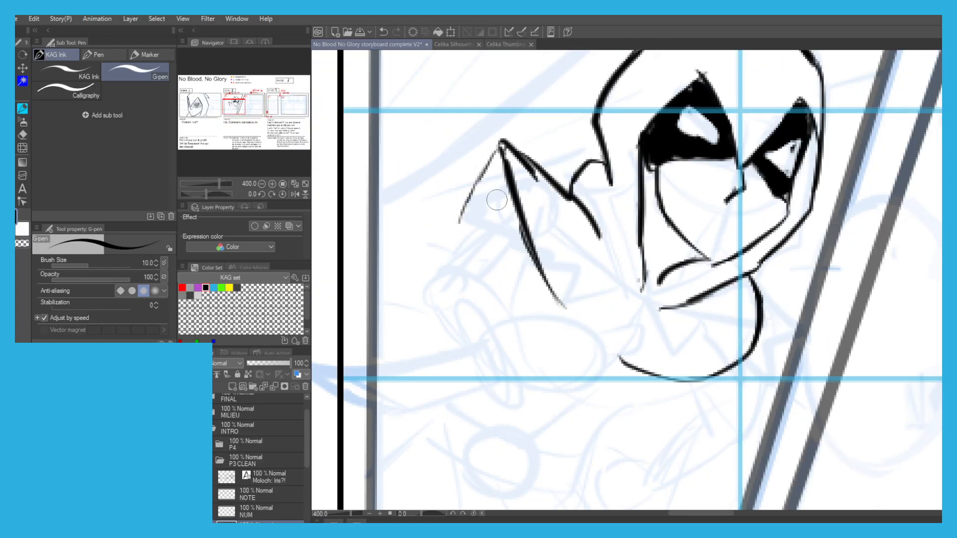
pyautogui.moveTo(501, 191); pyautogui.dragTo(443, 253)
pyautogui.hotkey('ctrl', 'z')
pyautogui.moveTo(521, 233); pyautogui.dragTo(477, 273)
pyautogui.hotkey('ctrl', 'z')
pyautogui.hotkey('ctrl', 'z')
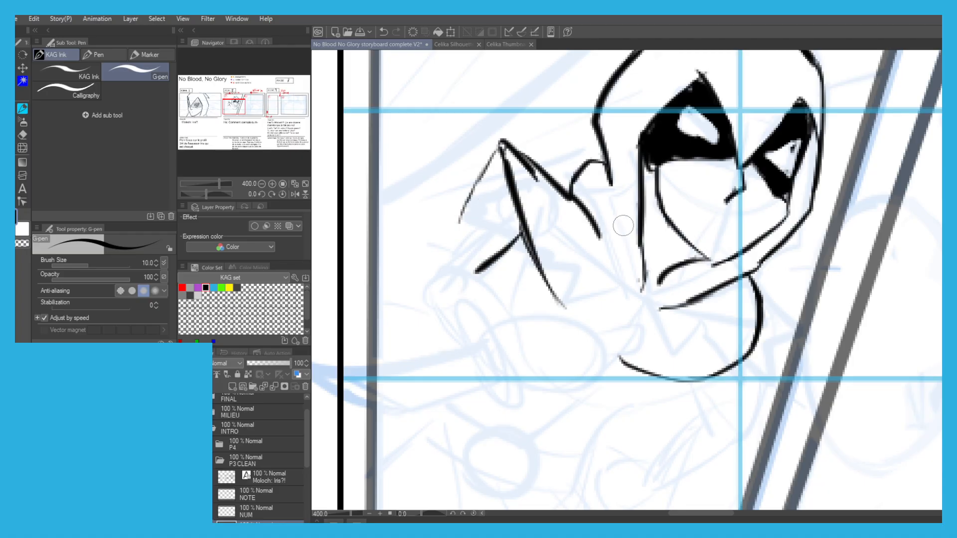
# Ink the outer arm contour, the bent sleeve edge, and the rounded fist of the hooded figure.
pyautogui.moveTo(497, 199); pyautogui.dragTo(449, 256)
pyautogui.hotkey('ctrl', 'z')
pyautogui.moveTo(490, 256); pyautogui.dragTo(477, 272)
pyautogui.moveTo(459, 270)
pyautogui.mouseDown()
pyautogui.moveTo(490, 280)
pyautogui.moveTo(507, 313)
pyautogui.moveTo(443, 311)
pyautogui.moveTo(428, 293)
pyautogui.moveTo(446, 256)
pyautogui.moveTo(420, 277)
pyautogui.moveTo(441, 306)
pyautogui.mouseUp()
pyautogui.hotkey('ctrl', 'z')
pyautogui.hotkey('ctrl', 'z')
pyautogui.hotkey('ctrl', 'z')
pyautogui.moveTo(533, 323)
pyautogui.mouseDown()
pyautogui.moveTo(522, 249)
pyautogui.moveTo(499, 245)
pyautogui.moveTo(544, 246)
pyautogui.mouseUp()
pyautogui.moveTo(524, 243)
pyautogui.mouseDown()
pyautogui.moveTo(574, 274)
pyautogui.moveTo(568, 267)
pyautogui.moveTo(572, 293)
pyautogui.moveTo(512, 307)
pyautogui.mouseUp()
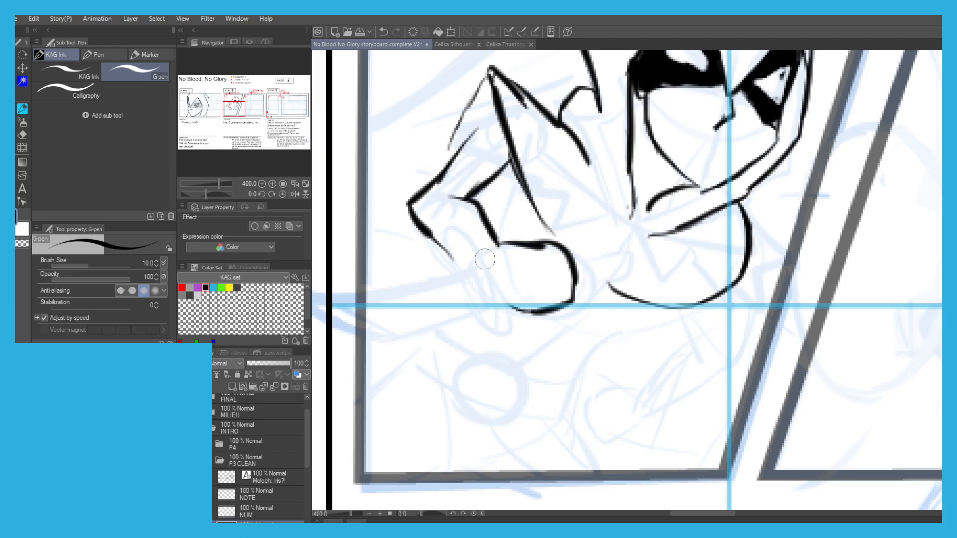
# Ink the weapon's circular guard beside the fist and the pointed inner blade shape extending from it.
pyautogui.moveTo(491, 255)
pyautogui.mouseDown()
pyautogui.moveTo(471, 319)
pyautogui.moveTo(486, 253)
pyautogui.mouseUp()
pyautogui.hotkey('ctrl', 'z')
pyautogui.moveTo(442, 296)
pyautogui.mouseDown()
pyautogui.moveTo(443, 303)
pyautogui.moveTo(449, 289)
pyautogui.moveTo(460, 304)
pyautogui.moveTo(427, 325)
pyautogui.mouseUp()
pyautogui.hotkey('ctrl', 'z')
pyautogui.hotkey('ctrl', 'z')
pyautogui.moveTo(437, 272)
pyautogui.mouseDown()
pyautogui.moveTo(461, 308)
pyautogui.moveTo(413, 333)
pyautogui.mouseUp()
pyautogui.hotkey('ctrl', 'z')
pyautogui.moveTo(442, 271)
pyautogui.mouseDown()
pyautogui.moveTo(460, 308)
pyautogui.moveTo(448, 325)
pyautogui.moveTo(384, 325)
pyautogui.mouseUp()
pyautogui.moveTo(438, 266)
pyautogui.mouseDown()
pyautogui.moveTo(415, 262)
pyautogui.moveTo(368, 303)
pyautogui.moveTo(379, 322)
pyautogui.moveTo(365, 319)
pyautogui.moveTo(381, 297)
pyautogui.moveTo(505, 295)
pyautogui.mouseUp()
pyautogui.hotkey('ctrl', 'z')
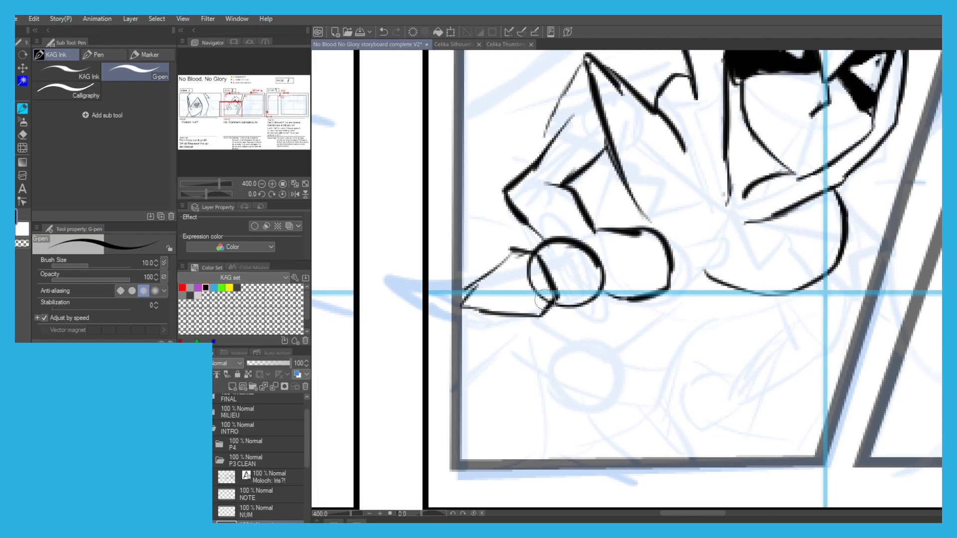
# Ink the curved prongs above and below the circular guard and the long outer edges of the blade.
pyautogui.hotkey('ctrl', 'z')
pyautogui.moveTo(591, 299)
pyautogui.mouseDown()
pyautogui.moveTo(628, 322)
pyautogui.moveTo(573, 337)
pyautogui.moveTo(544, 313)
pyautogui.mouseUp()
pyautogui.hotkey('ctrl', 'z')
pyautogui.moveTo(544, 213)
pyautogui.mouseDown()
pyautogui.moveTo(548, 234)
pyautogui.moveTo(522, 220)
pyautogui.moveTo(510, 249)
pyautogui.mouseUp()
pyautogui.hotkey('ctrl', 'z')
pyautogui.moveTo(462, 277)
pyautogui.mouseDown()
pyautogui.moveTo(488, 269)
pyautogui.moveTo(476, 263)
pyautogui.moveTo(522, 250)
pyautogui.moveTo(511, 237)
pyautogui.moveTo(428, 280)
pyautogui.mouseUp()
pyautogui.hotkey('ctrl', 'z')
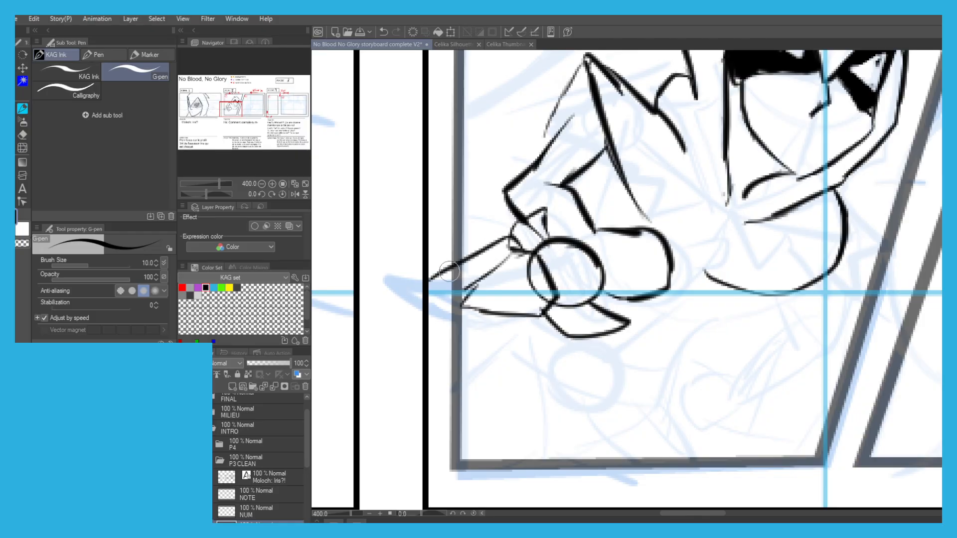
pyautogui.moveTo(546, 297)
pyautogui.mouseDown()
pyautogui.moveTo(520, 342)
pyautogui.moveTo(407, 330)
pyautogui.mouseUp()
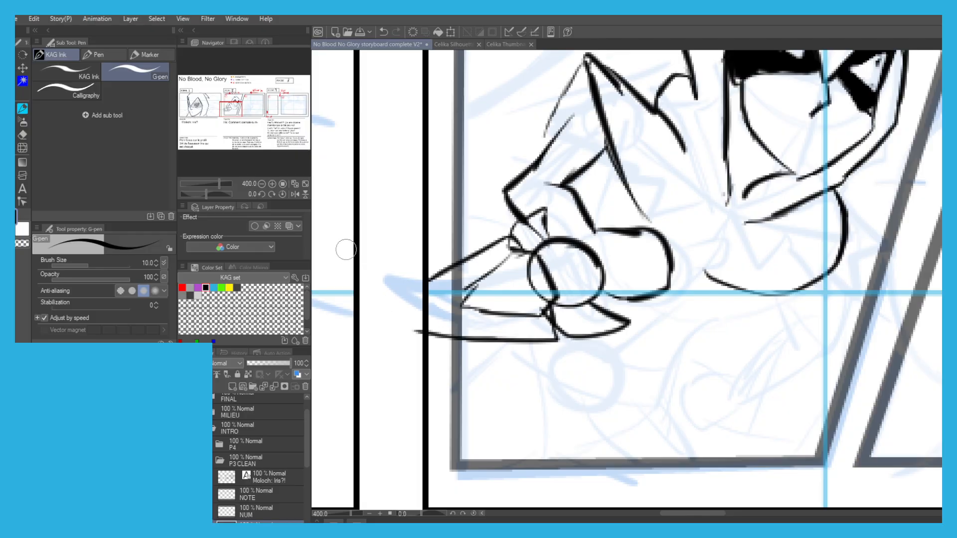
# Erase the blade lines that extend past the side border of panel 1.
pyautogui.scroll(-3, 347, 253)
pyautogui.scroll(1, 381, 215)
pyautogui.moveTo(379, 253); pyautogui.dragTo(415, 256)
pyautogui.scroll(2, 414, 256)
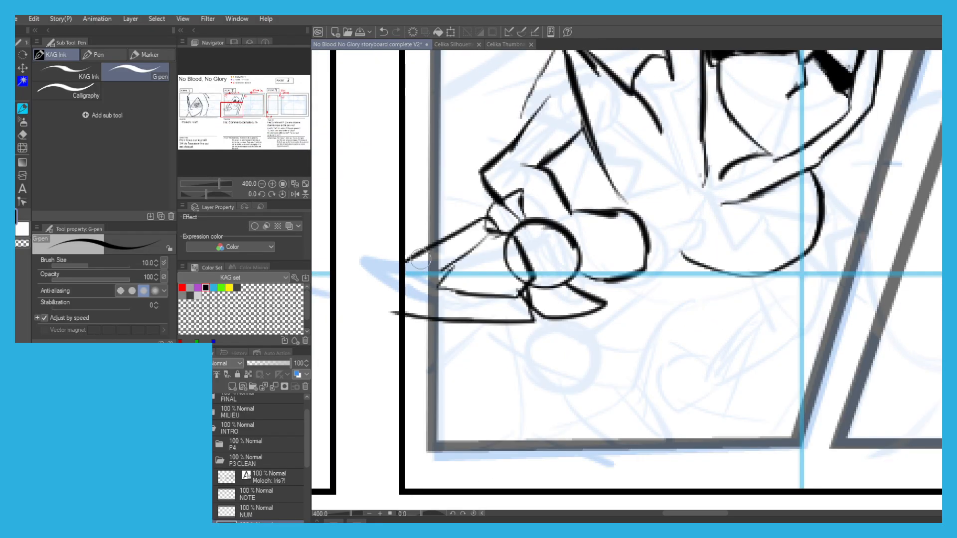
pyautogui.moveTo(531, 293)
pyautogui.mouseDown()
pyautogui.moveTo(505, 321)
pyautogui.moveTo(439, 320)
pyautogui.mouseUp()
pyautogui.scroll(-3, 365, 256)
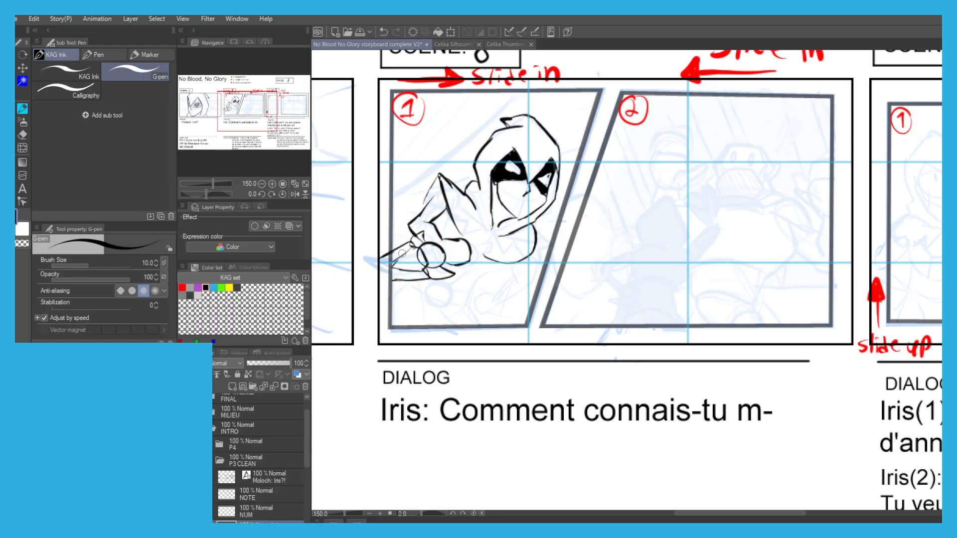
pyautogui.press('c')
pyautogui.press('c')
# Ink finger lines on the fist and erase the blade line crossing the inside of the circular guard.
pyautogui.scroll(3, 443, 226)
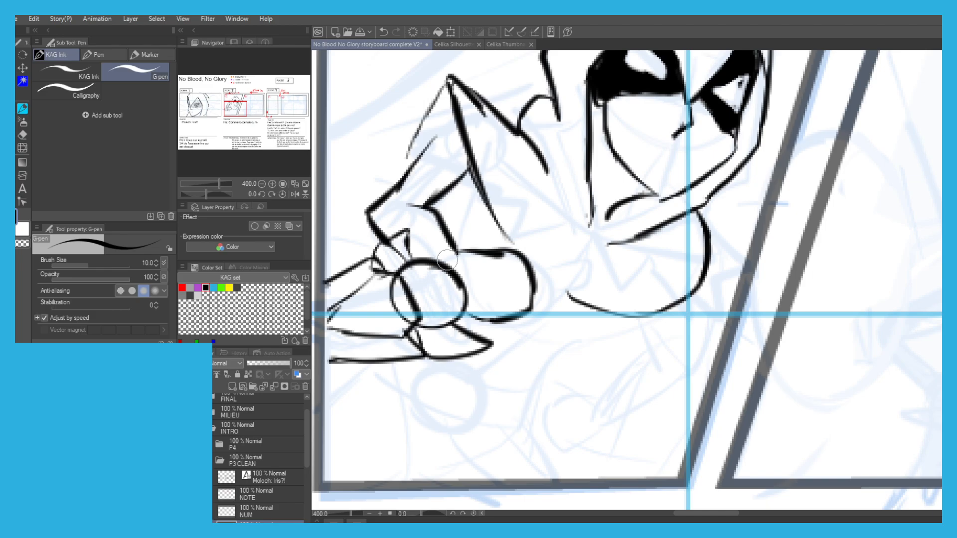
pyautogui.moveTo(516, 278)
pyautogui.mouseDown()
pyautogui.moveTo(517, 315)
pyautogui.moveTo(477, 320)
pyautogui.moveTo(467, 302)
pyautogui.mouseUp()
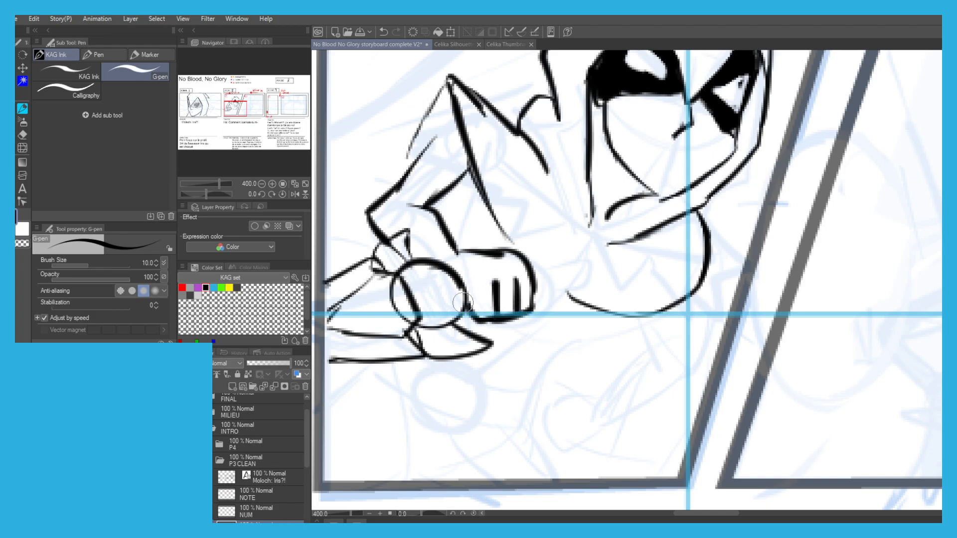
pyautogui.press('c')
pyautogui.moveTo(401, 297)
pyautogui.mouseDown()
pyautogui.moveTo(397, 311)
pyautogui.moveTo(399, 299)
pyautogui.moveTo(411, 319)
pyautogui.moveTo(405, 305)
pyautogui.moveTo(448, 303)
pyautogui.mouseUp()
pyautogui.press('c')
# Ink the small oval details on the guard and the handle end with its round pommel beyond the fist.
pyautogui.moveTo(426, 268)
pyautogui.mouseDown()
pyautogui.moveTo(417, 276)
pyautogui.moveTo(416, 268)
pyautogui.mouseUp()
pyautogui.moveTo(533, 268)
pyautogui.mouseDown()
pyautogui.moveTo(556, 269)
pyautogui.moveTo(536, 281)
pyautogui.moveTo(561, 254)
pyautogui.moveTo(576, 286)
pyautogui.moveTo(560, 258)
pyautogui.moveTo(562, 282)
pyautogui.mouseUp()
pyautogui.hotkey('ctrl', 'z')
pyautogui.hotkey('ctrl', 'z')
pyautogui.hotkey('ctrl', 'z')
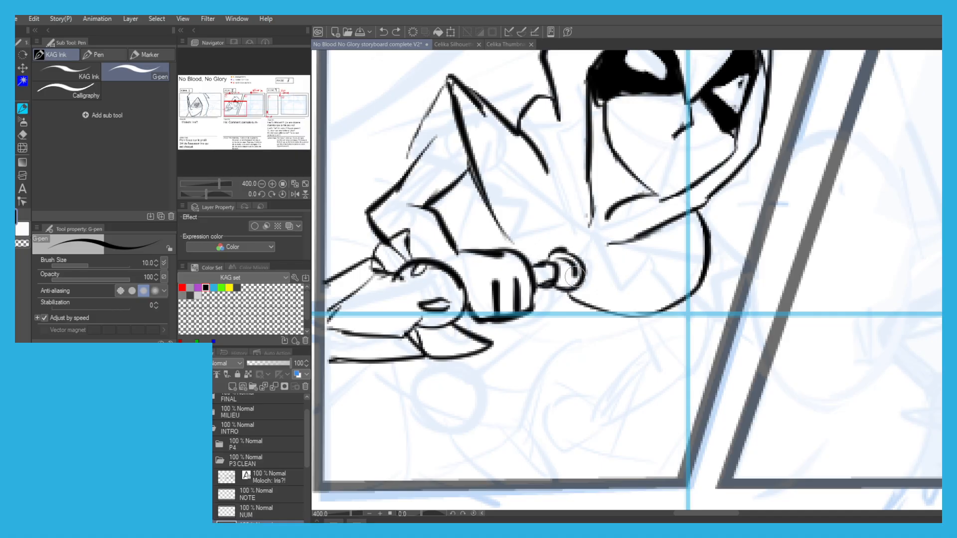
# Ink the angled lower edge of the chest beneath the rounded collar, extending it back toward the fist.
pyautogui.scroll(-2, 501, 252)
pyautogui.moveTo(505, 189); pyautogui.dragTo(513, 186)
pyautogui.scroll(2, 555, 240)
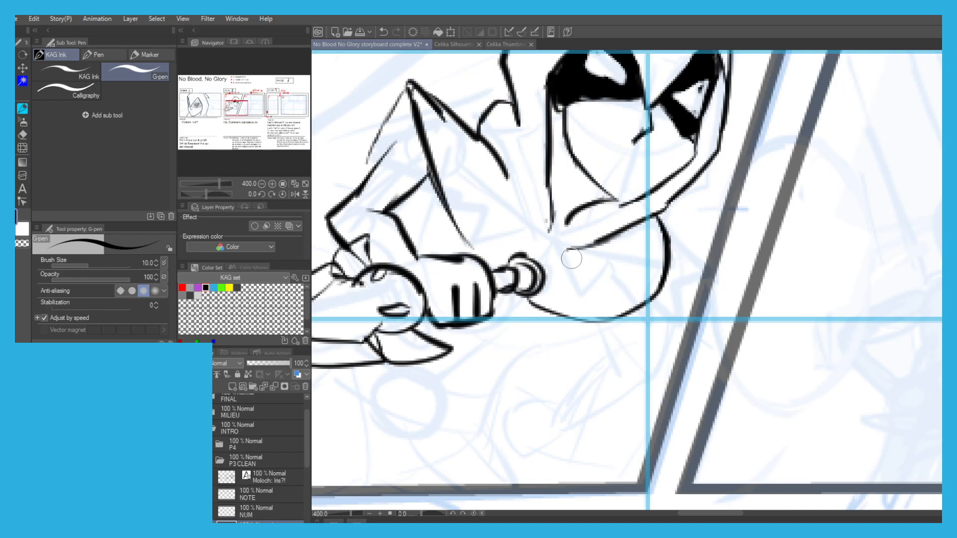
pyautogui.moveTo(627, 307)
pyautogui.mouseDown()
pyautogui.moveTo(591, 346)
pyautogui.moveTo(506, 345)
pyautogui.mouseUp()
pyautogui.scroll(-3, 476, 268)
pyautogui.scroll(3, 474, 263)
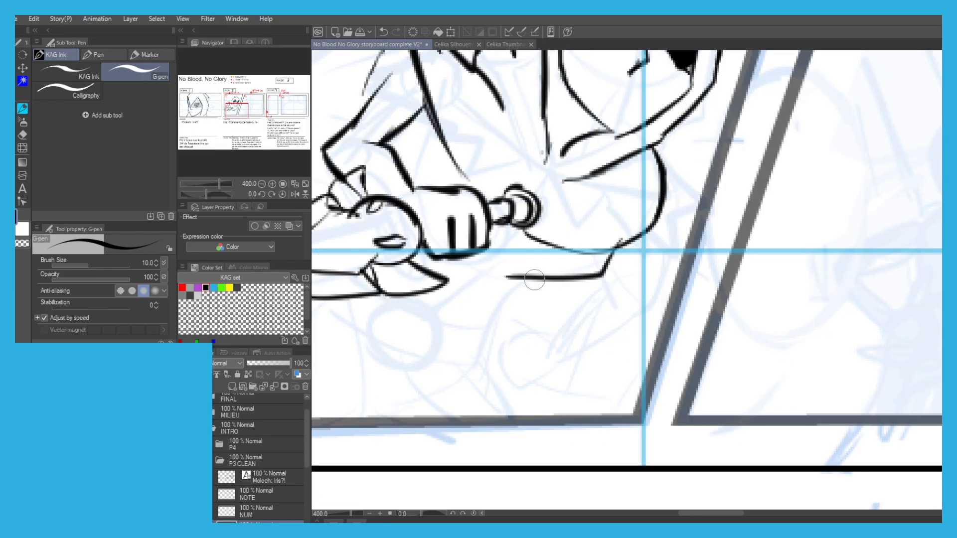
pyautogui.moveTo(519, 277)
pyautogui.mouseDown()
pyautogui.moveTo(466, 252)
pyautogui.moveTo(478, 245)
pyautogui.moveTo(459, 265)
pyautogui.moveTo(468, 276)
pyautogui.mouseUp()
pyautogui.scroll(-3, 381, 204)
pyautogui.scroll(1, 478, 245)
# Ink the side of the waist below the fist and a long curved line across the hips.
pyautogui.hotkey('ctrl', 'z')
pyautogui.hotkey('ctrl', 'z')
pyautogui.moveTo(469, 277); pyautogui.dragTo(403, 289)
pyautogui.hotkey('ctrl', 'z')
pyautogui.moveTo(472, 247); pyautogui.dragTo(473, 292)
pyautogui.moveTo(469, 251)
pyautogui.mouseDown()
pyautogui.moveTo(472, 272)
pyautogui.moveTo(445, 283)
pyautogui.moveTo(476, 291)
pyautogui.moveTo(367, 304)
pyautogui.mouseUp()
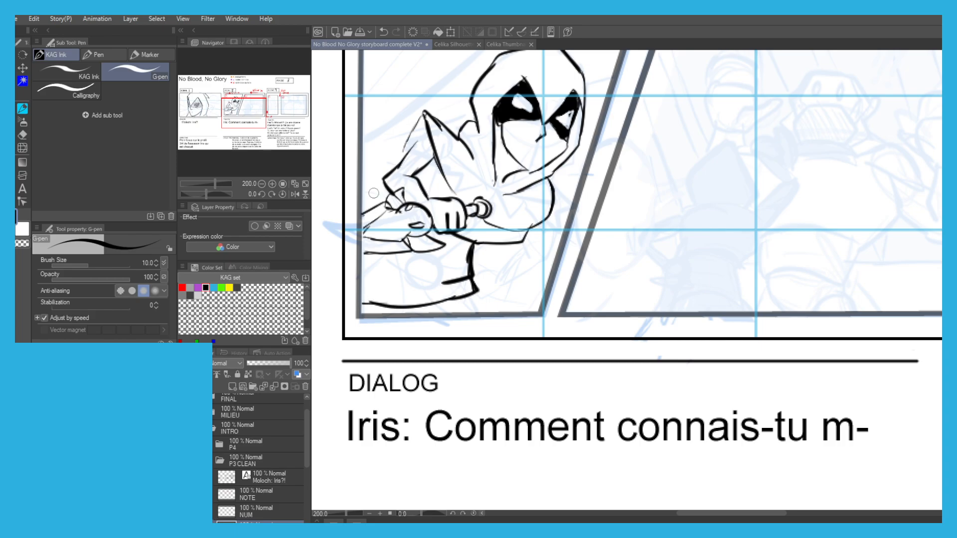
# Ink the diagonal leg line and the short fold strokes below the figure's waist.
pyautogui.hotkey('ctrl', 'z')
pyautogui.moveTo(475, 286); pyautogui.dragTo(511, 312)
pyautogui.hotkey('ctrl', 'z')
pyautogui.moveTo(471, 280); pyautogui.dragTo(482, 293)
pyautogui.moveTo(471, 279)
pyautogui.mouseDown()
pyautogui.moveTo(502, 302)
pyautogui.moveTo(461, 314)
pyautogui.mouseUp()
# Erase the long curved hip line and redraw it as a shorter, bolder curve from the waist.
pyautogui.press('c')
pyautogui.moveTo(375, 310)
pyautogui.mouseDown()
pyautogui.moveTo(481, 299)
pyautogui.moveTo(379, 300)
pyautogui.moveTo(403, 306)
pyautogui.moveTo(468, 276)
pyautogui.moveTo(432, 284)
pyautogui.moveTo(467, 277)
pyautogui.mouseUp()
pyautogui.click(467, 276)
pyautogui.press('c')
pyautogui.press('c')
pyautogui.moveTo(455, 281)
pyautogui.mouseDown()
pyautogui.moveTo(474, 276)
pyautogui.moveTo(467, 256)
pyautogui.moveTo(477, 266)
pyautogui.moveTo(407, 305)
pyautogui.mouseUp()
pyautogui.press('c')
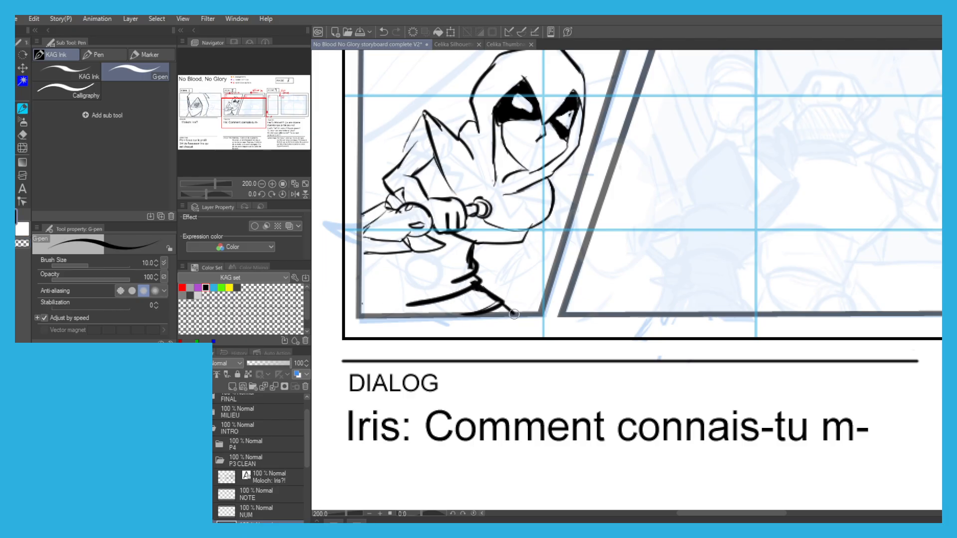
# Try inking a side line running down from the rounded collar near the panel's slanted border.
pyautogui.scroll(2, 558, 202)
pyautogui.hotkey('ctrl', 'z')
pyautogui.moveTo(548, 186); pyautogui.dragTo(557, 255)
pyautogui.moveTo(552, 260); pyautogui.dragTo(501, 273)
pyautogui.hotkey('ctrl', 'z')
pyautogui.moveTo(557, 253)
pyautogui.mouseDown()
pyautogui.moveTo(543, 278)
pyautogui.moveTo(517, 284)
pyautogui.mouseUp()
pyautogui.hotkey('ctrl', 'z')
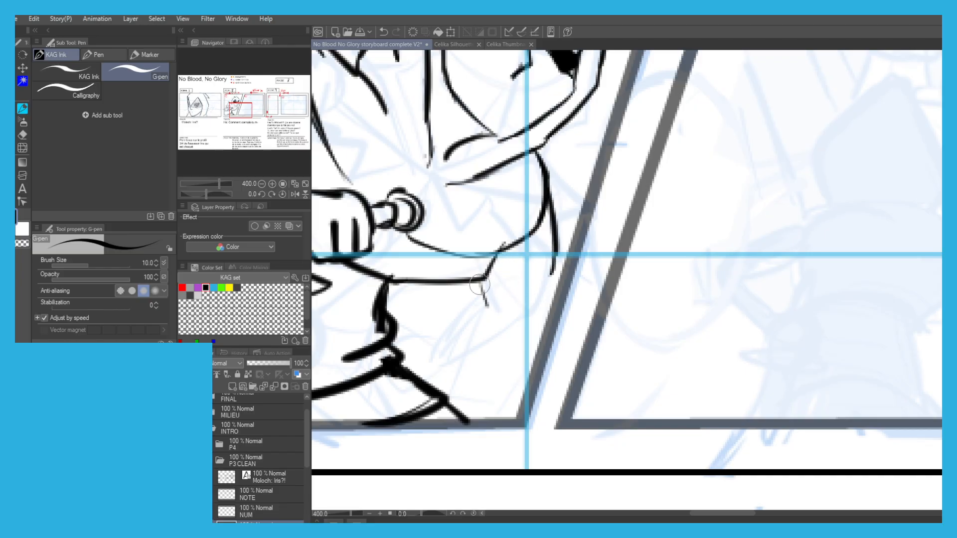
# Ink the pointed, flared cuff around the wrist above the weapon's guard.
pyautogui.scroll(-2, 413, 190)
pyautogui.moveTo(374, 172); pyautogui.dragTo(517, 200)
pyautogui.scroll(2, 517, 200)
pyautogui.moveTo(461, 212)
pyautogui.mouseDown()
pyautogui.moveTo(389, 205)
pyautogui.moveTo(366, 218)
pyautogui.moveTo(390, 237)
pyautogui.mouseUp()
pyautogui.hotkey('ctrl', 'z')
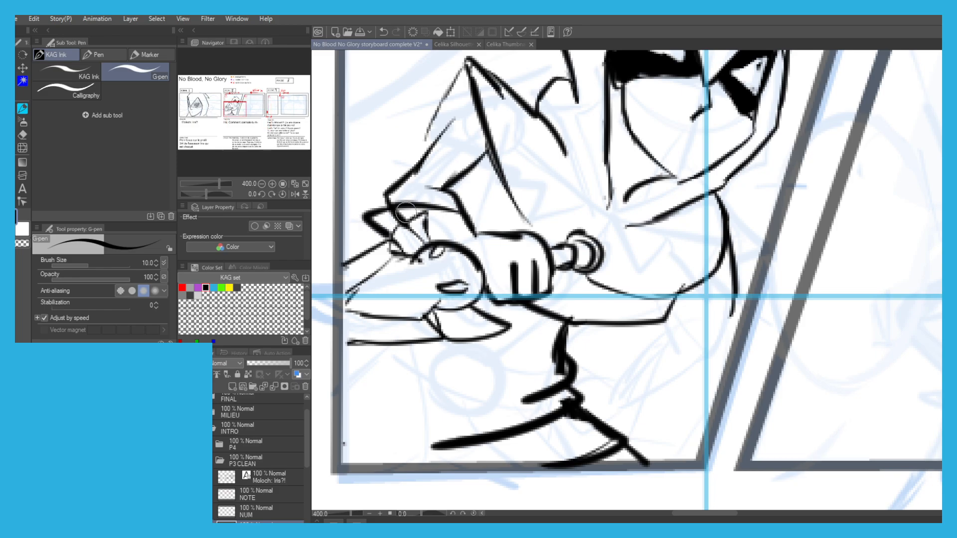
# Ink an extra finger line on the fist and touch up its lower edge beside the guard.
pyautogui.moveTo(498, 303); pyautogui.dragTo(476, 299)
pyautogui.hotkey('ctrl', 'z')
pyautogui.moveTo(496, 261)
pyautogui.mouseDown()
pyautogui.moveTo(495, 290)
pyautogui.moveTo(495, 282)
pyautogui.mouseUp()
pyautogui.hotkey('ctrl', 'z')
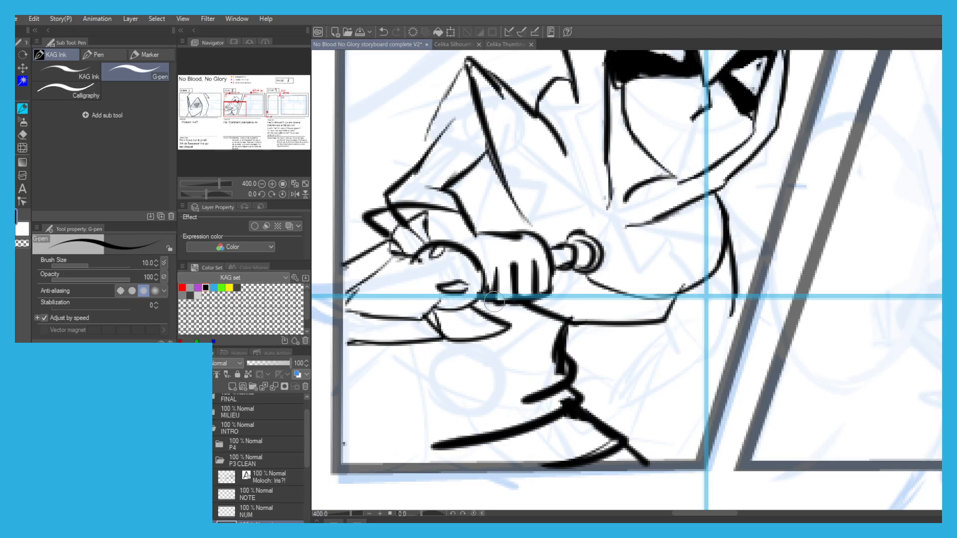
# Erase the side line hanging from the rounded collar, along with the collar contour it overlaps.
pyautogui.scroll(-2, 372, 201)
pyautogui.moveTo(372, 201); pyautogui.dragTo(396, 205)
pyautogui.press('c')
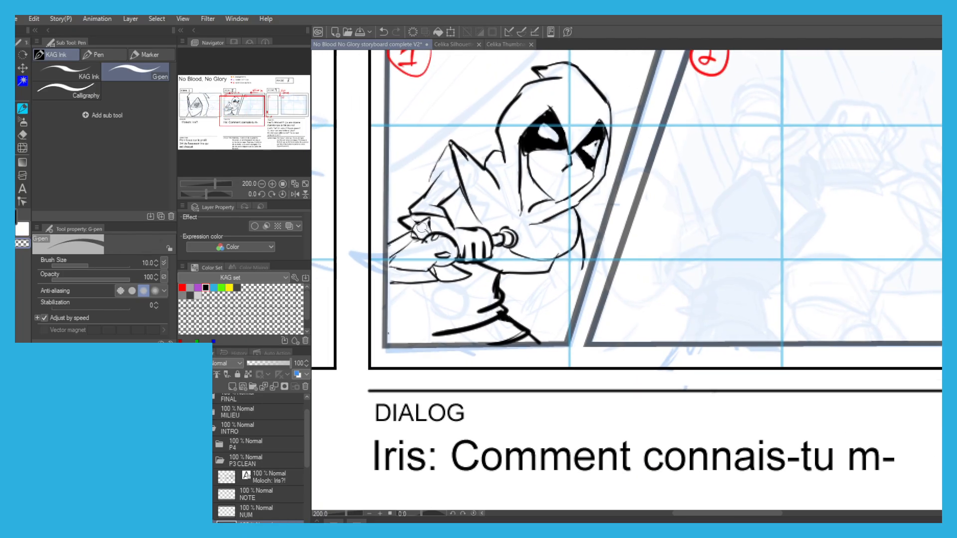
pyautogui.scroll(-1, 412, 141)
pyautogui.moveTo(412, 141); pyautogui.dragTo(431, 154)
pyautogui.scroll(1, 528, 243)
pyautogui.scroll(2, 528, 259)
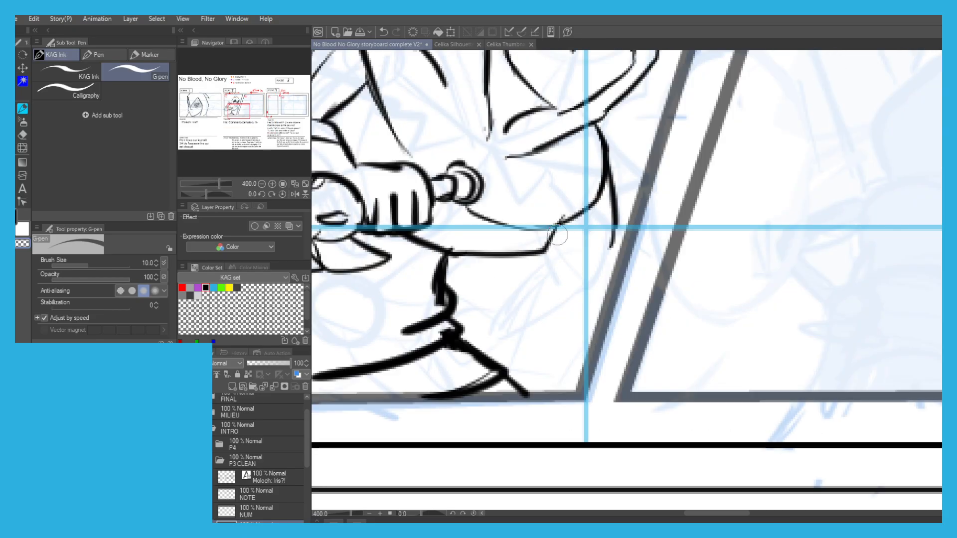
pyautogui.moveTo(601, 156)
pyautogui.mouseDown()
pyautogui.moveTo(616, 198)
pyautogui.moveTo(612, 246)
pyautogui.mouseUp()
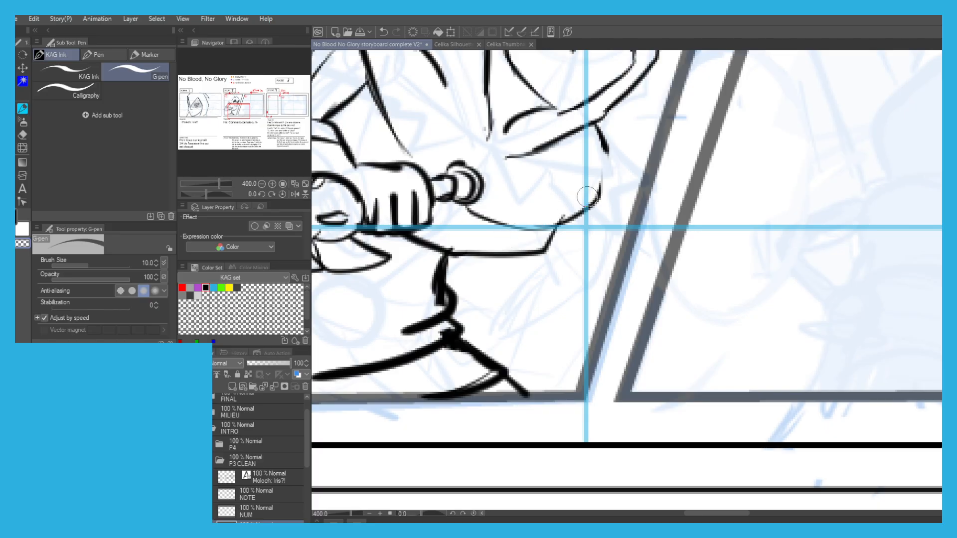
# Redraw the collar's outer curve in ink and add a sweeping line beneath the chest edge.
pyautogui.press('c')
pyautogui.moveTo(594, 124)
pyautogui.mouseDown()
pyautogui.moveTo(605, 165)
pyautogui.moveTo(566, 216)
pyautogui.mouseUp()
pyautogui.moveTo(598, 165)
pyautogui.mouseDown()
pyautogui.moveTo(573, 247)
pyautogui.moveTo(533, 269)
pyautogui.moveTo(494, 273)
pyautogui.mouseUp()
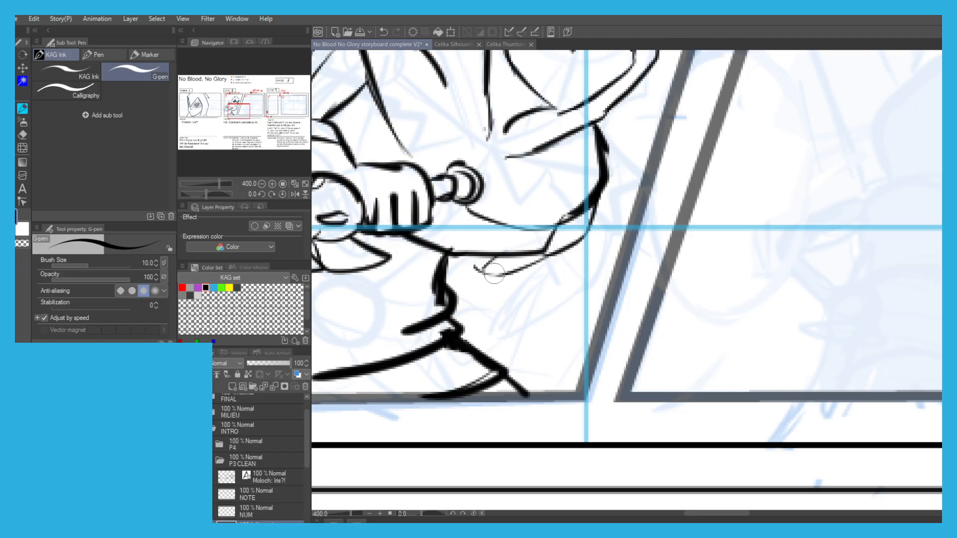
# Open the "40 - Maid OC design" file alongside the Celika files and switch to Celika Thumbnails.
pyautogui.click(459, 44)
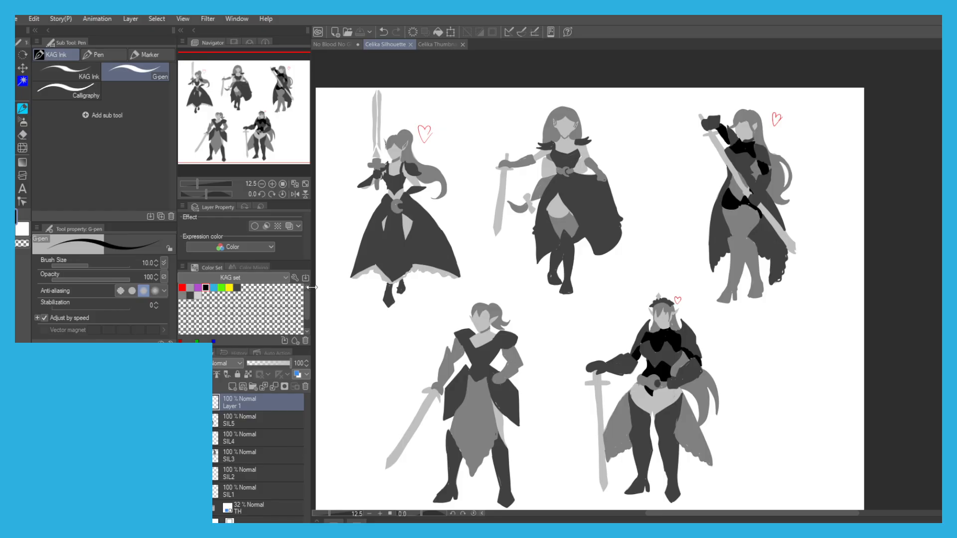
pyautogui.doubleClick(430, 14)
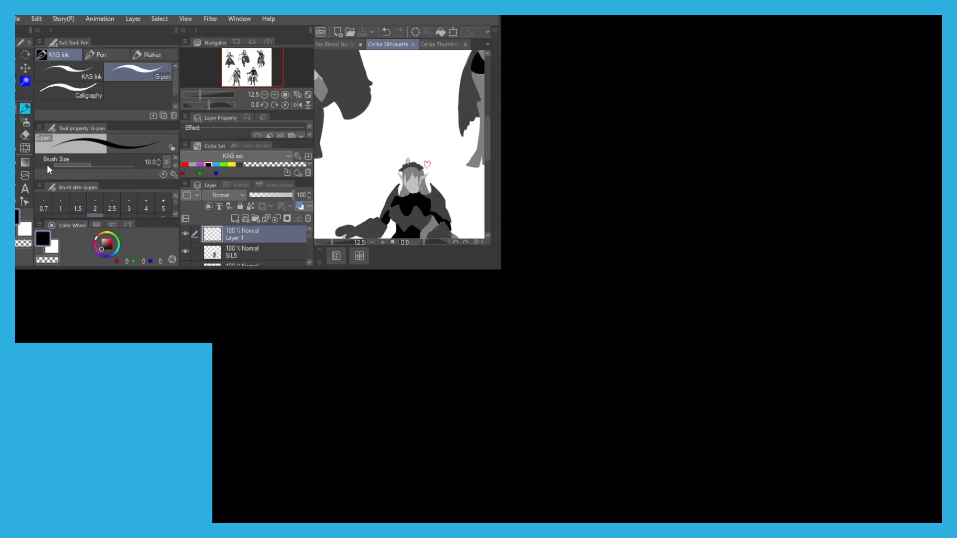
pyautogui.moveTo(483, 14); pyautogui.dragTo(693, 12)
pyautogui.moveTo(392, 356); pyautogui.dragTo(514, 345)
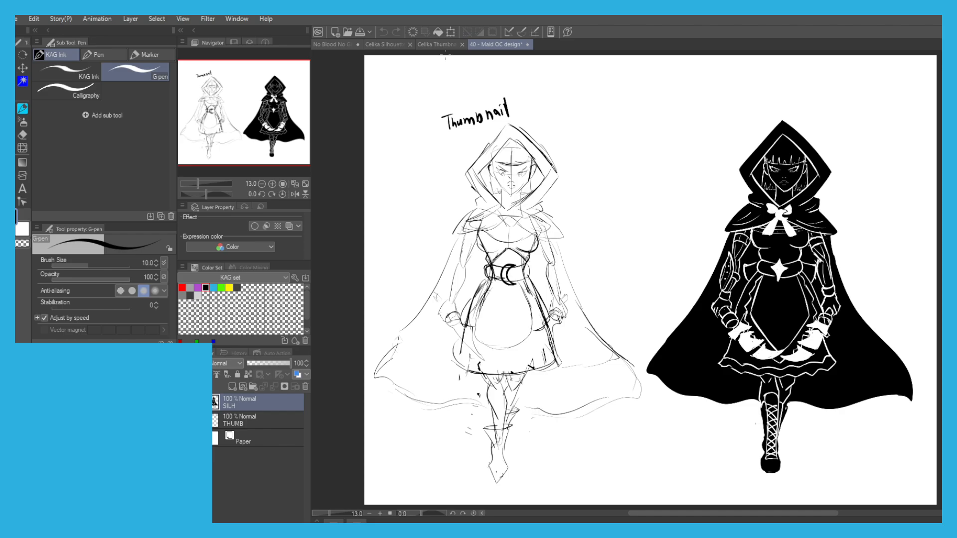
pyautogui.click(435, 46)
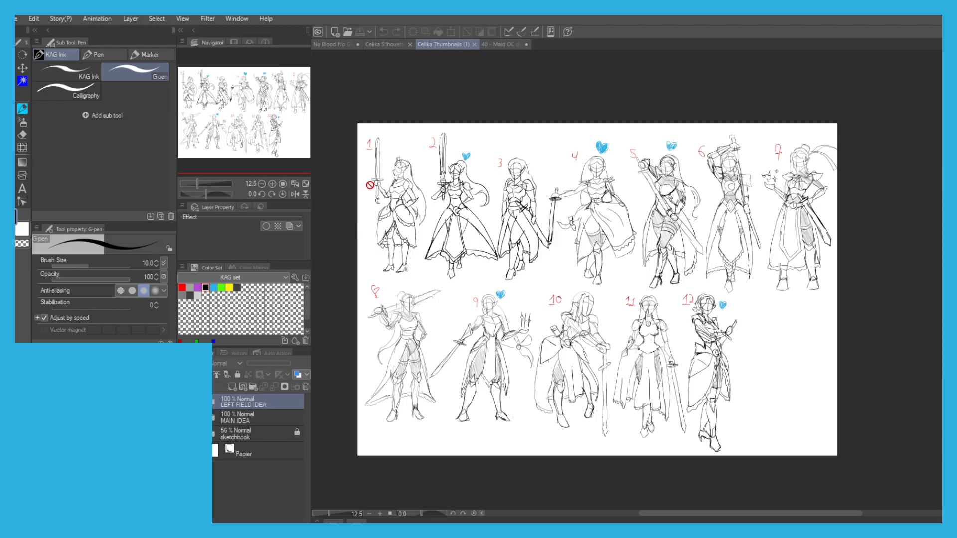
# Examine the upper row of Celika thumbnail sketches up close, including the waist and sword details of figure 7.
pyautogui.scroll(4, 386, 188)
pyautogui.scroll(1, 504, 219)
pyautogui.scroll(-4, 503, 219)
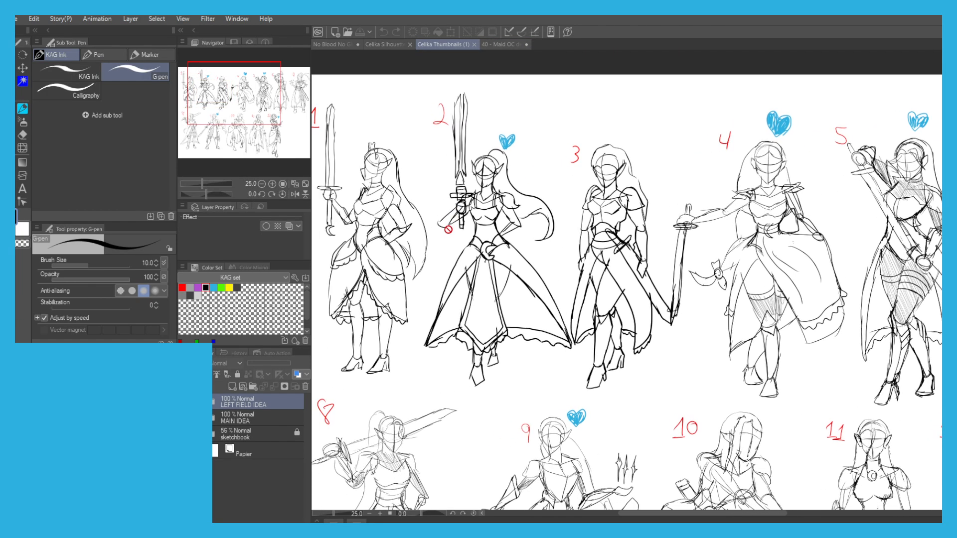
pyautogui.scroll(3, 448, 230)
pyautogui.scroll(-2, 534, 264)
pyautogui.moveTo(598, 354); pyautogui.dragTo(44, 368)
pyautogui.scroll(1, 697, 240)
pyautogui.scroll(3, 717, 212)
pyautogui.scroll(-2, 670, 224)
pyautogui.moveTo(757, 245); pyautogui.dragTo(404, 271)
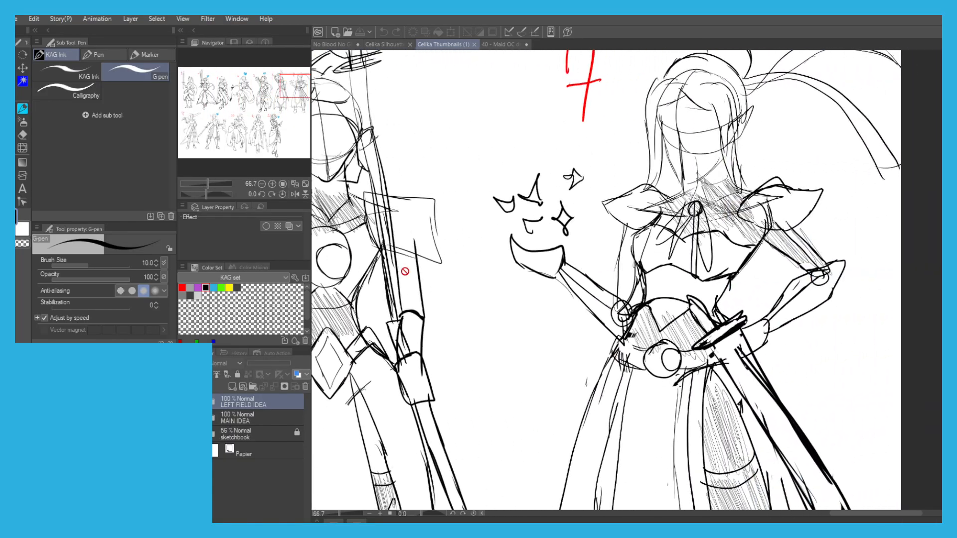
pyautogui.scroll(5, 657, 370)
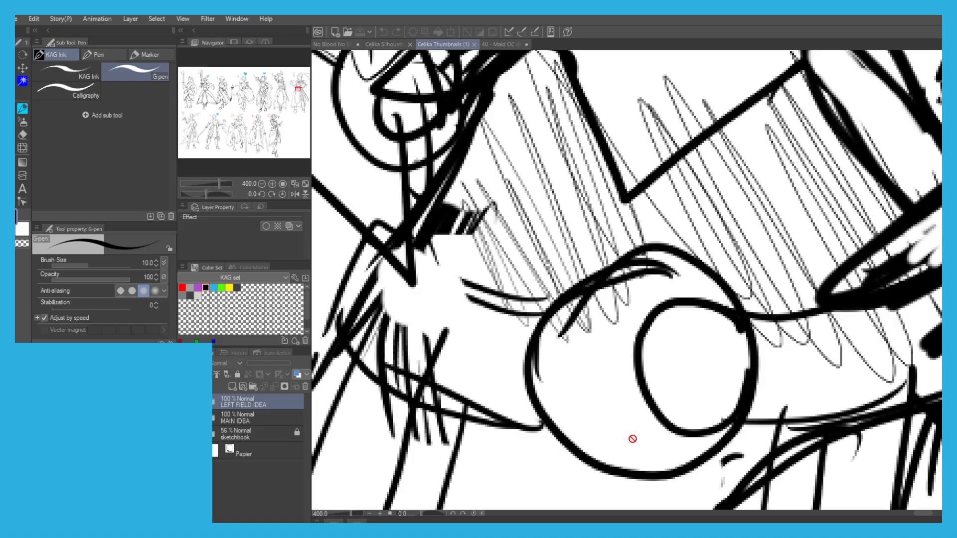
pyautogui.scroll(-2, 711, 386)
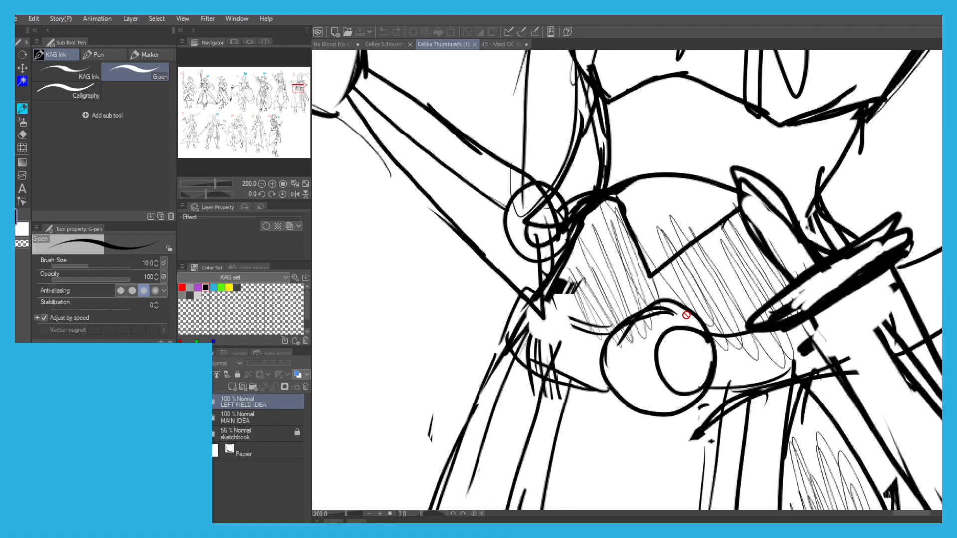
pyautogui.scroll(-4, 679, 342)
pyautogui.scroll(-2, 673, 301)
pyautogui.scroll(3, 673, 301)
pyautogui.scroll(1, 674, 301)
pyautogui.scroll(-1, 673, 301)
# Examine the lower row of Celika thumbnails, including poses 8, 9 and 10.
pyautogui.moveTo(462, 242); pyautogui.dragTo(596, 309)
pyautogui.moveTo(445, 242); pyautogui.dragTo(584, 264)
pyautogui.moveTo(473, 231); pyautogui.dragTo(572, 243)
pyautogui.scroll(3, 681, 241)
pyautogui.scroll(-4, 681, 241)
pyautogui.moveTo(339, 209); pyautogui.dragTo(571, 241)
pyautogui.scroll(-2, 443, 248)
pyautogui.moveTo(377, 272); pyautogui.dragTo(714, 292)
pyautogui.moveTo(437, 263); pyautogui.dragTo(394, 273)
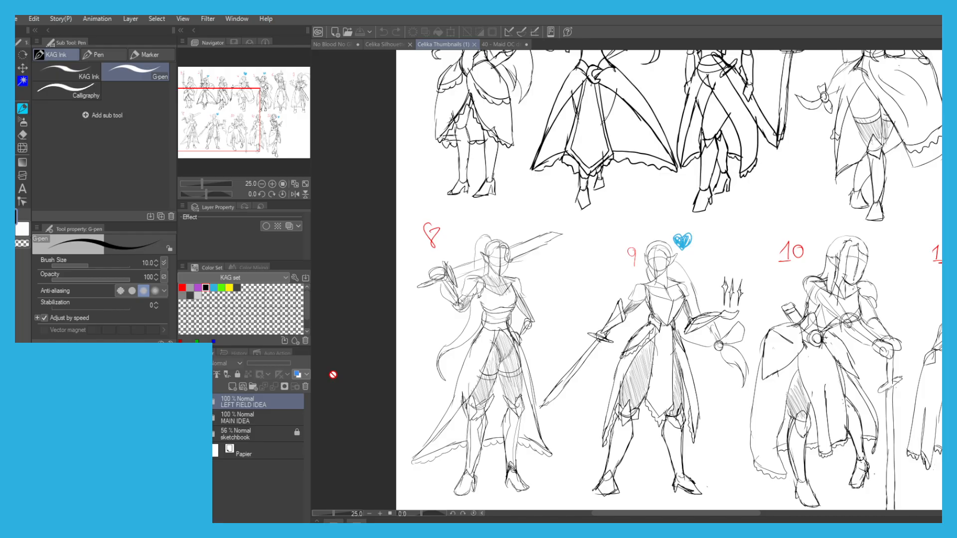
# Switch back to the No Blood No Glory storyboard and ink the hanging sleeve edge below the forearm in Scene 8, panel 1.
pyautogui.click(330, 44)
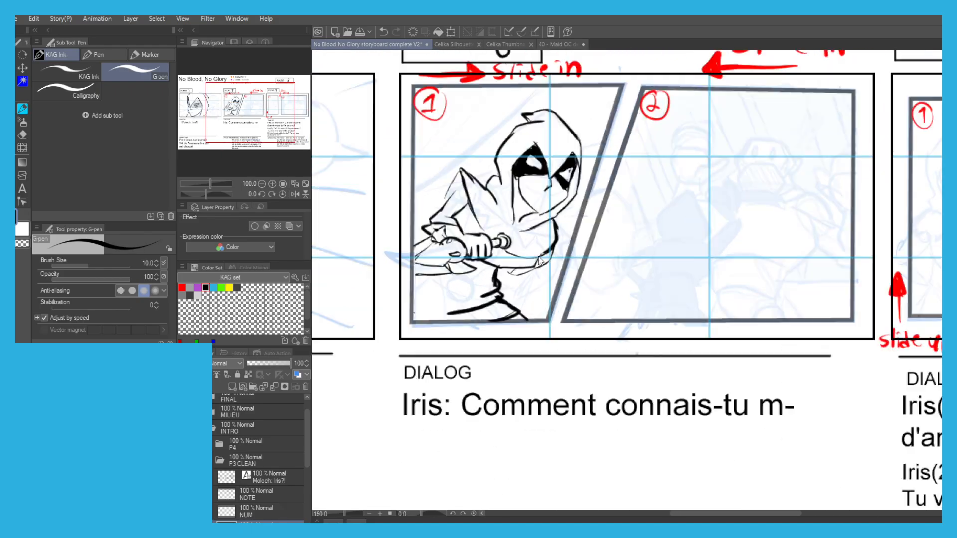
pyautogui.scroll(5, 540, 259)
pyautogui.hotkey('ctrl', 'z')
pyautogui.hotkey('ctrl', 'z')
pyautogui.moveTo(519, 236)
pyautogui.mouseDown()
pyautogui.moveTo(515, 251)
pyautogui.moveTo(472, 272)
pyautogui.mouseUp()
pyautogui.hotkey('ctrl', 'z')
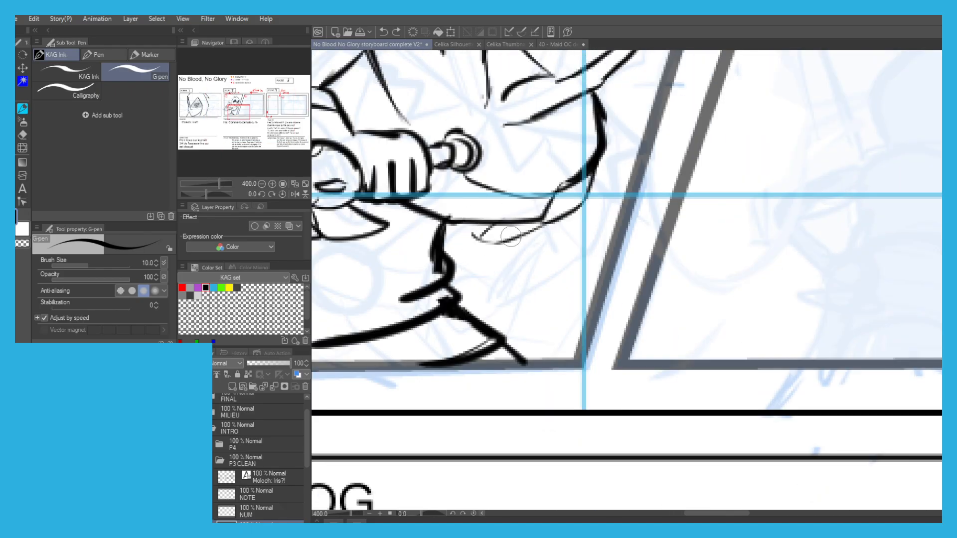
pyautogui.moveTo(587, 196)
pyautogui.mouseDown()
pyautogui.moveTo(519, 255)
pyautogui.moveTo(495, 262)
pyautogui.mouseUp()
pyautogui.moveTo(456, 223); pyautogui.dragTo(454, 241)
pyautogui.moveTo(507, 261)
pyautogui.mouseDown()
pyautogui.moveTo(451, 237)
pyautogui.moveTo(493, 269)
pyautogui.moveTo(451, 291)
pyautogui.mouseUp()
pyautogui.scroll(-6, 399, 210)
pyautogui.scroll(4, 419, 173)
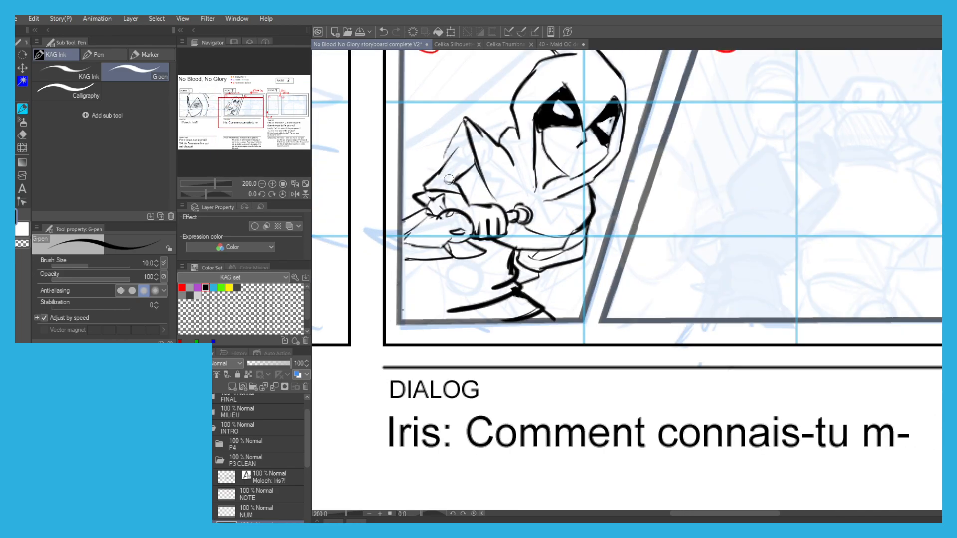
# Ink the upper-arm contour beside the pointed cape in Scene 8, panel 1, and clean up its stray marks.
pyautogui.scroll(2, 451, 178)
pyautogui.moveTo(454, 192)
pyautogui.mouseDown()
pyautogui.moveTo(388, 172)
pyautogui.moveTo(398, 129)
pyautogui.moveTo(471, 95)
pyautogui.moveTo(496, 122)
pyautogui.moveTo(503, 159)
pyautogui.moveTo(461, 180)
pyautogui.moveTo(458, 132)
pyautogui.moveTo(418, 164)
pyautogui.mouseUp()
pyautogui.press('c')
pyautogui.moveTo(469, 124)
pyautogui.mouseDown()
pyautogui.moveTo(471, 157)
pyautogui.moveTo(461, 167)
pyautogui.moveTo(410, 168)
pyautogui.mouseUp()
pyautogui.moveTo(614, 329)
pyautogui.mouseDown()
pyautogui.moveTo(652, 331)
pyautogui.moveTo(705, 299)
pyautogui.moveTo(655, 330)
pyautogui.moveTo(630, 327)
pyautogui.mouseUp()
pyautogui.scroll(-3, 387, 136)
pyautogui.moveTo(423, 63); pyautogui.dragTo(428, 157)
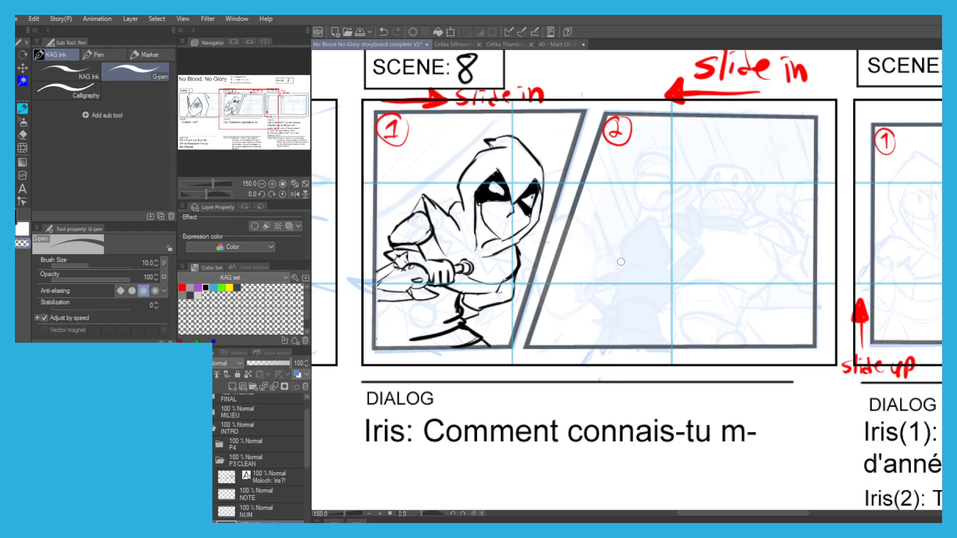
# Ink the pointed hood outline of the figure seen from behind in Scene 8, panel 2.
pyautogui.scroll(5, 620, 263)
pyautogui.scroll(-1, 563, 235)
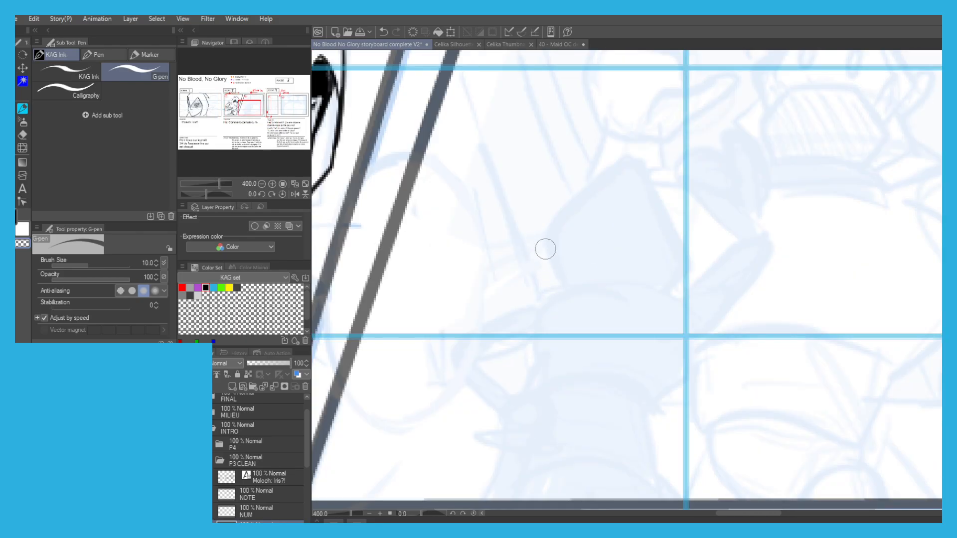
pyautogui.hotkey('ctrl', 'z')
pyautogui.moveTo(557, 247)
pyautogui.mouseDown()
pyautogui.moveTo(557, 281)
pyautogui.moveTo(545, 234)
pyautogui.moveTo(626, 159)
pyautogui.moveTo(676, 241)
pyautogui.moveTo(661, 287)
pyautogui.mouseUp()
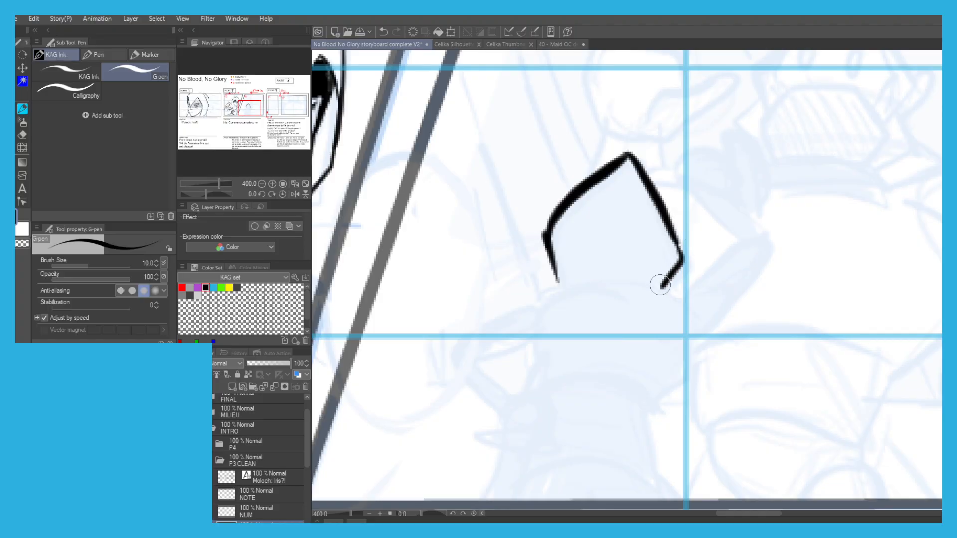
pyautogui.moveTo(553, 287); pyautogui.dragTo(645, 287)
pyautogui.hotkey('ctrl', 'z')
# Ink the curved base of the hood, the raised sleeve and the side of the back beneath it.
pyautogui.moveTo(548, 288)
pyautogui.mouseDown()
pyautogui.moveTo(666, 289)
pyautogui.moveTo(688, 309)
pyautogui.moveTo(651, 284)
pyautogui.moveTo(677, 290)
pyautogui.moveTo(664, 286)
pyautogui.moveTo(705, 268)
pyautogui.moveTo(690, 266)
pyautogui.moveTo(723, 243)
pyautogui.mouseUp()
pyautogui.hotkey('ctrl', 'z')
pyautogui.hotkey('ctrl', 'z')
pyautogui.moveTo(710, 248)
pyautogui.mouseDown()
pyautogui.moveTo(733, 238)
pyautogui.moveTo(775, 246)
pyautogui.moveTo(762, 237)
pyautogui.moveTo(775, 287)
pyautogui.moveTo(690, 338)
pyautogui.mouseUp()
pyautogui.hotkey('ctrl', 'z')
pyautogui.moveTo(735, 314)
pyautogui.mouseDown()
pyautogui.moveTo(674, 340)
pyautogui.moveTo(682, 373)
pyautogui.moveTo(636, 397)
pyautogui.mouseUp()
pyautogui.moveTo(621, 302); pyautogui.dragTo(641, 236)
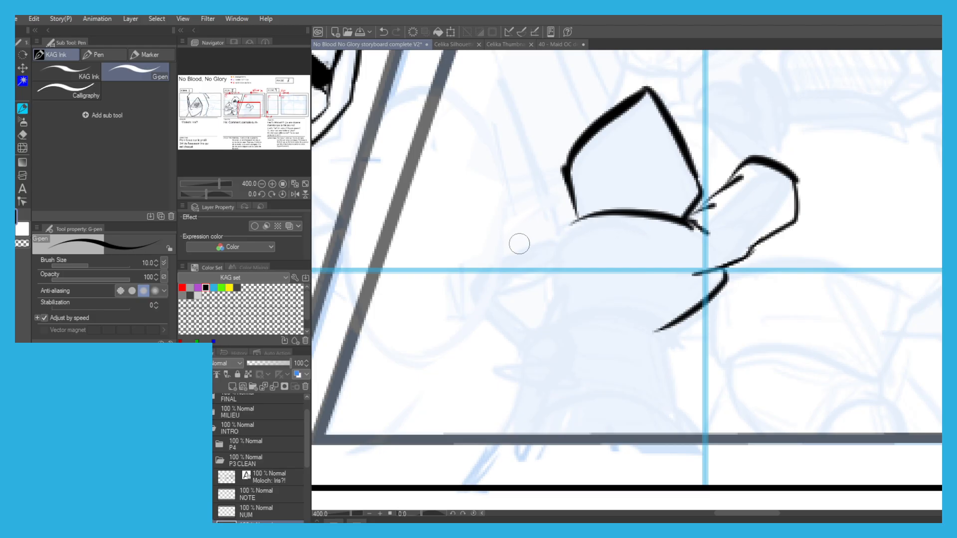
# Ink the waist crease and the hip line running down from it on the back-view figure.
pyautogui.moveTo(673, 326); pyautogui.dragTo(656, 378)
pyautogui.hotkey('ctrl', 'z')
pyautogui.moveTo(676, 325)
pyautogui.mouseDown()
pyautogui.moveTo(647, 333)
pyautogui.moveTo(660, 336)
pyautogui.moveTo(608, 322)
pyautogui.moveTo(675, 372)
pyautogui.moveTo(694, 425)
pyautogui.mouseUp()
pyautogui.hotkey('ctrl', 'z')
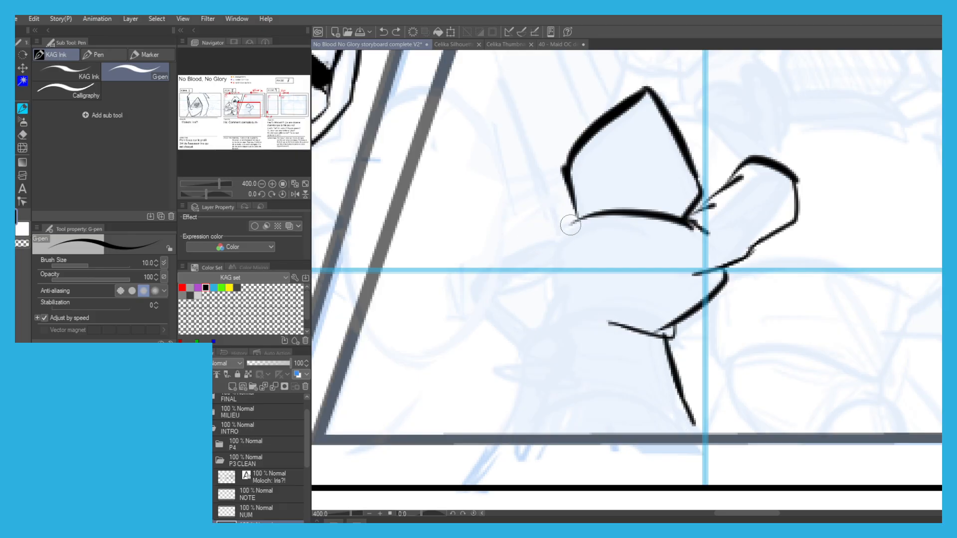
# Ink the shoulder and bent elbow of the back-view figure's lowered arm.
pyautogui.moveTo(577, 218); pyautogui.dragTo(547, 253)
pyautogui.hotkey('ctrl', 'z')
pyautogui.moveTo(558, 231)
pyautogui.mouseDown()
pyautogui.moveTo(505, 243)
pyautogui.moveTo(490, 265)
pyautogui.mouseUp()
pyautogui.moveTo(543, 290)
pyautogui.mouseDown()
pyautogui.moveTo(473, 278)
pyautogui.moveTo(490, 255)
pyautogui.mouseUp()
pyautogui.hotkey('ctrl', 'z')
# Ink the lowered arm's forearm, flared cuff and rounded fist.
pyautogui.moveTo(506, 298); pyautogui.dragTo(532, 342)
pyautogui.hotkey('ctrl', 'z')
pyautogui.moveTo(475, 294)
pyautogui.mouseDown()
pyautogui.moveTo(514, 355)
pyautogui.moveTo(538, 347)
pyautogui.moveTo(560, 364)
pyautogui.mouseUp()
pyautogui.hotkey('ctrl', 'z')
pyautogui.moveTo(527, 331)
pyautogui.mouseDown()
pyautogui.moveTo(487, 352)
pyautogui.moveTo(517, 369)
pyautogui.moveTo(553, 353)
pyautogui.moveTo(565, 361)
pyautogui.moveTo(521, 376)
pyautogui.moveTo(577, 373)
pyautogui.moveTo(539, 382)
pyautogui.moveTo(629, 397)
pyautogui.moveTo(589, 432)
pyautogui.moveTo(524, 396)
pyautogui.mouseUp()
pyautogui.scroll(2, 524, 368)
pyautogui.hotkey('ctrl', 'z')
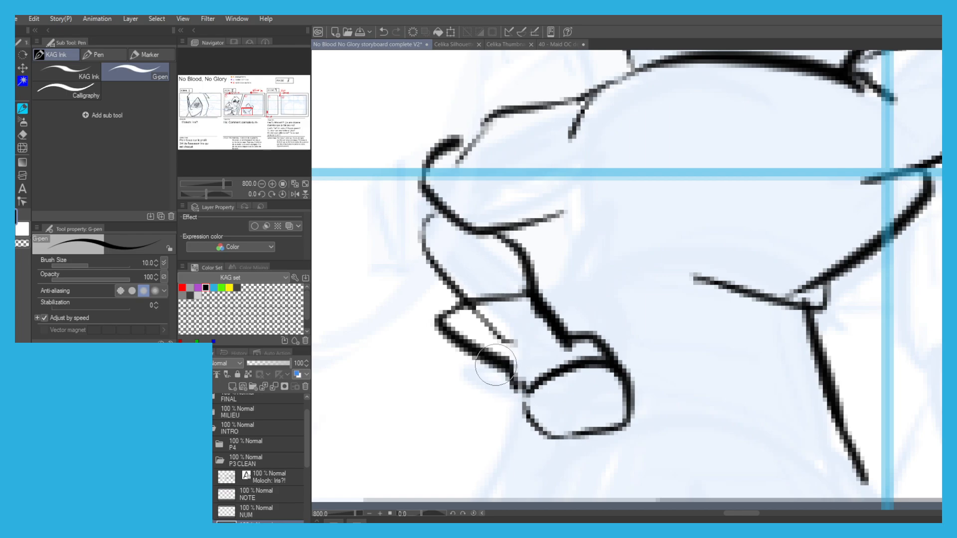
# Ink the dagger held in the lowered fist, with its short handle, narrow oval guard and long blade.
pyautogui.moveTo(612, 353)
pyautogui.mouseDown()
pyautogui.moveTo(660, 349)
pyautogui.moveTo(604, 347)
pyautogui.moveTo(629, 339)
pyautogui.mouseUp()
pyautogui.hotkey('ctrl', 'z')
pyautogui.hotkey('ctrl', 'z')
pyautogui.moveTo(629, 384); pyautogui.dragTo(656, 372)
pyautogui.moveTo(610, 346)
pyautogui.mouseDown()
pyautogui.moveTo(639, 332)
pyautogui.moveTo(643, 323)
pyautogui.moveTo(628, 309)
pyautogui.mouseUp()
pyautogui.hotkey('ctrl', 'z')
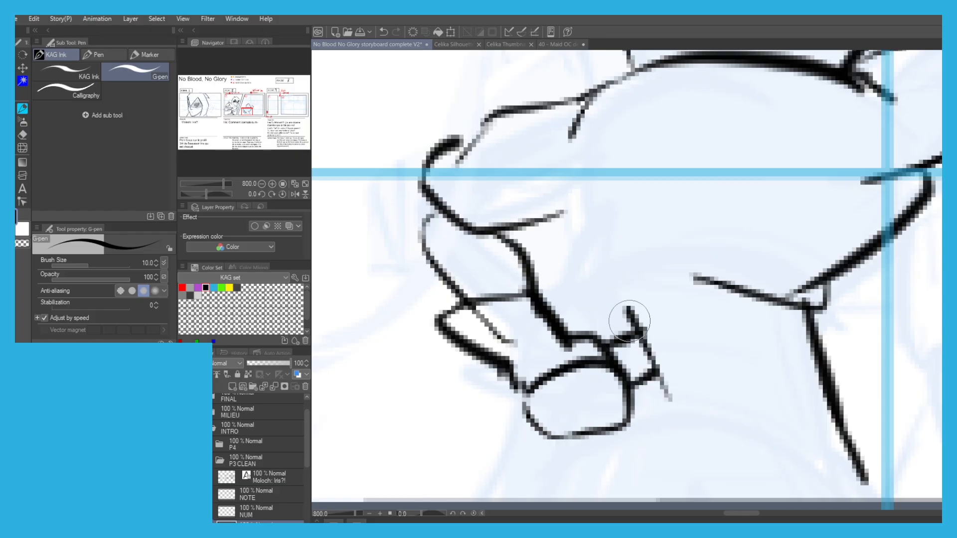
pyautogui.moveTo(657, 381)
pyautogui.mouseDown()
pyautogui.moveTo(663, 340)
pyautogui.moveTo(675, 368)
pyautogui.moveTo(667, 388)
pyautogui.mouseUp()
pyautogui.moveTo(662, 329); pyautogui.dragTo(762, 302)
pyautogui.hotkey('ctrl', 'z')
pyautogui.moveTo(693, 323); pyautogui.dragTo(877, 273)
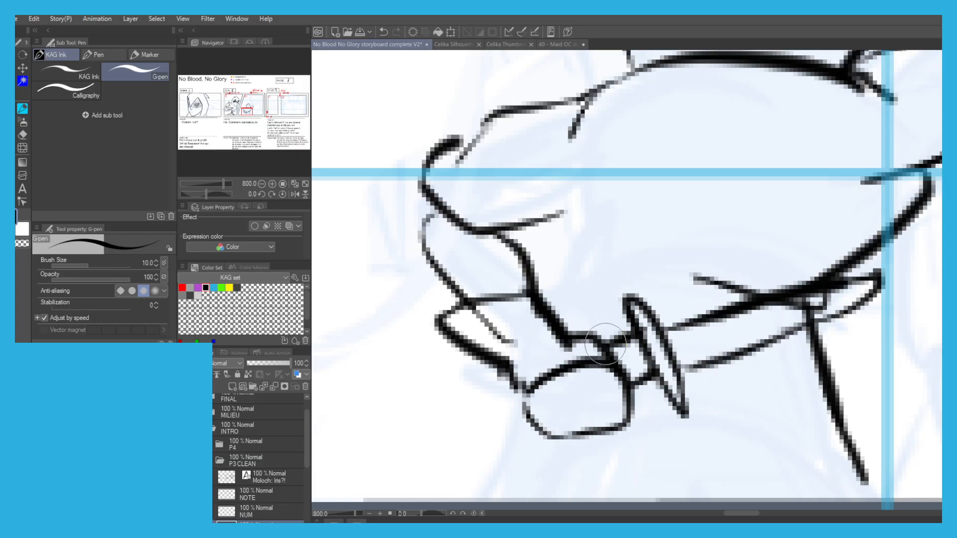
# Lasso the lowered forearm, fist and dagger, rotate them clockwise and shift them under the elbow, and clear the selection.
pyautogui.scroll(-4, 474, 314)
pyautogui.scroll(2, 382, 309)
pyautogui.press('m')
pyautogui.click(562, 385)
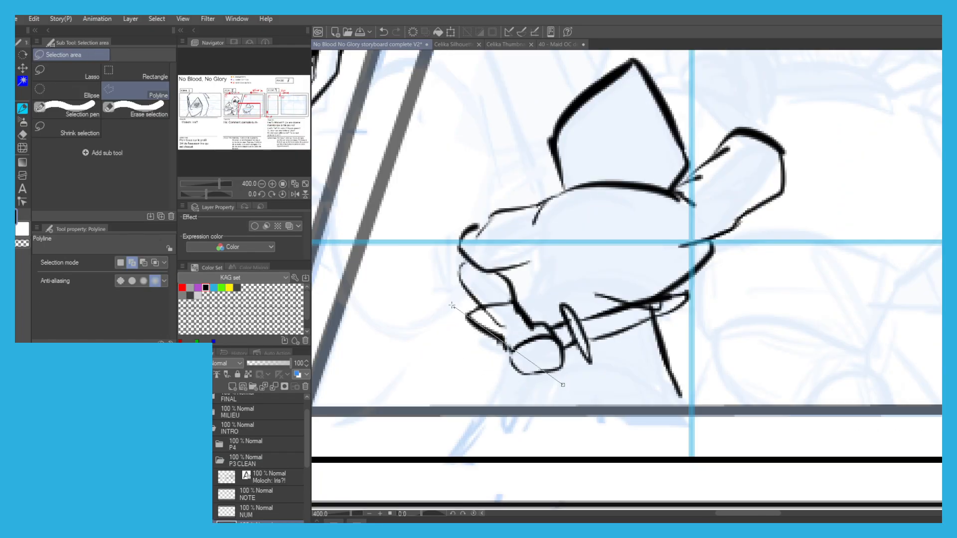
pyautogui.click(80, 67)
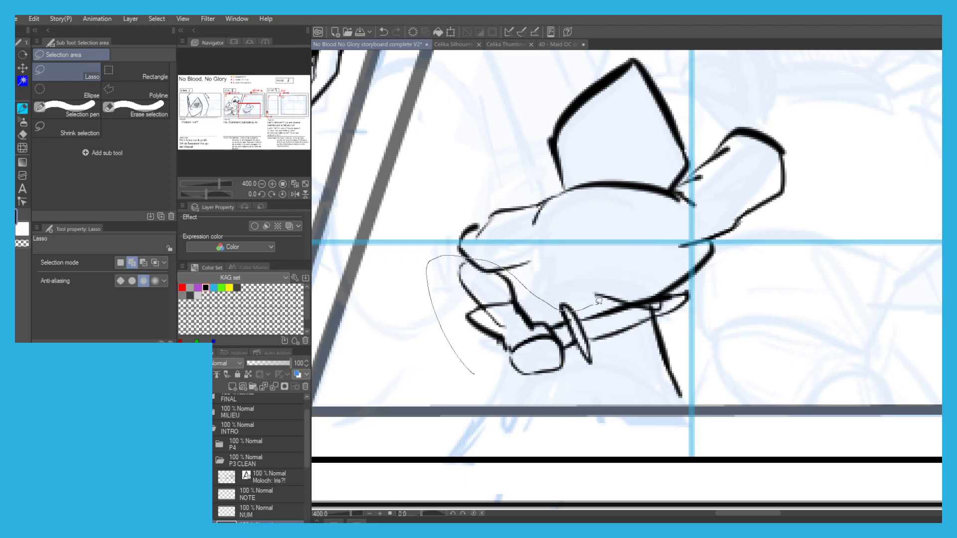
pyautogui.moveTo(607, 351)
pyautogui.mouseDown()
pyautogui.moveTo(574, 383)
pyautogui.moveTo(429, 294)
pyautogui.mouseUp()
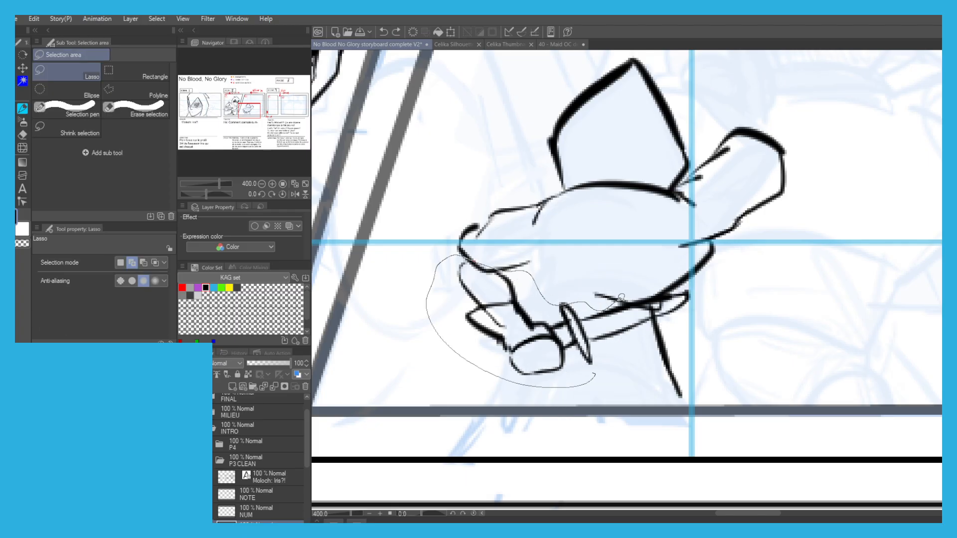
pyautogui.moveTo(641, 327); pyautogui.dragTo(644, 325)
pyautogui.press('p')
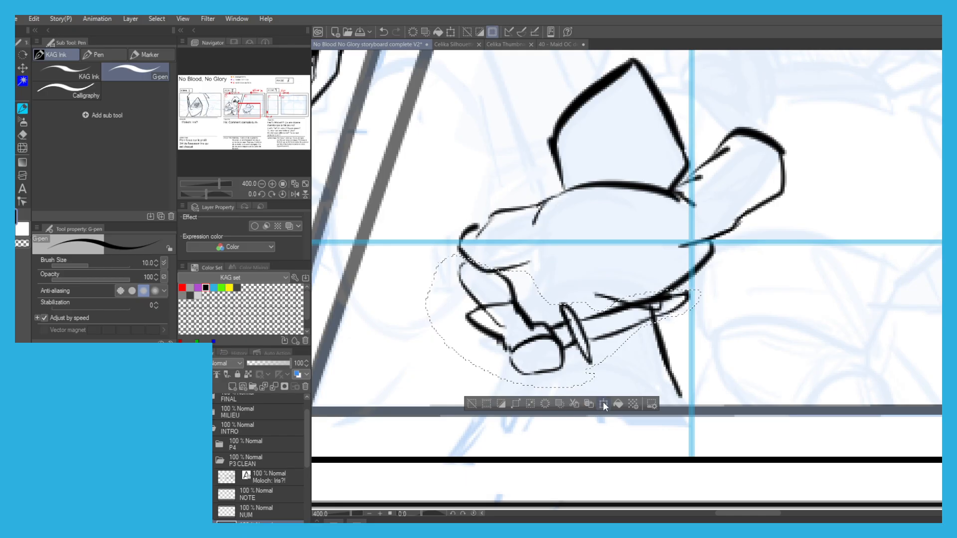
pyautogui.click(603, 401)
pyautogui.moveTo(425, 228)
pyautogui.mouseDown()
pyautogui.moveTo(440, 241)
pyautogui.moveTo(395, 261)
pyautogui.moveTo(400, 254)
pyautogui.mouseUp()
pyautogui.moveTo(464, 335); pyautogui.dragTo(459, 338)
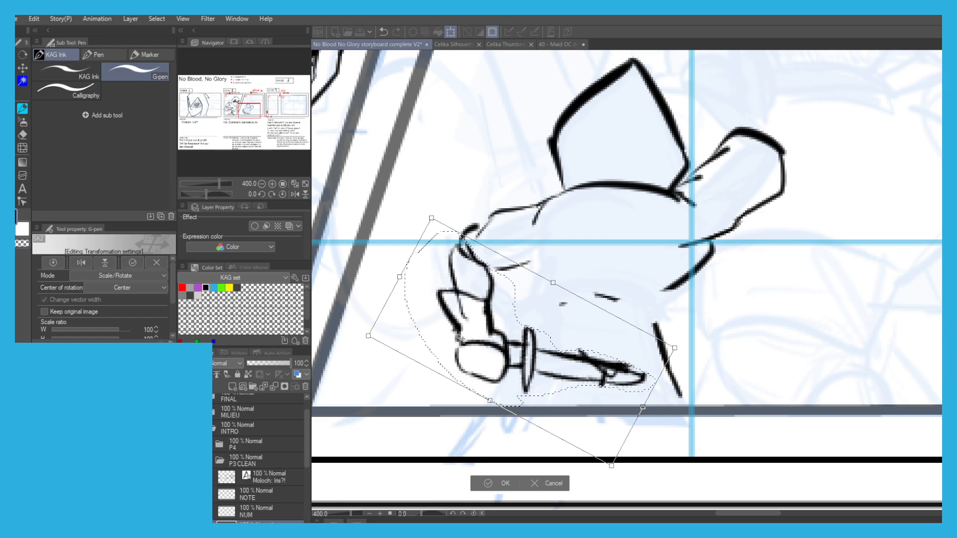
pyautogui.click(500, 483)
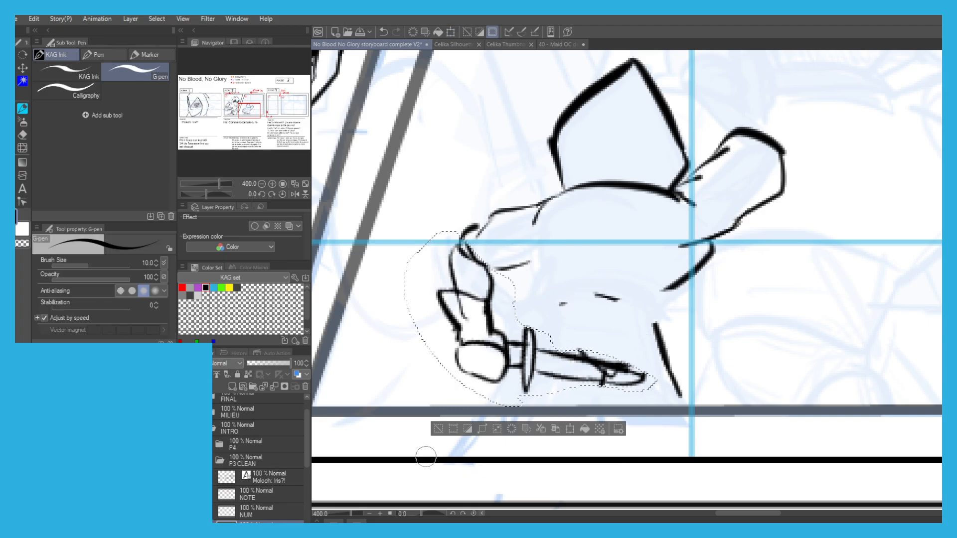
pyautogui.click(435, 428)
# Erase the leftover lines crossing the dagger blade, redraw its tip, and ink a thicker waist crease on the figure.
pyautogui.press('c')
pyautogui.moveTo(601, 369)
pyautogui.mouseDown()
pyautogui.moveTo(615, 361)
pyautogui.moveTo(578, 381)
pyautogui.mouseUp()
pyautogui.press('c')
pyautogui.moveTo(670, 288)
pyautogui.mouseDown()
pyautogui.moveTo(657, 308)
pyautogui.moveTo(614, 292)
pyautogui.mouseUp()
pyautogui.hotkey('ctrl', 'z')
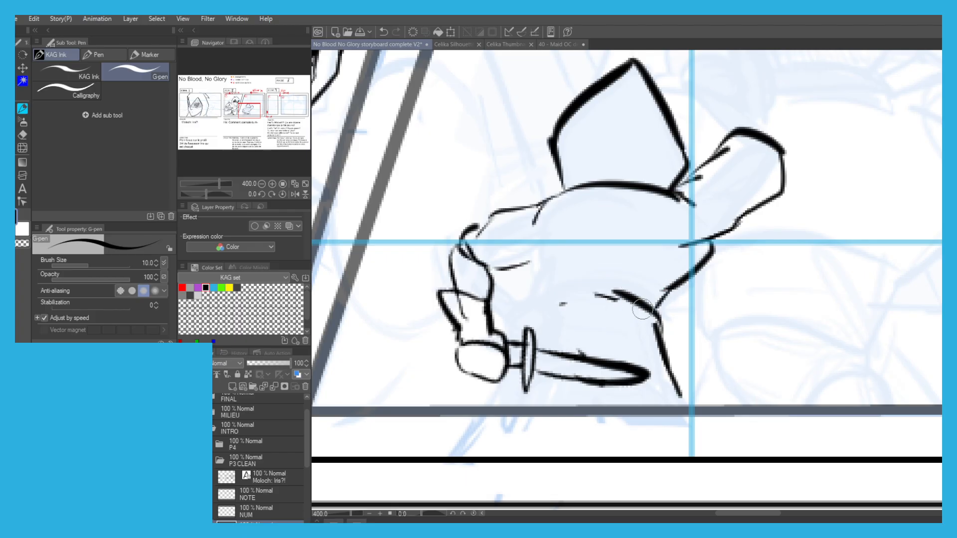
pyautogui.hotkey('ctrl', 'z')
# Ink the torso's side from the armpit to the waist and past the fist to the panel edge, and touch up the cuff.
pyautogui.moveTo(524, 237)
pyautogui.mouseDown()
pyautogui.moveTo(547, 289)
pyautogui.moveTo(517, 330)
pyautogui.mouseUp()
pyautogui.hotkey('ctrl', 'z')
pyautogui.moveTo(548, 289); pyautogui.dragTo(517, 342)
pyautogui.moveTo(513, 374); pyautogui.dragTo(488, 403)
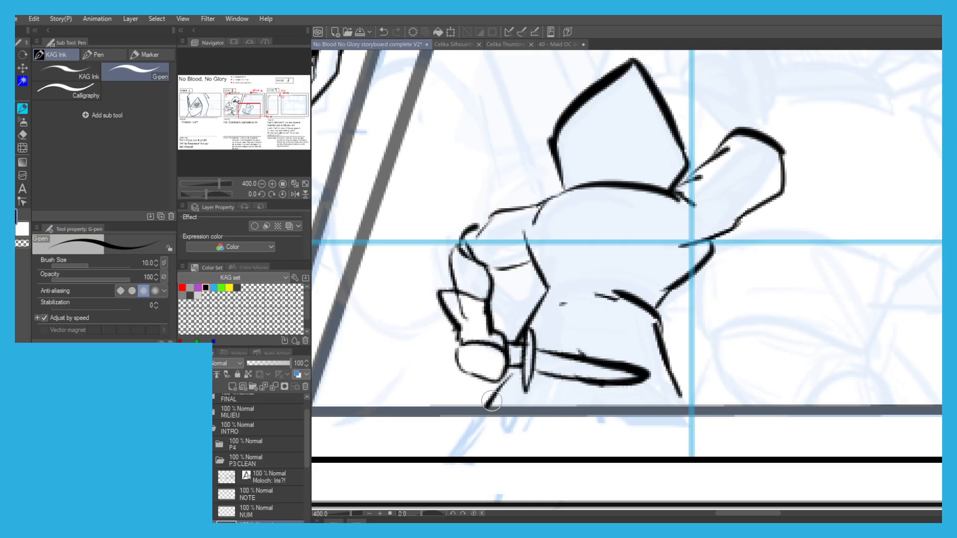
pyautogui.moveTo(459, 292); pyautogui.dragTo(485, 300)
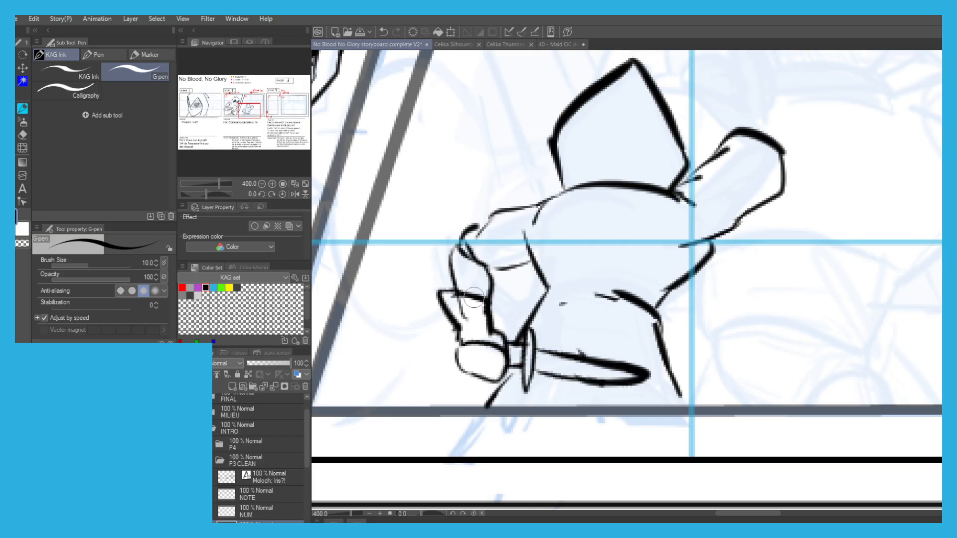
# Ink the wrist and the upper edge of the cuff above the raised sleeve.
pyautogui.scroll(-3, 423, 279)
pyautogui.scroll(5, 548, 196)
pyautogui.hotkey('ctrl', 'z')
pyautogui.moveTo(558, 325)
pyautogui.mouseDown()
pyautogui.moveTo(519, 291)
pyautogui.moveTo(527, 300)
pyautogui.moveTo(527, 276)
pyautogui.mouseUp()
pyautogui.hotkey('ctrl', 'z')
pyautogui.moveTo(639, 325); pyautogui.dragTo(591, 260)
pyautogui.hotkey('ctrl', 'z')
pyautogui.moveTo(525, 280)
pyautogui.mouseDown()
pyautogui.moveTo(558, 251)
pyautogui.moveTo(531, 296)
pyautogui.moveTo(562, 245)
pyautogui.moveTo(648, 269)
pyautogui.moveTo(617, 287)
pyautogui.mouseUp()
pyautogui.hotkey('ctrl', 'z')
pyautogui.moveTo(618, 242); pyautogui.dragTo(575, 202)
pyautogui.hotkey('ctrl', 'z')
pyautogui.moveTo(620, 242)
pyautogui.mouseDown()
pyautogui.moveTo(558, 188)
pyautogui.moveTo(565, 194)
pyautogui.mouseUp()
pyautogui.hotkey('ctrl', 'z')
pyautogui.moveTo(510, 275)
pyautogui.mouseDown()
pyautogui.moveTo(504, 204)
pyautogui.moveTo(470, 212)
pyautogui.moveTo(472, 222)
pyautogui.moveTo(464, 194)
pyautogui.mouseUp()
pyautogui.hotkey('ctrl', 'z')
pyautogui.hotkey('ctrl', 'z')
pyautogui.hotkey('ctrl', 'z')
pyautogui.moveTo(501, 222)
pyautogui.mouseDown()
pyautogui.moveTo(476, 185)
pyautogui.moveTo(457, 179)
pyautogui.moveTo(453, 215)
pyautogui.mouseUp()
pyautogui.moveTo(458, 180)
pyautogui.mouseDown()
pyautogui.moveTo(445, 188)
pyautogui.moveTo(489, 217)
pyautogui.mouseUp()
pyautogui.hotkey('ctrl', 'z')
pyautogui.scroll(-1, 456, 183)
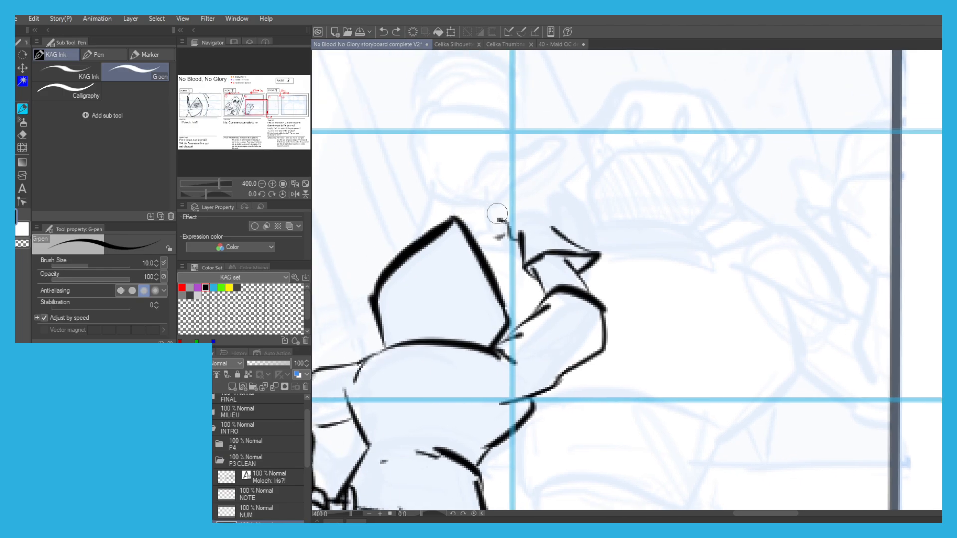
pyautogui.scroll(2, 513, 213)
pyautogui.hotkey('ctrl', 'z')
pyautogui.hotkey('ctrl', 'z')
pyautogui.hotkey('ctrl', 'z')
# Ink the raised fist above the cuff, with the dagger's handle and round pommel behind it.
pyautogui.hotkey('ctrl', 'z')
pyautogui.hotkey('ctrl', 'z')
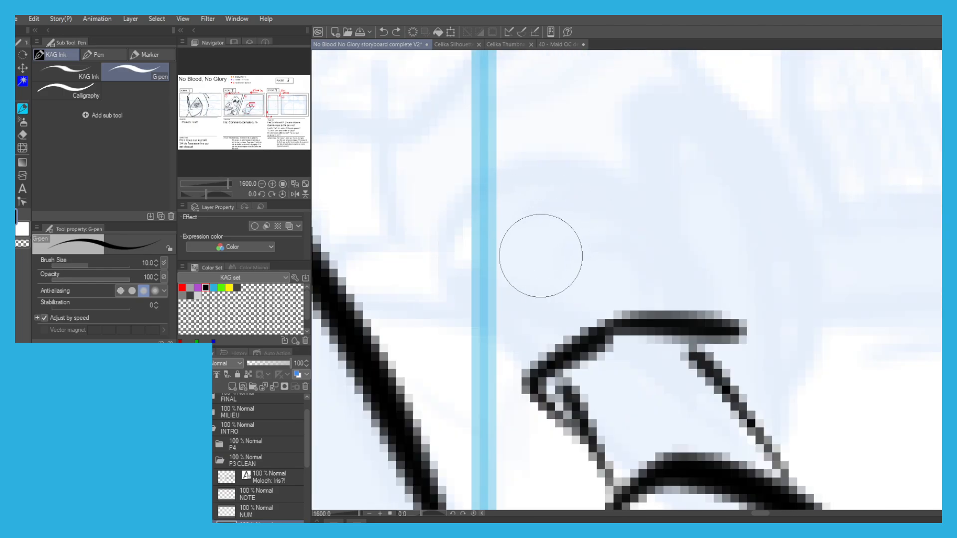
pyautogui.scroll(-3, 543, 252)
pyautogui.scroll(1, 528, 284)
pyautogui.moveTo(539, 298)
pyautogui.mouseDown()
pyautogui.moveTo(530, 266)
pyautogui.moveTo(559, 260)
pyautogui.moveTo(587, 275)
pyautogui.moveTo(561, 274)
pyautogui.moveTo(579, 266)
pyautogui.moveTo(578, 254)
pyautogui.moveTo(531, 254)
pyautogui.moveTo(544, 248)
pyautogui.moveTo(529, 224)
pyautogui.moveTo(547, 214)
pyautogui.moveTo(576, 226)
pyautogui.moveTo(579, 251)
pyautogui.mouseUp()
pyautogui.hotkey('ctrl', 'z')
pyautogui.moveTo(552, 215)
pyautogui.mouseDown()
pyautogui.moveTo(585, 230)
pyautogui.moveTo(580, 248)
pyautogui.mouseUp()
pyautogui.moveTo(529, 246)
pyautogui.mouseDown()
pyautogui.moveTo(521, 235)
pyautogui.moveTo(508, 243)
pyautogui.mouseUp()
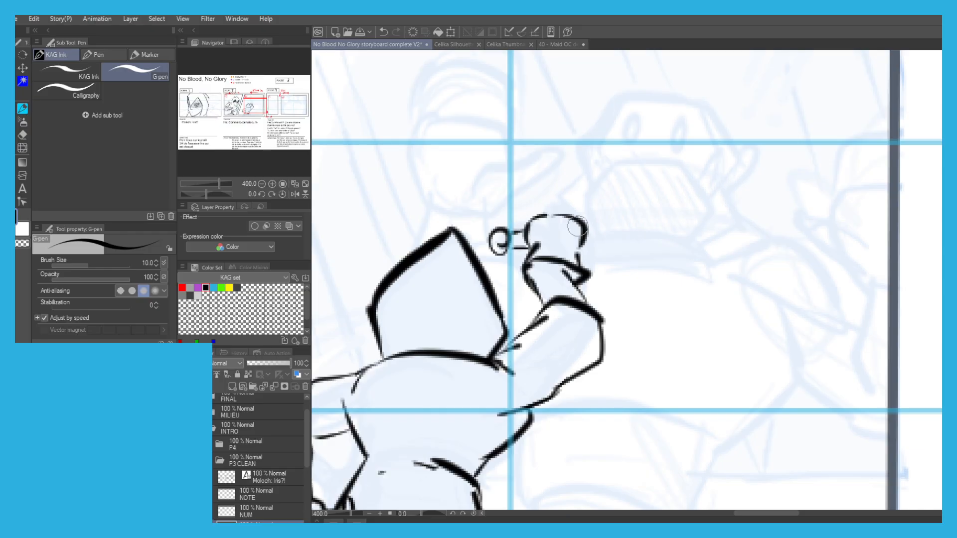
# Ink the rounded guard and the long pointed dagger blade extending from the raised fist.
pyautogui.moveTo(584, 224); pyautogui.dragTo(605, 256)
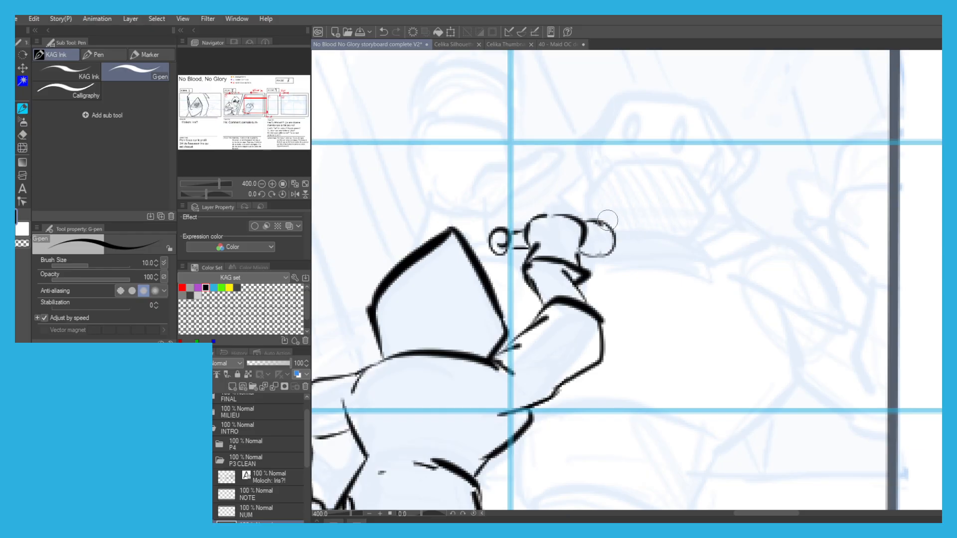
pyautogui.moveTo(588, 238)
pyautogui.mouseDown()
pyautogui.moveTo(611, 248)
pyautogui.moveTo(582, 245)
pyautogui.mouseUp()
pyautogui.moveTo(586, 237)
pyautogui.mouseDown()
pyautogui.moveTo(642, 237)
pyautogui.moveTo(627, 233)
pyautogui.moveTo(653, 241)
pyautogui.moveTo(612, 242)
pyautogui.moveTo(637, 257)
pyautogui.moveTo(687, 256)
pyautogui.mouseUp()
pyautogui.hotkey('ctrl', 'z')
pyautogui.hotkey('ctrl', 'z')
pyautogui.hotkey('ctrl', 'z')
pyautogui.moveTo(638, 233); pyautogui.dragTo(663, 238)
pyautogui.hotkey('ctrl', 'z')
pyautogui.moveTo(643, 235); pyautogui.dragTo(699, 243)
pyautogui.moveTo(695, 242)
pyautogui.mouseDown()
pyautogui.moveTo(726, 251)
pyautogui.moveTo(641, 256)
pyautogui.mouseUp()
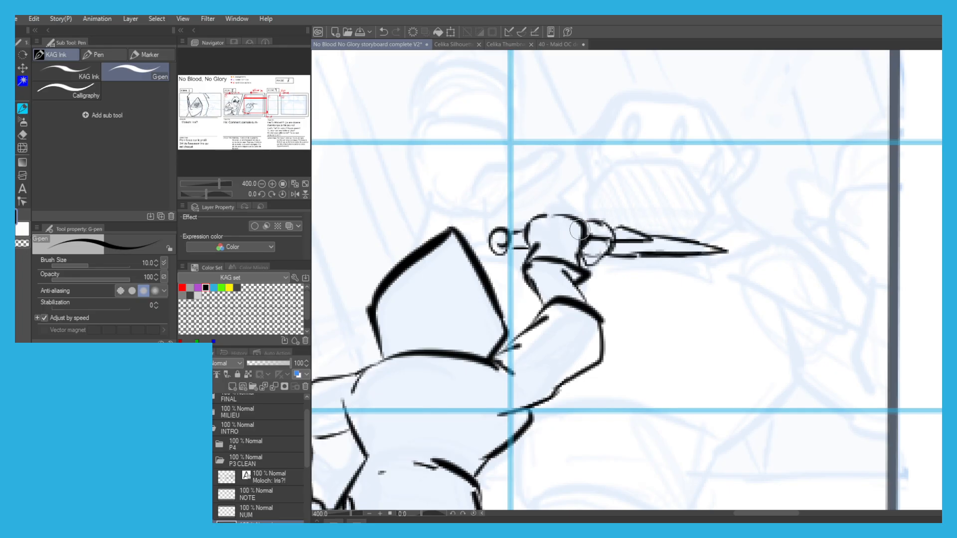
# Touch up the waist contour of the hooded back-view figure in Scene 8, panel 2.
pyautogui.scroll(-3, 532, 174)
pyautogui.moveTo(469, 143); pyautogui.dragTo(515, 161)
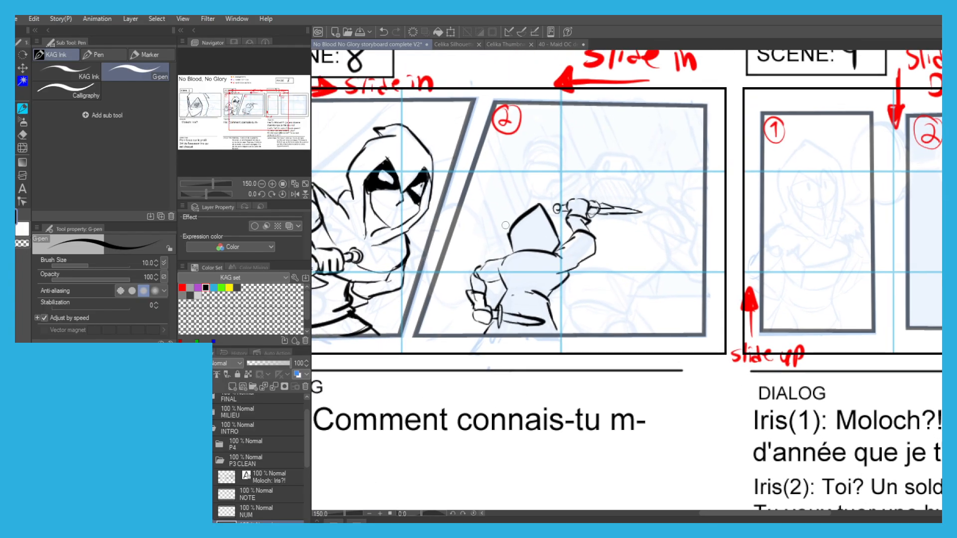
pyautogui.scroll(1, 528, 284)
pyautogui.press('c')
pyautogui.press('c')
pyautogui.moveTo(559, 321); pyautogui.dragTo(555, 310)
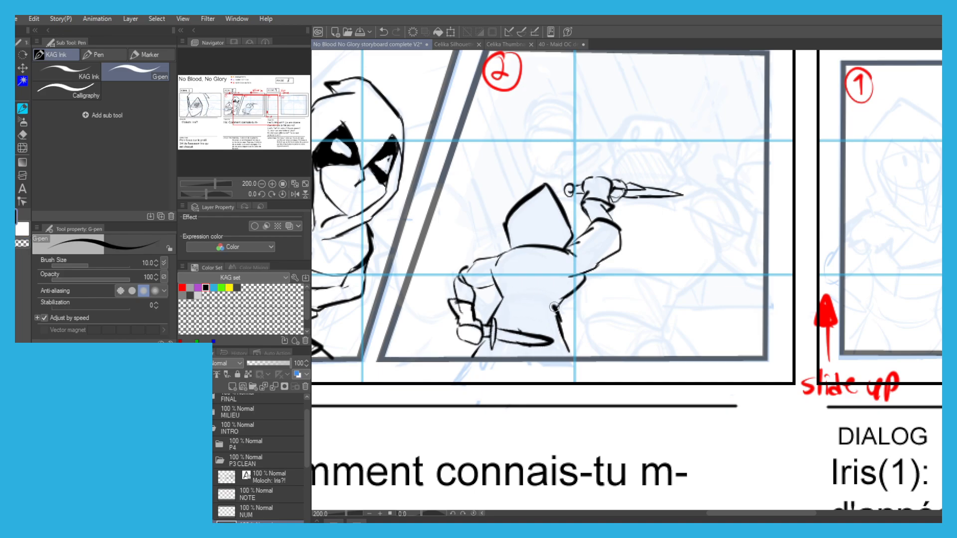
pyautogui.scroll(-2, 449, 173)
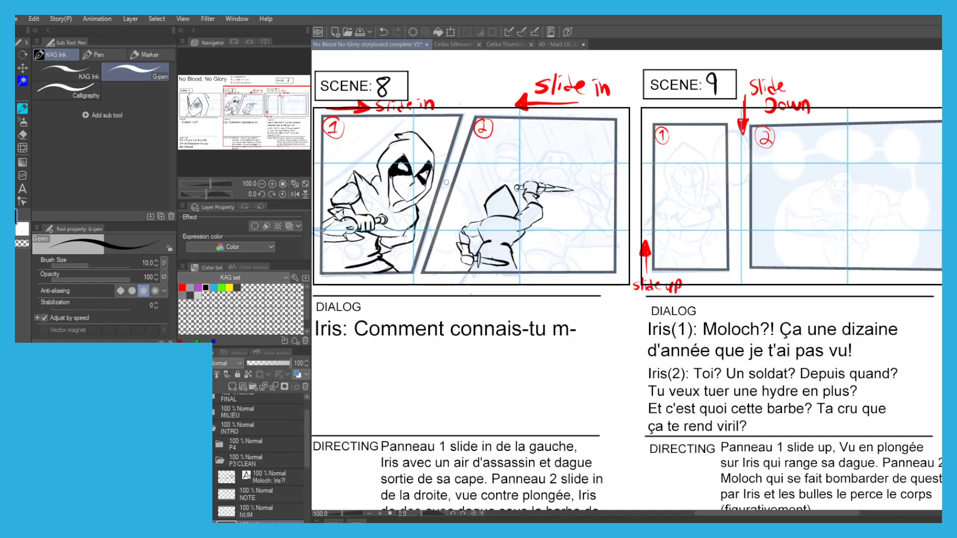
pyautogui.moveTo(547, 160); pyautogui.dragTo(601, 197)
pyautogui.scroll(4, 598, 192)
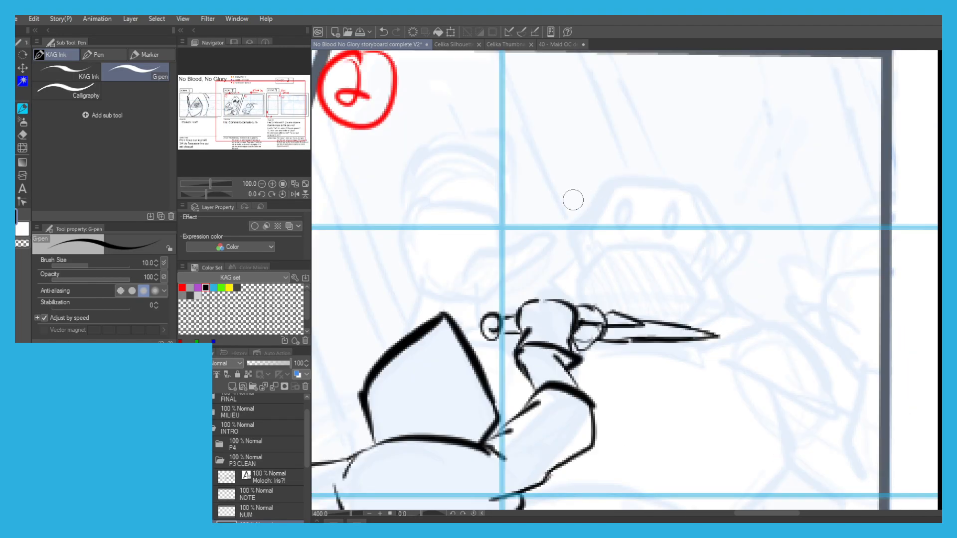
# Ink the bearded man's angular head outline, inner face contour and upper beard edge in Scene 8, panel 2.
pyautogui.moveTo(580, 304)
pyautogui.mouseDown()
pyautogui.moveTo(574, 269)
pyautogui.moveTo(613, 240)
pyautogui.moveTo(665, 246)
pyautogui.moveTo(683, 319)
pyautogui.mouseUp()
pyautogui.hotkey('ctrl', 'z')
pyautogui.hotkey('ctrl', 'z')
pyautogui.hotkey('ctrl', 'z')
pyautogui.moveTo(577, 301)
pyautogui.mouseDown()
pyautogui.moveTo(588, 202)
pyautogui.moveTo(648, 177)
pyautogui.moveTo(696, 189)
pyautogui.moveTo(721, 227)
pyautogui.moveTo(675, 321)
pyautogui.mouseUp()
pyautogui.moveTo(612, 191)
pyautogui.mouseDown()
pyautogui.moveTo(588, 230)
pyautogui.moveTo(596, 245)
pyautogui.moveTo(647, 243)
pyautogui.moveTo(679, 269)
pyautogui.mouseUp()
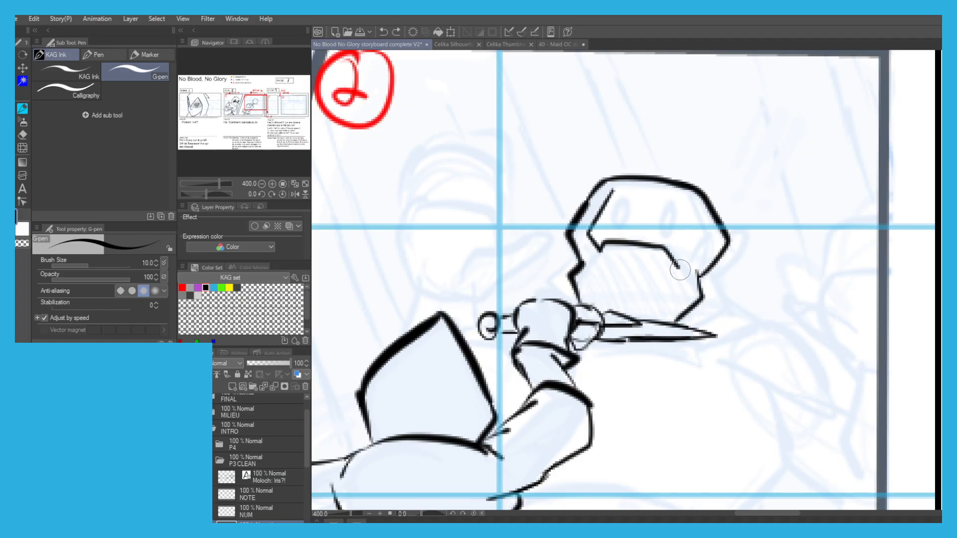
pyautogui.moveTo(687, 198); pyautogui.dragTo(607, 200)
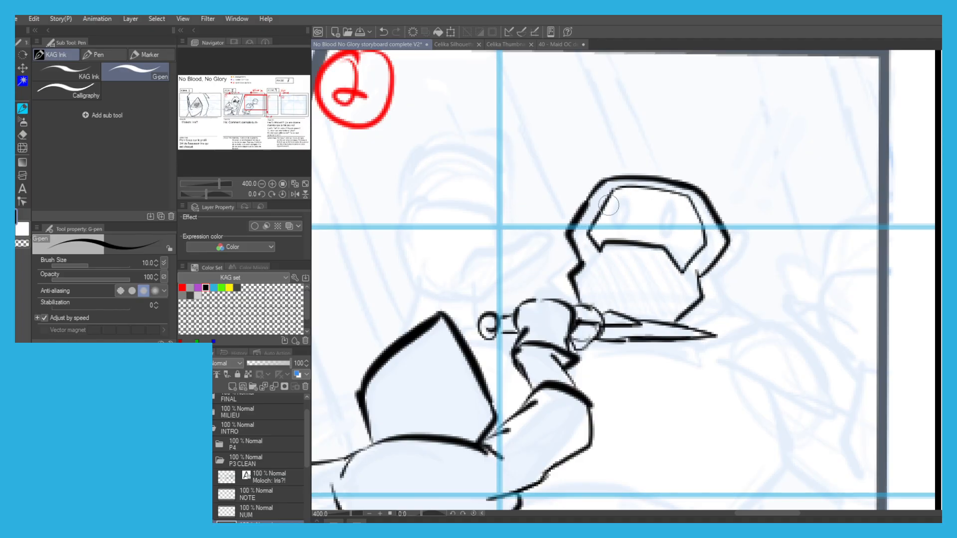
# Fill the man's beard with diagonal hatching strokes.
pyautogui.moveTo(575, 279); pyautogui.dragTo(610, 322)
pyautogui.moveTo(590, 249)
pyautogui.mouseDown()
pyautogui.moveTo(615, 309)
pyautogui.moveTo(646, 319)
pyautogui.mouseUp()
pyautogui.moveTo(624, 249)
pyautogui.mouseDown()
pyautogui.moveTo(660, 318)
pyautogui.moveTo(683, 311)
pyautogui.mouseUp()
pyautogui.moveTo(663, 256); pyautogui.dragTo(691, 309)
pyautogui.moveTo(679, 260); pyautogui.dragTo(703, 299)
# Hatch the bearded man's hair along the sides of his face.
pyautogui.moveTo(693, 252); pyautogui.dragTo(711, 275)
pyautogui.moveTo(704, 220); pyautogui.dragTo(720, 244)
pyautogui.moveTo(694, 210); pyautogui.dragTo(718, 242)
pyautogui.moveTo(578, 210); pyautogui.dragTo(590, 234)
pyautogui.moveTo(588, 196)
pyautogui.mouseDown()
pyautogui.moveTo(603, 217)
pyautogui.moveTo(625, 220)
pyautogui.moveTo(628, 204)
pyautogui.moveTo(671, 205)
pyautogui.mouseUp()
pyautogui.hotkey('ctrl', 'z')
# Add two layers named ONO and BB above the SK2 layer in the P3 CLEAN folder.
pyautogui.scroll(-4, 517, 154)
pyautogui.moveTo(390, 124); pyautogui.dragTo(618, 195)
pyautogui.moveTo(517, 191); pyautogui.dragTo(585, 203)
pyautogui.scroll(-2, 245, 441)
pyautogui.click(230, 387)
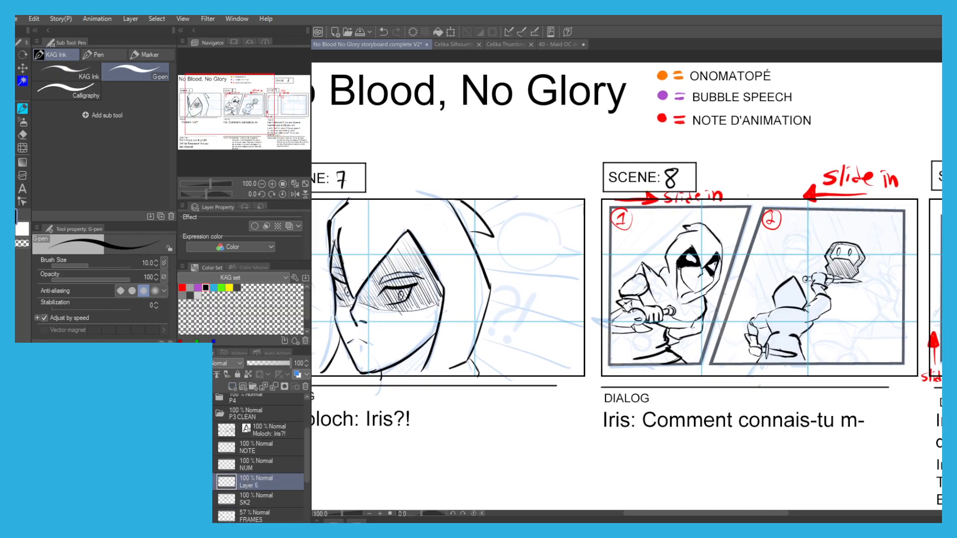
pyautogui.click(232, 387)
# Draw a round purple speech bubble with a tail pointing right beside the face in Scene 7 on the BB layer.
pyautogui.keyDown('alt'); pyautogui.click(662, 95); pyautogui.keyUp('alt')
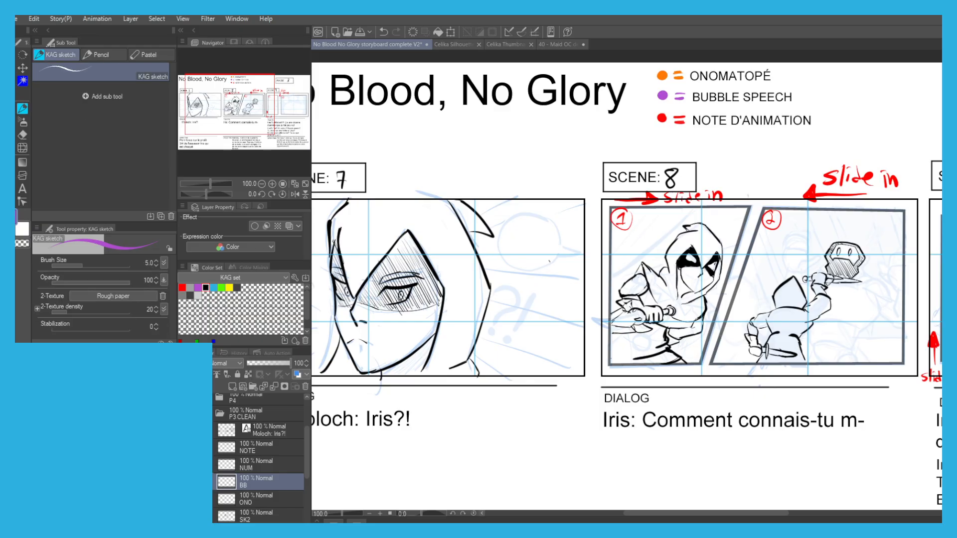
pyautogui.hotkey('ctrl', 'z')
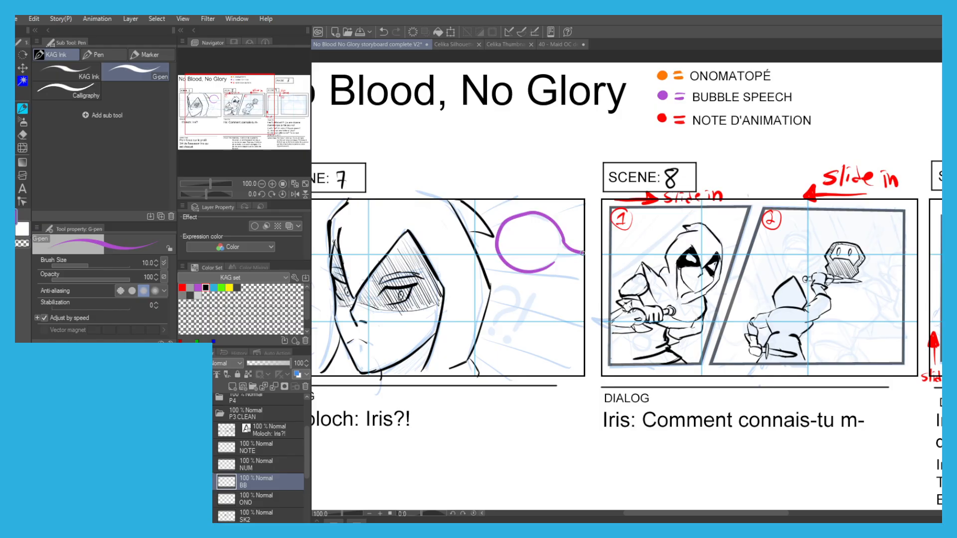
pyautogui.hotkey('ctrl', 'z')
pyautogui.moveTo(400, 248); pyautogui.dragTo(409, 219)
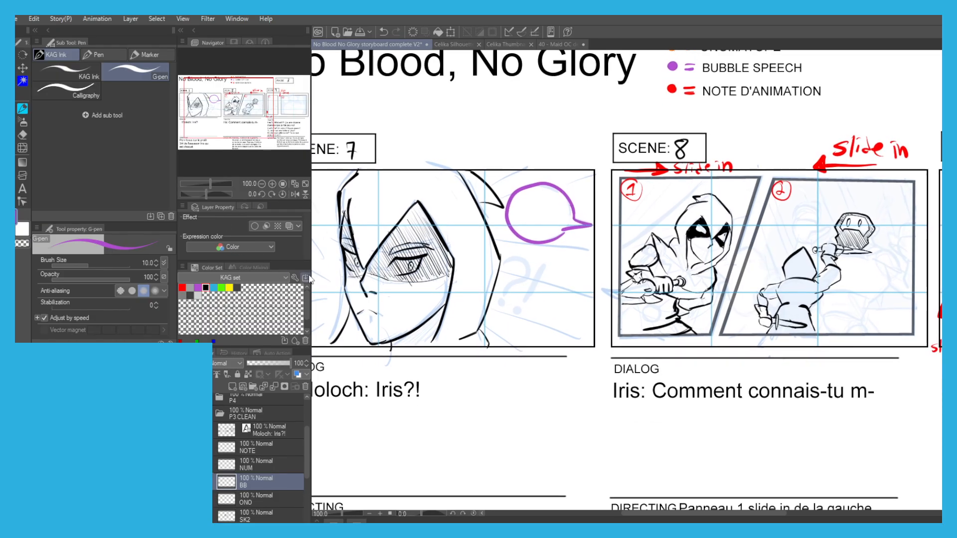
# Letter an orange "?!" under the speech bubble in Scene 7 on the ONO layer.
pyautogui.click(248, 498)
pyautogui.moveTo(635, 74); pyautogui.dragTo(615, 120)
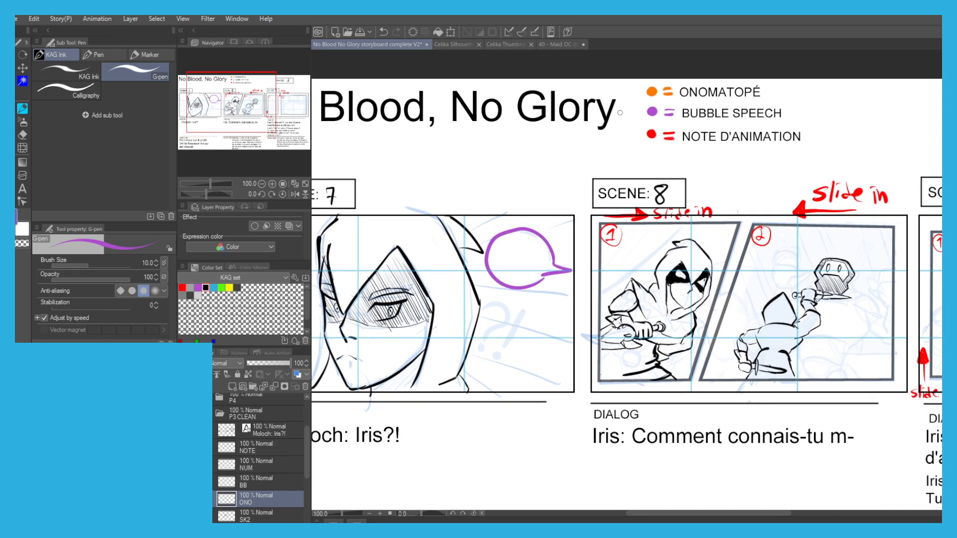
pyautogui.moveTo(482, 295)
pyautogui.mouseDown()
pyautogui.moveTo(510, 292)
pyautogui.moveTo(486, 339)
pyautogui.mouseUp()
pyautogui.moveTo(533, 287)
pyautogui.mouseDown()
pyautogui.moveTo(514, 351)
pyautogui.moveTo(683, 313)
pyautogui.mouseUp()
pyautogui.hotkey('ctrl', '-')
# Ink black speed lines radiating from the left side of the face in Scene 7 on the SK1 layer.
pyautogui.moveTo(237, 515); pyautogui.dragTo(248, 465)
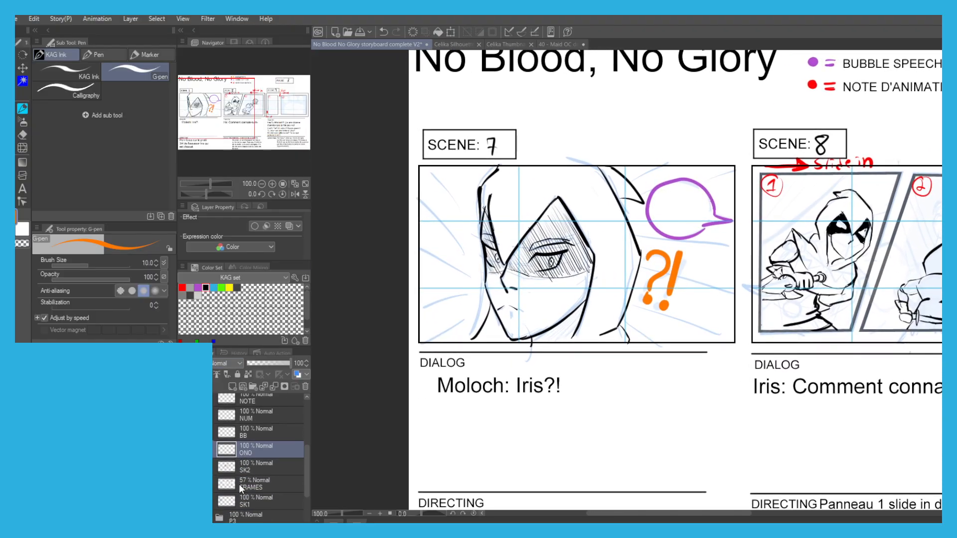
pyautogui.click(246, 501)
pyautogui.moveTo(473, 207); pyautogui.dragTo(420, 164)
pyautogui.hotkey('ctrl', 'z')
pyautogui.moveTo(472, 215); pyautogui.dragTo(425, 158)
pyautogui.hotkey('ctrl', 'z')
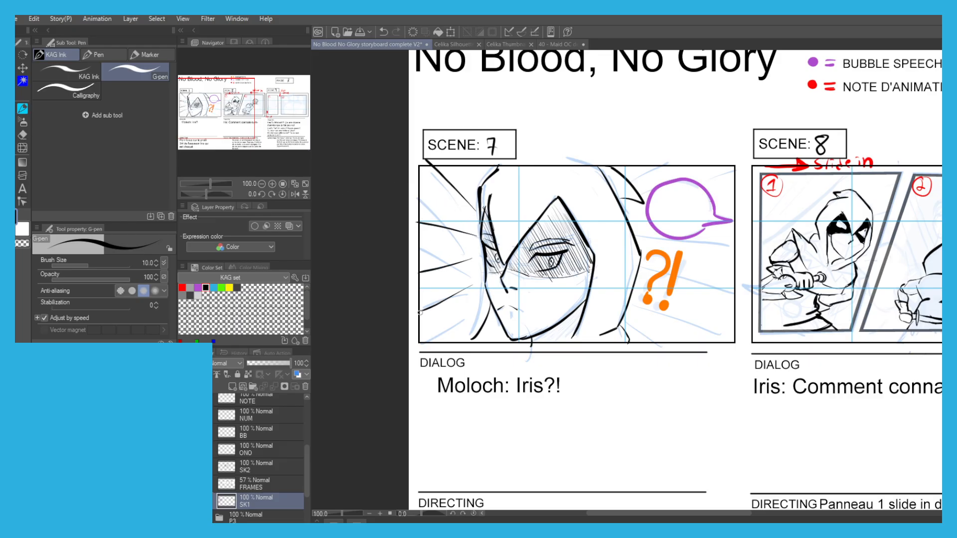
# Ink matching speed lines to the right of the hood in Scene 7, around the "?!" and the bubble.
pyautogui.moveTo(628, 320)
pyautogui.mouseDown()
pyautogui.moveTo(677, 352)
pyautogui.moveTo(718, 337)
pyautogui.mouseUp()
pyautogui.moveTo(627, 286); pyautogui.dragTo(714, 300)
pyautogui.moveTo(641, 273); pyautogui.dragTo(728, 263)
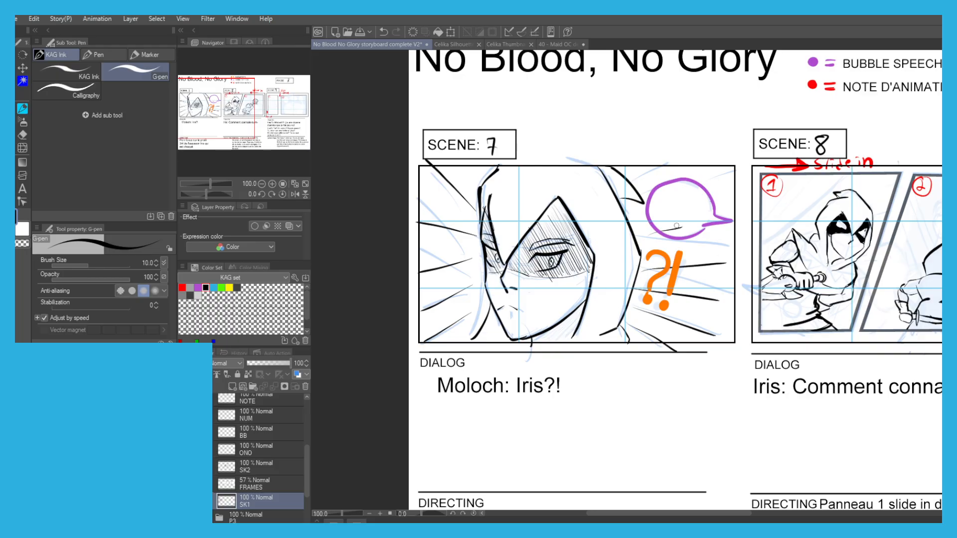
# Ink diagonal background lines behind the hooded figure in Scene 8, panel 1, on the SK2 layer.
pyautogui.moveTo(562, 217); pyautogui.dragTo(382, 243)
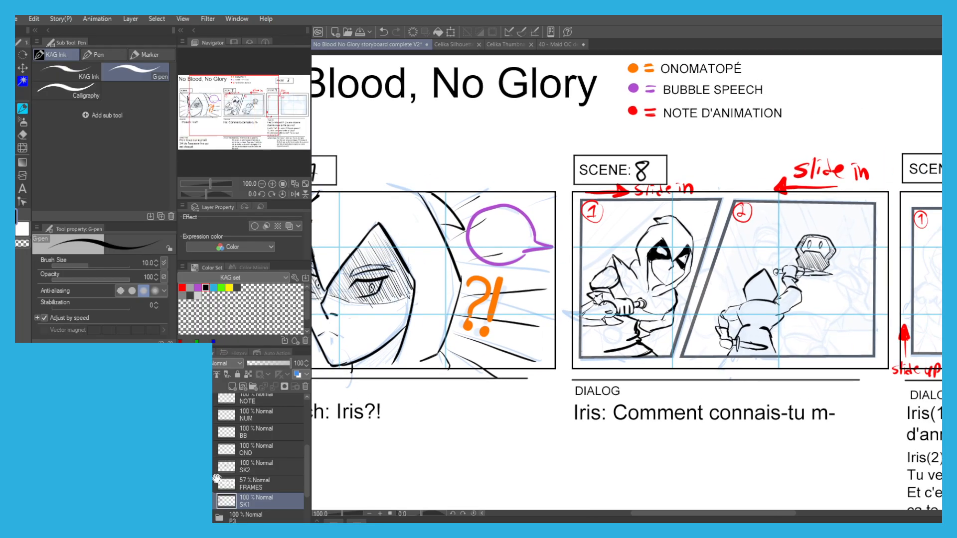
pyautogui.click(254, 469)
pyautogui.moveTo(538, 304); pyautogui.dragTo(532, 299)
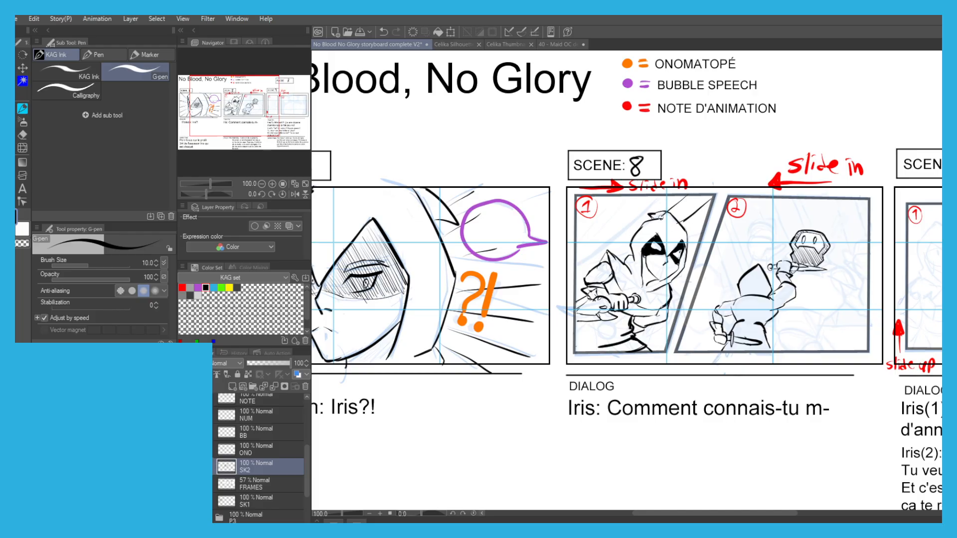
pyautogui.moveTo(628, 230); pyautogui.dragTo(582, 273)
pyautogui.moveTo(634, 201); pyautogui.dragTo(577, 280)
pyautogui.hotkey('ctrl', 'z')
pyautogui.moveTo(627, 193); pyautogui.dragTo(578, 263)
pyautogui.moveTo(605, 198); pyautogui.dragTo(587, 230)
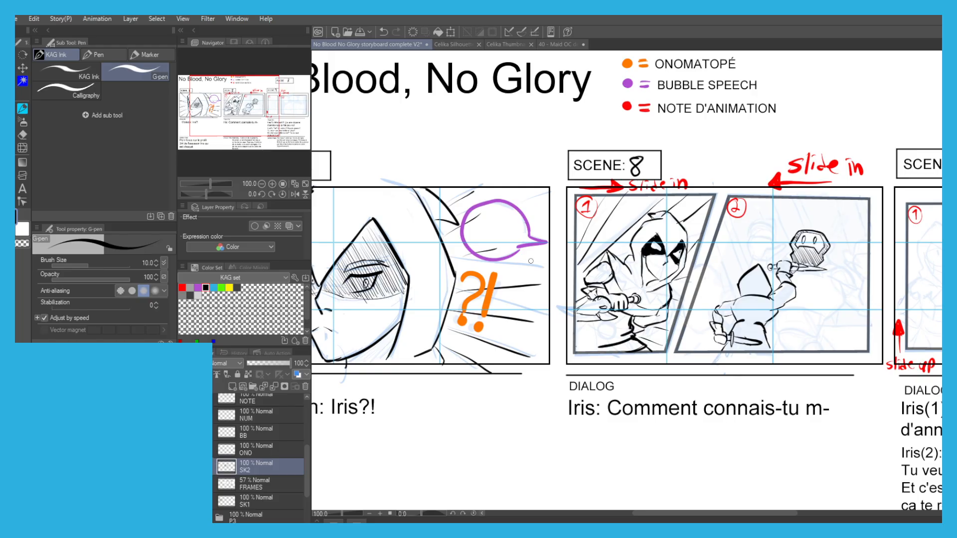
# Ink the bearded man's ear and the collar below his jaw in Scene 8, panel 2.
pyautogui.moveTo(818, 249)
pyautogui.mouseDown()
pyautogui.moveTo(659, 248)
pyautogui.moveTo(723, 235)
pyautogui.moveTo(706, 265)
pyautogui.mouseUp()
pyautogui.scroll(4, 658, 248)
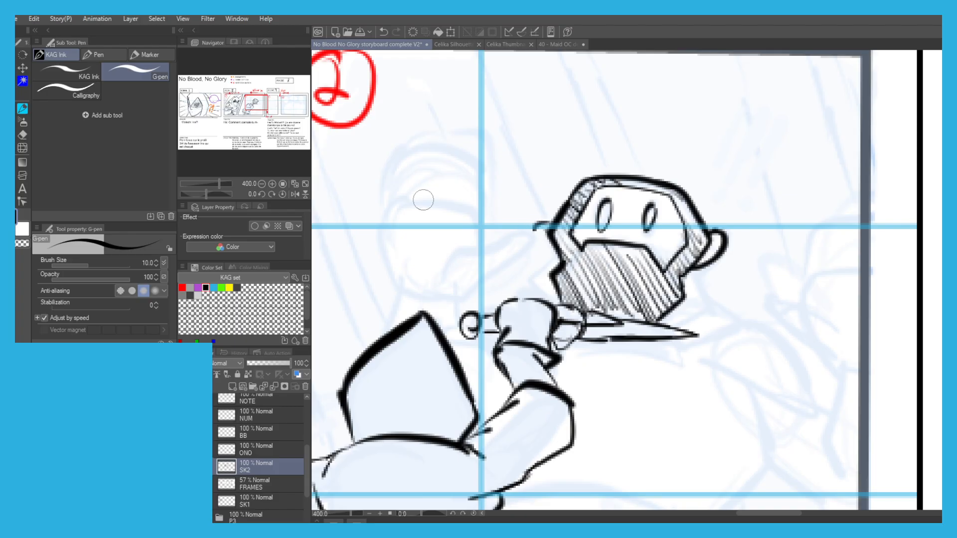
pyautogui.moveTo(549, 225); pyautogui.dragTo(545, 259)
pyautogui.moveTo(694, 272)
pyautogui.mouseDown()
pyautogui.moveTo(698, 312)
pyautogui.moveTo(678, 322)
pyautogui.moveTo(708, 307)
pyautogui.moveTo(733, 324)
pyautogui.moveTo(670, 346)
pyautogui.mouseUp()
pyautogui.moveTo(736, 326)
pyautogui.mouseDown()
pyautogui.moveTo(757, 318)
pyautogui.moveTo(815, 411)
pyautogui.moveTo(808, 417)
pyautogui.moveTo(762, 420)
pyautogui.moveTo(801, 410)
pyautogui.moveTo(727, 402)
pyautogui.moveTo(697, 348)
pyautogui.mouseUp()
# Ink the line under the bearded man's arm and rework the side contour of his belly.
pyautogui.moveTo(762, 419)
pyautogui.mouseDown()
pyautogui.moveTo(741, 304)
pyautogui.moveTo(743, 352)
pyautogui.moveTo(791, 384)
pyautogui.mouseUp()
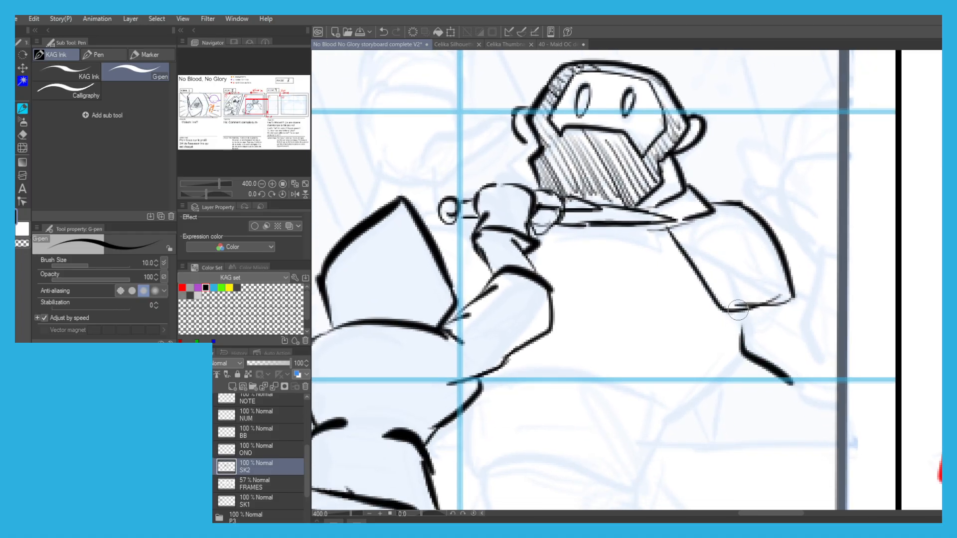
pyautogui.moveTo(739, 313); pyautogui.dragTo(704, 391)
pyautogui.scroll(-2, 545, 204)
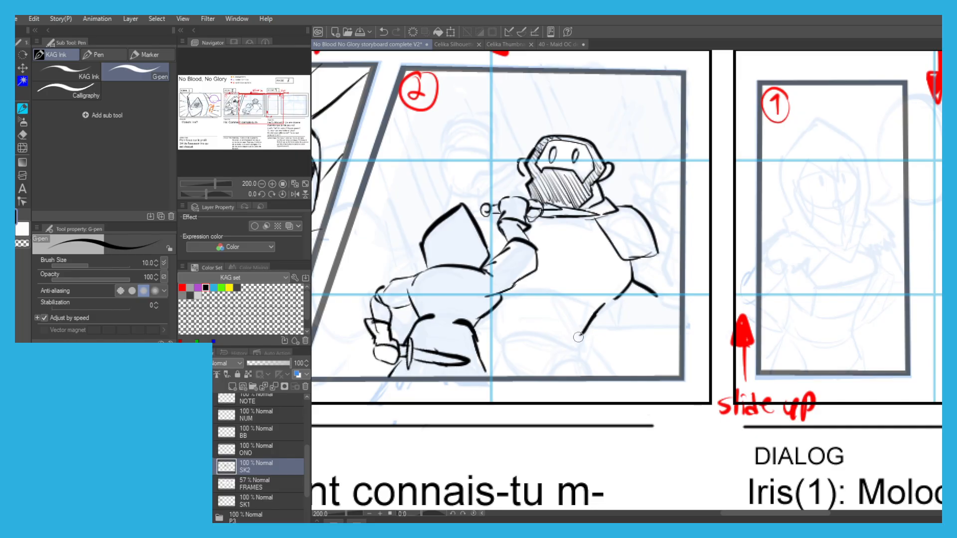
pyautogui.hotkey('ctrl', 'z')
pyautogui.moveTo(620, 295)
pyautogui.mouseDown()
pyautogui.moveTo(580, 355)
pyautogui.moveTo(545, 376)
pyautogui.moveTo(497, 344)
pyautogui.mouseUp()
pyautogui.hotkey('ctrl', 'z')
pyautogui.hotkey('ctrl', 'z')
pyautogui.hotkey('ctrl', 'z')
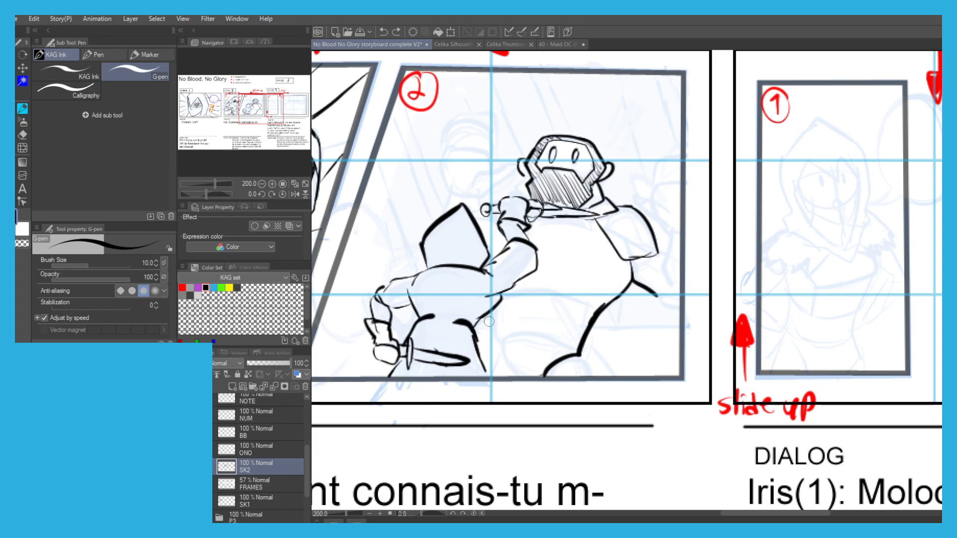
# Ink the bearded man's wide belt and the leg and foot lines beneath it.
pyautogui.moveTo(498, 329)
pyautogui.mouseDown()
pyautogui.moveTo(547, 326)
pyautogui.moveTo(583, 346)
pyautogui.moveTo(577, 357)
pyautogui.moveTo(497, 349)
pyautogui.moveTo(507, 326)
pyautogui.mouseUp()
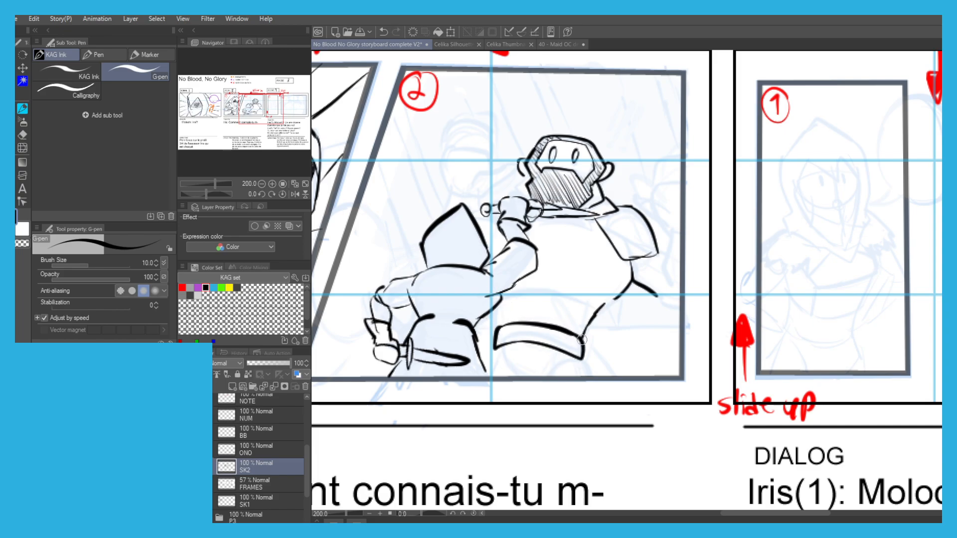
pyautogui.moveTo(493, 357); pyautogui.dragTo(486, 372)
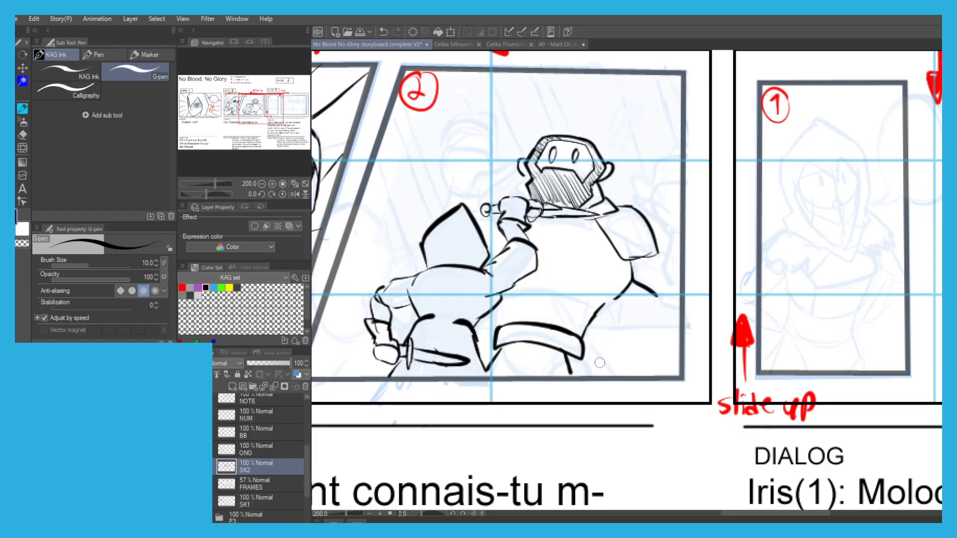
pyautogui.moveTo(600, 380); pyautogui.dragTo(571, 375)
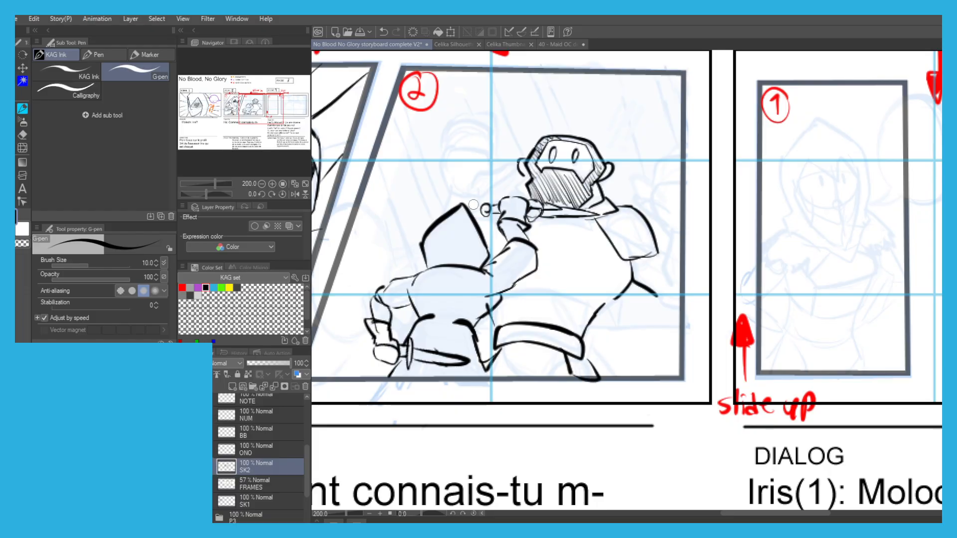
# Ink the outline of the bearded man's other forearm rising behind the tip of the hood.
pyautogui.scroll(3, 469, 212)
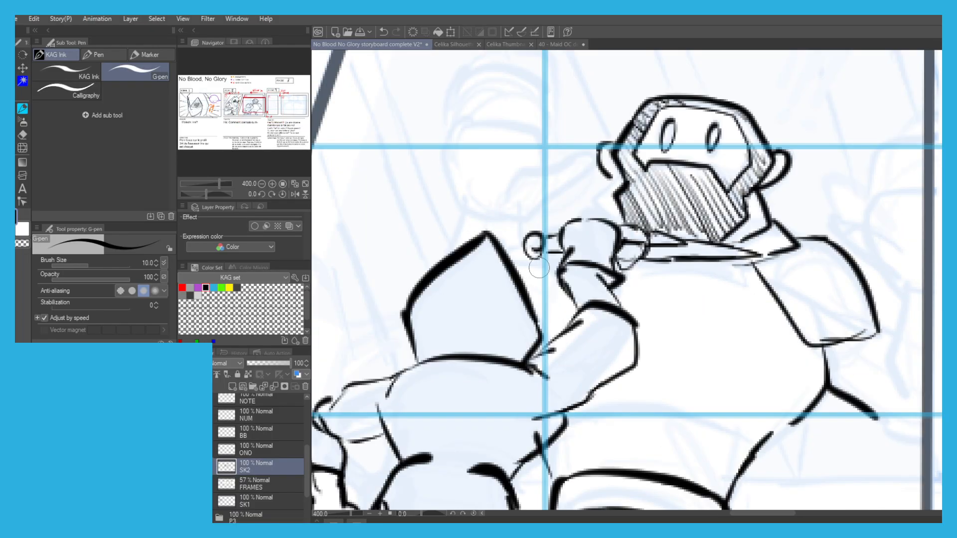
pyautogui.moveTo(409, 210); pyautogui.dragTo(423, 266)
pyautogui.moveTo(461, 311)
pyautogui.mouseDown()
pyautogui.moveTo(461, 291)
pyautogui.moveTo(462, 314)
pyautogui.moveTo(468, 274)
pyautogui.moveTo(499, 265)
pyautogui.moveTo(465, 273)
pyautogui.moveTo(524, 269)
pyautogui.moveTo(547, 305)
pyautogui.mouseUp()
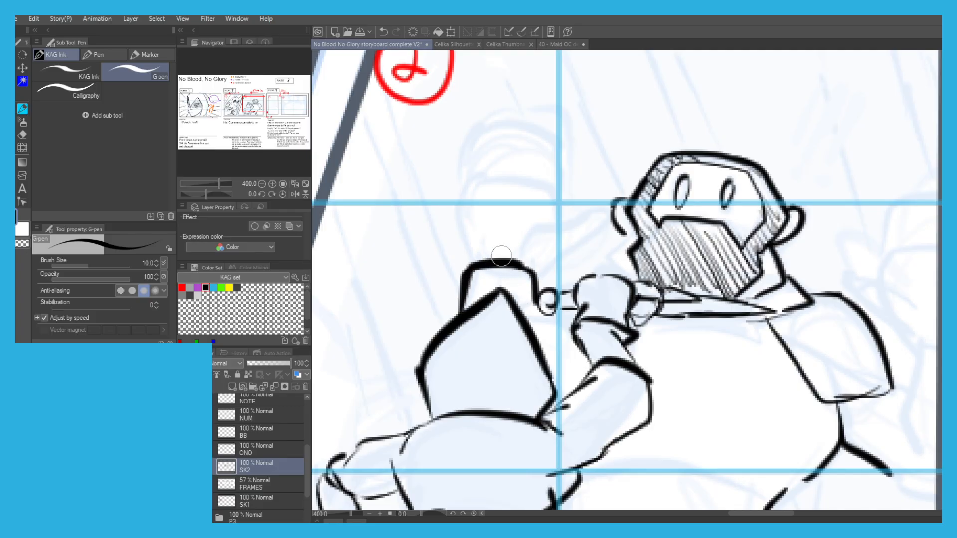
pyautogui.scroll(-3, 500, 260)
pyautogui.scroll(1, 459, 260)
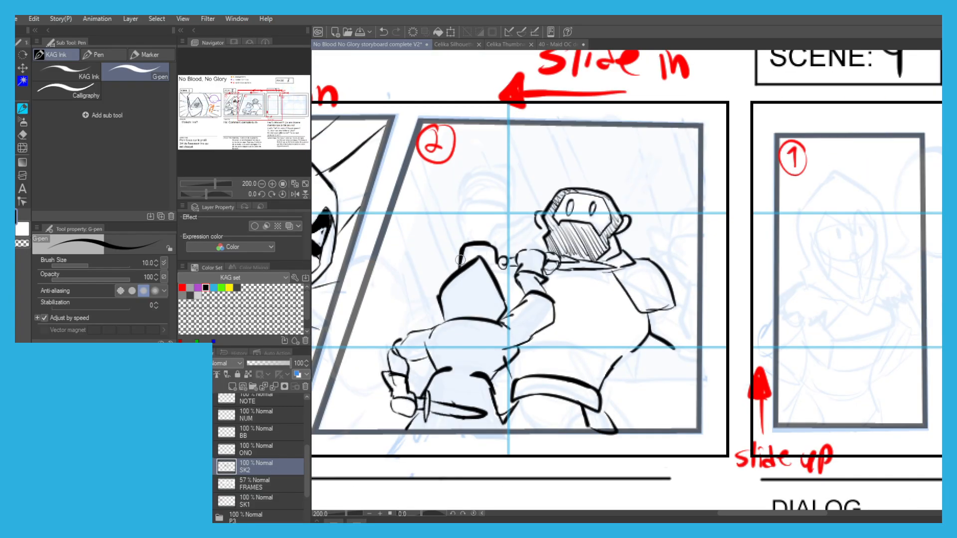
# Ink the bearded man's right-side forearm and raised open hand against the panel's right border.
pyautogui.moveTo(691, 284); pyautogui.dragTo(691, 342)
pyautogui.moveTo(676, 306); pyautogui.dragTo(703, 367)
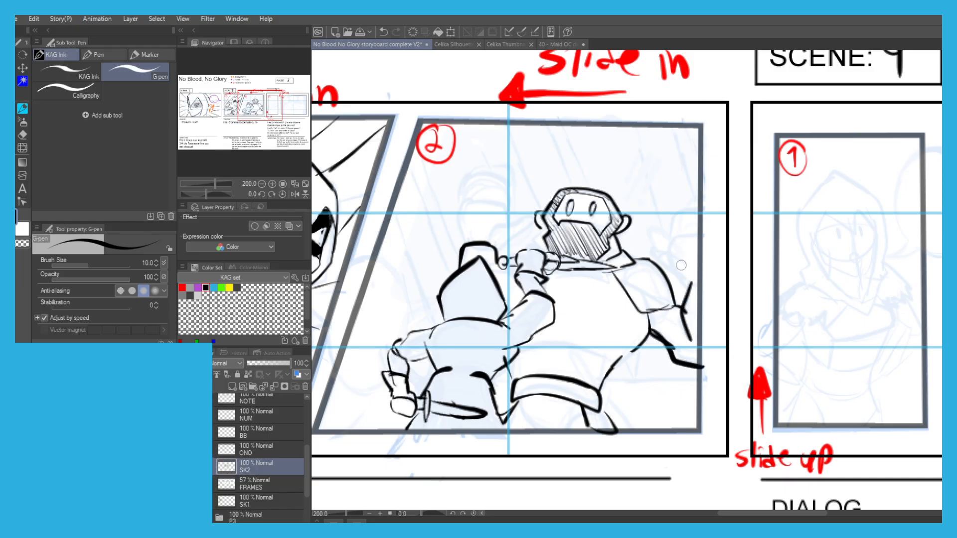
pyautogui.scroll(2, 682, 263)
pyautogui.moveTo(713, 310)
pyautogui.mouseDown()
pyautogui.moveTo(681, 302)
pyautogui.moveTo(632, 257)
pyautogui.moveTo(615, 211)
pyautogui.moveTo(622, 201)
pyautogui.moveTo(662, 221)
pyautogui.mouseUp()
pyautogui.moveTo(658, 226)
pyautogui.mouseDown()
pyautogui.moveTo(691, 258)
pyautogui.moveTo(668, 214)
pyautogui.moveTo(672, 158)
pyautogui.moveTo(693, 158)
pyautogui.moveTo(688, 203)
pyautogui.moveTo(691, 154)
pyautogui.moveTo(693, 208)
pyautogui.moveTo(715, 136)
pyautogui.mouseUp()
pyautogui.hotkey('ctrl', 'z')
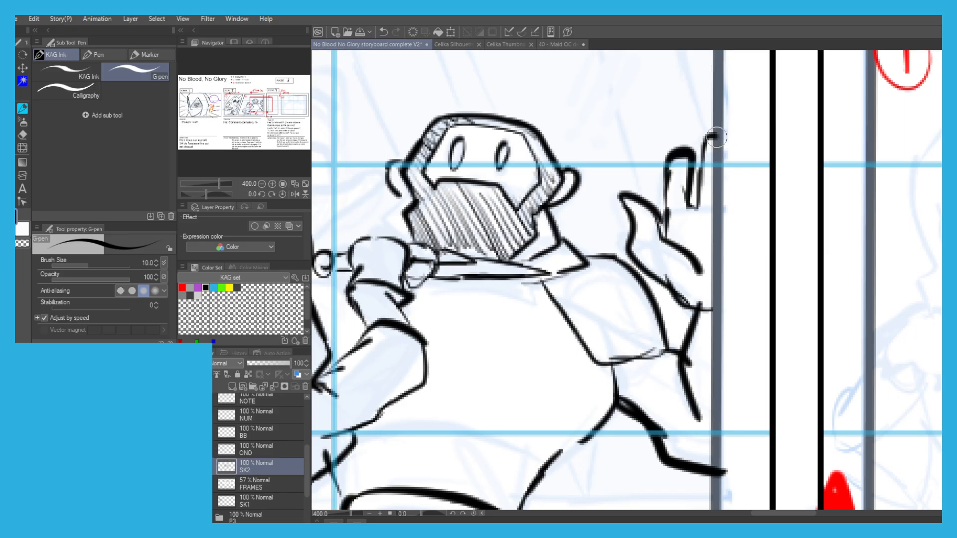
# Add the cuff band to the raised forearm behind the hood.
pyautogui.scroll(-2, 557, 128)
pyautogui.moveTo(420, 145); pyautogui.dragTo(498, 200)
pyautogui.scroll(4, 498, 200)
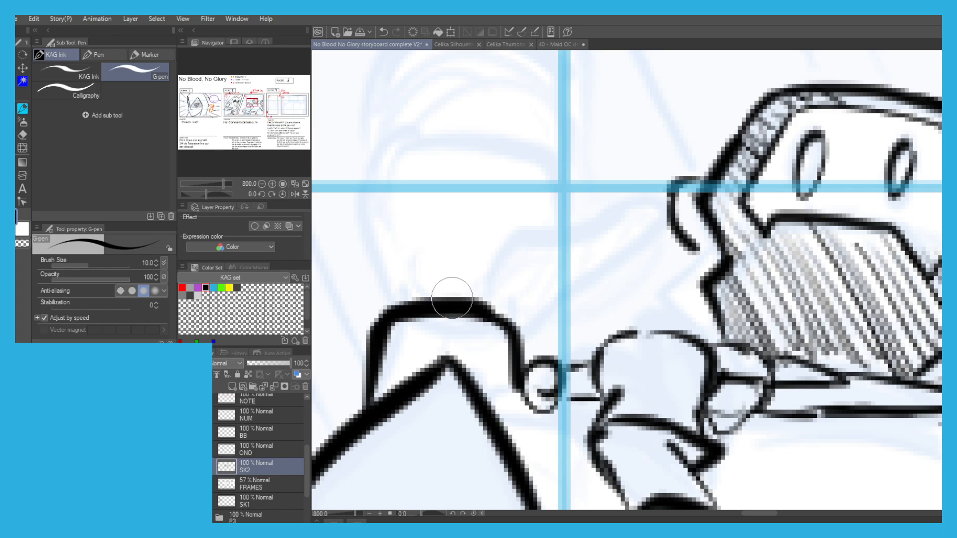
pyautogui.scroll(-2, 452, 298)
pyautogui.moveTo(484, 332); pyautogui.dragTo(416, 336)
pyautogui.scroll(-2, 489, 294)
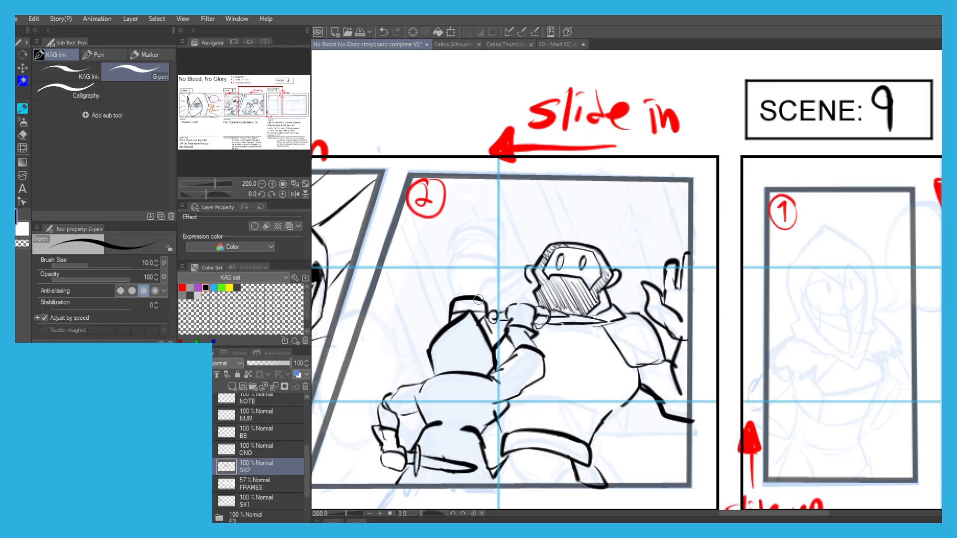
# Ink the bearded man's raised open hand with spread fingers and thumb above the cuff behind the hood.
pyautogui.scroll(2, 482, 292)
pyautogui.hotkey('ctrl', 'z')
pyautogui.moveTo(471, 285); pyautogui.dragTo(506, 262)
pyautogui.moveTo(493, 314)
pyautogui.mouseDown()
pyautogui.moveTo(569, 242)
pyautogui.moveTo(578, 269)
pyautogui.mouseUp()
pyautogui.hotkey('ctrl', 'z')
pyautogui.moveTo(577, 234); pyautogui.dragTo(493, 259)
pyautogui.moveTo(427, 303)
pyautogui.mouseDown()
pyautogui.moveTo(415, 261)
pyautogui.moveTo(417, 187)
pyautogui.moveTo(431, 180)
pyautogui.moveTo(444, 221)
pyautogui.moveTo(445, 189)
pyautogui.moveTo(447, 226)
pyautogui.mouseUp()
pyautogui.hotkey('ctrl', 'z')
pyautogui.hotkey('ctrl', 'z')
pyautogui.hotkey('ctrl', 'z')
pyautogui.moveTo(449, 233)
pyautogui.mouseDown()
pyautogui.moveTo(446, 156)
pyautogui.moveTo(470, 185)
pyautogui.moveTo(470, 223)
pyautogui.moveTo(485, 178)
pyautogui.moveTo(480, 143)
pyautogui.moveTo(491, 142)
pyautogui.moveTo(505, 225)
pyautogui.moveTo(516, 177)
pyautogui.moveTo(529, 177)
pyautogui.moveTo(517, 256)
pyautogui.mouseUp()
# Lasso the raised hand behind the hood and transform it to fit closer to its cuff.
pyautogui.scroll(-3, 412, 202)
pyautogui.moveTo(382, 215)
pyautogui.mouseDown()
pyautogui.moveTo(412, 201)
pyautogui.moveTo(497, 198)
pyautogui.mouseUp()
pyautogui.press('m')
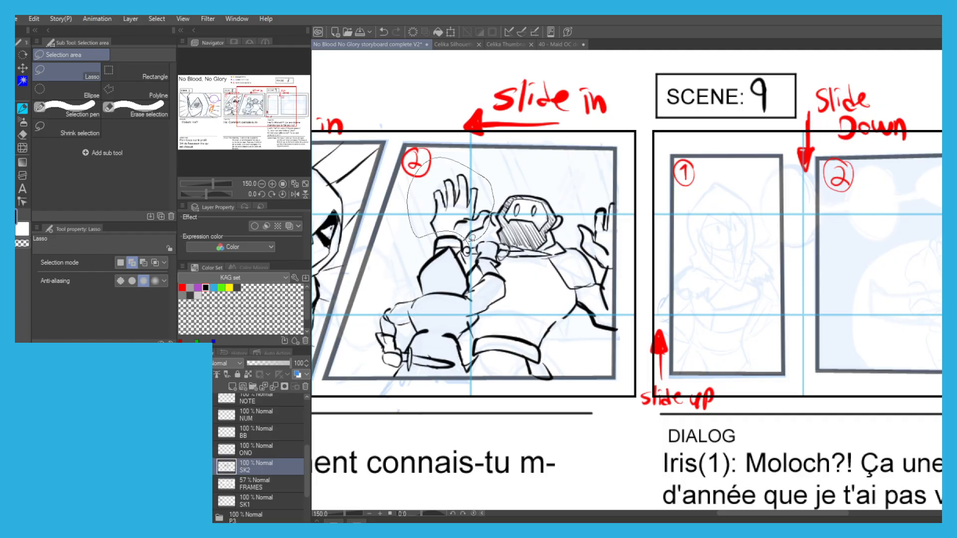
pyautogui.hotkey('ctrl', 't')
pyautogui.moveTo(455, 161); pyautogui.dragTo(450, 169)
pyautogui.press('Return')
# Ink the horizon line on both sides of the two figures in Scene 8, panel 2.
pyautogui.click(363, 263)
pyautogui.moveTo(389, 236); pyautogui.dragTo(473, 180)
pyautogui.scroll(1, 689, 293)
pyautogui.hotkey('ctrl', 'z')
pyautogui.moveTo(697, 290); pyautogui.dragTo(609, 282)
pyautogui.moveTo(373, 233); pyautogui.dragTo(407, 237)
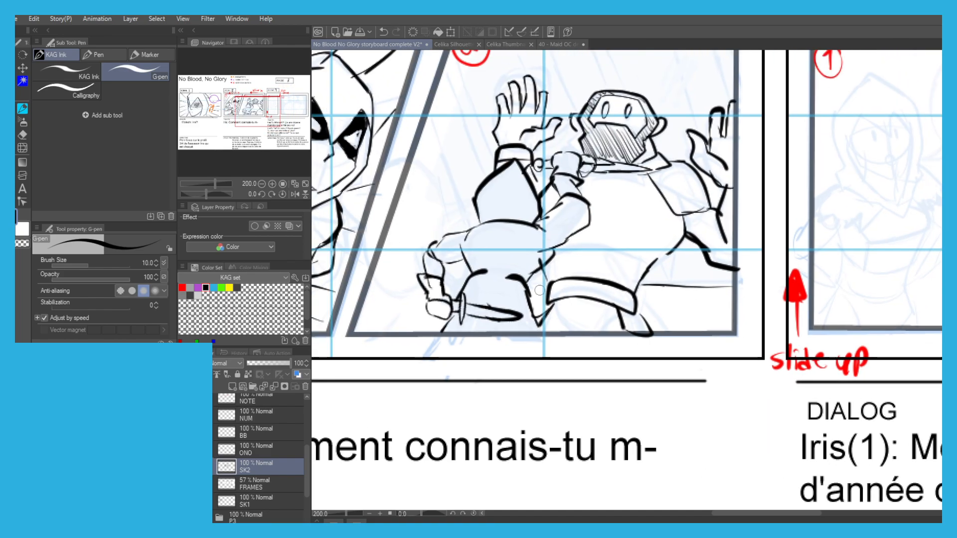
pyautogui.moveTo(423, 274); pyautogui.dragTo(369, 273)
pyautogui.scroll(-1, 388, 219)
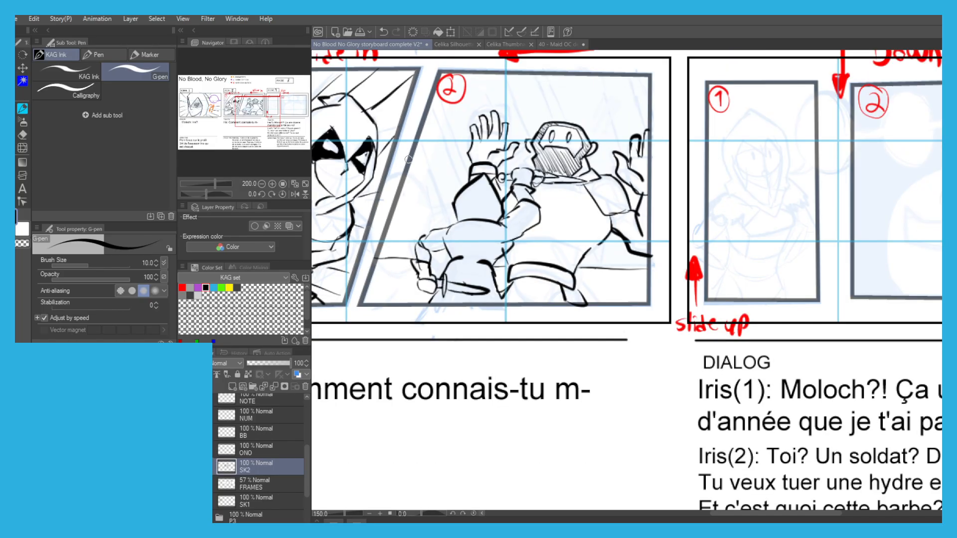
# Ink slanted background lines to the left of the raised hand in Scene 8, panel 2.
pyautogui.moveTo(387, 219); pyautogui.dragTo(420, 243)
pyautogui.moveTo(447, 142); pyautogui.dragTo(480, 239)
pyautogui.hotkey('ctrl', 'z')
pyautogui.moveTo(452, 160); pyautogui.dragTo(480, 247)
pyautogui.hotkey('ctrl', 'z')
pyautogui.moveTo(450, 155); pyautogui.dragTo(484, 252)
pyautogui.moveTo(464, 131); pyautogui.dragTo(494, 216)
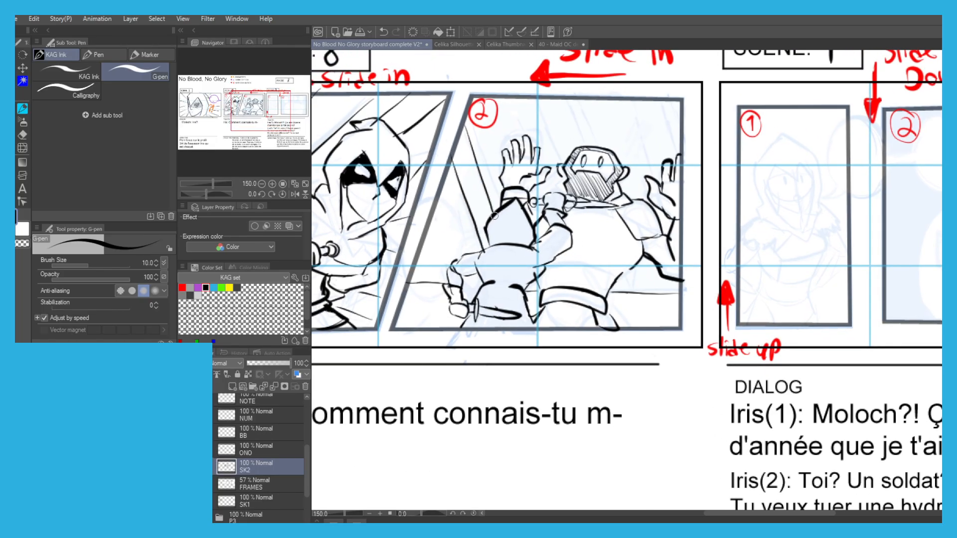
pyautogui.moveTo(472, 124); pyautogui.dragTo(504, 205)
# Ink slanted background lines above and to the right of the bearded man's head in Scene 8, panel 2.
pyautogui.moveTo(536, 107); pyautogui.dragTo(567, 182)
pyautogui.hotkey('ctrl', 'z')
pyautogui.moveTo(538, 99); pyautogui.dragTo(565, 170)
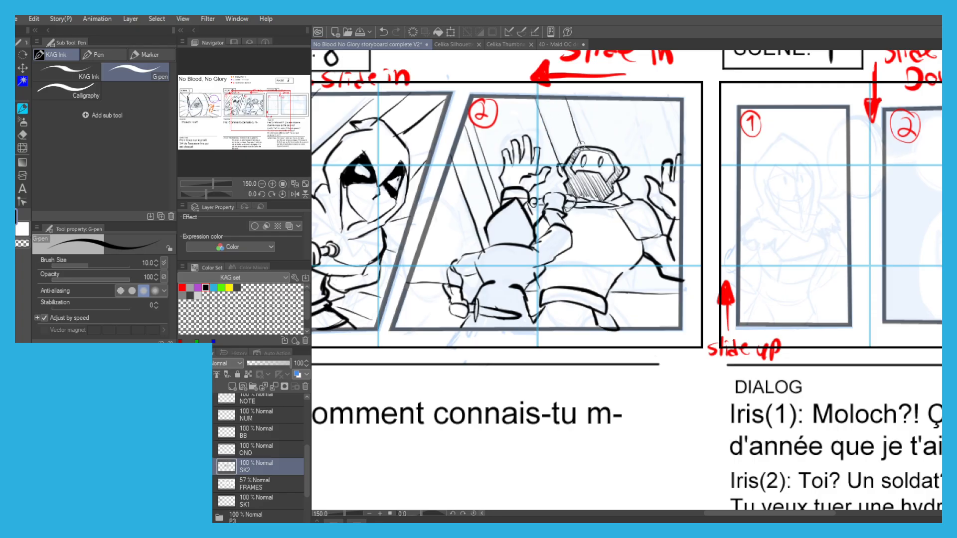
pyautogui.moveTo(634, 109); pyautogui.dragTo(652, 168)
pyautogui.moveTo(634, 100); pyautogui.dragTo(655, 171)
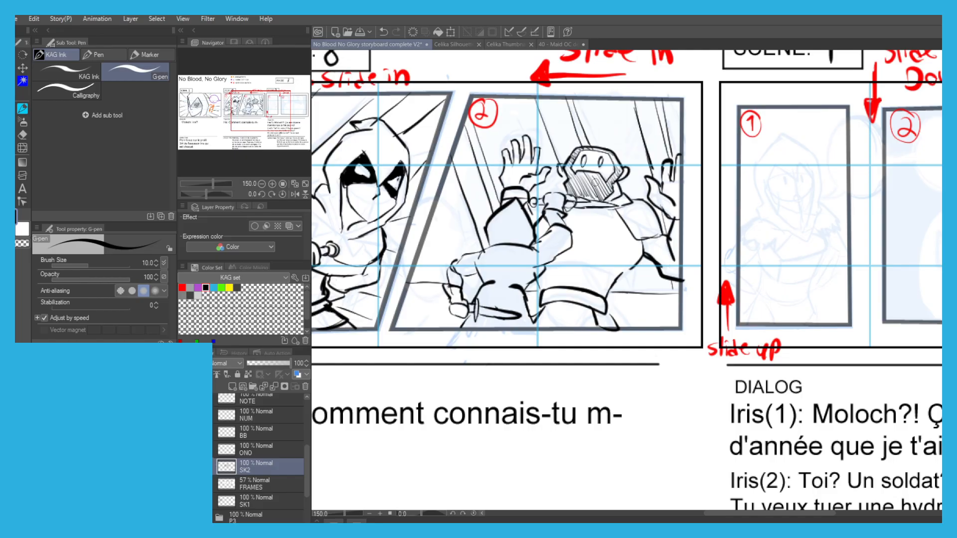
# Redo the slanted background lines behind the bent hooded figure at the left side of Scene 8, panel 2.
pyautogui.hotkey('ctrl', 'z')
pyautogui.moveTo(437, 201); pyautogui.dragTo(459, 262)
pyautogui.hotkey('ctrl', 'z')
pyautogui.moveTo(435, 208); pyautogui.dragTo(460, 268)
pyautogui.hotkey('ctrl', 'z')
pyautogui.hotkey('ctrl', 'z')
pyautogui.moveTo(438, 194); pyautogui.dragTo(459, 260)
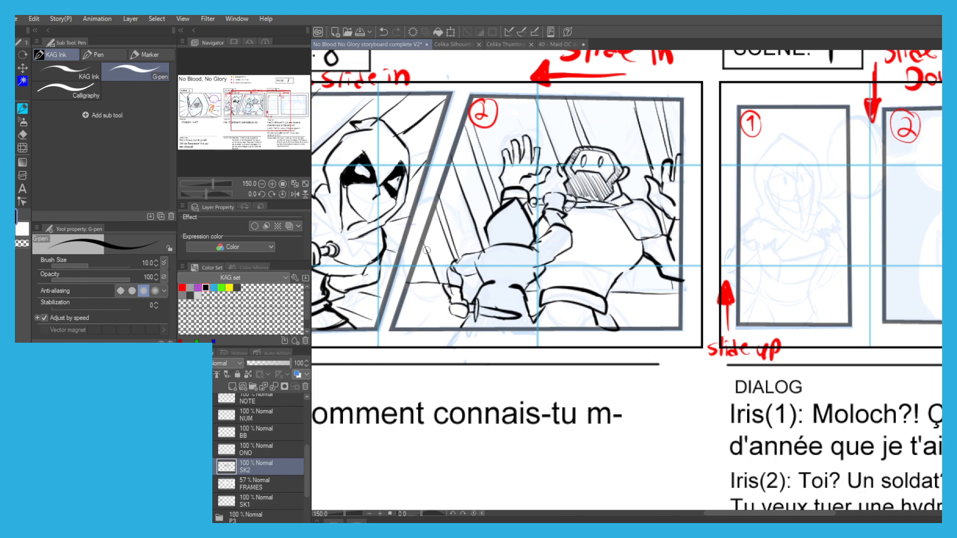
# Ink the pointed face opening of Iris's hood in Scene 9, panel 1.
pyautogui.scroll(-1, 391, 224)
pyautogui.moveTo(398, 188); pyautogui.dragTo(427, 203)
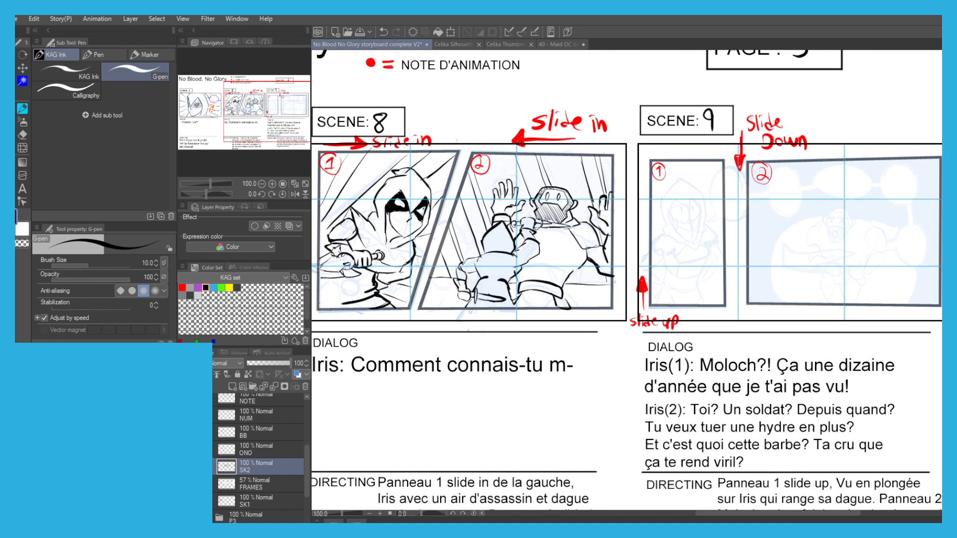
pyautogui.moveTo(643, 209); pyautogui.dragTo(533, 219)
pyautogui.moveTo(602, 240)
pyautogui.mouseDown()
pyautogui.moveTo(567, 232)
pyautogui.moveTo(513, 241)
pyautogui.mouseUp()
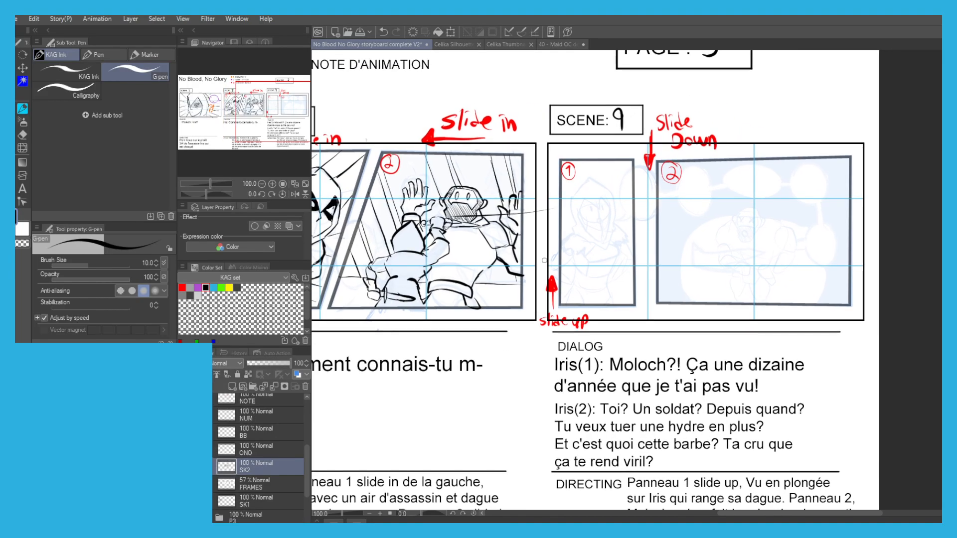
pyautogui.scroll(4, 544, 260)
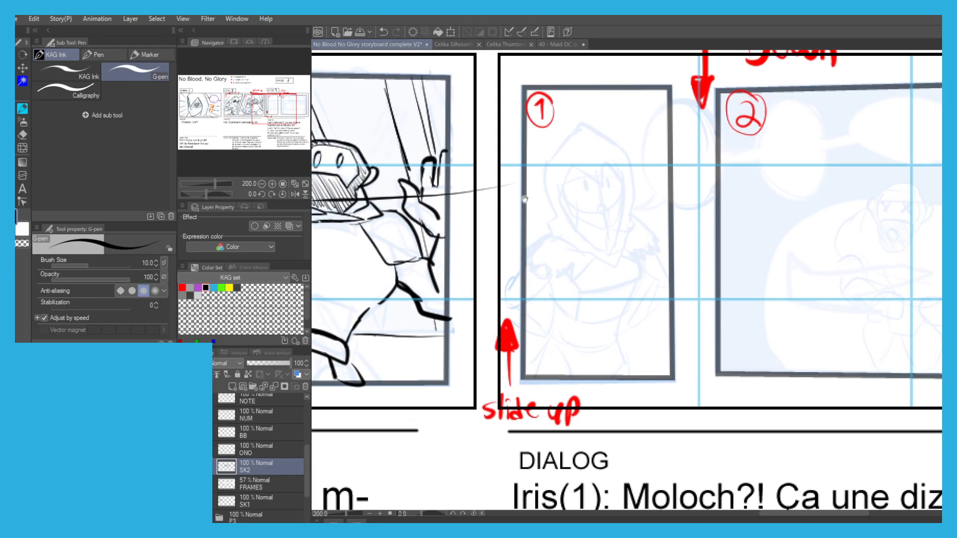
pyautogui.moveTo(531, 182); pyautogui.dragTo(513, 228)
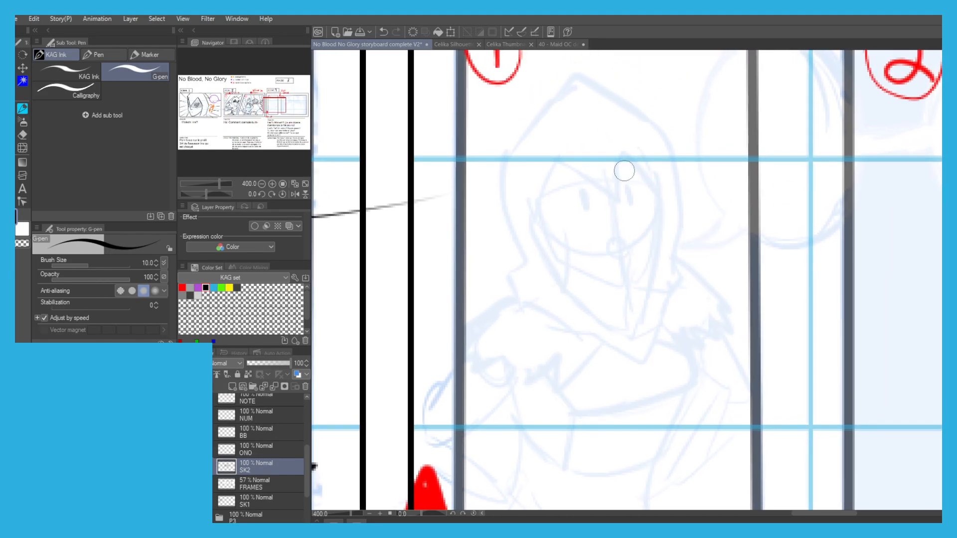
pyautogui.moveTo(622, 150)
pyautogui.mouseDown()
pyautogui.moveTo(564, 172)
pyautogui.moveTo(547, 159)
pyautogui.moveTo(529, 225)
pyautogui.mouseUp()
pyautogui.hotkey('ctrl', 'z')
pyautogui.moveTo(554, 164)
pyautogui.mouseDown()
pyautogui.moveTo(526, 224)
pyautogui.moveTo(586, 309)
pyautogui.moveTo(634, 341)
pyautogui.moveTo(662, 222)
pyautogui.moveTo(658, 187)
pyautogui.moveTo(643, 168)
pyautogui.mouseUp()
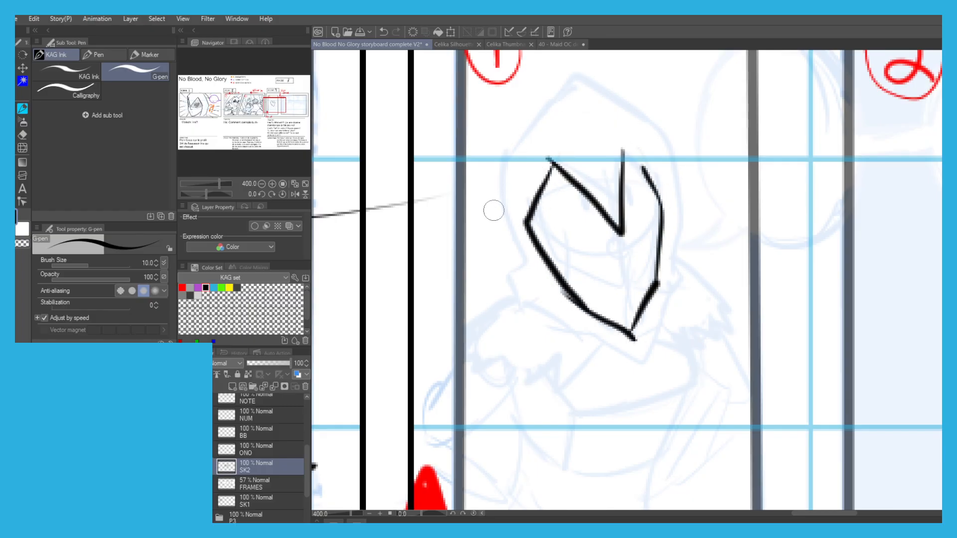
# Ink the outer outline of Iris's hood and the folded collar below her face in Scene 9, panel 1.
pyautogui.moveTo(503, 195)
pyautogui.mouseDown()
pyautogui.moveTo(511, 257)
pyautogui.moveTo(545, 292)
pyautogui.mouseUp()
pyautogui.moveTo(511, 255)
pyautogui.mouseDown()
pyautogui.moveTo(494, 297)
pyautogui.moveTo(632, 370)
pyautogui.moveTo(662, 342)
pyautogui.moveTo(683, 264)
pyautogui.moveTo(677, 257)
pyautogui.mouseUp()
pyautogui.moveTo(666, 277)
pyautogui.mouseDown()
pyautogui.moveTo(678, 242)
pyautogui.moveTo(681, 160)
pyautogui.mouseUp()
pyautogui.moveTo(681, 199); pyautogui.dragTo(635, 96)
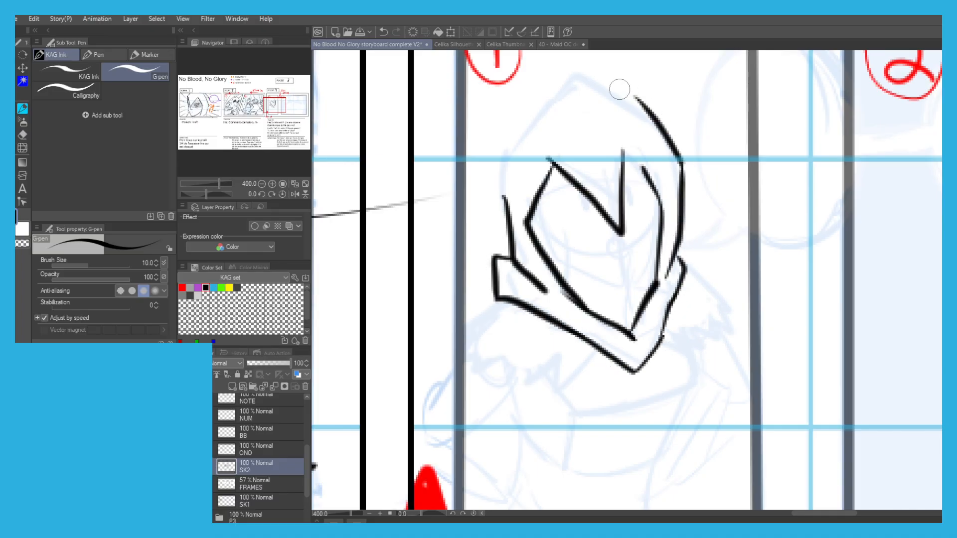
pyautogui.moveTo(511, 234)
pyautogui.mouseDown()
pyautogui.moveTo(497, 181)
pyautogui.moveTo(548, 106)
pyautogui.moveTo(542, 85)
pyautogui.moveTo(620, 85)
pyautogui.mouseUp()
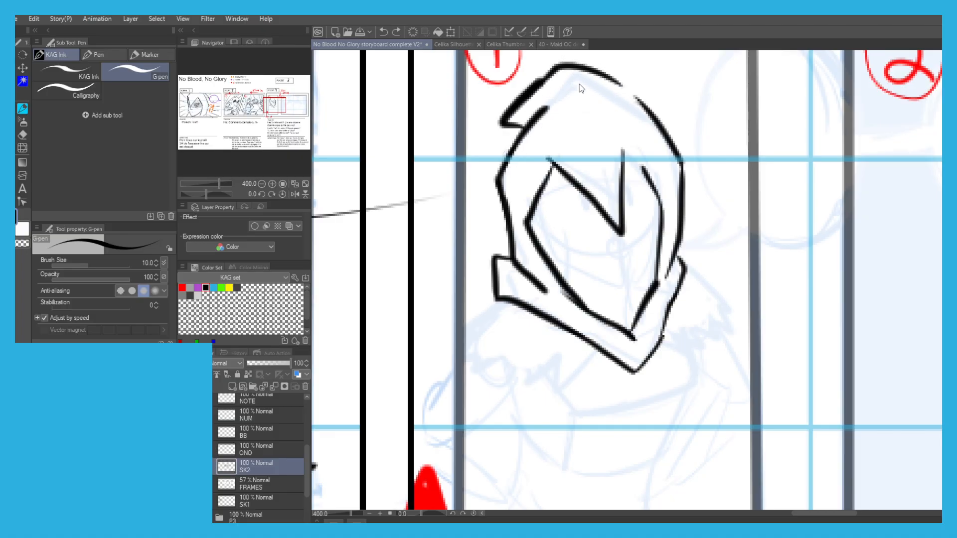
# Redraw the crown of Iris's hood with its small pointed tip and retouch the edge of the face opening.
pyautogui.hotkey('ctrl', 'z')
pyautogui.hotkey('ctrl', 'z')
pyautogui.moveTo(523, 129); pyautogui.dragTo(552, 103)
pyautogui.hotkey('ctrl', 'z')
pyautogui.moveTo(650, 111)
pyautogui.mouseDown()
pyautogui.moveTo(616, 92)
pyautogui.moveTo(518, 117)
pyautogui.mouseUp()
pyautogui.moveTo(517, 123); pyautogui.dragTo(523, 129)
pyautogui.moveTo(644, 171); pyautogui.dragTo(627, 158)
# Ink Iris's jawline, small round mouth and two oval eyes inside the hood.
pyautogui.moveTo(661, 202)
pyautogui.mouseDown()
pyautogui.moveTo(630, 289)
pyautogui.moveTo(555, 253)
pyautogui.moveTo(532, 214)
pyautogui.mouseUp()
pyautogui.hotkey('ctrl', 'z')
pyautogui.moveTo(628, 252)
pyautogui.mouseDown()
pyautogui.moveTo(615, 250)
pyautogui.moveTo(627, 255)
pyautogui.mouseUp()
pyautogui.moveTo(579, 201); pyautogui.dragTo(585, 213)
pyautogui.hotkey('ctrl', 'z')
pyautogui.moveTo(632, 192); pyautogui.dragTo(632, 207)
pyautogui.hotkey('ctrl', 'z')
pyautogui.scroll(-2, 526, 179)
pyautogui.scroll(2, 553, 184)
pyautogui.moveTo(556, 196); pyautogui.dragTo(557, 208)
# Ink Iris's cape edge, left shoulder and upper arm, and the right contour of her torso.
pyautogui.moveTo(544, 362); pyautogui.dragTo(604, 261)
pyautogui.moveTo(715, 173)
pyautogui.mouseDown()
pyautogui.moveTo(719, 228)
pyautogui.moveTo(629, 294)
pyautogui.moveTo(519, 267)
pyautogui.moveTo(494, 248)
pyautogui.mouseUp()
pyautogui.hotkey('ctrl', 'z')
pyautogui.moveTo(527, 193)
pyautogui.mouseDown()
pyautogui.moveTo(496, 202)
pyautogui.moveTo(514, 199)
pyautogui.mouseUp()
pyautogui.moveTo(548, 278)
pyautogui.mouseDown()
pyautogui.moveTo(534, 306)
pyautogui.moveTo(486, 332)
pyautogui.mouseUp()
pyautogui.moveTo(718, 227); pyautogui.dragTo(680, 390)
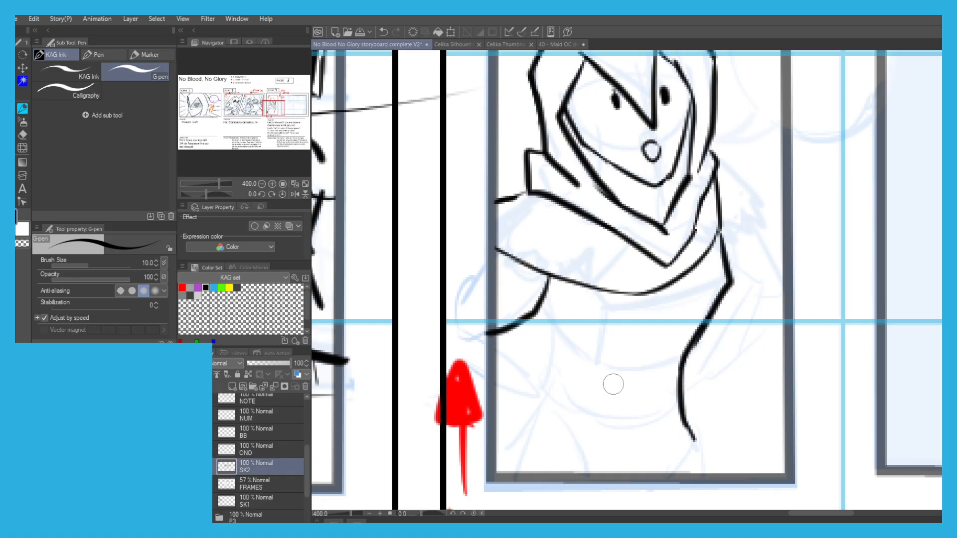
# Ink Iris's left-side cuff and the hand resting on her hip in Scene 9, panel 1.
pyautogui.hotkey('ctrl', 'z')
pyautogui.moveTo(496, 350)
pyautogui.mouseDown()
pyautogui.moveTo(539, 386)
pyautogui.moveTo(530, 412)
pyautogui.mouseUp()
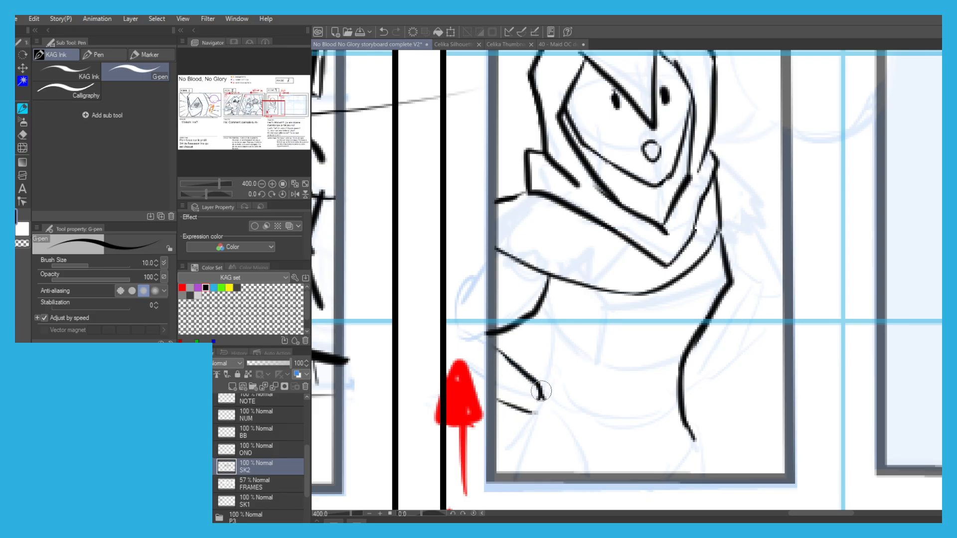
pyautogui.hotkey('ctrl', 'z')
pyautogui.moveTo(537, 377); pyautogui.dragTo(583, 407)
pyautogui.moveTo(583, 408)
pyautogui.mouseDown()
pyautogui.moveTo(560, 432)
pyautogui.moveTo(588, 424)
pyautogui.moveTo(560, 442)
pyautogui.moveTo(533, 429)
pyautogui.moveTo(525, 411)
pyautogui.mouseUp()
pyautogui.hotkey('ctrl', 'z')
pyautogui.hotkey('ctrl', 'z')
pyautogui.moveTo(512, 364); pyautogui.dragTo(488, 397)
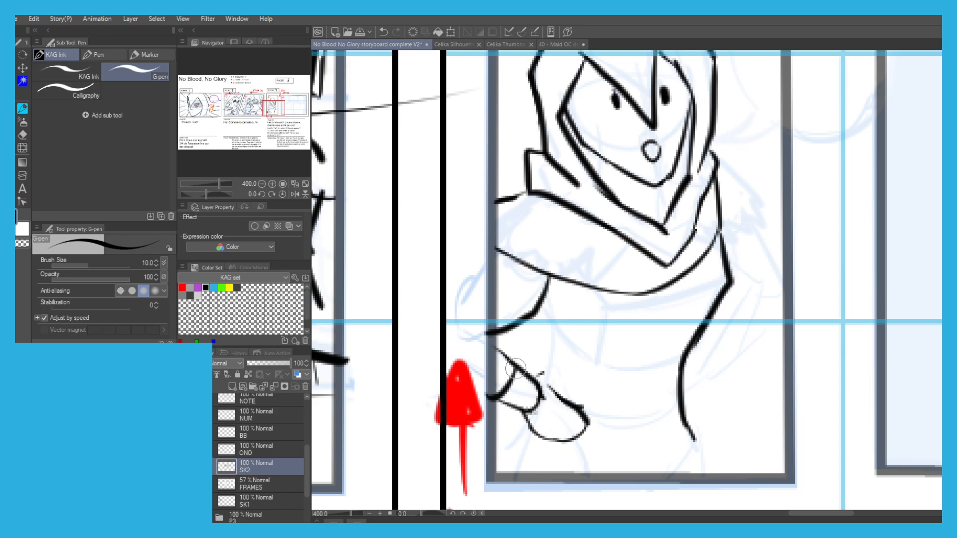
pyautogui.moveTo(529, 374); pyautogui.dragTo(549, 370)
# Ink Iris's hip lines on both sides down to the lower frame of Scene 9, panel 1.
pyautogui.hotkey('ctrl', 'z')
pyautogui.moveTo(528, 424); pyautogui.dragTo(508, 466)
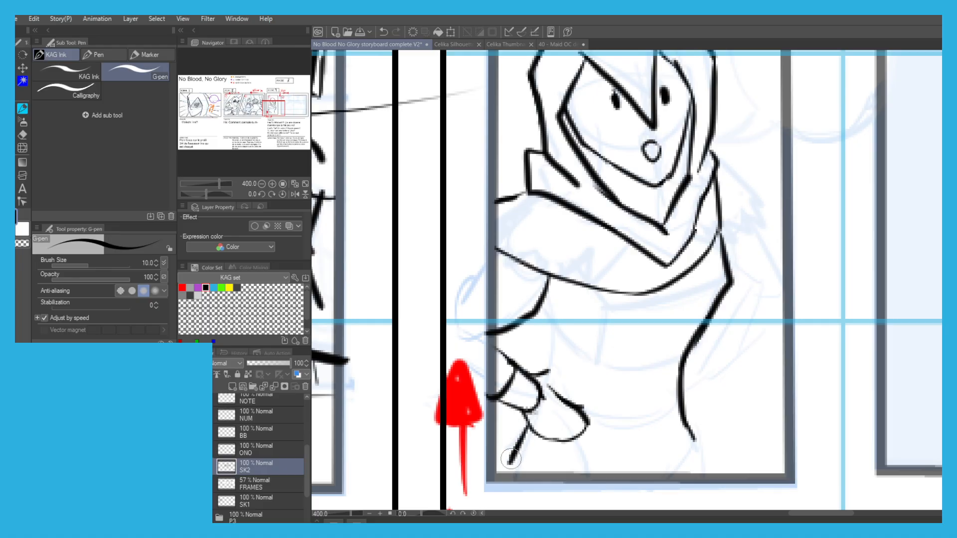
pyautogui.hotkey('ctrl', 'z')
pyautogui.moveTo(694, 437); pyautogui.dragTo(728, 473)
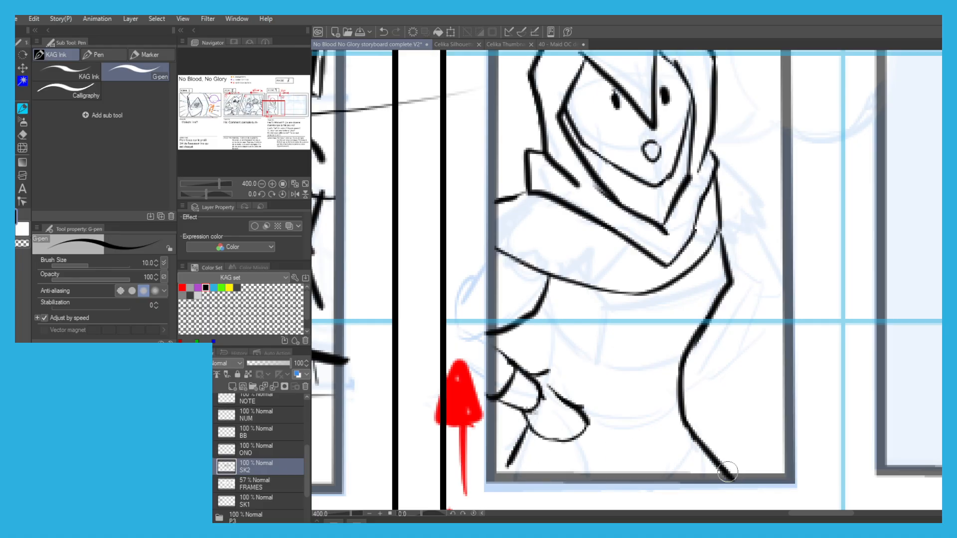
# Ink Iris's right-side shoulder, bent arm and the hand resting on her hip.
pyautogui.hotkey('ctrl', 'z')
pyautogui.moveTo(694, 427); pyautogui.dragTo(718, 470)
pyautogui.moveTo(705, 333)
pyautogui.mouseDown()
pyautogui.moveTo(687, 363)
pyautogui.moveTo(650, 383)
pyautogui.mouseUp()
pyautogui.moveTo(699, 225)
pyautogui.mouseDown()
pyautogui.moveTo(678, 242)
pyautogui.moveTo(718, 231)
pyautogui.moveTo(697, 179)
pyautogui.moveTo(747, 256)
pyautogui.mouseUp()
pyautogui.moveTo(729, 219)
pyautogui.mouseDown()
pyautogui.moveTo(758, 274)
pyautogui.moveTo(738, 303)
pyautogui.moveTo(709, 294)
pyautogui.moveTo(721, 316)
pyautogui.moveTo(747, 319)
pyautogui.moveTo(730, 314)
pyautogui.moveTo(711, 331)
pyautogui.moveTo(676, 386)
pyautogui.moveTo(669, 435)
pyautogui.mouseUp()
pyautogui.hotkey('ctrl', 'z')
pyautogui.moveTo(651, 443); pyautogui.dragTo(676, 423)
pyautogui.moveTo(652, 443); pyautogui.dragTo(635, 416)
pyautogui.moveTo(664, 387)
pyautogui.mouseDown()
pyautogui.moveTo(678, 413)
pyautogui.moveTo(668, 401)
pyautogui.mouseUp()
pyautogui.moveTo(669, 393); pyautogui.dragTo(710, 332)
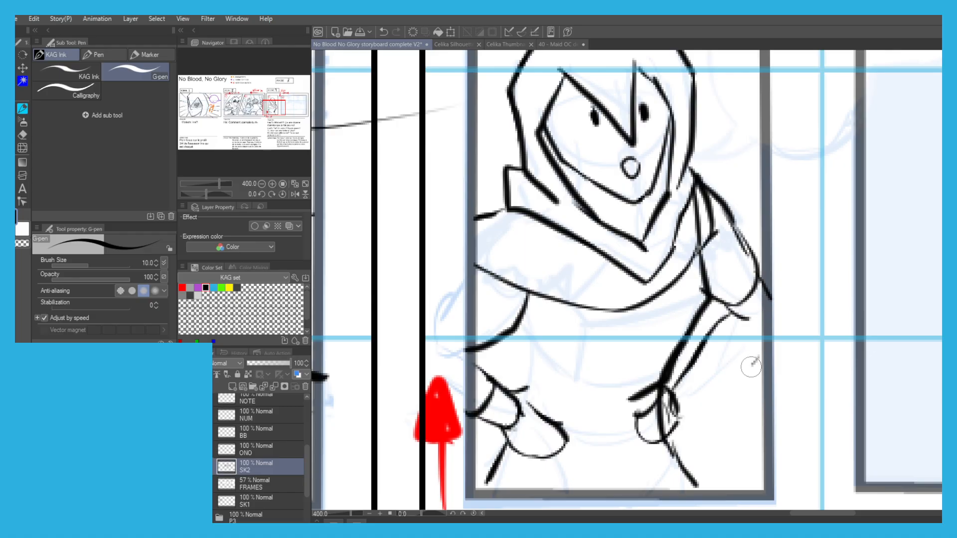
# Ink Iris's left waist line below the cape and thicken the torso contour beside her right-side arm.
pyautogui.scroll(-2, 622, 362)
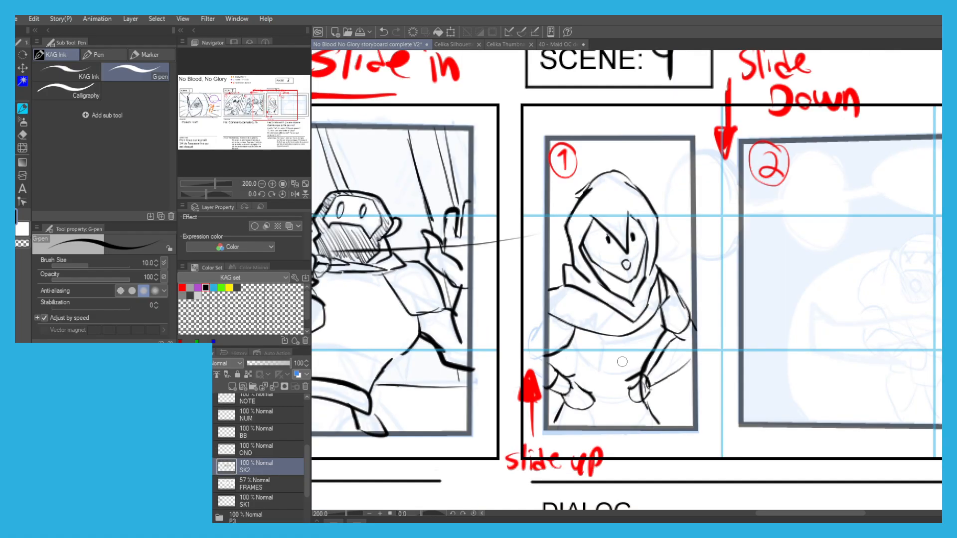
pyautogui.scroll(2, 573, 348)
pyautogui.moveTo(567, 340)
pyautogui.mouseDown()
pyautogui.moveTo(597, 387)
pyautogui.moveTo(571, 411)
pyautogui.mouseUp()
pyautogui.scroll(-2, 580, 373)
pyautogui.scroll(1, 548, 286)
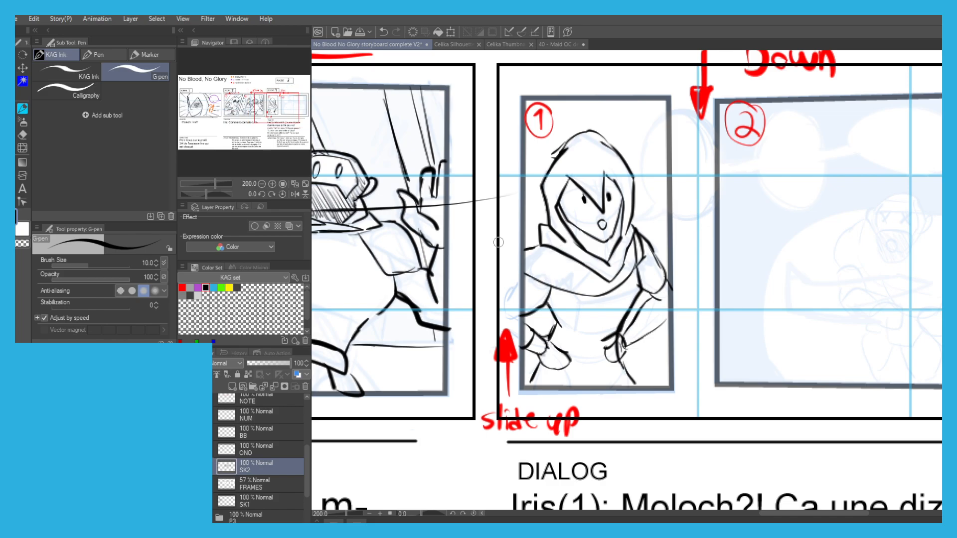
pyautogui.scroll(-1, 501, 225)
pyautogui.scroll(2, 585, 219)
pyautogui.scroll(-2, 579, 265)
pyautogui.scroll(2, 590, 250)
pyautogui.moveTo(592, 333)
pyautogui.mouseDown()
pyautogui.moveTo(603, 298)
pyautogui.moveTo(606, 319)
pyautogui.moveTo(600, 288)
pyautogui.mouseUp()
pyautogui.press('c')
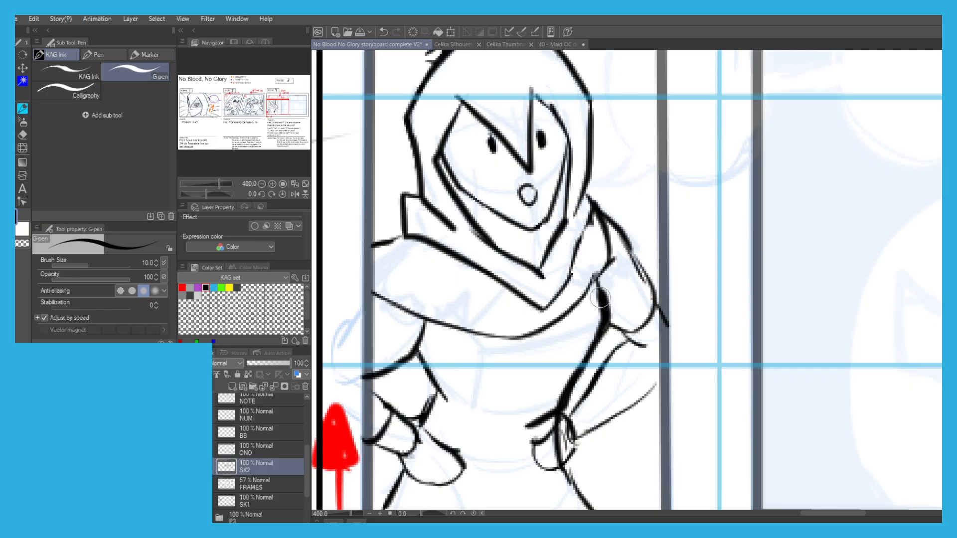
# Darken the pointed tip of Iris's hood with solid black in Scene 9, panel 1.
pyautogui.scroll(-3, 394, 210)
pyautogui.moveTo(386, 159); pyautogui.dragTo(450, 165)
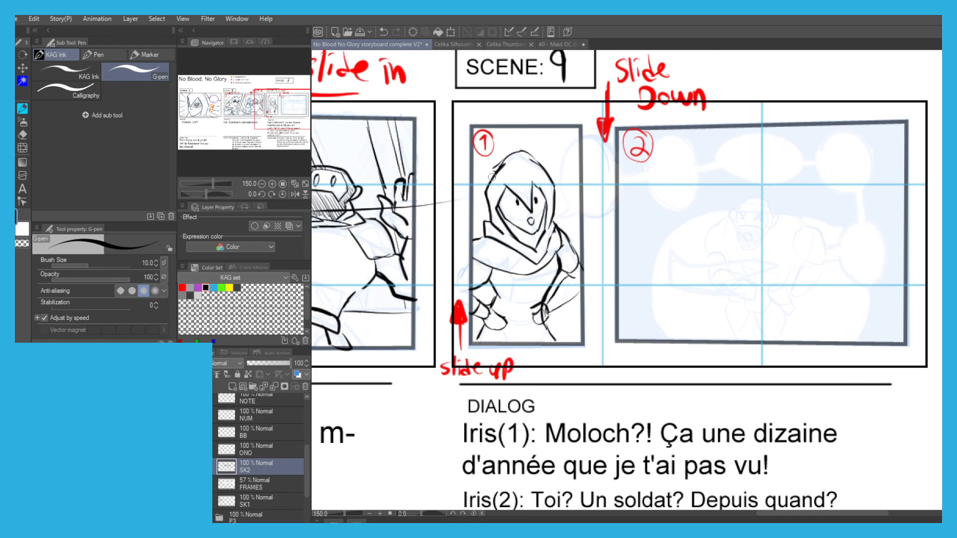
pyautogui.scroll(-1, 489, 183)
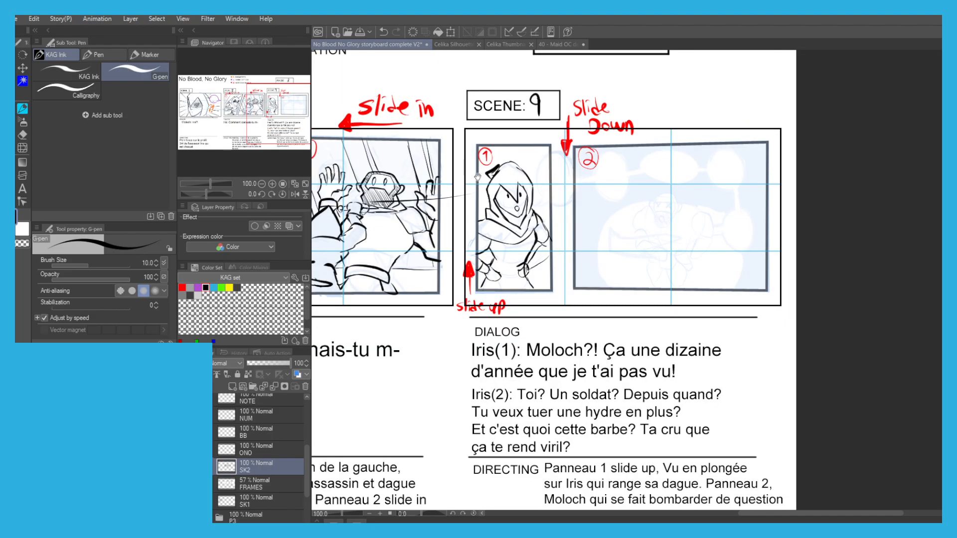
pyautogui.moveTo(489, 184); pyautogui.dragTo(490, 197)
pyautogui.scroll(1, 496, 330)
pyautogui.moveTo(496, 331); pyautogui.dragTo(501, 352)
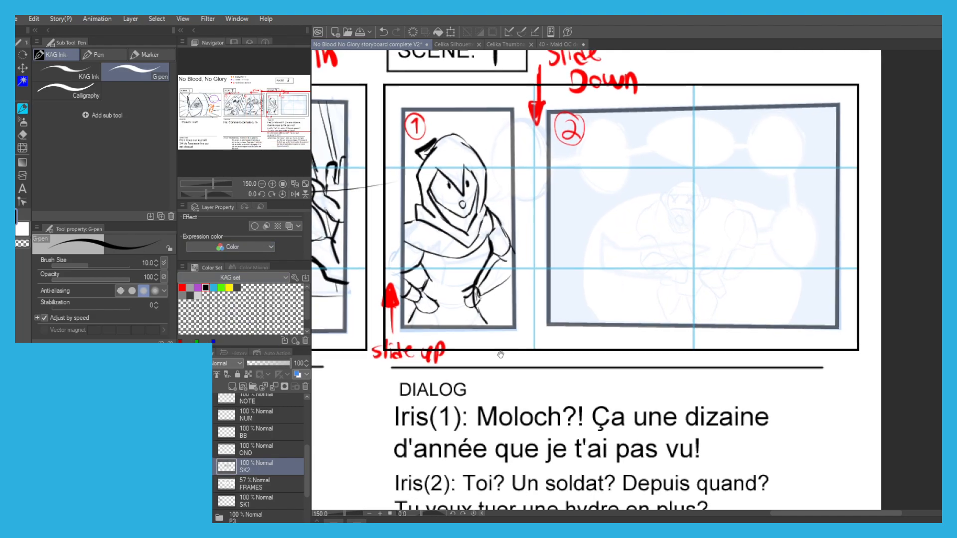
# Ink a line across Iris's face under the eyes and hatch the shadow above it.
pyautogui.moveTo(434, 171); pyautogui.dragTo(444, 190)
pyautogui.scroll(5, 448, 185)
pyautogui.moveTo(537, 234); pyautogui.dragTo(541, 233)
pyautogui.moveTo(639, 341)
pyautogui.mouseDown()
pyautogui.moveTo(557, 348)
pyautogui.moveTo(443, 391)
pyautogui.mouseUp()
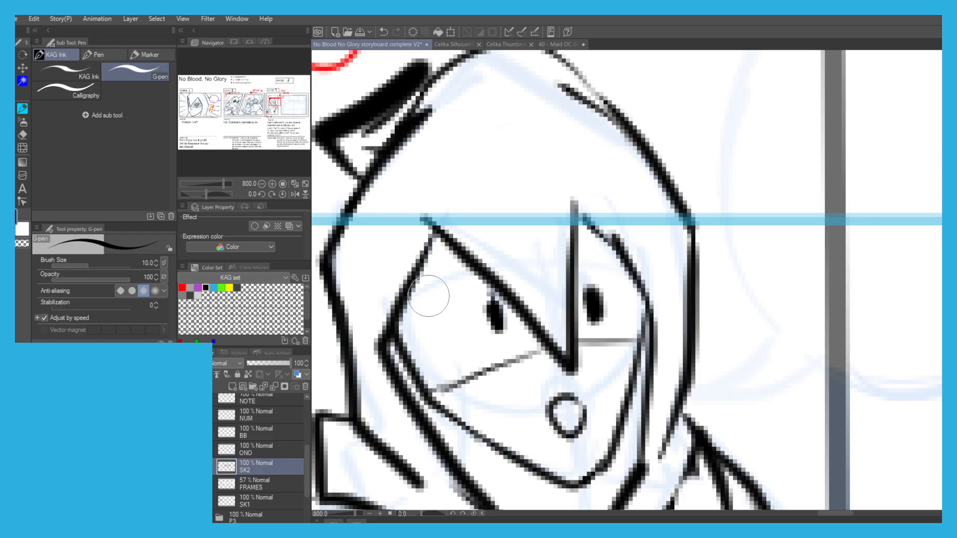
pyautogui.scroll(-2, 423, 294)
pyautogui.moveTo(414, 303)
pyautogui.mouseDown()
pyautogui.moveTo(441, 319)
pyautogui.moveTo(456, 298)
pyautogui.moveTo(476, 323)
pyautogui.moveTo(494, 299)
pyautogui.moveTo(523, 319)
pyautogui.moveTo(528, 279)
pyautogui.moveTo(501, 254)
pyautogui.mouseUp()
pyautogui.scroll(-3, 502, 255)
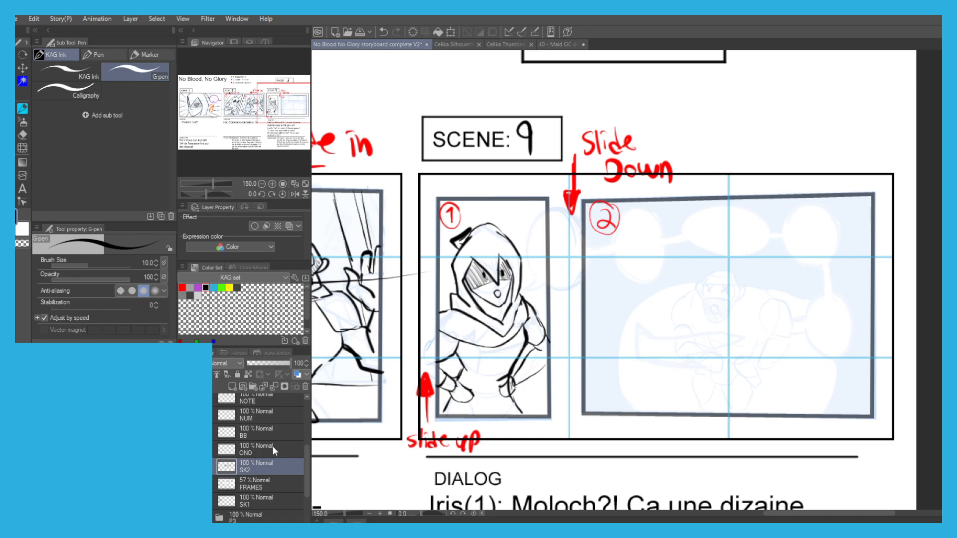
# Ink Moloch's head in Scene 9, panel 2, with its outer outline, face opening, pointed beard and X-shaped eyes.
pyautogui.scroll(5, 701, 314)
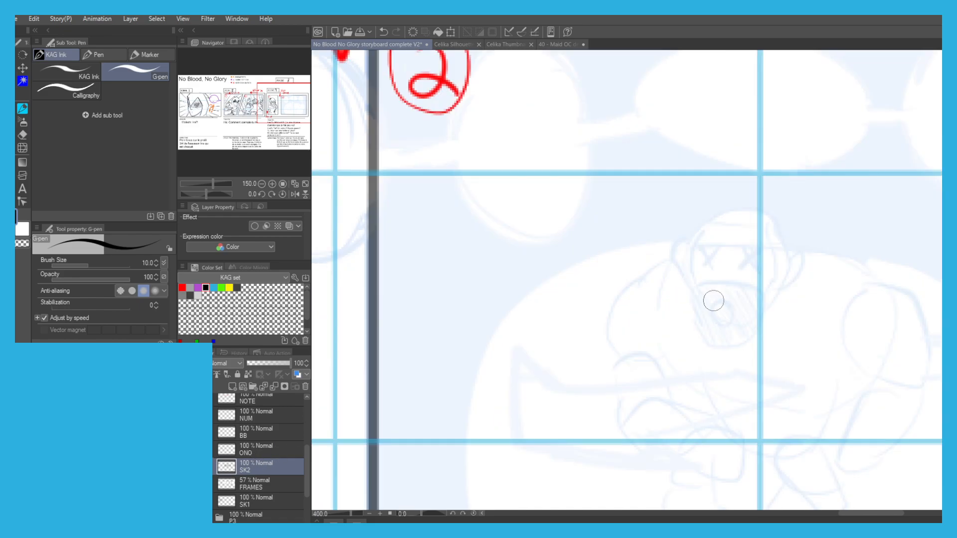
pyautogui.moveTo(755, 173)
pyautogui.mouseDown()
pyautogui.moveTo(777, 252)
pyautogui.moveTo(755, 306)
pyautogui.moveTo(706, 381)
pyautogui.moveTo(623, 422)
pyautogui.moveTo(645, 419)
pyautogui.moveTo(562, 320)
pyautogui.moveTo(590, 367)
pyautogui.moveTo(573, 331)
pyautogui.moveTo(572, 277)
pyautogui.moveTo(585, 303)
pyautogui.moveTo(561, 245)
pyautogui.moveTo(582, 180)
pyautogui.moveTo(606, 149)
pyautogui.moveTo(688, 140)
pyautogui.moveTo(763, 183)
pyautogui.mouseUp()
pyautogui.hotkey('ctrl', 'z')
pyautogui.hotkey('ctrl', 'z')
pyautogui.hotkey('ctrl', 'z')
pyautogui.moveTo(608, 173)
pyautogui.mouseDown()
pyautogui.moveTo(727, 178)
pyautogui.moveTo(750, 247)
pyautogui.moveTo(730, 302)
pyautogui.moveTo(573, 272)
pyautogui.moveTo(613, 293)
pyautogui.moveTo(582, 223)
pyautogui.moveTo(623, 164)
pyautogui.mouseUp()
pyautogui.moveTo(609, 215); pyautogui.dragTo(632, 245)
pyautogui.moveTo(630, 212); pyautogui.dragTo(603, 252)
pyautogui.moveTo(672, 212); pyautogui.dragTo(703, 247)
pyautogui.moveTo(705, 209); pyautogui.dragTo(675, 252)
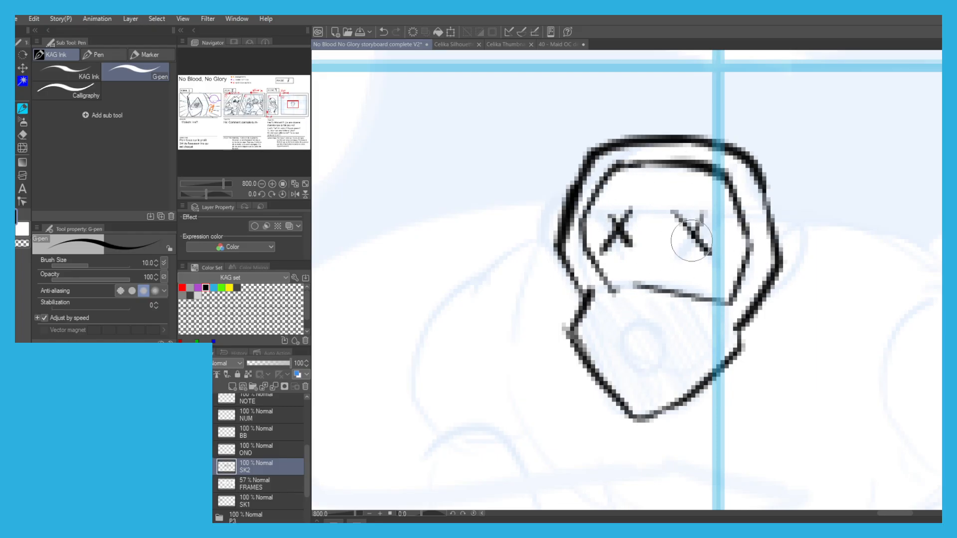
# Ink Moloch's small open mouth in the beard and an ear on each side of his head.
pyautogui.moveTo(648, 331); pyautogui.dragTo(649, 333)
pyautogui.scroll(-4, 526, 212)
pyautogui.scroll(2, 539, 219)
pyautogui.moveTo(548, 195)
pyautogui.mouseDown()
pyautogui.moveTo(533, 219)
pyautogui.moveTo(545, 234)
pyautogui.mouseUp()
pyautogui.moveTo(659, 218); pyautogui.dragTo(652, 243)
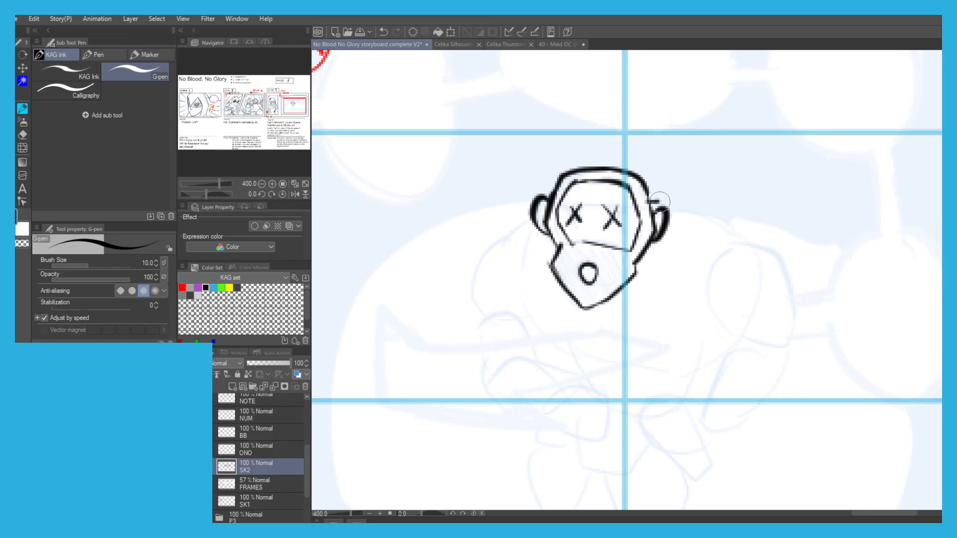
# Ink Moloch's right-side shoulder slope, the collar around his neck and the sides of his chest.
pyautogui.moveTo(652, 199); pyautogui.dragTo(743, 240)
pyautogui.moveTo(529, 225); pyautogui.dragTo(519, 234)
pyautogui.moveTo(668, 207)
pyautogui.mouseDown()
pyautogui.moveTo(693, 259)
pyautogui.moveTo(638, 281)
pyautogui.mouseUp()
pyautogui.hotkey('ctrl', 'z')
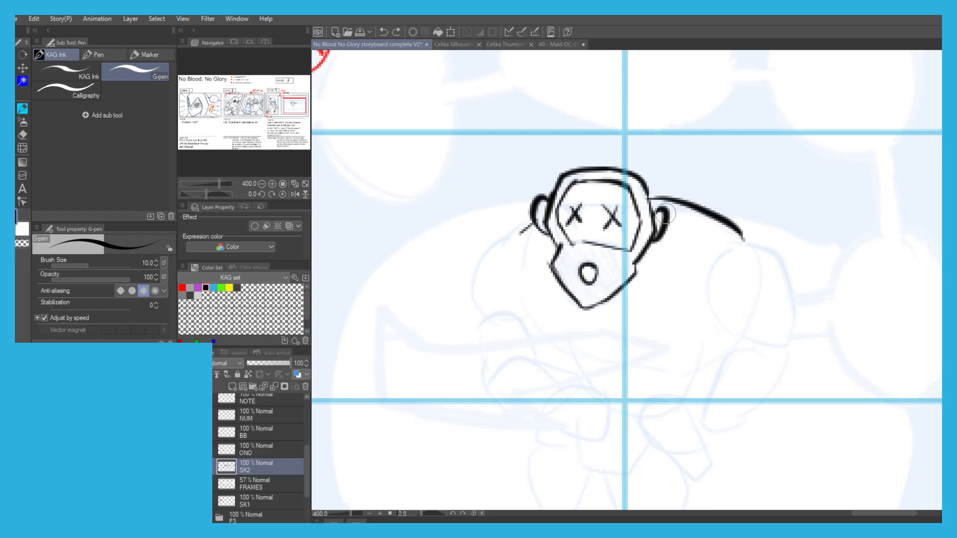
pyautogui.moveTo(662, 233)
pyautogui.mouseDown()
pyautogui.moveTo(640, 267)
pyautogui.moveTo(669, 273)
pyautogui.moveTo(688, 261)
pyautogui.mouseUp()
pyautogui.hotkey('ctrl', 'z')
pyautogui.moveTo(637, 284)
pyautogui.mouseDown()
pyautogui.moveTo(724, 231)
pyautogui.moveTo(636, 284)
pyautogui.moveTo(728, 243)
pyautogui.mouseUp()
pyautogui.hotkey('ctrl', 'z')
pyautogui.hotkey('ctrl', 'z')
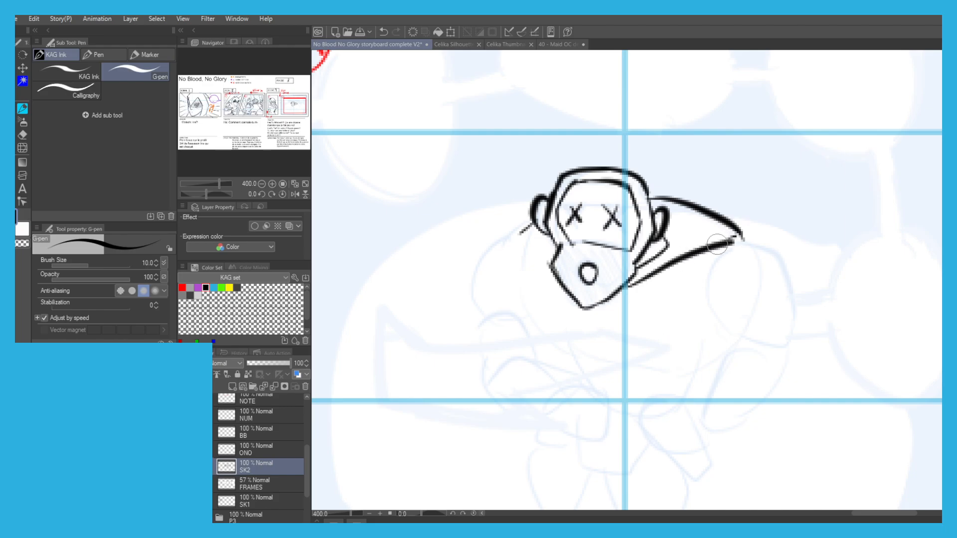
pyautogui.hotkey('ctrl', 'z')
pyautogui.moveTo(552, 271)
pyautogui.mouseDown()
pyautogui.moveTo(526, 235)
pyautogui.moveTo(509, 284)
pyautogui.moveTo(537, 329)
pyautogui.mouseUp()
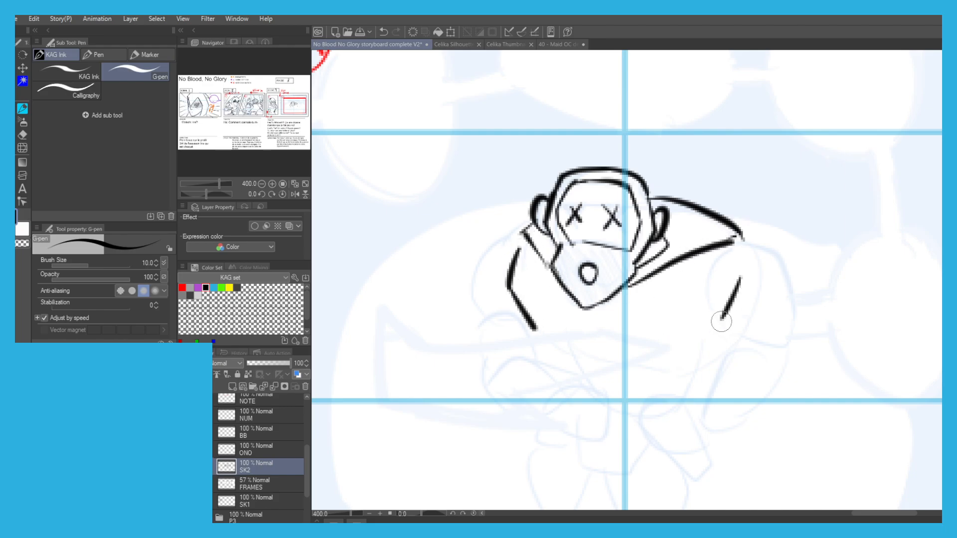
# Ink Moloch's right-side shoulder pad, upper arm and forearm bent in front of his body.
pyautogui.moveTo(730, 241)
pyautogui.mouseDown()
pyautogui.moveTo(784, 268)
pyautogui.moveTo(743, 335)
pyautogui.moveTo(695, 269)
pyautogui.moveTo(705, 243)
pyautogui.mouseUp()
pyautogui.moveTo(601, 243); pyautogui.dragTo(606, 204)
pyautogui.moveTo(733, 290); pyautogui.dragTo(703, 344)
pyautogui.hotkey('ctrl', 'z')
pyautogui.hotkey('ctrl', 'z')
pyautogui.hotkey('ctrl', 'z')
pyautogui.moveTo(791, 312)
pyautogui.mouseDown()
pyautogui.moveTo(768, 373)
pyautogui.moveTo(729, 386)
pyautogui.moveTo(783, 327)
pyautogui.moveTo(766, 389)
pyautogui.moveTo(700, 396)
pyautogui.mouseUp()
pyautogui.hotkey('ctrl', 'z')
pyautogui.moveTo(702, 340)
pyautogui.mouseDown()
pyautogui.moveTo(659, 342)
pyautogui.moveTo(624, 369)
pyautogui.mouseUp()
pyautogui.moveTo(701, 397); pyautogui.dragTo(651, 391)
pyautogui.hotkey('ctrl', 'z')
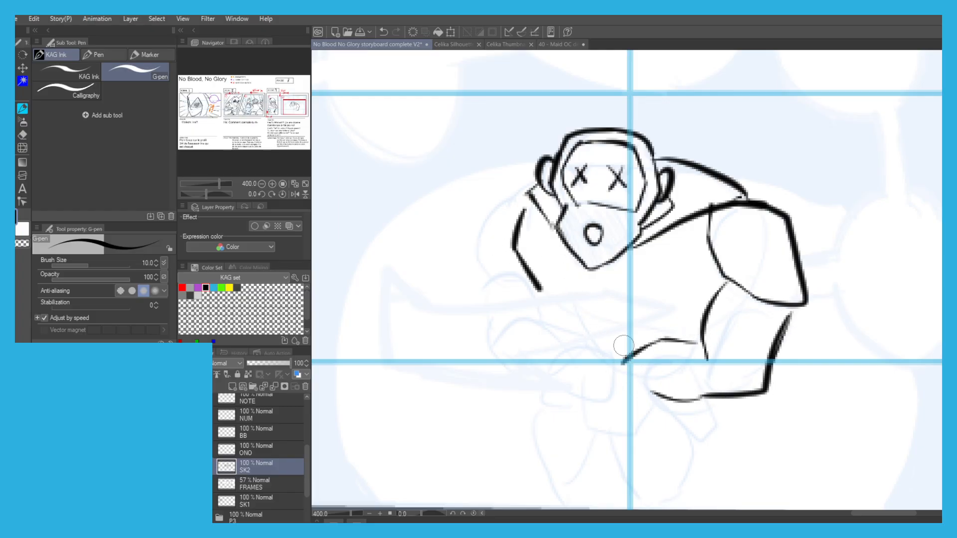
# Ink Moloch's rounded hand at the end of the bent forearm and the start of the opposite wrist.
pyautogui.moveTo(628, 359); pyautogui.dragTo(592, 353)
pyautogui.hotkey('ctrl', 'z')
pyautogui.moveTo(652, 392)
pyautogui.mouseDown()
pyautogui.moveTo(633, 384)
pyautogui.moveTo(591, 398)
pyautogui.mouseUp()
pyautogui.hotkey('ctrl', 'z')
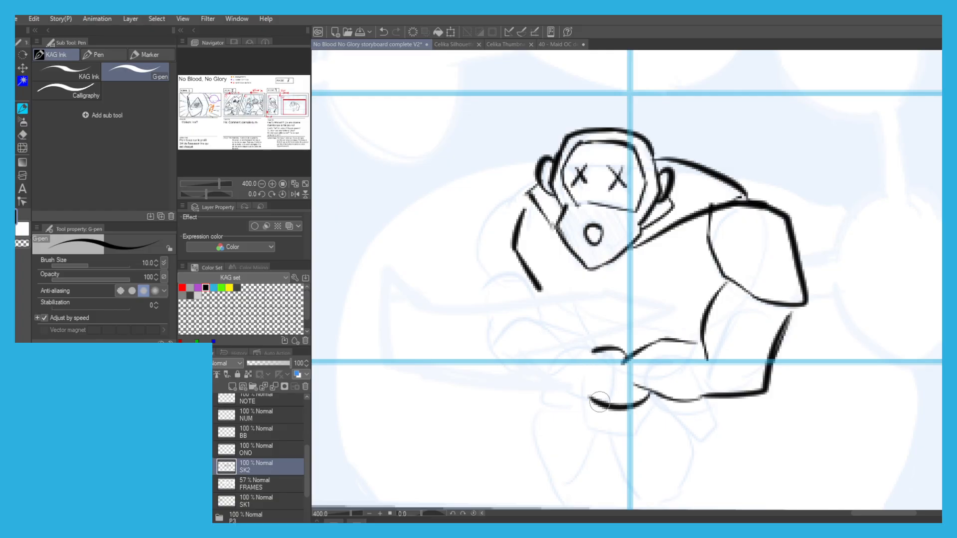
pyautogui.moveTo(587, 351)
pyautogui.mouseDown()
pyautogui.moveTo(590, 403)
pyautogui.moveTo(551, 385)
pyautogui.mouseUp()
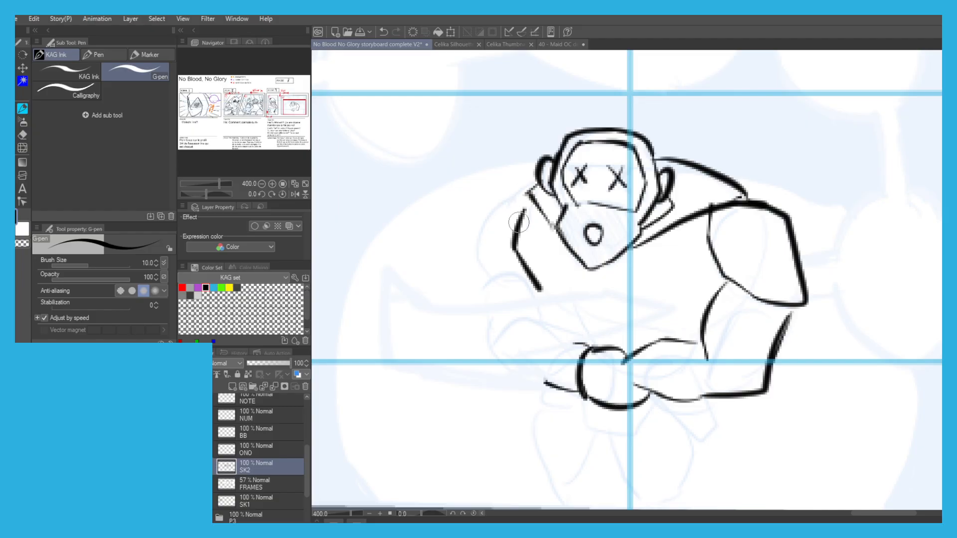
# Ink Moloch's left-side shoulder pad, start the arm below it and thicken the side of his chest.
pyautogui.moveTo(512, 233)
pyautogui.mouseDown()
pyautogui.moveTo(478, 261)
pyautogui.moveTo(471, 209)
pyautogui.moveTo(521, 185)
pyautogui.moveTo(519, 215)
pyautogui.moveTo(529, 186)
pyautogui.mouseUp()
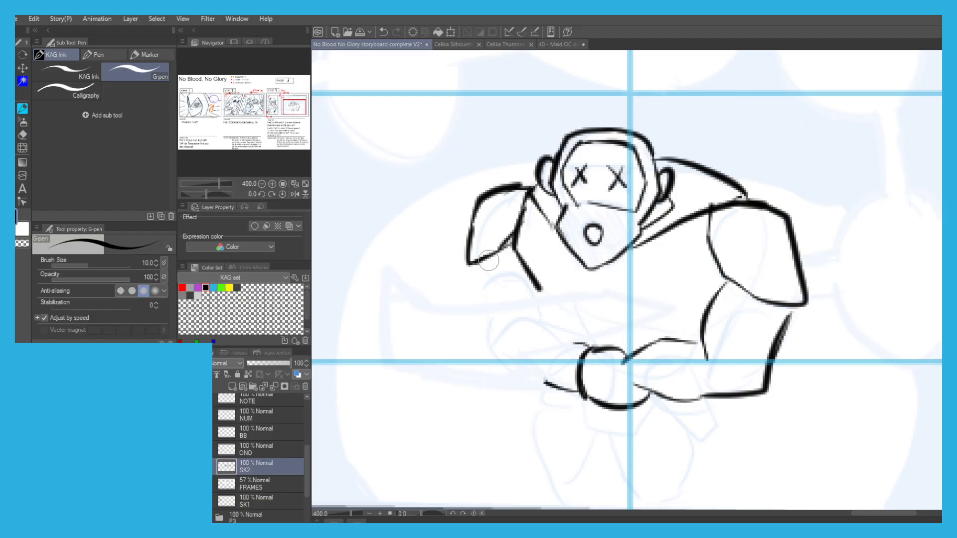
pyautogui.moveTo(519, 224)
pyautogui.mouseDown()
pyautogui.moveTo(517, 278)
pyautogui.moveTo(549, 330)
pyautogui.mouseUp()
pyautogui.moveTo(514, 294); pyautogui.dragTo(492, 336)
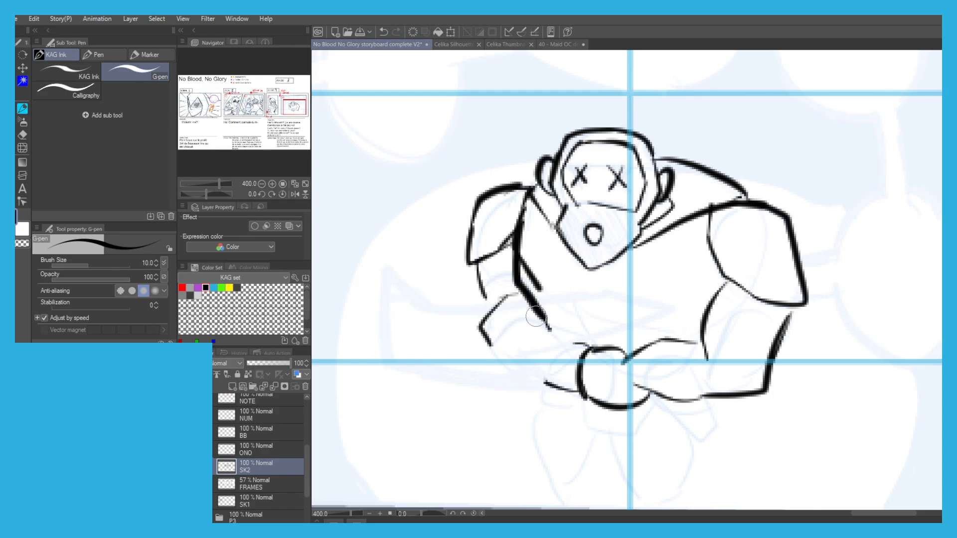
# Redraw Moloch's left-side arm from the shoulder pad to the hands and thicken the chest contour beside it.
pyautogui.moveTo(601, 344); pyautogui.dragTo(566, 345)
pyautogui.moveTo(547, 383)
pyautogui.mouseDown()
pyautogui.moveTo(502, 299)
pyautogui.moveTo(483, 322)
pyautogui.mouseUp()
pyautogui.hotkey('ctrl', 'z')
pyautogui.hotkey('ctrl', 'z')
pyautogui.moveTo(477, 269)
pyautogui.mouseDown()
pyautogui.moveTo(486, 310)
pyautogui.moveTo(505, 300)
pyautogui.mouseUp()
pyautogui.press('c')
pyautogui.moveTo(492, 318)
pyautogui.mouseDown()
pyautogui.moveTo(490, 300)
pyautogui.moveTo(552, 321)
pyautogui.moveTo(578, 345)
pyautogui.mouseUp()
pyautogui.press('c')
pyautogui.moveTo(474, 268); pyautogui.dragTo(481, 325)
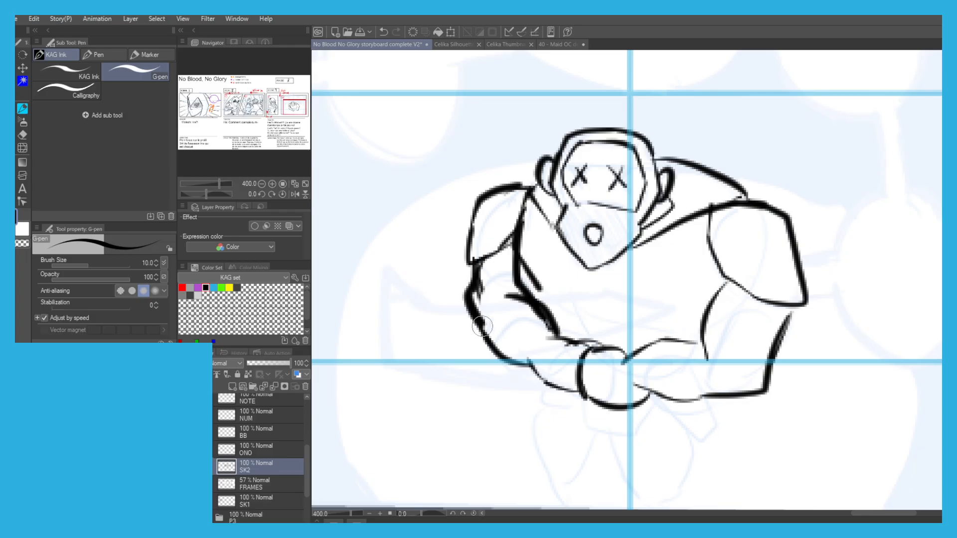
pyautogui.moveTo(521, 202)
pyautogui.mouseDown()
pyautogui.moveTo(513, 273)
pyautogui.moveTo(543, 303)
pyautogui.mouseUp()
# Ink the angular shape directly below Moloch's hands in Scene 9, panel 2.
pyautogui.scroll(-2, 621, 298)
pyautogui.hotkey('ctrl', 'z')
pyautogui.moveTo(643, 294); pyautogui.dragTo(647, 331)
pyautogui.moveTo(647, 330)
pyautogui.mouseDown()
pyautogui.moveTo(598, 368)
pyautogui.moveTo(572, 337)
pyautogui.mouseUp()
pyautogui.hotkey('ctrl', 'z')
pyautogui.hotkey('ctrl', 'z')
pyautogui.moveTo(643, 293)
pyautogui.mouseDown()
pyautogui.moveTo(595, 354)
pyautogui.moveTo(556, 314)
pyautogui.moveTo(573, 292)
pyautogui.mouseUp()
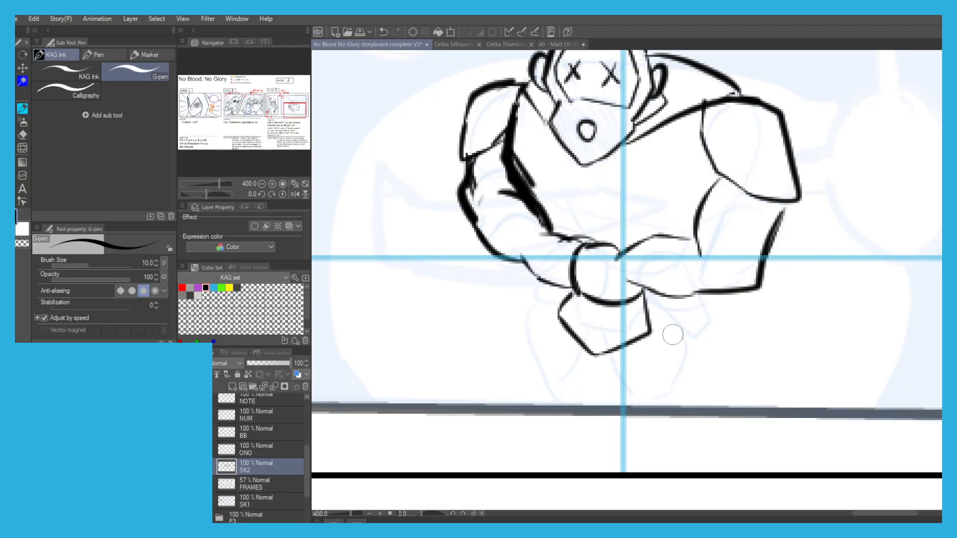
# Ink the angled flaps on both sides of the angular shape below Moloch's hands in Scene 9, panel 2.
pyautogui.moveTo(648, 312); pyautogui.dragTo(681, 342)
pyautogui.moveTo(694, 295)
pyautogui.mouseDown()
pyautogui.moveTo(706, 335)
pyautogui.moveTo(657, 333)
pyautogui.mouseUp()
pyautogui.hotkey('ctrl', 'z')
pyautogui.moveTo(557, 315); pyautogui.dragTo(529, 322)
pyautogui.hotkey('ctrl', 'z')
pyautogui.hotkey('ctrl', 'z')
pyautogui.moveTo(648, 318); pyautogui.dragTo(688, 351)
pyautogui.moveTo(690, 293)
pyautogui.mouseDown()
pyautogui.moveTo(704, 329)
pyautogui.moveTo(687, 351)
pyautogui.mouseUp()
pyautogui.moveTo(558, 319)
pyautogui.mouseDown()
pyautogui.moveTo(521, 324)
pyautogui.moveTo(530, 275)
pyautogui.mouseUp()
pyautogui.moveTo(506, 150)
pyautogui.mouseDown()
pyautogui.moveTo(489, 220)
pyautogui.moveTo(498, 227)
pyautogui.mouseUp()
# Ink both of Moloch's legs from beneath the waist flaps down to the lower frame edge.
pyautogui.scroll(-2, 470, 244)
pyautogui.scroll(2, 568, 316)
pyautogui.moveTo(606, 314); pyautogui.dragTo(578, 376)
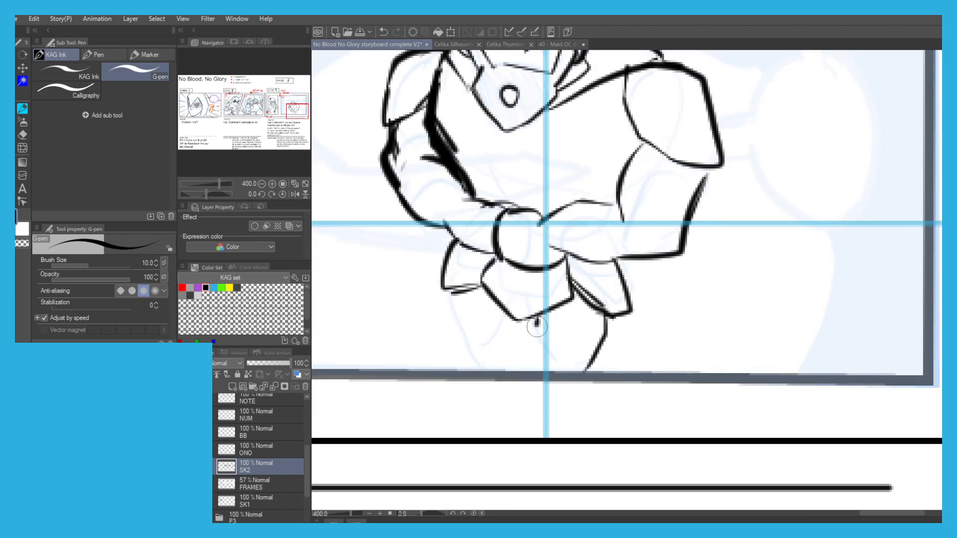
pyautogui.moveTo(537, 325); pyautogui.dragTo(550, 371)
pyautogui.moveTo(504, 317); pyautogui.dragTo(471, 371)
pyautogui.moveTo(452, 294); pyautogui.dragTo(452, 348)
# Pick the legend's purple bubble-speech colour and draw the outer contour of the chained speech bubbles around Moloch in Scene 9, panel 2.
pyautogui.scroll(-2, 450, 312)
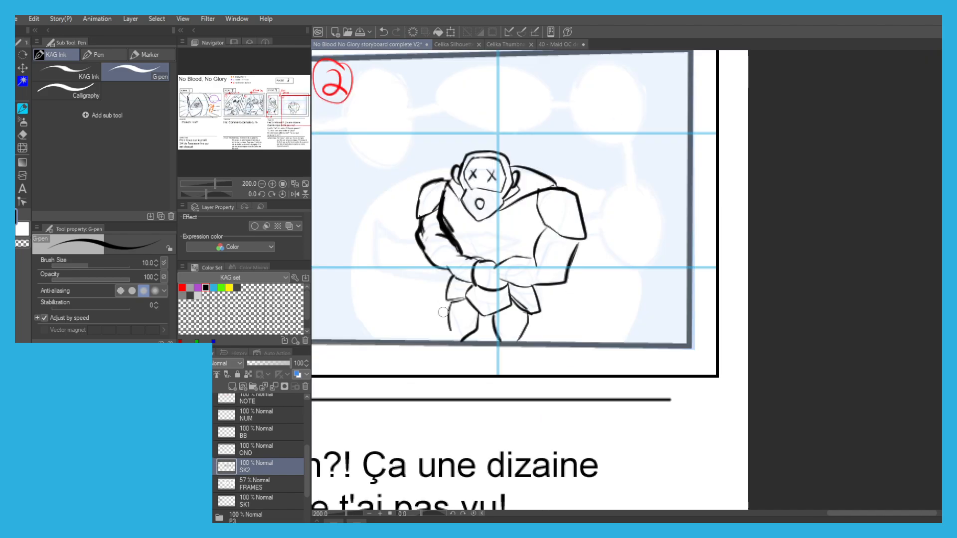
pyautogui.moveTo(422, 213); pyautogui.dragTo(487, 261)
pyautogui.moveTo(412, 245); pyautogui.dragTo(480, 266)
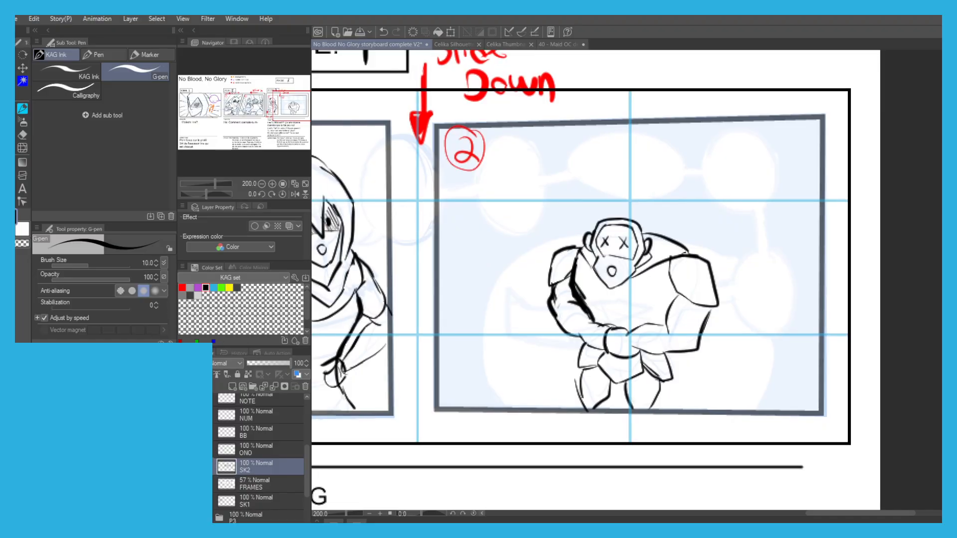
pyautogui.moveTo(406, 110); pyautogui.dragTo(515, 203)
pyautogui.scroll(-1, 516, 203)
pyautogui.moveTo(429, 199); pyautogui.dragTo(559, 299)
pyautogui.scroll(-1, 412, 178)
pyautogui.moveTo(367, 179); pyautogui.dragTo(384, 167)
pyautogui.keyDown('alt'); pyautogui.click(318, 141); pyautogui.keyUp('alt')
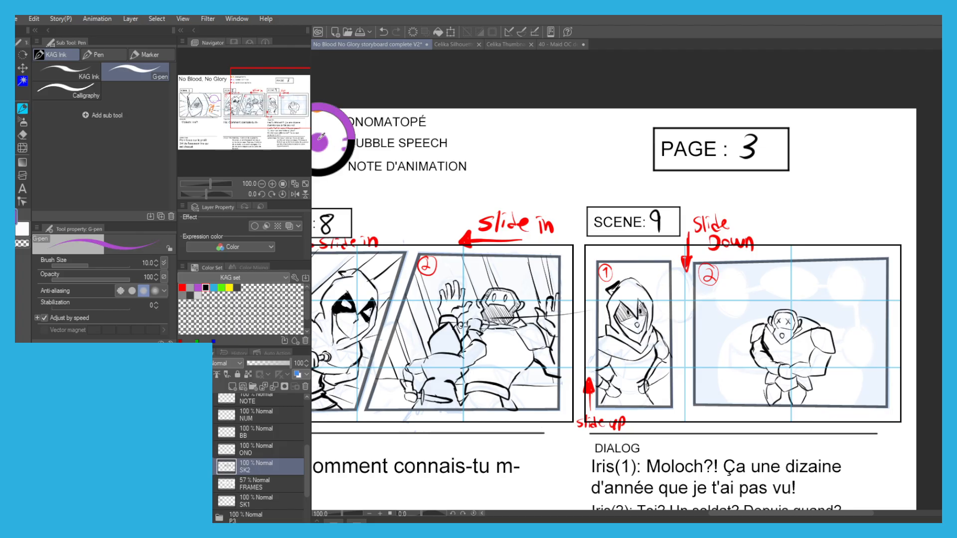
pyautogui.moveTo(664, 312); pyautogui.dragTo(520, 265)
pyautogui.moveTo(563, 229)
pyautogui.mouseDown()
pyautogui.moveTo(600, 230)
pyautogui.moveTo(572, 227)
pyautogui.mouseUp()
pyautogui.scroll(1, 599, 231)
pyautogui.scroll(1, 572, 228)
pyautogui.moveTo(606, 201)
pyautogui.mouseDown()
pyautogui.moveTo(620, 223)
pyautogui.moveTo(616, 288)
pyautogui.moveTo(604, 299)
pyautogui.mouseUp()
pyautogui.hotkey('ctrl', 'z')
pyautogui.moveTo(591, 199)
pyautogui.mouseDown()
pyautogui.moveTo(626, 232)
pyautogui.moveTo(739, 206)
pyautogui.moveTo(757, 227)
pyautogui.moveTo(804, 197)
pyautogui.moveTo(857, 241)
pyautogui.mouseUp()
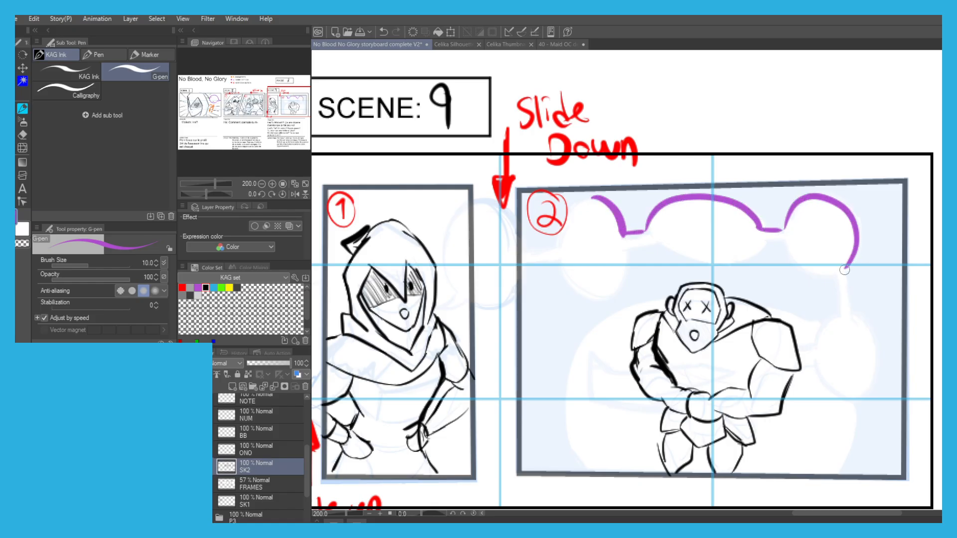
pyautogui.moveTo(851, 307); pyautogui.dragTo(860, 400)
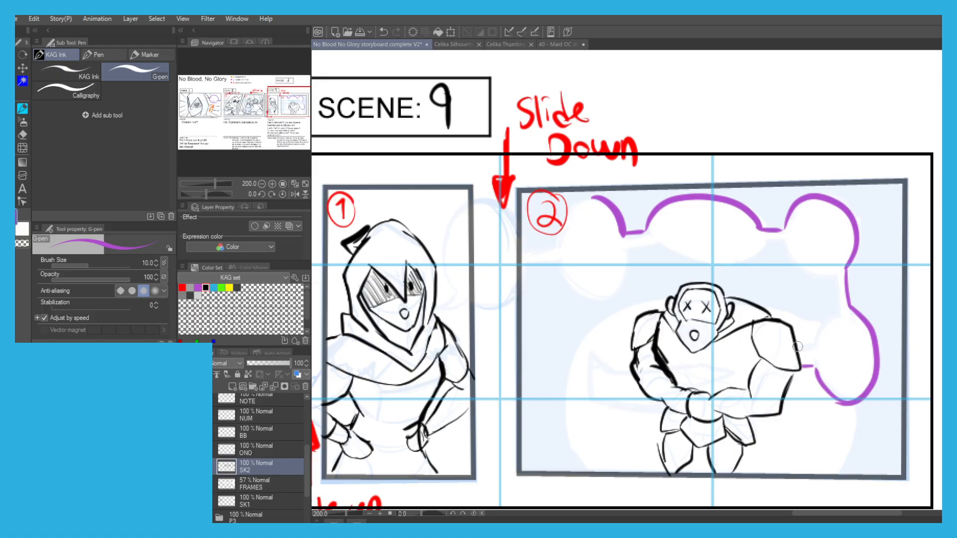
# Close the chained bubbles with their inner contours and connectors, and draw the first bubble between the panels with its tail towards Iris.
pyautogui.moveTo(836, 315)
pyautogui.mouseDown()
pyautogui.moveTo(828, 270)
pyautogui.moveTo(791, 257)
pyautogui.moveTo(673, 265)
pyautogui.moveTo(609, 293)
pyautogui.moveTo(548, 258)
pyautogui.mouseUp()
pyautogui.hotkey('ctrl', 'z')
pyautogui.hotkey('ctrl', 'z')
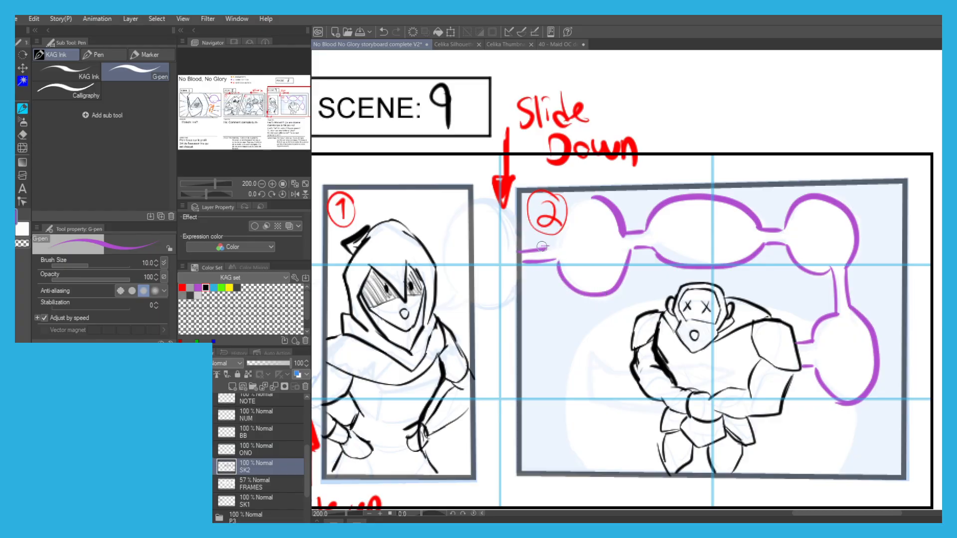
pyautogui.moveTo(556, 236); pyautogui.dragTo(601, 199)
pyautogui.moveTo(521, 265); pyautogui.dragTo(480, 304)
pyautogui.moveTo(454, 291)
pyautogui.mouseDown()
pyautogui.moveTo(439, 247)
pyautogui.moveTo(472, 199)
pyautogui.moveTo(465, 205)
pyautogui.moveTo(516, 245)
pyautogui.mouseUp()
pyautogui.moveTo(671, 366)
pyautogui.mouseDown()
pyautogui.moveTo(680, 353)
pyautogui.moveTo(744, 360)
pyautogui.moveTo(611, 400)
pyautogui.mouseUp()
pyautogui.hotkey('ctrl', 'z')
pyautogui.hotkey('ctrl', 'z')
pyautogui.hotkey('ctrl', 'z')
pyautogui.moveTo(701, 351); pyautogui.dragTo(742, 363)
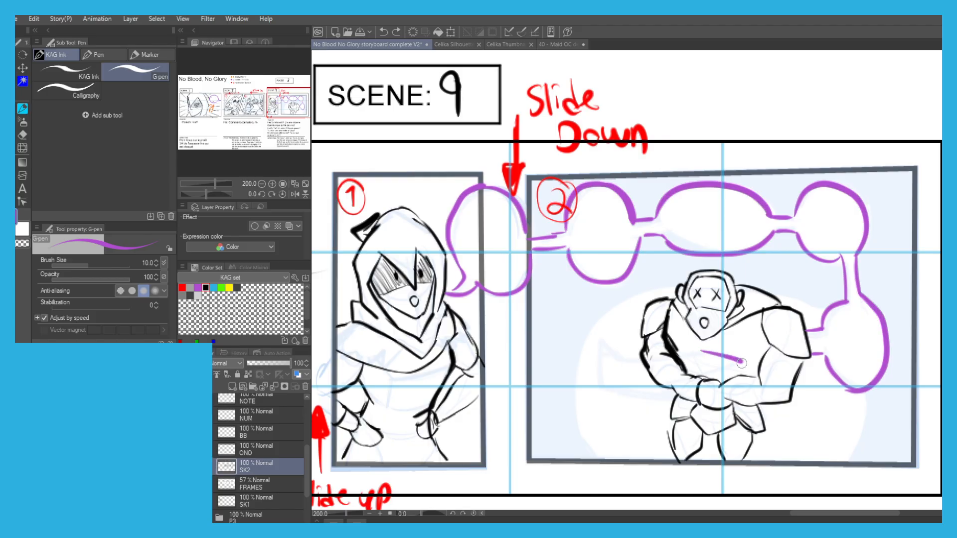
pyautogui.hotkey('ctrl', 'z')
# Select the purple bubble lines by colour on the SK2 layer and transfer them to the BB layer.
pyautogui.press('w')
pyautogui.click(449, 226)
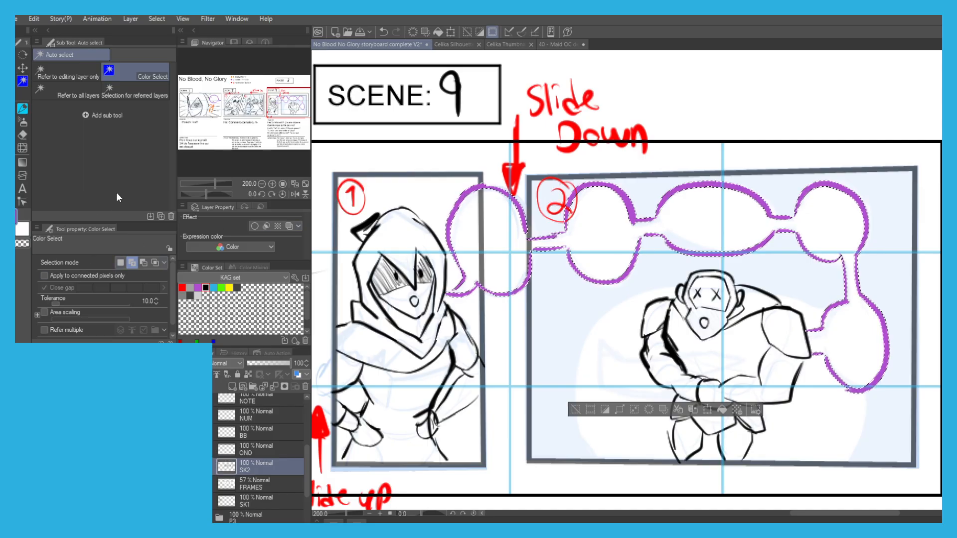
pyautogui.press('Delete')
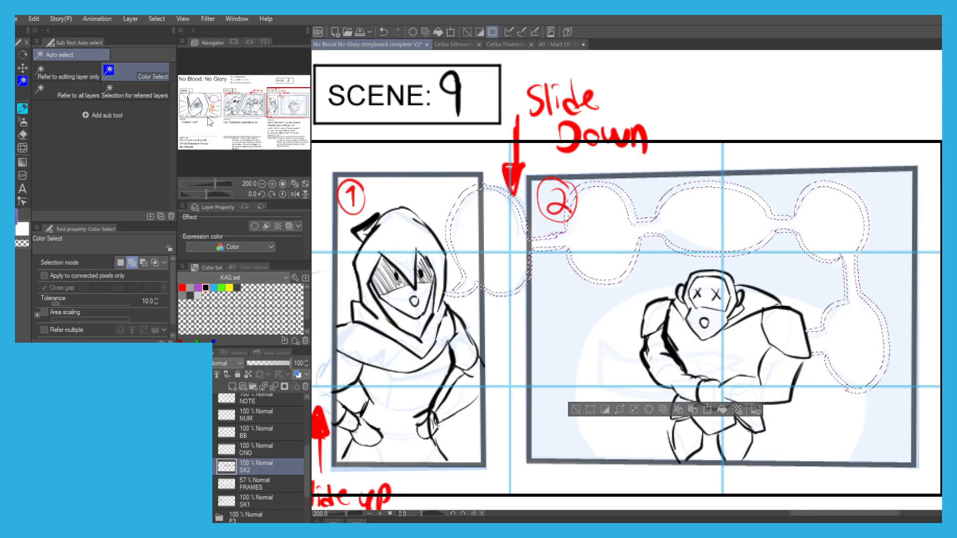
pyautogui.hotkey('ctrl', 'v')
pyautogui.moveTo(254, 467); pyautogui.dragTo(249, 441)
pyautogui.click(274, 389)
pyautogui.hotkey('ctrl', 'd')
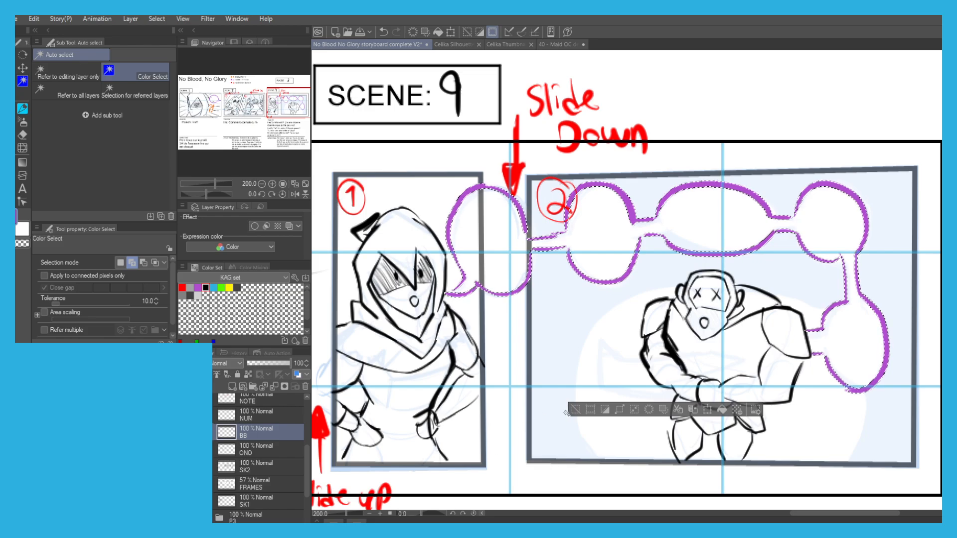
# Draw a jagged, pointed purple shape on the BB layer across Moloch's torso, as if the speech bubbles pierce his body.
pyautogui.press('p')
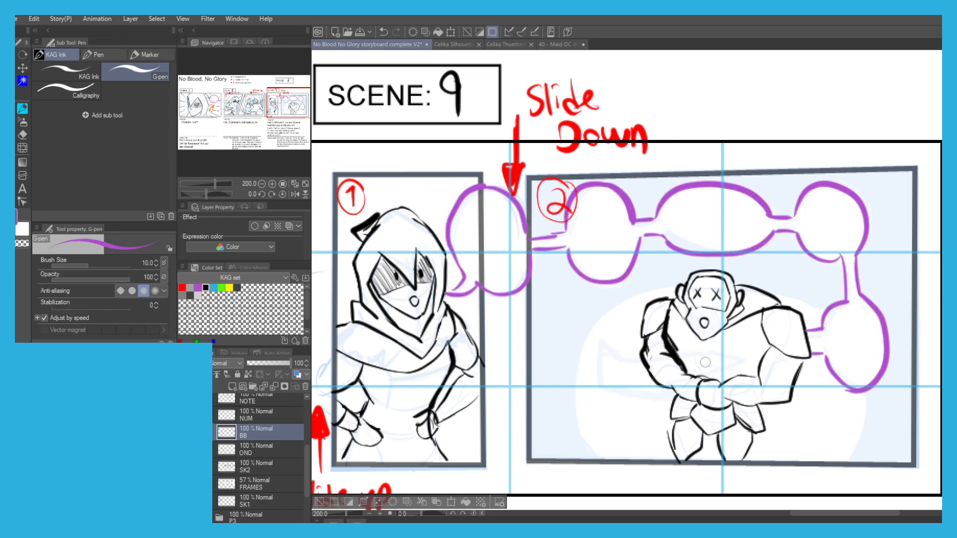
pyautogui.hotkey('ctrl', 'z')
pyautogui.moveTo(696, 357)
pyautogui.mouseDown()
pyautogui.moveTo(737, 361)
pyautogui.moveTo(668, 382)
pyautogui.moveTo(655, 401)
pyautogui.moveTo(599, 398)
pyautogui.moveTo(602, 351)
pyautogui.moveTo(637, 367)
pyautogui.moveTo(710, 356)
pyautogui.mouseUp()
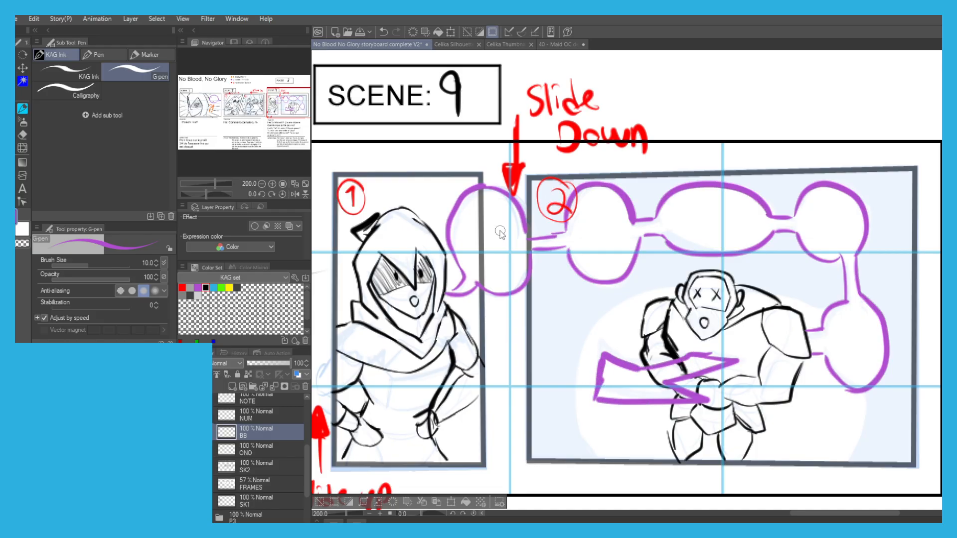
pyautogui.scroll(-2, 501, 232)
pyautogui.moveTo(500, 233); pyautogui.dragTo(549, 244)
pyautogui.moveTo(375, 399); pyautogui.dragTo(561, 366)
pyautogui.moveTo(489, 368); pyautogui.dragTo(589, 382)
pyautogui.click(473, 505)
pyautogui.scroll(-2, 772, 378)
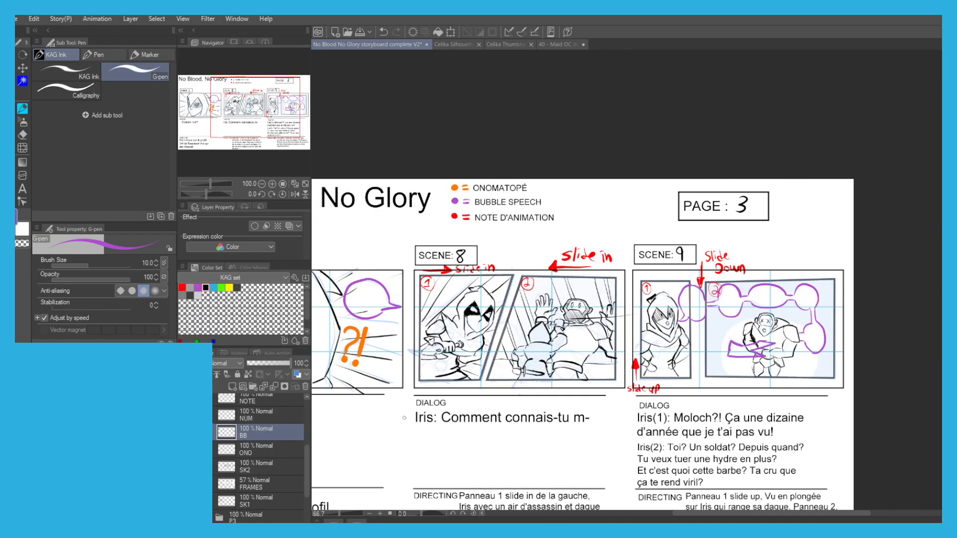
# Lasso Iris's right-side hand on the SK2 layer in Scene 9, panel 1, enlarge it and clear the selection.
pyautogui.moveTo(420, 347); pyautogui.dragTo(373, 348)
pyautogui.click(242, 465)
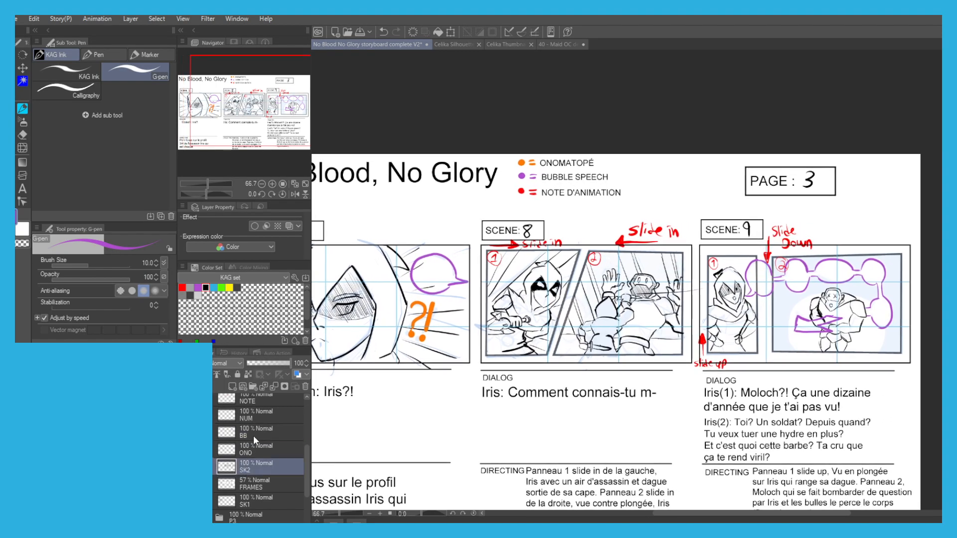
pyautogui.scroll(3, 563, 328)
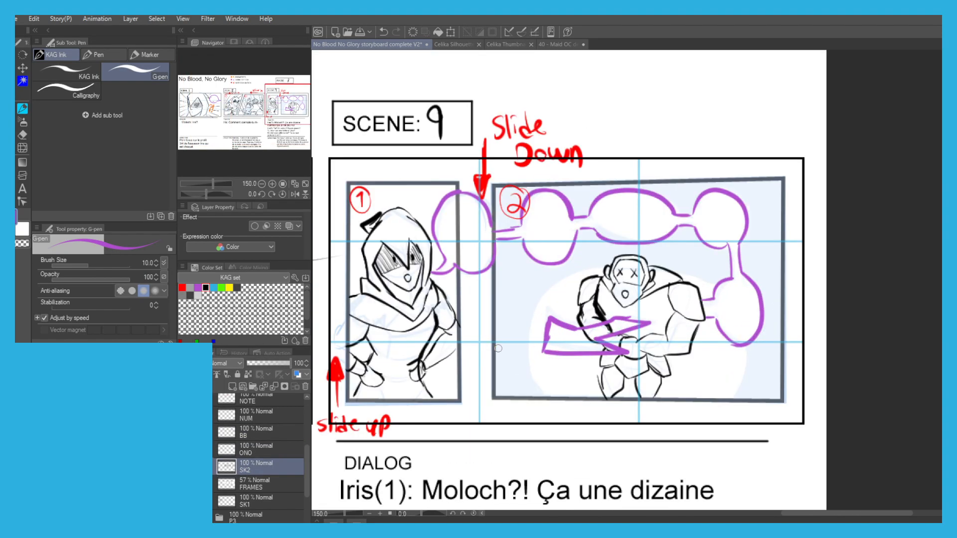
pyautogui.hotkey('ctrl', '-')
pyautogui.moveTo(421, 411); pyautogui.dragTo(595, 412)
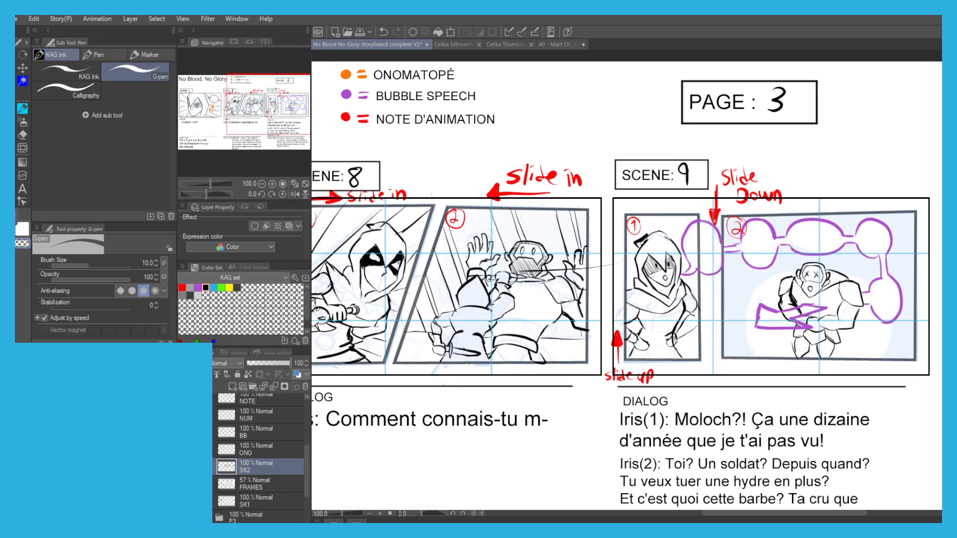
pyautogui.scroll(2, 670, 337)
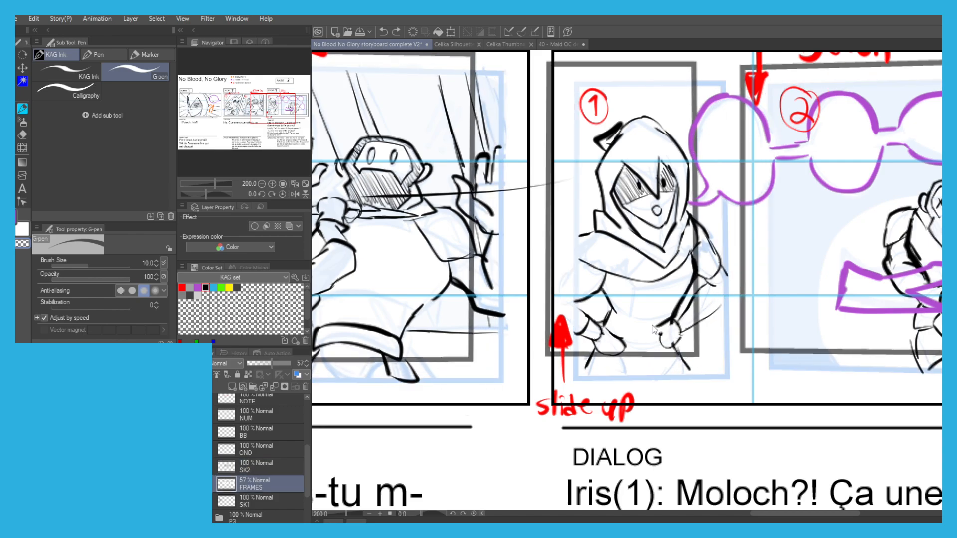
pyautogui.press('m')
pyautogui.moveTo(672, 350); pyautogui.dragTo(675, 352)
pyautogui.hotkey('ctrl', 't')
pyautogui.moveTo(665, 301); pyautogui.dragTo(671, 302)
pyautogui.moveTo(685, 359); pyautogui.dragTo(690, 365)
pyautogui.moveTo(653, 320); pyautogui.dragTo(647, 304)
pyautogui.click(633, 379)
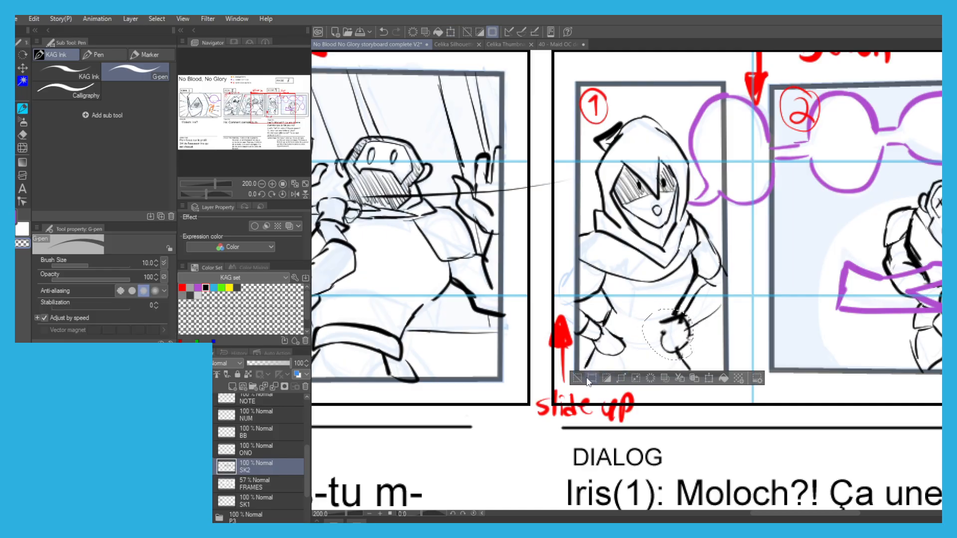
pyautogui.click(578, 379)
# Lasso Iris's left-side hand in Scene 9, panel 1 and scale it to 114%.
pyautogui.press('m')
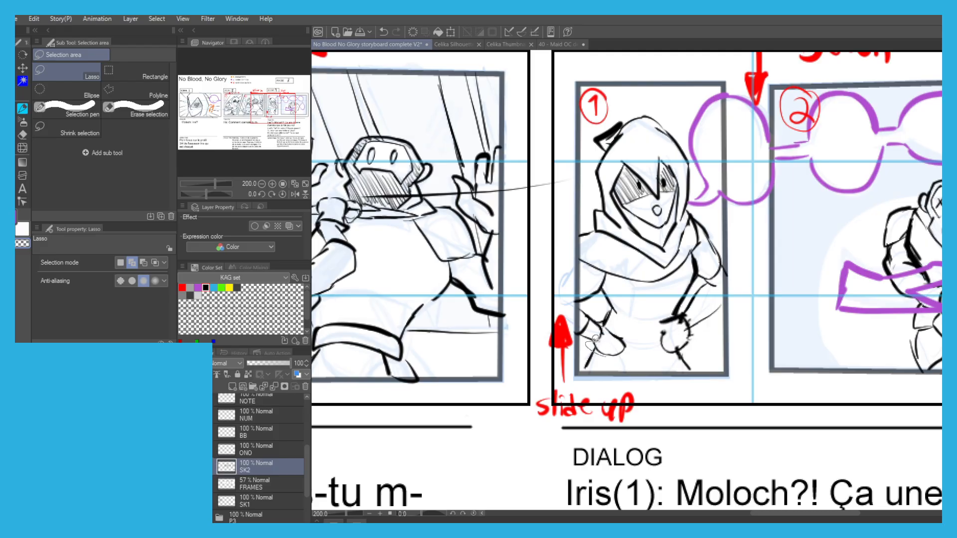
pyautogui.moveTo(601, 320); pyautogui.dragTo(602, 321)
pyautogui.press('p')
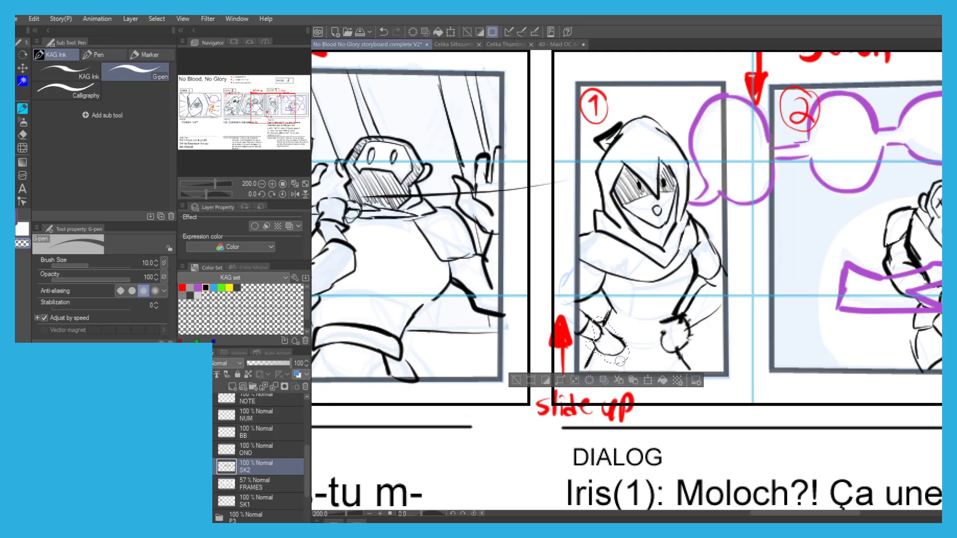
pyautogui.click(647, 378)
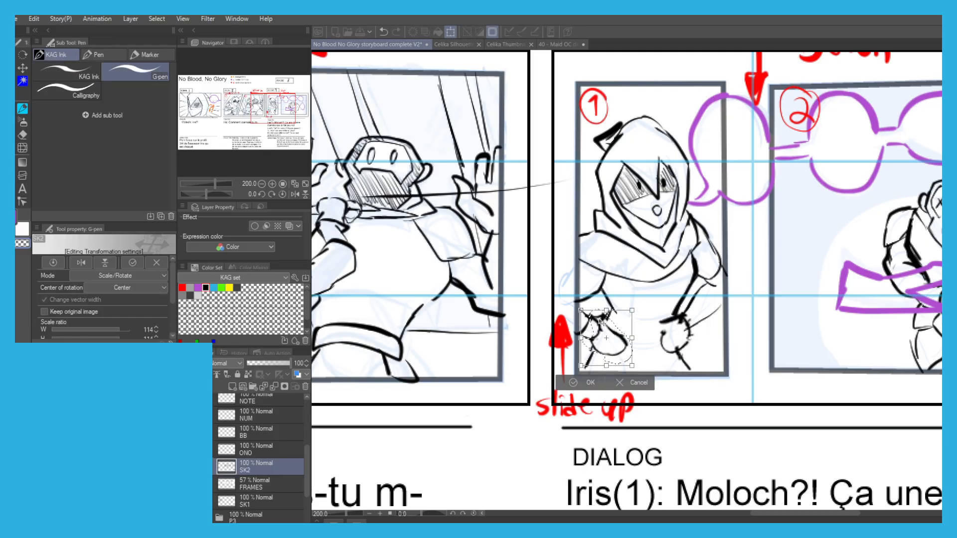
pyautogui.scroll(-1, 552, 279)
pyautogui.click(551, 363)
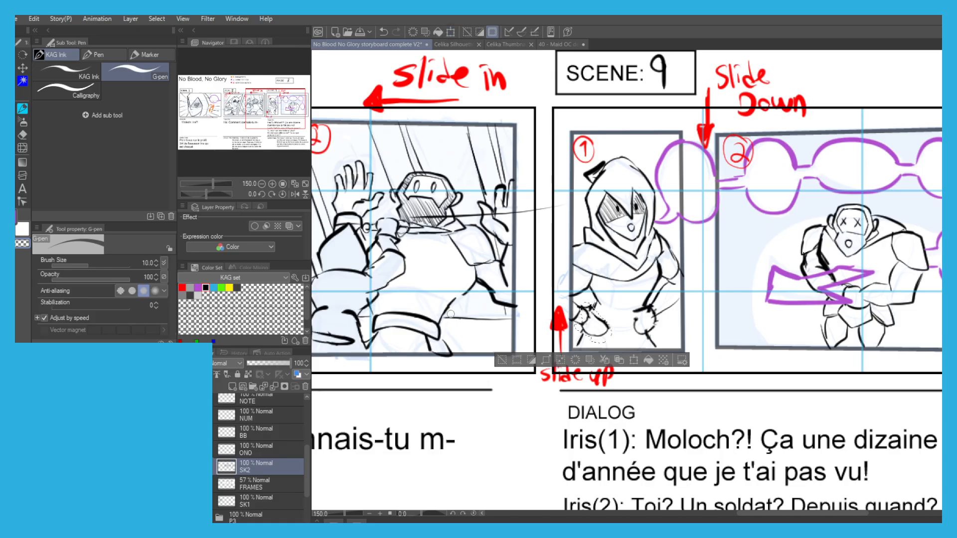
# Save the storyboard file.
pyautogui.scroll(-2, 472, 291)
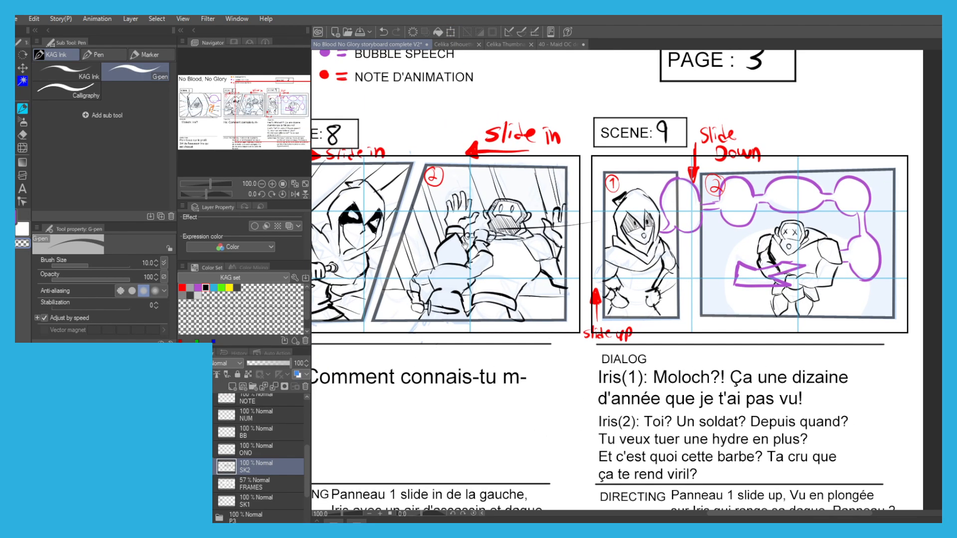
pyautogui.moveTo(454, 215); pyautogui.dragTo(484, 216)
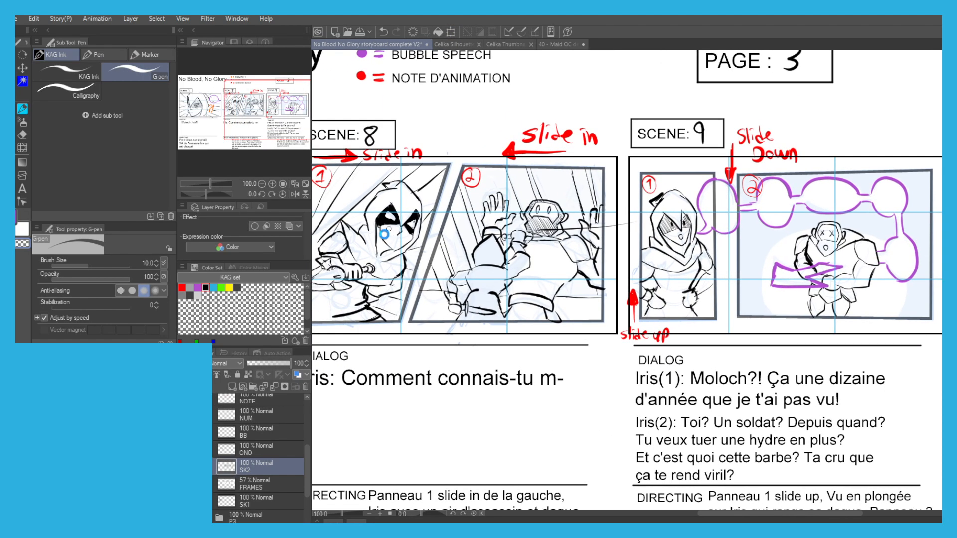
pyautogui.hotkey('ctrl', 's')
# Set the FRAMES layer's opacity to 100% and hide the light blue SK1 sketch.
pyautogui.scroll(-3, 414, 201)
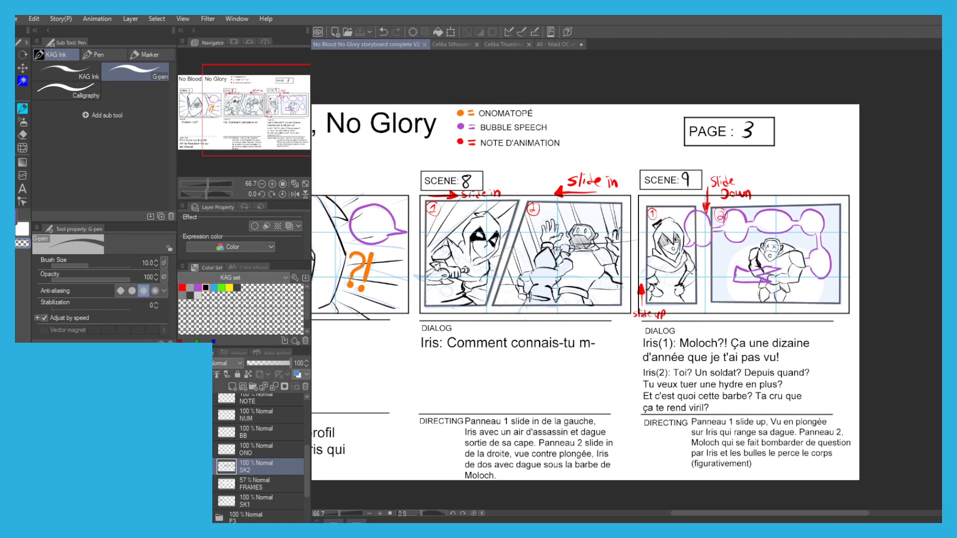
pyautogui.click(250, 491)
pyautogui.moveTo(274, 363); pyautogui.dragTo(348, 367)
pyautogui.moveTo(426, 359); pyautogui.dragTo(493, 364)
pyautogui.scroll(-2, 258, 458)
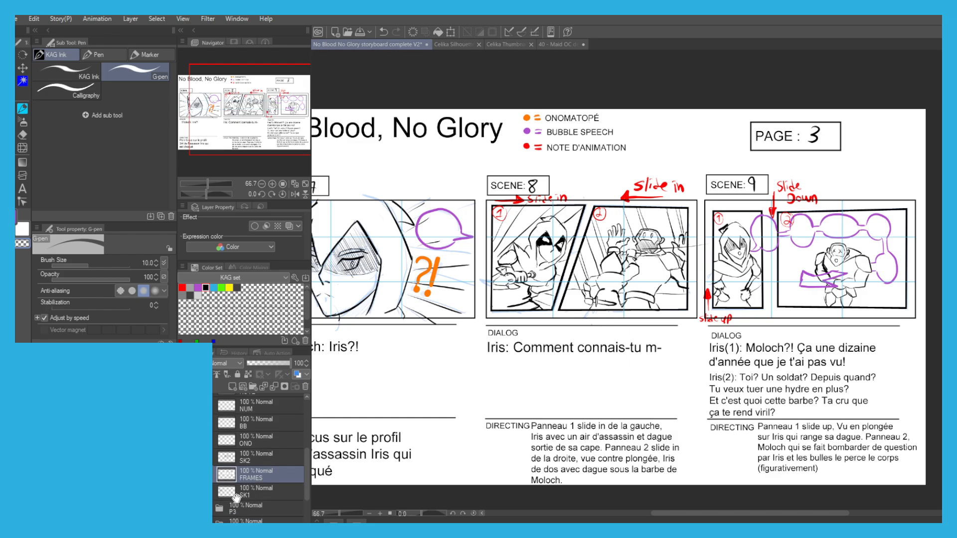
pyautogui.click(185, 472)
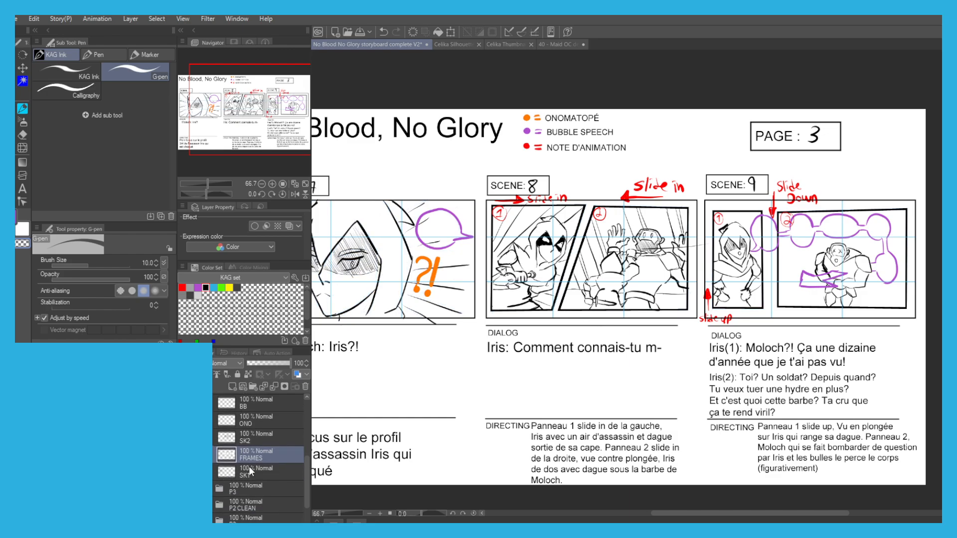
# Add a new layer named VAL directly above the FRAMES layer.
pyautogui.moveTo(386, 433); pyautogui.dragTo(424, 440)
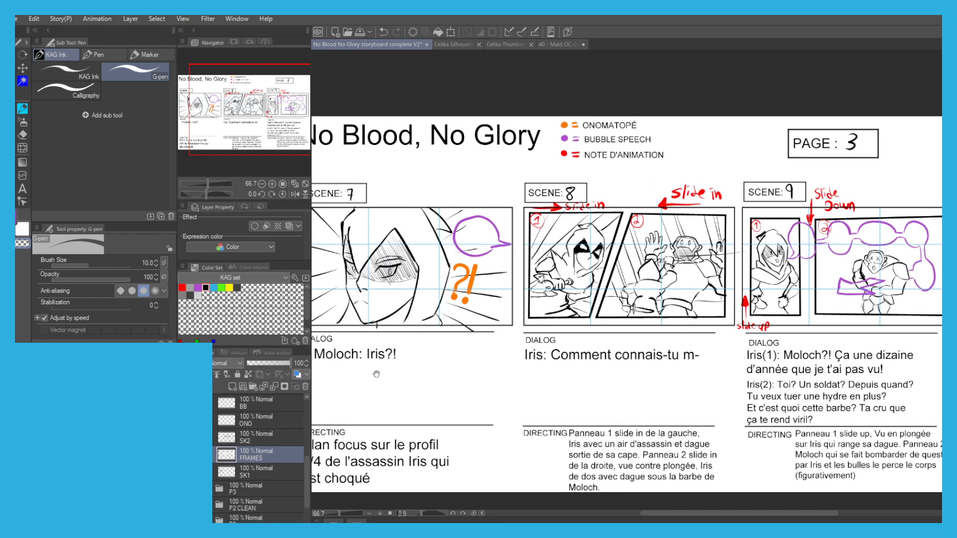
pyautogui.click(251, 473)
pyautogui.click(247, 452)
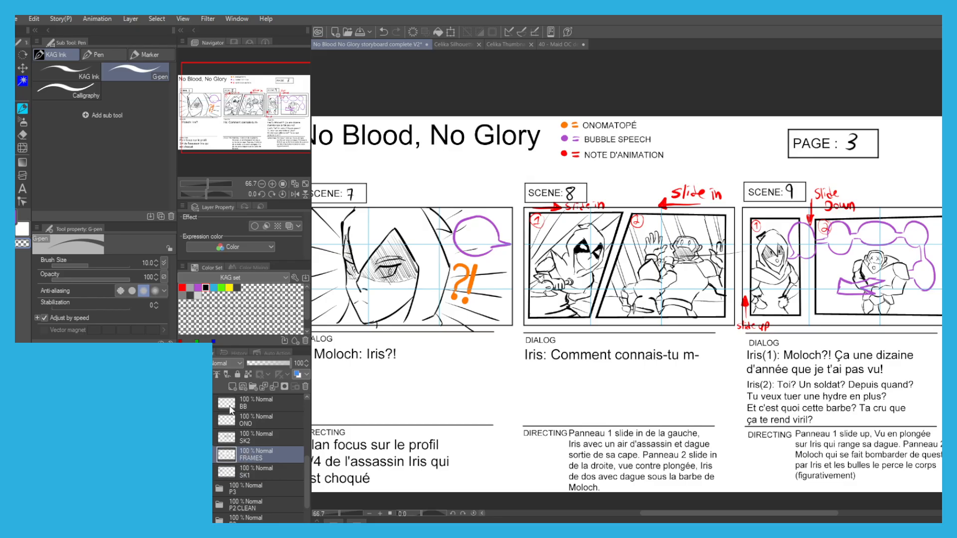
pyautogui.click(232, 387)
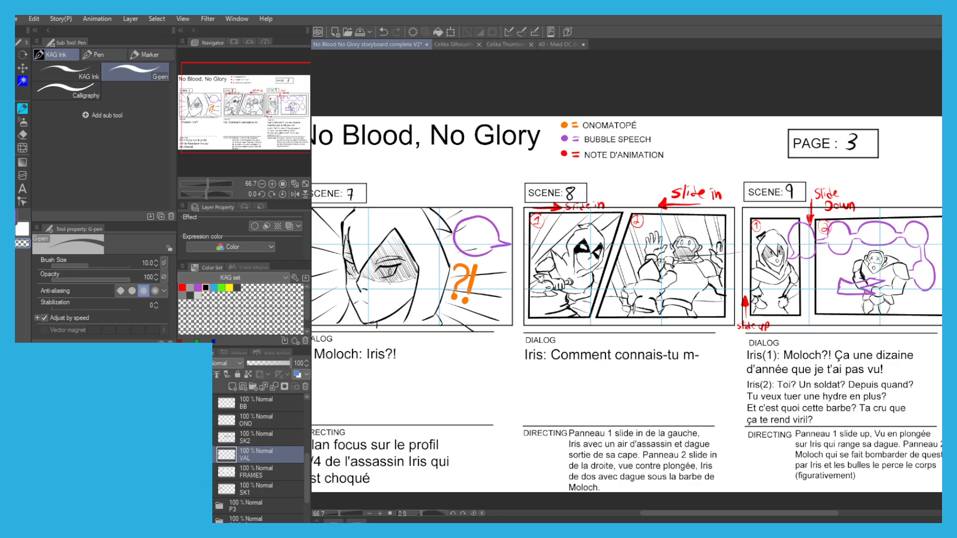
# Fill Iris's lowered hand and forearm in Scene 8, panel 2 with dark grey on the VAL layer.
pyautogui.scroll(4, 563, 259)
pyautogui.moveTo(455, 313); pyautogui.dragTo(457, 307)
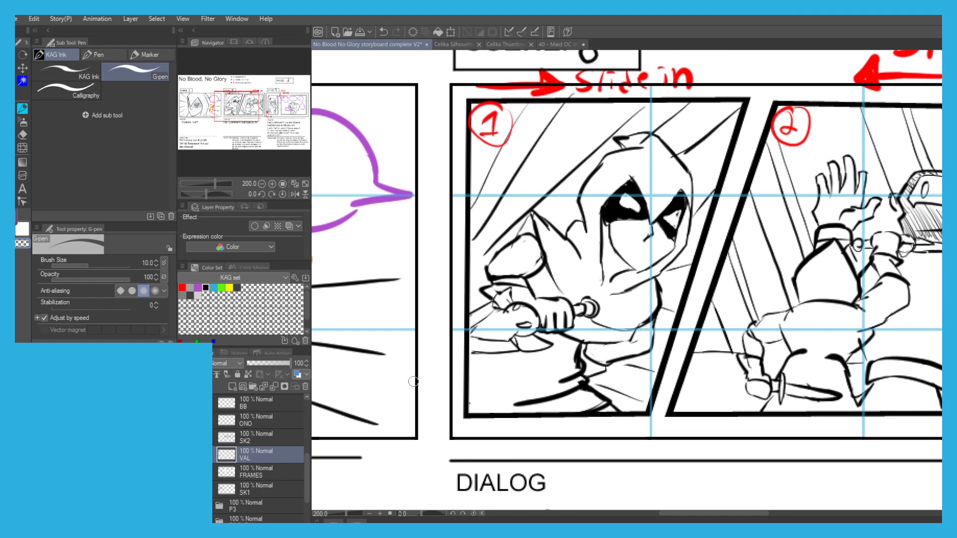
pyautogui.click(190, 295)
pyautogui.moveTo(538, 415); pyautogui.dragTo(419, 419)
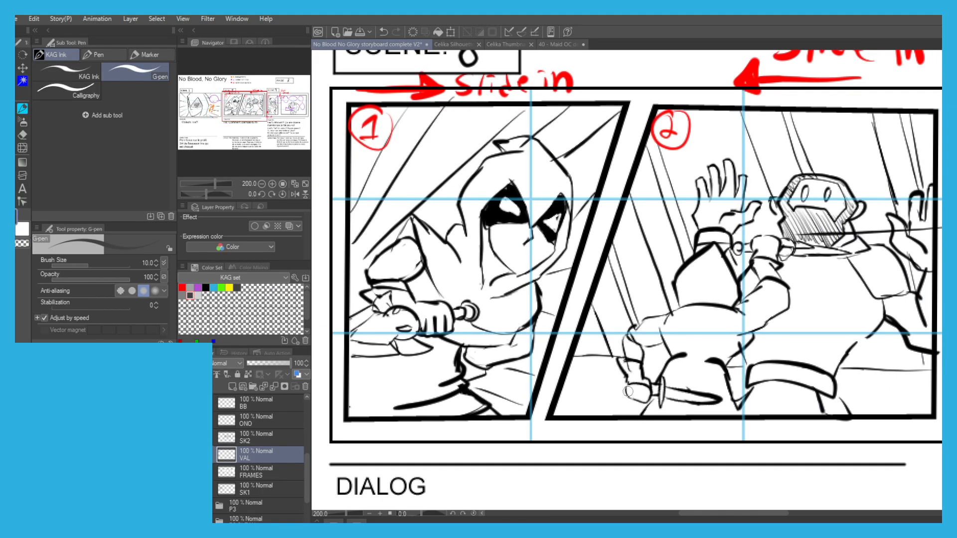
pyautogui.press('g')
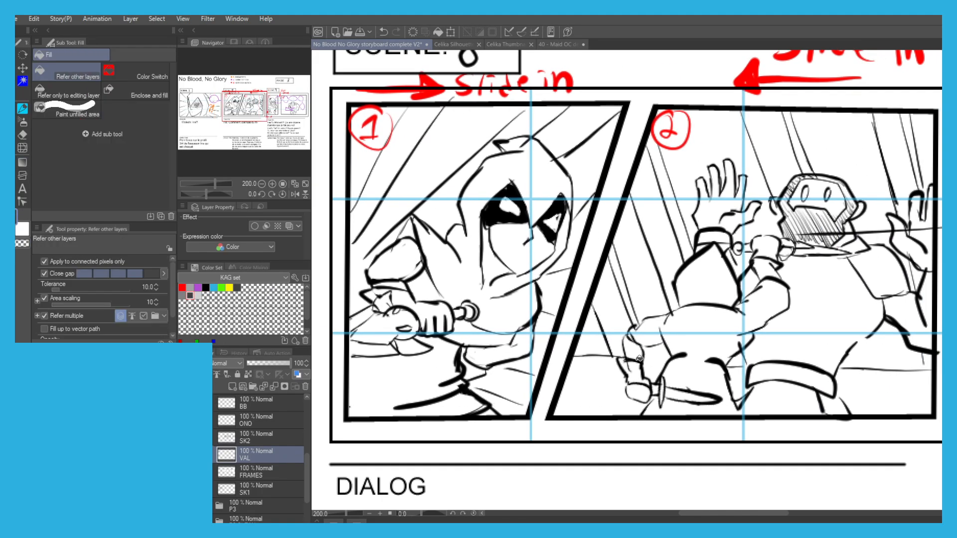
pyautogui.click(635, 367)
pyautogui.click(637, 389)
pyautogui.click(631, 348)
pyautogui.click(639, 332)
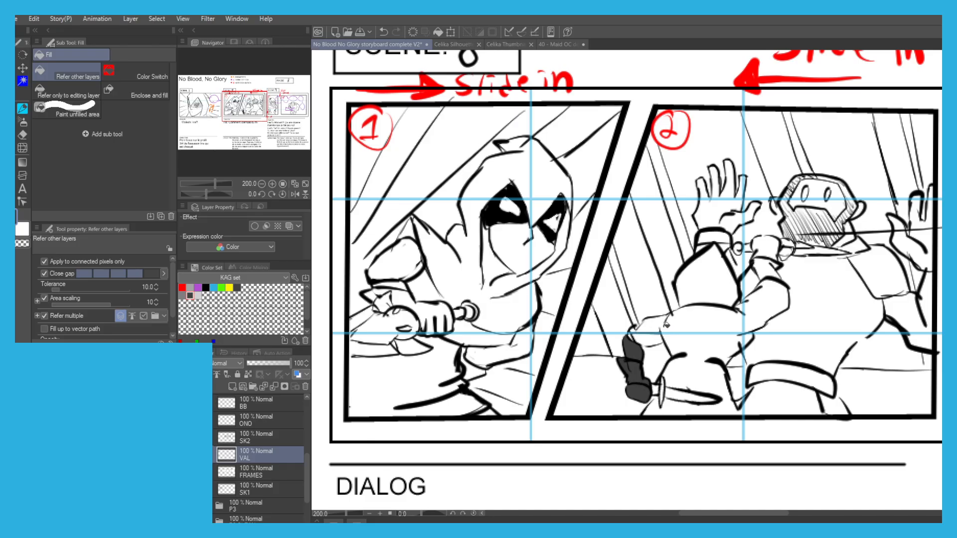
# Fill Iris's upper arm and back in Scene 8, panel 2 with the same dark grey.
pyautogui.click(656, 323)
pyautogui.click(645, 340)
pyautogui.press('p')
pyautogui.press('g')
pyautogui.click(685, 322)
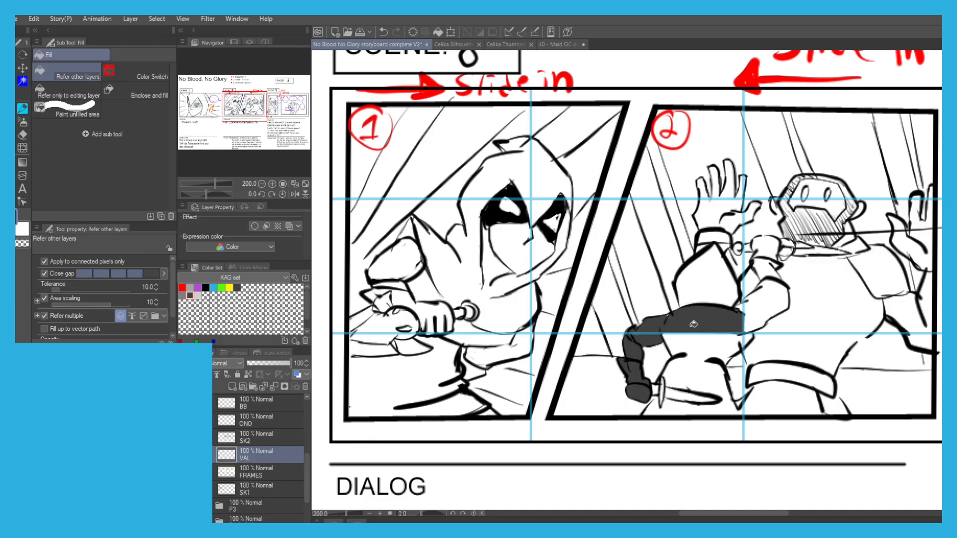
# Fill Iris's lower torso and legs around the lowered knife in Scene 8, panel 2 with dark grey.
pyautogui.click(691, 343)
pyautogui.press('p')
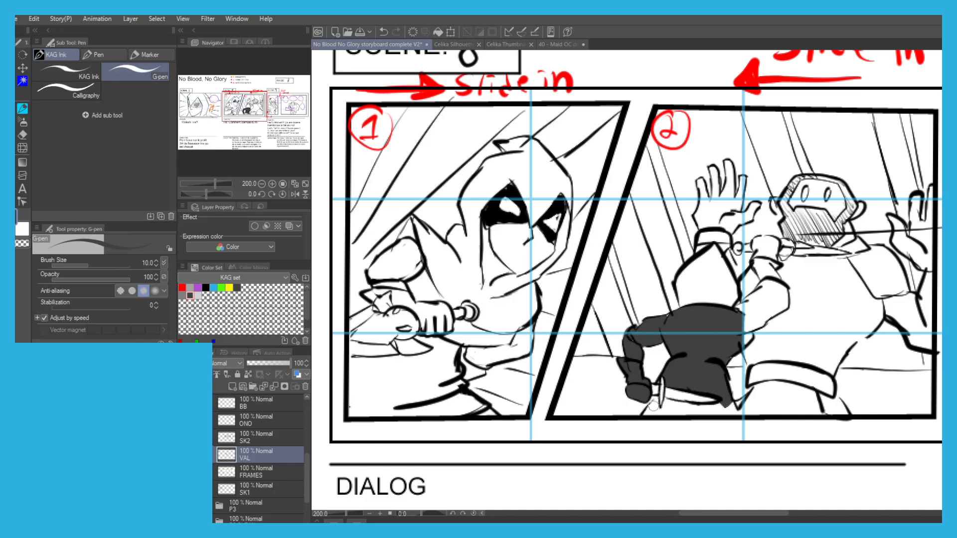
pyautogui.press('g')
pyautogui.click(652, 404)
pyautogui.click(679, 405)
# Fill Iris's hood and raised sleeve in Scene 8, panel 2 with the same dark grey.
pyautogui.moveTo(621, 302); pyautogui.dragTo(554, 322)
pyautogui.click(634, 303)
pyautogui.click(690, 326)
pyautogui.press('p')
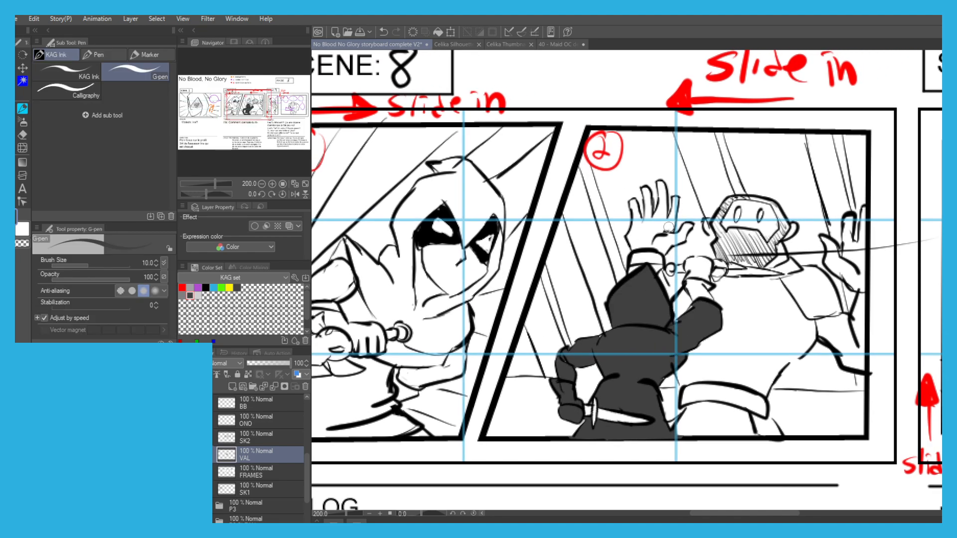
pyautogui.press('g')
pyautogui.click(701, 266)
pyautogui.hotkey('ctrl', 'z')
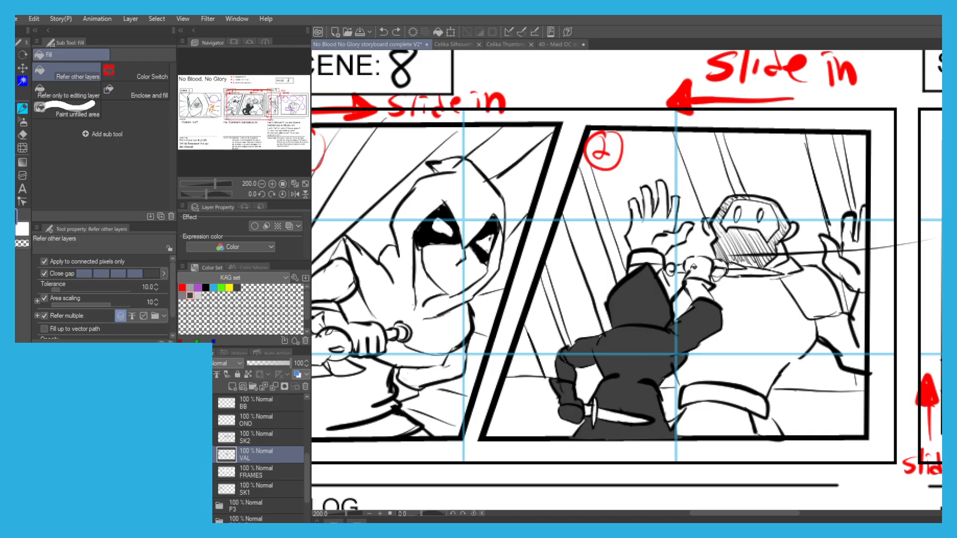
pyautogui.scroll(2, 694, 269)
pyautogui.click(701, 266)
pyautogui.hotkey('ctrl', 'z')
# Fill Iris's raised hand and wrist with dark grey, painting the outline gaps closed with the G-pen.
pyautogui.press('p')
pyautogui.moveTo(689, 245); pyautogui.dragTo(729, 251)
pyautogui.press('g')
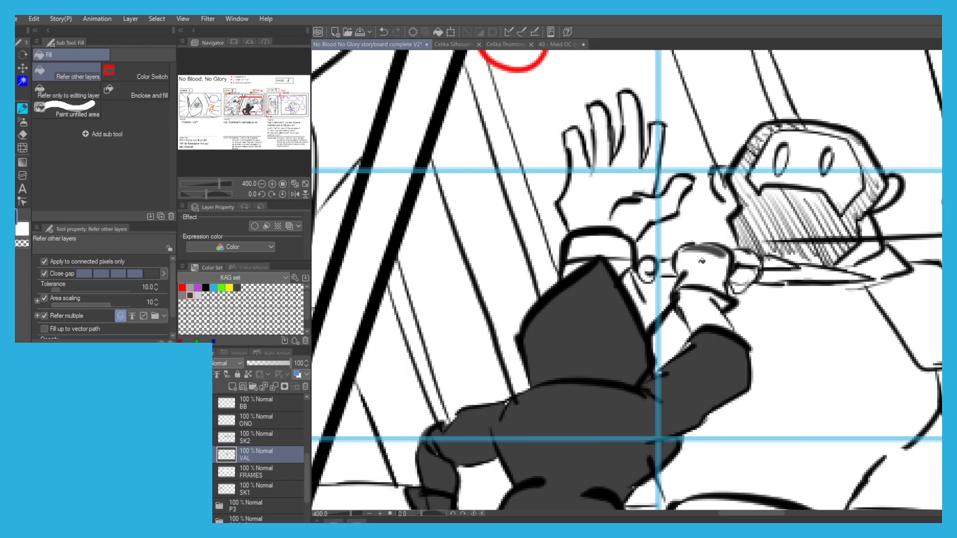
pyautogui.click(692, 271)
pyautogui.click(692, 303)
pyautogui.press('p')
pyautogui.moveTo(712, 303); pyautogui.dragTo(720, 309)
pyautogui.press('g')
# Paint the raised knife dark grey and fill the lowered knife in Scene 8, panel 2 with a lighter grey.
pyautogui.press('p')
pyautogui.moveTo(666, 268)
pyautogui.mouseDown()
pyautogui.moveTo(639, 271)
pyautogui.moveTo(668, 268)
pyautogui.mouseUp()
pyautogui.moveTo(731, 269); pyautogui.dragTo(849, 278)
pyautogui.press('g')
pyautogui.scroll(-2, 678, 269)
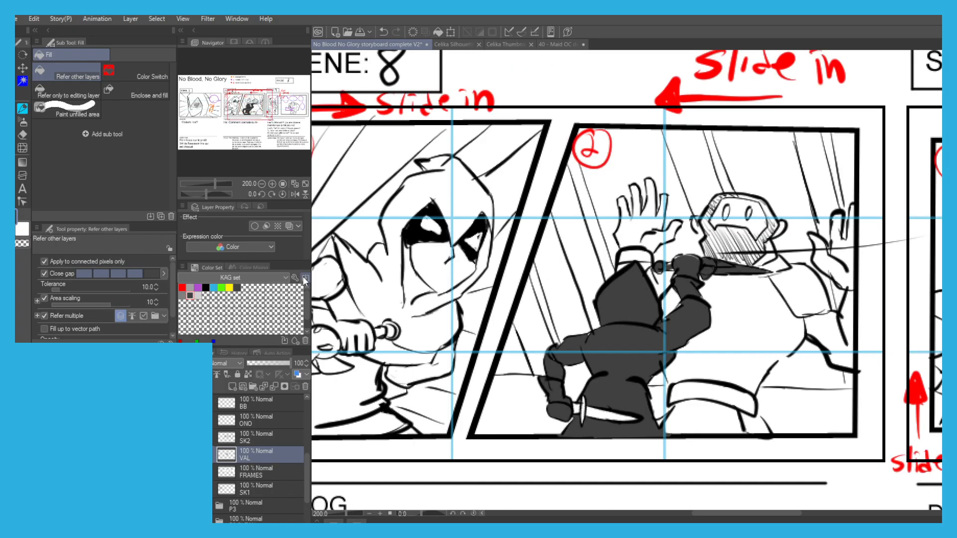
pyautogui.click(594, 414)
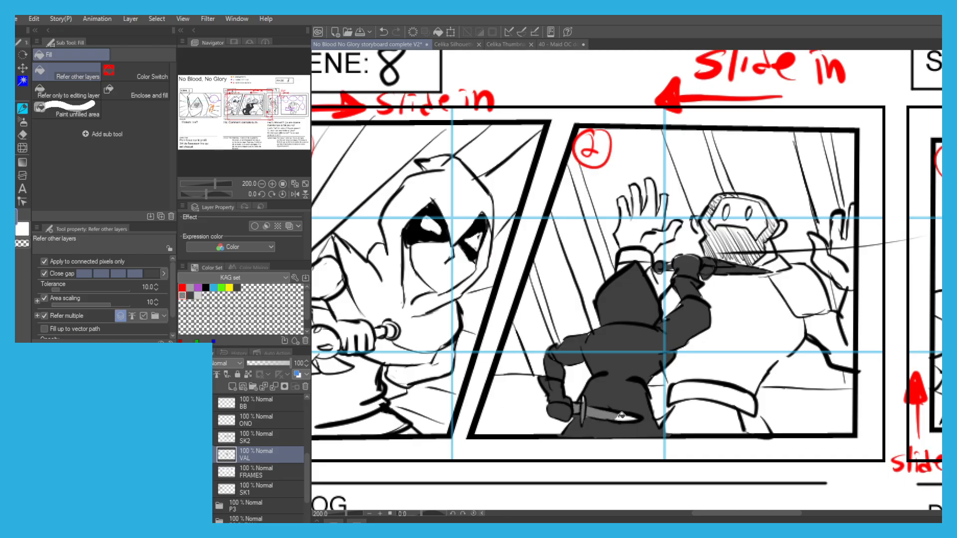
pyautogui.scroll(-2, 555, 390)
pyautogui.scroll(1, 551, 334)
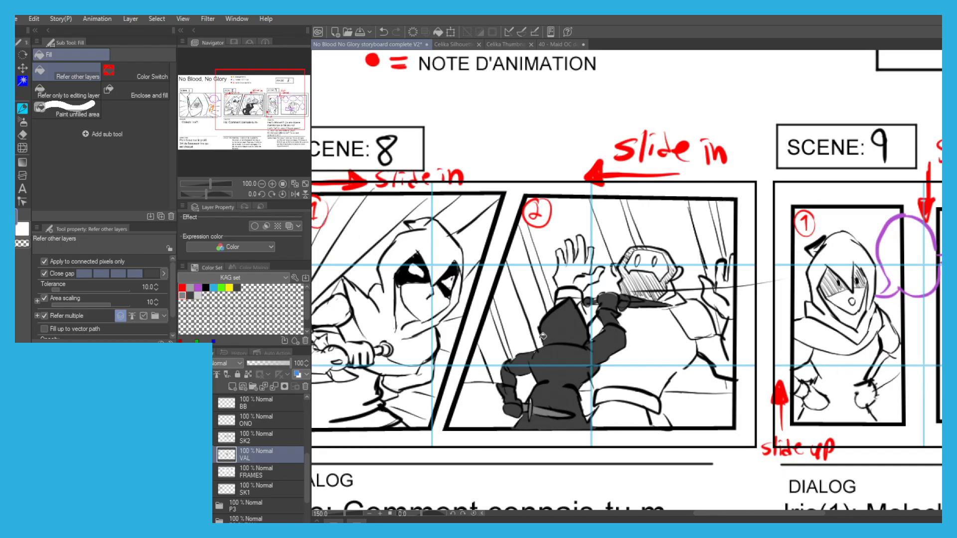
# Fill the bearded soldier's waist with mid grey and start painting the area below his belt in Scene 8, panel 2.
pyautogui.click(615, 366)
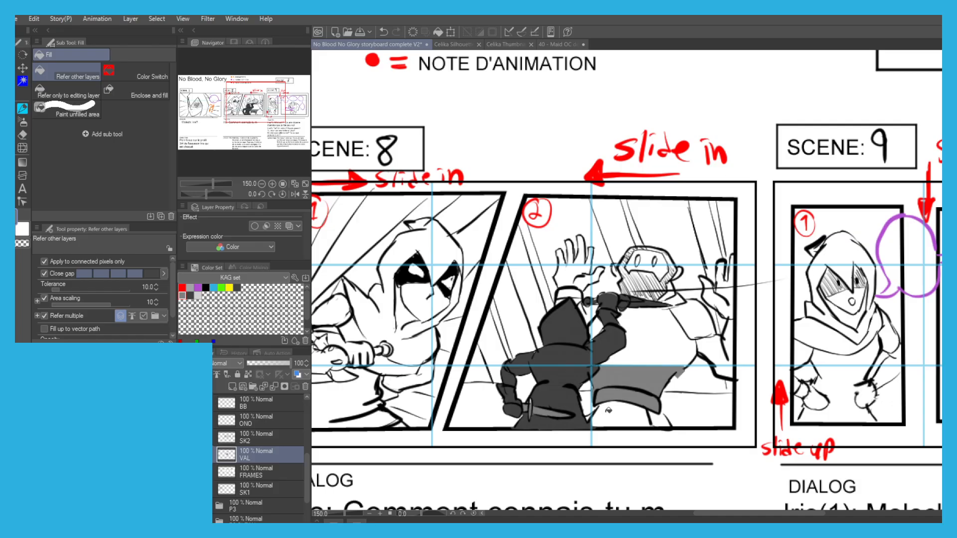
pyautogui.press('p')
pyautogui.moveTo(594, 405)
pyautogui.mouseDown()
pyautogui.moveTo(589, 426)
pyautogui.moveTo(604, 423)
pyautogui.moveTo(612, 403)
pyautogui.mouseUp()
pyautogui.press('g')
pyautogui.hotkey('ctrl', 'z')
pyautogui.press('p')
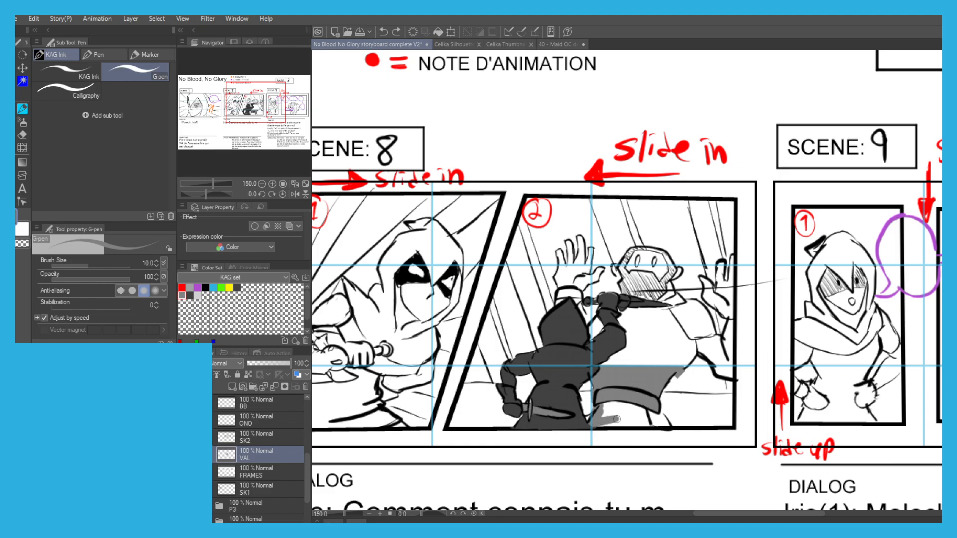
pyautogui.press('g')
# Select the panel interiors by colour on the FRAMES layer and make VAL the active layer again.
pyautogui.press('w')
pyautogui.click(246, 476)
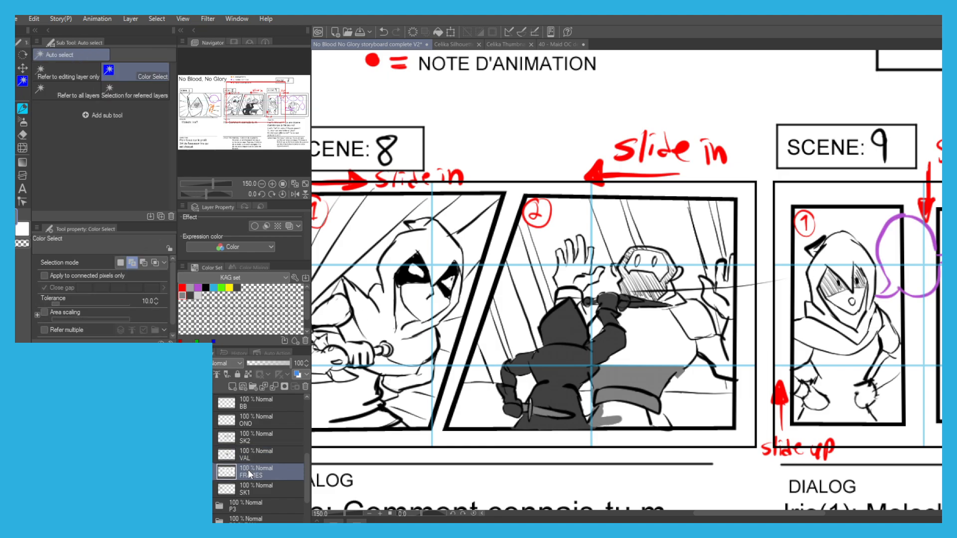
pyautogui.click(487, 411)
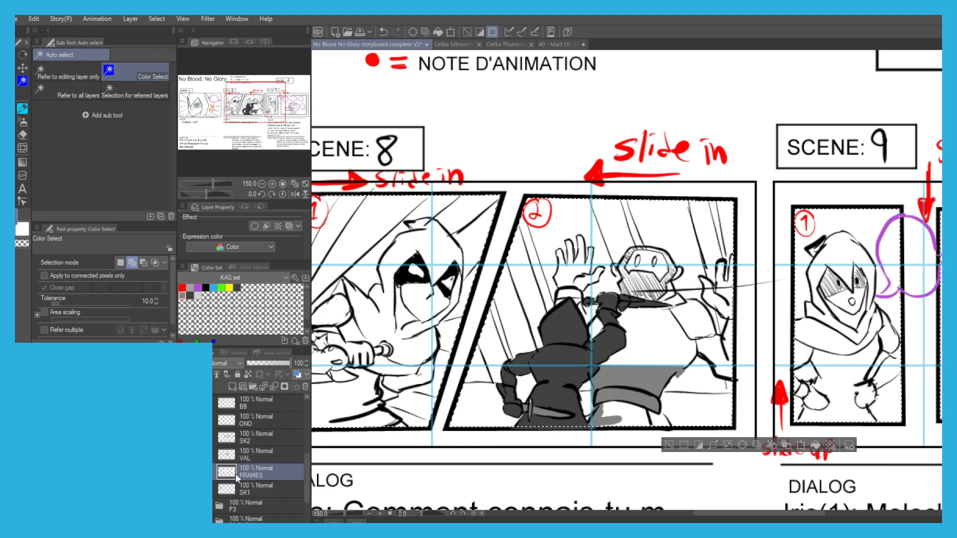
pyautogui.click(256, 451)
# Paint the soldier's lower body mid grey within the selection and fill his torso with the same grey.
pyautogui.press('p')
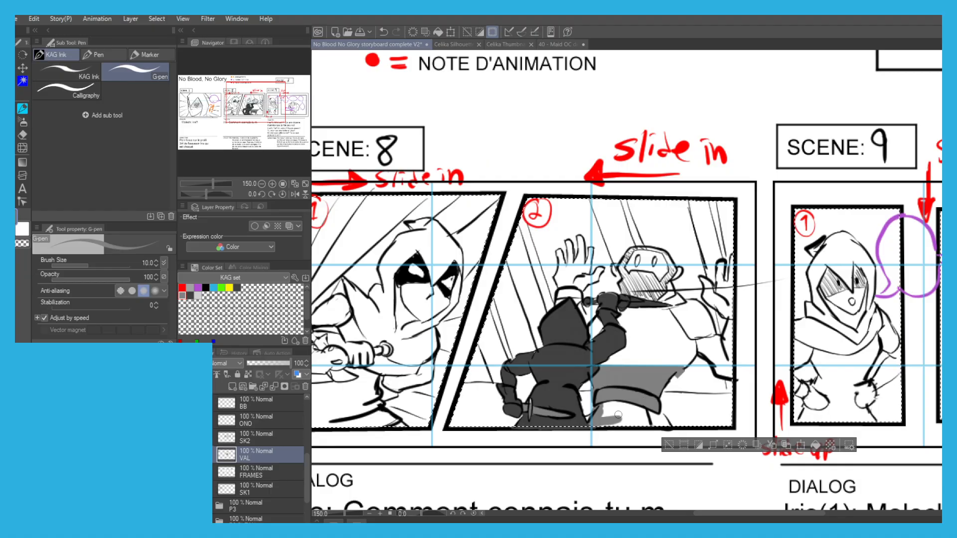
pyautogui.moveTo(599, 414)
pyautogui.mouseDown()
pyautogui.moveTo(669, 420)
pyautogui.moveTo(623, 411)
pyautogui.moveTo(663, 422)
pyautogui.moveTo(596, 419)
pyautogui.mouseUp()
pyautogui.hotkey('ctrl', 'z')
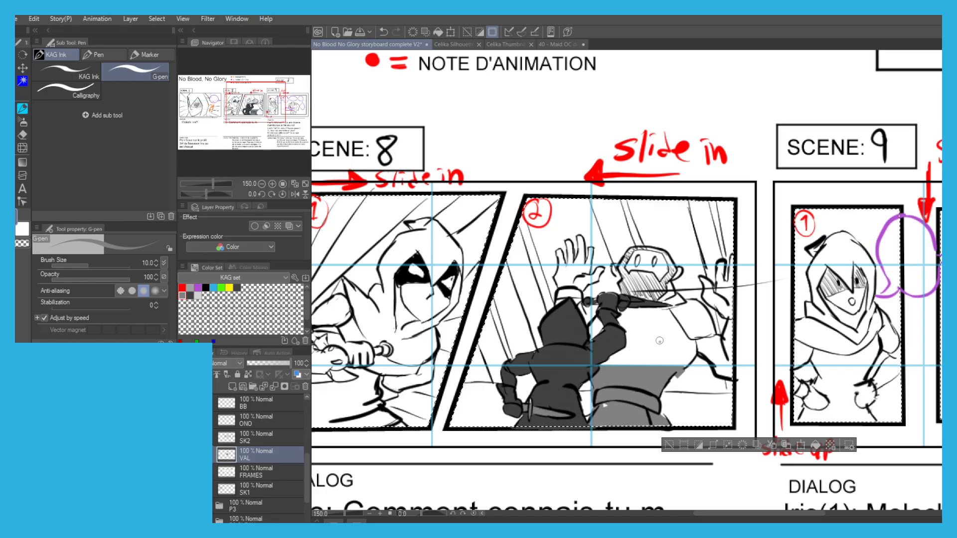
pyautogui.press('g')
pyautogui.click(595, 325)
pyautogui.press('p')
# Fill the palm and first three fingers of the soldier's raised hand beside Iris's hood with mid grey, sealing outline gaps.
pyautogui.press('g')
pyautogui.click(558, 265)
pyautogui.press('p')
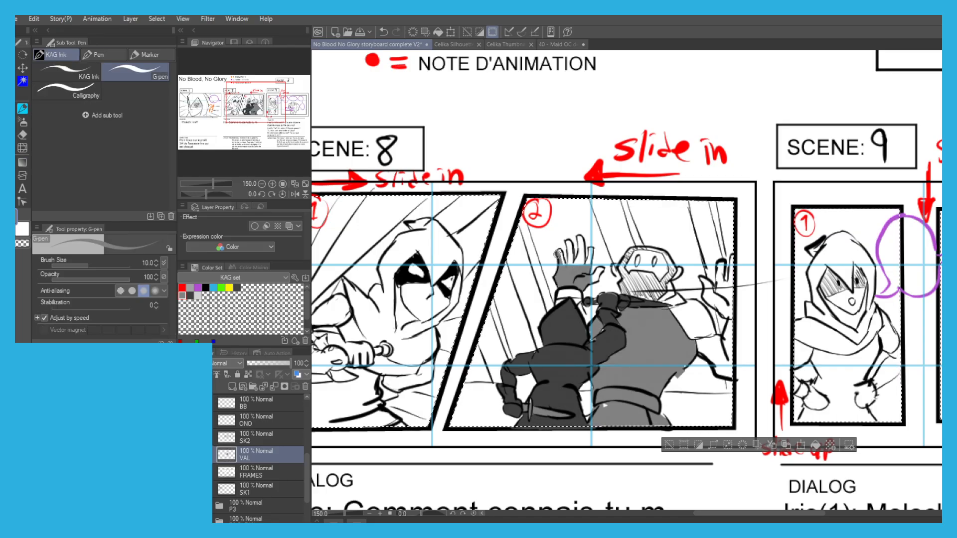
pyautogui.press('g')
pyautogui.hotkey('ctrl', 'z')
pyautogui.scroll(3, 562, 256)
pyautogui.press('p')
pyautogui.moveTo(560, 270)
pyautogui.mouseDown()
pyautogui.moveTo(555, 247)
pyautogui.moveTo(569, 269)
pyautogui.mouseUp()
pyautogui.press('g')
pyautogui.click(585, 247)
pyautogui.click(611, 239)
# Colour the same hand's remaining finger, thumb and cuff mid grey, and paint the gaps below the cuff.
pyautogui.press('p')
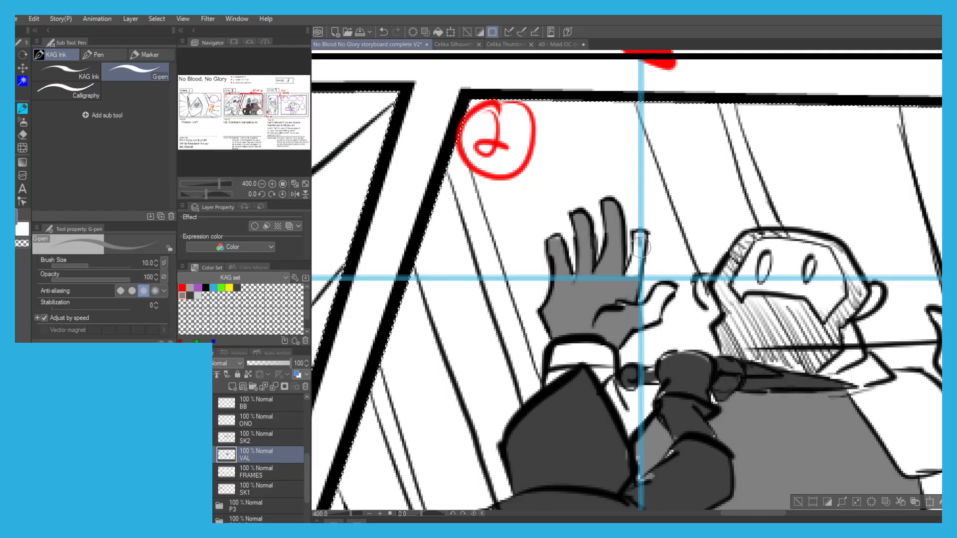
pyautogui.moveTo(634, 268); pyautogui.dragTo(639, 240)
pyautogui.press('g')
pyautogui.click(657, 299)
pyautogui.click(578, 351)
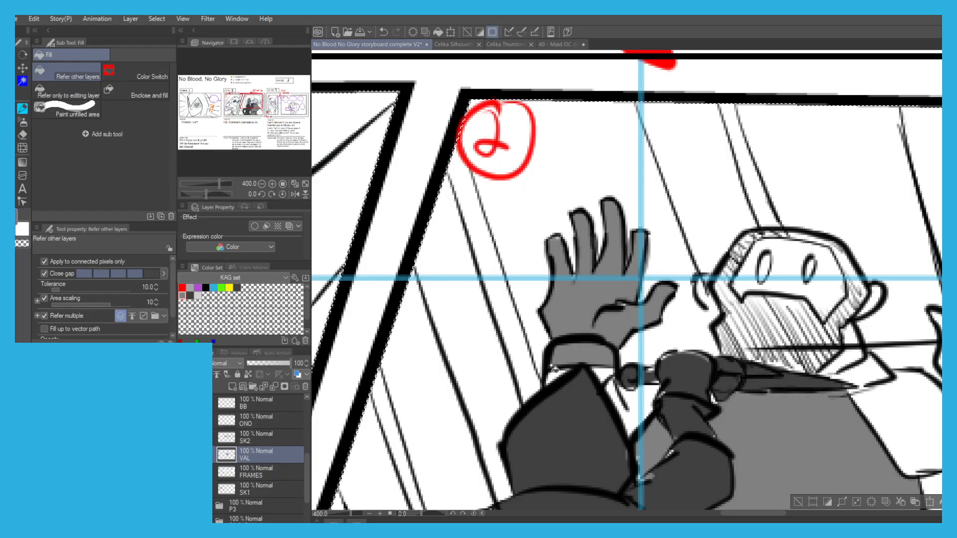
pyautogui.press('p')
pyautogui.moveTo(548, 383)
pyautogui.mouseDown()
pyautogui.moveTo(567, 375)
pyautogui.moveTo(617, 405)
pyautogui.moveTo(624, 423)
pyautogui.moveTo(620, 396)
pyautogui.mouseUp()
pyautogui.press('g')
# Fill the soldier's shoulder and his other arm near the panel edge with mid grey.
pyautogui.scroll(-4, 582, 336)
pyautogui.scroll(1, 666, 362)
pyautogui.click(666, 360)
pyautogui.click(680, 381)
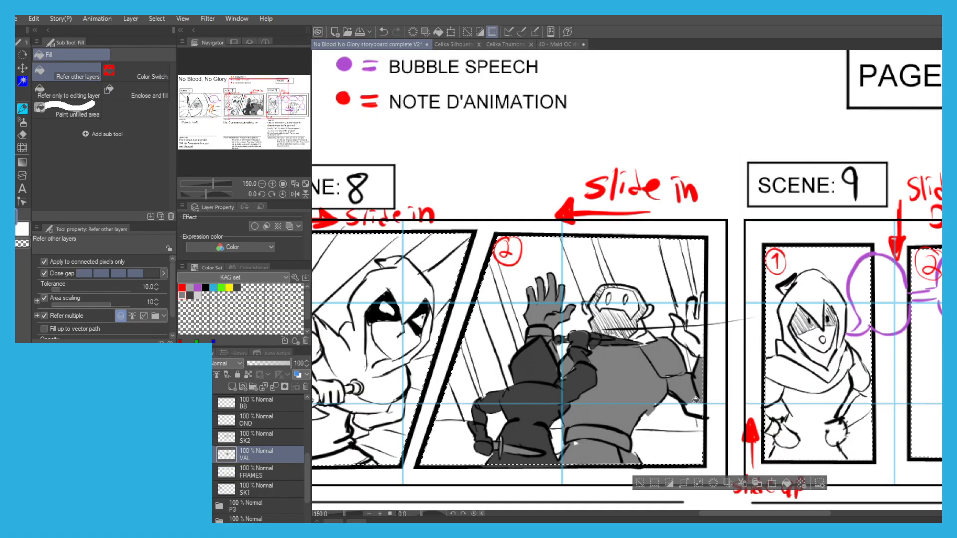
pyautogui.click(696, 400)
# Colour the soldier's other raised hand, at the edge of Scene 8, panel 2, mid grey.
pyautogui.press('p')
pyautogui.moveTo(690, 339); pyautogui.dragTo(685, 335)
pyautogui.press('g')
pyautogui.click(682, 333)
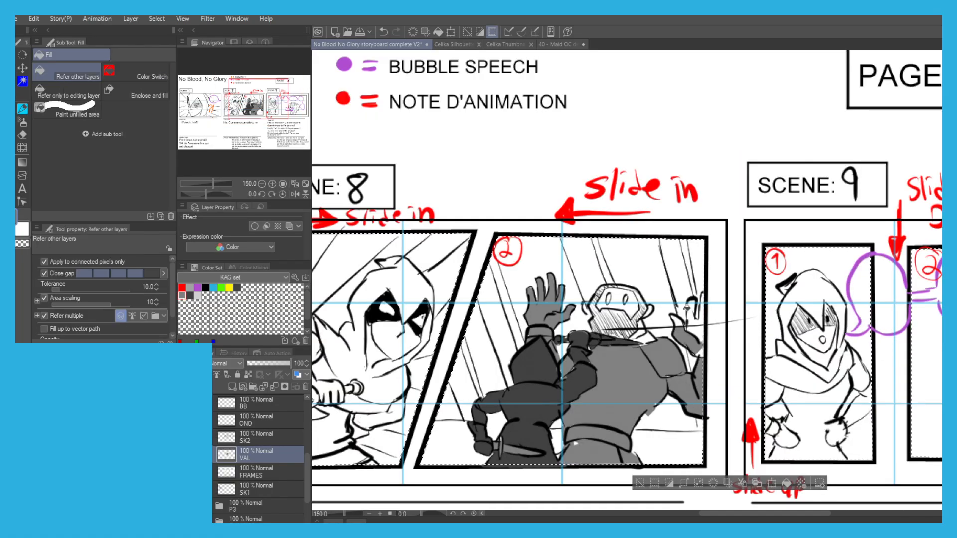
pyautogui.press('p')
pyautogui.press('g')
pyautogui.click(693, 311)
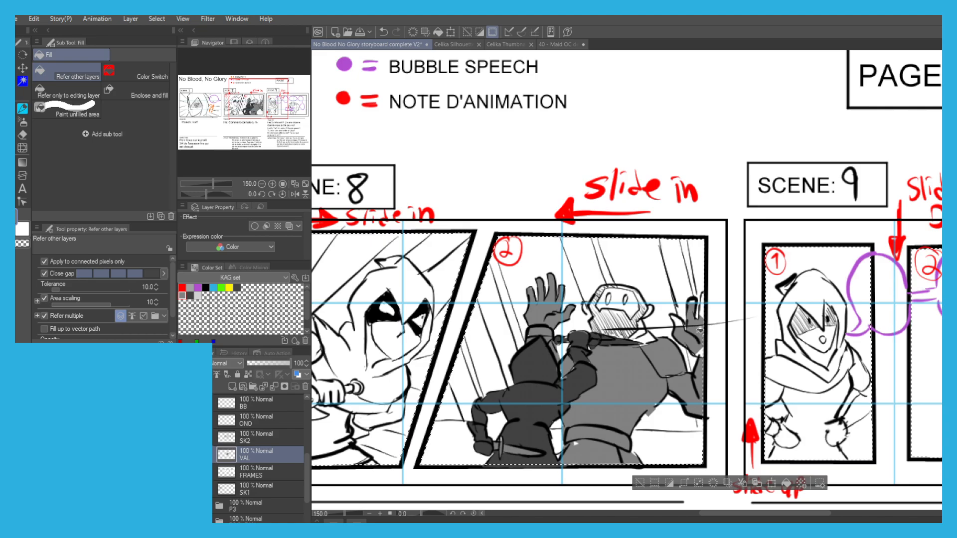
# Paint the soldier's head, face and beard in Scene 8, panel 2 mid grey.
pyautogui.press('p')
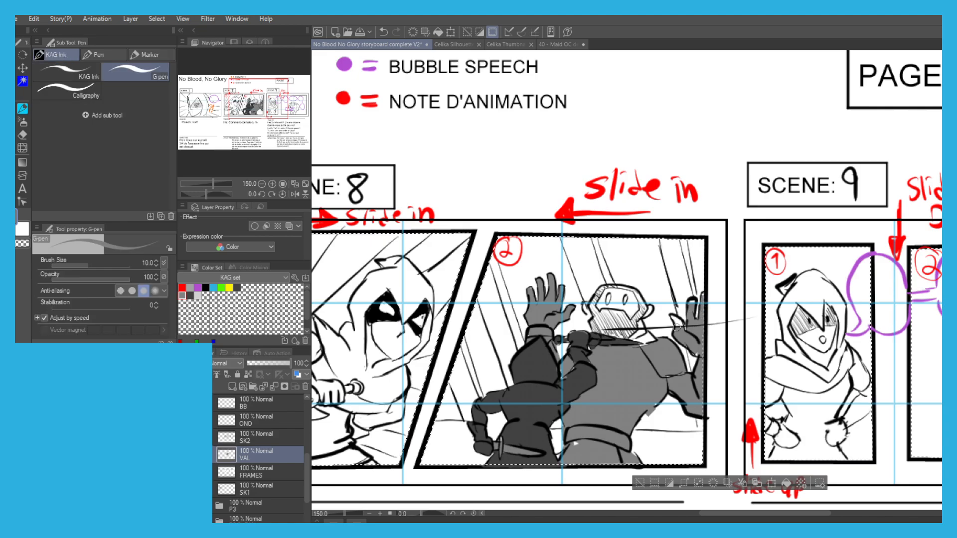
pyautogui.moveTo(613, 318)
pyautogui.mouseDown()
pyautogui.moveTo(609, 352)
pyautogui.moveTo(602, 310)
pyautogui.moveTo(597, 323)
pyautogui.moveTo(592, 309)
pyautogui.moveTo(611, 295)
pyautogui.moveTo(604, 321)
pyautogui.moveTo(613, 313)
pyautogui.moveTo(624, 333)
pyautogui.moveTo(604, 330)
pyautogui.moveTo(649, 346)
pyautogui.moveTo(635, 308)
pyautogui.mouseUp()
pyautogui.press('g')
pyautogui.hotkey('ctrl', 'z')
pyautogui.press('p')
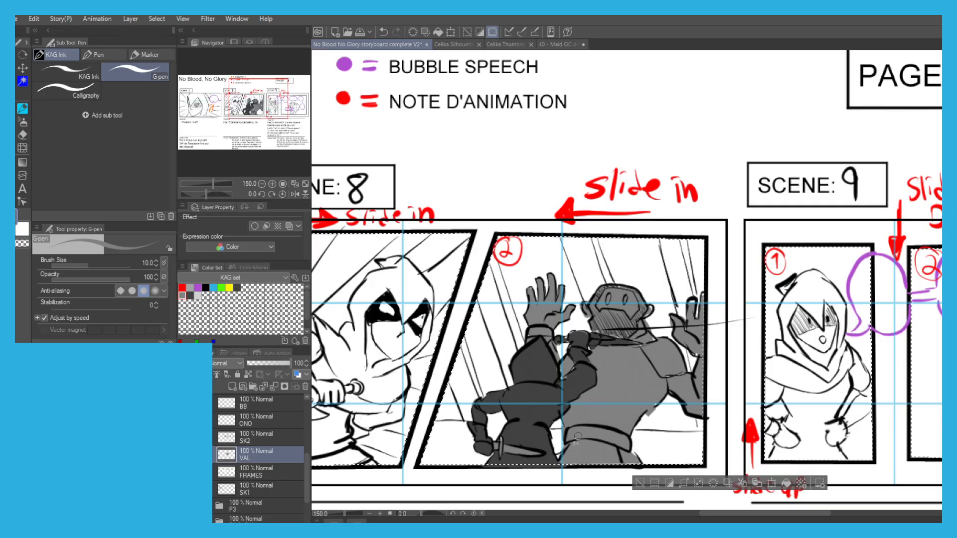
pyautogui.press('g')
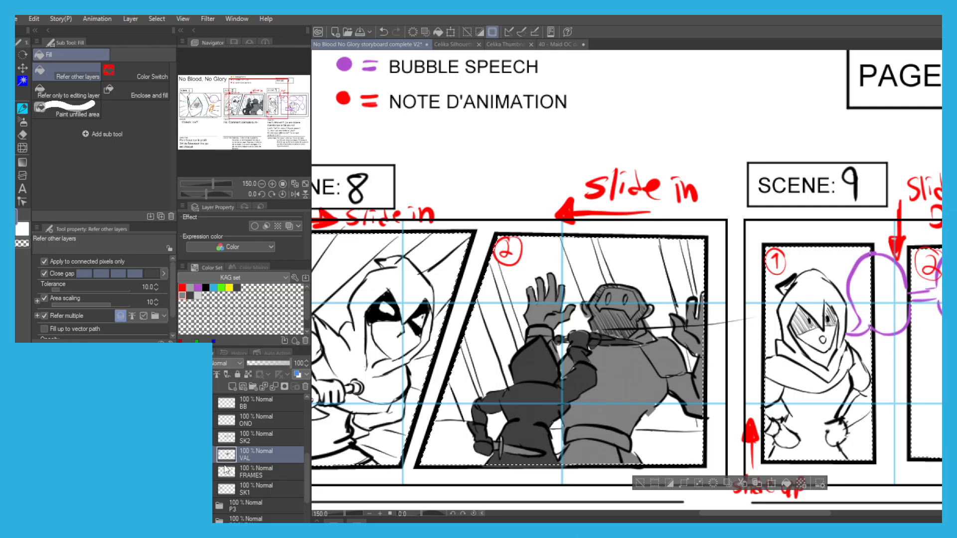
# On the SK2 layer, erase the stray line crossing the soldier's beard, deselect, and erase its extension outside the panel.
pyautogui.click(243, 436)
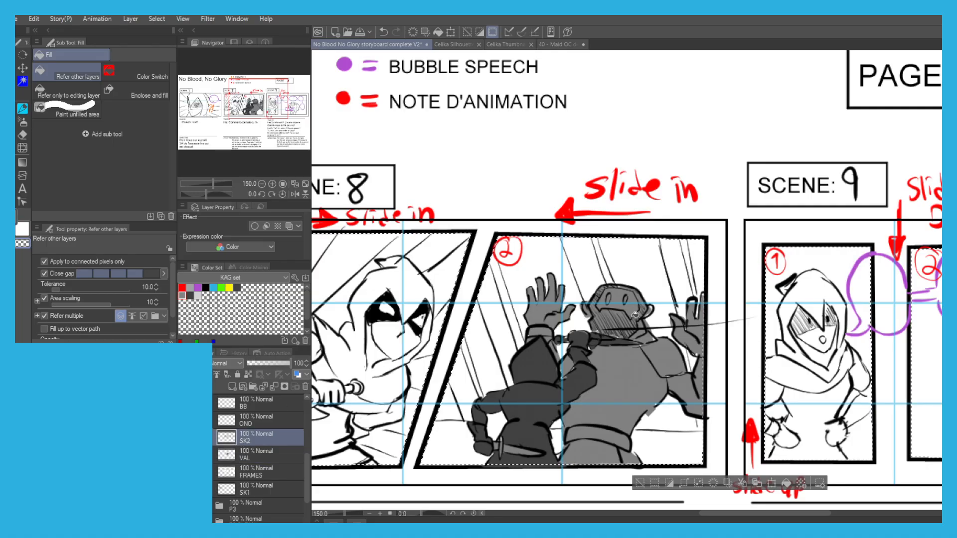
pyautogui.press('p')
pyautogui.scroll(5, 612, 325)
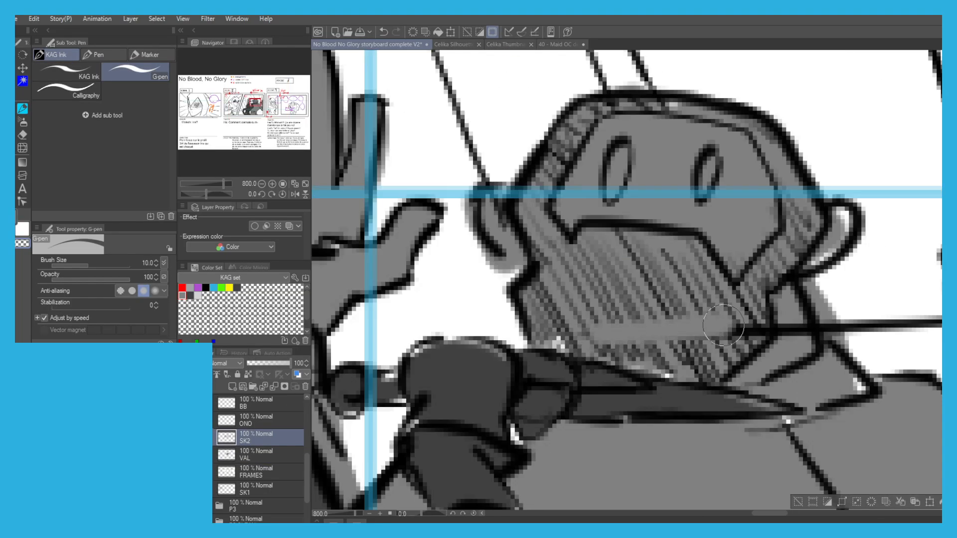
pyautogui.moveTo(754, 326)
pyautogui.mouseDown()
pyautogui.moveTo(781, 323)
pyautogui.moveTo(788, 334)
pyautogui.moveTo(815, 309)
pyautogui.moveTo(744, 353)
pyautogui.moveTo(816, 353)
pyautogui.mouseUp()
pyautogui.scroll(-3, 688, 326)
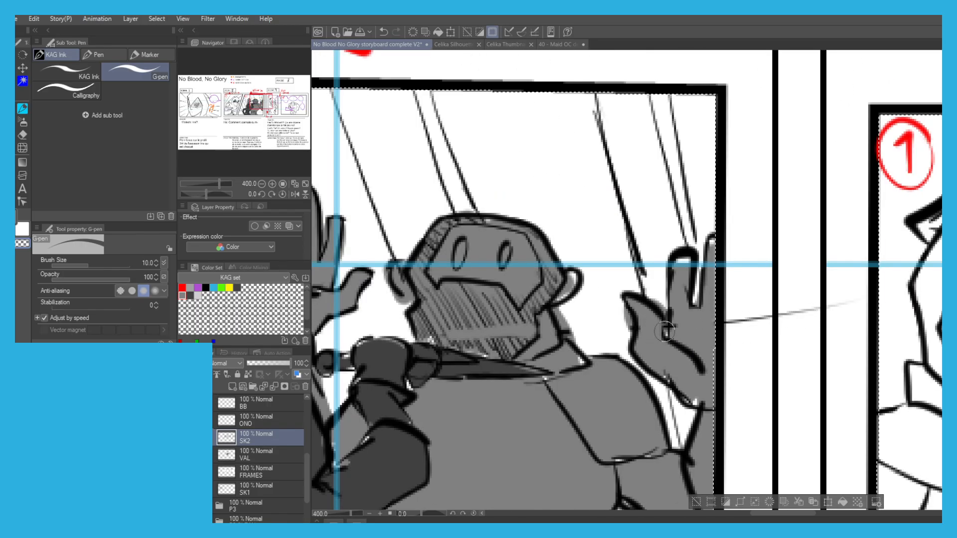
pyautogui.hotkey('ctrl', 'd')
pyautogui.moveTo(771, 317)
pyautogui.mouseDown()
pyautogui.moveTo(732, 326)
pyautogui.moveTo(816, 310)
pyautogui.mouseUp()
pyautogui.hscroll(-5, 391, 255)
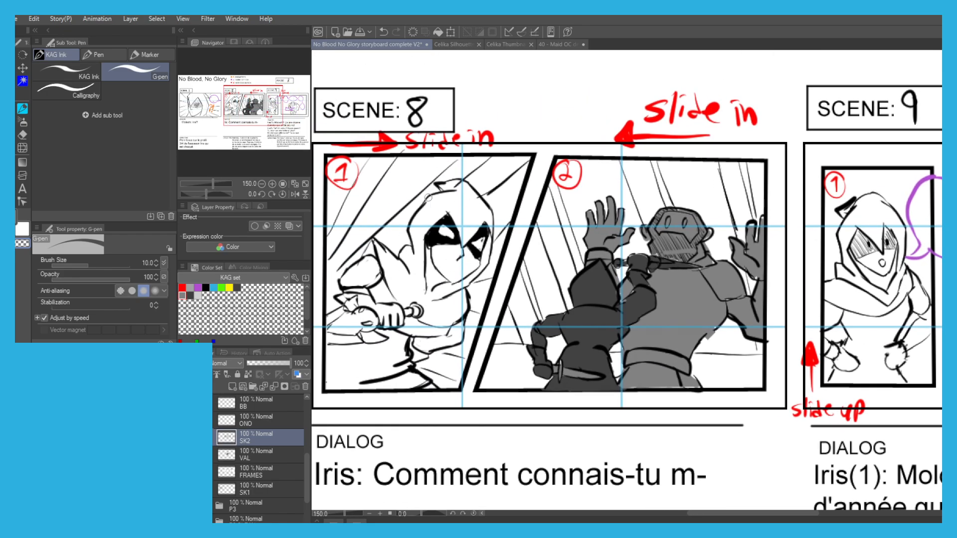
# Select the panel interiors of Scenes 8 and 9 by colour on the FRAMES layer.
pyautogui.scroll(-1, 427, 197)
pyautogui.hscroll(4, 428, 198)
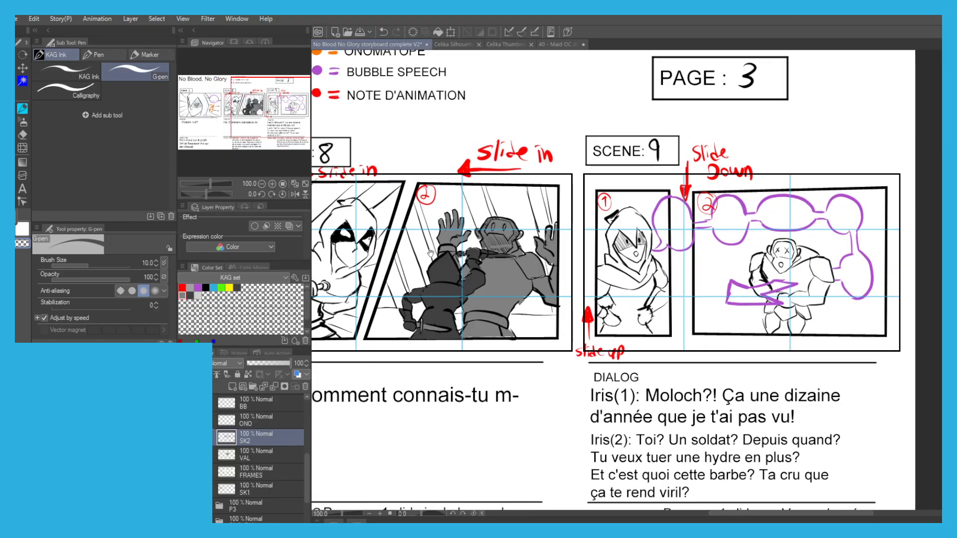
pyautogui.click(232, 472)
pyautogui.press('w')
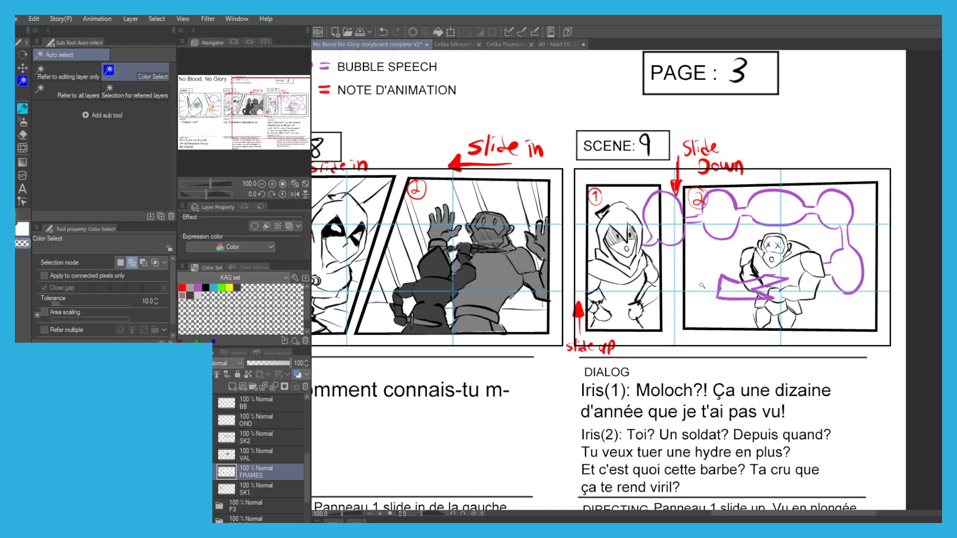
pyautogui.click(702, 286)
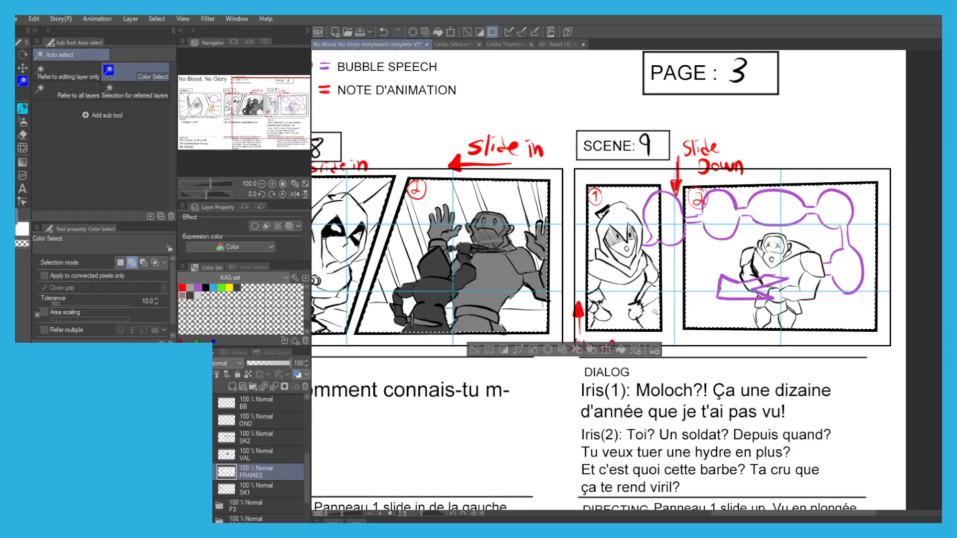
# Draw a large mid-grey arch around the hunched figure in Scene 9, panel 2 on the FRAMES layer.
pyautogui.scroll(2, 716, 315)
pyautogui.press('p')
pyautogui.hotkey('ctrl', 'z')
pyautogui.moveTo(696, 258); pyautogui.dragTo(775, 194)
pyautogui.hotkey('ctrl', 'z')
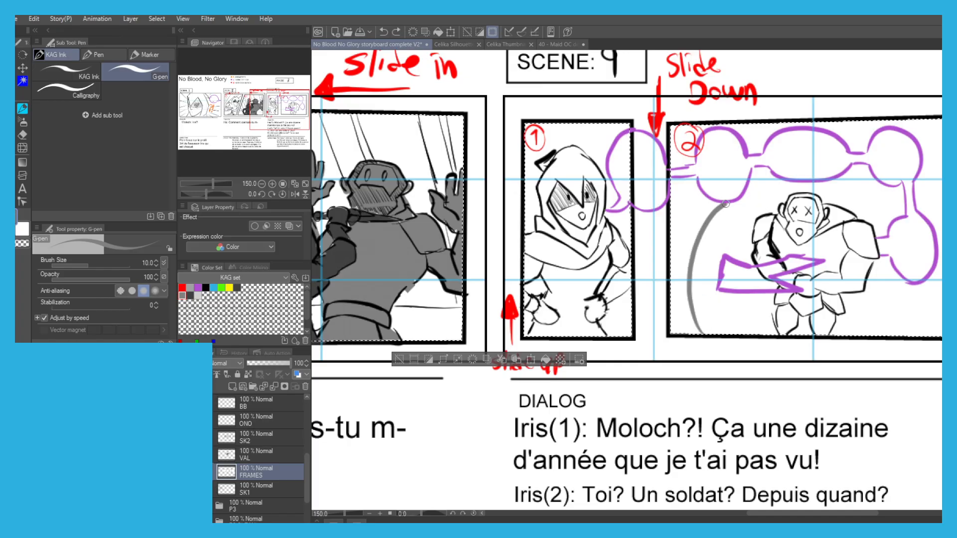
pyautogui.hotkey('ctrl', 'z')
pyautogui.moveTo(709, 209)
pyautogui.mouseDown()
pyautogui.moveTo(763, 162)
pyautogui.moveTo(849, 167)
pyautogui.moveTo(906, 229)
pyautogui.moveTo(904, 306)
pyautogui.moveTo(885, 333)
pyautogui.mouseUp()
pyautogui.hotkey('ctrl', 'z')
pyautogui.moveTo(717, 332)
pyautogui.mouseDown()
pyautogui.moveTo(739, 175)
pyautogui.moveTo(868, 179)
pyautogui.moveTo(916, 290)
pyautogui.moveTo(891, 335)
pyautogui.mouseUp()
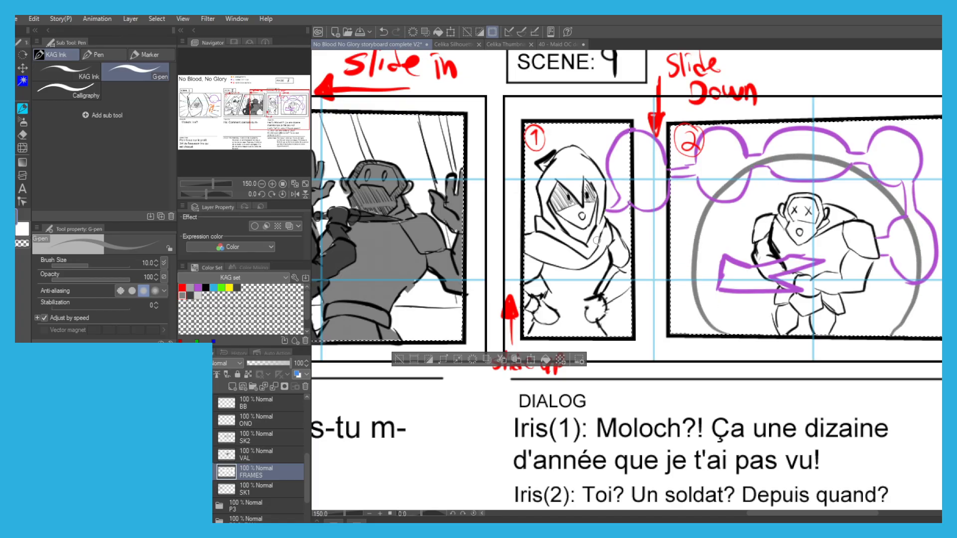
# Fill the background outside the arch in Scene 9, panel 2 with mid grey, including the areas around the speech bubbles.
pyautogui.press('g')
pyautogui.click(689, 225)
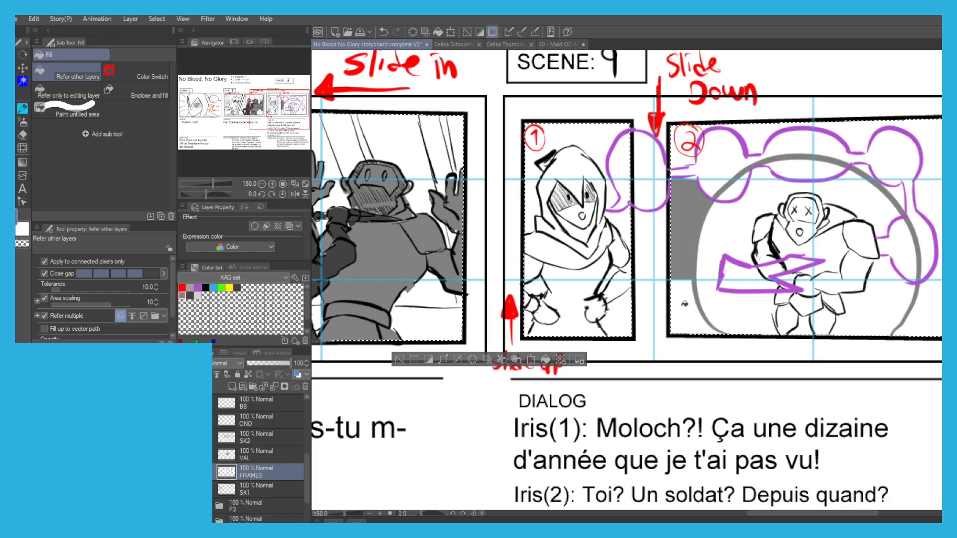
pyautogui.click(682, 149)
pyautogui.press('p')
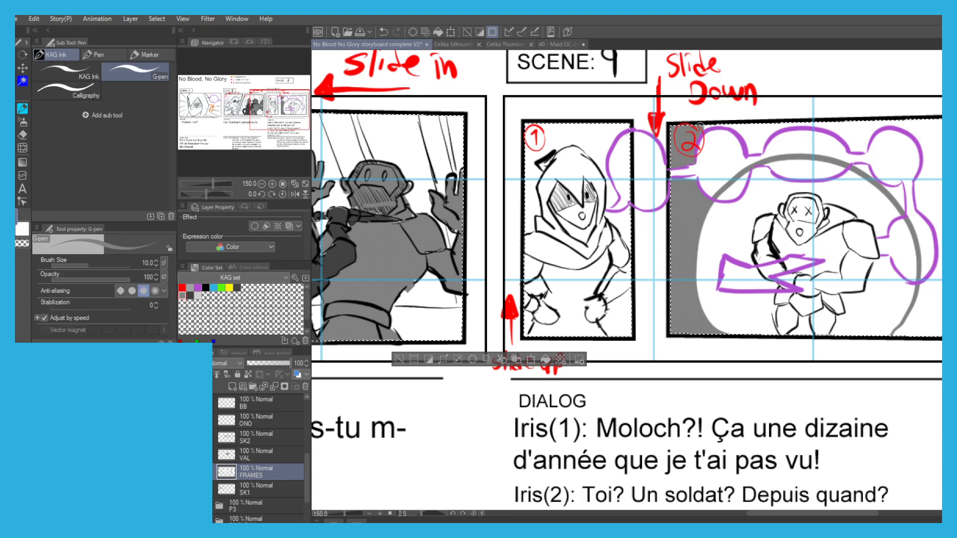
pyautogui.press('g')
pyautogui.click(754, 134)
pyautogui.click(856, 133)
pyautogui.click(930, 132)
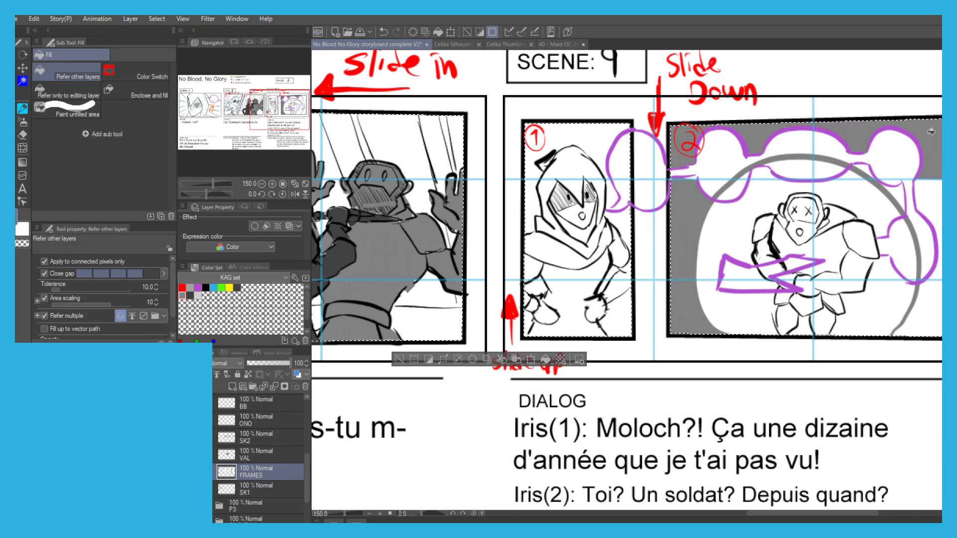
pyautogui.click(928, 224)
pyautogui.click(915, 314)
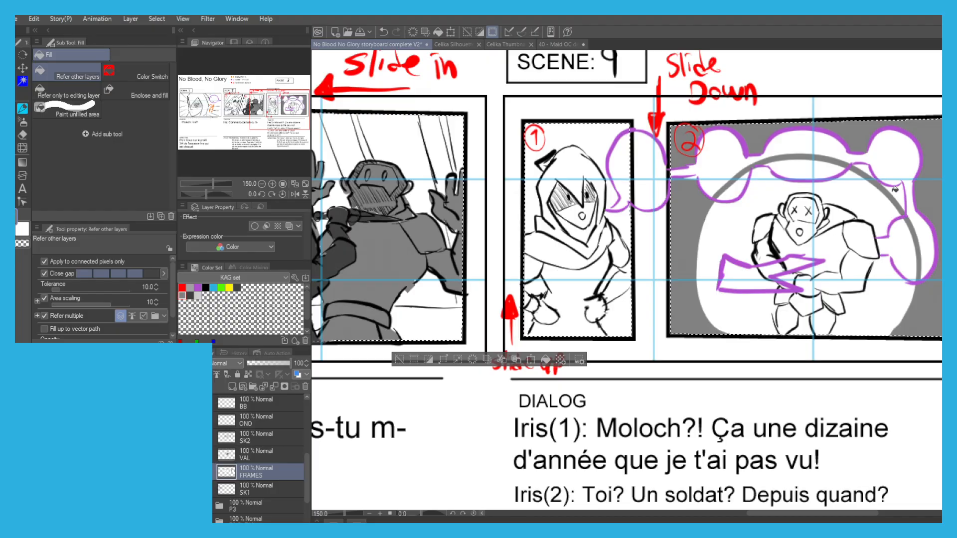
# Erase the dark arch line between and across the speech bubbles in Scene 9, panel 2, and clear the selection.
pyautogui.press('p')
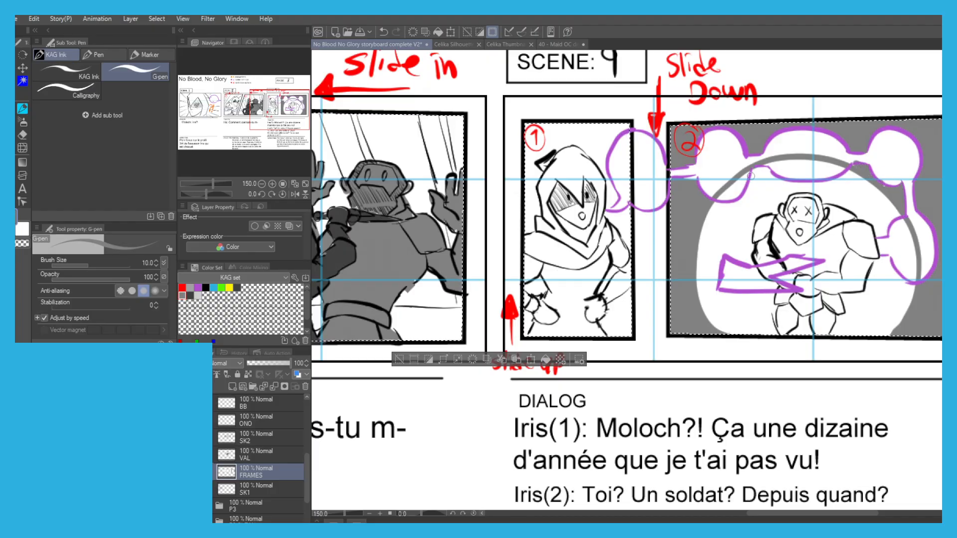
pyautogui.press('e')
pyautogui.moveTo(730, 179)
pyautogui.mouseDown()
pyautogui.moveTo(778, 162)
pyautogui.moveTo(849, 160)
pyautogui.moveTo(918, 252)
pyautogui.moveTo(917, 275)
pyautogui.mouseUp()
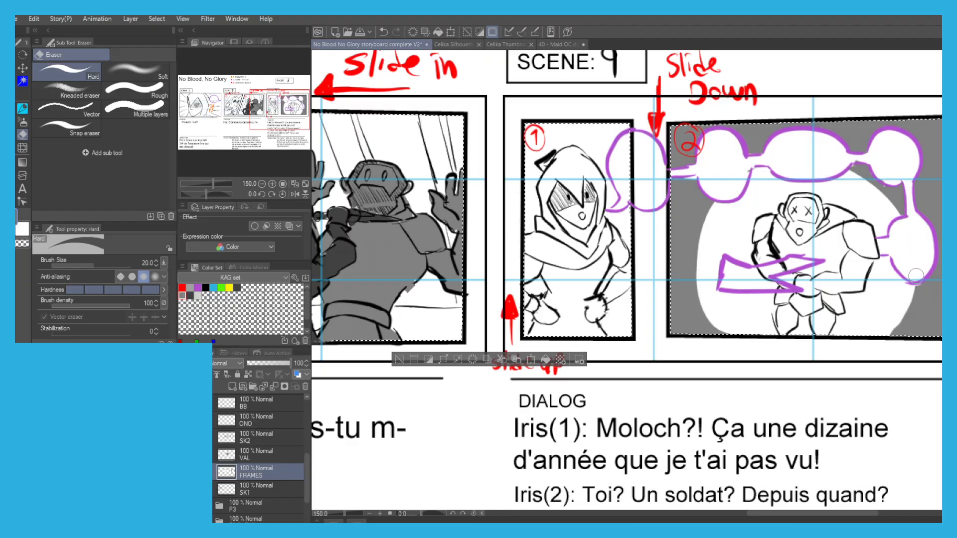
pyautogui.scroll(-1, 760, 232)
pyautogui.scroll(-1, 561, 192)
pyautogui.moveTo(358, 158); pyautogui.dragTo(499, 198)
pyautogui.moveTo(376, 197); pyautogui.dragTo(348, 211)
pyautogui.click(618, 347)
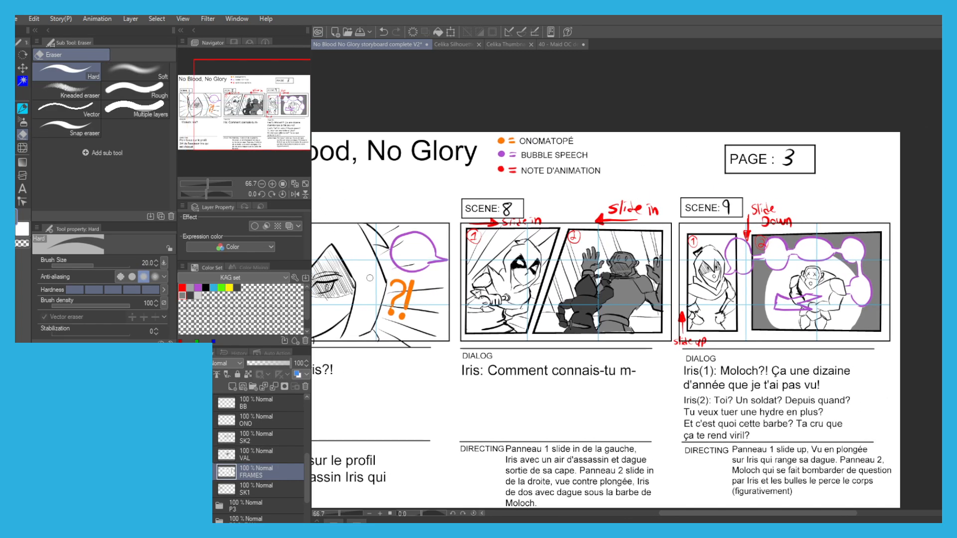
# Collapse the P3 CLEAN folder, save the storyboard, and switch the visible page from P3 CLEAN to P4.
pyautogui.scroll(5, 219, 439)
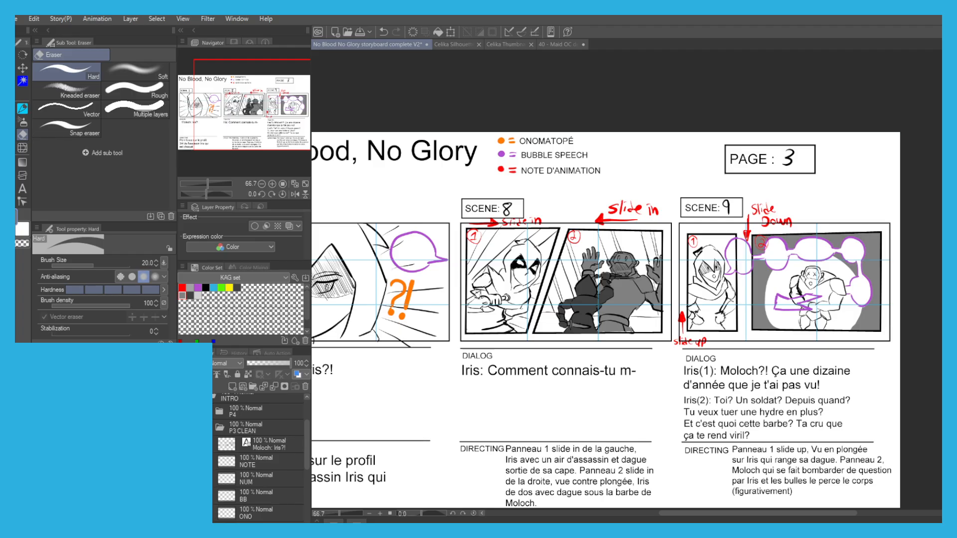
pyautogui.click(211, 428)
pyautogui.moveTo(339, 374); pyautogui.dragTo(385, 386)
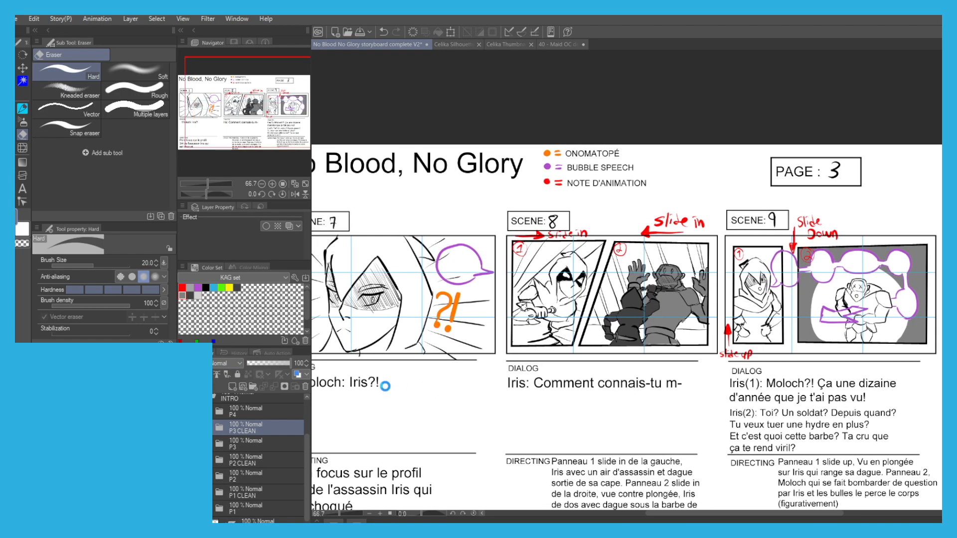
pyautogui.hotkey('ctrl', 's')
pyautogui.click(185, 428)
pyautogui.click(185, 412)
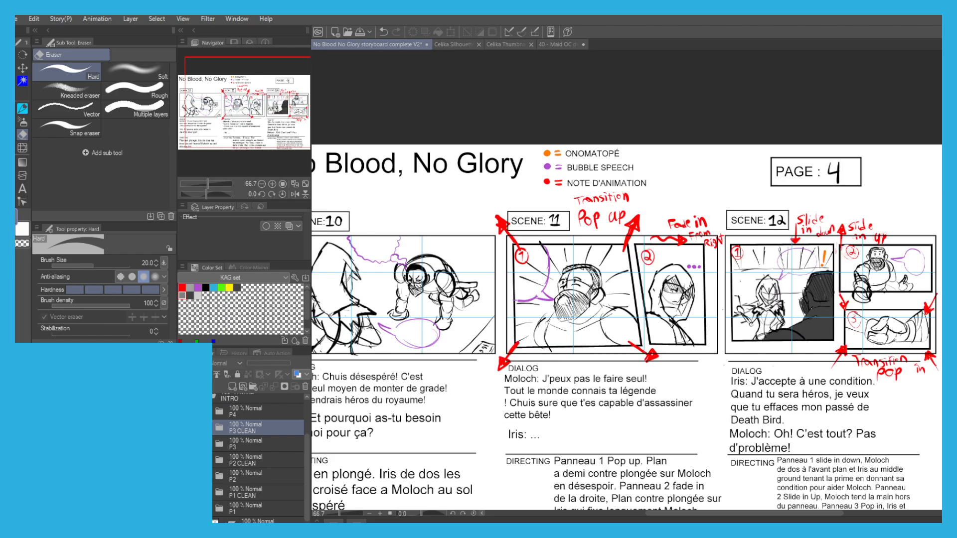
# Create a layer folder named P4 CLEAN above the P4 folder.
pyautogui.click(216, 416)
pyautogui.click(252, 387)
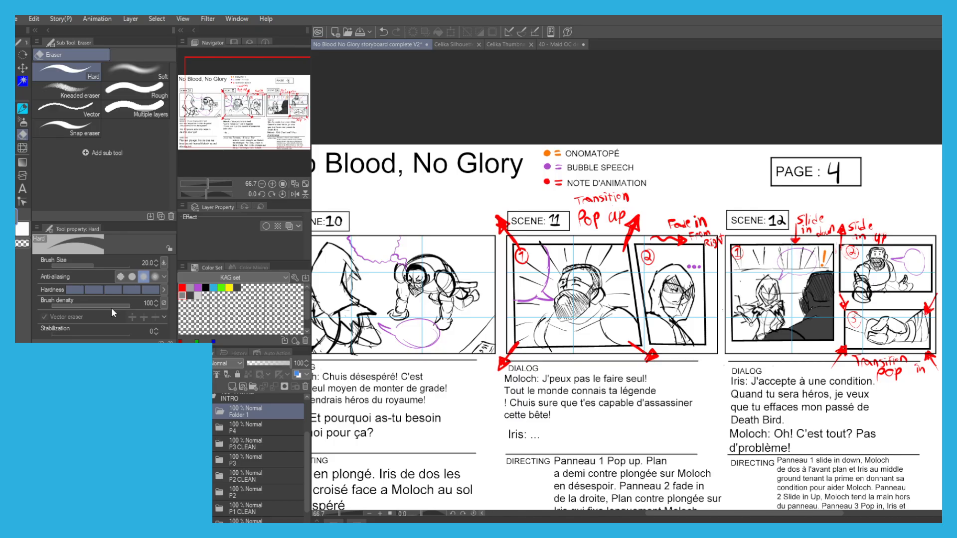
pyautogui.click(222, 428)
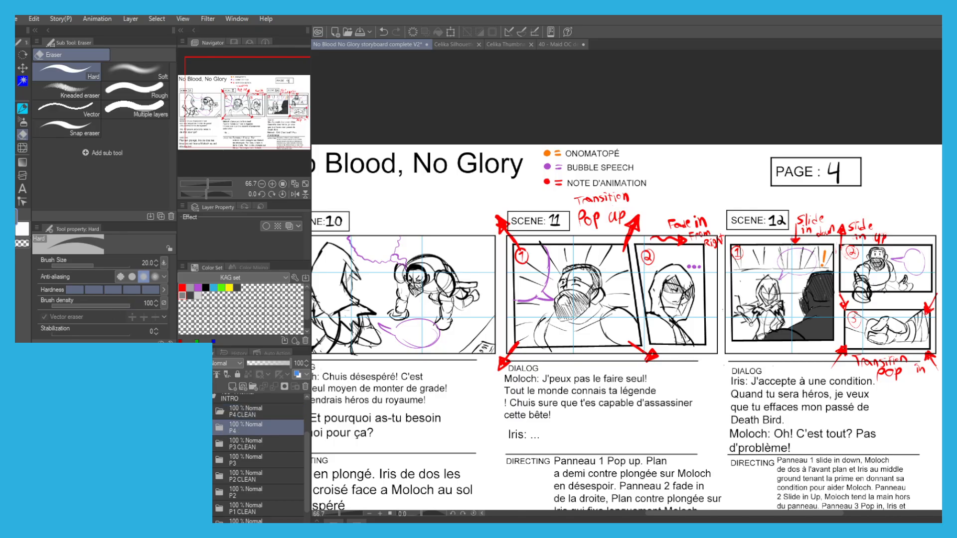
# Move the dialogue text, NOTES and NUM layers from the P4 folder into P4 CLEAN.
pyautogui.click(220, 427)
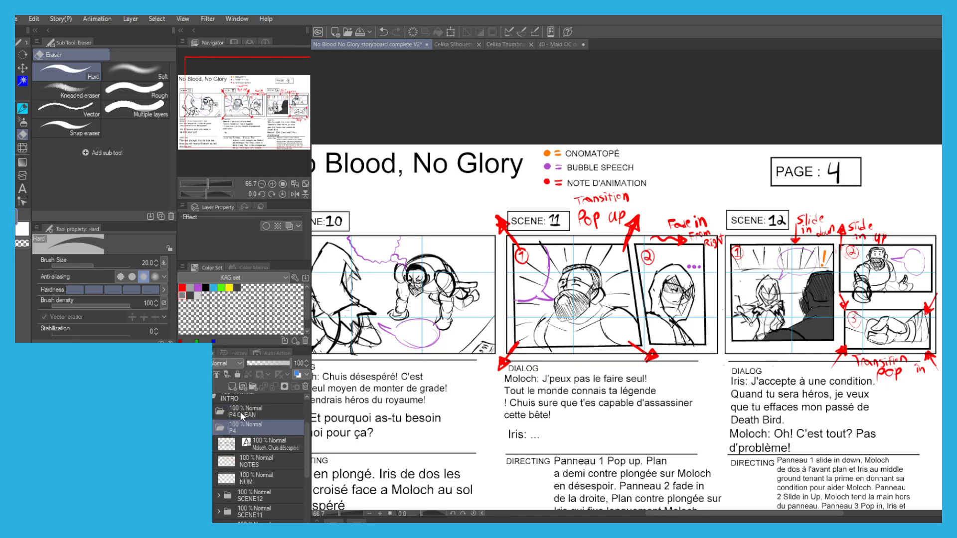
pyautogui.click(250, 446)
pyautogui.click(254, 461)
pyautogui.keyDown('ctrl'); pyautogui.click(254, 478); pyautogui.keyUp('ctrl')
pyautogui.keyDown('ctrl'); pyautogui.click(255, 444); pyautogui.keyUp('ctrl')
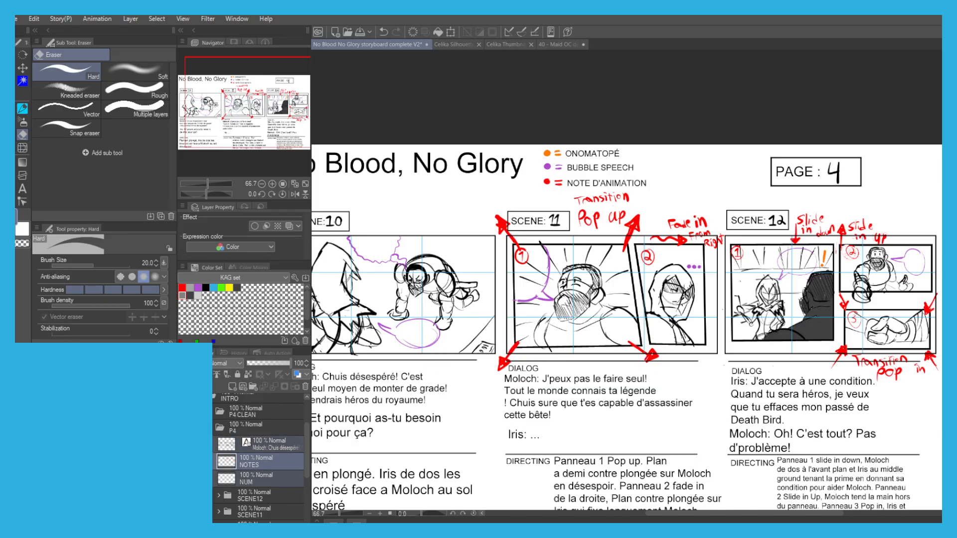
pyautogui.moveTo(246, 433); pyautogui.dragTo(238, 414)
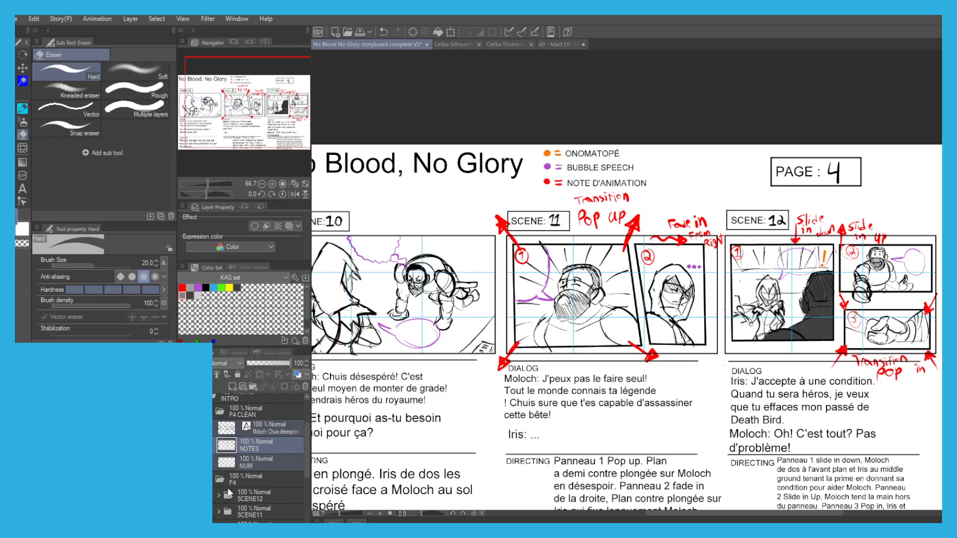
# Apply the blue layer colour to the SCENE10, SCENE11 and SCENE12 folders and lower their opacity to 20%.
pyautogui.click(246, 493)
pyautogui.scroll(-1, 245, 477)
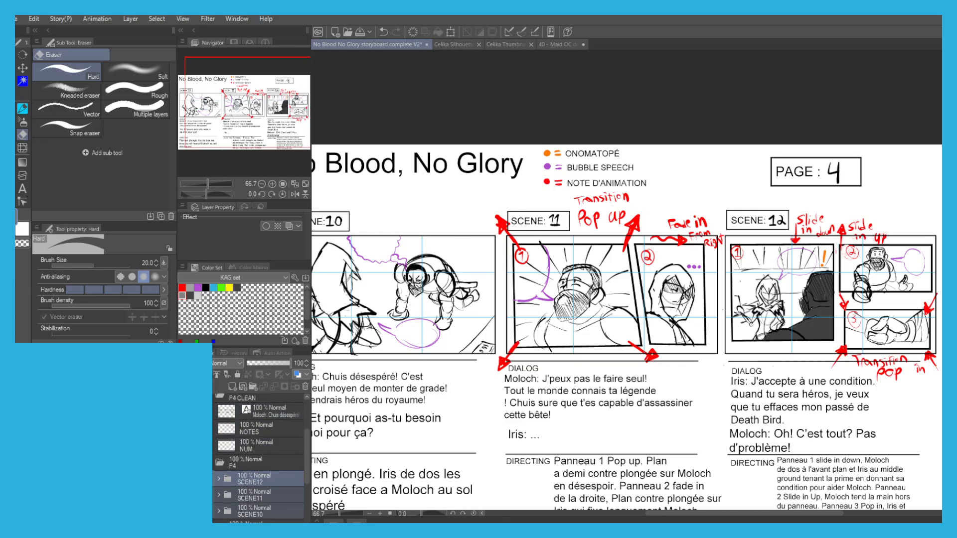
pyautogui.click(296, 374)
pyautogui.moveTo(287, 363); pyautogui.dragTo(259, 360)
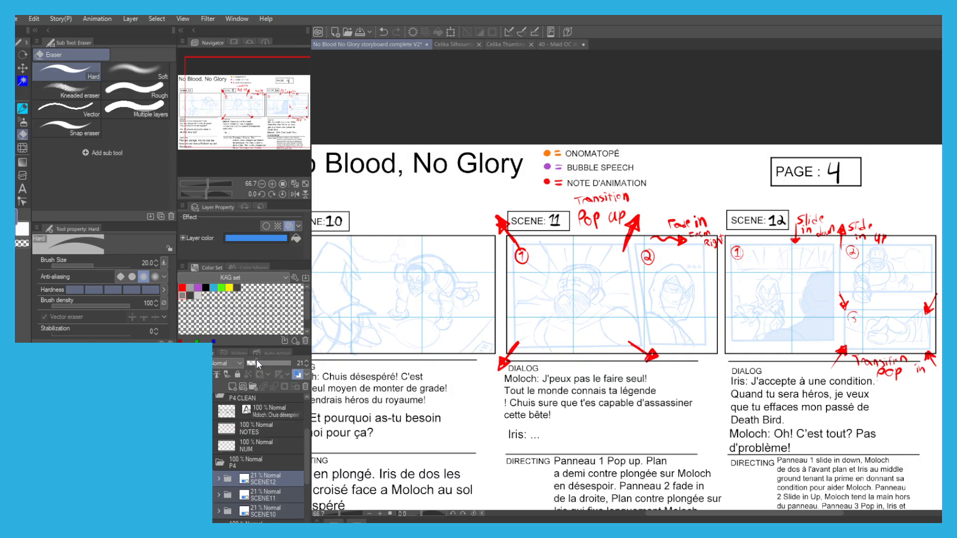
pyautogui.moveTo(384, 428); pyautogui.dragTo(434, 414)
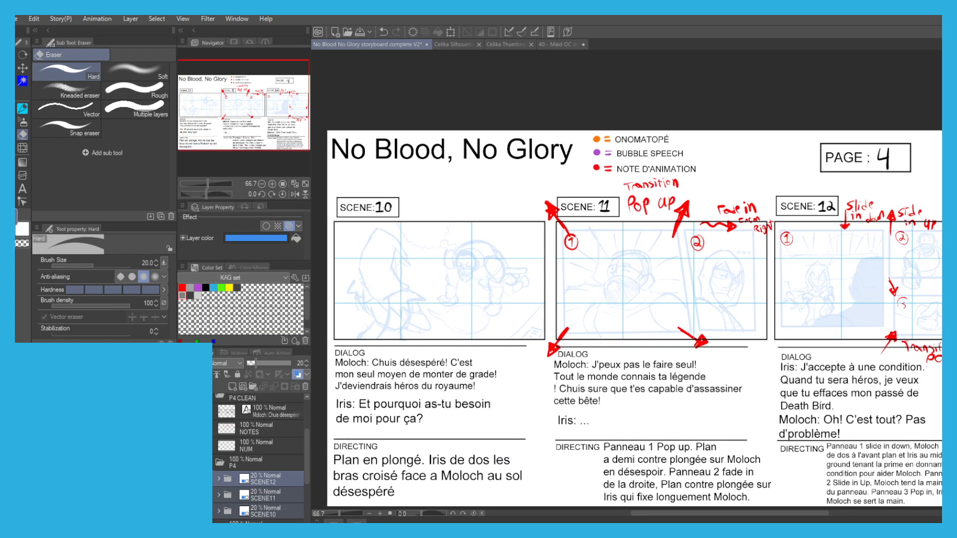
# Add a layer named FRAMES below the NUM layer in the P4 CLEAN folder.
pyautogui.click(254, 450)
pyautogui.click(233, 387)
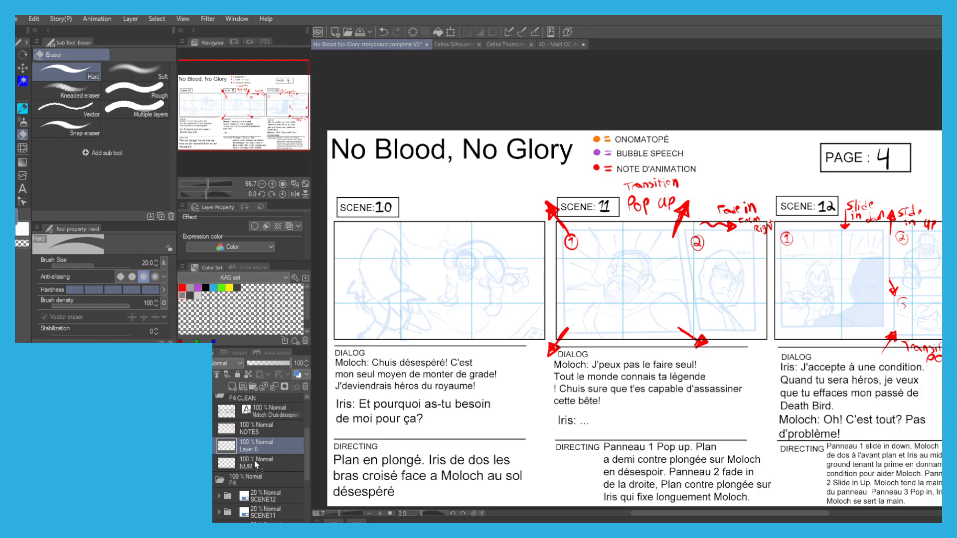
pyautogui.moveTo(255, 467); pyautogui.dragTo(244, 468)
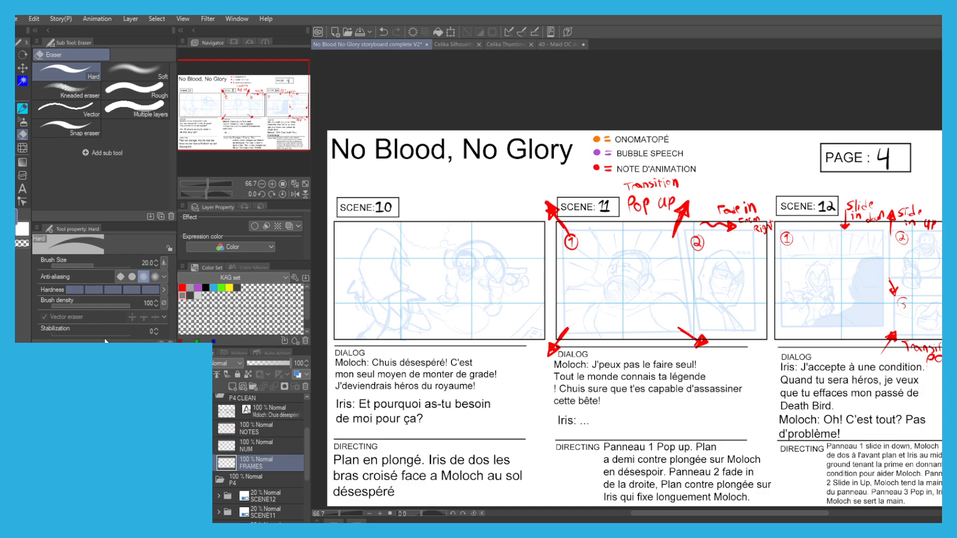
# Outline Scene 11, panel 1 with a four-sided Polyline selection on the FRAMES layer, following the sketched border.
pyautogui.press('m')
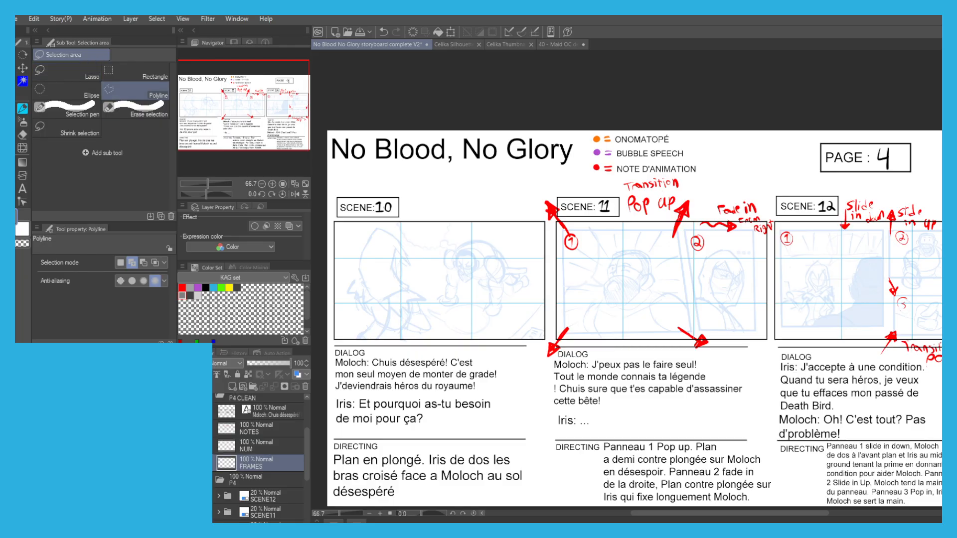
pyautogui.moveTo(603, 284); pyautogui.dragTo(519, 280)
pyautogui.scroll(1, 543, 311)
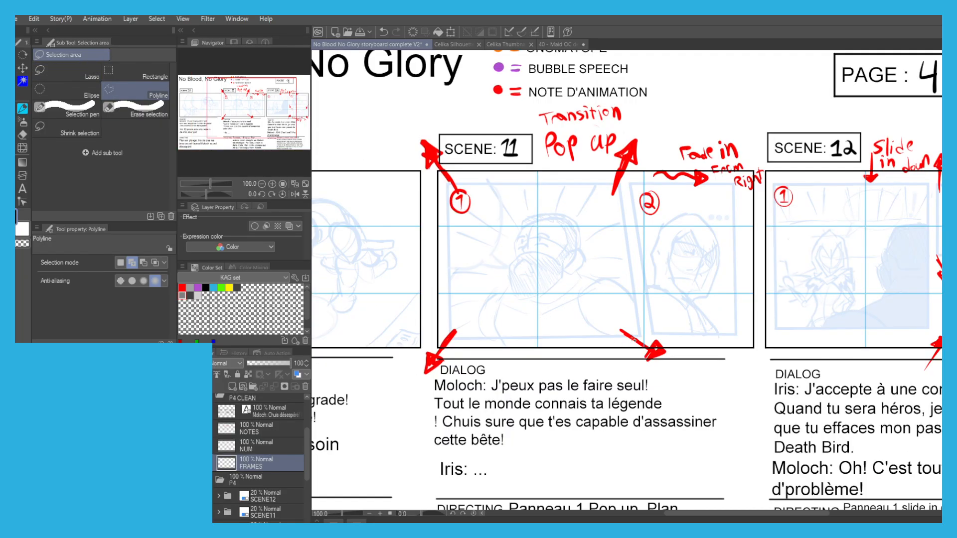
pyautogui.click(638, 337)
pyautogui.click(449, 337)
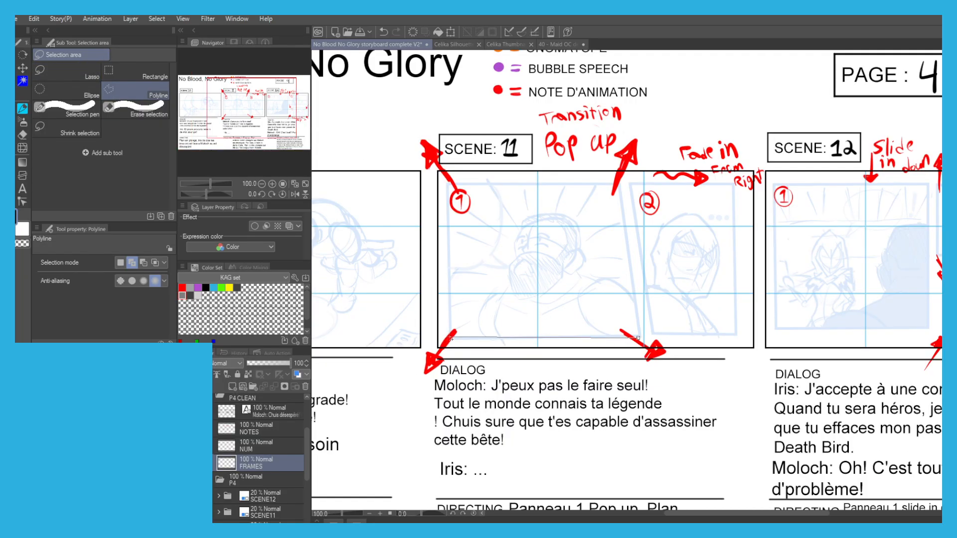
pyautogui.click(450, 180)
pyautogui.click(617, 183)
pyautogui.click(638, 337)
# Add the slanted outline of Scene 11, panel 2 to the selection.
pyautogui.moveTo(638, 337); pyautogui.dragTo(535, 349)
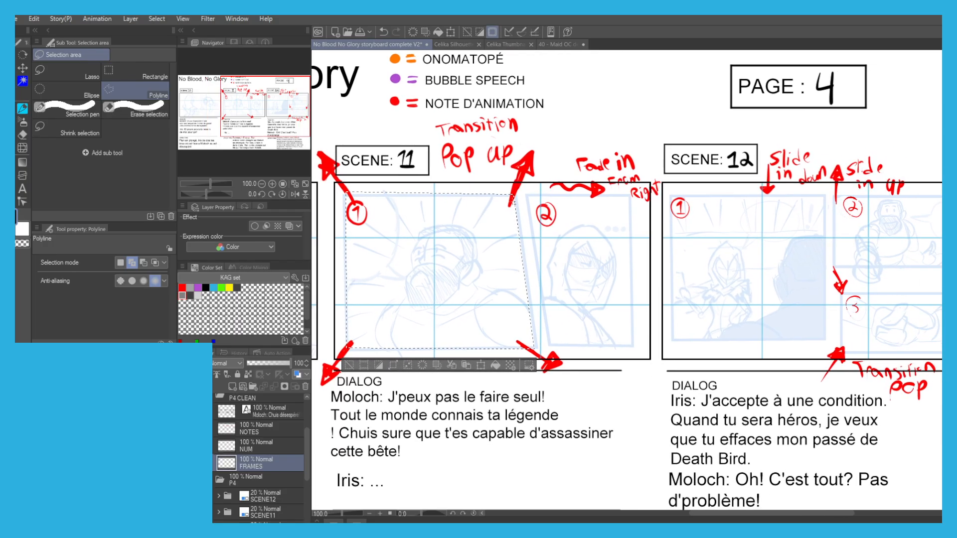
pyautogui.click(526, 197)
pyautogui.click(549, 348)
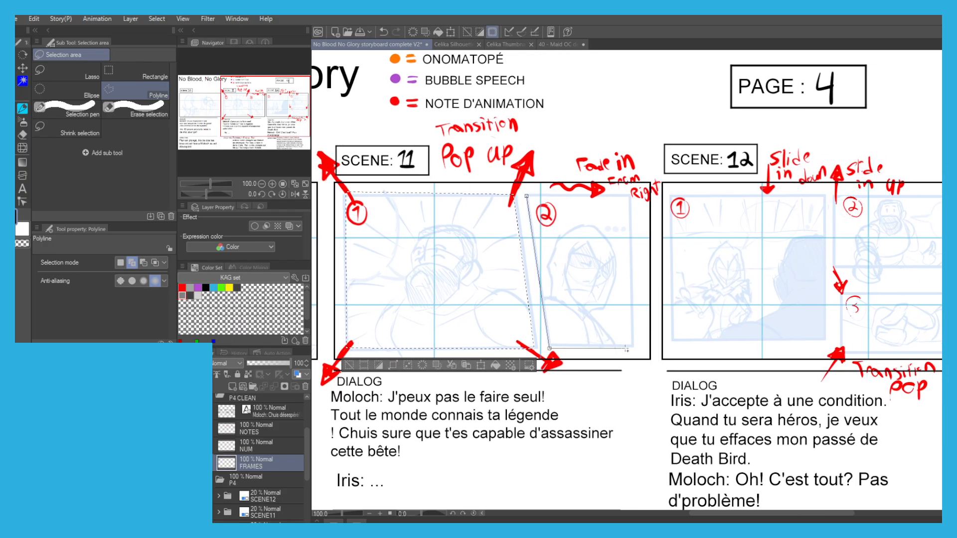
pyautogui.click(632, 348)
pyautogui.click(630, 193)
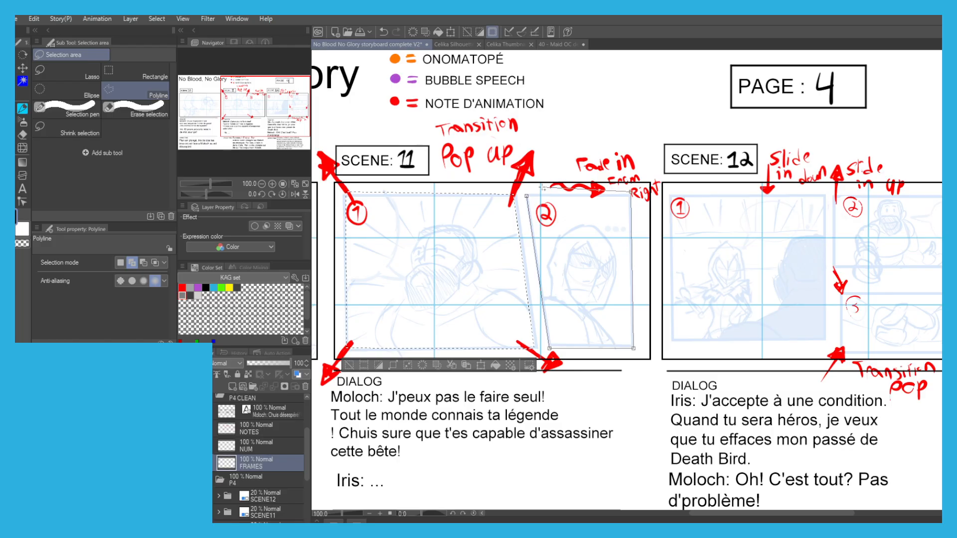
pyautogui.click(526, 194)
# Add the outline of Scene 12, panel 1 to the selection.
pyautogui.moveTo(567, 261); pyautogui.dragTo(409, 249)
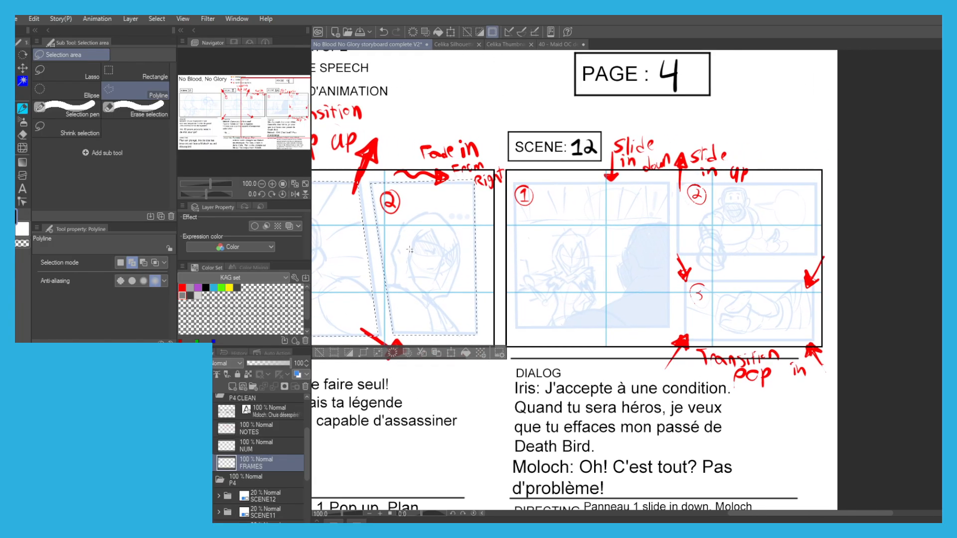
pyautogui.click(514, 183)
pyautogui.click(514, 328)
pyautogui.click(667, 329)
pyautogui.click(671, 183)
pyautogui.click(515, 183)
# Add the outlines of Scene 12, panels 2 and 3 to the selection.
pyautogui.moveTo(658, 209); pyautogui.dragTo(563, 212)
pyautogui.click(588, 188)
pyautogui.click(583, 260)
pyautogui.click(723, 262)
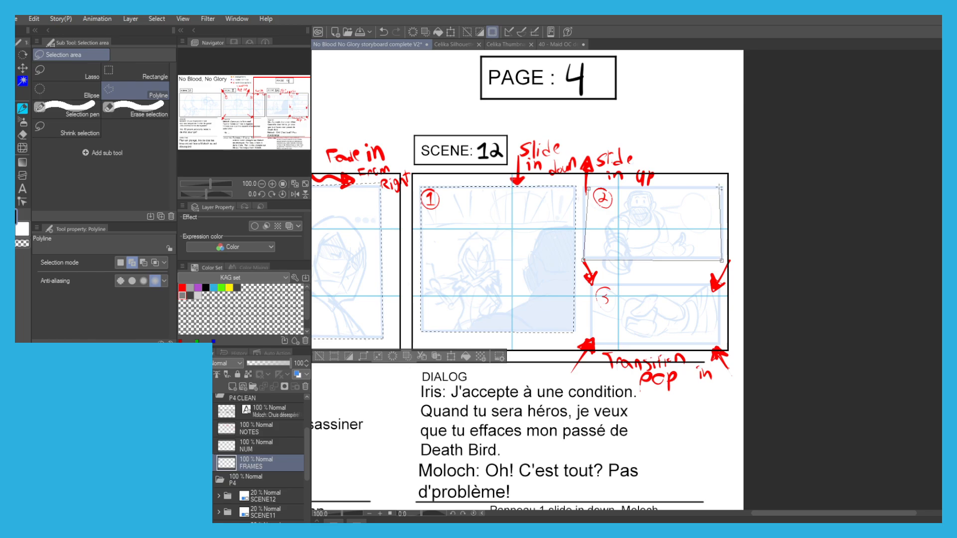
pyautogui.click(723, 188)
pyautogui.click(588, 187)
pyautogui.moveTo(562, 250); pyautogui.dragTo(558, 222)
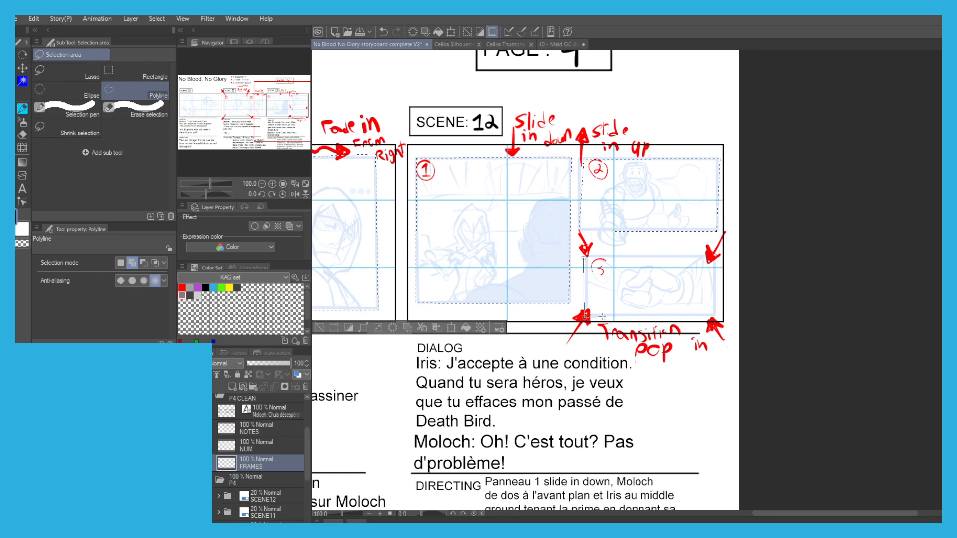
pyautogui.click(713, 316)
pyautogui.click(715, 257)
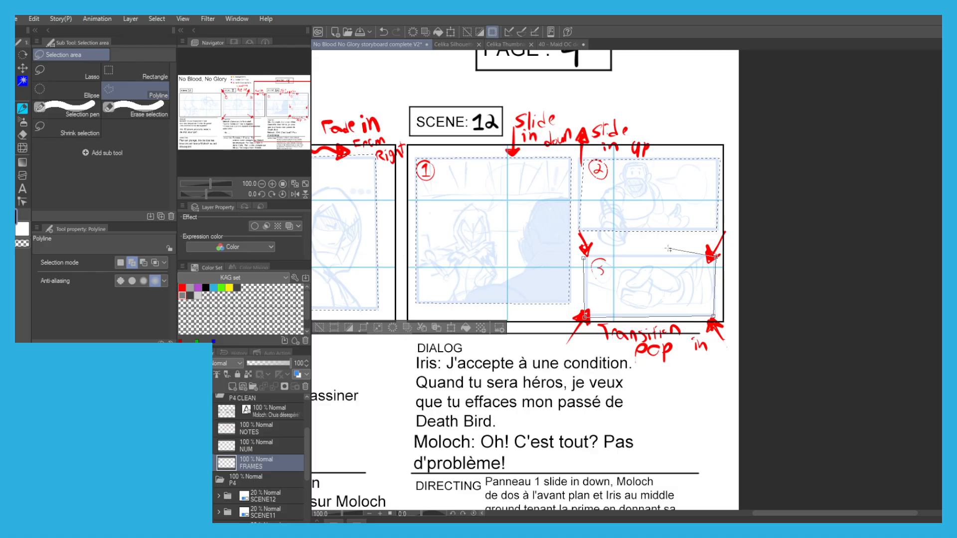
pyautogui.click(583, 258)
# Fill the selected panels with black, shrink the selection, delete the interiors to leave black borders, and deselect.
pyautogui.moveTo(483, 161); pyautogui.dragTo(555, 181)
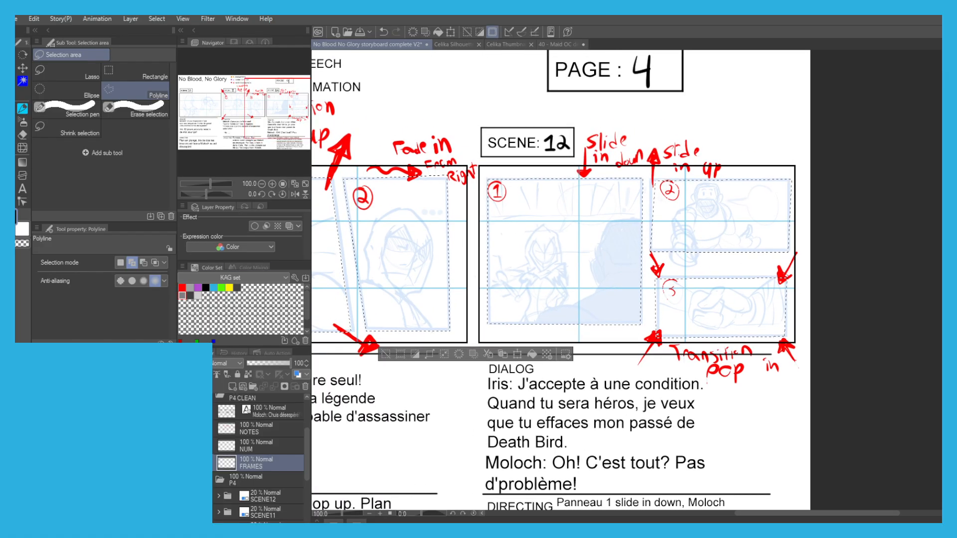
pyautogui.hotkey('alt', 'BackSpace')
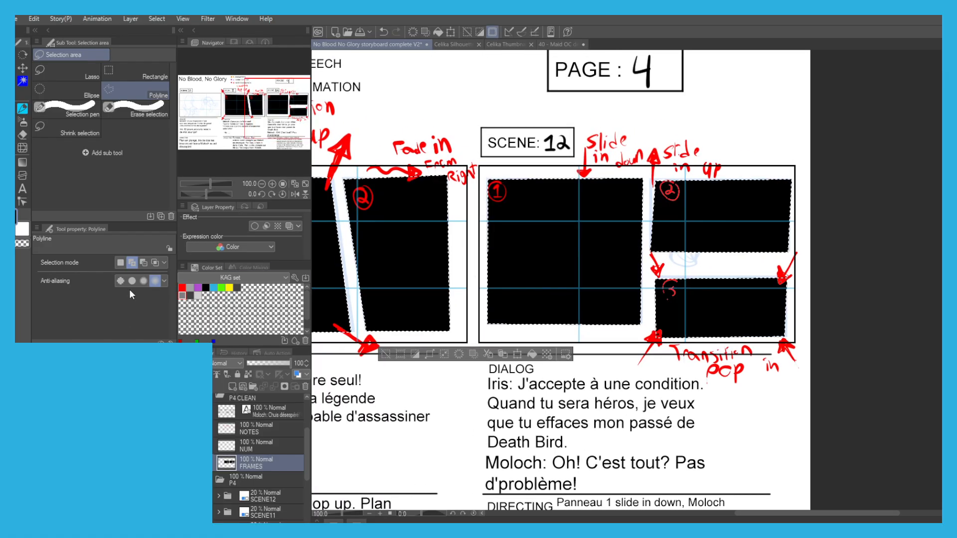
pyautogui.click(443, 354)
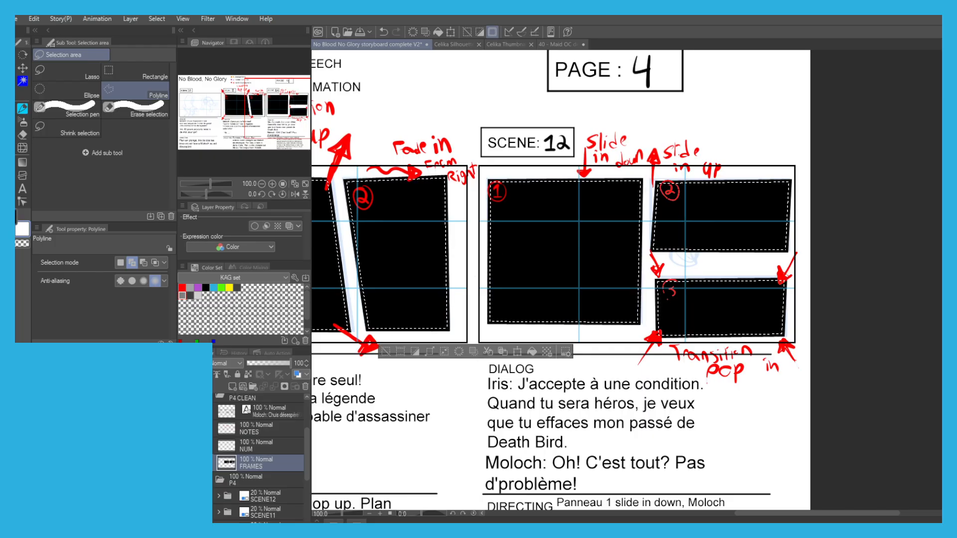
pyautogui.press('Delete')
pyautogui.moveTo(374, 271); pyautogui.dragTo(600, 255)
pyautogui.moveTo(472, 214); pyautogui.dragTo(518, 243)
pyautogui.click(658, 364)
# Lower the FRAMES layer's opacity to 46%.
pyautogui.moveTo(659, 364); pyautogui.dragTo(703, 379)
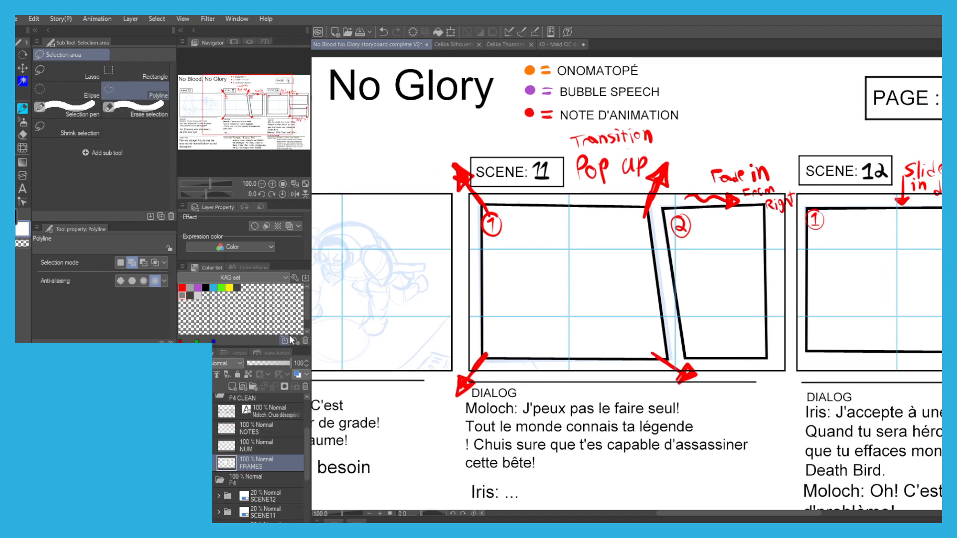
pyautogui.click(273, 366)
pyautogui.moveTo(272, 366); pyautogui.dragTo(267, 364)
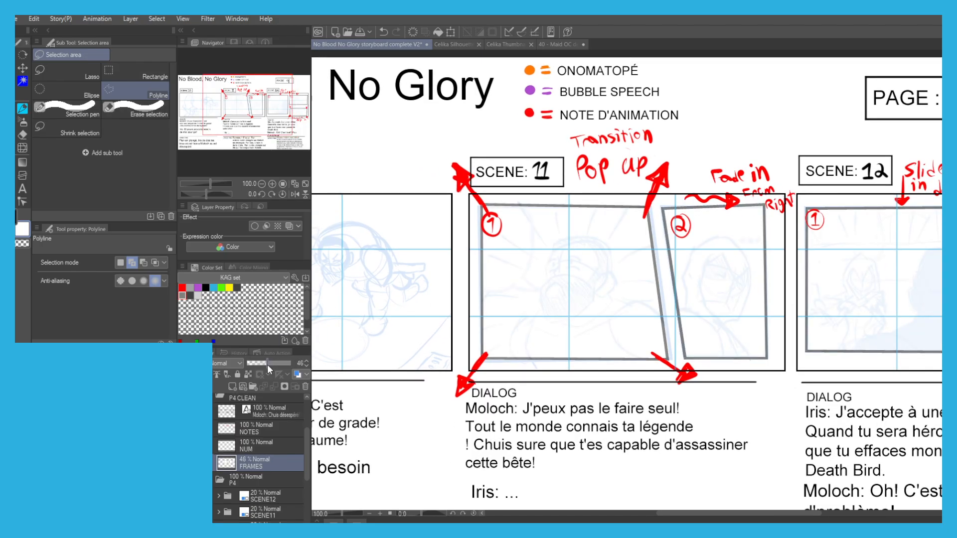
# Add a layer named SK1 beneath FRAMES and a layer named SK2 above it.
pyautogui.moveTo(384, 392); pyautogui.dragTo(433, 411)
pyautogui.click(232, 386)
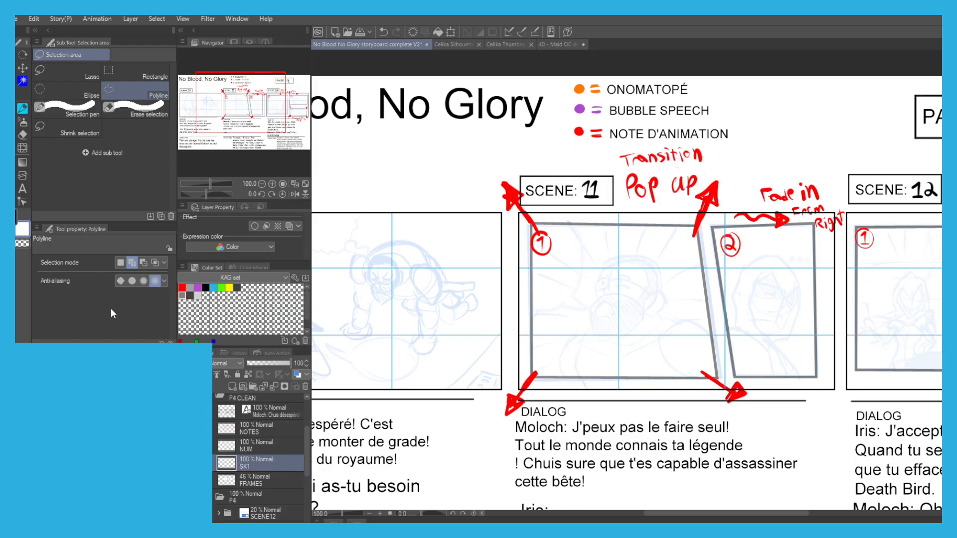
pyautogui.moveTo(260, 466); pyautogui.dragTo(231, 470)
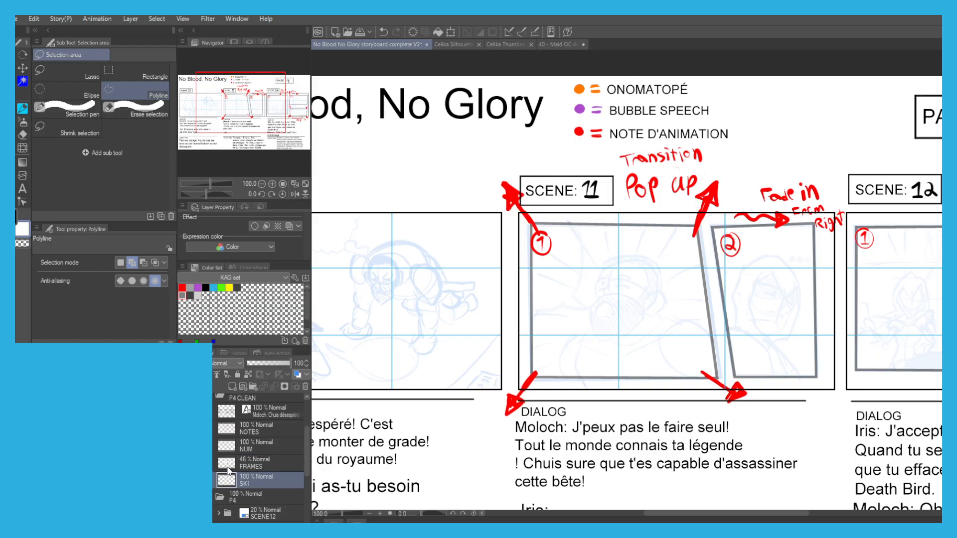
pyautogui.click(253, 461)
pyautogui.click(231, 387)
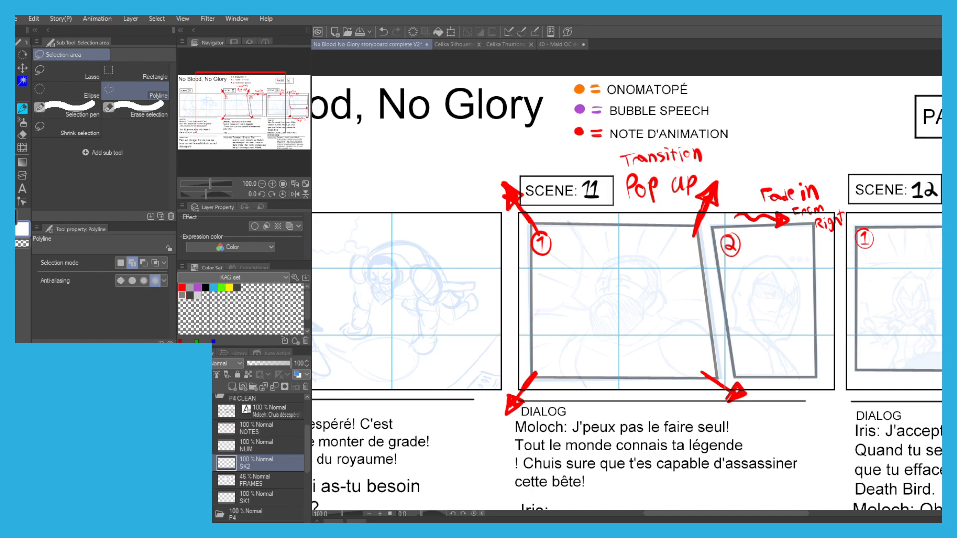
pyautogui.moveTo(369, 408); pyautogui.dragTo(558, 396)
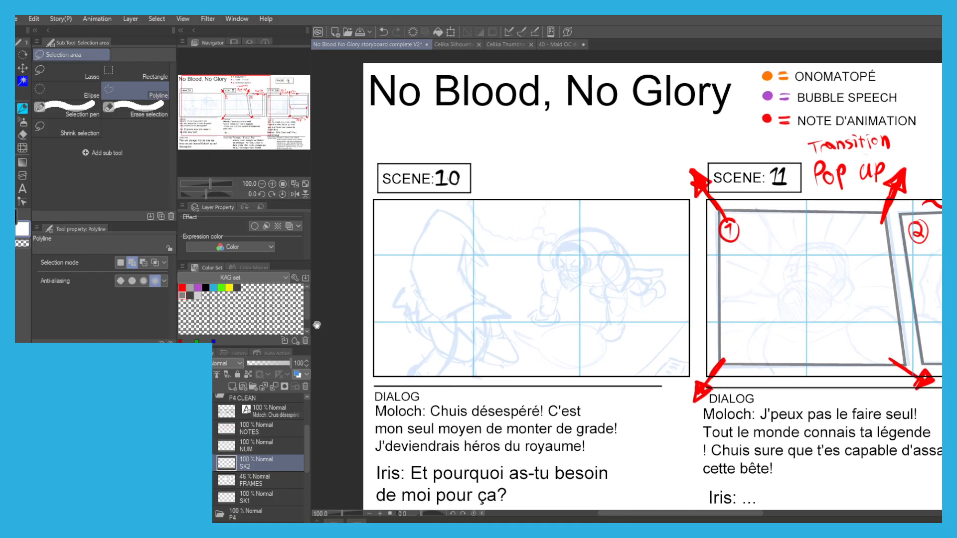
# Add two layers named ONO and BB above SK2 in the P4 CLEAN folder.
pyautogui.click(232, 387)
pyautogui.click(232, 386)
pyautogui.click(251, 483)
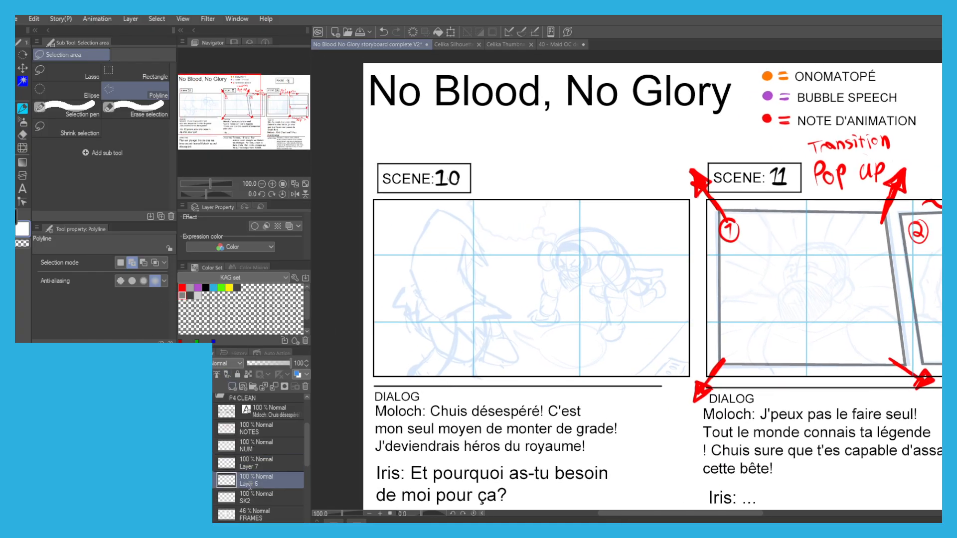
pyautogui.write('ONO')
pyautogui.press('Return')
pyautogui.doubleClick(246, 465)
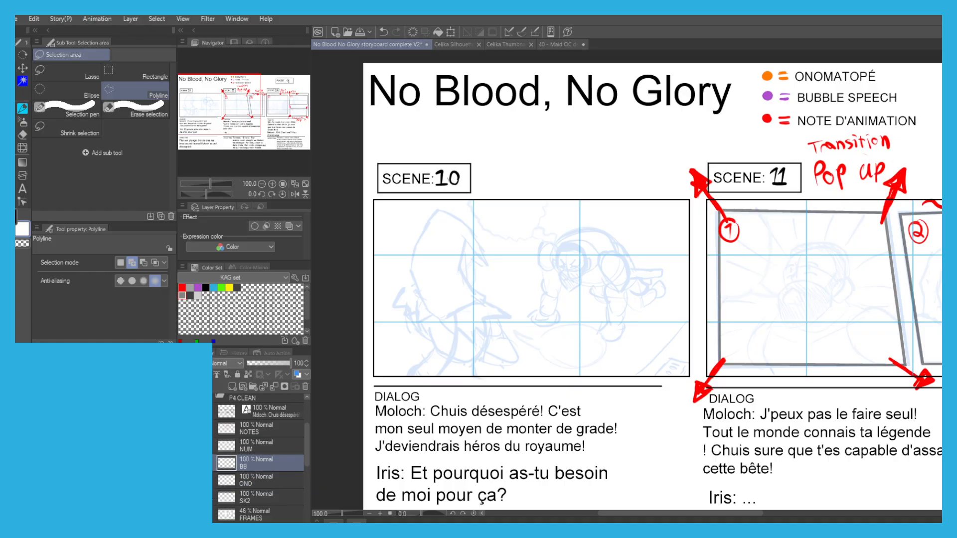
# On the SK1 layer, ink the hooded figure's pointed hood, face opening and chin in Scene 10 with the G-pen.
pyautogui.scroll(-2, 249, 478)
pyautogui.click(252, 483)
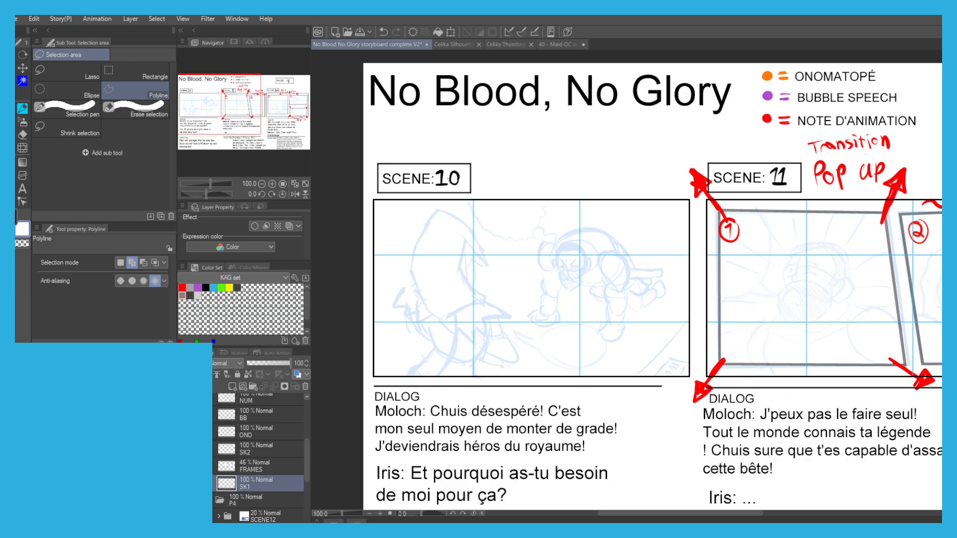
pyautogui.scroll(1, 430, 287)
pyautogui.press('p')
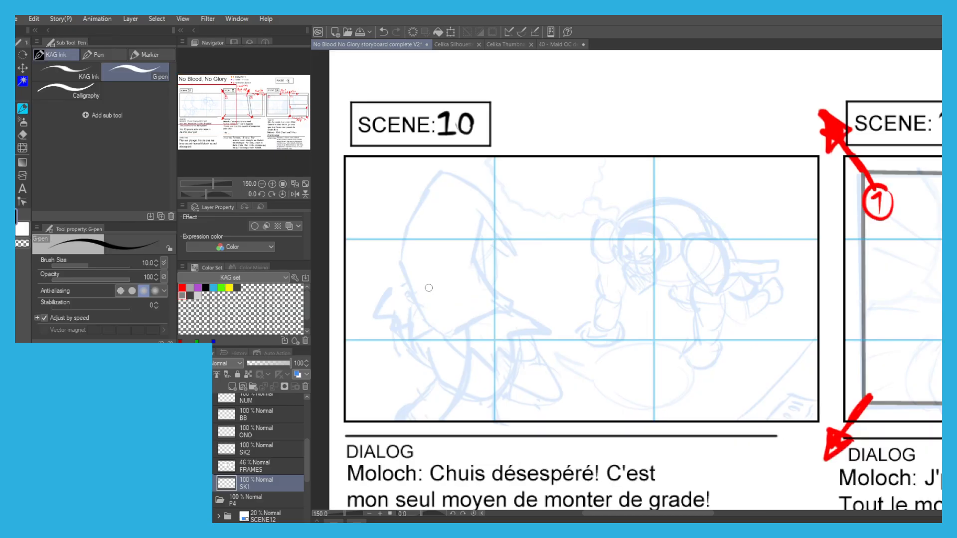
pyautogui.moveTo(381, 247); pyautogui.dragTo(414, 269)
pyautogui.moveTo(470, 198); pyautogui.dragTo(442, 244)
pyautogui.hotkey('ctrl', 'z')
pyautogui.hotkey('ctrl', 'z')
pyautogui.moveTo(474, 194)
pyautogui.mouseDown()
pyautogui.moveTo(424, 240)
pyautogui.moveTo(447, 245)
pyautogui.moveTo(430, 263)
pyautogui.moveTo(434, 293)
pyautogui.mouseUp()
pyautogui.hotkey('ctrl', 'z')
pyautogui.hotkey('ctrl', 'z')
pyautogui.hotkey('ctrl', 'z')
pyautogui.hotkey('ctrl', 'z')
pyautogui.hotkey('ctrl', 'z')
pyautogui.moveTo(438, 245)
pyautogui.mouseDown()
pyautogui.moveTo(426, 281)
pyautogui.moveTo(461, 344)
pyautogui.mouseUp()
pyautogui.moveTo(450, 211)
pyautogui.mouseDown()
pyautogui.moveTo(479, 193)
pyautogui.moveTo(547, 263)
pyautogui.mouseUp()
pyautogui.moveTo(525, 228)
pyautogui.mouseDown()
pyautogui.moveTo(555, 281)
pyautogui.moveTo(533, 270)
pyautogui.moveTo(531, 293)
pyautogui.mouseUp()
pyautogui.hotkey('ctrl', 'z')
pyautogui.moveTo(530, 260); pyautogui.dragTo(530, 303)
pyautogui.hotkey('ctrl', 'z')
pyautogui.moveTo(515, 240)
pyautogui.mouseDown()
pyautogui.moveTo(507, 278)
pyautogui.moveTo(546, 324)
pyautogui.moveTo(463, 348)
pyautogui.moveTo(486, 352)
pyautogui.mouseUp()
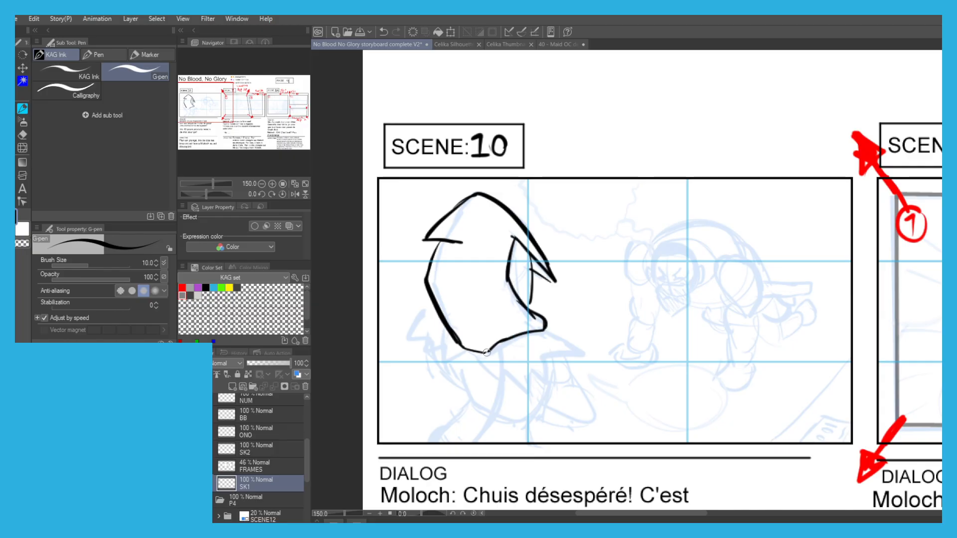
# Ink the curved collar and its pointed tip beneath the figure's hood in Scene 10.
pyautogui.hotkey('ctrl', 'z')
pyautogui.moveTo(546, 329)
pyautogui.mouseDown()
pyautogui.moveTo(576, 333)
pyautogui.moveTo(525, 390)
pyautogui.mouseUp()
pyautogui.hotkey('ctrl', 'z')
pyautogui.hotkey('ctrl', 'z')
pyautogui.hotkey('ctrl', 'z')
pyautogui.hotkey('ctrl', 'z')
pyautogui.moveTo(554, 357)
pyautogui.mouseDown()
pyautogui.moveTo(509, 380)
pyautogui.moveTo(486, 372)
pyautogui.moveTo(474, 349)
pyautogui.mouseUp()
pyautogui.moveTo(533, 373)
pyautogui.mouseDown()
pyautogui.moveTo(563, 346)
pyautogui.moveTo(581, 361)
pyautogui.moveTo(578, 373)
pyautogui.mouseUp()
pyautogui.moveTo(546, 330)
pyautogui.mouseDown()
pyautogui.moveTo(572, 327)
pyautogui.moveTo(580, 360)
pyautogui.mouseUp()
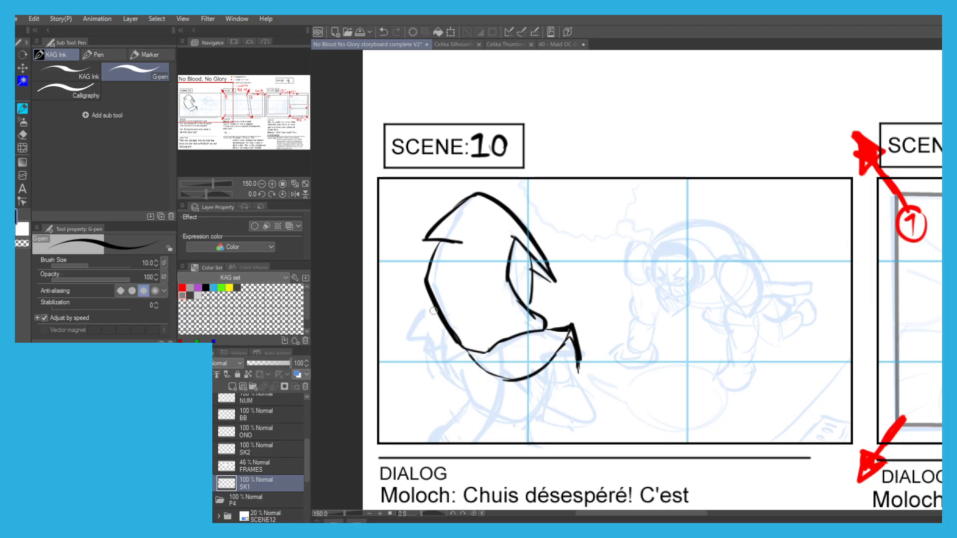
# Ink the hooded figure's back and lower body lines, and hatch the shadow inside the hood's face opening.
pyautogui.moveTo(435, 311); pyautogui.dragTo(454, 372)
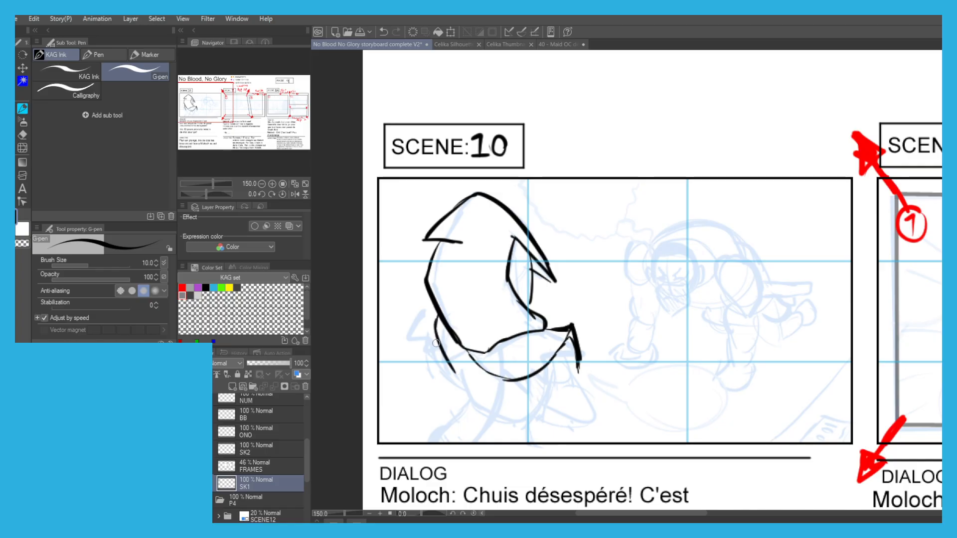
pyautogui.hotkey('ctrl', 'z')
pyautogui.moveTo(435, 317); pyautogui.dragTo(463, 384)
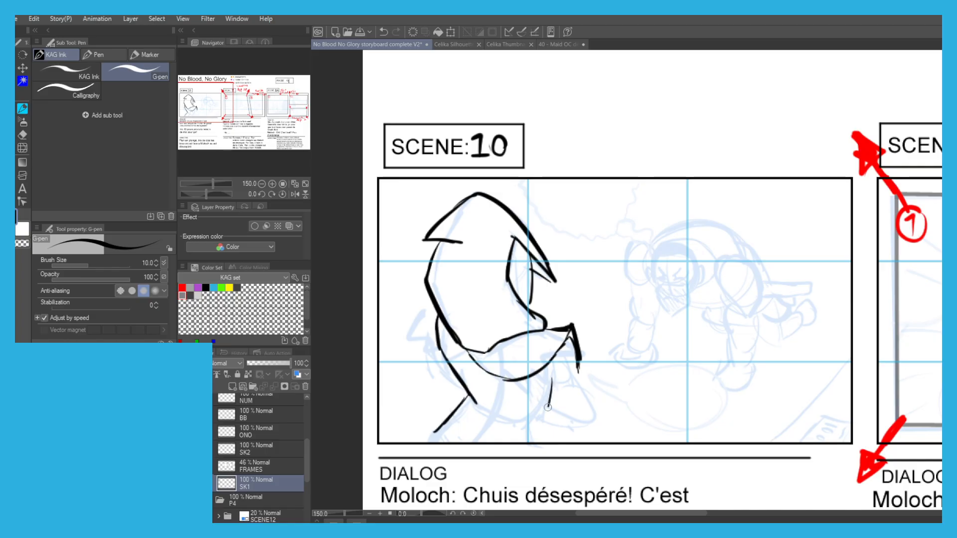
pyautogui.hotkey('ctrl', 'z')
pyautogui.moveTo(553, 369); pyautogui.dragTo(533, 423)
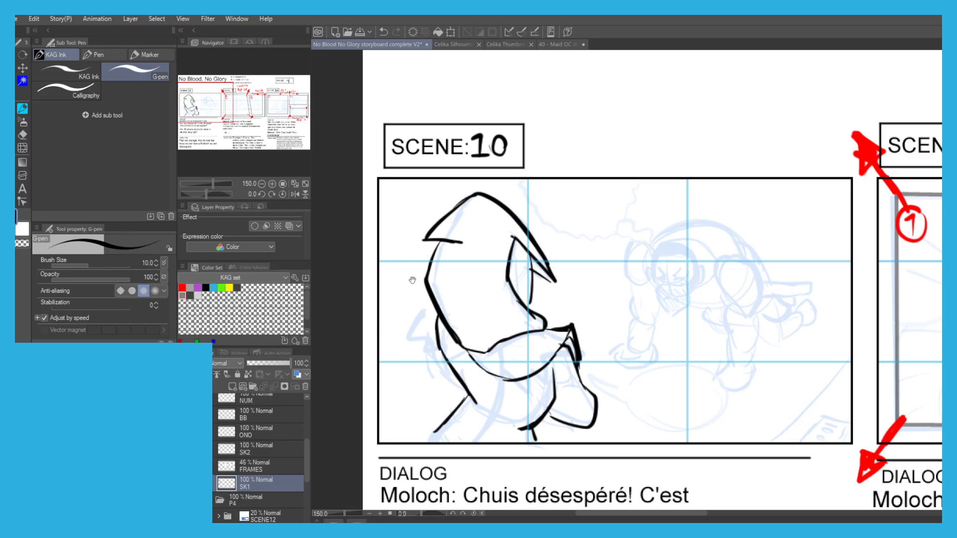
pyautogui.moveTo(412, 281); pyautogui.dragTo(425, 293)
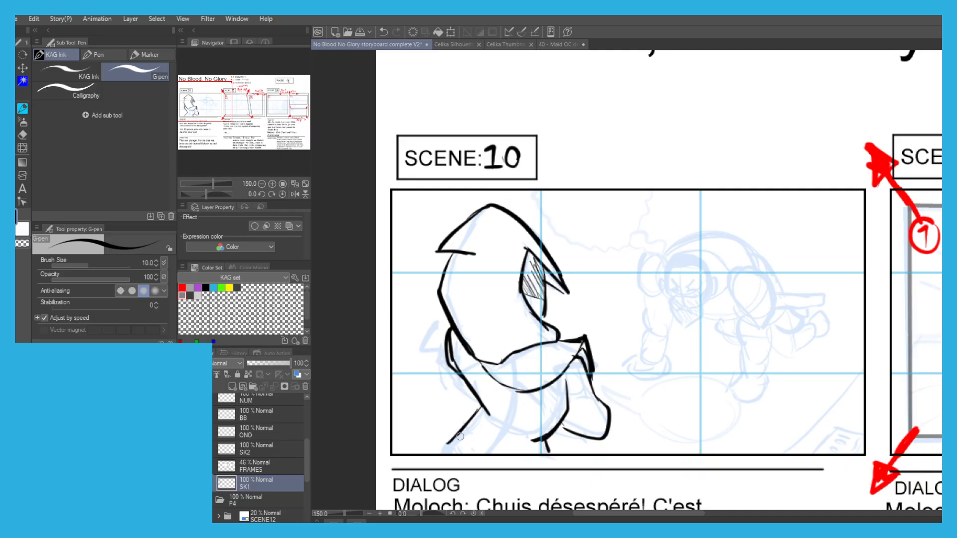
# Ink the diagonal edge and the small detailed object in Scene 10's lower-right corner.
pyautogui.moveTo(458, 312); pyautogui.dragTo(379, 305)
pyautogui.moveTo(473, 298); pyautogui.dragTo(469, 282)
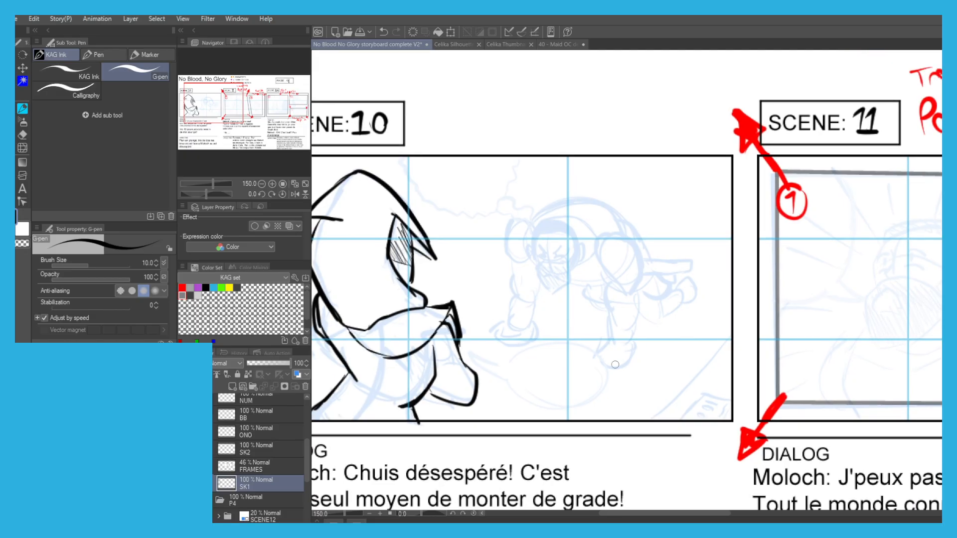
pyautogui.hotkey('ctrl', 'z')
pyautogui.moveTo(729, 338); pyautogui.dragTo(651, 421)
pyautogui.scroll(1, 701, 404)
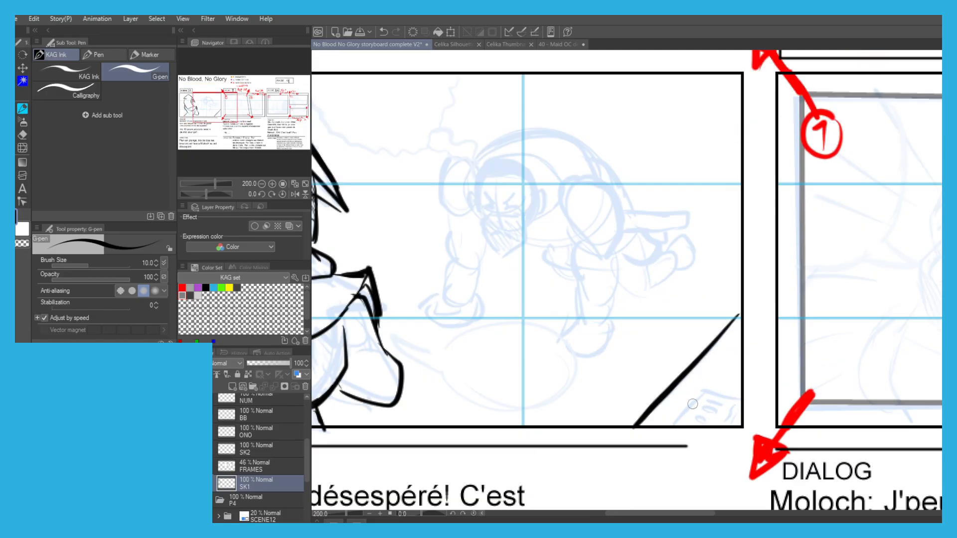
pyautogui.hotkey('ctrl', 'z')
pyautogui.moveTo(704, 391); pyautogui.dragTo(667, 425)
pyautogui.moveTo(707, 415); pyautogui.dragTo(700, 419)
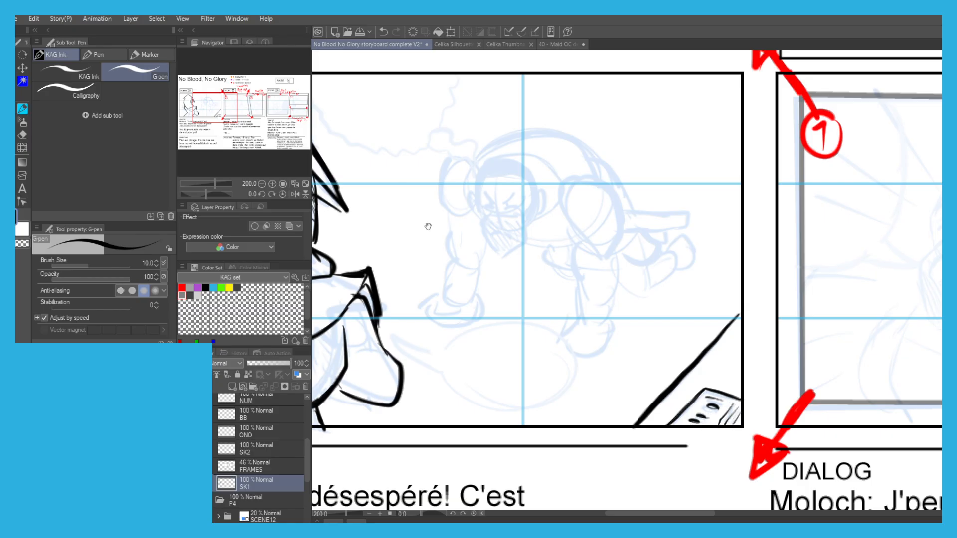
# Ink the crouching man's head, ear, hairline and pointed beard outline in Scene 10.
pyautogui.moveTo(429, 226); pyautogui.dragTo(526, 271)
pyautogui.scroll(2, 618, 300)
pyautogui.moveTo(633, 285)
pyautogui.mouseDown()
pyautogui.moveTo(633, 335)
pyautogui.moveTo(596, 365)
pyautogui.moveTo(552, 304)
pyautogui.mouseUp()
pyautogui.hotkey('ctrl', 'z')
pyautogui.moveTo(576, 343)
pyautogui.mouseDown()
pyautogui.moveTo(534, 243)
pyautogui.moveTo(543, 186)
pyautogui.moveTo(602, 156)
pyautogui.moveTo(632, 164)
pyautogui.moveTo(658, 189)
pyautogui.moveTo(667, 226)
pyautogui.moveTo(677, 221)
pyautogui.moveTo(677, 269)
pyautogui.moveTo(657, 273)
pyautogui.mouseUp()
pyautogui.hotkey('ctrl', 'z')
pyautogui.moveTo(659, 232)
pyautogui.mouseDown()
pyautogui.moveTo(657, 266)
pyautogui.moveTo(637, 291)
pyautogui.mouseUp()
pyautogui.moveTo(559, 190)
pyautogui.mouseDown()
pyautogui.moveTo(633, 197)
pyautogui.moveTo(651, 233)
pyautogui.moveTo(629, 260)
pyautogui.moveTo(625, 292)
pyautogui.mouseUp()
pyautogui.hotkey('ctrl', 'z')
pyautogui.hotkey('ctrl', 'z')
# Ink the crouching man's angry brows, eyes and open, downturned mouth.
pyautogui.moveTo(650, 236)
pyautogui.mouseDown()
pyautogui.moveTo(607, 290)
pyautogui.moveTo(566, 287)
pyautogui.moveTo(589, 294)
pyautogui.moveTo(568, 288)
pyautogui.moveTo(547, 224)
pyautogui.moveTo(552, 205)
pyautogui.moveTo(578, 188)
pyautogui.mouseUp()
pyautogui.moveTo(622, 225)
pyautogui.mouseDown()
pyautogui.moveTo(594, 243)
pyautogui.moveTo(600, 260)
pyautogui.mouseUp()
pyautogui.moveTo(600, 259)
pyautogui.mouseDown()
pyautogui.moveTo(626, 253)
pyautogui.moveTo(600, 260)
pyautogui.moveTo(561, 226)
pyautogui.mouseUp()
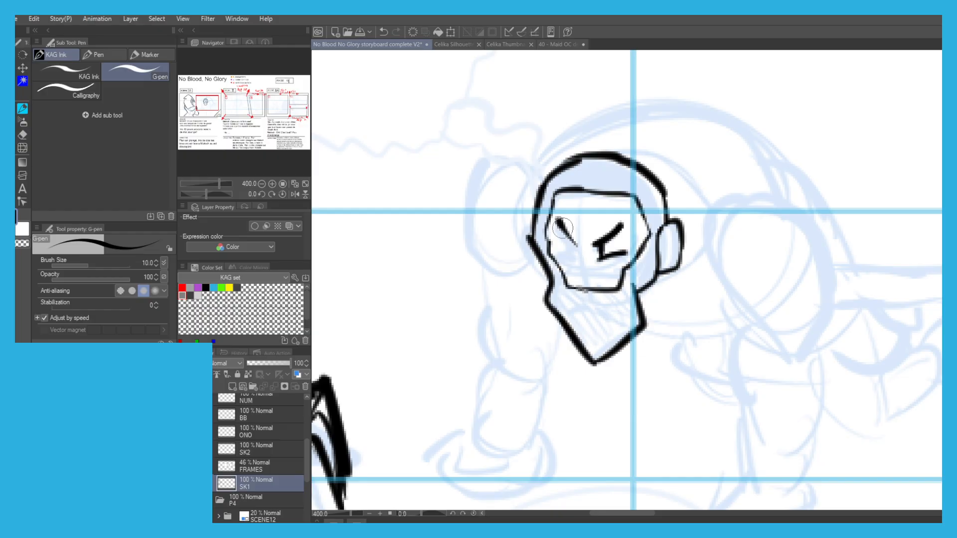
pyautogui.moveTo(572, 257)
pyautogui.mouseDown()
pyautogui.moveTo(555, 243)
pyautogui.moveTo(575, 258)
pyautogui.mouseUp()
pyautogui.hotkey('ctrl', 'z')
pyautogui.moveTo(577, 323)
pyautogui.mouseDown()
pyautogui.moveTo(588, 307)
pyautogui.moveTo(582, 314)
pyautogui.moveTo(611, 319)
pyautogui.moveTo(612, 333)
pyautogui.moveTo(578, 329)
pyautogui.mouseUp()
pyautogui.hotkey('ctrl', 'z')
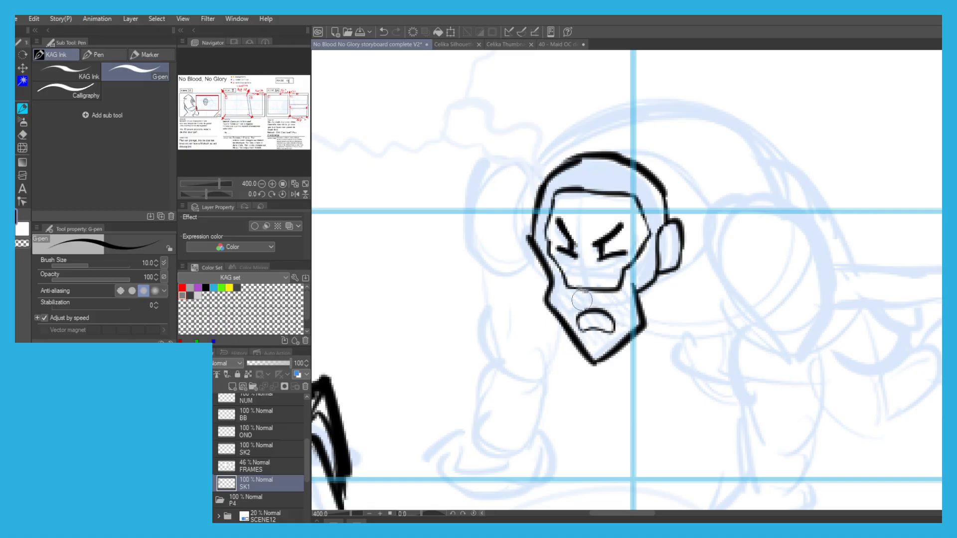
# Fill the man's beard, sideburns and hair with diagonal hatching strokes.
pyautogui.moveTo(551, 300); pyautogui.dragTo(587, 348)
pyautogui.moveTo(557, 291); pyautogui.dragTo(595, 350)
pyautogui.moveTo(565, 292)
pyautogui.mouseDown()
pyautogui.moveTo(599, 351)
pyautogui.moveTo(603, 342)
pyautogui.mouseUp()
pyautogui.moveTo(578, 290)
pyautogui.mouseDown()
pyautogui.moveTo(616, 335)
pyautogui.moveTo(603, 293)
pyautogui.moveTo(637, 331)
pyautogui.mouseUp()
pyautogui.moveTo(618, 274); pyautogui.dragTo(639, 324)
pyautogui.moveTo(629, 259)
pyautogui.mouseDown()
pyautogui.moveTo(648, 309)
pyautogui.moveTo(647, 292)
pyautogui.mouseUp()
pyautogui.moveTo(640, 245); pyautogui.dragTo(657, 279)
pyautogui.moveTo(639, 212); pyautogui.dragTo(658, 259)
pyautogui.moveTo(646, 189); pyautogui.dragTo(663, 239)
pyautogui.moveTo(538, 235); pyautogui.dragTo(553, 289)
pyautogui.moveTo(530, 209)
pyautogui.mouseDown()
pyautogui.moveTo(546, 264)
pyautogui.moveTo(544, 239)
pyautogui.mouseUp()
pyautogui.moveTo(541, 187)
pyautogui.mouseDown()
pyautogui.moveTo(548, 215)
pyautogui.moveTo(553, 202)
pyautogui.mouseUp()
pyautogui.moveTo(561, 172)
pyautogui.mouseDown()
pyautogui.moveTo(568, 197)
pyautogui.moveTo(578, 190)
pyautogui.mouseUp()
pyautogui.moveTo(585, 167); pyautogui.dragTo(605, 192)
pyautogui.moveTo(605, 154)
pyautogui.mouseDown()
pyautogui.moveTo(616, 189)
pyautogui.moveTo(629, 194)
pyautogui.mouseUp()
pyautogui.moveTo(635, 162); pyautogui.dragTo(657, 212)
pyautogui.moveTo(650, 184); pyautogui.dragTo(664, 215)
# Ink the man's neck and chest lines and the large angular shoulder piece beside his ear.
pyautogui.scroll(1, 506, 187)
pyautogui.moveTo(518, 267)
pyautogui.mouseDown()
pyautogui.moveTo(541, 312)
pyautogui.moveTo(513, 215)
pyautogui.mouseUp()
pyautogui.moveTo(638, 350)
pyautogui.mouseDown()
pyautogui.moveTo(678, 367)
pyautogui.moveTo(741, 354)
pyautogui.mouseUp()
pyautogui.hotkey('ctrl', 'z')
pyautogui.hotkey('ctrl', 'z')
pyautogui.moveTo(720, 230)
pyautogui.mouseDown()
pyautogui.moveTo(772, 222)
pyautogui.moveTo(799, 235)
pyautogui.moveTo(813, 333)
pyautogui.mouseUp()
pyautogui.hotkey('ctrl', 'z')
pyautogui.moveTo(725, 216)
pyautogui.mouseDown()
pyautogui.moveTo(824, 273)
pyautogui.moveTo(806, 386)
pyautogui.moveTo(716, 327)
pyautogui.moveTo(692, 237)
pyautogui.moveTo(695, 254)
pyautogui.moveTo(747, 219)
pyautogui.mouseUp()
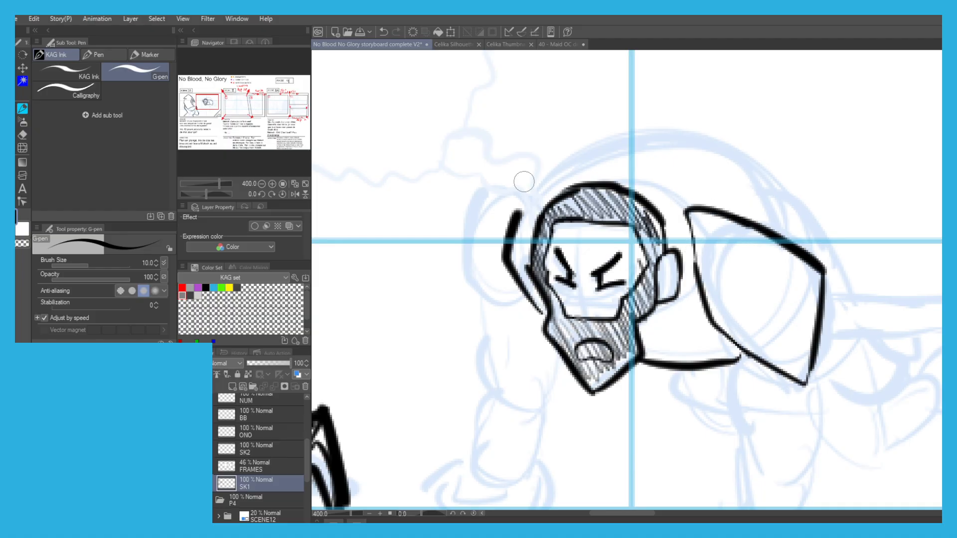
# Ink the man's other shoulder piece and the arched outline of his back.
pyautogui.moveTo(522, 239); pyautogui.dragTo(498, 300)
pyautogui.hotkey('ctrl', 'z')
pyautogui.moveTo(527, 268)
pyautogui.mouseDown()
pyautogui.moveTo(477, 306)
pyautogui.moveTo(462, 237)
pyautogui.moveTo(514, 181)
pyautogui.moveTo(526, 226)
pyautogui.moveTo(521, 272)
pyautogui.mouseUp()
pyautogui.moveTo(530, 186); pyautogui.dragTo(544, 170)
pyautogui.moveTo(548, 165); pyautogui.dragTo(499, 220)
pyautogui.moveTo(471, 233)
pyautogui.mouseDown()
pyautogui.moveTo(501, 215)
pyautogui.moveTo(571, 187)
pyautogui.moveTo(667, 189)
pyautogui.moveTo(723, 267)
pyautogui.mouseUp()
pyautogui.moveTo(717, 227)
pyautogui.mouseDown()
pyautogui.moveTo(766, 265)
pyautogui.moveTo(794, 352)
pyautogui.mouseUp()
pyautogui.scroll(-2, 727, 269)
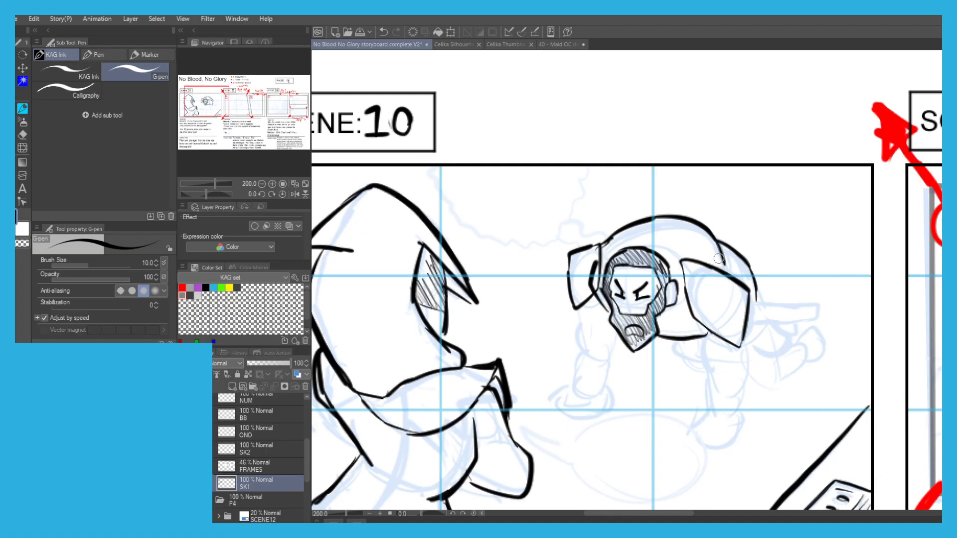
# Ink the arm below the large shoulder piece and its hand with fingers planted on the ground.
pyautogui.moveTo(666, 327)
pyautogui.mouseDown()
pyautogui.moveTo(647, 314)
pyautogui.moveTo(679, 333)
pyautogui.moveTo(686, 357)
pyautogui.moveTo(727, 375)
pyautogui.moveTo(713, 399)
pyautogui.moveTo(749, 418)
pyautogui.moveTo(709, 467)
pyautogui.moveTo(713, 347)
pyautogui.moveTo(707, 360)
pyautogui.mouseUp()
pyautogui.scroll(2, 712, 404)
pyautogui.moveTo(630, 248)
pyautogui.mouseDown()
pyautogui.moveTo(603, 268)
pyautogui.moveTo(626, 250)
pyautogui.moveTo(556, 312)
pyautogui.mouseUp()
pyautogui.hotkey('ctrl', 'z')
pyautogui.moveTo(704, 311)
pyautogui.mouseDown()
pyautogui.moveTo(679, 338)
pyautogui.moveTo(673, 372)
pyautogui.mouseUp()
pyautogui.hotkey('ctrl', 'z')
pyautogui.moveTo(713, 346); pyautogui.dragTo(667, 375)
pyautogui.moveTo(669, 302)
pyautogui.mouseDown()
pyautogui.moveTo(614, 374)
pyautogui.moveTo(622, 383)
pyautogui.moveTo(613, 374)
pyautogui.mouseUp()
pyautogui.hotkey('ctrl', 'z')
pyautogui.moveTo(618, 295); pyautogui.dragTo(592, 329)
pyautogui.hotkey('ctrl', 'z')
pyautogui.moveTo(618, 296); pyautogui.dragTo(563, 370)
pyautogui.moveTo(559, 304)
pyautogui.mouseDown()
pyautogui.moveTo(523, 336)
pyautogui.moveTo(522, 351)
pyautogui.mouseUp()
pyautogui.moveTo(545, 365)
pyautogui.mouseDown()
pyautogui.moveTo(552, 367)
pyautogui.moveTo(521, 349)
pyautogui.mouseUp()
pyautogui.moveTo(622, 254)
pyautogui.mouseDown()
pyautogui.moveTo(554, 272)
pyautogui.moveTo(551, 287)
pyautogui.mouseUp()
pyautogui.scroll(-3, 497, 196)
pyautogui.moveTo(429, 125); pyautogui.dragTo(509, 191)
# Add a jagged, hatched patch to the forearm below the large shoulder piece.
pyautogui.scroll(2, 624, 285)
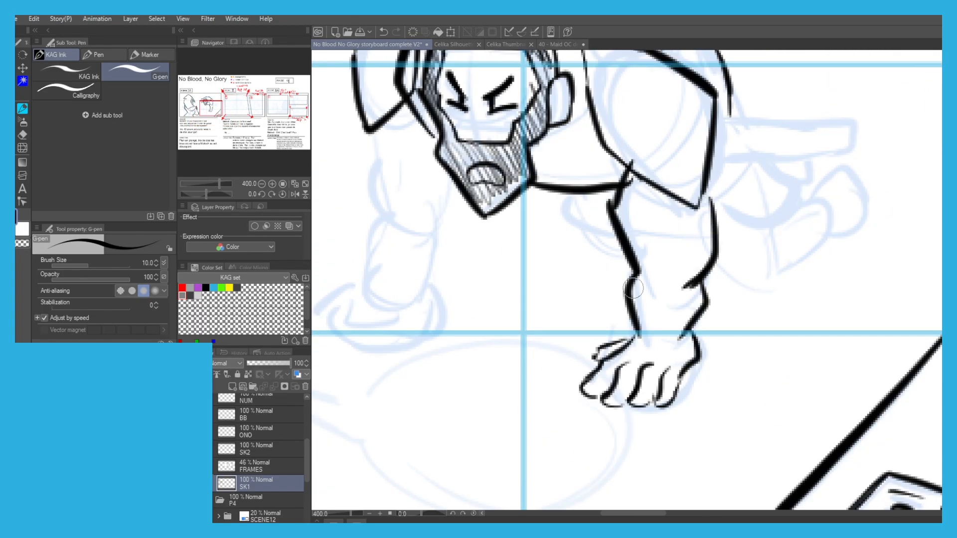
pyautogui.moveTo(713, 239)
pyautogui.mouseDown()
pyautogui.moveTo(667, 279)
pyautogui.moveTo(688, 319)
pyautogui.moveTo(680, 299)
pyautogui.moveTo(701, 274)
pyautogui.mouseUp()
pyautogui.moveTo(708, 260); pyautogui.dragTo(716, 281)
# Ink both contours of the man's other arm, from the shoulder down to the wrist.
pyautogui.moveTo(436, 175); pyautogui.dragTo(543, 205)
pyautogui.moveTo(513, 175); pyautogui.dragTo(554, 231)
pyautogui.moveTo(600, 255)
pyautogui.mouseDown()
pyautogui.moveTo(572, 296)
pyautogui.moveTo(571, 354)
pyautogui.mouseUp()
pyautogui.hotkey('ctrl', 'z')
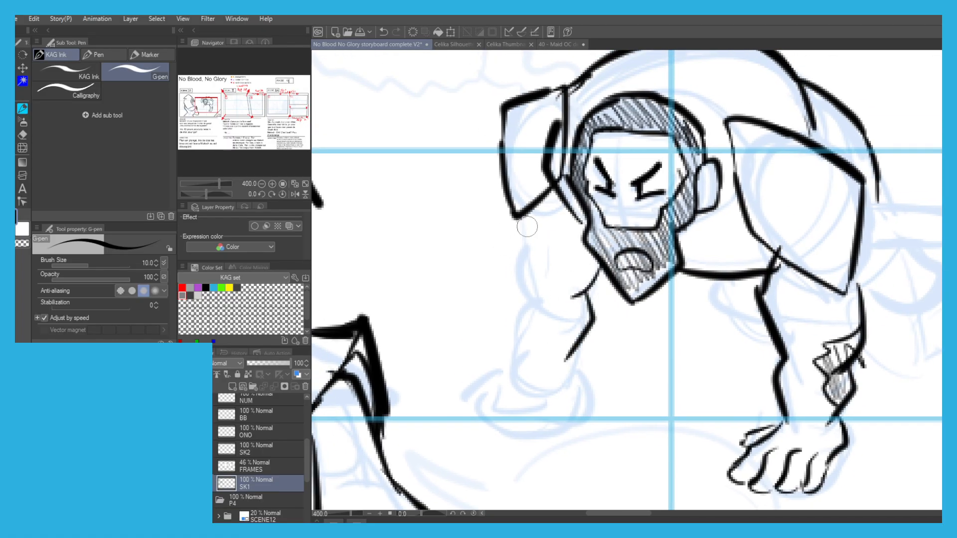
pyautogui.hotkey('ctrl', 'z')
pyautogui.hotkey('ctrl', 'z')
pyautogui.moveTo(601, 272); pyautogui.dragTo(557, 322)
pyautogui.moveTo(517, 216)
pyautogui.mouseDown()
pyautogui.moveTo(508, 235)
pyautogui.moveTo(527, 302)
pyautogui.moveTo(563, 380)
pyautogui.mouseUp()
pyautogui.moveTo(525, 297); pyautogui.dragTo(515, 373)
# Ink the man's other hand with its fingers spread on the ground.
pyautogui.moveTo(576, 376)
pyautogui.mouseDown()
pyautogui.moveTo(581, 394)
pyautogui.moveTo(540, 429)
pyautogui.mouseUp()
pyautogui.hotkey('ctrl', 'z')
pyautogui.moveTo(510, 368); pyautogui.dragTo(488, 382)
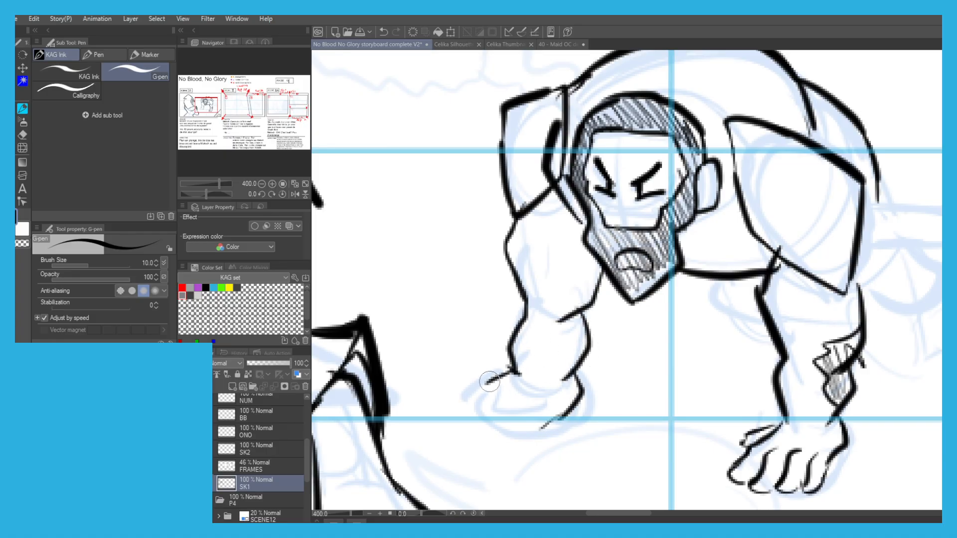
pyautogui.moveTo(566, 405)
pyautogui.mouseDown()
pyautogui.moveTo(571, 356)
pyautogui.moveTo(582, 383)
pyautogui.moveTo(560, 380)
pyautogui.moveTo(567, 413)
pyautogui.moveTo(579, 387)
pyautogui.moveTo(547, 382)
pyautogui.moveTo(524, 396)
pyautogui.mouseUp()
pyautogui.moveTo(534, 349)
pyautogui.mouseDown()
pyautogui.moveTo(495, 398)
pyautogui.moveTo(527, 347)
pyautogui.mouseUp()
pyautogui.hotkey('ctrl', 'z')
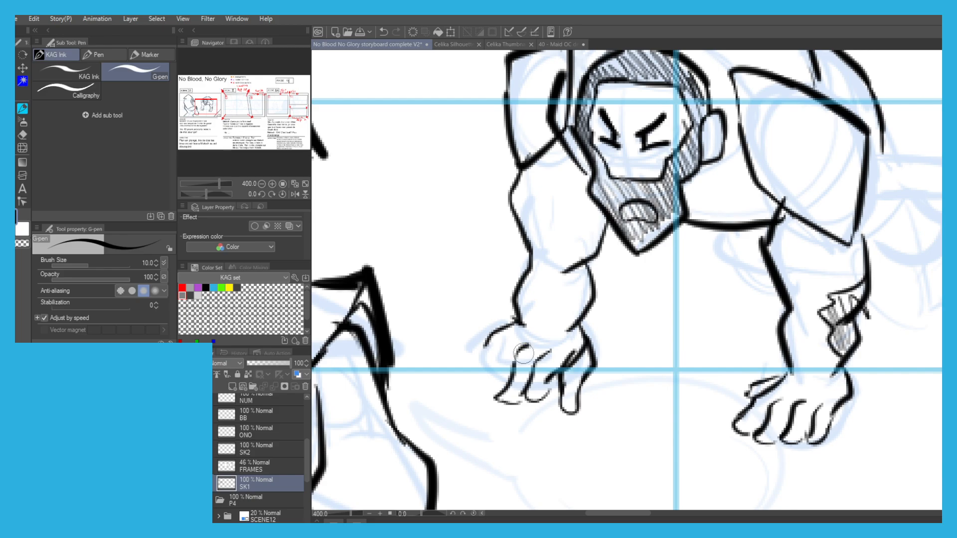
pyautogui.moveTo(481, 386); pyautogui.dragTo(506, 319)
pyautogui.hotkey('ctrl', 'z')
# Draw crossing wrap lines around the forearm of the man's other arm.
pyautogui.moveTo(602, 216); pyautogui.dragTo(520, 226)
pyautogui.moveTo(593, 253)
pyautogui.mouseDown()
pyautogui.moveTo(539, 229)
pyautogui.moveTo(519, 267)
pyautogui.moveTo(589, 286)
pyautogui.mouseUp()
pyautogui.moveTo(591, 285)
pyautogui.mouseDown()
pyautogui.moveTo(542, 310)
pyautogui.moveTo(517, 308)
pyautogui.mouseUp()
pyautogui.moveTo(517, 314); pyautogui.dragTo(581, 326)
# Ink the horizontal bar-like shape extending behind the man's shoulder and the hanging flap below it.
pyautogui.hotkey('ctrl', '-')
pyautogui.hotkey('ctrl', '-')
pyautogui.hotkey('ctrl', '-')
pyautogui.moveTo(660, 211)
pyautogui.mouseDown()
pyautogui.moveTo(568, 156)
pyautogui.moveTo(519, 214)
pyautogui.mouseUp()
pyautogui.scroll(5, 519, 213)
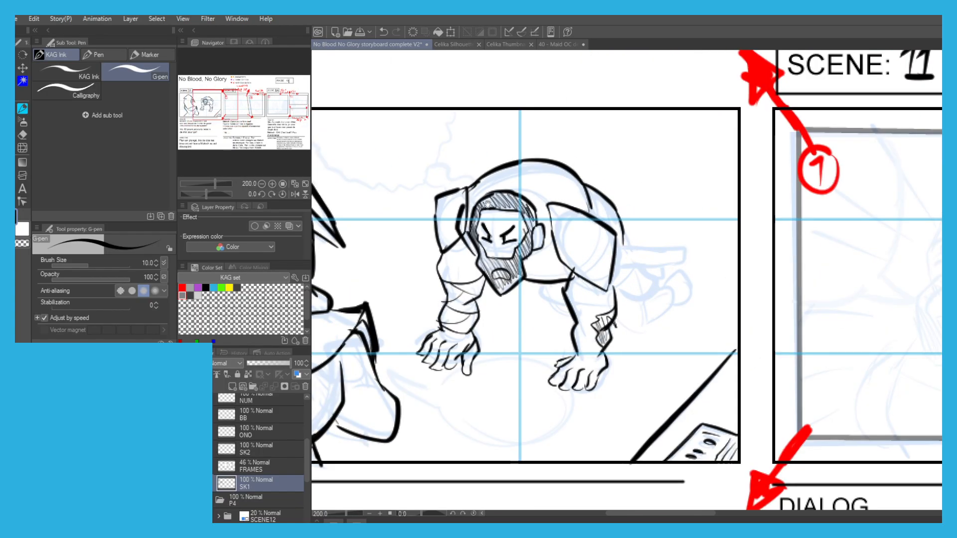
pyautogui.hotkey('ctrl', 'z')
pyautogui.moveTo(556, 280)
pyautogui.mouseDown()
pyautogui.moveTo(691, 284)
pyautogui.moveTo(578, 319)
pyautogui.moveTo(553, 315)
pyautogui.mouseUp()
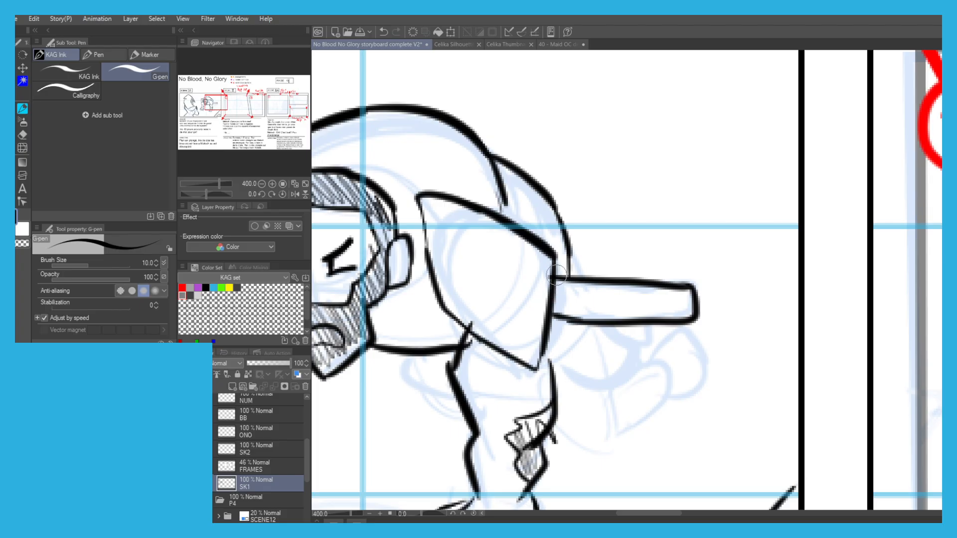
pyautogui.moveTo(606, 323)
pyautogui.mouseDown()
pyautogui.moveTo(626, 384)
pyautogui.moveTo(549, 363)
pyautogui.mouseUp()
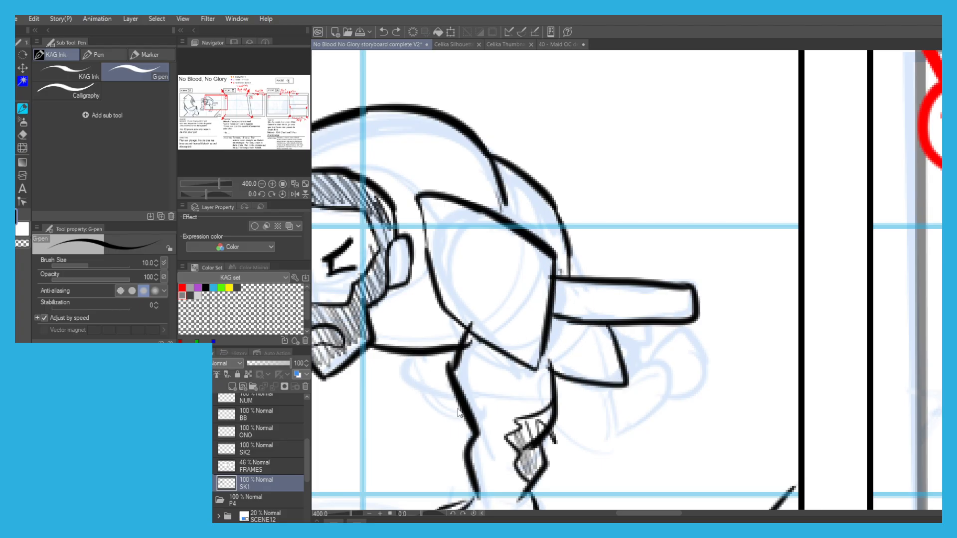
# Ink the man's knee beneath his chest and the bent lower leg and foot trailing behind him.
pyautogui.moveTo(446, 404); pyautogui.dragTo(416, 351)
pyautogui.moveTo(602, 377); pyautogui.dragTo(613, 414)
pyautogui.moveTo(627, 367)
pyautogui.mouseDown()
pyautogui.moveTo(639, 357)
pyautogui.moveTo(664, 377)
pyautogui.mouseUp()
pyautogui.moveTo(617, 433); pyautogui.dragTo(659, 404)
pyautogui.hotkey('ctrl', 'z')
pyautogui.hotkey('ctrl', 'z')
pyautogui.moveTo(623, 357)
pyautogui.mouseDown()
pyautogui.moveTo(702, 346)
pyautogui.moveTo(728, 362)
pyautogui.moveTo(663, 396)
pyautogui.moveTo(630, 430)
pyautogui.mouseUp()
pyautogui.hotkey('ctrl', 'z')
pyautogui.moveTo(664, 395)
pyautogui.mouseDown()
pyautogui.moveTo(609, 441)
pyautogui.moveTo(554, 423)
pyautogui.mouseUp()
pyautogui.moveTo(367, 333); pyautogui.dragTo(419, 313)
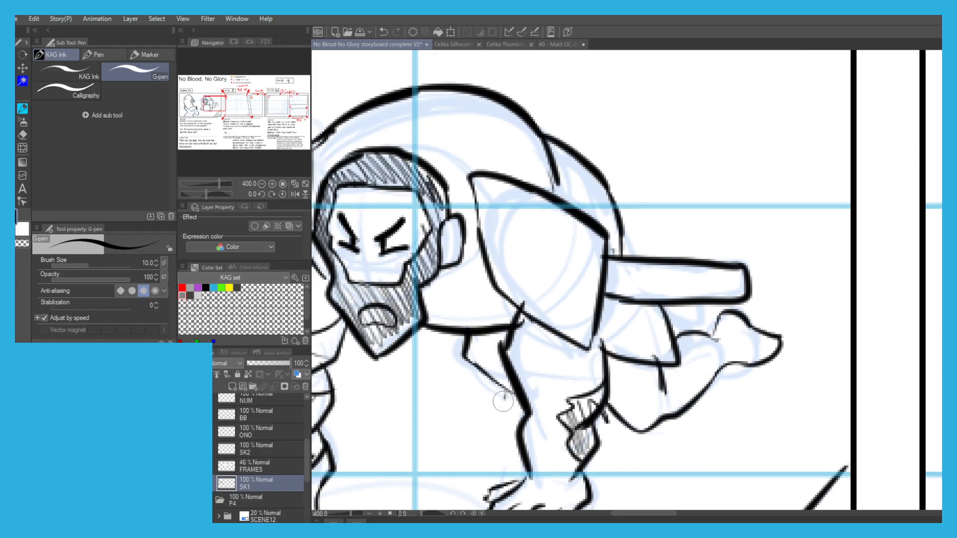
# Finish the knee beneath the man's chest in Scene 10 with extra contour strokes beside his supporting arm.
pyautogui.moveTo(506, 396); pyautogui.dragTo(468, 359)
pyautogui.moveTo(518, 402); pyautogui.dragTo(468, 372)
pyautogui.scroll(-4, 445, 307)
pyautogui.moveTo(324, 232); pyautogui.dragTo(385, 209)
pyautogui.moveTo(351, 238); pyautogui.dragTo(404, 224)
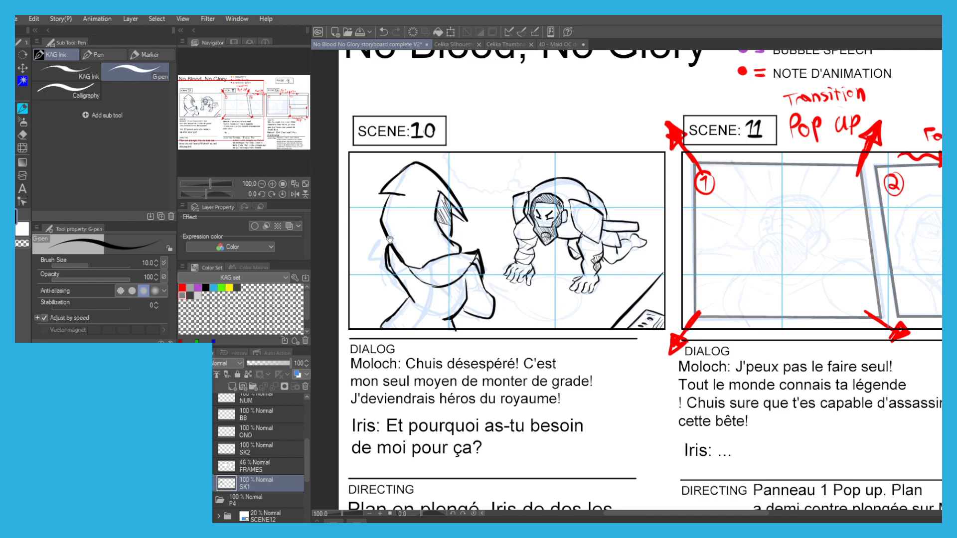
pyautogui.moveTo(436, 270); pyautogui.dragTo(474, 300)
# On the BB layer, draw a wavy purple speech bubble from Scene 10's upper frame edge with its tail at the man's head.
pyautogui.click(245, 436)
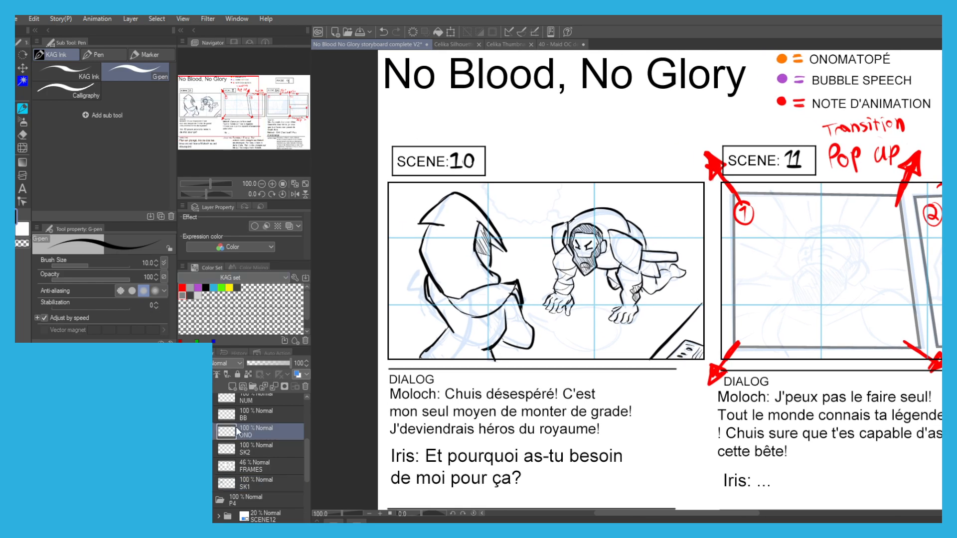
pyautogui.click(242, 418)
pyautogui.moveTo(784, 84); pyautogui.dragTo(753, 109)
pyautogui.keyDown('alt'); pyautogui.click(751, 106); pyautogui.keyUp('alt')
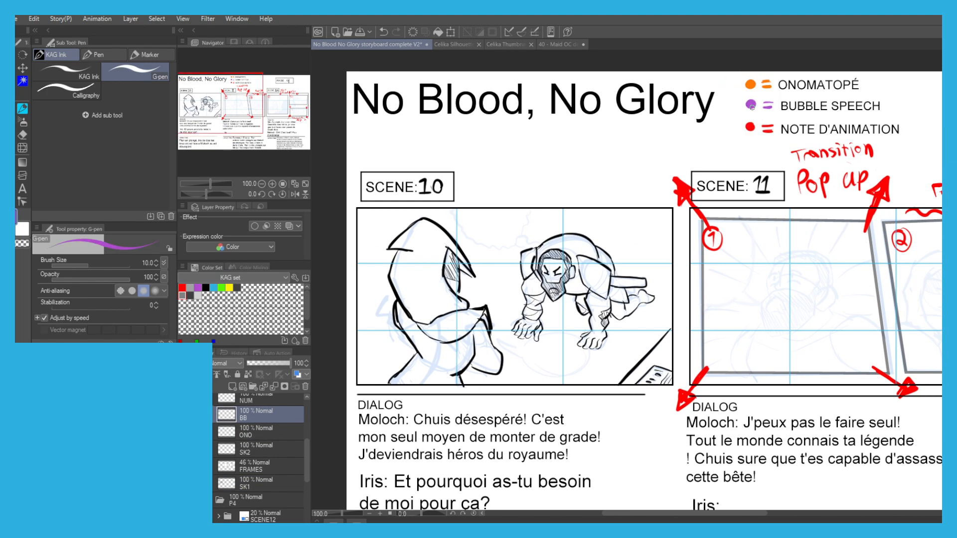
pyautogui.moveTo(452, 286); pyautogui.dragTo(499, 303)
pyautogui.scroll(2, 508, 255)
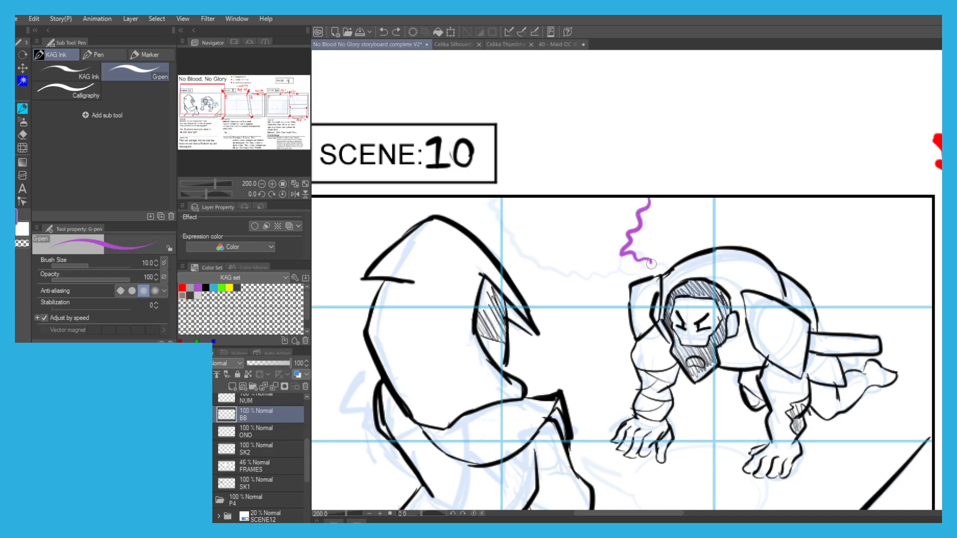
pyautogui.moveTo(638, 290)
pyautogui.mouseDown()
pyautogui.moveTo(624, 266)
pyautogui.moveTo(530, 259)
pyautogui.mouseUp()
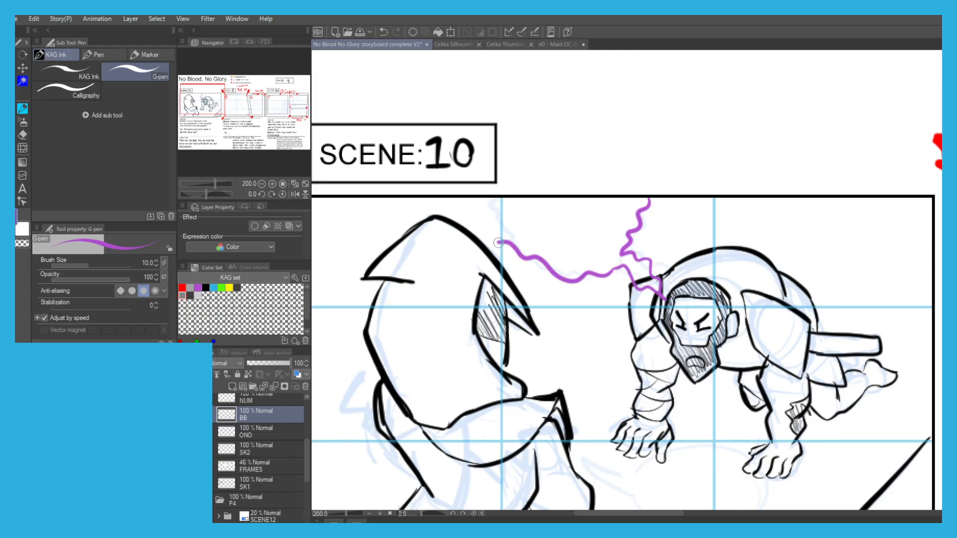
# Draw a round purple speech bubble below the man with its tail pointing to the hooded figure, and save the file.
pyautogui.scroll(-5, 569, 219)
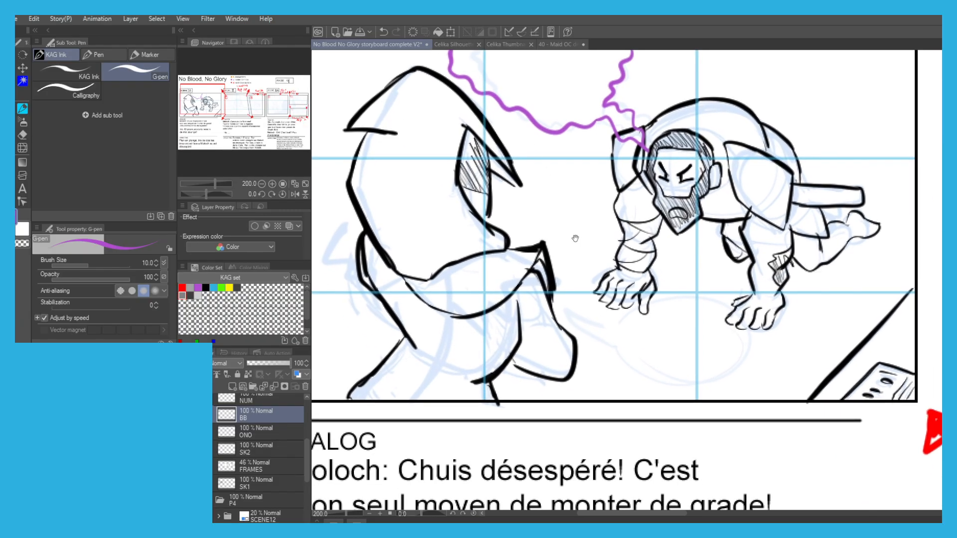
pyautogui.moveTo(687, 295)
pyautogui.mouseDown()
pyautogui.moveTo(725, 385)
pyautogui.moveTo(631, 374)
pyautogui.moveTo(562, 310)
pyautogui.mouseUp()
pyautogui.moveTo(609, 339); pyautogui.dragTo(557, 308)
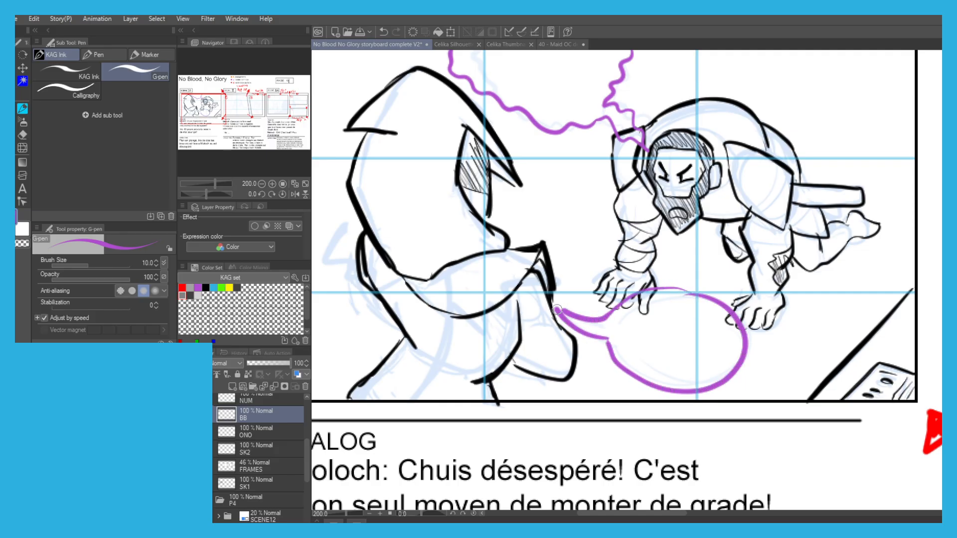
pyautogui.scroll(-2, 541, 266)
pyautogui.moveTo(446, 190); pyautogui.dragTo(416, 193)
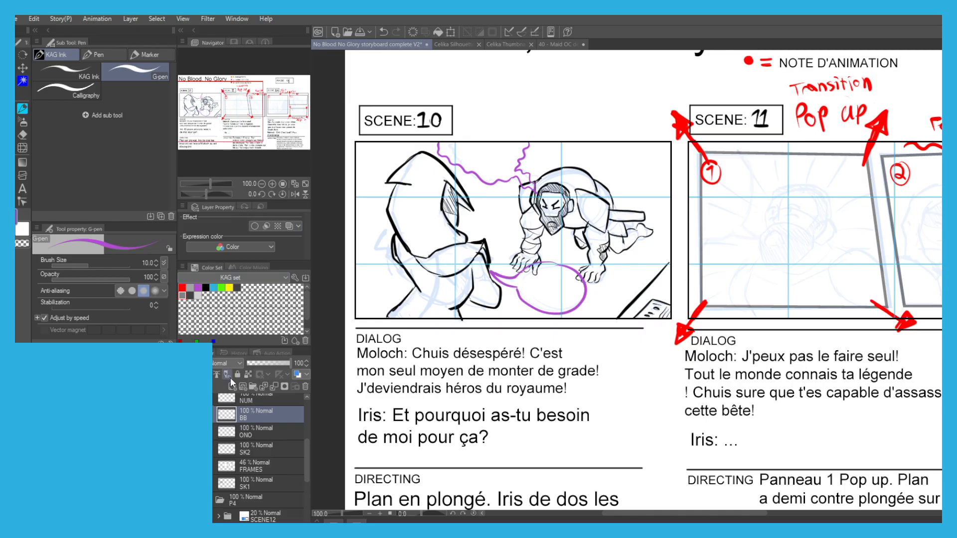
pyautogui.hotkey('ctrl', 's')
# On the SK2 layer, ink the outline of the man's beard in black with the G-pen in Scene 11's first panel.
pyautogui.click(250, 484)
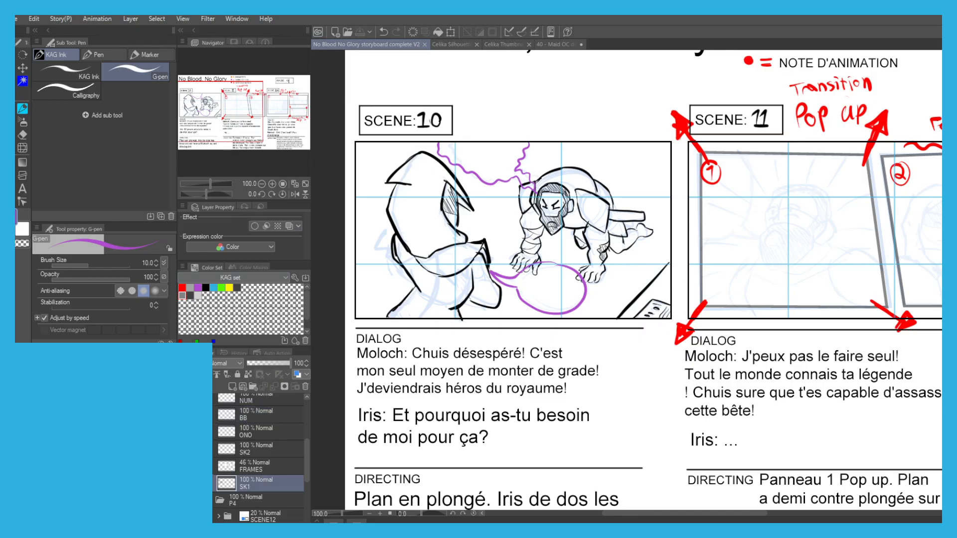
pyautogui.click(243, 451)
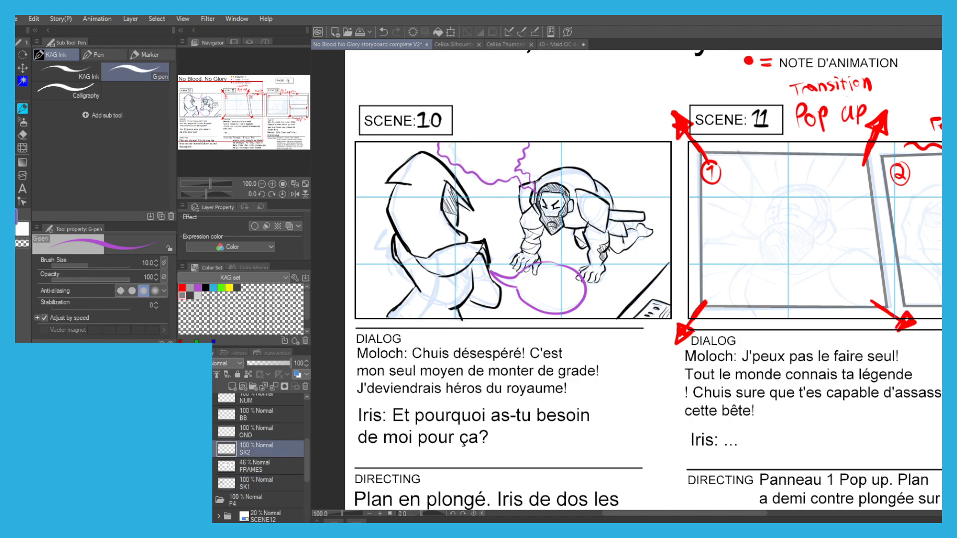
pyautogui.click(206, 288)
pyautogui.moveTo(721, 233)
pyautogui.mouseDown()
pyautogui.moveTo(527, 259)
pyautogui.moveTo(453, 303)
pyautogui.mouseUp()
pyautogui.scroll(2, 527, 259)
pyautogui.press('p')
pyautogui.press('p')
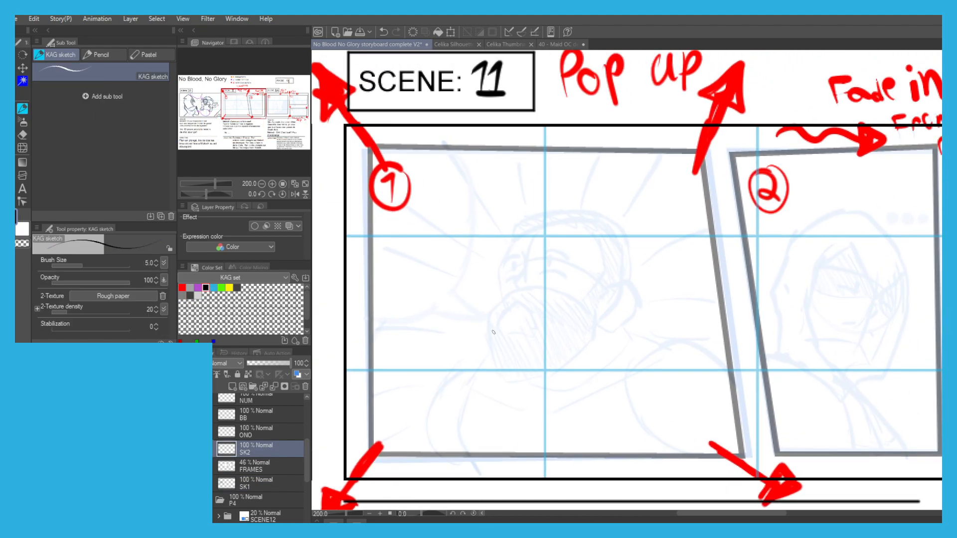
pyautogui.scroll(2, 492, 304)
pyautogui.moveTo(511, 290); pyautogui.dragTo(468, 333)
pyautogui.hotkey('ctrl', 'z')
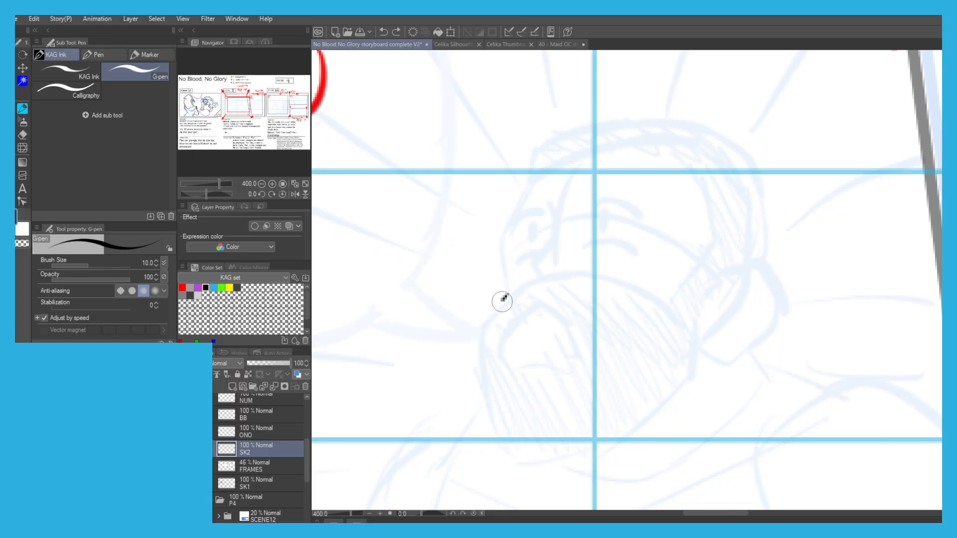
pyautogui.moveTo(507, 295); pyautogui.dragTo(492, 433)
pyautogui.moveTo(688, 319)
pyautogui.mouseDown()
pyautogui.moveTo(701, 367)
pyautogui.moveTo(559, 463)
pyautogui.moveTo(494, 433)
pyautogui.mouseUp()
# Ink the edge of the man's face, his ear with its inner folds, and the outer contour of his head.
pyautogui.scroll(1, 488, 327)
pyautogui.moveTo(507, 343)
pyautogui.mouseDown()
pyautogui.moveTo(518, 252)
pyautogui.moveTo(536, 218)
pyautogui.moveTo(624, 199)
pyautogui.mouseUp()
pyautogui.moveTo(706, 245)
pyautogui.mouseDown()
pyautogui.moveTo(700, 316)
pyautogui.moveTo(672, 358)
pyautogui.moveTo(612, 334)
pyautogui.moveTo(533, 327)
pyautogui.mouseUp()
pyautogui.moveTo(691, 384)
pyautogui.mouseDown()
pyautogui.moveTo(643, 391)
pyautogui.moveTo(693, 321)
pyautogui.moveTo(714, 314)
pyautogui.mouseUp()
pyautogui.moveTo(650, 404)
pyautogui.mouseDown()
pyautogui.moveTo(679, 420)
pyautogui.moveTo(740, 371)
pyautogui.moveTo(695, 316)
pyautogui.mouseUp()
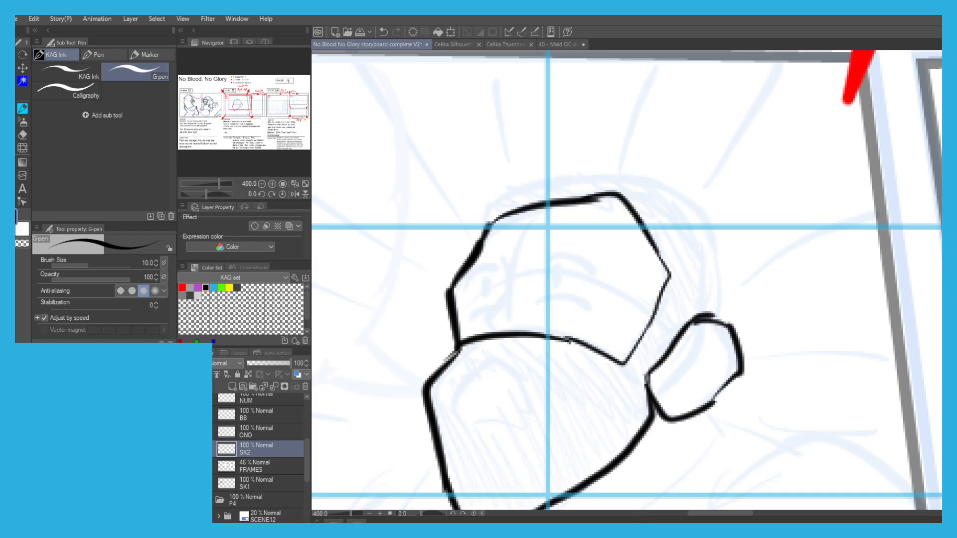
pyautogui.moveTo(471, 248)
pyautogui.mouseDown()
pyautogui.moveTo(496, 193)
pyautogui.moveTo(626, 173)
pyautogui.moveTo(710, 209)
pyautogui.moveTo(734, 279)
pyautogui.moveTo(711, 349)
pyautogui.moveTo(698, 339)
pyautogui.moveTo(662, 390)
pyautogui.mouseUp()
pyautogui.moveTo(697, 345)
pyautogui.mouseDown()
pyautogui.moveTo(713, 349)
pyautogui.moveTo(703, 379)
pyautogui.mouseUp()
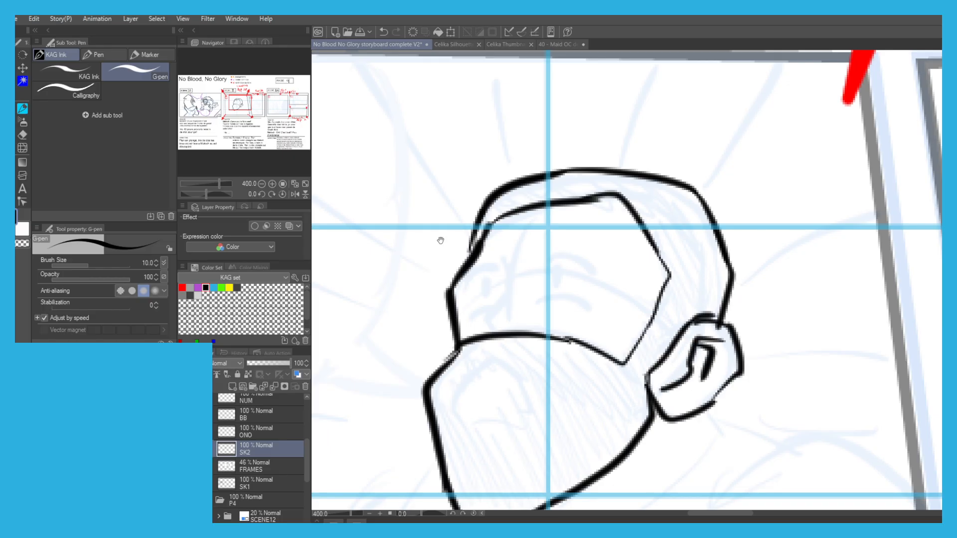
# Ink the man's nose, eyebrows, eyes and under-eye lines.
pyautogui.moveTo(440, 238); pyautogui.dragTo(457, 242)
pyautogui.moveTo(519, 259)
pyautogui.mouseDown()
pyautogui.moveTo(521, 296)
pyautogui.moveTo(504, 328)
pyautogui.mouseUp()
pyautogui.moveTo(558, 260)
pyautogui.mouseDown()
pyautogui.moveTo(619, 273)
pyautogui.moveTo(558, 260)
pyautogui.mouseUp()
pyautogui.moveTo(551, 308); pyautogui.dragTo(611, 319)
pyautogui.moveTo(572, 270)
pyautogui.mouseDown()
pyautogui.moveTo(571, 288)
pyautogui.moveTo(571, 277)
pyautogui.mouseUp()
pyautogui.moveTo(512, 271)
pyautogui.mouseDown()
pyautogui.moveTo(484, 284)
pyautogui.moveTo(481, 319)
pyautogui.mouseUp()
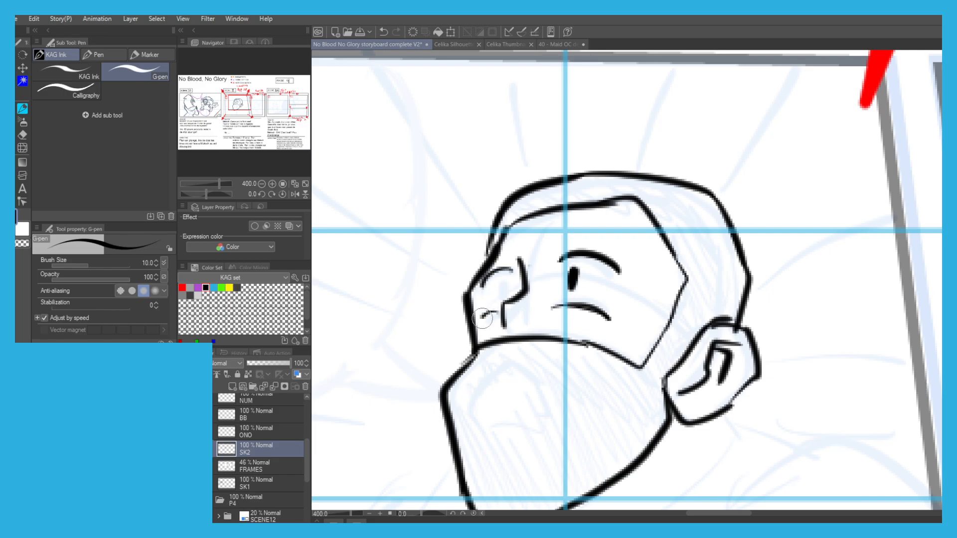
pyautogui.moveTo(506, 285); pyautogui.dragTo(503, 293)
# Ink the man's open mouth and fill his beard and hair with hatching.
pyautogui.scroll(-3, 506, 308)
pyautogui.moveTo(506, 359)
pyautogui.mouseDown()
pyautogui.moveTo(513, 294)
pyautogui.moveTo(493, 351)
pyautogui.moveTo(447, 380)
pyautogui.moveTo(458, 393)
pyautogui.mouseUp()
pyautogui.scroll(-2, 429, 340)
pyautogui.moveTo(442, 339)
pyautogui.mouseDown()
pyautogui.moveTo(472, 390)
pyautogui.moveTo(468, 358)
pyautogui.moveTo(496, 372)
pyautogui.moveTo(488, 332)
pyautogui.moveTo(516, 365)
pyautogui.moveTo(517, 334)
pyautogui.moveTo(446, 337)
pyautogui.moveTo(448, 317)
pyautogui.moveTo(474, 317)
pyautogui.moveTo(478, 303)
pyautogui.moveTo(530, 351)
pyautogui.moveTo(528, 319)
pyautogui.moveTo(545, 328)
pyautogui.moveTo(565, 286)
pyautogui.mouseUp()
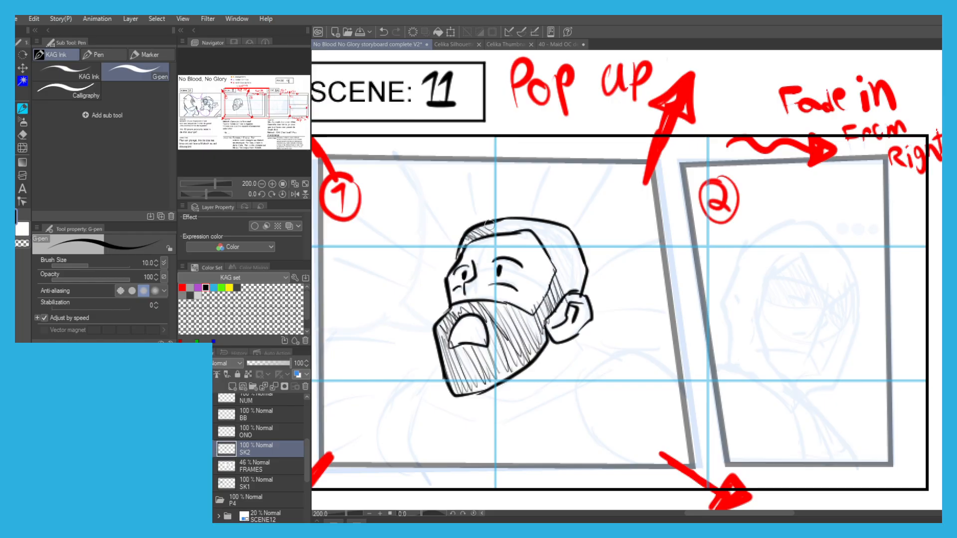
pyautogui.moveTo(521, 224)
pyautogui.mouseDown()
pyautogui.moveTo(585, 273)
pyautogui.moveTo(568, 227)
pyautogui.mouseUp()
pyautogui.scroll(-1, 437, 167)
pyautogui.moveTo(423, 200)
pyautogui.mouseDown()
pyautogui.moveTo(442, 194)
pyautogui.moveTo(426, 169)
pyautogui.mouseUp()
# Ink the man's neck, collar, shoulders and upper arms down to the lower edge of the panel.
pyautogui.scroll(1, 426, 168)
pyautogui.moveTo(584, 289)
pyautogui.mouseDown()
pyautogui.moveTo(595, 308)
pyautogui.moveTo(525, 353)
pyautogui.moveTo(620, 315)
pyautogui.mouseUp()
pyautogui.moveTo(589, 345); pyautogui.dragTo(499, 381)
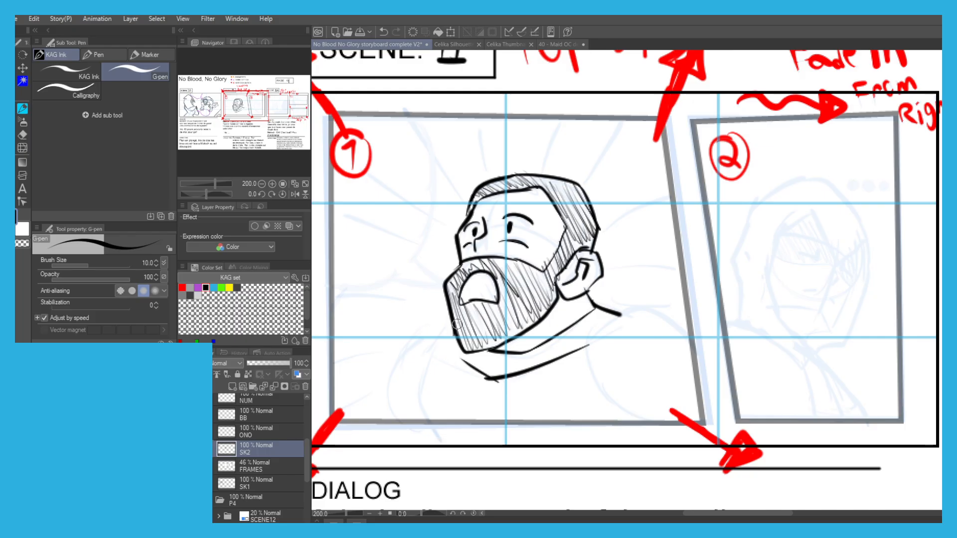
pyautogui.moveTo(432, 341); pyautogui.dragTo(462, 358)
pyautogui.hotkey('ctrl', 'z')
pyautogui.moveTo(621, 315)
pyautogui.mouseDown()
pyautogui.moveTo(590, 336)
pyautogui.moveTo(617, 427)
pyautogui.moveTo(664, 314)
pyautogui.moveTo(706, 355)
pyautogui.mouseUp()
pyautogui.moveTo(380, 327); pyautogui.dragTo(403, 297)
pyautogui.moveTo(456, 314)
pyautogui.mouseDown()
pyautogui.moveTo(448, 396)
pyautogui.moveTo(423, 324)
pyautogui.moveTo(408, 381)
pyautogui.mouseUp()
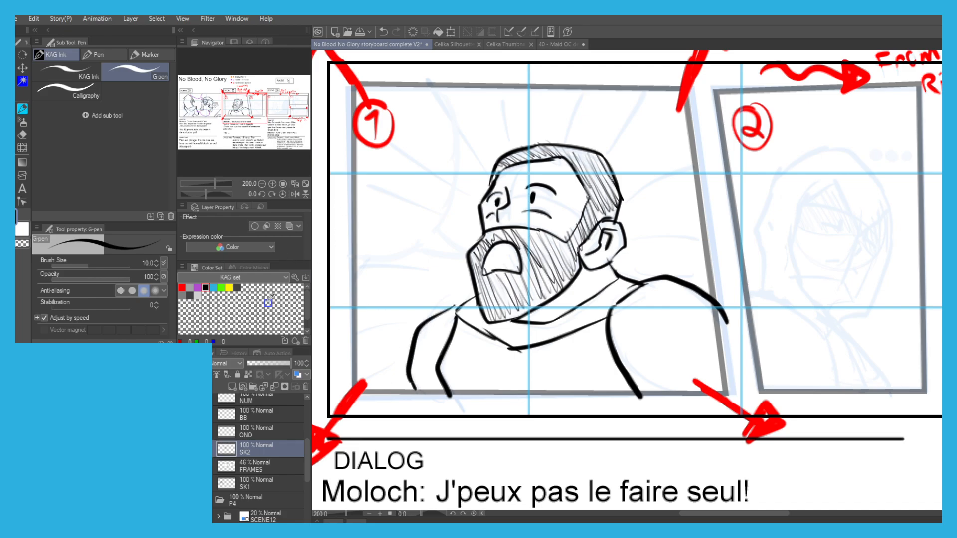
# On the BB layer, draw a purple speech bubble in the corner of Scene 11's first panel, its tail toward the man's mouth.
pyautogui.click(250, 419)
pyautogui.hotkey('ctrl', '-')
pyautogui.moveTo(339, 376); pyautogui.dragTo(366, 486)
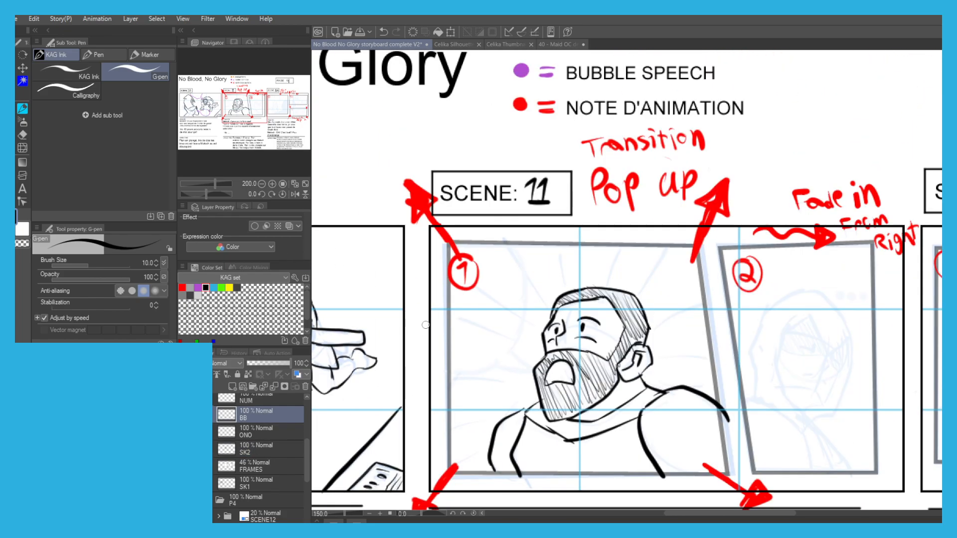
pyautogui.keyDown('alt'); pyautogui.click(523, 69); pyautogui.keyUp('alt')
pyautogui.scroll(3, 473, 264)
pyautogui.scroll(-2, 473, 264)
pyautogui.moveTo(511, 255)
pyautogui.mouseDown()
pyautogui.moveTo(545, 153)
pyautogui.moveTo(556, 272)
pyautogui.moveTo(589, 294)
pyautogui.moveTo(475, 310)
pyautogui.mouseUp()
pyautogui.scroll(-1, 456, 149)
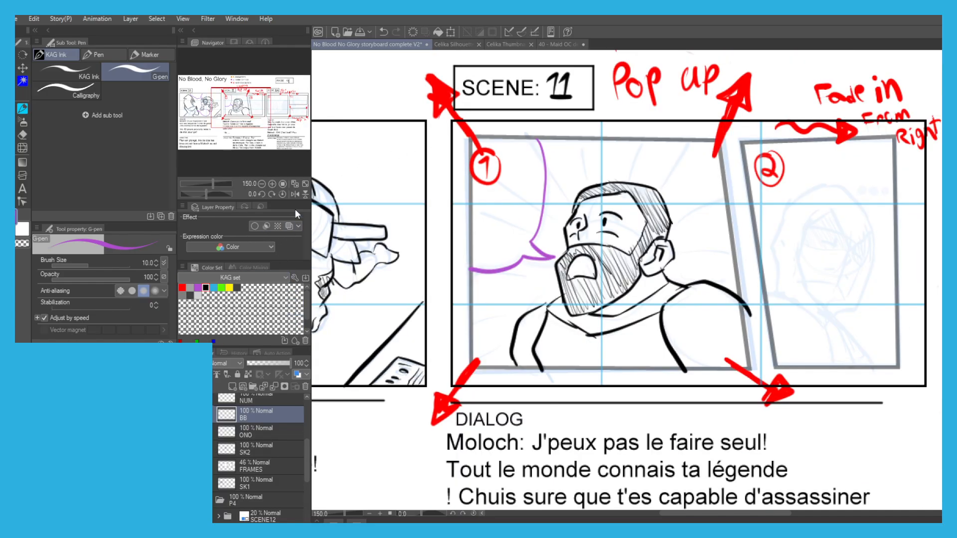
# Draw black action lines radiating from the top and back of the man's head toward the panel edges.
pyautogui.click(206, 287)
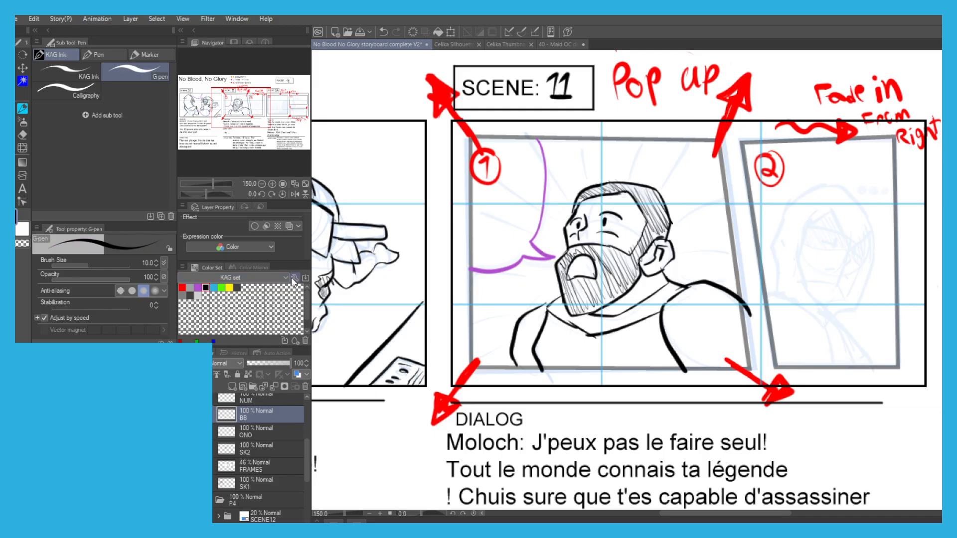
pyautogui.hotkey('ctrl', 'z')
pyautogui.moveTo(583, 142); pyautogui.dragTo(590, 180)
pyautogui.moveTo(666, 143); pyautogui.dragTo(649, 180)
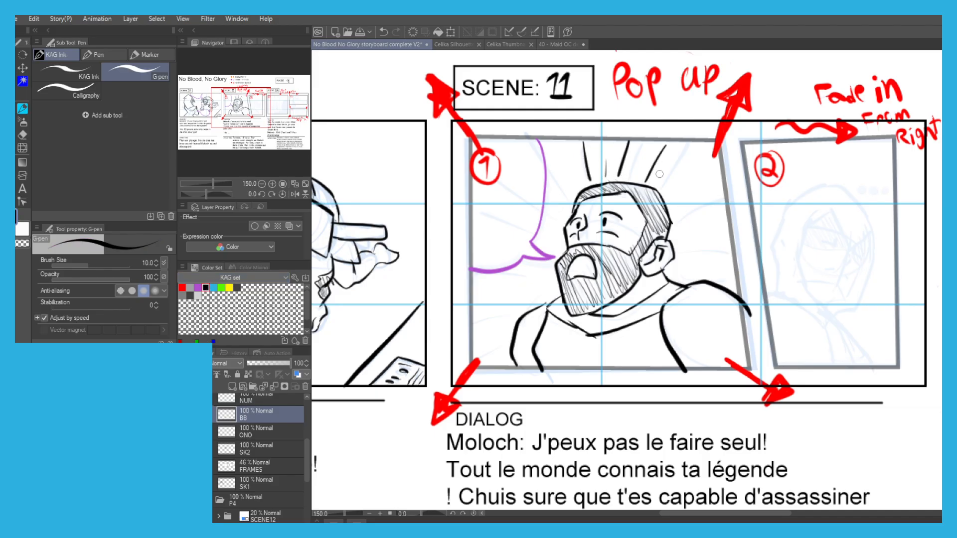
pyautogui.moveTo(723, 162)
pyautogui.mouseDown()
pyautogui.moveTo(669, 218)
pyautogui.moveTo(665, 249)
pyautogui.mouseUp()
pyautogui.moveTo(727, 244); pyautogui.dragTo(672, 271)
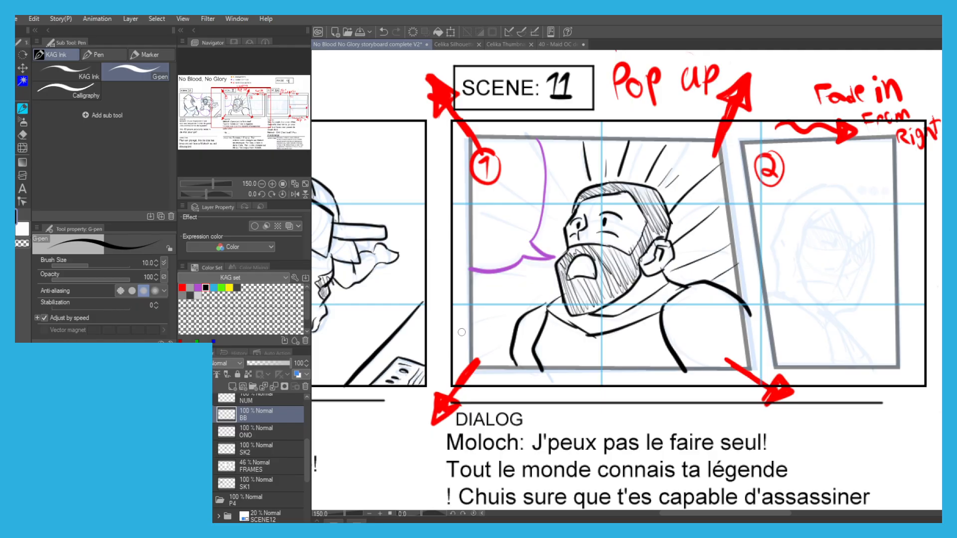
# Add black action lines in front of the man's face and beside his far shoulder, below the speech bubble.
pyautogui.moveTo(478, 286); pyautogui.dragTo(528, 304)
pyautogui.moveTo(509, 275); pyautogui.dragTo(543, 293)
pyautogui.moveTo(539, 202); pyautogui.dragTo(560, 242)
pyautogui.scroll(-2, 416, 144)
pyautogui.moveTo(415, 144); pyautogui.dragTo(442, 169)
pyautogui.scroll(1, 463, 172)
pyautogui.moveTo(405, 215); pyautogui.dragTo(400, 229)
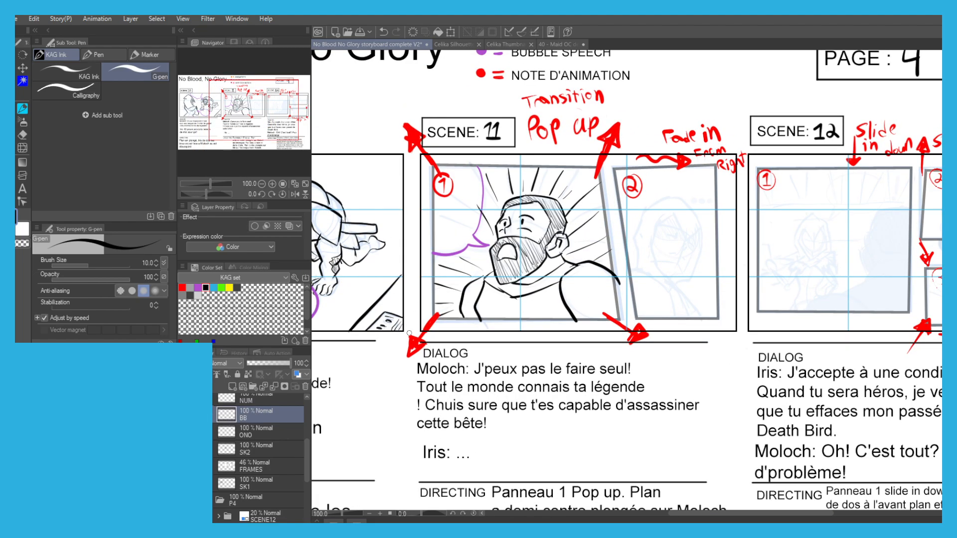
# Select the black action lines on the BB layer by color and paste them onto a new layer.
pyautogui.press('m')
pyautogui.press('p')
pyautogui.press('w')
pyautogui.scroll(2, 446, 270)
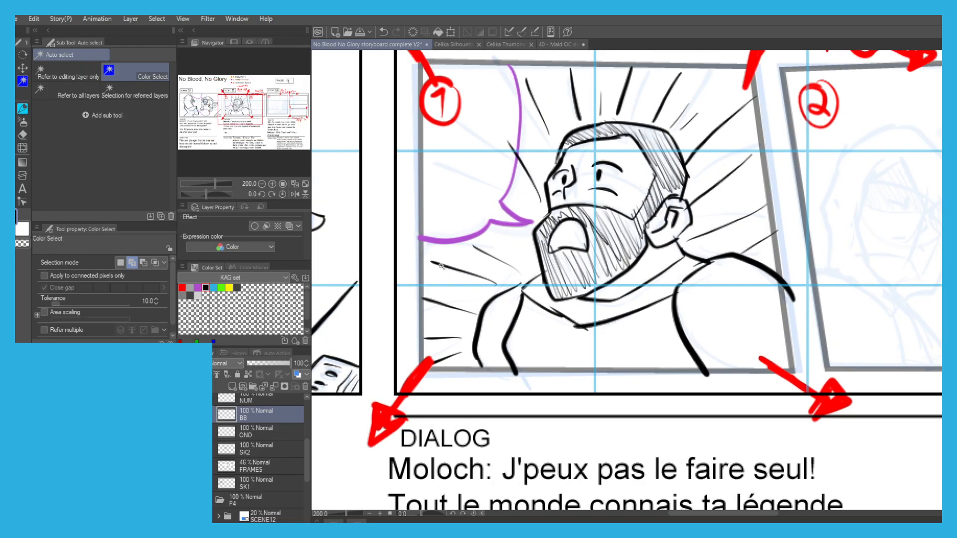
pyautogui.click(421, 267)
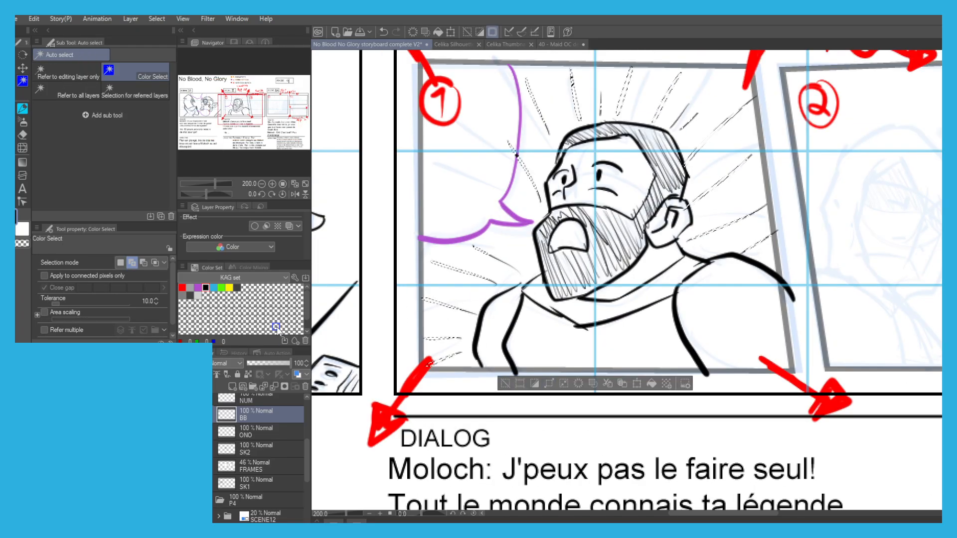
pyautogui.hotkey('ctrl', 'c')
pyautogui.hotkey('ctrl', 'v')
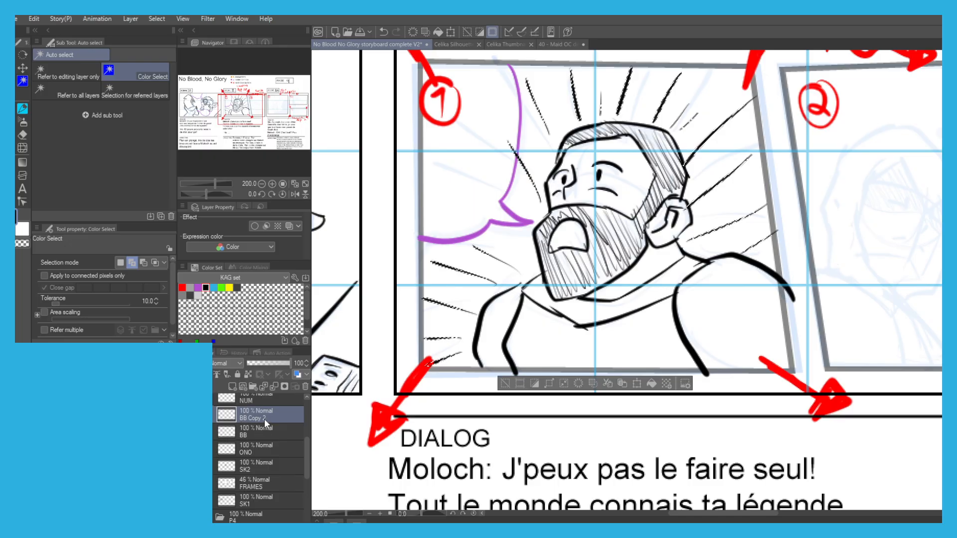
# Move the pasted action lines layer directly above SK2, merge it down, clear the selection and return to the G-pen.
pyautogui.moveTo(261, 466); pyautogui.dragTo(262, 459)
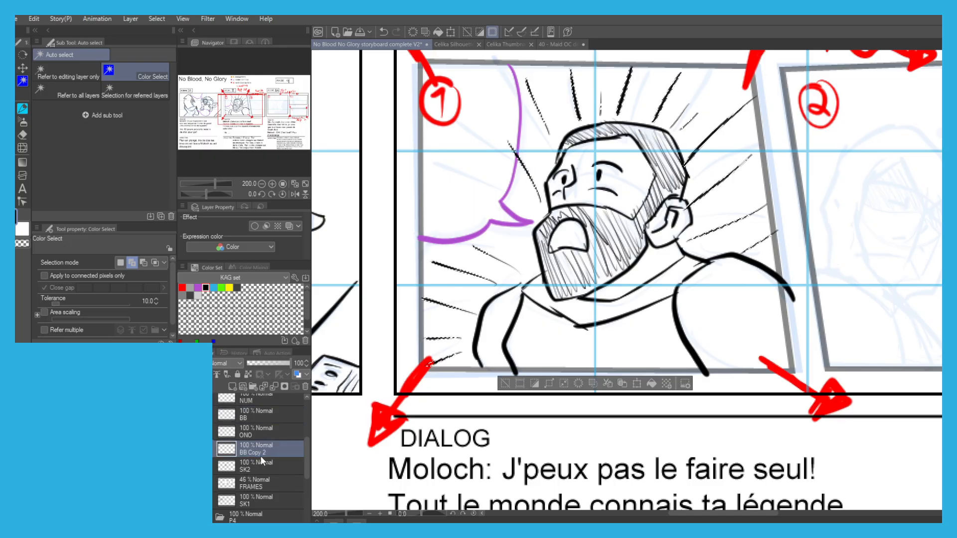
pyautogui.click(274, 387)
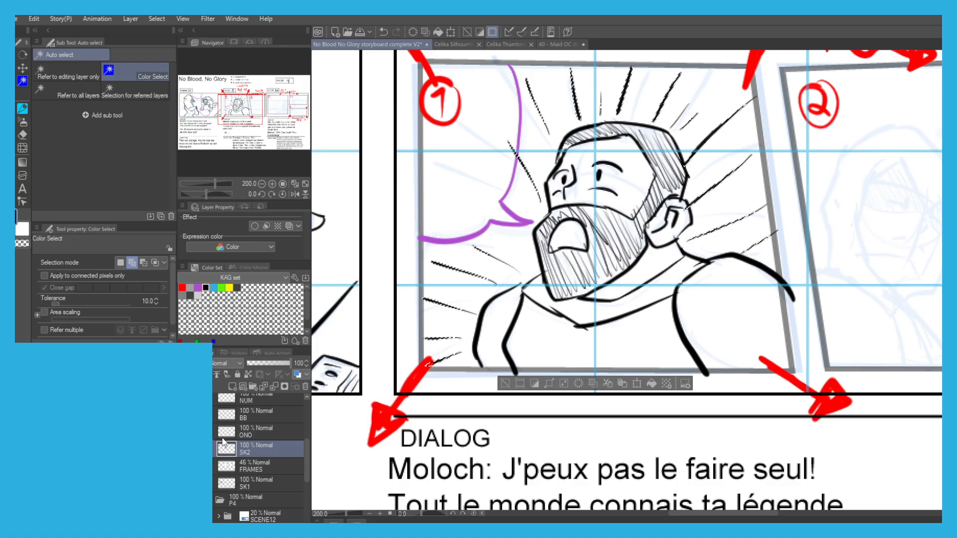
pyautogui.click(503, 383)
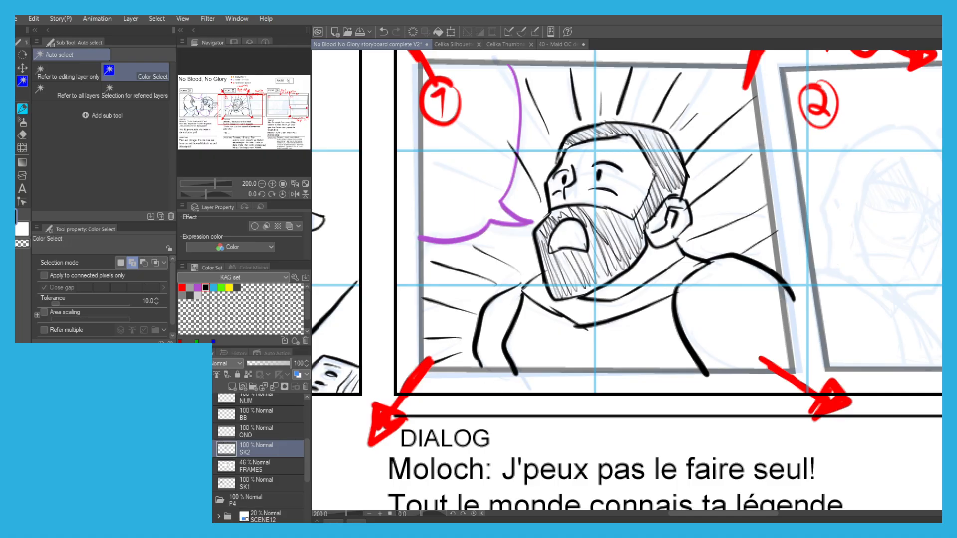
pyautogui.scroll(-1, 354, 396)
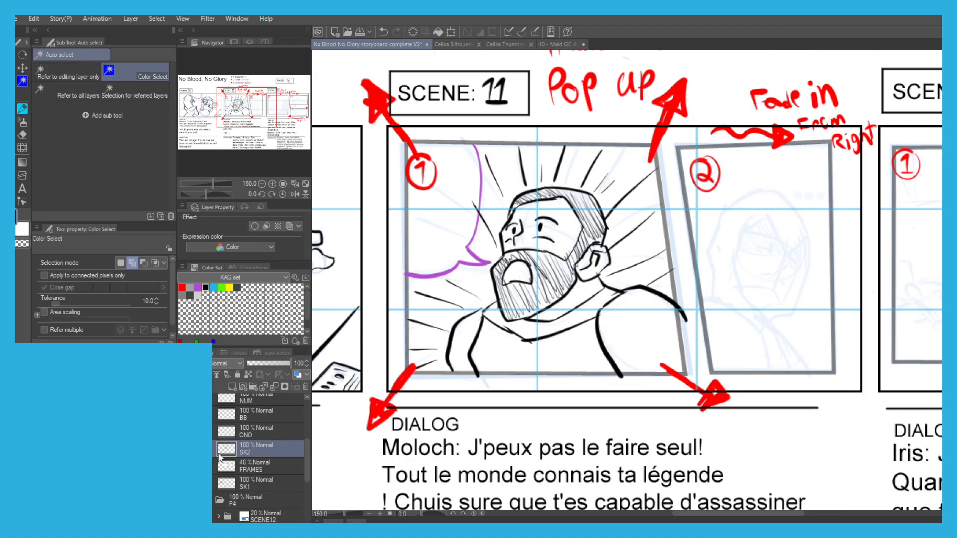
pyautogui.moveTo(548, 338); pyautogui.dragTo(423, 335)
pyautogui.scroll(1, 622, 257)
pyautogui.moveTo(592, 252); pyautogui.dragTo(570, 263)
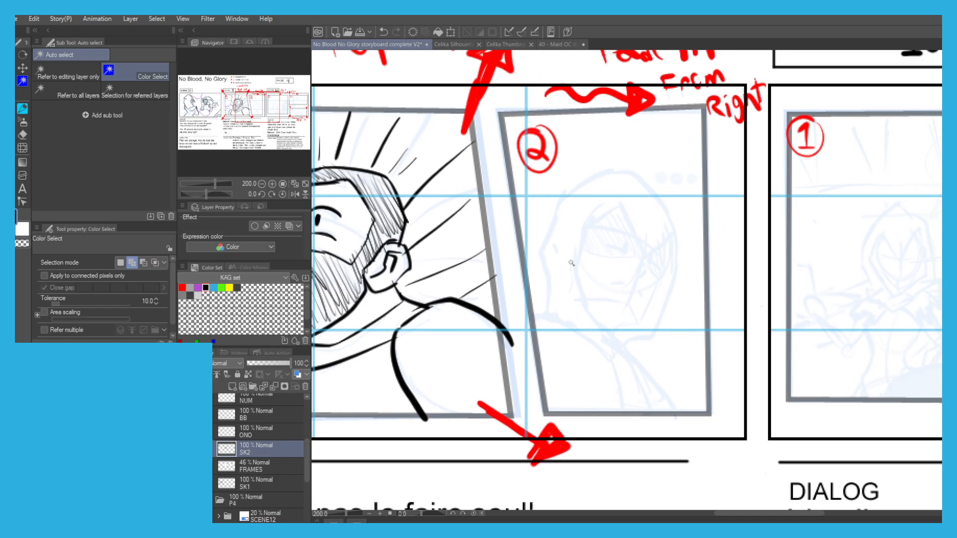
pyautogui.press('p')
pyautogui.scroll(4, 640, 227)
pyautogui.moveTo(540, 166)
pyautogui.mouseDown()
pyautogui.moveTo(498, 158)
pyautogui.moveTo(560, 166)
pyautogui.moveTo(619, 228)
pyautogui.mouseUp()
pyautogui.scroll(-4, 598, 173)
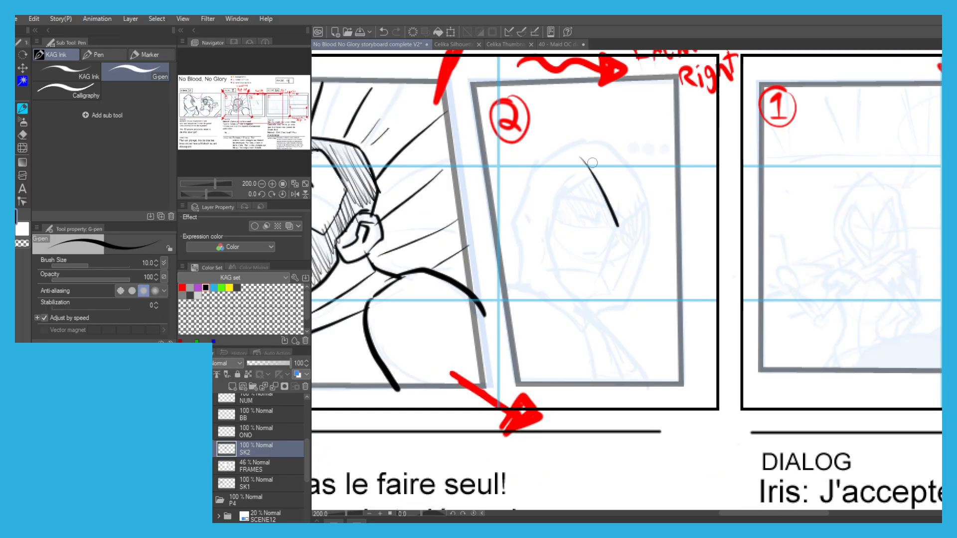
pyautogui.hotkey('ctrl', 'z')
pyautogui.scroll(2, 596, 179)
pyautogui.moveTo(584, 157)
pyautogui.mouseDown()
pyautogui.moveTo(638, 244)
pyautogui.moveTo(643, 273)
pyautogui.moveTo(619, 206)
pyautogui.moveTo(645, 271)
pyautogui.moveTo(684, 202)
pyautogui.mouseUp()
pyautogui.hotkey('ctrl', 'z')
# Ink the pointed front opening of the figure's hood in Scene 11's second panel.
pyautogui.hotkey('ctrl', 'z')
pyautogui.moveTo(541, 168)
pyautogui.mouseDown()
pyautogui.moveTo(562, 155)
pyautogui.moveTo(582, 201)
pyautogui.moveTo(552, 256)
pyautogui.moveTo(551, 193)
pyautogui.mouseUp()
pyautogui.moveTo(573, 152)
pyautogui.mouseDown()
pyautogui.moveTo(562, 196)
pyautogui.moveTo(600, 312)
pyautogui.mouseUp()
pyautogui.hotkey('ctrl', 'z')
pyautogui.moveTo(573, 158)
pyautogui.mouseDown()
pyautogui.moveTo(552, 193)
pyautogui.moveTo(565, 272)
pyautogui.moveTo(647, 406)
pyautogui.moveTo(641, 429)
pyautogui.mouseUp()
# Ink the hood's outer contour, its pointed neckline and the inner fold beside the face.
pyautogui.hotkey('ctrl', 'z')
pyautogui.moveTo(674, 396)
pyautogui.mouseDown()
pyautogui.moveTo(612, 410)
pyautogui.moveTo(526, 334)
pyautogui.mouseUp()
pyautogui.moveTo(545, 344); pyautogui.dragTo(465, 325)
pyautogui.moveTo(469, 220); pyautogui.dragTo(476, 272)
pyautogui.moveTo(477, 372); pyautogui.dragTo(539, 350)
pyautogui.moveTo(495, 319)
pyautogui.mouseDown()
pyautogui.moveTo(483, 267)
pyautogui.moveTo(490, 353)
pyautogui.mouseUp()
pyautogui.moveTo(492, 393)
pyautogui.mouseDown()
pyautogui.moveTo(545, 234)
pyautogui.moveTo(594, 199)
pyautogui.moveTo(521, 208)
pyautogui.moveTo(592, 175)
pyautogui.moveTo(698, 199)
pyautogui.moveTo(765, 283)
pyautogui.moveTo(768, 377)
pyautogui.mouseUp()
pyautogui.moveTo(744, 294); pyautogui.dragTo(680, 160)
pyautogui.moveTo(704, 203)
pyautogui.mouseDown()
pyautogui.moveTo(640, 357)
pyautogui.moveTo(635, 395)
pyautogui.moveTo(580, 434)
pyautogui.mouseUp()
pyautogui.moveTo(590, 365)
pyautogui.mouseDown()
pyautogui.moveTo(676, 302)
pyautogui.moveTo(711, 253)
pyautogui.moveTo(673, 256)
pyautogui.moveTo(640, 314)
pyautogui.mouseUp()
pyautogui.hotkey('ctrl', 'z')
pyautogui.moveTo(670, 241)
pyautogui.mouseDown()
pyautogui.moveTo(622, 334)
pyautogui.moveTo(599, 308)
pyautogui.moveTo(521, 301)
pyautogui.mouseUp()
pyautogui.moveTo(673, 239); pyautogui.dragTo(683, 161)
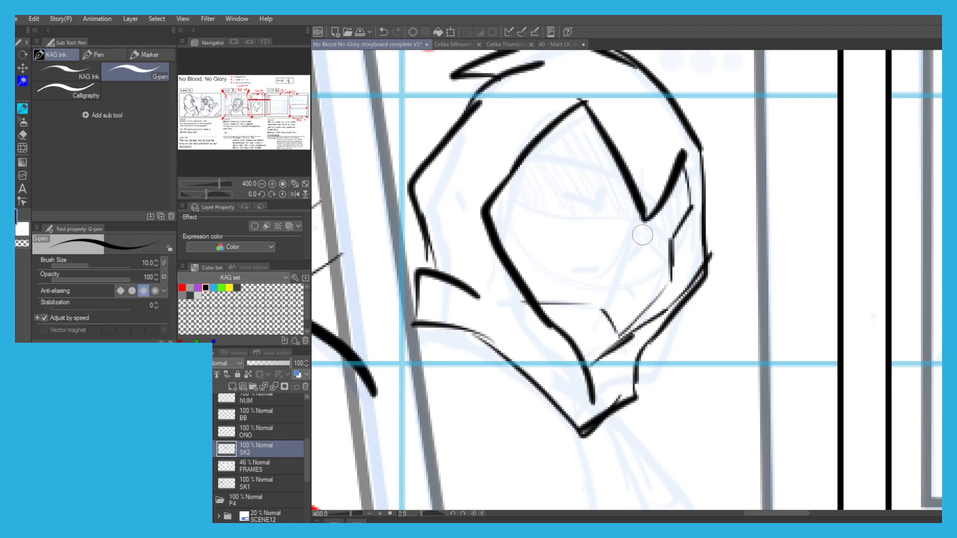
# Ink the hooded figure's nose and the small facial lines inside the hood opening.
pyautogui.moveTo(645, 220)
pyautogui.mouseDown()
pyautogui.moveTo(628, 260)
pyautogui.moveTo(606, 246)
pyautogui.moveTo(603, 267)
pyautogui.moveTo(631, 295)
pyautogui.mouseUp()
pyautogui.hotkey('ctrl', 'z')
pyautogui.moveTo(584, 199); pyautogui.dragTo(564, 209)
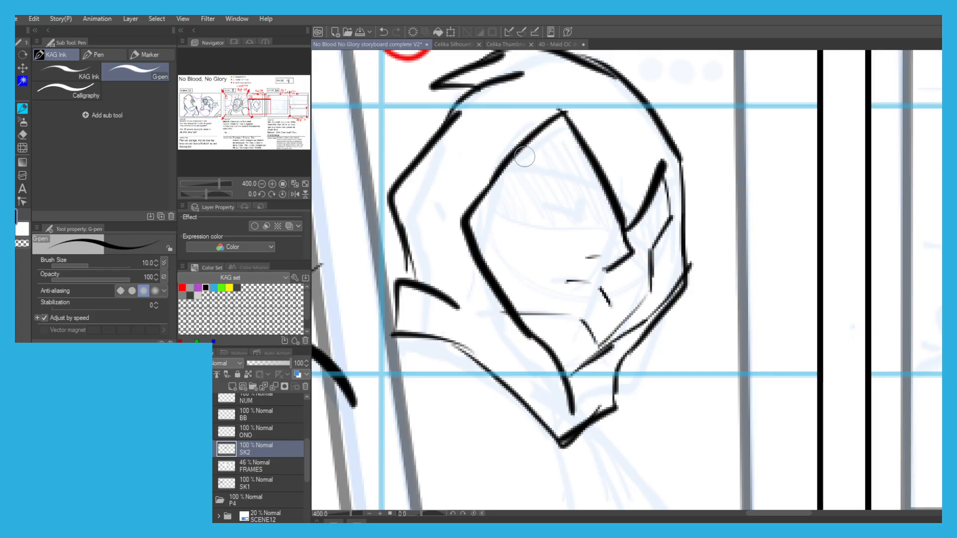
# Ink the angled eyebrow and narrowed eye on the near side of the hooded figure's face in Scene 11's second panel.
pyautogui.scroll(1, 554, 208)
pyautogui.moveTo(613, 247); pyautogui.dragTo(531, 203)
pyautogui.hotkey('ctrl', 'z')
pyautogui.moveTo(600, 228); pyautogui.dragTo(607, 197)
pyautogui.moveTo(718, 281)
pyautogui.mouseDown()
pyautogui.moveTo(741, 300)
pyautogui.moveTo(726, 262)
pyautogui.mouseUp()
pyautogui.hotkey('ctrl', 'z')
pyautogui.scroll(-4, 535, 176)
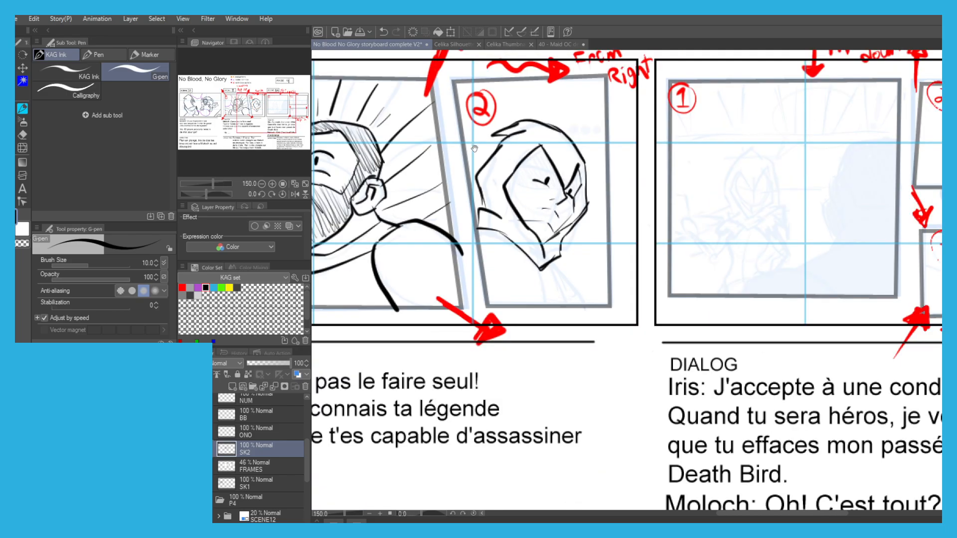
# Ink the hooded figure's far eye and the upper edge of the mask across the face.
pyautogui.moveTo(475, 147); pyautogui.dragTo(499, 149)
pyautogui.scroll(3, 570, 161)
pyautogui.moveTo(555, 176); pyautogui.dragTo(584, 201)
pyautogui.moveTo(632, 226)
pyautogui.mouseDown()
pyautogui.moveTo(652, 232)
pyautogui.moveTo(629, 225)
pyautogui.mouseUp()
pyautogui.hotkey('ctrl', 'z')
pyautogui.scroll(-2, 481, 156)
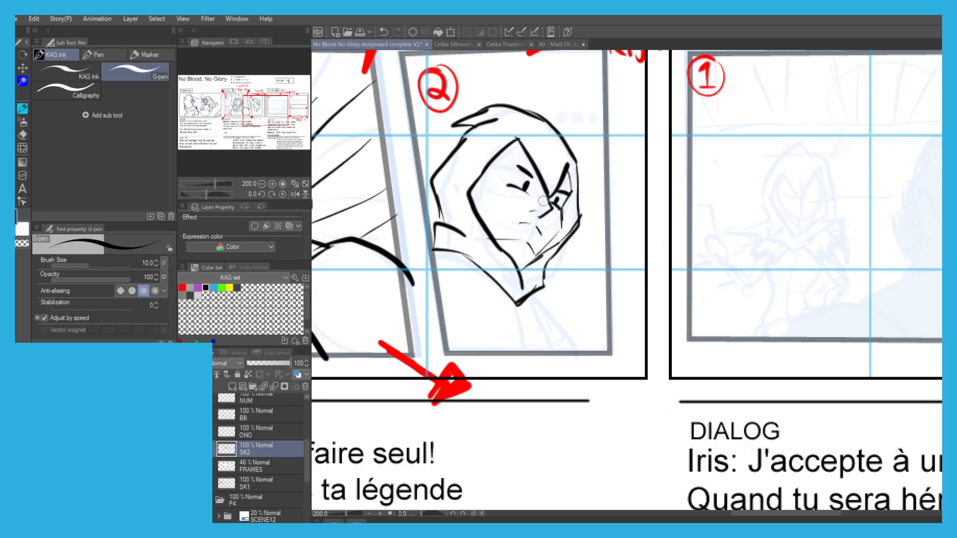
pyautogui.scroll(2, 543, 200)
pyautogui.moveTo(553, 201); pyautogui.dragTo(401, 180)
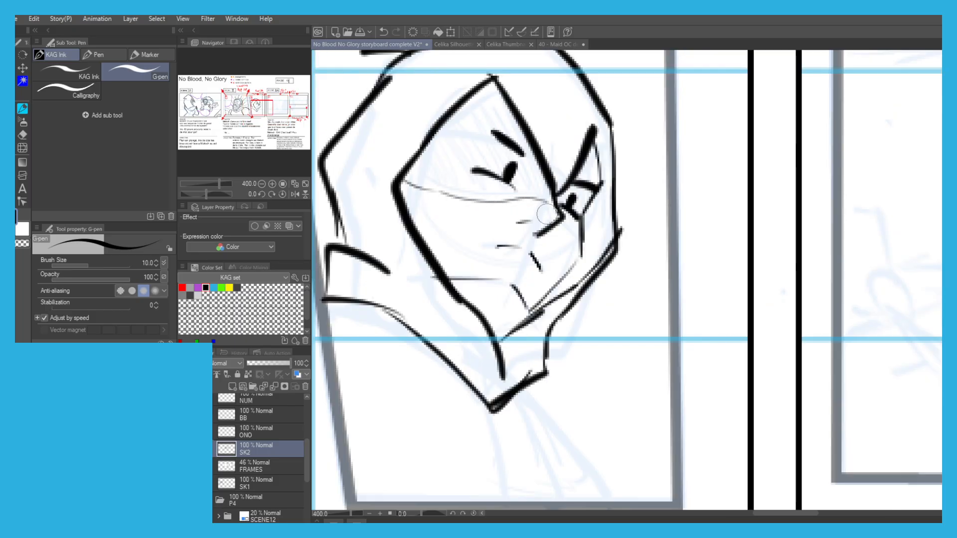
# Hatch the shadow inside the hood above the mask's edge, from the near side across to the far eye.
pyautogui.moveTo(561, 223); pyautogui.dragTo(584, 242)
pyautogui.moveTo(424, 155)
pyautogui.mouseDown()
pyautogui.moveTo(485, 223)
pyautogui.moveTo(476, 255)
pyautogui.moveTo(500, 257)
pyautogui.mouseUp()
pyautogui.moveTo(479, 228); pyautogui.dragTo(512, 260)
pyautogui.moveTo(489, 221); pyautogui.dragTo(535, 268)
pyautogui.moveTo(502, 212); pyautogui.dragTo(548, 269)
pyautogui.moveTo(505, 196); pyautogui.dragTo(562, 269)
pyautogui.moveTo(518, 186); pyautogui.dragTo(575, 267)
pyautogui.moveTo(533, 186); pyautogui.dragTo(581, 267)
pyautogui.moveTo(529, 159); pyautogui.dragTo(578, 269)
pyautogui.moveTo(537, 155); pyautogui.dragTo(594, 266)
pyautogui.moveTo(552, 157); pyautogui.dragTo(601, 265)
pyautogui.moveTo(566, 175); pyautogui.dragTo(610, 256)
pyautogui.moveTo(578, 188); pyautogui.dragTo(644, 304)
pyautogui.moveTo(622, 262); pyautogui.dragTo(642, 298)
pyautogui.moveTo(629, 230); pyautogui.dragTo(643, 289)
pyautogui.moveTo(635, 253); pyautogui.dragTo(653, 290)
pyautogui.moveTo(642, 235); pyautogui.dragTo(660, 279)
pyautogui.moveTo(647, 215)
pyautogui.mouseDown()
pyautogui.moveTo(663, 257)
pyautogui.moveTo(668, 241)
pyautogui.mouseUp()
pyautogui.moveTo(650, 183); pyautogui.dragTo(666, 241)
pyautogui.moveTo(660, 202); pyautogui.dragTo(672, 257)
pyautogui.scroll(-3, 657, 248)
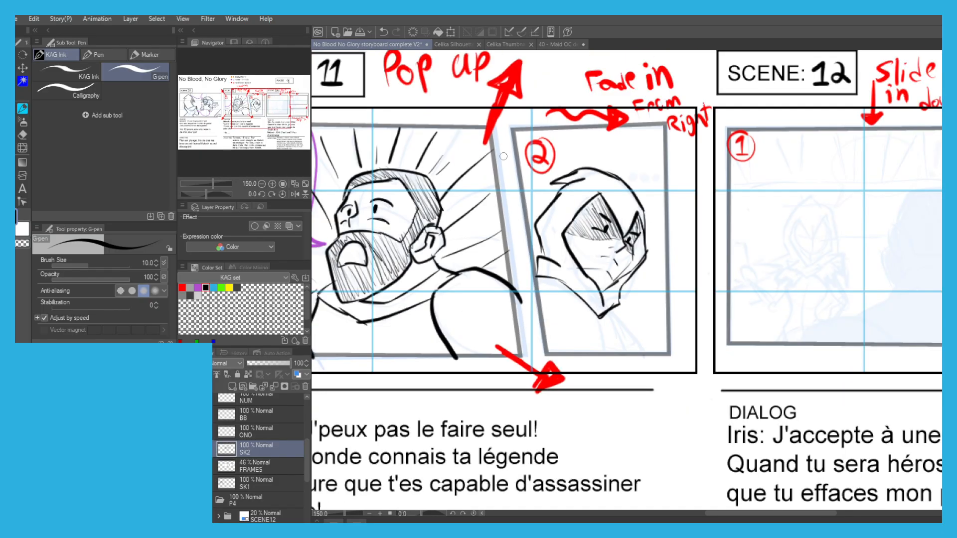
# Ink the hooded figure's shoulder and cloak lines from below the hood's point down to the panel's lower edge.
pyautogui.scroll(1, 594, 325)
pyautogui.hotkey('ctrl', 'z')
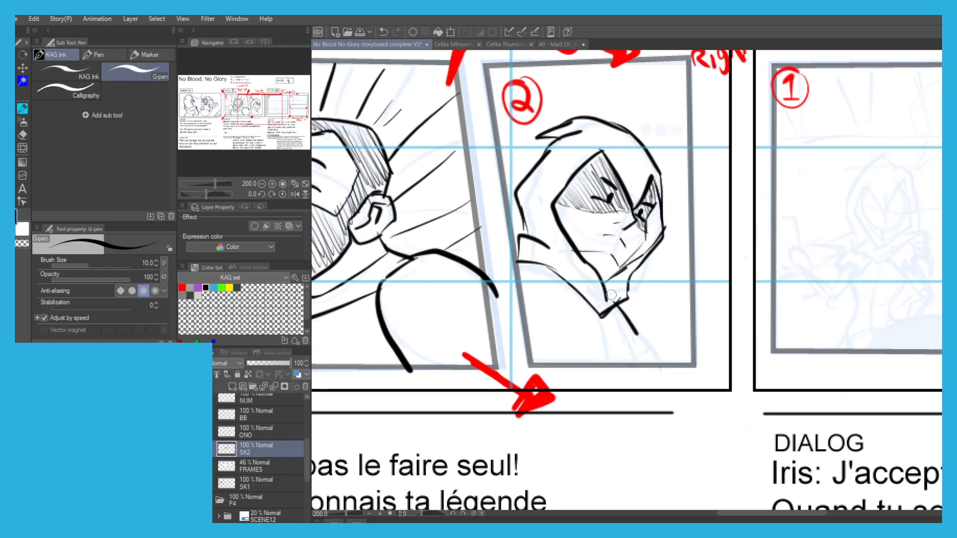
pyautogui.moveTo(614, 306)
pyautogui.mouseDown()
pyautogui.moveTo(640, 356)
pyautogui.moveTo(552, 355)
pyautogui.mouseUp()
pyautogui.hotkey('ctrl', 'z')
pyautogui.hotkey('ctrl', 'z')
pyautogui.moveTo(618, 307); pyautogui.dragTo(643, 347)
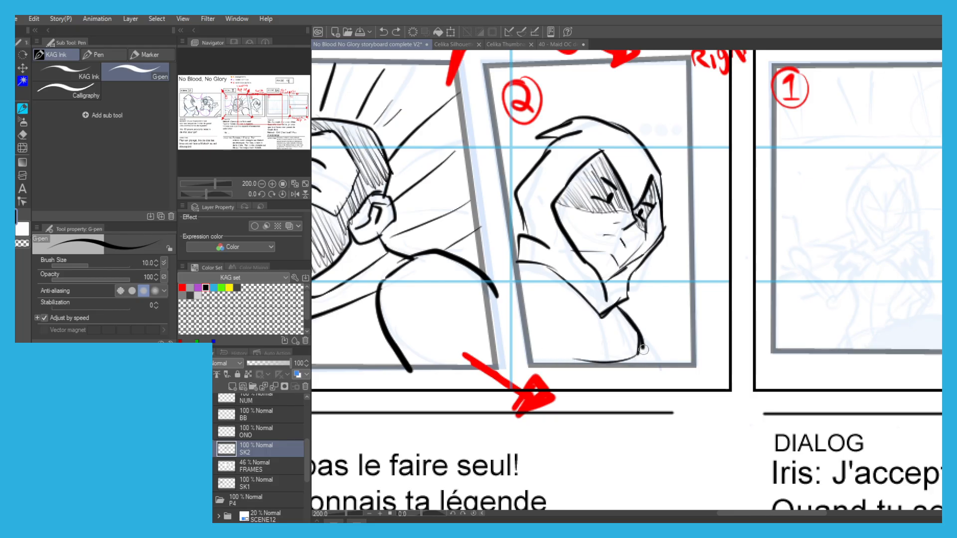
pyautogui.hotkey('ctrl', 'z')
pyautogui.moveTo(623, 308)
pyautogui.mouseDown()
pyautogui.moveTo(596, 351)
pyautogui.moveTo(530, 321)
pyautogui.mouseUp()
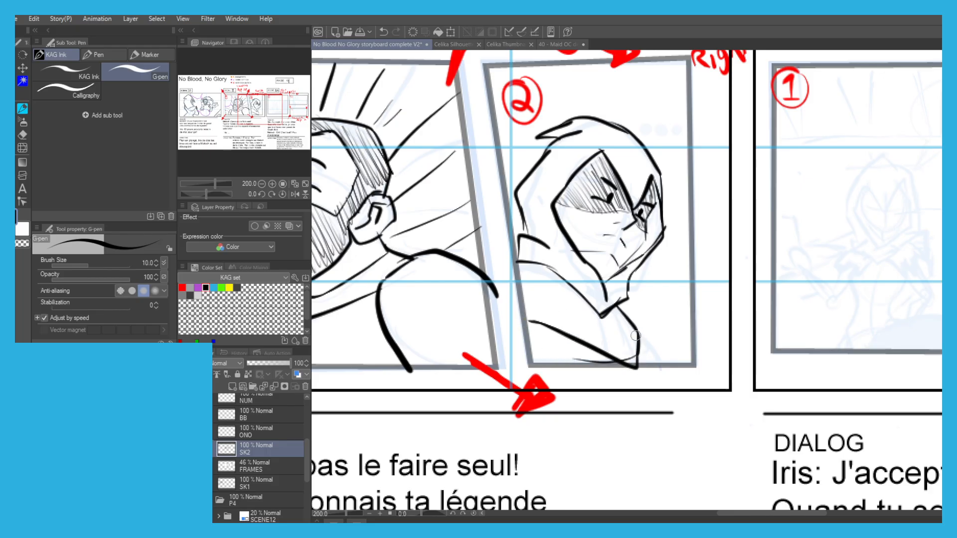
pyautogui.scroll(-1, 432, 212)
# On the BB layer, draw three purple speech dots beside the hooded figure's head, using the bubble speech legend's colour.
pyautogui.moveTo(494, 178); pyautogui.dragTo(474, 238)
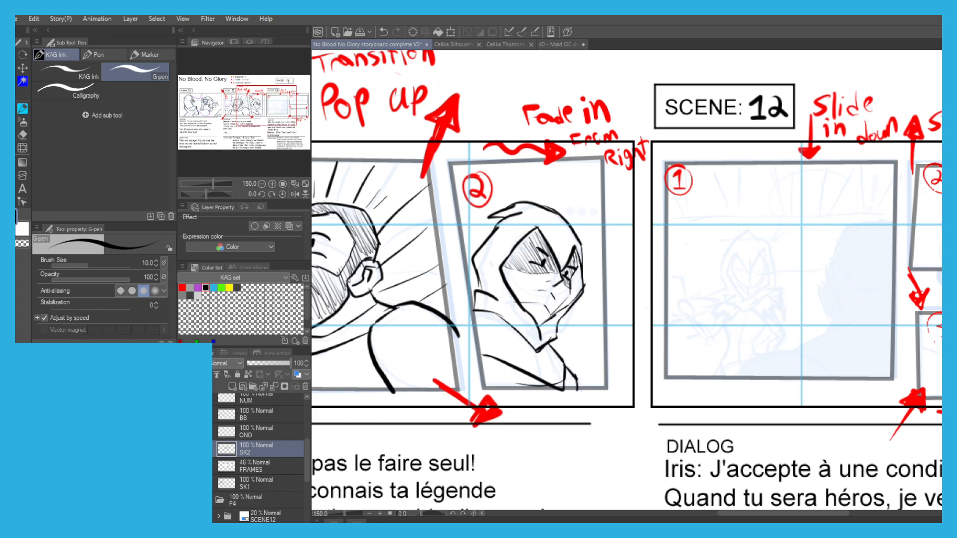
pyautogui.click(243, 421)
pyautogui.moveTo(384, 278); pyautogui.dragTo(438, 457)
pyautogui.moveTo(439, 221); pyautogui.dragTo(553, 189)
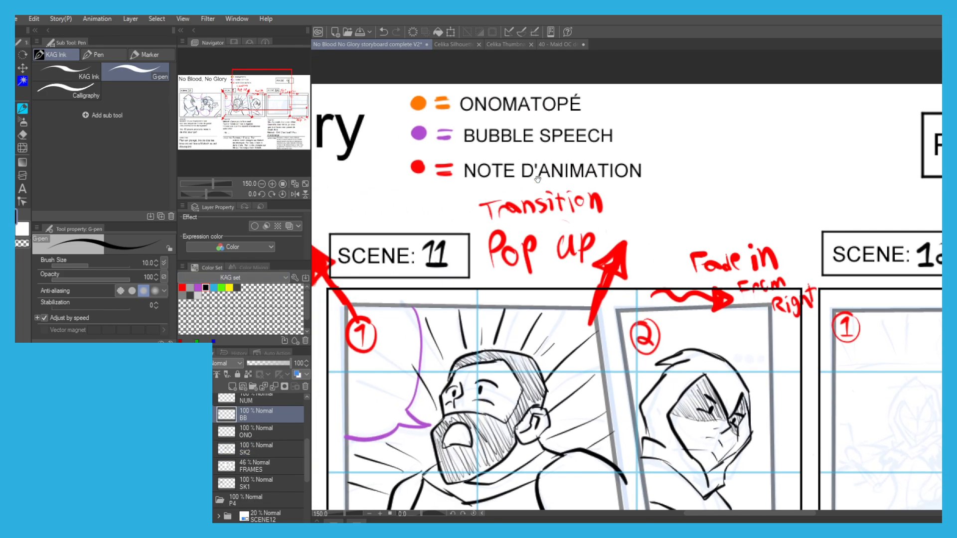
pyautogui.keyDown('alt'); pyautogui.click(415, 136); pyautogui.keyUp('alt')
pyautogui.moveTo(737, 358); pyautogui.dragTo(657, 273)
pyautogui.scroll(1, 657, 273)
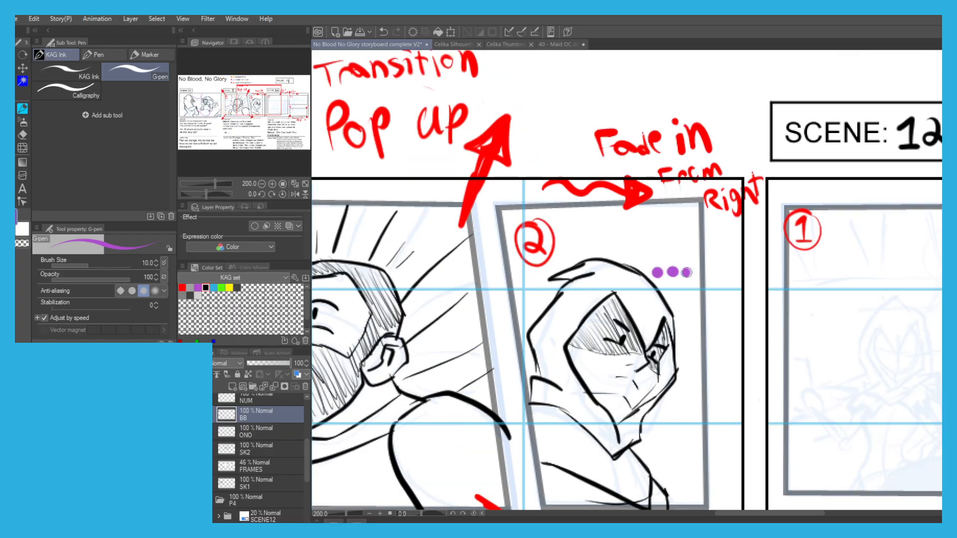
pyautogui.scroll(-2, 579, 246)
pyautogui.moveTo(493, 263); pyautogui.dragTo(419, 235)
pyautogui.moveTo(399, 191); pyautogui.dragTo(415, 172)
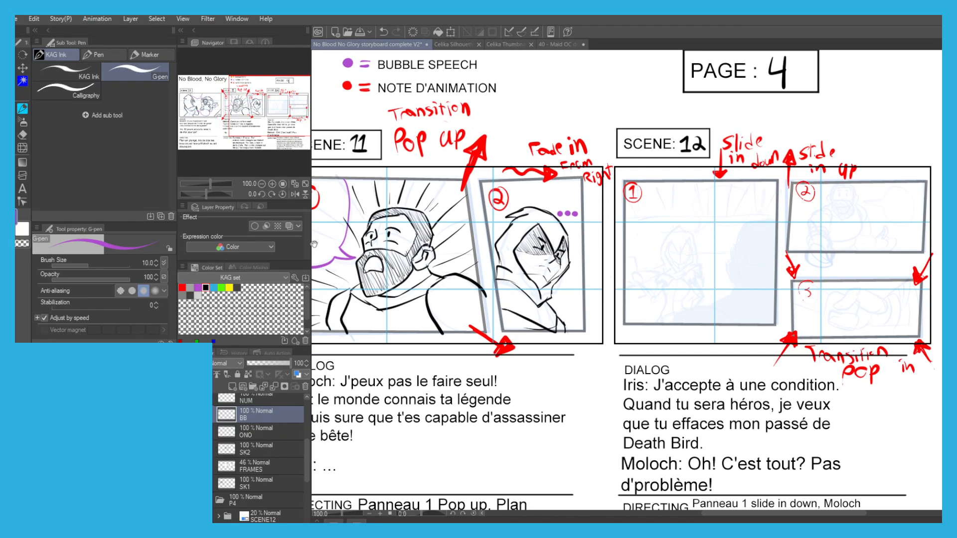
# Make SK2 the active layer and set the drawing colour to black for inking Scene 12's first panel.
pyautogui.click(253, 452)
pyautogui.moveTo(660, 266); pyautogui.dragTo(566, 265)
pyautogui.scroll(2, 575, 310)
pyautogui.scroll(-2, 489, 264)
pyautogui.moveTo(451, 236); pyautogui.dragTo(563, 287)
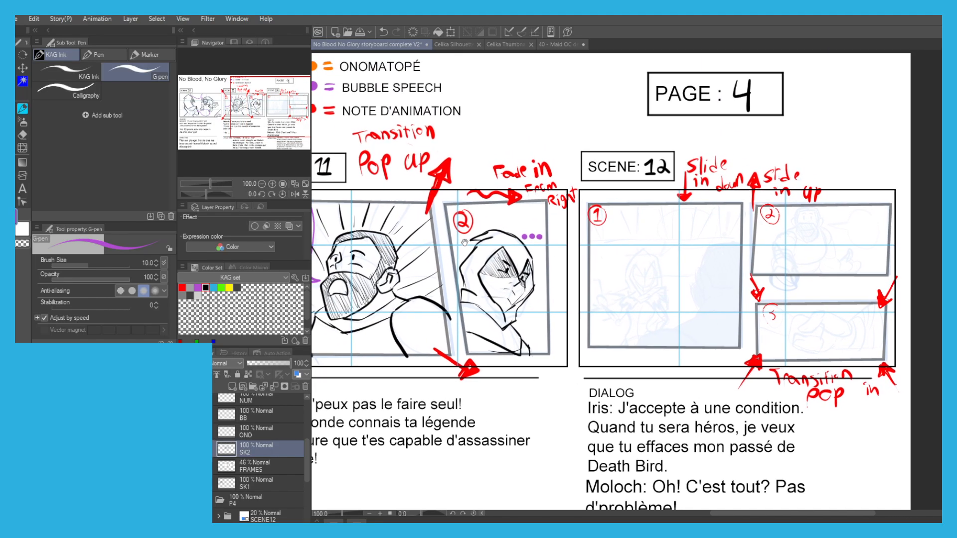
pyautogui.moveTo(623, 323); pyautogui.dragTo(572, 313)
pyautogui.scroll(2, 571, 312)
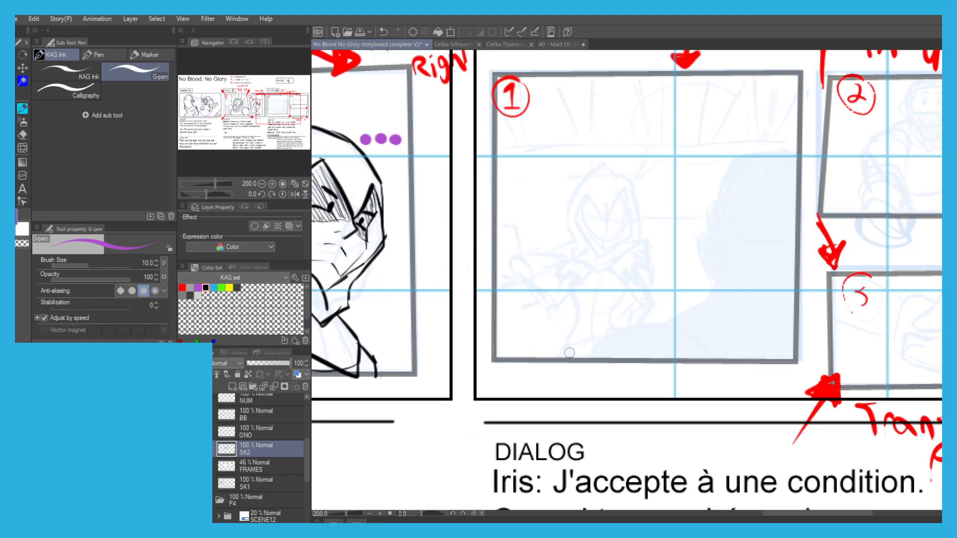
pyautogui.moveTo(576, 356); pyautogui.dragTo(604, 330)
pyautogui.hotkey('ctrl', 'z')
pyautogui.moveTo(177, 288)
pyautogui.mouseDown()
pyautogui.moveTo(193, 288)
pyautogui.moveTo(182, 287)
pyautogui.mouseUp()
pyautogui.click(211, 287)
# Ink the foreground figure's arm, shoulder and collar contours along the lower part of Scene 12's first panel.
pyautogui.moveTo(587, 356); pyautogui.dragTo(625, 326)
pyautogui.hotkey('ctrl', 'z')
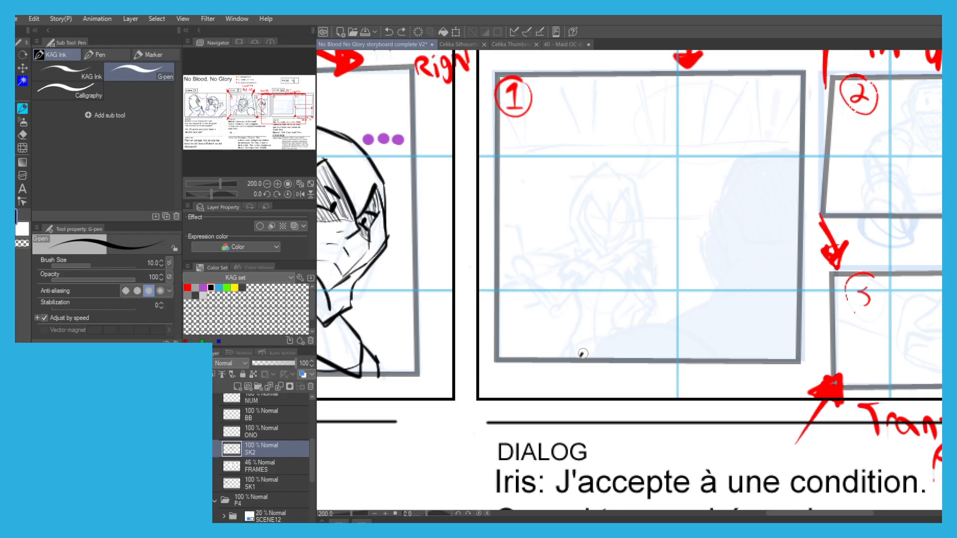
pyautogui.moveTo(580, 356)
pyautogui.mouseDown()
pyautogui.moveTo(642, 322)
pyautogui.moveTo(706, 349)
pyautogui.mouseUp()
pyautogui.moveTo(660, 322)
pyautogui.mouseDown()
pyautogui.moveTo(711, 302)
pyautogui.moveTo(752, 323)
pyautogui.mouseUp()
pyautogui.moveTo(708, 295)
pyautogui.mouseDown()
pyautogui.moveTo(719, 283)
pyautogui.moveTo(753, 282)
pyautogui.moveTo(802, 295)
pyautogui.mouseUp()
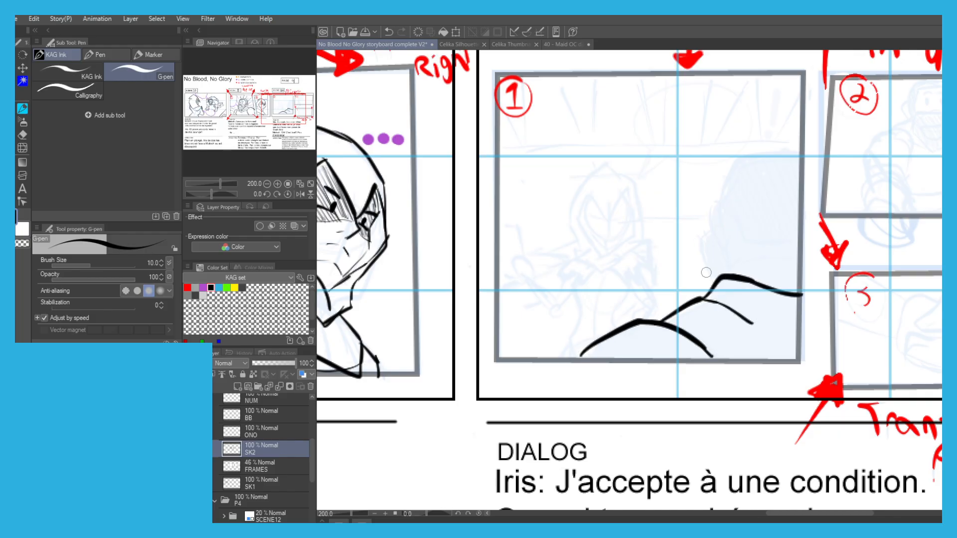
# Ink the foreground figure's head outline and ear, seen from behind, up to the panel's side edge.
pyautogui.hotkey('ctrl', 'z')
pyautogui.moveTo(728, 275); pyautogui.dragTo(716, 225)
pyautogui.hotkey('ctrl', 'z')
pyautogui.hotkey('ctrl', 'z')
pyautogui.moveTo(725, 275)
pyautogui.mouseDown()
pyautogui.moveTo(711, 233)
pyautogui.moveTo(727, 186)
pyautogui.moveTo(777, 155)
pyautogui.mouseUp()
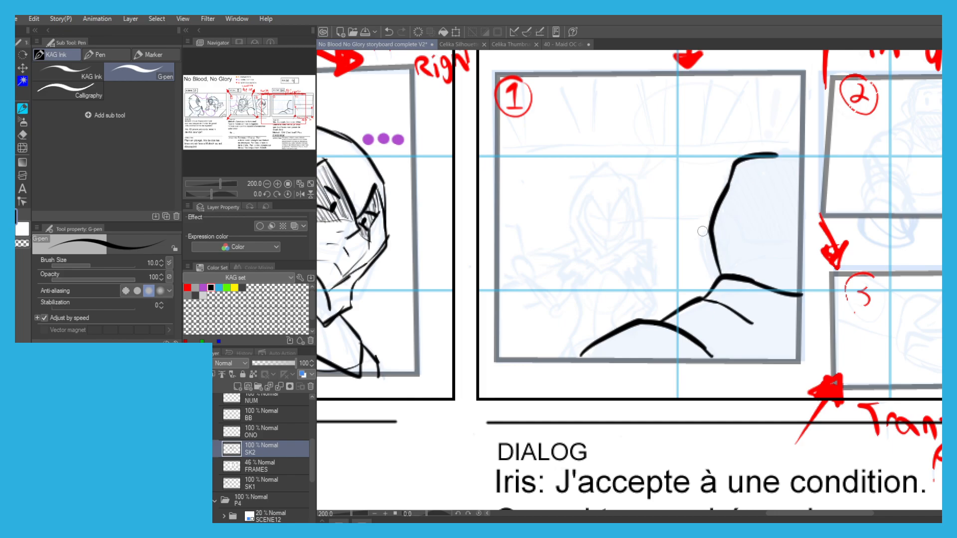
pyautogui.moveTo(708, 234)
pyautogui.mouseDown()
pyautogui.moveTo(701, 254)
pyautogui.moveTo(711, 279)
pyautogui.moveTo(721, 230)
pyautogui.moveTo(734, 275)
pyautogui.mouseUp()
pyautogui.moveTo(729, 175)
pyautogui.mouseDown()
pyautogui.moveTo(770, 155)
pyautogui.moveTo(804, 156)
pyautogui.mouseUp()
pyautogui.scroll(-2, 527, 183)
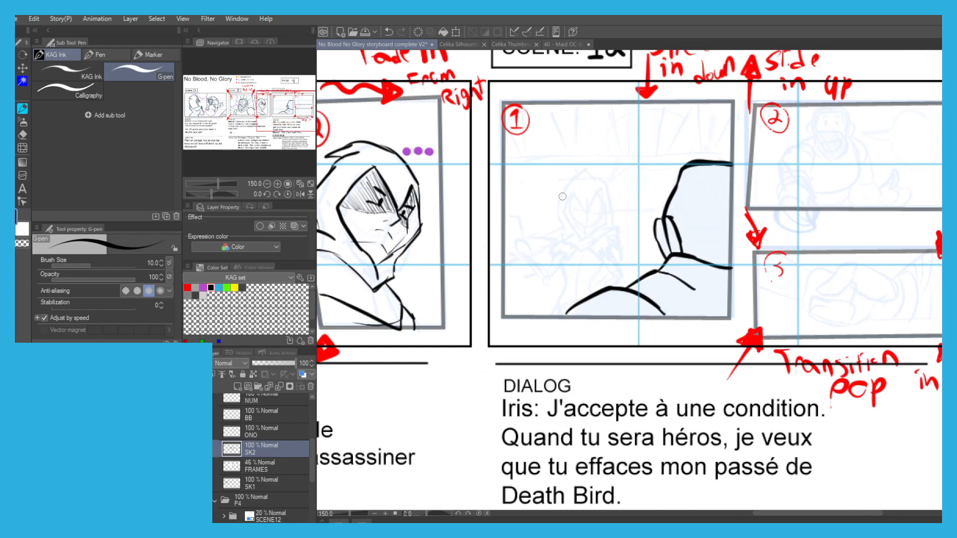
# Ink the facing figure's pointed hood, face opening and collar, and the arm next to the foreground shoulder.
pyautogui.moveTo(525, 198); pyautogui.dragTo(545, 209)
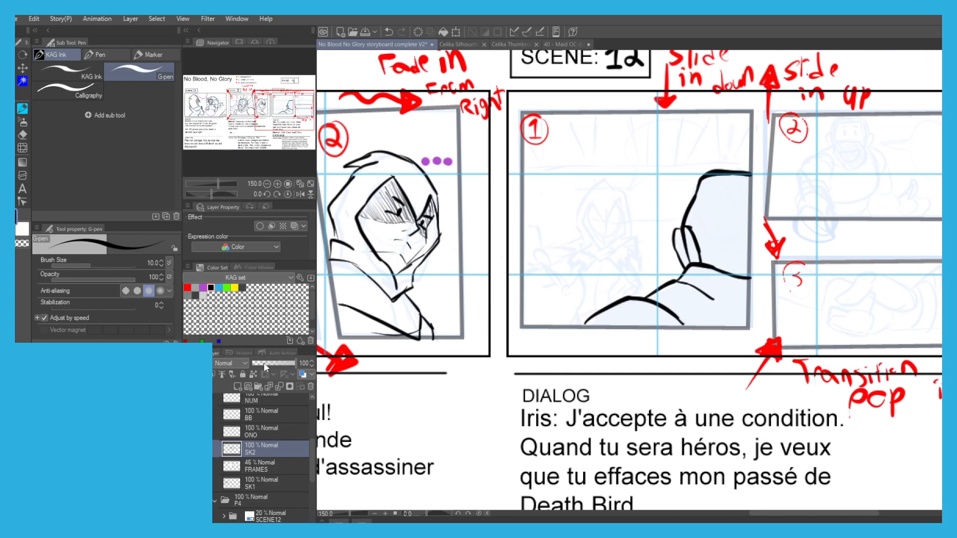
pyautogui.scroll(5, 596, 217)
pyautogui.moveTo(649, 190)
pyautogui.mouseDown()
pyautogui.moveTo(627, 238)
pyautogui.moveTo(584, 190)
pyautogui.moveTo(573, 198)
pyautogui.moveTo(560, 235)
pyautogui.moveTo(607, 310)
pyautogui.moveTo(675, 274)
pyautogui.moveTo(658, 186)
pyautogui.moveTo(638, 204)
pyautogui.mouseUp()
pyautogui.moveTo(662, 304)
pyautogui.mouseDown()
pyautogui.moveTo(607, 335)
pyautogui.moveTo(566, 305)
pyautogui.moveTo(545, 269)
pyautogui.moveTo(552, 190)
pyautogui.moveTo(609, 125)
pyautogui.moveTo(665, 169)
pyautogui.moveTo(697, 241)
pyautogui.moveTo(693, 272)
pyautogui.moveTo(647, 314)
pyautogui.moveTo(696, 301)
pyautogui.moveTo(661, 348)
pyautogui.moveTo(582, 366)
pyautogui.moveTo(521, 309)
pyautogui.moveTo(516, 293)
pyautogui.moveTo(528, 286)
pyautogui.moveTo(514, 287)
pyautogui.moveTo(696, 317)
pyautogui.moveTo(730, 395)
pyautogui.moveTo(665, 384)
pyautogui.moveTo(658, 352)
pyautogui.moveTo(617, 303)
pyautogui.mouseUp()
pyautogui.hotkey('ctrl', 'z')
pyautogui.hotkey('ctrl', 'z')
pyautogui.moveTo(646, 343); pyautogui.dragTo(637, 313)
pyautogui.moveTo(669, 310); pyautogui.dragTo(644, 351)
pyautogui.moveTo(708, 311); pyautogui.dragTo(698, 343)
pyautogui.moveTo(652, 294); pyautogui.dragTo(621, 360)
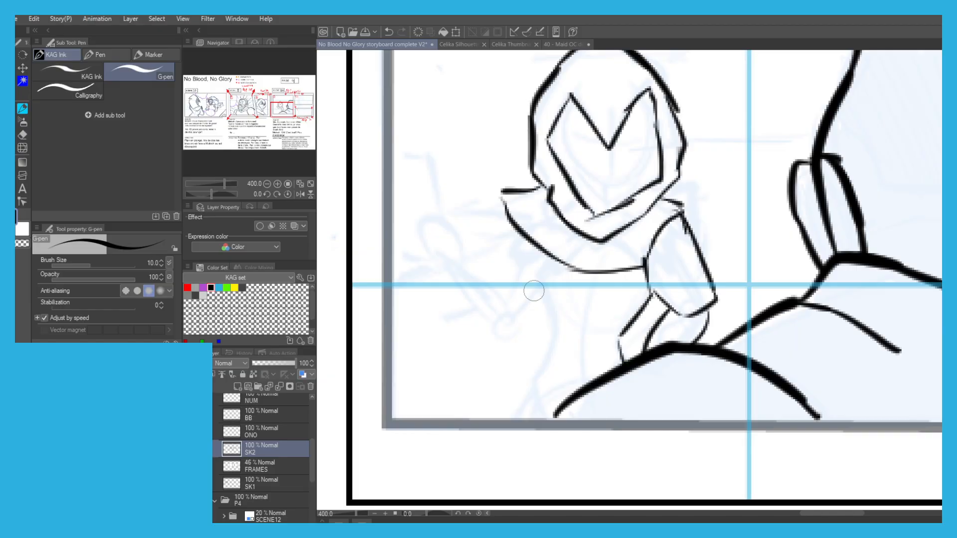
# Ink the outer side of the hooded figure's torso down to the panel's lower edge.
pyautogui.moveTo(547, 257); pyautogui.dragTo(538, 277)
pyautogui.hotkey('ctrl', 'z')
pyautogui.moveTo(543, 265)
pyautogui.mouseDown()
pyautogui.moveTo(537, 291)
pyautogui.moveTo(550, 329)
pyautogui.moveTo(512, 415)
pyautogui.mouseUp()
pyautogui.hotkey('ctrl', 'z')
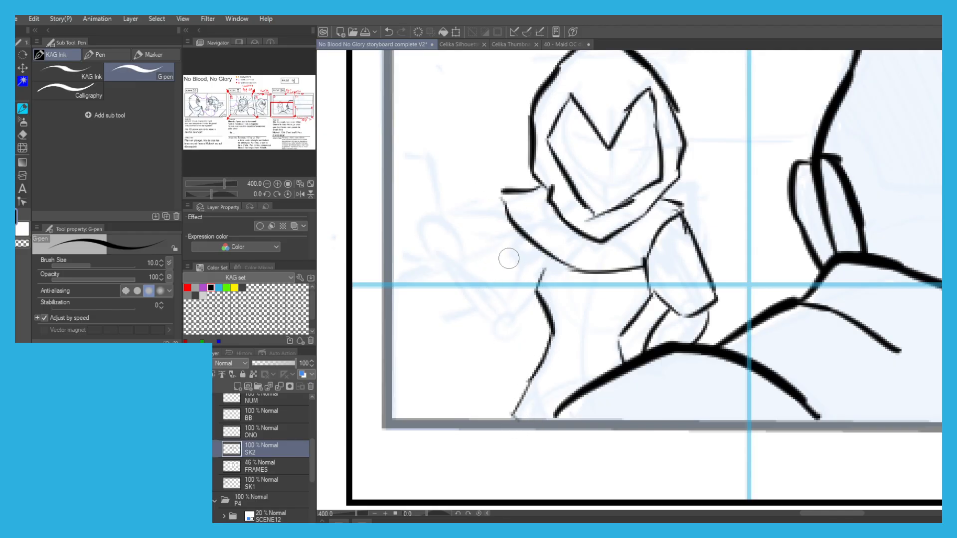
pyautogui.hotkey('ctrl', 'z')
# Ink the hooded figure's other upper arm and its raised forearm beside the torso.
pyautogui.moveTo(521, 238); pyautogui.dragTo(505, 274)
pyautogui.moveTo(538, 307); pyautogui.dragTo(522, 324)
pyautogui.moveTo(503, 275)
pyautogui.mouseDown()
pyautogui.moveTo(501, 299)
pyautogui.moveTo(521, 326)
pyautogui.mouseUp()
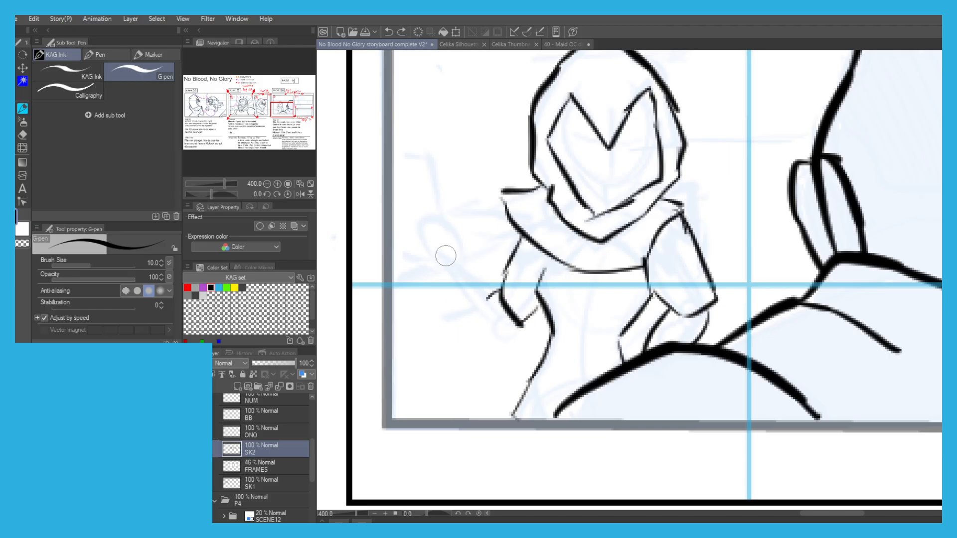
pyautogui.moveTo(460, 261); pyautogui.dragTo(496, 295)
pyautogui.hotkey('ctrl', 'z')
pyautogui.moveTo(520, 327)
pyautogui.mouseDown()
pyautogui.moveTo(492, 340)
pyautogui.moveTo(442, 276)
pyautogui.moveTo(463, 294)
pyautogui.mouseUp()
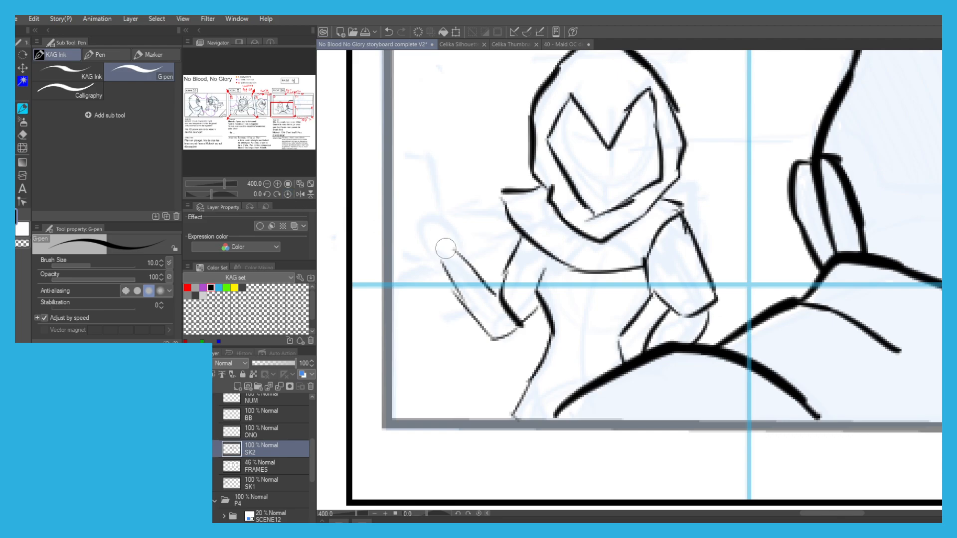
# Ink the wrist and the base of the hand at the end of the raised forearm.
pyautogui.scroll(-2, 360, 247)
pyautogui.scroll(2, 398, 241)
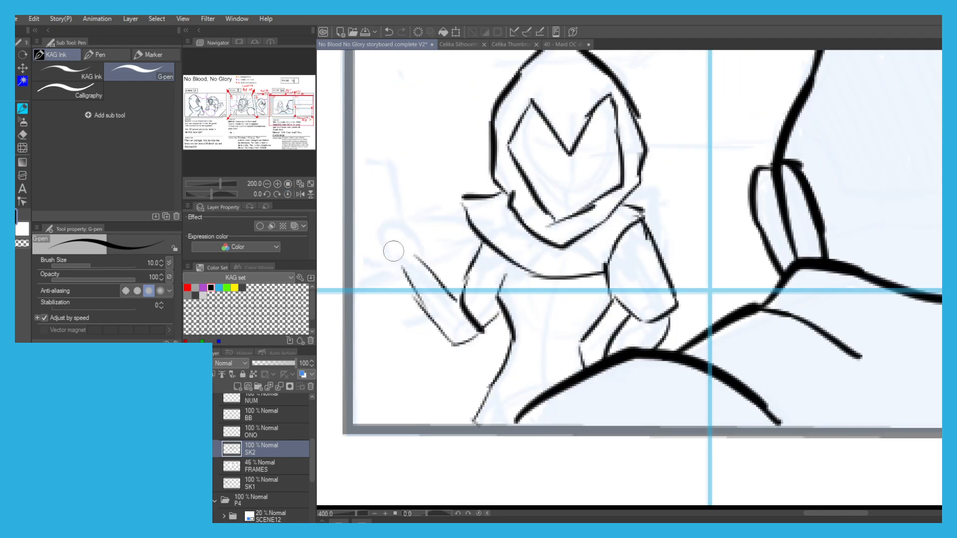
pyautogui.scroll(-2, 389, 238)
pyautogui.scroll(3, 399, 249)
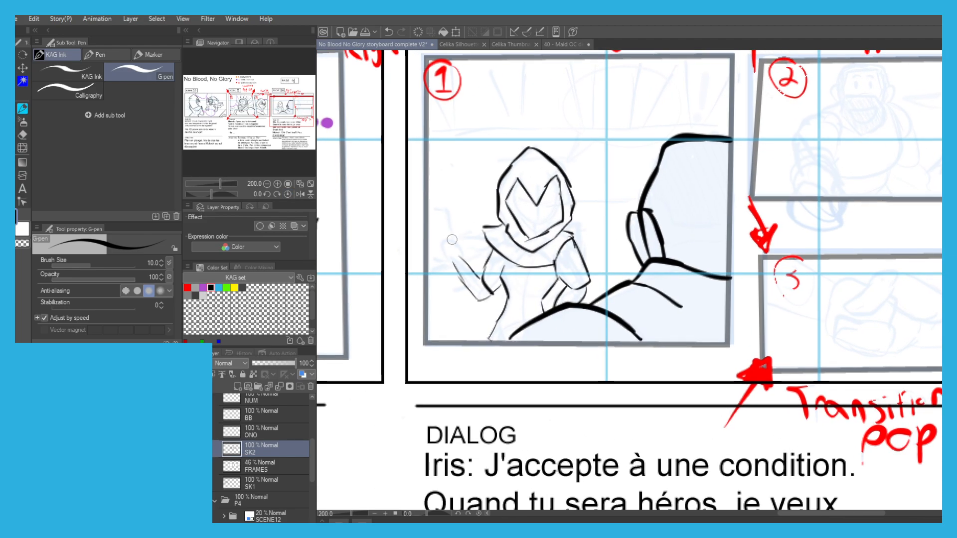
pyautogui.moveTo(452, 326); pyautogui.dragTo(508, 391)
pyautogui.moveTo(529, 305)
pyautogui.mouseDown()
pyautogui.moveTo(463, 240)
pyautogui.moveTo(476, 244)
pyautogui.moveTo(463, 224)
pyautogui.moveTo(419, 204)
pyautogui.mouseUp()
pyautogui.scroll(-2, 411, 205)
pyautogui.scroll(3, 403, 195)
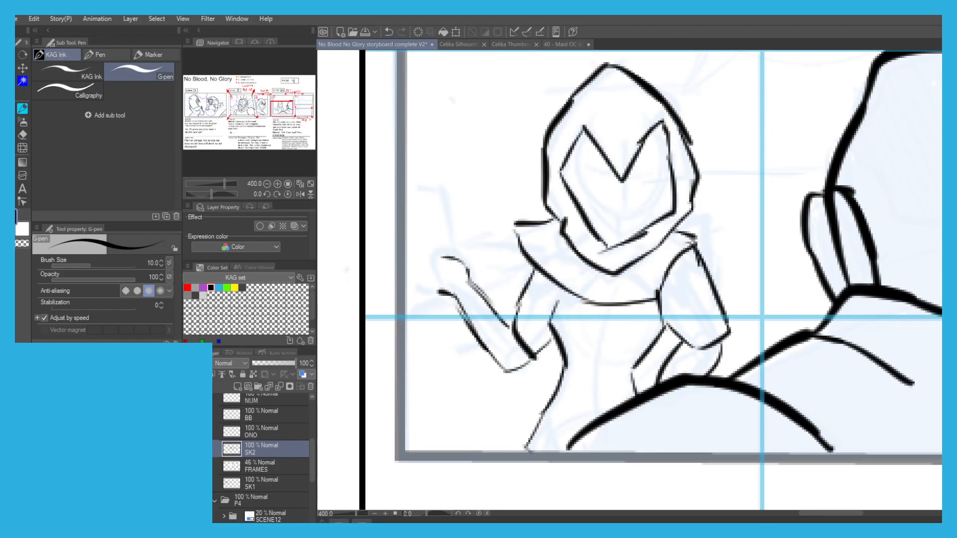
# Lower the SCENE12 folder's opacity to 0 to hide the rough sketch, and make SK2 the active layer again.
pyautogui.click(269, 519)
pyautogui.moveTo(277, 364)
pyautogui.mouseDown()
pyautogui.moveTo(294, 360)
pyautogui.moveTo(251, 354)
pyautogui.mouseUp()
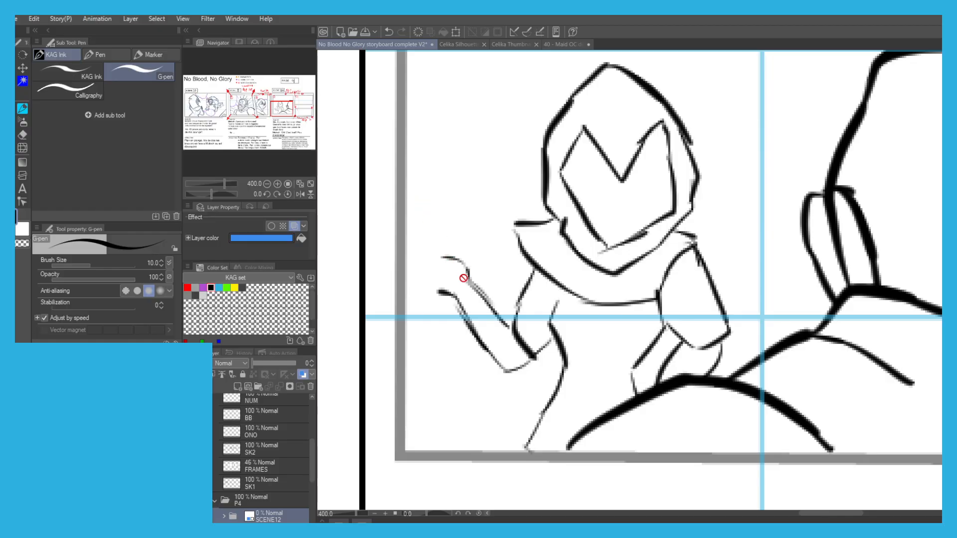
pyautogui.scroll(2, 243, 481)
pyautogui.click(248, 481)
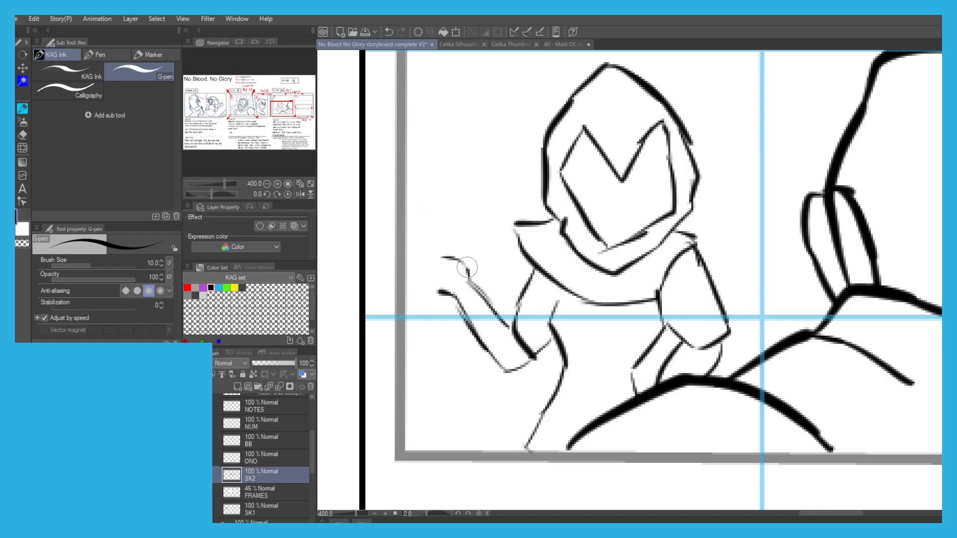
pyautogui.moveTo(422, 254); pyautogui.dragTo(444, 264)
pyautogui.moveTo(445, 268)
pyautogui.mouseDown()
pyautogui.moveTo(419, 246)
pyautogui.moveTo(412, 254)
pyautogui.mouseUp()
pyautogui.hotkey('ctrl', 'z')
pyautogui.moveTo(437, 288)
pyautogui.mouseDown()
pyautogui.moveTo(411, 254)
pyautogui.moveTo(439, 214)
pyautogui.mouseUp()
pyautogui.hotkey('ctrl', 'z')
pyautogui.moveTo(443, 257)
pyautogui.mouseDown()
pyautogui.moveTo(441, 211)
pyautogui.moveTo(430, 201)
pyautogui.mouseUp()
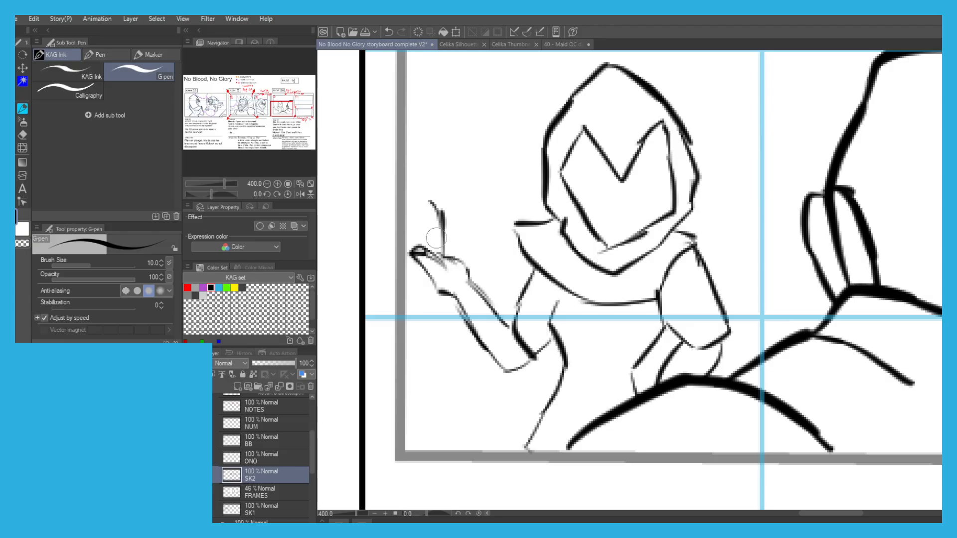
pyautogui.press('e')
pyautogui.moveTo(422, 264)
pyautogui.mouseDown()
pyautogui.moveTo(450, 249)
pyautogui.moveTo(457, 273)
pyautogui.mouseUp()
# Redraw the raised hand with its cuff, palm and fingers, extending the pointing strokes up beside the panel's edge.
pyautogui.press('p')
pyautogui.moveTo(495, 319)
pyautogui.mouseDown()
pyautogui.moveTo(466, 279)
pyautogui.moveTo(473, 348)
pyautogui.mouseUp()
pyautogui.moveTo(455, 299)
pyautogui.mouseDown()
pyautogui.moveTo(458, 328)
pyautogui.moveTo(477, 290)
pyautogui.mouseUp()
pyautogui.moveTo(480, 285)
pyautogui.mouseDown()
pyautogui.moveTo(459, 262)
pyautogui.moveTo(467, 272)
pyautogui.moveTo(450, 265)
pyautogui.mouseUp()
pyautogui.hotkey('ctrl', 'z')
pyautogui.hotkey('ctrl', 'z')
pyautogui.moveTo(443, 302)
pyautogui.mouseDown()
pyautogui.moveTo(449, 320)
pyautogui.moveTo(426, 274)
pyautogui.moveTo(457, 239)
pyautogui.moveTo(424, 232)
pyautogui.moveTo(409, 209)
pyautogui.moveTo(423, 219)
pyautogui.mouseUp()
pyautogui.moveTo(427, 175)
pyautogui.mouseDown()
pyautogui.moveTo(424, 195)
pyautogui.moveTo(402, 175)
pyautogui.mouseUp()
pyautogui.moveTo(420, 246); pyautogui.dragTo(415, 298)
pyautogui.hotkey('ctrl', 'z')
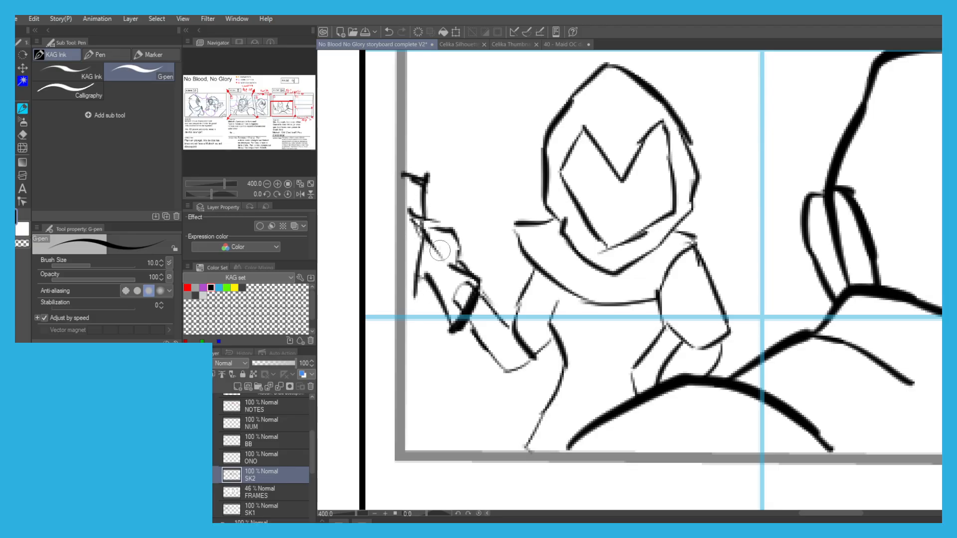
pyautogui.moveTo(450, 269)
pyautogui.mouseDown()
pyautogui.moveTo(412, 207)
pyautogui.moveTo(459, 241)
pyautogui.mouseUp()
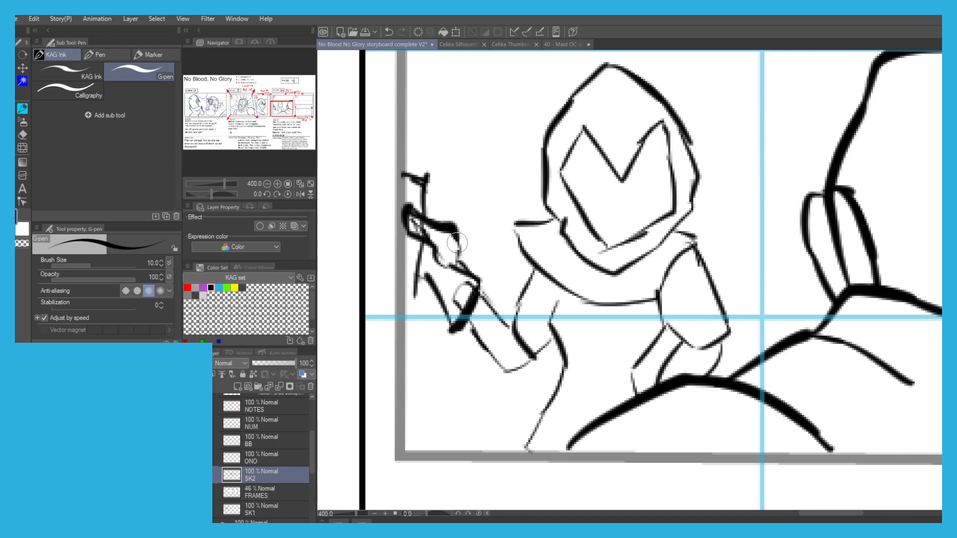
pyautogui.scroll(-3, 401, 212)
pyautogui.scroll(1, 407, 194)
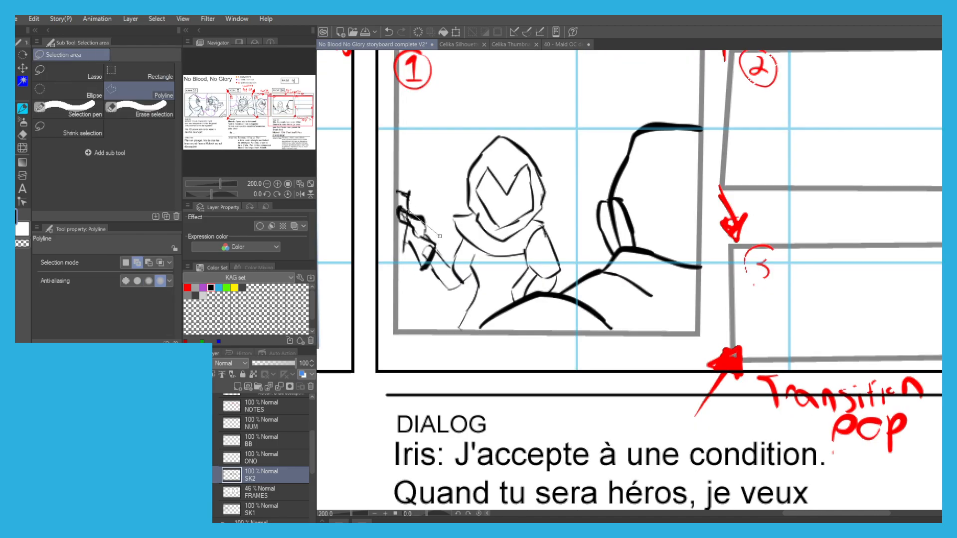
# Lasso the hooded figure's raised hand, scale it down to 86%, and reposition it on the forearm.
pyautogui.press('m')
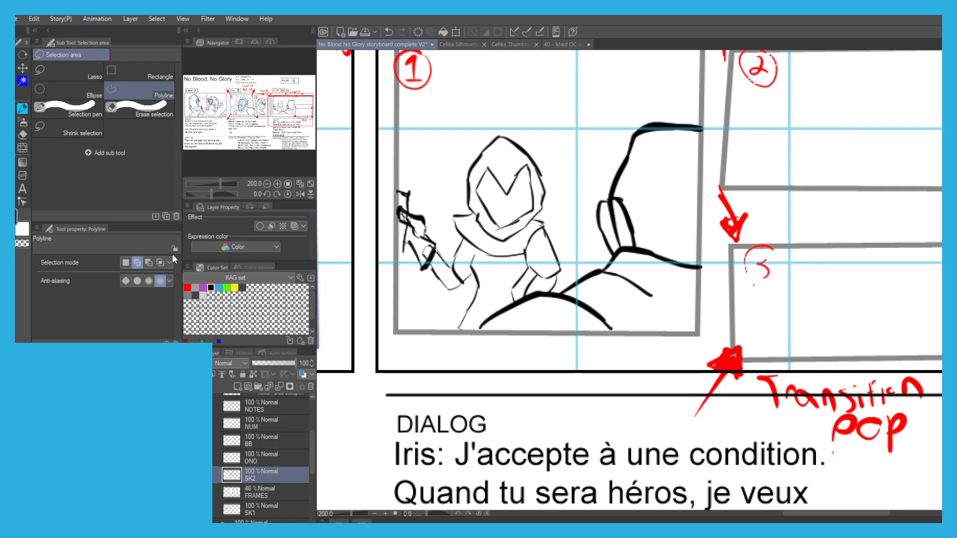
pyautogui.click(43, 78)
pyautogui.moveTo(425, 210)
pyautogui.mouseDown()
pyautogui.moveTo(379, 205)
pyautogui.moveTo(426, 212)
pyautogui.mouseUp()
pyautogui.press('p')
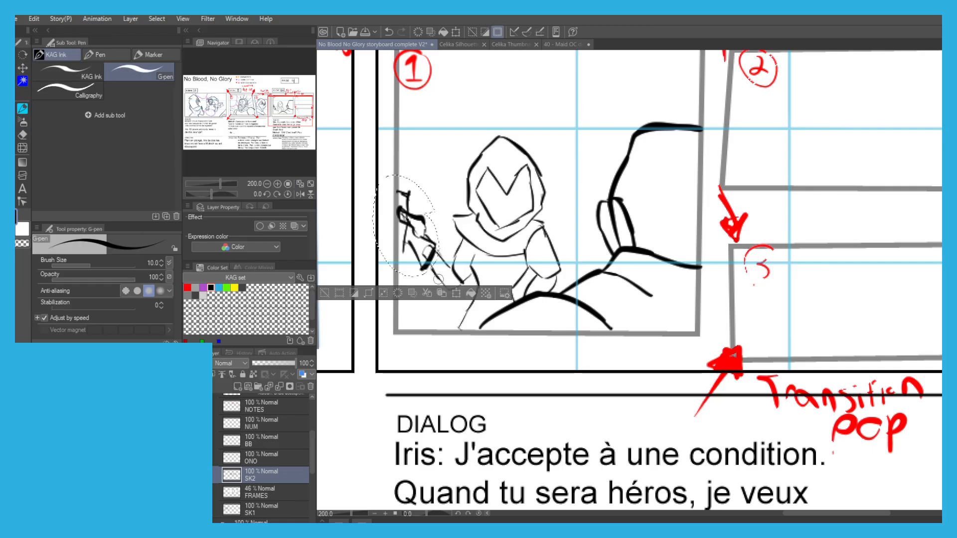
pyautogui.click(456, 294)
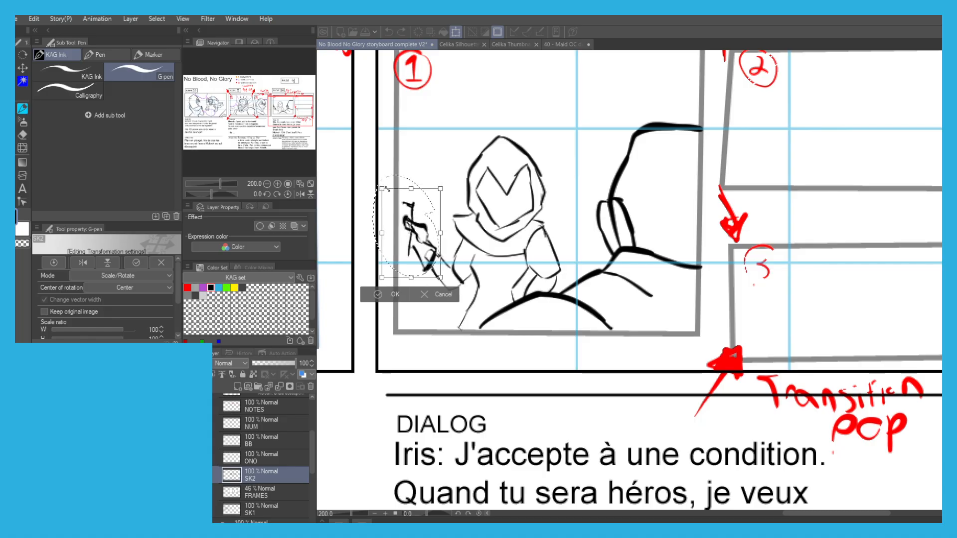
pyautogui.moveTo(391, 251); pyautogui.dragTo(394, 253)
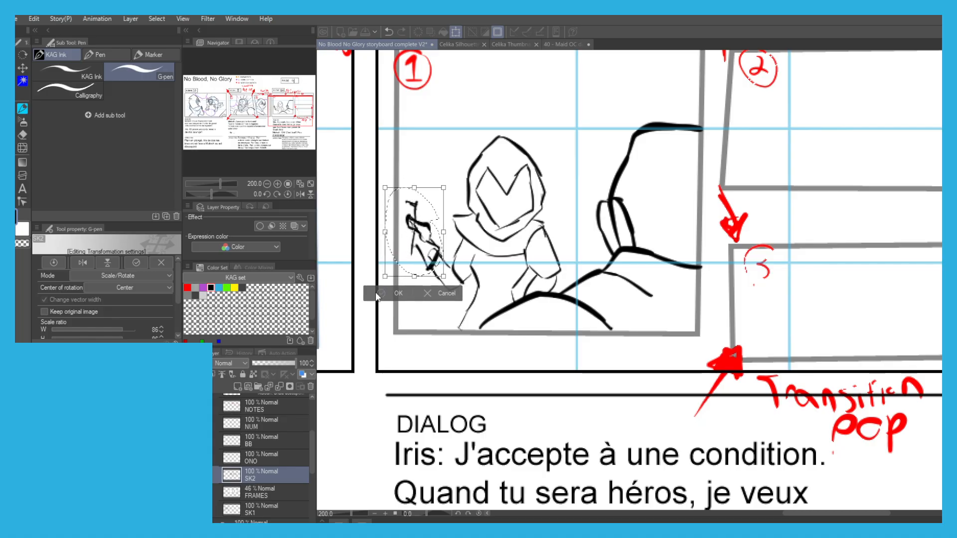
pyautogui.click(377, 296)
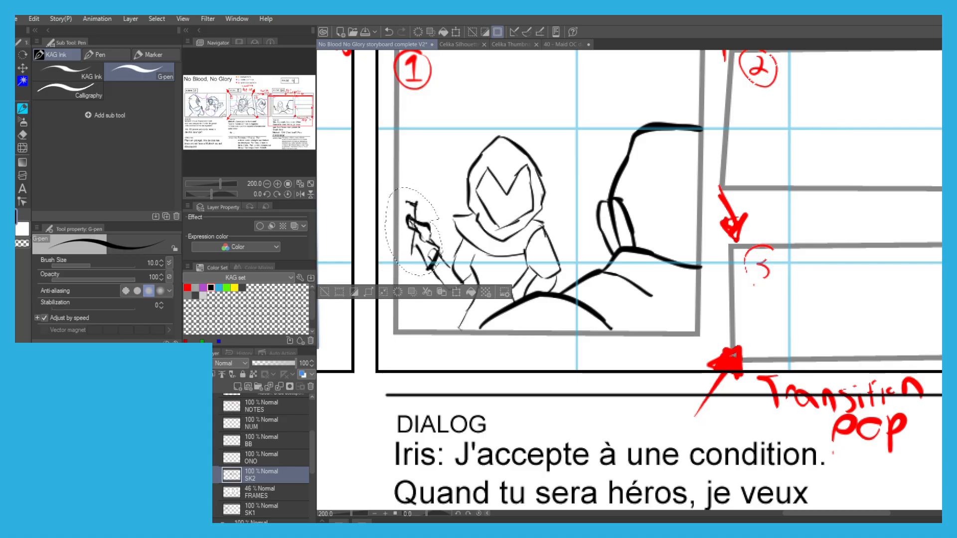
pyautogui.click(324, 293)
# Ink the sheet held in the raised hand, and thicken the outlines of the hooded figure's torso and lowered arm.
pyautogui.moveTo(411, 219)
pyautogui.mouseDown()
pyautogui.moveTo(414, 197)
pyautogui.moveTo(400, 200)
pyautogui.mouseUp()
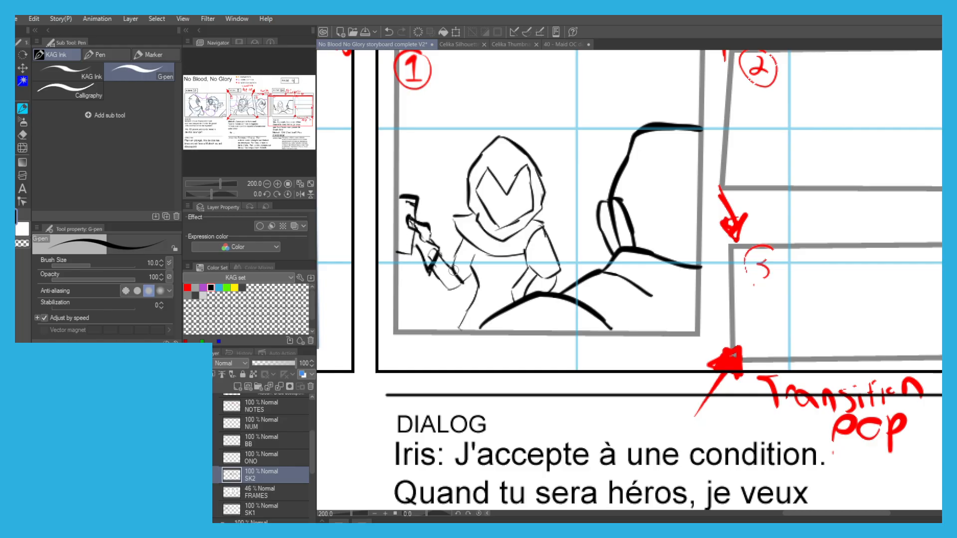
pyautogui.scroll(3, 461, 256)
pyautogui.moveTo(471, 238)
pyautogui.mouseDown()
pyautogui.moveTo(485, 327)
pyautogui.moveTo(448, 409)
pyautogui.mouseUp()
pyautogui.moveTo(587, 274)
pyautogui.mouseDown()
pyautogui.moveTo(552, 333)
pyautogui.moveTo(556, 352)
pyautogui.mouseUp()
pyautogui.scroll(-2, 464, 252)
pyautogui.scroll(2, 516, 250)
pyautogui.moveTo(526, 287); pyautogui.dragTo(510, 309)
pyautogui.scroll(-2, 510, 309)
pyautogui.moveTo(489, 246); pyautogui.dragTo(525, 265)
pyautogui.scroll(-1, 400, 193)
pyautogui.scroll(1, 447, 158)
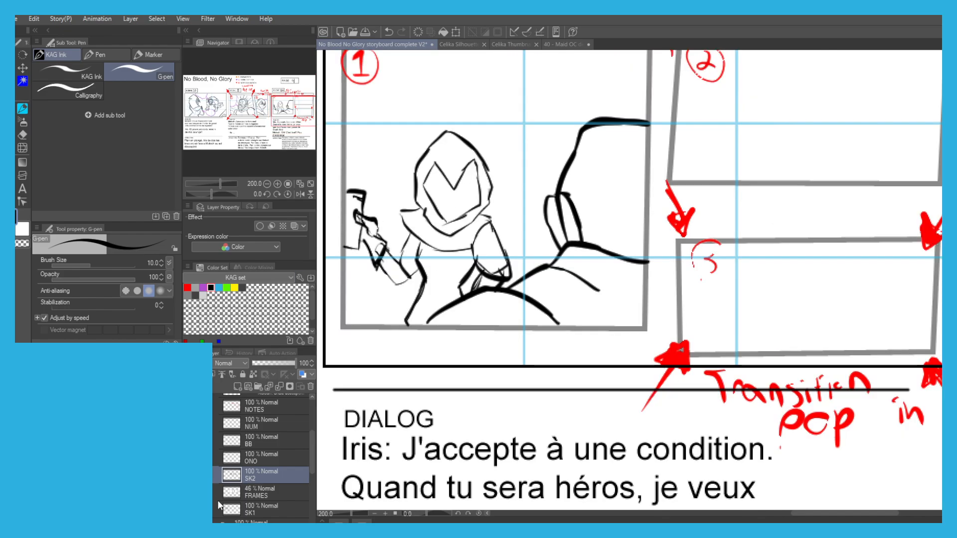
# Raise the SCENE12 folder's opacity to 27 to bring back the rough sketch, and make SK2 the active layer again.
pyautogui.scroll(-1, 253, 465)
pyautogui.click(267, 510)
pyautogui.moveTo(274, 364)
pyautogui.mouseDown()
pyautogui.moveTo(294, 364)
pyautogui.moveTo(264, 364)
pyautogui.mouseUp()
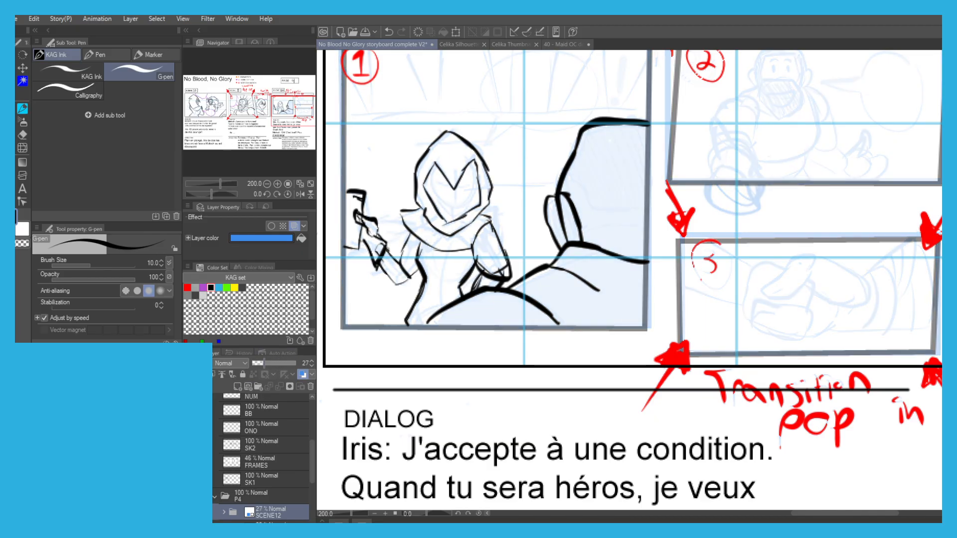
pyautogui.scroll(3, 245, 473)
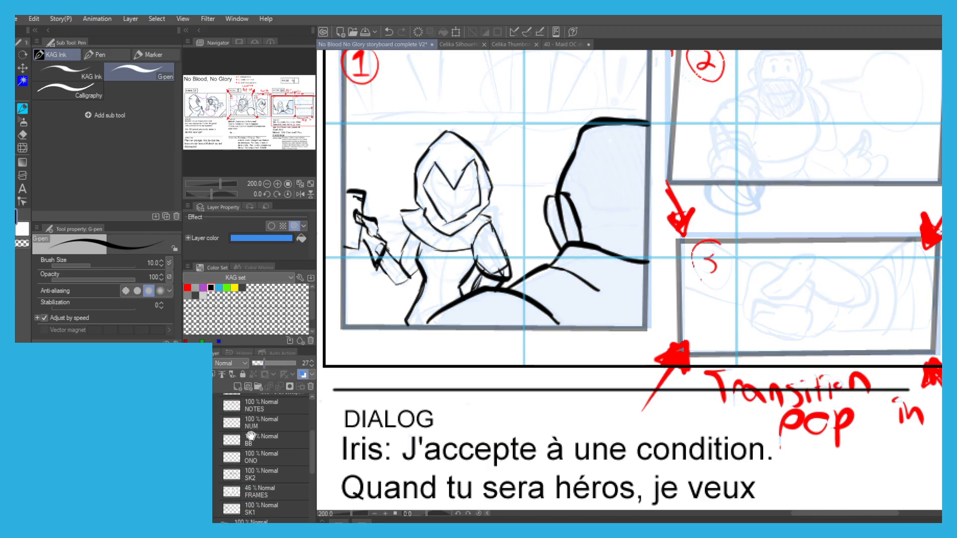
pyautogui.click(248, 478)
pyautogui.scroll(3, 422, 104)
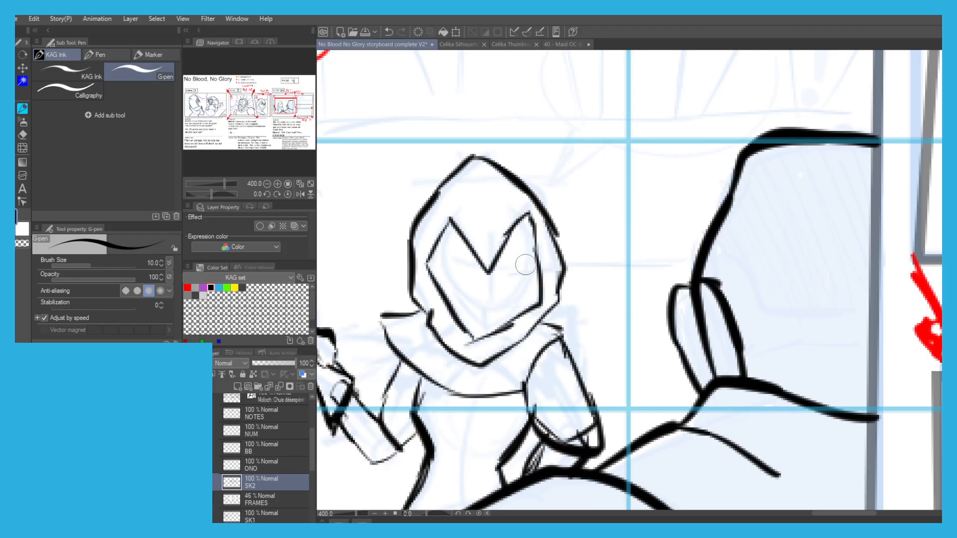
# Ink the face contour inside the hood and the first eye, redrawing the cheek strokes as needed.
pyautogui.moveTo(535, 249); pyautogui.dragTo(487, 322)
pyautogui.hotkey('ctrl', 'z')
pyautogui.moveTo(446, 242)
pyautogui.mouseDown()
pyautogui.moveTo(458, 298)
pyautogui.moveTo(473, 315)
pyautogui.moveTo(460, 323)
pyautogui.mouseUp()
pyautogui.hotkey('ctrl', 'z')
pyautogui.hotkey('ctrl', 'z')
pyautogui.moveTo(512, 308)
pyautogui.mouseDown()
pyautogui.moveTo(511, 323)
pyautogui.moveTo(490, 323)
pyautogui.mouseUp()
pyautogui.scroll(-3, 479, 229)
pyautogui.moveTo(432, 191); pyautogui.dragTo(453, 216)
pyautogui.scroll(3, 497, 244)
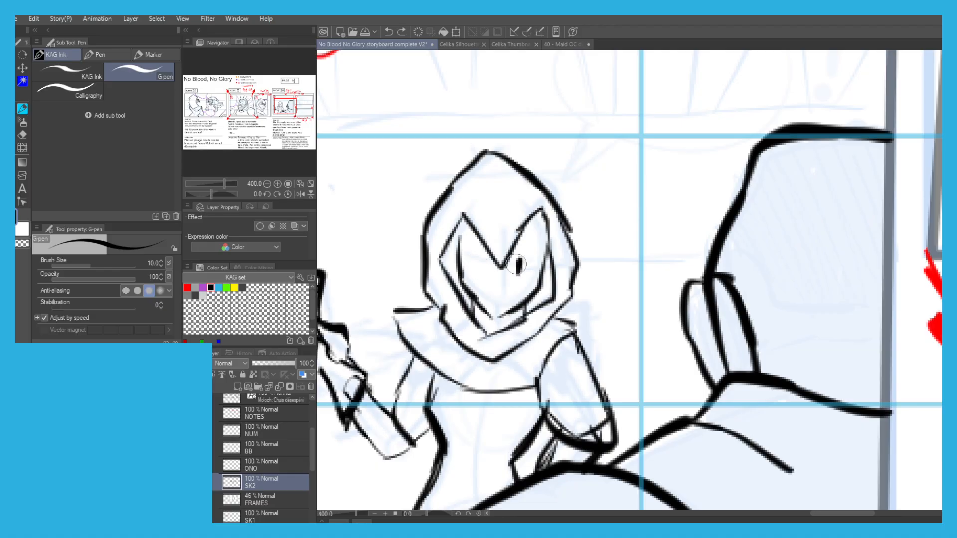
# Add the other eye, the line across the nose and the mouth, and hatch the shadow under the hood.
pyautogui.moveTo(524, 260)
pyautogui.mouseDown()
pyautogui.moveTo(483, 267)
pyautogui.moveTo(506, 278)
pyautogui.moveTo(471, 281)
pyautogui.moveTo(510, 296)
pyautogui.moveTo(491, 297)
pyautogui.mouseUp()
pyautogui.hotkey('ctrl', 'z')
pyautogui.hotkey('ctrl', 'z')
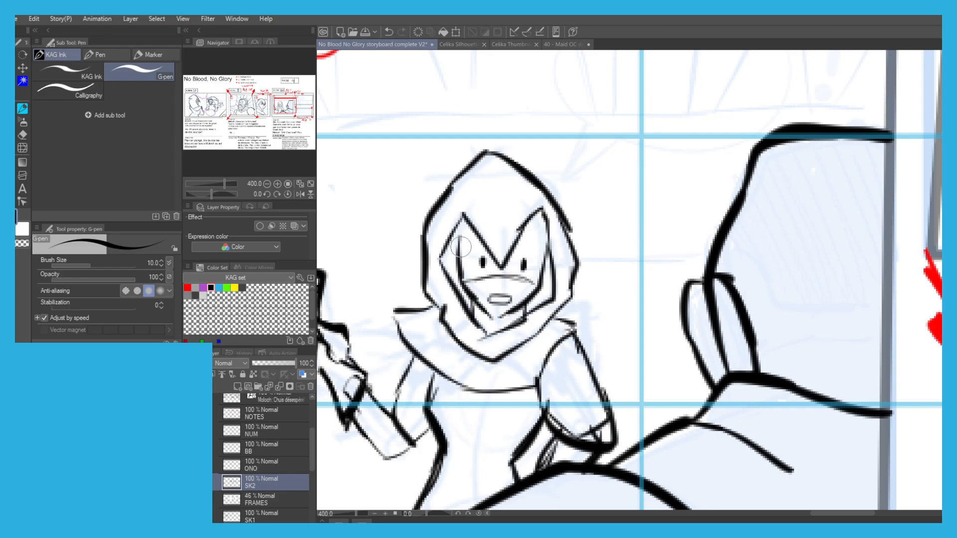
pyautogui.moveTo(459, 255)
pyautogui.mouseDown()
pyautogui.moveTo(481, 266)
pyautogui.moveTo(499, 257)
pyautogui.moveTo(520, 279)
pyautogui.moveTo(515, 244)
pyautogui.moveTo(542, 249)
pyautogui.mouseUp()
# Ink the horizontal background line behind the hooded figure in panel 1 and the slanted lines fanning out above it.
pyautogui.scroll(-4, 519, 212)
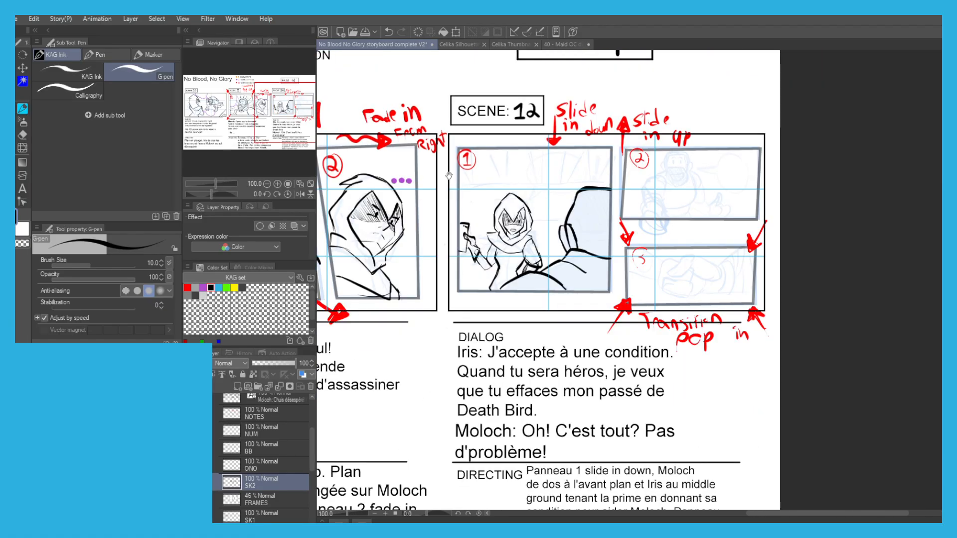
pyautogui.moveTo(438, 185); pyautogui.dragTo(419, 201)
pyautogui.scroll(1, 419, 201)
pyautogui.moveTo(609, 206)
pyautogui.mouseDown()
pyautogui.moveTo(614, 244)
pyautogui.moveTo(473, 248)
pyautogui.mouseUp()
pyautogui.moveTo(628, 243); pyautogui.dragTo(468, 243)
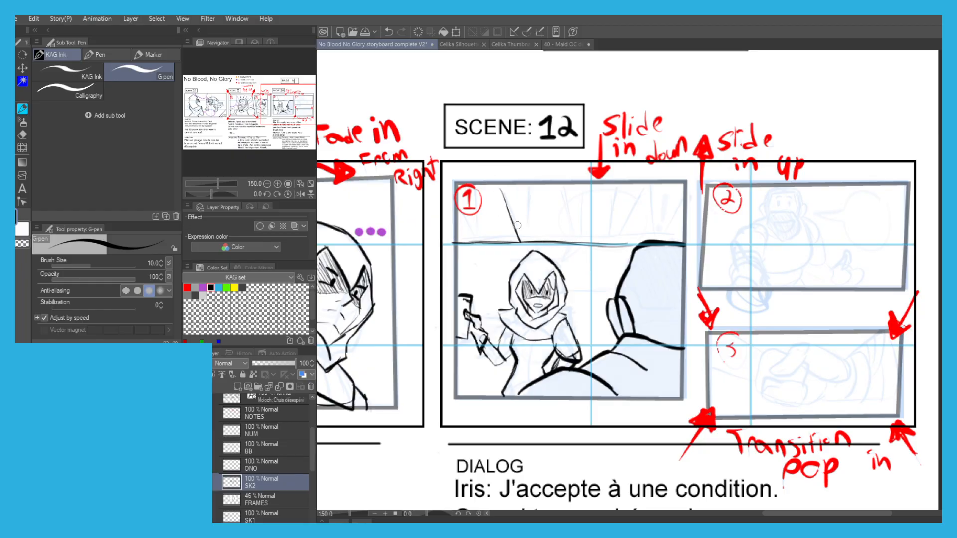
pyautogui.hotkey('ctrl', 'z')
pyautogui.moveTo(564, 185)
pyautogui.mouseDown()
pyautogui.moveTo(577, 243)
pyautogui.moveTo(573, 235)
pyautogui.mouseUp()
pyautogui.hotkey('ctrl', 'z')
pyautogui.hotkey('ctrl', 'z')
pyautogui.moveTo(615, 185); pyautogui.dragTo(607, 235)
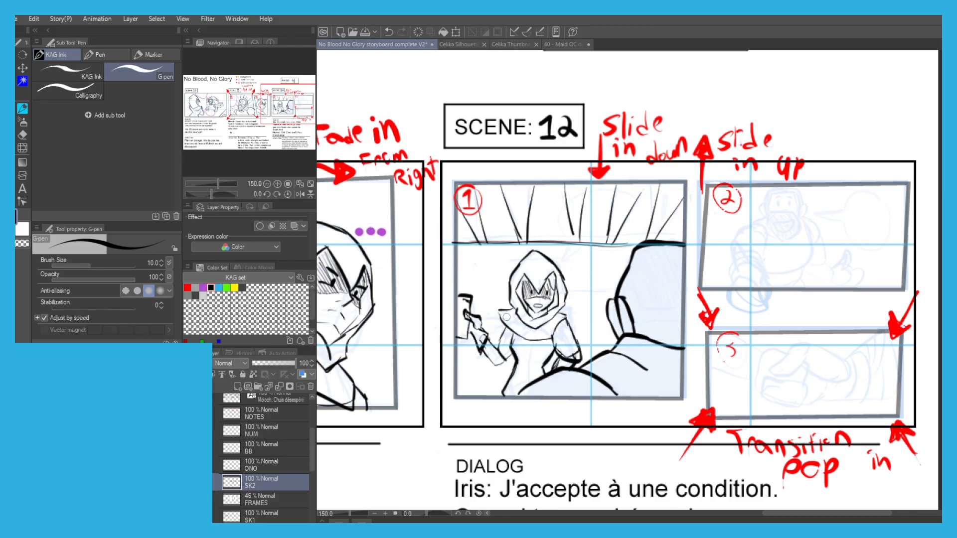
# Touch up the outline of the sheet in the hooded figure's raised hand.
pyautogui.scroll(3, 462, 320)
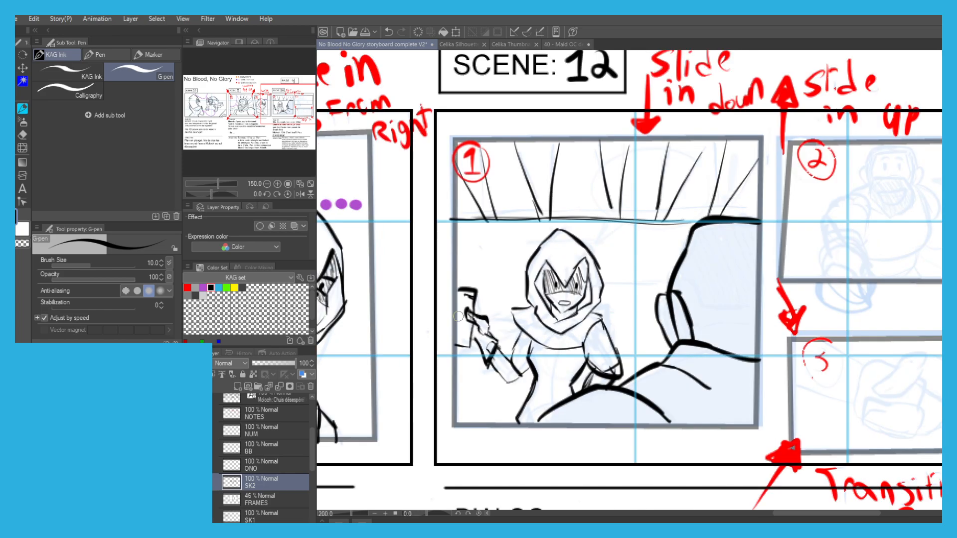
pyautogui.moveTo(480, 303); pyautogui.dragTo(474, 271)
pyautogui.scroll(-3, 456, 191)
pyautogui.scroll(-3, 417, 213)
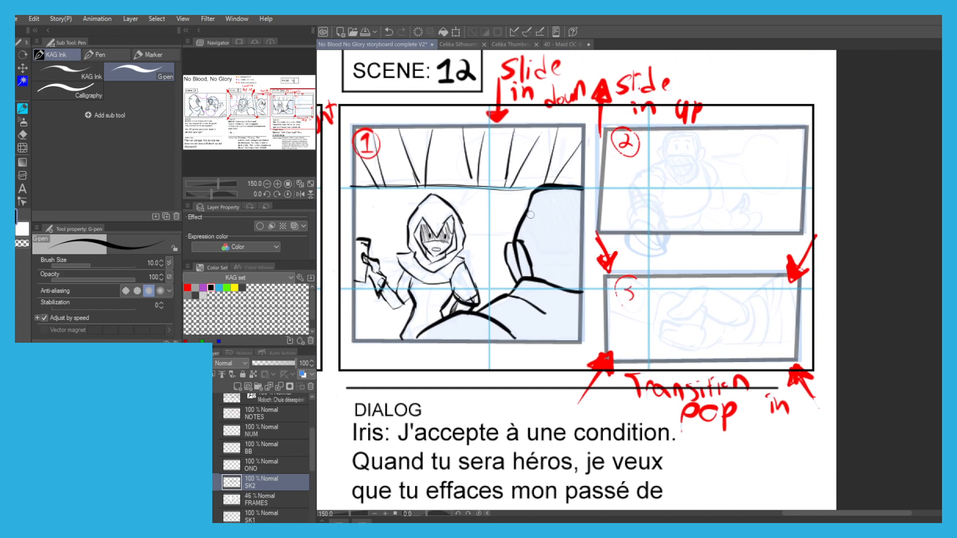
# Ink the bearded man's head in Scene 12's panel 2, with hair, beard, eyes and smiling mouth.
pyautogui.scroll(4, 614, 196)
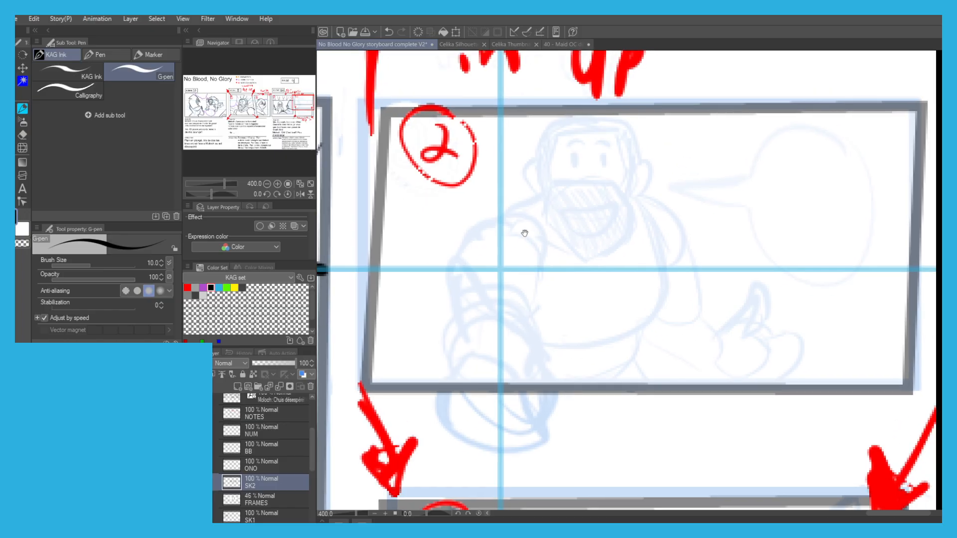
pyautogui.scroll(2, 513, 219)
pyautogui.moveTo(519, 150); pyautogui.dragTo(502, 199)
pyautogui.hotkey('ctrl', 'z')
pyautogui.moveTo(522, 148)
pyautogui.mouseDown()
pyautogui.moveTo(513, 295)
pyautogui.moveTo(591, 401)
pyautogui.moveTo(684, 352)
pyautogui.moveTo(680, 270)
pyautogui.moveTo(698, 229)
pyautogui.moveTo(700, 143)
pyautogui.moveTo(522, 149)
pyautogui.moveTo(554, 128)
pyautogui.mouseUp()
pyautogui.hotkey('ctrl', 'z')
pyautogui.moveTo(641, 156)
pyautogui.mouseDown()
pyautogui.moveTo(559, 160)
pyautogui.moveTo(662, 164)
pyautogui.moveTo(679, 210)
pyautogui.moveTo(654, 256)
pyautogui.moveTo(660, 246)
pyautogui.moveTo(665, 272)
pyautogui.moveTo(641, 250)
pyautogui.moveTo(532, 261)
pyautogui.moveTo(543, 273)
pyautogui.moveTo(518, 220)
pyautogui.moveTo(561, 164)
pyautogui.moveTo(578, 221)
pyautogui.mouseUp()
pyautogui.moveTo(629, 198); pyautogui.dragTo(630, 227)
pyautogui.moveTo(642, 184); pyautogui.dragTo(556, 177)
pyautogui.hotkey('ctrl', 'z')
pyautogui.moveTo(559, 296)
pyautogui.mouseDown()
pyautogui.moveTo(656, 295)
pyautogui.moveTo(590, 347)
pyautogui.moveTo(566, 289)
pyautogui.mouseUp()
pyautogui.scroll(-2, 528, 232)
pyautogui.scroll(1, 521, 218)
# Ink the bearded man's ears and both shoulders, including the sleeve of the arm reaching forward.
pyautogui.moveTo(520, 228)
pyautogui.mouseDown()
pyautogui.moveTo(512, 250)
pyautogui.moveTo(521, 263)
pyautogui.mouseUp()
pyautogui.moveTo(624, 223)
pyautogui.mouseDown()
pyautogui.moveTo(640, 235)
pyautogui.moveTo(631, 257)
pyautogui.mouseUp()
pyautogui.moveTo(526, 267)
pyautogui.mouseDown()
pyautogui.moveTo(499, 281)
pyautogui.moveTo(515, 265)
pyautogui.moveTo(537, 301)
pyautogui.moveTo(485, 318)
pyautogui.moveTo(465, 302)
pyautogui.moveTo(513, 261)
pyautogui.mouseUp()
pyautogui.moveTo(631, 266)
pyautogui.mouseDown()
pyautogui.moveTo(653, 299)
pyautogui.moveTo(650, 288)
pyautogui.moveTo(675, 298)
pyautogui.mouseUp()
pyautogui.hotkey('ctrl', 'z')
# Ink the sides of the bearded man's torso and the belt at his waist.
pyautogui.hotkey('ctrl', 'z')
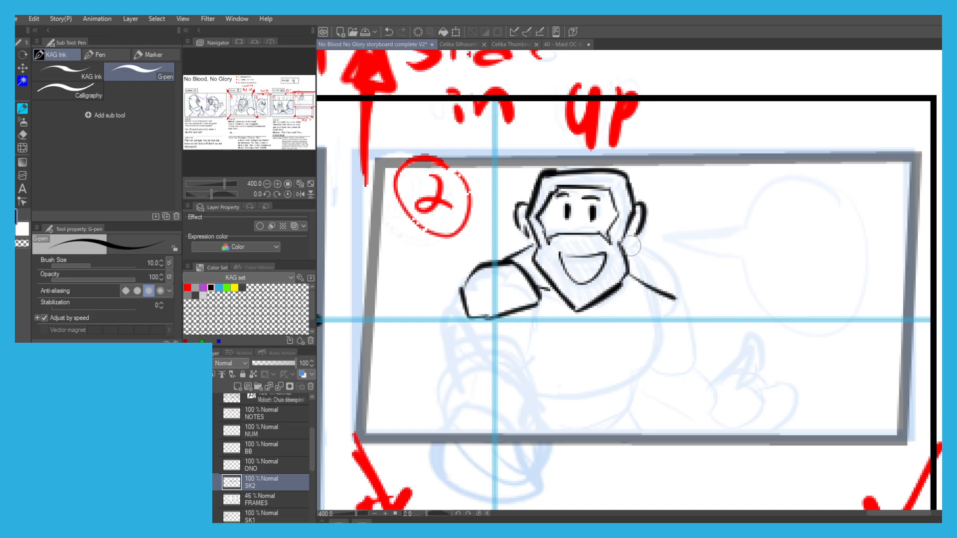
pyautogui.moveTo(622, 242)
pyautogui.mouseDown()
pyautogui.moveTo(669, 255)
pyautogui.moveTo(687, 305)
pyautogui.moveTo(638, 281)
pyautogui.moveTo(658, 344)
pyautogui.moveTo(630, 384)
pyautogui.mouseUp()
pyautogui.hotkey('ctrl', 'z')
pyautogui.hotkey('ctrl', 'z')
pyautogui.moveTo(631, 385)
pyautogui.mouseDown()
pyautogui.moveTo(586, 395)
pyautogui.moveTo(633, 399)
pyautogui.moveTo(557, 414)
pyautogui.mouseUp()
pyautogui.hotkey('ctrl', 'z')
pyautogui.moveTo(636, 414); pyautogui.dragTo(562, 431)
pyautogui.moveTo(639, 406); pyautogui.dragTo(592, 433)
pyautogui.moveTo(580, 419); pyautogui.dragTo(544, 411)
# Ink the inner edge of the arm reaching forward, and start its hand with the thumb.
pyautogui.moveTo(469, 252); pyautogui.dragTo(483, 194)
pyautogui.moveTo(548, 233); pyautogui.dragTo(543, 305)
pyautogui.moveTo(514, 284)
pyautogui.mouseDown()
pyautogui.moveTo(544, 317)
pyautogui.moveTo(536, 353)
pyautogui.moveTo(558, 385)
pyautogui.mouseUp()
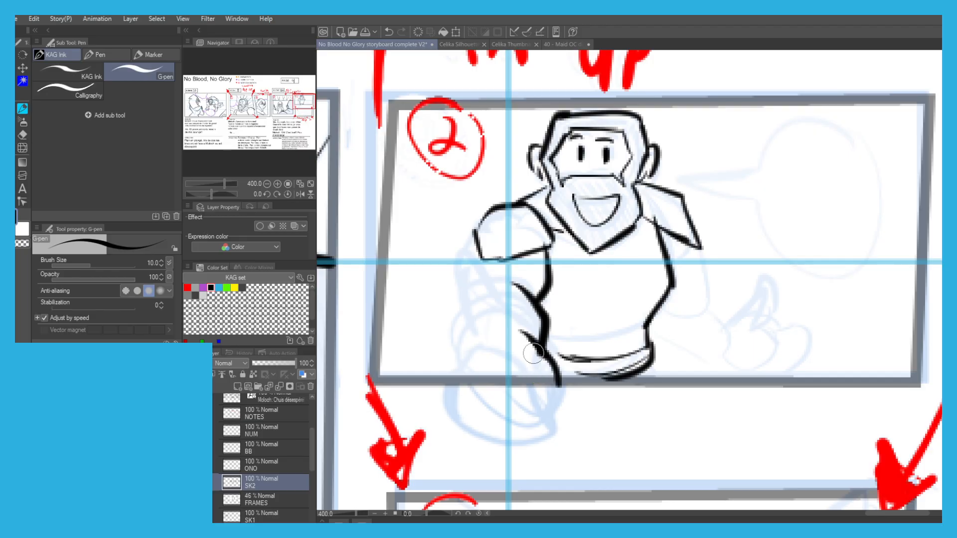
pyautogui.moveTo(443, 343)
pyautogui.mouseDown()
pyautogui.moveTo(461, 324)
pyautogui.moveTo(436, 353)
pyautogui.mouseUp()
pyautogui.hotkey('ctrl', 'z')
pyautogui.moveTo(499, 322)
pyautogui.mouseDown()
pyautogui.moveTo(502, 335)
pyautogui.moveTo(427, 390)
pyautogui.moveTo(438, 339)
pyautogui.mouseUp()
pyautogui.moveTo(456, 380); pyautogui.dragTo(467, 429)
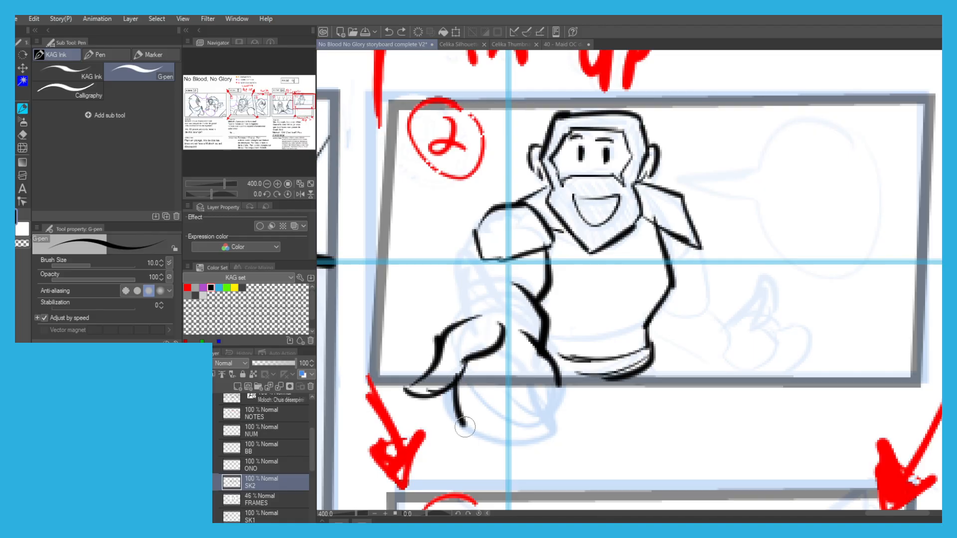
# Try several outlines for the fingers of the reaching hand below panel 2's lower edge.
pyautogui.hotkey('ctrl', 'z')
pyautogui.moveTo(485, 383)
pyautogui.mouseDown()
pyautogui.moveTo(486, 425)
pyautogui.moveTo(483, 393)
pyautogui.moveTo(501, 402)
pyautogui.moveTo(508, 453)
pyautogui.mouseUp()
pyautogui.hotkey('ctrl', 'z')
pyautogui.hotkey('ctrl', 'z')
pyautogui.moveTo(514, 383); pyautogui.dragTo(528, 412)
pyautogui.hotkey('ctrl', 'z')
pyautogui.hotkey('ctrl', 'z')
pyautogui.hotkey('ctrl', 'z')
pyautogui.hotkey('ctrl', 'z')
pyautogui.hotkey('ctrl', 'z')
pyautogui.hotkey('ctrl', 'z')
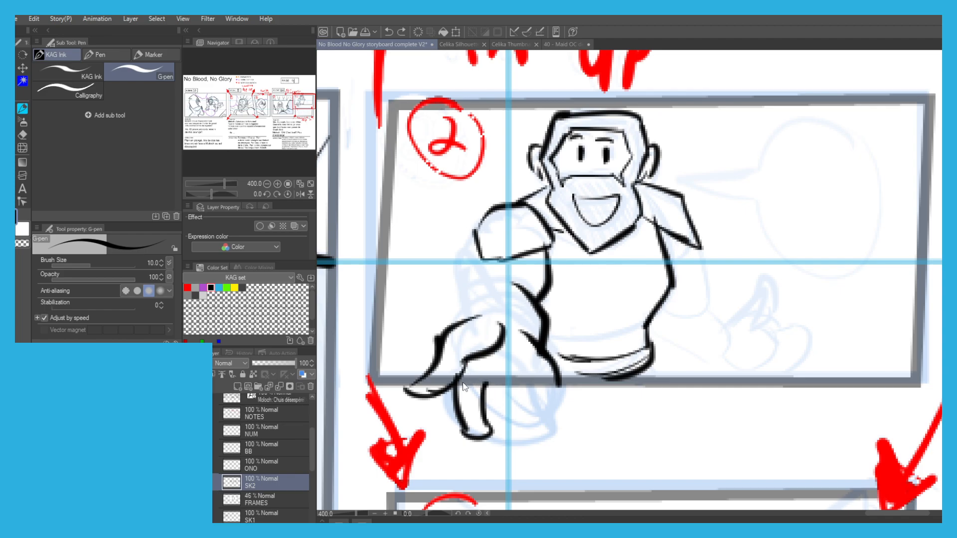
pyautogui.moveTo(449, 380)
pyautogui.mouseDown()
pyautogui.moveTo(476, 440)
pyautogui.moveTo(488, 443)
pyautogui.moveTo(497, 429)
pyautogui.moveTo(486, 380)
pyautogui.moveTo(499, 404)
pyautogui.mouseUp()
pyautogui.hotkey('ctrl', 'z')
pyautogui.hotkey('ctrl', 'z')
pyautogui.moveTo(558, 380)
pyautogui.mouseDown()
pyautogui.moveTo(553, 433)
pyautogui.moveTo(541, 441)
pyautogui.moveTo(530, 429)
pyautogui.moveTo(530, 377)
pyautogui.moveTo(528, 447)
pyautogui.moveTo(504, 439)
pyautogui.mouseUp()
pyautogui.hotkey('ctrl', 'z')
pyautogui.hotkey('ctrl', 'z')
pyautogui.hotkey('ctrl', 'z')
pyautogui.hotkey('ctrl', 'z')
# Ink the reaching hand's large foreshortened outline past the panel's lower edge, and the arm's outer edge above it.
pyautogui.hotkey('ctrl', 'z')
pyautogui.hotkey('ctrl', 'z')
pyautogui.hotkey('ctrl', 'z')
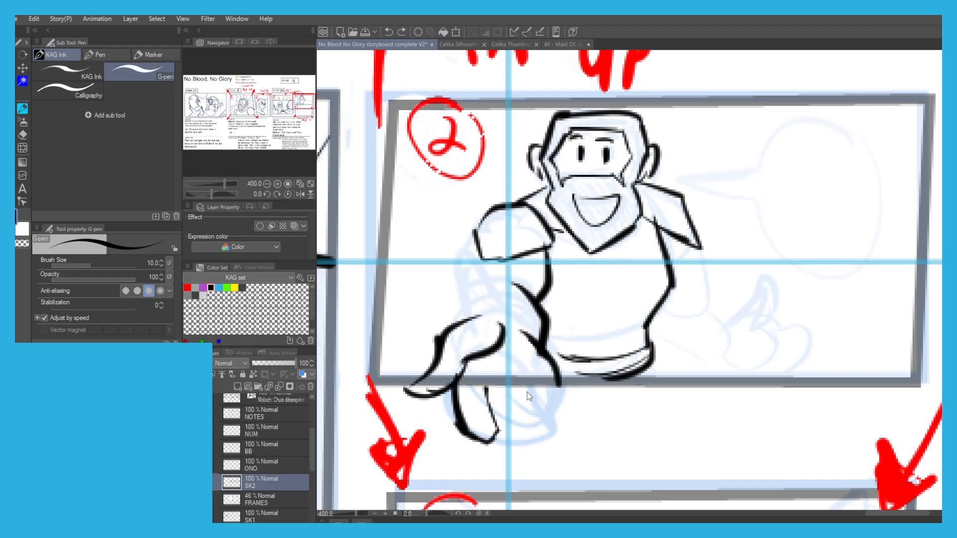
pyautogui.hotkey('ctrl', 'z')
pyautogui.hotkey('ctrl', 'z')
pyautogui.moveTo(553, 370); pyautogui.dragTo(553, 413)
pyautogui.moveTo(552, 413)
pyautogui.mouseDown()
pyautogui.moveTo(480, 373)
pyautogui.moveTo(561, 441)
pyautogui.moveTo(501, 447)
pyautogui.moveTo(522, 460)
pyautogui.moveTo(468, 437)
pyautogui.moveTo(557, 447)
pyautogui.mouseUp()
pyautogui.hotkey('ctrl', 'z')
pyautogui.moveTo(553, 449)
pyautogui.mouseDown()
pyautogui.moveTo(531, 420)
pyautogui.moveTo(524, 445)
pyautogui.mouseUp()
pyautogui.hotkey('ctrl', 'z')
pyautogui.hotkey('ctrl', 'z')
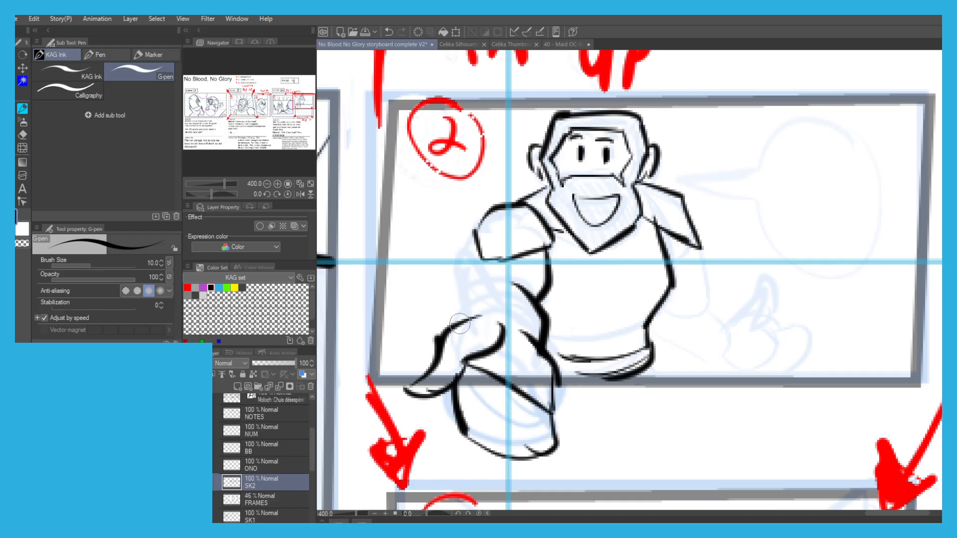
pyautogui.moveTo(463, 315)
pyautogui.mouseDown()
pyautogui.moveTo(477, 280)
pyautogui.moveTo(471, 250)
pyautogui.moveTo(499, 239)
pyautogui.mouseUp()
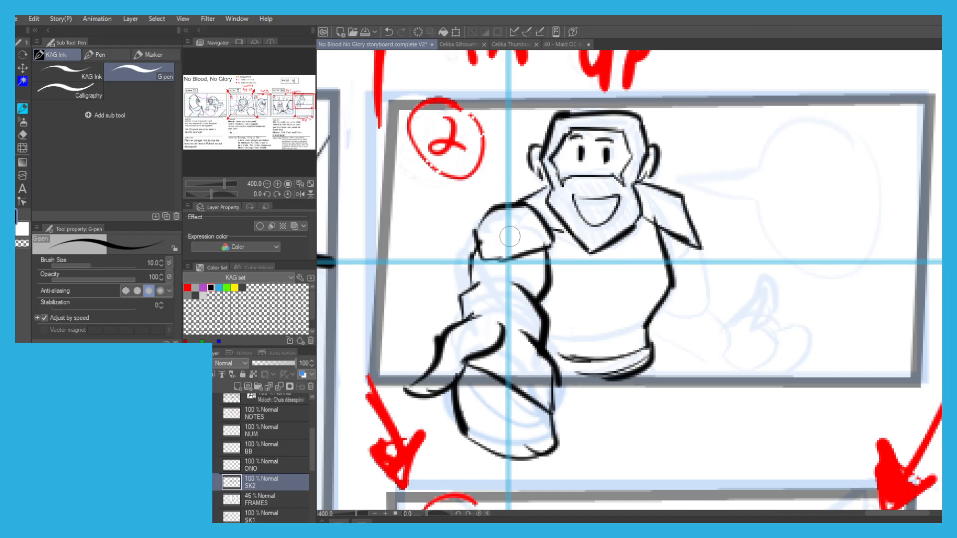
# Ink the bearded man's other arm from the shoulder down to the forearm beside his waist.
pyautogui.moveTo(609, 197); pyautogui.dragTo(577, 196)
pyautogui.moveTo(650, 235)
pyautogui.mouseDown()
pyautogui.moveTo(680, 267)
pyautogui.moveTo(670, 301)
pyautogui.moveTo(687, 315)
pyautogui.moveTo(666, 316)
pyautogui.moveTo(702, 331)
pyautogui.mouseUp()
pyautogui.hotkey('ctrl', 'z')
pyautogui.moveTo(616, 326); pyautogui.dragTo(668, 354)
pyautogui.hotkey('ctrl', 'z')
# Draw the curved wrapping bands around the forearm of the arm reaching forward.
pyautogui.hotkey('ctrl', 'z')
pyautogui.moveTo(618, 326); pyautogui.dragTo(680, 358)
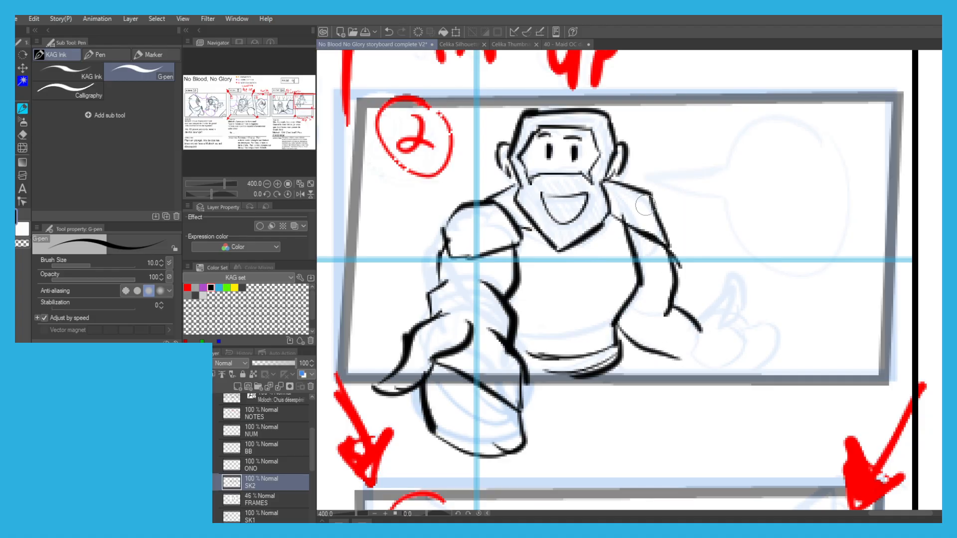
pyautogui.moveTo(506, 341); pyautogui.dragTo(437, 319)
pyautogui.moveTo(441, 264)
pyautogui.mouseDown()
pyautogui.moveTo(501, 276)
pyautogui.moveTo(510, 295)
pyautogui.mouseUp()
# Ink the open hand with thumb and spread fingers, and connect it to the forearm.
pyautogui.hotkey('ctrl', 'z')
pyautogui.moveTo(429, 298); pyautogui.dragTo(503, 313)
pyautogui.moveTo(429, 277); pyautogui.dragTo(496, 293)
pyautogui.moveTo(700, 314)
pyautogui.mouseDown()
pyautogui.moveTo(728, 282)
pyautogui.moveTo(723, 321)
pyautogui.moveTo(737, 333)
pyautogui.moveTo(755, 317)
pyautogui.moveTo(760, 333)
pyautogui.moveTo(788, 325)
pyautogui.moveTo(764, 347)
pyautogui.moveTo(797, 330)
pyautogui.moveTo(803, 355)
pyautogui.moveTo(747, 358)
pyautogui.moveTo(790, 367)
pyautogui.moveTo(738, 381)
pyautogui.mouseUp()
pyautogui.hotkey('ctrl', 'z')
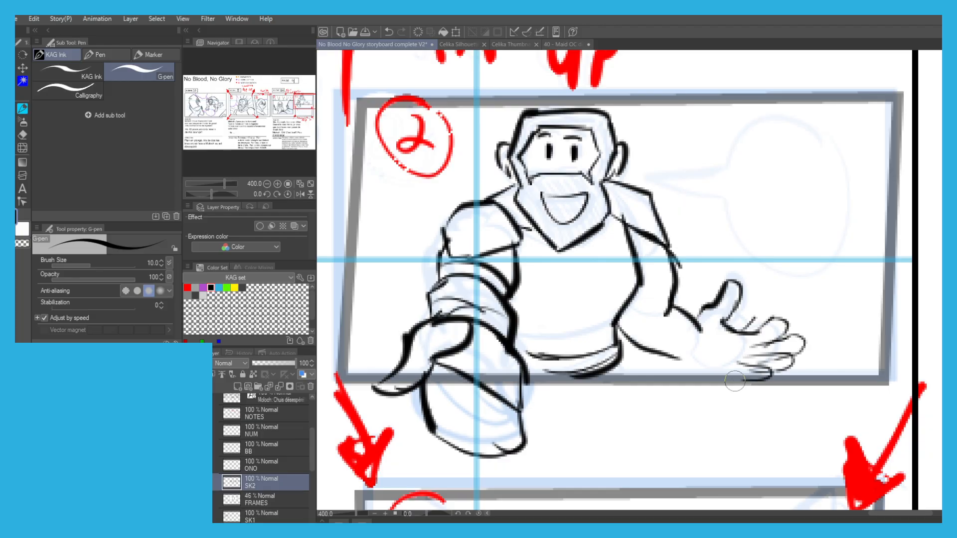
pyautogui.moveTo(678, 356)
pyautogui.mouseDown()
pyautogui.moveTo(729, 376)
pyautogui.moveTo(699, 266)
pyautogui.moveTo(767, 399)
pyautogui.mouseUp()
# Select the open hand, scale it to 87%, rotate it slightly, and fit it to the wrist.
pyautogui.press('m')
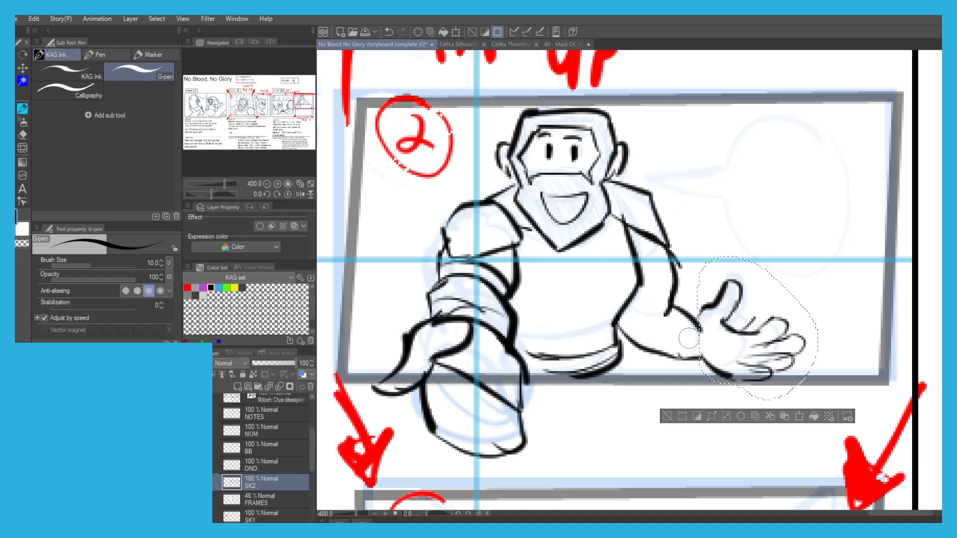
pyautogui.click(799, 417)
pyautogui.moveTo(820, 257); pyautogui.dragTo(805, 275)
pyautogui.moveTo(729, 316); pyautogui.dragTo(731, 306)
pyautogui.moveTo(703, 253); pyautogui.dragTo(686, 266)
pyautogui.moveTo(734, 319); pyautogui.dragTo(731, 313)
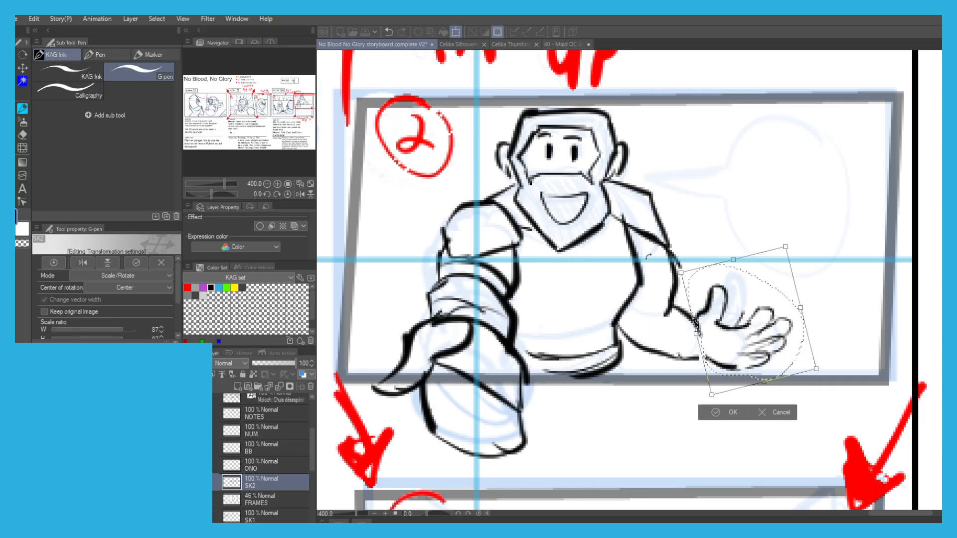
pyautogui.scroll(-3, 620, 245)
pyautogui.moveTo(671, 272); pyautogui.dragTo(669, 269)
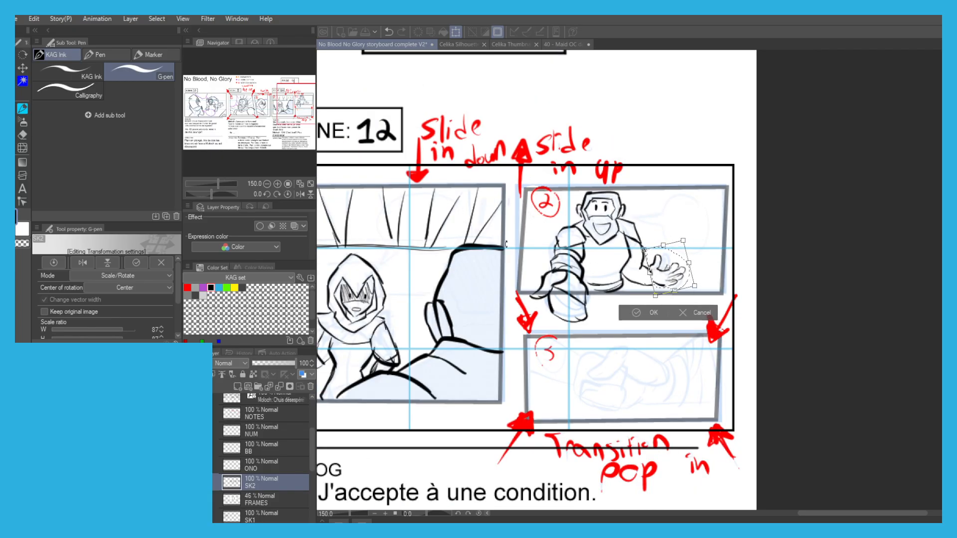
pyautogui.click(640, 312)
pyautogui.click(577, 309)
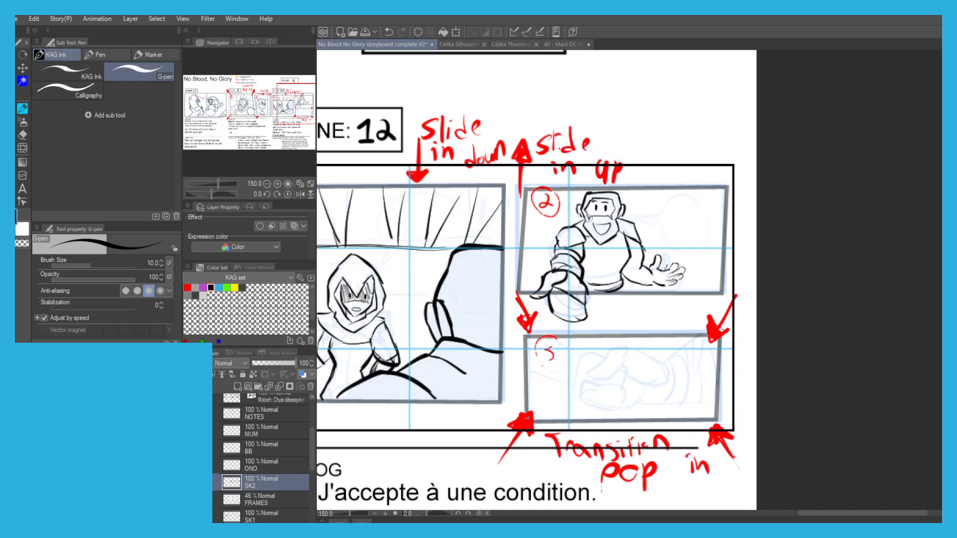
# Shade the bearded man's hair and beard with hatching.
pyautogui.scroll(1, 589, 219)
pyautogui.moveTo(583, 216)
pyautogui.mouseDown()
pyautogui.moveTo(592, 239)
pyautogui.moveTo(624, 224)
pyautogui.mouseUp()
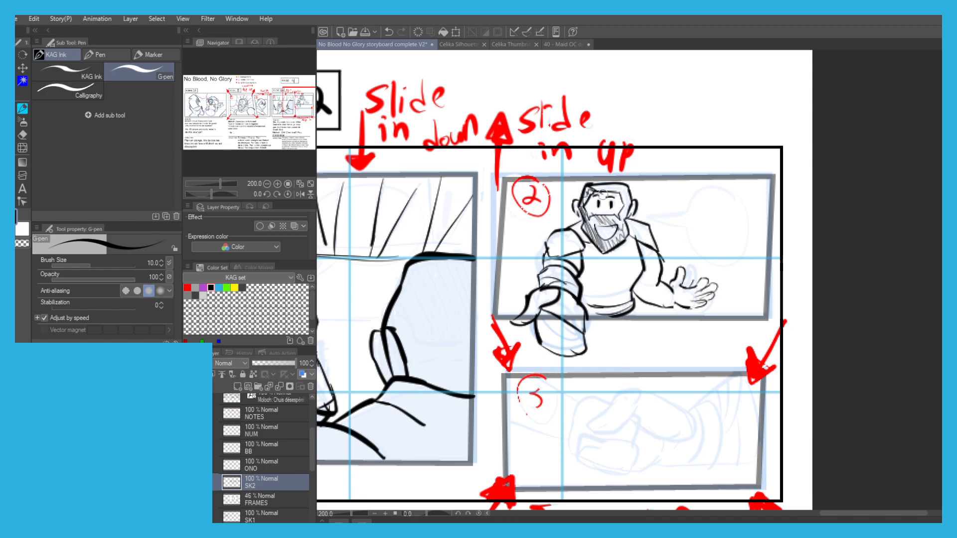
pyautogui.scroll(-2, 586, 194)
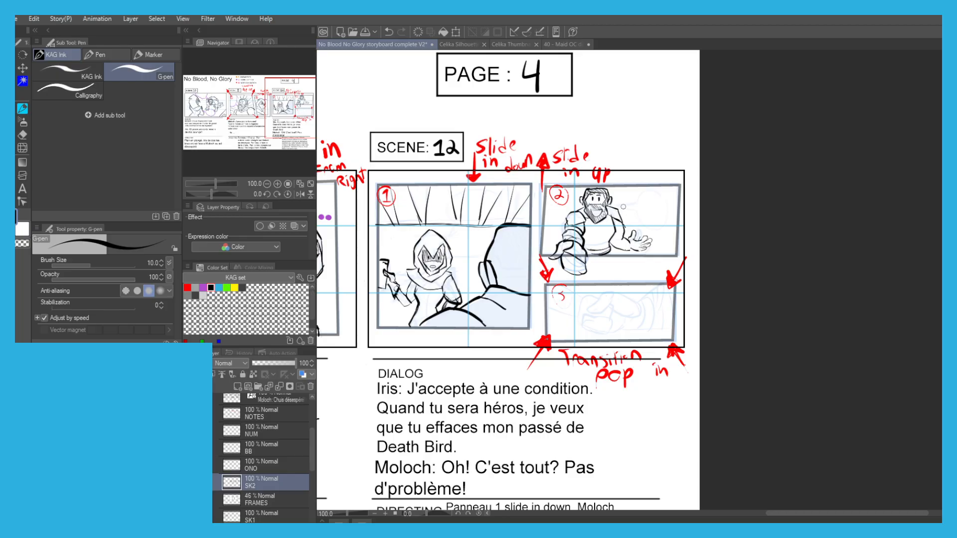
pyautogui.scroll(1, 623, 209)
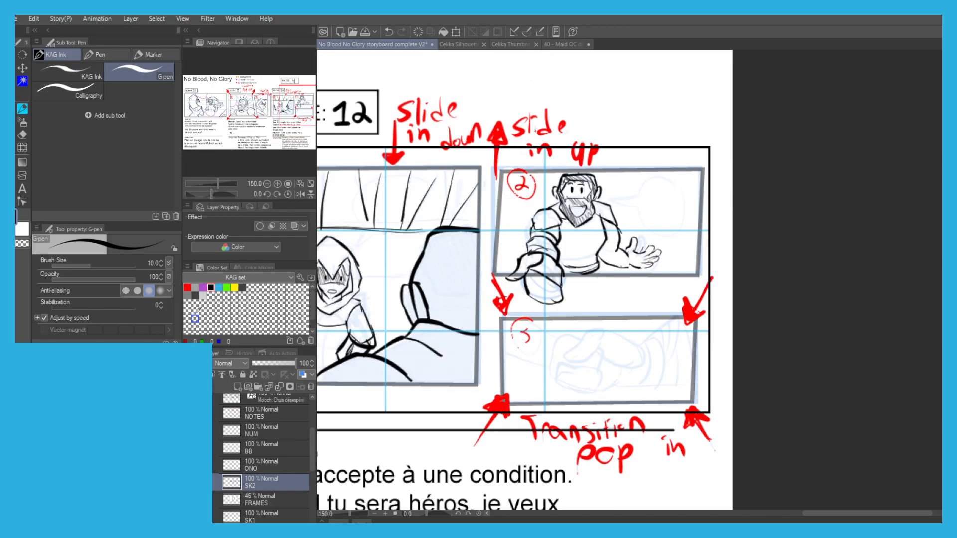
pyautogui.click(203, 287)
pyautogui.moveTo(338, 180); pyautogui.dragTo(547, 271)
pyautogui.moveTo(387, 130); pyautogui.dragTo(536, 194)
pyautogui.scroll(-1, 455, 156)
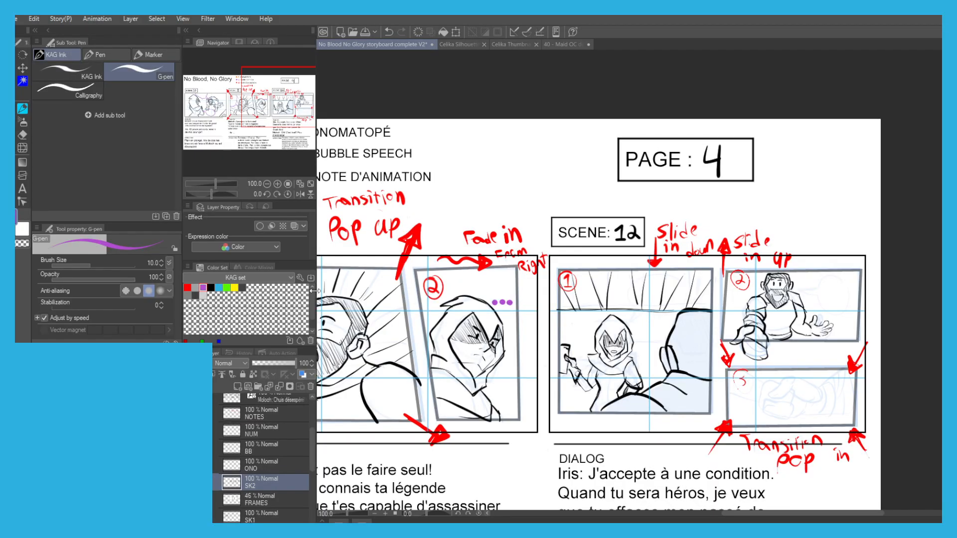
pyautogui.click(212, 288)
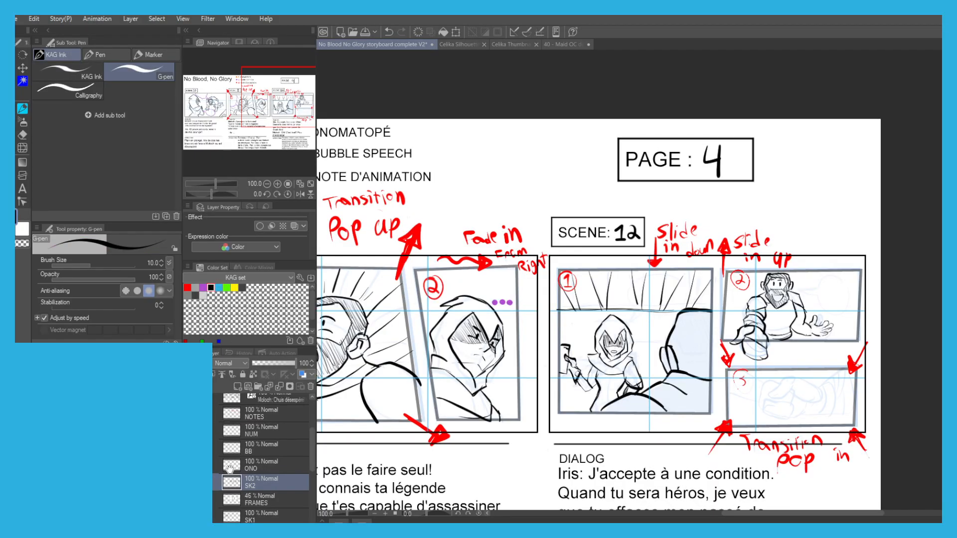
# Ink the thumb, the back of the hand and the first finger outlines of the gripping hand in Scene 12's panel 3.
pyautogui.scroll(4, 682, 420)
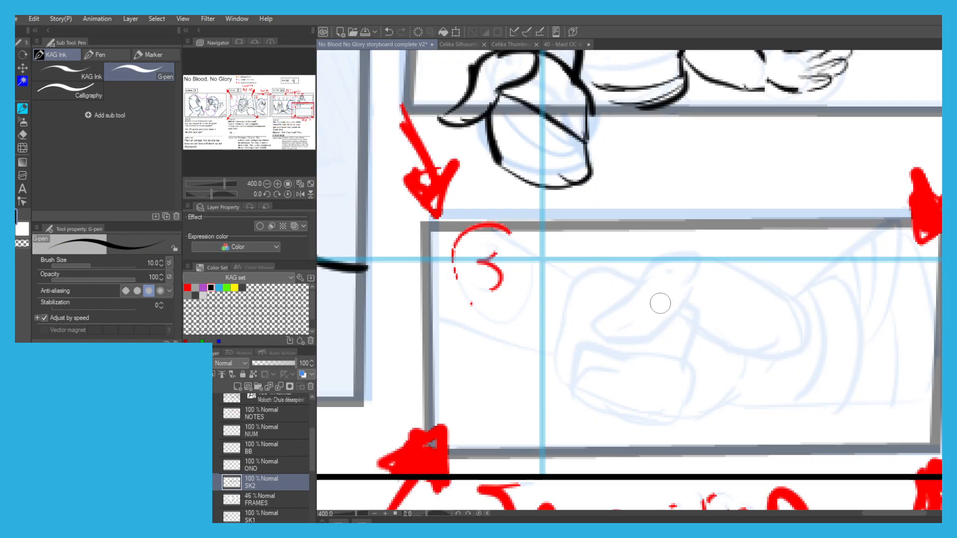
pyautogui.moveTo(687, 296)
pyautogui.mouseDown()
pyautogui.moveTo(602, 337)
pyautogui.moveTo(668, 252)
pyautogui.moveTo(780, 296)
pyautogui.moveTo(792, 334)
pyautogui.moveTo(786, 373)
pyautogui.moveTo(748, 417)
pyautogui.mouseUp()
pyautogui.hotkey('ctrl', 'z')
pyautogui.hotkey('ctrl', 'z')
pyautogui.moveTo(686, 291)
pyautogui.mouseDown()
pyautogui.moveTo(701, 338)
pyautogui.moveTo(755, 345)
pyautogui.mouseUp()
pyautogui.moveTo(686, 400)
pyautogui.mouseDown()
pyautogui.moveTo(648, 357)
pyautogui.moveTo(632, 401)
pyautogui.mouseUp()
pyautogui.moveTo(669, 354)
pyautogui.mouseDown()
pyautogui.moveTo(666, 426)
pyautogui.moveTo(629, 421)
pyautogui.moveTo(625, 395)
pyautogui.moveTo(601, 377)
pyautogui.moveTo(649, 374)
pyautogui.moveTo(589, 407)
pyautogui.mouseUp()
pyautogui.hotkey('ctrl', 'z')
pyautogui.moveTo(605, 355)
pyautogui.mouseDown()
pyautogui.moveTo(568, 396)
pyautogui.moveTo(595, 412)
pyautogui.mouseUp()
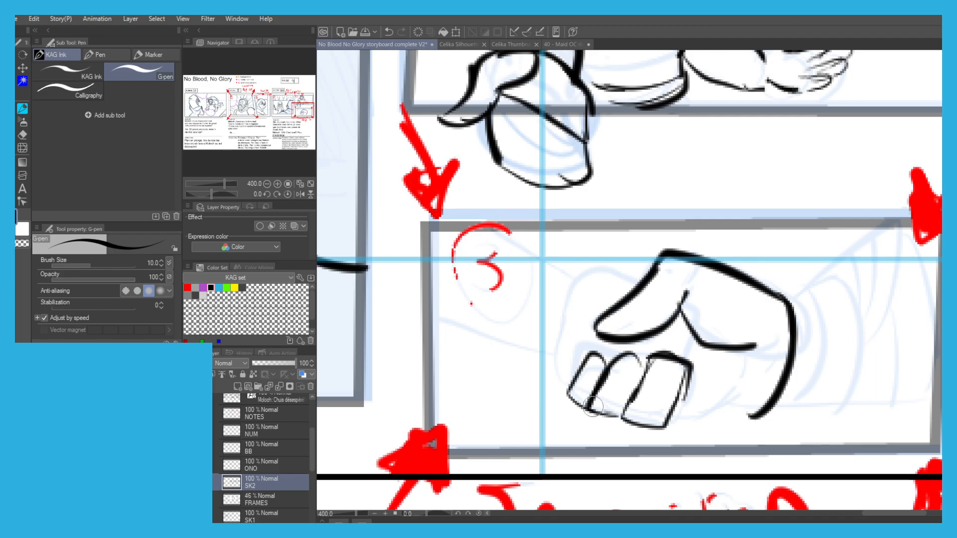
# Refine the curled finger outlines beneath the thumb in panel 3's handshake.
pyautogui.moveTo(573, 378)
pyautogui.mouseDown()
pyautogui.moveTo(583, 353)
pyautogui.moveTo(575, 368)
pyautogui.moveTo(606, 348)
pyautogui.moveTo(573, 388)
pyautogui.mouseUp()
pyautogui.hotkey('ctrl', 'z')
pyautogui.hotkey('ctrl', 'z')
pyautogui.moveTo(580, 354)
pyautogui.mouseDown()
pyautogui.moveTo(555, 390)
pyautogui.moveTo(571, 395)
pyautogui.mouseUp()
pyautogui.moveTo(688, 327)
pyautogui.mouseDown()
pyautogui.moveTo(683, 356)
pyautogui.moveTo(729, 391)
pyautogui.moveTo(671, 408)
pyautogui.mouseUp()
# Ink the wrist and flared sleeve of the arm entering panel 3 beside the scene's number 3.
pyautogui.hotkey('ctrl', 'z')
pyautogui.moveTo(633, 284)
pyautogui.mouseDown()
pyautogui.moveTo(556, 309)
pyautogui.moveTo(604, 282)
pyautogui.moveTo(578, 293)
pyautogui.moveTo(535, 271)
pyautogui.mouseUp()
pyautogui.hotkey('ctrl', 'z')
pyautogui.moveTo(484, 296)
pyautogui.mouseDown()
pyautogui.moveTo(458, 355)
pyautogui.moveTo(523, 352)
pyautogui.moveTo(568, 378)
pyautogui.mouseUp()
pyautogui.moveTo(494, 260); pyautogui.dragTo(451, 229)
pyautogui.scroll(-5, 452, 229)
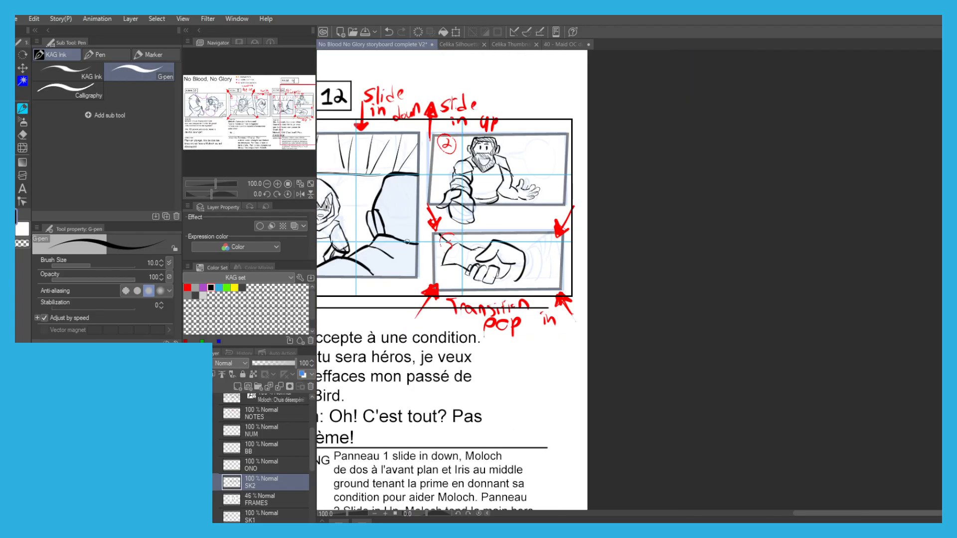
# Ink the heel of the gripping hand and the outer edge of its forearm up to panel 3's frame.
pyautogui.scroll(1, 439, 257)
pyautogui.scroll(1, 541, 274)
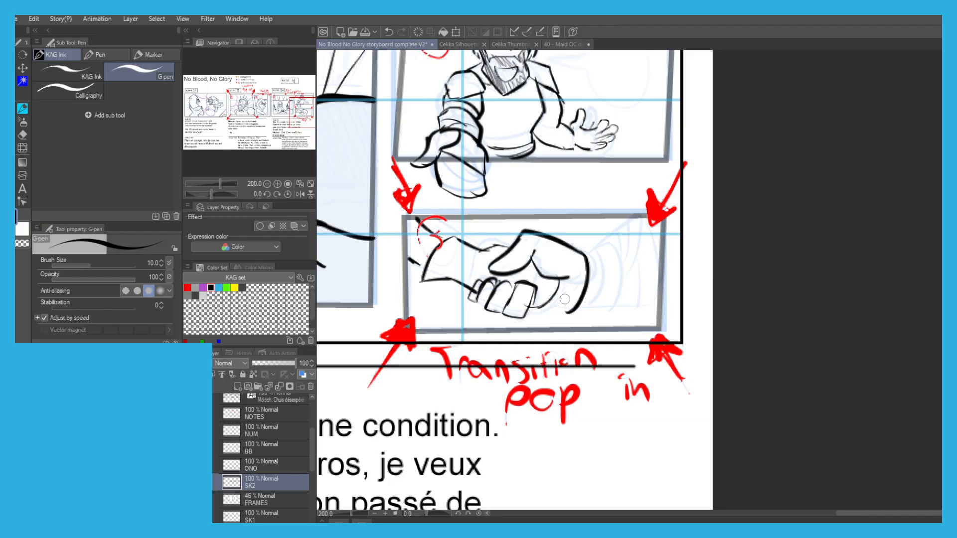
pyautogui.moveTo(578, 299)
pyautogui.mouseDown()
pyautogui.moveTo(542, 302)
pyautogui.moveTo(573, 309)
pyautogui.moveTo(573, 289)
pyautogui.mouseUp()
pyautogui.moveTo(587, 255); pyautogui.dragTo(639, 215)
pyautogui.moveTo(579, 305); pyautogui.dragTo(652, 306)
pyautogui.hotkey('ctrl', 'z')
# Draw the curved cuff line and fold lines across the gripping arm's sleeve in panel 3.
pyautogui.moveTo(598, 259); pyautogui.dragTo(592, 302)
pyautogui.moveTo(622, 233)
pyautogui.mouseDown()
pyautogui.moveTo(610, 262)
pyautogui.moveTo(639, 310)
pyautogui.mouseUp()
pyautogui.hotkey('ctrl', 'z')
pyautogui.moveTo(612, 258)
pyautogui.mouseDown()
pyautogui.moveTo(636, 304)
pyautogui.moveTo(655, 241)
pyautogui.mouseUp()
pyautogui.scroll(-2, 505, 193)
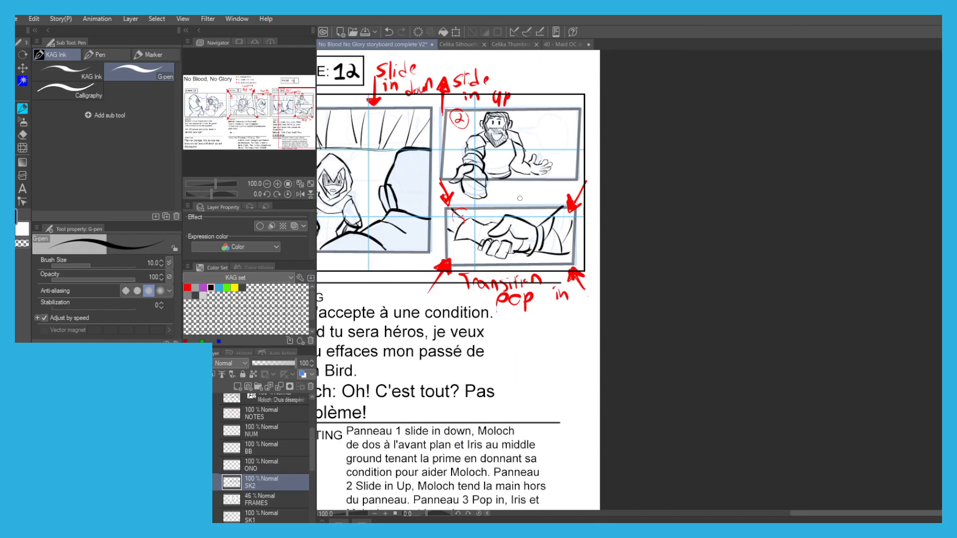
pyautogui.scroll(2, 552, 223)
pyautogui.moveTo(570, 247); pyautogui.dragTo(568, 197)
# On the BB layer, outline a purple speech bubble with its tail toward the bearded man in Scene 12's panel 2.
pyautogui.scroll(-1, 569, 244)
pyautogui.moveTo(404, 169); pyautogui.dragTo(488, 194)
pyautogui.scroll(-1, 419, 194)
pyautogui.moveTo(424, 192); pyautogui.dragTo(477, 195)
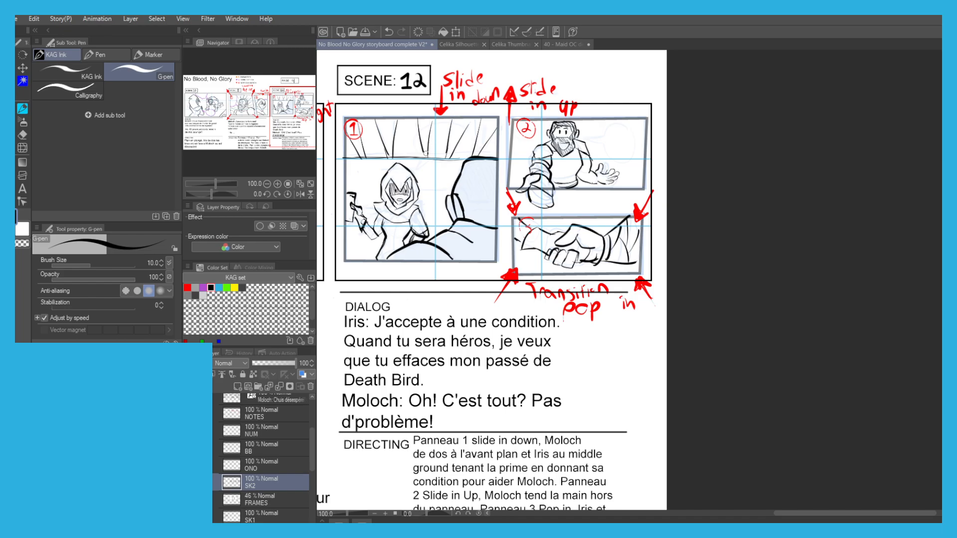
pyautogui.moveTo(386, 156); pyautogui.dragTo(420, 166)
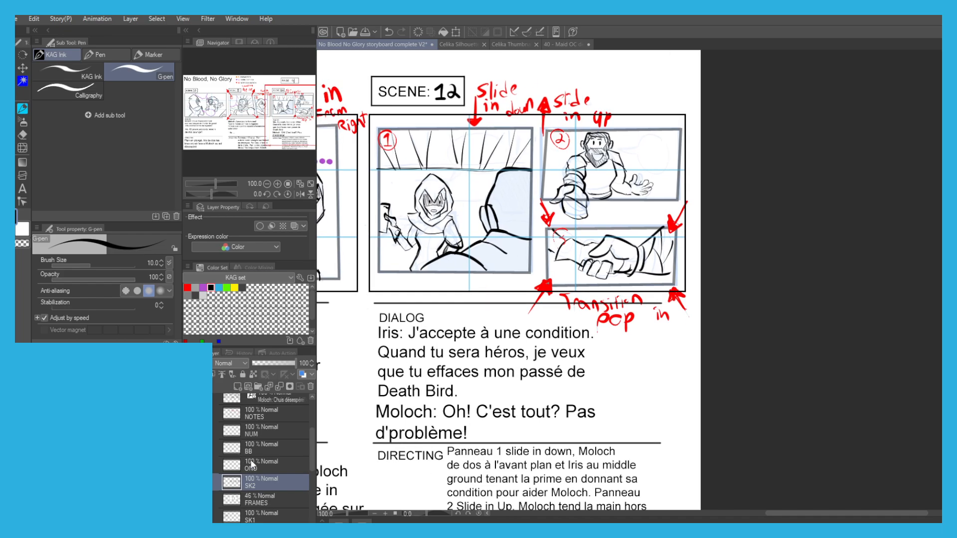
pyautogui.click(252, 448)
pyautogui.moveTo(359, 243)
pyautogui.mouseDown()
pyautogui.moveTo(574, 285)
pyautogui.moveTo(616, 336)
pyautogui.mouseUp()
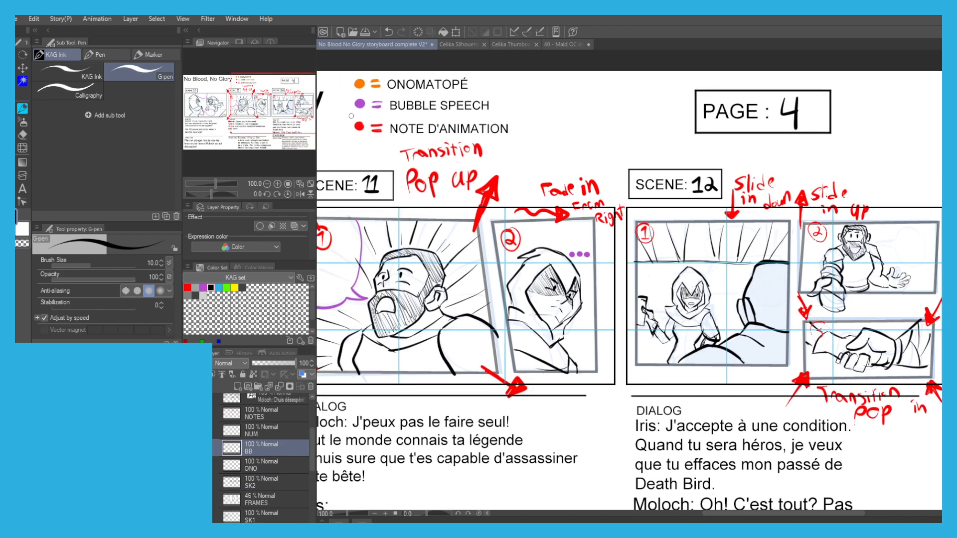
pyautogui.keyDown('alt'); pyautogui.click(362, 104); pyautogui.keyUp('alt')
pyautogui.moveTo(882, 236); pyautogui.dragTo(719, 222)
pyautogui.scroll(4, 785, 232)
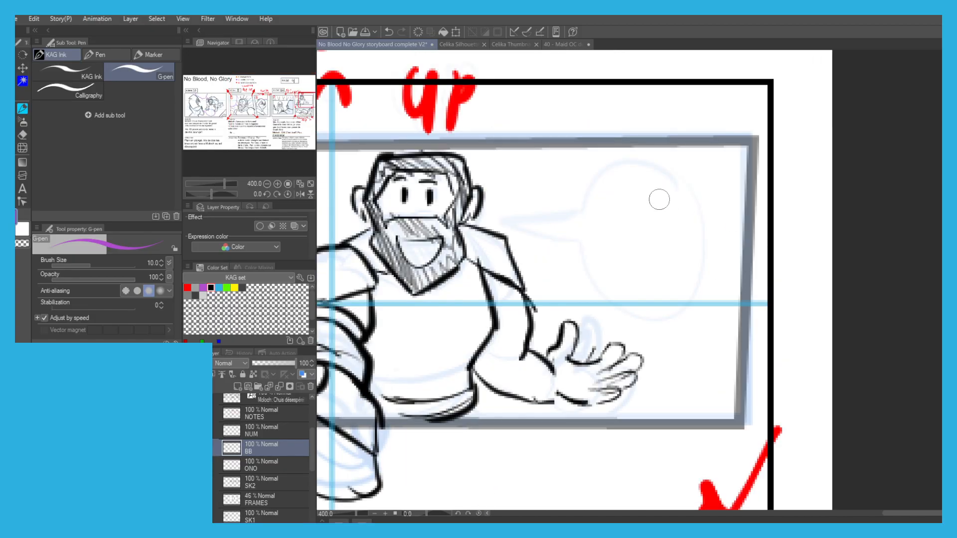
pyautogui.moveTo(682, 173)
pyautogui.mouseDown()
pyautogui.moveTo(692, 302)
pyautogui.moveTo(628, 316)
pyautogui.moveTo(580, 251)
pyautogui.moveTo(514, 218)
pyautogui.moveTo(584, 212)
pyautogui.mouseUp()
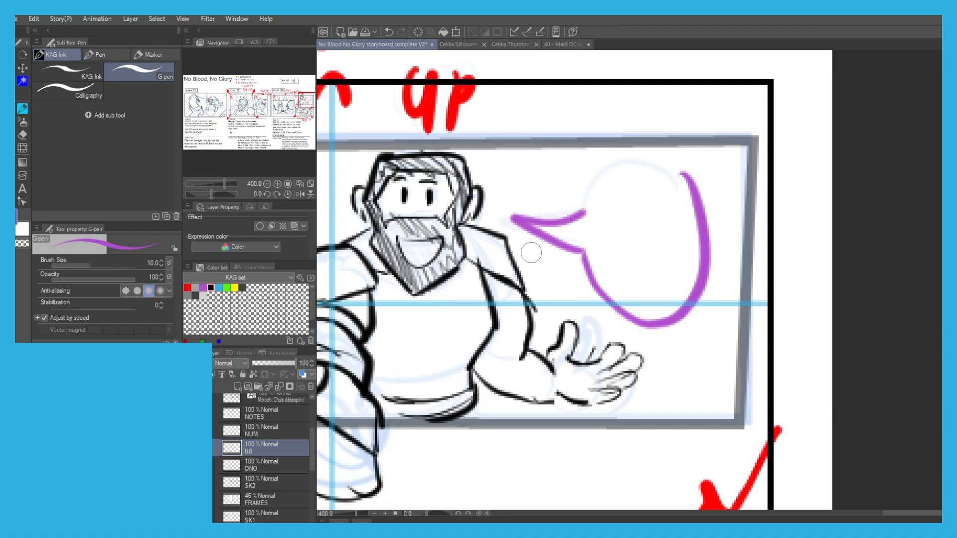
pyautogui.moveTo(584, 213)
pyautogui.mouseDown()
pyautogui.moveTo(641, 158)
pyautogui.moveTo(683, 172)
pyautogui.mouseUp()
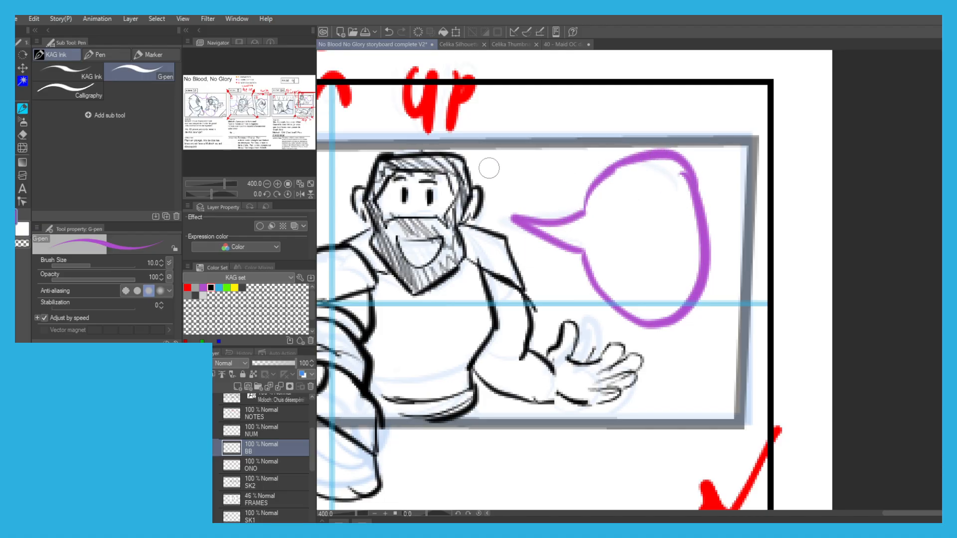
pyautogui.scroll(-3, 500, 167)
pyautogui.moveTo(486, 183); pyautogui.dragTo(536, 179)
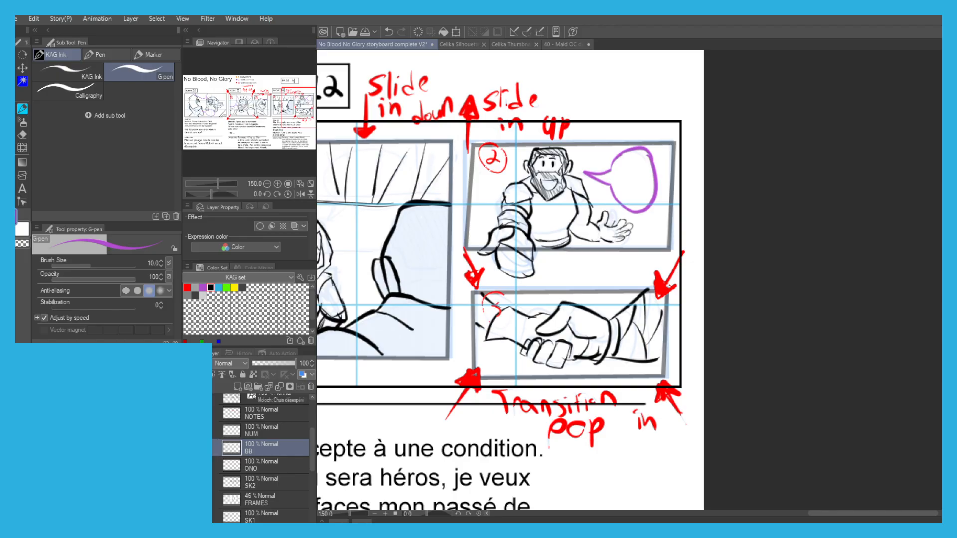
# Outline a purple speech bubble above the hooded woman in Scene 12's panel 1, with its tail toward her head.
pyautogui.scroll(-6, 362, 275)
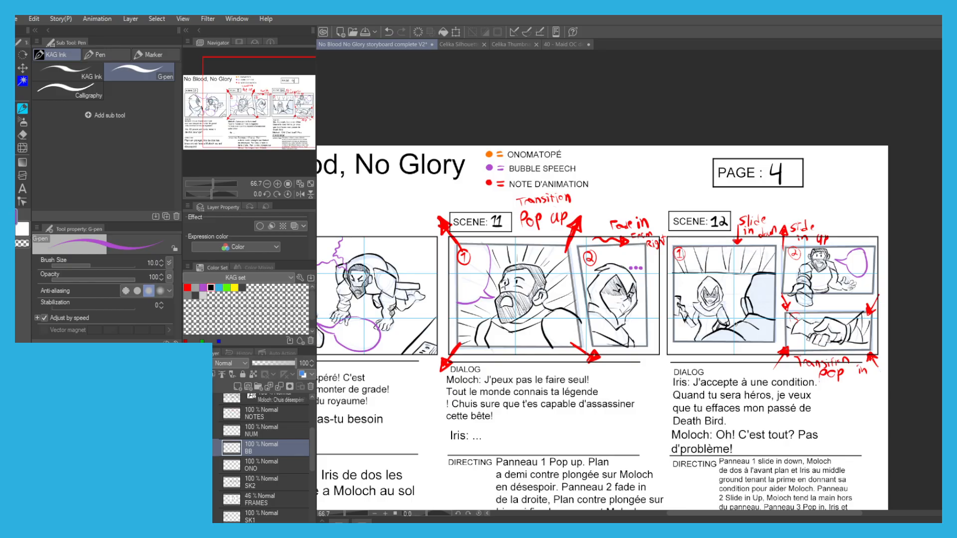
pyautogui.moveTo(691, 293); pyautogui.dragTo(506, 293)
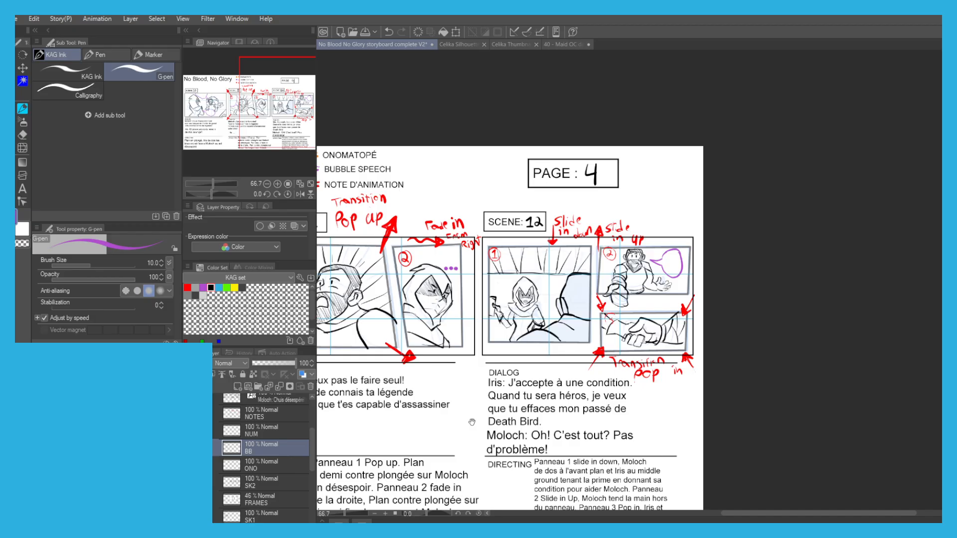
pyautogui.scroll(3, 537, 264)
pyautogui.scroll(2, 538, 264)
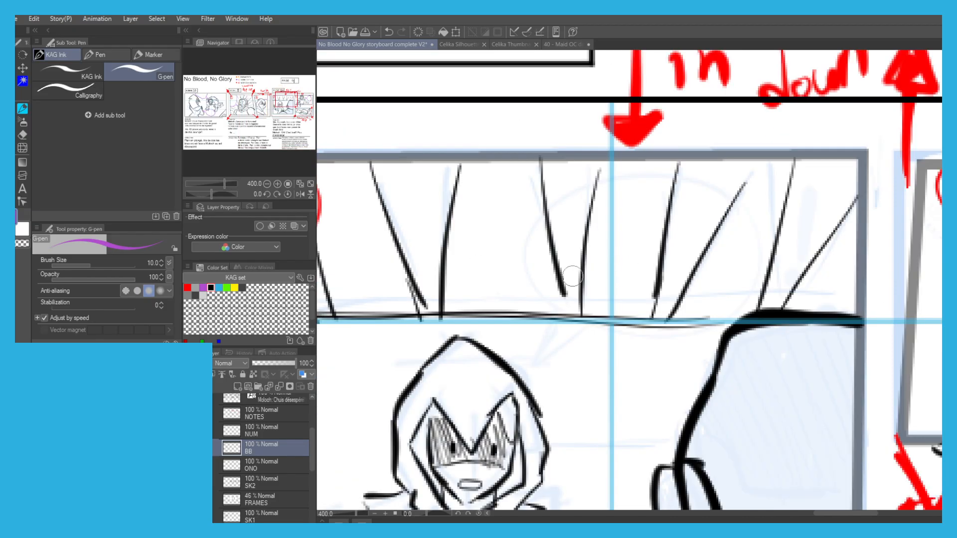
pyautogui.moveTo(568, 288)
pyautogui.mouseDown()
pyautogui.moveTo(524, 284)
pyautogui.moveTo(484, 227)
pyautogui.moveTo(583, 158)
pyautogui.moveTo(715, 219)
pyautogui.moveTo(705, 293)
pyautogui.moveTo(523, 334)
pyautogui.moveTo(485, 364)
pyautogui.moveTo(515, 311)
pyautogui.mouseUp()
pyautogui.scroll(-4, 429, 212)
pyautogui.moveTo(429, 212); pyautogui.dragTo(601, 85)
pyautogui.scroll(-1, 369, 197)
pyautogui.moveTo(368, 197); pyautogui.dragTo(456, 228)
pyautogui.scroll(-2, 250, 459)
# Hide the rough P4 folder and set the FRAMES layer's opacity to 100%.
pyautogui.click(216, 489)
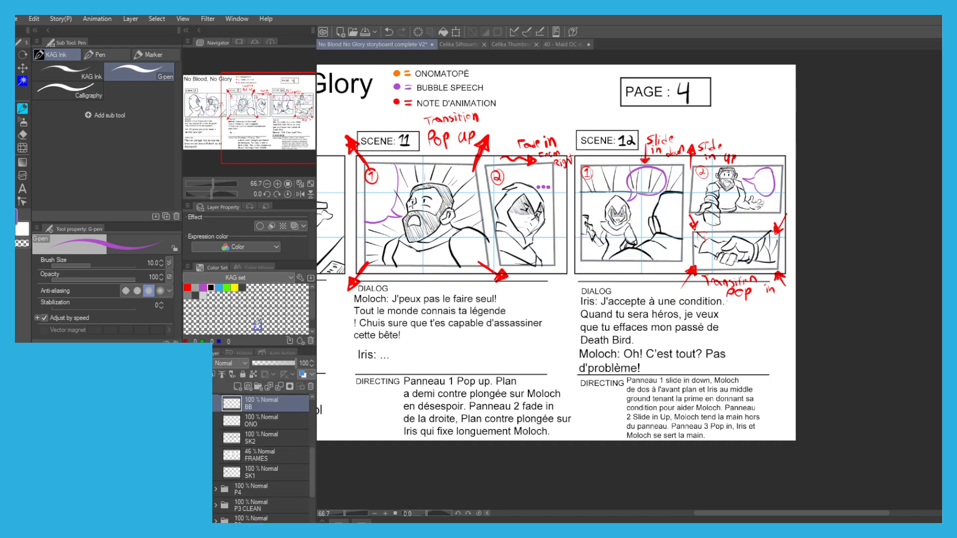
pyautogui.click(269, 454)
pyautogui.moveTo(273, 363); pyautogui.dragTo(298, 364)
pyautogui.moveTo(457, 238); pyautogui.dragTo(535, 261)
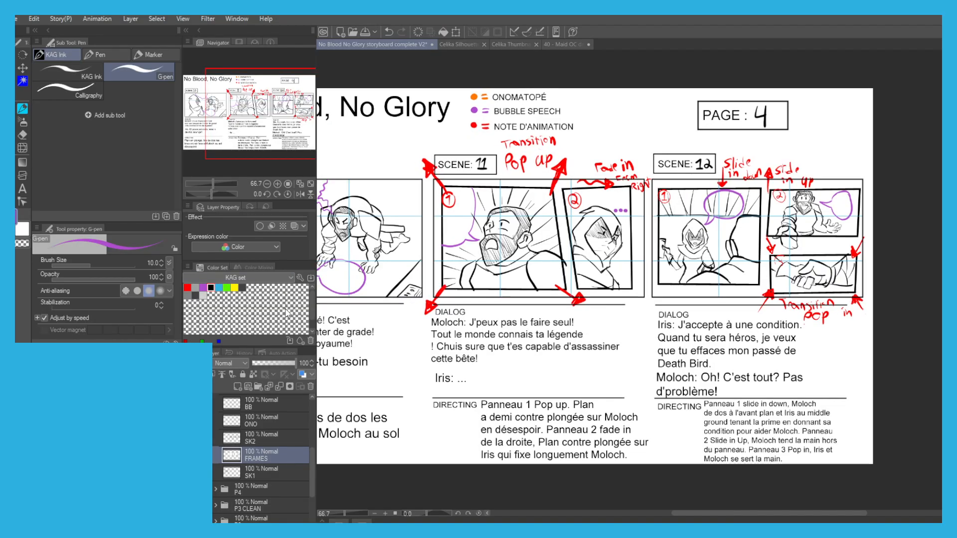
# Duplicate the FRAMES layer and erase the frame line crossing the bearded man's outstretched hand in Scene 12's panel 2.
pyautogui.click(284, 255)
pyautogui.click(191, 473)
pyautogui.press('e')
pyautogui.scroll(6, 749, 263)
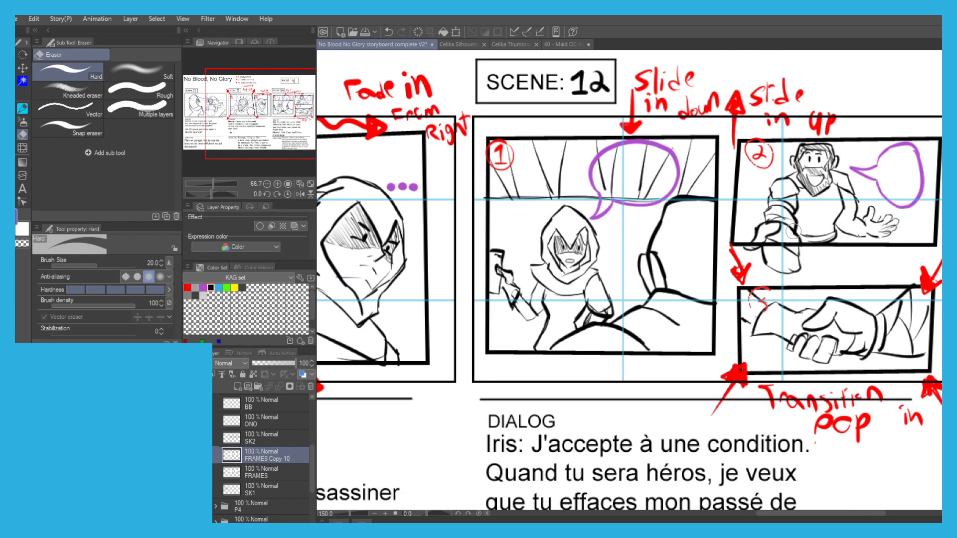
pyautogui.moveTo(750, 262)
pyautogui.mouseDown()
pyautogui.moveTo(695, 263)
pyautogui.moveTo(777, 268)
pyautogui.moveTo(783, 255)
pyautogui.moveTo(790, 273)
pyautogui.mouseUp()
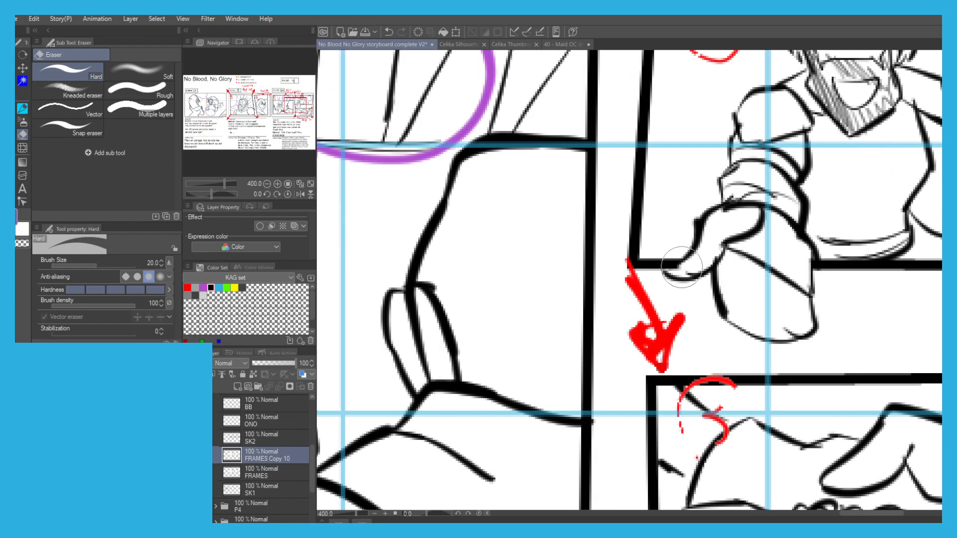
pyautogui.scroll(-4, 663, 264)
pyautogui.scroll(-2, 563, 252)
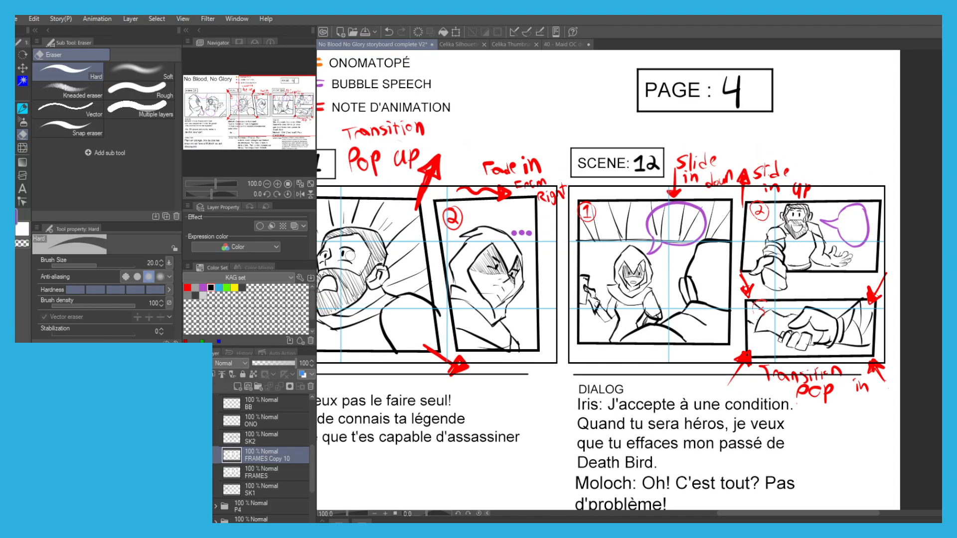
# On the NOTES layer, redraw the circled number 3 in red in Scene 12's panel 3 and save the file.
pyautogui.moveTo(214, 407); pyautogui.dragTo(227, 520)
pyautogui.click(234, 469)
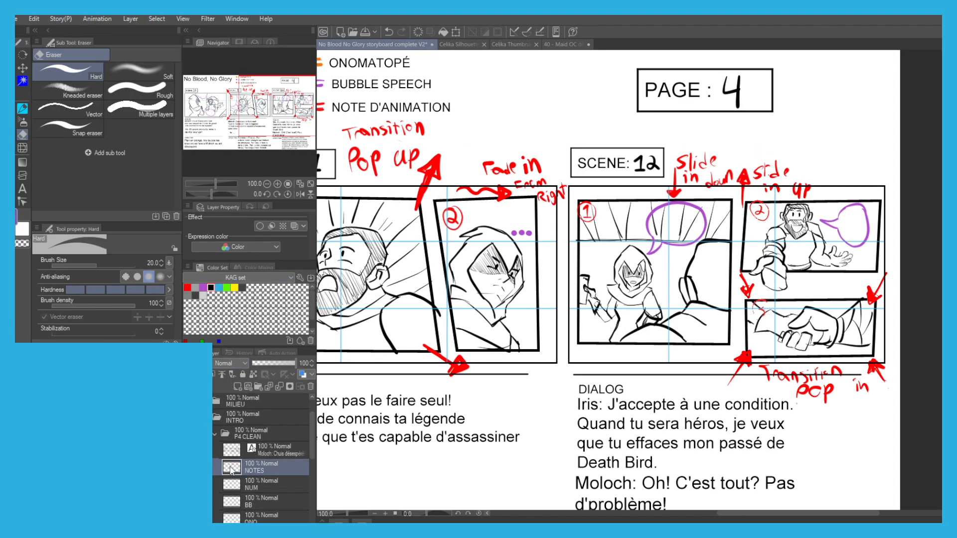
pyautogui.scroll(2, 758, 313)
pyautogui.press('p')
pyautogui.moveTo(758, 297)
pyautogui.mouseDown()
pyautogui.moveTo(771, 316)
pyautogui.moveTo(779, 295)
pyautogui.moveTo(744, 300)
pyautogui.moveTo(786, 306)
pyautogui.moveTo(754, 295)
pyautogui.mouseUp()
pyautogui.hotkey('ctrl', 'z')
pyautogui.hotkey('ctrl', 'z')
pyautogui.hotkey('ctrl', 'z')
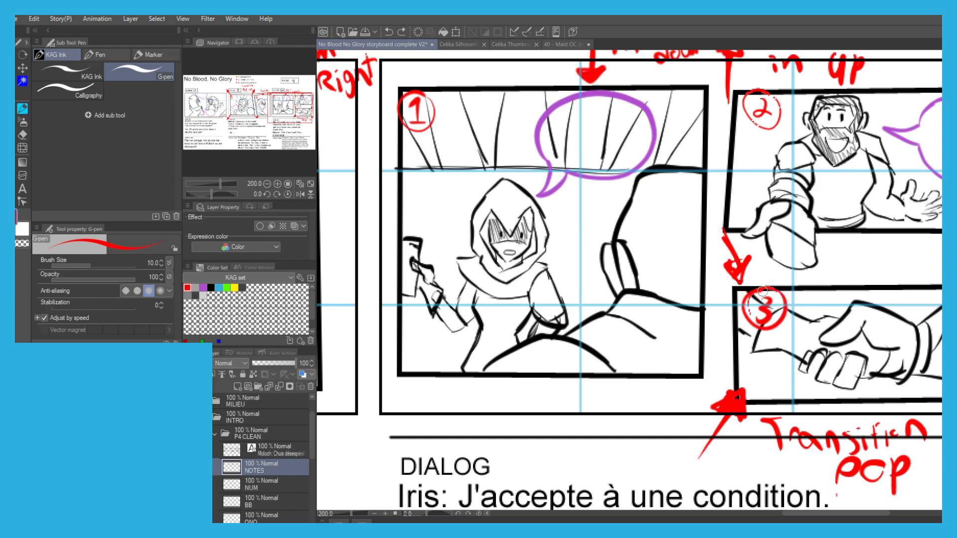
pyautogui.scroll(-1, 753, 299)
pyautogui.scroll(-3, 649, 258)
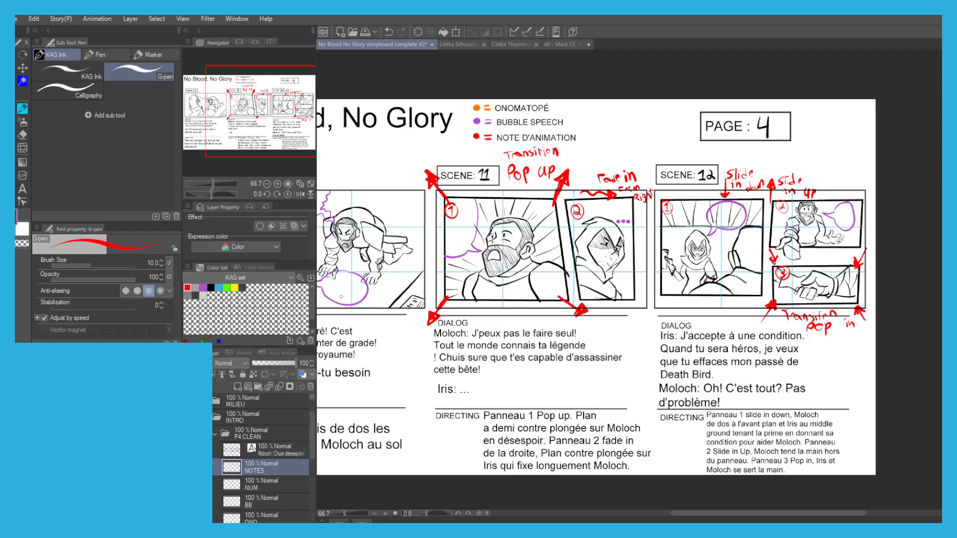
pyautogui.hotkey('ctrl', 's')
# Add a new layer directly below SK2 and name it VAL2.
pyautogui.scroll(-3, 235, 498)
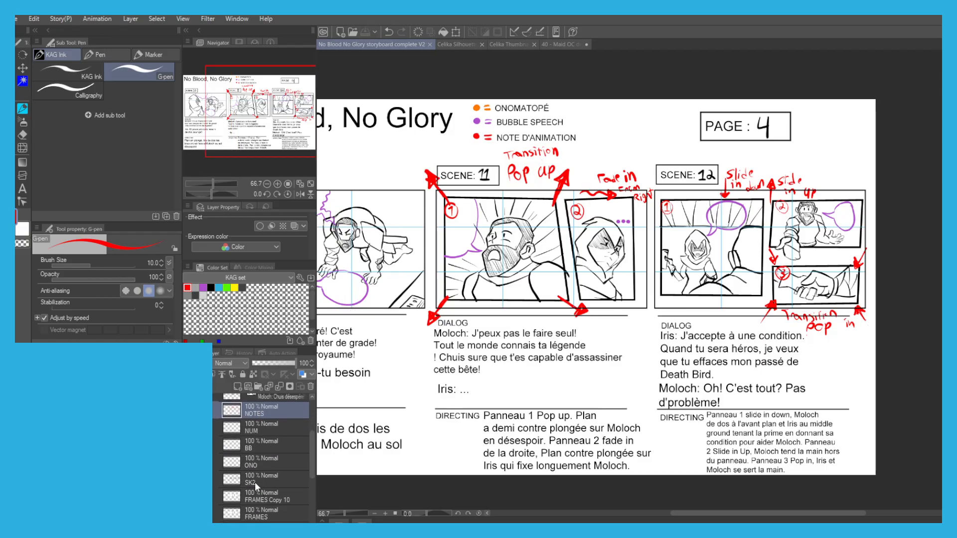
pyautogui.click(255, 483)
pyautogui.click(237, 386)
pyautogui.moveTo(256, 480); pyautogui.dragTo(245, 516)
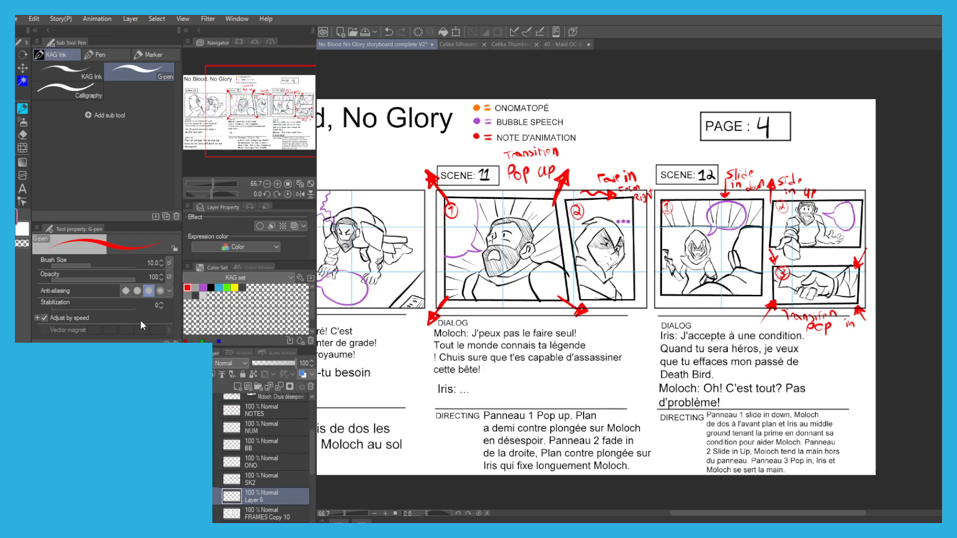
pyautogui.write('VAL2')
pyautogui.press('Return')
# Fill the foreground man's head, ear and shoulder with dark gray in Scene 12's panel 1.
pyautogui.scroll(1, 727, 264)
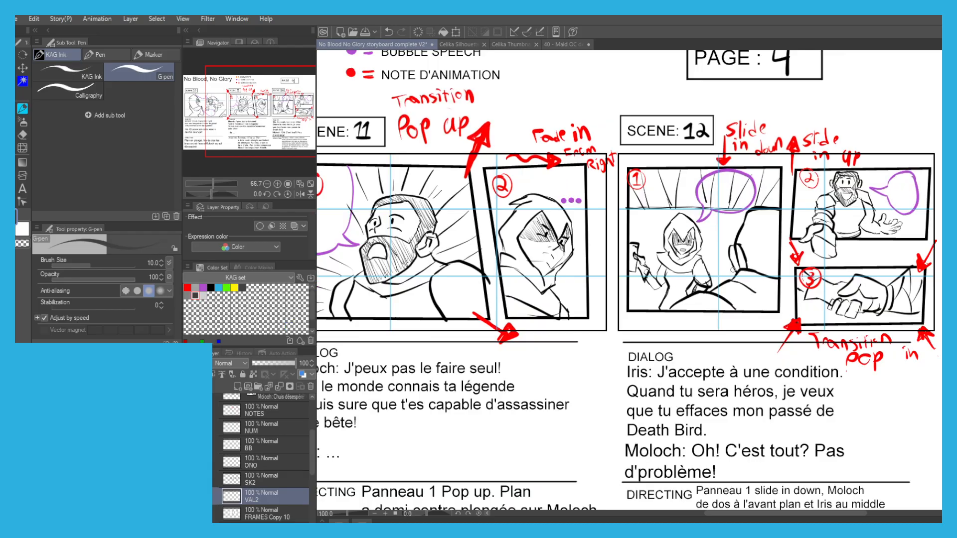
pyautogui.press('g')
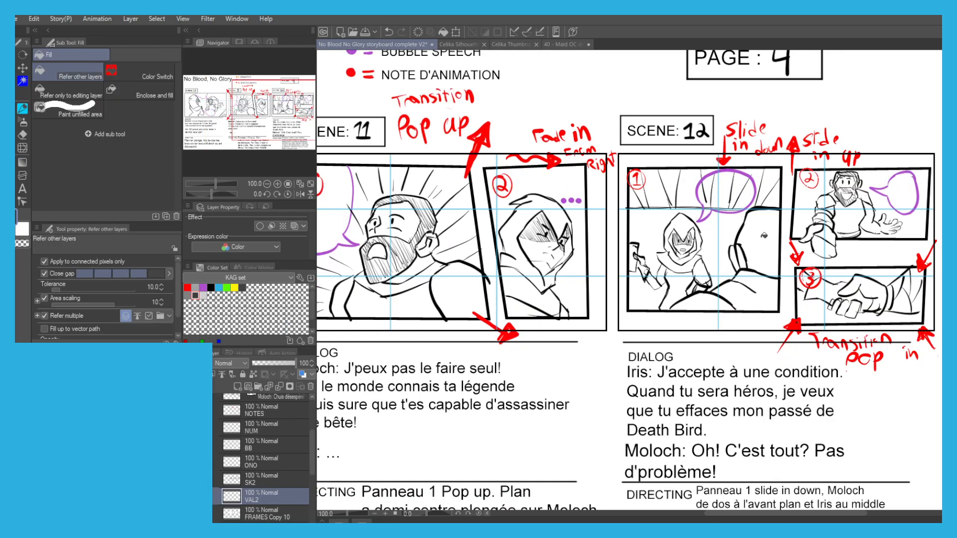
pyautogui.click(756, 256)
pyautogui.click(760, 280)
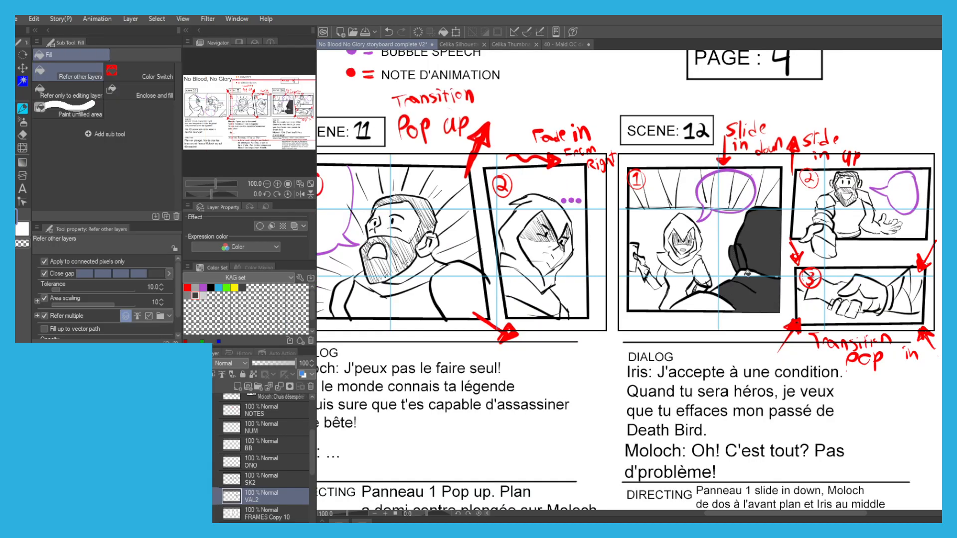
pyautogui.press('p')
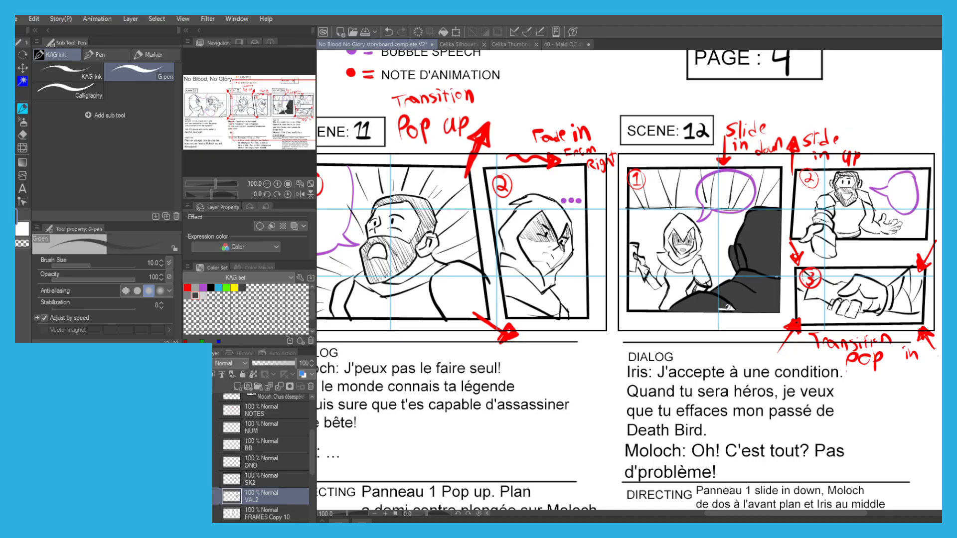
# Try to fill the hooded woman's torso with light gray in Scene 12's panel 1.
pyautogui.press('g')
pyautogui.click(203, 296)
pyautogui.scroll(2, 690, 268)
pyautogui.click(660, 313)
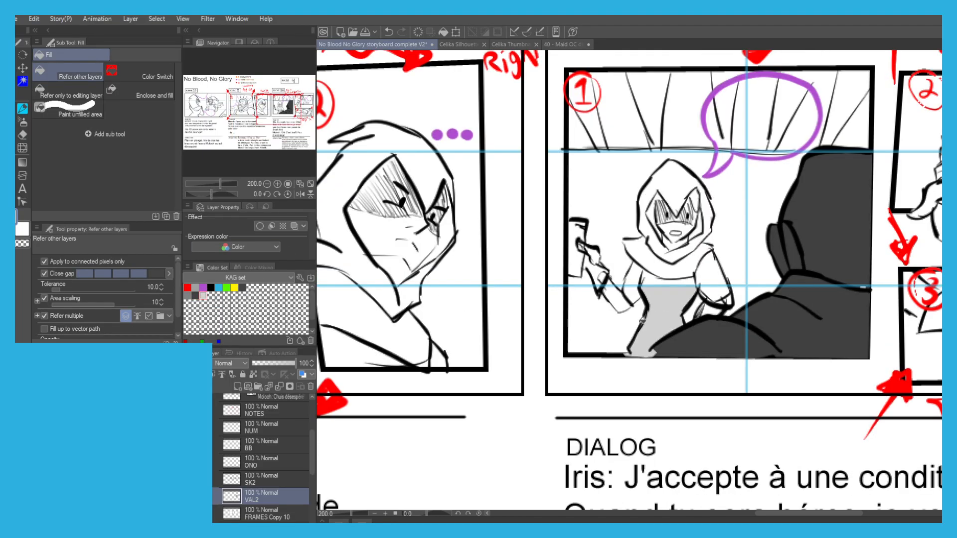
pyautogui.hotkey('ctrl', 'z')
pyautogui.press('p')
pyautogui.press('g')
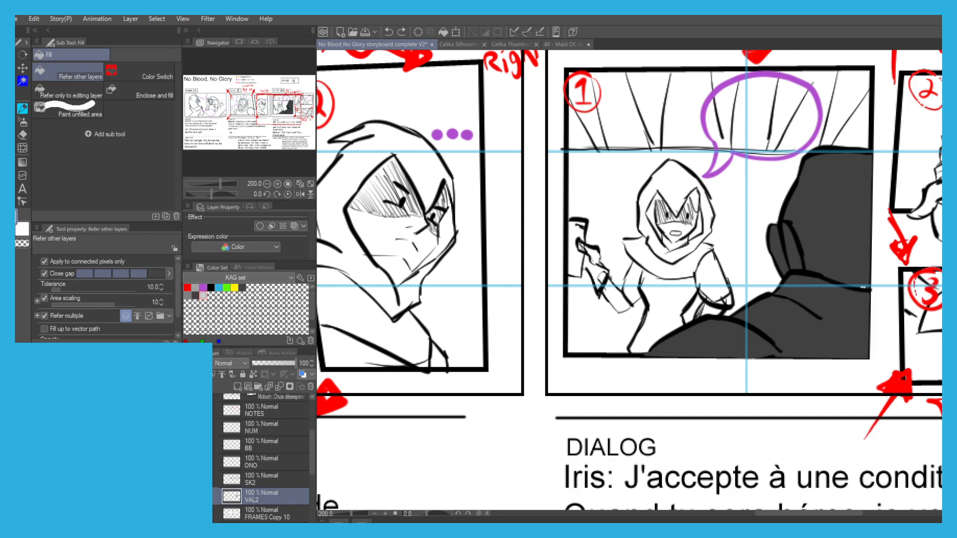
# Select the empty areas inside the panel frames by color on the FRAMES Copy 10 layer.
pyautogui.press('w')
pyautogui.click(220, 519)
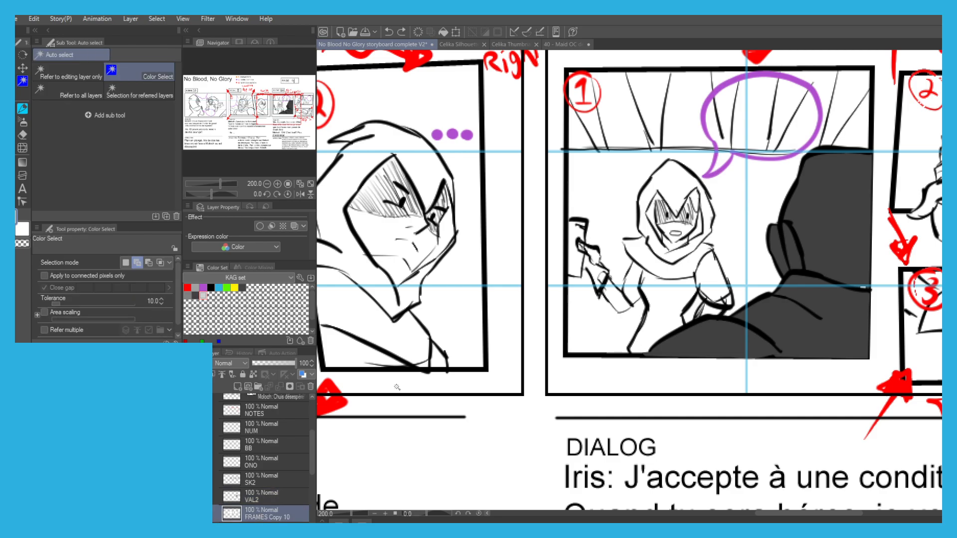
pyautogui.click(597, 324)
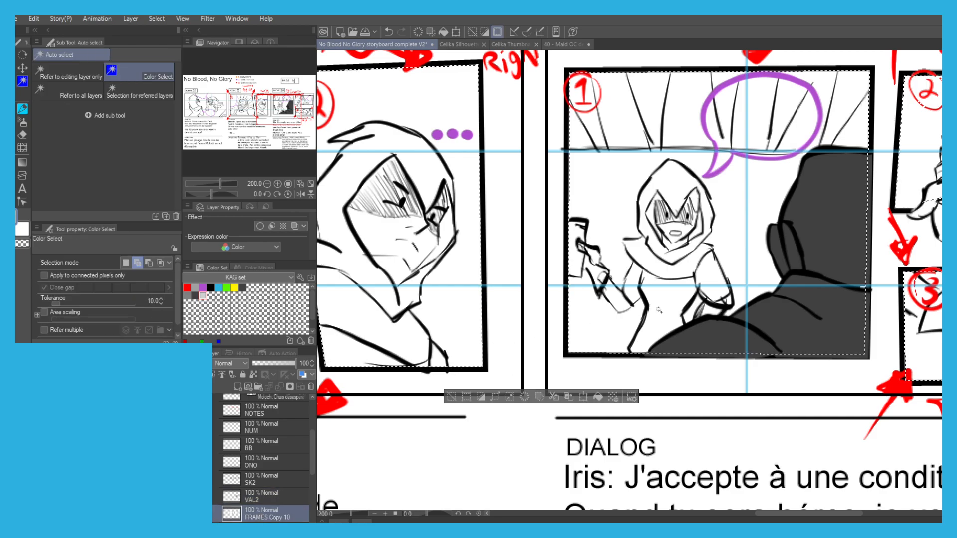
# Shade the hooded woman's torso, both arms and the paper she holds with light gray in Scene 12's panel 1.
pyautogui.press('p')
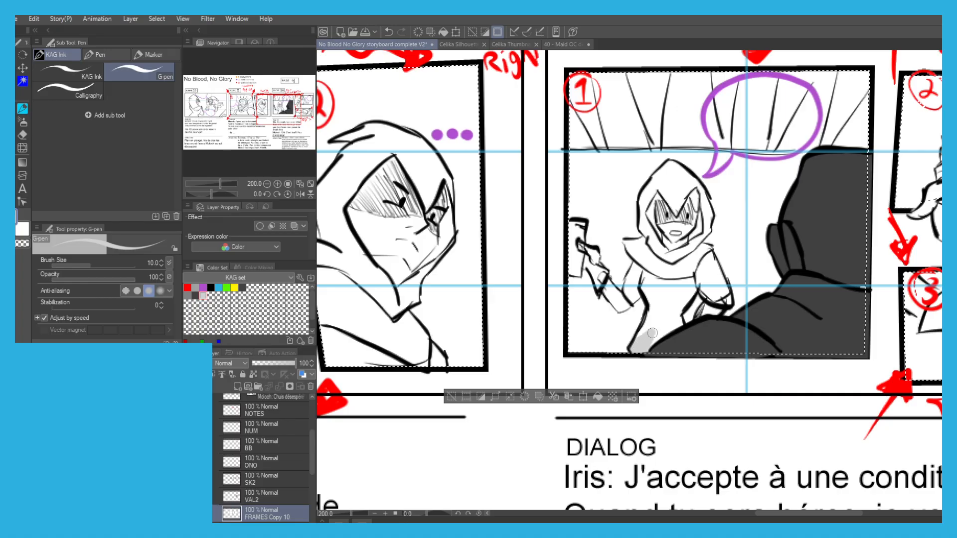
pyautogui.press('g')
pyautogui.click(670, 306)
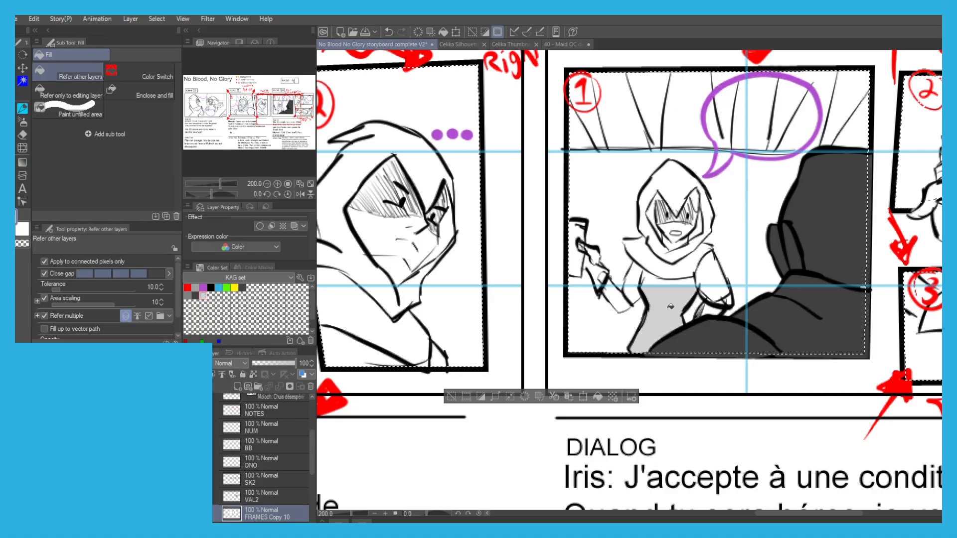
pyautogui.click(712, 273)
pyautogui.click(713, 295)
pyautogui.press('p')
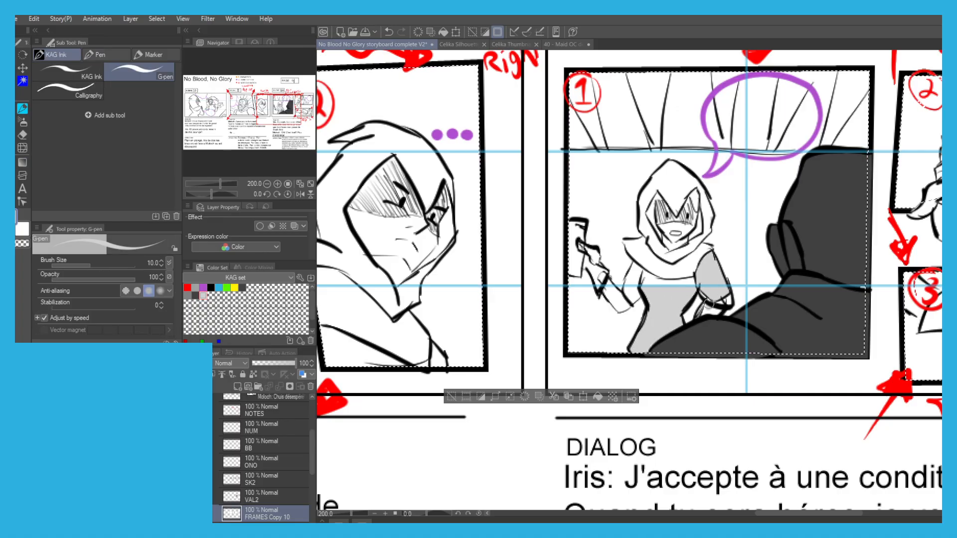
pyautogui.press('g')
pyautogui.click(632, 274)
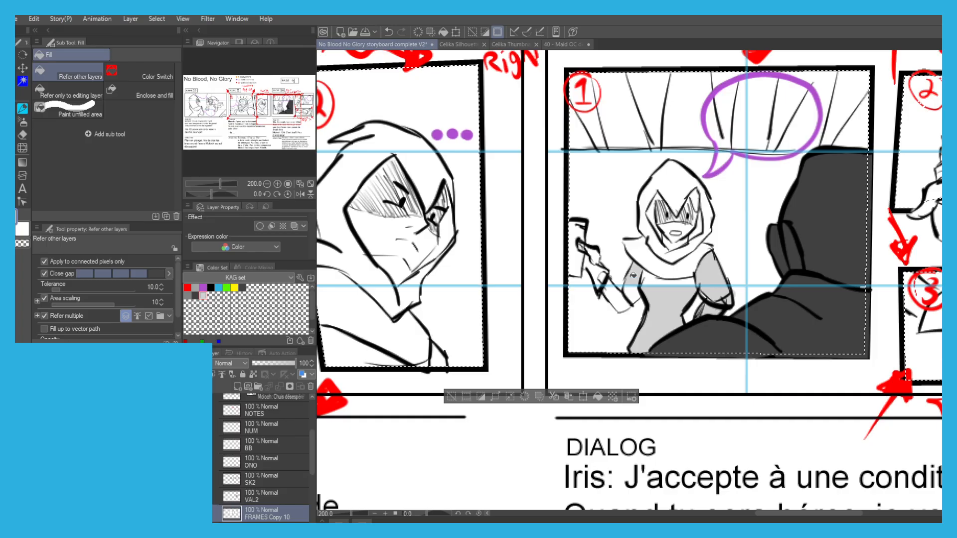
pyautogui.click(619, 295)
pyautogui.click(632, 295)
pyautogui.press('p')
pyautogui.moveTo(602, 282)
pyautogui.mouseDown()
pyautogui.moveTo(580, 243)
pyautogui.moveTo(575, 255)
pyautogui.mouseUp()
# Shade the hooded woman's scarf, hood and face with light gray in Scene 12's panel 1.
pyautogui.press('g')
pyautogui.click(652, 252)
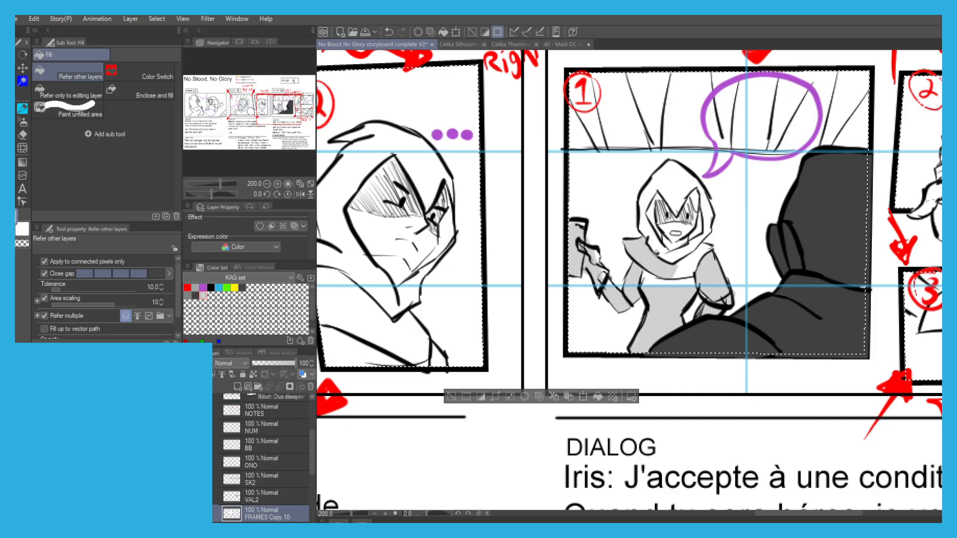
pyautogui.click(699, 233)
pyautogui.click(690, 263)
pyautogui.press('p')
pyautogui.moveTo(639, 271); pyautogui.dragTo(697, 281)
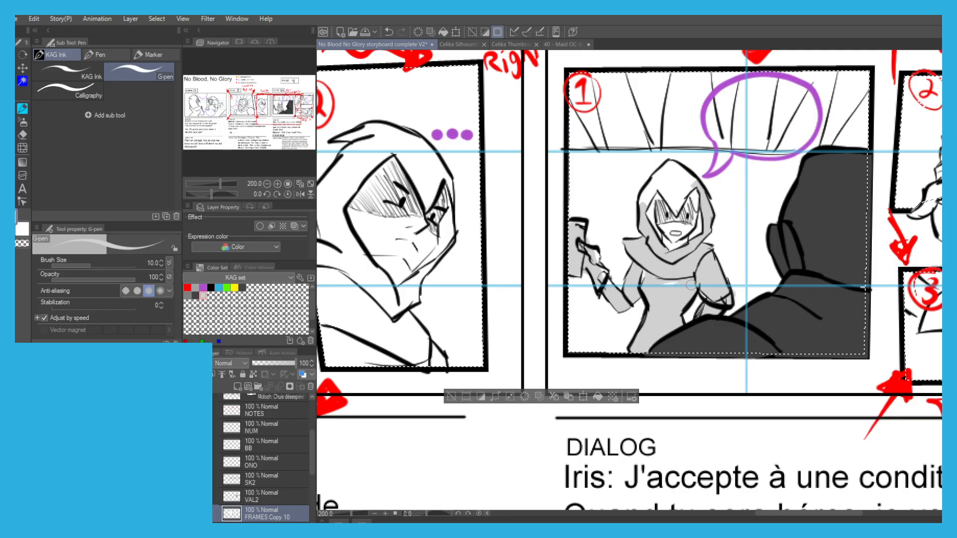
pyautogui.press('g')
pyautogui.click(666, 186)
pyautogui.press('p')
pyautogui.moveTo(651, 201)
pyautogui.mouseDown()
pyautogui.moveTo(665, 241)
pyautogui.moveTo(686, 219)
pyautogui.mouseUp()
pyautogui.press('g')
pyautogui.scroll(-3, 548, 166)
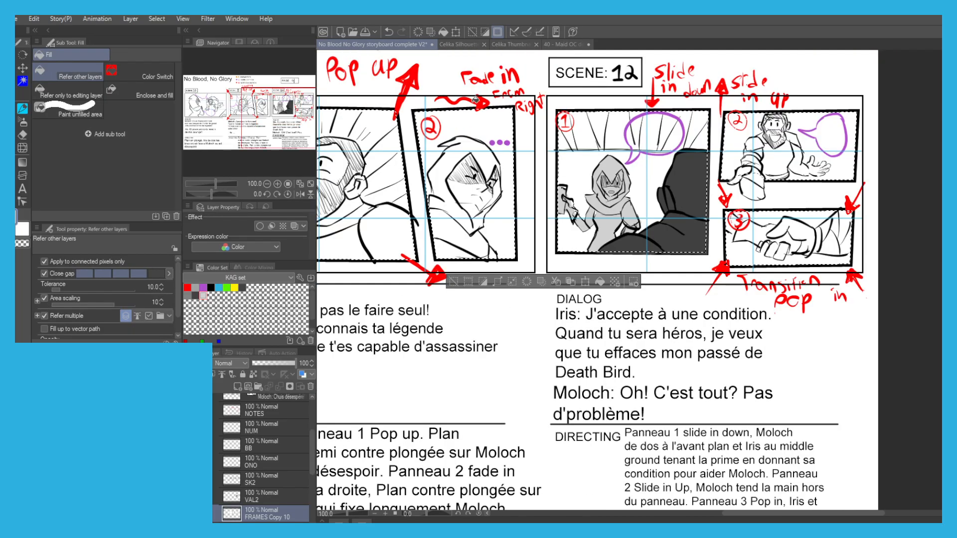
# Shade the sleeved arm and hand beside the number 3 with light gray in Scene 12's panel 3.
pyautogui.scroll(2, 775, 233)
pyautogui.click(687, 213)
pyautogui.click(677, 220)
pyautogui.hotkey('ctrl', 'z')
pyautogui.press('p')
pyautogui.moveTo(671, 205)
pyautogui.mouseDown()
pyautogui.moveTo(693, 223)
pyautogui.moveTo(666, 197)
pyautogui.moveTo(681, 226)
pyautogui.moveTo(708, 235)
pyautogui.moveTo(739, 240)
pyautogui.moveTo(717, 226)
pyautogui.moveTo(757, 229)
pyautogui.moveTo(717, 249)
pyautogui.moveTo(793, 245)
pyautogui.moveTo(786, 252)
pyautogui.moveTo(803, 265)
pyautogui.mouseUp()
pyautogui.press('g')
pyautogui.click(195, 295)
pyautogui.click(784, 225)
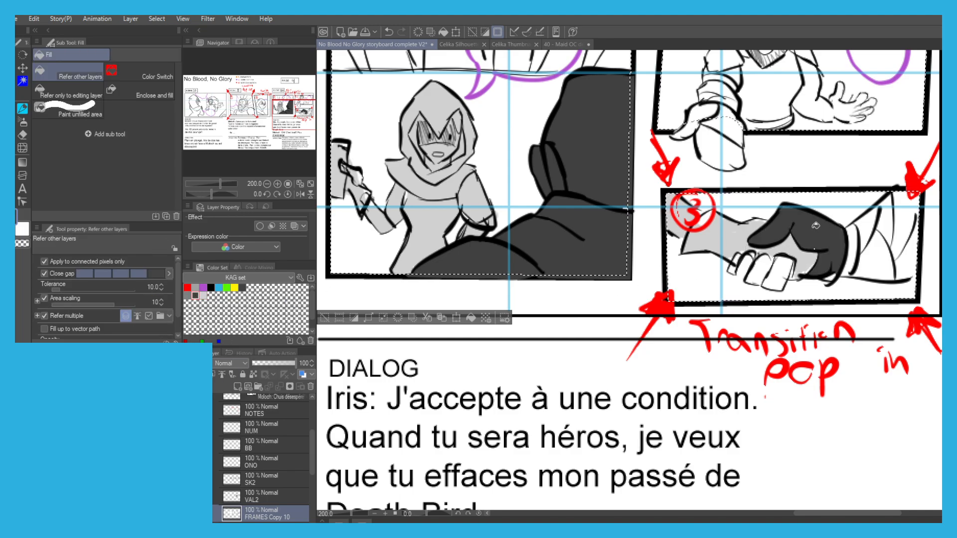
pyautogui.hotkey('ctrl', 'z')
# Shade the gripping hand, its fingers and the cuff edge with medium gray in Scene 12's panel 3.
pyautogui.click(187, 295)
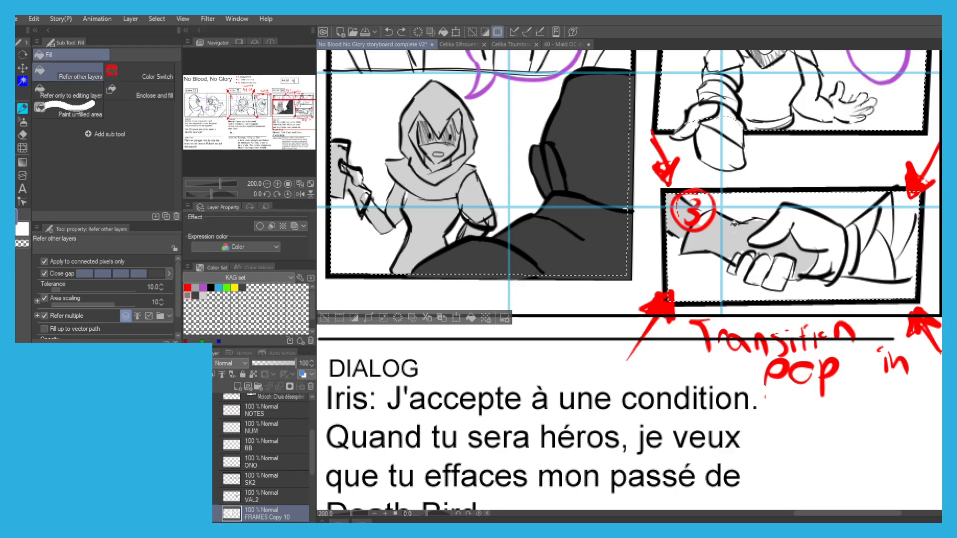
pyautogui.click(812, 260)
pyautogui.press('p')
pyautogui.moveTo(808, 276)
pyautogui.mouseDown()
pyautogui.moveTo(741, 270)
pyautogui.moveTo(782, 263)
pyautogui.moveTo(777, 282)
pyautogui.mouseUp()
pyautogui.moveTo(853, 239); pyautogui.dragTo(854, 263)
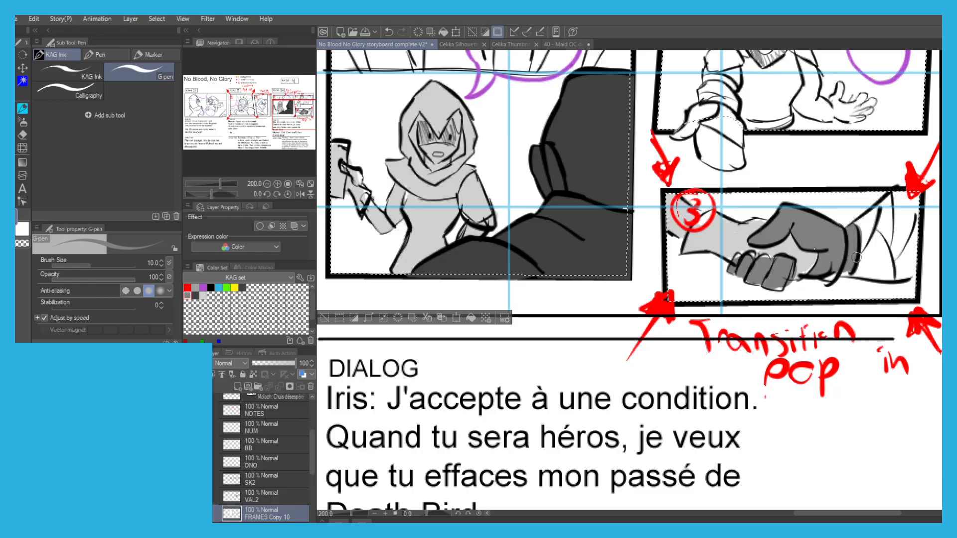
# Fill every fold section of the gripping arm's sleeve with medium gray in Scene 12's panel 3.
pyautogui.press('g')
pyautogui.click(875, 257)
pyautogui.click(871, 226)
pyautogui.click(885, 223)
pyautogui.click(898, 208)
pyautogui.click(907, 253)
pyautogui.click(898, 227)
pyautogui.click(899, 201)
pyautogui.press('p')
pyautogui.press('g')
pyautogui.scroll(-2, 791, 186)
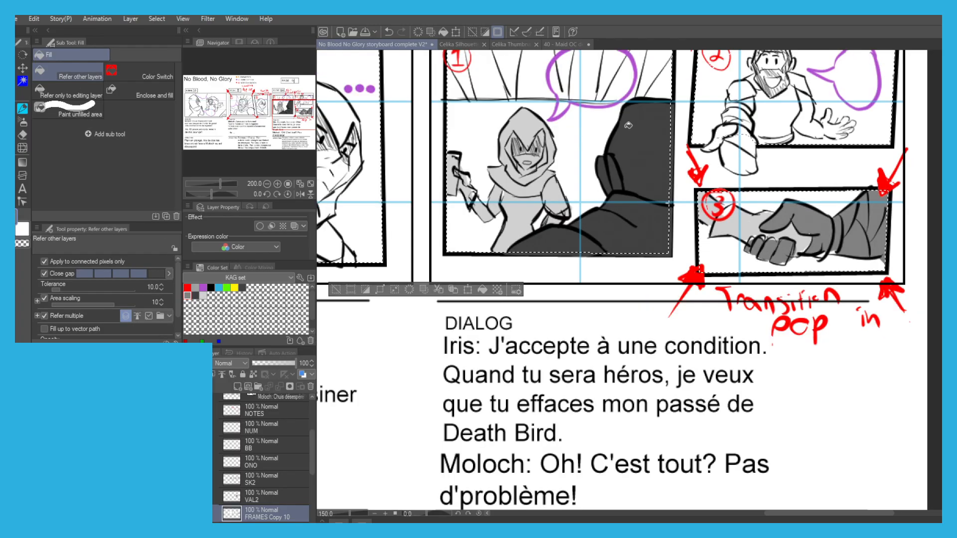
# Clear the selection of the panel interiors.
pyautogui.moveTo(671, 172); pyautogui.dragTo(660, 185)
pyautogui.moveTo(408, 224); pyautogui.dragTo(783, 268)
pyautogui.click(770, 304)
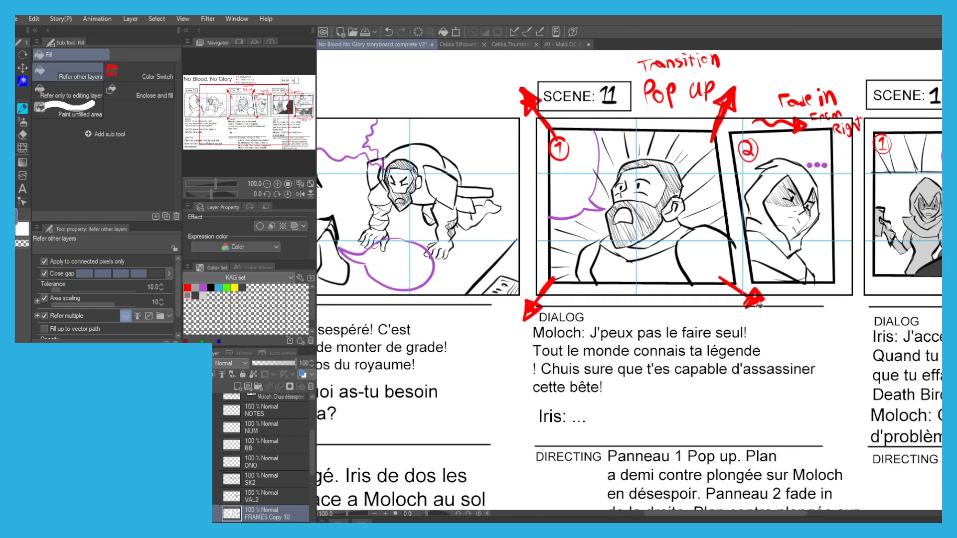
pyautogui.scroll(-3, 255, 510)
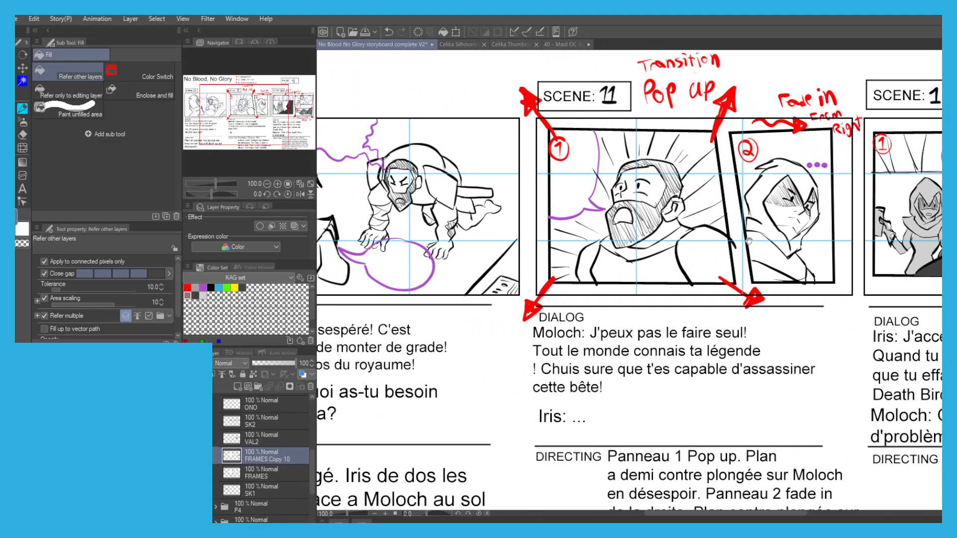
pyautogui.moveTo(743, 243); pyautogui.dragTo(514, 277)
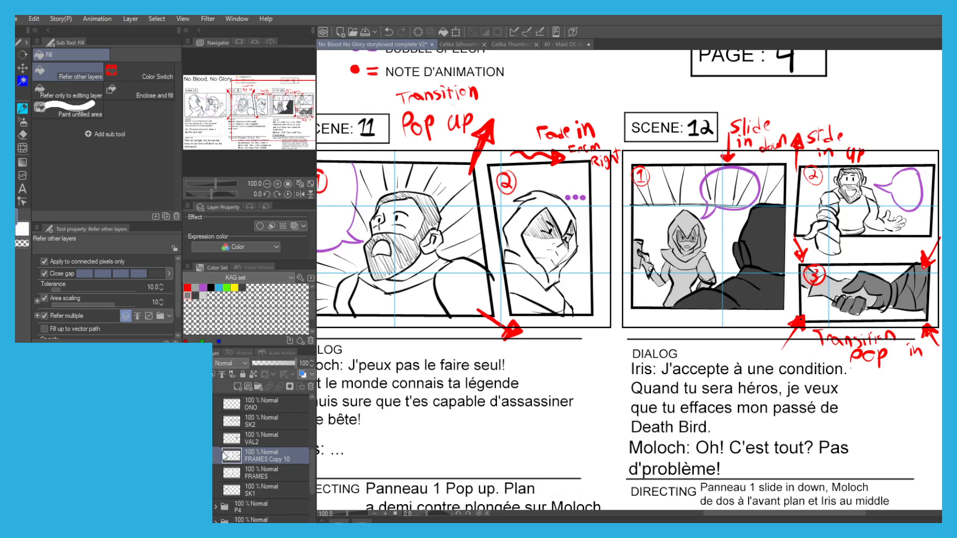
# Select the characters' gray fills by color on the FRAMES Copy 10 layer and cut them out of it.
pyautogui.press('w')
pyautogui.click(682, 286)
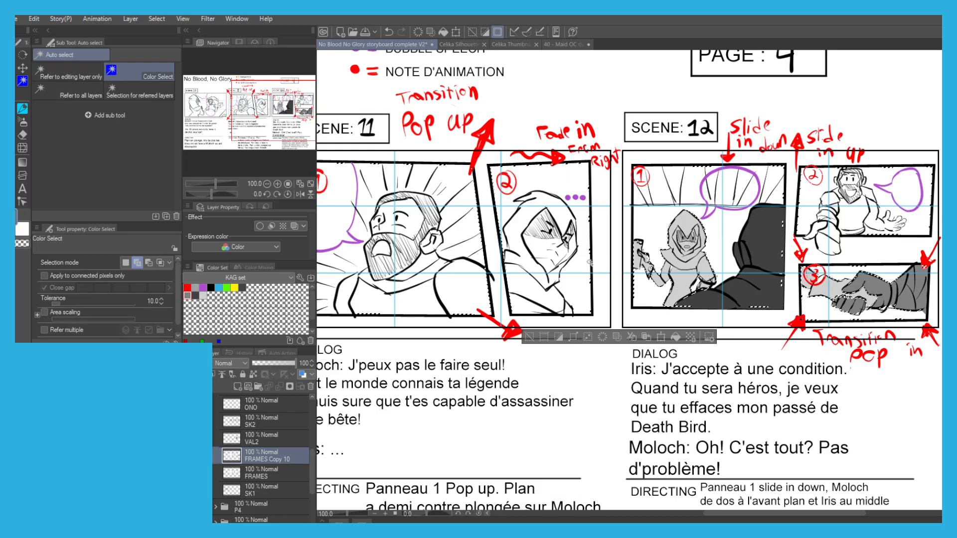
pyautogui.click(705, 300)
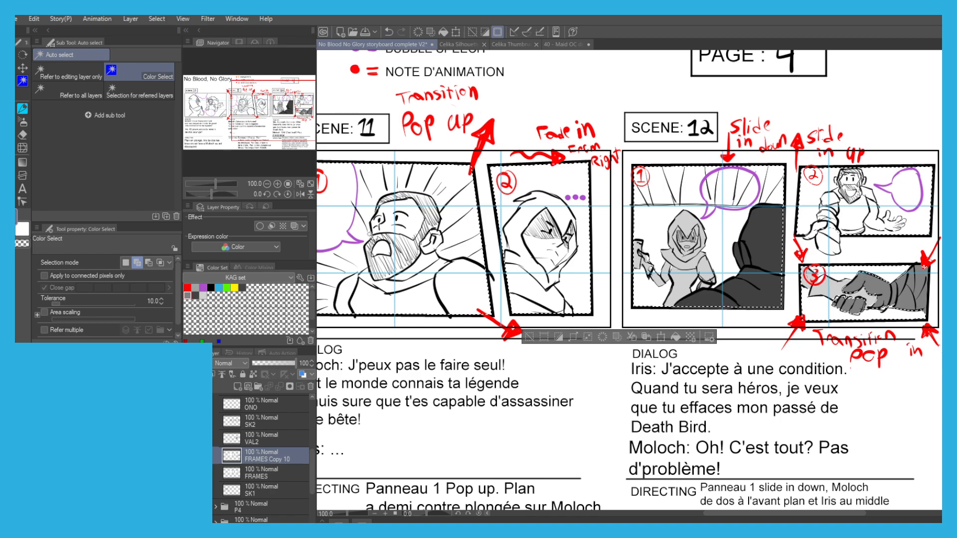
pyautogui.scroll(4, 852, 280)
pyautogui.click(866, 290)
pyautogui.scroll(-3, 866, 290)
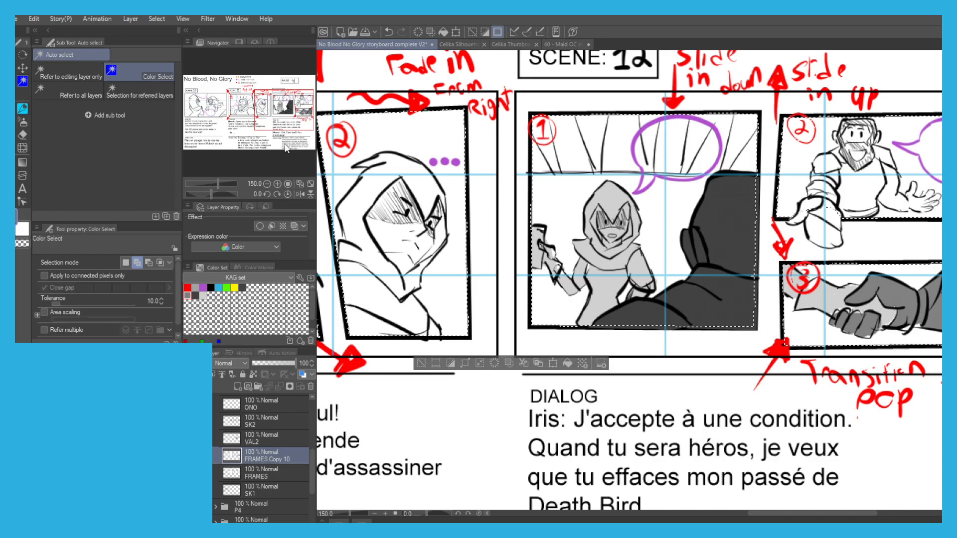
pyautogui.press('Delete')
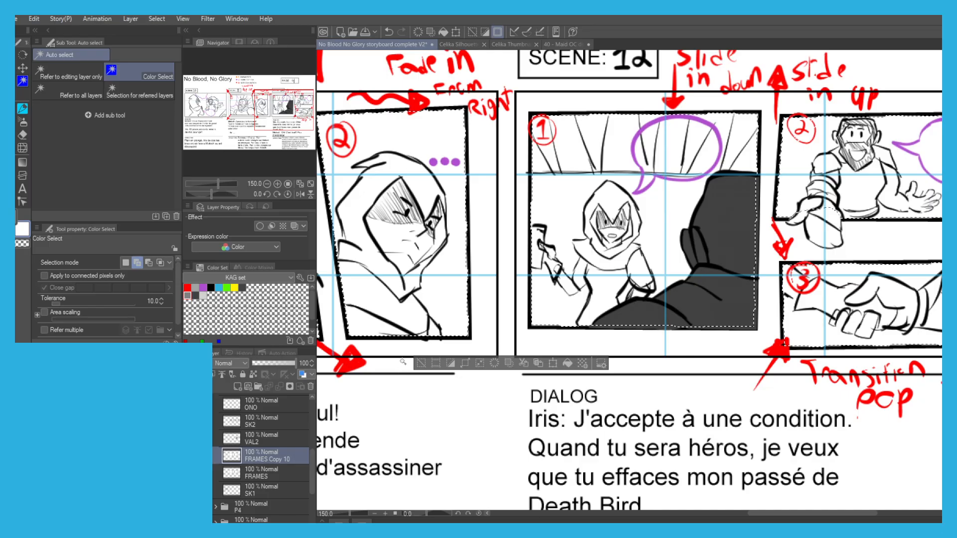
# Clear the selection, paste the cut gray fills above the VAL2 layer and merge them down into it.
pyautogui.hotkey('ctrl', 'd')
pyautogui.click(252, 440)
pyautogui.hotkey('ctrl', 'v')
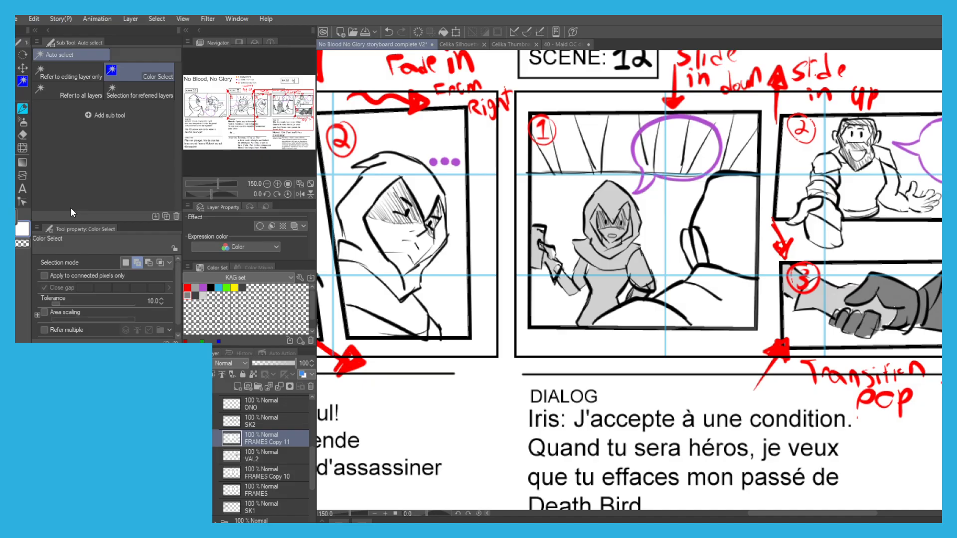
pyautogui.click(277, 387)
# Refill the foreground silhouette's shoulder, head and ear with dark gray on VAL2 in Scene 12's panel 1.
pyautogui.click(195, 295)
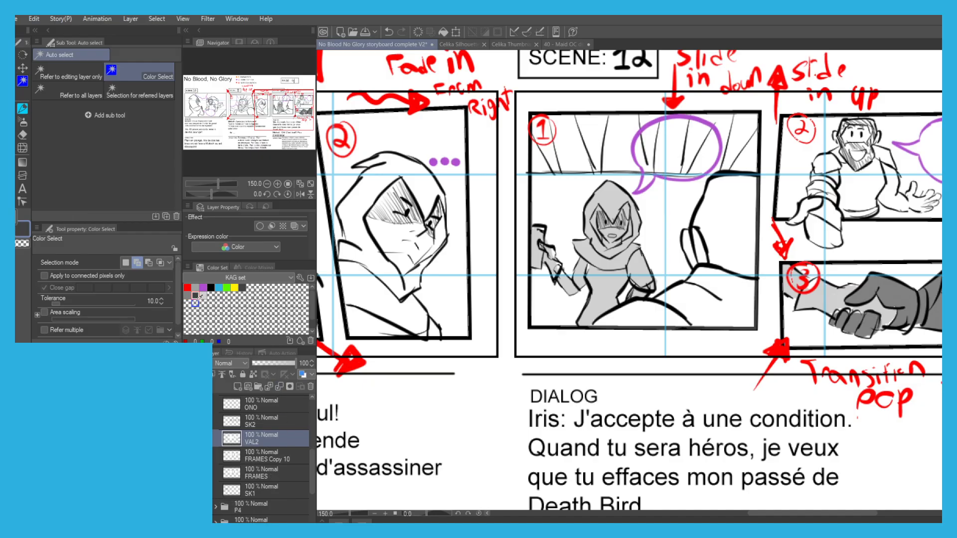
pyautogui.press('g')
pyautogui.click(638, 312)
pyautogui.click(678, 300)
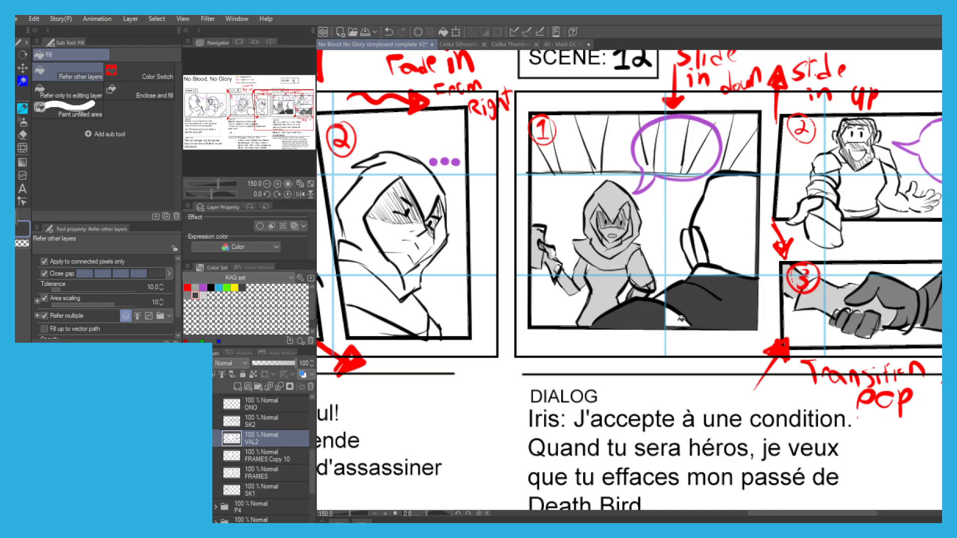
pyautogui.press('p')
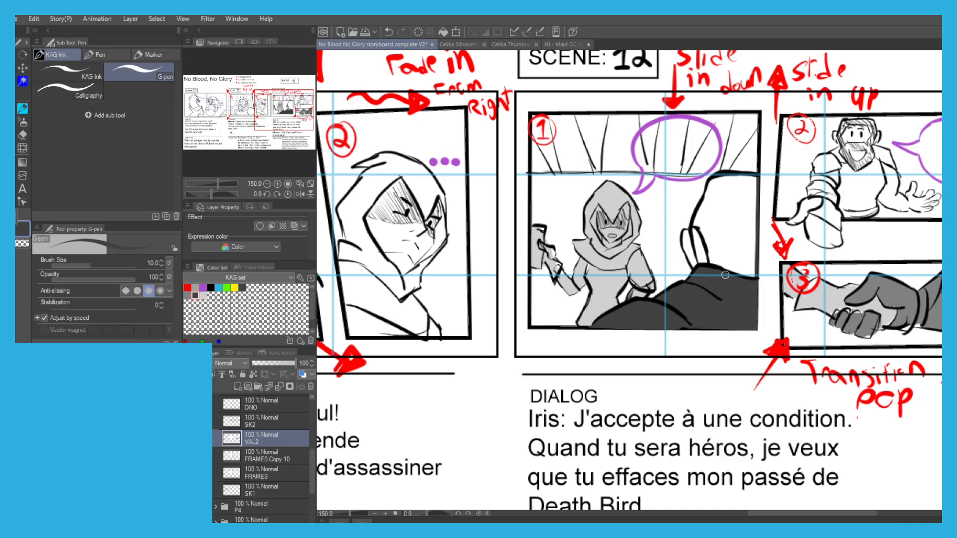
pyautogui.press('g')
pyautogui.click(702, 238)
pyautogui.press('p')
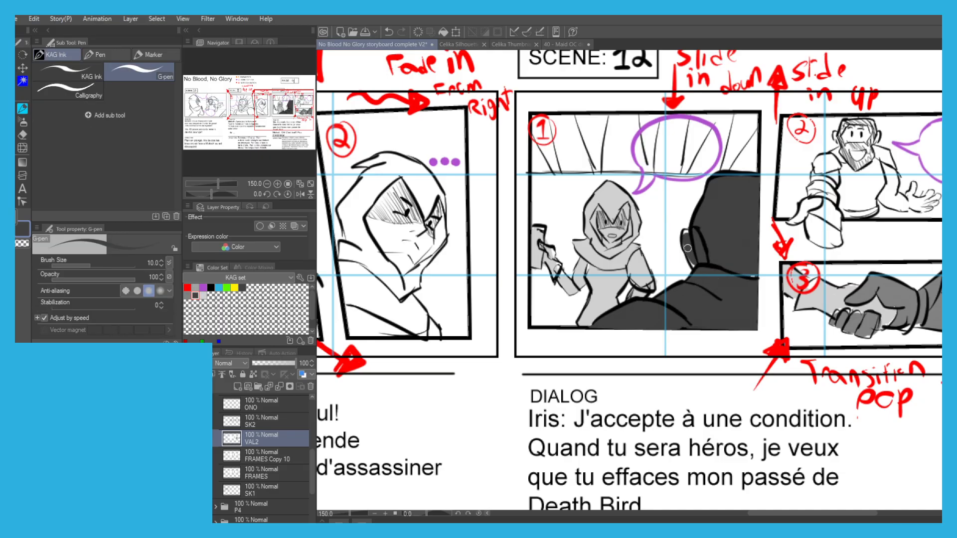
pyautogui.press('g')
# Add a raster layer named VAL1 directly below SK1 in the page 4 folder.
pyautogui.scroll(-2, 662, 187)
pyautogui.moveTo(641, 190); pyautogui.dragTo(881, 247)
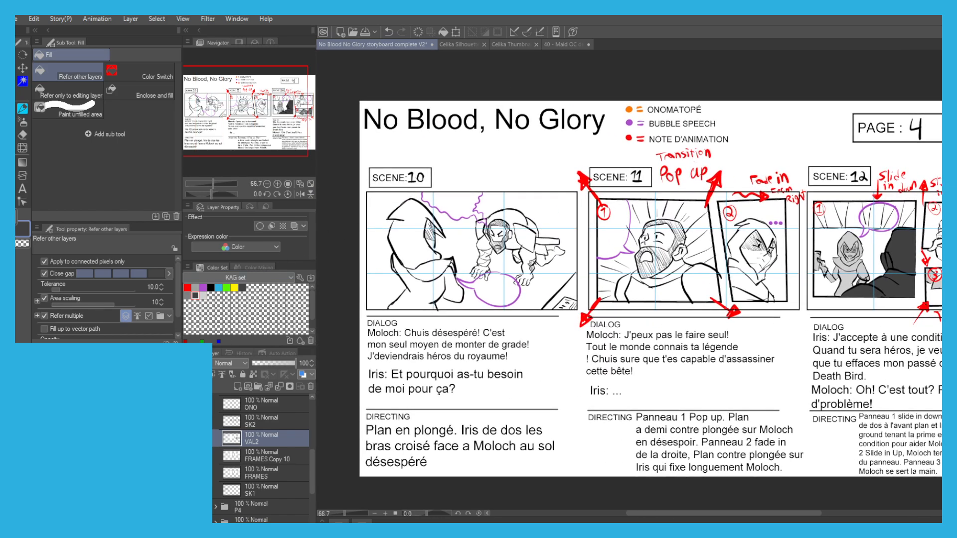
pyautogui.click(187, 296)
pyautogui.click(256, 489)
pyautogui.click(238, 386)
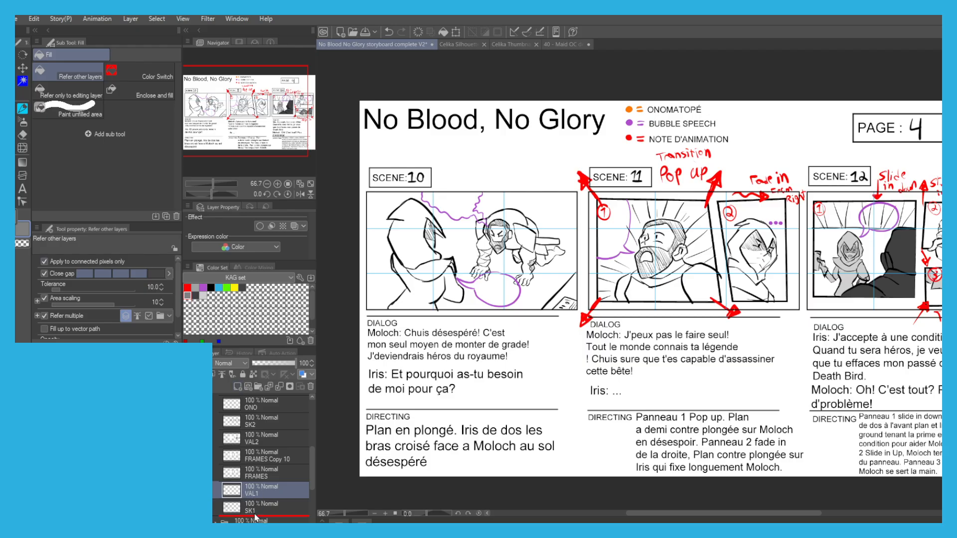
pyautogui.moveTo(254, 514); pyautogui.dragTo(256, 515)
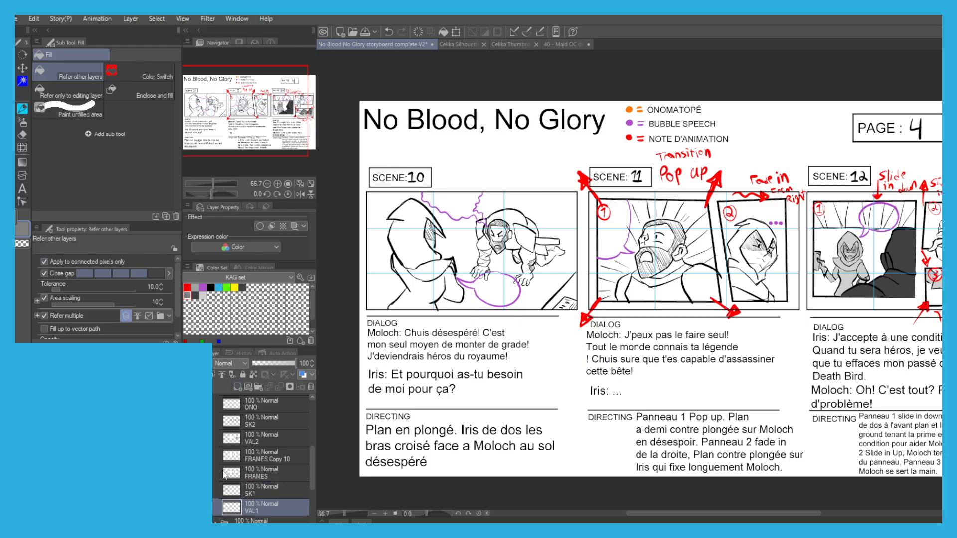
# Fill the hooded figure's torso and arm with medium gray in Scene 10.
pyautogui.scroll(1, 432, 291)
pyautogui.click(430, 289)
pyautogui.click(458, 283)
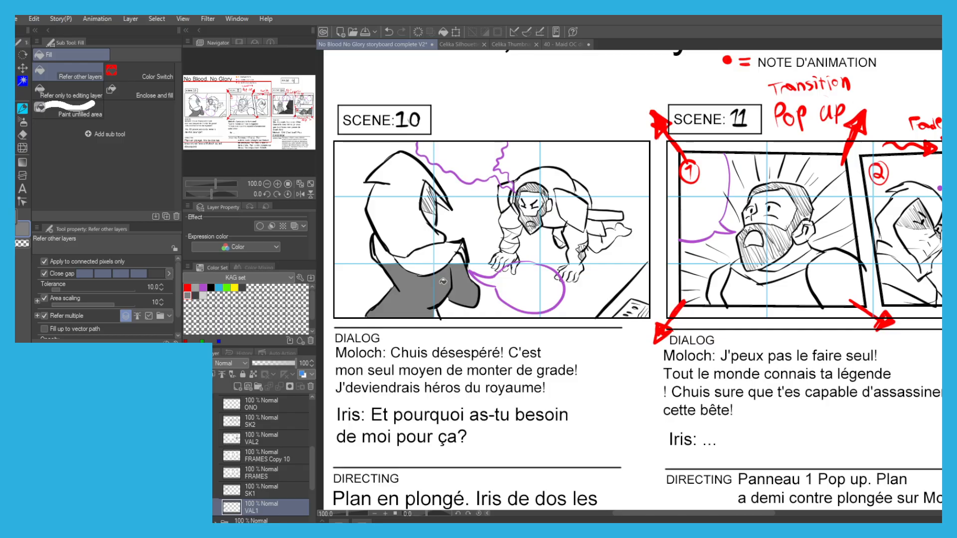
pyautogui.press('p')
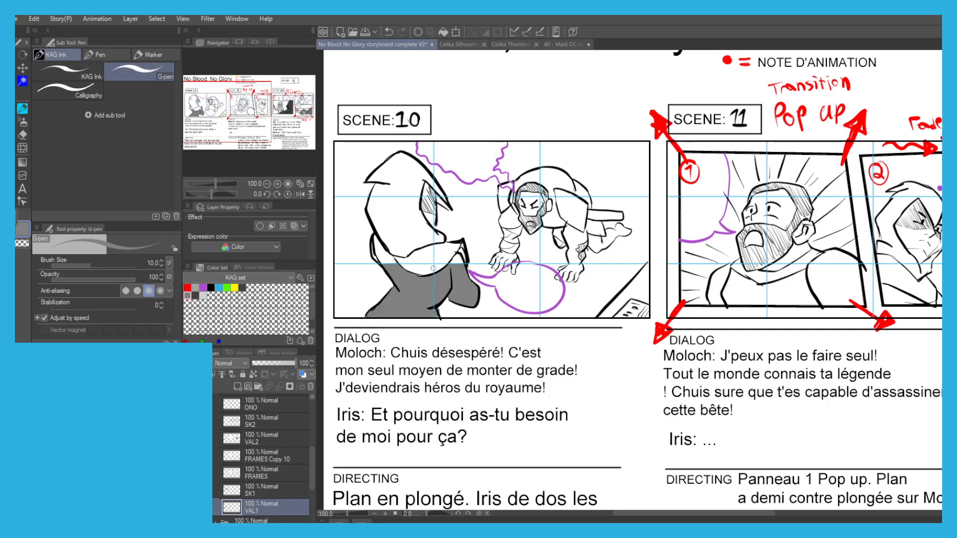
# Shade the folds of the hooded figure's scarf with medium gray in Scene 10, painting over the leftover gaps.
pyautogui.press('g')
pyautogui.click(442, 256)
pyautogui.click(456, 257)
pyautogui.press('p')
pyautogui.moveTo(460, 257)
pyautogui.mouseDown()
pyautogui.moveTo(462, 249)
pyautogui.moveTo(463, 265)
pyautogui.mouseUp()
pyautogui.moveTo(440, 268)
pyautogui.mouseDown()
pyautogui.moveTo(441, 258)
pyautogui.moveTo(410, 272)
pyautogui.mouseUp()
pyautogui.press('g')
pyautogui.click(416, 255)
pyautogui.press('p')
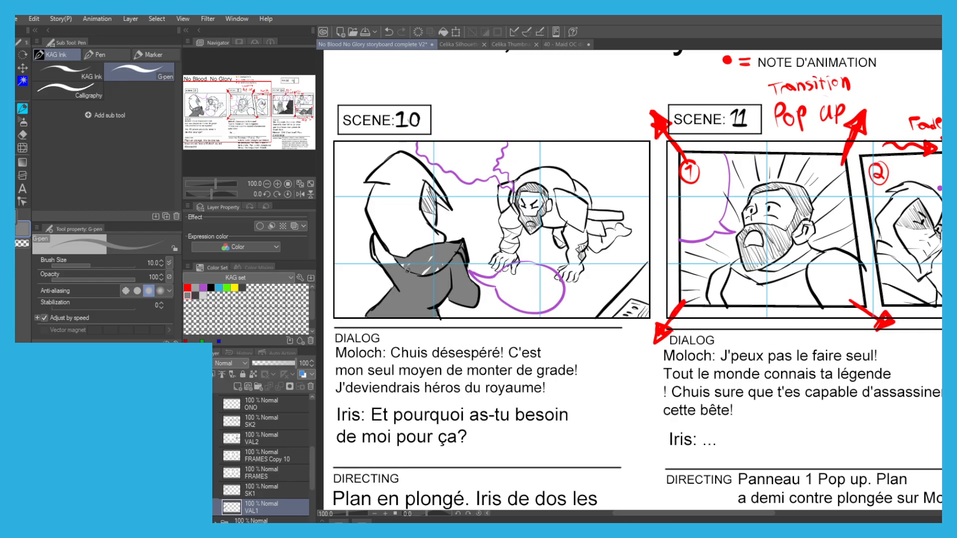
pyautogui.press('g')
pyautogui.click(380, 249)
pyautogui.press('p')
# Shade the hooded figure's hood and face opening with medium gray in Scene 10, covering the remaining white spots.
pyautogui.press('g')
pyautogui.click(395, 206)
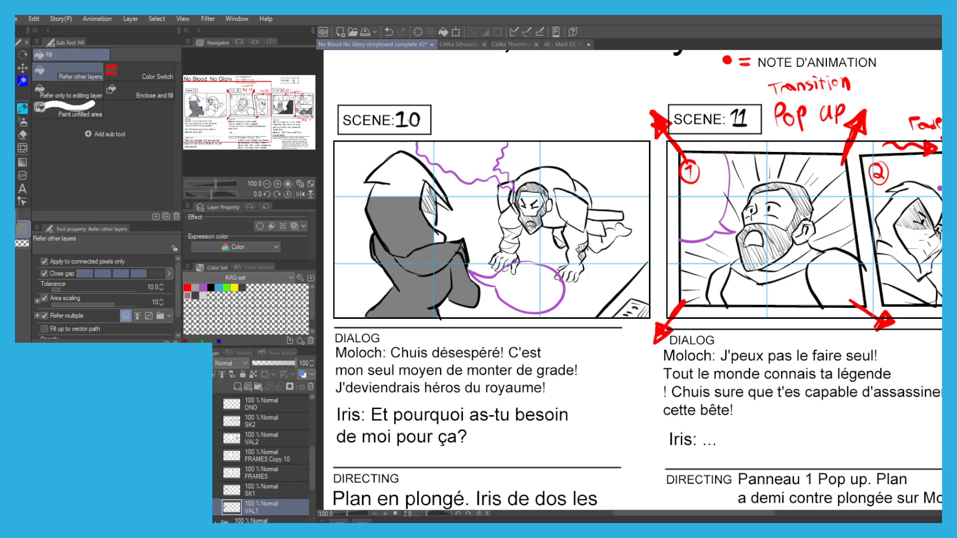
pyautogui.press('p')
pyautogui.moveTo(432, 226); pyautogui.dragTo(441, 237)
pyautogui.moveTo(425, 187)
pyautogui.mouseDown()
pyautogui.moveTo(423, 212)
pyautogui.moveTo(435, 224)
pyautogui.moveTo(420, 177)
pyautogui.mouseUp()
pyautogui.moveTo(420, 176)
pyautogui.mouseDown()
pyautogui.moveTo(424, 207)
pyautogui.moveTo(445, 206)
pyautogui.moveTo(420, 168)
pyautogui.mouseUp()
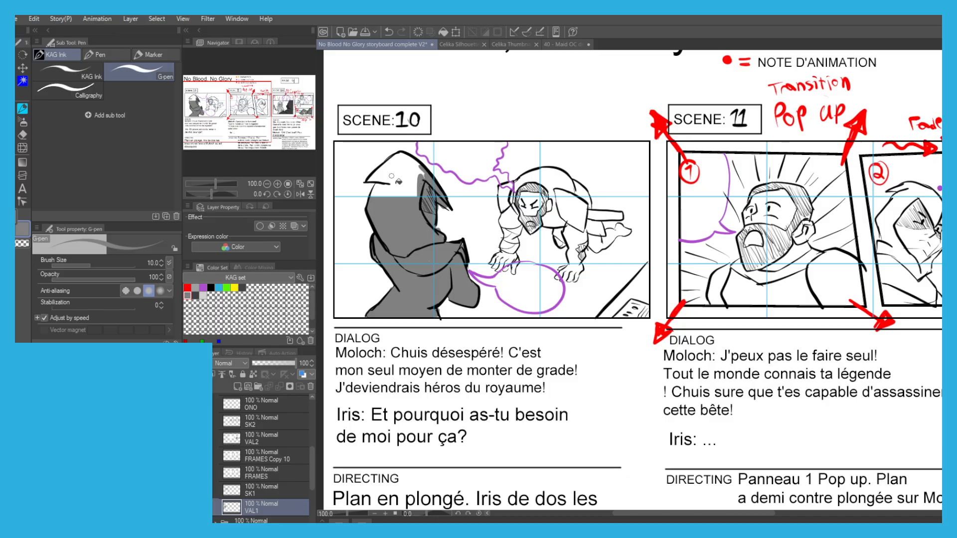
pyautogui.press('g')
pyautogui.click(406, 176)
pyautogui.press('p')
pyautogui.press('g')
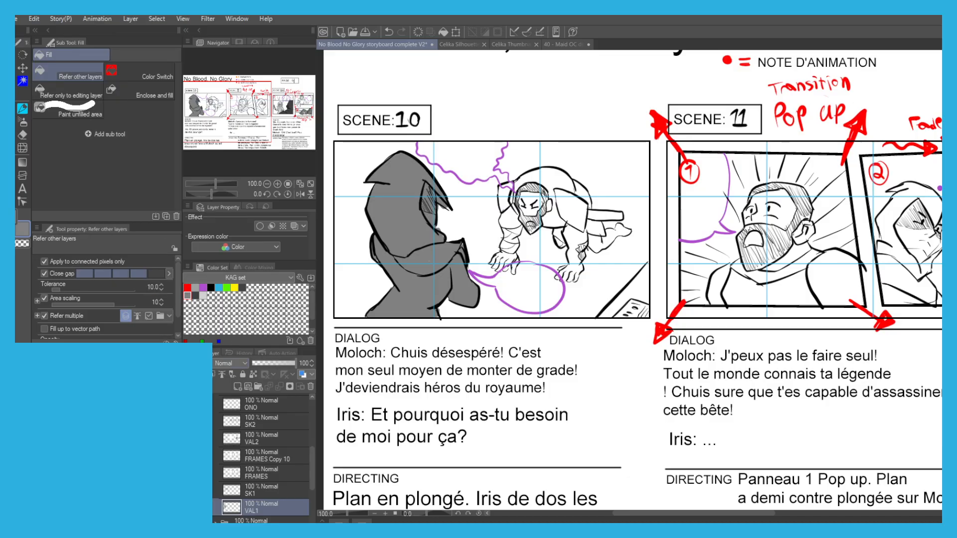
# Fill the crouching man's hand, wrapped forearm and sleeve beside the wavy bubble tail with light gray in Scene 10.
pyautogui.click(203, 295)
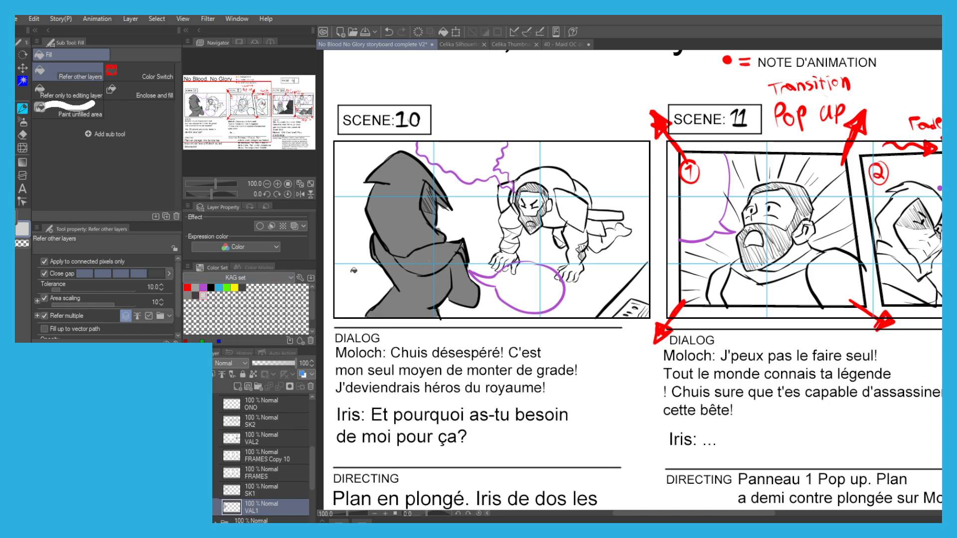
pyautogui.scroll(1, 510, 256)
pyautogui.click(493, 258)
pyautogui.press('p')
pyautogui.moveTo(493, 262)
pyautogui.mouseDown()
pyautogui.moveTo(494, 271)
pyautogui.moveTo(506, 258)
pyautogui.moveTo(514, 267)
pyautogui.mouseUp()
pyautogui.press('g')
pyautogui.click(508, 240)
pyautogui.click(513, 235)
pyautogui.click(506, 220)
pyautogui.click(511, 219)
pyautogui.click(501, 172)
# Shade the crouching man's head, back, tunic and other arm with light gray in Scene 10.
pyautogui.press('p')
pyautogui.moveTo(498, 170)
pyautogui.mouseDown()
pyautogui.moveTo(510, 150)
pyautogui.moveTo(526, 194)
pyautogui.moveTo(533, 150)
pyautogui.moveTo(546, 199)
pyautogui.moveTo(556, 160)
pyautogui.moveTo(541, 212)
pyautogui.moveTo(539, 181)
pyautogui.moveTo(566, 159)
pyautogui.moveTo(536, 132)
pyautogui.moveTo(578, 192)
pyautogui.mouseUp()
pyautogui.press('g')
pyautogui.click(601, 175)
pyautogui.click(581, 228)
pyautogui.press('p')
pyautogui.moveTo(584, 240); pyautogui.dragTo(576, 232)
pyautogui.press('g')
pyautogui.click(604, 215)
pyautogui.press('p')
pyautogui.moveTo(602, 272)
pyautogui.mouseDown()
pyautogui.moveTo(584, 291)
pyautogui.moveTo(599, 287)
pyautogui.moveTo(619, 247)
pyautogui.mouseUp()
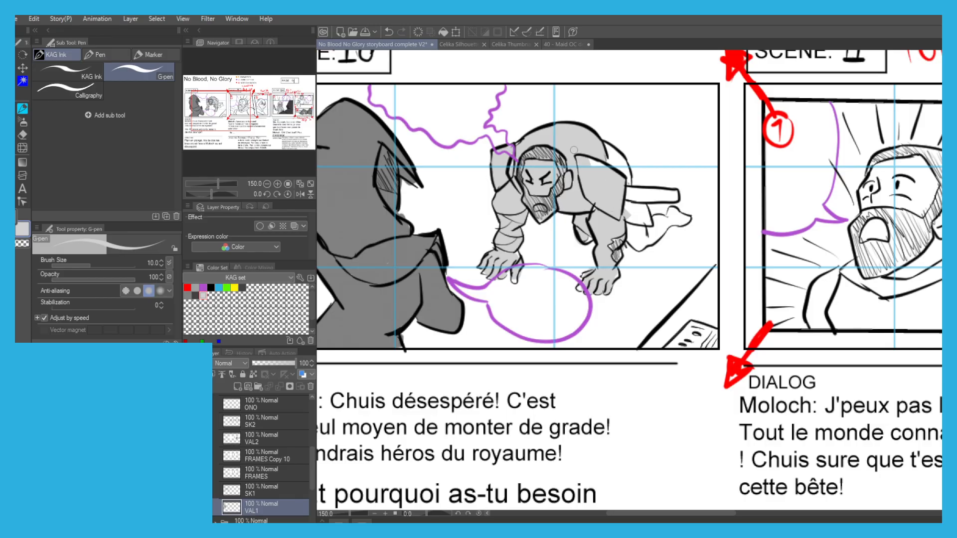
# Fill the crouching man's legs and foot with light gray in Scene 10 and touch up his arm.
pyautogui.press('g')
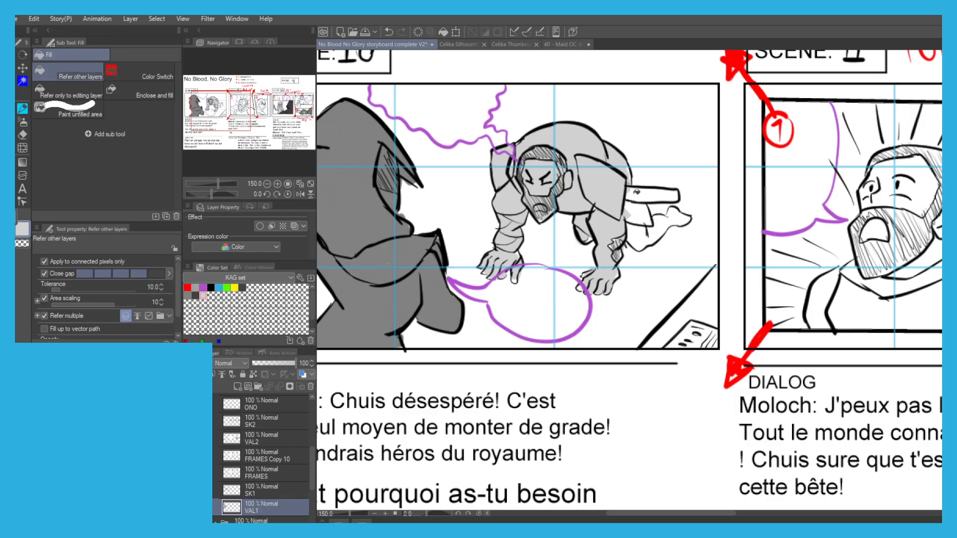
pyautogui.click(642, 230)
pyautogui.click(664, 218)
pyautogui.click(677, 212)
pyautogui.press('p')
pyautogui.moveTo(585, 229); pyautogui.dragTo(588, 243)
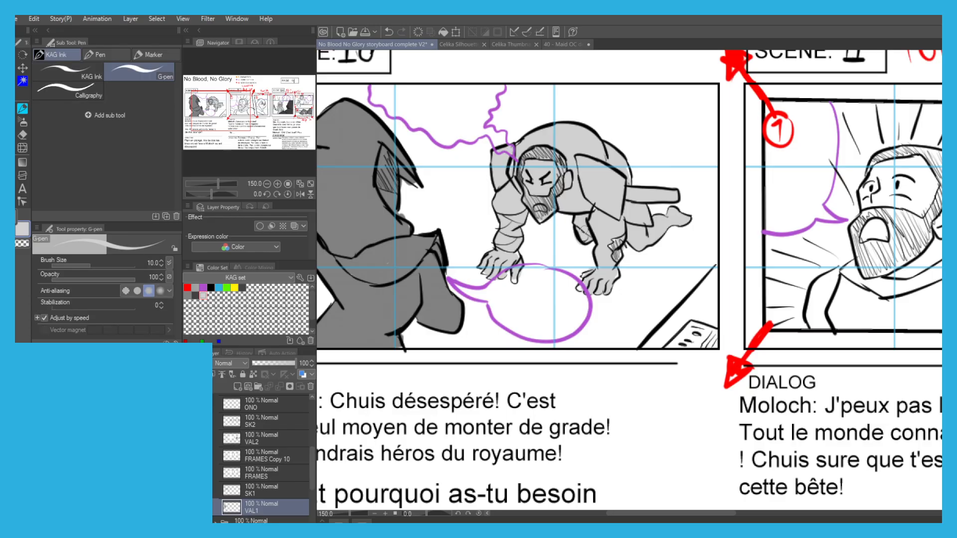
pyautogui.press('g')
# Save the storyboard file.
pyautogui.scroll(-2, 471, 164)
pyautogui.moveTo(461, 138); pyautogui.dragTo(438, 168)
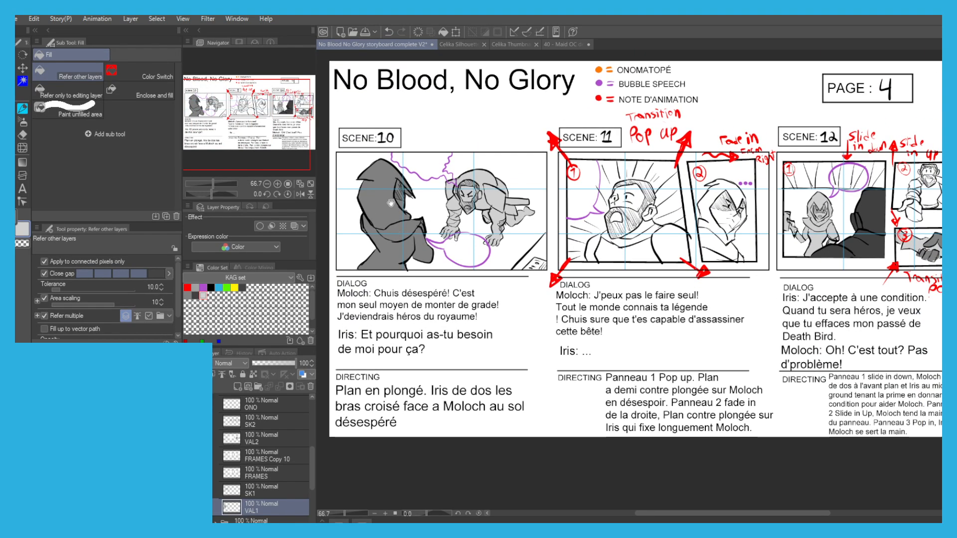
pyautogui.moveTo(504, 168); pyautogui.dragTo(470, 168)
pyautogui.moveTo(387, 148); pyautogui.dragTo(445, 149)
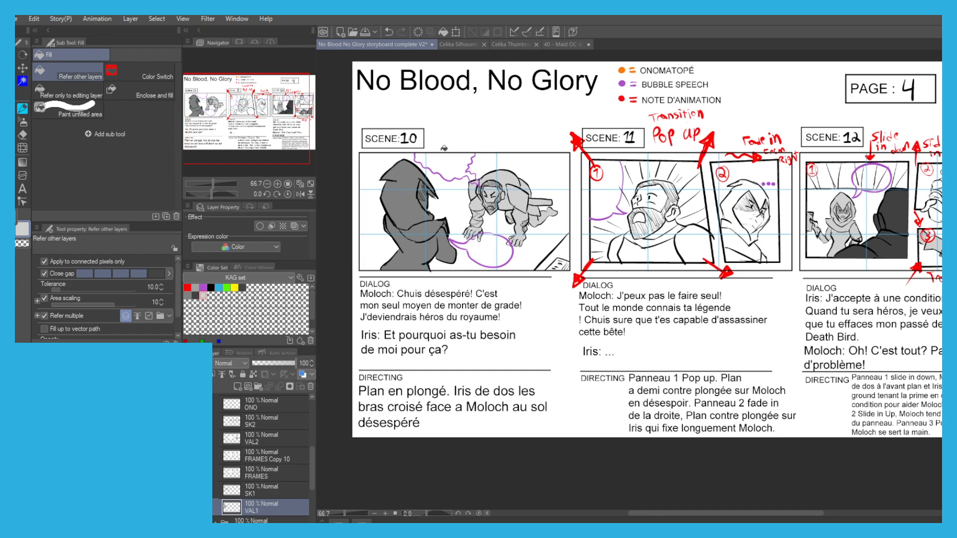
pyautogui.hotkey('ctrl', 's')
# Collapse and hide the P4 CLEAN folder, check P3 CLEAN briefly, and display only the P2 CLEAN page.
pyautogui.scroll(5, 215, 417)
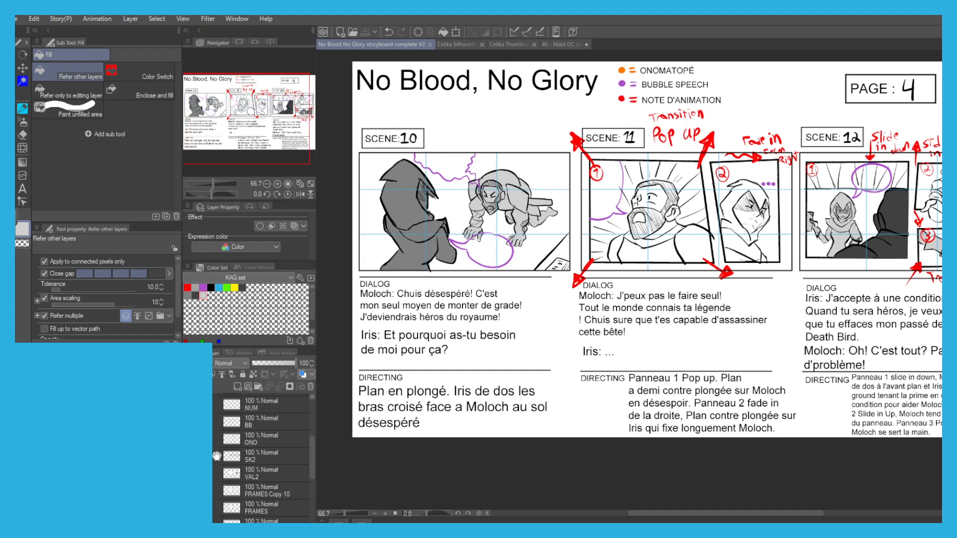
pyautogui.click(215, 410)
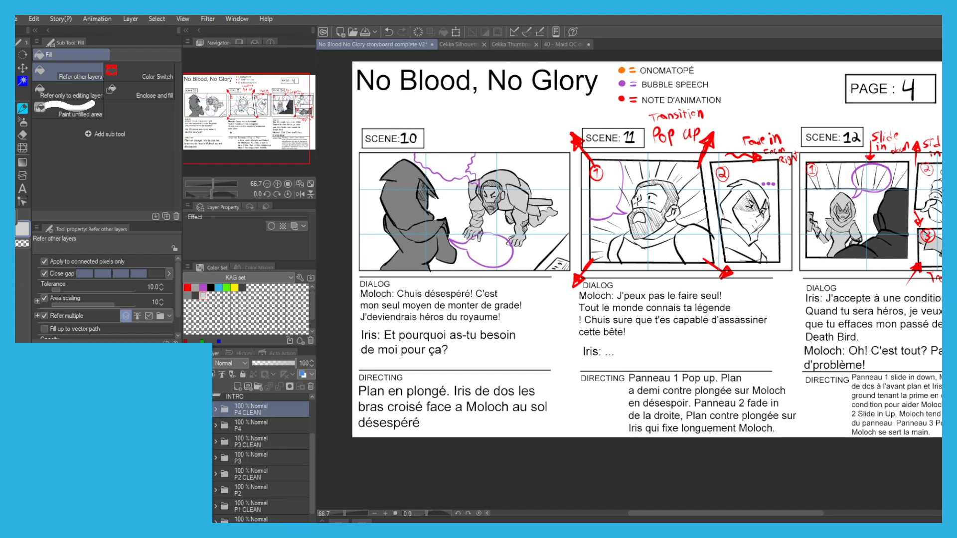
pyautogui.click(189, 409)
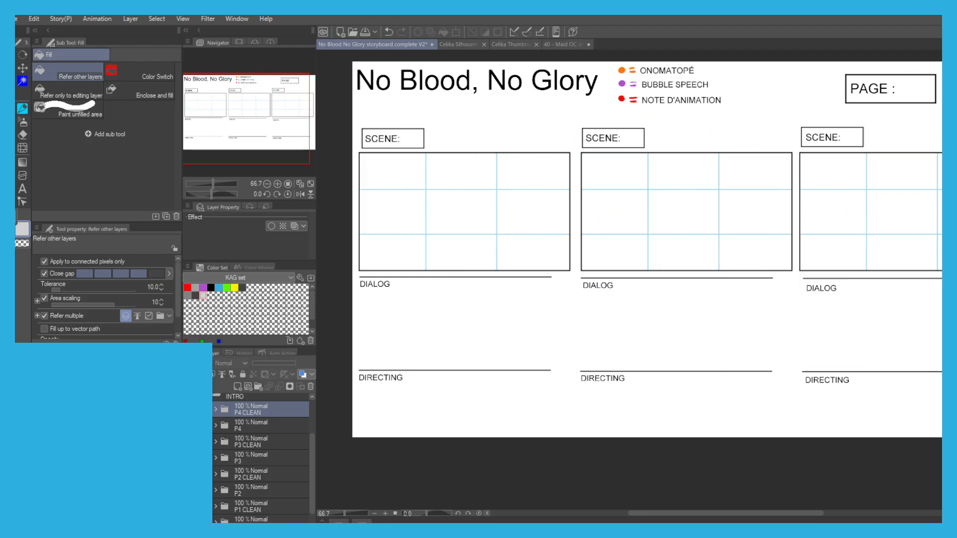
pyautogui.click(189, 442)
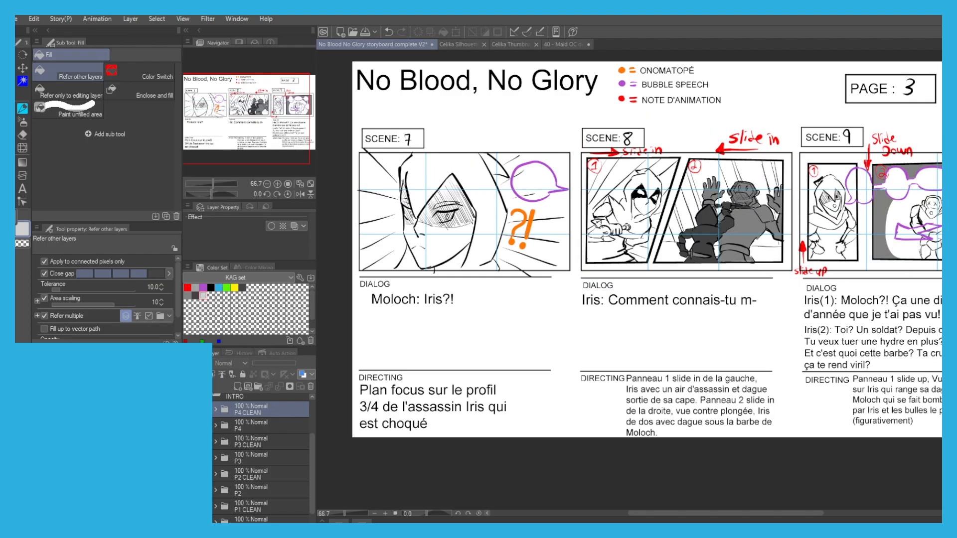
pyautogui.click(190, 442)
pyautogui.click(189, 475)
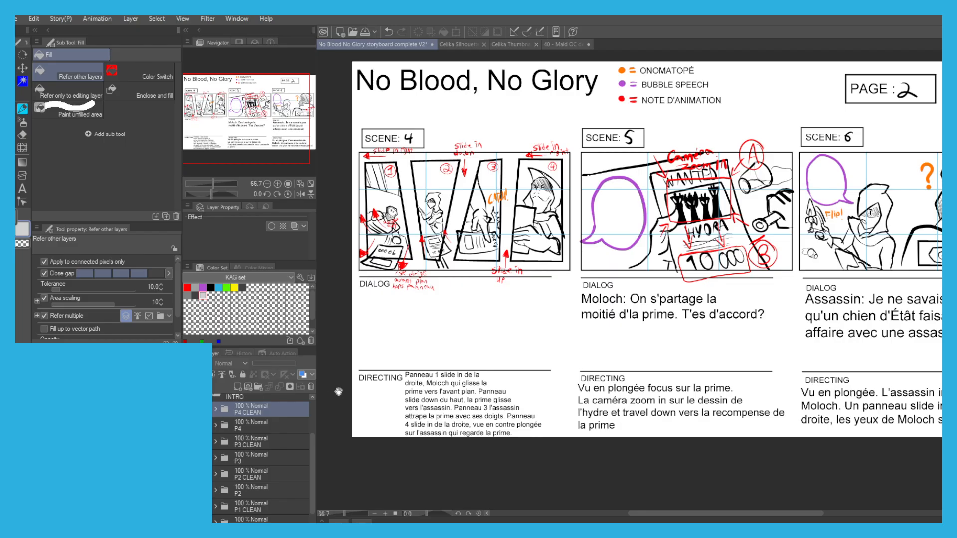
# Duplicate the FRAMES layer inside the P2 CLEAN folder.
pyautogui.click(215, 475)
pyautogui.scroll(-5, 235, 462)
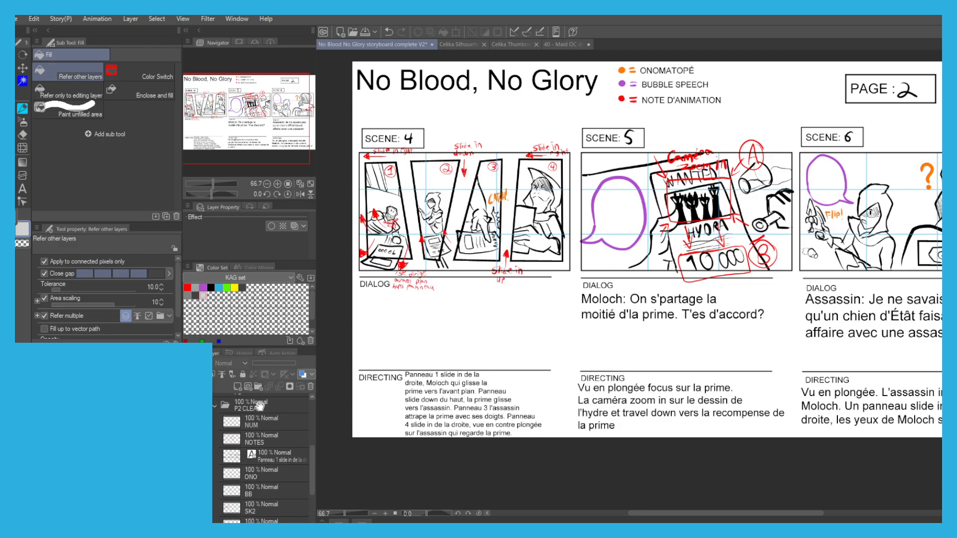
pyautogui.click(256, 498)
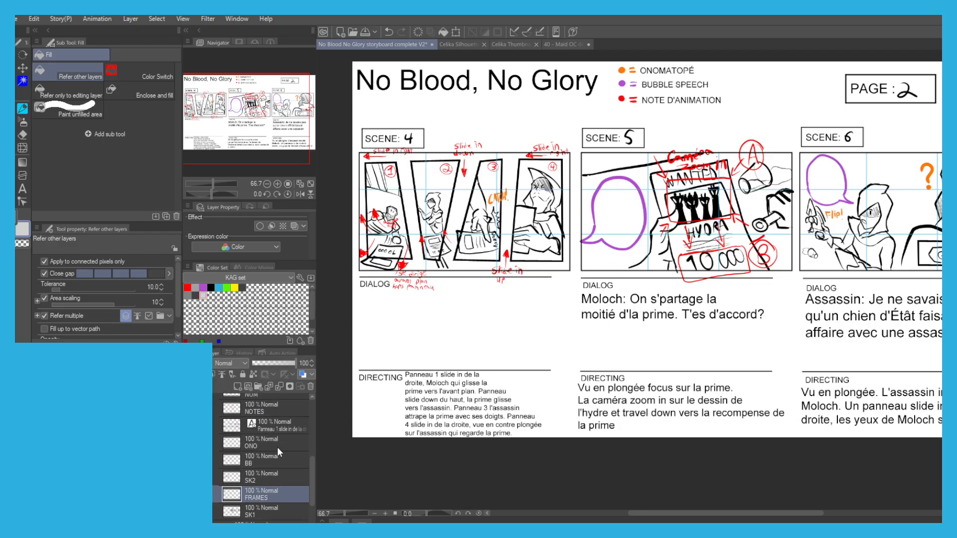
pyautogui.click(281, 385)
# Erase the copied frame lines where they cross the posters in Scene 4's panels 1 to 3.
pyautogui.press('e')
pyautogui.scroll(3, 377, 259)
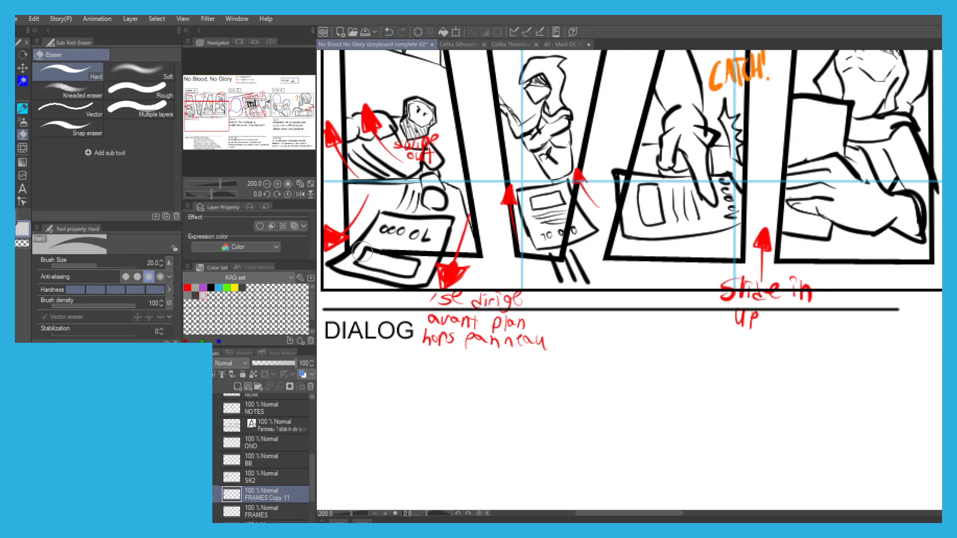
pyautogui.moveTo(566, 222)
pyautogui.mouseDown()
pyautogui.moveTo(558, 230)
pyautogui.moveTo(569, 213)
pyautogui.moveTo(562, 208)
pyautogui.moveTo(555, 233)
pyautogui.mouseUp()
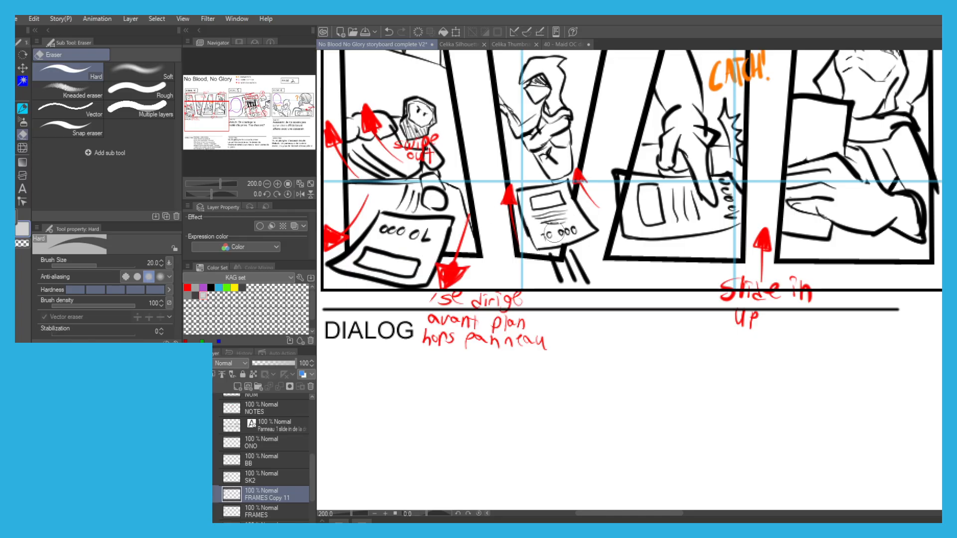
pyautogui.moveTo(627, 199); pyautogui.dragTo(625, 187)
# Collapse the P2 CLEAN folder and bring up the list of page folders inside INTRO.
pyautogui.scroll(-3, 627, 164)
pyautogui.moveTo(741, 134); pyautogui.dragTo(636, 189)
pyautogui.moveTo(236, 437); pyautogui.dragTo(217, 505)
pyautogui.click(215, 438)
pyautogui.moveTo(227, 406); pyautogui.dragTo(217, 497)
pyautogui.click(214, 448)
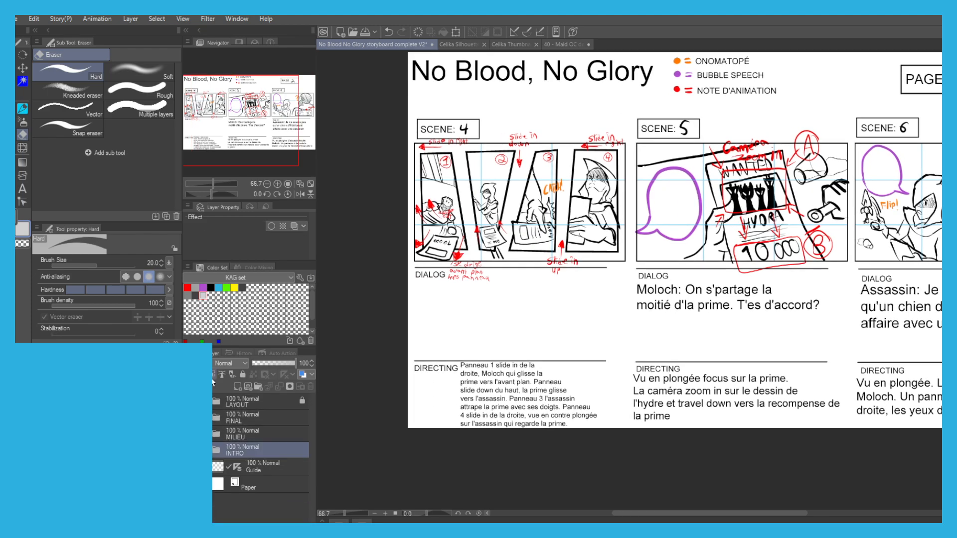
pyautogui.click(215, 450)
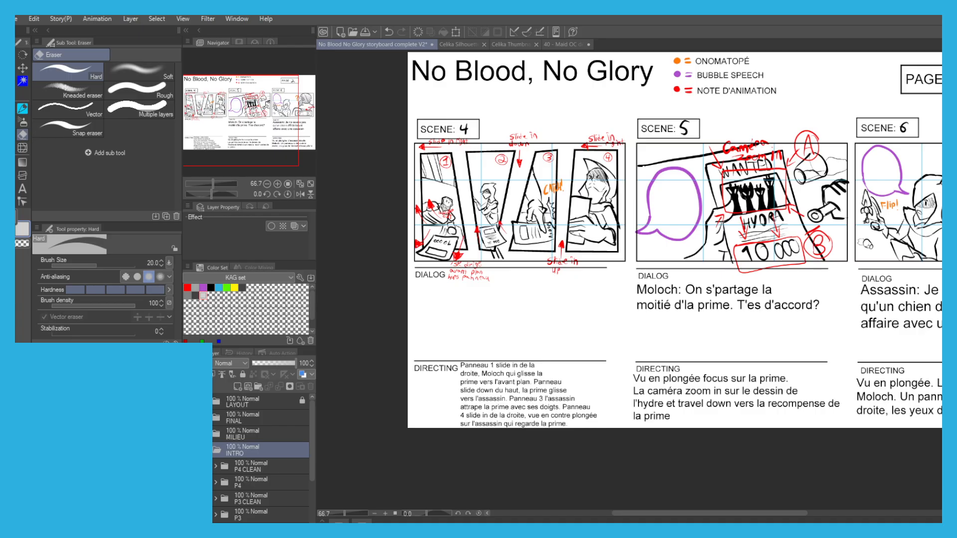
# Display P4 CLEAN instead of P2 CLEAN, then collapse and hide the INTRO folder.
pyautogui.click(189, 530)
pyautogui.click(190, 467)
pyautogui.click(214, 449)
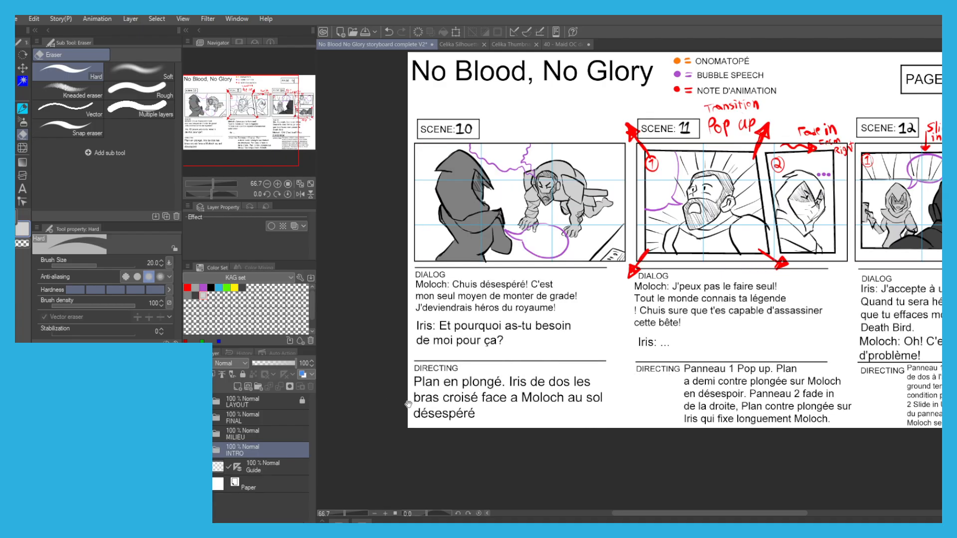
pyautogui.moveTo(497, 397); pyautogui.dragTo(400, 472)
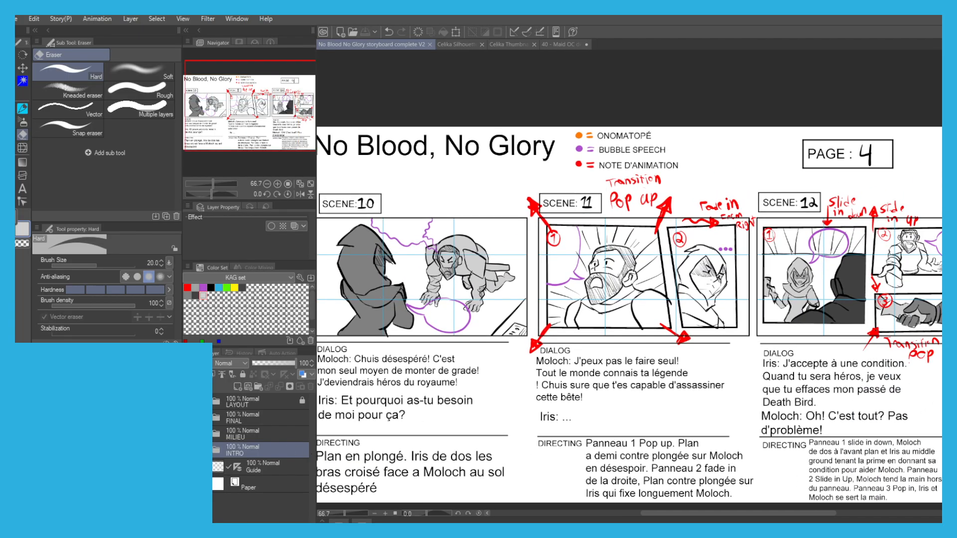
pyautogui.click(189, 450)
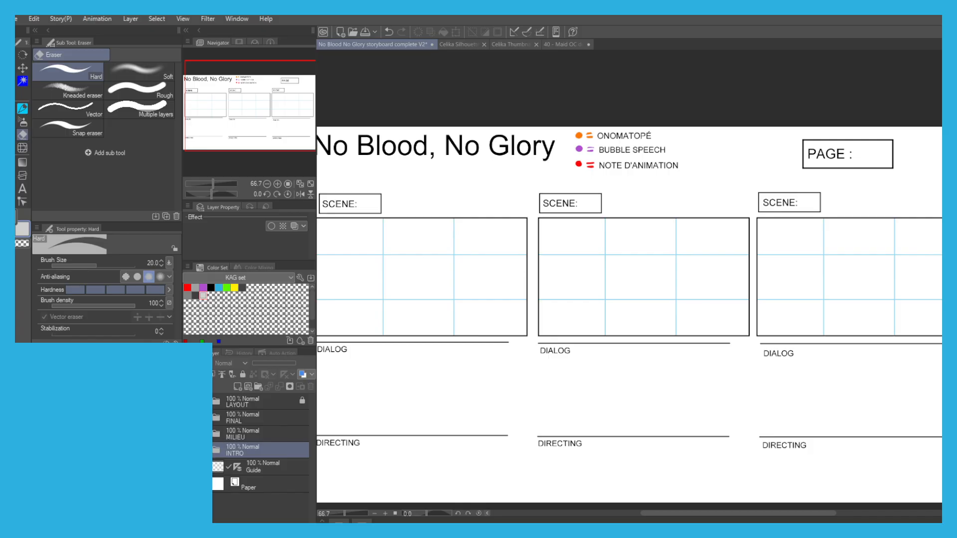
# Check the page folders inside MILIEU, collapse the folder again and make it visible.
pyautogui.click(217, 433)
pyautogui.click(235, 435)
pyautogui.click(240, 482)
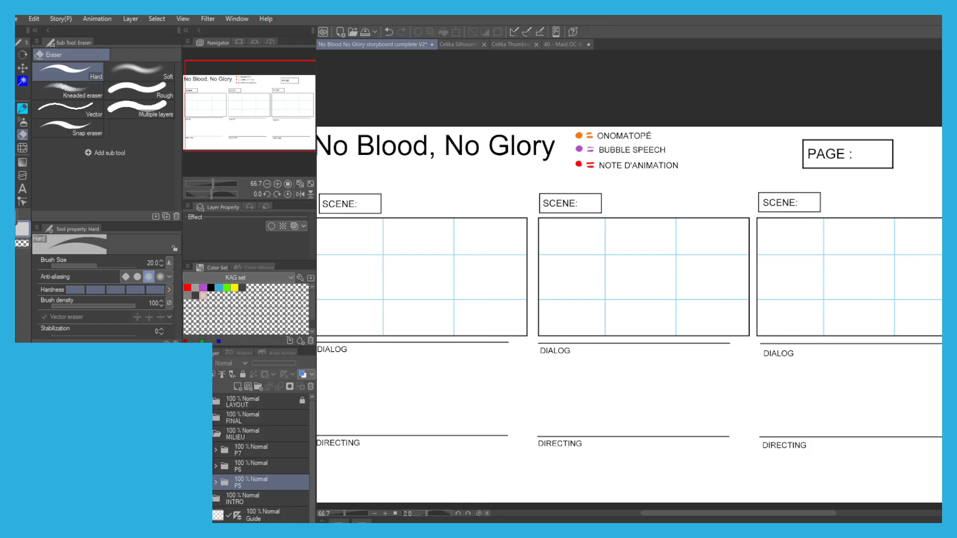
pyautogui.click(208, 434)
pyautogui.click(189, 433)
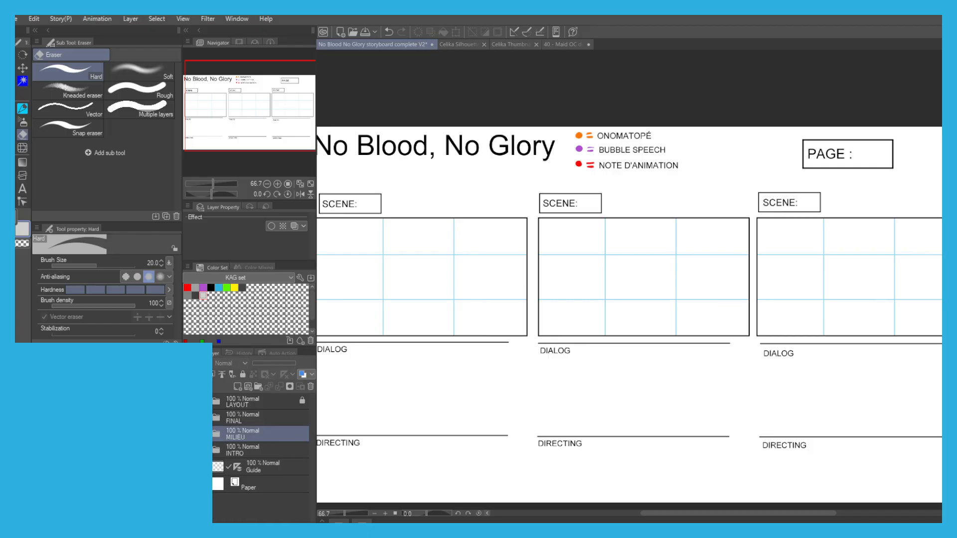
# Look through the page folders inside INTRO, MILIEU and FINAL, leaving all three collapsed and INTRO hidden.
pyautogui.click(189, 450)
pyautogui.click(207, 450)
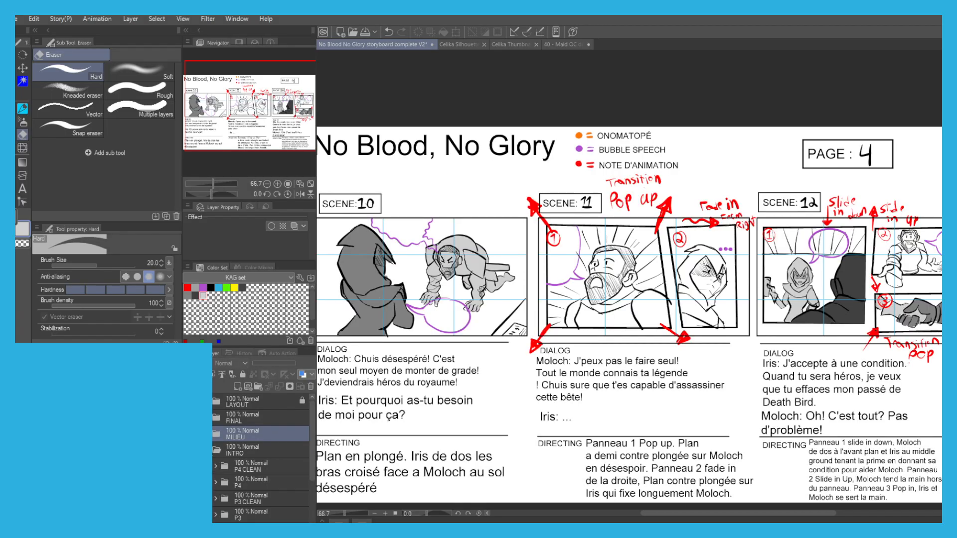
pyautogui.click(208, 450)
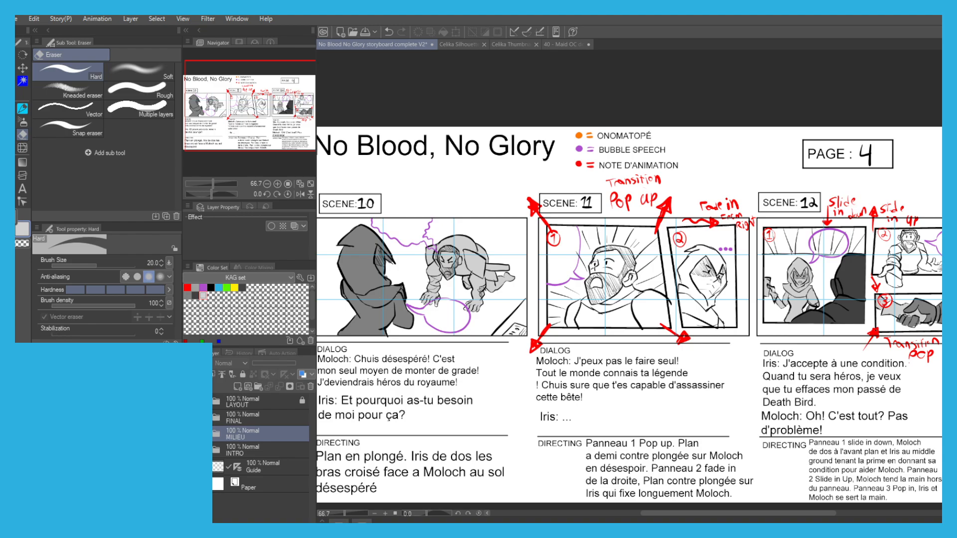
pyautogui.click(189, 450)
pyautogui.click(208, 434)
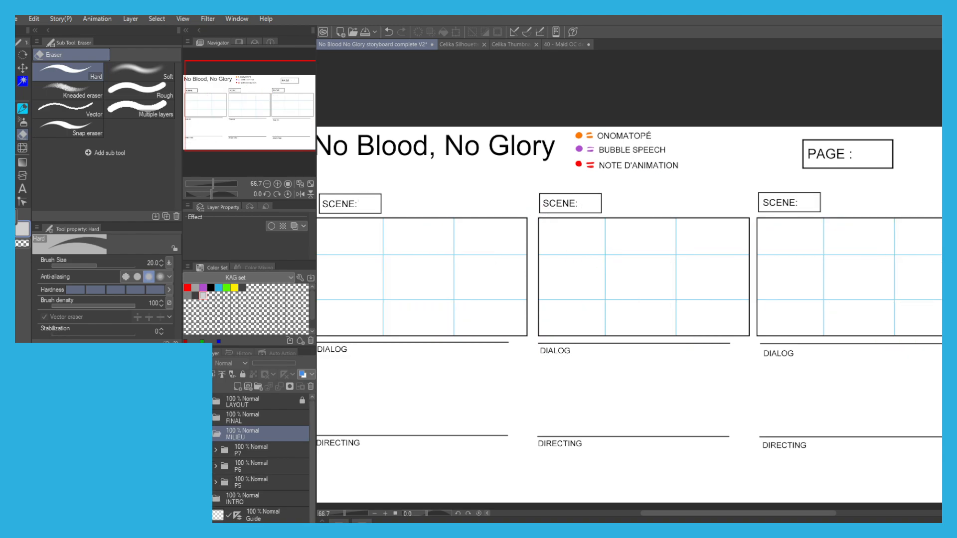
pyautogui.click(208, 433)
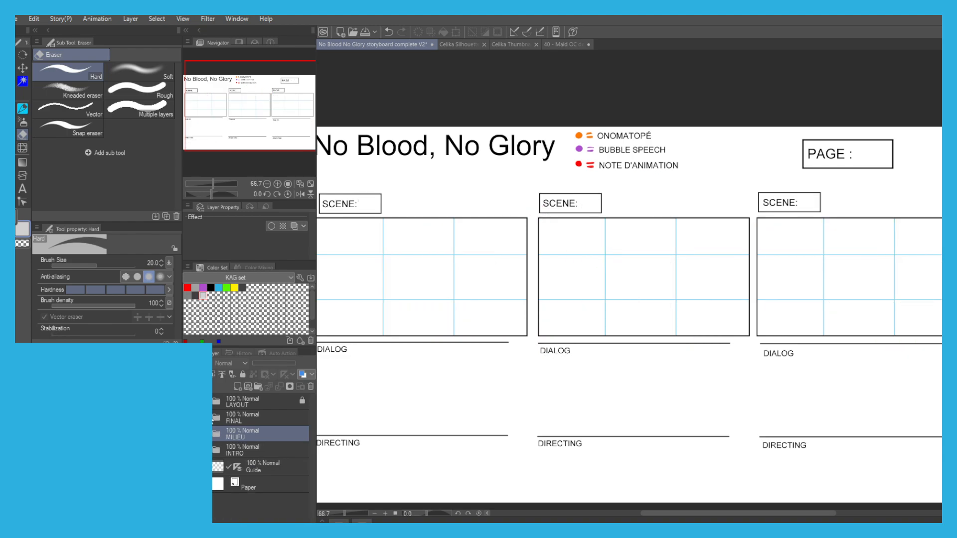
pyautogui.click(207, 418)
pyautogui.scroll(-5, 219, 474)
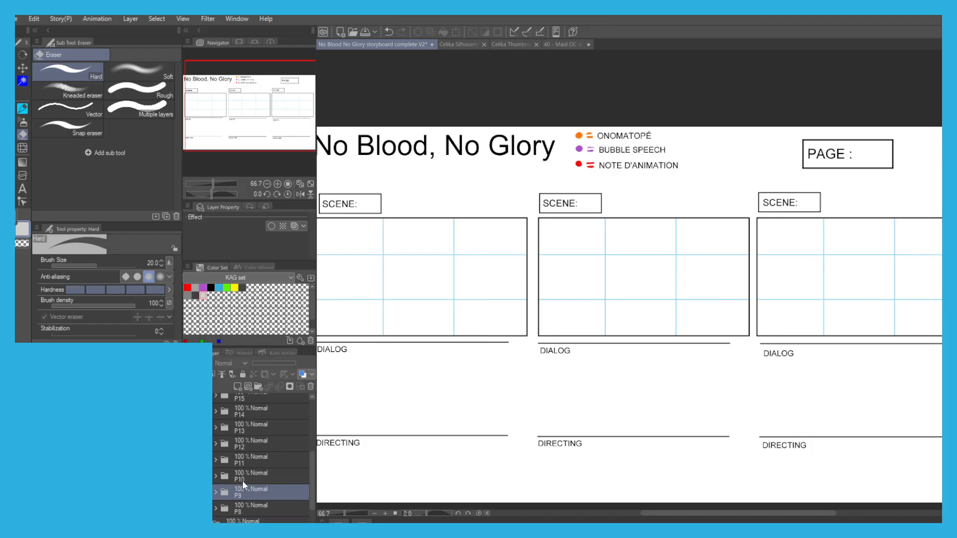
pyautogui.scroll(5, 224, 449)
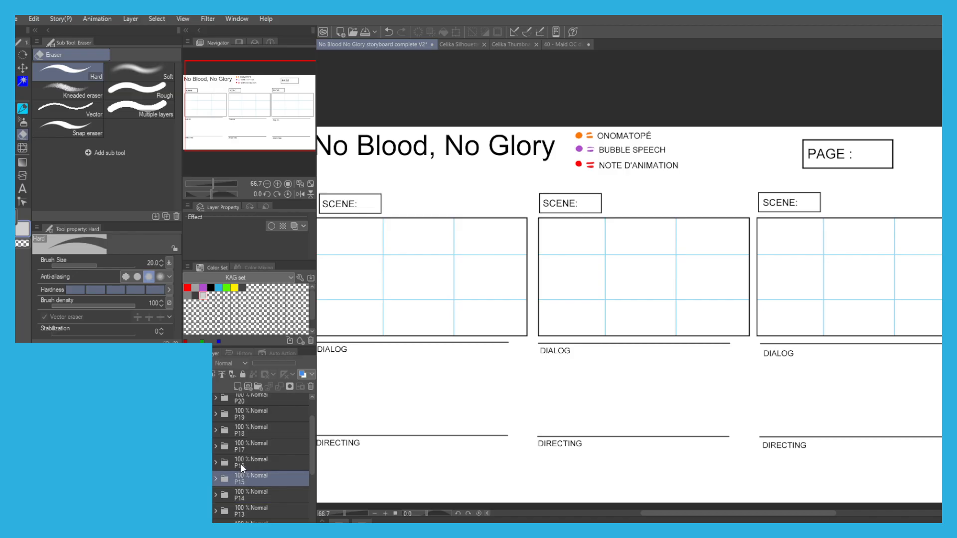
pyautogui.scroll(1, 239, 433)
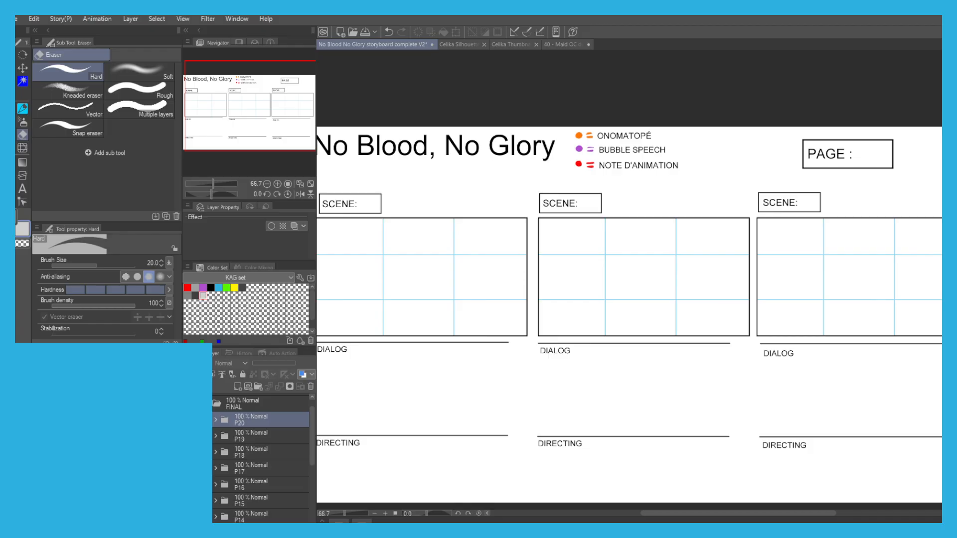
pyautogui.click(208, 404)
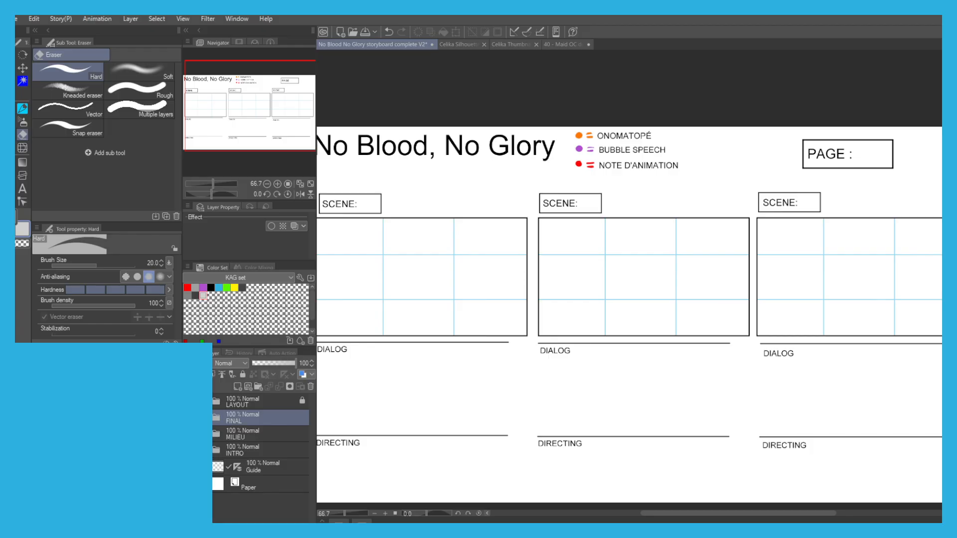
# Display page P5 from the MILIEU folder and create a new folder named P5 CLEAN above it.
pyautogui.click(232, 431)
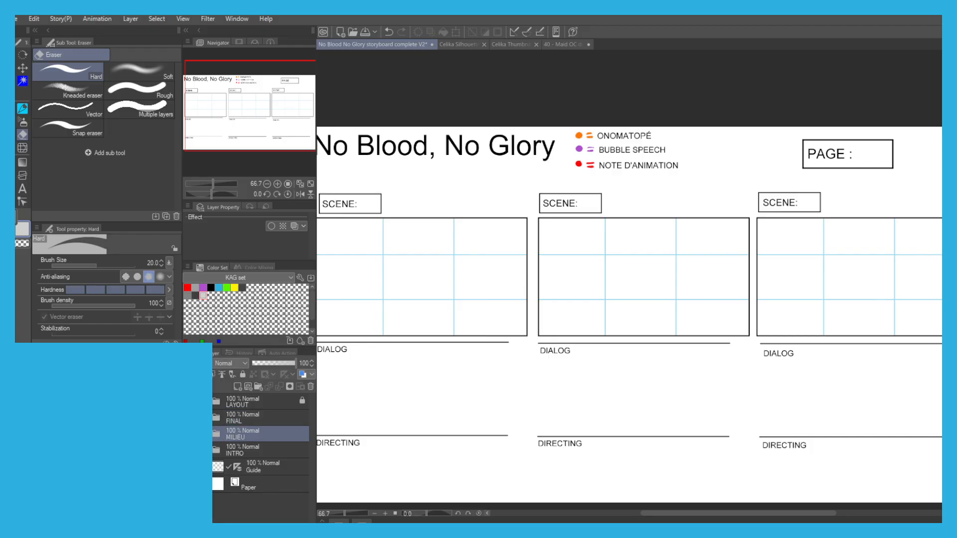
pyautogui.click(217, 433)
pyautogui.click(189, 482)
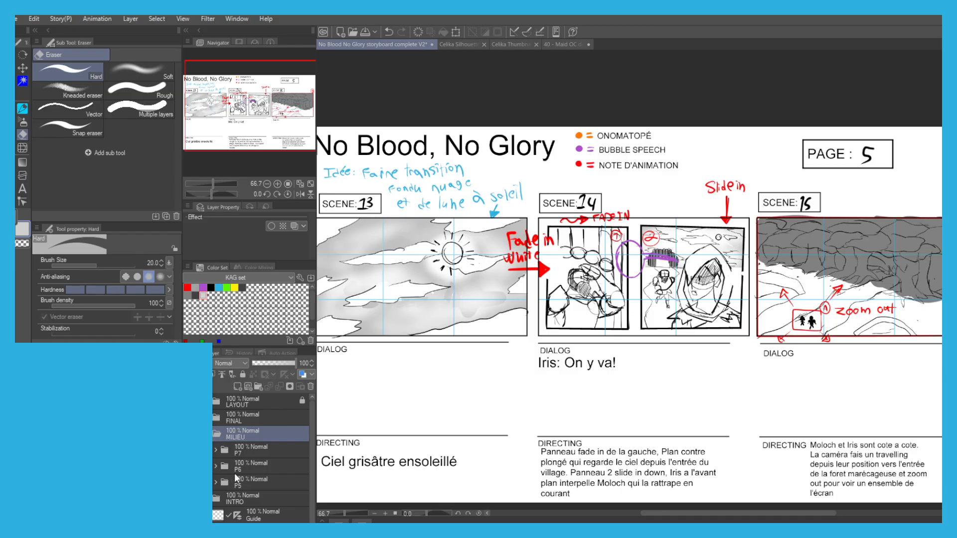
pyautogui.click(245, 484)
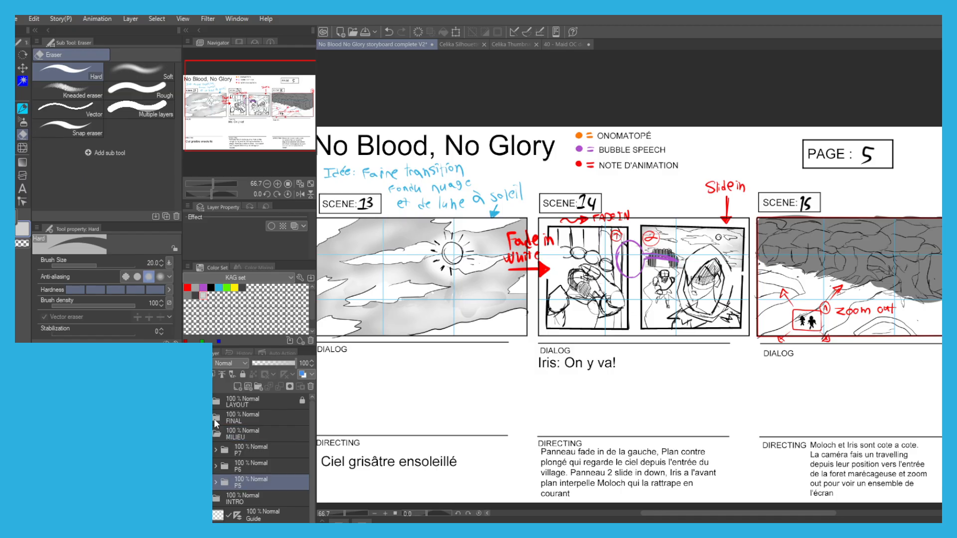
pyautogui.click(257, 386)
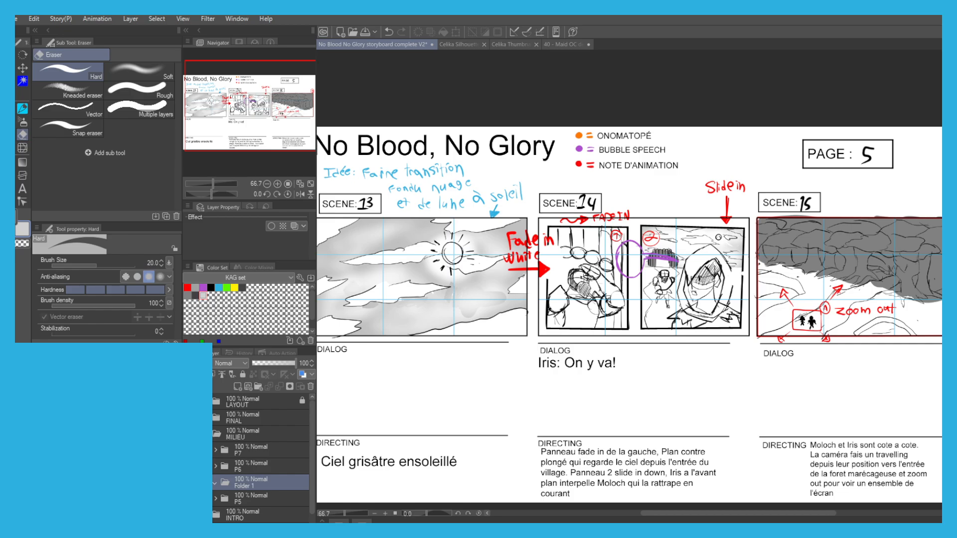
# Move the "Ciel grisâtre ensoleillé" text, NUM and NOTE layers from P5 into the P5 CLEAN folder.
pyautogui.click(237, 500)
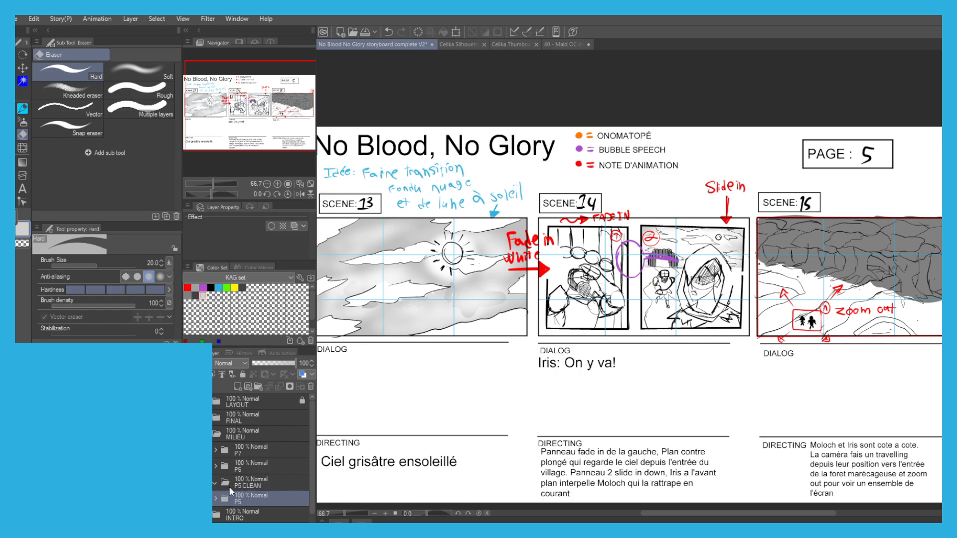
pyautogui.click(216, 498)
pyautogui.scroll(-3, 219, 498)
pyautogui.click(233, 457)
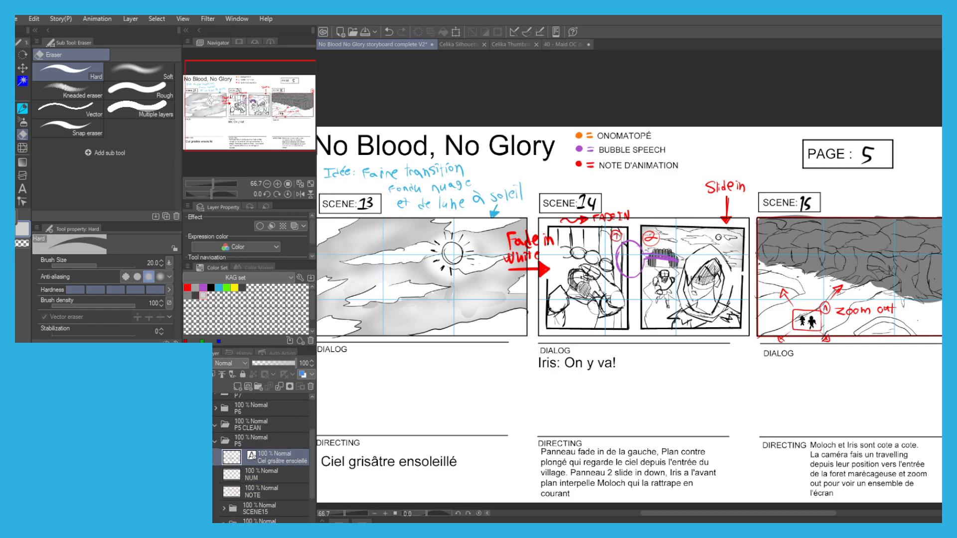
pyautogui.moveTo(199, 474); pyautogui.dragTo(199, 492)
pyautogui.moveTo(256, 457); pyautogui.dragTo(249, 425)
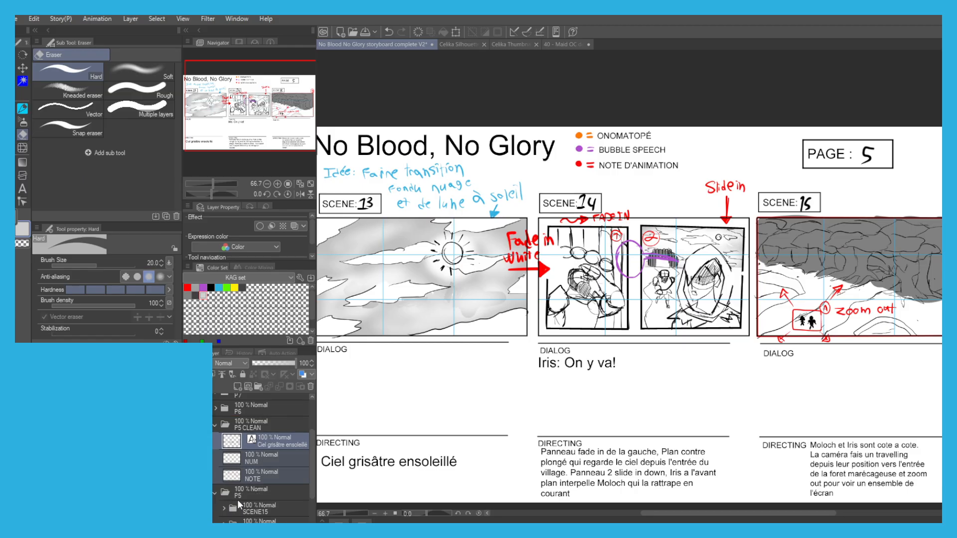
# Apply the blue layer color and 44% opacity to the SCENE13, SCENE14 and SCENE15 folders, then collapse P5.
pyautogui.click(245, 498)
pyautogui.click(257, 509)
pyautogui.scroll(-3, 248, 506)
pyautogui.moveTo(199, 475); pyautogui.dragTo(198, 491)
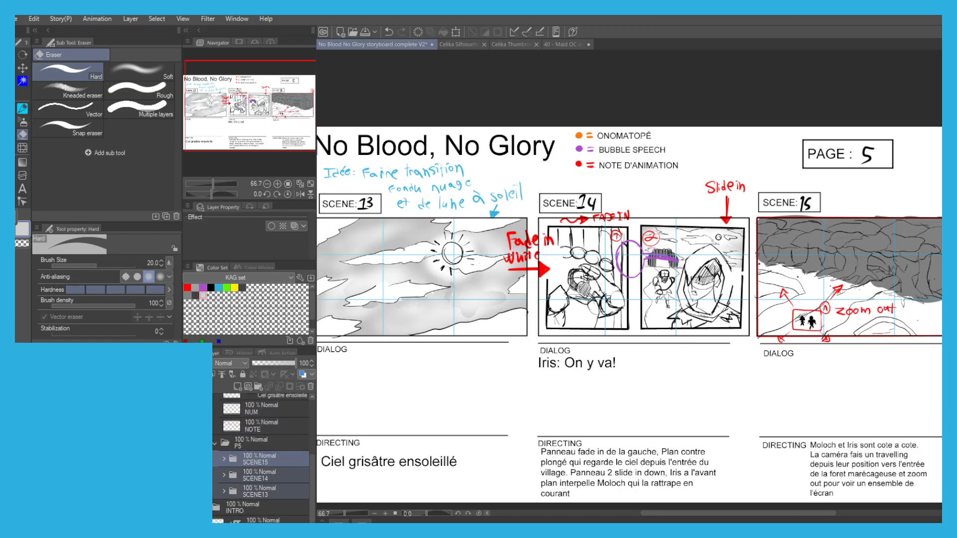
pyautogui.click(302, 374)
pyautogui.moveTo(280, 362); pyautogui.dragTo(274, 360)
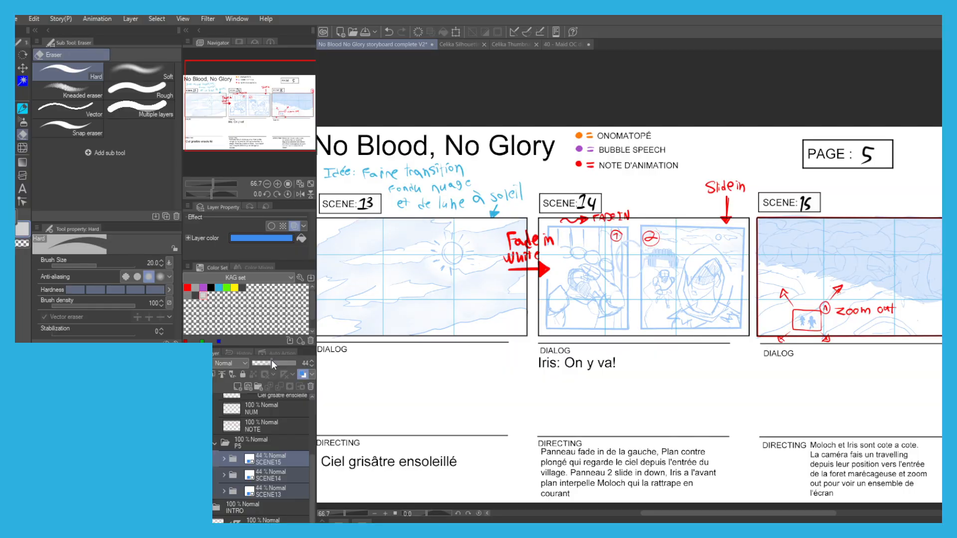
pyautogui.click(215, 443)
# Add a new layer named FRAMES below NOTE in the P5 CLEAN folder.
pyautogui.click(249, 461)
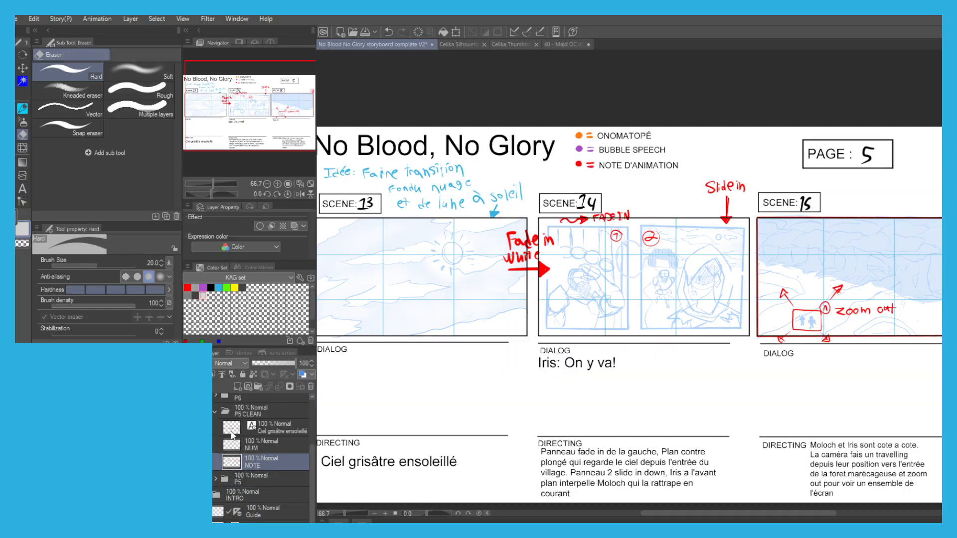
pyautogui.click(237, 387)
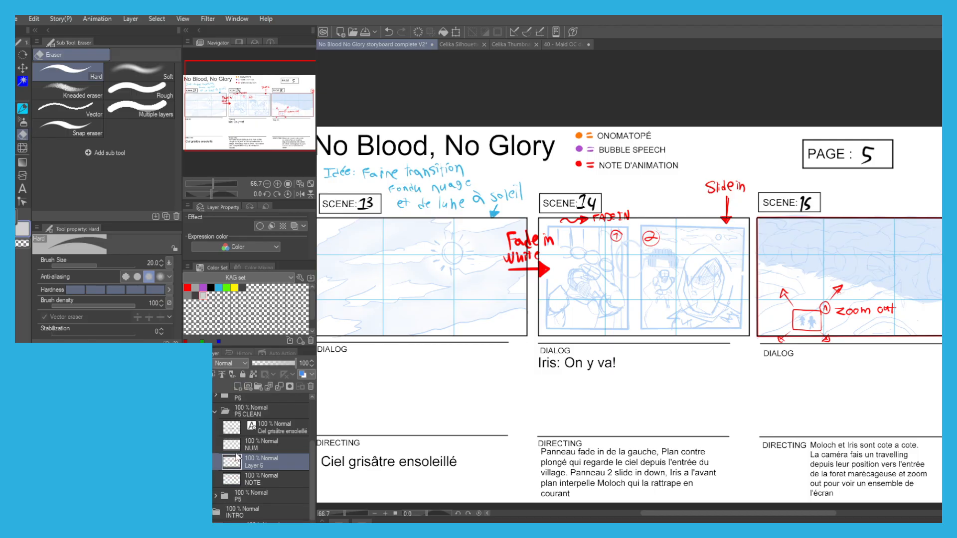
pyautogui.moveTo(252, 467); pyautogui.dragTo(249, 483)
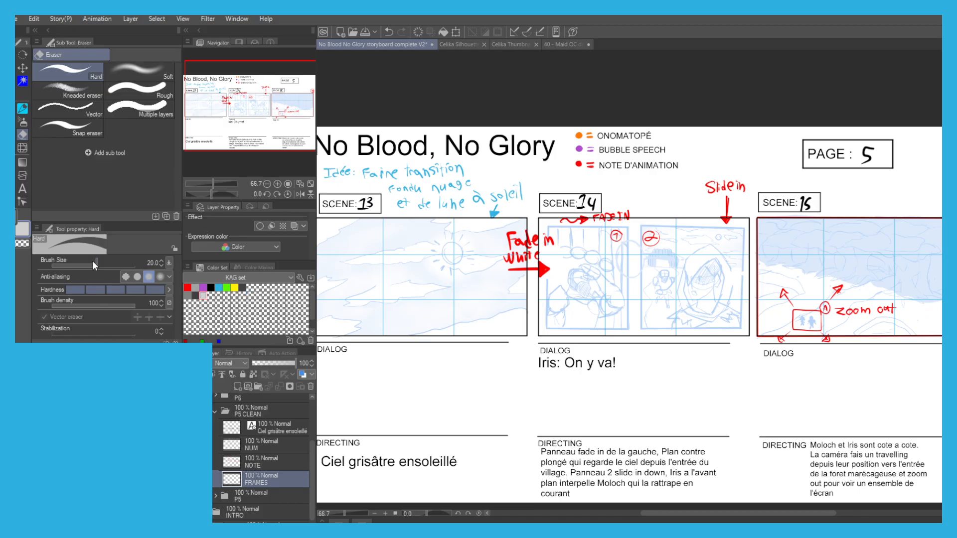
# Select the areas of Scene 14's two panels with the Polyline selection tool, following the sketched frames.
pyautogui.press('m')
pyautogui.click(119, 87)
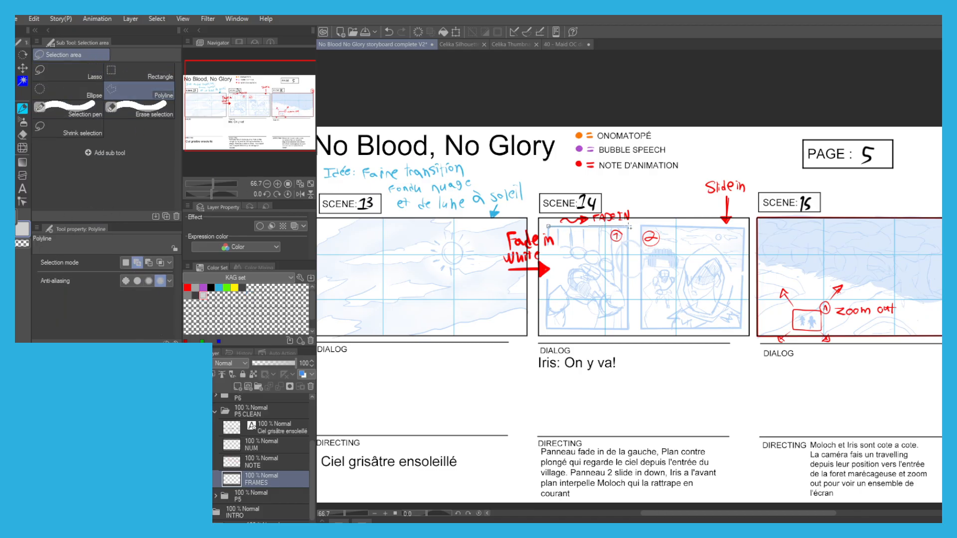
pyautogui.click(627, 329)
pyautogui.click(548, 225)
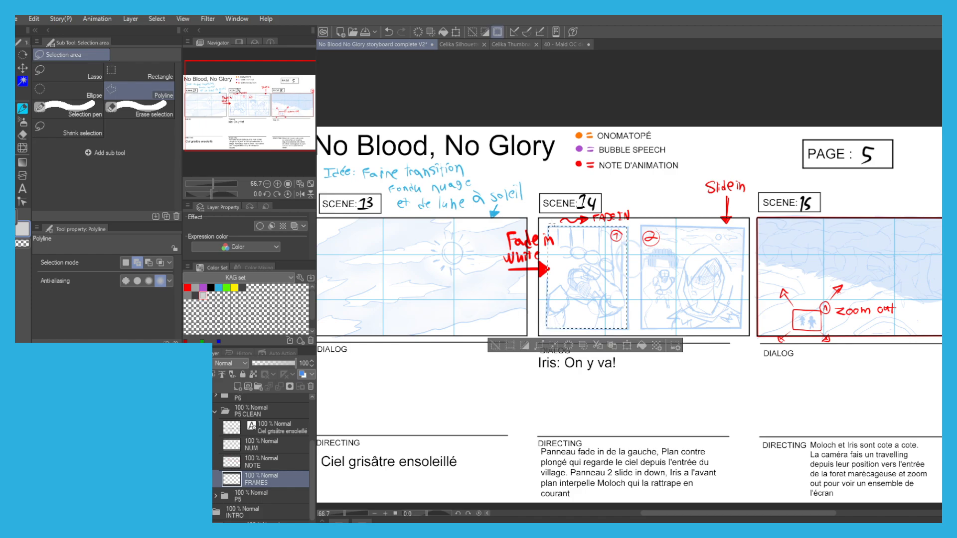
pyautogui.click(742, 327)
pyautogui.click(743, 227)
pyautogui.click(641, 226)
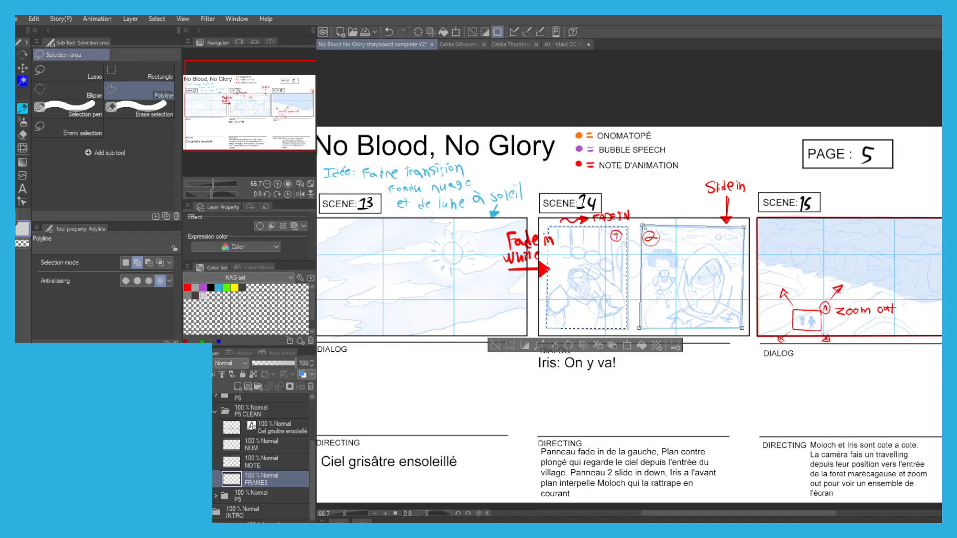
# Turn the two selected Scene 14 areas into black-outlined white frames, deselect, and set the FRAMES layer's opacity to 61%.
pyautogui.click(211, 288)
pyautogui.hotkey('alt', 'BackSpace')
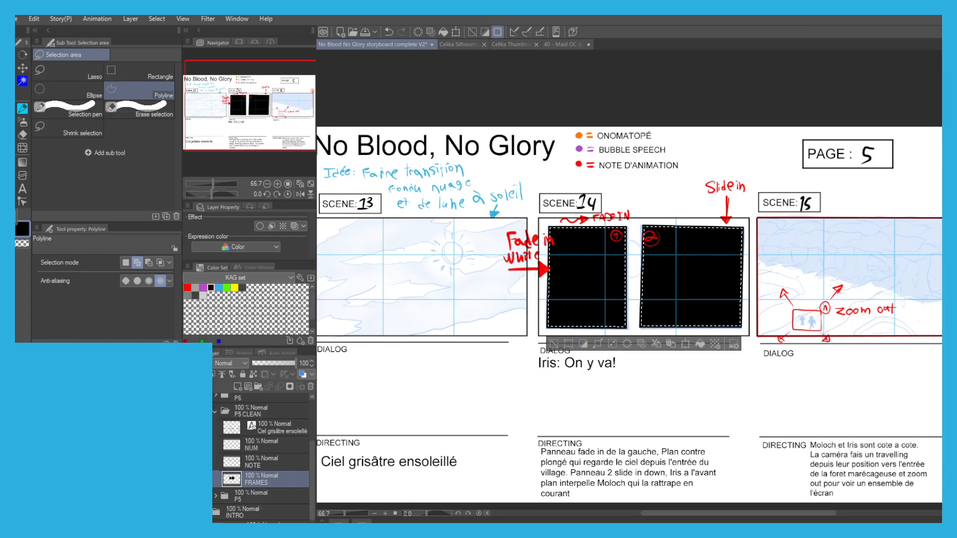
pyautogui.press('Delete')
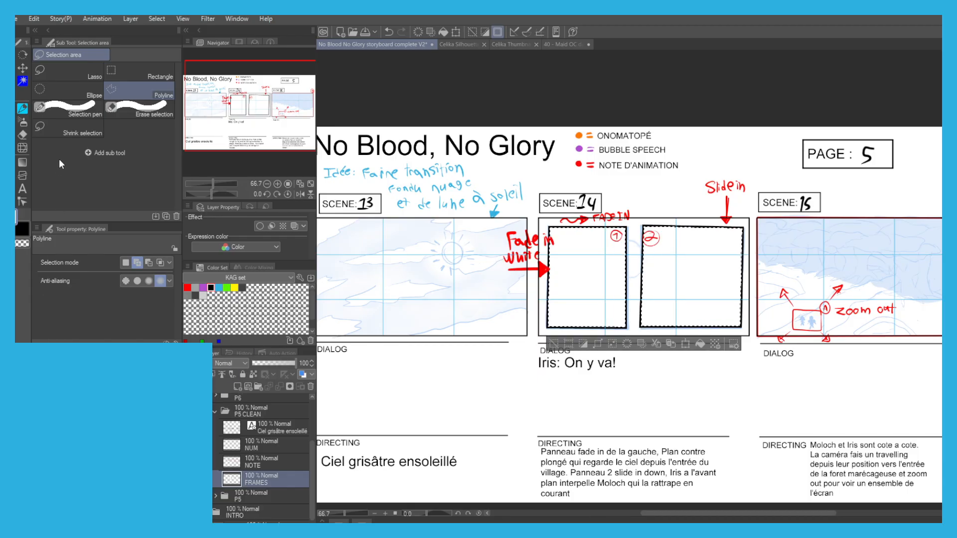
pyautogui.click(553, 344)
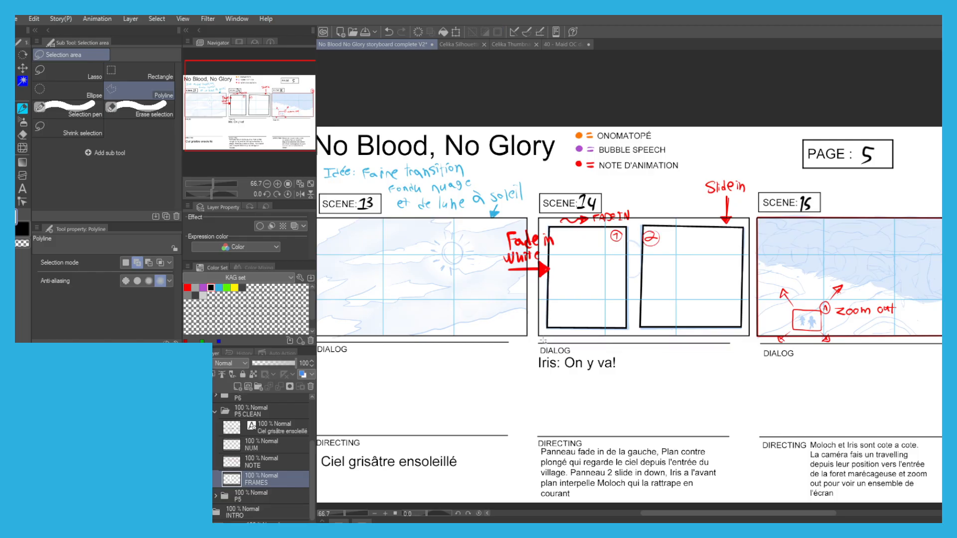
pyautogui.click(279, 362)
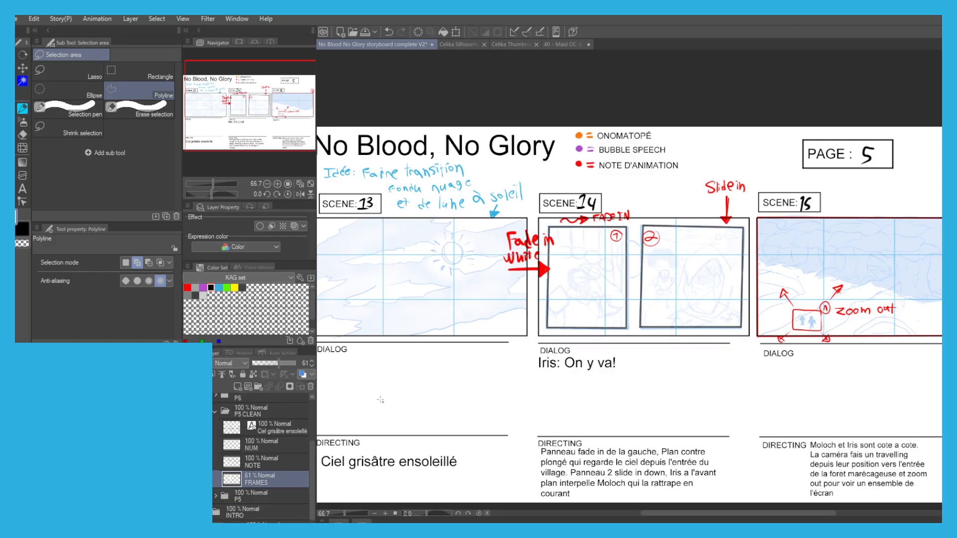
# Add a layer named SK2 above FRAMES and another new layer directly below FRAMES in P5 CLEAN.
pyautogui.moveTo(343, 401); pyautogui.dragTo(397, 393)
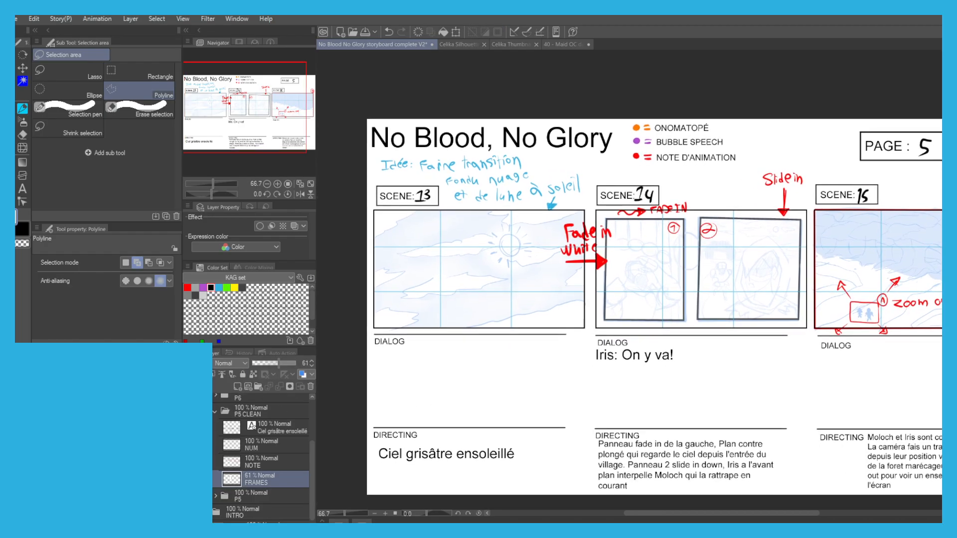
pyautogui.click(238, 386)
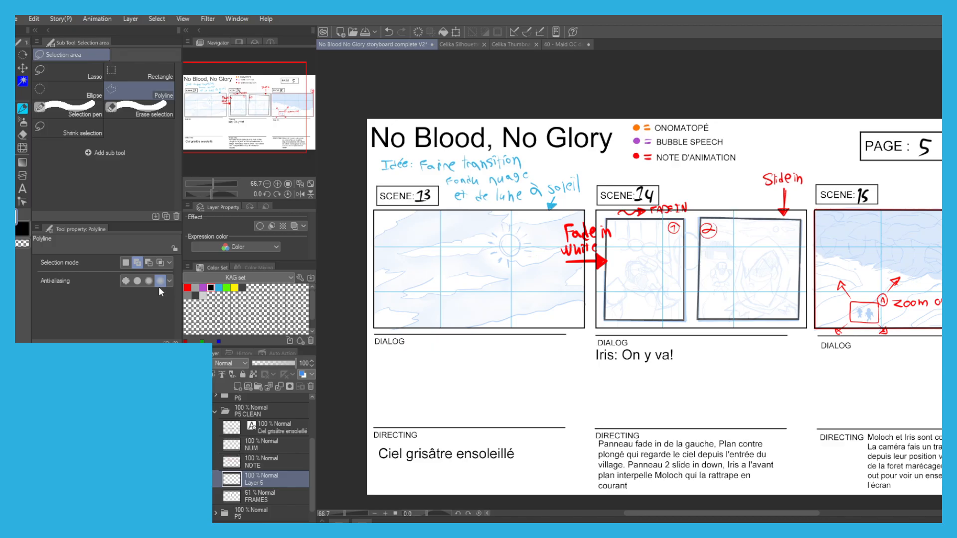
pyautogui.write('SK2')
pyautogui.press('Return')
pyautogui.click(248, 496)
pyautogui.click(239, 387)
pyautogui.moveTo(258, 498); pyautogui.dragTo(229, 518)
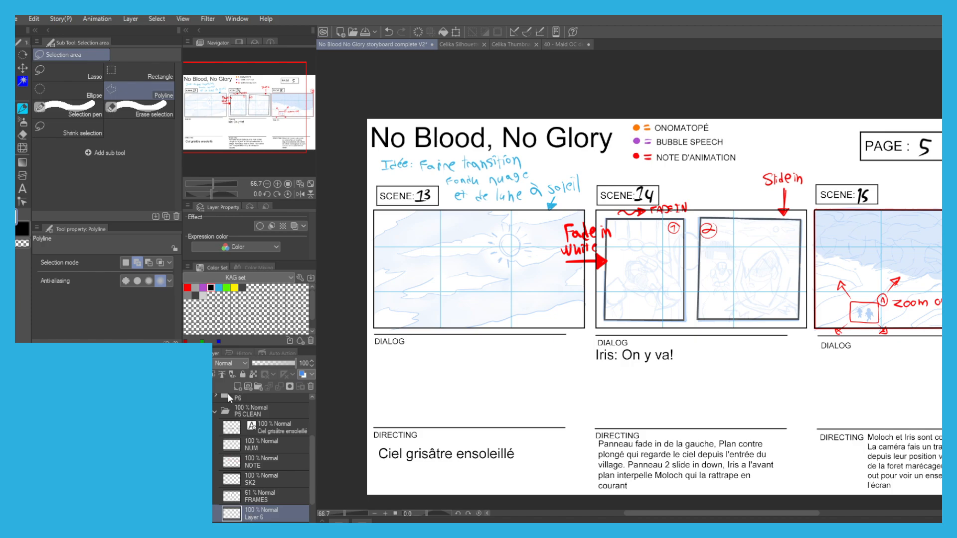
# Name the new layer below FRAMES SK1 and switch to the G-pen for inking.
pyautogui.write('SK1')
pyautogui.press('Return')
pyautogui.scroll(4, 426, 264)
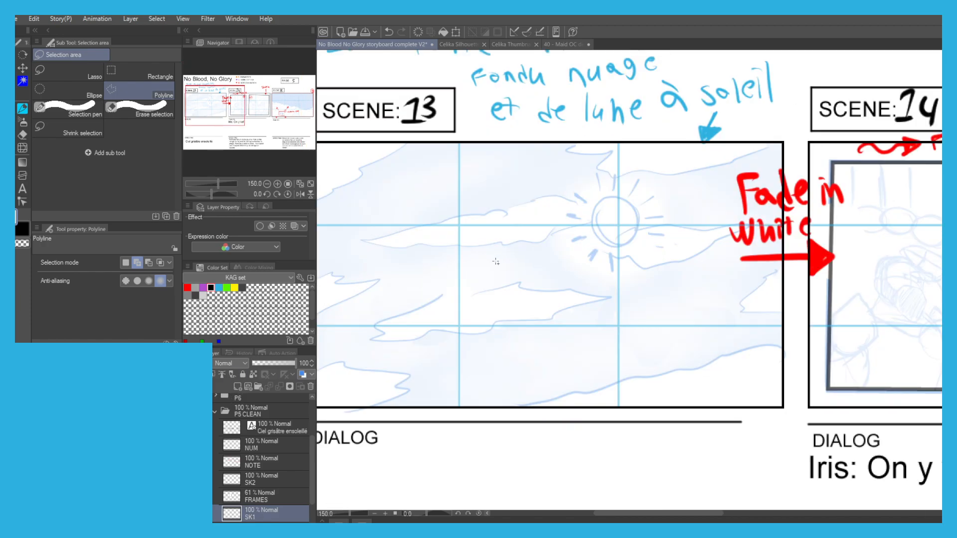
pyautogui.press('p')
pyautogui.moveTo(484, 247); pyautogui.dragTo(488, 250)
pyautogui.scroll(-1, 344, 208)
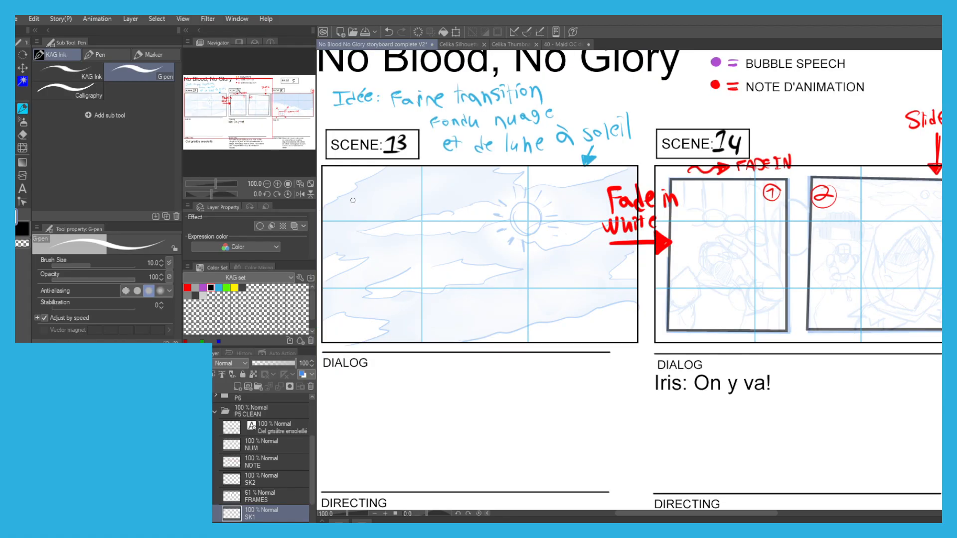
pyautogui.moveTo(383, 198); pyautogui.dragTo(419, 214)
pyautogui.scroll(2, 582, 237)
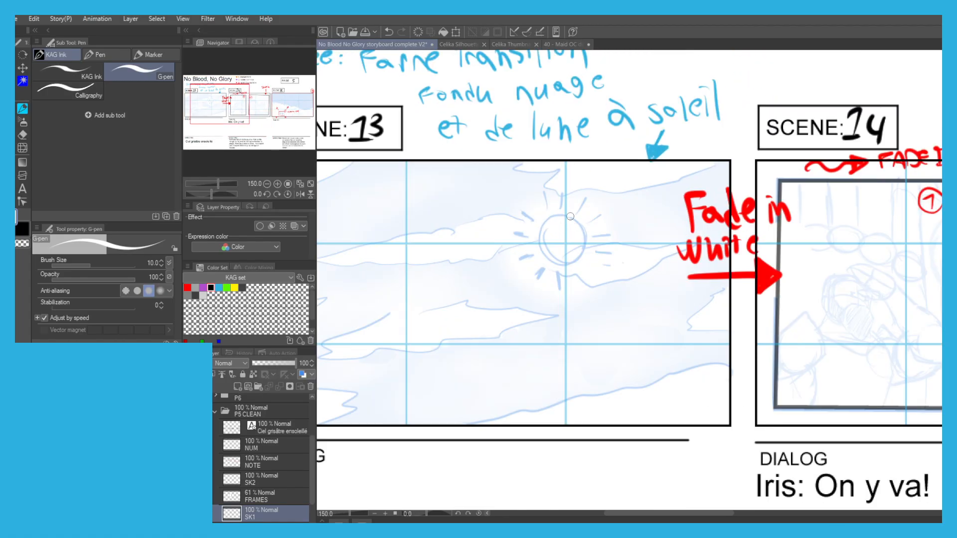
pyautogui.hotkey('ctrl', 'z')
# Swap the drawing colour to black and ink the sun's circle and surrounding rays in Scene 13.
pyautogui.press('x')
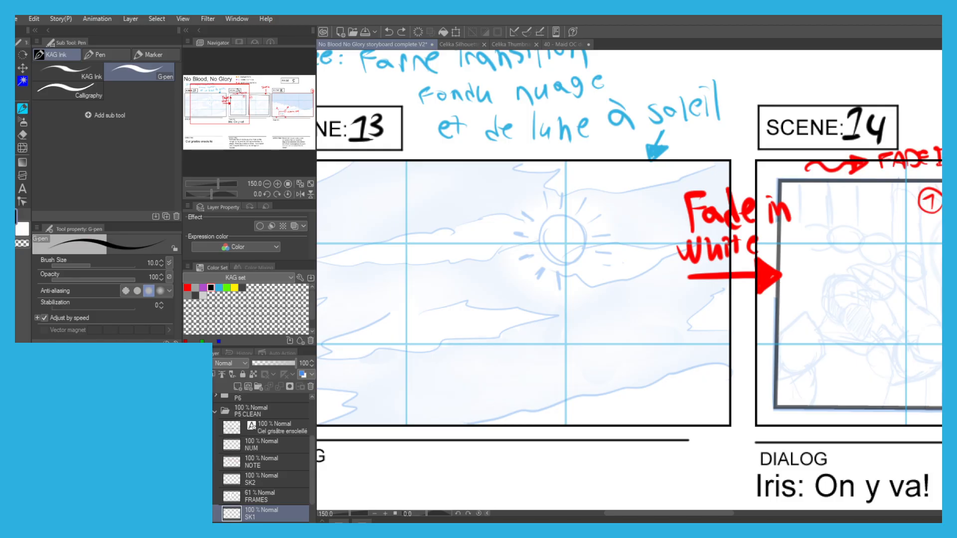
pyautogui.moveTo(569, 218)
pyautogui.mouseDown()
pyautogui.moveTo(583, 247)
pyautogui.moveTo(570, 261)
pyautogui.moveTo(547, 255)
pyautogui.moveTo(539, 225)
pyautogui.moveTo(574, 220)
pyautogui.mouseUp()
pyautogui.hotkey('ctrl', 'z')
pyautogui.hotkey('ctrl', 'z')
pyautogui.hotkey('ctrl', 'z')
pyautogui.moveTo(557, 272)
pyautogui.mouseDown()
pyautogui.moveTo(556, 288)
pyautogui.moveTo(537, 283)
pyautogui.moveTo(514, 258)
pyautogui.mouseUp()
pyautogui.moveTo(530, 215)
pyautogui.mouseDown()
pyautogui.moveTo(523, 209)
pyautogui.moveTo(537, 187)
pyautogui.mouseUp()
pyautogui.moveTo(559, 203)
pyautogui.mouseDown()
pyautogui.moveTo(558, 186)
pyautogui.moveTo(588, 197)
pyautogui.mouseUp()
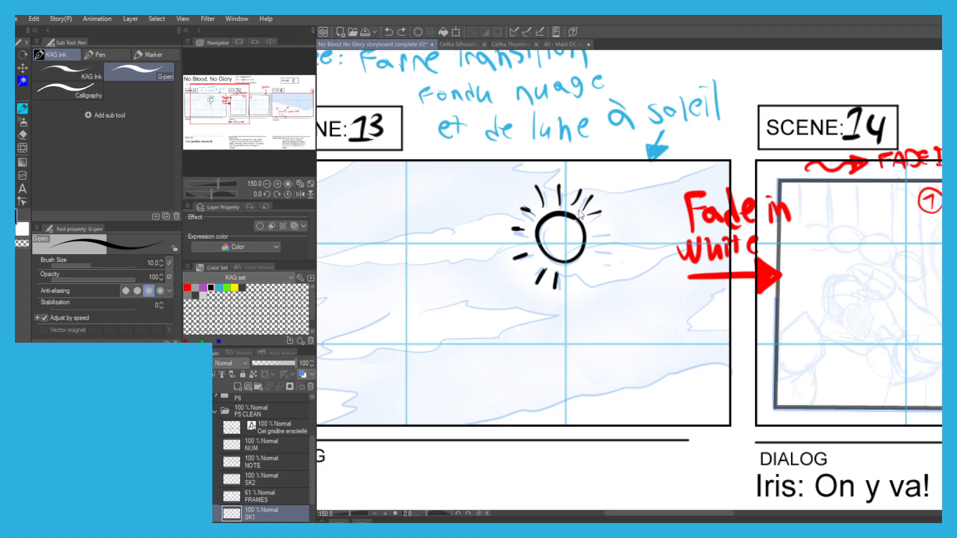
pyautogui.moveTo(592, 230)
pyautogui.mouseDown()
pyautogui.moveTo(606, 228)
pyautogui.moveTo(605, 244)
pyautogui.moveTo(587, 249)
pyautogui.moveTo(668, 251)
pyautogui.moveTo(663, 269)
pyautogui.moveTo(611, 284)
pyautogui.moveTo(570, 271)
pyautogui.moveTo(568, 246)
pyautogui.mouseUp()
pyautogui.hotkey('ctrl', 'z')
# Ink the jagged clouds on both sides of the sun in Scene 13, following the blue sketch.
pyautogui.moveTo(438, 187); pyautogui.dragTo(503, 222)
pyautogui.moveTo(604, 257); pyautogui.dragTo(513, 257)
pyautogui.moveTo(603, 279)
pyautogui.mouseDown()
pyautogui.moveTo(576, 288)
pyautogui.moveTo(485, 277)
pyautogui.moveTo(537, 249)
pyautogui.mouseUp()
pyautogui.scroll(-1, 531, 249)
pyautogui.moveTo(546, 288); pyautogui.dragTo(586, 272)
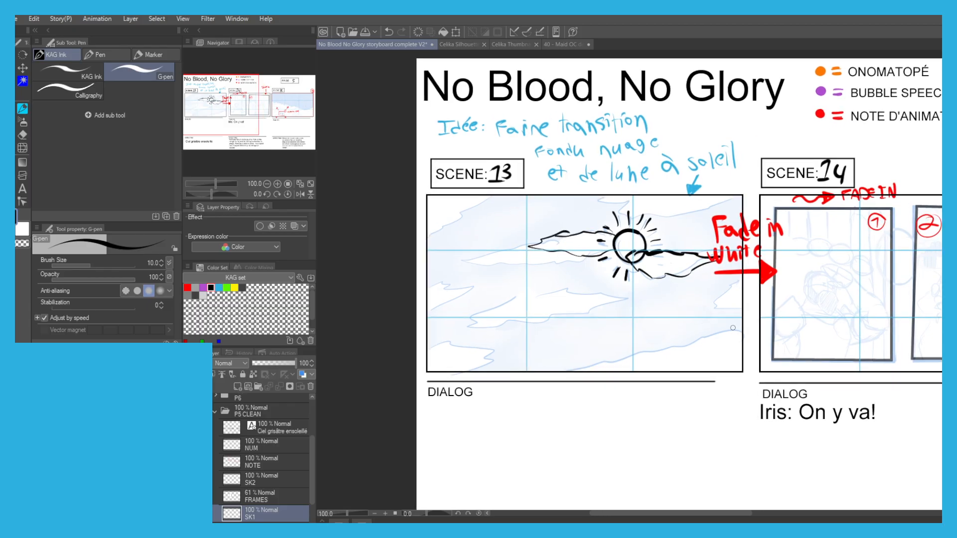
# Ink the remaining cloud outlines across the lower, left and upper parts of Scene 13's sky.
pyautogui.moveTo(716, 322)
pyautogui.mouseDown()
pyautogui.moveTo(682, 335)
pyautogui.moveTo(577, 345)
pyautogui.moveTo(498, 370)
pyautogui.mouseUp()
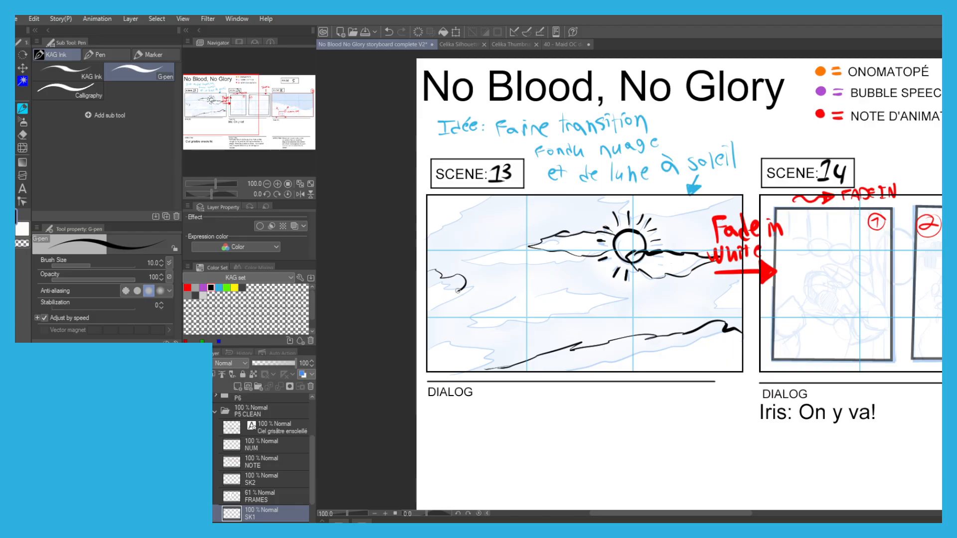
pyautogui.moveTo(520, 293)
pyautogui.mouseDown()
pyautogui.moveTo(579, 292)
pyautogui.moveTo(594, 306)
pyautogui.moveTo(515, 341)
pyautogui.moveTo(433, 347)
pyautogui.moveTo(533, 328)
pyautogui.mouseUp()
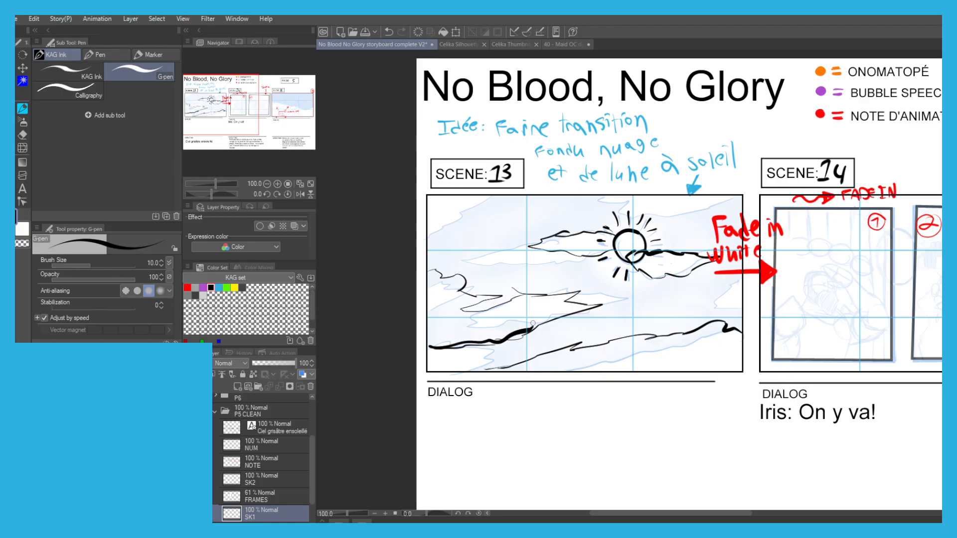
pyautogui.moveTo(518, 292); pyautogui.dragTo(497, 304)
pyautogui.moveTo(701, 209); pyautogui.dragTo(665, 213)
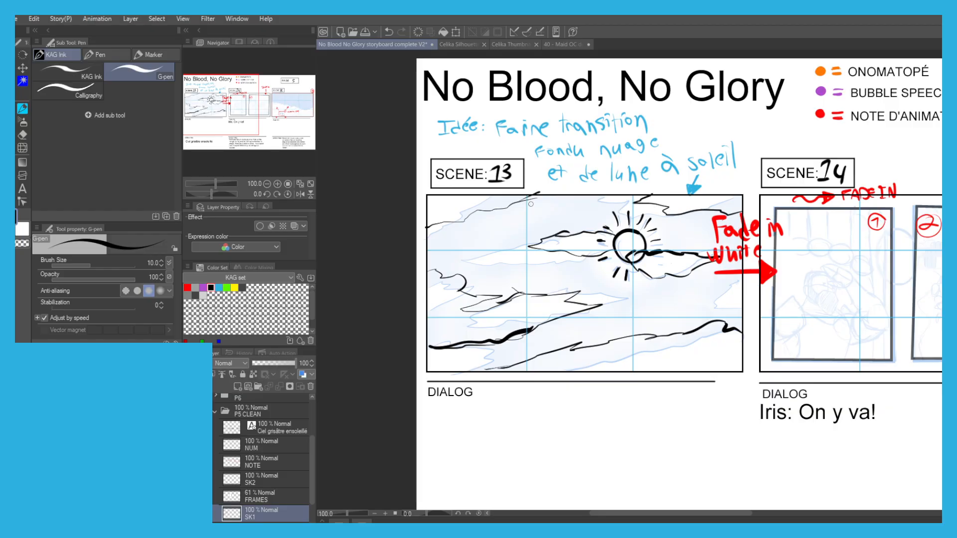
pyautogui.moveTo(531, 202); pyautogui.dragTo(431, 166)
# Ink the large foreground tree's trunk, roots and branches on the right side of Scene 15.
pyautogui.moveTo(644, 218); pyautogui.dragTo(365, 233)
pyautogui.moveTo(683, 222); pyautogui.dragTo(467, 230)
pyautogui.scroll(1, 726, 241)
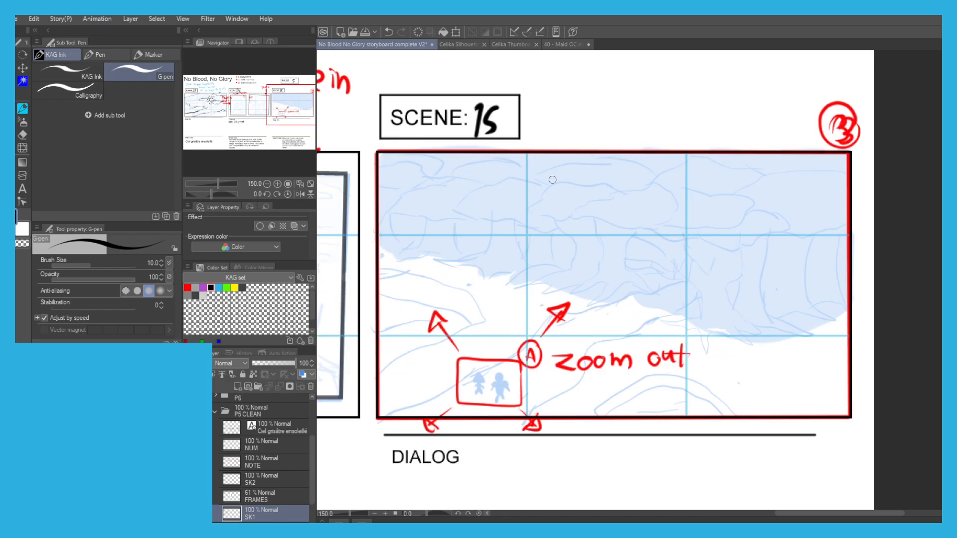
pyautogui.moveTo(549, 181); pyautogui.dragTo(608, 195)
pyautogui.scroll(1, 745, 331)
pyautogui.moveTo(783, 350)
pyautogui.mouseDown()
pyautogui.moveTo(770, 371)
pyautogui.moveTo(753, 345)
pyautogui.moveTo(710, 337)
pyautogui.moveTo(748, 335)
pyautogui.mouseUp()
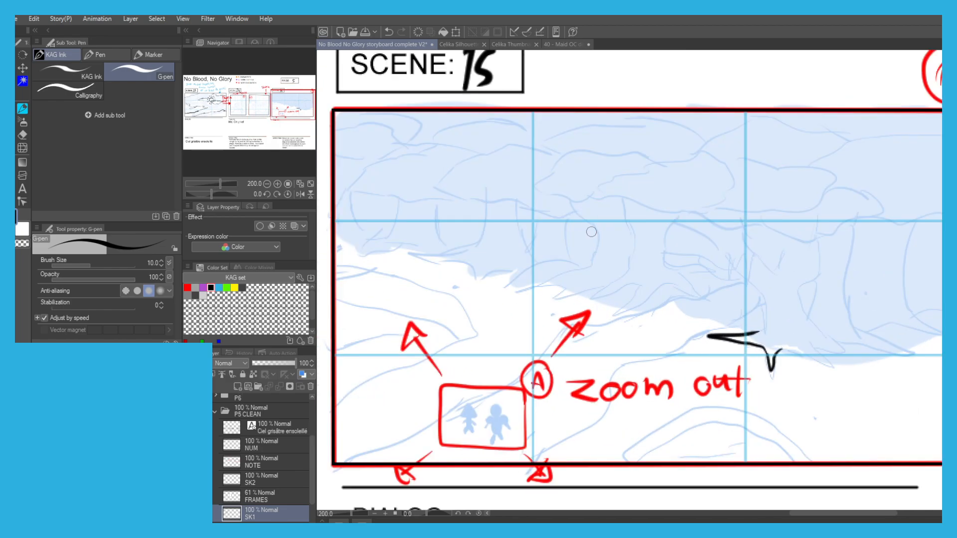
pyautogui.moveTo(625, 230); pyautogui.dragTo(607, 241)
pyautogui.moveTo(721, 345)
pyautogui.mouseDown()
pyautogui.moveTo(745, 337)
pyautogui.moveTo(709, 266)
pyautogui.moveTo(741, 332)
pyautogui.moveTo(728, 294)
pyautogui.moveTo(686, 238)
pyautogui.moveTo(684, 254)
pyautogui.moveTo(711, 278)
pyautogui.moveTo(658, 223)
pyautogui.mouseUp()
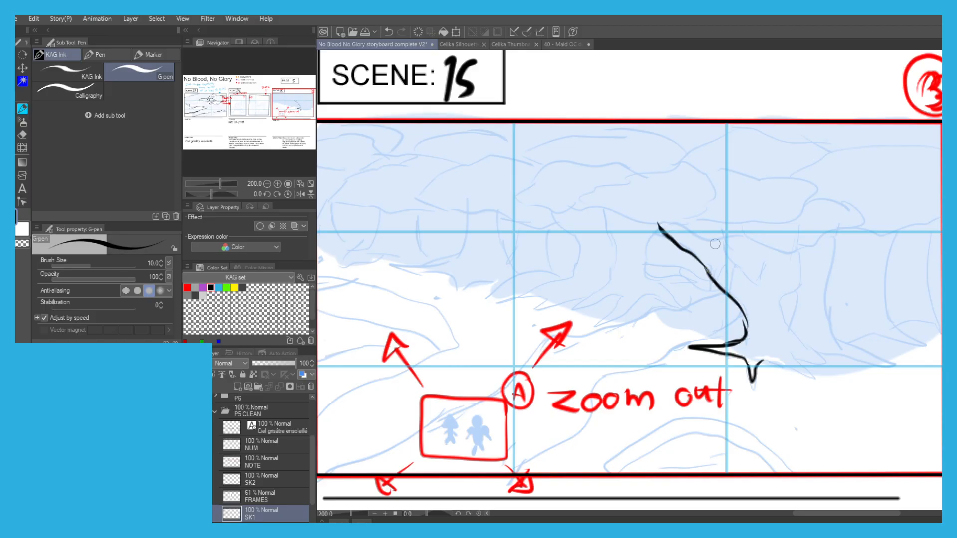
pyautogui.moveTo(714, 237)
pyautogui.mouseDown()
pyautogui.moveTo(755, 284)
pyautogui.moveTo(748, 277)
pyautogui.moveTo(766, 250)
pyautogui.mouseUp()
pyautogui.moveTo(800, 255)
pyautogui.mouseDown()
pyautogui.moveTo(802, 269)
pyautogui.moveTo(775, 305)
pyautogui.moveTo(802, 346)
pyautogui.moveTo(829, 363)
pyautogui.moveTo(757, 362)
pyautogui.mouseUp()
pyautogui.moveTo(790, 318)
pyautogui.mouseDown()
pyautogui.moveTo(796, 287)
pyautogui.moveTo(847, 345)
pyautogui.moveTo(899, 360)
pyautogui.moveTo(822, 350)
pyautogui.mouseUp()
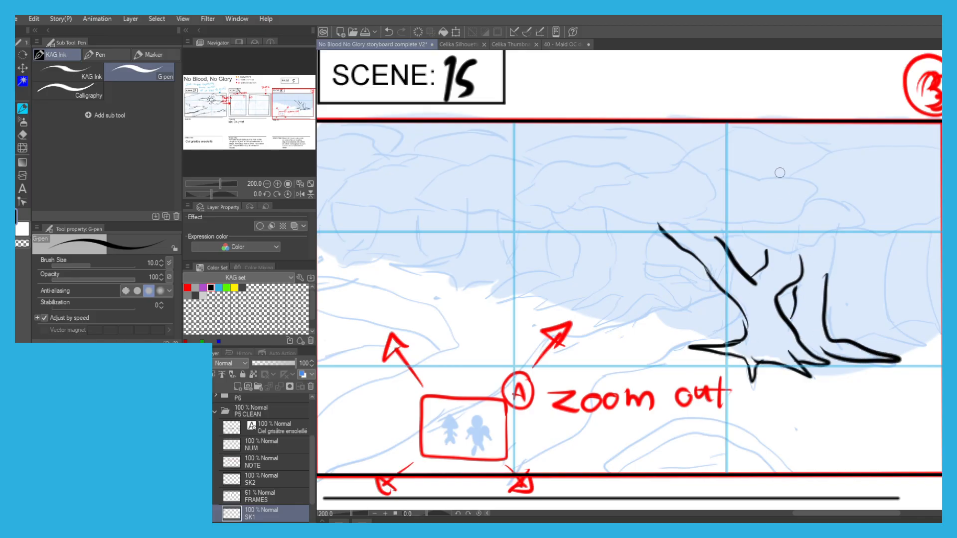
pyautogui.moveTo(827, 281)
pyautogui.mouseDown()
pyautogui.moveTo(833, 250)
pyautogui.moveTo(797, 259)
pyautogui.moveTo(672, 219)
pyautogui.moveTo(654, 228)
pyautogui.moveTo(632, 220)
pyautogui.mouseUp()
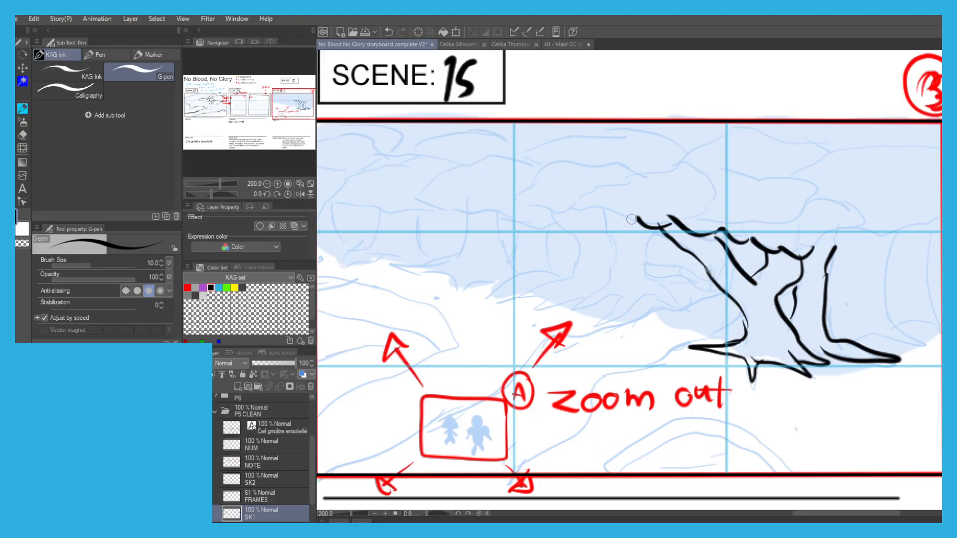
# Ink the scalloped foliage clusters of the forest canopy across the upper part of Scene 15.
pyautogui.moveTo(697, 171)
pyautogui.mouseDown()
pyautogui.moveTo(670, 203)
pyautogui.moveTo(629, 220)
pyautogui.moveTo(570, 207)
pyautogui.mouseUp()
pyautogui.moveTo(691, 171)
pyautogui.mouseDown()
pyautogui.moveTo(581, 170)
pyautogui.moveTo(555, 195)
pyautogui.moveTo(553, 179)
pyautogui.moveTo(566, 174)
pyautogui.mouseUp()
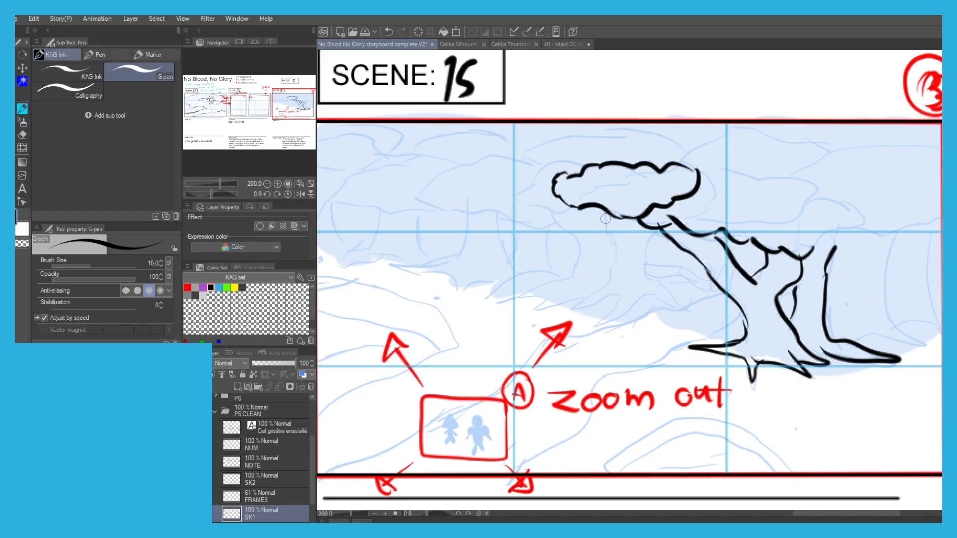
pyautogui.moveTo(573, 212)
pyautogui.mouseDown()
pyautogui.moveTo(517, 201)
pyautogui.moveTo(530, 180)
pyautogui.moveTo(561, 168)
pyautogui.moveTo(547, 227)
pyautogui.moveTo(461, 211)
pyautogui.moveTo(479, 210)
pyautogui.moveTo(416, 190)
pyautogui.moveTo(493, 150)
pyautogui.moveTo(571, 171)
pyautogui.moveTo(522, 168)
pyautogui.moveTo(547, 175)
pyautogui.moveTo(563, 166)
pyautogui.moveTo(663, 183)
pyautogui.mouseUp()
pyautogui.moveTo(680, 215)
pyautogui.mouseDown()
pyautogui.moveTo(715, 230)
pyautogui.moveTo(750, 209)
pyautogui.moveTo(789, 220)
pyautogui.moveTo(765, 243)
pyautogui.moveTo(723, 247)
pyautogui.moveTo(712, 238)
pyautogui.moveTo(813, 230)
pyautogui.moveTo(851, 242)
pyautogui.moveTo(792, 280)
pyautogui.moveTo(919, 236)
pyautogui.mouseUp()
pyautogui.moveTo(785, 201)
pyautogui.mouseDown()
pyautogui.moveTo(830, 199)
pyautogui.moveTo(787, 197)
pyautogui.moveTo(911, 193)
pyautogui.mouseUp()
pyautogui.moveTo(809, 191)
pyautogui.mouseDown()
pyautogui.moveTo(749, 169)
pyautogui.moveTo(684, 167)
pyautogui.moveTo(654, 186)
pyautogui.mouseUp()
pyautogui.moveTo(793, 176); pyautogui.dragTo(904, 165)
pyautogui.moveTo(551, 171); pyautogui.dragTo(688, 167)
pyautogui.moveTo(562, 193); pyautogui.dragTo(501, 191)
pyautogui.moveTo(540, 230); pyautogui.dragTo(452, 222)
pyautogui.moveTo(499, 190)
pyautogui.mouseDown()
pyautogui.moveTo(437, 217)
pyautogui.moveTo(482, 188)
pyautogui.moveTo(472, 195)
pyautogui.moveTo(431, 168)
pyautogui.moveTo(558, 169)
pyautogui.mouseUp()
pyautogui.moveTo(548, 175)
pyautogui.mouseDown()
pyautogui.moveTo(561, 168)
pyautogui.moveTo(605, 185)
pyautogui.moveTo(633, 158)
pyautogui.mouseUp()
pyautogui.moveTo(552, 156); pyautogui.dragTo(446, 158)
pyautogui.scroll(-1, 449, 160)
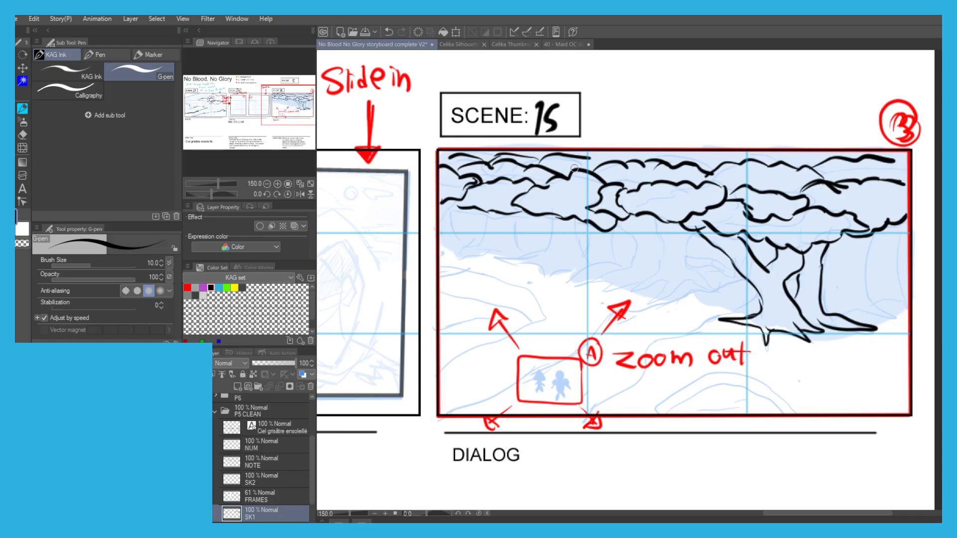
pyautogui.moveTo(585, 156); pyautogui.dragTo(615, 154)
# Ink the middle tree's trunk and roots and the trunks around the large tree in Scene 15.
pyautogui.scroll(1, 660, 222)
pyautogui.moveTo(652, 216)
pyautogui.mouseDown()
pyautogui.moveTo(666, 272)
pyautogui.moveTo(643, 303)
pyautogui.moveTo(609, 317)
pyautogui.mouseUp()
pyautogui.moveTo(646, 327)
pyautogui.mouseDown()
pyautogui.moveTo(698, 301)
pyautogui.moveTo(733, 304)
pyautogui.moveTo(697, 280)
pyautogui.mouseUp()
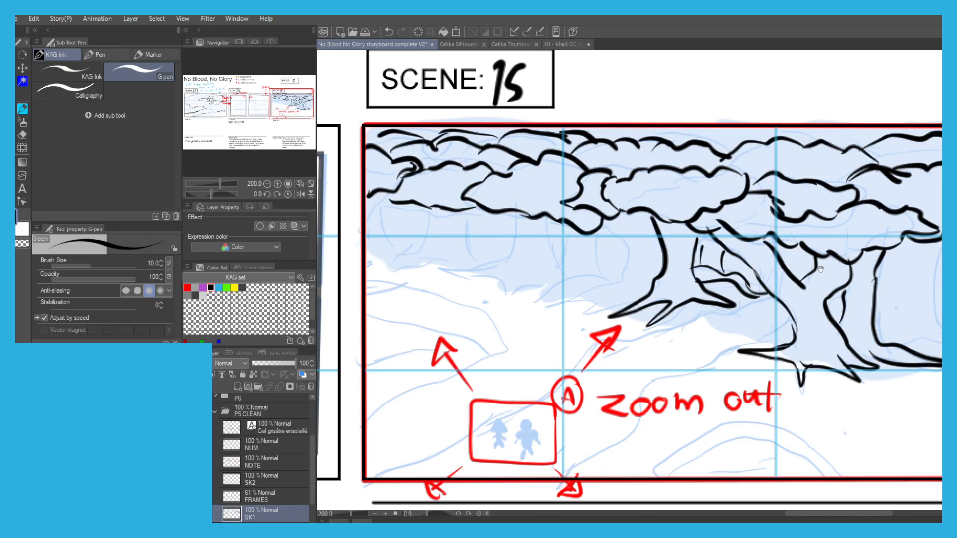
pyautogui.moveTo(809, 266); pyautogui.dragTo(649, 278)
pyautogui.moveTo(738, 355)
pyautogui.mouseDown()
pyautogui.moveTo(795, 356)
pyautogui.moveTo(774, 311)
pyautogui.moveTo(776, 253)
pyautogui.mouseUp()
pyautogui.moveTo(828, 338); pyautogui.dragTo(811, 242)
# Ink the receding row of tree trunks and their root line along the left side of Scene 15's forest.
pyautogui.moveTo(423, 222); pyautogui.dragTo(587, 184)
pyautogui.moveTo(628, 277)
pyautogui.mouseDown()
pyautogui.moveTo(595, 287)
pyautogui.moveTo(553, 279)
pyautogui.moveTo(603, 263)
pyautogui.moveTo(619, 214)
pyautogui.mouseUp()
pyautogui.moveTo(580, 253)
pyautogui.mouseDown()
pyautogui.moveTo(559, 258)
pyautogui.moveTo(548, 276)
pyautogui.moveTo(565, 253)
pyautogui.mouseUp()
pyautogui.moveTo(599, 208); pyautogui.dragTo(599, 253)
pyautogui.moveTo(552, 191)
pyautogui.mouseDown()
pyautogui.moveTo(553, 219)
pyautogui.moveTo(568, 247)
pyautogui.mouseUp()
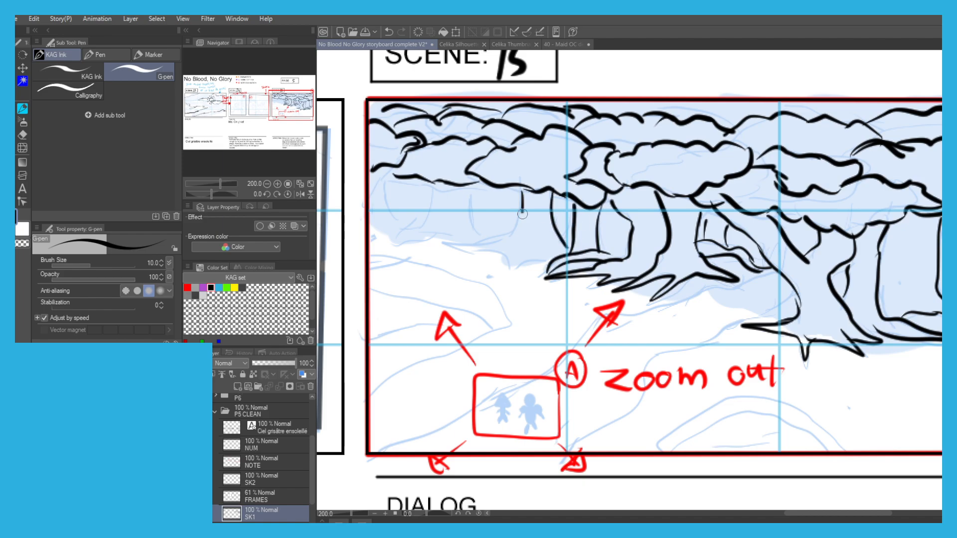
pyautogui.moveTo(506, 233); pyautogui.dragTo(451, 246)
pyautogui.moveTo(531, 263); pyautogui.dragTo(449, 250)
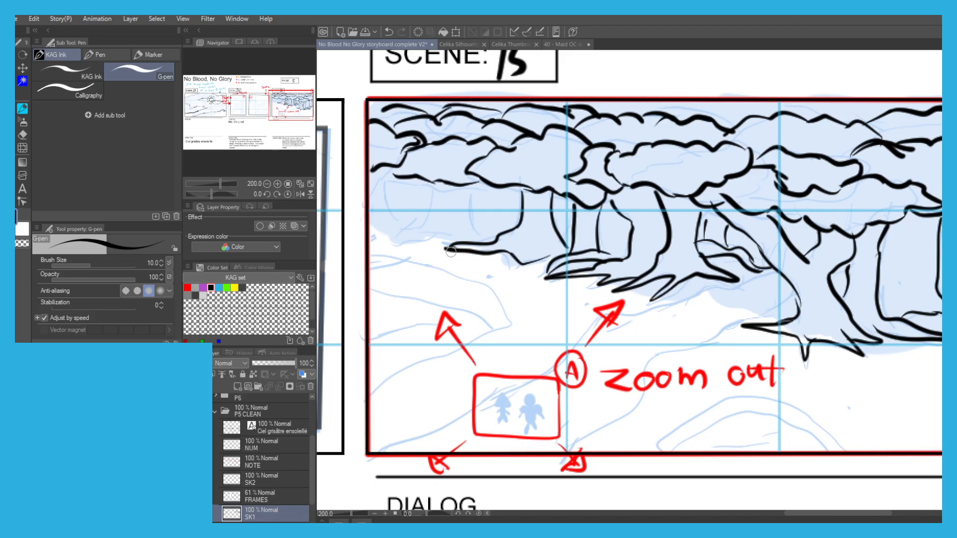
pyautogui.moveTo(480, 238)
pyautogui.mouseDown()
pyautogui.moveTo(467, 196)
pyautogui.moveTo(434, 201)
pyautogui.moveTo(397, 239)
pyautogui.mouseUp()
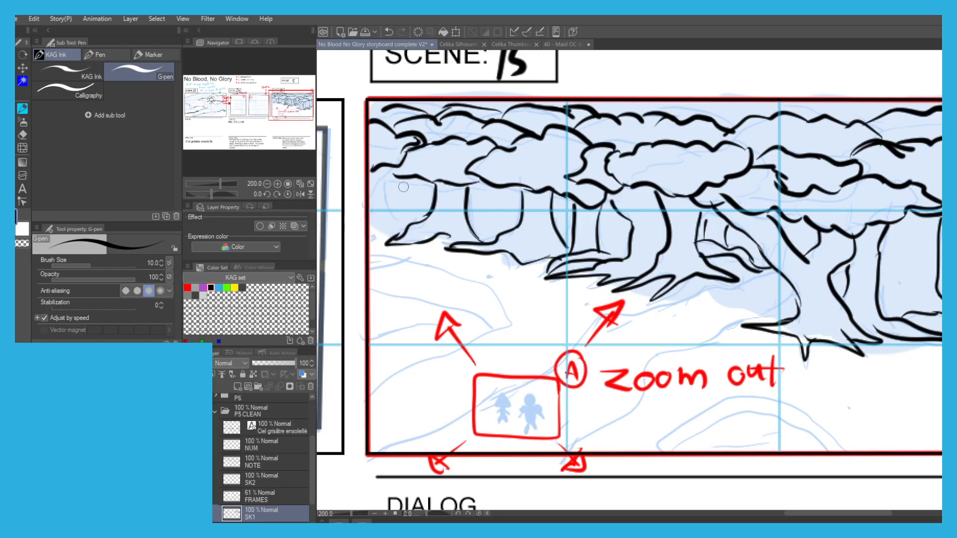
pyautogui.moveTo(471, 227); pyautogui.dragTo(481, 180)
pyautogui.moveTo(414, 229); pyautogui.dragTo(404, 186)
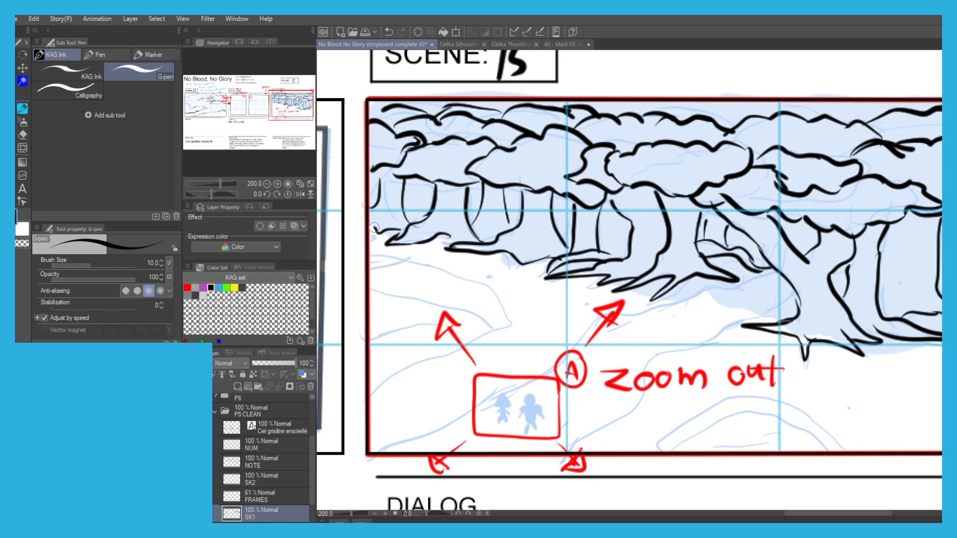
# Ink the two edges of the path running from Scene 15's lower frame edge up to the forest.
pyautogui.scroll(-1, 406, 169)
pyautogui.moveTo(602, 244); pyautogui.dragTo(628, 227)
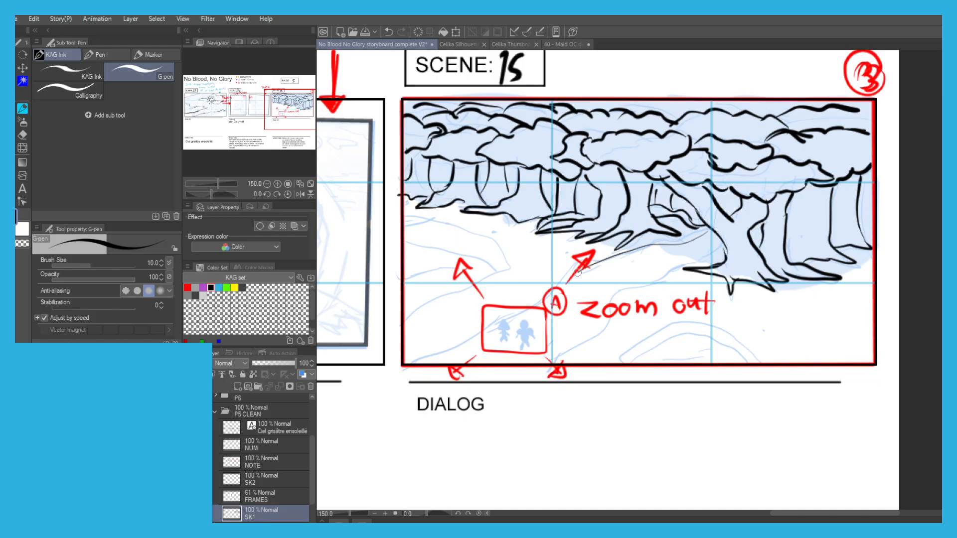
pyautogui.moveTo(534, 302); pyautogui.dragTo(440, 350)
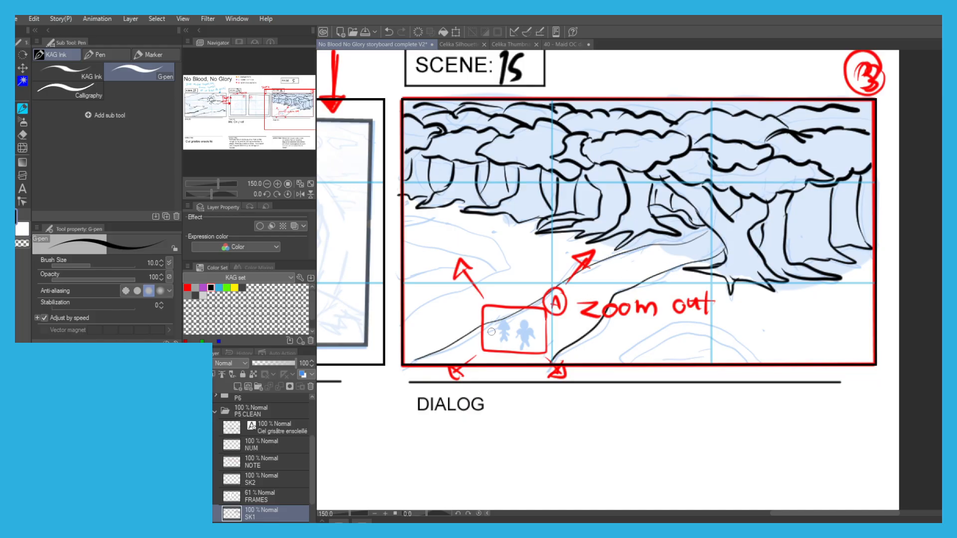
# Fill in the two small character silhouettes in solid black inside Scene 15's red zoom-out frame.
pyautogui.scroll(5, 489, 330)
pyautogui.moveTo(545, 299)
pyautogui.mouseDown()
pyautogui.moveTo(534, 295)
pyautogui.moveTo(516, 343)
pyautogui.moveTo(533, 352)
pyautogui.moveTo(521, 356)
pyautogui.moveTo(558, 331)
pyautogui.moveTo(500, 331)
pyautogui.moveTo(500, 322)
pyautogui.mouseUp()
pyautogui.moveTo(541, 372)
pyautogui.mouseDown()
pyautogui.moveTo(511, 377)
pyautogui.moveTo(537, 377)
pyautogui.moveTo(548, 399)
pyautogui.moveTo(520, 364)
pyautogui.mouseUp()
pyautogui.moveTo(427, 286); pyautogui.dragTo(495, 277)
pyautogui.moveTo(509, 310)
pyautogui.mouseDown()
pyautogui.moveTo(486, 309)
pyautogui.moveTo(496, 273)
pyautogui.moveTo(515, 307)
pyautogui.moveTo(489, 301)
pyautogui.moveTo(500, 291)
pyautogui.moveTo(494, 315)
pyautogui.moveTo(508, 320)
pyautogui.moveTo(499, 333)
pyautogui.moveTo(488, 321)
pyautogui.moveTo(501, 329)
pyautogui.moveTo(486, 339)
pyautogui.moveTo(503, 357)
pyautogui.moveTo(481, 352)
pyautogui.moveTo(486, 341)
pyautogui.moveTo(509, 313)
pyautogui.moveTo(531, 322)
pyautogui.moveTo(504, 323)
pyautogui.moveTo(514, 336)
pyautogui.moveTo(491, 332)
pyautogui.moveTo(479, 314)
pyautogui.mouseUp()
# Ink the ground mounds on both sides of Scene 15's path, adding wavy contour lines inside them.
pyautogui.scroll(-4, 479, 308)
pyautogui.moveTo(384, 258); pyautogui.dragTo(432, 234)
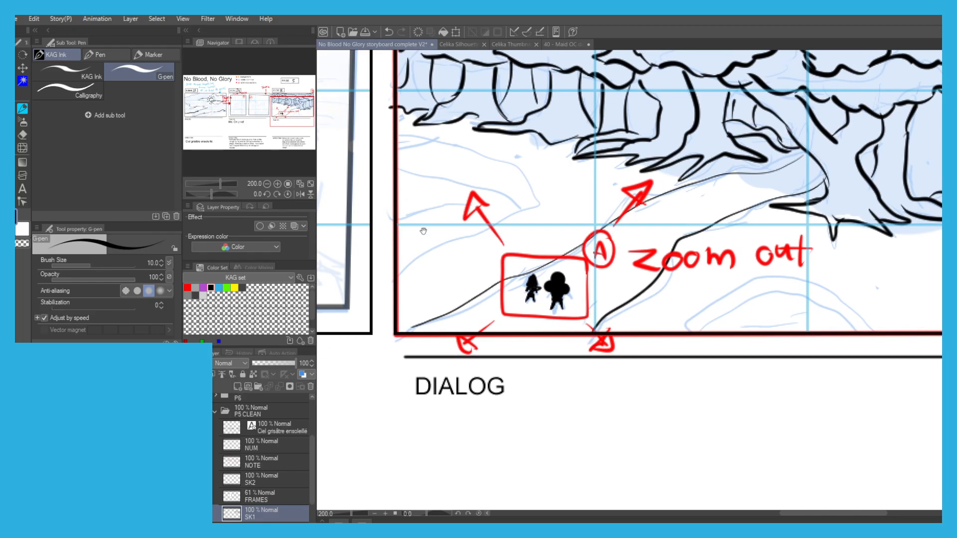
pyautogui.moveTo(446, 202); pyautogui.dragTo(431, 233)
pyautogui.moveTo(399, 168)
pyautogui.mouseDown()
pyautogui.moveTo(558, 254)
pyautogui.moveTo(409, 333)
pyautogui.mouseUp()
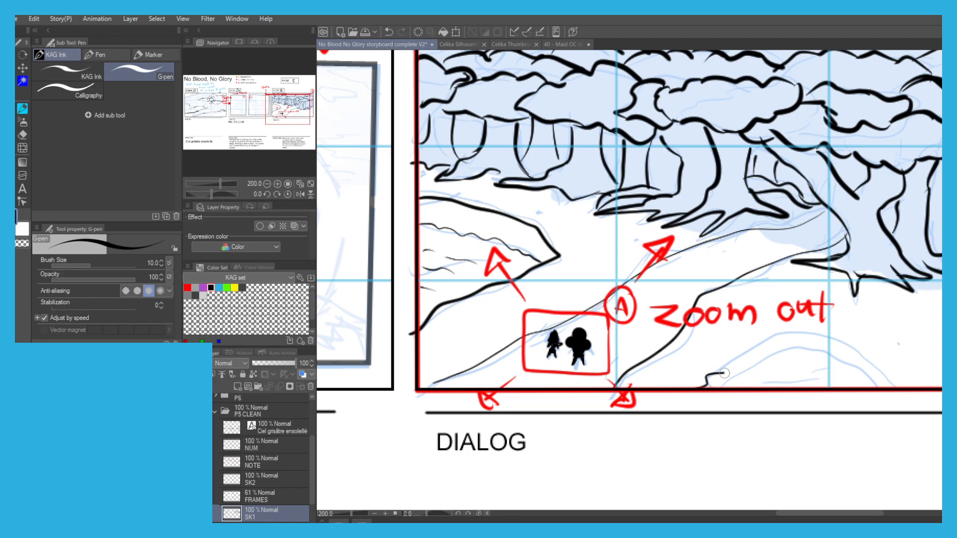
pyautogui.moveTo(753, 351)
pyautogui.mouseDown()
pyautogui.moveTo(803, 329)
pyautogui.moveTo(933, 363)
pyautogui.mouseUp()
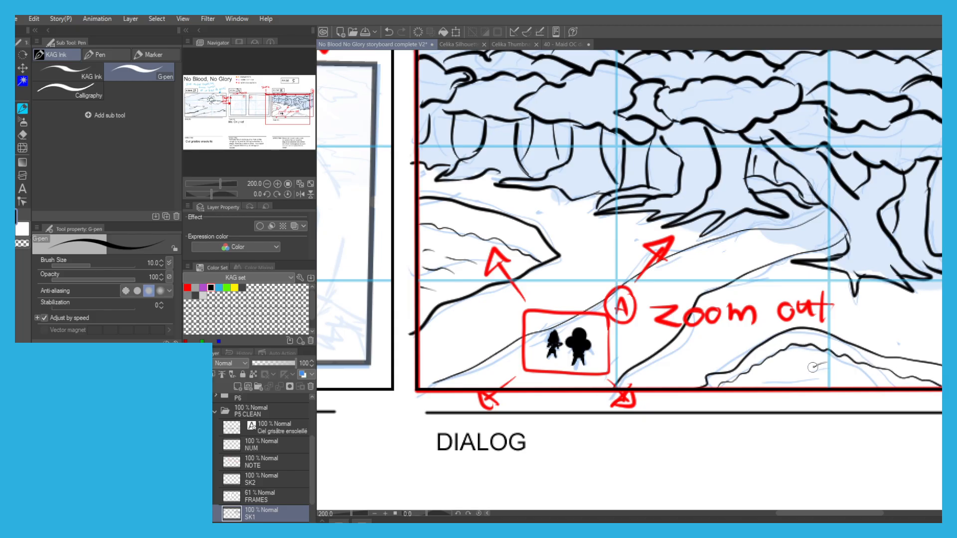
pyautogui.moveTo(867, 375); pyautogui.dragTo(835, 386)
pyautogui.hotkey('ctrl', '-')
pyautogui.moveTo(782, 349)
pyautogui.mouseDown()
pyautogui.moveTo(765, 372)
pyautogui.moveTo(739, 381)
pyautogui.mouseUp()
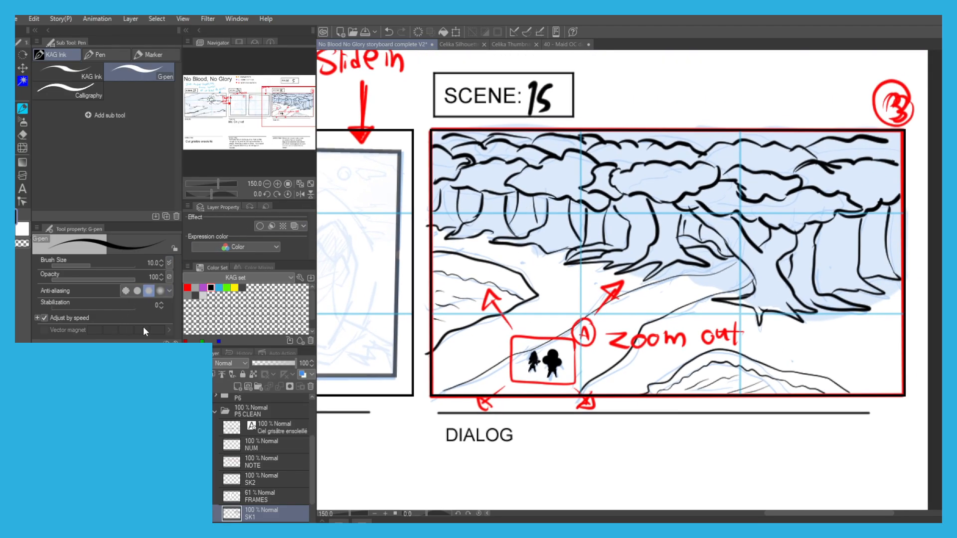
# On the SK2 layer, ink the shoulder and arm of the figure in Scene 14's first panel.
pyautogui.click(258, 479)
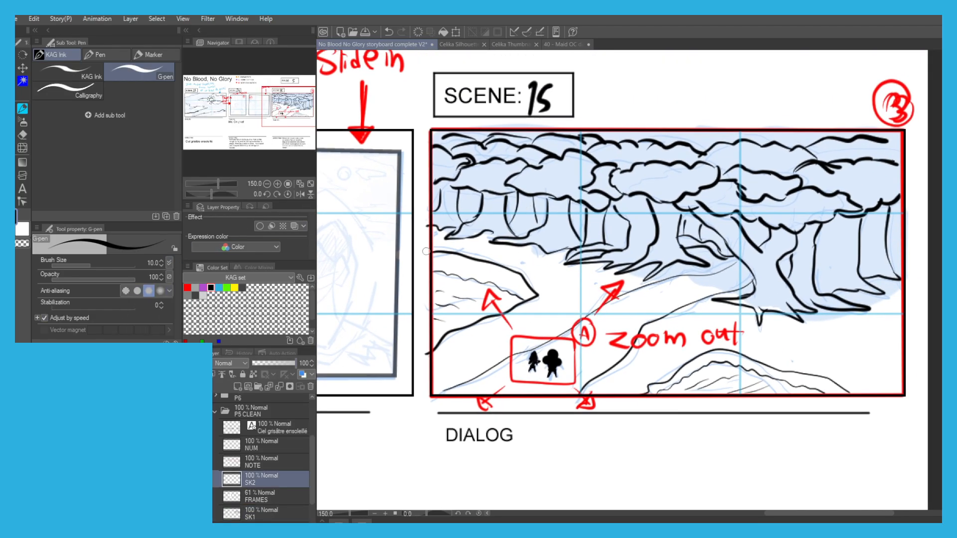
pyautogui.moveTo(425, 255); pyautogui.dragTo(569, 252)
pyautogui.moveTo(397, 256); pyautogui.dragTo(518, 261)
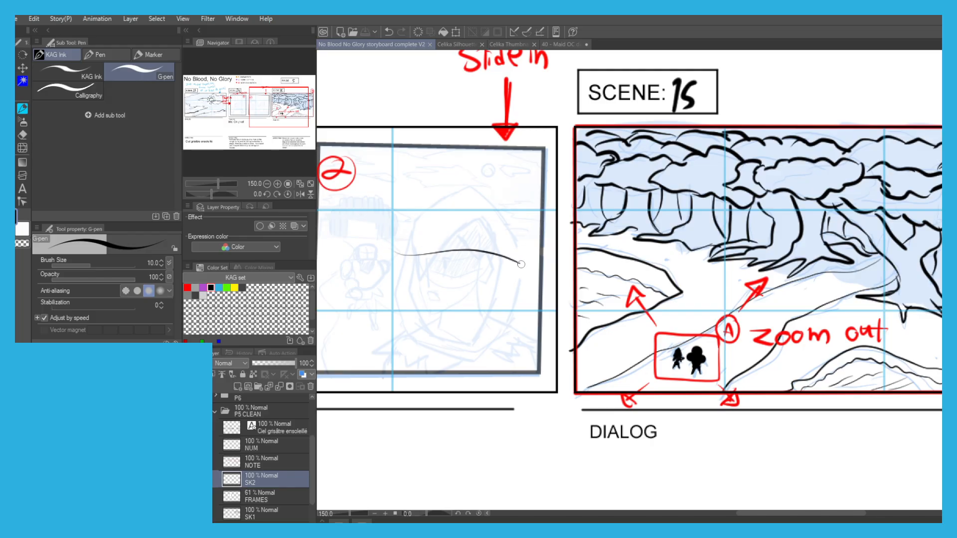
pyautogui.hotkey('ctrl', 'z')
pyautogui.moveTo(361, 236); pyautogui.dragTo(510, 247)
pyautogui.moveTo(398, 193); pyautogui.dragTo(513, 190)
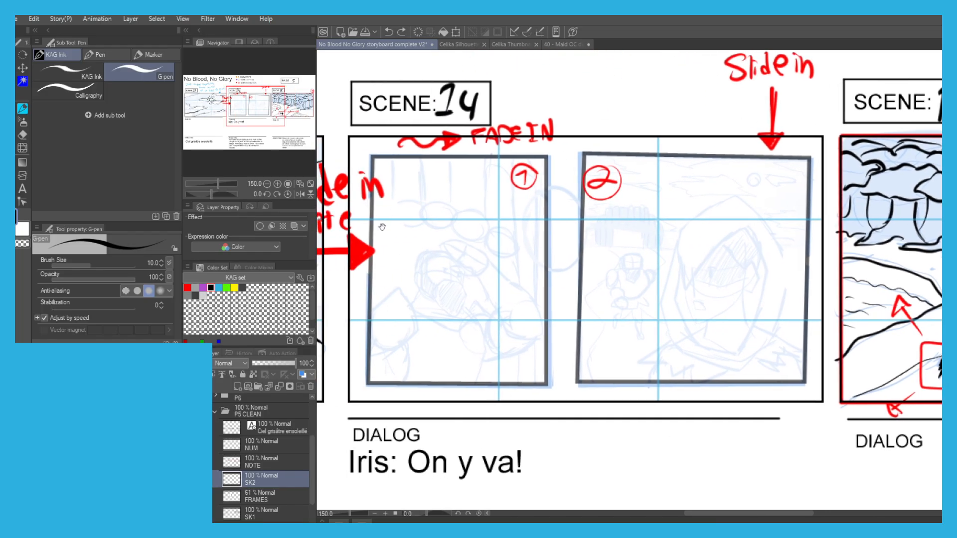
pyautogui.hotkey('ctrl', '+')
pyautogui.moveTo(380, 227); pyautogui.dragTo(526, 219)
pyautogui.moveTo(443, 290)
pyautogui.mouseDown()
pyautogui.moveTo(483, 253)
pyautogui.moveTo(506, 294)
pyautogui.moveTo(495, 321)
pyautogui.moveTo(453, 332)
pyautogui.moveTo(496, 341)
pyautogui.moveTo(485, 376)
pyautogui.mouseUp()
pyautogui.hotkey('ctrl', 'z')
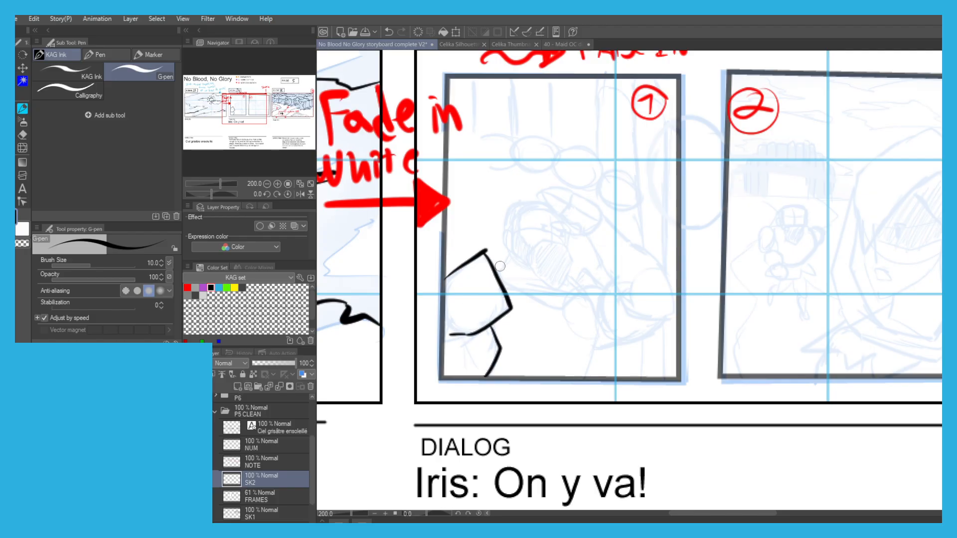
# Ink the figure's angular neck and collar lines beside the shoulder in Scene 14's first panel.
pyautogui.scroll(3, 501, 270)
pyautogui.moveTo(531, 219)
pyautogui.mouseDown()
pyautogui.moveTo(510, 278)
pyautogui.moveTo(655, 375)
pyautogui.moveTo(689, 381)
pyautogui.moveTo(709, 346)
pyautogui.moveTo(682, 380)
pyautogui.mouseUp()
pyautogui.hotkey('ctrl', 'z')
pyautogui.hotkey('ctrl', 'z')
pyautogui.moveTo(522, 353)
pyautogui.mouseDown()
pyautogui.moveTo(728, 435)
pyautogui.moveTo(821, 368)
pyautogui.mouseUp()
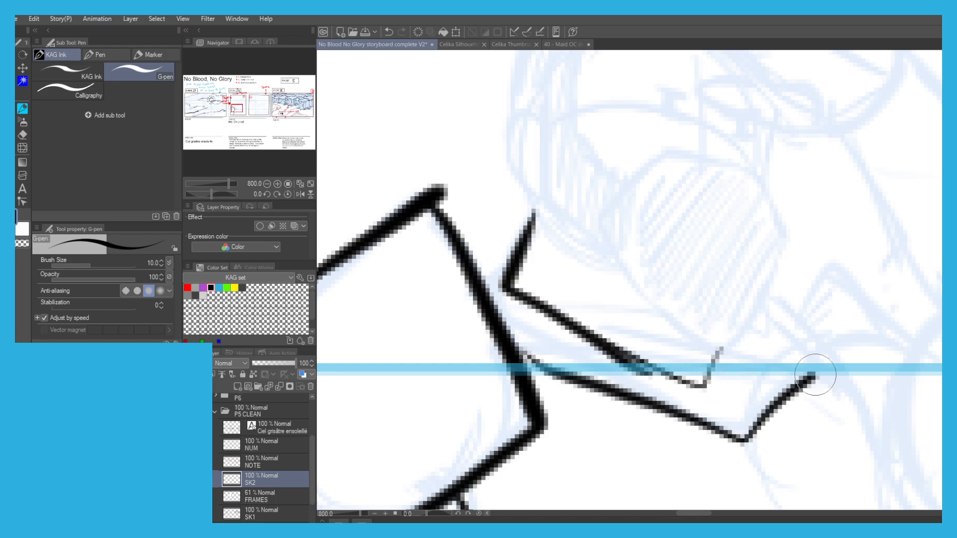
pyautogui.scroll(-3, 736, 305)
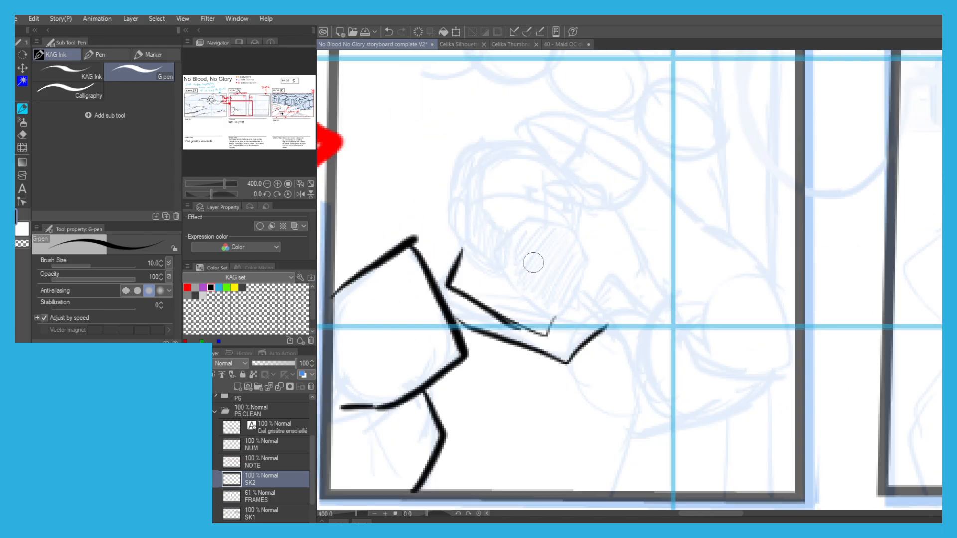
# Ink the outlines of the figure's head, face and beard in Scene 14's first panel.
pyautogui.moveTo(574, 233)
pyautogui.mouseDown()
pyautogui.moveTo(561, 306)
pyautogui.moveTo(470, 251)
pyautogui.moveTo(470, 209)
pyautogui.moveTo(459, 235)
pyautogui.moveTo(453, 193)
pyautogui.moveTo(469, 202)
pyautogui.moveTo(451, 152)
pyautogui.moveTo(535, 144)
pyautogui.mouseUp()
pyautogui.moveTo(573, 233)
pyautogui.mouseDown()
pyautogui.moveTo(520, 220)
pyautogui.moveTo(509, 235)
pyautogui.moveTo(477, 194)
pyautogui.moveTo(493, 224)
pyautogui.moveTo(490, 161)
pyautogui.moveTo(549, 169)
pyautogui.mouseUp()
pyautogui.moveTo(572, 231)
pyautogui.mouseDown()
pyautogui.moveTo(584, 204)
pyautogui.moveTo(564, 166)
pyautogui.mouseUp()
# Add the figure's facial details in Scene 14's first panel, including the frowning eyes, nose and downturned mouth.
pyautogui.scroll(1, 570, 194)
pyautogui.moveTo(509, 188); pyautogui.dragTo(464, 161)
pyautogui.moveTo(583, 206)
pyautogui.mouseDown()
pyautogui.moveTo(548, 195)
pyautogui.moveTo(588, 208)
pyautogui.mouseUp()
pyautogui.moveTo(497, 186)
pyautogui.mouseDown()
pyautogui.moveTo(496, 206)
pyautogui.moveTo(502, 189)
pyautogui.mouseUp()
pyautogui.moveTo(558, 203)
pyautogui.mouseDown()
pyautogui.moveTo(573, 228)
pyautogui.moveTo(466, 203)
pyautogui.mouseUp()
pyautogui.scroll(-1, 534, 211)
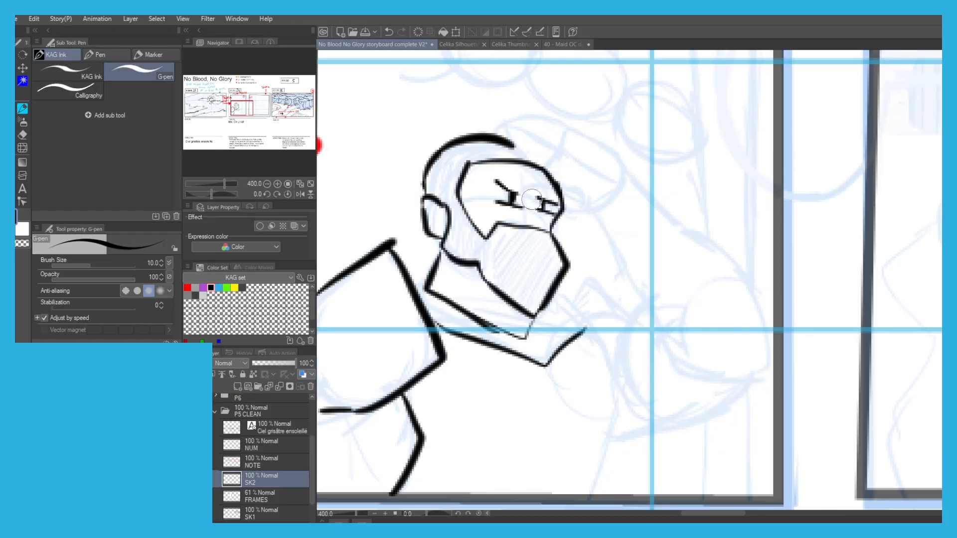
pyautogui.moveTo(508, 269)
pyautogui.mouseDown()
pyautogui.moveTo(528, 263)
pyautogui.moveTo(547, 273)
pyautogui.mouseUp()
pyautogui.moveTo(485, 135); pyautogui.dragTo(475, 161)
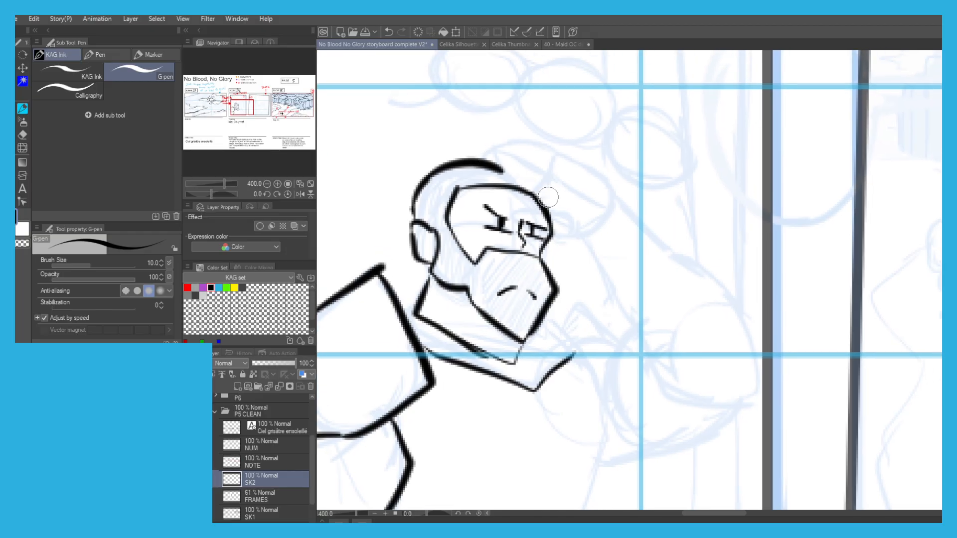
# Erase the forehead line where the raised hand crosses the bearded figure's face in Scene 14's first panel.
pyautogui.press('c')
pyautogui.moveTo(505, 189); pyautogui.dragTo(542, 202)
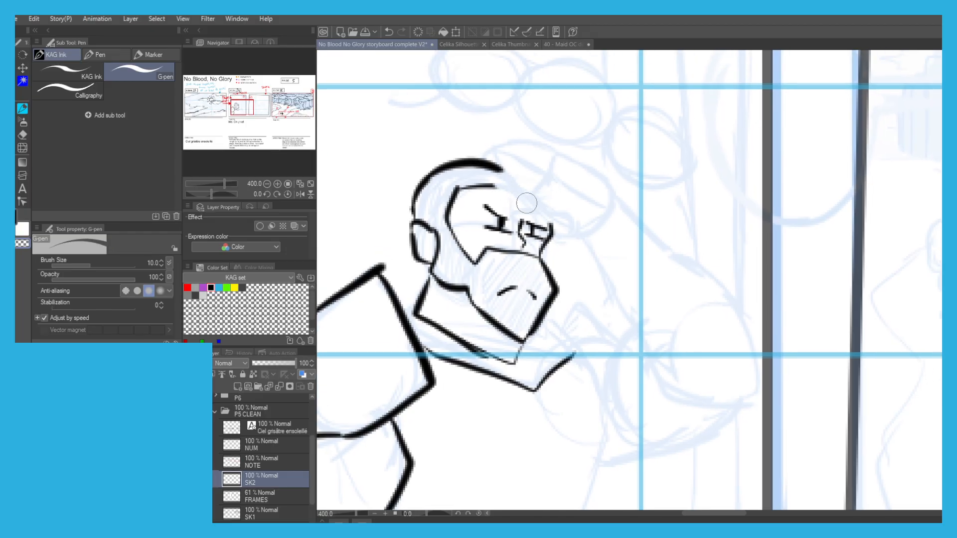
pyautogui.press('c')
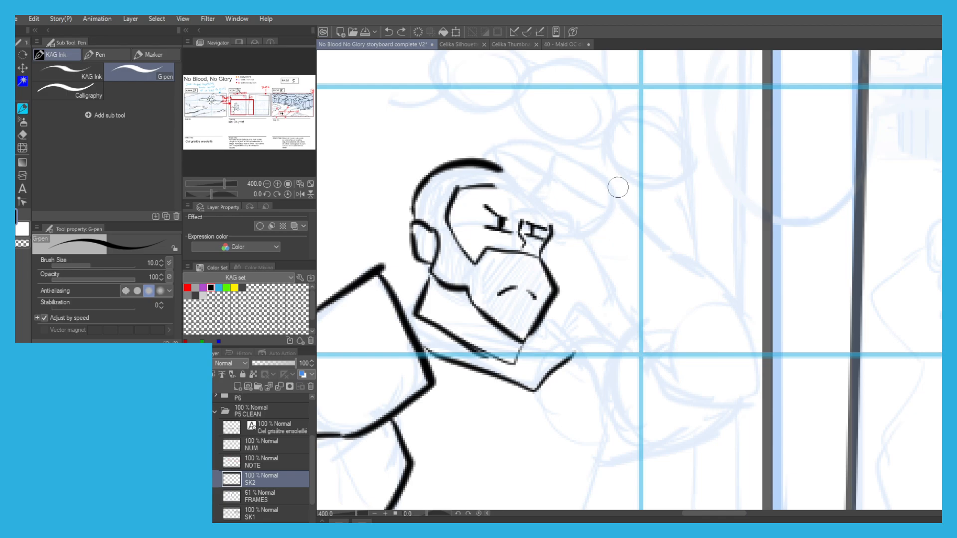
# Ink the raised hand shielding the bearded figure's eyes, with its fingers, thumb and thickened outer edges.
pyautogui.moveTo(613, 177)
pyautogui.mouseDown()
pyautogui.moveTo(573, 240)
pyautogui.moveTo(532, 199)
pyautogui.moveTo(526, 206)
pyautogui.mouseUp()
pyautogui.hotkey('ctrl', 'z')
pyautogui.moveTo(572, 240)
pyautogui.mouseDown()
pyautogui.moveTo(484, 194)
pyautogui.moveTo(521, 192)
pyautogui.moveTo(490, 172)
pyautogui.moveTo(490, 150)
pyautogui.moveTo(577, 154)
pyautogui.moveTo(623, 215)
pyautogui.mouseUp()
pyautogui.moveTo(541, 185)
pyautogui.mouseDown()
pyautogui.moveTo(490, 161)
pyautogui.moveTo(512, 159)
pyautogui.moveTo(481, 143)
pyautogui.moveTo(528, 169)
pyautogui.mouseUp()
pyautogui.moveTo(493, 137)
pyautogui.mouseDown()
pyautogui.moveTo(528, 131)
pyautogui.moveTo(558, 164)
pyautogui.mouseUp()
pyautogui.moveTo(534, 127); pyautogui.dragTo(608, 179)
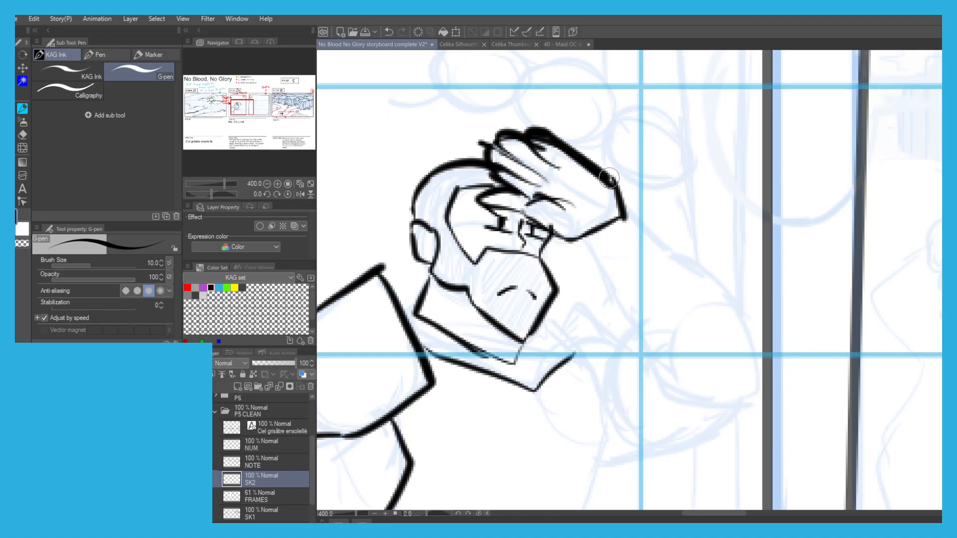
pyautogui.moveTo(536, 155)
pyautogui.mouseDown()
pyautogui.moveTo(568, 165)
pyautogui.moveTo(552, 183)
pyautogui.mouseUp()
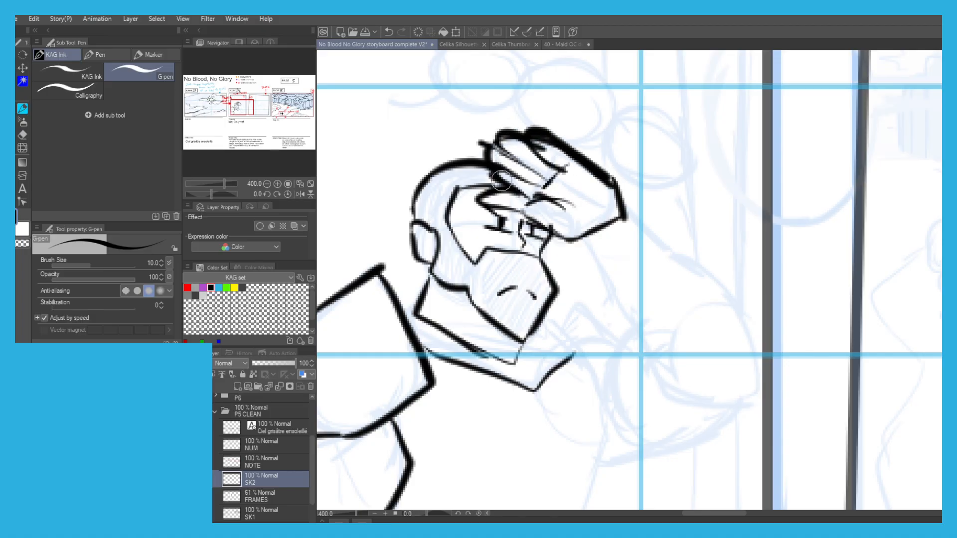
pyautogui.moveTo(565, 239); pyautogui.dragTo(620, 222)
pyautogui.moveTo(560, 204); pyautogui.dragTo(577, 210)
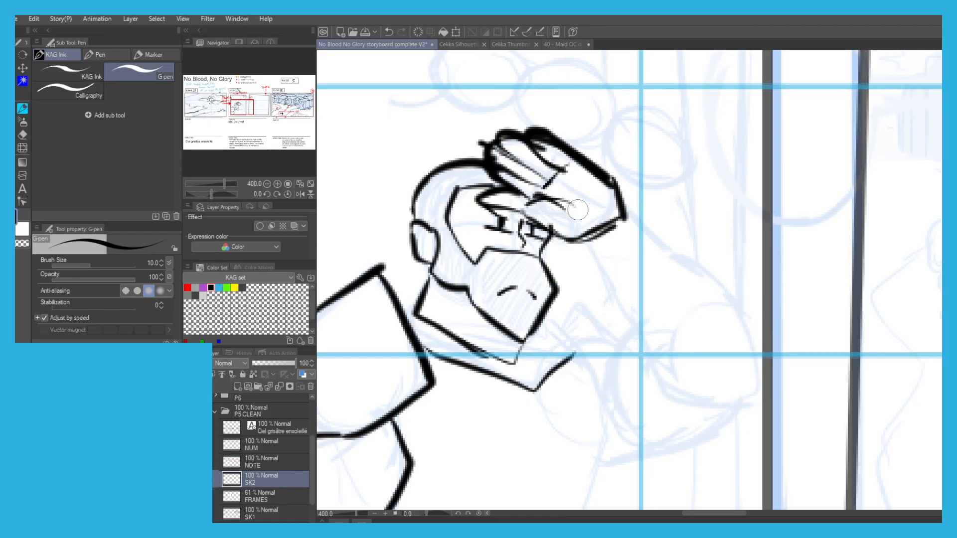
pyautogui.scroll(-2, 435, 217)
pyautogui.moveTo(470, 185); pyautogui.dragTo(496, 182)
pyautogui.scroll(2, 504, 185)
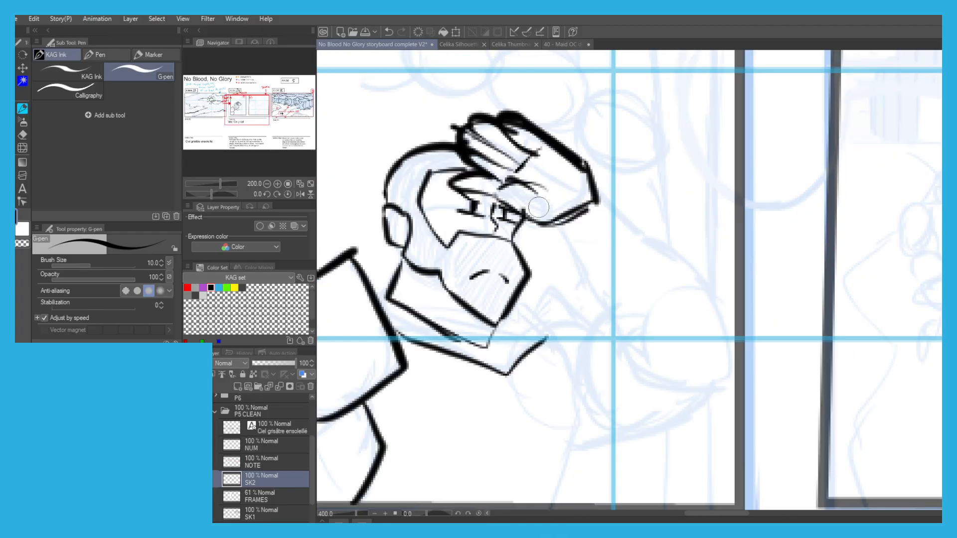
# Hatch the hand's shadow across the bearded figure's temple and eyes.
pyautogui.moveTo(512, 227)
pyautogui.mouseDown()
pyautogui.moveTo(429, 216)
pyautogui.moveTo(446, 213)
pyautogui.mouseUp()
pyautogui.hotkey('ctrl', 'z')
pyautogui.moveTo(431, 187); pyautogui.dragTo(464, 209)
pyautogui.moveTo(448, 191); pyautogui.dragTo(488, 215)
pyautogui.moveTo(457, 192); pyautogui.dragTo(513, 222)
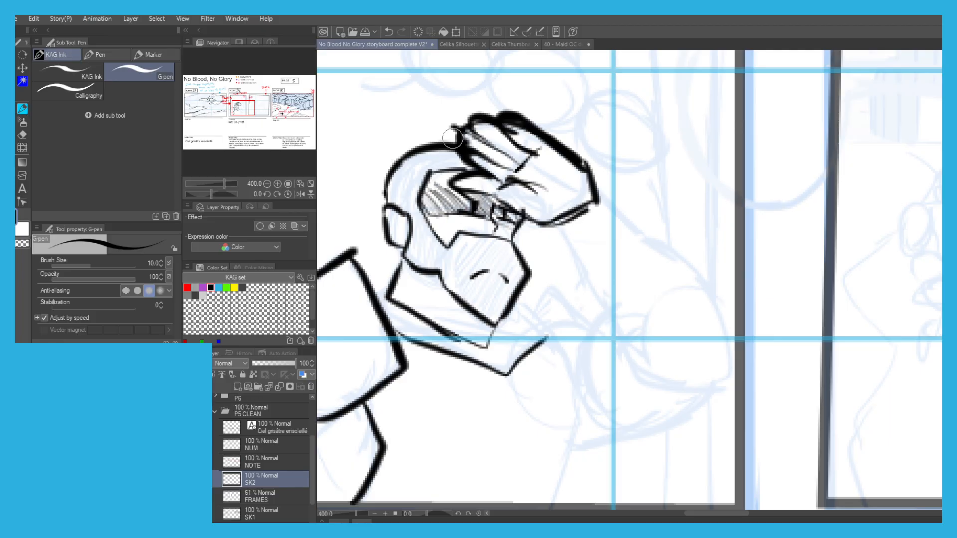
# Fill the figure's beard, sideburn and hair with diagonal hatching in Scene 14's first panel.
pyautogui.moveTo(401, 219)
pyautogui.mouseDown()
pyautogui.moveTo(423, 267)
pyautogui.moveTo(438, 269)
pyautogui.mouseUp()
pyautogui.moveTo(434, 224); pyautogui.dragTo(473, 309)
pyautogui.moveTo(451, 249)
pyautogui.mouseDown()
pyautogui.moveTo(481, 316)
pyautogui.moveTo(501, 313)
pyautogui.mouseUp()
pyautogui.moveTo(473, 237)
pyautogui.mouseDown()
pyautogui.moveTo(518, 311)
pyautogui.moveTo(520, 287)
pyautogui.mouseUp()
pyautogui.moveTo(383, 179)
pyautogui.mouseDown()
pyautogui.moveTo(423, 233)
pyautogui.moveTo(425, 219)
pyautogui.mouseUp()
pyautogui.moveTo(396, 154); pyautogui.dragTo(433, 189)
pyautogui.moveTo(419, 134)
pyautogui.mouseDown()
pyautogui.moveTo(446, 167)
pyautogui.moveTo(465, 157)
pyautogui.mouseUp()
pyautogui.hotkey('ctrl', 'z')
# Ink the figure's raised arm down to the elbow, its sleeve folds and the side of the torso.
pyautogui.moveTo(553, 222)
pyautogui.mouseDown()
pyautogui.moveTo(577, 278)
pyautogui.moveTo(634, 356)
pyautogui.mouseUp()
pyautogui.moveTo(597, 177)
pyautogui.mouseDown()
pyautogui.moveTo(606, 199)
pyautogui.moveTo(707, 287)
pyautogui.moveTo(733, 379)
pyautogui.moveTo(688, 387)
pyautogui.moveTo(610, 429)
pyautogui.mouseUp()
pyautogui.moveTo(608, 336)
pyautogui.mouseDown()
pyautogui.moveTo(592, 349)
pyautogui.moveTo(549, 320)
pyautogui.moveTo(579, 326)
pyautogui.moveTo(572, 367)
pyautogui.mouseUp()
pyautogui.hotkey('ctrl', 'z')
pyautogui.moveTo(515, 293); pyautogui.dragTo(547, 344)
pyautogui.hotkey('ctrl', 'z')
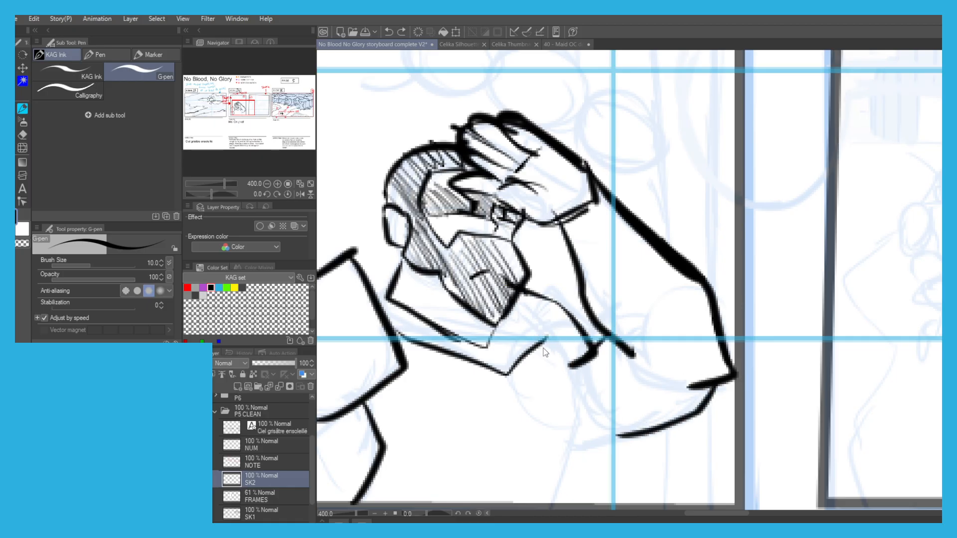
pyautogui.moveTo(572, 373)
pyautogui.mouseDown()
pyautogui.moveTo(518, 291)
pyautogui.moveTo(596, 352)
pyautogui.mouseUp()
pyautogui.moveTo(558, 282); pyautogui.dragTo(553, 159)
pyautogui.moveTo(543, 218)
pyautogui.mouseDown()
pyautogui.moveTo(573, 324)
pyautogui.moveTo(542, 387)
pyautogui.mouseUp()
pyautogui.scroll(-3, 458, 217)
pyautogui.moveTo(388, 197); pyautogui.dragTo(450, 194)
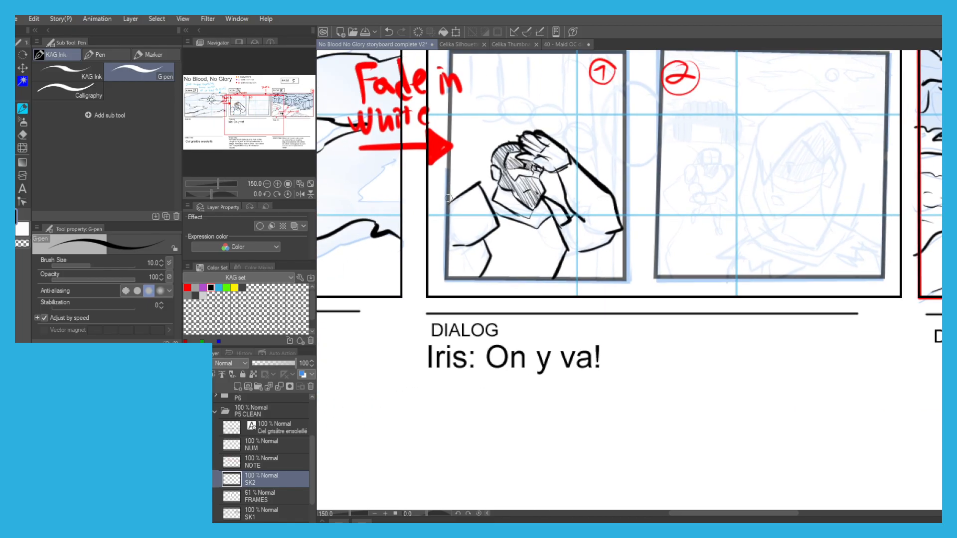
# Ink the remaining contour and curved fold lines of the figure's lowered arm at the first panel's edge.
pyautogui.scroll(1, 445, 230)
pyautogui.moveTo(465, 249); pyautogui.dragTo(441, 248)
pyautogui.moveTo(495, 278); pyautogui.dragTo(448, 277)
pyautogui.hotkey('ctrl', 'z')
pyautogui.moveTo(492, 241); pyautogui.dragTo(484, 299)
pyautogui.moveTo(491, 284); pyautogui.dragTo(443, 282)
pyautogui.hotkey('ctrl', 'z')
pyautogui.moveTo(498, 271); pyautogui.dragTo(450, 285)
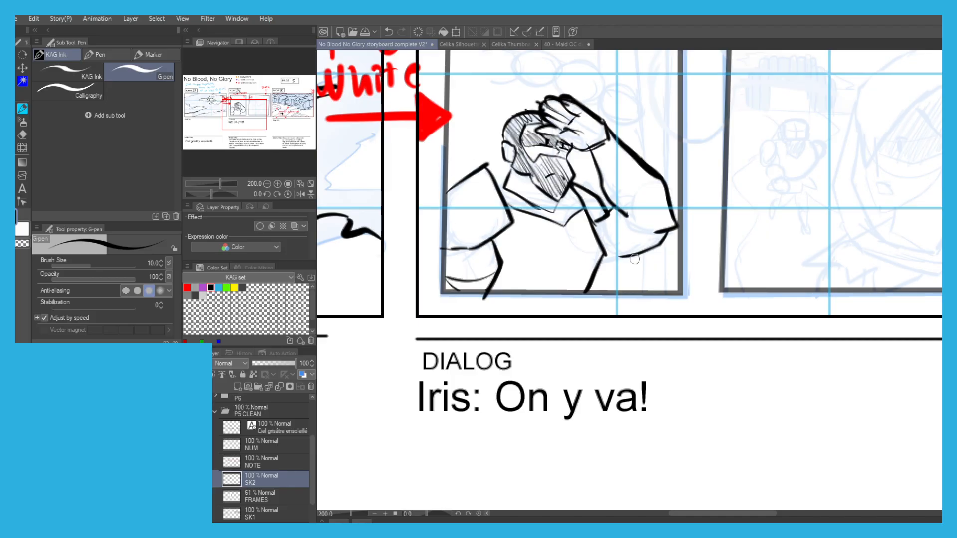
pyautogui.scroll(-1, 501, 187)
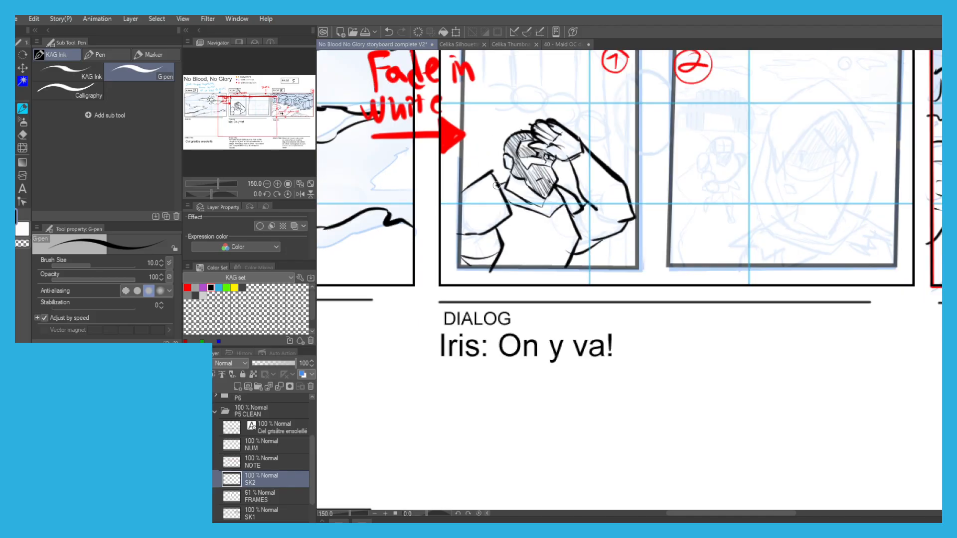
pyautogui.scroll(-1, 452, 122)
pyautogui.scroll(5, 534, 164)
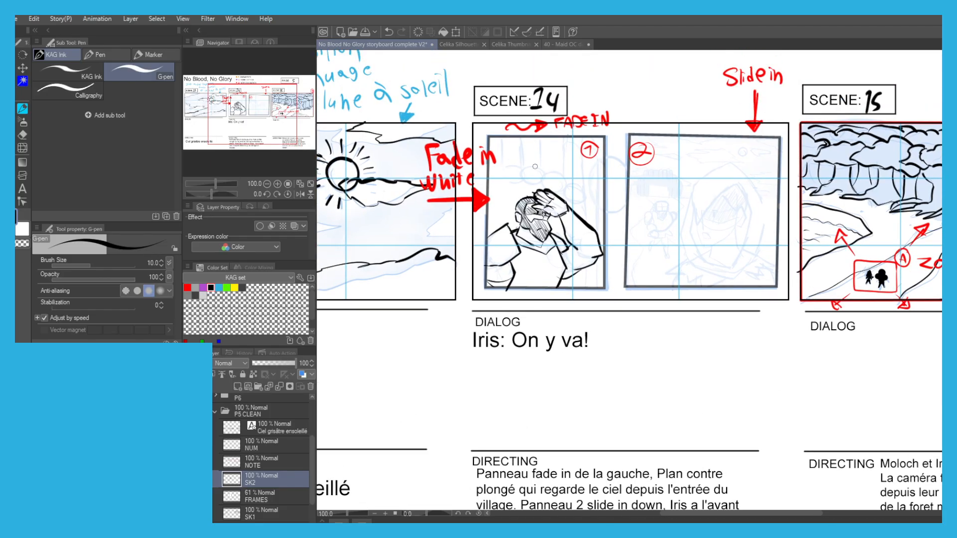
# Ink the overhead row of rounded log ends with vertical edges behind the figure in Scene 14's first panel.
pyautogui.scroll(-2, 534, 164)
pyautogui.moveTo(456, 160)
pyautogui.mouseDown()
pyautogui.moveTo(500, 175)
pyautogui.moveTo(471, 187)
pyautogui.moveTo(410, 161)
pyautogui.moveTo(411, 181)
pyautogui.moveTo(413, 154)
pyautogui.mouseUp()
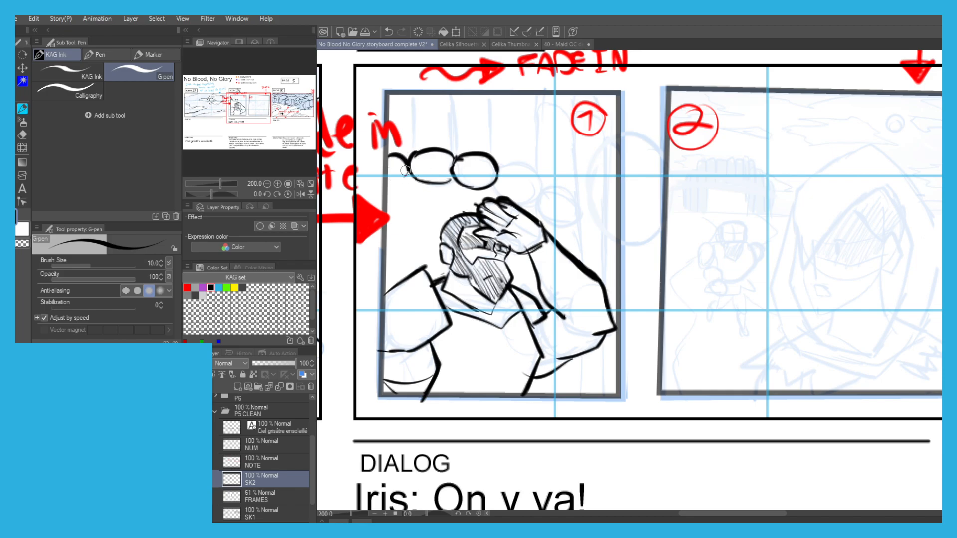
pyautogui.moveTo(409, 157)
pyautogui.mouseDown()
pyautogui.moveTo(410, 97)
pyautogui.moveTo(456, 156)
pyautogui.moveTo(494, 95)
pyautogui.moveTo(495, 163)
pyautogui.mouseUp()
pyautogui.hotkey('ctrl', 'z')
pyautogui.moveTo(536, 91); pyautogui.dragTo(536, 143)
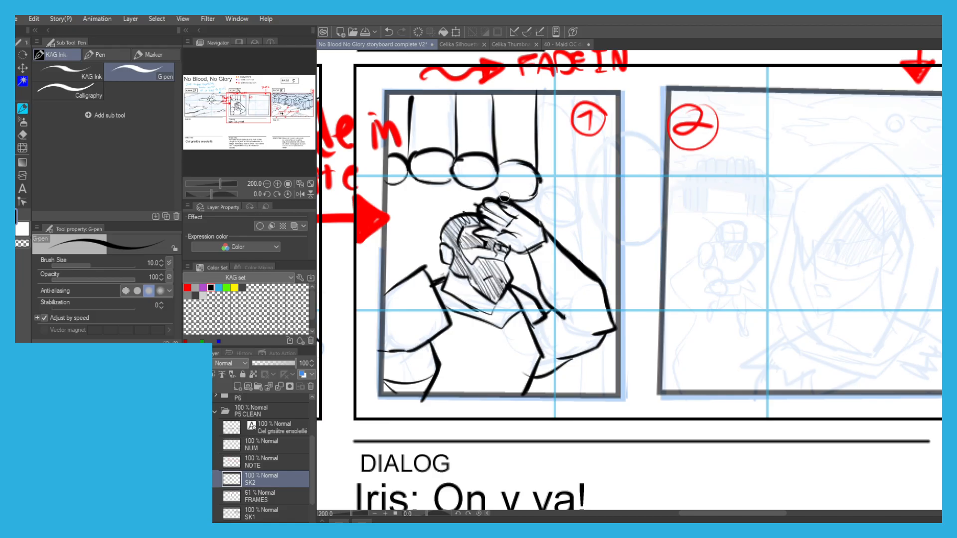
pyautogui.moveTo(538, 184); pyautogui.dragTo(540, 105)
pyautogui.moveTo(539, 149); pyautogui.dragTo(538, 89)
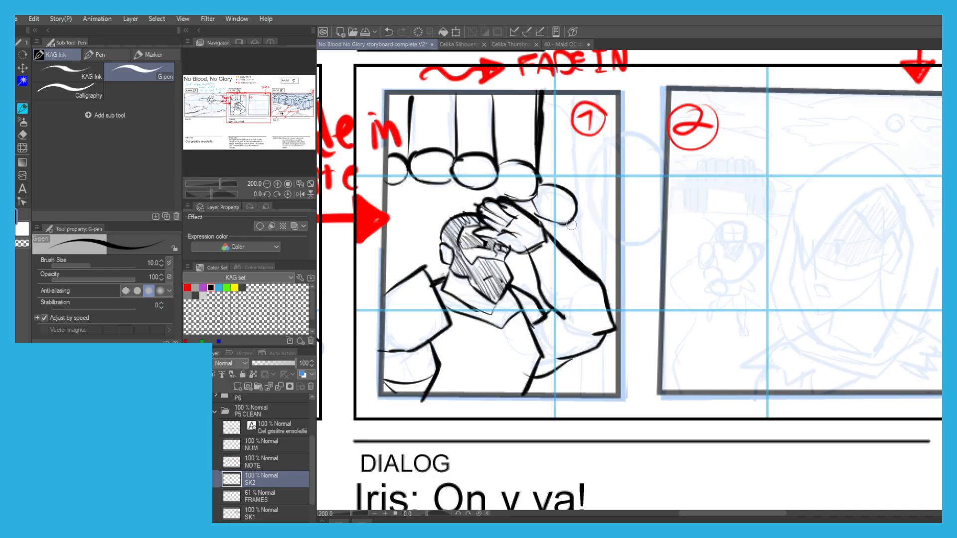
# Add the vertical post lines beside the figure's raised arm in Scene 14's first panel.
pyautogui.moveTo(576, 194); pyautogui.dragTo(578, 108)
pyautogui.hotkey('ctrl', 'z')
pyautogui.hotkey('ctrl', 'z')
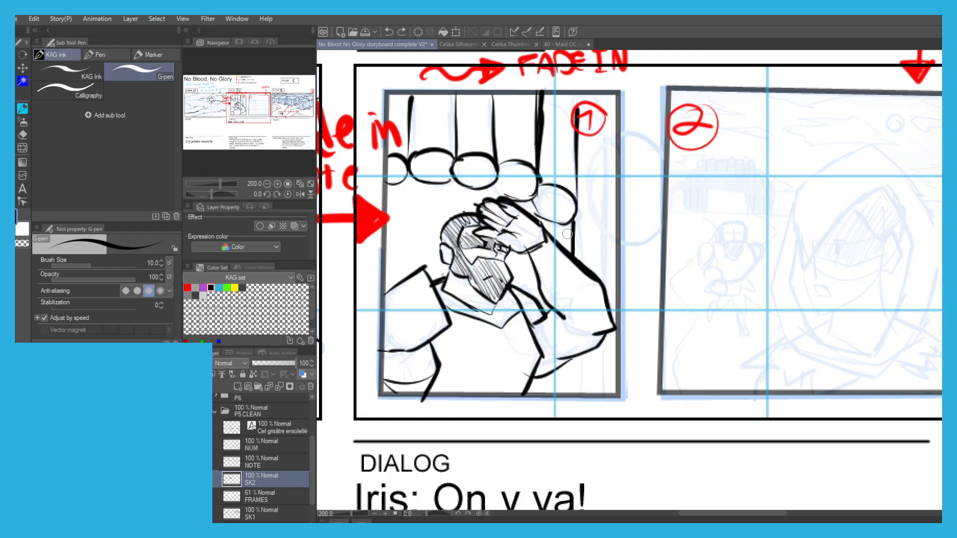
pyautogui.moveTo(615, 143); pyautogui.dragTo(611, 268)
pyautogui.hotkey('ctrl', 'z')
pyautogui.moveTo(611, 168); pyautogui.dragTo(604, 392)
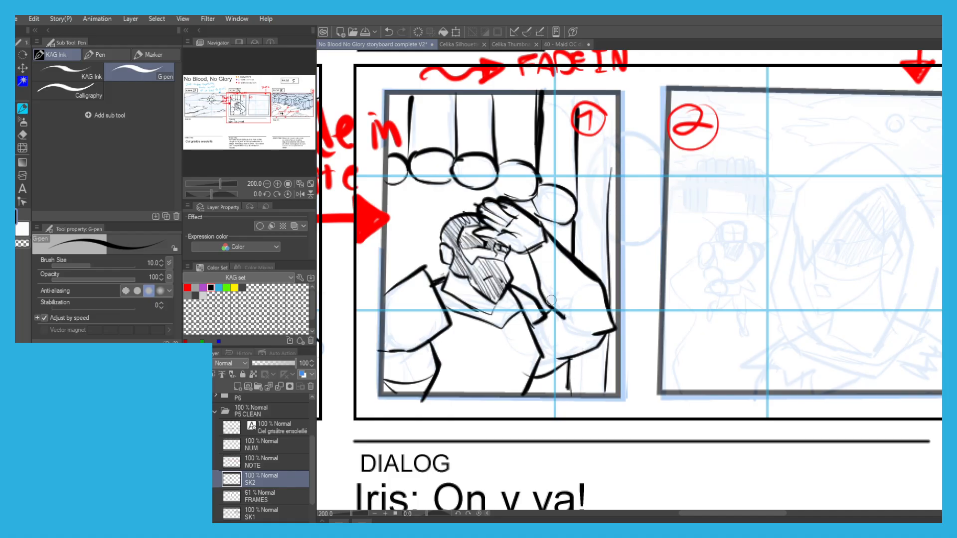
# Ink the pointed outer outline of the large figure's hood in Scene 14's second panel.
pyautogui.scroll(-1, 575, 161)
pyautogui.moveTo(571, 223); pyautogui.dragTo(443, 226)
pyautogui.scroll(1, 603, 224)
pyautogui.moveTo(602, 224); pyautogui.dragTo(565, 248)
pyautogui.moveTo(647, 207)
pyautogui.mouseDown()
pyautogui.moveTo(588, 273)
pyautogui.moveTo(578, 209)
pyautogui.moveTo(599, 178)
pyautogui.moveTo(594, 188)
pyautogui.moveTo(653, 153)
pyautogui.moveTo(683, 151)
pyautogui.moveTo(677, 177)
pyautogui.mouseUp()
pyautogui.hotkey('ctrl', 'z')
pyautogui.moveTo(659, 169)
pyautogui.mouseDown()
pyautogui.moveTo(683, 187)
pyautogui.moveTo(715, 260)
pyautogui.moveTo(724, 254)
pyautogui.moveTo(692, 340)
pyautogui.mouseUp()
pyautogui.hotkey('ctrl', 'z')
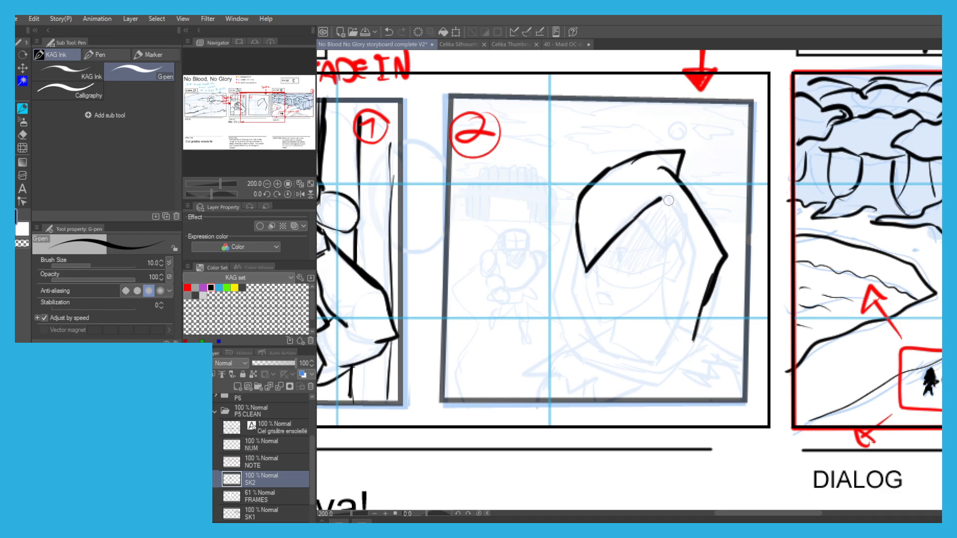
# Ink the hood's face opening, the draped collar and the shoulders of the large figure in the second panel.
pyautogui.moveTo(662, 198)
pyautogui.mouseDown()
pyautogui.moveTo(694, 259)
pyautogui.moveTo(660, 350)
pyautogui.mouseUp()
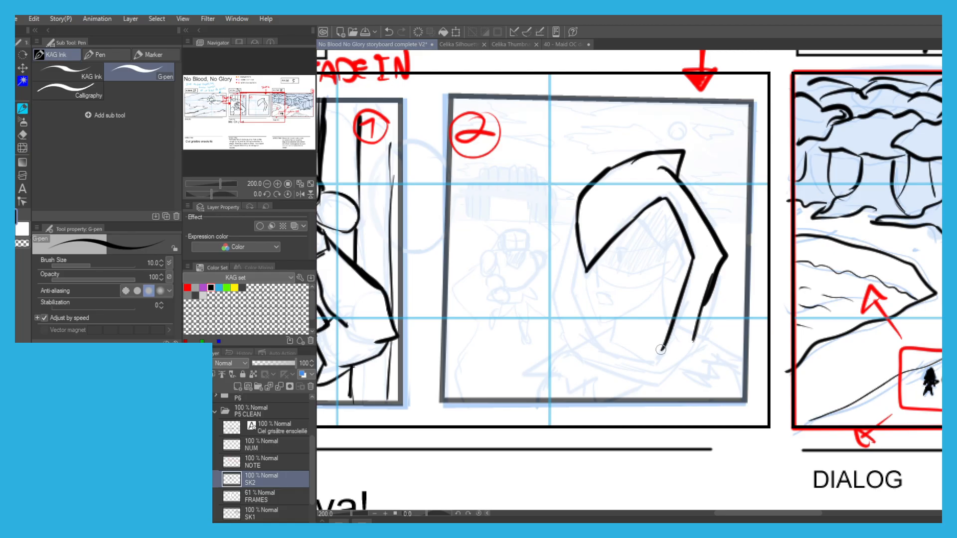
pyautogui.moveTo(578, 267)
pyautogui.mouseDown()
pyautogui.moveTo(576, 305)
pyautogui.moveTo(660, 377)
pyautogui.mouseUp()
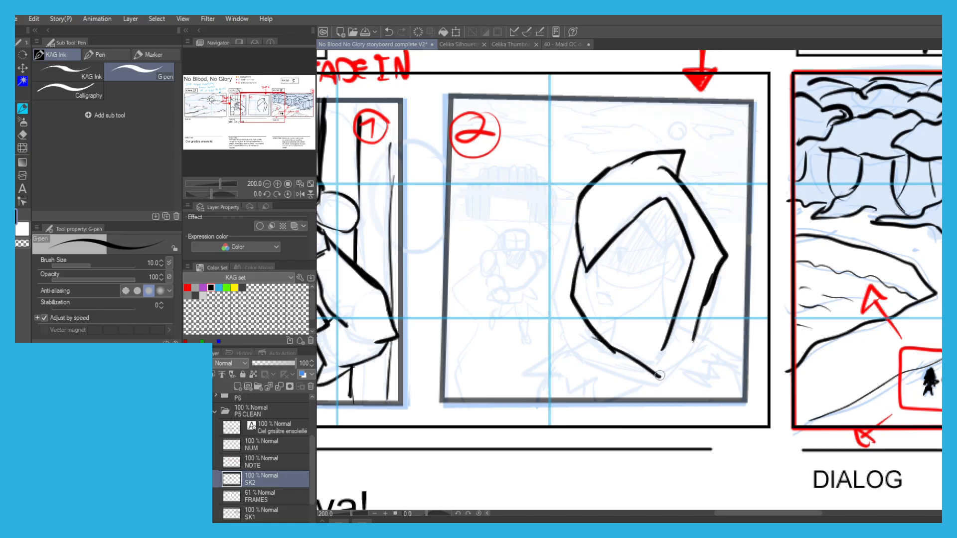
pyautogui.moveTo(703, 317)
pyautogui.mouseDown()
pyautogui.moveTo(707, 355)
pyautogui.moveTo(661, 392)
pyautogui.moveTo(600, 356)
pyautogui.moveTo(557, 348)
pyautogui.moveTo(564, 332)
pyautogui.moveTo(557, 334)
pyautogui.moveTo(554, 305)
pyautogui.moveTo(575, 240)
pyautogui.mouseUp()
pyautogui.moveTo(727, 362); pyautogui.dragTo(725, 398)
pyautogui.moveTo(532, 355); pyautogui.dragTo(568, 390)
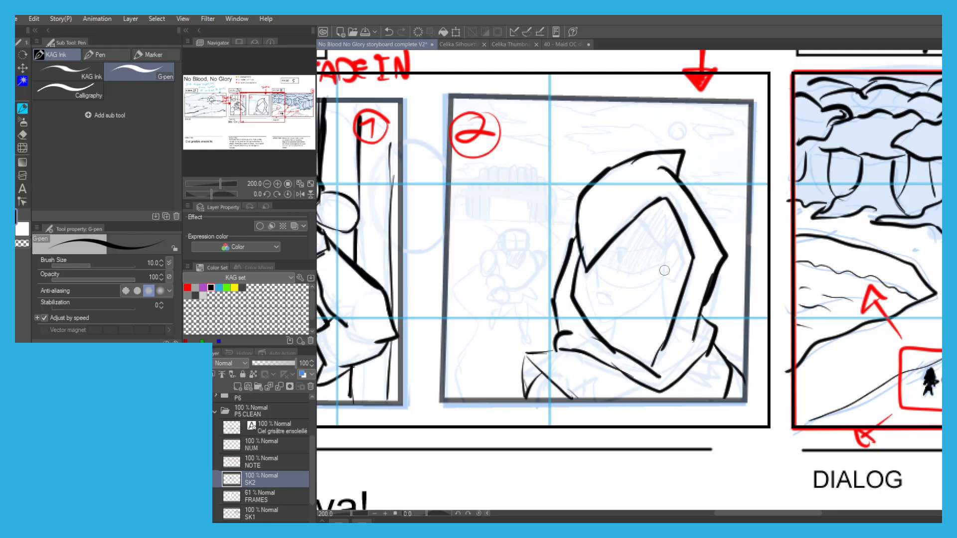
# Ink the hooded figure's face contour, jagged hair, ear, eye, brow, open mouth and shadow edge.
pyautogui.moveTo(663, 277)
pyautogui.mouseDown()
pyautogui.moveTo(643, 311)
pyautogui.moveTo(621, 320)
pyautogui.mouseUp()
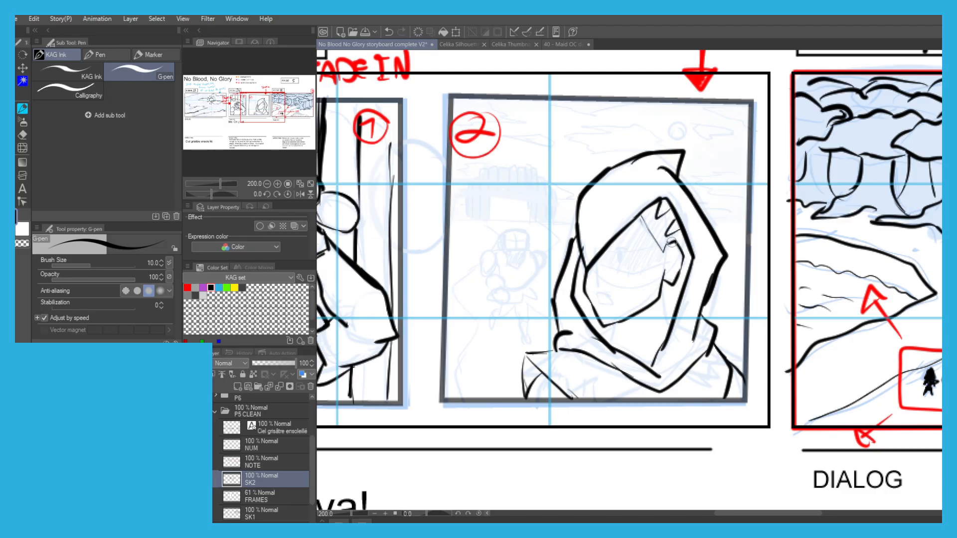
pyautogui.hotkey('ctrl', 'z')
pyautogui.moveTo(668, 284); pyautogui.dragTo(671, 326)
pyautogui.scroll(2, 634, 253)
pyautogui.moveTo(724, 280)
pyautogui.mouseDown()
pyautogui.moveTo(597, 291)
pyautogui.moveTo(562, 273)
pyautogui.moveTo(607, 276)
pyautogui.mouseUp()
pyautogui.hotkey('ctrl', 'z')
pyautogui.moveTo(600, 243); pyautogui.dragTo(629, 252)
pyautogui.moveTo(553, 349); pyautogui.dragTo(598, 371)
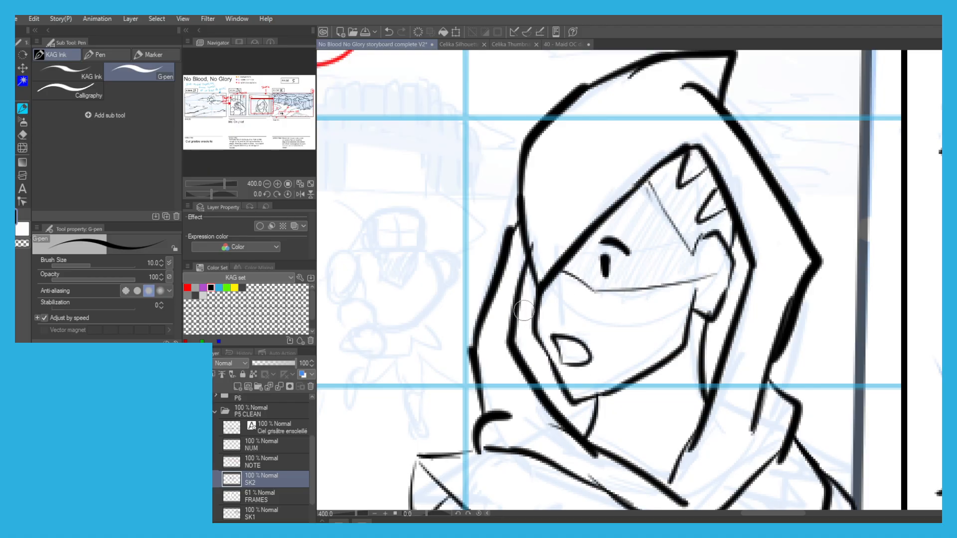
# Thicken the hooded figure's shoulder edge and hatch the shadow over the upper face and hair.
pyautogui.scroll(-3, 502, 336)
pyautogui.moveTo(508, 312); pyautogui.dragTo(538, 350)
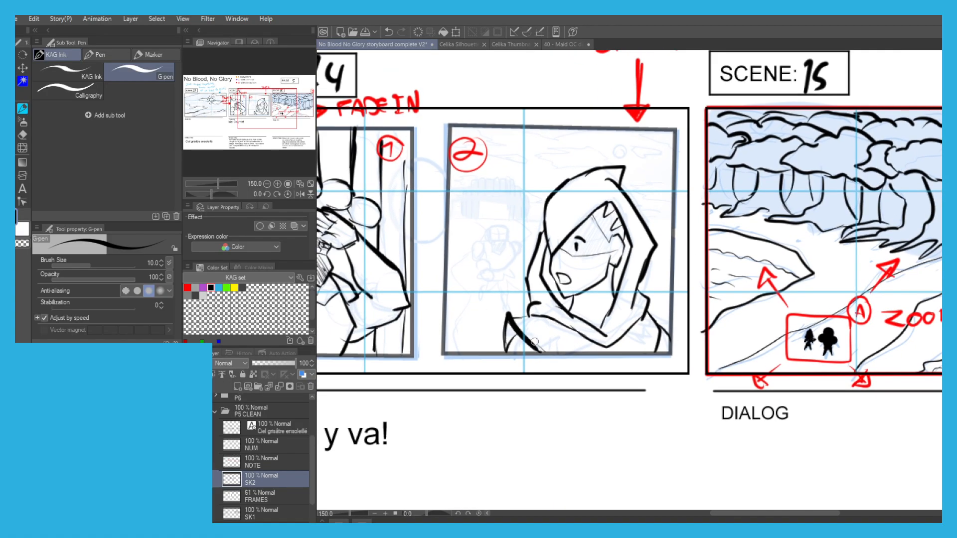
pyautogui.scroll(2, 578, 278)
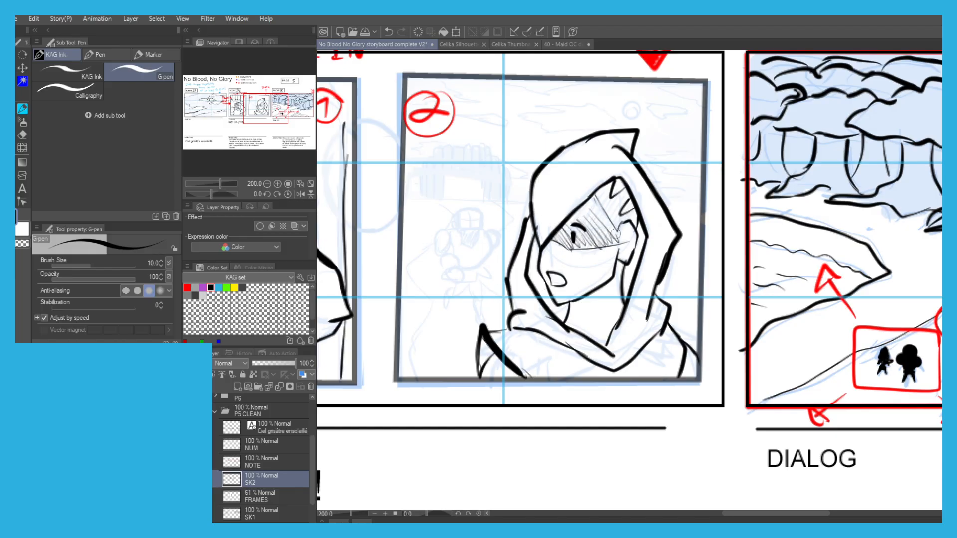
pyautogui.moveTo(602, 204)
pyautogui.mouseDown()
pyautogui.moveTo(623, 219)
pyautogui.moveTo(627, 195)
pyautogui.mouseUp()
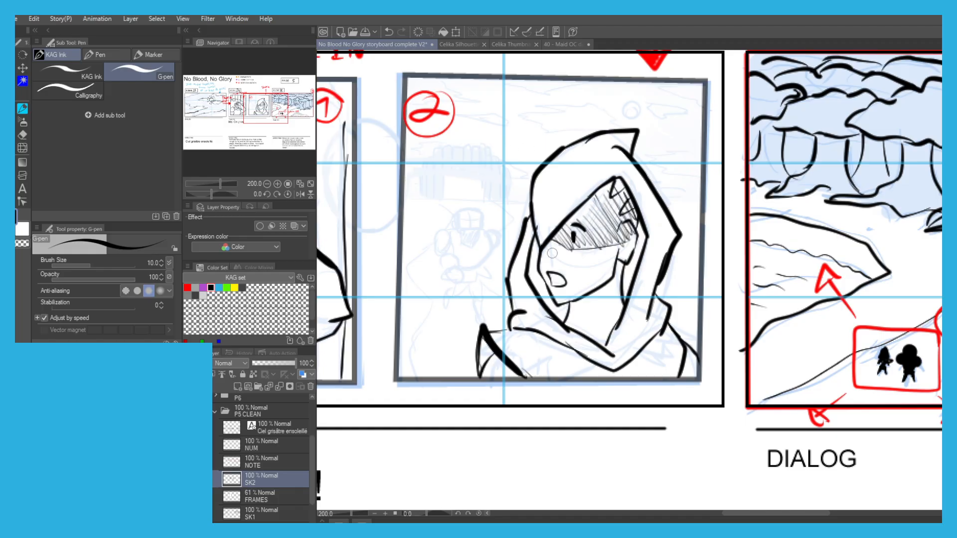
# Ink the small background figure's square head and pointed beard in the second panel, hatching the hair and beard.
pyautogui.moveTo(395, 184); pyautogui.dragTo(503, 178)
pyautogui.scroll(2, 552, 229)
pyautogui.scroll(2, 591, 177)
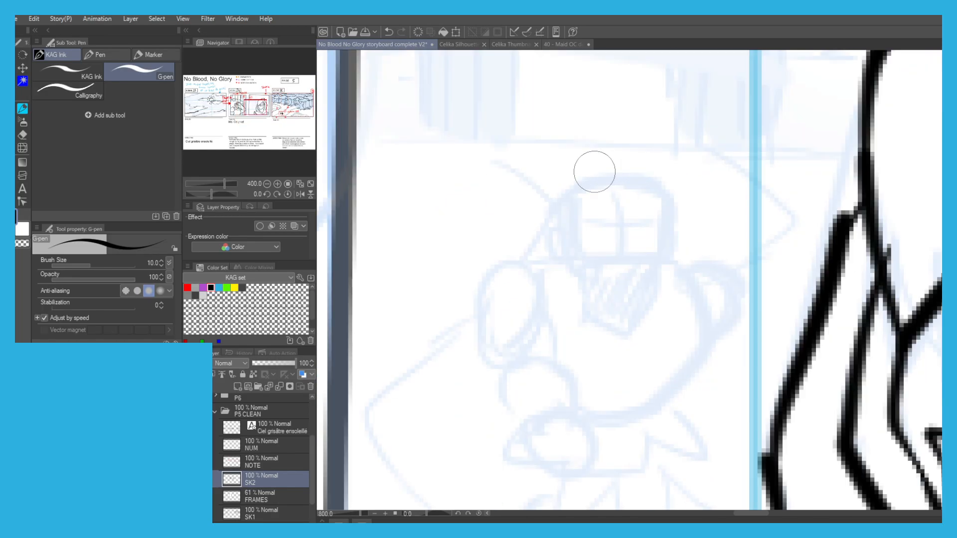
pyautogui.moveTo(595, 177)
pyautogui.mouseDown()
pyautogui.moveTo(645, 184)
pyautogui.moveTo(667, 220)
pyautogui.moveTo(655, 263)
pyautogui.moveTo(662, 272)
pyautogui.moveTo(628, 331)
pyautogui.moveTo(581, 302)
pyautogui.moveTo(591, 313)
pyautogui.moveTo(559, 195)
pyautogui.moveTo(600, 185)
pyautogui.moveTo(655, 197)
pyautogui.moveTo(580, 195)
pyautogui.moveTo(574, 211)
pyautogui.moveTo(580, 251)
pyautogui.moveTo(651, 259)
pyautogui.mouseUp()
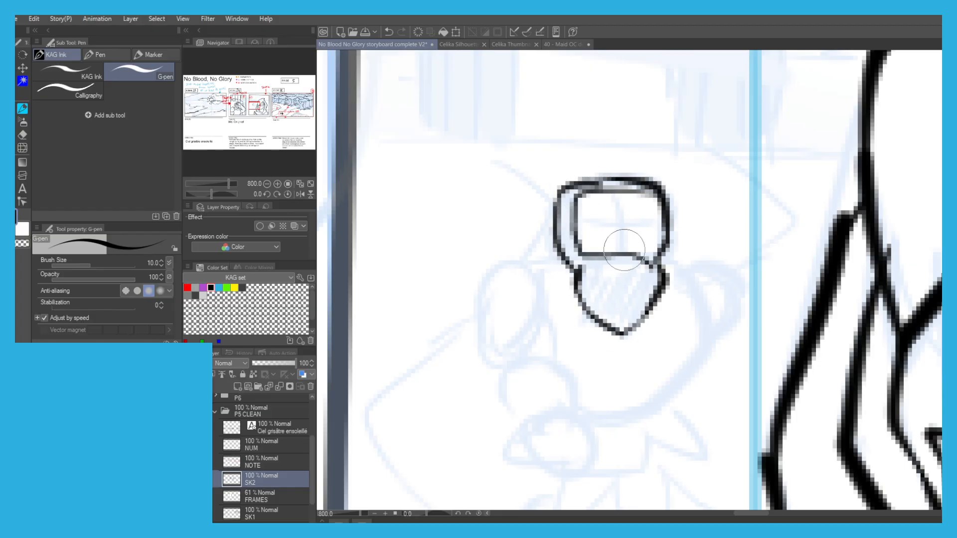
pyautogui.moveTo(581, 275)
pyautogui.mouseDown()
pyautogui.moveTo(563, 200)
pyautogui.moveTo(602, 202)
pyautogui.moveTo(595, 309)
pyautogui.moveTo(597, 261)
pyautogui.moveTo(643, 314)
pyautogui.moveTo(658, 289)
pyautogui.mouseUp()
# Ink the small background figure's collar, broad torso, waist and hip flap.
pyautogui.moveTo(546, 260)
pyautogui.mouseDown()
pyautogui.moveTo(550, 272)
pyautogui.moveTo(675, 294)
pyautogui.moveTo(678, 264)
pyautogui.moveTo(663, 309)
pyautogui.moveTo(703, 331)
pyautogui.moveTo(647, 418)
pyautogui.moveTo(579, 410)
pyautogui.mouseUp()
pyautogui.moveTo(497, 281); pyautogui.dragTo(524, 183)
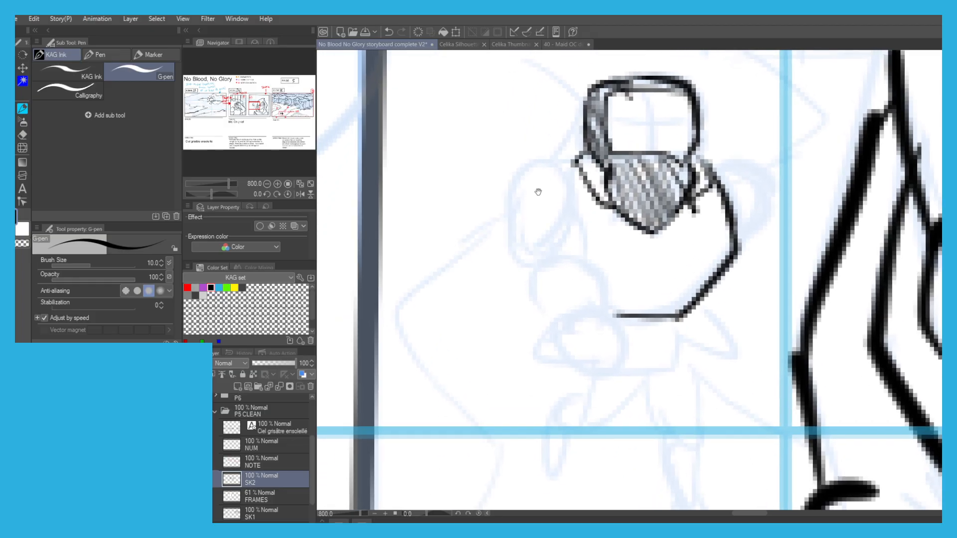
pyautogui.moveTo(613, 288)
pyautogui.mouseDown()
pyautogui.moveTo(690, 300)
pyautogui.moveTo(687, 367)
pyautogui.moveTo(606, 363)
pyautogui.mouseUp()
pyautogui.moveTo(686, 344)
pyautogui.mouseDown()
pyautogui.moveTo(724, 357)
pyautogui.moveTo(723, 313)
pyautogui.mouseUp()
# Ink the small figure's first shoulder pad, bent arm with cuff, and round fist in front of the waist.
pyautogui.moveTo(585, 169)
pyautogui.mouseDown()
pyautogui.moveTo(550, 169)
pyautogui.moveTo(519, 191)
pyautogui.mouseUp()
pyautogui.hotkey('ctrl', 'z')
pyautogui.moveTo(577, 170); pyautogui.dragTo(520, 184)
pyautogui.moveTo(584, 187)
pyautogui.mouseDown()
pyautogui.moveTo(565, 225)
pyautogui.moveTo(501, 235)
pyautogui.moveTo(535, 175)
pyautogui.mouseUp()
pyautogui.moveTo(576, 220); pyautogui.dragTo(582, 256)
pyautogui.moveTo(517, 237)
pyautogui.mouseDown()
pyautogui.moveTo(535, 282)
pyautogui.moveTo(594, 275)
pyautogui.moveTo(606, 307)
pyautogui.mouseUp()
pyautogui.moveTo(534, 285)
pyautogui.mouseDown()
pyautogui.moveTo(534, 305)
pyautogui.moveTo(560, 339)
pyautogui.mouseUp()
pyautogui.moveTo(593, 312)
pyautogui.mouseDown()
pyautogui.moveTo(629, 353)
pyautogui.moveTo(586, 382)
pyautogui.moveTo(553, 333)
pyautogui.mouseUp()
pyautogui.moveTo(575, 256); pyautogui.dragTo(529, 275)
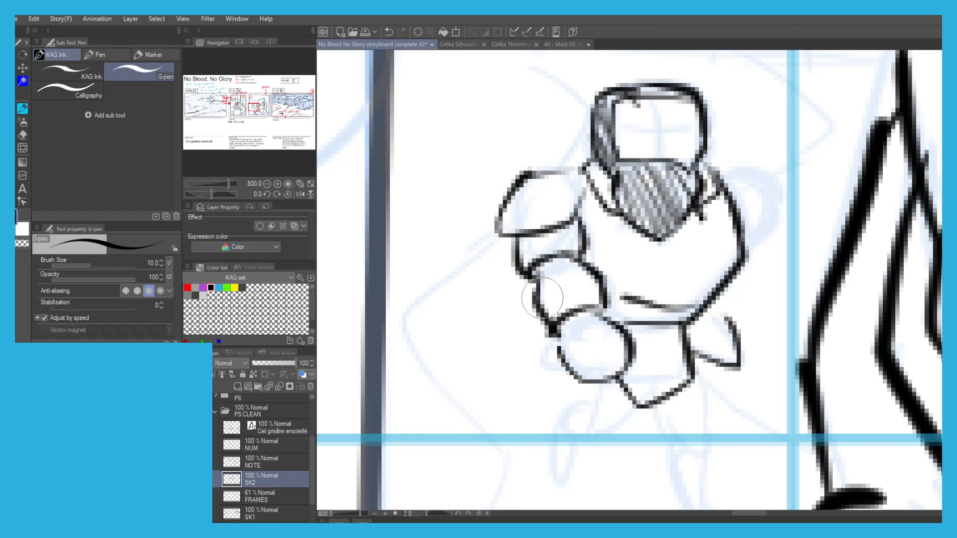
pyautogui.moveTo(598, 307); pyautogui.dragTo(531, 302)
# Ink the small figure's other shoulder pad and the arm tucked behind the torso.
pyautogui.moveTo(710, 164)
pyautogui.mouseDown()
pyautogui.moveTo(748, 169)
pyautogui.moveTo(766, 228)
pyautogui.moveTo(755, 245)
pyautogui.moveTo(765, 222)
pyautogui.moveTo(742, 273)
pyautogui.mouseUp()
pyautogui.hotkey('ctrl', 'z')
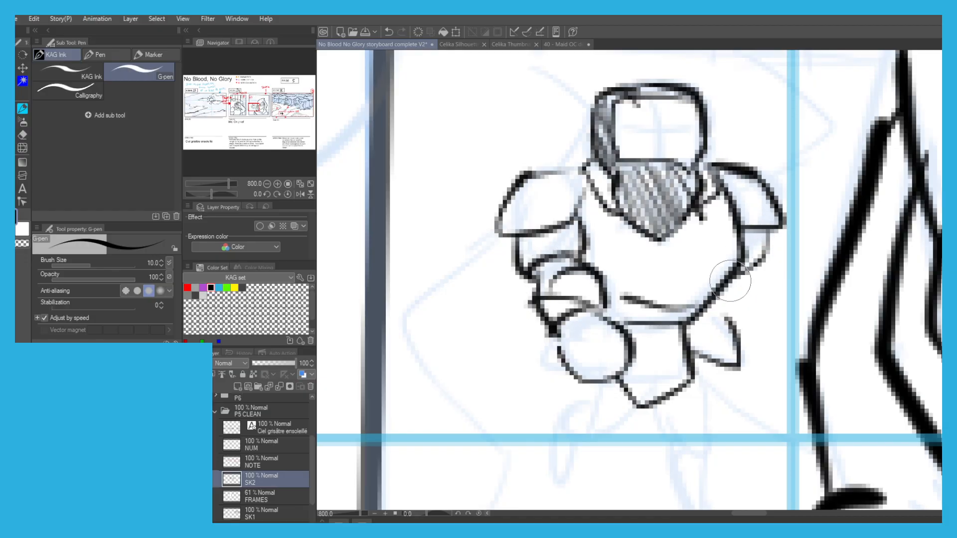
pyautogui.moveTo(709, 310); pyautogui.dragTo(729, 318)
# Ink the small background figure's standing leg and foot below the waist.
pyautogui.moveTo(605, 292); pyautogui.dragTo(600, 162)
pyautogui.hotkey('ctrl', 'z')
pyautogui.moveTo(688, 244)
pyautogui.mouseDown()
pyautogui.moveTo(710, 289)
pyautogui.moveTo(705, 298)
pyautogui.mouseUp()
pyautogui.moveTo(656, 272)
pyautogui.mouseDown()
pyautogui.moveTo(678, 322)
pyautogui.moveTo(662, 331)
pyautogui.moveTo(678, 381)
pyautogui.mouseUp()
pyautogui.hotkey('ctrl', 'z')
pyautogui.moveTo(710, 299)
pyautogui.mouseDown()
pyautogui.moveTo(703, 374)
pyautogui.moveTo(666, 391)
pyautogui.moveTo(668, 408)
pyautogui.mouseUp()
pyautogui.moveTo(703, 372); pyautogui.dragTo(725, 402)
pyautogui.scroll(-2, 576, 262)
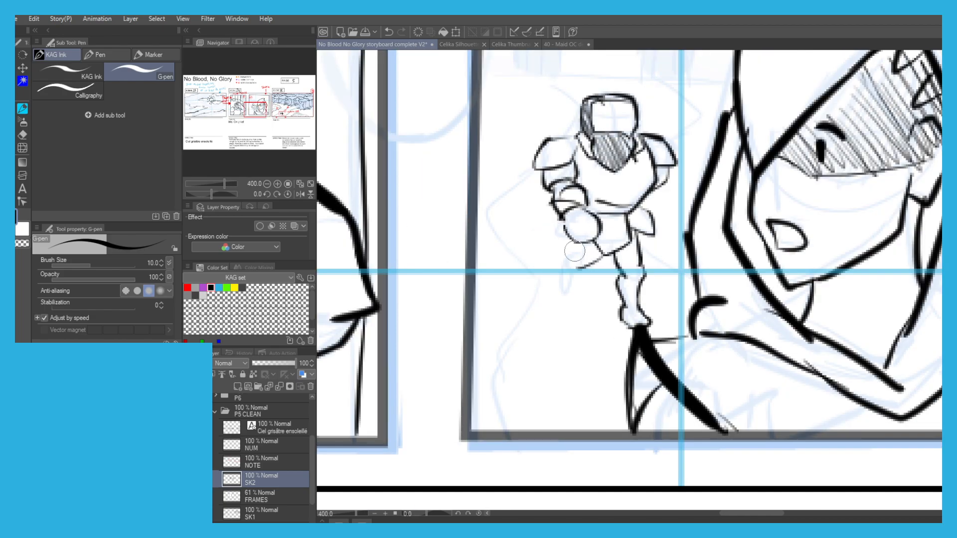
# Ink the small background figure's raised running leg and foot.
pyautogui.moveTo(566, 250); pyautogui.dragTo(552, 271)
pyautogui.hotkey('ctrl', 'z')
pyautogui.scroll(-4, 551, 261)
pyautogui.scroll(4, 532, 224)
pyautogui.moveTo(563, 178); pyautogui.dragTo(551, 201)
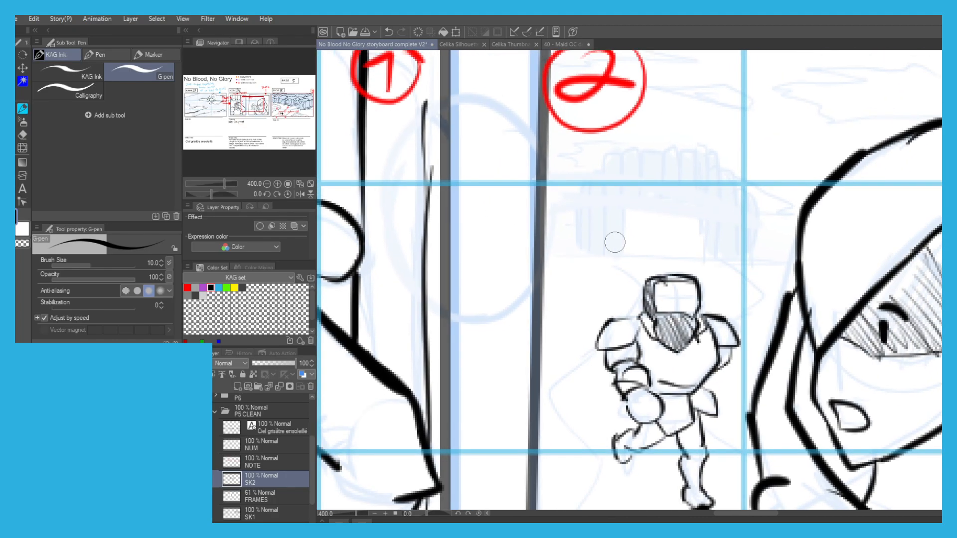
# Ink the log gate behind the small figure in the second panel, with its rounded top logs and side posts.
pyautogui.moveTo(624, 254)
pyautogui.mouseDown()
pyautogui.moveTo(605, 254)
pyautogui.moveTo(601, 160)
pyautogui.moveTo(618, 149)
pyautogui.moveTo(626, 202)
pyautogui.moveTo(583, 235)
pyautogui.moveTo(602, 269)
pyautogui.moveTo(607, 221)
pyautogui.moveTo(601, 269)
pyautogui.mouseUp()
pyautogui.hotkey('ctrl', 'z')
pyautogui.moveTo(604, 170)
pyautogui.mouseDown()
pyautogui.moveTo(622, 212)
pyautogui.moveTo(608, 220)
pyautogui.mouseUp()
pyautogui.moveTo(624, 172)
pyautogui.mouseDown()
pyautogui.moveTo(639, 219)
pyautogui.moveTo(631, 222)
pyautogui.moveTo(651, 220)
pyautogui.mouseUp()
pyautogui.moveTo(659, 171)
pyautogui.mouseDown()
pyautogui.moveTo(675, 219)
pyautogui.moveTo(668, 223)
pyautogui.mouseUp()
pyautogui.moveTo(670, 167)
pyautogui.mouseDown()
pyautogui.moveTo(687, 175)
pyautogui.moveTo(686, 277)
pyautogui.moveTo(705, 199)
pyautogui.moveTo(702, 282)
pyautogui.mouseUp()
pyautogui.moveTo(698, 199)
pyautogui.mouseDown()
pyautogui.moveTo(712, 239)
pyautogui.moveTo(710, 281)
pyautogui.moveTo(727, 276)
pyautogui.mouseUp()
pyautogui.moveTo(581, 203)
pyautogui.mouseDown()
pyautogui.moveTo(568, 270)
pyautogui.moveTo(557, 266)
pyautogui.mouseUp()
pyautogui.moveTo(557, 232); pyautogui.dragTo(554, 258)
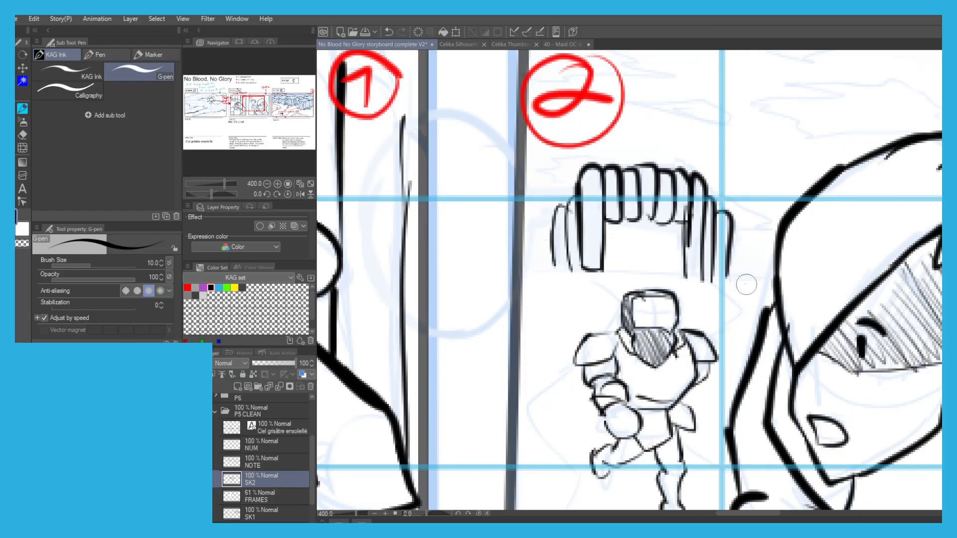
# Ink the ground line beneath the gate and the path edges beside the small figure in the second panel.
pyautogui.moveTo(769, 280); pyautogui.dragTo(524, 265)
pyautogui.moveTo(582, 270)
pyautogui.mouseDown()
pyautogui.moveTo(624, 309)
pyautogui.moveTo(651, 250)
pyautogui.moveTo(610, 310)
pyautogui.moveTo(578, 332)
pyautogui.moveTo(598, 310)
pyautogui.moveTo(620, 329)
pyautogui.mouseUp()
pyautogui.hotkey('ctrl', 'z')
pyautogui.scroll(-3, 584, 333)
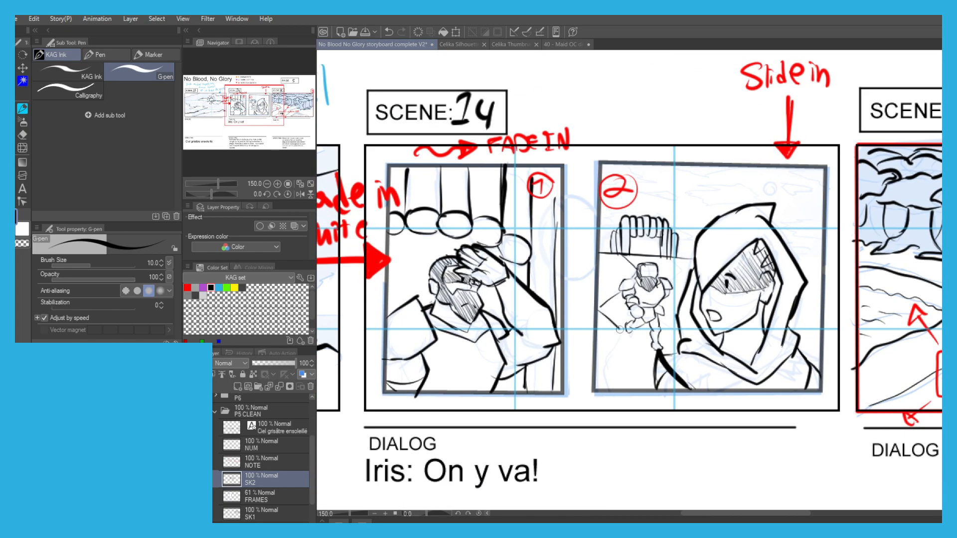
# Ink the horizon line across the second panel, beneath the gate and behind the hooded figure.
pyautogui.scroll(1, 649, 249)
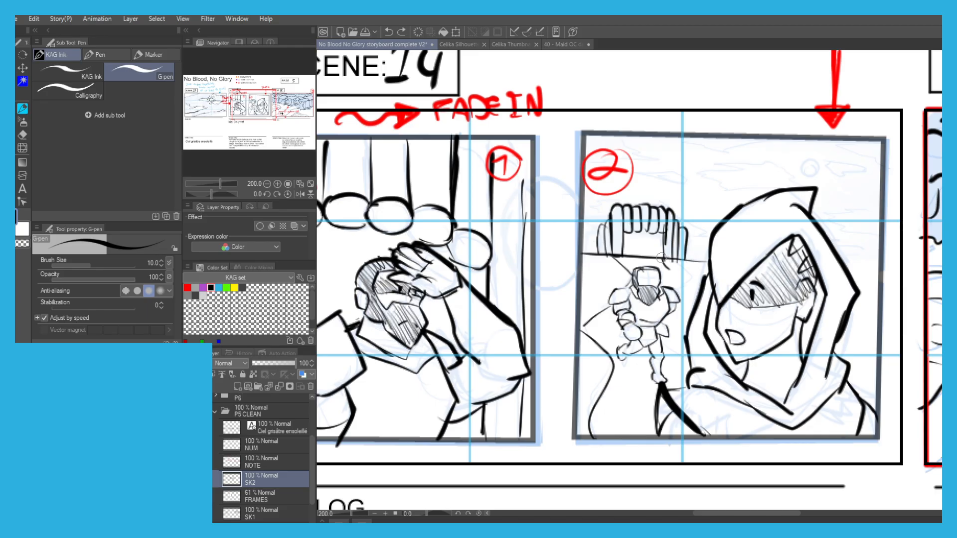
pyautogui.scroll(-2, 693, 365)
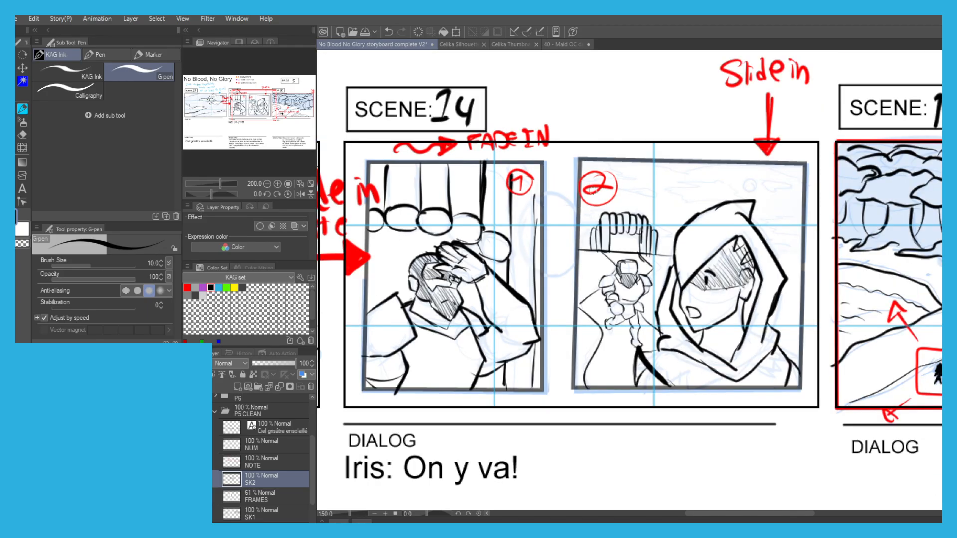
pyautogui.scroll(2, 661, 287)
pyautogui.moveTo(662, 287)
pyautogui.mouseDown()
pyautogui.moveTo(534, 284)
pyautogui.moveTo(650, 286)
pyautogui.mouseUp()
pyautogui.hotkey('ctrl', 'z')
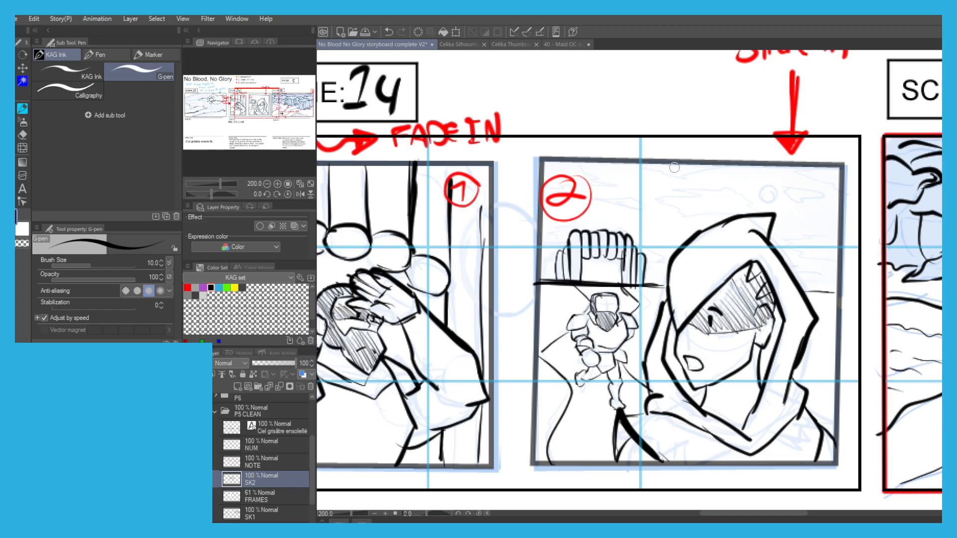
pyautogui.scroll(-1, 697, 184)
pyautogui.scroll(2, 752, 196)
# Ink the small sun with its rays and the thin cloud crossing it in the second panel's sky.
pyautogui.scroll(3, 757, 222)
pyautogui.moveTo(758, 222)
pyautogui.mouseDown()
pyautogui.moveTo(822, 226)
pyautogui.moveTo(739, 245)
pyautogui.moveTo(737, 185)
pyautogui.moveTo(777, 222)
pyautogui.mouseUp()
pyautogui.hotkey('ctrl', 'z')
pyautogui.moveTo(724, 250)
pyautogui.mouseDown()
pyautogui.moveTo(714, 261)
pyautogui.moveTo(695, 245)
pyautogui.mouseUp()
pyautogui.moveTo(708, 217); pyautogui.dragTo(694, 220)
pyautogui.moveTo(718, 162)
pyautogui.mouseDown()
pyautogui.moveTo(730, 177)
pyautogui.moveTo(761, 178)
pyautogui.mouseUp()
pyautogui.moveTo(790, 179)
pyautogui.mouseDown()
pyautogui.moveTo(779, 187)
pyautogui.moveTo(786, 200)
pyautogui.mouseUp()
pyautogui.moveTo(680, 199)
pyautogui.mouseDown()
pyautogui.moveTo(703, 192)
pyautogui.moveTo(710, 216)
pyautogui.mouseUp()
# Ink thin jagged clouds on both sides of the gate and in the sky around the panel number.
pyautogui.scroll(-3, 660, 187)
pyautogui.scroll(1, 540, 208)
pyautogui.moveTo(509, 257)
pyautogui.mouseDown()
pyautogui.moveTo(632, 263)
pyautogui.moveTo(562, 281)
pyautogui.mouseUp()
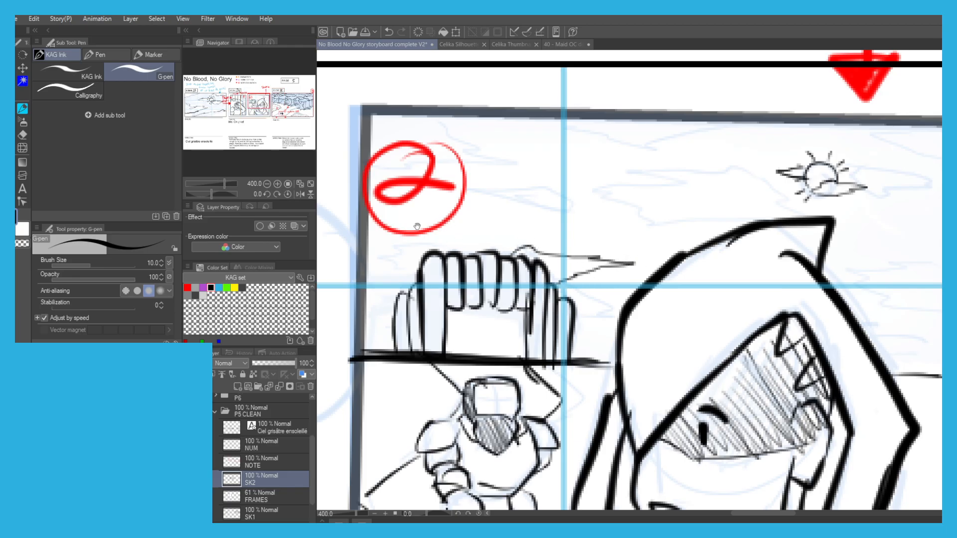
pyautogui.moveTo(418, 227); pyautogui.dragTo(474, 228)
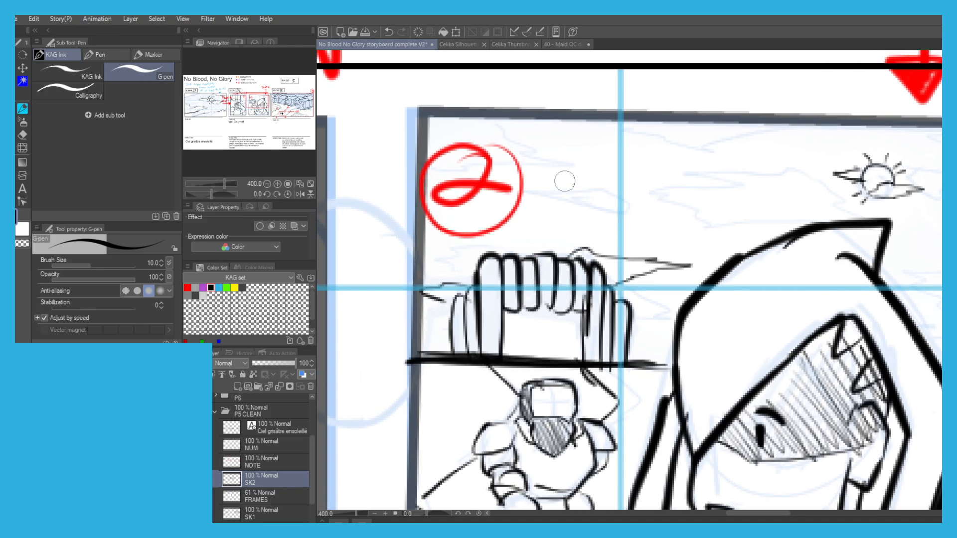
pyautogui.moveTo(564, 125)
pyautogui.mouseDown()
pyautogui.moveTo(546, 138)
pyautogui.moveTo(636, 154)
pyautogui.moveTo(566, 177)
pyautogui.moveTo(521, 177)
pyautogui.moveTo(499, 146)
pyautogui.moveTo(441, 132)
pyautogui.mouseUp()
pyautogui.scroll(-2, 444, 134)
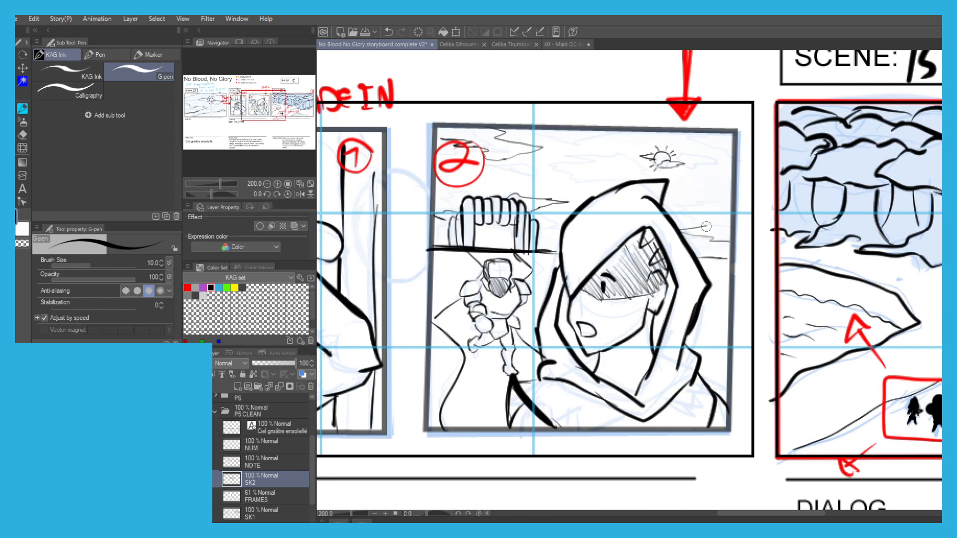
# Ink the remaining jagged clouds beside the sun and to the right of the hood in the second panel.
pyautogui.moveTo(688, 214); pyautogui.dragTo(719, 197)
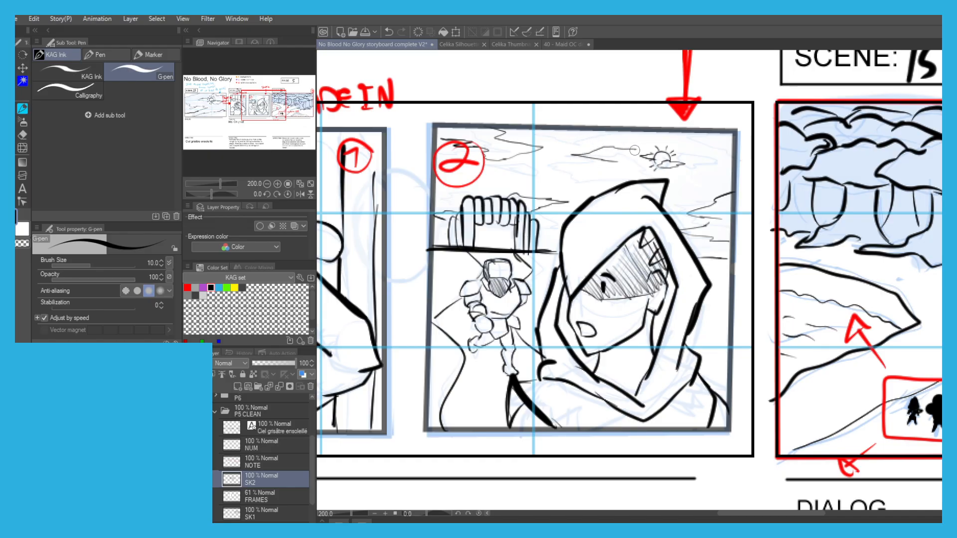
pyautogui.moveTo(714, 150); pyautogui.dragTo(686, 149)
pyautogui.moveTo(686, 148); pyautogui.dragTo(715, 141)
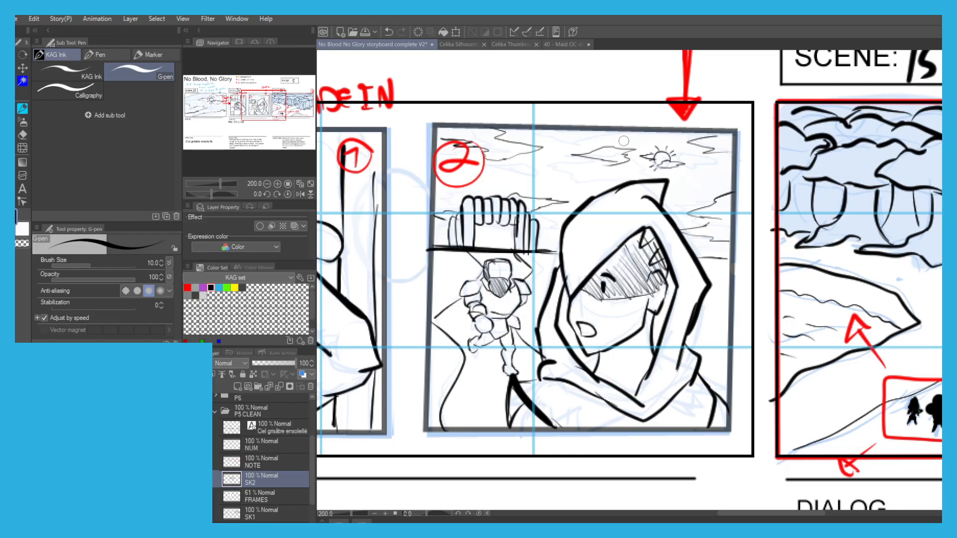
pyautogui.scroll(-1, 374, 208)
pyautogui.moveTo(326, 215); pyautogui.dragTo(417, 161)
pyautogui.scroll(-1, 417, 160)
# Create a layer named BB above SK2 and pick up the purple of the BUBBLE SPEECH legend dot.
pyautogui.moveTo(295, 176); pyautogui.dragTo(364, 186)
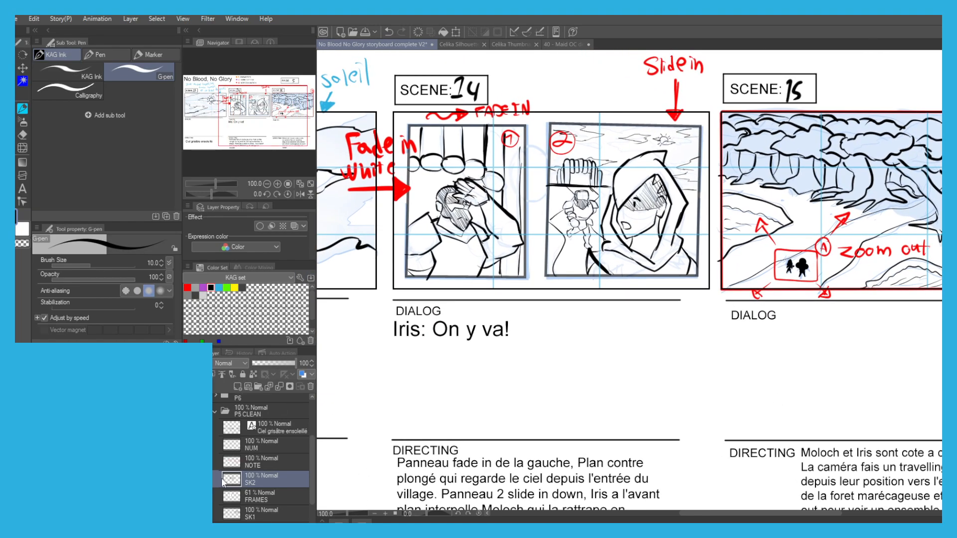
pyautogui.click(237, 387)
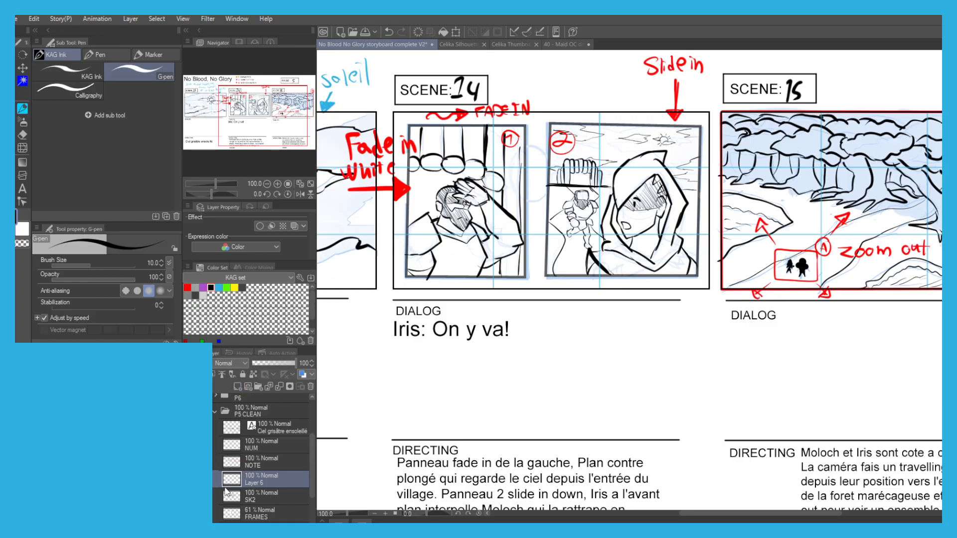
pyautogui.scroll(-2, 470, 173)
pyautogui.moveTo(469, 173); pyautogui.dragTo(495, 227)
pyautogui.scroll(1, 481, 150)
pyautogui.keyDown('alt'); pyautogui.click(488, 143); pyautogui.keyUp('alt')
pyautogui.scroll(2, 606, 274)
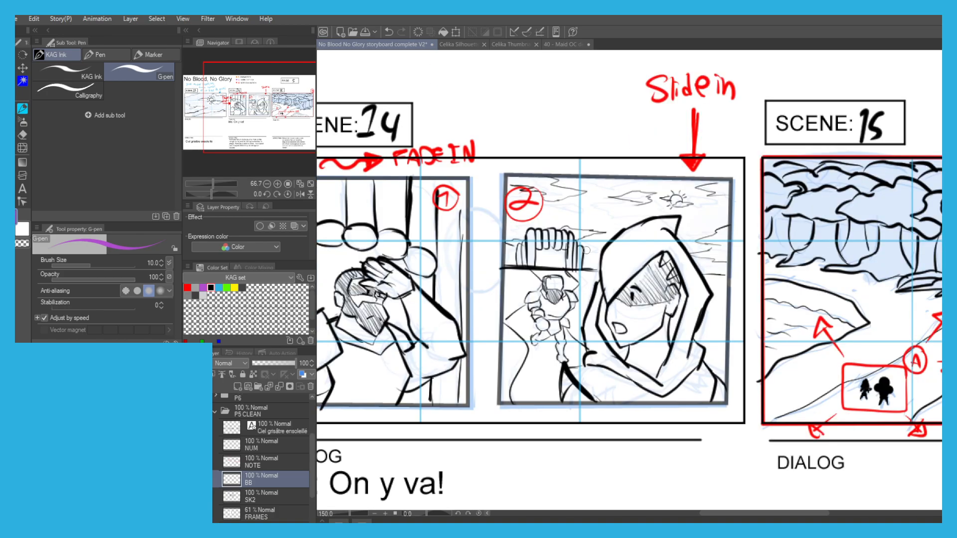
pyautogui.scroll(2, 539, 259)
pyautogui.moveTo(456, 192)
pyautogui.mouseDown()
pyautogui.moveTo(487, 215)
pyautogui.moveTo(491, 200)
pyautogui.moveTo(548, 224)
pyautogui.moveTo(548, 277)
pyautogui.mouseUp()
pyautogui.hotkey('ctrl', 'z')
pyautogui.moveTo(464, 209)
pyautogui.mouseDown()
pyautogui.moveTo(536, 195)
pyautogui.moveTo(557, 238)
pyautogui.mouseUp()
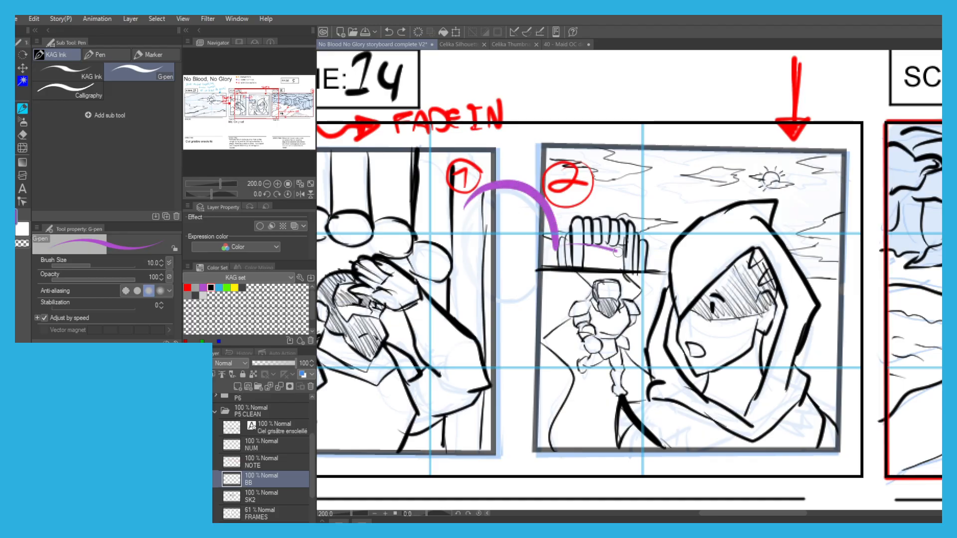
pyautogui.hotkey('ctrl', 'z')
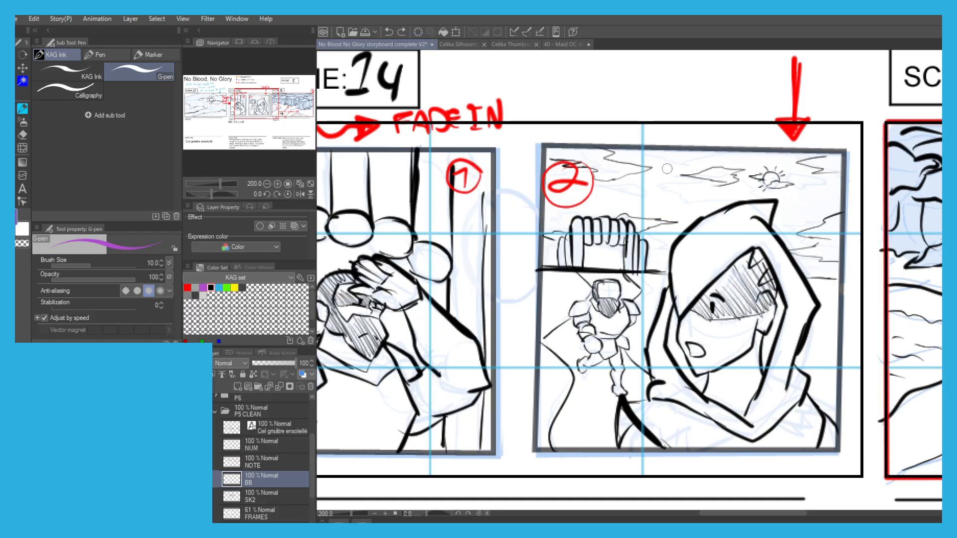
# Draw a purple speech bubble curve in the second panel's sky, with a tail pointing to the hooded figure, and clear the line across the tail's opening.
pyautogui.moveTo(680, 155)
pyautogui.mouseDown()
pyautogui.moveTo(645, 205)
pyautogui.moveTo(661, 195)
pyautogui.moveTo(573, 196)
pyautogui.mouseUp()
pyautogui.hotkey('ctrl', 'z')
pyautogui.hotkey('ctrl', 'z')
pyautogui.hotkey('ctrl', 'z')
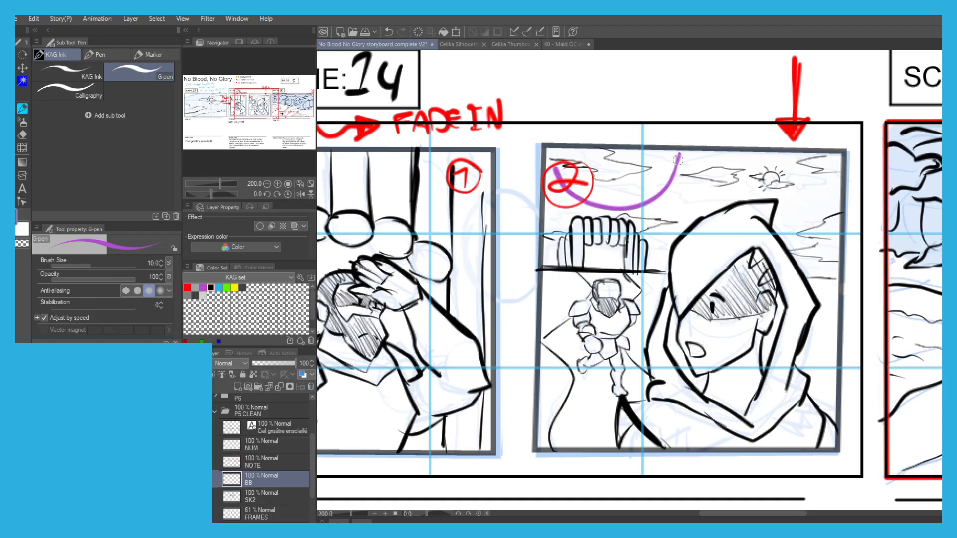
pyautogui.moveTo(669, 234); pyautogui.dragTo(650, 203)
pyautogui.hotkey('ctrl', 'z')
pyautogui.press('c')
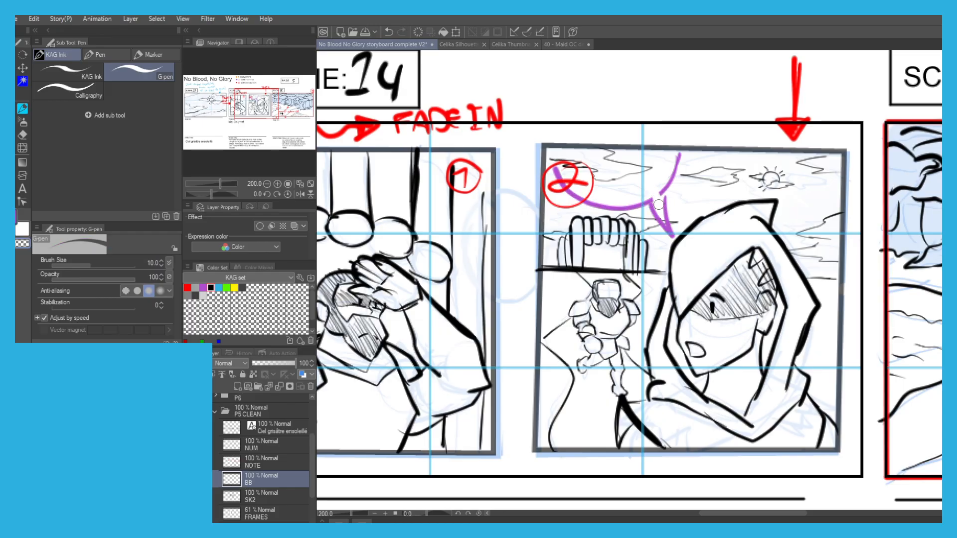
pyautogui.press('c')
# Check the new speech bubble against the whole page and save the storyboard file.
pyautogui.scroll(-3, 539, 164)
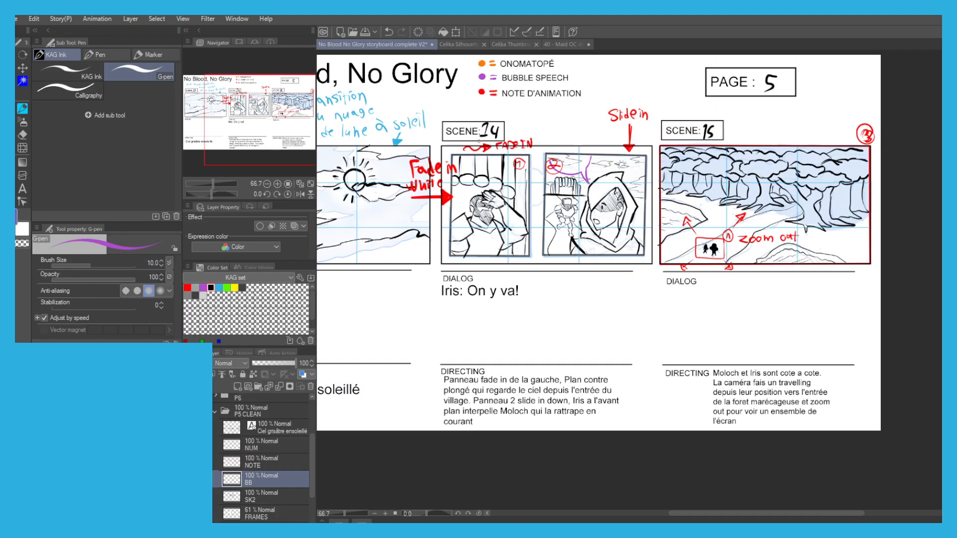
pyautogui.scroll(1, 507, 169)
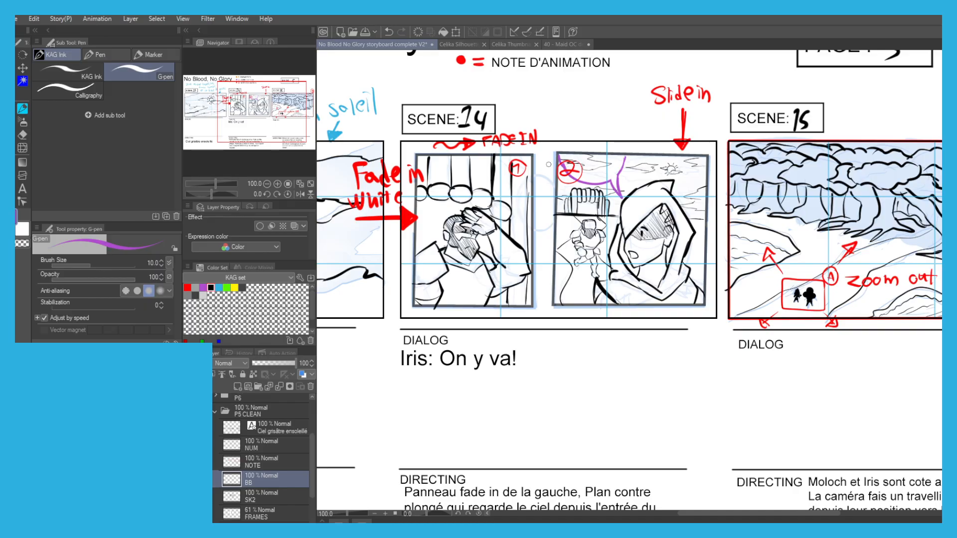
pyautogui.moveTo(444, 235); pyautogui.dragTo(457, 208)
pyautogui.moveTo(360, 195); pyautogui.dragTo(440, 247)
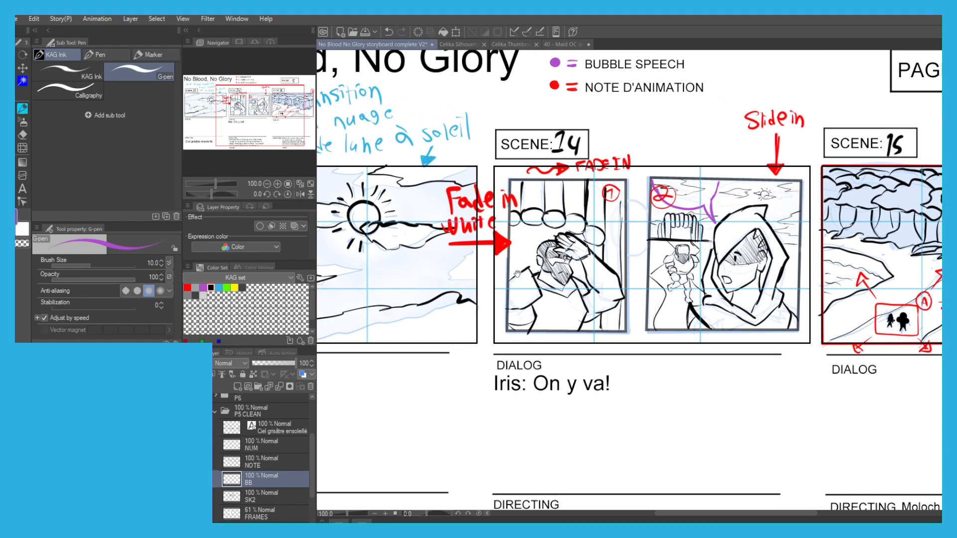
pyautogui.hotkey('ctrl', 's')
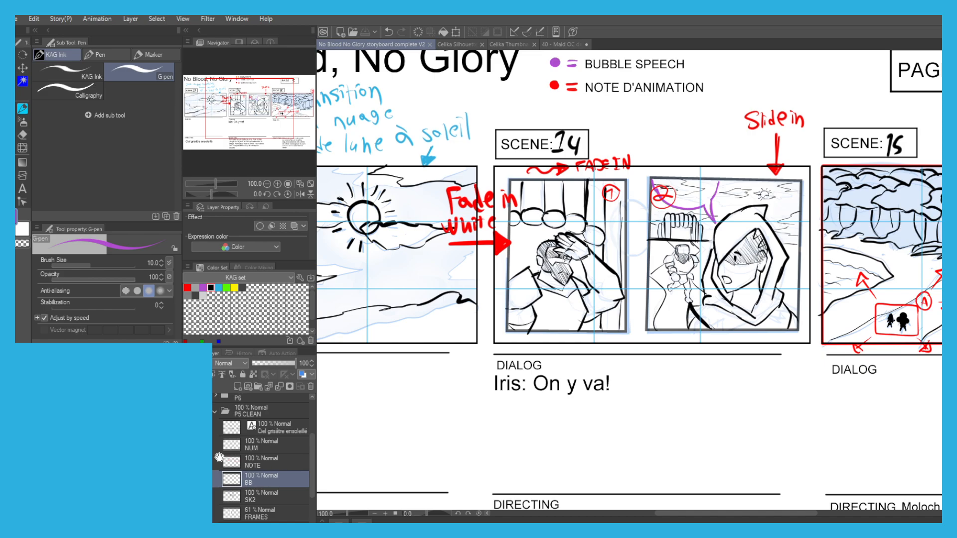
# Hide the blue SK1 rough sketch layer and raise the FRAMES layer's opacity to 100%.
pyautogui.scroll(-3, 226, 454)
pyautogui.click(190, 467)
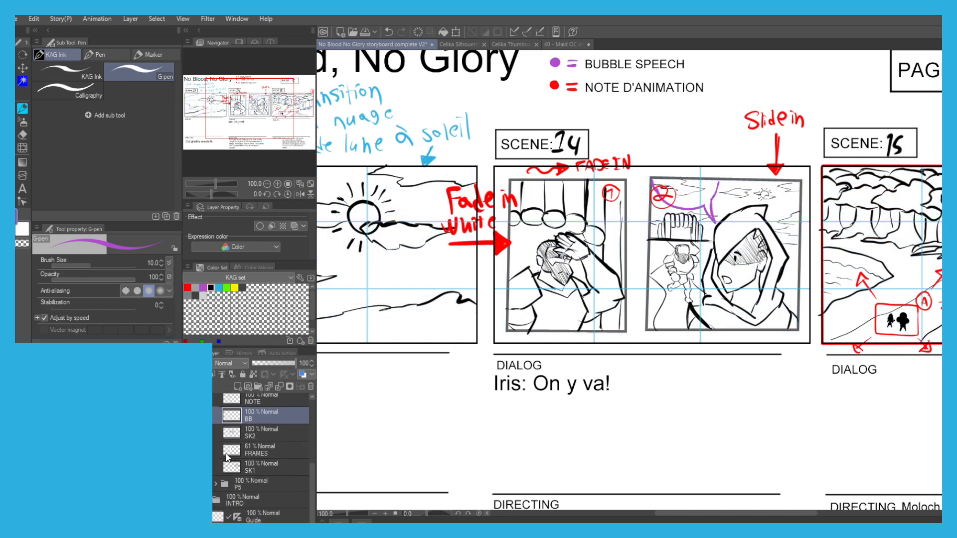
pyautogui.scroll(2, 242, 439)
pyautogui.click(250, 480)
pyautogui.moveTo(278, 363); pyautogui.dragTo(540, 391)
pyautogui.scroll(-1, 368, 369)
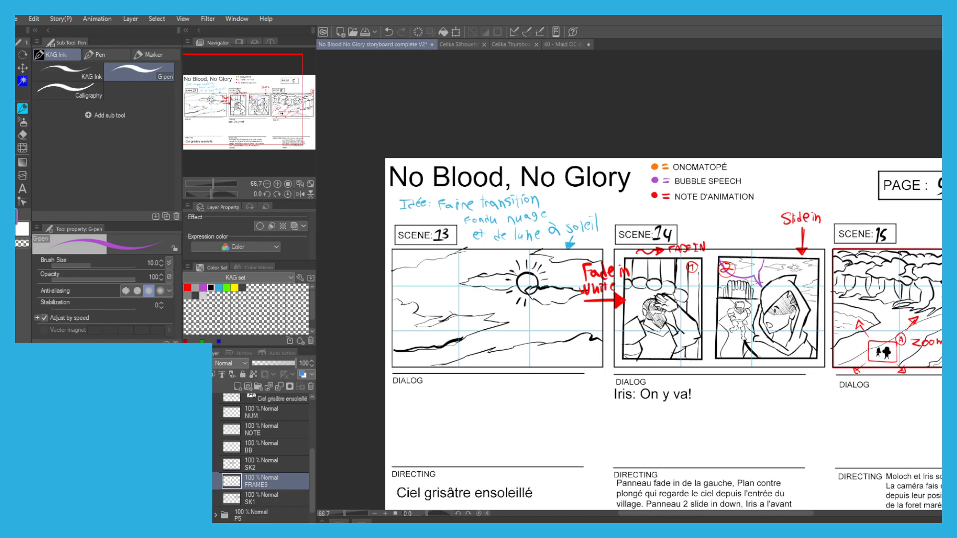
# Set up the Fill tool with light grey and add a new layer named VAL beneath SK1.
pyautogui.click(202, 301)
pyautogui.press('g')
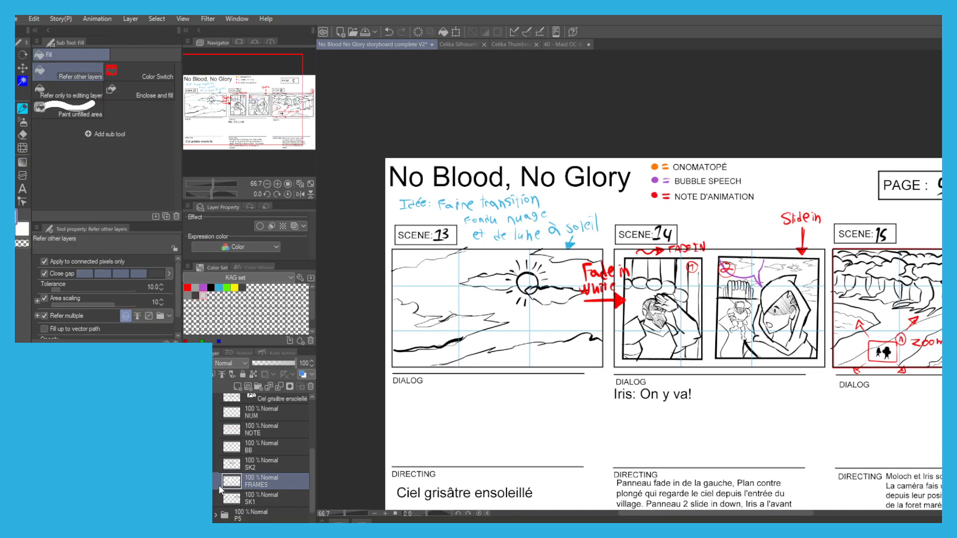
pyautogui.click(258, 497)
pyautogui.hotkey('ctrl', 'shift', 'n')
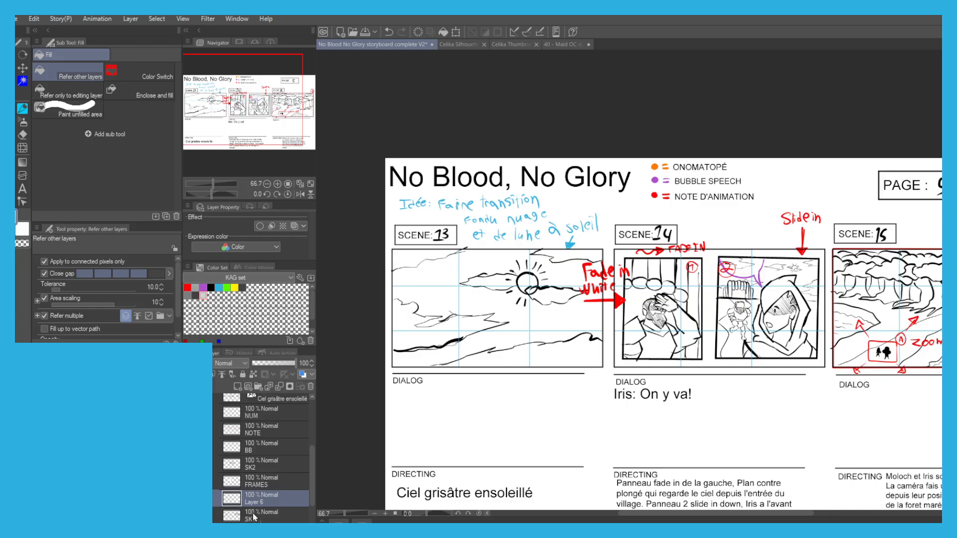
pyautogui.moveTo(254, 515); pyautogui.dragTo(254, 520)
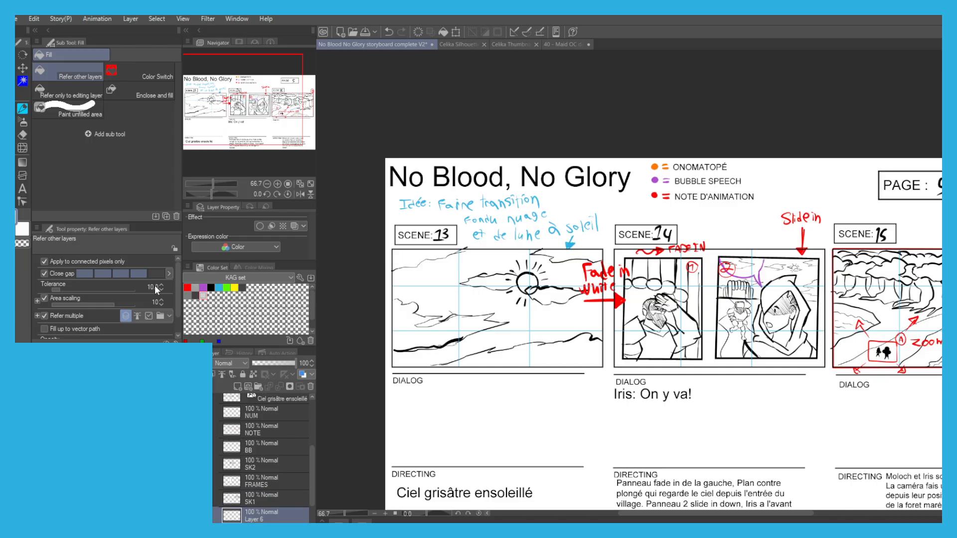
# Fill the sky band between the lower clouds of Scene 13 with light grey, undoing the stray fill near the sun.
pyautogui.click(444, 352)
pyautogui.click(476, 339)
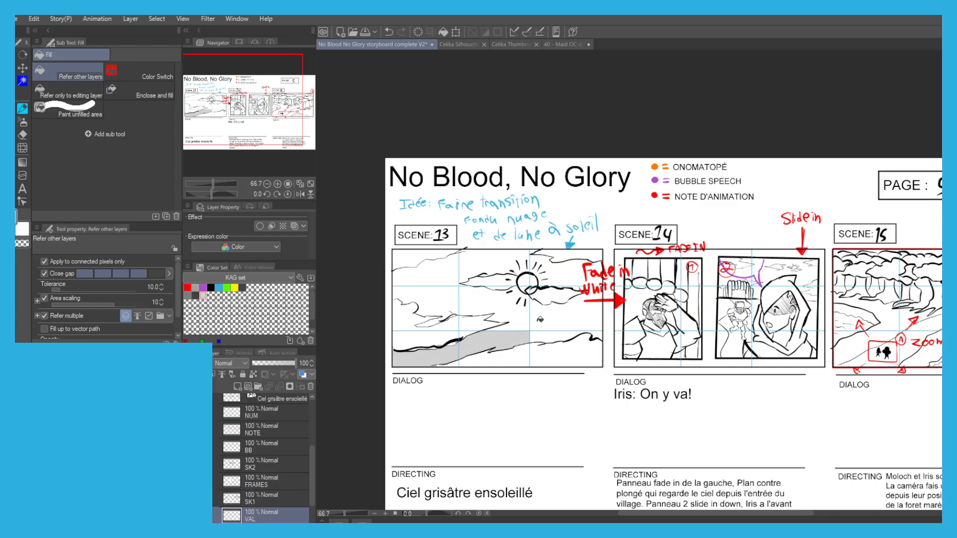
pyautogui.click(532, 318)
pyautogui.hotkey('ctrl', 'z')
# Draw a light grey circle around the sun and its rays in Scene 13 with the G-pen.
pyautogui.press('p')
pyautogui.scroll(3, 523, 304)
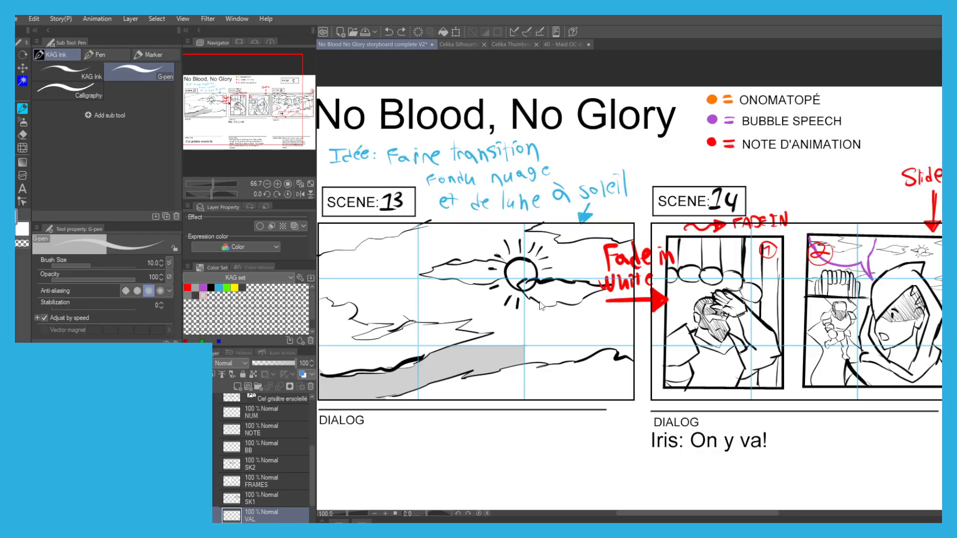
pyautogui.press('g')
pyautogui.press('g')
pyautogui.press('p')
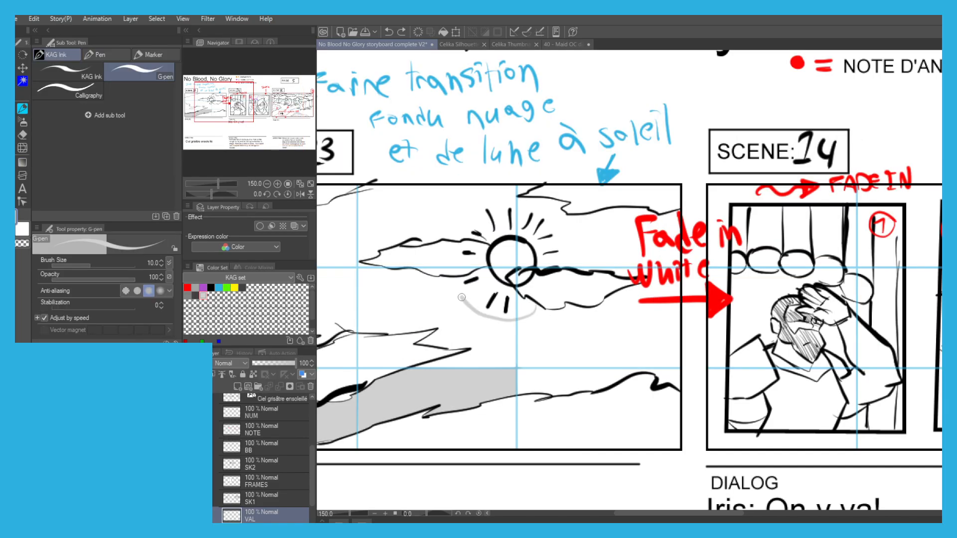
pyautogui.moveTo(478, 215); pyautogui.dragTo(545, 224)
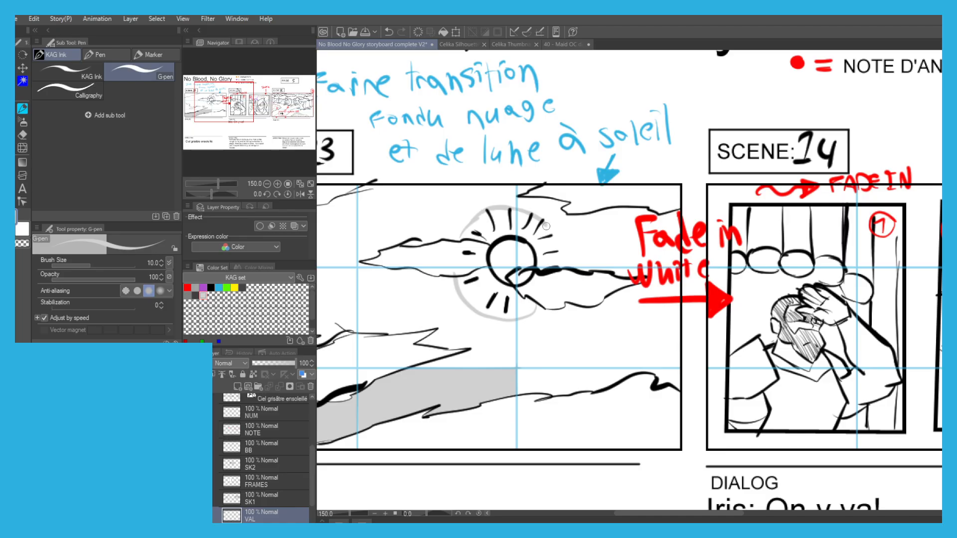
# Fill the sky around the clouds and outside the sun's halo in Scene 13 with light grey.
pyautogui.press('g')
pyautogui.scroll(-2, 554, 258)
pyautogui.click(415, 294)
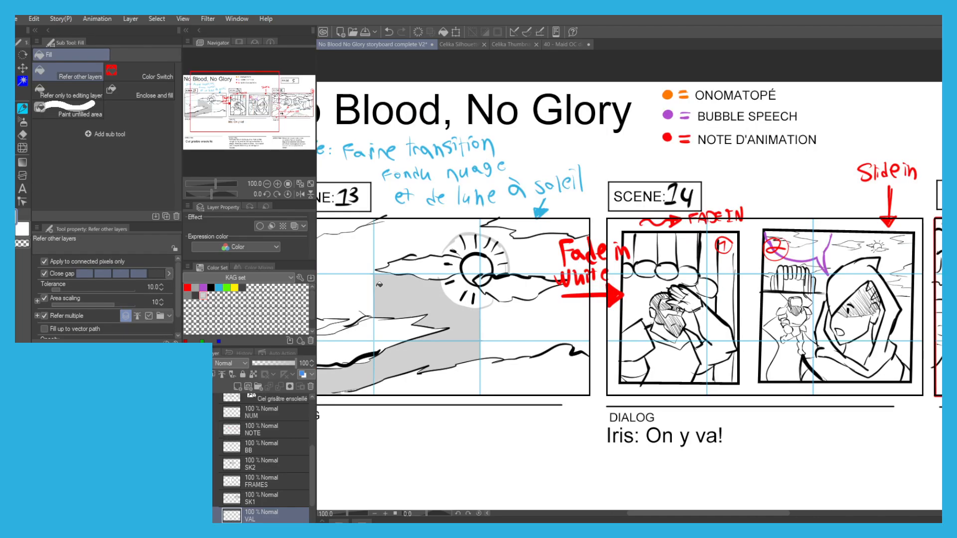
pyautogui.click(408, 222)
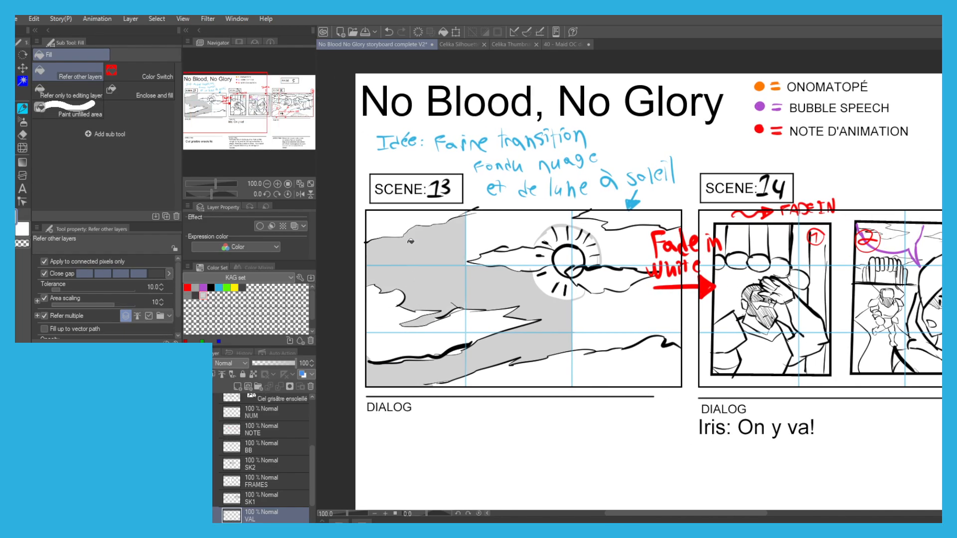
pyautogui.click(508, 221)
pyautogui.click(588, 217)
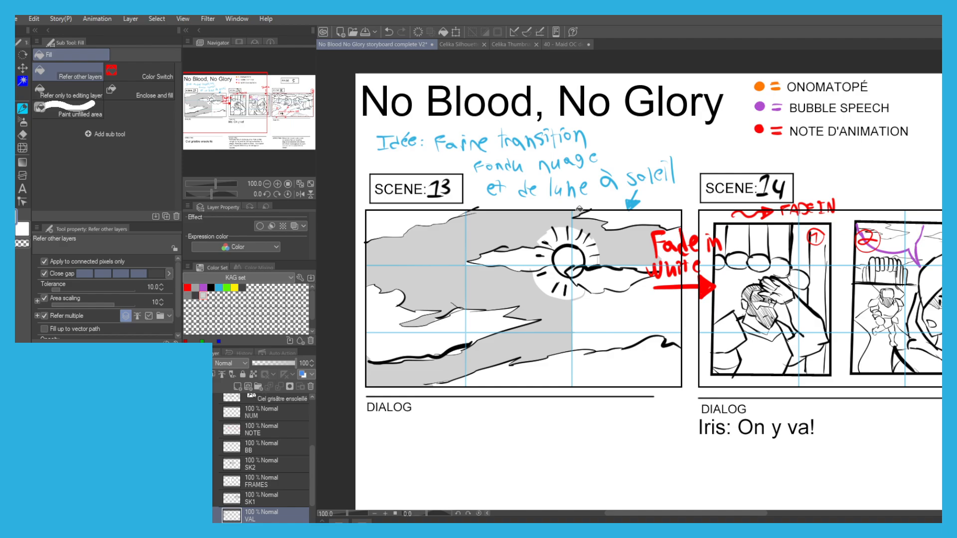
pyautogui.click(610, 306)
# Paint over the gap by the Fade in White note and fill the remaining unshaded sky areas of Scene 13 with light grey.
pyautogui.press('p')
pyautogui.moveTo(660, 250); pyautogui.dragTo(676, 283)
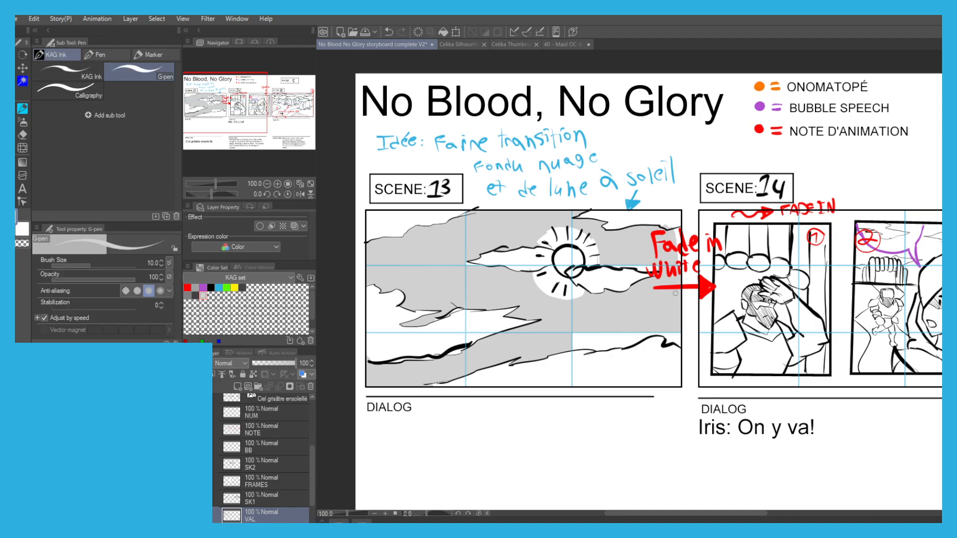
pyautogui.press('g')
pyautogui.click(601, 339)
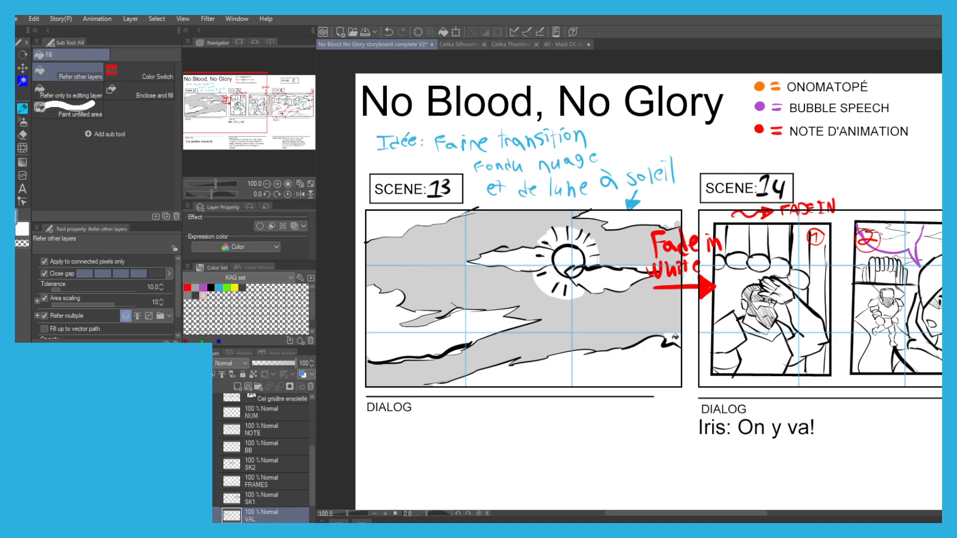
pyautogui.click(676, 337)
pyautogui.scroll(-2, 567, 280)
pyautogui.moveTo(542, 251); pyautogui.dragTo(483, 246)
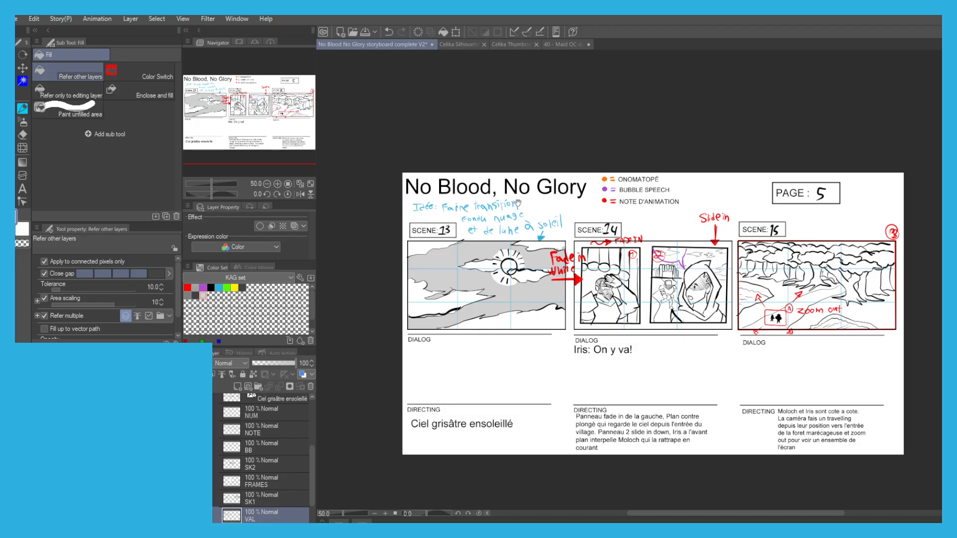
pyautogui.scroll(1, 460, 254)
pyautogui.moveTo(572, 272); pyautogui.dragTo(493, 269)
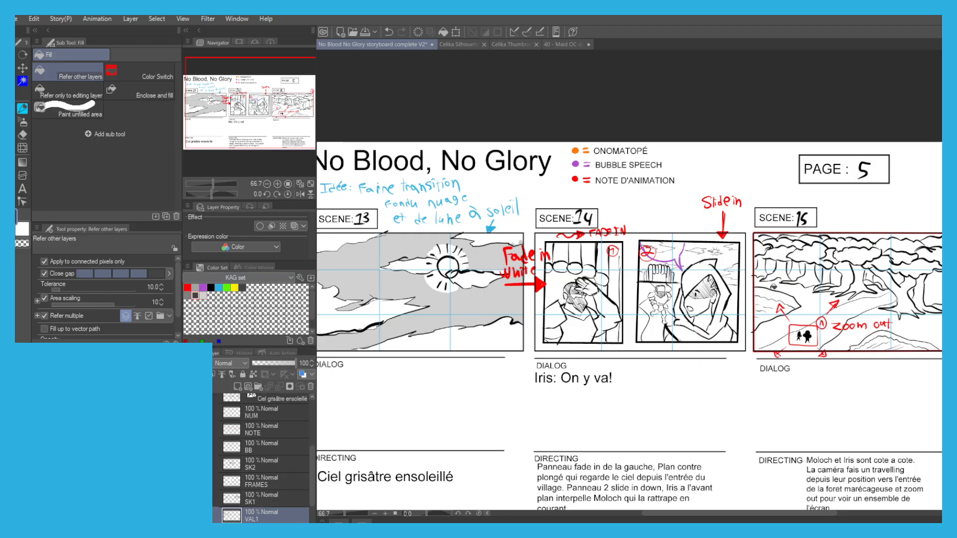
# Draw a dark grey G-pen line along the base of the tree line in Scene 15.
pyautogui.moveTo(732, 294); pyautogui.dragTo(681, 308)
pyautogui.scroll(2, 897, 310)
pyautogui.press('p')
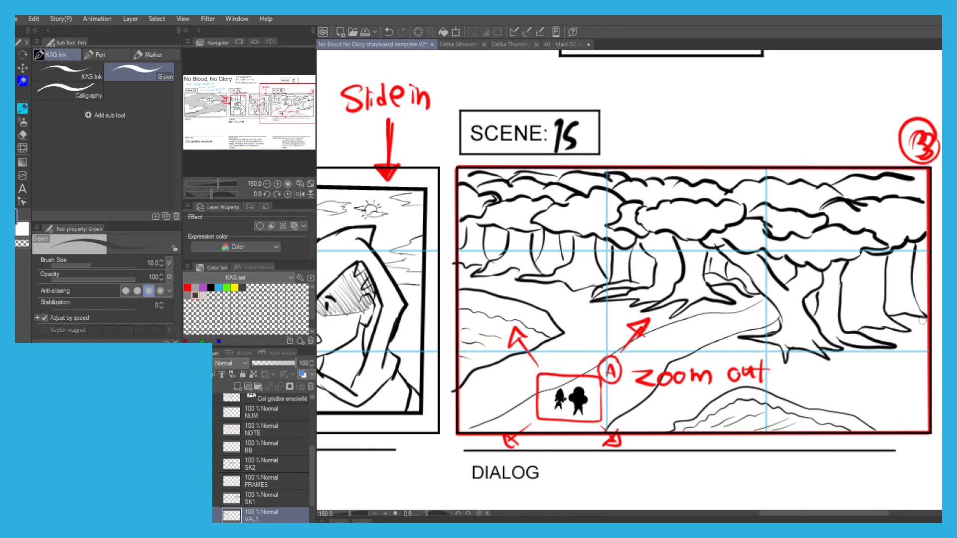
pyautogui.moveTo(733, 323); pyautogui.dragTo(479, 273)
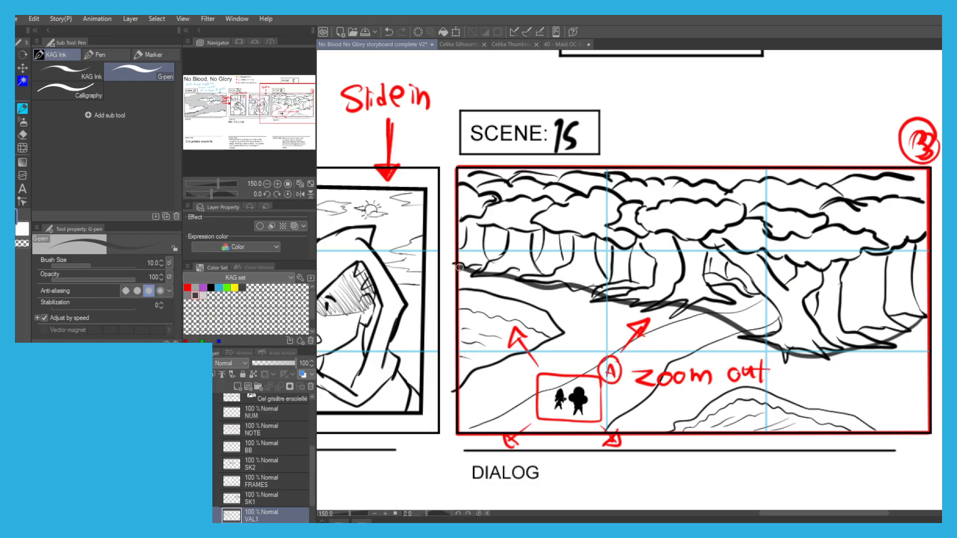
# Fill the forest of Scene 15 with dark grey, painting over the trees and foliage with the G-pen at size 170.
pyautogui.press('g')
pyautogui.moveTo(468, 202); pyautogui.dragTo(465, 250)
pyautogui.press('p')
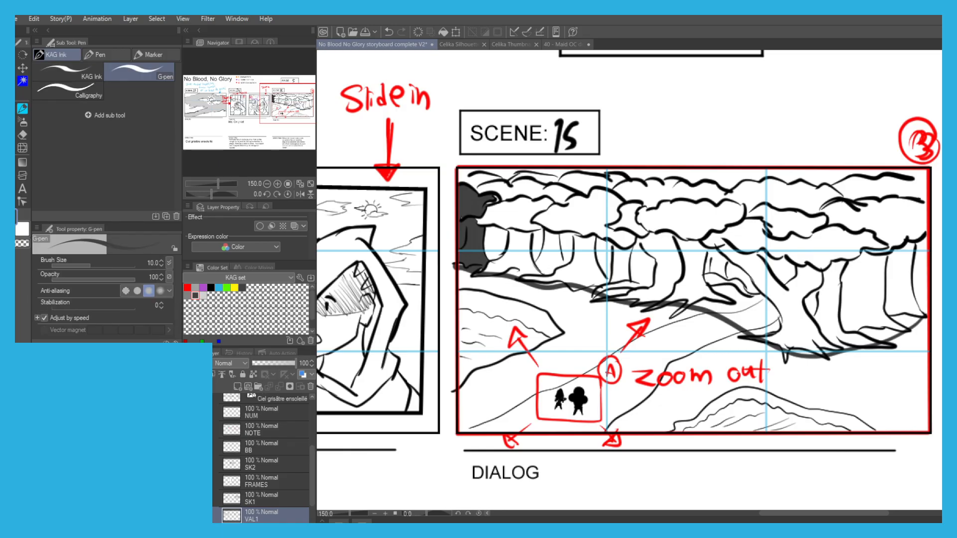
pyautogui.moveTo(558, 228)
pyautogui.mouseDown()
pyautogui.moveTo(501, 250)
pyautogui.moveTo(531, 257)
pyautogui.moveTo(494, 261)
pyautogui.moveTo(732, 279)
pyautogui.moveTo(618, 267)
pyautogui.moveTo(672, 287)
pyautogui.moveTo(691, 281)
pyautogui.moveTo(820, 314)
pyautogui.moveTo(762, 311)
pyautogui.moveTo(802, 329)
pyautogui.moveTo(842, 316)
pyautogui.moveTo(851, 327)
pyautogui.moveTo(892, 311)
pyautogui.moveTo(905, 273)
pyautogui.moveTo(905, 232)
pyautogui.moveTo(892, 210)
pyautogui.moveTo(908, 187)
pyautogui.moveTo(903, 200)
pyautogui.moveTo(750, 241)
pyautogui.moveTo(782, 259)
pyautogui.moveTo(766, 279)
pyautogui.moveTo(794, 251)
pyautogui.moveTo(539, 218)
pyautogui.moveTo(642, 217)
pyautogui.moveTo(514, 212)
pyautogui.moveTo(483, 198)
pyautogui.moveTo(499, 189)
pyautogui.moveTo(828, 205)
pyautogui.moveTo(884, 189)
pyautogui.moveTo(614, 214)
pyautogui.moveTo(827, 187)
pyautogui.moveTo(478, 200)
pyautogui.moveTo(481, 215)
pyautogui.moveTo(610, 248)
pyautogui.moveTo(629, 271)
pyautogui.moveTo(611, 272)
pyautogui.moveTo(768, 299)
pyautogui.mouseUp()
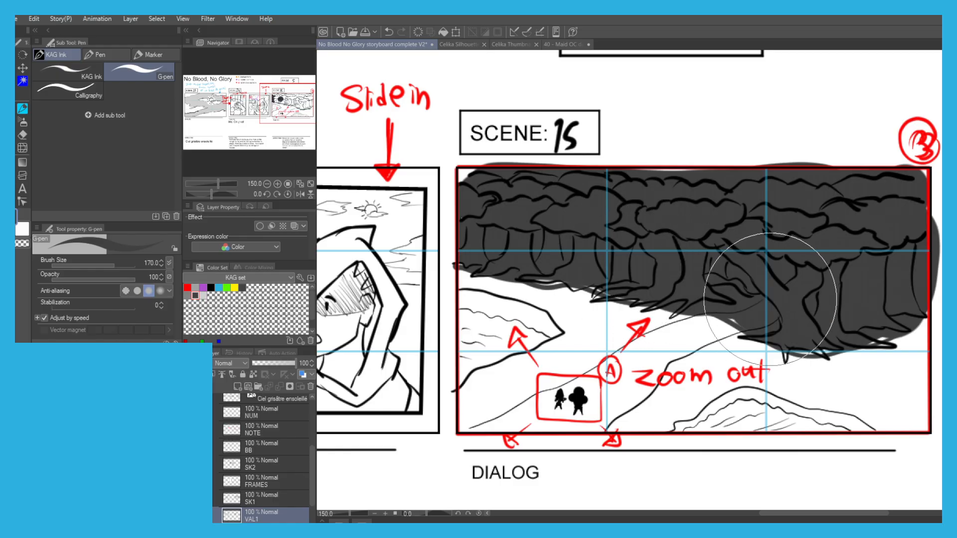
pyautogui.scroll(-2, 478, 165)
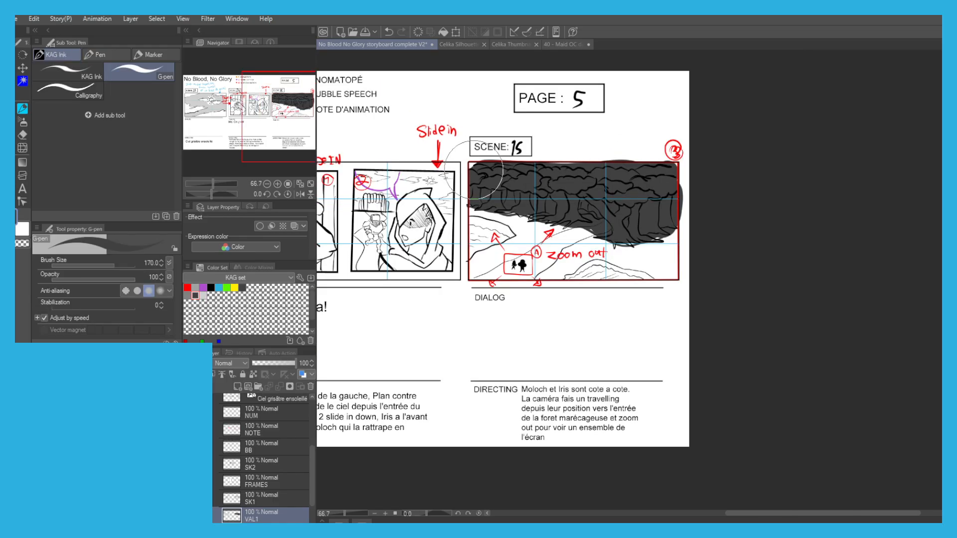
# Select the dark grey forest area of Scene 15 by colour, repaint it in medium grey and clear the selection.
pyautogui.press('g')
pyautogui.moveTo(474, 190); pyautogui.dragTo(511, 187)
pyautogui.scroll(1, 524, 175)
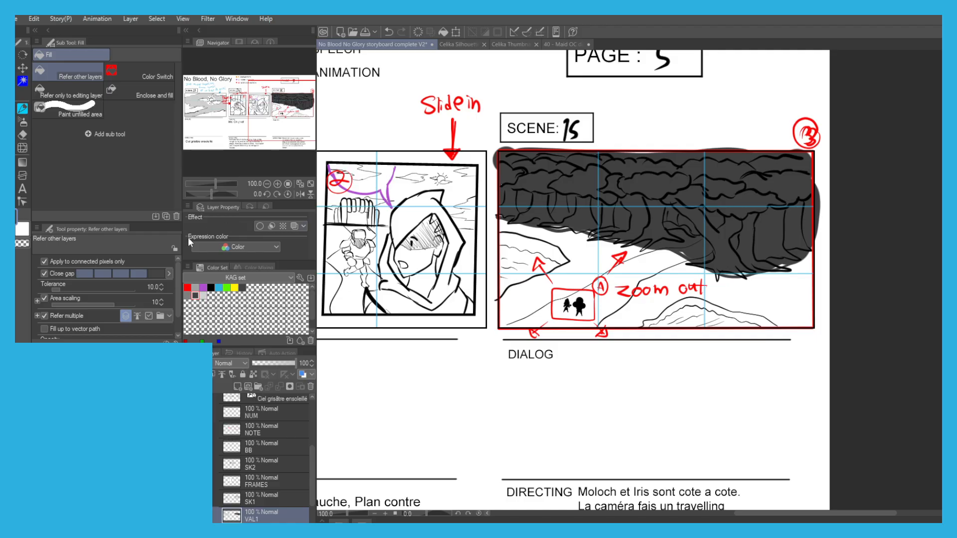
pyautogui.press('w')
pyautogui.click(540, 201)
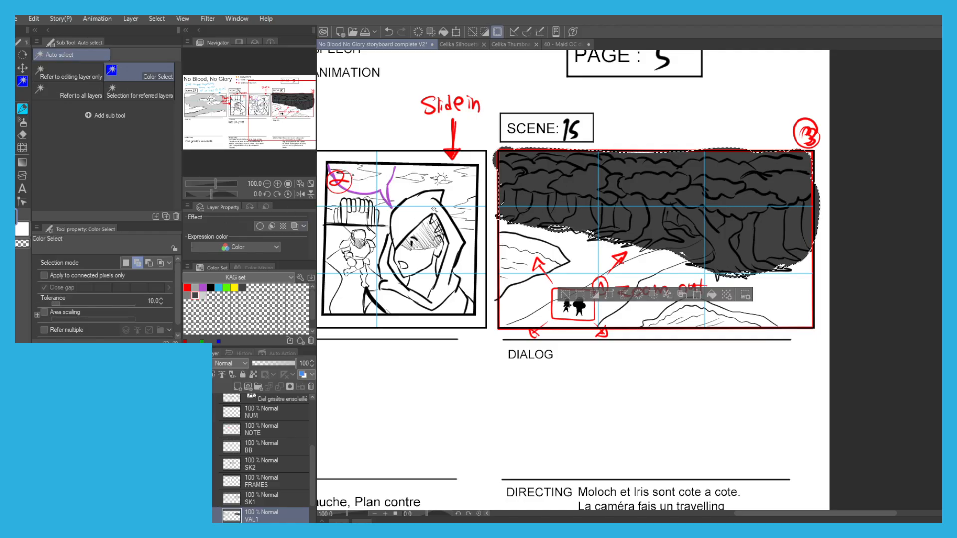
pyautogui.click(189, 296)
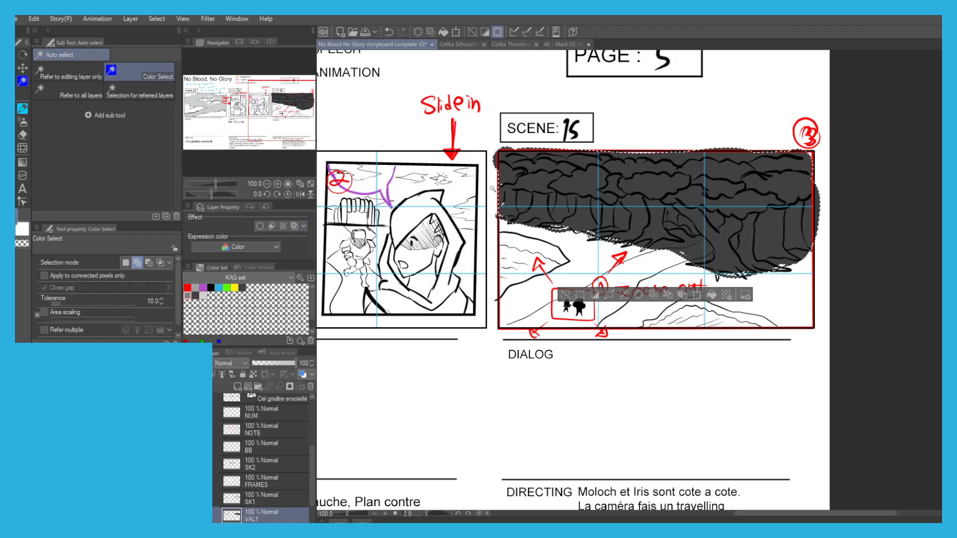
pyautogui.press('p')
pyautogui.moveTo(502, 183)
pyautogui.mouseDown()
pyautogui.moveTo(495, 147)
pyautogui.moveTo(582, 237)
pyautogui.moveTo(663, 194)
pyautogui.moveTo(807, 199)
pyautogui.moveTo(817, 214)
pyautogui.mouseUp()
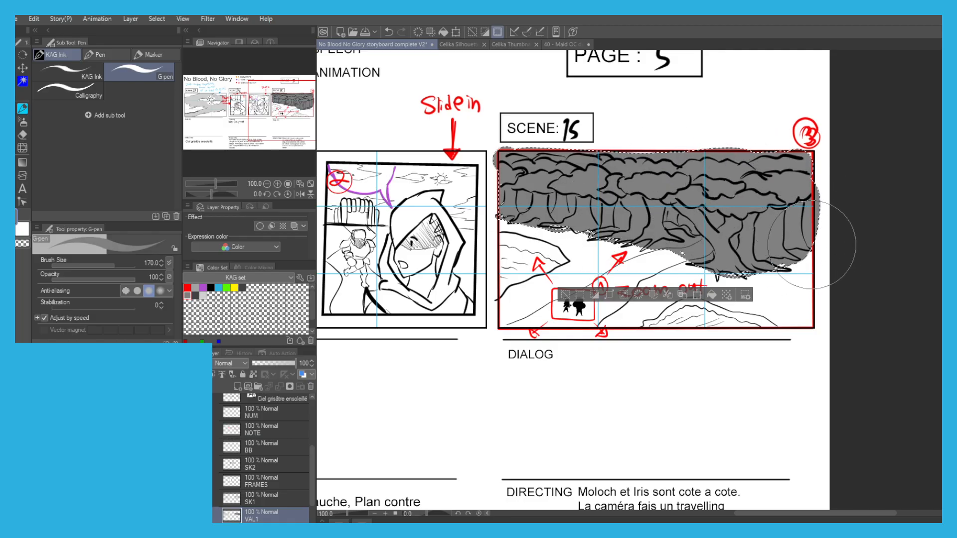
pyautogui.press('e')
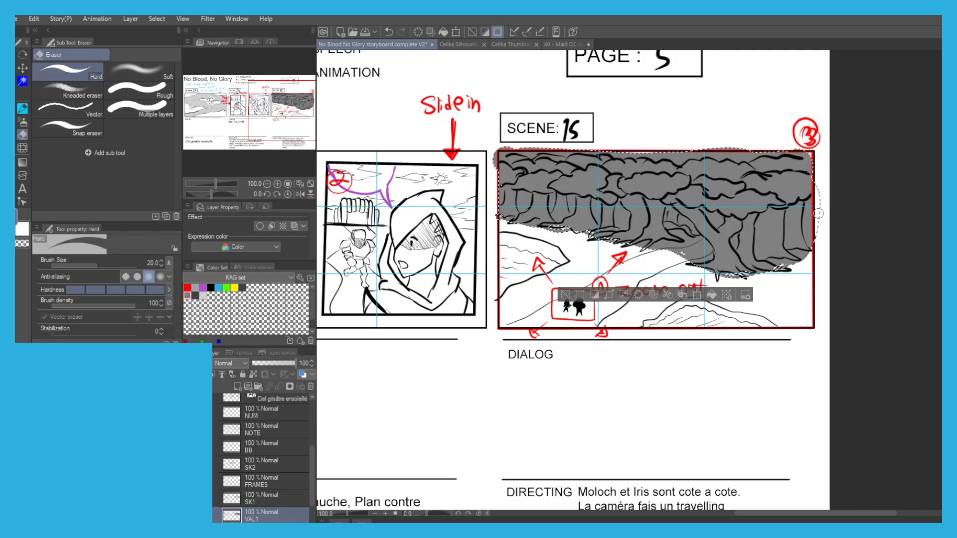
pyautogui.hotkey('ctrl', 'd')
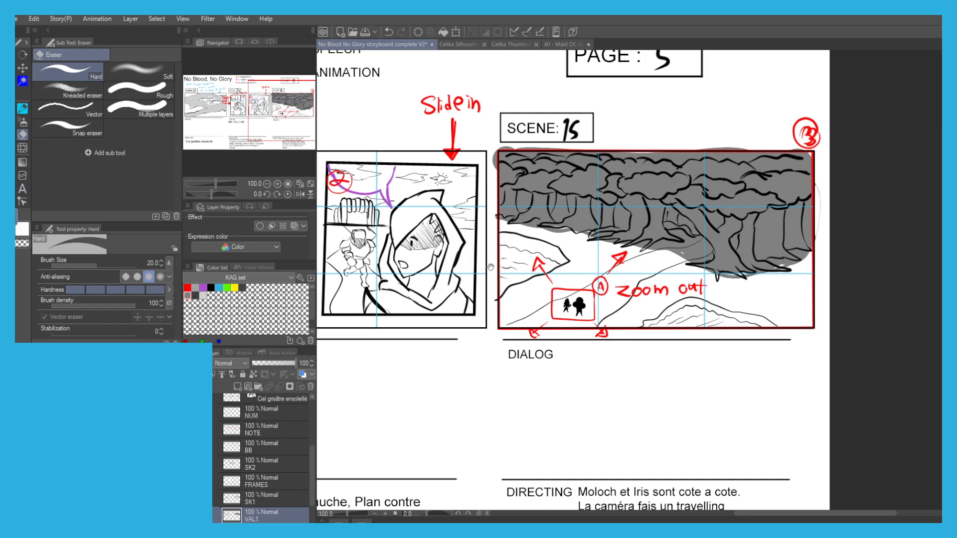
# Add a new layer directly above the FRAMES layer and name it VAL2.
pyautogui.moveTo(487, 267); pyautogui.dragTo(565, 268)
pyautogui.moveTo(348, 193); pyautogui.dragTo(427, 216)
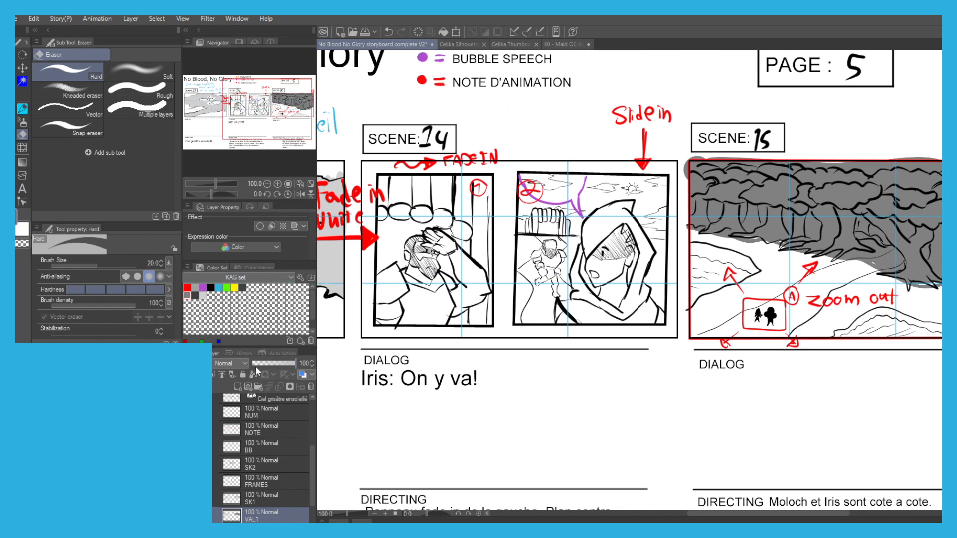
pyautogui.click(256, 477)
pyautogui.hotkey('ctrl', 'shift', 'n')
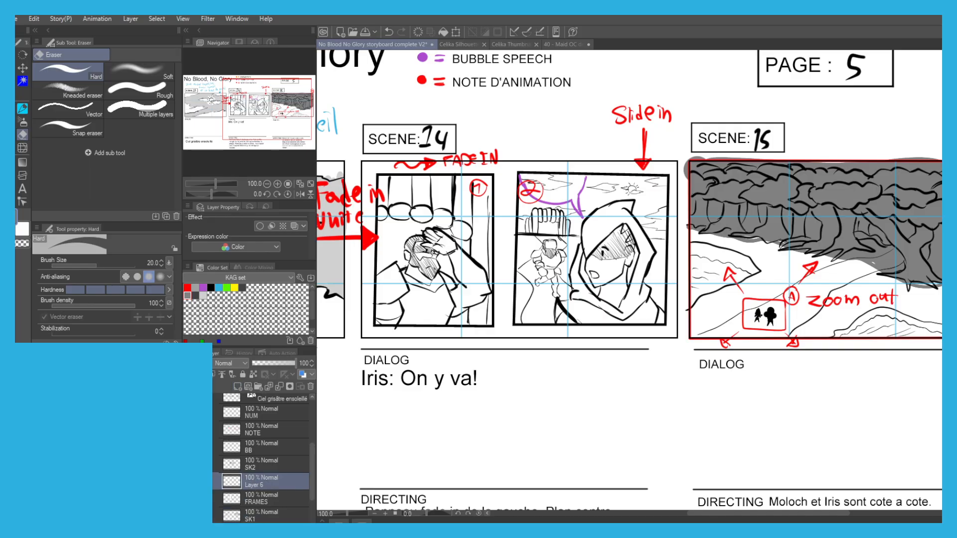
# Select the interiors of both Scene 14 frames by colour from the FRAMES layer.
pyautogui.press('w')
pyautogui.click(246, 498)
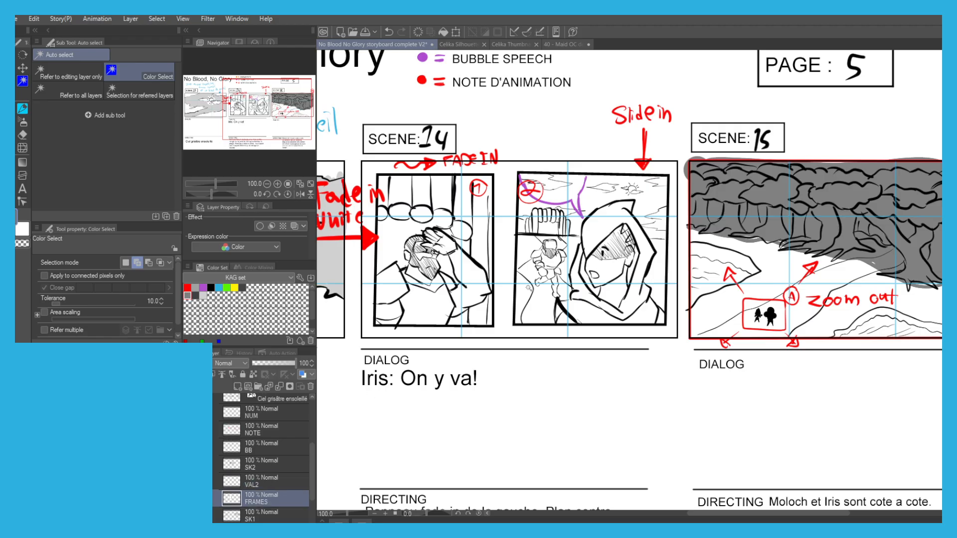
pyautogui.click(540, 302)
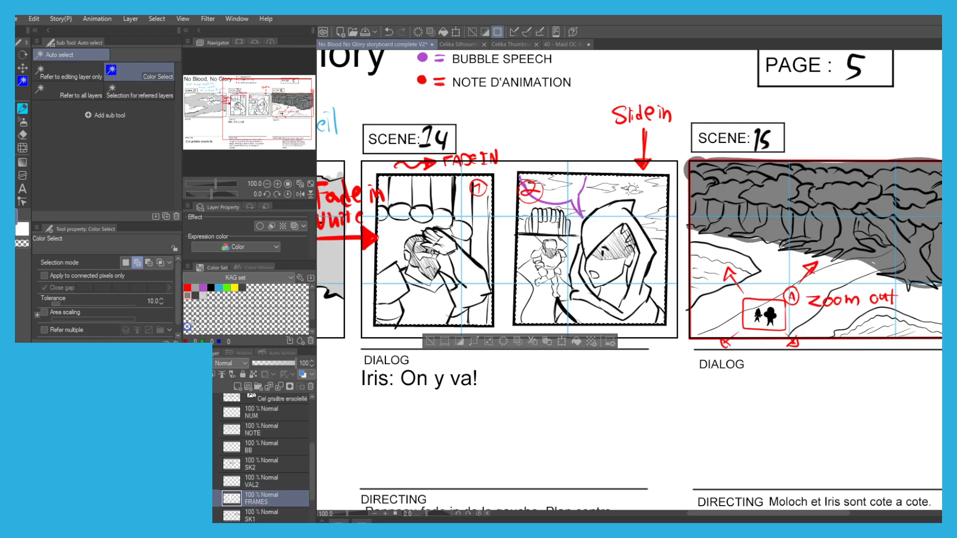
# Fill the hood of the foreground figure in Scene 14's second frame with dark grey.
pyautogui.click(195, 296)
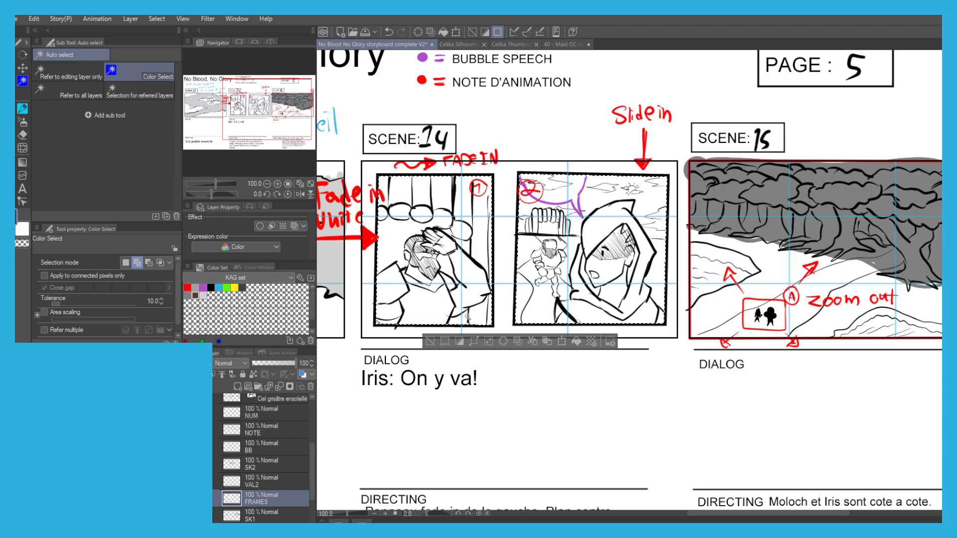
pyautogui.press('p')
pyautogui.press('[')
pyautogui.press('[')
pyautogui.press('[')
pyautogui.press('[')
pyautogui.press('[')
pyautogui.press('[')
pyautogui.press('[')
pyautogui.press('[')
pyautogui.press('[')
pyautogui.press('[')
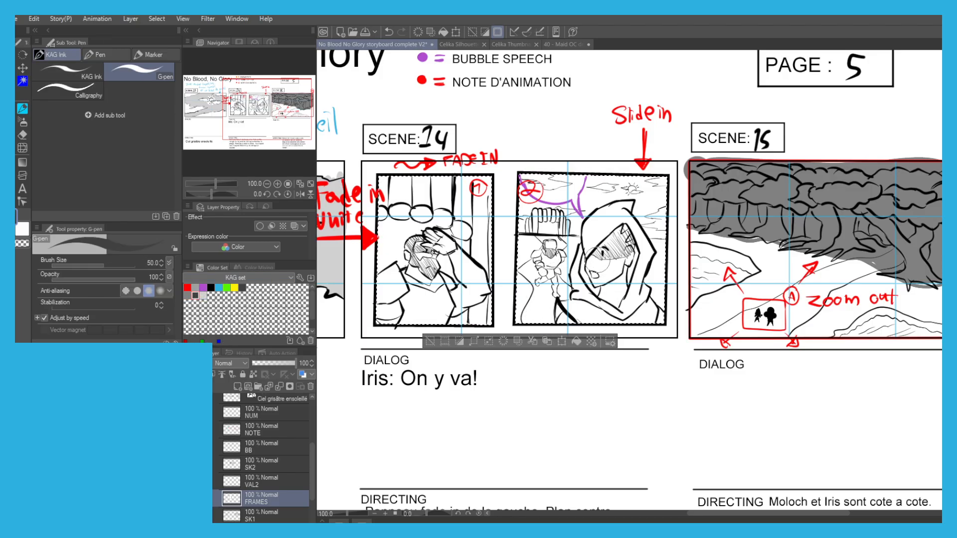
pyautogui.press('g')
pyautogui.press('g')
pyautogui.click(601, 227)
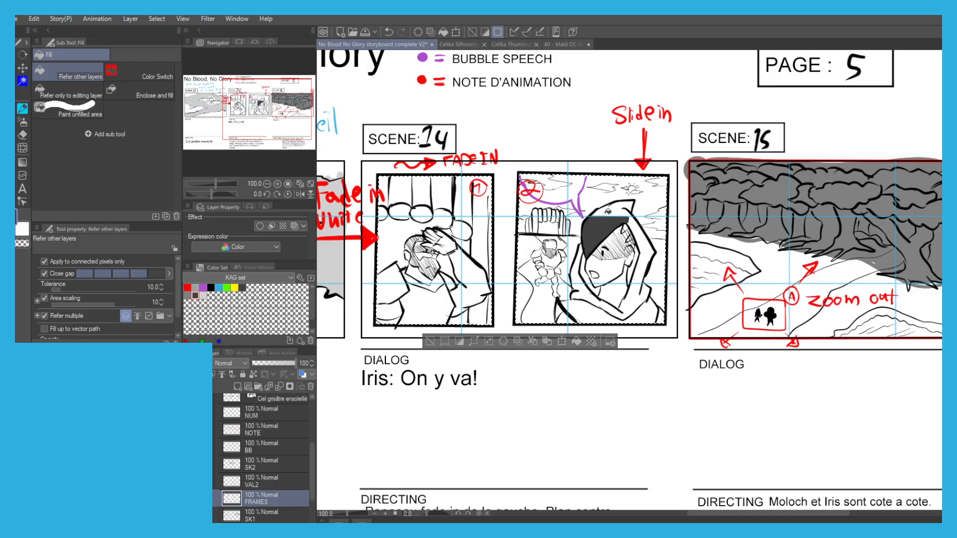
pyautogui.click(608, 213)
# Paint the hooded figure's face and remaining cloak in Scene 14 dark grey with the G-pen at size 25.
pyautogui.press('p')
pyautogui.moveTo(616, 213)
pyautogui.mouseDown()
pyautogui.moveTo(622, 273)
pyautogui.moveTo(627, 227)
pyautogui.mouseUp()
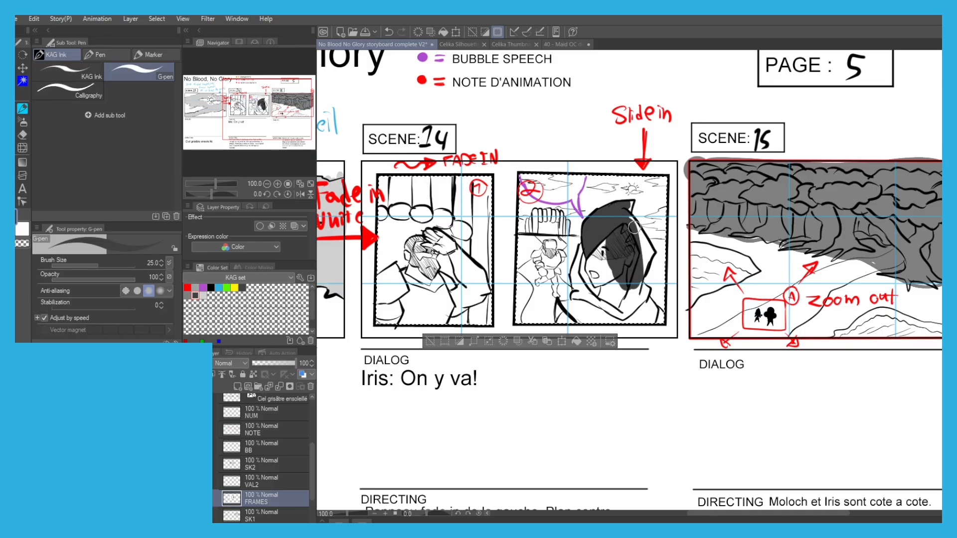
pyautogui.scroll(1, 634, 228)
pyautogui.moveTo(629, 193)
pyautogui.mouseDown()
pyautogui.moveTo(645, 259)
pyautogui.moveTo(635, 226)
pyautogui.moveTo(647, 249)
pyautogui.moveTo(641, 300)
pyautogui.mouseUp()
pyautogui.moveTo(638, 230)
pyautogui.mouseDown()
pyautogui.moveTo(613, 325)
pyautogui.moveTo(604, 285)
pyautogui.moveTo(589, 291)
pyautogui.moveTo(574, 333)
pyautogui.moveTo(561, 272)
pyautogui.moveTo(542, 311)
pyautogui.moveTo(556, 268)
pyautogui.moveTo(546, 303)
pyautogui.moveTo(554, 339)
pyautogui.moveTo(551, 330)
pyautogui.moveTo(528, 365)
pyautogui.moveTo(524, 355)
pyautogui.moveTo(542, 365)
pyautogui.moveTo(588, 357)
pyautogui.moveTo(571, 362)
pyautogui.moveTo(660, 368)
pyautogui.moveTo(634, 330)
pyautogui.moveTo(642, 324)
pyautogui.moveTo(670, 361)
pyautogui.mouseUp()
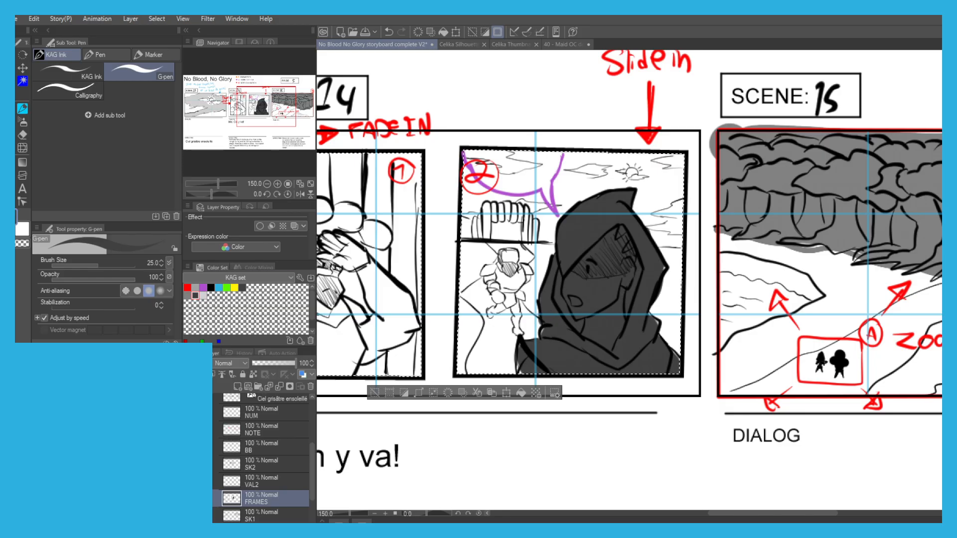
# Shade the armoured figure behind the hooded figure in Scene 14 with medium grey, using Fill and the G-pen.
pyautogui.press('g')
pyautogui.scroll(1, 508, 259)
pyautogui.click(513, 255)
pyautogui.press('p')
pyautogui.moveTo(505, 256)
pyautogui.mouseDown()
pyautogui.moveTo(509, 285)
pyautogui.moveTo(497, 301)
pyautogui.moveTo(484, 278)
pyautogui.moveTo(487, 309)
pyautogui.moveTo(478, 300)
pyautogui.moveTo(501, 266)
pyautogui.moveTo(483, 248)
pyautogui.moveTo(463, 295)
pyautogui.mouseUp()
pyautogui.scroll(4, 489, 279)
pyautogui.scroll(-2, 462, 295)
pyautogui.press('g')
pyautogui.press('p')
pyautogui.moveTo(478, 331)
pyautogui.mouseDown()
pyautogui.moveTo(493, 383)
pyautogui.moveTo(461, 399)
pyautogui.moveTo(485, 368)
pyautogui.moveTo(517, 371)
pyautogui.moveTo(524, 347)
pyautogui.moveTo(529, 390)
pyautogui.moveTo(520, 342)
pyautogui.moveTo(532, 304)
pyautogui.moveTo(537, 315)
pyautogui.mouseUp()
pyautogui.scroll(-2, 513, 332)
pyautogui.press('g')
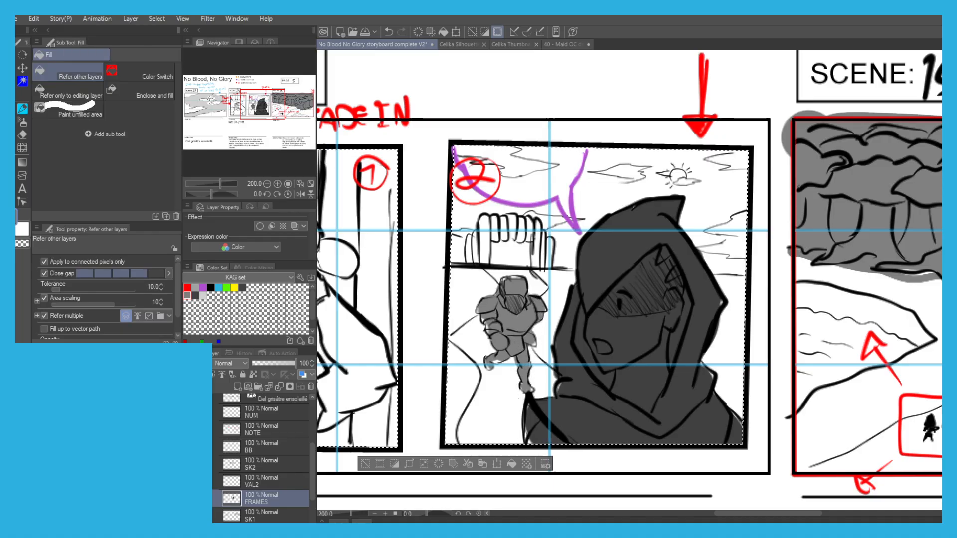
# Fill the sky beside and above the village gate in Scene 14's second frame with light grey, undoing the first attempt.
pyautogui.click(203, 295)
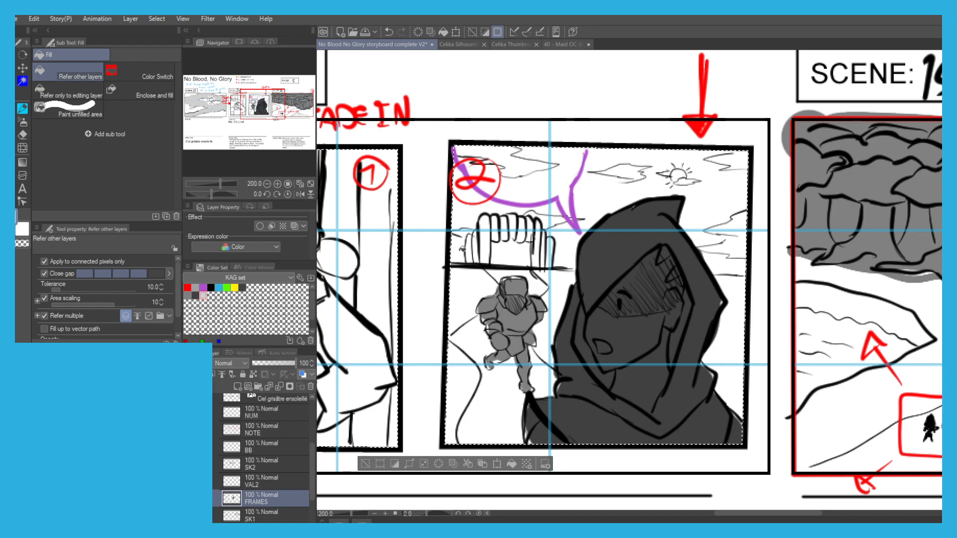
pyautogui.click(460, 247)
pyautogui.press('p')
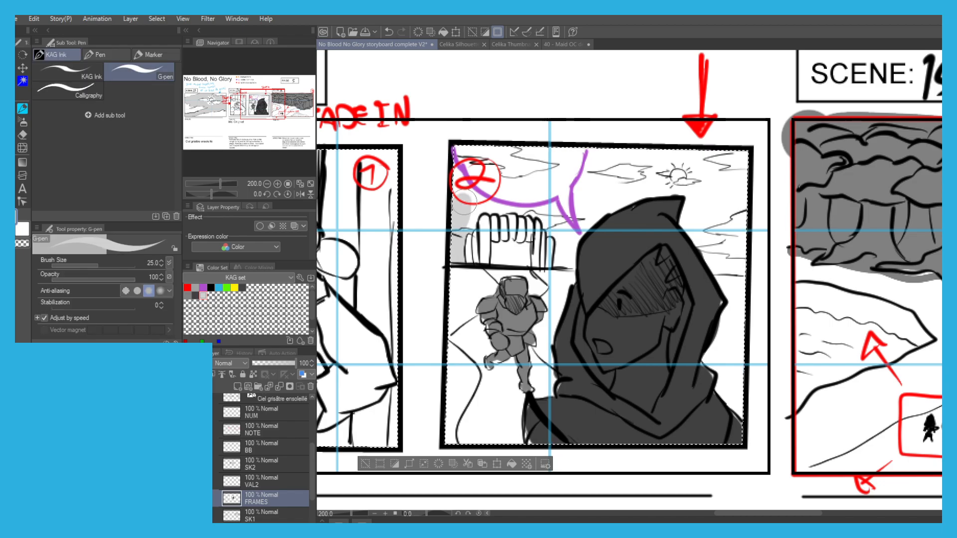
pyautogui.press('g')
pyautogui.hotkey('ctrl', 'z')
pyautogui.hotkey('ctrl', 'z')
pyautogui.press('p')
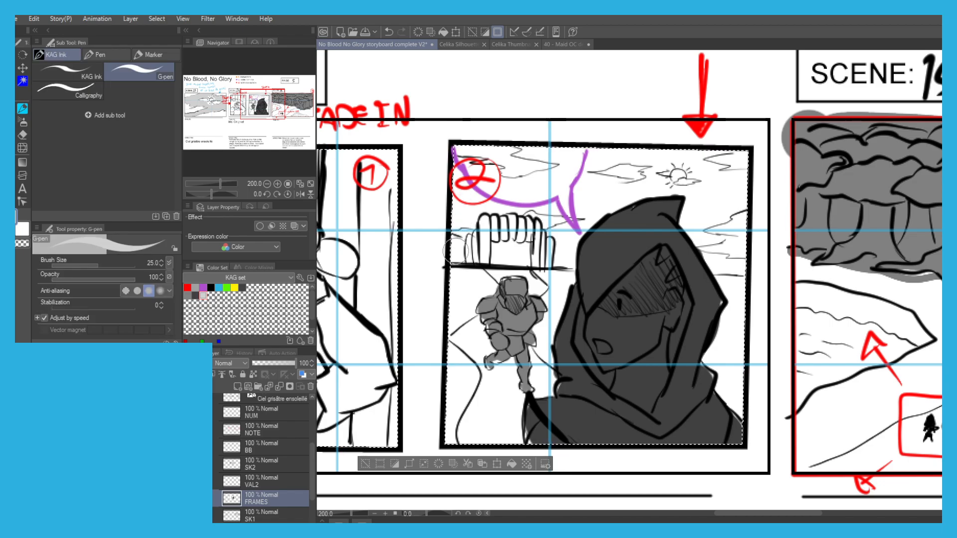
pyautogui.press('g')
pyautogui.click(453, 246)
pyautogui.press('p')
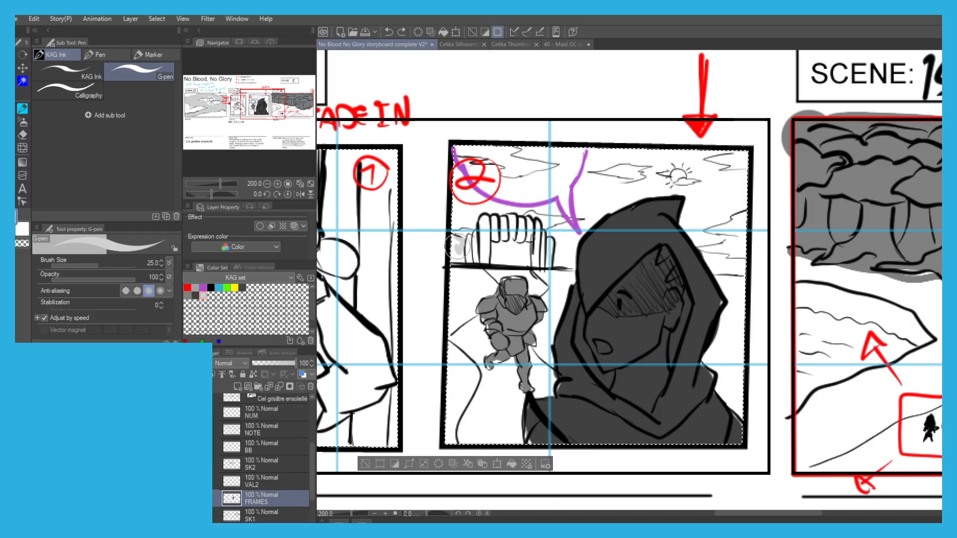
pyautogui.press('g')
pyautogui.click(467, 211)
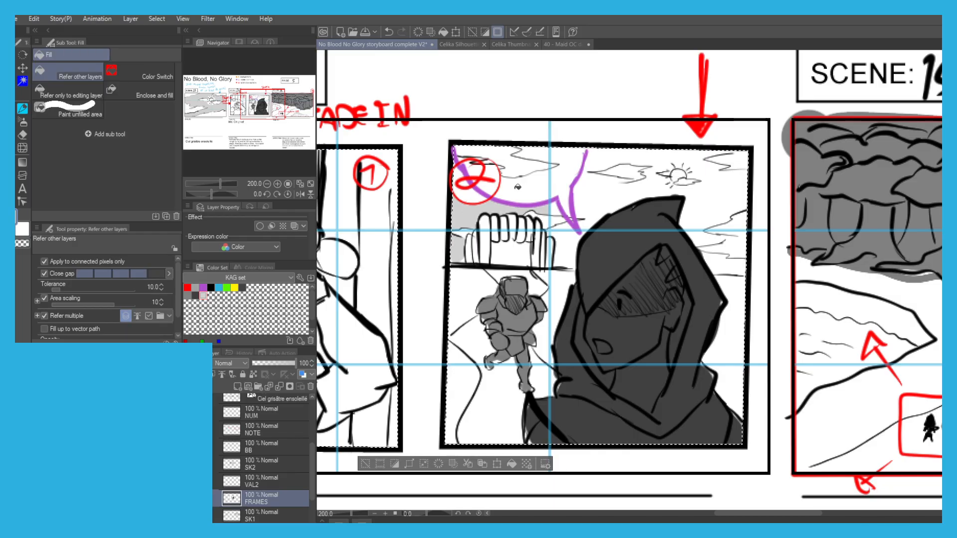
# Fill the sky between the clouds around the purple speech bubble in Scene 14 with light grey.
pyautogui.press('p')
pyautogui.press('g')
pyautogui.click(514, 188)
pyautogui.press('p')
pyautogui.press('g')
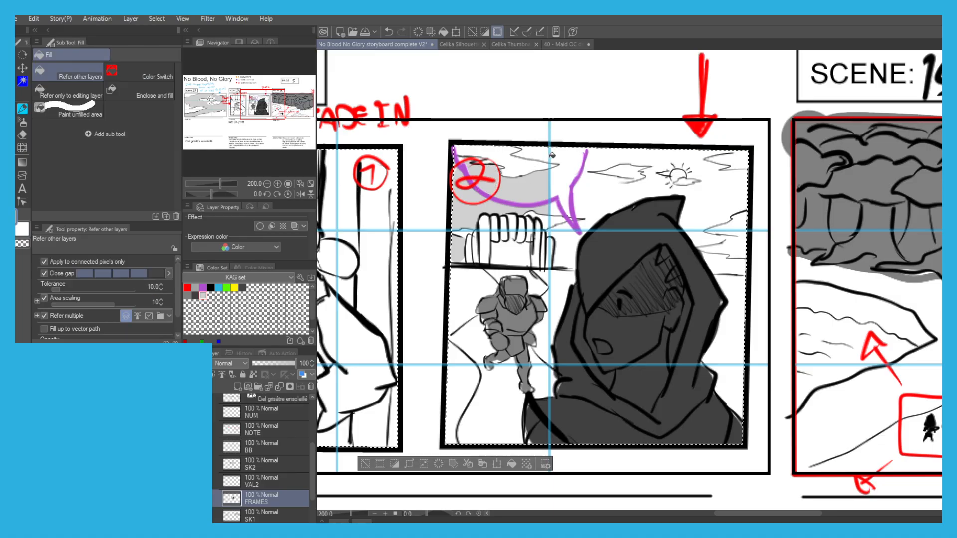
pyautogui.click(576, 210)
pyautogui.press('p')
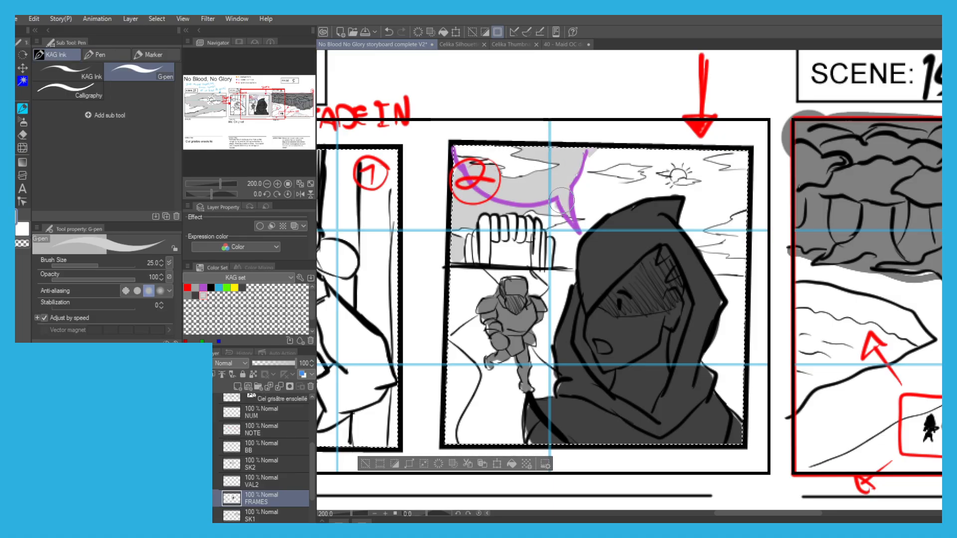
# Shade the sky around the clouds and outside the sun's halo in Scene 14's second frame with light grey.
pyautogui.moveTo(553, 255)
pyautogui.mouseDown()
pyautogui.moveTo(602, 206)
pyautogui.moveTo(575, 197)
pyautogui.moveTo(663, 183)
pyautogui.moveTo(654, 175)
pyautogui.moveTo(663, 161)
pyautogui.moveTo(687, 164)
pyautogui.moveTo(692, 189)
pyautogui.moveTo(676, 194)
pyautogui.moveTo(652, 180)
pyautogui.moveTo(654, 164)
pyautogui.moveTo(683, 157)
pyautogui.moveTo(693, 189)
pyautogui.mouseUp()
pyautogui.hotkey('ctrl', 'z')
pyautogui.press('g')
pyautogui.click(619, 193)
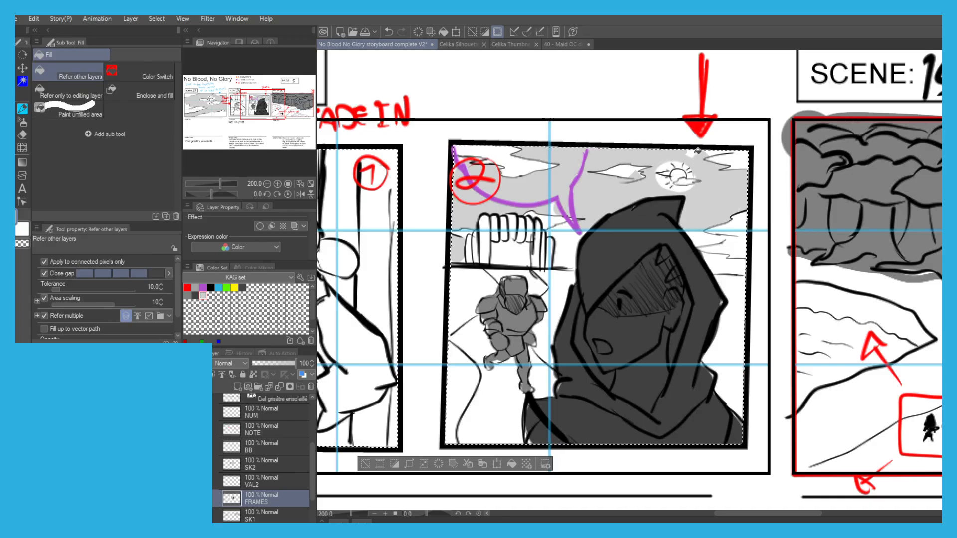
pyautogui.press('p')
pyautogui.press('g')
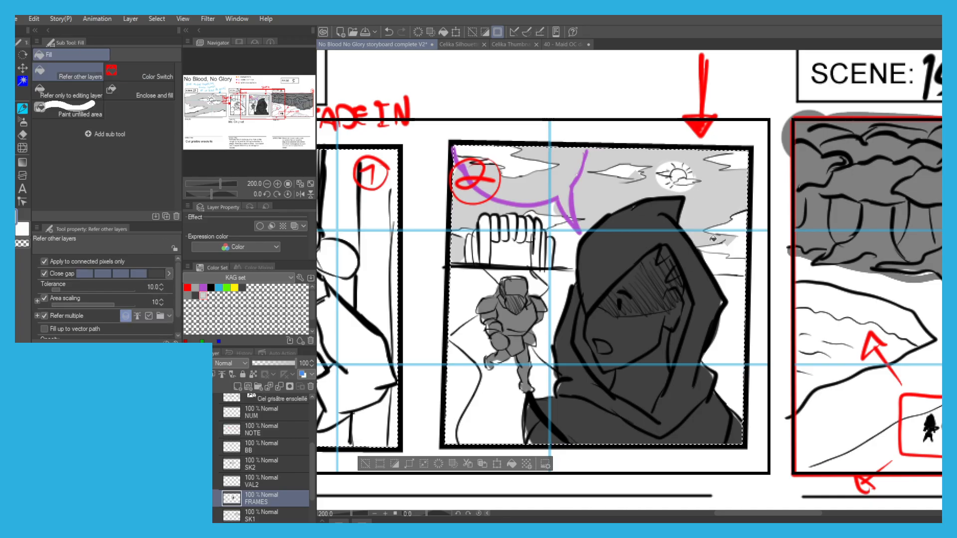
# Shade the remaining sky near the horizon beside the hooded figure in Scene 14 with light grey, undoing stray fills.
pyautogui.hotkey('ctrl', 'z')
pyautogui.press('p')
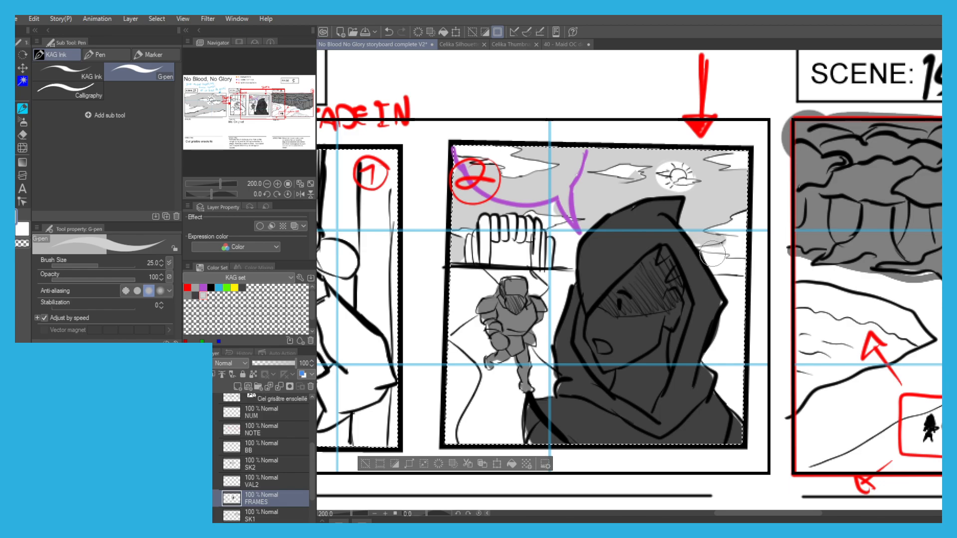
pyautogui.press('g')
pyautogui.hotkey('ctrl', 'z')
pyautogui.press('p')
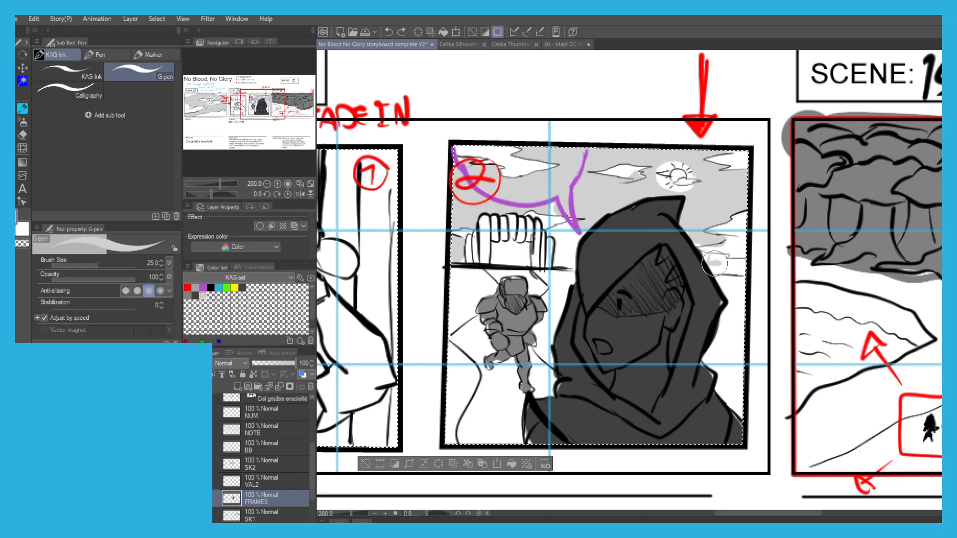
pyautogui.press('g')
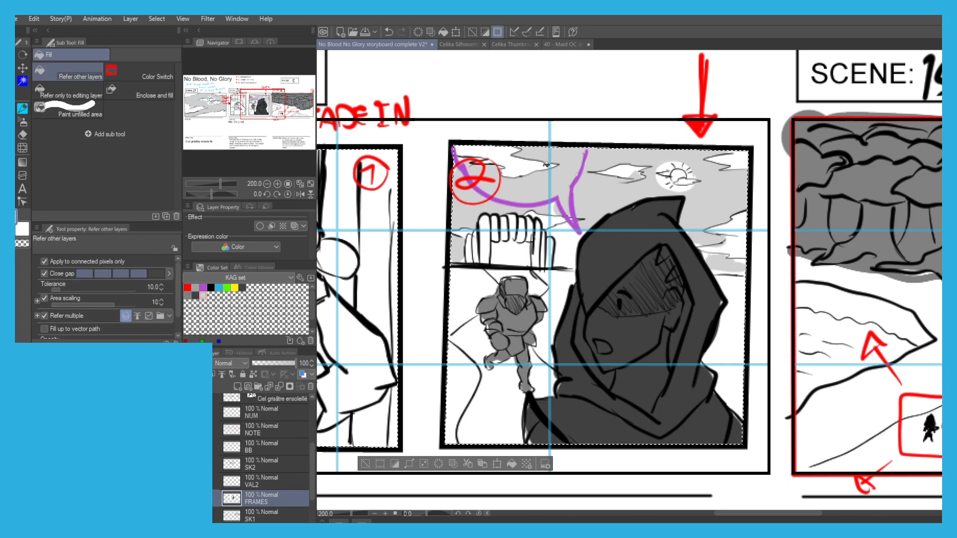
pyautogui.press('p')
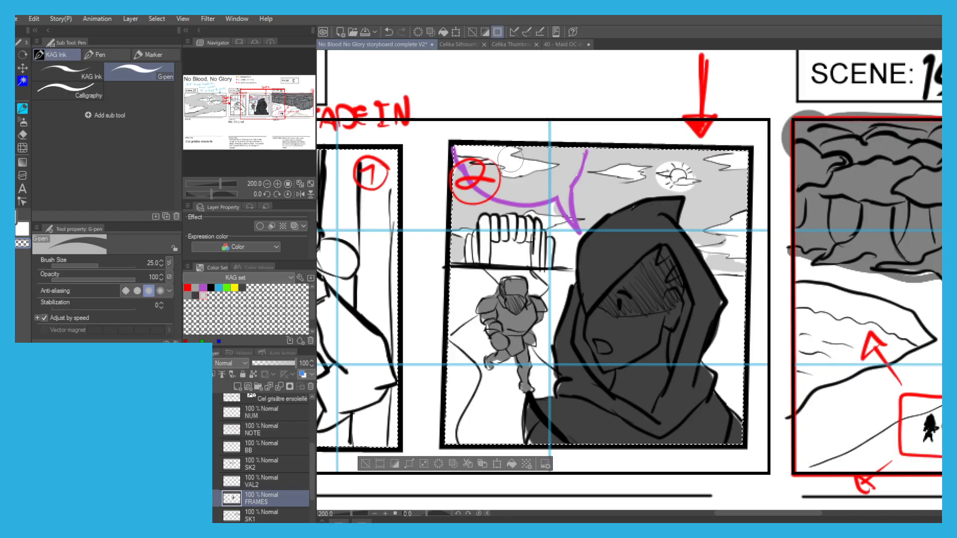
pyautogui.press('g')
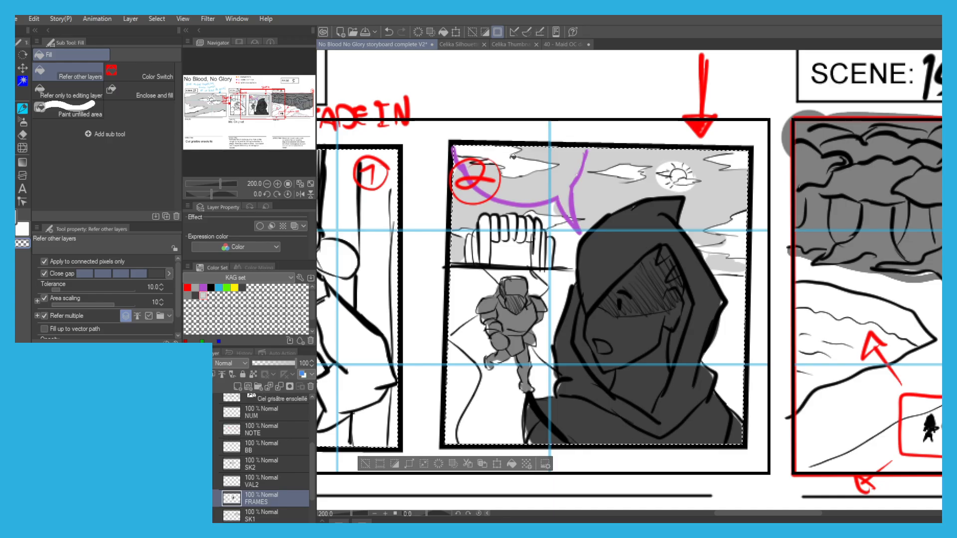
pyautogui.press('p')
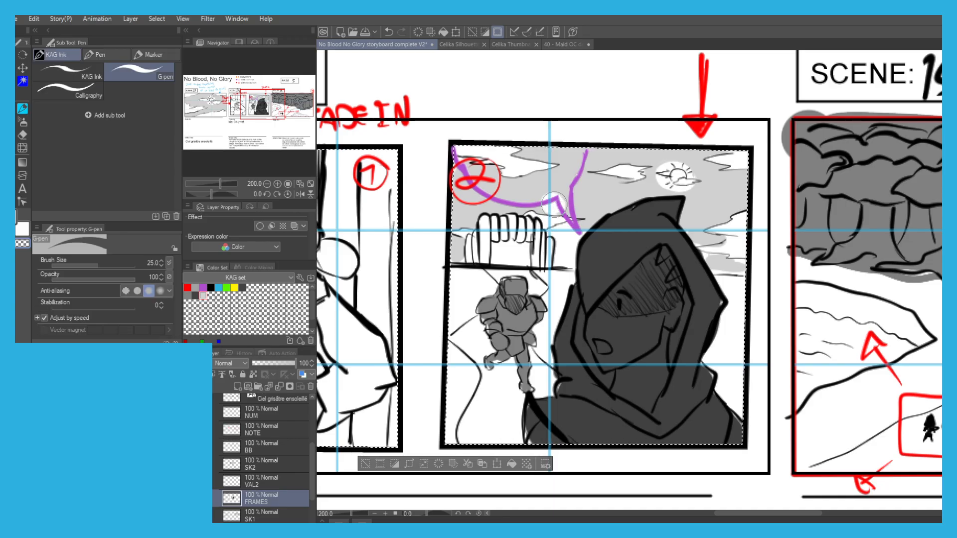
pyautogui.press('g')
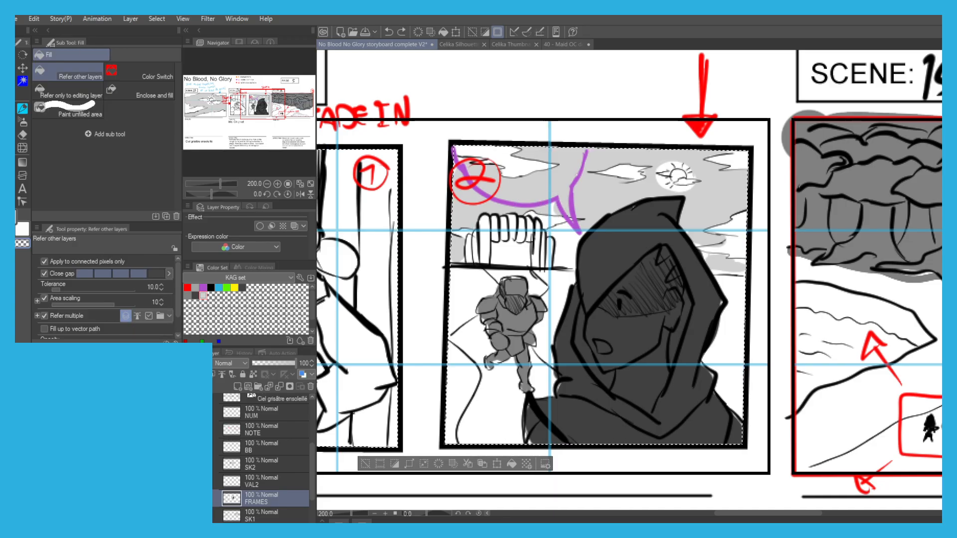
pyautogui.press('p')
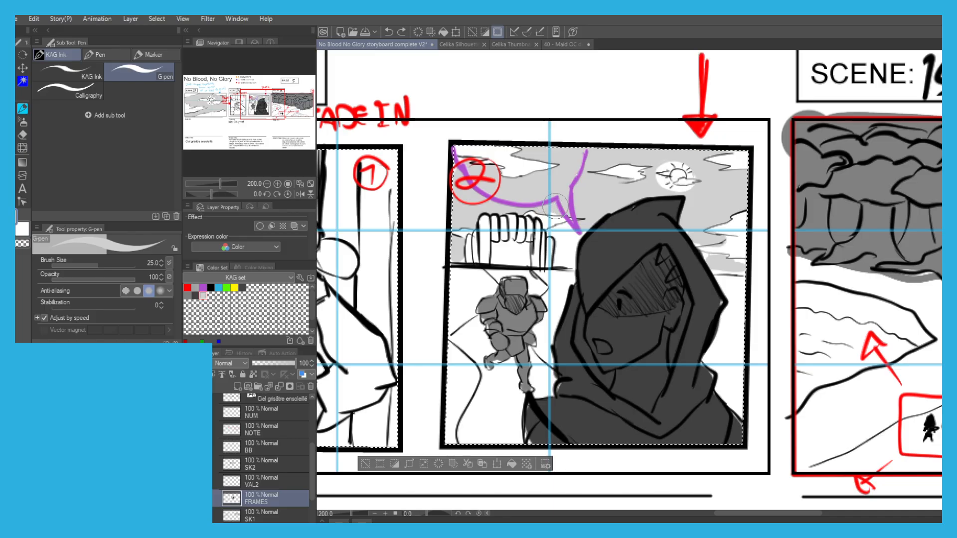
pyautogui.press('g')
pyautogui.press('p')
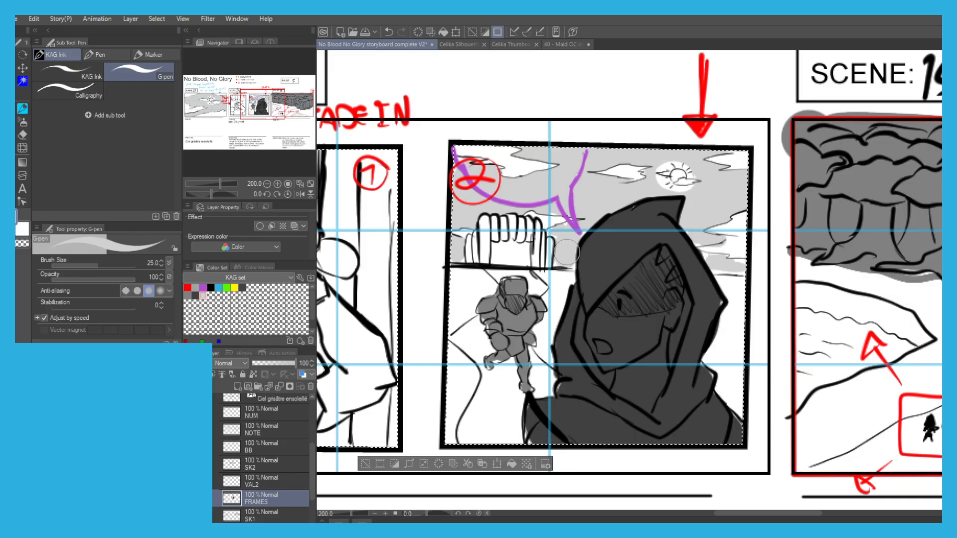
pyautogui.press('g')
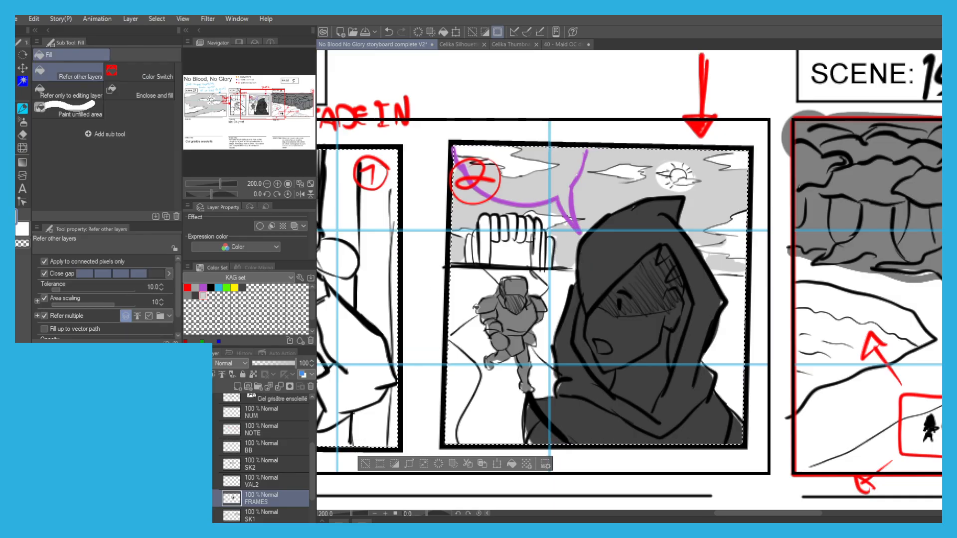
pyautogui.scroll(3, 487, 306)
pyautogui.scroll(-3, 568, 285)
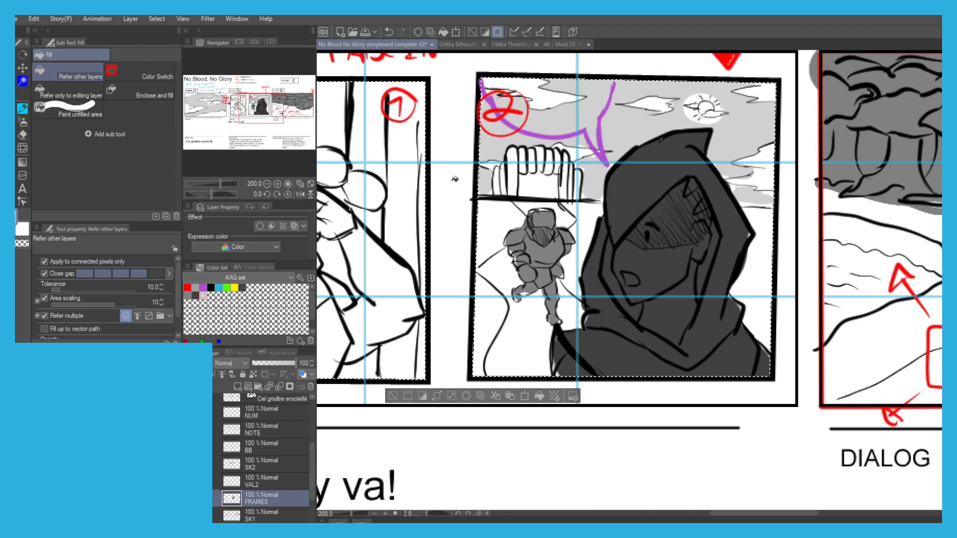
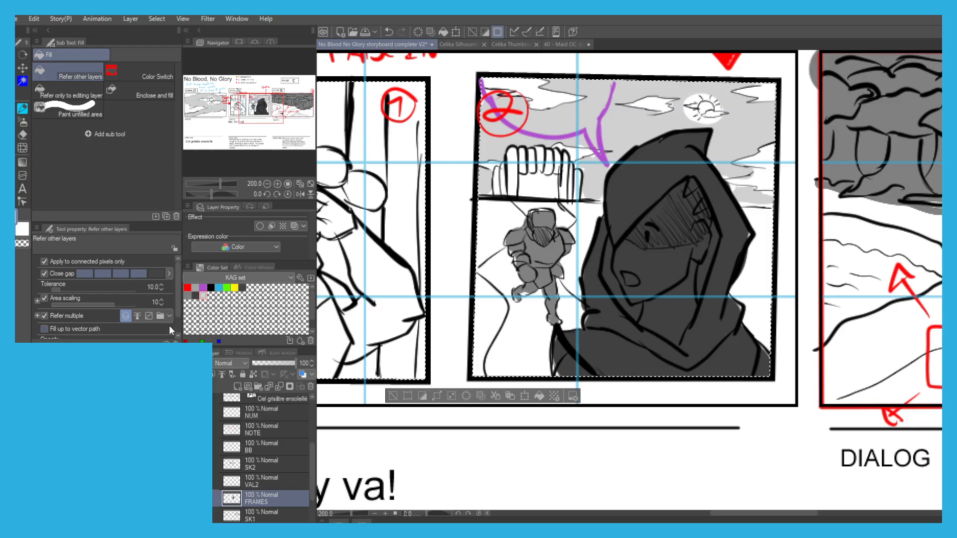
# Paint the village gate in Scene 14's second frame medium grey with the G-pen.
pyautogui.scroll(2, 516, 158)
pyautogui.press('p')
pyautogui.moveTo(516, 158)
pyautogui.mouseDown()
pyautogui.moveTo(518, 170)
pyautogui.moveTo(518, 149)
pyautogui.moveTo(496, 204)
pyautogui.moveTo(494, 189)
pyautogui.moveTo(516, 172)
pyautogui.moveTo(522, 125)
pyautogui.moveTo(543, 150)
pyautogui.moveTo(588, 138)
pyautogui.moveTo(573, 154)
pyautogui.moveTo(583, 139)
pyautogui.moveTo(622, 167)
pyautogui.moveTo(615, 196)
pyautogui.moveTo(628, 190)
pyautogui.moveTo(653, 199)
pyautogui.moveTo(644, 180)
pyautogui.moveTo(623, 199)
pyautogui.moveTo(648, 169)
pyautogui.moveTo(645, 220)
pyautogui.mouseUp()
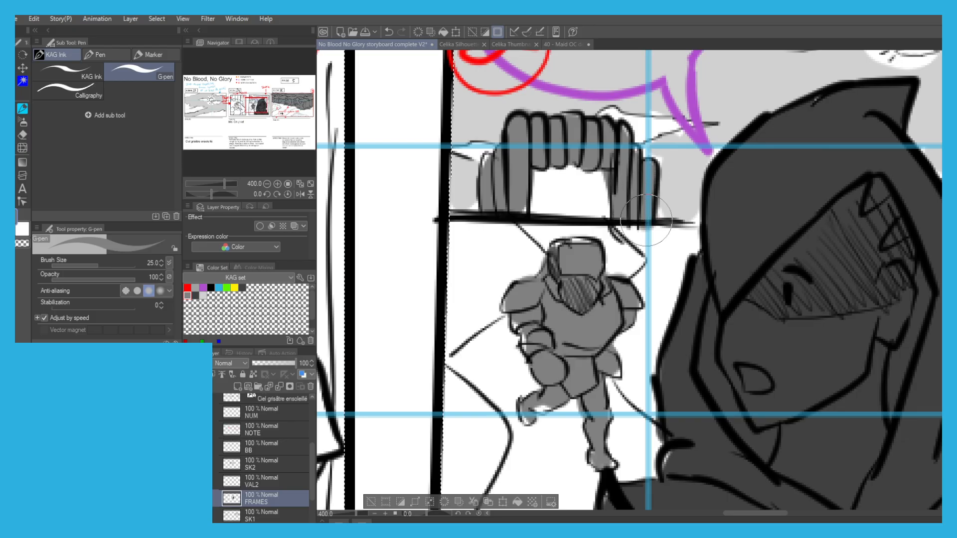
pyautogui.press('g')
pyautogui.hotkey('ctrl', '-')
pyautogui.hotkey('ctrl', '-')
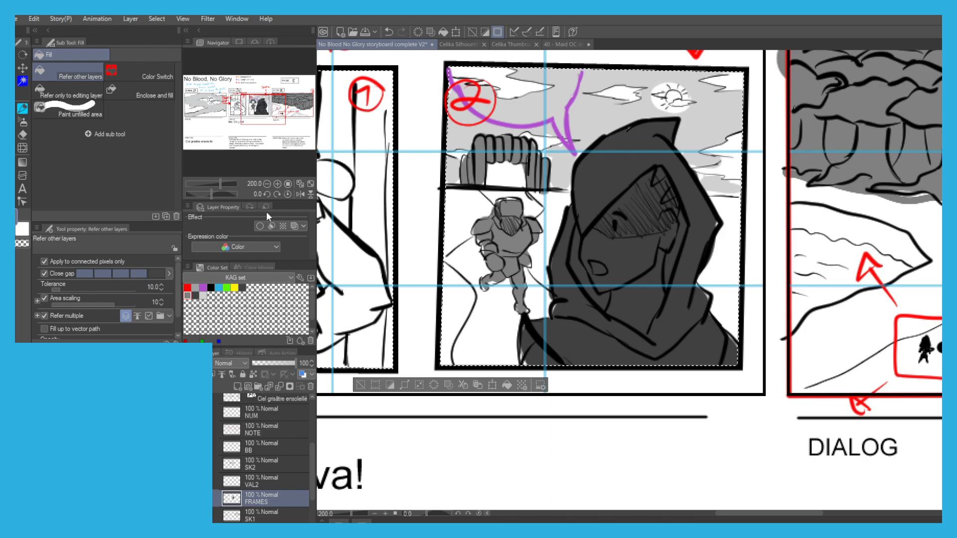
pyautogui.hotkey('ctrl', '-')
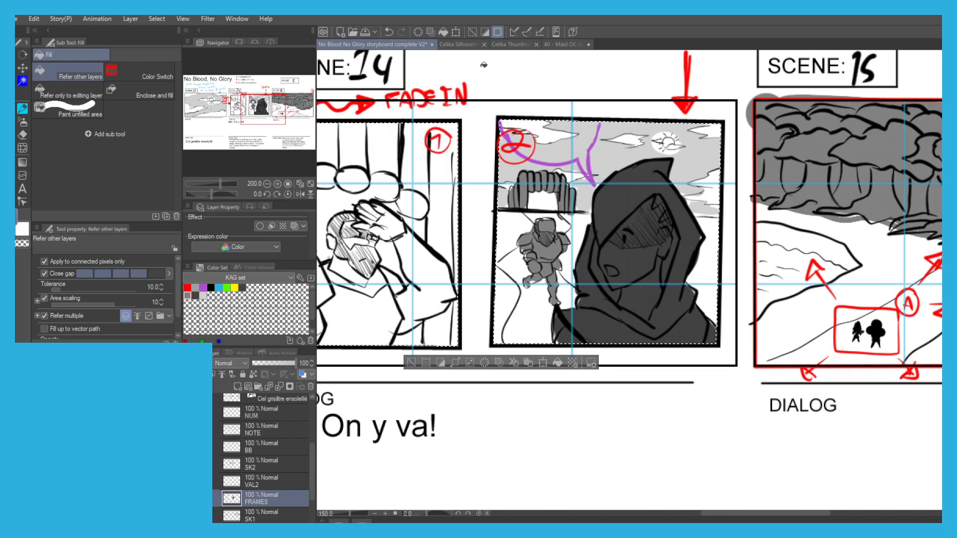
pyautogui.hotkey('ctrl', '-')
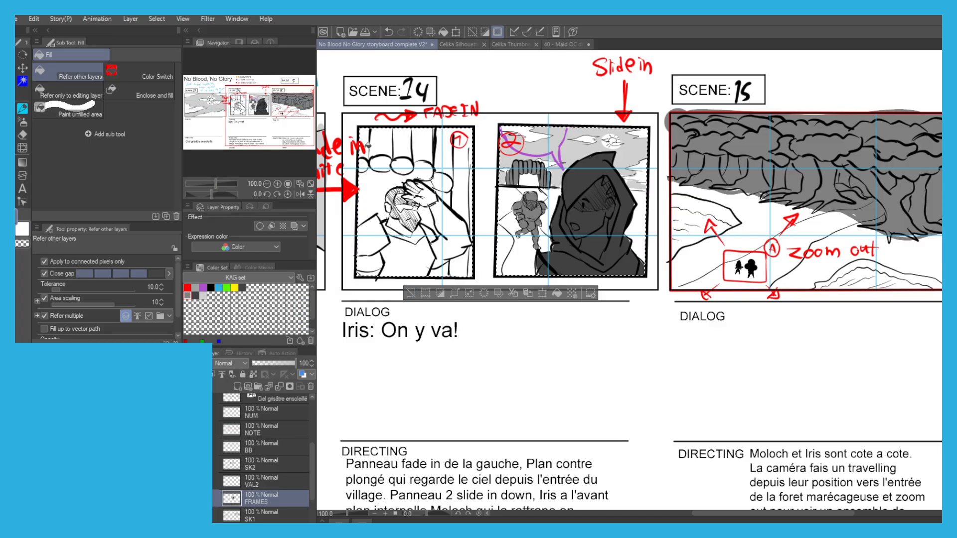
# Fill the tall post along the right edge of Scene 14's first frame with light grey, including the slivers around the red number.
pyautogui.moveTo(391, 148); pyautogui.dragTo(415, 155)
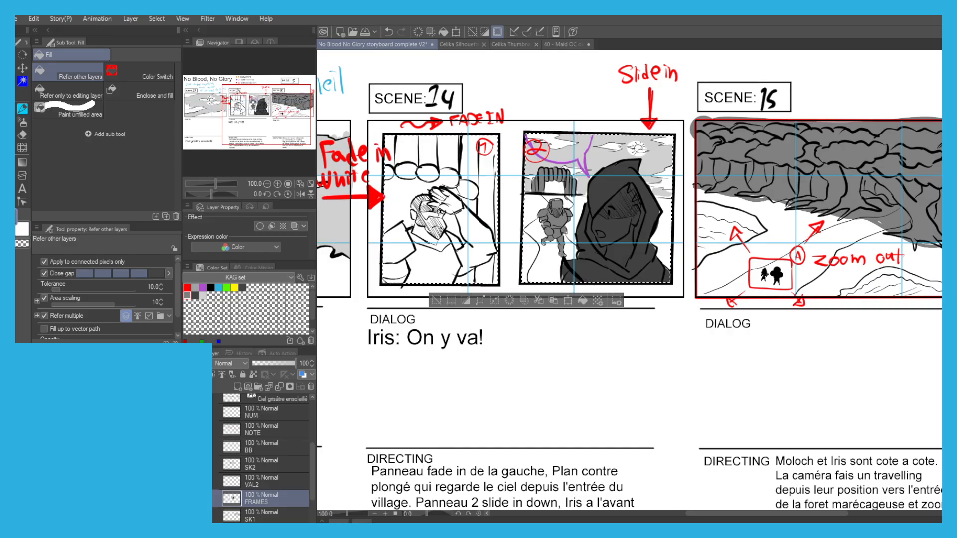
pyautogui.click(202, 296)
pyautogui.scroll(1, 488, 238)
pyautogui.click(480, 295)
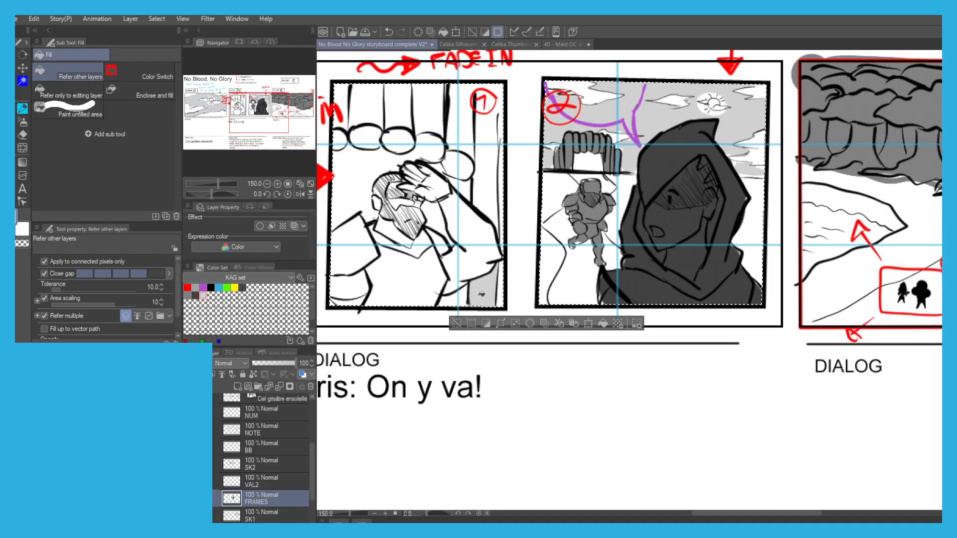
pyautogui.click(501, 241)
pyautogui.click(500, 287)
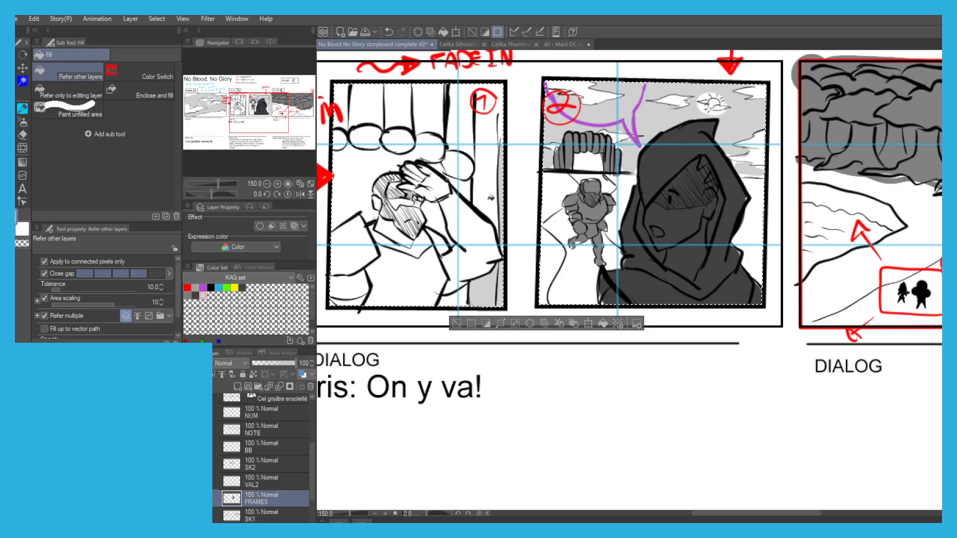
pyautogui.click(490, 197)
pyautogui.click(493, 124)
pyautogui.click(501, 122)
pyautogui.click(500, 95)
pyautogui.click(477, 88)
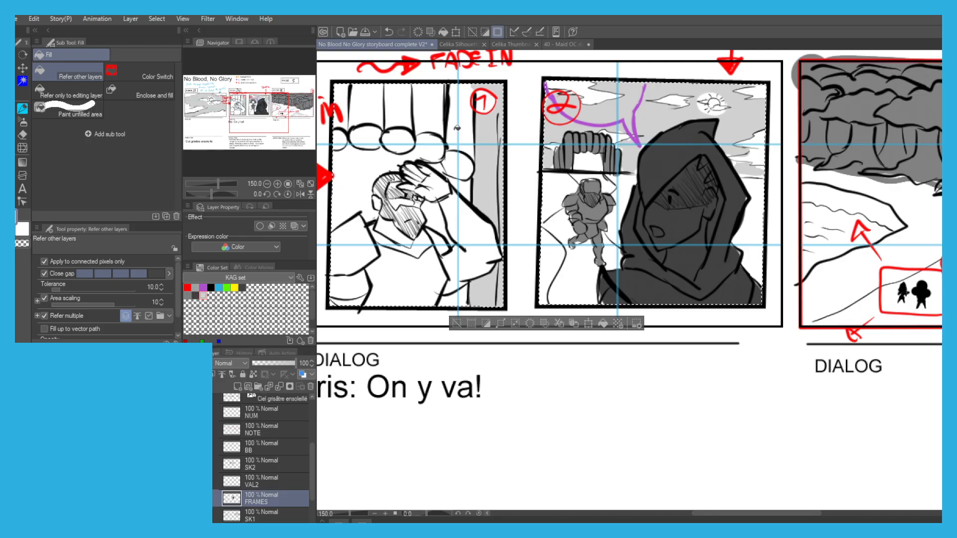
# Shade the gate's logs above the bearded man in Scene 14's first frame with grey, combining fills and G-pen strokes.
pyautogui.click(462, 128)
pyautogui.click(456, 155)
pyautogui.click(454, 136)
pyautogui.click(464, 152)
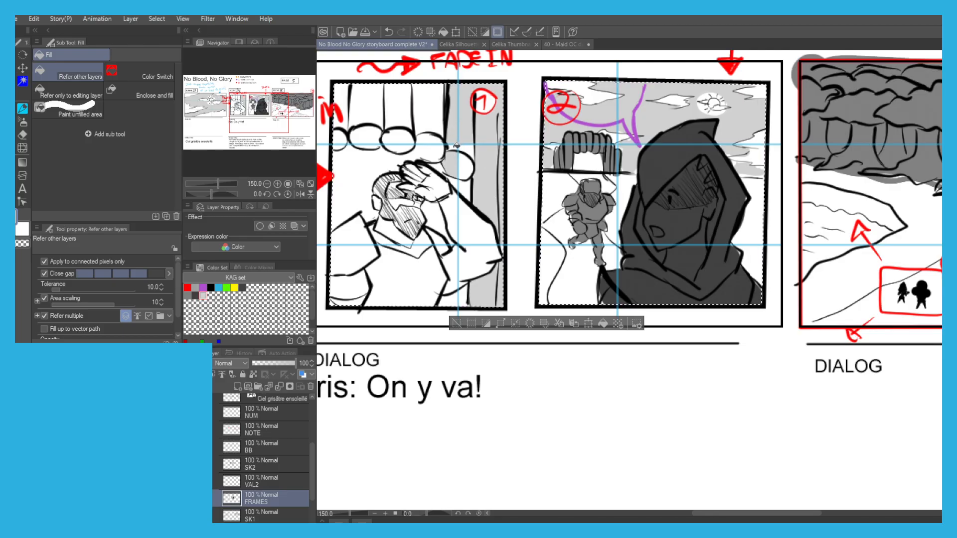
pyautogui.press('p')
pyautogui.moveTo(431, 151)
pyautogui.mouseDown()
pyautogui.moveTo(411, 138)
pyautogui.moveTo(412, 121)
pyautogui.moveTo(424, 97)
pyautogui.moveTo(436, 125)
pyautogui.mouseUp()
pyautogui.press('g')
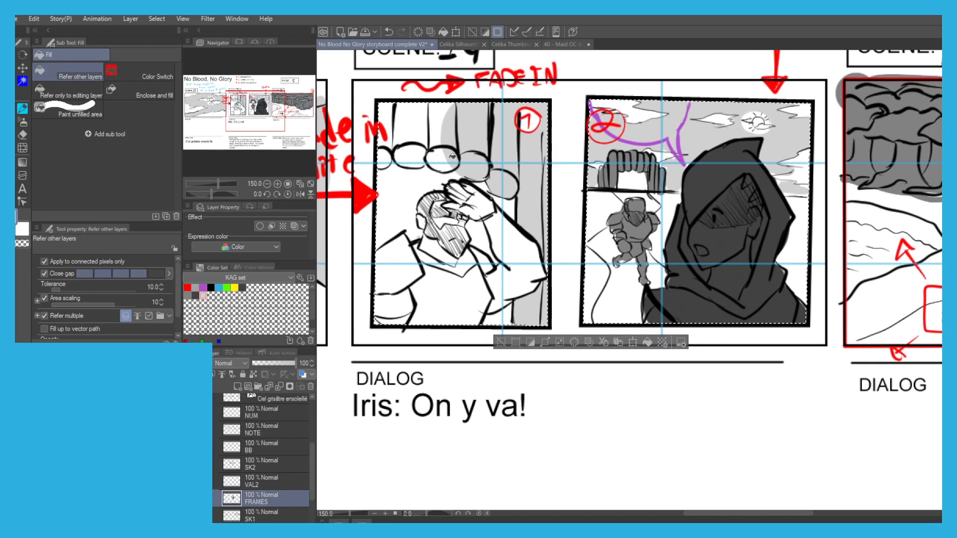
pyautogui.press('p')
pyautogui.moveTo(434, 170)
pyautogui.mouseDown()
pyautogui.moveTo(444, 149)
pyautogui.moveTo(416, 160)
pyautogui.moveTo(387, 148)
pyautogui.moveTo(398, 141)
pyautogui.moveTo(388, 146)
pyautogui.moveTo(386, 120)
pyautogui.moveTo(420, 118)
pyautogui.moveTo(446, 131)
pyautogui.moveTo(418, 107)
pyautogui.mouseUp()
pyautogui.moveTo(385, 157); pyautogui.dragTo(429, 158)
pyautogui.press('g')
pyautogui.scroll(-1, 436, 104)
pyautogui.press('p')
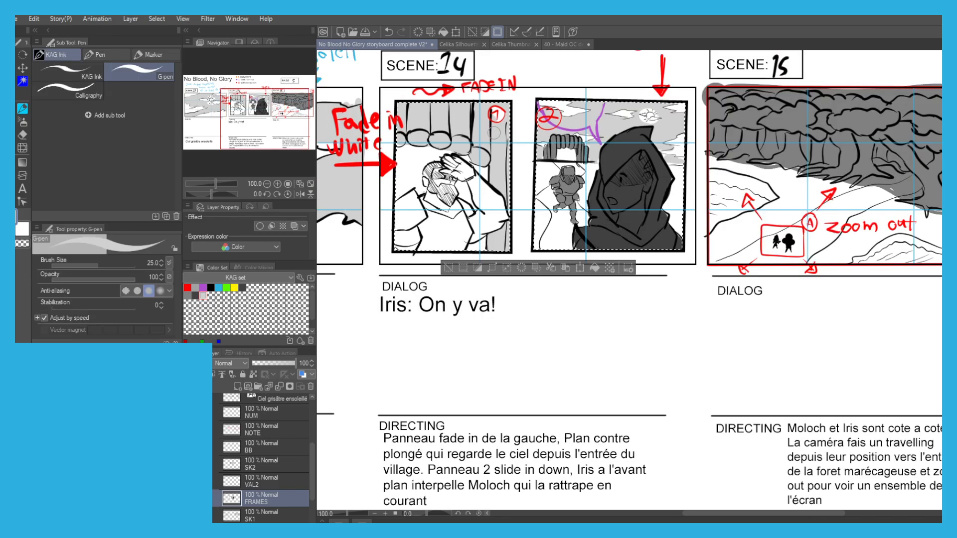
# Clear the selection around Scene 14's two frames and save the storyboard.
pyautogui.press('g')
pyautogui.moveTo(409, 189); pyautogui.dragTo(441, 229)
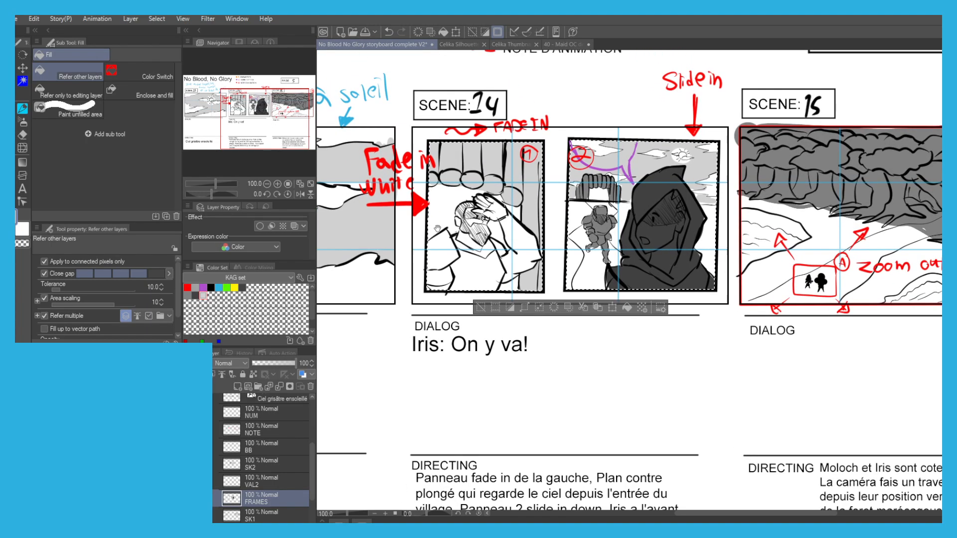
pyautogui.scroll(-1, 435, 148)
pyautogui.moveTo(435, 148); pyautogui.dragTo(569, 169)
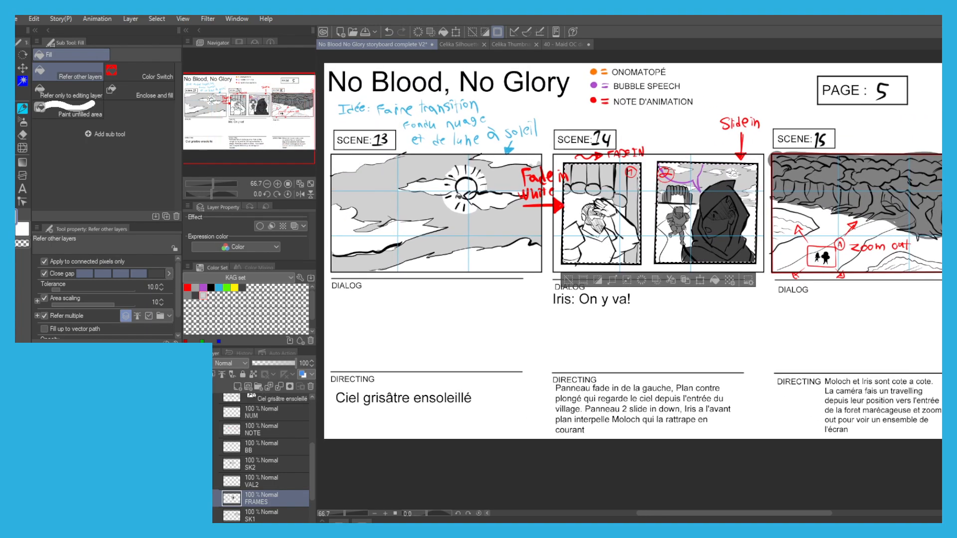
pyautogui.hotkey('ctrl', 'd')
pyautogui.moveTo(458, 254); pyautogui.dragTo(388, 241)
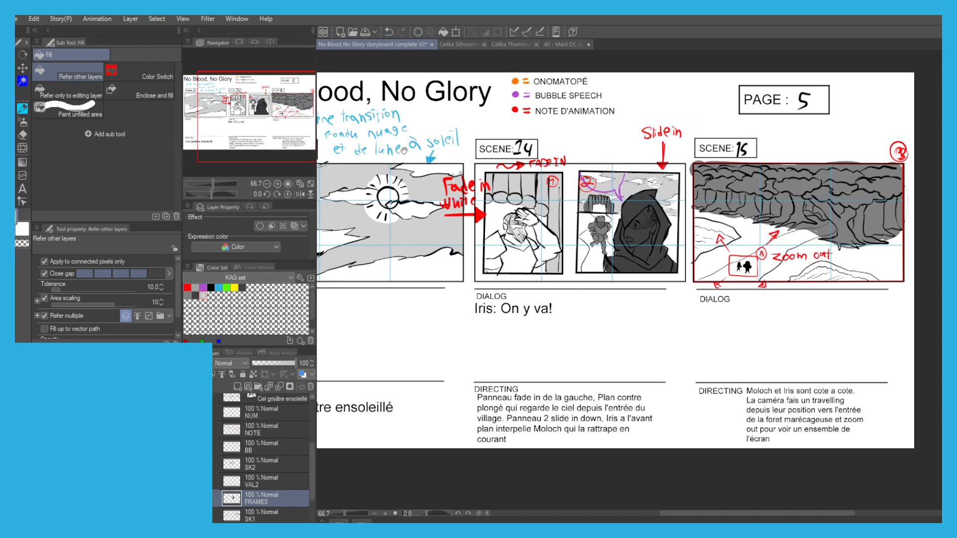
pyautogui.hotkey('ctrl', 's')
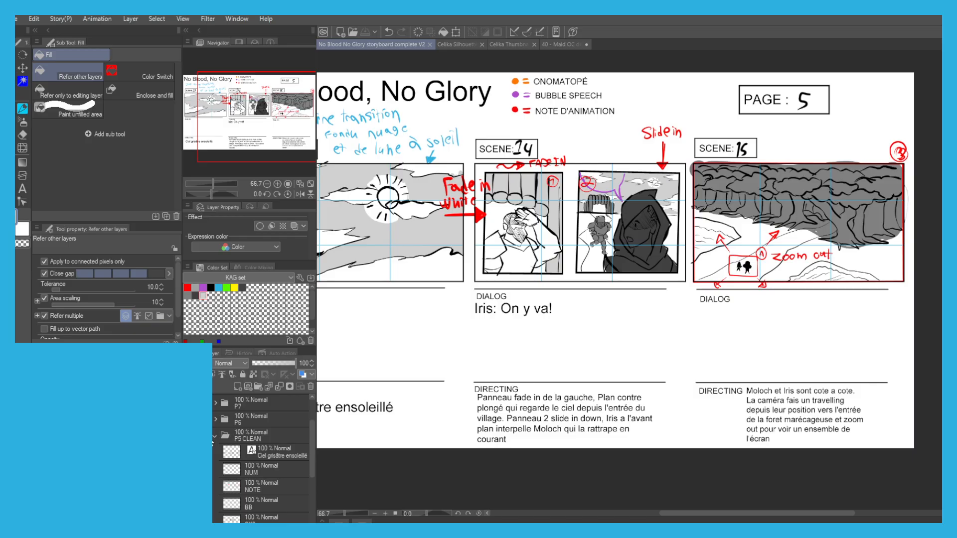
# Collapse the P5 CLEAN folder, show page 6, and create a folder named P6 CLEAN above P6.
pyautogui.click(216, 437)
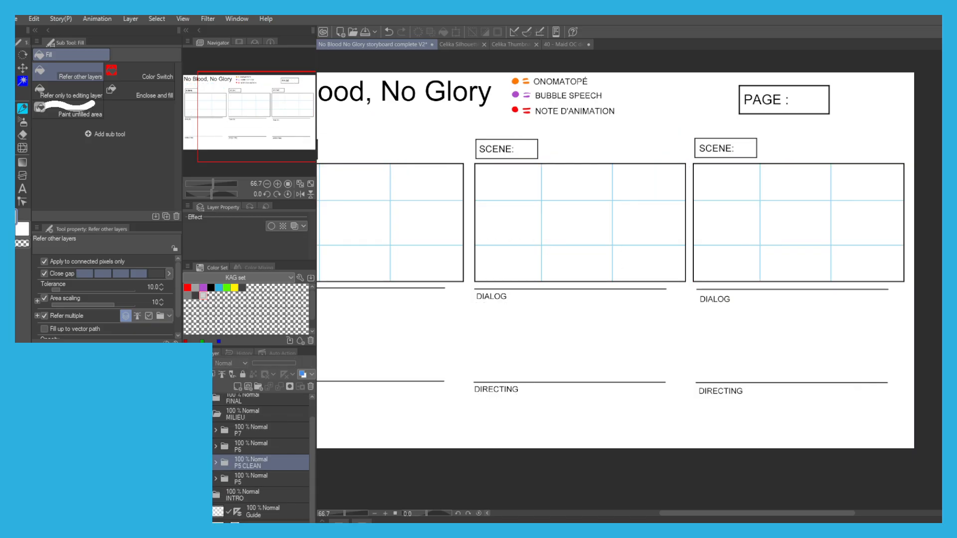
pyautogui.click(253, 445)
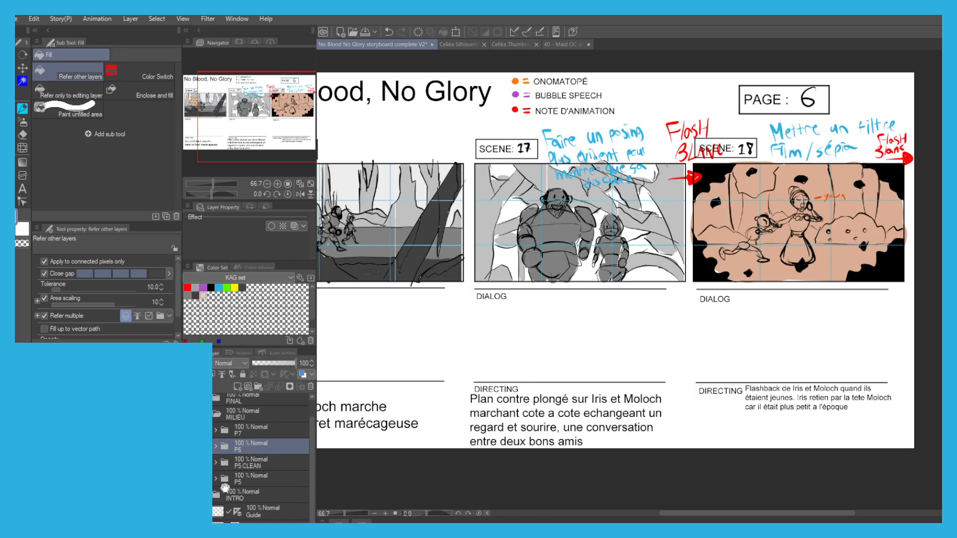
pyautogui.click(257, 387)
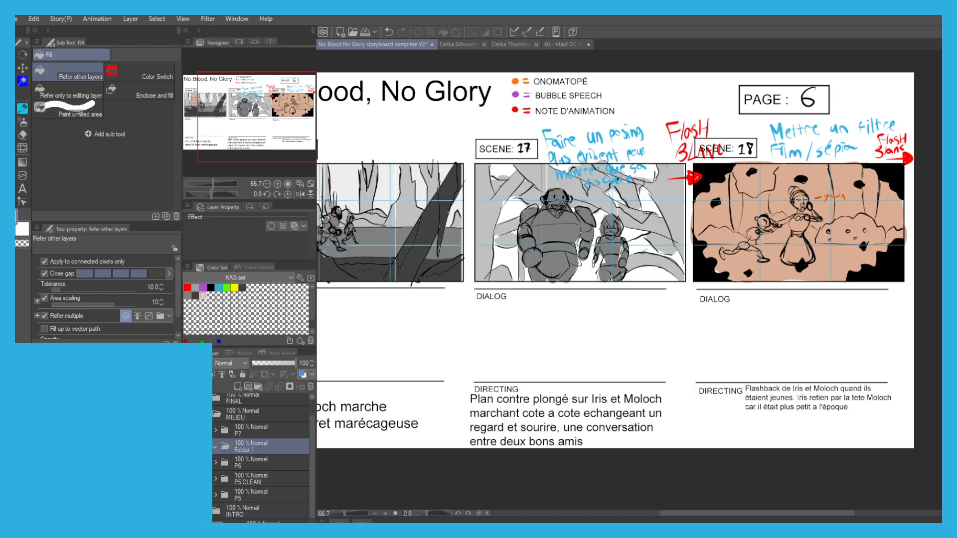
pyautogui.write('P6 CLEAN')
pyautogui.press('Return')
# Move the directing text, NUM and NOTE layers from the P6 folder into P6 CLEAN.
pyautogui.click(216, 463)
pyautogui.moveTo(263, 481); pyautogui.dragTo(250, 449)
pyautogui.click(215, 504)
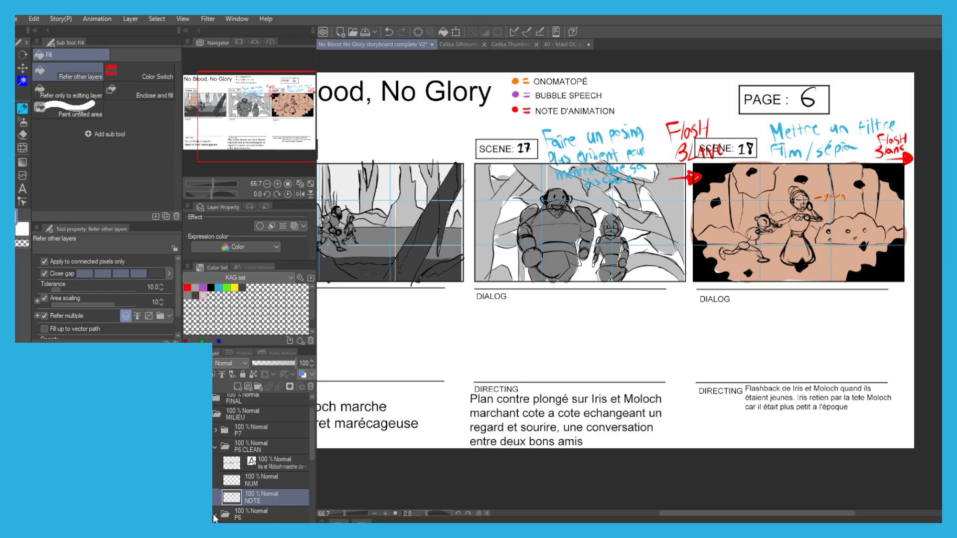
# Give the SCENE18, SCENE17 and SCENE16 folders a blue layer color and lower their opacity to 26%.
pyautogui.scroll(-3, 239, 516)
pyautogui.click(238, 471)
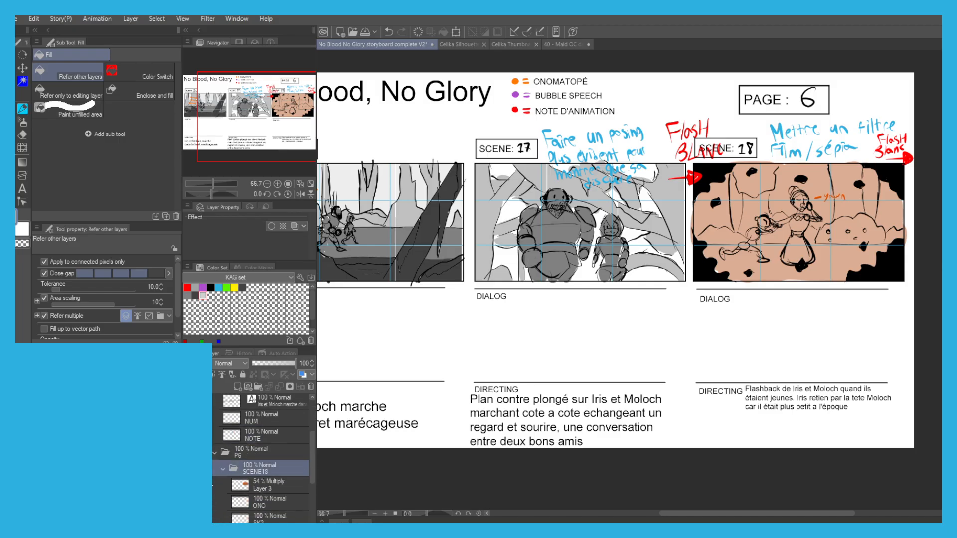
pyautogui.click(222, 470)
pyautogui.click(299, 375)
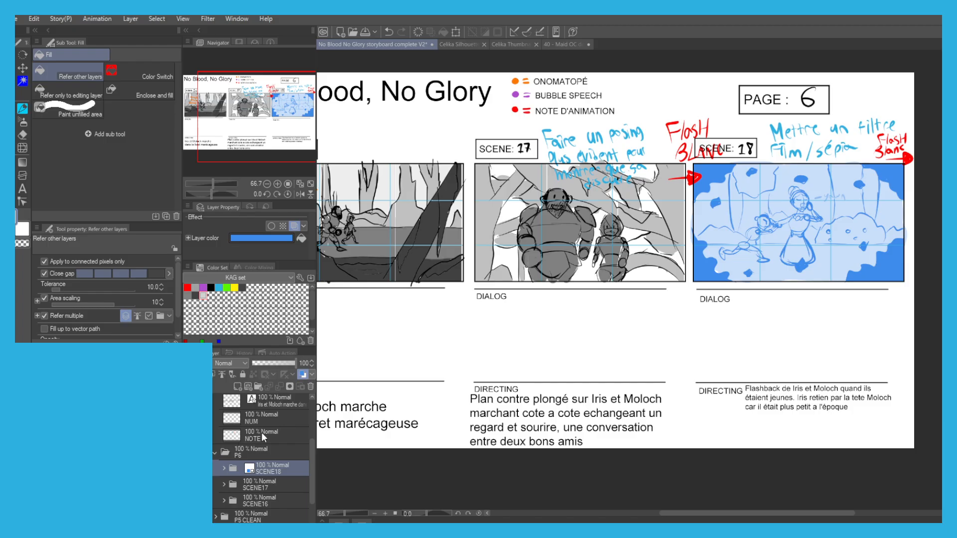
pyautogui.click(300, 372)
pyautogui.moveTo(204, 485); pyautogui.dragTo(203, 501)
pyautogui.click(302, 374)
pyautogui.moveTo(263, 364); pyautogui.dragTo(268, 358)
pyautogui.moveTo(337, 398); pyautogui.dragTo(410, 404)
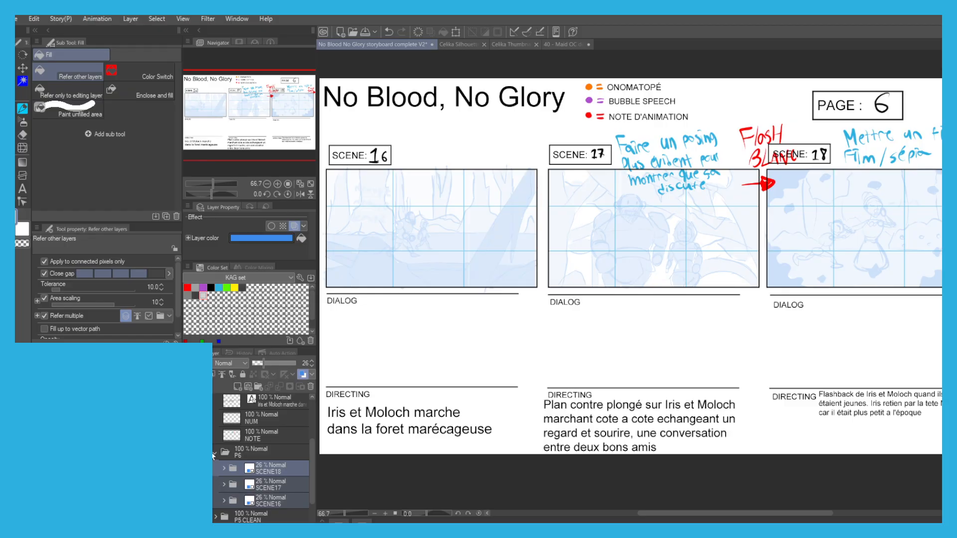
# Collapse the P6 folder and add a new layer named SK below NOTE in P6 CLEAN.
pyautogui.click(214, 454)
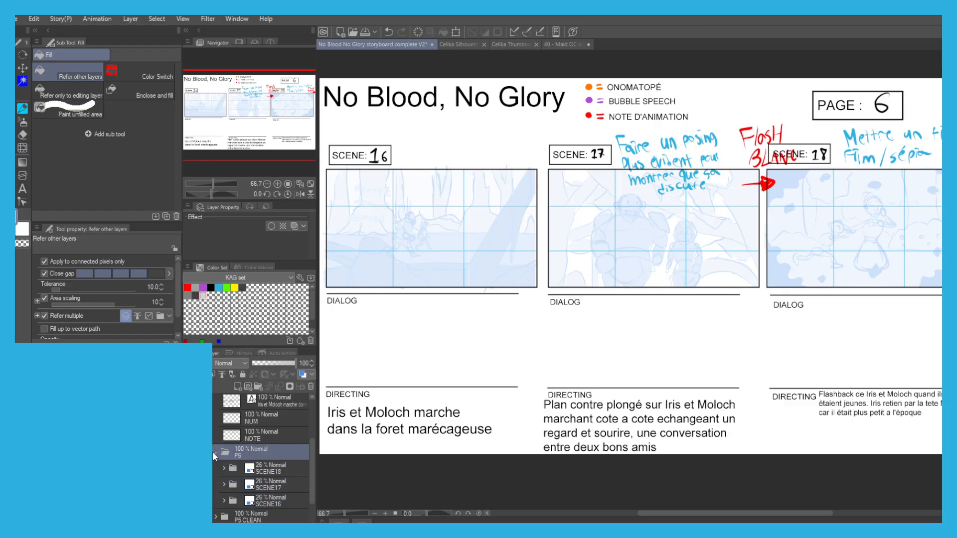
pyautogui.click(215, 455)
pyautogui.click(275, 437)
pyautogui.click(238, 387)
pyautogui.moveTo(253, 441); pyautogui.dragTo(249, 462)
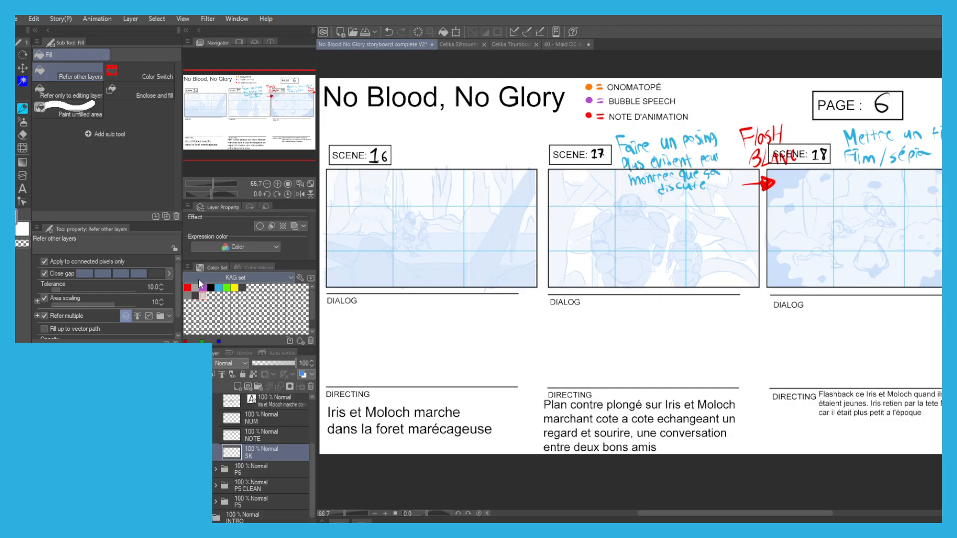
# Ink the left edge of the leaning foreground trunk in Scene 16 with one thick black G-pen line, undoing the first attempt.
pyautogui.moveTo(469, 208); pyautogui.dragTo(563, 263)
pyautogui.press('p')
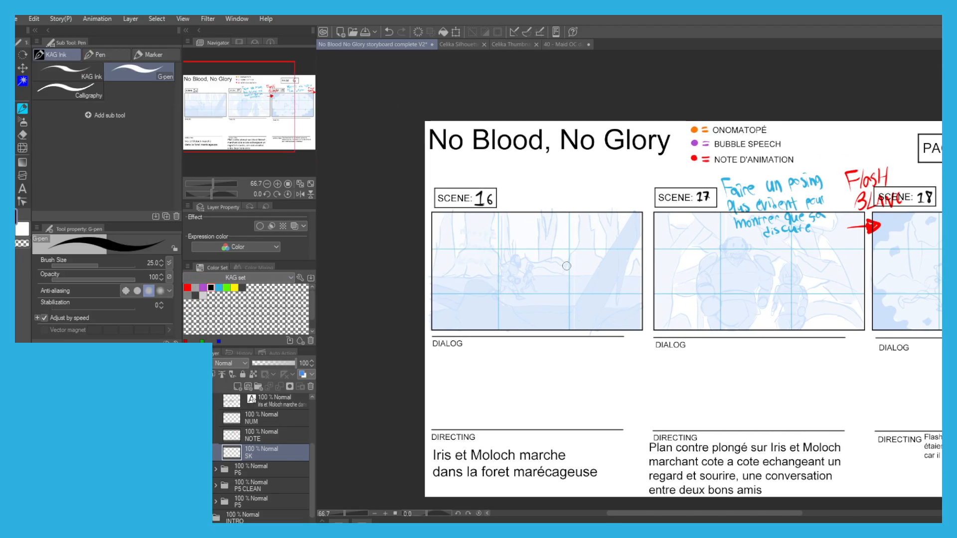
pyautogui.scroll(5, 567, 272)
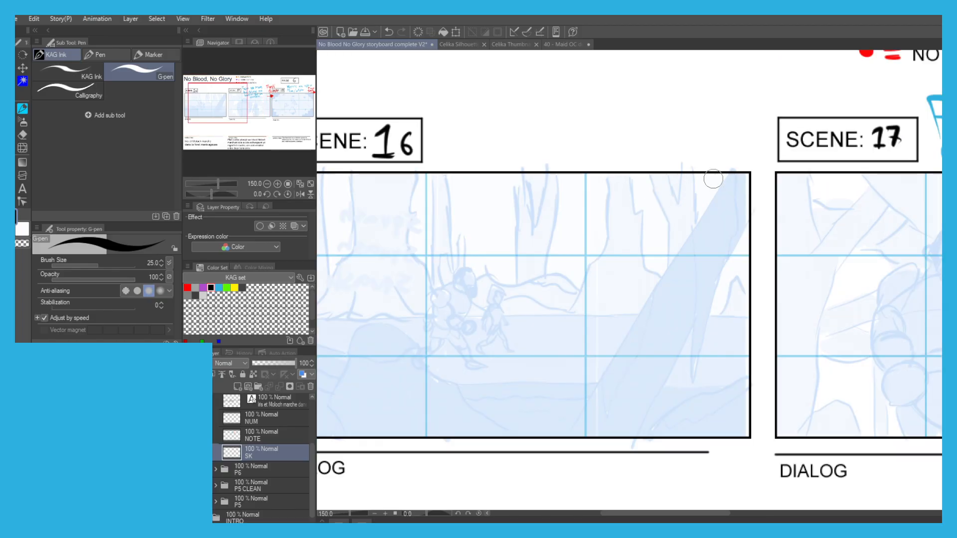
pyautogui.moveTo(730, 180); pyautogui.dragTo(694, 225)
pyautogui.hotkey('ctrl', 'z')
pyautogui.moveTo(725, 181); pyautogui.dragTo(575, 420)
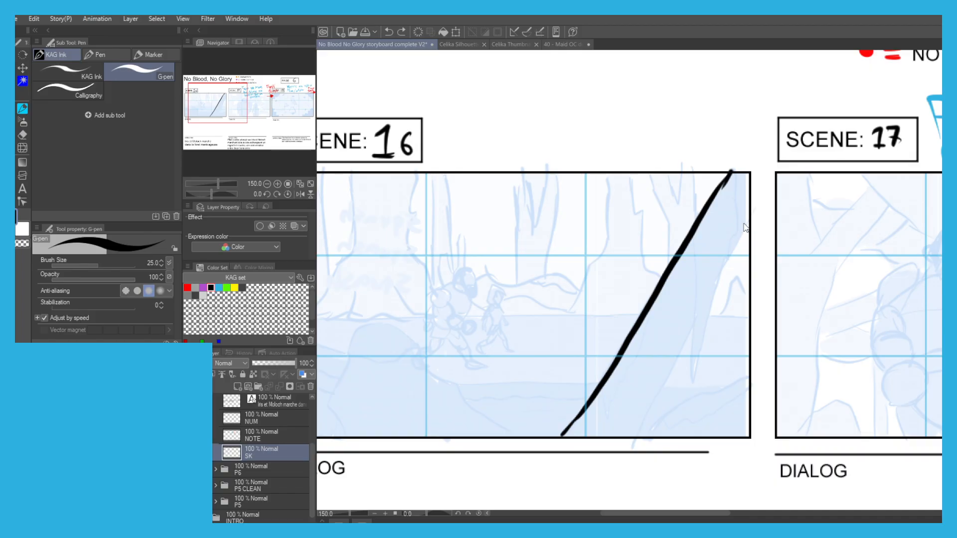
# Ink the ragged hanging bark and the right edge of Scene 16's leaning trunk, redoing the lower edge line once.
pyautogui.hotkey('ctrl', 'z')
pyautogui.moveTo(738, 171); pyautogui.dragTo(735, 203)
pyautogui.moveTo(711, 309)
pyautogui.mouseDown()
pyautogui.moveTo(694, 384)
pyautogui.moveTo(693, 272)
pyautogui.mouseUp()
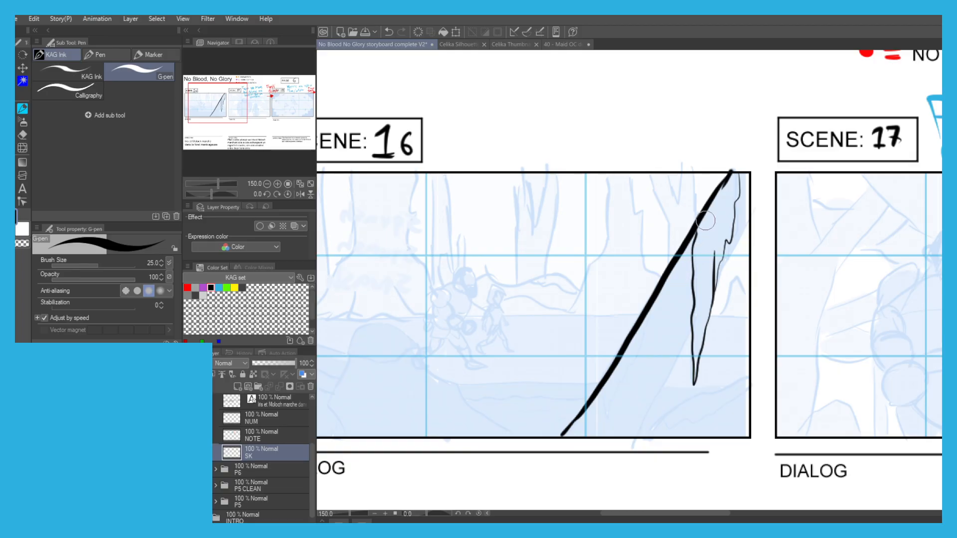
pyautogui.moveTo(748, 225); pyautogui.dragTo(715, 282)
pyautogui.moveTo(680, 357); pyautogui.dragTo(634, 439)
pyautogui.hotkey('ctrl', 'z')
pyautogui.moveTo(682, 354); pyautogui.dragTo(633, 439)
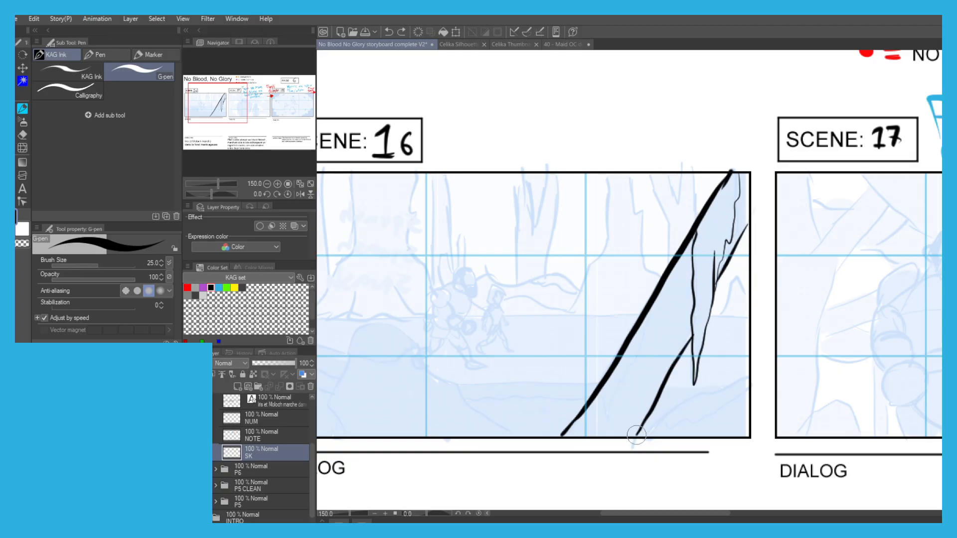
# Raise the opacity of the SCENE18, SCENE17 and SCENE16 sketch folders to 49% and reselect the SK layer.
pyautogui.scroll(-1, 598, 314)
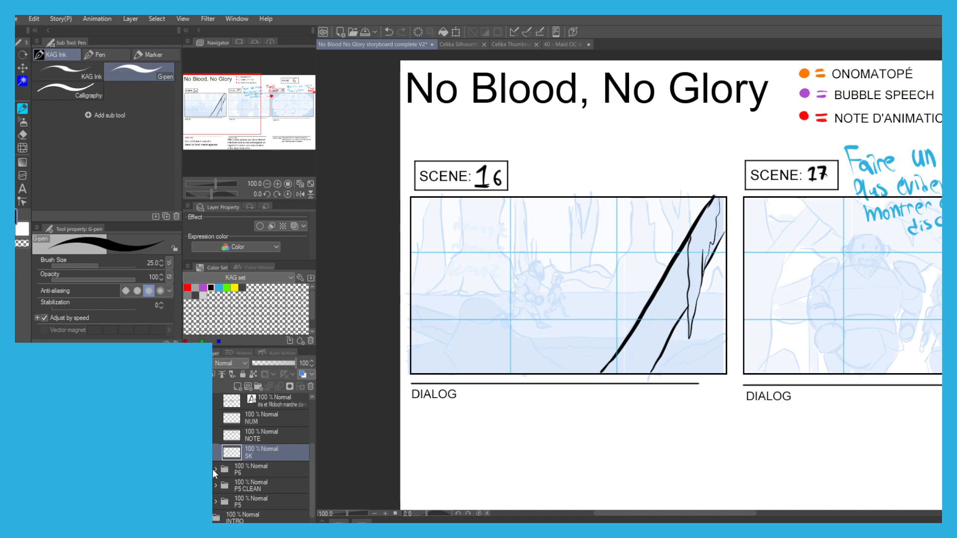
pyautogui.click(216, 469)
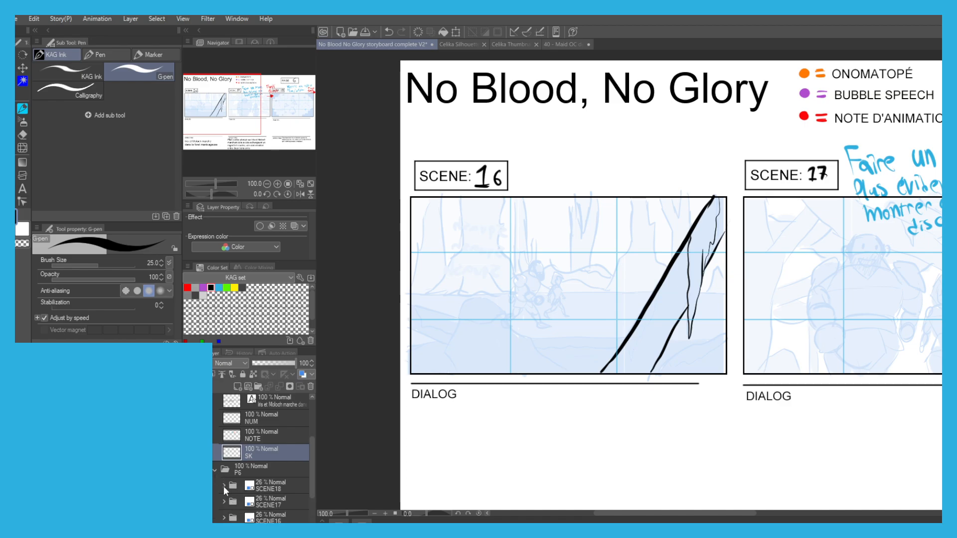
pyautogui.click(269, 485)
pyautogui.keyDown('ctrl'); pyautogui.click(269, 502); pyautogui.keyUp('ctrl')
pyautogui.keyDown('ctrl'); pyautogui.click(269, 519); pyautogui.keyUp('ctrl')
pyautogui.moveTo(264, 363); pyautogui.dragTo(273, 363)
pyautogui.click(233, 455)
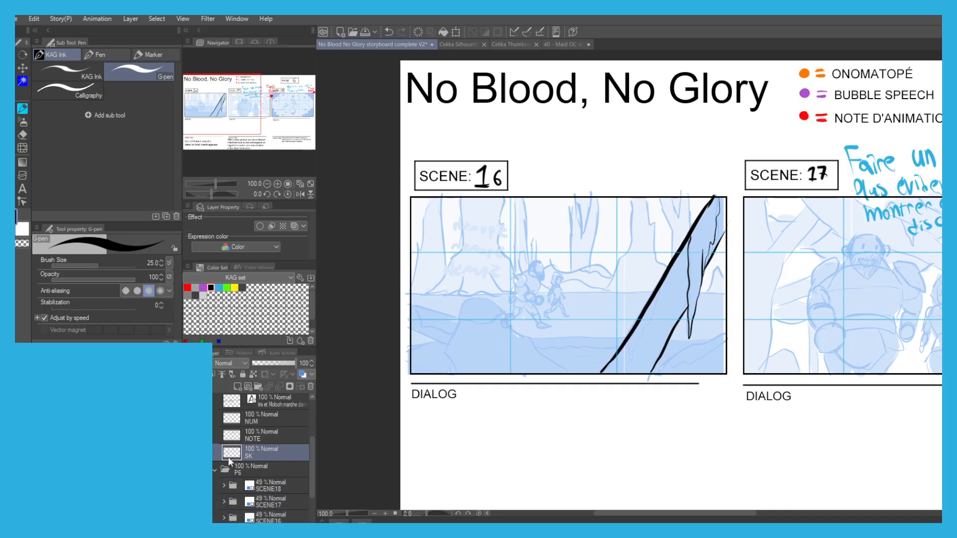
# Ink the outline of the rounded foreground mound in Scene 16 down to the frame's lower edge with the G-pen.
pyautogui.scroll(2, 612, 357)
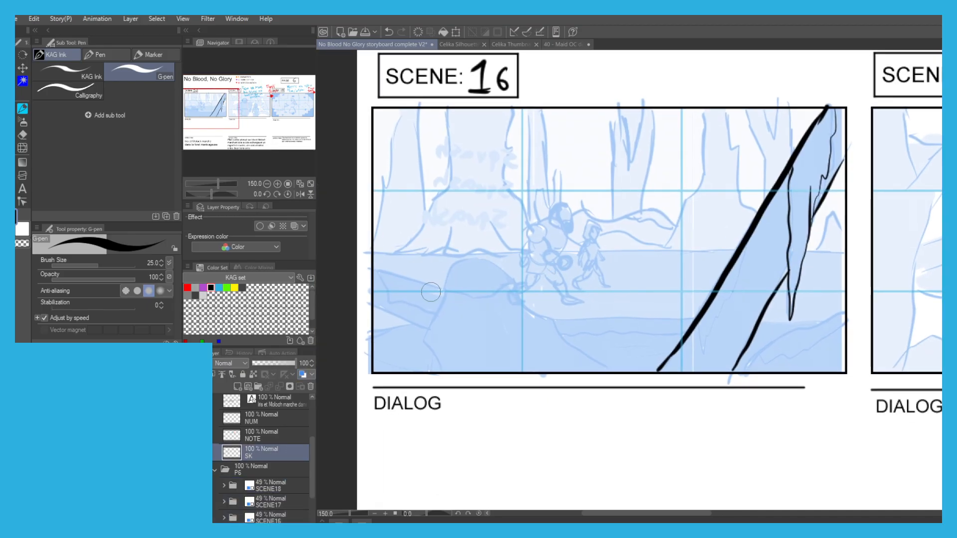
pyautogui.scroll(2, 416, 343)
pyautogui.scroll(-1, 415, 339)
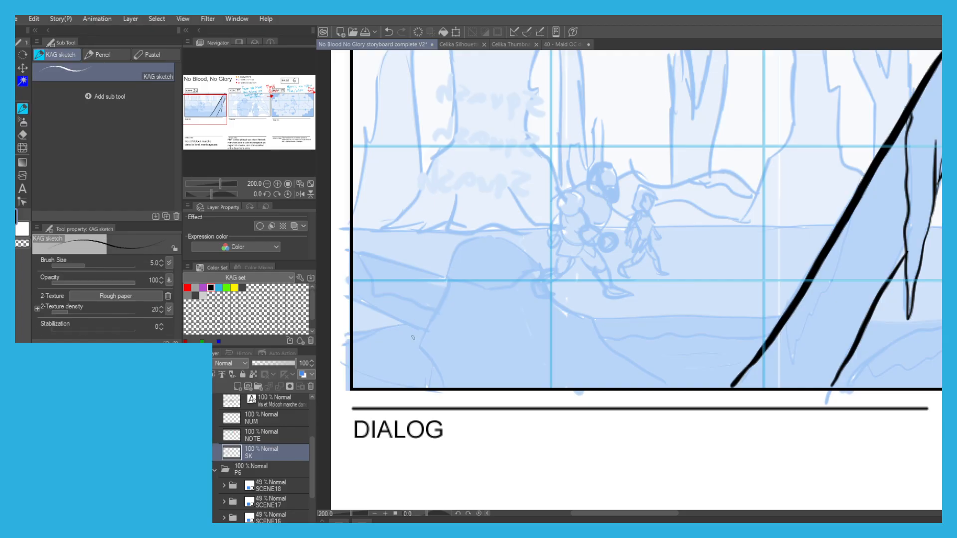
pyautogui.hotkey('ctrl', 'z')
pyautogui.moveTo(417, 344)
pyautogui.mouseDown()
pyautogui.moveTo(455, 253)
pyautogui.moveTo(499, 242)
pyautogui.moveTo(527, 257)
pyautogui.moveTo(535, 280)
pyautogui.moveTo(586, 314)
pyautogui.moveTo(630, 367)
pyautogui.moveTo(667, 390)
pyautogui.mouseUp()
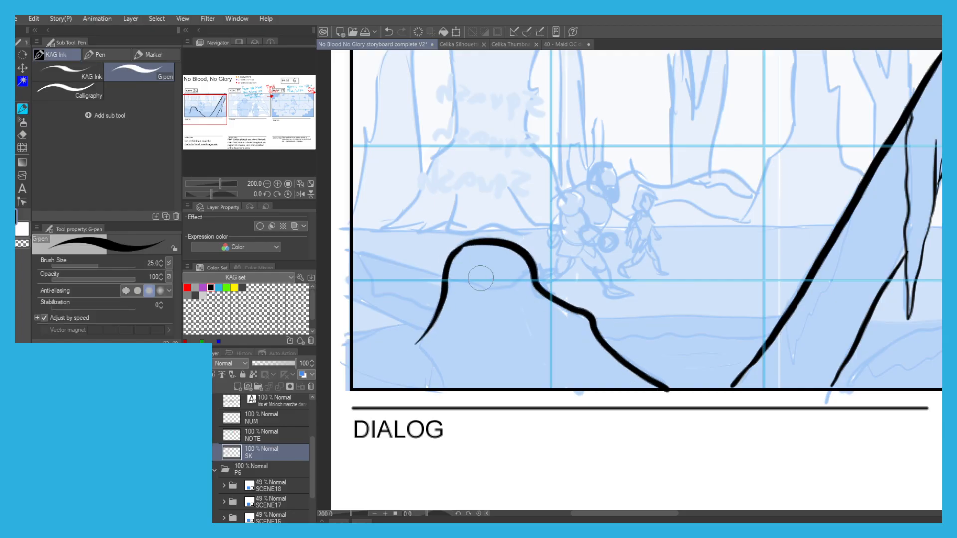
# Ink the mound's cap line and the overlapping ground shapes in Scene 16's lower-left foreground, redoing one line.
pyautogui.moveTo(531, 273); pyautogui.dragTo(447, 287)
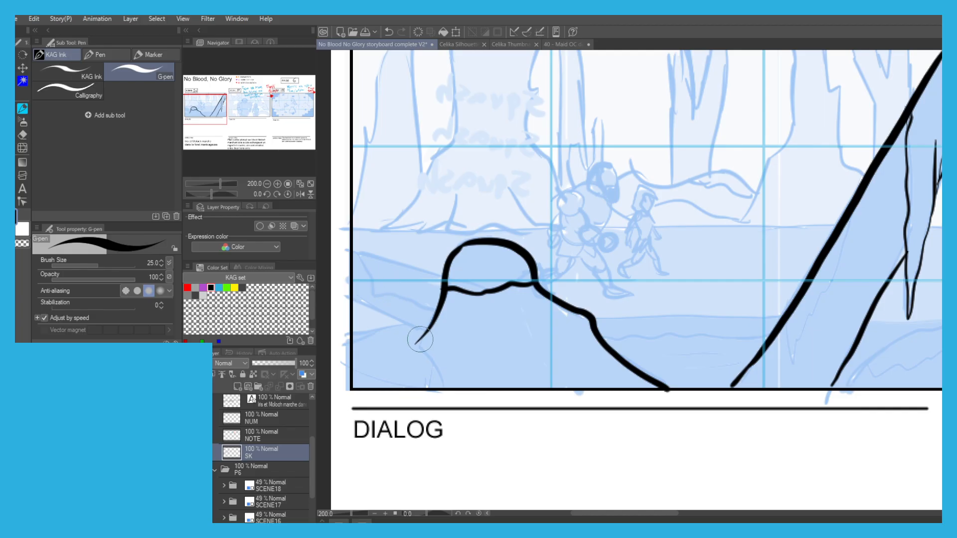
pyautogui.moveTo(414, 342); pyautogui.dragTo(446, 375)
pyautogui.hotkey('ctrl', 'z')
pyautogui.moveTo(426, 334)
pyautogui.mouseDown()
pyautogui.moveTo(378, 332)
pyautogui.moveTo(348, 347)
pyautogui.moveTo(349, 363)
pyautogui.moveTo(433, 388)
pyautogui.mouseUp()
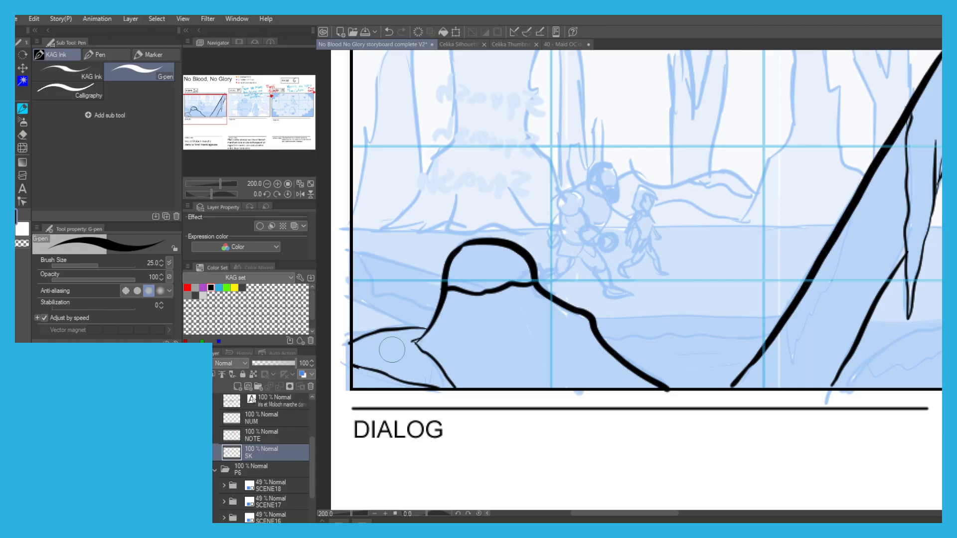
pyautogui.moveTo(427, 329); pyautogui.dragTo(351, 299)
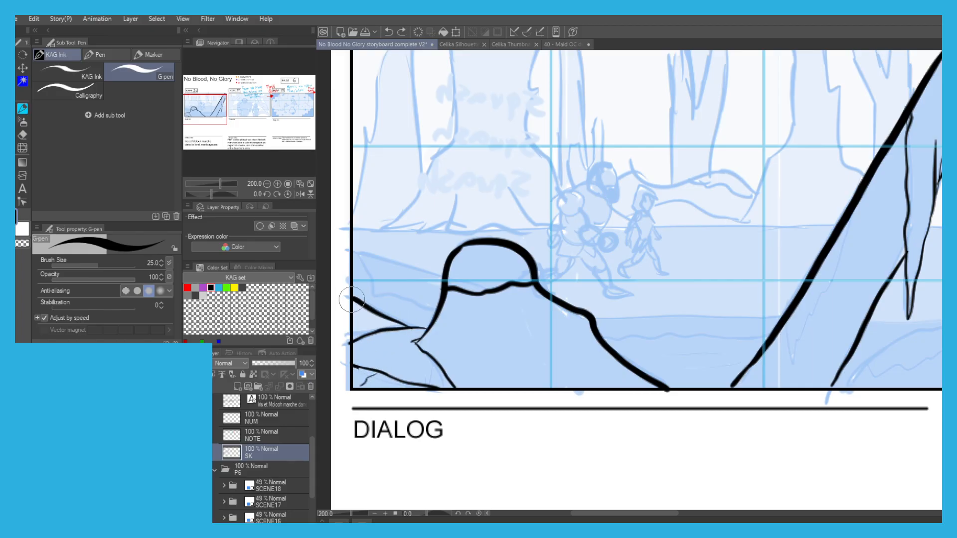
pyautogui.moveTo(350, 247)
pyautogui.mouseDown()
pyautogui.moveTo(449, 279)
pyautogui.moveTo(426, 302)
pyautogui.moveTo(391, 296)
pyautogui.moveTo(360, 265)
pyautogui.mouseUp()
# Ink the raised bank and its jagged inner line in Scene 16's lower-right corner, beyond the leaning trunk.
pyautogui.moveTo(697, 303); pyautogui.dragTo(524, 294)
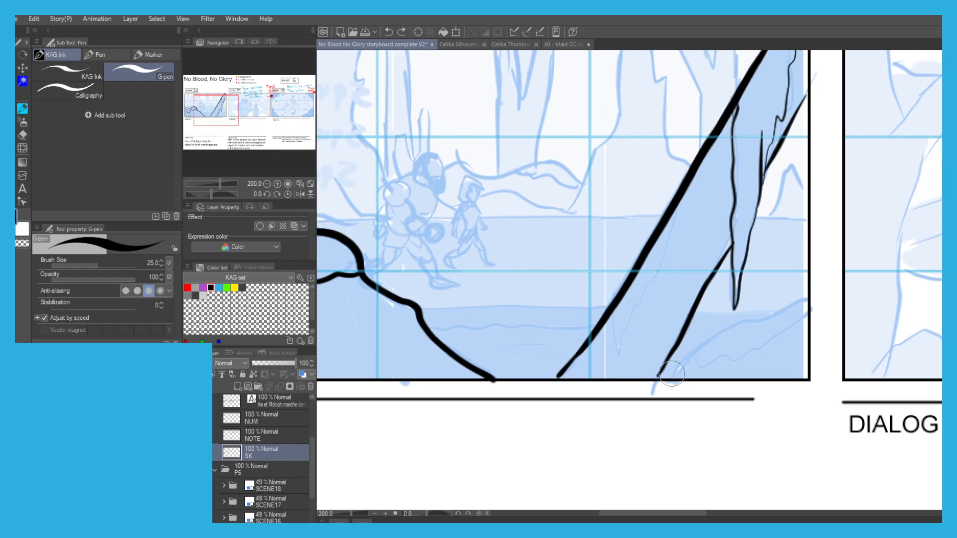
pyautogui.moveTo(673, 373)
pyautogui.mouseDown()
pyautogui.moveTo(709, 333)
pyautogui.moveTo(793, 300)
pyautogui.mouseUp()
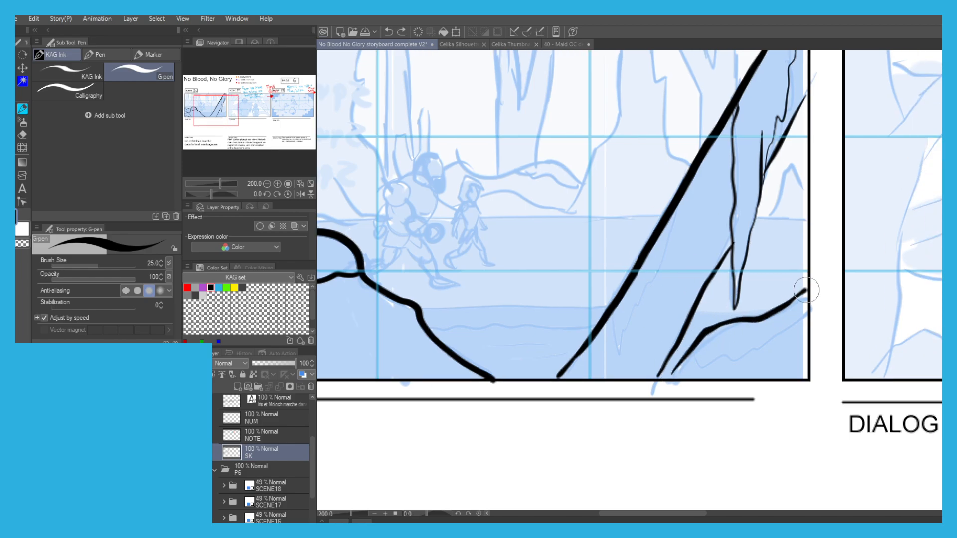
pyautogui.moveTo(783, 342); pyautogui.dragTo(682, 382)
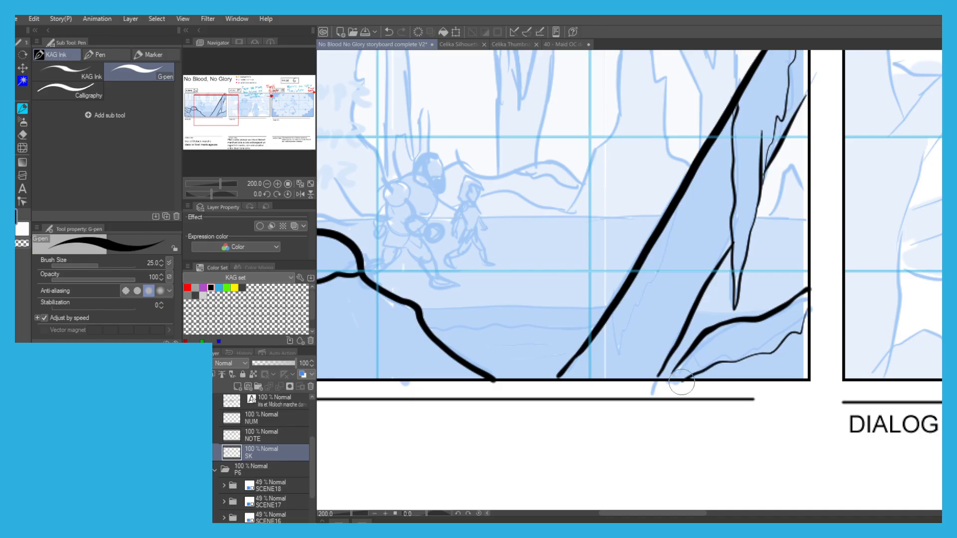
# Ink the near shoreline on both sides of the leaning trunk and the wavy line below it, undoing the first strokes.
pyautogui.moveTo(428, 277)
pyautogui.mouseDown()
pyautogui.moveTo(491, 287)
pyautogui.moveTo(510, 312)
pyautogui.moveTo(555, 315)
pyautogui.mouseUp()
pyautogui.hotkey('ctrl', 'z')
pyautogui.hotkey('ctrl', 'z')
pyautogui.hotkey('ctrl', 'z')
pyautogui.moveTo(480, 316); pyautogui.dragTo(681, 315)
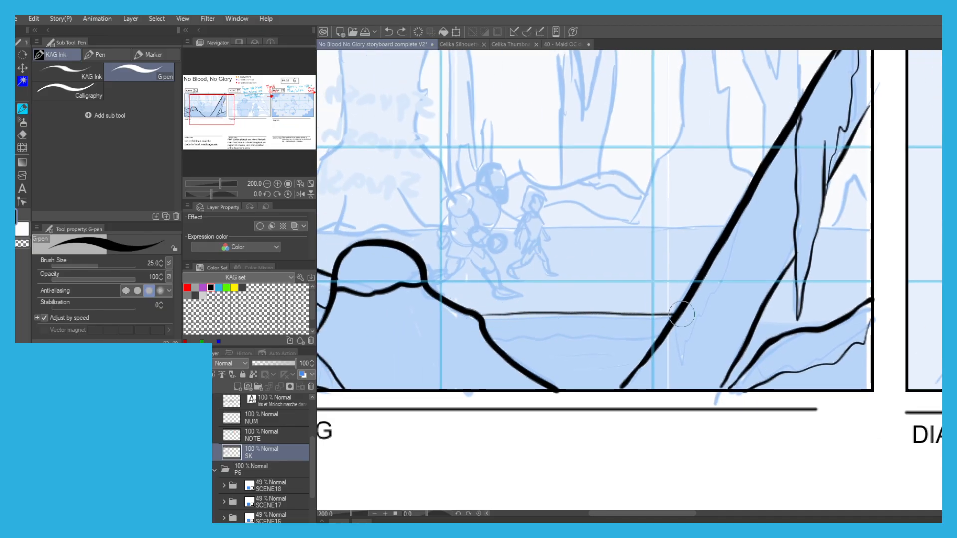
pyautogui.moveTo(751, 314); pyautogui.dragTo(853, 302)
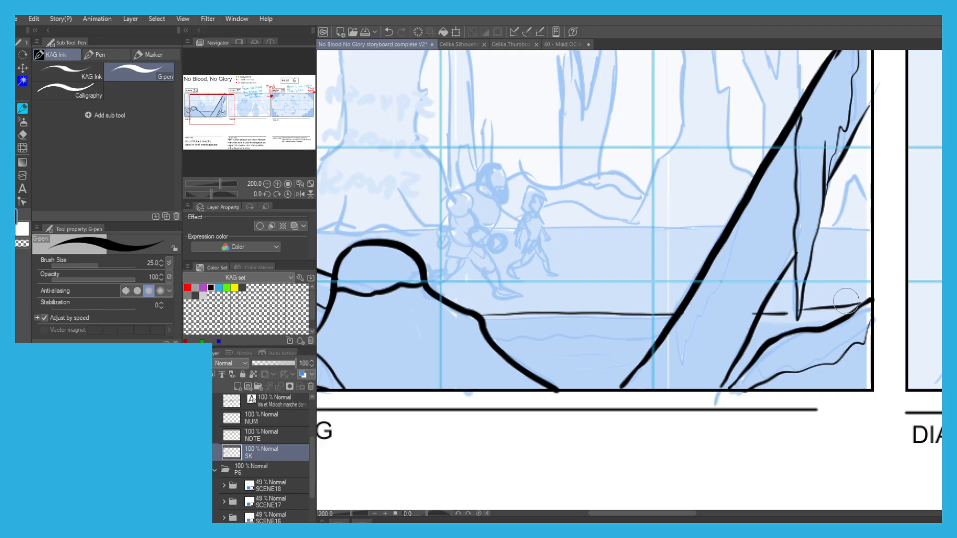
pyautogui.moveTo(500, 345); pyautogui.dragTo(650, 345)
# Reduce the G-pen to size 12 and ink the large walking figure's face, ear, beard and hair outline in Scene 16.
pyautogui.moveTo(415, 173); pyautogui.dragTo(526, 212)
pyautogui.scroll(2, 491, 155)
pyautogui.scroll(-2, 338, 150)
pyautogui.moveTo(364, 133); pyautogui.dragTo(424, 141)
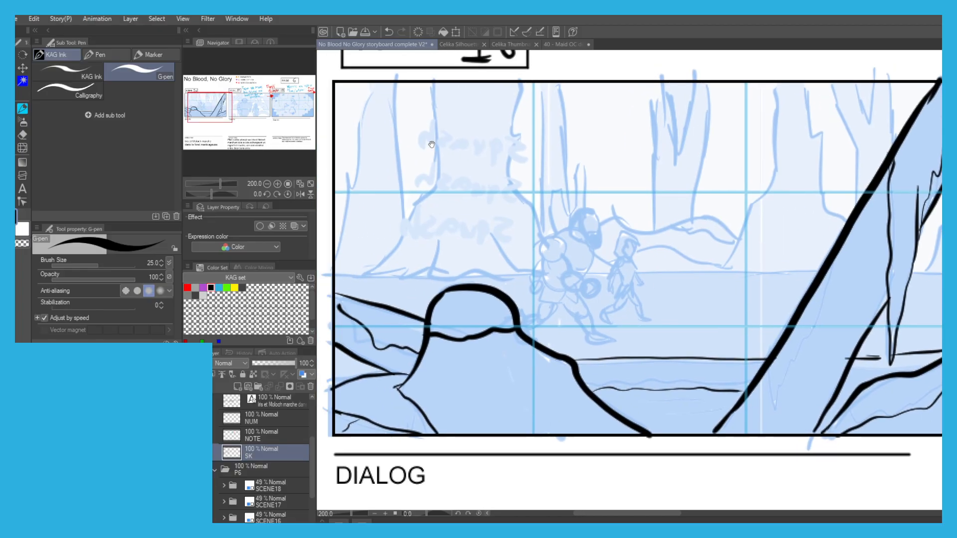
pyautogui.scroll(2, 548, 214)
pyautogui.moveTo(553, 207); pyautogui.dragTo(460, 208)
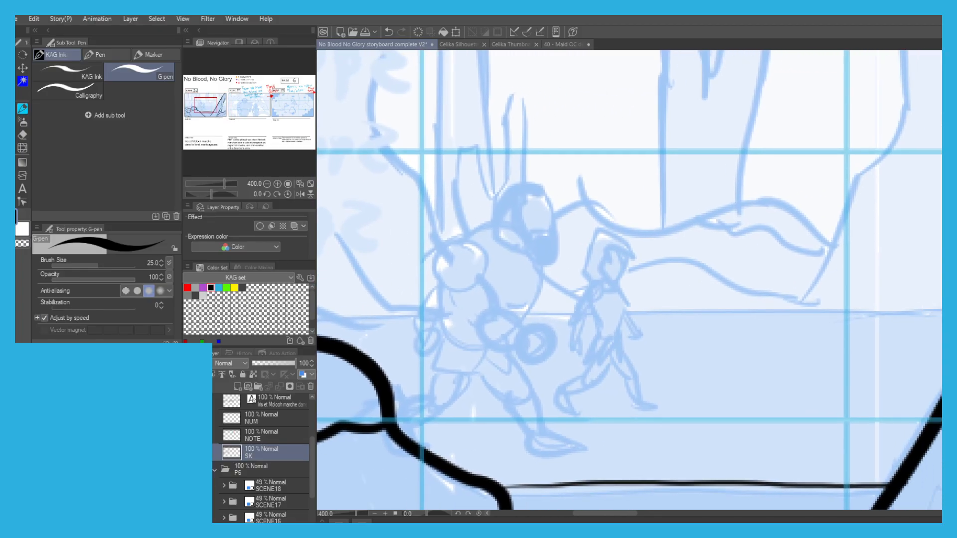
pyautogui.press('[')
pyautogui.press('[')
pyautogui.press('[')
pyautogui.press('[')
pyautogui.moveTo(541, 188)
pyautogui.mouseDown()
pyautogui.moveTo(558, 253)
pyautogui.moveTo(552, 263)
pyautogui.moveTo(524, 239)
pyautogui.mouseUp()
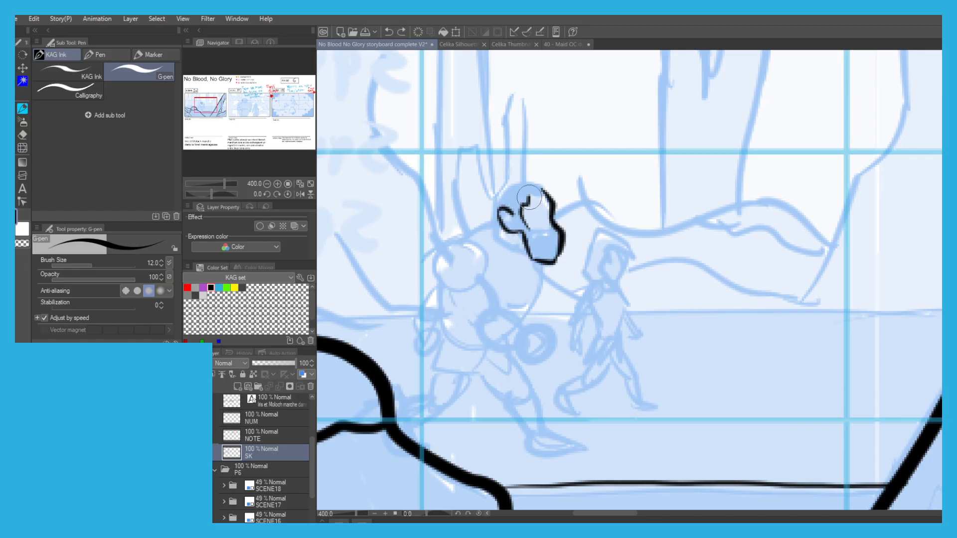
pyautogui.moveTo(502, 204)
pyautogui.mouseDown()
pyautogui.moveTo(509, 186)
pyautogui.moveTo(534, 194)
pyautogui.mouseUp()
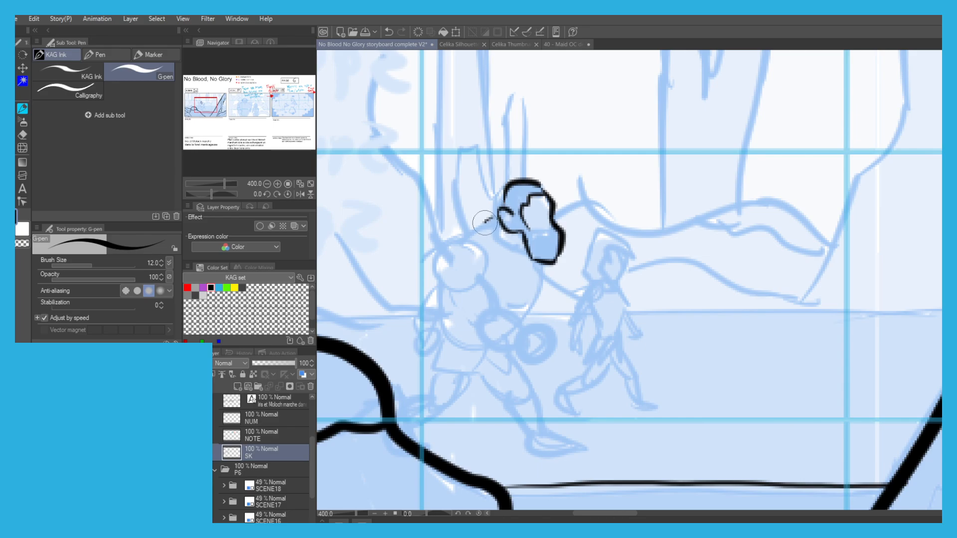
# Ink the large figure's shoulder armour, chest and near arm over the sketch, undoing and redrawing several strokes.
pyautogui.moveTo(486, 227)
pyautogui.mouseDown()
pyautogui.moveTo(540, 257)
pyautogui.moveTo(544, 267)
pyautogui.moveTo(540, 260)
pyautogui.moveTo(548, 288)
pyautogui.moveTo(539, 268)
pyautogui.moveTo(544, 291)
pyautogui.moveTo(521, 321)
pyautogui.moveTo(461, 239)
pyautogui.mouseUp()
pyautogui.hotkey('ctrl', 'z')
pyautogui.moveTo(534, 263)
pyautogui.mouseDown()
pyautogui.moveTo(483, 265)
pyautogui.moveTo(489, 244)
pyautogui.moveTo(490, 274)
pyautogui.moveTo(469, 297)
pyautogui.moveTo(439, 260)
pyautogui.moveTo(470, 235)
pyautogui.moveTo(477, 285)
pyautogui.moveTo(498, 306)
pyautogui.mouseUp()
pyautogui.hotkey('ctrl', 'z')
pyautogui.hotkey('ctrl', 'z')
pyautogui.hotkey('ctrl', 'z')
pyautogui.moveTo(486, 303); pyautogui.dragTo(518, 323)
# Ink the large figure's forearm, round object, skirt, striding legs and collar lines, redoing the strokes that miss the sketch.
pyautogui.hotkey('ctrl', 'z')
pyautogui.moveTo(456, 292)
pyautogui.mouseDown()
pyautogui.moveTo(459, 309)
pyautogui.moveTo(504, 347)
pyautogui.moveTo(533, 321)
pyautogui.moveTo(556, 332)
pyautogui.moveTo(551, 359)
pyautogui.moveTo(507, 332)
pyautogui.mouseUp()
pyautogui.moveTo(493, 299)
pyautogui.mouseDown()
pyautogui.moveTo(466, 323)
pyautogui.moveTo(519, 329)
pyautogui.moveTo(500, 339)
pyautogui.moveTo(515, 322)
pyautogui.moveTo(491, 336)
pyautogui.moveTo(491, 309)
pyautogui.moveTo(434, 245)
pyautogui.moveTo(468, 287)
pyautogui.moveTo(519, 318)
pyautogui.moveTo(494, 317)
pyautogui.moveTo(466, 296)
pyautogui.moveTo(459, 330)
pyautogui.moveTo(499, 318)
pyautogui.moveTo(504, 339)
pyautogui.moveTo(484, 351)
pyautogui.moveTo(461, 338)
pyautogui.moveTo(516, 338)
pyautogui.moveTo(462, 316)
pyautogui.moveTo(455, 331)
pyautogui.moveTo(482, 348)
pyautogui.moveTo(460, 337)
pyautogui.moveTo(512, 331)
pyautogui.moveTo(530, 342)
pyautogui.moveTo(549, 333)
pyautogui.moveTo(523, 317)
pyautogui.moveTo(506, 335)
pyautogui.mouseUp()
pyautogui.hotkey('ctrl', 'z')
pyautogui.hotkey('ctrl', 'z')
pyautogui.hotkey('ctrl', 'z')
pyautogui.moveTo(450, 321); pyautogui.dragTo(492, 296)
pyautogui.moveTo(530, 327)
pyautogui.mouseDown()
pyautogui.moveTo(532, 352)
pyautogui.moveTo(511, 353)
pyautogui.moveTo(526, 359)
pyautogui.moveTo(501, 362)
pyautogui.moveTo(501, 339)
pyautogui.moveTo(472, 366)
pyautogui.mouseUp()
pyautogui.hotkey('ctrl', 'z')
pyautogui.hotkey('ctrl', 'z')
pyautogui.moveTo(548, 320)
pyautogui.mouseDown()
pyautogui.moveTo(581, 344)
pyautogui.moveTo(581, 363)
pyautogui.moveTo(598, 378)
pyautogui.mouseUp()
pyautogui.moveTo(582, 304)
pyautogui.mouseDown()
pyautogui.moveTo(604, 331)
pyautogui.moveTo(608, 361)
pyautogui.moveTo(592, 389)
pyautogui.moveTo(619, 378)
pyautogui.moveTo(645, 398)
pyautogui.moveTo(588, 382)
pyautogui.mouseUp()
pyautogui.hotkey('ctrl', 'z')
pyautogui.hotkey('ctrl', 'z')
pyautogui.moveTo(529, 204); pyautogui.dragTo(479, 238)
pyautogui.moveTo(497, 272); pyautogui.dragTo(470, 285)
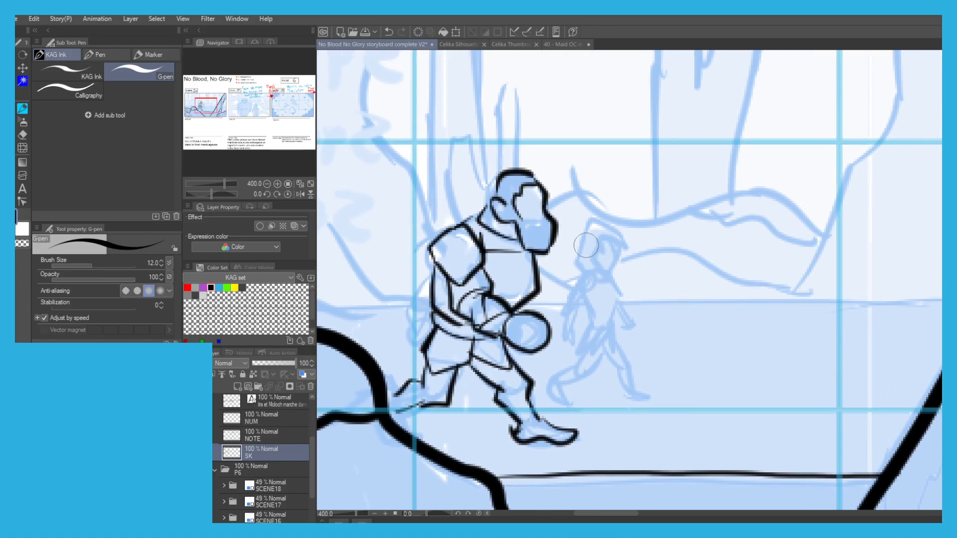
# Ink the small companion's pointed hood, face opening, collar and hanging arm in Scene 16, redoing stray strokes.
pyautogui.scroll(2, 593, 241)
pyautogui.moveTo(605, 203)
pyautogui.mouseDown()
pyautogui.moveTo(655, 254)
pyautogui.moveTo(603, 234)
pyautogui.moveTo(610, 271)
pyautogui.moveTo(591, 283)
pyautogui.moveTo(633, 319)
pyautogui.moveTo(590, 319)
pyautogui.moveTo(556, 299)
pyautogui.moveTo(571, 201)
pyautogui.moveTo(624, 222)
pyautogui.mouseUp()
pyautogui.moveTo(640, 253)
pyautogui.mouseDown()
pyautogui.moveTo(648, 270)
pyautogui.moveTo(632, 303)
pyautogui.mouseUp()
pyautogui.moveTo(571, 348)
pyautogui.mouseDown()
pyautogui.moveTo(569, 273)
pyautogui.moveTo(588, 275)
pyautogui.moveTo(574, 286)
pyautogui.mouseUp()
pyautogui.moveTo(567, 241)
pyautogui.mouseDown()
pyautogui.moveTo(534, 290)
pyautogui.moveTo(548, 315)
pyautogui.moveTo(577, 301)
pyautogui.moveTo(540, 275)
pyautogui.mouseUp()
pyautogui.hotkey('ctrl', 'z')
pyautogui.moveTo(561, 312); pyautogui.dragTo(548, 341)
pyautogui.moveTo(533, 305)
pyautogui.mouseDown()
pyautogui.moveTo(527, 340)
pyautogui.moveTo(555, 352)
pyautogui.moveTo(555, 373)
pyautogui.moveTo(527, 342)
pyautogui.mouseUp()
pyautogui.moveTo(600, 267)
pyautogui.mouseDown()
pyautogui.moveTo(534, 246)
pyautogui.moveTo(566, 233)
pyautogui.moveTo(623, 266)
pyautogui.moveTo(638, 255)
pyautogui.moveTo(629, 339)
pyautogui.moveTo(644, 378)
pyautogui.moveTo(581, 349)
pyautogui.mouseUp()
pyautogui.moveTo(578, 278)
pyautogui.mouseDown()
pyautogui.moveTo(570, 292)
pyautogui.moveTo(591, 312)
pyautogui.moveTo(576, 347)
pyautogui.moveTo(568, 207)
pyautogui.moveTo(525, 189)
pyautogui.mouseUp()
pyautogui.hotkey('ctrl', 'z')
# Ink the small companion's tunic and both striding legs down to the feet, undoing and redrawing strokes.
pyautogui.moveTo(629, 295); pyautogui.dragTo(655, 326)
pyautogui.hotkey('ctrl', 'z')
pyautogui.moveTo(572, 264)
pyautogui.mouseDown()
pyautogui.moveTo(591, 315)
pyautogui.moveTo(631, 338)
pyautogui.mouseUp()
pyautogui.hotkey('ctrl', 'z')
pyautogui.moveTo(632, 299)
pyautogui.mouseDown()
pyautogui.moveTo(658, 328)
pyautogui.moveTo(650, 317)
pyautogui.moveTo(655, 348)
pyautogui.mouseUp()
pyautogui.moveTo(654, 311); pyautogui.dragTo(680, 374)
pyautogui.hotkey('ctrl', 'z')
pyautogui.moveTo(629, 337)
pyautogui.mouseDown()
pyautogui.moveTo(672, 398)
pyautogui.moveTo(658, 403)
pyautogui.mouseUp()
pyautogui.moveTo(679, 370)
pyautogui.mouseDown()
pyautogui.moveTo(704, 392)
pyautogui.moveTo(656, 405)
pyautogui.mouseUp()
pyautogui.moveTo(601, 339); pyautogui.dragTo(570, 354)
pyautogui.hotkey('ctrl', 'z')
pyautogui.moveTo(563, 314)
pyautogui.mouseDown()
pyautogui.moveTo(537, 345)
pyautogui.moveTo(547, 370)
pyautogui.moveTo(516, 337)
pyautogui.moveTo(501, 368)
pyautogui.moveTo(547, 401)
pyautogui.mouseUp()
pyautogui.hotkey('ctrl', 'z')
pyautogui.moveTo(546, 402)
pyautogui.mouseDown()
pyautogui.moveTo(509, 404)
pyautogui.moveTo(517, 347)
pyautogui.mouseUp()
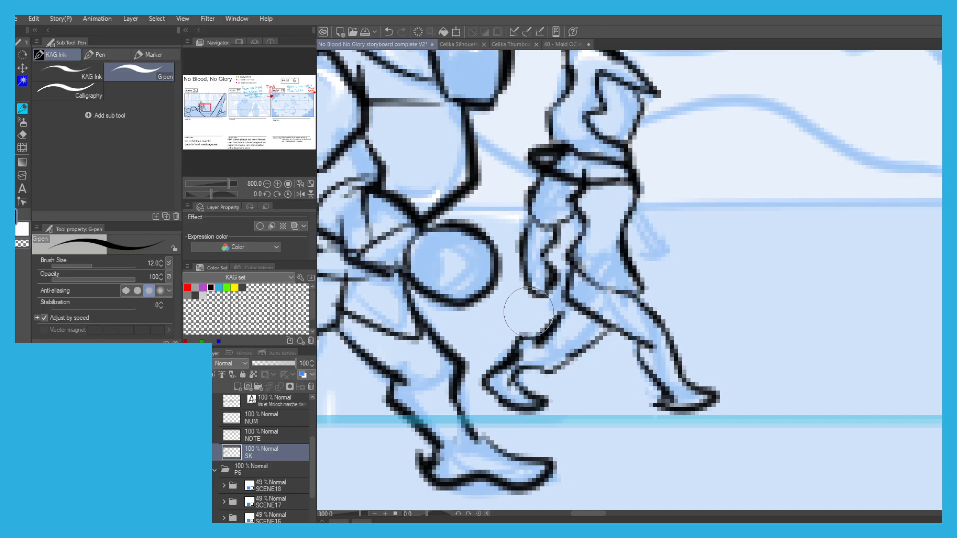
# Ink the small companion's front arm reaching forward from the shoulder, replacing the first version with a redrawn one.
pyautogui.moveTo(562, 255); pyautogui.dragTo(561, 300)
pyautogui.moveTo(638, 239)
pyautogui.mouseDown()
pyautogui.moveTo(668, 280)
pyautogui.moveTo(660, 298)
pyautogui.moveTo(705, 281)
pyautogui.moveTo(662, 296)
pyautogui.mouseUp()
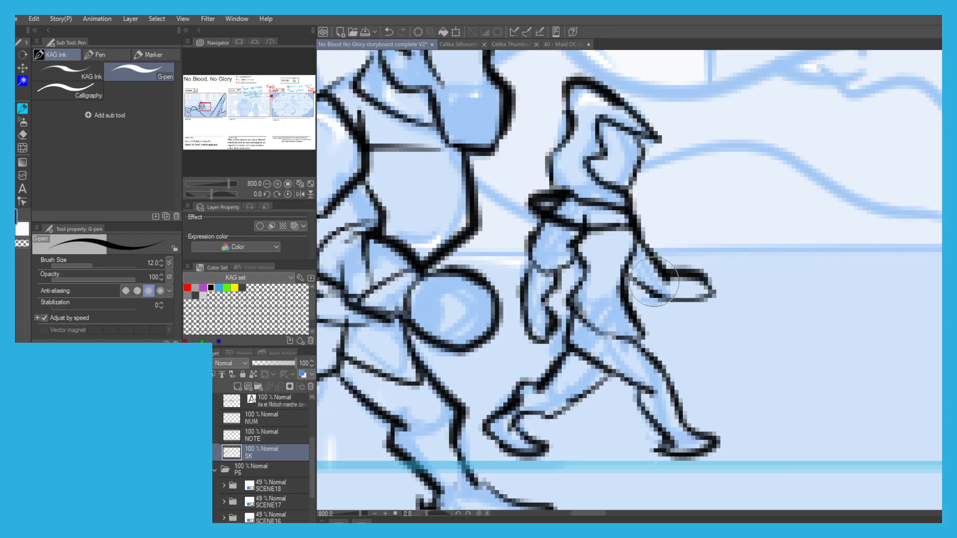
pyautogui.hotkey('ctrl', 'z')
pyautogui.hotkey('ctrl', 'z')
pyautogui.moveTo(633, 215)
pyautogui.mouseDown()
pyautogui.moveTo(668, 275)
pyautogui.moveTo(665, 294)
pyautogui.moveTo(714, 288)
pyautogui.moveTo(695, 295)
pyautogui.mouseUp()
# Fill the large figure's hair and beard solid black, keeping the face and ear clear.
pyautogui.scroll(-4, 510, 182)
pyautogui.moveTo(378, 99)
pyautogui.mouseDown()
pyautogui.moveTo(409, 229)
pyautogui.moveTo(397, 227)
pyautogui.mouseUp()
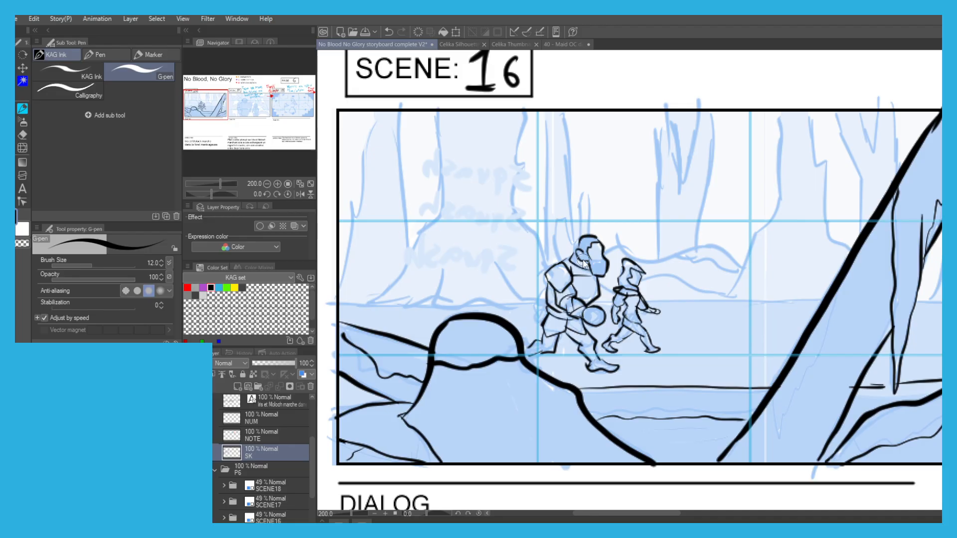
pyautogui.scroll(4, 584, 259)
pyautogui.moveTo(579, 222); pyautogui.dragTo(600, 263)
pyautogui.moveTo(581, 202)
pyautogui.mouseDown()
pyautogui.moveTo(590, 215)
pyautogui.moveTo(581, 199)
pyautogui.moveTo(596, 203)
pyautogui.moveTo(587, 207)
pyautogui.moveTo(618, 298)
pyautogui.moveTo(642, 278)
pyautogui.moveTo(630, 288)
pyautogui.moveTo(653, 285)
pyautogui.mouseUp()
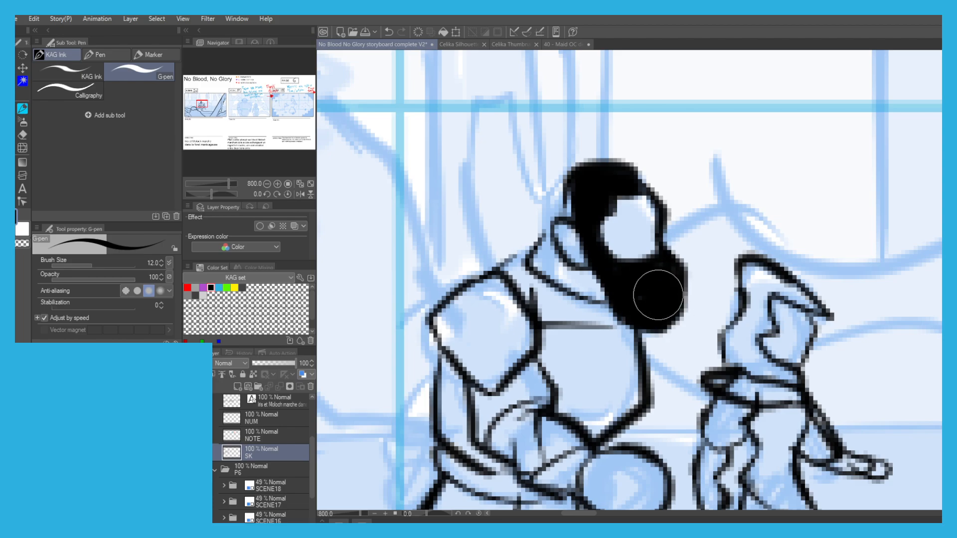
pyautogui.scroll(-4, 653, 286)
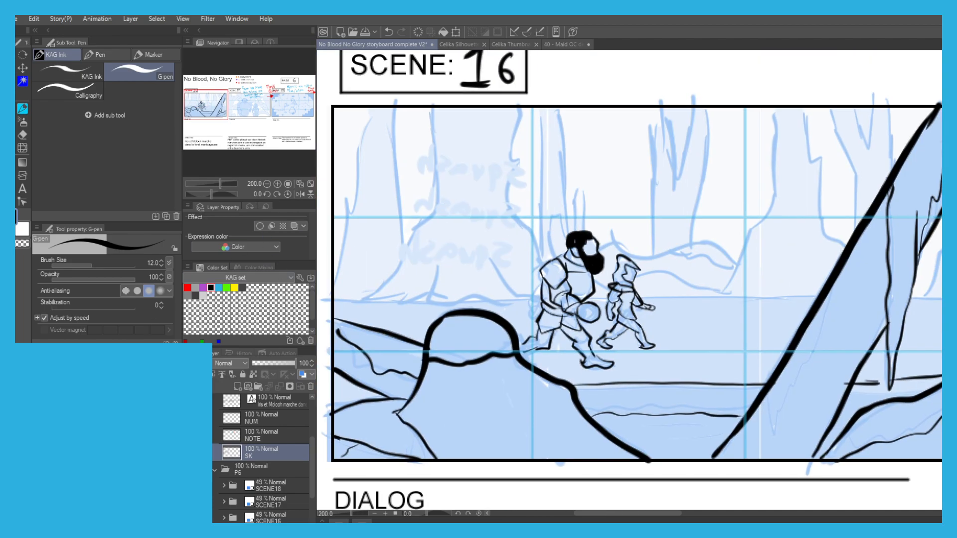
# Reduce the G-pen to size 6 and ink Scene 16's horizon, large left tree, thin forked tree and background mounds.
pyautogui.press('[')
pyautogui.press('[')
pyautogui.press('[')
pyautogui.press('[')
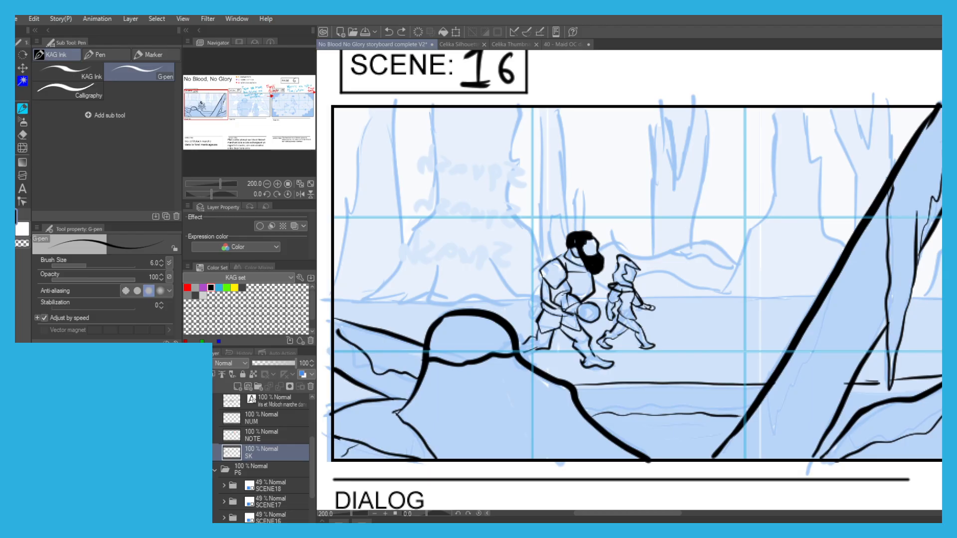
pyautogui.moveTo(807, 297); pyautogui.dragTo(692, 298)
pyautogui.hotkey('ctrl', 'z')
pyautogui.hotkey('ctrl', 'z')
pyautogui.moveTo(527, 299); pyautogui.dragTo(331, 302)
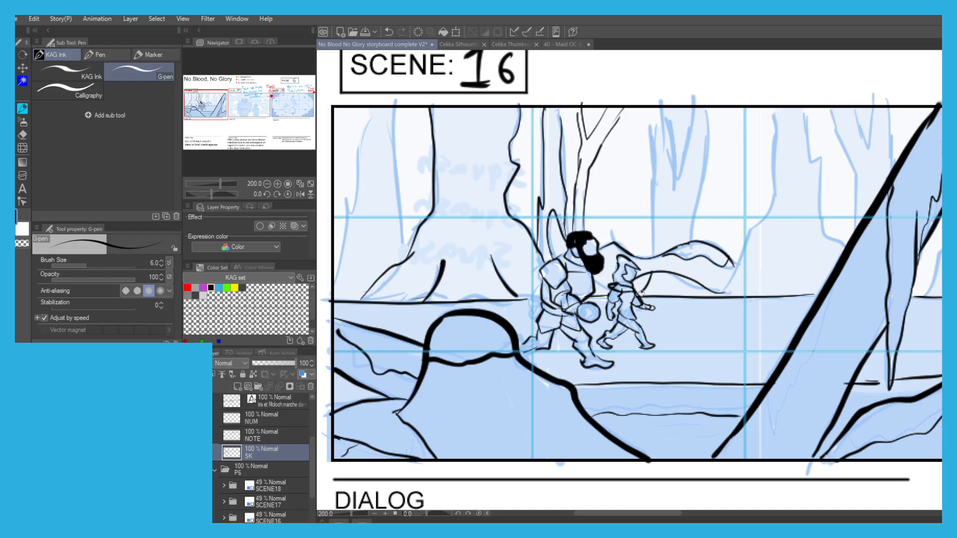
# Undo the last strokes and ink the forked tree behind the mounds and the broad rooted trunk beside the leaning one.
pyautogui.hotkey('ctrl', 'z')
pyautogui.hotkey('ctrl', 'z')
pyautogui.moveTo(650, 258); pyautogui.dragTo(651, 168)
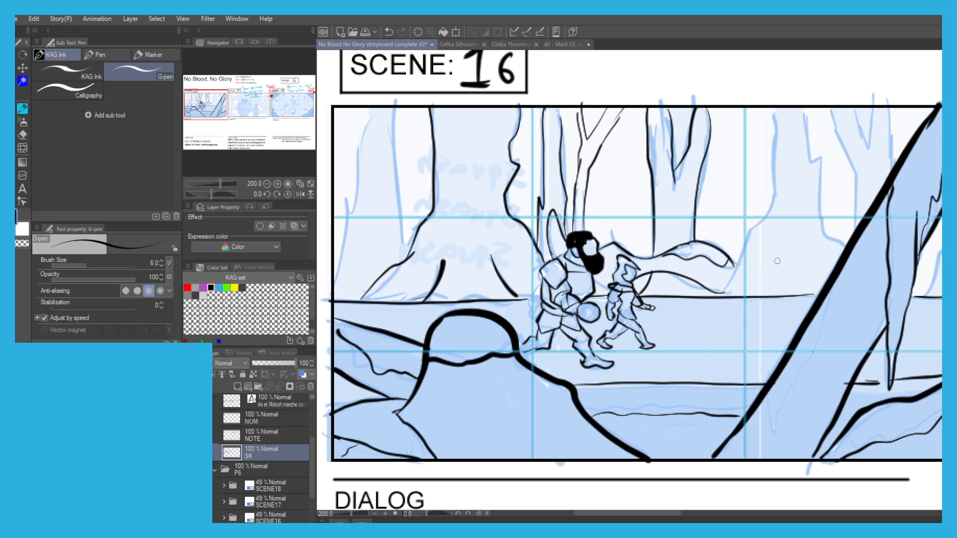
pyautogui.moveTo(719, 297); pyautogui.dragTo(745, 243)
pyautogui.moveTo(774, 197); pyautogui.dragTo(775, 114)
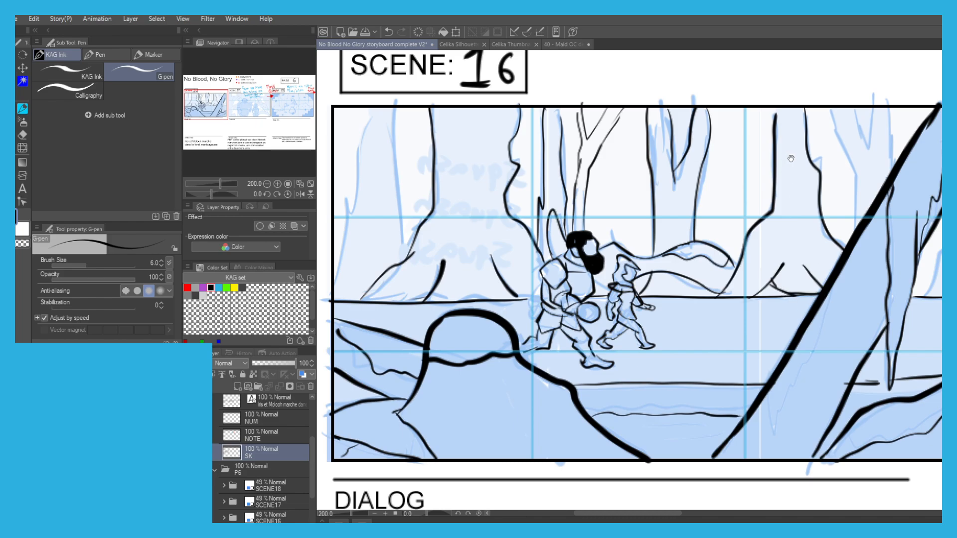
# Ink the background tree behind the leaning trunk and the small tree and horizon at Scene 16's right edge.
pyautogui.moveTo(790, 157); pyautogui.dragTo(696, 246)
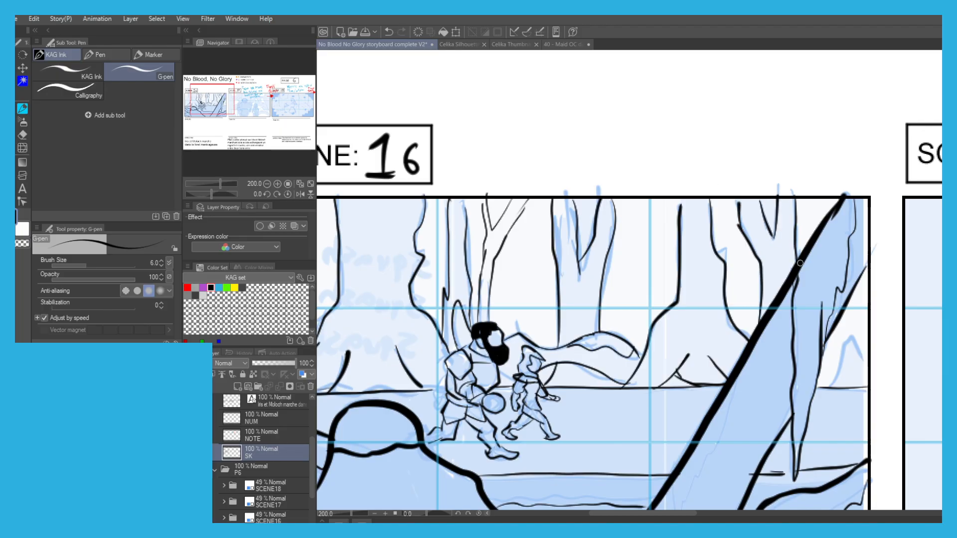
pyautogui.scroll(-3, 624, 213)
pyautogui.scroll(4, 653, 347)
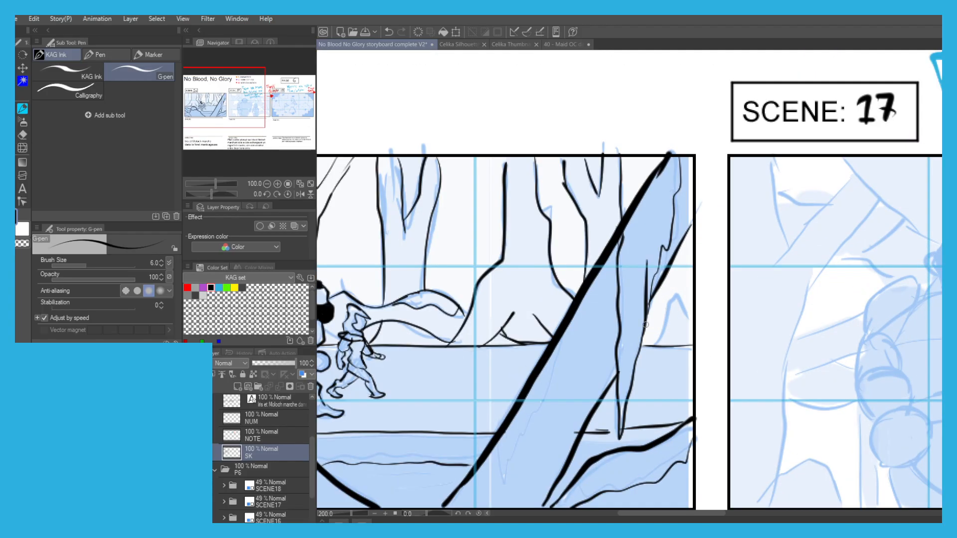
pyautogui.moveTo(653, 347)
pyautogui.mouseDown()
pyautogui.moveTo(697, 223)
pyautogui.moveTo(700, 173)
pyautogui.mouseUp()
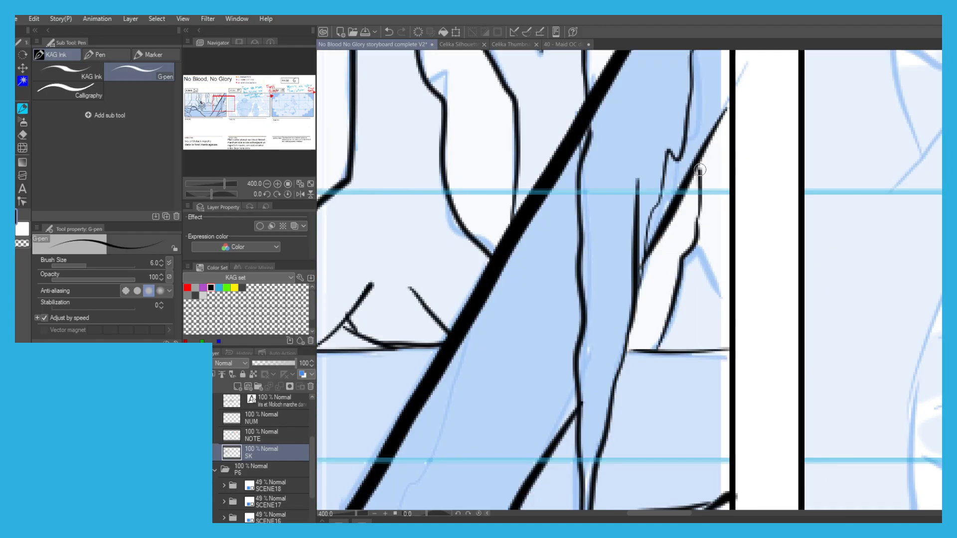
pyautogui.moveTo(723, 212); pyautogui.dragTo(735, 351)
# Ink the partly visible background trunk at the far left edge of Scene 16.
pyautogui.scroll(-4, 646, 252)
pyautogui.moveTo(383, 211); pyautogui.dragTo(582, 284)
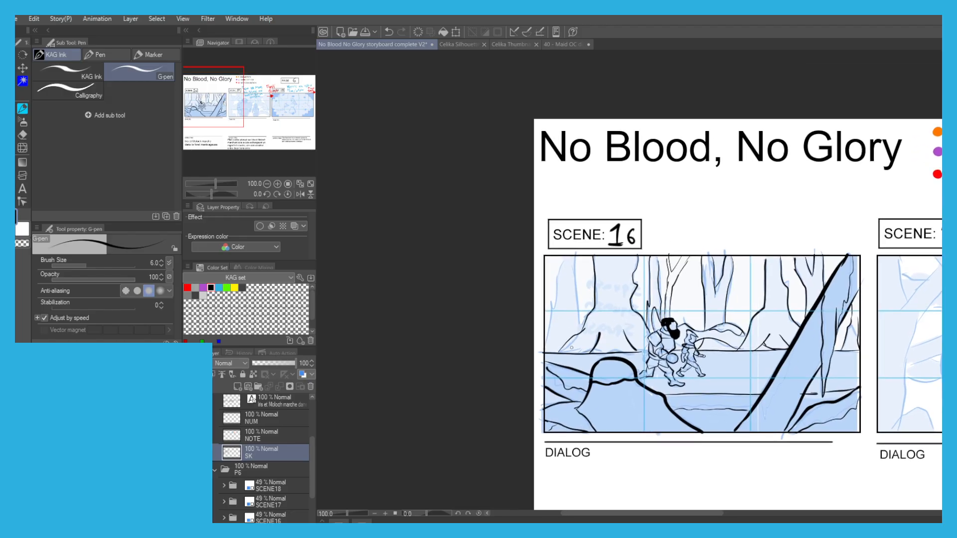
pyautogui.scroll(1, 581, 329)
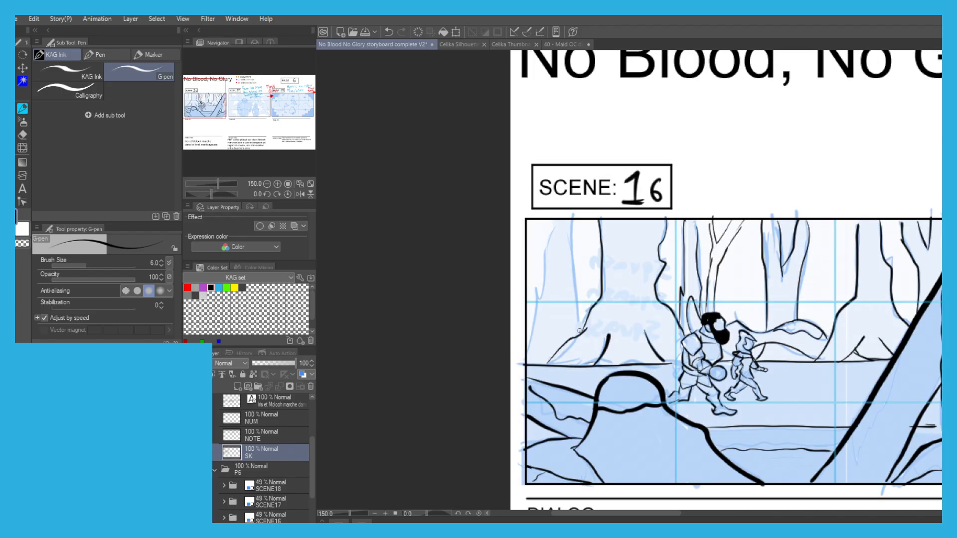
pyautogui.scroll(-1, 545, 205)
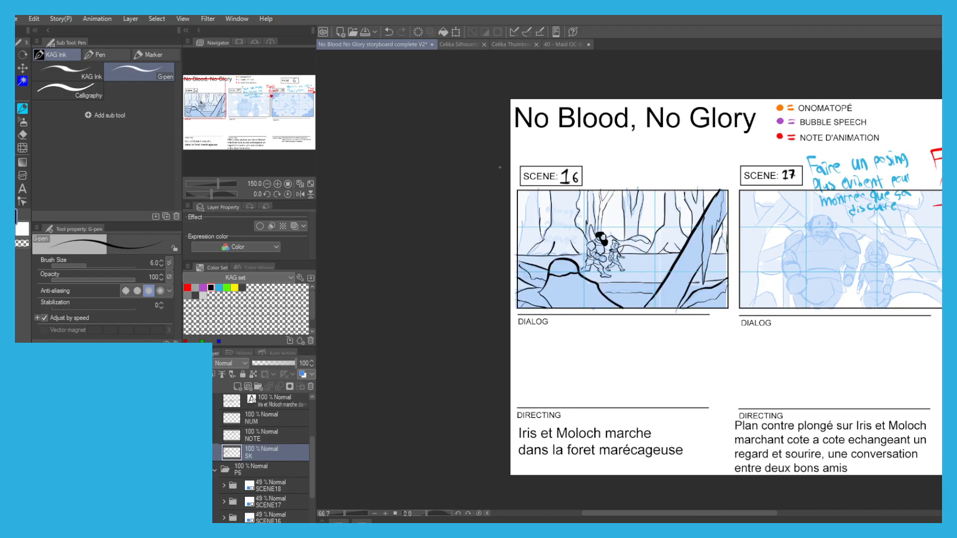
pyautogui.scroll(2, 522, 165)
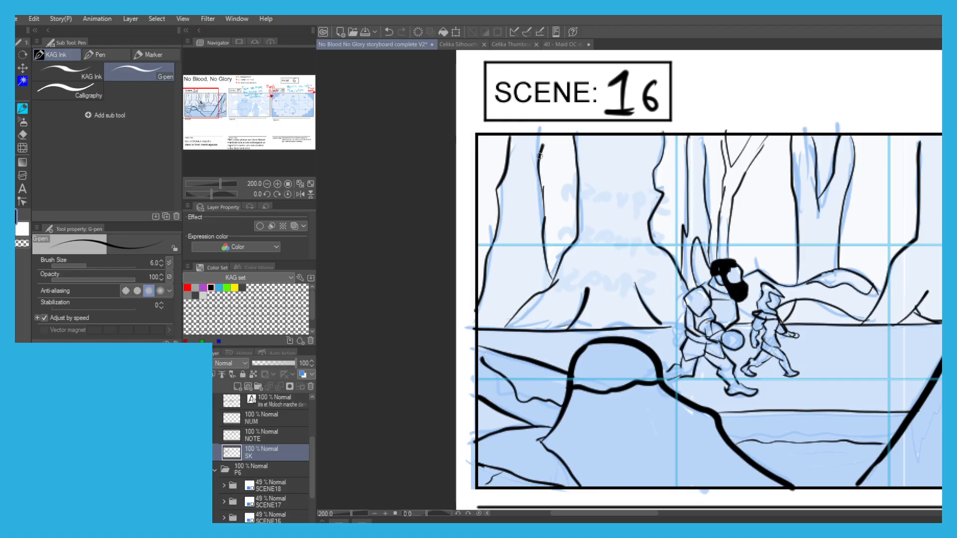
pyautogui.scroll(-1, 538, 155)
# Enlarge the G-pen to size 15 and ink the top of the large figure's head in Scene 17.
pyautogui.moveTo(578, 246); pyautogui.dragTo(458, 216)
pyautogui.moveTo(777, 381); pyautogui.dragTo(454, 414)
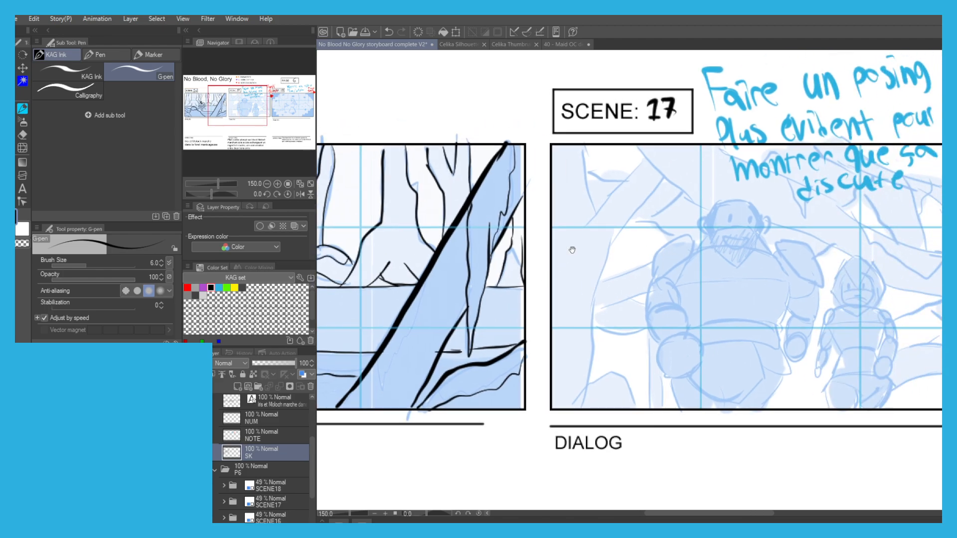
pyautogui.moveTo(566, 258); pyautogui.dragTo(394, 251)
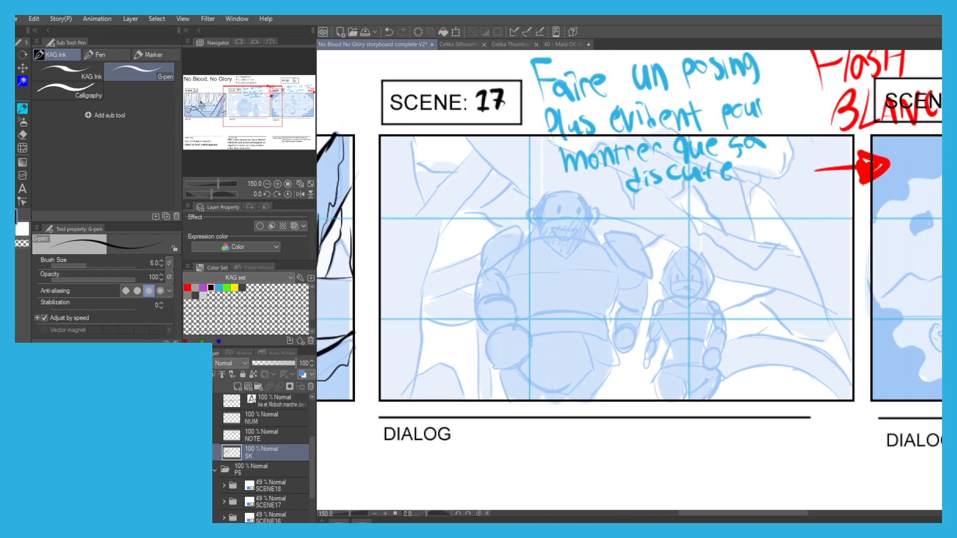
pyautogui.press(']')
pyautogui.press(']')
pyautogui.press(']')
pyautogui.press(']')
pyautogui.press(']')
pyautogui.scroll(5, 558, 222)
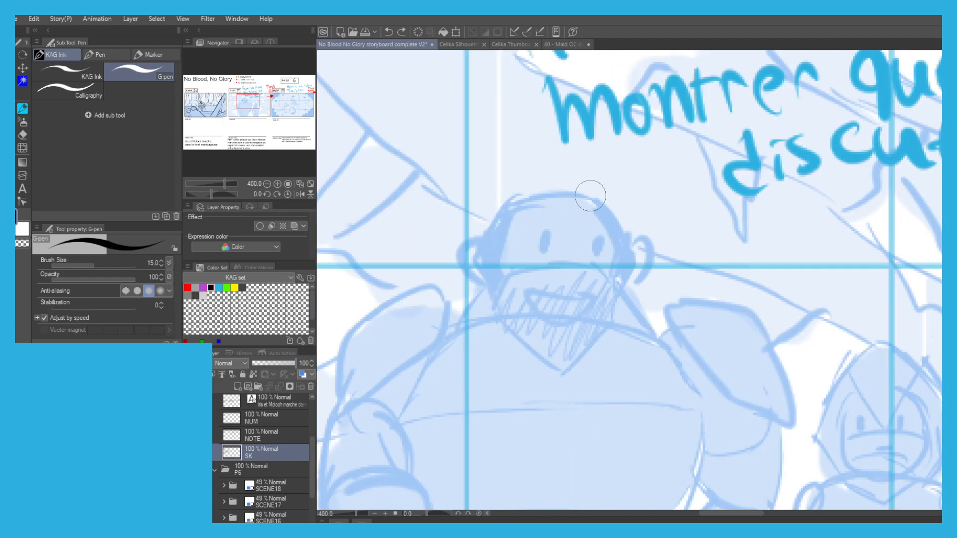
pyautogui.moveTo(590, 195)
pyautogui.mouseDown()
pyautogui.moveTo(528, 199)
pyautogui.moveTo(484, 233)
pyautogui.mouseUp()
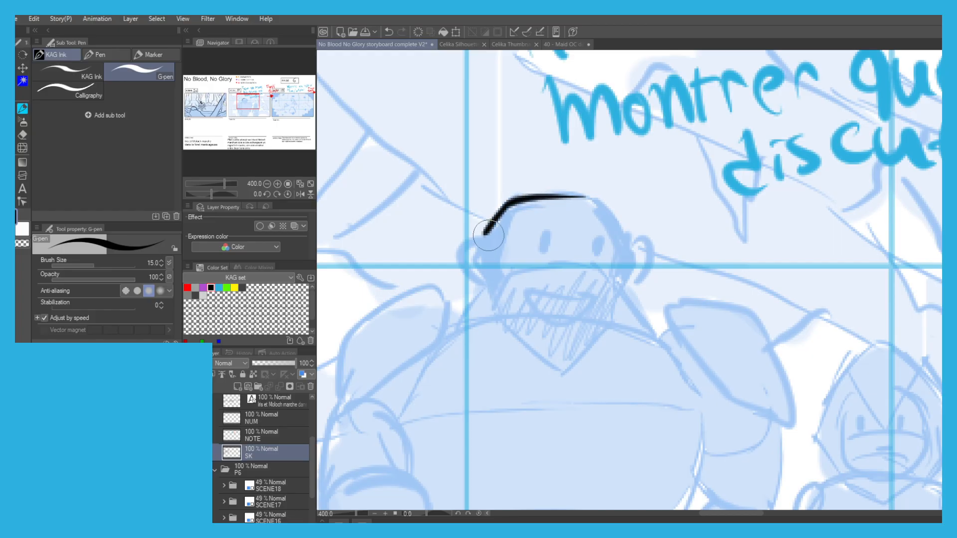
pyautogui.moveTo(573, 197)
pyautogui.mouseDown()
pyautogui.moveTo(601, 202)
pyautogui.moveTo(626, 241)
pyautogui.mouseUp()
pyautogui.scroll(-2, 518, 156)
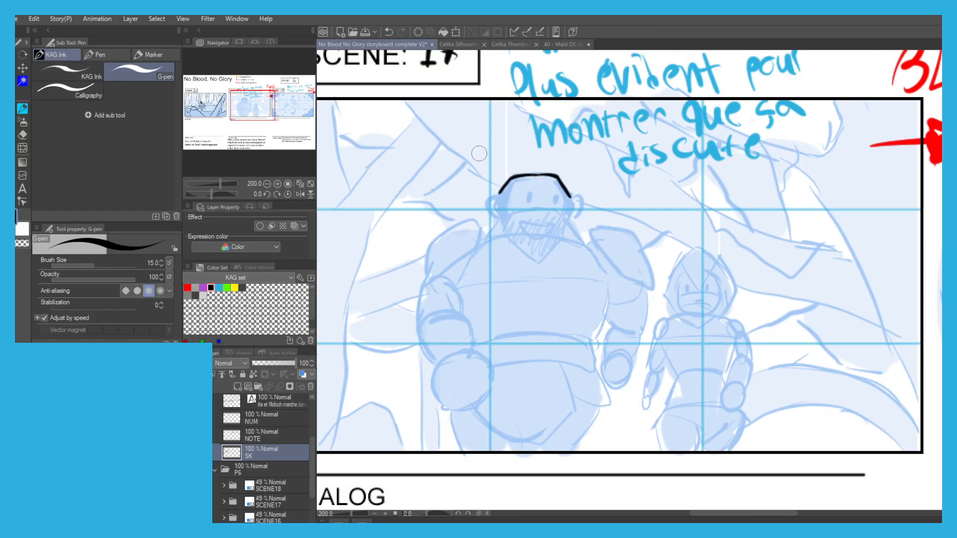
pyautogui.moveTo(481, 189); pyautogui.dragTo(475, 233)
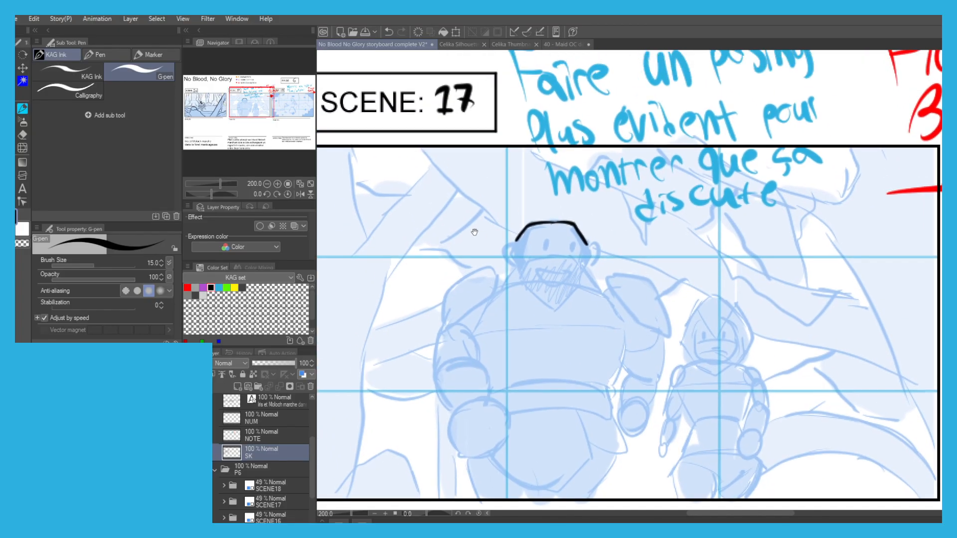
# Ink the sides of the large figure's head and his ears in Scene 17.
pyautogui.scroll(2, 588, 254)
pyautogui.moveTo(581, 232)
pyautogui.mouseDown()
pyautogui.moveTo(597, 230)
pyautogui.moveTo(617, 249)
pyautogui.moveTo(593, 285)
pyautogui.moveTo(589, 247)
pyautogui.moveTo(590, 262)
pyautogui.mouseUp()
pyautogui.moveTo(583, 236)
pyautogui.mouseDown()
pyautogui.moveTo(589, 269)
pyautogui.moveTo(571, 299)
pyautogui.moveTo(583, 251)
pyautogui.moveTo(575, 270)
pyautogui.moveTo(584, 297)
pyautogui.moveTo(536, 364)
pyautogui.moveTo(481, 343)
pyautogui.moveTo(440, 230)
pyautogui.moveTo(422, 253)
pyautogui.moveTo(449, 287)
pyautogui.mouseUp()
pyautogui.hotkey('ctrl', 'z')
pyautogui.moveTo(474, 211)
pyautogui.mouseDown()
pyautogui.moveTo(461, 238)
pyautogui.moveTo(470, 272)
pyautogui.moveTo(543, 267)
pyautogui.moveTo(568, 275)
pyautogui.moveTo(576, 243)
pyautogui.moveTo(559, 205)
pyautogui.mouseUp()
pyautogui.hotkey('ctrl', 'z')
pyautogui.scroll(-2, 513, 187)
pyautogui.moveTo(432, 225); pyautogui.dragTo(444, 219)
# Ink the large figure's face with its eyes, open smile, pointed beard and neck lines.
pyautogui.scroll(2, 505, 210)
pyautogui.moveTo(536, 201)
pyautogui.mouseDown()
pyautogui.moveTo(536, 221)
pyautogui.moveTo(586, 225)
pyautogui.mouseUp()
pyautogui.hotkey('ctrl', 'z')
pyautogui.hotkey('ctrl', 'z')
pyautogui.moveTo(525, 270)
pyautogui.mouseDown()
pyautogui.moveTo(577, 270)
pyautogui.moveTo(531, 287)
pyautogui.moveTo(522, 270)
pyautogui.mouseUp()
pyautogui.hotkey('ctrl', 'z')
pyautogui.moveTo(499, 186); pyautogui.dragTo(588, 180)
pyautogui.moveTo(482, 256); pyautogui.dragTo(448, 295)
pyautogui.moveTo(618, 266)
pyautogui.mouseDown()
pyautogui.moveTo(640, 314)
pyautogui.moveTo(607, 301)
pyautogui.mouseUp()
# Ink the large figure's left-hand shoulder pad down to its pointed lower corner.
pyautogui.moveTo(486, 292); pyautogui.dragTo(450, 299)
pyautogui.moveTo(407, 292)
pyautogui.mouseDown()
pyautogui.moveTo(540, 232)
pyautogui.moveTo(508, 261)
pyautogui.mouseUp()
pyautogui.moveTo(513, 197)
pyautogui.mouseDown()
pyautogui.moveTo(489, 284)
pyautogui.moveTo(410, 320)
pyautogui.moveTo(427, 240)
pyautogui.moveTo(457, 210)
pyautogui.moveTo(504, 189)
pyautogui.moveTo(521, 238)
pyautogui.mouseUp()
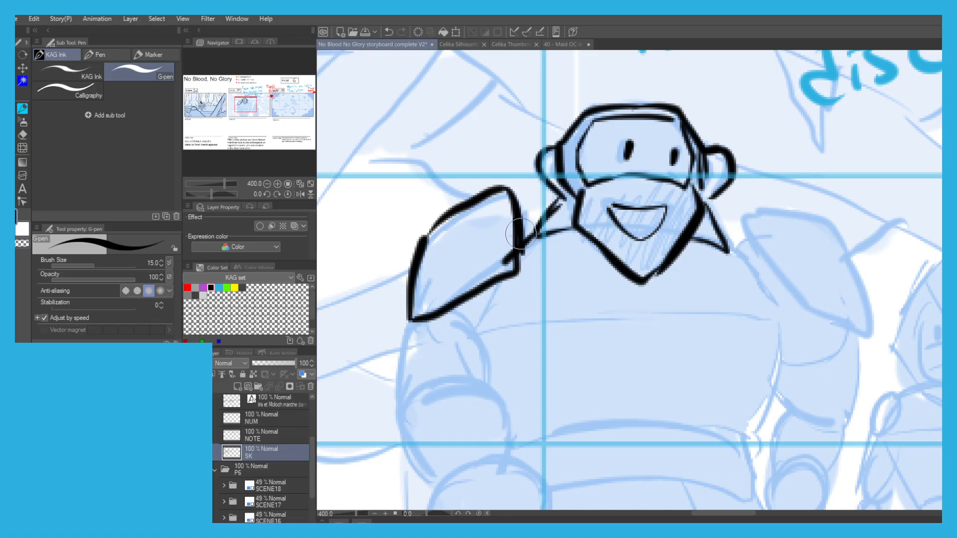
# Ink the large figure's chest outline from neck to waist and the curved line across the chest.
pyautogui.moveTo(666, 238); pyautogui.dragTo(548, 233)
pyautogui.moveTo(610, 248)
pyautogui.mouseDown()
pyautogui.moveTo(663, 309)
pyautogui.moveTo(623, 438)
pyautogui.mouseUp()
pyautogui.moveTo(364, 284)
pyautogui.mouseDown()
pyautogui.moveTo(426, 207)
pyautogui.moveTo(415, 246)
pyautogui.mouseUp()
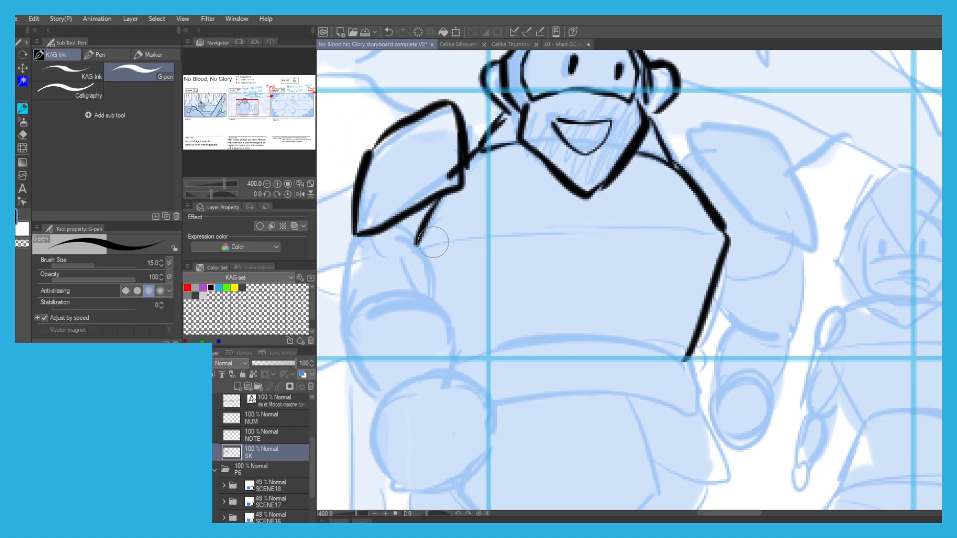
pyautogui.hotkey('ctrl', 'z')
pyautogui.hotkey('ctrl', 'z')
pyautogui.moveTo(670, 165)
pyautogui.mouseDown()
pyautogui.moveTo(720, 230)
pyautogui.moveTo(683, 351)
pyautogui.mouseUp()
pyautogui.moveTo(721, 229); pyautogui.dragTo(537, 218)
pyautogui.hotkey('ctrl', 'z')
pyautogui.moveTo(731, 249); pyautogui.dragTo(546, 230)
pyautogui.hotkey('ctrl', 'z')
pyautogui.moveTo(712, 234)
pyautogui.mouseDown()
pyautogui.moveTo(509, 220)
pyautogui.moveTo(422, 240)
pyautogui.mouseUp()
# Ink the inner edge of the arm below the left-hand shoulder pad, redoing the rejected strokes.
pyautogui.moveTo(440, 202)
pyautogui.mouseDown()
pyautogui.moveTo(419, 240)
pyautogui.moveTo(452, 319)
pyautogui.mouseUp()
pyautogui.hotkey('ctrl', 'z')
pyautogui.moveTo(418, 215); pyautogui.dragTo(423, 259)
pyautogui.hotkey('ctrl', 'z')
pyautogui.moveTo(406, 218)
pyautogui.mouseDown()
pyautogui.moveTo(443, 269)
pyautogui.moveTo(434, 179)
pyautogui.moveTo(484, 298)
pyautogui.mouseUp()
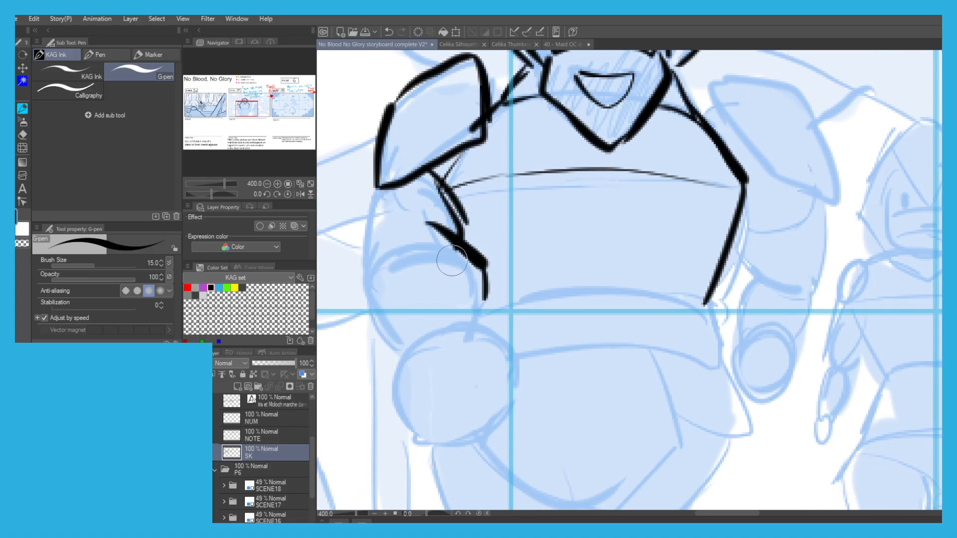
pyautogui.hotkey('ctrl', 'z')
pyautogui.moveTo(425, 231); pyautogui.dragTo(470, 325)
# Ink the outer edge of the large figure's left-hand arm from the shoulder pad down to the wrist.
pyautogui.moveTo(386, 187)
pyautogui.mouseDown()
pyautogui.moveTo(352, 230)
pyautogui.moveTo(366, 196)
pyautogui.moveTo(370, 282)
pyautogui.moveTo(367, 216)
pyautogui.moveTo(357, 266)
pyautogui.mouseUp()
pyautogui.hotkey('ctrl', 'z')
pyautogui.hotkey('ctrl', 'z')
pyautogui.moveTo(381, 247)
pyautogui.mouseDown()
pyautogui.moveTo(357, 280)
pyautogui.moveTo(366, 289)
pyautogui.mouseUp()
# Ink the large figure's left-hand fist with a heavy outline and separated fingers, undoing the rejected tries.
pyautogui.hotkey('ctrl', 'z')
pyautogui.moveTo(384, 231); pyautogui.dragTo(350, 298)
pyautogui.moveTo(350, 297); pyautogui.dragTo(395, 350)
pyautogui.moveTo(423, 329); pyautogui.dragTo(427, 246)
pyautogui.moveTo(441, 238)
pyautogui.mouseDown()
pyautogui.moveTo(523, 261)
pyautogui.moveTo(542, 310)
pyautogui.moveTo(520, 334)
pyautogui.mouseUp()
pyautogui.hotkey('ctrl', 'z')
pyautogui.hotkey('ctrl', 'z')
pyautogui.hotkey('ctrl', 'z')
pyautogui.hotkey('ctrl', 'z')
pyautogui.moveTo(493, 275)
pyautogui.mouseDown()
pyautogui.moveTo(514, 324)
pyautogui.moveTo(499, 356)
pyautogui.moveTo(432, 376)
pyautogui.moveTo(389, 328)
pyautogui.mouseUp()
pyautogui.hotkey('ctrl', 'z')
pyautogui.hotkey('ctrl', 'z')
pyautogui.hotkey('ctrl', 'z')
pyautogui.moveTo(451, 374)
pyautogui.mouseDown()
pyautogui.moveTo(398, 355)
pyautogui.moveTo(388, 271)
pyautogui.mouseUp()
pyautogui.moveTo(493, 293); pyautogui.dragTo(514, 329)
pyautogui.moveTo(521, 329)
pyautogui.mouseDown()
pyautogui.moveTo(531, 336)
pyautogui.moveTo(500, 356)
pyautogui.mouseUp()
pyautogui.moveTo(499, 354)
pyautogui.mouseDown()
pyautogui.moveTo(470, 301)
pyautogui.moveTo(471, 372)
pyautogui.moveTo(443, 307)
pyautogui.mouseUp()
pyautogui.moveTo(464, 374)
pyautogui.mouseDown()
pyautogui.moveTo(436, 379)
pyautogui.moveTo(422, 310)
pyautogui.moveTo(420, 349)
pyautogui.moveTo(389, 282)
pyautogui.mouseUp()
# Ink the bands on the large figure's left-hand arm and the belt across the waist.
pyautogui.scroll(-2, 387, 247)
pyautogui.moveTo(431, 221); pyautogui.dragTo(449, 249)
pyautogui.scroll(2, 448, 249)
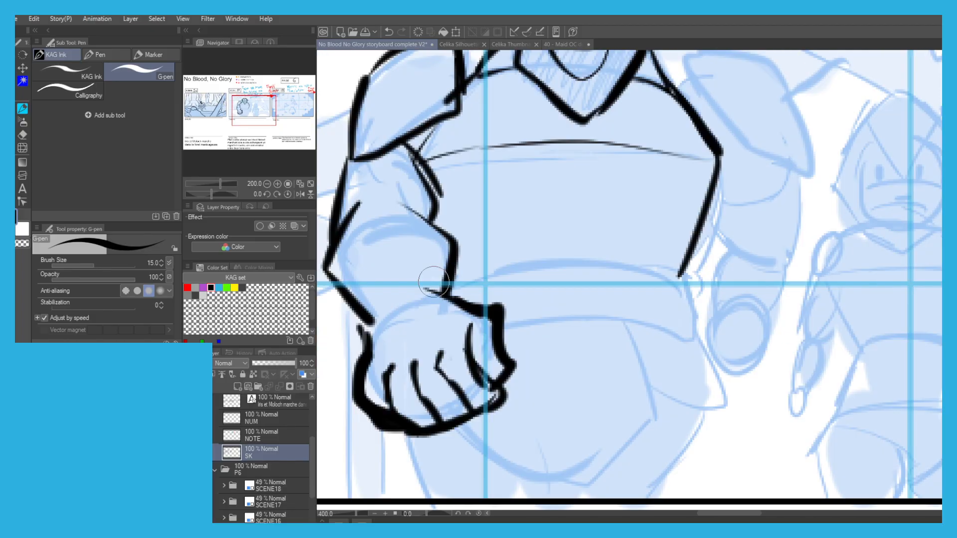
pyautogui.scroll(2, 406, 264)
pyautogui.moveTo(518, 304); pyautogui.dragTo(420, 314)
pyautogui.moveTo(437, 294)
pyautogui.mouseDown()
pyautogui.moveTo(460, 265)
pyautogui.moveTo(501, 253)
pyautogui.mouseUp()
pyautogui.moveTo(504, 246); pyautogui.dragTo(409, 246)
# Ink the large figure's right-hand shoulder pad, undoing the misplaced strokes.
pyautogui.scroll(-2, 468, 187)
pyautogui.moveTo(604, 147)
pyautogui.mouseDown()
pyautogui.moveTo(580, 168)
pyautogui.moveTo(638, 205)
pyautogui.mouseUp()
pyautogui.scroll(2, 580, 168)
pyautogui.hotkey('ctrl', 'z')
pyautogui.moveTo(598, 165)
pyautogui.mouseDown()
pyautogui.moveTo(651, 234)
pyautogui.moveTo(626, 151)
pyautogui.moveTo(663, 147)
pyautogui.moveTo(712, 202)
pyautogui.mouseUp()
pyautogui.hotkey('ctrl', 'z')
# Ink the large figure's right-hand arm and its small closed fist beside the waist.
pyautogui.moveTo(654, 141)
pyautogui.mouseDown()
pyautogui.moveTo(737, 247)
pyautogui.moveTo(652, 235)
pyautogui.mouseUp()
pyautogui.moveTo(717, 240)
pyautogui.mouseDown()
pyautogui.moveTo(730, 299)
pyautogui.moveTo(721, 294)
pyautogui.mouseUp()
pyautogui.hotkey('ctrl', 'z')
pyautogui.hotkey('ctrl', 'z')
pyautogui.moveTo(648, 274); pyautogui.dragTo(673, 325)
pyautogui.moveTo(652, 307)
pyautogui.mouseDown()
pyautogui.moveTo(641, 333)
pyautogui.moveTo(651, 358)
pyautogui.mouseUp()
pyautogui.moveTo(717, 258)
pyautogui.mouseDown()
pyautogui.moveTo(710, 358)
pyautogui.moveTo(701, 370)
pyautogui.moveTo(645, 379)
pyautogui.moveTo(656, 406)
pyautogui.mouseUp()
# Ink the pointed loincloth, side flap and upper legs below the large figure's belt.
pyautogui.hotkey('ctrl', 'z')
pyautogui.moveTo(695, 374)
pyautogui.mouseDown()
pyautogui.moveTo(705, 385)
pyautogui.moveTo(677, 414)
pyautogui.mouseUp()
pyautogui.moveTo(662, 381)
pyautogui.mouseDown()
pyautogui.moveTo(657, 419)
pyautogui.moveTo(671, 432)
pyautogui.moveTo(654, 423)
pyautogui.moveTo(645, 388)
pyautogui.mouseUp()
pyautogui.moveTo(705, 408); pyautogui.dragTo(672, 425)
pyautogui.moveTo(519, 263); pyautogui.dragTo(570, 206)
pyautogui.hotkey('ctrl', 'z')
pyautogui.moveTo(439, 310)
pyautogui.mouseDown()
pyautogui.moveTo(482, 295)
pyautogui.moveTo(646, 306)
pyautogui.moveTo(678, 366)
pyautogui.moveTo(488, 344)
pyautogui.mouseUp()
pyautogui.hotkey('ctrl', 'z')
pyautogui.scroll(-2, 550, 283)
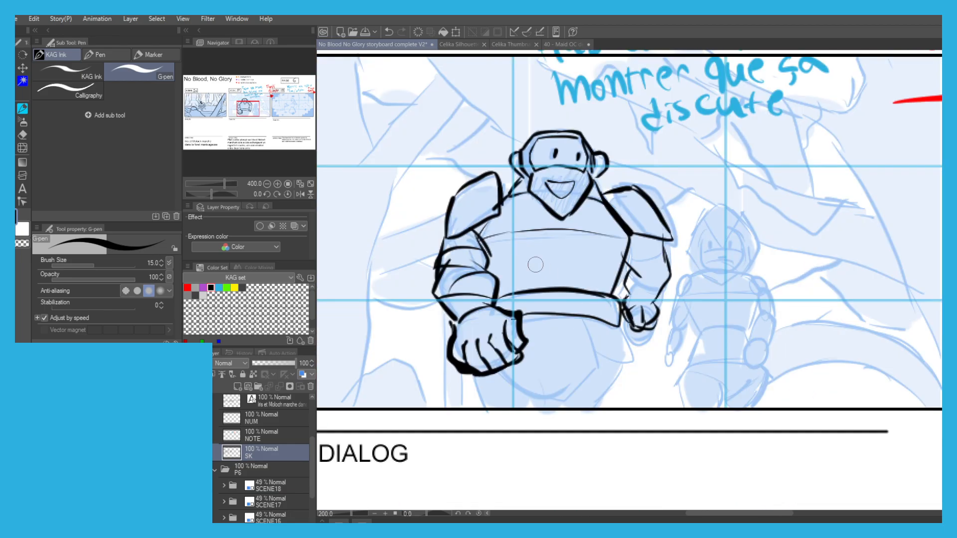
pyautogui.moveTo(540, 272); pyautogui.dragTo(565, 228)
pyautogui.moveTo(603, 270)
pyautogui.mouseDown()
pyautogui.moveTo(624, 322)
pyautogui.moveTo(571, 359)
pyautogui.moveTo(516, 315)
pyautogui.mouseUp()
pyautogui.hotkey('ctrl', 'z')
pyautogui.moveTo(635, 275)
pyautogui.mouseDown()
pyautogui.moveTo(659, 321)
pyautogui.moveTo(611, 365)
pyautogui.mouseUp()
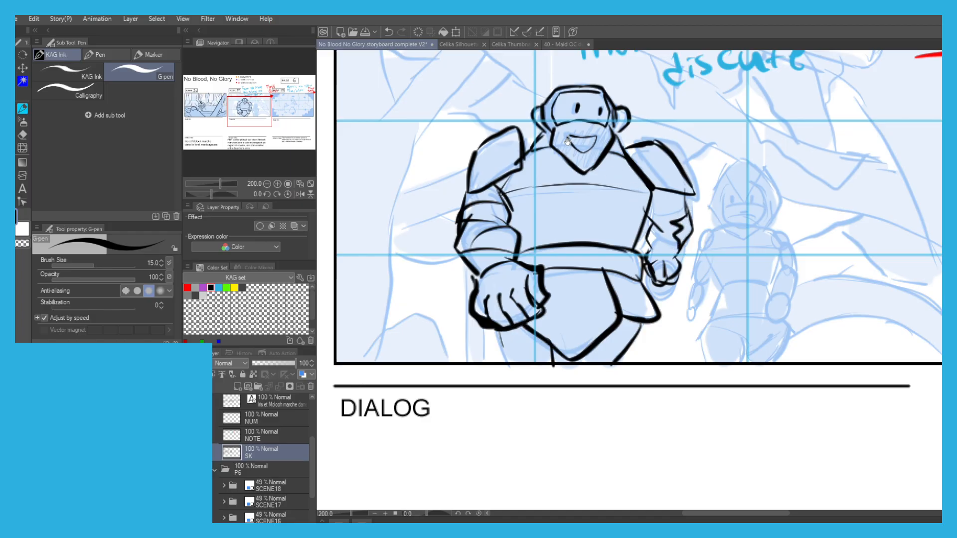
# Reinforce the curved line across the large figure's chest.
pyautogui.moveTo(568, 143); pyautogui.dragTo(557, 157)
pyautogui.moveTo(646, 208); pyautogui.dragTo(493, 203)
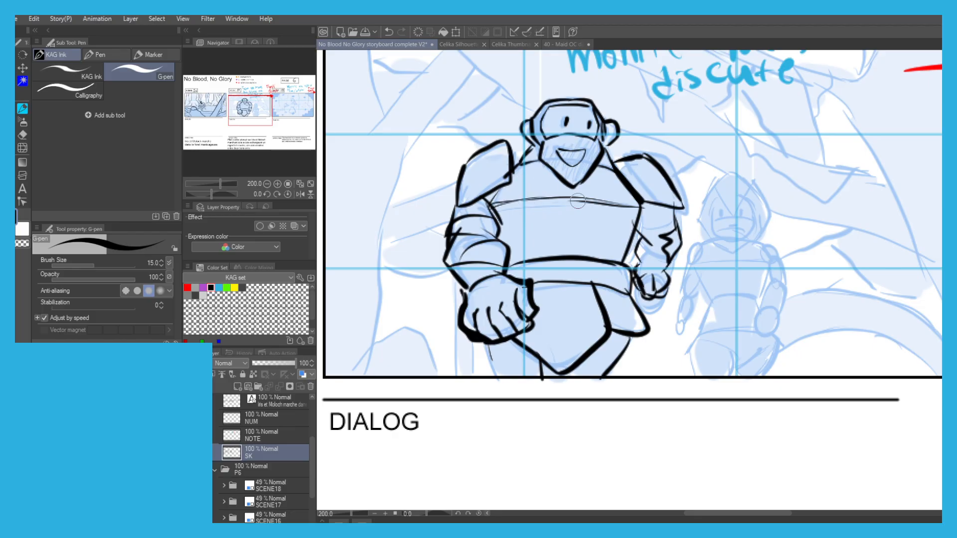
pyautogui.moveTo(480, 92); pyautogui.dragTo(427, 149)
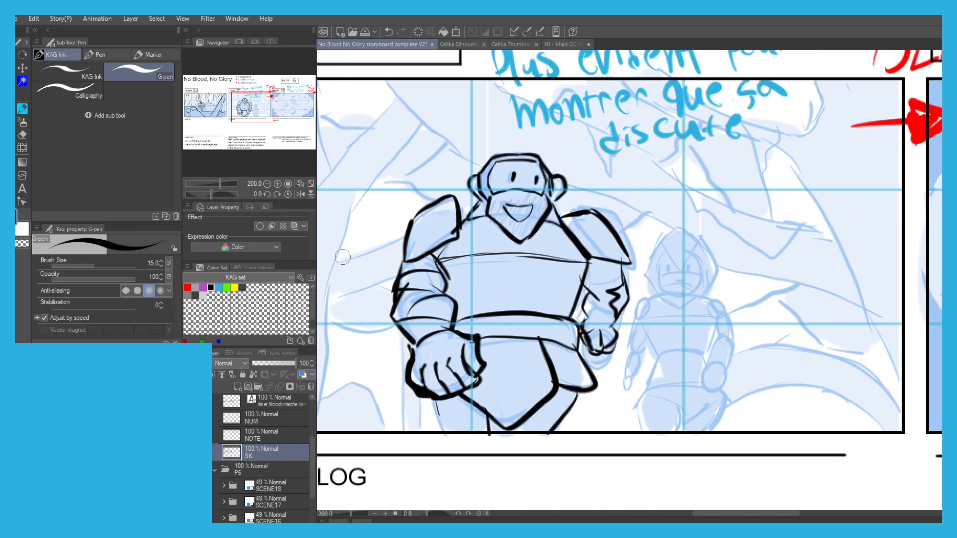
# Look through the other open drawings, return to the storyboard and save it.
pyautogui.click(551, 45)
pyautogui.click(440, 42)
pyautogui.click(371, 45)
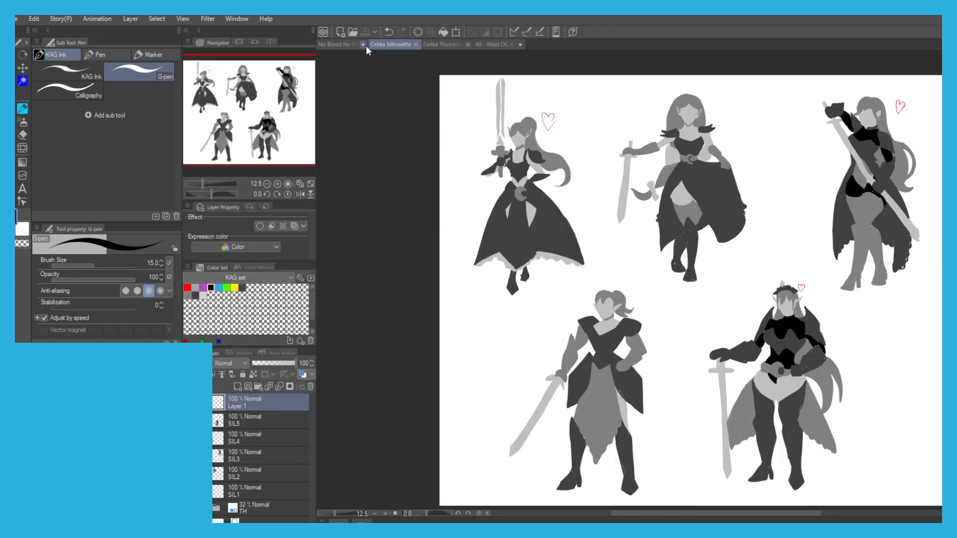
pyautogui.click(332, 47)
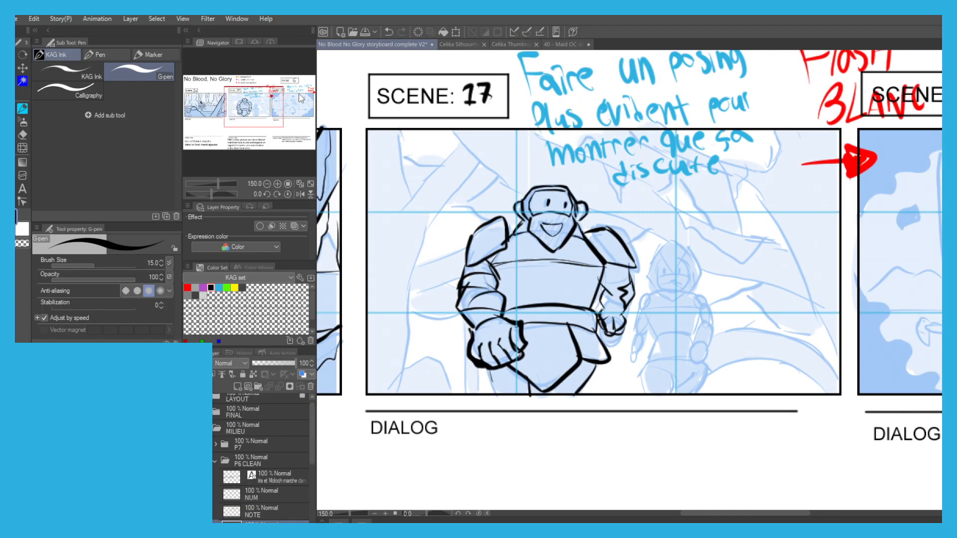
pyautogui.hotkey('ctrl', 's')
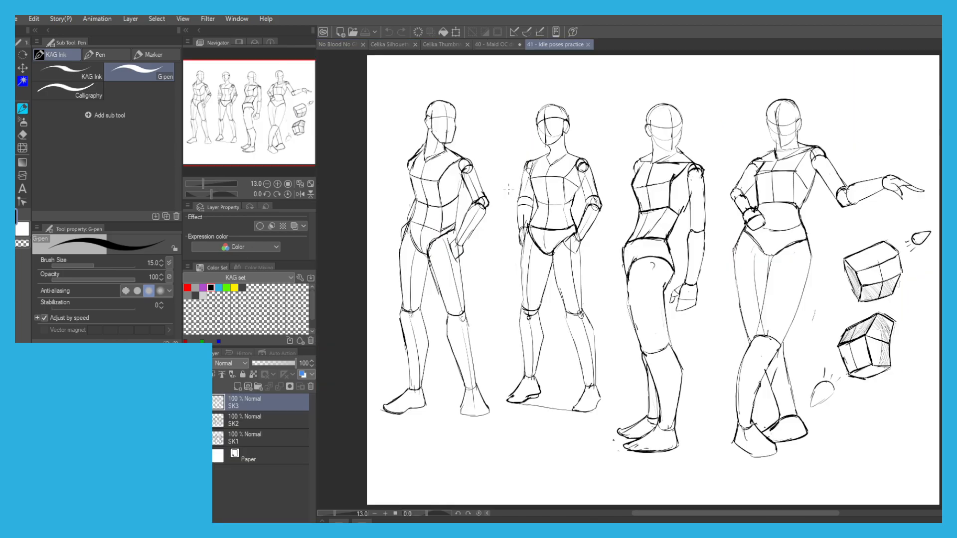
# In the "41 - Idle poses practice" drawing, thicken the upper box's side edges with the G-pen at size 30.
pyautogui.scroll(5, 493, 203)
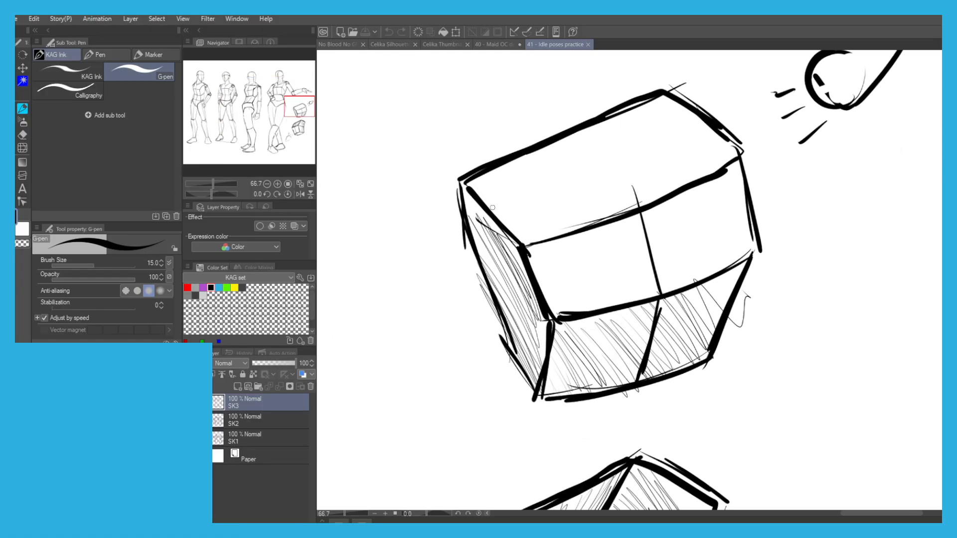
pyautogui.scroll(-2, 440, 126)
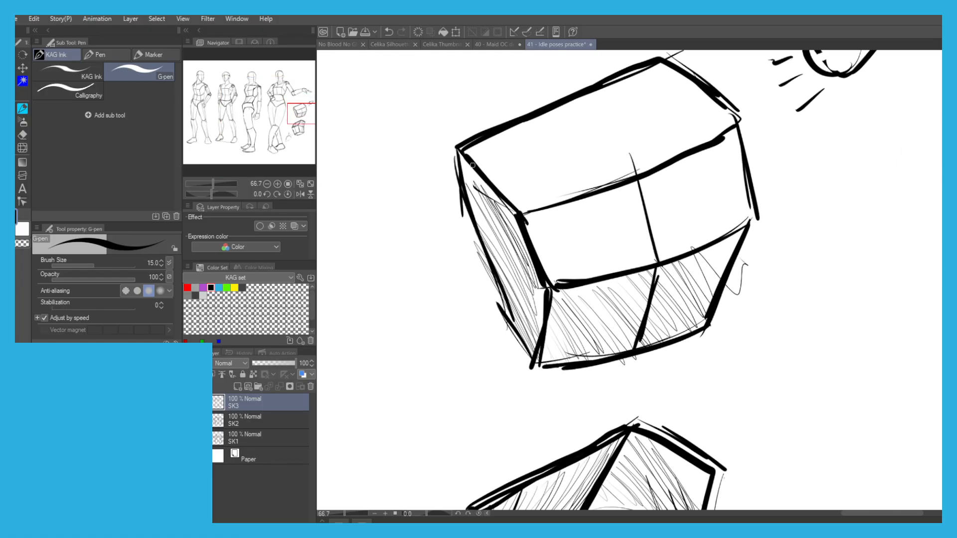
pyautogui.press(']')
pyautogui.press(']')
pyautogui.press(']')
pyautogui.press(']')
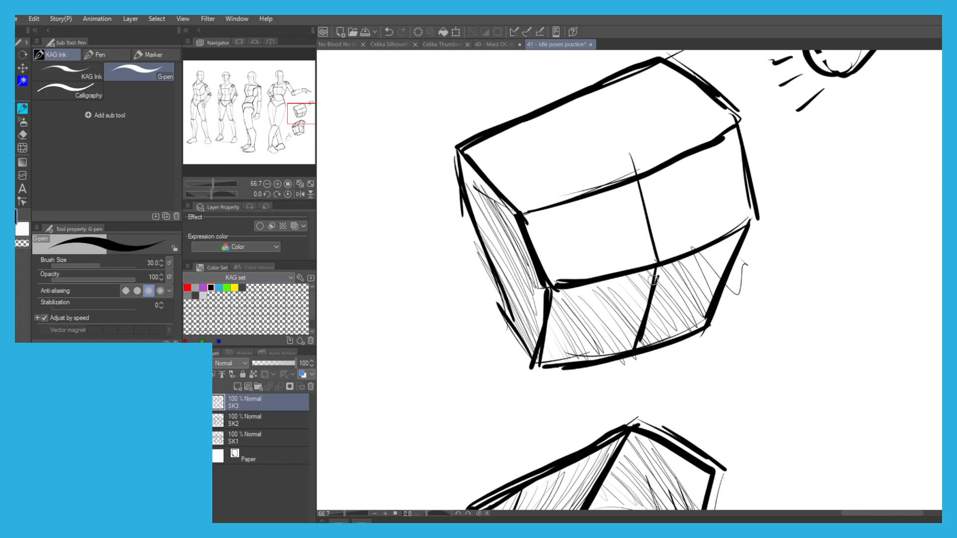
pyautogui.moveTo(465, 162); pyautogui.dragTo(498, 192)
pyautogui.hotkey('ctrl', 'z')
pyautogui.moveTo(521, 218)
pyautogui.mouseDown()
pyautogui.moveTo(548, 285)
pyautogui.moveTo(538, 367)
pyautogui.moveTo(496, 310)
pyautogui.moveTo(505, 315)
pyautogui.moveTo(463, 170)
pyautogui.mouseUp()
pyautogui.moveTo(752, 223); pyautogui.dragTo(587, 283)
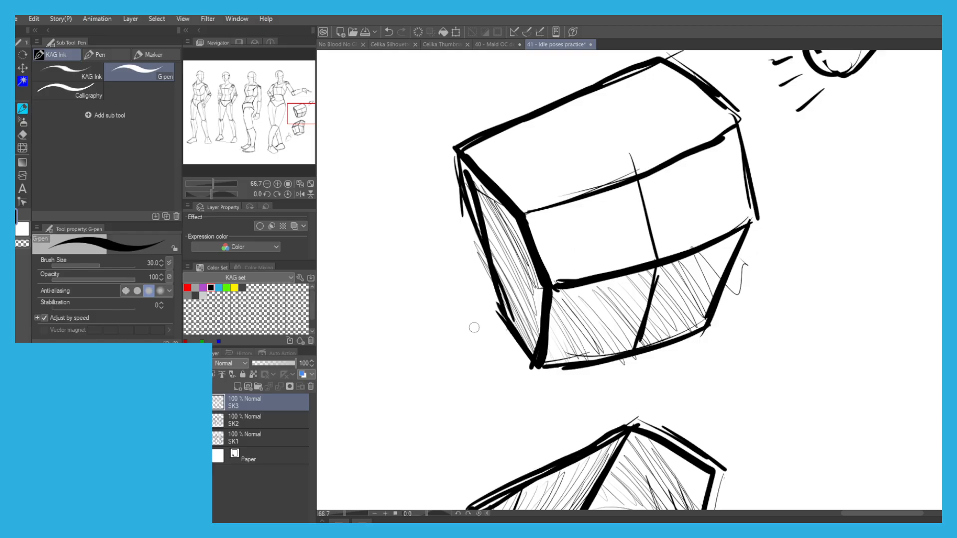
# Thicken the edge between the upper box's top and front faces, undoing the extra stroke on its far side.
pyautogui.moveTo(726, 134); pyautogui.dragTo(565, 205)
pyautogui.moveTo(723, 140); pyautogui.dragTo(529, 210)
pyautogui.moveTo(736, 126)
pyautogui.mouseDown()
pyautogui.moveTo(751, 221)
pyautogui.moveTo(702, 334)
pyautogui.mouseUp()
pyautogui.hotkey('ctrl', 'z')
pyautogui.scroll(-3, 617, 244)
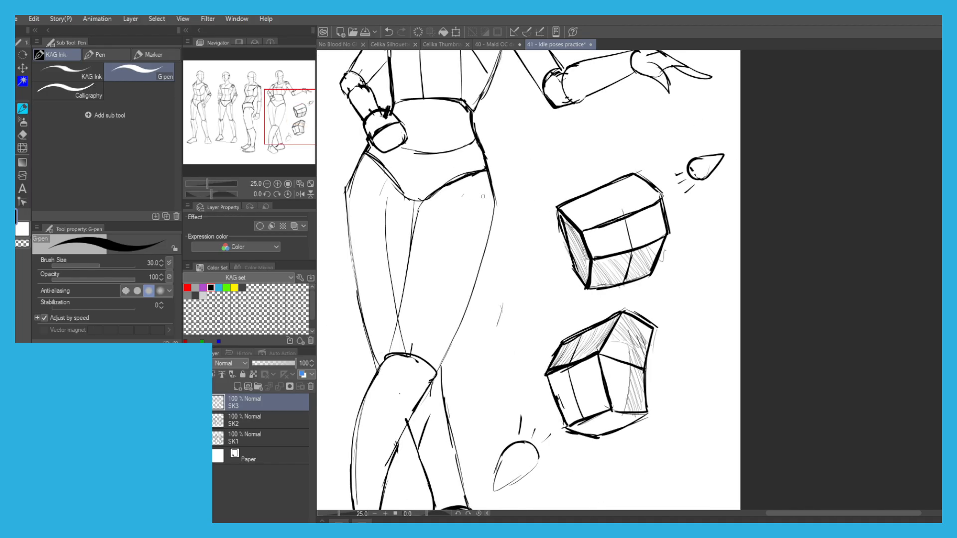
pyautogui.scroll(1, 618, 161)
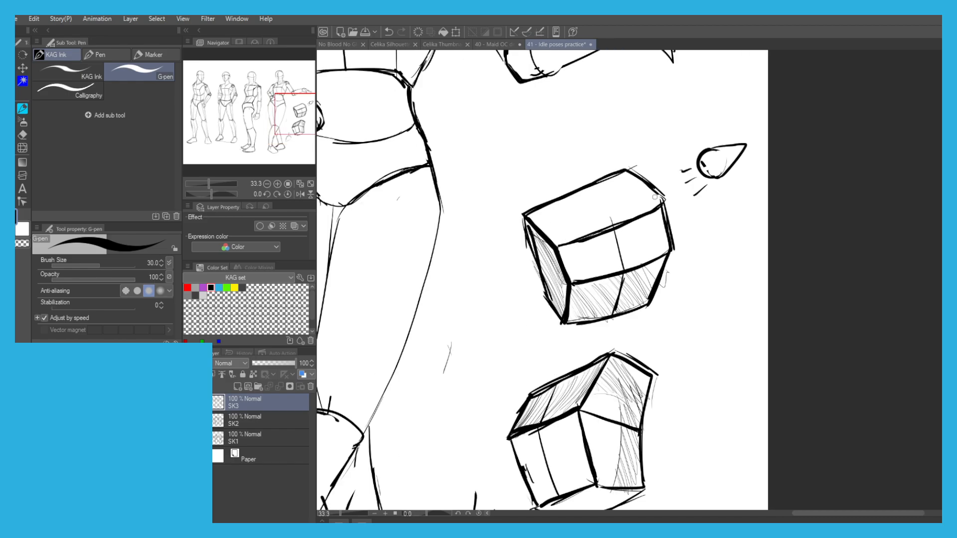
# Undo the stroke on the upper box's top face and thicken its short far edge instead.
pyautogui.moveTo(621, 178); pyautogui.dragTo(548, 206)
pyautogui.hotkey('ctrl', 'z')
pyautogui.scroll(-1, 453, 197)
pyautogui.moveTo(451, 219); pyautogui.dragTo(496, 191)
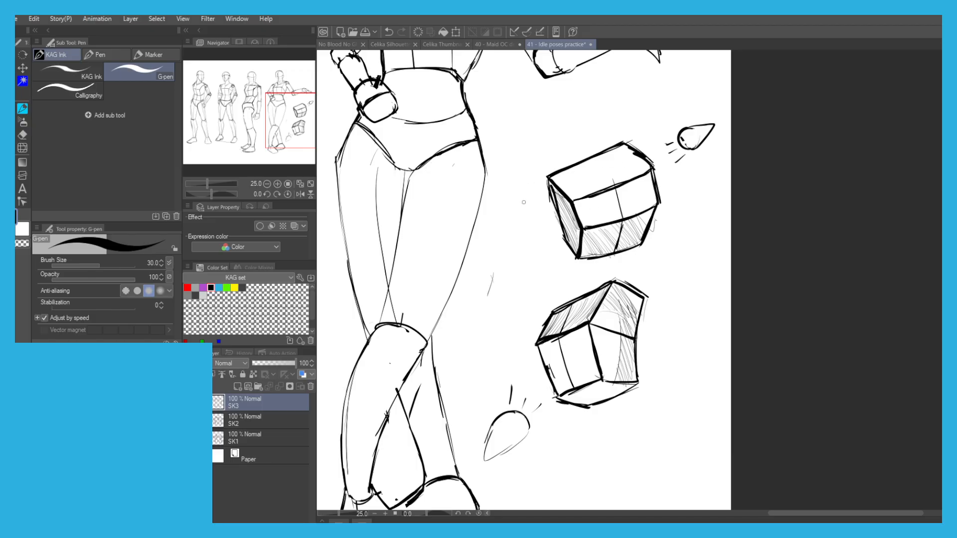
pyautogui.moveTo(566, 152); pyautogui.dragTo(607, 142)
pyautogui.scroll(1, 643, 160)
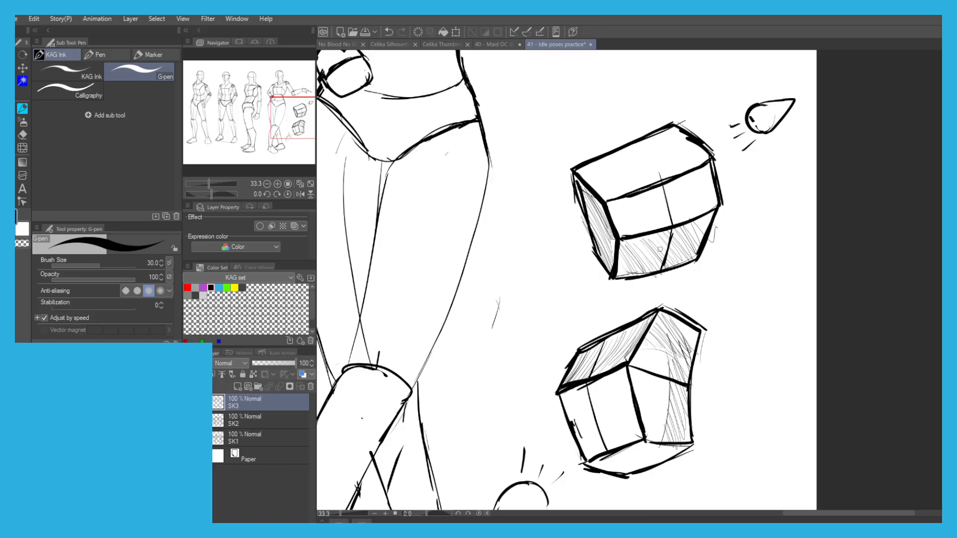
pyautogui.moveTo(597, 185); pyautogui.dragTo(599, 189)
pyautogui.moveTo(525, 211); pyautogui.dragTo(547, 265)
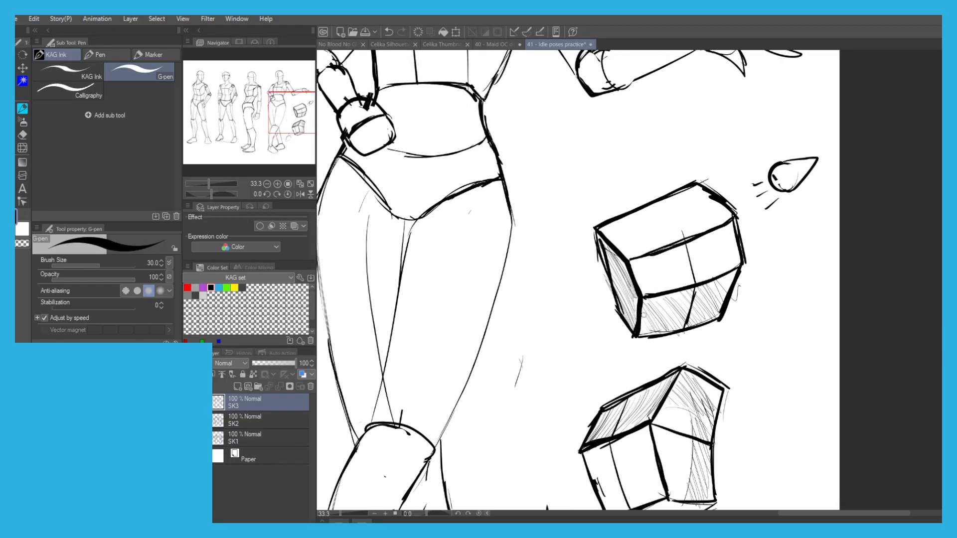
# Try to extend the upper box downward with converging lines, and undo them.
pyautogui.hotkey('ctrl', 'z')
pyautogui.hotkey('ctrl', 'z')
pyautogui.moveTo(734, 280); pyautogui.dragTo(692, 361)
pyautogui.moveTo(632, 292); pyautogui.dragTo(649, 350)
pyautogui.hotkey('ctrl', 'z')
pyautogui.moveTo(640, 311); pyautogui.dragTo(671, 364)
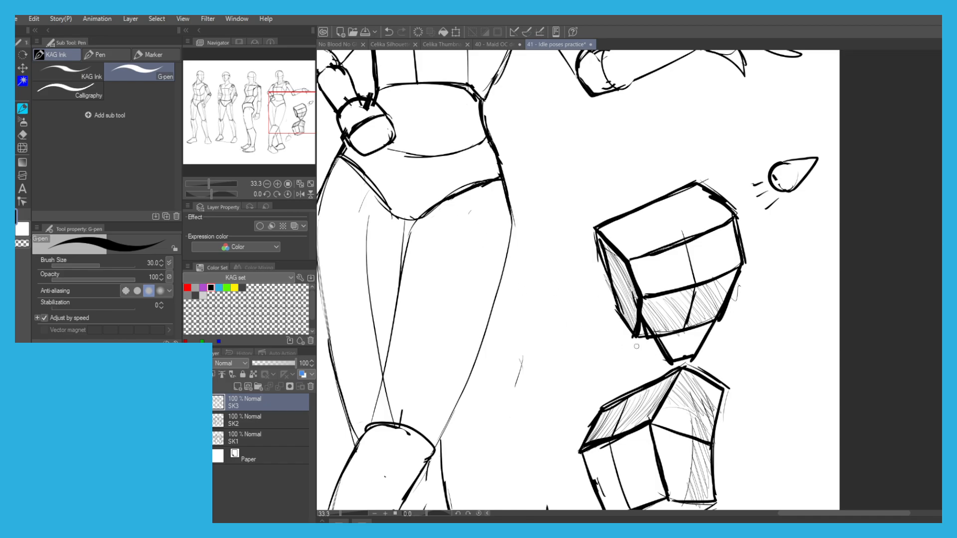
pyautogui.hotkey('ctrl', 'z')
pyautogui.hotkey('ctrl', 'z')
pyautogui.hotkey('ctrl', 'z')
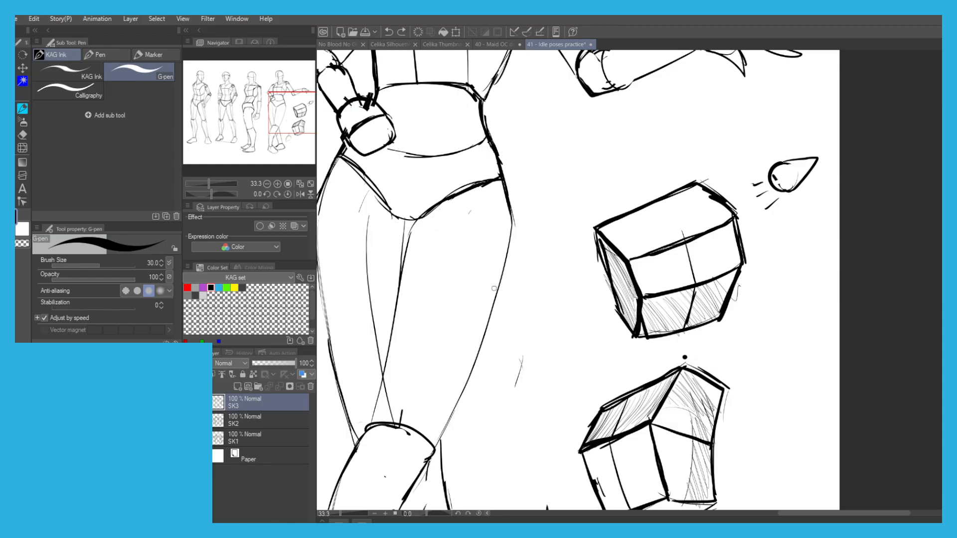
# Thicken the edges between the lower box's front faces and its underside.
pyautogui.moveTo(613, 219); pyautogui.dragTo(556, 264)
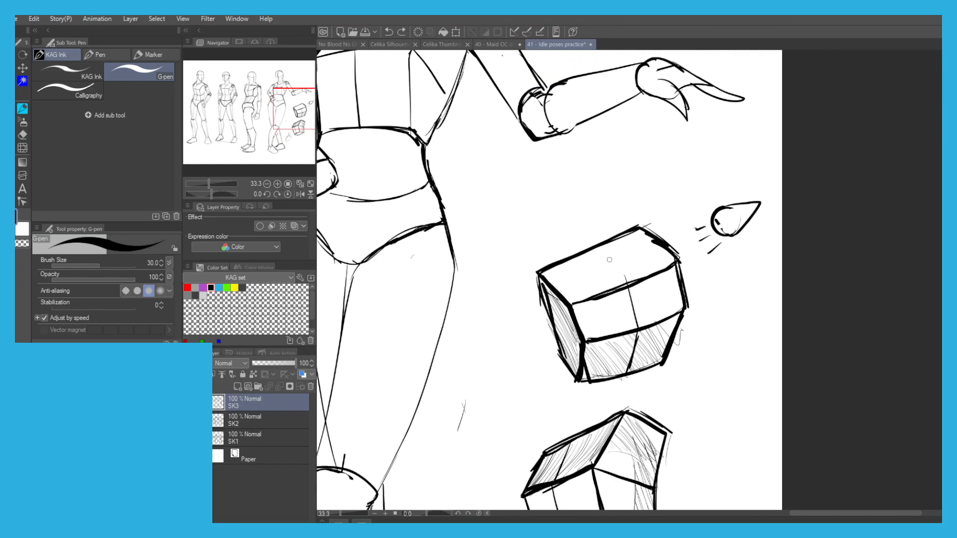
pyautogui.moveTo(523, 314)
pyautogui.mouseDown()
pyautogui.moveTo(535, 181)
pyautogui.moveTo(551, 133)
pyautogui.mouseUp()
pyautogui.moveTo(506, 426); pyautogui.dragTo(516, 354)
pyautogui.moveTo(643, 289); pyautogui.dragTo(596, 313)
pyautogui.moveTo(645, 285); pyautogui.dragTo(685, 292)
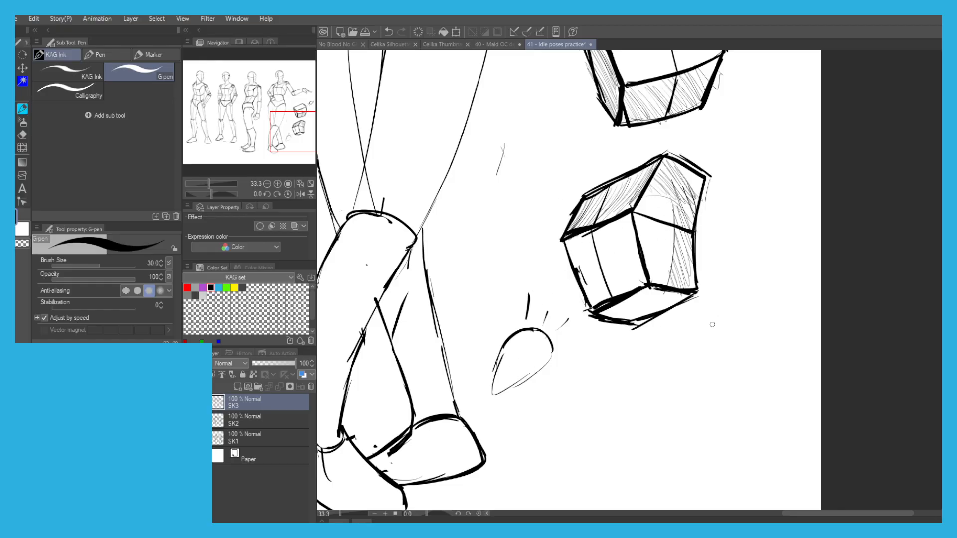
pyautogui.scroll(-7, 472, 179)
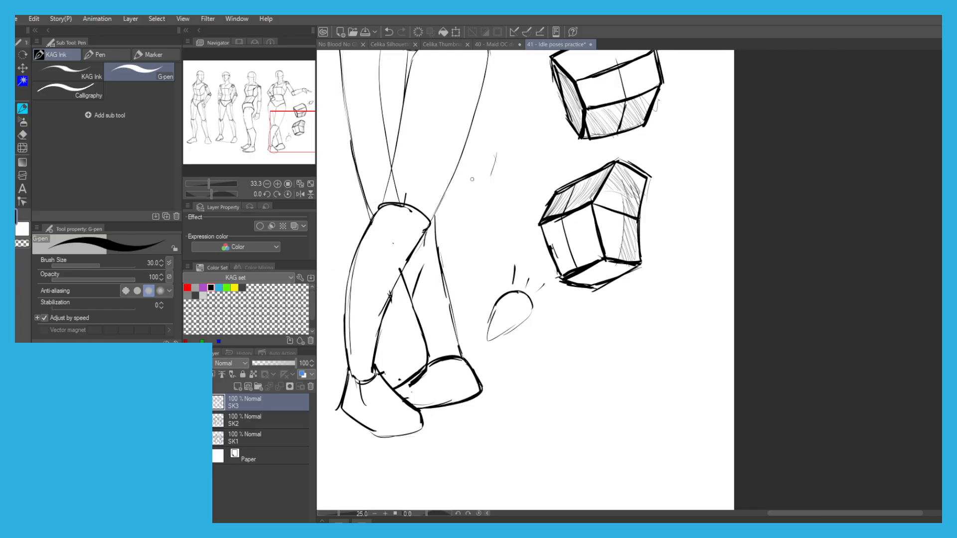
pyautogui.moveTo(472, 179); pyautogui.dragTo(546, 241)
pyautogui.scroll(4, 491, 202)
pyautogui.moveTo(357, 271); pyautogui.dragTo(290, 255)
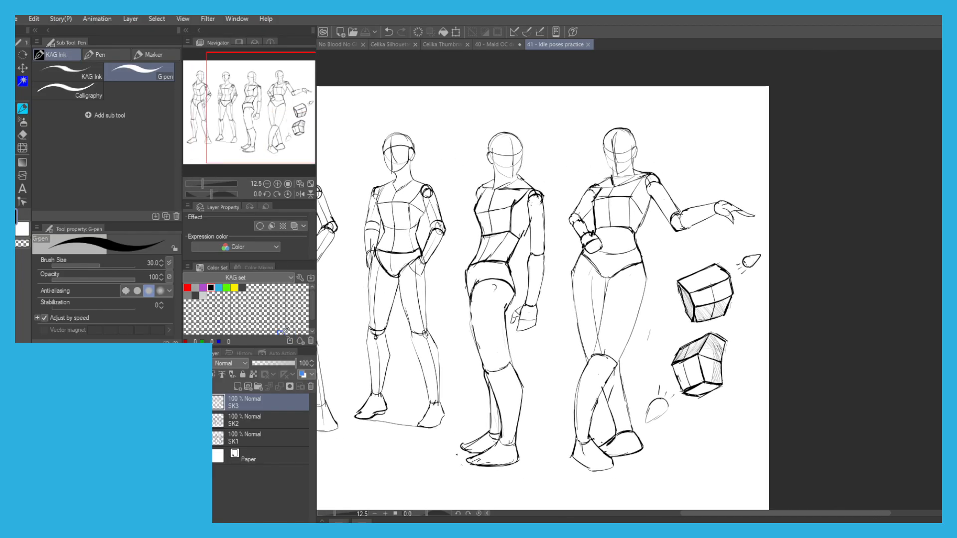
# Return to the No Blood No Glory storyboard and reduce the G-pen size to 10 for Scene 17's smaller figure.
pyautogui.click(336, 44)
pyautogui.moveTo(508, 264); pyautogui.dragTo(418, 257)
pyautogui.scroll(1, 548, 271)
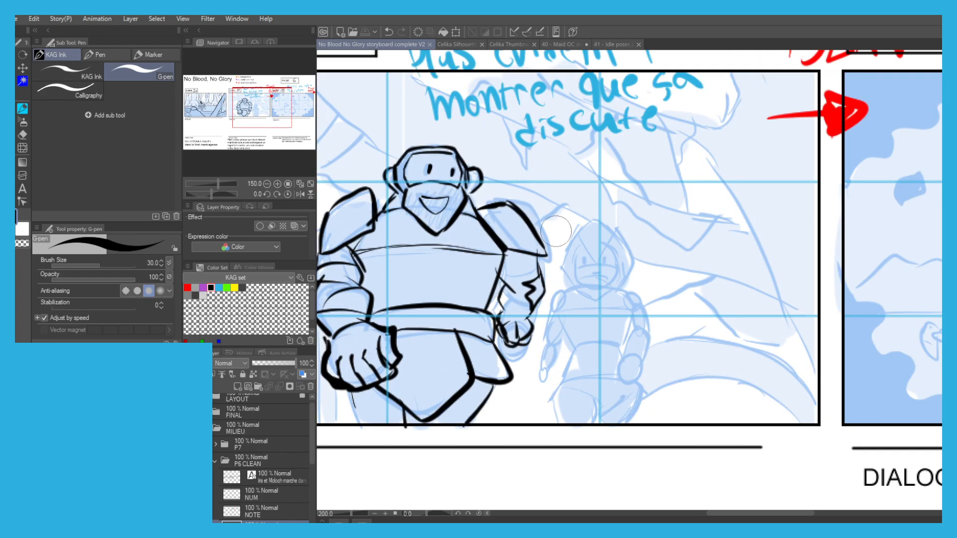
pyautogui.press('[')
pyautogui.press('[')
pyautogui.press('[')
pyautogui.press('[')
pyautogui.press('[')
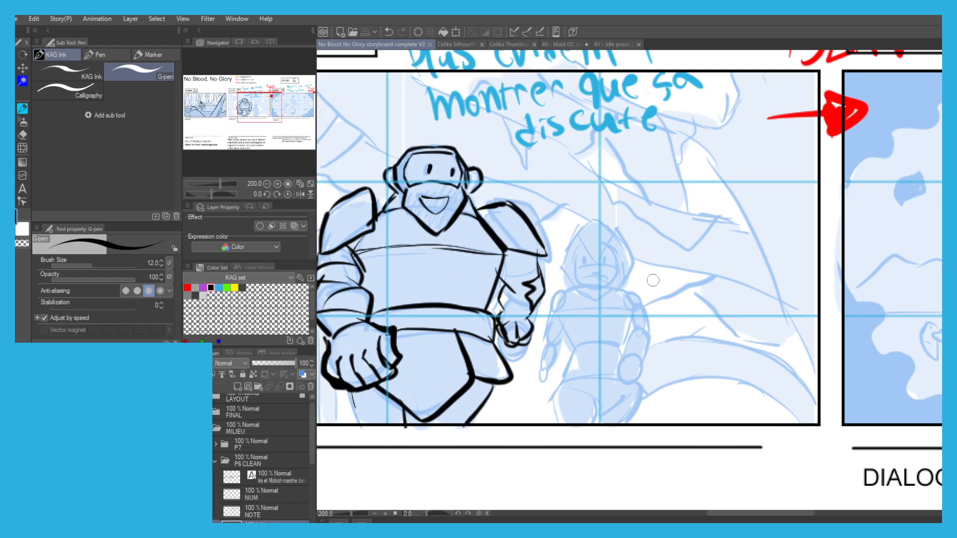
pyautogui.scroll(2, 611, 262)
pyautogui.moveTo(608, 221); pyautogui.dragTo(583, 249)
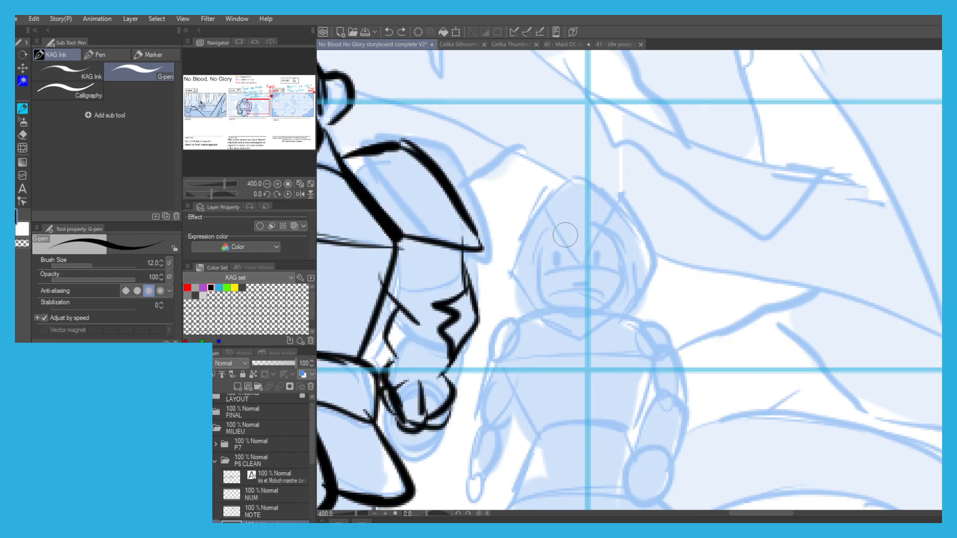
pyautogui.press('[')
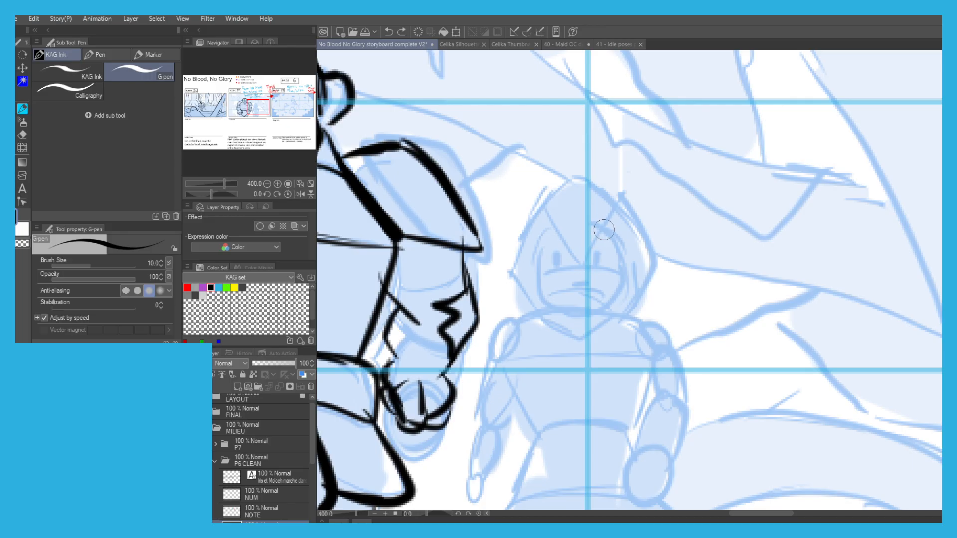
# Ink the smaller figure's pointed hood and the edge of its face opening, redoing unsatisfactory strokes.
pyautogui.moveTo(603, 229)
pyautogui.mouseDown()
pyautogui.moveTo(578, 262)
pyautogui.moveTo(544, 217)
pyautogui.mouseUp()
pyautogui.moveTo(554, 186)
pyautogui.mouseDown()
pyautogui.moveTo(576, 175)
pyautogui.moveTo(632, 221)
pyautogui.moveTo(642, 275)
pyautogui.moveTo(533, 214)
pyautogui.moveTo(508, 269)
pyautogui.moveTo(511, 254)
pyautogui.moveTo(536, 302)
pyautogui.mouseUp()
pyautogui.hotkey('ctrl', 'z')
pyautogui.moveTo(551, 232)
pyautogui.mouseDown()
pyautogui.moveTo(536, 258)
pyautogui.moveTo(552, 301)
pyautogui.moveTo(573, 320)
pyautogui.mouseUp()
pyautogui.hotkey('ctrl', 'z')
pyautogui.moveTo(607, 230)
pyautogui.mouseDown()
pyautogui.moveTo(613, 292)
pyautogui.moveTo(574, 323)
pyautogui.mouseUp()
pyautogui.moveTo(630, 300)
pyautogui.mouseDown()
pyautogui.moveTo(618, 327)
pyautogui.moveTo(561, 340)
pyautogui.moveTo(519, 315)
pyautogui.moveTo(527, 300)
pyautogui.moveTo(597, 304)
pyautogui.mouseUp()
pyautogui.hotkey('ctrl', 'z')
# Ink the smaller figure's scowling brow, eyes and mouth inside the hood, undoing stray strokes.
pyautogui.moveTo(557, 254)
pyautogui.mouseDown()
pyautogui.moveTo(558, 264)
pyautogui.moveTo(597, 263)
pyautogui.moveTo(573, 282)
pyautogui.moveTo(593, 284)
pyautogui.mouseUp()
pyautogui.hotkey('ctrl', 'z')
pyautogui.hotkey('ctrl', 'z')
pyautogui.hotkey('ctrl', 'z')
pyautogui.scroll(-3, 476, 204)
pyautogui.moveTo(508, 222); pyautogui.dragTo(548, 222)
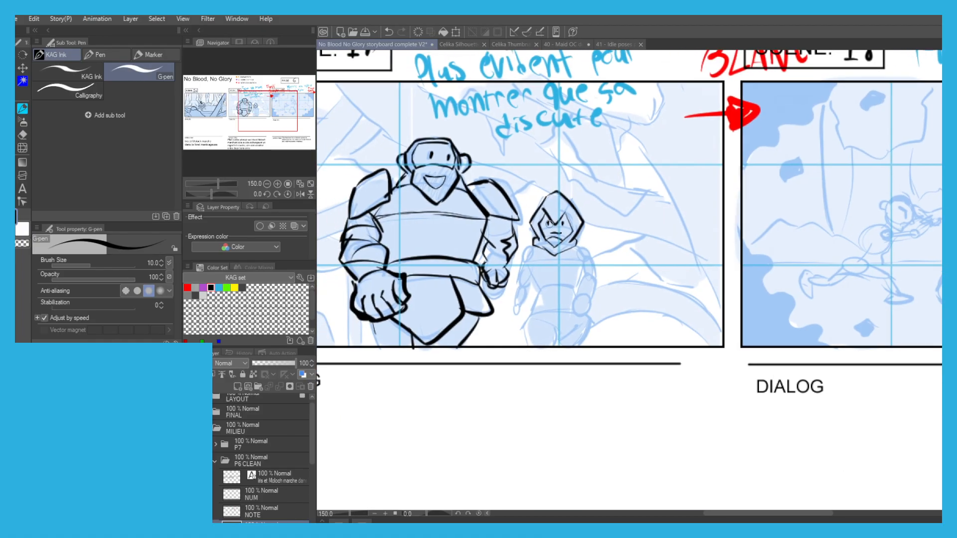
# Shade around the hooded figure's eyes and ink the collar folds on both sides of the hood.
pyautogui.scroll(5, 548, 223)
pyautogui.moveTo(505, 201); pyautogui.dragTo(519, 245)
pyautogui.moveTo(516, 201)
pyautogui.mouseDown()
pyautogui.moveTo(539, 239)
pyautogui.moveTo(549, 234)
pyautogui.mouseUp()
pyautogui.moveTo(618, 220); pyautogui.dragTo(628, 244)
pyautogui.moveTo(627, 200); pyautogui.dragTo(637, 241)
pyautogui.scroll(-5, 584, 178)
pyautogui.moveTo(482, 149); pyautogui.dragTo(496, 158)
# Ink the hooded figure's torso side and the flared hem of the tunic, redoing the first side stroke.
pyautogui.scroll(3, 571, 224)
pyautogui.moveTo(579, 213); pyautogui.dragTo(563, 249)
pyautogui.hotkey('ctrl', 'z')
pyautogui.moveTo(580, 211)
pyautogui.mouseDown()
pyautogui.moveTo(564, 253)
pyautogui.moveTo(563, 243)
pyautogui.moveTo(593, 309)
pyautogui.moveTo(573, 358)
pyautogui.moveTo(584, 334)
pyautogui.moveTo(582, 260)
pyautogui.moveTo(554, 337)
pyautogui.moveTo(632, 371)
pyautogui.moveTo(741, 389)
pyautogui.mouseUp()
pyautogui.moveTo(722, 300)
pyautogui.mouseDown()
pyautogui.moveTo(739, 342)
pyautogui.moveTo(716, 375)
pyautogui.mouseUp()
pyautogui.moveTo(566, 190); pyautogui.dragTo(573, 274)
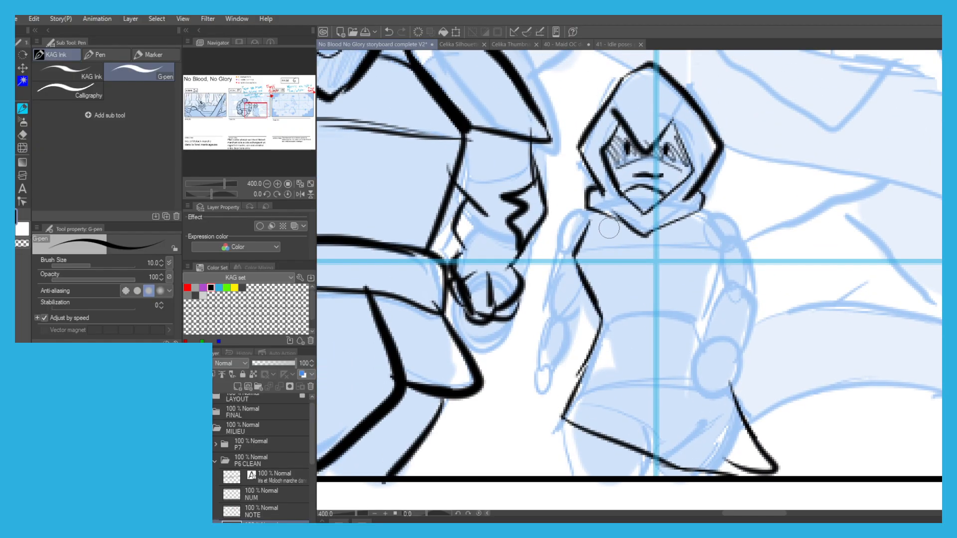
# Ink the hooded figure's chest line, shoulder and arm on the side away from the large figure, redoing faulty strokes.
pyautogui.moveTo(699, 212)
pyautogui.mouseDown()
pyautogui.moveTo(705, 224)
pyautogui.moveTo(723, 216)
pyautogui.mouseUp()
pyautogui.hotkey('ctrl', 'z')
pyautogui.moveTo(718, 216); pyautogui.dragTo(721, 250)
pyautogui.moveTo(721, 250)
pyautogui.mouseDown()
pyautogui.moveTo(591, 248)
pyautogui.moveTo(549, 218)
pyautogui.moveTo(562, 200)
pyautogui.moveTo(552, 201)
pyautogui.moveTo(567, 237)
pyautogui.mouseUp()
pyautogui.hotkey('ctrl', 'z')
pyautogui.hotkey('ctrl', 'z')
pyautogui.moveTo(716, 215)
pyautogui.mouseDown()
pyautogui.moveTo(759, 251)
pyautogui.moveTo(765, 289)
pyautogui.moveTo(710, 292)
pyautogui.moveTo(703, 276)
pyautogui.moveTo(713, 253)
pyautogui.moveTo(770, 273)
pyautogui.moveTo(752, 300)
pyautogui.moveTo(711, 304)
pyautogui.moveTo(708, 342)
pyautogui.mouseUp()
pyautogui.hotkey('ctrl', 'z')
pyautogui.moveTo(750, 293)
pyautogui.mouseDown()
pyautogui.moveTo(756, 316)
pyautogui.moveTo(689, 366)
pyautogui.mouseUp()
# Ink the forearm and curled hand on the hooded figure's outer side, redrawing the finger strokes.
pyautogui.hotkey('ctrl', 'z')
pyautogui.hotkey('ctrl', 'z')
pyautogui.hotkey('ctrl', 'z')
pyautogui.moveTo(742, 345); pyautogui.dragTo(746, 383)
pyautogui.moveTo(718, 339)
pyautogui.mouseDown()
pyautogui.moveTo(696, 353)
pyautogui.moveTo(697, 344)
pyautogui.moveTo(676, 380)
pyautogui.mouseUp()
pyautogui.moveTo(708, 356)
pyautogui.mouseDown()
pyautogui.moveTo(676, 379)
pyautogui.moveTo(704, 381)
pyautogui.moveTo(677, 368)
pyautogui.moveTo(671, 383)
pyautogui.mouseUp()
pyautogui.hotkey('ctrl', 'z')
pyautogui.hotkey('ctrl', 'z')
pyautogui.moveTo(672, 383); pyautogui.dragTo(684, 377)
pyautogui.moveTo(746, 381)
pyautogui.mouseDown()
pyautogui.moveTo(709, 382)
pyautogui.moveTo(697, 408)
pyautogui.moveTo(687, 404)
pyautogui.mouseUp()
pyautogui.hotkey('ctrl', 'z')
pyautogui.moveTo(687, 404)
pyautogui.mouseDown()
pyautogui.moveTo(736, 391)
pyautogui.moveTo(736, 401)
pyautogui.mouseUp()
pyautogui.hotkey('ctrl', 'z')
pyautogui.moveTo(736, 402); pyautogui.dragTo(683, 409)
pyautogui.moveTo(682, 410); pyautogui.dragTo(704, 380)
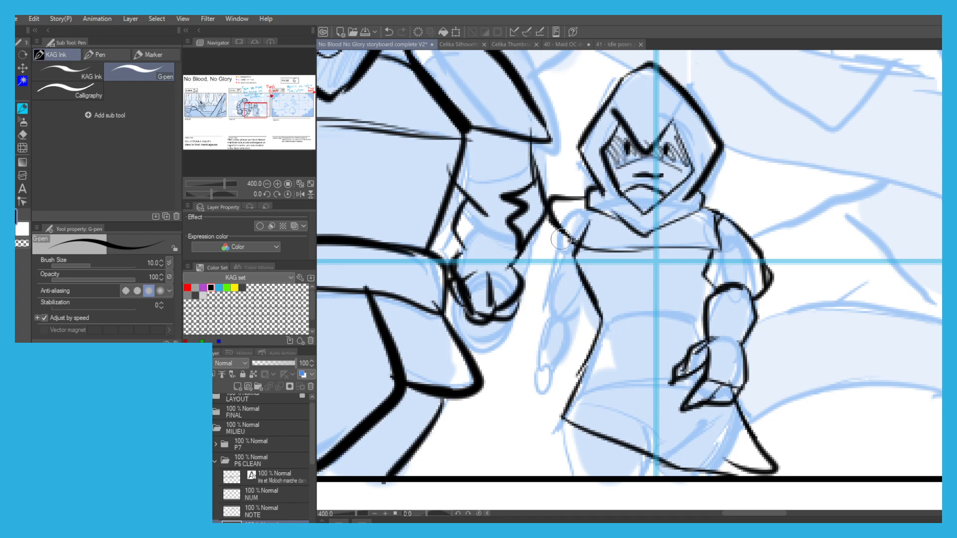
# Ink the hooded figure's arm and hand nearest the large figure, redrawing the upper arm and forearm strokes.
pyautogui.hotkey('ctrl', 'z')
pyautogui.moveTo(590, 289)
pyautogui.mouseDown()
pyautogui.moveTo(565, 307)
pyautogui.moveTo(574, 308)
pyautogui.moveTo(547, 302)
pyautogui.moveTo(557, 231)
pyautogui.mouseUp()
pyautogui.hotkey('ctrl', 'z')
pyautogui.hotkey('ctrl', 'z')
pyautogui.moveTo(575, 314); pyautogui.dragTo(577, 330)
pyautogui.hotkey('ctrl', 'z')
pyautogui.moveTo(543, 304); pyautogui.dragTo(562, 363)
pyautogui.hotkey('ctrl', 'z')
pyautogui.moveTo(545, 331); pyautogui.dragTo(560, 363)
pyautogui.hotkey('ctrl', 'z')
pyautogui.moveTo(566, 353)
pyautogui.mouseDown()
pyautogui.moveTo(575, 367)
pyautogui.moveTo(552, 376)
pyautogui.moveTo(564, 388)
pyautogui.moveTo(558, 397)
pyautogui.mouseUp()
pyautogui.hotkey('ctrl', 'z')
pyautogui.moveTo(564, 376)
pyautogui.mouseDown()
pyautogui.moveTo(557, 402)
pyautogui.moveTo(575, 374)
pyautogui.moveTo(569, 382)
pyautogui.mouseUp()
pyautogui.moveTo(567, 381); pyautogui.dragTo(572, 397)
# Ink the hooded figure's legs below the tunic hem down to the panel's lower edge.
pyautogui.scroll(-2, 511, 297)
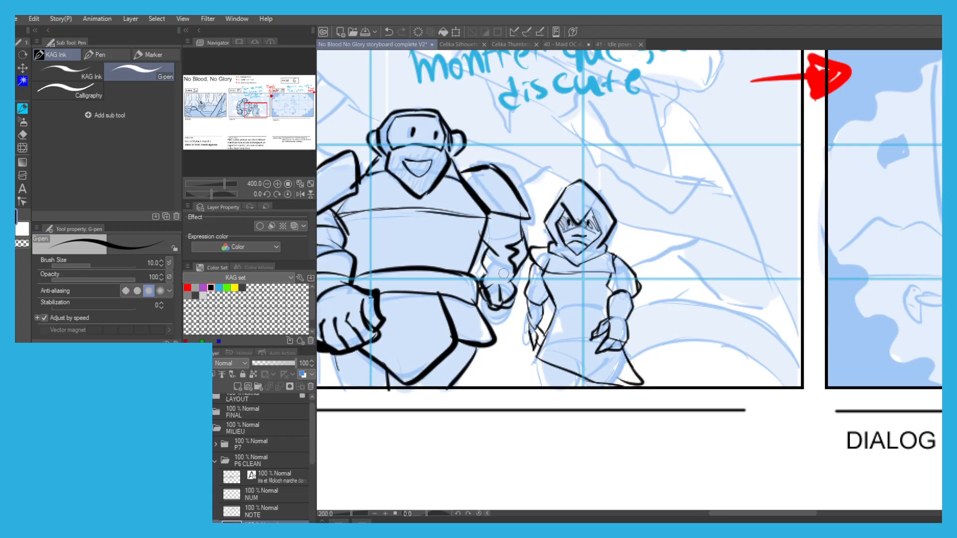
pyautogui.scroll(2, 503, 278)
pyautogui.scroll(-2, 532, 262)
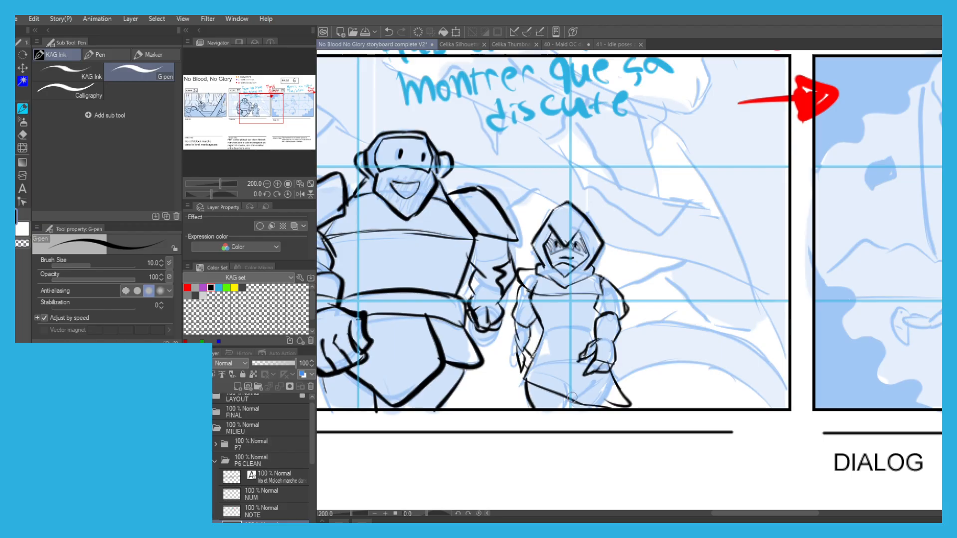
pyautogui.moveTo(571, 397); pyautogui.dragTo(570, 408)
pyautogui.scroll(-1, 559, 353)
pyautogui.moveTo(428, 234); pyautogui.dragTo(530, 248)
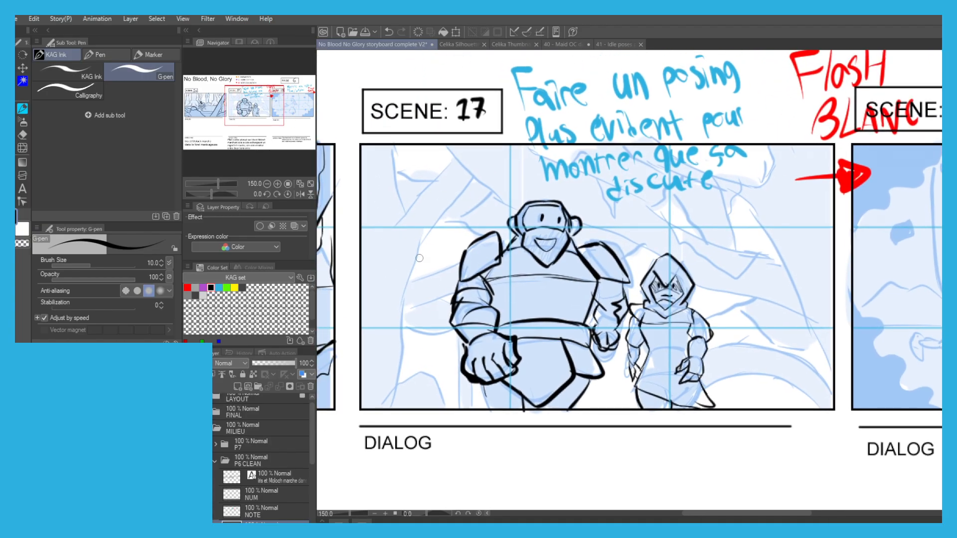
# Ink the tall trunk edge and upper branch lines in Scene 17's background beside the large figure, undoing misplaced strokes.
pyautogui.hotkey('ctrl', 'z')
pyautogui.moveTo(413, 252); pyautogui.dragTo(427, 407)
pyautogui.hotkey('ctrl', 'z')
pyautogui.moveTo(409, 300); pyautogui.dragTo(427, 413)
pyautogui.moveTo(427, 413)
pyautogui.mouseDown()
pyautogui.moveTo(409, 305)
pyautogui.moveTo(413, 249)
pyautogui.moveTo(441, 215)
pyautogui.mouseUp()
pyautogui.moveTo(429, 226)
pyautogui.mouseDown()
pyautogui.moveTo(458, 170)
pyautogui.moveTo(416, 195)
pyautogui.mouseUp()
pyautogui.hotkey('ctrl', 'z')
pyautogui.moveTo(453, 159)
pyautogui.mouseDown()
pyautogui.moveTo(397, 219)
pyautogui.moveTo(388, 143)
pyautogui.mouseUp()
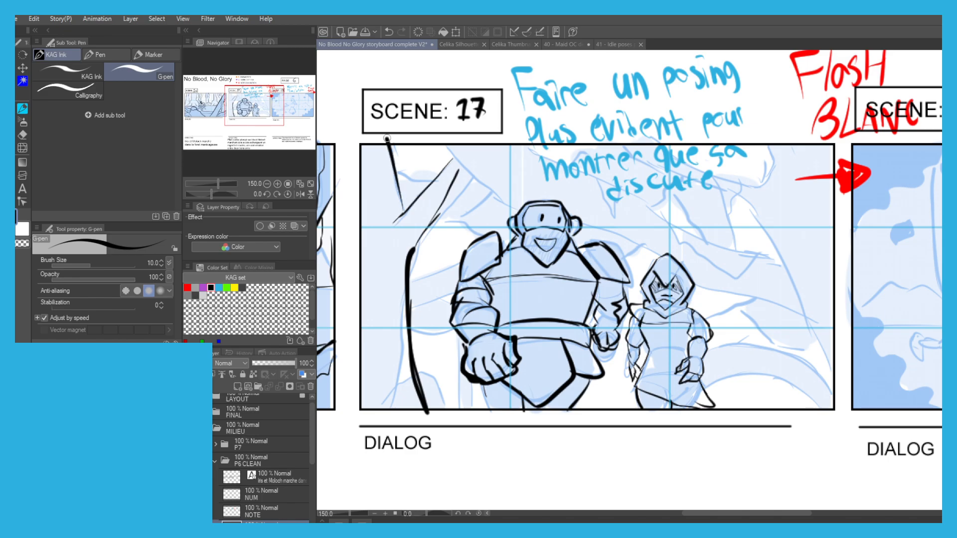
pyautogui.hotkey('ctrl', 'z')
# Ink the long curved branches sweeping from the panel's upper edge and from behind the two figures.
pyautogui.moveTo(448, 149); pyautogui.dragTo(507, 204)
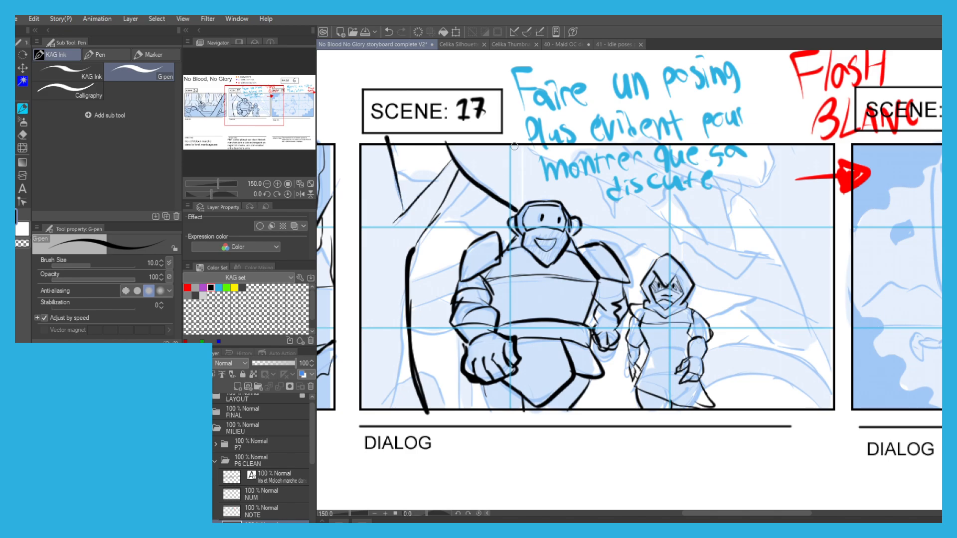
pyautogui.moveTo(525, 146)
pyautogui.mouseDown()
pyautogui.moveTo(630, 190)
pyautogui.moveTo(664, 218)
pyautogui.moveTo(767, 257)
pyautogui.mouseUp()
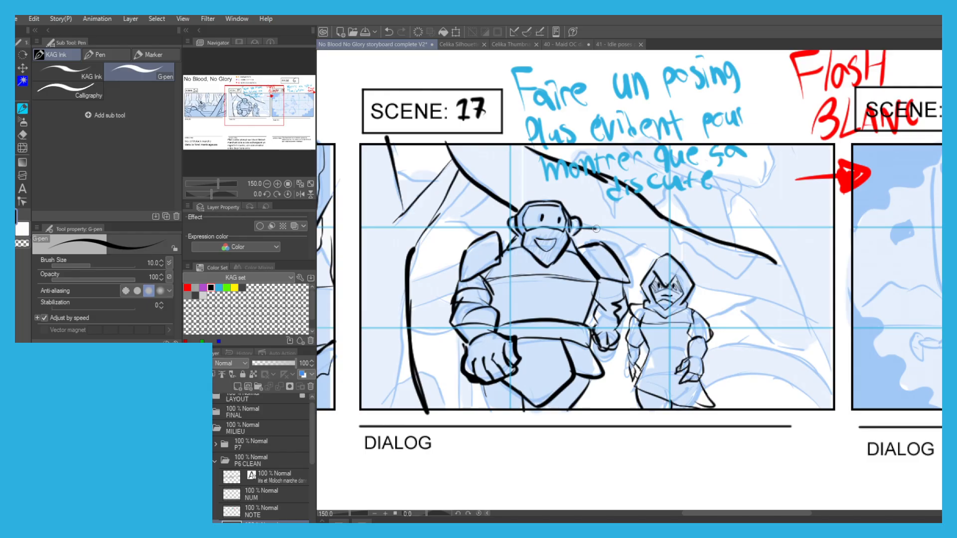
pyautogui.moveTo(593, 229); pyautogui.dragTo(657, 257)
pyautogui.moveTo(693, 285); pyautogui.dragTo(807, 317)
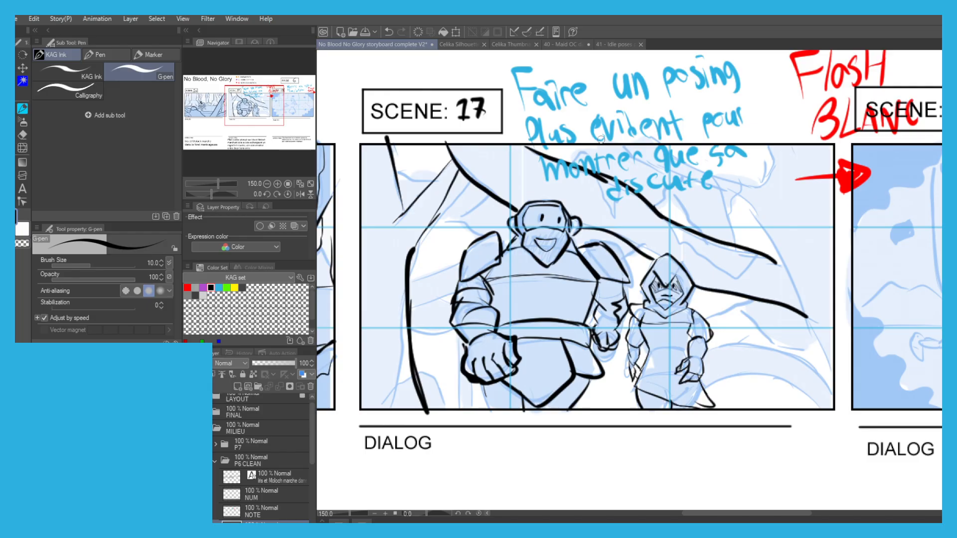
# Ink the outer arching branch, the upper corner shape and the short connecting branches behind the hooded figure.
pyautogui.moveTo(626, 147)
pyautogui.mouseDown()
pyautogui.moveTo(750, 206)
pyautogui.moveTo(836, 384)
pyautogui.mouseUp()
pyautogui.moveTo(659, 151)
pyautogui.mouseDown()
pyautogui.moveTo(768, 182)
pyautogui.moveTo(765, 140)
pyautogui.mouseUp()
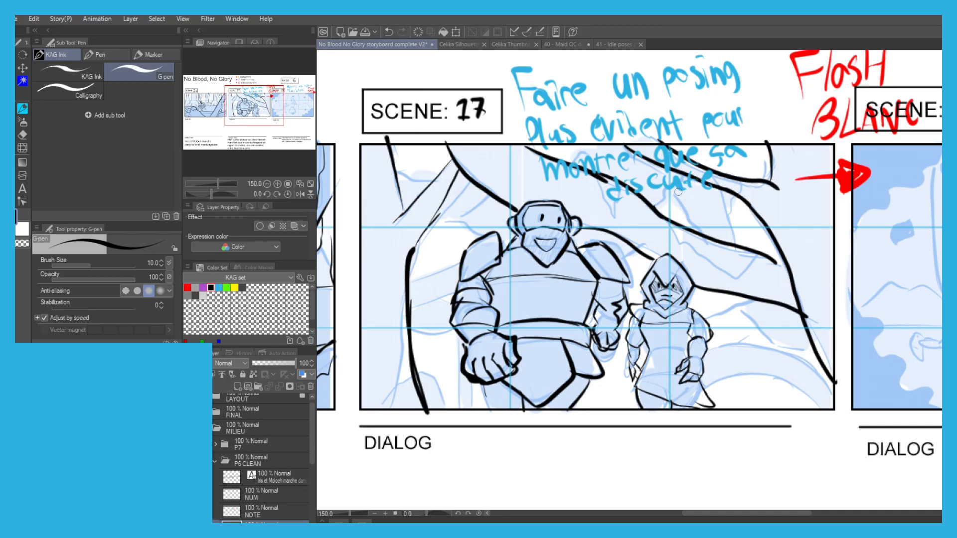
pyautogui.moveTo(668, 196); pyautogui.dragTo(741, 247)
pyautogui.moveTo(739, 302); pyautogui.dragTo(801, 352)
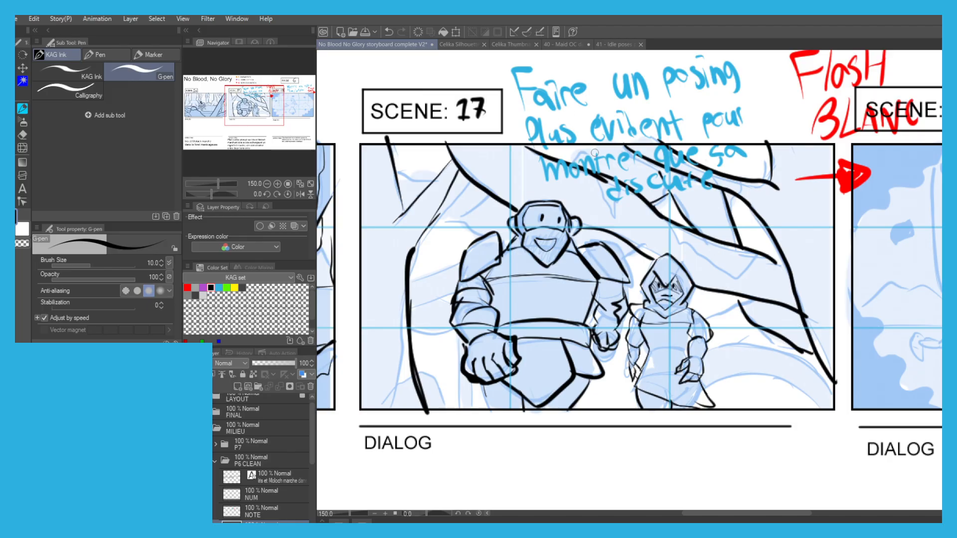
# Ink the crossing lines on the trunk beside the large figure, undoing unwanted strokes.
pyautogui.moveTo(578, 148); pyautogui.dragTo(587, 145)
pyautogui.moveTo(485, 198)
pyautogui.mouseDown()
pyautogui.moveTo(443, 220)
pyautogui.moveTo(423, 252)
pyautogui.mouseUp()
pyautogui.hotkey('ctrl', 'z')
pyautogui.hotkey('ctrl', 'z')
pyautogui.moveTo(451, 214)
pyautogui.mouseDown()
pyautogui.moveTo(429, 222)
pyautogui.moveTo(423, 253)
pyautogui.moveTo(426, 224)
pyautogui.mouseUp()
pyautogui.moveTo(411, 309)
pyautogui.mouseDown()
pyautogui.moveTo(457, 291)
pyautogui.moveTo(406, 286)
pyautogui.mouseUp()
pyautogui.moveTo(409, 322); pyautogui.dragTo(441, 329)
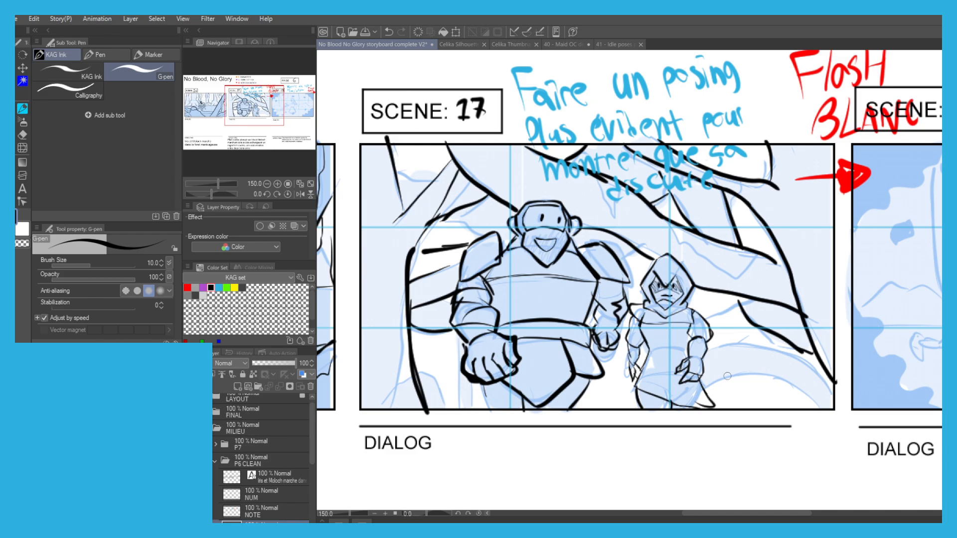
pyautogui.hotkey('ctrl', 'z')
# Ink the arched roots beside the hooded figure and the jagged moss hanging from the branch above.
pyautogui.moveTo(704, 389); pyautogui.dragTo(736, 374)
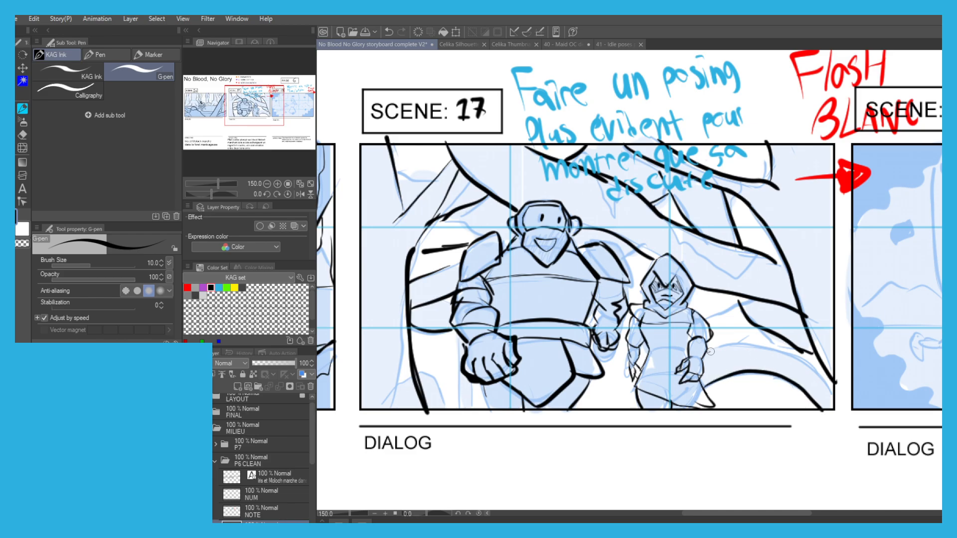
pyautogui.moveTo(708, 352)
pyautogui.mouseDown()
pyautogui.moveTo(753, 342)
pyautogui.moveTo(815, 372)
pyautogui.mouseUp()
pyautogui.scroll(-1, 593, 180)
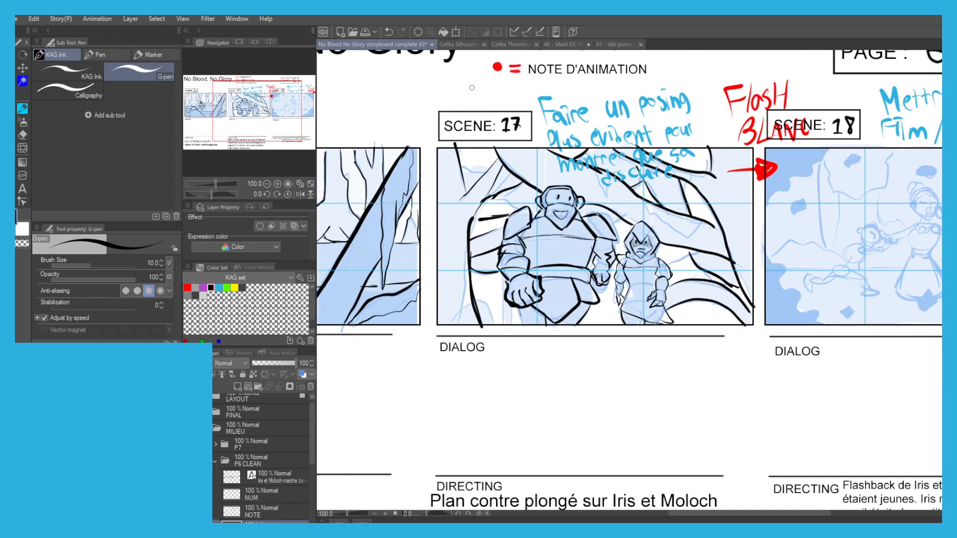
pyautogui.scroll(1, 678, 227)
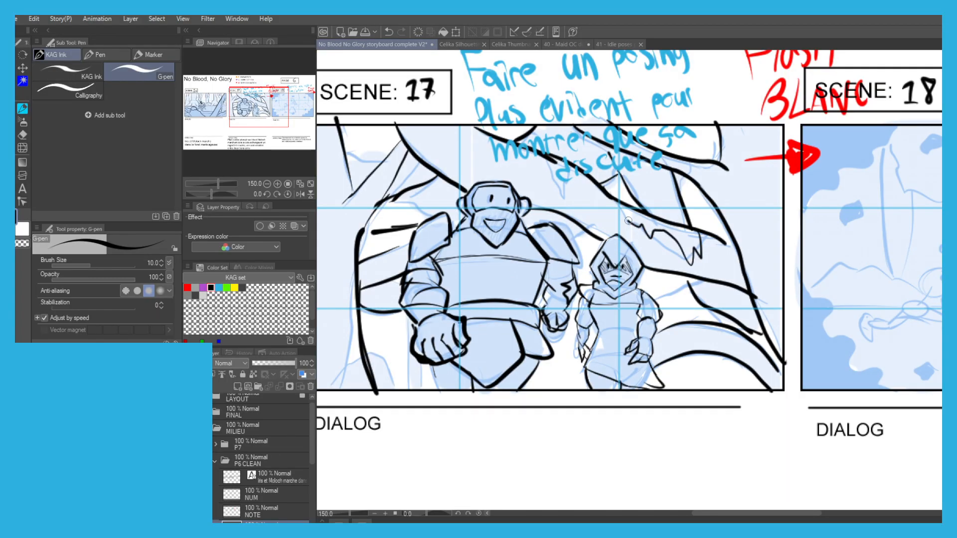
pyautogui.moveTo(629, 223); pyautogui.dragTo(613, 201)
pyautogui.scroll(-1, 572, 155)
pyautogui.moveTo(573, 157); pyautogui.dragTo(436, 161)
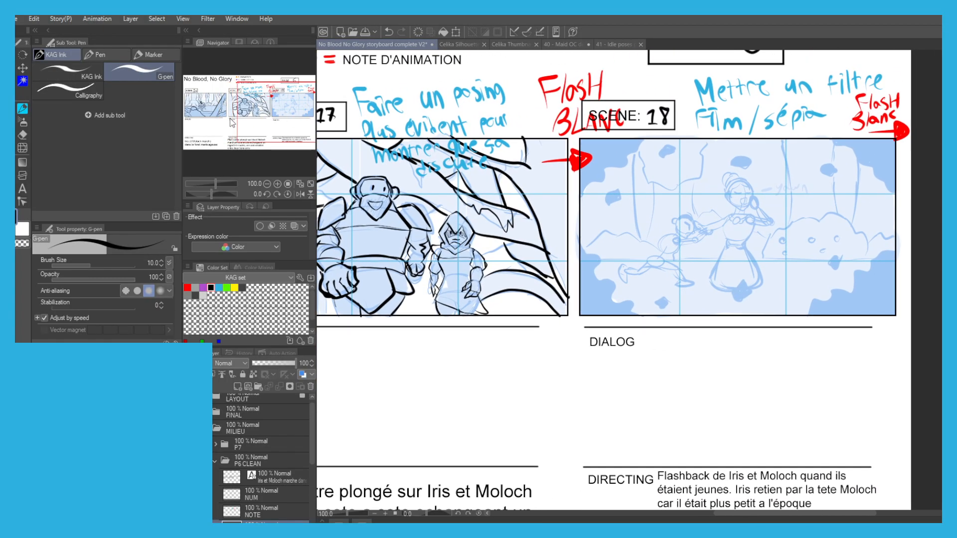
# Ink the wavy vignette edges in the two corners of Scene 18 nearest Scene 17.
pyautogui.scroll(2, 593, 348)
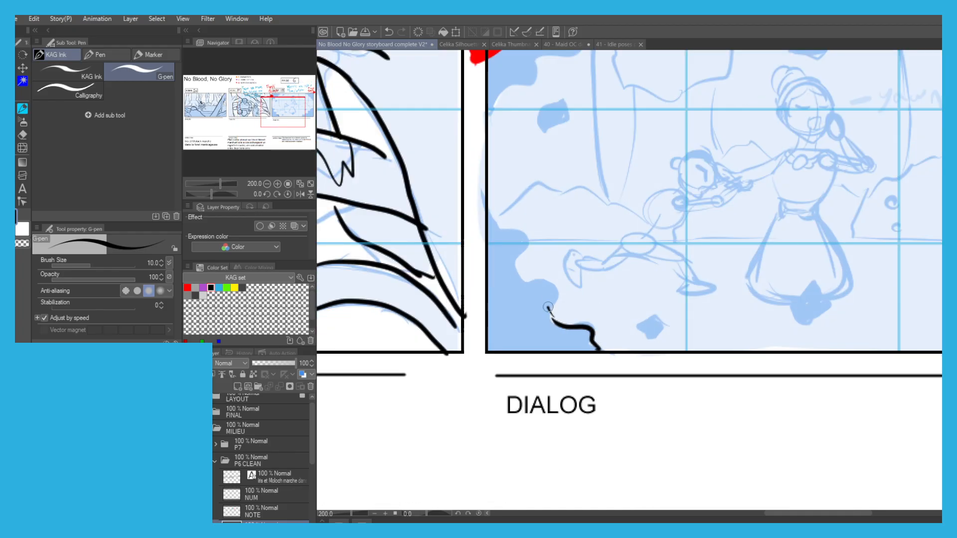
pyautogui.scroll(-2, 496, 206)
pyautogui.scroll(1, 491, 236)
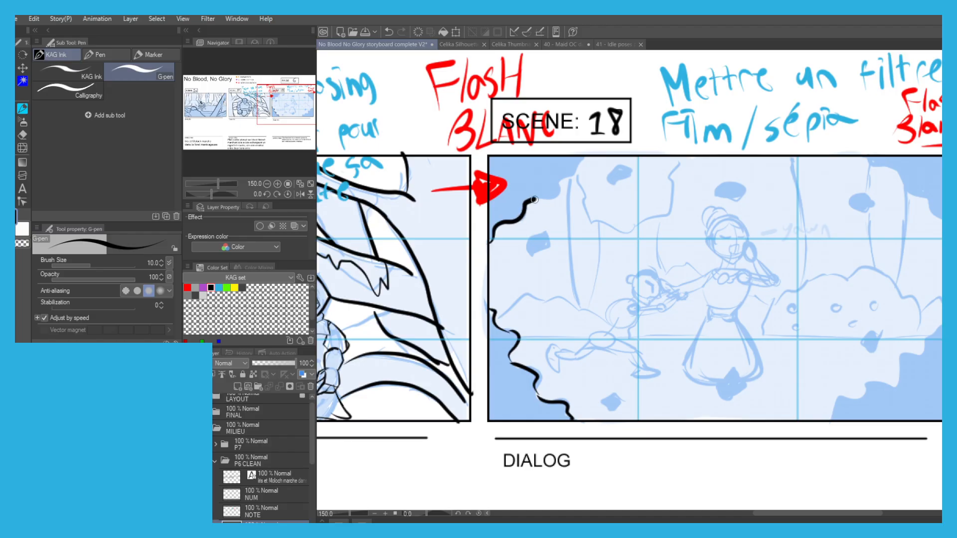
pyautogui.moveTo(629, 168); pyautogui.dragTo(526, 194)
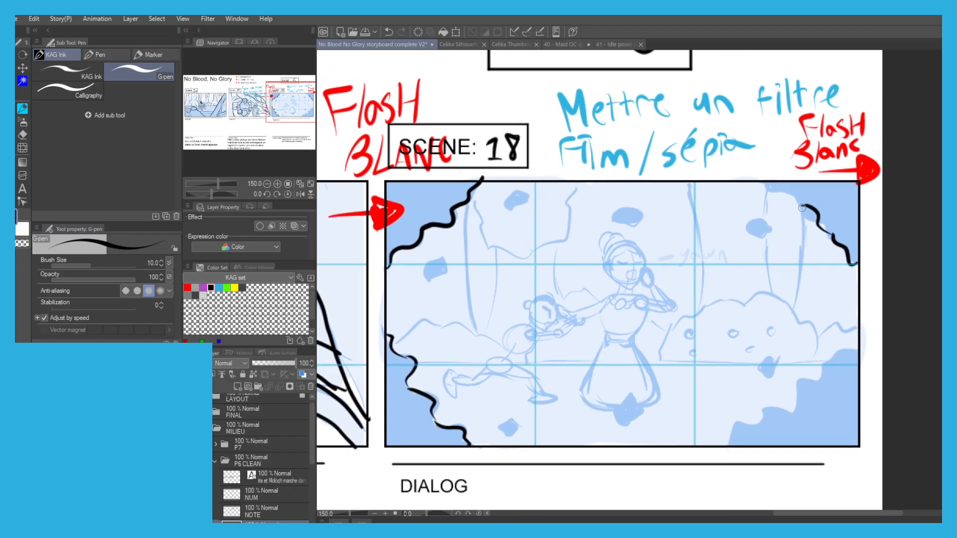
# Make the SK layer of P6 CLEAN active and ink the wavy vignette edges in Scene 18's two remaining corners.
pyautogui.click(242, 496)
pyautogui.moveTo(394, 80); pyautogui.dragTo(474, 70)
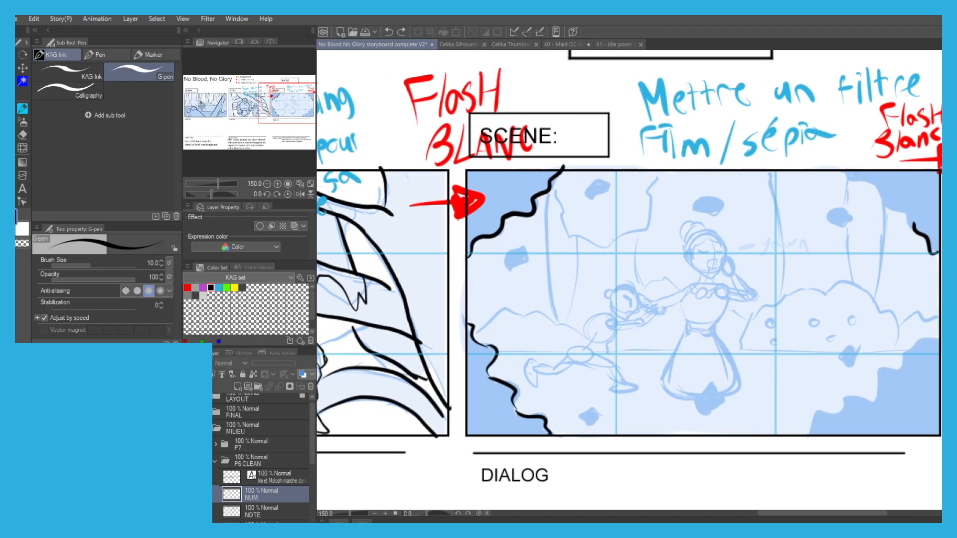
pyautogui.scroll(-2, 252, 486)
pyautogui.click(246, 485)
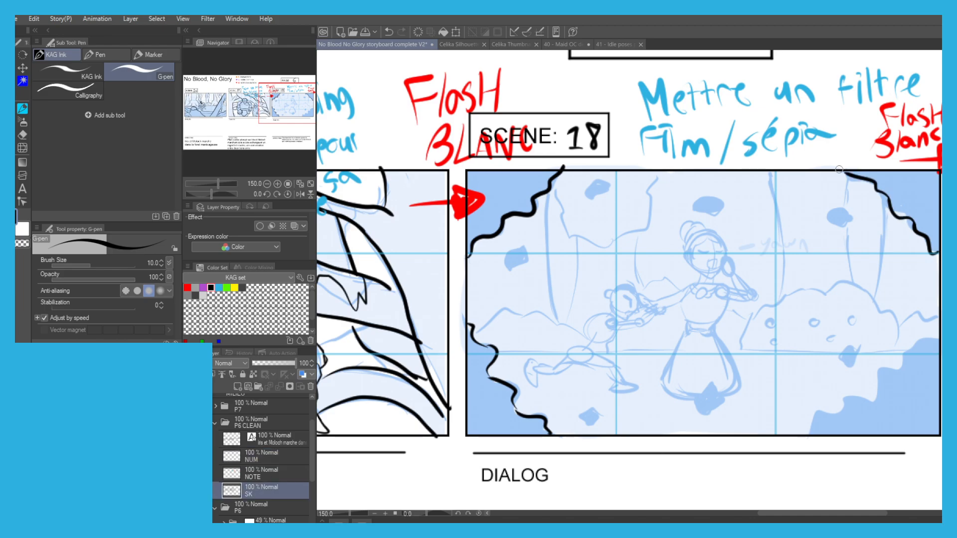
pyautogui.moveTo(555, 136); pyautogui.dragTo(477, 109)
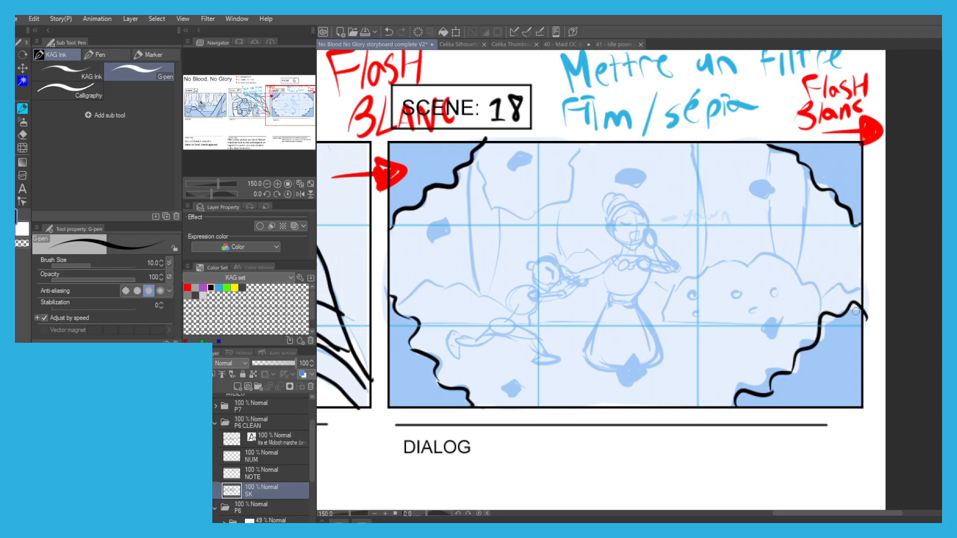
pyautogui.scroll(-1, 476, 163)
pyautogui.moveTo(476, 163); pyautogui.dragTo(562, 178)
# Ink the jawline and chin of the yawning woman in Scene 18, undoing the first attempts.
pyautogui.scroll(1, 601, 249)
pyautogui.moveTo(620, 185); pyautogui.dragTo(558, 195)
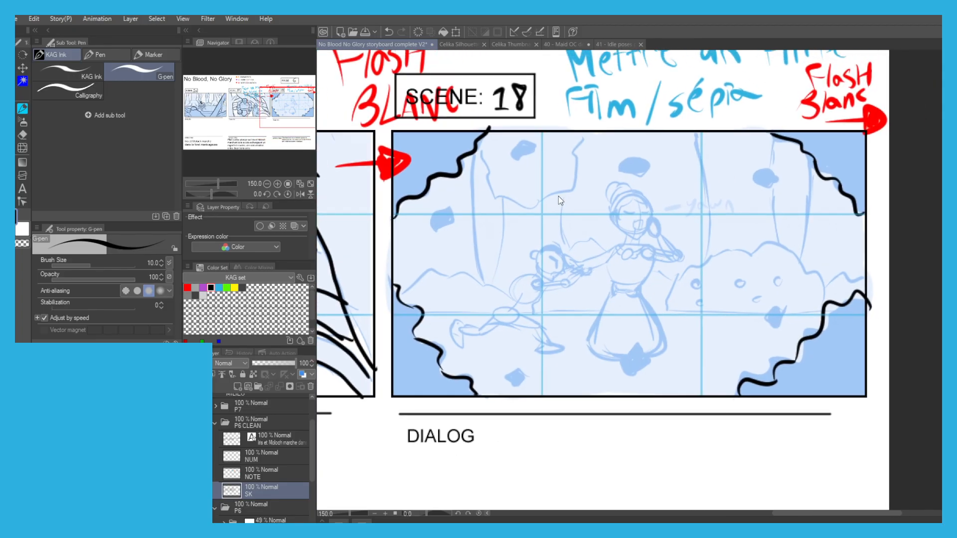
pyautogui.scroll(5, 558, 196)
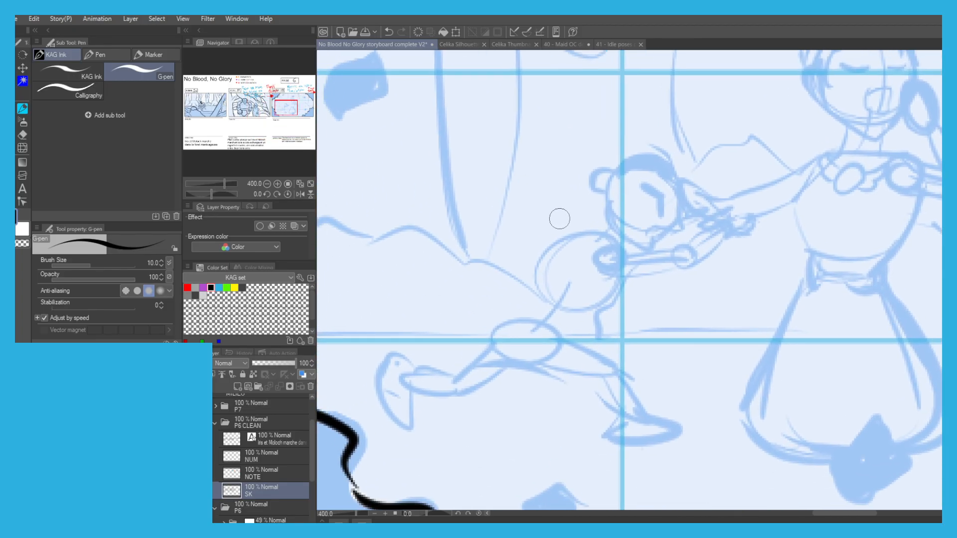
pyautogui.scroll(2, 627, 166)
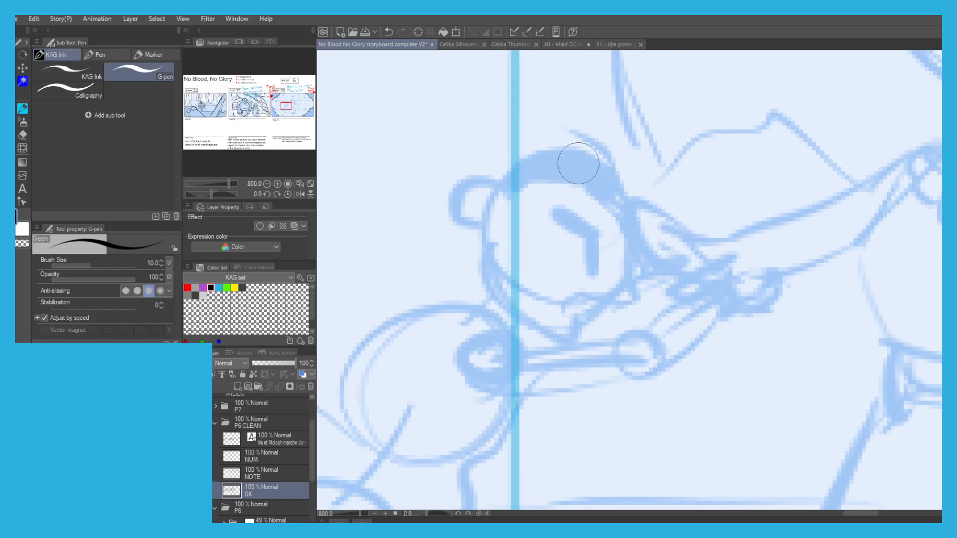
pyautogui.scroll(-5, 655, 191)
pyautogui.scroll(5, 533, 214)
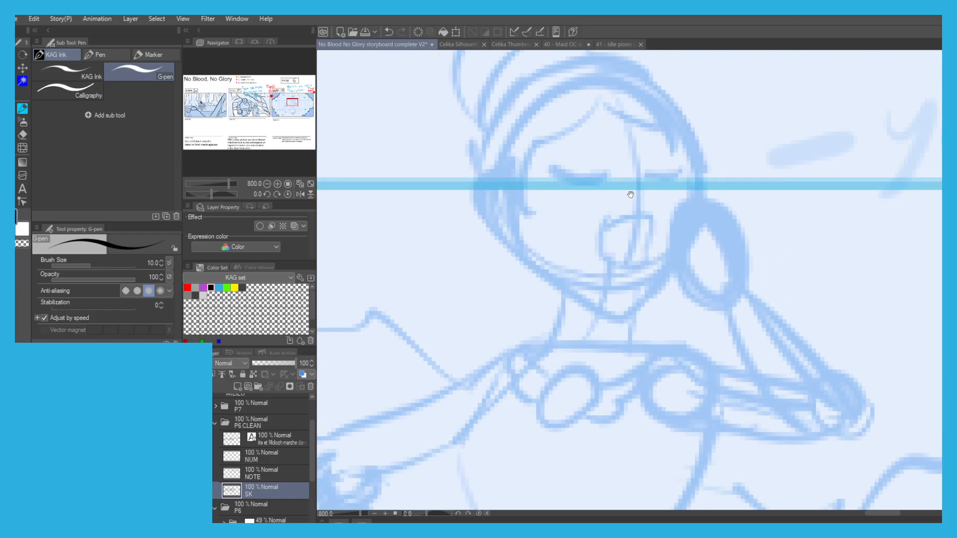
pyautogui.hotkey('ctrl', 'z')
pyautogui.moveTo(676, 264)
pyautogui.mouseDown()
pyautogui.moveTo(654, 311)
pyautogui.moveTo(601, 310)
pyautogui.moveTo(642, 295)
pyautogui.moveTo(522, 243)
pyautogui.mouseUp()
pyautogui.hotkey('ctrl', 'z')
# Ink the woman's ear and the parted hairline across her forehead, redoing the first hairline stroke.
pyautogui.hotkey('ctrl', 'z')
pyautogui.moveTo(491, 199); pyautogui.dragTo(523, 233)
pyautogui.moveTo(557, 284)
pyautogui.mouseDown()
pyautogui.moveTo(540, 279)
pyautogui.moveTo(496, 209)
pyautogui.moveTo(544, 213)
pyautogui.mouseUp()
pyautogui.moveTo(524, 194)
pyautogui.mouseDown()
pyautogui.moveTo(574, 275)
pyautogui.moveTo(574, 210)
pyautogui.moveTo(631, 184)
pyautogui.moveTo(647, 154)
pyautogui.mouseUp()
pyautogui.hotkey('ctrl', 'z')
pyautogui.moveTo(575, 208)
pyautogui.mouseDown()
pyautogui.moveTo(653, 152)
pyautogui.moveTo(721, 175)
pyautogui.mouseUp()
pyautogui.moveTo(523, 177); pyautogui.dragTo(532, 225)
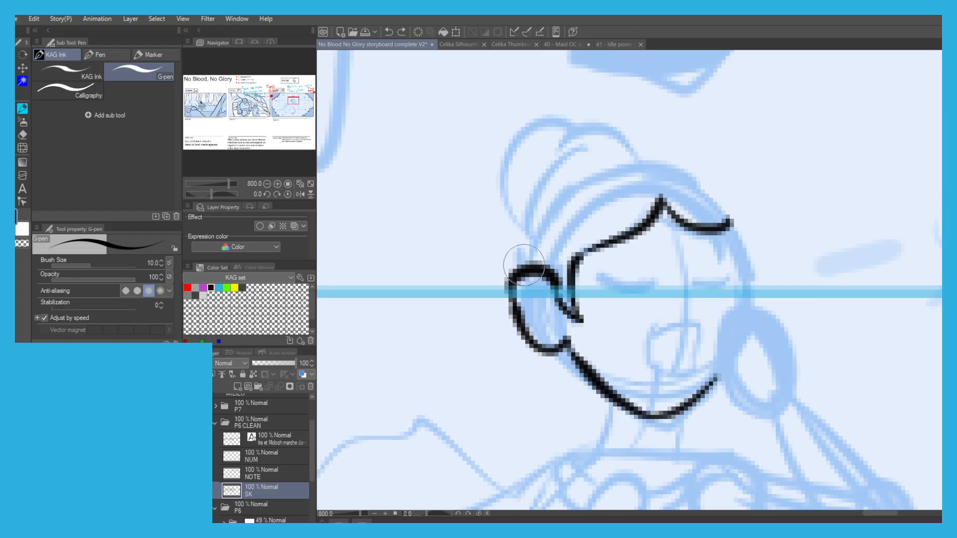
# Ink the woman's outer hair contour, the bun with its strands and the far side of her face.
pyautogui.moveTo(525, 265)
pyautogui.mouseDown()
pyautogui.moveTo(564, 188)
pyautogui.moveTo(551, 202)
pyautogui.moveTo(655, 180)
pyautogui.moveTo(664, 166)
pyautogui.moveTo(738, 228)
pyautogui.mouseUp()
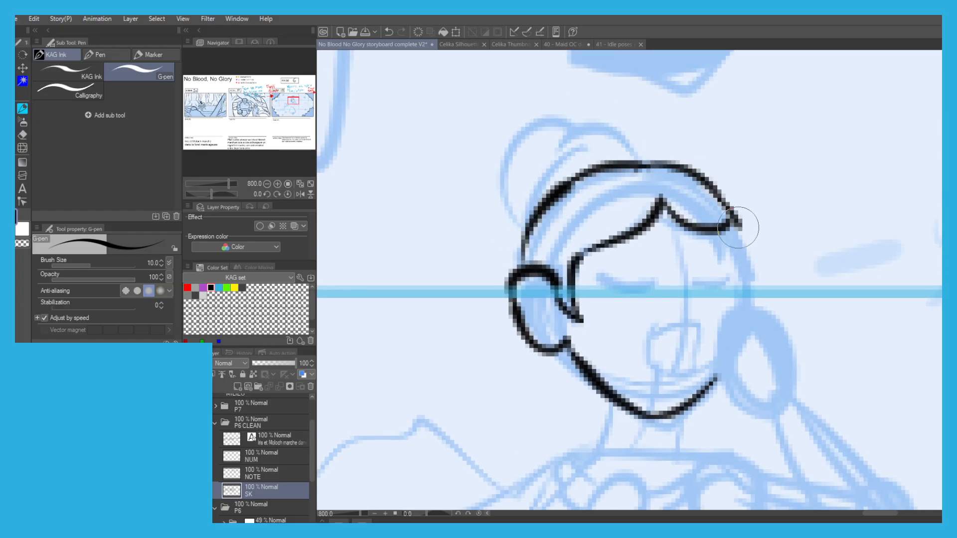
pyautogui.moveTo(525, 245)
pyautogui.mouseDown()
pyautogui.moveTo(525, 216)
pyautogui.moveTo(526, 239)
pyautogui.moveTo(582, 142)
pyautogui.moveTo(624, 142)
pyautogui.moveTo(654, 160)
pyautogui.mouseUp()
pyautogui.moveTo(607, 119)
pyautogui.mouseDown()
pyautogui.moveTo(515, 122)
pyautogui.moveTo(506, 177)
pyautogui.mouseUp()
pyautogui.moveTo(513, 144); pyautogui.dragTo(552, 132)
pyautogui.moveTo(730, 225); pyautogui.dragTo(748, 302)
# Ink the woman's open yawning mouth, closed eyes and eyebrows in Scene 18, redoing faulty strokes.
pyautogui.moveTo(646, 310); pyautogui.dragTo(648, 250)
pyautogui.moveTo(693, 289)
pyautogui.mouseDown()
pyautogui.moveTo(687, 314)
pyautogui.moveTo(643, 316)
pyautogui.moveTo(695, 286)
pyautogui.mouseUp()
pyautogui.moveTo(689, 230); pyautogui.dragTo(730, 227)
pyautogui.hotkey('ctrl', 'z')
pyautogui.hotkey('ctrl', 'z')
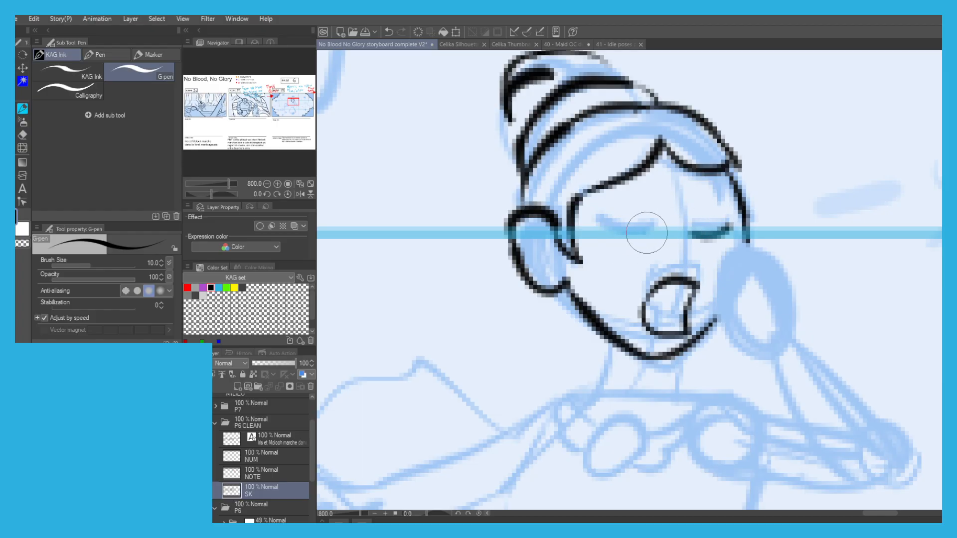
pyautogui.moveTo(608, 218); pyautogui.dragTo(665, 235)
pyautogui.moveTo(650, 202); pyautogui.dragTo(618, 208)
pyautogui.moveTo(618, 208)
pyautogui.mouseDown()
pyautogui.moveTo(726, 207)
pyautogui.moveTo(688, 199)
pyautogui.moveTo(718, 247)
pyautogui.mouseUp()
pyautogui.scroll(-2, 620, 200)
pyautogui.scroll(2, 678, 256)
# Ink the woman's hand raised beside her mouth, with its bent arm and elbow.
pyautogui.moveTo(677, 184)
pyautogui.mouseDown()
pyautogui.moveTo(662, 208)
pyautogui.moveTo(656, 275)
pyautogui.moveTo(671, 293)
pyautogui.mouseUp()
pyautogui.moveTo(713, 243)
pyautogui.mouseDown()
pyautogui.moveTo(671, 253)
pyautogui.moveTo(707, 248)
pyautogui.mouseUp()
pyautogui.moveTo(720, 243); pyautogui.dragTo(735, 313)
pyautogui.hotkey('ctrl', 'z')
pyautogui.moveTo(670, 294); pyautogui.dragTo(707, 316)
pyautogui.moveTo(735, 278)
pyautogui.mouseDown()
pyautogui.moveTo(758, 311)
pyautogui.moveTo(852, 380)
pyautogui.moveTo(815, 402)
pyautogui.moveTo(794, 396)
pyautogui.moveTo(767, 407)
pyautogui.moveTo(668, 269)
pyautogui.moveTo(740, 367)
pyautogui.mouseUp()
pyautogui.moveTo(680, 349); pyautogui.dragTo(723, 364)
pyautogui.moveTo(853, 391)
pyautogui.mouseDown()
pyautogui.moveTo(839, 432)
pyautogui.moveTo(785, 438)
pyautogui.moveTo(670, 406)
pyautogui.mouseUp()
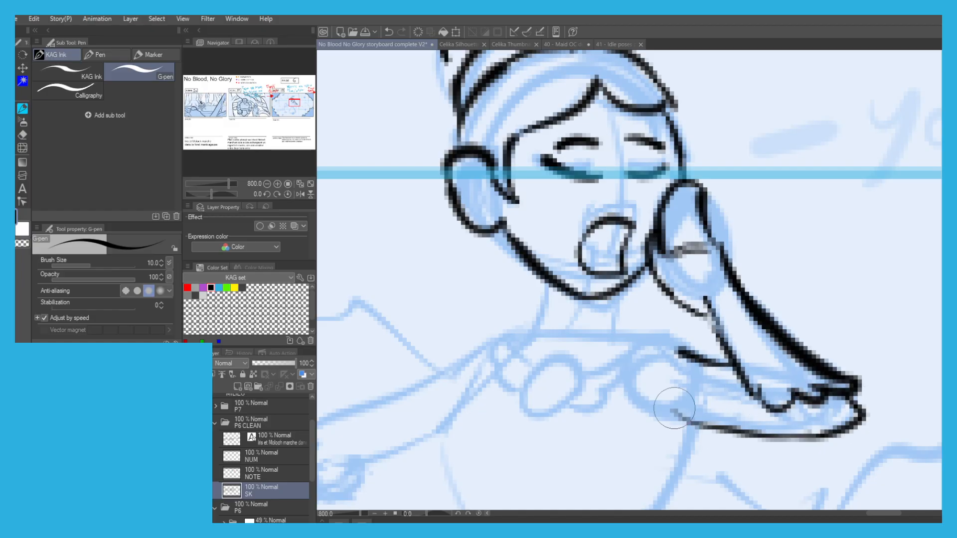
# Ink the woman's neck, shoulders and ruffled collar, replacing the first neckline stroke.
pyautogui.moveTo(694, 346)
pyautogui.mouseDown()
pyautogui.moveTo(632, 332)
pyautogui.moveTo(598, 342)
pyautogui.mouseUp()
pyautogui.scroll(-2, 514, 254)
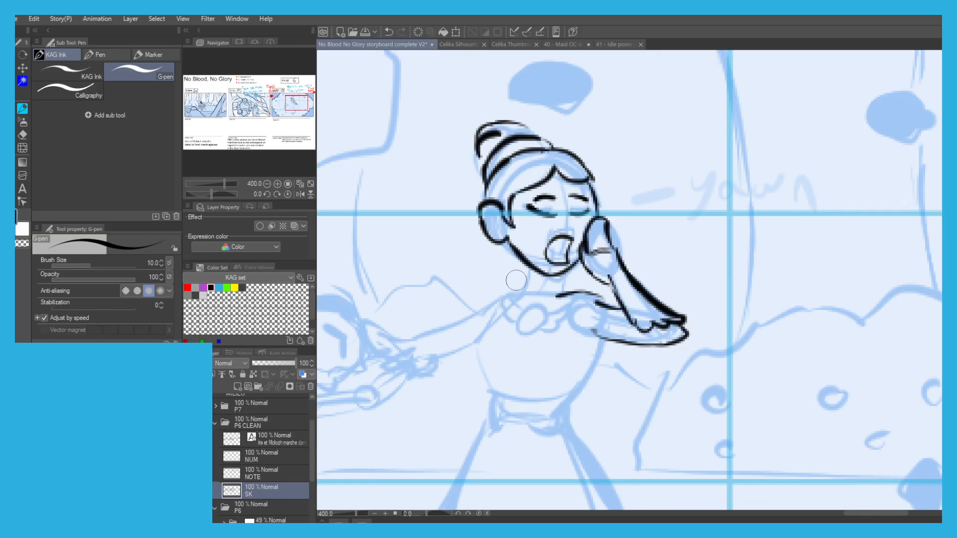
pyautogui.scroll(2, 511, 305)
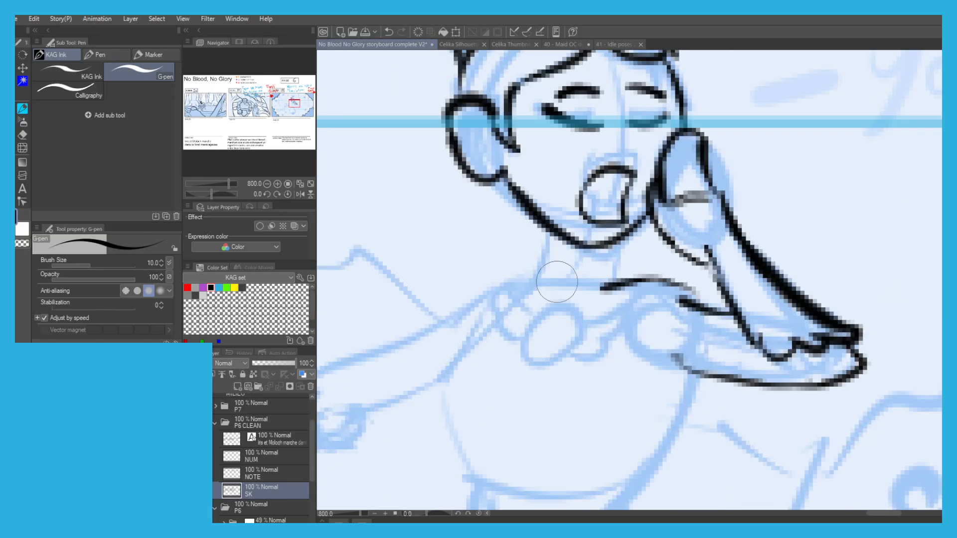
pyautogui.hotkey('ctrl', 'z')
pyautogui.moveTo(697, 288)
pyautogui.mouseDown()
pyautogui.moveTo(578, 317)
pyautogui.moveTo(514, 272)
pyautogui.moveTo(455, 307)
pyautogui.mouseUp()
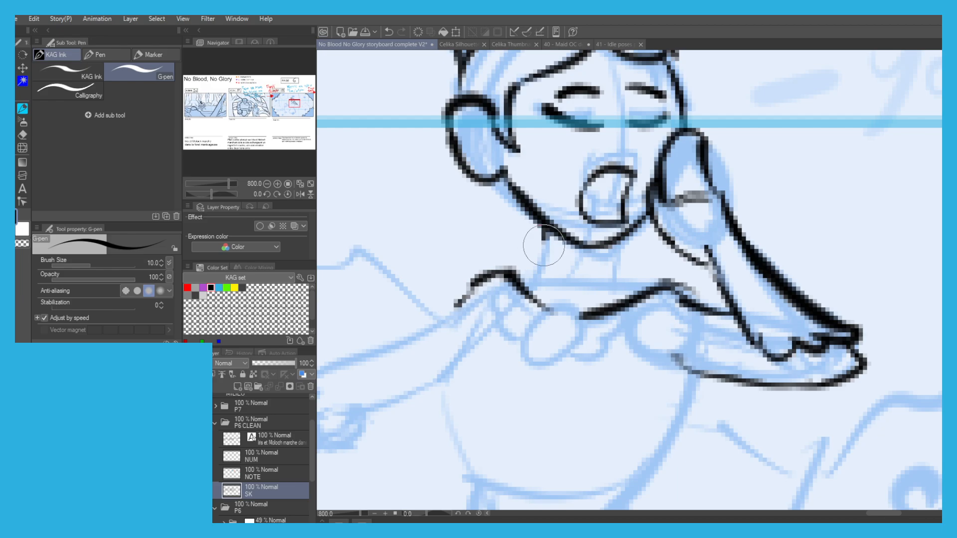
pyautogui.moveTo(550, 232); pyautogui.dragTo(529, 277)
pyautogui.moveTo(624, 244); pyautogui.dragTo(634, 288)
pyautogui.moveTo(545, 309)
pyautogui.mouseDown()
pyautogui.moveTo(561, 359)
pyautogui.moveTo(525, 326)
pyautogui.mouseUp()
pyautogui.moveTo(580, 316)
pyautogui.mouseDown()
pyautogui.moveTo(634, 305)
pyautogui.moveTo(590, 365)
pyautogui.moveTo(558, 361)
pyautogui.mouseUp()
pyautogui.moveTo(512, 340)
pyautogui.mouseDown()
pyautogui.moveTo(501, 291)
pyautogui.moveTo(575, 275)
pyautogui.moveTo(544, 348)
pyautogui.moveTo(567, 303)
pyautogui.moveTo(497, 298)
pyautogui.mouseUp()
# Ink the sides and waistline of the woman's bodice.
pyautogui.scroll(-2, 508, 277)
pyautogui.scroll(2, 576, 275)
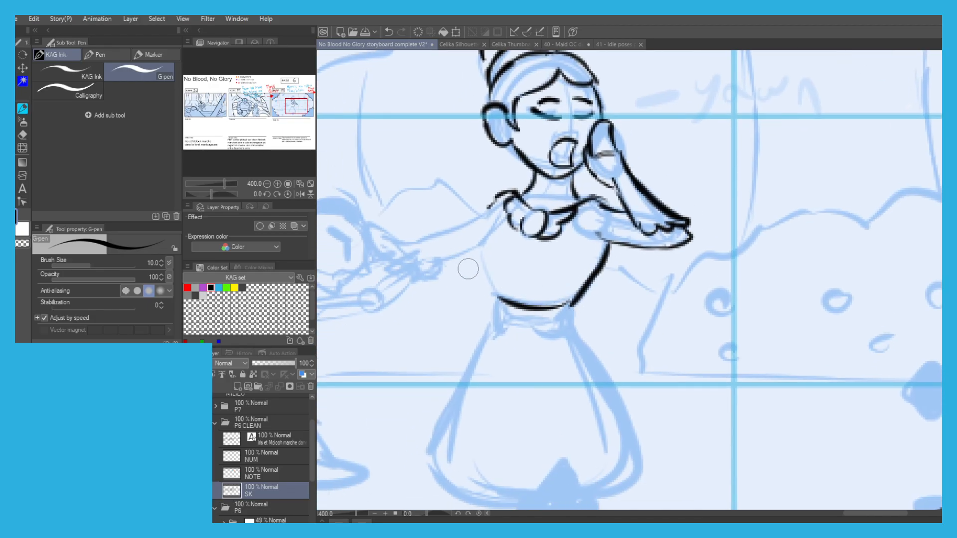
pyautogui.moveTo(485, 249); pyautogui.dragTo(492, 295)
# Ink the woman's outstretched arm and the hand that reaches the boy's forehead, redoing the first arm stroke.
pyautogui.moveTo(410, 222)
pyautogui.mouseDown()
pyautogui.moveTo(483, 242)
pyautogui.moveTo(543, 220)
pyautogui.moveTo(549, 270)
pyautogui.moveTo(495, 305)
pyautogui.mouseUp()
pyautogui.scroll(2, 528, 247)
pyautogui.hotkey('ctrl', 'z')
pyautogui.moveTo(514, 246)
pyautogui.mouseDown()
pyautogui.moveTo(417, 262)
pyautogui.moveTo(521, 228)
pyautogui.mouseUp()
pyautogui.moveTo(580, 257)
pyautogui.mouseDown()
pyautogui.moveTo(495, 215)
pyautogui.moveTo(470, 239)
pyautogui.moveTo(490, 268)
pyautogui.moveTo(471, 285)
pyautogui.moveTo(521, 298)
pyautogui.moveTo(510, 299)
pyautogui.moveTo(651, 287)
pyautogui.mouseUp()
pyautogui.moveTo(712, 266); pyautogui.dragTo(656, 289)
pyautogui.moveTo(710, 220); pyautogui.dragTo(721, 210)
pyautogui.scroll(-2, 706, 228)
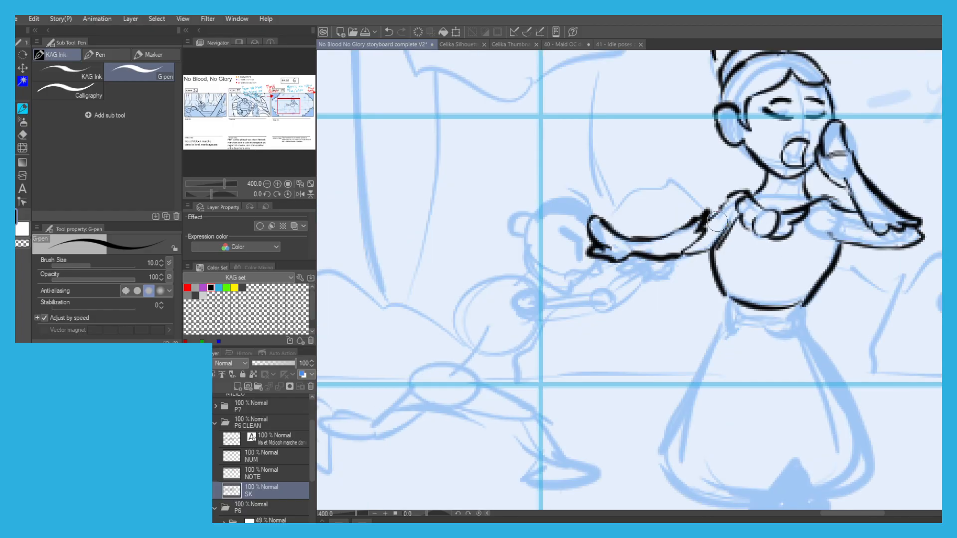
# Ink the armhole line of the woman's bodice below the raised arm, undoing the faulty strokes.
pyautogui.moveTo(829, 209)
pyautogui.mouseDown()
pyautogui.moveTo(830, 272)
pyautogui.moveTo(828, 223)
pyautogui.mouseUp()
pyautogui.hotkey('ctrl', 'z')
pyautogui.hotkey('ctrl', 'z')
pyautogui.moveTo(834, 260); pyautogui.dragTo(832, 208)
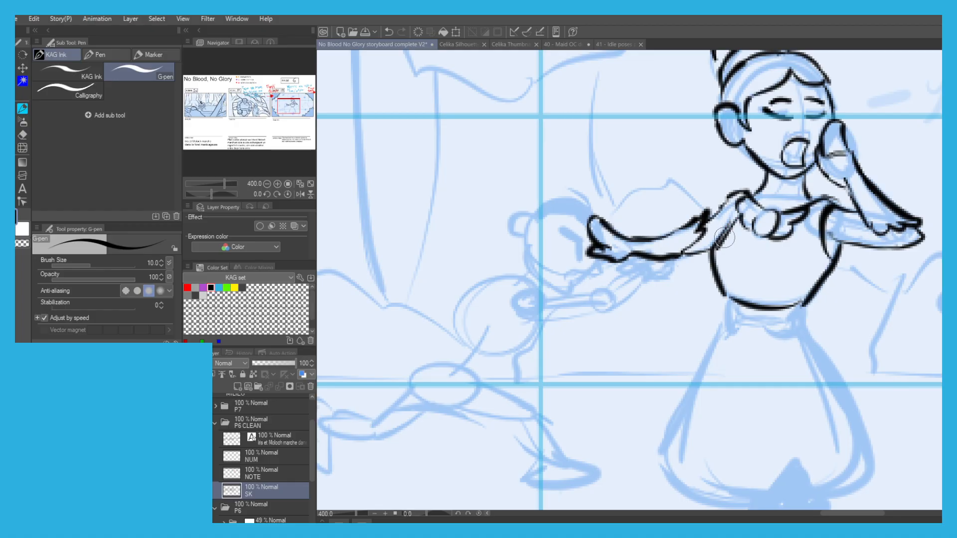
pyautogui.hotkey('ctrl', 'z')
# Ink the woman's waistband and the apron bow loops on both sides of her waist.
pyautogui.moveTo(798, 303); pyautogui.dragTo(739, 305)
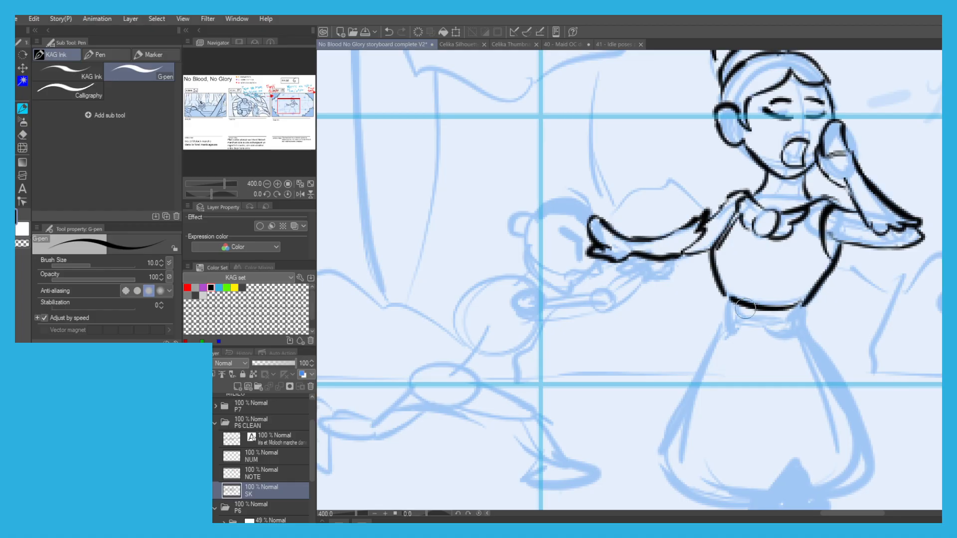
pyautogui.moveTo(801, 327); pyautogui.dragTo(732, 319)
pyautogui.moveTo(808, 301)
pyautogui.mouseDown()
pyautogui.moveTo(819, 293)
pyautogui.moveTo(849, 306)
pyautogui.moveTo(800, 331)
pyautogui.mouseUp()
pyautogui.moveTo(722, 290); pyautogui.dragTo(732, 323)
pyautogui.scroll(-3, 698, 210)
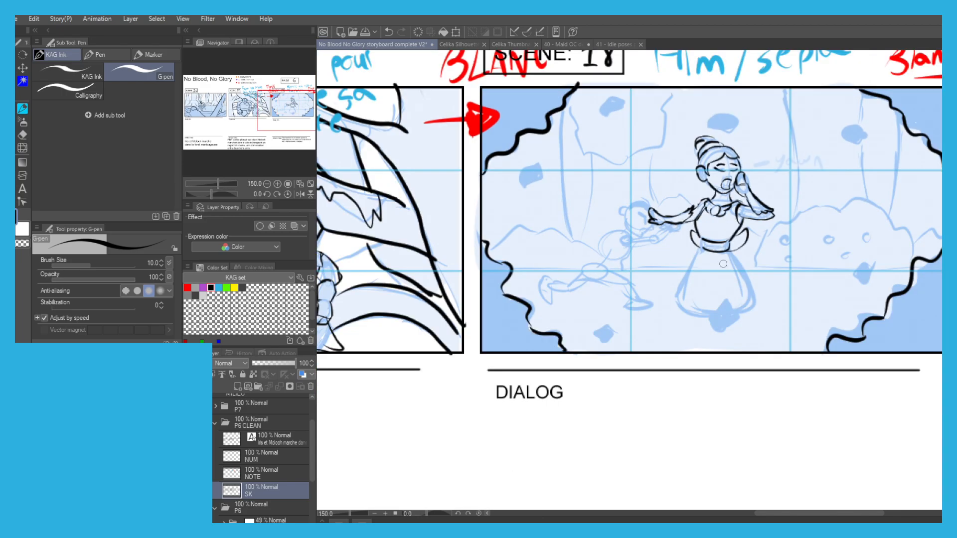
# Ink the woman's flared skirt with its wavy hem and thin pleat lines.
pyautogui.scroll(1, 728, 252)
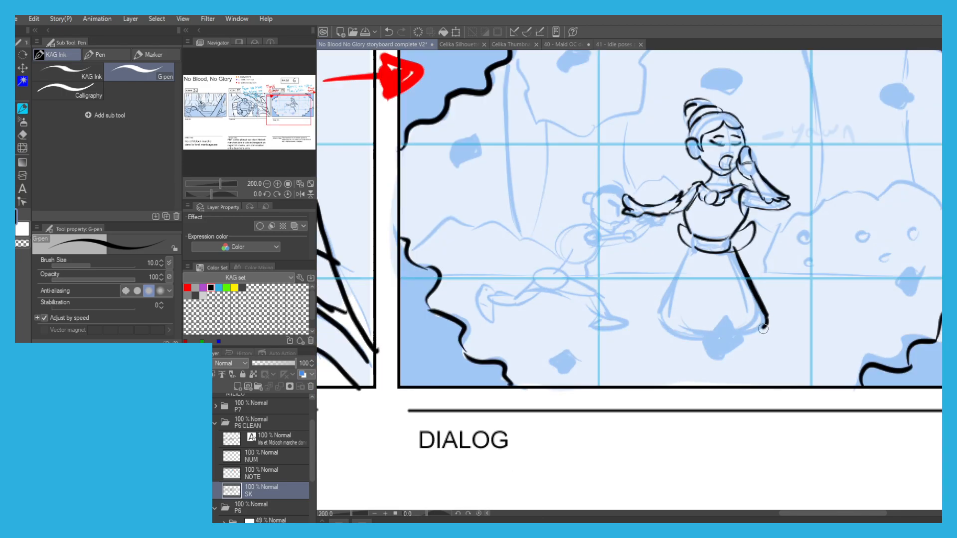
pyautogui.moveTo(732, 336)
pyautogui.mouseDown()
pyautogui.moveTo(697, 341)
pyautogui.moveTo(663, 328)
pyautogui.mouseUp()
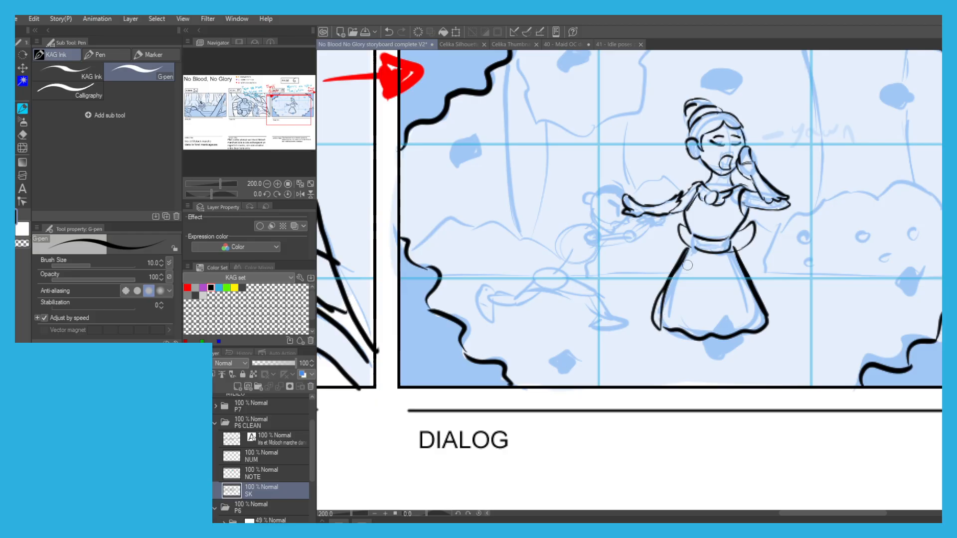
pyautogui.hotkey('ctrl', 'z')
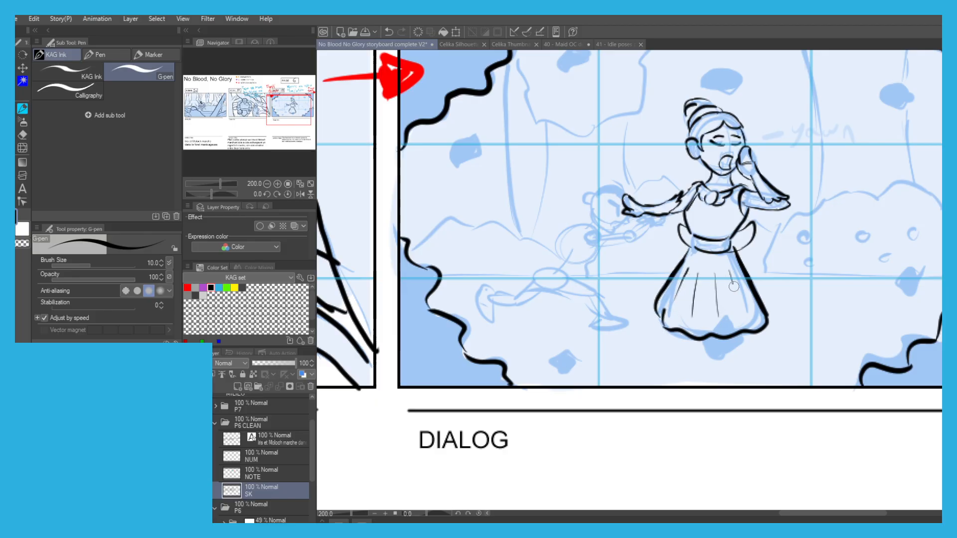
# Ink the running boy's face profile and open mouth, undoing the faulty strokes.
pyautogui.scroll(-1, 577, 121)
pyautogui.scroll(2, 598, 189)
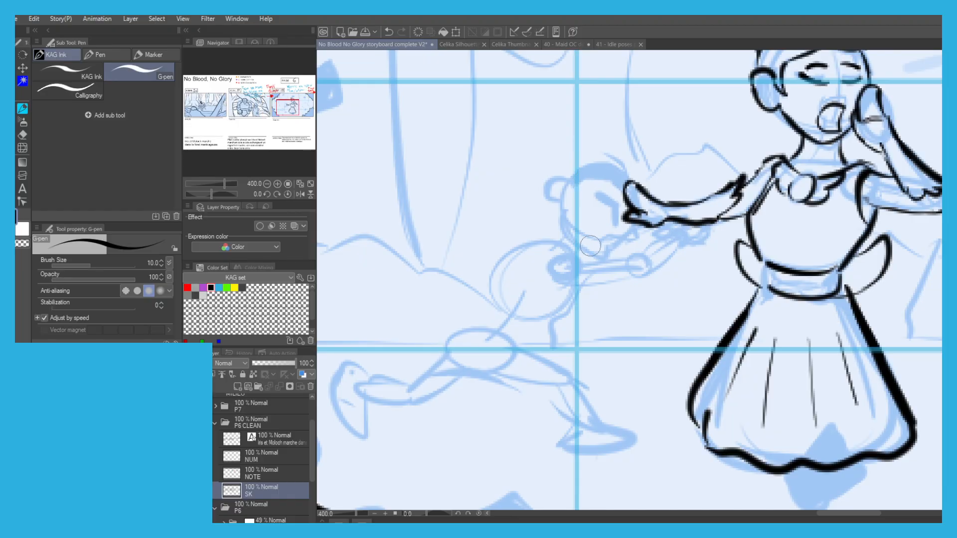
pyautogui.scroll(1, 635, 219)
pyautogui.moveTo(635, 219)
pyautogui.mouseDown()
pyautogui.moveTo(645, 247)
pyautogui.moveTo(600, 252)
pyautogui.mouseUp()
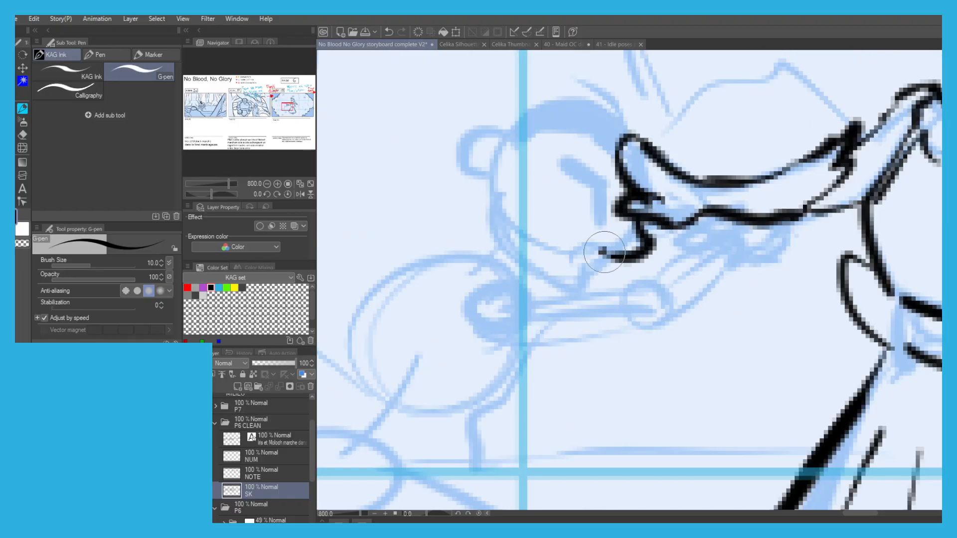
pyautogui.hotkey('ctrl', 'z')
pyautogui.moveTo(634, 219)
pyautogui.mouseDown()
pyautogui.moveTo(618, 253)
pyautogui.moveTo(561, 253)
pyautogui.moveTo(559, 270)
pyautogui.moveTo(546, 250)
pyautogui.moveTo(573, 274)
pyautogui.moveTo(568, 306)
pyautogui.moveTo(528, 287)
pyautogui.moveTo(499, 255)
pyautogui.mouseUp()
pyautogui.hotkey('ctrl', 'z')
# Ink the boy's ear and the back of his jaw, redoing the first strokes.
pyautogui.scroll(-1, 492, 224)
pyautogui.moveTo(474, 172)
pyautogui.mouseDown()
pyautogui.moveTo(532, 151)
pyautogui.moveTo(540, 165)
pyautogui.mouseUp()
pyautogui.scroll(1, 557, 195)
pyautogui.hotkey('ctrl', 'z')
pyautogui.moveTo(546, 218)
pyautogui.mouseDown()
pyautogui.moveTo(541, 190)
pyautogui.moveTo(576, 180)
pyautogui.moveTo(577, 194)
pyautogui.mouseUp()
pyautogui.moveTo(536, 192); pyautogui.dragTo(553, 240)
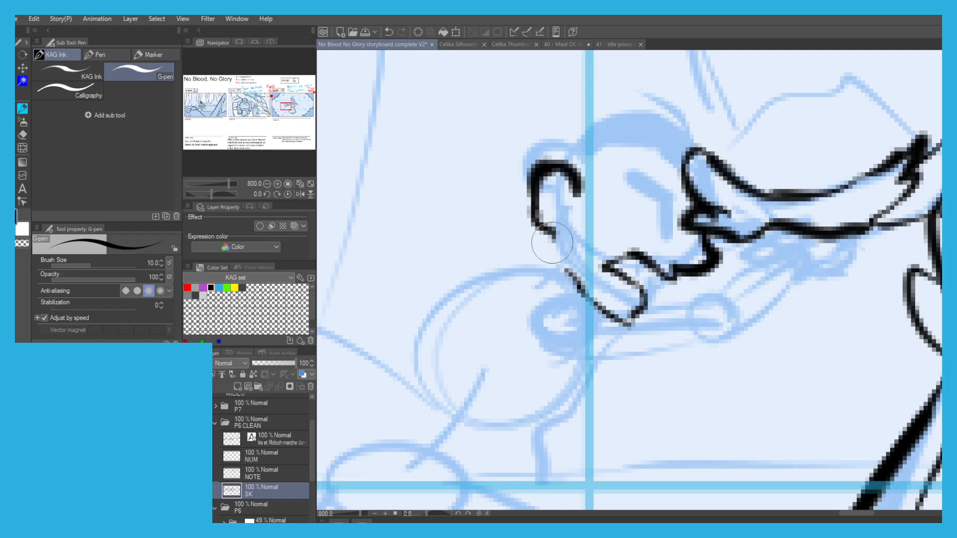
pyautogui.hotkey('ctrl', 'z')
# Ink the boy's hair as a solid black cap and add his heavy frowning brow.
pyautogui.moveTo(566, 169)
pyautogui.mouseDown()
pyautogui.moveTo(610, 109)
pyautogui.moveTo(689, 154)
pyautogui.mouseUp()
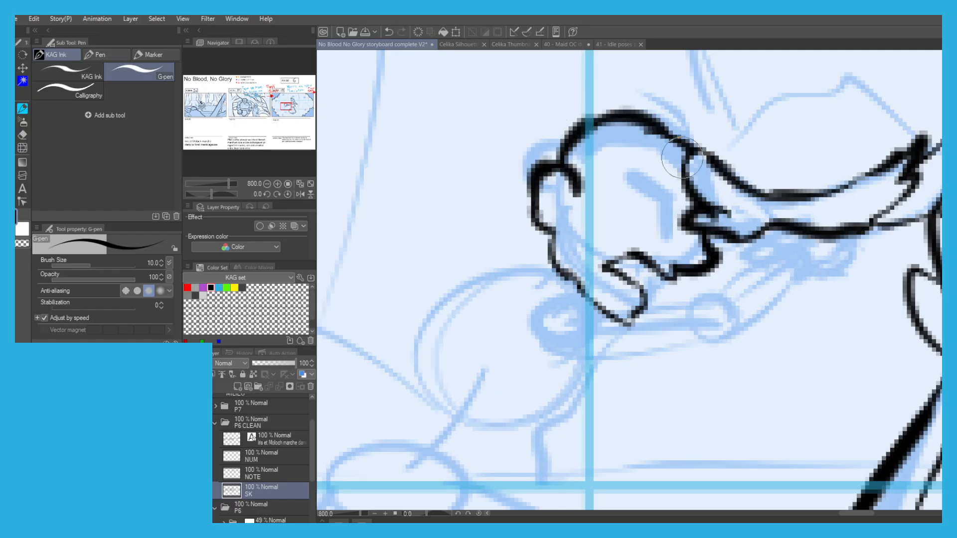
pyautogui.moveTo(579, 188)
pyautogui.mouseDown()
pyautogui.moveTo(690, 165)
pyautogui.moveTo(573, 148)
pyautogui.moveTo(679, 149)
pyautogui.mouseUp()
pyautogui.moveTo(667, 203)
pyautogui.mouseDown()
pyautogui.moveTo(665, 230)
pyautogui.moveTo(639, 180)
pyautogui.mouseUp()
pyautogui.hotkey('ctrl', 'z')
pyautogui.hotkey('ctrl', 'z')
pyautogui.moveTo(670, 221)
pyautogui.mouseDown()
pyautogui.moveTo(672, 190)
pyautogui.moveTo(643, 192)
pyautogui.mouseUp()
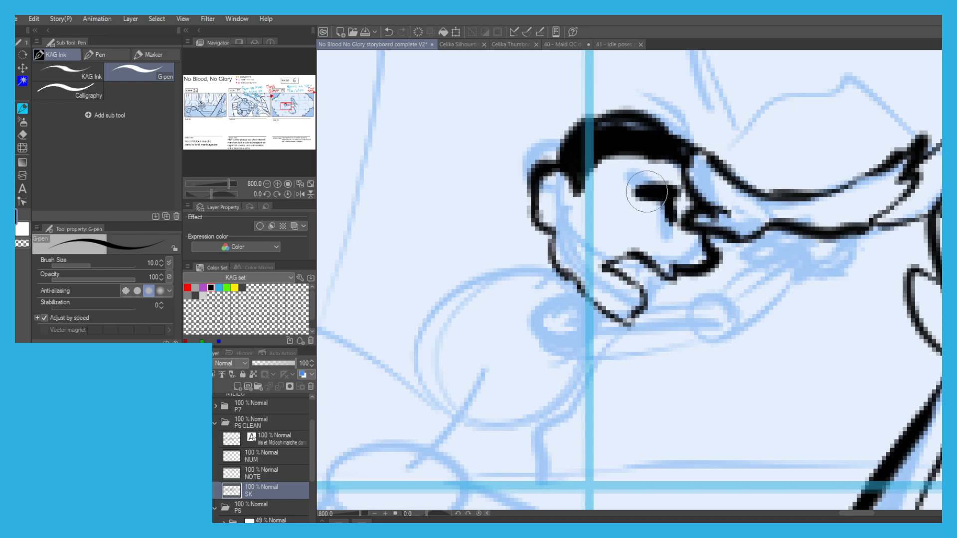
# Ink the boy's outstretched arms and the front of his torso.
pyautogui.scroll(-2, 544, 226)
pyautogui.moveTo(524, 236); pyautogui.dragTo(560, 177)
pyautogui.moveTo(558, 218); pyautogui.dragTo(581, 204)
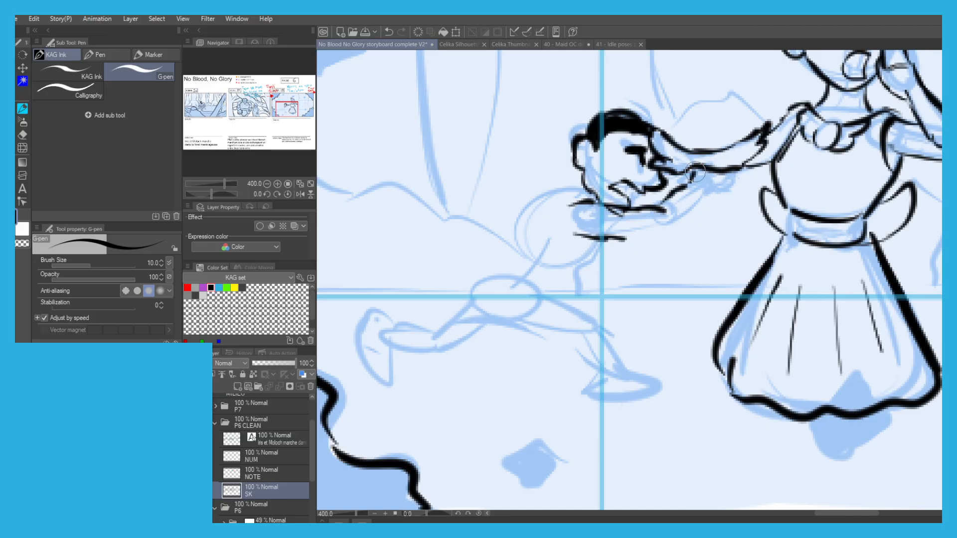
pyautogui.moveTo(724, 164)
pyautogui.mouseDown()
pyautogui.moveTo(712, 195)
pyautogui.moveTo(663, 239)
pyautogui.moveTo(593, 231)
pyautogui.moveTo(559, 244)
pyautogui.mouseUp()
# Ink the boy's loose sleeve around his near upper arm, redoing the first strokes.
pyautogui.scroll(-2, 567, 188)
pyautogui.scroll(2, 565, 200)
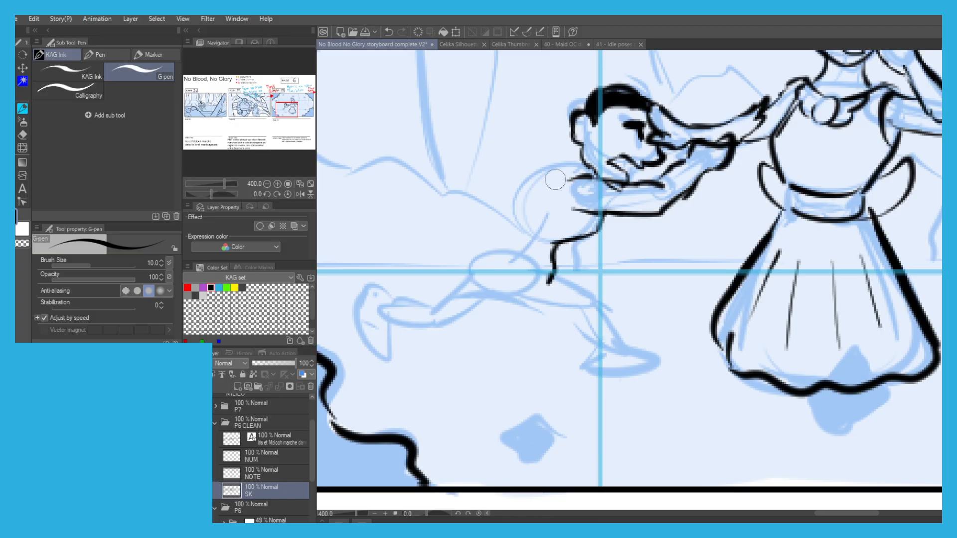
pyautogui.moveTo(644, 193); pyautogui.dragTo(641, 230)
pyautogui.hotkey('ctrl', 'z')
pyautogui.hotkey('ctrl', 'z')
pyautogui.moveTo(647, 193)
pyautogui.mouseDown()
pyautogui.moveTo(646, 221)
pyautogui.moveTo(612, 235)
pyautogui.moveTo(569, 200)
pyautogui.mouseUp()
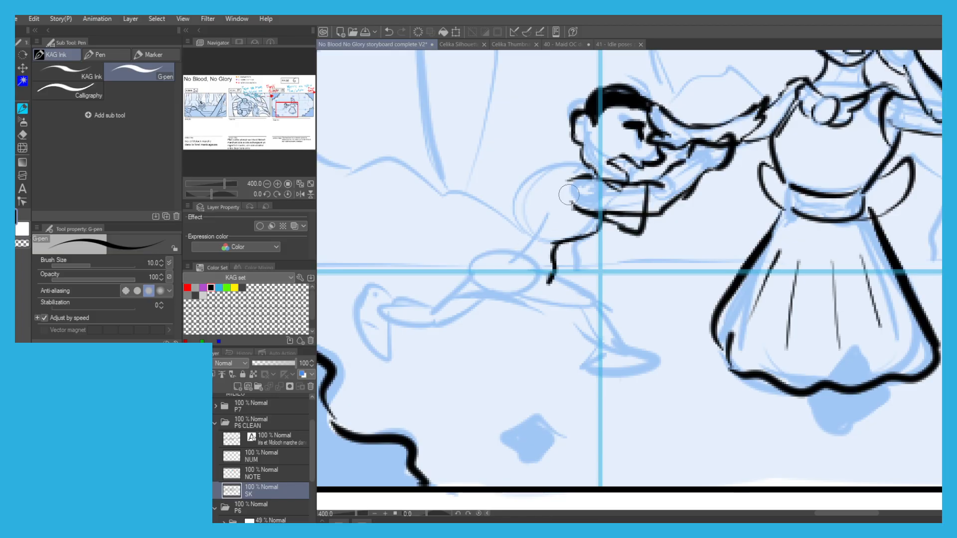
# Ink the boy's back, ragged shirt hem and torn shorts, redoing the faulty strokes.
pyautogui.moveTo(555, 259)
pyautogui.mouseDown()
pyautogui.moveTo(523, 260)
pyautogui.moveTo(518, 184)
pyautogui.moveTo(590, 157)
pyautogui.mouseUp()
pyautogui.hotkey('ctrl', 'z')
pyautogui.moveTo(494, 294); pyautogui.dragTo(556, 314)
pyautogui.hotkey('ctrl', 'z')
pyautogui.moveTo(556, 273)
pyautogui.mouseDown()
pyautogui.moveTo(584, 283)
pyautogui.moveTo(581, 302)
pyautogui.moveTo(493, 289)
pyautogui.mouseUp()
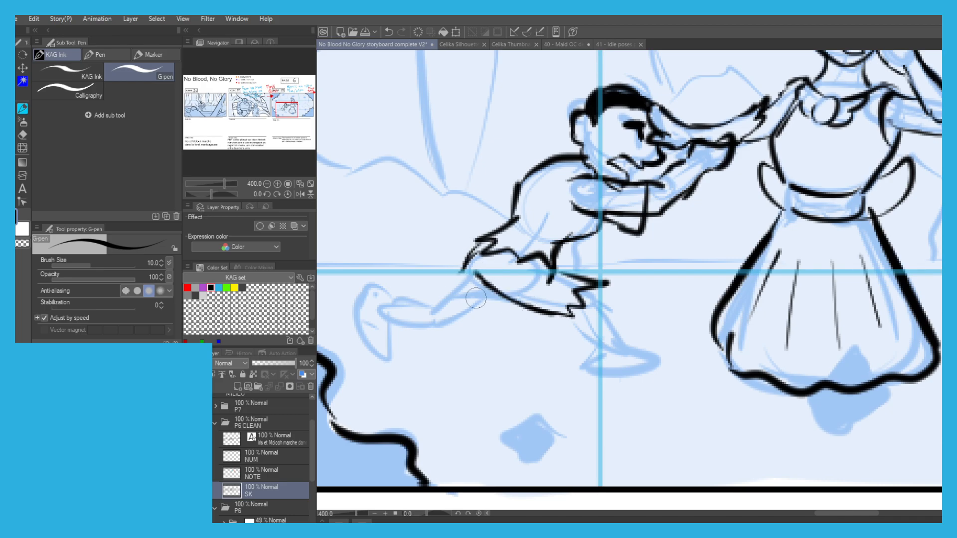
# Ink the boy's trailing leg with its torn trouser edge and raised foot.
pyautogui.moveTo(499, 298); pyautogui.dragTo(465, 322)
pyautogui.moveTo(473, 257)
pyautogui.mouseDown()
pyautogui.moveTo(457, 290)
pyautogui.moveTo(401, 325)
pyautogui.moveTo(359, 330)
pyautogui.moveTo(385, 356)
pyautogui.mouseUp()
pyautogui.hotkey('ctrl', 'z')
pyautogui.moveTo(359, 316); pyautogui.dragTo(384, 356)
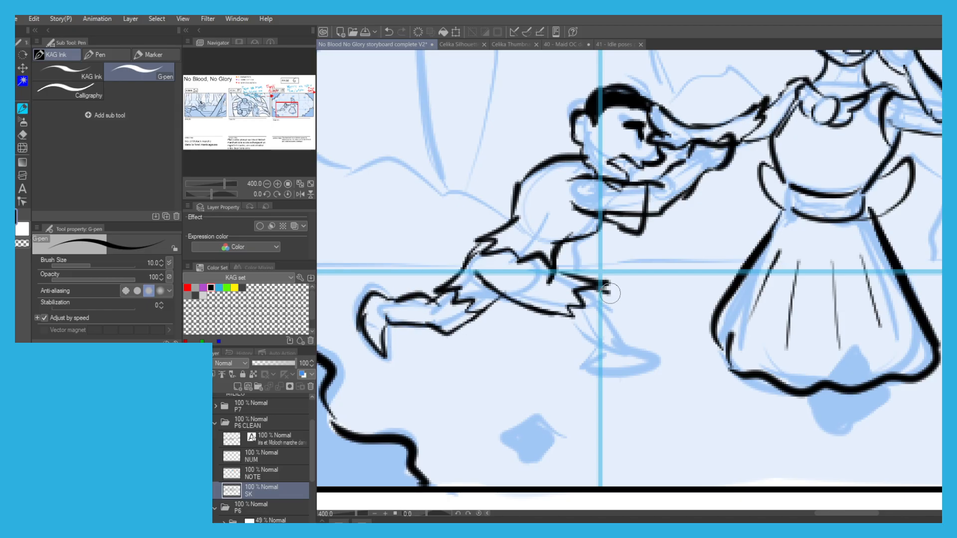
# Ink the boy's front leg and foot, undoing the first attempts.
pyautogui.hotkey('ctrl', 'z')
pyautogui.moveTo(610, 304)
pyautogui.mouseDown()
pyautogui.moveTo(610, 316)
pyautogui.moveTo(605, 289)
pyautogui.mouseUp()
pyautogui.hotkey('ctrl', 'z')
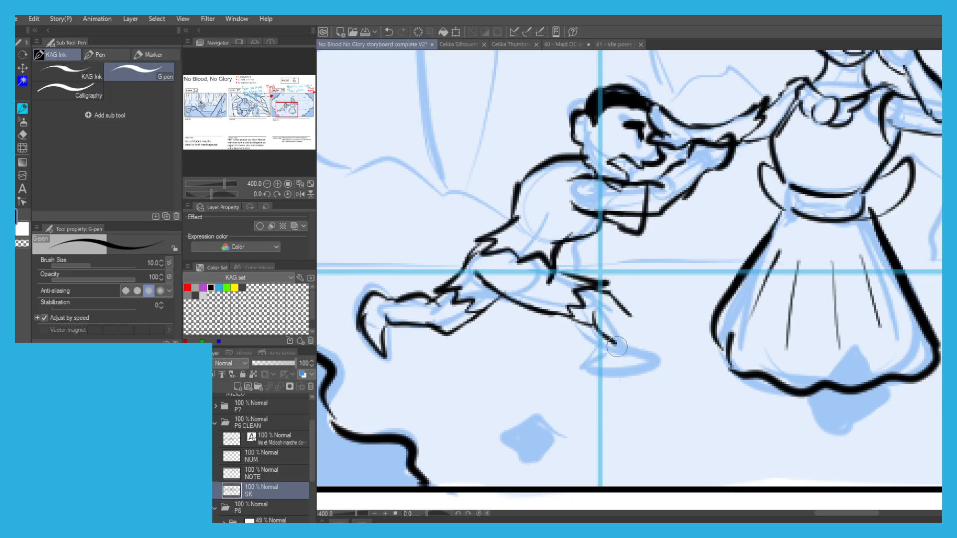
pyautogui.moveTo(667, 322)
pyautogui.mouseDown()
pyautogui.moveTo(647, 362)
pyautogui.moveTo(628, 349)
pyautogui.mouseUp()
pyautogui.scroll(-2, 490, 135)
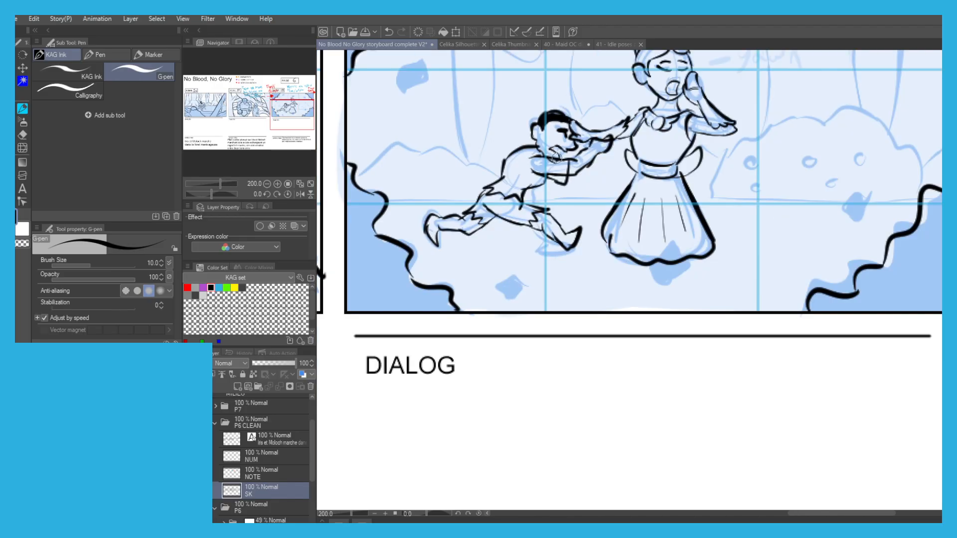
# Add a new layer above SK in the P6 CLEAN folder and name it ONO.
pyautogui.scroll(-2, 456, 183)
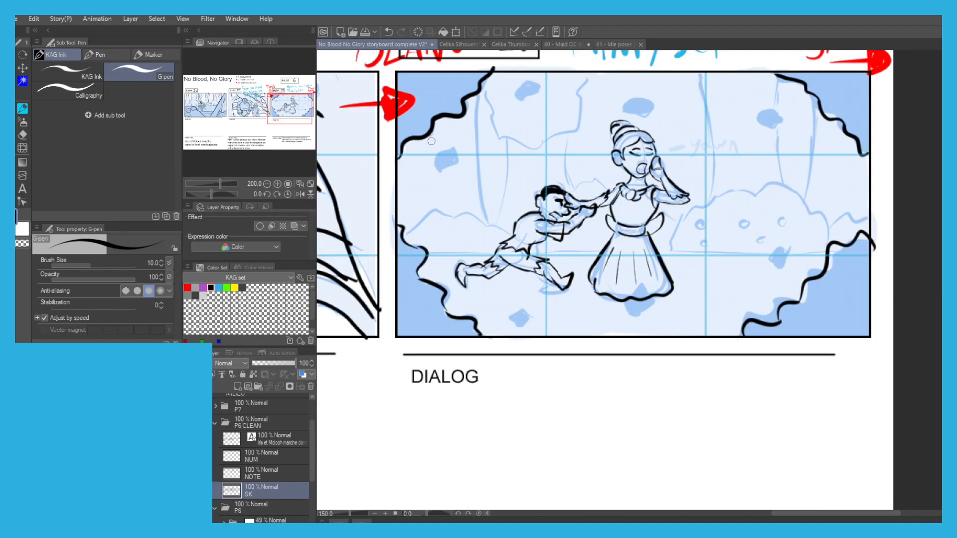
pyautogui.moveTo(456, 184); pyautogui.dragTo(456, 186)
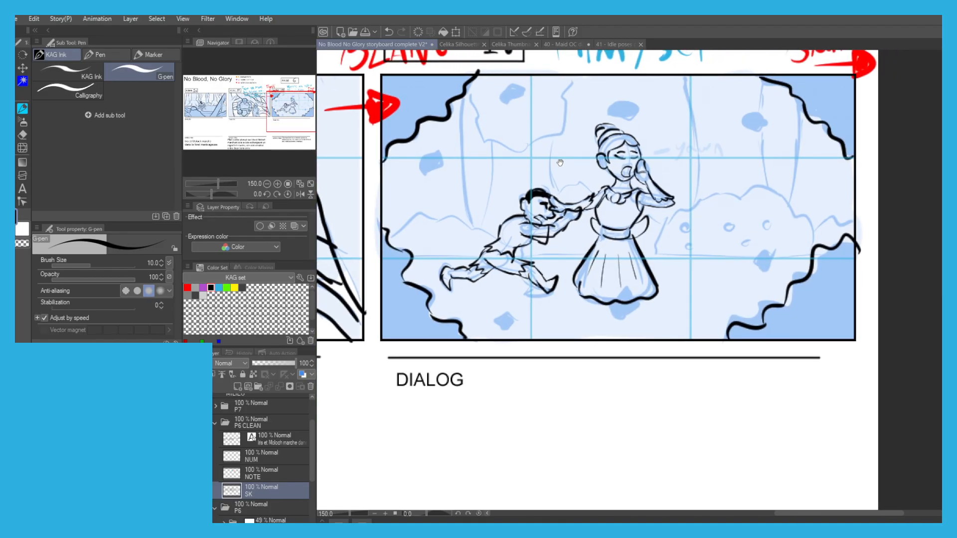
pyautogui.moveTo(558, 157); pyautogui.dragTo(540, 173)
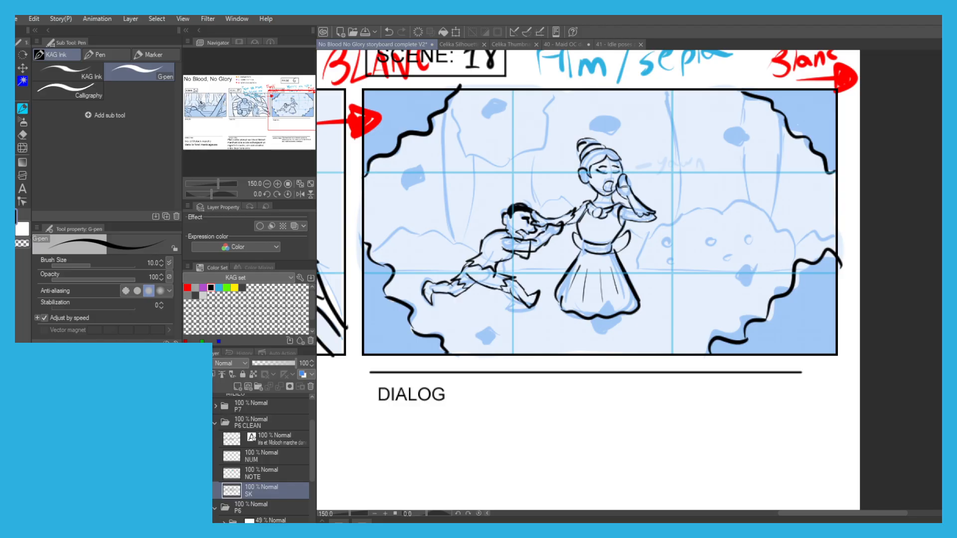
pyautogui.click(237, 386)
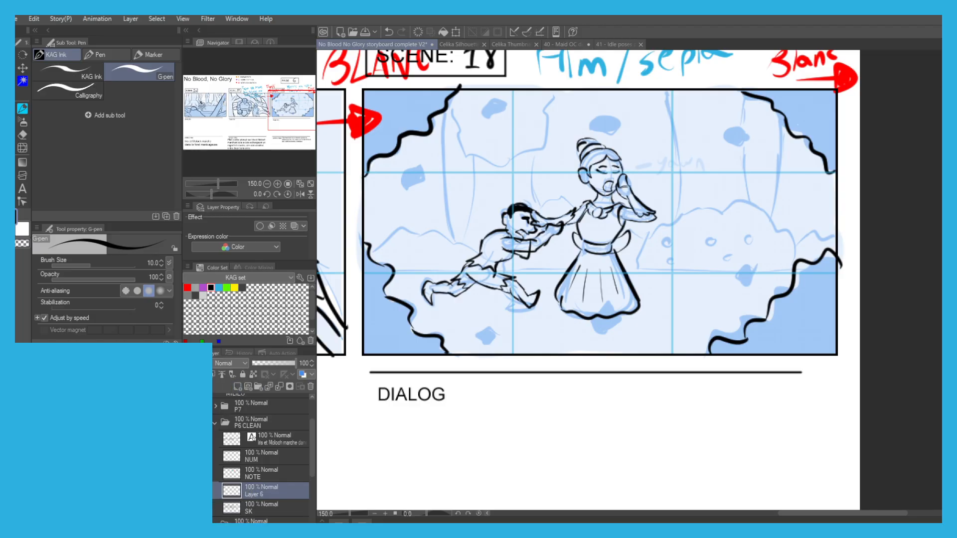
pyautogui.scroll(-2, 453, 338)
pyautogui.moveTo(449, 319); pyautogui.dragTo(551, 311)
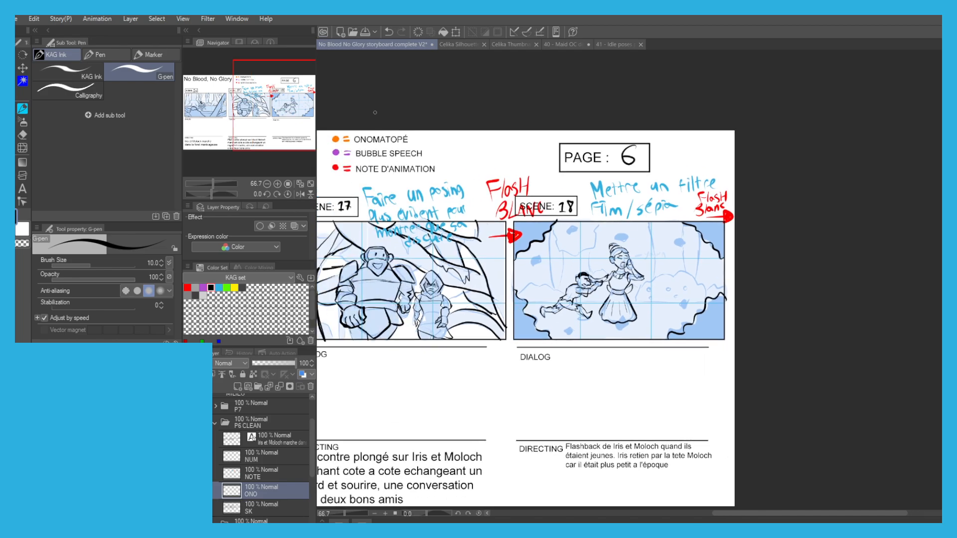
# Pick the legend's onomatopoeia orange and letter "YAWN" with a leading dash beside the woman's head.
pyautogui.scroll(1, 349, 129)
pyautogui.keyDown('alt'); pyautogui.click(329, 144); pyautogui.keyUp('alt')
pyautogui.scroll(3, 823, 328)
pyautogui.moveTo(689, 309)
pyautogui.mouseDown()
pyautogui.moveTo(714, 302)
pyautogui.moveTo(730, 311)
pyautogui.mouseUp()
pyautogui.moveTo(737, 296)
pyautogui.mouseDown()
pyautogui.moveTo(716, 335)
pyautogui.moveTo(751, 296)
pyautogui.moveTo(744, 314)
pyautogui.moveTo(726, 304)
pyautogui.moveTo(719, 323)
pyautogui.mouseUp()
pyautogui.hotkey('ctrl', 'z')
pyautogui.hotkey('ctrl', 'z')
pyautogui.hotkey('ctrl', 'z')
pyautogui.moveTo(739, 307)
pyautogui.mouseDown()
pyautogui.moveTo(746, 298)
pyautogui.moveTo(749, 311)
pyautogui.moveTo(741, 307)
pyautogui.mouseUp()
pyautogui.hotkey('ctrl', 'z')
pyautogui.moveTo(753, 296)
pyautogui.mouseDown()
pyautogui.moveTo(772, 312)
pyautogui.moveTo(779, 295)
pyautogui.mouseUp()
pyautogui.moveTo(782, 294)
pyautogui.mouseDown()
pyautogui.moveTo(782, 314)
pyautogui.moveTo(796, 278)
pyautogui.mouseUp()
# Draw a purple speech bubble above the boy with its tail pointing at his head, redoing it after several attempts.
pyautogui.scroll(-1, 516, 223)
pyautogui.moveTo(449, 233)
pyautogui.mouseDown()
pyautogui.moveTo(554, 146)
pyautogui.moveTo(557, 131)
pyautogui.mouseUp()
pyautogui.click(202, 288)
pyautogui.moveTo(601, 185)
pyautogui.mouseDown()
pyautogui.moveTo(636, 177)
pyautogui.moveTo(669, 200)
pyautogui.mouseUp()
pyautogui.scroll(1, 636, 178)
pyautogui.hotkey('ctrl', 'z')
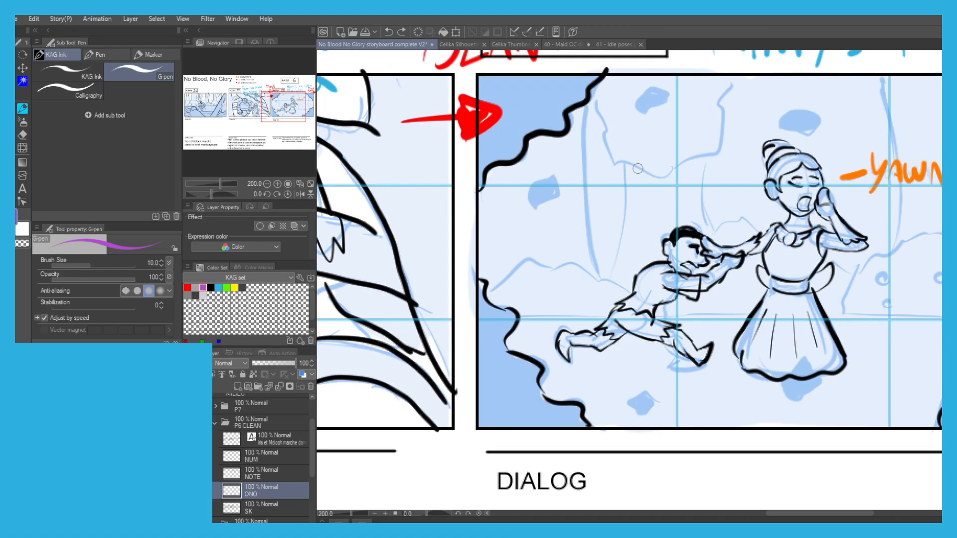
pyautogui.moveTo(626, 158)
pyautogui.mouseDown()
pyautogui.moveTo(625, 207)
pyautogui.moveTo(654, 200)
pyautogui.mouseUp()
pyautogui.hotkey('ctrl', 'z')
pyautogui.hotkey('ctrl', 'z')
pyautogui.moveTo(646, 147)
pyautogui.mouseDown()
pyautogui.moveTo(651, 205)
pyautogui.moveTo(615, 207)
pyautogui.moveTo(638, 207)
pyautogui.moveTo(593, 158)
pyautogui.moveTo(665, 164)
pyautogui.moveTo(670, 217)
pyautogui.moveTo(651, 201)
pyautogui.moveTo(668, 222)
pyautogui.moveTo(642, 206)
pyautogui.moveTo(651, 203)
pyautogui.mouseUp()
pyautogui.hotkey('ctrl', 'z')
pyautogui.hotkey('ctrl', 'z')
pyautogui.hotkey('ctrl', 'z')
pyautogui.hotkey('ctrl', 'z')
pyautogui.hotkey('ctrl', 'z')
pyautogui.hotkey('ctrl', 'z')
pyautogui.press('c')
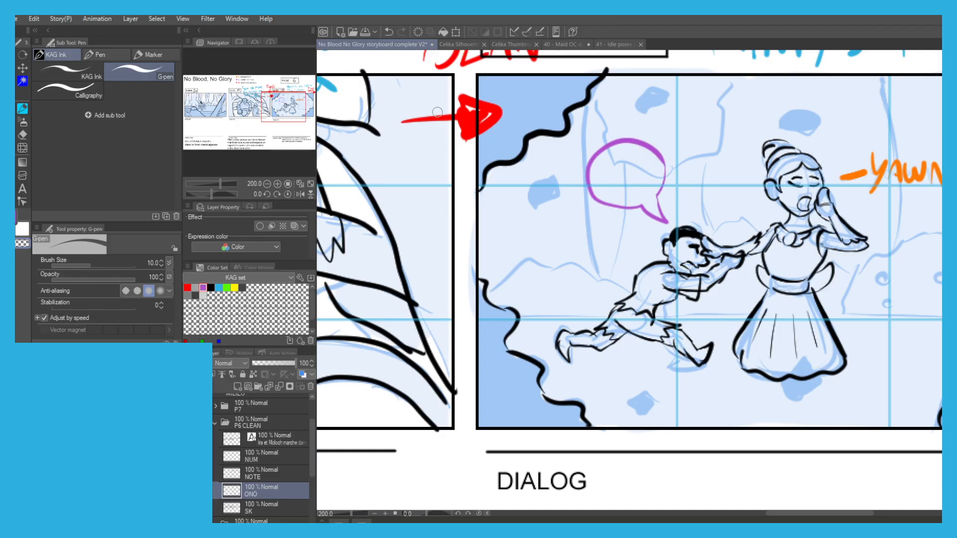
# Start a text entry below Scene 18's DIALOG heading with the speaker label "Enfant Moloch:".
pyautogui.scroll(-1, 428, 107)
pyautogui.scroll(-5, 428, 108)
pyautogui.click(234, 441)
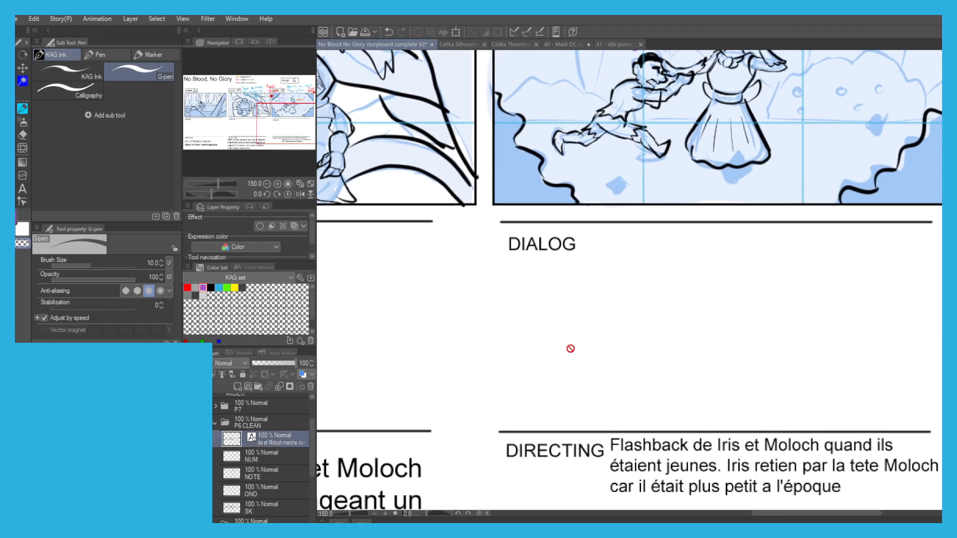
pyautogui.press('t')
pyautogui.click(544, 283)
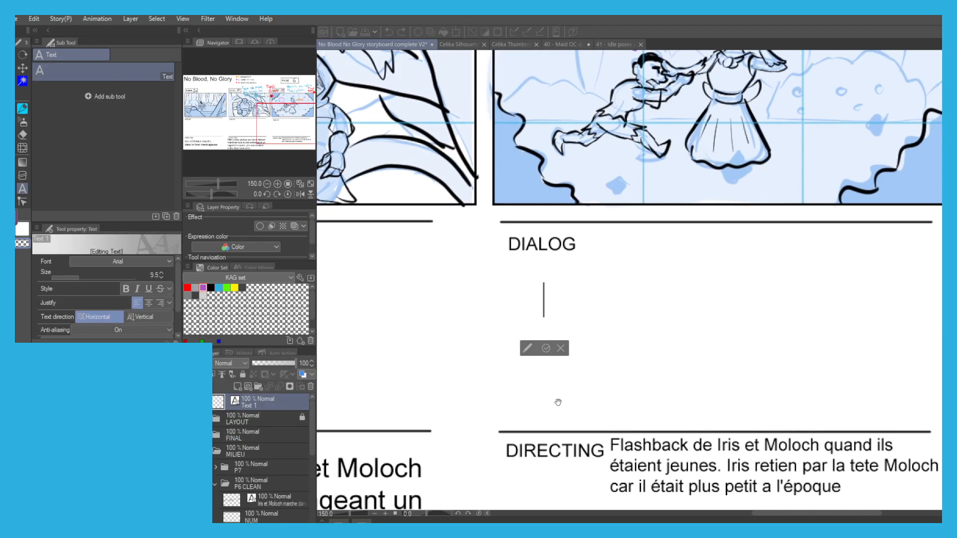
pyautogui.write('Enfa')
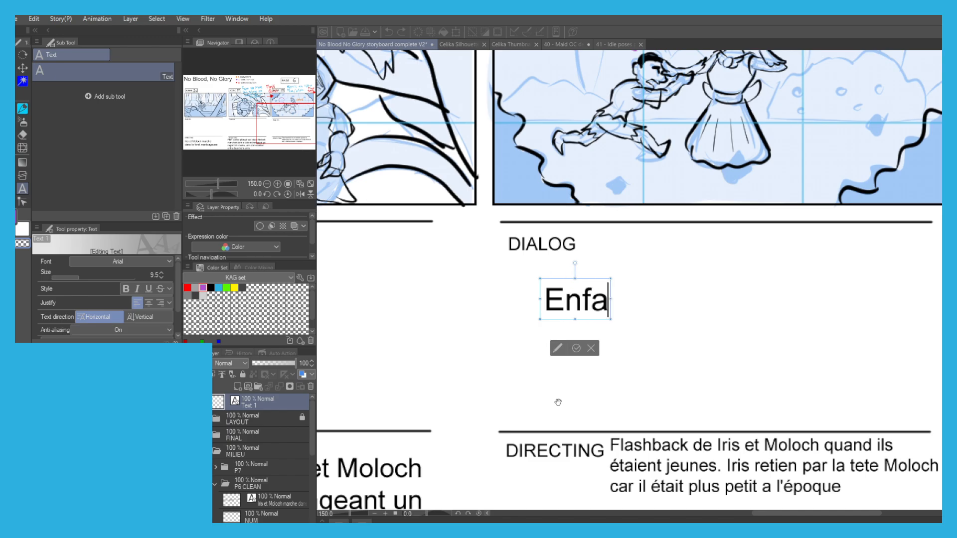
pyautogui.write('nt mo')
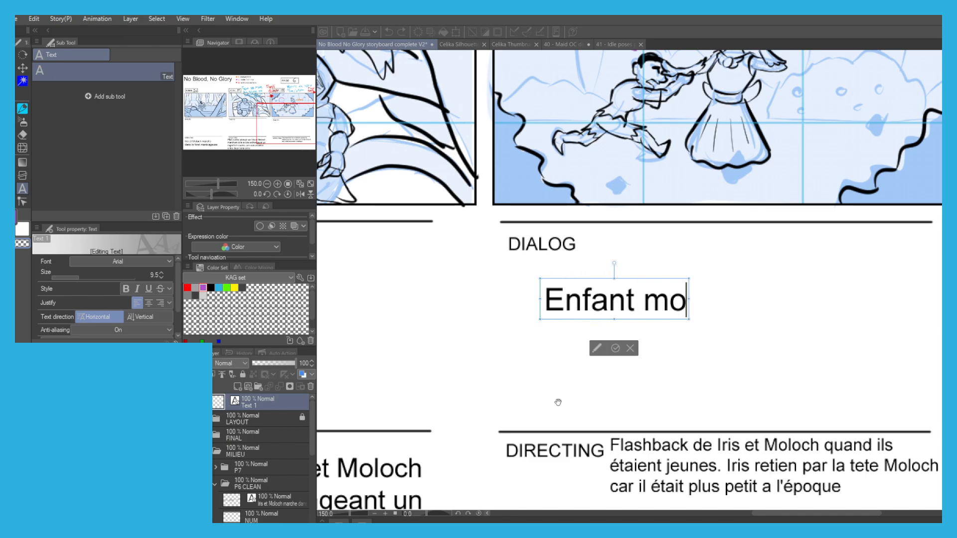
pyautogui.press('BackSpace')
pyautogui.press('BackSpace')
pyautogui.write('Moloch')
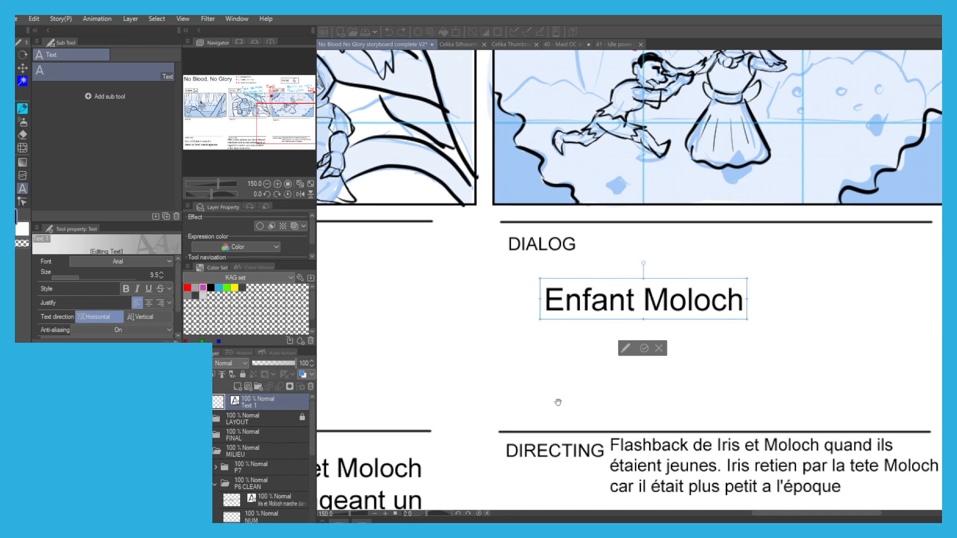
pyautogui.write(': Jvai')
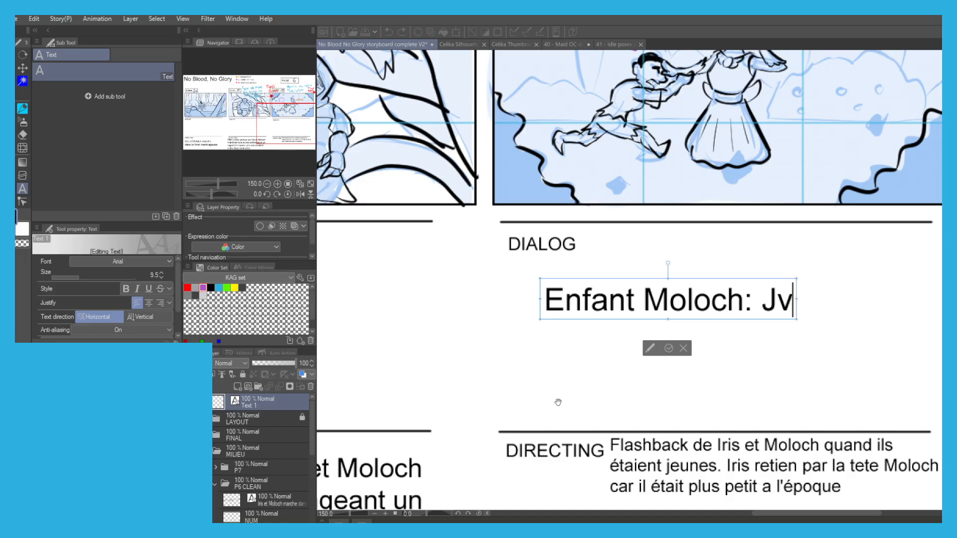
# Complete the dialogue text with "J'vais avoir ta tête!", breaking the line before "tête!", and commit it.
pyautogui.press('BackSpace')
pyautogui.press('BackSpace')
pyautogui.press('BackSpace')
pyautogui.write("'")
pyautogui.write('vaus')
pyautogui.press('BackSpace')
pyautogui.press('BackSpace')
pyautogui.write('is avoi')
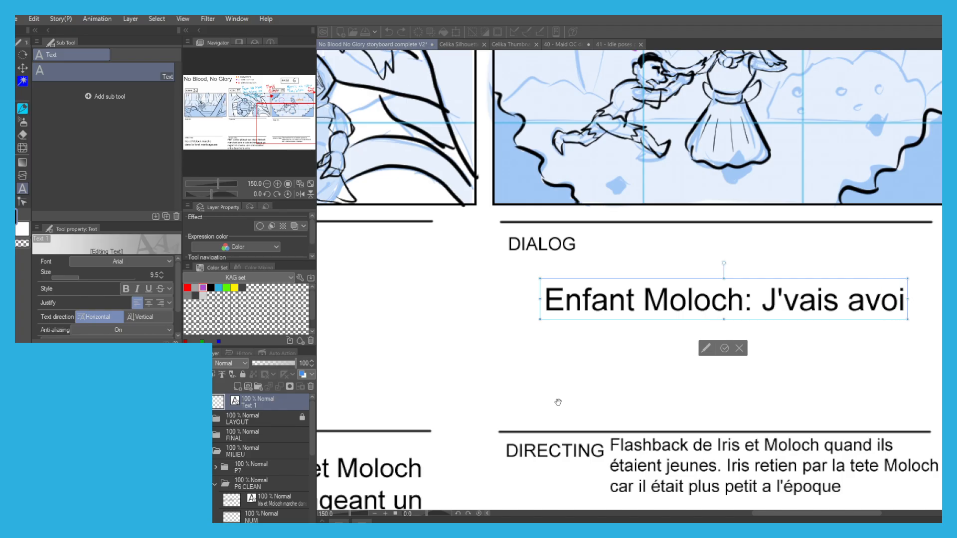
pyautogui.write('e')
pyautogui.press('BackSpace')
pyautogui.write('r ta')
pyautogui.press('Return')
pyautogui.write('tête!')
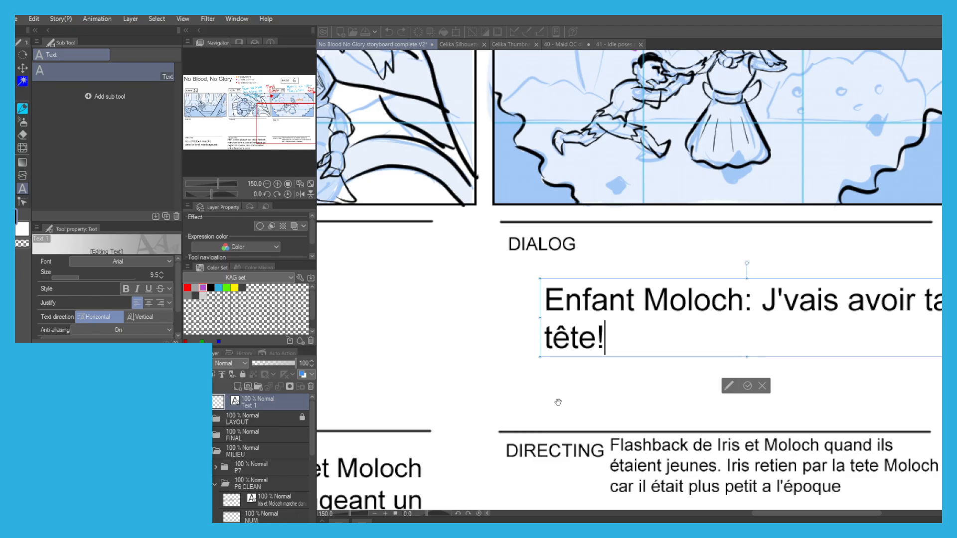
pyautogui.click(743, 385)
# Move the dialogue text so it sits directly under Scene 18's DIALOG heading.
pyautogui.press('o')
pyautogui.moveTo(565, 302); pyautogui.dragTo(523, 283)
pyautogui.scroll(-1, 529, 277)
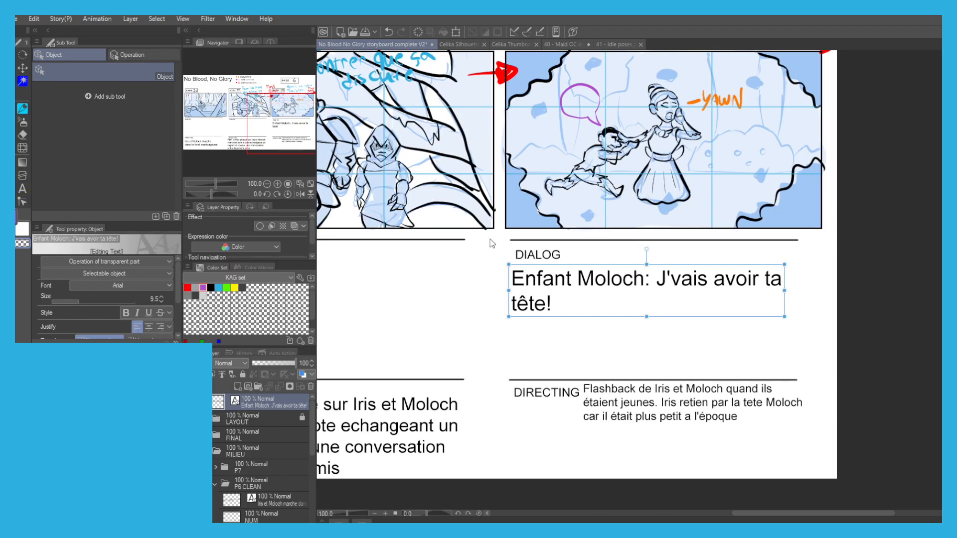
# On the SK layer, ink Scene 18's ground line and the scalloped bushes on both sides in black, redoing failed strokes.
pyautogui.scroll(3, 494, 204)
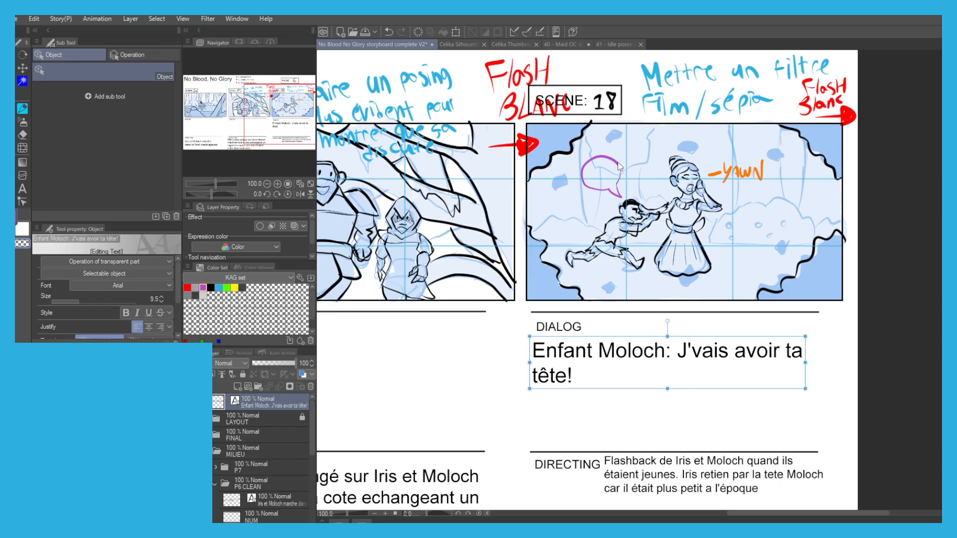
pyautogui.scroll(1, 618, 165)
pyautogui.moveTo(618, 165); pyautogui.dragTo(577, 178)
pyautogui.moveTo(224, 493); pyautogui.dragTo(237, 415)
pyautogui.click(252, 474)
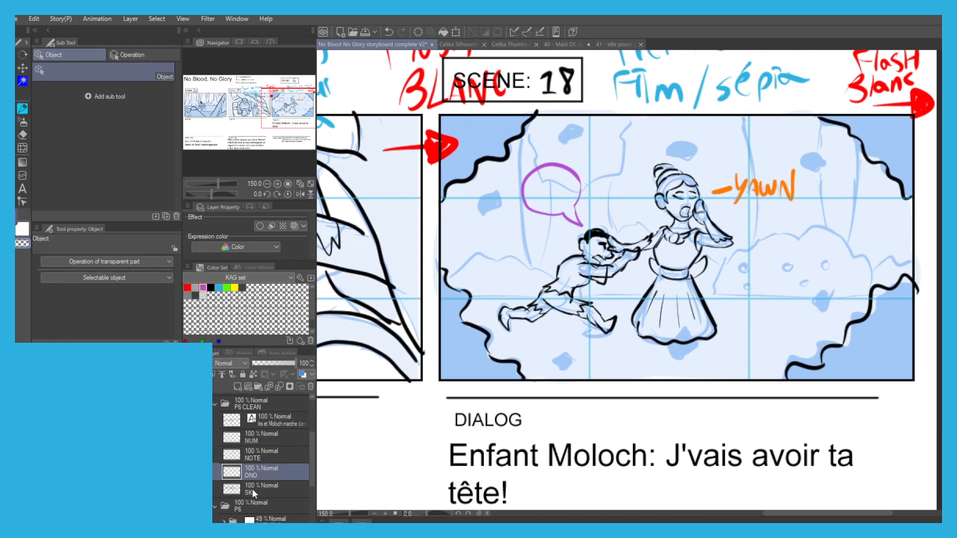
pyautogui.click(252, 490)
pyautogui.click(211, 288)
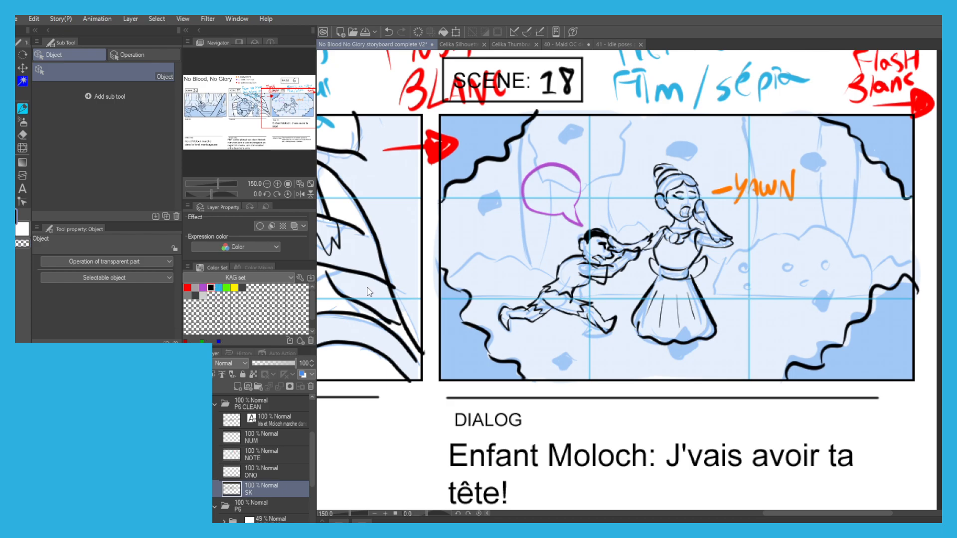
pyautogui.scroll(1, 503, 252)
pyautogui.press('p')
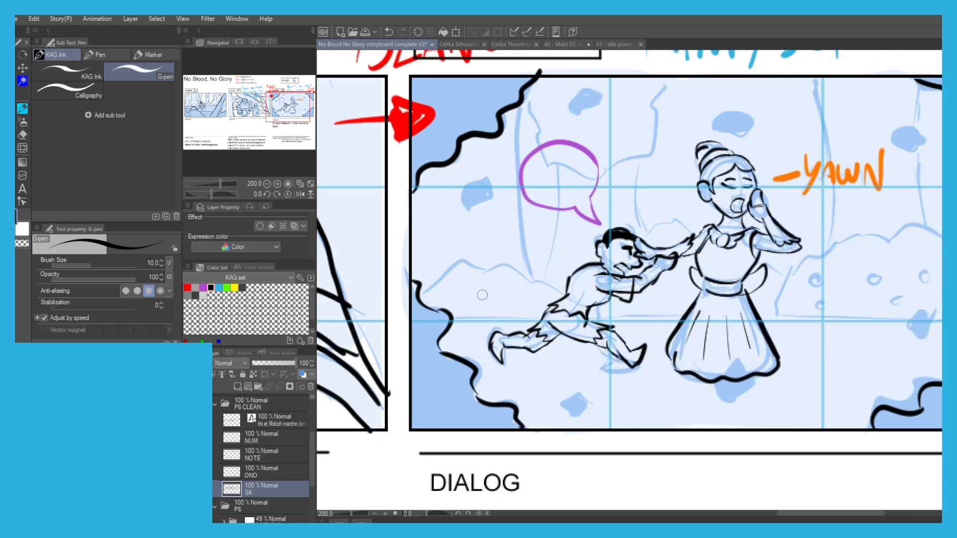
pyautogui.moveTo(772, 318); pyautogui.dragTo(705, 315)
pyautogui.hotkey('ctrl', 'z')
pyautogui.moveTo(916, 318)
pyautogui.mouseDown()
pyautogui.moveTo(731, 327)
pyautogui.moveTo(702, 325)
pyautogui.moveTo(806, 314)
pyautogui.moveTo(390, 319)
pyautogui.moveTo(366, 286)
pyautogui.moveTo(377, 270)
pyautogui.moveTo(387, 277)
pyautogui.moveTo(392, 257)
pyautogui.moveTo(442, 253)
pyautogui.moveTo(479, 257)
pyautogui.moveTo(506, 281)
pyautogui.mouseUp()
pyautogui.hotkey('ctrl', 'z')
pyautogui.hotkey('ctrl', 'z')
pyautogui.hotkey('ctrl', 'z')
pyautogui.hotkey('ctrl', 'z')
pyautogui.moveTo(696, 308)
pyautogui.mouseDown()
pyautogui.moveTo(755, 256)
pyautogui.moveTo(834, 230)
pyautogui.moveTo(869, 228)
pyautogui.moveTo(920, 283)
pyautogui.moveTo(941, 275)
pyautogui.mouseUp()
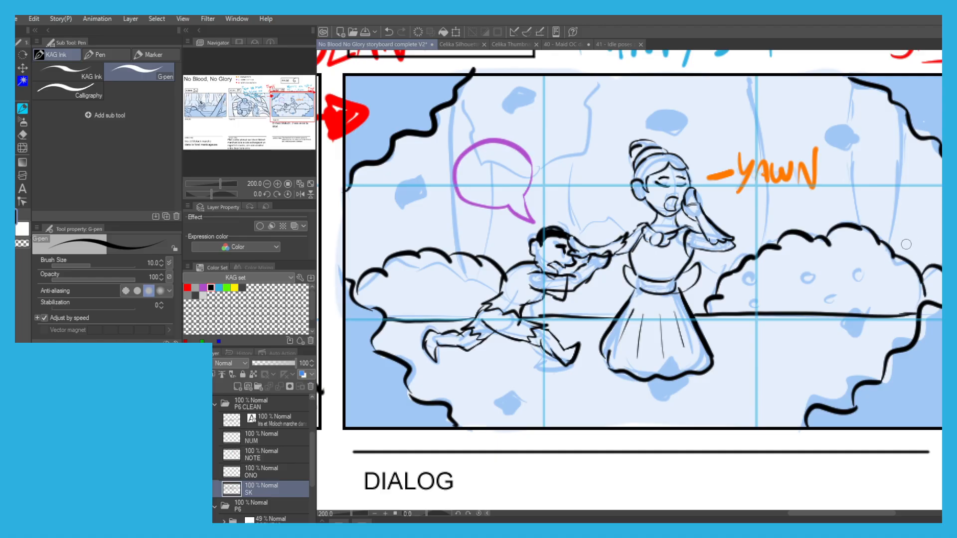
# Ink small round berries across the large bush beside the woman.
pyautogui.moveTo(847, 261); pyautogui.dragTo(850, 267)
pyautogui.moveTo(826, 288)
pyautogui.mouseDown()
pyautogui.moveTo(810, 269)
pyautogui.moveTo(757, 285)
pyautogui.moveTo(754, 299)
pyautogui.mouseUp()
pyautogui.moveTo(873, 295); pyautogui.dragTo(880, 298)
# Ink the tree trunks rising behind the berry bush, redoing the first strokes.
pyautogui.moveTo(695, 113); pyautogui.dragTo(599, 182)
pyautogui.moveTo(791, 308); pyautogui.dragTo(808, 189)
pyautogui.hotkey('ctrl', 'z')
pyautogui.moveTo(656, 144); pyautogui.dragTo(668, 215)
pyautogui.hotkey('ctrl', 'z')
pyautogui.hotkey('ctrl', 'z')
pyautogui.moveTo(654, 145)
pyautogui.mouseDown()
pyautogui.moveTo(668, 275)
pyautogui.moveTo(661, 311)
pyautogui.moveTo(644, 330)
pyautogui.mouseUp()
pyautogui.moveTo(758, 153); pyautogui.dragTo(754, 301)
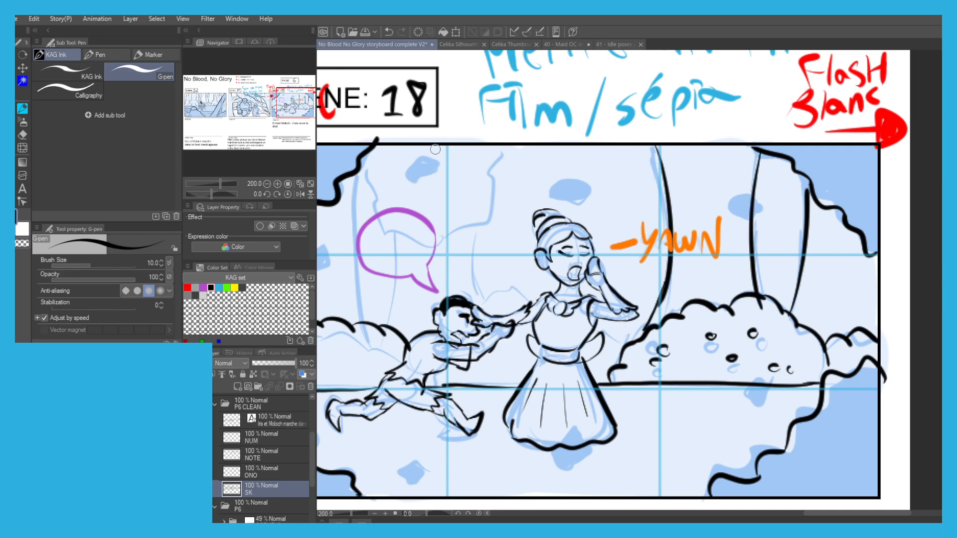
# Ink the tree trunks and branching canopy line behind the boy and the speech bubble, undoing strokes that miss.
pyautogui.moveTo(333, 137); pyautogui.dragTo(465, 158)
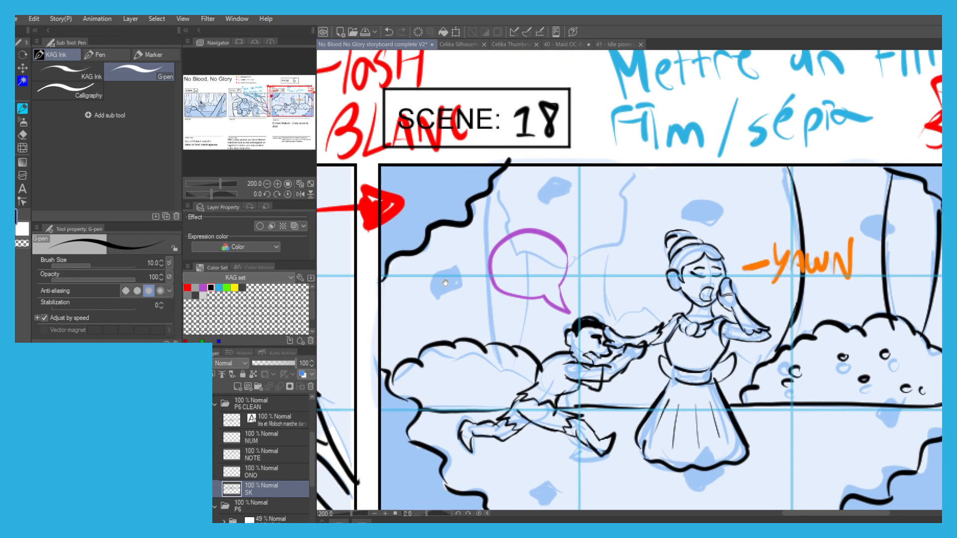
pyautogui.moveTo(444, 282); pyautogui.dragTo(461, 300)
pyautogui.moveTo(514, 326); pyautogui.dragTo(506, 177)
pyautogui.hotkey('ctrl', 'z')
pyautogui.moveTo(533, 332); pyautogui.dragTo(552, 241)
pyautogui.moveTo(628, 236); pyautogui.dragTo(629, 311)
pyautogui.moveTo(644, 227)
pyautogui.mouseDown()
pyautogui.moveTo(577, 242)
pyautogui.moveTo(538, 227)
pyautogui.moveTo(507, 191)
pyautogui.moveTo(646, 221)
pyautogui.moveTo(684, 180)
pyautogui.moveTo(694, 145)
pyautogui.mouseUp()
pyautogui.hotkey('ctrl', 'z')
pyautogui.moveTo(657, 219)
pyautogui.mouseDown()
pyautogui.moveTo(651, 302)
pyautogui.moveTo(654, 214)
pyautogui.moveTo(651, 288)
pyautogui.moveTo(664, 297)
pyautogui.mouseUp()
pyautogui.hotkey('ctrl', 'z')
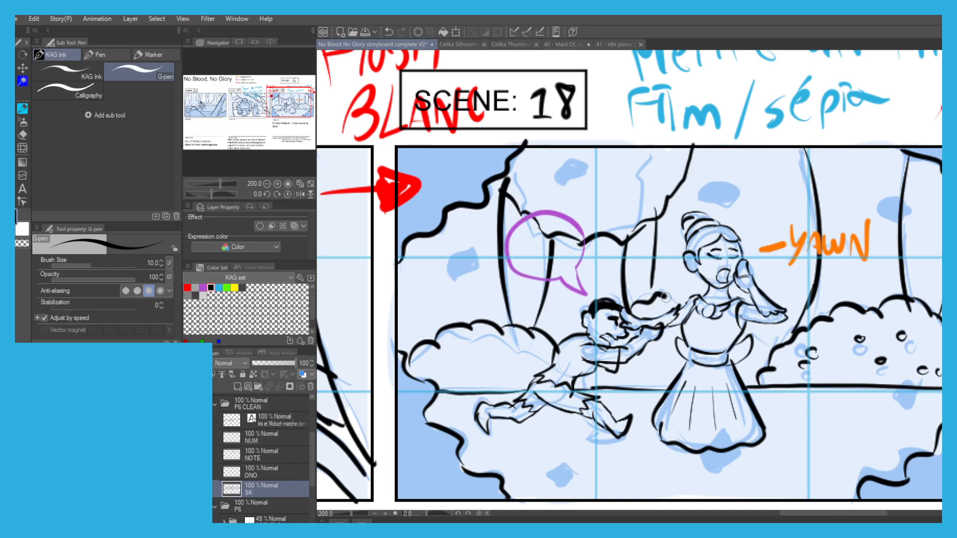
# Ink the curved canopy line above the woman's head and the trunk edge beside her, redoing failed strokes.
pyautogui.moveTo(746, 324); pyautogui.dragTo(769, 337)
pyautogui.scroll(-3, 548, 211)
pyautogui.scroll(2, 561, 220)
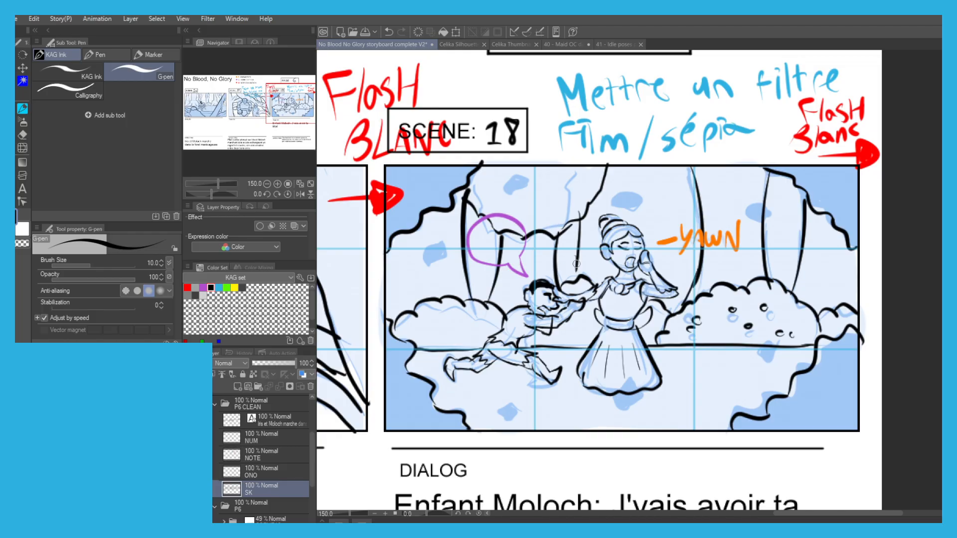
pyautogui.moveTo(647, 244)
pyautogui.mouseDown()
pyautogui.moveTo(651, 203)
pyautogui.moveTo(622, 209)
pyautogui.moveTo(596, 204)
pyautogui.mouseUp()
pyautogui.hotkey('ctrl', 'z')
pyautogui.hotkey('ctrl', 'z')
pyautogui.moveTo(653, 207); pyautogui.dragTo(676, 176)
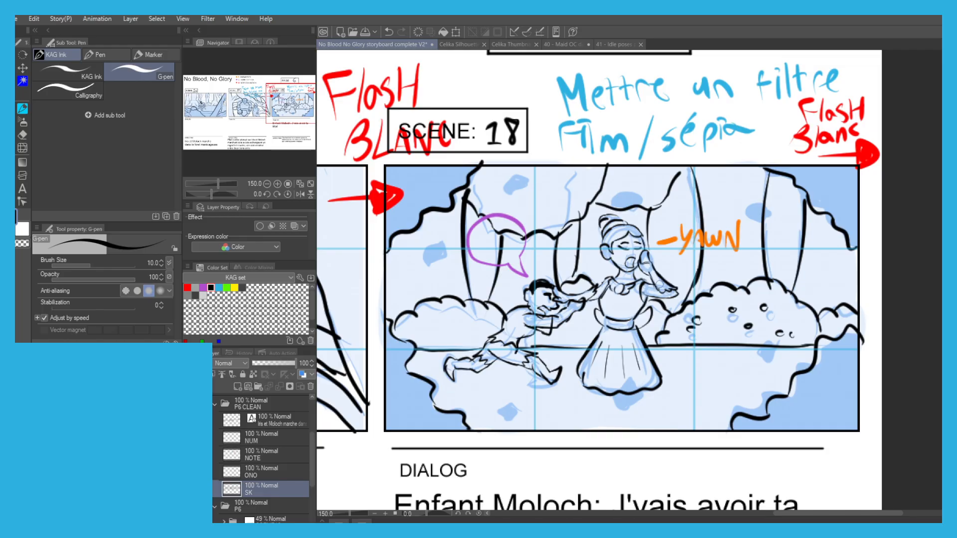
pyautogui.moveTo(664, 281); pyautogui.dragTo(680, 232)
pyautogui.hotkey('ctrl', 'z')
pyautogui.moveTo(666, 277); pyautogui.dragTo(682, 204)
# Paint over the seven scattered sketch spots in Scene 18 with solid black.
pyautogui.scroll(-1, 565, 215)
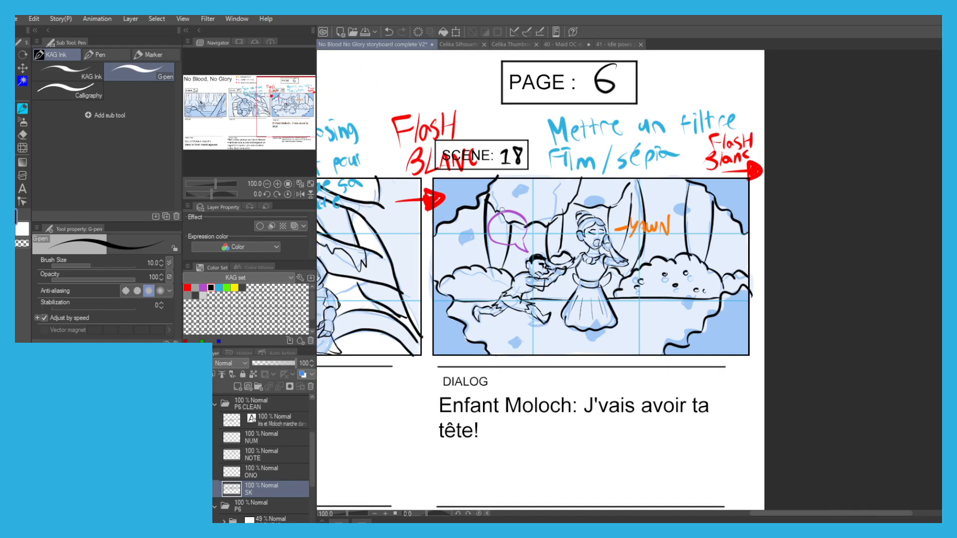
pyautogui.scroll(1, 531, 321)
pyautogui.moveTo(529, 332)
pyautogui.mouseDown()
pyautogui.moveTo(513, 339)
pyautogui.moveTo(518, 363)
pyautogui.moveTo(529, 338)
pyautogui.moveTo(515, 350)
pyautogui.moveTo(526, 346)
pyautogui.mouseUp()
pyautogui.moveTo(630, 335)
pyautogui.mouseDown()
pyautogui.moveTo(621, 349)
pyautogui.moveTo(650, 348)
pyautogui.moveTo(624, 335)
pyautogui.moveTo(652, 333)
pyautogui.mouseUp()
pyautogui.moveTo(784, 288); pyautogui.dragTo(767, 299)
pyautogui.moveTo(775, 162)
pyautogui.mouseDown()
pyautogui.moveTo(752, 167)
pyautogui.moveTo(777, 149)
pyautogui.moveTo(751, 155)
pyautogui.mouseUp()
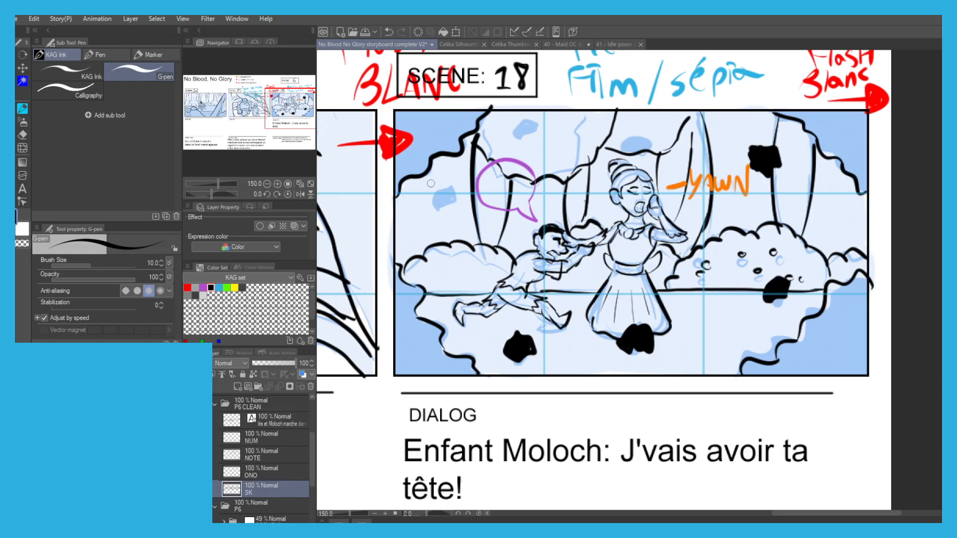
pyautogui.moveTo(644, 142)
pyautogui.mouseDown()
pyautogui.moveTo(620, 150)
pyautogui.moveTo(640, 130)
pyautogui.mouseUp()
pyautogui.moveTo(532, 140)
pyautogui.mouseDown()
pyautogui.moveTo(510, 146)
pyautogui.moveTo(530, 135)
pyautogui.mouseUp()
pyautogui.moveTo(451, 187)
pyautogui.mouseDown()
pyautogui.moveTo(427, 205)
pyautogui.moveTo(448, 188)
pyautogui.mouseUp()
# Fill the upper-left and lower-left wavy corners of the Scene 18 frame with black.
pyautogui.press('g')
pyautogui.click(416, 144)
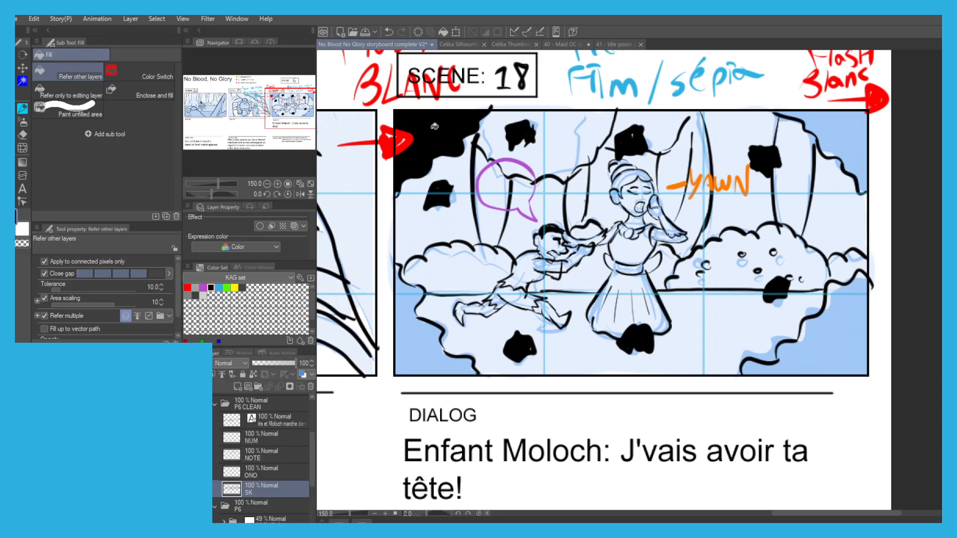
pyautogui.click(395, 311)
pyautogui.click(394, 273)
pyautogui.press('p')
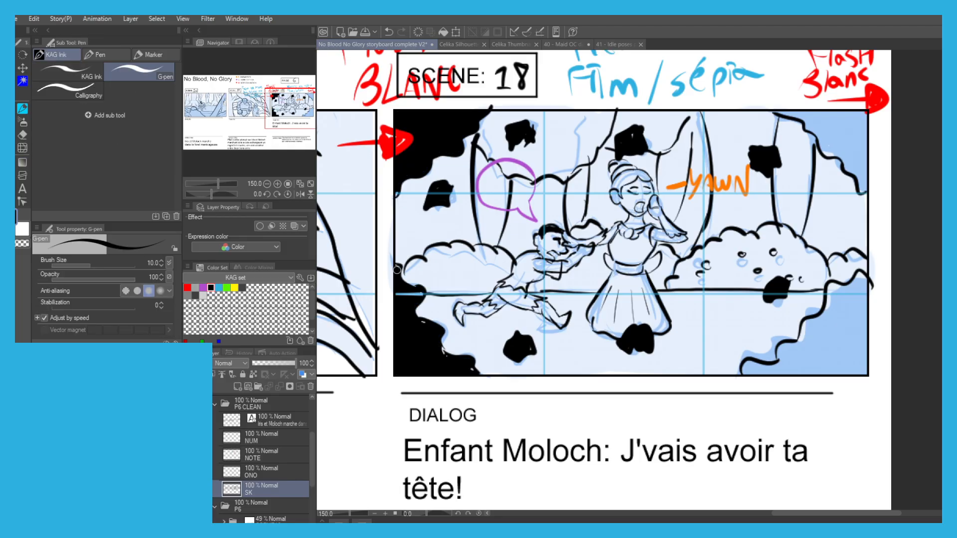
# Fill the lower-right and upper-right wavy corners of the Scene 18 frame with black, patching the remaining gap by pen.
pyautogui.press('g')
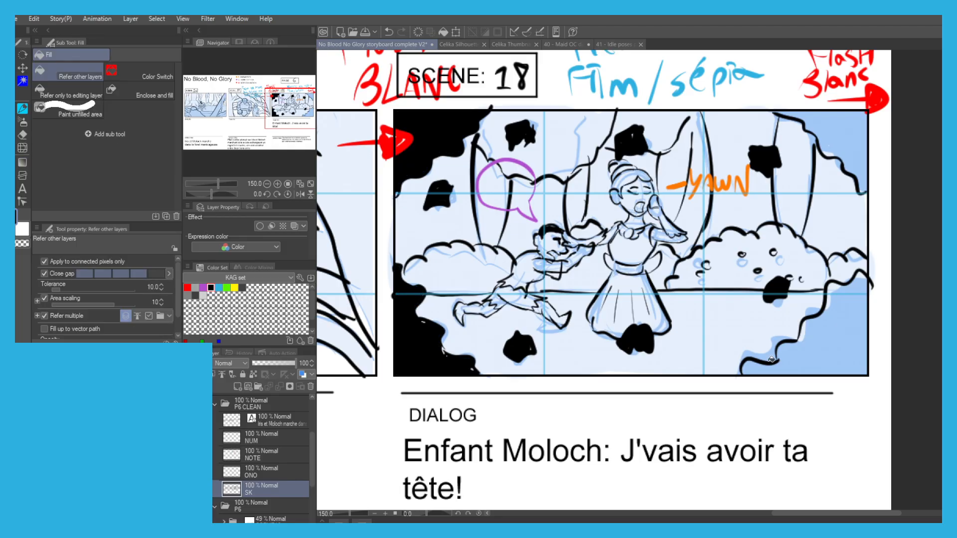
pyautogui.click(825, 343)
pyautogui.press('p')
pyautogui.press('g')
pyautogui.press('p')
pyautogui.moveTo(827, 305)
pyautogui.mouseDown()
pyautogui.moveTo(837, 288)
pyautogui.moveTo(845, 298)
pyautogui.moveTo(864, 280)
pyautogui.mouseUp()
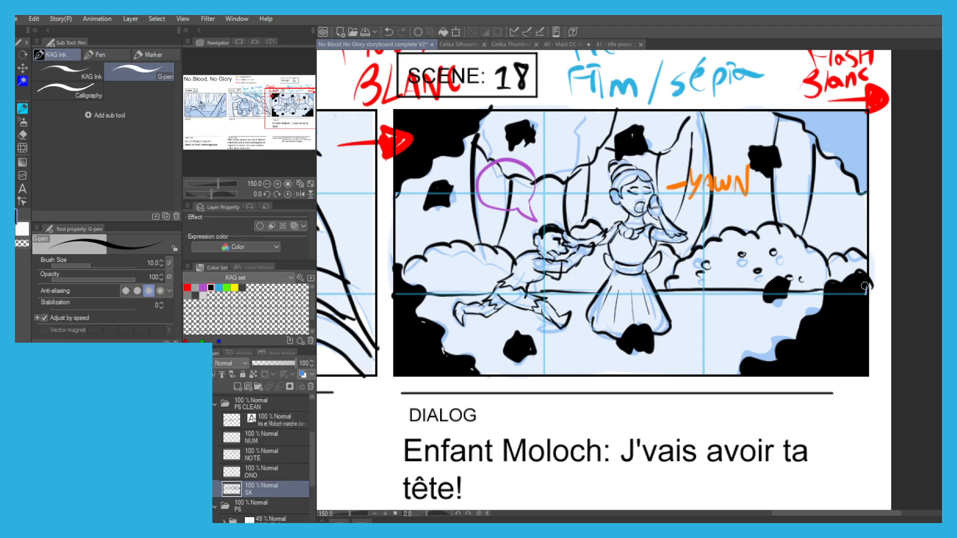
pyautogui.press('g')
pyautogui.click(815, 164)
pyautogui.press('p')
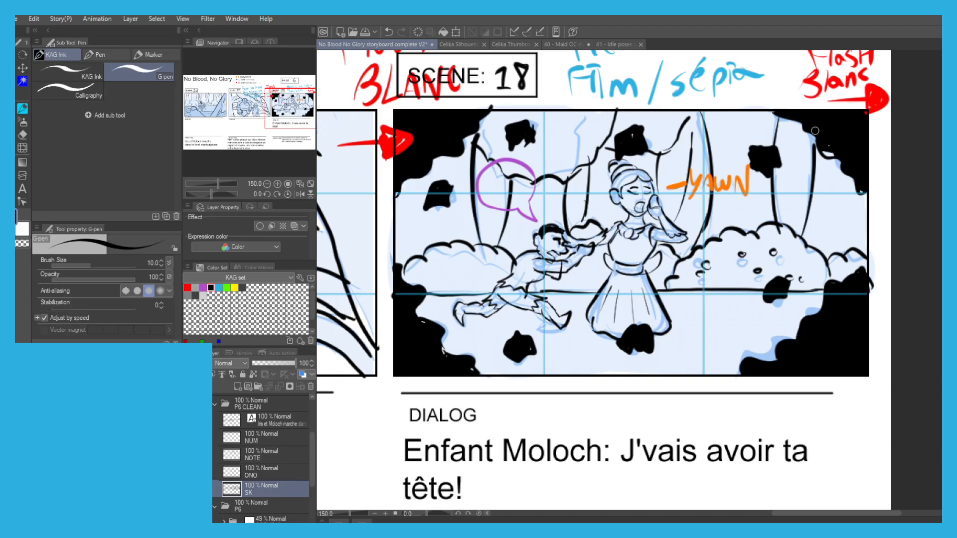
# Hide the P6 rough sketch folder so only the clean line art shows.
pyautogui.press('g')
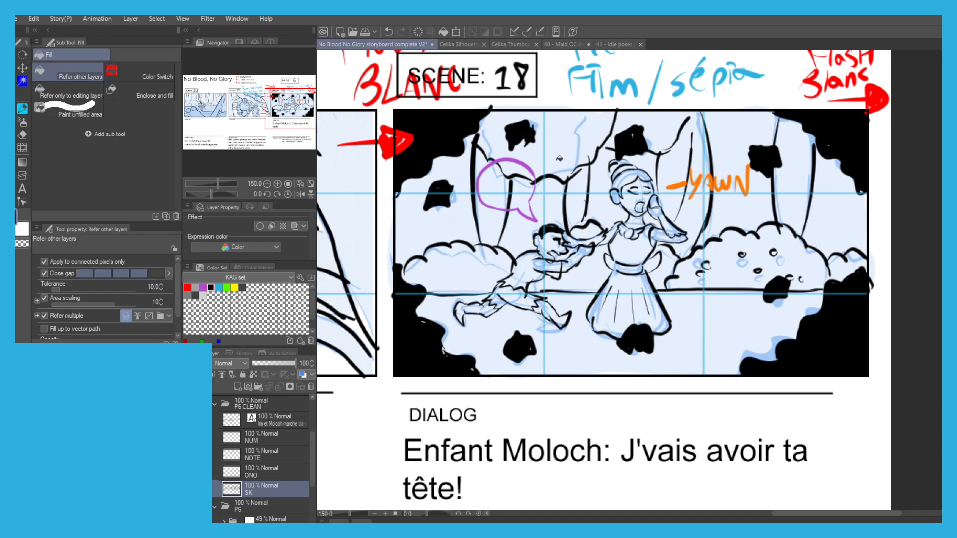
pyautogui.scroll(-2, 504, 137)
pyautogui.scroll(1, 473, 177)
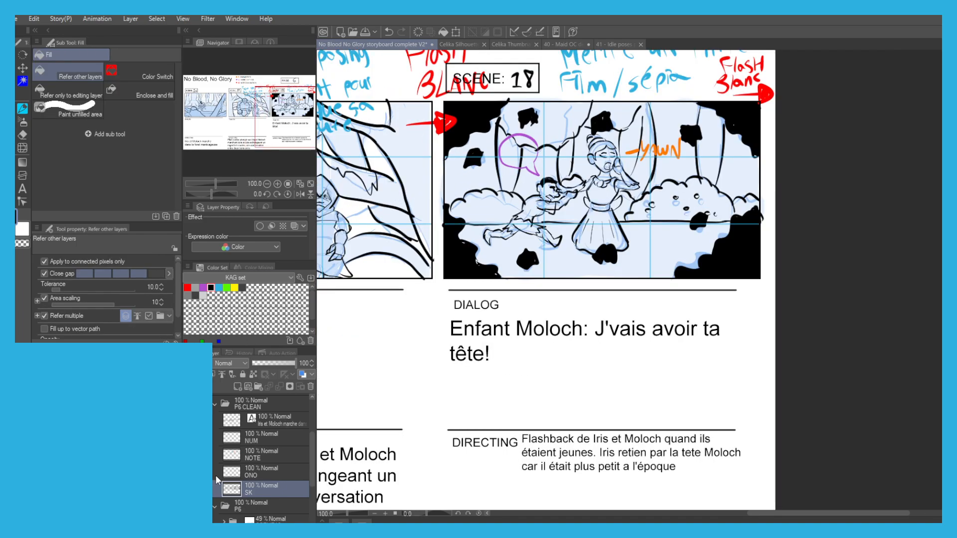
pyautogui.click(214, 506)
pyautogui.click(215, 506)
pyautogui.click(189, 506)
pyautogui.click(250, 505)
# Add a new layer directly below SK in the P6 CLEAN folder and name it val.
pyautogui.moveTo(354, 426); pyautogui.dragTo(567, 401)
pyautogui.moveTo(440, 377); pyautogui.dragTo(626, 412)
pyautogui.moveTo(480, 375); pyautogui.dragTo(505, 383)
pyautogui.hotkey('ctrl', 'shift', 'n')
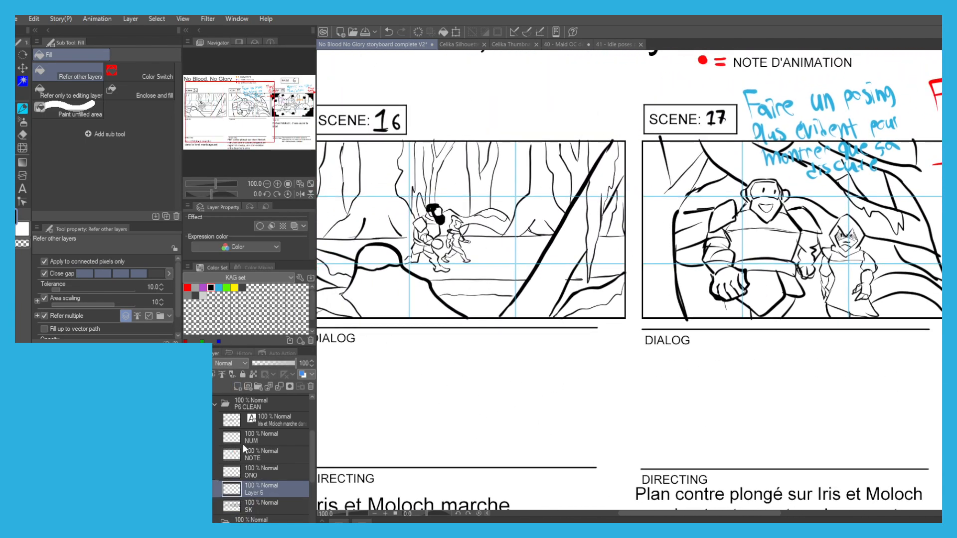
pyautogui.moveTo(252, 507); pyautogui.dragTo(253, 509)
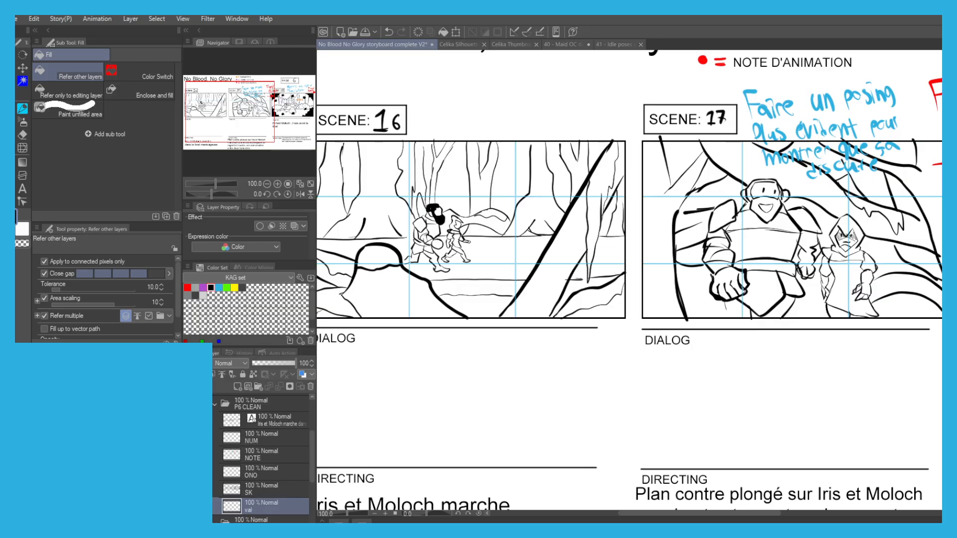
# Fill Scene 16's leaning foreground trunk and the ground at its lower-right corner with dark grey, touching up the trunk's top.
pyautogui.click(557, 256)
pyautogui.click(550, 280)
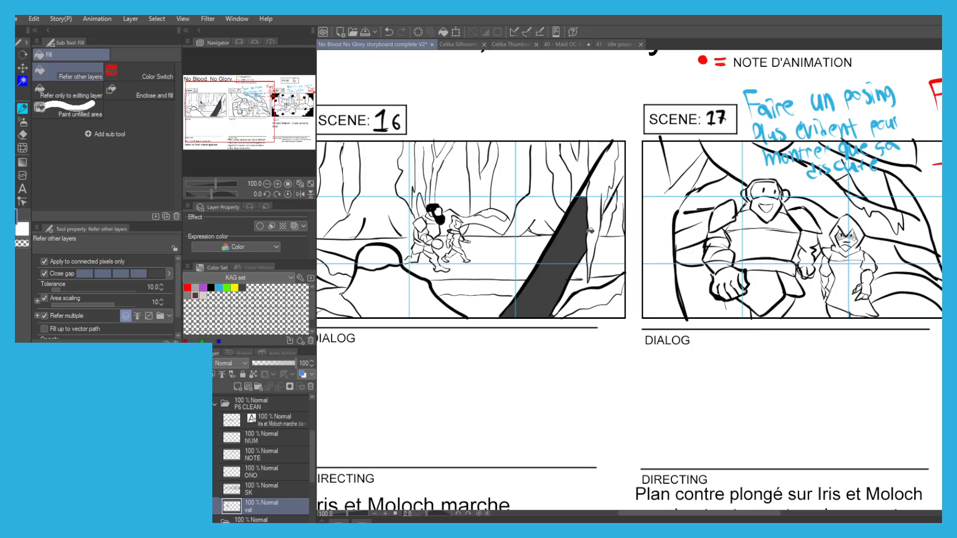
pyautogui.press('p')
pyautogui.moveTo(584, 195)
pyautogui.mouseDown()
pyautogui.moveTo(589, 171)
pyautogui.moveTo(597, 202)
pyautogui.moveTo(609, 174)
pyautogui.moveTo(614, 192)
pyautogui.moveTo(602, 183)
pyautogui.moveTo(610, 150)
pyautogui.moveTo(614, 174)
pyautogui.moveTo(624, 153)
pyautogui.mouseUp()
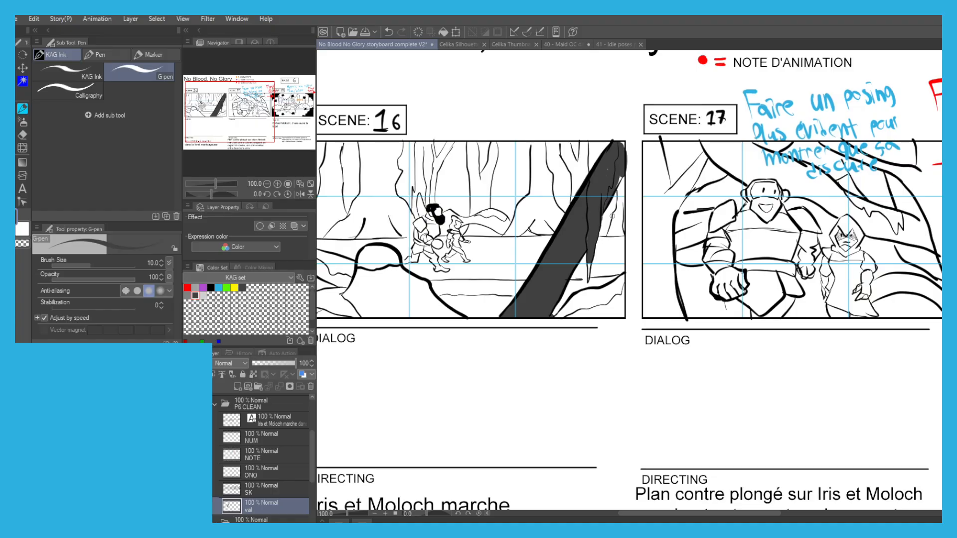
pyautogui.press('g')
pyautogui.click(588, 293)
pyautogui.click(610, 308)
# Fill Scene 16's foreground mound and the rounded shape on top of it with dark grey, patching the unfilled gaps.
pyautogui.moveTo(439, 239); pyautogui.dragTo(554, 214)
pyautogui.click(497, 269)
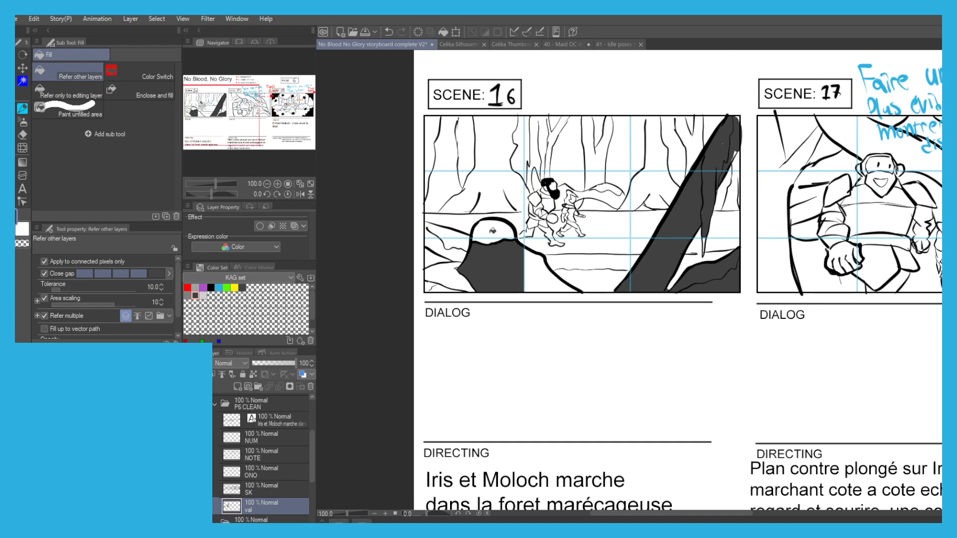
pyautogui.click(492, 232)
pyautogui.click(536, 274)
pyautogui.press('p')
pyautogui.moveTo(498, 241); pyautogui.dragTo(474, 243)
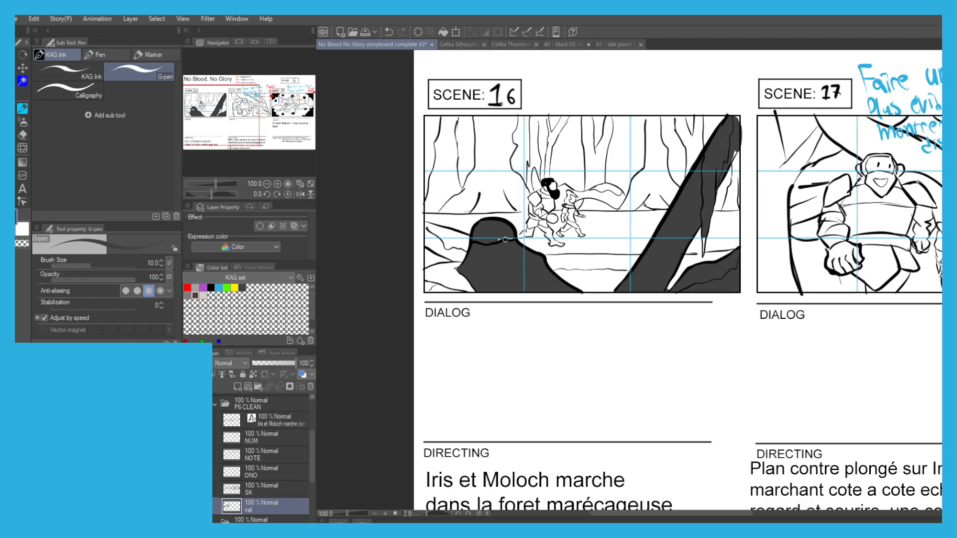
pyautogui.press('g')
pyautogui.scroll(1, 428, 269)
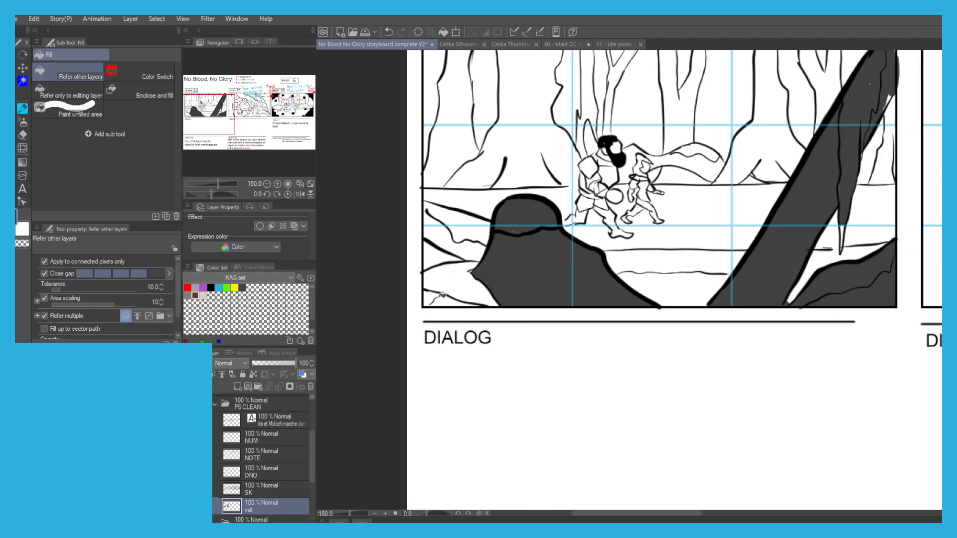
# Fill the foreground rock shapes along Scene 16's lower-left edge with dark grey.
pyautogui.click(441, 298)
pyautogui.click(450, 280)
pyautogui.click(437, 230)
pyautogui.click(464, 217)
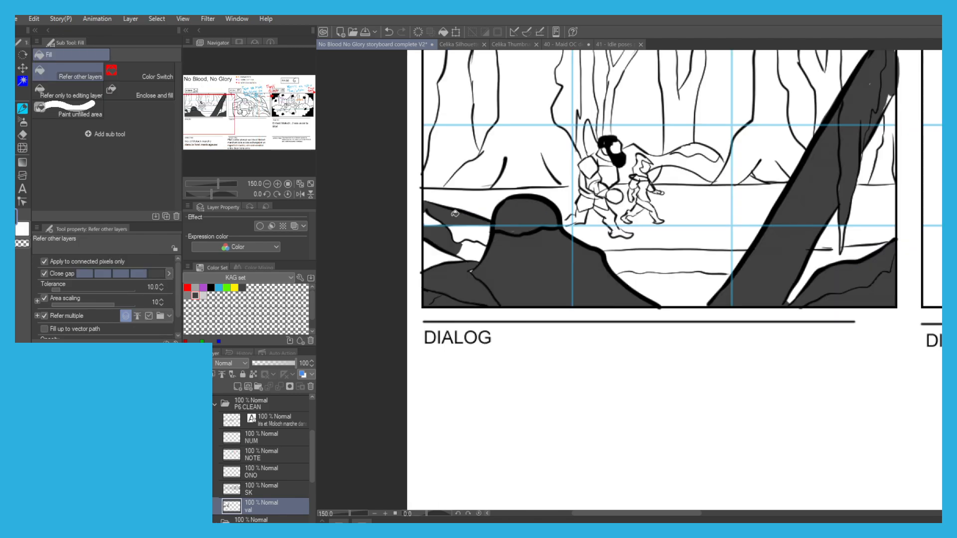
# Fill Scene 16's ground gap at the left edge, the central path strips and the patch behind the leaning trunk with mid grey.
pyautogui.click(187, 296)
pyautogui.click(431, 257)
pyautogui.click(654, 256)
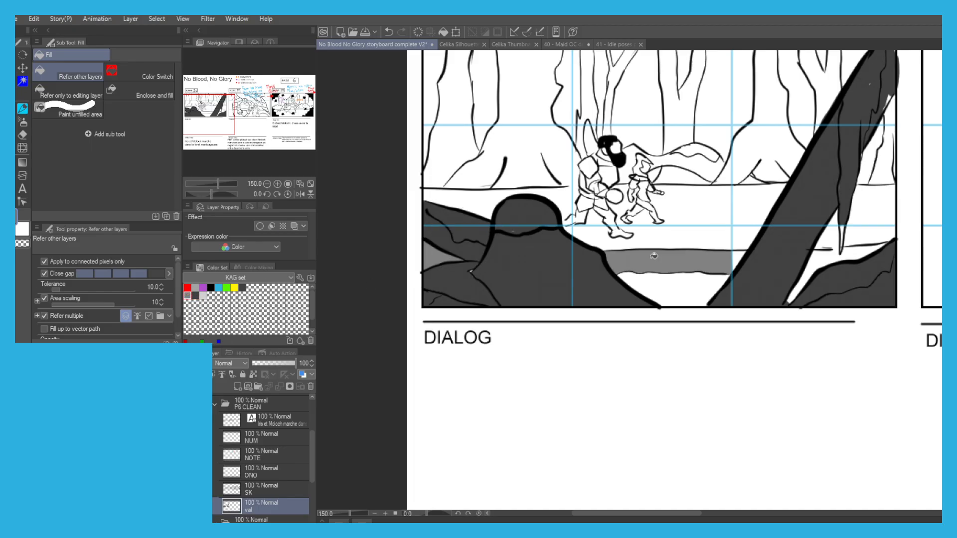
pyautogui.click(655, 275)
pyautogui.press('p')
pyautogui.moveTo(820, 252); pyautogui.dragTo(842, 248)
pyautogui.press('g')
pyautogui.click(816, 257)
# Fill the ground behind Scene 16's foreground mound and beneath the walking figures with mid grey.
pyautogui.moveTo(602, 194); pyautogui.dragTo(611, 209)
pyautogui.click(514, 224)
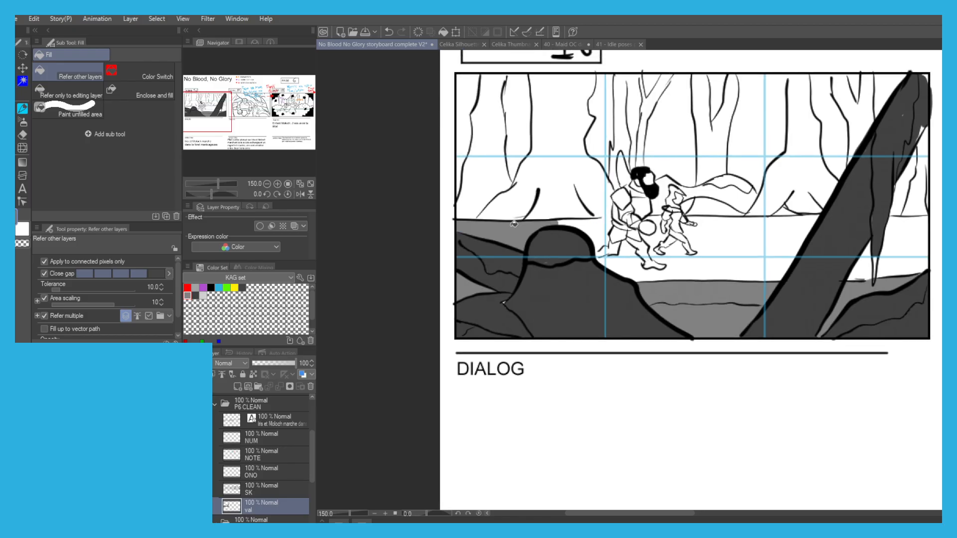
pyautogui.click(584, 226)
pyautogui.press('p')
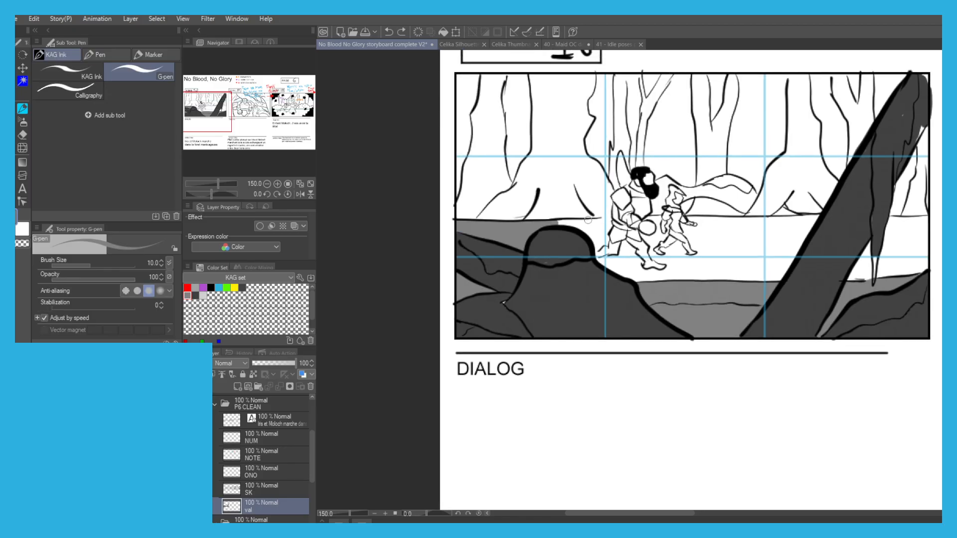
pyautogui.press('g')
pyautogui.press('p')
pyautogui.moveTo(604, 251)
pyautogui.mouseDown()
pyautogui.moveTo(610, 224)
pyautogui.moveTo(622, 251)
pyautogui.moveTo(617, 262)
pyautogui.moveTo(606, 258)
pyautogui.moveTo(636, 274)
pyautogui.moveTo(600, 262)
pyautogui.moveTo(612, 252)
pyautogui.moveTo(635, 260)
pyautogui.moveTo(634, 277)
pyautogui.moveTo(622, 274)
pyautogui.moveTo(668, 269)
pyautogui.mouseUp()
pyautogui.press('g')
pyautogui.click(703, 269)
# Shade the bearded figure and the smaller companion in Scene 16 with mid grey, painting over the areas the fill missed.
pyautogui.press('p')
pyautogui.scroll(1, 635, 273)
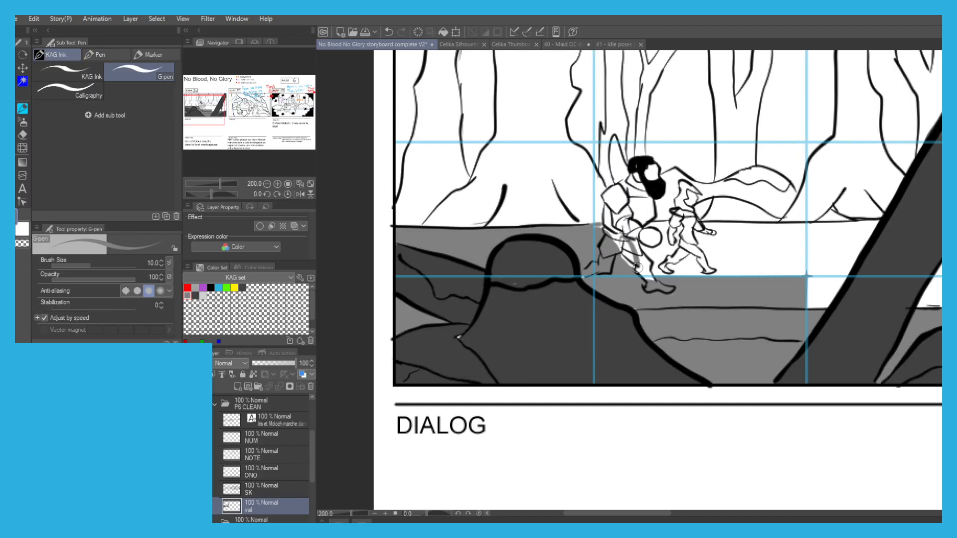
pyautogui.press('g')
pyautogui.click(649, 237)
pyautogui.press('p')
pyautogui.moveTo(638, 234)
pyautogui.mouseDown()
pyautogui.moveTo(624, 241)
pyautogui.moveTo(618, 207)
pyautogui.moveTo(606, 227)
pyautogui.moveTo(610, 194)
pyautogui.moveTo(618, 189)
pyautogui.moveTo(615, 211)
pyautogui.moveTo(643, 219)
pyautogui.moveTo(653, 209)
pyautogui.moveTo(635, 187)
pyautogui.moveTo(651, 166)
pyautogui.mouseUp()
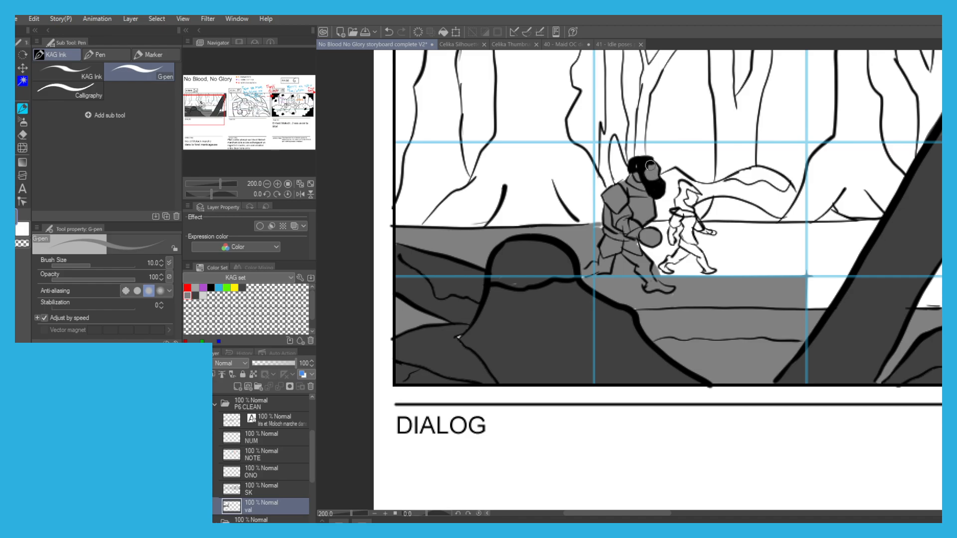
pyautogui.moveTo(680, 194)
pyautogui.mouseDown()
pyautogui.moveTo(684, 209)
pyautogui.moveTo(690, 192)
pyautogui.moveTo(673, 257)
pyautogui.moveTo(692, 264)
pyautogui.moveTo(705, 234)
pyautogui.moveTo(682, 245)
pyautogui.moveTo(697, 271)
pyautogui.moveTo(648, 246)
pyautogui.moveTo(653, 232)
pyautogui.moveTo(629, 227)
pyautogui.mouseUp()
# Fill Scene 16's remaining ground from the smaller figure to the frame's right edge with mid grey.
pyautogui.press('g')
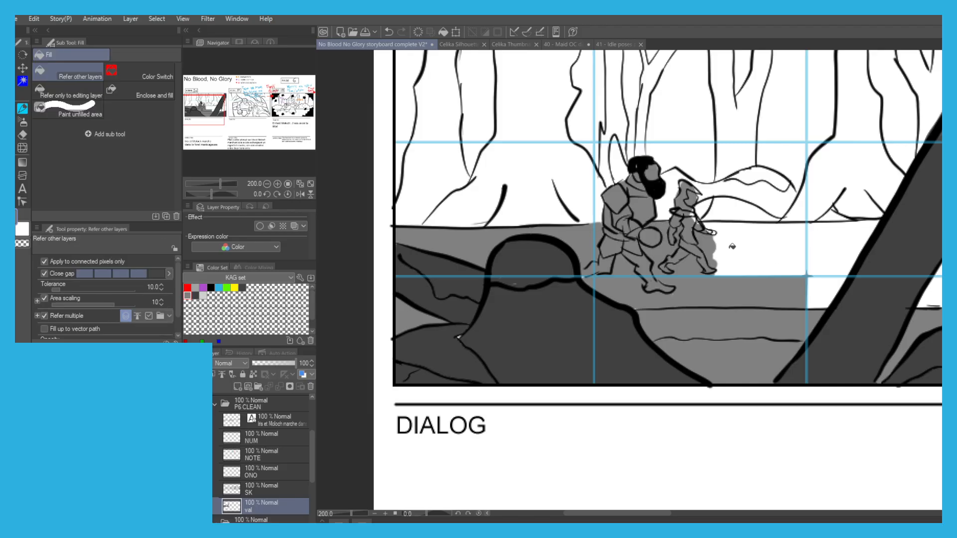
pyautogui.click(738, 241)
pyautogui.moveTo(755, 242); pyautogui.dragTo(686, 249)
pyautogui.press('p')
pyautogui.press('g')
pyautogui.click(764, 261)
pyautogui.click(755, 291)
pyautogui.moveTo(769, 267); pyautogui.dragTo(660, 280)
pyautogui.click(760, 310)
pyautogui.click(816, 303)
pyautogui.click(768, 290)
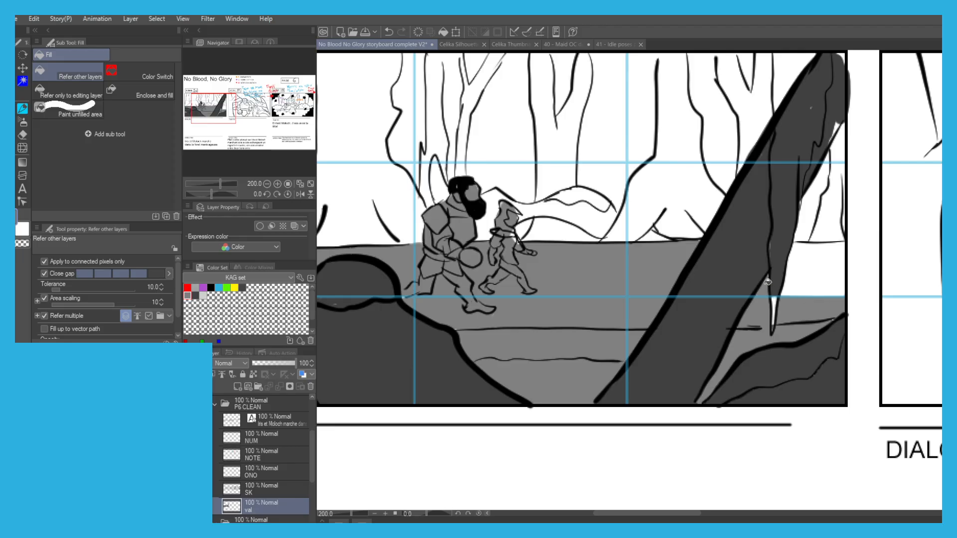
pyautogui.click(820, 268)
# Patch the tip of the branch hanging from the leaning trunk with dark grey, and switch the colour to light grey.
pyautogui.scroll(-1, 686, 213)
pyautogui.click(195, 295)
pyautogui.press('p')
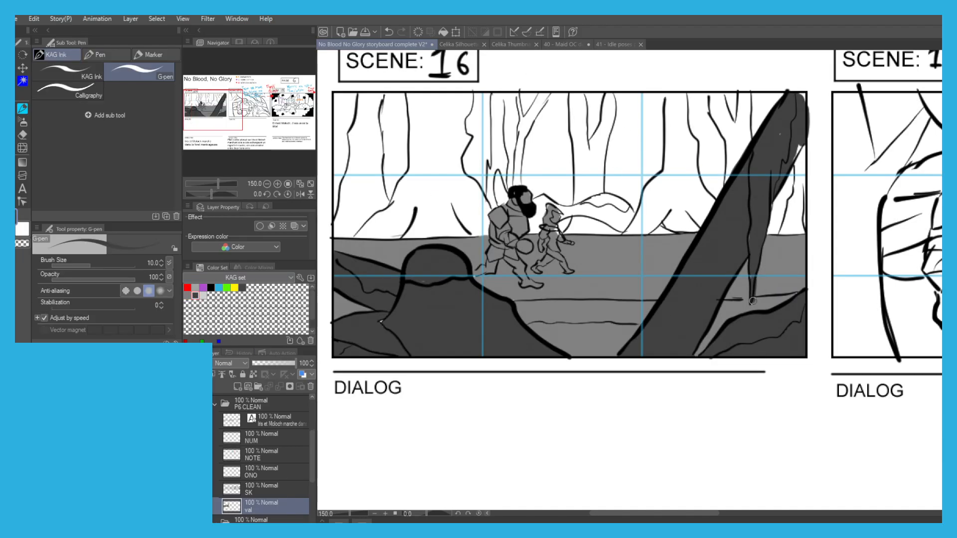
pyautogui.press('g')
pyautogui.click(203, 295)
pyautogui.moveTo(404, 208); pyautogui.dragTo(477, 253)
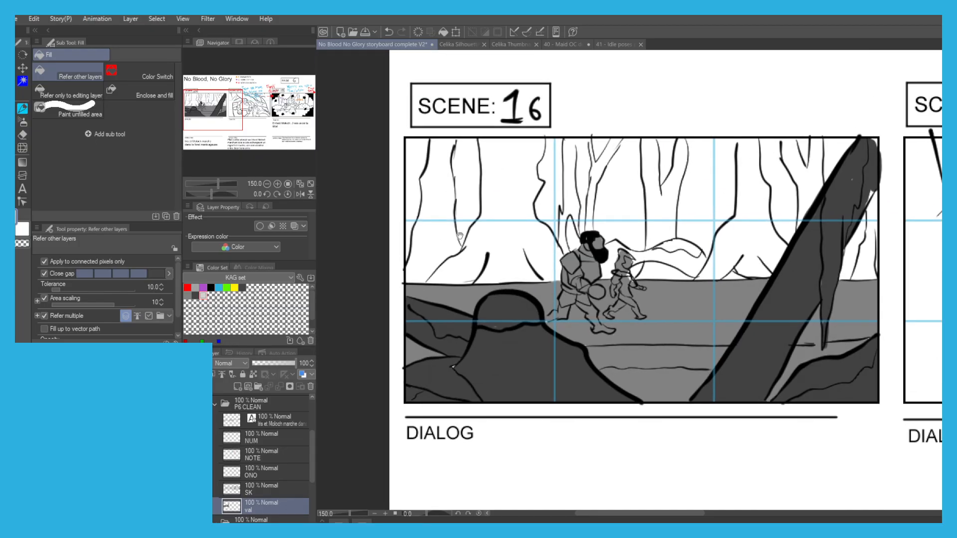
pyautogui.click(432, 211)
pyautogui.click(431, 249)
pyautogui.hotkey('ctrl', 'z')
pyautogui.hotkey('ctrl', 'z')
# Close the outline gap atop Scene 16's leftmost background tree and fill the tree and neighbouring roots with light grey.
pyautogui.press('p')
pyautogui.moveTo(456, 140); pyautogui.dragTo(453, 149)
pyautogui.press('g')
pyautogui.click(445, 158)
pyautogui.click(423, 235)
pyautogui.click(464, 264)
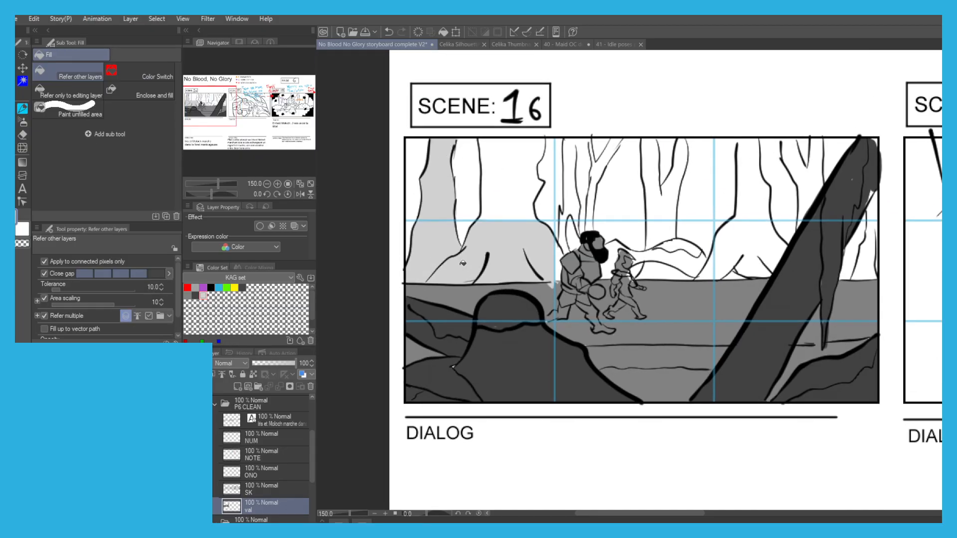
# Redo the last fill and cover the wide second background tree's base and trunk with light grey.
pyautogui.hotkey('ctrl', 'z')
pyautogui.press('p')
pyautogui.press('g')
pyautogui.click(555, 281)
pyautogui.press('p')
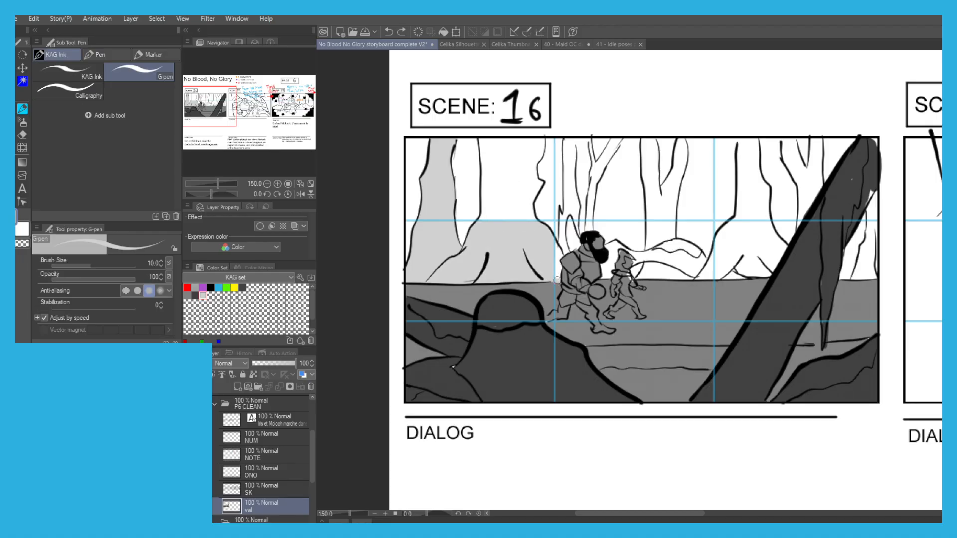
pyautogui.press('g')
pyautogui.click(520, 185)
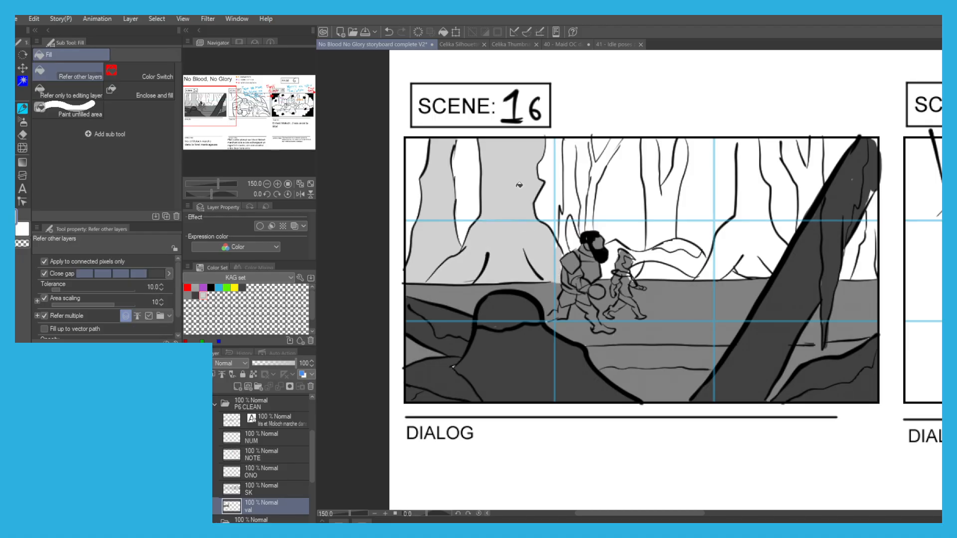
# Fill the narrow tree behind the bearded figure with light grey, closing its open top and patching the gaps near its base.
pyautogui.press('p')
pyautogui.moveTo(573, 155); pyautogui.dragTo(573, 139)
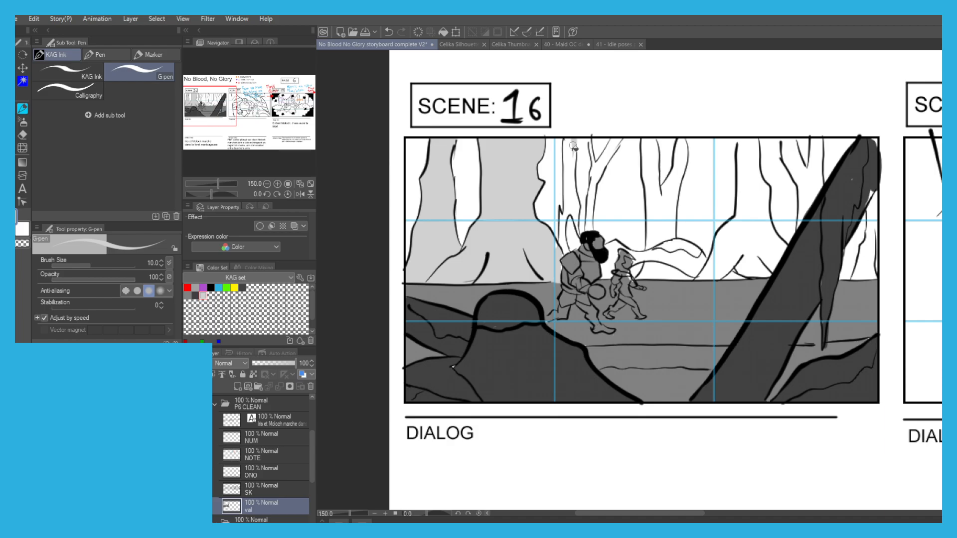
pyautogui.press('g')
pyautogui.click(572, 164)
pyautogui.click(567, 231)
pyautogui.click(569, 230)
pyautogui.hotkey('ctrl', 'z')
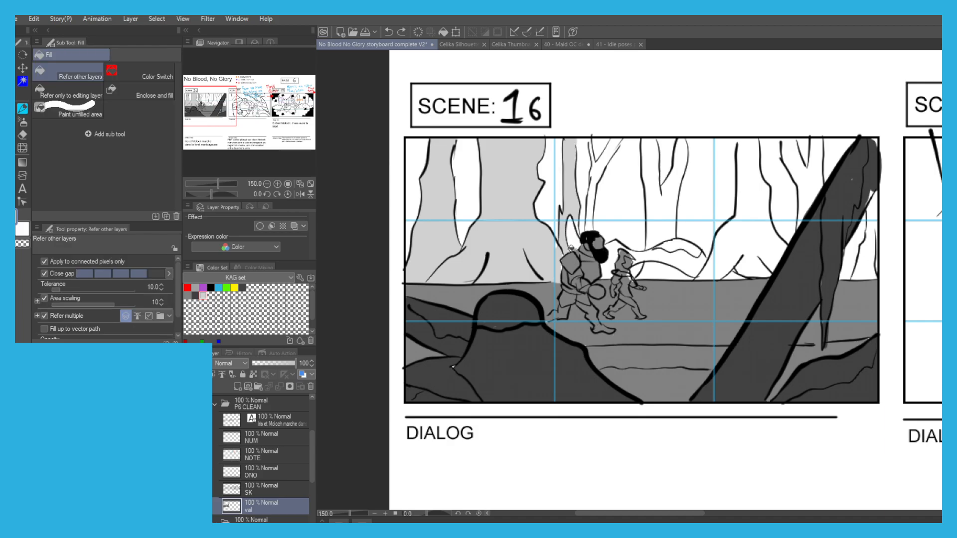
pyautogui.scroll(1, 571, 252)
pyautogui.press('p')
pyautogui.moveTo(571, 228)
pyautogui.mouseDown()
pyautogui.moveTo(573, 247)
pyautogui.moveTo(575, 225)
pyautogui.mouseUp()
pyautogui.press('g')
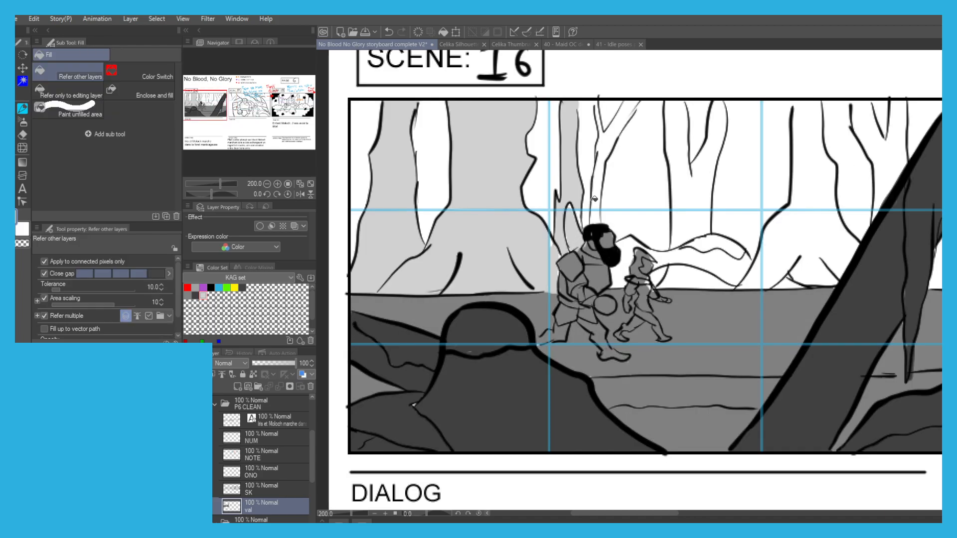
# Fill the forked tree above the bearded figure and the arching root behind the smaller figure with light grey.
pyautogui.click(600, 129)
pyautogui.press('p')
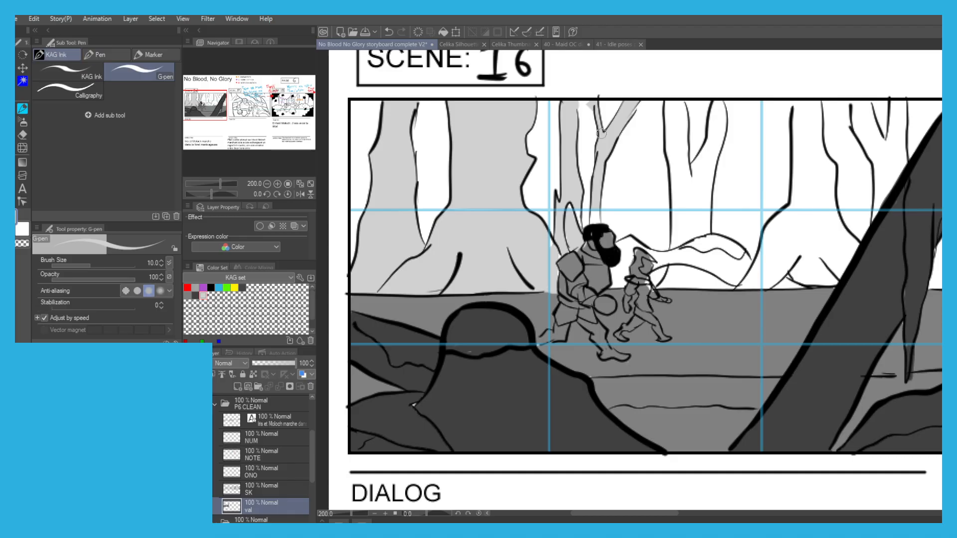
pyautogui.press('g')
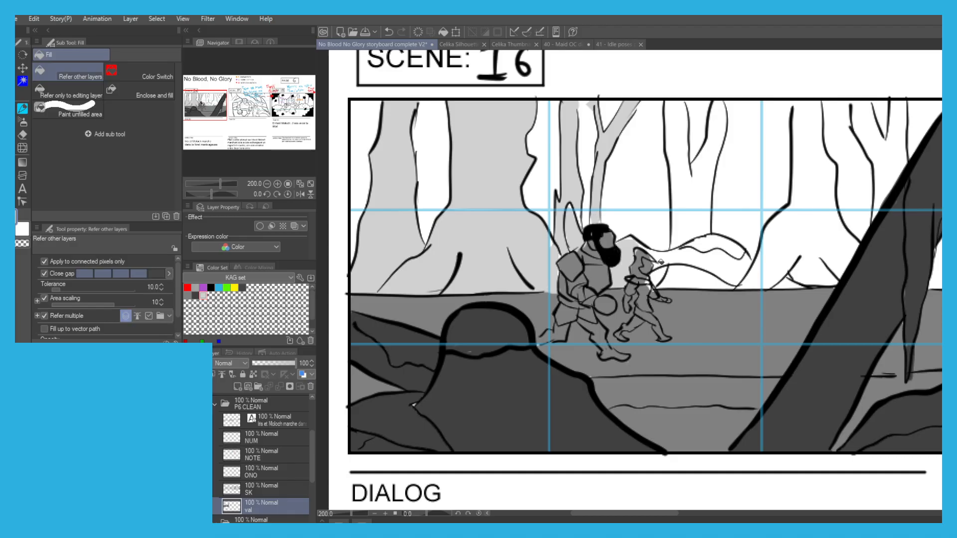
pyautogui.click(659, 262)
pyautogui.click(659, 275)
pyautogui.click(724, 263)
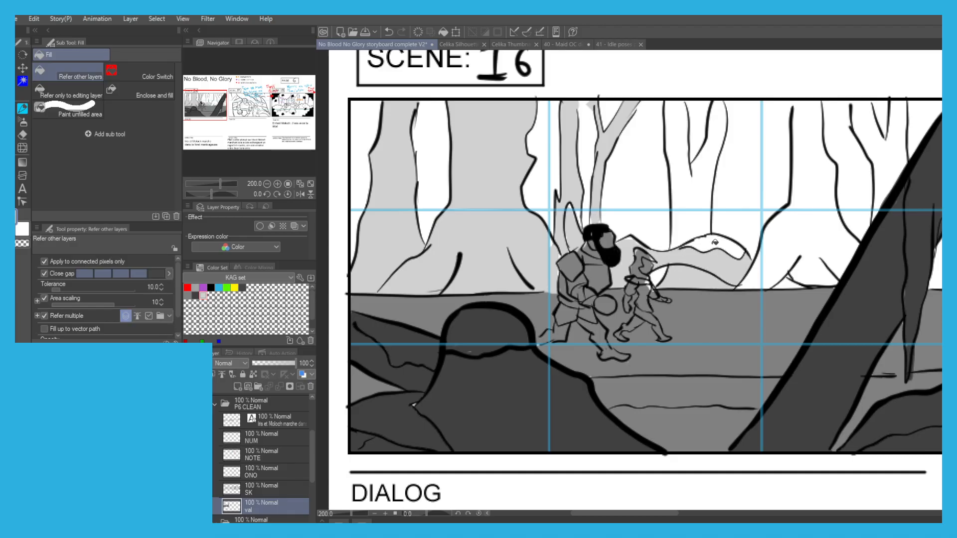
pyautogui.click(714, 242)
# Fill Scene 16's central forked tree and the large tree to its right with light grey.
pyautogui.click(693, 199)
pyautogui.click(691, 217)
pyautogui.scroll(-1, 688, 174)
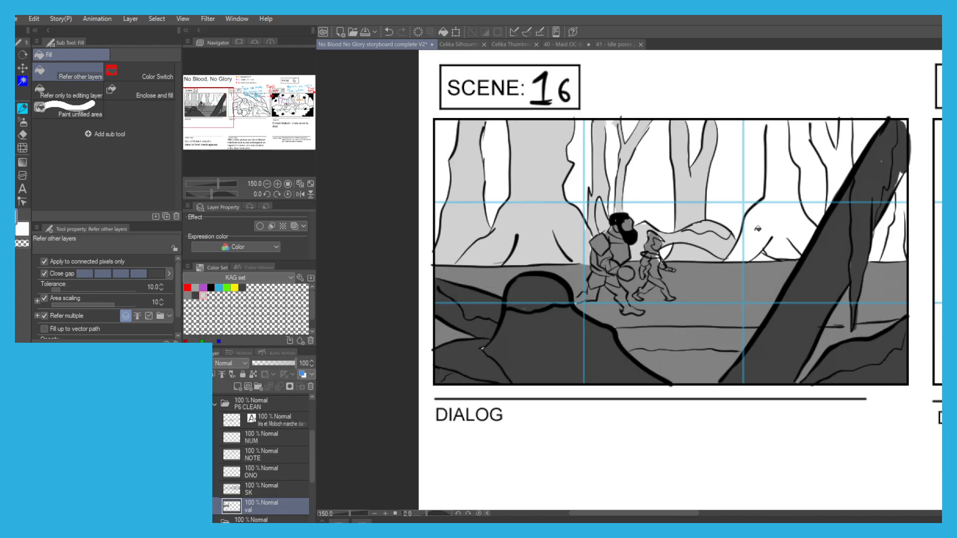
pyautogui.click(756, 230)
pyautogui.click(777, 192)
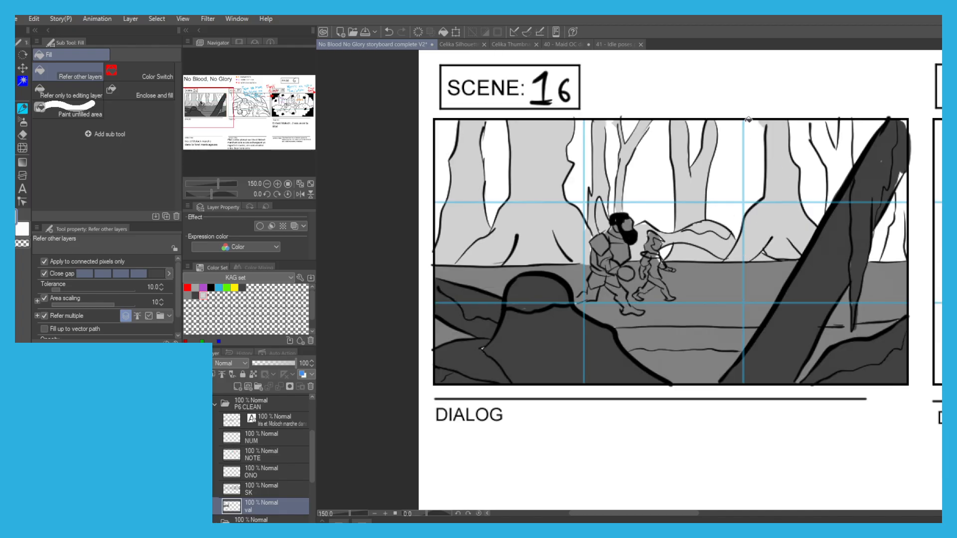
# Fill the slender forked tree beside the leaning trunk with light grey, correcting the fills near the frame's upper edge.
pyautogui.moveTo(748, 121); pyautogui.dragTo(678, 188)
pyautogui.hotkey('ctrl', 'z')
pyautogui.press('p')
pyautogui.press('g')
pyautogui.click(709, 187)
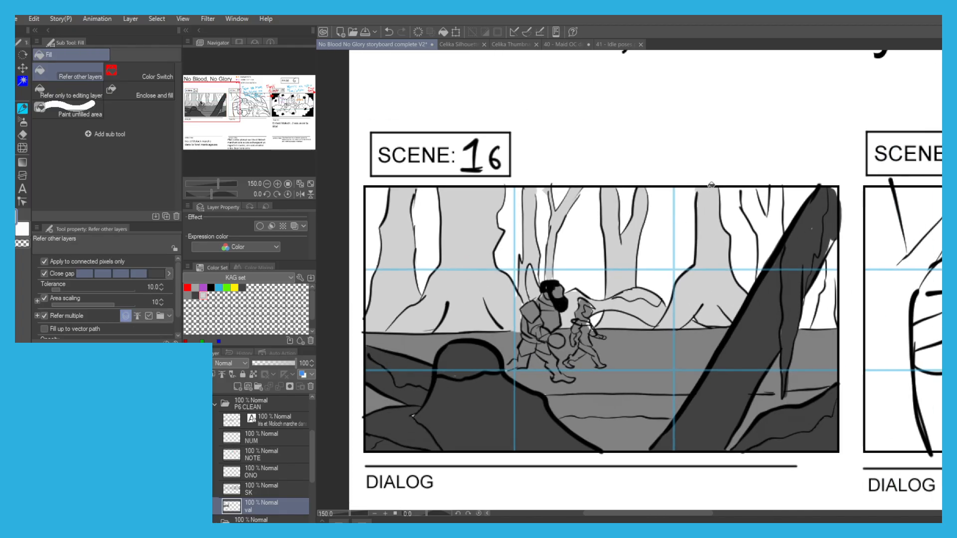
pyautogui.press('p')
pyautogui.press('g')
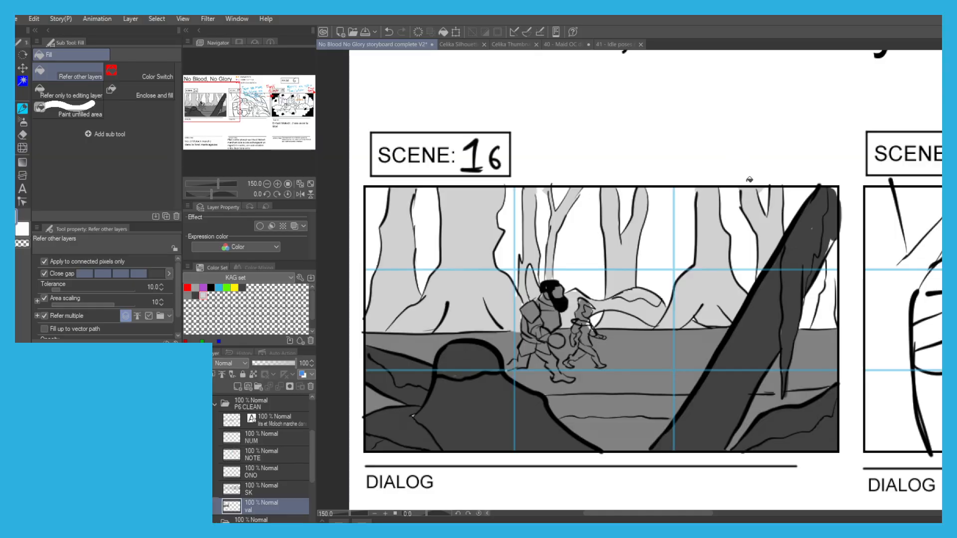
pyautogui.hotkey('ctrl', 'z')
pyautogui.press('p')
pyautogui.press('g')
pyautogui.click(760, 206)
# Paint the background tree between the leaning trunk and Scene 16's right border light grey.
pyautogui.press('p')
pyautogui.moveTo(820, 303)
pyautogui.mouseDown()
pyautogui.moveTo(814, 325)
pyautogui.moveTo(830, 325)
pyautogui.moveTo(831, 252)
pyautogui.mouseUp()
pyautogui.moveTo(828, 314); pyautogui.dragTo(822, 293)
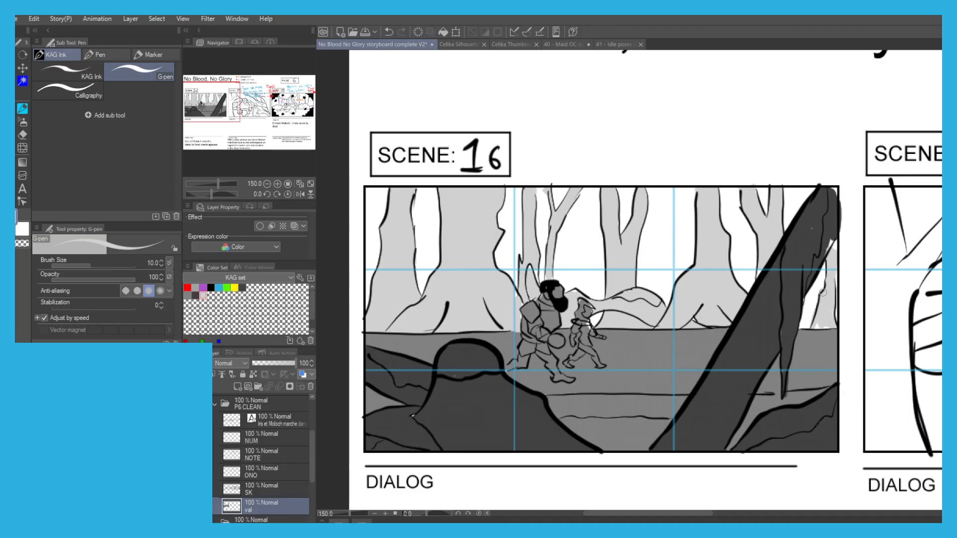
pyautogui.press('g')
pyautogui.scroll(-1, 756, 252)
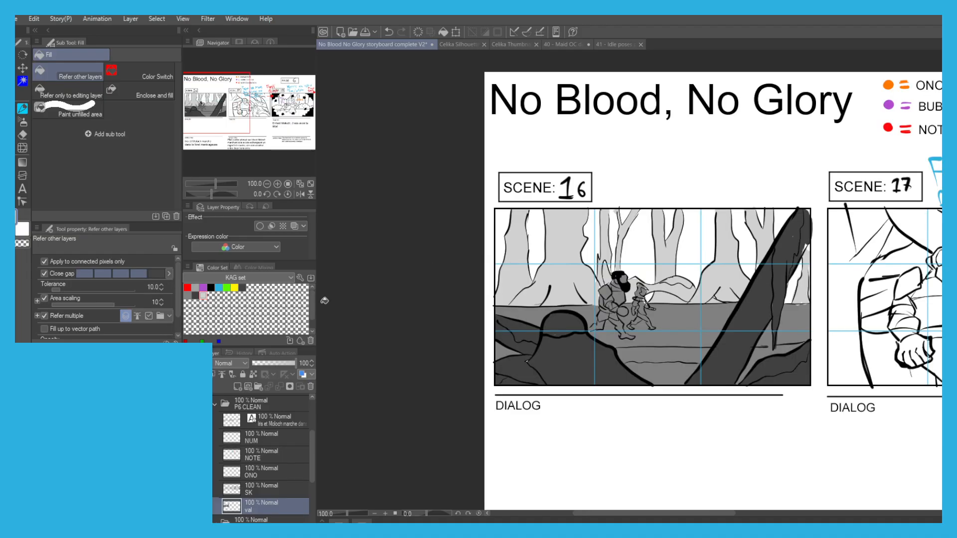
# Fill the large figure's clenched fist in scene 17 with dark grey and touch up the gaps with the G-pen.
pyautogui.moveTo(532, 301); pyautogui.dragTo(451, 295)
pyautogui.moveTo(564, 412); pyautogui.dragTo(340, 386)
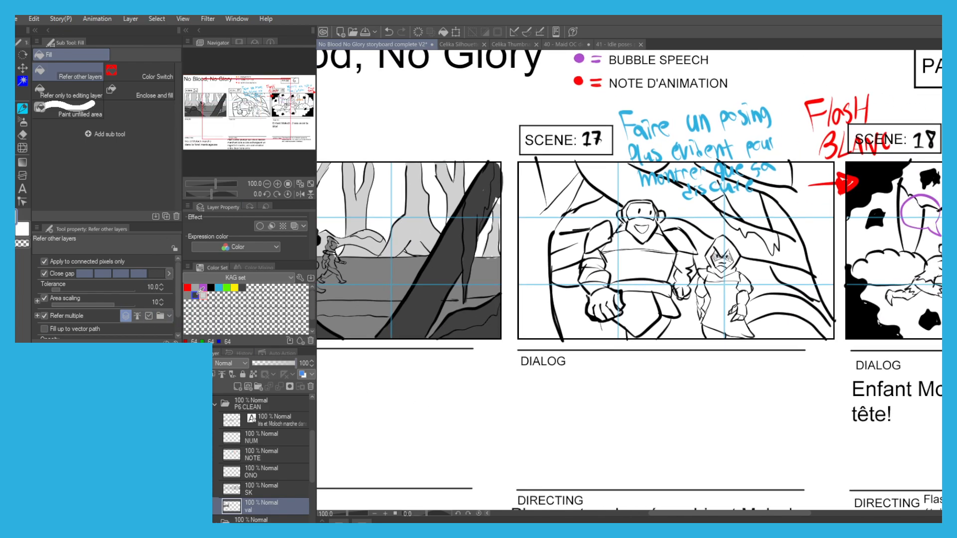
pyautogui.scroll(1, 616, 298)
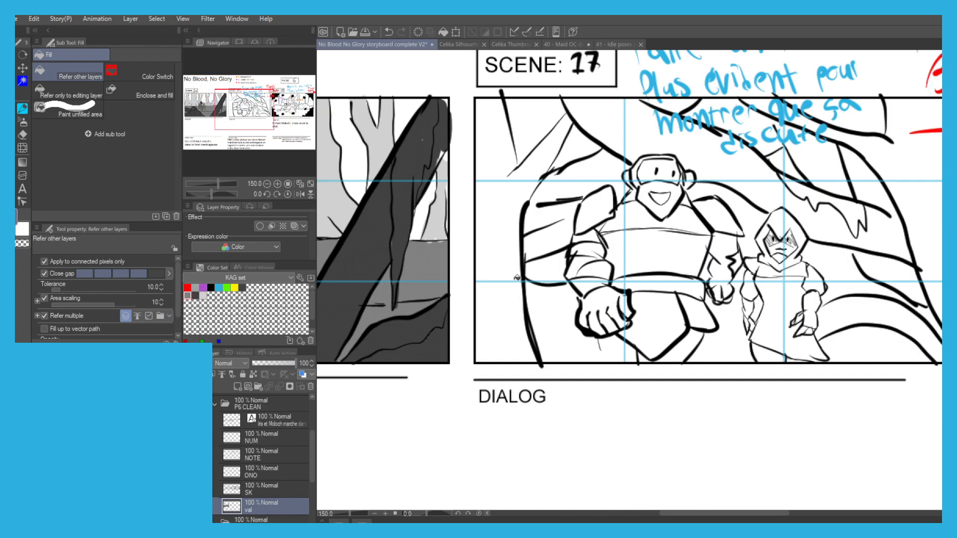
pyautogui.click(602, 308)
pyautogui.press('p')
pyautogui.moveTo(583, 323)
pyautogui.mouseDown()
pyautogui.moveTo(609, 297)
pyautogui.moveTo(627, 298)
pyautogui.moveTo(627, 323)
pyautogui.mouseUp()
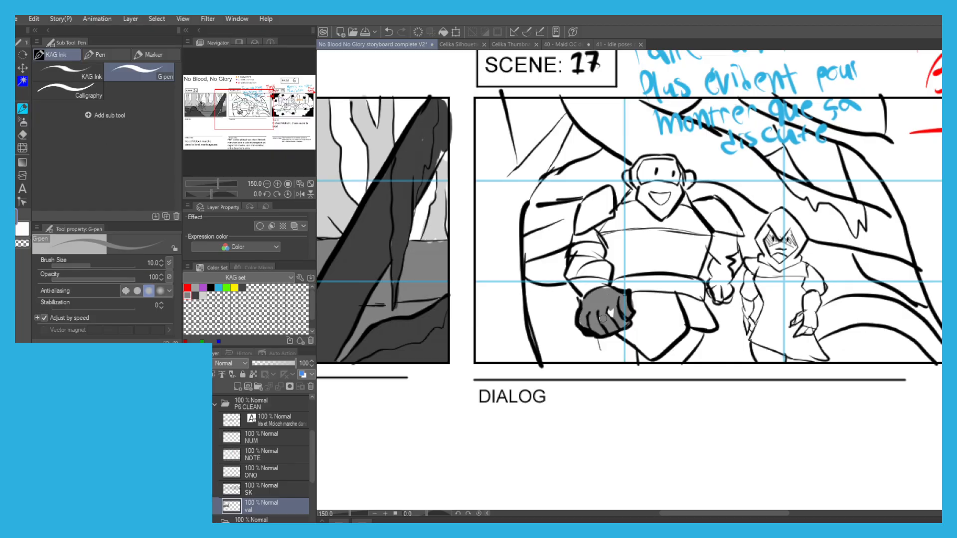
# Fill the large figure's bent arm, shoulder, torso and belt with the same dark grey.
pyautogui.press('g')
pyautogui.moveTo(582, 280)
pyautogui.mouseDown()
pyautogui.moveTo(593, 211)
pyautogui.moveTo(640, 230)
pyautogui.moveTo(613, 218)
pyautogui.moveTo(647, 299)
pyautogui.moveTo(656, 282)
pyautogui.mouseUp()
pyautogui.press('p')
pyautogui.press('g')
pyautogui.click(657, 279)
pyautogui.click(686, 290)
pyautogui.click(617, 284)
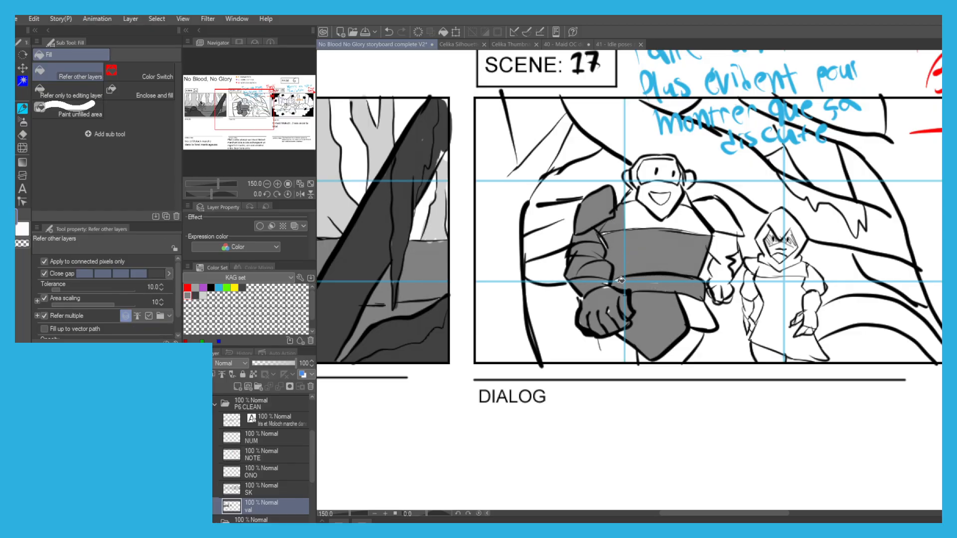
# Fill the rest of the large figure's skirt and legs with dark grey, painting the leg areas by hand.
pyautogui.click(697, 305)
pyautogui.press('p')
pyautogui.moveTo(602, 338)
pyautogui.mouseDown()
pyautogui.moveTo(609, 358)
pyautogui.moveTo(618, 344)
pyautogui.moveTo(634, 349)
pyautogui.mouseUp()
pyautogui.press('g')
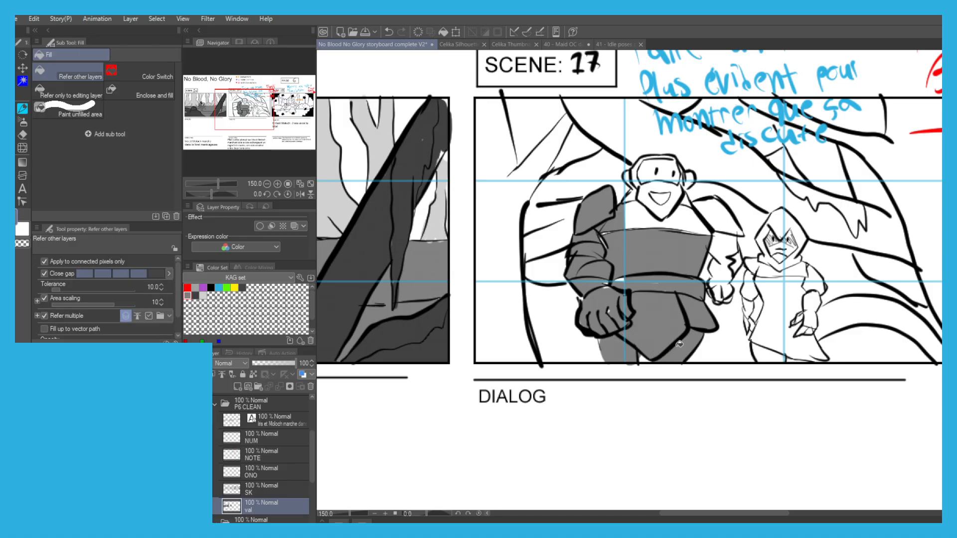
pyautogui.press('p')
pyautogui.press('g')
# Fill the large figure's lower face and the neck area beneath it with dark grey.
pyautogui.click(637, 213)
pyautogui.click(671, 198)
pyautogui.click(647, 196)
pyautogui.press('p')
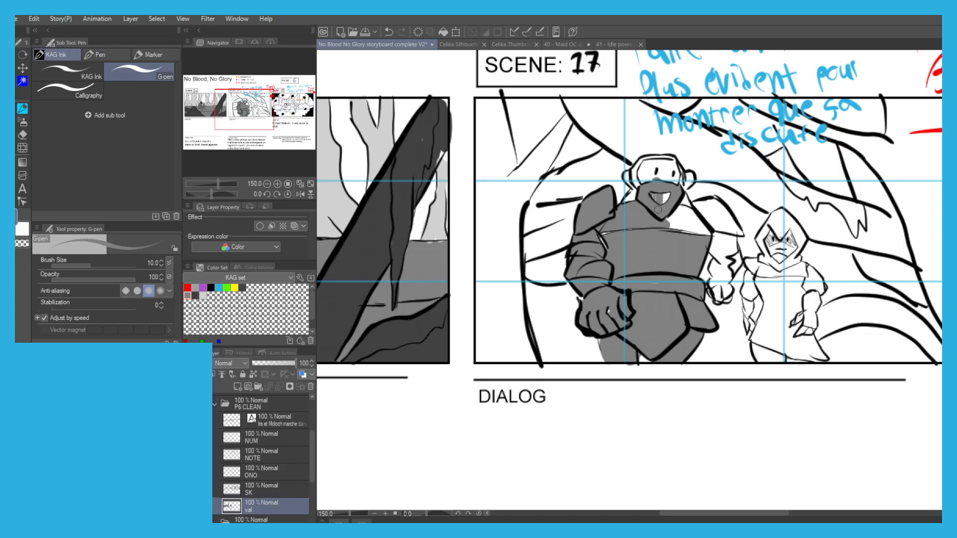
pyautogui.press('g')
pyautogui.press('p')
# Paint the large figure's forehead and ear dark grey, and fill the white area left on the upper chest.
pyautogui.moveTo(632, 179)
pyautogui.mouseDown()
pyautogui.moveTo(644, 165)
pyautogui.moveTo(669, 175)
pyautogui.mouseUp()
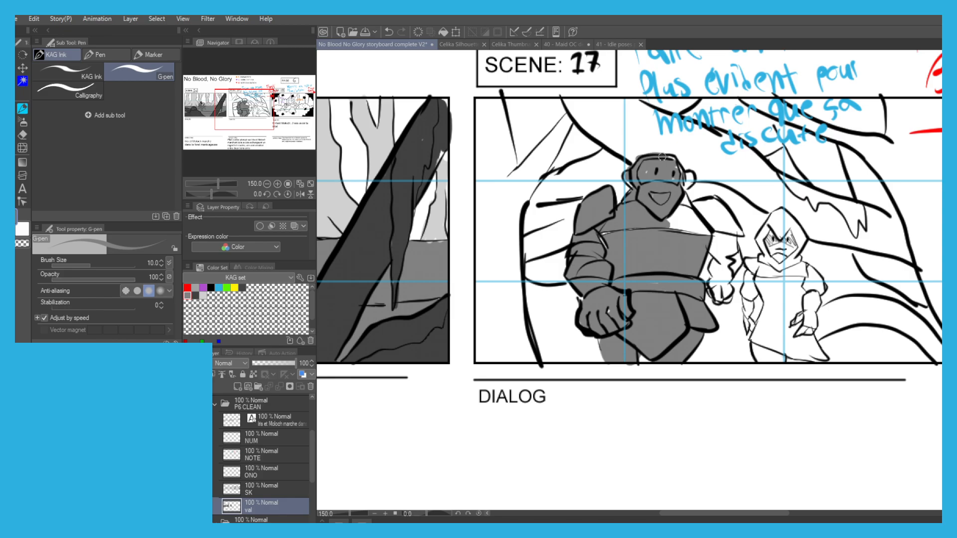
pyautogui.moveTo(675, 169); pyautogui.dragTo(683, 185)
pyautogui.press('g')
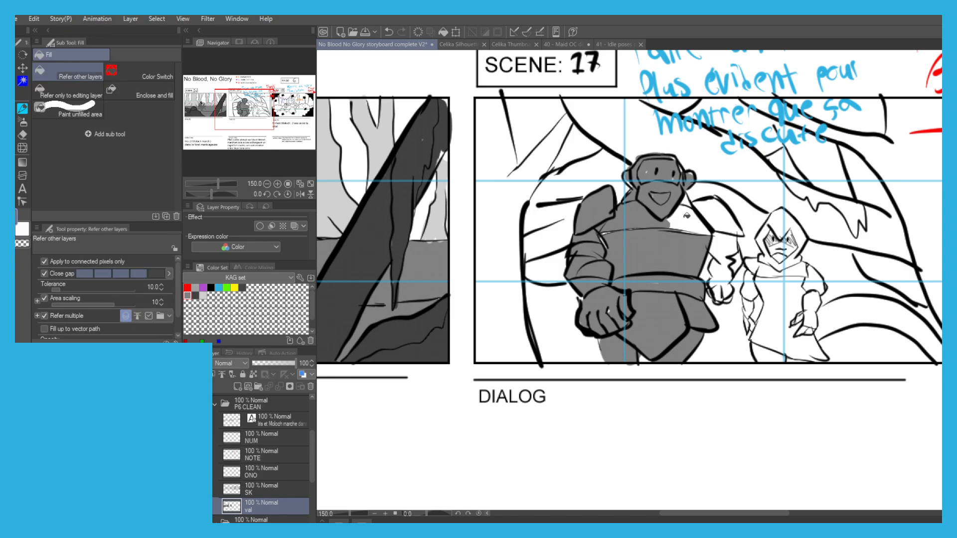
pyautogui.click(684, 201)
pyautogui.press('p')
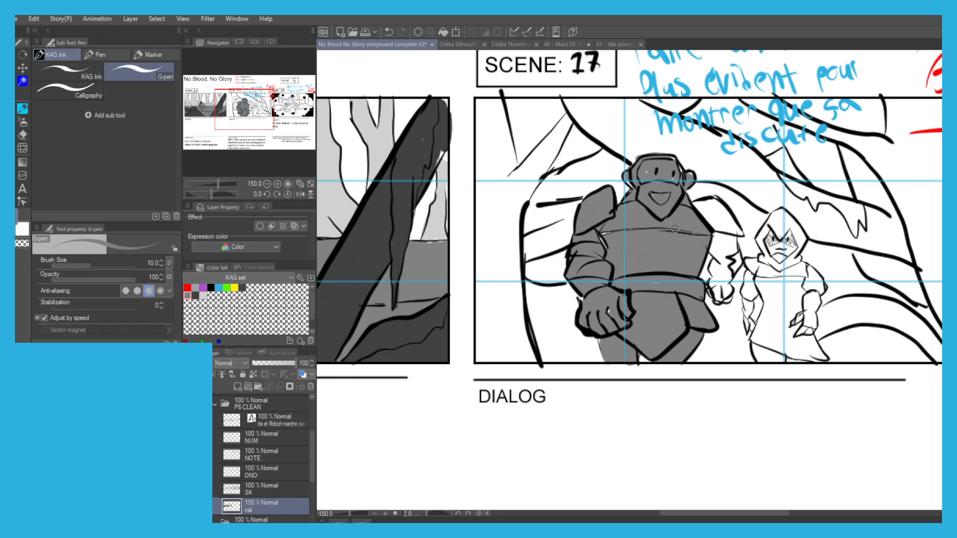
# Fill the large figure's other shoulder and arm beside the hooded figure, and paint its hand dark grey.
pyautogui.press('g')
pyautogui.click(726, 239)
pyautogui.click(720, 269)
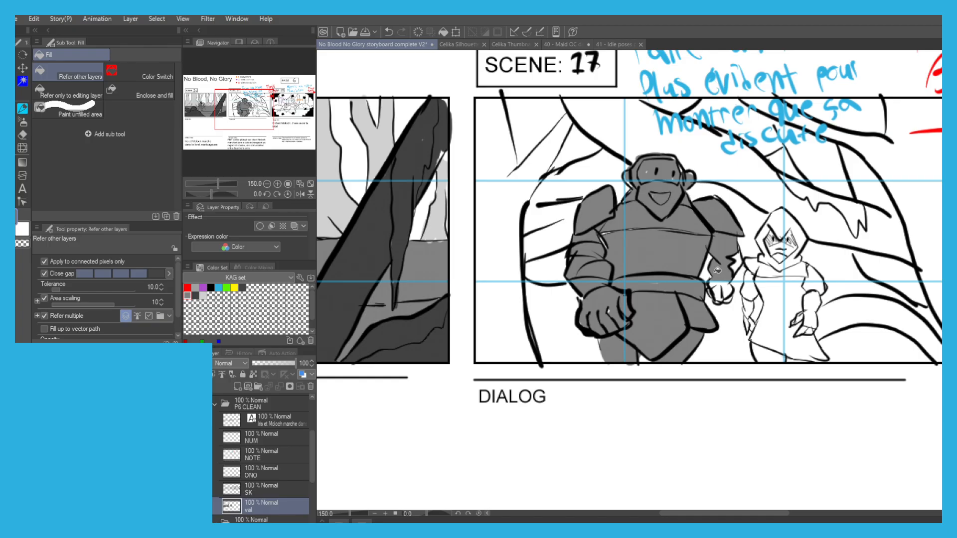
pyautogui.press('p')
pyautogui.moveTo(717, 285); pyautogui.dragTo(713, 293)
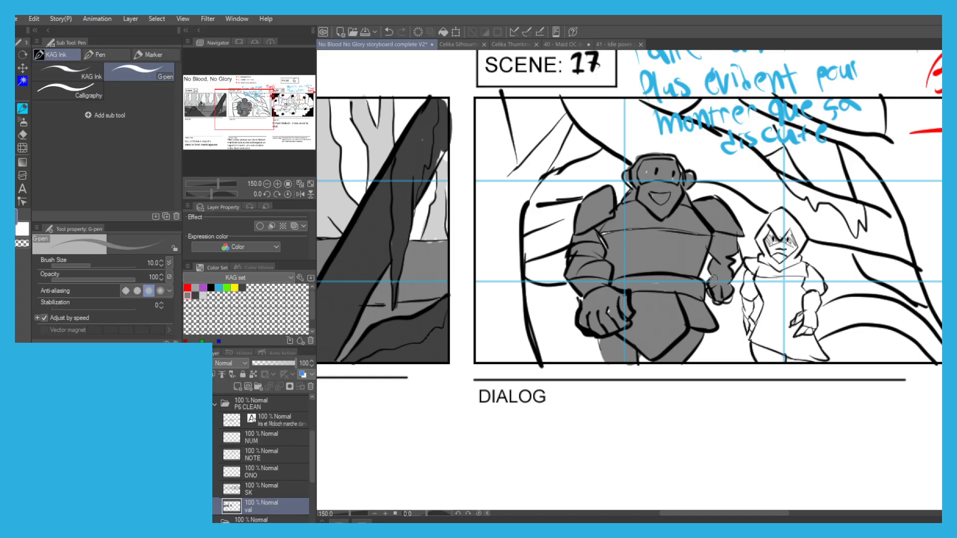
# Fill the hooded figure's arm nearest the large figure with dark grey and touch up its edges.
pyautogui.press('g')
pyautogui.click(752, 288)
pyautogui.click(750, 302)
pyautogui.press('p')
pyautogui.moveTo(747, 306)
pyautogui.mouseDown()
pyautogui.moveTo(745, 326)
pyautogui.moveTo(749, 282)
pyautogui.mouseUp()
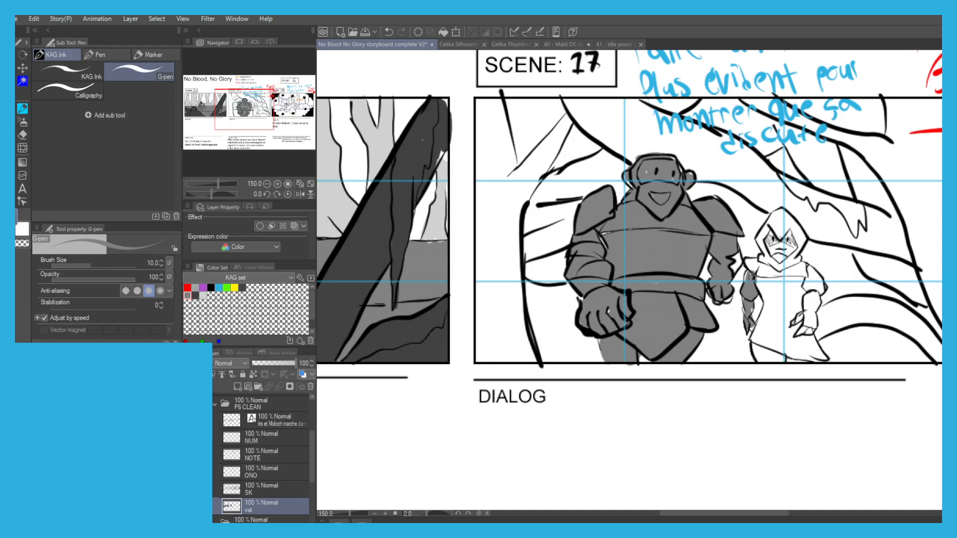
# Fill the hooded figure's tunic, legs and other arm with dark grey, touching up the missed spots by hand.
pyautogui.press('g')
pyautogui.click(768, 295)
pyautogui.click(767, 351)
pyautogui.press('p')
pyautogui.moveTo(788, 356)
pyautogui.mouseDown()
pyautogui.moveTo(803, 362)
pyautogui.moveTo(791, 354)
pyautogui.moveTo(798, 300)
pyautogui.moveTo(810, 299)
pyautogui.moveTo(812, 333)
pyautogui.moveTo(814, 278)
pyautogui.moveTo(812, 297)
pyautogui.moveTo(789, 275)
pyautogui.moveTo(801, 300)
pyautogui.mouseUp()
pyautogui.press('g')
pyautogui.click(806, 344)
pyautogui.press('p')
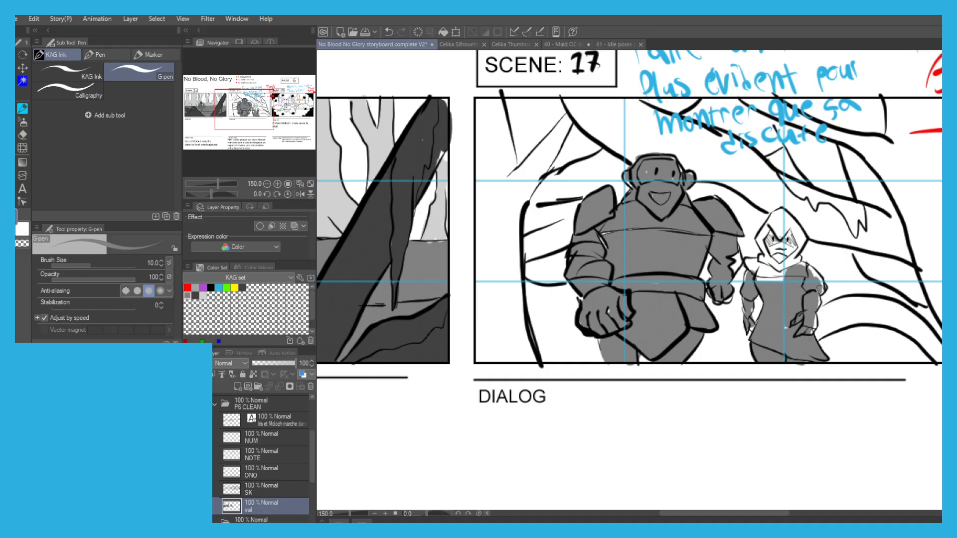
# Paint the hooded figure's collar, face and hood dark grey with the G-pen.
pyautogui.press('g')
pyautogui.press('p')
pyautogui.moveTo(769, 278)
pyautogui.mouseDown()
pyautogui.moveTo(797, 260)
pyautogui.moveTo(778, 230)
pyautogui.moveTo(766, 260)
pyautogui.mouseUp()
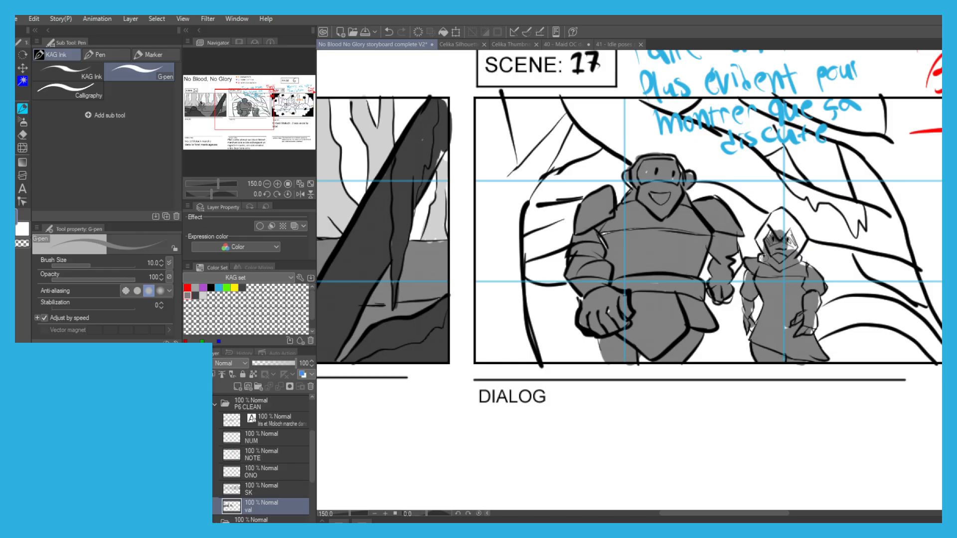
pyautogui.moveTo(782, 229)
pyautogui.mouseDown()
pyautogui.moveTo(796, 249)
pyautogui.moveTo(792, 219)
pyautogui.moveTo(762, 237)
pyautogui.moveTo(779, 213)
pyautogui.mouseUp()
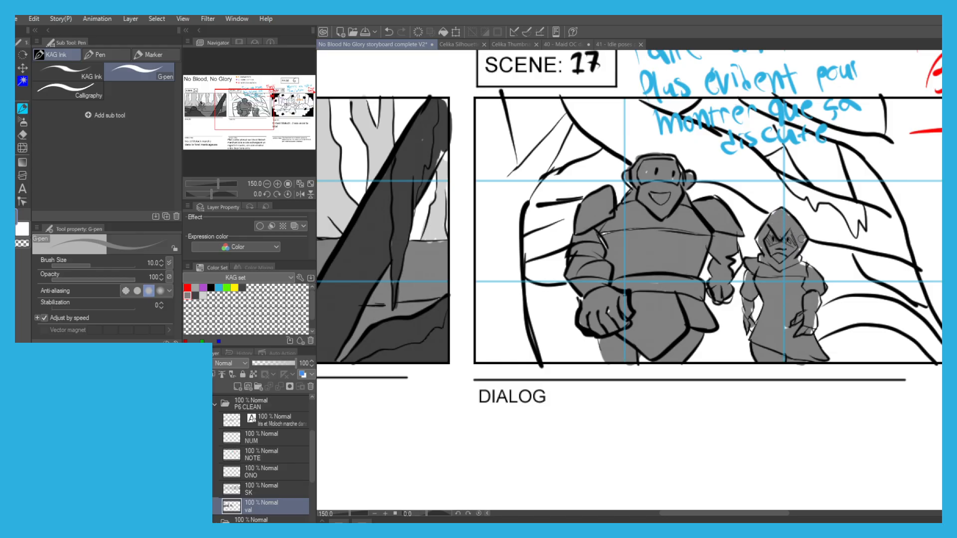
pyautogui.press('g')
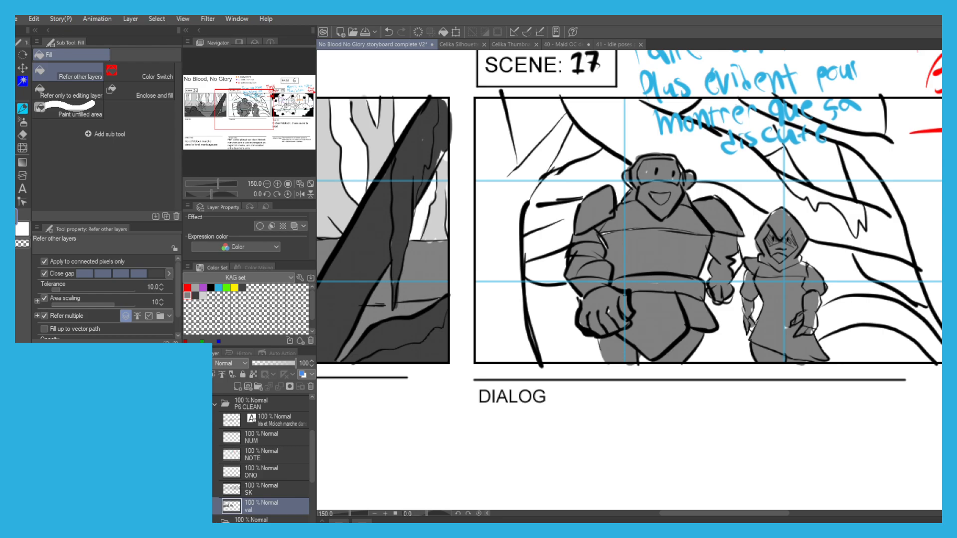
# Choose the light grey swatch and fill the background tree trunk and its fork along scene 17's near edge.
pyautogui.click(203, 296)
pyautogui.click(493, 219)
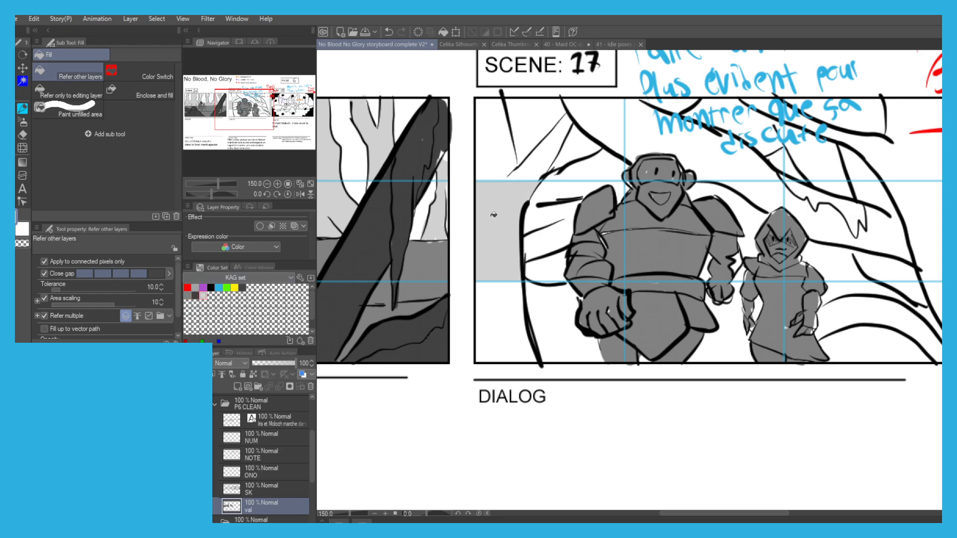
pyautogui.click(498, 154)
pyautogui.click(537, 157)
pyautogui.click(489, 310)
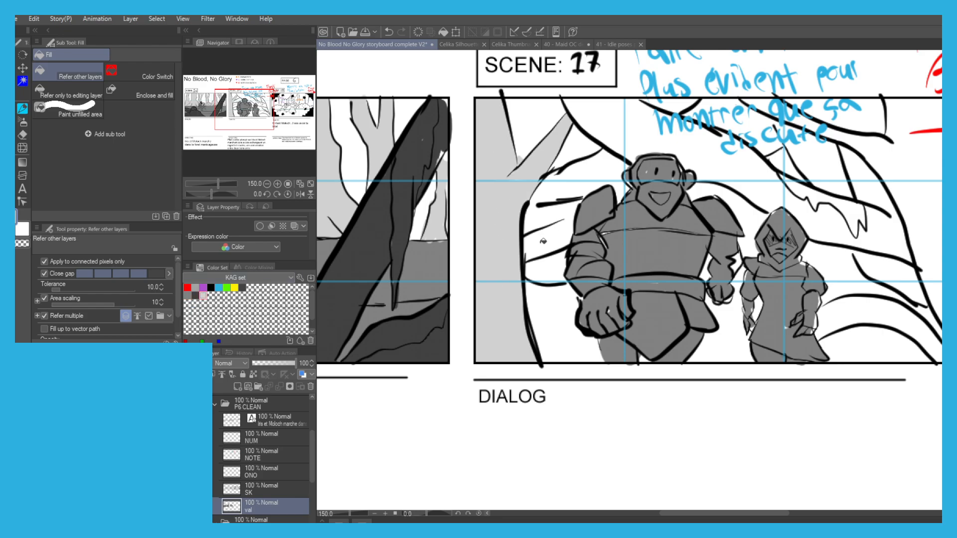
# Undo the stray fill beside the large figure, close the gap with the G-pen and fill the branches there light grey.
pyautogui.click(534, 233)
pyautogui.hotkey('ctrl', 'z')
pyautogui.press('p')
pyautogui.moveTo(572, 219)
pyautogui.mouseDown()
pyautogui.moveTo(532, 237)
pyautogui.moveTo(540, 250)
pyautogui.moveTo(566, 239)
pyautogui.mouseUp()
pyautogui.press('g')
pyautogui.press('p')
pyautogui.press('g')
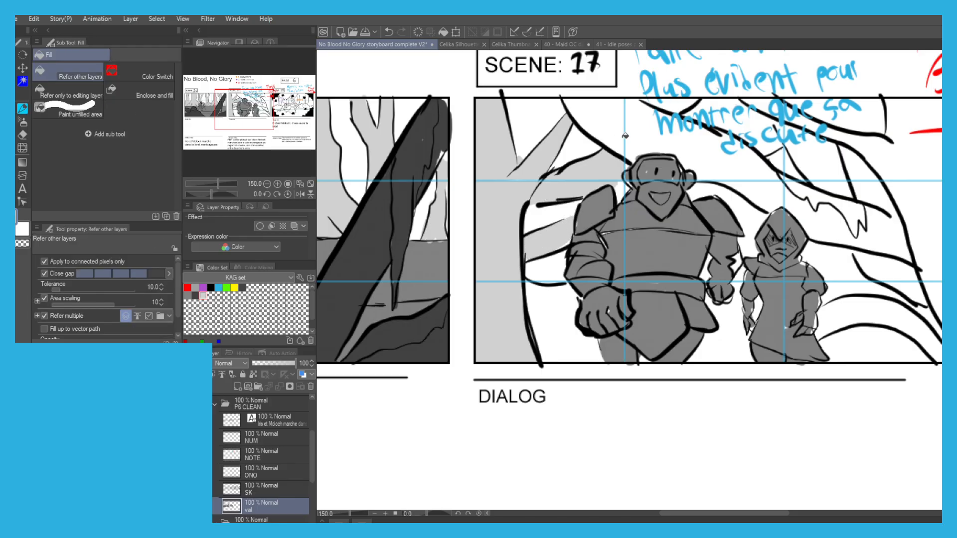
# Fill the thick branch above the large figure's head with light grey across the guide lines.
pyautogui.click(612, 124)
pyautogui.press('p')
pyautogui.moveTo(607, 189); pyautogui.dragTo(613, 176)
pyautogui.hotkey('ctrl', 'z')
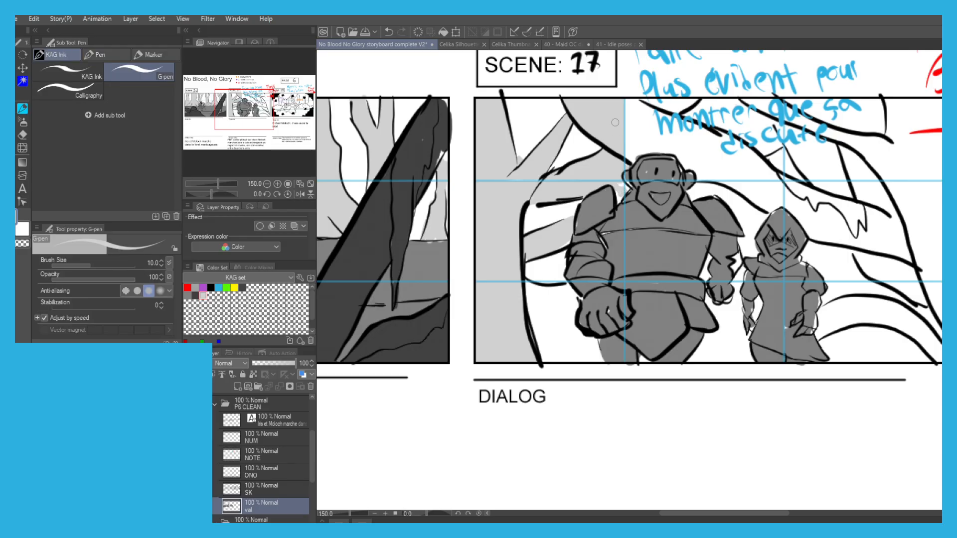
pyautogui.press('g')
pyautogui.click(687, 130)
pyautogui.press('p')
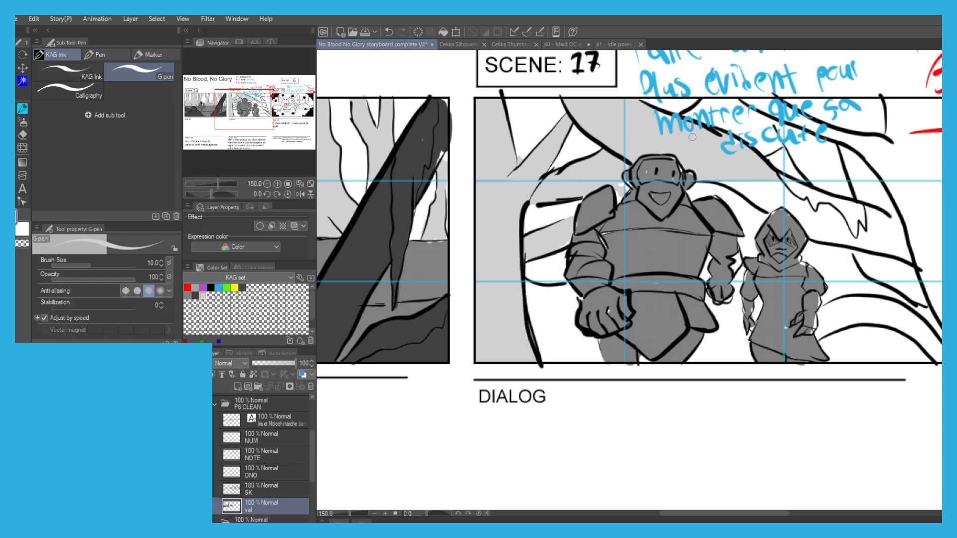
# Fill the branch behind the hooded figure and its hanging moss with light grey, touching up the missed bits.
pyautogui.press('g')
pyautogui.click(798, 199)
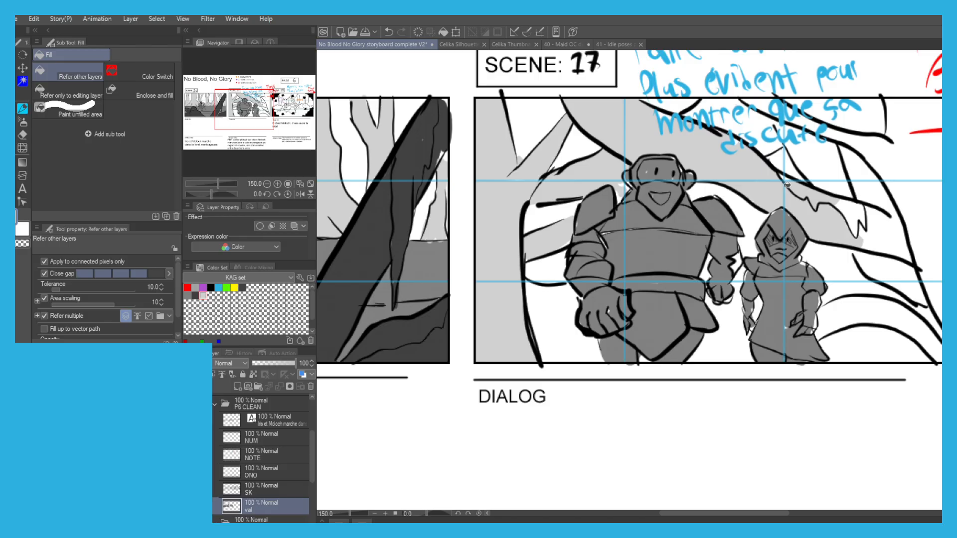
pyautogui.click(864, 247)
pyautogui.press('p')
pyautogui.moveTo(831, 205); pyautogui.dragTo(837, 211)
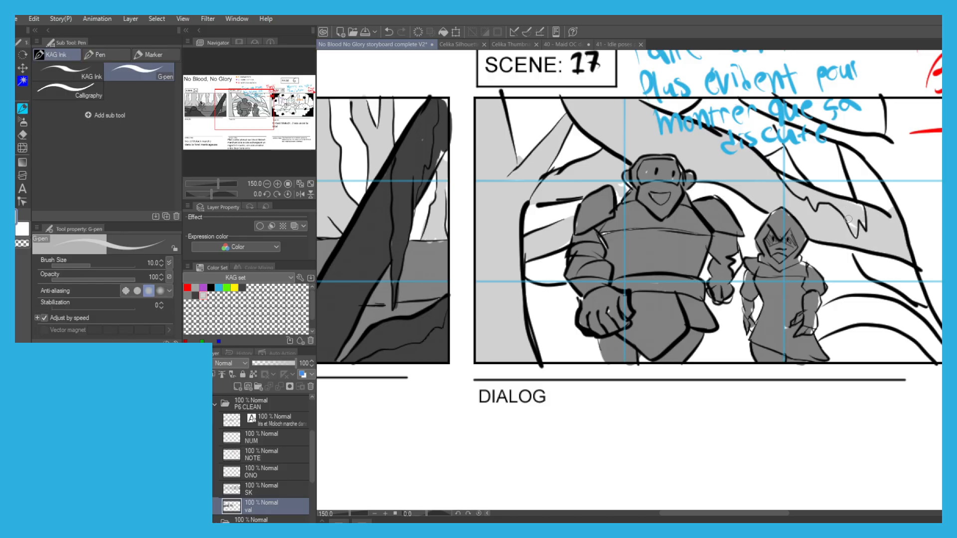
# Fill the remaining big trunk and curved roots behind the hooded figure with light grey and touch up leftover gaps.
pyautogui.press('g')
pyautogui.scroll(-1, 718, 94)
pyautogui.moveTo(769, 97); pyautogui.dragTo(701, 141)
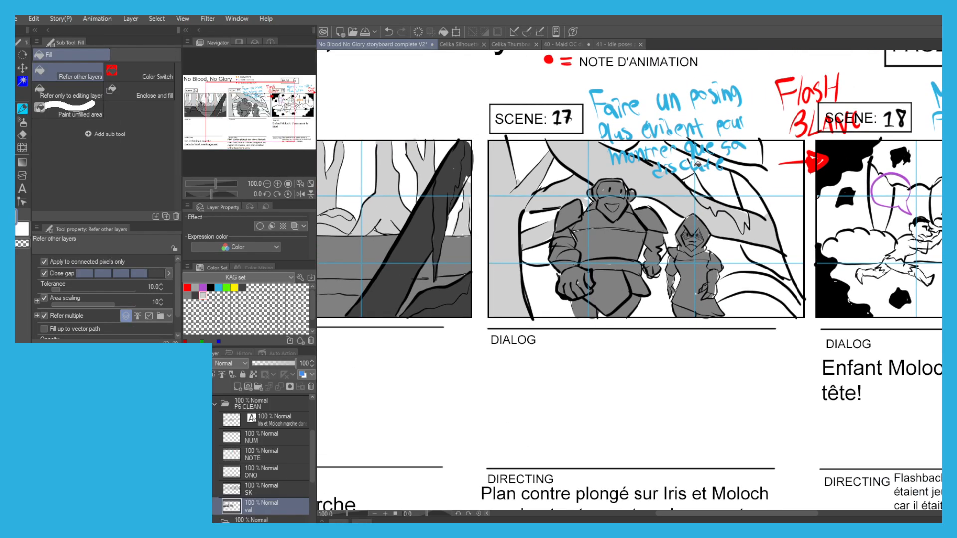
pyautogui.click(724, 183)
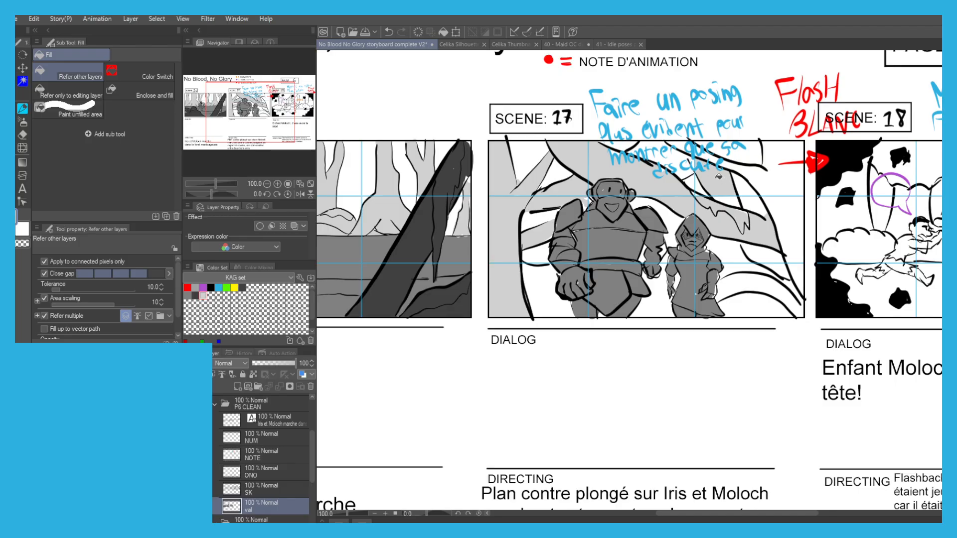
pyautogui.press('p')
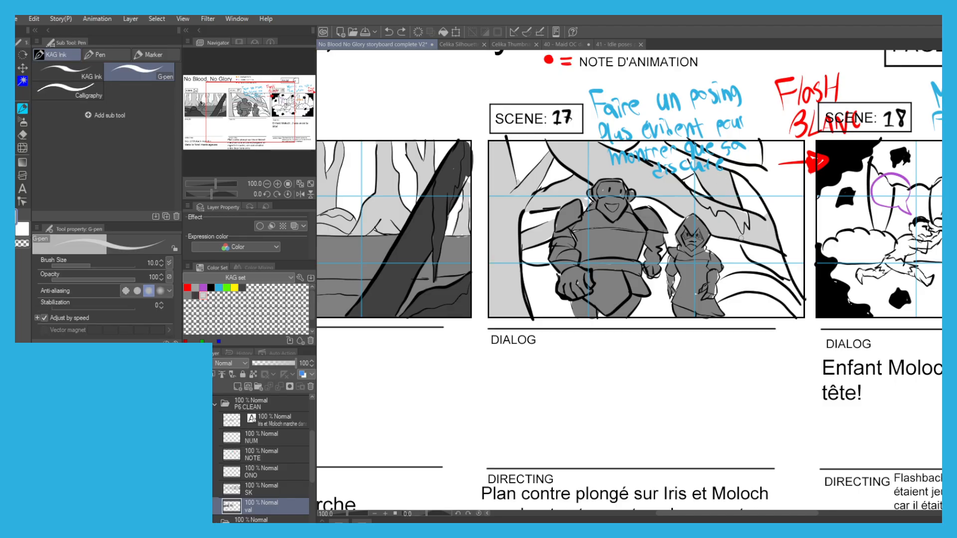
pyautogui.press('g')
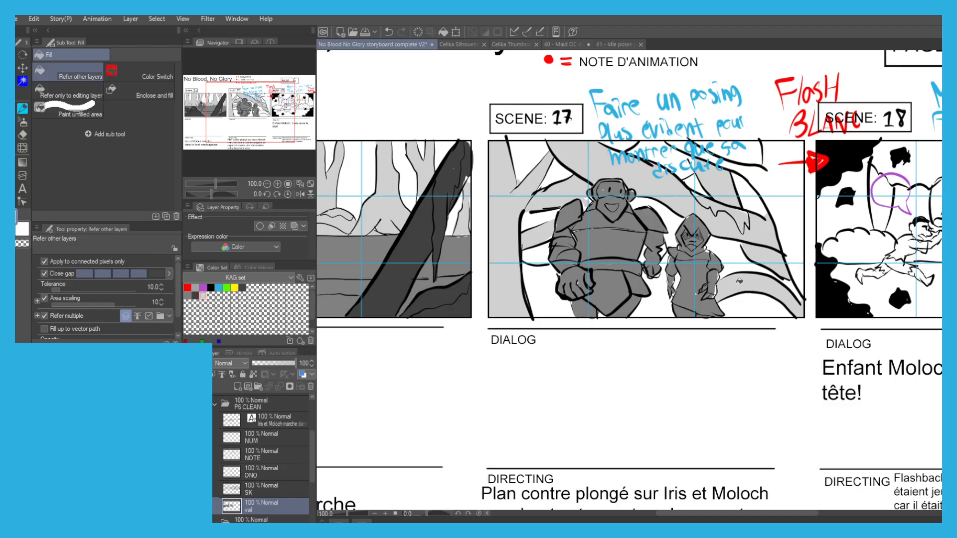
pyautogui.press('p')
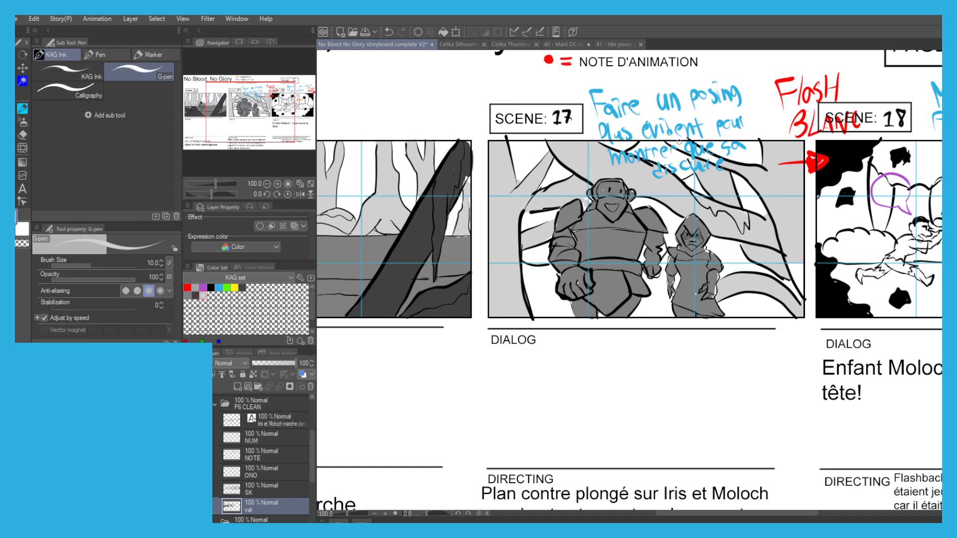
pyautogui.moveTo(788, 253)
pyautogui.mouseDown()
pyautogui.moveTo(806, 296)
pyautogui.moveTo(787, 267)
pyautogui.mouseUp()
pyautogui.press('g')
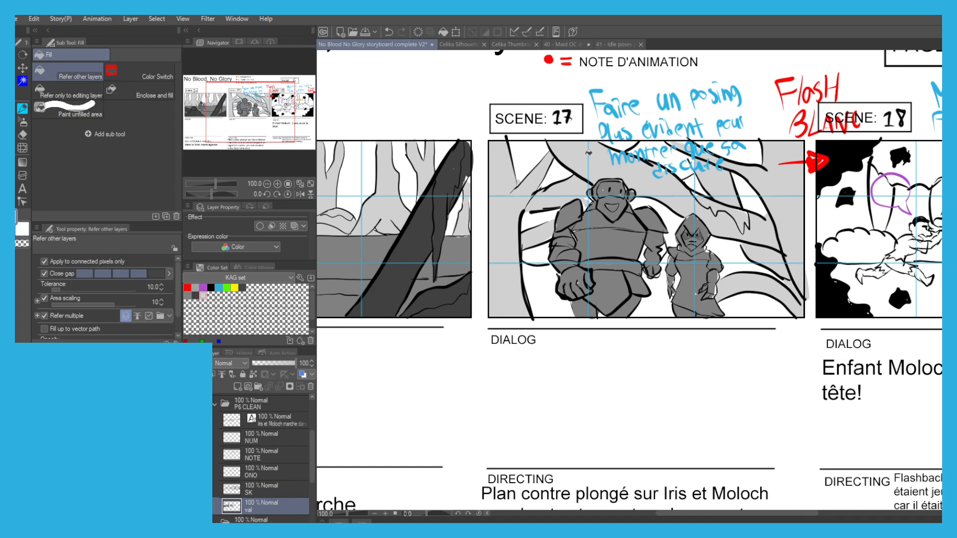
# Fill the ground of the scene 18 panel with medium grey around the two characters.
pyautogui.scroll(-1, 577, 126)
pyautogui.moveTo(533, 133); pyautogui.dragTo(444, 146)
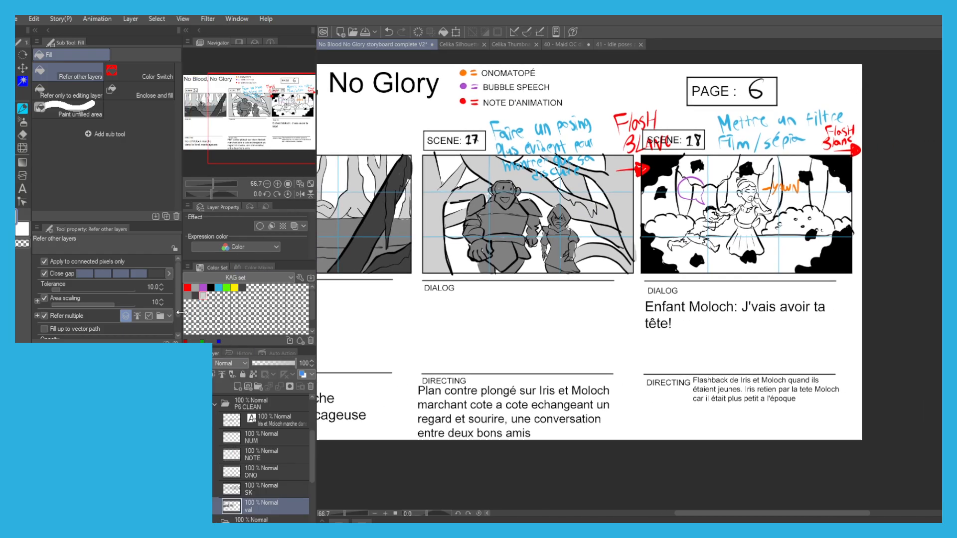
pyautogui.scroll(1, 706, 237)
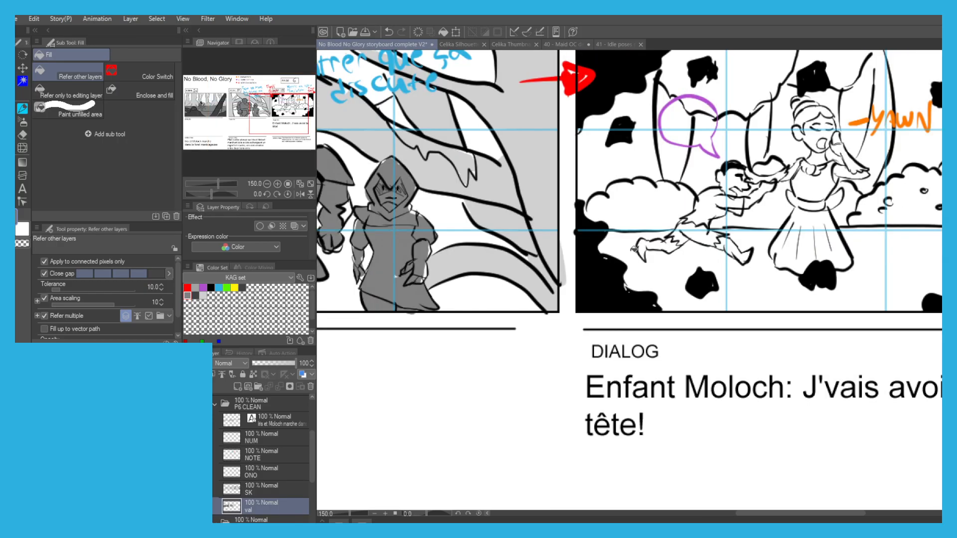
pyautogui.click(632, 247)
pyautogui.click(780, 290)
pyautogui.scroll(1, 736, 273)
pyautogui.click(737, 273)
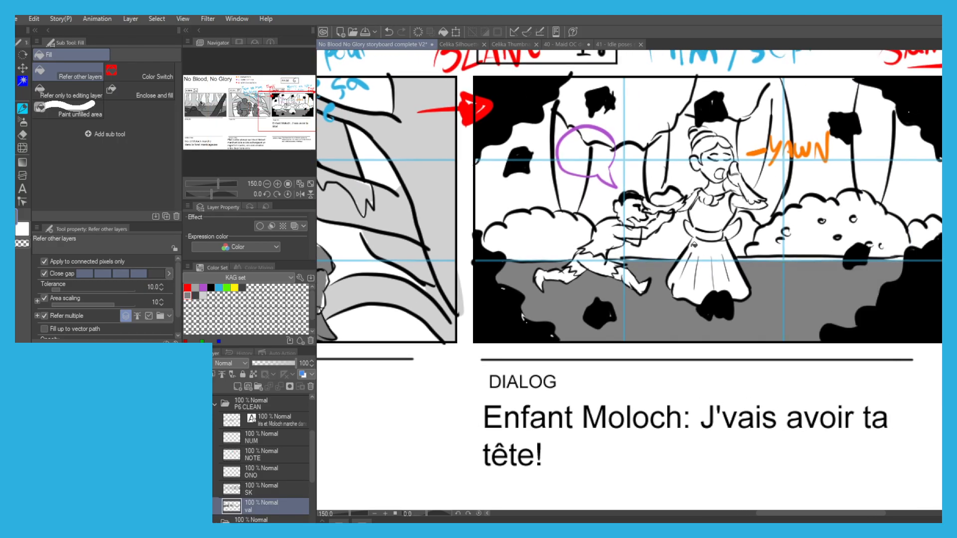
pyautogui.press('p')
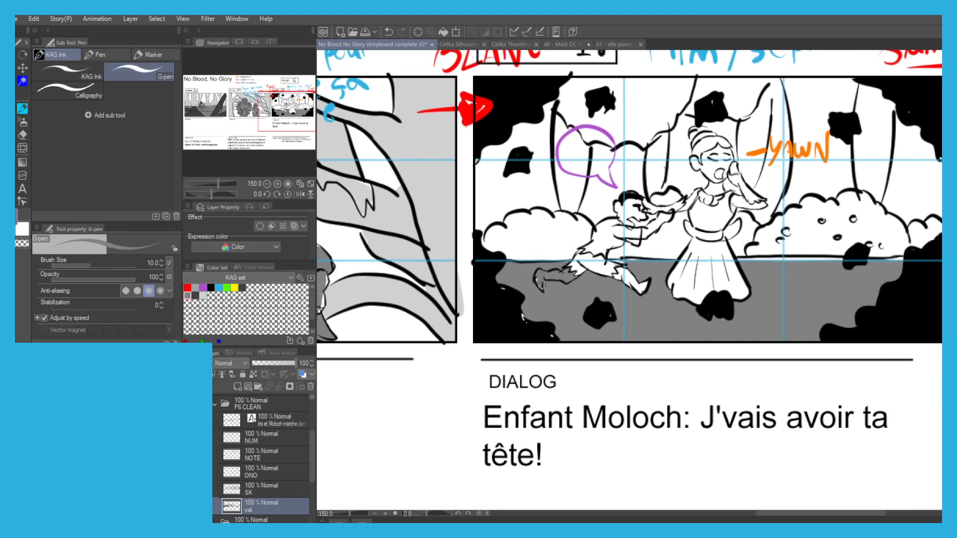
pyautogui.press('g')
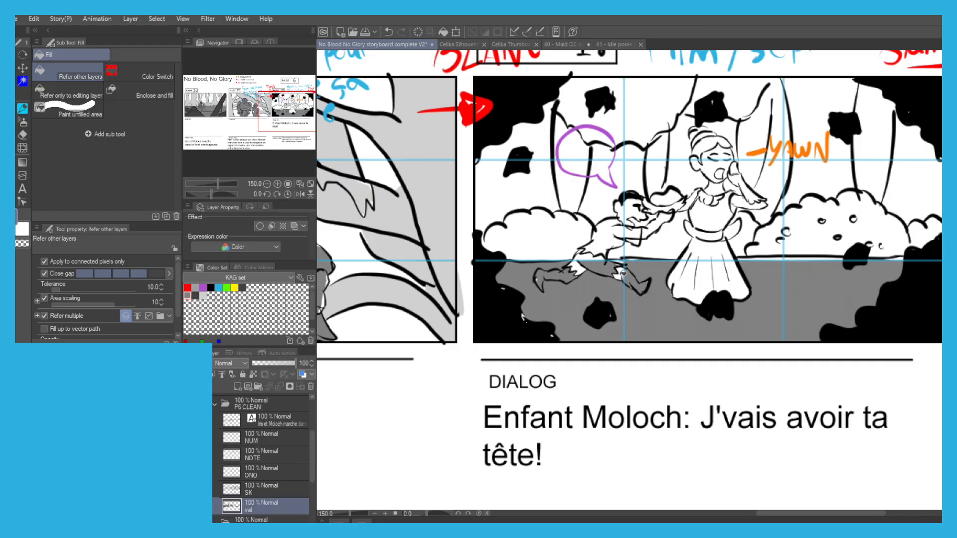
pyautogui.press('p')
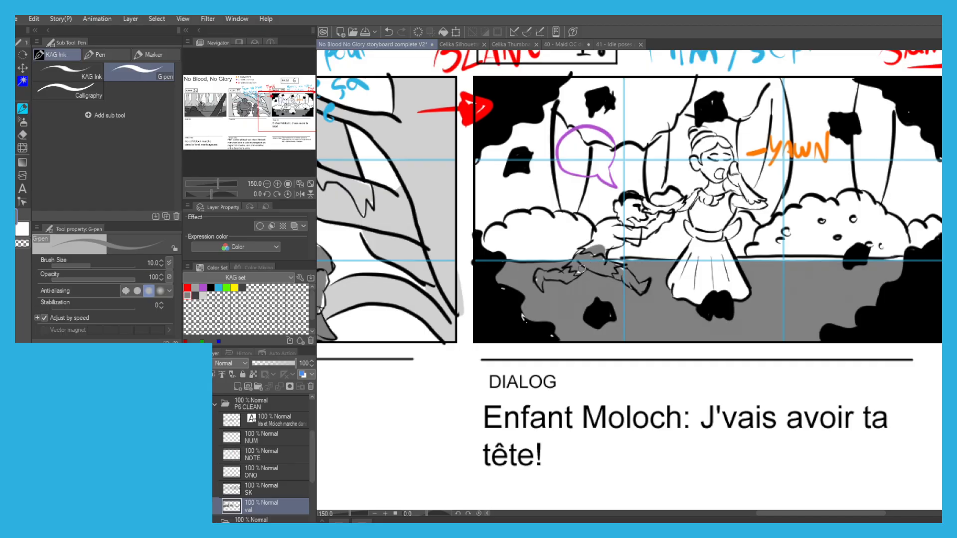
pyautogui.press('g')
pyautogui.click(537, 283)
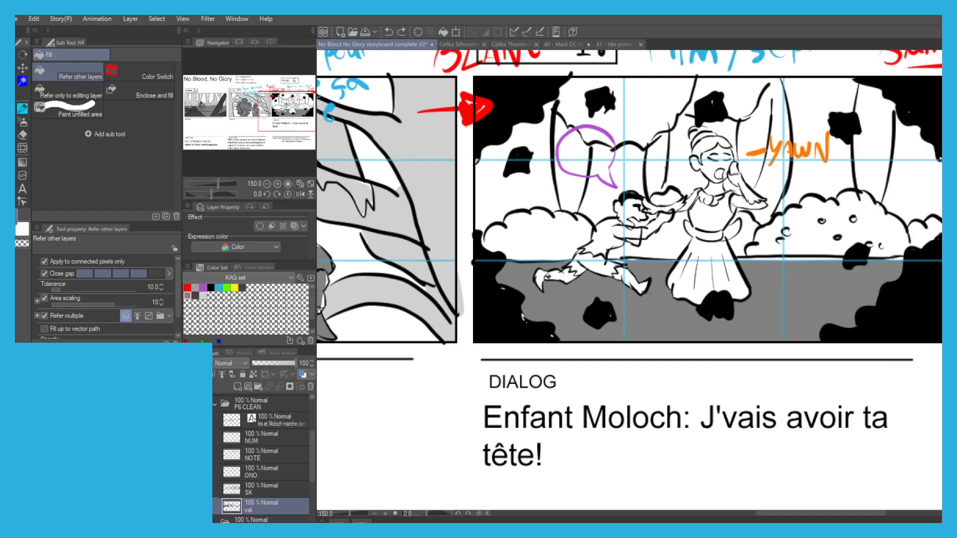
pyautogui.click(203, 295)
pyautogui.click(547, 273)
pyautogui.hotkey('ctrl', 'z')
# Try a dark grey fill on the running child in the scene 18 panel and undo it.
pyautogui.click(196, 295)
pyautogui.click(569, 273)
pyautogui.press('p')
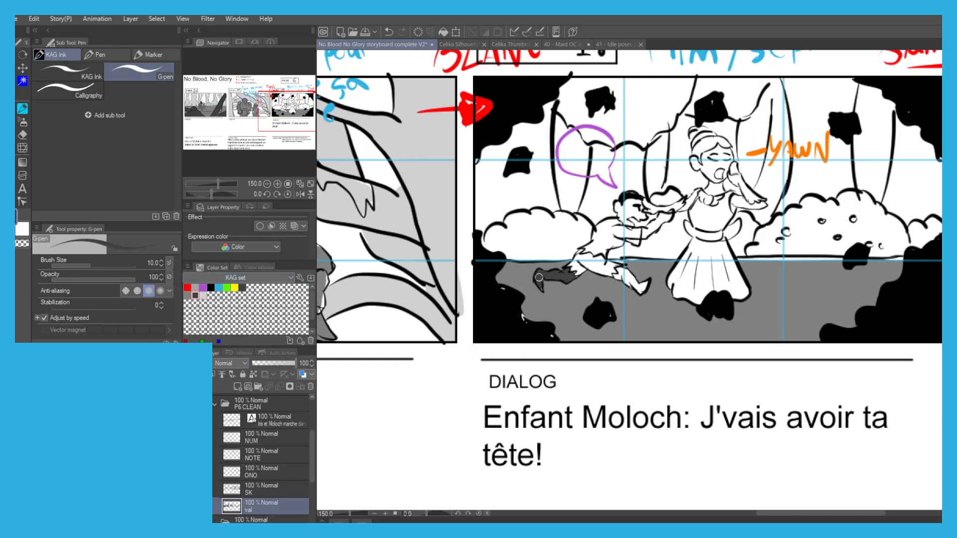
pyautogui.press('g')
pyautogui.click(636, 279)
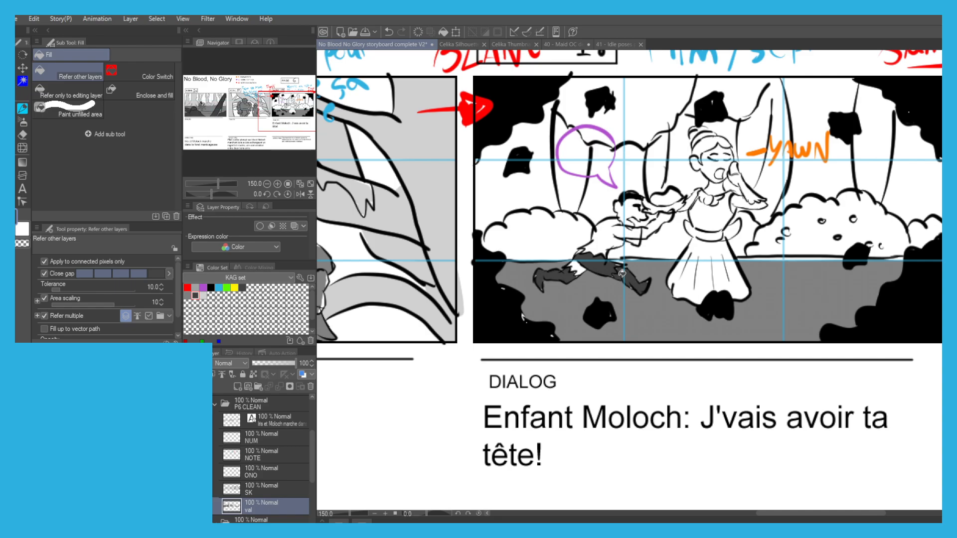
pyautogui.press('p')
pyautogui.moveTo(604, 237)
pyautogui.mouseDown()
pyautogui.moveTo(613, 249)
pyautogui.moveTo(600, 254)
pyautogui.moveTo(605, 220)
pyautogui.moveTo(609, 234)
pyautogui.moveTo(625, 205)
pyautogui.moveTo(640, 209)
pyautogui.moveTo(629, 197)
pyautogui.mouseUp()
pyautogui.press('g')
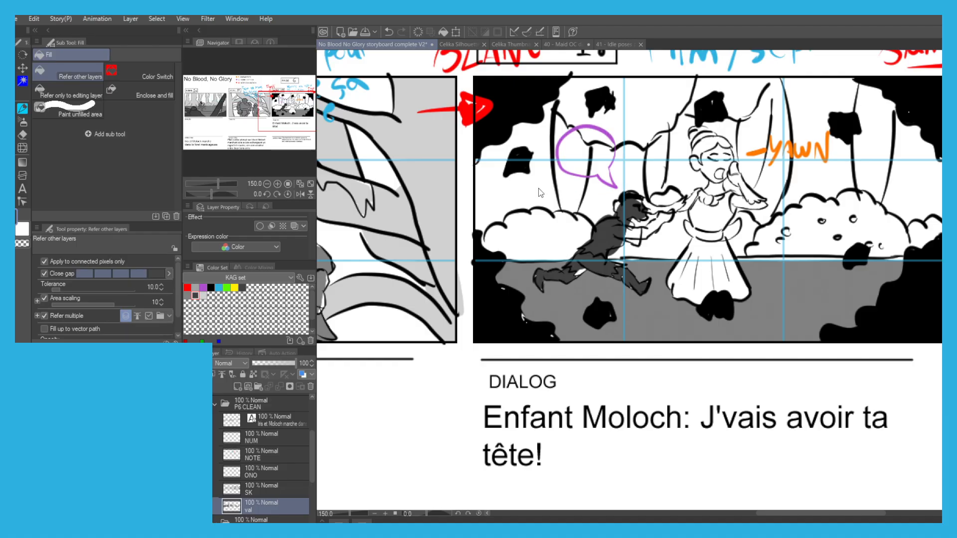
pyautogui.hotkey('ctrl', 'z')
pyautogui.hotkey('ctrl', 'z')
pyautogui.hotkey('ctrl', 'z')
pyautogui.hotkey('ctrl', 'z')
pyautogui.hotkey('ctrl', 'z')
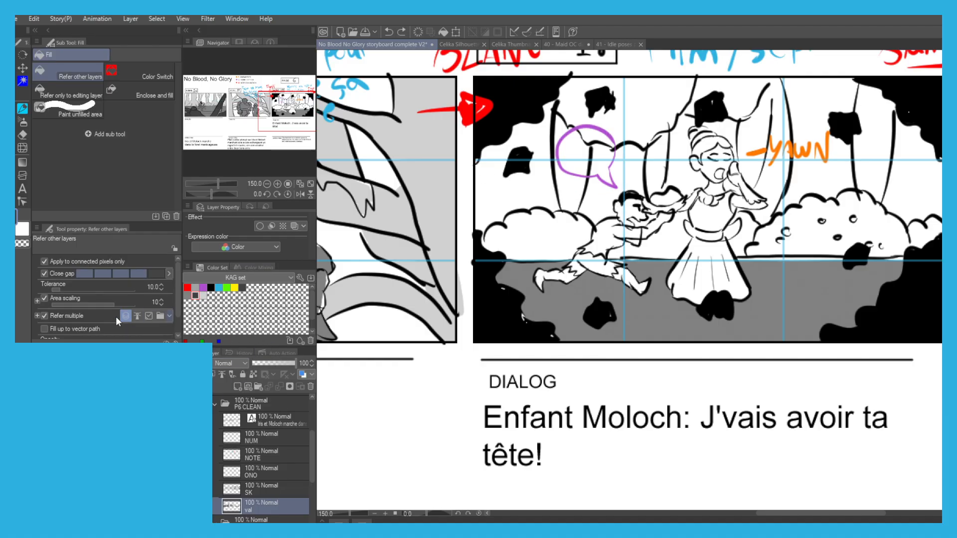
# Fill the running child's rear leg with medium grey and touch up the gaps in the foot.
pyautogui.click(188, 296)
pyautogui.scroll(3, 573, 264)
pyautogui.click(536, 291)
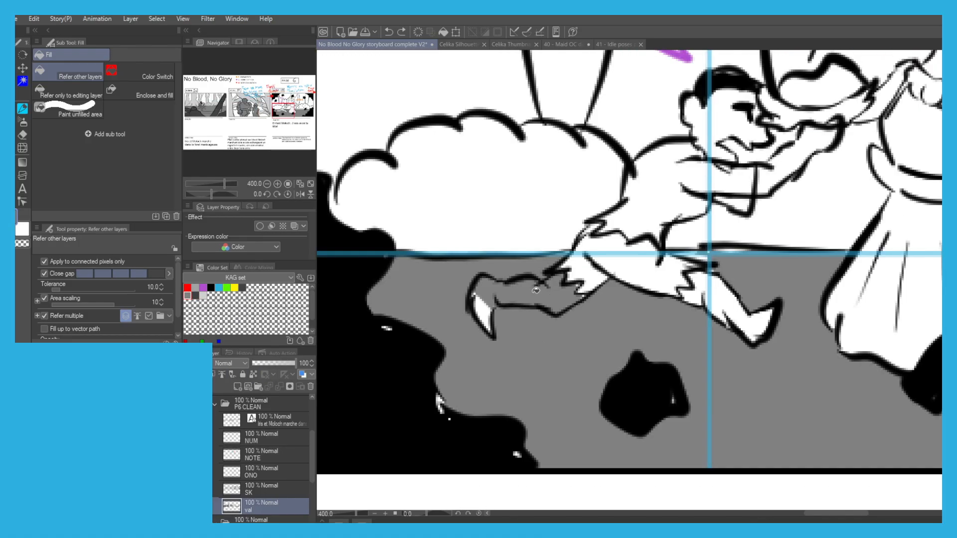
pyautogui.press('p')
pyautogui.moveTo(479, 305); pyautogui.dragTo(495, 300)
pyautogui.press('g')
pyautogui.click(588, 272)
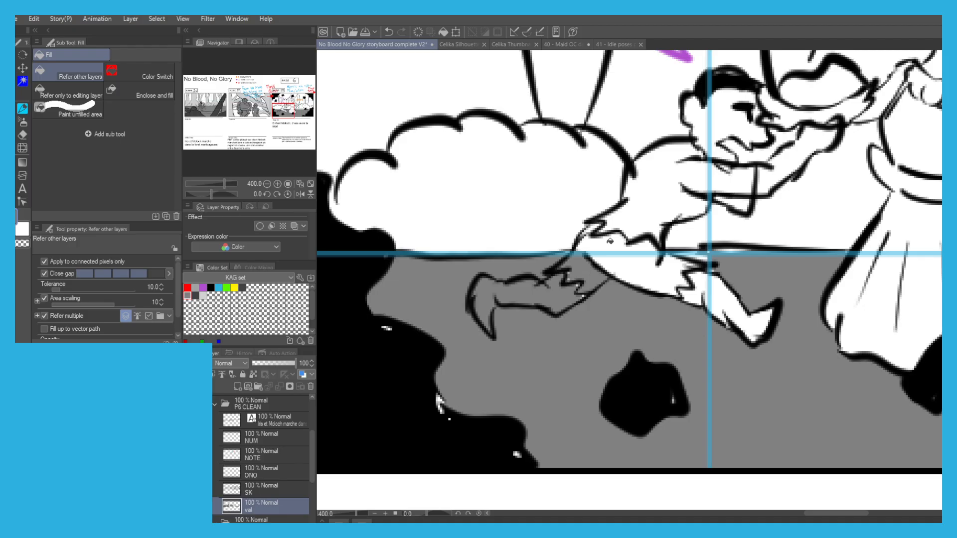
# Fill the running child's ragged shorts and front leg with medium grey, painting over the missed bits.
pyautogui.click(610, 242)
pyautogui.click(637, 270)
pyautogui.press('p')
pyautogui.moveTo(682, 275)
pyautogui.mouseDown()
pyautogui.moveTo(723, 295)
pyautogui.moveTo(760, 323)
pyautogui.moveTo(745, 329)
pyautogui.moveTo(697, 299)
pyautogui.mouseUp()
pyautogui.press('g')
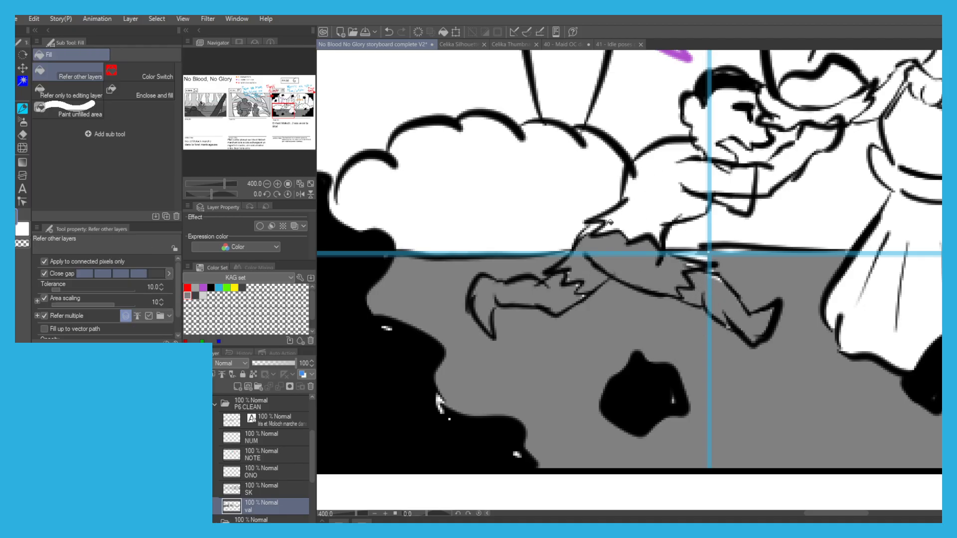
# Fill the running child's torso, sleeve and outstretched arm with medium grey.
pyautogui.click(600, 233)
pyautogui.moveTo(628, 232)
pyautogui.mouseDown()
pyautogui.moveTo(543, 280)
pyautogui.moveTo(505, 285)
pyautogui.mouseUp()
pyautogui.press('p')
pyautogui.press('g')
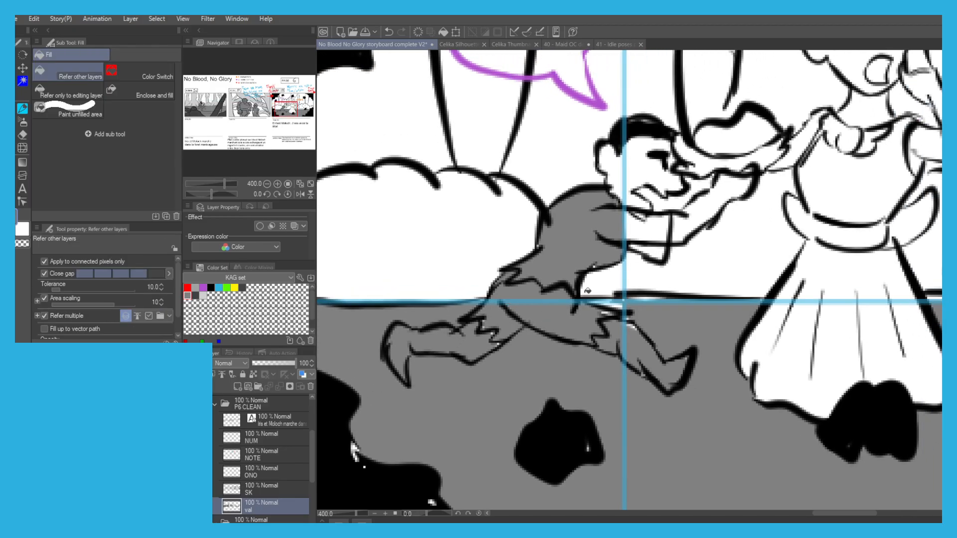
pyautogui.click(638, 231)
pyautogui.click(648, 254)
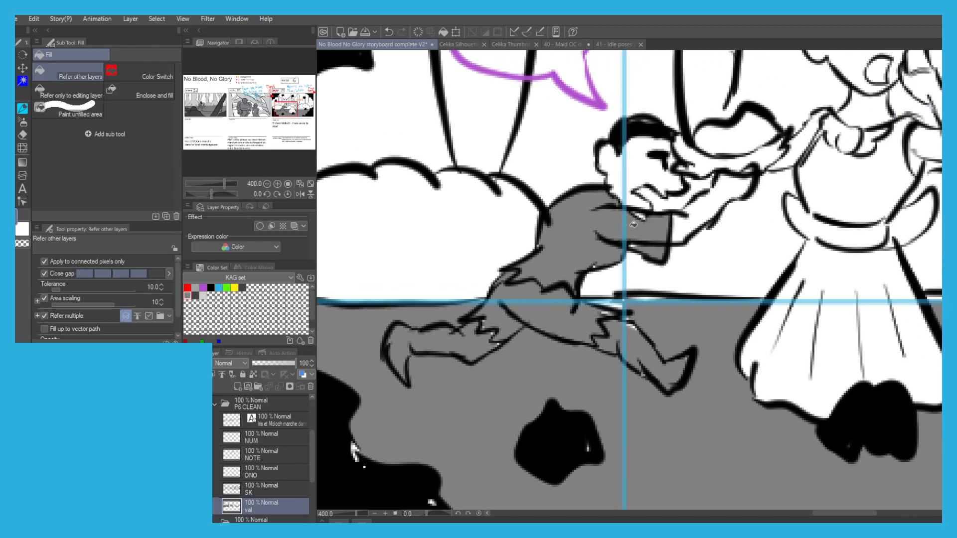
pyautogui.press('p')
pyautogui.press('g')
pyautogui.click(709, 187)
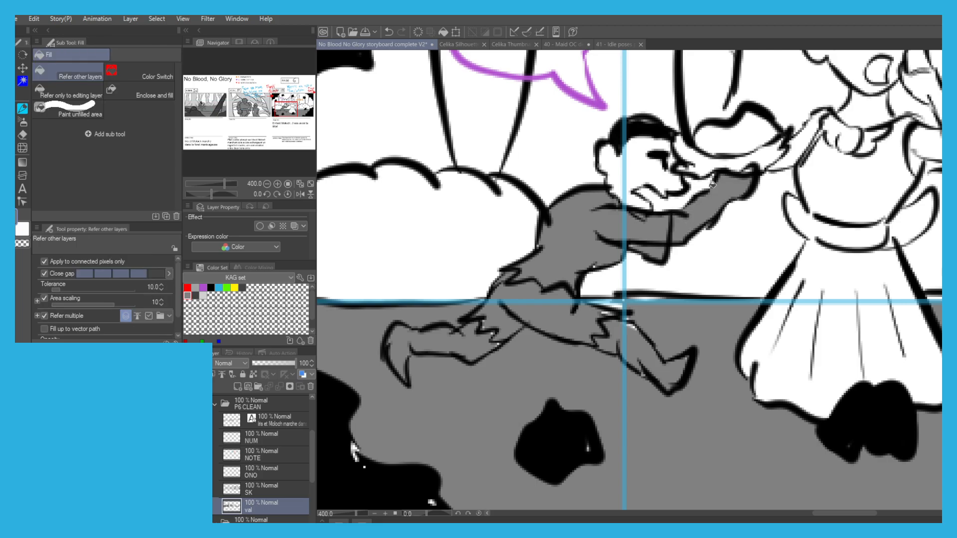
# Fill the running child's head with medium grey and paint over the gaps around the face and hands.
pyautogui.click(613, 164)
pyautogui.press('p')
pyautogui.moveTo(626, 198)
pyautogui.mouseDown()
pyautogui.moveTo(636, 199)
pyautogui.moveTo(633, 154)
pyautogui.moveTo(627, 175)
pyautogui.moveTo(658, 169)
pyautogui.moveTo(663, 187)
pyautogui.moveTo(670, 149)
pyautogui.moveTo(610, 182)
pyautogui.moveTo(650, 187)
pyautogui.moveTo(718, 168)
pyautogui.moveTo(719, 183)
pyautogui.mouseUp()
pyautogui.press('g')
pyautogui.press('p')
pyautogui.press('g')
# Fill the yawning woman's extended arm, bodice collar and belt with medium grey, touching up the collar.
pyautogui.scroll(-2, 720, 167)
pyautogui.click(730, 167)
pyautogui.click(747, 162)
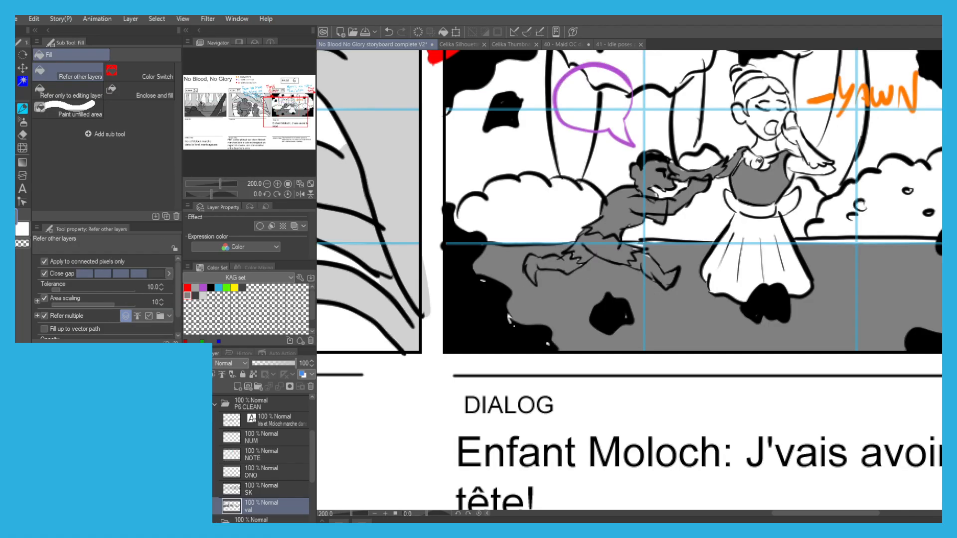
pyautogui.press('p')
pyautogui.moveTo(750, 170)
pyautogui.mouseDown()
pyautogui.moveTo(762, 157)
pyautogui.moveTo(753, 152)
pyautogui.moveTo(773, 159)
pyautogui.mouseUp()
pyautogui.press('g')
pyautogui.click(752, 207)
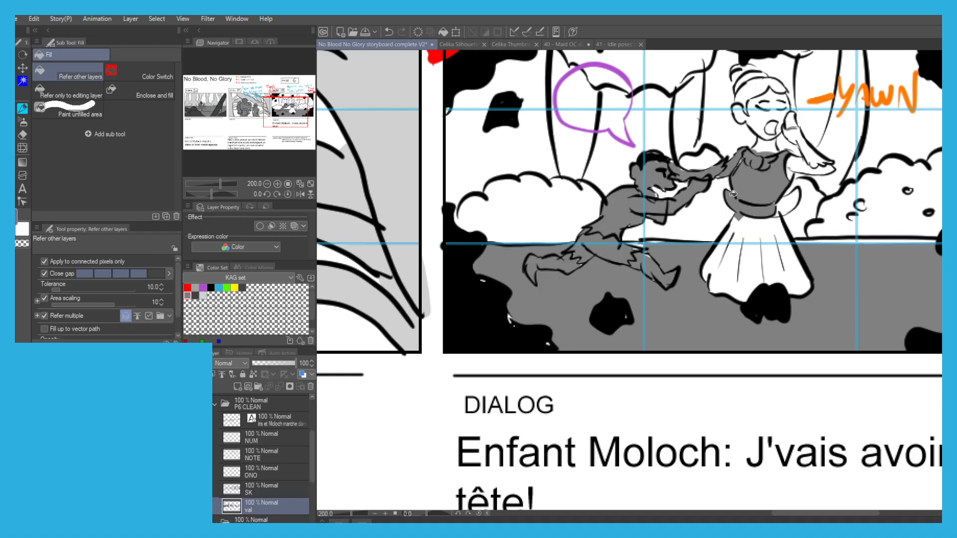
# Fill the woman's waist bow and pleated skirt with medium grey and touch up the leftover gaps.
pyautogui.click(789, 199)
pyautogui.click(741, 253)
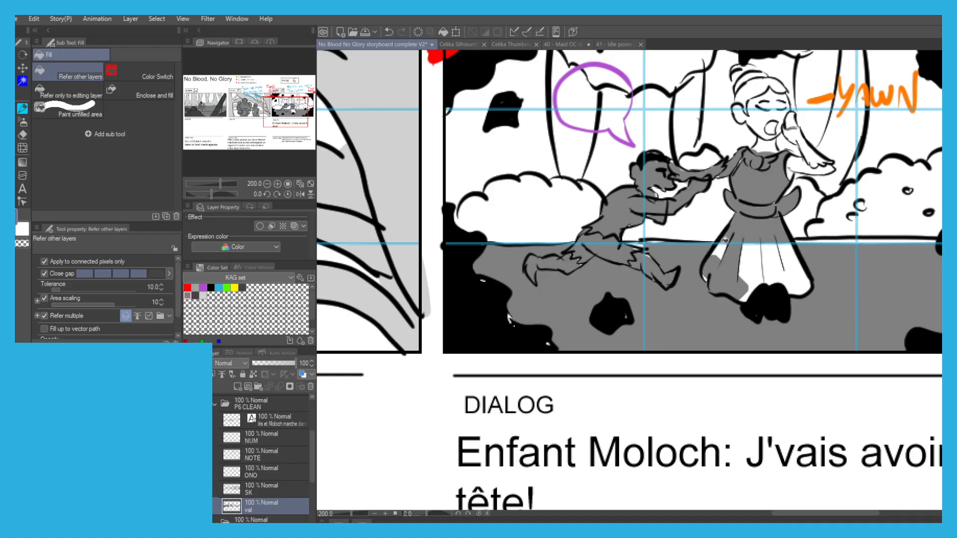
pyautogui.press('p')
pyautogui.moveTo(720, 253)
pyautogui.mouseDown()
pyautogui.moveTo(744, 235)
pyautogui.moveTo(751, 291)
pyautogui.moveTo(739, 299)
pyautogui.moveTo(754, 244)
pyautogui.moveTo(774, 279)
pyautogui.moveTo(769, 234)
pyautogui.moveTo(795, 284)
pyautogui.moveTo(786, 246)
pyautogui.mouseUp()
pyautogui.press('g')
# Fill the woman's neck, face, hair and raised arm with medium grey, painting over the missed bits.
pyautogui.moveTo(753, 154); pyautogui.dragTo(694, 199)
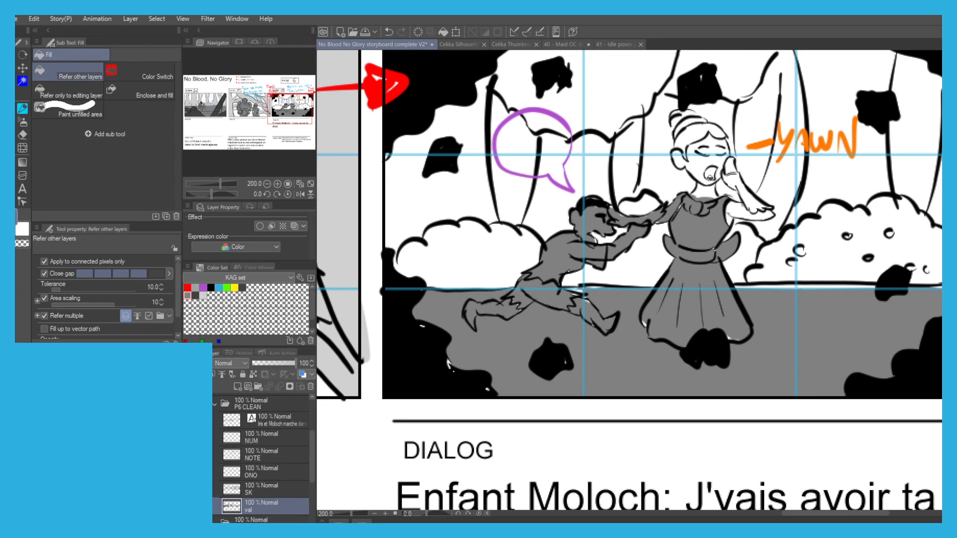
pyautogui.scroll(2, 700, 188)
pyautogui.click(696, 207)
pyautogui.scroll(-1, 674, 198)
pyautogui.moveTo(637, 143); pyautogui.dragTo(656, 194)
pyautogui.click(657, 195)
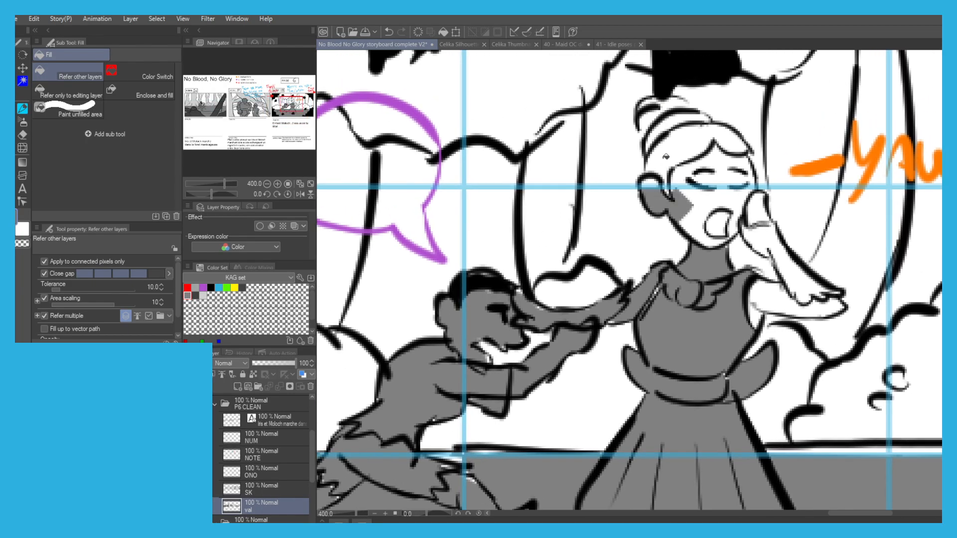
pyautogui.click(648, 132)
pyautogui.press('p')
pyautogui.moveTo(650, 144)
pyautogui.mouseDown()
pyautogui.moveTo(650, 116)
pyautogui.moveTo(675, 114)
pyautogui.moveTo(697, 222)
pyautogui.moveTo(688, 229)
pyautogui.moveTo(692, 197)
pyautogui.moveTo(706, 190)
pyautogui.moveTo(726, 237)
pyautogui.moveTo(714, 179)
pyautogui.moveTo(724, 163)
pyautogui.moveTo(738, 180)
pyautogui.moveTo(737, 202)
pyautogui.moveTo(753, 192)
pyautogui.mouseUp()
pyautogui.press('g')
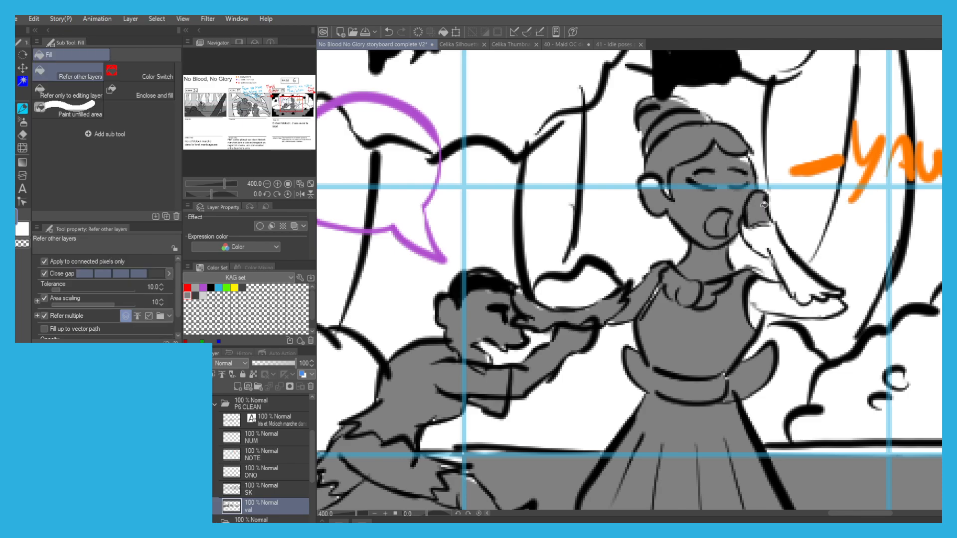
pyautogui.click(755, 219)
pyautogui.click(784, 301)
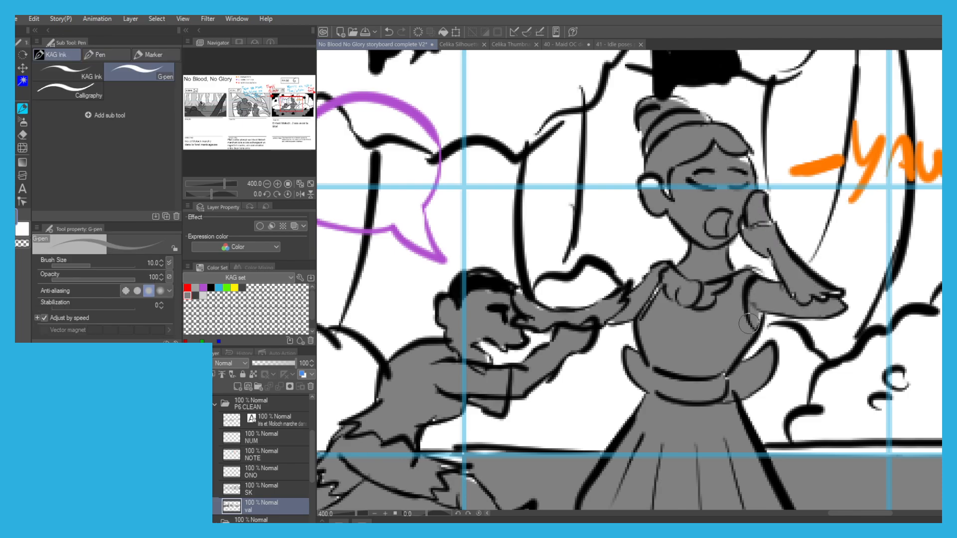
# Fill the leftmost tree trunk and the bush behind the running child with light grey.
pyautogui.hotkey('ctrl', 'alt', '0')
pyautogui.scroll(1, 728, 332)
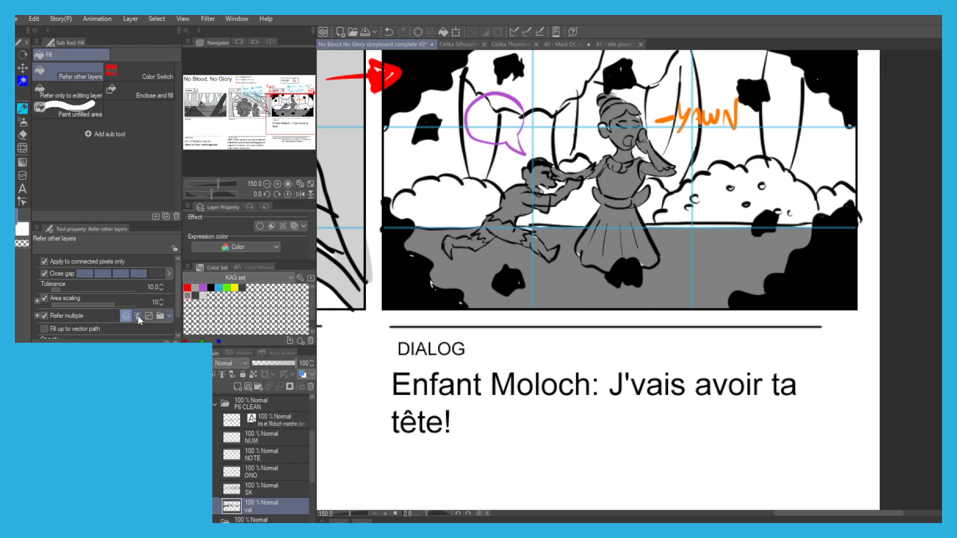
pyautogui.click(203, 296)
pyautogui.moveTo(534, 142); pyautogui.dragTo(569, 216)
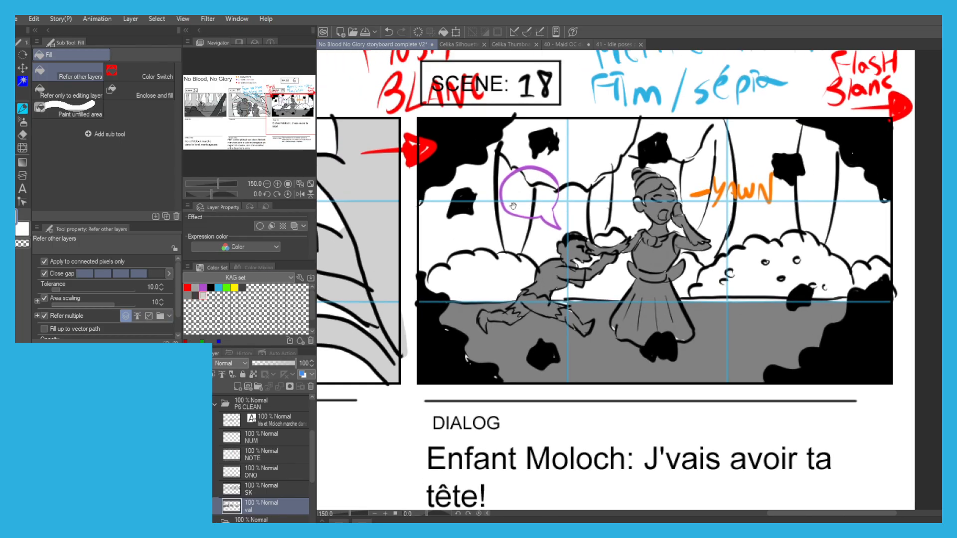
pyautogui.click(445, 231)
pyautogui.click(468, 268)
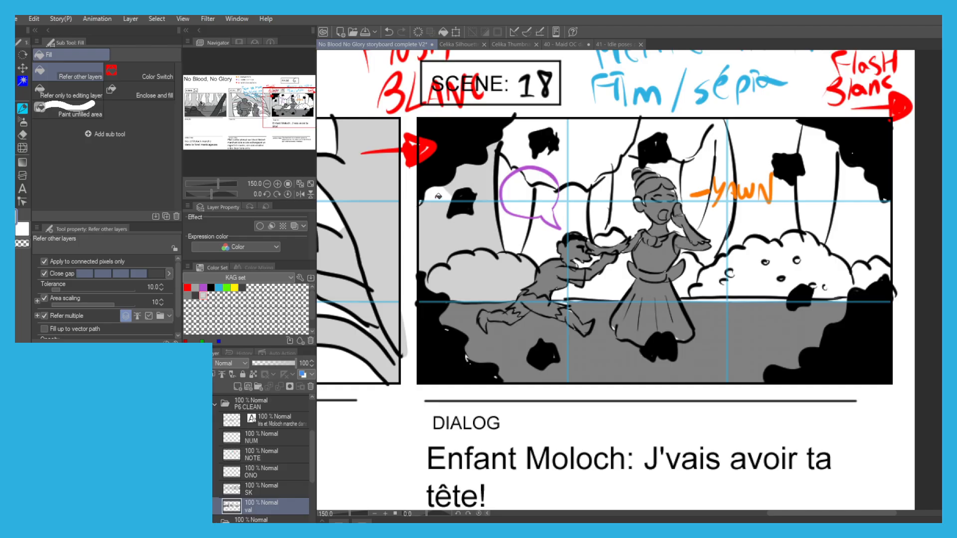
# Fill the foliage above the speech bubble with light grey and touch up the gaps along its edge.
pyautogui.click(525, 147)
pyautogui.click(571, 159)
pyautogui.click(555, 156)
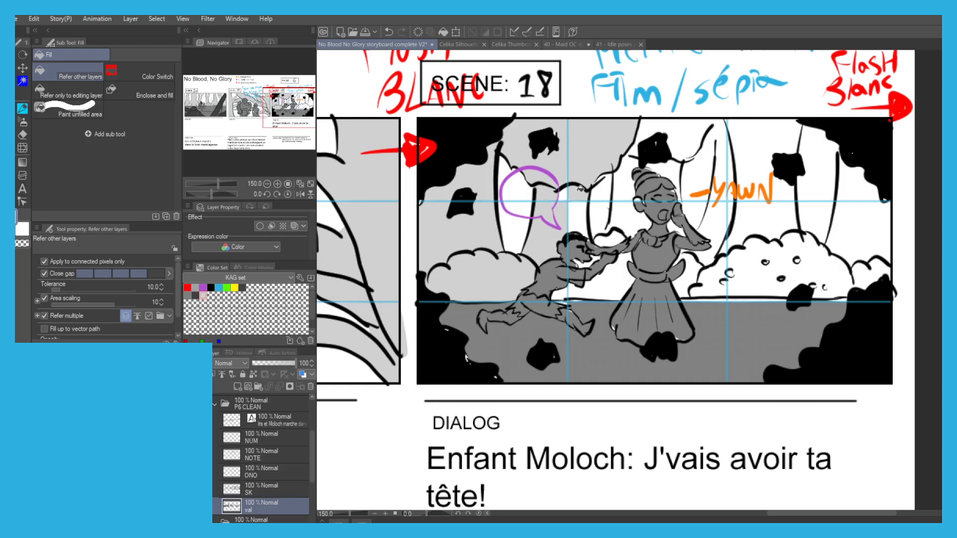
pyautogui.press('p')
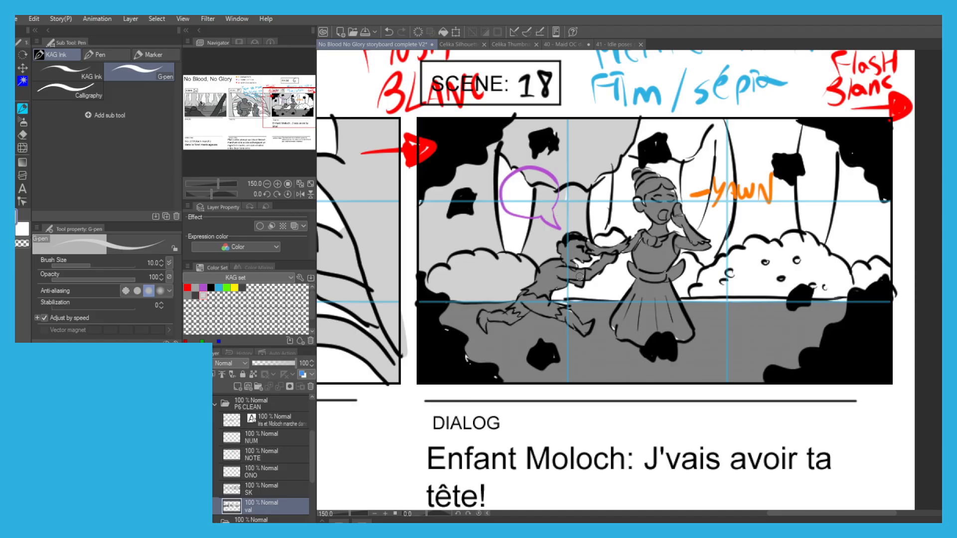
pyautogui.press('g')
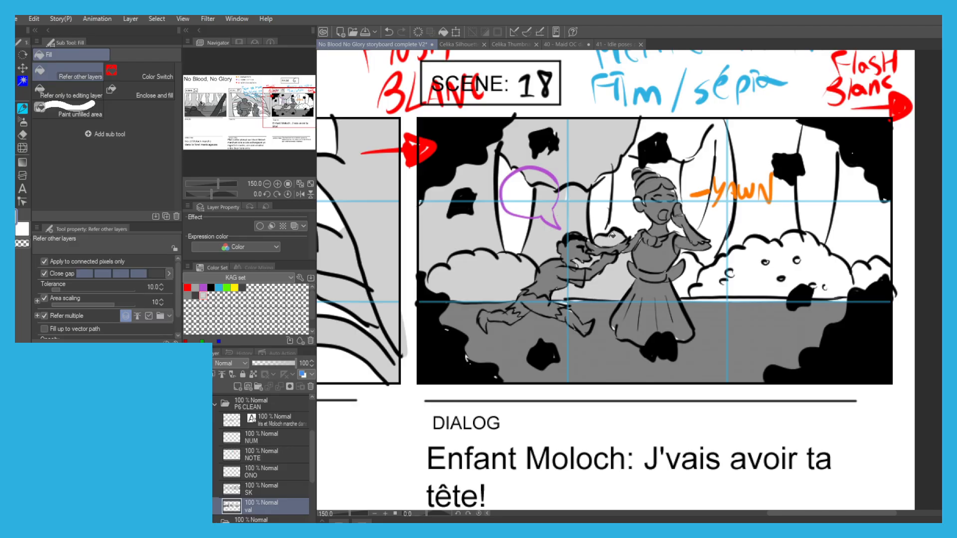
# Fill the spotted bush behind the woman with light grey, including the spots and leftover gaps.
pyautogui.click(687, 277)
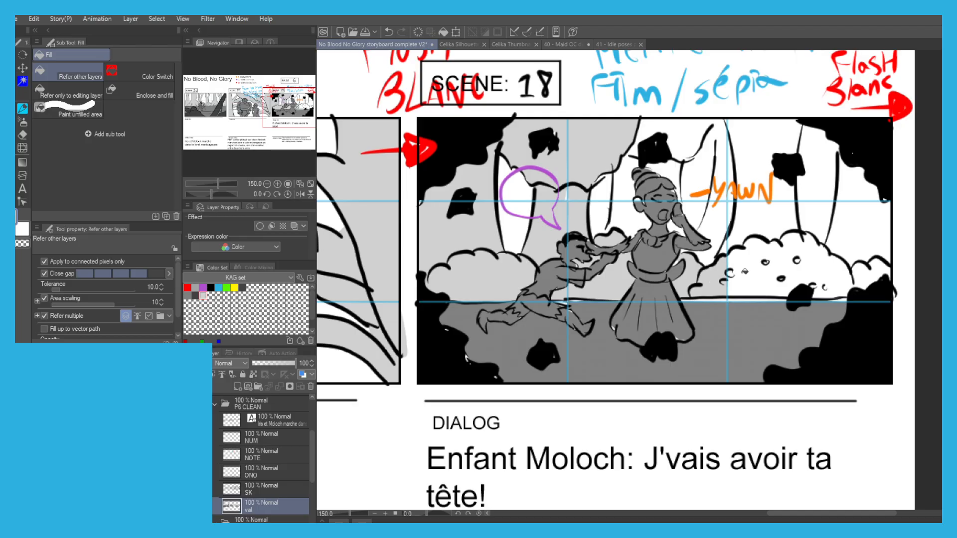
pyautogui.press('p')
pyautogui.press('g')
pyautogui.click(796, 259)
pyautogui.press('p')
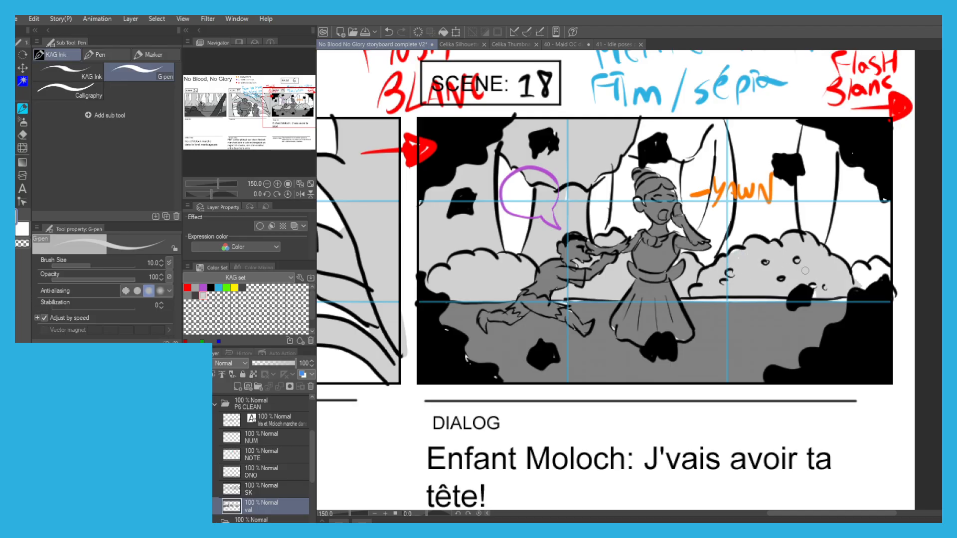
pyautogui.press('g')
# Fill the tree trunk at the panel's far right edge with light grey and touch up its gaps.
pyautogui.click(858, 231)
pyautogui.press('p')
pyautogui.moveTo(841, 165)
pyautogui.mouseDown()
pyautogui.moveTo(853, 193)
pyautogui.moveTo(869, 168)
pyautogui.moveTo(879, 213)
pyautogui.mouseUp()
pyautogui.press('g')
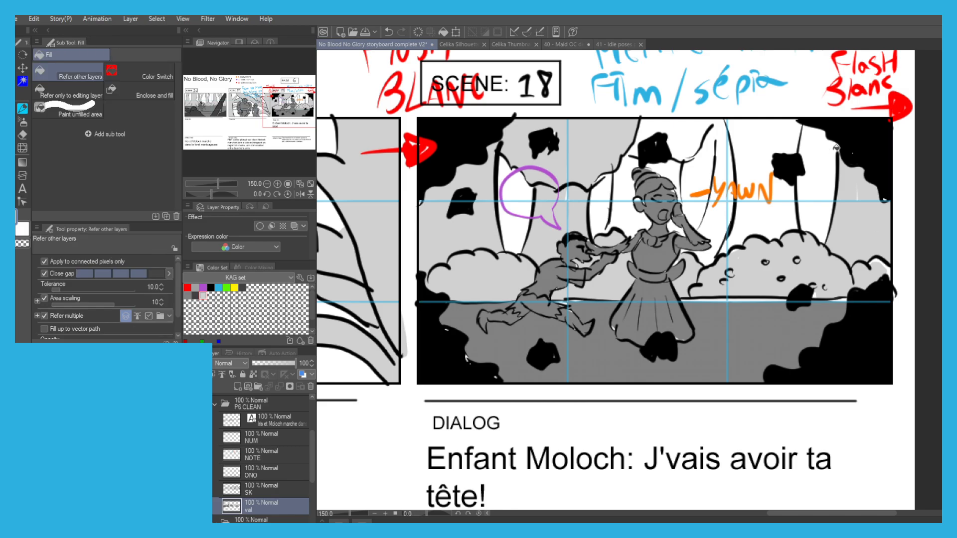
# Fill the large trunk behind the YAWN lettering with light grey and paint over the unfilled spots around it.
pyautogui.click(748, 215)
pyautogui.click(717, 229)
pyautogui.press('p')
pyautogui.press('g')
pyautogui.press('p')
pyautogui.moveTo(712, 257); pyautogui.dragTo(705, 272)
pyautogui.press('g')
pyautogui.press('p')
pyautogui.moveTo(716, 172)
pyautogui.mouseDown()
pyautogui.moveTo(718, 122)
pyautogui.moveTo(727, 226)
pyautogui.moveTo(735, 139)
pyautogui.mouseUp()
pyautogui.press('g')
pyautogui.click(753, 137)
pyautogui.press('p')
pyautogui.moveTo(771, 175)
pyautogui.mouseDown()
pyautogui.moveTo(762, 198)
pyautogui.moveTo(773, 141)
pyautogui.moveTo(787, 198)
pyautogui.moveTo(796, 180)
pyautogui.moveTo(767, 168)
pyautogui.mouseUp()
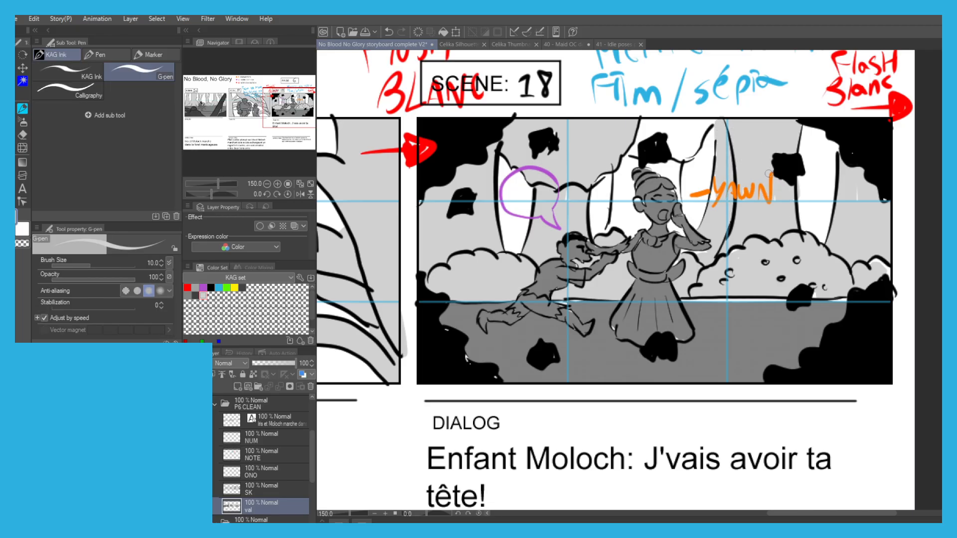
# Fill the trunk directly behind the woman with light grey, closing the gap in its outline.
pyautogui.press('g')
pyautogui.click(625, 205)
pyautogui.hotkey('ctrl', 'z')
pyautogui.press('p')
pyautogui.moveTo(610, 220); pyautogui.dragTo(609, 229)
pyautogui.press('g')
pyautogui.click(623, 211)
# Fill the foliage above the woman's head with light grey, sealing its outline and touching up the edges.
pyautogui.click(624, 166)
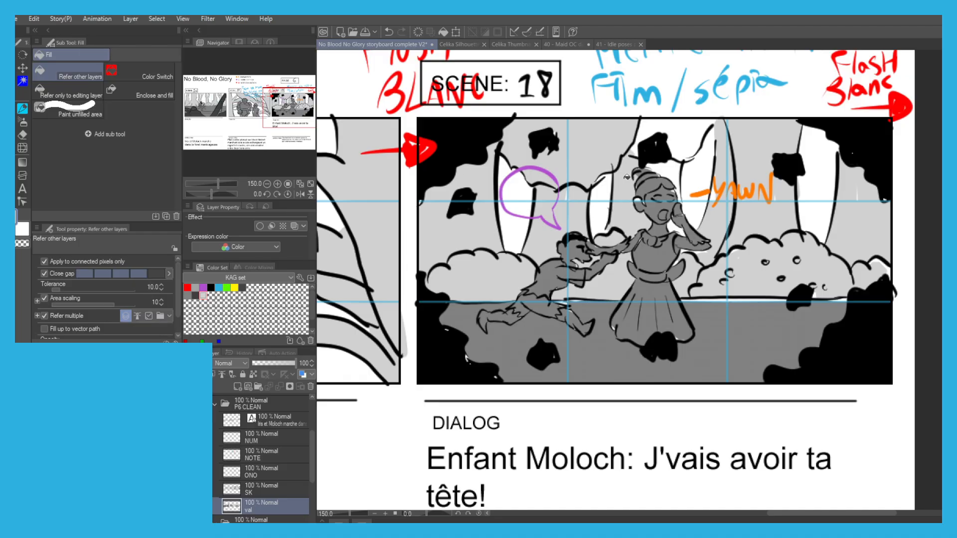
pyautogui.hotkey('ctrl', 'z')
pyautogui.press('p')
pyautogui.moveTo(630, 183)
pyautogui.mouseDown()
pyautogui.moveTo(627, 163)
pyautogui.moveTo(625, 206)
pyautogui.moveTo(618, 169)
pyautogui.mouseUp()
pyautogui.press('g')
pyautogui.click(666, 167)
pyautogui.press('p')
pyautogui.moveTo(633, 163)
pyautogui.mouseDown()
pyautogui.moveTo(641, 126)
pyautogui.moveTo(652, 131)
pyautogui.moveTo(645, 148)
pyautogui.moveTo(672, 132)
pyautogui.moveTo(644, 130)
pyautogui.moveTo(648, 122)
pyautogui.moveTo(698, 122)
pyautogui.moveTo(677, 143)
pyautogui.moveTo(667, 137)
pyautogui.moveTo(686, 132)
pyautogui.moveTo(676, 154)
pyautogui.mouseUp()
pyautogui.press('g')
pyautogui.press('p')
pyautogui.press('g')
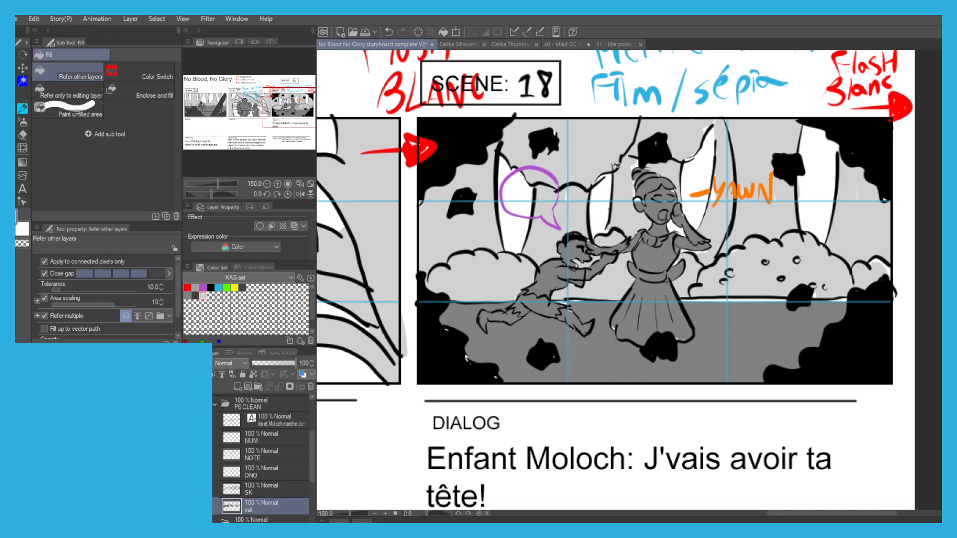
pyautogui.scroll(-3, 548, 349)
pyautogui.moveTo(518, 335); pyautogui.dragTo(567, 411)
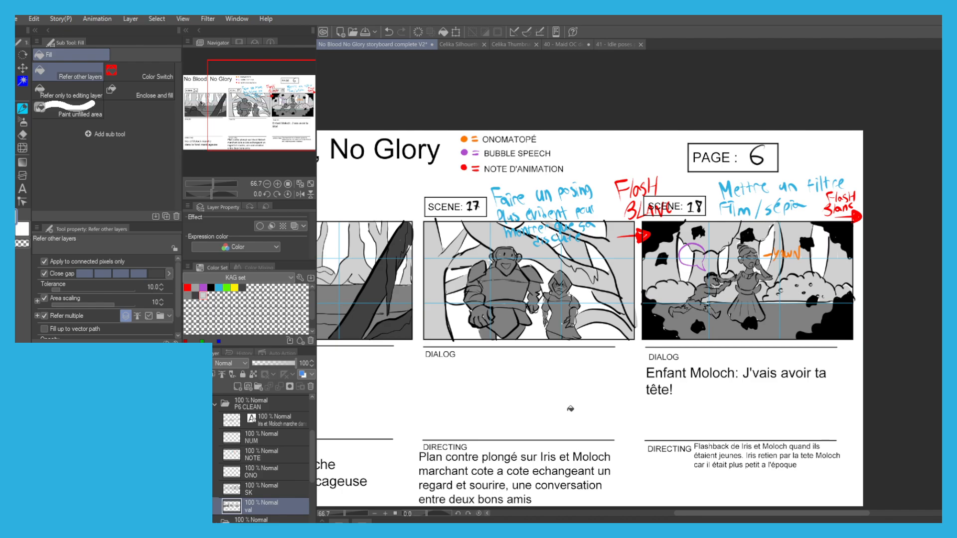
pyautogui.scroll(-1, 391, 293)
pyautogui.moveTo(392, 293); pyautogui.dragTo(506, 306)
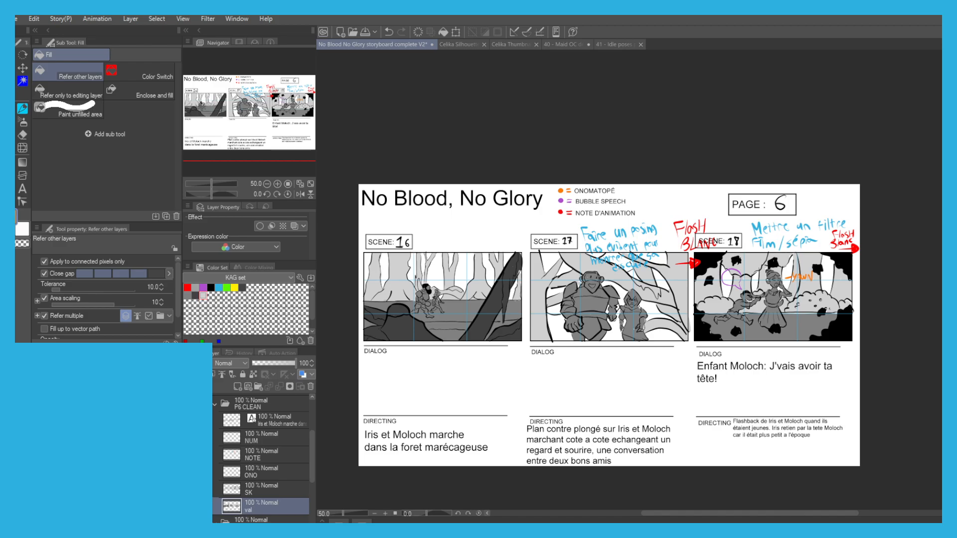
pyautogui.press('p')
pyautogui.moveTo(716, 319)
pyautogui.mouseDown()
pyautogui.moveTo(705, 294)
pyautogui.moveTo(719, 333)
pyautogui.moveTo(711, 327)
pyautogui.moveTo(728, 321)
pyautogui.moveTo(735, 327)
pyautogui.moveTo(723, 331)
pyautogui.moveTo(782, 326)
pyautogui.moveTo(832, 295)
pyautogui.moveTo(818, 320)
pyautogui.moveTo(836, 291)
pyautogui.mouseUp()
pyautogui.press(']')
pyautogui.press(']')
pyautogui.press(']')
pyautogui.press(']')
pyautogui.press(']')
pyautogui.press(']')
pyautogui.press(']')
pyautogui.press(']')
pyautogui.press(']')
pyautogui.press(']')
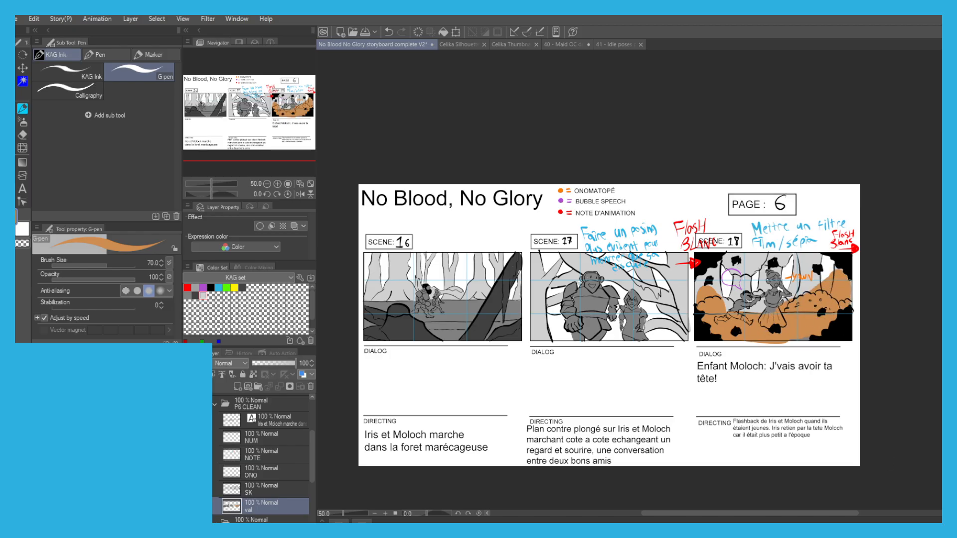
pyautogui.hotkey('ctrl', 'z')
pyautogui.click(237, 387)
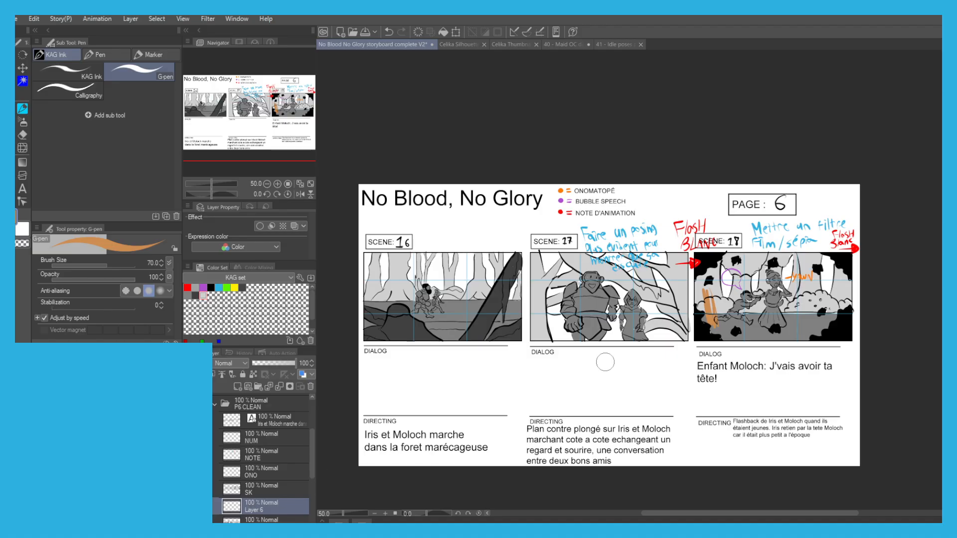
pyautogui.hotkey('ctrl', 'z')
pyautogui.hotkey('ctrl', 'z')
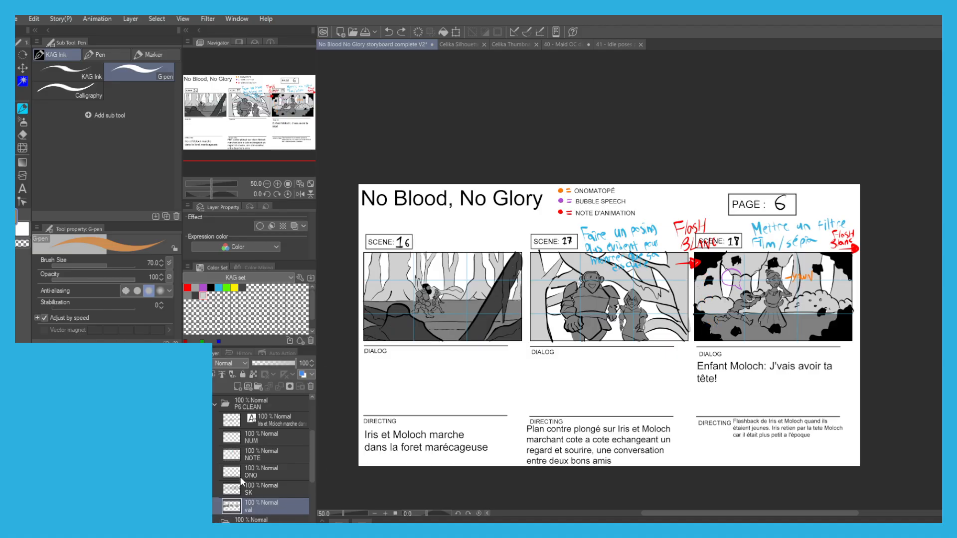
# On a new layer above val, paint the whole scene 18 panel orange and set the layer's opacity to 52%.
pyautogui.click(238, 387)
pyautogui.moveTo(704, 277)
pyautogui.mouseDown()
pyautogui.moveTo(699, 312)
pyautogui.moveTo(707, 266)
pyautogui.moveTo(718, 333)
pyautogui.moveTo(729, 264)
pyautogui.moveTo(721, 327)
pyautogui.moveTo(778, 329)
pyautogui.moveTo(802, 326)
pyautogui.moveTo(787, 328)
pyautogui.moveTo(810, 298)
pyautogui.moveTo(742, 314)
pyautogui.moveTo(718, 309)
pyautogui.moveTo(758, 279)
pyautogui.moveTo(728, 261)
pyautogui.moveTo(813, 264)
pyautogui.moveTo(832, 308)
pyautogui.moveTo(836, 274)
pyautogui.moveTo(842, 282)
pyautogui.moveTo(812, 267)
pyautogui.mouseUp()
pyautogui.moveTo(785, 332)
pyautogui.mouseDown()
pyautogui.moveTo(802, 335)
pyautogui.moveTo(720, 336)
pyautogui.moveTo(745, 332)
pyautogui.mouseUp()
pyautogui.click(279, 363)
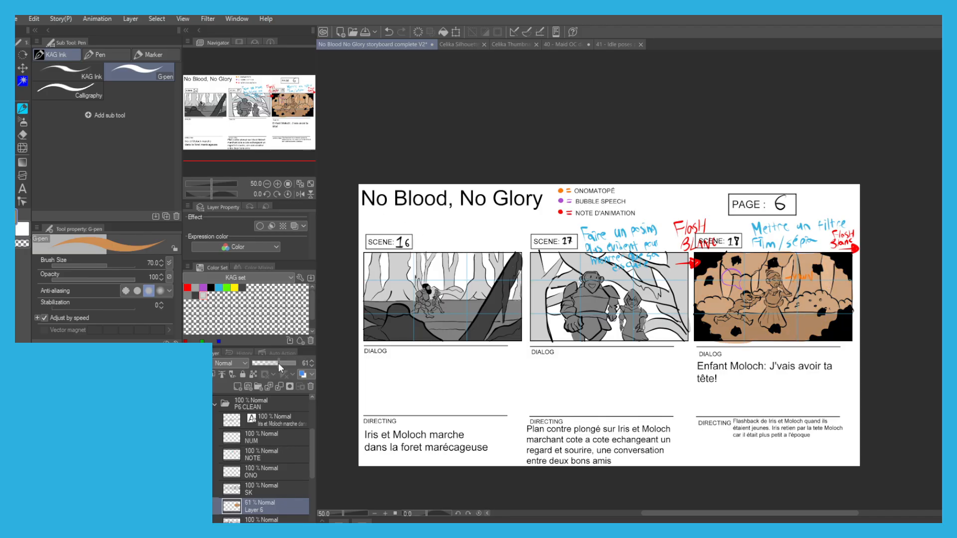
pyautogui.moveTo(276, 361); pyautogui.dragTo(275, 360)
pyautogui.moveTo(426, 358); pyautogui.dragTo(424, 316)
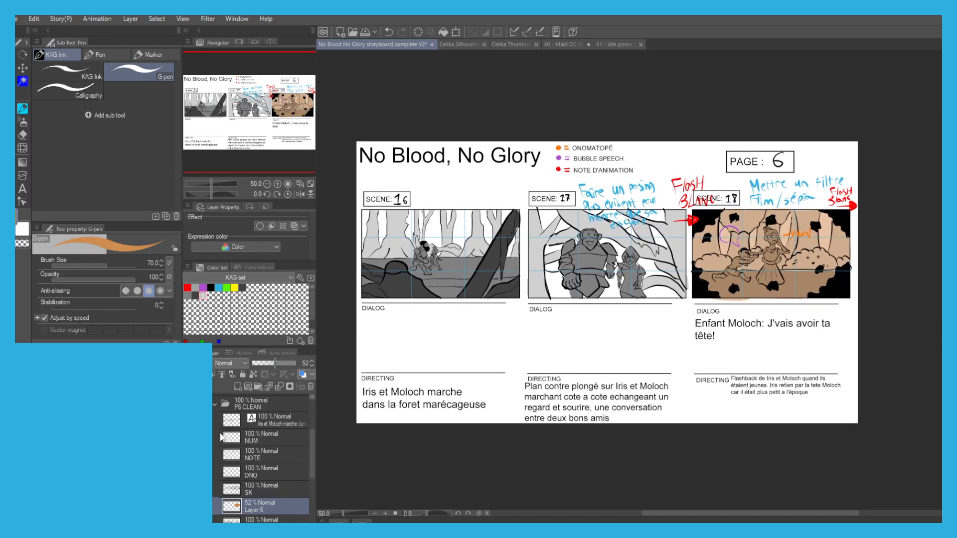
# Collapse the P6 CLEAN and P6 folders, hide P6 CLEAN and show the P7 folder.
pyautogui.click(215, 405)
pyautogui.scroll(1, 378, 393)
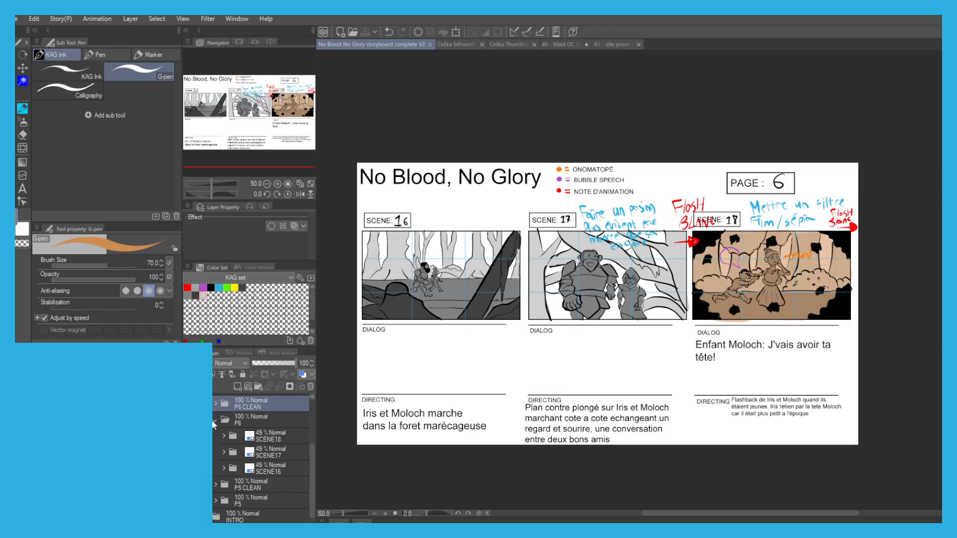
pyautogui.click(215, 420)
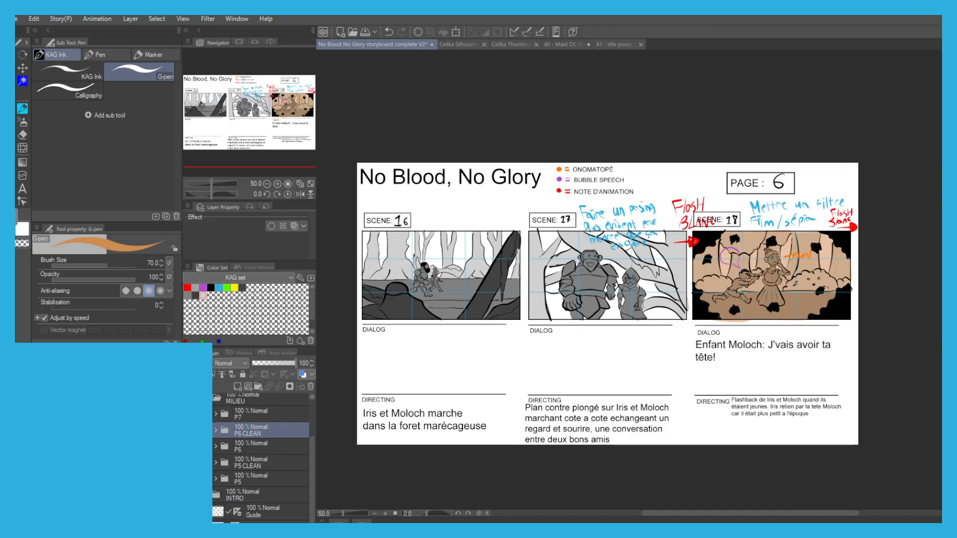
pyautogui.click(189, 430)
pyautogui.click(189, 415)
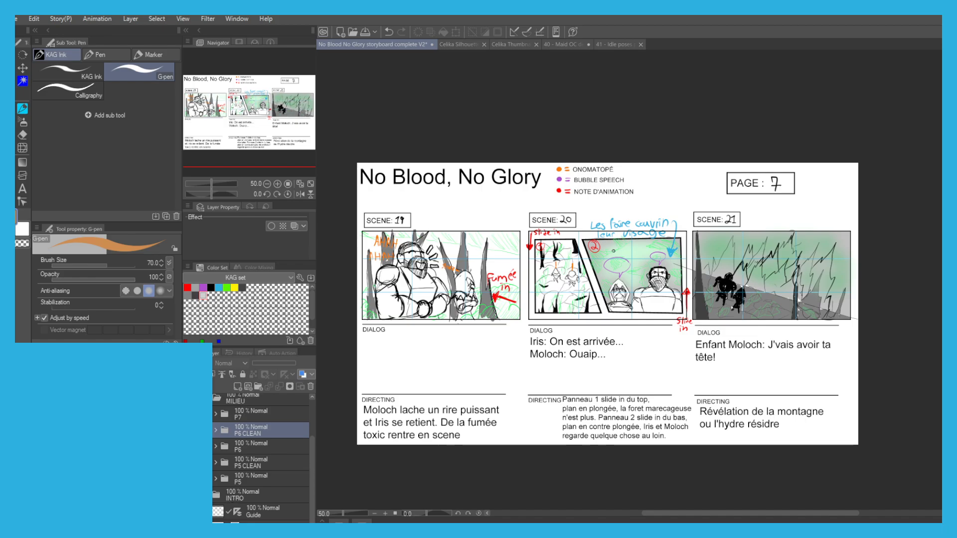
# Create a folder named P7 CLEAN above P7 and expand the P7 folder.
pyautogui.click(223, 414)
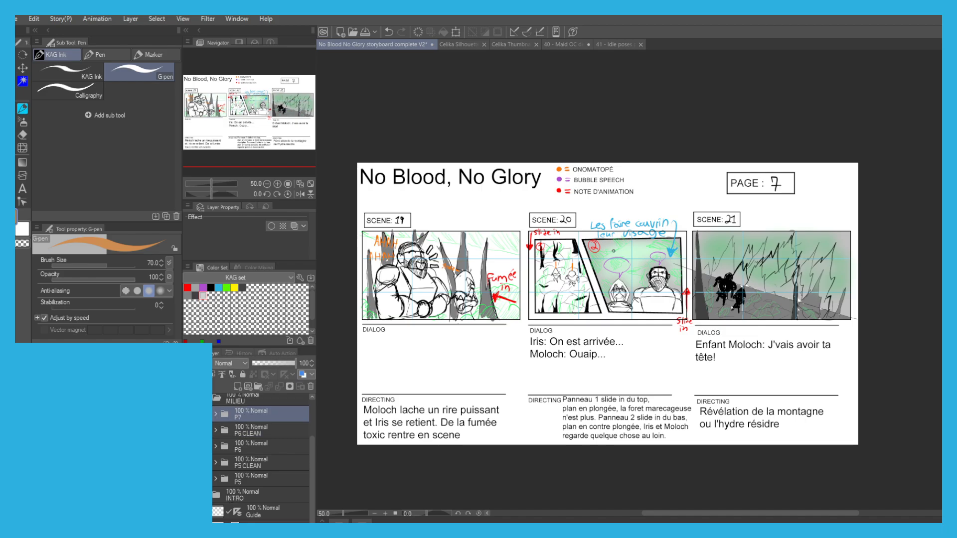
pyautogui.click(258, 386)
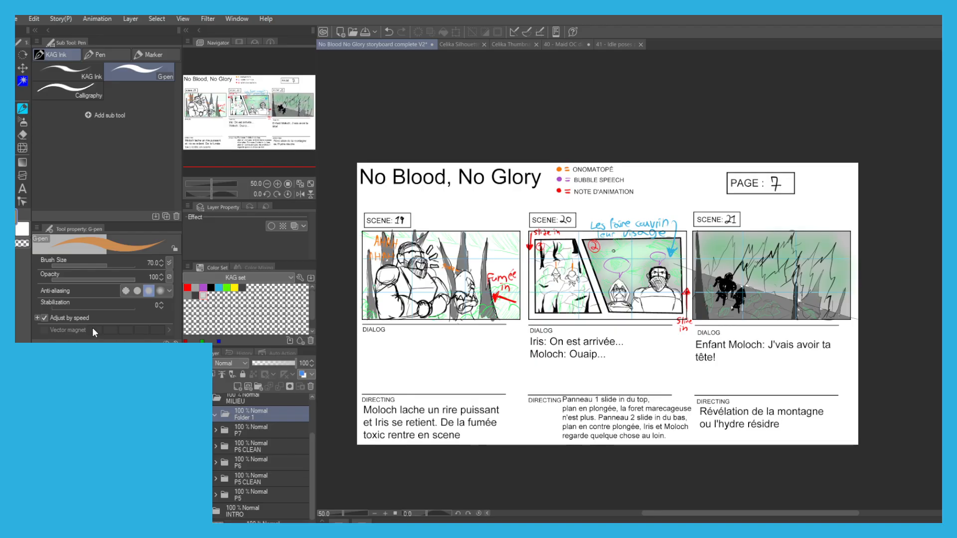
pyautogui.write('P7 CLEAN')
pyautogui.press('Return')
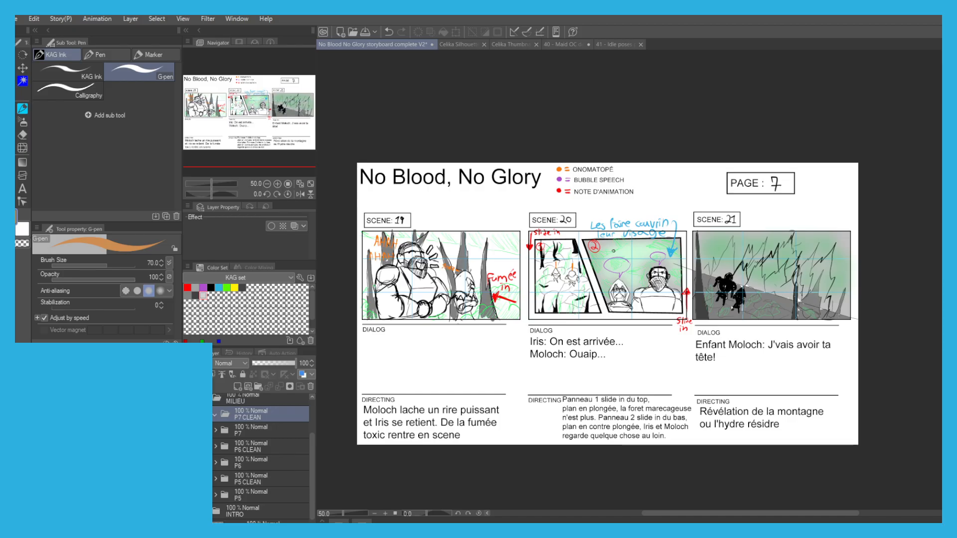
pyautogui.click(242, 432)
pyautogui.click(216, 430)
pyautogui.click(255, 448)
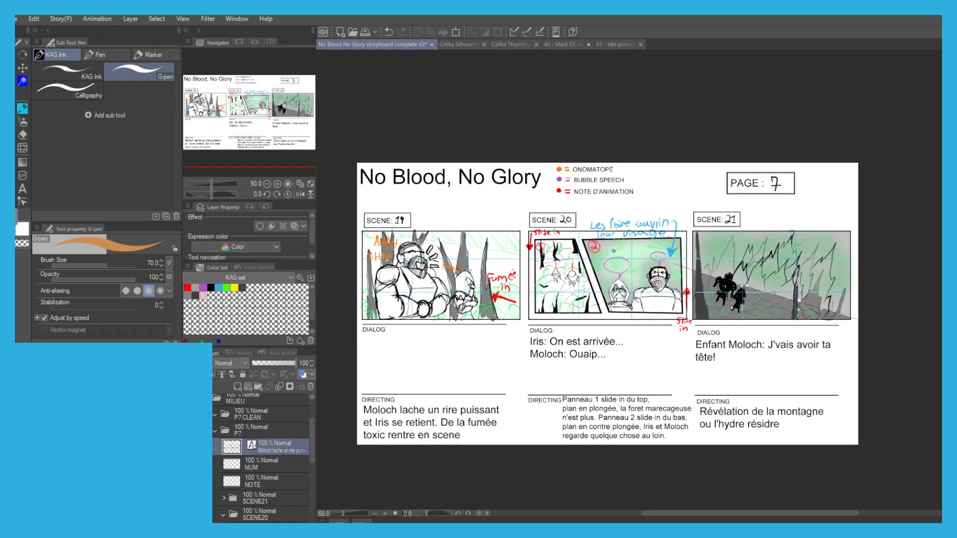
pyautogui.keyDown('ctrl'); pyautogui.click(251, 464); pyautogui.keyUp('ctrl')
pyautogui.keyDown('ctrl'); pyautogui.click(252, 482); pyautogui.keyUp('ctrl')
pyautogui.moveTo(252, 431); pyautogui.dragTo(249, 421)
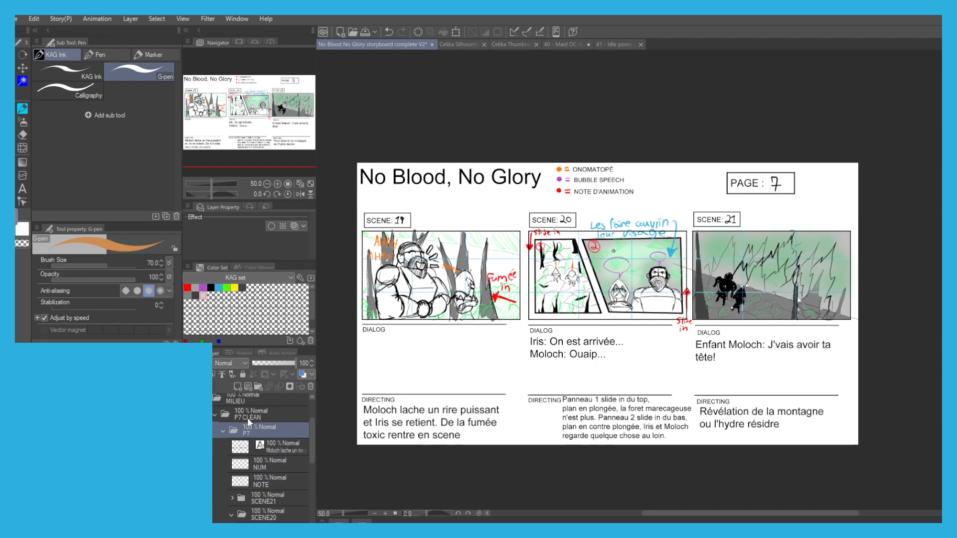
pyautogui.hotkey('ctrl', 'z')
# Move the text, NUM and NOTE layers out of the P7 folder into the P7 CLEAN folder.
pyautogui.click(255, 448)
pyautogui.keyDown('ctrl'); pyautogui.click(252, 464); pyautogui.keyUp('ctrl')
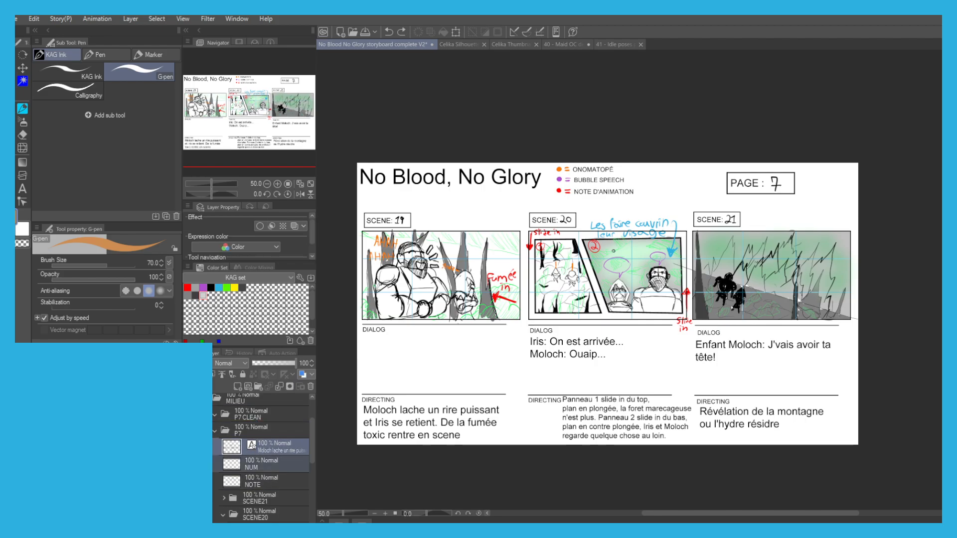
pyautogui.keyDown('ctrl'); pyautogui.click(252, 482); pyautogui.keyUp('ctrl')
pyautogui.moveTo(258, 447); pyautogui.dragTo(256, 417)
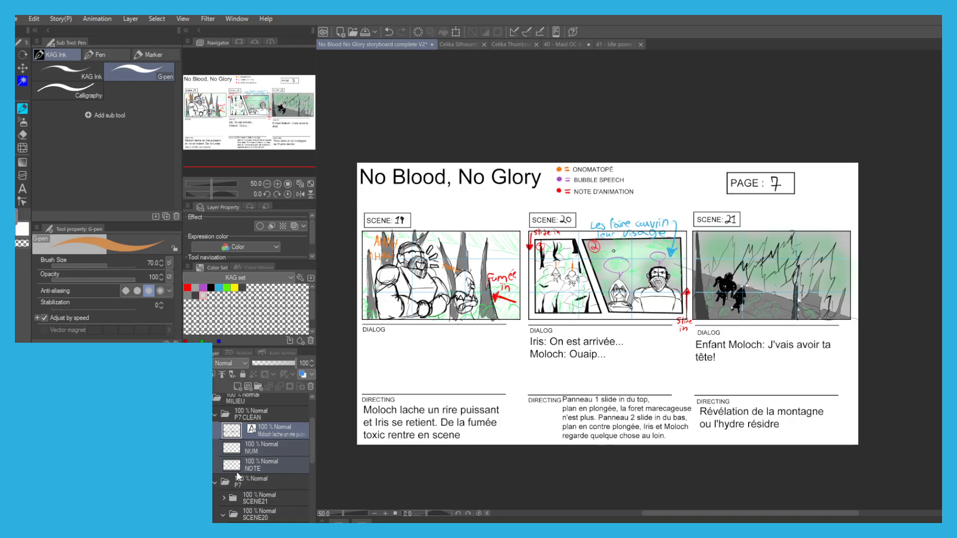
# Turn the SCENE19, SCENE20 and SCENE21 folders blue with a layer color at 36% opacity, and save the file.
pyautogui.click(221, 517)
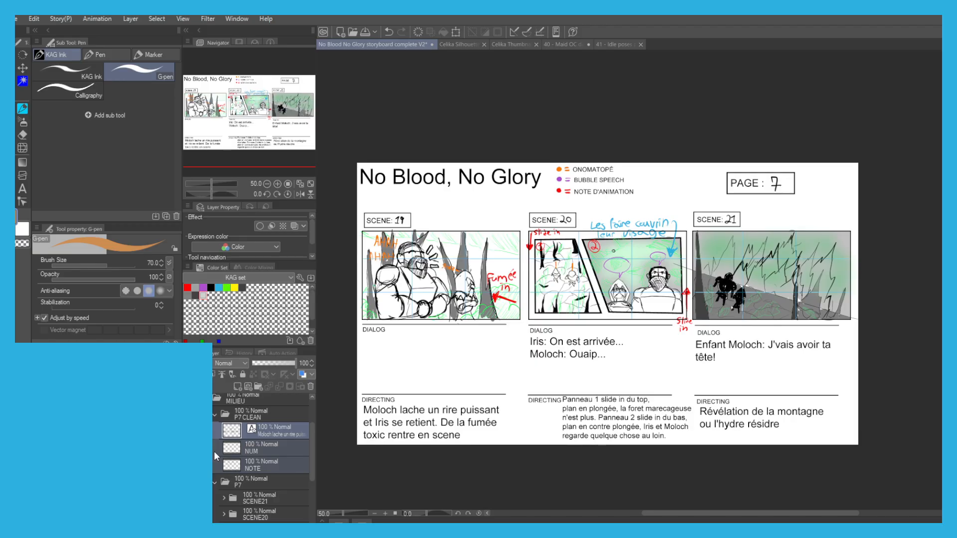
pyautogui.click(272, 435)
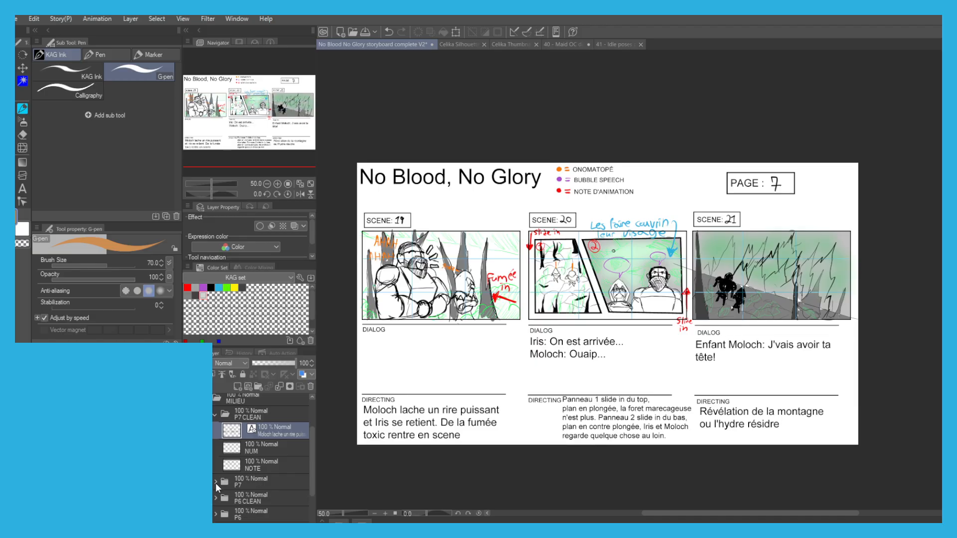
pyautogui.scroll(-1, 254, 475)
pyautogui.click(253, 476)
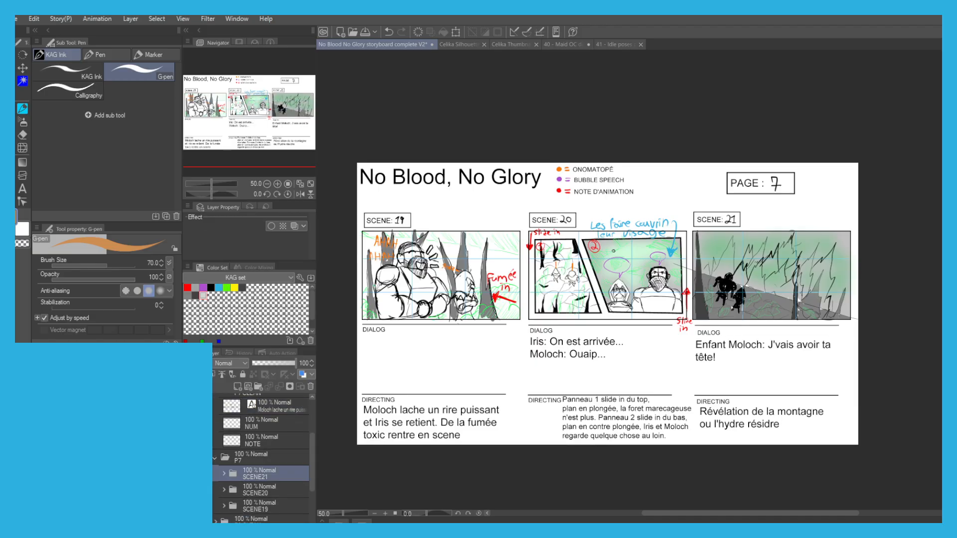
pyautogui.keyDown('ctrl'); pyautogui.click(255, 491); pyautogui.keyUp('ctrl')
pyautogui.keyDown('ctrl'); pyautogui.click(254, 506); pyautogui.keyUp('ctrl')
pyautogui.click(302, 375)
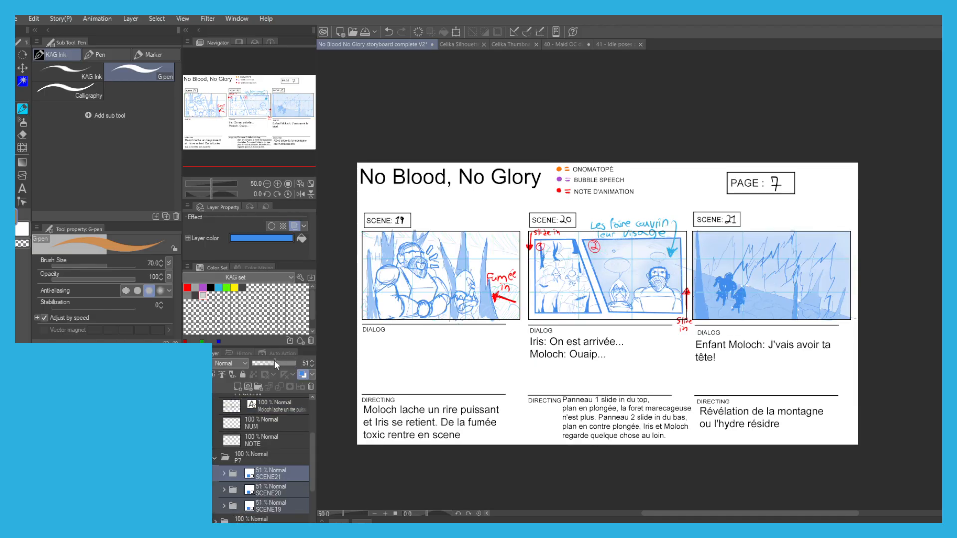
pyautogui.click(272, 364)
pyautogui.moveTo(268, 360); pyautogui.dragTo(267, 360)
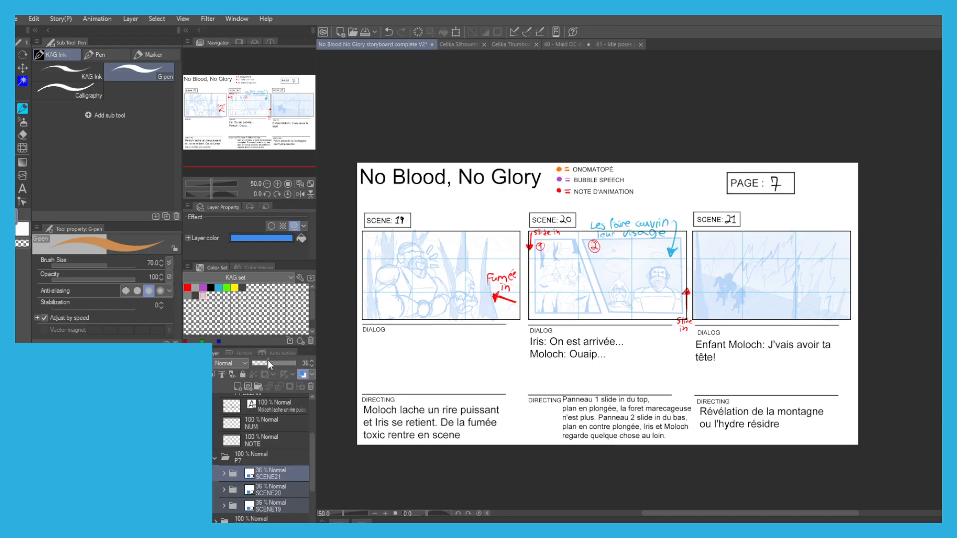
pyautogui.hotkey('ctrl', 's')
# Collapse the P7 folder and add two layers below NOTE, named FRAMES and, beneath it, SK1.
pyautogui.click(212, 460)
pyautogui.click(215, 459)
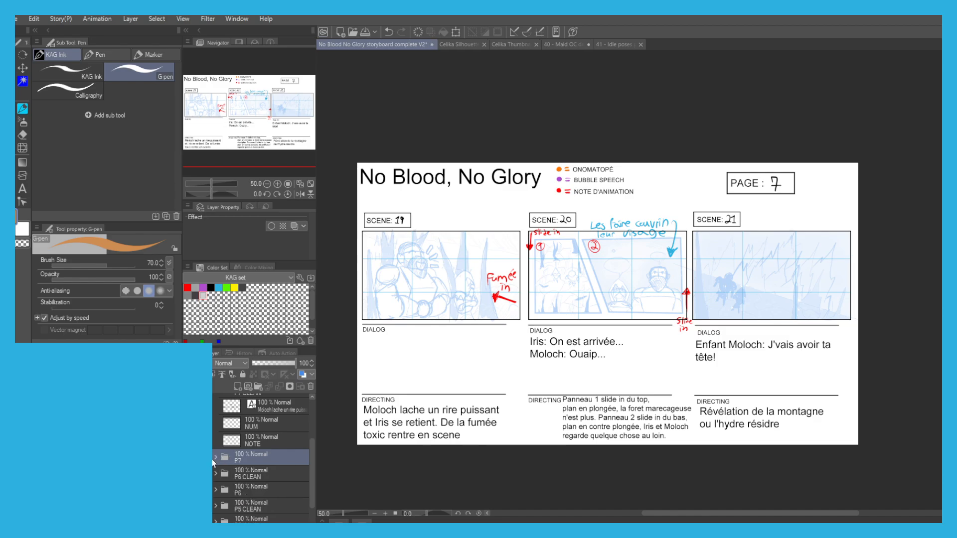
pyautogui.click(259, 443)
pyautogui.click(237, 386)
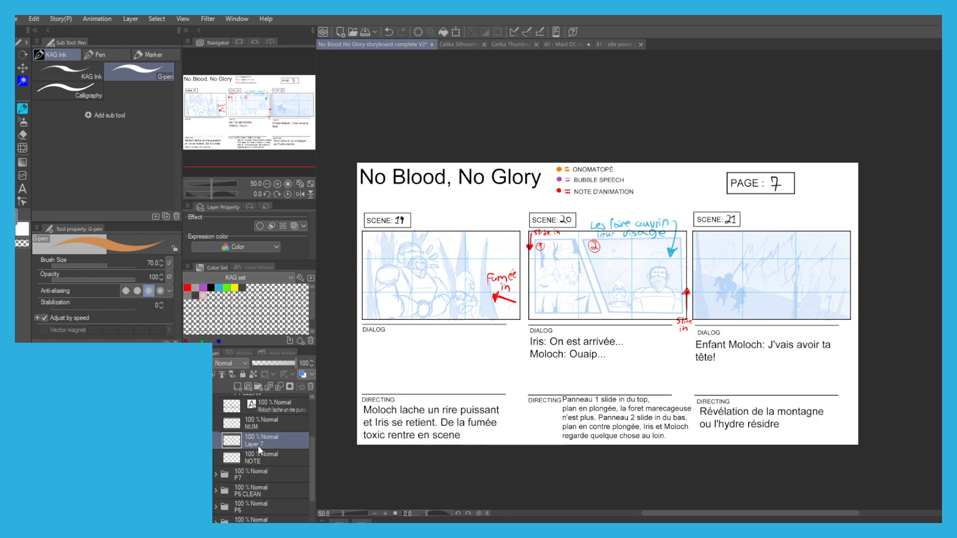
pyautogui.moveTo(258, 464); pyautogui.dragTo(251, 463)
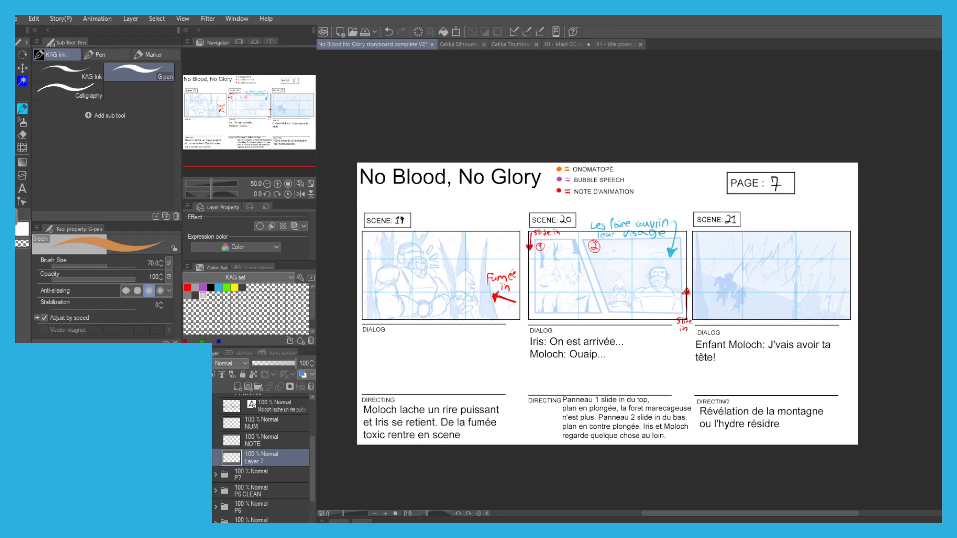
pyautogui.click(237, 386)
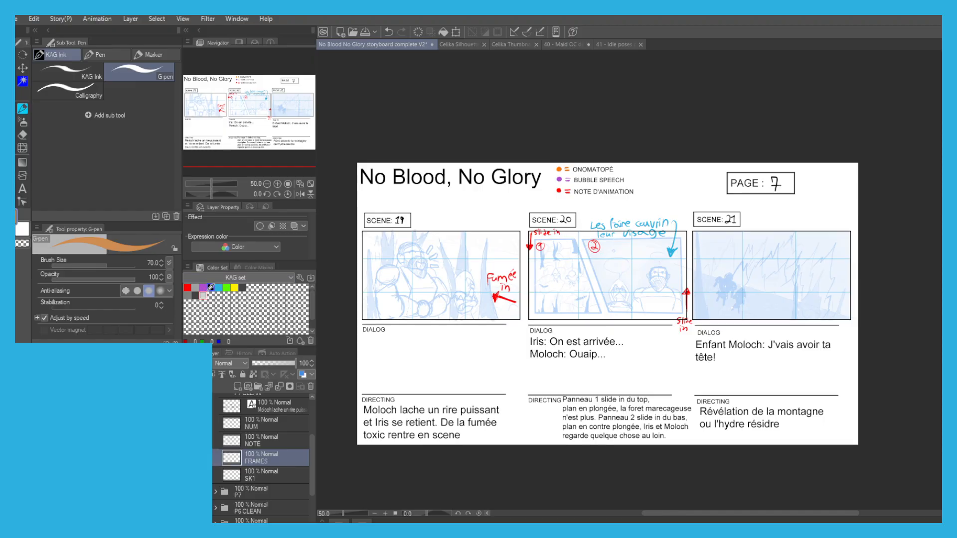
# On the FRAMES layer, trace the four corners of scene 20's sub-panel 1 with a Polyline selection.
pyautogui.press('m')
pyautogui.click(113, 90)
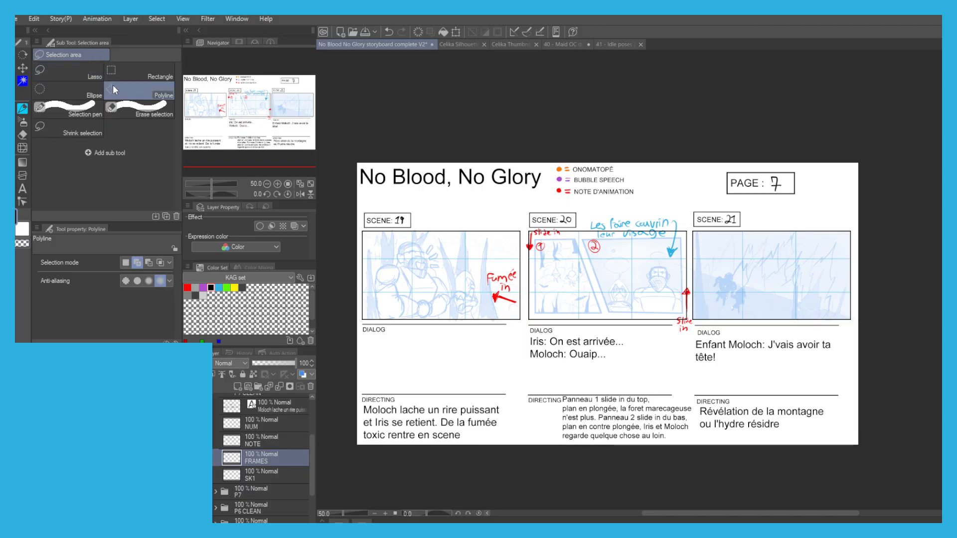
pyautogui.scroll(4, 581, 236)
pyautogui.click(585, 232)
pyautogui.click(463, 233)
pyautogui.click(464, 454)
pyautogui.click(664, 454)
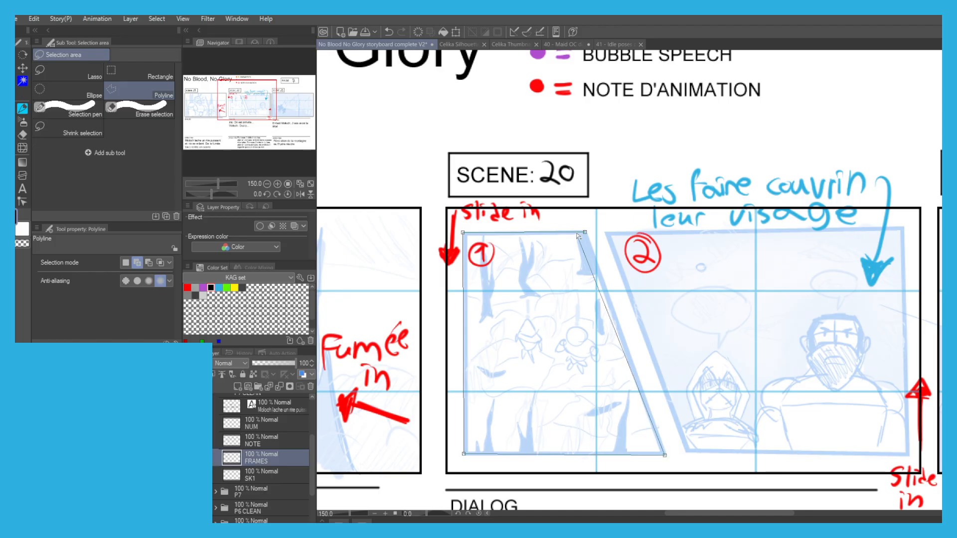
pyautogui.click(584, 232)
# Add the four-cornered outline of scene 20's sub-panel 2 to the selection.
pyautogui.moveTo(613, 279); pyautogui.dragTo(467, 248)
pyautogui.click(462, 203)
pyautogui.click(539, 420)
pyautogui.click(760, 422)
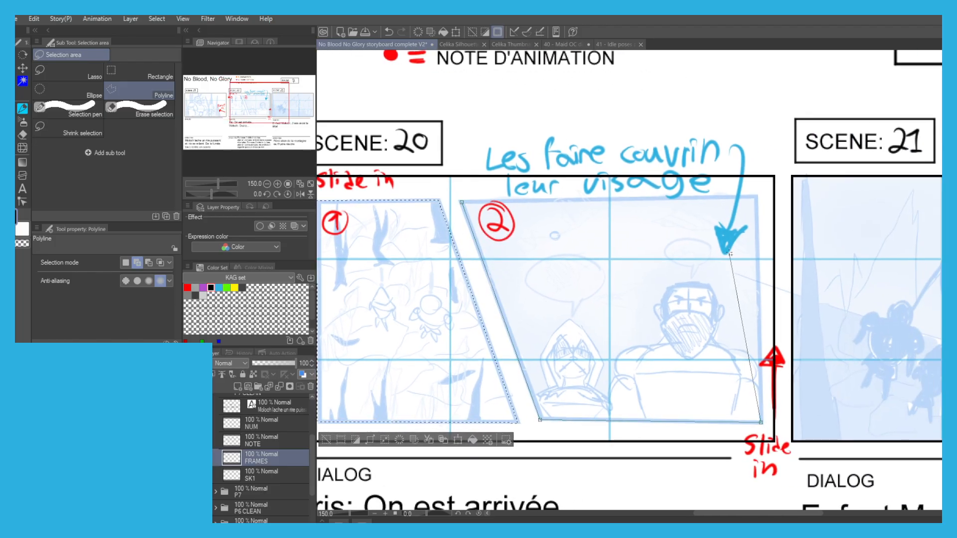
pyautogui.click(757, 196)
pyautogui.click(461, 202)
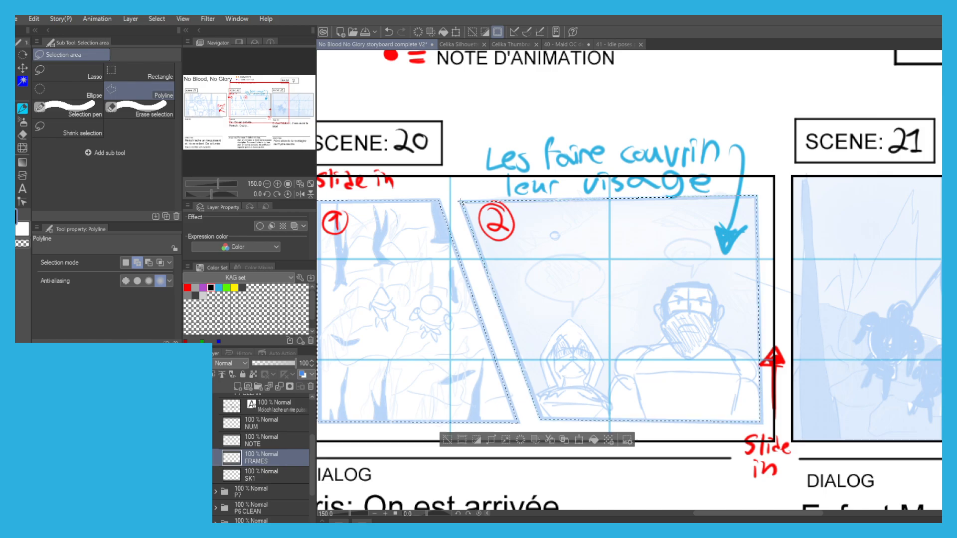
# Make black borders for both sub-panels by filling the selection black, shrinking it and clearing its inside, and deselect.
pyautogui.scroll(-1, 418, 232)
pyautogui.moveTo(419, 231); pyautogui.dragTo(512, 182)
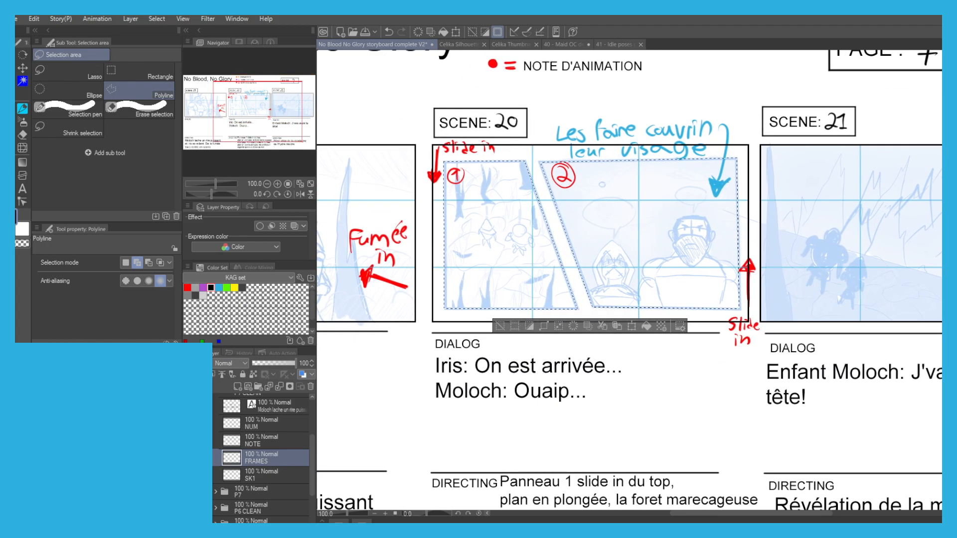
pyautogui.hotkey('alt', 'BackSpace')
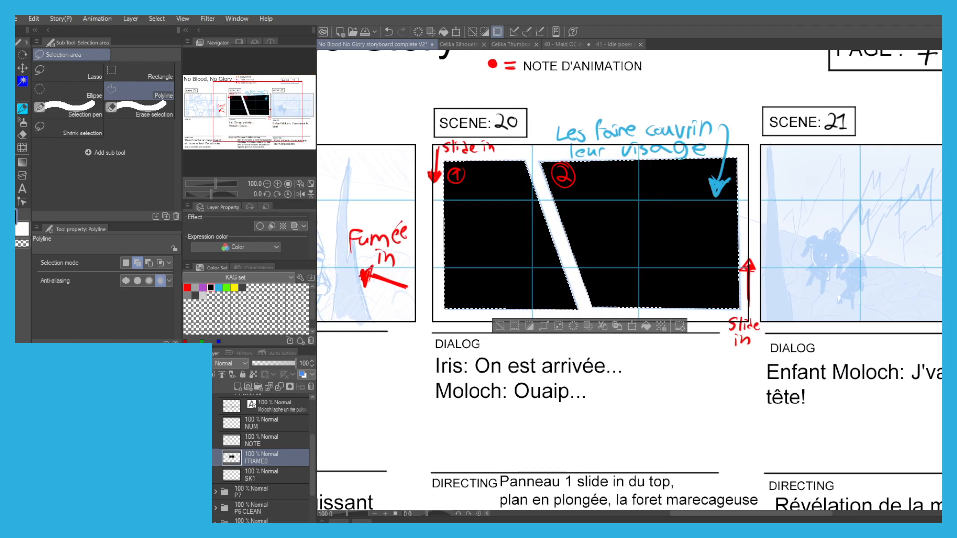
pyautogui.click(558, 326)
pyautogui.click(499, 252)
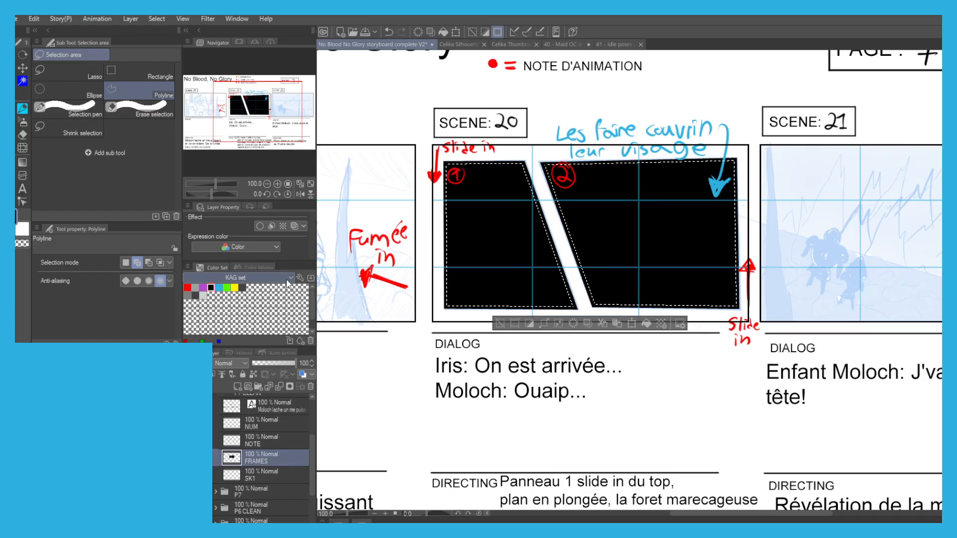
pyautogui.press('Delete')
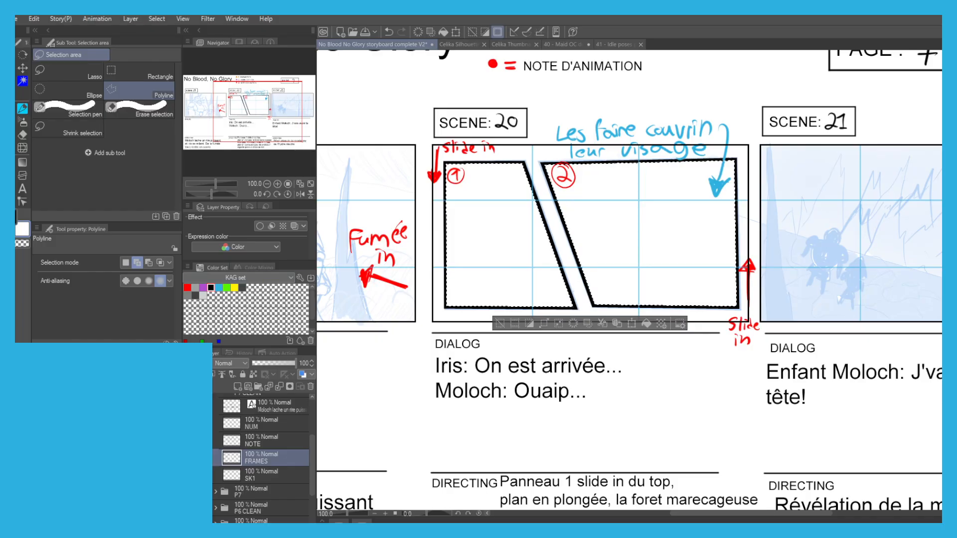
pyautogui.click(499, 323)
# Set the FRAMES layer's opacity to 57% and add a new layer above it.
pyautogui.click(278, 363)
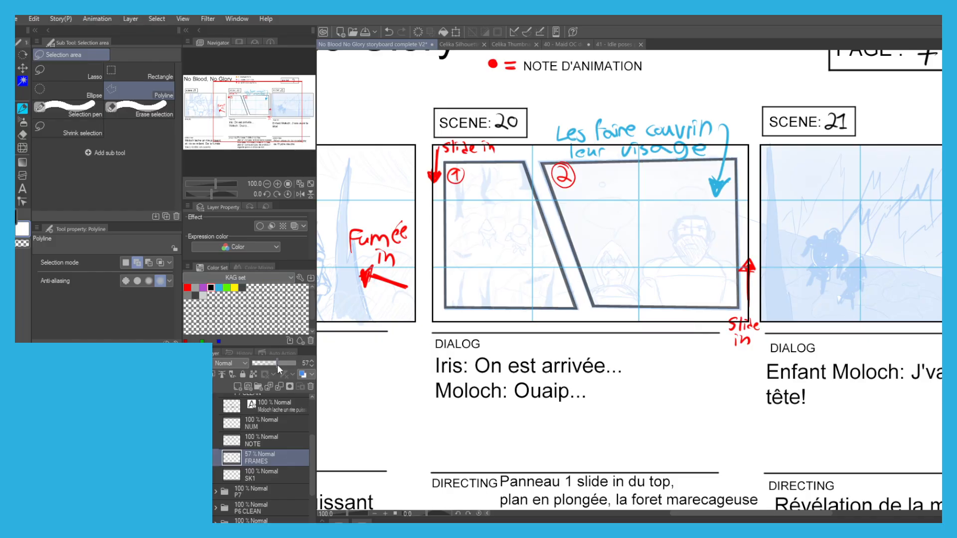
pyautogui.moveTo(476, 383); pyautogui.dragTo(502, 387)
pyautogui.scroll(-1, 462, 325)
pyautogui.moveTo(441, 314); pyautogui.dragTo(508, 319)
pyautogui.moveTo(371, 355); pyautogui.dragTo(446, 352)
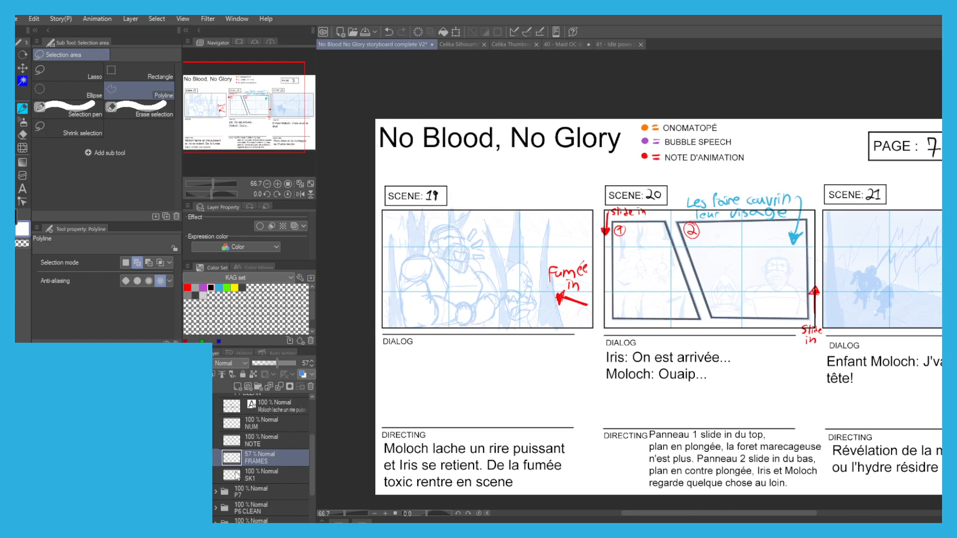
pyautogui.click(237, 387)
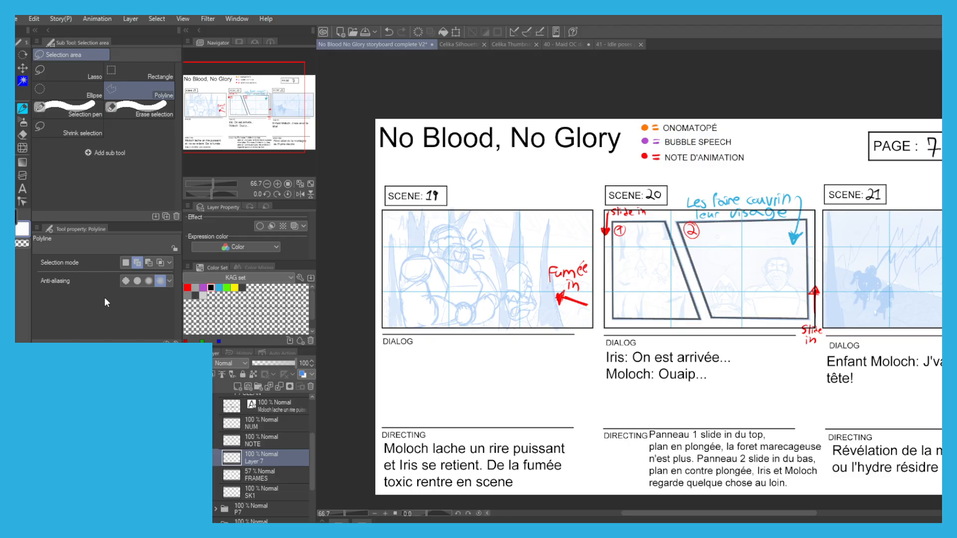
# Make SK1 the active layer and reduce the G-pen's brush size to 15 for inking scene 19.
pyautogui.click(249, 493)
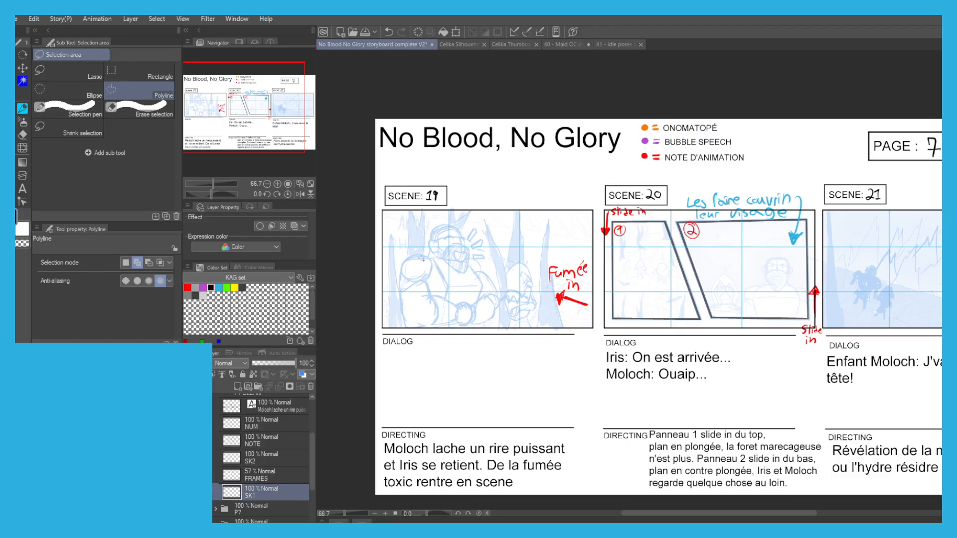
pyautogui.scroll(2, 426, 254)
pyautogui.press('p')
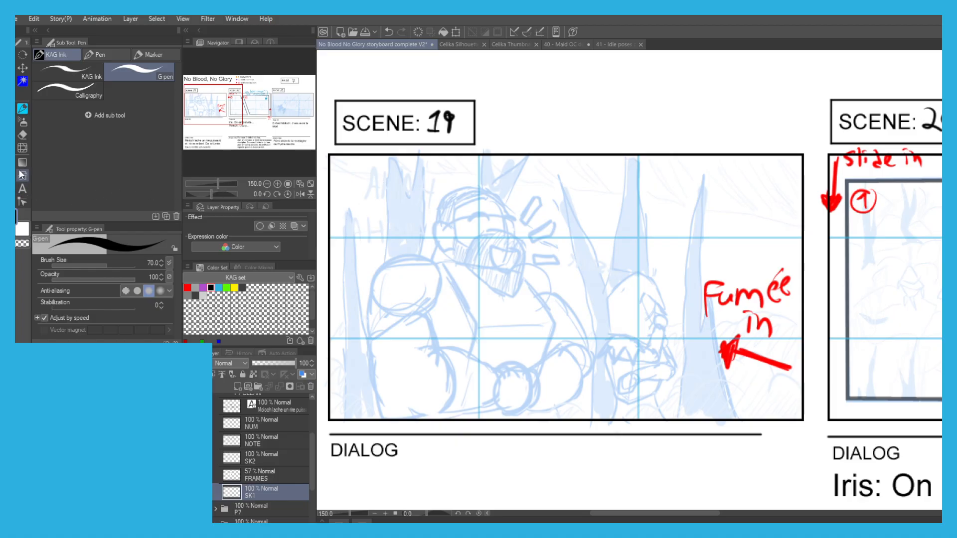
pyautogui.click(87, 266)
pyautogui.click(100, 265)
pyautogui.scroll(1, 442, 221)
pyautogui.scroll(2, 427, 249)
pyautogui.click(98, 265)
pyautogui.moveTo(463, 261); pyautogui.dragTo(433, 270)
pyautogui.hotkey('ctrl', 'z')
pyautogui.click(94, 265)
pyautogui.scroll(-2, 652, 280)
pyautogui.hotkey('ctrl', 'z')
# Ink Moloch's head over the scene 19 sketch: hairline, skull, closed eyes, bearded jaw, laughing mouth and ear.
pyautogui.moveTo(563, 270)
pyautogui.mouseDown()
pyautogui.moveTo(546, 279)
pyautogui.moveTo(532, 250)
pyautogui.moveTo(549, 236)
pyautogui.moveTo(560, 244)
pyautogui.moveTo(547, 196)
pyautogui.moveTo(601, 193)
pyautogui.moveTo(628, 211)
pyautogui.moveTo(662, 259)
pyautogui.moveTo(670, 311)
pyautogui.moveTo(696, 344)
pyautogui.moveTo(659, 249)
pyautogui.moveTo(683, 321)
pyautogui.moveTo(662, 396)
pyautogui.moveTo(557, 341)
pyautogui.mouseUp()
pyautogui.scroll(2, 628, 211)
pyautogui.hotkey('ctrl', 'z')
pyautogui.moveTo(674, 369)
pyautogui.mouseDown()
pyautogui.moveTo(555, 343)
pyautogui.moveTo(484, 267)
pyautogui.mouseUp()
pyautogui.hotkey('ctrl', 'z')
pyautogui.moveTo(497, 167)
pyautogui.mouseDown()
pyautogui.moveTo(507, 241)
pyautogui.moveTo(533, 268)
pyautogui.moveTo(586, 227)
pyautogui.moveTo(650, 234)
pyautogui.mouseUp()
pyautogui.moveTo(497, 149)
pyautogui.mouseDown()
pyautogui.moveTo(558, 124)
pyautogui.moveTo(619, 134)
pyautogui.mouseUp()
pyautogui.moveTo(564, 242); pyautogui.dragTo(563, 236)
pyautogui.hotkey('ctrl', 'z')
pyautogui.moveTo(663, 271)
pyautogui.mouseDown()
pyautogui.moveTo(660, 332)
pyautogui.moveTo(612, 320)
pyautogui.moveTo(587, 268)
pyautogui.moveTo(658, 275)
pyautogui.mouseUp()
pyautogui.moveTo(582, 180); pyautogui.dragTo(538, 189)
pyautogui.hotkey('ctrl', 'z')
pyautogui.moveTo(649, 190); pyautogui.dragTo(621, 186)
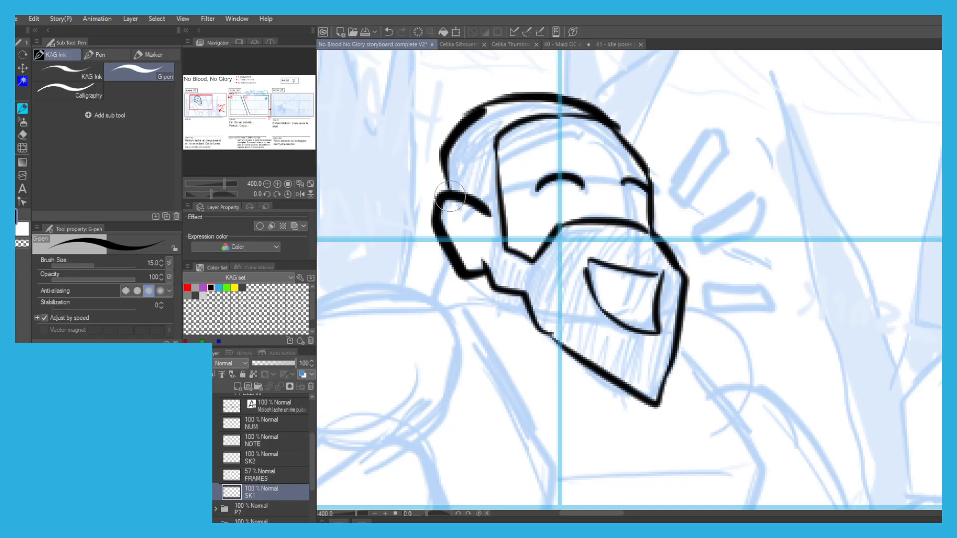
# Ink Moloch's neck, collar and the large shoulder pad nearest the left side of the frame.
pyautogui.scroll(-2, 457, 225)
pyautogui.scroll(2, 456, 257)
pyautogui.moveTo(458, 276)
pyautogui.mouseDown()
pyautogui.moveTo(554, 318)
pyautogui.moveTo(439, 277)
pyautogui.moveTo(467, 291)
pyautogui.mouseUp()
pyautogui.scroll(-2, 466, 269)
pyautogui.moveTo(442, 267)
pyautogui.mouseDown()
pyautogui.moveTo(488, 198)
pyautogui.moveTo(507, 245)
pyautogui.mouseUp()
pyautogui.hotkey('ctrl', 'z')
pyautogui.moveTo(497, 200)
pyautogui.mouseDown()
pyautogui.moveTo(432, 282)
pyautogui.moveTo(411, 288)
pyautogui.moveTo(408, 236)
pyautogui.mouseUp()
pyautogui.moveTo(408, 240)
pyautogui.mouseDown()
pyautogui.moveTo(411, 210)
pyautogui.moveTo(464, 184)
pyautogui.mouseUp()
pyautogui.hotkey('ctrl', 'z')
pyautogui.moveTo(409, 240); pyautogui.dragTo(506, 200)
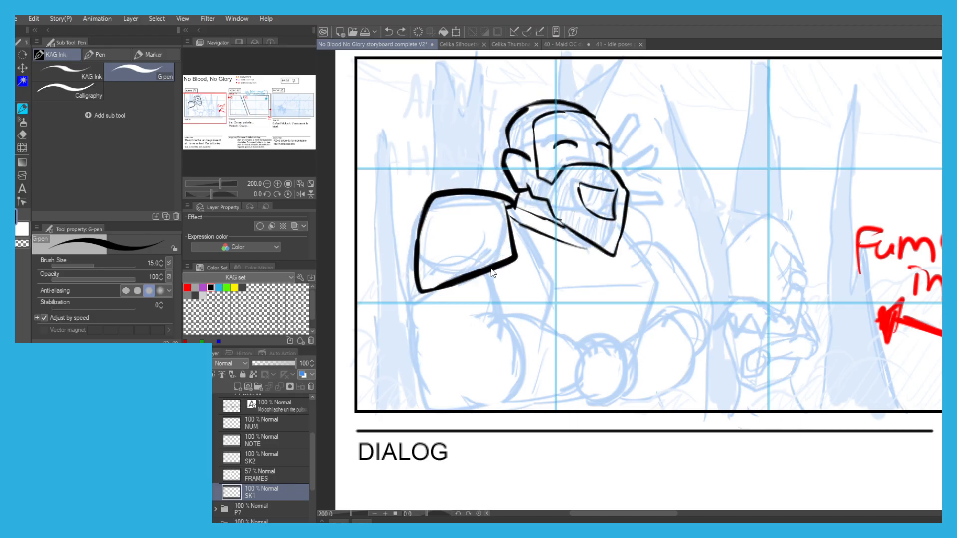
# Ink the outline of Moloch's upper arm and forearm below the large shoulder pad.
pyautogui.hotkey('ctrl', 'z')
pyautogui.moveTo(480, 266)
pyautogui.mouseDown()
pyautogui.moveTo(503, 319)
pyautogui.moveTo(495, 341)
pyautogui.moveTo(526, 321)
pyautogui.moveTo(584, 357)
pyautogui.mouseUp()
pyautogui.hotkey('ctrl', 'z')
pyautogui.hotkey('ctrl', 'z')
pyautogui.moveTo(578, 392); pyautogui.dragTo(507, 411)
pyautogui.hotkey('ctrl', 'z')
# Ink the side of Moloch's torso, his far shoulder and the outer line of his far arm.
pyautogui.hotkey('ctrl', 'z')
pyautogui.moveTo(556, 402)
pyautogui.mouseDown()
pyautogui.moveTo(437, 410)
pyautogui.moveTo(415, 378)
pyautogui.moveTo(409, 322)
pyautogui.moveTo(418, 288)
pyautogui.mouseUp()
pyautogui.hotkey('ctrl', 'z')
pyautogui.moveTo(613, 218)
pyautogui.mouseDown()
pyautogui.moveTo(656, 285)
pyautogui.moveTo(639, 331)
pyautogui.mouseUp()
pyautogui.hotkey('ctrl', 'z')
# Ink Moloch's joined fists in front of his belly and close the far forearm's outline.
pyautogui.hotkey('ctrl', 'z')
pyautogui.moveTo(604, 192)
pyautogui.mouseDown()
pyautogui.moveTo(671, 248)
pyautogui.moveTo(637, 261)
pyautogui.mouseUp()
pyautogui.hotkey('ctrl', 'z')
pyautogui.moveTo(658, 250)
pyautogui.mouseDown()
pyautogui.moveTo(692, 294)
pyautogui.moveTo(704, 333)
pyautogui.moveTo(689, 358)
pyautogui.mouseUp()
pyautogui.hotkey('ctrl', 'z')
pyautogui.hotkey('ctrl', 'z')
pyautogui.hotkey('ctrl', 'z')
pyautogui.hotkey('ctrl', 'z')
pyautogui.moveTo(648, 313)
pyautogui.mouseDown()
pyautogui.moveTo(686, 315)
pyautogui.moveTo(634, 341)
pyautogui.mouseUp()
pyautogui.hotkey('ctrl', 'z')
pyautogui.moveTo(576, 345)
pyautogui.mouseDown()
pyautogui.moveTo(592, 324)
pyautogui.moveTo(628, 334)
pyautogui.moveTo(595, 345)
pyautogui.moveTo(633, 358)
pyautogui.moveTo(625, 383)
pyautogui.mouseUp()
pyautogui.hotkey('ctrl', 'z')
pyautogui.hotkey('ctrl', 'z')
pyautogui.moveTo(622, 344)
pyautogui.mouseDown()
pyautogui.moveTo(638, 385)
pyautogui.moveTo(622, 387)
pyautogui.mouseUp()
pyautogui.moveTo(623, 352); pyautogui.dragTo(625, 390)
pyautogui.moveTo(627, 387)
pyautogui.mouseDown()
pyautogui.moveTo(588, 397)
pyautogui.moveTo(598, 399)
pyautogui.moveTo(554, 402)
pyautogui.mouseUp()
pyautogui.moveTo(618, 345)
pyautogui.mouseDown()
pyautogui.moveTo(638, 355)
pyautogui.moveTo(614, 396)
pyautogui.moveTo(649, 400)
pyautogui.moveTo(636, 334)
pyautogui.mouseUp()
pyautogui.hotkey('ctrl', 'z')
pyautogui.moveTo(634, 336)
pyautogui.mouseDown()
pyautogui.moveTo(599, 325)
pyautogui.moveTo(615, 318)
pyautogui.moveTo(642, 351)
pyautogui.moveTo(632, 336)
pyautogui.moveTo(650, 327)
pyautogui.mouseUp()
pyautogui.hotkey('ctrl', 'z')
pyautogui.hotkey('ctrl', 'z')
pyautogui.moveTo(689, 357); pyautogui.dragTo(645, 394)
pyautogui.scroll(-1, 429, 172)
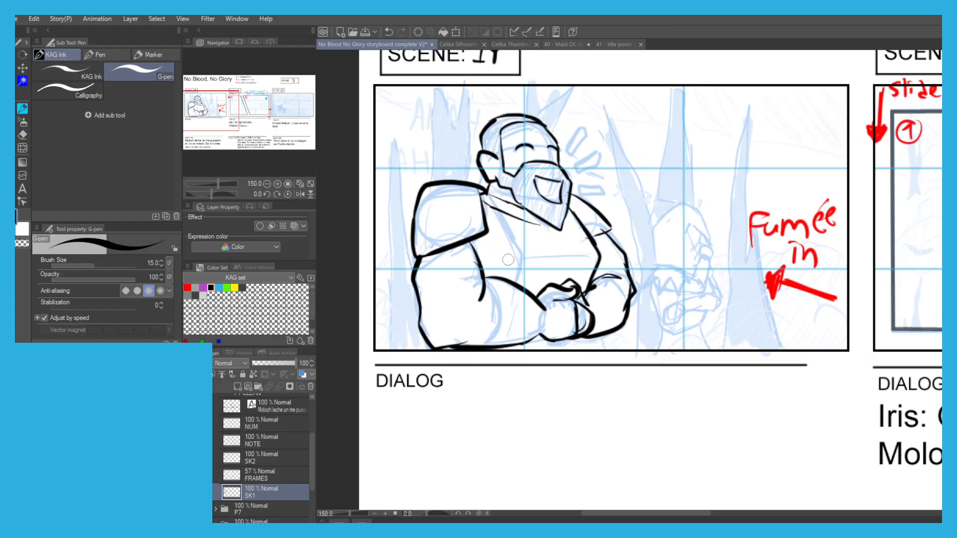
# Ink the underside of Moloch's fist, the armband and the contour lines across his near forearm.
pyautogui.moveTo(574, 340); pyautogui.dragTo(529, 353)
pyautogui.hotkey('ctrl', 'z')
pyautogui.moveTo(479, 274); pyautogui.dragTo(410, 282)
pyautogui.moveTo(481, 298)
pyautogui.mouseDown()
pyautogui.moveTo(418, 308)
pyautogui.moveTo(438, 348)
pyautogui.moveTo(507, 281)
pyautogui.moveTo(533, 342)
pyautogui.mouseUp()
pyautogui.hotkey('ctrl', 'z')
pyautogui.moveTo(537, 304); pyautogui.dragTo(529, 344)
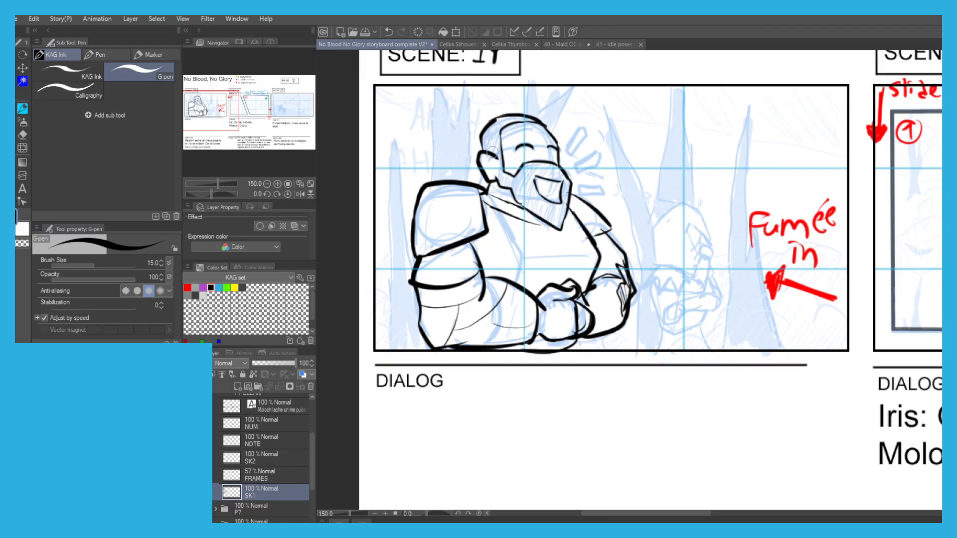
# Hatch Moloch's beard and hair with short black strokes.
pyautogui.moveTo(491, 159)
pyautogui.mouseDown()
pyautogui.moveTo(505, 185)
pyautogui.moveTo(563, 224)
pyautogui.mouseUp()
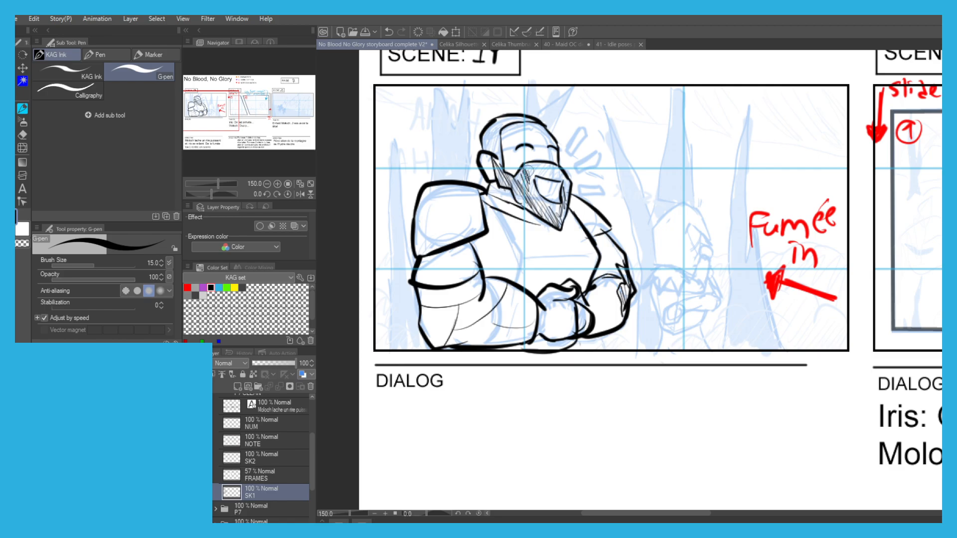
pyautogui.moveTo(481, 137); pyautogui.dragTo(495, 146)
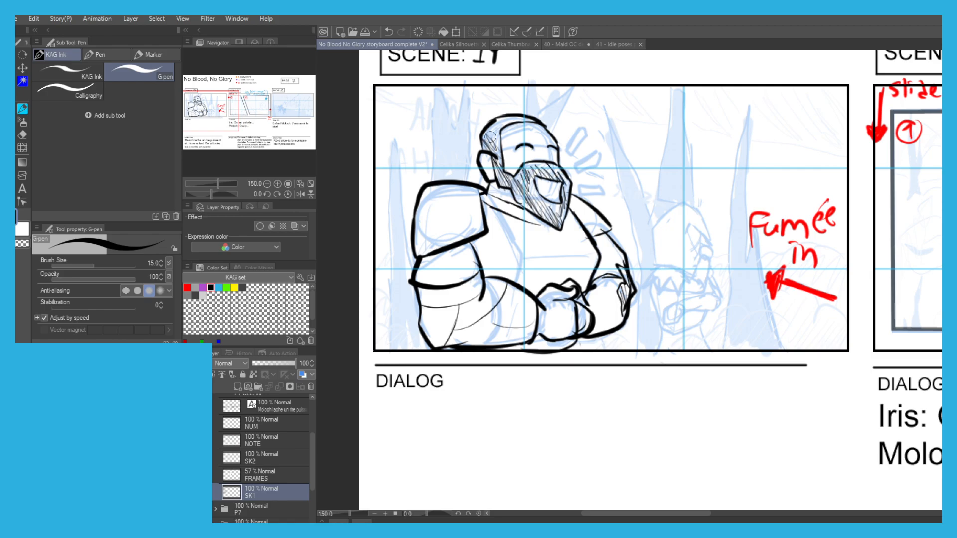
pyautogui.scroll(1, 572, 147)
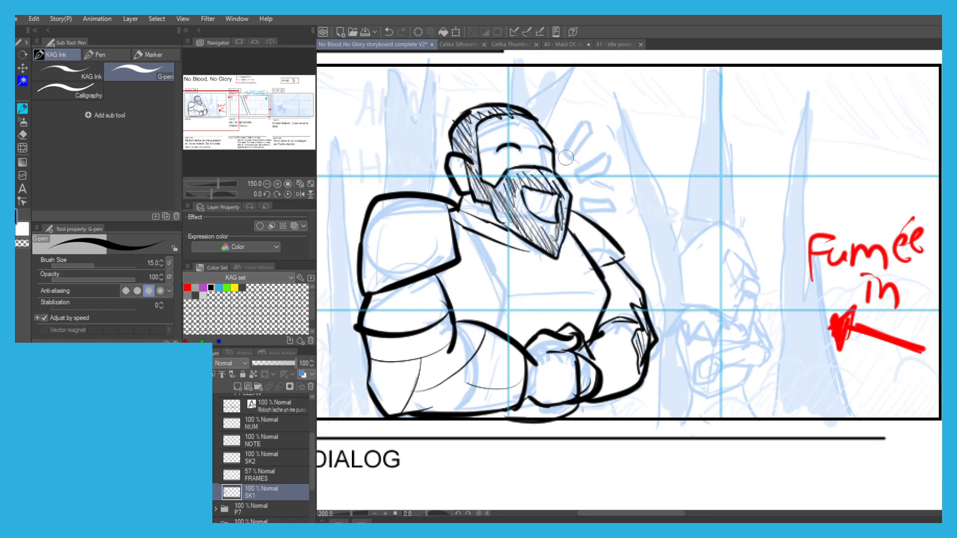
# Ink the three wedge-shaped laugh marks beside Moloch's face.
pyautogui.moveTo(565, 154)
pyautogui.mouseDown()
pyautogui.moveTo(587, 122)
pyautogui.moveTo(567, 161)
pyautogui.moveTo(590, 129)
pyautogui.mouseUp()
pyautogui.hotkey('ctrl', 'z')
pyautogui.moveTo(574, 174)
pyautogui.mouseDown()
pyautogui.moveTo(616, 181)
pyautogui.moveTo(574, 176)
pyautogui.mouseUp()
pyautogui.moveTo(587, 203)
pyautogui.mouseDown()
pyautogui.moveTo(593, 215)
pyautogui.moveTo(623, 217)
pyautogui.moveTo(587, 214)
pyautogui.mouseUp()
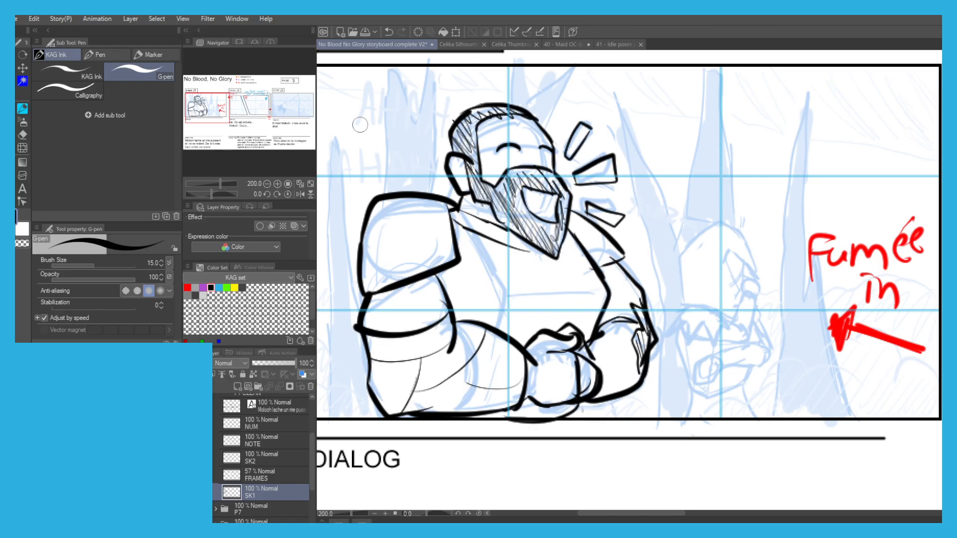
# Ink the rounded band and the slanted and spiked shapes at the middle of Iris's figure.
pyautogui.scroll(-1, 363, 125)
pyautogui.moveTo(617, 288); pyautogui.dragTo(600, 292)
pyautogui.scroll(1, 600, 292)
pyautogui.moveTo(574, 238); pyautogui.dragTo(577, 238)
pyautogui.scroll(2, 604, 244)
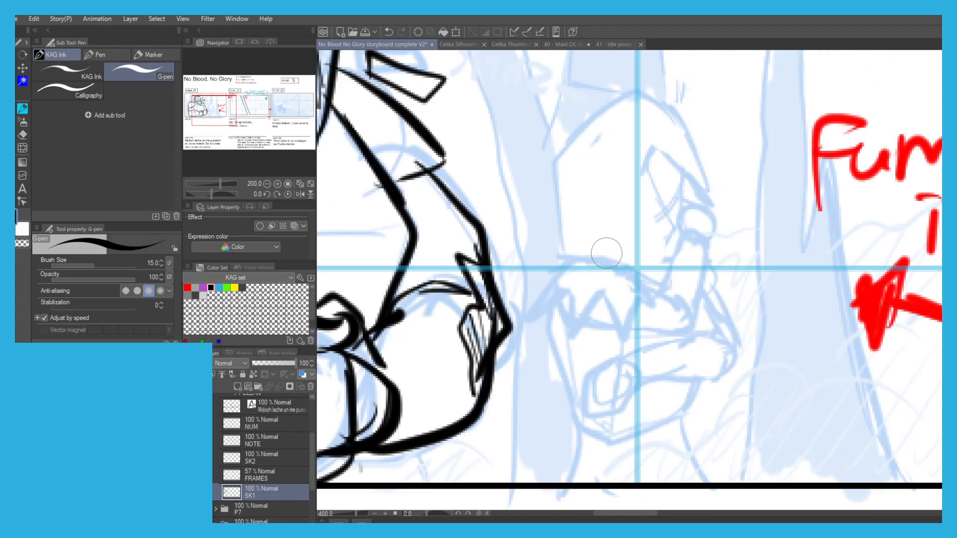
pyautogui.moveTo(550, 277)
pyautogui.mouseDown()
pyautogui.moveTo(548, 219)
pyautogui.moveTo(623, 284)
pyautogui.moveTo(653, 290)
pyautogui.mouseUp()
pyautogui.moveTo(549, 218); pyautogui.dragTo(665, 278)
pyautogui.moveTo(571, 261)
pyautogui.mouseDown()
pyautogui.moveTo(551, 312)
pyautogui.moveTo(592, 334)
pyautogui.mouseUp()
pyautogui.hotkey('ctrl', 'z')
pyautogui.moveTo(640, 280)
pyautogui.mouseDown()
pyautogui.moveTo(684, 326)
pyautogui.moveTo(617, 336)
pyautogui.moveTo(555, 322)
pyautogui.mouseUp()
pyautogui.moveTo(548, 269)
pyautogui.mouseDown()
pyautogui.moveTo(656, 266)
pyautogui.moveTo(658, 287)
pyautogui.moveTo(684, 246)
pyautogui.mouseUp()
pyautogui.hotkey('ctrl', 'z')
pyautogui.hotkey('ctrl', 'z')
pyautogui.moveTo(665, 278)
pyautogui.mouseDown()
pyautogui.moveTo(677, 262)
pyautogui.moveTo(710, 278)
pyautogui.mouseUp()
pyautogui.moveTo(703, 274)
pyautogui.mouseDown()
pyautogui.moveTo(714, 285)
pyautogui.moveTo(686, 327)
pyautogui.mouseUp()
pyautogui.moveTo(675, 256); pyautogui.dragTo(683, 235)
# Ink Iris's pointed hood and its side details, and hatch the shadow inside its edge.
pyautogui.hotkey('ctrl', 'z')
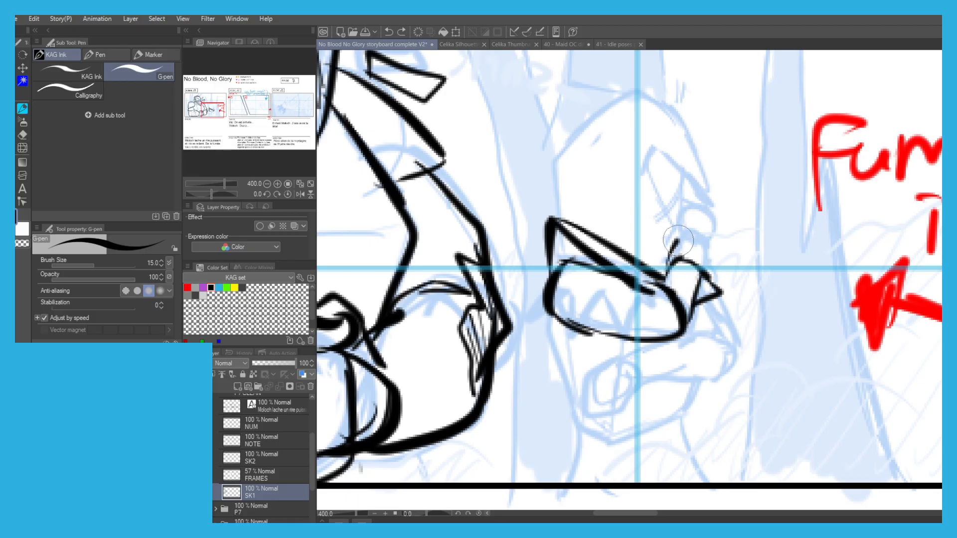
pyautogui.moveTo(716, 279)
pyautogui.mouseDown()
pyautogui.moveTo(713, 246)
pyautogui.moveTo(679, 216)
pyautogui.moveTo(696, 207)
pyautogui.moveTo(717, 217)
pyautogui.moveTo(716, 252)
pyautogui.mouseUp()
pyautogui.moveTo(673, 224)
pyautogui.mouseDown()
pyautogui.moveTo(645, 170)
pyautogui.moveTo(696, 179)
pyautogui.moveTo(716, 194)
pyautogui.mouseUp()
pyautogui.hotkey('ctrl', 'z')
pyautogui.moveTo(722, 201)
pyautogui.mouseDown()
pyautogui.moveTo(661, 101)
pyautogui.moveTo(559, 99)
pyautogui.moveTo(571, 128)
pyautogui.moveTo(562, 122)
pyautogui.moveTo(563, 148)
pyautogui.moveTo(570, 133)
pyautogui.moveTo(557, 153)
pyautogui.mouseUp()
pyautogui.hotkey('ctrl', 'z')
pyautogui.hotkey('ctrl', 'z')
pyautogui.moveTo(546, 104); pyautogui.dragTo(577, 140)
pyautogui.moveTo(577, 140)
pyautogui.mouseDown()
pyautogui.moveTo(549, 180)
pyautogui.moveTo(558, 217)
pyautogui.mouseUp()
pyautogui.moveTo(688, 187); pyautogui.dragTo(676, 229)
pyautogui.hotkey('ctrl', 'z')
pyautogui.moveTo(685, 177); pyautogui.dragTo(678, 229)
pyautogui.moveTo(665, 213); pyautogui.dragTo(674, 230)
pyautogui.moveTo(647, 161)
pyautogui.mouseDown()
pyautogui.moveTo(667, 199)
pyautogui.moveTo(678, 184)
pyautogui.mouseUp()
pyautogui.scroll(-3, 588, 126)
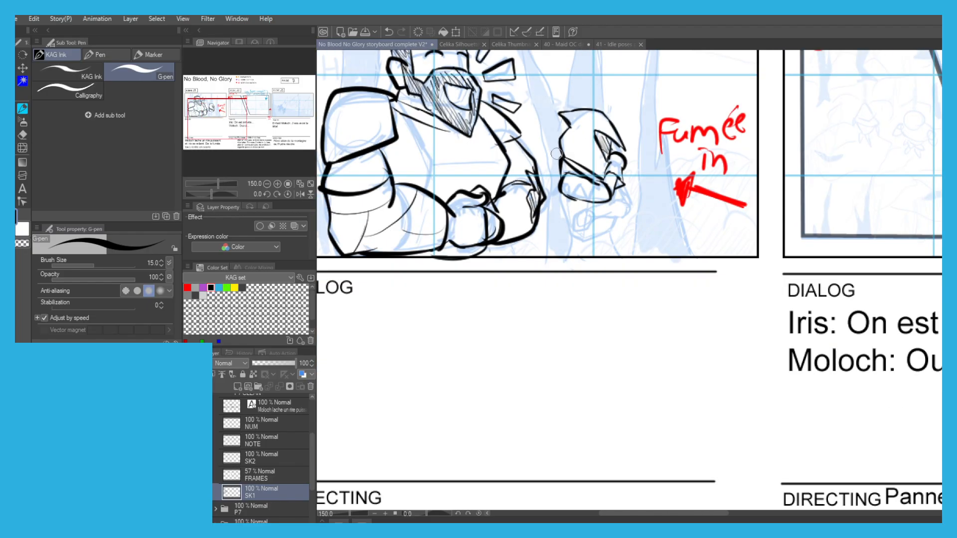
# Ink Iris's folded arm and fist, and the lines of her lower body down to the frame.
pyautogui.scroll(1, 578, 175)
pyautogui.scroll(2, 641, 207)
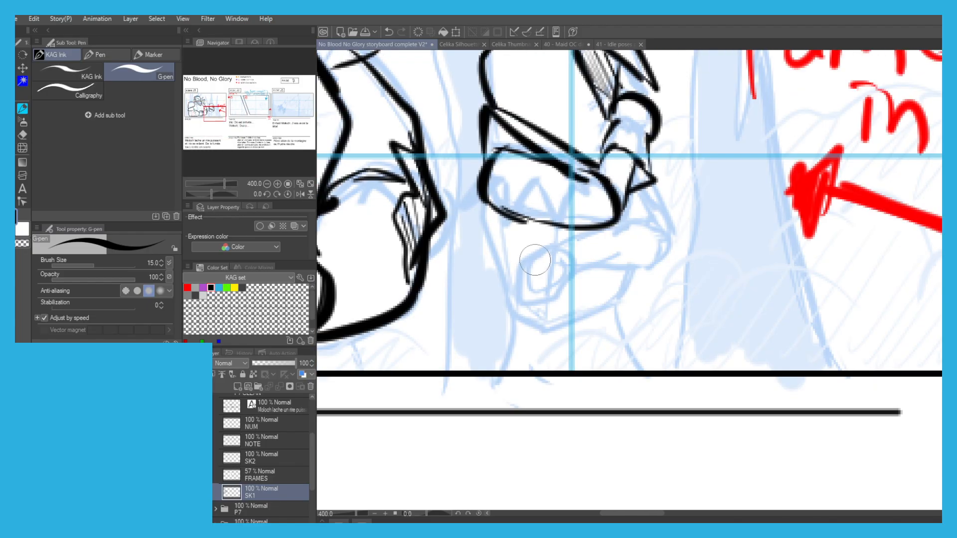
pyautogui.moveTo(582, 268)
pyautogui.mouseDown()
pyautogui.moveTo(553, 285)
pyautogui.moveTo(563, 298)
pyautogui.moveTo(521, 291)
pyautogui.moveTo(530, 302)
pyautogui.moveTo(537, 274)
pyautogui.moveTo(518, 279)
pyautogui.moveTo(511, 261)
pyautogui.moveTo(548, 237)
pyautogui.moveTo(563, 249)
pyautogui.moveTo(595, 231)
pyautogui.moveTo(617, 247)
pyautogui.moveTo(583, 279)
pyautogui.moveTo(638, 269)
pyautogui.moveTo(623, 219)
pyautogui.moveTo(658, 245)
pyautogui.mouseUp()
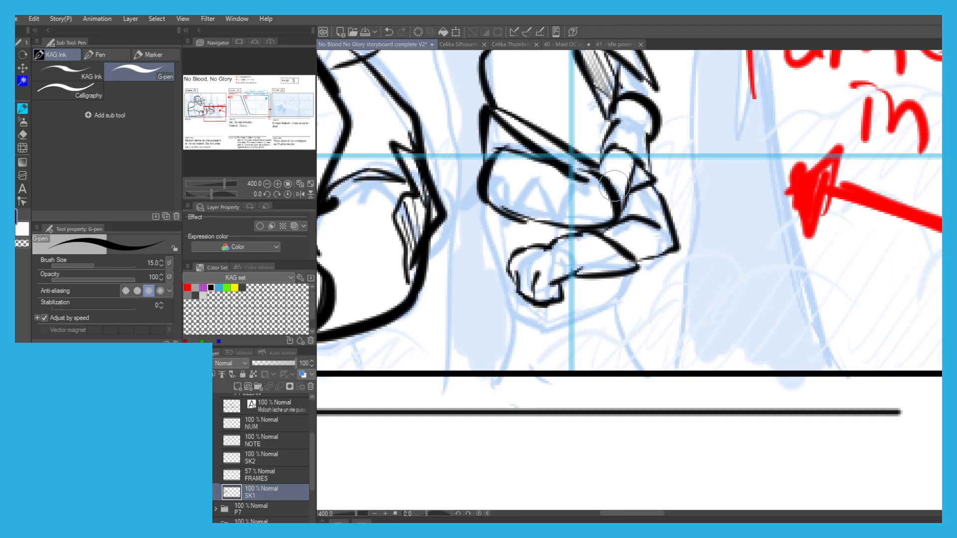
pyautogui.scroll(-2, 486, 232)
pyautogui.moveTo(490, 217)
pyautogui.mouseDown()
pyautogui.moveTo(508, 273)
pyautogui.moveTo(559, 243)
pyautogui.moveTo(555, 271)
pyautogui.moveTo(494, 295)
pyautogui.mouseUp()
pyautogui.moveTo(555, 269); pyautogui.dragTo(567, 296)
pyautogui.moveTo(484, 126); pyautogui.dragTo(496, 156)
pyautogui.scroll(-2, 496, 157)
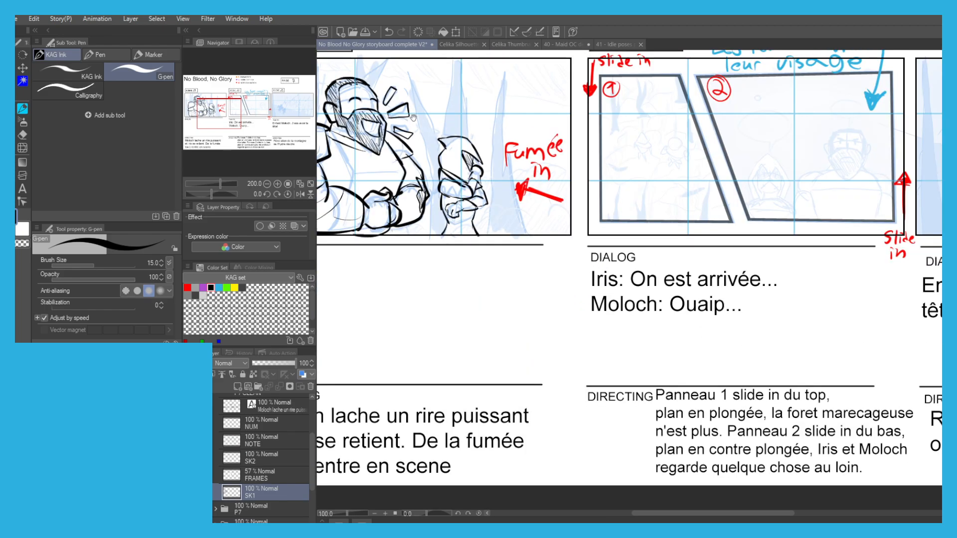
# Add two layers named BB and ONO above the SK2 layer, with BB on top.
pyautogui.click(252, 461)
pyautogui.click(237, 388)
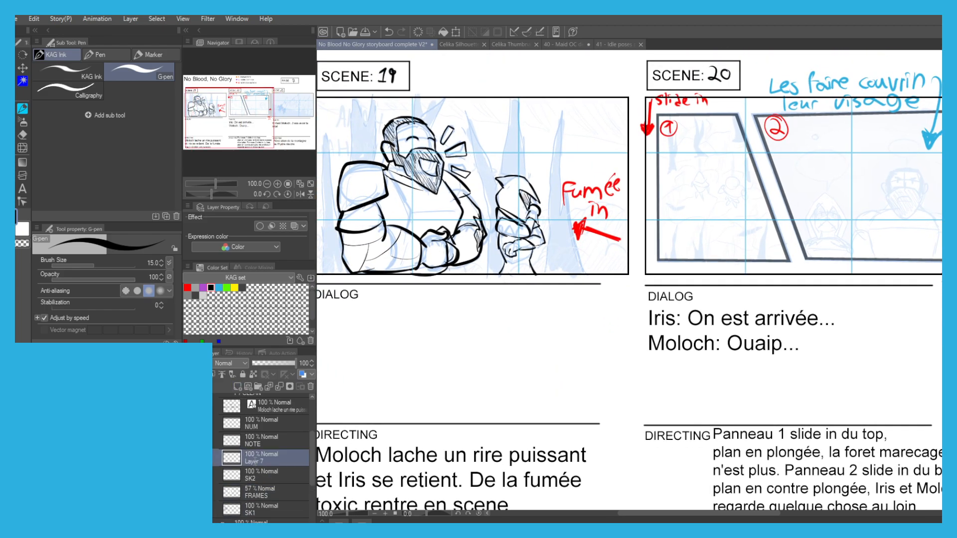
pyautogui.click(256, 479)
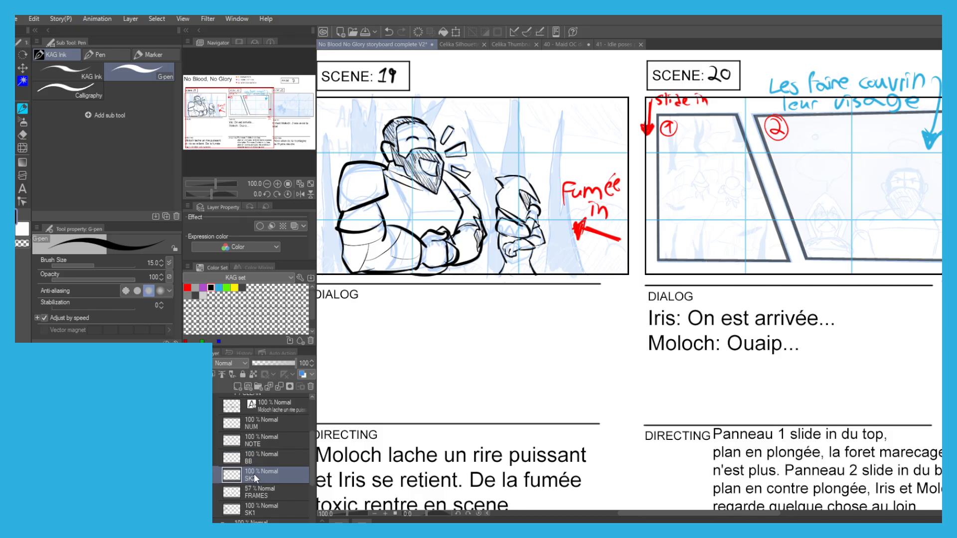
pyautogui.click(237, 389)
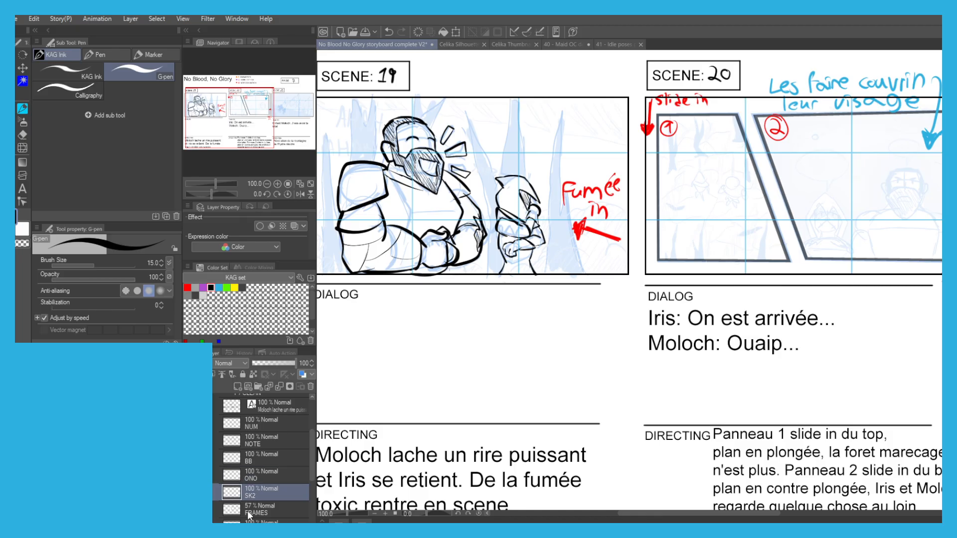
# On the SK1 layer, ink the pointed tree trunks behind Moloch's back in scene 19.
pyautogui.scroll(-2, 254, 503)
pyautogui.click(252, 483)
pyautogui.moveTo(389, 384); pyautogui.dragTo(470, 482)
pyautogui.scroll(1, 484, 236)
pyautogui.moveTo(484, 236); pyautogui.dragTo(561, 240)
pyautogui.moveTo(440, 435)
pyautogui.mouseDown()
pyautogui.moveTo(447, 246)
pyautogui.moveTo(459, 327)
pyautogui.mouseUp()
pyautogui.hotkey('ctrl', 'z')
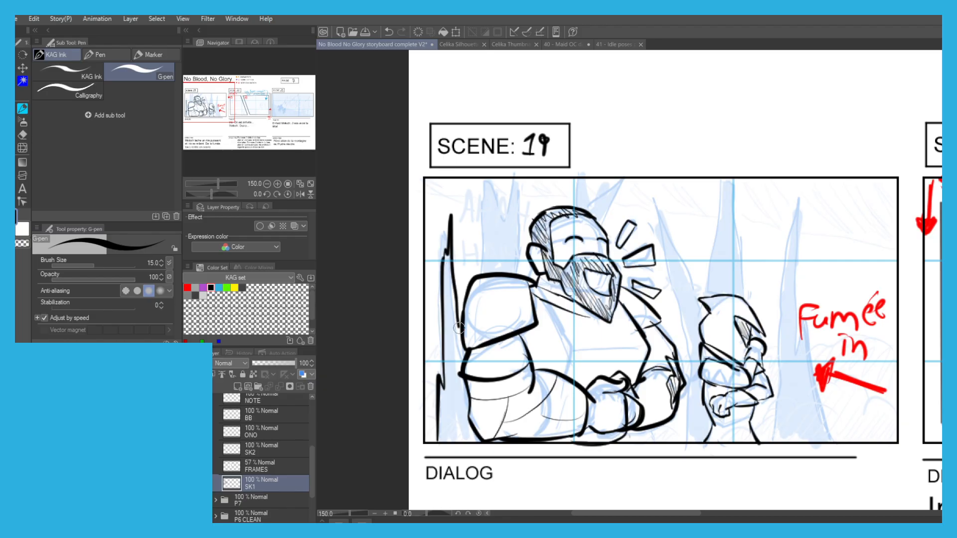
pyautogui.hotkey('ctrl', 'z')
pyautogui.moveTo(482, 273); pyautogui.dragTo(497, 180)
pyautogui.moveTo(497, 191); pyautogui.dragTo(506, 269)
# Ink the spikes above Moloch's head and the pointed tree trunks around Iris.
pyautogui.moveTo(591, 211)
pyautogui.mouseDown()
pyautogui.moveTo(619, 182)
pyautogui.moveTo(604, 215)
pyautogui.moveTo(587, 176)
pyautogui.mouseUp()
pyautogui.hotkey('ctrl', 'z')
pyautogui.moveTo(685, 428)
pyautogui.mouseDown()
pyautogui.moveTo(690, 351)
pyautogui.moveTo(670, 239)
pyautogui.moveTo(695, 288)
pyautogui.moveTo(724, 181)
pyautogui.moveTo(735, 262)
pyautogui.mouseUp()
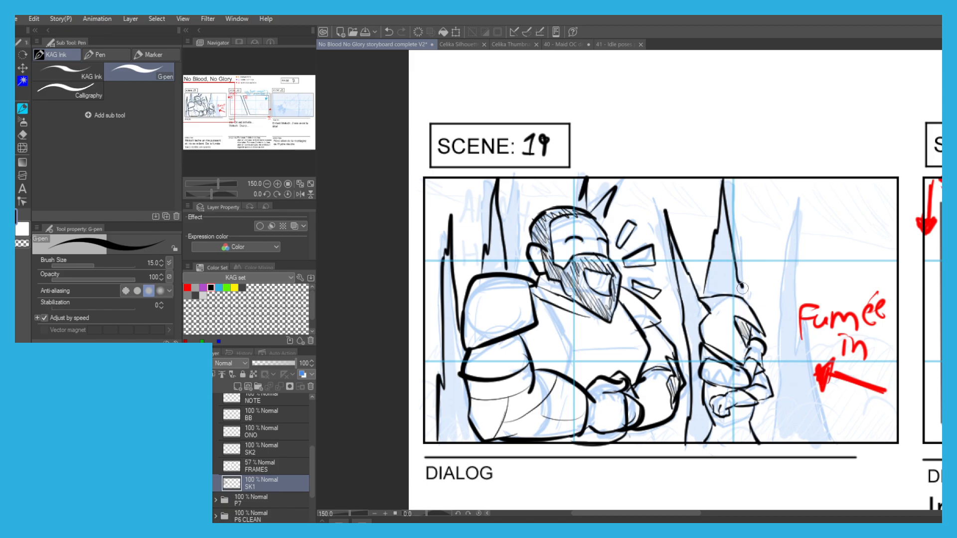
pyautogui.moveTo(771, 440)
pyautogui.mouseDown()
pyautogui.moveTo(791, 236)
pyautogui.moveTo(822, 438)
pyautogui.mouseUp()
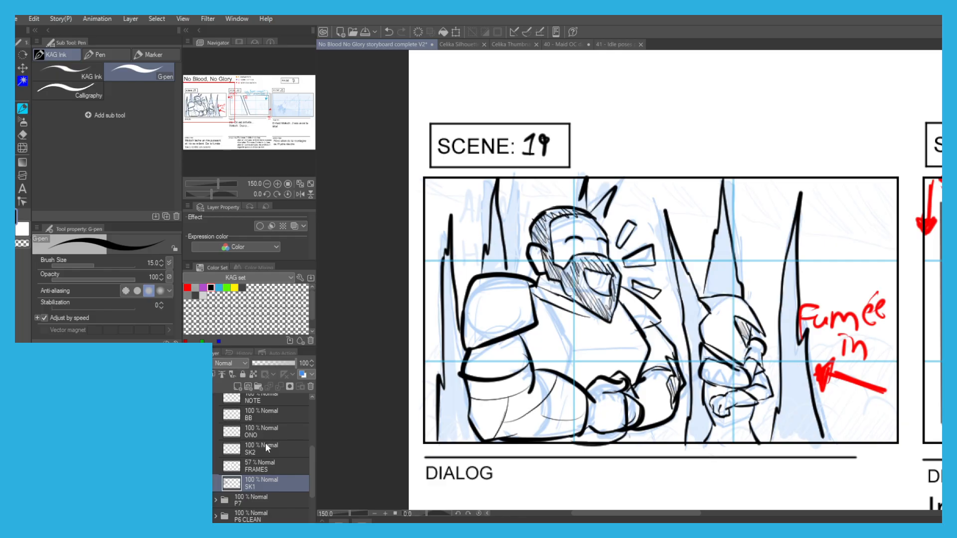
# Add a layer named SMOKE above SK1 and choose green as the drawing colour.
pyautogui.click(238, 387)
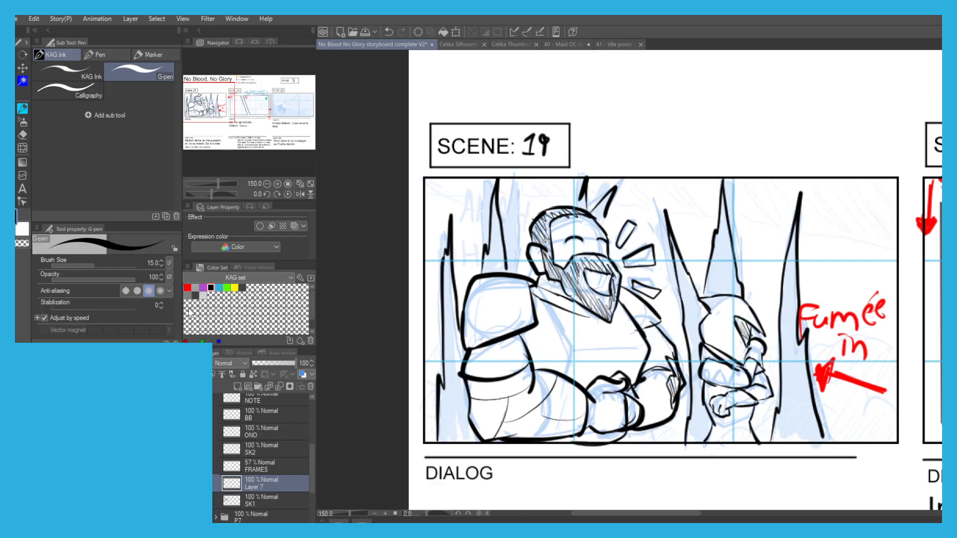
pyautogui.click(229, 287)
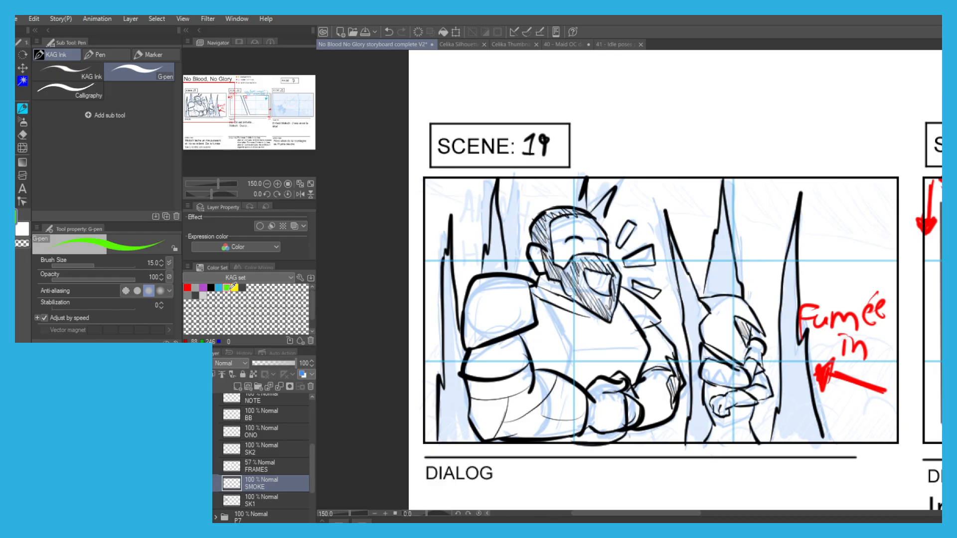
pyautogui.moveTo(634, 365); pyautogui.dragTo(578, 320)
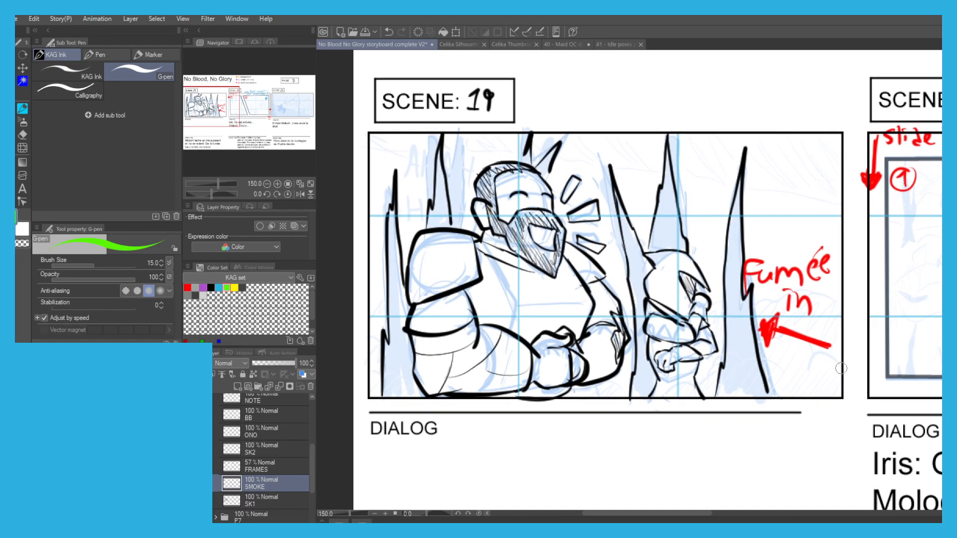
# Outline green smoke puffs around Iris and along the right side of scene 19.
pyautogui.hotkey('ctrl', 'z')
pyautogui.moveTo(839, 370); pyautogui.dragTo(808, 357)
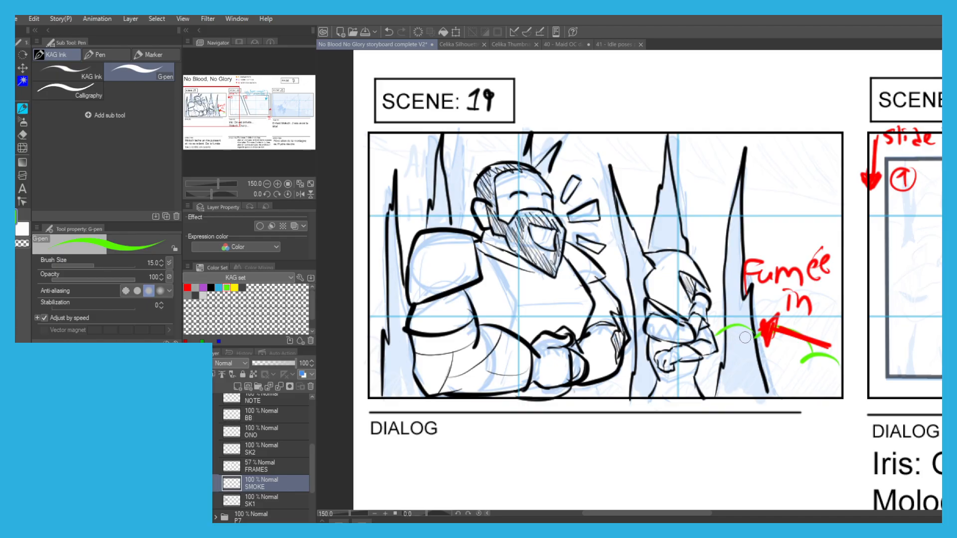
pyautogui.moveTo(744, 399)
pyautogui.mouseDown()
pyautogui.moveTo(695, 368)
pyautogui.moveTo(720, 361)
pyautogui.moveTo(660, 366)
pyautogui.moveTo(656, 378)
pyautogui.moveTo(627, 385)
pyautogui.mouseUp()
pyautogui.hotkey('ctrl', 'z')
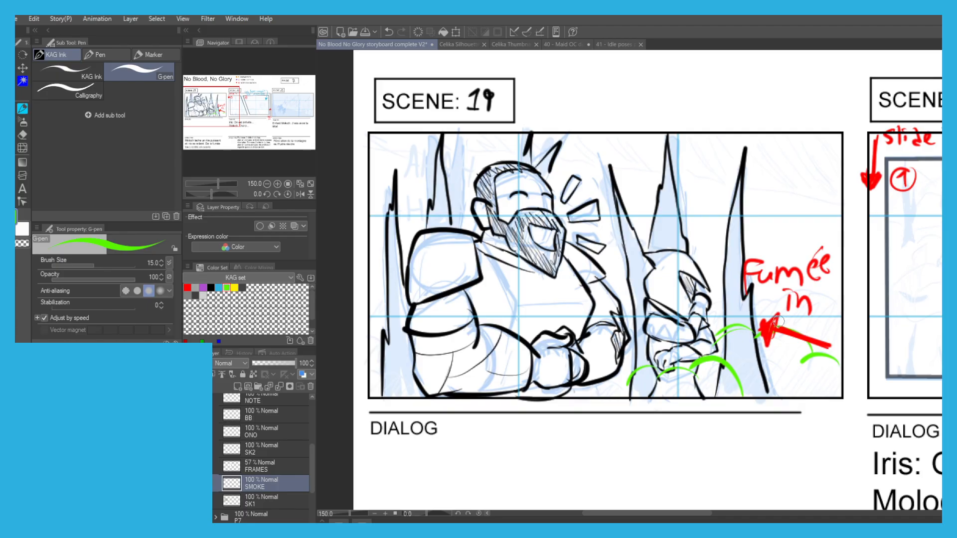
pyautogui.moveTo(791, 320); pyautogui.dragTo(824, 326)
# Outline green smoke puffs in front of Moloch at the lower left of scene 19 and hatch them.
pyautogui.moveTo(486, 205)
pyautogui.mouseDown()
pyautogui.moveTo(502, 229)
pyautogui.moveTo(562, 194)
pyautogui.mouseUp()
pyautogui.moveTo(524, 387); pyautogui.dragTo(490, 364)
pyautogui.hotkey('ctrl', 'z')
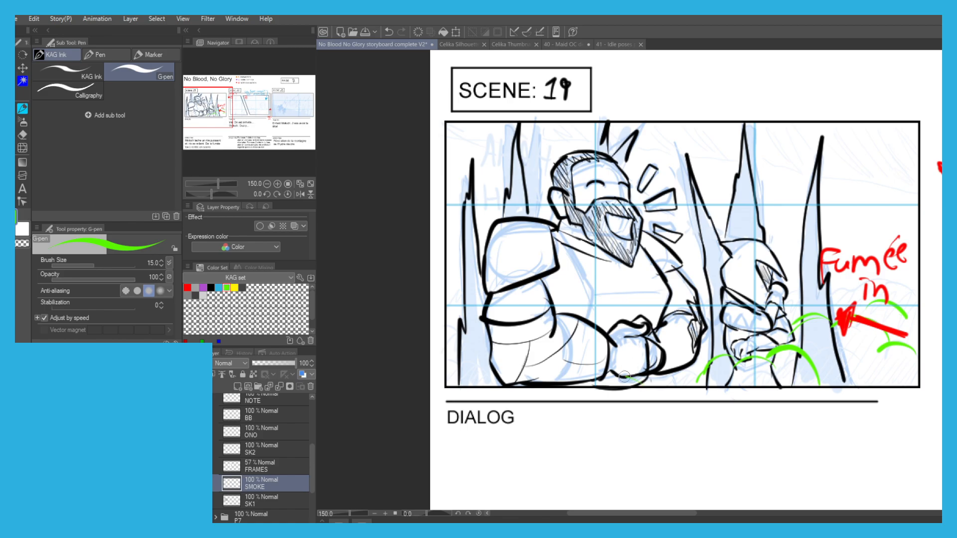
pyautogui.moveTo(581, 383); pyautogui.dragTo(481, 361)
pyautogui.hotkey('ctrl', 'z')
pyautogui.moveTo(537, 378); pyautogui.dragTo(441, 349)
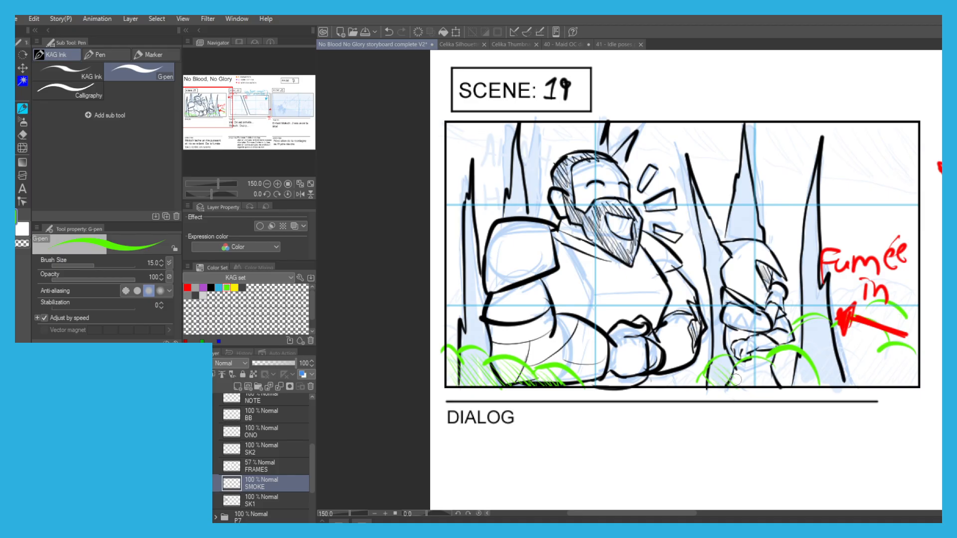
# Hatch the green smoke puffs from Iris to the right edge of scene 19.
pyautogui.moveTo(758, 367)
pyautogui.mouseDown()
pyautogui.moveTo(784, 361)
pyautogui.moveTo(818, 380)
pyautogui.moveTo(842, 348)
pyautogui.moveTo(860, 369)
pyautogui.moveTo(882, 359)
pyautogui.moveTo(880, 343)
pyautogui.moveTo(900, 358)
pyautogui.mouseUp()
pyautogui.moveTo(884, 308); pyautogui.dragTo(914, 336)
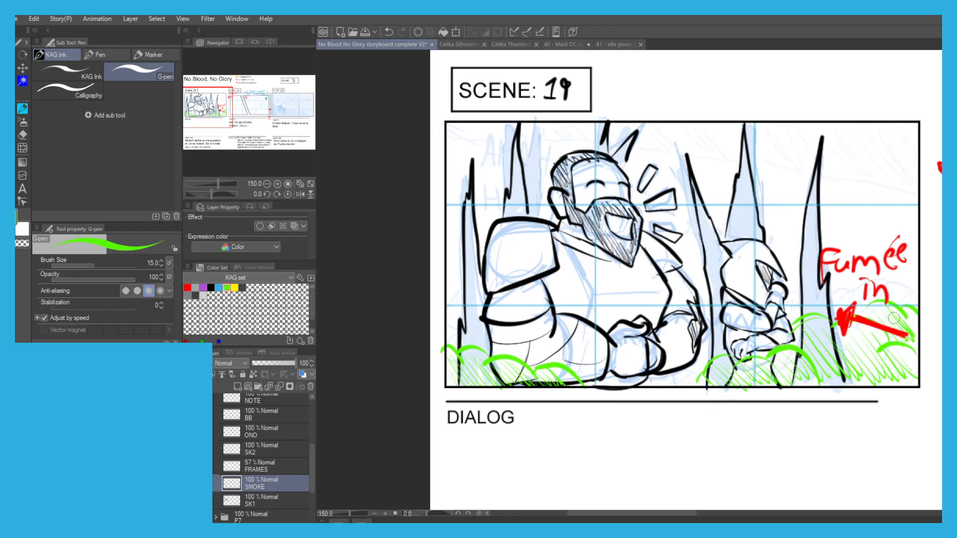
pyautogui.scroll(-1, 663, 169)
pyautogui.scroll(1, 621, 304)
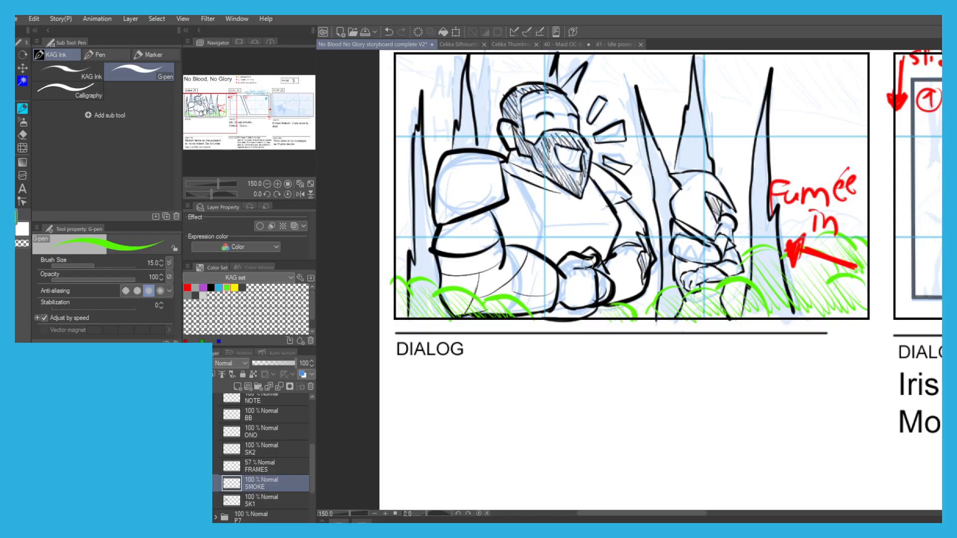
pyautogui.scroll(-1, 602, 276)
pyautogui.moveTo(450, 178); pyautogui.dragTo(411, 234)
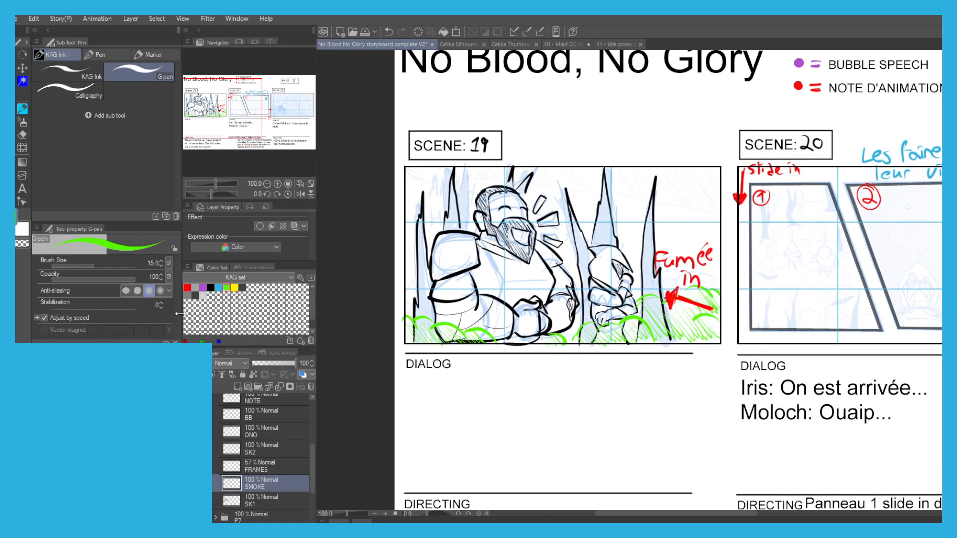
# Choose black for the G-pen and make SK2 the drawing layer for scene 20's first panel.
pyautogui.moveTo(437, 350); pyautogui.dragTo(409, 357)
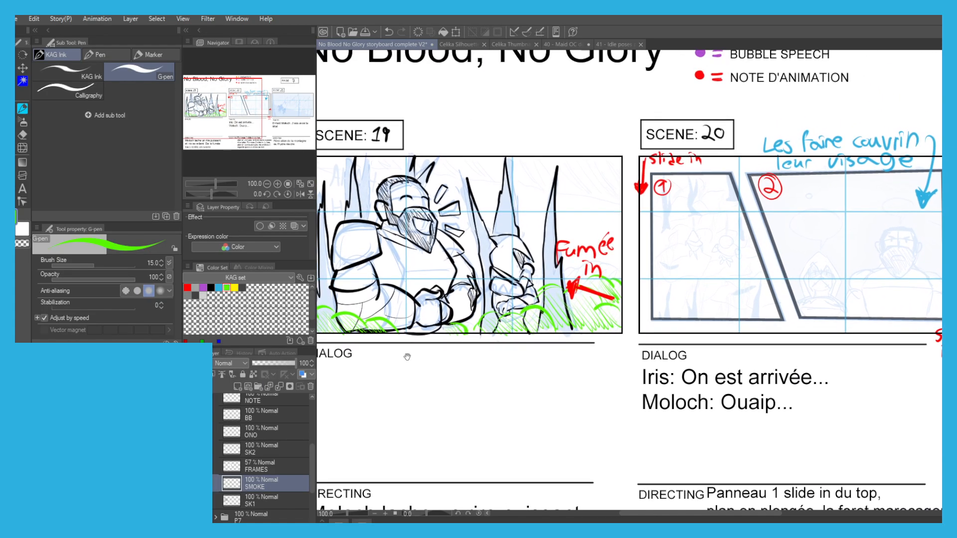
pyautogui.click(258, 503)
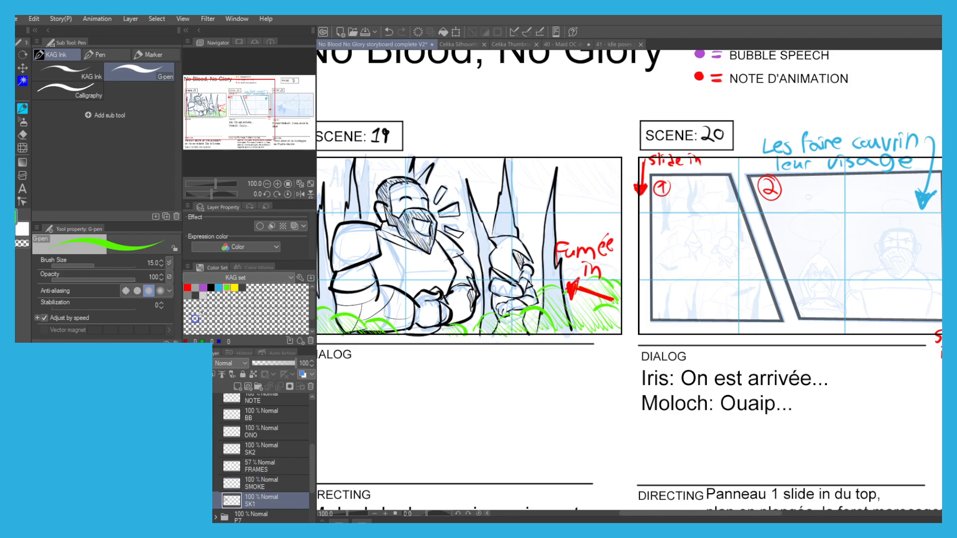
pyautogui.click(211, 286)
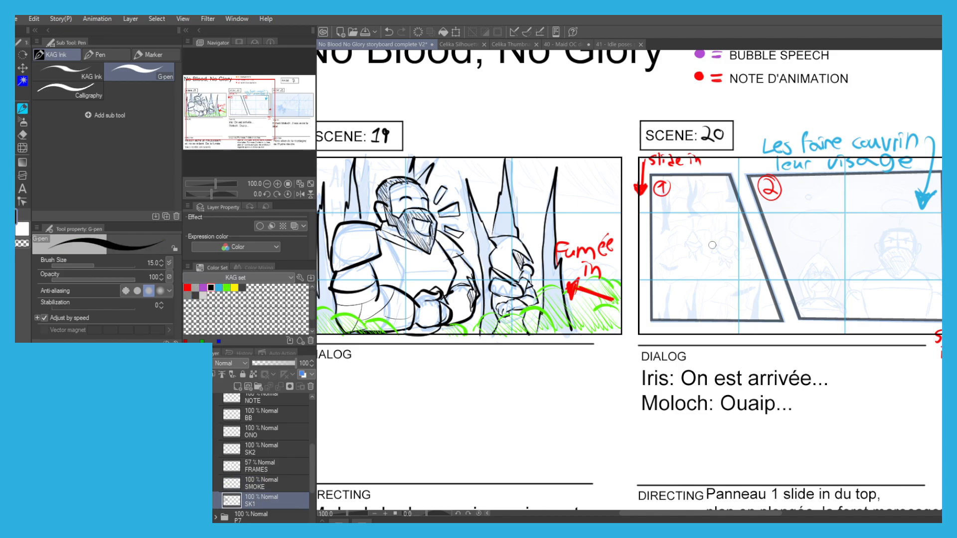
pyautogui.scroll(3, 684, 235)
pyautogui.press('p')
pyautogui.scroll(-1, 558, 208)
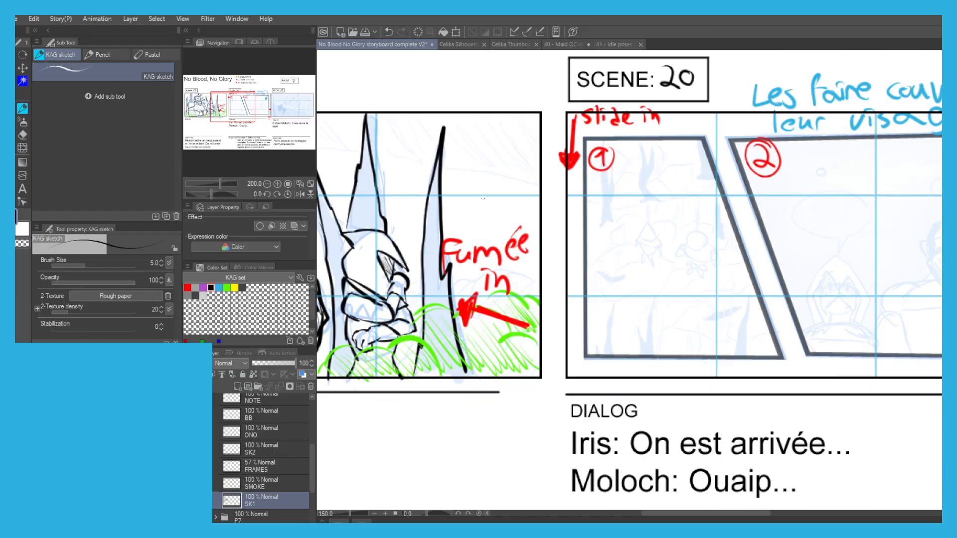
pyautogui.moveTo(558, 208); pyautogui.dragTo(502, 237)
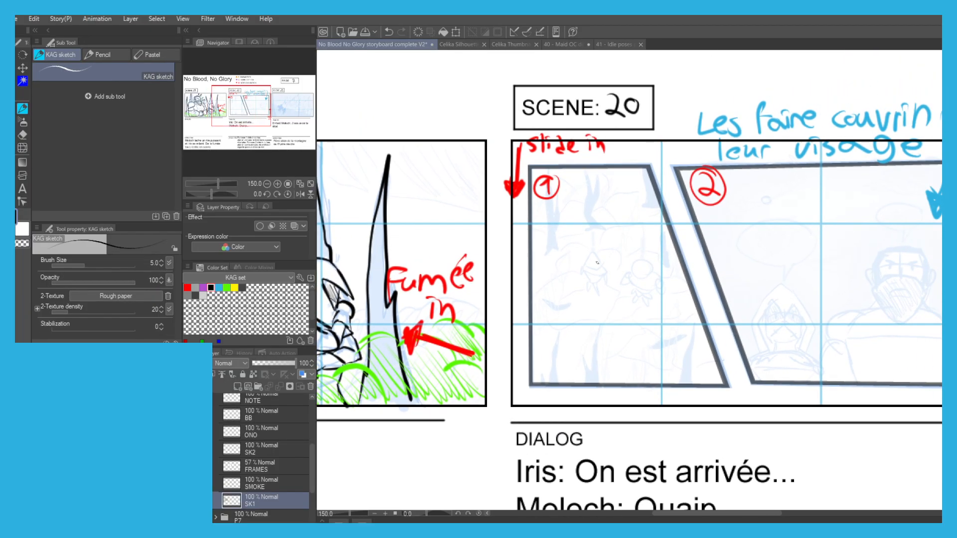
pyautogui.scroll(1, 597, 263)
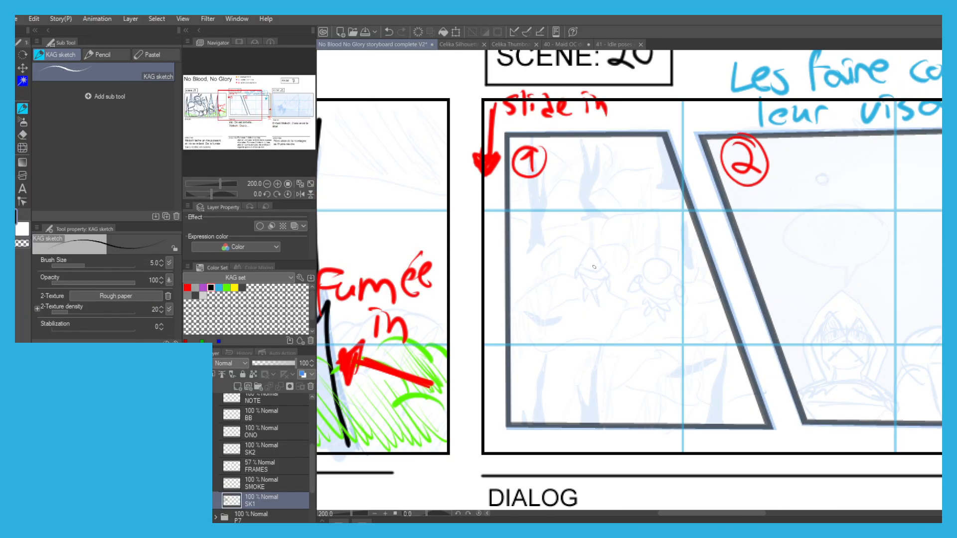
pyautogui.scroll(2, 592, 262)
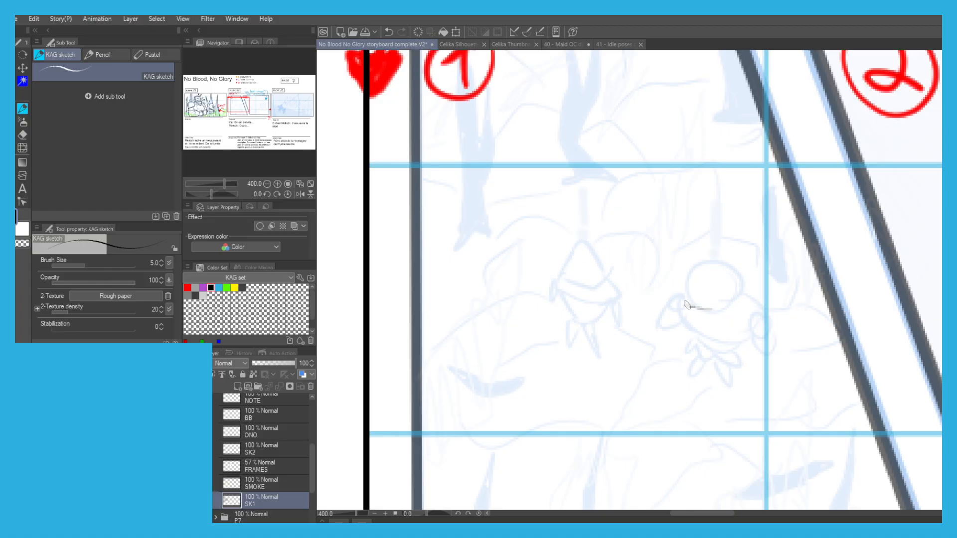
pyautogui.press('p')
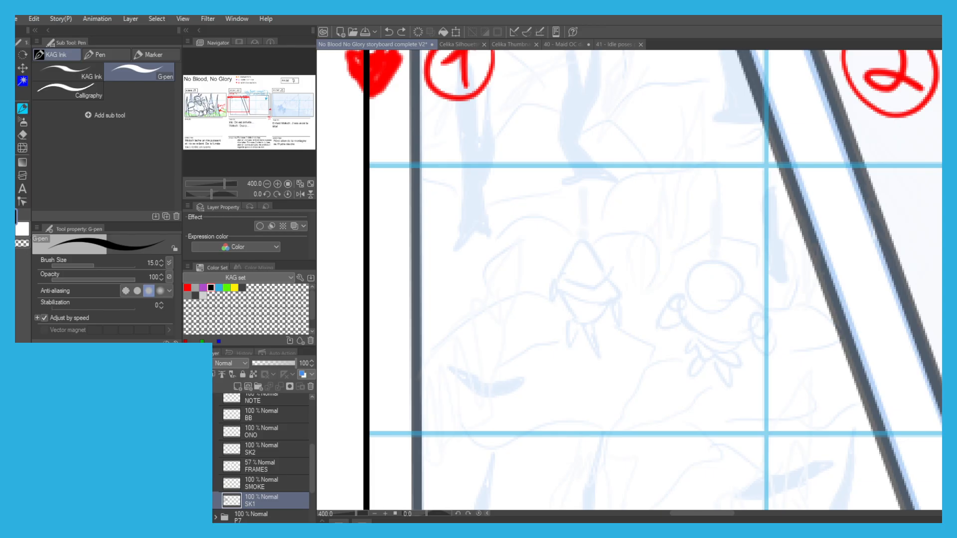
pyautogui.moveTo(714, 315); pyautogui.dragTo(673, 279)
pyautogui.hotkey('ctrl', 'z')
pyautogui.click(262, 485)
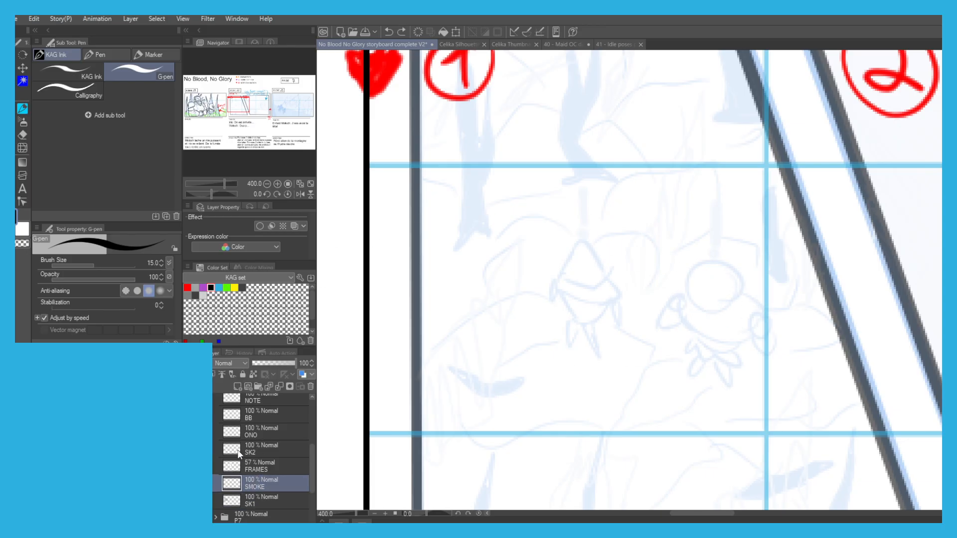
pyautogui.click(244, 449)
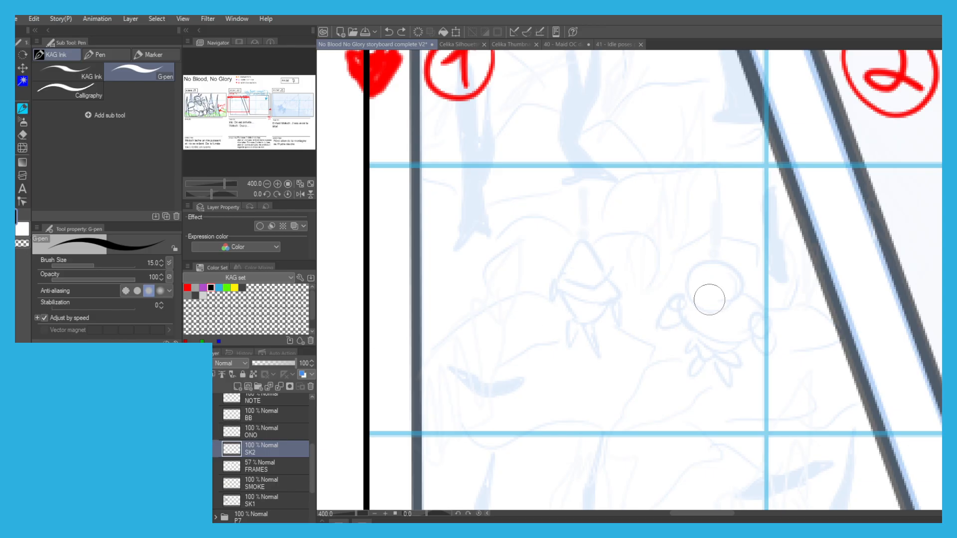
# Ink the small Moloch figure seen from above in scene 20's first panel, with round head, torso, arms and feet.
pyautogui.moveTo(716, 312); pyautogui.dragTo(689, 276)
pyautogui.hotkey('ctrl', 'z')
pyautogui.moveTo(718, 312)
pyautogui.mouseDown()
pyautogui.moveTo(690, 272)
pyautogui.moveTo(735, 270)
pyautogui.moveTo(715, 308)
pyautogui.mouseUp()
pyautogui.moveTo(738, 294)
pyautogui.mouseDown()
pyautogui.moveTo(771, 319)
pyautogui.moveTo(769, 336)
pyautogui.moveTo(753, 307)
pyautogui.mouseUp()
pyautogui.hotkey('ctrl', 'z')
pyautogui.moveTo(686, 290)
pyautogui.mouseDown()
pyautogui.moveTo(673, 305)
pyautogui.moveTo(685, 320)
pyautogui.moveTo(727, 334)
pyautogui.moveTo(745, 325)
pyautogui.moveTo(727, 345)
pyautogui.mouseUp()
pyautogui.moveTo(686, 322)
pyautogui.mouseDown()
pyautogui.moveTo(712, 343)
pyautogui.moveTo(744, 336)
pyautogui.moveTo(731, 348)
pyautogui.moveTo(699, 339)
pyautogui.moveTo(721, 351)
pyautogui.moveTo(702, 350)
pyautogui.moveTo(727, 342)
pyautogui.moveTo(736, 357)
pyautogui.moveTo(695, 350)
pyautogui.moveTo(720, 353)
pyautogui.mouseUp()
pyautogui.moveTo(699, 340)
pyautogui.mouseDown()
pyautogui.moveTo(694, 348)
pyautogui.moveTo(717, 355)
pyautogui.moveTo(704, 355)
pyautogui.mouseUp()
pyautogui.moveTo(745, 329)
pyautogui.mouseDown()
pyautogui.moveTo(758, 355)
pyautogui.moveTo(765, 333)
pyautogui.moveTo(770, 367)
pyautogui.mouseUp()
pyautogui.moveTo(677, 305)
pyautogui.mouseDown()
pyautogui.moveTo(670, 329)
pyautogui.moveTo(683, 328)
pyautogui.moveTo(669, 319)
pyautogui.mouseUp()
pyautogui.scroll(-2, 658, 299)
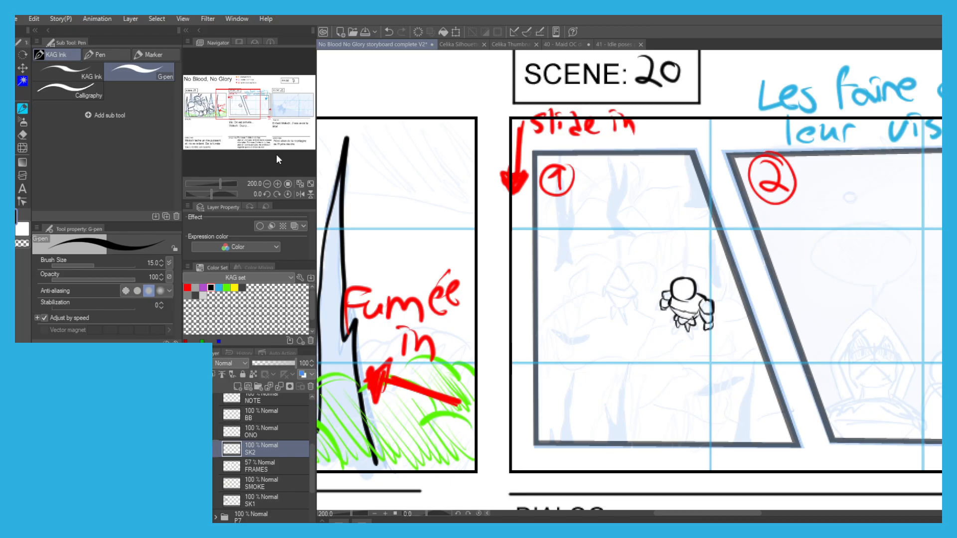
# Move the inked Moloch figure up within scene 20's first panel, clear of its sketch.
pyautogui.hotkey('ctrl', 't')
pyautogui.moveTo(673, 306); pyautogui.dragTo(643, 227)
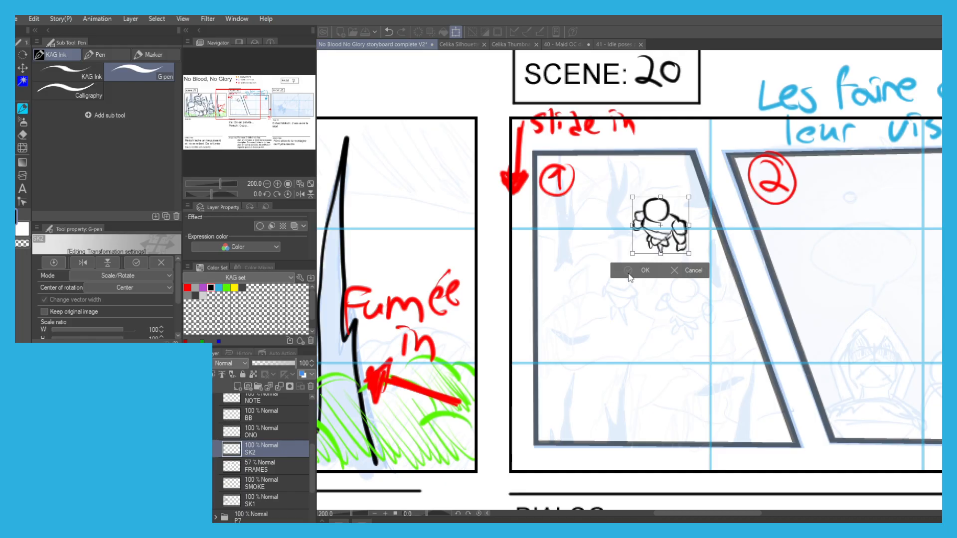
pyautogui.click(628, 271)
# Ink the small hooded Iris figure below Moloch in scene 20's first panel, redoing the strokes that miss.
pyautogui.scroll(2, 635, 287)
pyautogui.hotkey('ctrl', 'z')
pyautogui.moveTo(650, 293)
pyautogui.mouseDown()
pyautogui.moveTo(620, 262)
pyautogui.moveTo(617, 289)
pyautogui.moveTo(615, 264)
pyautogui.moveTo(630, 248)
pyautogui.moveTo(648, 288)
pyautogui.moveTo(623, 306)
pyautogui.moveTo(602, 287)
pyautogui.mouseUp()
pyautogui.hotkey('ctrl', 'z')
pyautogui.hotkey('ctrl', 'z')
pyautogui.moveTo(616, 252)
pyautogui.mouseDown()
pyautogui.moveTo(626, 303)
pyautogui.moveTo(661, 310)
pyautogui.moveTo(647, 308)
pyautogui.mouseUp()
pyautogui.hotkey('ctrl', 'z')
pyautogui.hotkey('ctrl', 'z')
pyautogui.moveTo(600, 280)
pyautogui.mouseDown()
pyautogui.moveTo(622, 319)
pyautogui.moveTo(644, 315)
pyautogui.moveTo(637, 330)
pyautogui.moveTo(606, 315)
pyautogui.moveTo(624, 335)
pyautogui.moveTo(640, 330)
pyautogui.moveTo(616, 333)
pyautogui.moveTo(639, 331)
pyautogui.moveTo(648, 352)
pyautogui.moveTo(628, 345)
pyautogui.moveTo(615, 336)
pyautogui.moveTo(652, 345)
pyautogui.moveTo(619, 345)
pyautogui.mouseUp()
pyautogui.hotkey('ctrl', 'z')
pyautogui.hotkey('ctrl', 'z')
pyautogui.hotkey('ctrl', 'z')
pyautogui.hotkey('ctrl', 'z')
pyautogui.moveTo(651, 303); pyautogui.dragTo(661, 329)
pyautogui.moveTo(662, 329)
pyautogui.mouseDown()
pyautogui.moveTo(646, 314)
pyautogui.moveTo(641, 326)
pyautogui.moveTo(666, 342)
pyautogui.mouseUp()
pyautogui.moveTo(650, 310); pyautogui.dragTo(670, 351)
pyautogui.moveTo(596, 294); pyautogui.dragTo(605, 324)
pyautogui.moveTo(583, 279)
pyautogui.mouseDown()
pyautogui.moveTo(598, 310)
pyautogui.moveTo(622, 296)
pyautogui.moveTo(599, 278)
pyautogui.mouseUp()
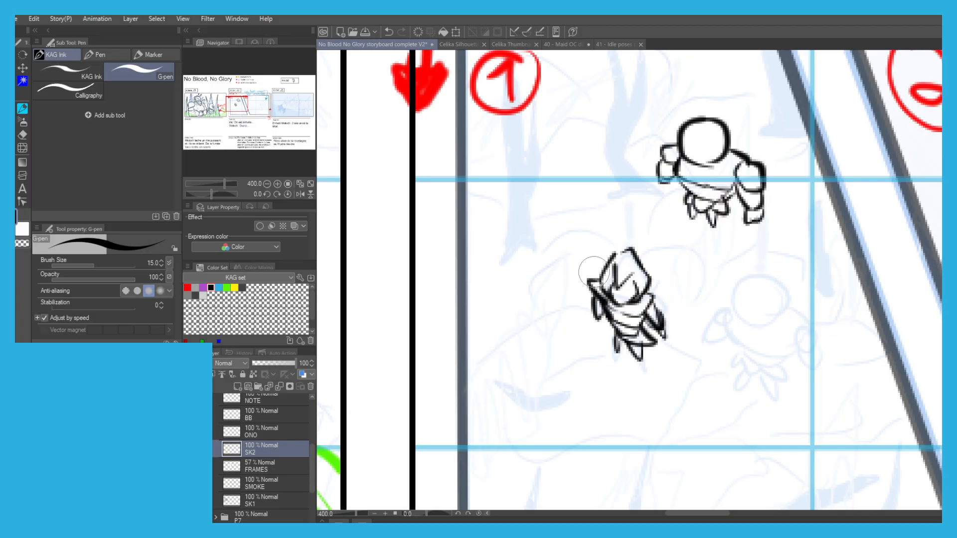
# Lasso the small Iris figure and move it toward the right side of scene 20's first panel.
pyautogui.scroll(-3, 515, 224)
pyautogui.press('m')
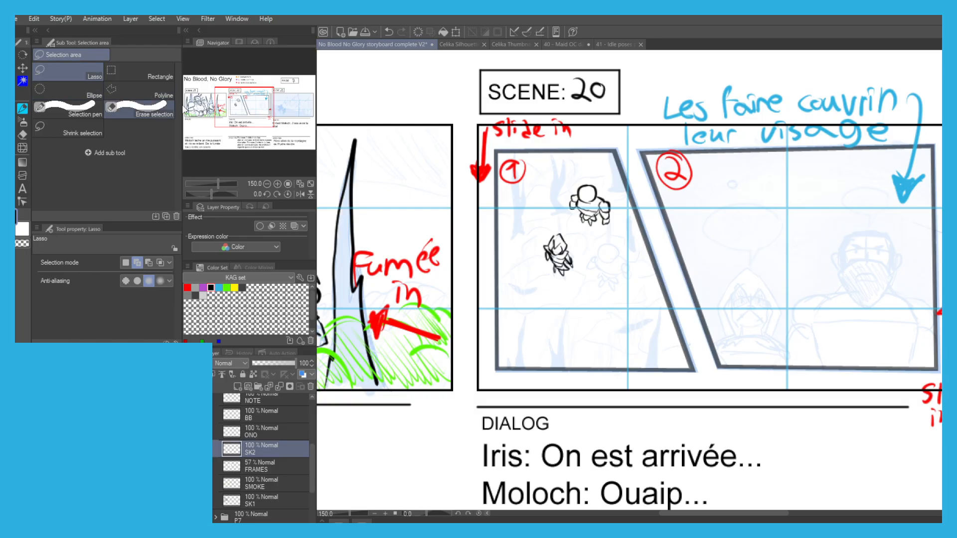
pyautogui.press('p')
pyautogui.moveTo(580, 260)
pyautogui.mouseDown()
pyautogui.moveTo(531, 230)
pyautogui.moveTo(572, 272)
pyautogui.mouseUp()
pyautogui.click(595, 302)
pyautogui.moveTo(535, 243)
pyautogui.mouseDown()
pyautogui.moveTo(587, 263)
pyautogui.moveTo(591, 238)
pyautogui.moveTo(613, 238)
pyautogui.mouseUp()
pyautogui.click(573, 323)
pyautogui.hotkey('ctrl', 'd')
# Lasso the small Moloch figure, enlarge it to 132% and place it just left of Iris.
pyautogui.press('m')
pyautogui.press('p')
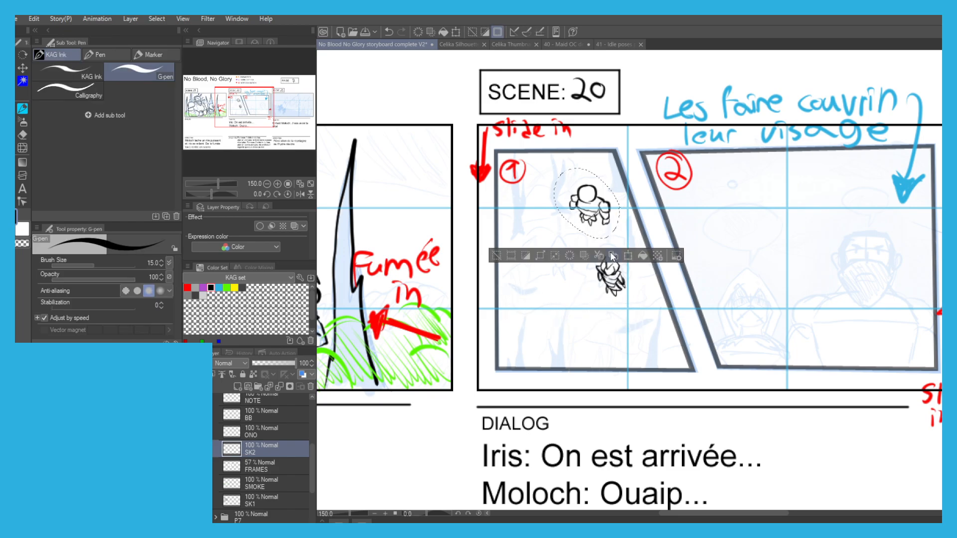
pyautogui.click(628, 256)
pyautogui.moveTo(587, 209); pyautogui.dragTo(561, 259)
pyautogui.moveTo(559, 218)
pyautogui.mouseDown()
pyautogui.moveTo(556, 197)
pyautogui.moveTo(556, 244)
pyautogui.mouseUp()
pyautogui.moveTo(516, 200); pyautogui.dragTo(514, 203)
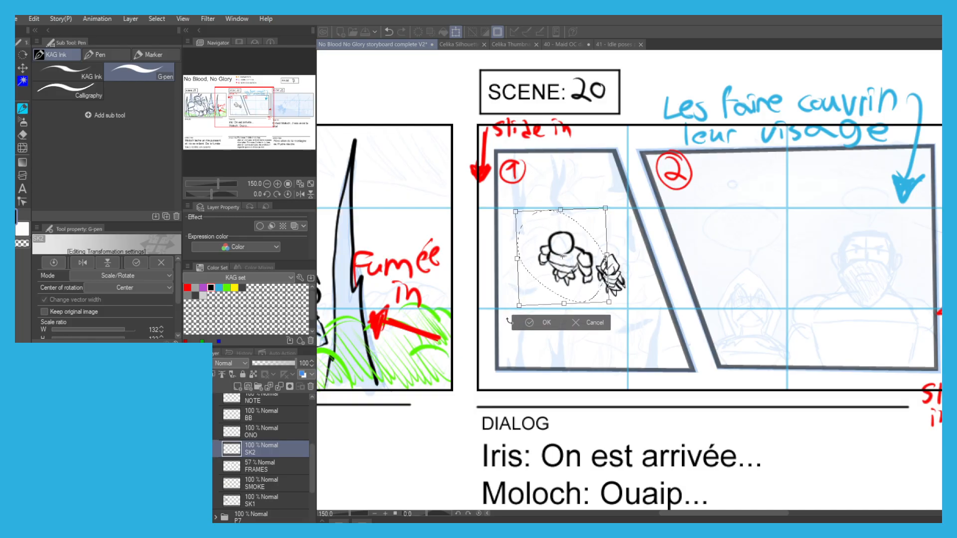
pyautogui.press('Return')
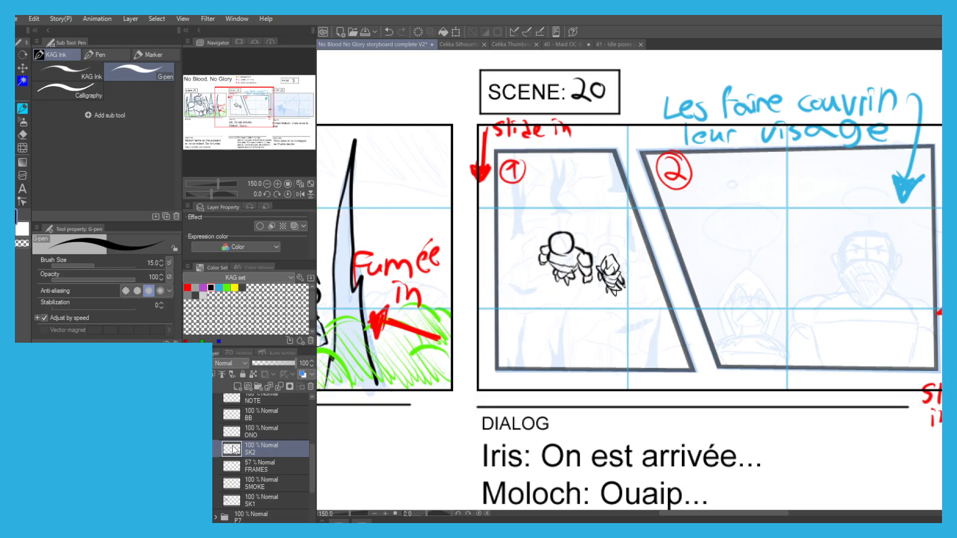
# On the ONO layer, write the orange sound effect "snrk!" beside Iris in scene 19, using the legend's onomatopoeia colour.
pyautogui.click(251, 435)
pyautogui.moveTo(425, 305); pyautogui.dragTo(553, 450)
pyautogui.keyDown('alt'); pyautogui.click(694, 83); pyautogui.keyUp('alt')
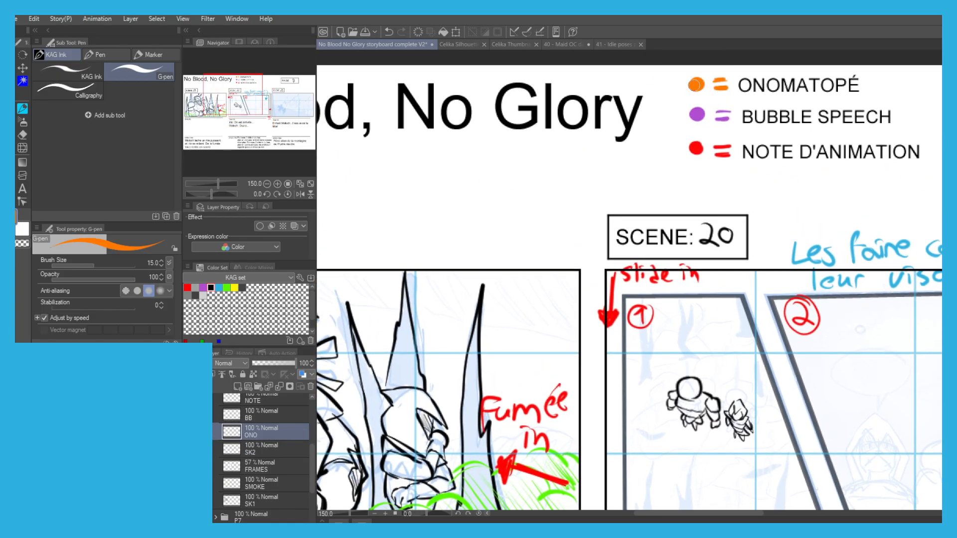
pyautogui.moveTo(682, 361); pyautogui.dragTo(670, 314)
pyautogui.moveTo(440, 354)
pyautogui.mouseDown()
pyautogui.moveTo(535, 329)
pyautogui.moveTo(631, 336)
pyautogui.moveTo(678, 302)
pyautogui.moveTo(693, 277)
pyautogui.moveTo(673, 293)
pyautogui.moveTo(684, 302)
pyautogui.mouseUp()
pyautogui.hotkey('ctrl', 'z')
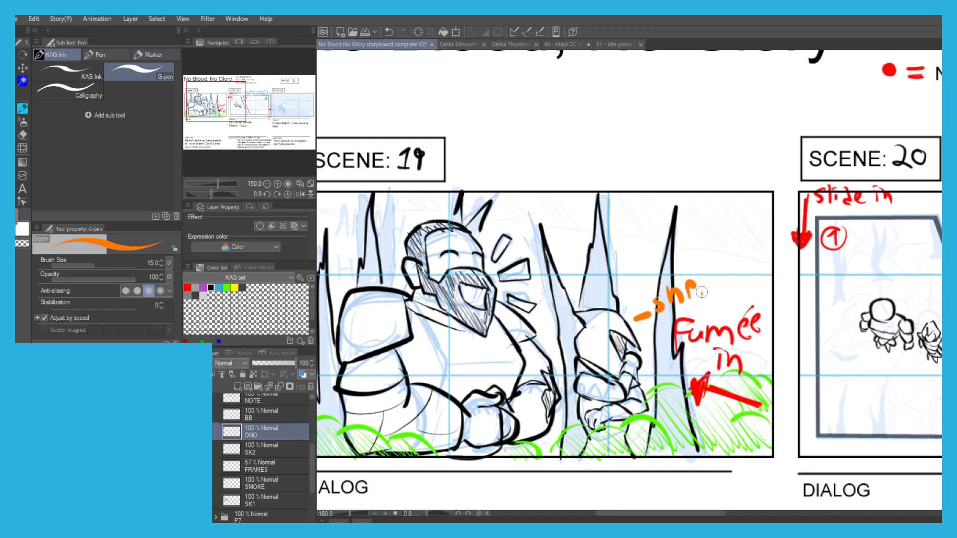
pyautogui.moveTo(718, 261); pyautogui.dragTo(720, 285)
pyautogui.scroll(-2, 417, 204)
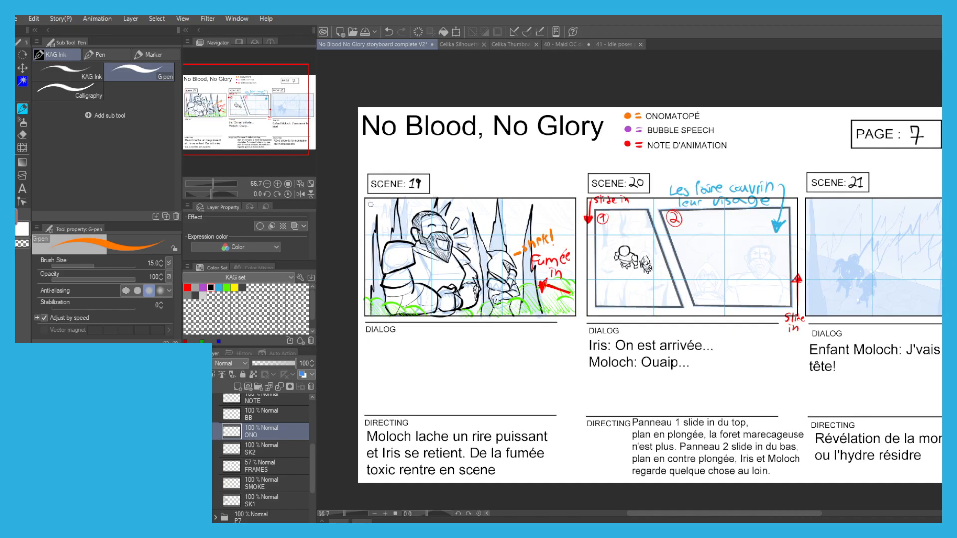
# Write a large orange "HA HA HA" descending between Moloch and Iris in scene 19.
pyautogui.scroll(3, 462, 216)
pyautogui.moveTo(562, 196)
pyautogui.mouseDown()
pyautogui.moveTo(563, 221)
pyautogui.moveTo(590, 222)
pyautogui.mouseUp()
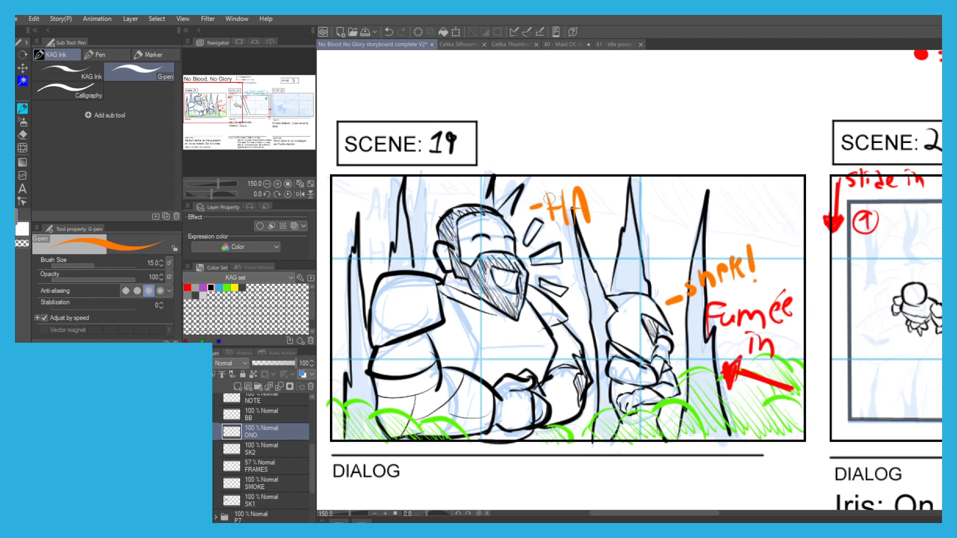
pyautogui.hotkey('ctrl', 'z')
pyautogui.hotkey('ctrl', 'z')
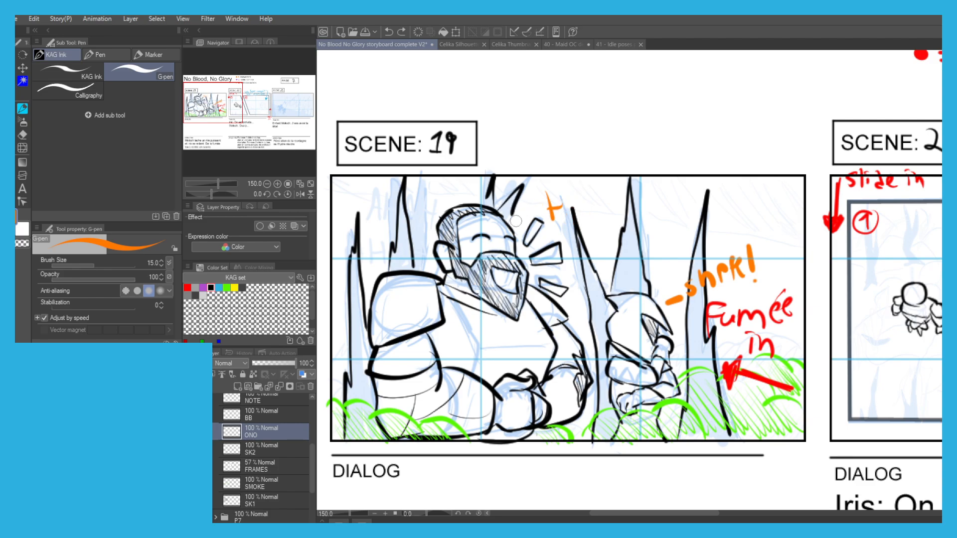
pyautogui.moveTo(548, 197); pyautogui.dragTo(558, 233)
pyautogui.moveTo(563, 197)
pyautogui.mouseDown()
pyautogui.moveTo(569, 230)
pyautogui.moveTo(595, 226)
pyautogui.moveTo(577, 276)
pyautogui.moveTo(590, 274)
pyautogui.mouseUp()
pyautogui.moveTo(594, 275)
pyautogui.mouseDown()
pyautogui.moveTo(617, 269)
pyautogui.moveTo(586, 309)
pyautogui.mouseUp()
pyautogui.moveTo(593, 280)
pyautogui.mouseDown()
pyautogui.moveTo(594, 308)
pyautogui.moveTo(613, 298)
pyautogui.mouseUp()
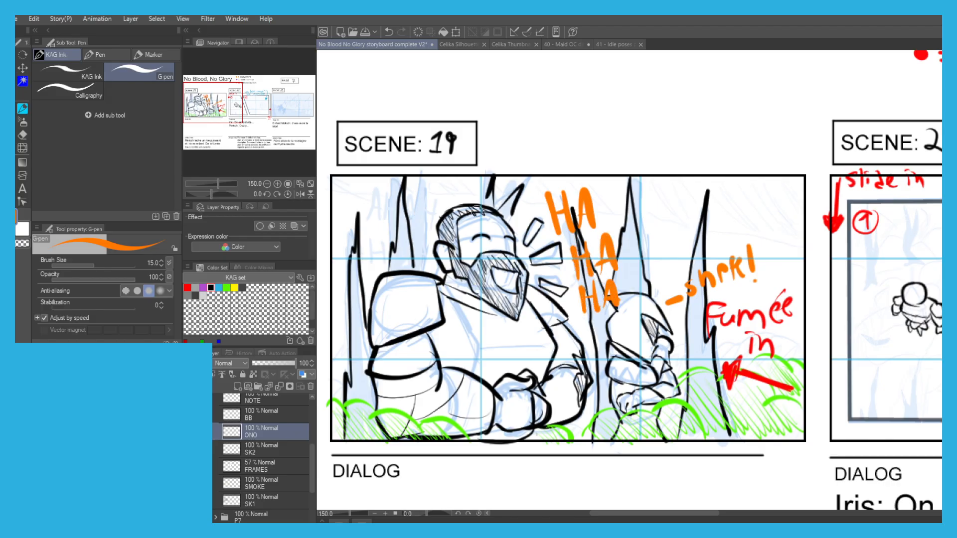
# Draw an orange exclamation mark above each of the two small figures in scene 20's first panel.
pyautogui.scroll(-2, 408, 184)
pyautogui.scroll(3, 647, 219)
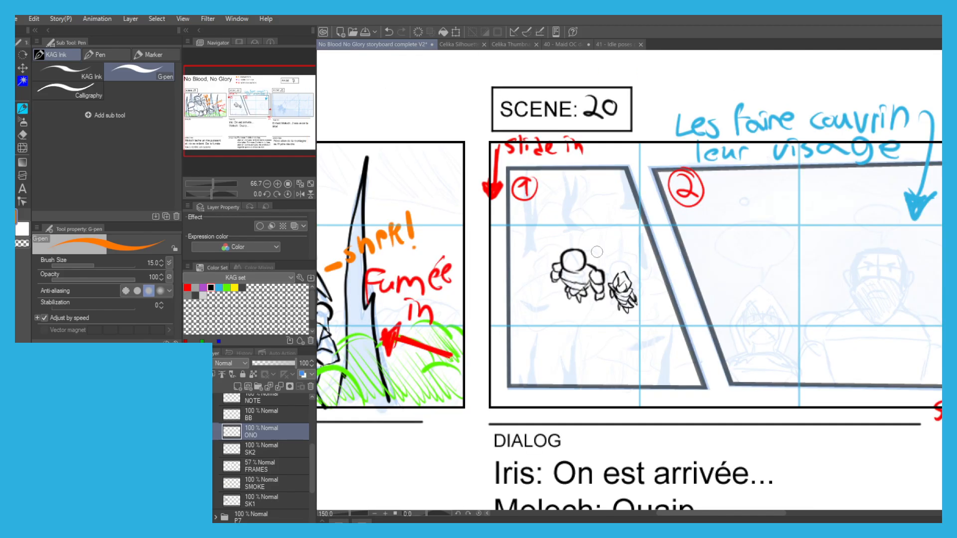
pyautogui.moveTo(580, 215); pyautogui.dragTo(577, 238)
pyautogui.hotkey('ctrl', 'z')
pyautogui.moveTo(635, 222); pyautogui.dragTo(636, 260)
pyautogui.click(633, 274)
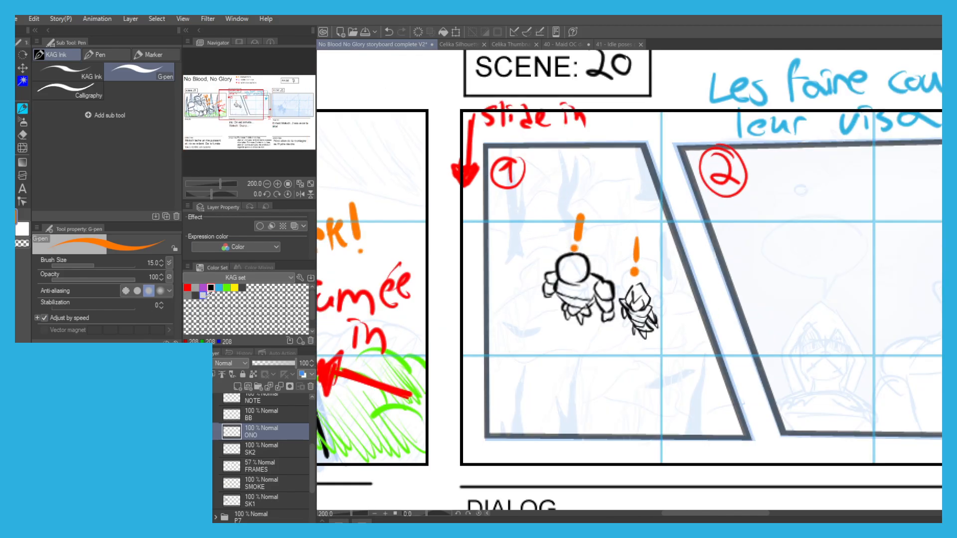
# Ink the dead trees in black along the upper edge and in both lower corners of scene 20's first panel.
pyautogui.press('p')
pyautogui.press('p')
pyautogui.click(212, 288)
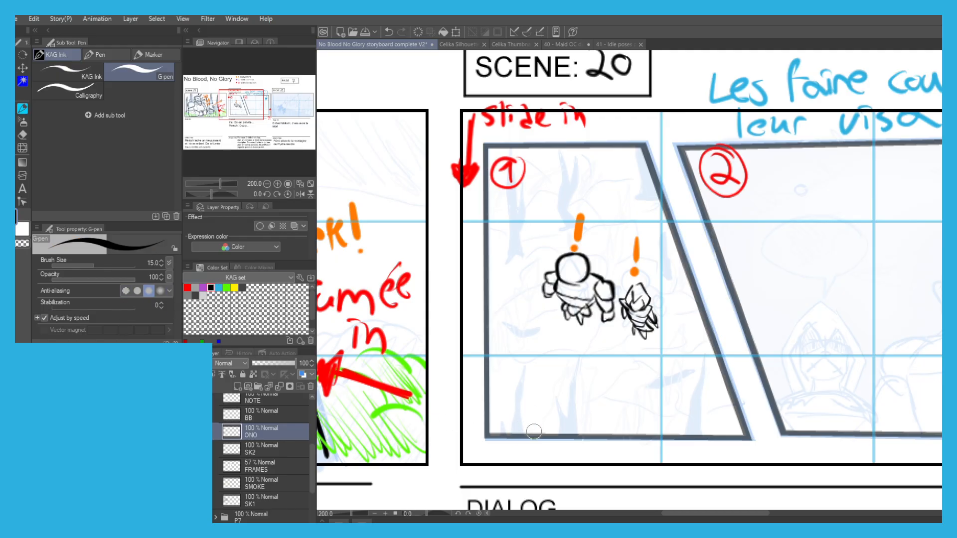
pyautogui.moveTo(524, 432)
pyautogui.mouseDown()
pyautogui.moveTo(515, 357)
pyautogui.moveTo(505, 427)
pyautogui.mouseUp()
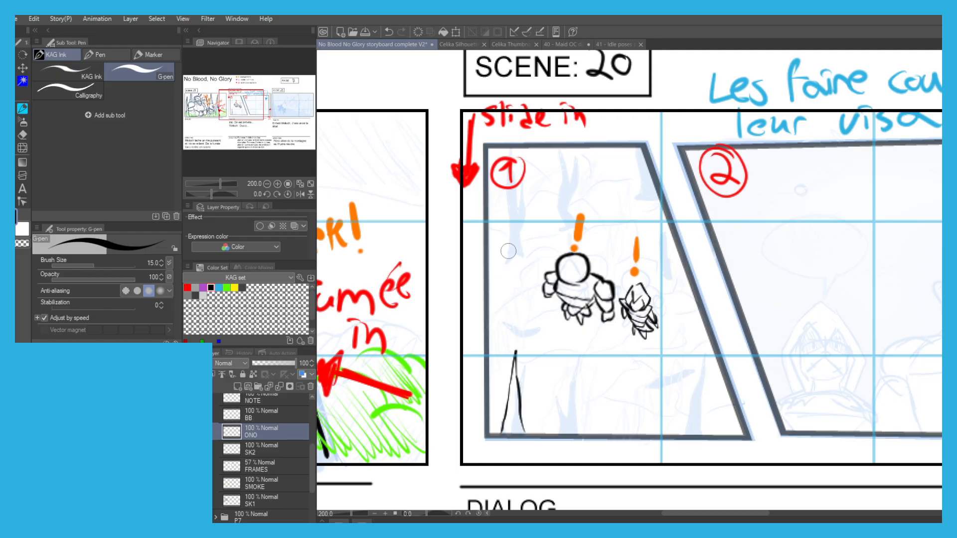
pyautogui.scroll(1, 499, 244)
pyautogui.moveTo(496, 275)
pyautogui.mouseDown()
pyautogui.moveTo(542, 306)
pyautogui.moveTo(516, 310)
pyautogui.moveTo(524, 214)
pyautogui.moveTo(536, 302)
pyautogui.mouseUp()
pyautogui.scroll(-1, 519, 302)
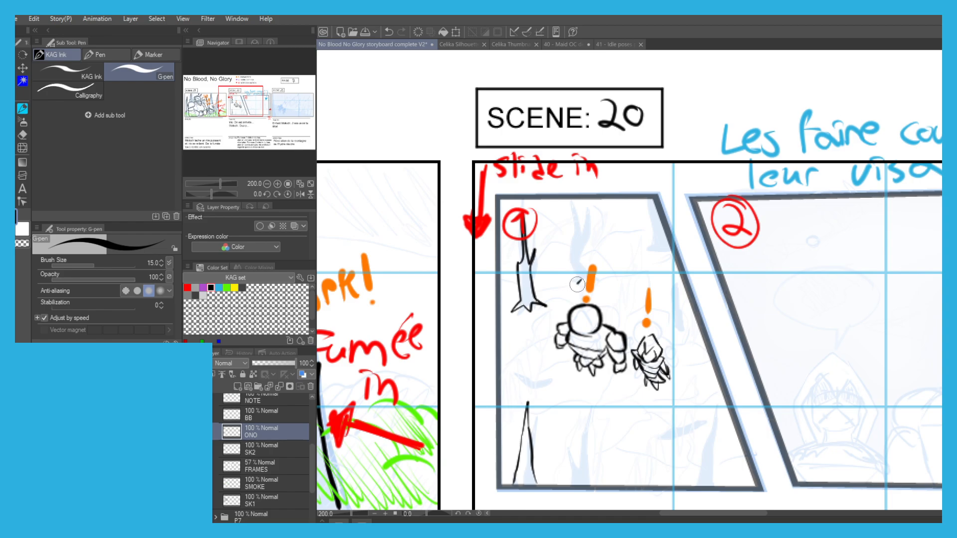
pyautogui.moveTo(567, 255)
pyautogui.mouseDown()
pyautogui.moveTo(573, 207)
pyautogui.moveTo(581, 238)
pyautogui.moveTo(592, 242)
pyautogui.mouseUp()
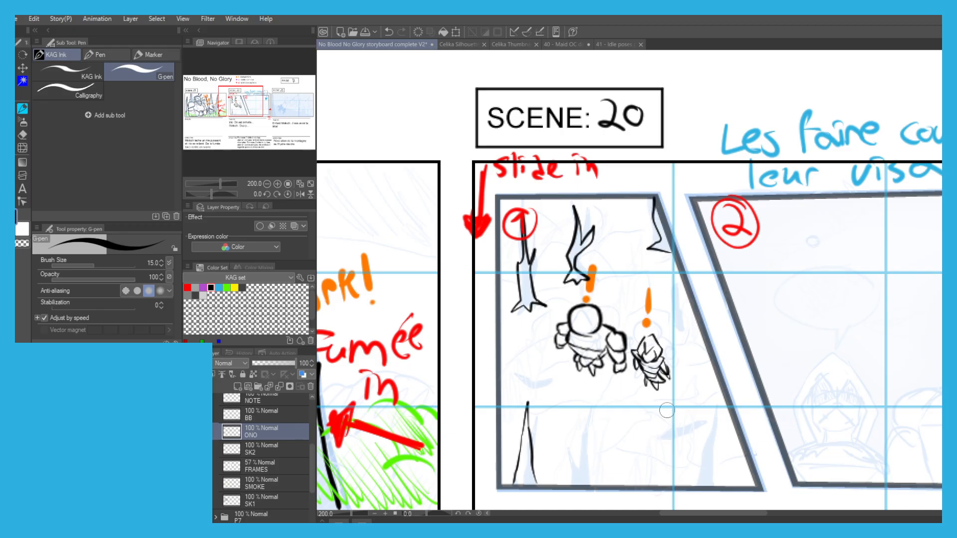
pyautogui.scroll(-1, 665, 404)
pyautogui.moveTo(692, 455)
pyautogui.mouseDown()
pyautogui.moveTo(689, 347)
pyautogui.moveTo(709, 439)
pyautogui.mouseUp()
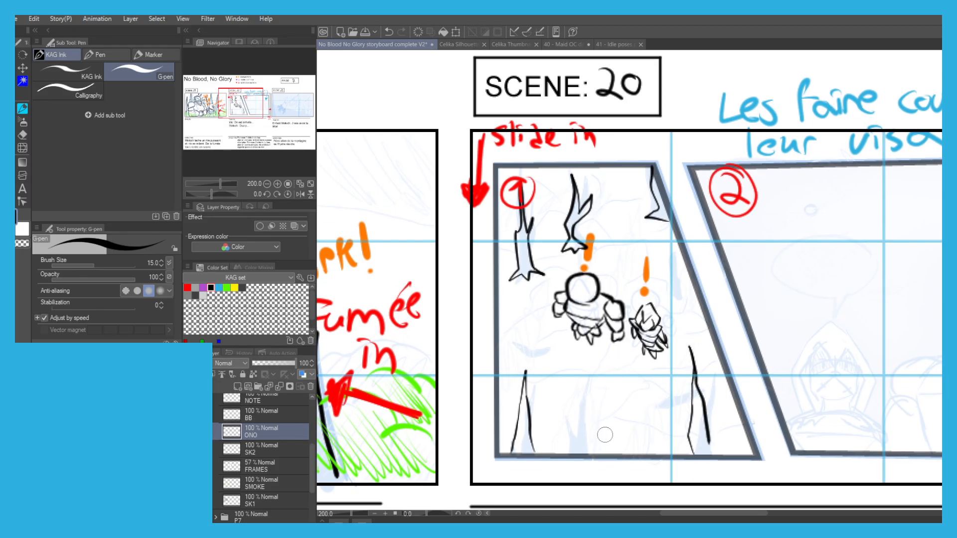
# Ink the lower middle tree and the wavy ground contours across scene 20's first panel.
pyautogui.moveTo(598, 408)
pyautogui.mouseDown()
pyautogui.moveTo(604, 372)
pyautogui.moveTo(598, 418)
pyautogui.moveTo(614, 424)
pyautogui.moveTo(670, 404)
pyautogui.mouseUp()
pyautogui.hotkey('ctrl', 'z')
pyautogui.moveTo(605, 394); pyautogui.dragTo(684, 395)
pyautogui.moveTo(656, 394)
pyautogui.mouseDown()
pyautogui.moveTo(682, 424)
pyautogui.moveTo(613, 426)
pyautogui.moveTo(520, 400)
pyautogui.moveTo(501, 341)
pyautogui.moveTo(577, 330)
pyautogui.moveTo(646, 377)
pyautogui.mouseUp()
pyautogui.moveTo(621, 286)
pyautogui.mouseDown()
pyautogui.moveTo(690, 294)
pyautogui.moveTo(669, 322)
pyautogui.moveTo(692, 372)
pyautogui.mouseUp()
pyautogui.moveTo(554, 292); pyautogui.dragTo(504, 295)
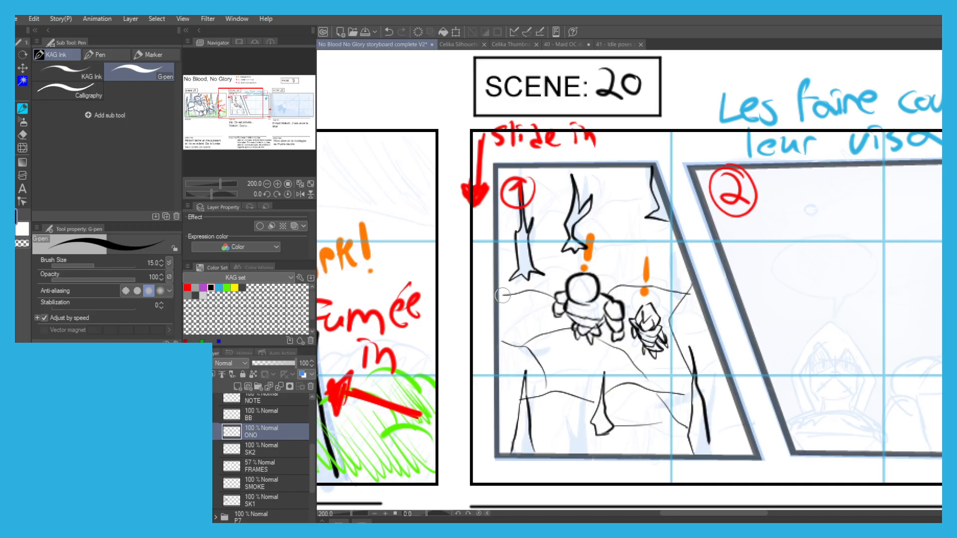
pyautogui.moveTo(611, 236)
pyautogui.mouseDown()
pyautogui.moveTo(653, 234)
pyautogui.moveTo(676, 262)
pyautogui.moveTo(644, 193)
pyautogui.moveTo(586, 175)
pyautogui.mouseUp()
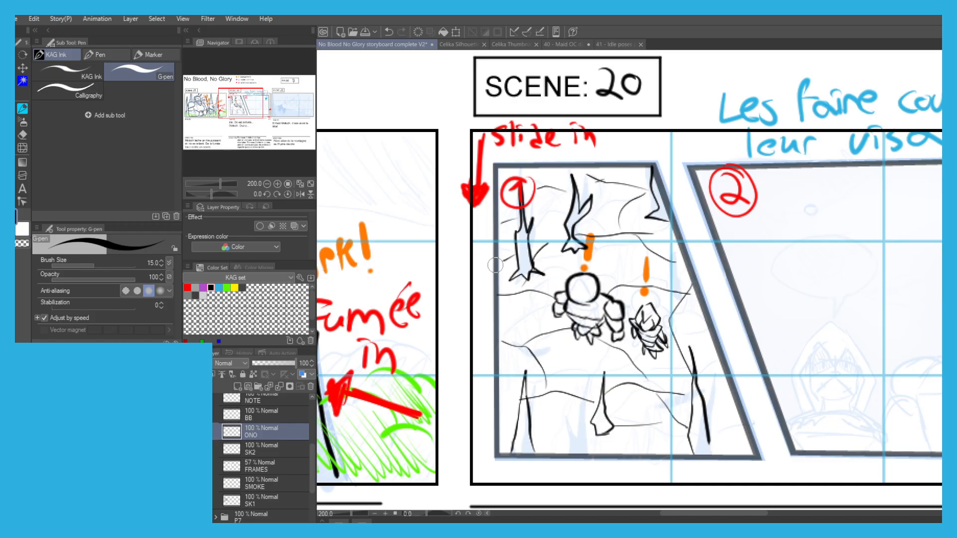
# Lasso the artwork of scene 20's first panel on the ONO layer and cut and paste it onto its own layer.
pyautogui.scroll(-1, 461, 265)
pyautogui.moveTo(489, 241); pyautogui.dragTo(435, 231)
pyautogui.scroll(-1, 481, 180)
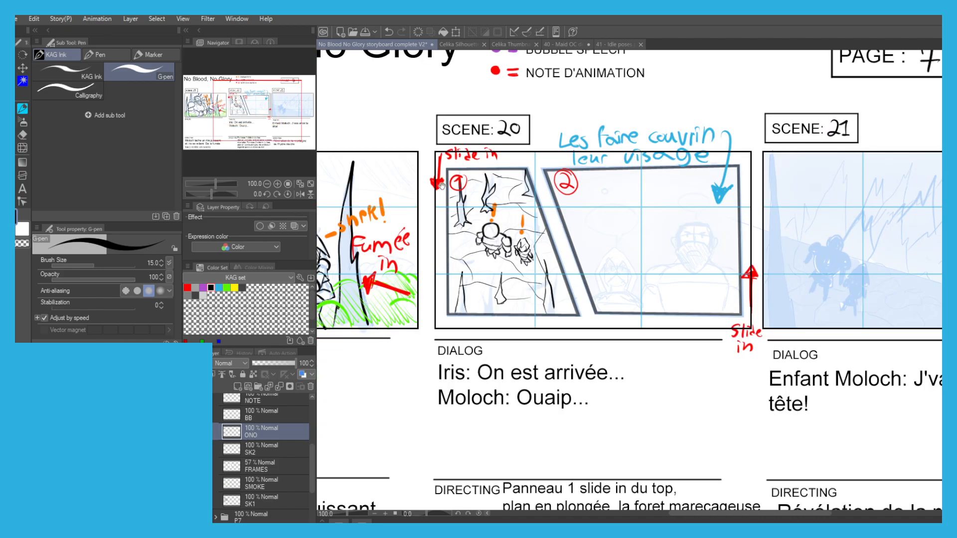
pyautogui.moveTo(440, 185); pyautogui.dragTo(432, 195)
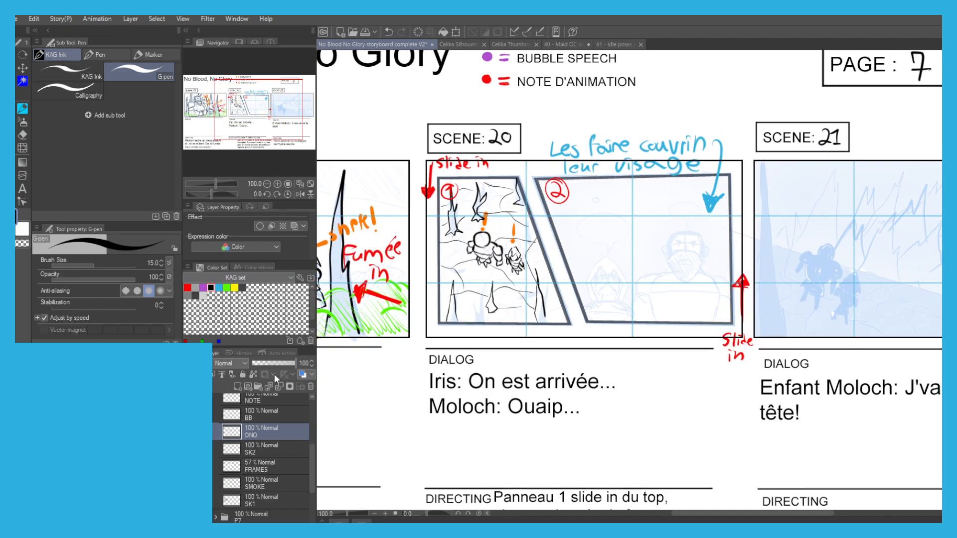
pyautogui.moveTo(408, 258); pyautogui.dragTo(416, 262)
pyautogui.click(190, 431)
pyautogui.click(189, 431)
pyautogui.press('m')
pyautogui.moveTo(553, 244); pyautogui.dragTo(457, 323)
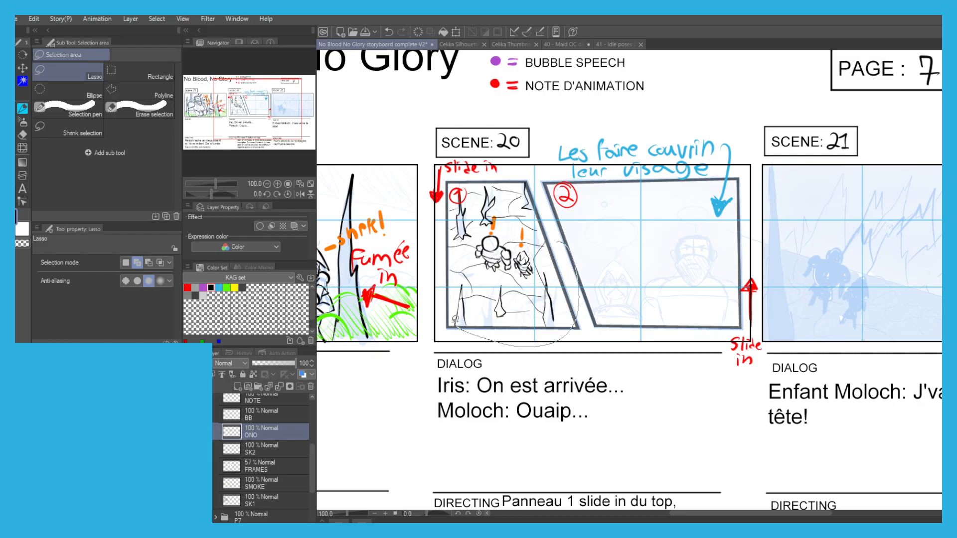
pyautogui.moveTo(501, 162); pyautogui.dragTo(557, 243)
pyautogui.press('p')
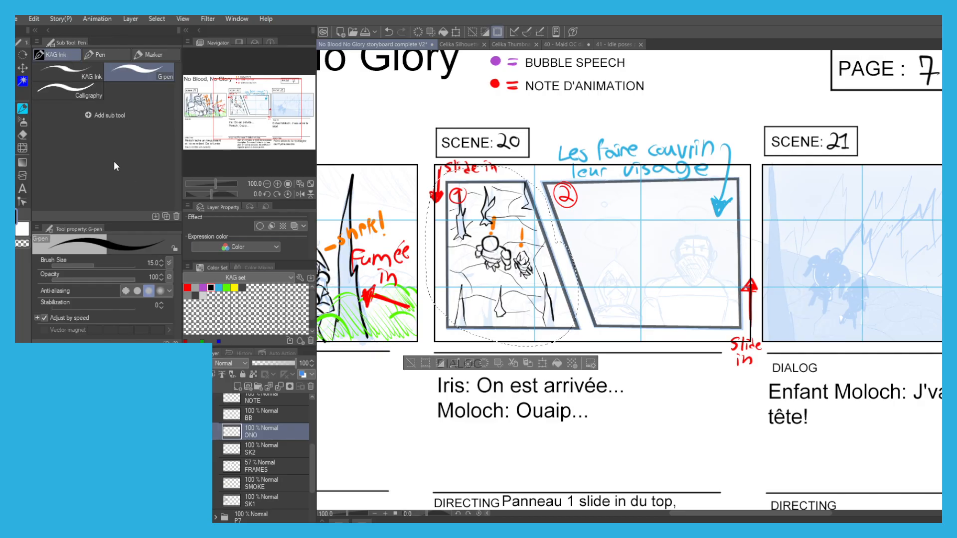
pyautogui.press('Delete')
pyautogui.hotkey('ctrl', 'v')
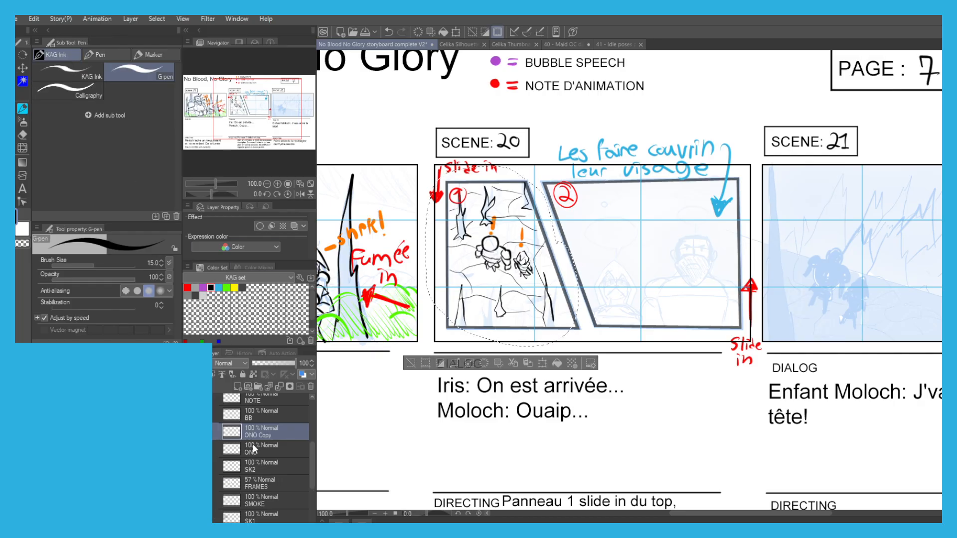
# Move the pasted layer below ONO, merge it down into the SK2 layer and clear the selection.
pyautogui.moveTo(261, 458); pyautogui.dragTo(260, 457)
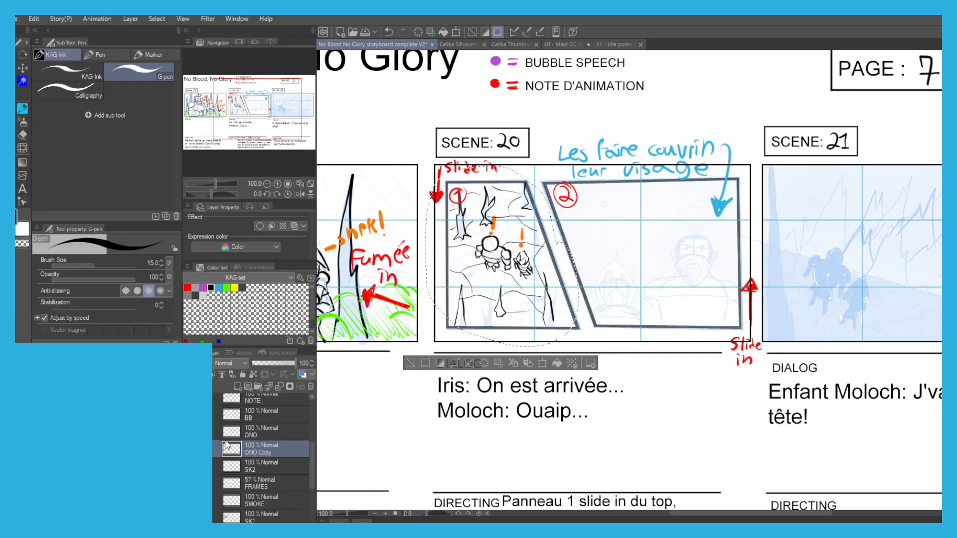
pyautogui.click(280, 387)
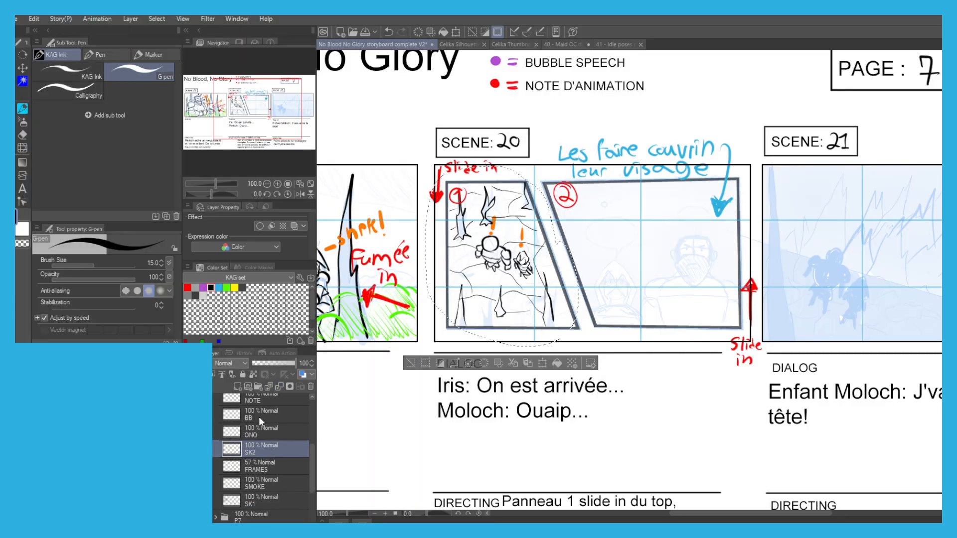
pyautogui.hotkey('ctrl', 'd')
# Erase the orange exclamation marks above the two small figures on the SK2 layer.
pyautogui.scroll(2, 491, 219)
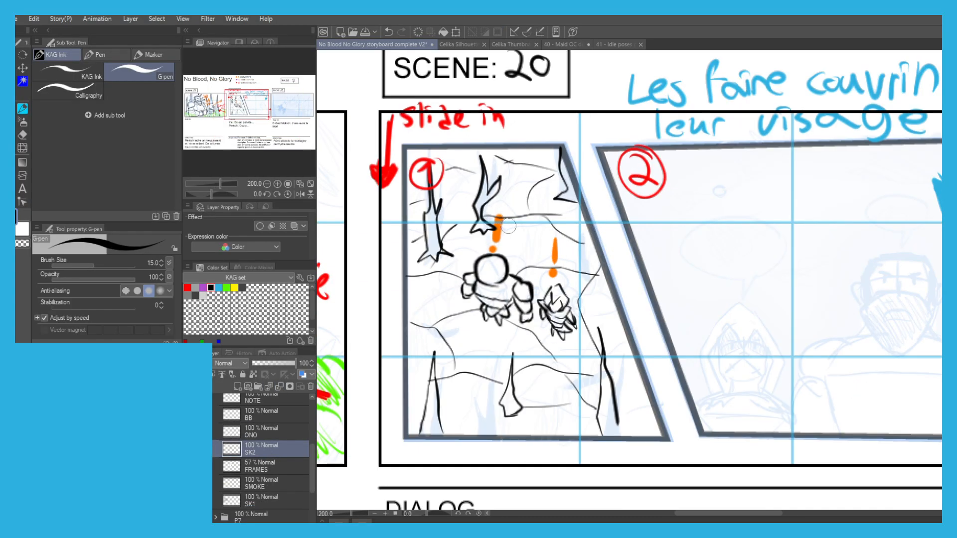
pyautogui.press('e')
pyautogui.moveTo(497, 217); pyautogui.dragTo(494, 244)
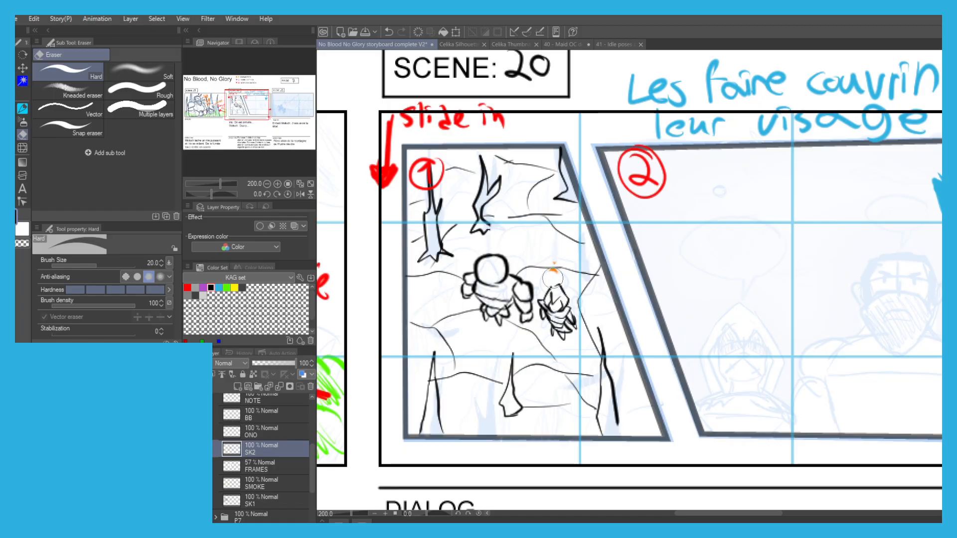
# Redraw an orange exclamation mark above each small figure on the ONO layer, using the orange of scene 19's lettering.
pyautogui.click(255, 432)
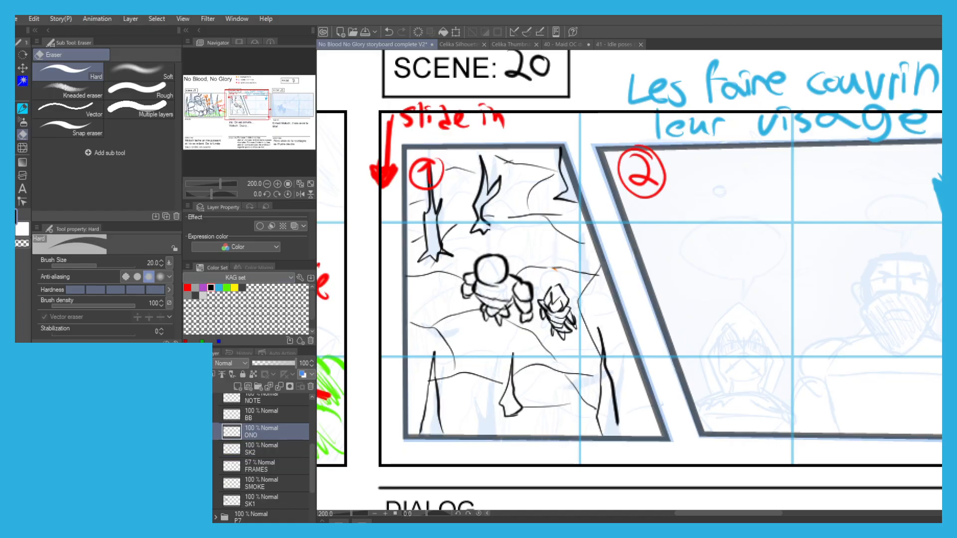
pyautogui.scroll(-1, 382, 257)
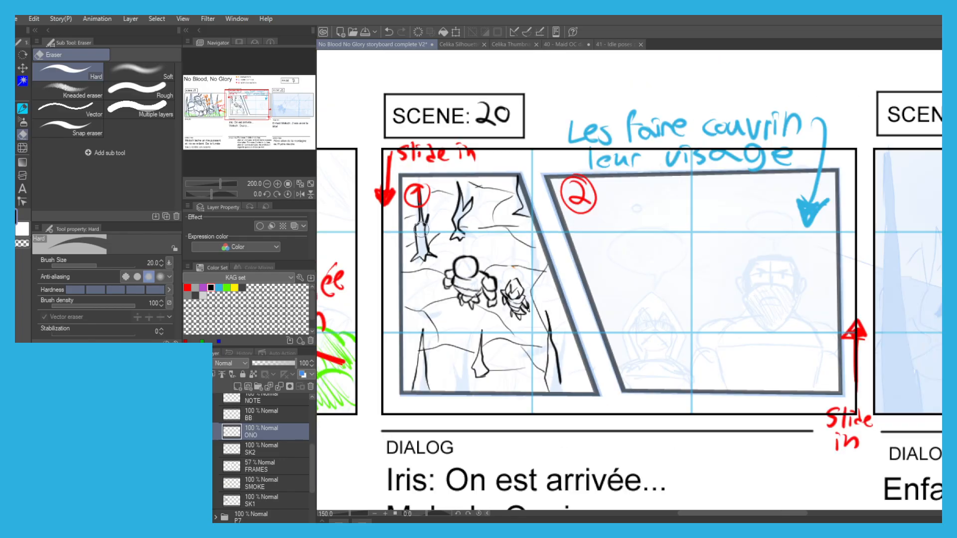
pyautogui.moveTo(418, 232); pyautogui.dragTo(560, 277)
pyautogui.keyDown('alt'); pyautogui.click(443, 275); pyautogui.keyUp('alt')
pyautogui.scroll(3, 603, 285)
pyautogui.press('p')
pyautogui.moveTo(601, 252); pyautogui.dragTo(603, 274)
pyautogui.hotkey('ctrl', 'z')
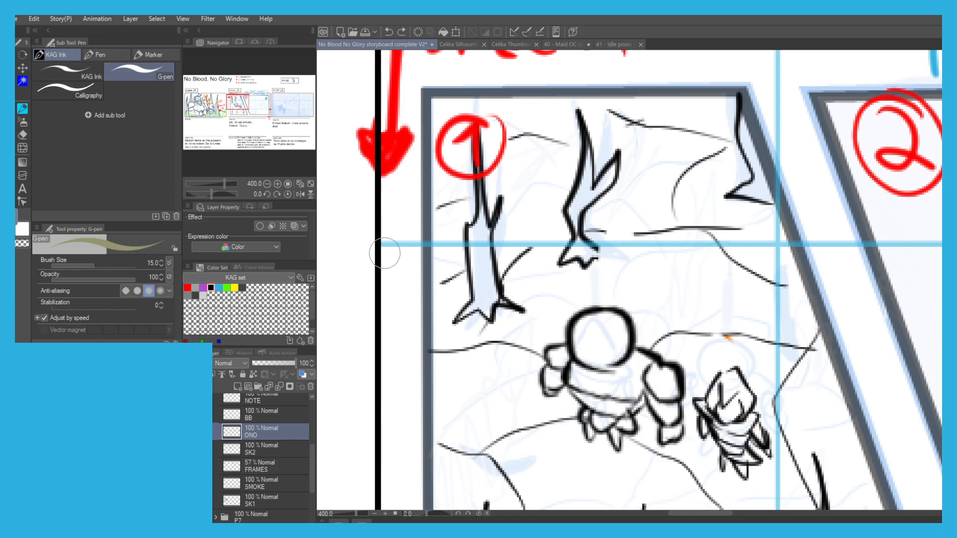
pyautogui.scroll(-3, 376, 252)
pyautogui.keyDown('alt'); pyautogui.click(378, 277); pyautogui.keyUp('alt')
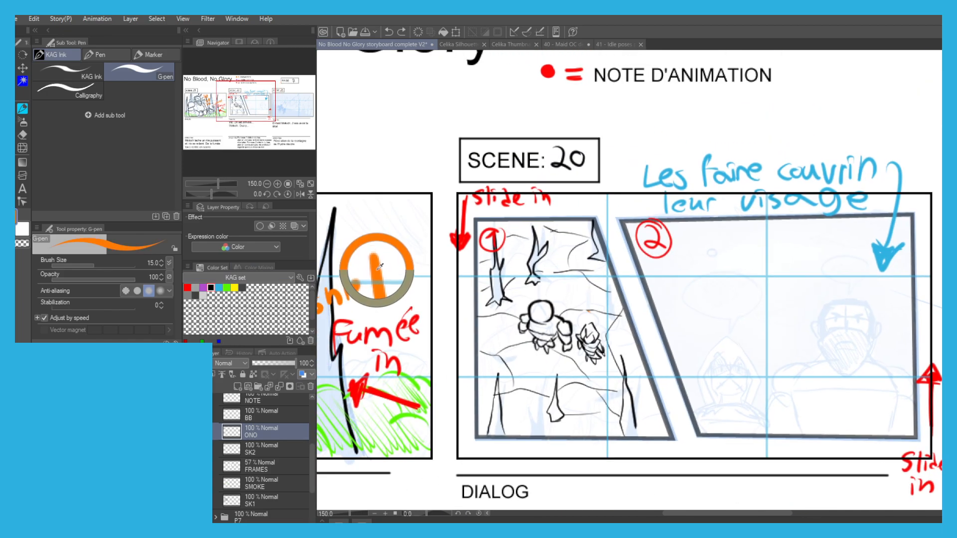
pyautogui.hotkey('ctrl', 'z')
pyautogui.scroll(1, 547, 273)
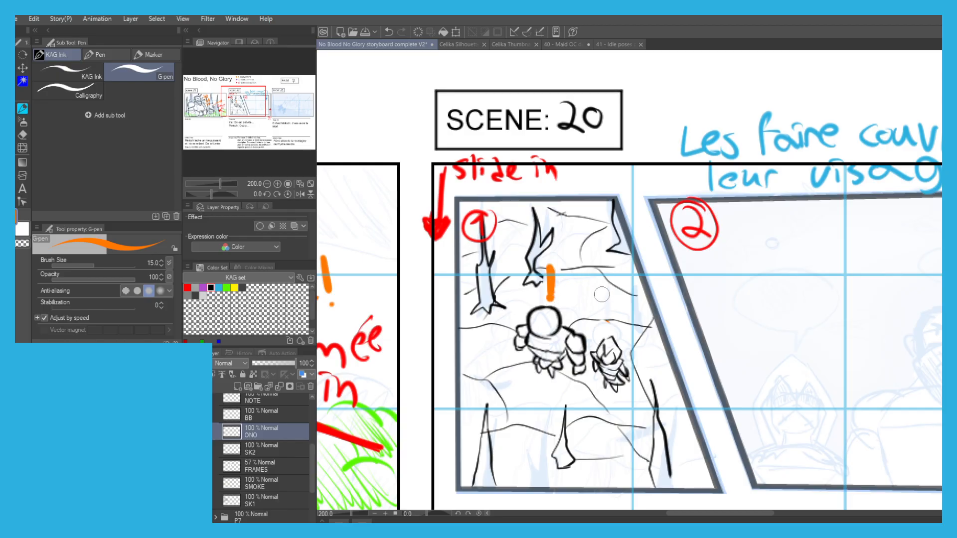
pyautogui.moveTo(608, 284); pyautogui.dragTo(611, 317)
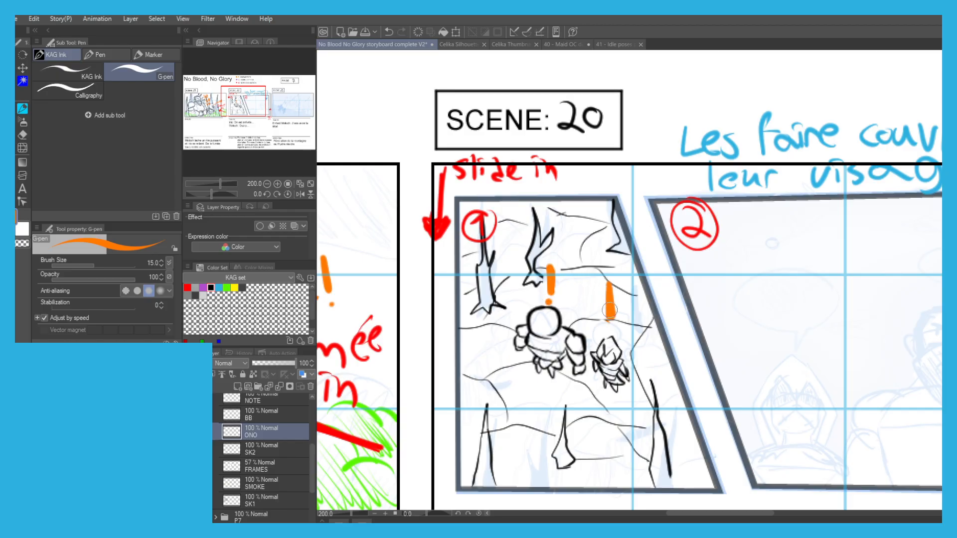
# Fill all the dead trees in scene 20's first panel with solid black on the SK2 layer.
pyautogui.scroll(-2, 526, 297)
pyautogui.moveTo(526, 297); pyautogui.dragTo(715, 283)
pyautogui.scroll(-1, 339, 233)
pyautogui.press('p')
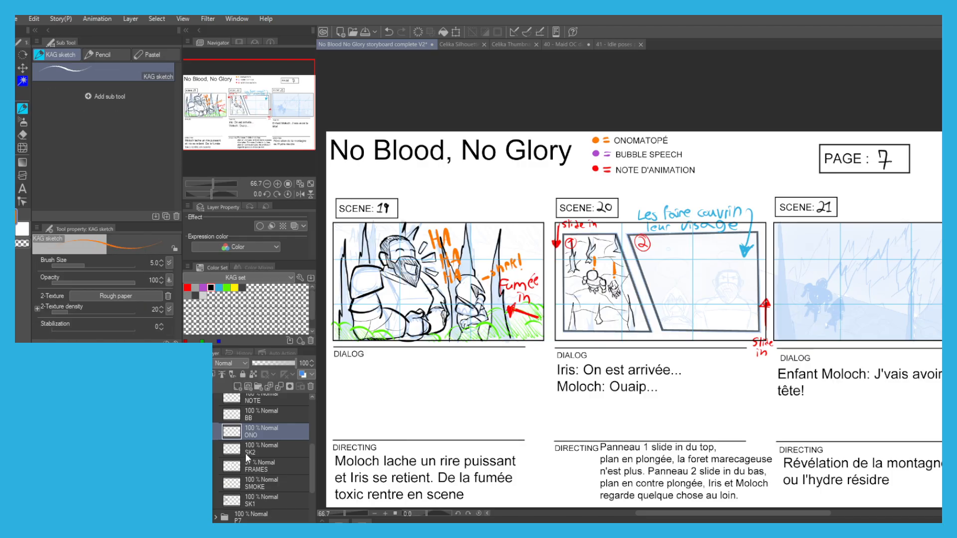
pyautogui.click(252, 453)
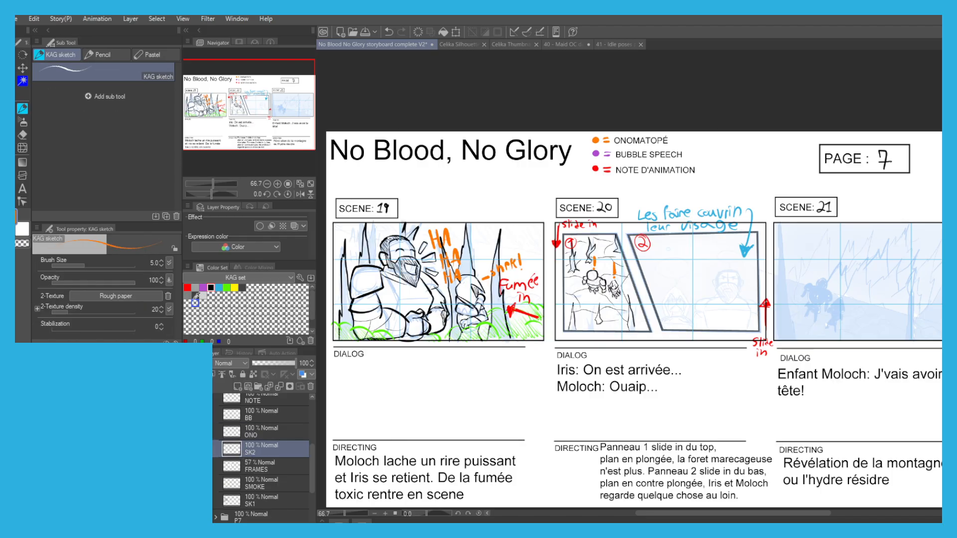
pyautogui.scroll(2, 577, 311)
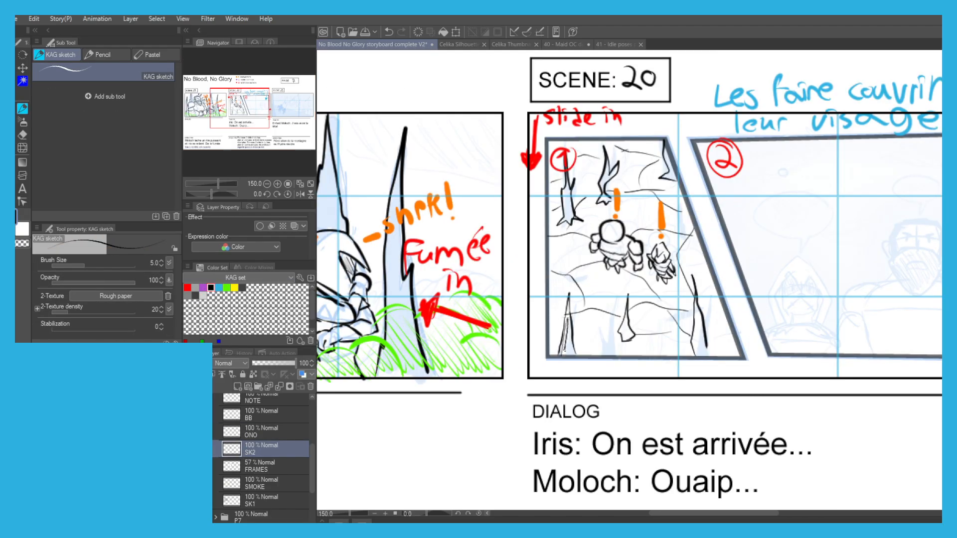
pyautogui.press('p')
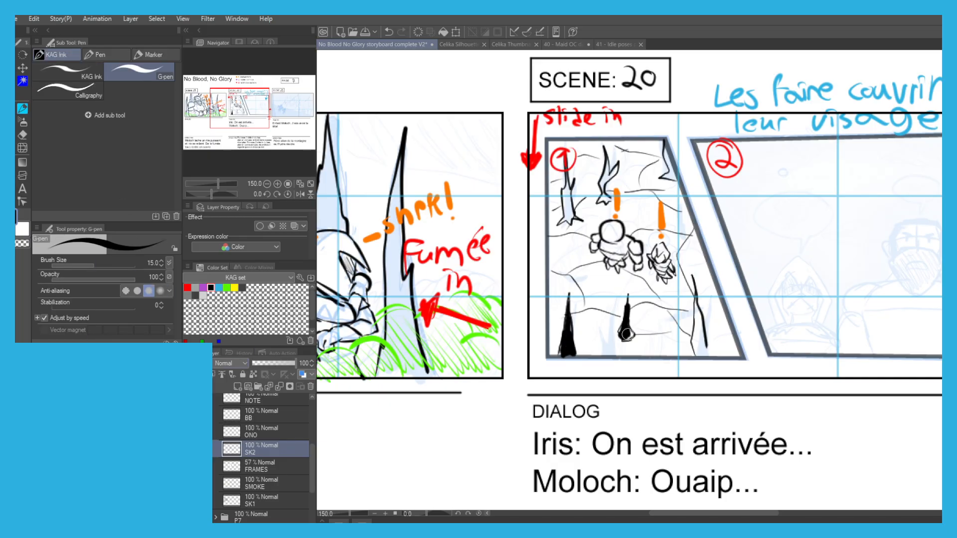
pyautogui.moveTo(693, 287); pyautogui.dragTo(697, 331)
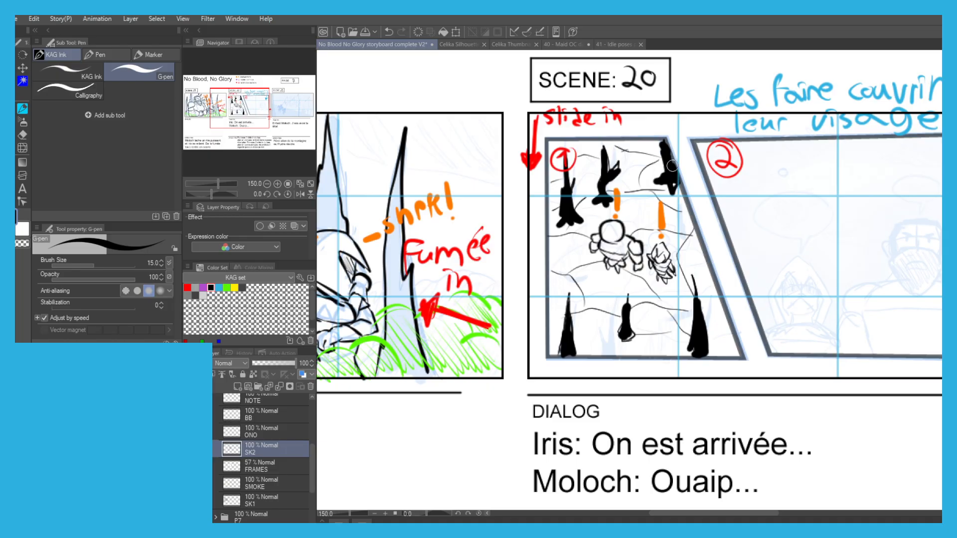
# Ink the peaked eye outlines and the sides of Iris's face inside her hood in scene 20's second panel.
pyautogui.scroll(-4, 672, 166)
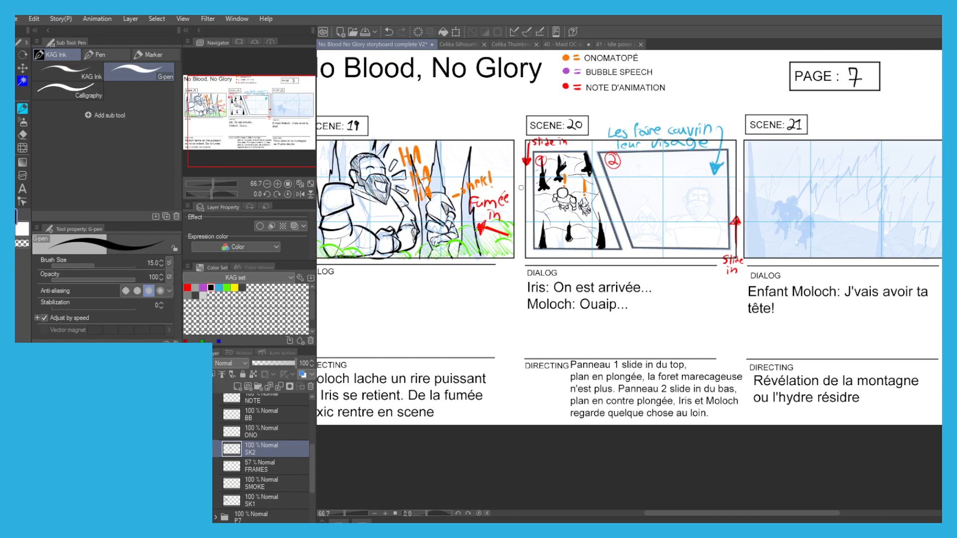
pyautogui.scroll(5, 644, 217)
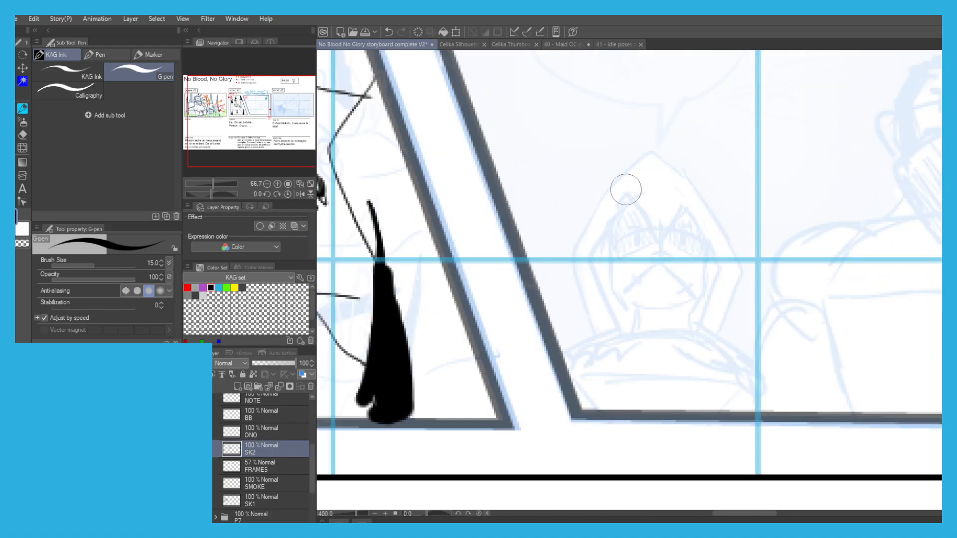
pyautogui.moveTo(600, 205); pyautogui.dragTo(575, 207)
pyautogui.scroll(-2, 540, 251)
pyautogui.moveTo(546, 171); pyautogui.dragTo(561, 393)
pyautogui.moveTo(487, 230); pyautogui.dragTo(502, 128)
pyautogui.moveTo(514, 189); pyautogui.dragTo(515, 145)
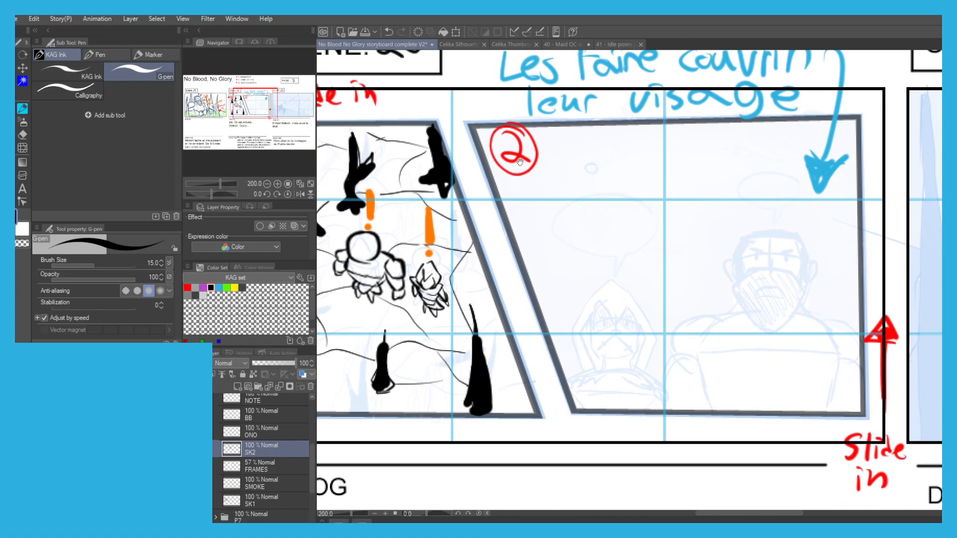
pyautogui.scroll(4, 602, 318)
pyautogui.moveTo(563, 317); pyautogui.dragTo(551, 217)
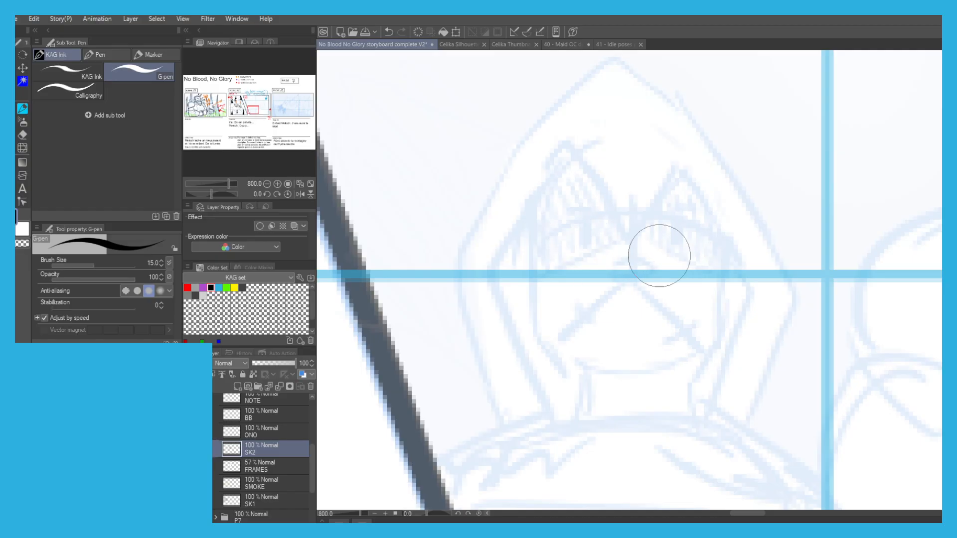
pyautogui.scroll(-4, 535, 249)
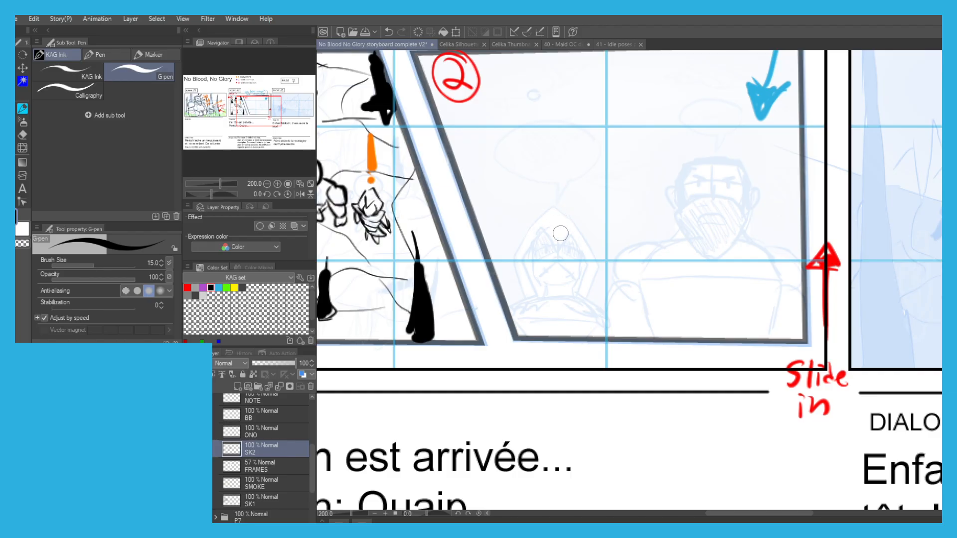
pyautogui.scroll(2, 560, 234)
pyautogui.moveTo(571, 229)
pyautogui.mouseDown()
pyautogui.moveTo(555, 260)
pyautogui.moveTo(522, 230)
pyautogui.moveTo(484, 270)
pyautogui.moveTo(571, 245)
pyautogui.moveTo(576, 232)
pyautogui.moveTo(609, 288)
pyautogui.mouseUp()
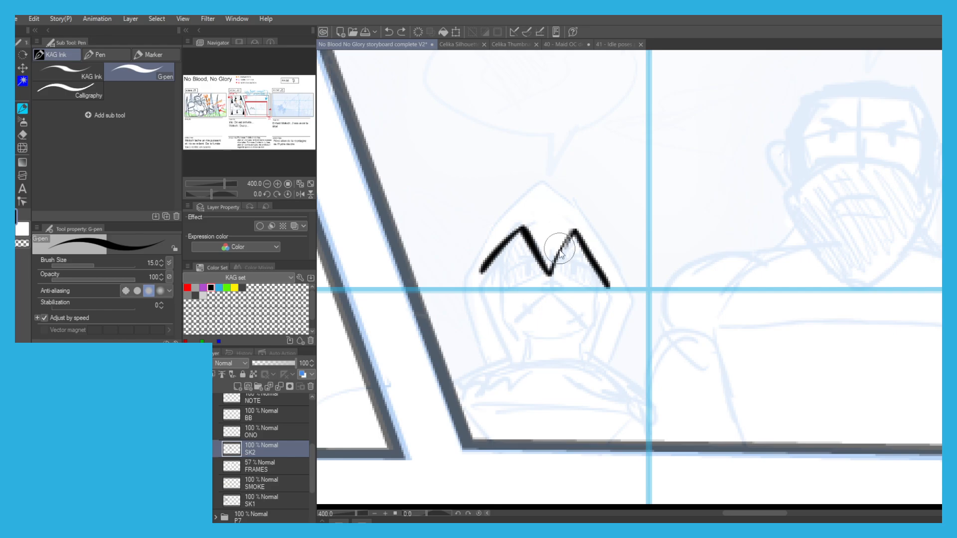
pyautogui.hotkey('ctrl', 'z')
pyautogui.moveTo(549, 273); pyautogui.dragTo(578, 223)
pyautogui.moveTo(527, 238)
pyautogui.mouseDown()
pyautogui.moveTo(518, 220)
pyautogui.moveTo(602, 283)
pyautogui.moveTo(585, 343)
pyautogui.moveTo(558, 340)
pyautogui.moveTo(541, 369)
pyautogui.moveTo(525, 368)
pyautogui.moveTo(543, 333)
pyautogui.moveTo(509, 354)
pyautogui.moveTo(559, 340)
pyautogui.moveTo(592, 352)
pyautogui.mouseUp()
pyautogui.hotkey('ctrl', 'z')
pyautogui.moveTo(509, 354)
pyautogui.mouseDown()
pyautogui.moveTo(484, 295)
pyautogui.moveTo(501, 252)
pyautogui.mouseUp()
# Ink the outline of Iris's pointed hood around her face.
pyautogui.moveTo(604, 245); pyautogui.dragTo(634, 312)
pyautogui.moveTo(634, 311); pyautogui.dragTo(610, 351)
pyautogui.moveTo(616, 344); pyautogui.dragTo(622, 372)
pyautogui.moveTo(621, 378)
pyautogui.mouseDown()
pyautogui.moveTo(480, 374)
pyautogui.moveTo(516, 370)
pyautogui.moveTo(477, 367)
pyautogui.moveTo(486, 345)
pyautogui.moveTo(454, 282)
pyautogui.moveTo(500, 204)
pyautogui.mouseUp()
pyautogui.hotkey('ctrl', 'z')
pyautogui.moveTo(457, 269)
pyautogui.mouseDown()
pyautogui.moveTo(507, 204)
pyautogui.moveTo(541, 178)
pyautogui.mouseUp()
pyautogui.moveTo(541, 183); pyautogui.dragTo(609, 250)
pyautogui.hotkey('ctrl', 'z')
# Ink Iris's frowning mouth and add her eyes with hatched shading around them.
pyautogui.moveTo(546, 300)
pyautogui.mouseDown()
pyautogui.moveTo(519, 317)
pyautogui.moveTo(554, 299)
pyautogui.moveTo(579, 322)
pyautogui.mouseUp()
pyautogui.hotkey('ctrl', 'z')
pyautogui.moveTo(526, 275)
pyautogui.mouseDown()
pyautogui.moveTo(543, 270)
pyautogui.moveTo(574, 280)
pyautogui.moveTo(594, 308)
pyautogui.moveTo(563, 308)
pyautogui.moveTo(577, 338)
pyautogui.moveTo(586, 331)
pyautogui.moveTo(579, 307)
pyautogui.moveTo(502, 293)
pyautogui.moveTo(510, 335)
pyautogui.mouseUp()
pyautogui.hotkey('ctrl', 'z')
pyautogui.moveTo(499, 291)
pyautogui.mouseDown()
pyautogui.moveTo(495, 255)
pyautogui.moveTo(572, 263)
pyautogui.moveTo(508, 276)
pyautogui.moveTo(536, 264)
pyautogui.moveTo(501, 284)
pyautogui.mouseUp()
pyautogui.hotkey('ctrl', 'z')
pyautogui.moveTo(554, 265); pyautogui.dragTo(588, 282)
pyautogui.moveTo(500, 275)
pyautogui.mouseDown()
pyautogui.moveTo(510, 256)
pyautogui.moveTo(558, 244)
pyautogui.moveTo(594, 268)
pyautogui.moveTo(577, 251)
pyautogui.mouseUp()
pyautogui.moveTo(512, 245)
pyautogui.mouseDown()
pyautogui.moveTo(526, 249)
pyautogui.moveTo(526, 261)
pyautogui.mouseUp()
# Ink Iris's collar and shoulder lines beneath her hood.
pyautogui.scroll(-2, 473, 266)
pyautogui.scroll(2, 514, 279)
pyautogui.moveTo(441, 302); pyautogui.dragTo(471, 247)
pyautogui.moveTo(596, 309)
pyautogui.mouseDown()
pyautogui.moveTo(614, 327)
pyautogui.moveTo(458, 330)
pyautogui.moveTo(431, 320)
pyautogui.mouseUp()
pyautogui.hotkey('ctrl', 'z')
pyautogui.moveTo(424, 288); pyautogui.dragTo(449, 294)
pyautogui.moveTo(600, 310)
pyautogui.mouseDown()
pyautogui.moveTo(617, 334)
pyautogui.moveTo(608, 325)
pyautogui.moveTo(619, 351)
pyautogui.moveTo(604, 375)
pyautogui.mouseUp()
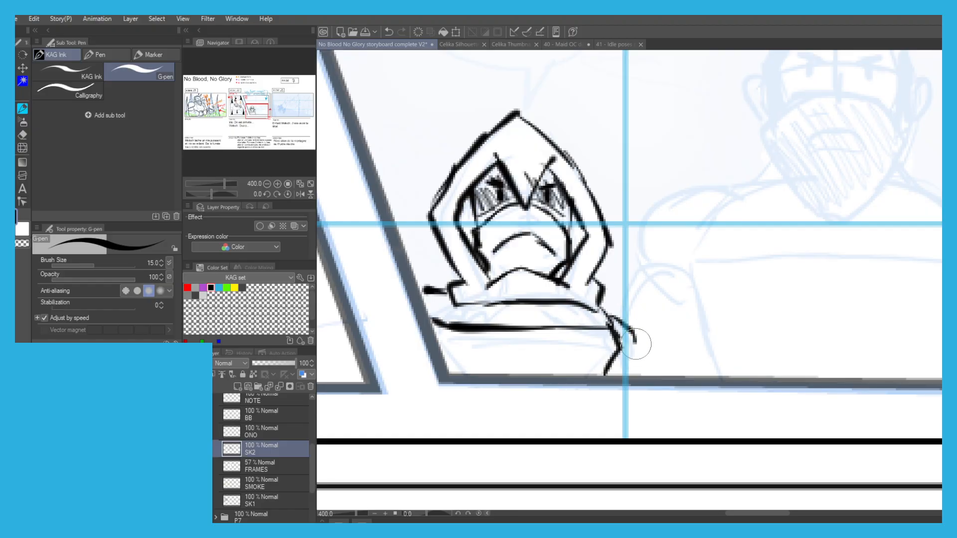
# Ink Moloch's head, ears and jagged beard in scene 20's second panel.
pyautogui.scroll(-2, 417, 269)
pyautogui.scroll(-1, 418, 270)
pyautogui.moveTo(498, 291); pyautogui.dragTo(505, 289)
pyautogui.scroll(1, 504, 288)
pyautogui.moveTo(470, 173); pyautogui.dragTo(455, 197)
pyautogui.scroll(2, 603, 204)
pyautogui.moveTo(598, 202)
pyautogui.mouseDown()
pyautogui.moveTo(474, 225)
pyautogui.moveTo(471, 252)
pyautogui.moveTo(490, 273)
pyautogui.moveTo(496, 307)
pyautogui.moveTo(605, 222)
pyautogui.moveTo(633, 260)
pyautogui.moveTo(591, 330)
pyautogui.moveTo(499, 301)
pyautogui.moveTo(547, 311)
pyautogui.moveTo(529, 329)
pyautogui.mouseUp()
pyautogui.hotkey('ctrl', 'z')
pyautogui.hotkey('ctrl', 'z')
pyautogui.hotkey('ctrl', 'z')
pyautogui.moveTo(484, 218)
pyautogui.mouseDown()
pyautogui.moveTo(477, 188)
pyautogui.moveTo(491, 163)
pyautogui.moveTo(527, 141)
pyautogui.moveTo(511, 152)
pyautogui.moveTo(617, 160)
pyautogui.moveTo(582, 148)
pyautogui.moveTo(623, 168)
pyautogui.moveTo(620, 227)
pyautogui.mouseUp()
pyautogui.moveTo(476, 191)
pyautogui.mouseDown()
pyautogui.moveTo(460, 204)
pyautogui.moveTo(479, 230)
pyautogui.mouseUp()
pyautogui.moveTo(636, 195); pyautogui.dragTo(627, 236)
# Ink Moloch's two eyes and his angry slanted eyebrows.
pyautogui.moveTo(582, 183); pyautogui.dragTo(582, 196)
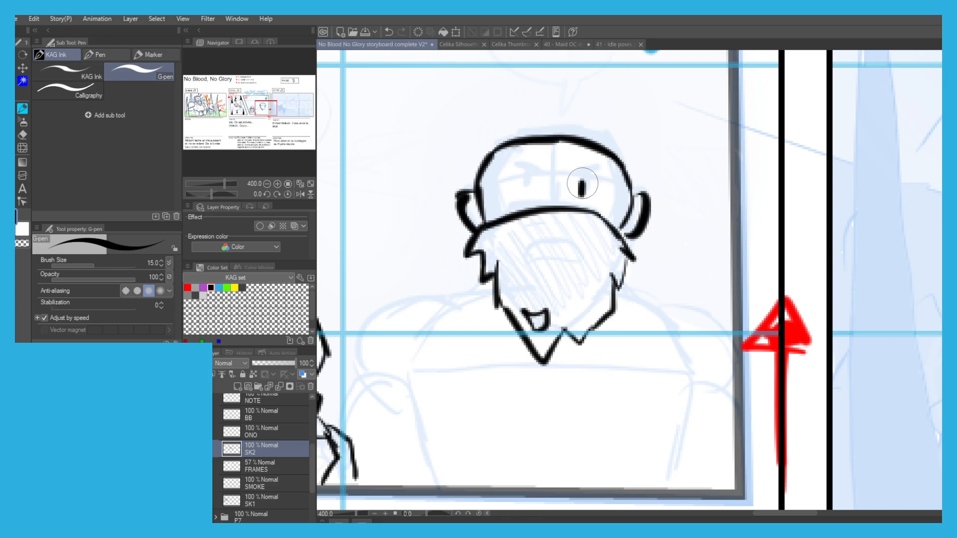
pyautogui.moveTo(528, 180); pyautogui.dragTo(528, 194)
pyautogui.moveTo(594, 176); pyautogui.dragTo(574, 182)
pyautogui.moveTo(512, 170); pyautogui.dragTo(540, 183)
# Ink a pointed collar flap on each side of Moloch's beard.
pyautogui.moveTo(459, 216)
pyautogui.mouseDown()
pyautogui.moveTo(420, 273)
pyautogui.moveTo(445, 270)
pyautogui.moveTo(428, 242)
pyautogui.moveTo(438, 222)
pyautogui.mouseUp()
pyautogui.hotkey('ctrl', 'z')
pyautogui.hotkey('ctrl', 'z')
pyautogui.hotkey('ctrl', 'z')
pyautogui.hotkey('ctrl', 'z')
pyautogui.moveTo(475, 280)
pyautogui.mouseDown()
pyautogui.moveTo(451, 270)
pyautogui.moveTo(466, 281)
pyautogui.moveTo(421, 226)
pyautogui.moveTo(460, 219)
pyautogui.mouseUp()
pyautogui.hotkey('ctrl', 'z')
pyautogui.moveTo(650, 228)
pyautogui.mouseDown()
pyautogui.moveTo(662, 221)
pyautogui.moveTo(693, 240)
pyautogui.moveTo(622, 285)
pyautogui.mouseUp()
pyautogui.hotkey('ctrl', 'z')
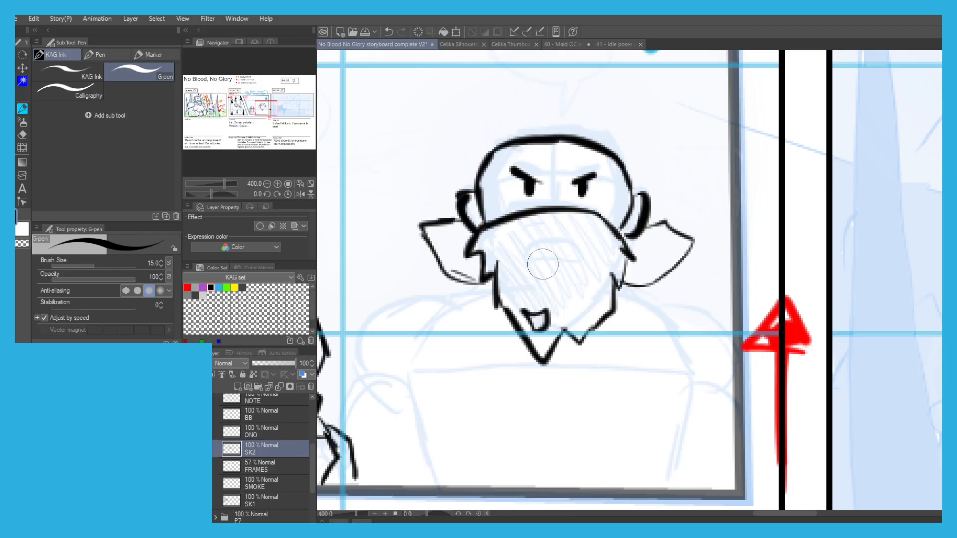
# Thicken the black hair band over the top of Moloch's head.
pyautogui.scroll(-1, 429, 223)
pyautogui.moveTo(436, 164); pyautogui.dragTo(451, 158)
pyautogui.scroll(2, 469, 203)
pyautogui.moveTo(461, 256)
pyautogui.mouseDown()
pyautogui.moveTo(441, 209)
pyautogui.moveTo(451, 135)
pyautogui.moveTo(641, 117)
pyautogui.moveTo(689, 136)
pyautogui.moveTo(740, 199)
pyautogui.moveTo(724, 255)
pyautogui.mouseUp()
pyautogui.scroll(-3, 687, 268)
pyautogui.scroll(1, 467, 304)
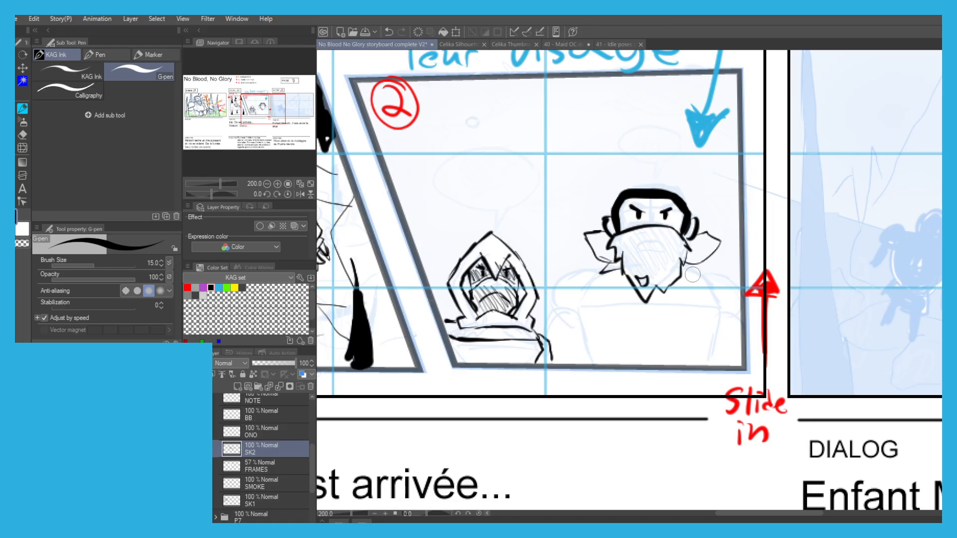
# Ink Moloch's shoulders, arms and torso sides down to the panel's lower edge.
pyautogui.moveTo(699, 270)
pyautogui.mouseDown()
pyautogui.moveTo(714, 295)
pyautogui.moveTo(710, 351)
pyautogui.mouseUp()
pyautogui.moveTo(583, 296); pyautogui.dragTo(592, 340)
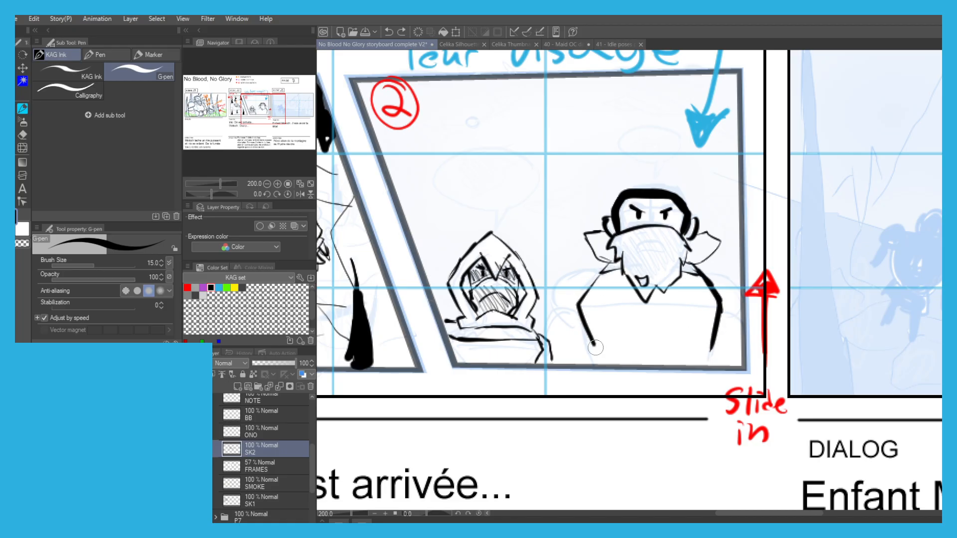
pyautogui.moveTo(697, 266); pyautogui.dragTo(747, 298)
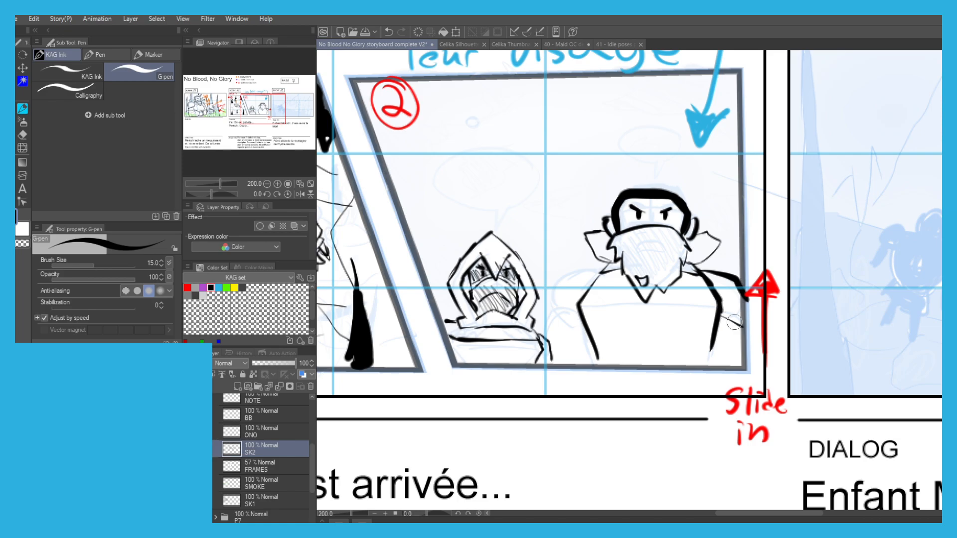
pyautogui.moveTo(584, 272)
pyautogui.mouseDown()
pyautogui.moveTo(547, 298)
pyautogui.moveTo(582, 306)
pyautogui.moveTo(578, 367)
pyautogui.mouseUp()
pyautogui.hotkey('ctrl', 'z')
pyautogui.moveTo(554, 320); pyautogui.dragTo(552, 352)
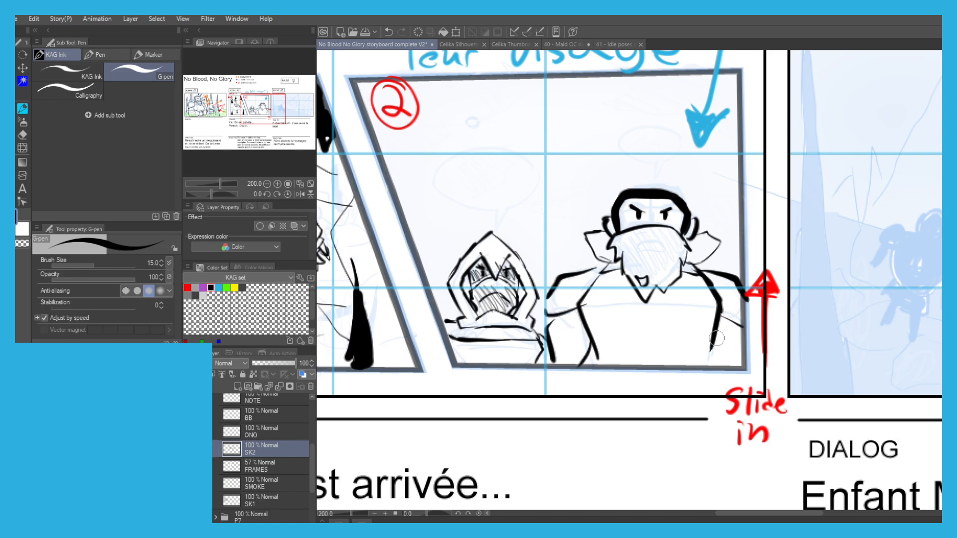
# Ink a line across Moloch's chest and another across Iris's torso.
pyautogui.moveTo(713, 299); pyautogui.dragTo(574, 312)
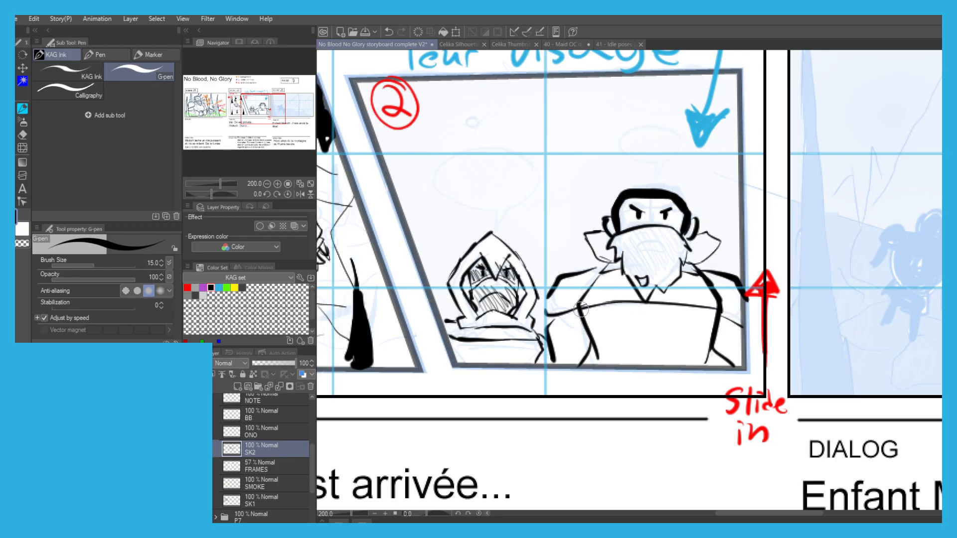
pyautogui.hotkey('ctrl', 'z')
pyautogui.moveTo(542, 348); pyautogui.dragTo(448, 341)
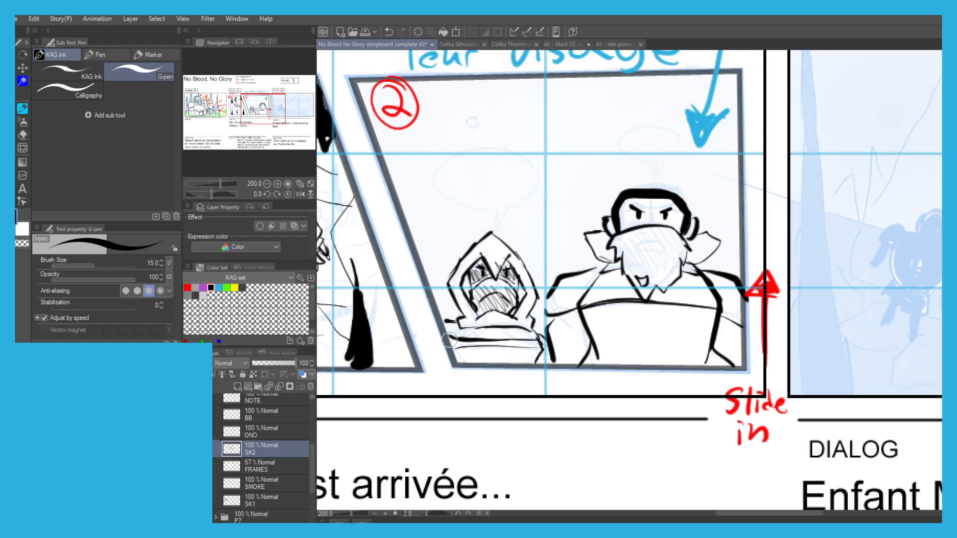
# Lower the opacity of the SCENE20 sketch folder inside P7 to 29%.
pyautogui.scroll(-1, 518, 199)
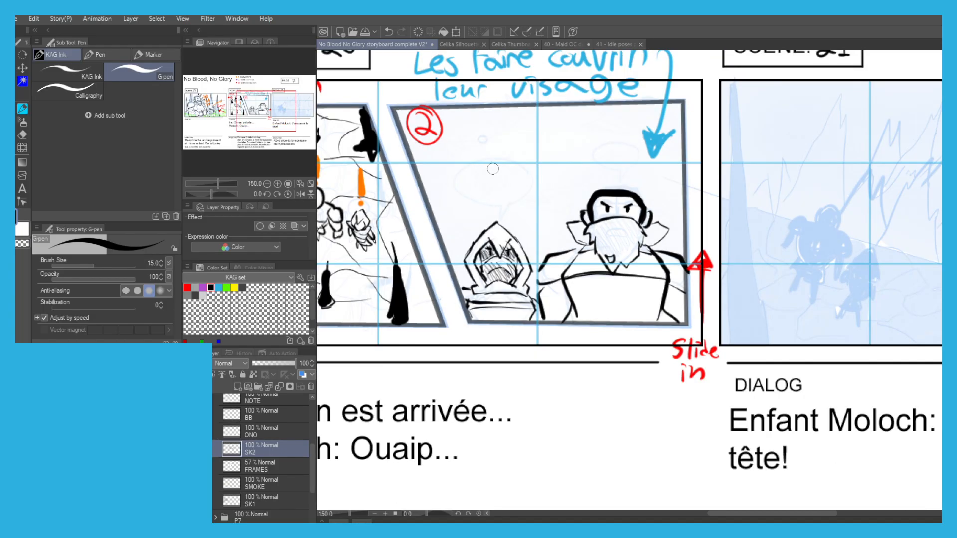
pyautogui.moveTo(437, 178); pyautogui.dragTo(455, 203)
pyautogui.scroll(1, 457, 164)
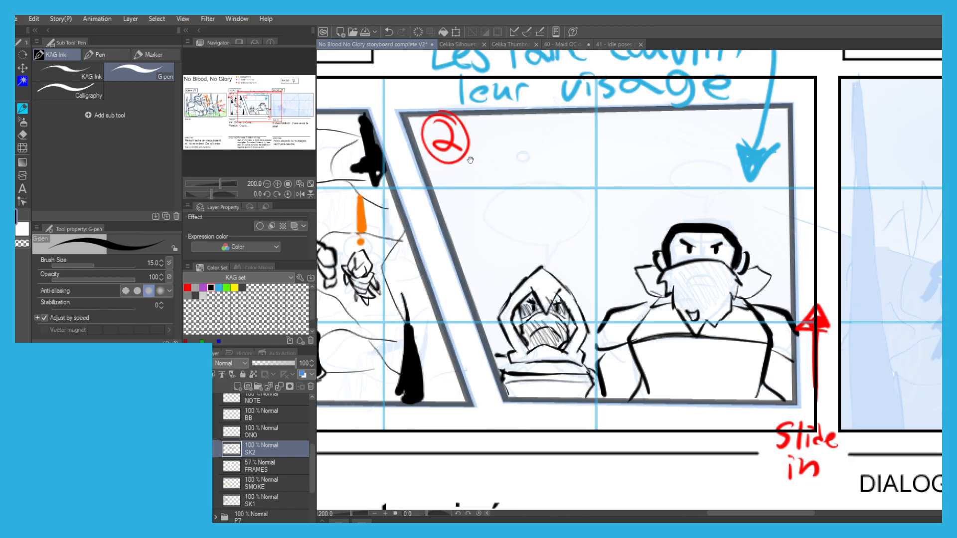
pyautogui.scroll(-3, 259, 473)
pyautogui.click(215, 447)
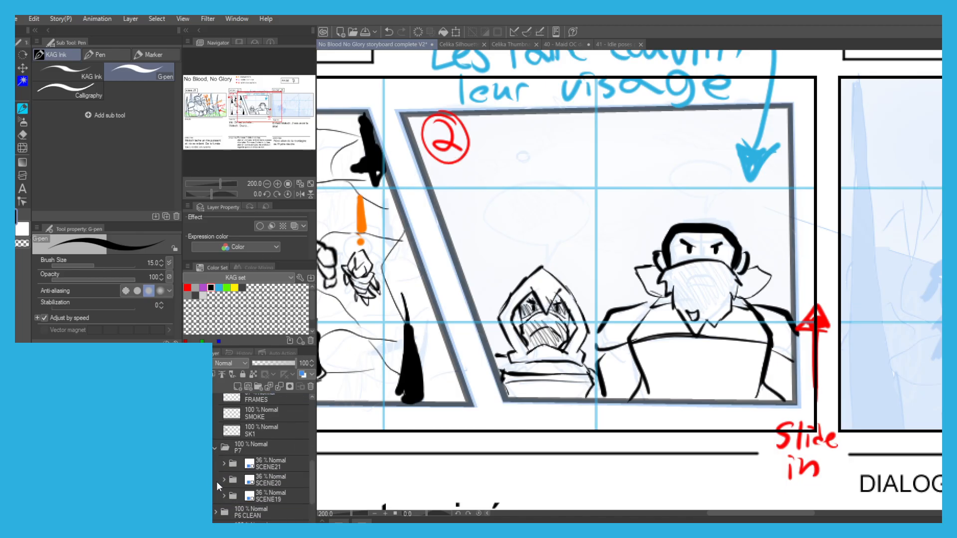
pyautogui.click(269, 479)
pyautogui.moveTo(278, 363)
pyautogui.mouseDown()
pyautogui.moveTo(293, 363)
pyautogui.moveTo(264, 362)
pyautogui.mouseUp()
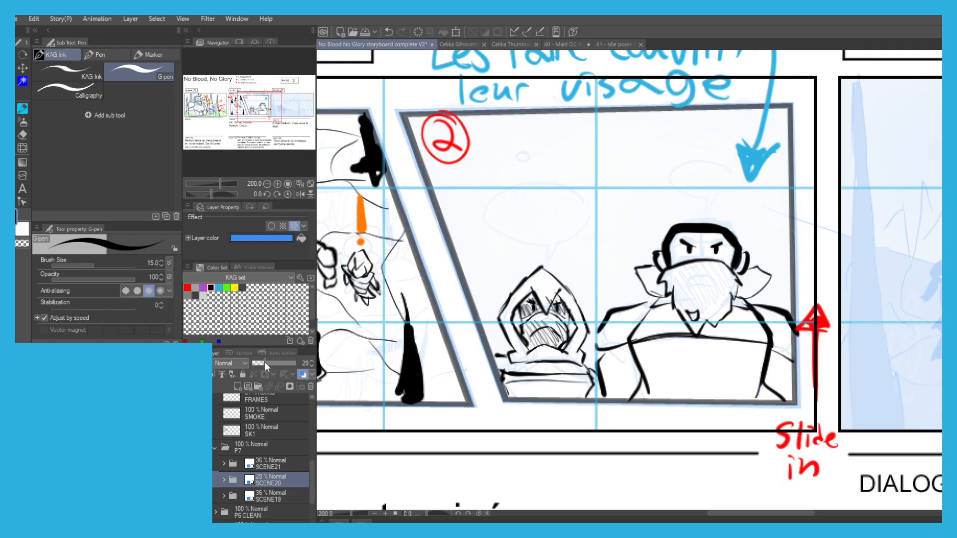
pyautogui.hotkey('ctrl', '-')
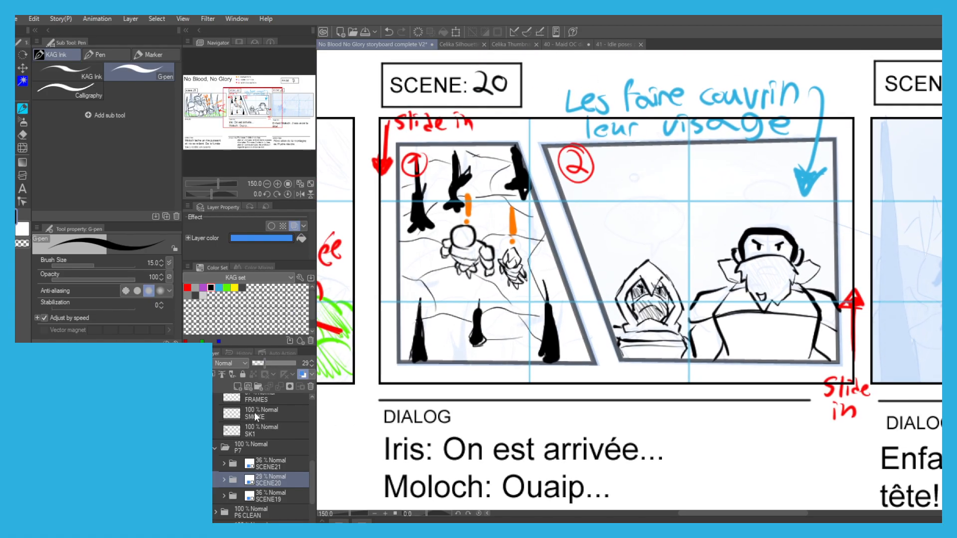
# Add a new layer named SMOKE2 directly above the SK2 layer.
pyautogui.click(255, 416)
pyautogui.scroll(2, 252, 449)
pyautogui.click(253, 429)
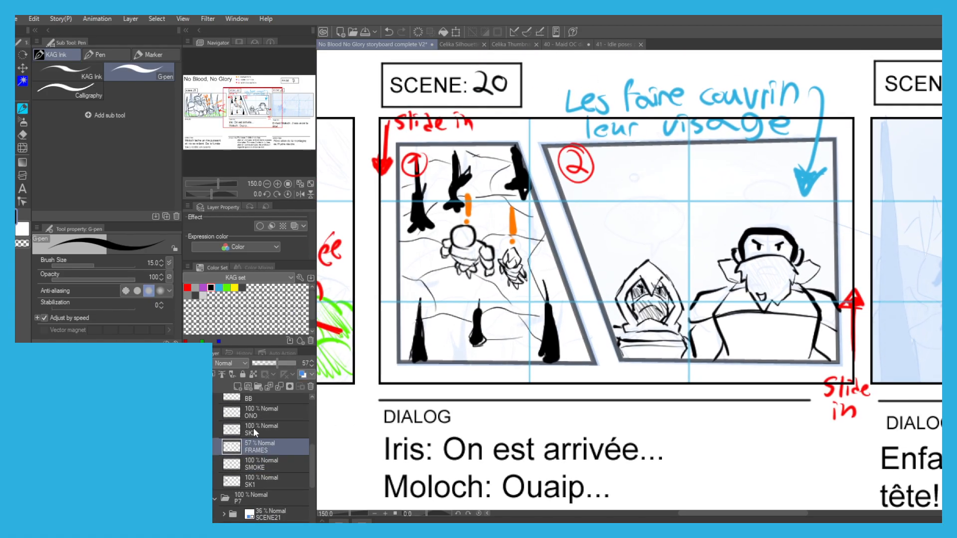
pyautogui.hotkey('ctrl', 'shift', 'n')
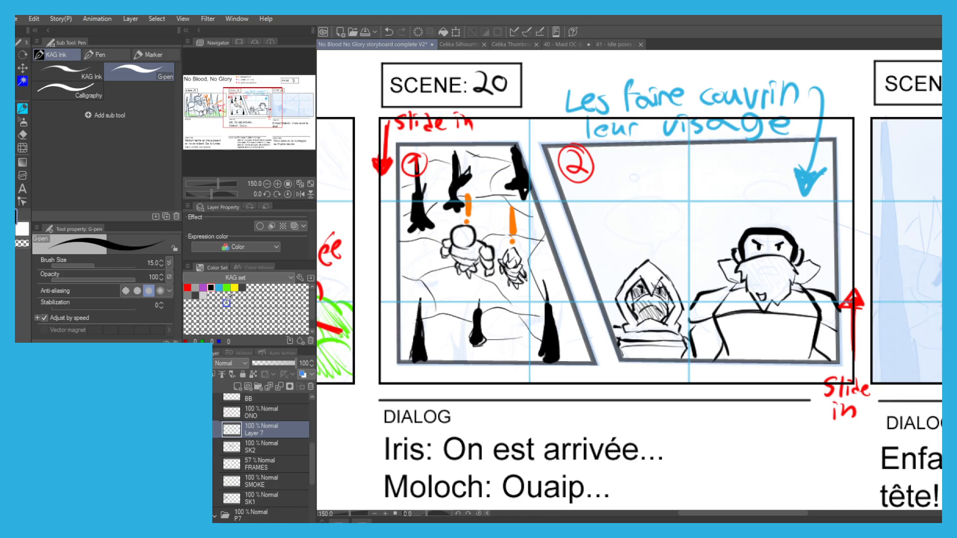
pyautogui.write('SMOKE2')
pyautogui.press('Return')
# Draw hatched patches of smoke in bright green around the trees and figures in scene 20's panel 1.
pyautogui.click(226, 287)
pyautogui.moveTo(467, 324); pyautogui.dragTo(530, 305)
pyautogui.press('p')
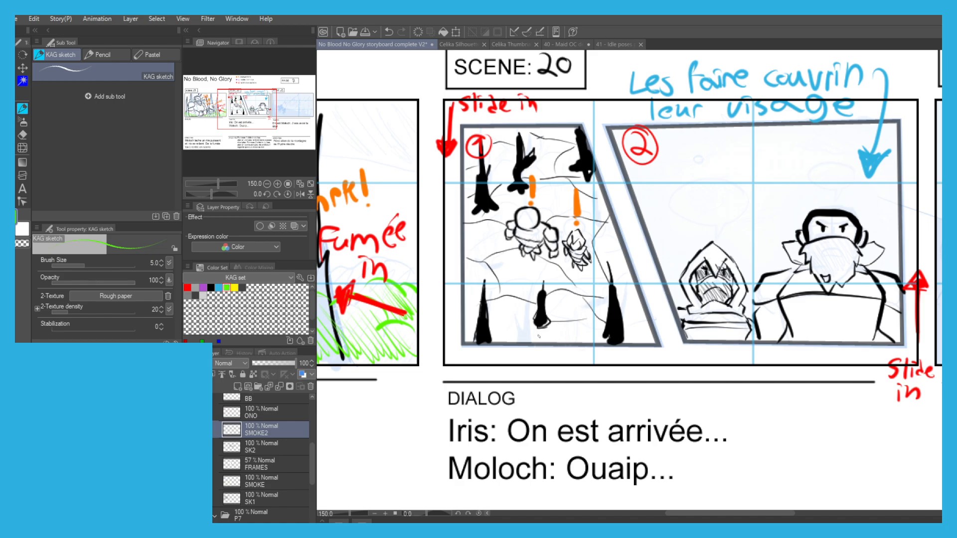
pyautogui.press('p')
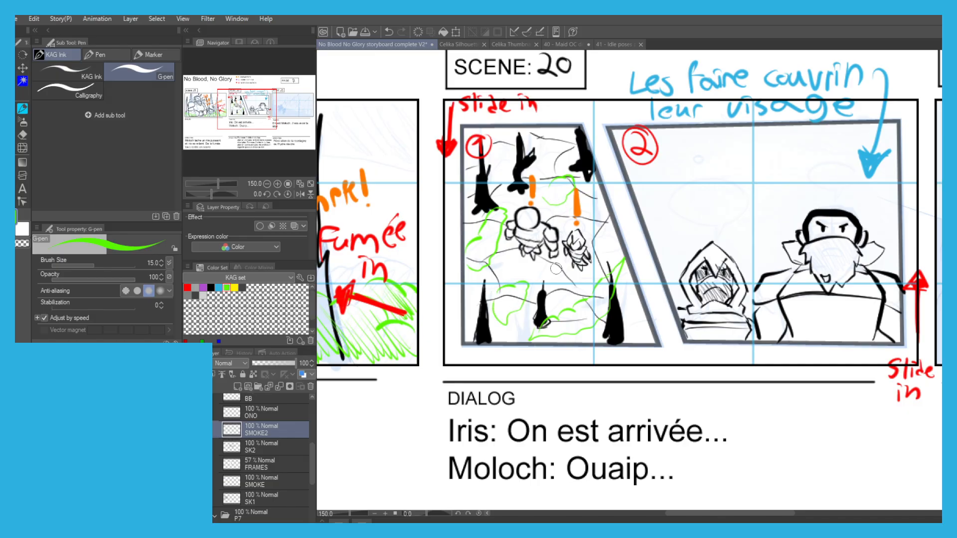
pyautogui.moveTo(554, 314)
pyautogui.mouseDown()
pyautogui.moveTo(560, 331)
pyautogui.moveTo(586, 302)
pyautogui.moveTo(598, 314)
pyautogui.moveTo(622, 271)
pyautogui.mouseUp()
pyautogui.moveTo(504, 288)
pyautogui.mouseDown()
pyautogui.moveTo(503, 312)
pyautogui.moveTo(528, 284)
pyautogui.mouseUp()
pyautogui.moveTo(474, 268); pyautogui.dragTo(491, 216)
pyautogui.moveTo(549, 189); pyautogui.dragTo(582, 180)
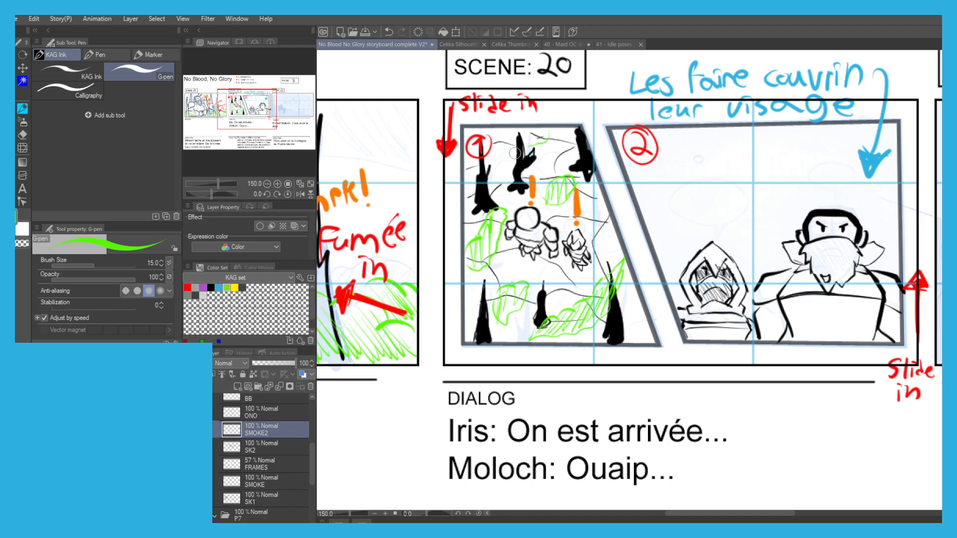
pyautogui.moveTo(521, 147); pyautogui.dragTo(529, 135)
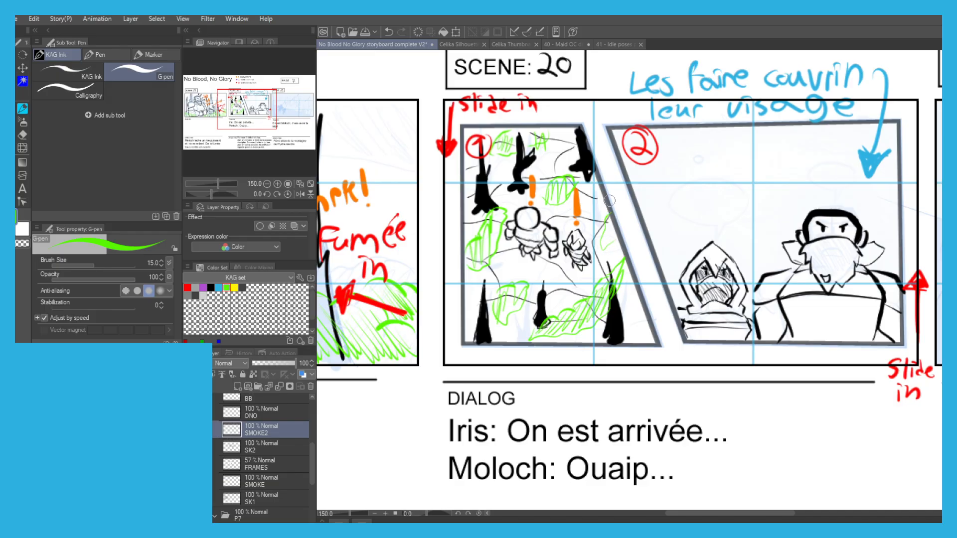
pyautogui.scroll(-1, 609, 228)
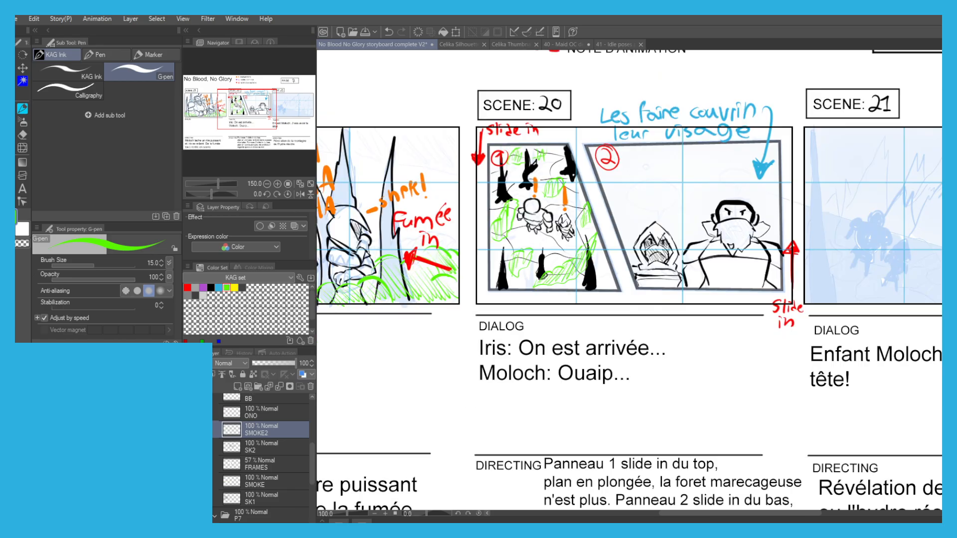
pyautogui.scroll(-1, 349, 224)
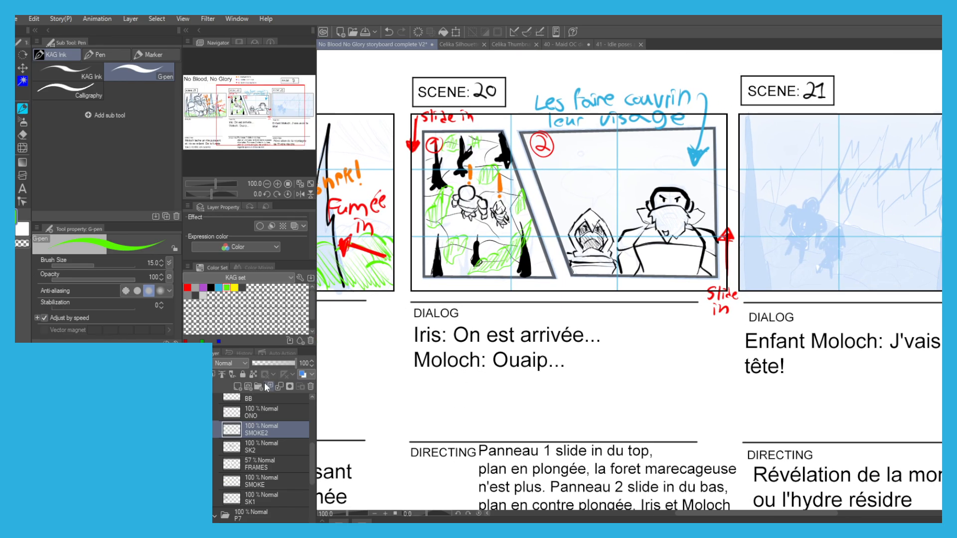
pyautogui.scroll(-1, 373, 317)
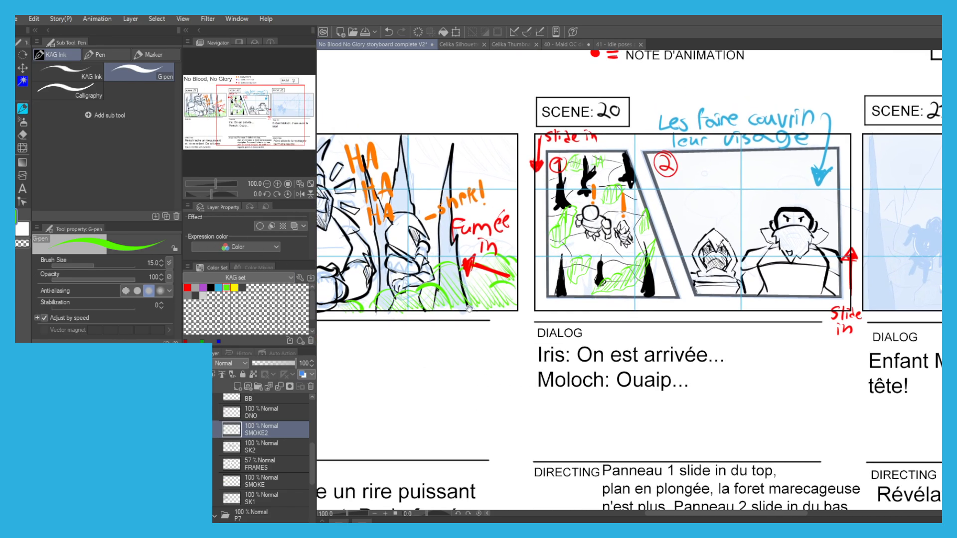
pyautogui.scroll(-1, 441, 313)
pyautogui.moveTo(441, 313); pyautogui.dragTo(436, 313)
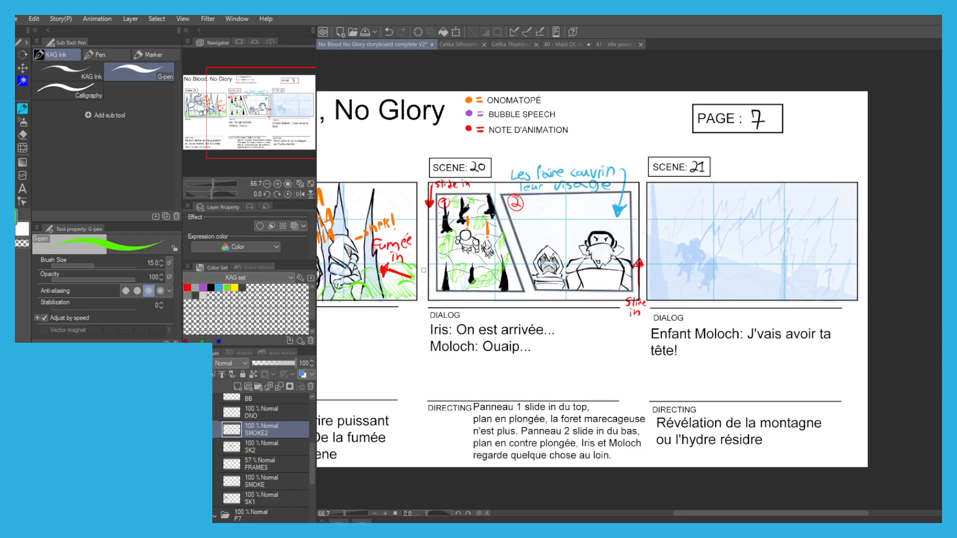
# On the SK2 layer, ink a small black sun with short rays in the sky of panel 2, above Iris.
pyautogui.click(231, 451)
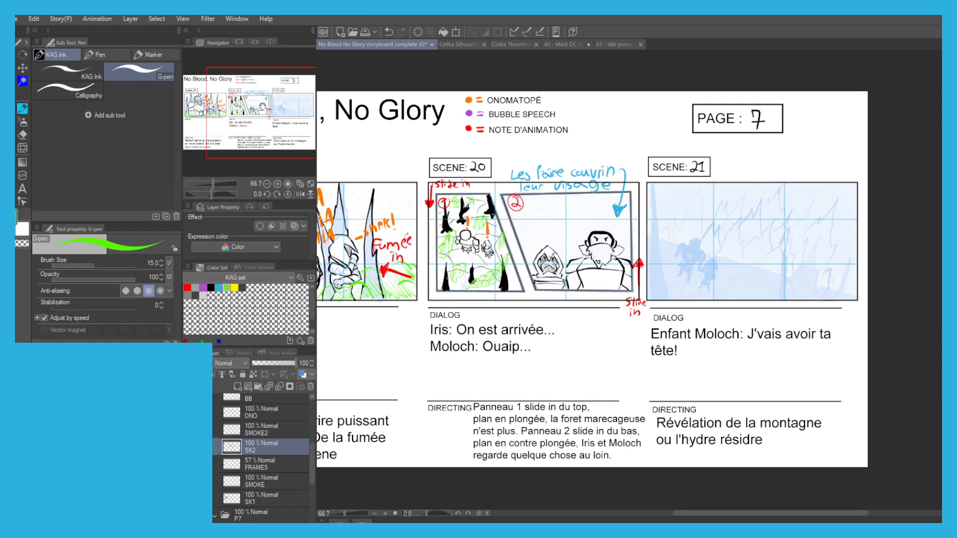
pyautogui.scroll(7, 548, 204)
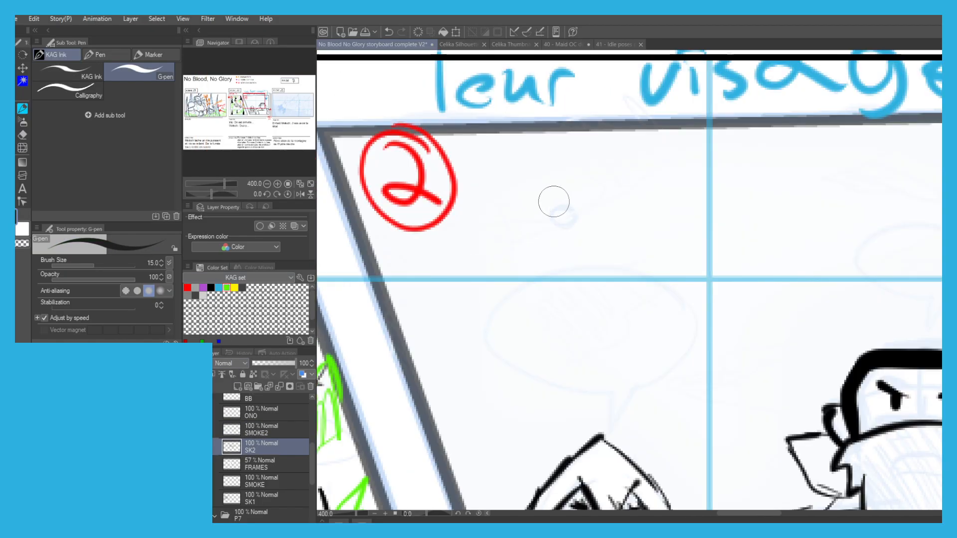
pyautogui.moveTo(571, 210)
pyautogui.mouseDown()
pyautogui.moveTo(567, 229)
pyautogui.moveTo(561, 201)
pyautogui.mouseUp()
pyautogui.moveTo(562, 242)
pyautogui.mouseDown()
pyautogui.moveTo(563, 254)
pyautogui.moveTo(548, 247)
pyautogui.mouseUp()
pyautogui.moveTo(541, 232)
pyautogui.mouseDown()
pyautogui.moveTo(534, 238)
pyautogui.moveTo(528, 221)
pyautogui.mouseUp()
pyautogui.moveTo(537, 203)
pyautogui.mouseDown()
pyautogui.moveTo(529, 202)
pyautogui.moveTo(545, 183)
pyautogui.moveTo(571, 186)
pyautogui.mouseUp()
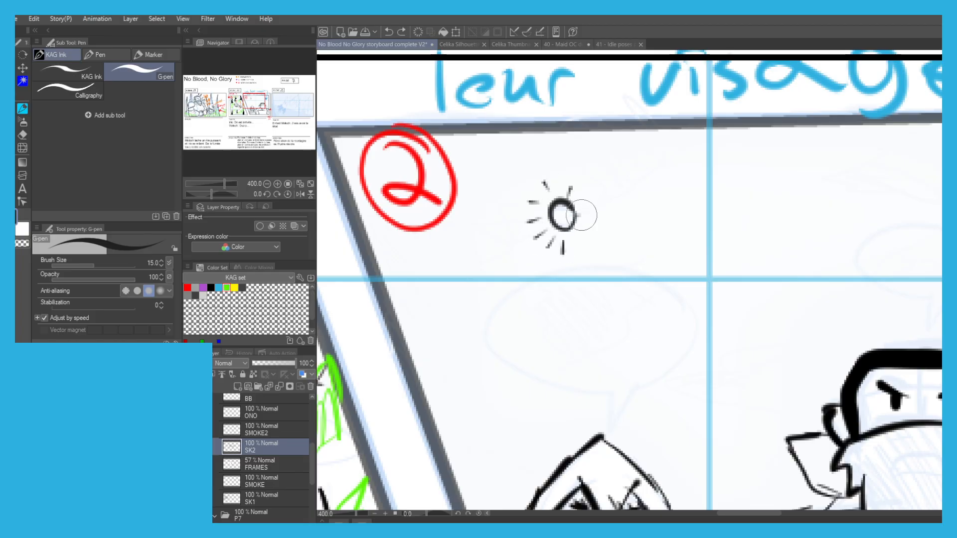
pyautogui.moveTo(573, 228); pyautogui.dragTo(596, 244)
pyautogui.scroll(-2, 558, 212)
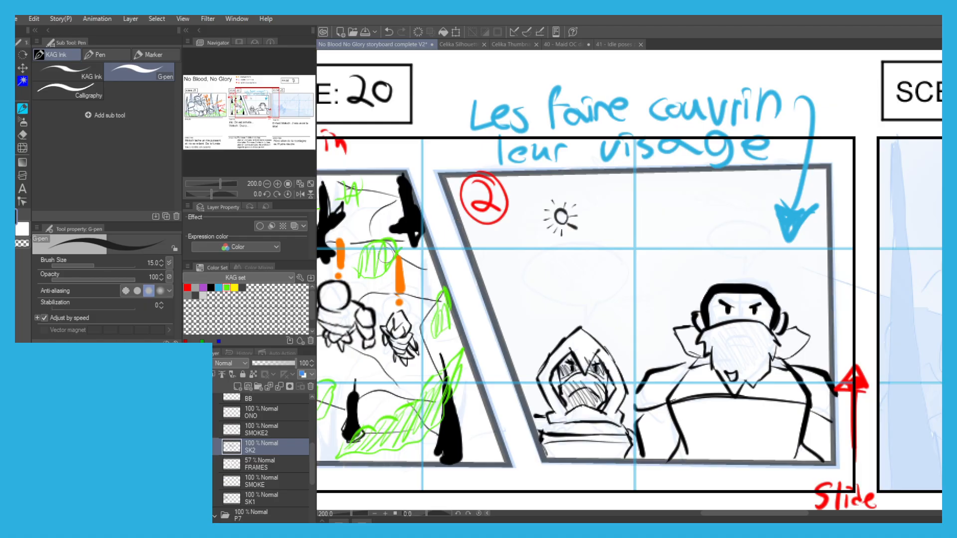
# Check the SCENE20 sketch at 100% opacity, return it to 29% and collapse the P7 folder.
pyautogui.scroll(-2, 253, 480)
pyautogui.click(257, 496)
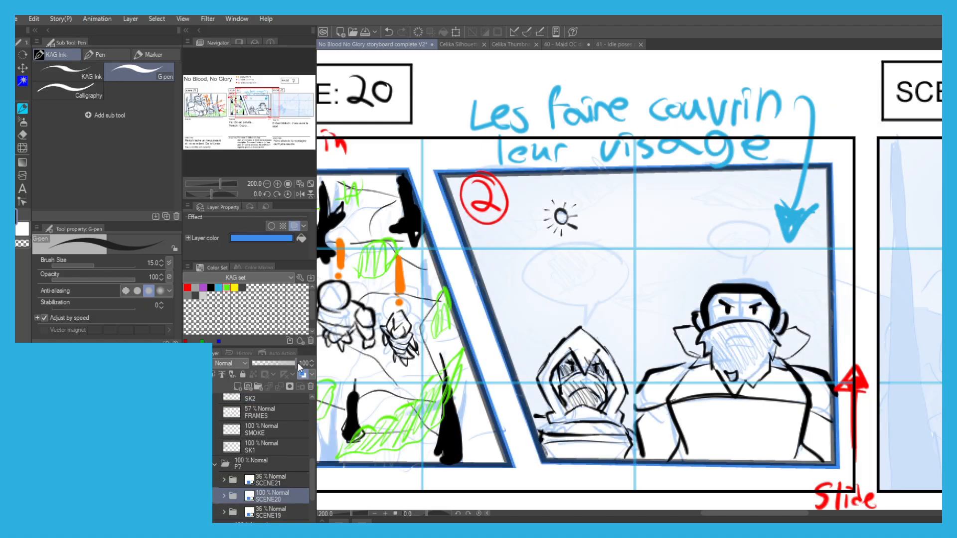
pyautogui.moveTo(276, 365); pyautogui.dragTo(268, 366)
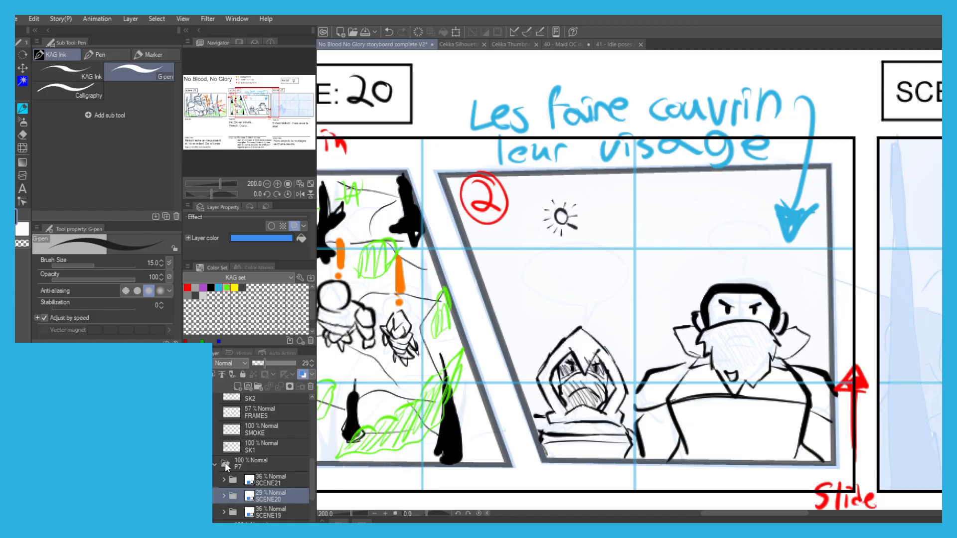
pyautogui.scroll(1, 245, 429)
pyautogui.click(215, 490)
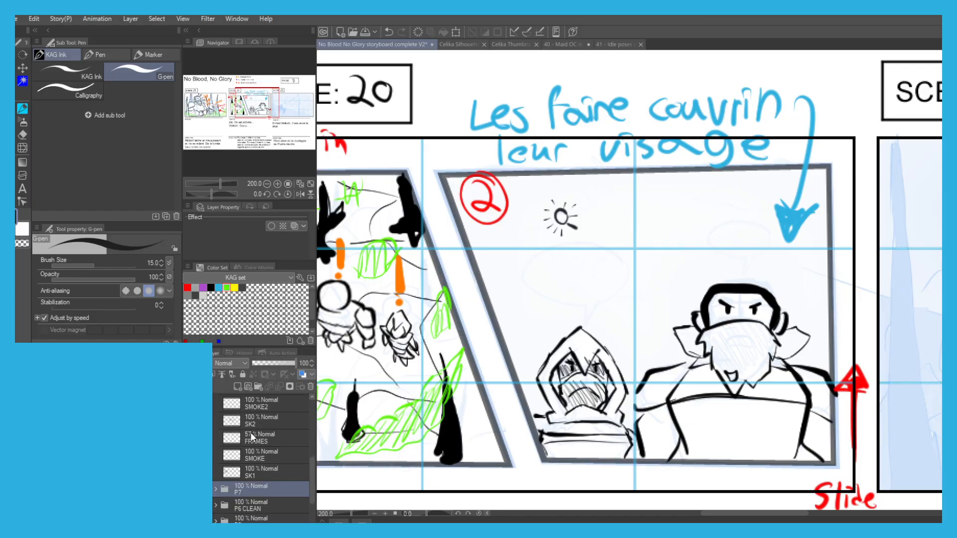
# On the SK2 layer, ink a thin wispy cloud on each side of the sun in panel 2.
pyautogui.click(248, 423)
pyautogui.scroll(2, 563, 221)
pyautogui.moveTo(578, 219)
pyautogui.mouseDown()
pyautogui.moveTo(638, 230)
pyautogui.moveTo(590, 241)
pyautogui.moveTo(546, 216)
pyautogui.moveTo(586, 236)
pyautogui.mouseUp()
pyautogui.moveTo(523, 207)
pyautogui.mouseDown()
pyautogui.moveTo(466, 221)
pyautogui.moveTo(532, 223)
pyautogui.mouseUp()
pyautogui.scroll(-2, 540, 204)
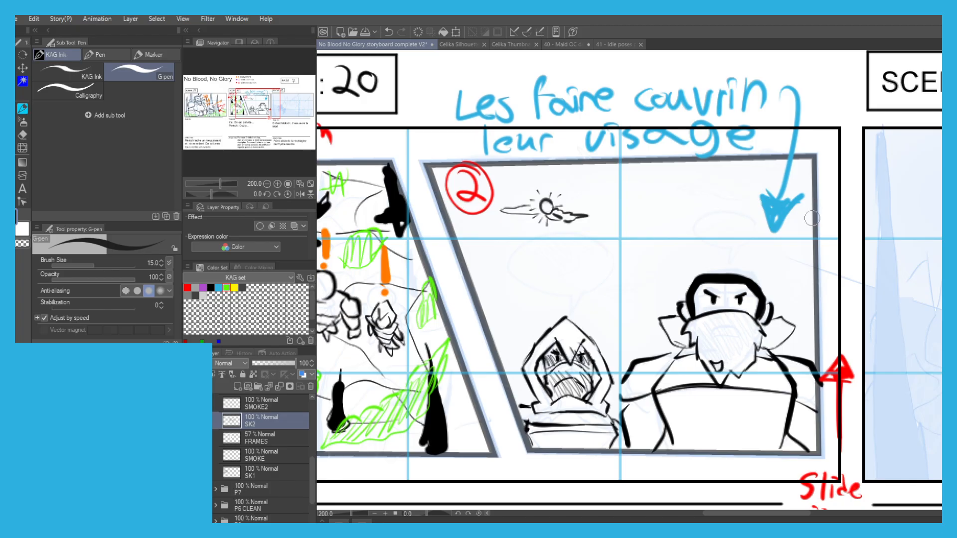
# Ink thin jagged clouds across the rest of panel 2's sky, around and above Iris and Moloch.
pyautogui.moveTo(755, 218)
pyautogui.mouseDown()
pyautogui.moveTo(722, 200)
pyautogui.moveTo(733, 178)
pyautogui.moveTo(787, 168)
pyautogui.mouseUp()
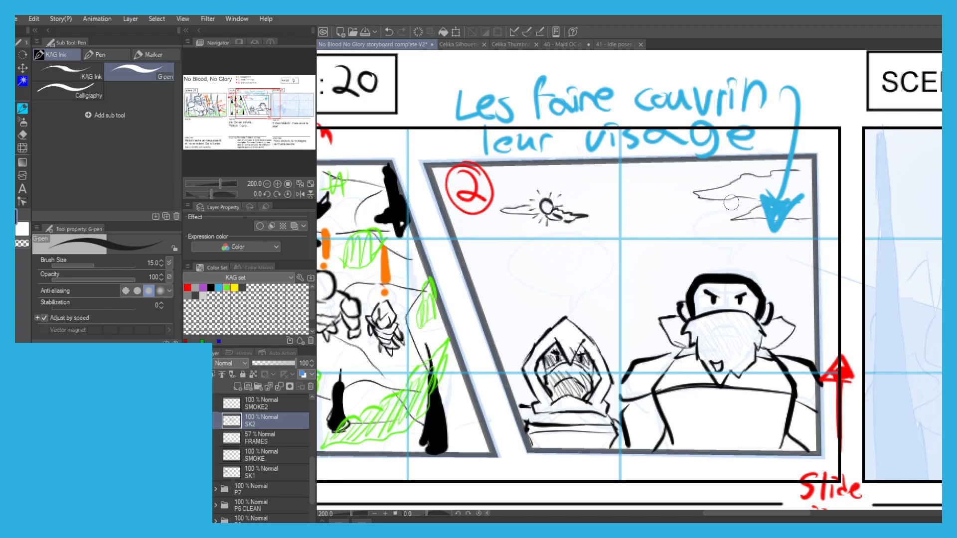
pyautogui.moveTo(472, 283)
pyautogui.mouseDown()
pyautogui.moveTo(507, 290)
pyautogui.moveTo(498, 301)
pyautogui.moveTo(563, 302)
pyautogui.moveTo(495, 326)
pyautogui.mouseUp()
pyautogui.moveTo(655, 347)
pyautogui.mouseDown()
pyautogui.moveTo(636, 333)
pyautogui.moveTo(658, 325)
pyautogui.mouseUp()
pyautogui.moveTo(771, 307)
pyautogui.mouseDown()
pyautogui.moveTo(808, 309)
pyautogui.moveTo(787, 319)
pyautogui.mouseUp()
pyautogui.moveTo(647, 245)
pyautogui.mouseDown()
pyautogui.moveTo(597, 245)
pyautogui.moveTo(621, 223)
pyautogui.moveTo(695, 218)
pyautogui.moveTo(665, 256)
pyautogui.moveTo(614, 283)
pyautogui.moveTo(593, 254)
pyautogui.moveTo(563, 271)
pyautogui.moveTo(621, 292)
pyautogui.moveTo(544, 283)
pyautogui.moveTo(583, 270)
pyautogui.mouseUp()
pyautogui.moveTo(617, 163); pyautogui.dragTo(547, 173)
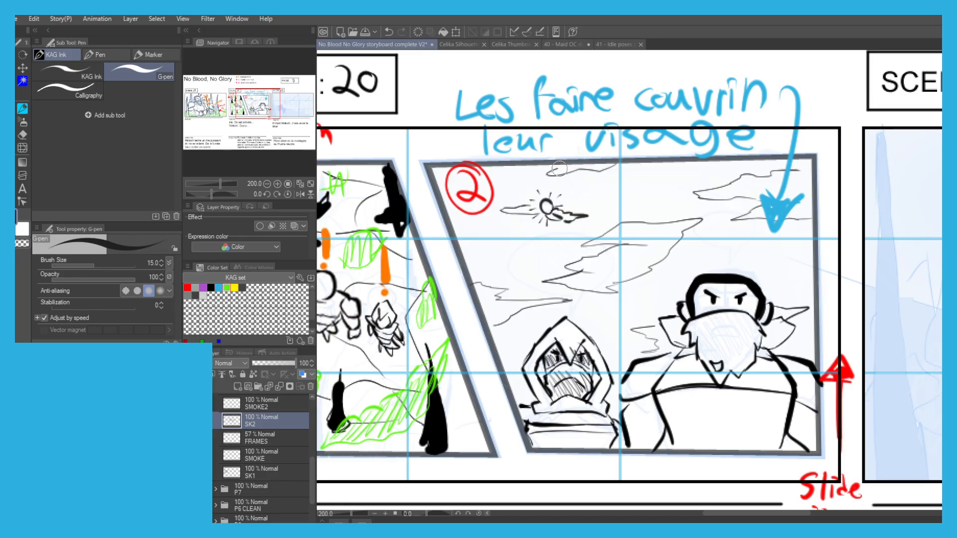
# On the SK1 layer, ink three pointed tree trunks in scene 21's foreground: a tall one at the left, shorter ones at centre-right and far right.
pyautogui.scroll(-1, 435, 184)
pyautogui.moveTo(435, 183); pyautogui.dragTo(392, 174)
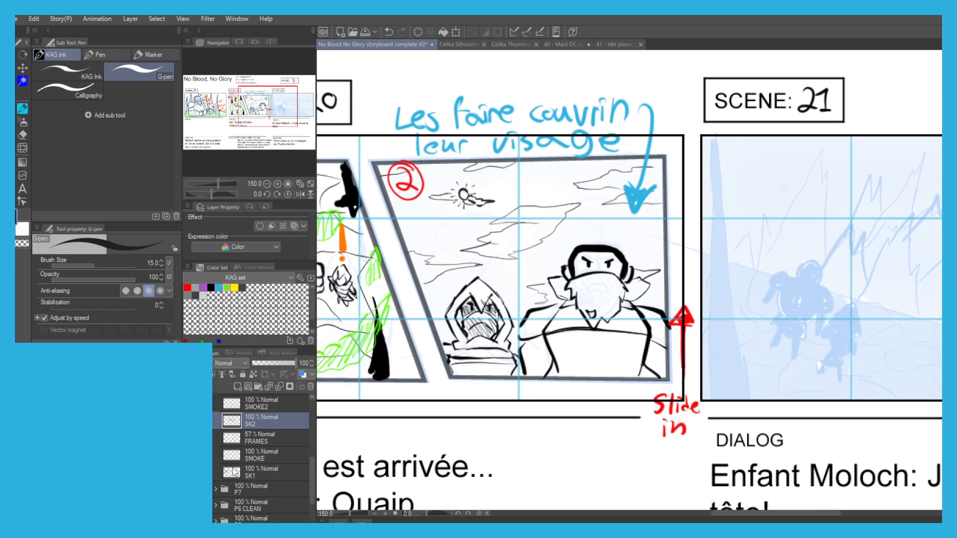
pyautogui.click(249, 457)
pyautogui.click(251, 476)
pyautogui.scroll(-1, 716, 276)
pyautogui.moveTo(716, 276); pyautogui.dragTo(616, 278)
pyautogui.scroll(1, 624, 307)
pyautogui.moveTo(647, 381)
pyautogui.mouseDown()
pyautogui.moveTo(624, 294)
pyautogui.moveTo(615, 118)
pyautogui.moveTo(600, 365)
pyautogui.mouseUp()
pyautogui.hotkey('ctrl', 'z')
pyautogui.moveTo(895, 366)
pyautogui.mouseDown()
pyautogui.moveTo(696, 360)
pyautogui.moveTo(695, 279)
pyautogui.moveTo(721, 372)
pyautogui.mouseUp()
pyautogui.hotkey('ctrl', 'z')
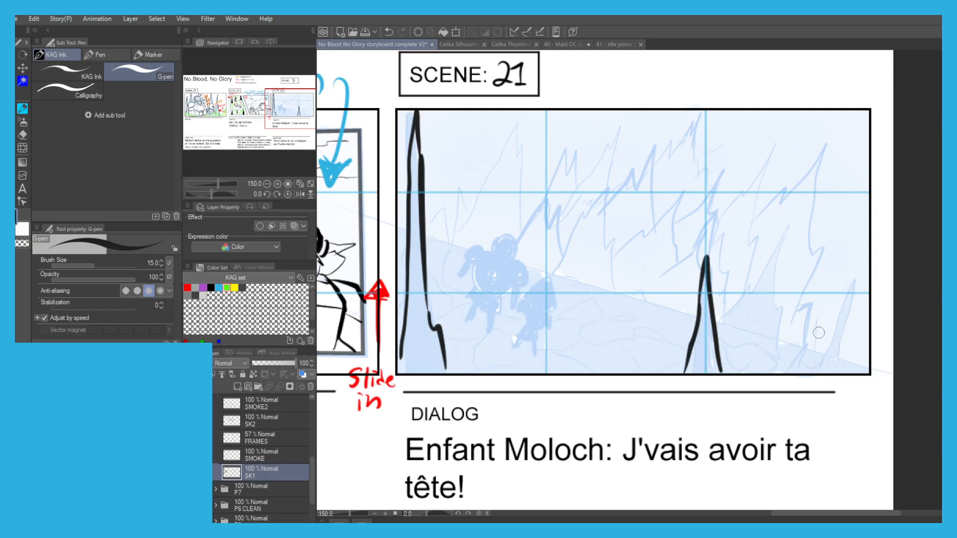
pyautogui.moveTo(812, 362)
pyautogui.mouseDown()
pyautogui.moveTo(857, 275)
pyautogui.moveTo(840, 349)
pyautogui.moveTo(817, 368)
pyautogui.moveTo(798, 365)
pyautogui.mouseUp()
# Ink the arched rocks, the narrow spire and the first jagged mountain peaks in the middle of scene 21.
pyautogui.moveTo(535, 194); pyautogui.dragTo(543, 195)
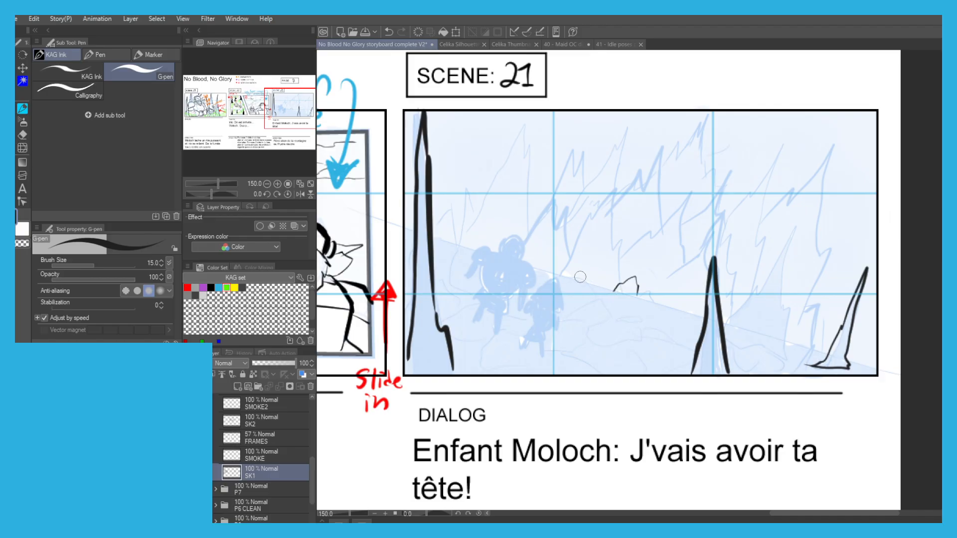
pyautogui.moveTo(587, 263)
pyautogui.mouseDown()
pyautogui.moveTo(647, 256)
pyautogui.moveTo(653, 266)
pyautogui.moveTo(650, 252)
pyautogui.moveTo(656, 303)
pyautogui.mouseUp()
pyautogui.moveTo(648, 242)
pyautogui.mouseDown()
pyautogui.moveTo(648, 227)
pyautogui.moveTo(669, 220)
pyautogui.moveTo(675, 276)
pyautogui.mouseUp()
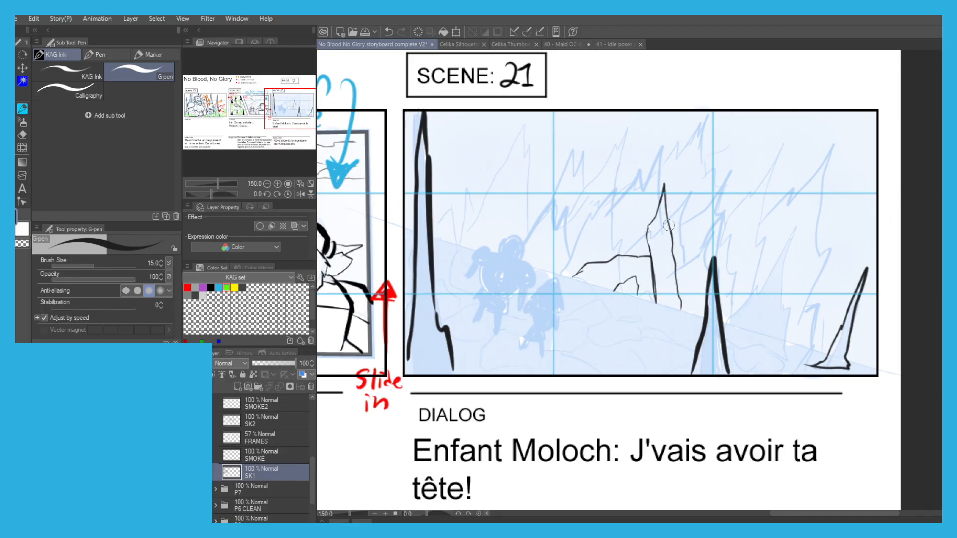
pyautogui.moveTo(672, 221)
pyautogui.mouseDown()
pyautogui.moveTo(766, 124)
pyautogui.moveTo(742, 166)
pyautogui.moveTo(741, 216)
pyautogui.moveTo(754, 198)
pyautogui.moveTo(725, 322)
pyautogui.mouseUp()
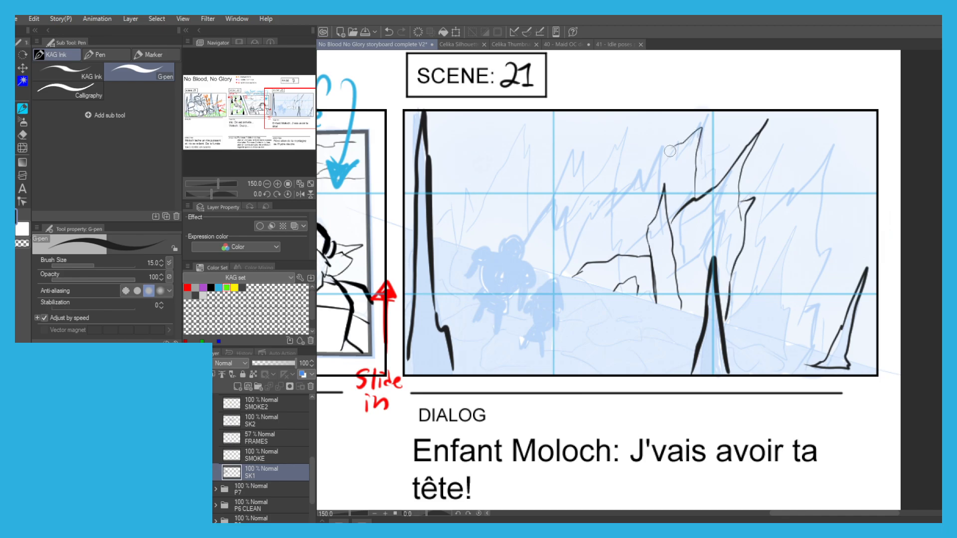
# Extend the jagged mountain ridges toward scene 21's upper left and add a low pointed rock beside the centre-right trunk.
pyautogui.moveTo(643, 181)
pyautogui.mouseDown()
pyautogui.moveTo(641, 150)
pyautogui.moveTo(524, 254)
pyautogui.moveTo(577, 169)
pyautogui.moveTo(577, 143)
pyautogui.moveTo(464, 242)
pyautogui.mouseUp()
pyautogui.moveTo(619, 111); pyautogui.dragTo(605, 177)
pyautogui.moveTo(643, 143)
pyautogui.mouseDown()
pyautogui.moveTo(670, 112)
pyautogui.moveTo(666, 150)
pyautogui.moveTo(734, 119)
pyautogui.moveTo(722, 168)
pyautogui.mouseUp()
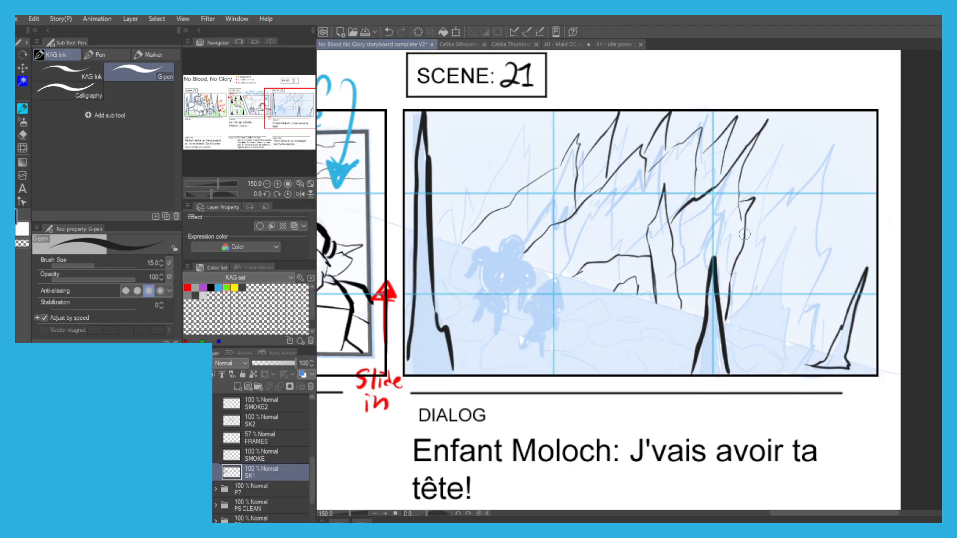
pyautogui.moveTo(726, 321)
pyautogui.mouseDown()
pyautogui.moveTo(797, 256)
pyautogui.moveTo(786, 316)
pyautogui.mouseUp()
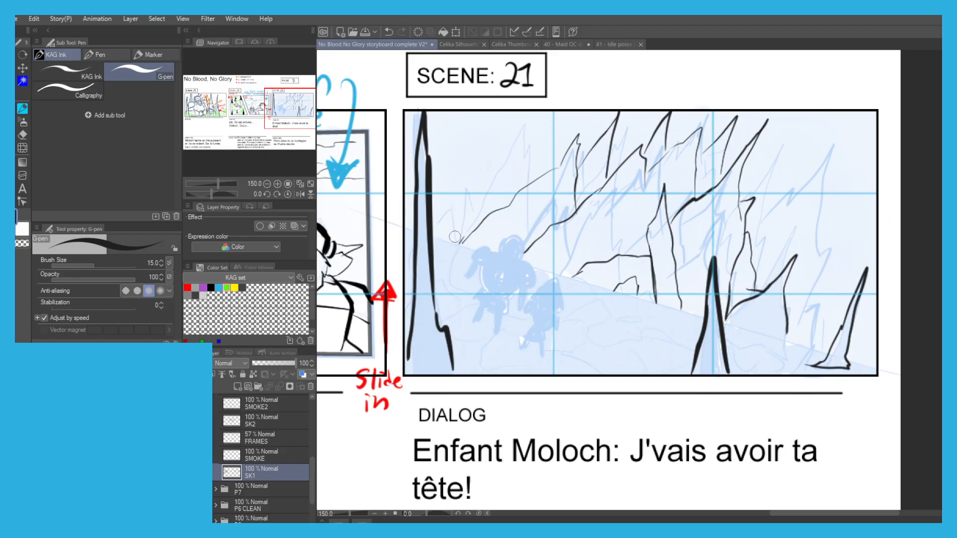
# Ink a small peak behind the left trunk, the sloping ground line across scene 21 and a few ground contours.
pyautogui.moveTo(481, 224)
pyautogui.mouseDown()
pyautogui.moveTo(473, 200)
pyautogui.moveTo(442, 232)
pyautogui.moveTo(427, 231)
pyautogui.moveTo(469, 249)
pyautogui.mouseUp()
pyautogui.moveTo(549, 273); pyautogui.dragTo(601, 287)
pyautogui.moveTo(672, 310); pyautogui.dragTo(839, 363)
pyautogui.hotkey('ctrl', 'z')
pyautogui.moveTo(669, 312)
pyautogui.mouseDown()
pyautogui.moveTo(641, 312)
pyautogui.moveTo(640, 304)
pyautogui.moveTo(678, 334)
pyautogui.moveTo(648, 336)
pyautogui.mouseUp()
# Ink the smaller foreground figure in scene 21 as a solid black silhouette on the slope, with hair, arms and legs.
pyautogui.scroll(1, 522, 309)
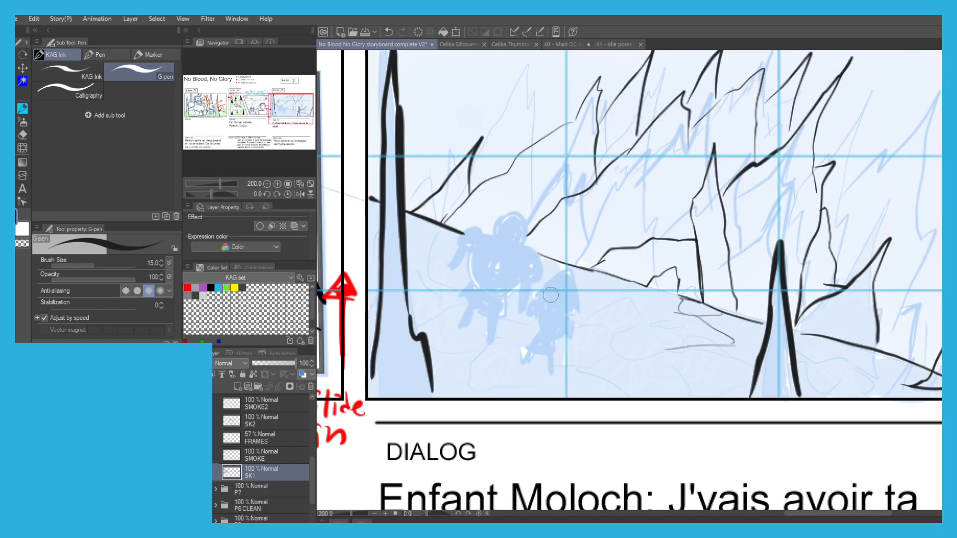
pyautogui.moveTo(550, 304)
pyautogui.mouseDown()
pyautogui.moveTo(567, 272)
pyautogui.moveTo(578, 303)
pyautogui.moveTo(555, 310)
pyautogui.moveTo(572, 318)
pyautogui.moveTo(567, 346)
pyautogui.moveTo(576, 326)
pyautogui.mouseUp()
pyautogui.hotkey('ctrl', 'z')
pyautogui.hotkey('ctrl', 'z')
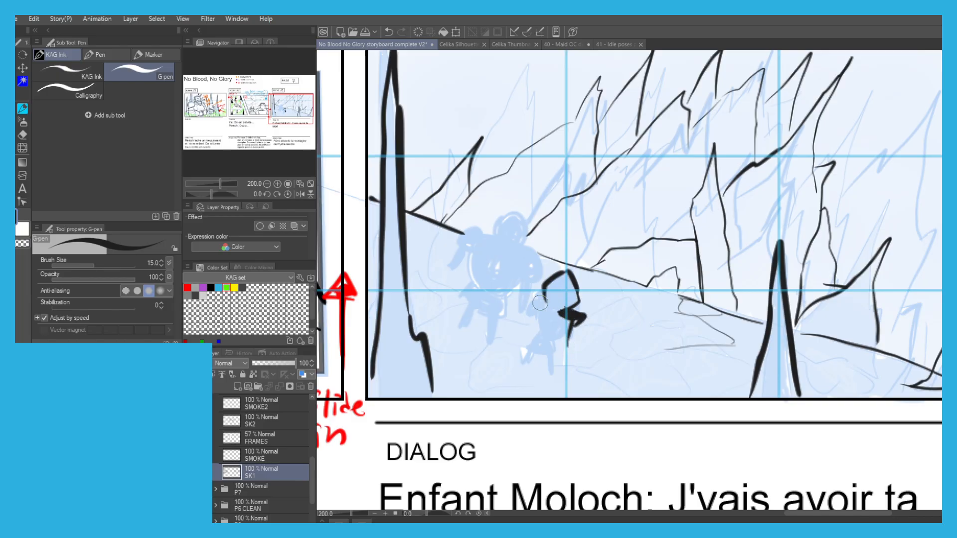
pyautogui.moveTo(537, 301); pyautogui.dragTo(554, 348)
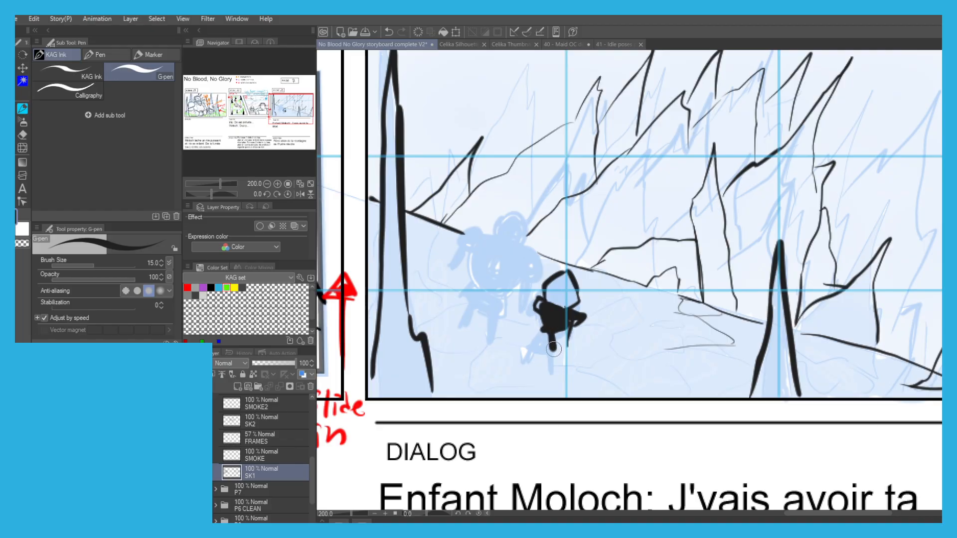
pyautogui.hotkey('ctrl', 'z')
pyautogui.hotkey('ctrl', 'z')
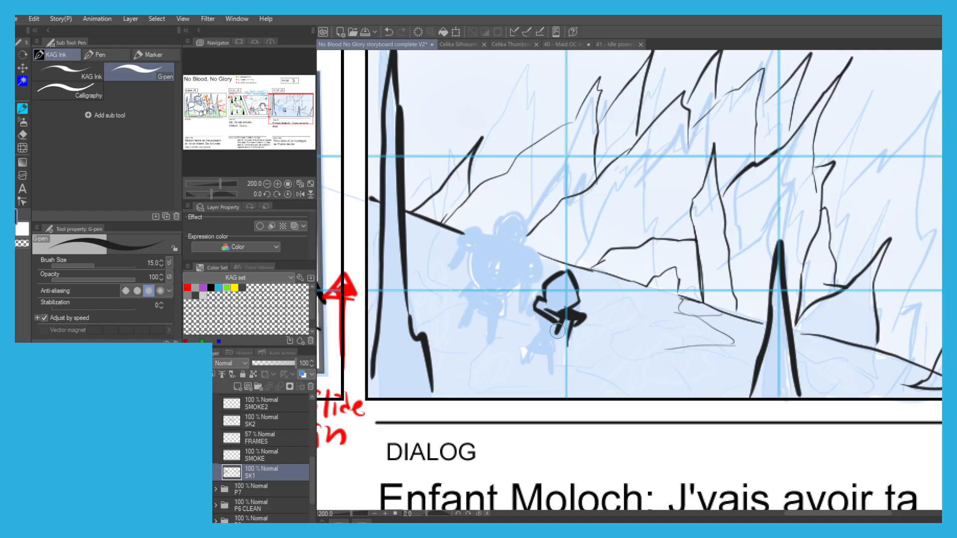
pyautogui.moveTo(558, 324)
pyautogui.mouseDown()
pyautogui.moveTo(544, 314)
pyautogui.moveTo(523, 344)
pyautogui.moveTo(557, 319)
pyautogui.moveTo(543, 333)
pyautogui.moveTo(554, 322)
pyautogui.moveTo(546, 352)
pyautogui.moveTo(522, 361)
pyautogui.moveTo(547, 353)
pyautogui.moveTo(568, 319)
pyautogui.moveTo(571, 339)
pyautogui.moveTo(539, 317)
pyautogui.moveTo(543, 302)
pyautogui.moveTo(560, 299)
pyautogui.moveTo(548, 277)
pyautogui.moveTo(564, 309)
pyautogui.moveTo(575, 294)
pyautogui.mouseUp()
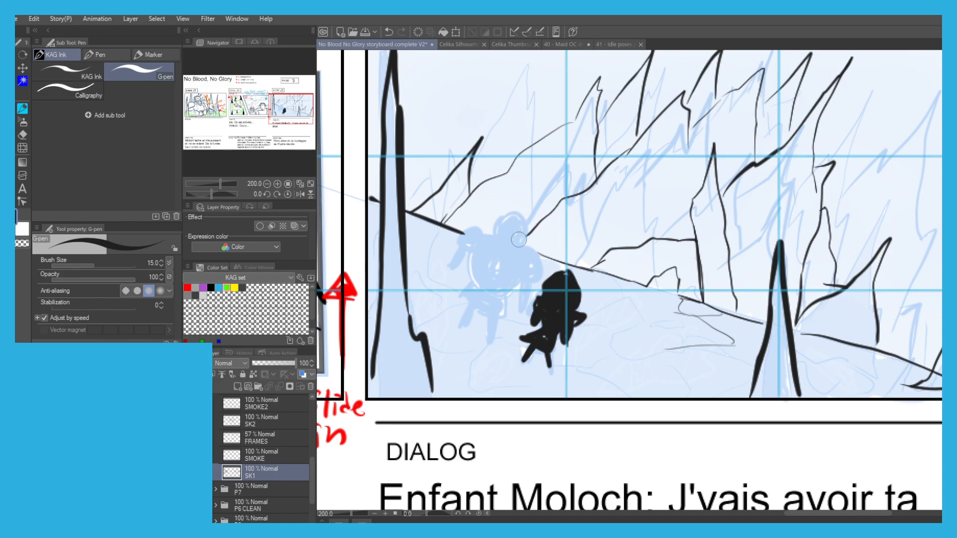
# Ink the larger figure beside the small one as a solid black silhouette with a round head, broad shoulders and legs.
pyautogui.moveTo(522, 222)
pyautogui.mouseDown()
pyautogui.moveTo(509, 234)
pyautogui.moveTo(513, 249)
pyautogui.moveTo(506, 230)
pyautogui.moveTo(543, 279)
pyautogui.moveTo(517, 253)
pyautogui.moveTo(531, 267)
pyautogui.mouseUp()
pyautogui.hotkey('ctrl', 'z')
pyautogui.moveTo(488, 233)
pyautogui.mouseDown()
pyautogui.moveTo(476, 228)
pyautogui.moveTo(459, 246)
pyautogui.moveTo(490, 239)
pyautogui.moveTo(478, 240)
pyautogui.moveTo(476, 288)
pyautogui.moveTo(486, 298)
pyautogui.moveTo(468, 252)
pyautogui.moveTo(491, 272)
pyautogui.moveTo(504, 256)
pyautogui.moveTo(506, 291)
pyautogui.moveTo(493, 248)
pyautogui.moveTo(503, 311)
pyautogui.moveTo(498, 299)
pyautogui.moveTo(486, 294)
pyautogui.moveTo(471, 307)
pyautogui.moveTo(462, 294)
pyautogui.moveTo(460, 329)
pyautogui.moveTo(486, 332)
pyautogui.moveTo(491, 294)
pyautogui.moveTo(523, 299)
pyautogui.moveTo(529, 272)
pyautogui.moveTo(517, 316)
pyautogui.moveTo(466, 260)
pyautogui.moveTo(450, 271)
pyautogui.mouseUp()
# Check scene 21's inked silhouettes, ground line and mountains, up close and alongside scene 20 on page 7.
pyautogui.scroll(-1, 434, 264)
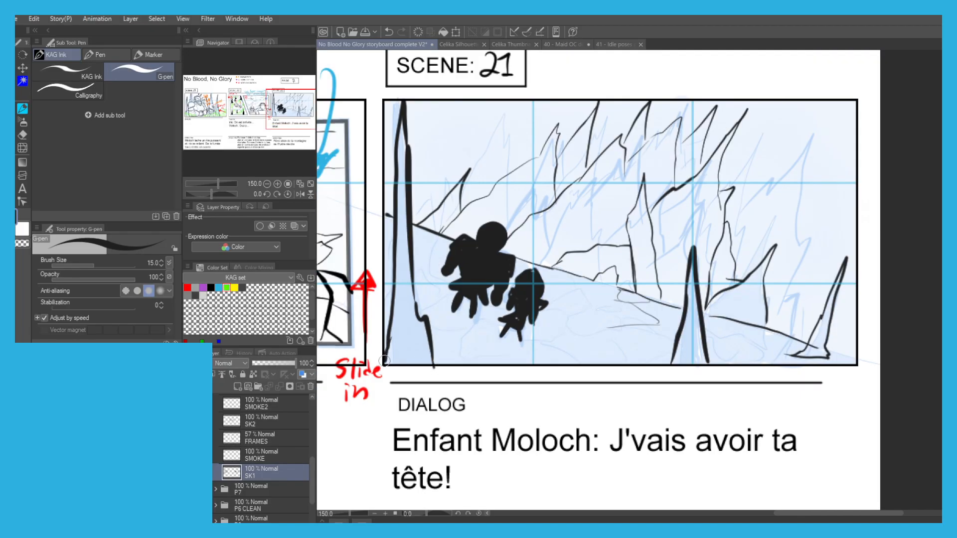
pyautogui.scroll(-1, 351, 350)
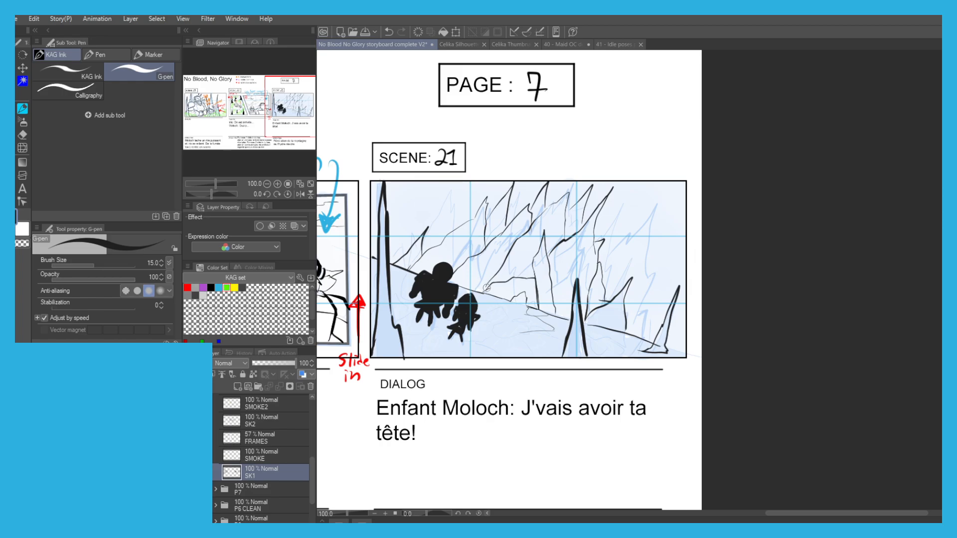
pyautogui.scroll(-1, 457, 203)
pyautogui.moveTo(410, 186); pyautogui.dragTo(452, 207)
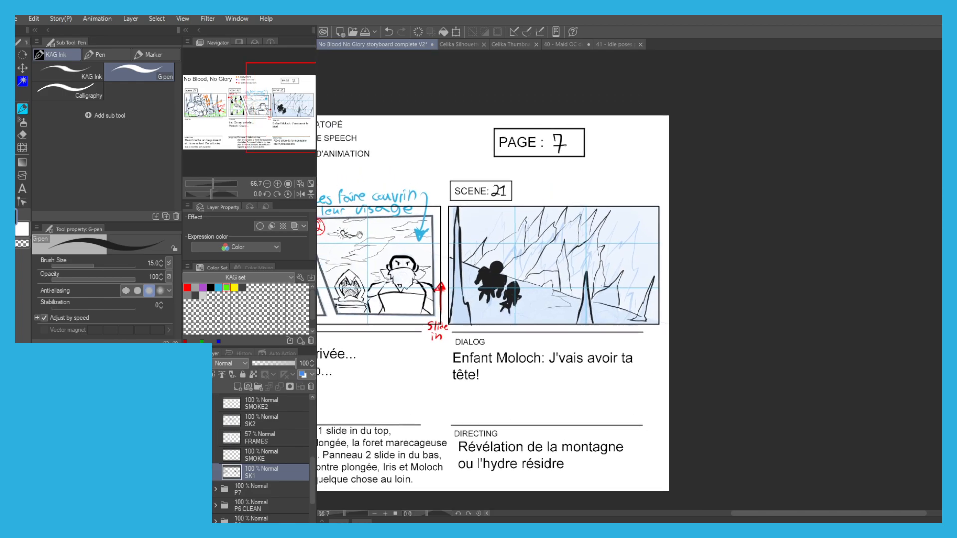
pyautogui.scroll(2, 644, 318)
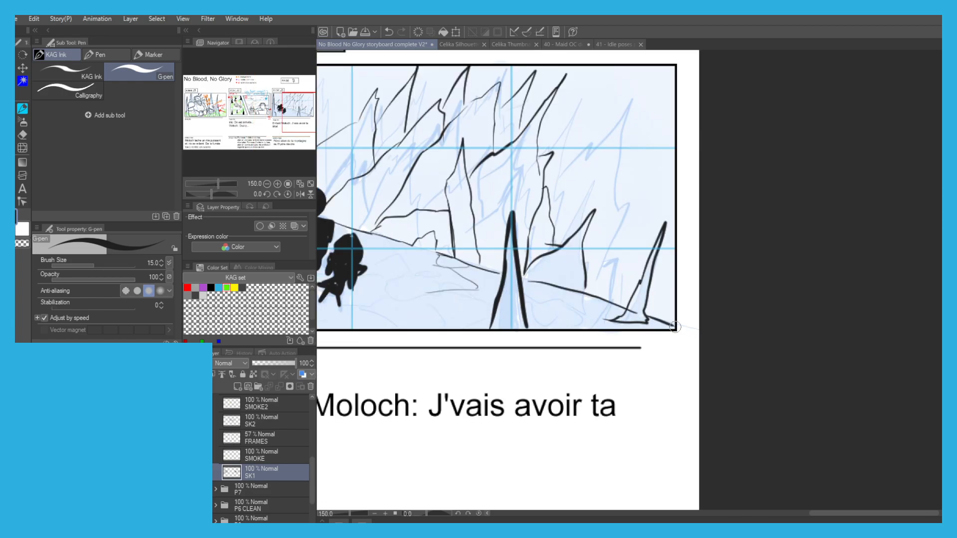
pyautogui.scroll(-2, 644, 315)
pyautogui.moveTo(340, 182); pyautogui.dragTo(637, 200)
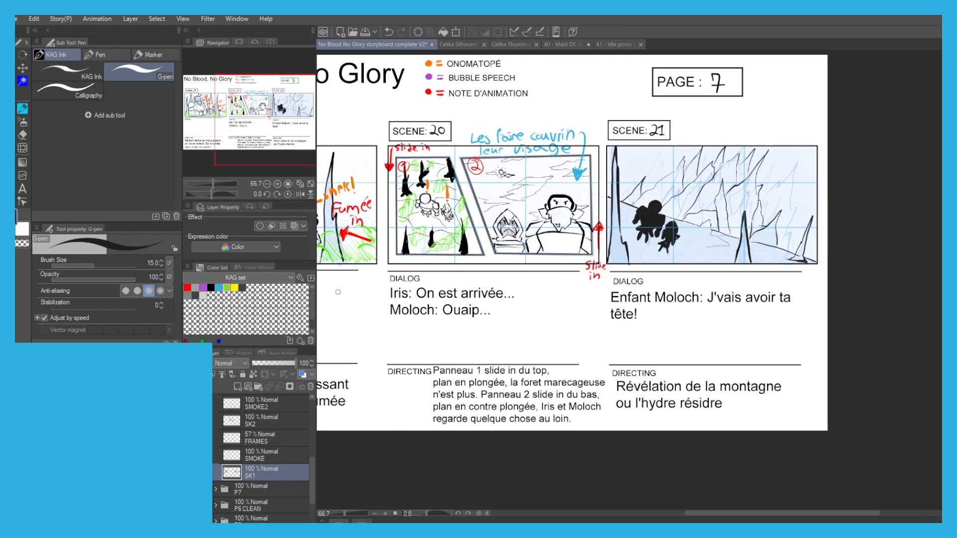
pyautogui.moveTo(432, 191); pyautogui.dragTo(389, 196)
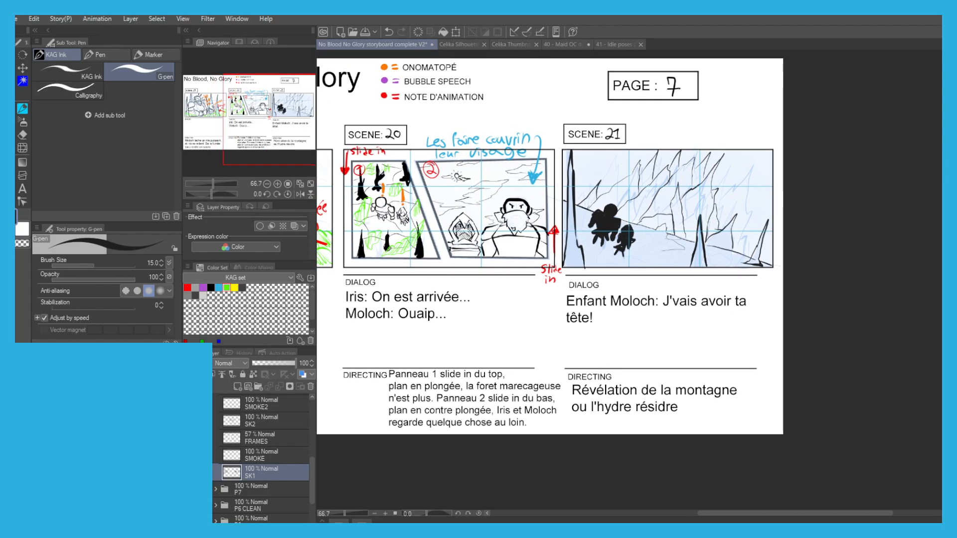
# Set the pen colour to purple and bring the BB layer of the P7 CLEAN folder into view.
pyautogui.click(204, 287)
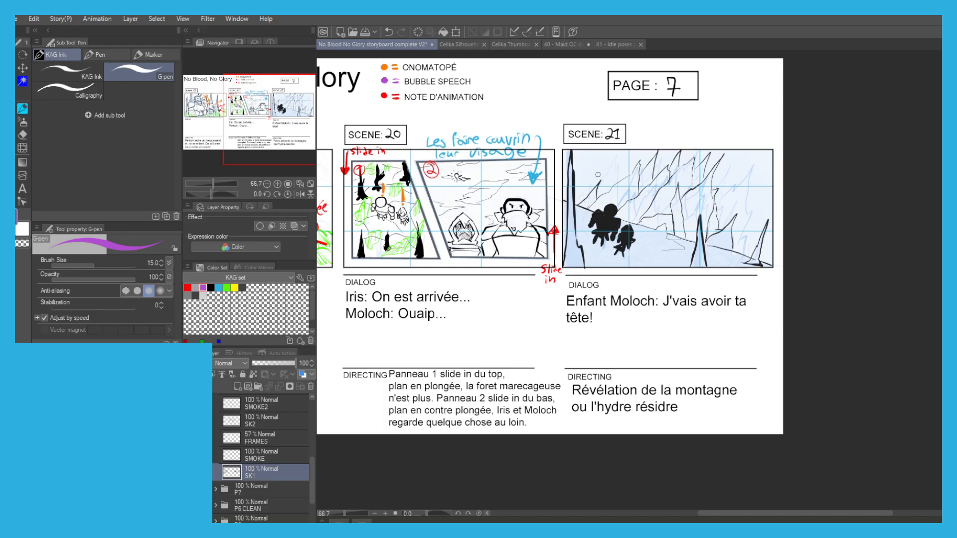
pyautogui.scroll(-1, 422, 184)
pyautogui.moveTo(344, 162); pyautogui.dragTo(467, 167)
pyautogui.moveTo(411, 184); pyautogui.dragTo(498, 184)
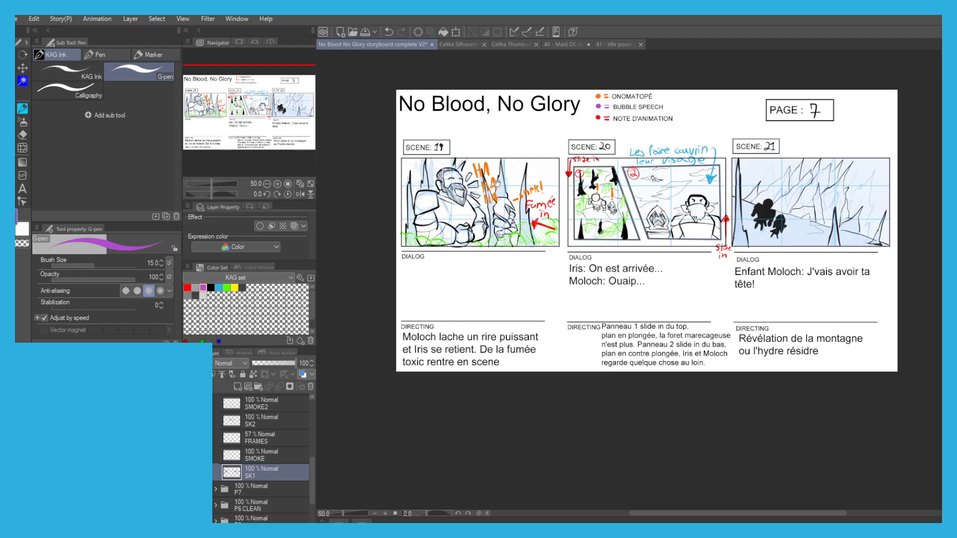
pyautogui.moveTo(498, 184); pyautogui.dragTo(497, 183)
pyautogui.scroll(5, 216, 498)
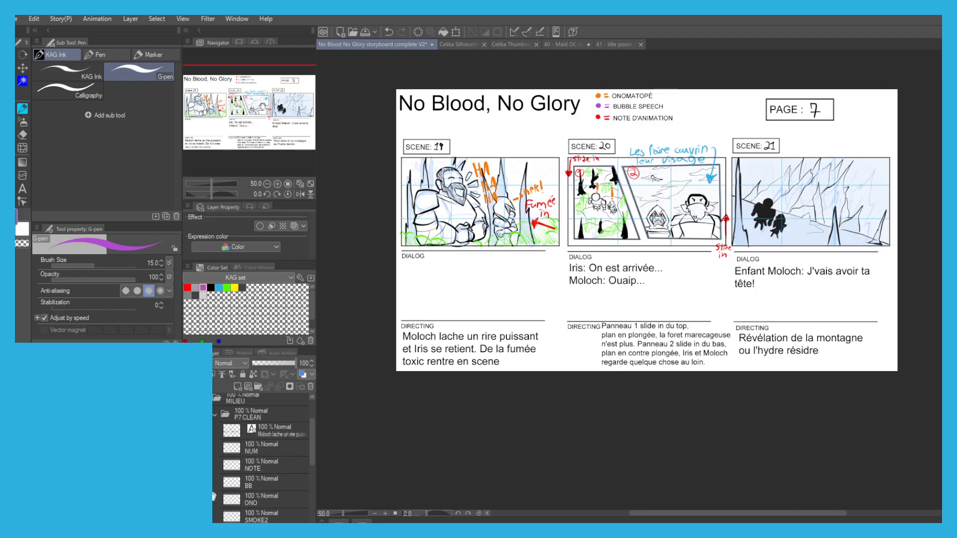
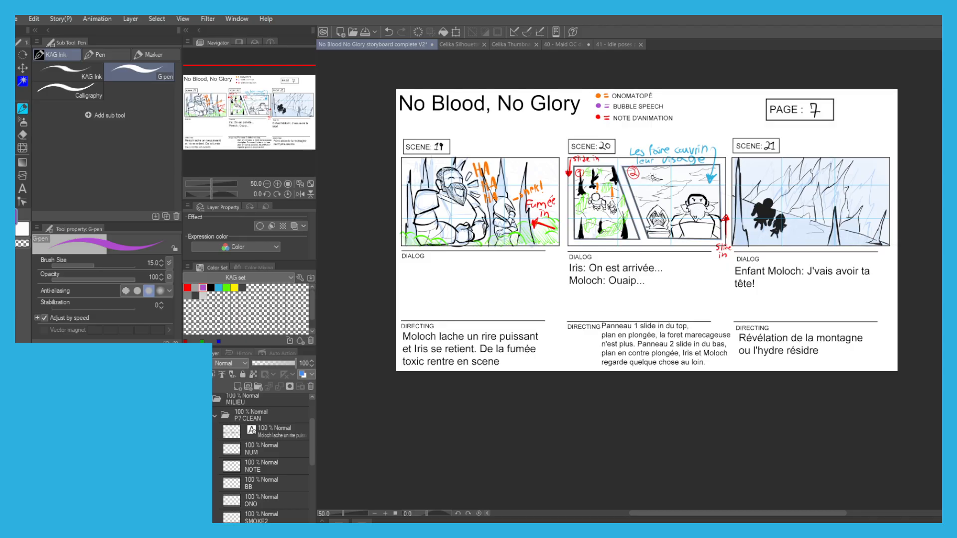
# Merge the Enfant Moloch text layer in the P6 CLEAN folder with the text layer below, and hide that folder.
pyautogui.click(214, 415)
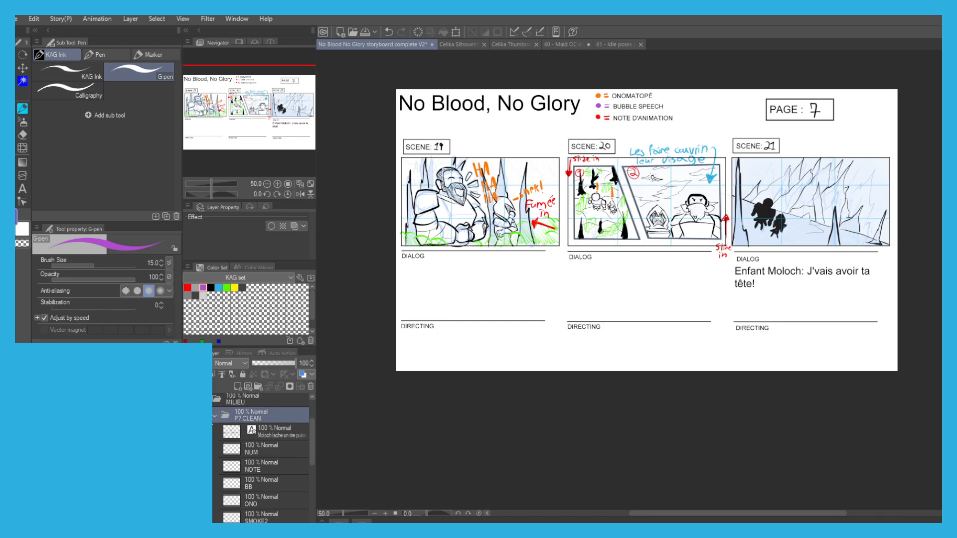
pyautogui.moveTo(257, 403); pyautogui.dragTo(253, 384)
pyautogui.click(215, 483)
pyautogui.moveTo(258, 510); pyautogui.dragTo(252, 452)
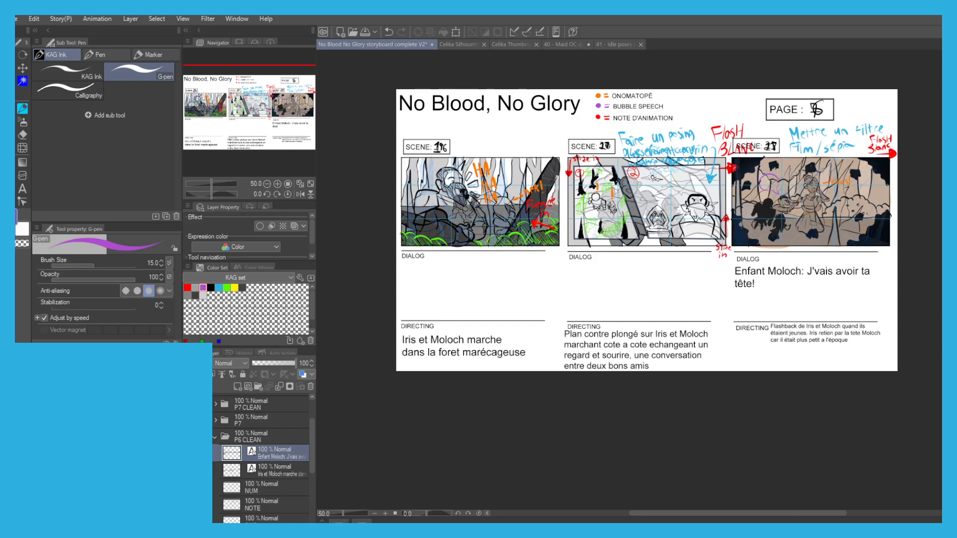
pyautogui.click(277, 387)
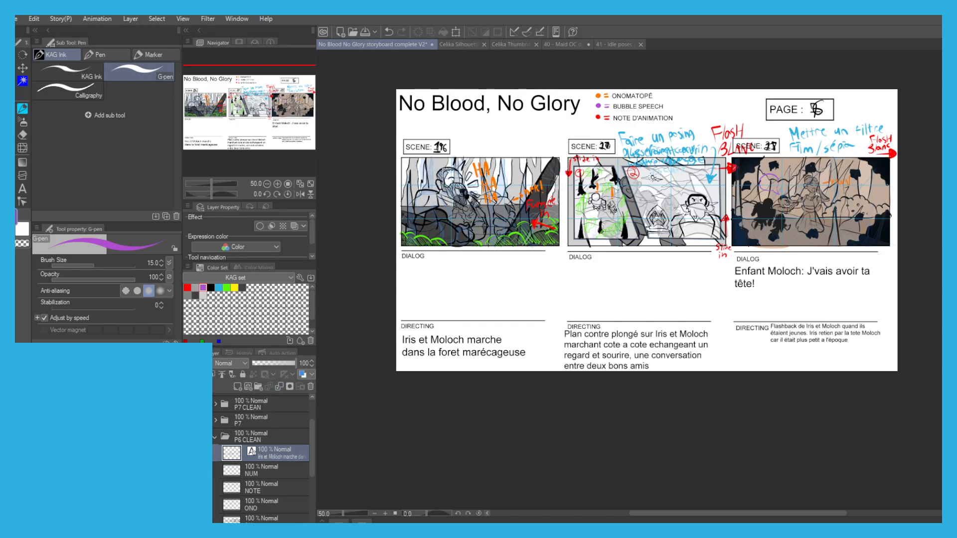
pyautogui.click(215, 437)
pyautogui.click(189, 436)
pyautogui.scroll(2, 214, 488)
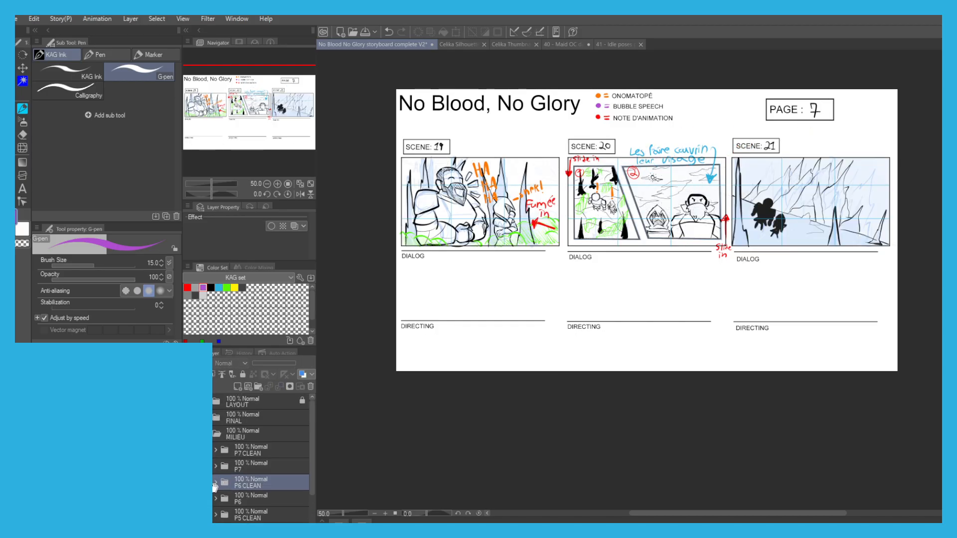
# Hide the rough P7 sketch folder so only the clean page 7 artwork is displayed.
pyautogui.click(265, 452)
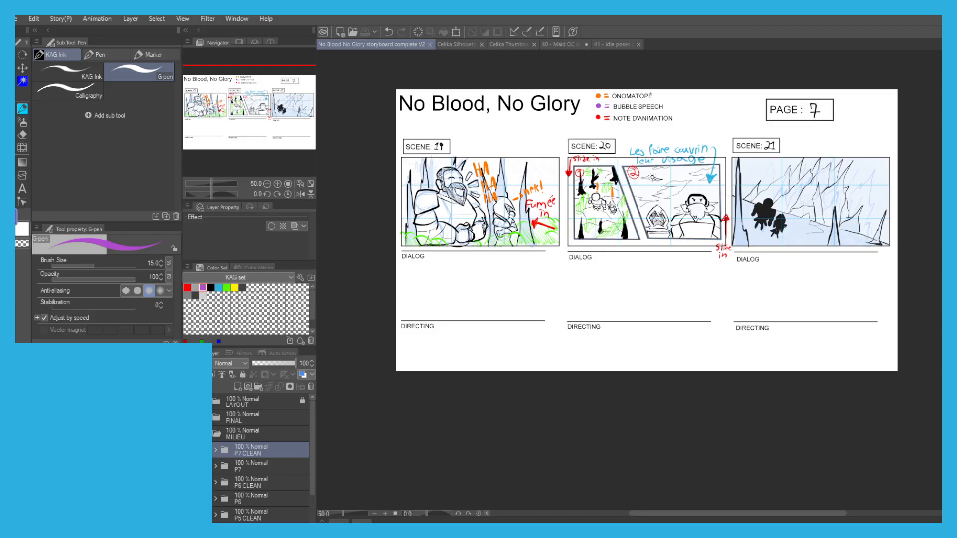
pyautogui.click(190, 466)
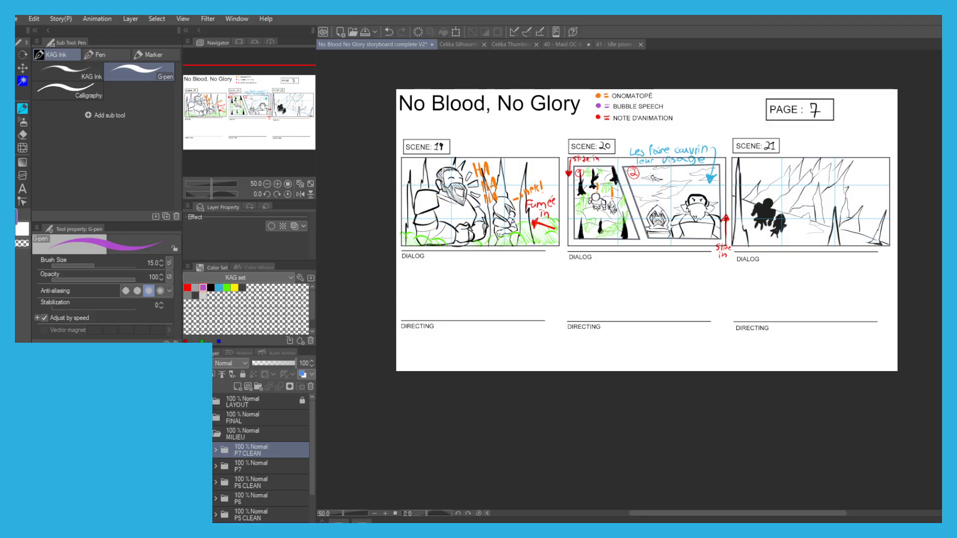
pyautogui.click(189, 467)
pyautogui.click(189, 466)
pyautogui.moveTo(481, 414); pyautogui.dragTo(528, 421)
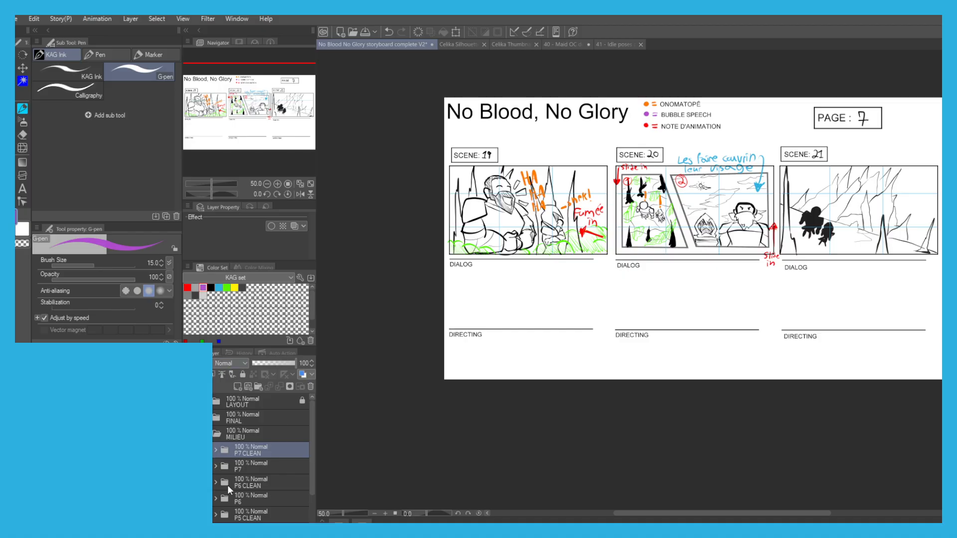
# Add a layer named VAL1 beneath SK1 in the P7 CLEAN folder.
pyautogui.click(216, 450)
pyautogui.scroll(-3, 260, 449)
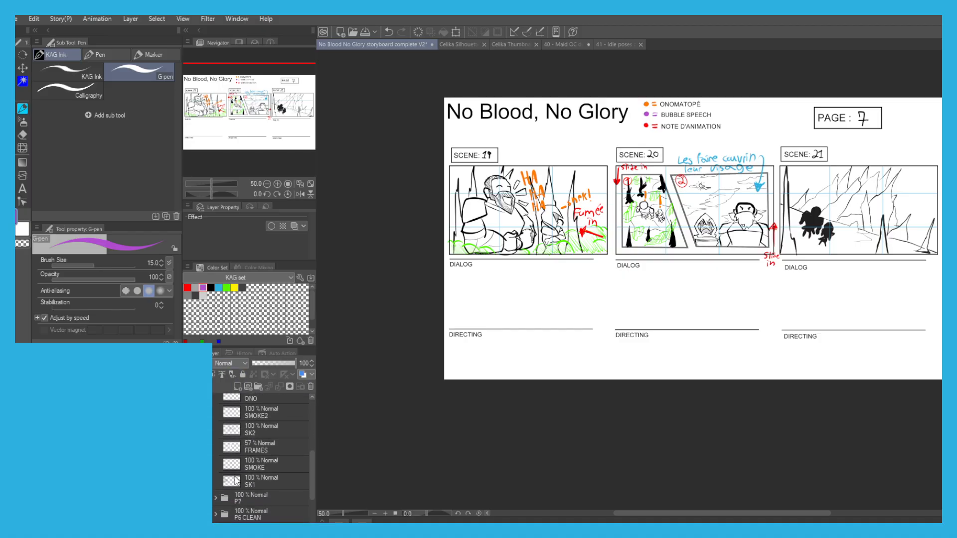
pyautogui.click(259, 481)
pyautogui.click(238, 387)
pyautogui.moveTo(254, 487); pyautogui.dragTo(240, 509)
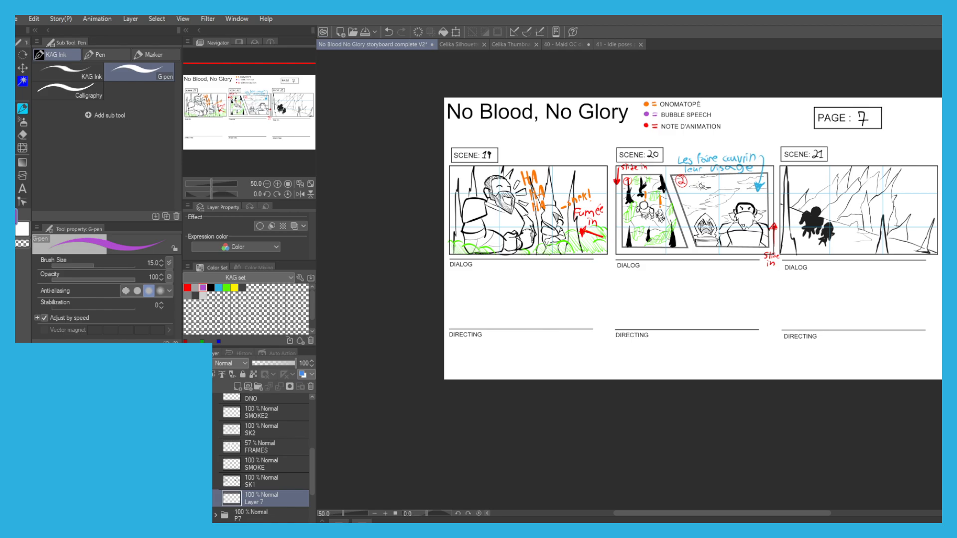
# Fill the large figure's shoulder, arm and lower body in scene 19 with mid-grey, brushing over the gaps near the grass.
pyautogui.press('g')
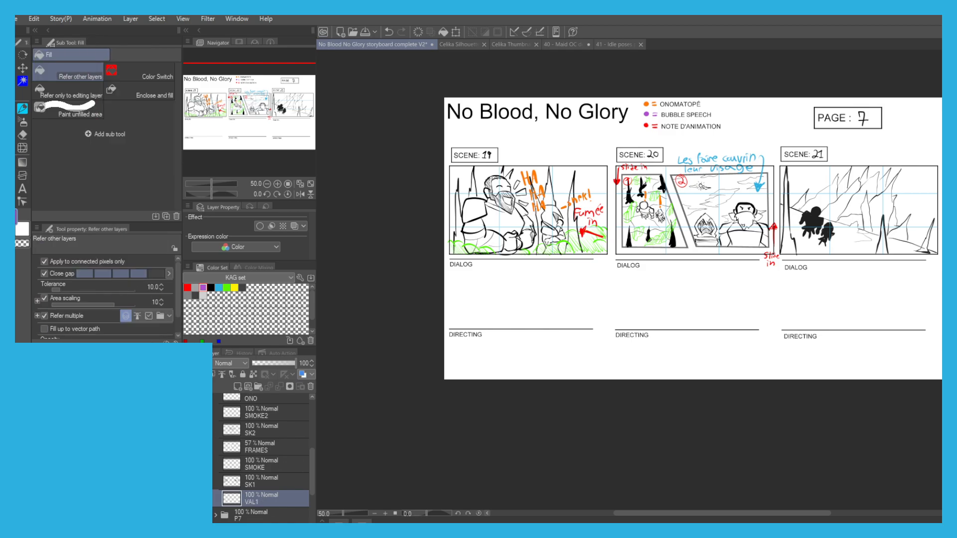
pyautogui.click(187, 295)
pyautogui.scroll(3, 483, 207)
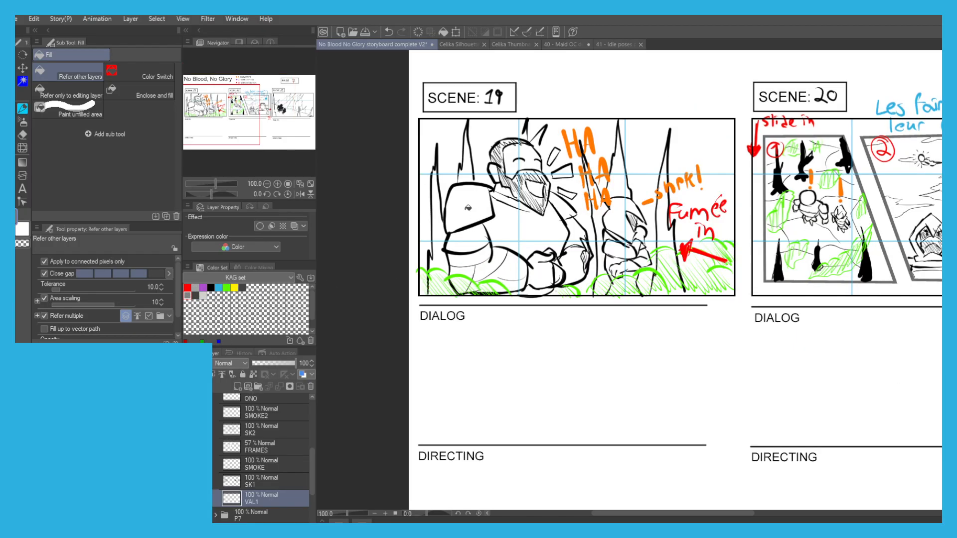
pyautogui.click(467, 209)
pyautogui.click(468, 220)
pyautogui.click(469, 265)
pyautogui.press('p')
pyautogui.moveTo(456, 233)
pyautogui.mouseDown()
pyautogui.moveTo(463, 286)
pyautogui.moveTo(478, 289)
pyautogui.moveTo(465, 291)
pyautogui.mouseUp()
pyautogui.moveTo(482, 234)
pyautogui.mouseDown()
pyautogui.moveTo(493, 279)
pyautogui.moveTo(518, 269)
pyautogui.moveTo(513, 286)
pyautogui.moveTo(527, 264)
pyautogui.moveTo(549, 269)
pyautogui.moveTo(527, 293)
pyautogui.moveTo(501, 291)
pyautogui.mouseUp()
# Complete the large figure's mid-grey value by filling the hands and torso and brushing in the head and beard.
pyautogui.press('g')
pyautogui.moveTo(549, 257)
pyautogui.mouseDown()
pyautogui.moveTo(569, 253)
pyautogui.moveTo(577, 260)
pyautogui.moveTo(566, 267)
pyautogui.moveTo(582, 241)
pyautogui.moveTo(575, 254)
pyautogui.moveTo(564, 244)
pyautogui.moveTo(572, 231)
pyautogui.moveTo(508, 220)
pyautogui.moveTo(508, 245)
pyautogui.moveTo(537, 230)
pyautogui.moveTo(536, 246)
pyautogui.moveTo(559, 238)
pyautogui.moveTo(551, 254)
pyautogui.moveTo(560, 280)
pyautogui.mouseUp()
pyautogui.click(573, 266)
pyautogui.press('p')
pyautogui.press('g')
pyautogui.click(508, 245)
pyautogui.click(535, 231)
pyautogui.click(538, 247)
pyautogui.press('p')
pyautogui.moveTo(573, 230)
pyautogui.mouseDown()
pyautogui.moveTo(550, 205)
pyautogui.moveTo(568, 214)
pyautogui.moveTo(558, 199)
pyautogui.moveTo(583, 239)
pyautogui.moveTo(499, 194)
pyautogui.moveTo(494, 170)
pyautogui.moveTo(504, 162)
pyautogui.moveTo(504, 184)
pyautogui.moveTo(506, 147)
pyautogui.moveTo(518, 160)
pyautogui.moveTo(533, 226)
pyautogui.moveTo(528, 192)
pyautogui.moveTo(541, 208)
pyautogui.moveTo(543, 189)
pyautogui.moveTo(533, 163)
pyautogui.moveTo(515, 161)
pyautogui.moveTo(523, 169)
pyautogui.moveTo(515, 143)
pyautogui.mouseUp()
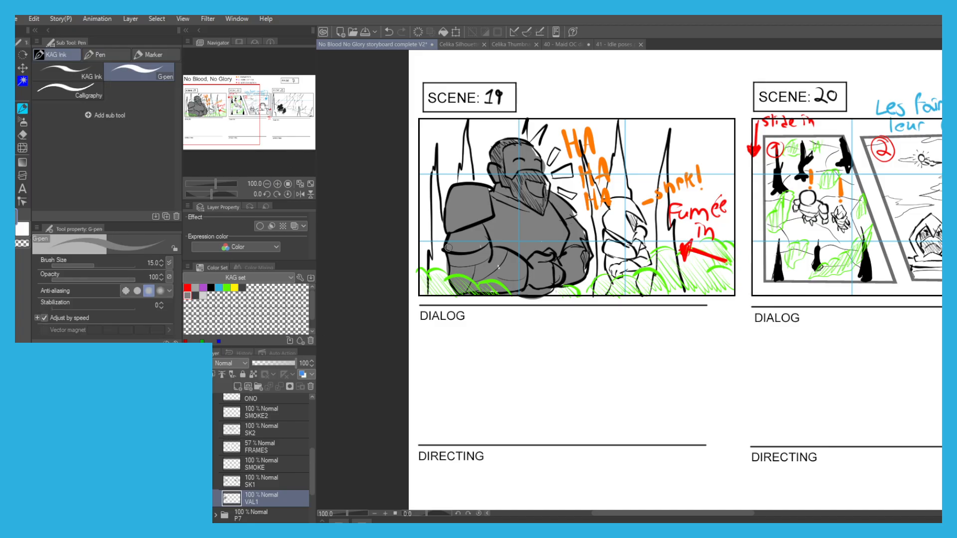
# Fill the smaller figure in scene 19 with light grey (208), painting the leftover gaps with the pen.
pyautogui.press('g')
pyautogui.click(203, 295)
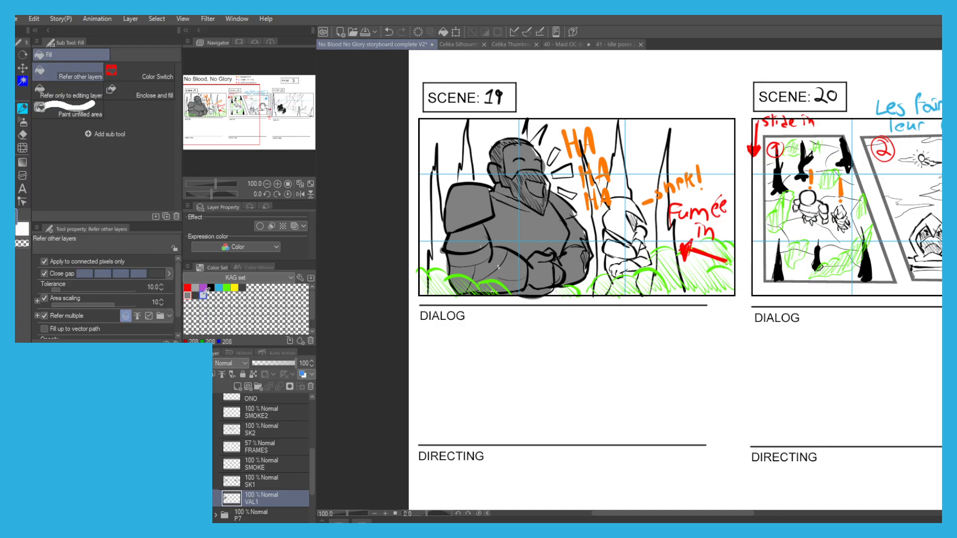
pyautogui.click(610, 252)
pyautogui.press('p')
pyautogui.moveTo(624, 268)
pyautogui.mouseDown()
pyautogui.moveTo(632, 294)
pyautogui.moveTo(622, 229)
pyautogui.moveTo(620, 247)
pyautogui.moveTo(609, 218)
pyautogui.moveTo(624, 204)
pyautogui.moveTo(641, 230)
pyautogui.moveTo(627, 248)
pyautogui.moveTo(611, 249)
pyautogui.moveTo(625, 297)
pyautogui.mouseUp()
pyautogui.press('g')
pyautogui.press('p')
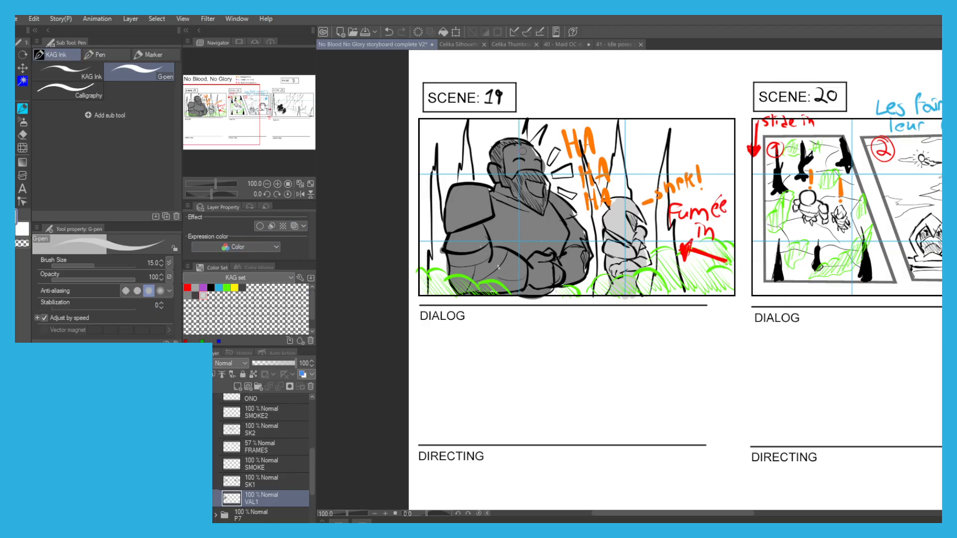
# On the SK1 layer, fill the two tree trunks behind the large figure's back with solid black.
pyautogui.press('g')
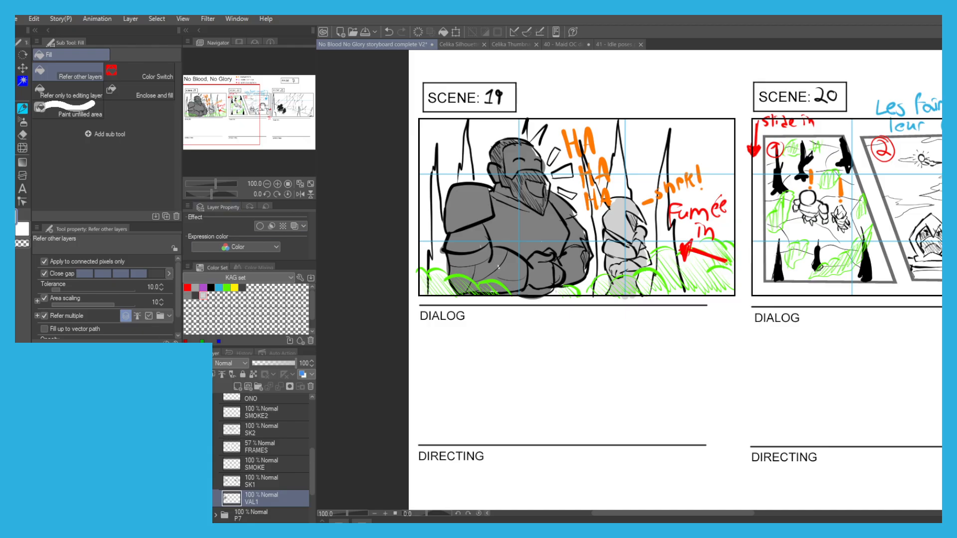
pyautogui.click(255, 480)
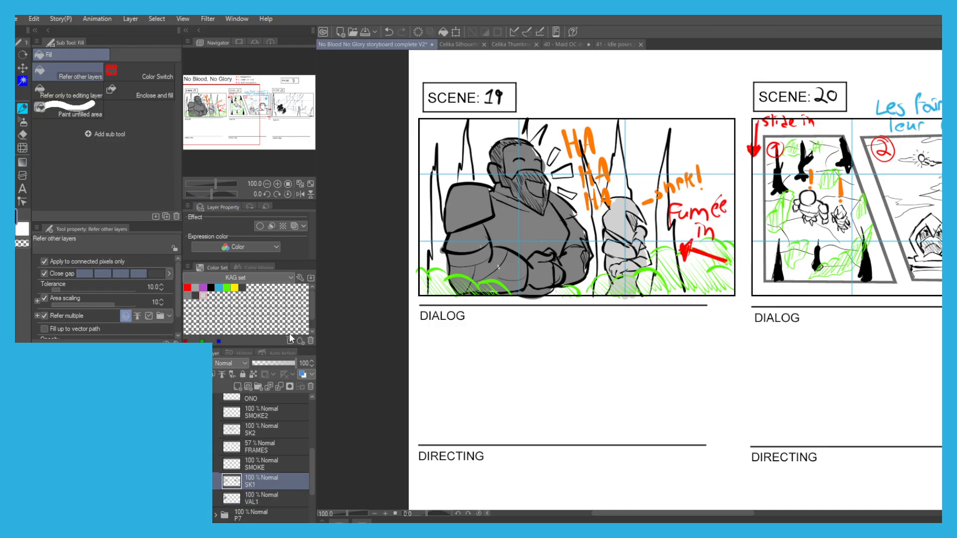
pyautogui.click(440, 245)
pyautogui.click(439, 286)
pyautogui.press('p')
pyautogui.moveTo(435, 273)
pyautogui.mouseDown()
pyautogui.moveTo(433, 294)
pyautogui.moveTo(441, 270)
pyautogui.moveTo(450, 292)
pyautogui.moveTo(438, 266)
pyautogui.moveTo(437, 171)
pyautogui.moveTo(437, 162)
pyautogui.moveTo(438, 244)
pyautogui.moveTo(437, 204)
pyautogui.moveTo(459, 180)
pyautogui.moveTo(466, 127)
pyautogui.moveTo(470, 175)
pyautogui.mouseUp()
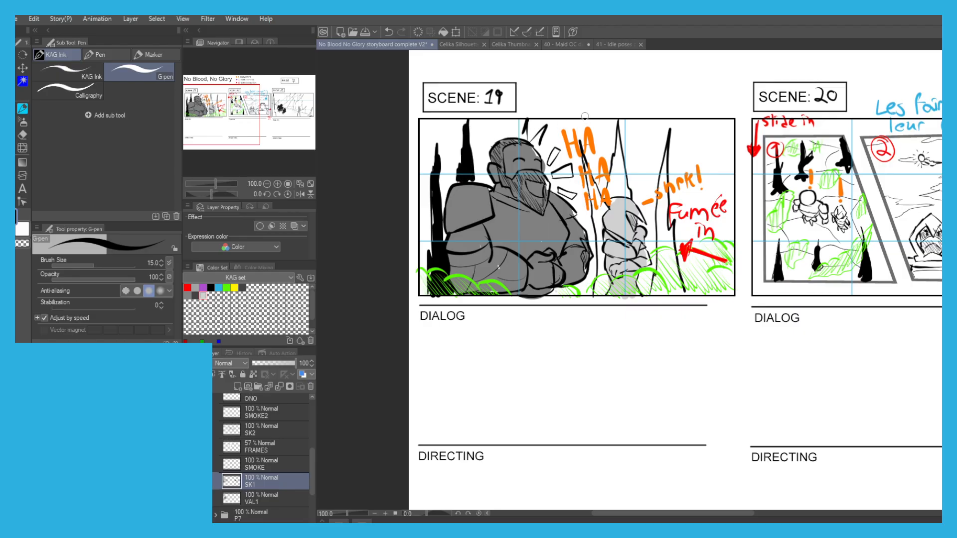
# Fill scene 19's remaining tree trunks, around and beside the smaller figure, with solid black.
pyautogui.press('g')
pyautogui.click(617, 187)
pyautogui.click(618, 149)
pyautogui.click(630, 188)
pyautogui.press('p')
pyautogui.moveTo(576, 150); pyautogui.dragTo(595, 217)
pyautogui.moveTo(590, 172)
pyautogui.mouseDown()
pyautogui.moveTo(604, 296)
pyautogui.moveTo(598, 214)
pyautogui.mouseUp()
pyautogui.moveTo(668, 144); pyautogui.dragTo(659, 249)
pyautogui.moveTo(663, 199); pyautogui.dragTo(662, 279)
pyautogui.moveTo(666, 224)
pyautogui.mouseDown()
pyautogui.moveTo(663, 195)
pyautogui.moveTo(664, 254)
pyautogui.moveTo(671, 230)
pyautogui.moveTo(660, 282)
pyautogui.moveTo(670, 248)
pyautogui.moveTo(670, 294)
pyautogui.mouseUp()
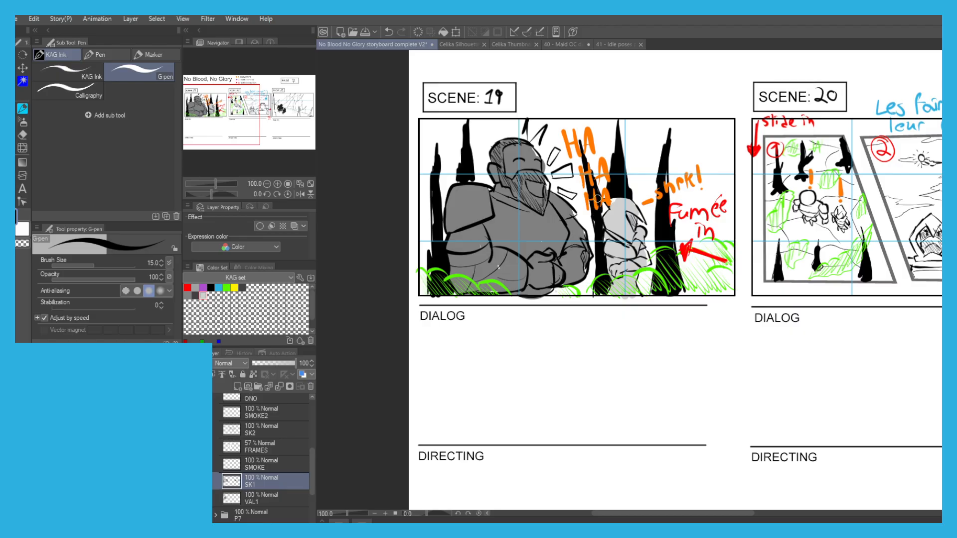
# Add a layer named VAL2 directly above FRAMES for scene 20's values.
pyautogui.press('g')
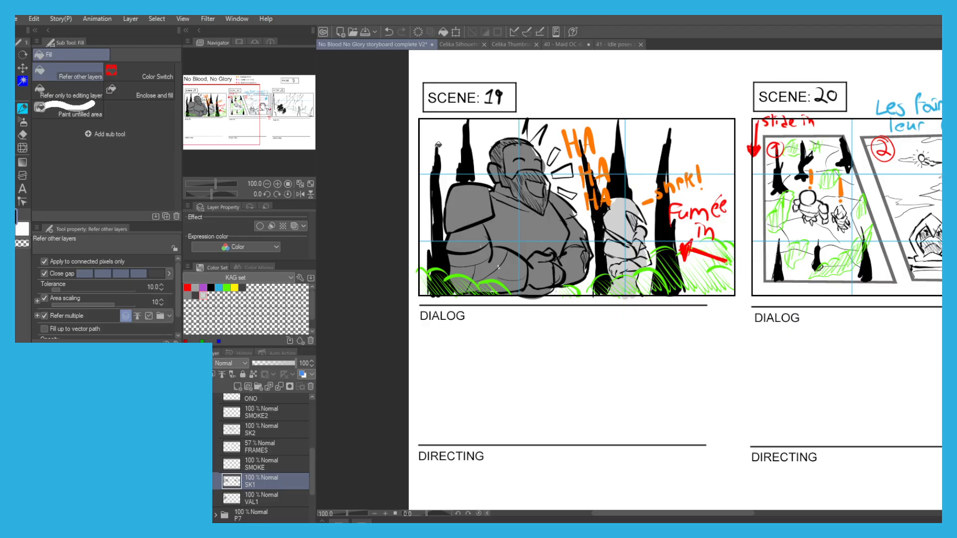
pyautogui.scroll(-1, 436, 111)
pyautogui.moveTo(554, 163); pyautogui.dragTo(417, 203)
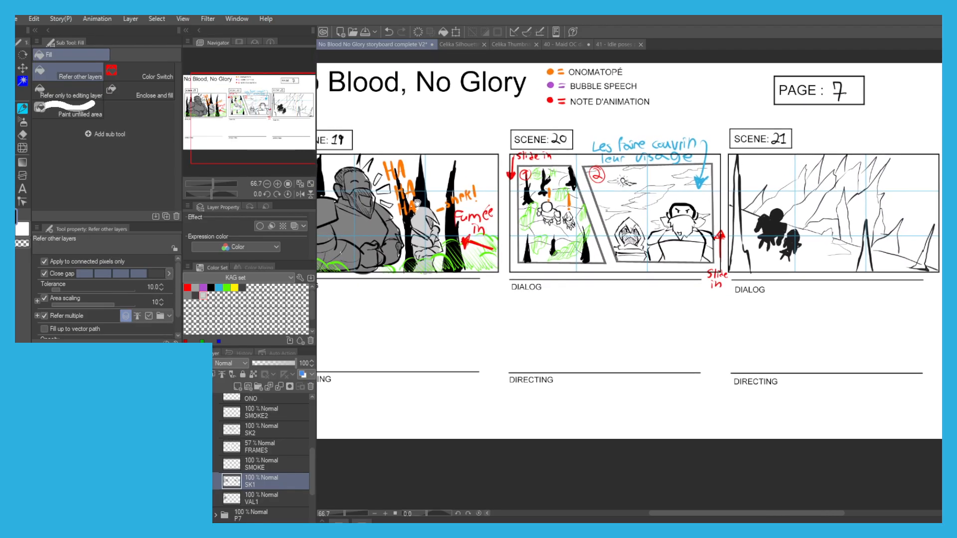
pyautogui.click(261, 457)
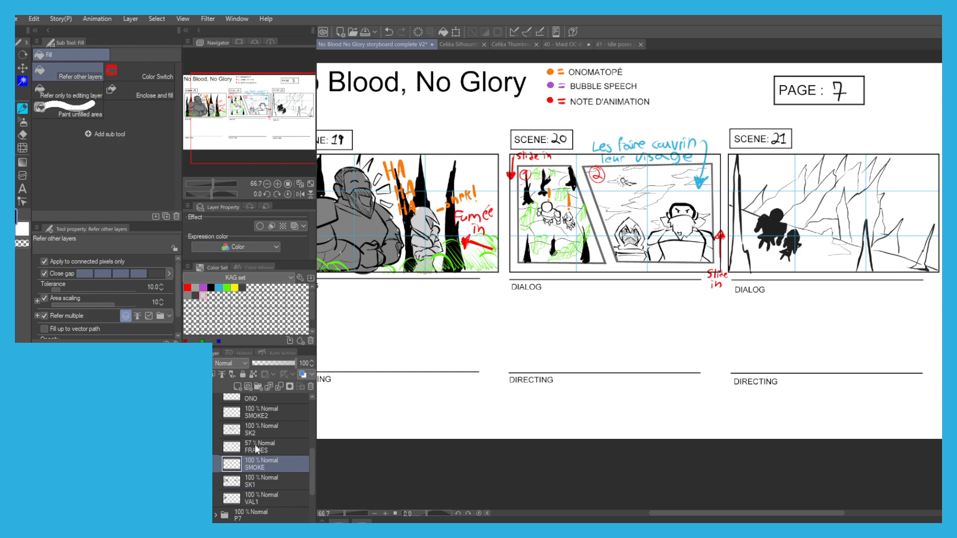
pyautogui.click(256, 447)
pyautogui.click(237, 387)
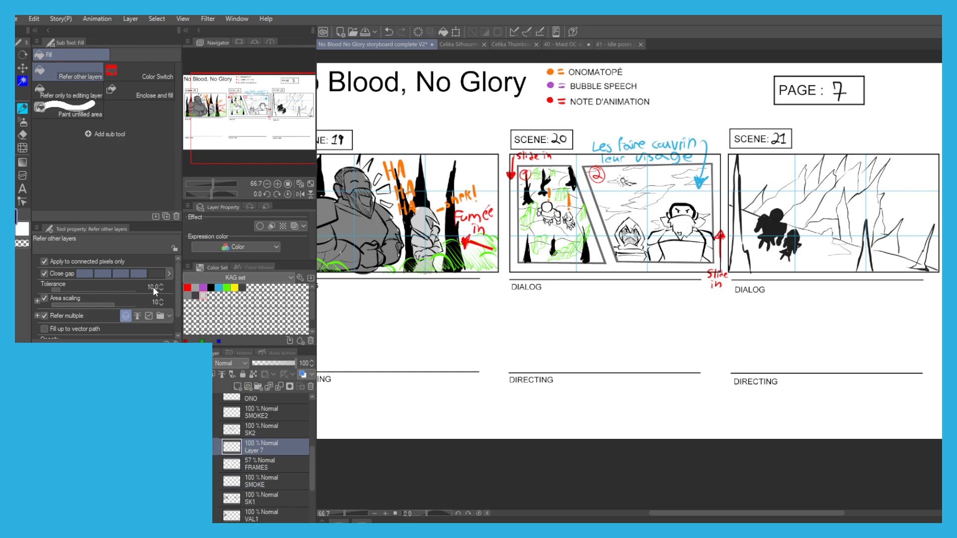
# Select the interiors of scene 20's two frames by colour from the FRAMES layer, and make VAL2 the active layer.
pyautogui.press('e')
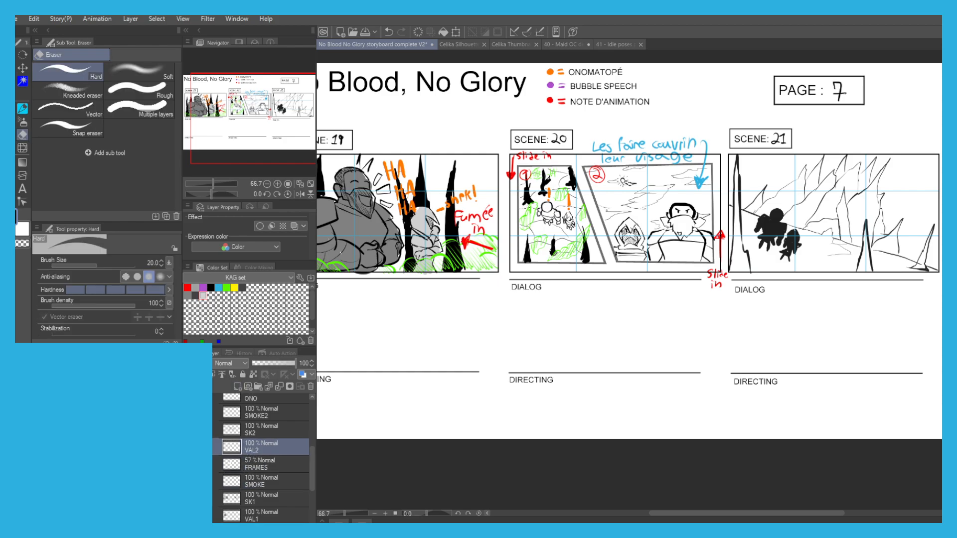
pyautogui.press('w')
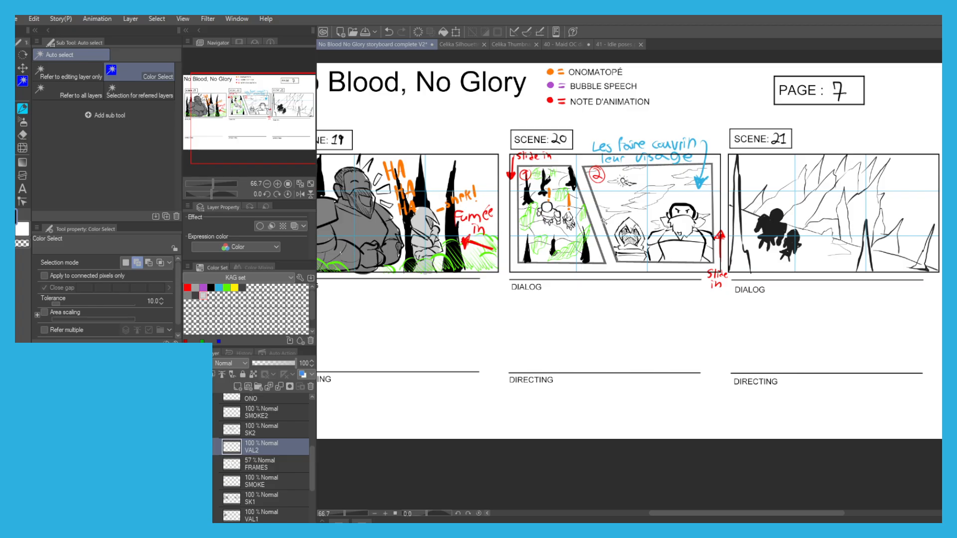
pyautogui.click(259, 466)
pyautogui.click(608, 199)
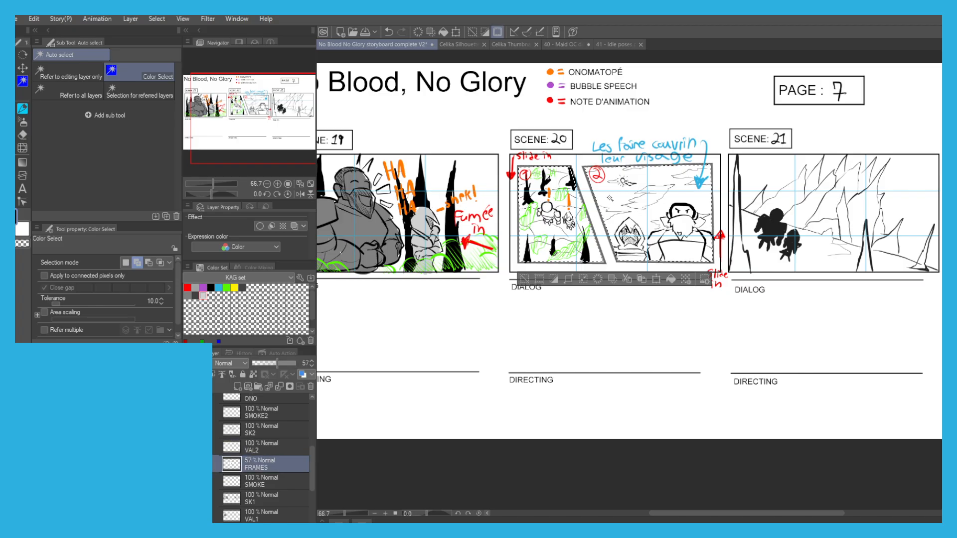
pyautogui.click(255, 446)
pyautogui.scroll(2, 629, 218)
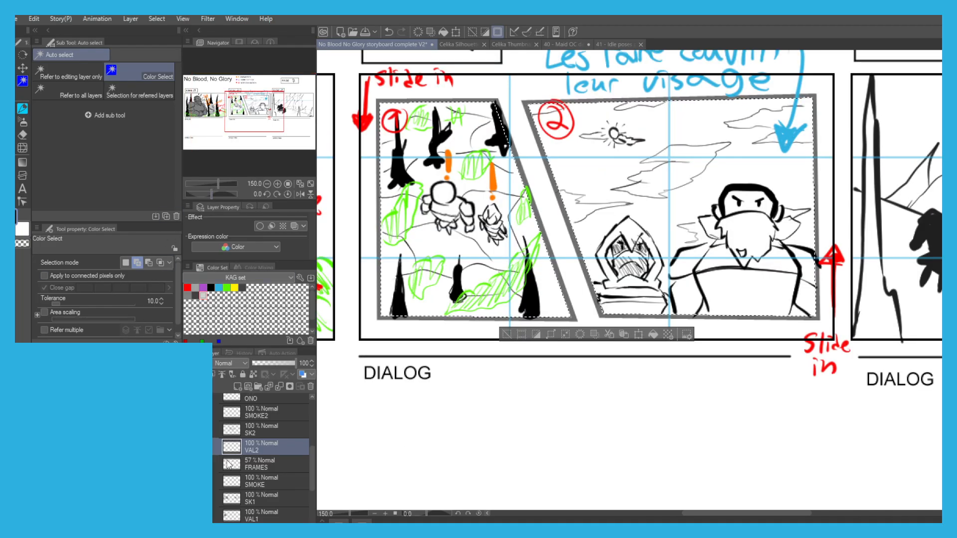
# Raise the FRAMES layer's opacity to 100% so scene 20's frame borders turn solid black.
pyautogui.click(260, 464)
pyautogui.click(278, 364)
pyautogui.click(297, 363)
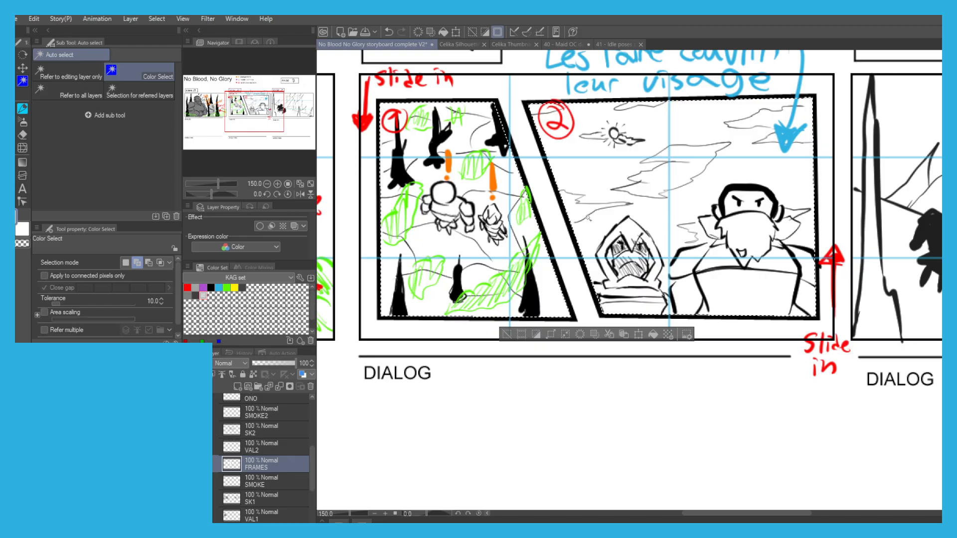
# Try a light grey halo around the sun and a light grey sky fill in scene 20's second frame.
pyautogui.press('g')
pyautogui.scroll(1, 622, 144)
pyautogui.press('p')
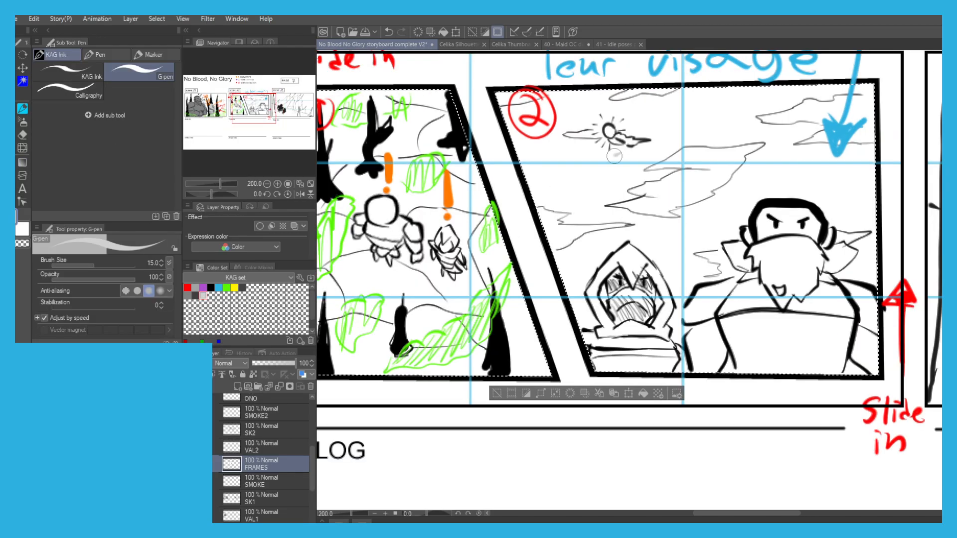
pyautogui.moveTo(587, 127)
pyautogui.mouseDown()
pyautogui.moveTo(618, 112)
pyautogui.moveTo(632, 135)
pyautogui.mouseUp()
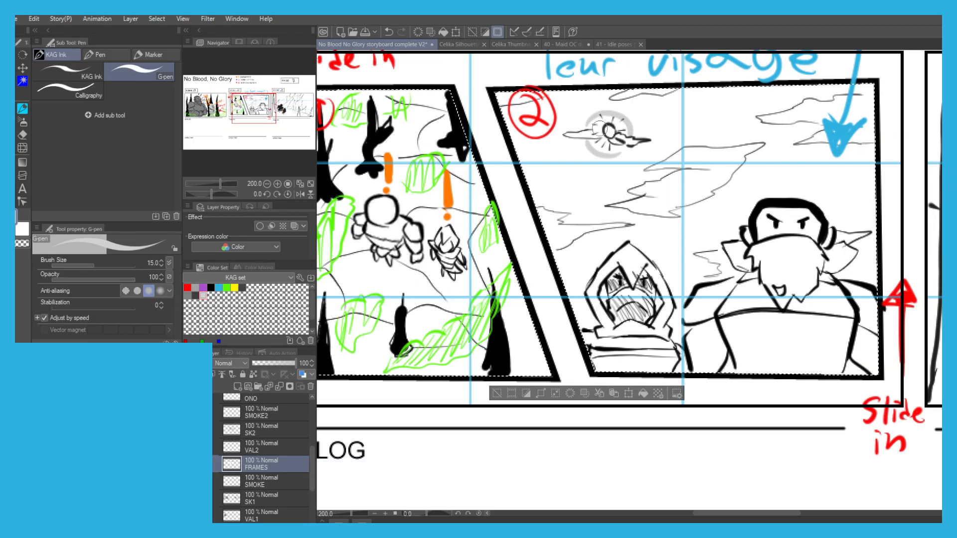
pyautogui.press('g')
pyautogui.click(518, 133)
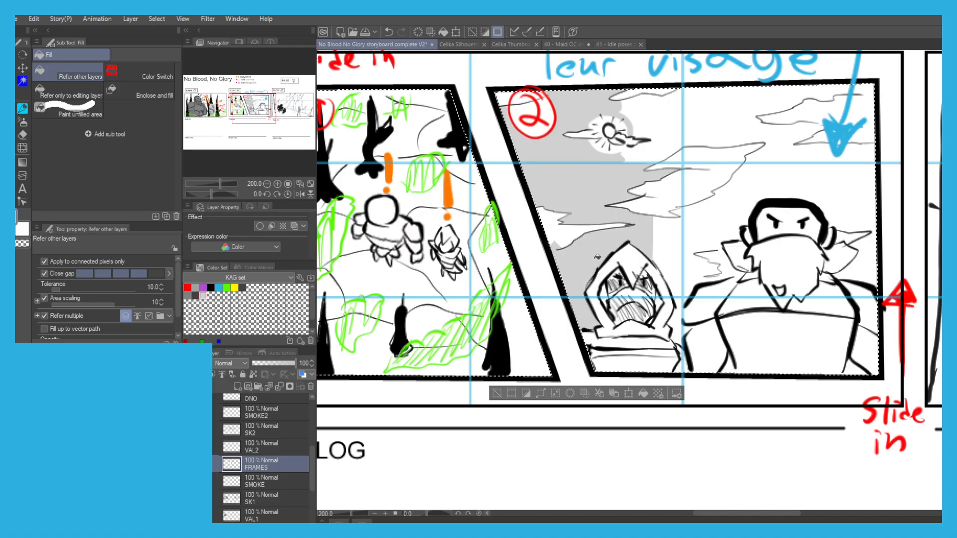
pyautogui.hotkey('ctrl', 'z')
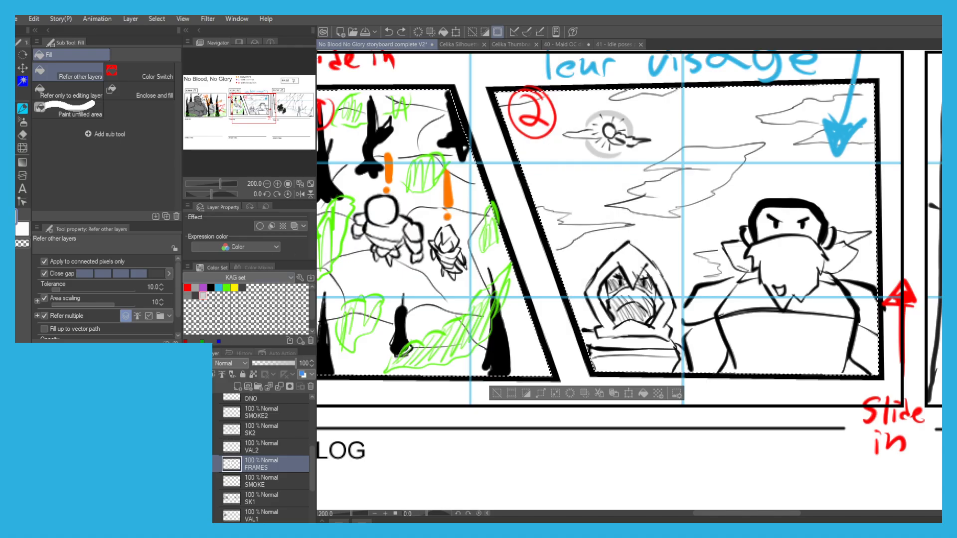
# Close the halo shape around scene 20's sun and fill the sky of the second frame dark grey, leaving the clouds white.
pyautogui.click(195, 295)
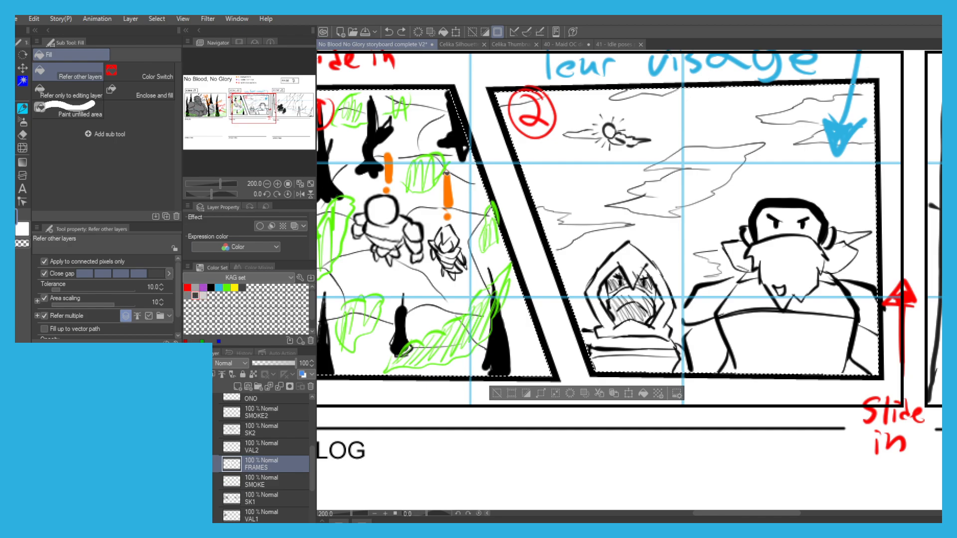
pyautogui.press('p')
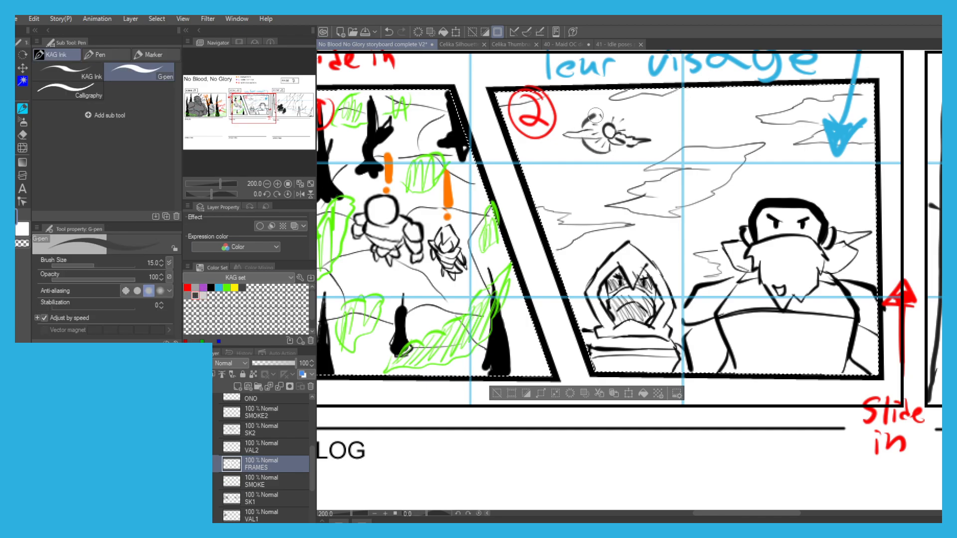
pyautogui.press('g')
pyautogui.click(542, 128)
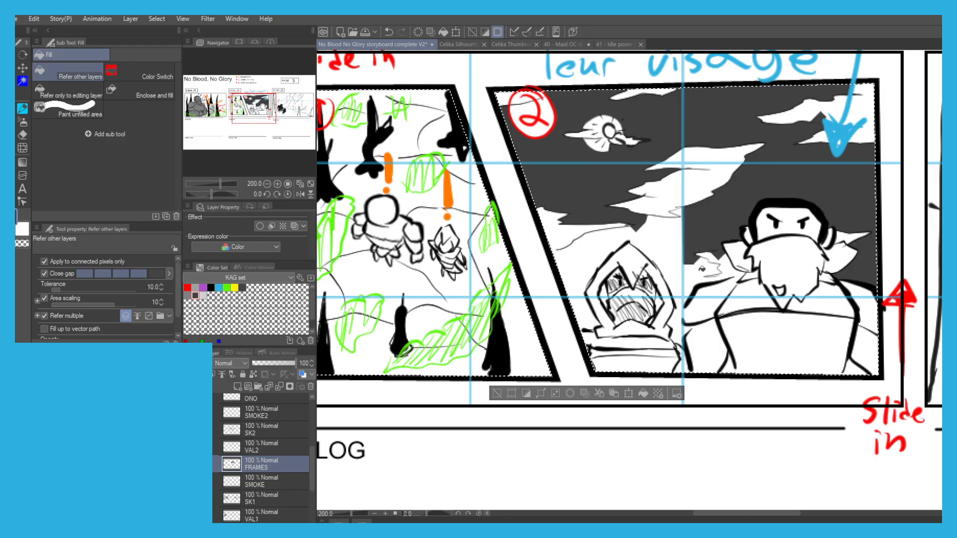
# Extend the dark grey sky around the hooded figure and up to the bearded character, closing the gaps in the cloud outlines.
pyautogui.press('p')
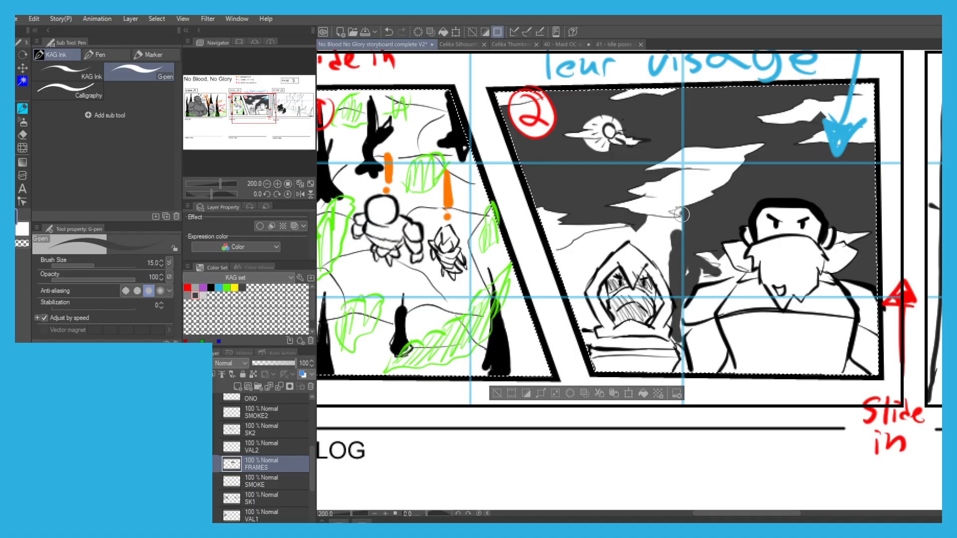
pyautogui.moveTo(661, 221)
pyautogui.mouseDown()
pyautogui.moveTo(670, 226)
pyautogui.moveTo(650, 252)
pyautogui.moveTo(664, 277)
pyautogui.moveTo(645, 240)
pyautogui.moveTo(673, 229)
pyautogui.mouseUp()
pyautogui.press('g')
pyautogui.press('p')
pyautogui.moveTo(560, 253); pyautogui.dragTo(553, 254)
pyautogui.press('g')
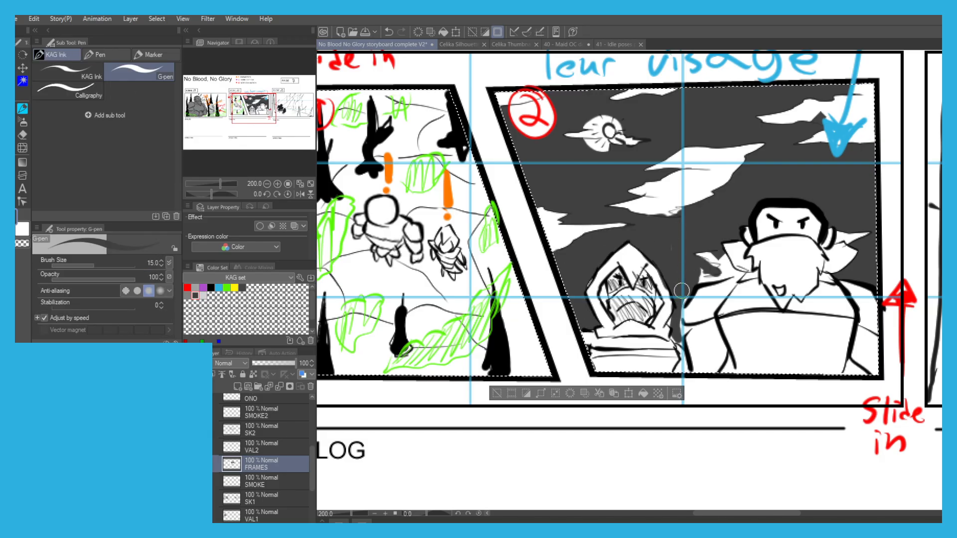
pyautogui.press('g')
# Show the page's dialogue and directing text, and set up a purple G-pen on the BB layer.
pyautogui.scroll(-3, 503, 126)
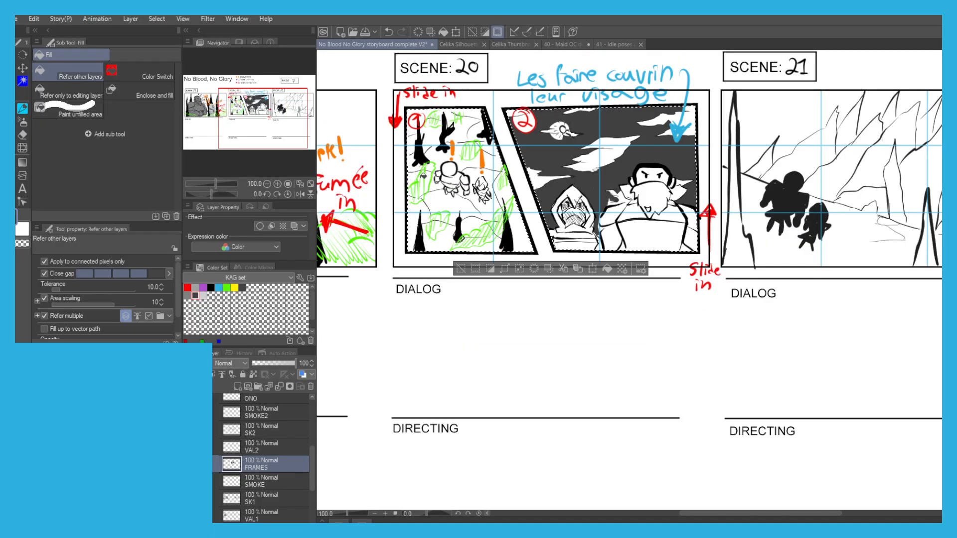
pyautogui.scroll(-1, 513, 158)
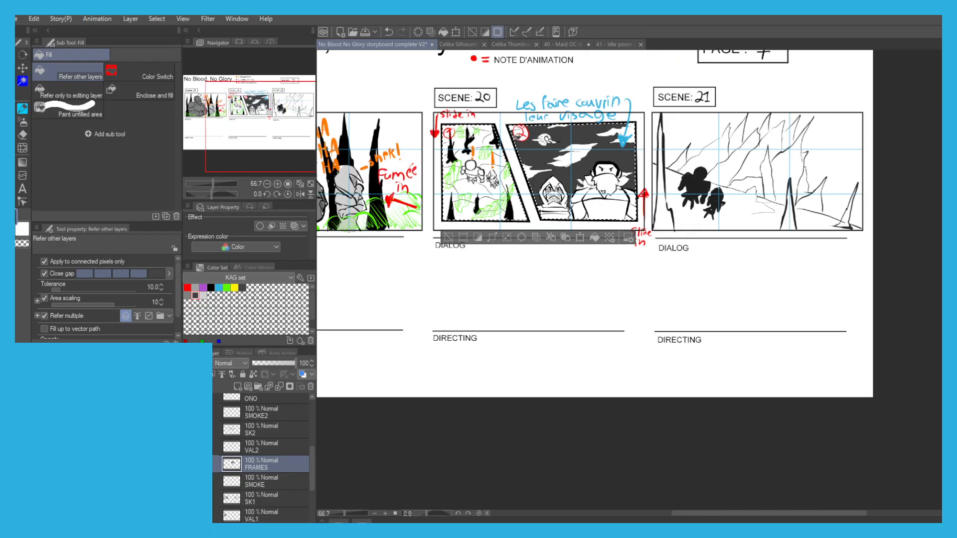
pyautogui.scroll(1, 528, 134)
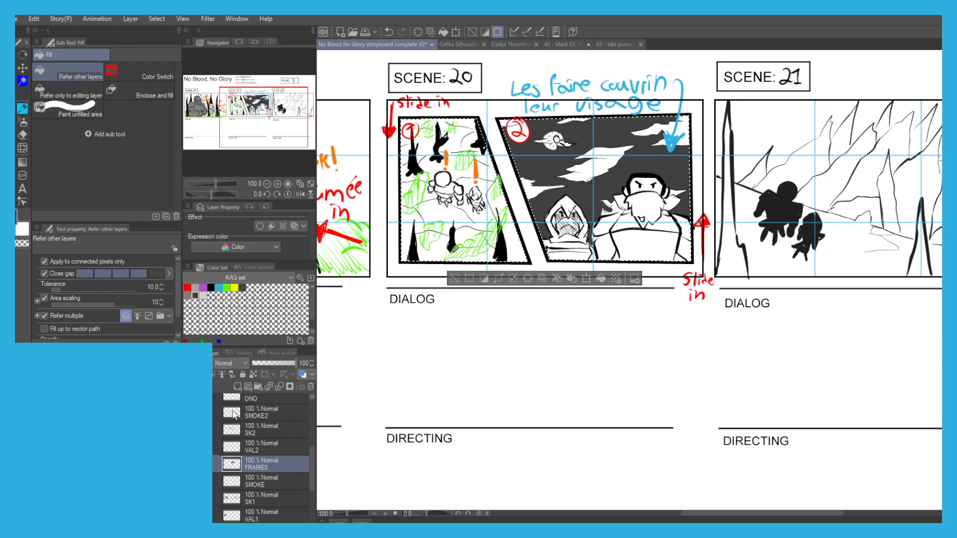
pyautogui.scroll(2, 248, 434)
pyautogui.click(247, 429)
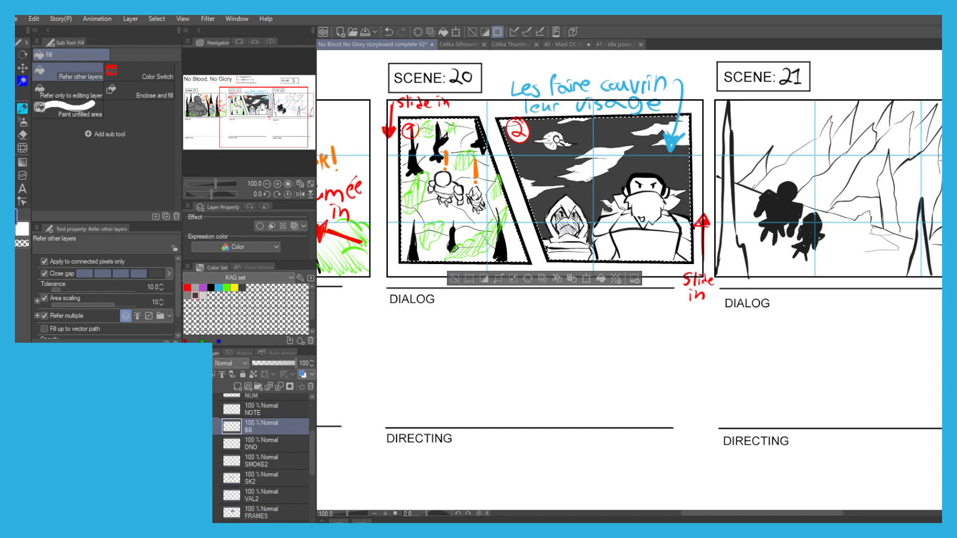
pyautogui.scroll(2, 248, 434)
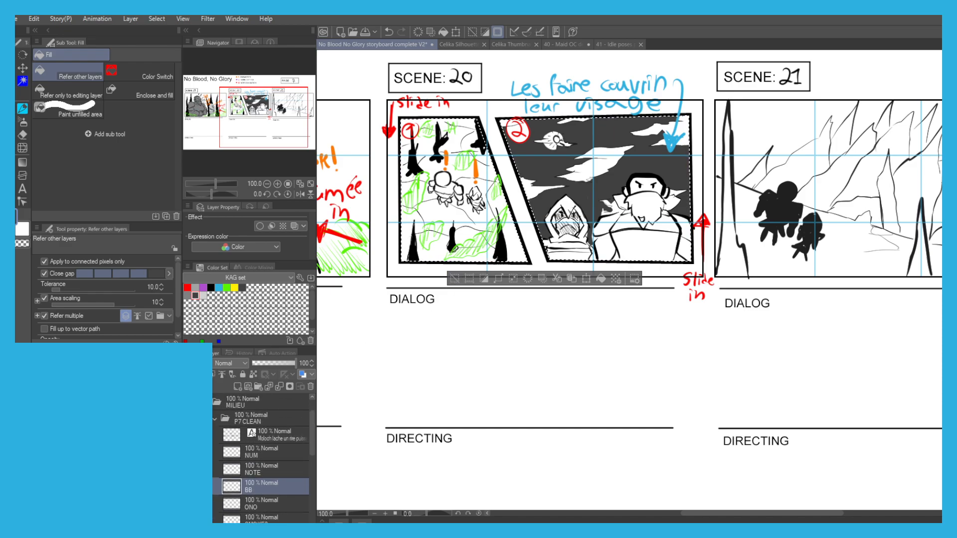
pyautogui.click(188, 434)
pyautogui.click(201, 286)
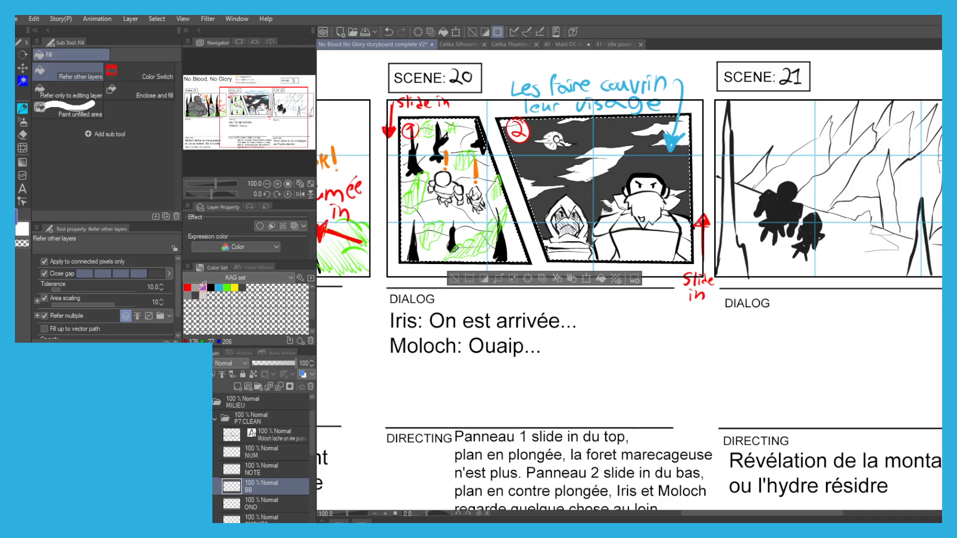
pyautogui.moveTo(371, 259); pyautogui.dragTo(342, 417)
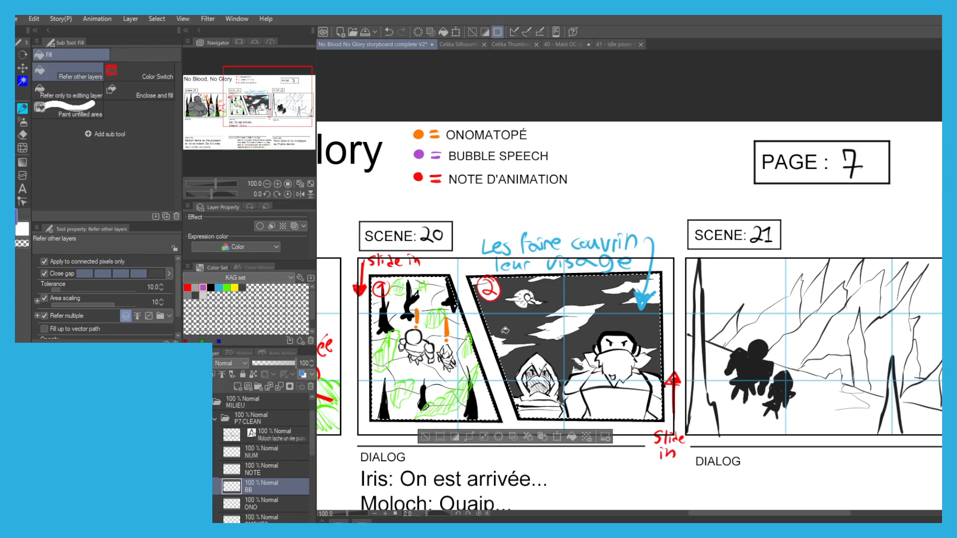
pyautogui.press('p')
pyautogui.scroll(1, 519, 329)
pyautogui.press('p')
pyautogui.moveTo(543, 299); pyautogui.dragTo(476, 331)
pyautogui.hotkey('ctrl', 'z')
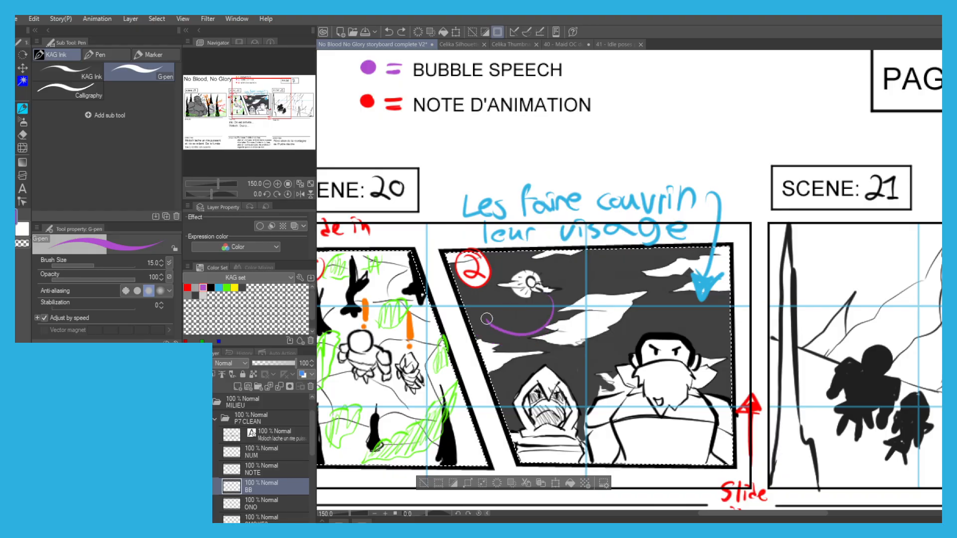
pyautogui.moveTo(560, 302); pyautogui.dragTo(507, 332)
pyautogui.hotkey('ctrl', 'z')
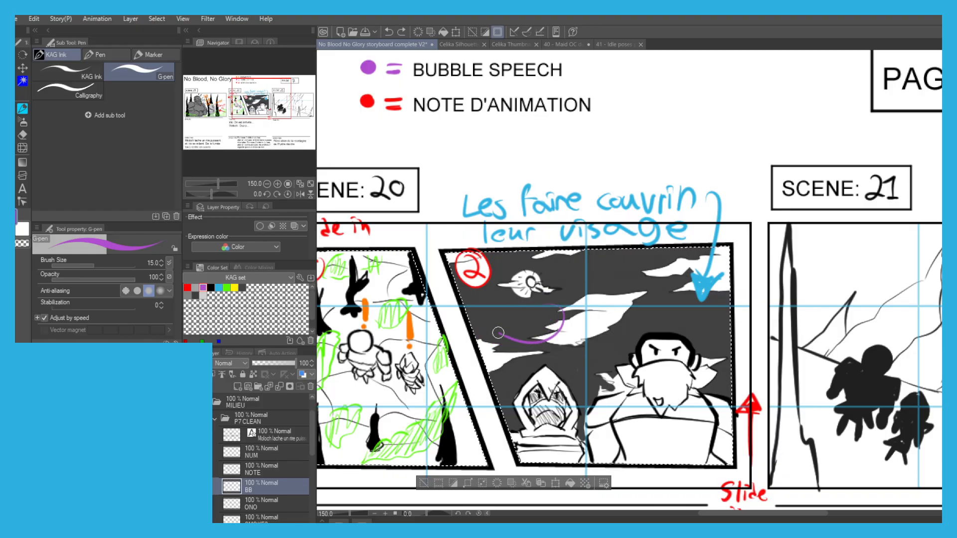
# Draw a purple speech bubble with its tail pointing at the hooded figure in scene 20's second frame.
pyautogui.moveTo(560, 302)
pyautogui.mouseDown()
pyautogui.moveTo(556, 336)
pyautogui.moveTo(542, 339)
pyautogui.moveTo(551, 334)
pyautogui.moveTo(546, 364)
pyautogui.mouseUp()
pyautogui.press('c')
pyautogui.press('c')
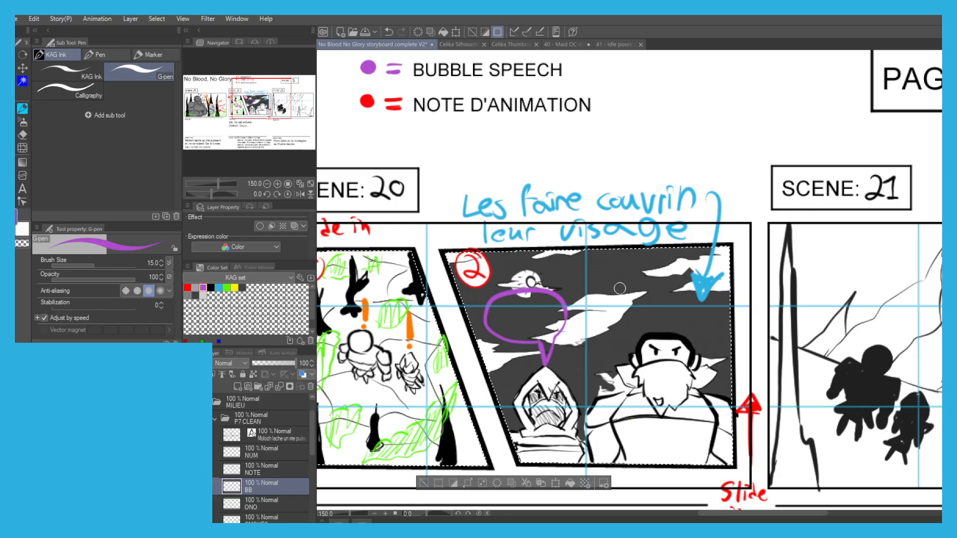
# Draw a smaller purple speech bubble above the bearded character and erase the line crossing the base of its tail.
pyautogui.scroll(4, 672, 294)
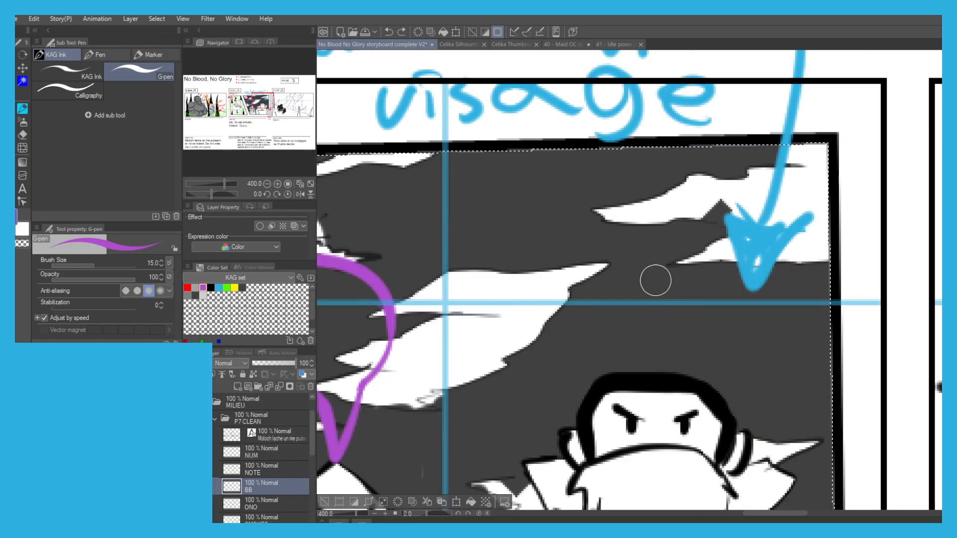
pyautogui.moveTo(714, 283)
pyautogui.mouseDown()
pyautogui.moveTo(591, 277)
pyautogui.moveTo(716, 291)
pyautogui.mouseUp()
pyautogui.moveTo(670, 337)
pyautogui.mouseDown()
pyautogui.moveTo(651, 331)
pyautogui.moveTo(659, 341)
pyautogui.mouseUp()
pyautogui.press('c')
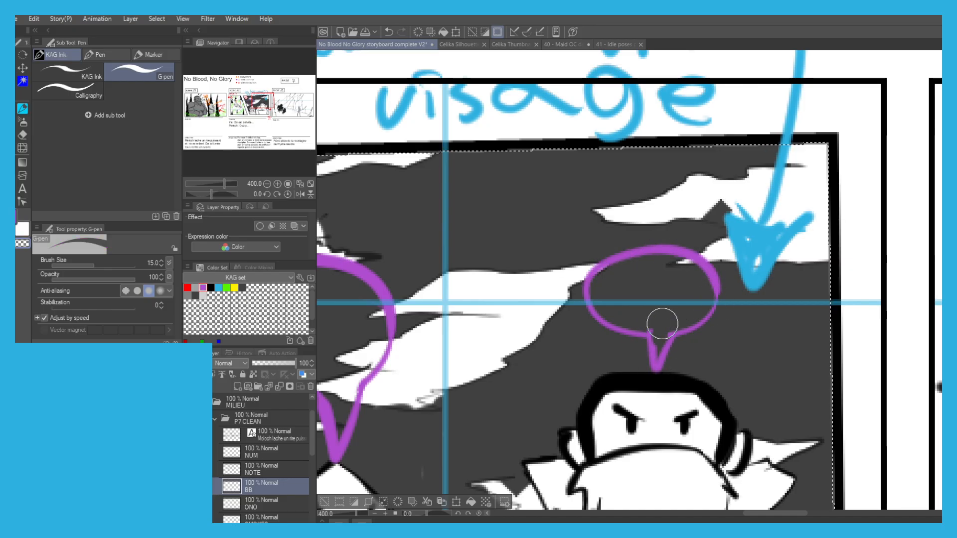
# Clear the selection of scene 20's frame interiors.
pyautogui.scroll(-4, 663, 320)
pyautogui.moveTo(447, 262); pyautogui.dragTo(445, 208)
pyautogui.moveTo(437, 310); pyautogui.dragTo(370, 291)
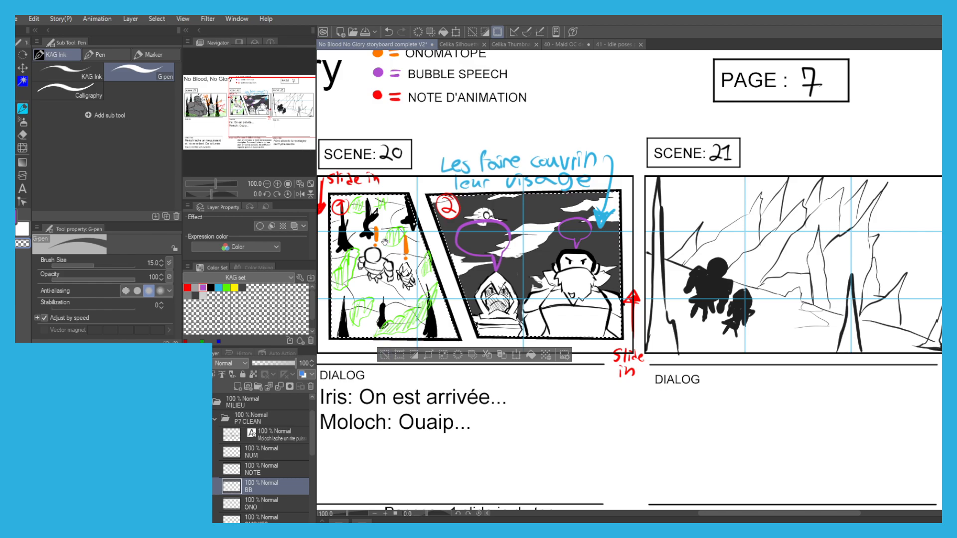
pyautogui.moveTo(383, 319); pyautogui.dragTo(445, 289)
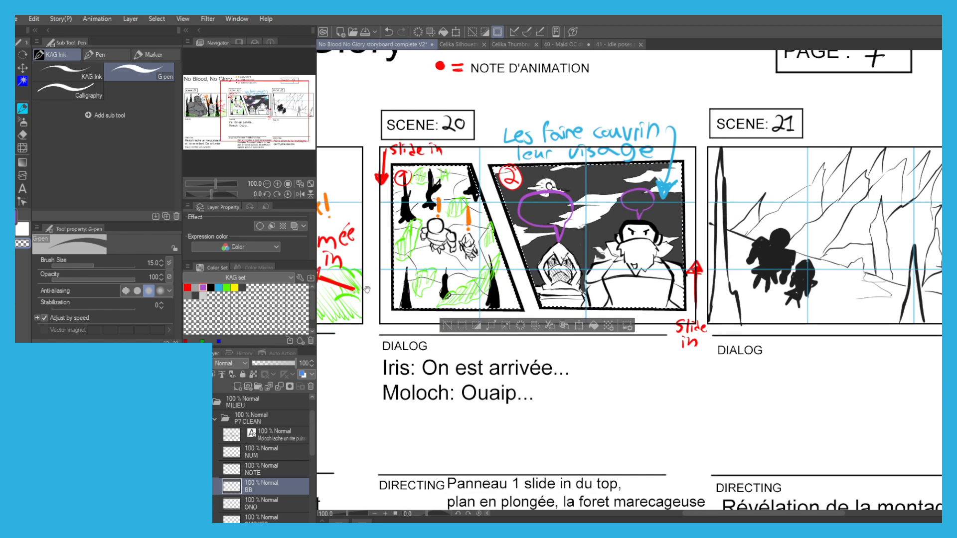
pyautogui.click(443, 325)
pyautogui.scroll(-1, 394, 326)
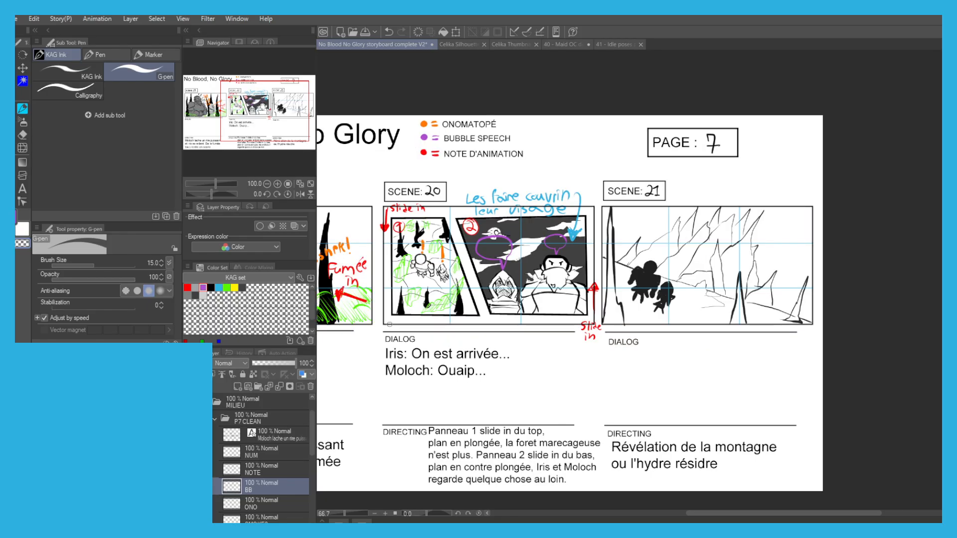
pyautogui.moveTo(422, 227); pyautogui.dragTo(388, 193)
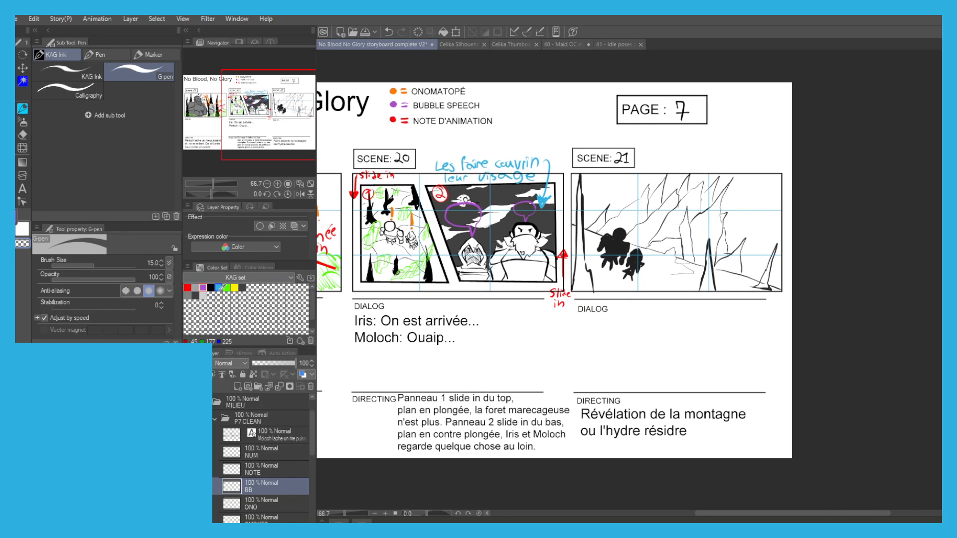
# Fill the foreground spikes of scene 21 dark grey on the VAL1 layer.
pyautogui.press('g')
pyautogui.press('g')
pyautogui.click(195, 296)
pyautogui.moveTo(229, 503); pyautogui.dragTo(265, 413)
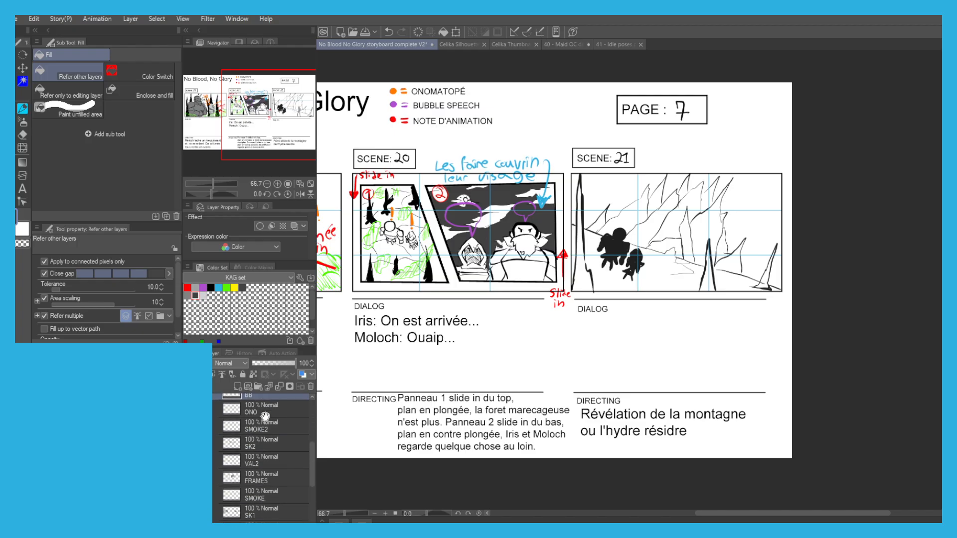
pyautogui.moveTo(245, 463); pyautogui.dragTo(249, 437)
pyautogui.click(283, 496)
pyautogui.scroll(2, 613, 265)
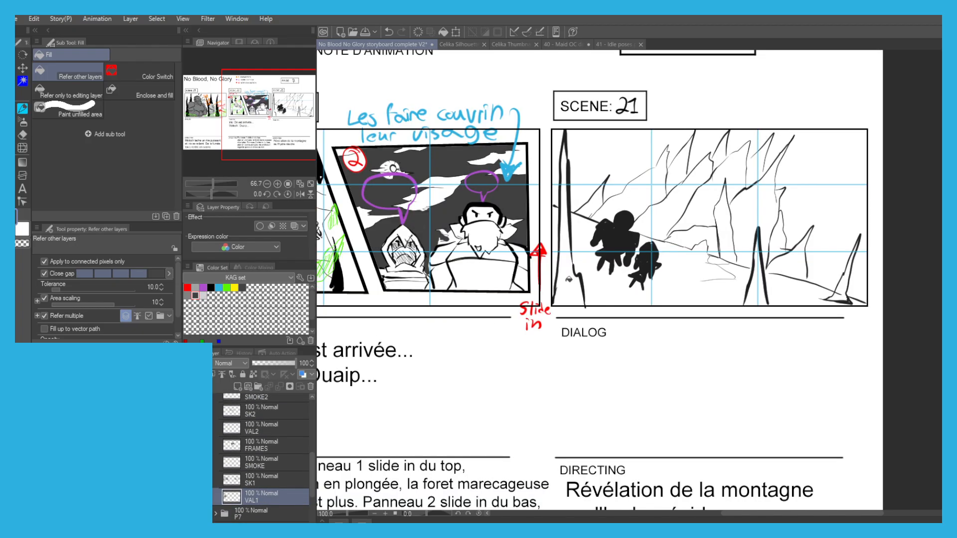
pyautogui.click(565, 157)
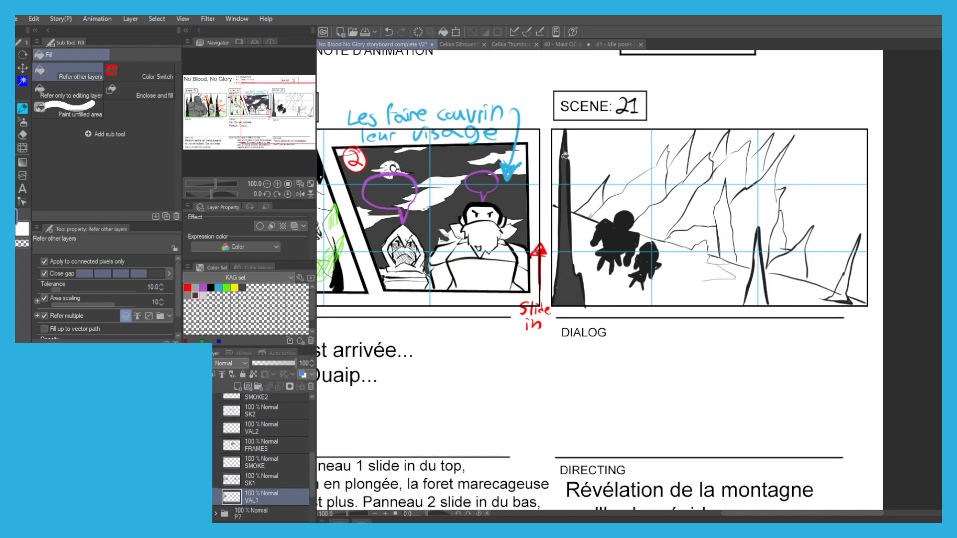
pyautogui.click(762, 288)
pyautogui.click(755, 285)
pyautogui.click(764, 290)
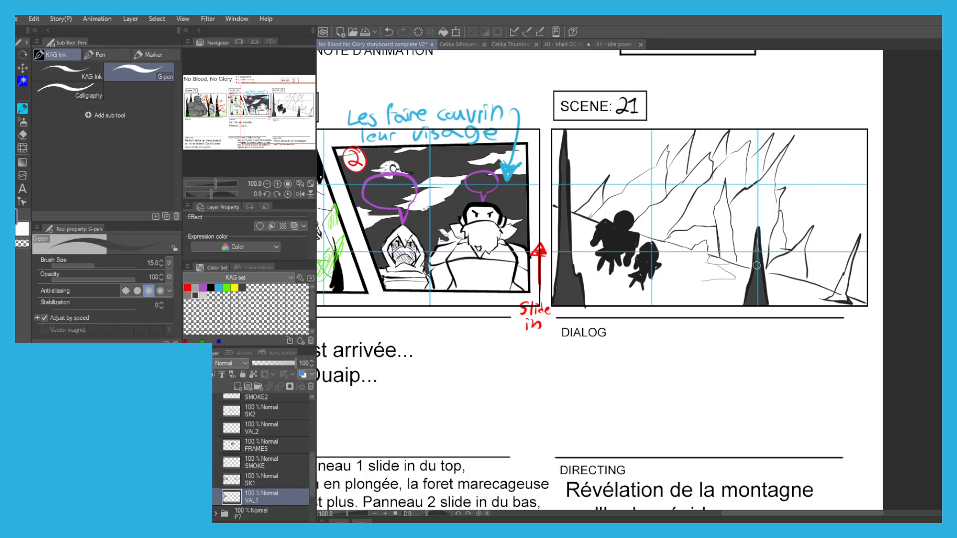
pyautogui.click(847, 278)
pyautogui.click(856, 255)
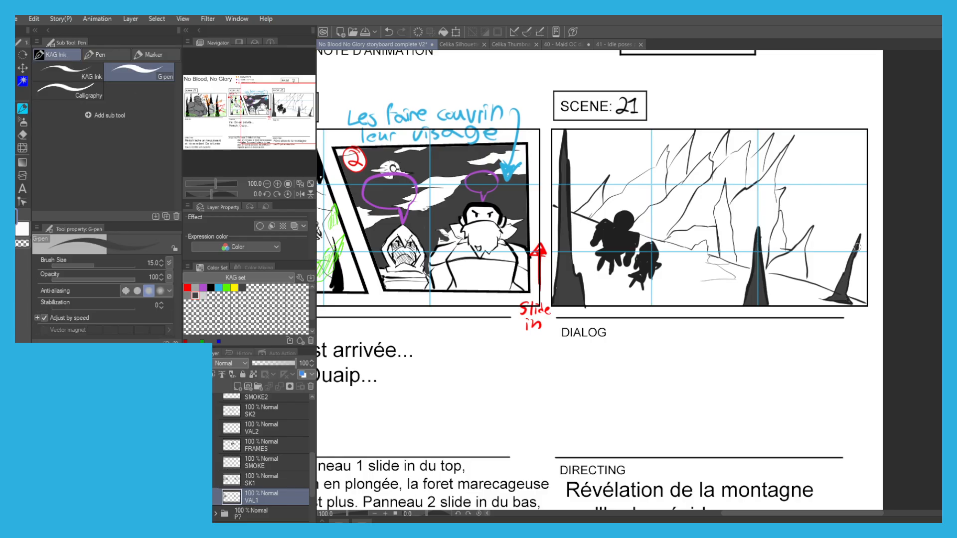
# Fill the sloping ground of scene 21 medium grey, including the small areas around the silhouettes and spikes.
pyautogui.click(187, 295)
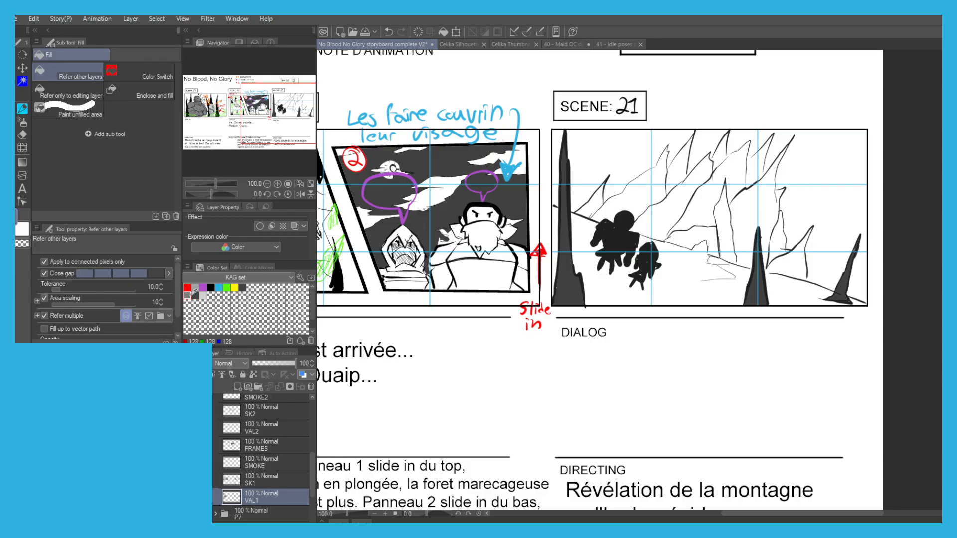
pyautogui.click(593, 253)
pyautogui.press('p')
pyautogui.moveTo(683, 250)
pyautogui.mouseDown()
pyautogui.moveTo(716, 259)
pyautogui.moveTo(669, 243)
pyautogui.mouseUp()
pyautogui.press('g')
pyautogui.click(677, 266)
pyautogui.click(671, 247)
pyautogui.click(720, 260)
pyautogui.click(786, 282)
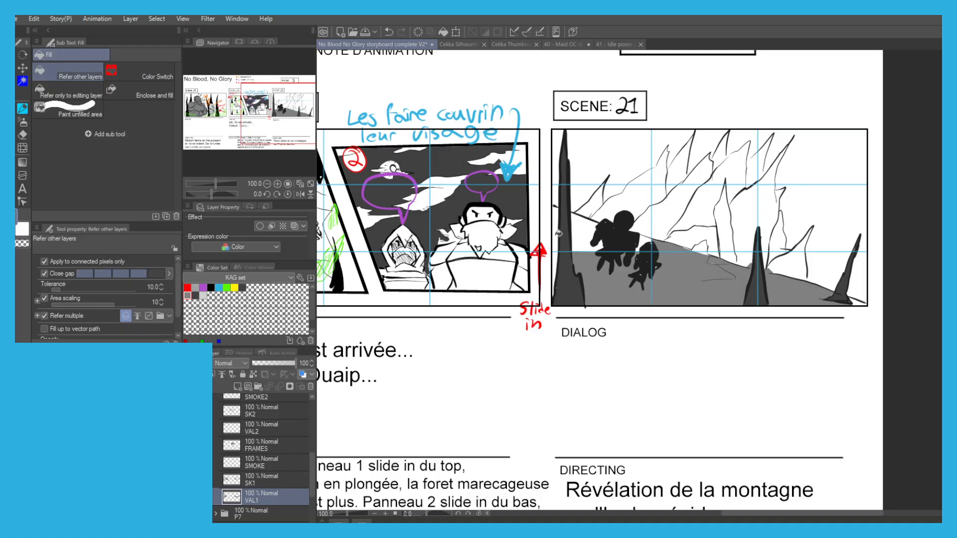
pyautogui.click(582, 236)
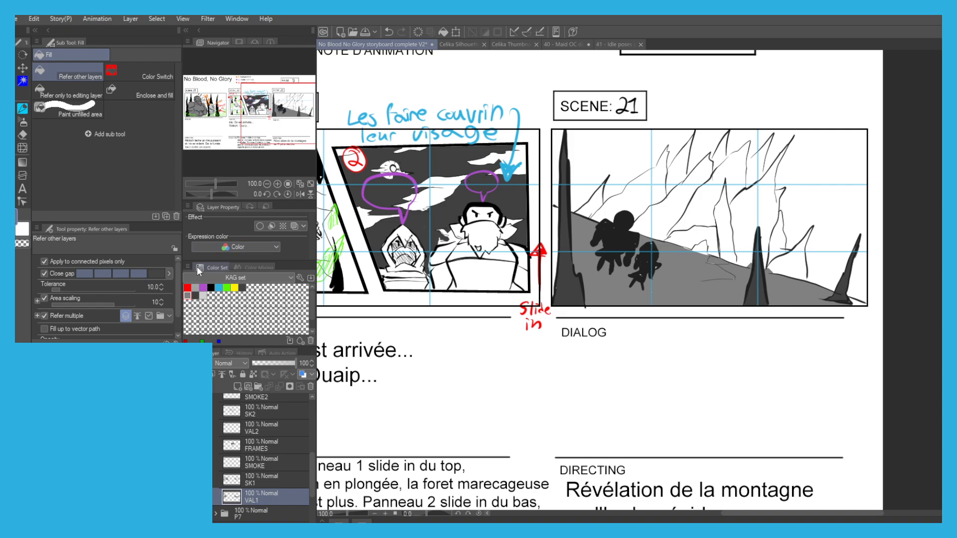
# Fill the sky on the left side of scene 21's mountain light grey.
pyautogui.press('p')
pyautogui.press('g')
pyautogui.click(203, 295)
pyautogui.click(624, 179)
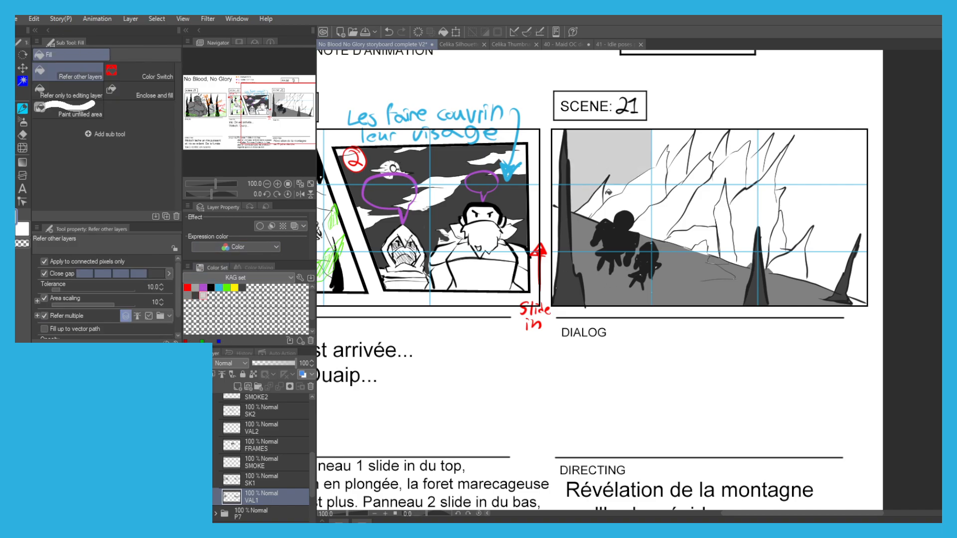
pyautogui.click(669, 136)
# Shade the sky gaps between the mountain's upper peaks light grey, undoing the fills and strokes that spill over.
pyautogui.click(706, 138)
pyautogui.press('p')
pyautogui.press('g')
pyautogui.hotkey('ctrl', 'z')
pyautogui.press('p')
pyautogui.press('g')
pyautogui.click(700, 150)
pyautogui.moveTo(688, 174)
pyautogui.mouseDown()
pyautogui.moveTo(718, 143)
pyautogui.moveTo(730, 152)
pyautogui.moveTo(754, 143)
pyautogui.mouseUp()
pyautogui.hotkey('ctrl', 'z')
pyautogui.press('p')
pyautogui.press('g')
pyautogui.press('p')
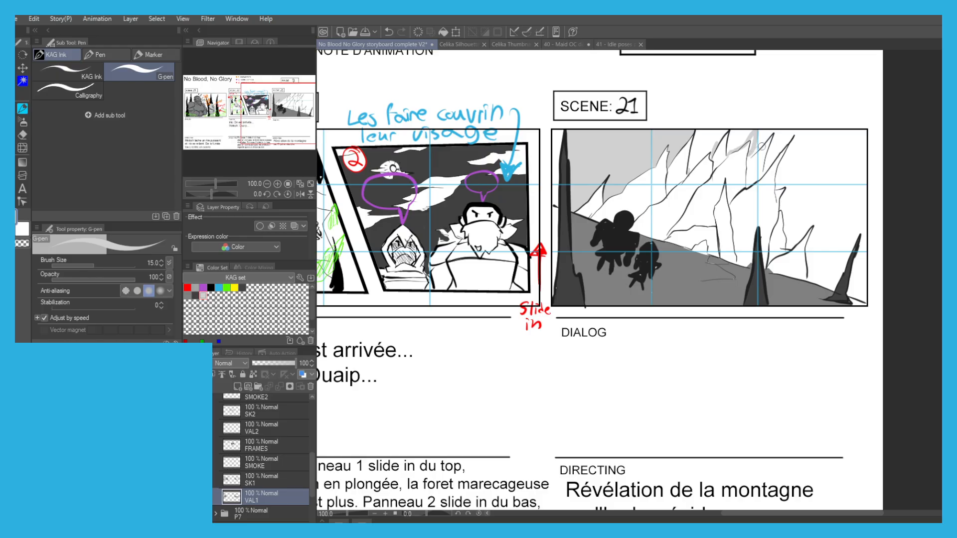
# Fill the sky on the right side of scene 21's mountain light grey, down to the ground behind the last spike.
pyautogui.press('g')
pyautogui.click(781, 173)
pyautogui.click(803, 206)
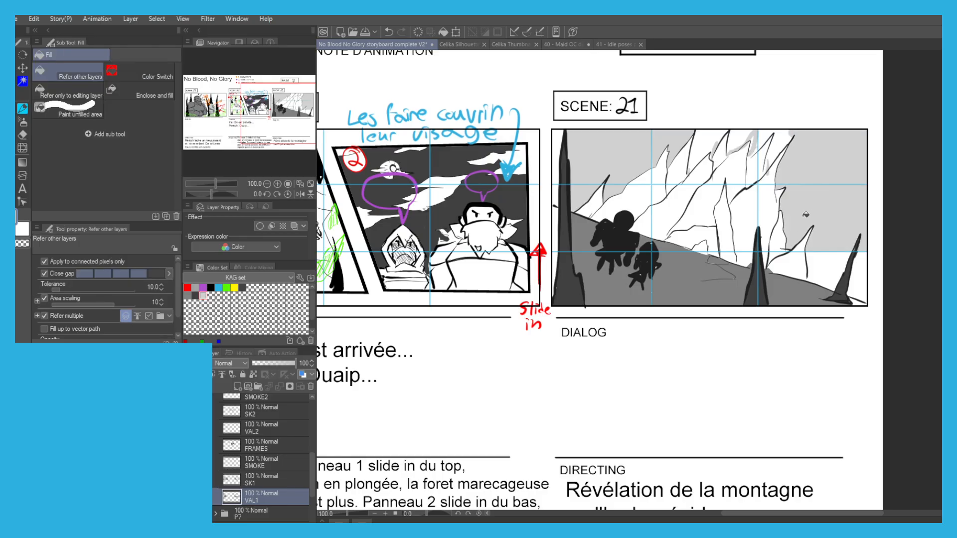
pyautogui.click(829, 262)
pyautogui.click(862, 284)
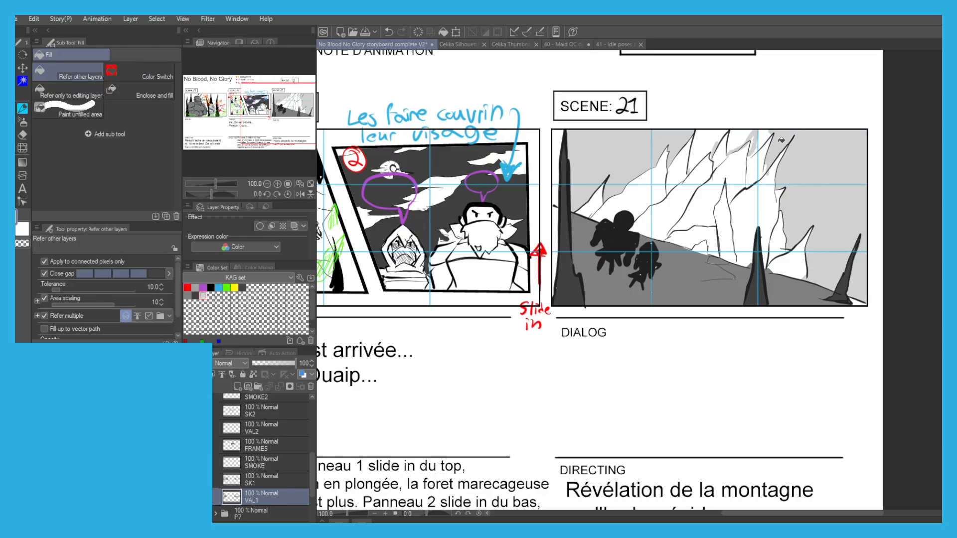
# Paint light grey over the remaining white patch of sky beside the mountain's highest peaks.
pyautogui.press('p')
pyautogui.moveTo(706, 140)
pyautogui.mouseDown()
pyautogui.moveTo(693, 165)
pyautogui.moveTo(715, 138)
pyautogui.mouseUp()
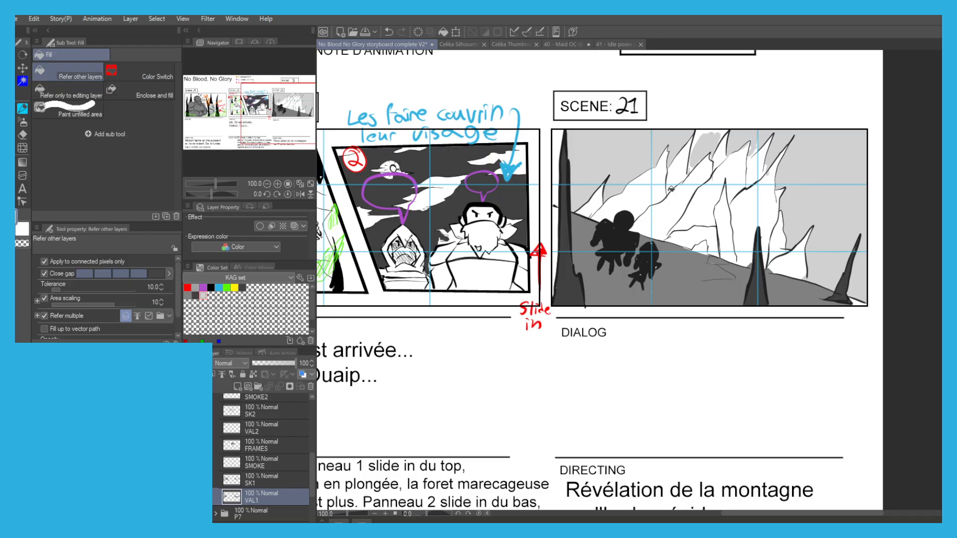
pyautogui.press('g')
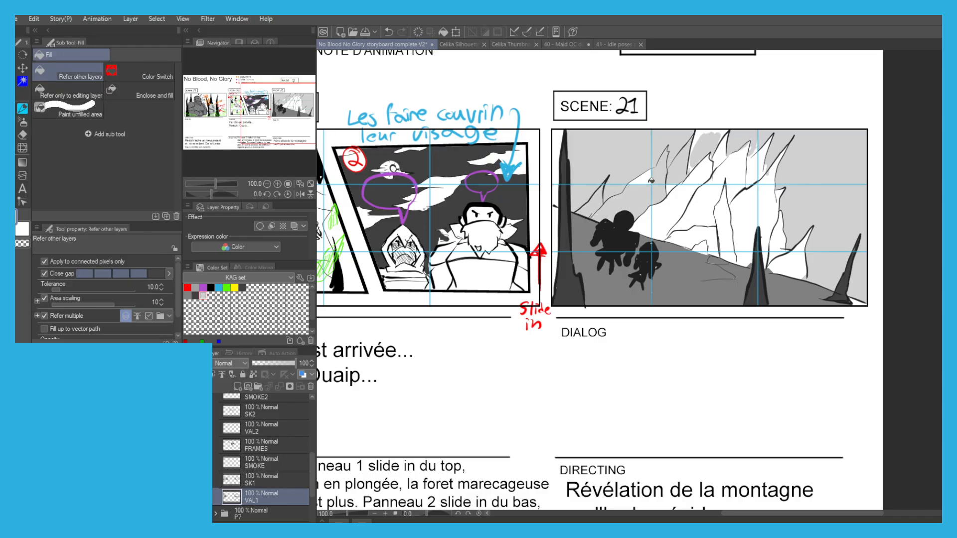
# Paint the white interior of scene 21's mountain light grey with the G-pen, covering all its peaks down to the ground.
pyautogui.press('p')
pyautogui.moveTo(682, 164)
pyautogui.mouseDown()
pyautogui.moveTo(644, 227)
pyautogui.moveTo(665, 219)
pyautogui.moveTo(714, 251)
pyautogui.mouseUp()
pyautogui.moveTo(694, 163); pyautogui.dragTo(683, 205)
pyautogui.moveTo(682, 206)
pyautogui.mouseDown()
pyautogui.moveTo(722, 133)
pyautogui.moveTo(700, 170)
pyautogui.moveTo(640, 223)
pyautogui.moveTo(692, 190)
pyautogui.moveTo(717, 155)
pyautogui.moveTo(736, 154)
pyautogui.moveTo(752, 200)
pyautogui.moveTo(759, 165)
pyautogui.moveTo(780, 262)
pyautogui.moveTo(797, 249)
pyautogui.moveTo(778, 267)
pyautogui.moveTo(801, 272)
pyautogui.moveTo(798, 255)
pyautogui.moveTo(772, 265)
pyautogui.moveTo(773, 226)
pyautogui.moveTo(680, 241)
pyautogui.moveTo(747, 260)
pyautogui.moveTo(745, 224)
pyautogui.moveTo(762, 214)
pyautogui.moveTo(768, 255)
pyautogui.moveTo(747, 213)
pyautogui.mouseUp()
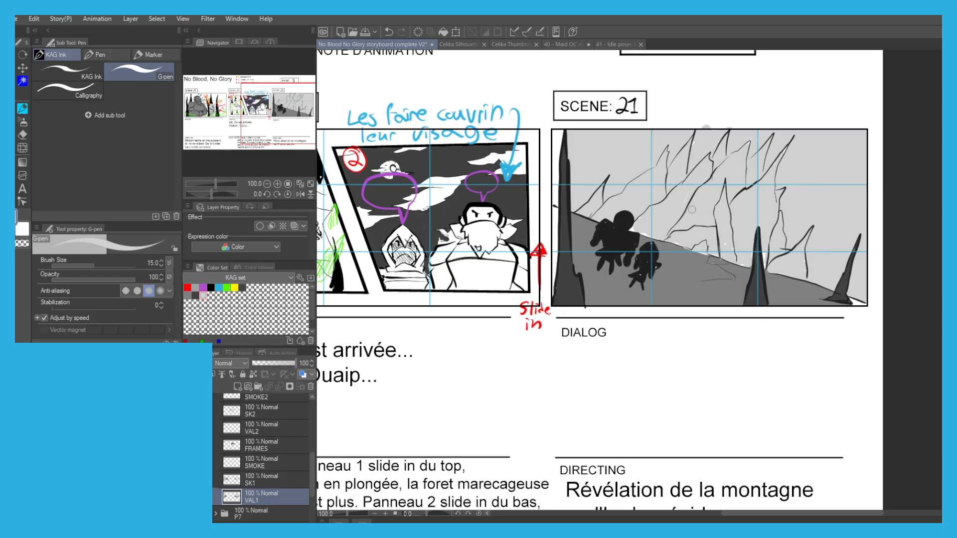
pyautogui.scroll(-1, 624, 188)
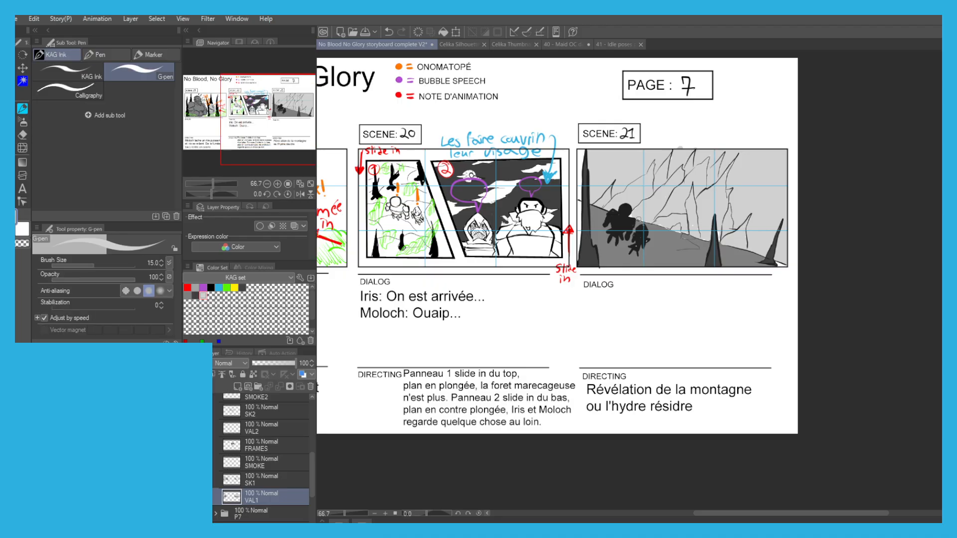
# Collapse the P7 CLEAN and MILIEU folders, hide MILIEU, and expand the FINAL folder.
pyautogui.press('g')
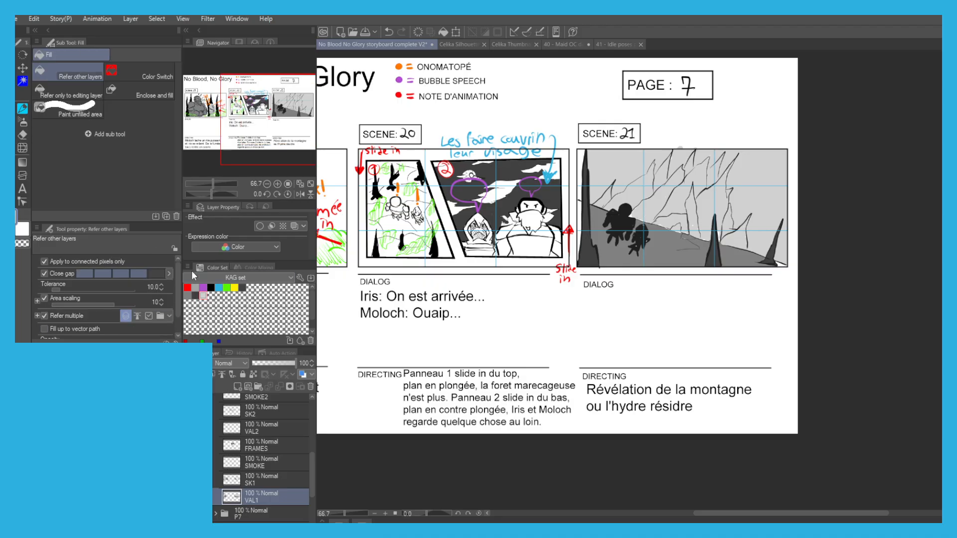
pyautogui.moveTo(410, 276); pyautogui.dragTo(592, 311)
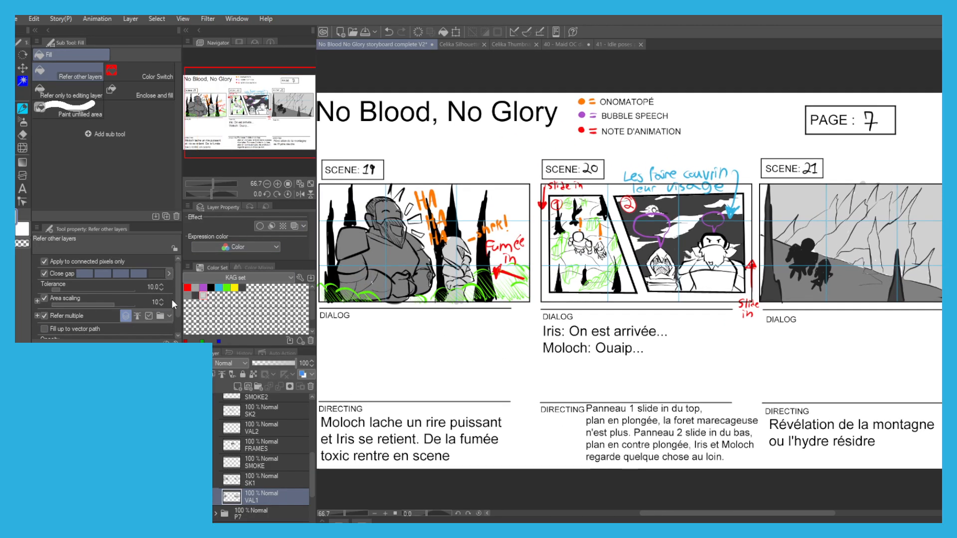
pyautogui.scroll(5, 233, 458)
pyautogui.click(216, 450)
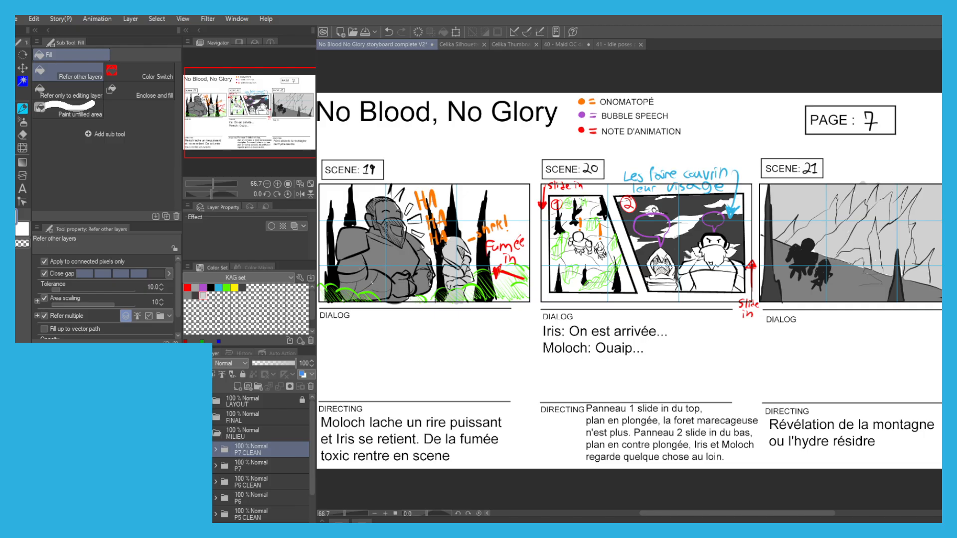
pyautogui.click(208, 433)
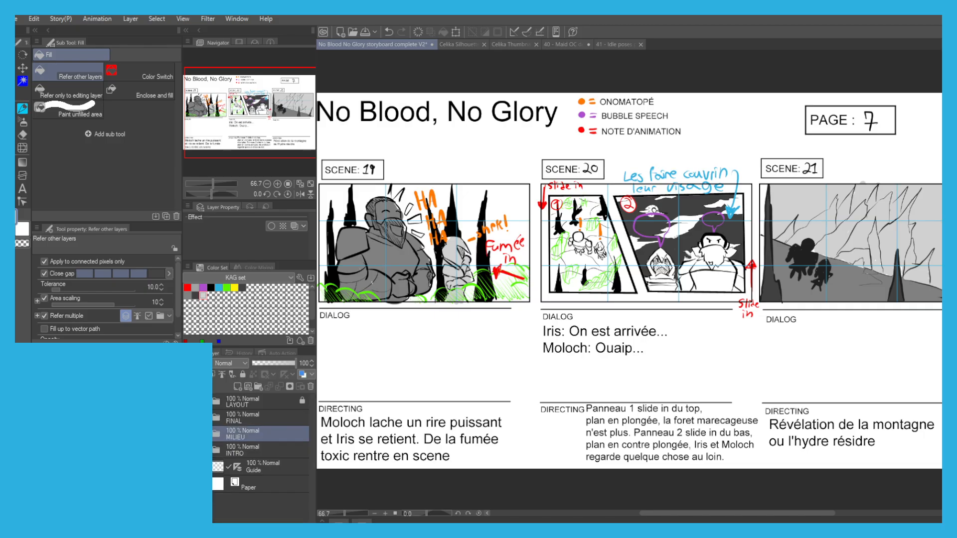
pyautogui.click(189, 434)
pyautogui.click(216, 422)
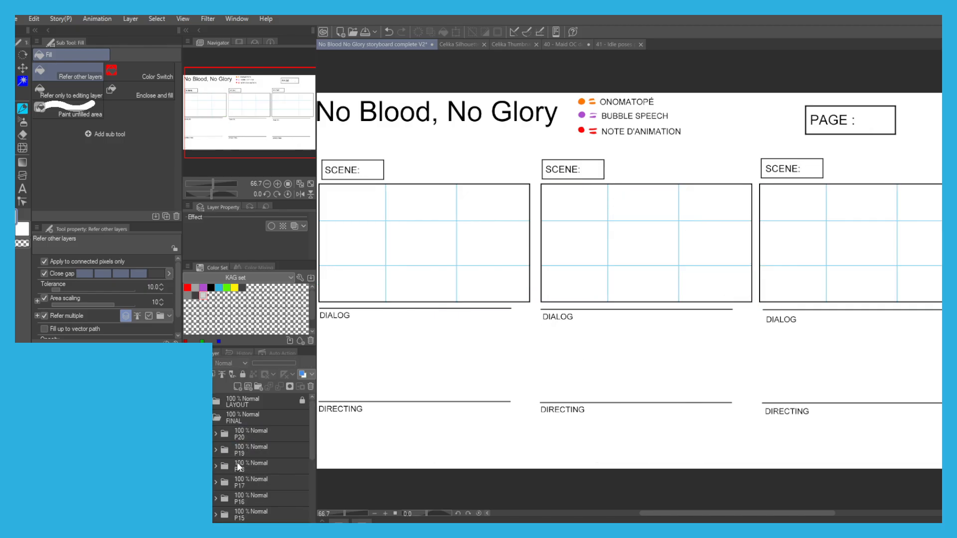
# Select the P8 folder inside FINAL, make it visible, and save the storyboard file.
pyautogui.scroll(-6, 224, 498)
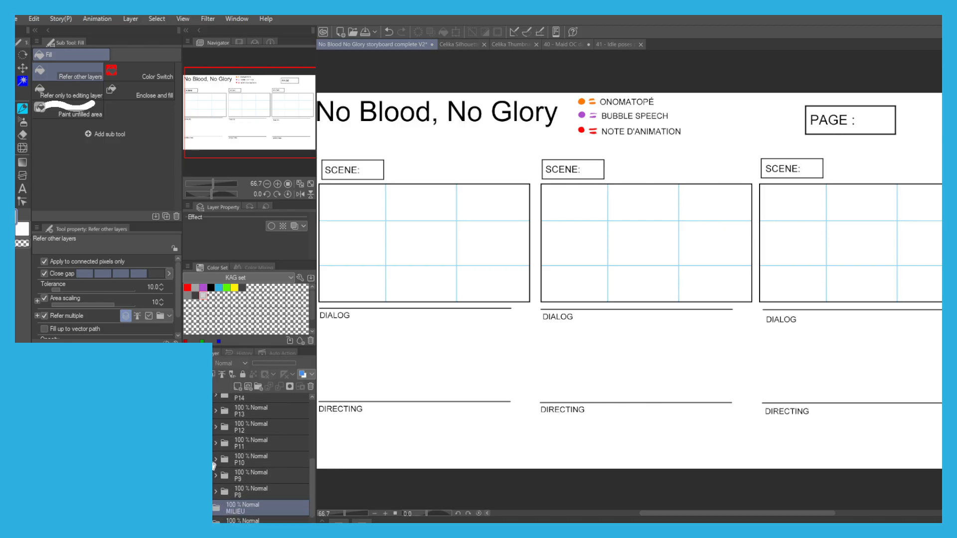
pyautogui.click(249, 482)
pyautogui.click(189, 478)
pyautogui.moveTo(361, 333); pyautogui.dragTo(348, 352)
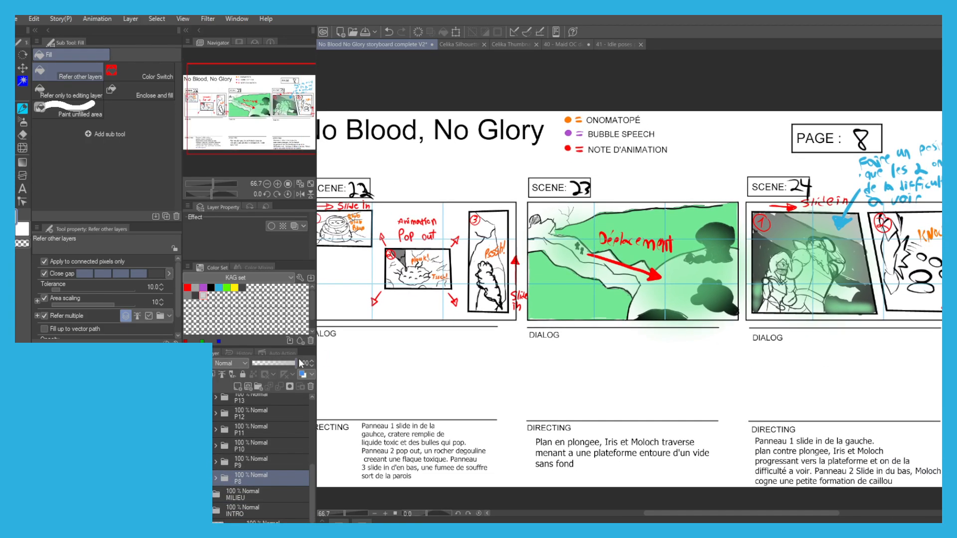
pyautogui.hotkey('ctrl', 's')
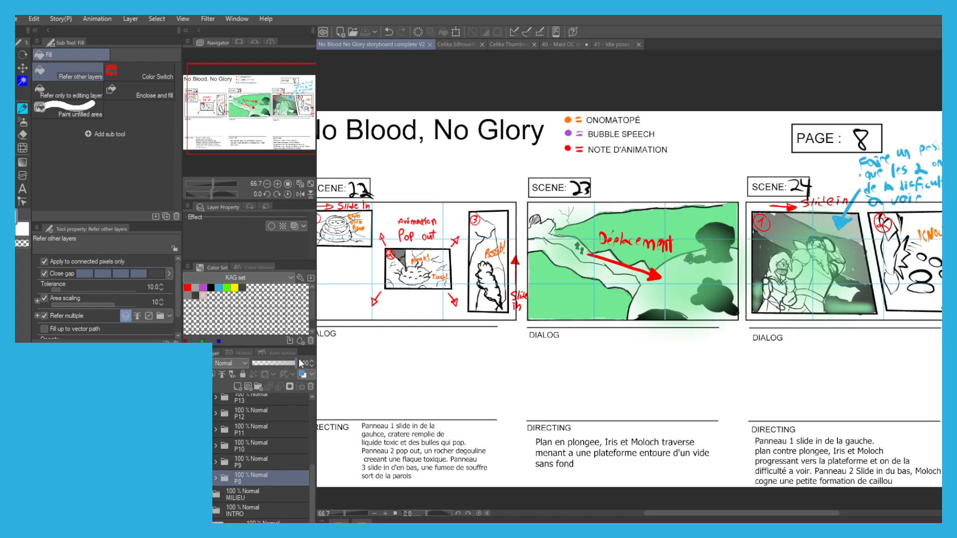